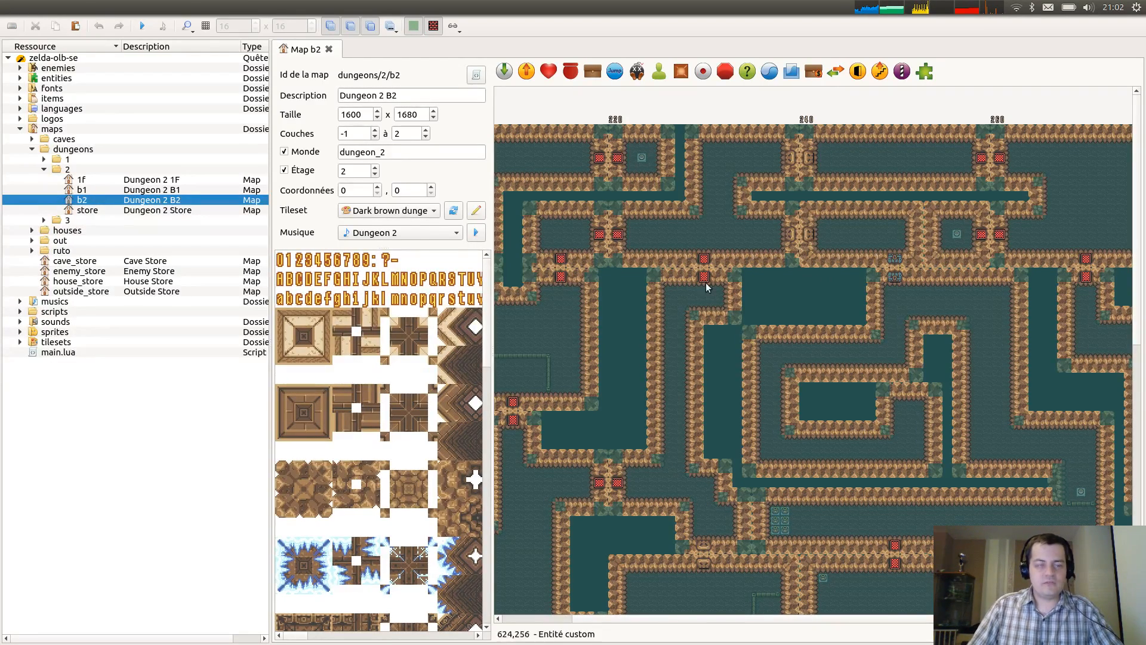
Open the Dungeon 2 1F map and look over its rooms and wall corners.
{"action": "double_click", "coordinate": [82, 179]}
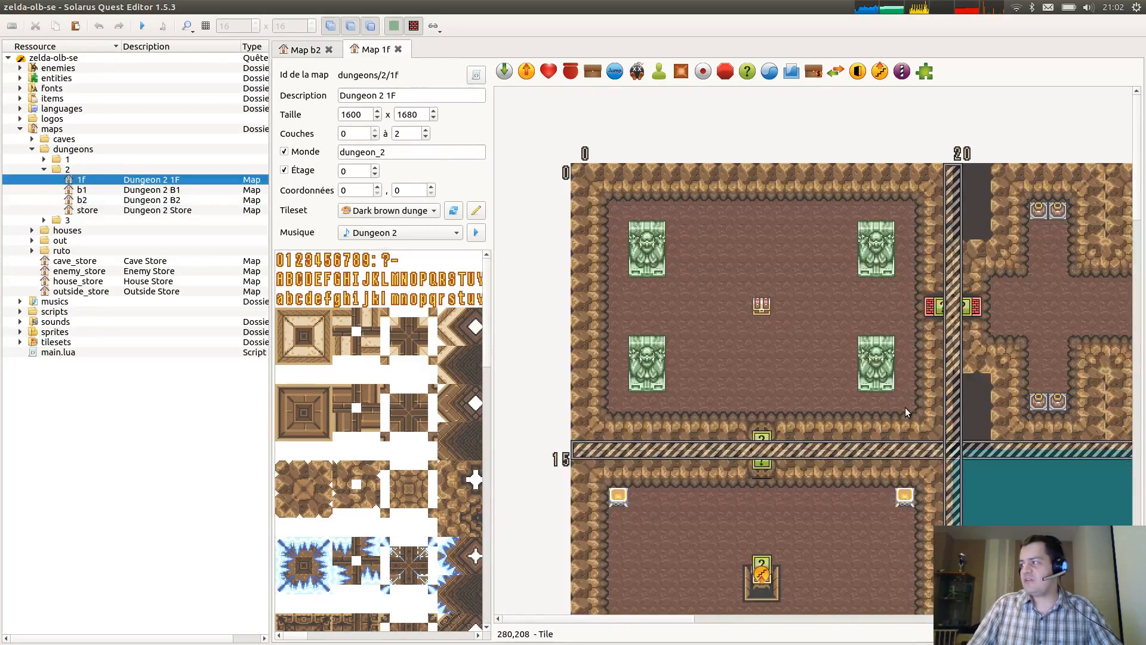
{"action": "scroll", "coordinate": [905, 407], "scroll_direction": "down", "scroll_amount": 1, "text": "ctrl"}
{"action": "middle_click_drag", "start_coordinate": [1016, 382], "coordinate": [624, 382]}
{"action": "middle_click_drag", "start_coordinate": [1070, 456], "coordinate": [1015, 140]}
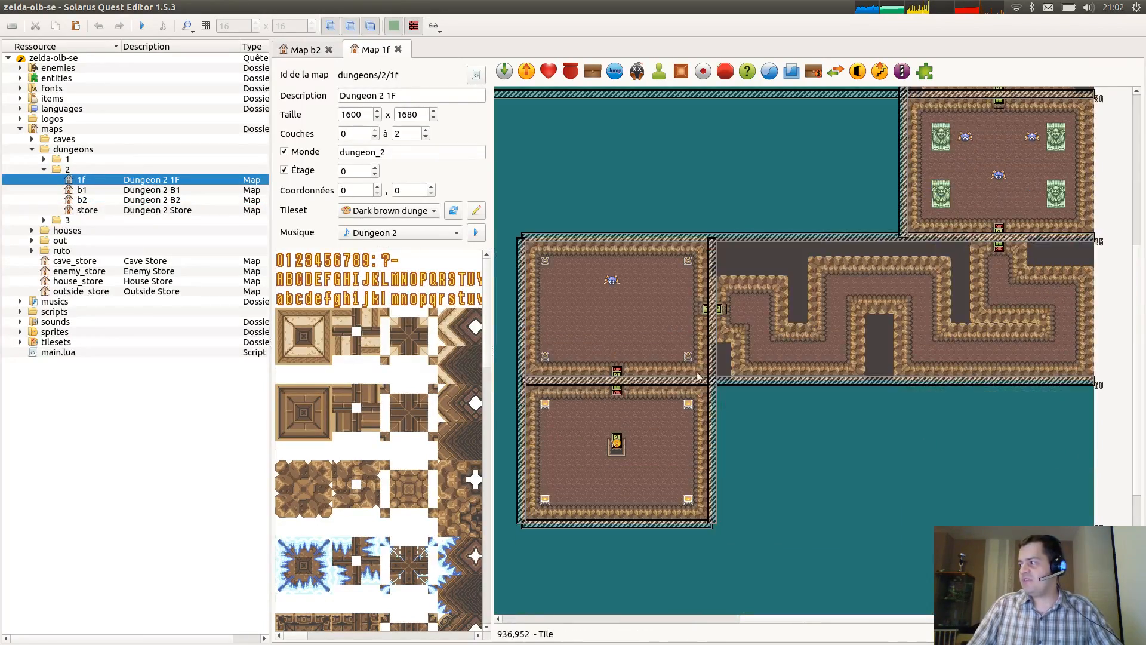
{"action": "middle_click_drag", "start_coordinate": [699, 377], "coordinate": [1092, 486]}
{"action": "middle_click_drag", "start_coordinate": [824, 410], "coordinate": [956, 617]}
Open the Dungeon 2 B1 map and view the whole floor layout.
{"action": "double_click", "coordinate": [82, 190]}
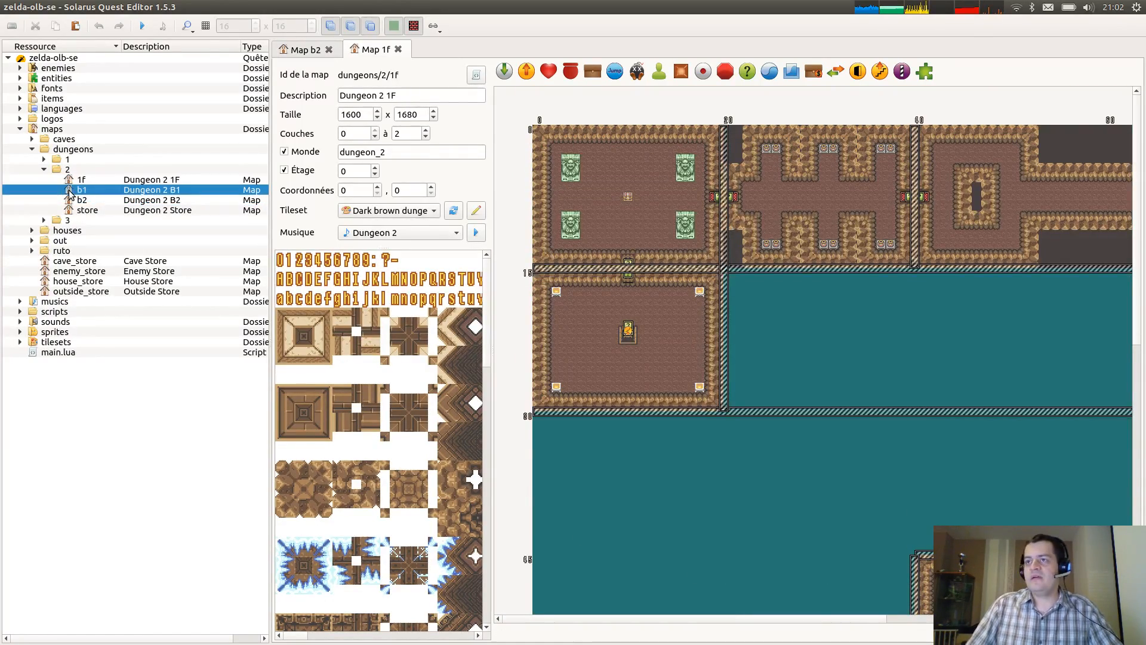
{"action": "scroll", "coordinate": [939, 357], "scroll_direction": "down", "scroll_amount": 1, "text": "ctrl"}
{"action": "scroll", "coordinate": [937, 354], "scroll_direction": "down", "scroll_amount": 1, "text": "ctrl"}
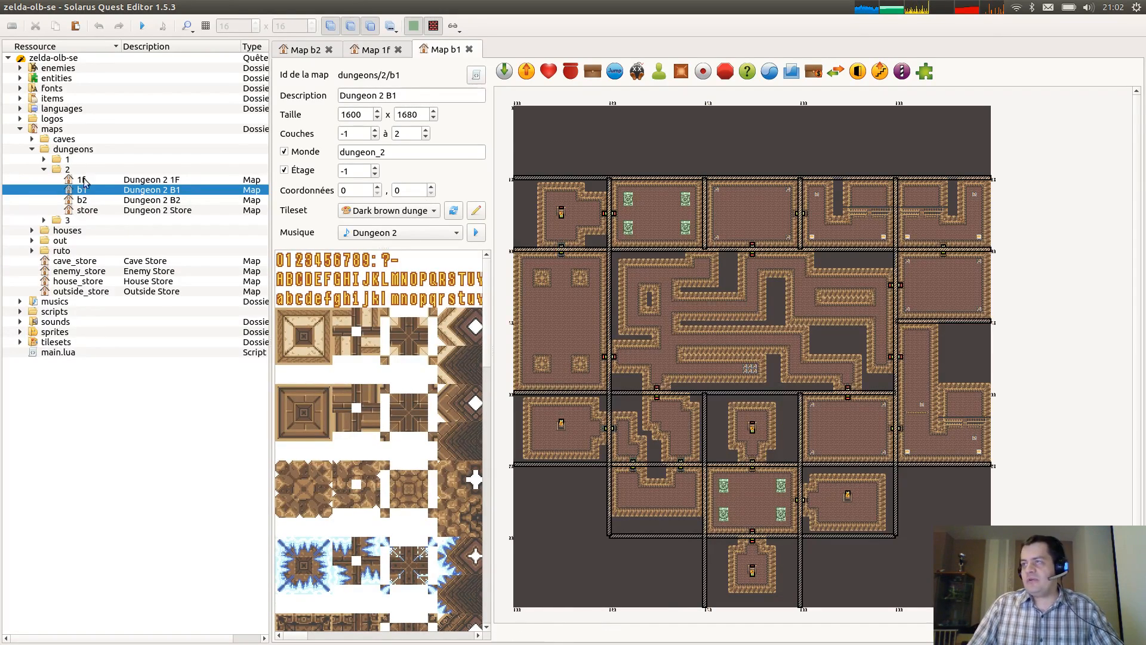
Return to the Dungeon 2 B2 map and survey its rooms for missing wall corners.
{"action": "double_click", "coordinate": [78, 201]}
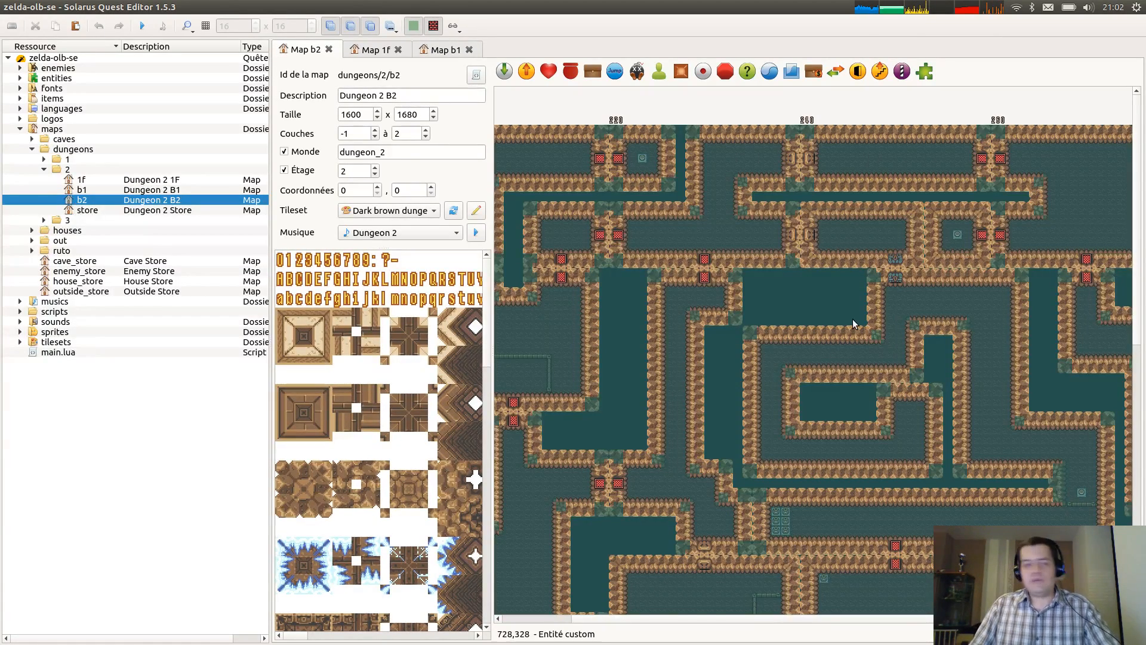
{"action": "scroll", "coordinate": [939, 473], "scroll_direction": "right", "scroll_amount": 3}
{"action": "scroll", "coordinate": [920, 474], "scroll_direction": "down", "scroll_amount": 1}
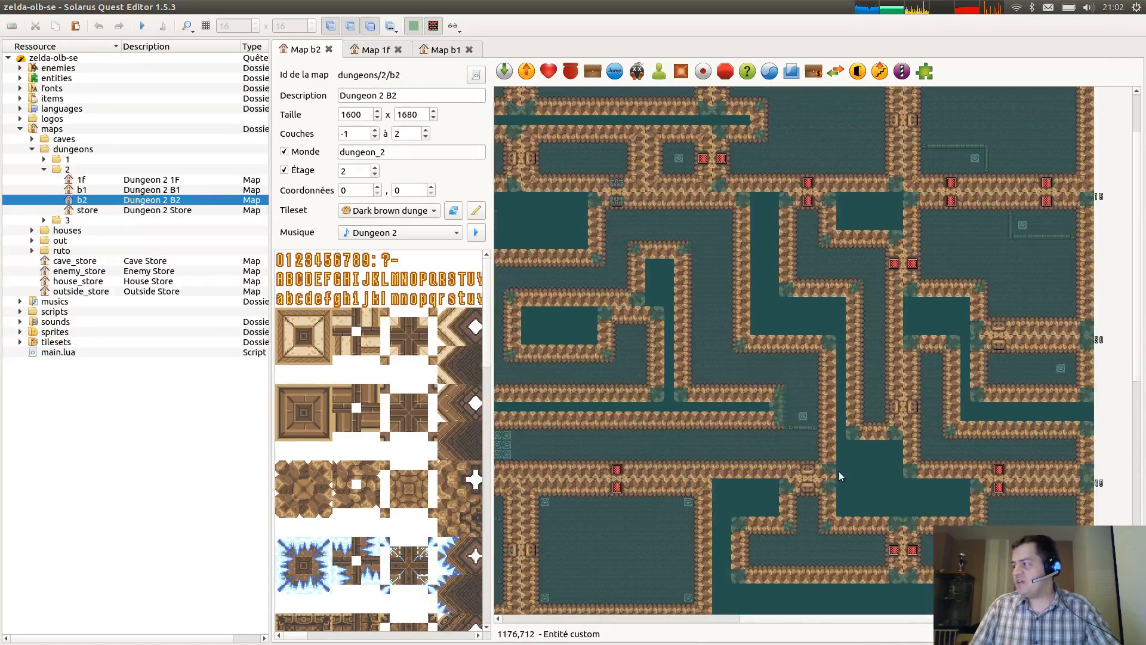
{"action": "scroll", "coordinate": [837, 471], "scroll_direction": "down", "scroll_amount": 2}
{"action": "scroll", "coordinate": [803, 487], "scroll_direction": "down", "scroll_amount": 4}
{"action": "scroll", "coordinate": [871, 466], "scroll_direction": "up", "scroll_amount": 10}
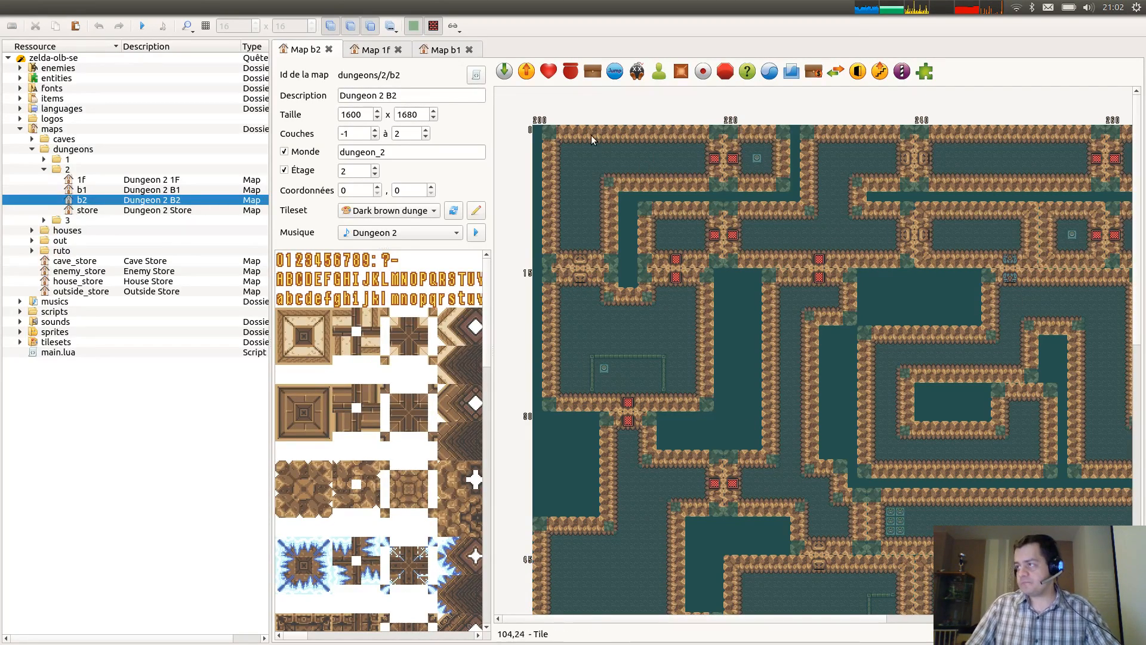
Copy the upper-left wall corner tile from map 1F and place it in the northwest corner of map B2.
{"action": "scroll", "coordinate": [585, 136], "scroll_direction": "up", "scroll_amount": 1, "text": "ctrl"}
{"action": "middle_click_drag", "start_coordinate": [595, 168], "coordinate": [682, 218]}
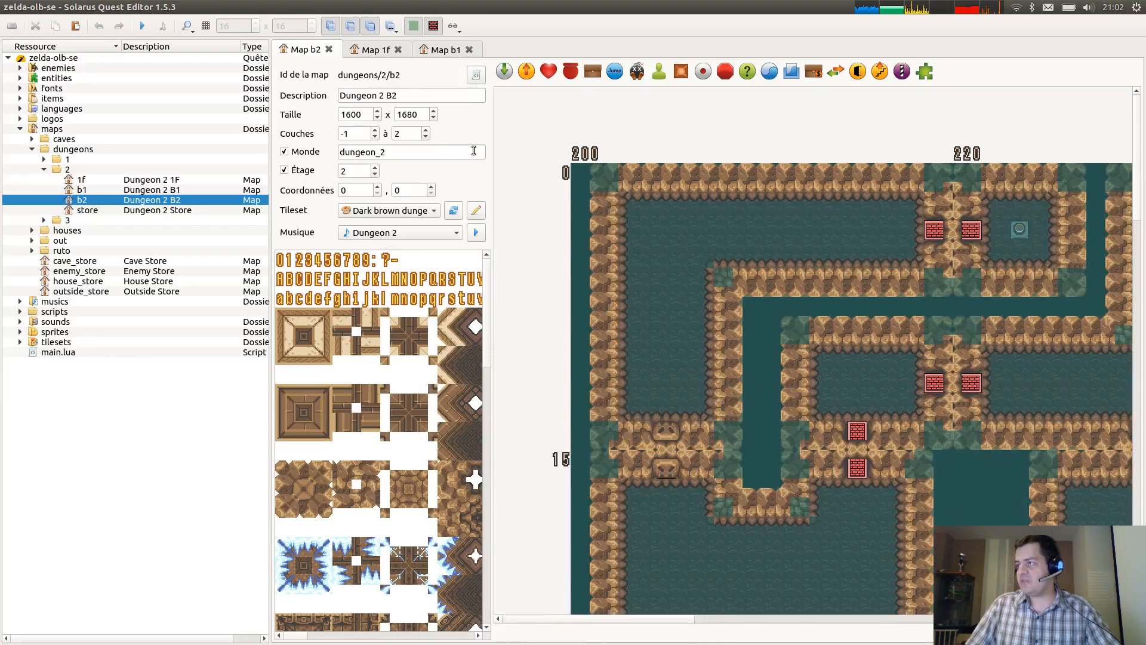
{"action": "left_click", "coordinate": [371, 51]}
{"action": "scroll", "coordinate": [542, 125], "scroll_direction": "up", "scroll_amount": 1, "text": "ctrl"}
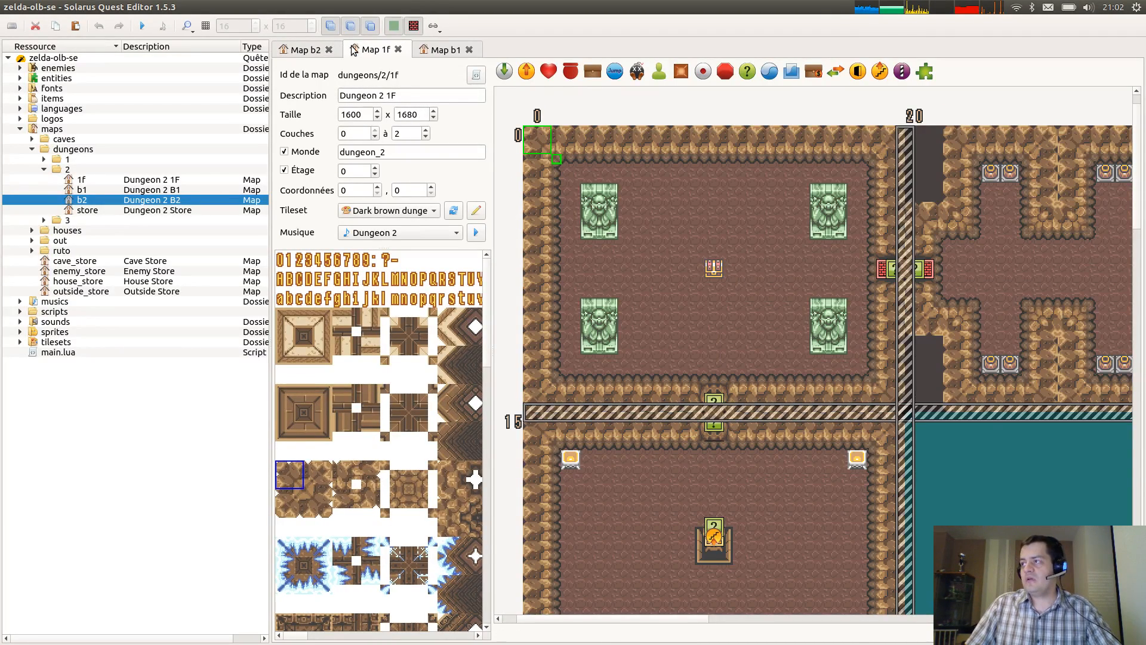
{"action": "left_click", "coordinate": [315, 50]}
{"action": "key", "text": "ctrl+v"}
{"action": "left_click", "coordinate": [612, 186]}
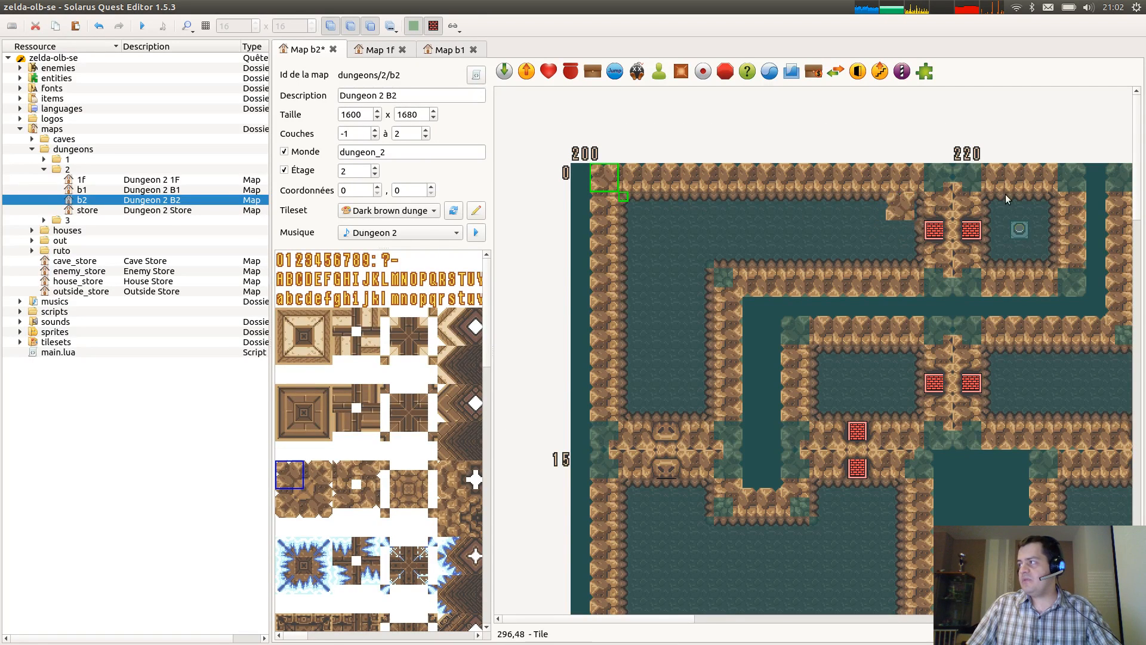
Place upper-left wall corners in the missing spots of B2's northwest rooms, along column 220 and row 15.
{"action": "key", "text": "ctrl+v"}
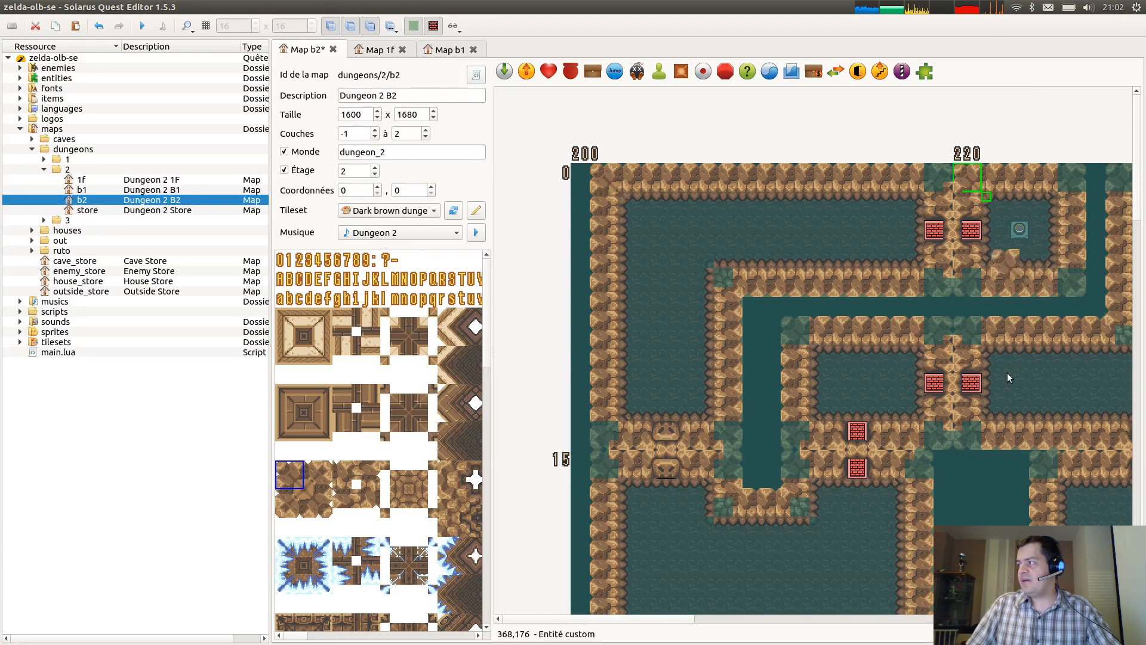
{"action": "left_click", "coordinate": [974, 342]}
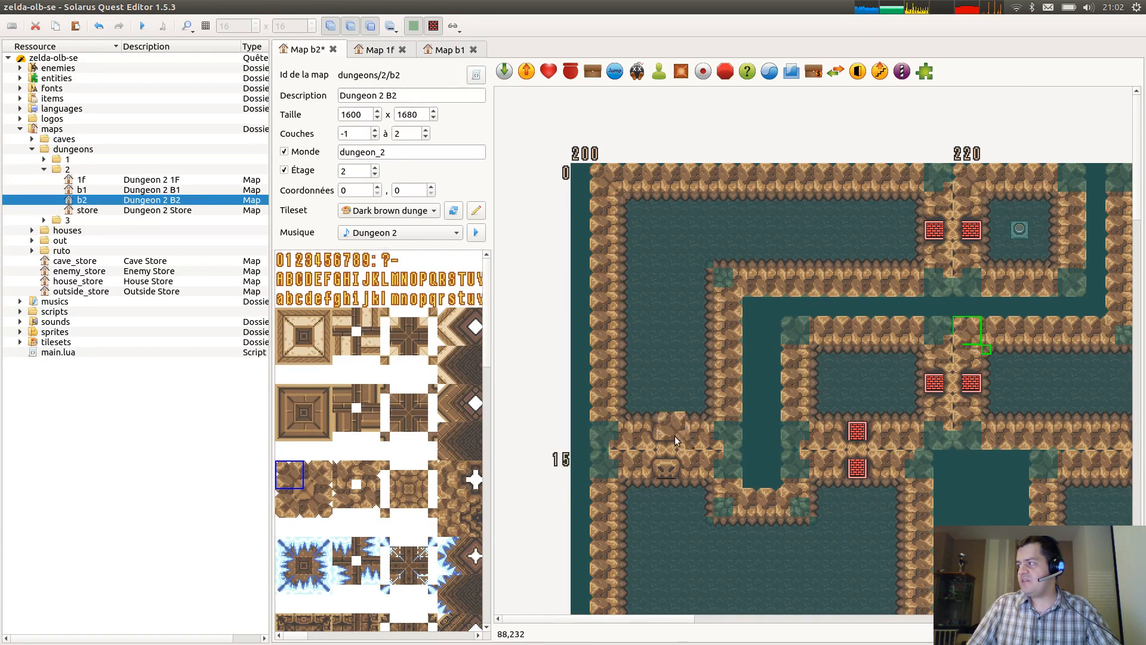
{"action": "right_click", "coordinate": [614, 476]}
{"action": "right_click", "coordinate": [804, 476]}
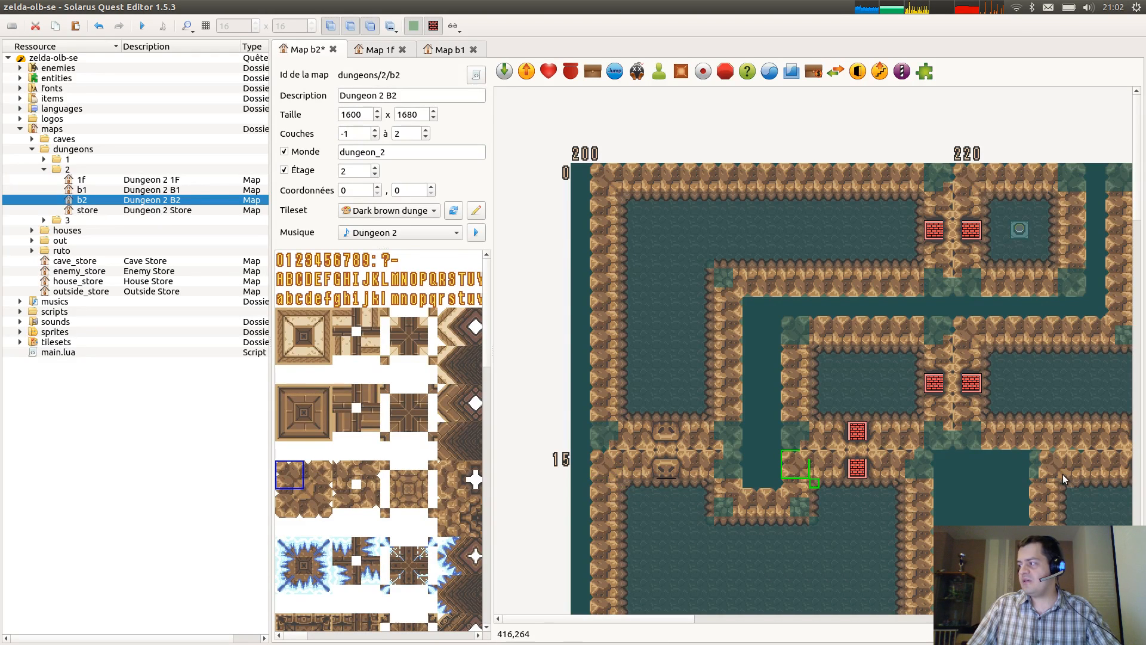
Add upper-left wall corners to the rooms between columns 220 and 240 and beside the blue door below row 15.
{"action": "scroll", "coordinate": [1063, 358], "scroll_direction": "right", "scroll_amount": 10}
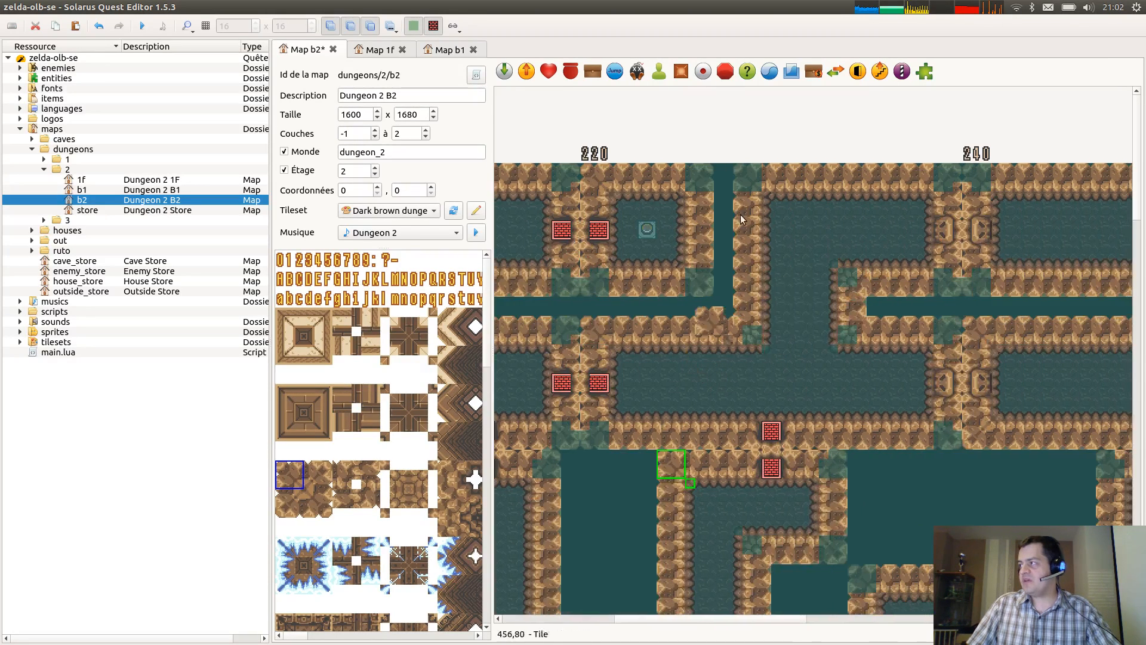
{"action": "right_click", "coordinate": [755, 187]}
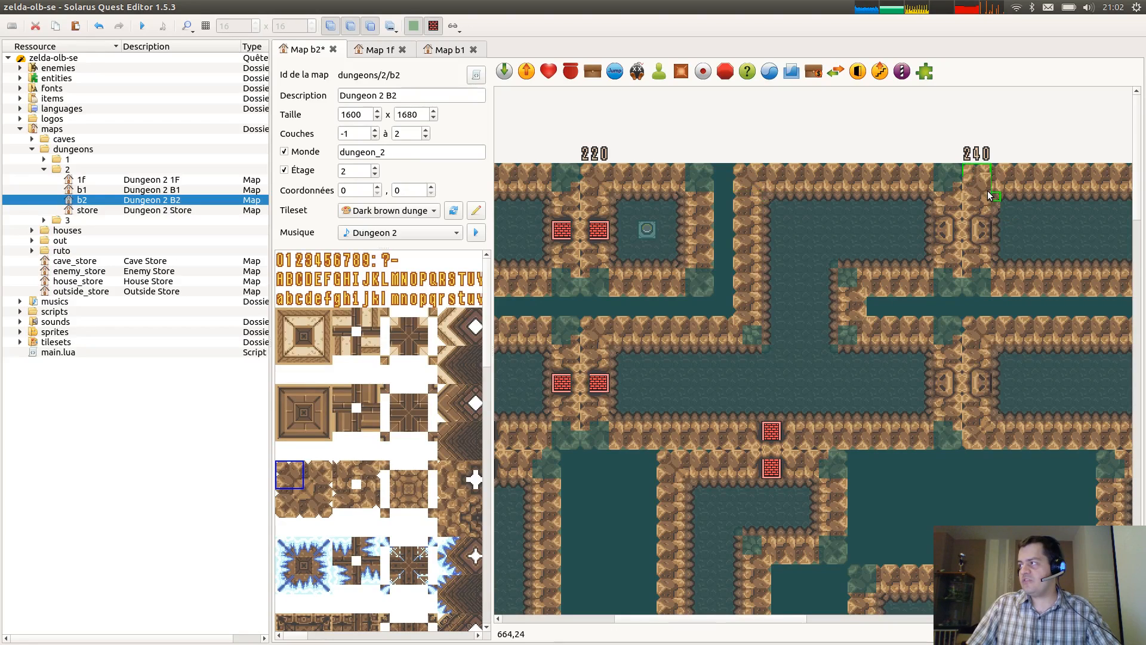
{"action": "scroll", "coordinate": [860, 332], "scroll_direction": "down", "scroll_amount": 3}
{"action": "scroll", "coordinate": [860, 332], "scroll_direction": "right", "scroll_amount": 5}
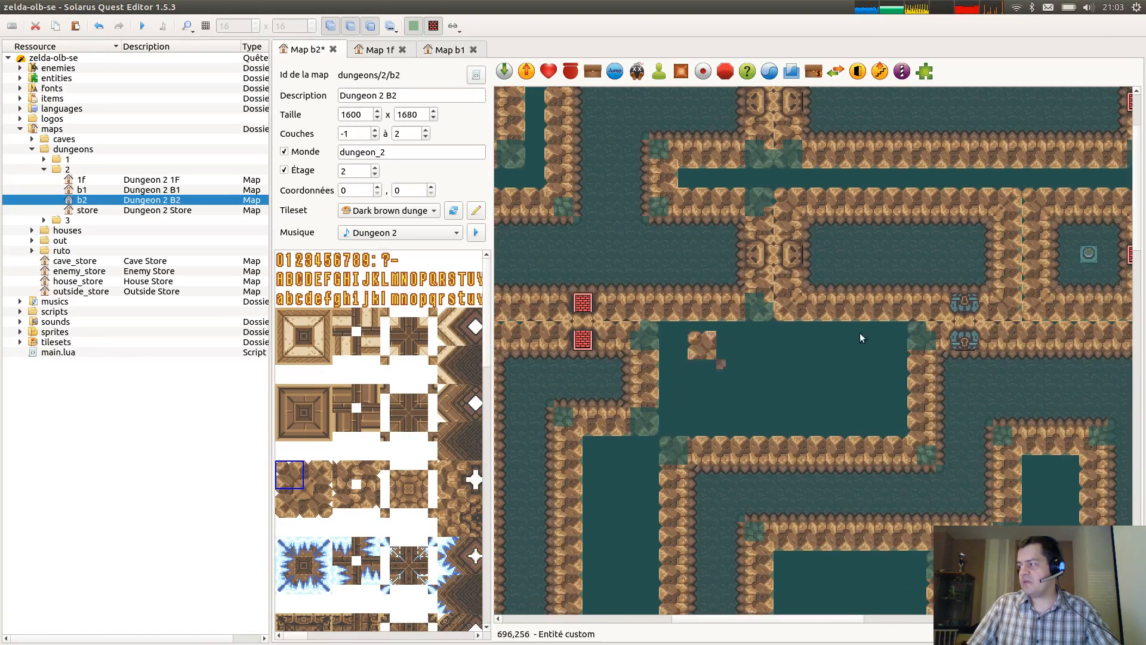
{"action": "left_click", "coordinate": [927, 344]}
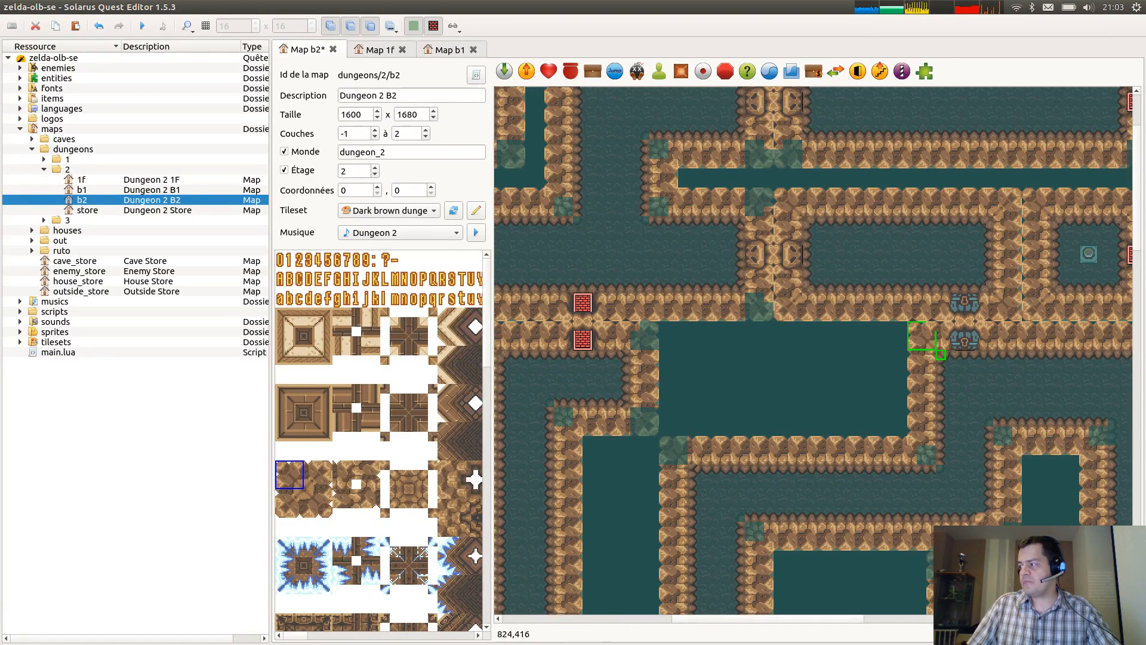
Place upper-left wall corners inside the central spiral maze and at the top of the corridor beside the red block door east of it.
{"action": "scroll", "coordinate": [837, 290], "scroll_direction": "down", "scroll_amount": 5}
{"action": "scroll", "coordinate": [836, 290], "scroll_direction": "right", "scroll_amount": 4}
{"action": "left_click", "coordinate": [800, 337]}
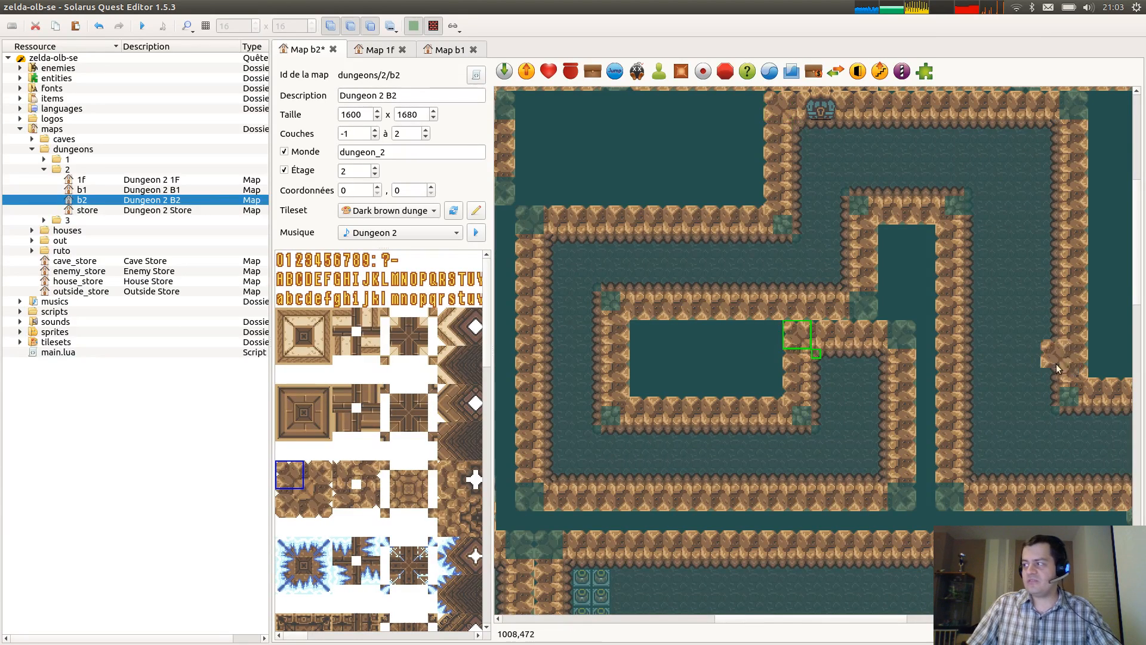
{"action": "scroll", "coordinate": [750, 378], "scroll_direction": "up", "scroll_amount": 4}
{"action": "scroll", "coordinate": [750, 378], "scroll_direction": "right", "scroll_amount": 9}
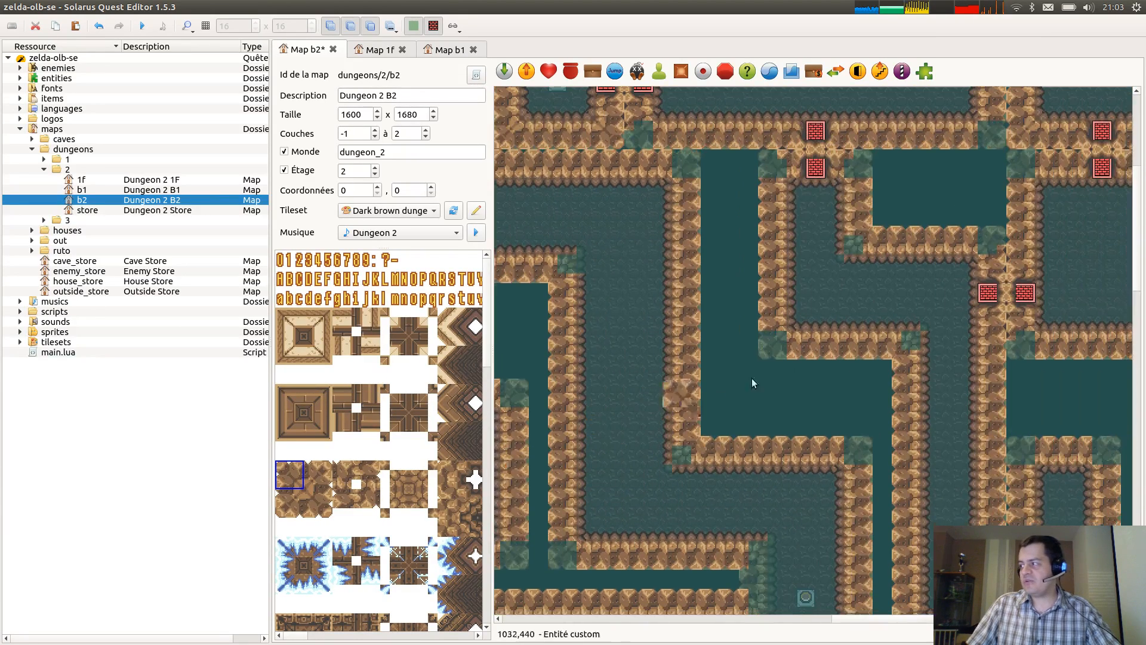
{"action": "left_click", "coordinate": [776, 179]}
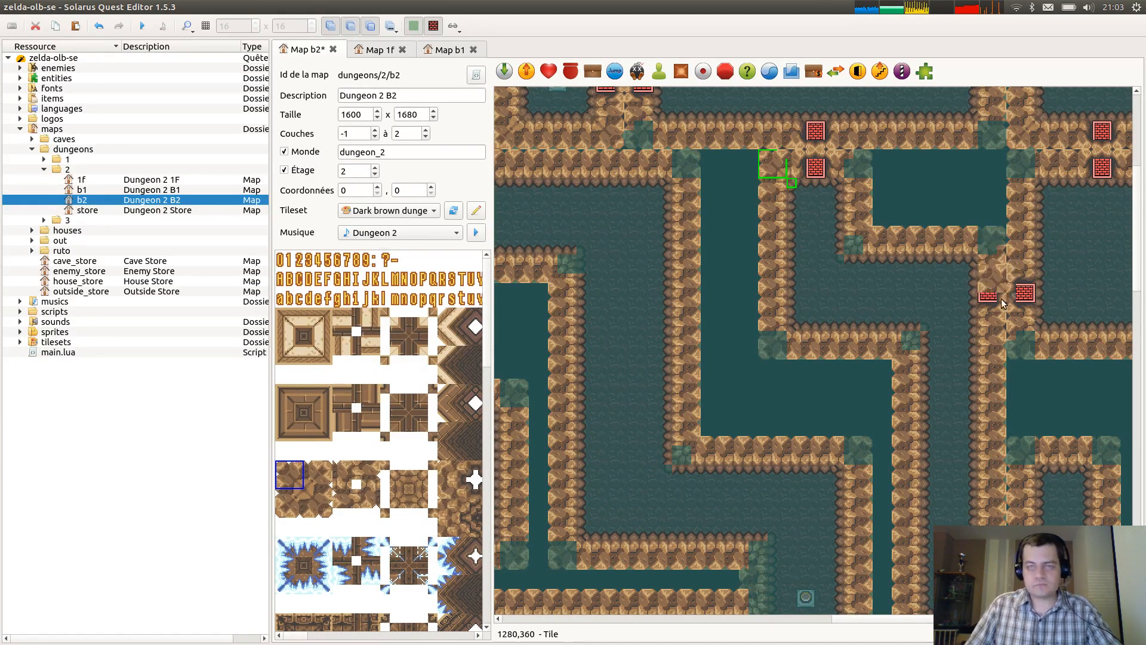
Fill the missing upper-left wall corners of the eastern rooms around column 280, at rows 15 and 30.
{"action": "scroll", "coordinate": [732, 413], "scroll_direction": "right", "scroll_amount": 7}
{"action": "scroll", "coordinate": [732, 413], "scroll_direction": "down", "scroll_amount": 1}
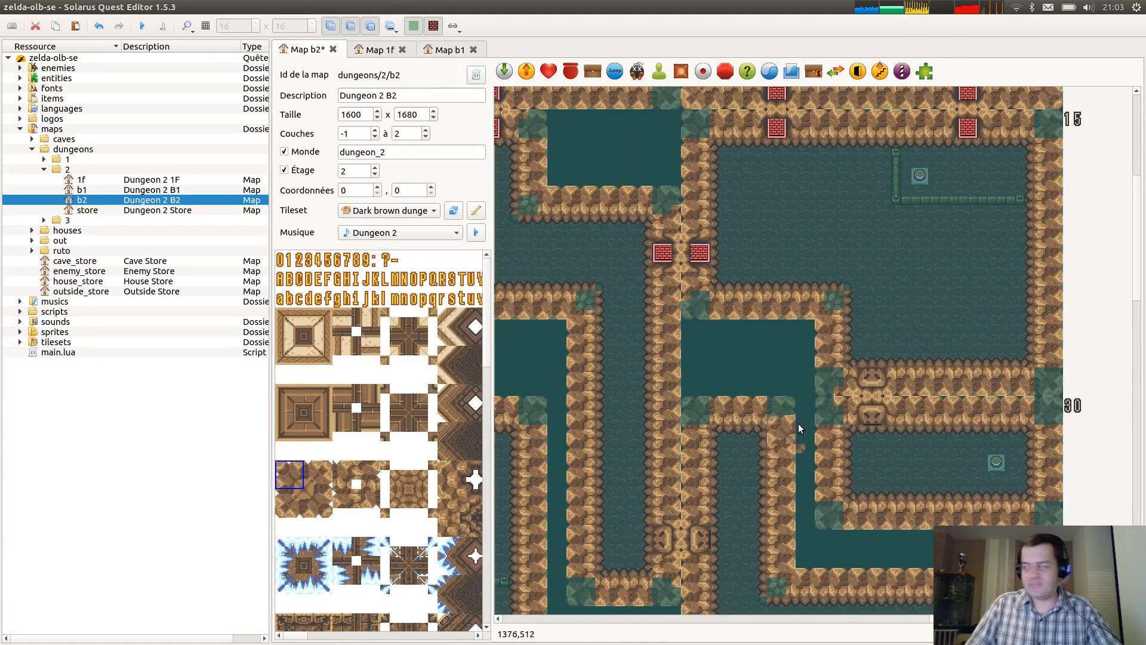
{"action": "right_click", "coordinate": [839, 421]}
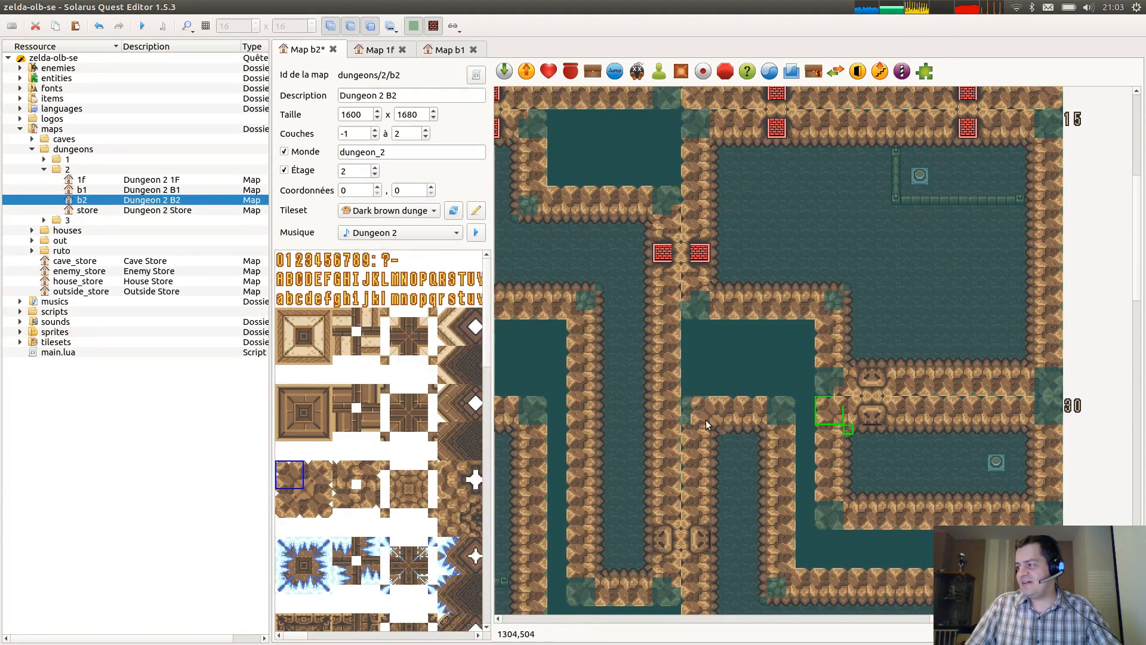
{"action": "left_click", "coordinate": [704, 421]}
{"action": "scroll", "coordinate": [704, 418], "scroll_direction": "up", "scroll_amount": 2}
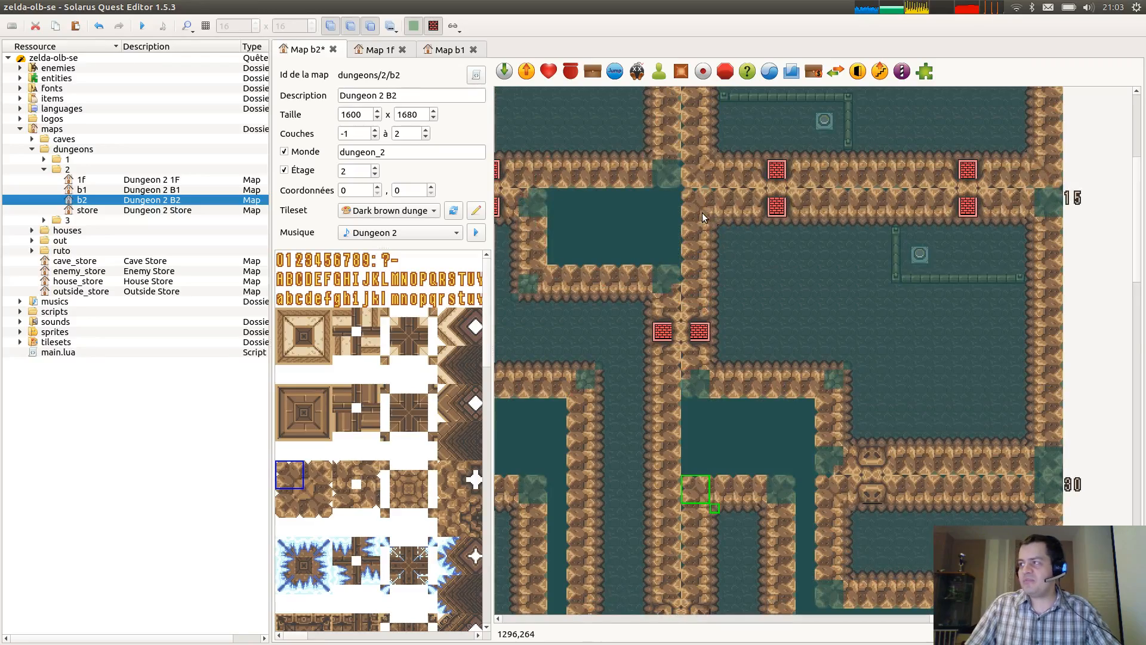
{"action": "left_click", "coordinate": [703, 213]}
{"action": "scroll", "coordinate": [723, 284], "scroll_direction": "up", "scroll_amount": 5}
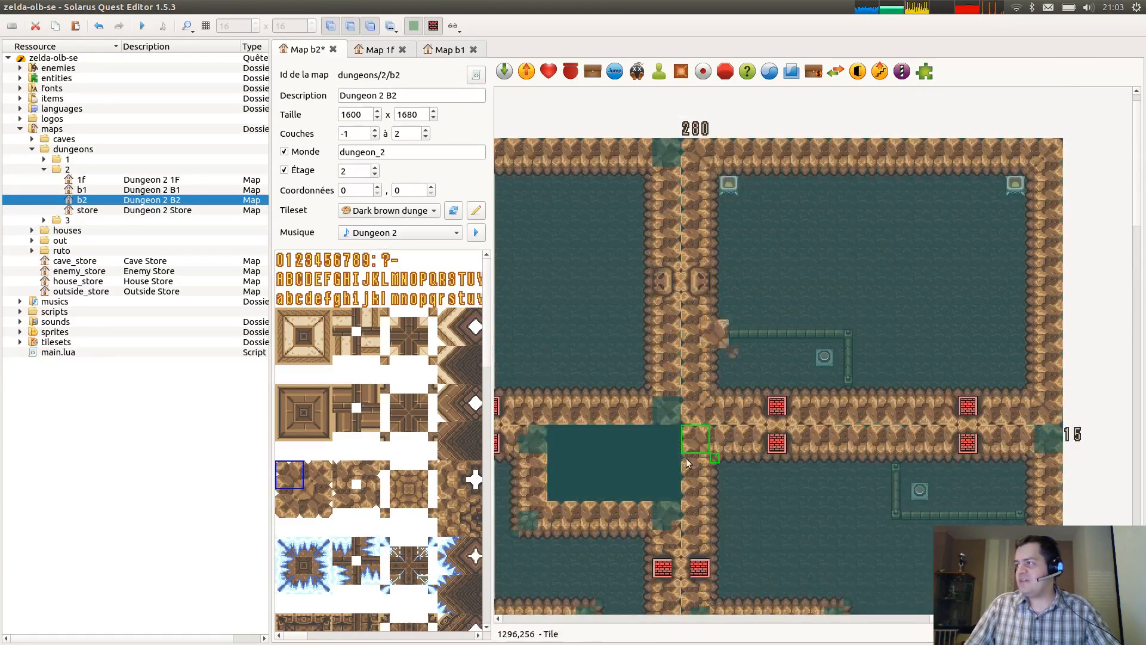
Place upper-left wall corners on the north wall at column 260 and below the western room's red door at row 30.
{"action": "scroll", "coordinate": [705, 353], "scroll_direction": "down", "scroll_amount": 1}
{"action": "scroll", "coordinate": [664, 396], "scroll_direction": "left", "scroll_amount": 5}
{"action": "scroll", "coordinate": [761, 325], "scroll_direction": "up", "scroll_amount": 2}
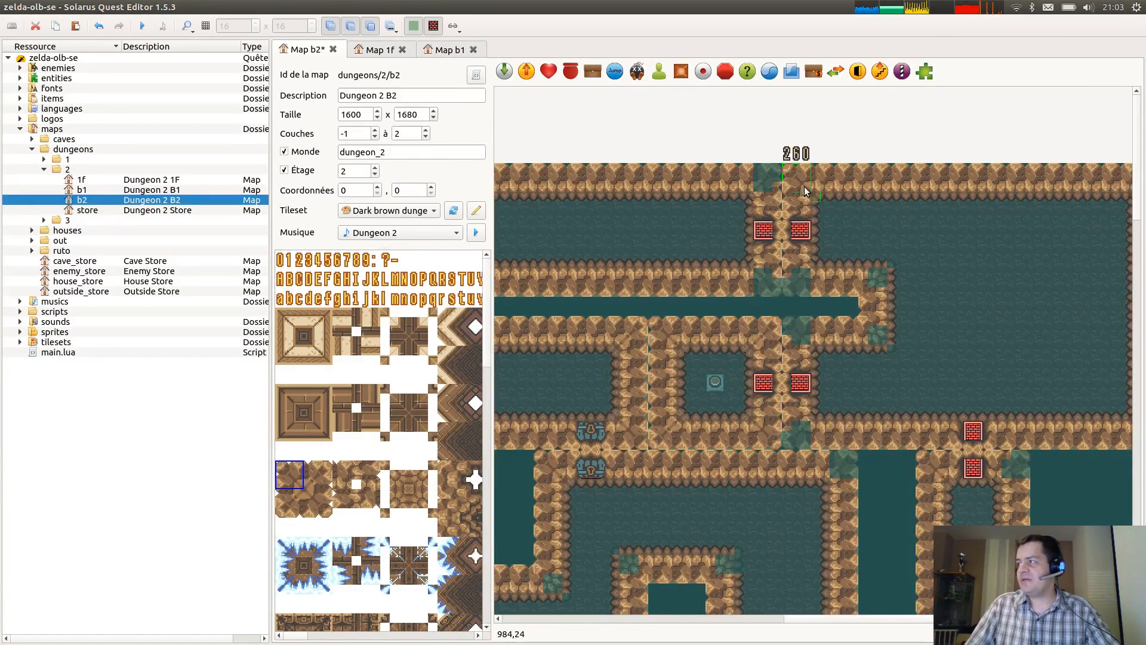
{"action": "scroll", "coordinate": [784, 396], "scroll_direction": "left", "scroll_amount": 8}
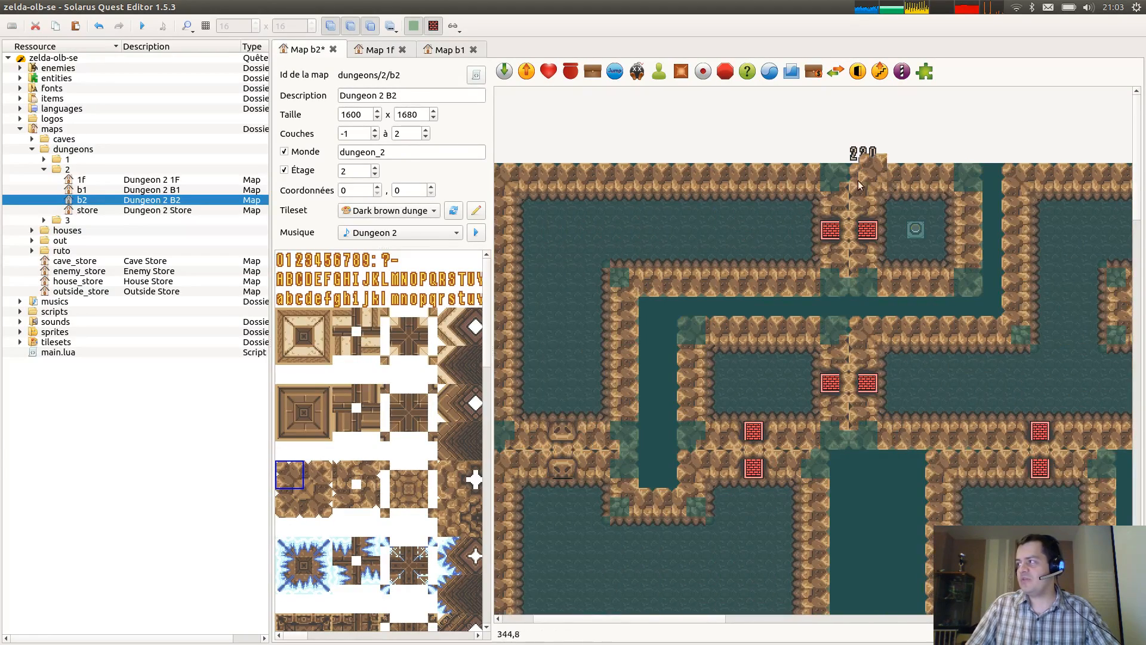
{"action": "scroll", "coordinate": [645, 215], "scroll_direction": "left", "scroll_amount": 2}
{"action": "scroll", "coordinate": [747, 410], "scroll_direction": "down", "scroll_amount": 4}
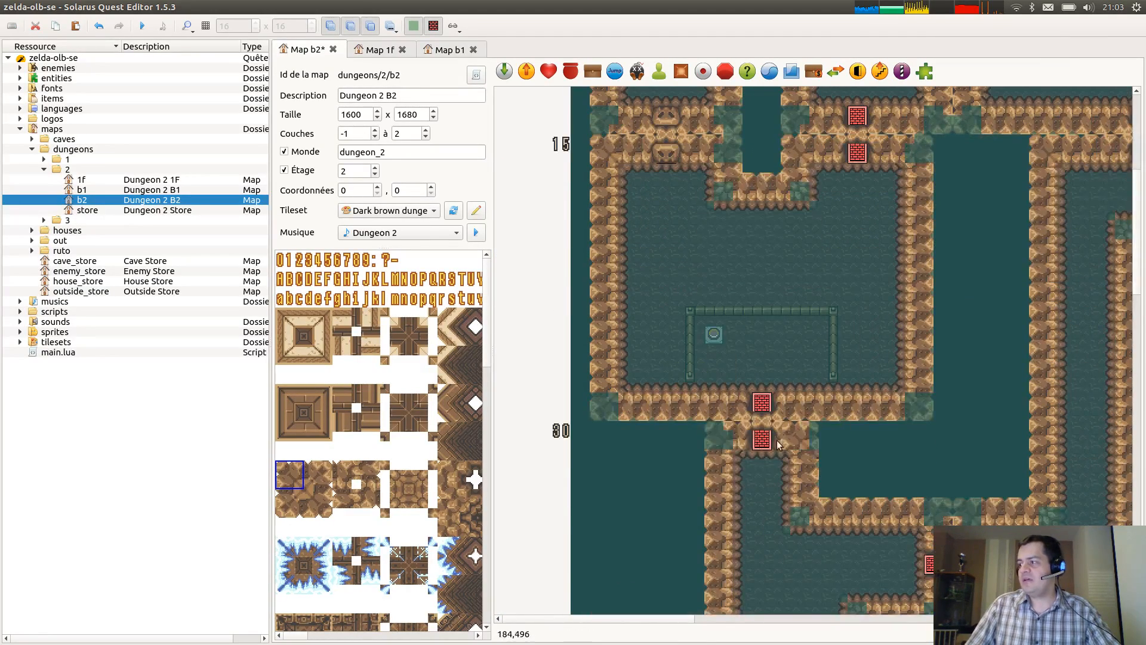
{"action": "left_click", "coordinate": [723, 449]}
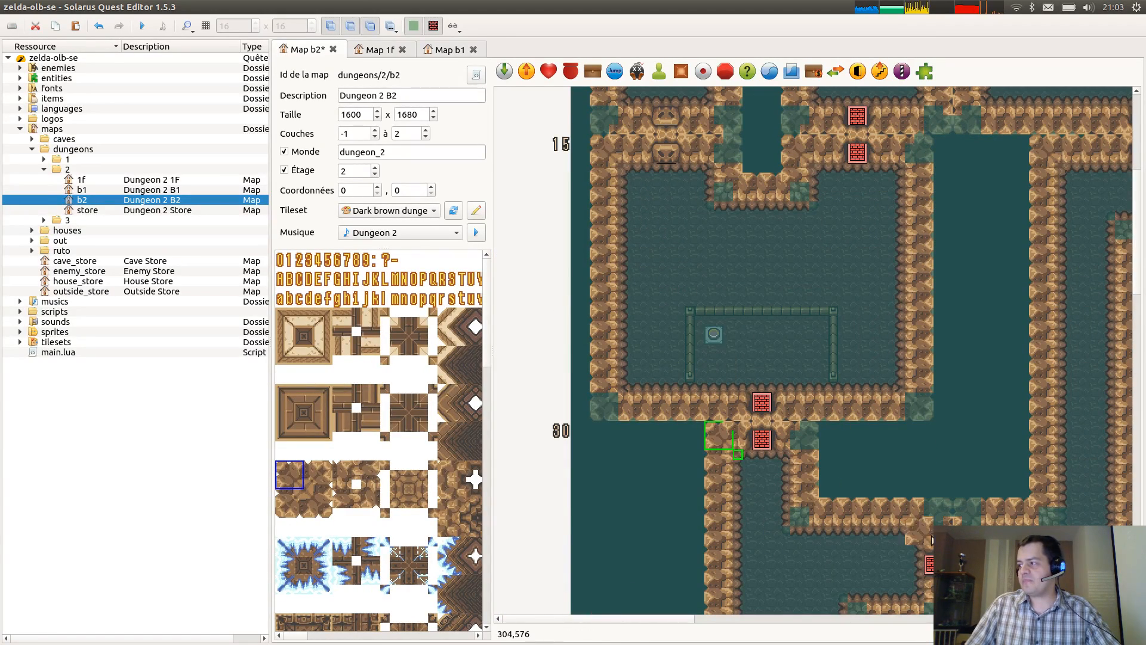
Continue placing upper-left wall corners through B2's middle area, including the room with two torches along its north wall.
{"action": "right_click", "coordinate": [972, 517]}
{"action": "middle_click_drag", "start_coordinate": [972, 517], "coordinate": [715, 307]}
{"action": "middle_click_drag", "start_coordinate": [766, 537], "coordinate": [783, 267]}
{"action": "middle_click_drag", "start_coordinate": [722, 457], "coordinate": [1006, 304]}
{"action": "middle_click_drag", "start_coordinate": [1009, 469], "coordinate": [550, 237]}
{"action": "middle_click_drag", "start_coordinate": [922, 349], "coordinate": [556, 488]}
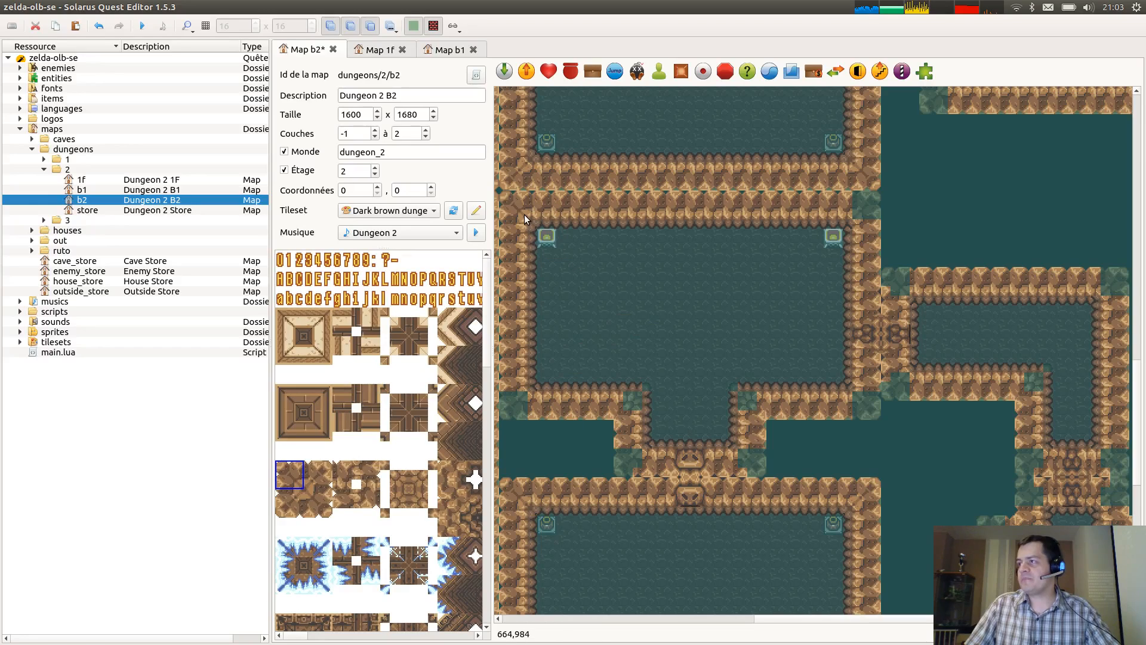
{"action": "left_click", "coordinate": [524, 214]}
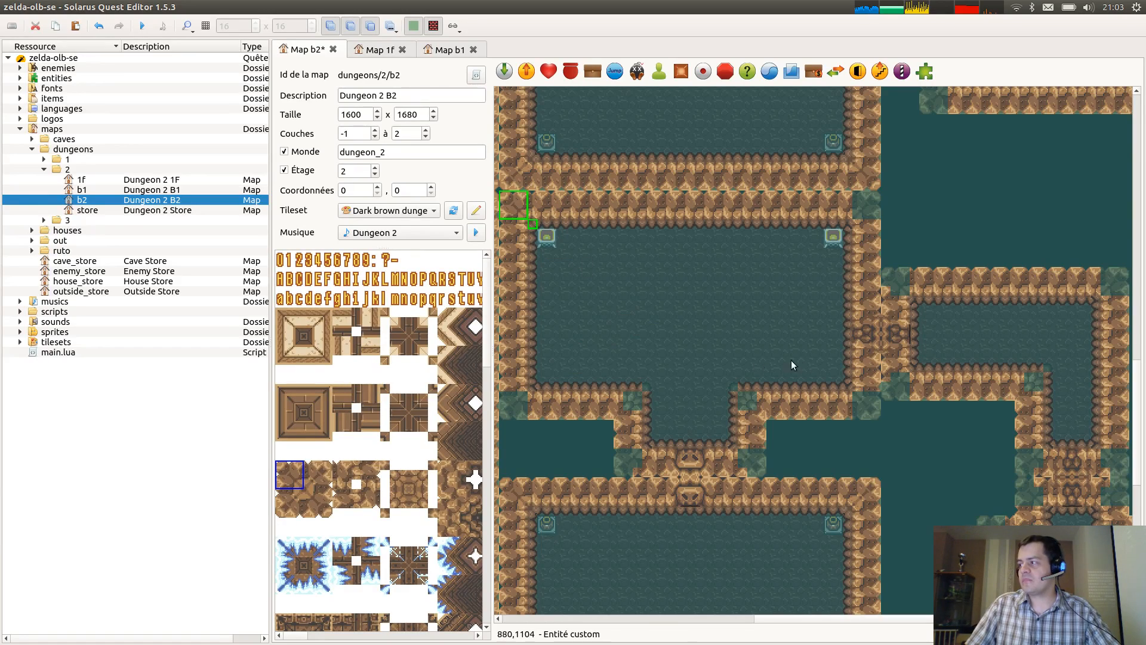
Add upper-left wall corners from the small room east of the torch room down to B2's southern rooms, and save the map.
{"action": "right_click", "coordinate": [907, 293]}
{"action": "middle_click_drag", "start_coordinate": [1042, 430], "coordinate": [699, 502]}
{"action": "scroll", "coordinate": [714, 524], "scroll_direction": "down", "scroll_amount": 4}
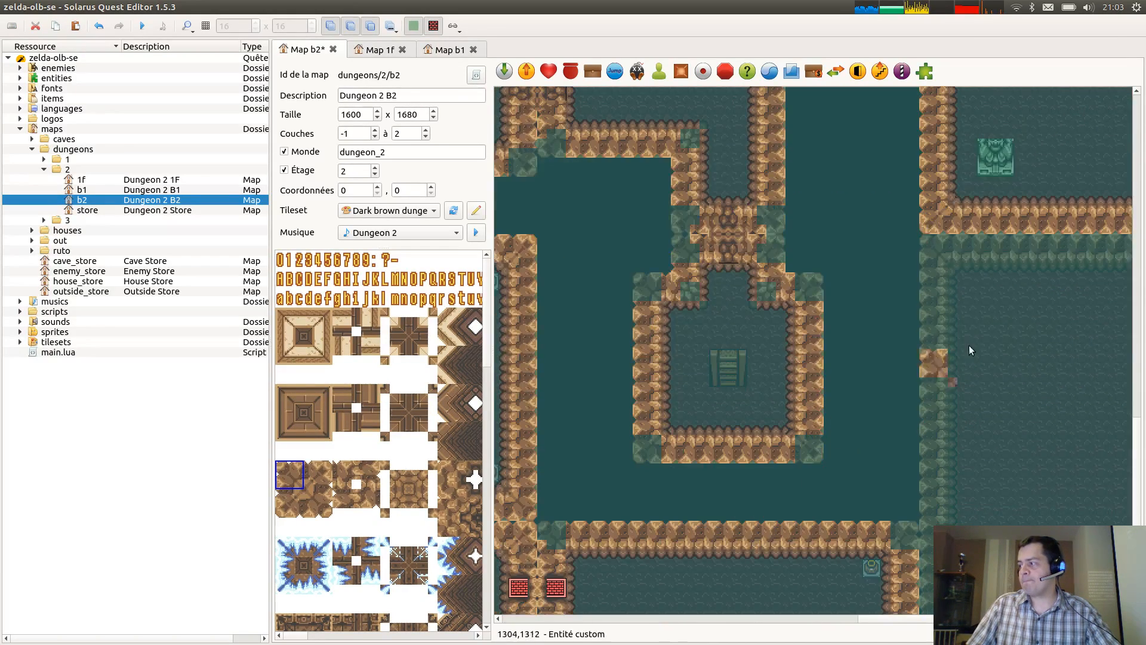
{"action": "scroll", "coordinate": [863, 463], "scroll_direction": "down", "scroll_amount": 3}
{"action": "scroll", "coordinate": [862, 462], "scroll_direction": "down", "scroll_amount": 1}
{"action": "middle_click_drag", "start_coordinate": [670, 391], "coordinate": [832, 372]}
{"action": "key", "text": "Escape"}
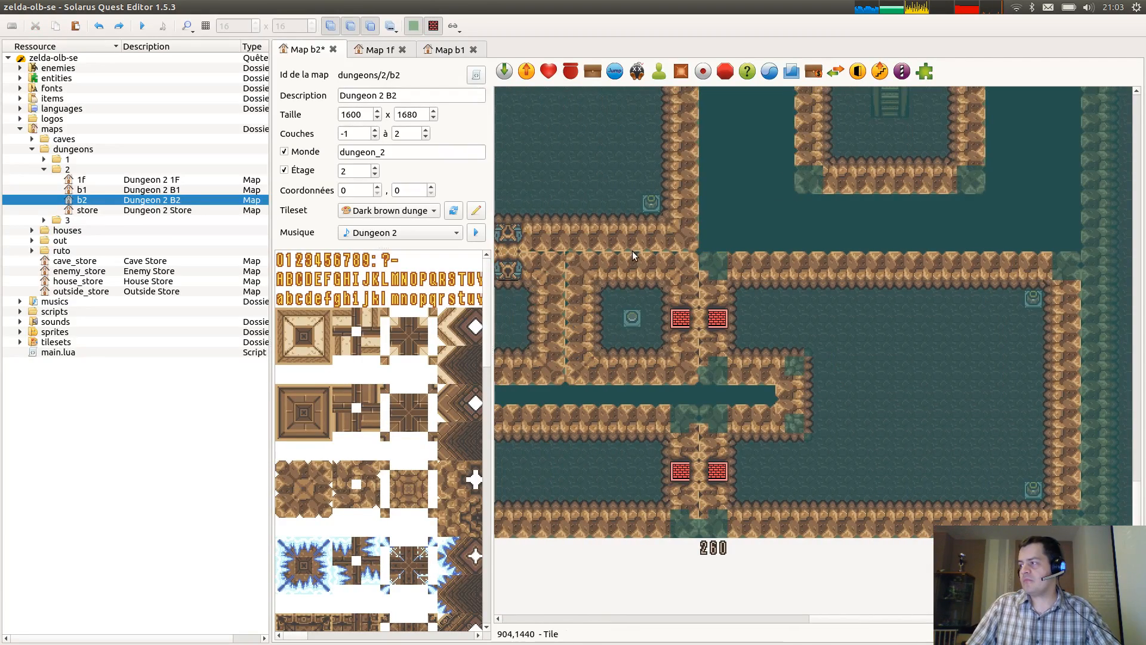
{"action": "key", "text": "ctrl+s"}
Copy the upper-right wall corner tile from map 1F and place it above the southern red block door at B2's column 260.
{"action": "left_click", "coordinate": [374, 50]}
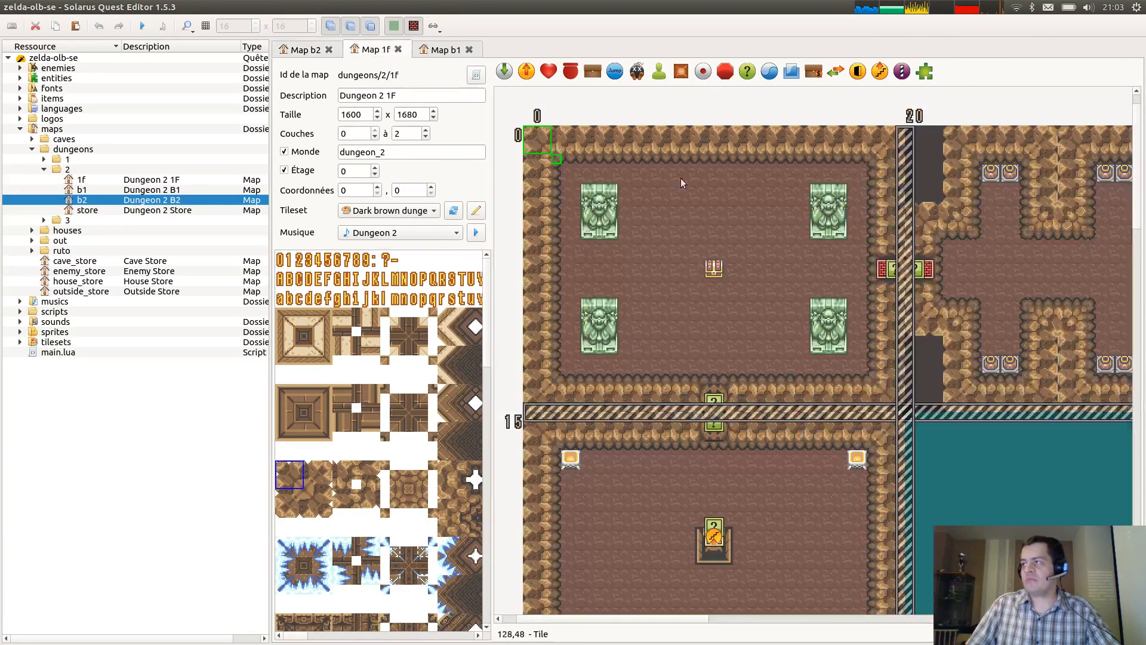
{"action": "left_click", "coordinate": [882, 141]}
{"action": "scroll", "coordinate": [386, 53], "scroll_direction": "up", "scroll_amount": 1}
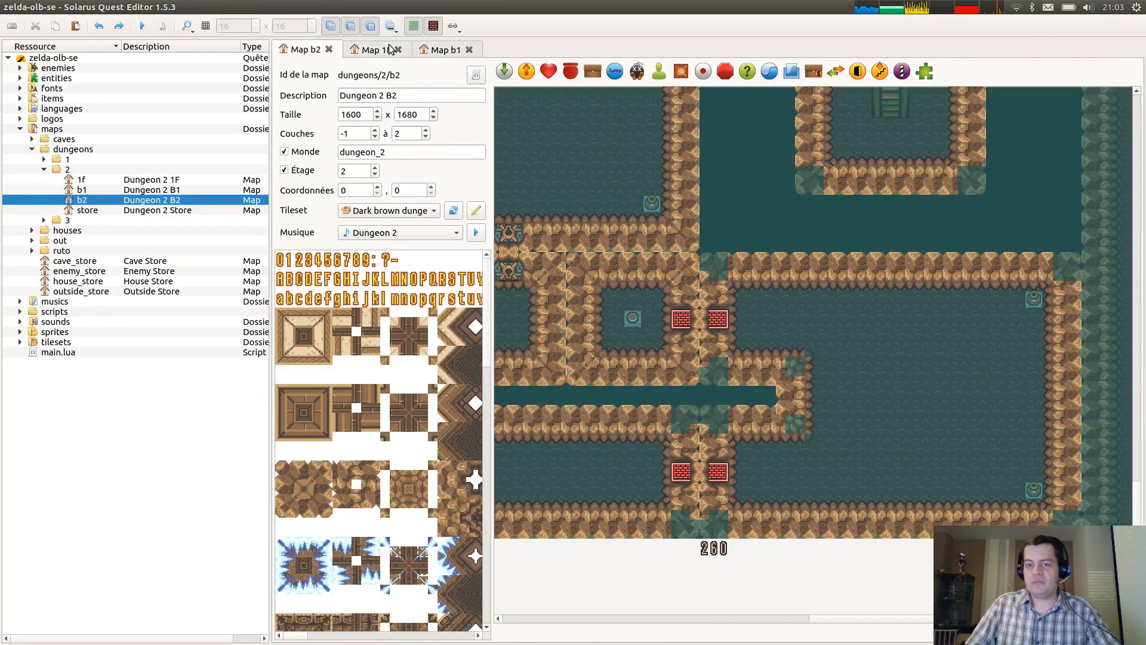
{"action": "right_click", "coordinate": [688, 431]}
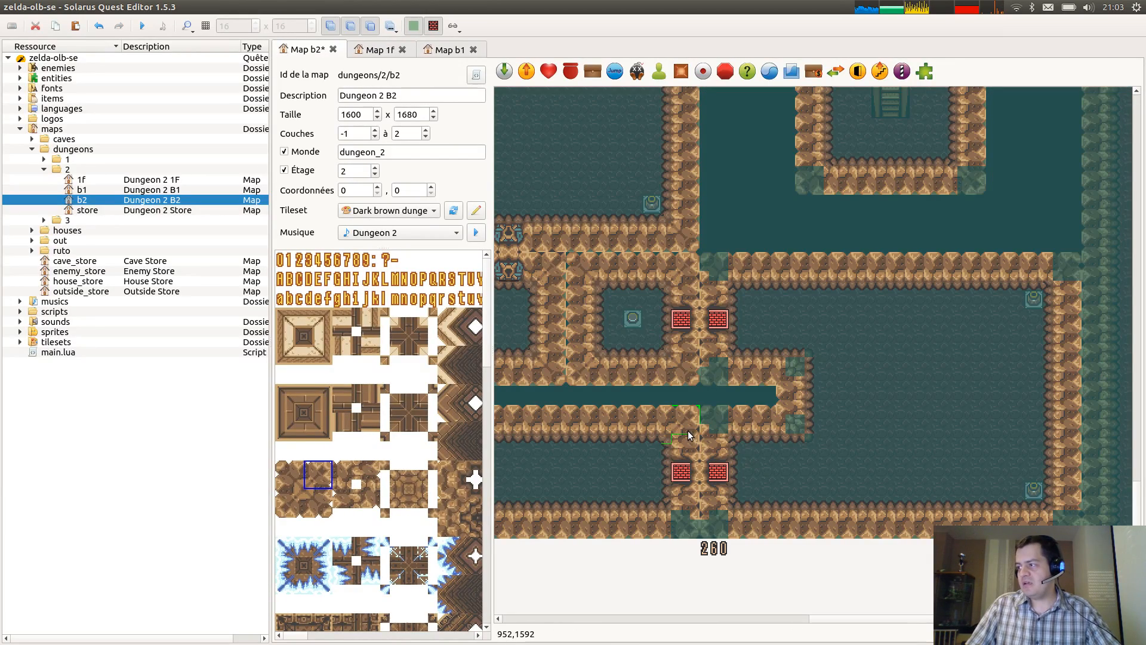
Place upper-right wall corners at column 240 in B2's southern rooms, above the double doors and above the red block door.
{"action": "middle_click_drag", "start_coordinate": [659, 295], "coordinate": [1063, 548]}
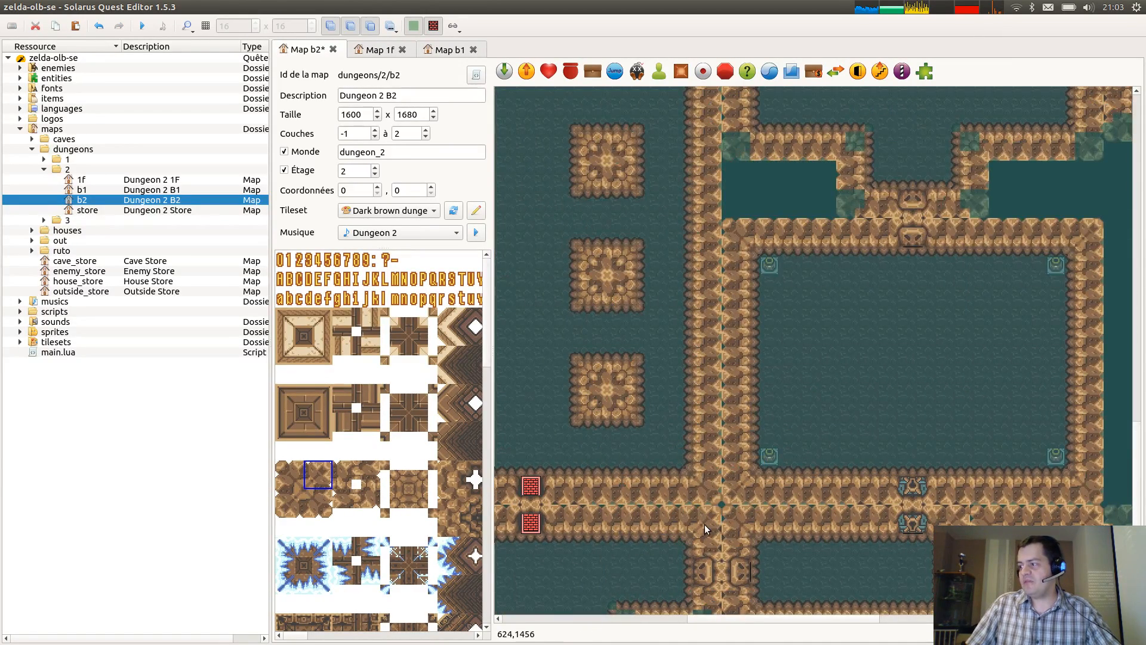
{"action": "right_click", "coordinate": [705, 524]}
{"action": "middle_click_drag", "start_coordinate": [661, 562], "coordinate": [815, 300]}
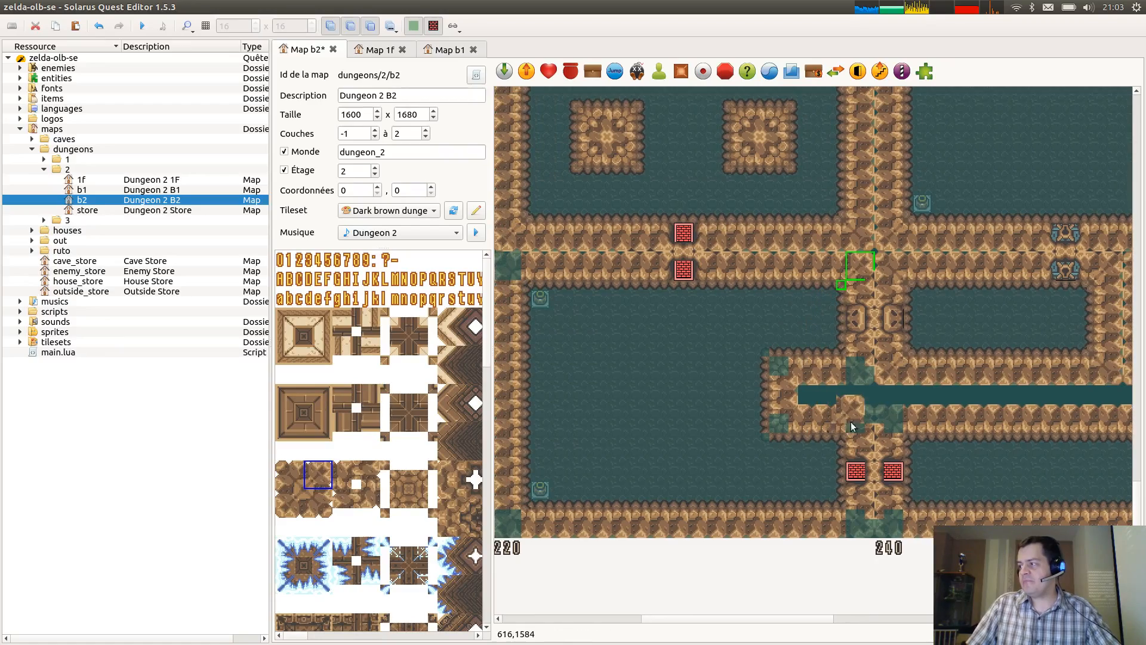
{"action": "left_click", "coordinate": [852, 426]}
{"action": "middle_click_drag", "start_coordinate": [701, 318], "coordinate": [860, 376]}
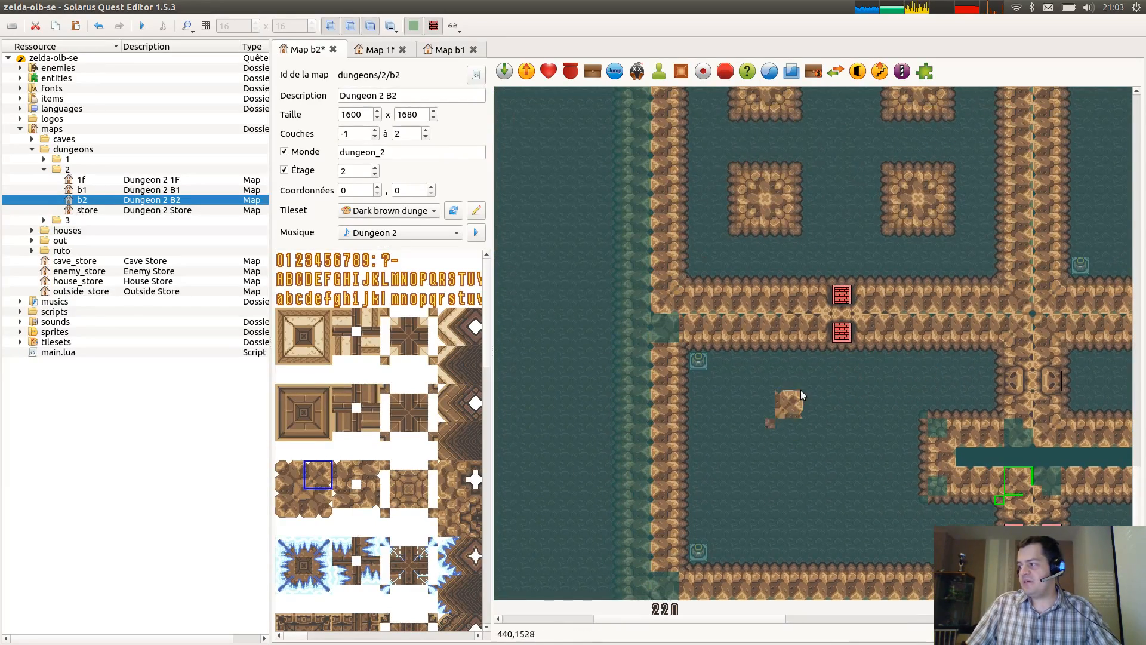
Place upper-right wall corners on the room with two torches, above the red block door at column 280, and on the east wall at row 45.
{"action": "middle_click_drag", "start_coordinate": [1007, 347], "coordinate": [835, 507]}
{"action": "scroll", "coordinate": [826, 327], "scroll_direction": "up", "scroll_amount": 4}
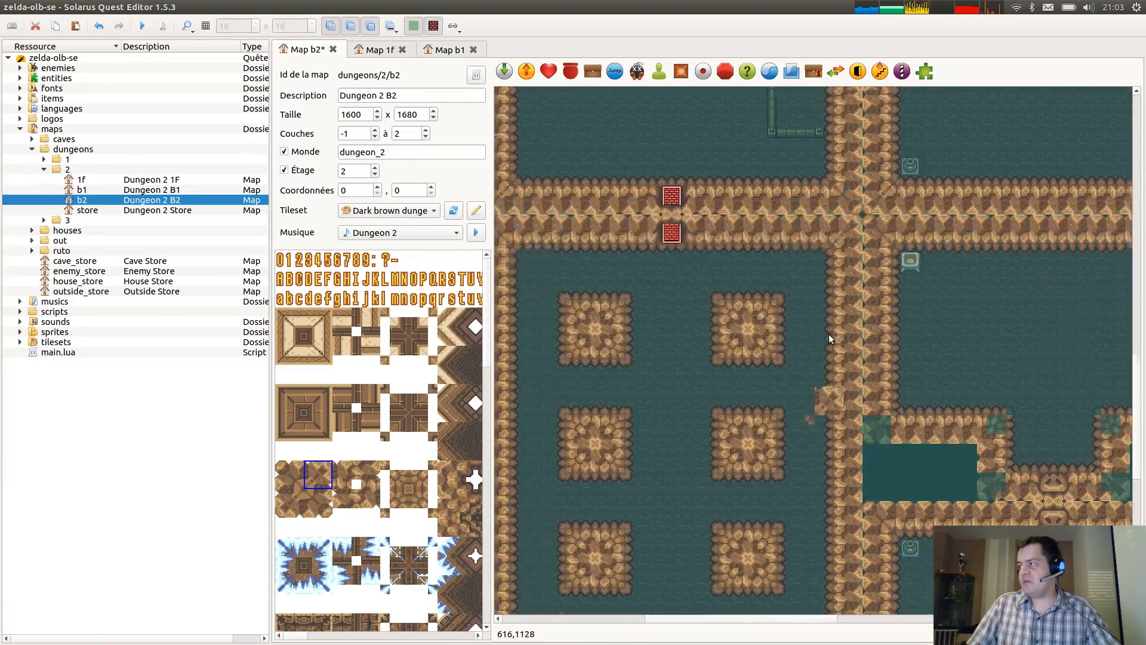
{"action": "scroll", "coordinate": [788, 231], "scroll_direction": "up", "scroll_amount": 1}
{"action": "middle_click_drag", "start_coordinate": [963, 320], "coordinate": [618, 370]}
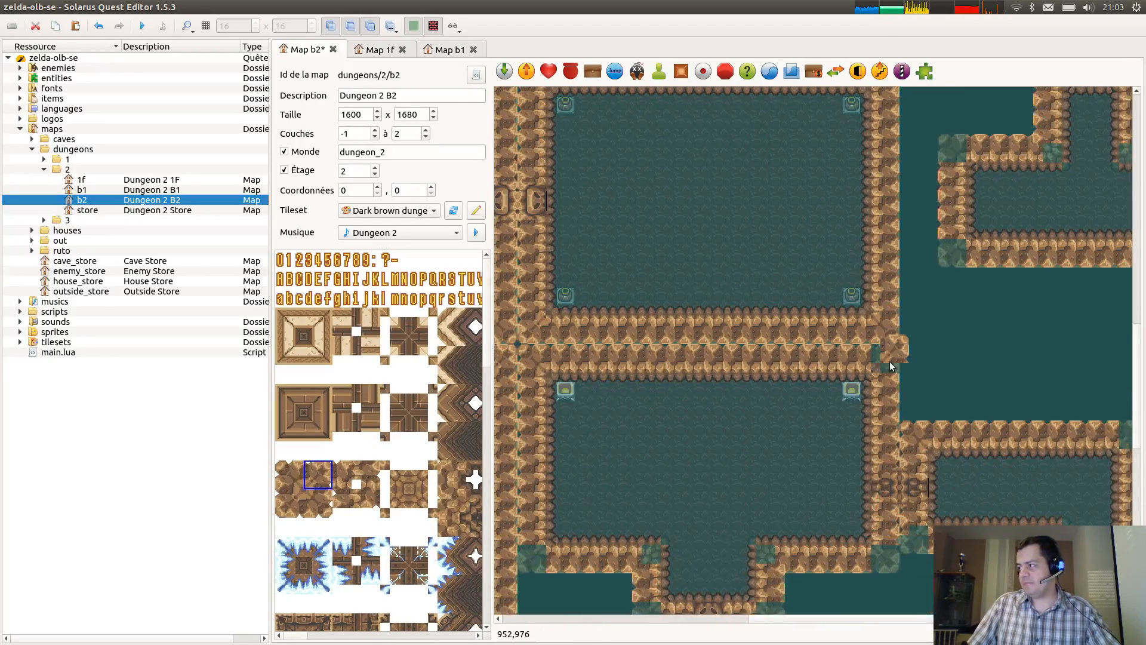
{"action": "scroll", "coordinate": [802, 251], "scroll_direction": "up", "scroll_amount": 4}
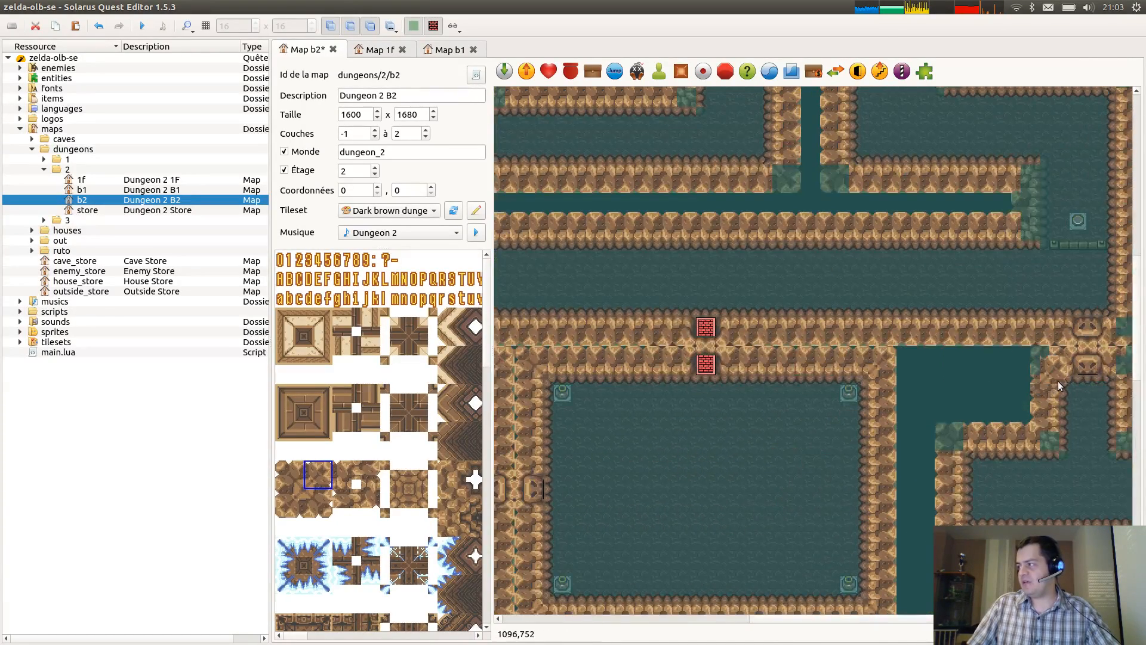
{"action": "middle_click_drag", "start_coordinate": [1060, 386], "coordinate": [910, 383]}
{"action": "middle_click_drag", "start_coordinate": [994, 436], "coordinate": [722, 391]}
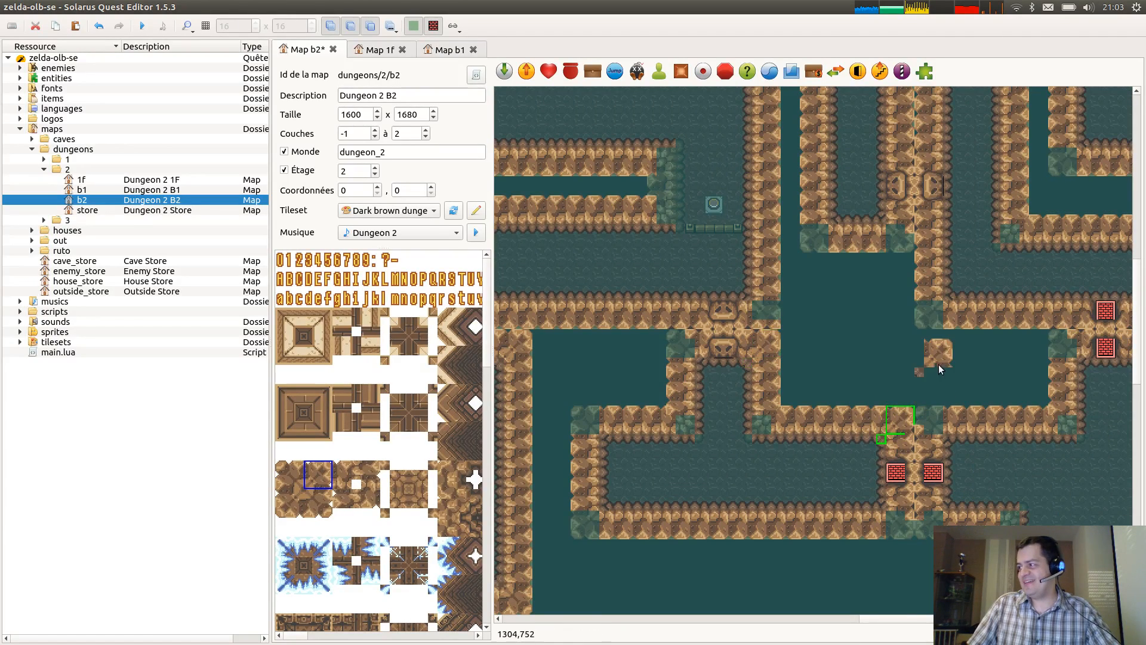
{"action": "middle_click_drag", "start_coordinate": [939, 365], "coordinate": [698, 364]}
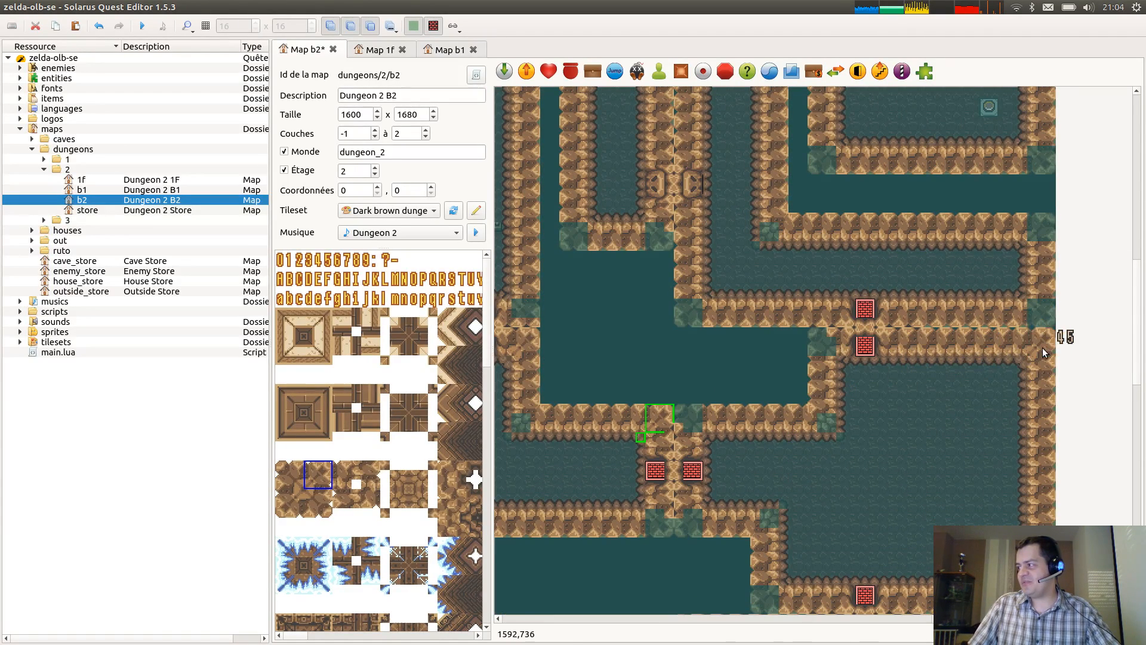
{"action": "scroll", "coordinate": [1044, 352], "scroll_direction": "down", "scroll_amount": 5}
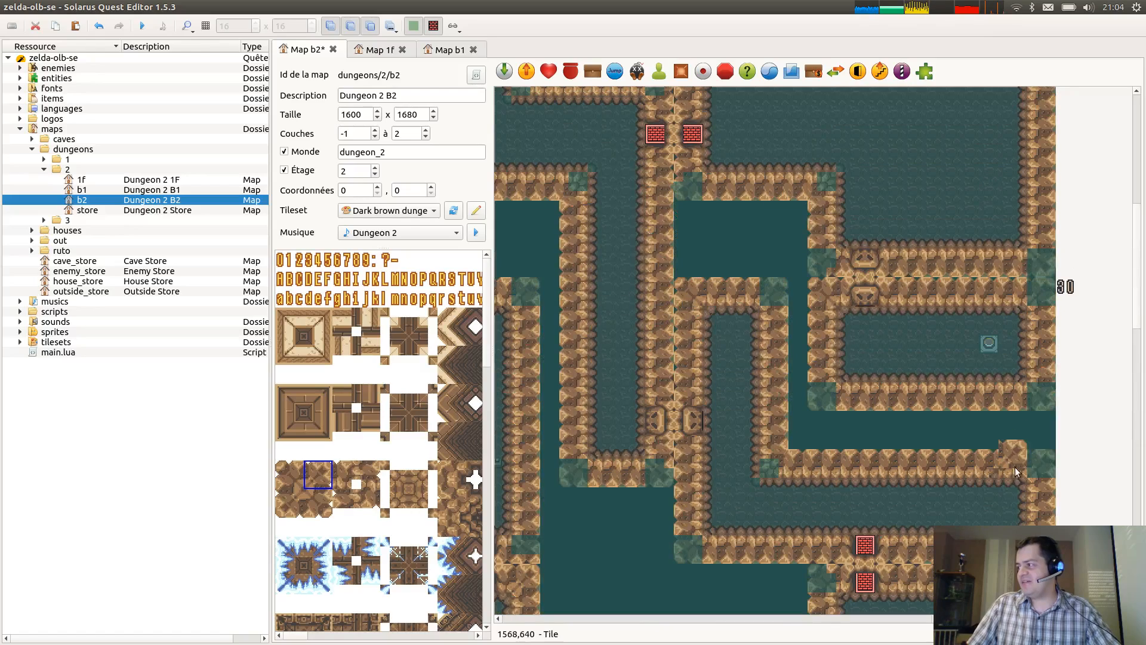
Add upper-right wall corners on the east wall at row 15, above the northern red block door at column 280, and on the void area west of it.
{"action": "scroll", "coordinate": [1040, 331], "scroll_direction": "up", "scroll_amount": 5}
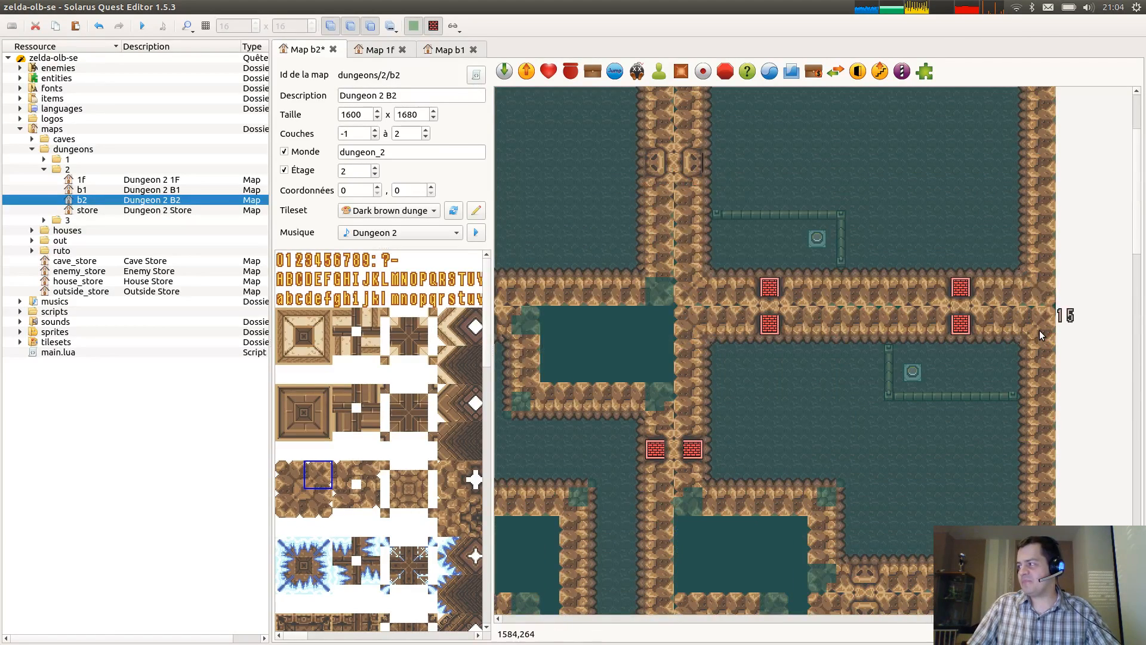
{"action": "left_click_drag", "start_coordinate": [1041, 331], "coordinate": [710, 398]}
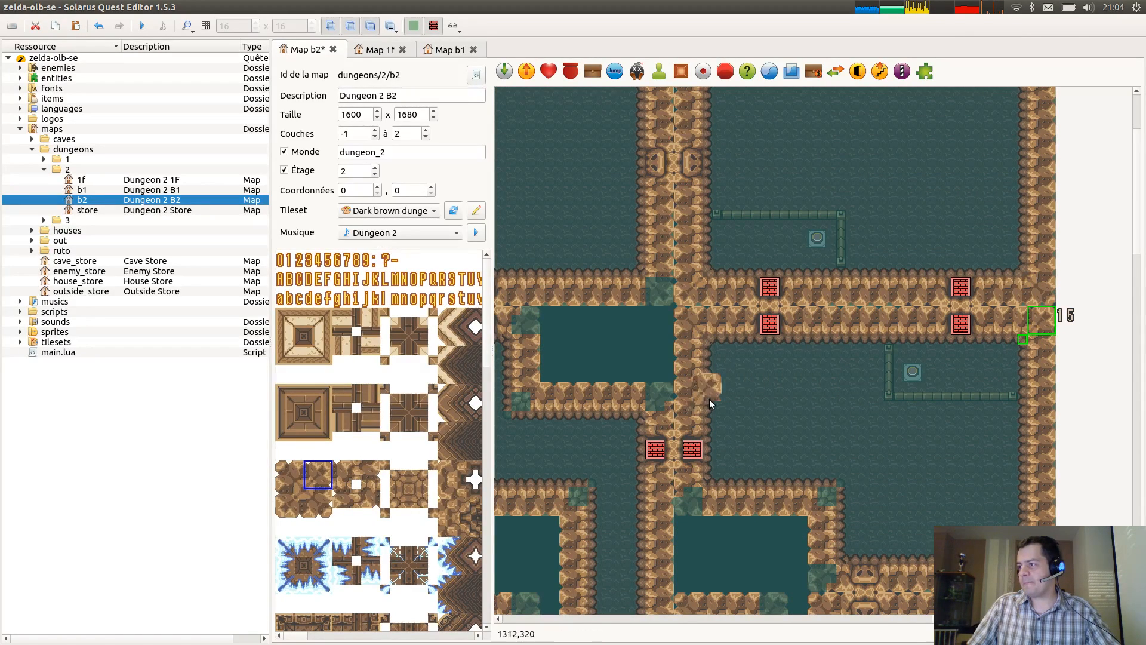
{"action": "left_click", "coordinate": [655, 408]}
{"action": "middle_click_drag", "start_coordinate": [656, 408], "coordinate": [832, 439]}
{"action": "key", "text": "ctrl+v"}
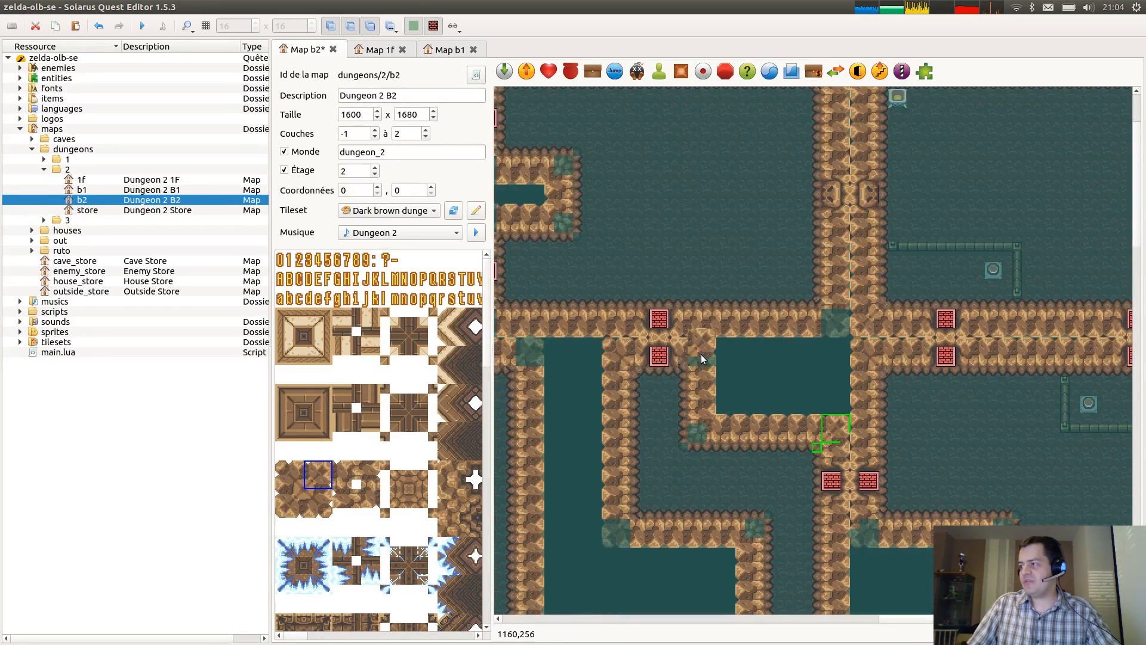
{"action": "left_click", "coordinate": [704, 362]}
Place upper-right wall corners along B2's north wall at columns 280, 260 and 240.
{"action": "scroll", "coordinate": [766, 363], "scroll_direction": "up", "scroll_amount": 2}
{"action": "scroll", "coordinate": [775, 261], "scroll_direction": "right", "scroll_amount": 2}
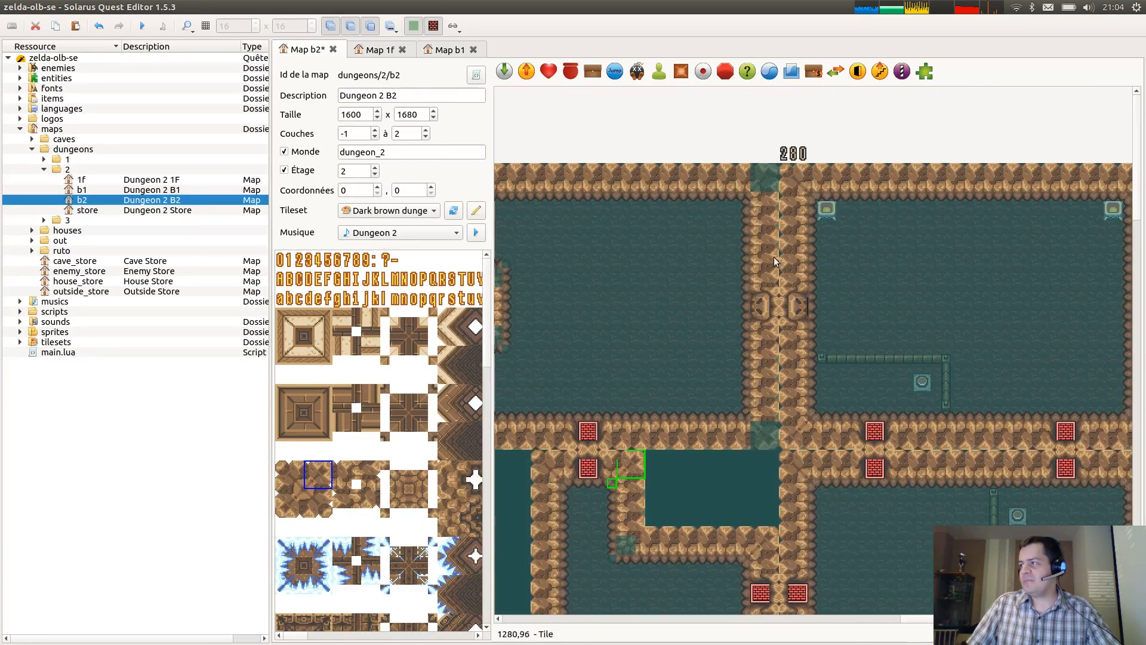
{"action": "left_click", "coordinate": [761, 185]}
{"action": "key", "text": "ctrl+v"}
{"action": "middle_click_drag", "start_coordinate": [604, 260], "coordinate": [1057, 257]}
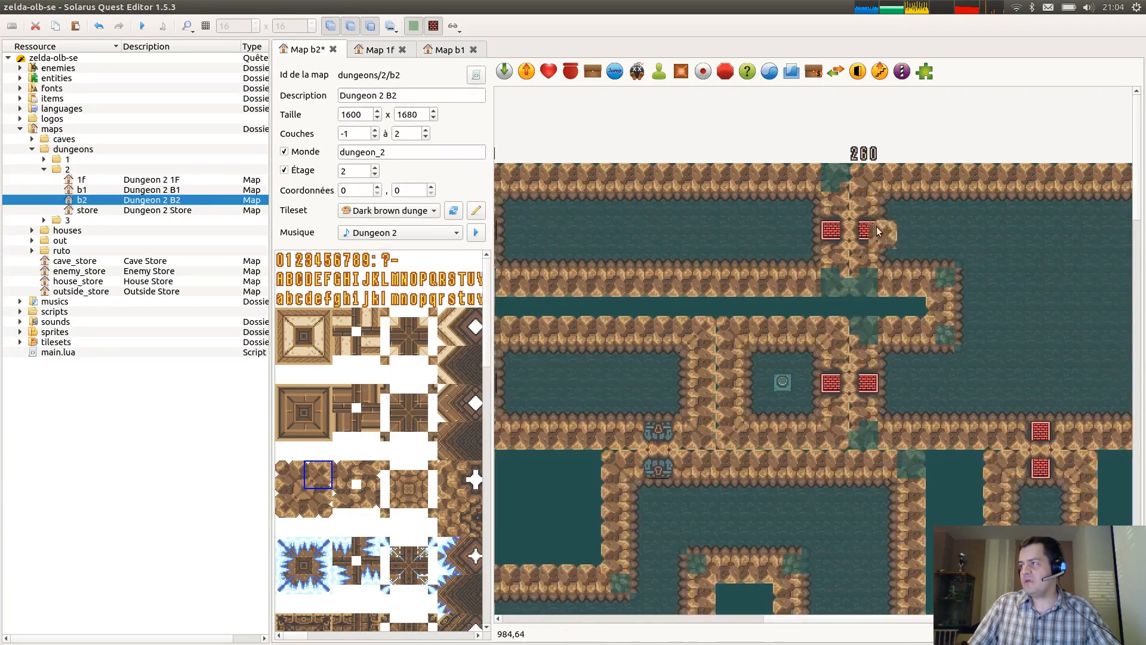
{"action": "left_click", "coordinate": [835, 182]}
{"action": "key", "text": "ctrl+v"}
{"action": "scroll", "coordinate": [693, 257], "scroll_direction": "left", "scroll_amount": 6}
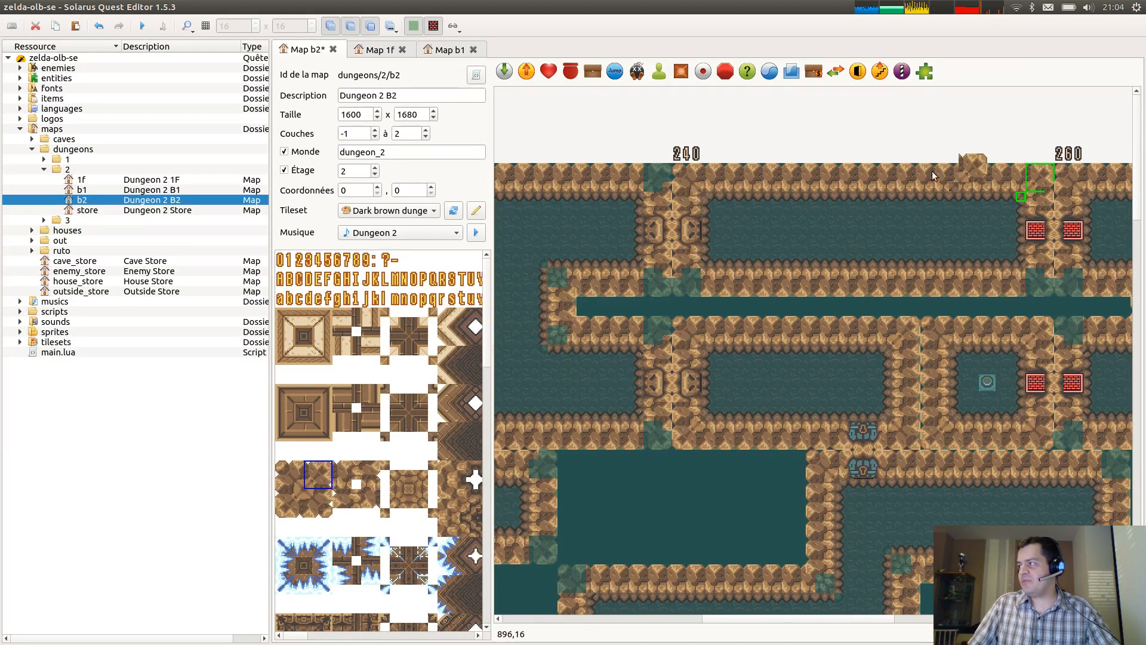
{"action": "scroll", "coordinate": [661, 290], "scroll_direction": "left", "scroll_amount": 3}
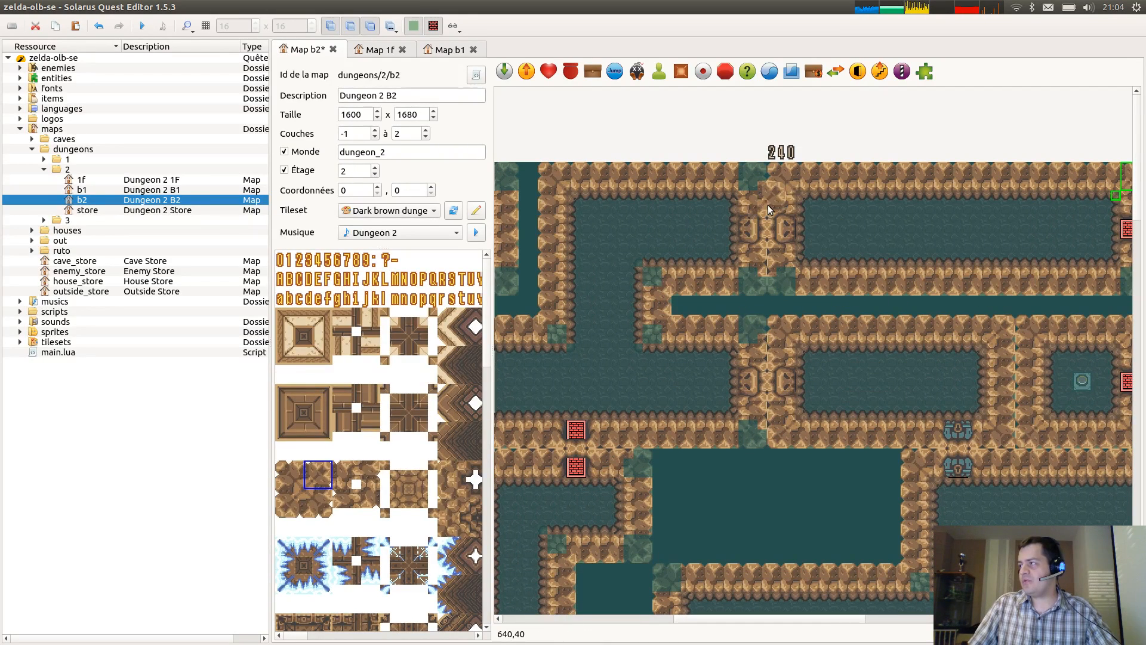
Add upper-right wall corners above the lower double doors at column 240, on the small northern room, and above both red block doors at column 220.
{"action": "scroll", "coordinate": [934, 355], "scroll_direction": "left", "scroll_amount": 7}
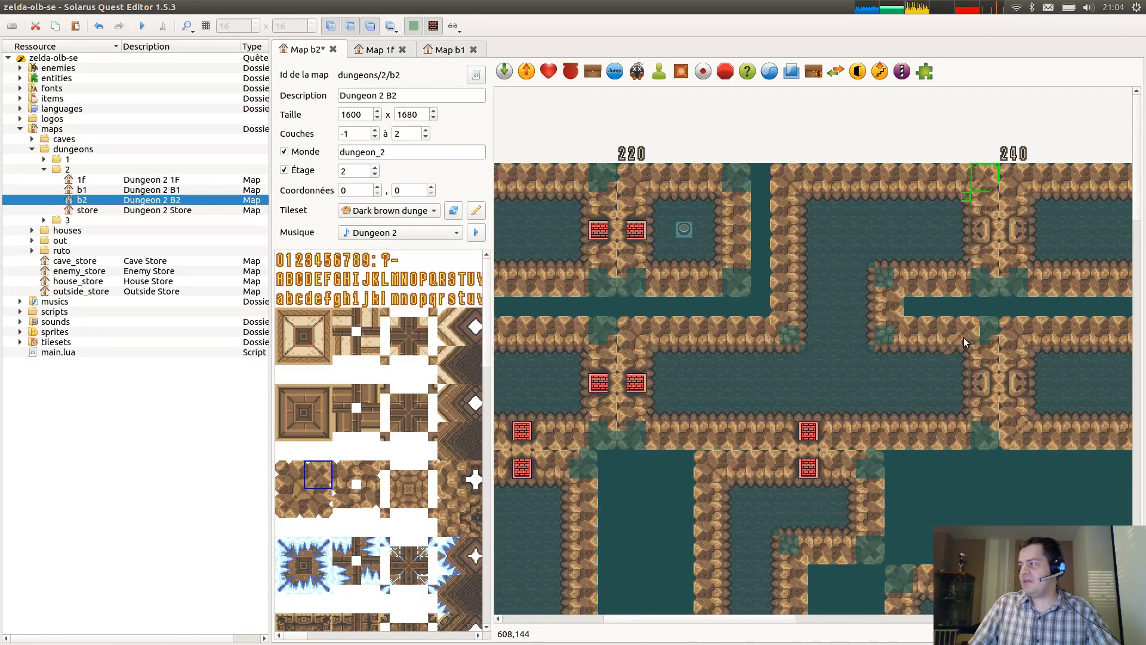
{"action": "right_click", "coordinate": [984, 336]}
{"action": "right_click", "coordinate": [734, 185]}
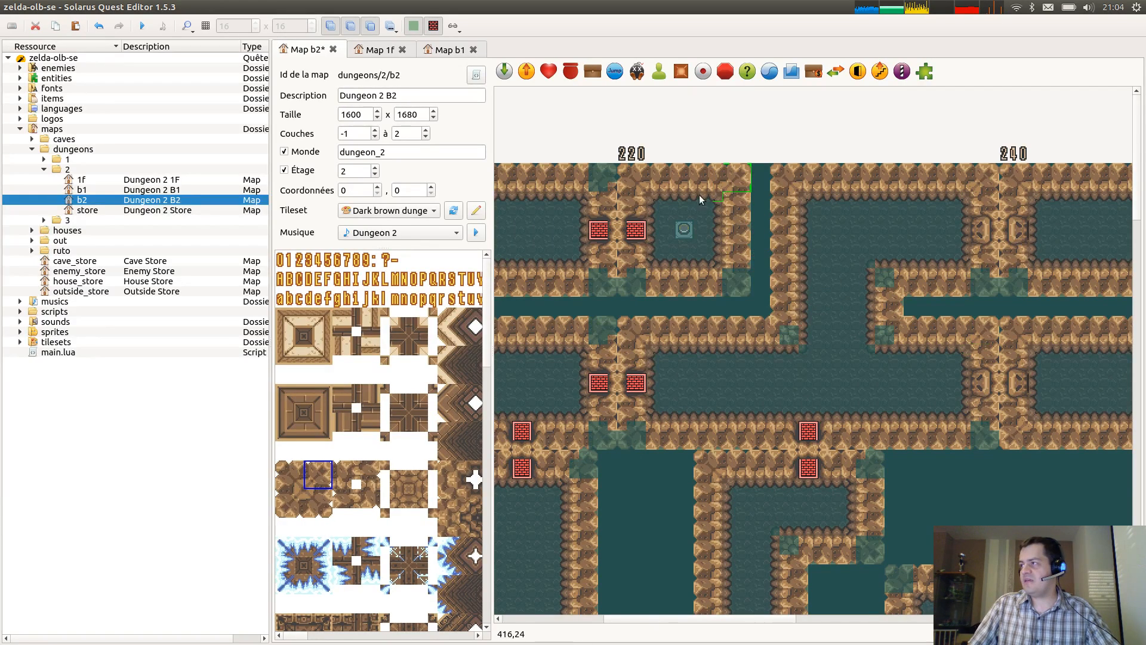
{"action": "key", "text": "Escape"}
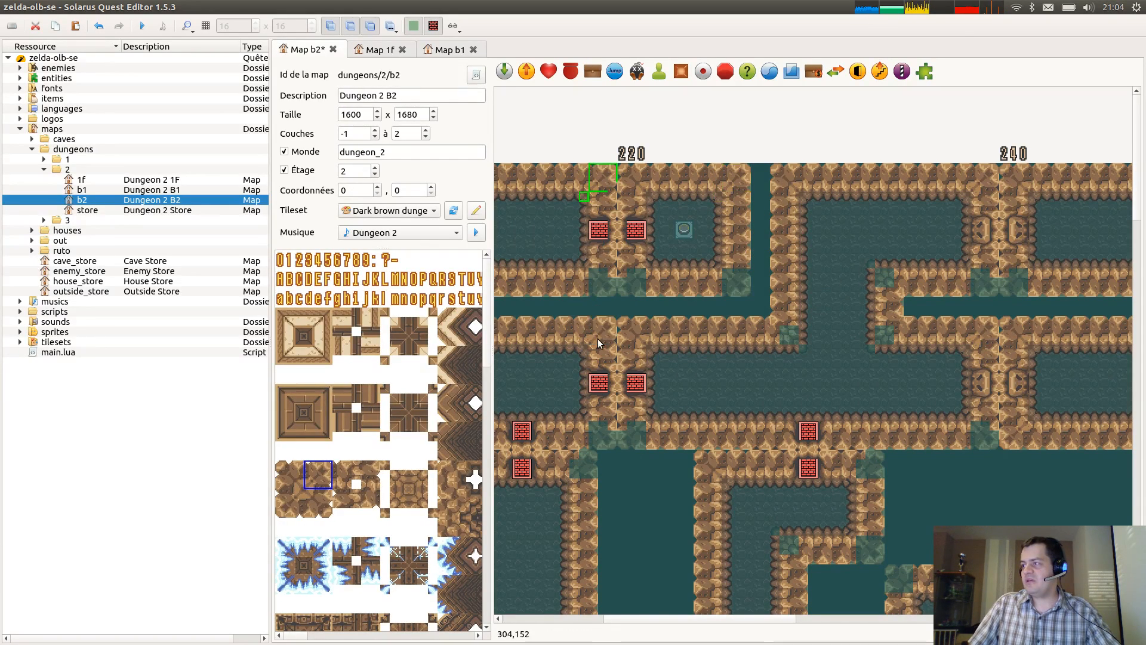
{"action": "right_click", "coordinate": [598, 339]}
Place upper-right wall corners just below row 15 in the western rooms, at column 220 and east of the double doors.
{"action": "middle_click_drag", "start_coordinate": [639, 396], "coordinate": [863, 238]}
{"action": "right_click", "coordinate": [806, 314]}
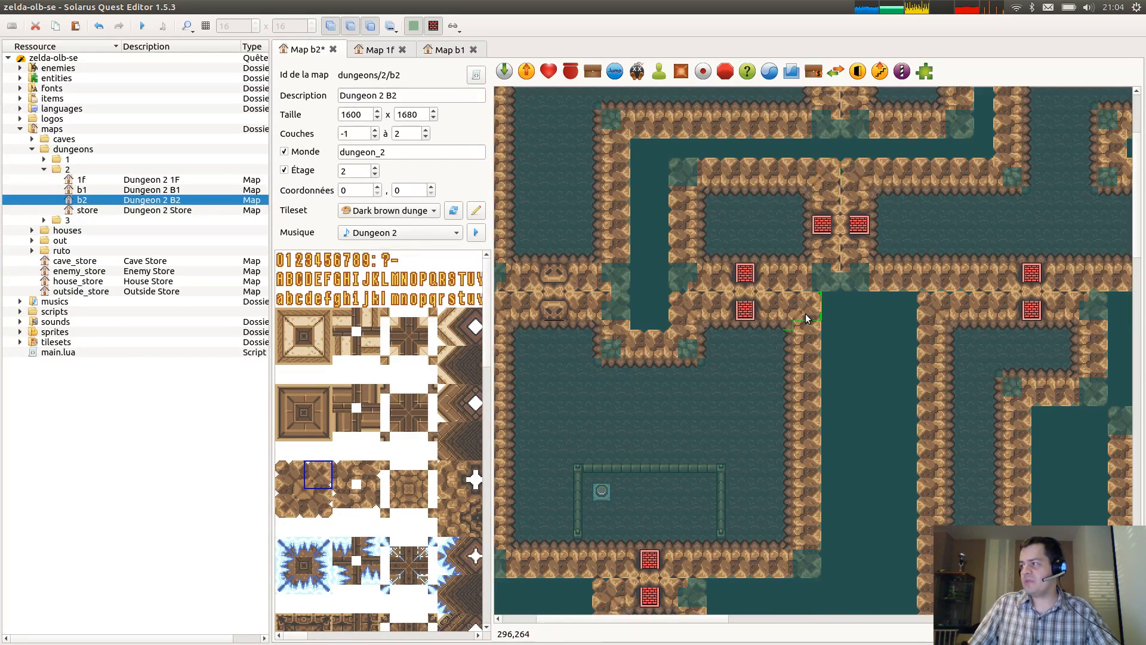
{"action": "right_click", "coordinate": [613, 314]}
Add the upper-right wall corner to the small inner room of B2's central winding corridor, and save the map.
{"action": "scroll", "coordinate": [609, 299], "scroll_direction": "up", "scroll_amount": 3}
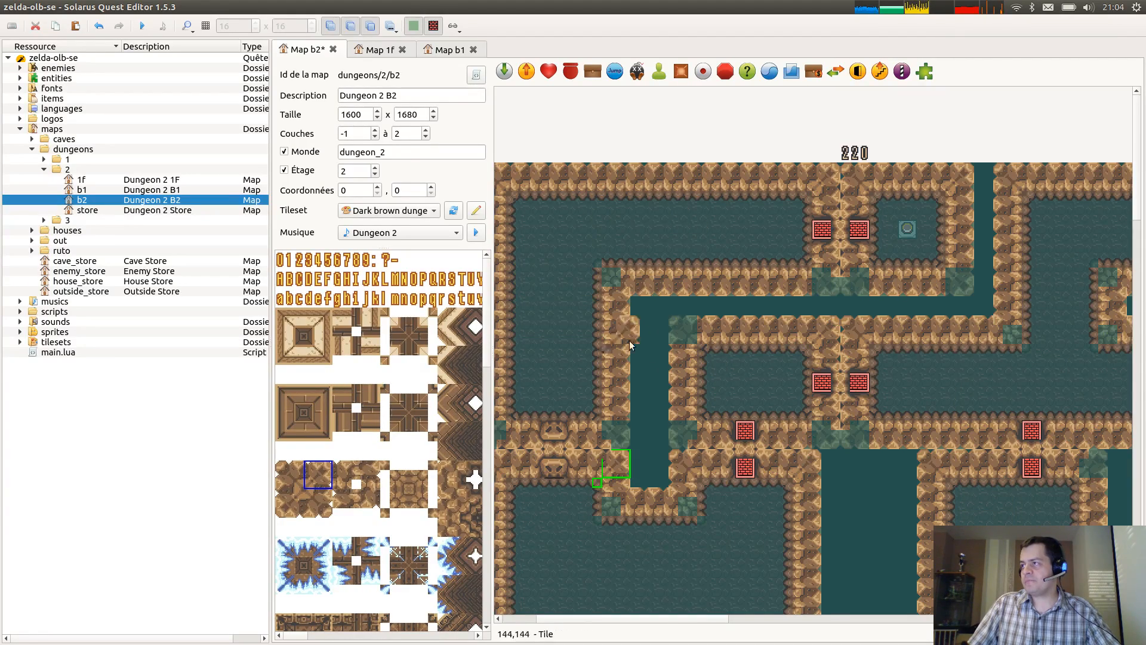
{"action": "middle_click_drag", "start_coordinate": [735, 497], "coordinate": [842, 277]}
{"action": "middle_click_drag", "start_coordinate": [988, 296], "coordinate": [541, 479]}
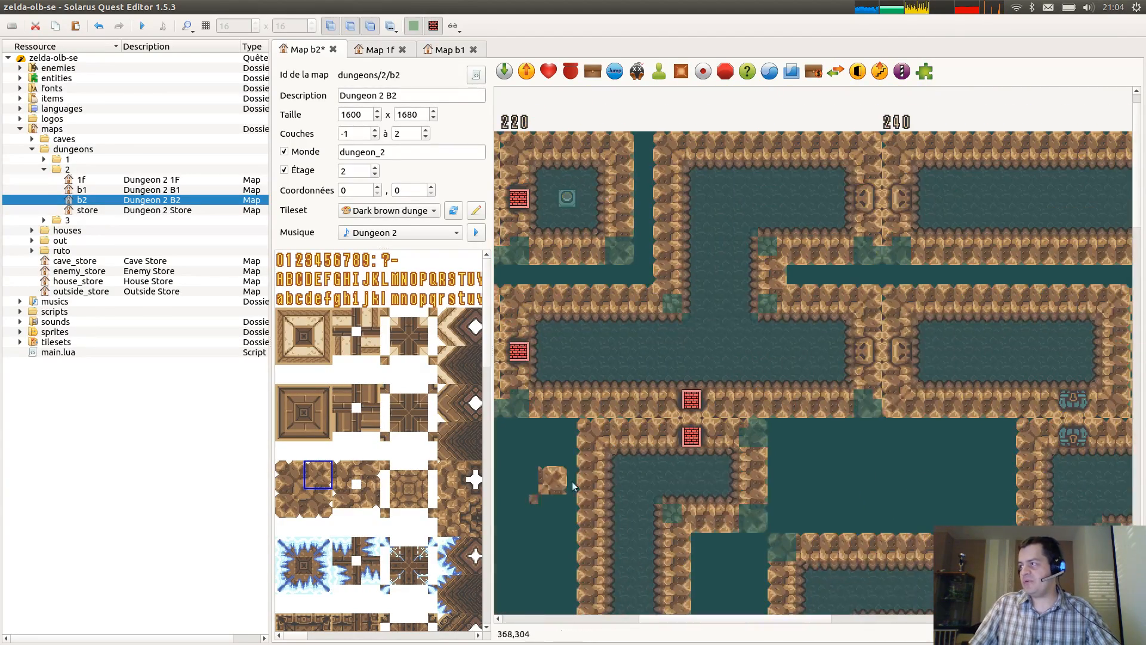
{"action": "middle_click_drag", "start_coordinate": [1024, 344], "coordinate": [669, 356]}
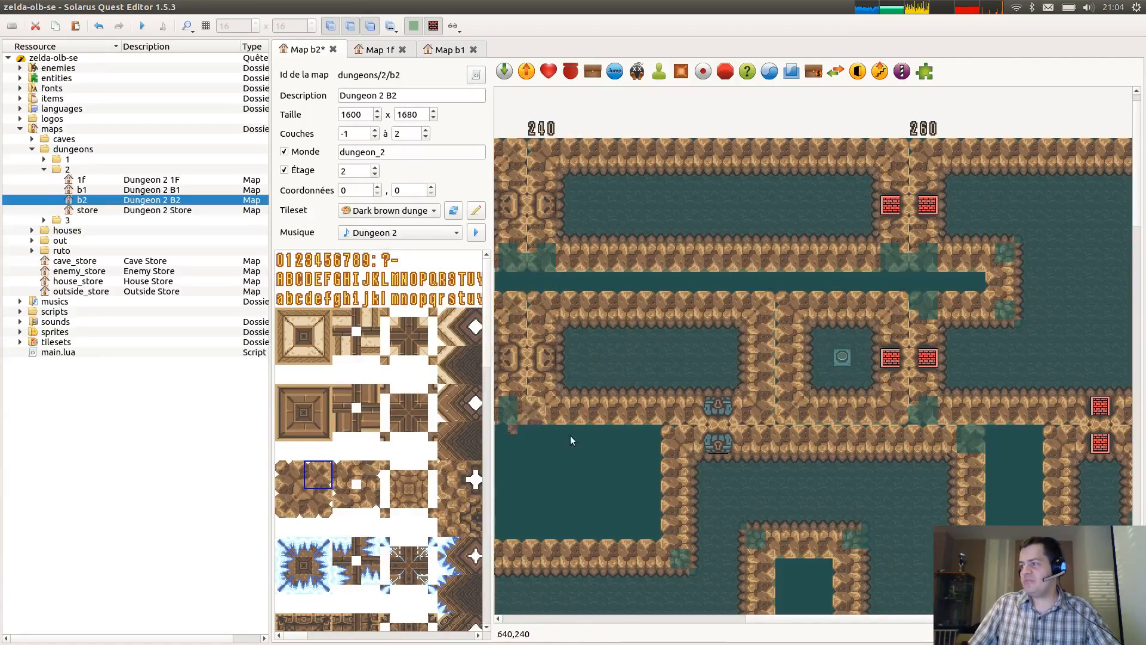
{"action": "middle_click_drag", "start_coordinate": [675, 418], "coordinate": [756, 195]}
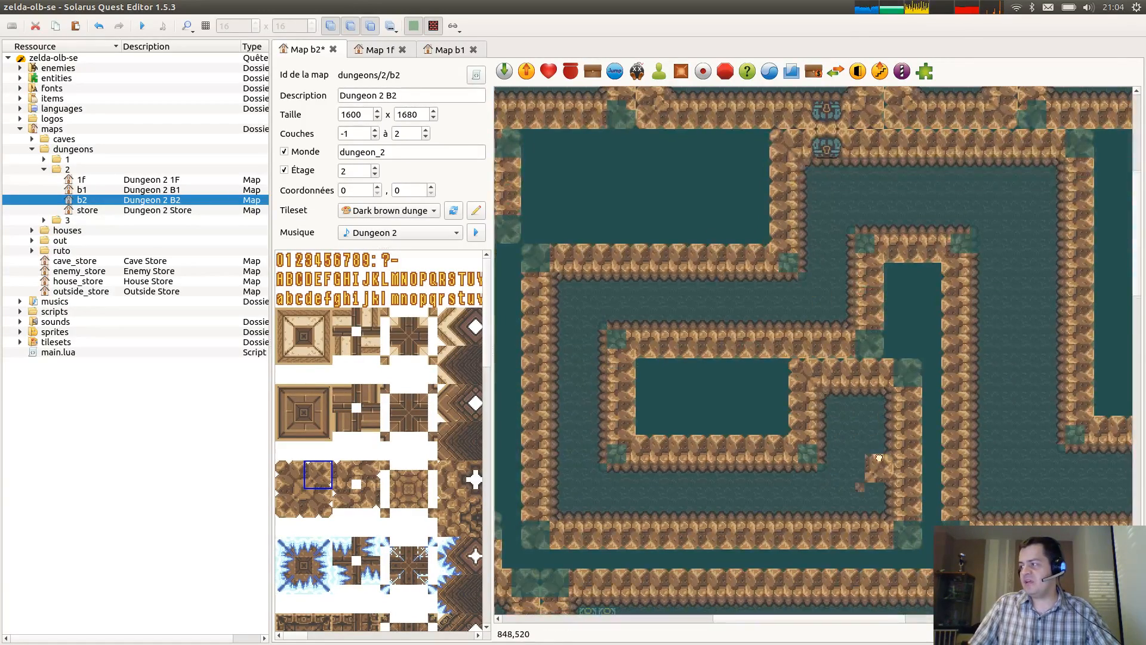
{"action": "middle_click_drag", "start_coordinate": [879, 472], "coordinate": [852, 434]}
{"action": "middle_click_drag", "start_coordinate": [965, 406], "coordinate": [719, 256]}
{"action": "key", "text": "ctrl+s"}
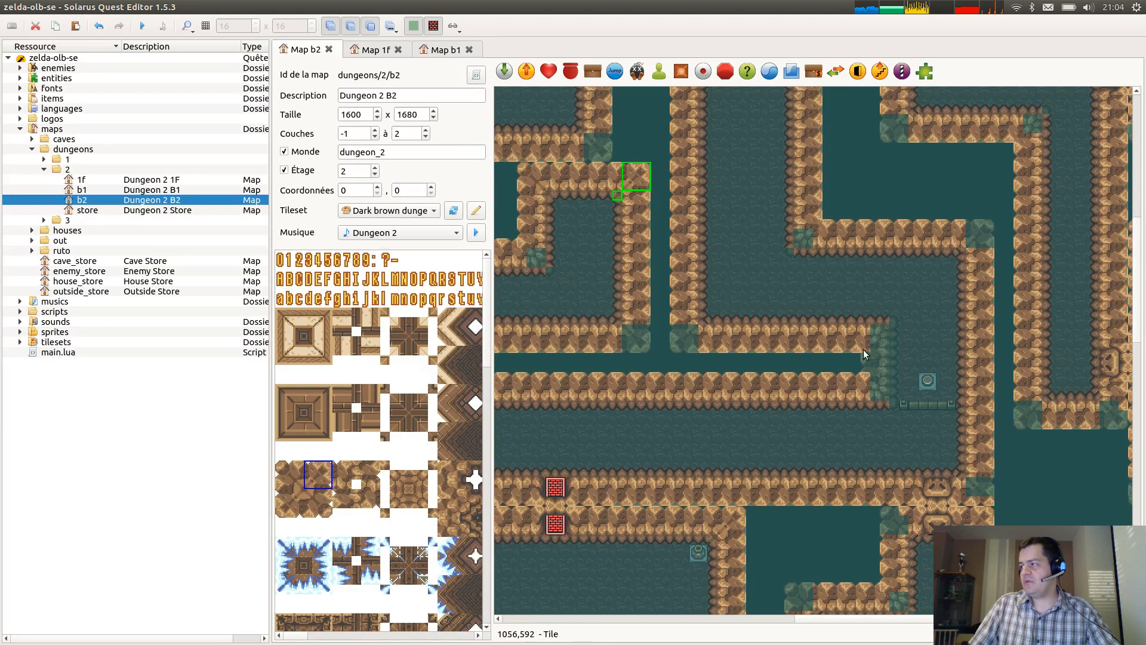
Duplicate the vertical wall with its border, fit the copies to the east end of the central corridor's void, and save the map.
{"action": "left_click", "coordinate": [689, 264]}
{"action": "left_click", "coordinate": [701, 269], "text": "ctrl"}
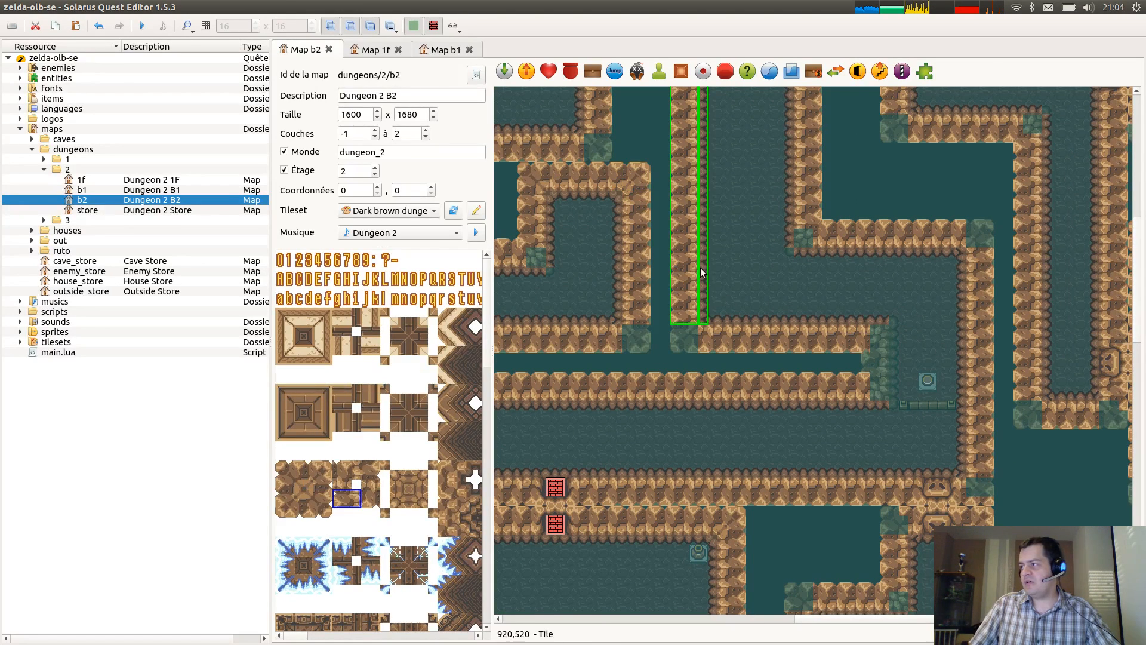
{"action": "key", "text": "ctrl+c"}
{"action": "key", "text": "ctrl+v"}
{"action": "left_click", "coordinate": [884, 485]}
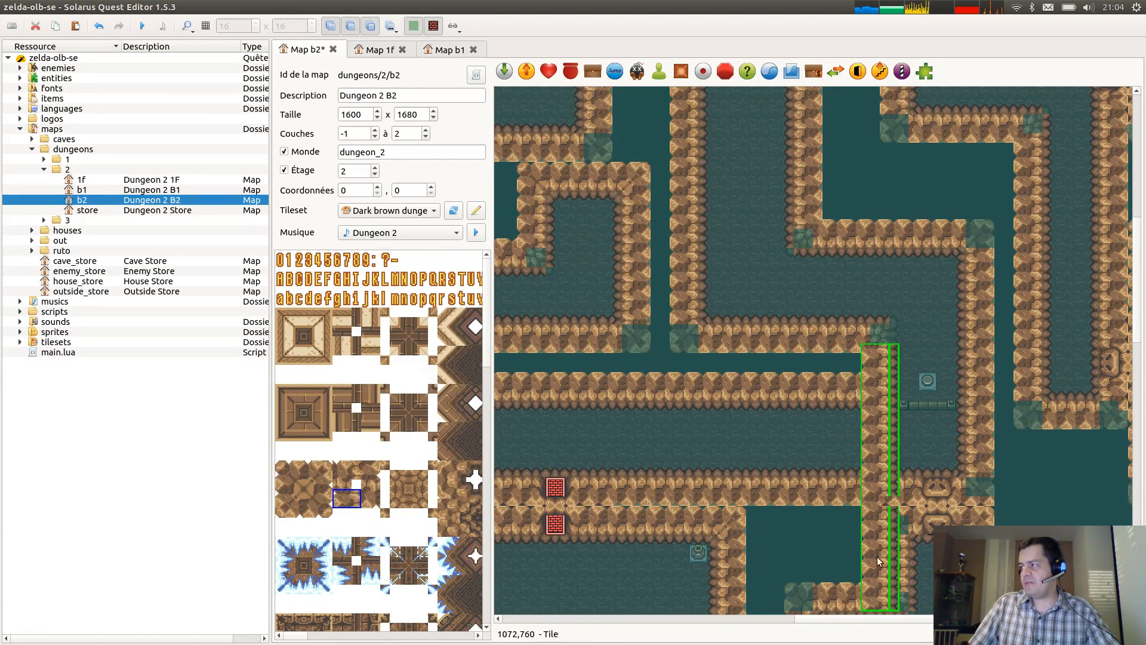
{"action": "key", "text": "r"}
{"action": "left_click", "coordinate": [872, 373], "text": "ctrl"}
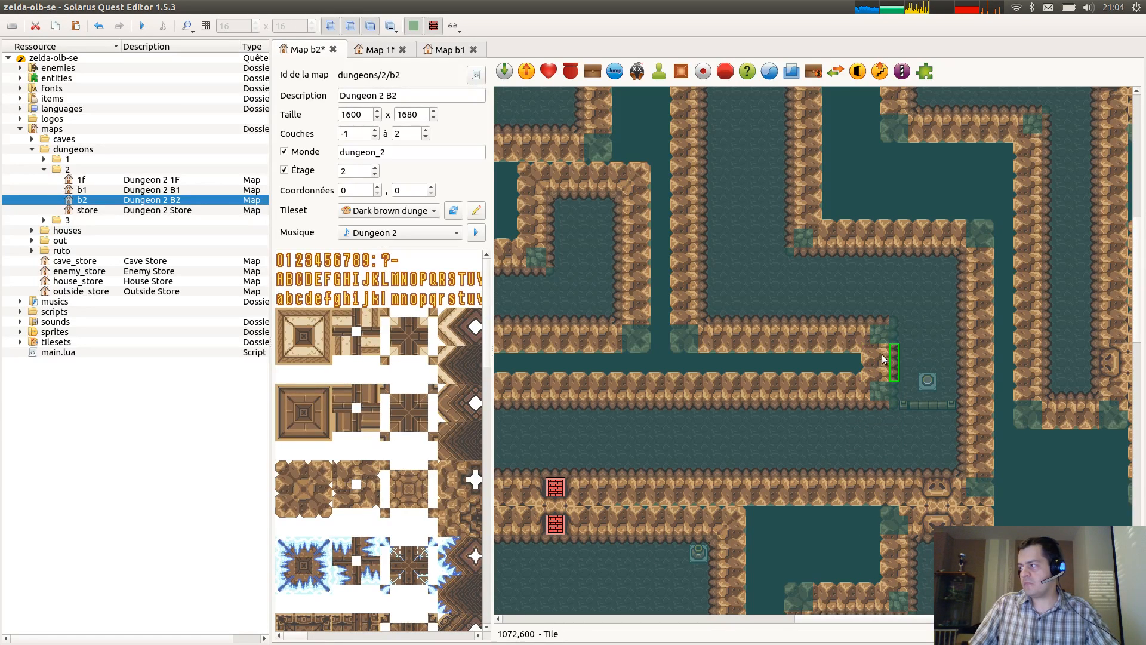
{"action": "key", "text": "ctrl+s"}
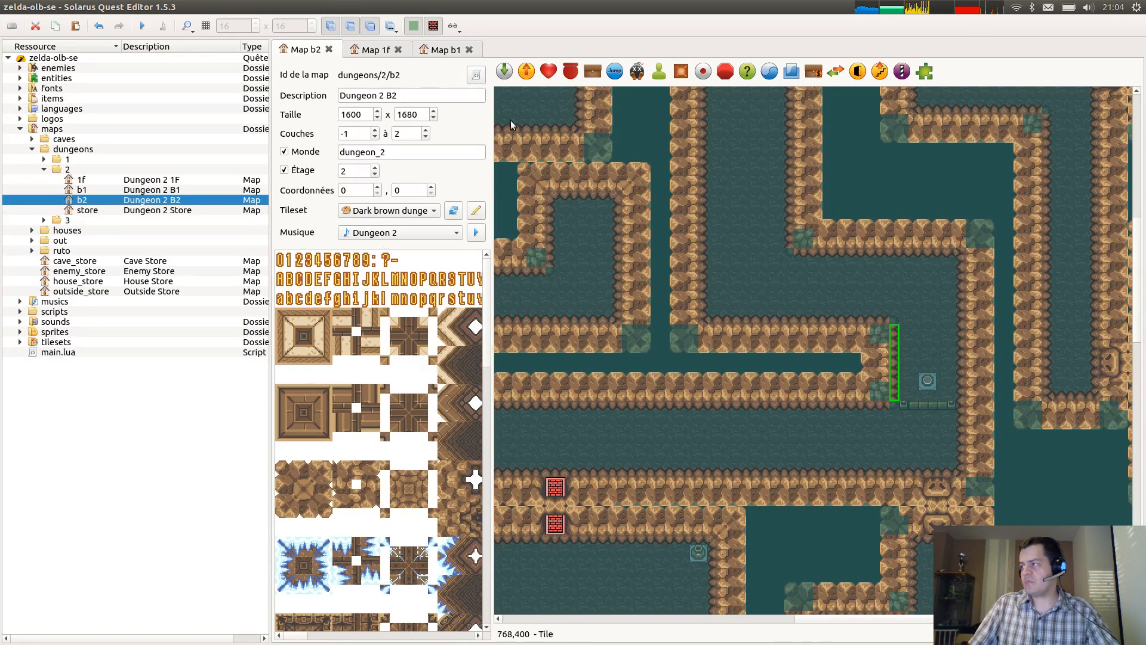
Copy the lower-left wall corner from map 1F and place it at the foot of B2's central vertical wall.
{"action": "left_click", "coordinate": [379, 52]}
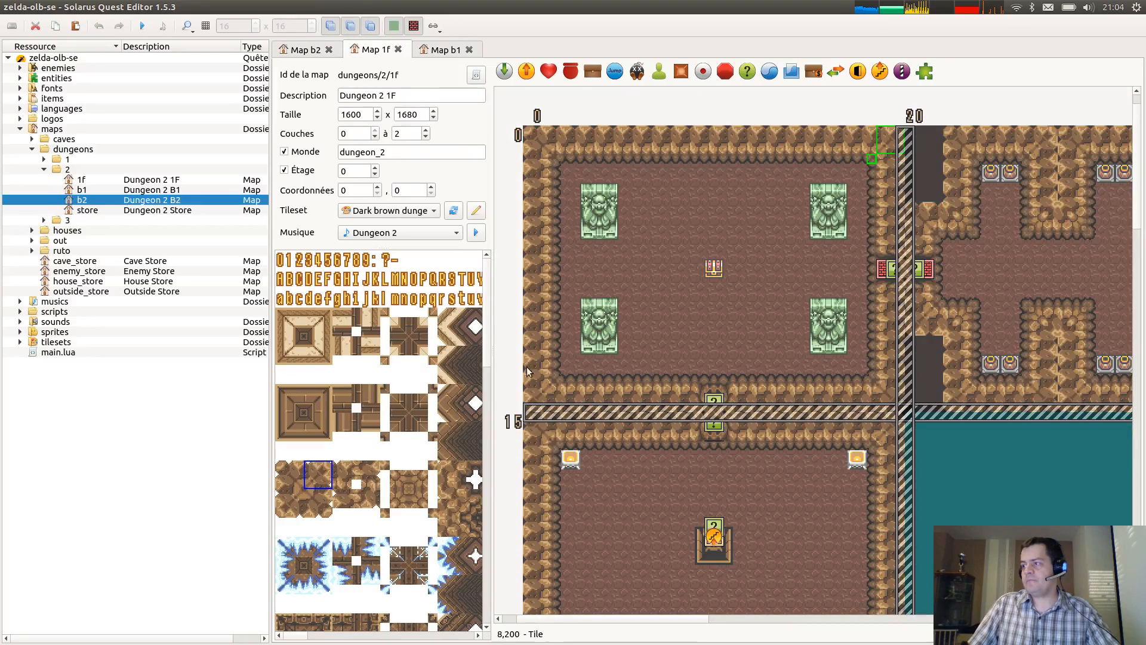
{"action": "left_click", "coordinate": [546, 387]}
{"action": "left_click", "coordinate": [315, 51]}
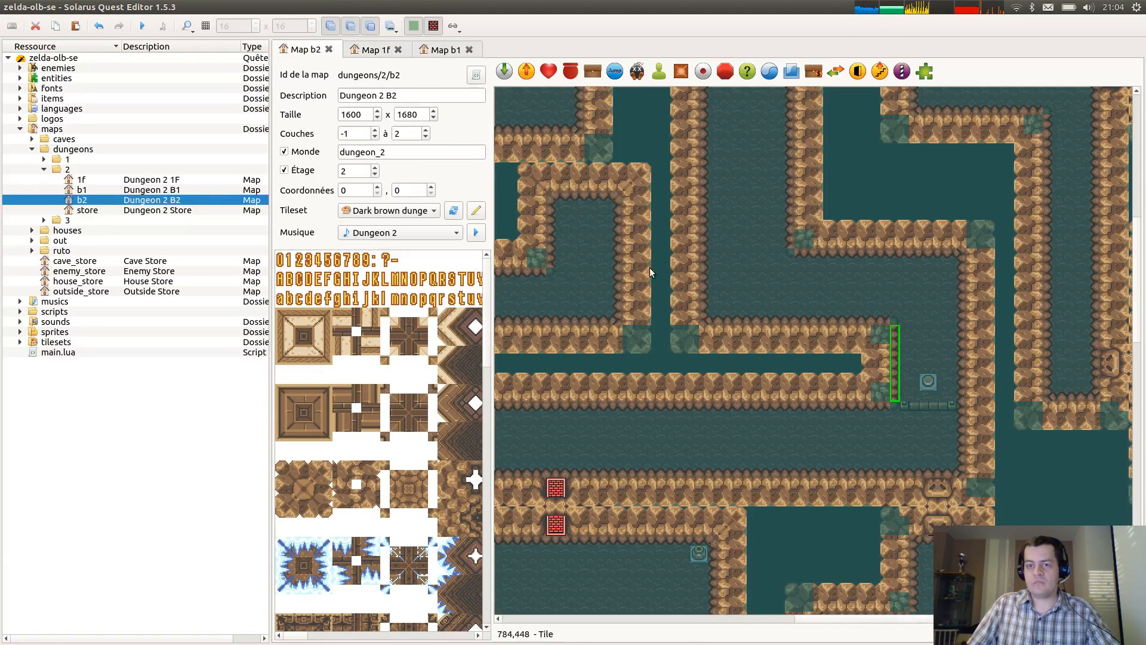
{"action": "middle_click_drag", "start_coordinate": [710, 345], "coordinate": [894, 443]}
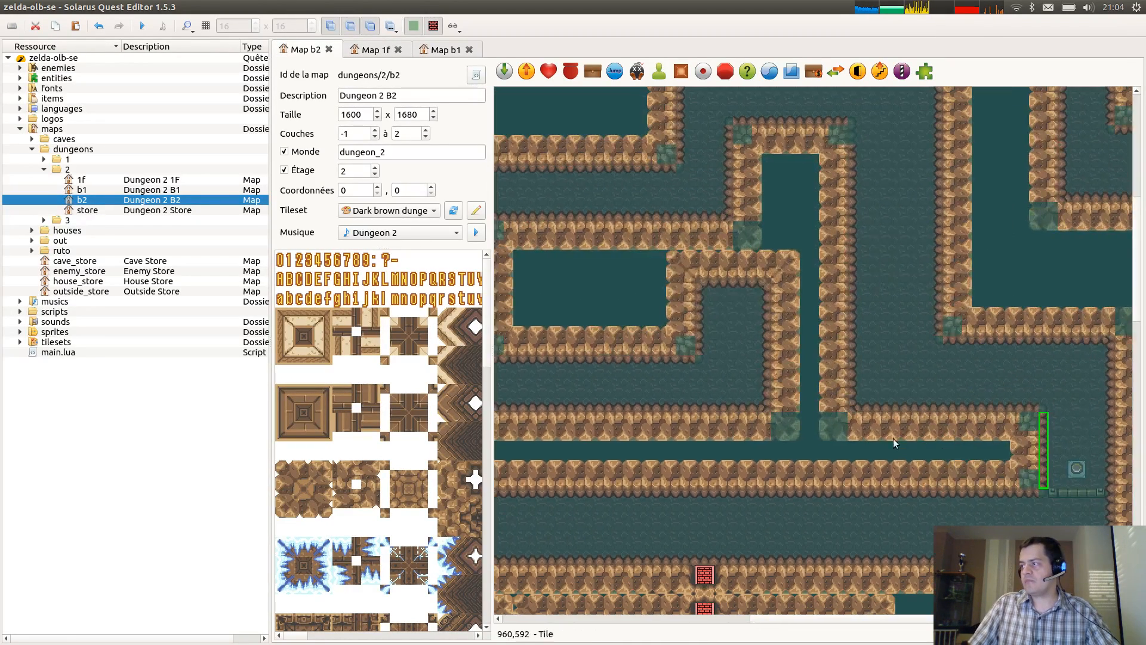
{"action": "left_click", "coordinate": [843, 428]}
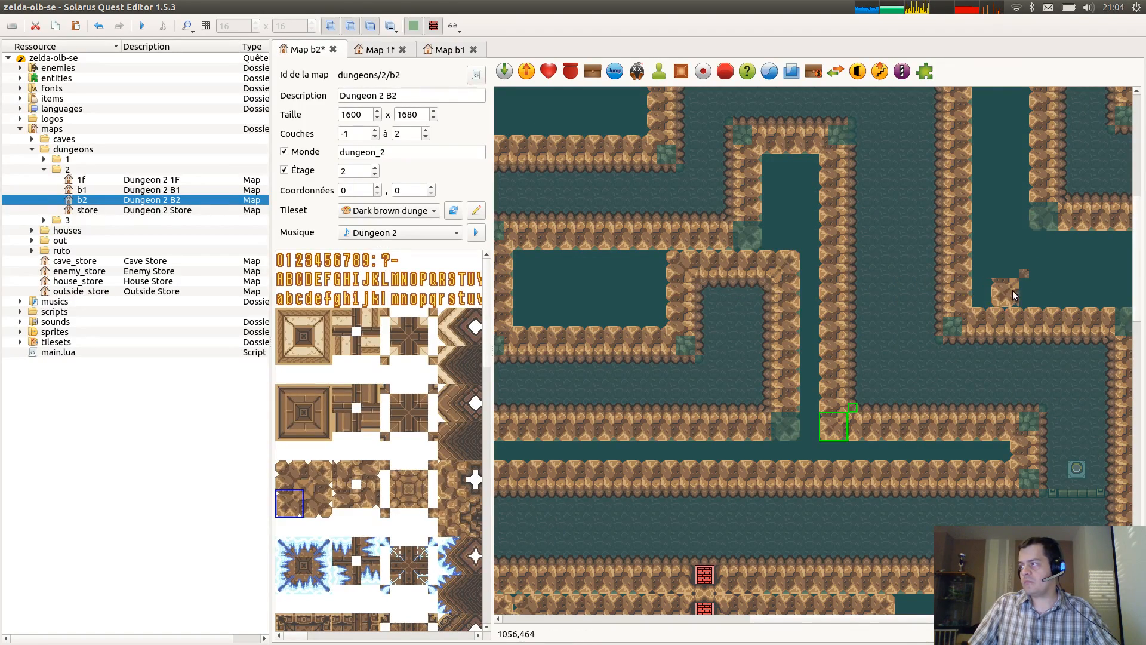
Place lower-left wall corners in the northeastern winding corridor, below the red block door at column 280, and below the one at column 260.
{"action": "middle_click_drag", "start_coordinate": [1030, 282], "coordinate": [737, 418]}
{"action": "left_click", "coordinate": [1000, 351]}
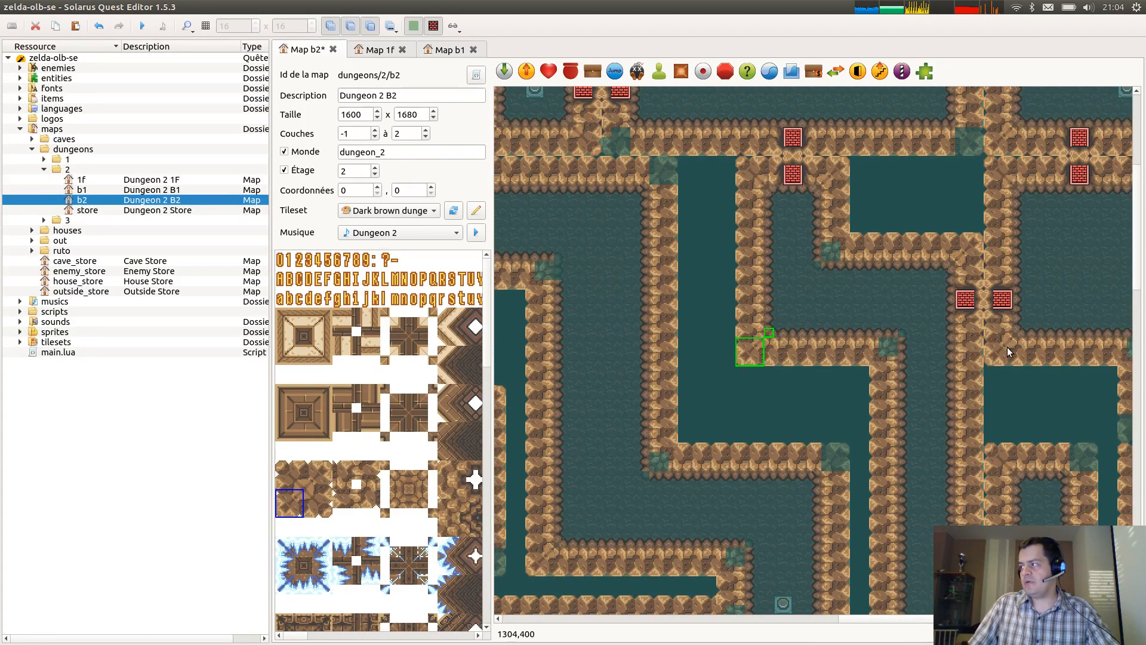
{"action": "scroll", "coordinate": [970, 334], "scroll_direction": "up", "scroll_amount": 3}
{"action": "left_click", "coordinate": [620, 294]}
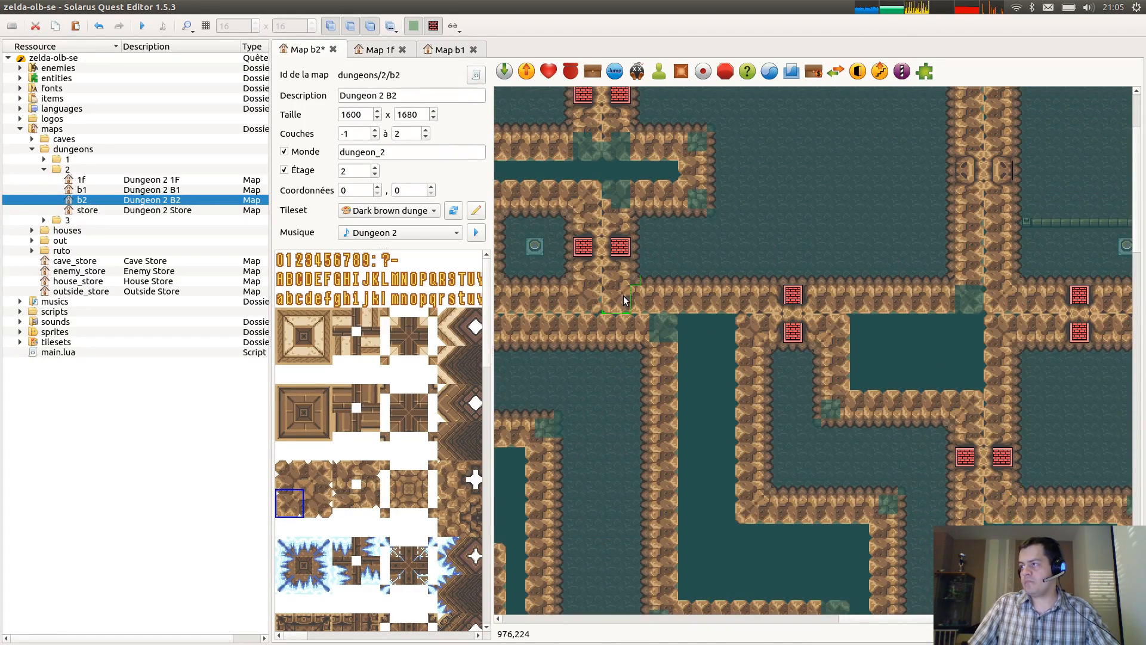
Place lower-left wall corners along the northern corridor, below the double door at column 240 and below the red block door at column 220.
{"action": "middle_click_drag", "start_coordinate": [607, 182], "coordinate": [1134, 310]}
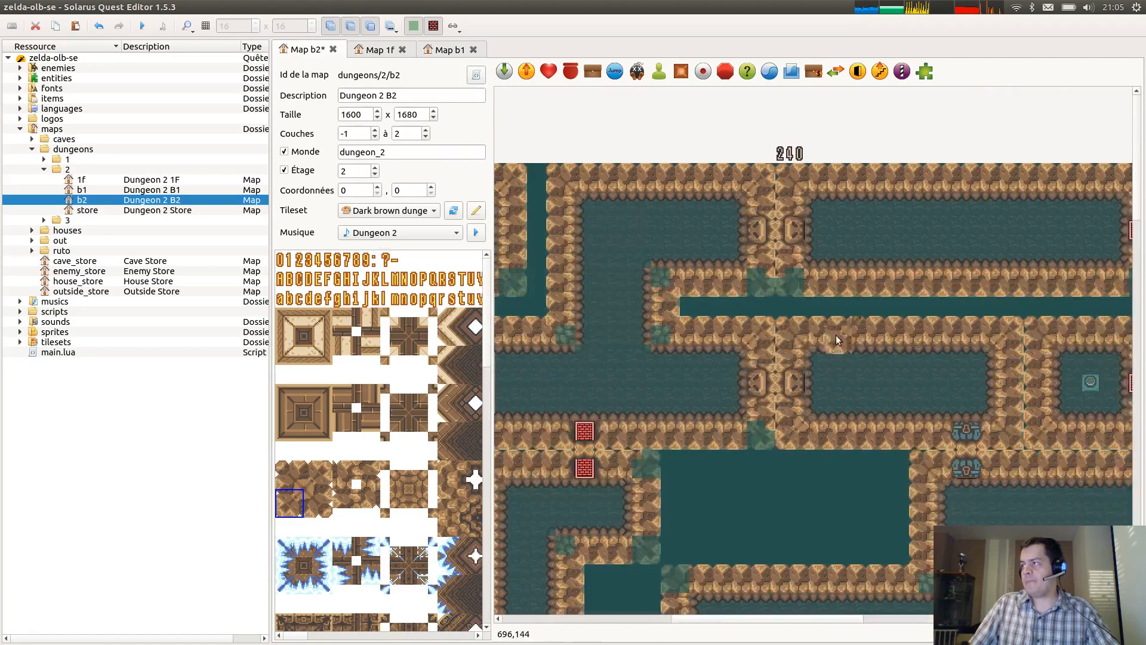
{"action": "left_click", "coordinate": [799, 284]}
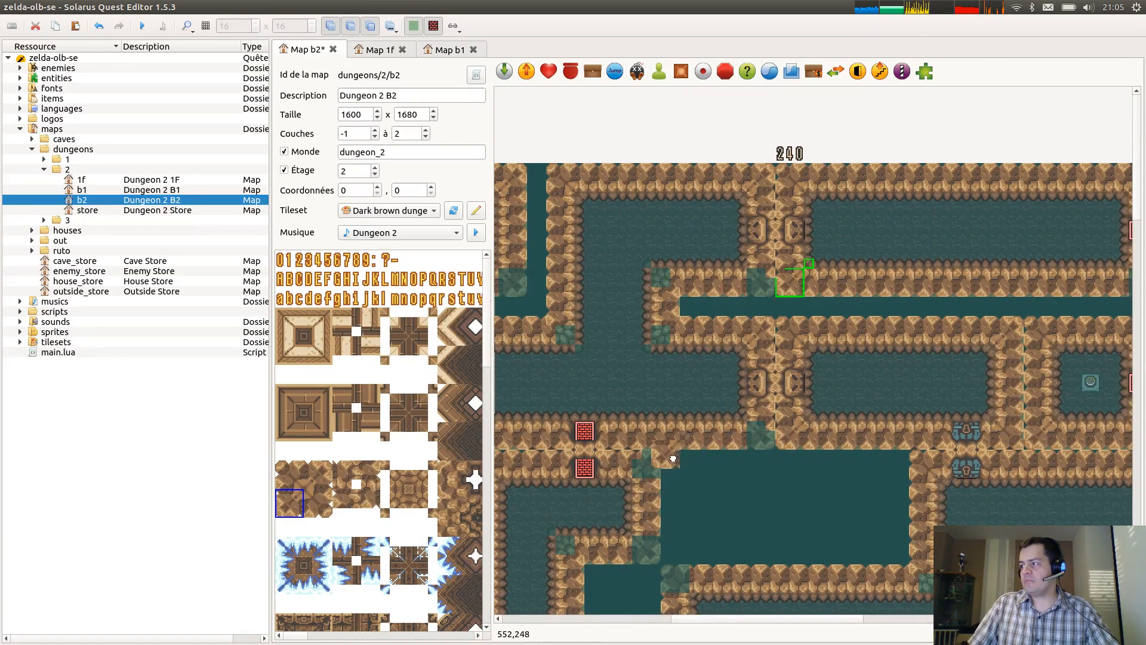
{"action": "middle_click_drag", "start_coordinate": [671, 457], "coordinate": [904, 420]}
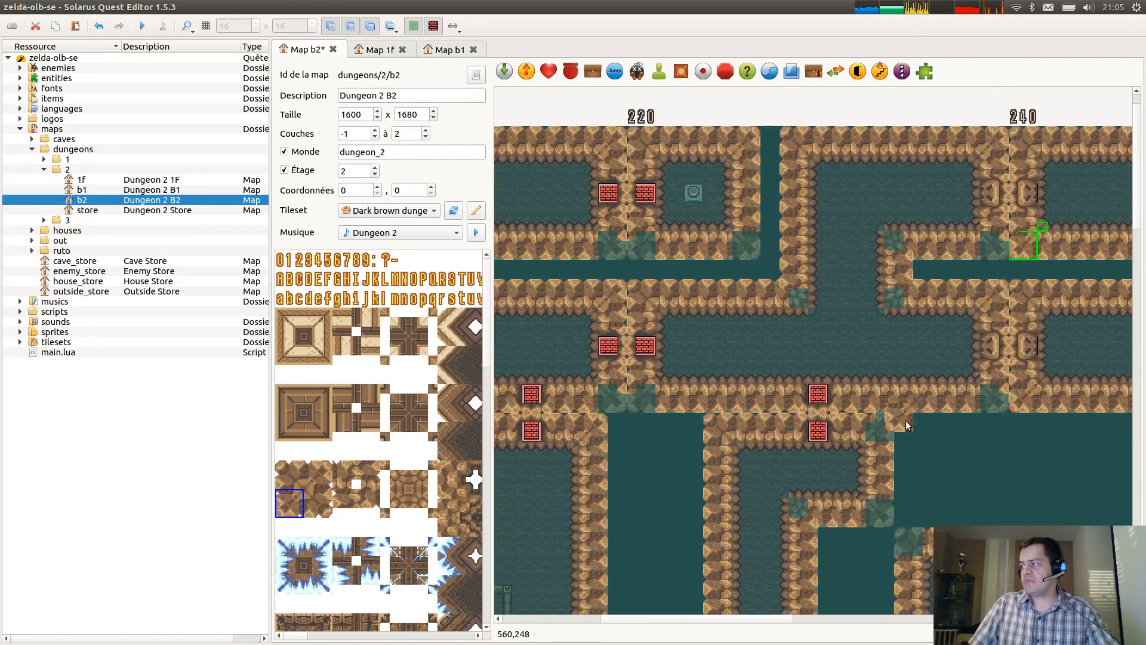
{"action": "left_click", "coordinate": [653, 246]}
Place lower-left wall corners below the western winding corridor's red block door, beside the stone-face door, and at the wall junction east of that door.
{"action": "middle_click_drag", "start_coordinate": [675, 462], "coordinate": [1002, 468]}
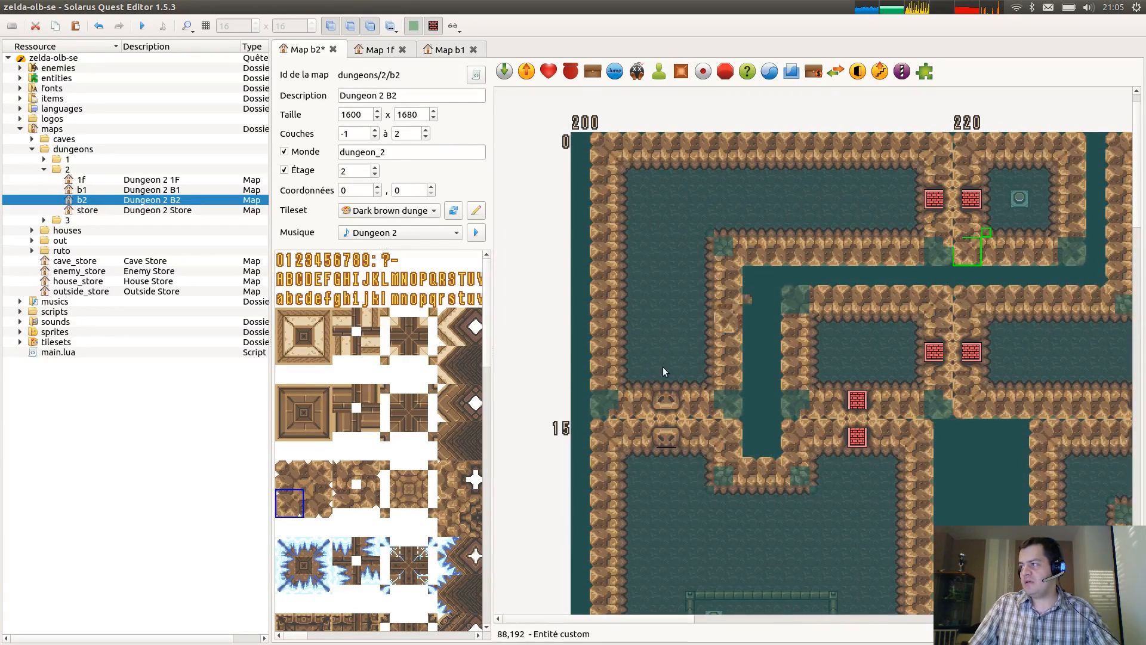
{"action": "scroll", "coordinate": [648, 348], "scroll_direction": "down", "scroll_amount": 6}
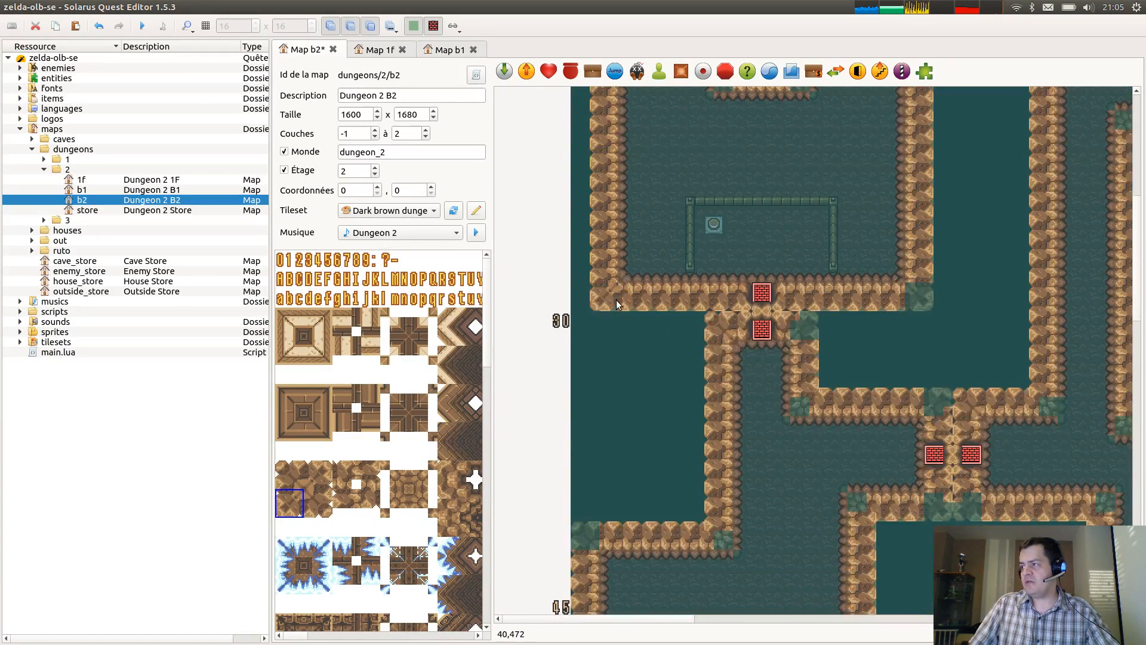
{"action": "scroll", "coordinate": [618, 322], "scroll_direction": "down", "scroll_amount": 6}
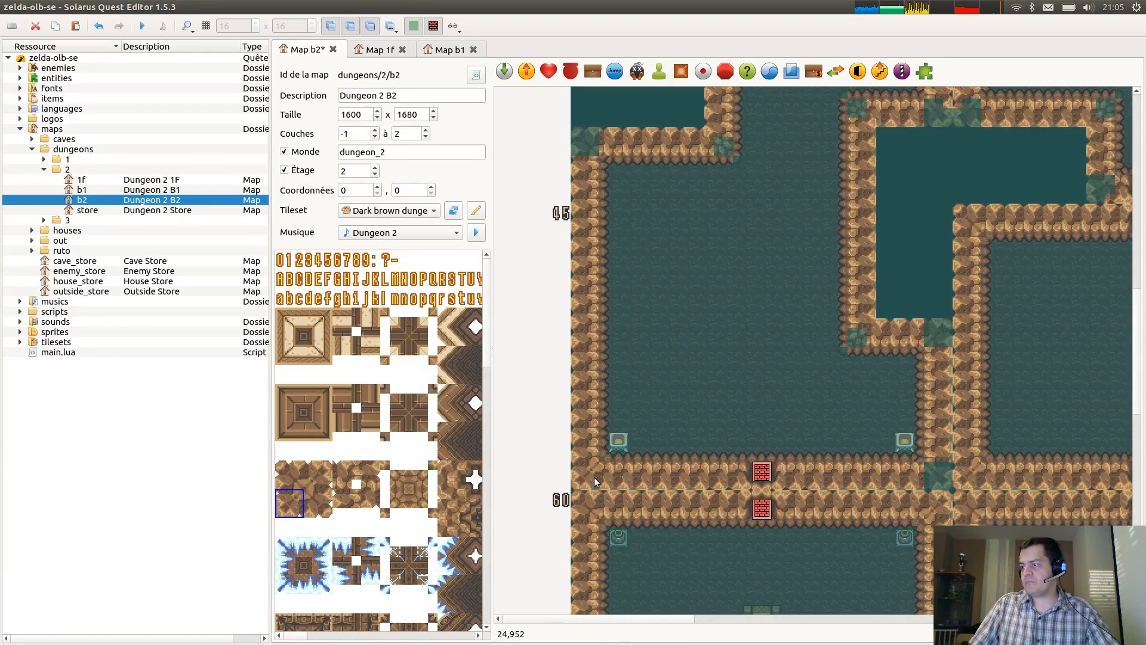
{"action": "scroll", "coordinate": [597, 478], "scroll_direction": "up", "scroll_amount": 4}
{"action": "scroll", "coordinate": [727, 449], "scroll_direction": "right", "scroll_amount": 4}
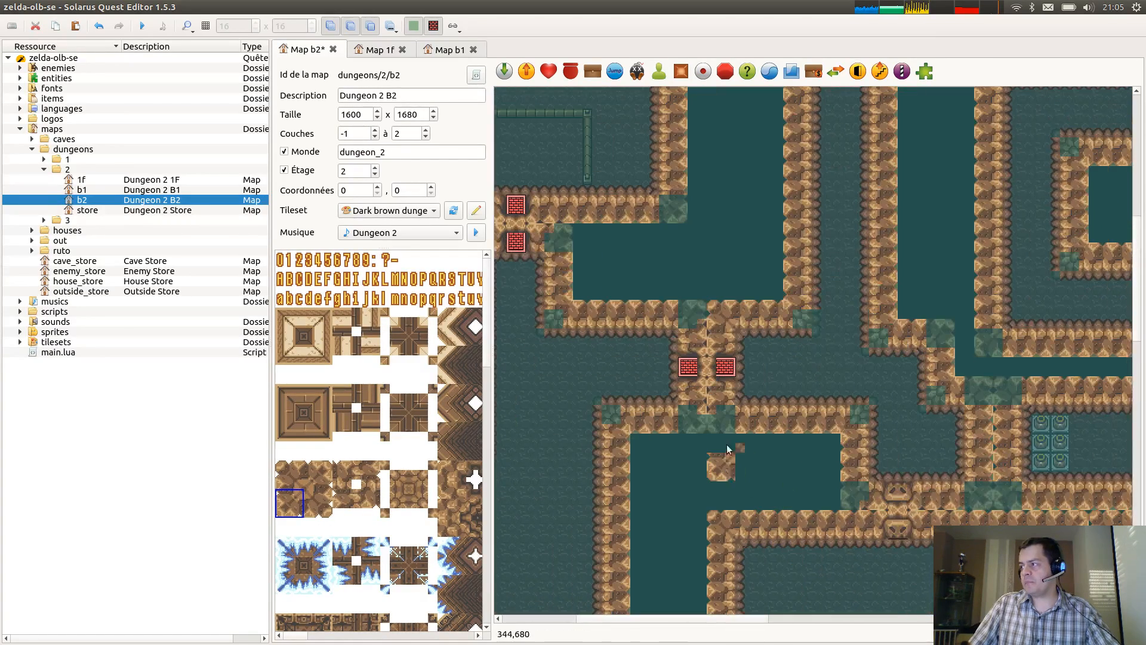
{"action": "scroll", "coordinate": [940, 509], "scroll_direction": "down", "scroll_amount": 1}
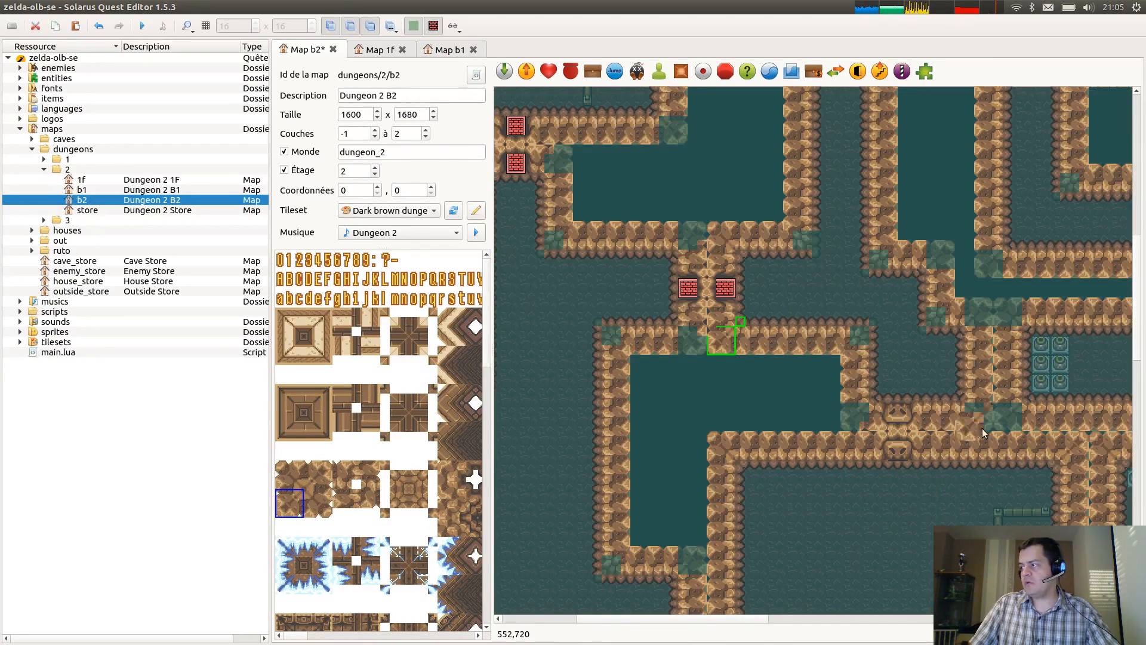
{"action": "left_click", "coordinate": [1020, 428]}
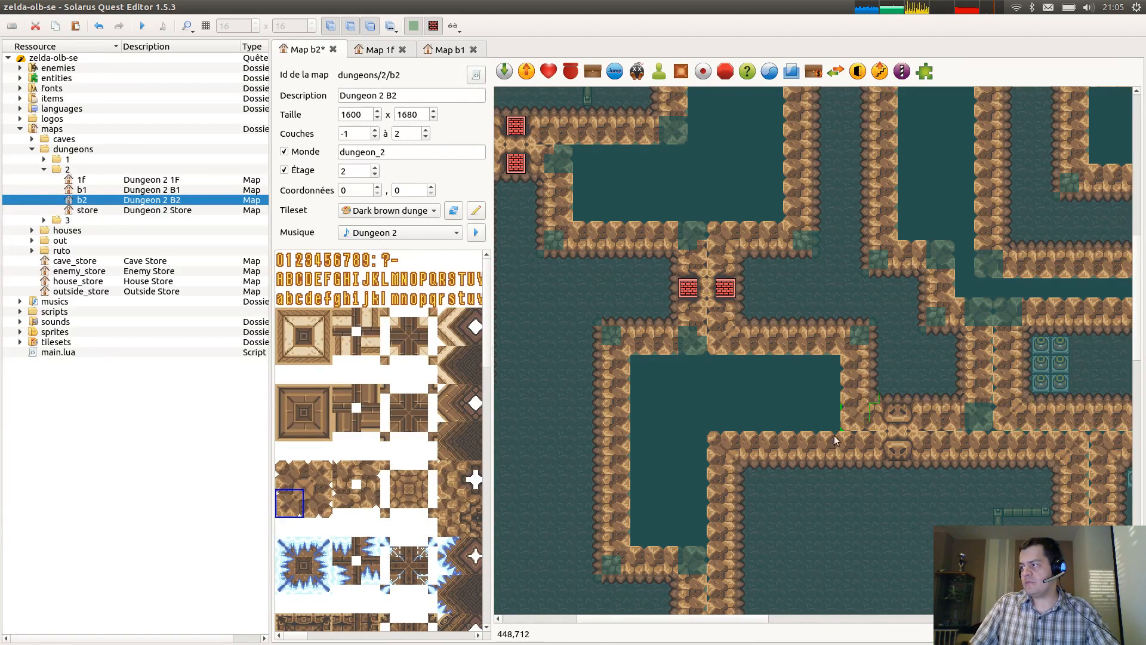
Place lower-left wall corners along the map's southern edge at columns 220, 240 and 260.
{"action": "scroll", "coordinate": [835, 440], "scroll_direction": "down", "scroll_amount": 13}
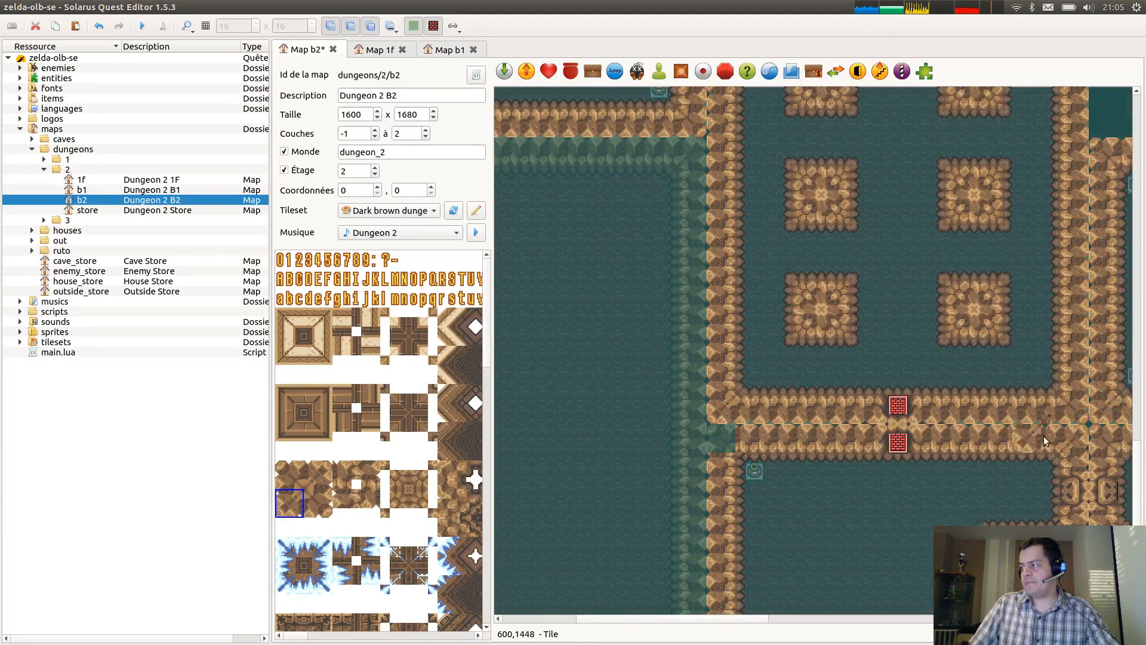
{"action": "scroll", "coordinate": [1044, 441], "scroll_direction": "down", "scroll_amount": 3}
{"action": "middle_click_drag", "start_coordinate": [1042, 444], "coordinate": [883, 469]}
{"action": "left_click", "coordinate": [575, 551]}
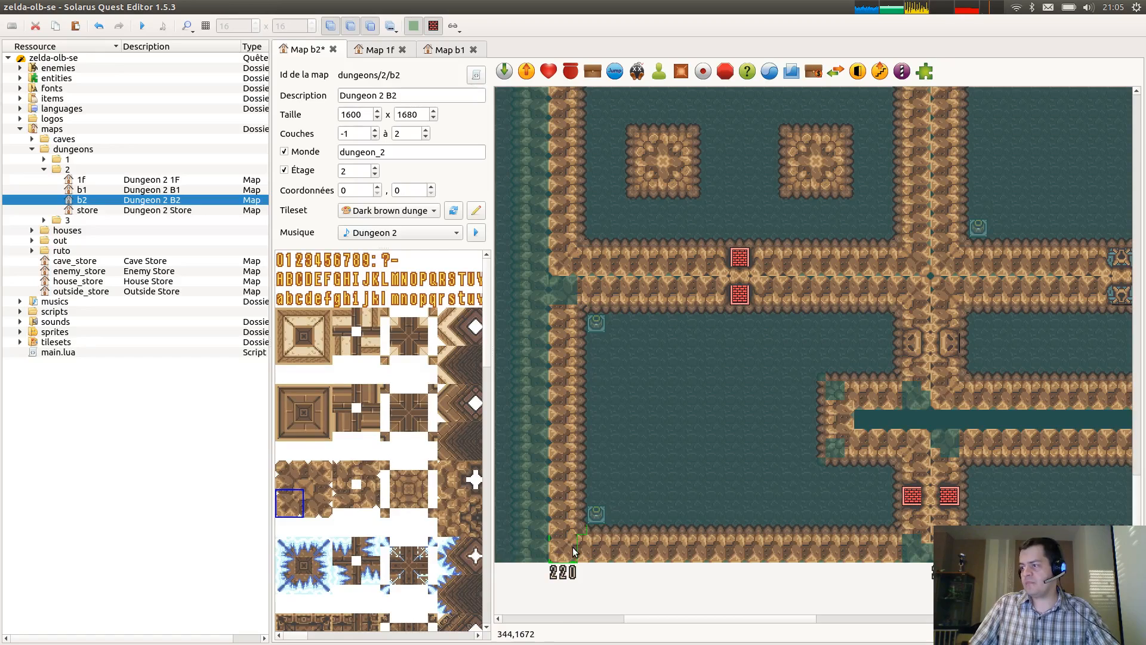
{"action": "right_click", "coordinate": [957, 552]}
{"action": "middle_click_drag", "start_coordinate": [1072, 434], "coordinate": [698, 439]}
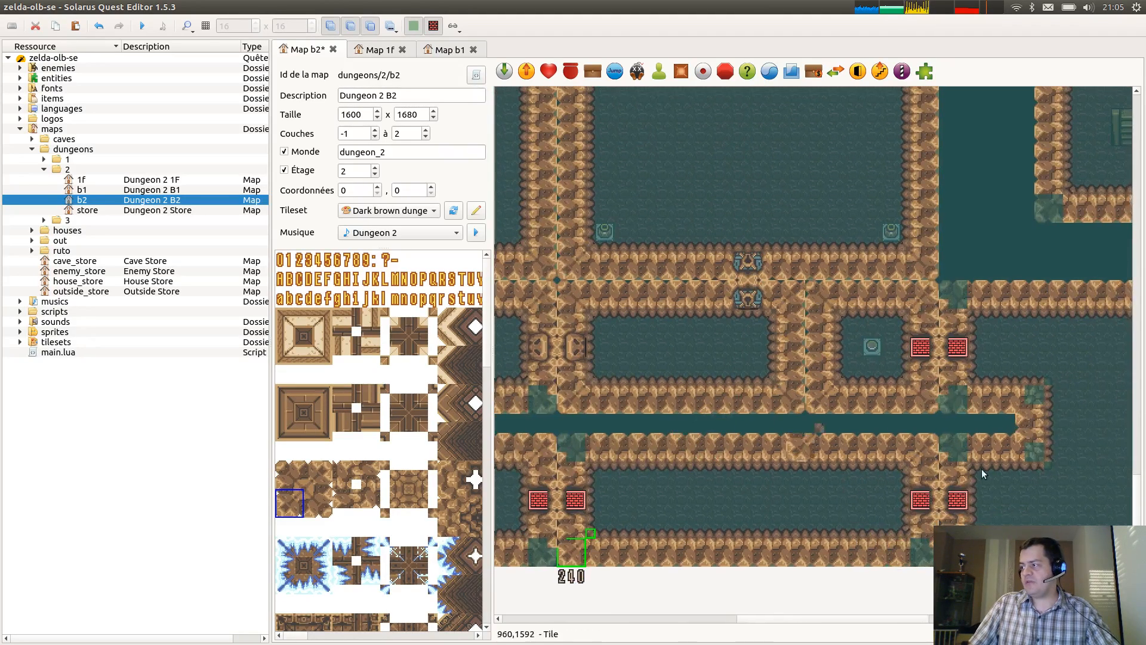
{"action": "middle_click_drag", "start_coordinate": [1086, 466], "coordinate": [711, 461]}
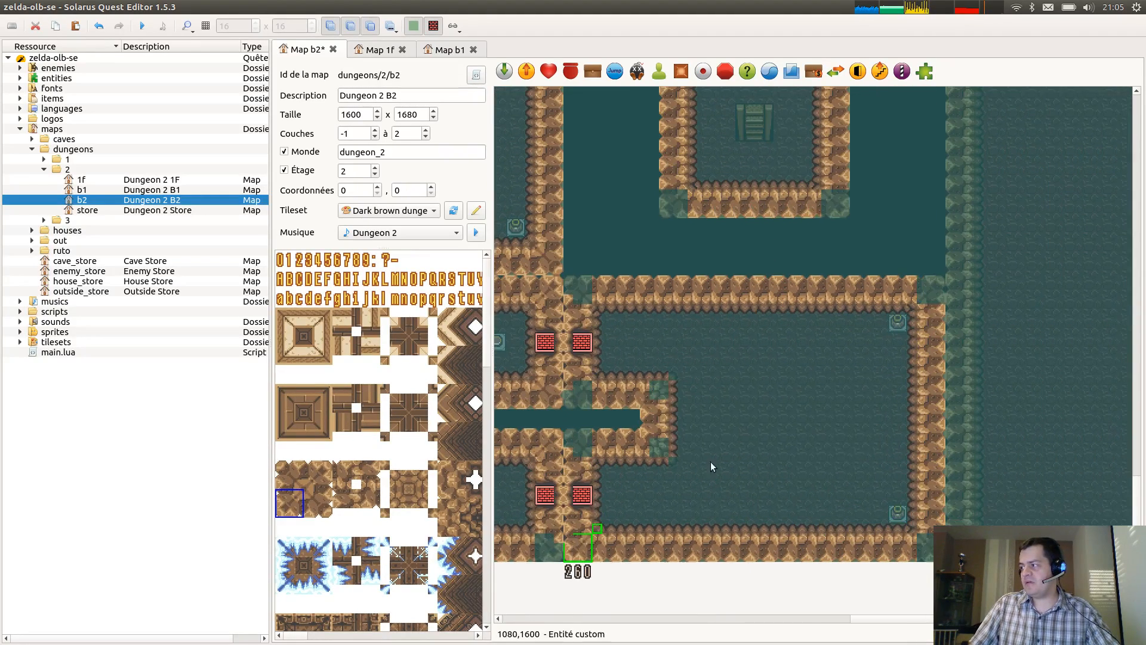
Complete the southeastern room's east wall with a lower-right corner at its foot and a copied upper-right corner at its head.
{"action": "left_click", "coordinate": [538, 385]}
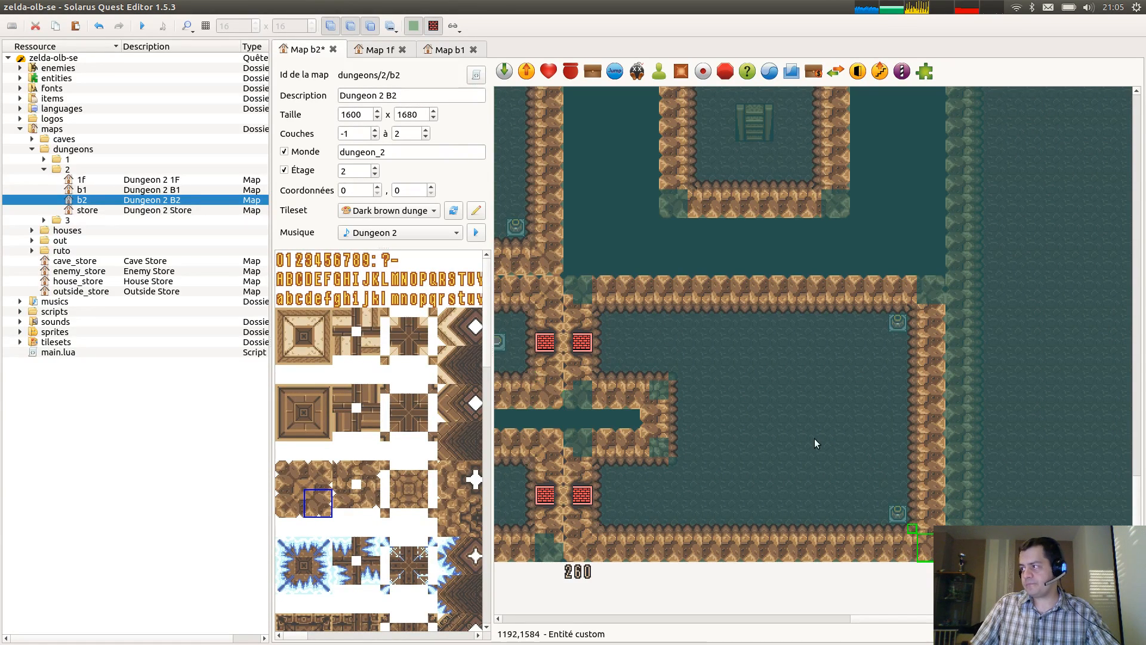
{"action": "left_click", "coordinate": [553, 286]}
{"action": "left_click", "coordinate": [530, 310], "text": "shift"}
{"action": "key", "text": "ctrl+c"}
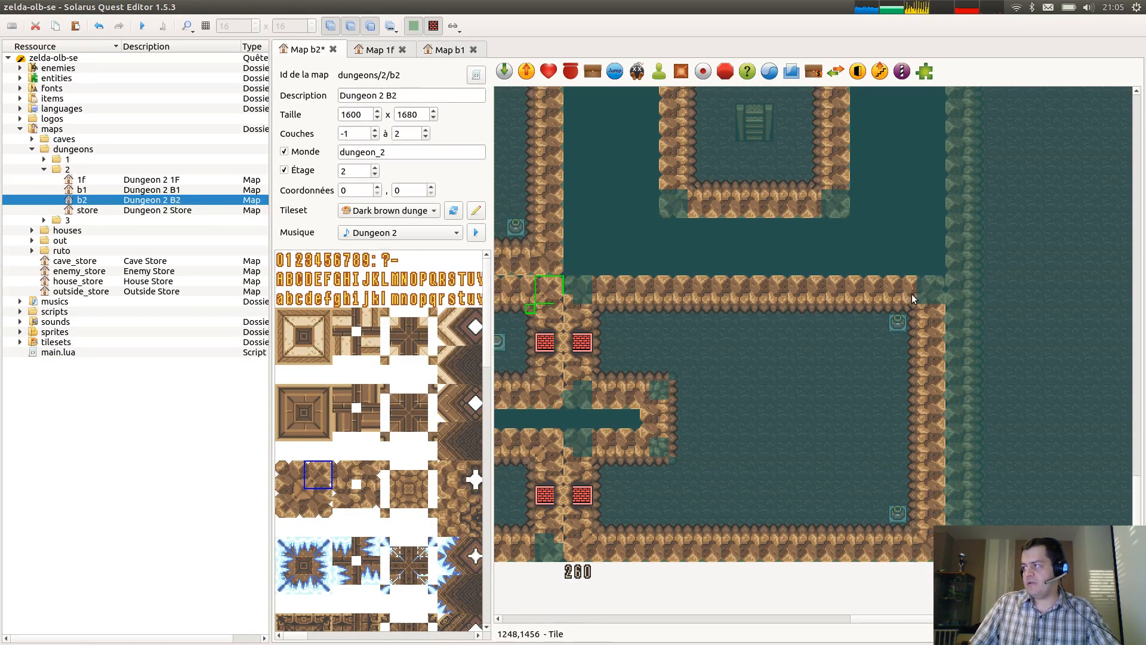
{"action": "key", "text": "ctrl+v"}
{"action": "right_click", "coordinate": [928, 296]}
{"action": "middle_click_drag", "start_coordinate": [776, 382], "coordinate": [1121, 275]}
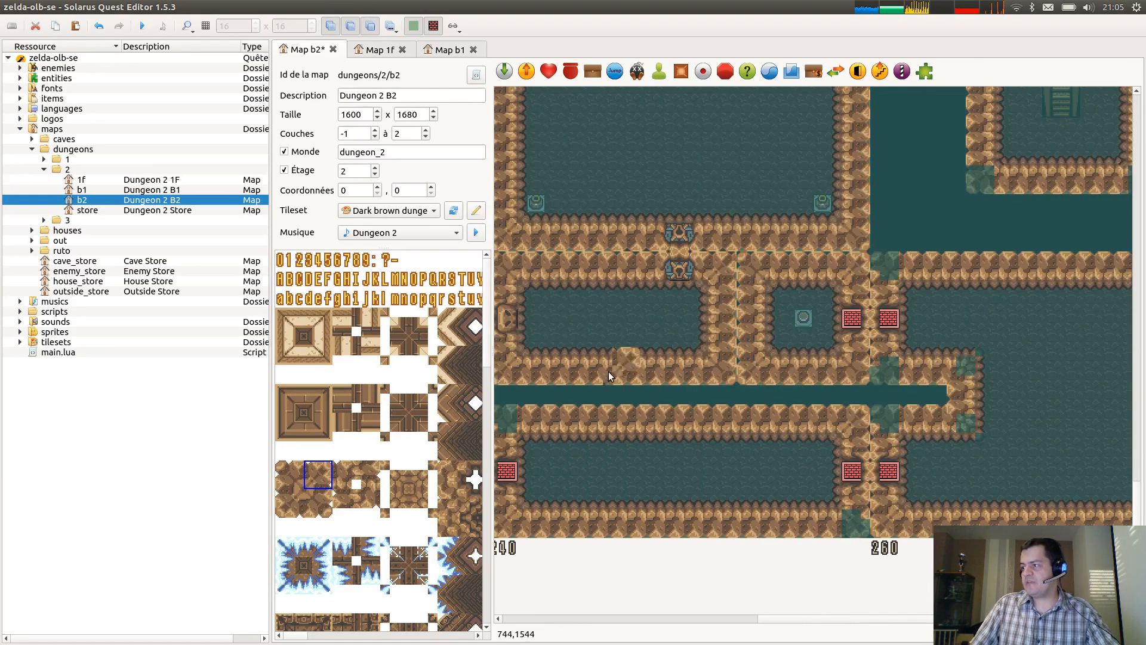
{"action": "left_click", "coordinate": [644, 352]}
{"action": "key", "text": "ctrl+z"}
Copy the upper-left wall corner from the column 240 crossing to just below the southern corridor's narrow void, and save the map.
{"action": "middle_click_drag", "start_coordinate": [653, 365], "coordinate": [881, 363]}
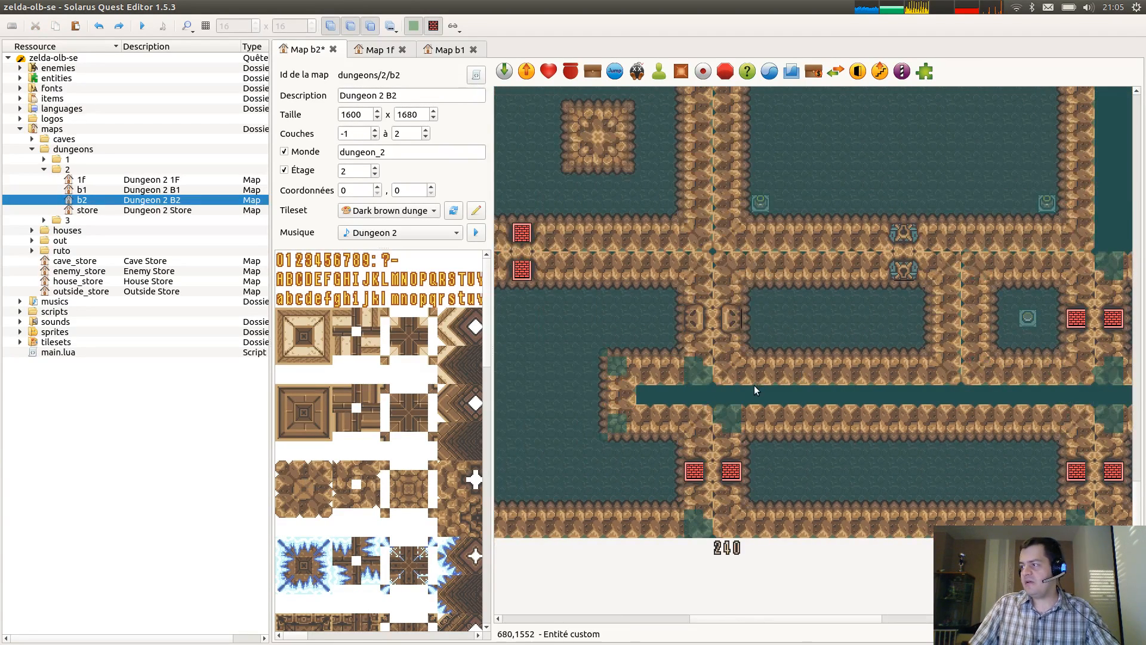
{"action": "left_click", "coordinate": [738, 274]}
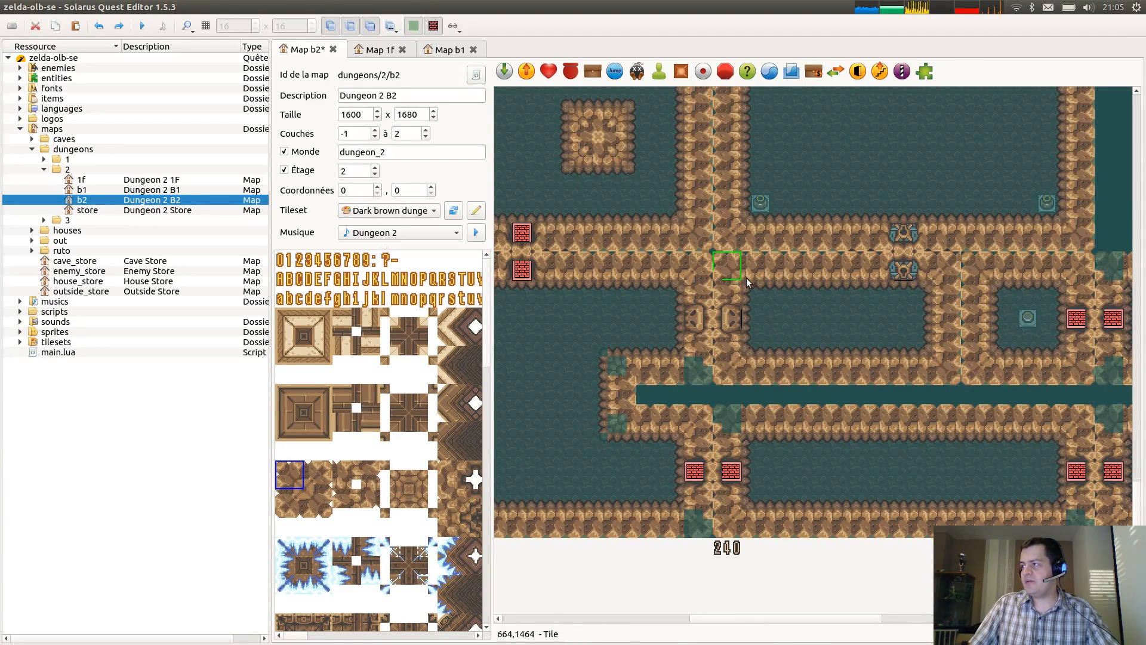
{"action": "left_click", "coordinate": [739, 423]}
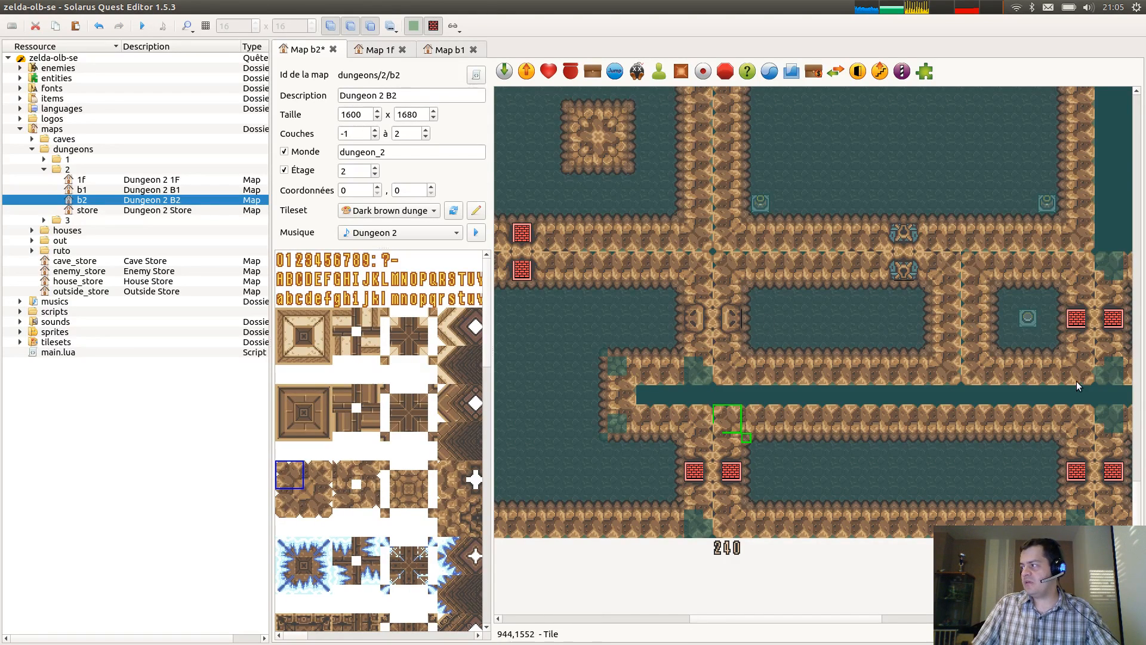
{"action": "key", "text": "ctrl+s"}
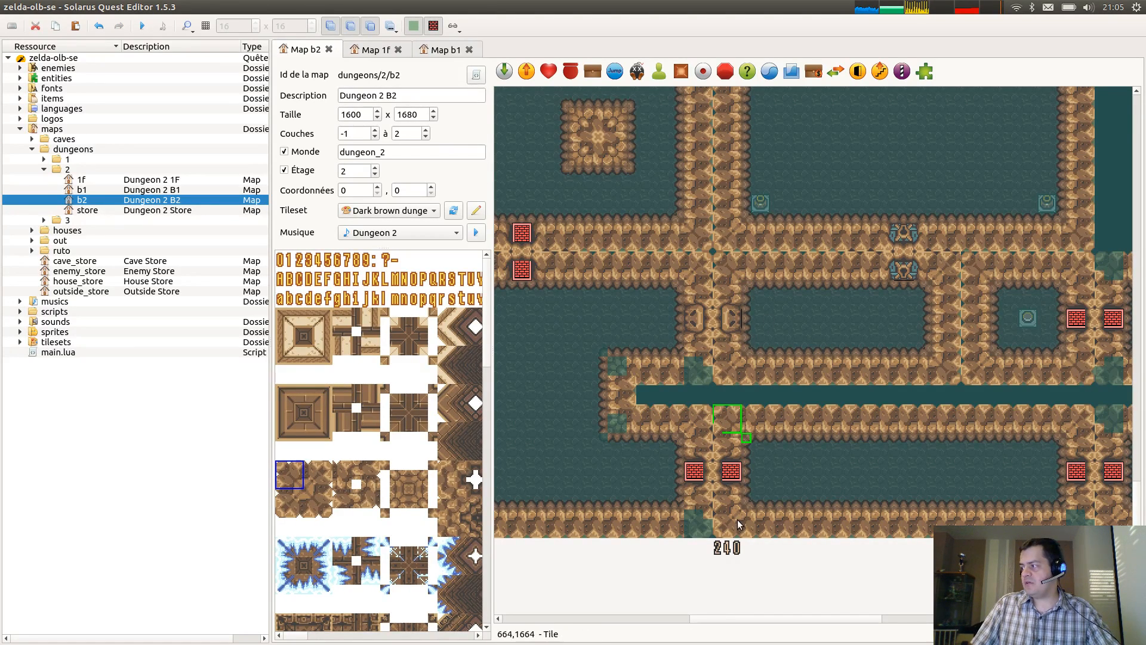
Copy the southeastern room's lower-right wall corner to the southern edge at columns 260 and 240 and below the column 240 double door, then save.
{"action": "scroll", "coordinate": [812, 310], "scroll_direction": "right", "scroll_amount": 5}
{"action": "left_click", "coordinate": [1080, 518]}
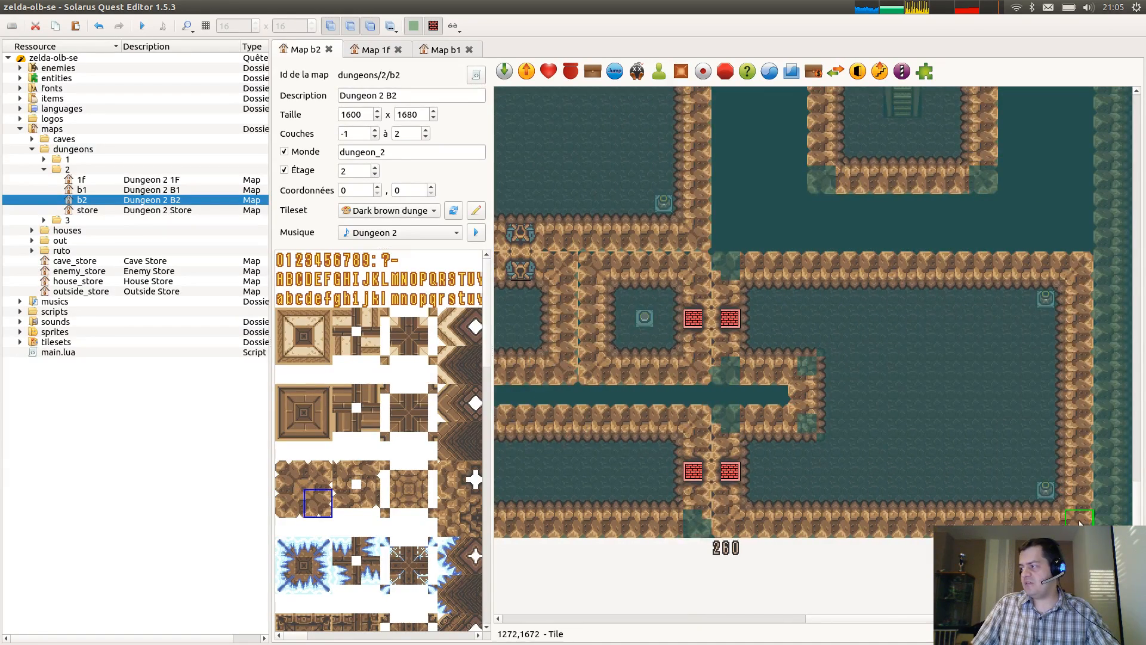
{"action": "left_click_drag", "start_coordinate": [1062, 503], "coordinate": [701, 525]}
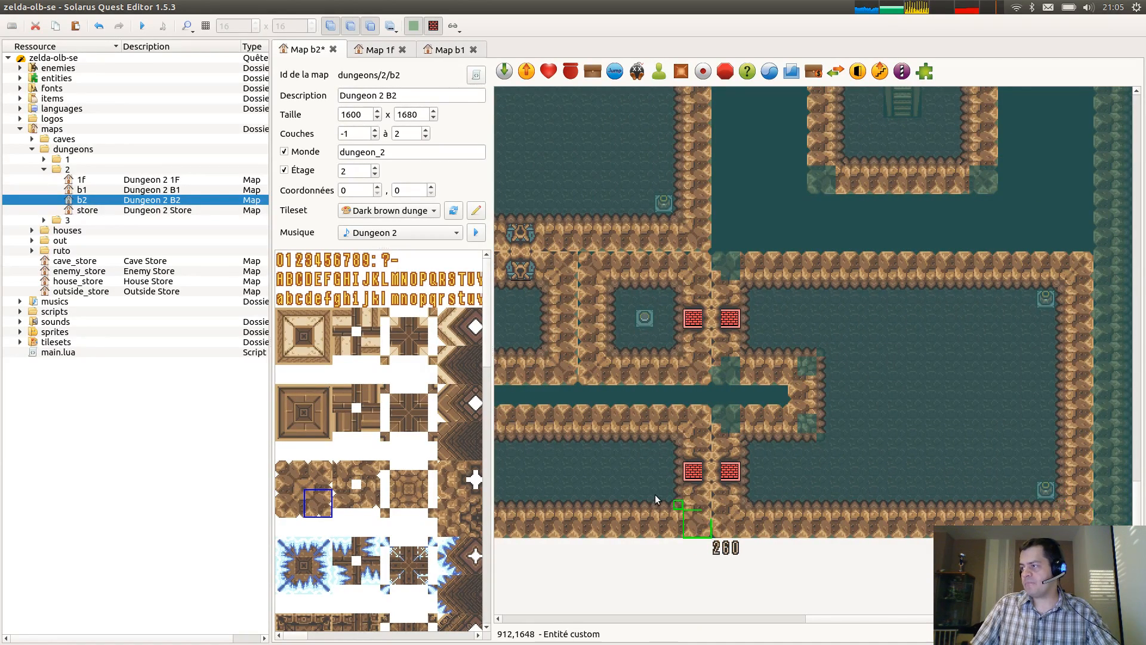
{"action": "scroll", "coordinate": [806, 487], "scroll_direction": "left", "scroll_amount": 5}
{"action": "key", "text": "ctrl+v"}
{"action": "left_click", "coordinate": [740, 525]}
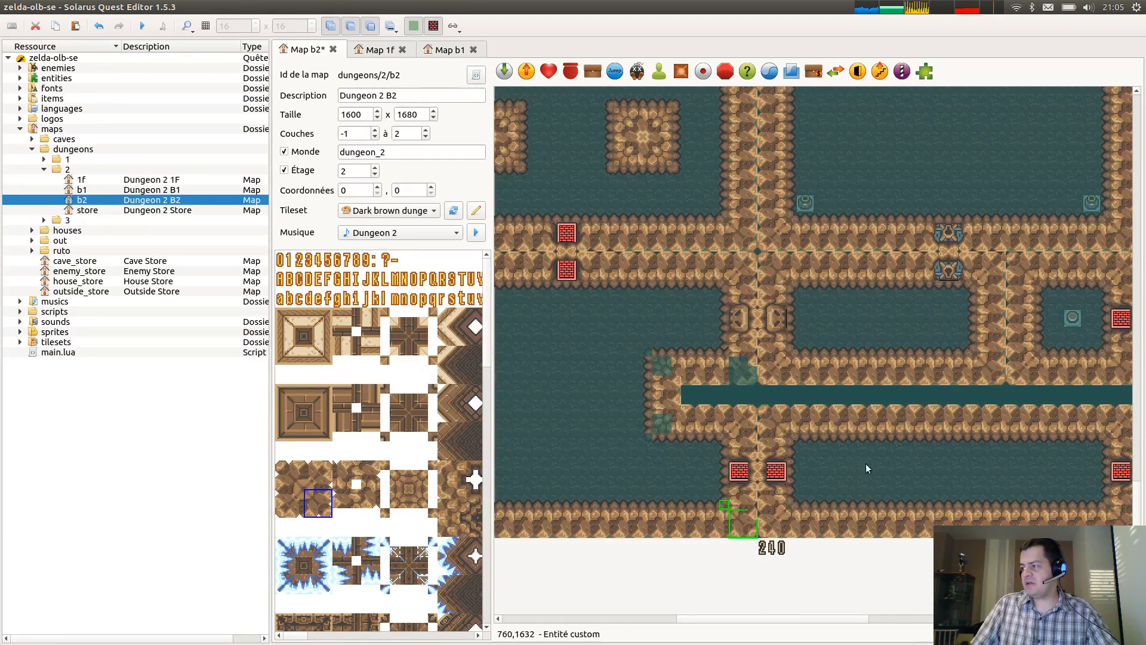
{"action": "middle_click_drag", "start_coordinate": [847, 393], "coordinate": [1091, 397]}
{"action": "key", "text": "ctrl+v"}
{"action": "left_click", "coordinate": [986, 377]}
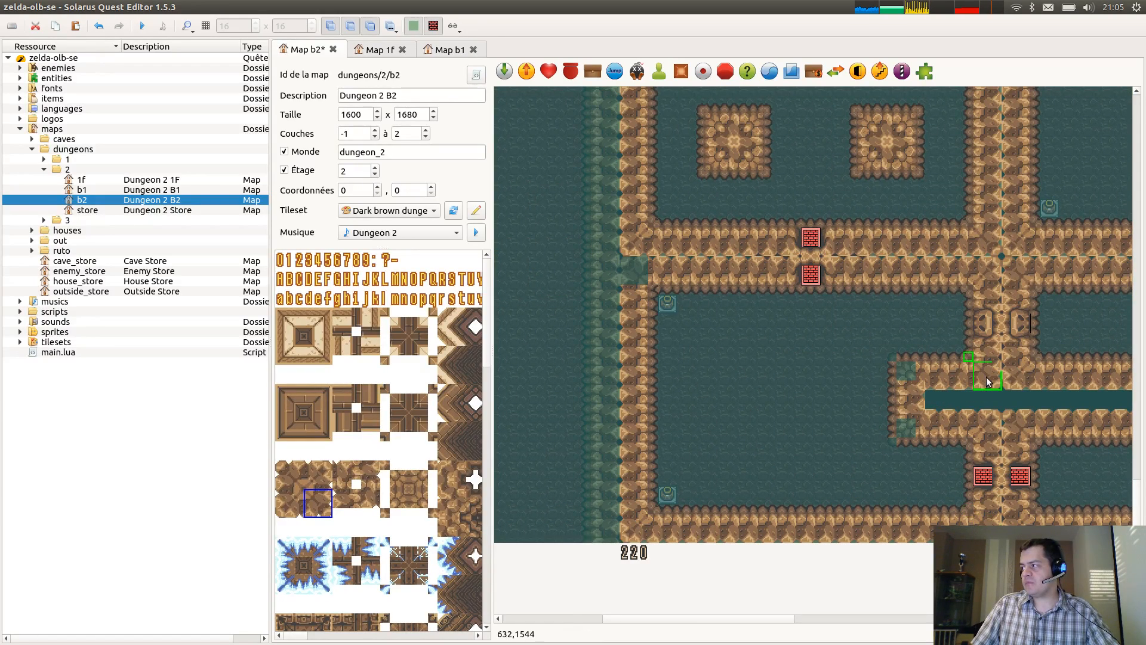
{"action": "key", "text": "ctrl+s"}
Copy the upper-left wall corner from below the small void to the gap at the southwestern room's upper-left corner, and save the map.
{"action": "scroll", "coordinate": [671, 231], "scroll_direction": "up", "scroll_amount": 6}
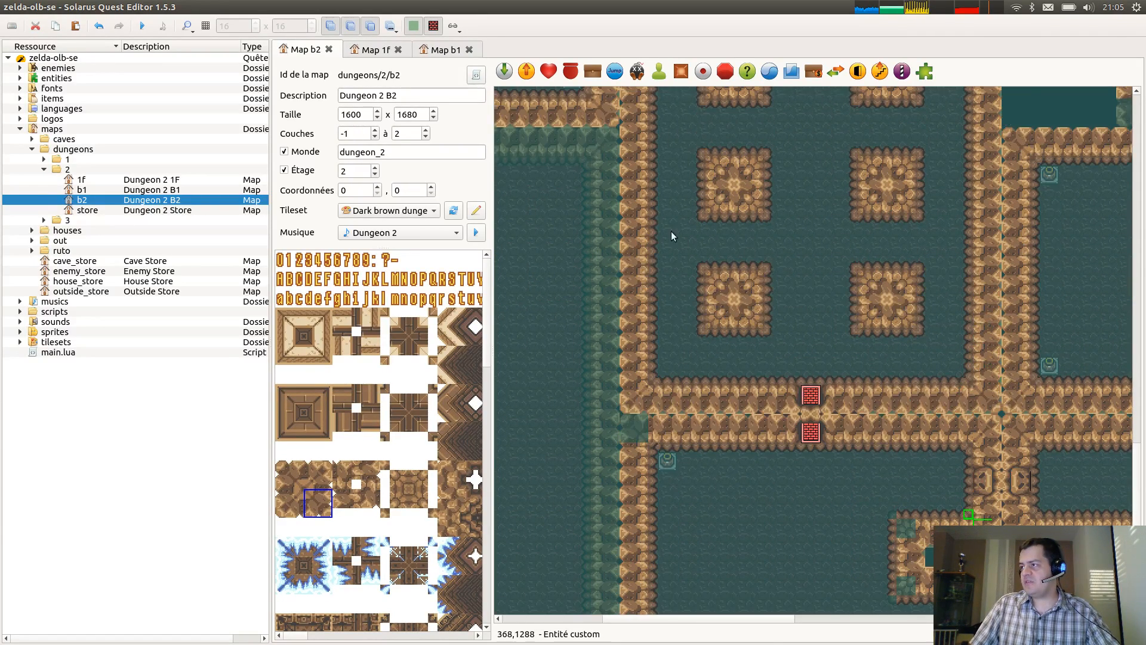
{"action": "left_click", "coordinate": [1014, 385]}
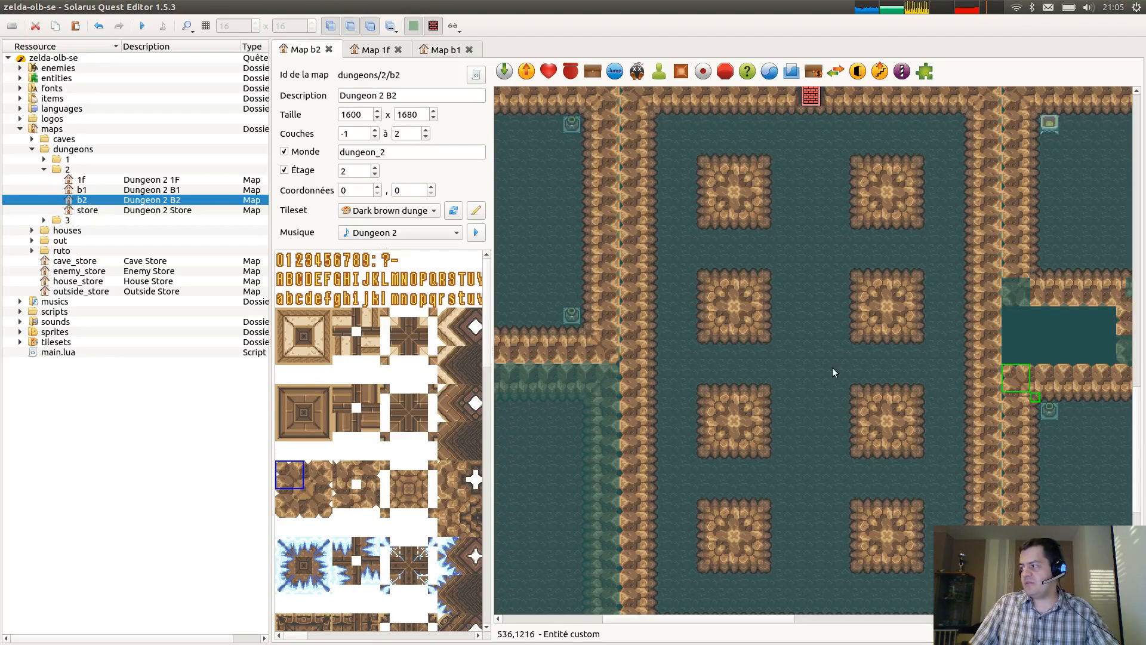
{"action": "scroll", "coordinate": [747, 376], "scroll_direction": "down", "scroll_amount": 4}
{"action": "key", "text": "ctrl+v"}
{"action": "left_click", "coordinate": [636, 432]}
{"action": "left_click_drag", "start_coordinate": [806, 330], "coordinate": [954, 347]}
{"action": "key", "text": "ctrl+z"}
{"action": "key", "text": "ctrl+s"}
Fill the column 260 gaps around the narrow southern void with an upper-left wall corner below it and a lower-left wall corner above it.
{"action": "middle_click_drag", "start_coordinate": [931, 397], "coordinate": [732, 240]}
{"action": "middle_click_drag", "start_coordinate": [951, 354], "coordinate": [643, 380]}
{"action": "middle_click_drag", "start_coordinate": [988, 414], "coordinate": [731, 408]}
{"action": "middle_click_drag", "start_coordinate": [781, 314], "coordinate": [937, 337]}
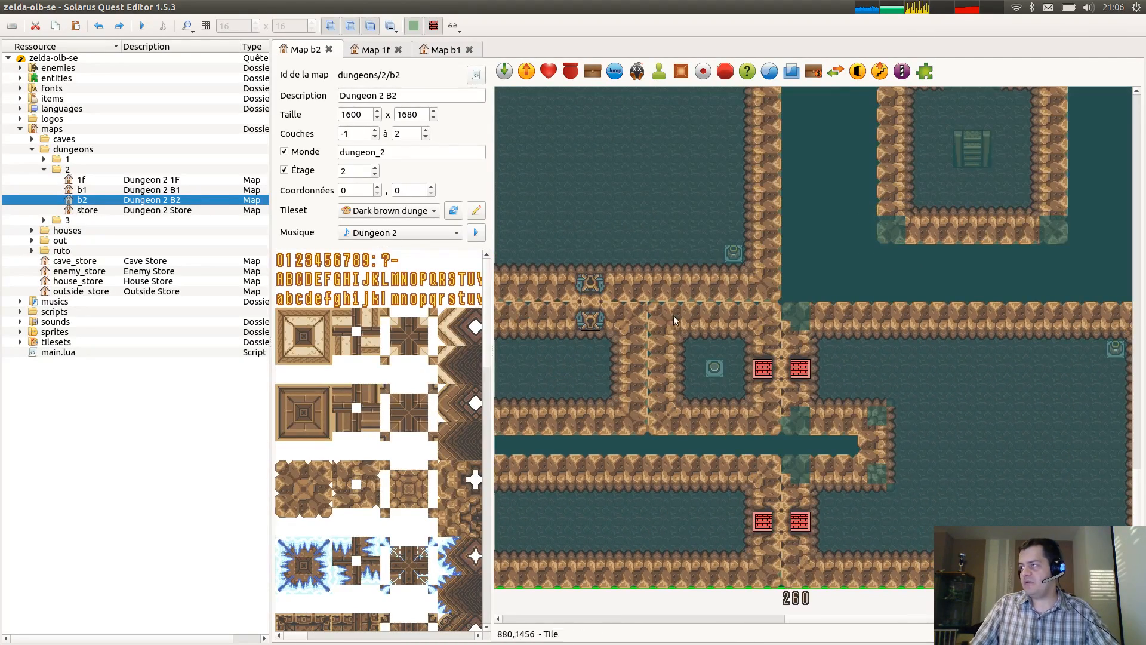
{"action": "left_click", "coordinate": [673, 315]}
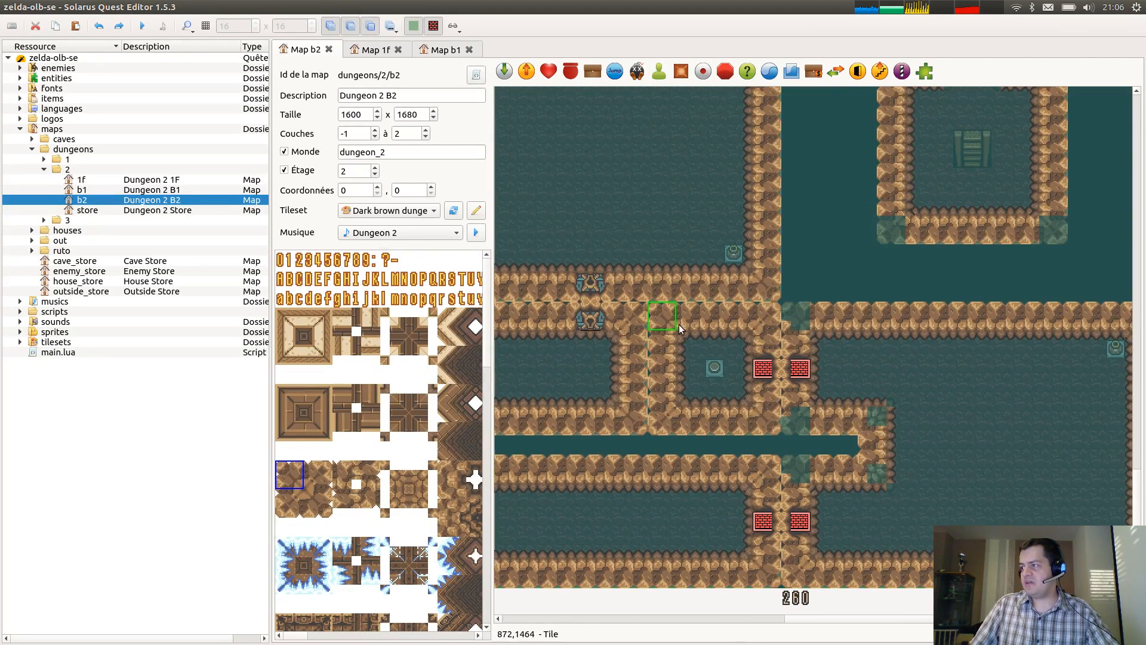
{"action": "left_click", "coordinate": [803, 472]}
{"action": "key", "text": "Delete"}
{"action": "left_click", "coordinate": [670, 425]}
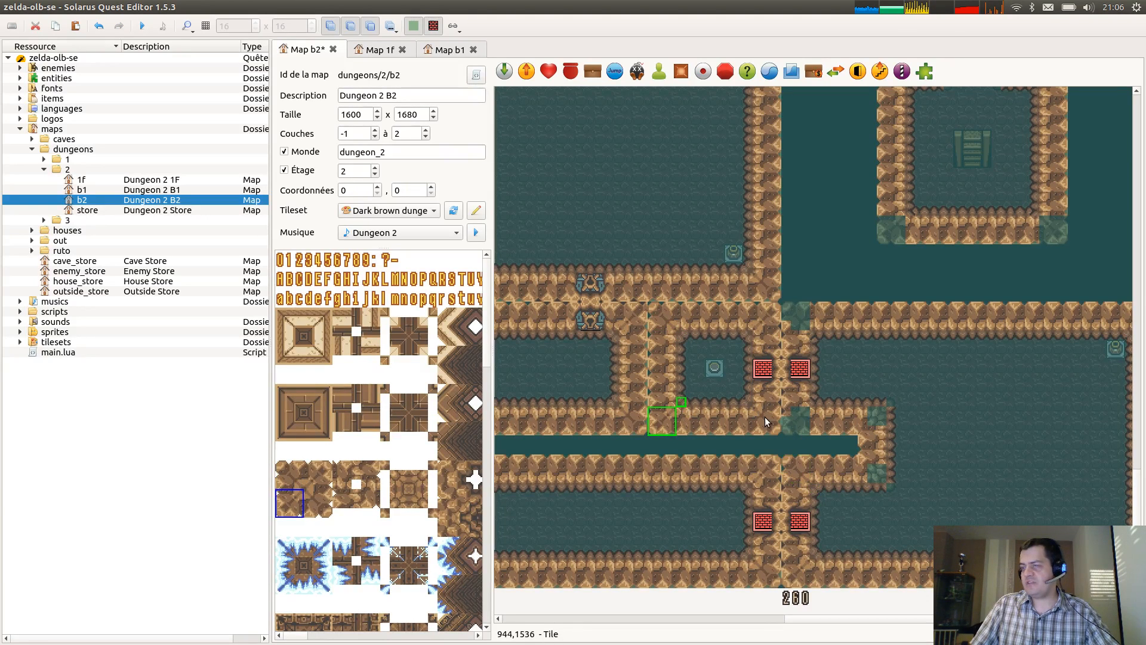
{"action": "key", "text": "ctrl+v"}
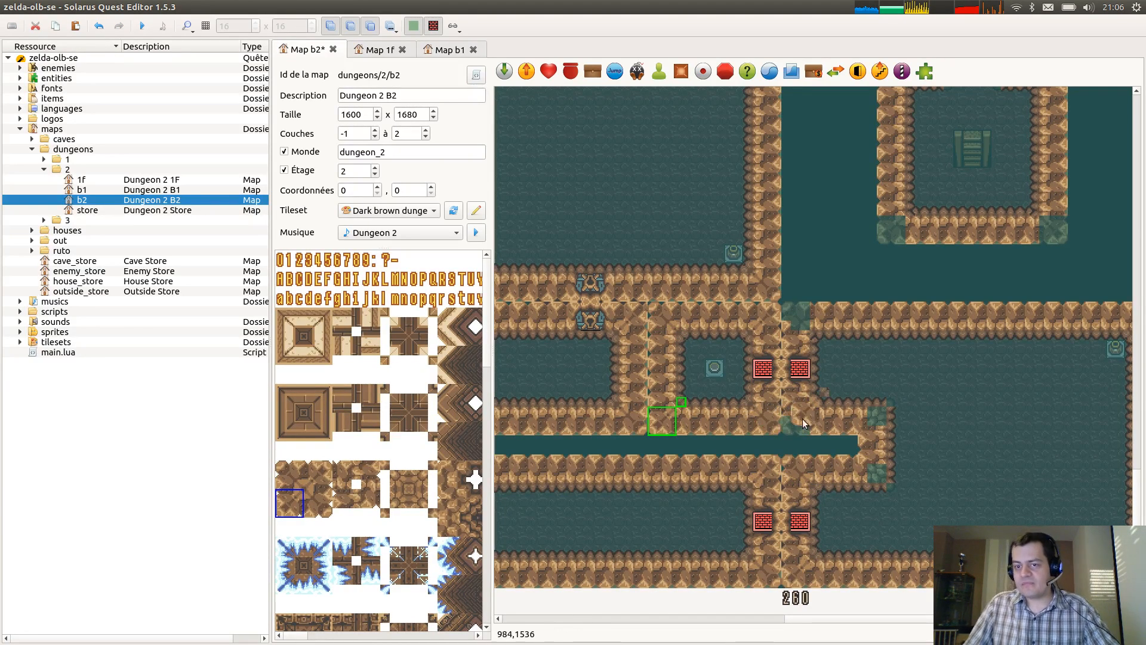
{"action": "left_click", "coordinate": [805, 423]}
Copy the upper-left wall corner to the southeastern room's upper-left corner at column 260, and save the map.
{"action": "left_click", "coordinate": [672, 325]}
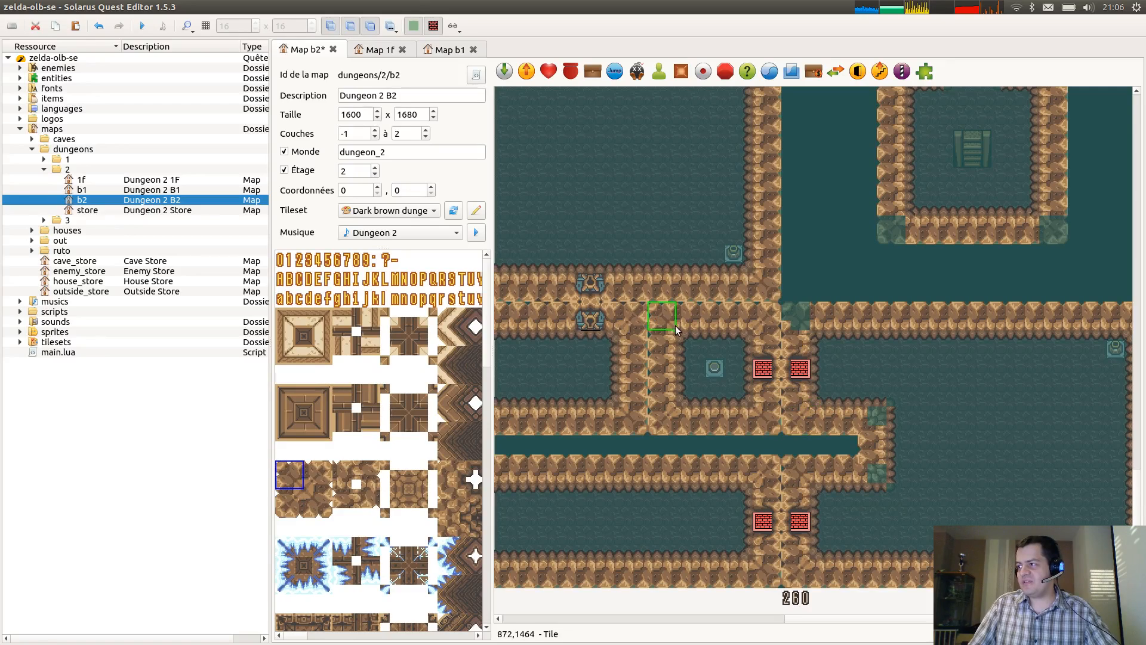
{"action": "left_click", "coordinate": [804, 325]}
{"action": "key", "text": "ctrl+s"}
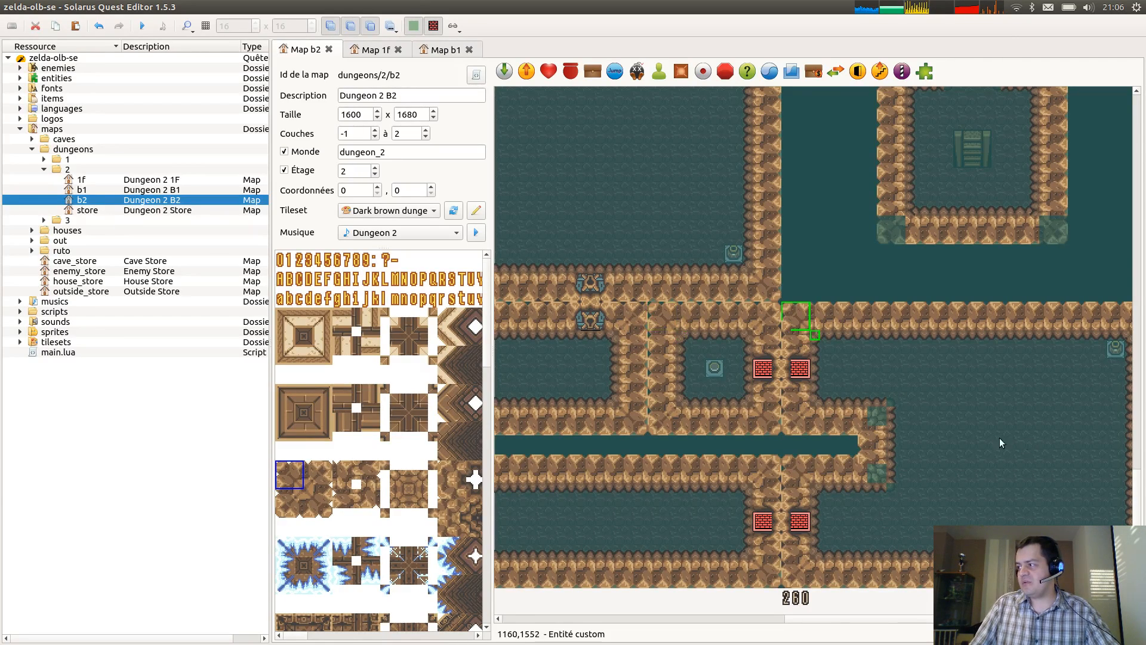
Copy the southeastern room's upper-left wall corner to the upper-left corner of the small staircase room above it.
{"action": "scroll", "coordinate": [999, 439], "scroll_direction": "left", "scroll_amount": 5}
{"action": "scroll", "coordinate": [970, 446], "scroll_direction": "up", "scroll_amount": 6}
{"action": "scroll", "coordinate": [734, 305], "scroll_direction": "down", "scroll_amount": 4}
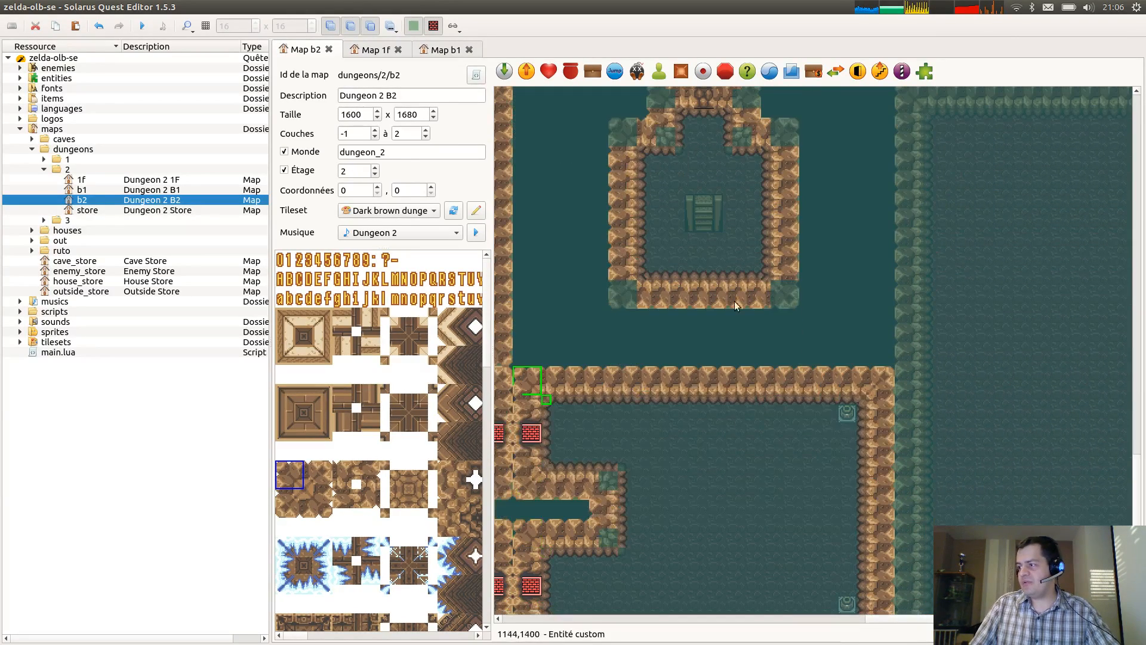
{"action": "scroll", "coordinate": [571, 274], "scroll_direction": "left", "scroll_amount": 2}
{"action": "scroll", "coordinate": [571, 273], "scroll_direction": "up", "scroll_amount": 1}
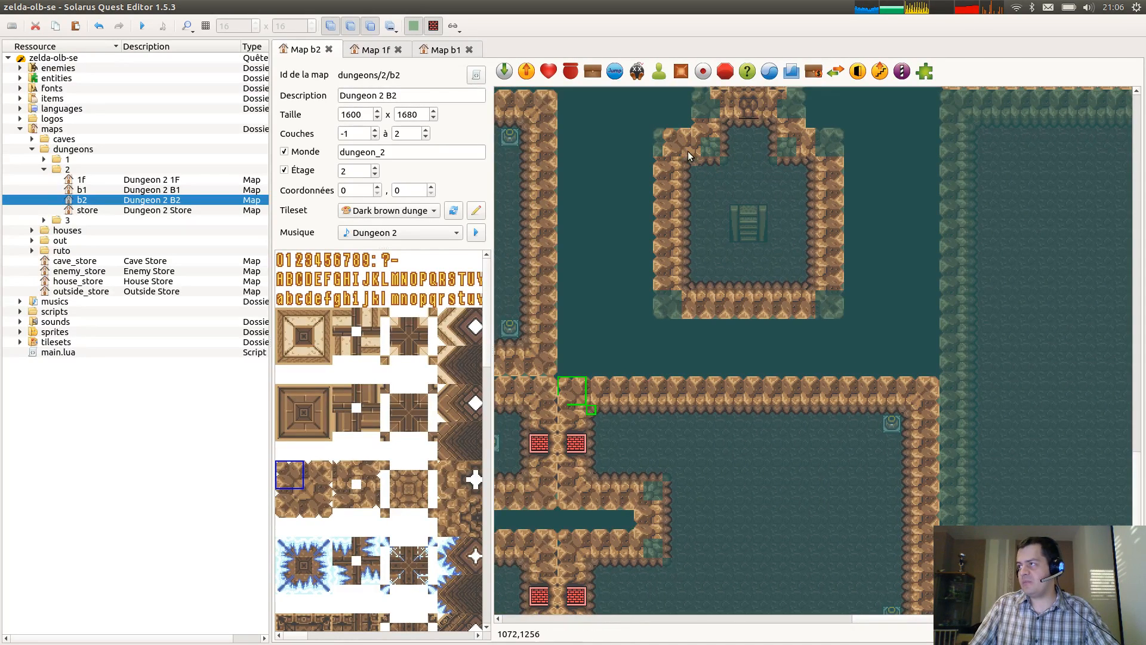
{"action": "left_click", "coordinate": [674, 149]}
Fill the staircase room's lower-left and upper-right corners with the matching wall corners copied from the southeastern room.
{"action": "left_click", "coordinate": [579, 489]}
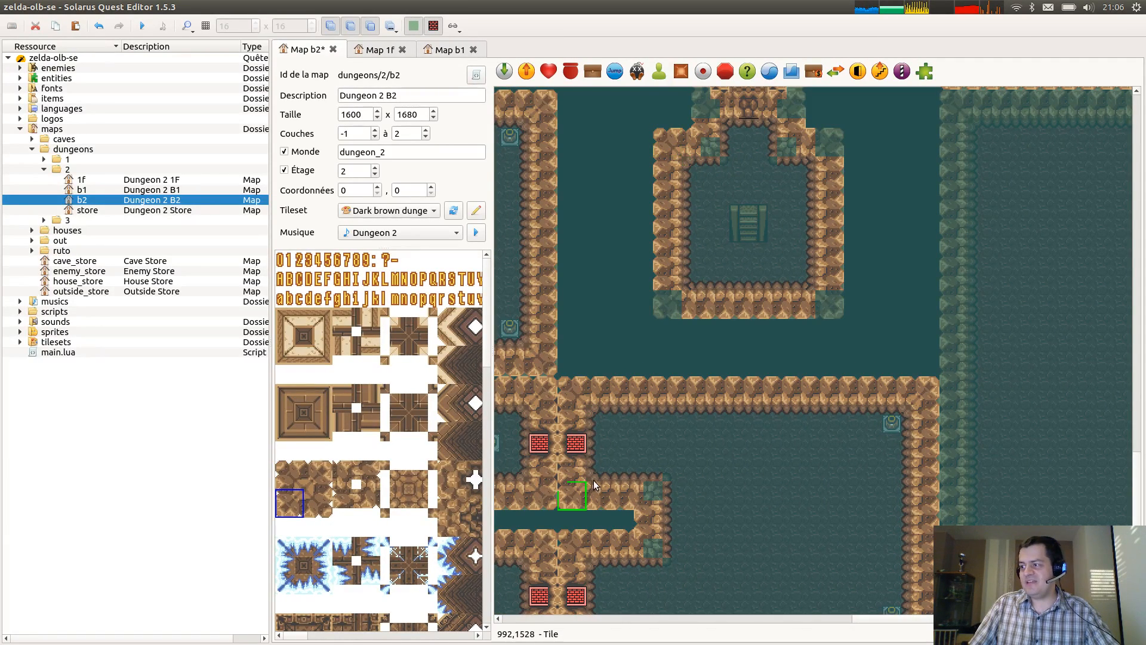
{"action": "left_click", "coordinate": [593, 479], "text": "ctrl"}
{"action": "key", "text": "ctrl+v"}
{"action": "left_click", "coordinate": [679, 303]}
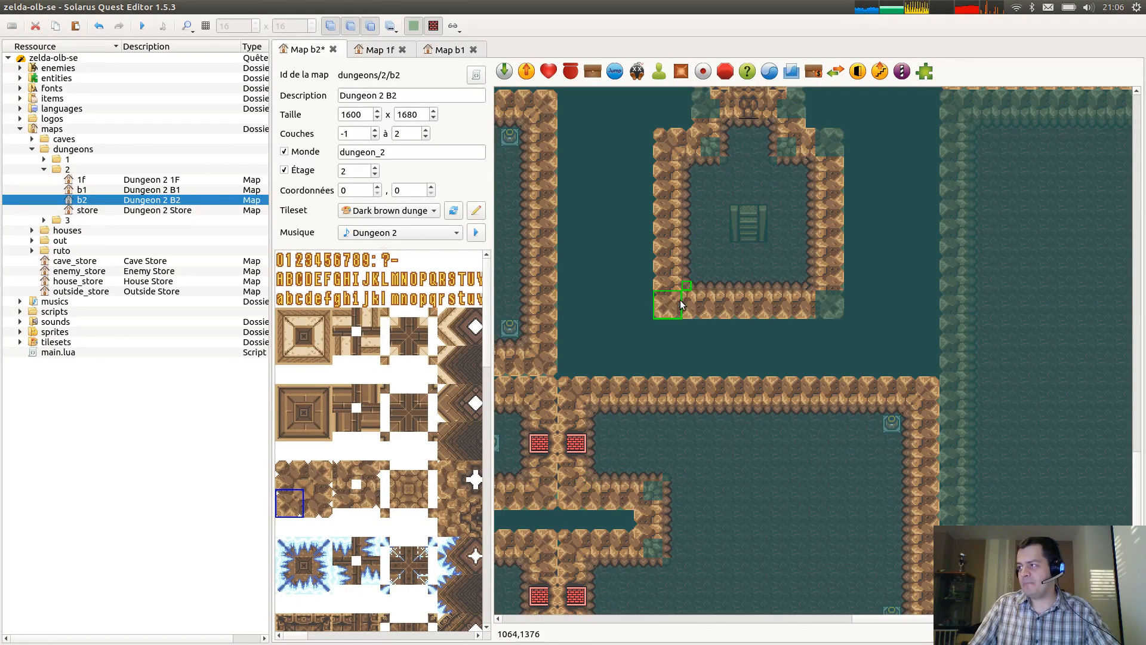
{"action": "left_click", "coordinate": [918, 399]}
{"action": "key", "text": "ctrl+c"}
{"action": "key", "text": "ctrl+v"}
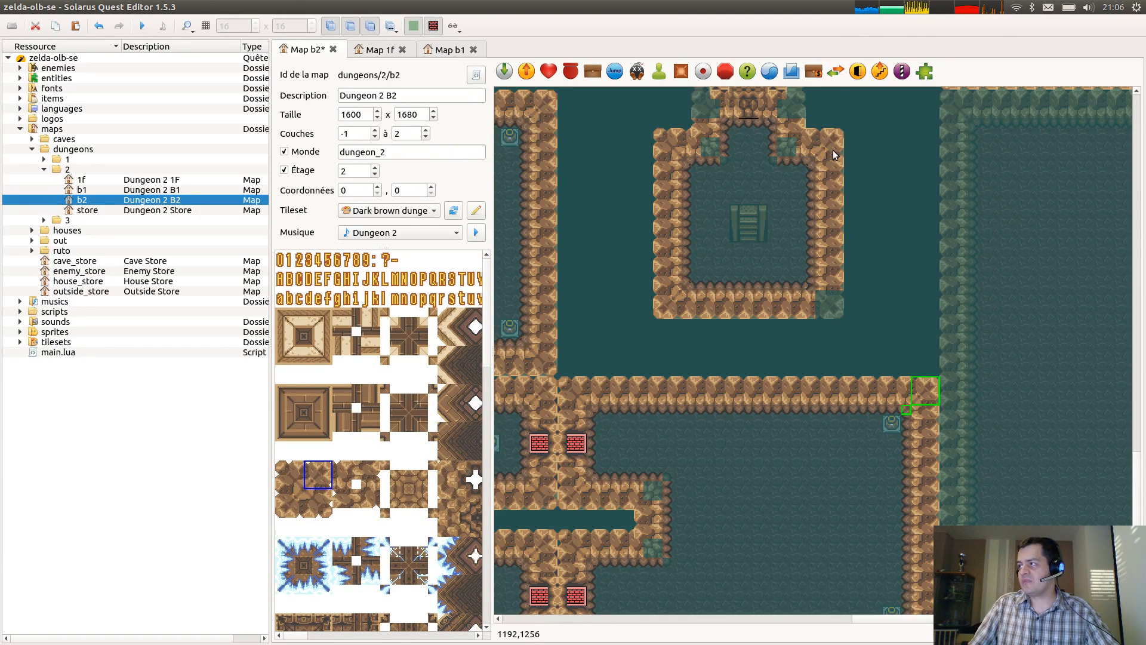
{"action": "left_click", "coordinate": [831, 151]}
Copy the southeastern room's lower-right wall corner to the staircase room's lower-right corner, and save the map.
{"action": "scroll", "coordinate": [932, 419], "scroll_direction": "down", "scroll_amount": 2}
{"action": "left_click", "coordinate": [930, 515]}
{"action": "left_click", "coordinate": [905, 503], "text": "ctrl"}
{"action": "key", "text": "ctrl+c"}
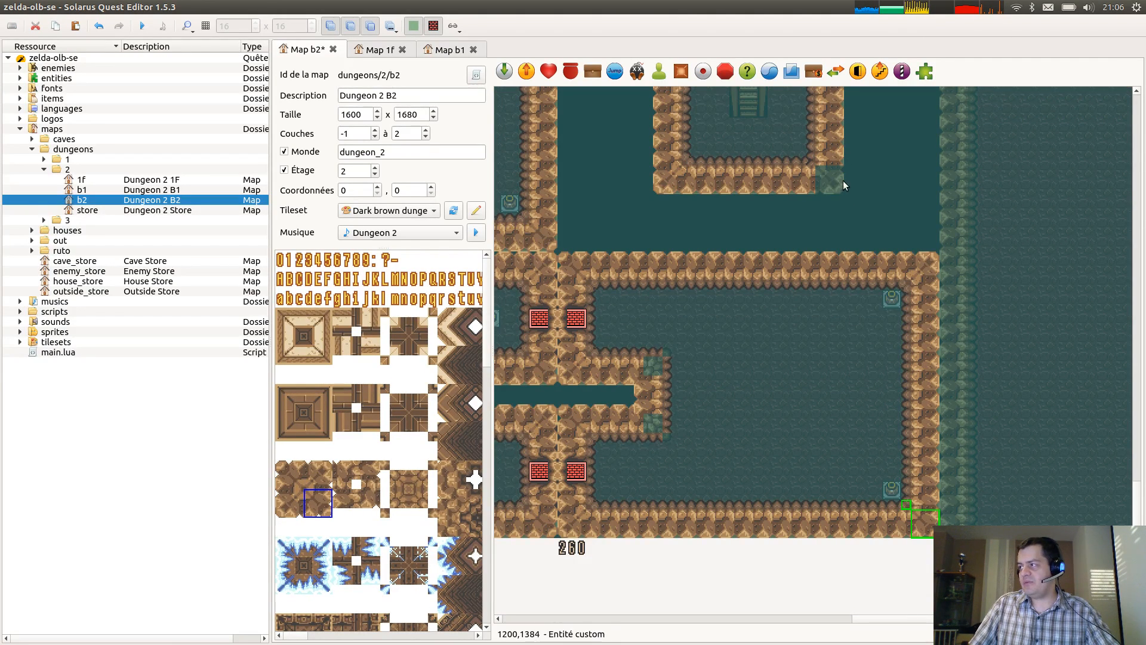
{"action": "key", "text": "ctrl+v"}
{"action": "left_click", "coordinate": [832, 185]}
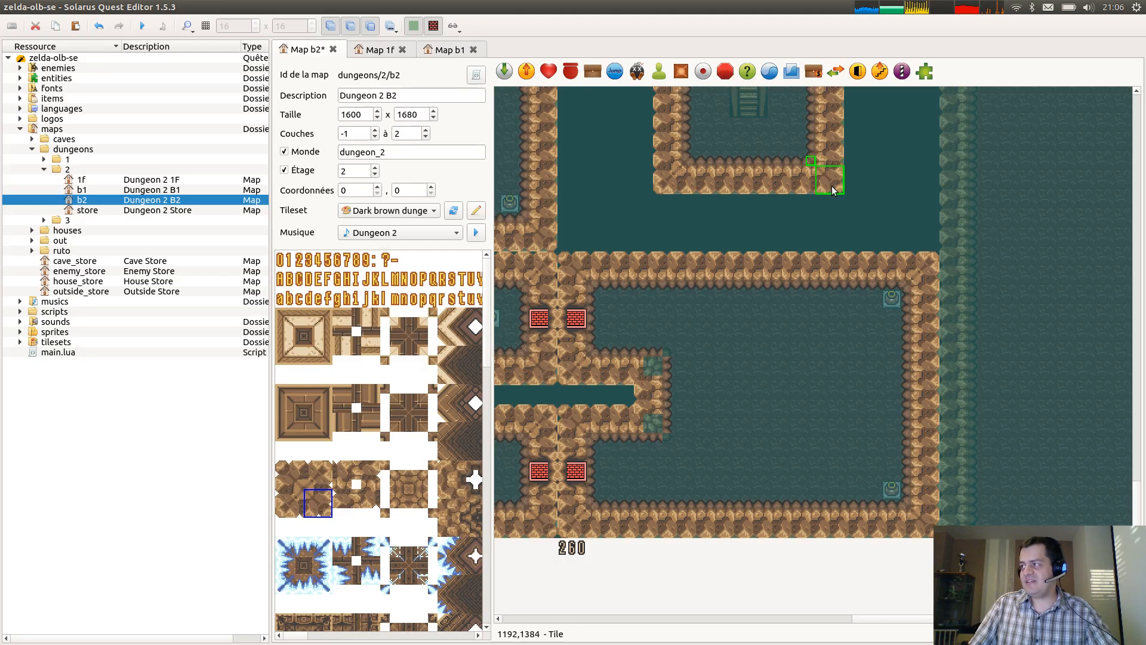
{"action": "key", "text": "ctrl+s"}
{"action": "key", "text": "alt+Tab"}
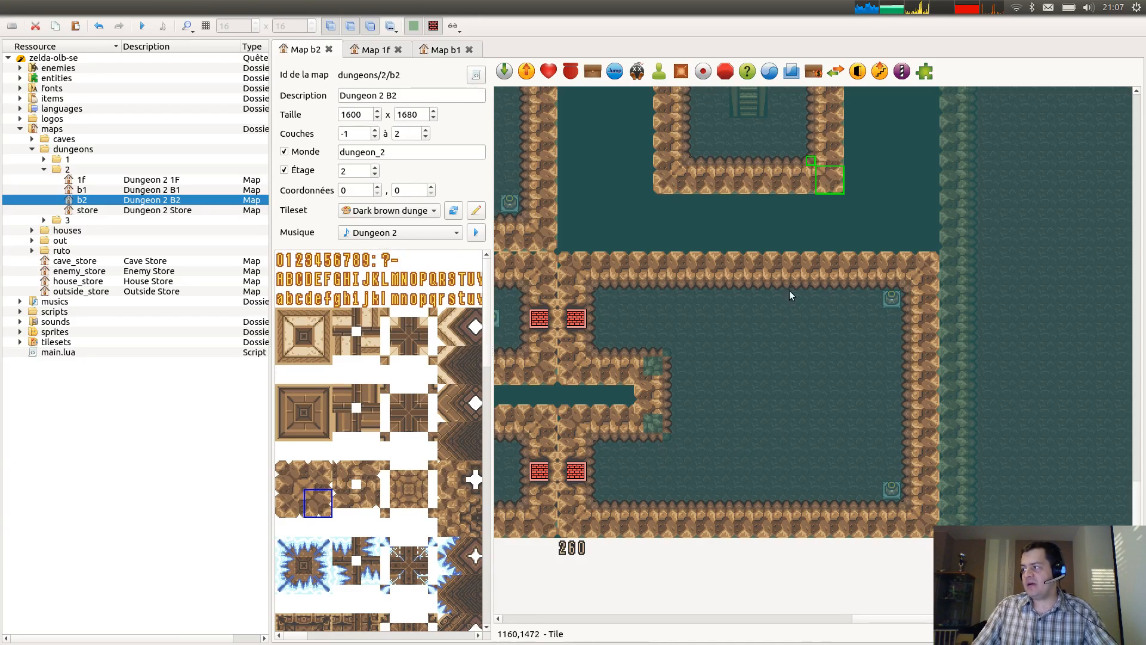
Copy the staircase room's upper-left and upper-right wall corners to the gaps beside the lower door tile in its northern passage.
{"action": "scroll", "coordinate": [689, 393], "scroll_direction": "up", "scroll_amount": 10}
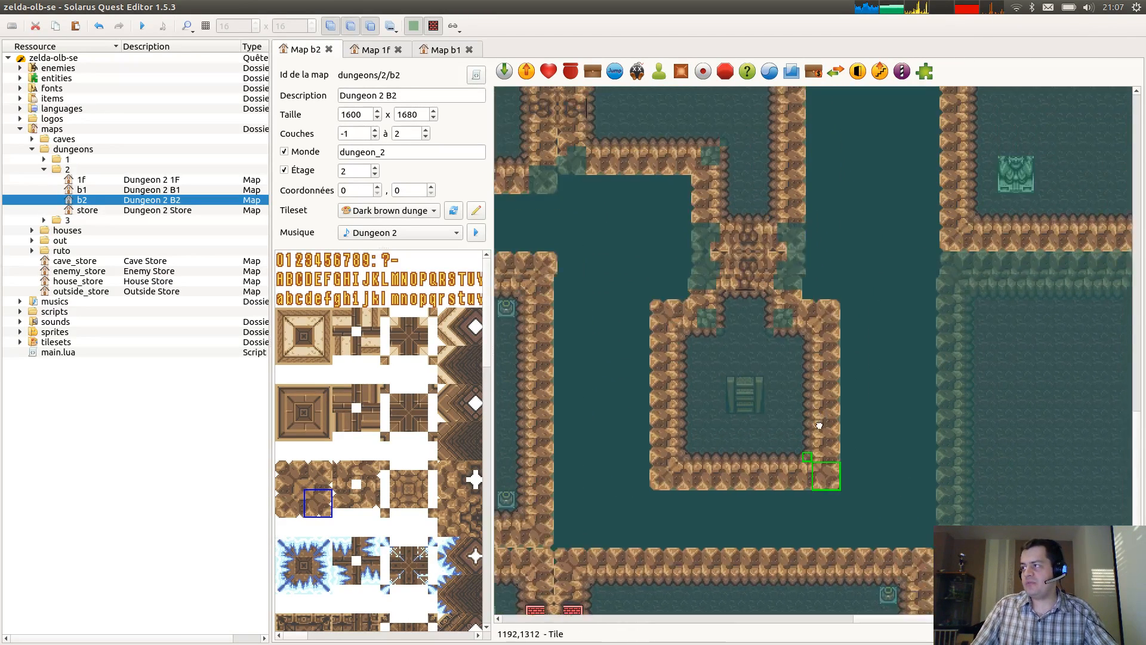
{"action": "left_click", "coordinate": [635, 402]}
{"action": "left_click", "coordinate": [655, 421], "text": "ctrl"}
{"action": "key", "text": "ctrl+c"}
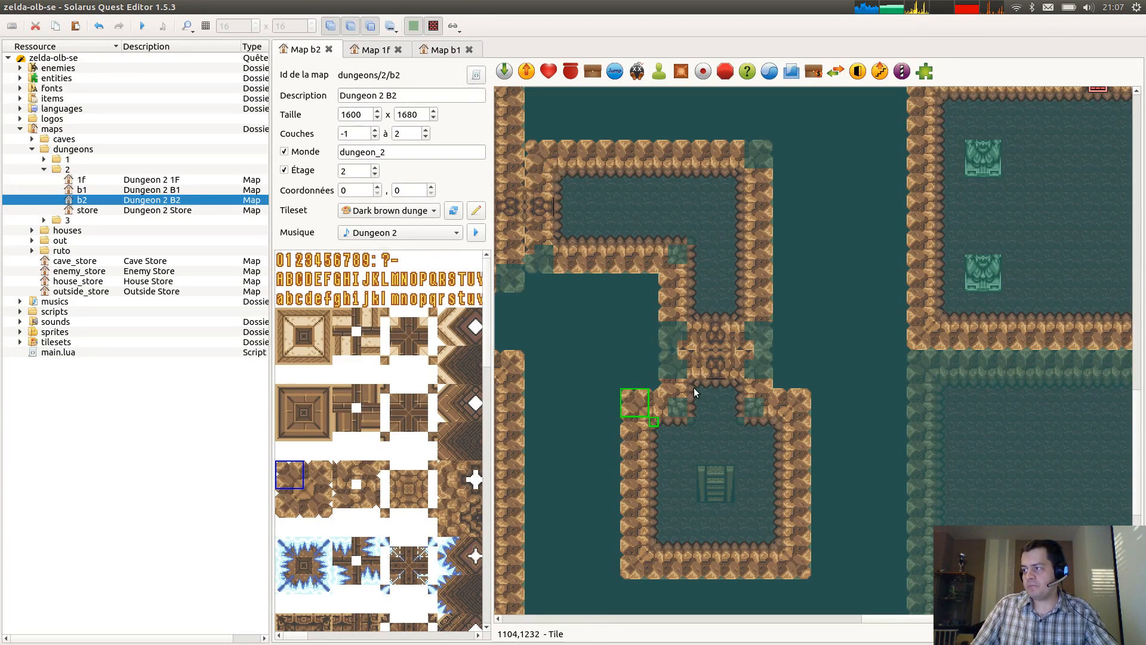
{"action": "key", "text": "ctrl+v"}
{"action": "left_click", "coordinate": [680, 374]}
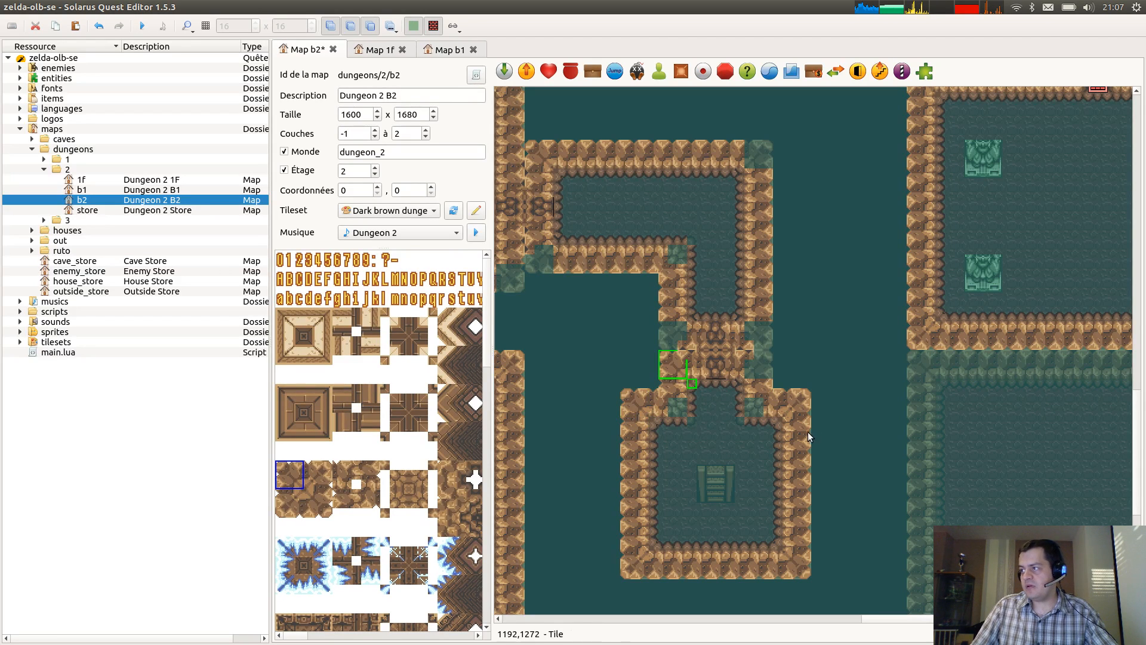
{"action": "left_click", "coordinate": [796, 409]}
{"action": "left_click", "coordinate": [778, 422], "text": "ctrl"}
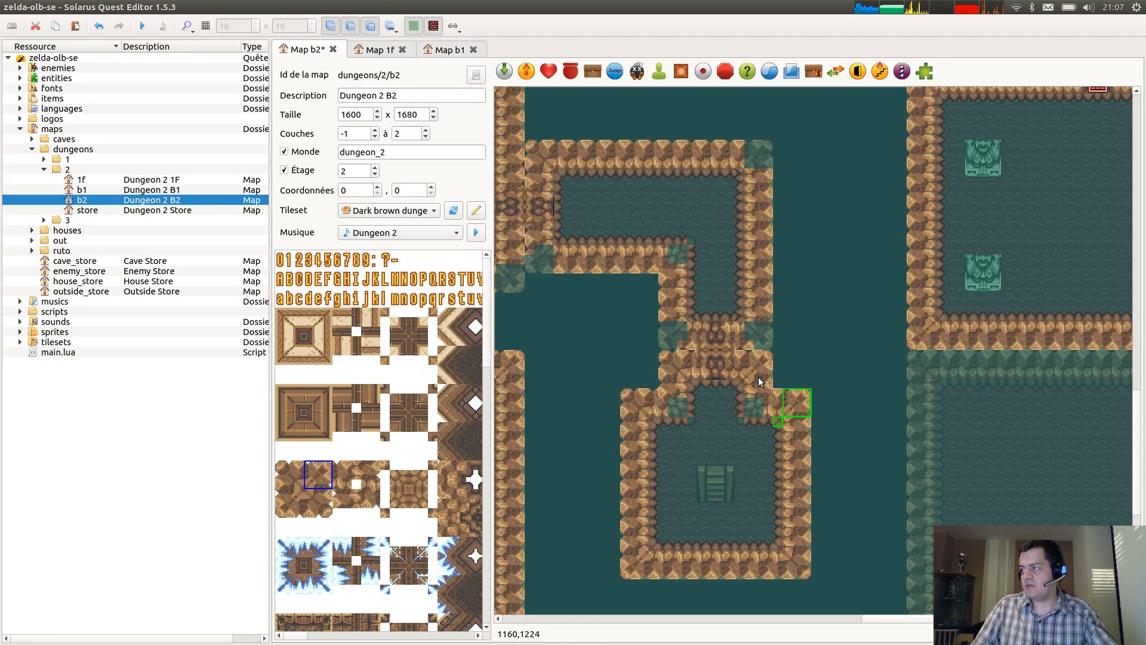
Copy the staircase room's lower-left wall corner to the gap left of the upper door tile in its northern passage.
{"action": "left_click", "coordinate": [630, 571]}
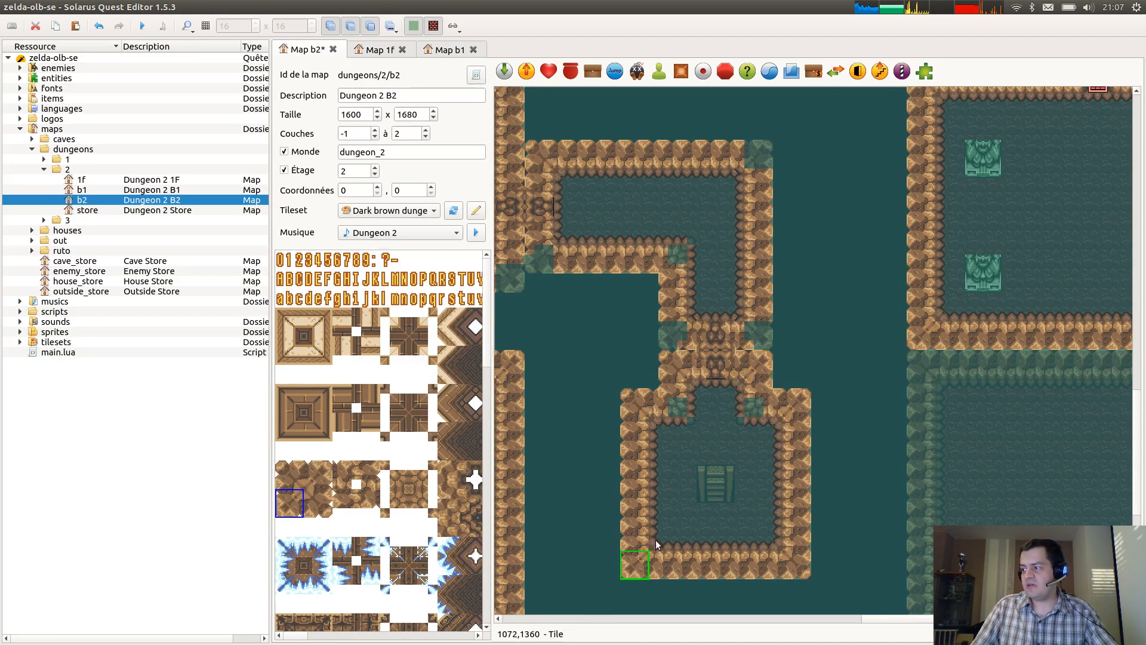
{"action": "left_click", "coordinate": [655, 543], "text": "ctrl"}
{"action": "key", "text": "ctrl+c"}
{"action": "key", "text": "ctrl+v"}
{"action": "left_click", "coordinate": [679, 337]}
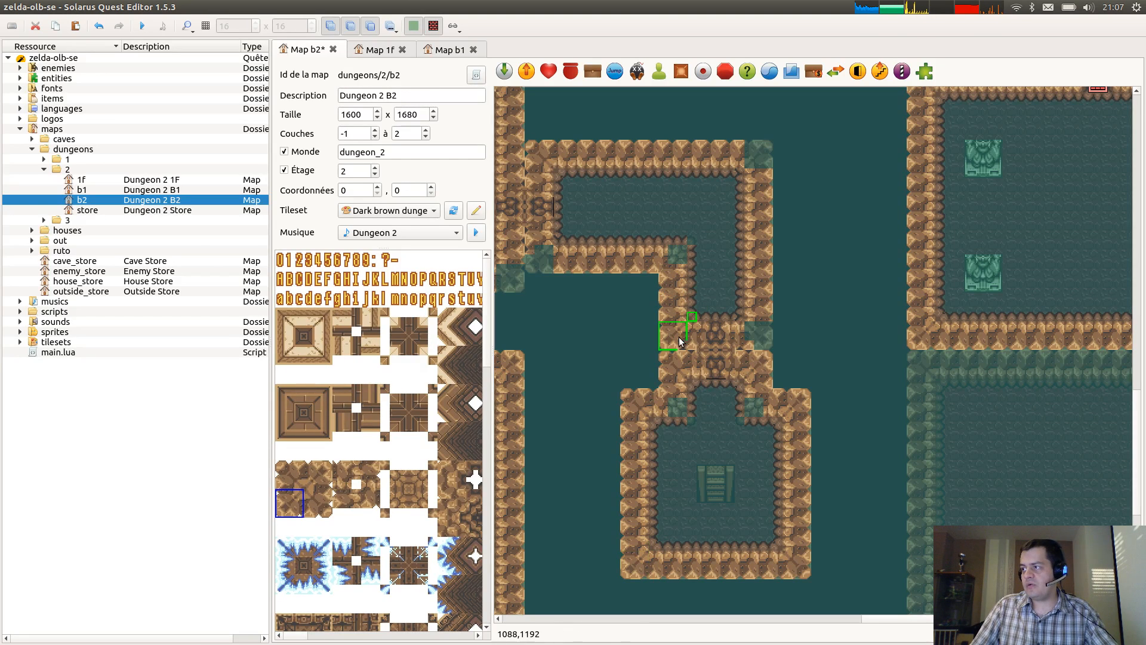
Copy the staircase room's lower-right wall corner to the gap right of the upper door tile in its northern passage, and save the map.
{"action": "left_click", "coordinate": [784, 554]}
{"action": "left_click", "coordinate": [776, 544], "text": "ctrl"}
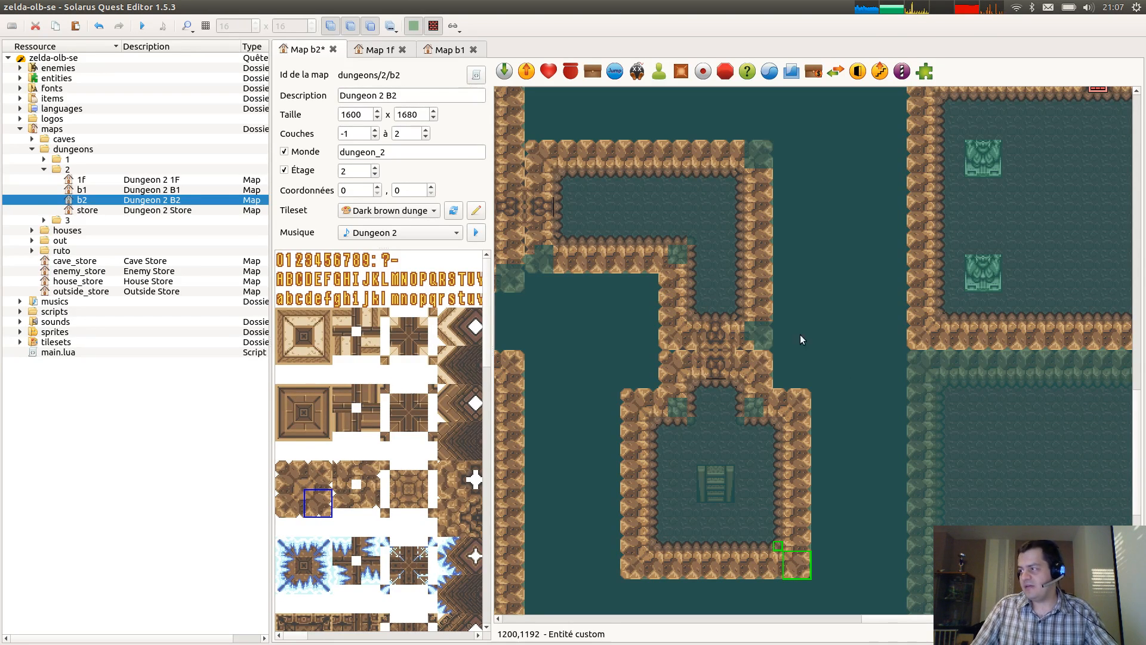
{"action": "key", "text": "ctrl+c"}
{"action": "key", "text": "ctrl+v"}
{"action": "left_click", "coordinate": [758, 335]}
{"action": "key", "text": "ctrl+s"}
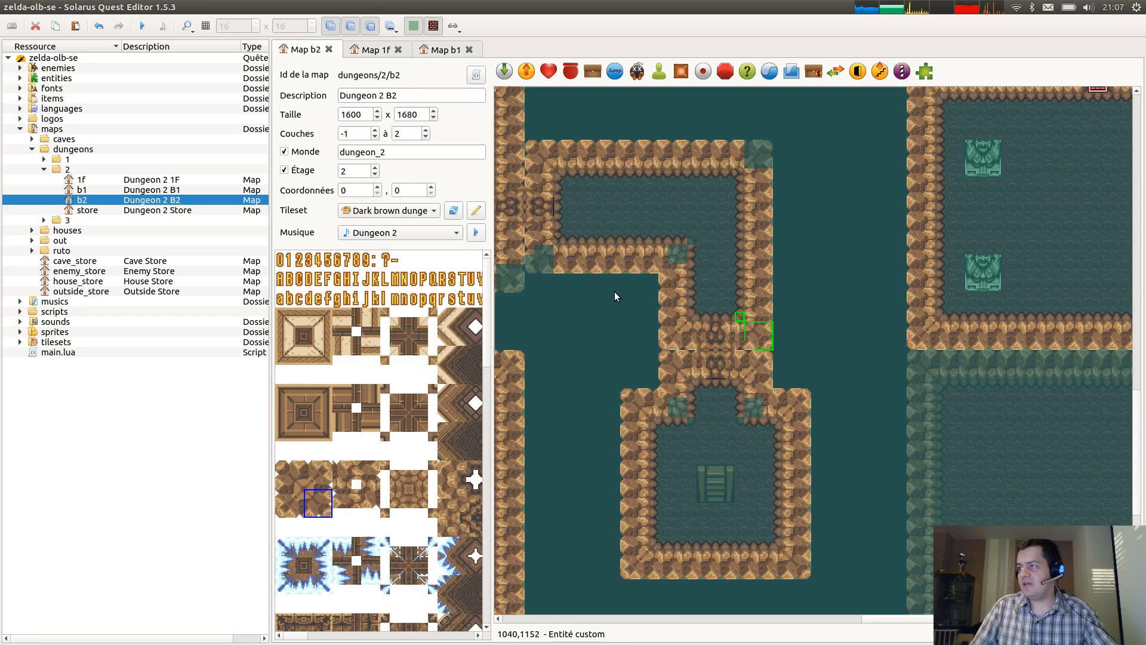
Copy the lower-left wall corner beside the passage door to the lower-left corner of the L-shaped room north of the staircase room.
{"action": "left_click", "coordinate": [686, 344]}
{"action": "left_click", "coordinate": [694, 317]}
{"action": "left_click", "coordinate": [675, 328], "text": "ctrl"}
{"action": "key", "text": "ctrl+c"}
{"action": "key", "text": "ctrl+v"}
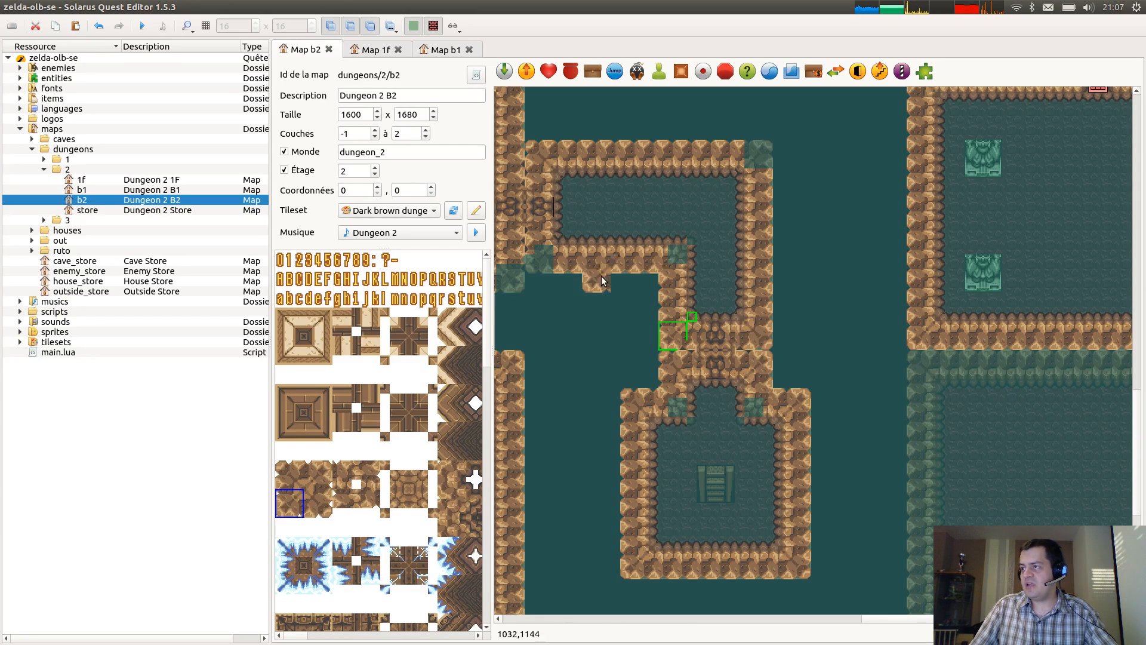
{"action": "left_click", "coordinate": [542, 261]}
Copy the upper-right wall corner of the room to the west to the L-shaped room's upper-right corner.
{"action": "scroll", "coordinate": [543, 265], "scroll_direction": "up", "scroll_amount": 3}
{"action": "scroll", "coordinate": [574, 239], "scroll_direction": "left", "scroll_amount": 3}
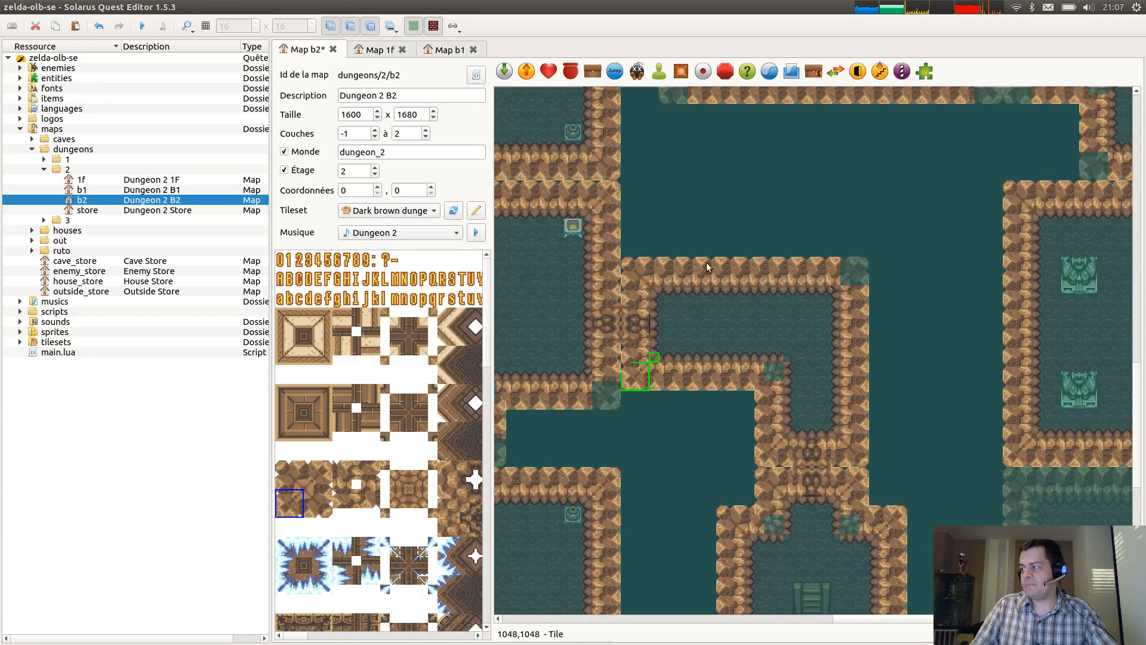
{"action": "left_click", "coordinate": [602, 200]}
{"action": "key", "text": "ctrl+c"}
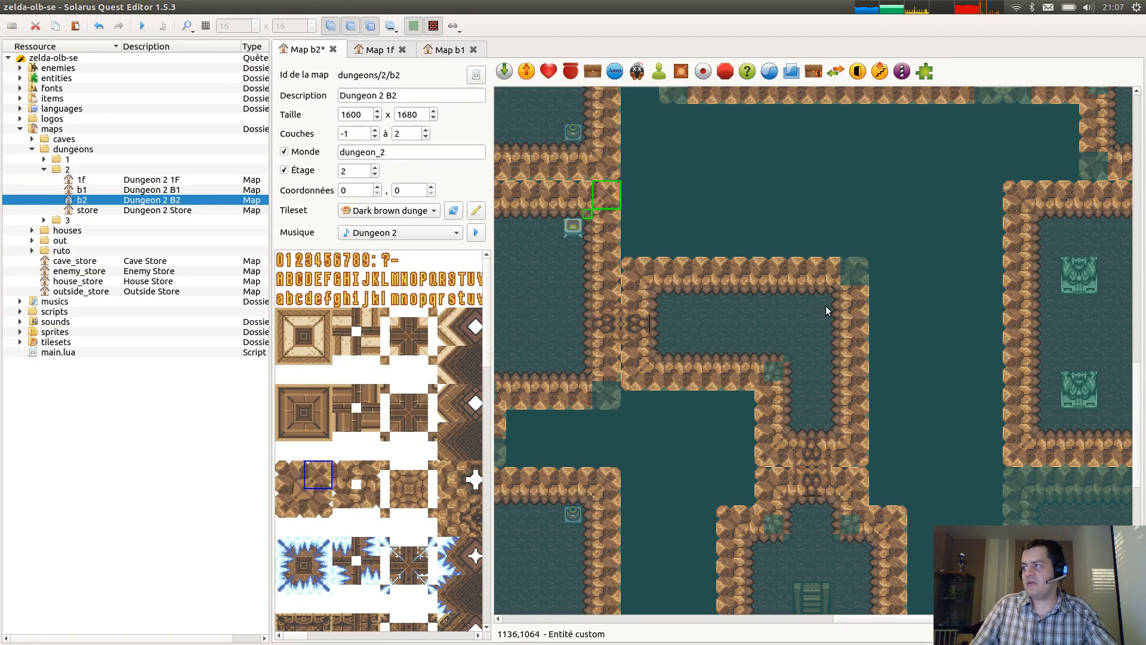
{"action": "key", "text": "ctrl+v"}
{"action": "left_click", "coordinate": [854, 276]}
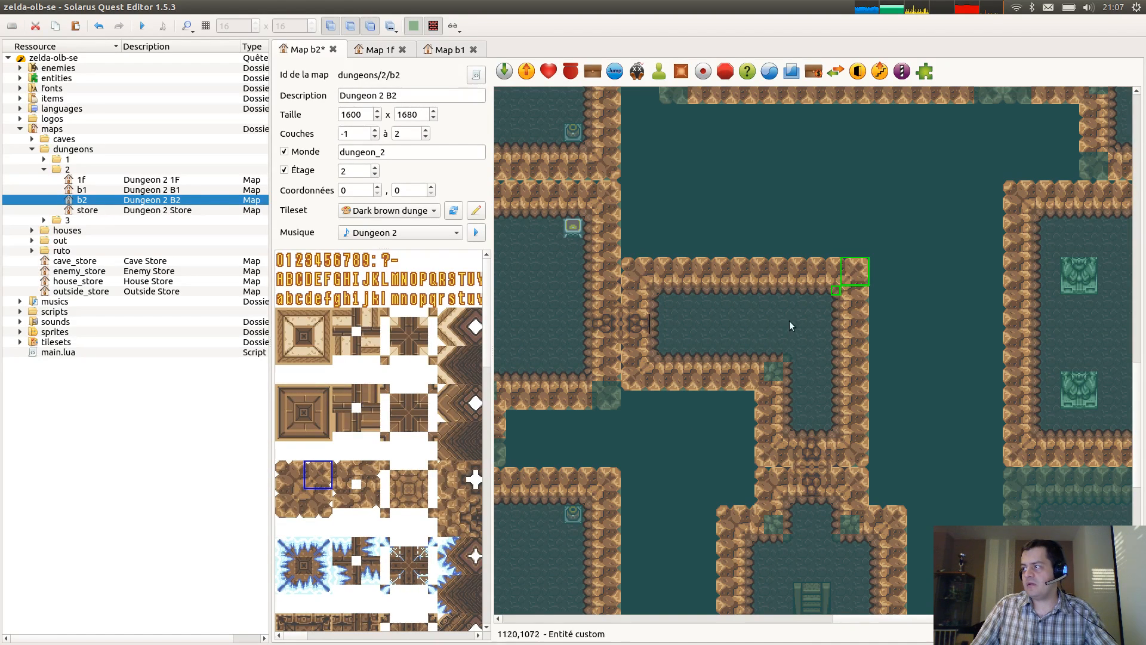
Copy the L-shaped room's lower-right wall corner to the lower-right corners of the western neighbouring room and of its southern alcove.
{"action": "left_click", "coordinate": [837, 435]}
{"action": "left_click", "coordinate": [865, 451], "text": "ctrl"}
{"action": "key", "text": "ctrl+c"}
{"action": "key", "text": "ctrl+v"}
{"action": "left_click", "coordinate": [612, 393]}
{"action": "middle_click_drag", "start_coordinate": [645, 393], "coordinate": [851, 380]}
{"action": "key", "text": "ctrl+v"}
{"action": "left_click", "coordinate": [716, 433]}
Copy the lower-left wall corner from the junction above to the lower-left corners of that room and its southern alcove, and save.
{"action": "middle_click_drag", "start_coordinate": [665, 435], "coordinate": [901, 419]}
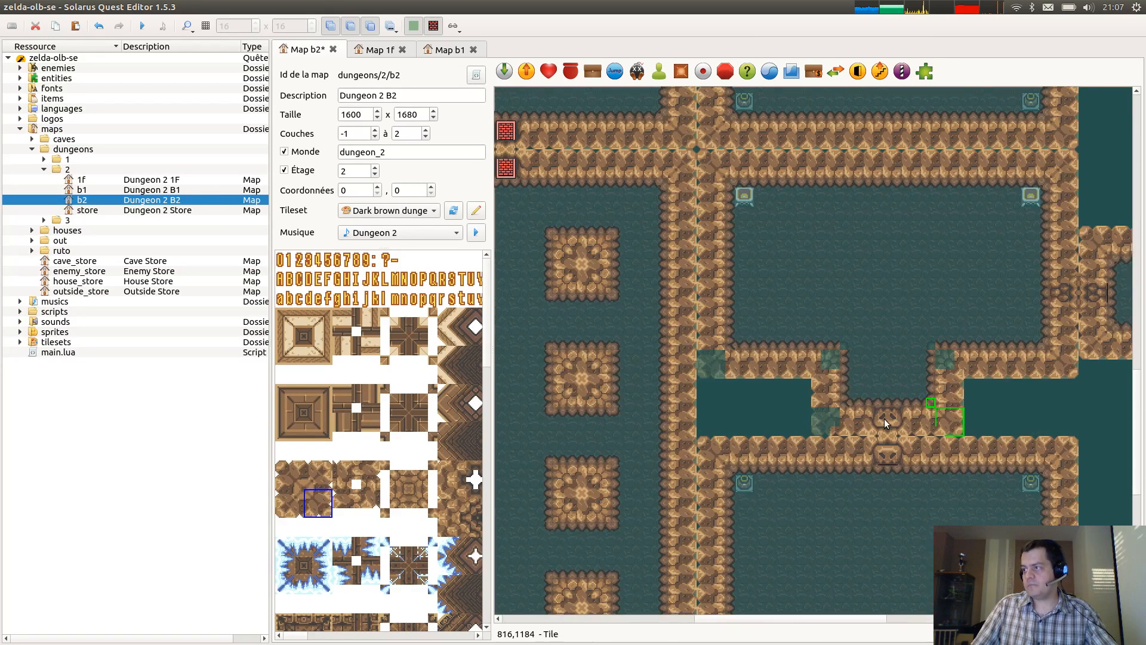
{"action": "left_click", "coordinate": [732, 114]}
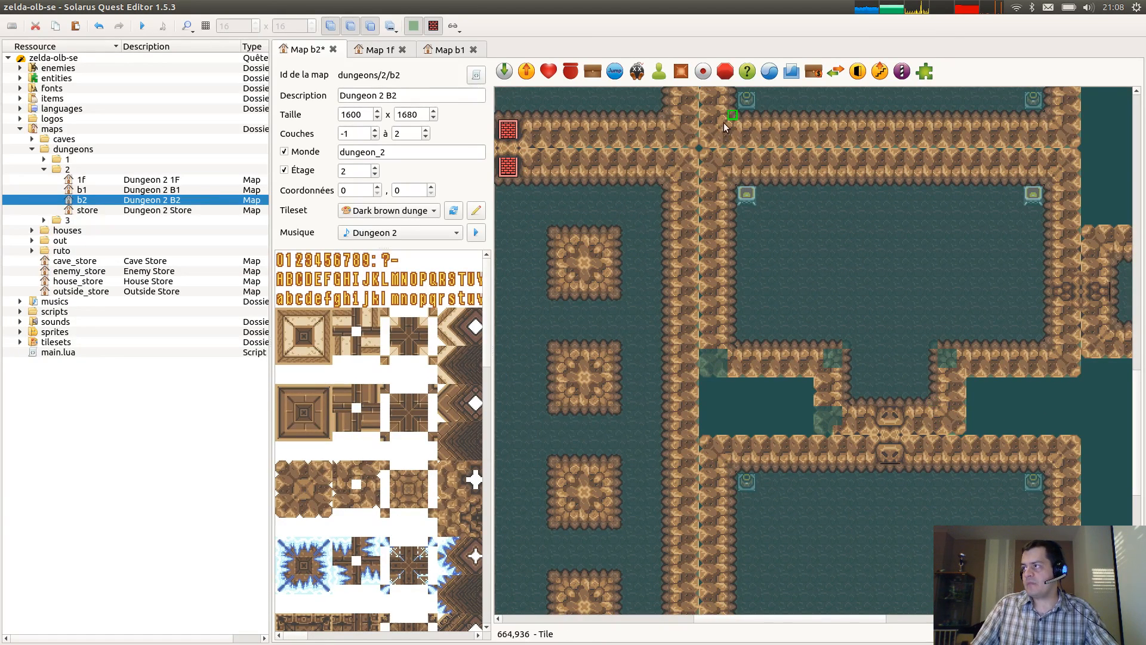
{"action": "left_click", "coordinate": [719, 126], "text": "ctrl"}
{"action": "key", "text": "ctrl+v"}
{"action": "left_click", "coordinate": [724, 359]}
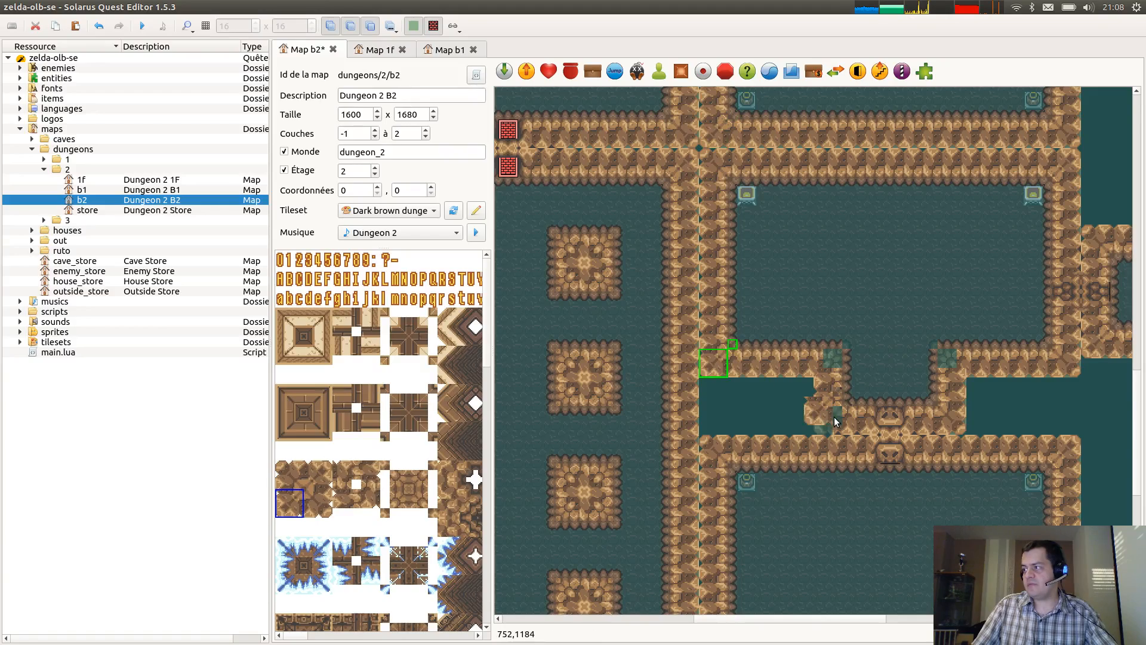
{"action": "key", "text": "ctrl+v"}
{"action": "left_click", "coordinate": [837, 416]}
{"action": "key", "text": "ctrl+s"}
Copy the upper-right wall corner from the junction northwest of the pillar room to the gap below the narrow void's lower-right corner.
{"action": "scroll", "coordinate": [951, 417], "scroll_direction": "down", "scroll_amount": 1, "text": "ctrl"}
{"action": "scroll", "coordinate": [851, 320], "scroll_direction": "up", "scroll_amount": 1, "text": "ctrl"}
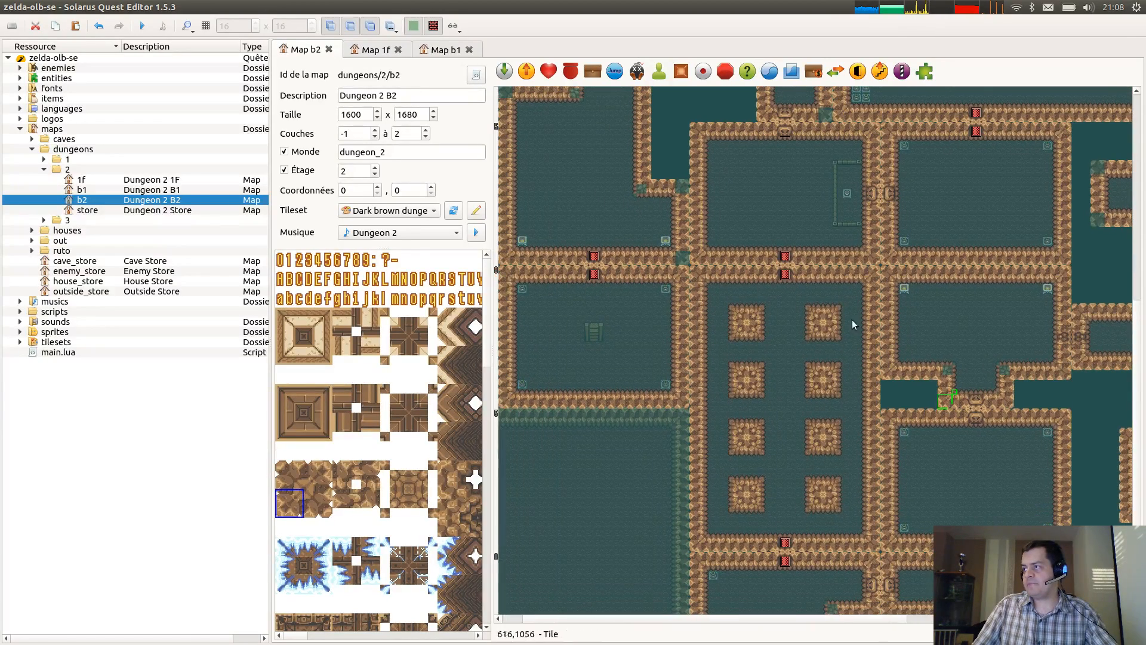
{"action": "scroll", "coordinate": [690, 380], "scroll_direction": "up", "scroll_amount": 1, "text": "ctrl"}
{"action": "left_click", "coordinate": [691, 368]}
{"action": "left_click", "coordinate": [675, 394], "text": "ctrl"}
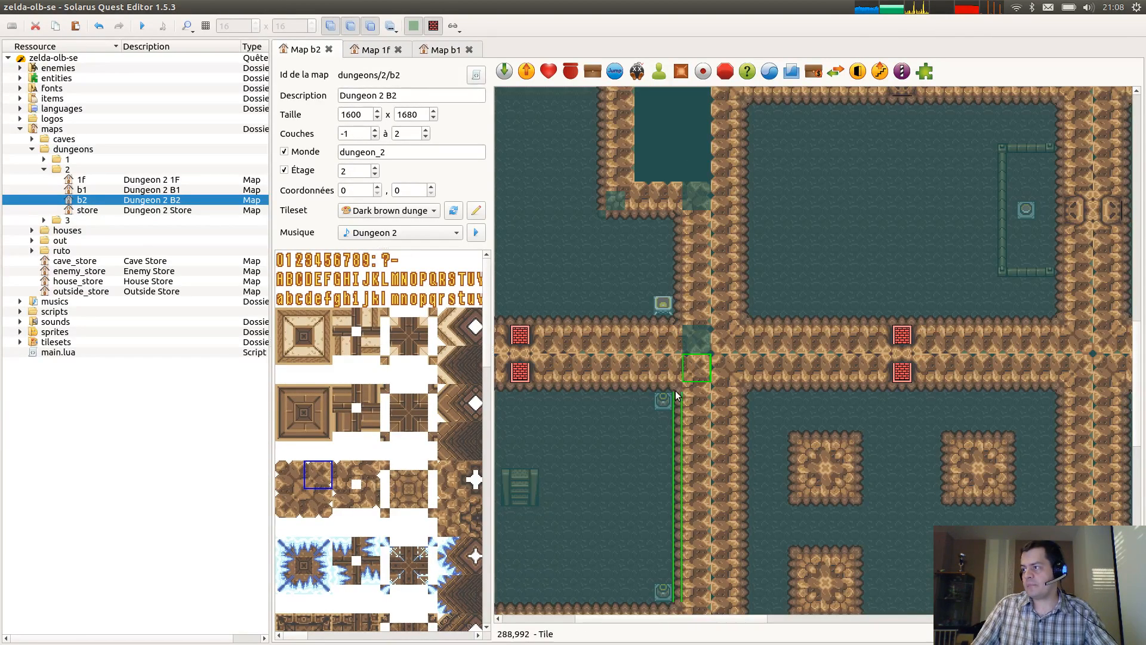
{"action": "left_click", "coordinate": [680, 387]}
{"action": "left_click", "coordinate": [694, 371], "text": "ctrl"}
{"action": "key", "text": "ctrl+c"}
{"action": "key", "text": "ctrl+v"}
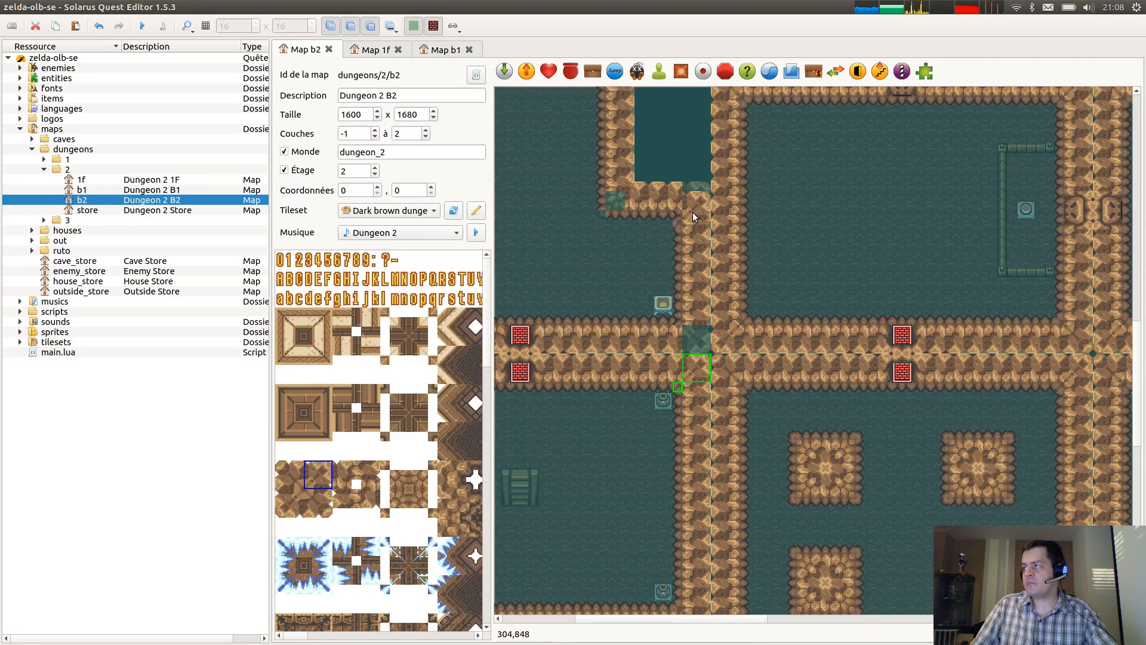
{"action": "left_click", "coordinate": [692, 209]}
Copy the lower-right wall corner from the junction northeast of the pillar room to the gap in its northwestern junction, and save.
{"action": "left_click", "coordinate": [1076, 341]}
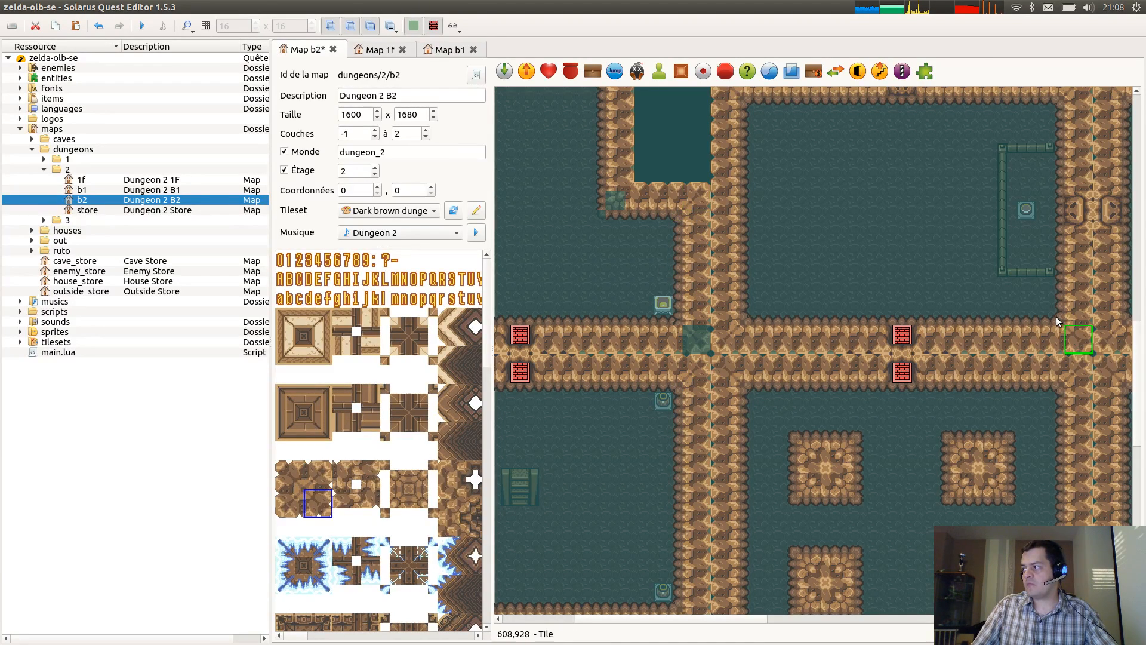
{"action": "left_click", "coordinate": [692, 338]}
{"action": "key", "text": "ctrl+s"}
Paste the lower-right wall corner into the northern maze's western corridor, at the bend below the red door and the junction right of the southern door.
{"action": "scroll", "coordinate": [839, 276], "scroll_direction": "down", "scroll_amount": 2, "text": "ctrl"}
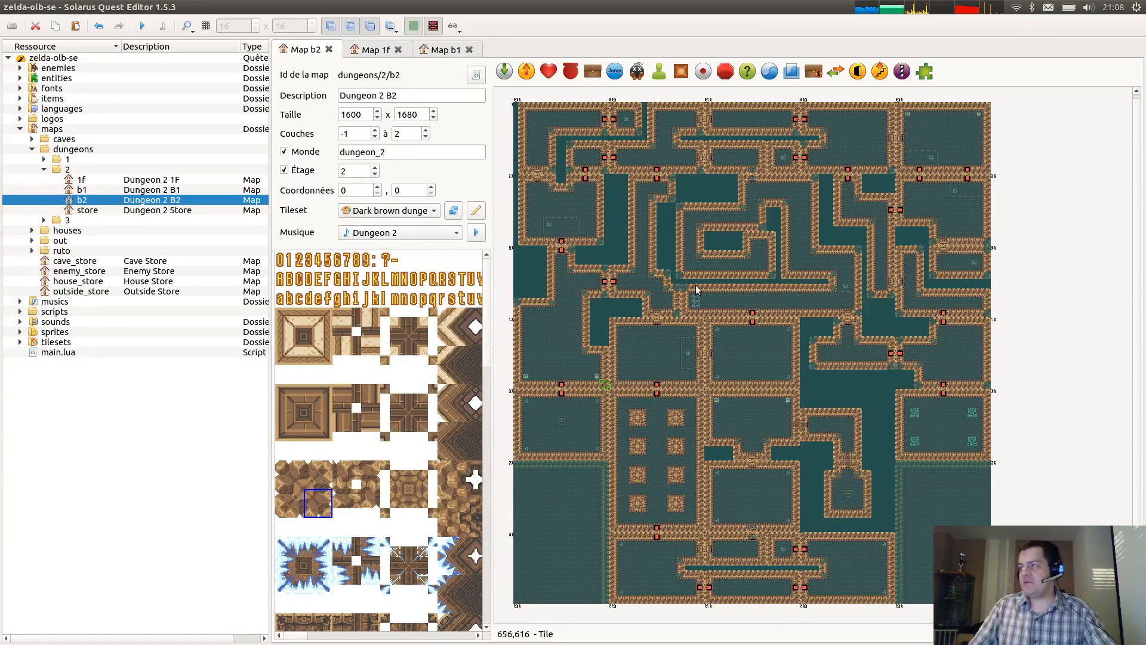
{"action": "scroll", "coordinate": [639, 242], "scroll_direction": "up", "scroll_amount": 1, "text": "ctrl"}
{"action": "middle_click_drag", "start_coordinate": [646, 247], "coordinate": [601, 408]}
{"action": "key", "text": "ctrl+v"}
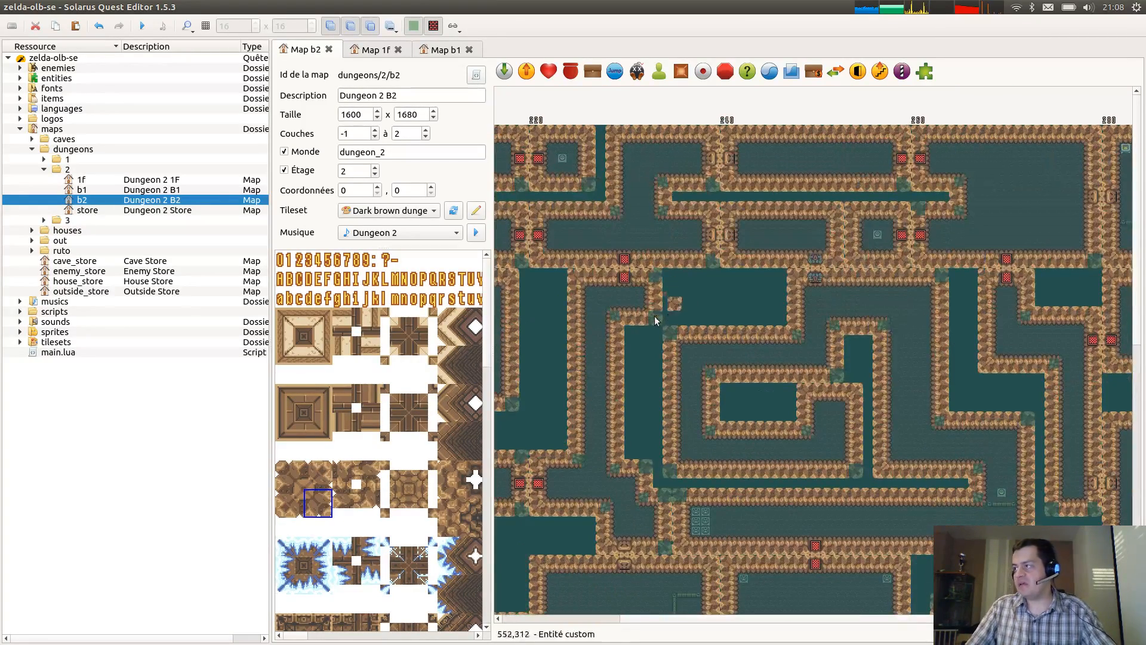
{"action": "left_click", "coordinate": [654, 317]}
{"action": "key", "text": "ctrl+v"}
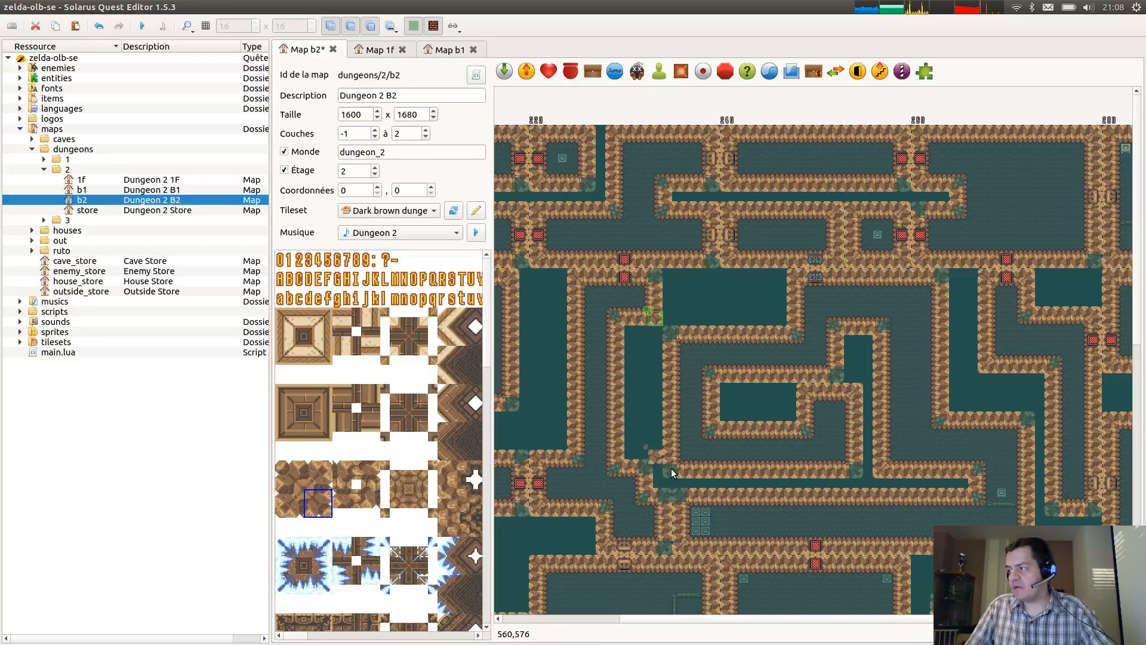
{"action": "left_click", "coordinate": [665, 546]}
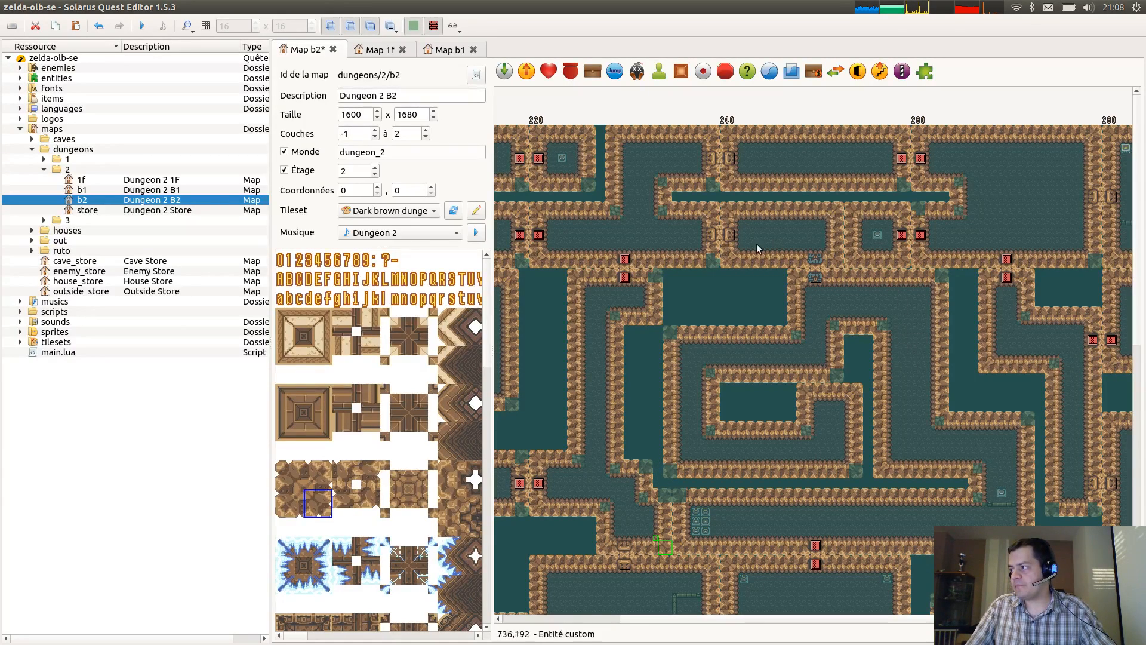
Copy the upper-right wall corner to the maze's top-right corner, the western corridor's lower bend and the gap above the western red double door.
{"action": "left_click", "coordinate": [836, 210]}
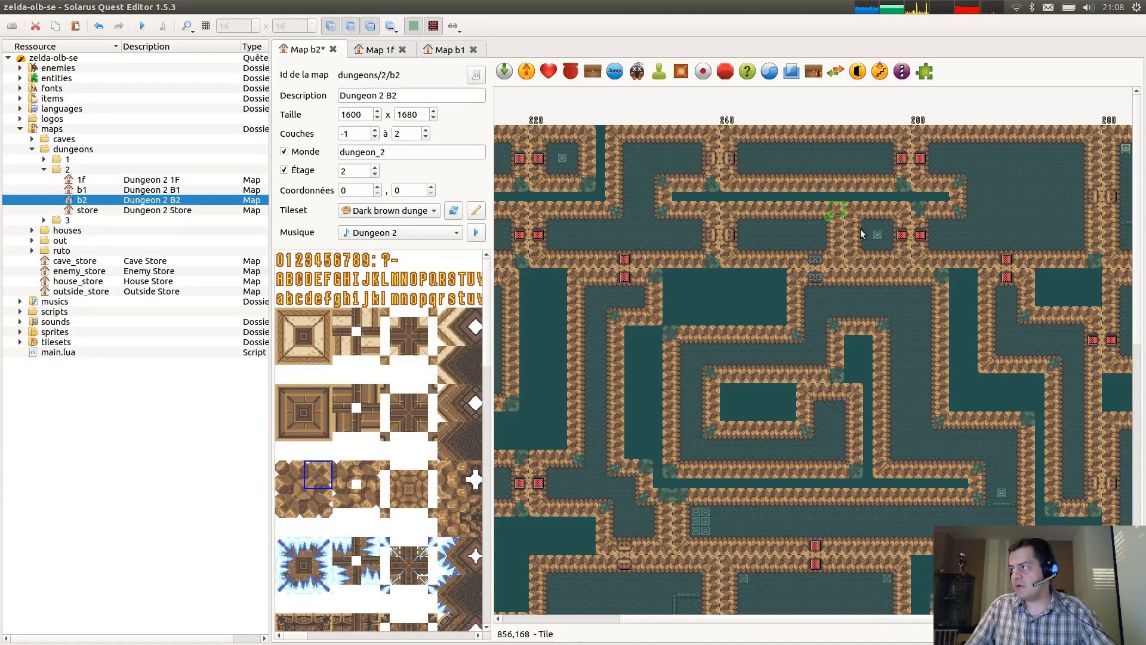
{"action": "left_click", "coordinate": [941, 279]}
{"action": "left_click", "coordinate": [647, 475]}
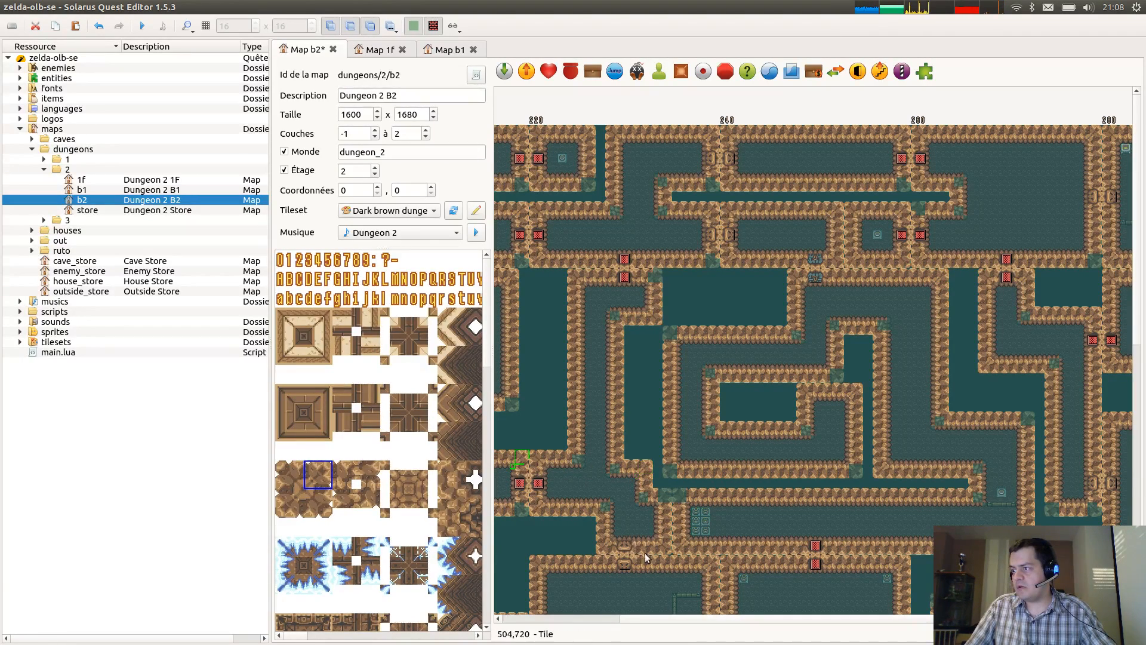
Copy the lower-right wall corner to the junction below the western red double door, the western corridor's lower end and the spiral's two gaps.
{"action": "left_click", "coordinate": [664, 552]}
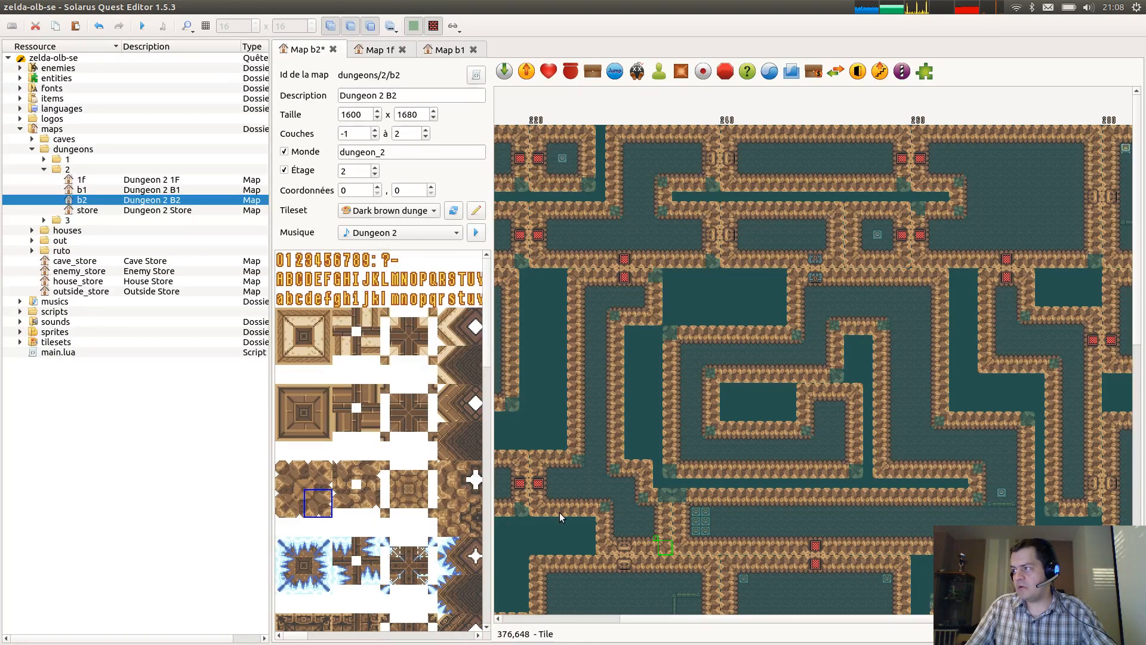
{"action": "left_click", "coordinate": [522, 509]}
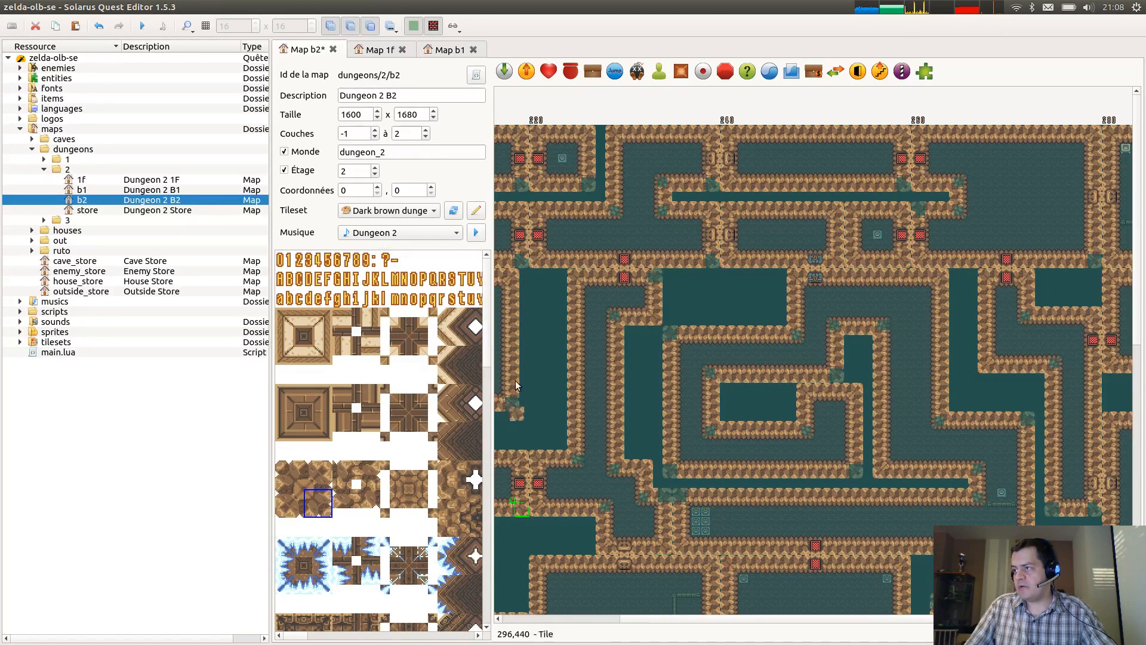
{"action": "left_click", "coordinate": [511, 406]}
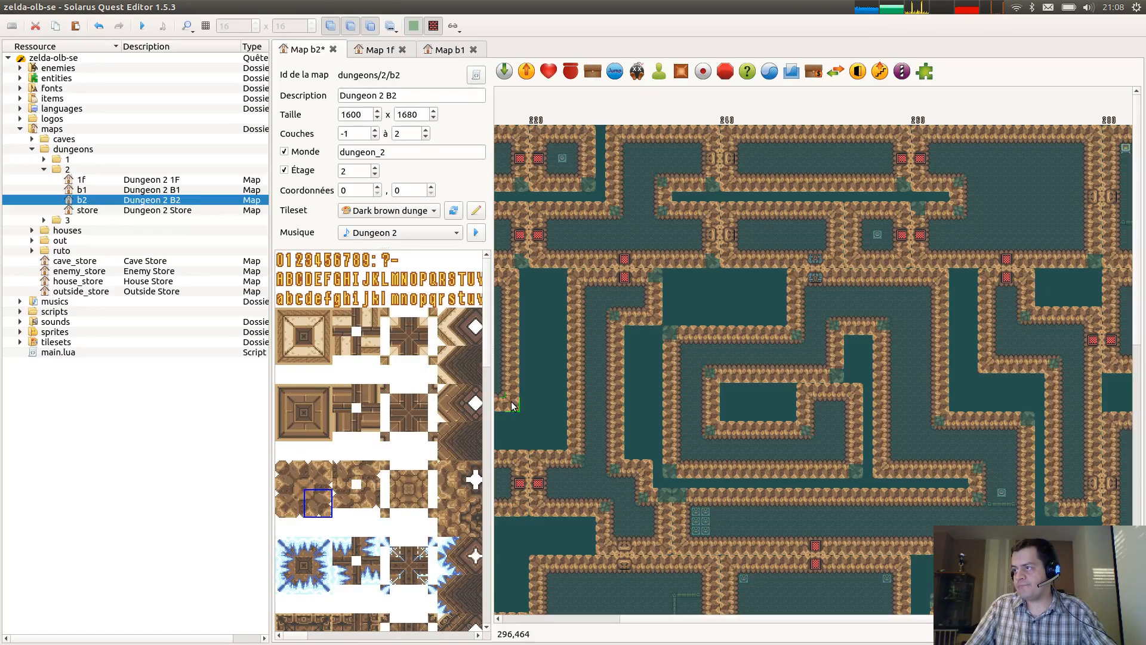
{"action": "left_click", "coordinate": [835, 378]}
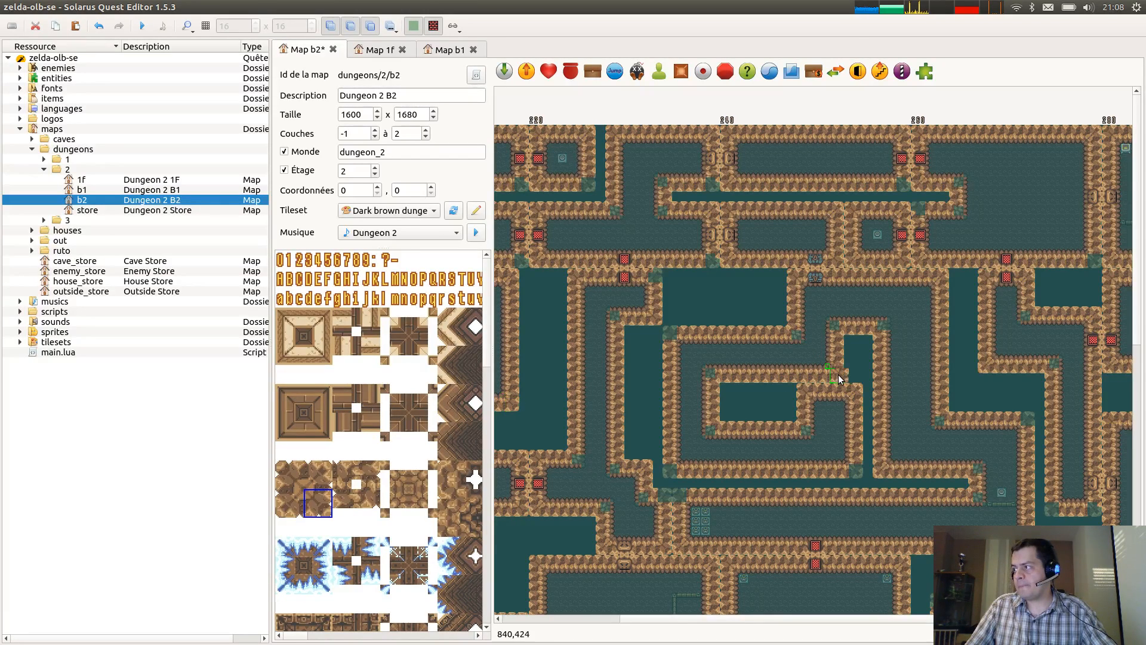
{"action": "left_click", "coordinate": [857, 471]}
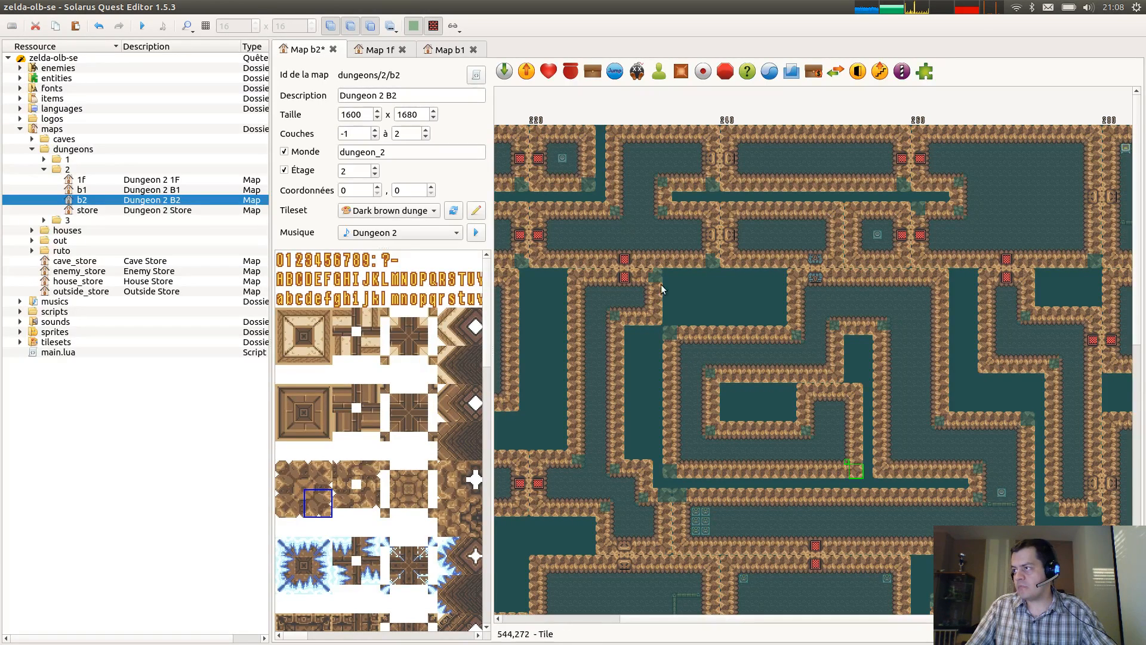
Fill the spiral's lower-left corner, the junction below it and the bend to its east with copied lower-left, upper-left and upper-right wall corners.
{"action": "left_click", "coordinate": [577, 279]}
{"action": "left_click", "coordinate": [679, 497]}
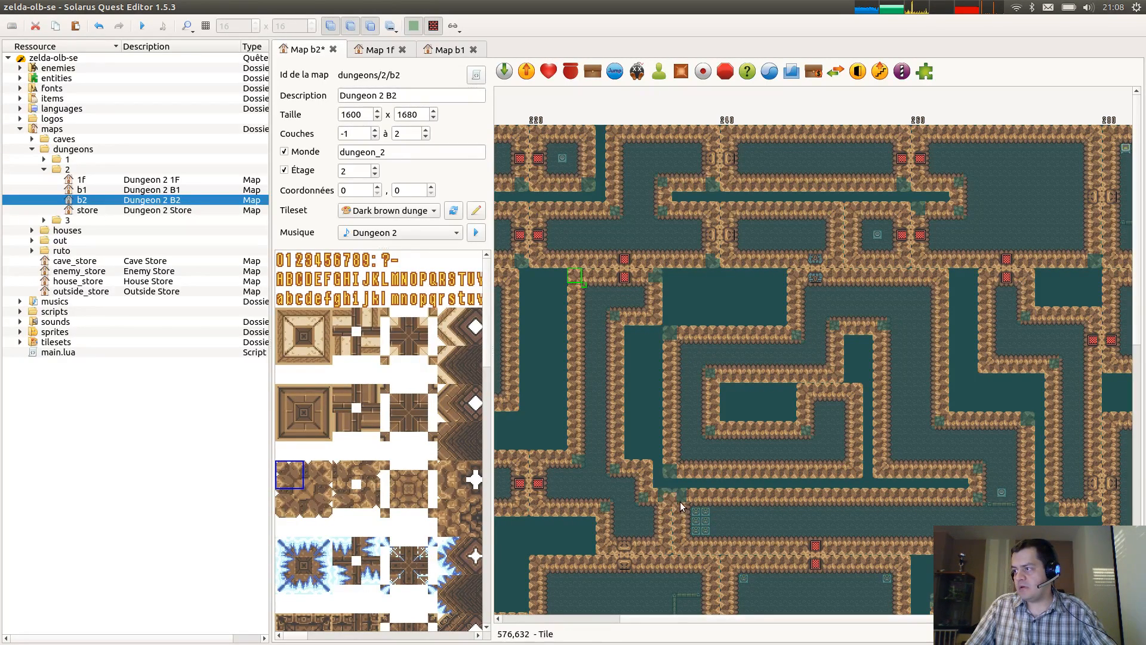
{"action": "left_click", "coordinate": [603, 548]}
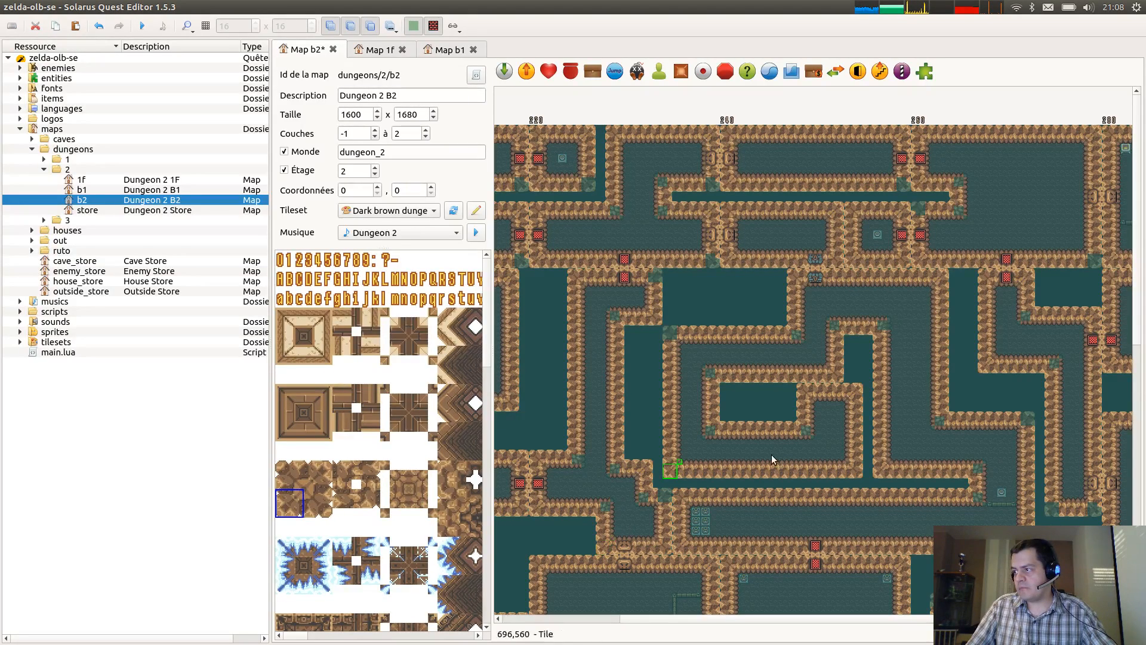
{"action": "left_click", "coordinate": [854, 395]}
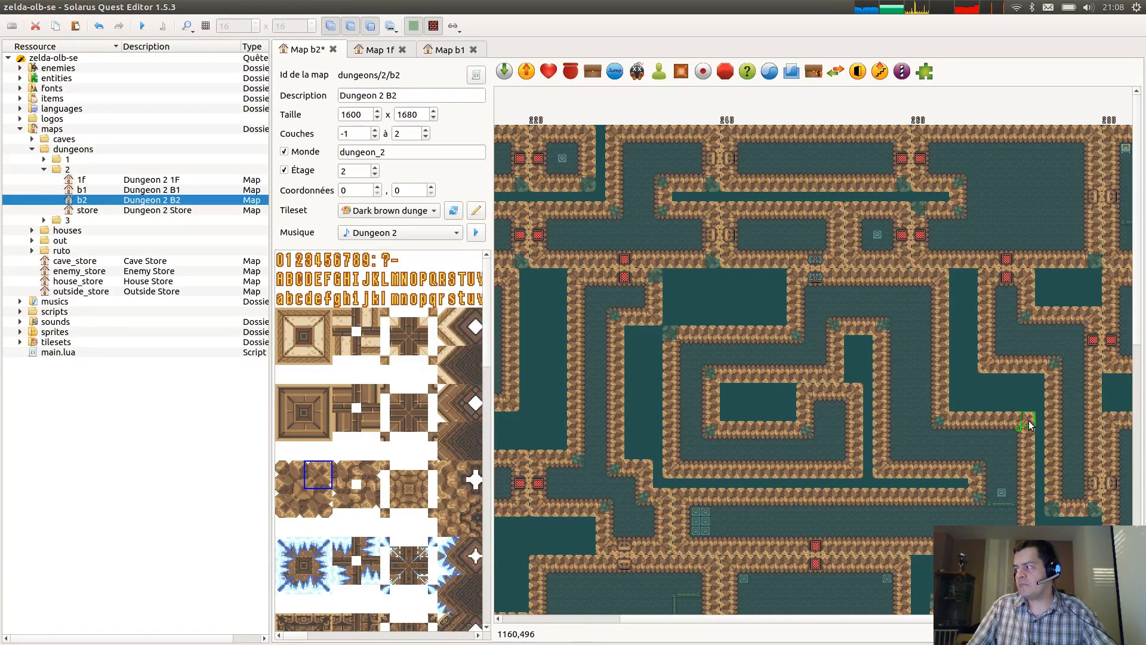
Copy the lower-left wall corner to the eastern corridors' three lower-left bends and the junction west of the brown double door.
{"action": "scroll", "coordinate": [1029, 424], "scroll_direction": "up", "scroll_amount": 2, "text": "ctrl"}
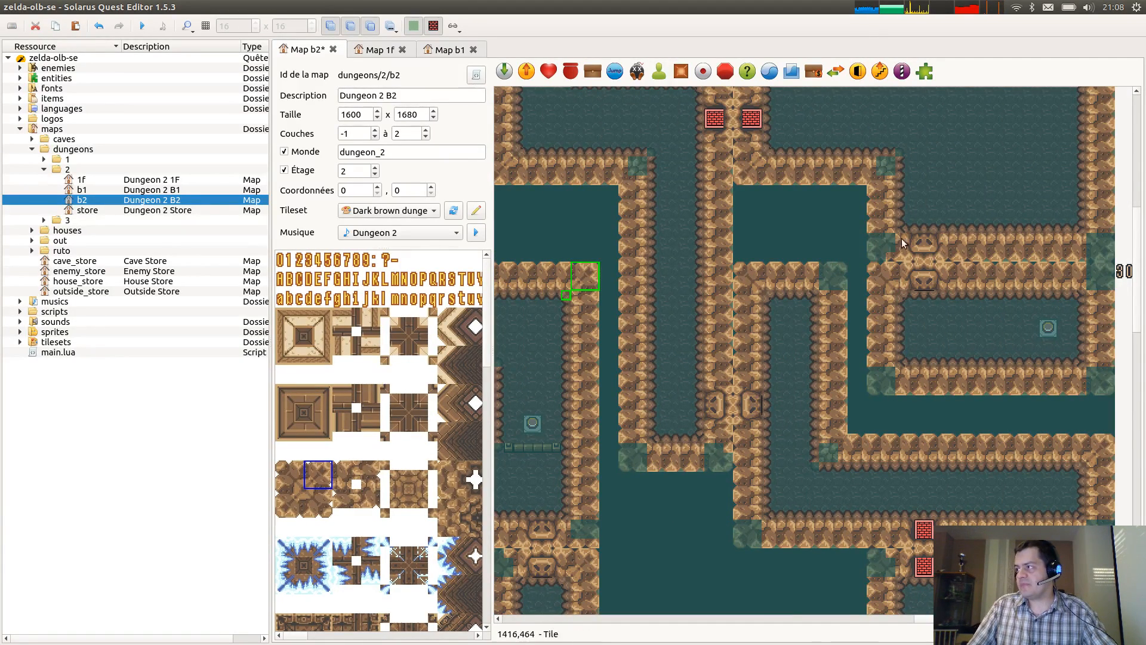
{"action": "middle_click_drag", "start_coordinate": [594, 278], "coordinate": [667, 284]}
{"action": "left_click", "coordinate": [575, 181]}
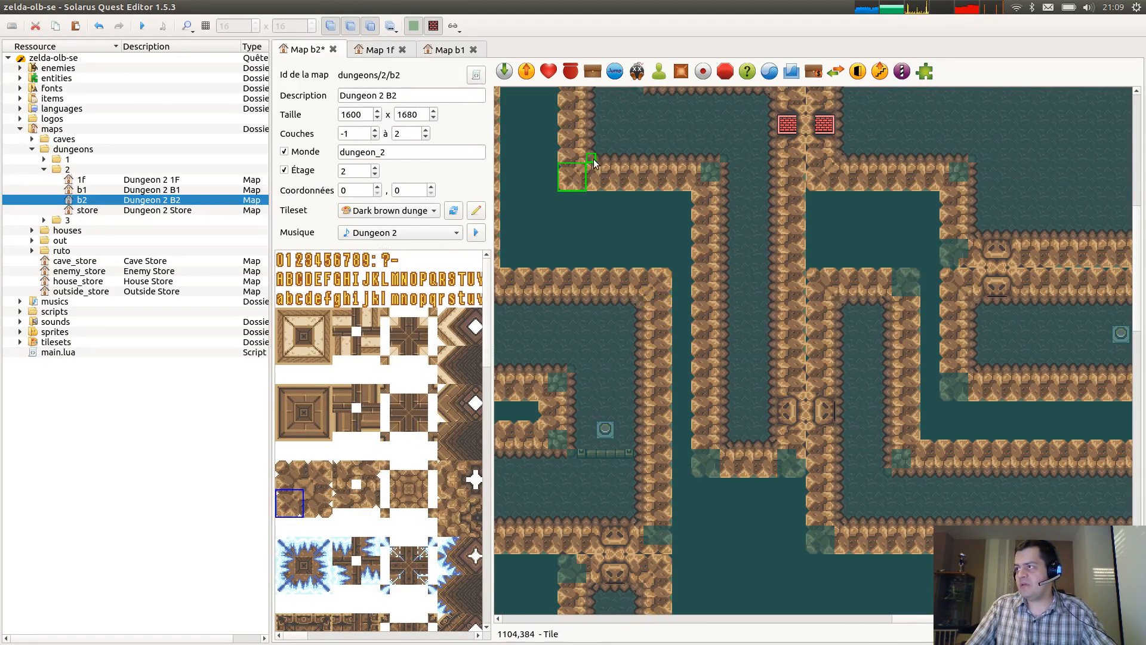
{"action": "key", "text": "ctrl+c"}
{"action": "key", "text": "ctrl+v"}
{"action": "right_click", "coordinate": [714, 460]}
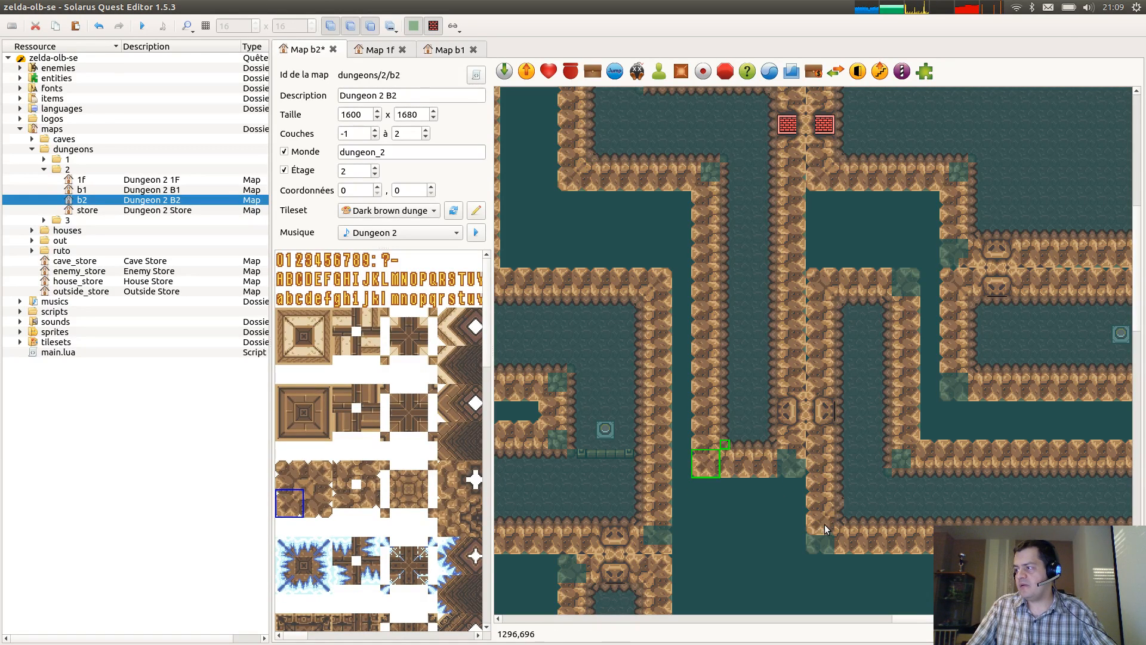
{"action": "left_click", "coordinate": [961, 387]}
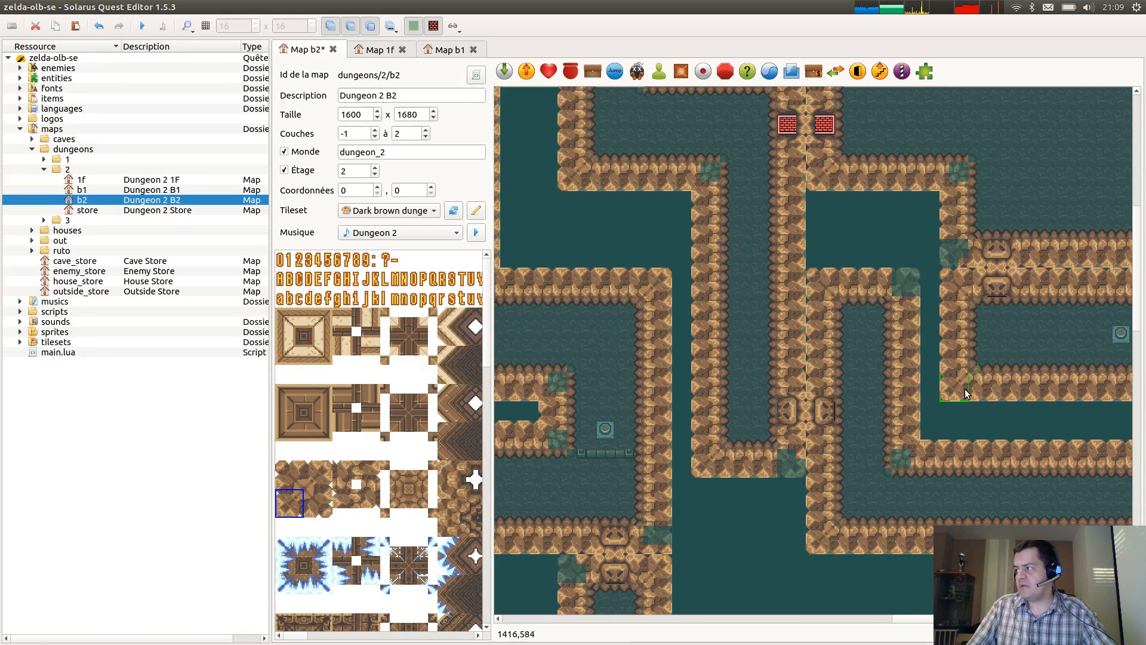
{"action": "left_click", "coordinate": [964, 257]}
Paste the lower-left wall corner into the lower-left corner of the room west of the southeastern red double door, and save.
{"action": "scroll", "coordinate": [932, 333], "scroll_direction": "down", "scroll_amount": 1, "text": "ctrl"}
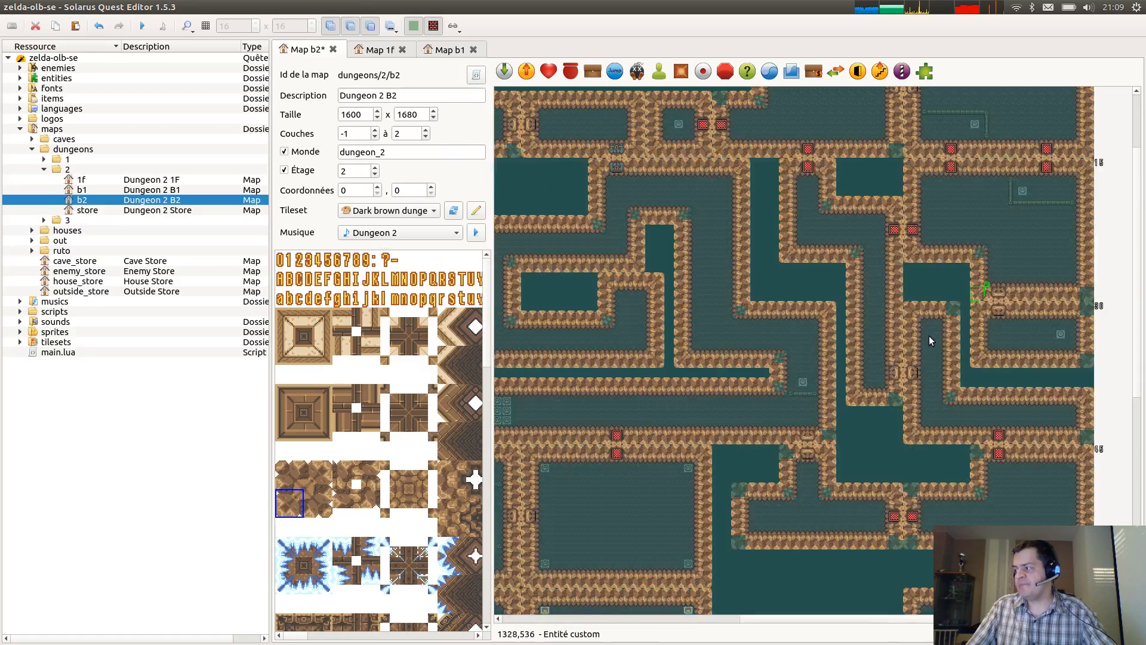
{"action": "middle_click_drag", "start_coordinate": [922, 525], "coordinate": [906, 361]}
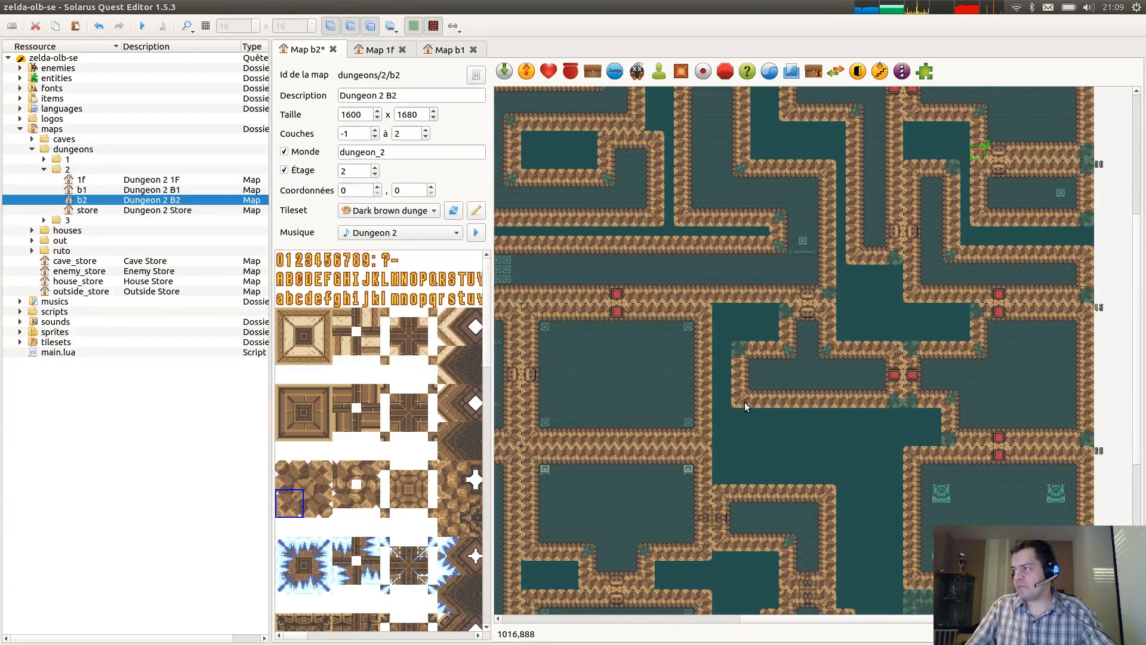
{"action": "scroll", "coordinate": [741, 402], "scroll_direction": "down", "scroll_amount": 3}
{"action": "key", "text": "ctrl+s"}
Paste the lower-left wall corner into the junction right of the narrow vertical void in the northwest, and save the map.
{"action": "scroll", "coordinate": [824, 459], "scroll_direction": "down", "scroll_amount": 3}
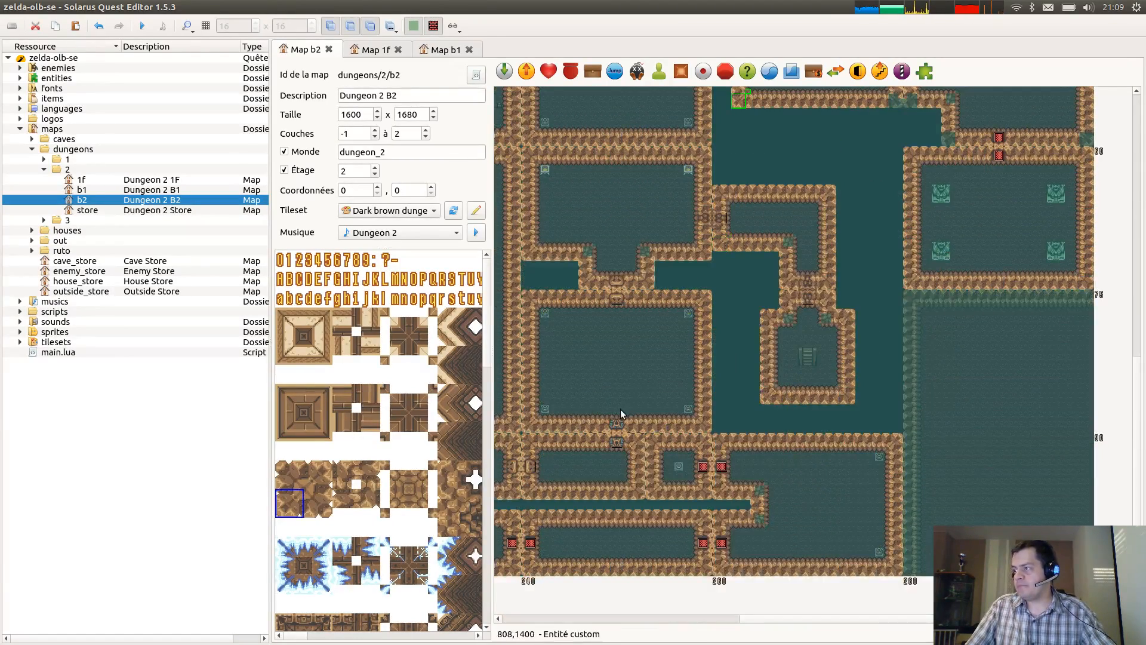
{"action": "scroll", "coordinate": [621, 410], "scroll_direction": "left", "scroll_amount": 10}
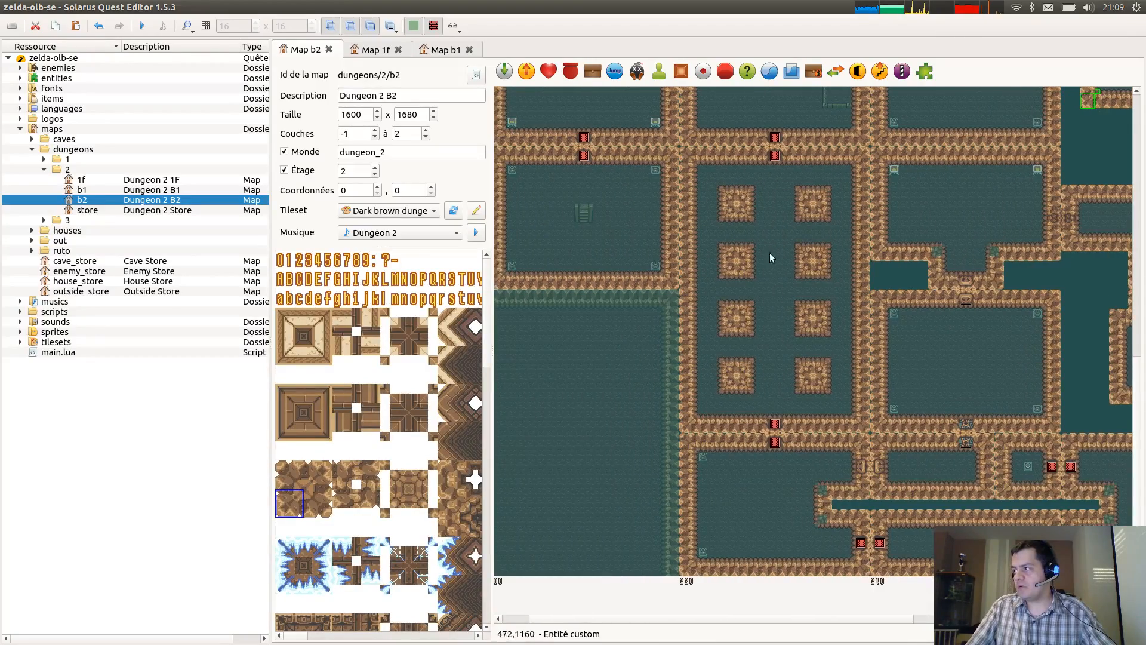
{"action": "middle_click_drag", "start_coordinate": [773, 246], "coordinate": [996, 415]}
{"action": "middle_click_drag", "start_coordinate": [900, 265], "coordinate": [887, 517]}
{"action": "middle_click_drag", "start_coordinate": [1020, 436], "coordinate": [1021, 616]}
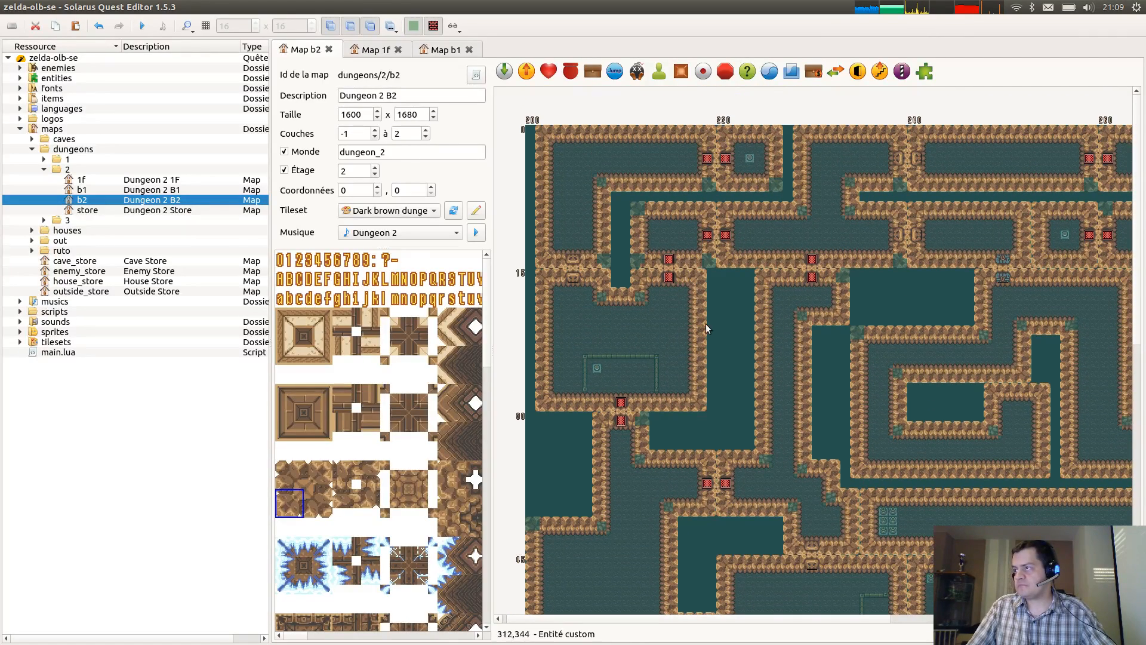
{"action": "left_click_drag", "start_coordinate": [706, 328], "coordinate": [642, 263]}
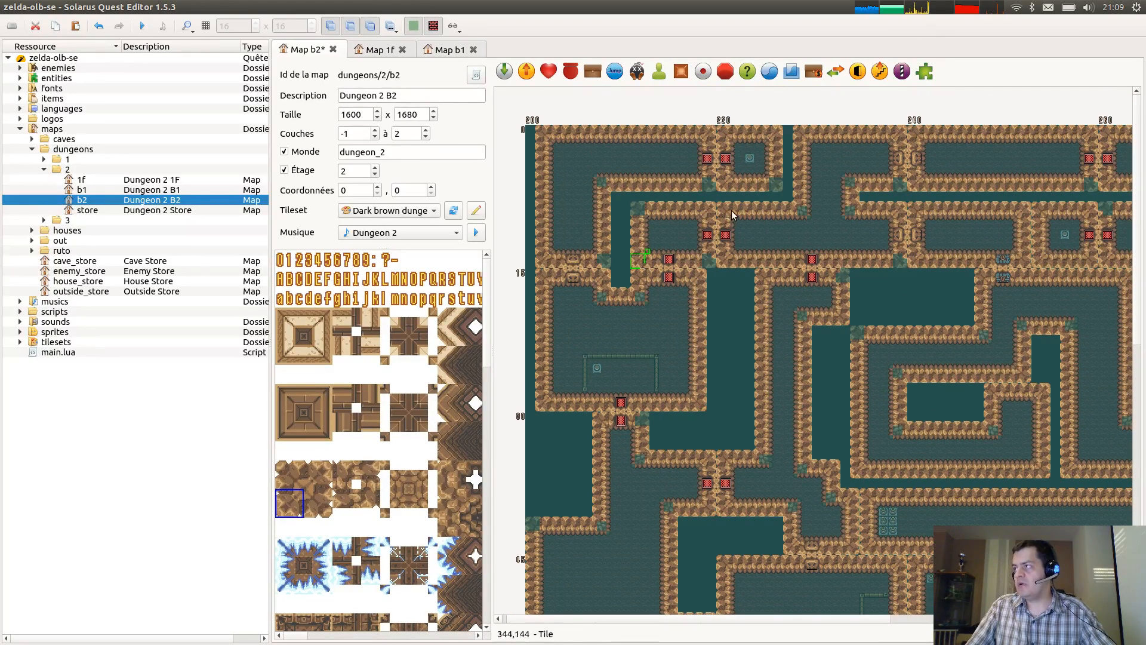
{"action": "scroll", "coordinate": [776, 298], "scroll_direction": "right", "scroll_amount": 5}
{"action": "key", "text": "ctrl+s"}
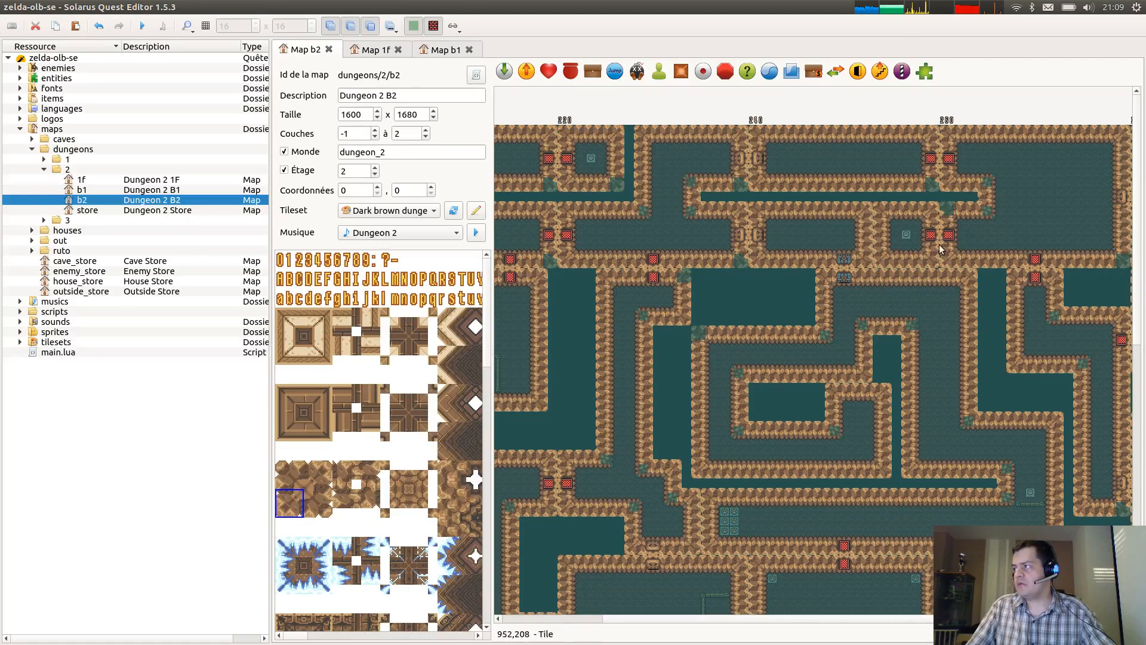
Copy the lower-right wall corner from the eastern edge junction to the small eastern void's upper-right junction and below the northern red double door.
{"action": "scroll", "coordinate": [743, 258], "scroll_direction": "right", "scroll_amount": 4}
{"action": "scroll", "coordinate": [1010, 338], "scroll_direction": "right", "scroll_amount": 4}
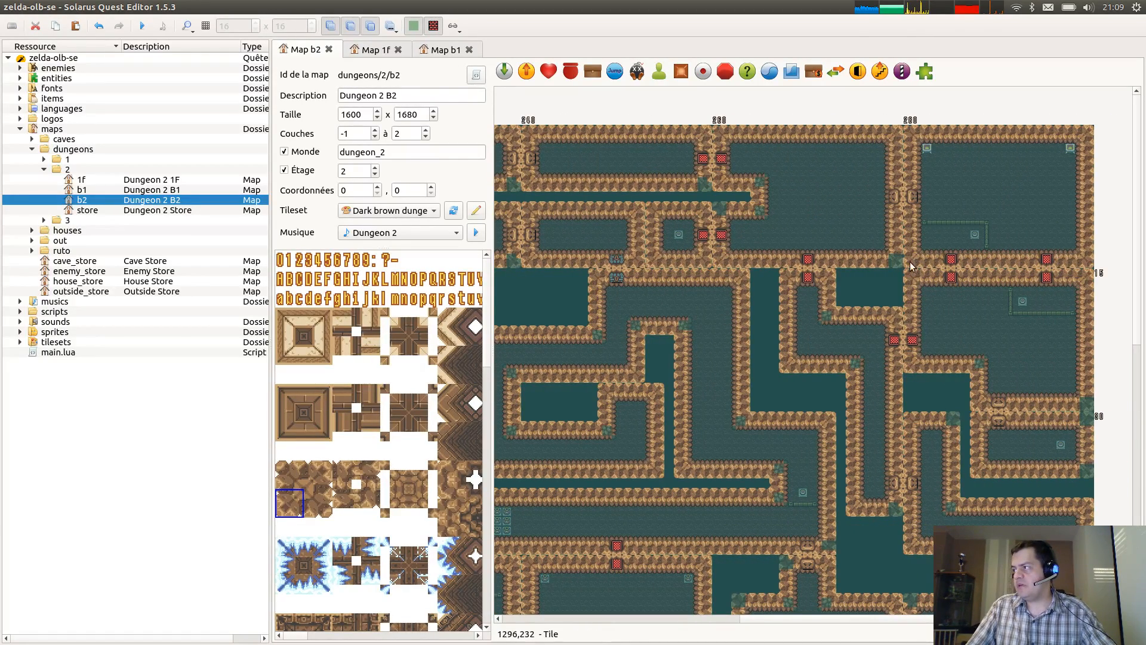
{"action": "left_click", "coordinate": [1088, 266]}
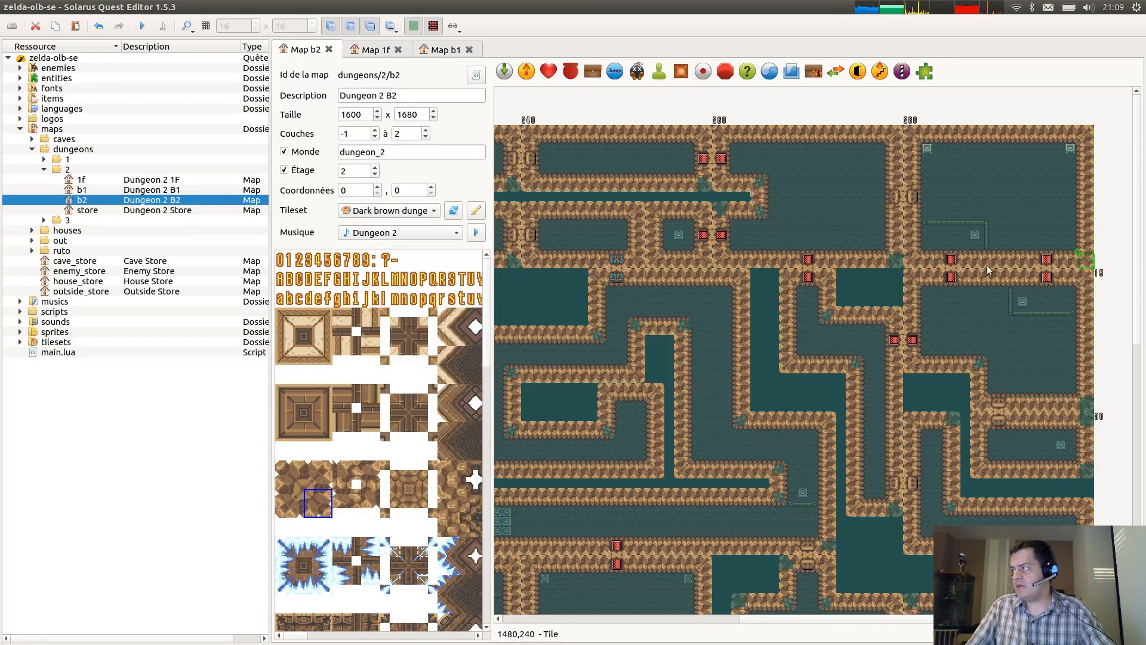
{"action": "left_click", "coordinate": [899, 262]}
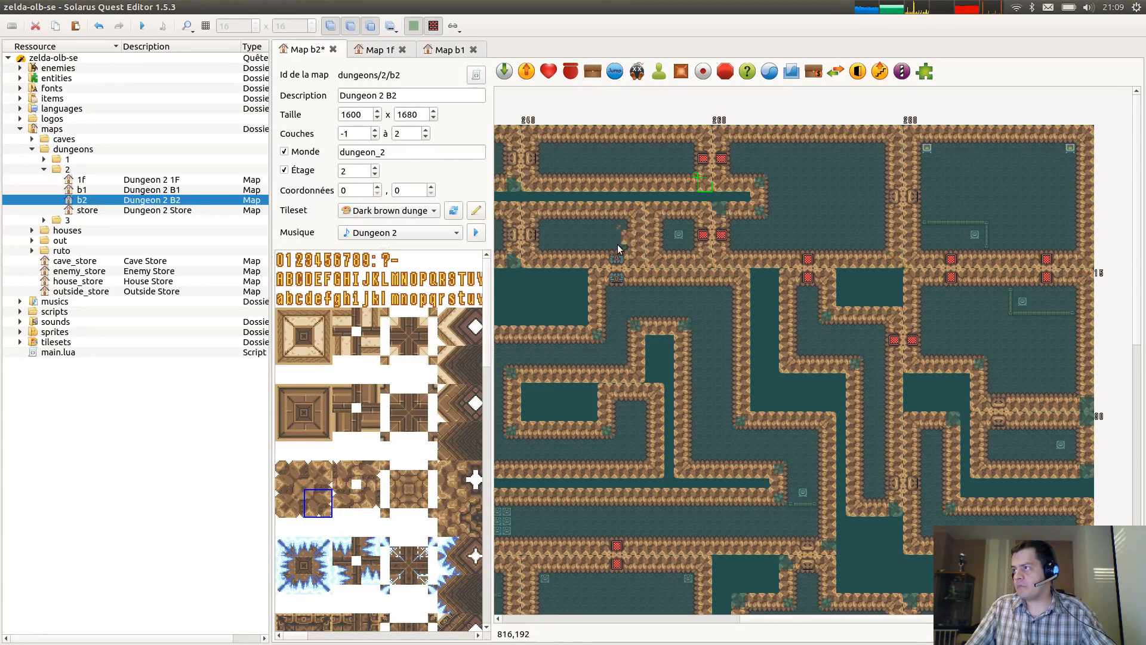
Paste the lower-right wall corner below both northern brown double doors, along the northwestern room's bottom wall and left of the narrow vertical void.
{"action": "scroll", "coordinate": [842, 270], "scroll_direction": "left", "scroll_amount": 5}
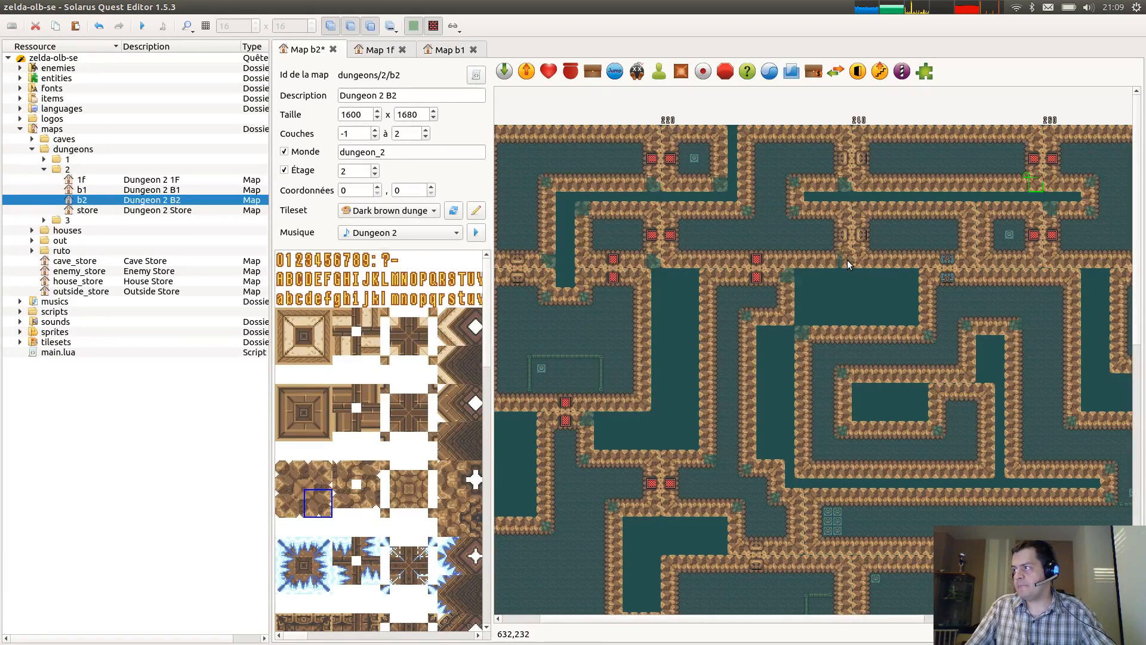
{"action": "right_click", "coordinate": [845, 184]}
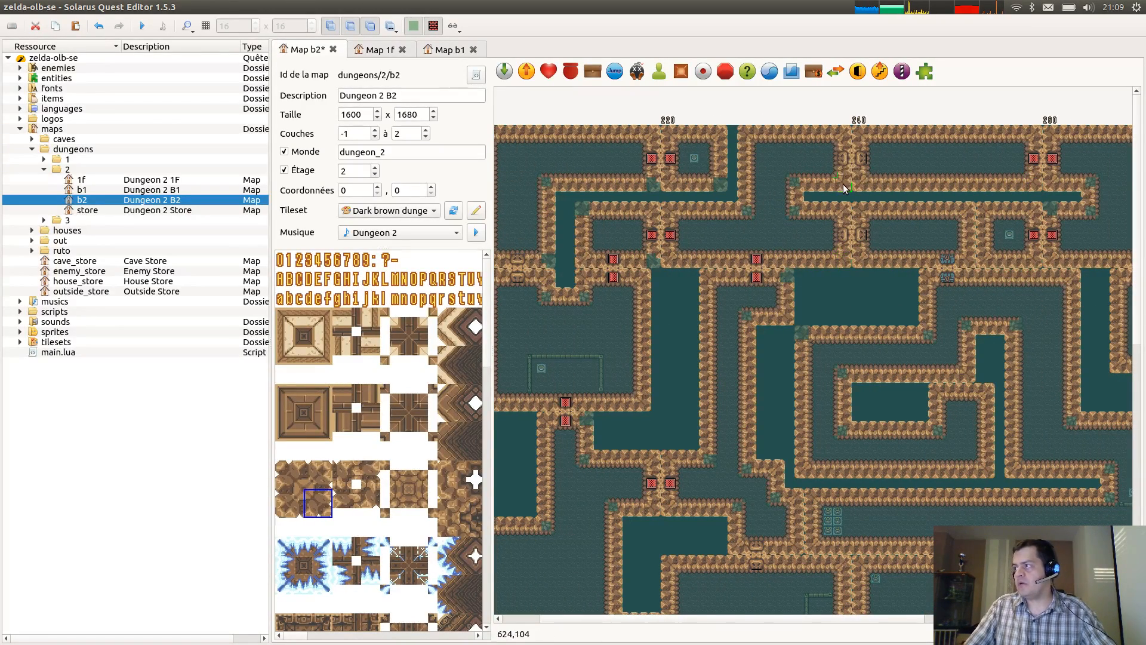
{"action": "left_click", "coordinate": [719, 184]}
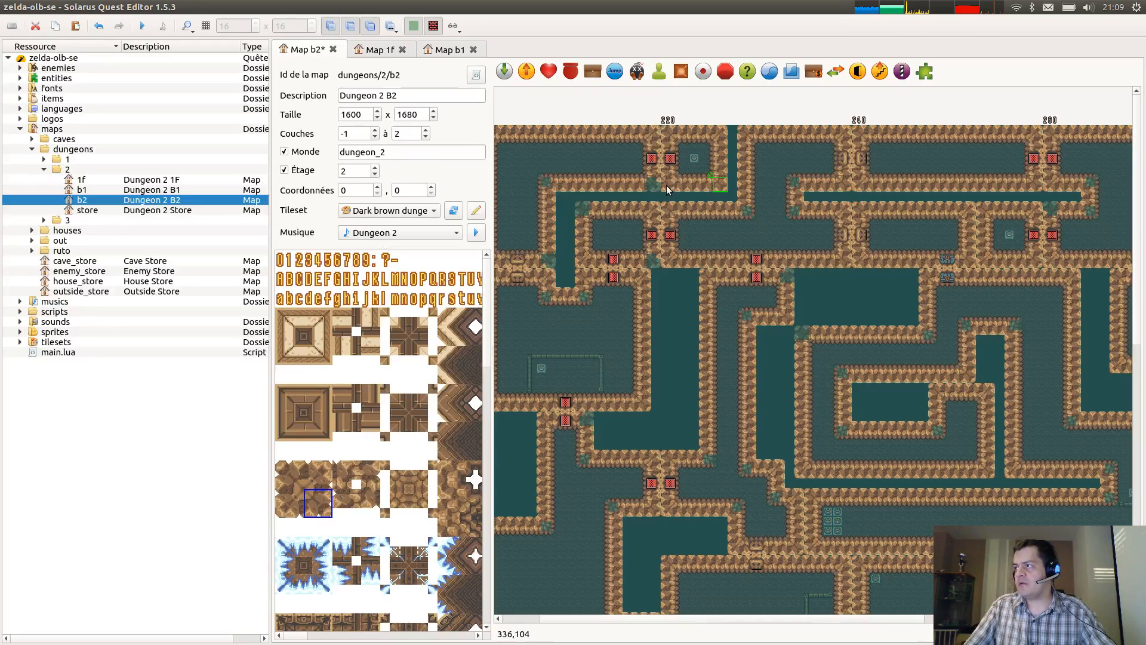
{"action": "scroll", "coordinate": [597, 298], "scroll_direction": "left", "scroll_amount": 1}
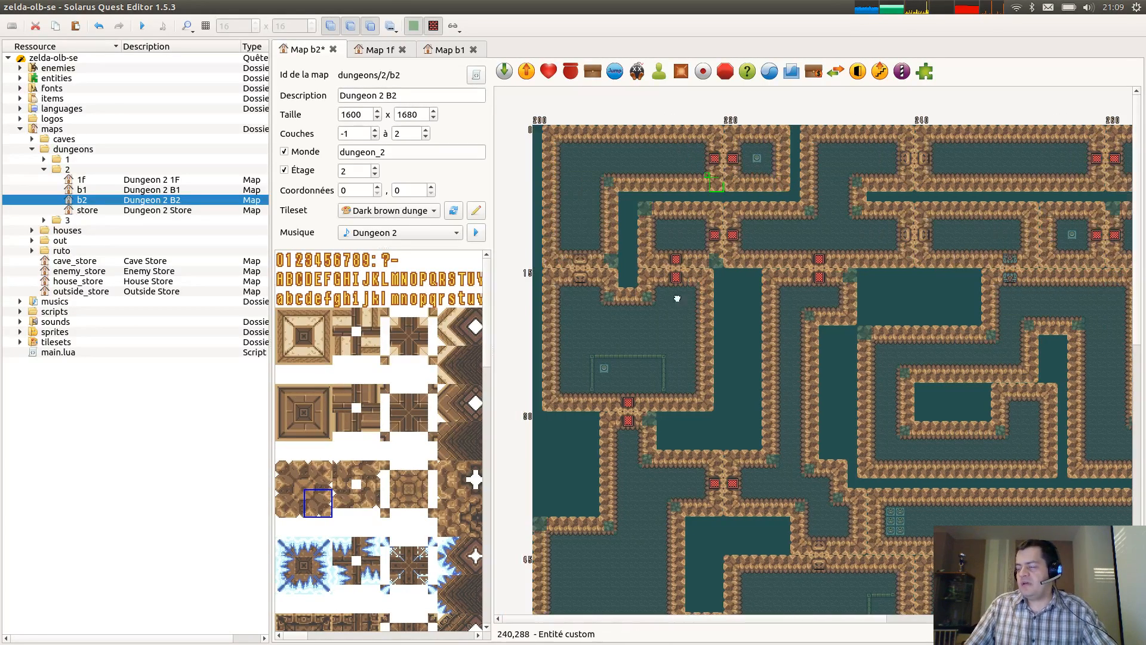
{"action": "left_click", "coordinate": [611, 262]}
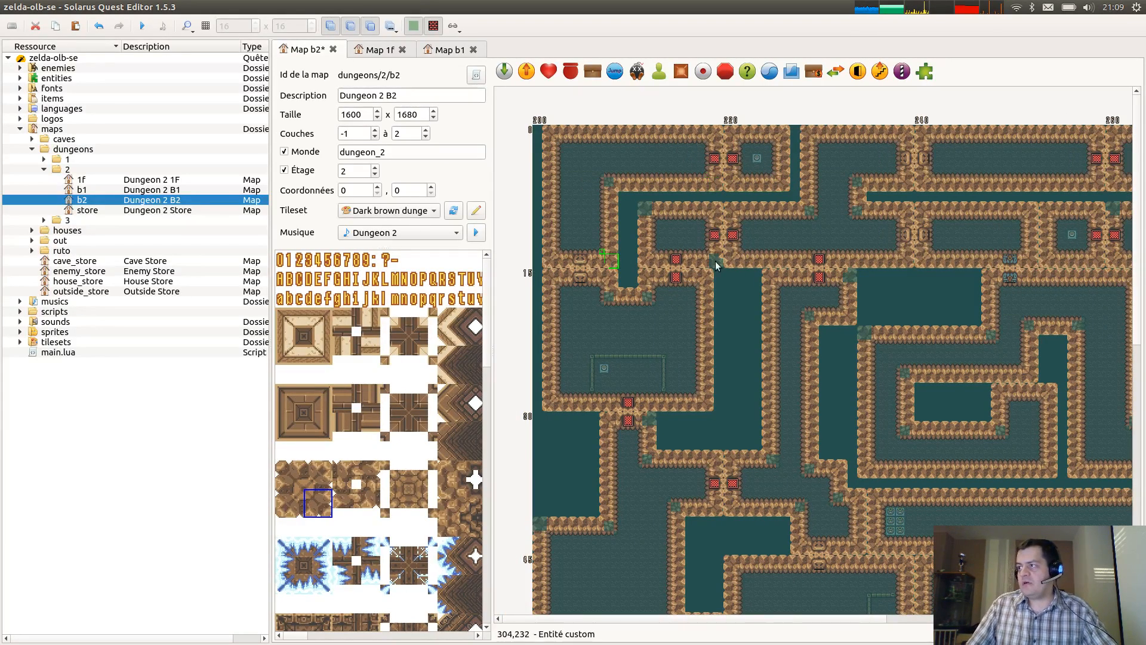
Copy the lower-right corner of the large northwestern room to the junction above its upper-right corner, and save the map.
{"action": "left_click", "coordinate": [643, 282]}
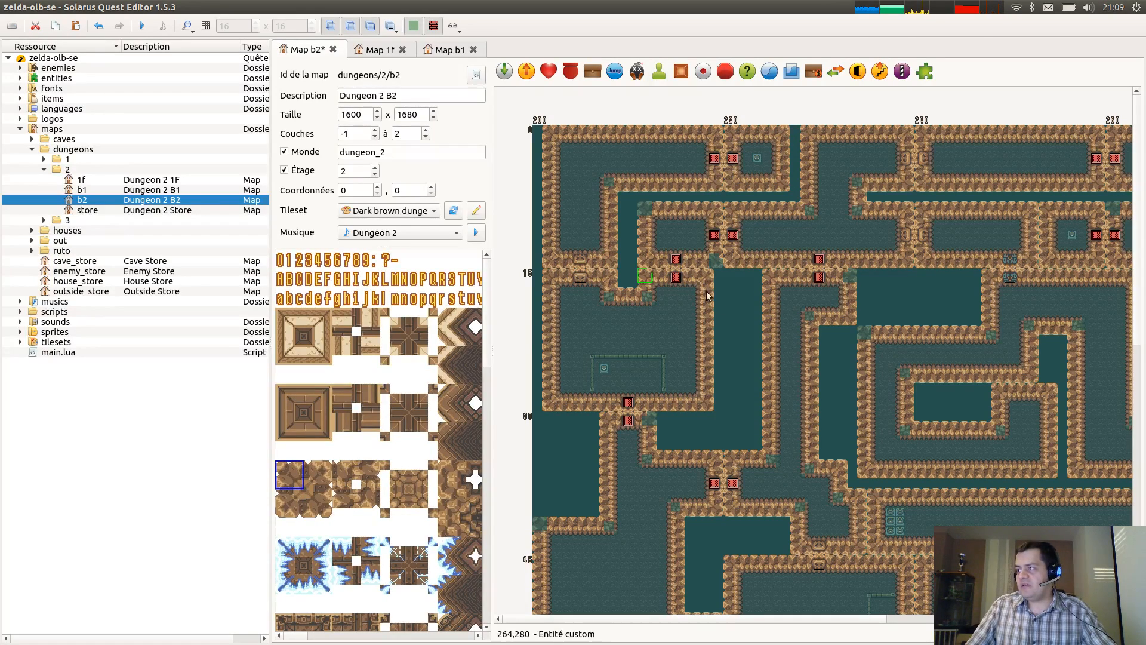
{"action": "left_click", "coordinate": [705, 405], "text": "ctrl"}
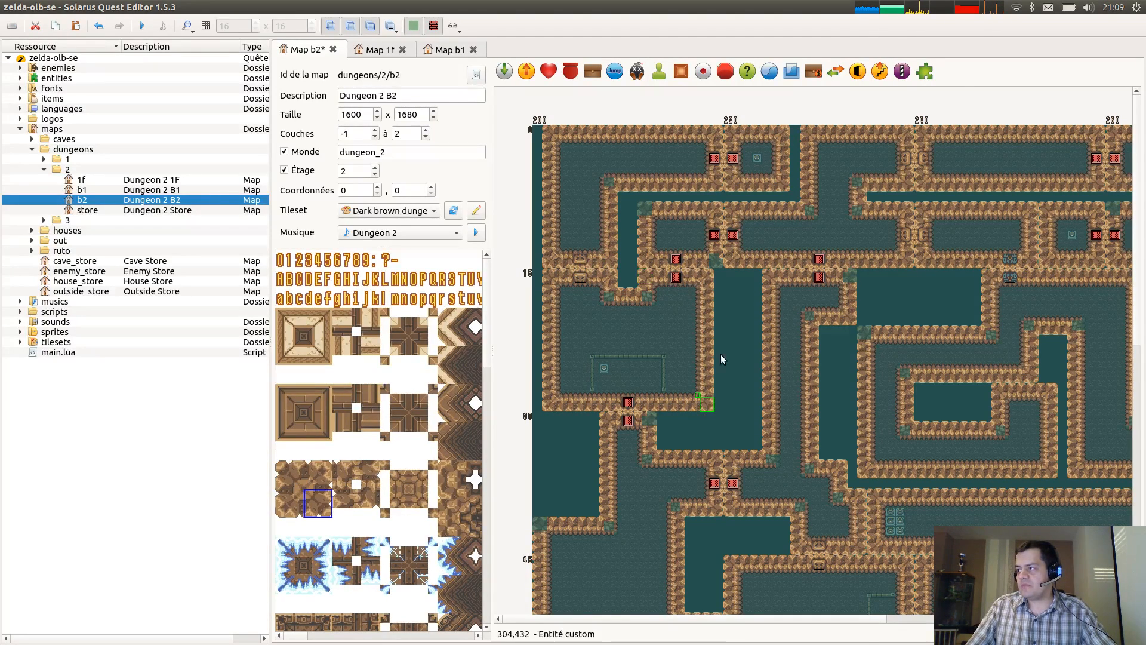
{"action": "key", "text": "ctrl+c"}
{"action": "key", "text": "ctrl+v"}
{"action": "left_click", "coordinate": [720, 264]}
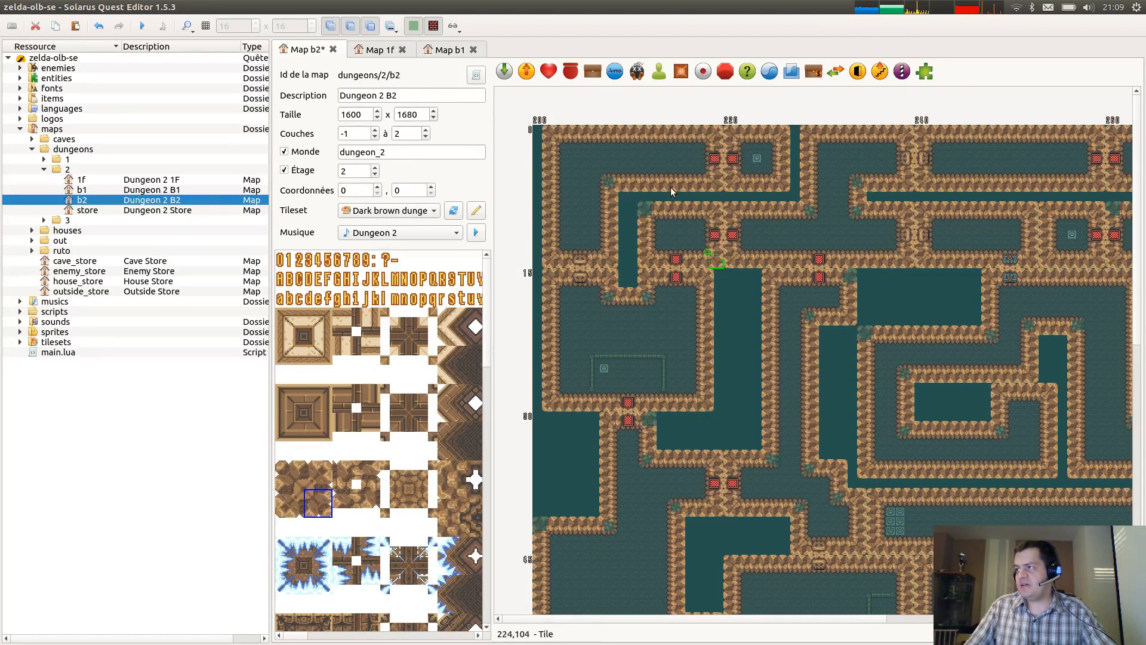
{"action": "key", "text": "ctrl+s"}
Copy the upper-left corner to the northwestern void's inner bend and the upper-right corner to the gaps beside two western red doors, saving the map.
{"action": "left_click", "coordinate": [728, 210]}
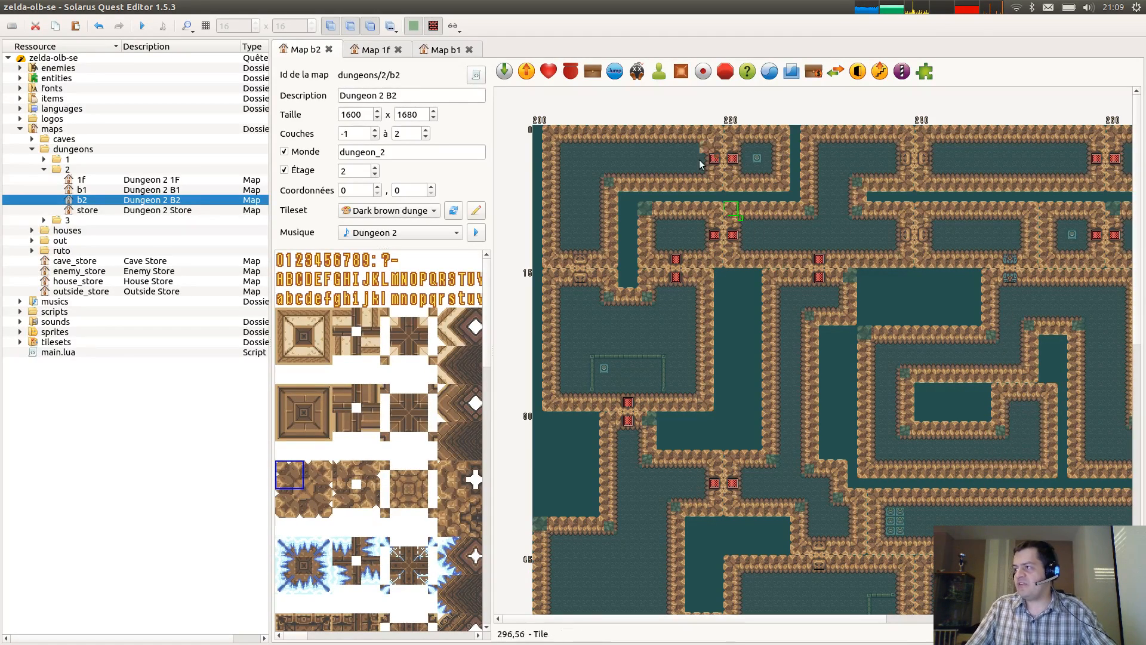
{"action": "left_click", "coordinate": [647, 214]}
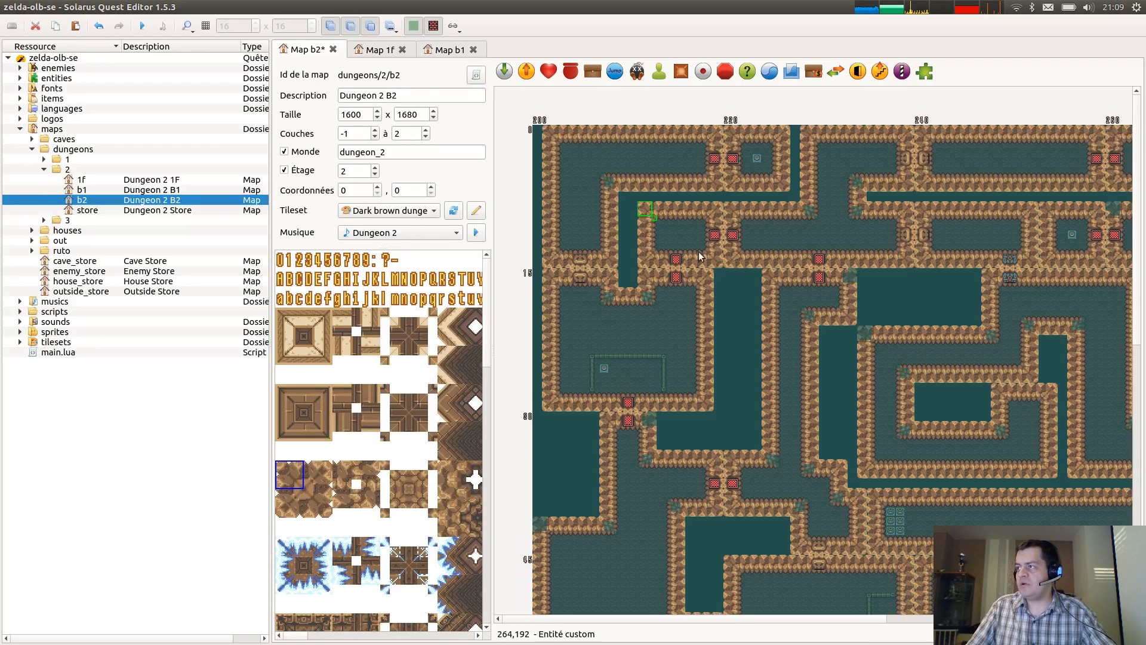
{"action": "left_click", "coordinate": [714, 213]}
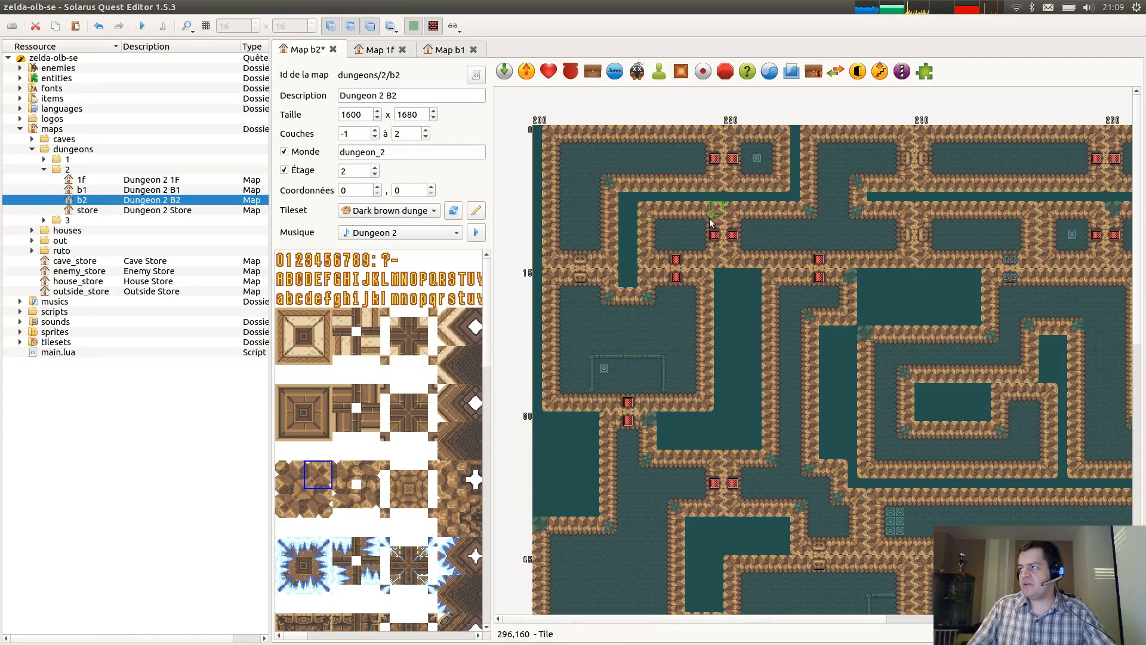
{"action": "left_click", "coordinate": [649, 426]}
{"action": "key", "text": "ctrl+s"}
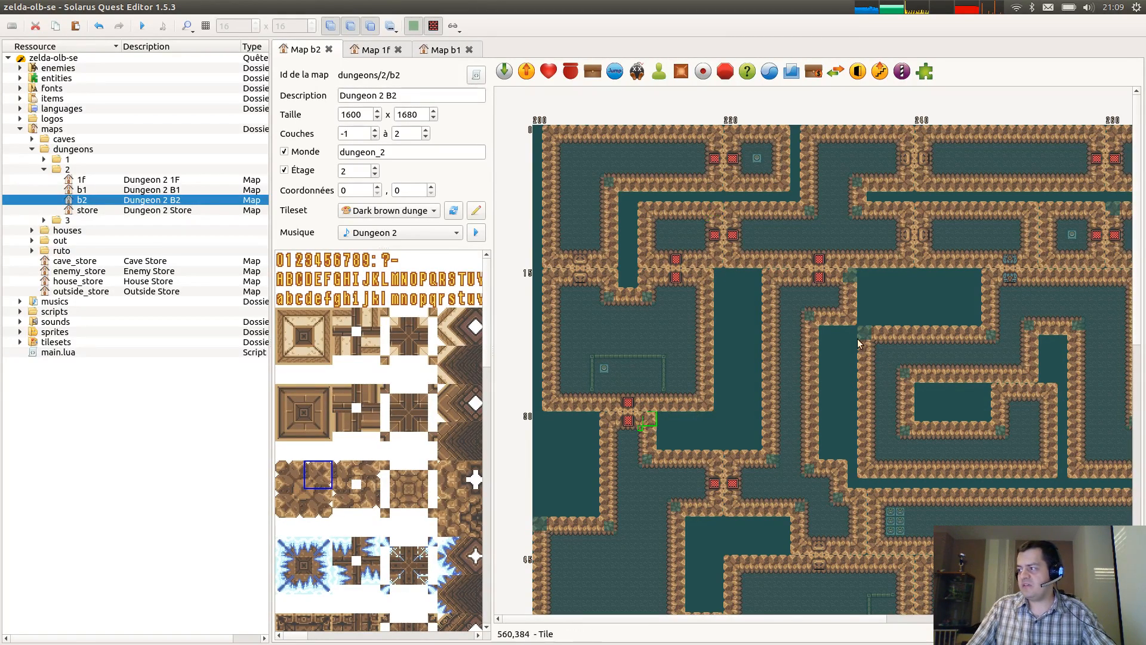
{"action": "left_click", "coordinate": [850, 279]}
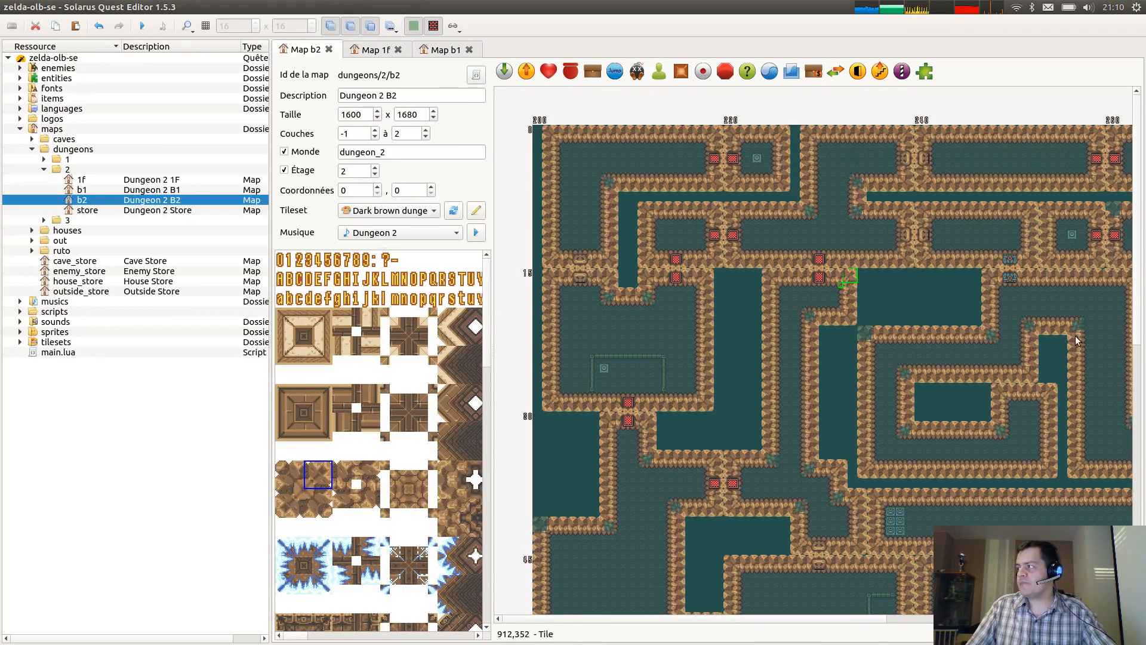
Copy the upper-left wall corner from the nearby northern junction into the gap above the red double door east of it.
{"action": "middle_click_drag", "start_coordinate": [1078, 340], "coordinate": [778, 406]}
{"action": "left_click", "coordinate": [747, 207]}
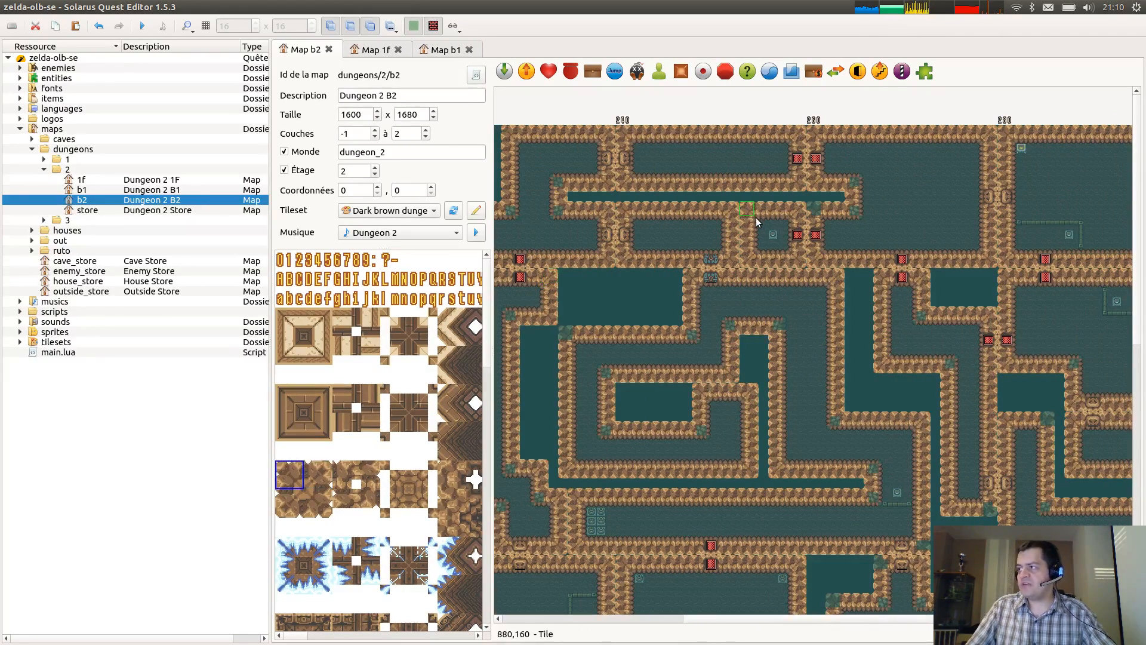
{"action": "left_click", "coordinate": [812, 213]}
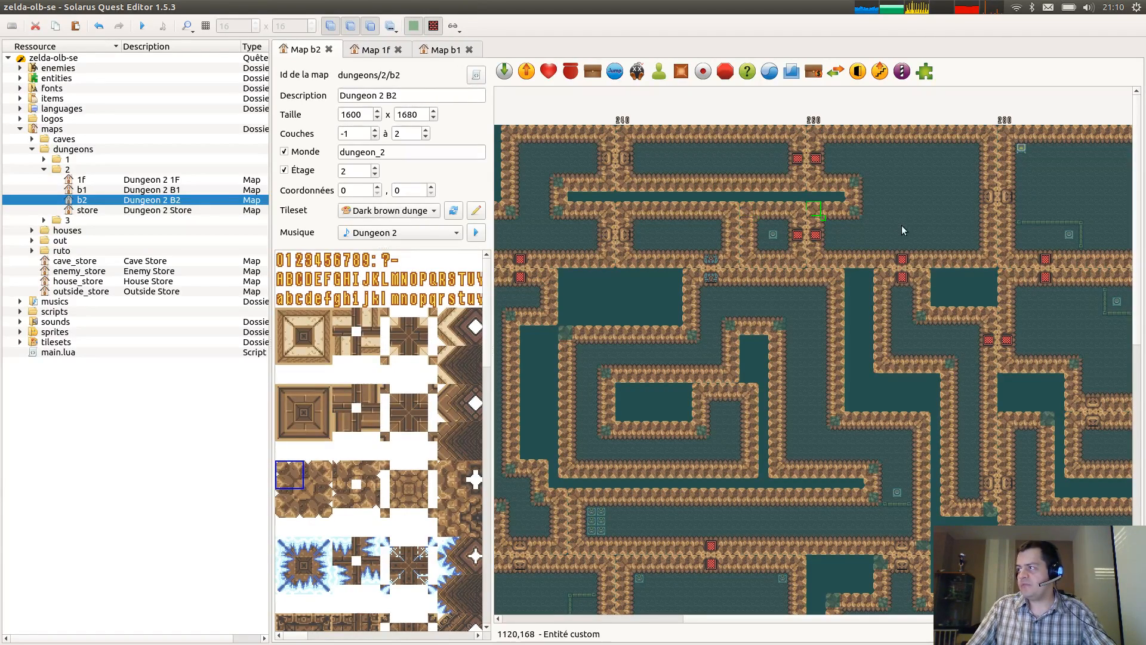
Copy the upper-right wall corner from above that red double door to the eastern void's inner bend and the eastern edge junction below it.
{"action": "scroll", "coordinate": [1073, 375], "scroll_direction": "right", "scroll_amount": 3}
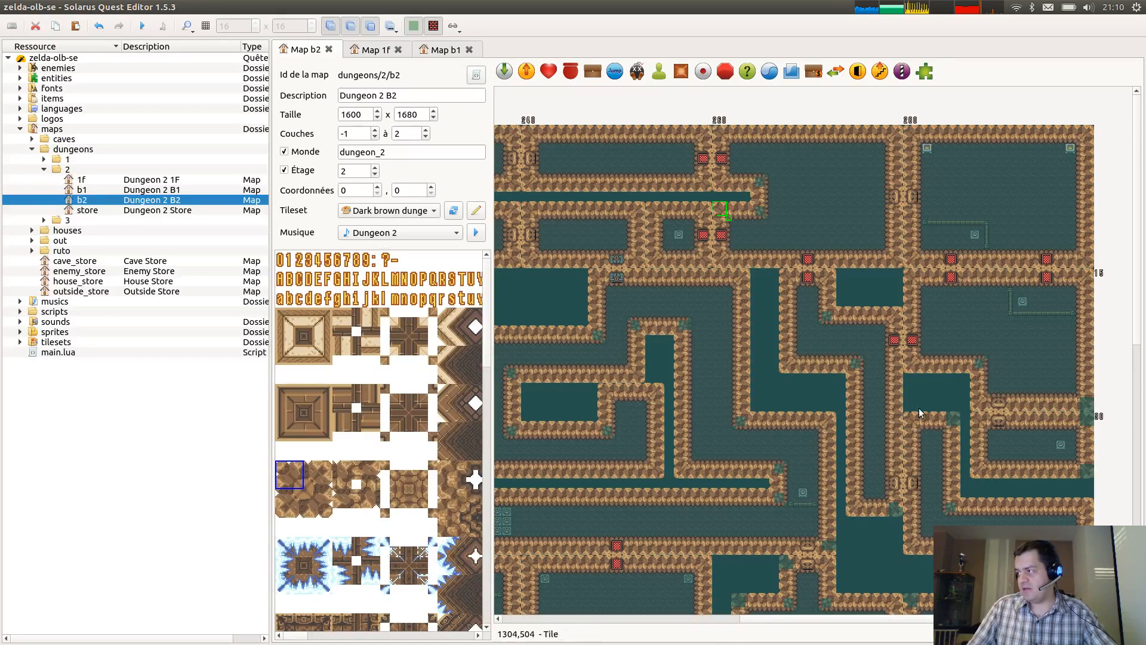
{"action": "left_click", "coordinate": [709, 215]}
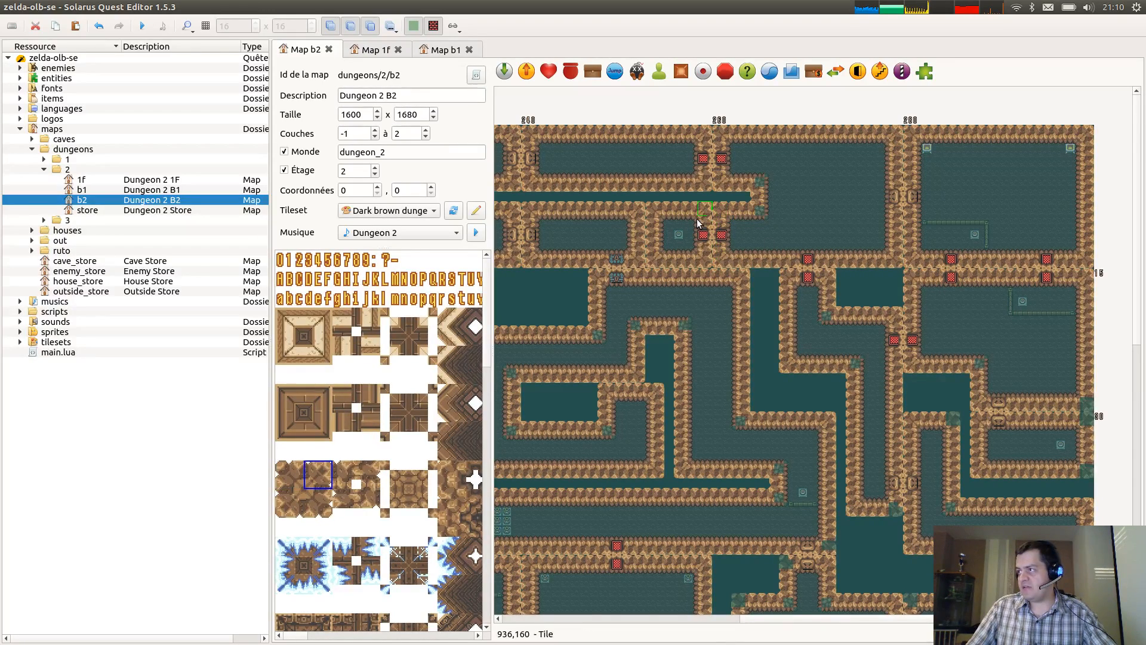
{"action": "key", "text": "ctrl+v"}
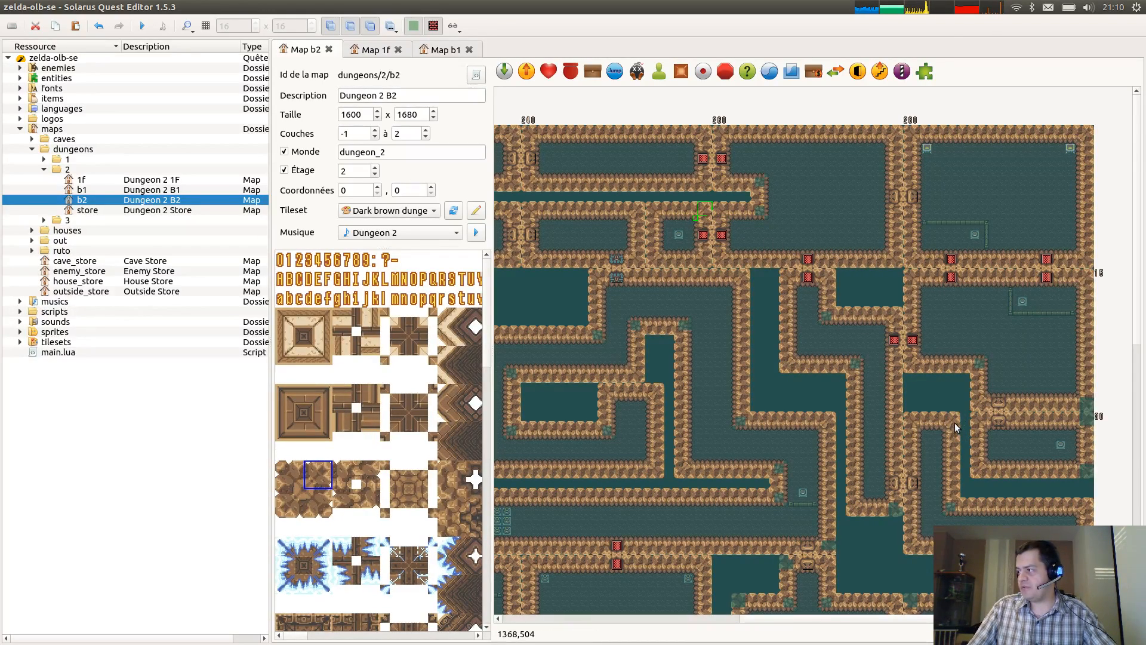
{"action": "right_click", "coordinate": [953, 422]}
{"action": "left_click", "coordinate": [1092, 423]}
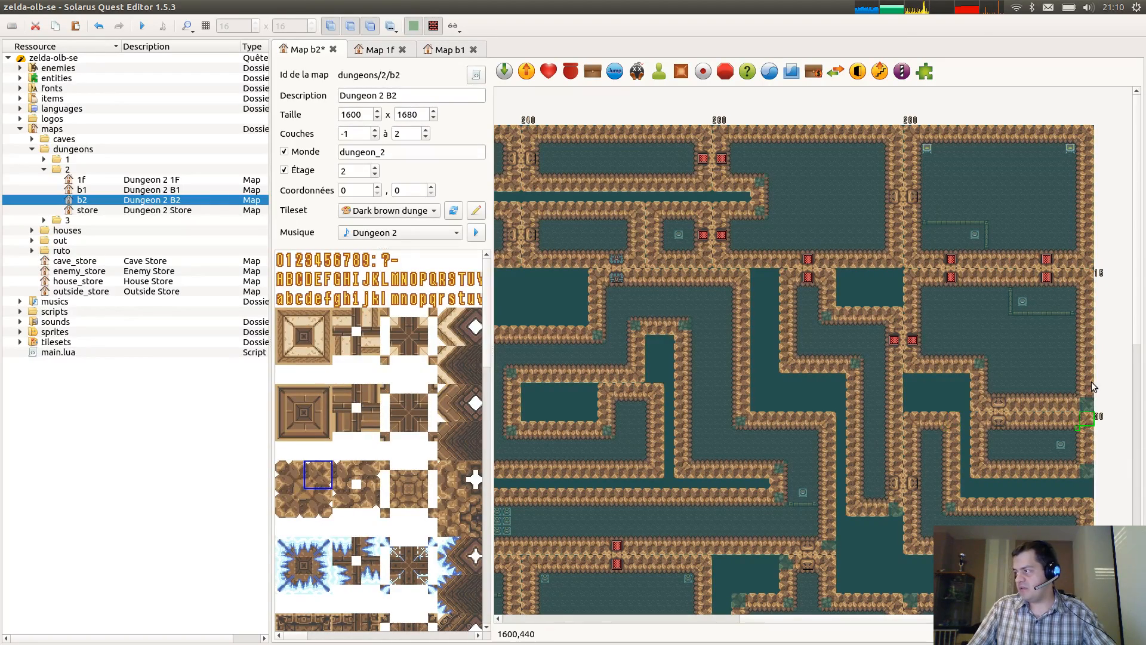
Copy the lower-right wall corner from the upper eastern edge to the two edge junctions below it and under the eastern brown double door.
{"action": "left_click", "coordinate": [1087, 263]}
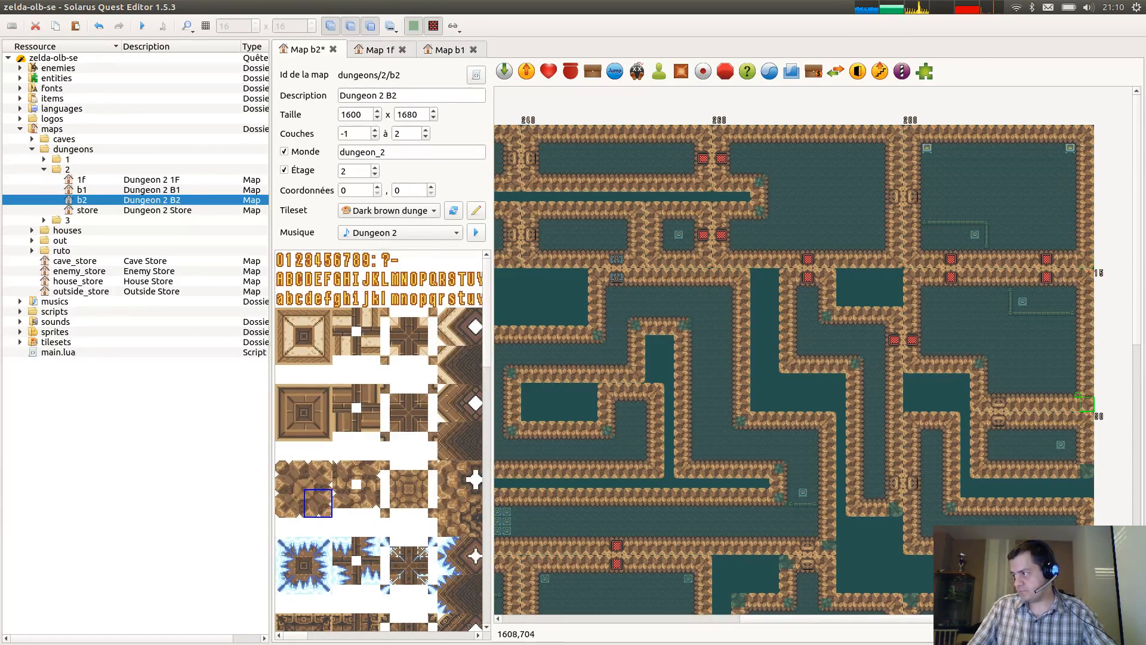
{"action": "left_click", "coordinate": [1086, 406]}
{"action": "key", "text": "ctrl+v"}
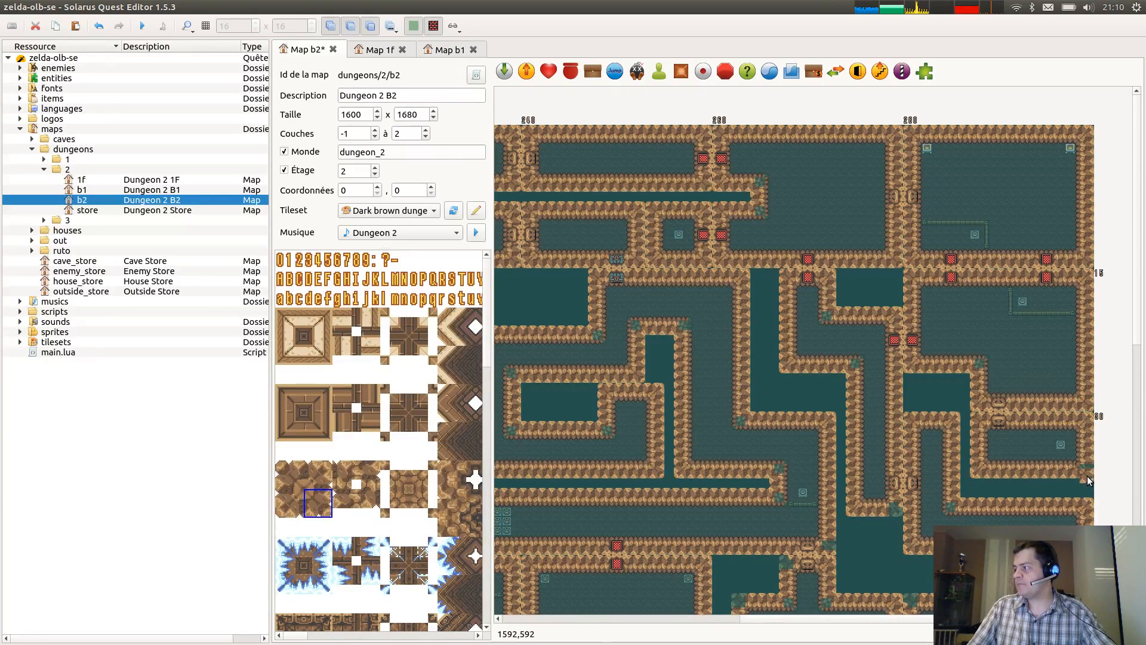
{"action": "scroll", "coordinate": [1087, 472], "scroll_direction": "down", "scroll_amount": 4}
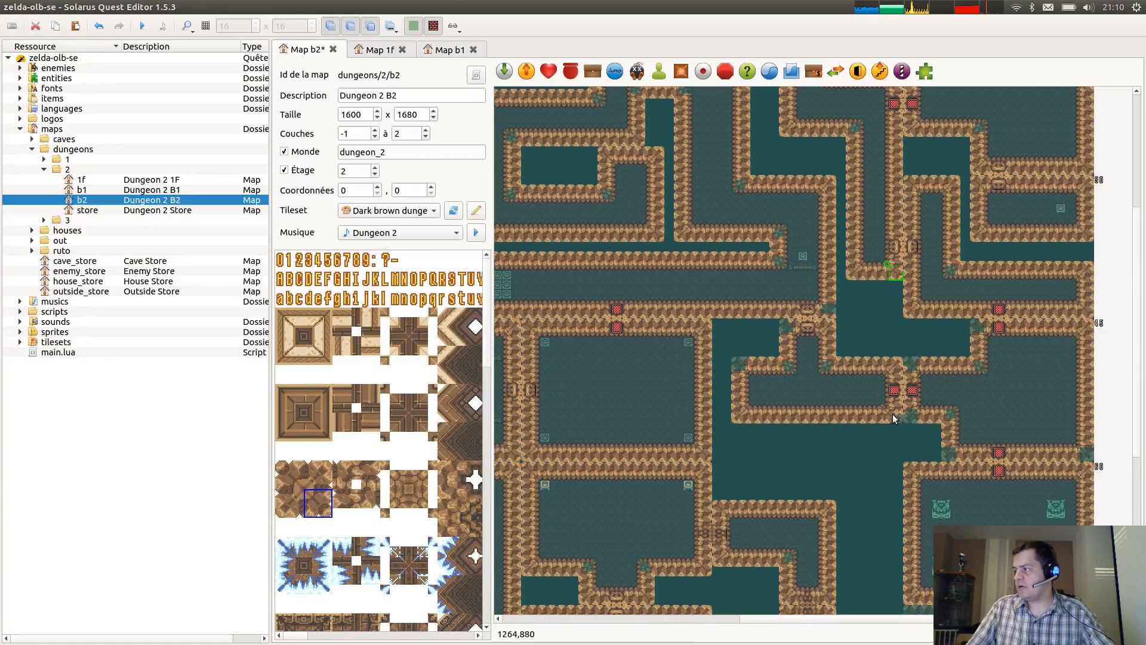
Paste the lower-left wall corner below the southern red double door and at the next bend, and the lower-right corner at the nearby eastern edge junction.
{"action": "left_click", "coordinate": [911, 600]}
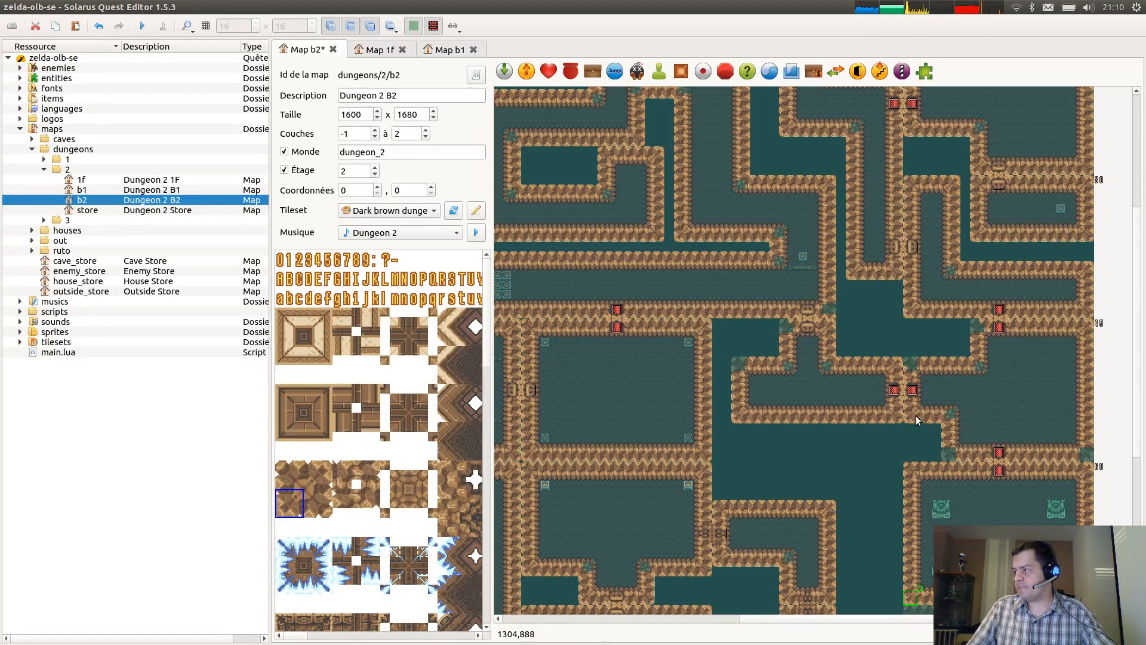
{"action": "key", "text": "ctrl+v"}
{"action": "left_click", "coordinate": [955, 455]}
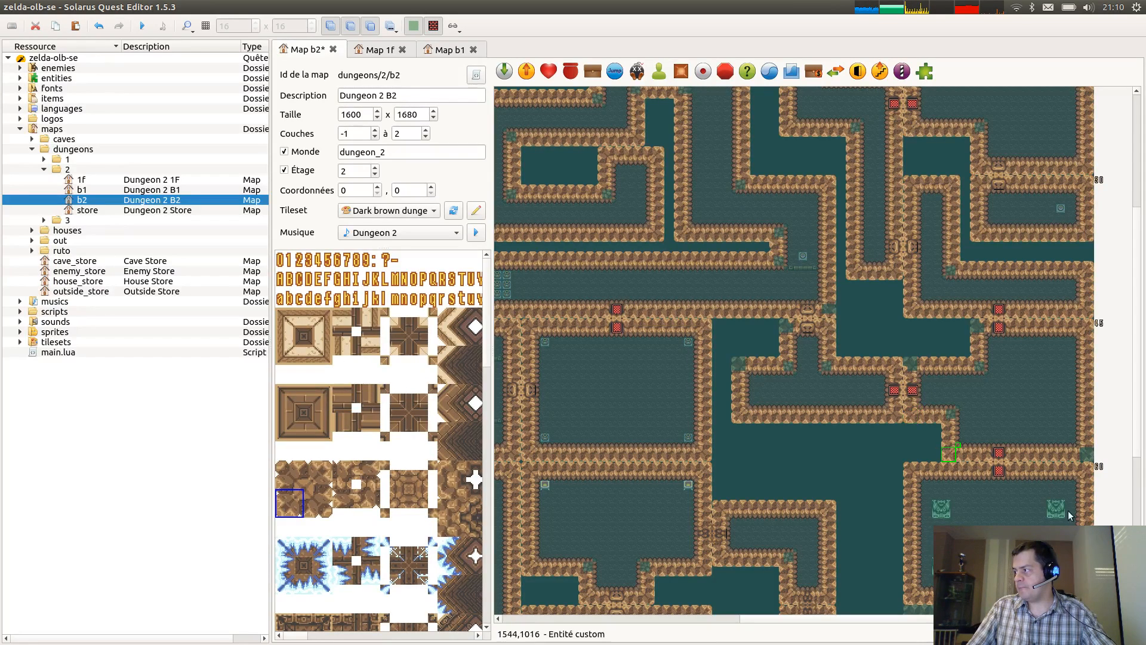
{"action": "left_click", "coordinate": [1086, 310]}
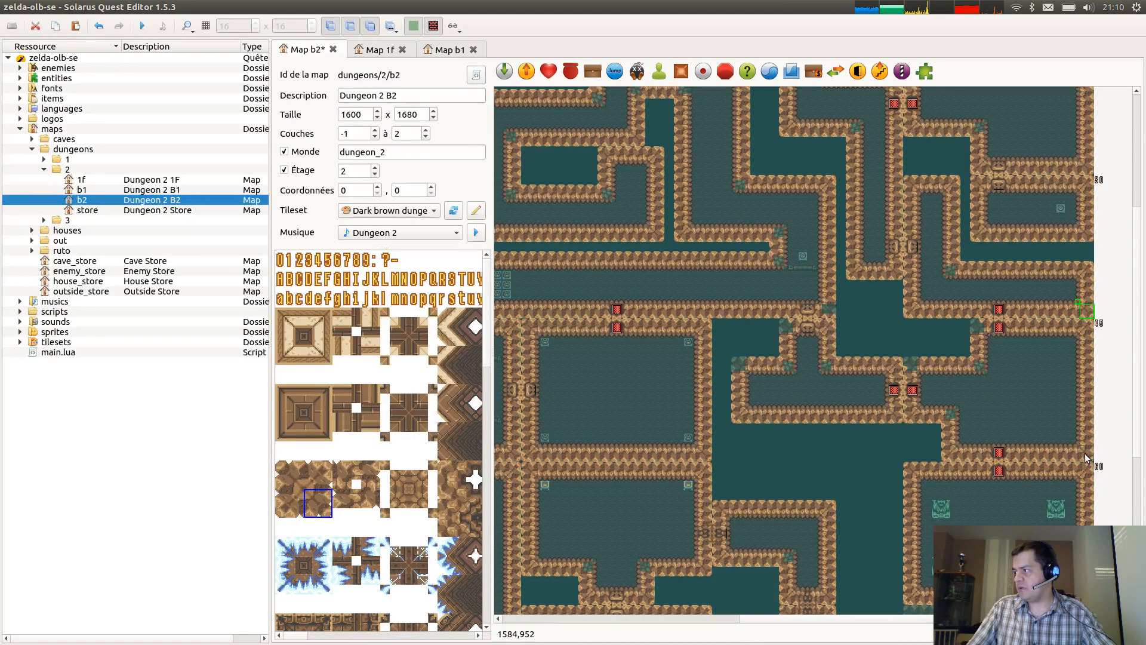
{"action": "left_click", "coordinate": [1086, 457]}
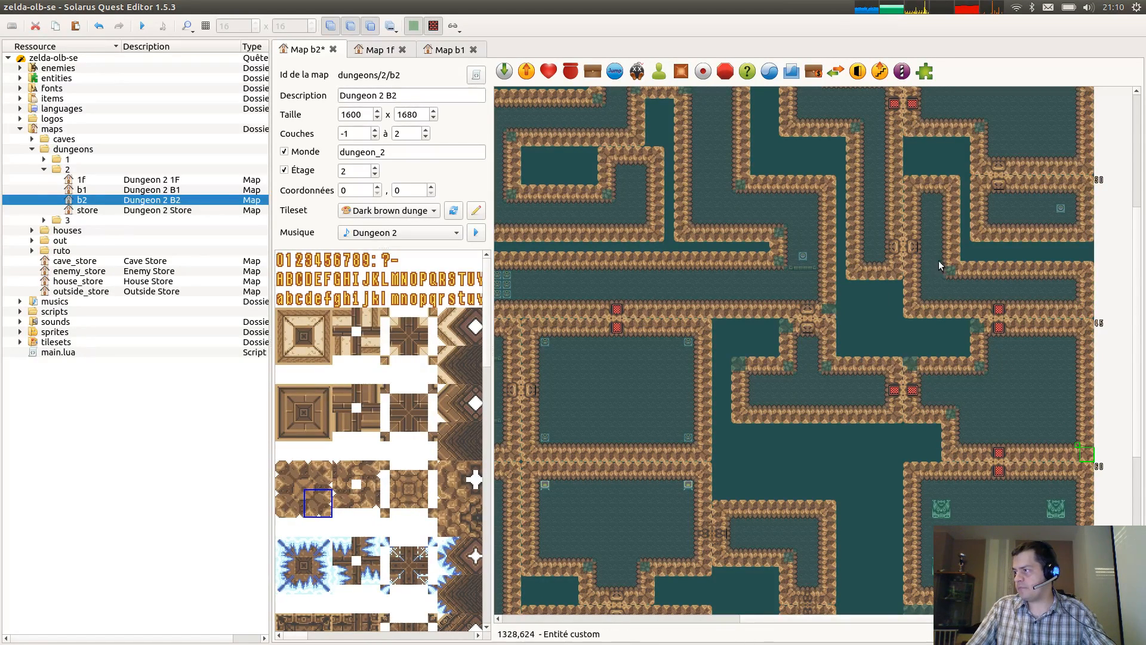
Copy the upper-left wall corner to the small central room's upper-left corner, above its red double door and at the neighbouring void's upper-right junction.
{"action": "left_click", "coordinate": [914, 186]}
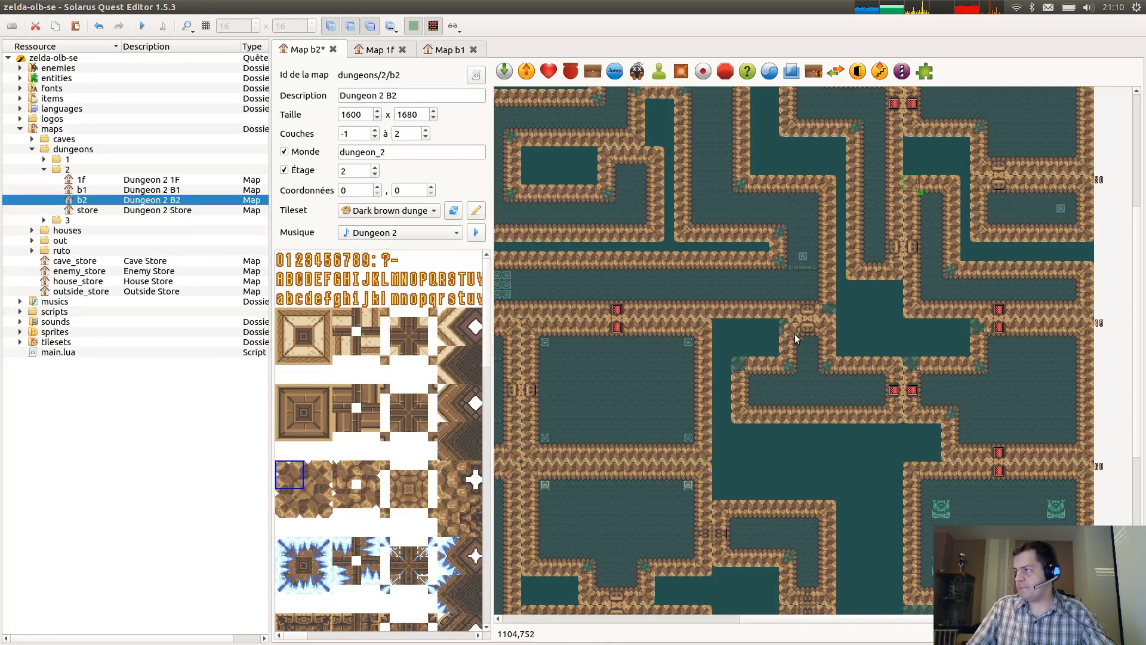
{"action": "left_click", "coordinate": [742, 371]}
{"action": "left_click", "coordinate": [912, 369]}
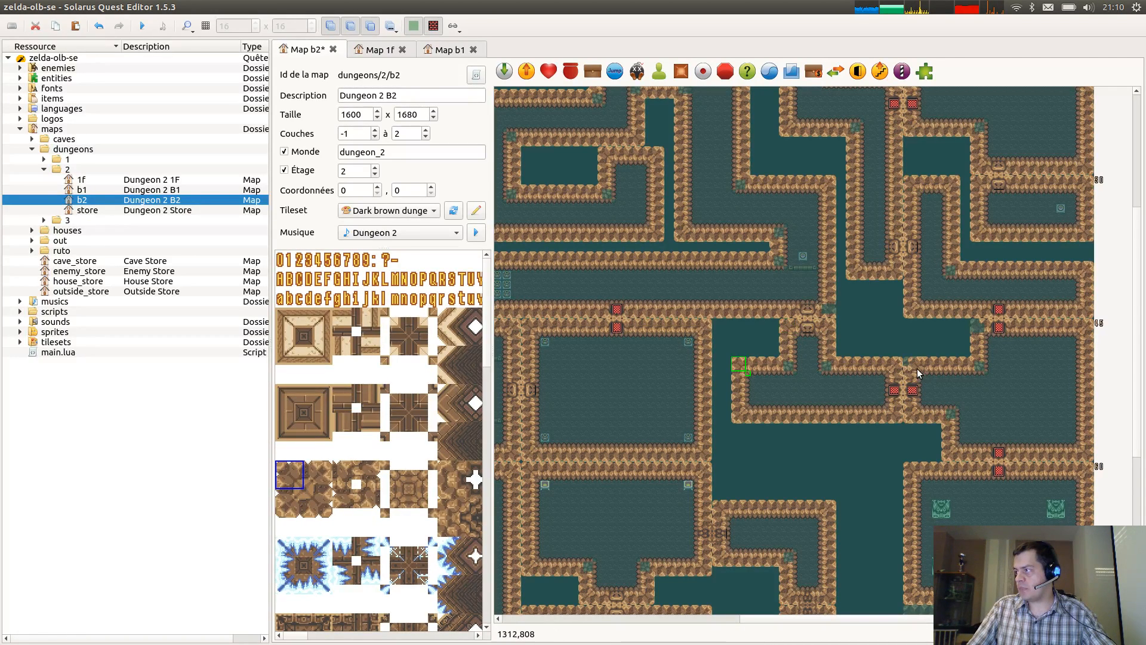
{"action": "left_click", "coordinate": [984, 332]}
Copy the lower-right wall corner from below the eastern brown double door into the gap beside the central brown double door.
{"action": "left_click", "coordinate": [831, 314]}
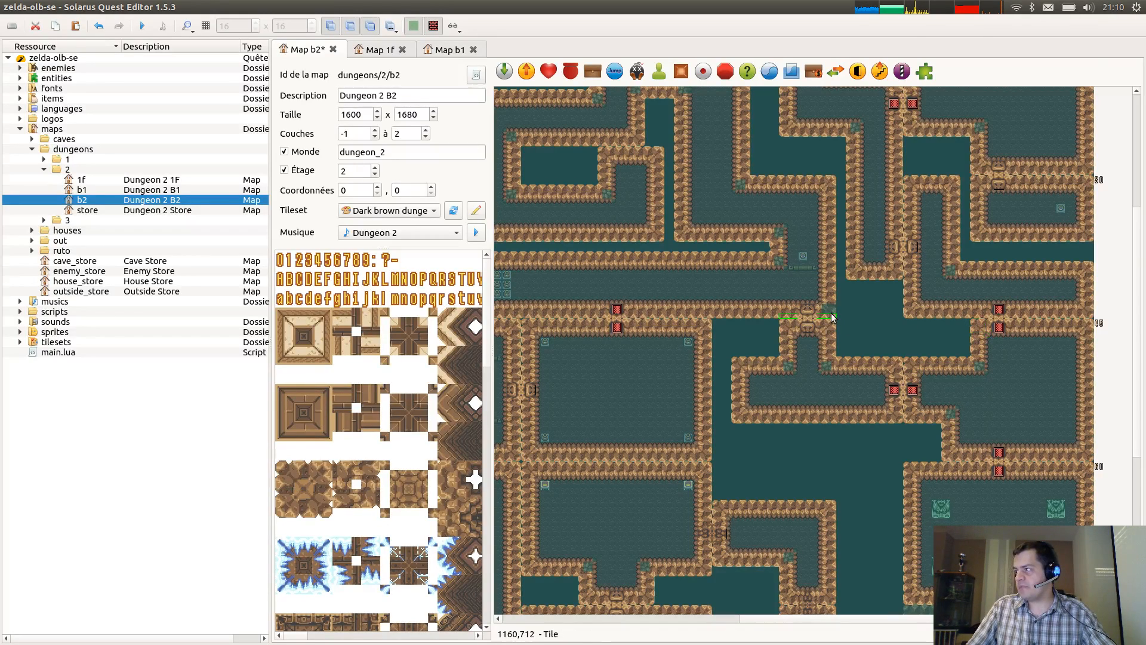
{"action": "scroll", "coordinate": [831, 314], "scroll_direction": "up", "scroll_amount": 1, "text": "ctrl"}
{"action": "key", "text": "r"}
{"action": "left_click", "coordinate": [817, 322]}
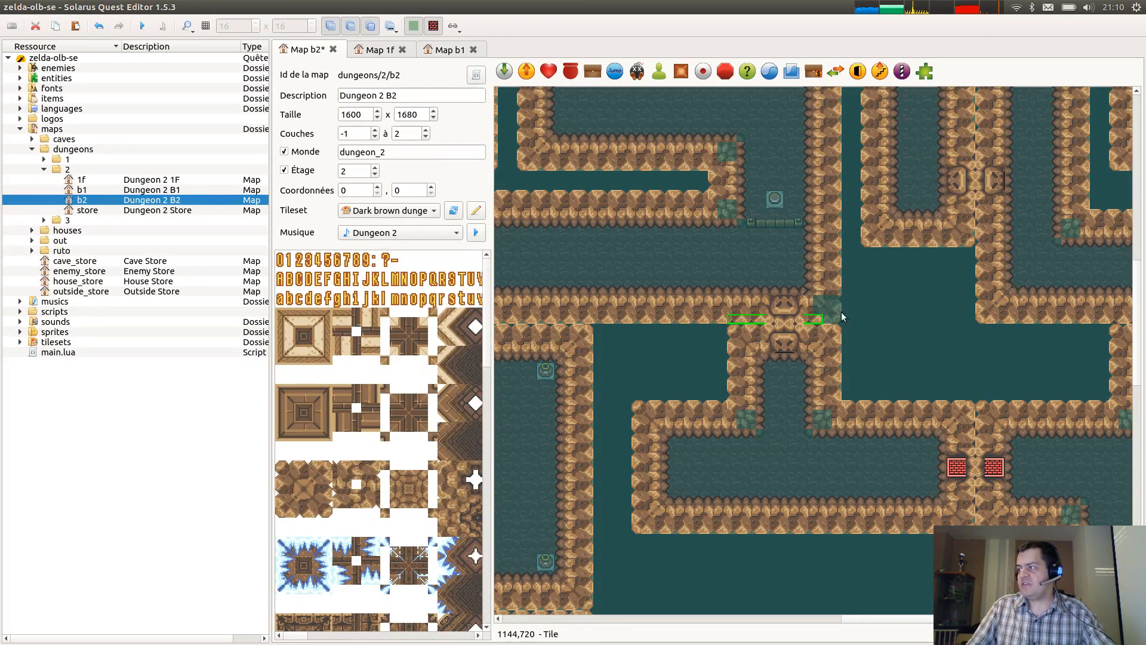
{"action": "middle_click_drag", "start_coordinate": [1029, 333], "coordinate": [981, 357]}
{"action": "left_click", "coordinate": [919, 264]}
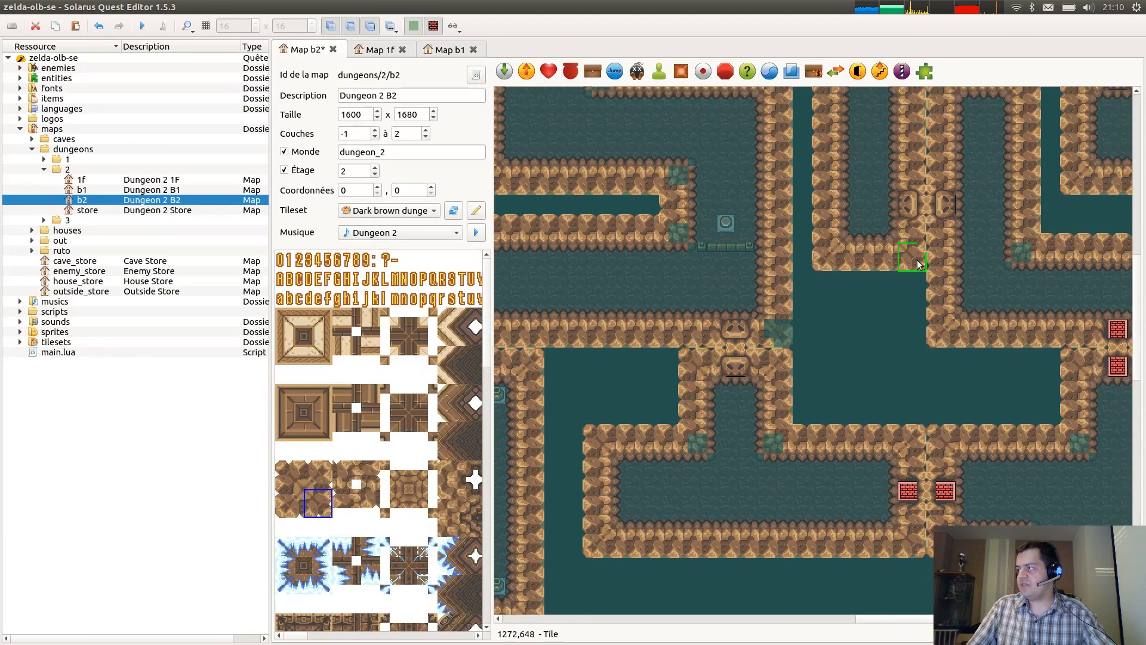
{"action": "key", "text": "ctrl+v"}
{"action": "left_click", "coordinate": [777, 334]}
Inspect the overlapping wall tiles at the inner corner below the eastern brown double door and undo the trial changes.
{"action": "scroll", "coordinate": [905, 235], "scroll_direction": "up", "scroll_amount": 1, "text": "ctrl"}
{"action": "key", "text": "Escape"}
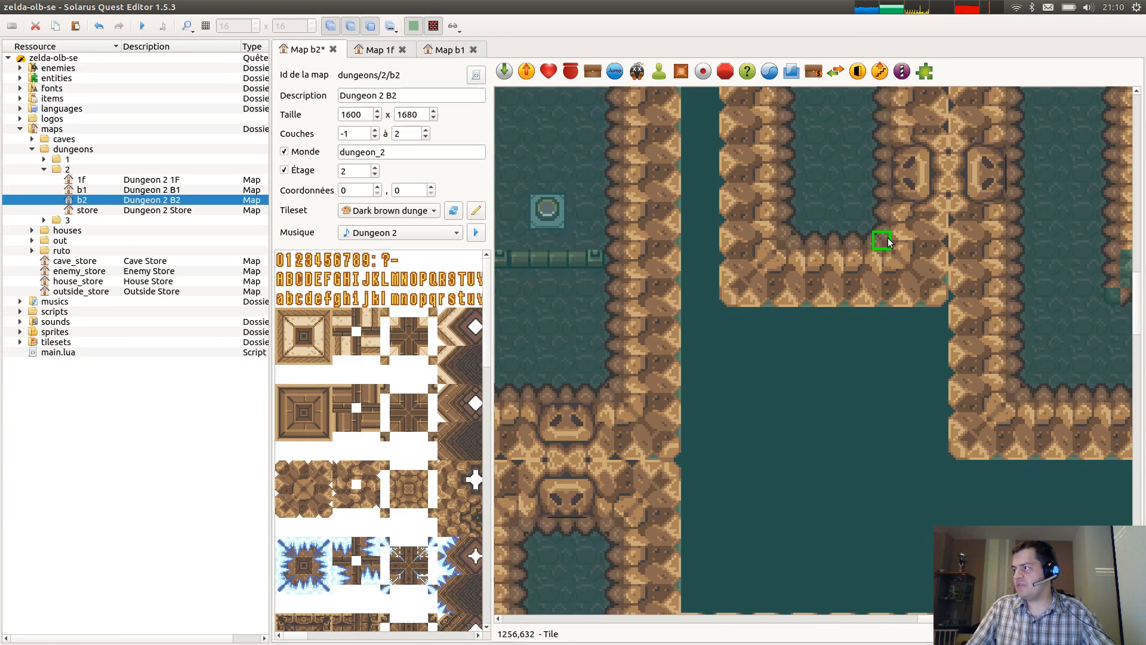
{"action": "left_click", "coordinate": [865, 264]}
{"action": "left_click", "coordinate": [856, 242]}
{"action": "left_click", "coordinate": [862, 253]}
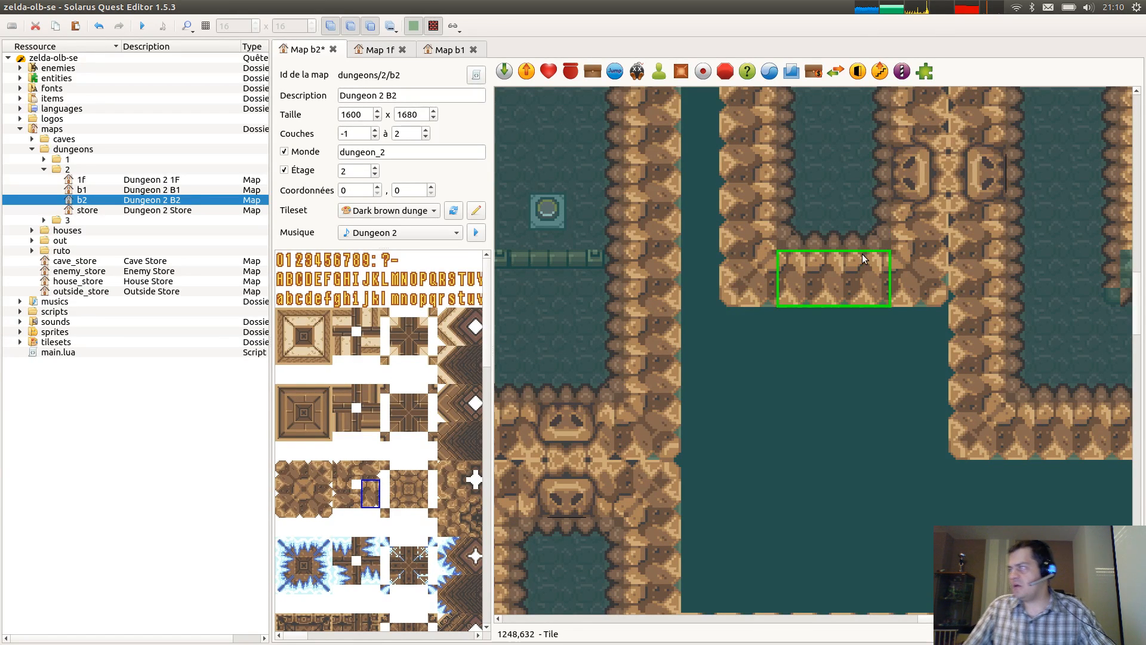
{"action": "left_click", "coordinate": [858, 235]}
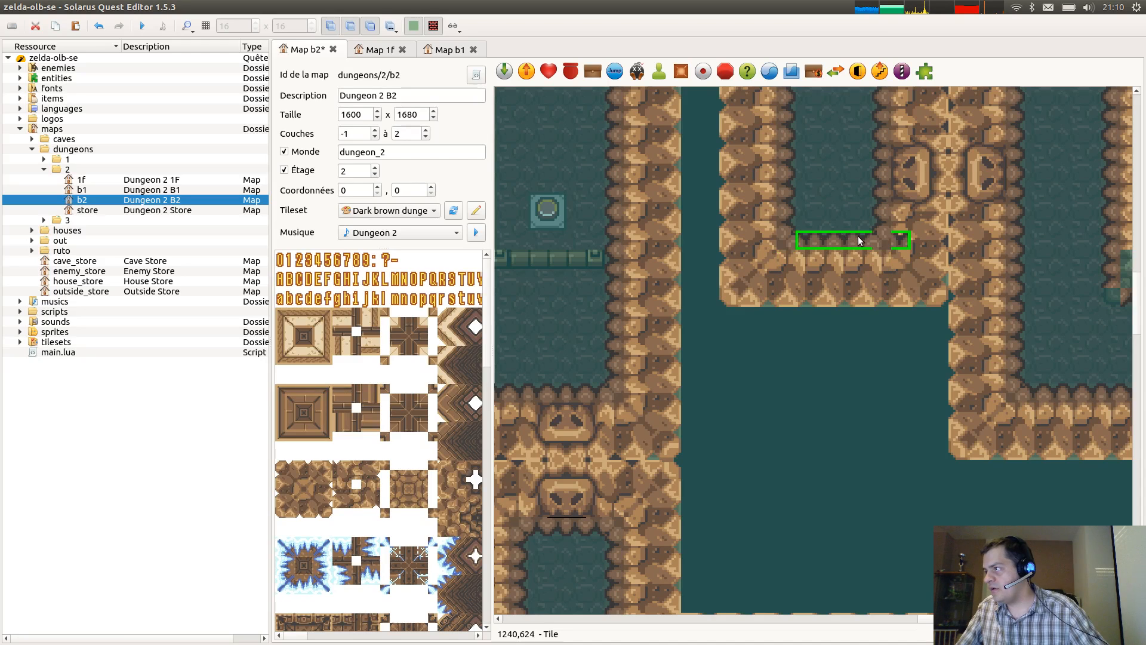
{"action": "left_click", "coordinate": [880, 246]}
{"action": "left_click", "coordinate": [861, 244]}
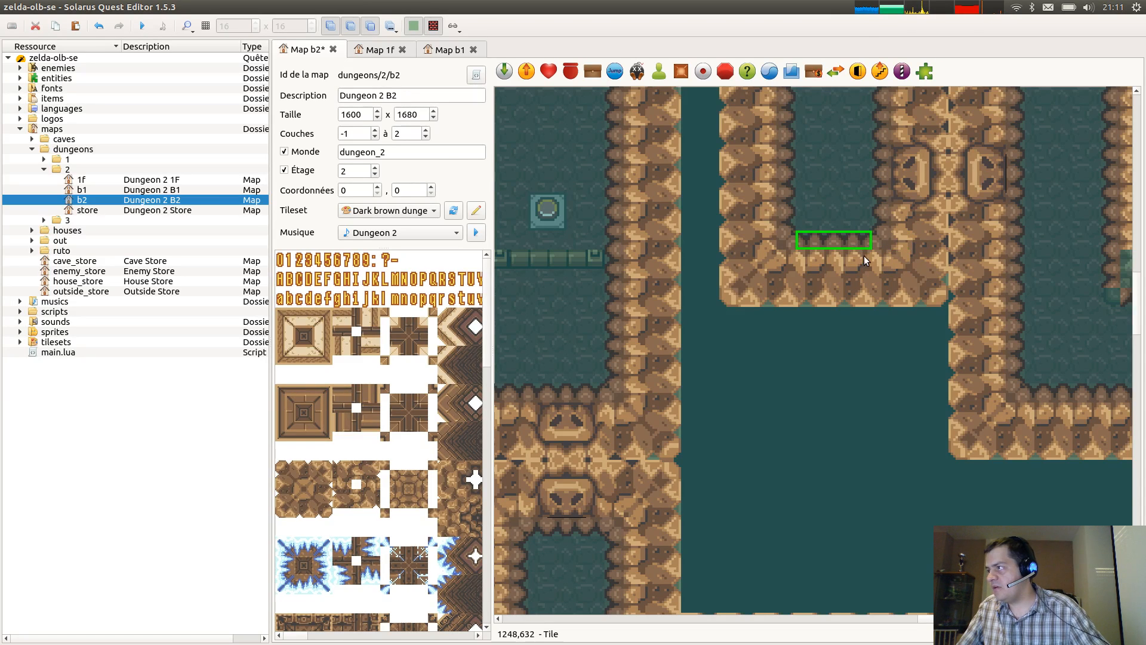
{"action": "left_click", "coordinate": [863, 259]}
{"action": "key", "text": "ctrl+z"}
{"action": "key", "text": "ctrl+z"}
{"action": "key", "text": "ctrl+z"}
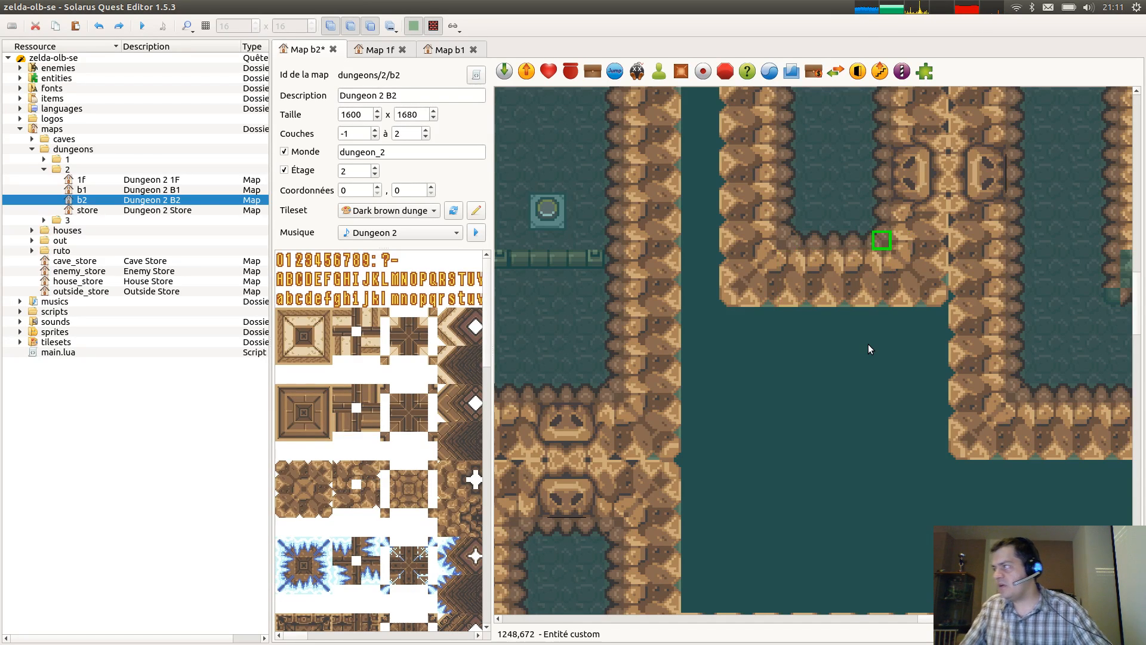
Recheck the narrow corridor's bottom wall tiles, undo the trial changes to them, and save the map.
{"action": "left_click", "coordinate": [886, 260]}
{"action": "left_click", "coordinate": [884, 246]}
{"action": "left_click", "coordinate": [898, 314]}
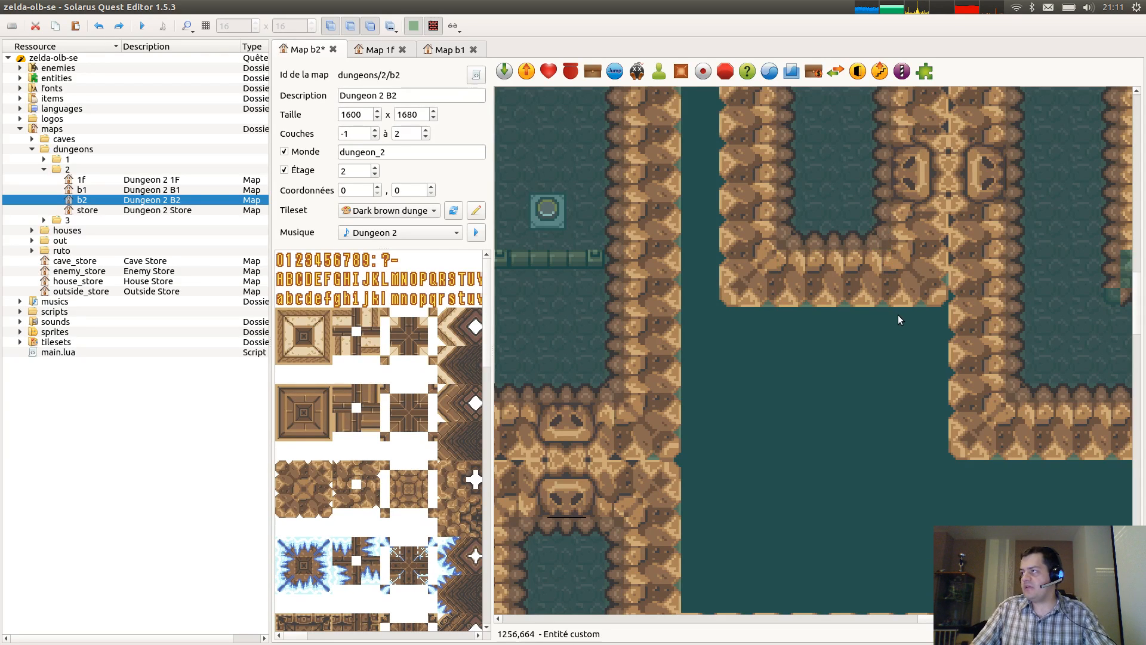
{"action": "left_click_drag", "start_coordinate": [841, 243], "coordinate": [861, 241]}
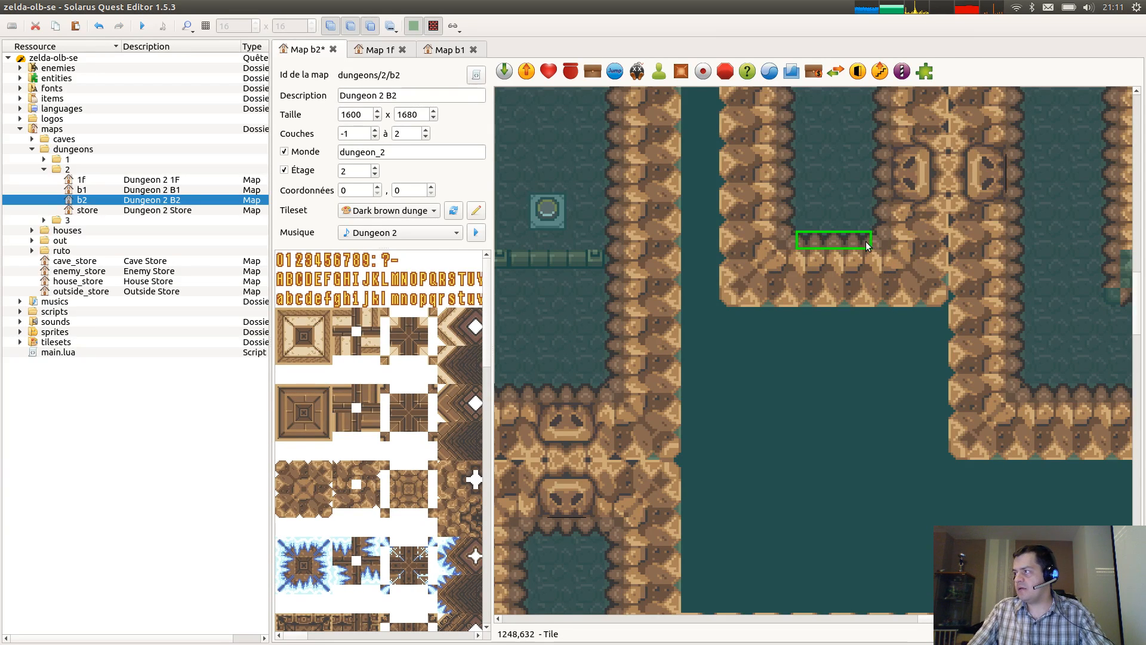
{"action": "left_click", "coordinate": [884, 292]}
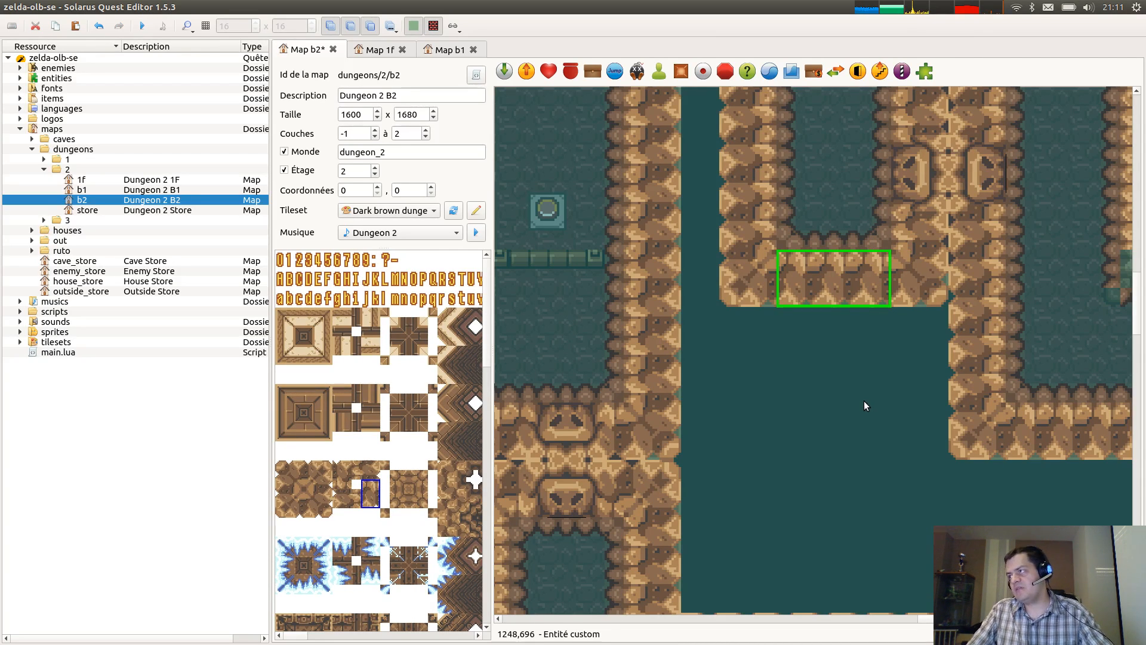
{"action": "key", "text": "ctrl+z"}
{"action": "key", "text": "ctrl+z"}
{"action": "left_click", "coordinate": [874, 383]}
{"action": "key", "text": "ctrl+s"}
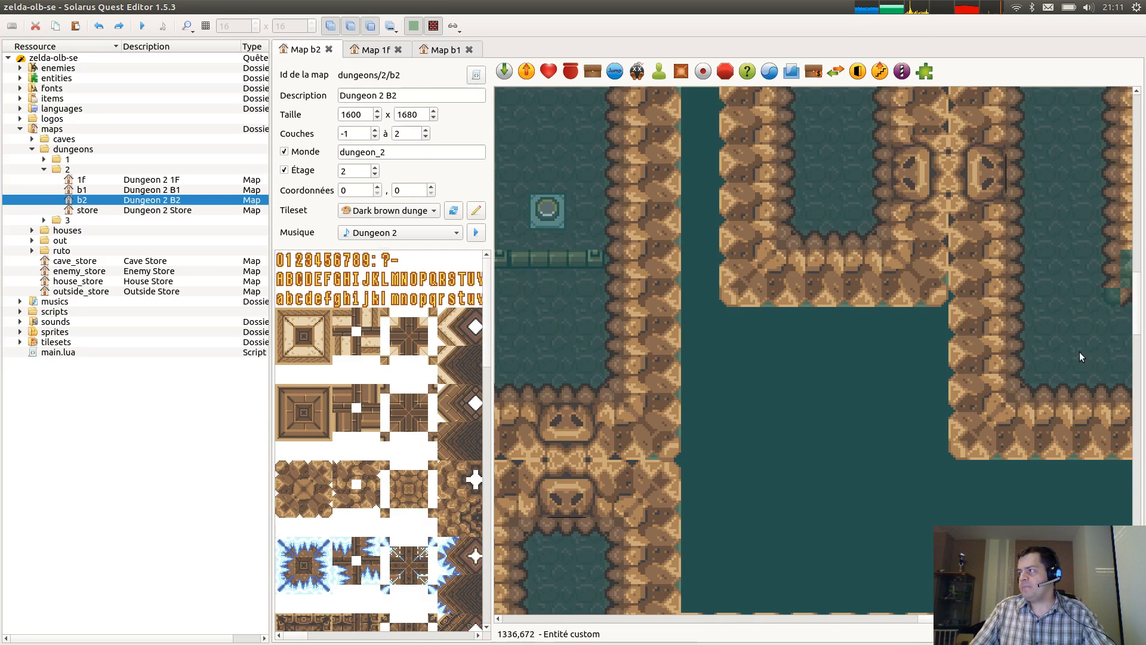
Copy the upper-left wall corner from the western edge junction to the gap below the western void, and save the map.
{"action": "scroll", "coordinate": [943, 378], "scroll_direction": "down", "scroll_amount": 1, "text": "ctrl"}
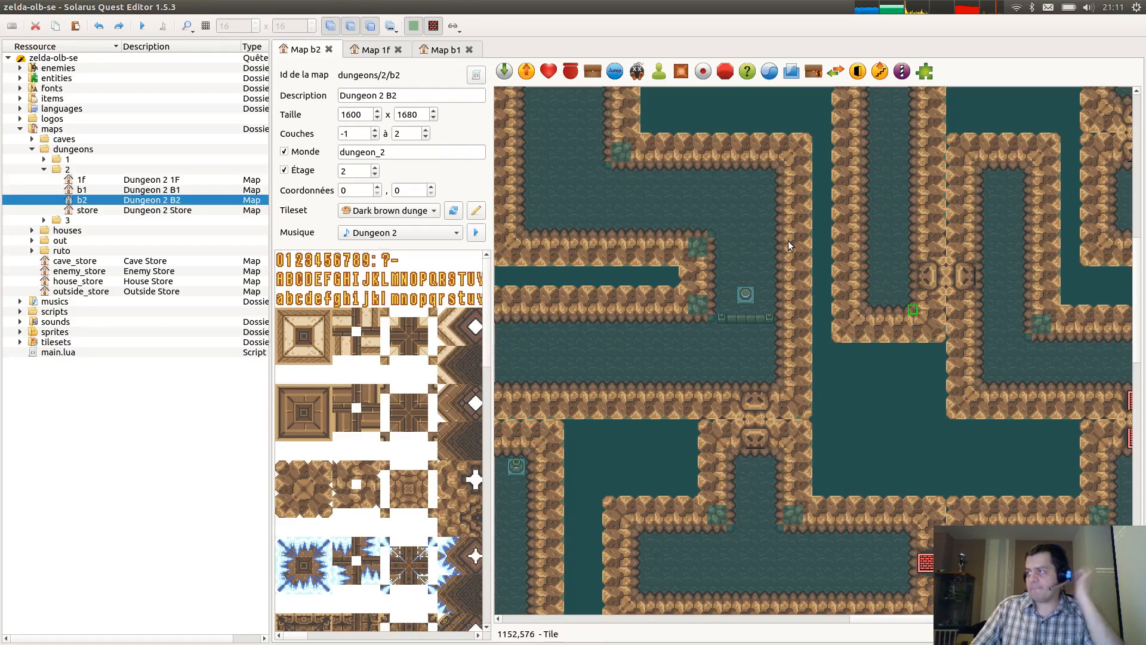
{"action": "scroll", "coordinate": [866, 373], "scroll_direction": "down", "scroll_amount": 1, "text": "ctrl"}
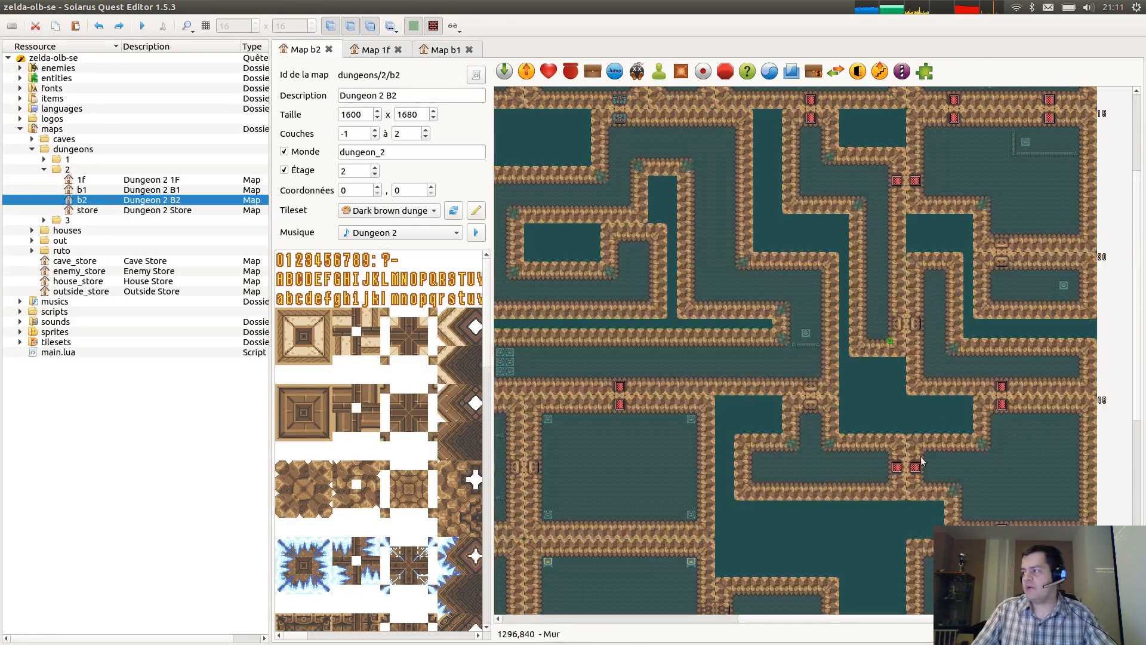
{"action": "scroll", "coordinate": [800, 377], "scroll_direction": "up", "scroll_amount": 2, "text": "ctrl"}
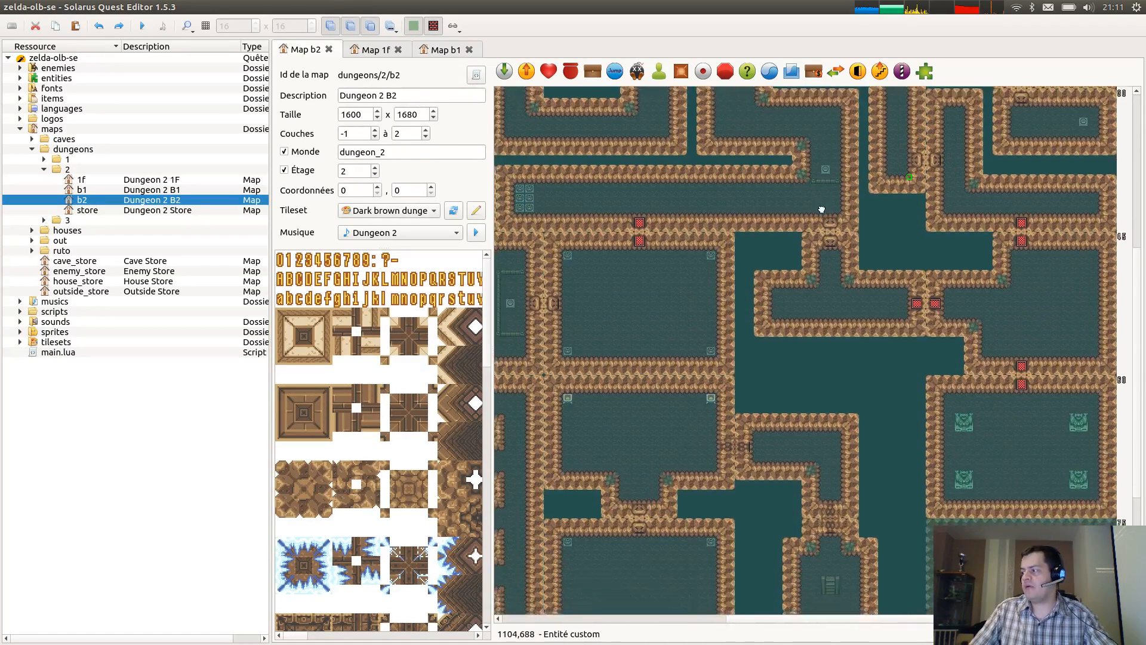
{"action": "middle_click_drag", "start_coordinate": [687, 267], "coordinate": [895, 462]}
{"action": "left_click", "coordinate": [519, 508]}
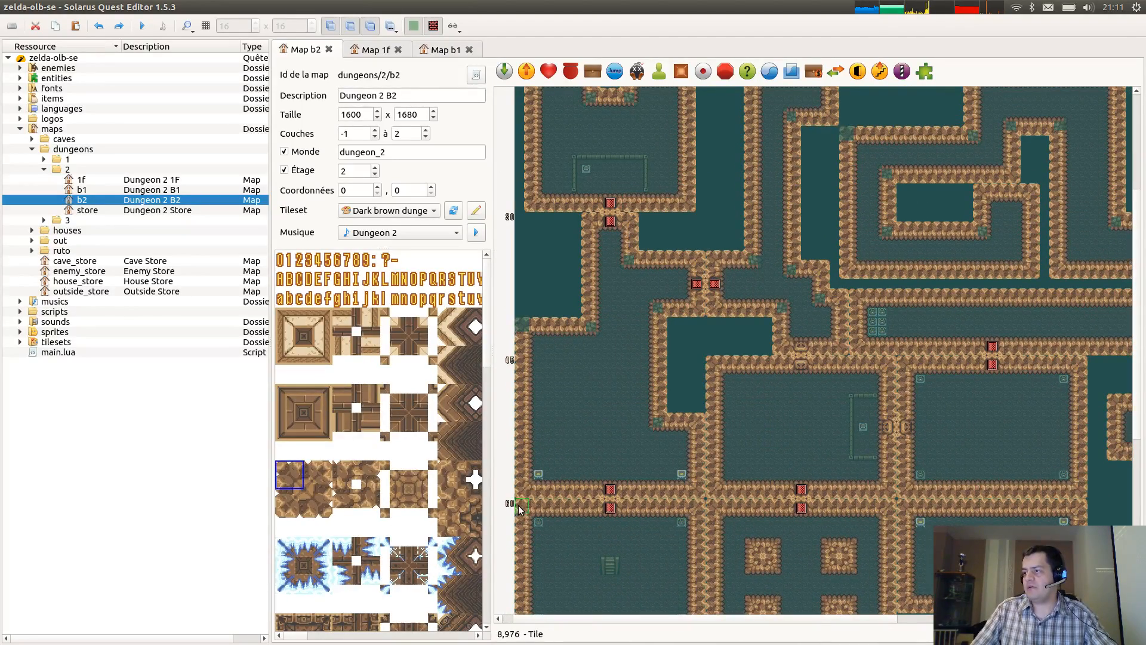
{"action": "left_click", "coordinate": [531, 514], "text": "ctrl"}
{"action": "key", "text": "ctrl+c"}
{"action": "key", "text": "ctrl+v"}
{"action": "left_click", "coordinate": [525, 331]}
{"action": "scroll", "coordinate": [585, 340], "scroll_direction": "up", "scroll_amount": 3}
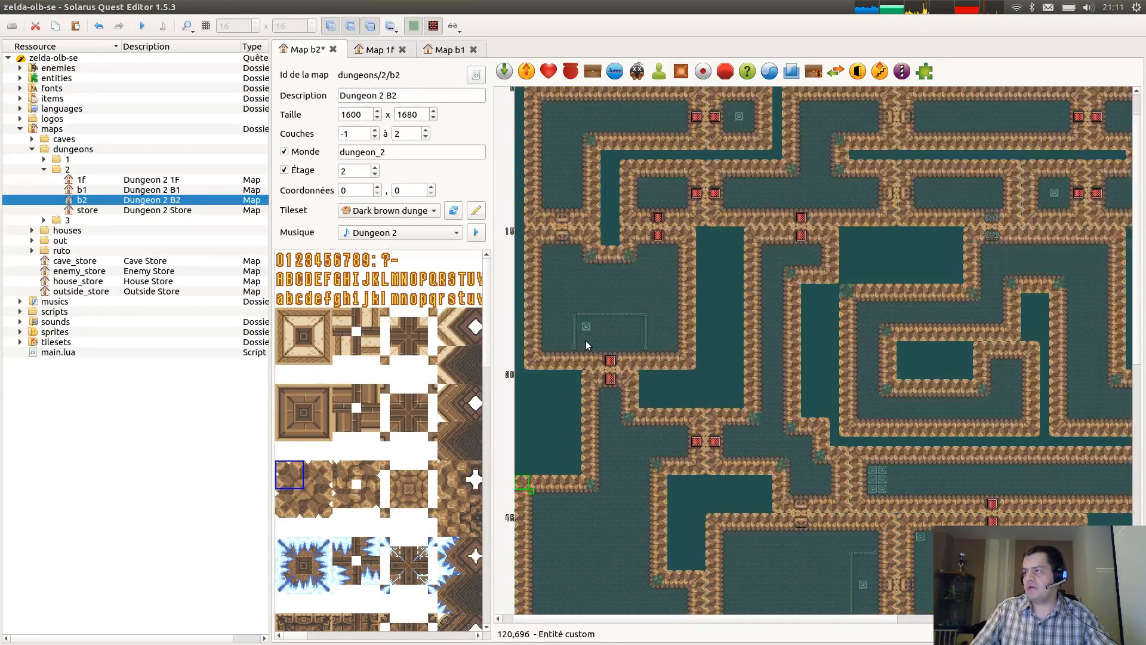
{"action": "key", "text": "ctrl+s"}
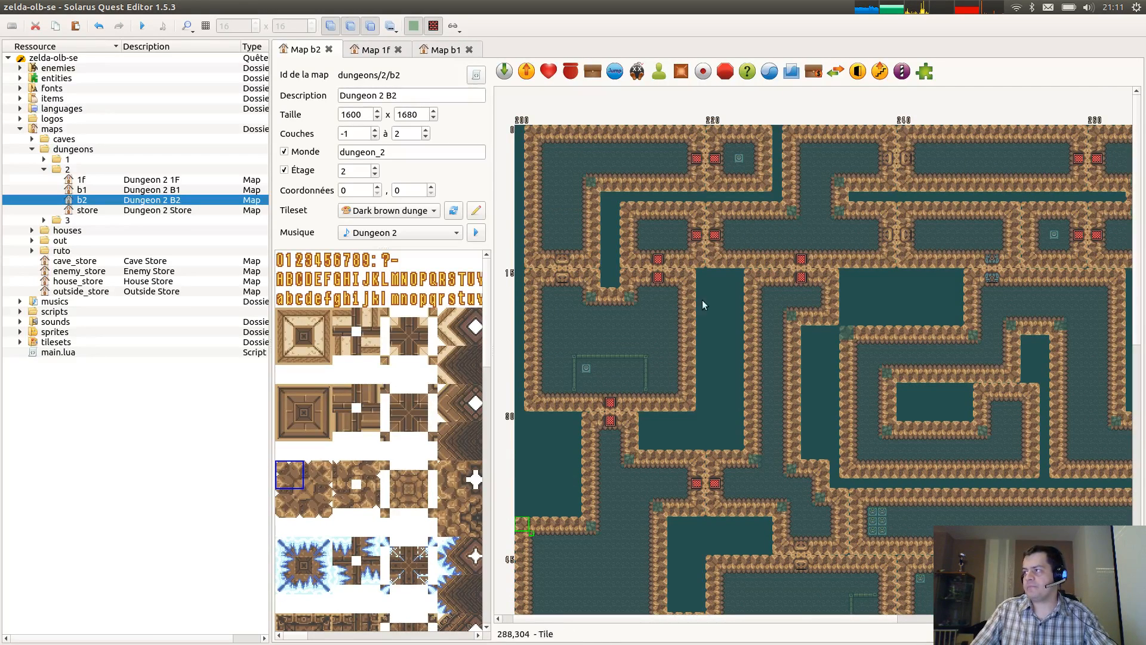
Paste the upper-left wall corner at the spiral room's upper-left corner and save the map.
{"action": "key", "text": "ctrl+v"}
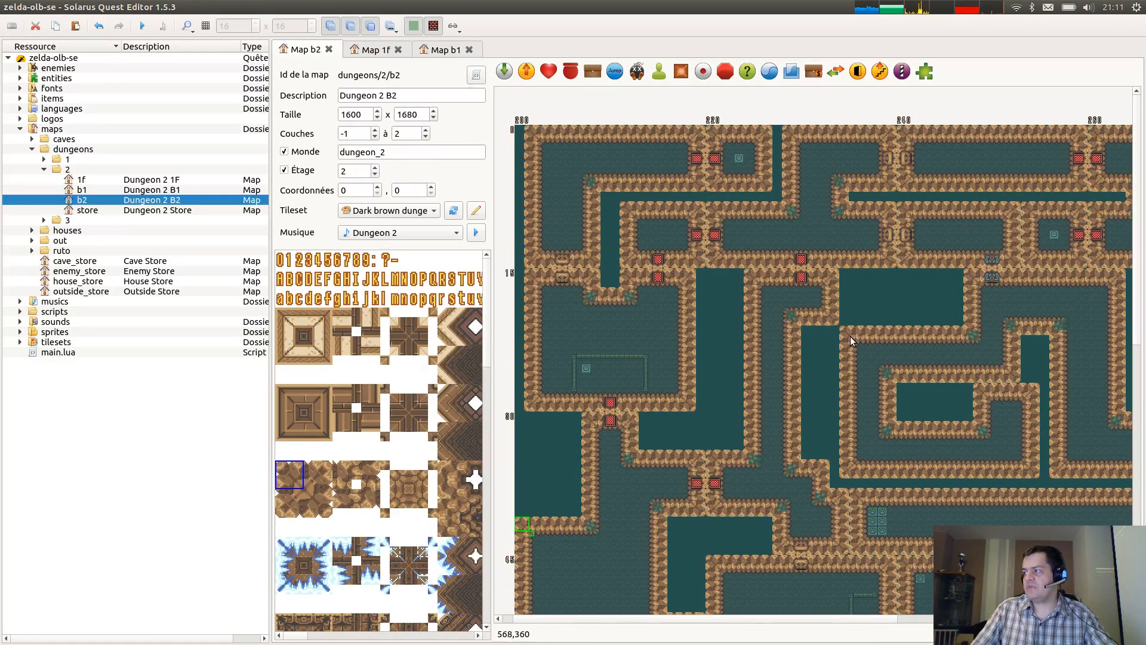
{"action": "left_click", "coordinate": [850, 335]}
{"action": "middle_click_drag", "start_coordinate": [1041, 404], "coordinate": [994, 396]}
{"action": "key", "text": "ctrl+s"}
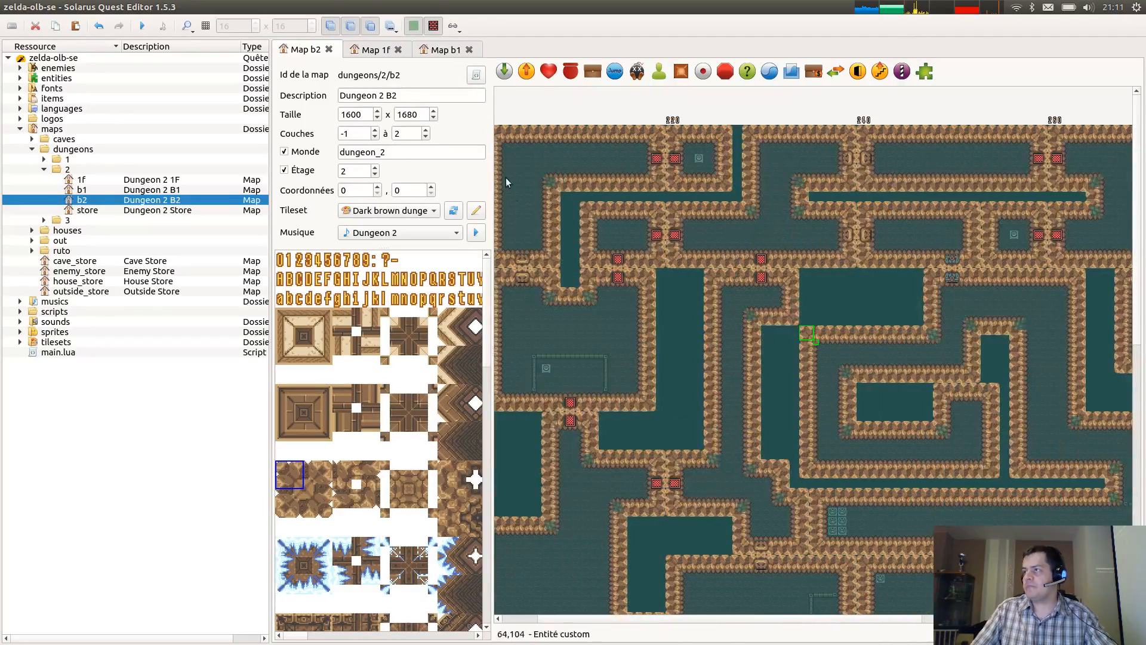
Copy the lower left pillar's upper-left corner tiles from the Dungeon 2 1F map to the northwestern room's wall bend on B2.
{"action": "middle_click_drag", "start_coordinate": [592, 239], "coordinate": [599, 240]}
{"action": "scroll", "coordinate": [597, 192], "scroll_direction": "up", "scroll_amount": 3, "text": "ctrl"}
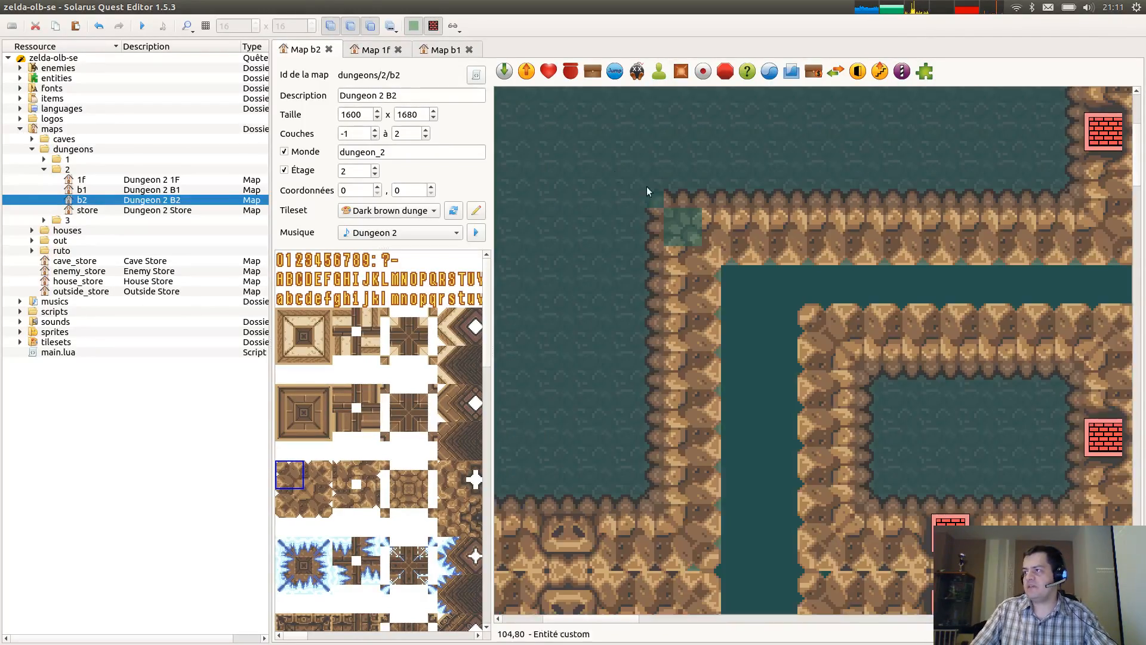
{"action": "scroll", "coordinate": [647, 192], "scroll_direction": "down", "scroll_amount": 1, "text": "ctrl"}
{"action": "left_click", "coordinate": [382, 50]}
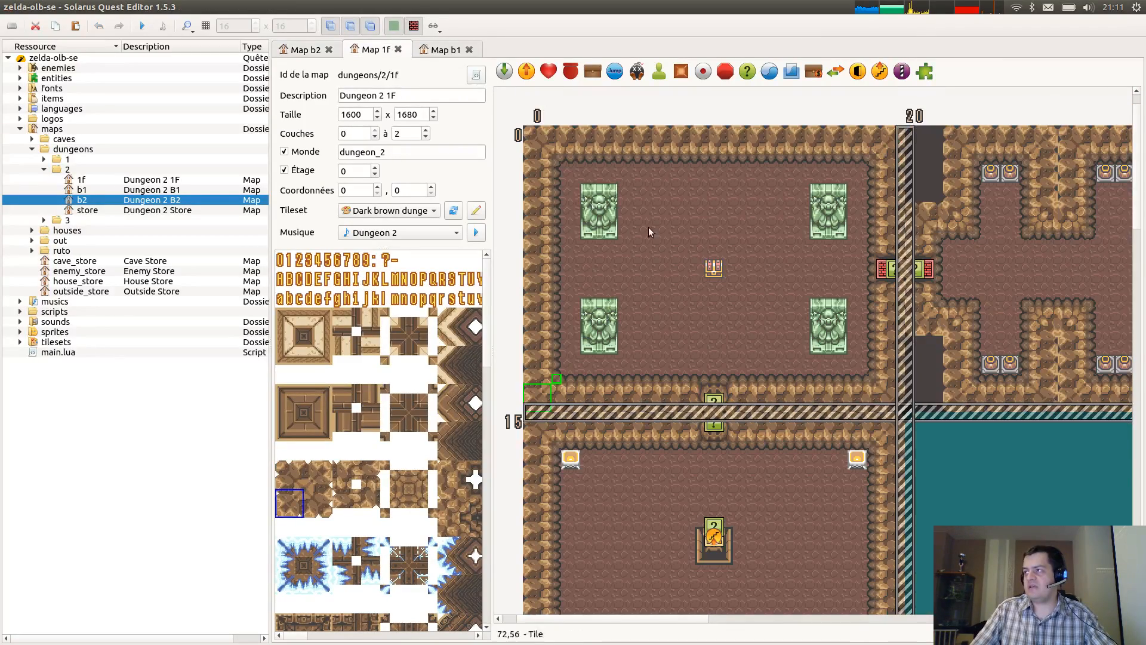
{"action": "middle_click_drag", "start_coordinate": [1016, 320], "coordinate": [679, 357]}
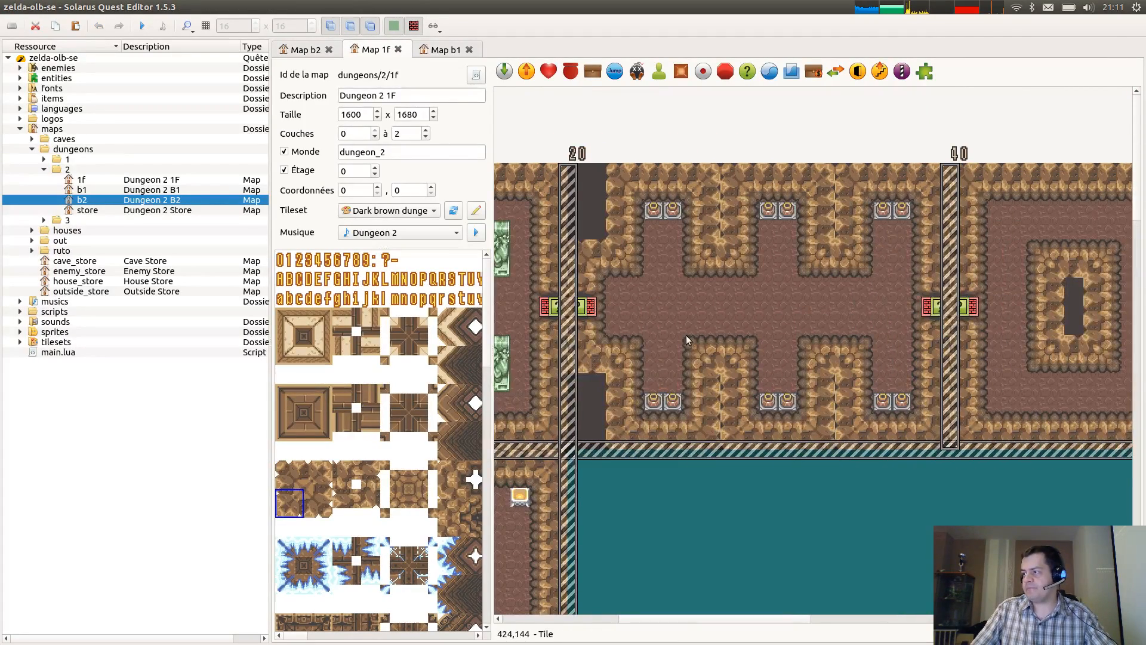
{"action": "left_click", "coordinate": [699, 349]}
{"action": "left_click", "coordinate": [307, 49]}
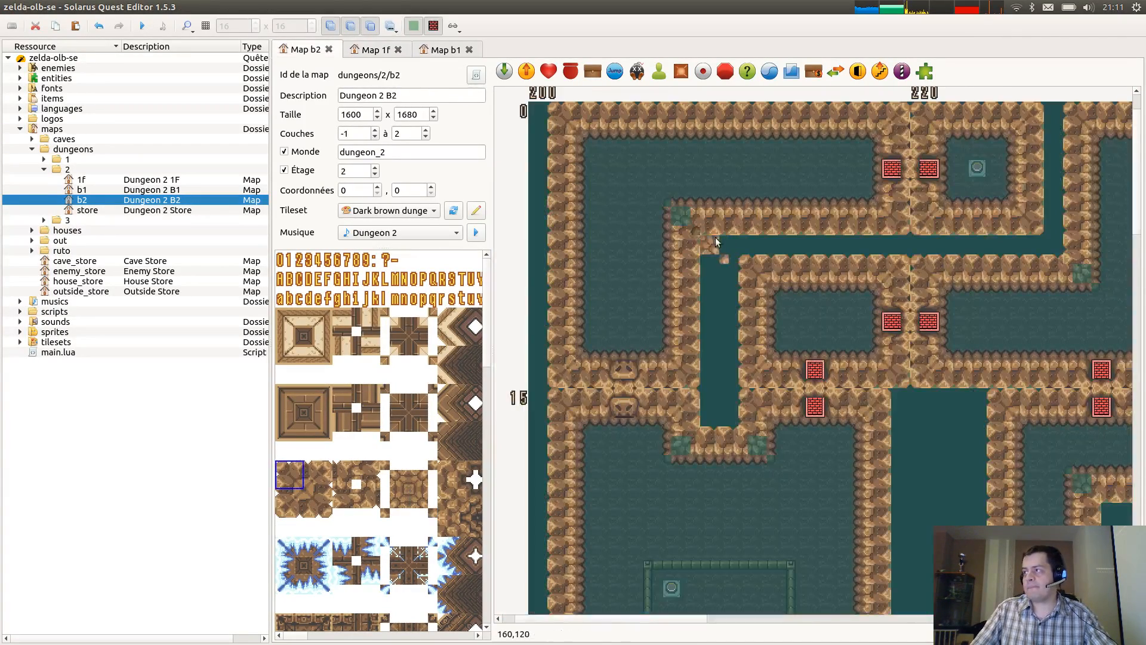
{"action": "left_click", "coordinate": [681, 222]}
{"action": "scroll", "coordinate": [886, 351], "scroll_direction": "down", "scroll_amount": 1, "text": "ctrl"}
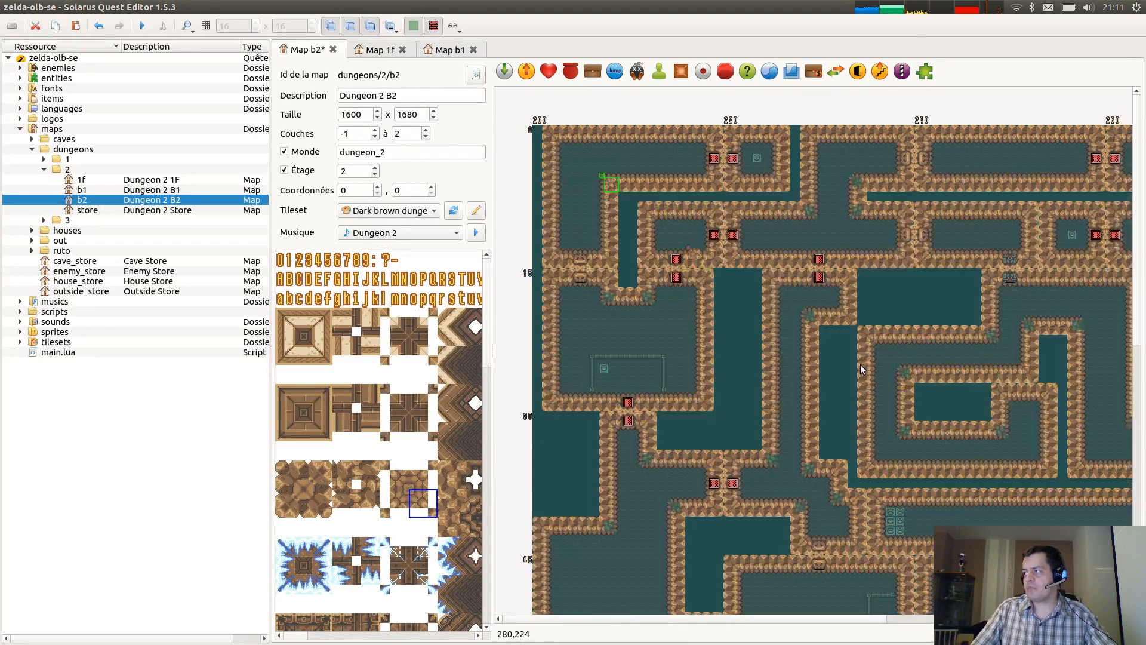
Paste the pillar's upper-left corner at the matching bends farther south, including the alcove's east side and the southern narrow corridor's west end.
{"action": "scroll", "coordinate": [820, 437], "scroll_direction": "down", "scroll_amount": 3}
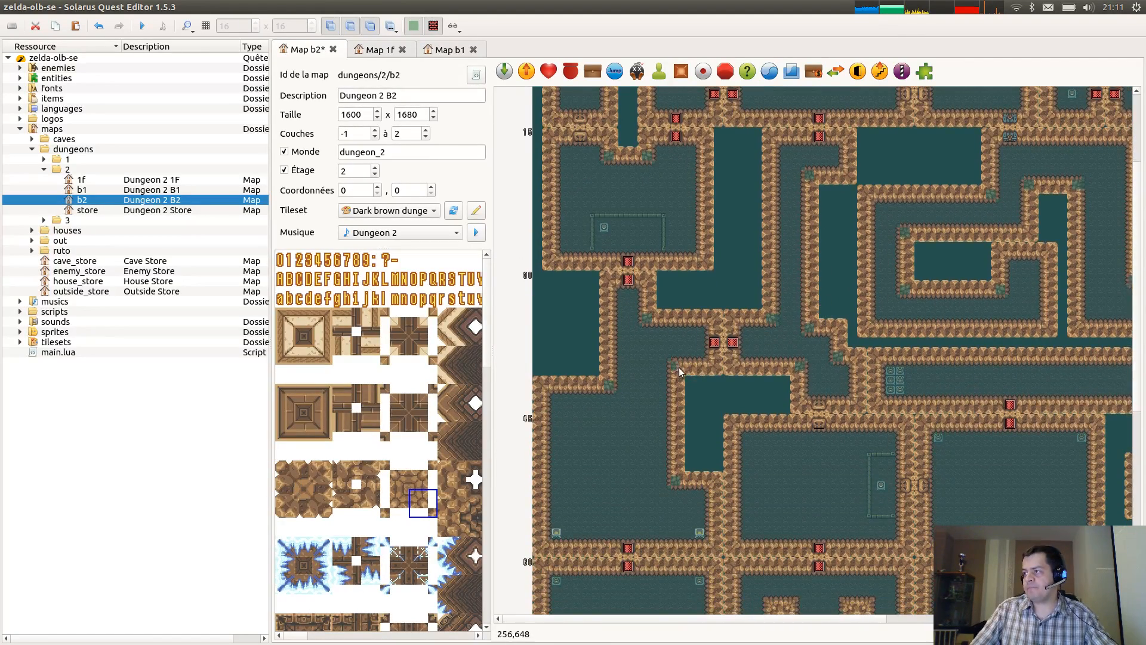
{"action": "middle_click_drag", "start_coordinate": [864, 502], "coordinate": [644, 214]}
{"action": "right_click", "coordinate": [821, 380]}
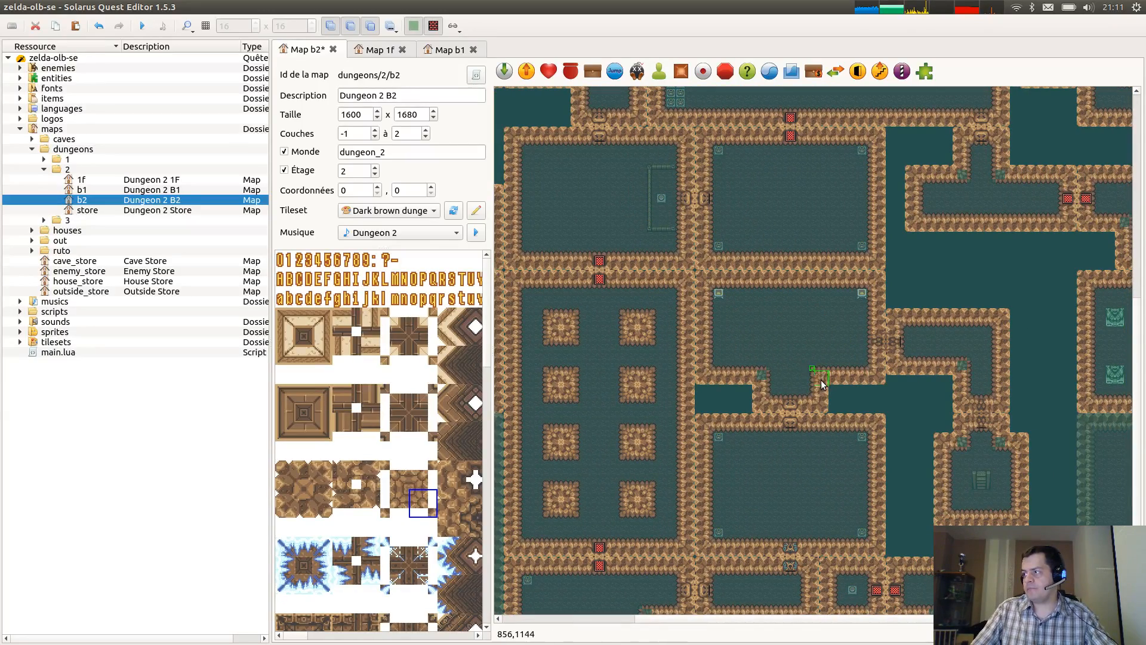
{"action": "middle_click_drag", "start_coordinate": [710, 501], "coordinate": [823, 239]}
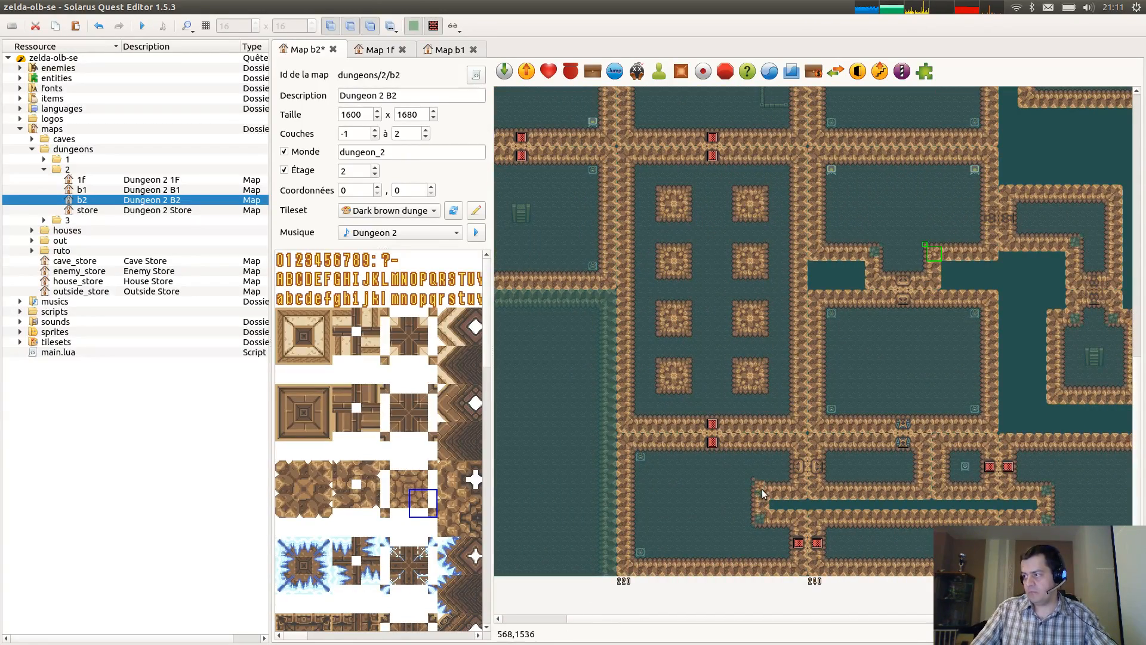
{"action": "middle_click_drag", "start_coordinate": [980, 433], "coordinate": [694, 433]}
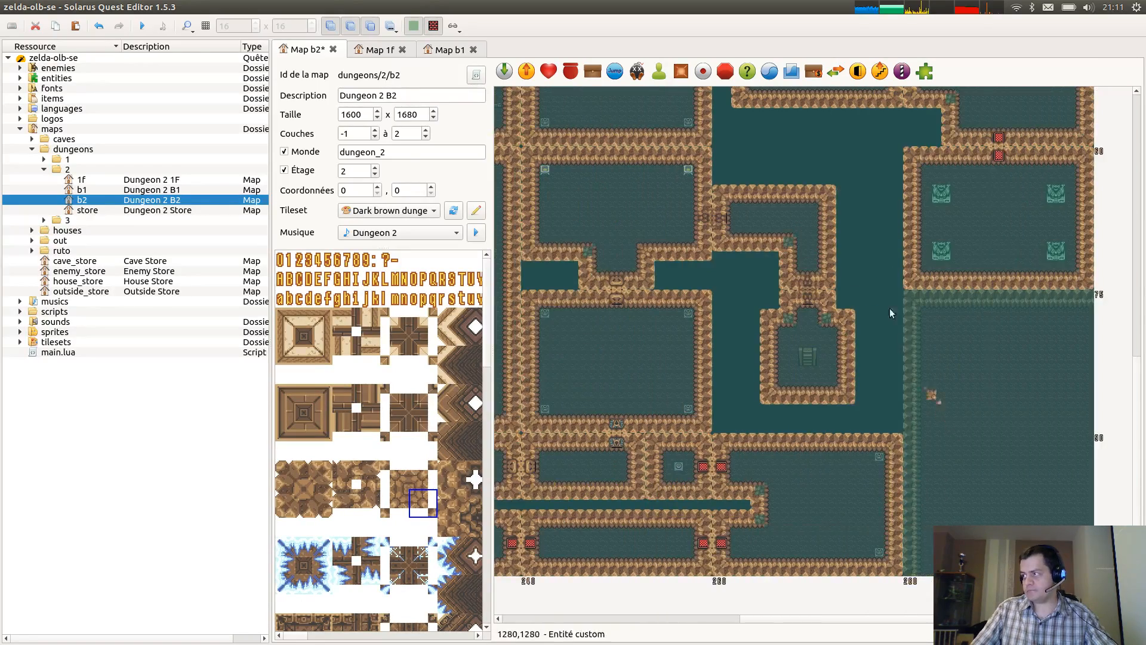
{"action": "middle_click_drag", "start_coordinate": [870, 275], "coordinate": [865, 407]}
{"action": "scroll", "coordinate": [881, 335], "scroll_direction": "up", "scroll_amount": 2}
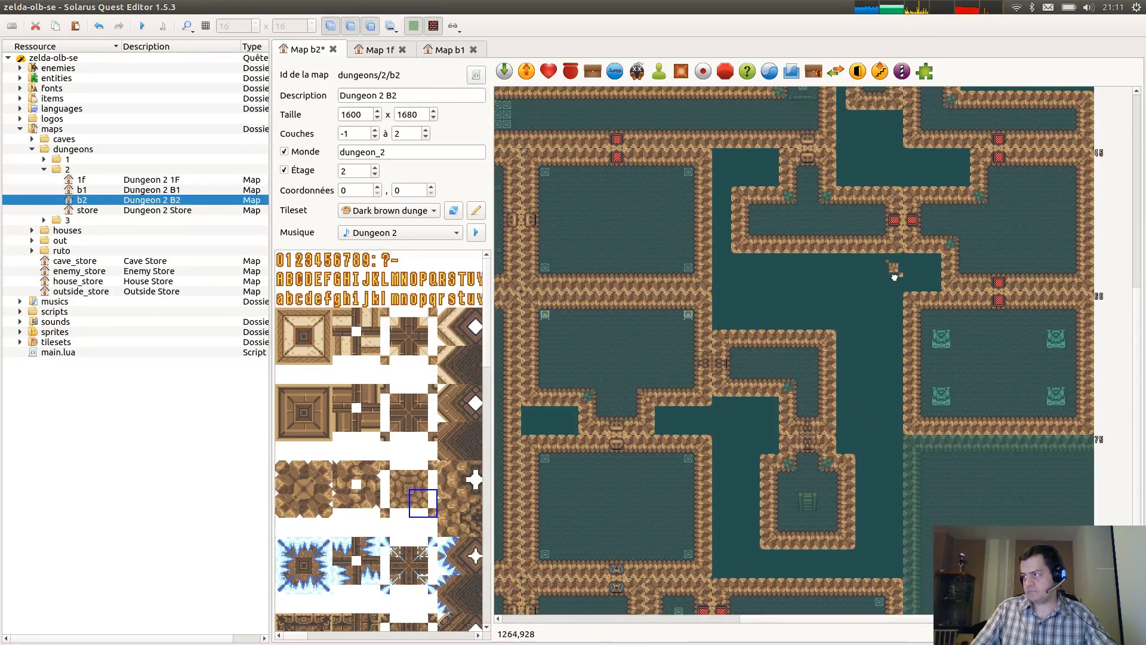
Paste the pillar's upper-left corner at the upper-left bend of the wall around the spiral's central void.
{"action": "scroll", "coordinate": [895, 276], "scroll_direction": "up", "scroll_amount": 10}
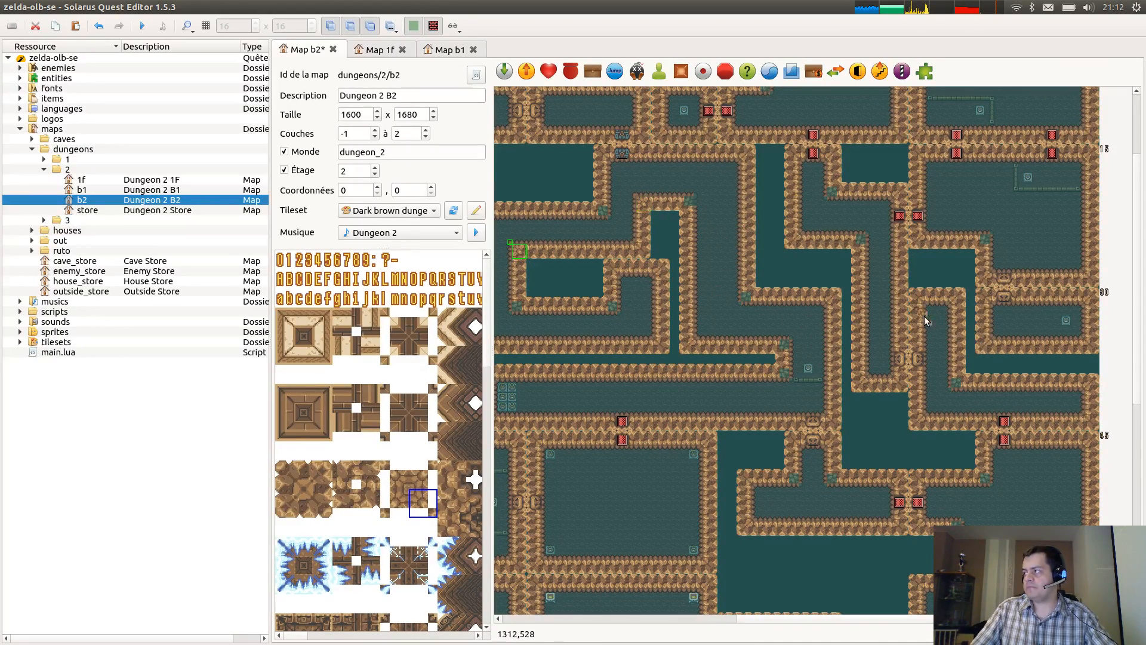
{"action": "scroll", "coordinate": [926, 403], "scroll_direction": "up", "scroll_amount": 4}
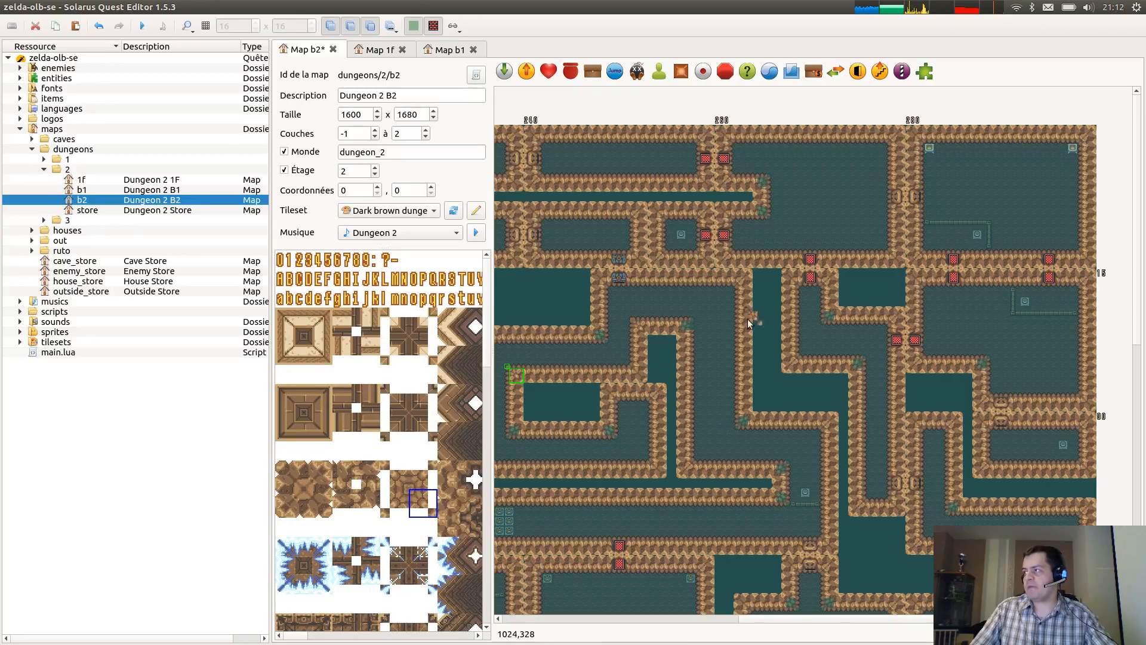
{"action": "middle_click_drag", "start_coordinate": [707, 425], "coordinate": [786, 384]}
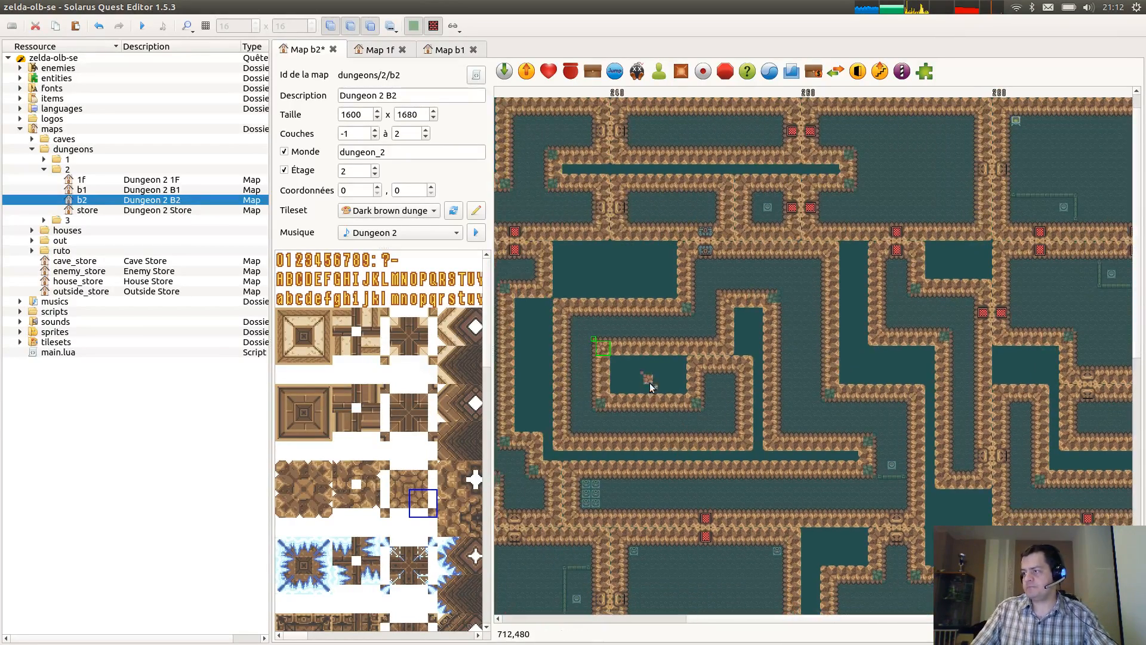
Paste the same corner at the bend west of the spiral and the northern narrow corridor's west end, and save the map.
{"action": "middle_click_drag", "start_coordinate": [642, 373], "coordinate": [796, 358]}
{"action": "middle_click_drag", "start_coordinate": [703, 300], "coordinate": [838, 300]}
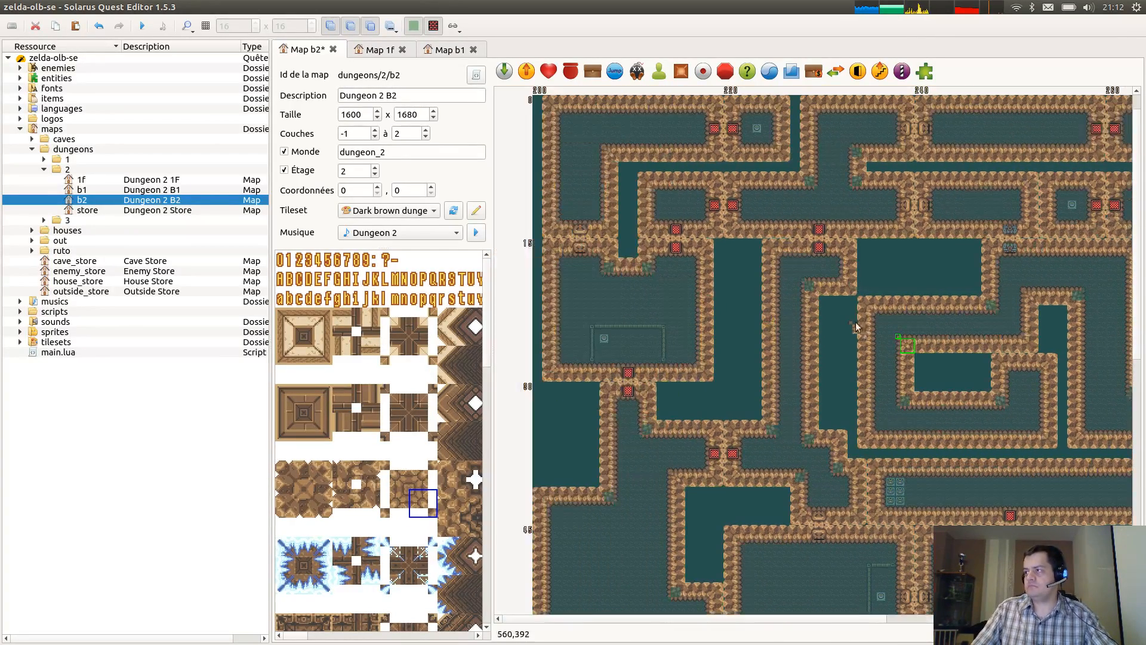
{"action": "left_click", "coordinate": [811, 290]}
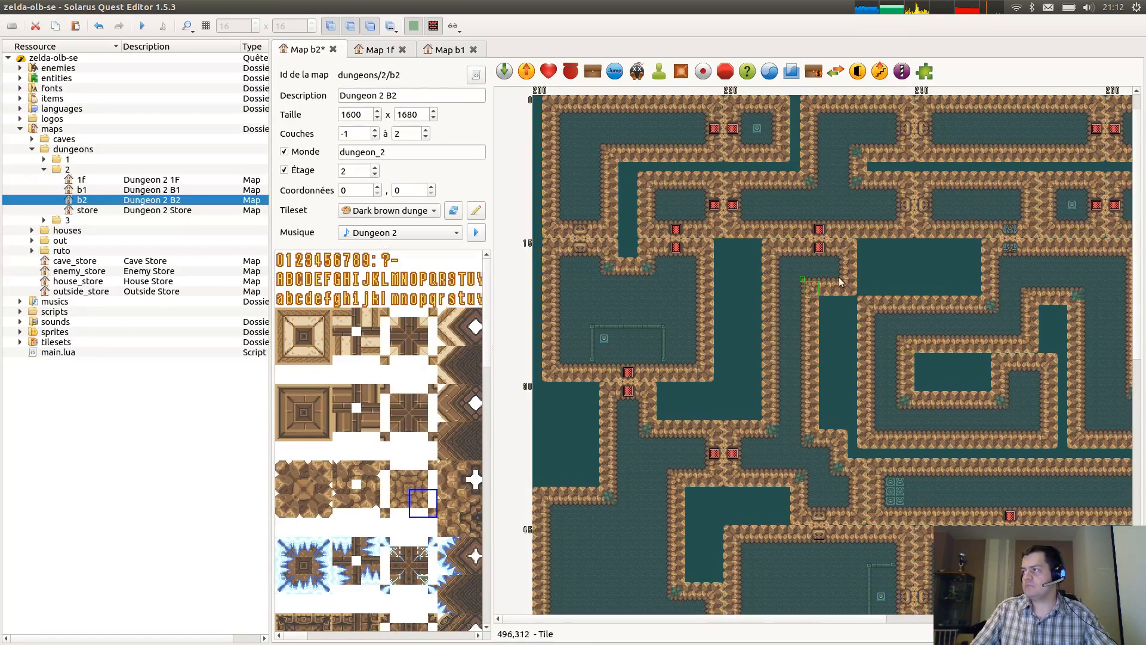
{"action": "key", "text": "ctrl+v"}
{"action": "scroll", "coordinate": [860, 158], "scroll_direction": "up", "scroll_amount": 1}
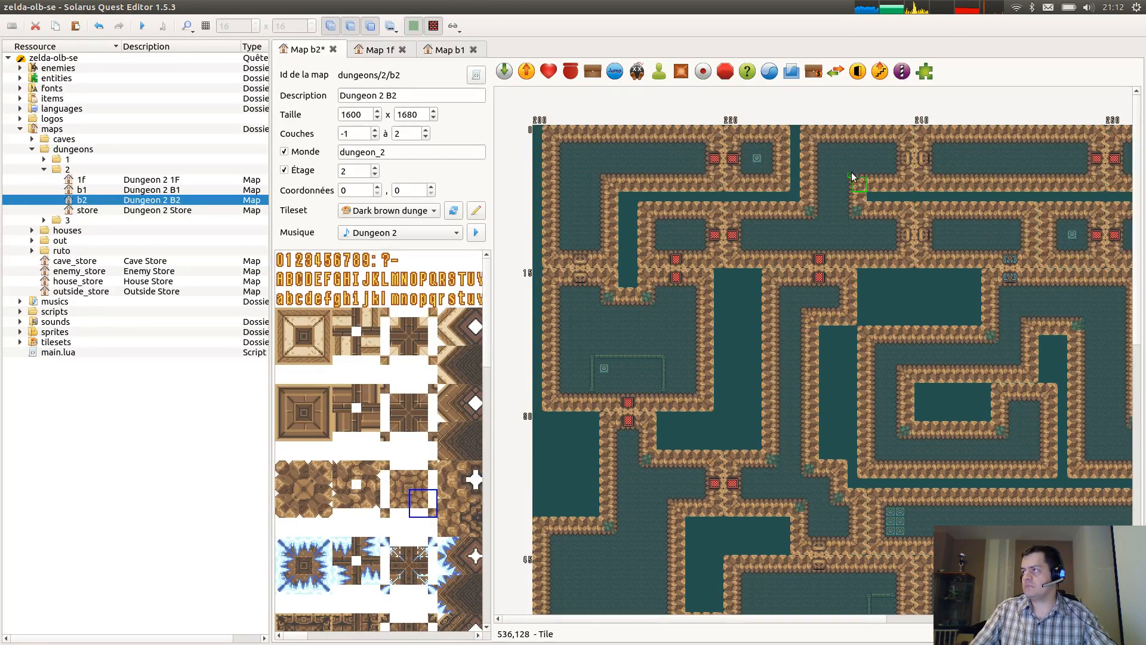
{"action": "key", "text": "ctrl+s"}
Copy the lower left pillar's upper-right corner from the 1F map to the bend above the southwestern void's east side on B2.
{"action": "left_click", "coordinate": [376, 50]}
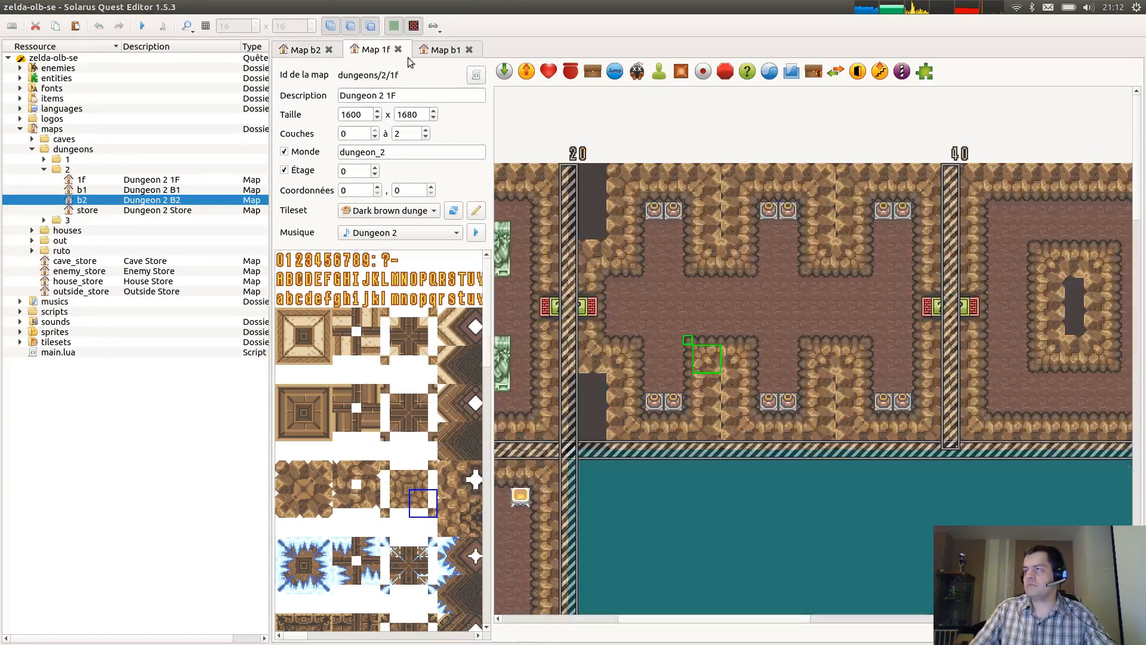
{"action": "left_click", "coordinate": [738, 362]}
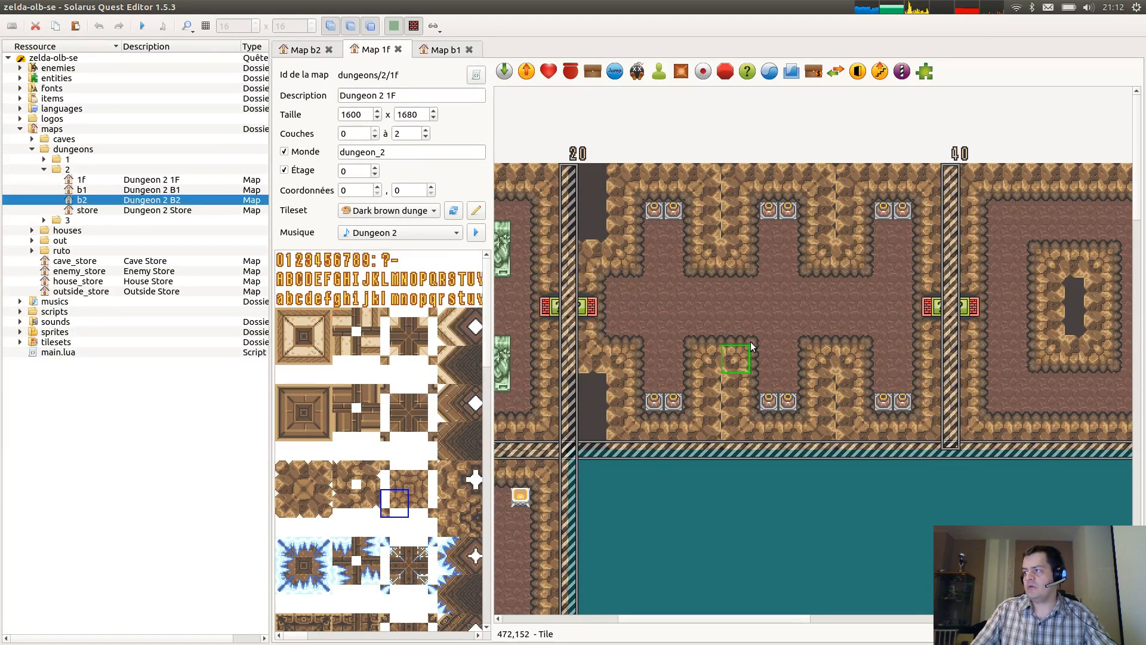
{"action": "left_click", "coordinate": [305, 49]}
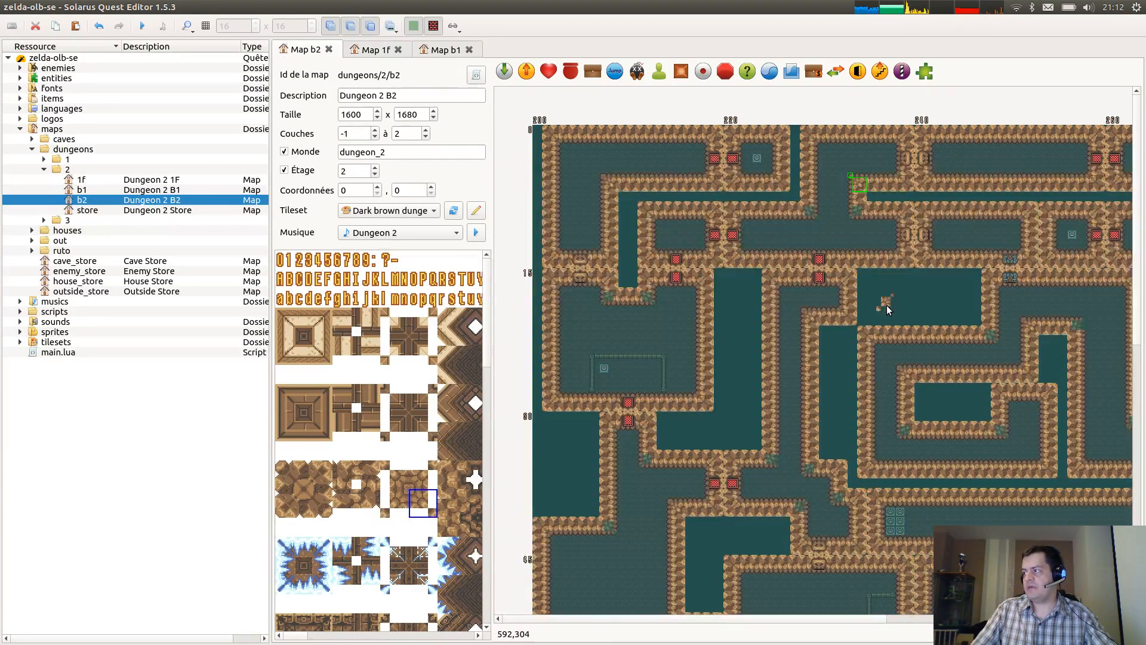
{"action": "left_click", "coordinate": [802, 511]}
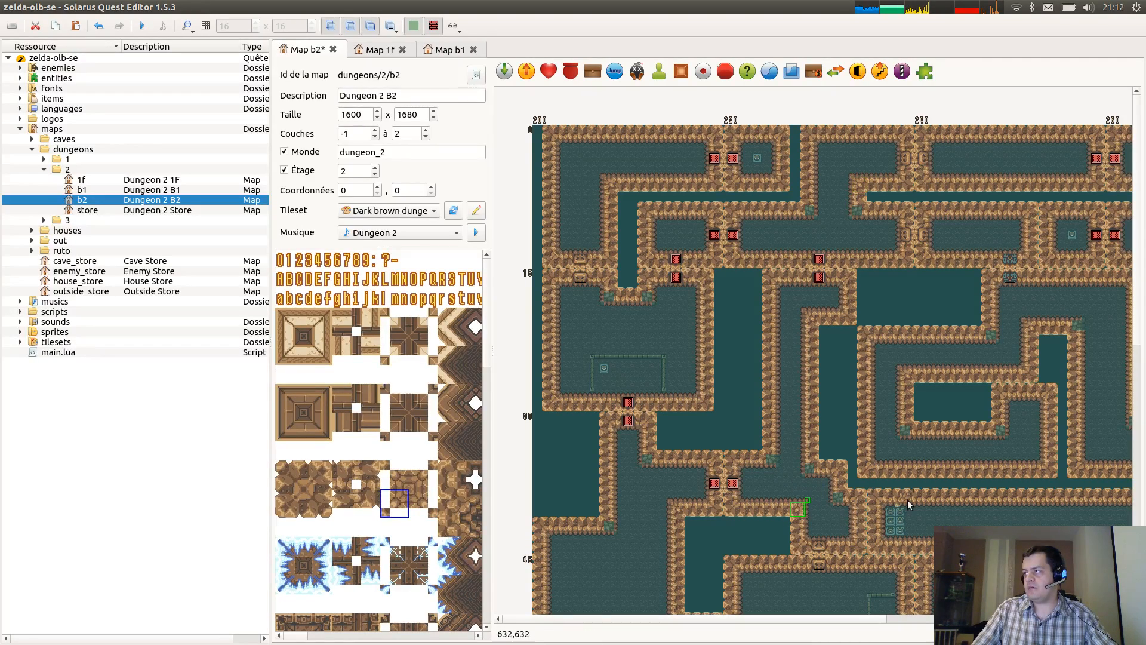
Paste the pillar's upper-right corner at the spiral's eastern bends, the zigzag wall's bend and the northern narrow corridor's east end.
{"action": "scroll", "coordinate": [763, 400], "scroll_direction": "right", "scroll_amount": 5}
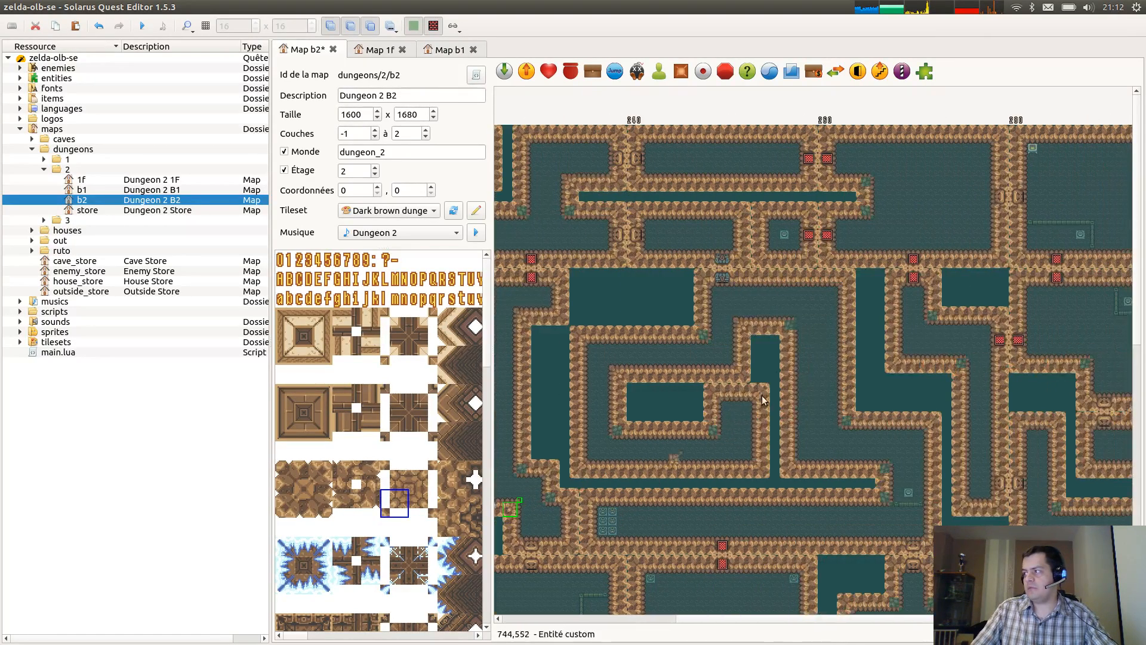
{"action": "left_click", "coordinate": [797, 334]}
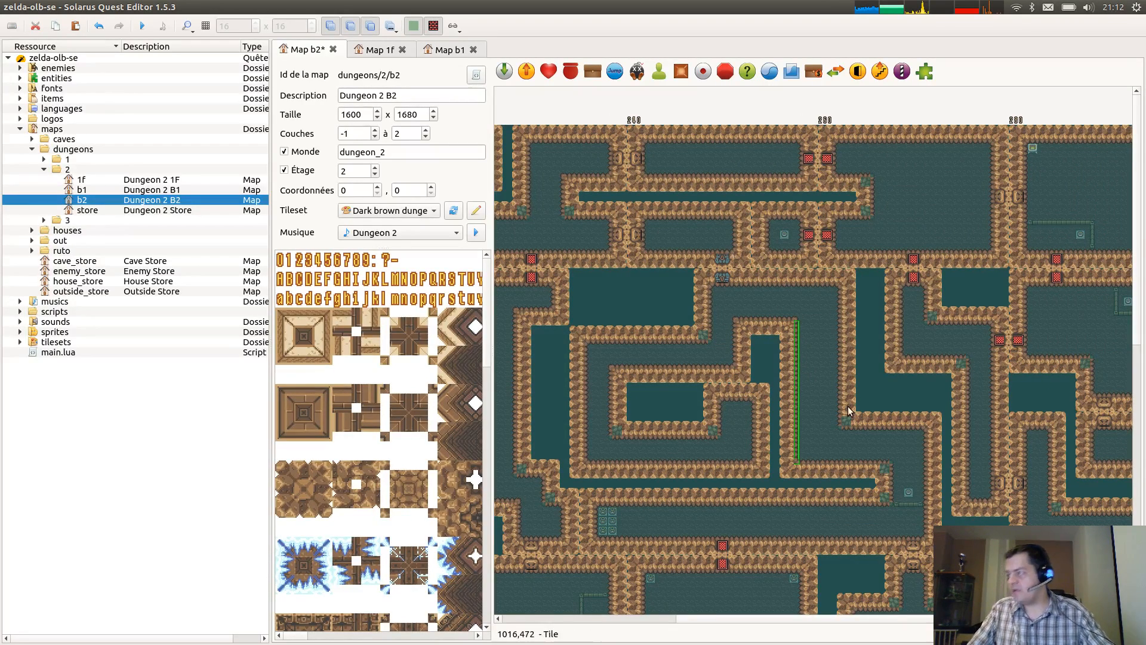
{"action": "left_click", "coordinate": [888, 469]}
{"action": "left_click", "coordinate": [890, 462], "text": "ctrl"}
{"action": "middle_click_drag", "start_coordinate": [920, 424], "coordinate": [742, 448]}
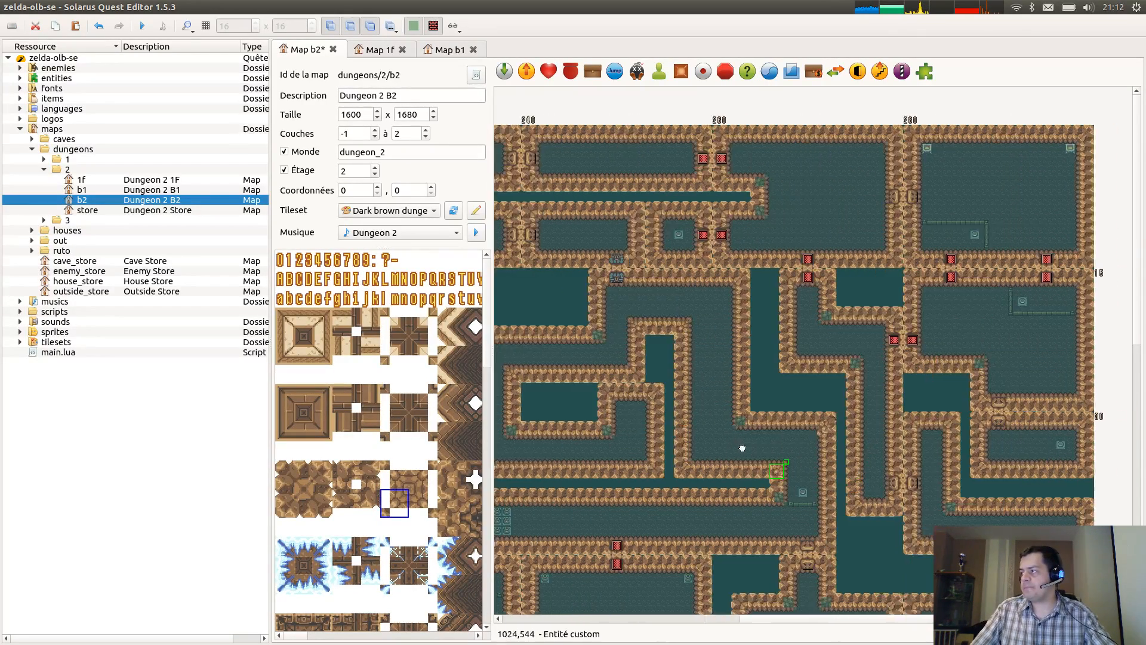
{"action": "left_click", "coordinate": [854, 365]}
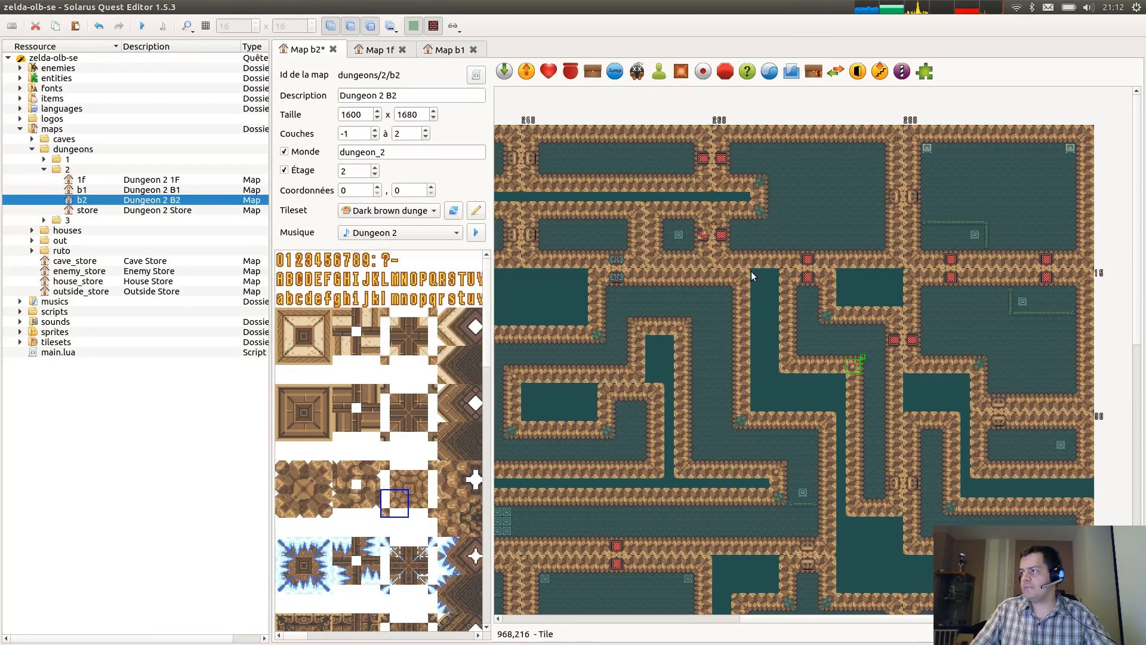
{"action": "left_click", "coordinate": [760, 187]}
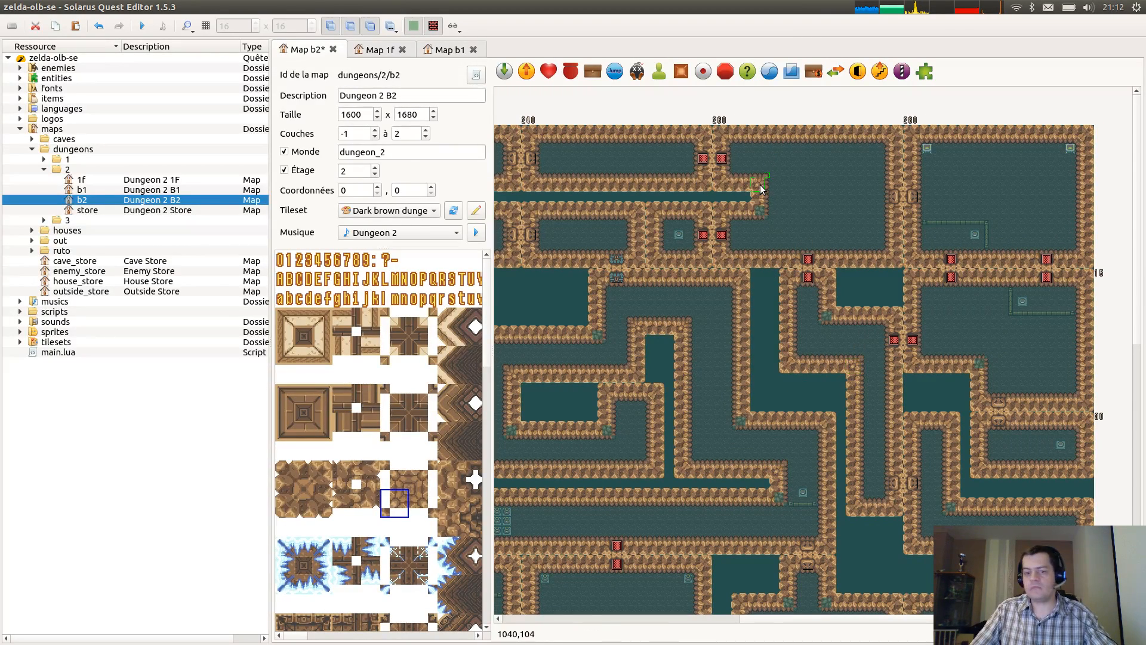
Paste the pillar's upper-right corner at the remaining southern bends, including the southern narrow corridor's east end, and save the map.
{"action": "scroll", "coordinate": [895, 415], "scroll_direction": "down", "scroll_amount": 3}
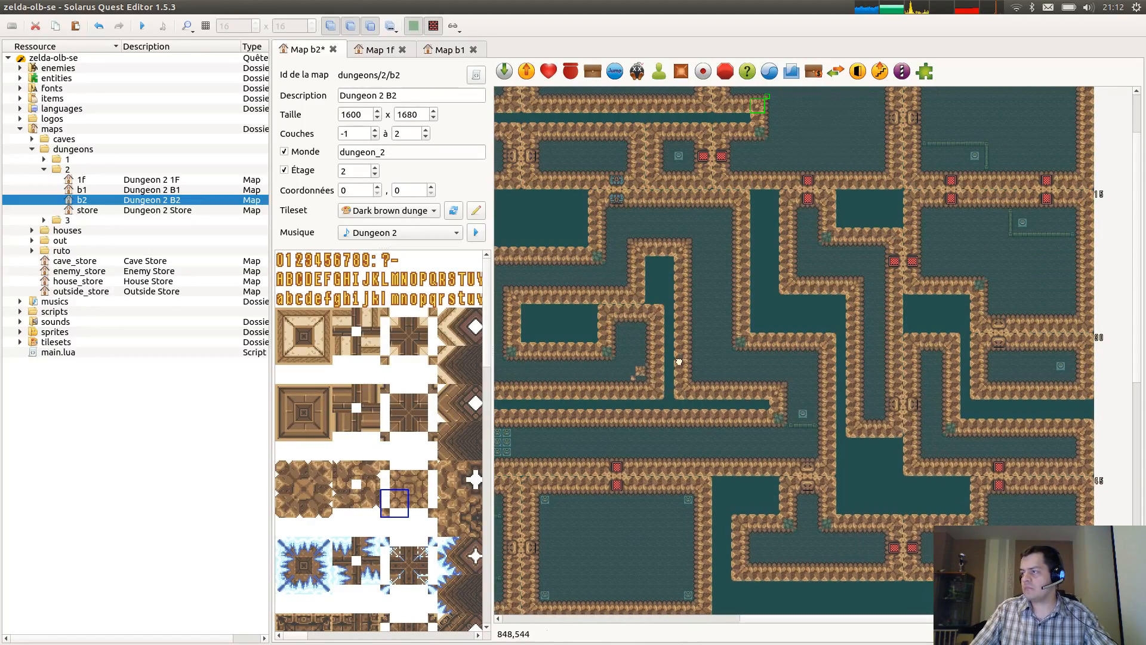
{"action": "middle_click_drag", "start_coordinate": [679, 362], "coordinate": [827, 284]}
{"action": "middle_click_drag", "start_coordinate": [679, 461], "coordinate": [608, 198]}
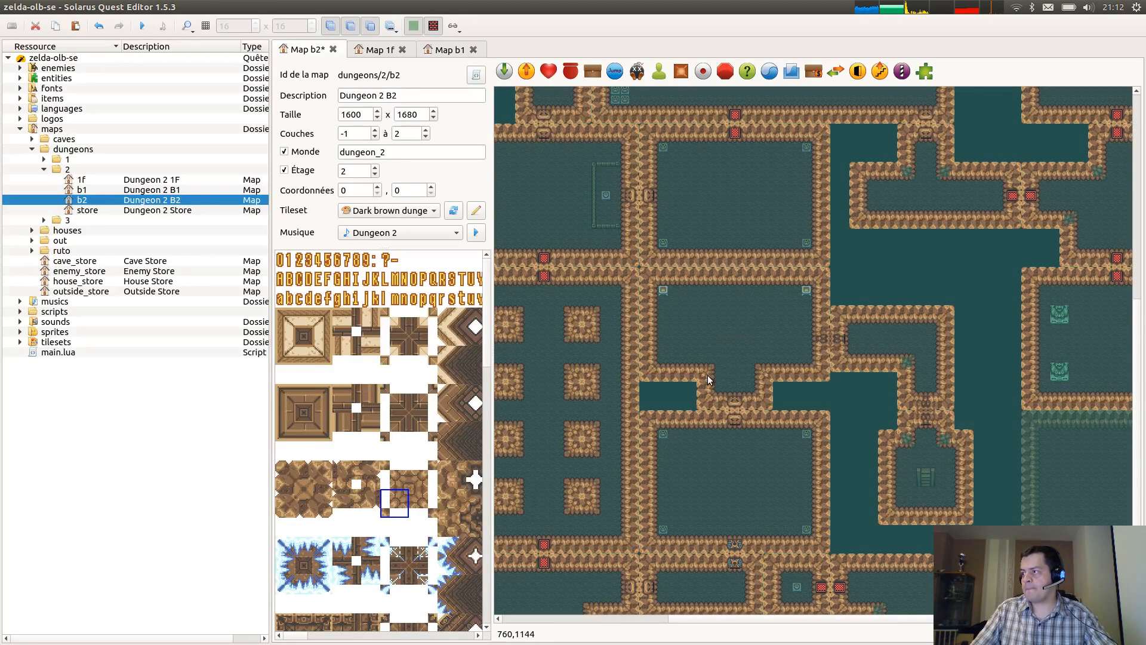
{"action": "key", "text": "ctrl+z"}
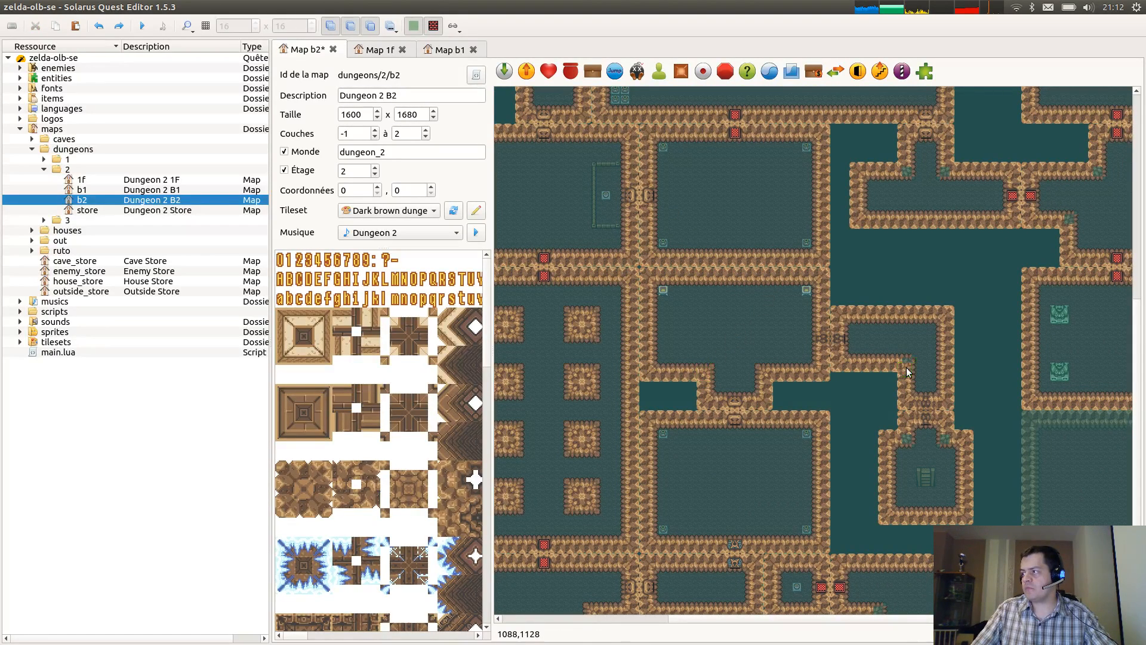
{"action": "key", "text": "ctrl+y"}
{"action": "scroll", "coordinate": [976, 368], "scroll_direction": "down", "scroll_amount": 3}
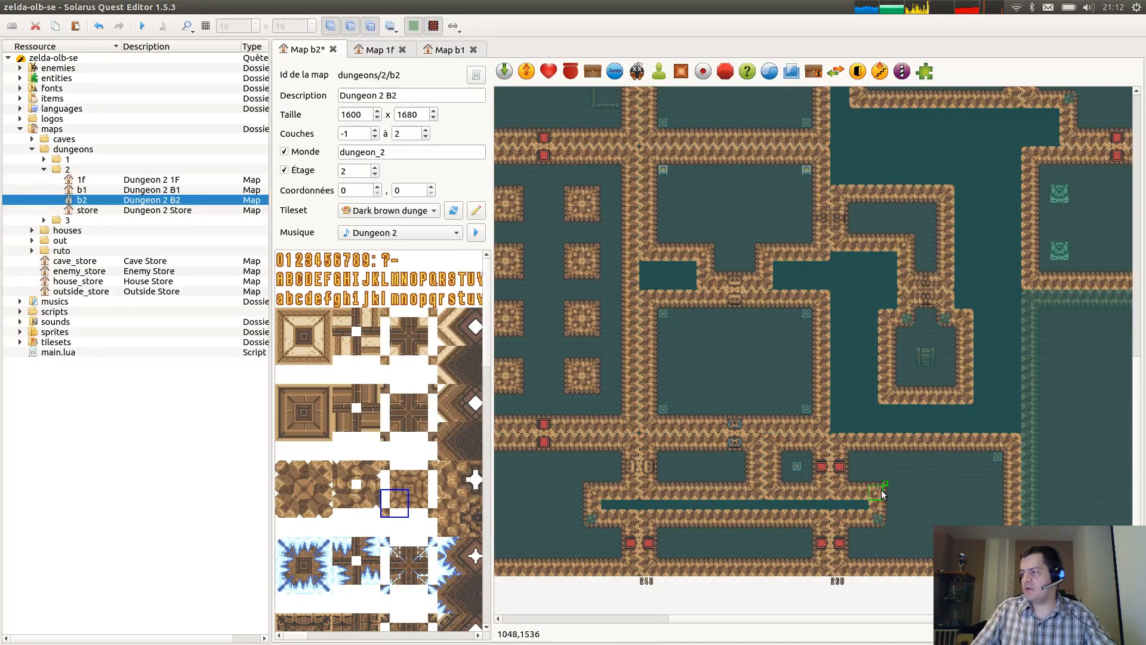
{"action": "key", "text": "ctrl+s"}
Paste the pillar's upper-right corner at the two remaining bends near the map's eastern side, and save the map.
{"action": "scroll", "coordinate": [780, 457], "scroll_direction": "up", "scroll_amount": 7}
{"action": "scroll", "coordinate": [782, 412], "scroll_direction": "right", "scroll_amount": 3}
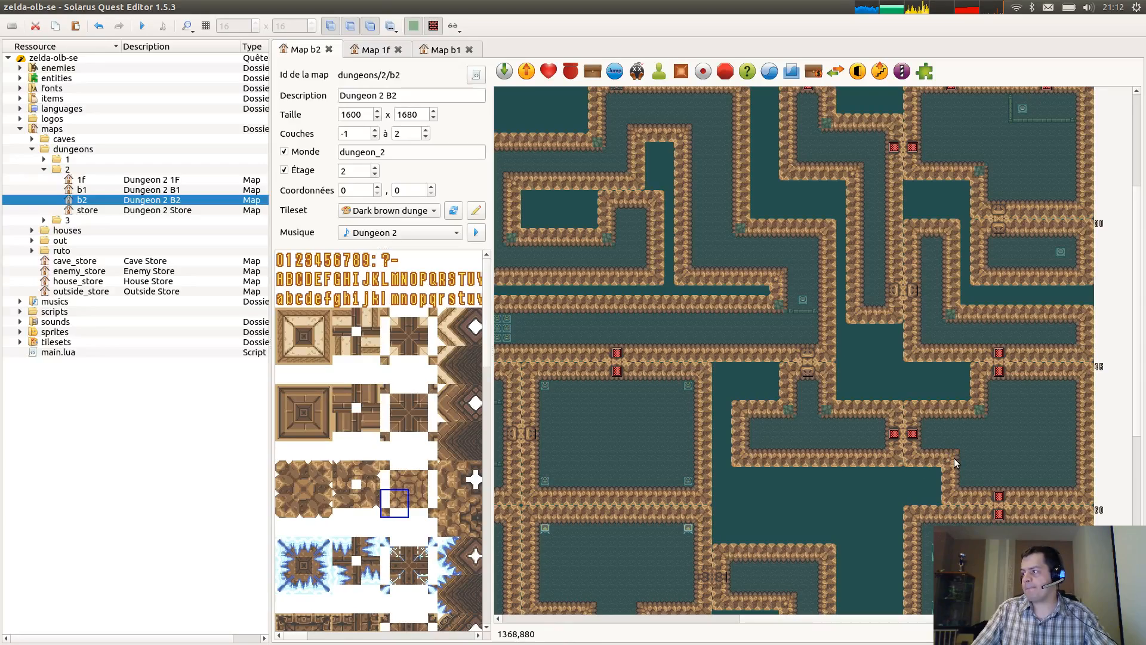
{"action": "left_click", "coordinate": [954, 463]}
{"action": "scroll", "coordinate": [810, 352], "scroll_direction": "up", "scroll_amount": 4}
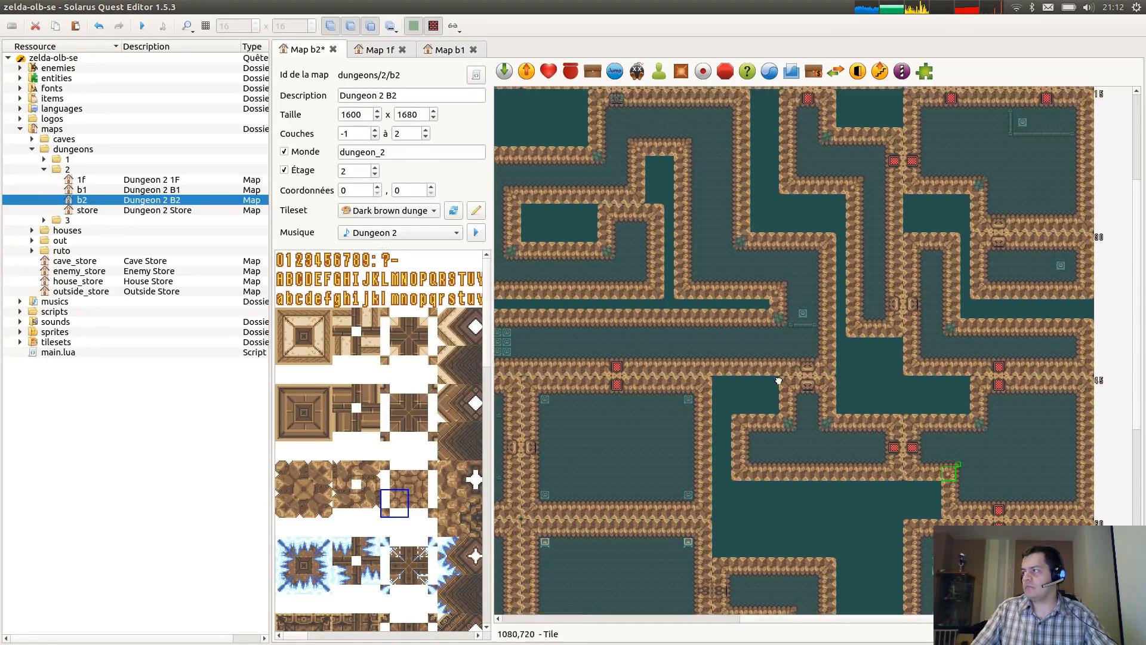
{"action": "key", "text": "ctrl+s"}
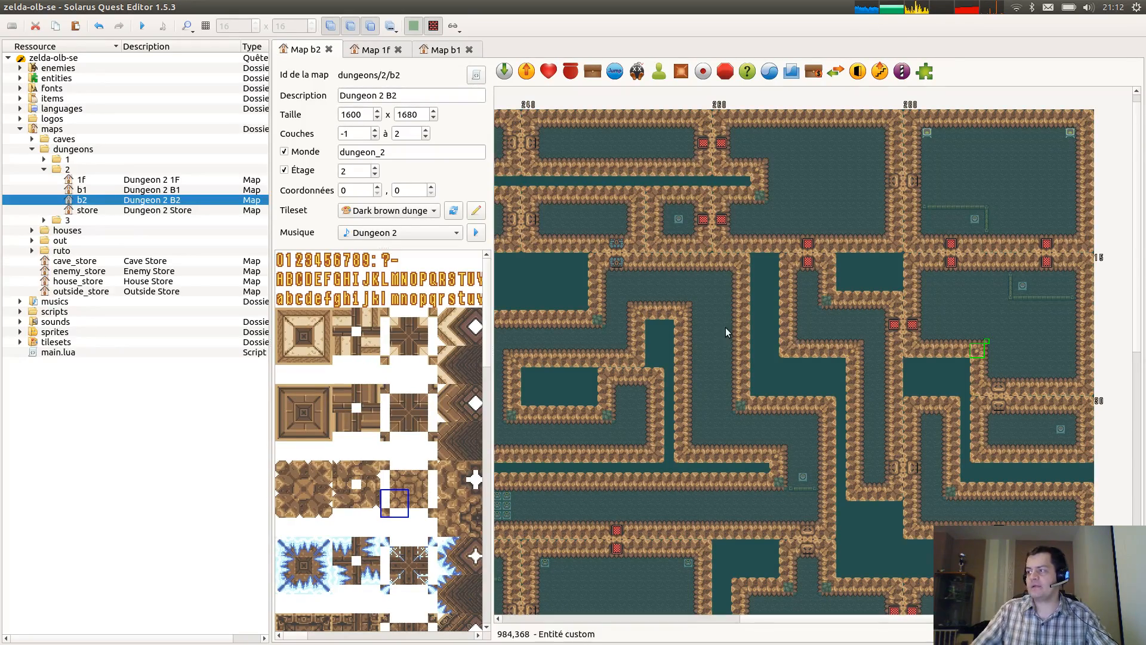
Copy the upper left pillar's lower-left corner from the 1F map to the bend below the northwestern narrow void on B2.
{"action": "middle_click_drag", "start_coordinate": [816, 326], "coordinate": [977, 341]}
{"action": "middle_click_drag", "start_coordinate": [703, 328], "coordinate": [887, 348]}
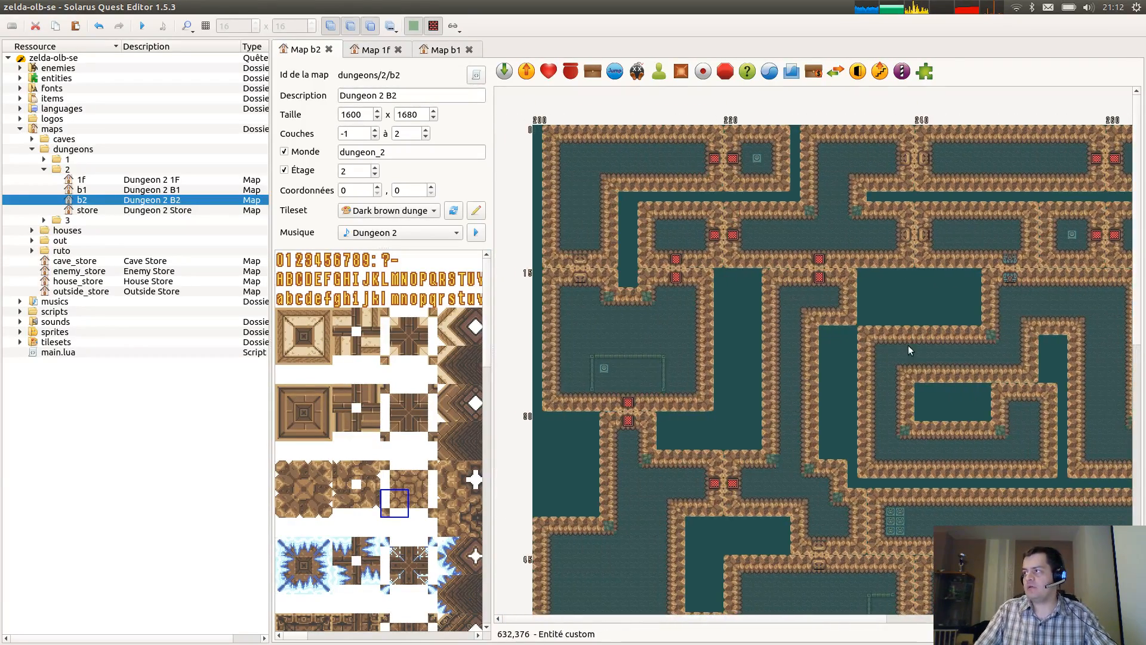
{"action": "left_click", "coordinate": [385, 50]}
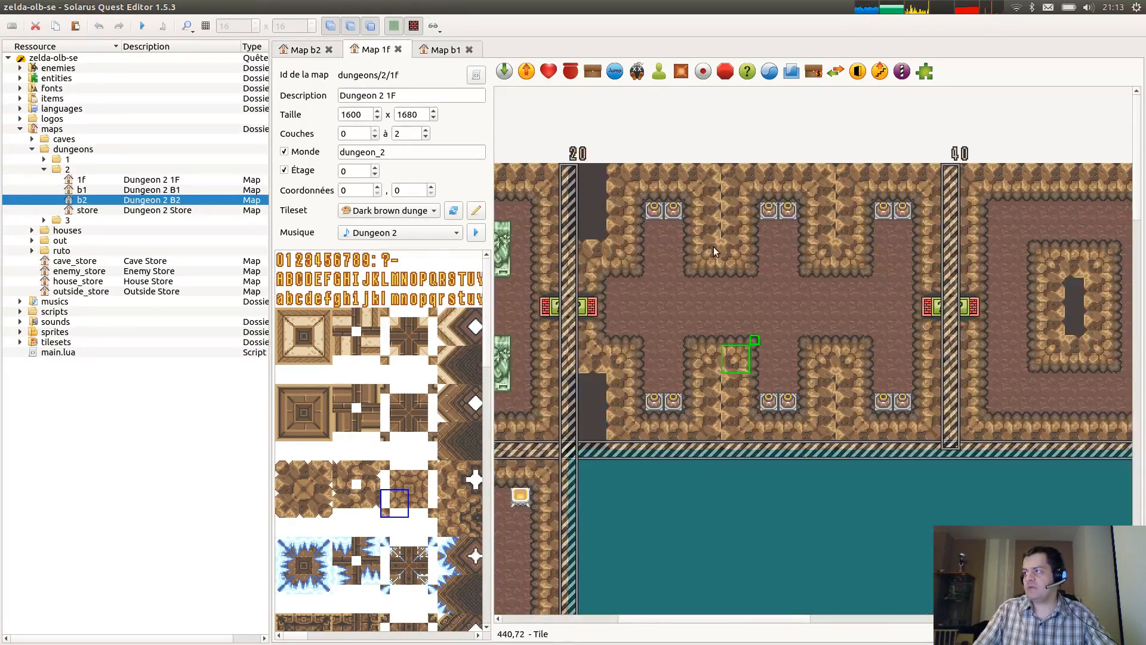
{"action": "left_click", "coordinate": [707, 256]}
{"action": "left_click", "coordinate": [306, 50]}
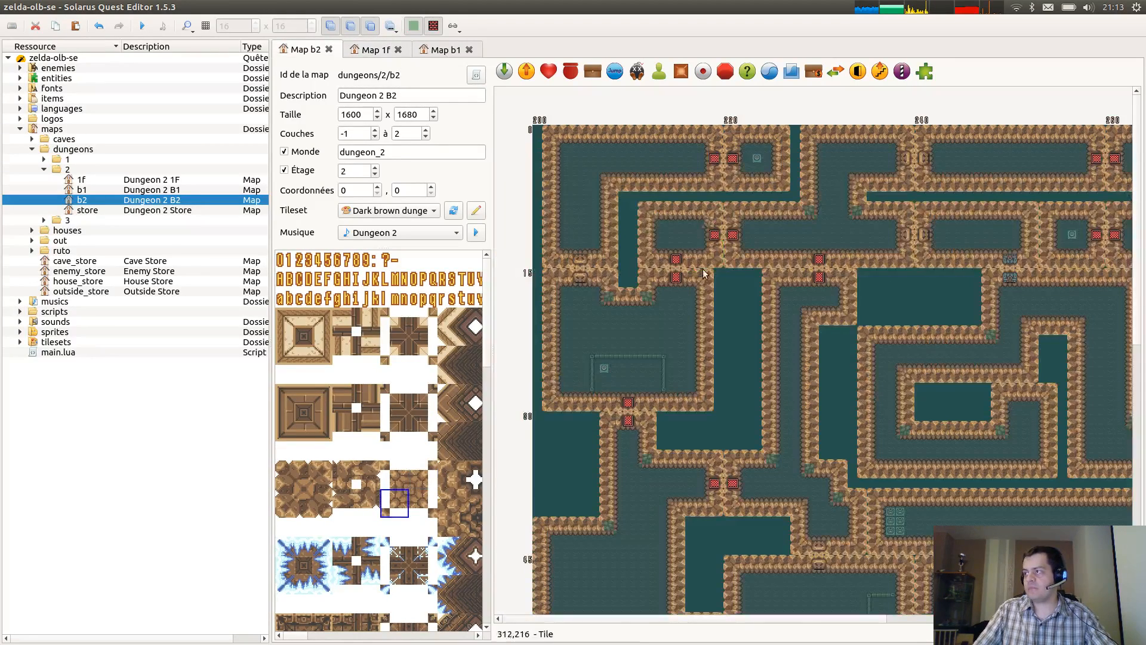
{"action": "key", "text": "ctrl+v"}
{"action": "left_click", "coordinate": [610, 301]}
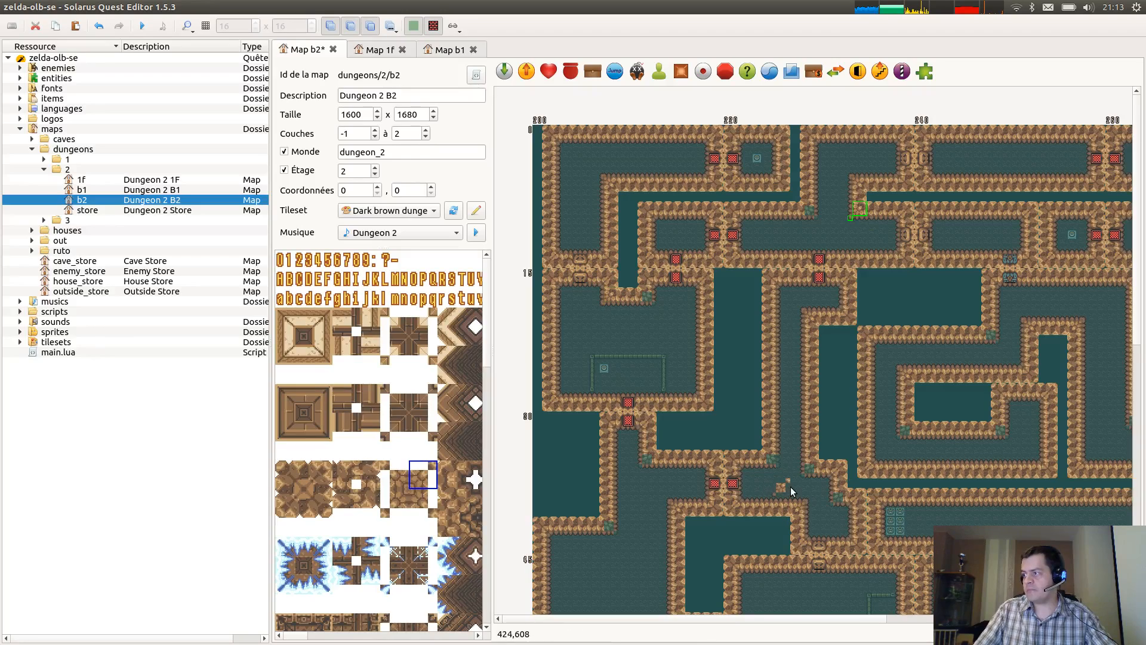
Paste the pillar's lower-left corner at the remaining western bends, the northern narrow corridor's west end and the spiral's lower-left bend.
{"action": "key", "text": "ctrl+v"}
{"action": "left_click", "coordinate": [814, 473]}
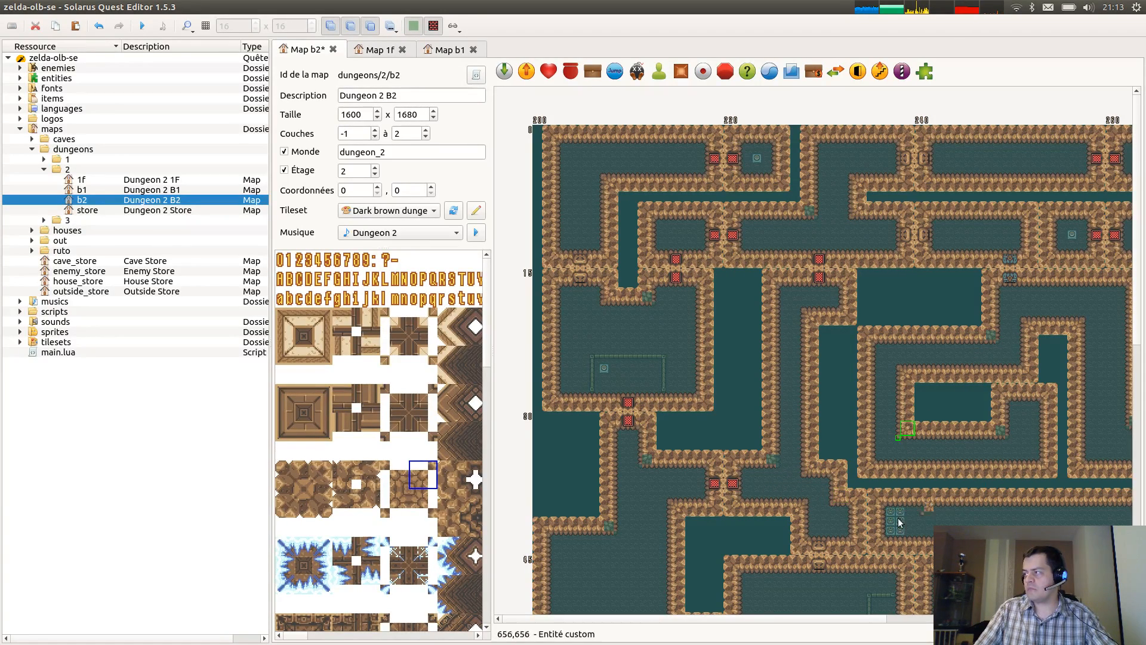
{"action": "scroll", "coordinate": [673, 225], "scroll_direction": "down", "scroll_amount": 4}
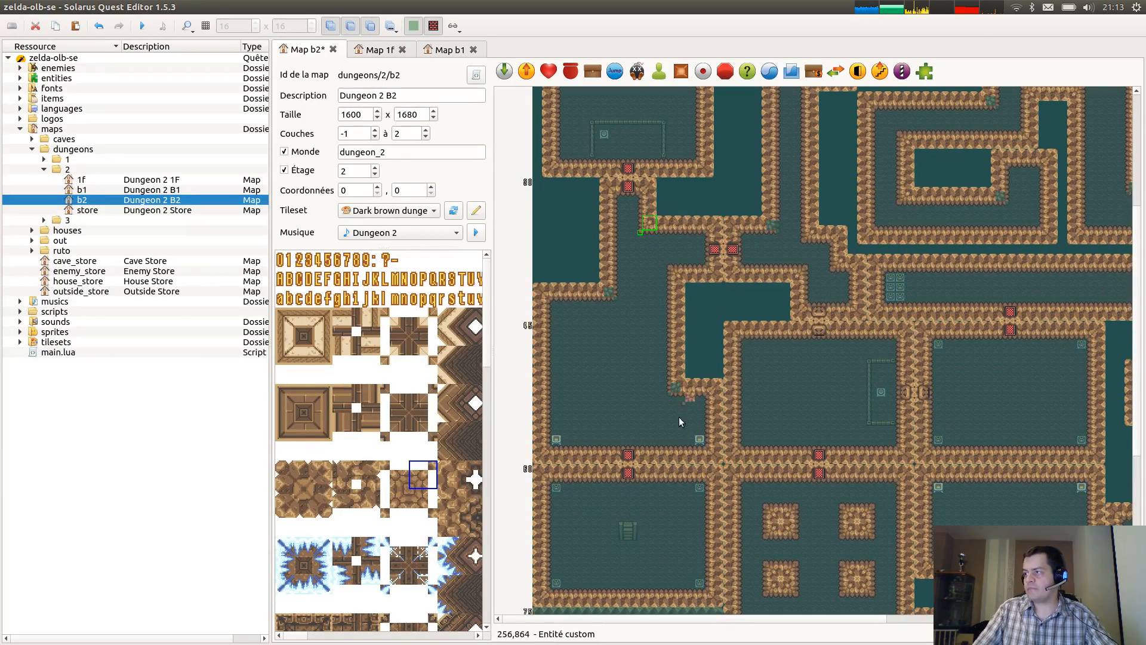
{"action": "left_click", "coordinate": [676, 389]}
Paste the pillar's lower-left corner at the southern narrow corridor's west end and the small southern room's entrance bend.
{"action": "scroll", "coordinate": [932, 490], "scroll_direction": "down", "scroll_amount": 4}
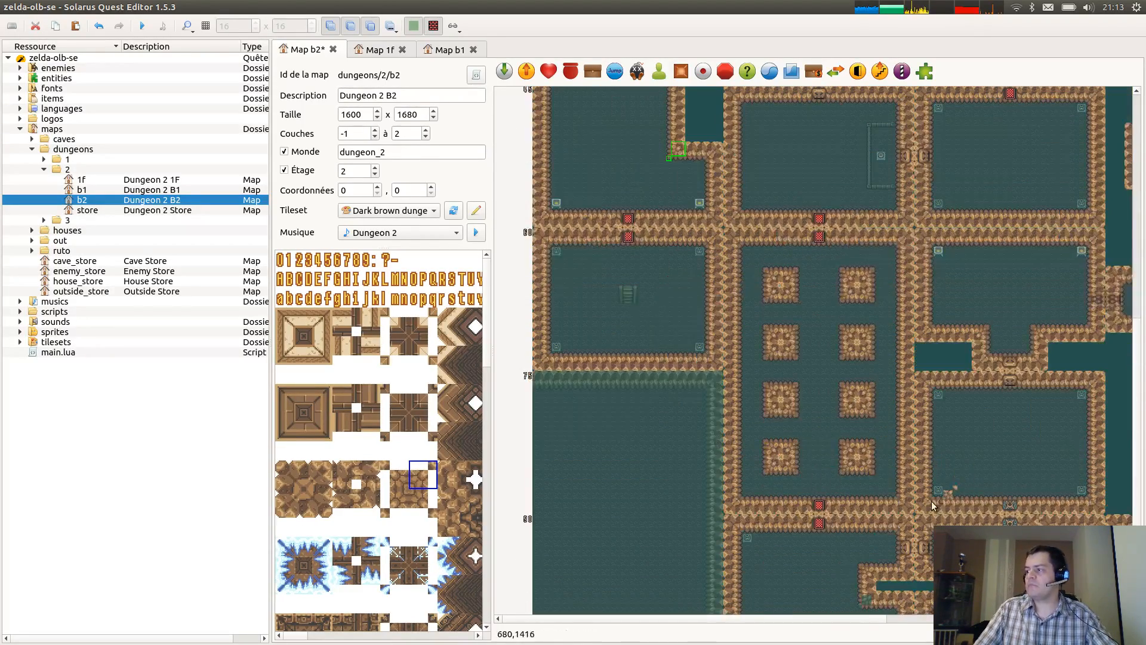
{"action": "middle_click_drag", "start_coordinate": [975, 449], "coordinate": [637, 375]}
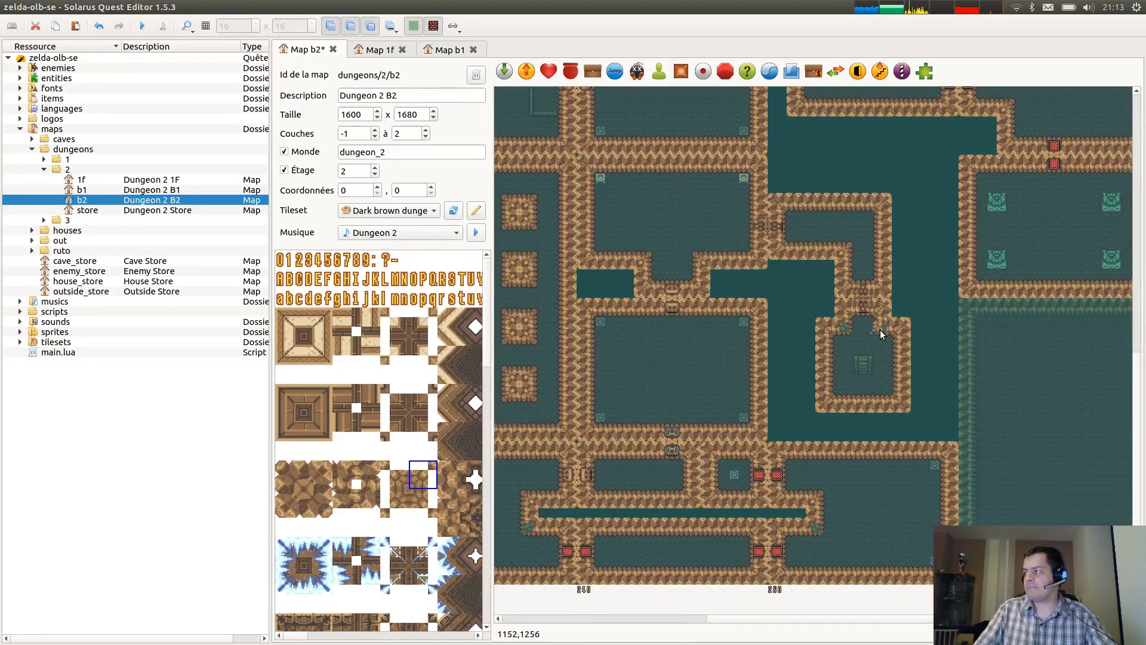
{"action": "left_click", "coordinate": [531, 527]}
{"action": "middle_click_drag", "start_coordinate": [736, 359], "coordinate": [545, 495]}
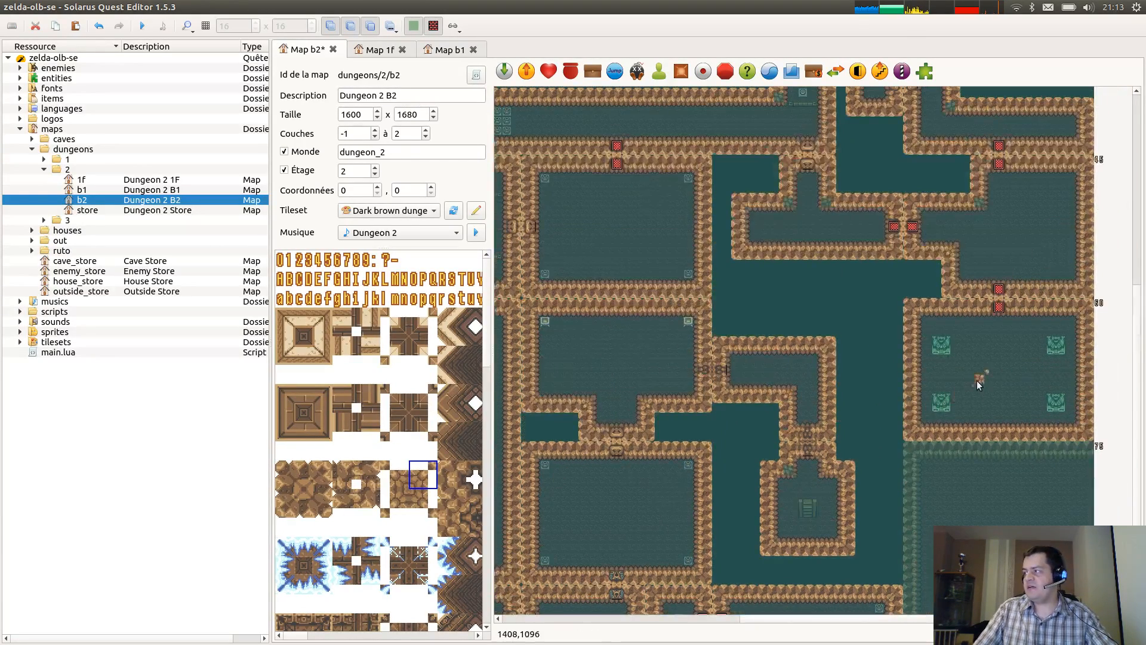
Paste the pillar's lower-left corner at the bends of the zigzag walls and corridors in the map's eastern half.
{"action": "scroll", "coordinate": [962, 388], "scroll_direction": "up", "scroll_amount": 2}
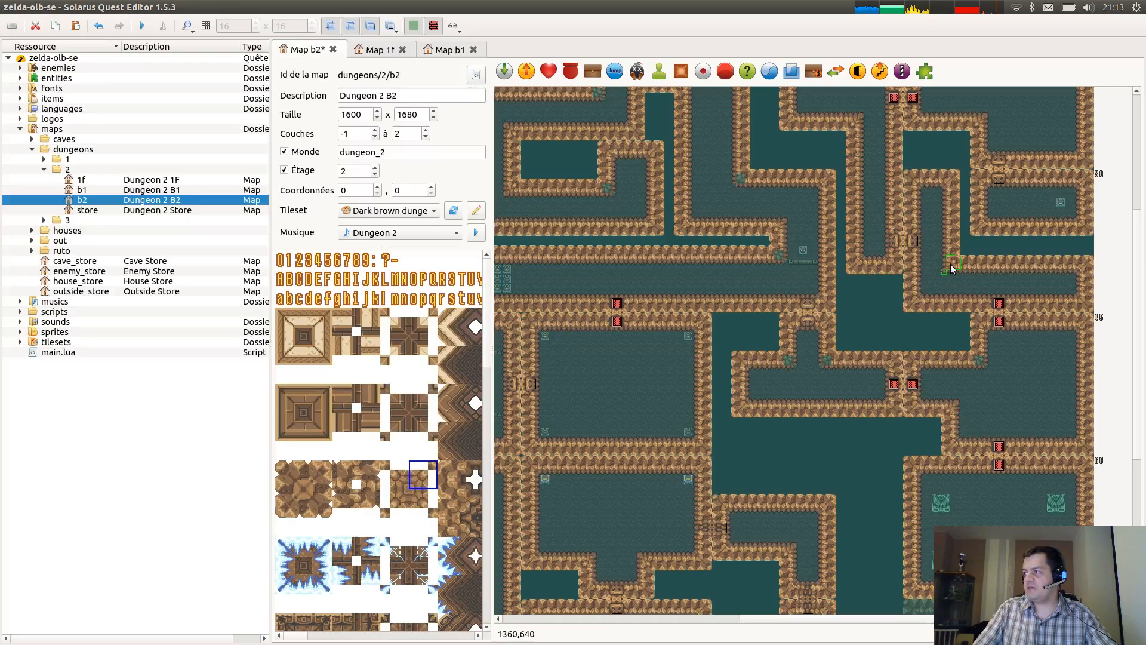
{"action": "left_click", "coordinate": [829, 359]}
{"action": "middle_click_drag", "start_coordinate": [894, 282], "coordinate": [886, 396]}
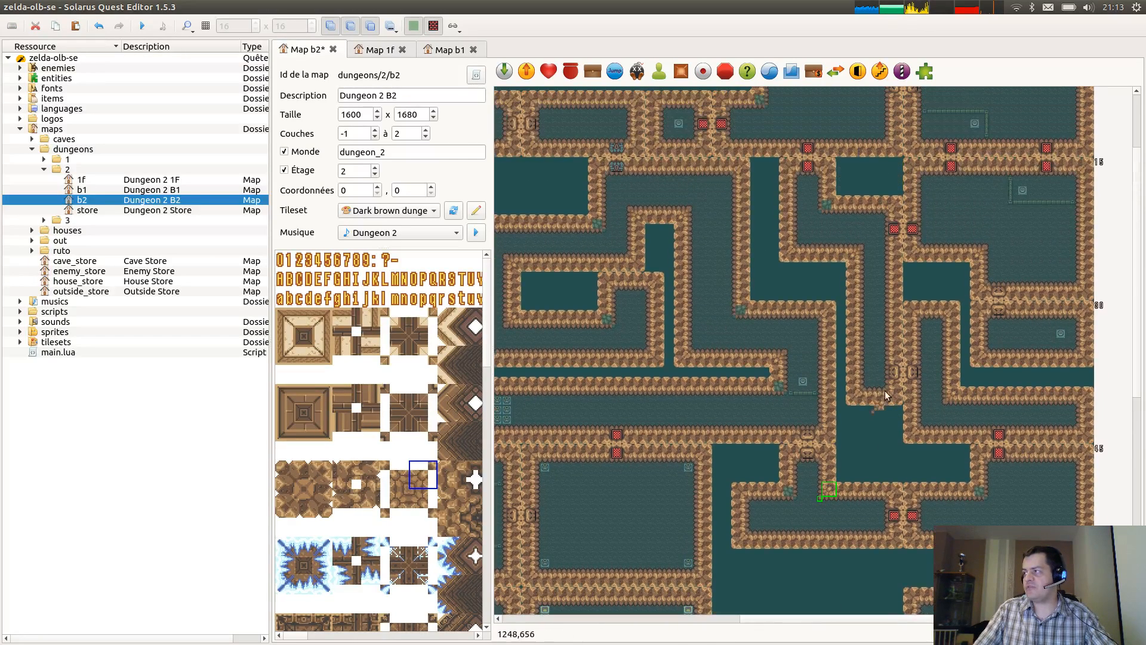
{"action": "left_click", "coordinate": [744, 311]}
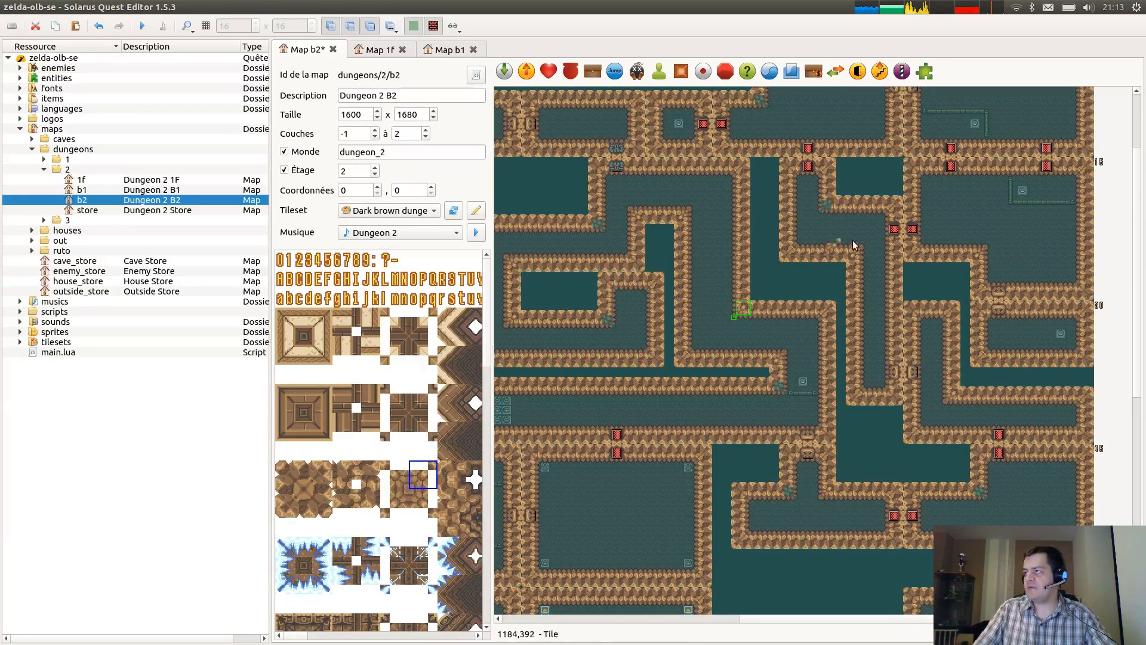
{"action": "left_click", "coordinate": [830, 204]}
{"action": "middle_click_drag", "start_coordinate": [770, 328], "coordinate": [833, 439]}
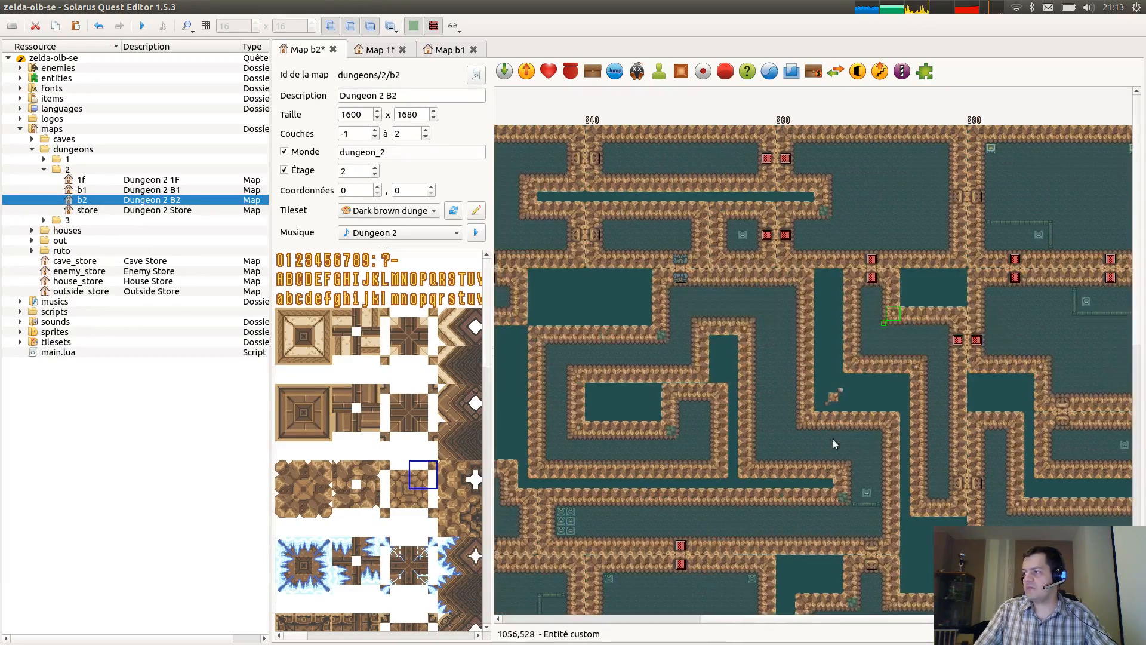
Drop the leftover corner tile in the western void, undo that placement and save the map.
{"action": "middle_click_drag", "start_coordinate": [802, 360], "coordinate": [1015, 381]}
{"action": "middle_click_drag", "start_coordinate": [670, 387], "coordinate": [787, 352]}
{"action": "left_click", "coordinate": [752, 361]}
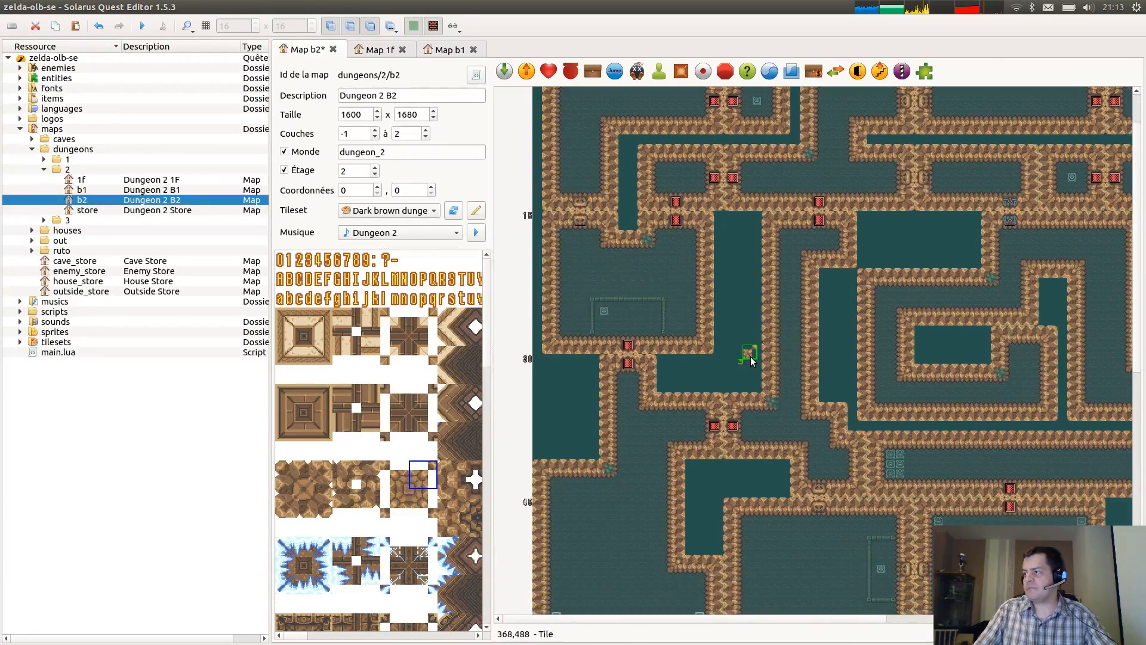
{"action": "key", "text": "ctrl+z"}
{"action": "key", "text": "ctrl+s"}
Copy the upper left pillar's lower-right corner from the 1F map to the bend below the northwestern narrow void on B2.
{"action": "scroll", "coordinate": [711, 405], "scroll_direction": "down", "scroll_amount": 10}
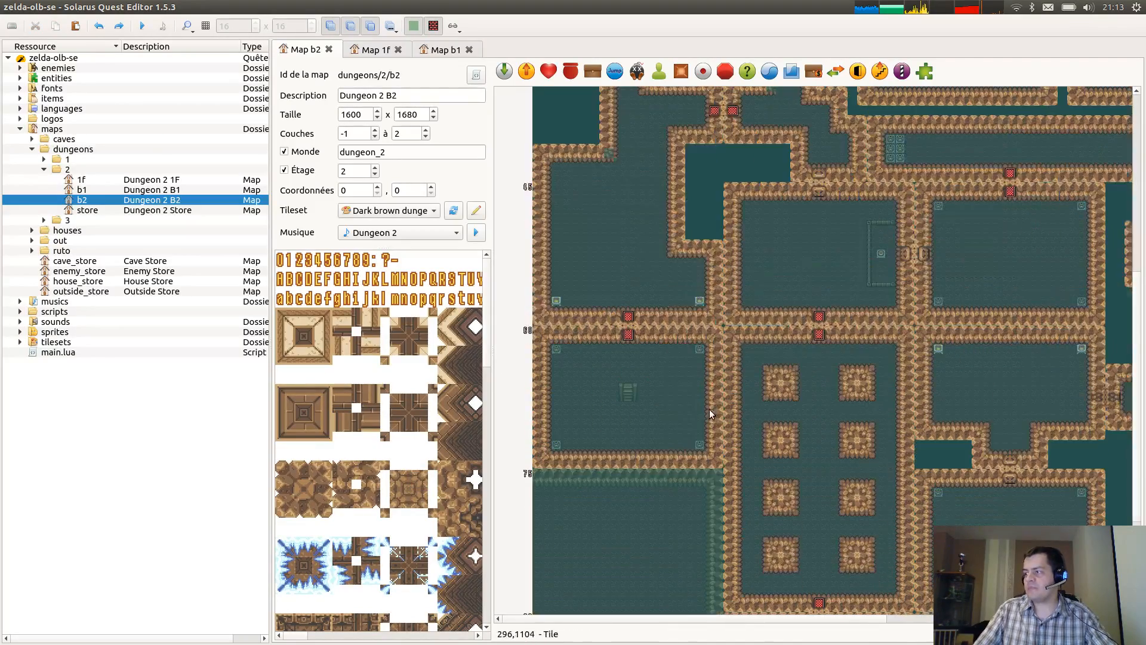
{"action": "scroll", "coordinate": [959, 488], "scroll_direction": "up", "scroll_amount": 7}
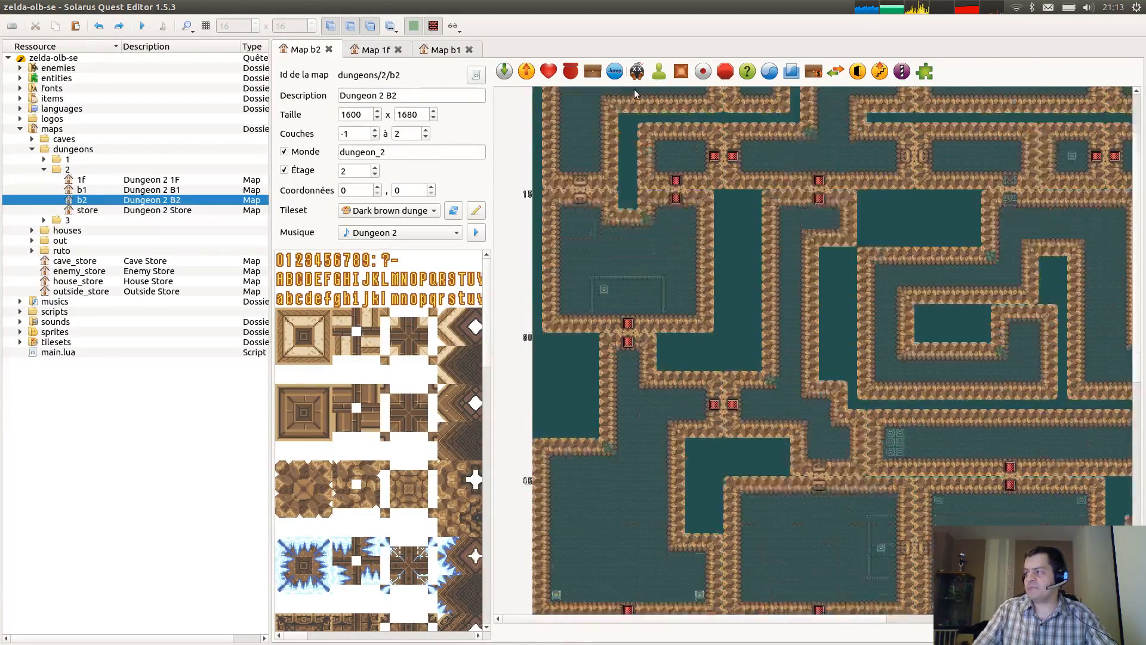
{"action": "left_click", "coordinate": [373, 47]}
{"action": "left_click", "coordinate": [739, 267]}
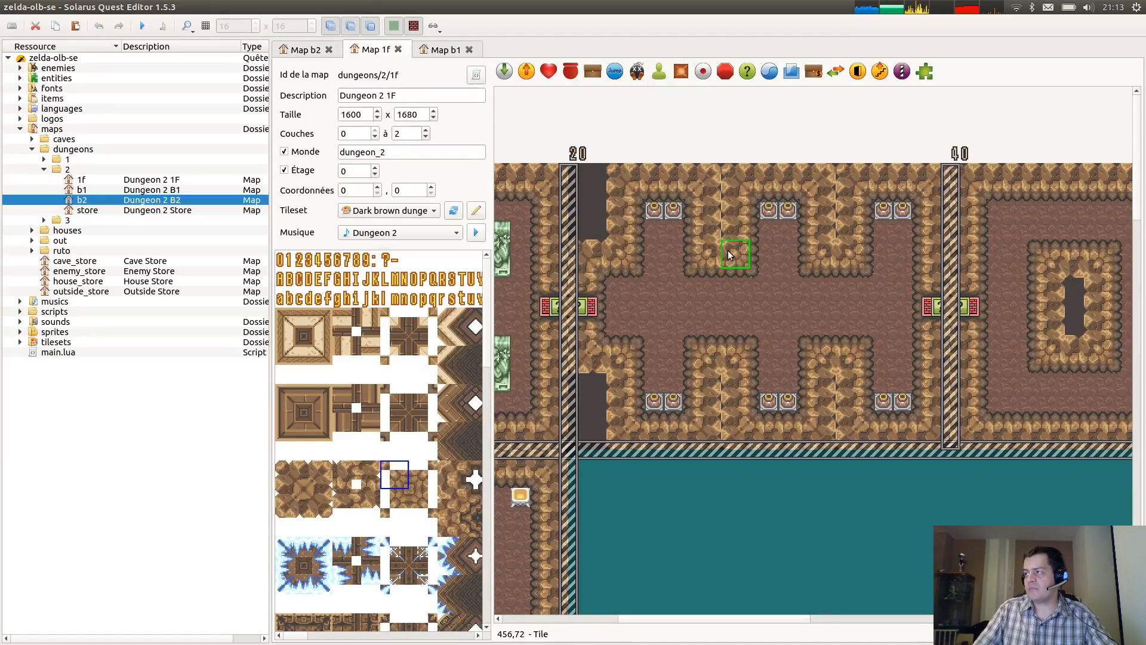
{"action": "scroll", "coordinate": [380, 54], "scroll_direction": "up", "scroll_amount": 1}
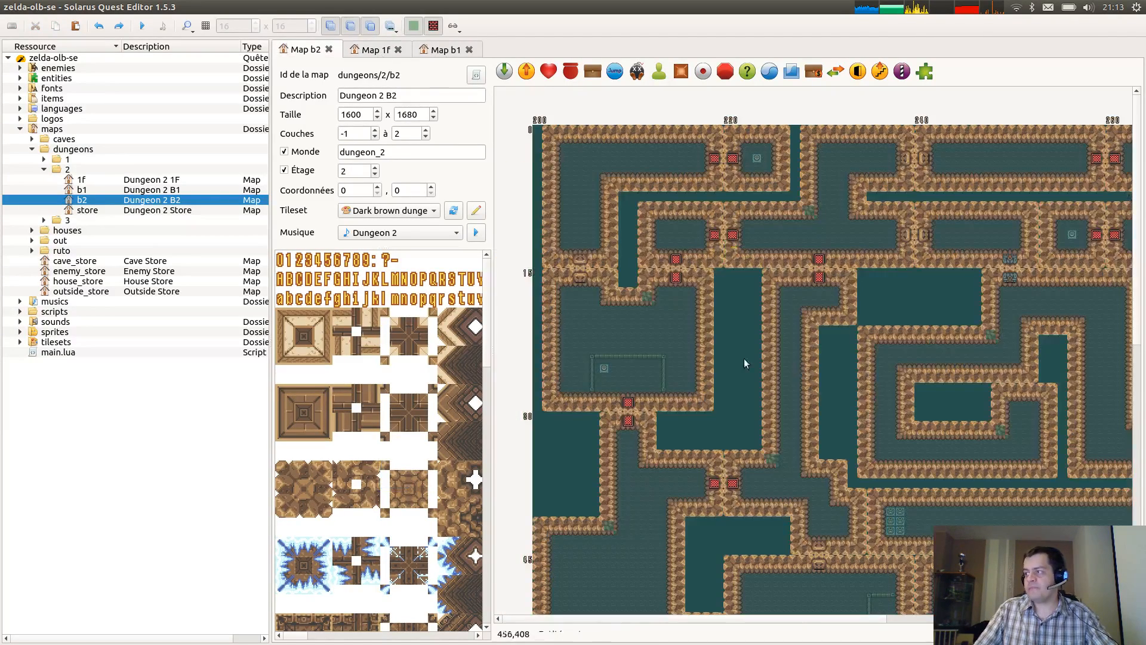
{"action": "left_click", "coordinate": [649, 300]}
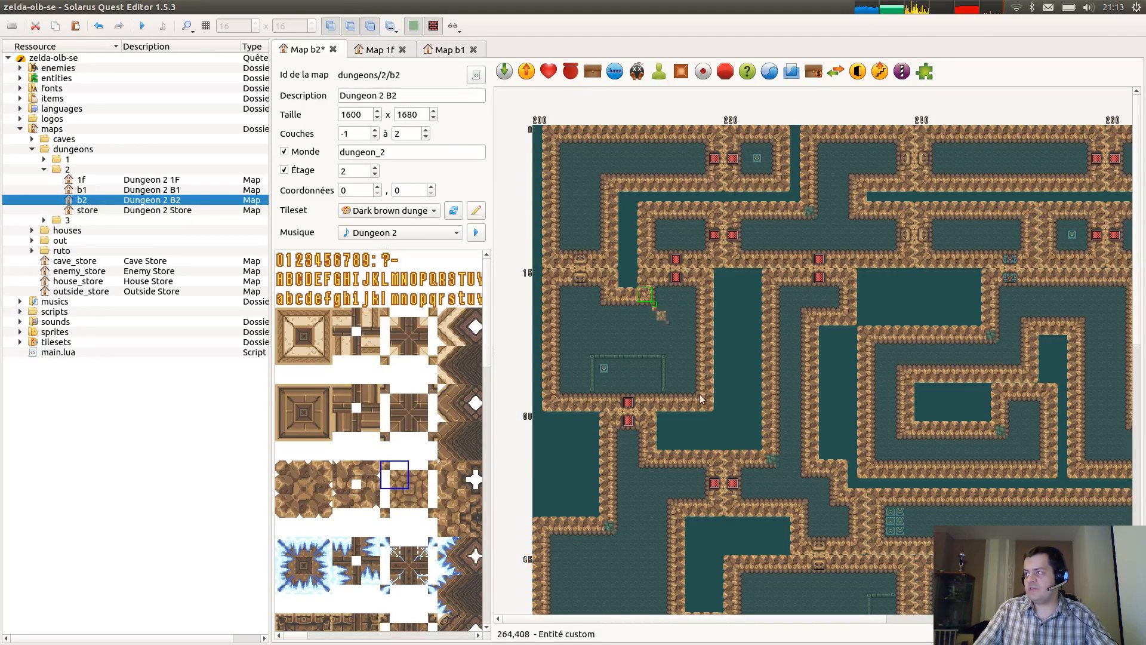
Paste the pillar's lower-right corner at the bend below the long western void and the one above the spiral, and save the map.
{"action": "left_click", "coordinate": [774, 461]}
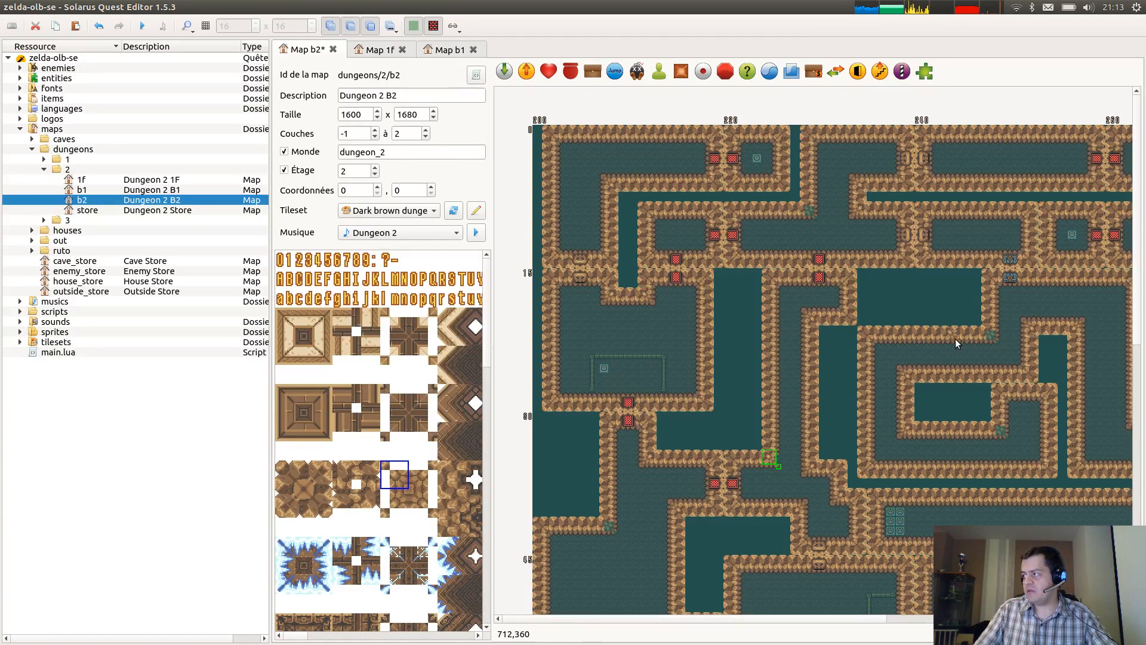
{"action": "left_click", "coordinate": [993, 340]}
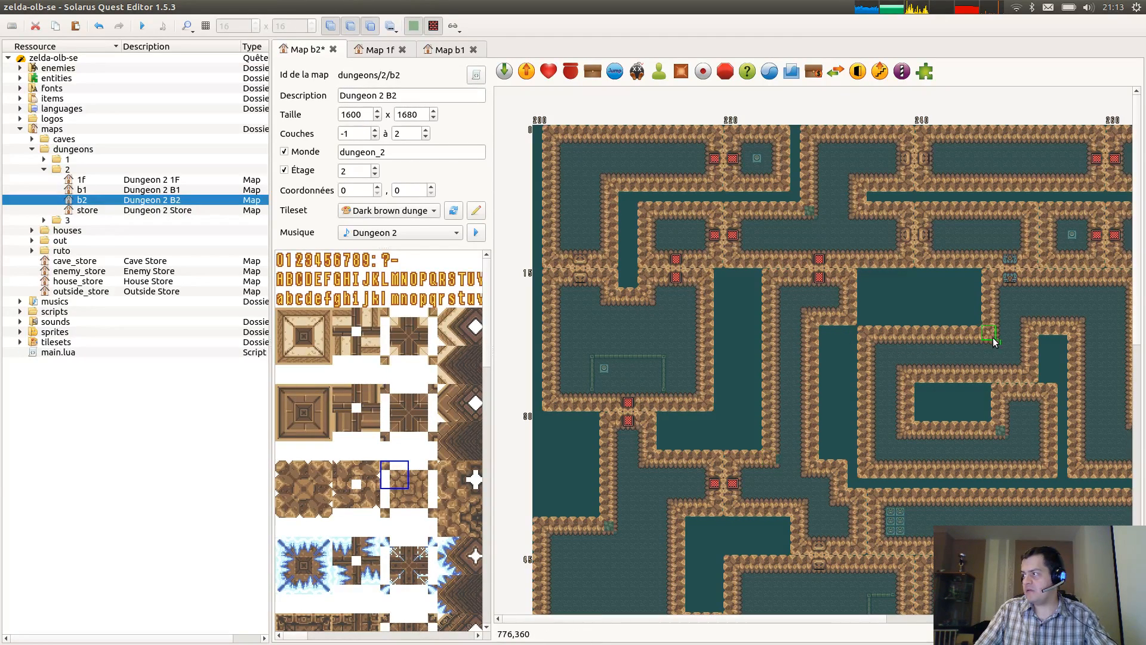
{"action": "left_click", "coordinate": [780, 446]}
{"action": "key", "text": "ctrl+s"}
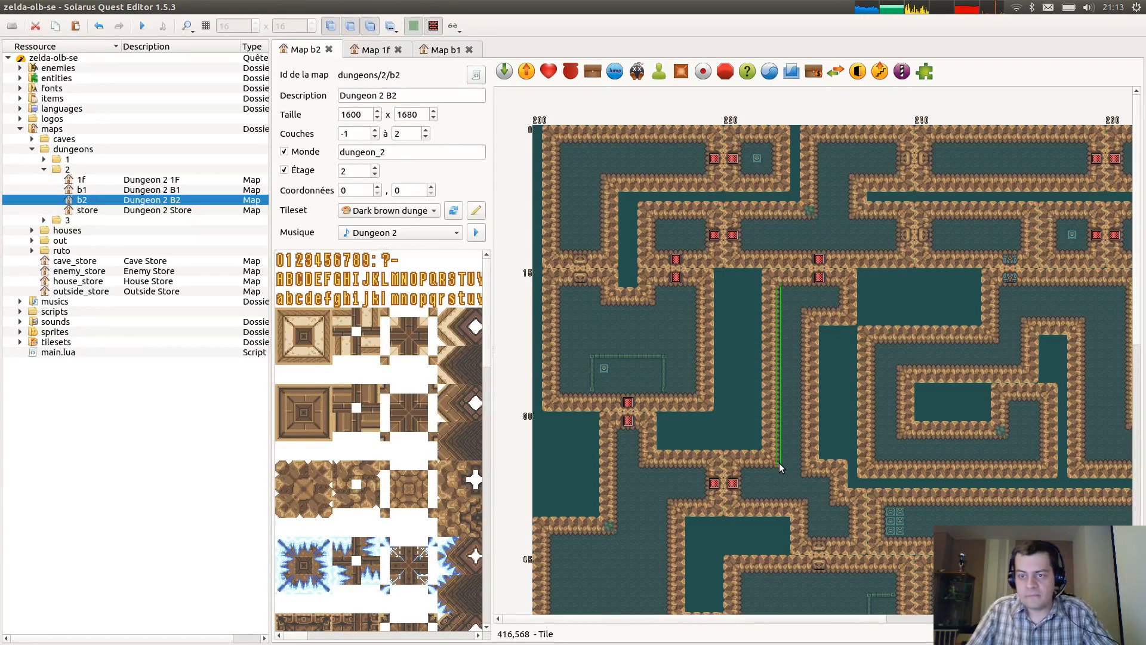
Paste the pillar's lower-right corner at the bend below the far western void and the southern narrow corridor's east end.
{"action": "scroll", "coordinate": [671, 420], "scroll_direction": "down", "scroll_amount": 3}
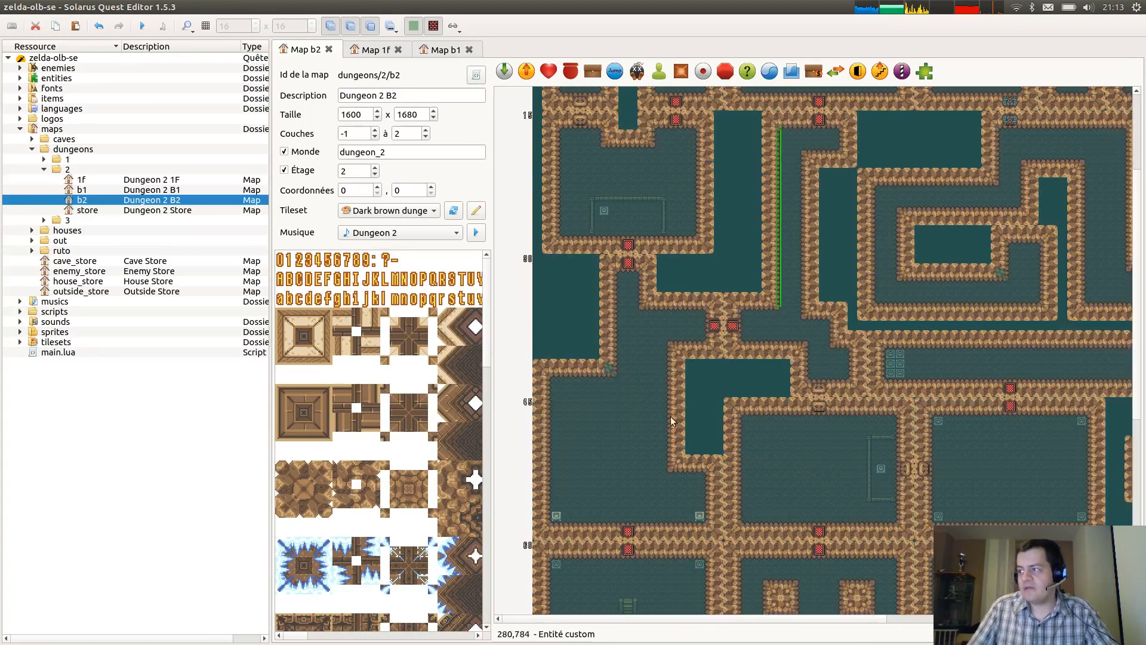
{"action": "right_click", "coordinate": [610, 375]}
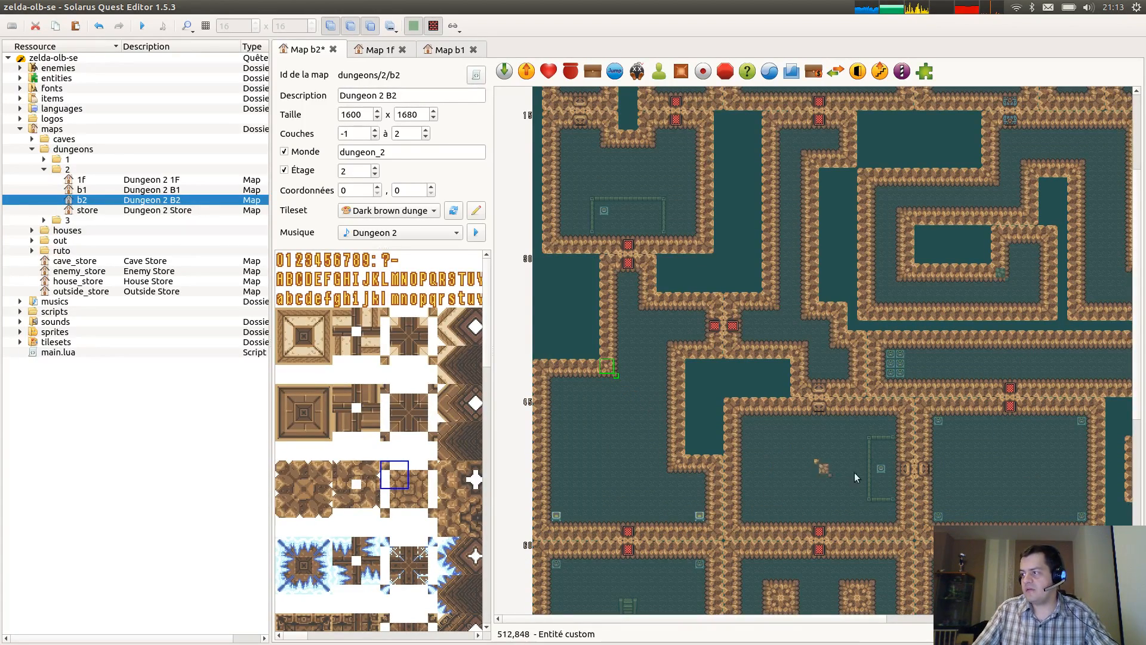
{"action": "middle_click_drag", "start_coordinate": [901, 494], "coordinate": [859, 251]}
{"action": "middle_click_drag", "start_coordinate": [947, 520], "coordinate": [892, 341]}
{"action": "middle_click_drag", "start_coordinate": [1098, 514], "coordinate": [788, 509]}
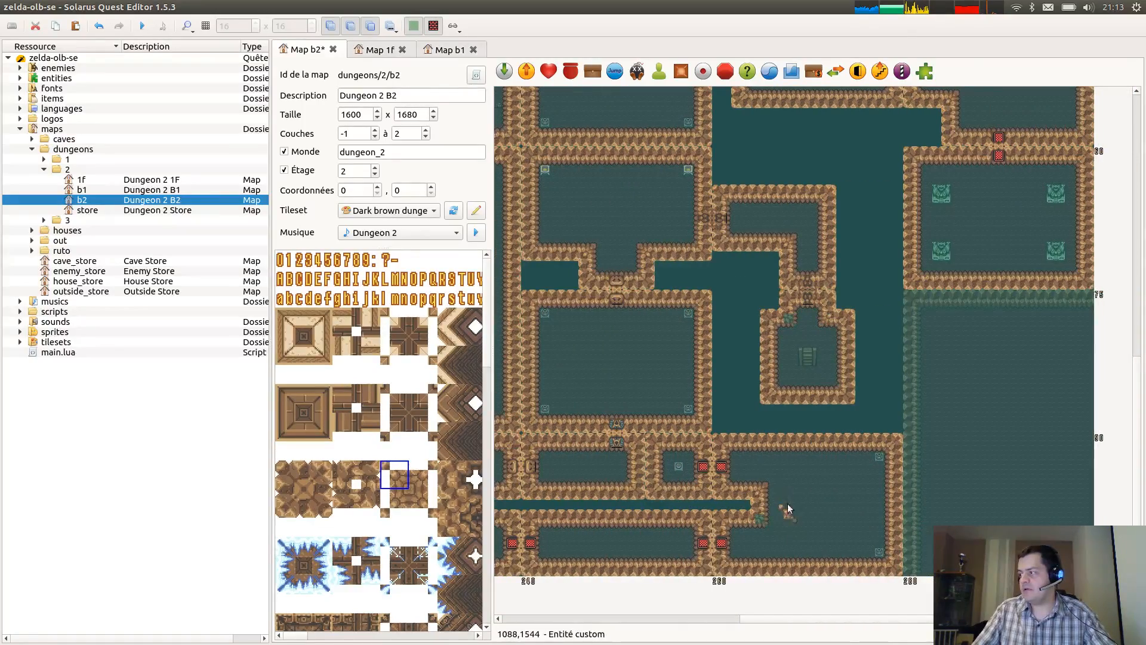
{"action": "left_click", "coordinate": [762, 523]}
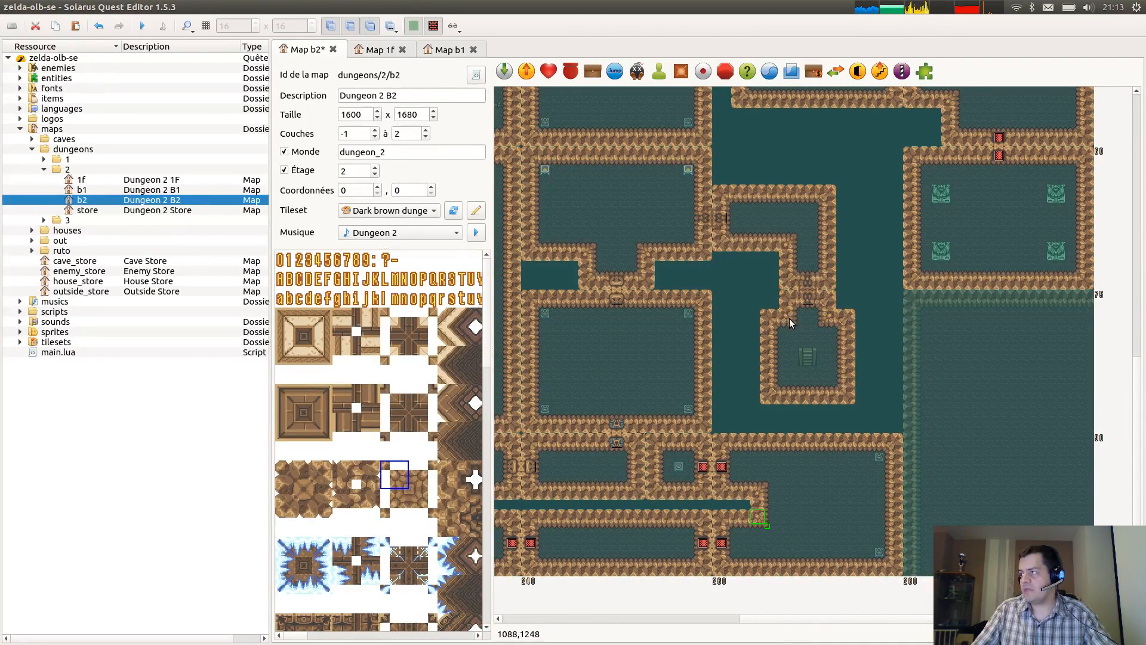
Paste the pillar's lower-right corner at the remaining eastern bends, the spiral and the northern narrow corridor's east end, and save the map.
{"action": "scroll", "coordinate": [736, 274], "scroll_direction": "up", "scroll_amount": 2}
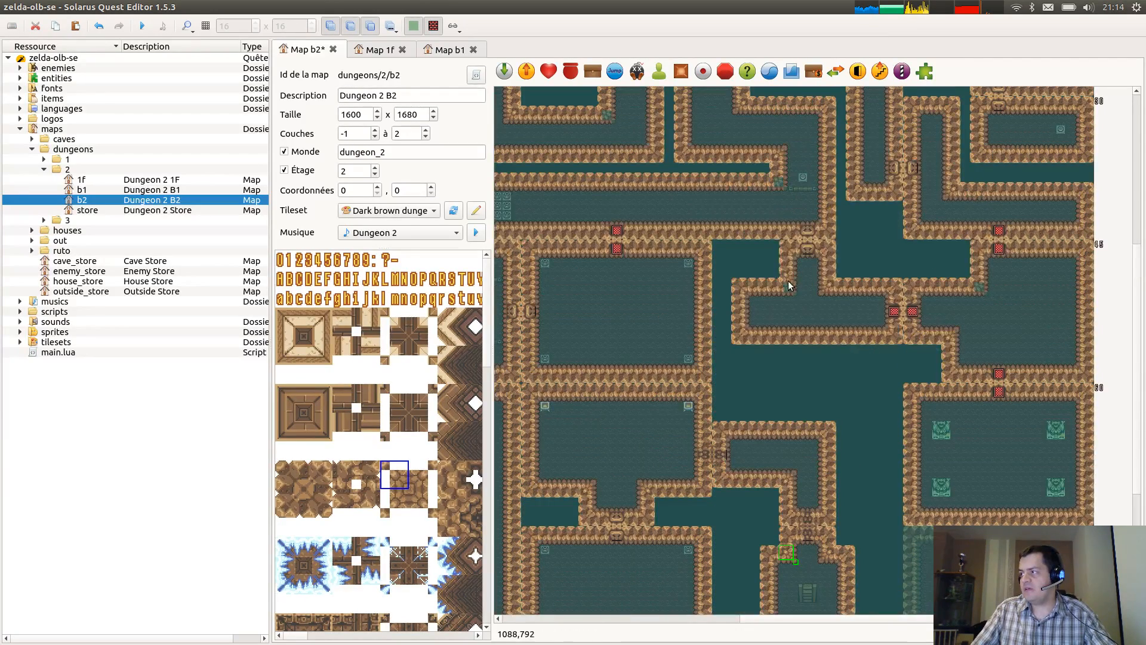
{"action": "left_click", "coordinate": [789, 288]}
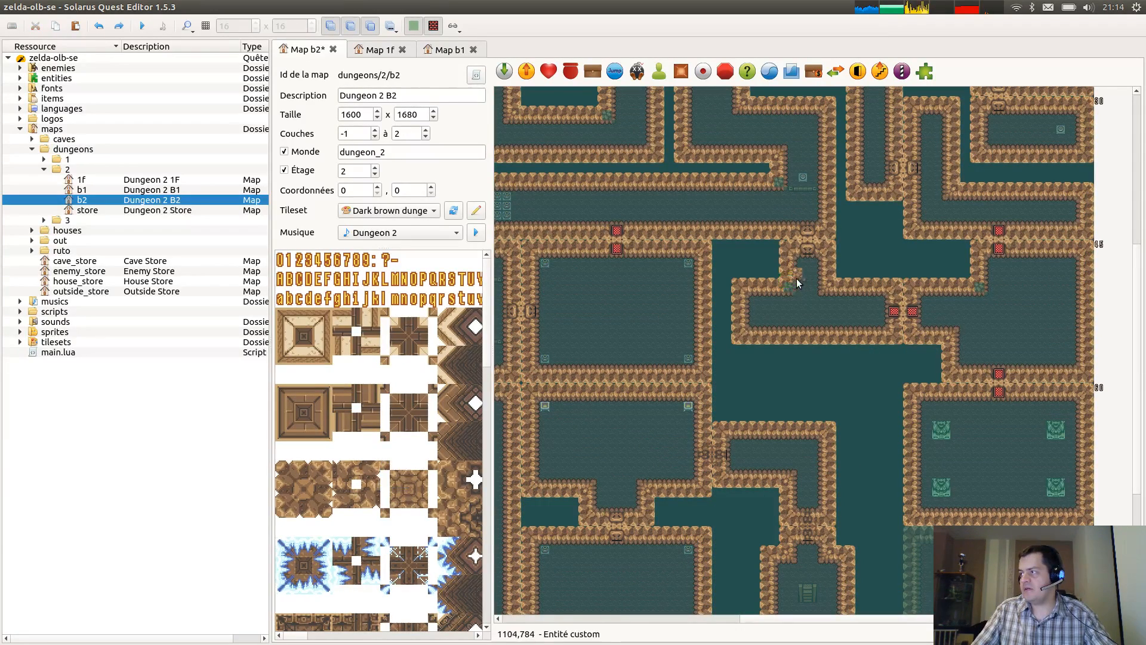
{"action": "left_click", "coordinate": [780, 188]}
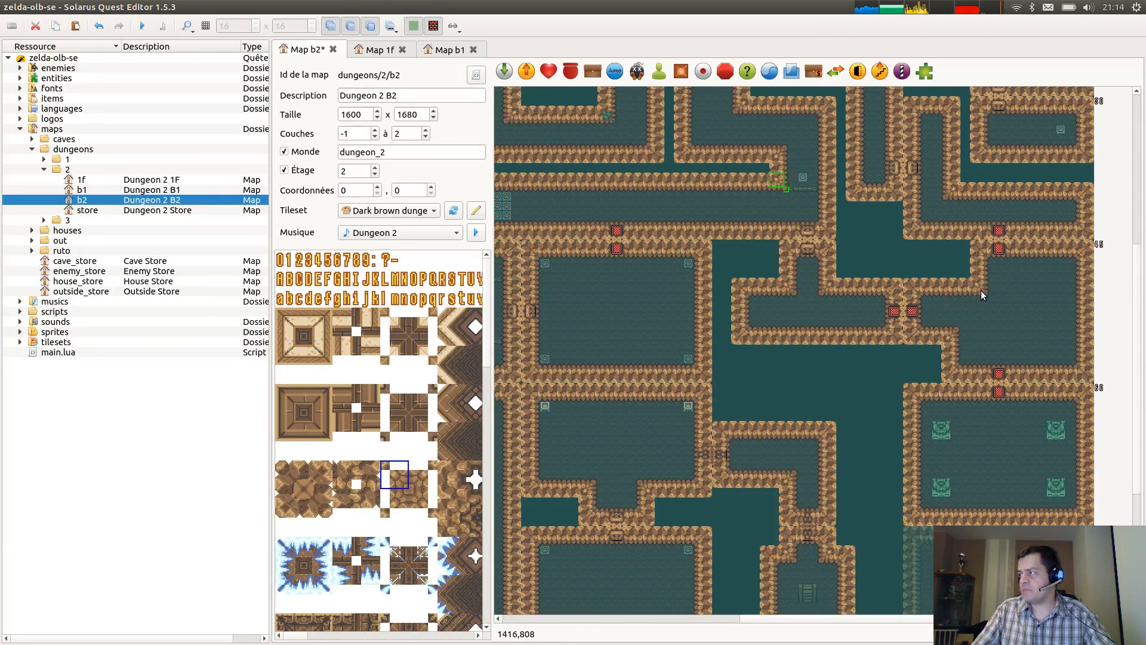
{"action": "scroll", "coordinate": [884, 304], "scroll_direction": "up", "scroll_amount": 2}
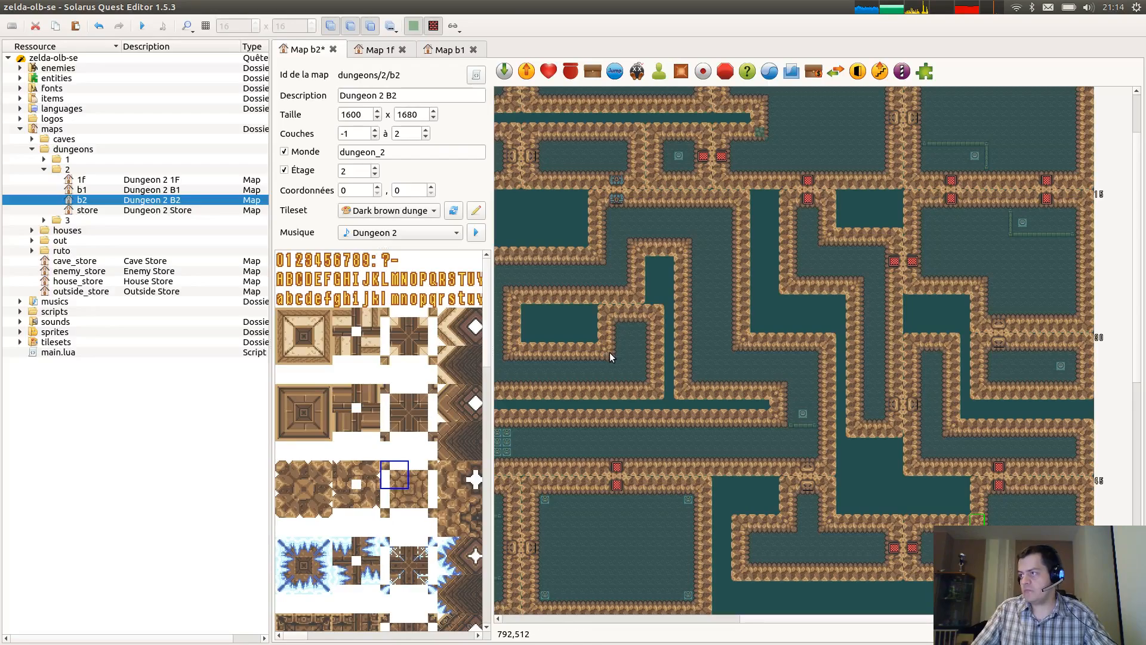
{"action": "scroll", "coordinate": [747, 370], "scroll_direction": "up", "scroll_amount": 1}
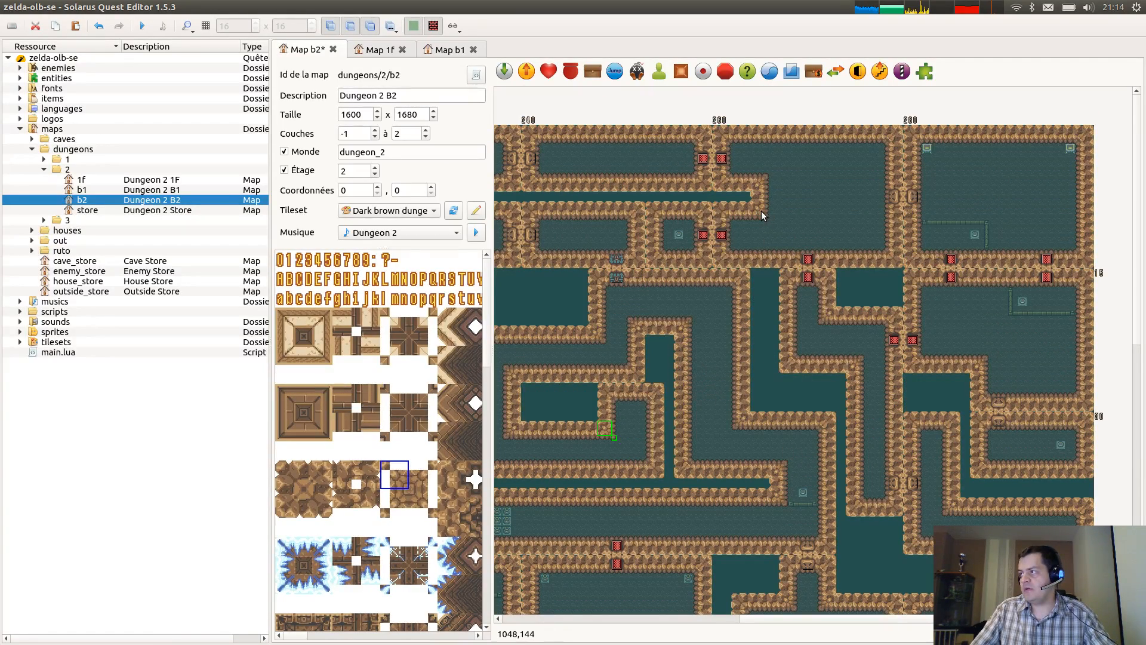
{"action": "key", "text": "ctrl+s"}
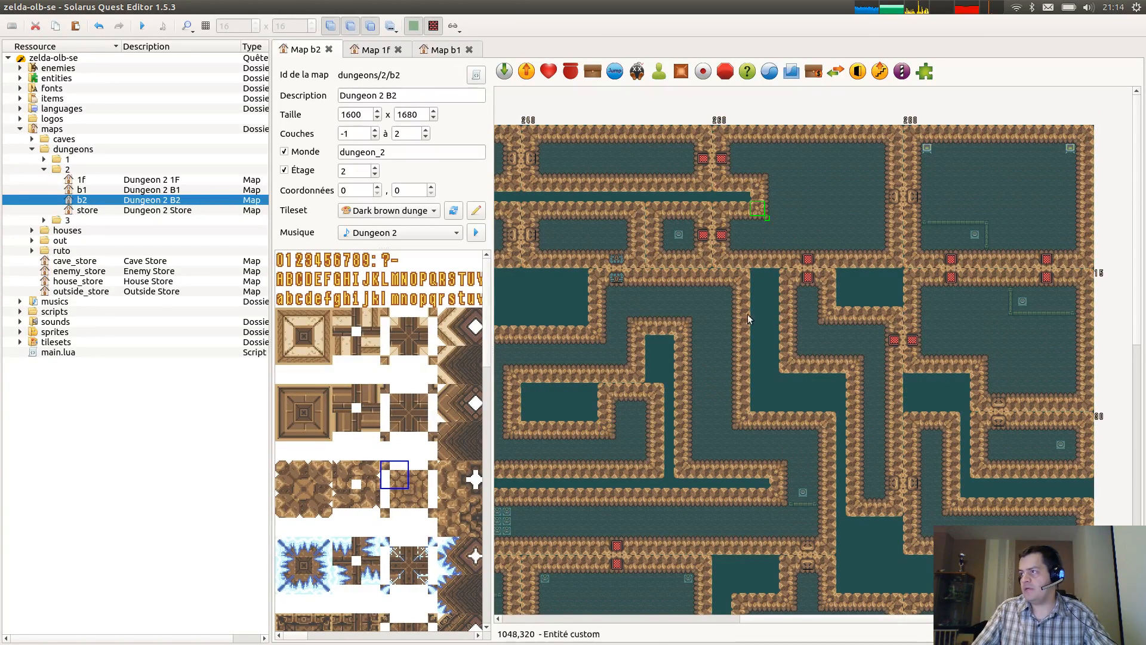
Paste the pillar's lower-right corner at the last open bend beside the northern vertical void, save the map and check the walls.
{"action": "scroll", "coordinate": [747, 314], "scroll_direction": "left", "scroll_amount": 4}
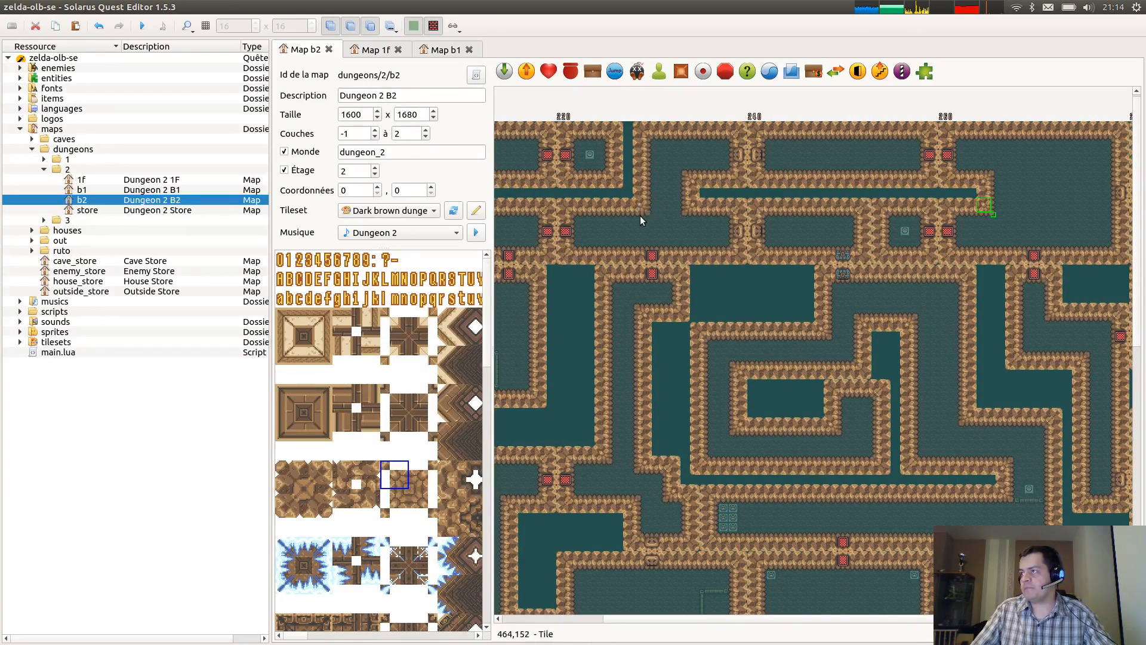
{"action": "middle_click_drag", "start_coordinate": [703, 365], "coordinate": [901, 352]}
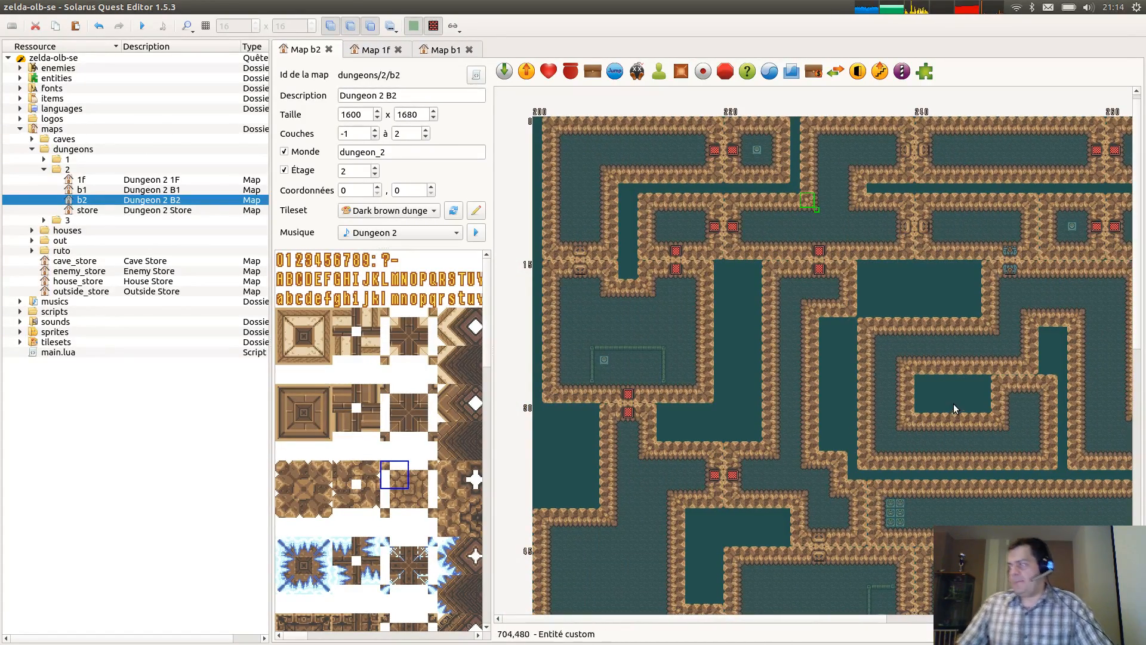
{"action": "middle_click_drag", "start_coordinate": [911, 412], "coordinate": [633, 440]}
{"action": "middle_click_drag", "start_coordinate": [801, 425], "coordinate": [817, 117]}
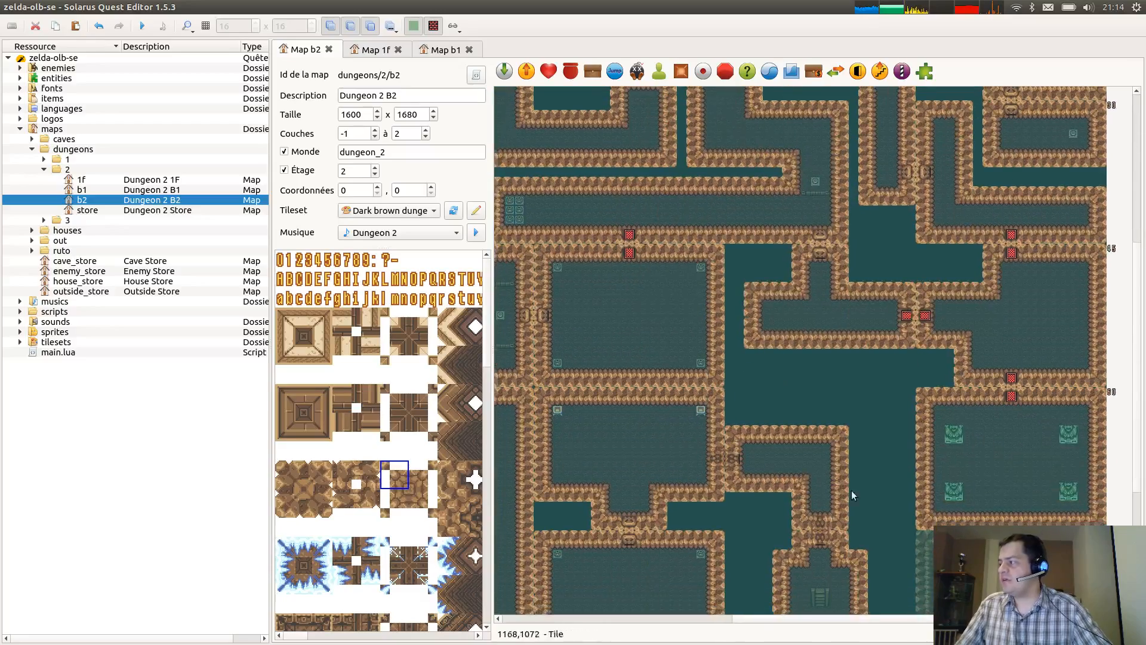
Examine the remaining parts of the B2 map and view the whole floor.
{"action": "middle_click_drag", "start_coordinate": [864, 535], "coordinate": [863, 275]}
{"action": "middle_click_drag", "start_coordinate": [786, 484], "coordinate": [920, 510]}
{"action": "middle_click_drag", "start_coordinate": [713, 436], "coordinate": [923, 425]}
{"action": "scroll", "coordinate": [766, 311], "scroll_direction": "up", "scroll_amount": 1}
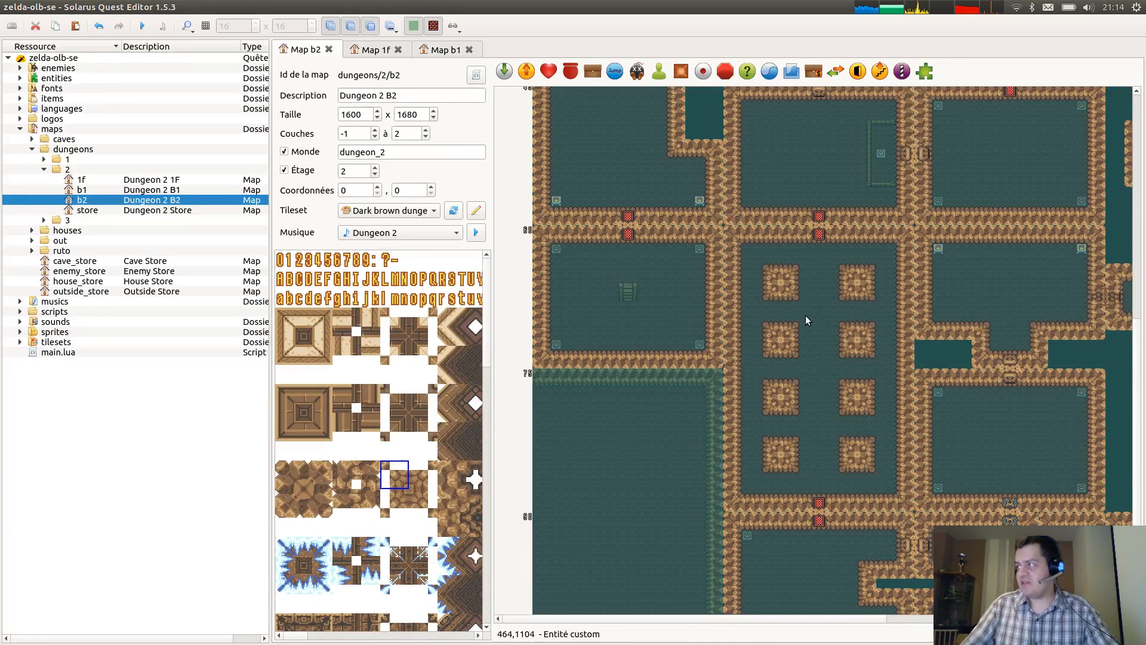
{"action": "scroll", "coordinate": [805, 315], "scroll_direction": "up", "scroll_amount": 4}
{"action": "scroll", "coordinate": [805, 315], "scroll_direction": "right", "scroll_amount": 3}
{"action": "scroll", "coordinate": [779, 327], "scroll_direction": "down", "scroll_amount": 2, "text": "ctrl"}
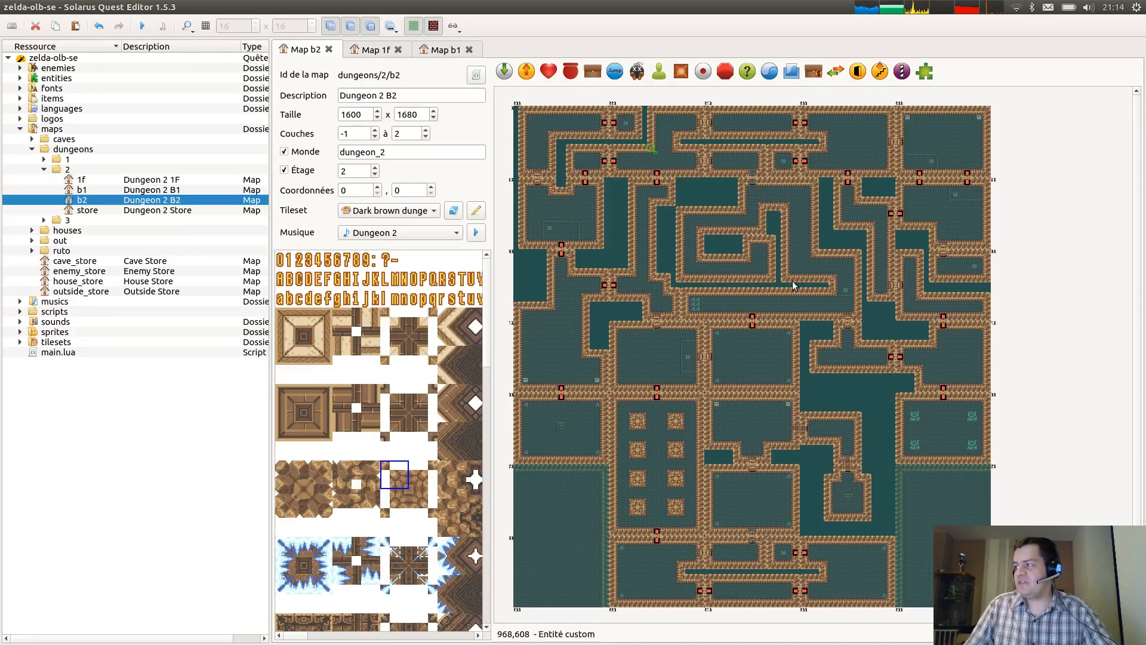
Compare the overall layouts of the Dungeon 2 B1, 1F and B2 maps.
{"action": "double_click", "coordinate": [100, 190]}
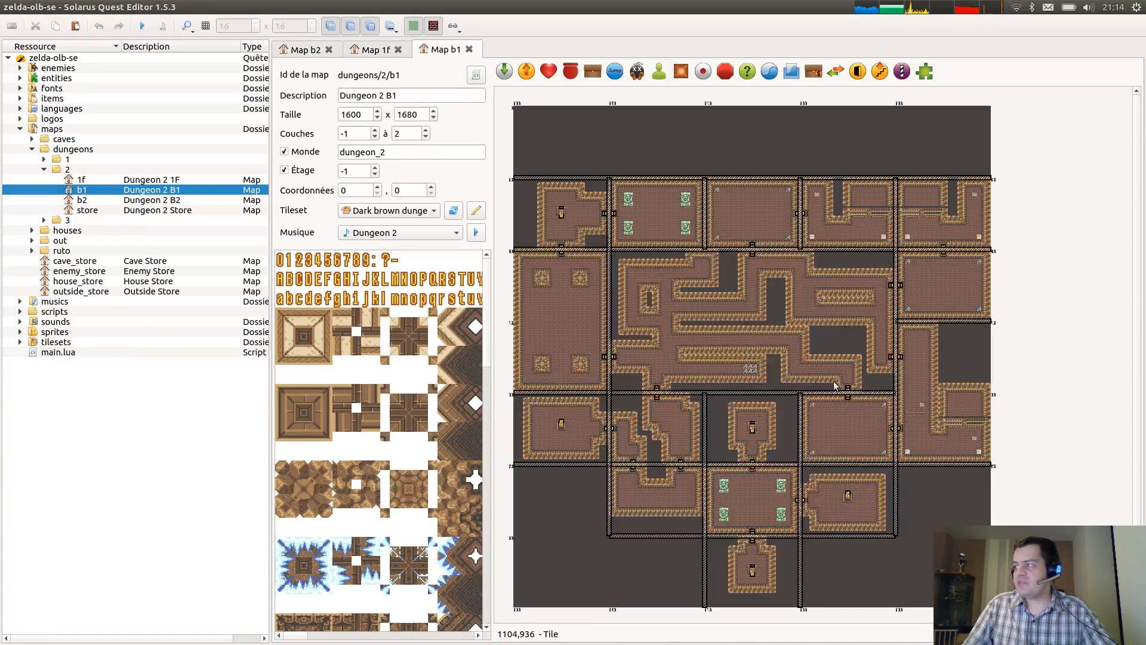
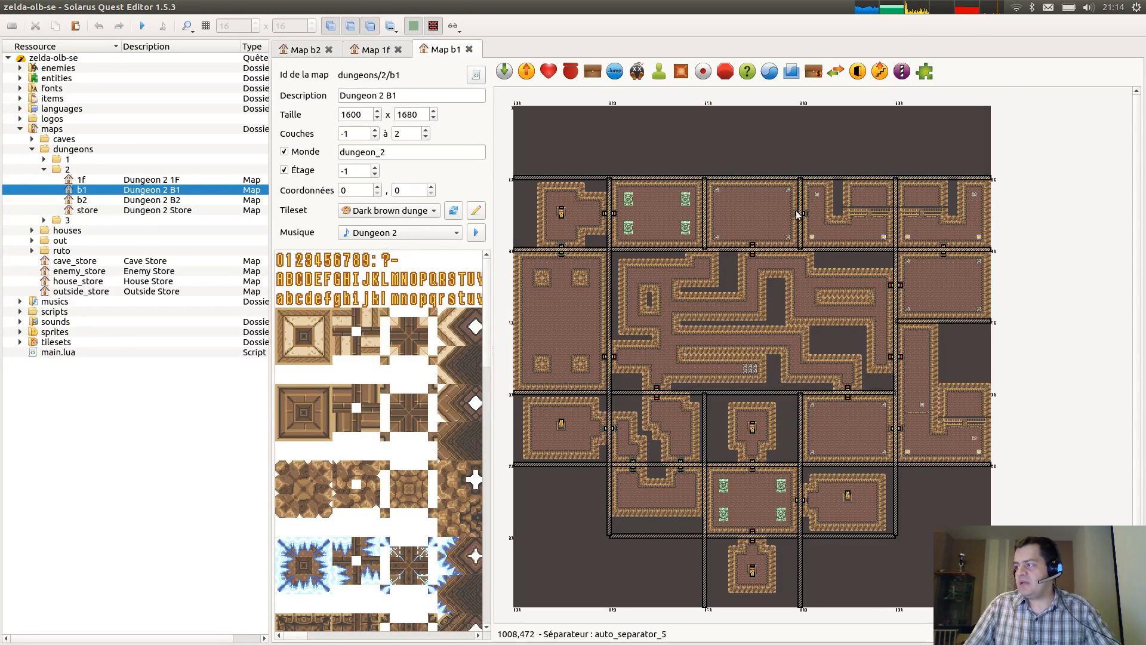
{"action": "double_click", "coordinate": [81, 181]}
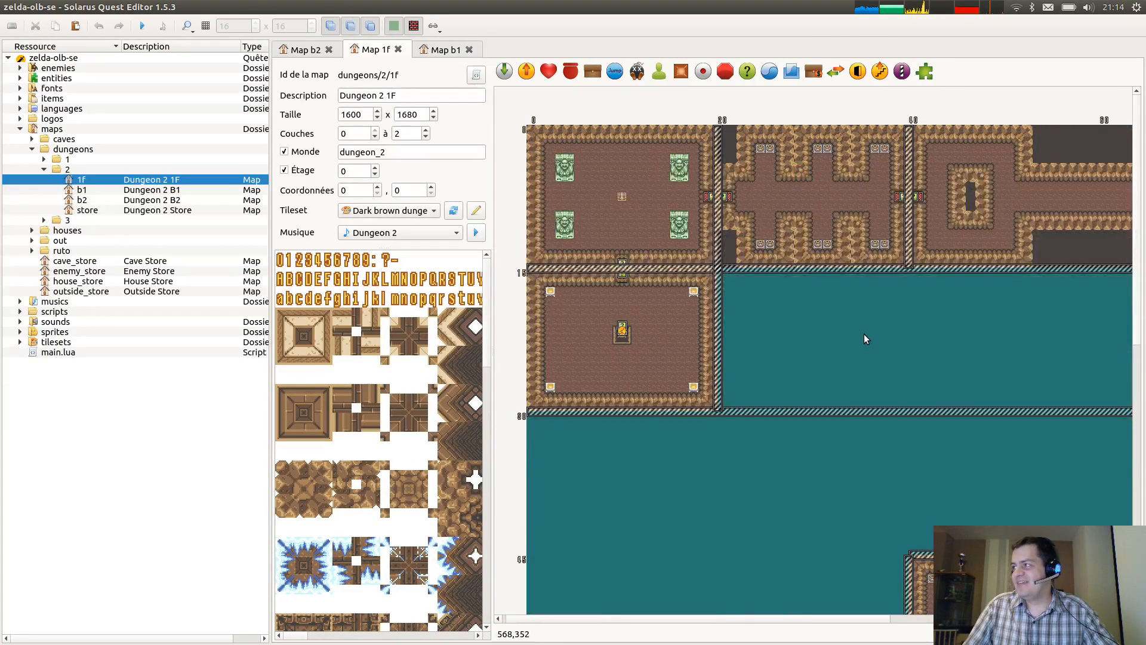
{"action": "scroll", "coordinate": [865, 338], "scroll_direction": "down", "scroll_amount": 1, "text": "ctrl"}
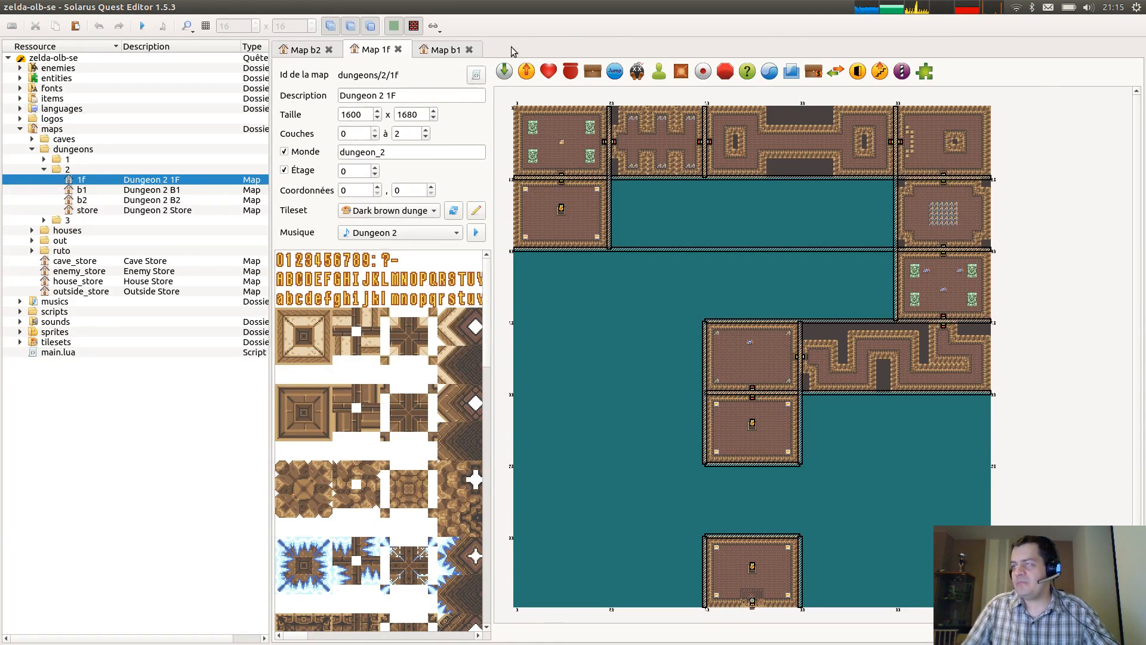
{"action": "left_click", "coordinate": [306, 50]}
{"action": "scroll", "coordinate": [657, 298], "scroll_direction": "up", "scroll_amount": 1, "text": "ctrl"}
{"action": "scroll", "coordinate": [665, 303], "scroll_direction": "up", "scroll_amount": 2}
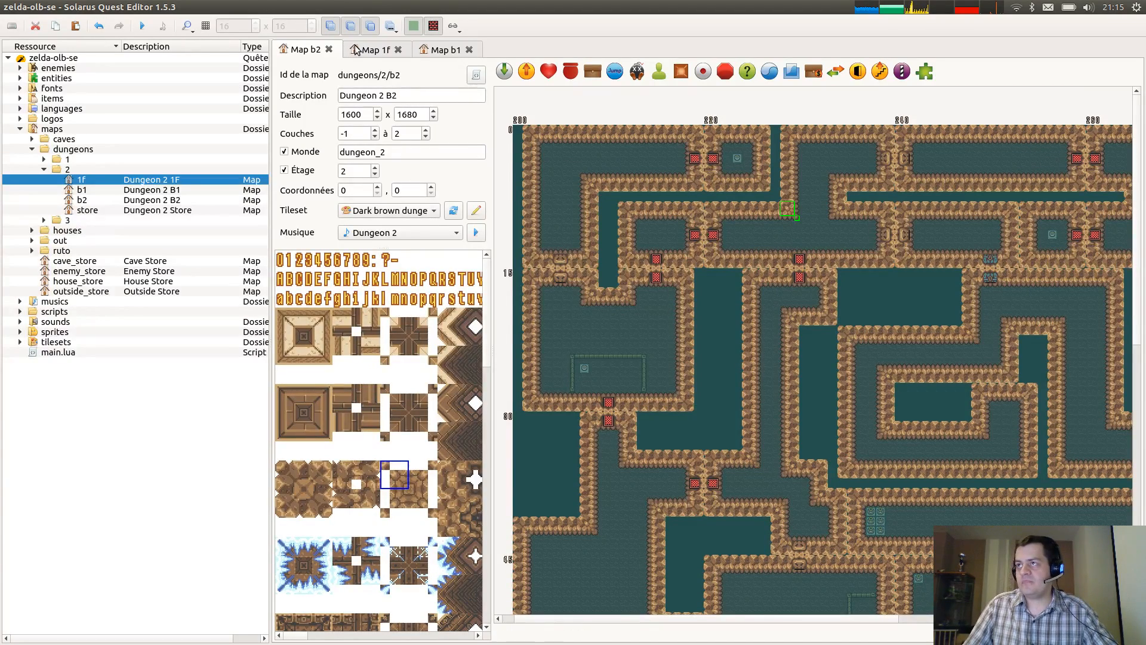
{"action": "left_click", "coordinate": [381, 49]}
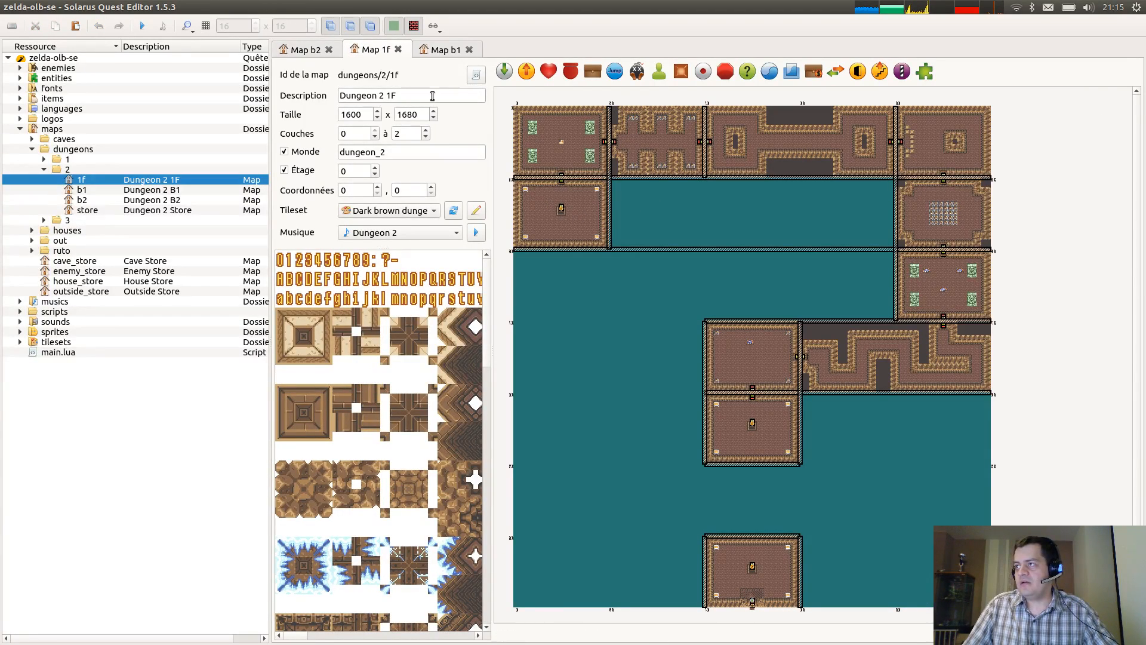
Open the Dungeon 2 Store map and select its rectangular group of four yellow torches.
{"action": "double_click", "coordinate": [87, 211]}
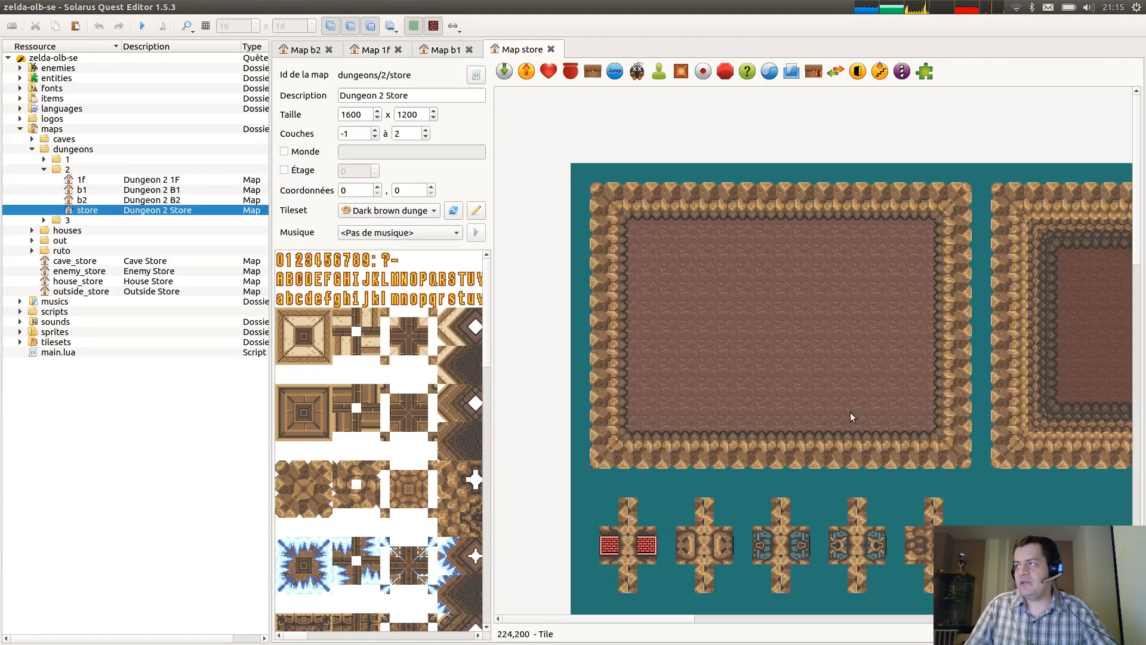
{"action": "scroll", "coordinate": [850, 412], "scroll_direction": "down", "scroll_amount": 5}
{"action": "scroll", "coordinate": [711, 305], "scroll_direction": "down", "scroll_amount": 2, "text": "ctrl"}
{"action": "scroll", "coordinate": [649, 303], "scroll_direction": "up", "scroll_amount": 3}
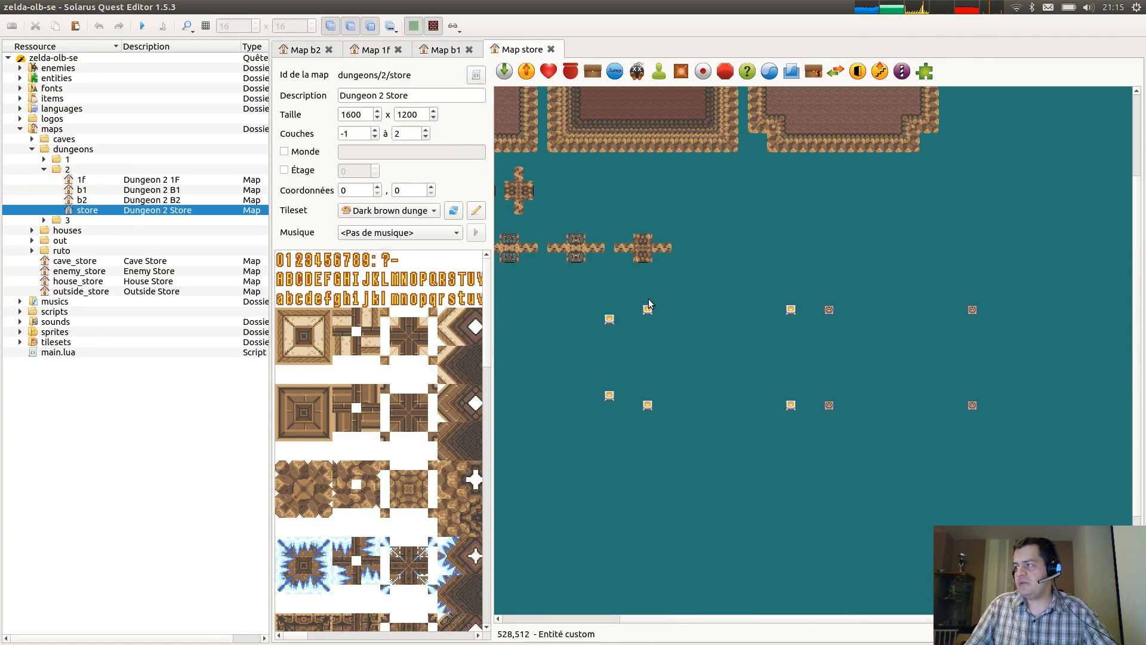
{"action": "left_click_drag", "start_coordinate": [634, 294], "coordinate": [818, 453]}
Examine the B2 map's rooms for the faint corner marks where torches belong.
{"action": "left_click", "coordinate": [301, 49]}
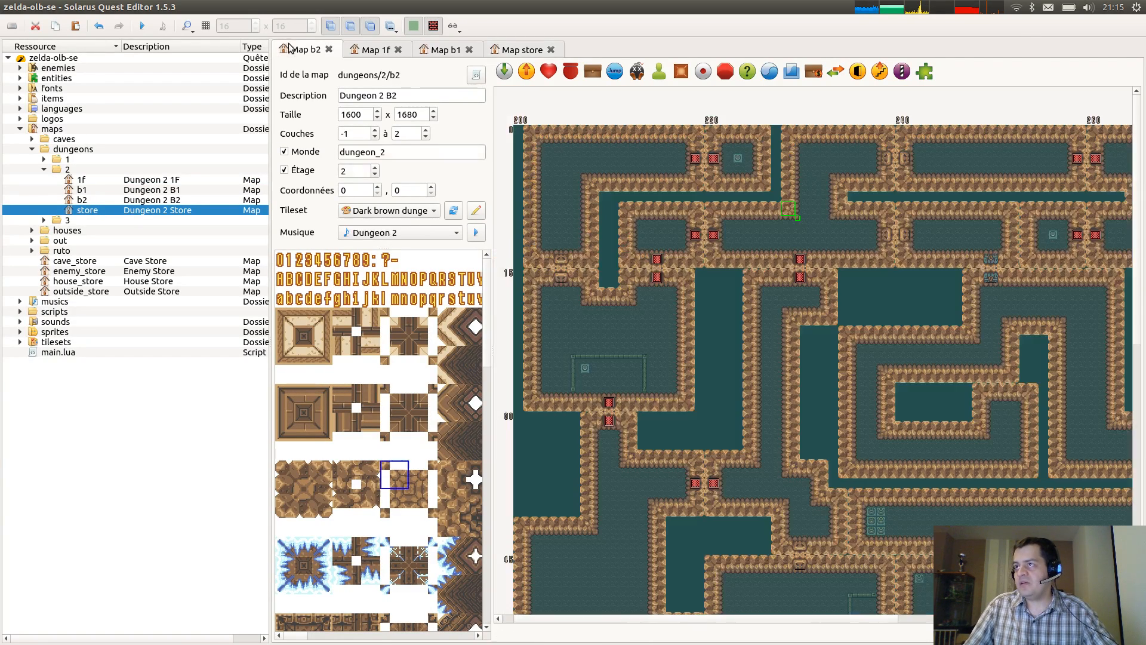
{"action": "scroll", "coordinate": [722, 407], "scroll_direction": "down", "scroll_amount": 3}
{"action": "scroll", "coordinate": [664, 450], "scroll_direction": "down", "scroll_amount": 1}
{"action": "middle_click_drag", "start_coordinate": [952, 521], "coordinate": [578, 437]}
{"action": "scroll", "coordinate": [732, 307], "scroll_direction": "down", "scroll_amount": 2}
{"action": "middle_click_drag", "start_coordinate": [709, 279], "coordinate": [1104, 231]}
{"action": "middle_click_drag", "start_coordinate": [1073, 336], "coordinate": [740, 508]}
{"action": "middle_click_drag", "start_coordinate": [906, 176], "coordinate": [887, 554]}
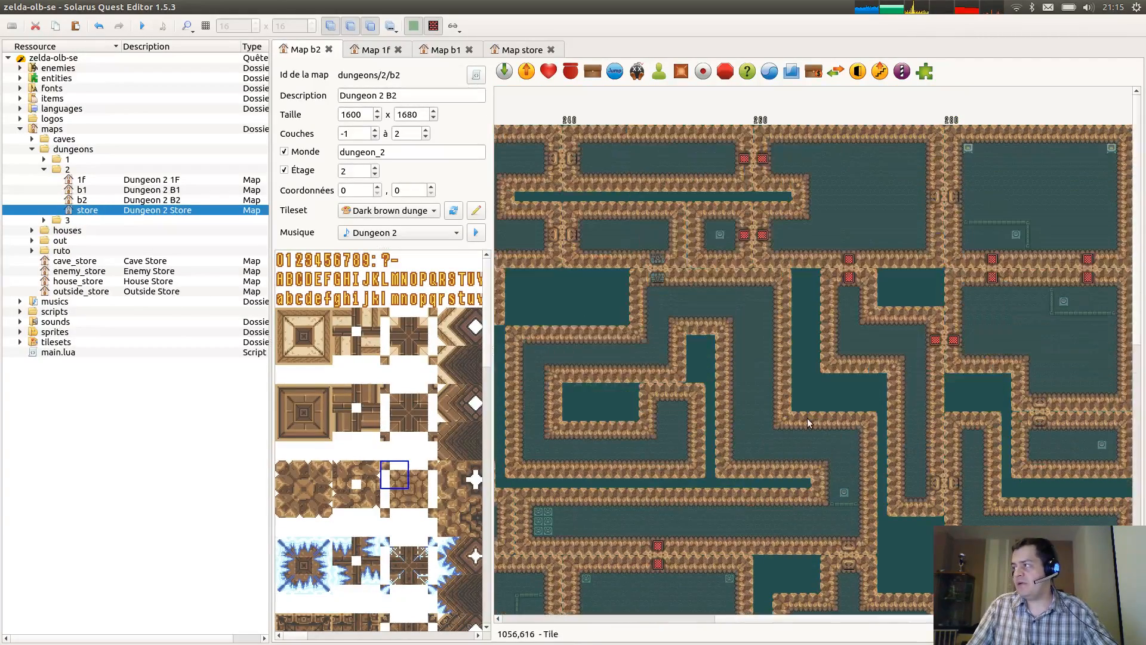
{"action": "middle_click_drag", "start_coordinate": [750, 431], "coordinate": [1124, 435]}
{"action": "middle_click_drag", "start_coordinate": [856, 415], "coordinate": [863, 287]}
{"action": "middle_click_drag", "start_coordinate": [972, 329], "coordinate": [975, 216]}
Copy a yellow torch from the Store map and place it in both lower corners of B2's western room above the stairs room.
{"action": "left_click", "coordinate": [506, 50]}
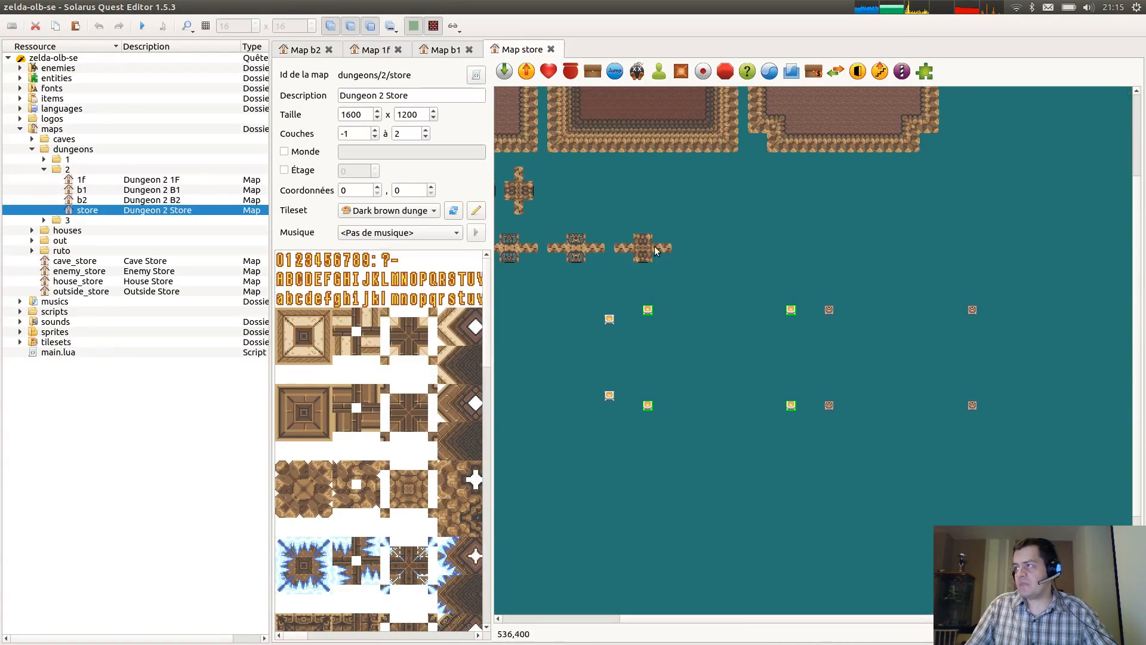
{"action": "left_click", "coordinate": [318, 53]}
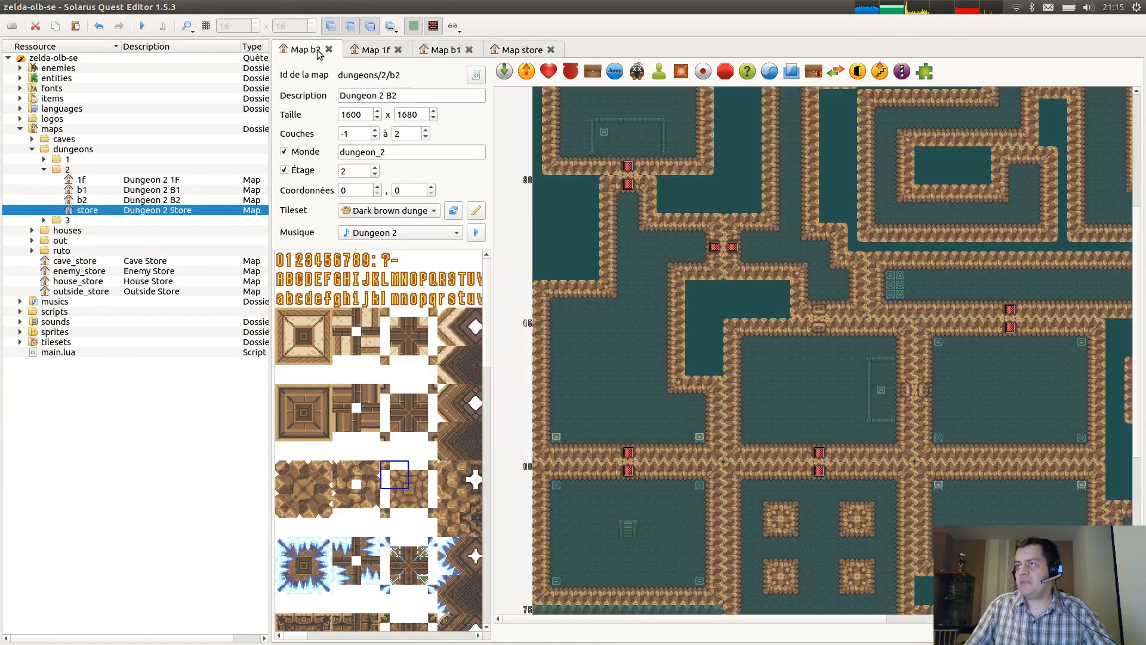
{"action": "key", "text": "ctrl+v"}
{"action": "right_click", "coordinate": [559, 439]}
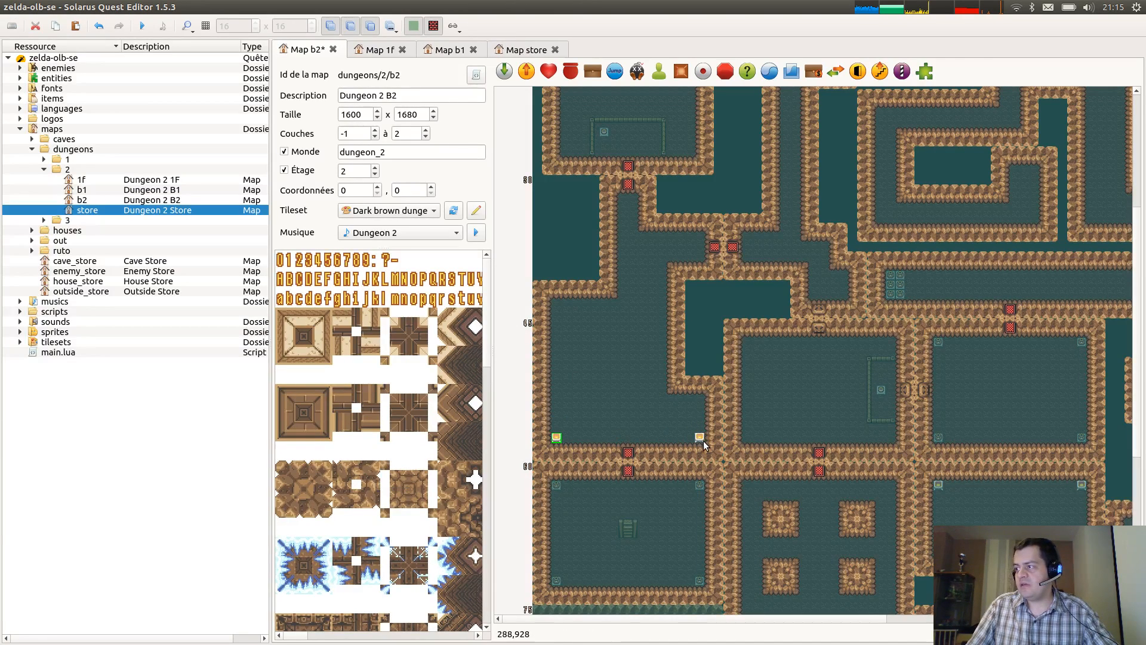
Try to place yellow torches in the upper corners of the room east of the eight pillars and of the northeast room.
{"action": "right_click", "coordinate": [942, 491]}
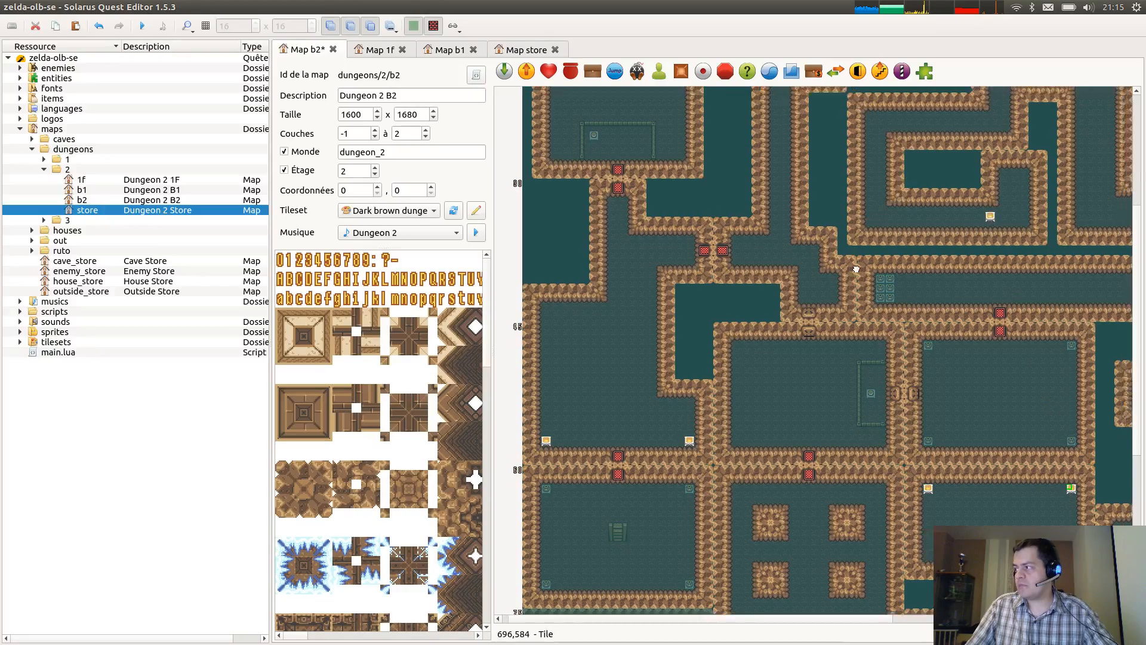
{"action": "scroll", "coordinate": [848, 290], "scroll_direction": "up", "scroll_amount": 4}
{"action": "scroll", "coordinate": [848, 289], "scroll_direction": "right", "scroll_amount": 5}
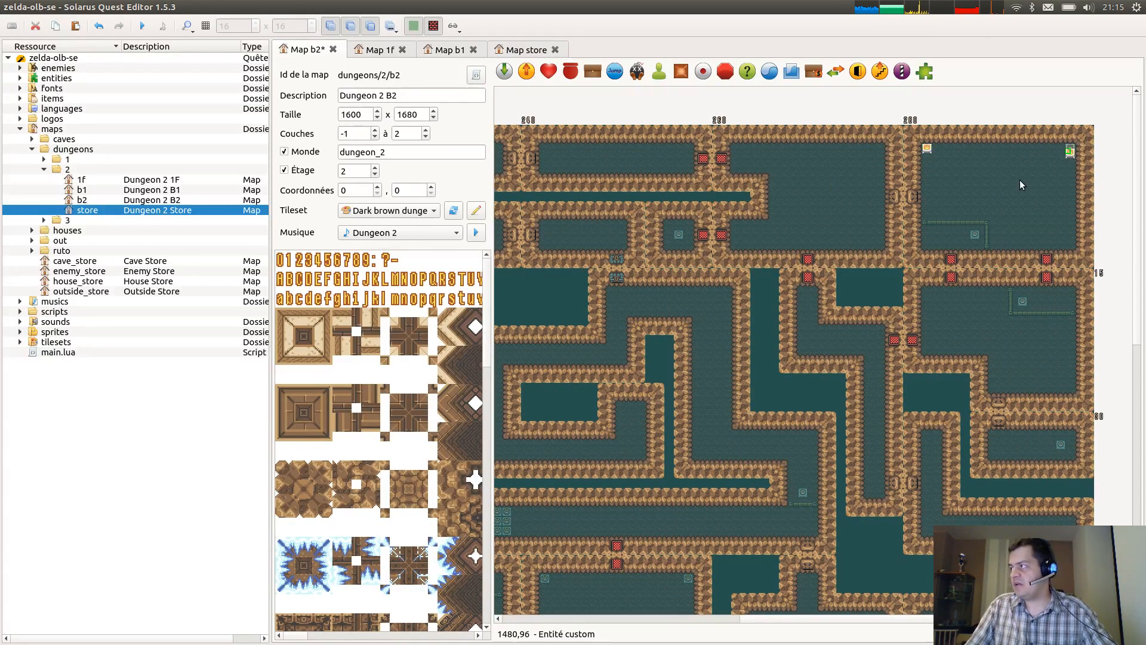
{"action": "scroll", "coordinate": [608, 380], "scroll_direction": "down", "scroll_amount": 4}
{"action": "scroll", "coordinate": [607, 379], "scroll_direction": "left", "scroll_amount": 4}
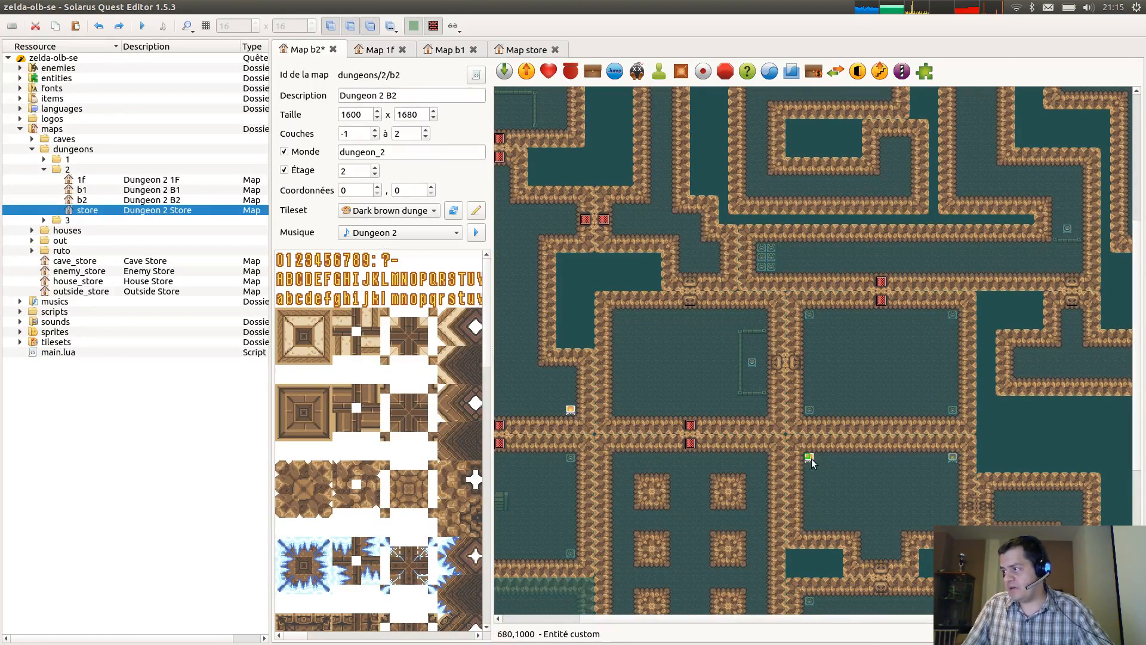
Align yellow torches on the upper corner marks of the room east of the eight pillars, and fill the northeast room's upper corners.
{"action": "left_click", "coordinate": [810, 458]}
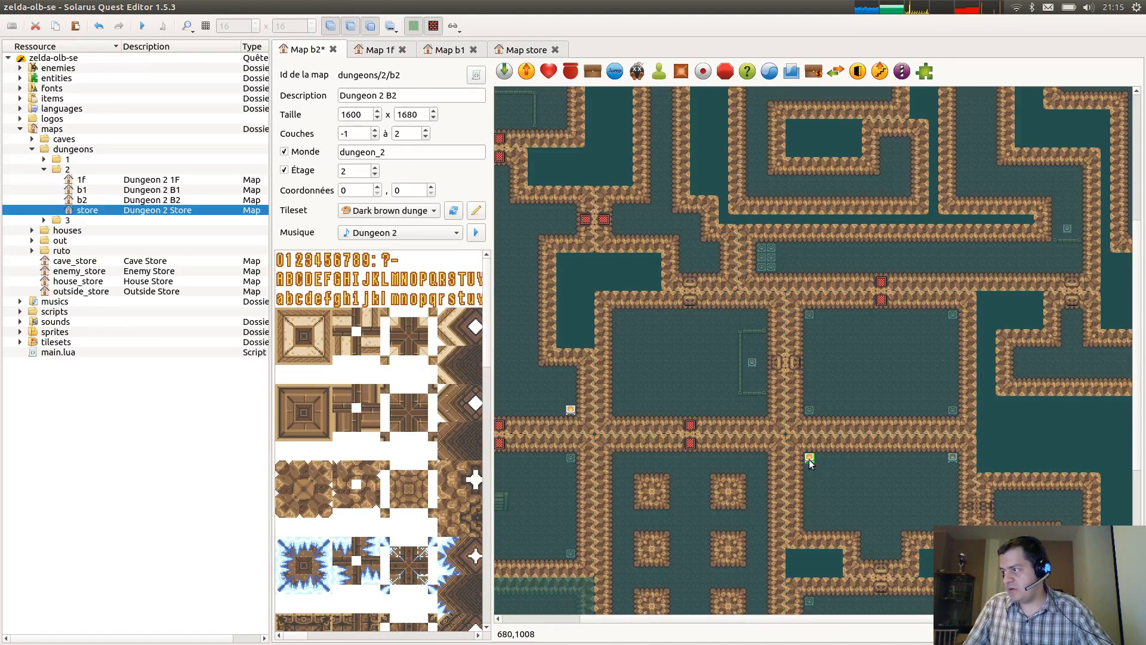
{"action": "right_click", "coordinate": [953, 461]}
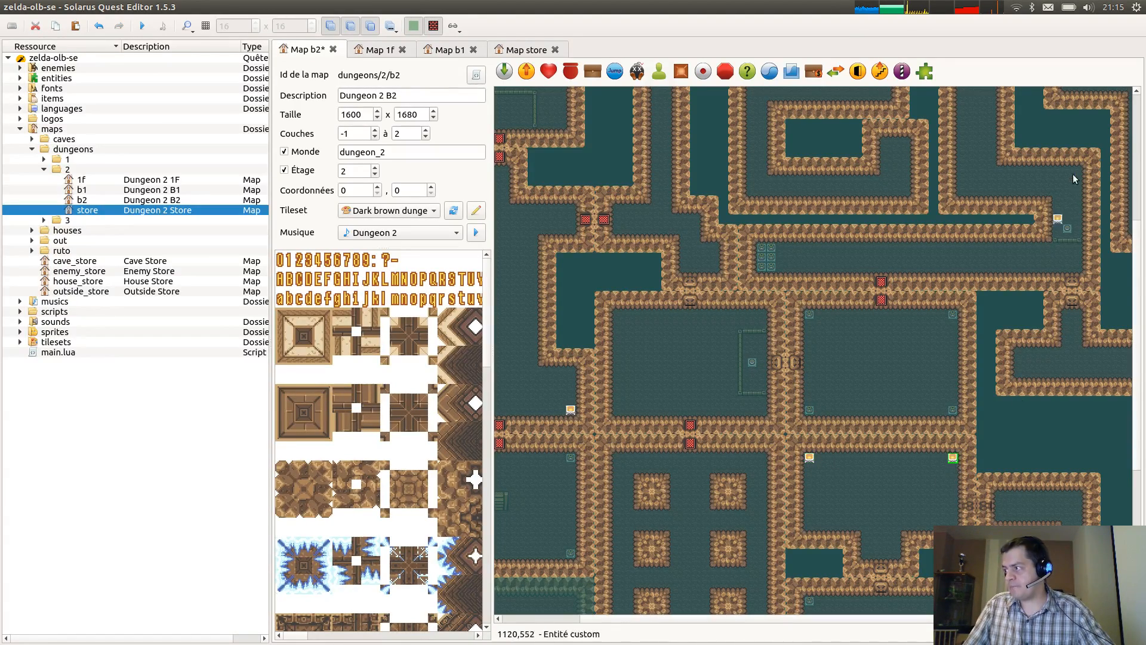
{"action": "middle_click_drag", "start_coordinate": [1072, 172], "coordinate": [689, 478]}
{"action": "left_click", "coordinate": [927, 149]}
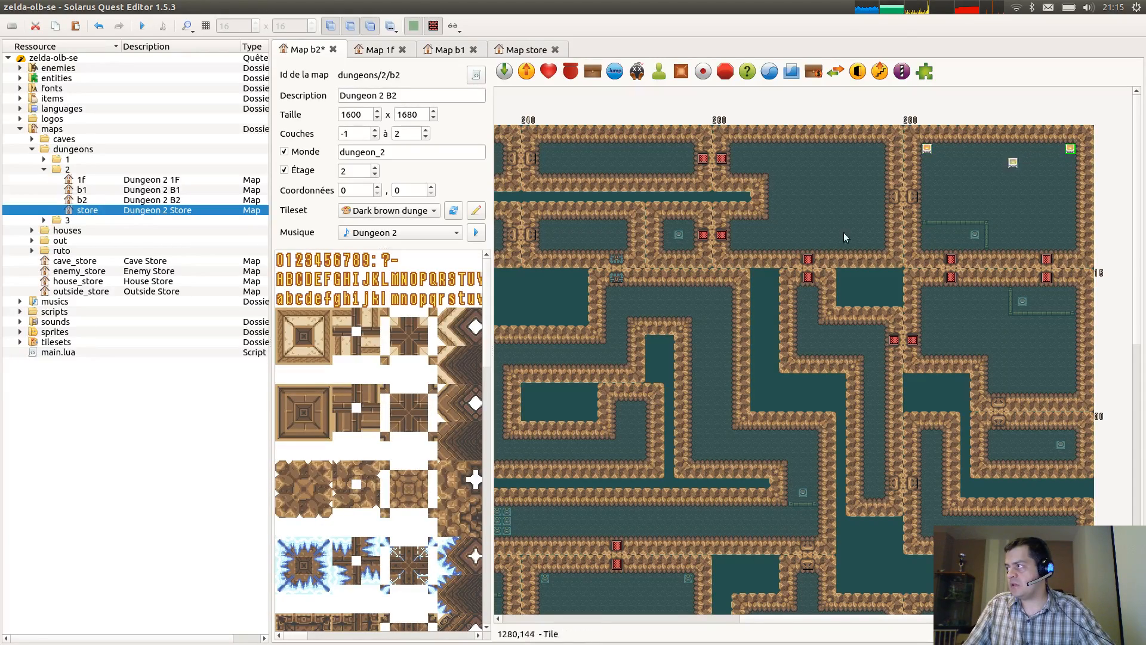
Check the remaining B2 rooms for yellow torch positions and save the map.
{"action": "middle_click_drag", "start_coordinate": [718, 291], "coordinate": [1116, 264]}
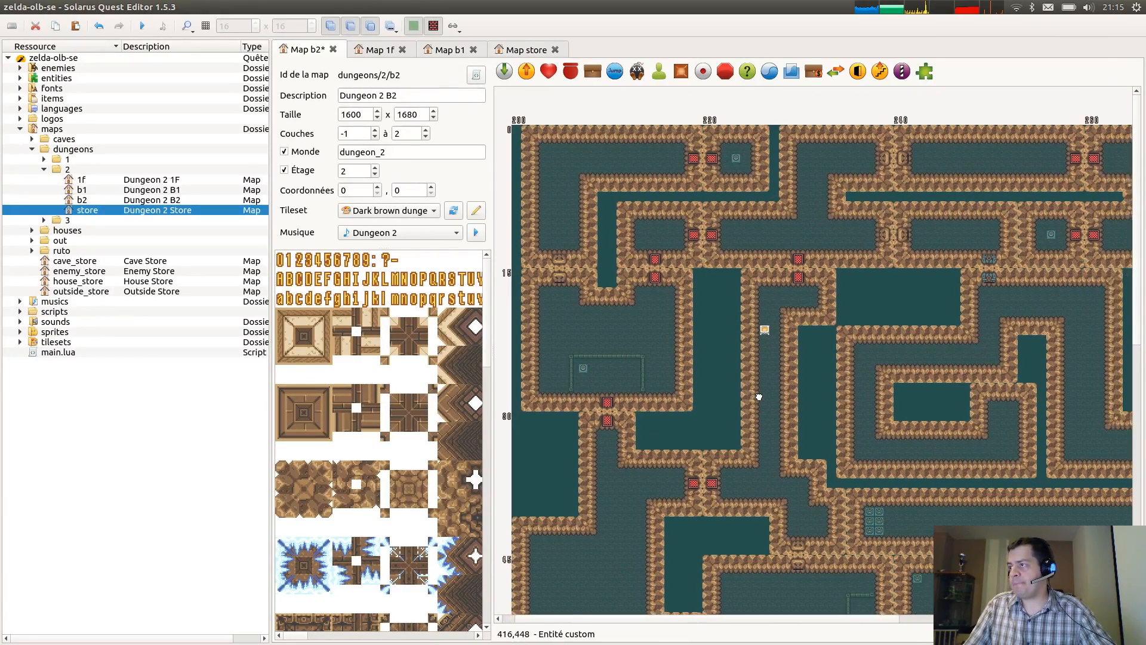
{"action": "middle_click_drag", "start_coordinate": [801, 379], "coordinate": [741, 265]}
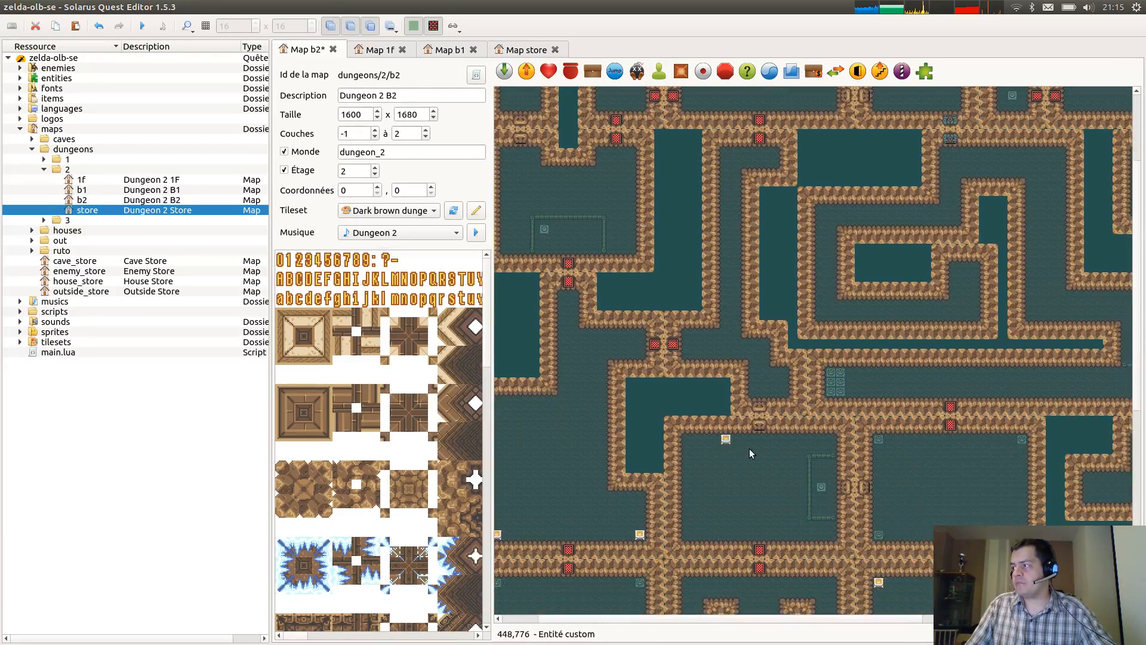
{"action": "middle_click_drag", "start_coordinate": [784, 452], "coordinate": [907, 113]}
{"action": "middle_click_drag", "start_coordinate": [908, 465], "coordinate": [730, 177]}
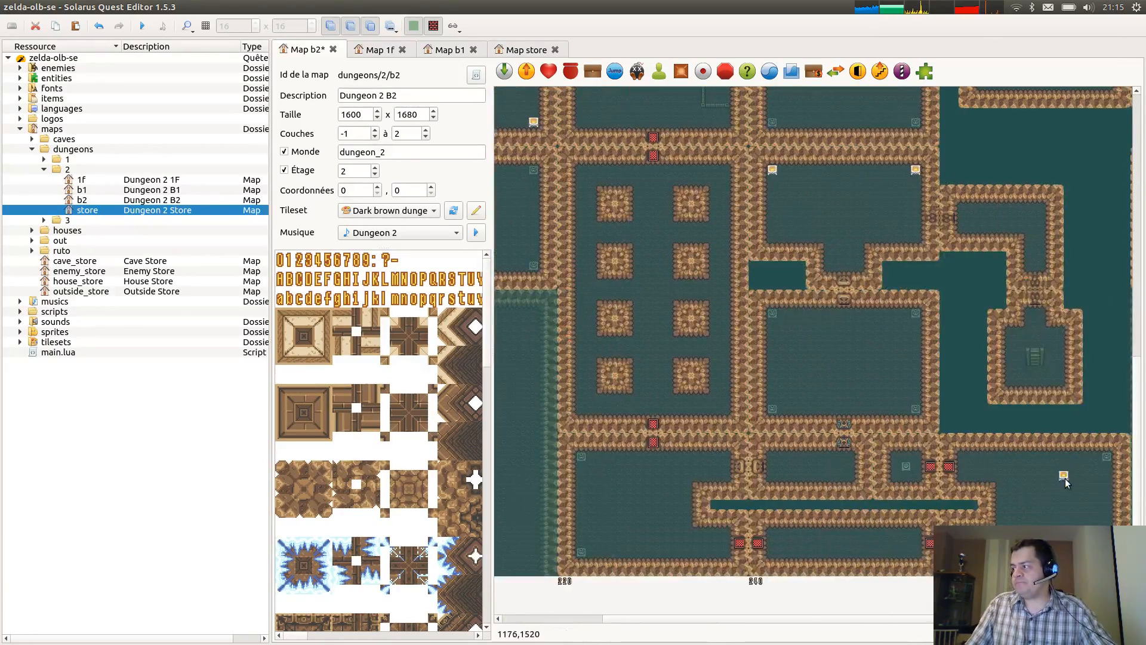
{"action": "middle_click_drag", "start_coordinate": [1061, 476], "coordinate": [665, 432]}
{"action": "middle_click_drag", "start_coordinate": [841, 257], "coordinate": [826, 321]}
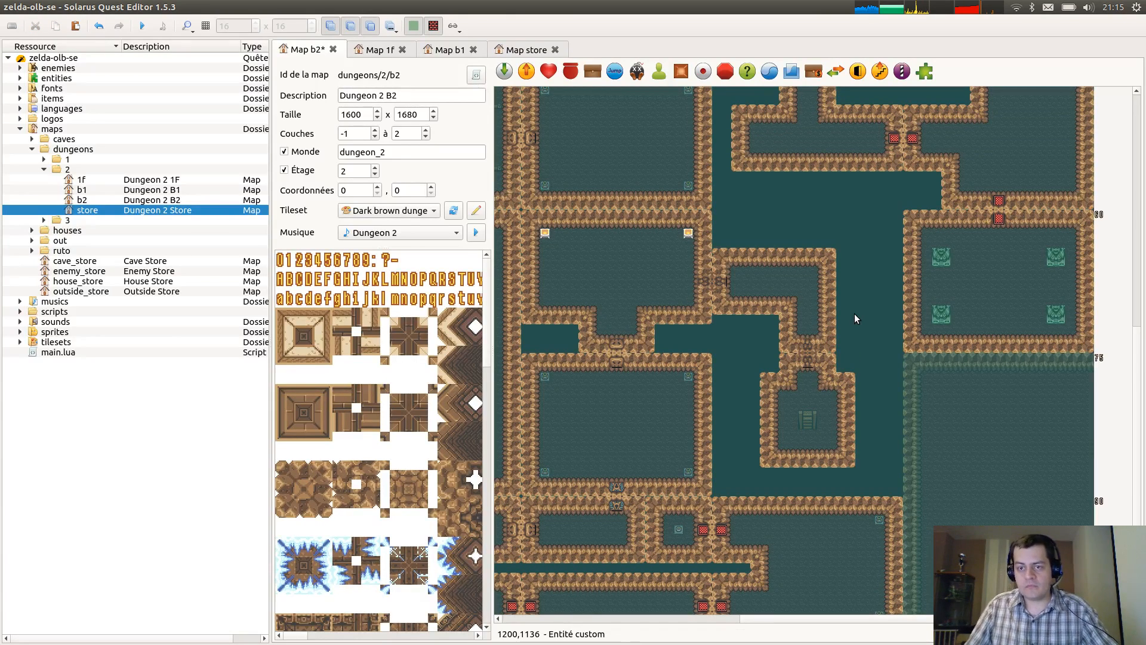
{"action": "key", "text": "ctrl+s"}
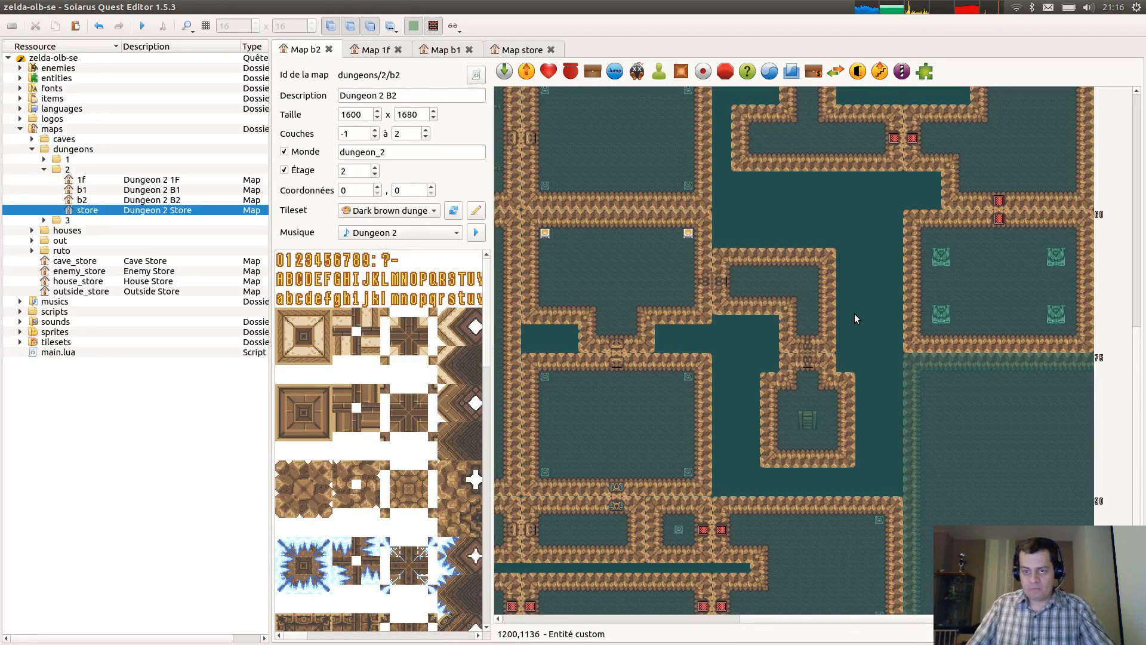
Select the group of four brown torches in the Dungeon 2 Store map for copying.
{"action": "scroll", "coordinate": [854, 314], "scroll_direction": "down", "scroll_amount": 5}
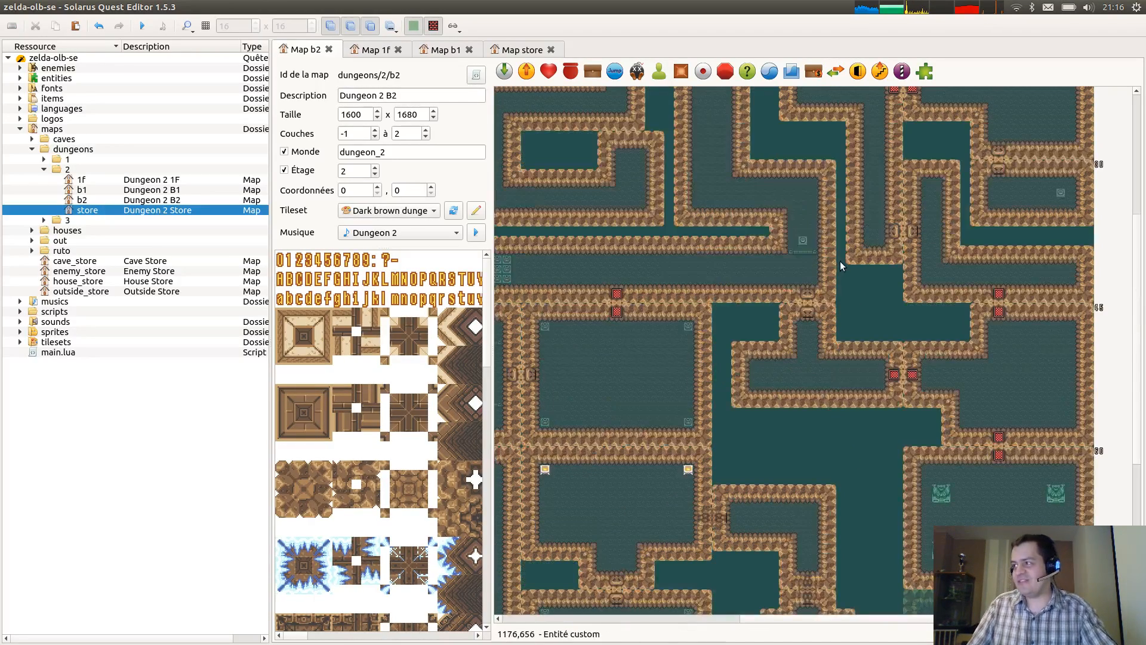
{"action": "scroll", "coordinate": [448, 50], "scroll_direction": "down", "scroll_amount": 3}
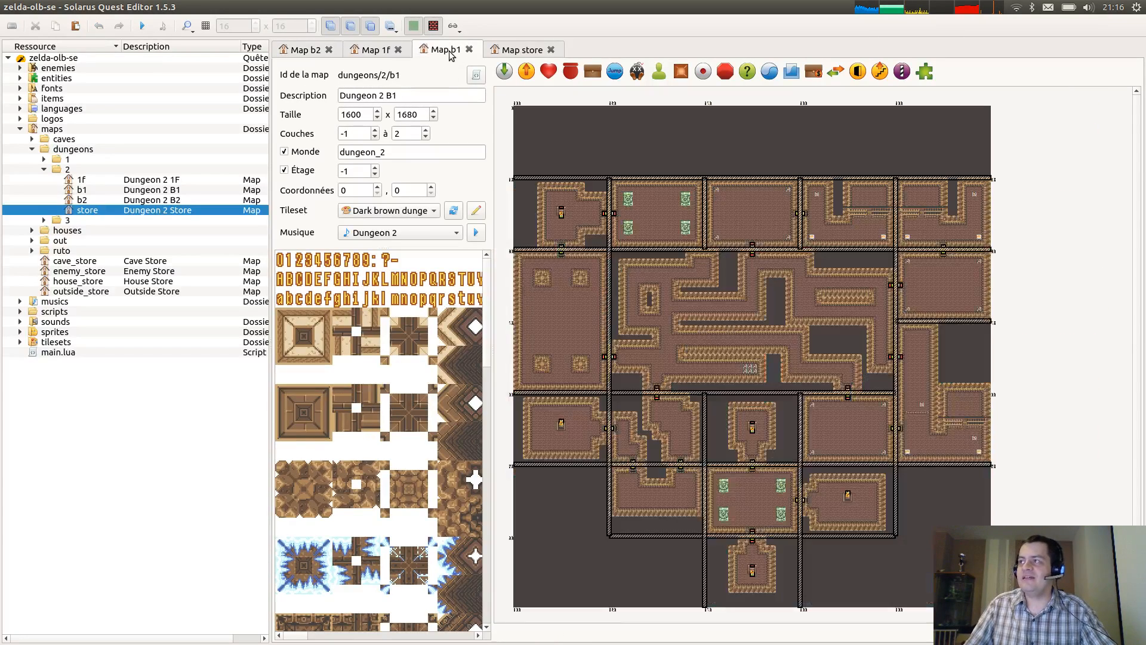
{"action": "left_click", "coordinate": [885, 325]}
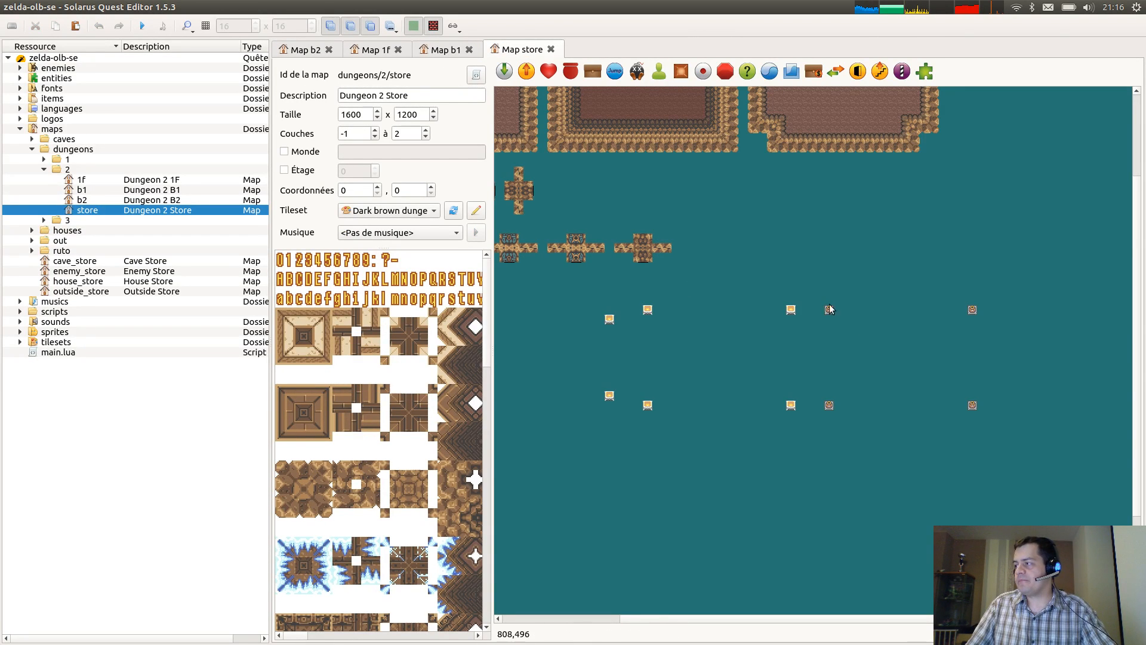
{"action": "left_click_drag", "start_coordinate": [814, 289], "coordinate": [1041, 462]}
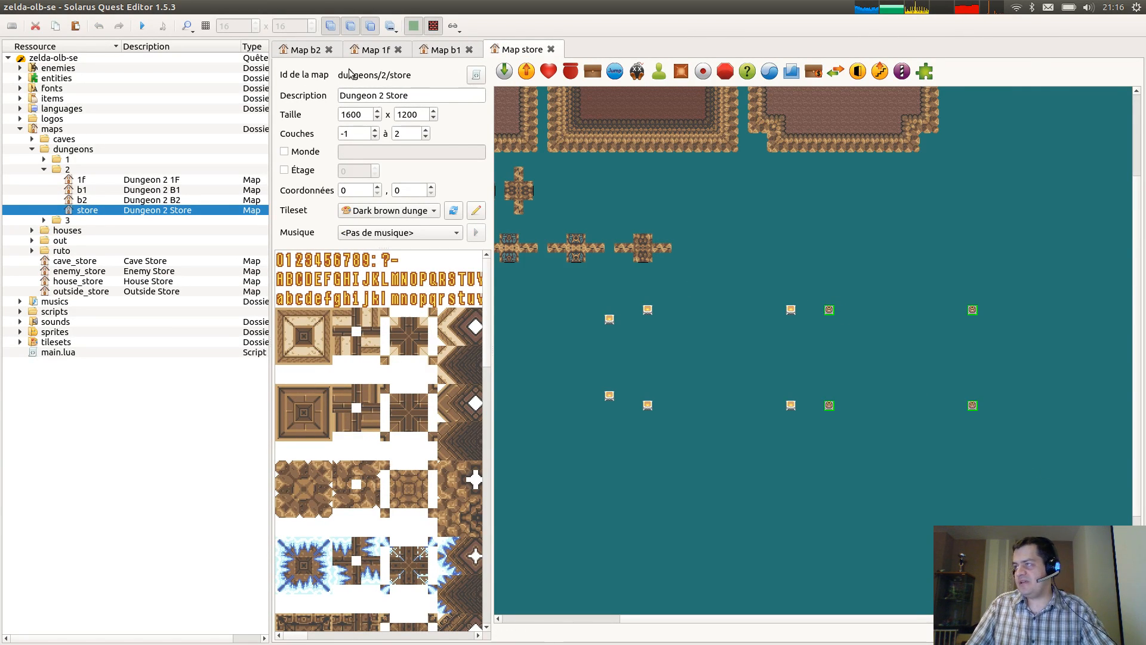
Paste the four brown torches onto the corner marks of B2's southern room just east of the lower pillars.
{"action": "left_click", "coordinate": [301, 50]}
{"action": "middle_click_drag", "start_coordinate": [699, 449], "coordinate": [717, 192]}
{"action": "middle_click_drag", "start_coordinate": [893, 460], "coordinate": [1061, 177]}
{"action": "key", "text": "ctrl+v"}
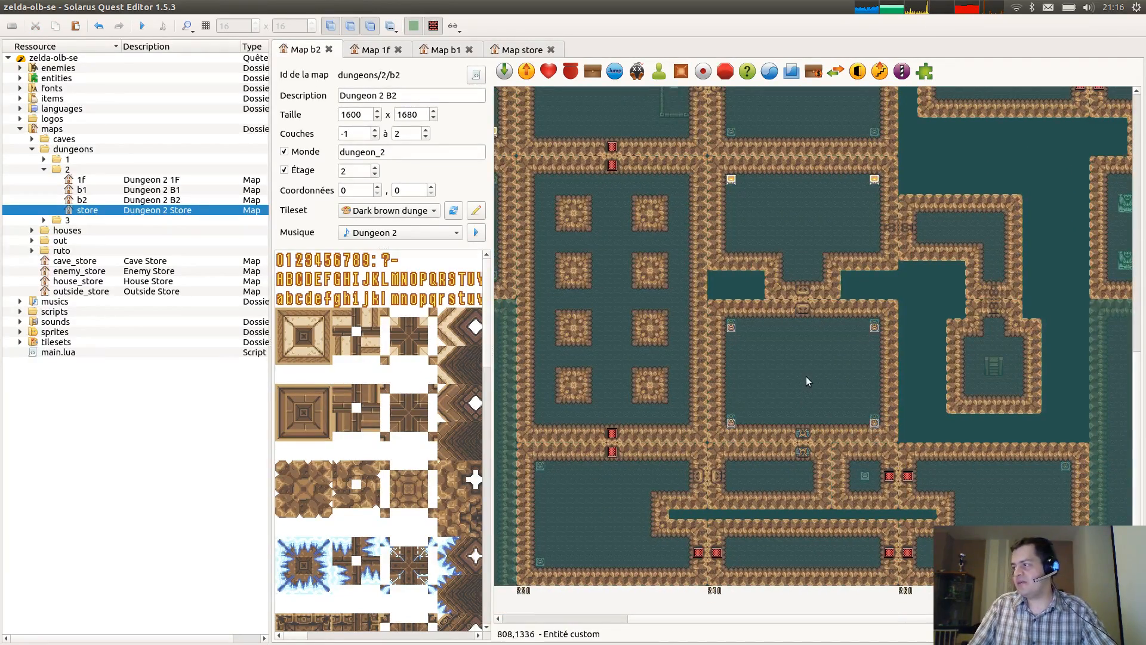
{"action": "left_click", "coordinate": [807, 374]}
Place four brown torches in the corners of the western stairs room and save the map.
{"action": "middle_click_drag", "start_coordinate": [797, 412], "coordinate": [1004, 453]}
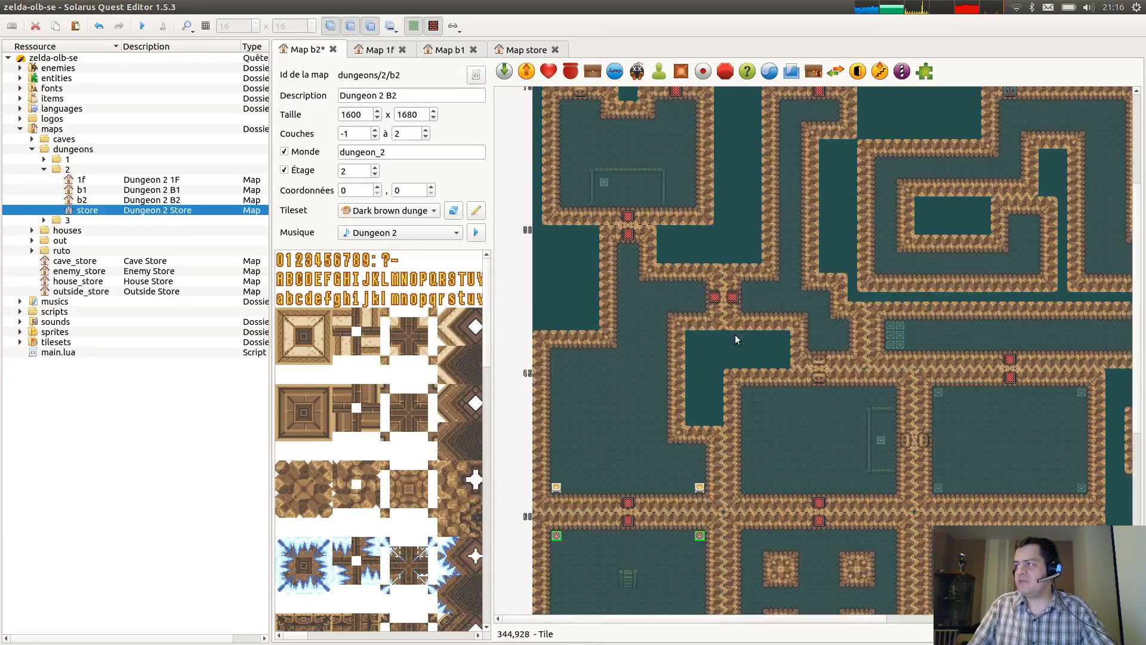
{"action": "scroll", "coordinate": [628, 267], "scroll_direction": "up", "scroll_amount": 10}
{"action": "key", "text": "ctrl+s"}
{"action": "scroll", "coordinate": [878, 358], "scroll_direction": "down", "scroll_amount": 5}
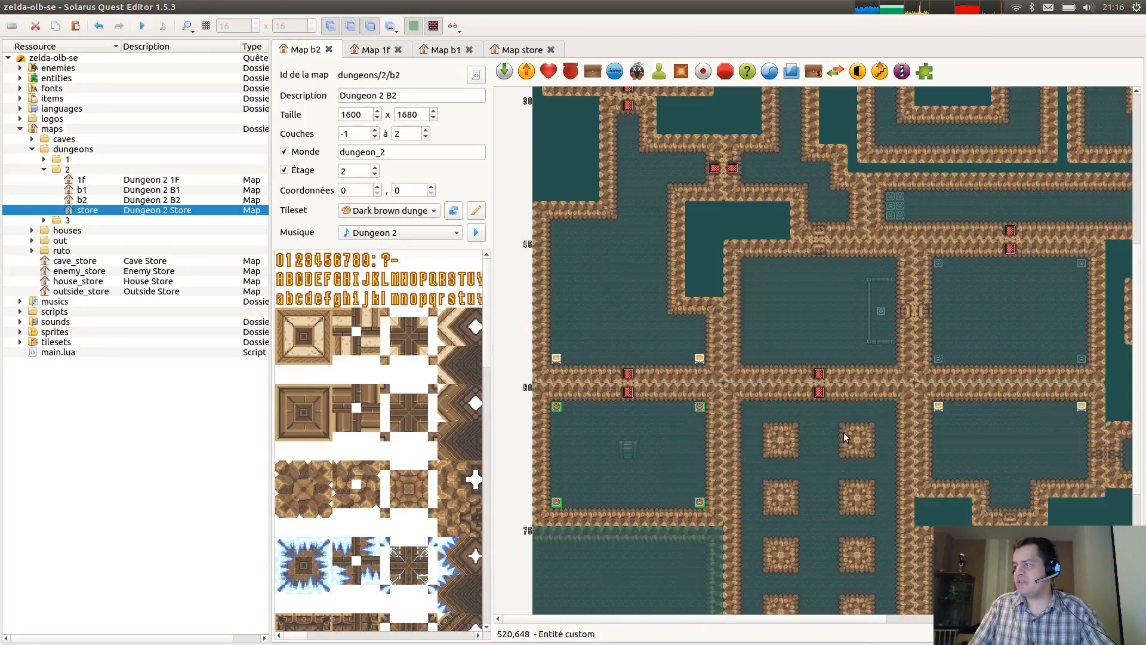
{"action": "left_click_drag", "start_coordinate": [537, 483], "coordinate": [582, 511]}
{"action": "scroll", "coordinate": [786, 523], "scroll_direction": "up", "scroll_amount": 4}
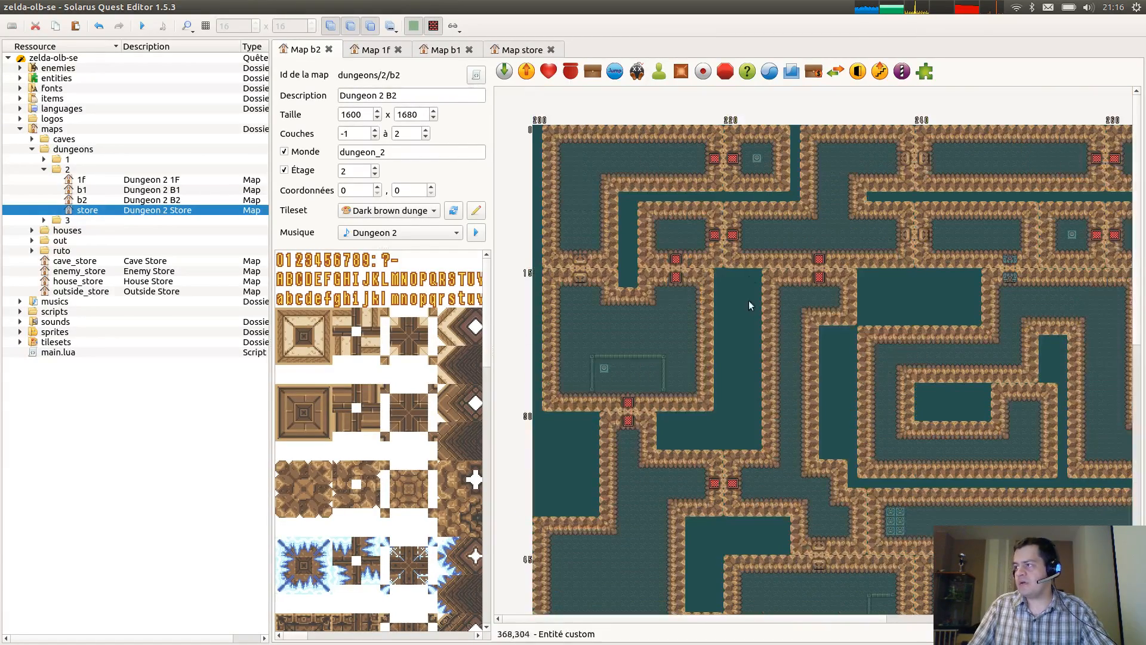
{"action": "scroll", "coordinate": [1012, 483], "scroll_direction": "down", "scroll_amount": 2}
{"action": "middle_click_drag", "start_coordinate": [988, 490], "coordinate": [786, 197]}
{"action": "scroll", "coordinate": [785, 200], "scroll_direction": "up", "scroll_amount": 5}
{"action": "left_click", "coordinate": [775, 431]}
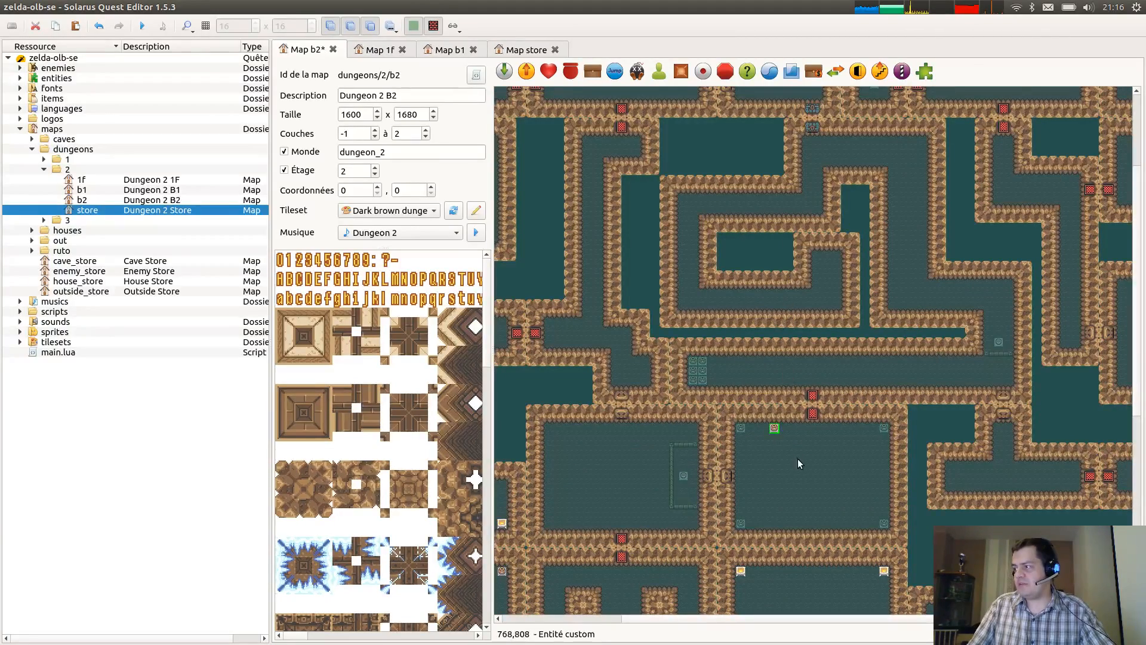
{"action": "key", "text": "ctrl+z"}
Copy the four brown pots from the Store map onto the corner marks of B2's room south of the long corridor.
{"action": "scroll", "coordinate": [470, 51], "scroll_direction": "down", "scroll_amount": 3}
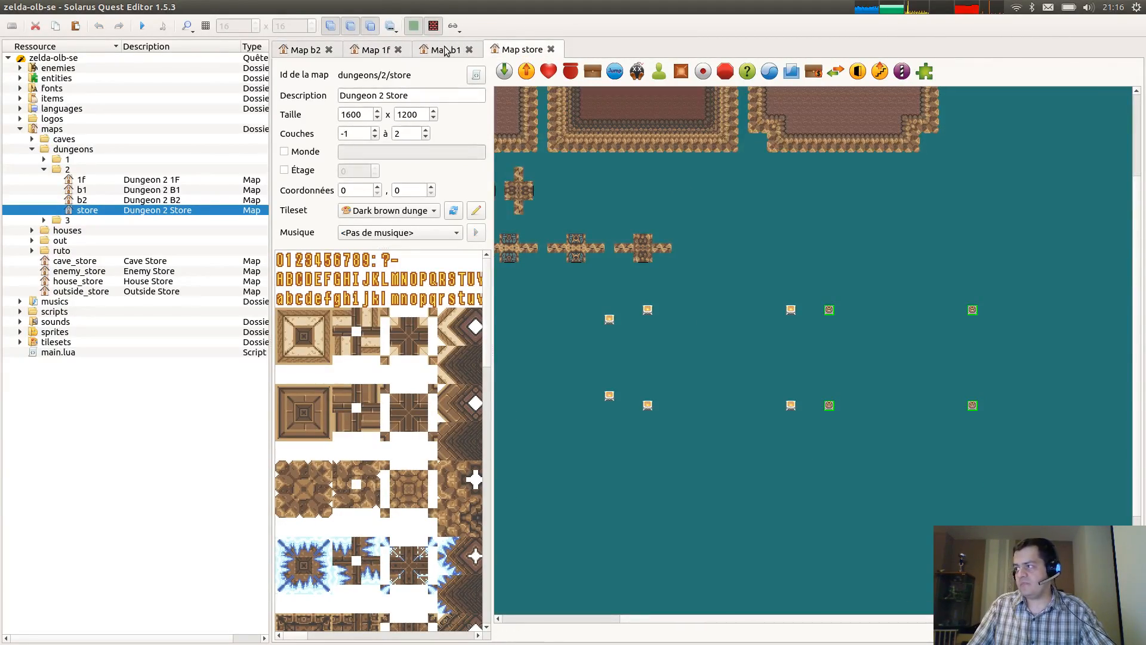
{"action": "left_click", "coordinate": [315, 50]}
{"action": "key", "text": "ctrl+v"}
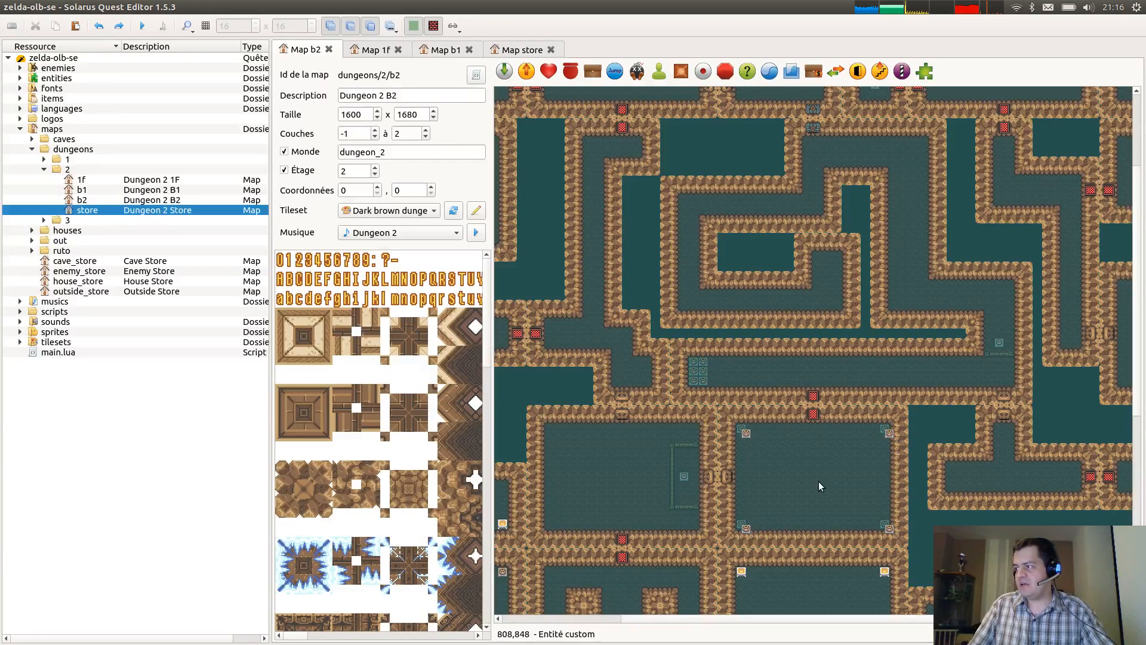
{"action": "left_click", "coordinate": [817, 478]}
Cover the block of six marks at the corridor's west end with light gray round stone tiles.
{"action": "scroll", "coordinate": [471, 343], "scroll_direction": "down", "scroll_amount": 6}
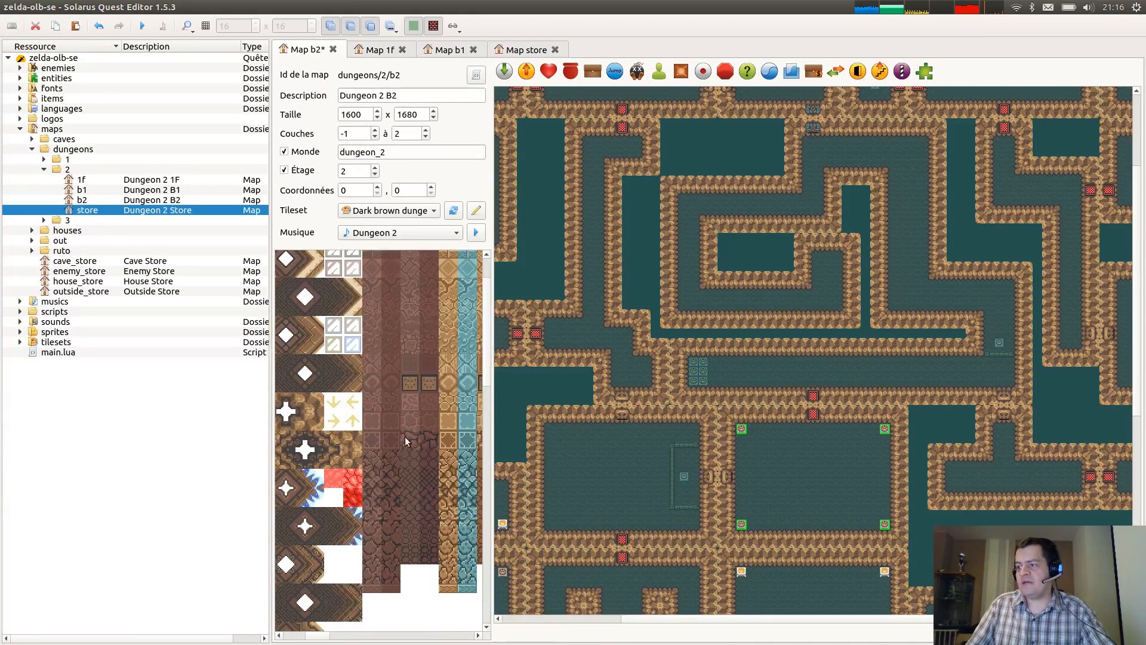
{"action": "middle_click_drag", "start_coordinate": [471, 343], "coordinate": [476, 258]}
{"action": "middle_click_drag", "start_coordinate": [407, 465], "coordinate": [359, 466]}
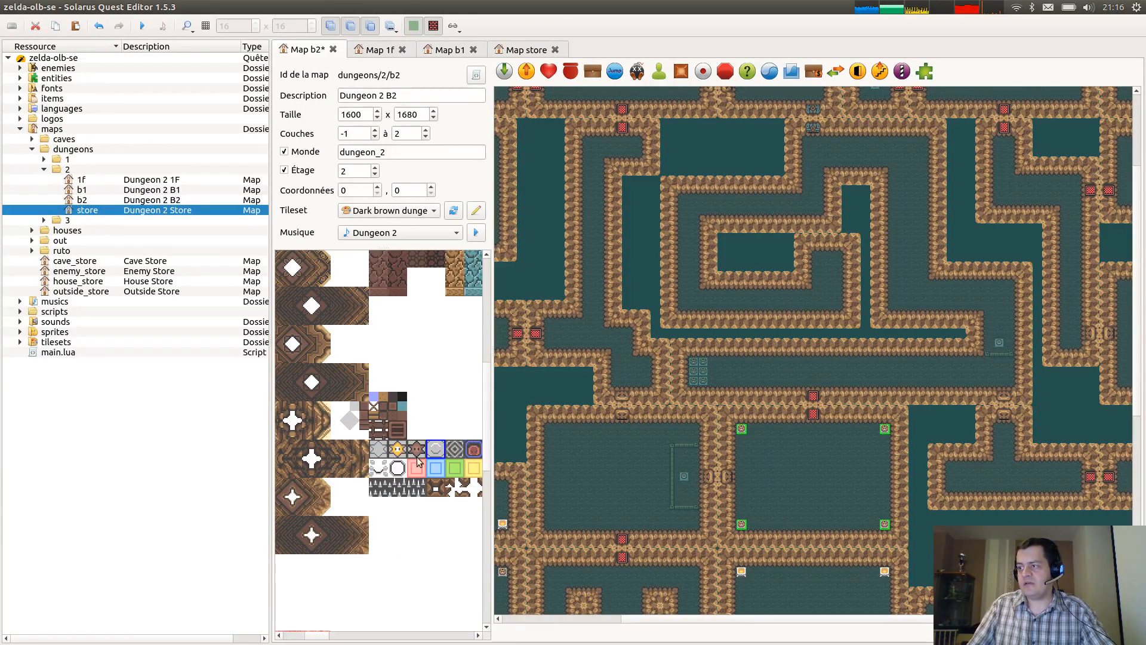
{"action": "left_click", "coordinate": [456, 401]}
{"action": "left_click", "coordinate": [432, 446]}
{"action": "left_click", "coordinate": [698, 370]}
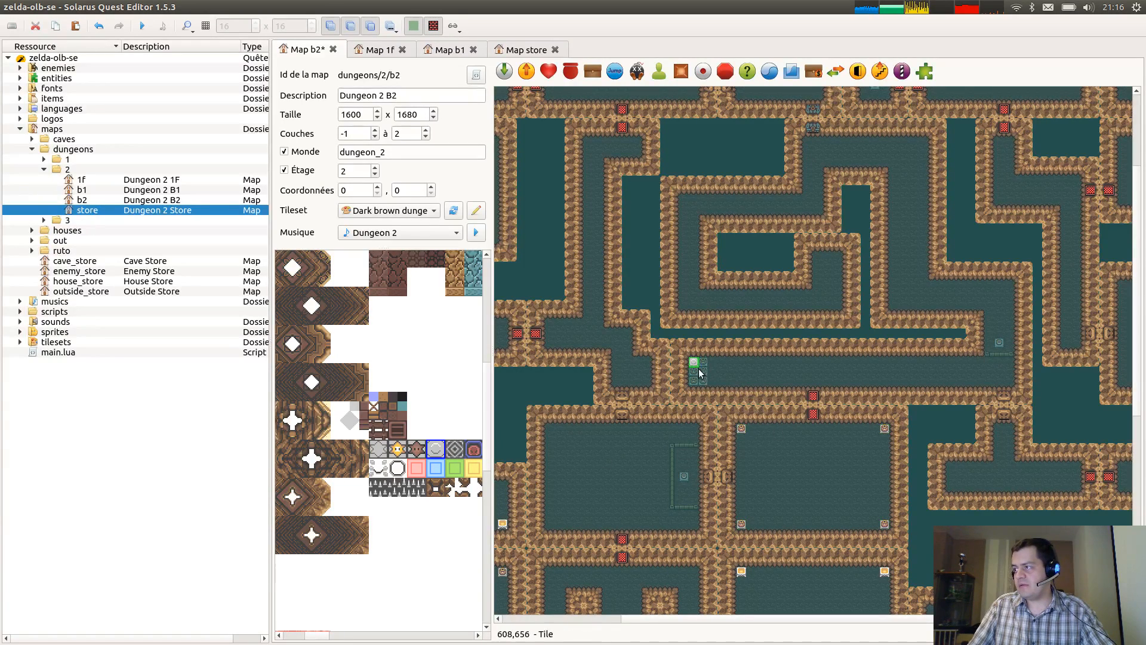
Copy a brown pot onto each of the six gray tiles in the corridor and save the map.
{"action": "left_click", "coordinate": [742, 428]}
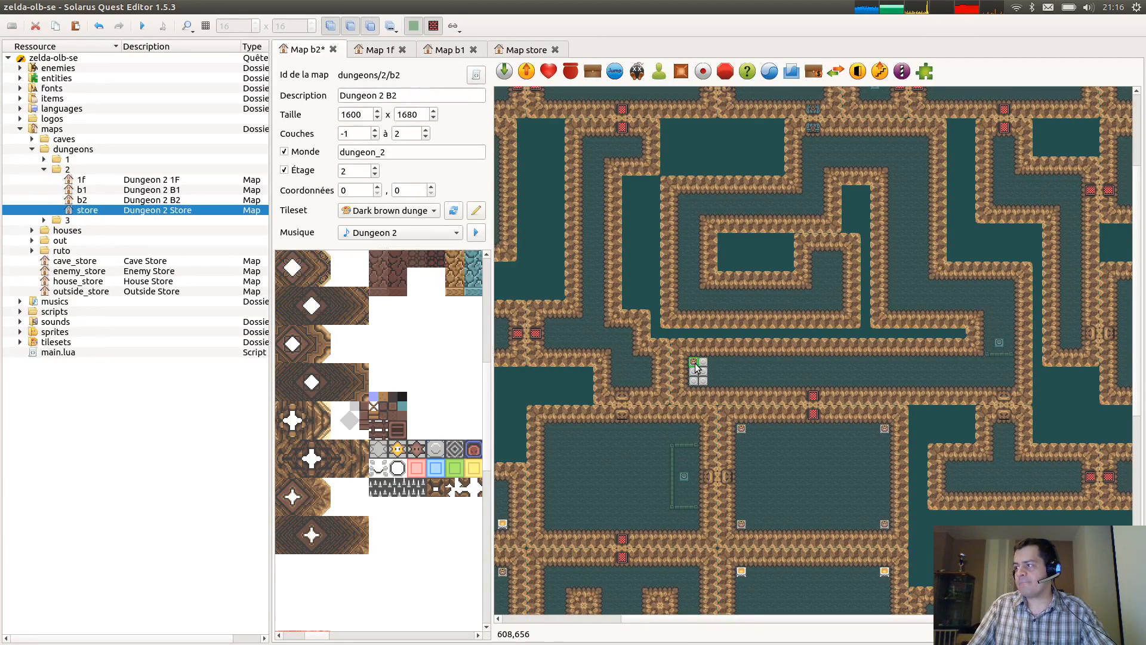
{"action": "left_click_drag", "start_coordinate": [703, 363], "coordinate": [695, 371]}
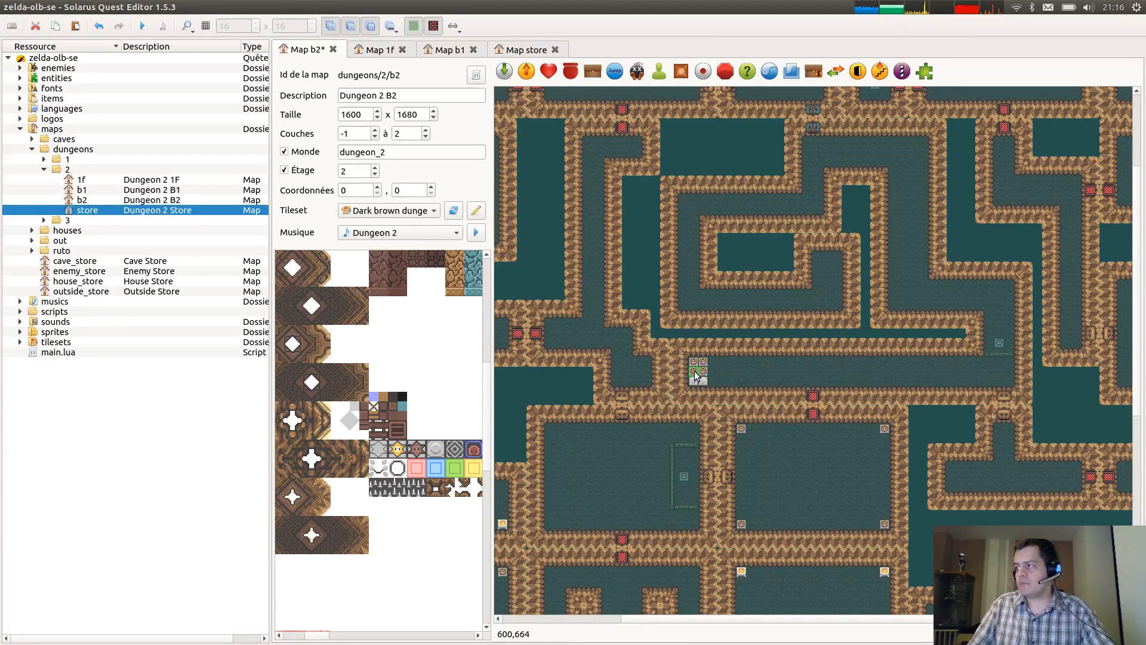
{"action": "left_click", "coordinate": [697, 382]}
{"action": "left_click", "coordinate": [704, 381]}
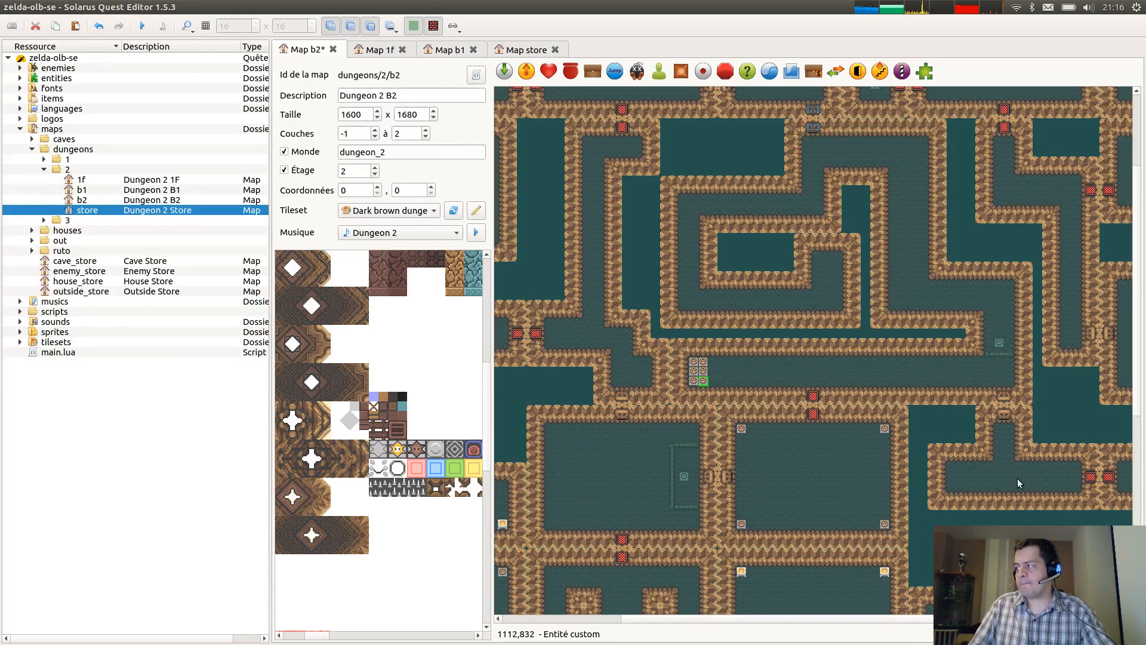
{"action": "key", "text": "ctrl+s"}
Copy a single brown pot from the Store map onto the two eastern corner marks of B2's southeastern room and save.
{"action": "middle_click_drag", "start_coordinate": [1041, 485], "coordinate": [710, 451]}
{"action": "scroll", "coordinate": [800, 361], "scroll_direction": "down", "scroll_amount": 5}
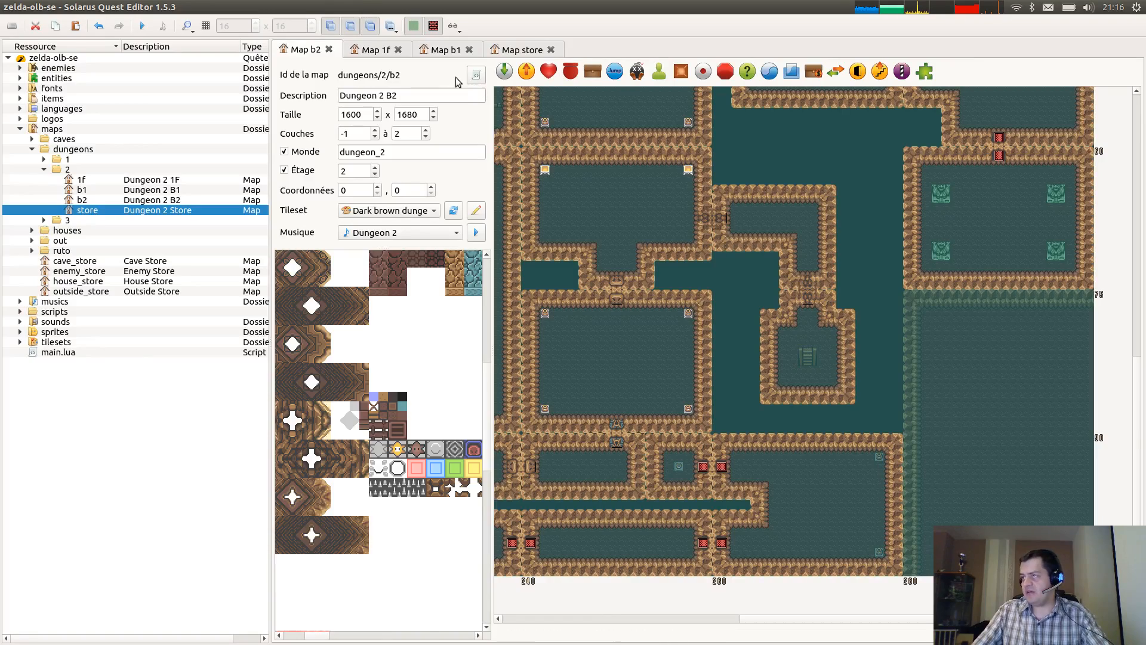
{"action": "left_click", "coordinate": [510, 50]}
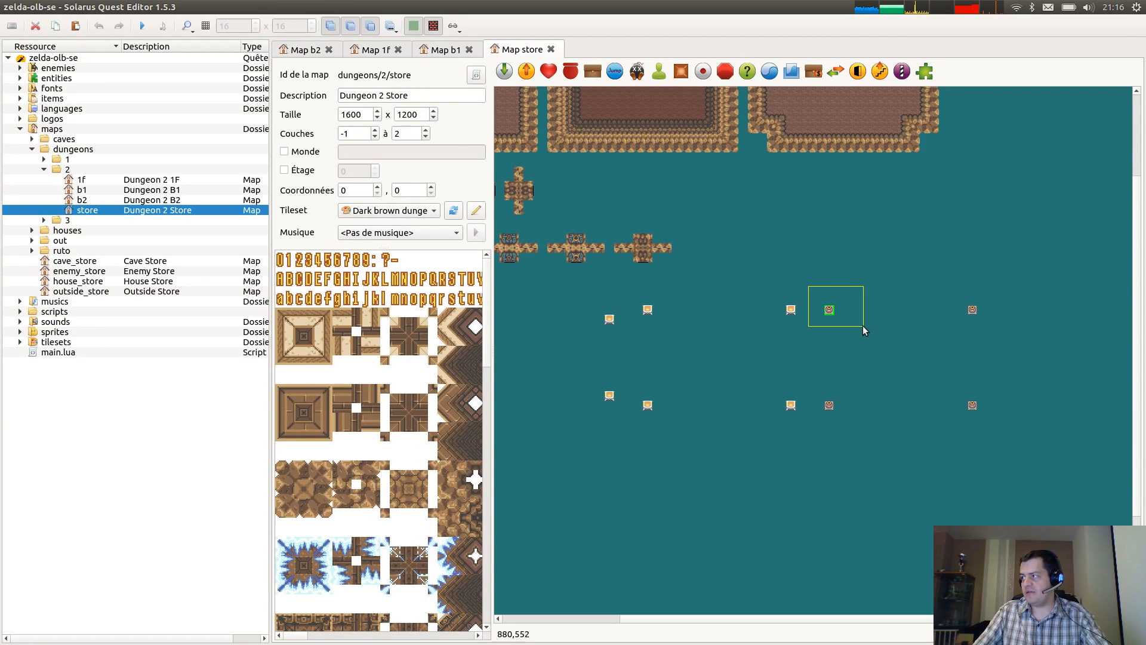
{"action": "left_click", "coordinate": [303, 51]}
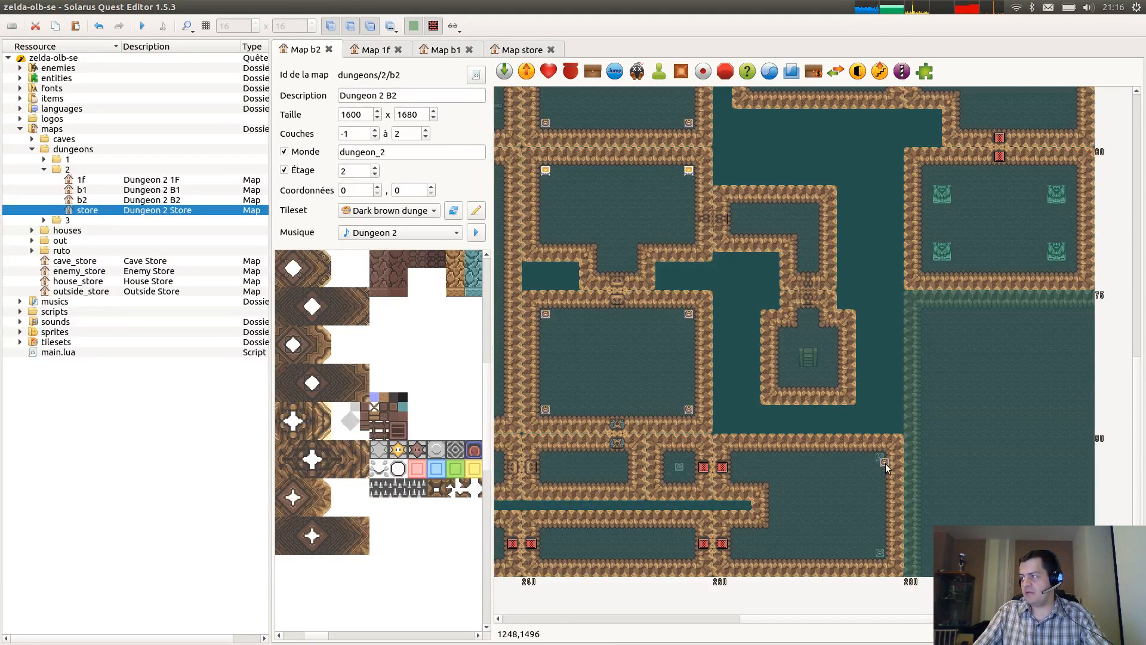
{"action": "right_click", "coordinate": [883, 461]}
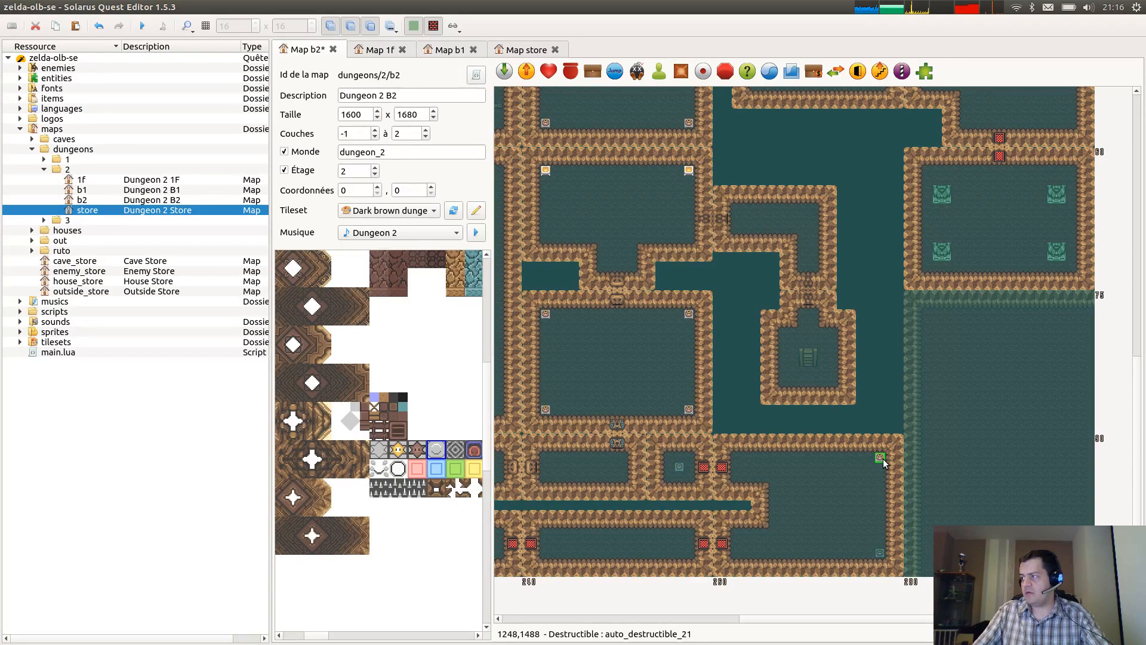
{"action": "left_click", "coordinate": [882, 554]}
{"action": "key", "text": "ctrl+s"}
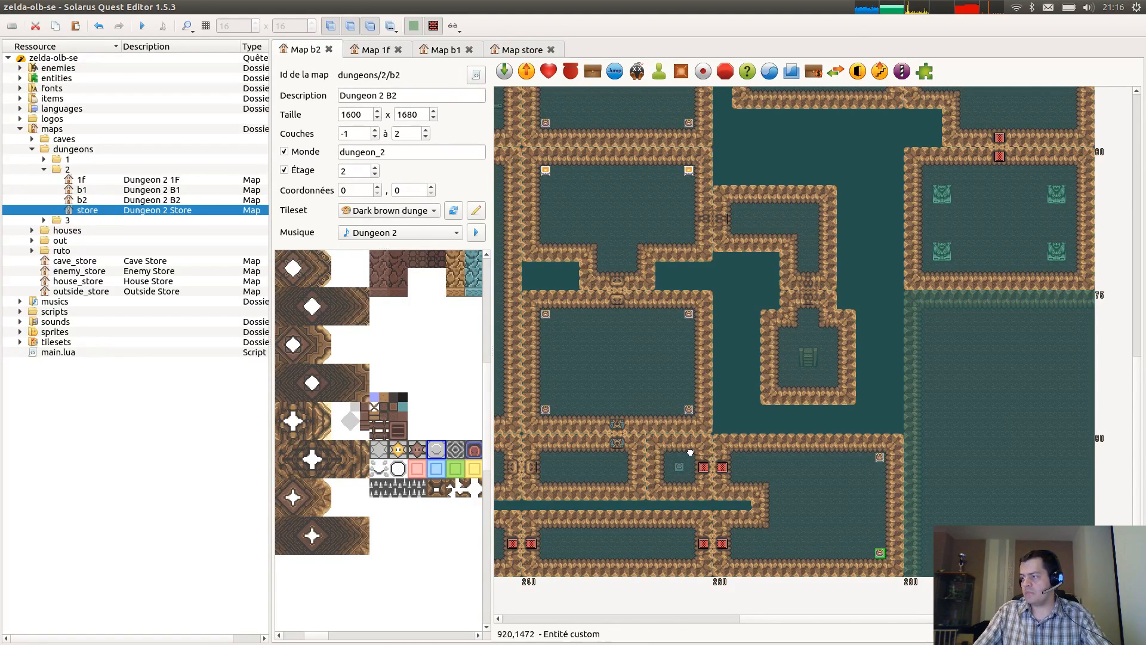
Place brown pots on the two western corner marks of the southern room below the pillars and save the map.
{"action": "middle_click_drag", "start_coordinate": [689, 429], "coordinate": [985, 429]}
{"action": "key", "text": "ctrl+v"}
{"action": "right_click", "coordinate": [652, 458]}
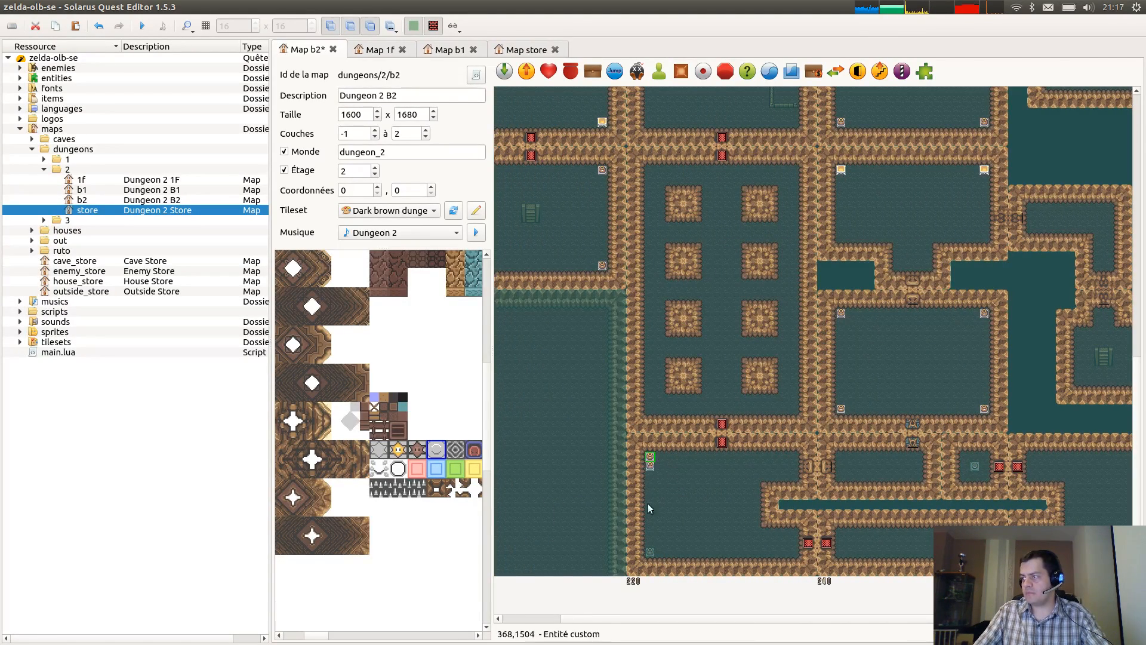
{"action": "key", "text": "ctrl+s"}
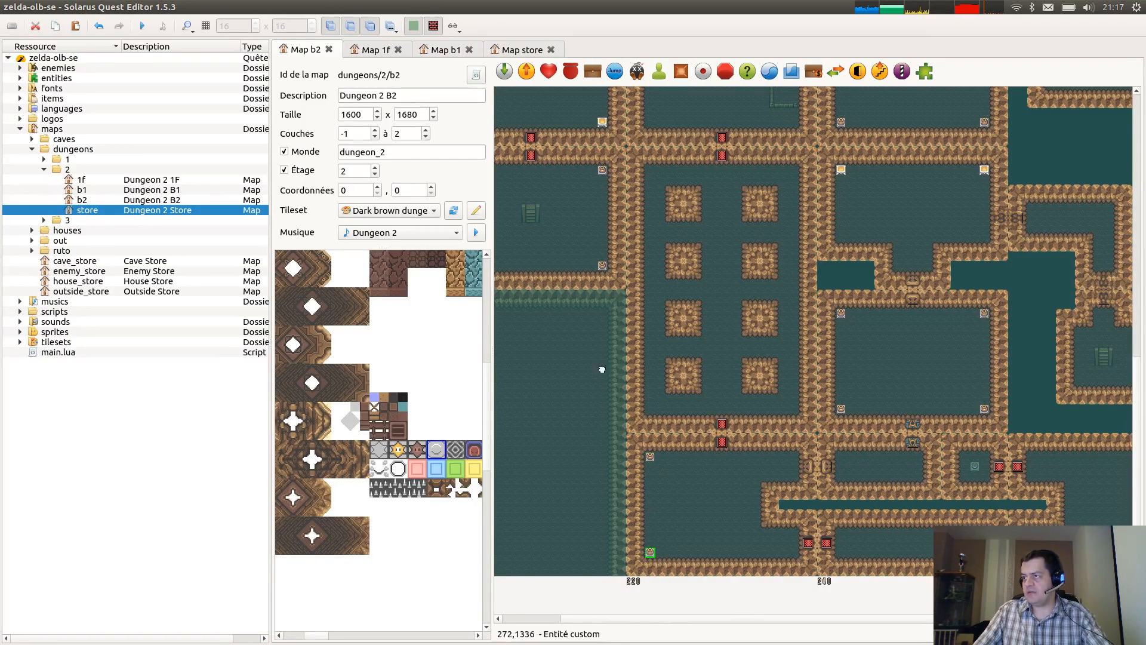
Place small brown fence posts on the four corner marks of the enclosure in the room west of the four-pot room.
{"action": "scroll", "coordinate": [961, 416], "scroll_direction": "left", "scroll_amount": 3}
{"action": "scroll", "coordinate": [961, 416], "scroll_direction": "up", "scroll_amount": 10}
{"action": "scroll", "coordinate": [786, 271], "scroll_direction": "up", "scroll_amount": 2}
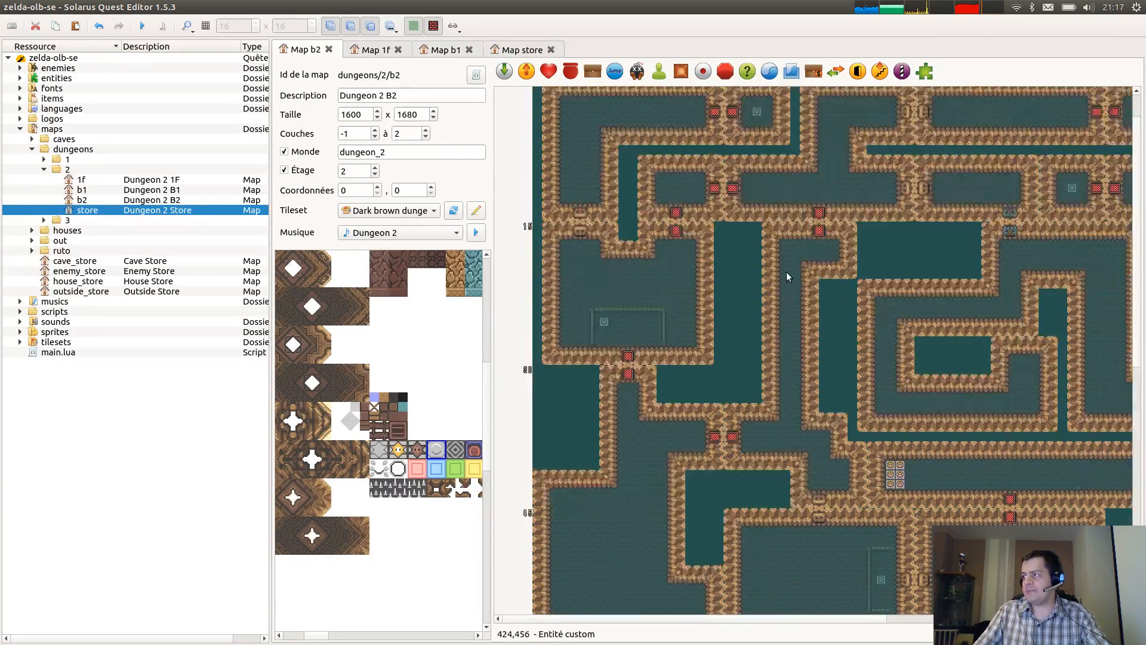
{"action": "scroll", "coordinate": [439, 418], "scroll_direction": "up", "scroll_amount": 10}
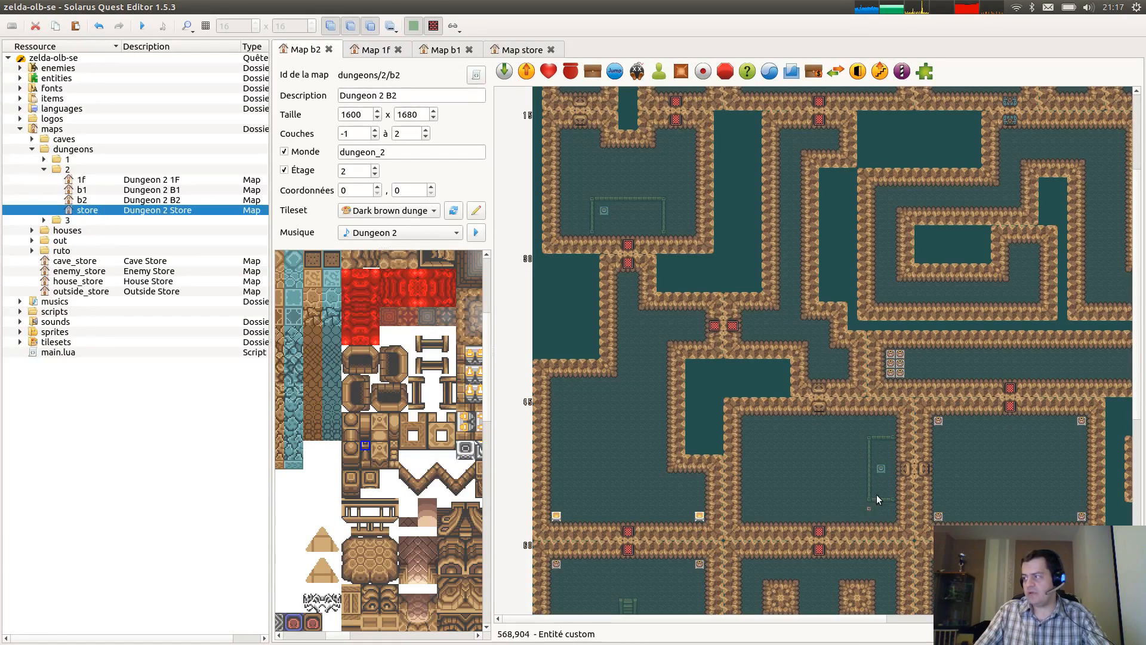
{"action": "scroll", "coordinate": [876, 504], "scroll_direction": "up", "scroll_amount": 1, "text": "ctrl"}
{"action": "right_click", "coordinate": [861, 505]}
{"action": "right_click", "coordinate": [907, 506]}
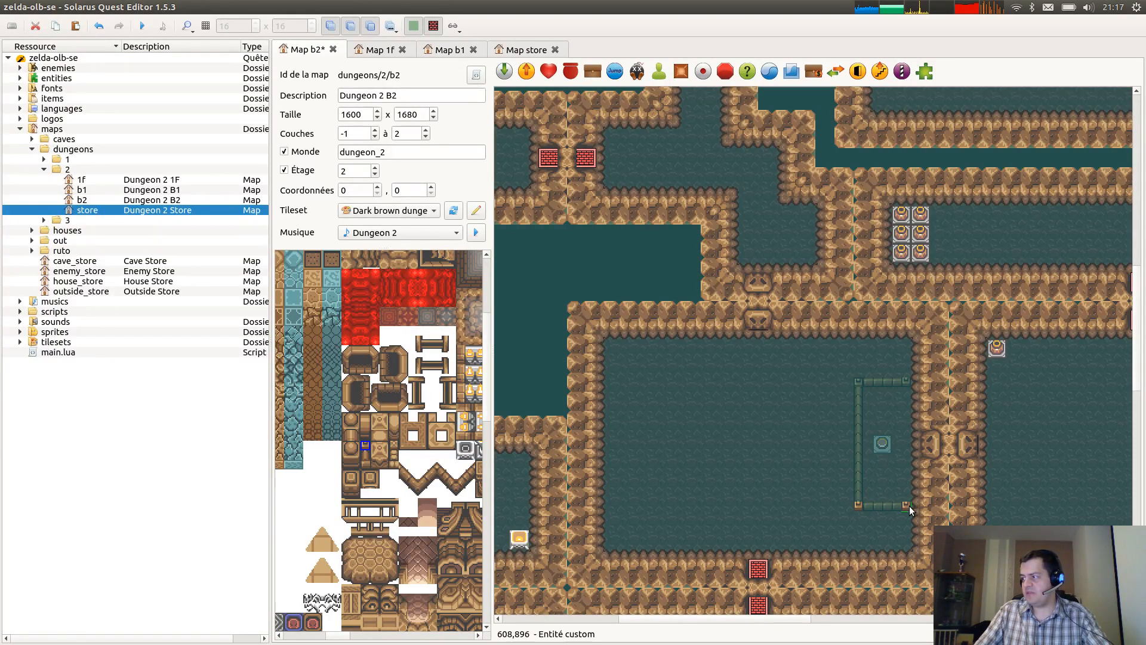
{"action": "right_click", "coordinate": [857, 383]}
{"action": "right_click", "coordinate": [906, 382]}
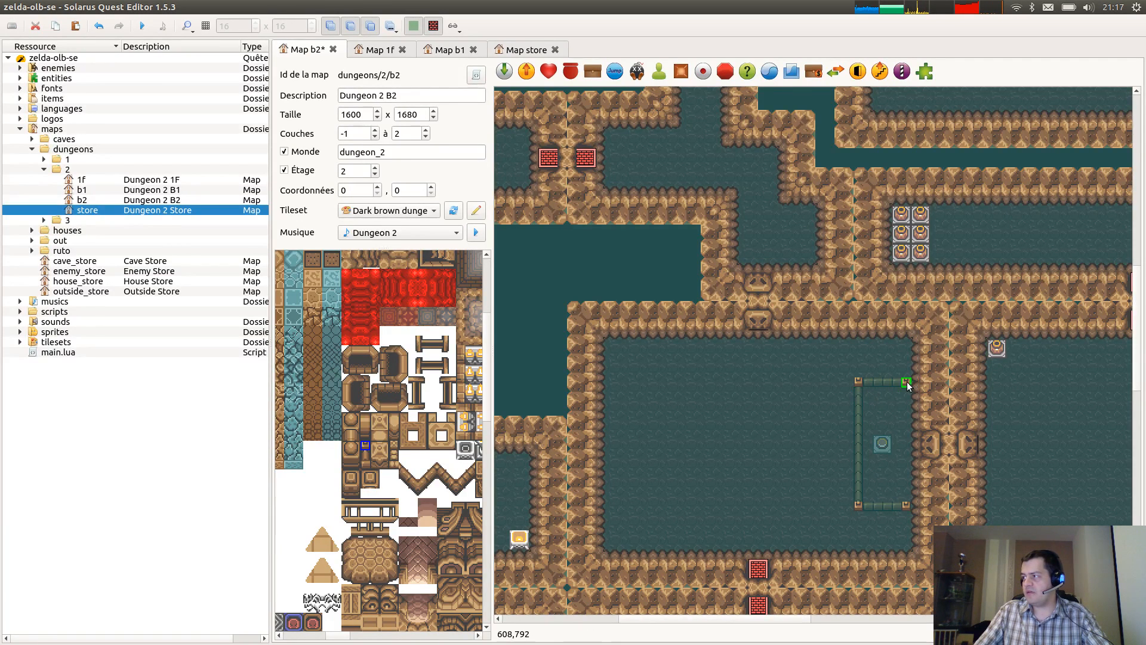
Draw brown fence rails between the posts along the enclosure's west, north and south sides.
{"action": "left_click", "coordinate": [365, 455]}
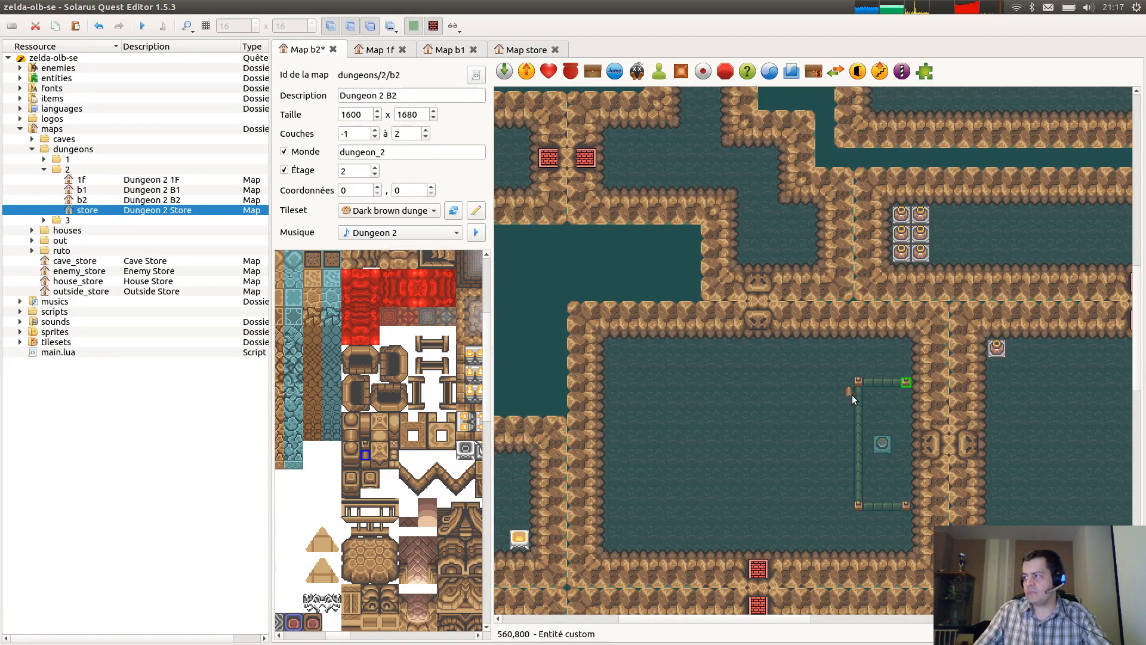
{"action": "left_click_drag", "start_coordinate": [858, 389], "coordinate": [861, 499]}
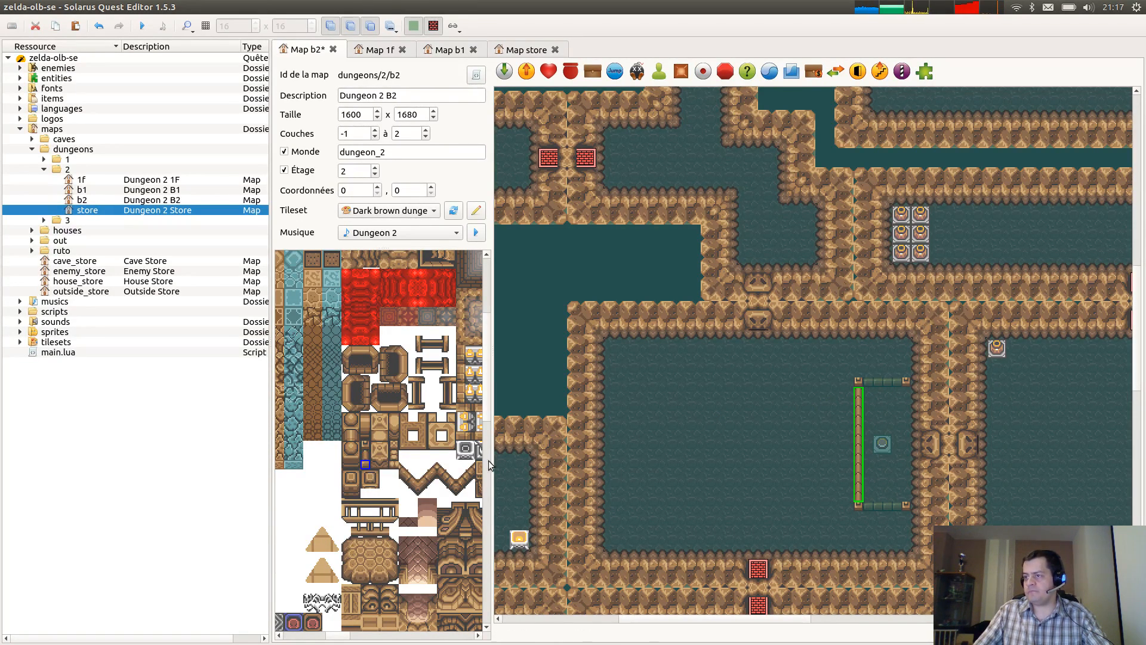
{"action": "right_click_drag", "start_coordinate": [869, 384], "coordinate": [894, 385]}
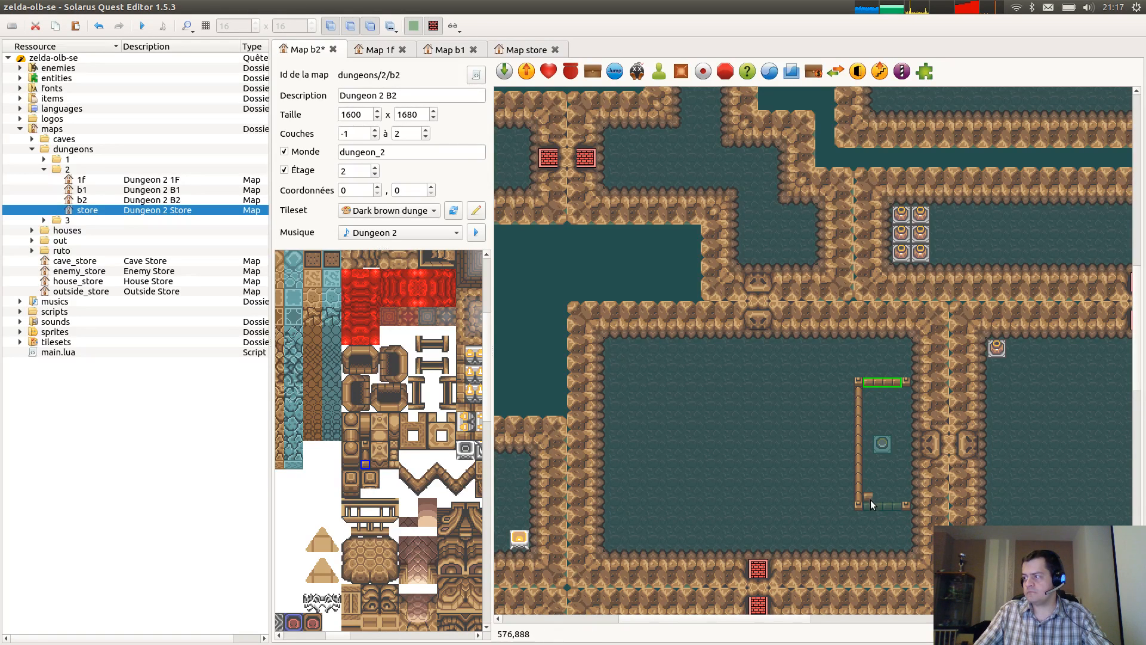
{"action": "left_click_drag", "start_coordinate": [869, 507], "coordinate": [899, 506]}
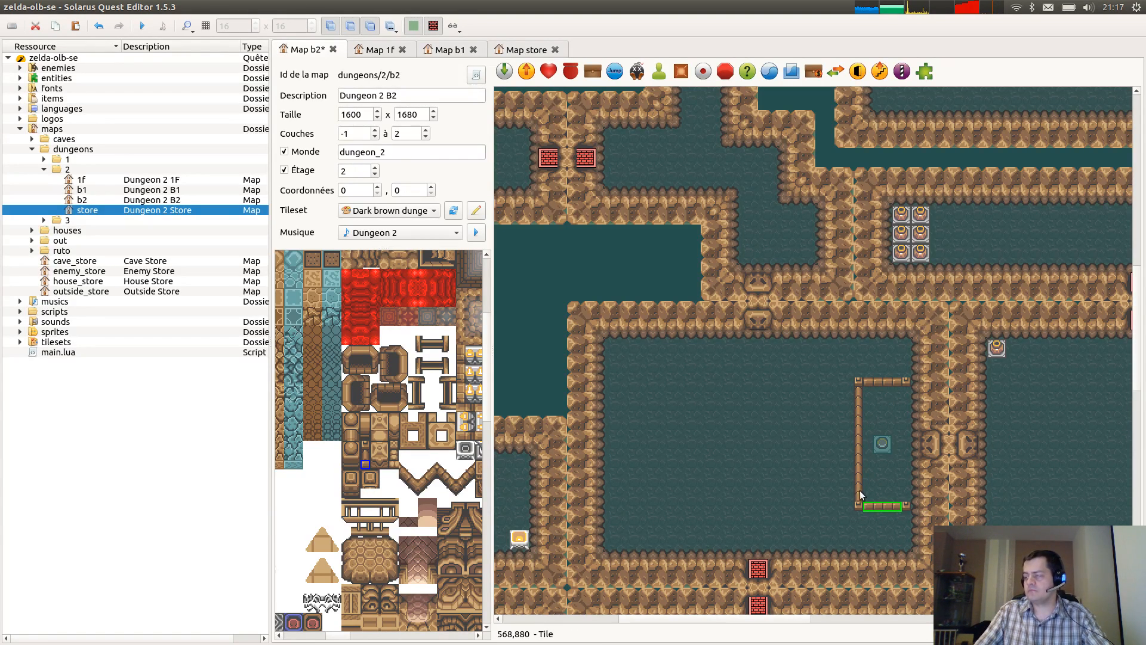
Select the enclosure's southern rail together with its corner posts.
{"action": "scroll", "coordinate": [702, 471], "scroll_direction": "down", "scroll_amount": 1, "text": "ctrl"}
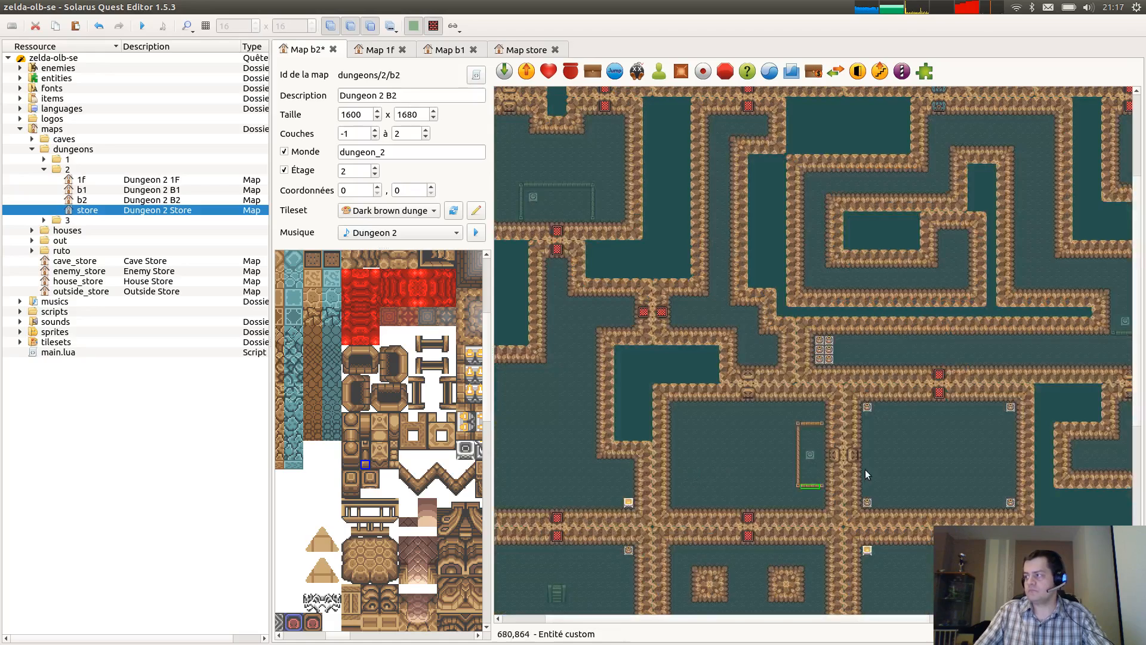
{"action": "middle_click_drag", "start_coordinate": [867, 475], "coordinate": [604, 488]}
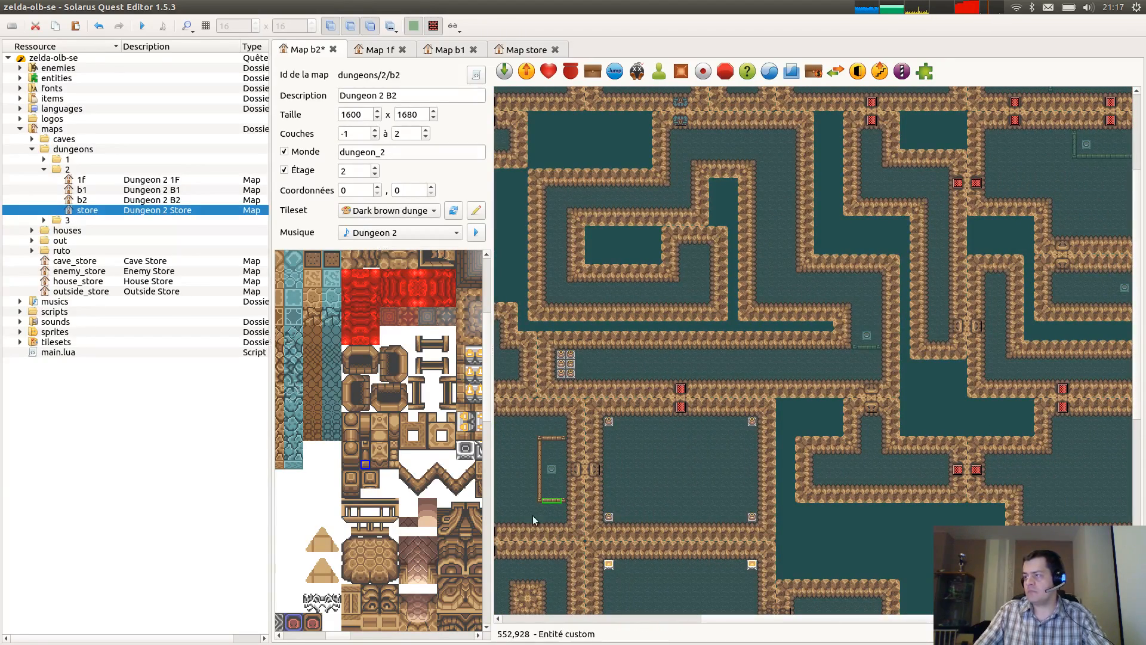
{"action": "left_click", "coordinate": [541, 500]}
{"action": "left_click", "coordinate": [540, 502]}
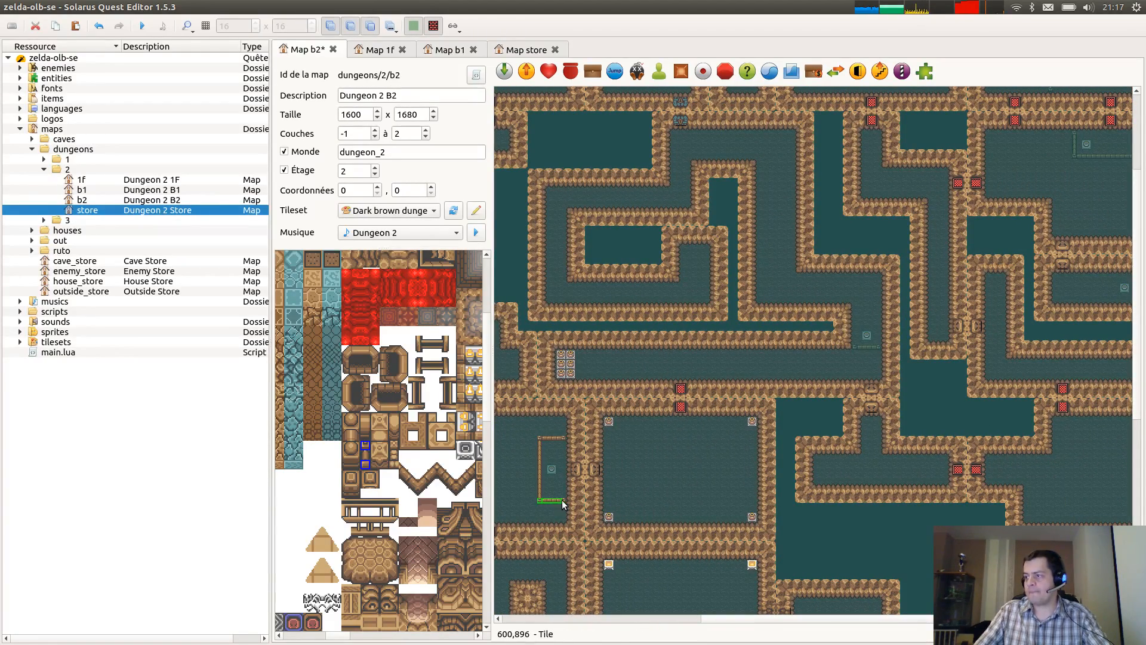
Place wooden fence tiles over the faded south and west barrier around the eastern room's floor device, and save the map.
{"action": "scroll", "coordinate": [990, 320], "scroll_direction": "up", "scroll_amount": 2, "text": "ctrl"}
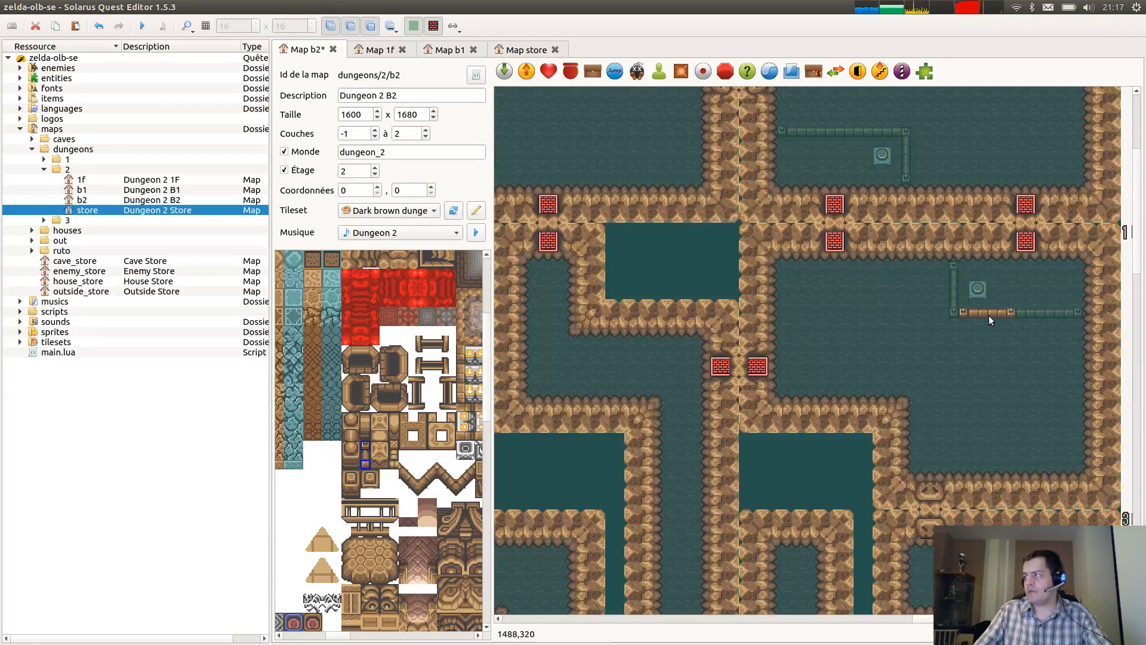
{"action": "left_click_drag", "start_coordinate": [989, 321], "coordinate": [1070, 318]}
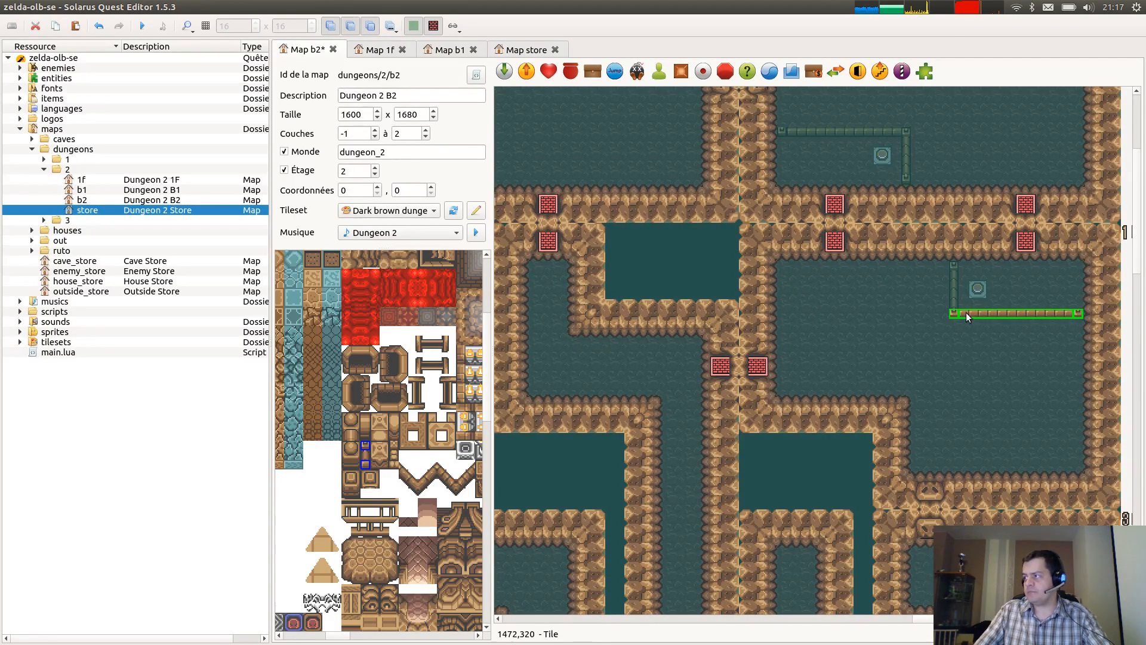
{"action": "left_click", "coordinate": [954, 266]}
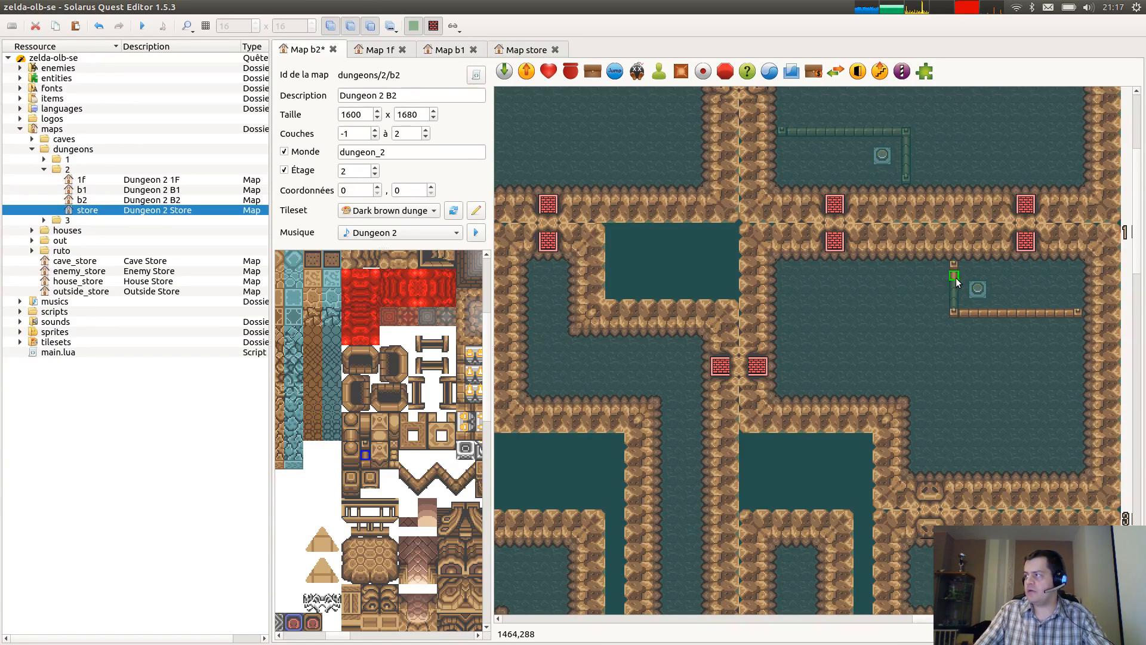
{"action": "left_click_drag", "start_coordinate": [957, 282], "coordinate": [957, 301]}
{"action": "key", "text": "ctrl+s"}
Place wooden fence posts on the four corners and ends of the faded three-sided barrier in the western room.
{"action": "scroll", "coordinate": [686, 349], "scroll_direction": "down", "scroll_amount": 1, "text": "ctrl"}
{"action": "middle_click_drag", "start_coordinate": [679, 367], "coordinate": [1112, 426]}
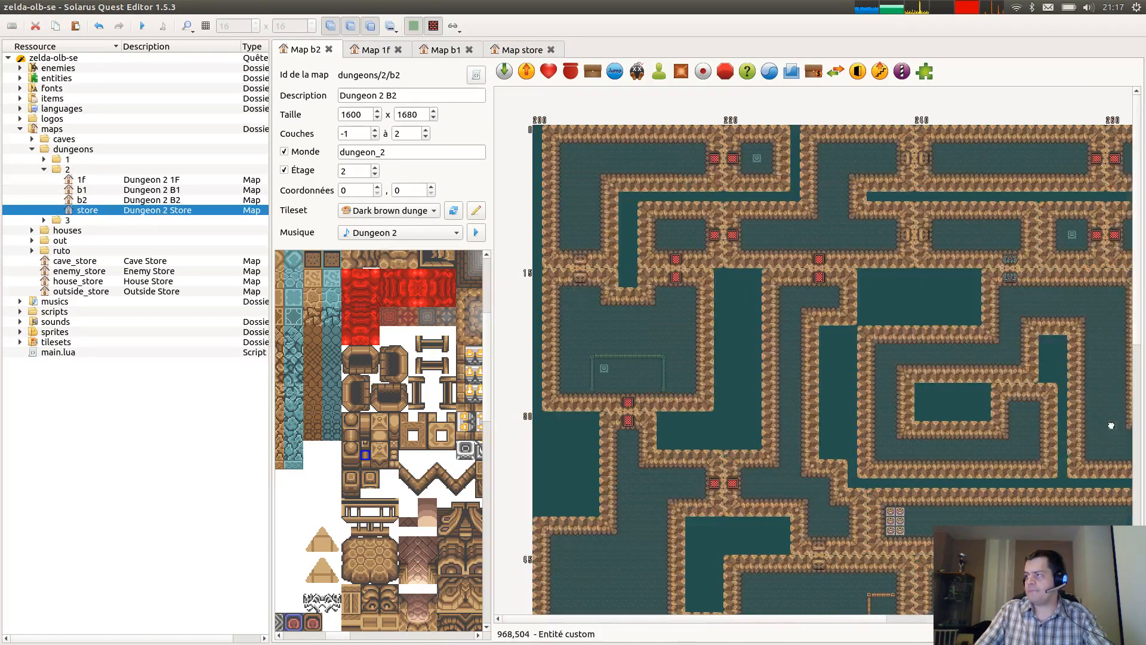
{"action": "scroll", "coordinate": [579, 360], "scroll_direction": "up", "scroll_amount": 1, "text": "ctrl"}
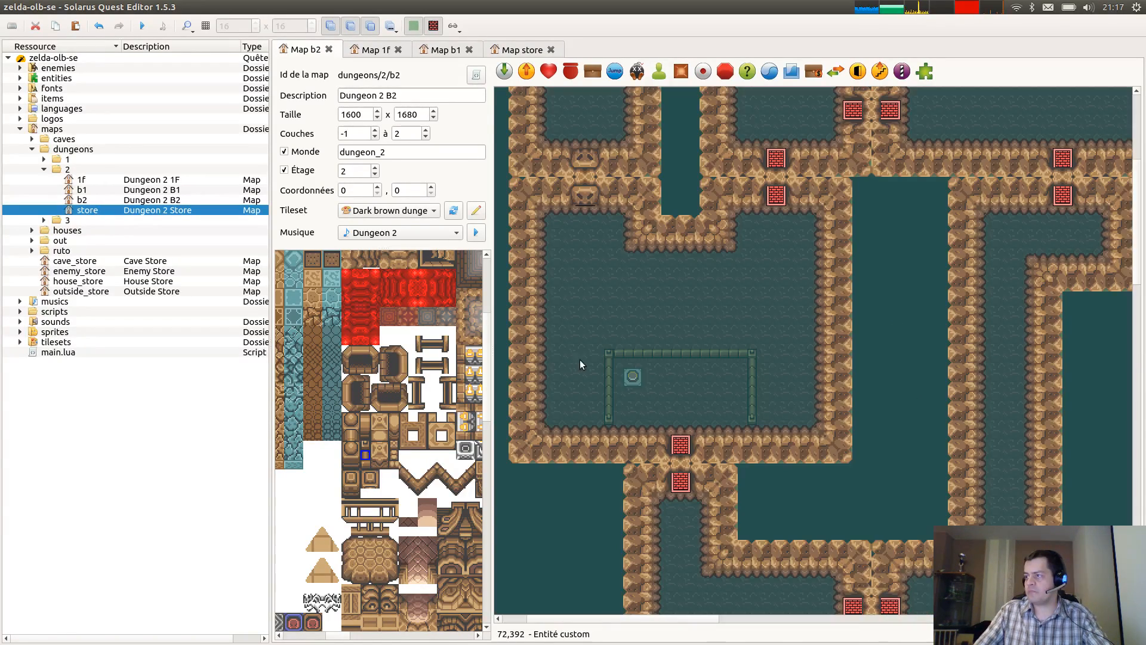
{"action": "right_click", "coordinate": [611, 354]}
{"action": "right_click", "coordinate": [612, 422]}
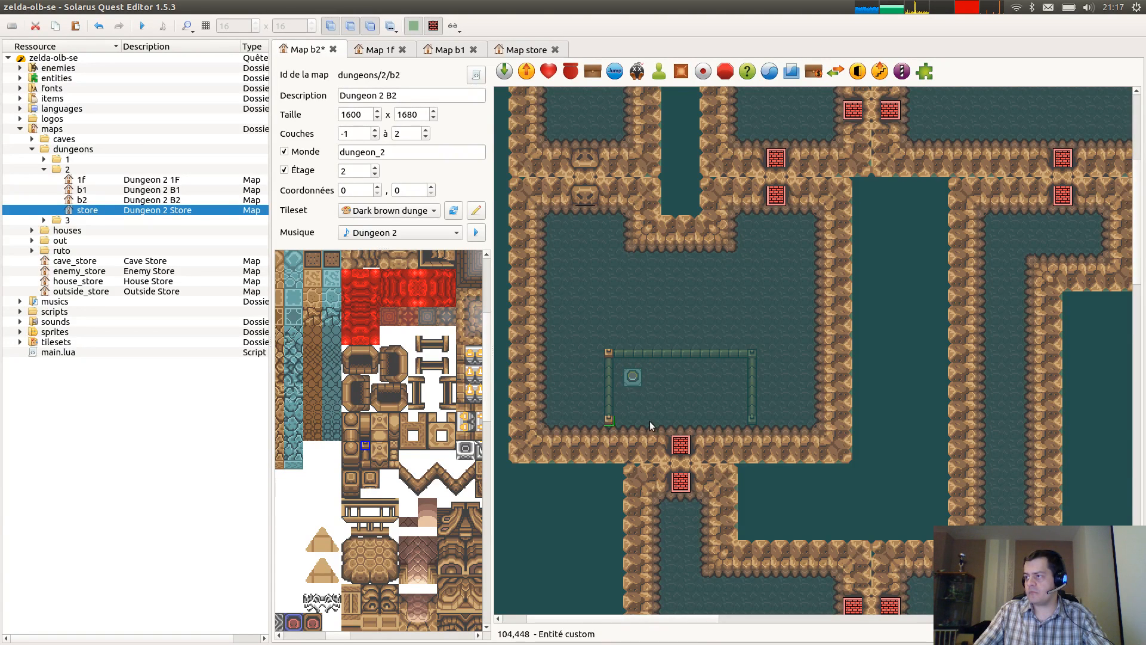
{"action": "right_click", "coordinate": [756, 422]}
{"action": "left_click", "coordinate": [754, 362]}
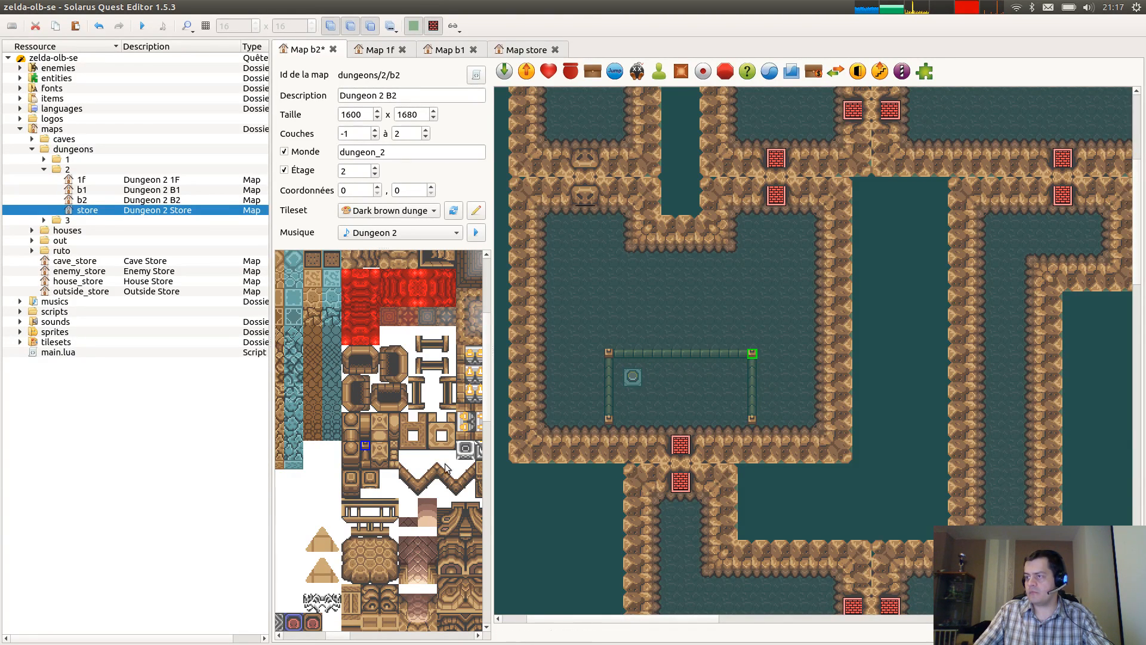
Fill in the western room's fence with two vertical rails and one horizontal rail between the posts, and save the map.
{"action": "left_click", "coordinate": [366, 455]}
{"action": "left_click_drag", "start_coordinate": [609, 363], "coordinate": [615, 407]}
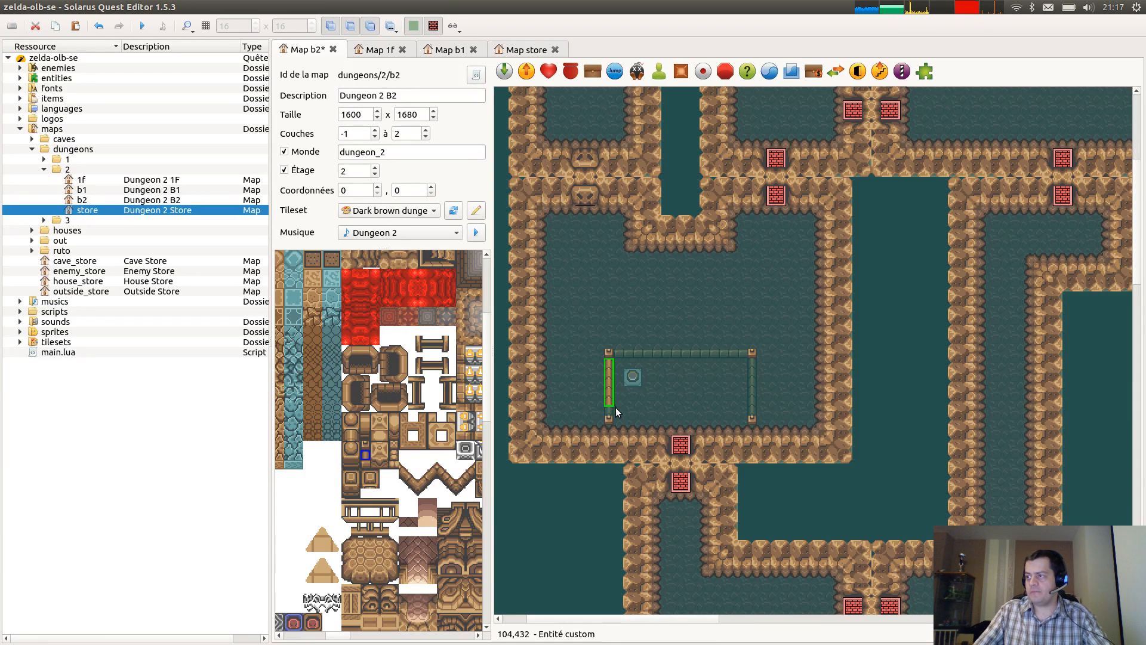
{"action": "left_click_drag", "start_coordinate": [754, 410], "coordinate": [754, 363]}
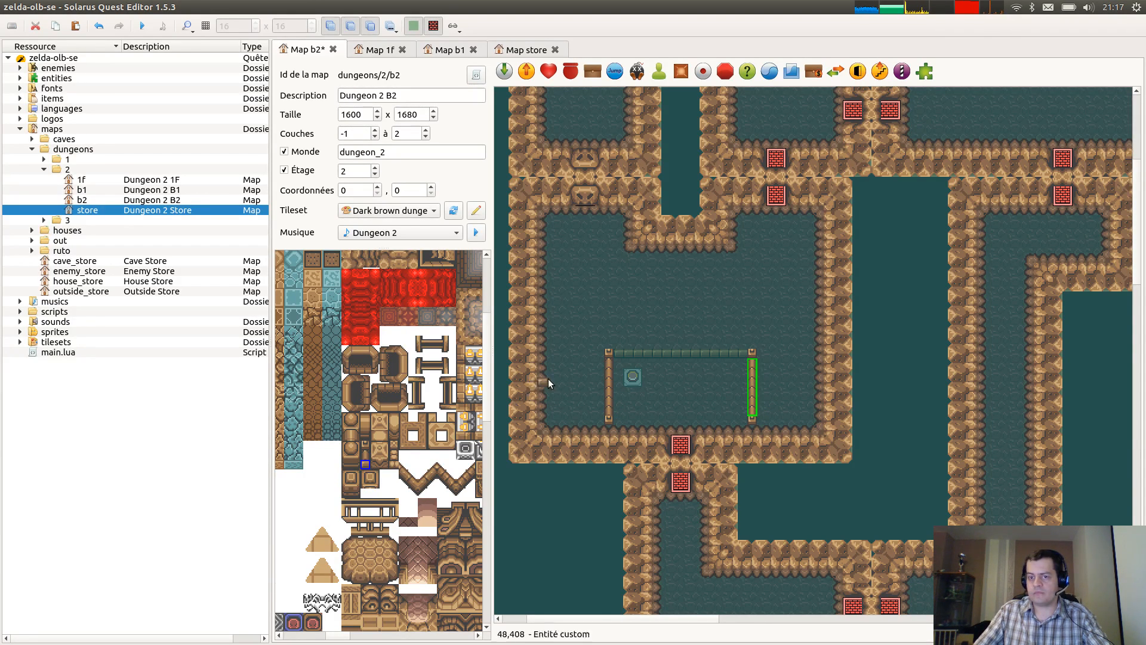
{"action": "left_click_drag", "start_coordinate": [621, 357], "coordinate": [748, 356]}
{"action": "key", "text": "ctrl+s"}
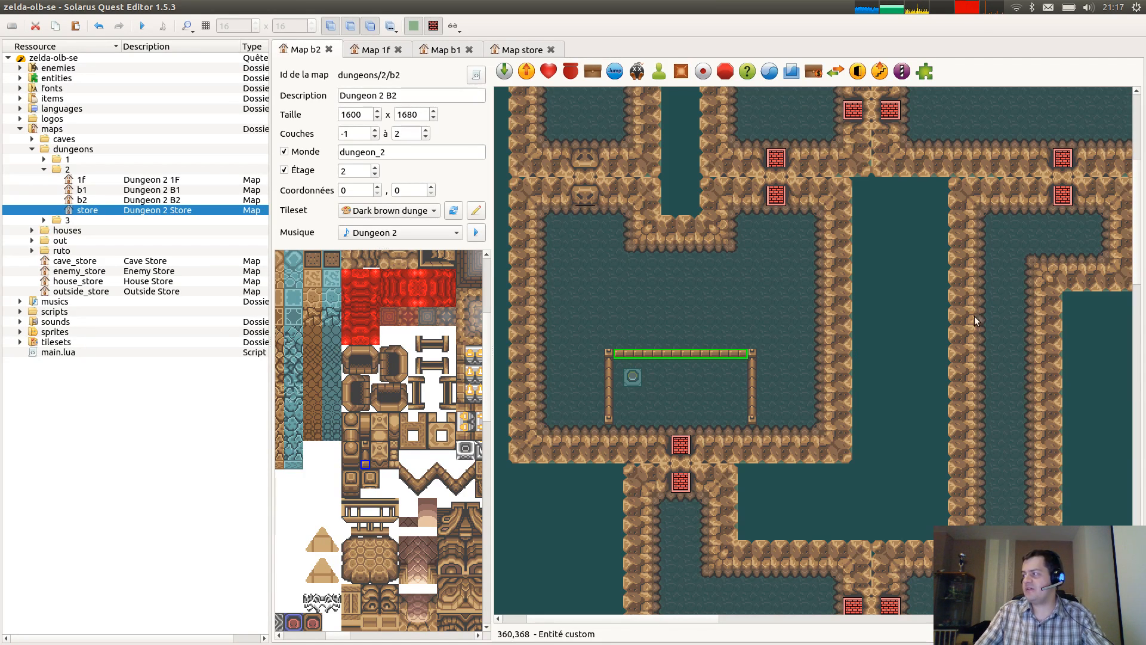
Examine the fenced western room and its surroundings, including the south wall and the red brick doors to the north-east.
{"action": "scroll", "coordinate": [736, 399], "scroll_direction": "down", "scroll_amount": 5}
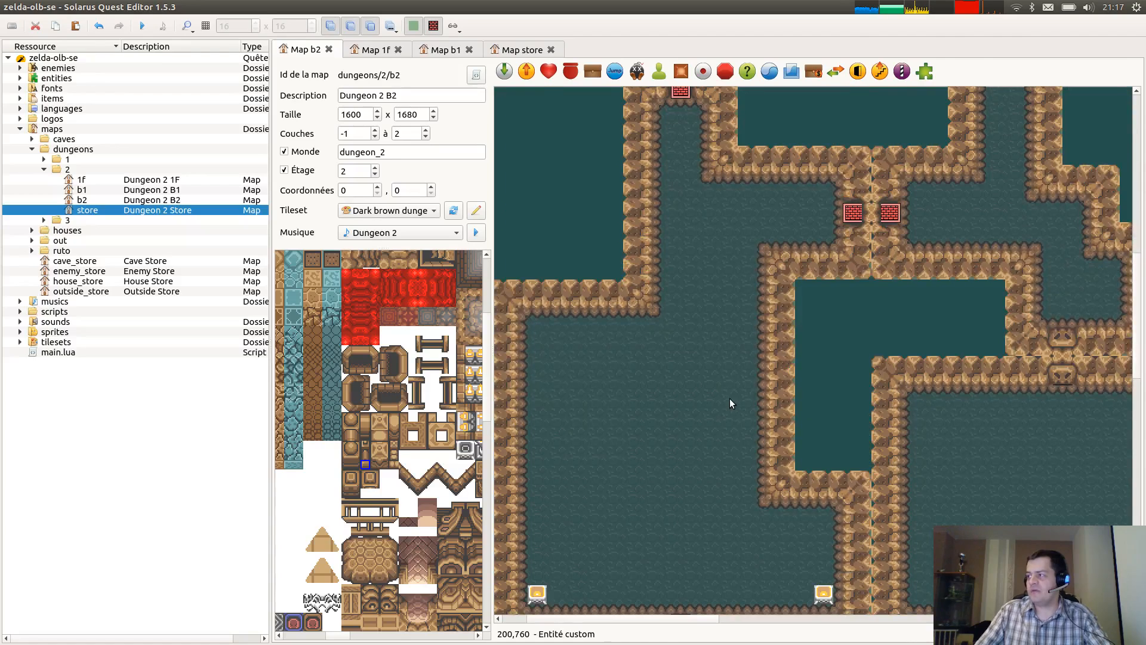
{"action": "scroll", "coordinate": [730, 399], "scroll_direction": "up", "scroll_amount": 4}
{"action": "scroll", "coordinate": [794, 456], "scroll_direction": "up", "scroll_amount": 2}
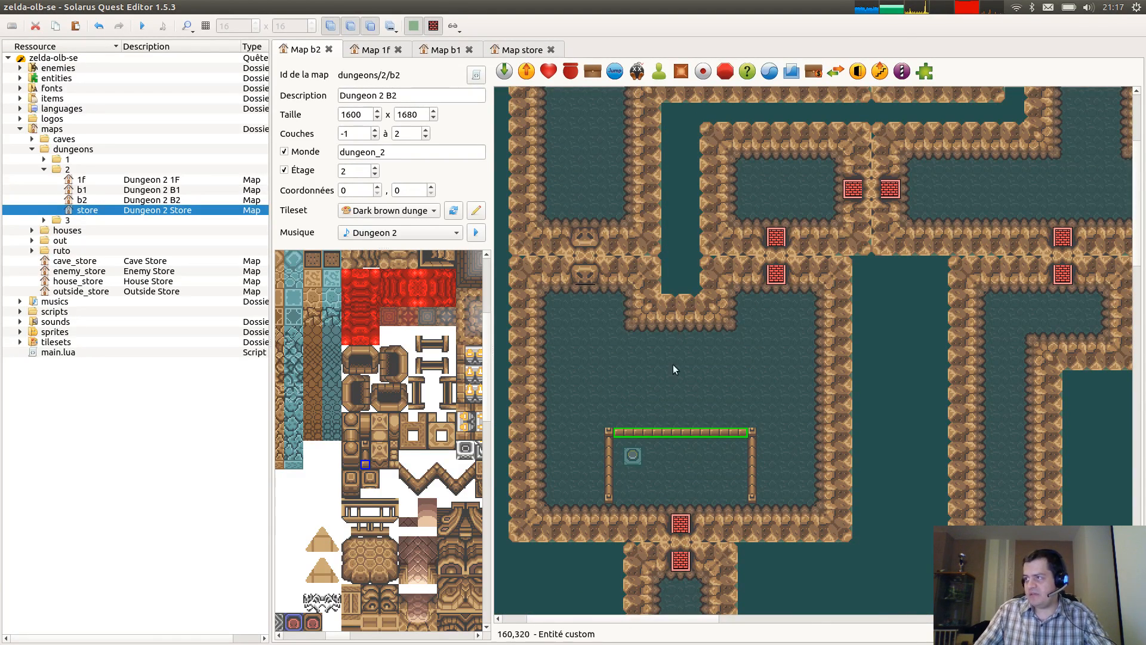
{"action": "scroll", "coordinate": [672, 364], "scroll_direction": "left", "scroll_amount": 1}
{"action": "scroll", "coordinate": [672, 364], "scroll_direction": "up", "scroll_amount": 1}
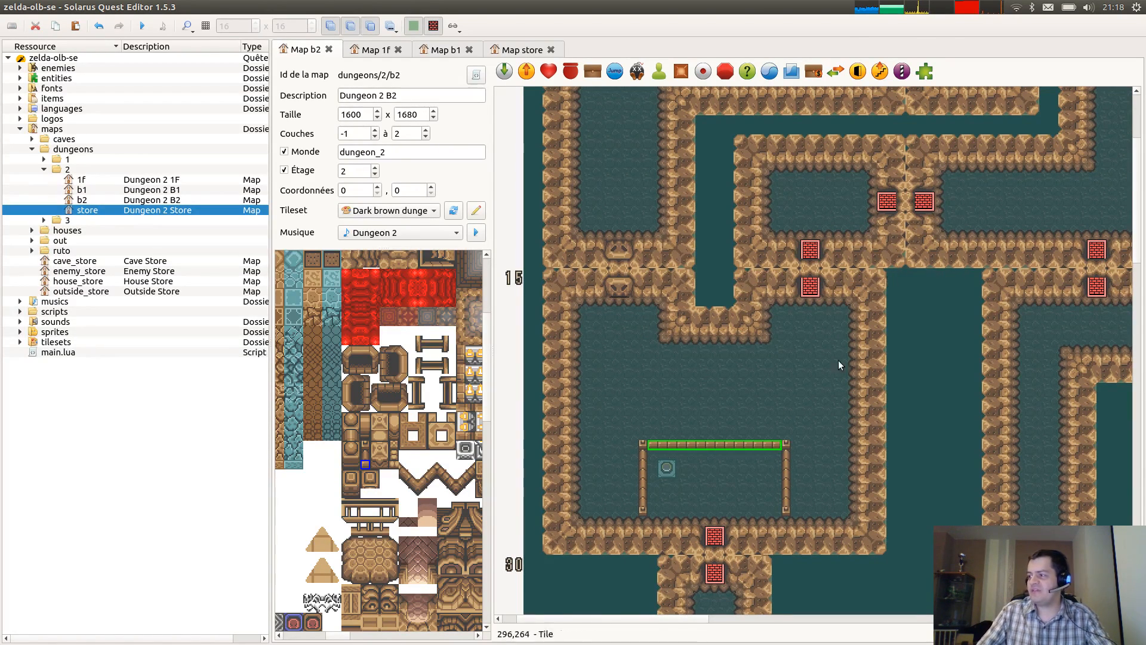
{"action": "left_click", "coordinate": [797, 539]}
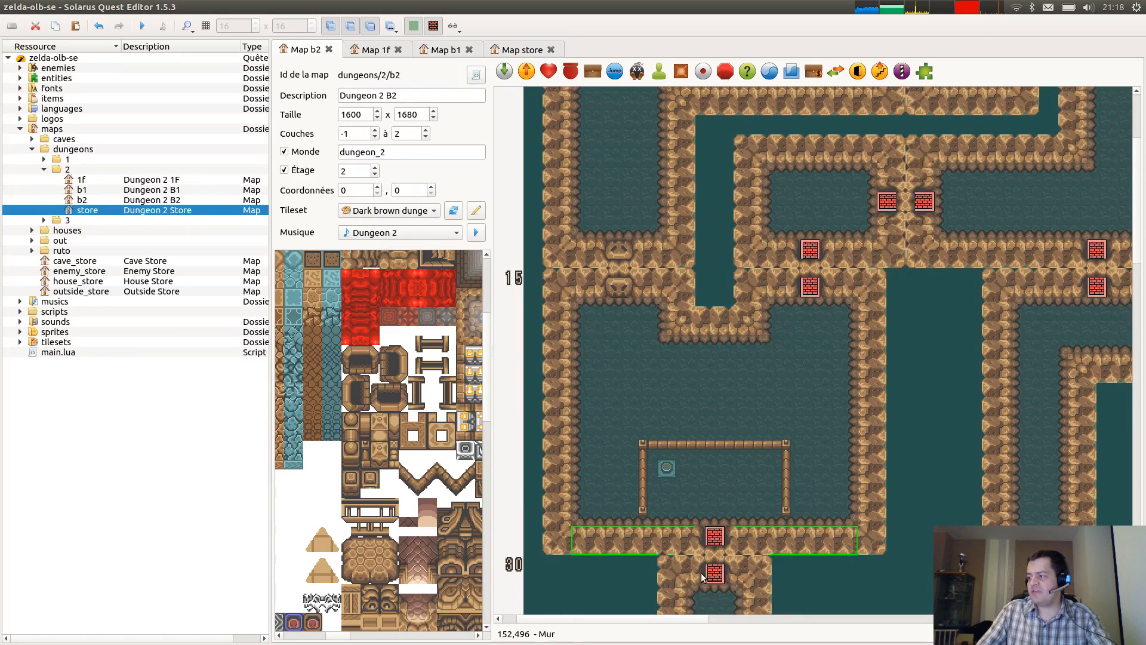
{"action": "left_click", "coordinate": [667, 475]}
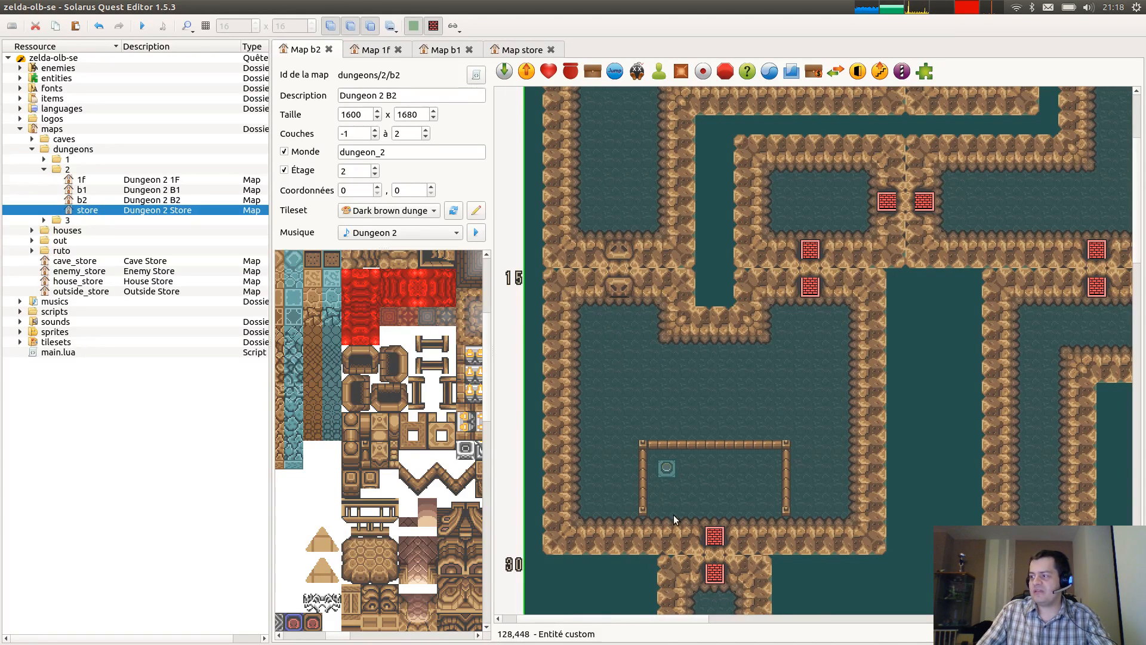
{"action": "scroll", "coordinate": [726, 518], "scroll_direction": "down", "scroll_amount": 2}
{"action": "scroll", "coordinate": [725, 518], "scroll_direction": "up", "scroll_amount": 2}
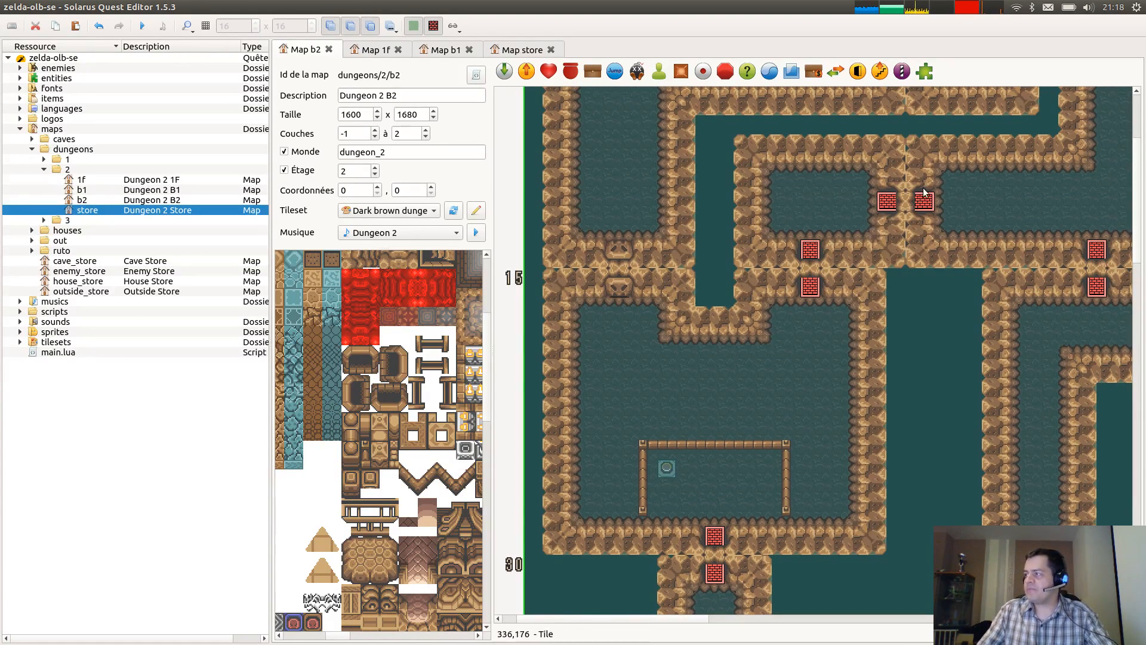
{"action": "left_click", "coordinate": [886, 202]}
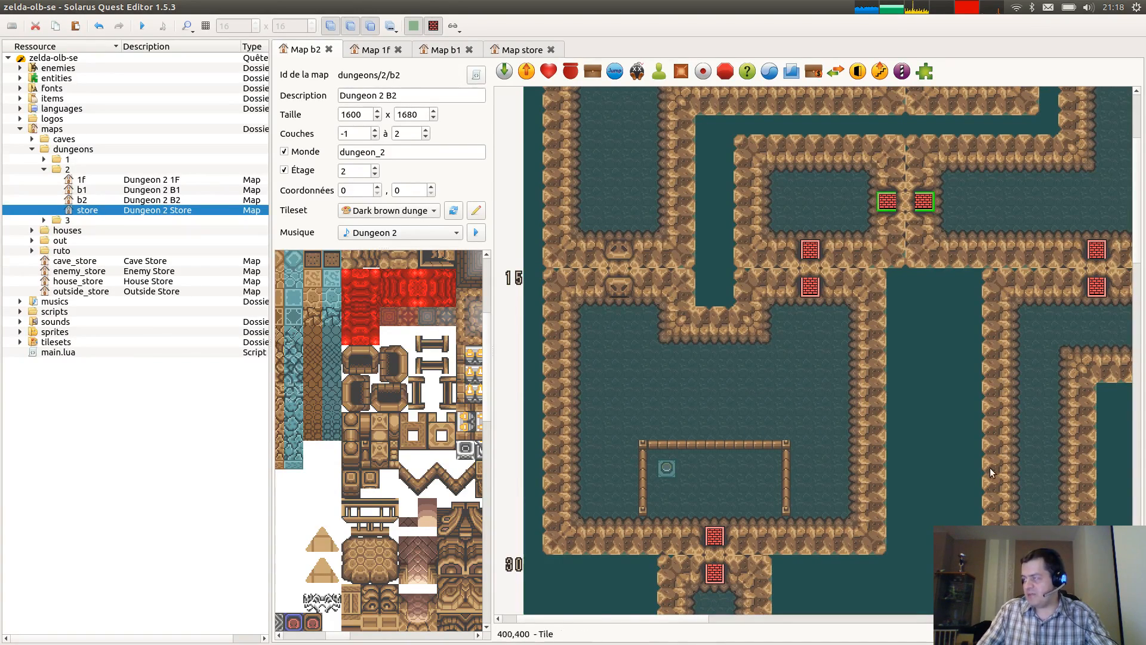
Review the central, eastern and southern rooms of the B2 map and the layout of the Dungeon 2 1F map.
{"action": "middle_click_drag", "start_coordinate": [1042, 409], "coordinate": [663, 327]}
{"action": "scroll", "coordinate": [711, 382], "scroll_direction": "down", "scroll_amount": 1, "text": "ctrl"}
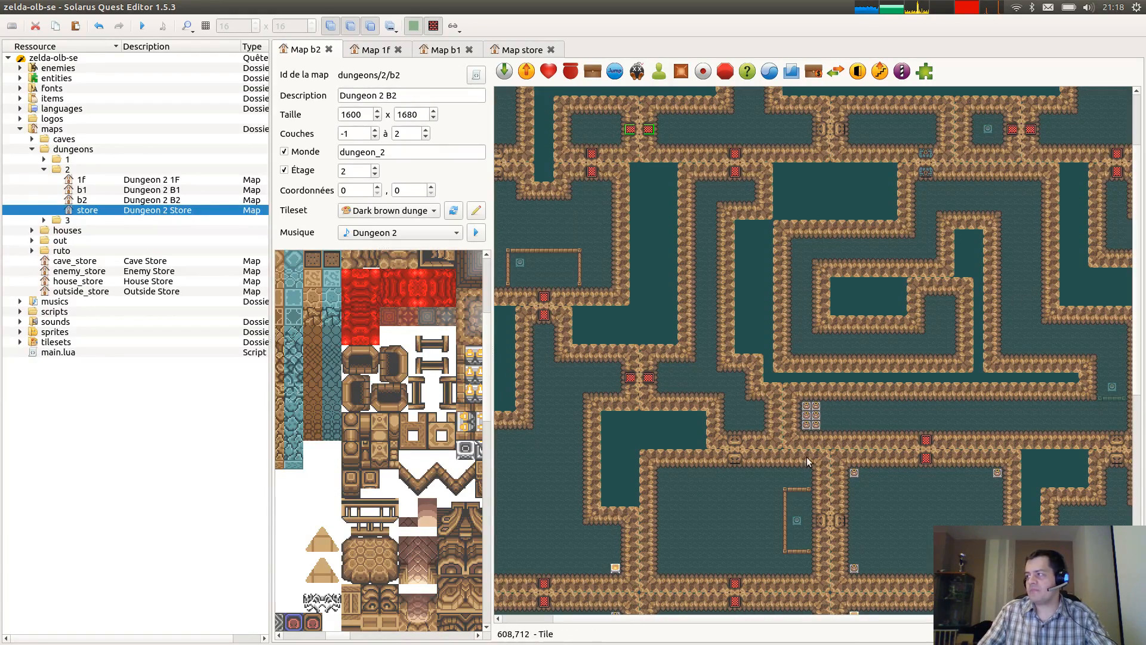
{"action": "middle_click_drag", "start_coordinate": [967, 521], "coordinate": [667, 516]}
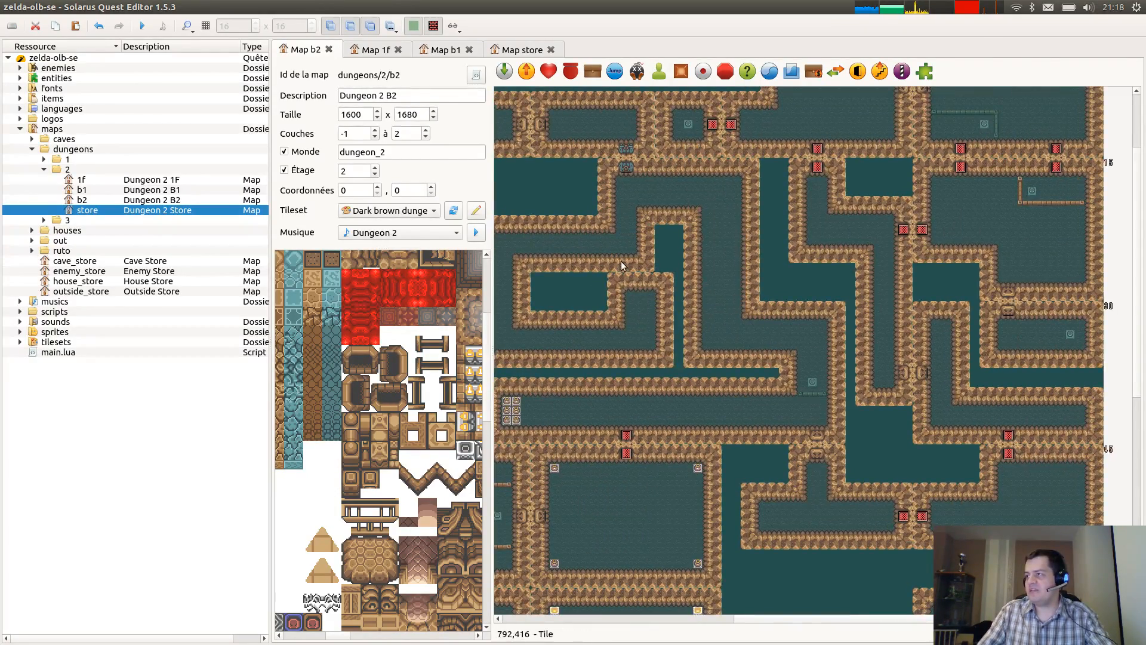
{"action": "scroll", "coordinate": [990, 479], "scroll_direction": "down", "scroll_amount": 8}
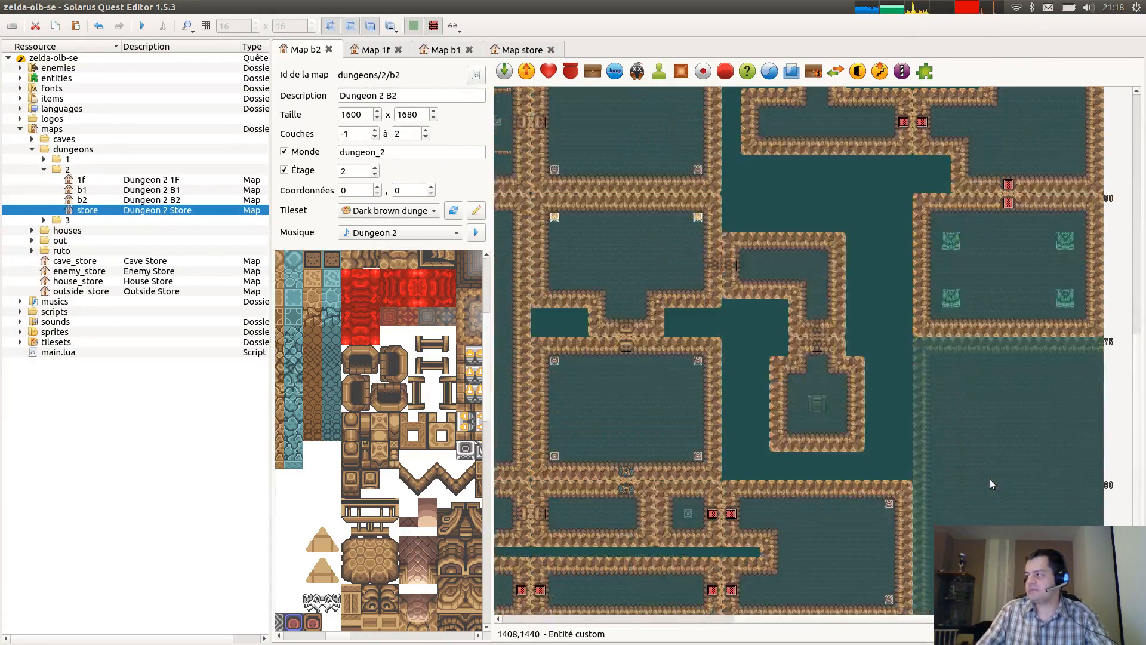
{"action": "middle_click_drag", "start_coordinate": [633, 348], "coordinate": [860, 300]}
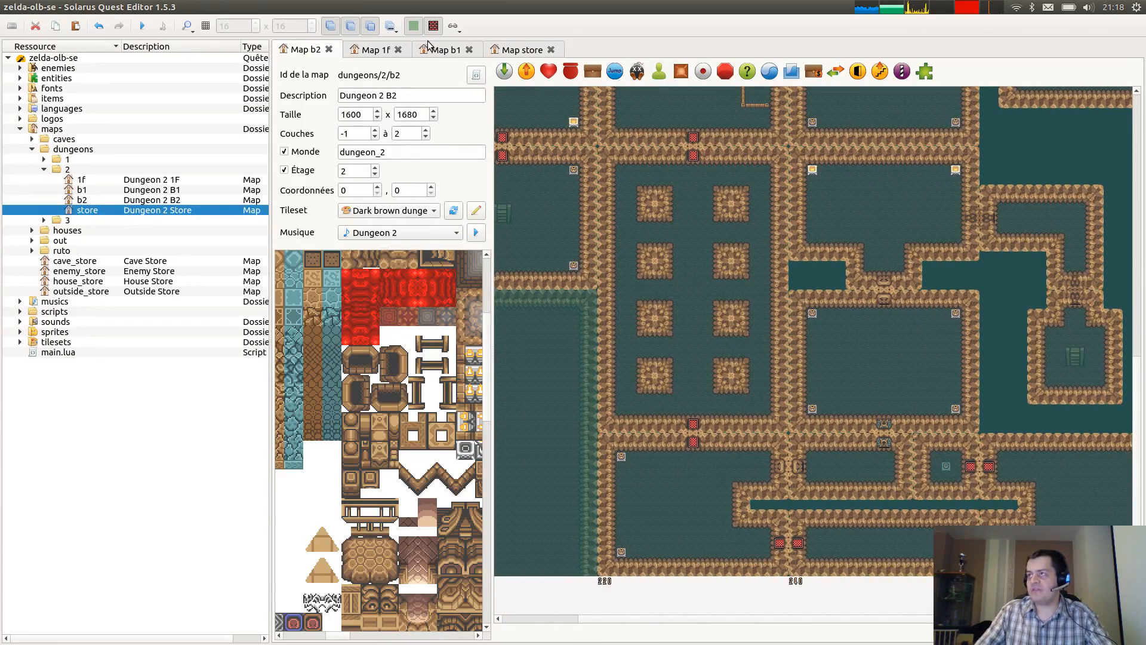
{"action": "left_click", "coordinate": [427, 48]}
{"action": "left_click", "coordinate": [368, 52]}
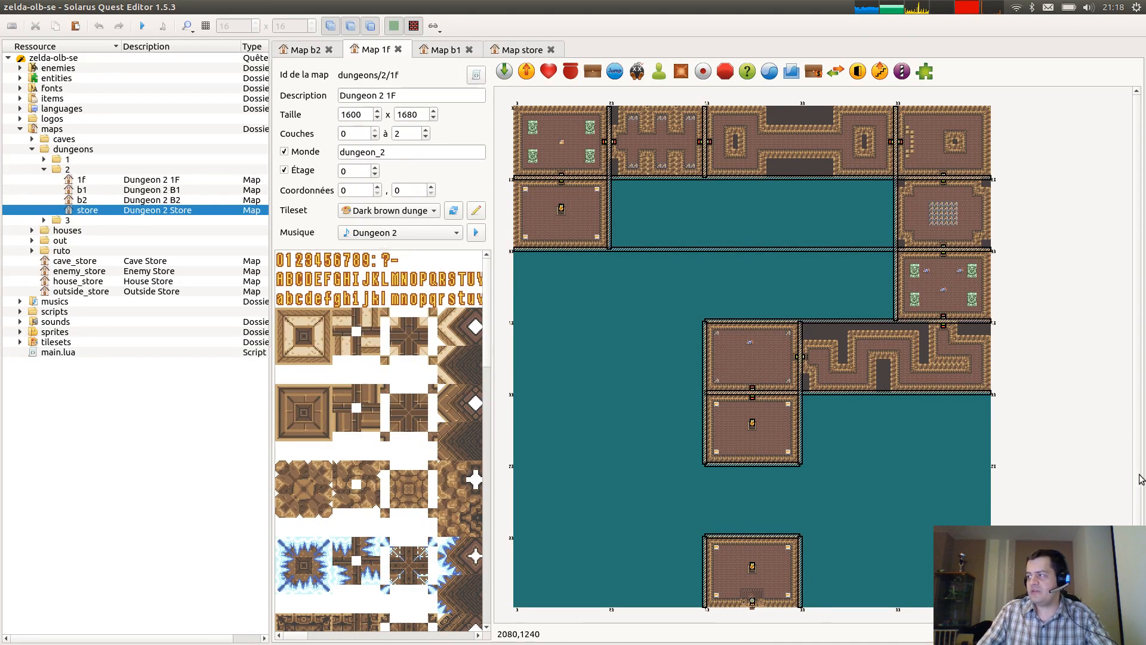
{"action": "key", "text": "ctrl+Page_Up"}
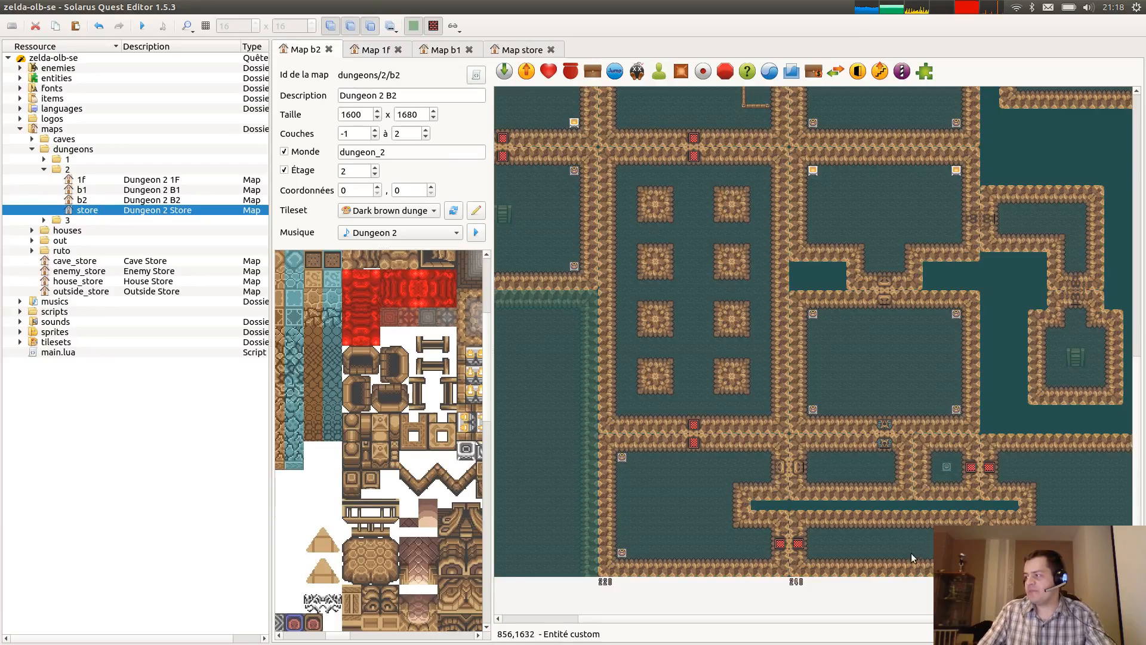
Place a horizontal wooden fence with end posts over the north side of the faded barrier in the north-east room.
{"action": "scroll", "coordinate": [911, 553], "scroll_direction": "up", "scroll_amount": 1, "text": "ctrl"}
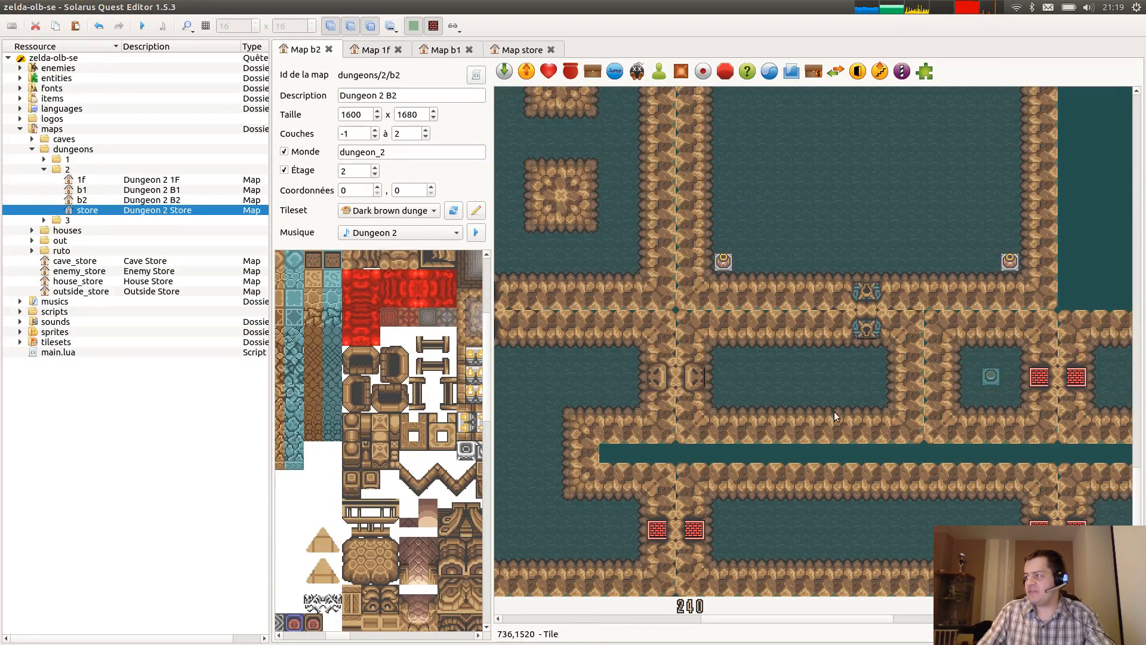
{"action": "scroll", "coordinate": [791, 370], "scroll_direction": "down", "scroll_amount": 1, "text": "ctrl"}
{"action": "scroll", "coordinate": [726, 408], "scroll_direction": "up", "scroll_amount": 6}
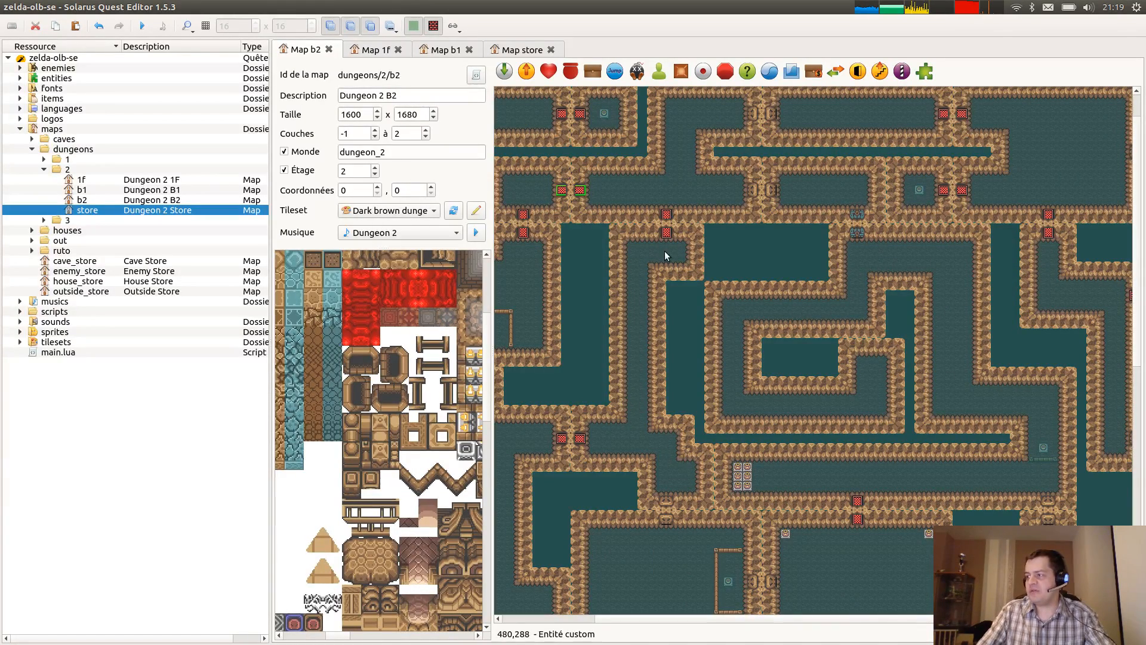
{"action": "middle_click_drag", "start_coordinate": [663, 250], "coordinate": [617, 546]}
{"action": "middle_click_drag", "start_coordinate": [906, 313], "coordinate": [605, 463]}
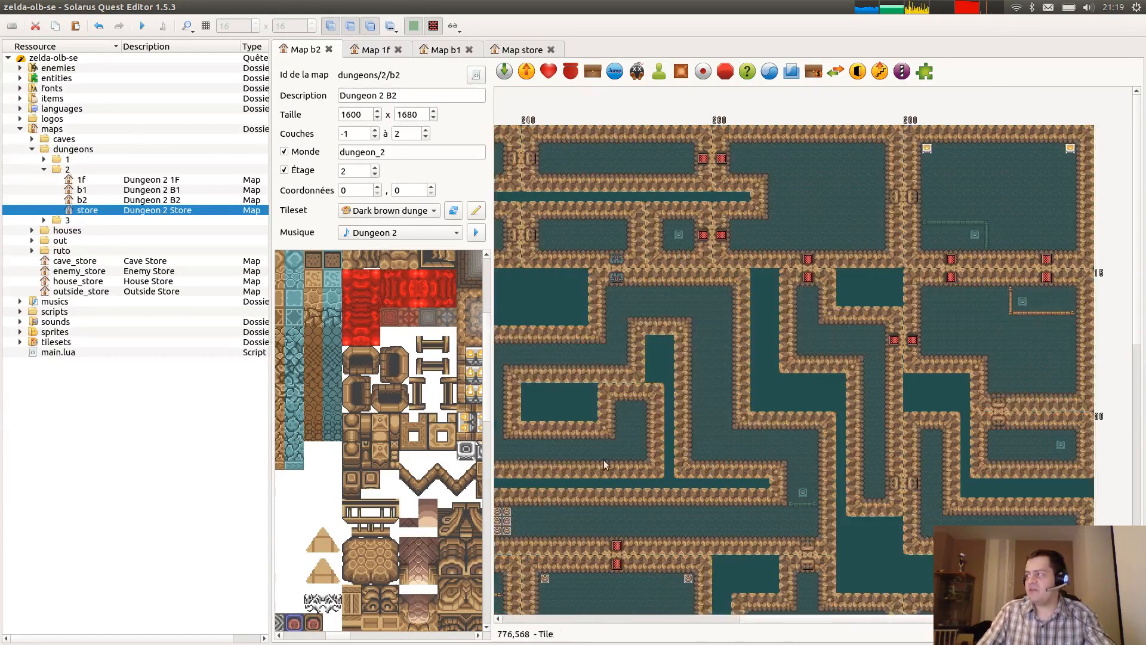
{"action": "scroll", "coordinate": [1042, 235], "scroll_direction": "up", "scroll_amount": 1, "text": "ctrl"}
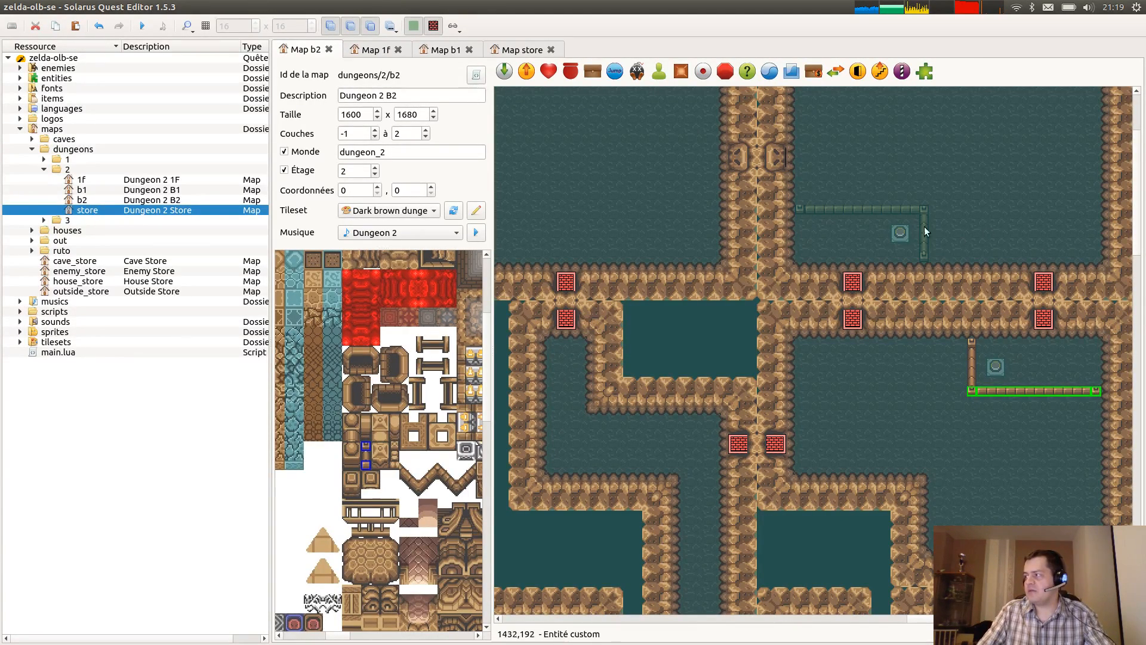
{"action": "left_click", "coordinate": [864, 213]}
Copy the vertical fence rail and post from the room below onto the east side of the north-east room's barrier, and save the map.
{"action": "left_click", "coordinate": [973, 361]}
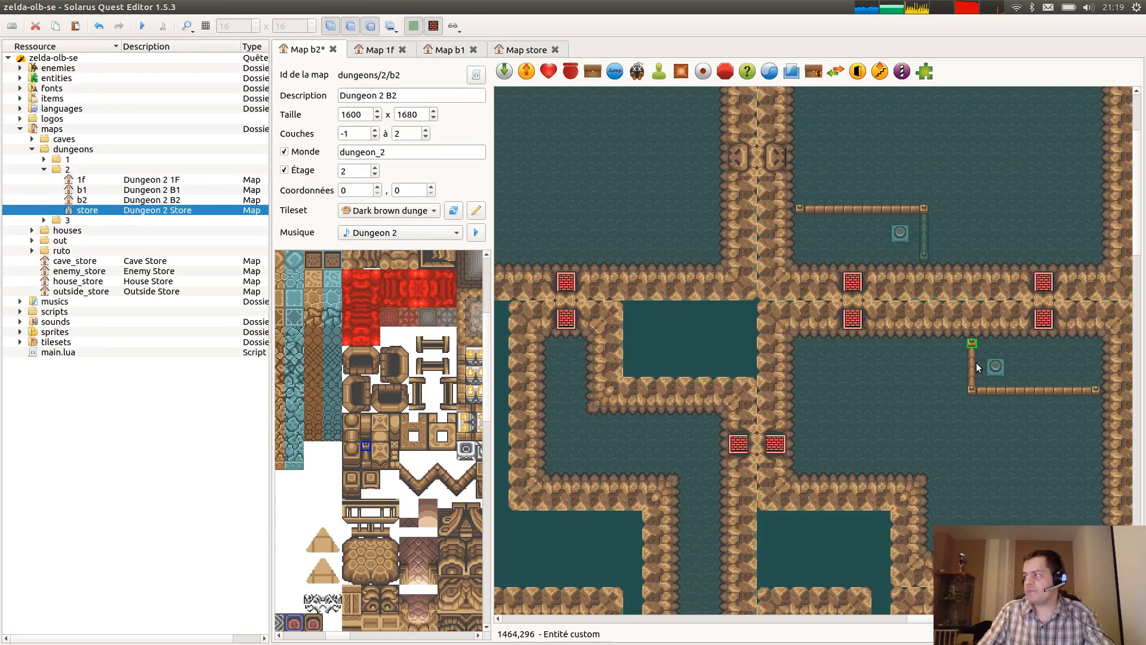
{"action": "left_click", "coordinate": [975, 391], "text": "ctrl"}
{"action": "left_click", "coordinate": [974, 390], "text": "ctrl"}
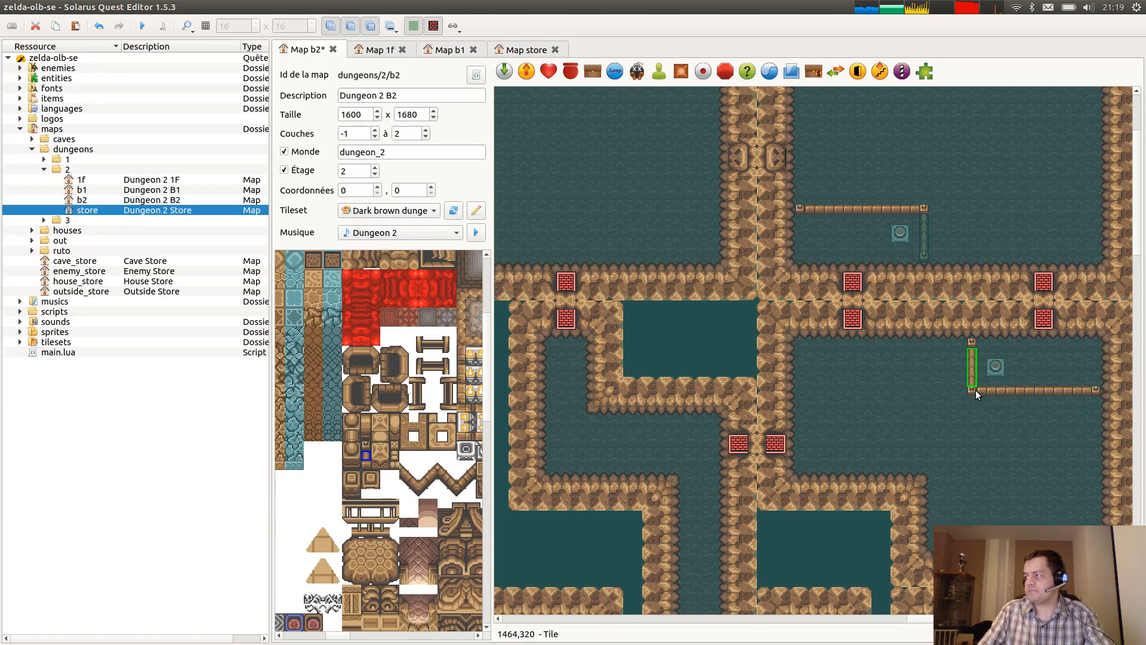
{"action": "key", "text": "ctrl+c"}
{"action": "key", "text": "ctrl+v"}
{"action": "left_click", "coordinate": [927, 240]}
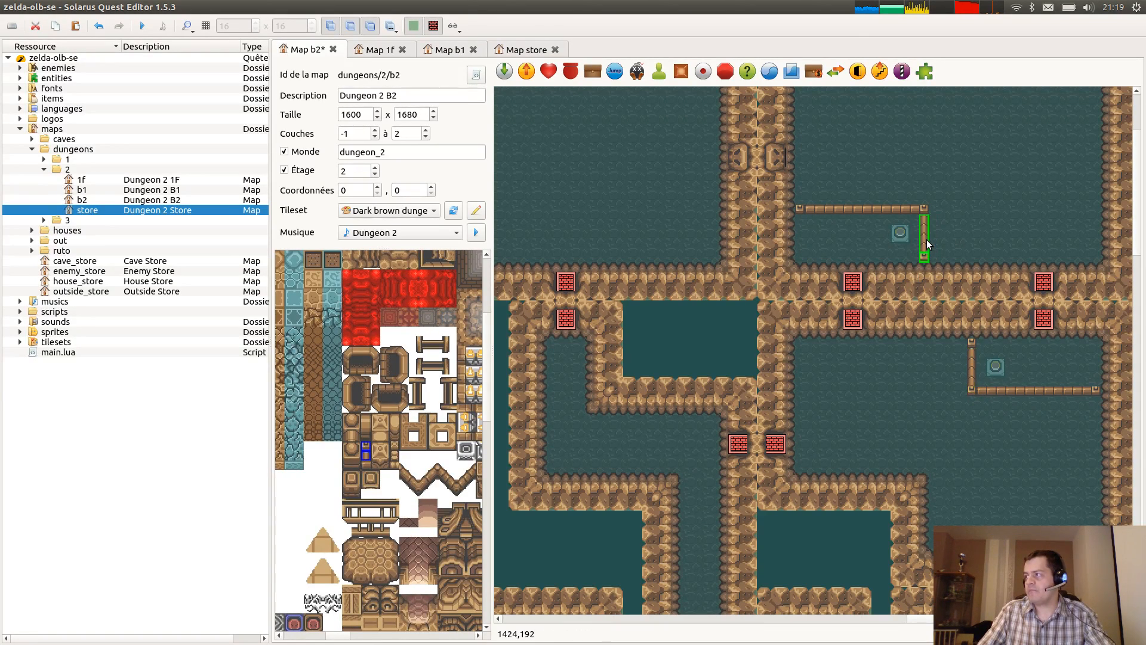
{"action": "key", "text": "ctrl+s"}
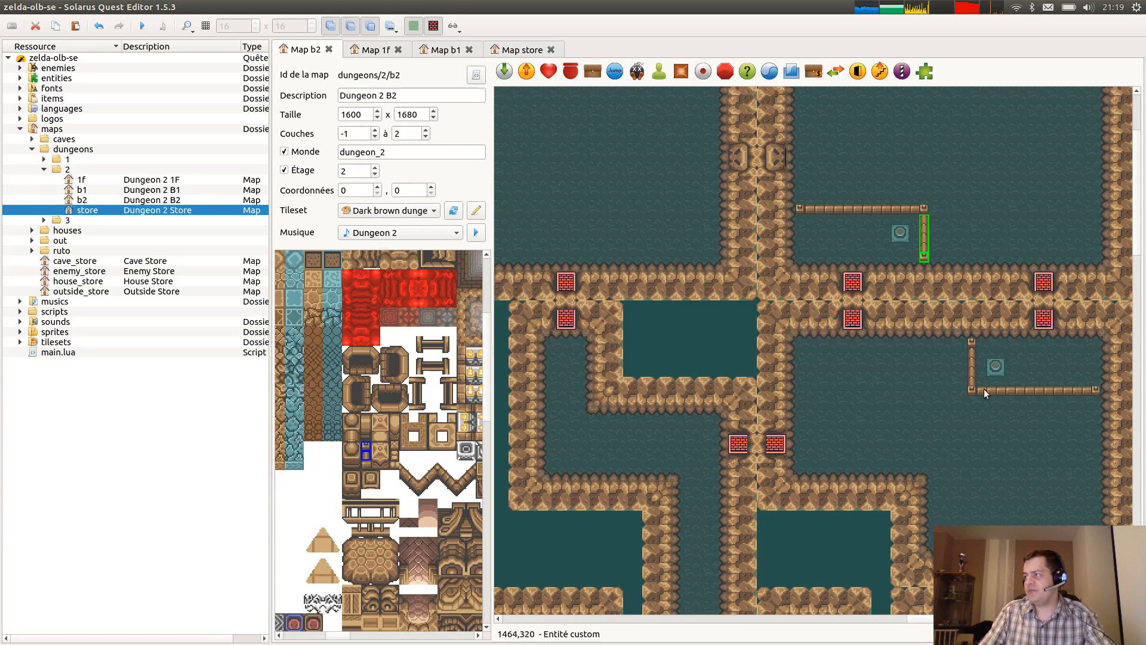
Examine the northern rooms of the B2 map from the fenced north-east room across to the fenced western room.
{"action": "scroll", "coordinate": [988, 391], "scroll_direction": "up", "scroll_amount": 2}
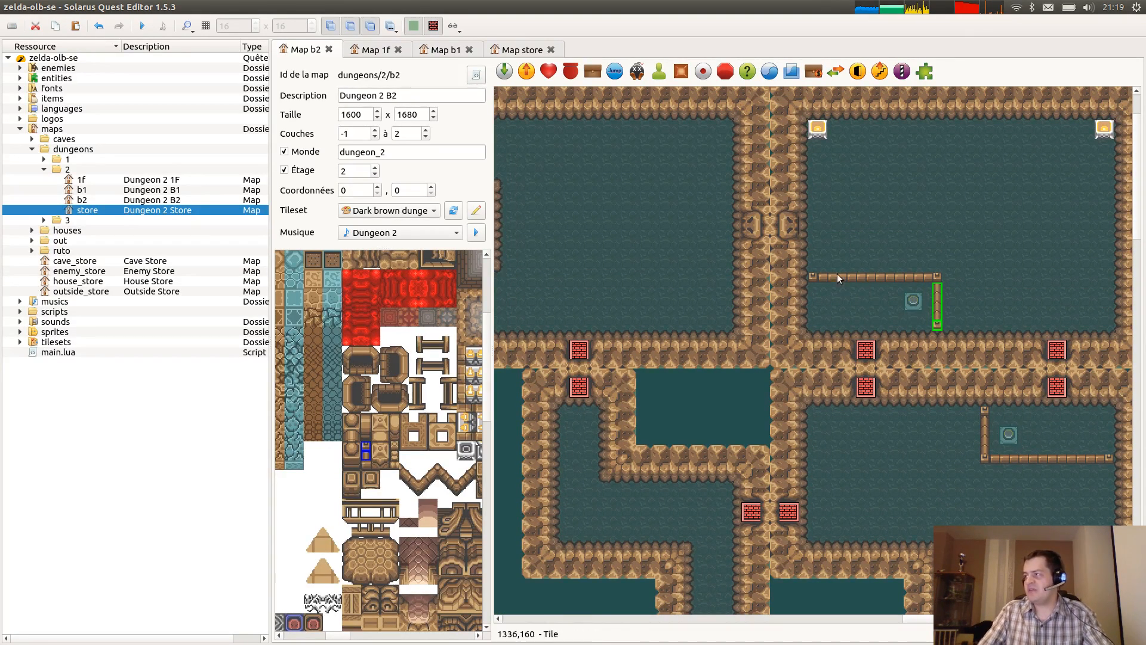
{"action": "scroll", "coordinate": [740, 304], "scroll_direction": "left", "scroll_amount": 3}
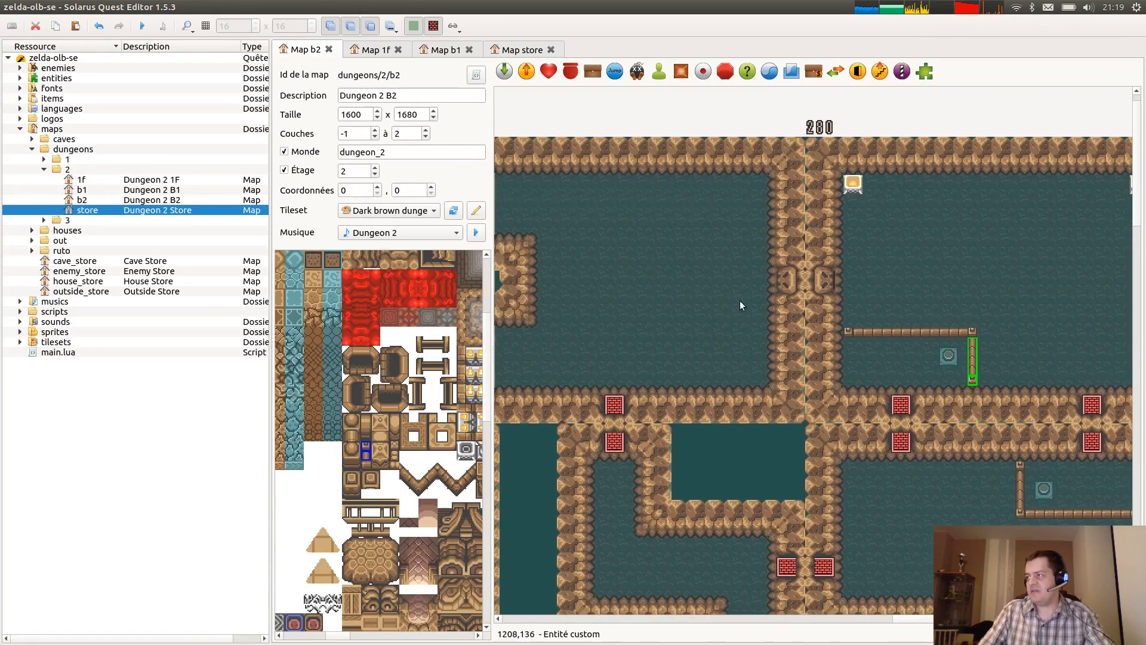
{"action": "scroll", "coordinate": [747, 322], "scroll_direction": "left", "scroll_amount": 3}
{"action": "middle_click_drag", "start_coordinate": [741, 292], "coordinate": [1114, 288]}
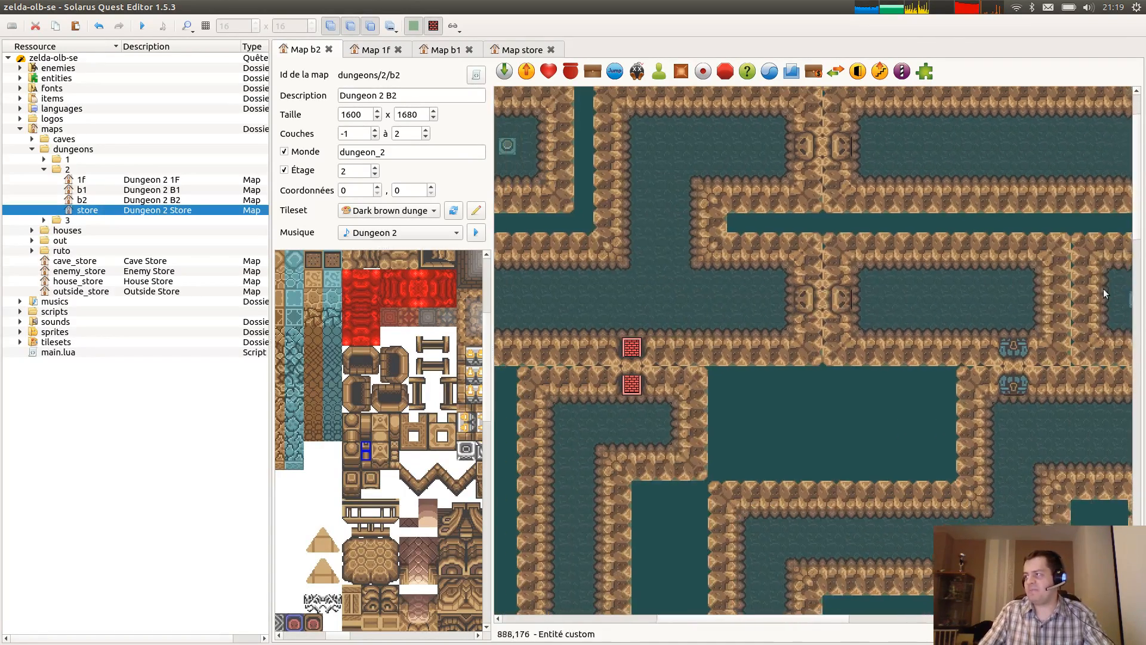
{"action": "middle_click_drag", "start_coordinate": [707, 333], "coordinate": [1066, 270]}
{"action": "scroll", "coordinate": [769, 260], "scroll_direction": "up", "scroll_amount": 1}
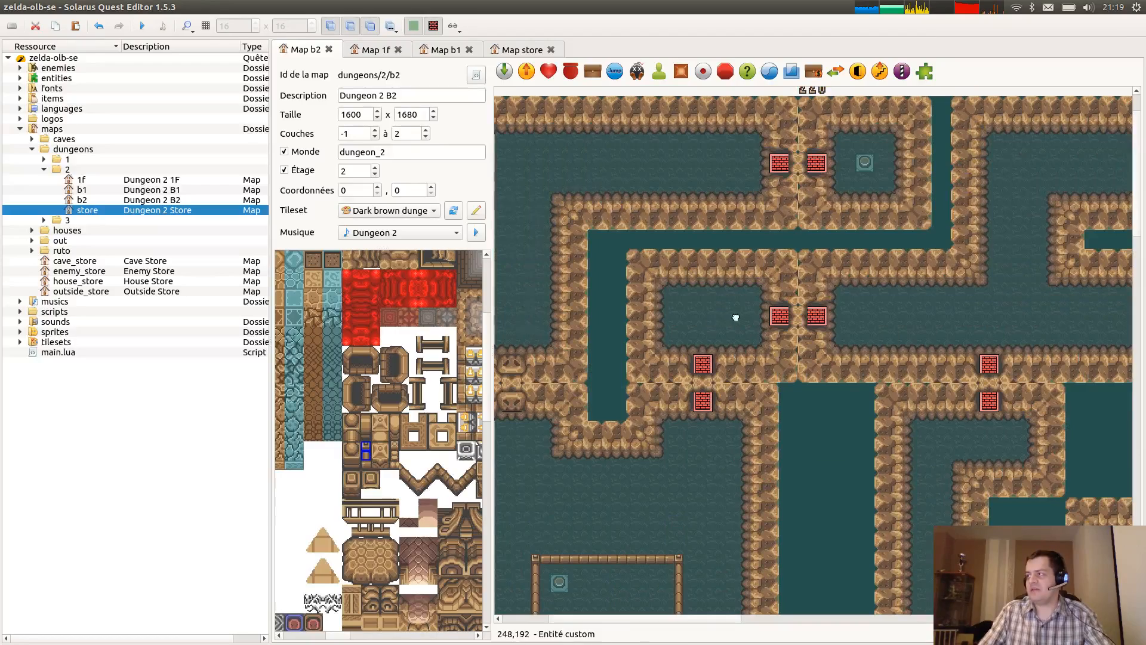
{"action": "scroll", "coordinate": [733, 316], "scroll_direction": "left", "scroll_amount": 2}
{"action": "scroll", "coordinate": [686, 269], "scroll_direction": "down", "scroll_amount": 2}
{"action": "scroll", "coordinate": [651, 221], "scroll_direction": "up", "scroll_amount": 2}
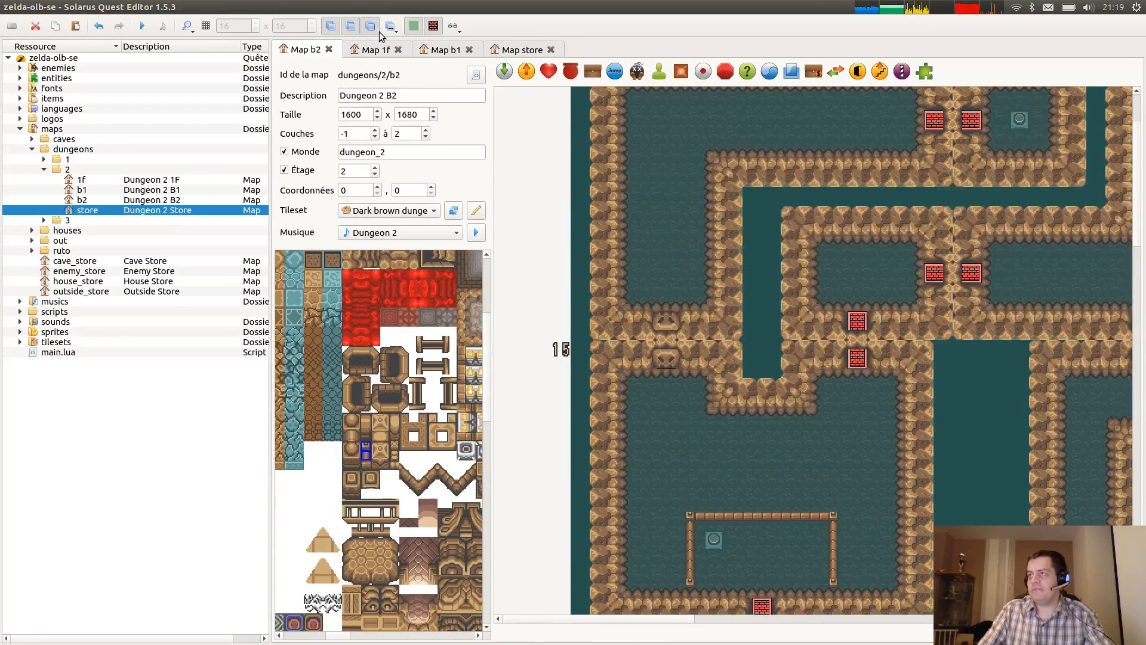
Review the eastern and north-eastern rooms of the Dungeon 2 B1 map, including their fences, railings and torches.
{"action": "left_click", "coordinate": [371, 50]}
{"action": "left_click", "coordinate": [447, 51]}
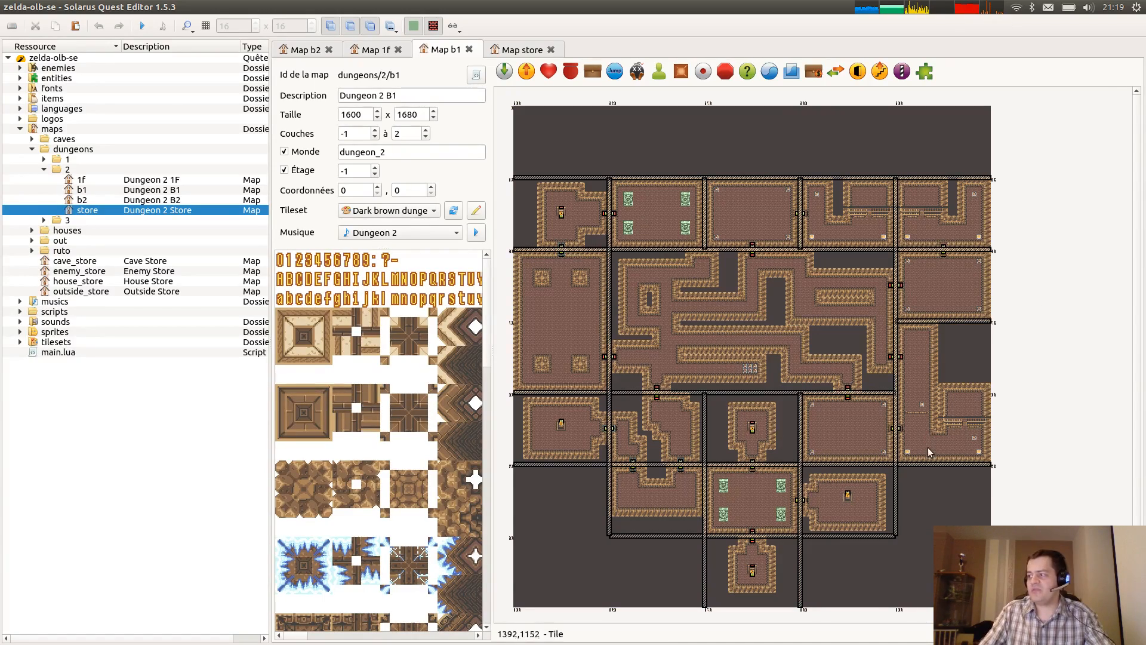
{"action": "scroll", "coordinate": [890, 439], "scroll_direction": "up", "scroll_amount": 1, "text": "ctrl"}
{"action": "scroll", "coordinate": [1067, 377], "scroll_direction": "up", "scroll_amount": 1}
{"action": "scroll", "coordinate": [1074, 407], "scroll_direction": "up", "scroll_amount": 1, "text": "ctrl"}
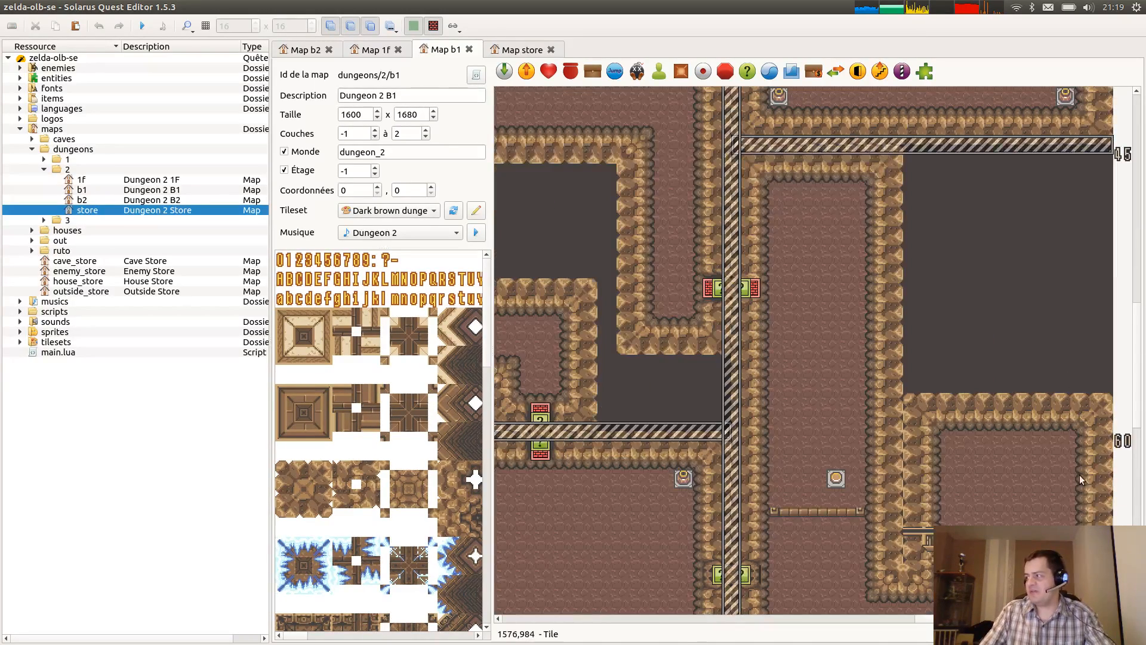
{"action": "middle_click_drag", "start_coordinate": [1079, 477], "coordinate": [921, 384]}
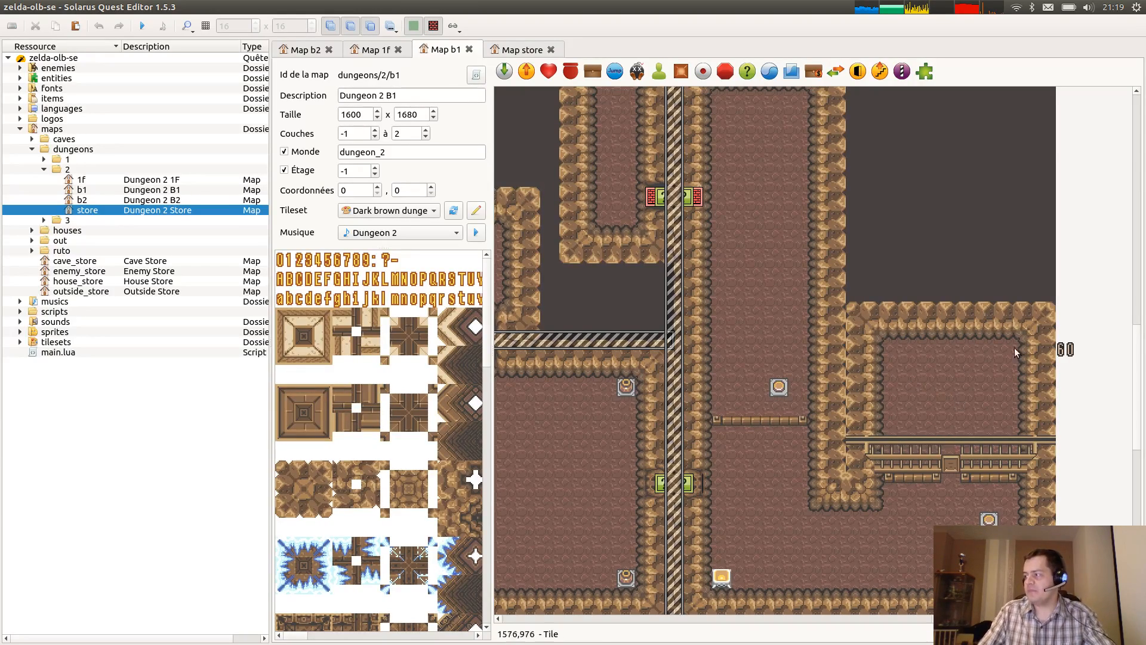
{"action": "scroll", "coordinate": [937, 318], "scroll_direction": "up", "scroll_amount": 10}
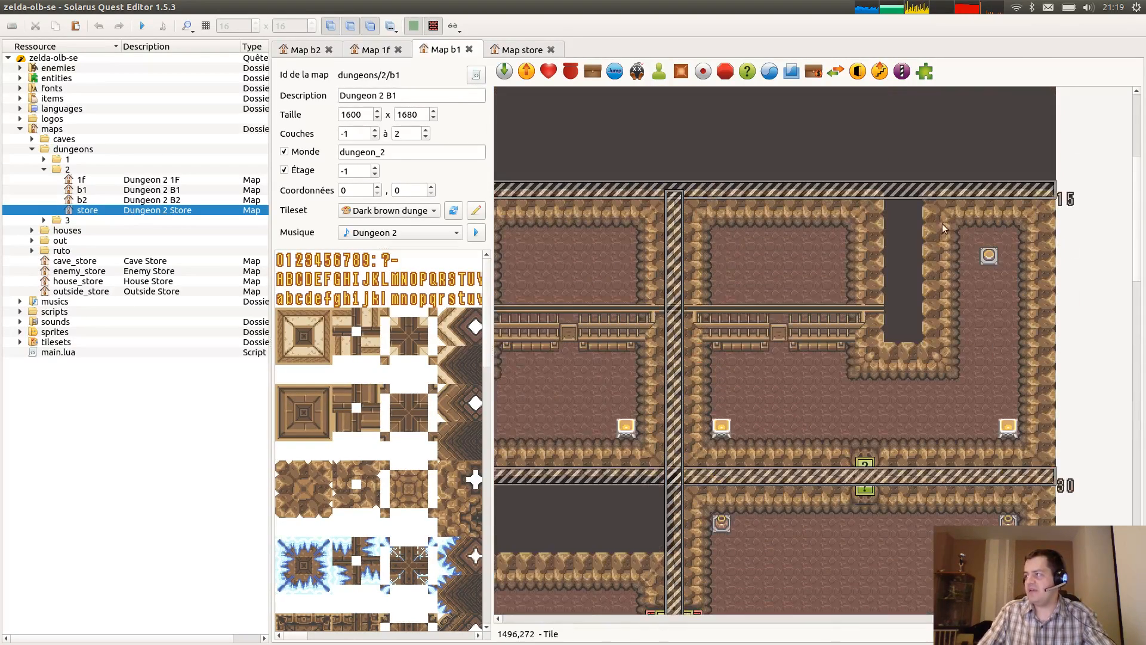
{"action": "scroll", "coordinate": [797, 361], "scroll_direction": "left", "scroll_amount": 3}
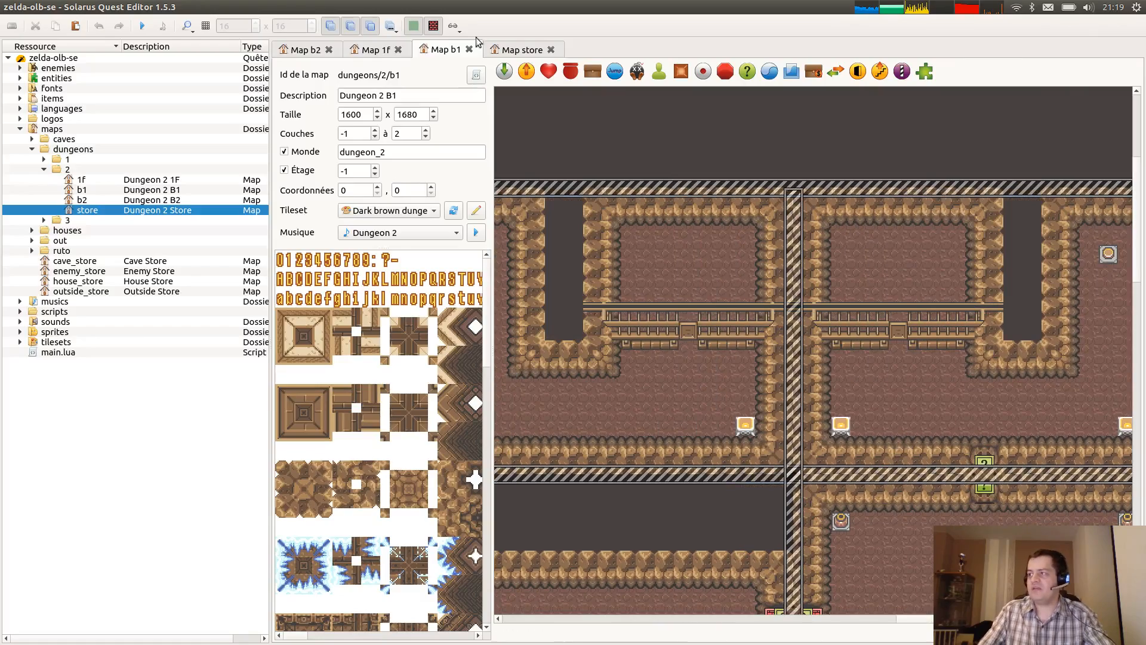
{"action": "scroll", "coordinate": [368, 53], "scroll_direction": "up", "scroll_amount": 2}
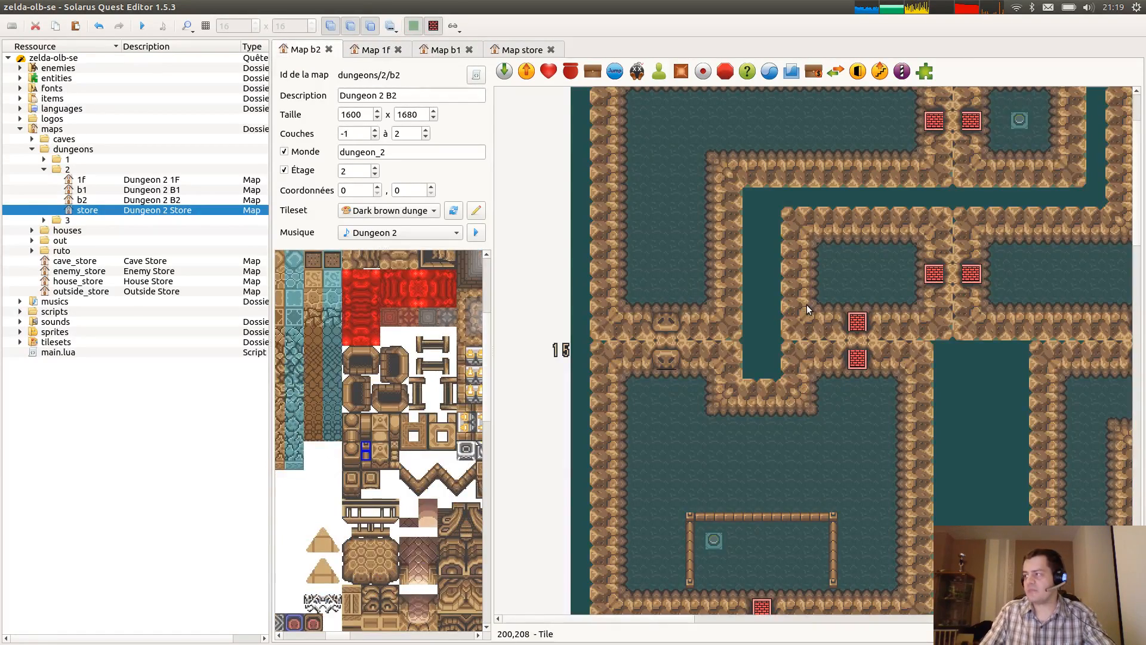
Review the B2 map's corridors and central rooms, and examine the weak walls leading to the small staircase room.
{"action": "scroll", "coordinate": [838, 314], "scroll_direction": "down", "scroll_amount": 2, "text": "ctrl"}
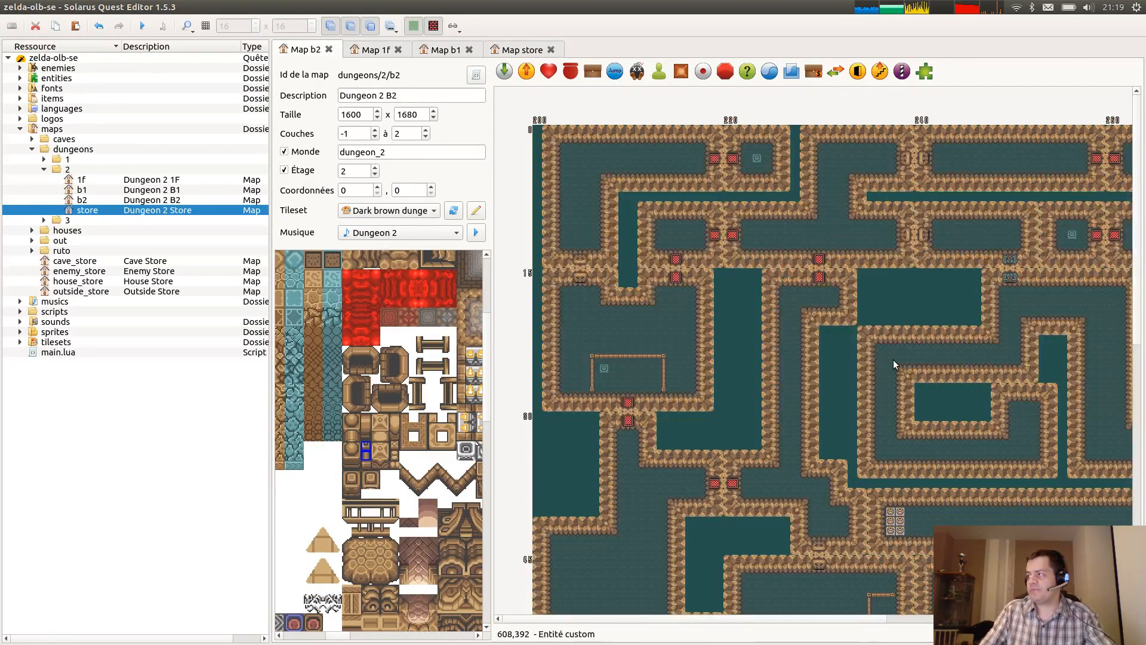
{"action": "middle_click_drag", "start_coordinate": [995, 359], "coordinate": [615, 376]}
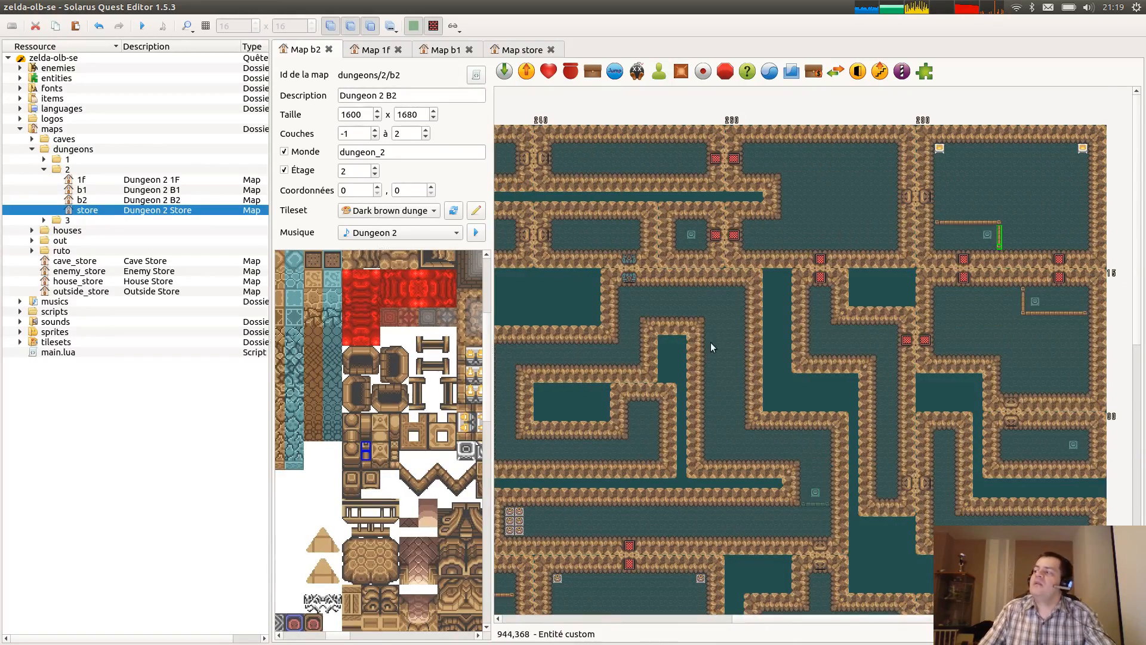
{"action": "scroll", "coordinate": [708, 348], "scroll_direction": "down", "scroll_amount": 3}
{"action": "scroll", "coordinate": [702, 433], "scroll_direction": "down", "scroll_amount": 2}
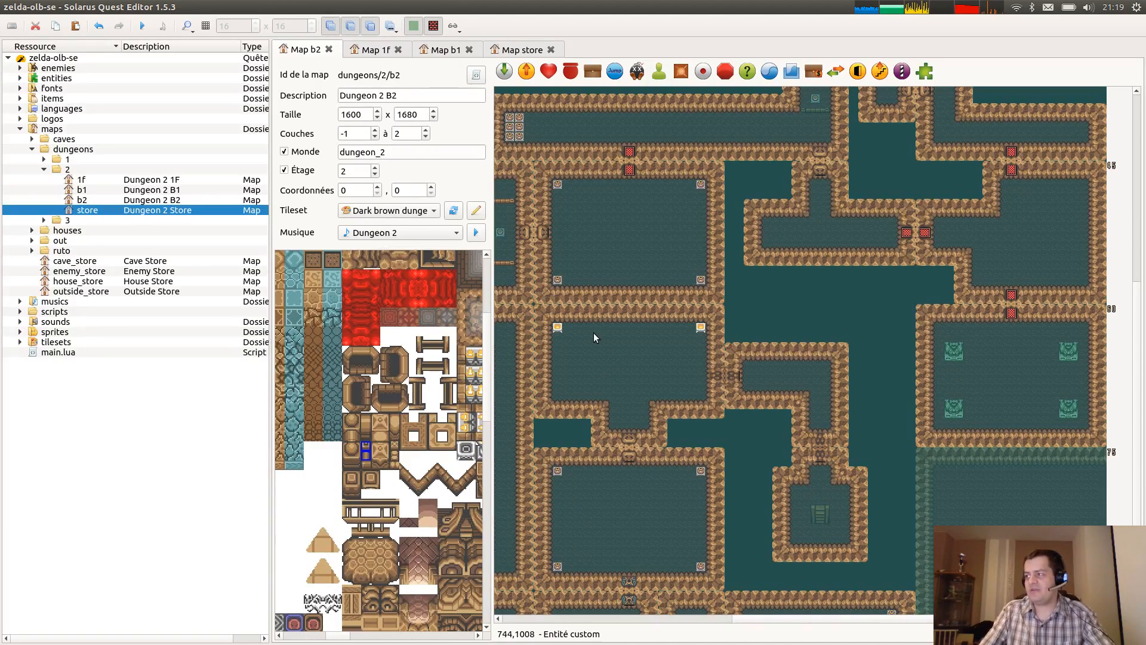
{"action": "scroll", "coordinate": [645, 383], "scroll_direction": "up", "scroll_amount": 2, "text": "ctrl"}
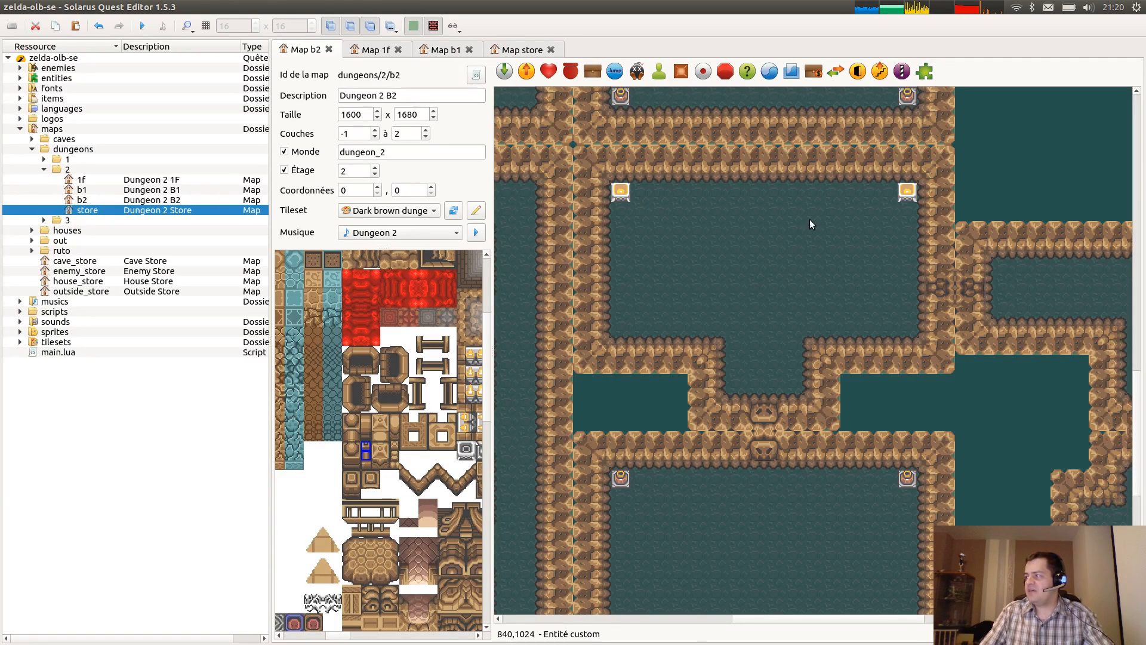
{"action": "scroll", "coordinate": [931, 287], "scroll_direction": "up", "scroll_amount": 2, "text": "ctrl"}
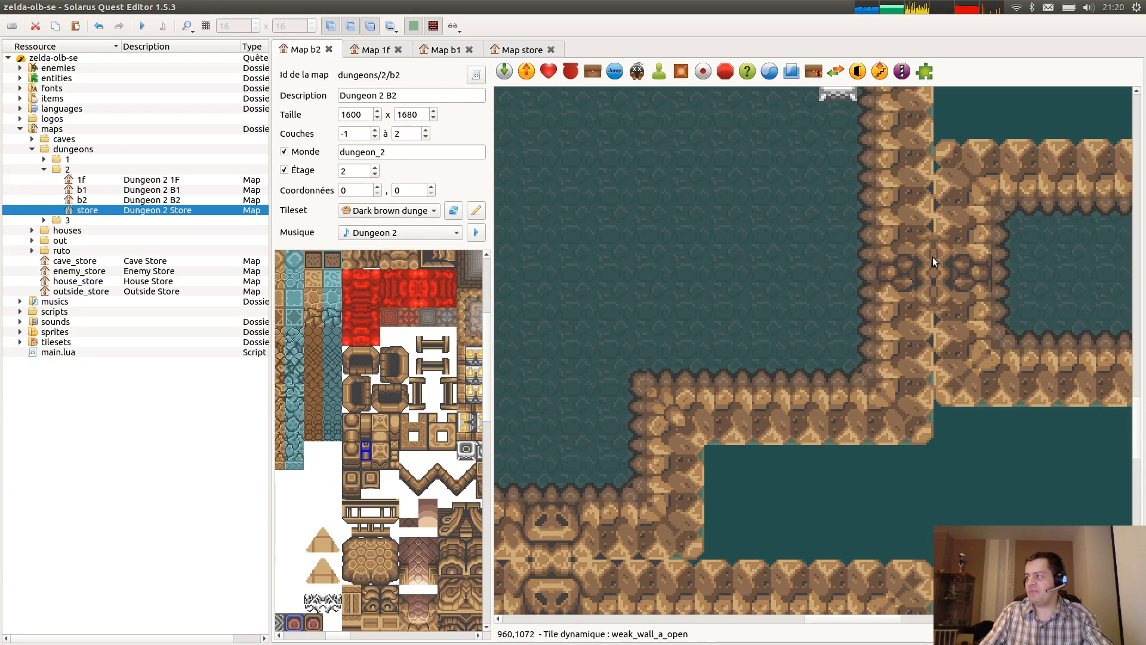
{"action": "scroll", "coordinate": [933, 257], "scroll_direction": "down", "scroll_amount": 2, "text": "ctrl"}
{"action": "scroll", "coordinate": [934, 249], "scroll_direction": "up", "scroll_amount": 1, "text": "ctrl"}
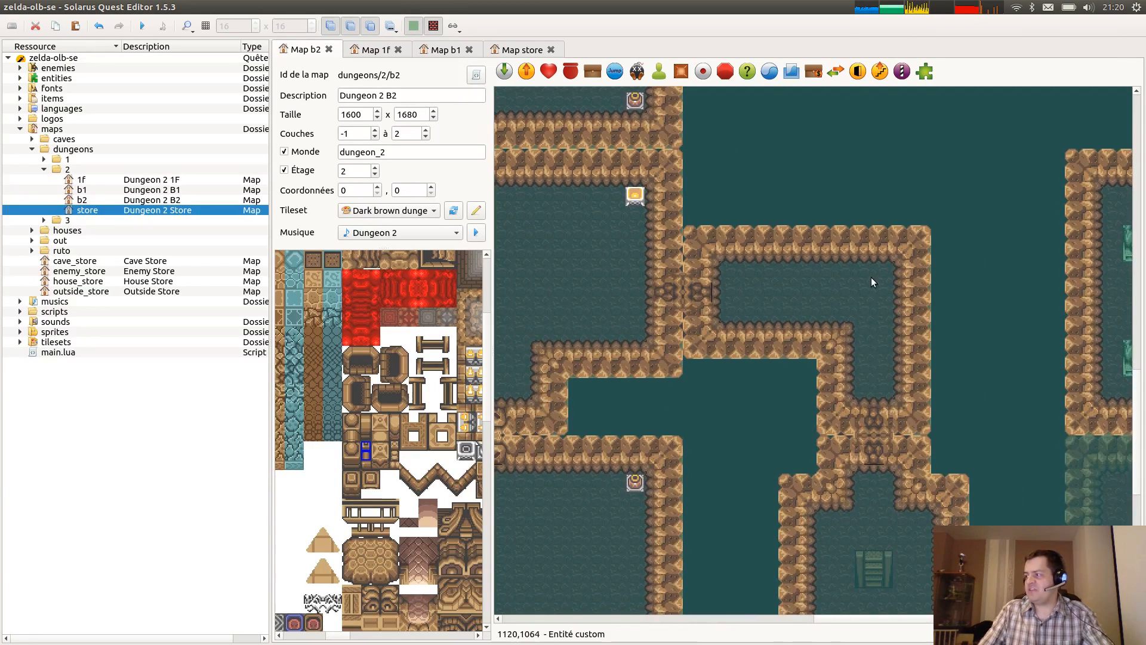
{"action": "scroll", "coordinate": [872, 278], "scroll_direction": "down", "scroll_amount": 2}
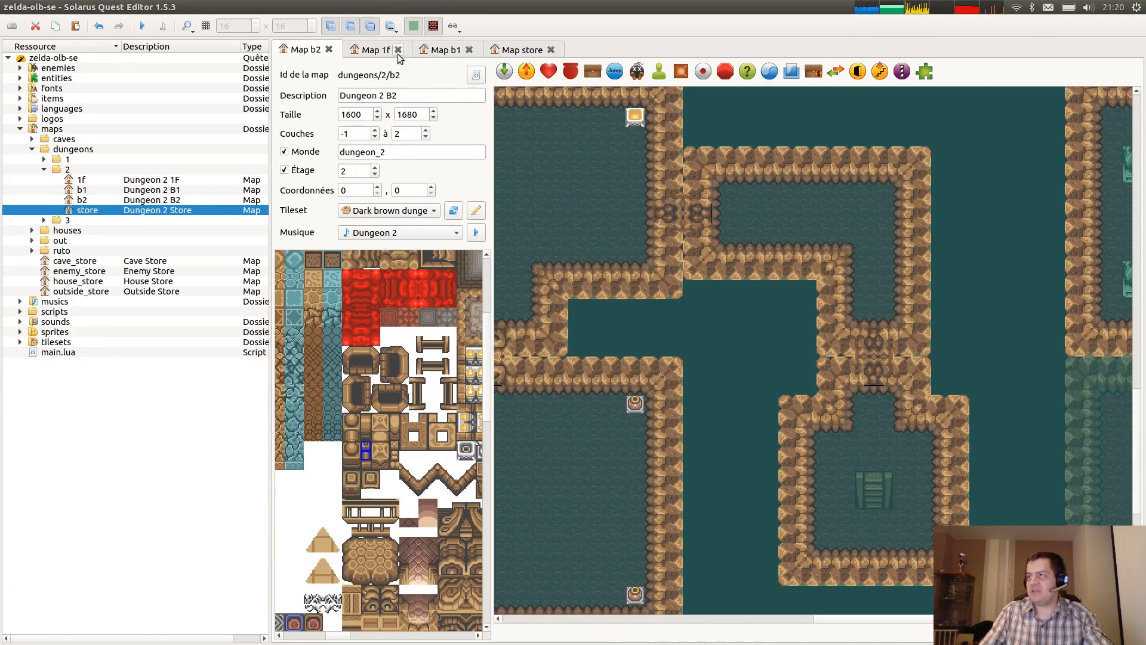
Examine the statue room and neighbouring staircase rooms in the B1 map, and compare them with the B2 and Store maps.
{"action": "left_click", "coordinate": [449, 50]}
{"action": "scroll", "coordinate": [913, 307], "scroll_direction": "down", "scroll_amount": 5}
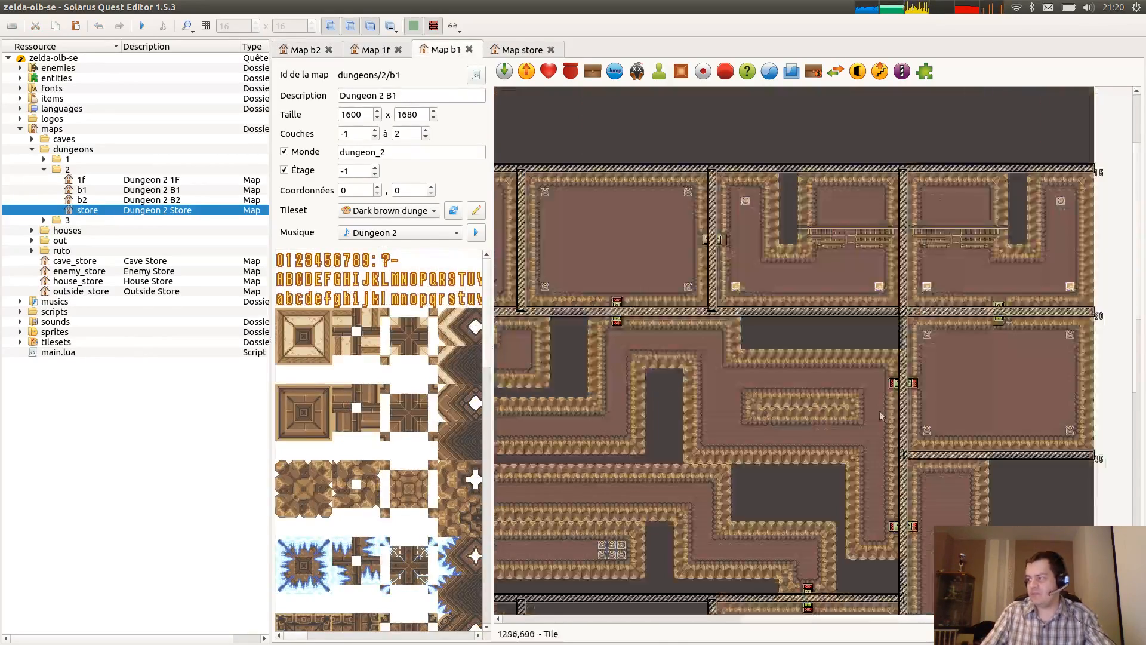
{"action": "scroll", "coordinate": [882, 434], "scroll_direction": "down", "scroll_amount": 3}
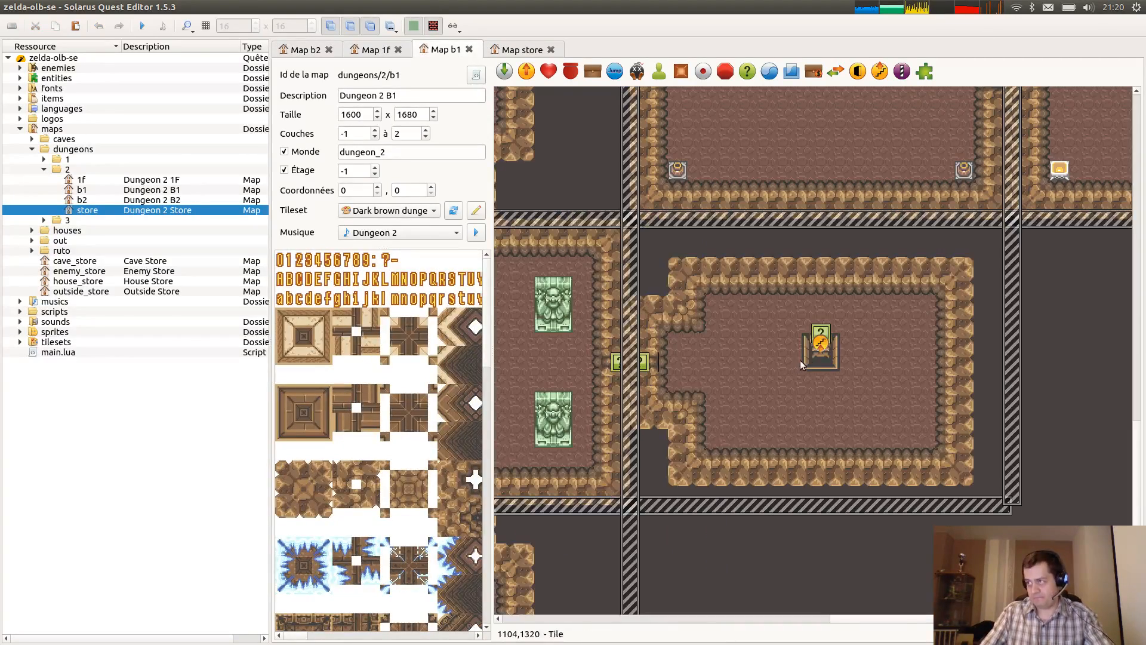
{"action": "scroll", "coordinate": [800, 360], "scroll_direction": "up", "scroll_amount": 1, "text": "ctrl"}
{"action": "middle_click_drag", "start_coordinate": [759, 349], "coordinate": [1051, 302]}
{"action": "scroll", "coordinate": [740, 468], "scroll_direction": "down", "scroll_amount": 1}
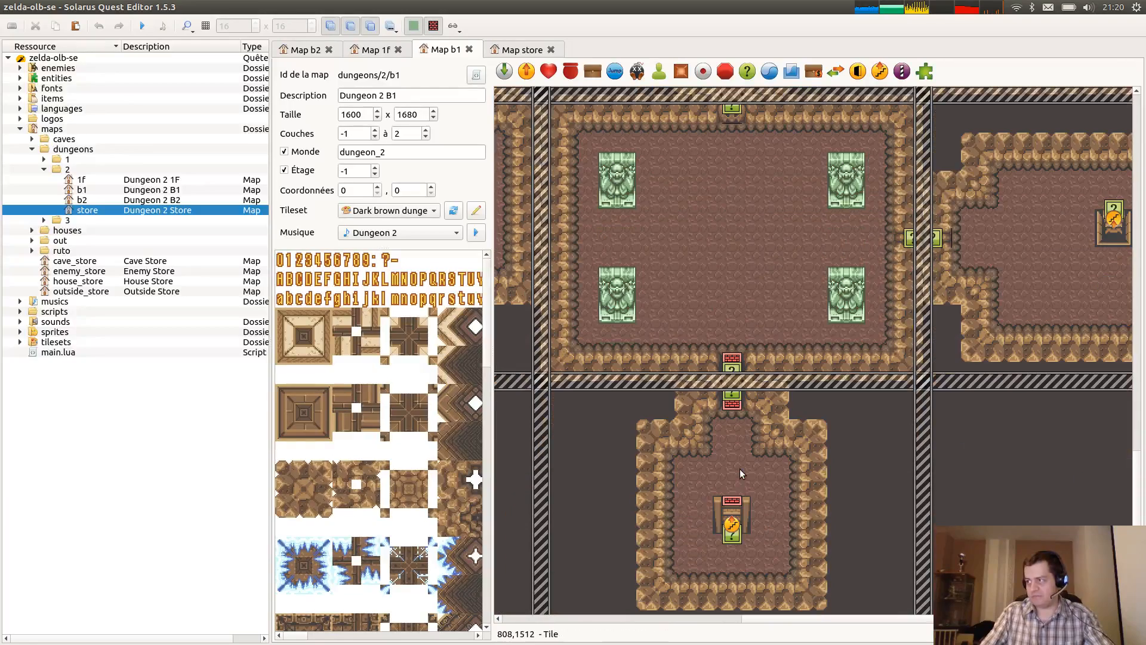
{"action": "left_click", "coordinate": [305, 49]}
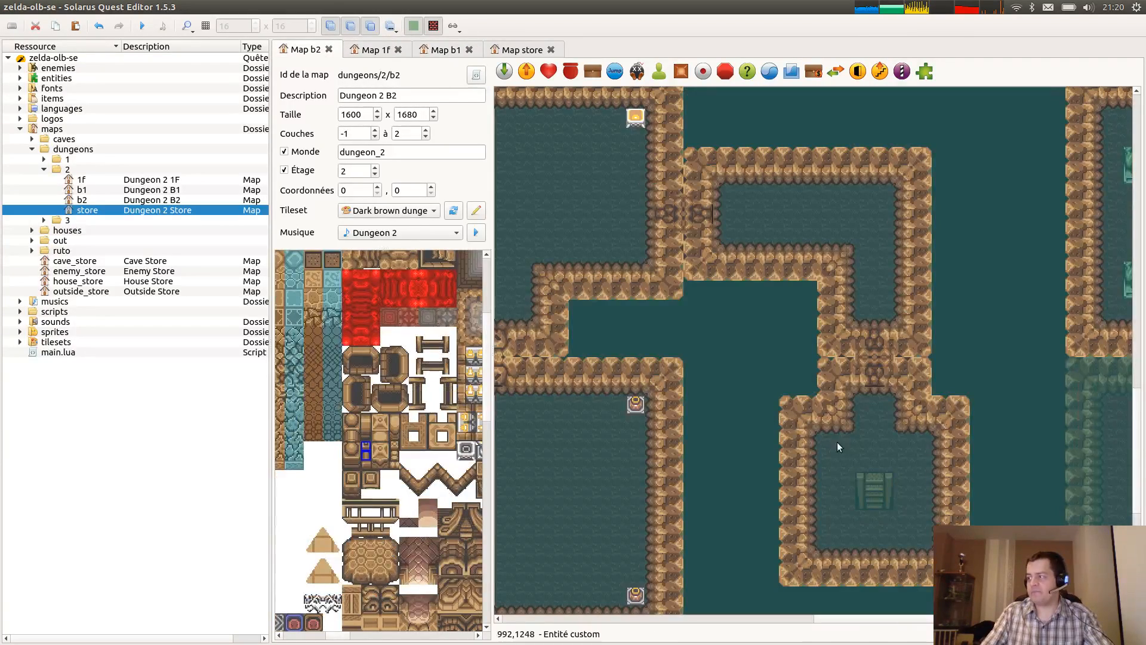
{"action": "left_click", "coordinate": [507, 53]}
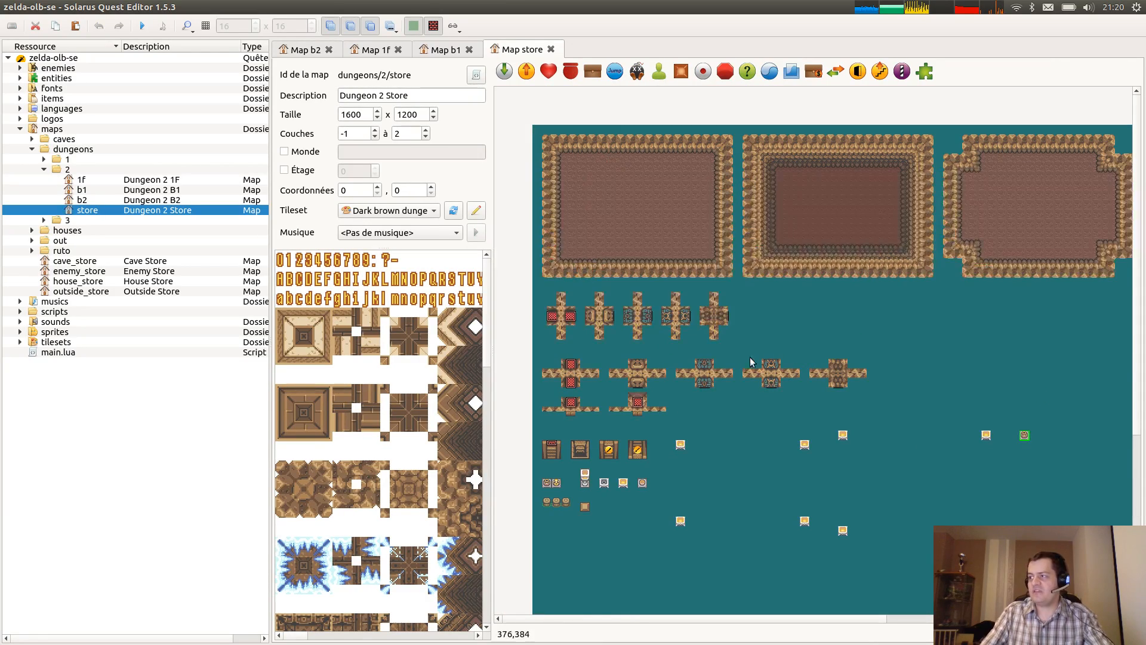
Copy a green statue from the B1 map and place it over the north-west faded statue in B2's eastern statue room.
{"action": "left_click", "coordinate": [428, 53]}
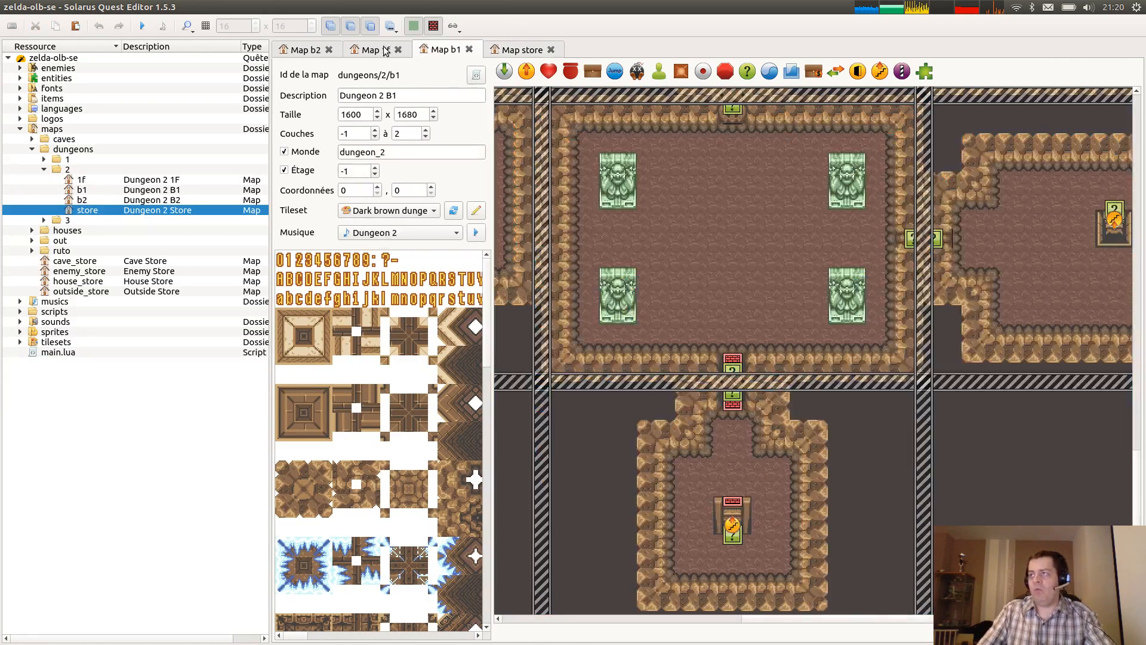
{"action": "left_click", "coordinate": [346, 51]}
{"action": "left_click", "coordinate": [343, 53]}
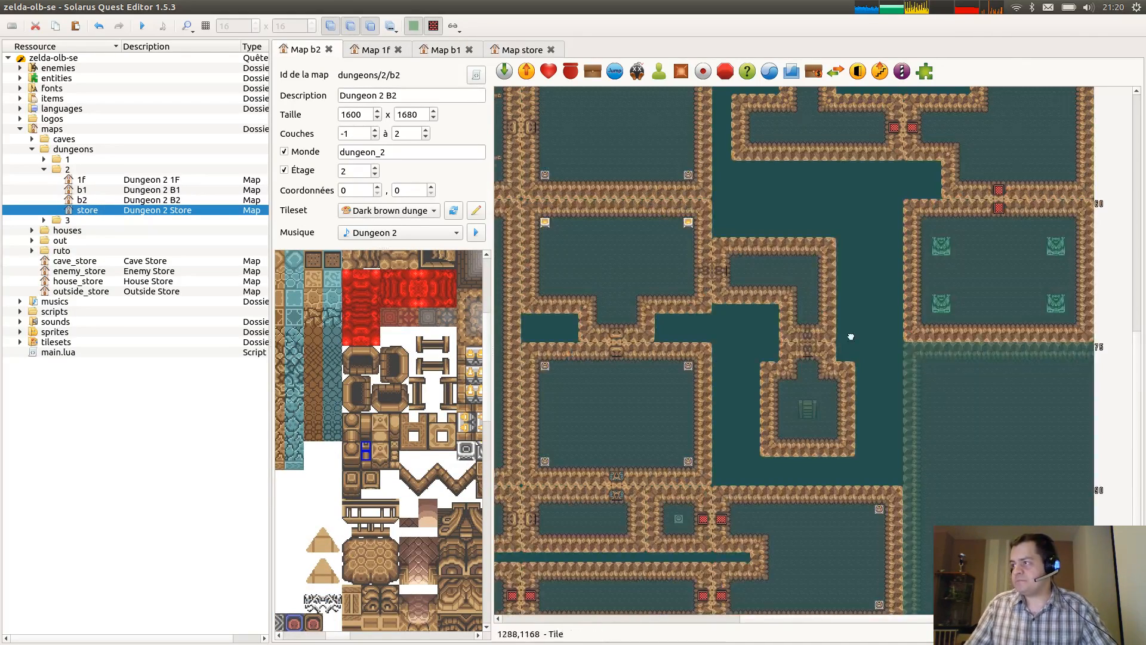
{"action": "scroll", "coordinate": [1120, 274], "scroll_direction": "up", "scroll_amount": 1}
{"action": "scroll", "coordinate": [1076, 285], "scroll_direction": "up", "scroll_amount": 1, "text": "ctrl"}
{"action": "middle_click_drag", "start_coordinate": [1087, 321], "coordinate": [968, 397]}
{"action": "key", "text": "ctrl+v"}
{"action": "left_click", "coordinate": [764, 374]}
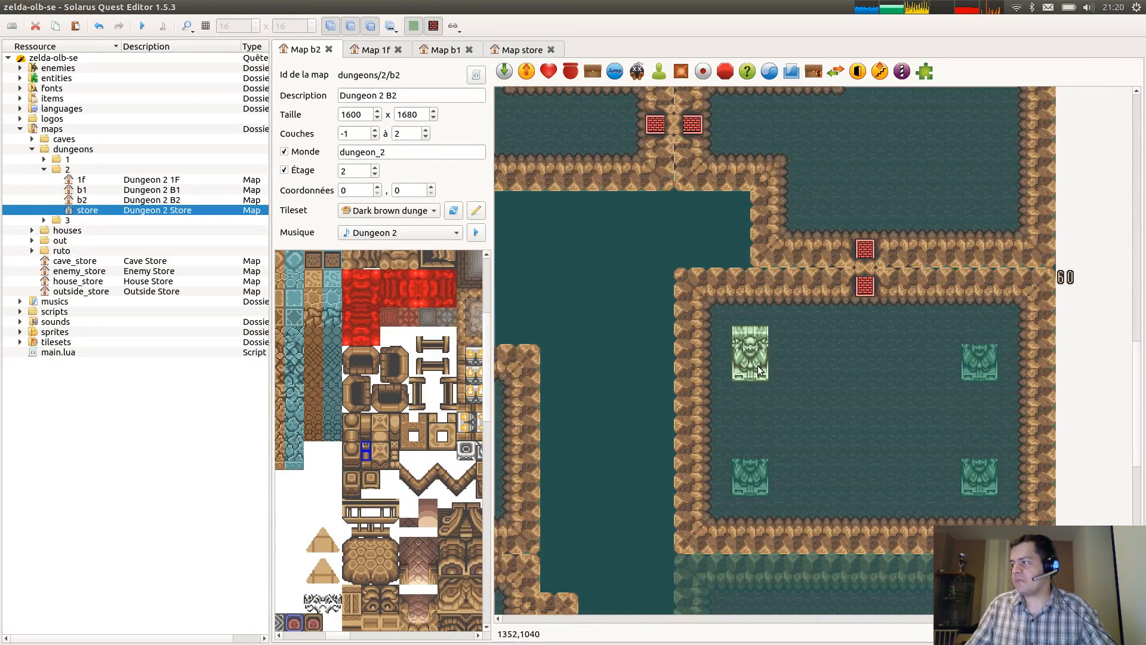
Place copies of the statue over the three remaining faded statues in the room, and save the map.
{"action": "key", "text": "ctrl+v"}
{"action": "left_click", "coordinate": [984, 371]}
{"action": "key", "text": "ctrl+v"}
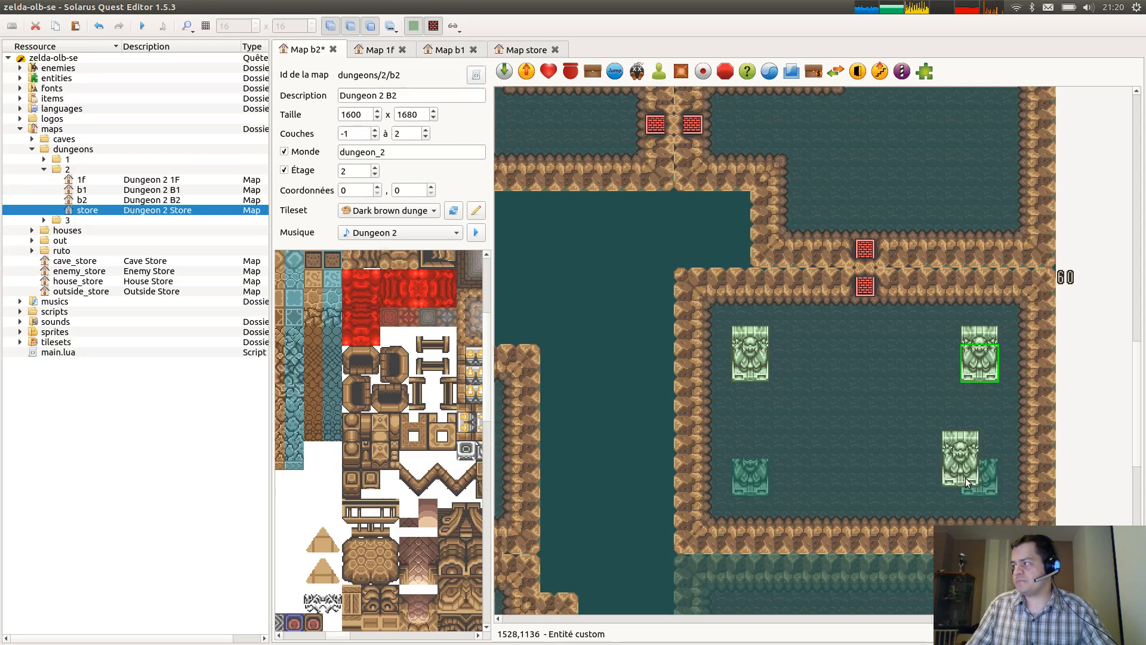
{"action": "left_click", "coordinate": [984, 486]}
{"action": "key", "text": "ctrl+v"}
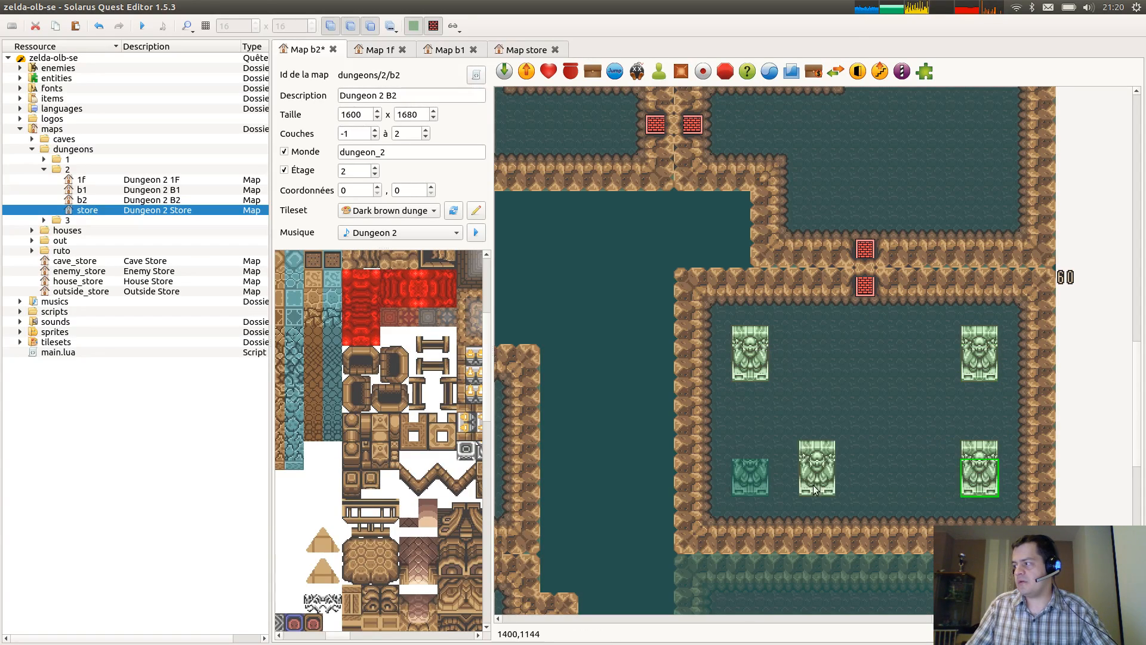
{"action": "left_click", "coordinate": [750, 484]}
{"action": "key", "text": "ctrl+s"}
Review the corridors, pillar room and southern rooms of the B2 map, including the faded staircases.
{"action": "scroll", "coordinate": [768, 425], "scroll_direction": "down", "scroll_amount": 1, "text": "ctrl"}
{"action": "scroll", "coordinate": [745, 441], "scroll_direction": "down", "scroll_amount": 3, "text": "ctrl"}
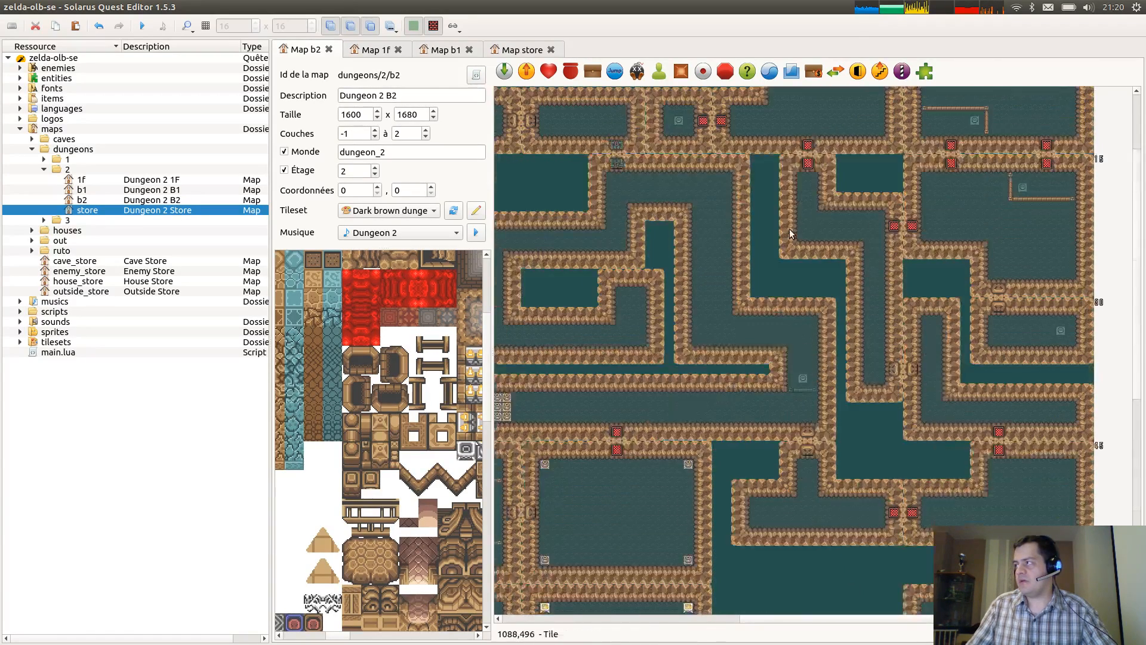
{"action": "scroll", "coordinate": [667, 335], "scroll_direction": "up", "scroll_amount": 1, "text": "ctrl"}
{"action": "scroll", "coordinate": [857, 360], "scroll_direction": "up", "scroll_amount": 2, "text": "ctrl"}
{"action": "scroll", "coordinate": [1003, 381], "scroll_direction": "down", "scroll_amount": 3}
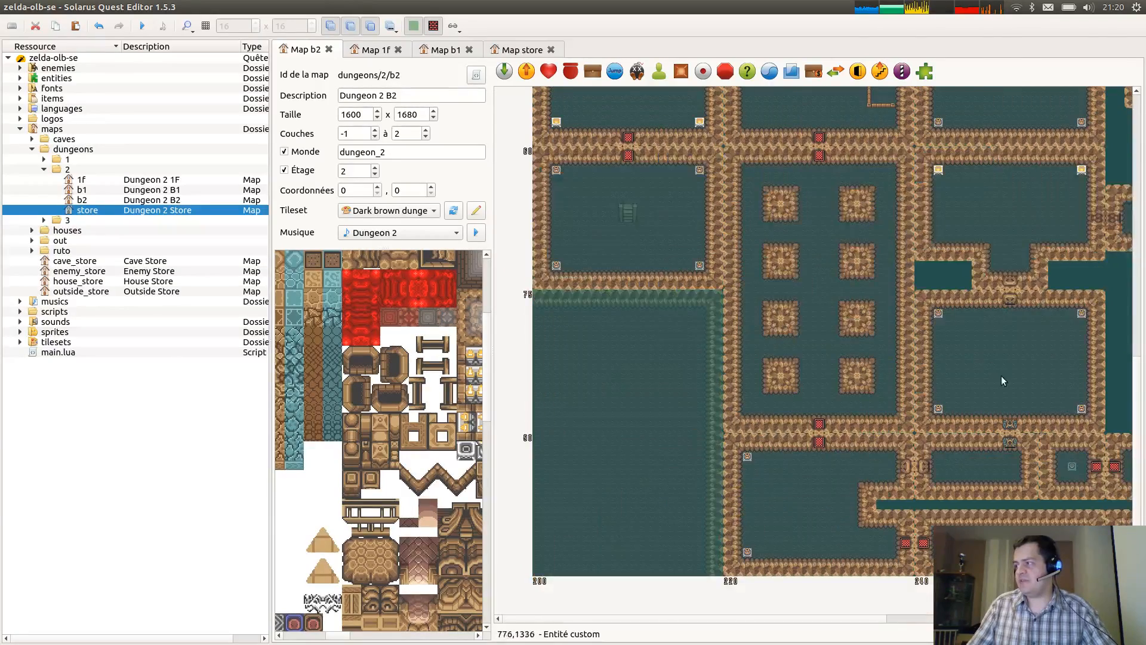
{"action": "middle_click_drag", "start_coordinate": [1058, 409], "coordinate": [642, 440]}
{"action": "middle_click_drag", "start_coordinate": [765, 430], "coordinate": [955, 400]}
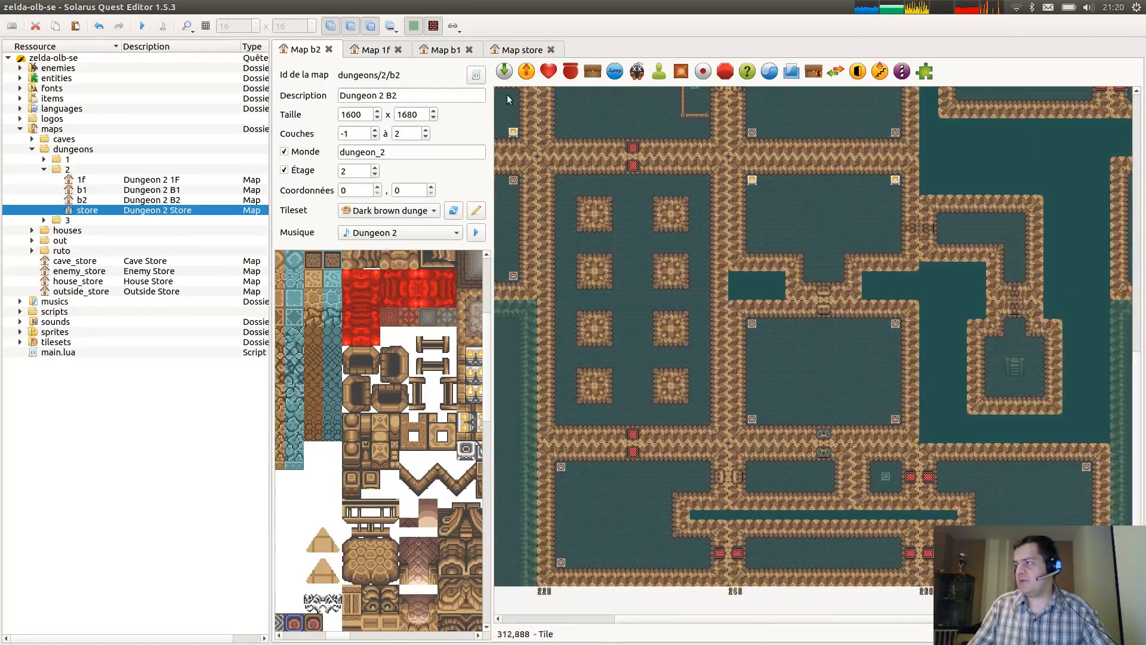
Copy the red-topped staircase from the Store map and place it over the faded staircase in B2's small south-east room.
{"action": "left_click", "coordinate": [382, 50]}
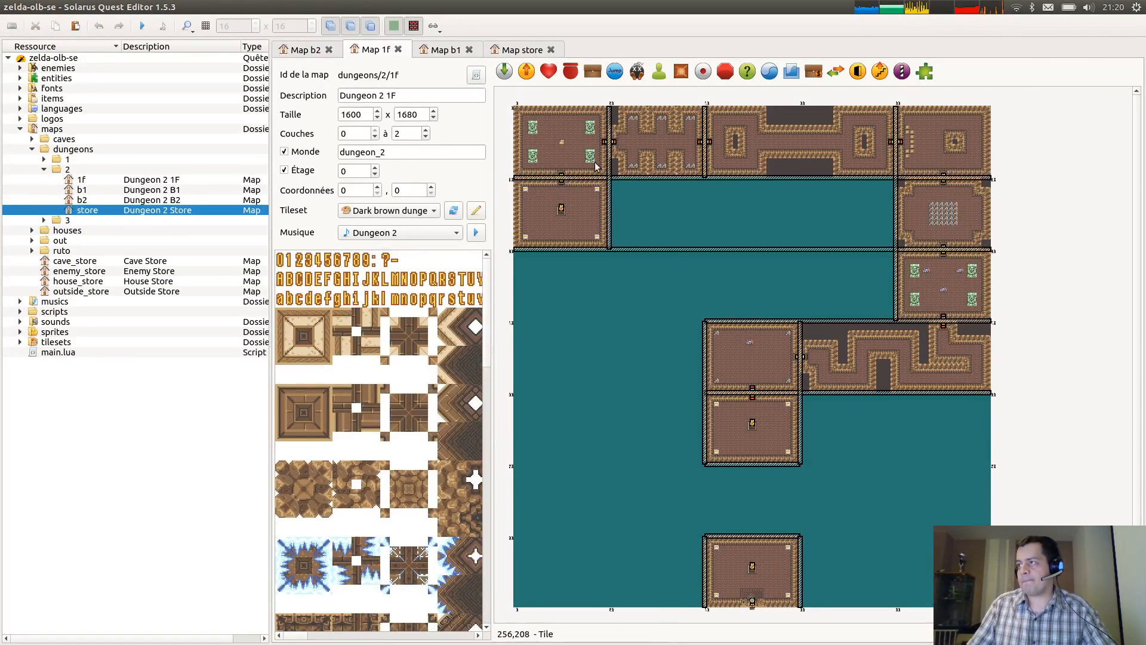
{"action": "left_click", "coordinate": [440, 50]}
{"action": "scroll", "coordinate": [582, 312], "scroll_direction": "down", "scroll_amount": 1, "text": "ctrl"}
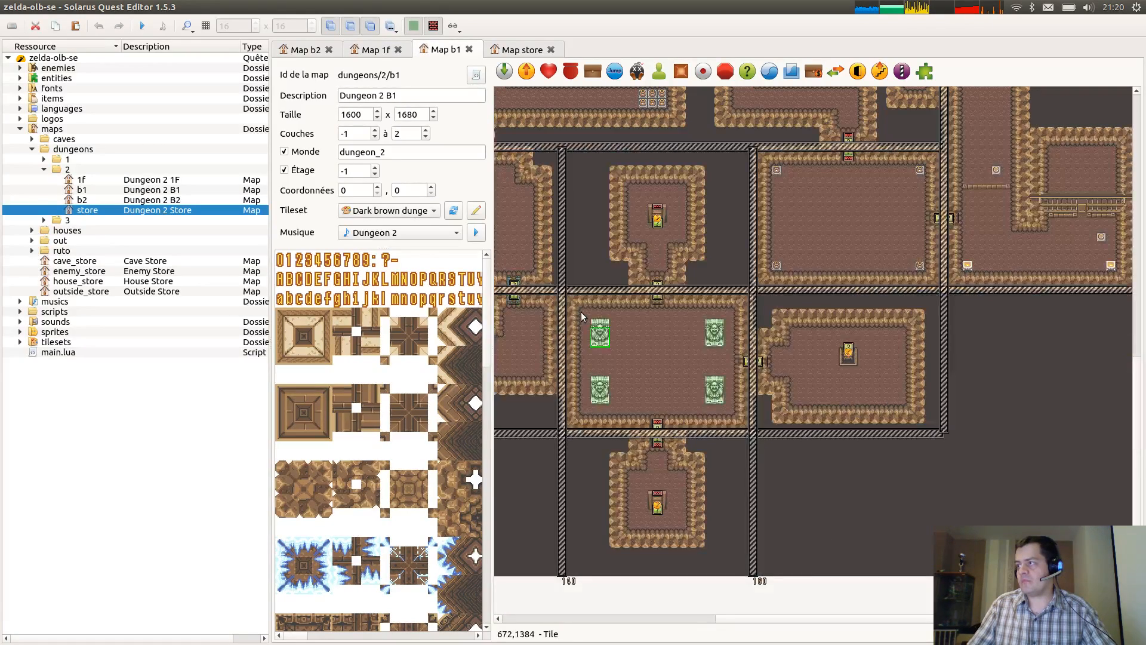
{"action": "left_click", "coordinate": [517, 50]}
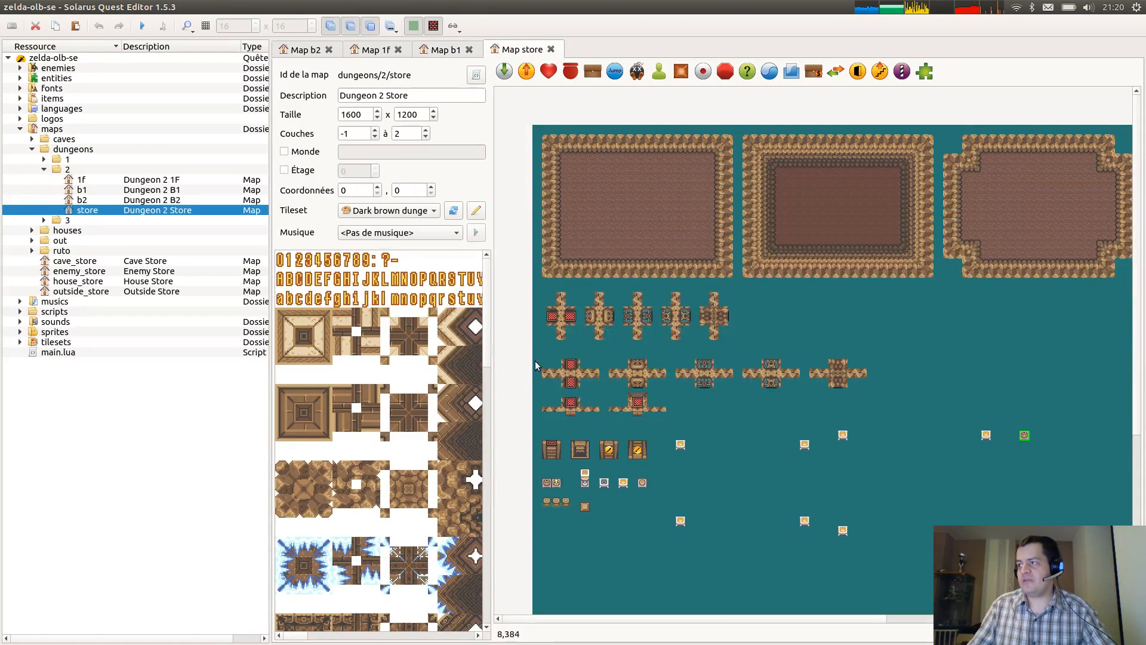
{"action": "scroll", "coordinate": [535, 366], "scroll_direction": "up", "scroll_amount": 1, "text": "ctrl"}
{"action": "left_click_drag", "start_coordinate": [549, 500], "coordinate": [612, 552]}
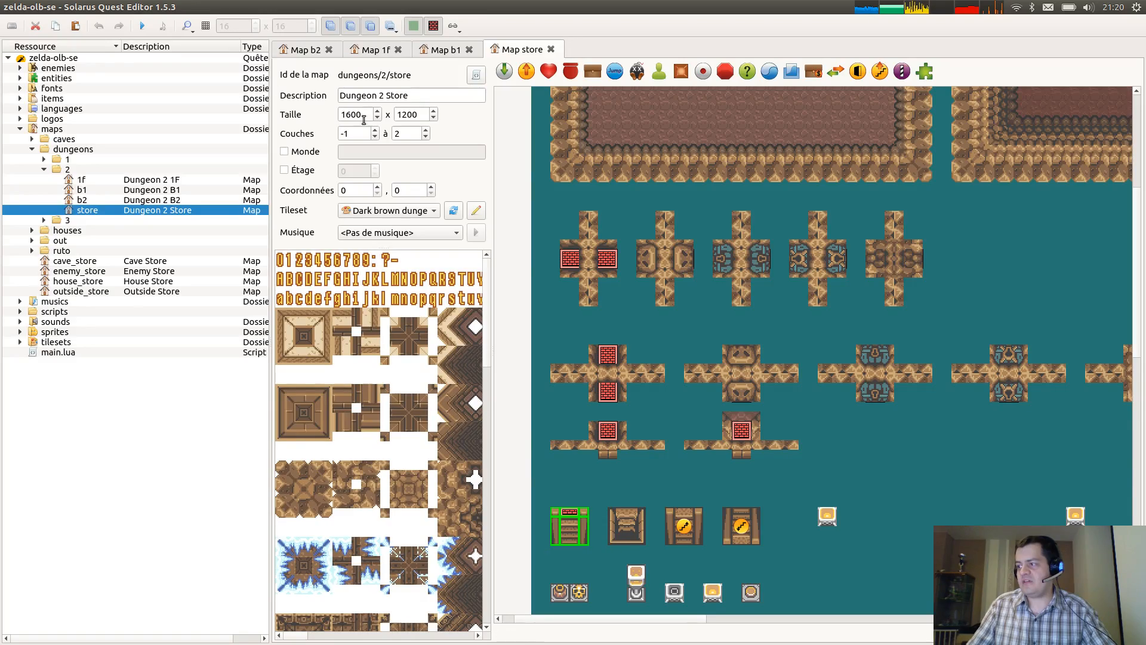
{"action": "left_click", "coordinate": [299, 51]}
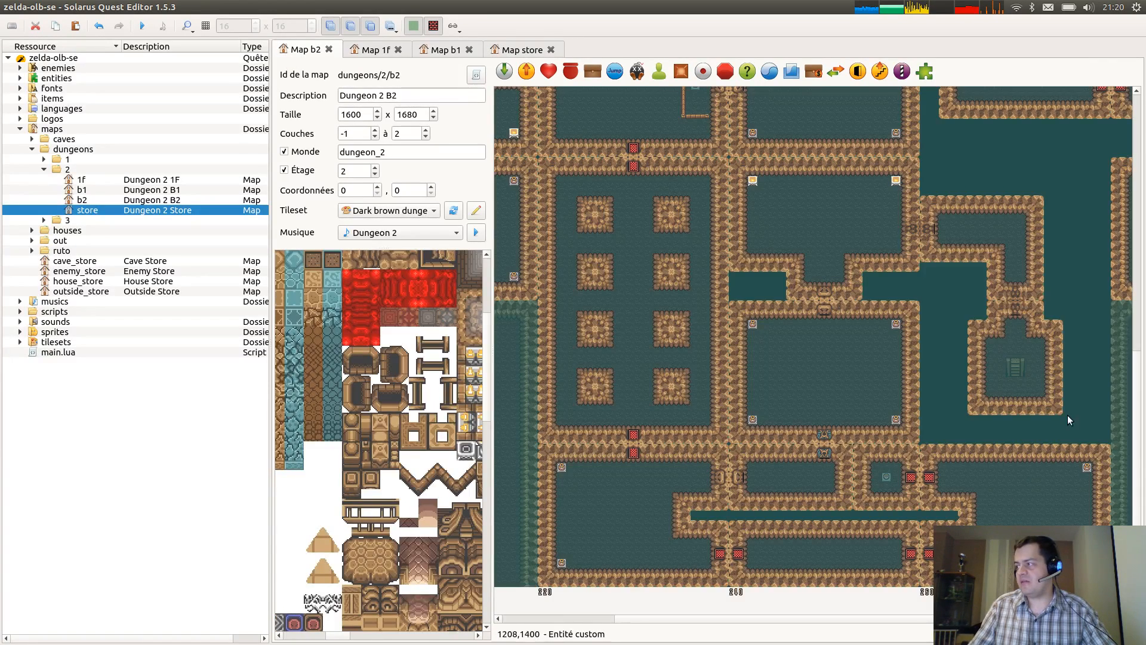
{"action": "scroll", "coordinate": [1068, 397], "scroll_direction": "up", "scroll_amount": 1, "text": "ctrl"}
{"action": "key", "text": "ctrl+v"}
{"action": "right_click", "coordinate": [962, 338]}
Place another copy of the red-topped staircase in the centre of B2's western room with four corner torches, and save the map.
{"action": "scroll", "coordinate": [830, 339], "scroll_direction": "down", "scroll_amount": 1, "text": "ctrl"}
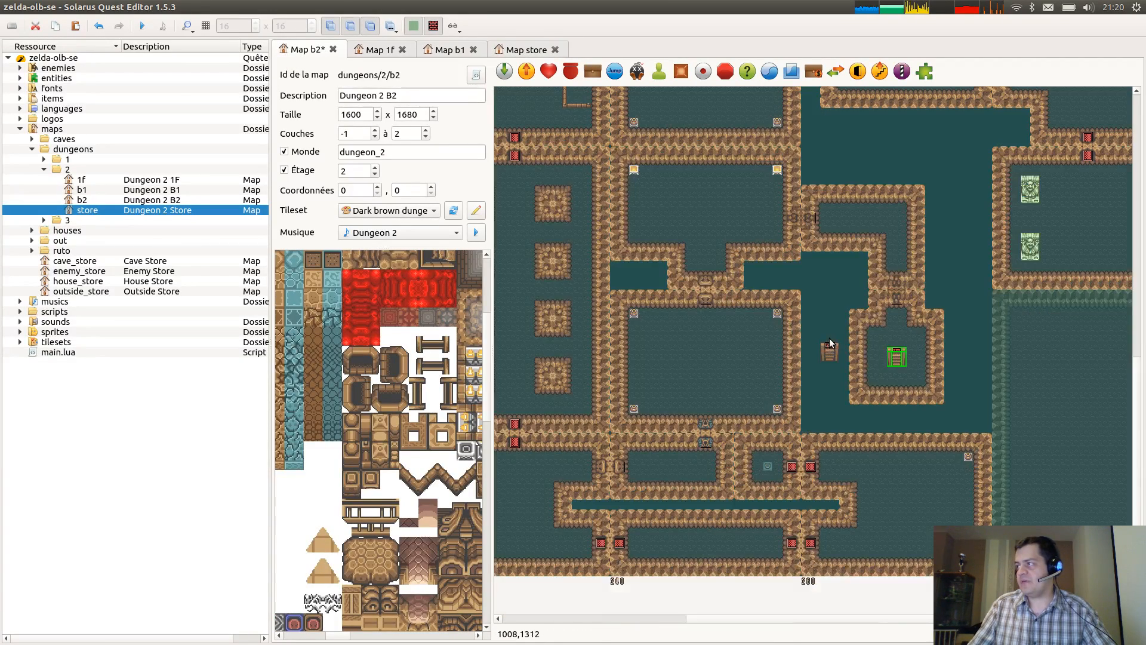
{"action": "middle_click_drag", "start_coordinate": [649, 334], "coordinate": [953, 398]}
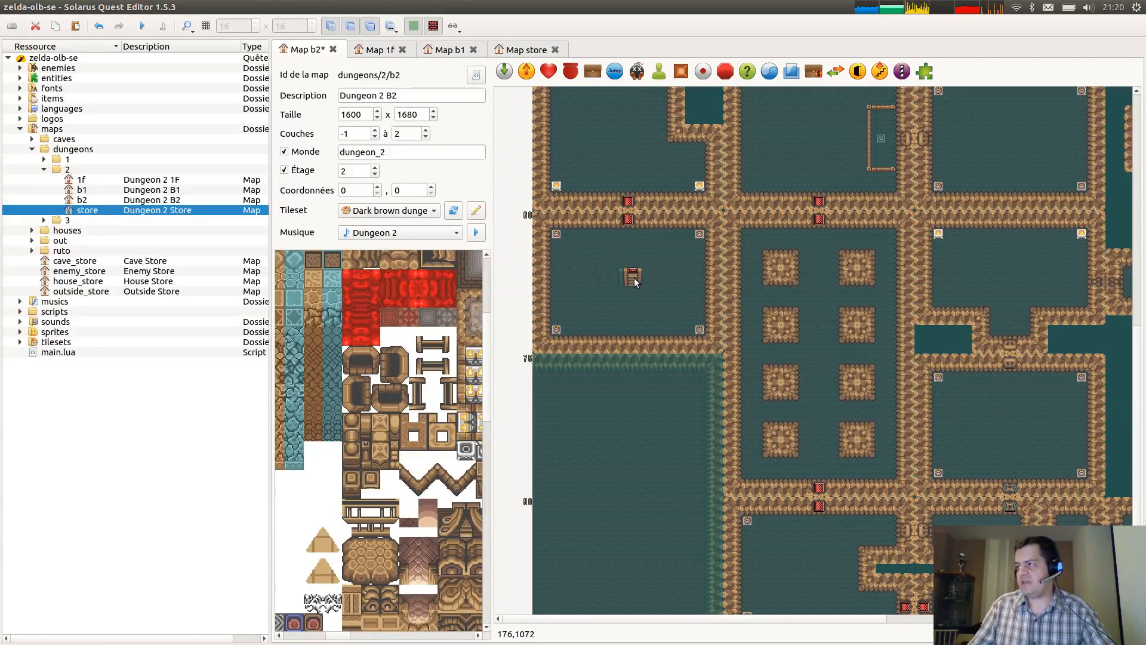
{"action": "middle_click_drag", "start_coordinate": [934, 288], "coordinate": [790, 590]}
{"action": "middle_click_drag", "start_coordinate": [865, 484], "coordinate": [618, 490]}
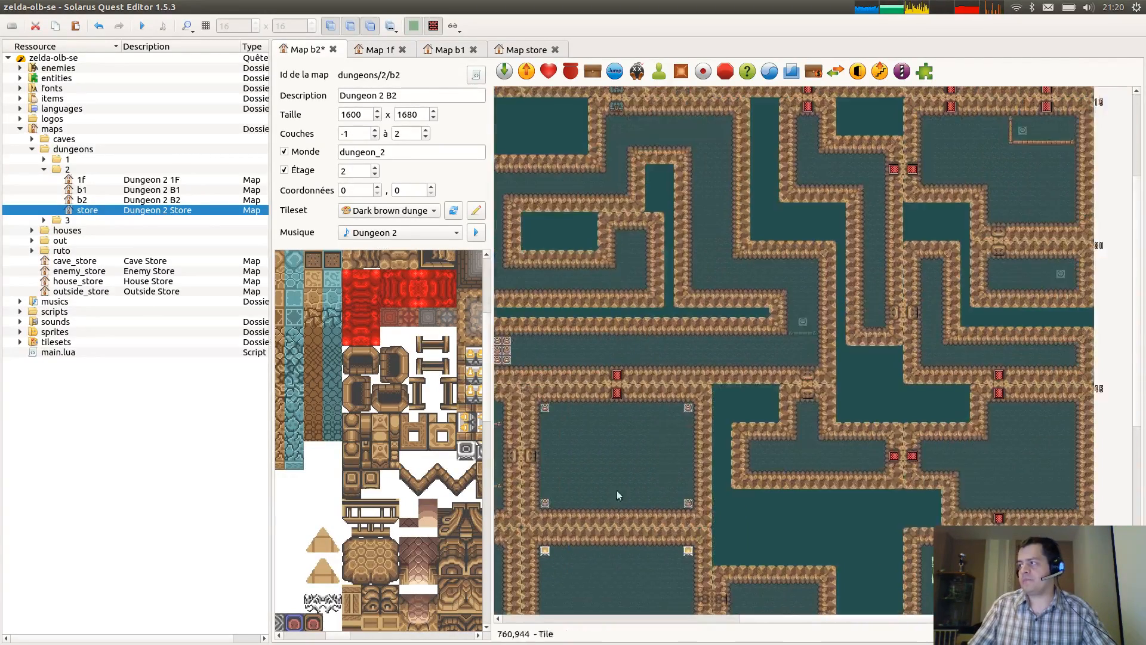
{"action": "mouse_move", "coordinate": [649, 258]}
{"action": "middle_mouse_down"}
{"action": "mouse_move", "coordinate": [647, 428]}
{"action": "mouse_move", "coordinate": [1050, 446]}
{"action": "middle_mouse_up"}
{"action": "scroll", "coordinate": [747, 418], "scroll_direction": "down", "scroll_amount": 3}
{"action": "scroll", "coordinate": [630, 567], "scroll_direction": "up", "scroll_amount": 1, "text": "ctrl"}
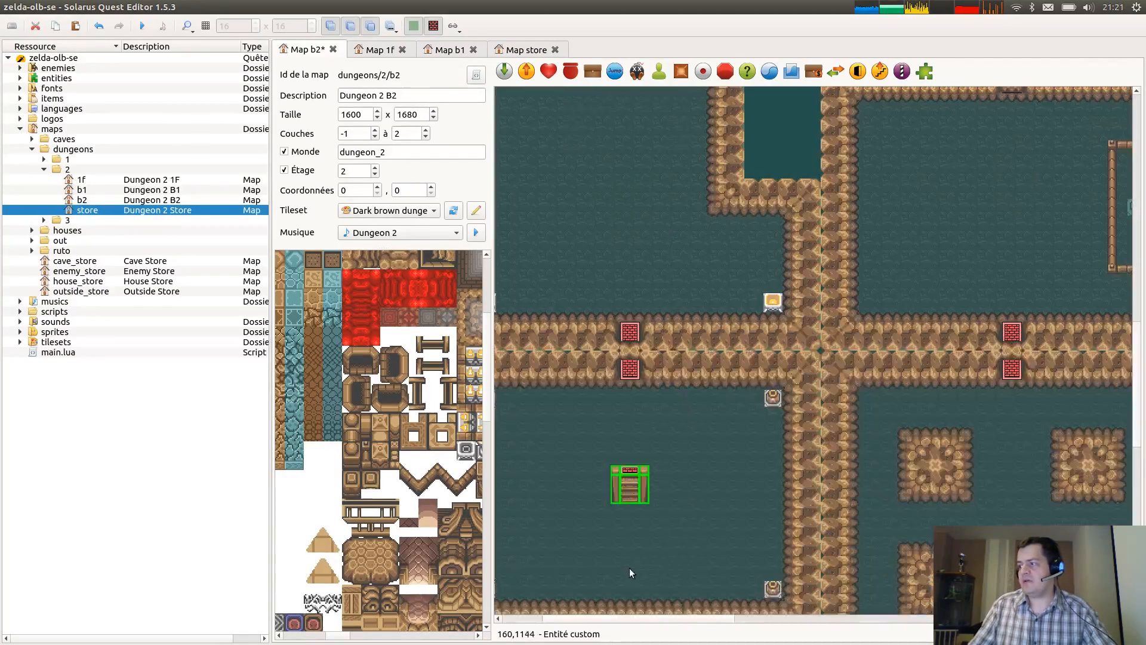
{"action": "key", "text": "ctrl+s"}
Copy the stairs entity from B1's staircase room north of the statue room and place it on B2's western staircase.
{"action": "left_click", "coordinate": [441, 50]}
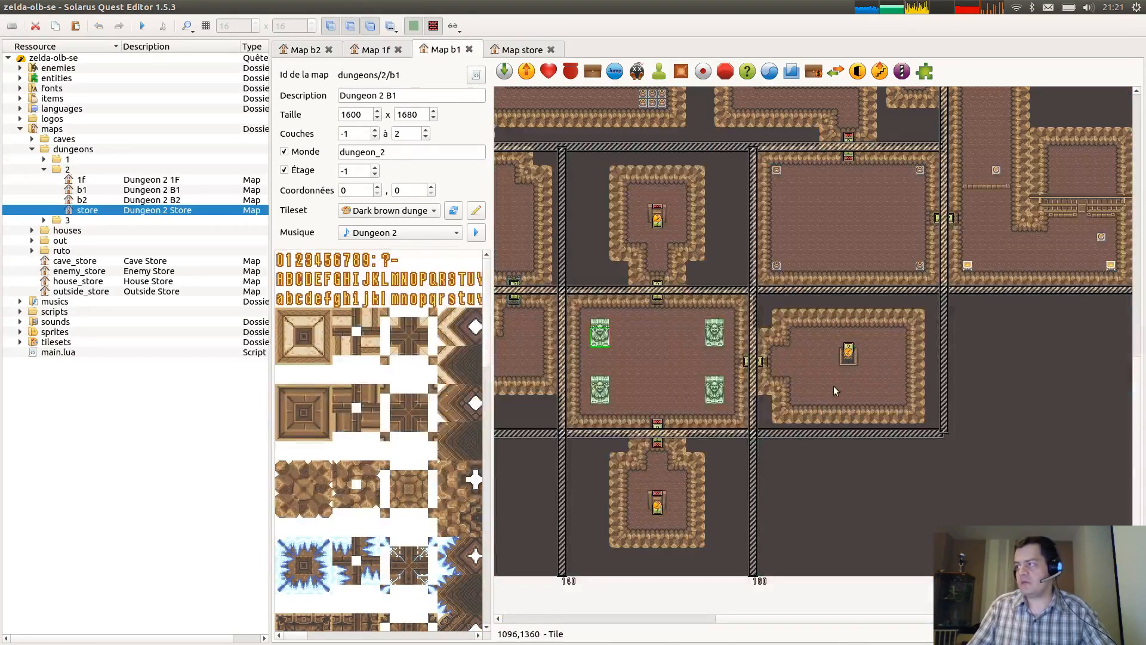
{"action": "scroll", "coordinate": [686, 284], "scroll_direction": "up", "scroll_amount": 1, "text": "ctrl"}
{"action": "left_click", "coordinate": [679, 262]}
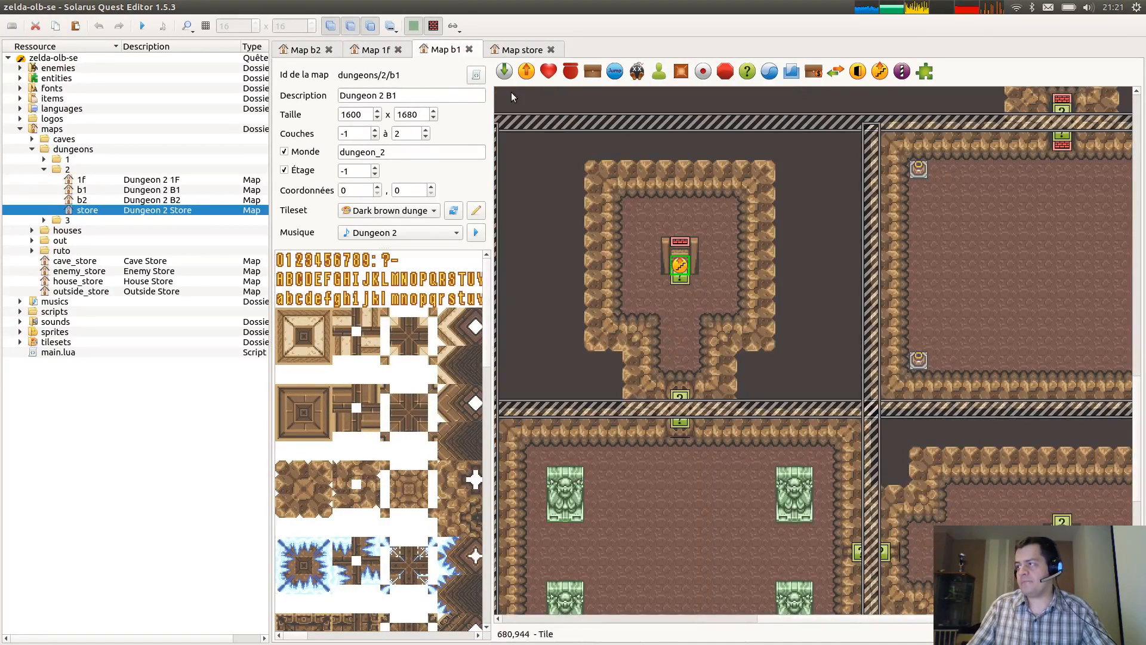
{"action": "left_click", "coordinate": [367, 54]}
{"action": "left_click", "coordinate": [307, 53]}
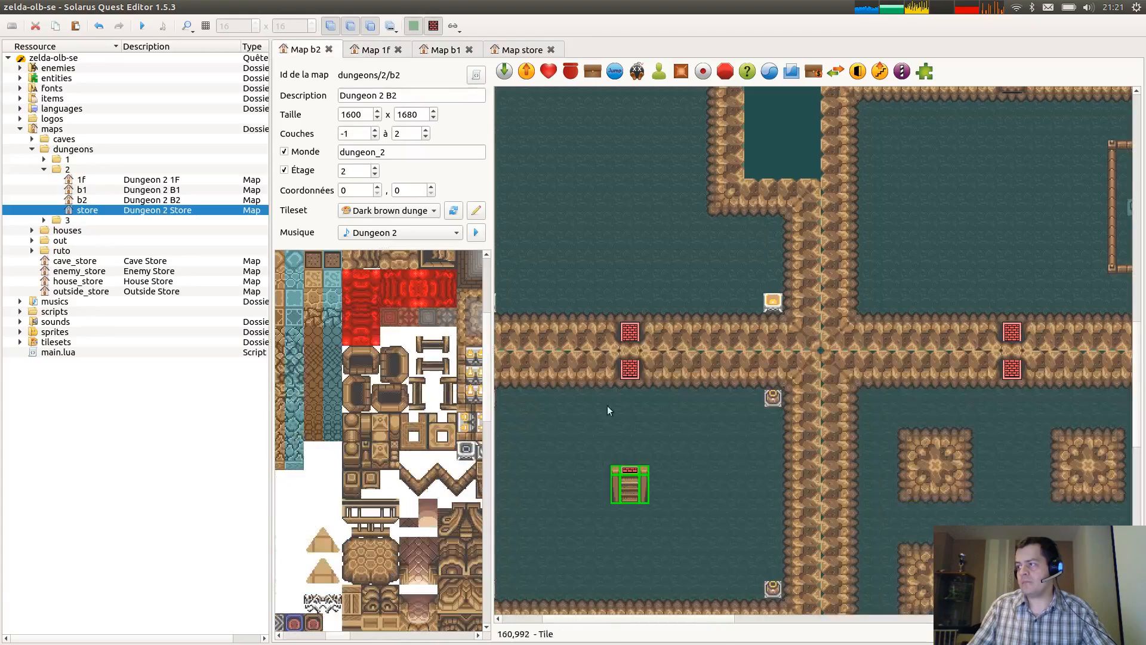
{"action": "key", "text": "ctrl+v"}
{"action": "left_click", "coordinate": [631, 498]}
{"action": "scroll", "coordinate": [555, 469], "scroll_direction": "down", "scroll_amount": 3, "text": "ctrl"}
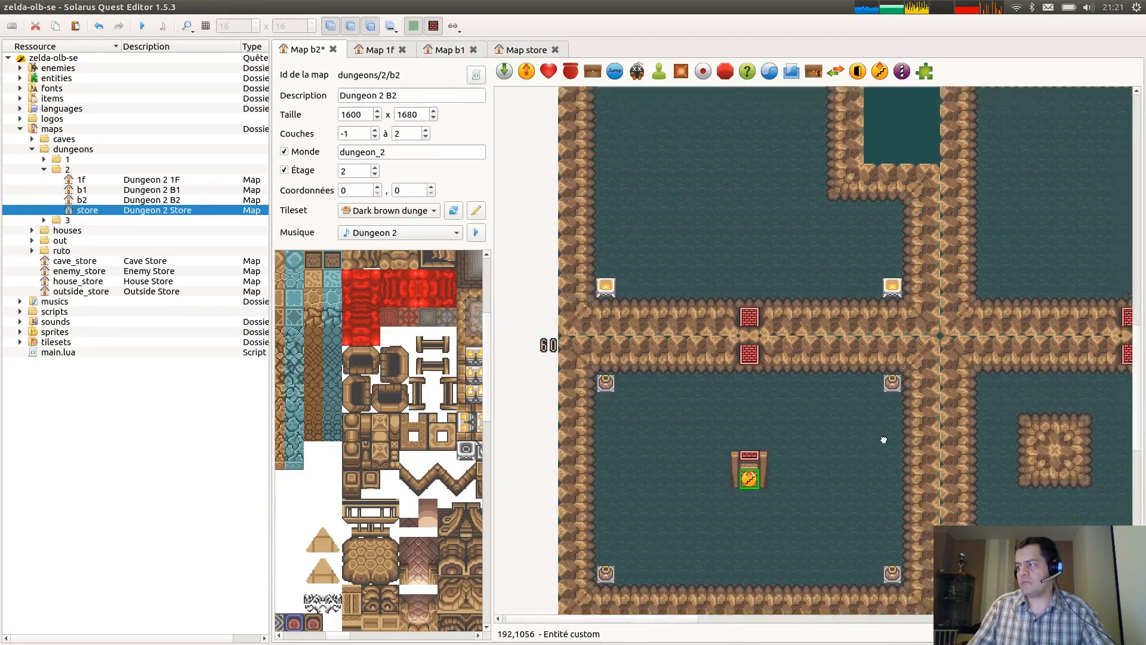
Place a second copy of the stairs entity on the staircase in B2's small south-east room.
{"action": "middle_click_drag", "start_coordinate": [698, 358], "coordinate": [550, 278]}
{"action": "key", "text": "ctrl+v"}
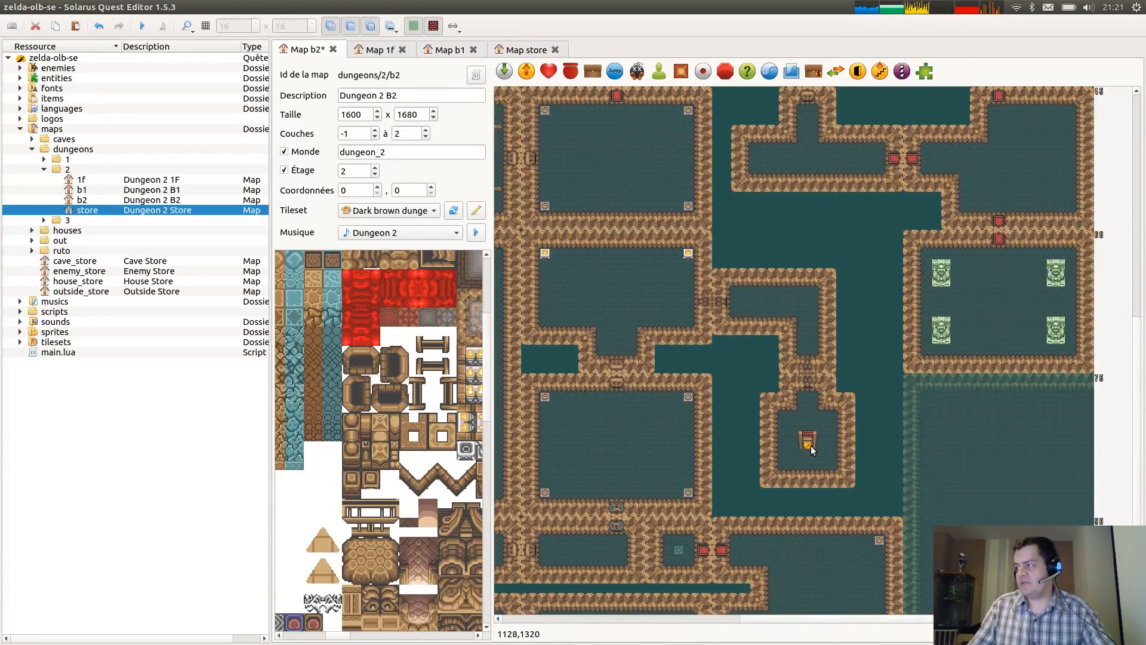
{"action": "left_click", "coordinate": [809, 445]}
Add a destination on B2's south-east staircase, name it from_b1_se, and save the map.
{"action": "left_click", "coordinate": [504, 71]}
{"action": "left_click", "coordinate": [809, 445]}
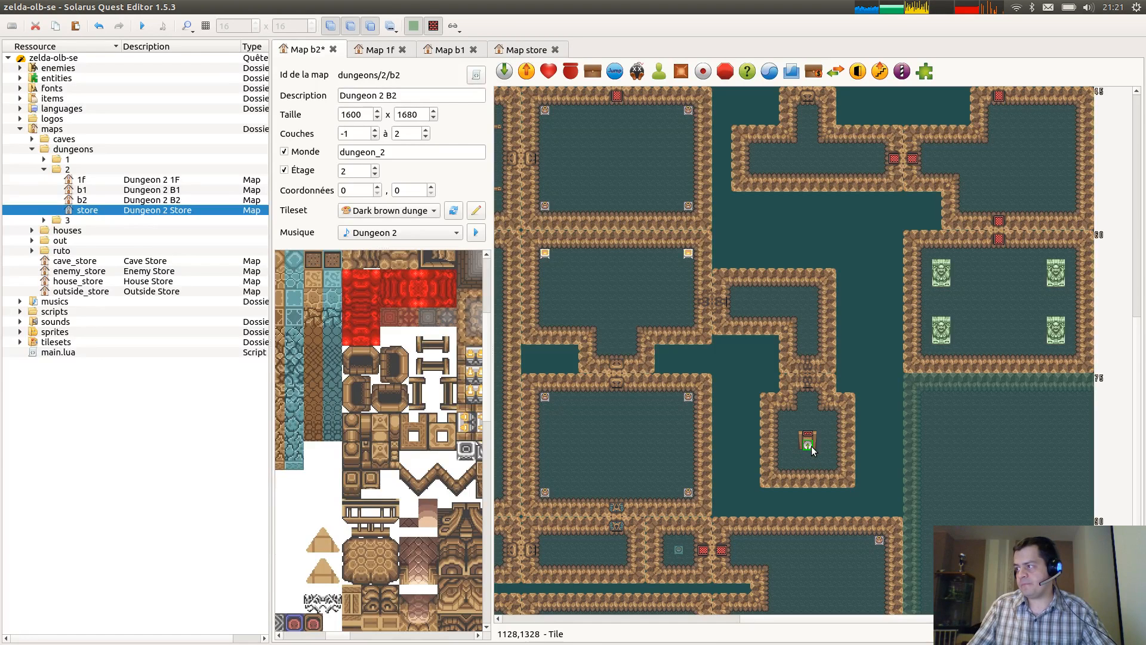
{"action": "double_click", "coordinate": [811, 446]}
{"action": "key", "text": "ctrl+a"}
{"action": "type", "text": "fr"}
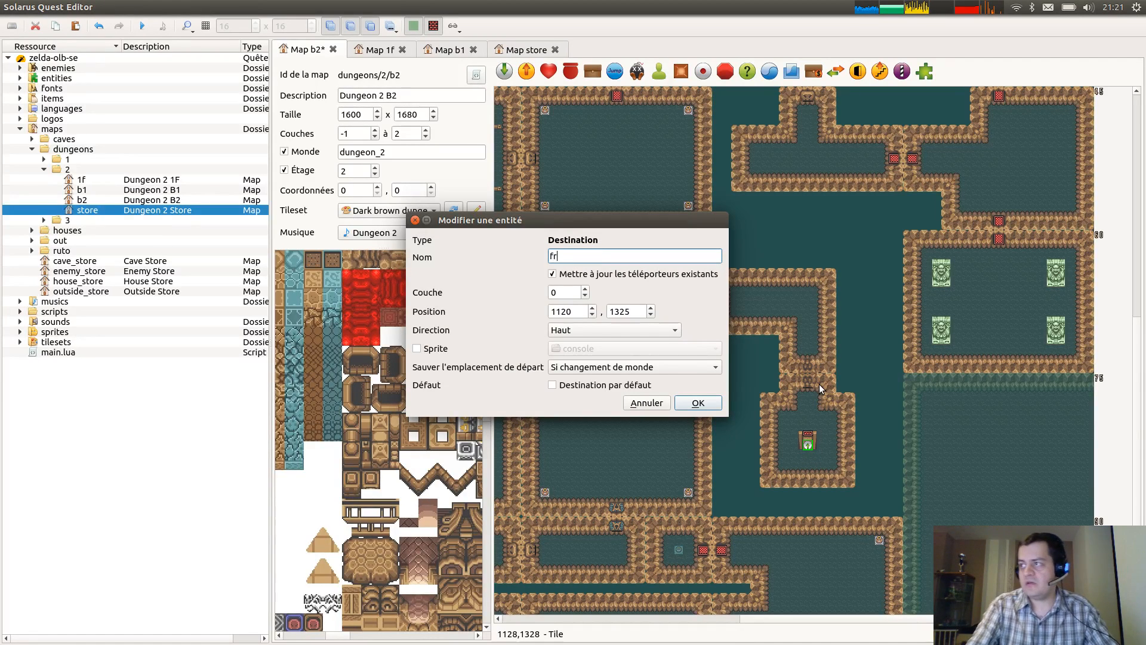
{"action": "type", "text": "om_"}
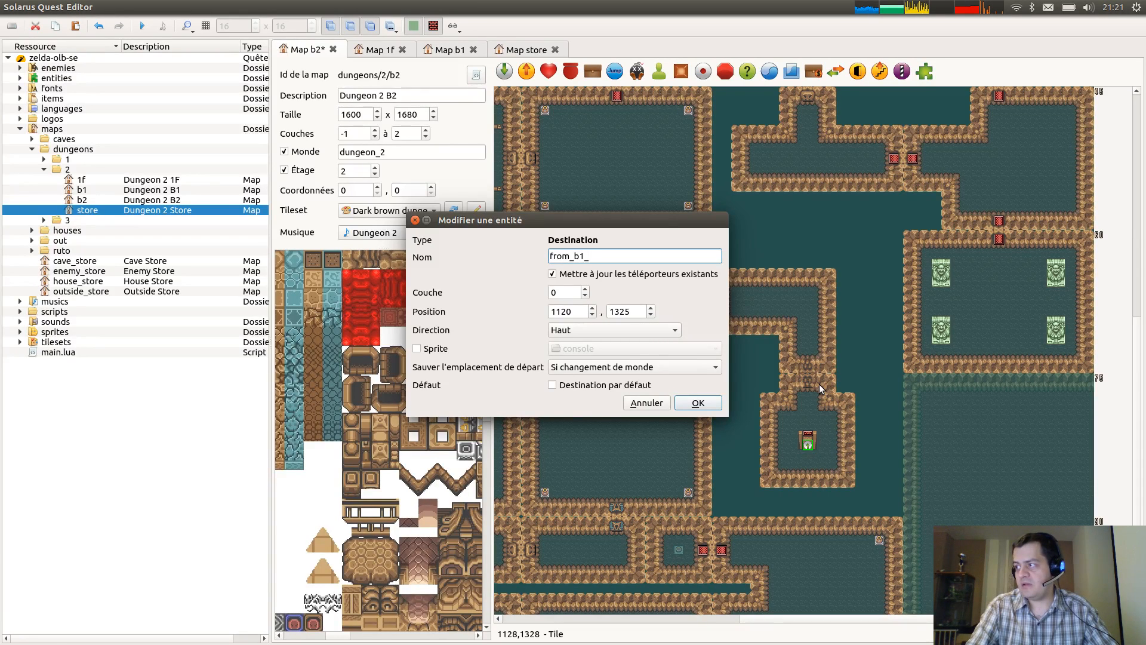
{"action": "type", "text": "b1_"}
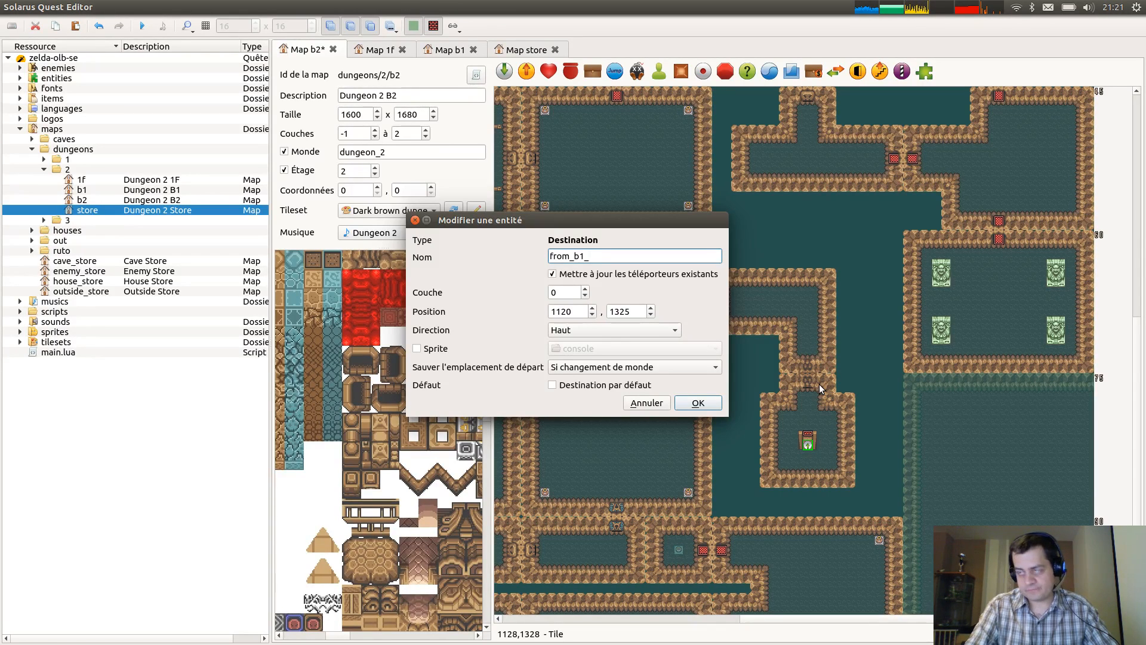
{"action": "type", "text": "se"}
{"action": "key", "text": "Return"}
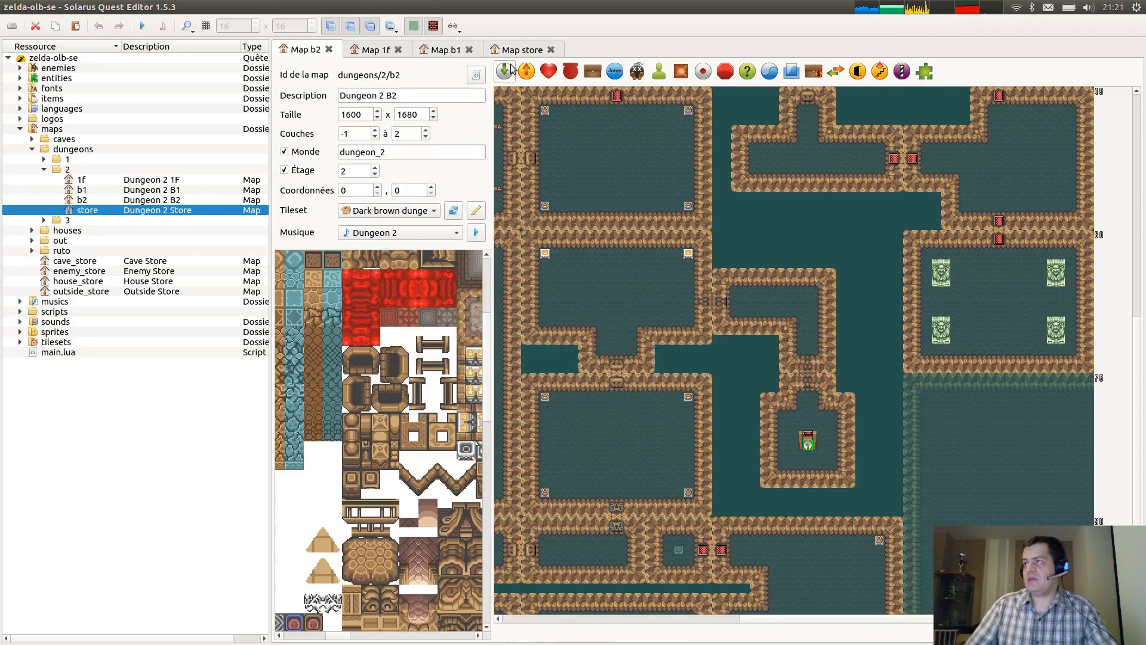
Check the names of the destinations on B1's south-east and south-west staircases, leaving both unchanged.
{"action": "left_click", "coordinate": [440, 49]}
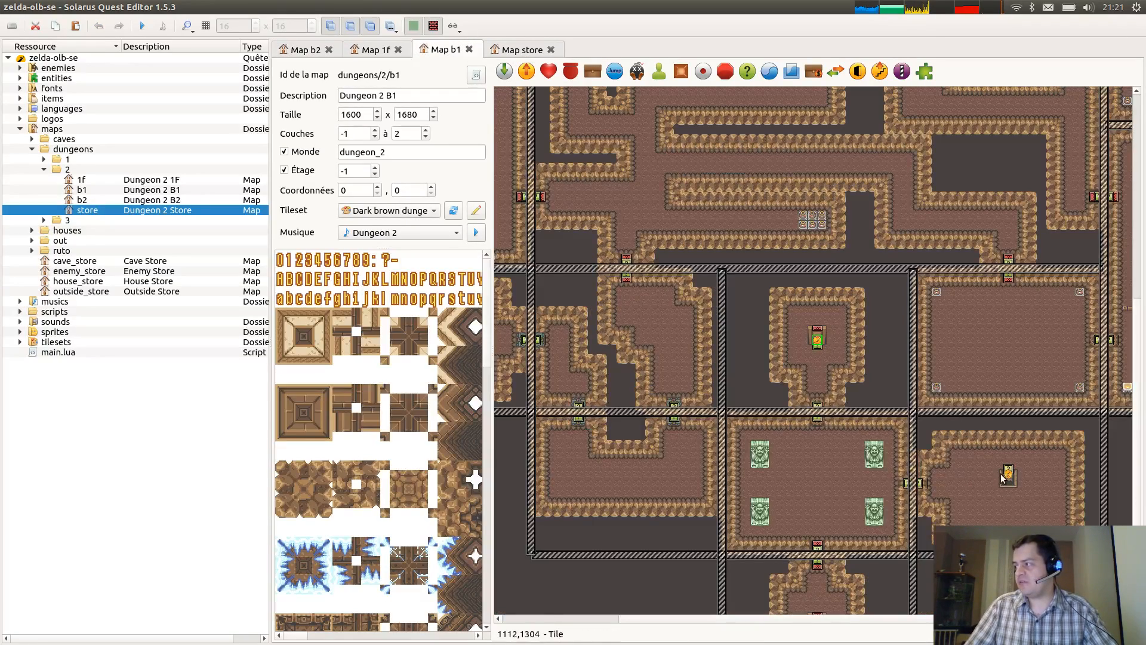
{"action": "scroll", "coordinate": [1002, 472], "scroll_direction": "down", "scroll_amount": 3}
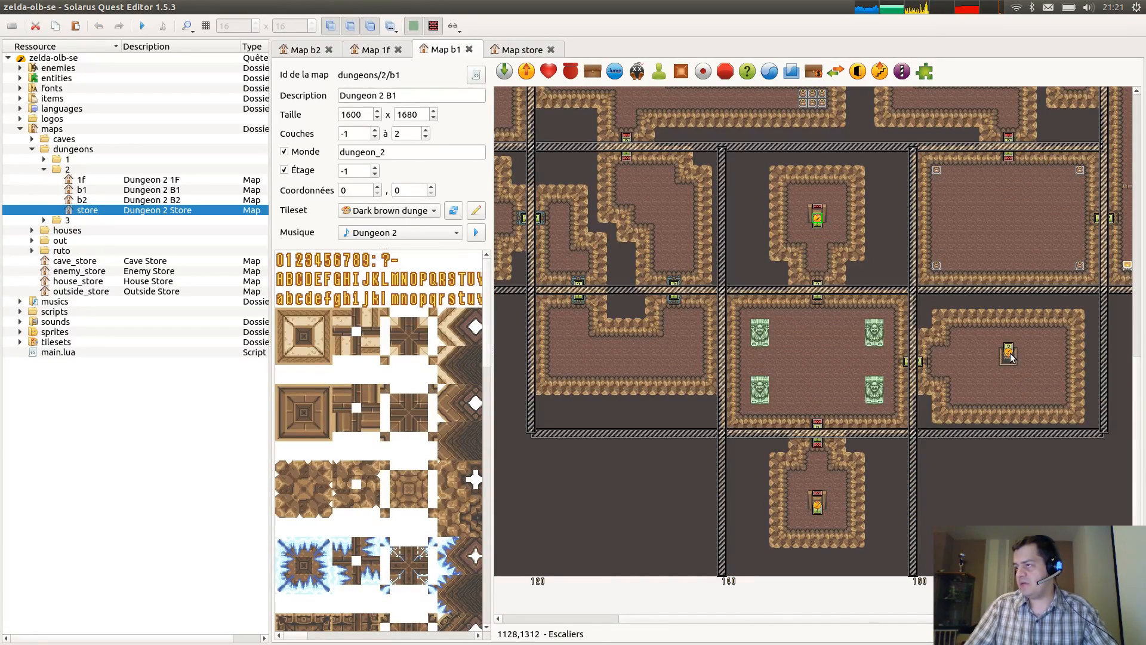
{"action": "left_click_drag", "start_coordinate": [1010, 356], "coordinate": [1019, 352]}
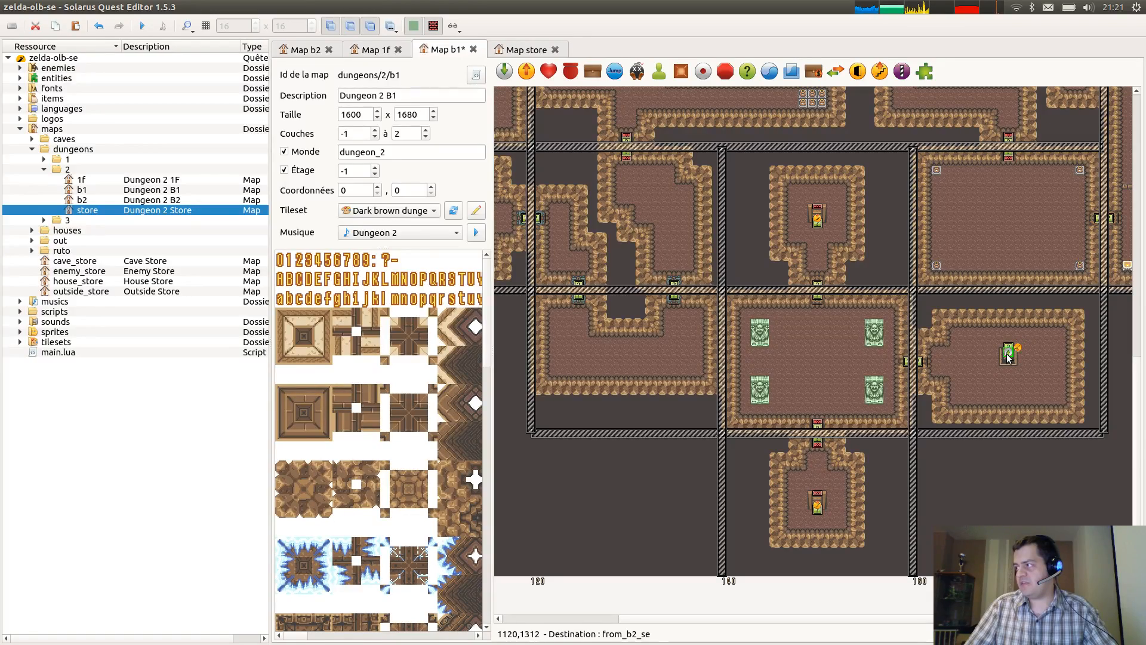
{"action": "double_click", "coordinate": [1007, 358]}
{"action": "key", "text": "Escape"}
{"action": "key", "text": "ctrl+z"}
{"action": "middle_click_drag", "start_coordinate": [528, 273], "coordinate": [717, 287]}
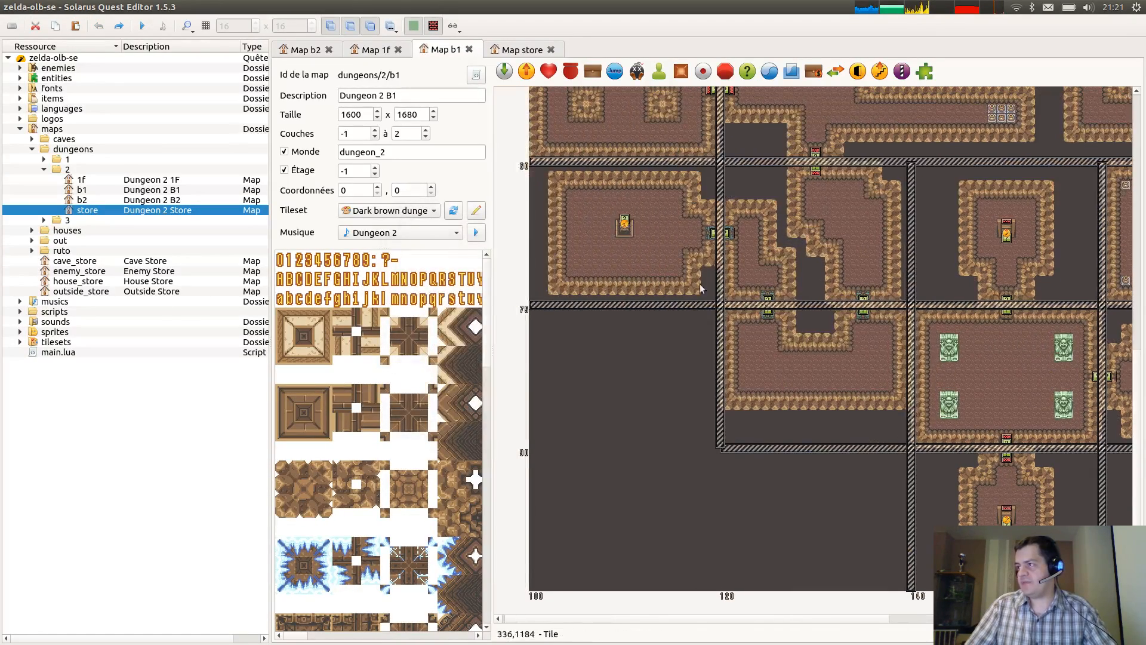
{"action": "middle_click_drag", "start_coordinate": [630, 267], "coordinate": [633, 604]}
{"action": "middle_click_drag", "start_coordinate": [656, 544], "coordinate": [657, 385]}
{"action": "double_click", "coordinate": [629, 399]}
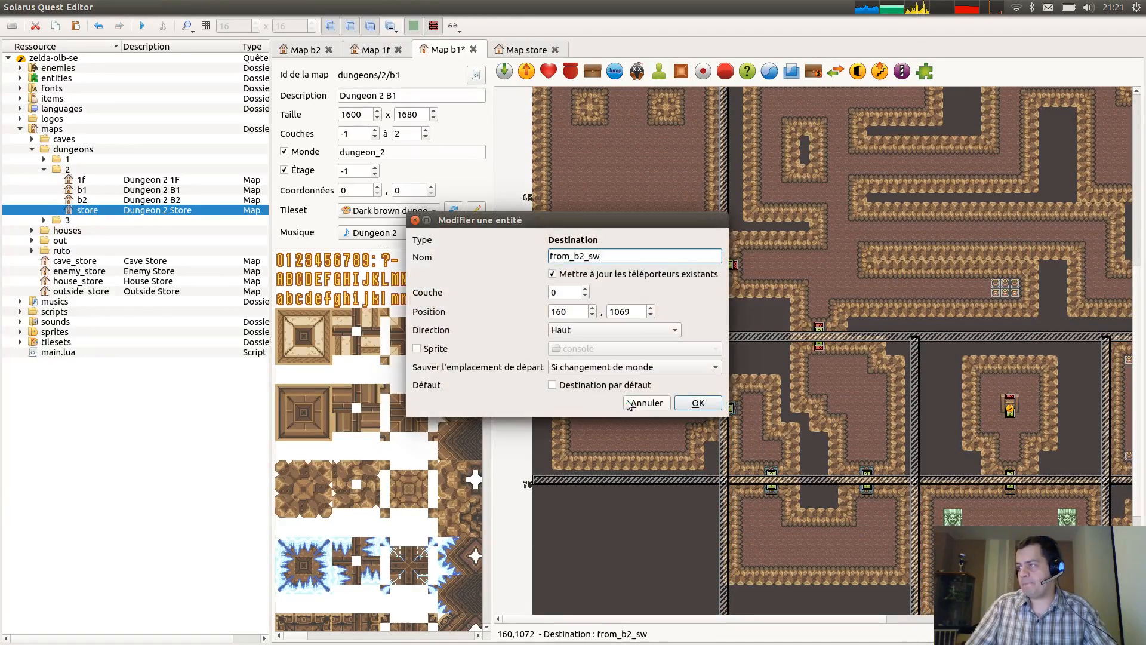
{"action": "key", "text": "Escape"}
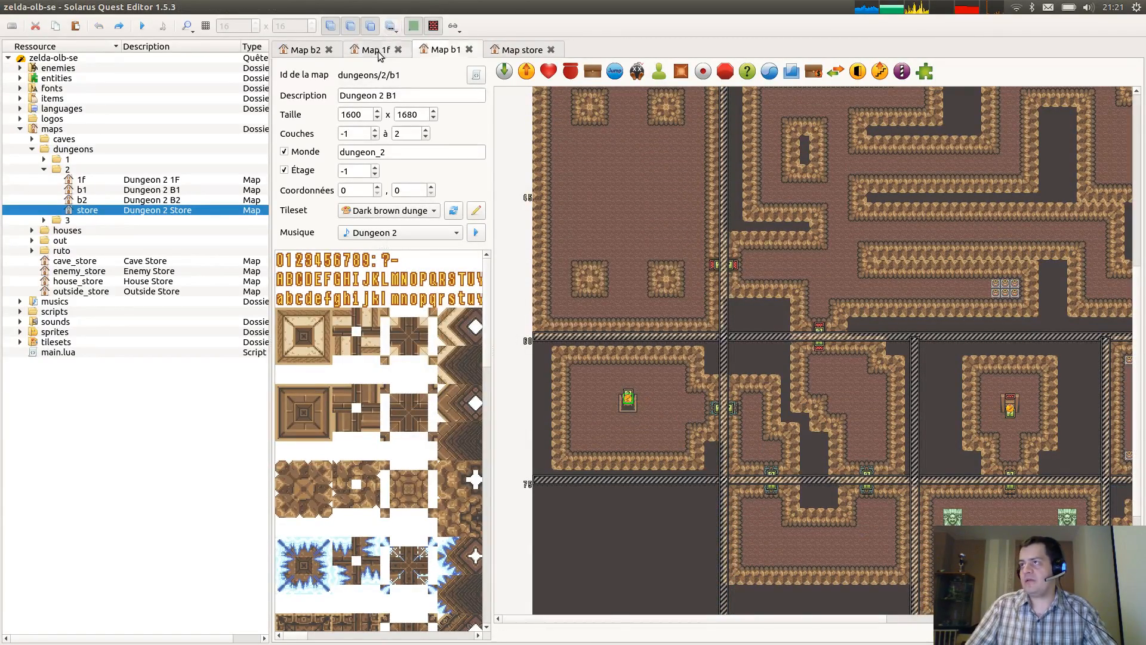
Place a copy of the destination on B2's western staircase, rename it from_b1_sw, and save the map.
{"action": "scroll", "coordinate": [377, 50], "scroll_direction": "up", "scroll_amount": 2}
{"action": "middle_click_drag", "start_coordinate": [548, 326], "coordinate": [941, 327]}
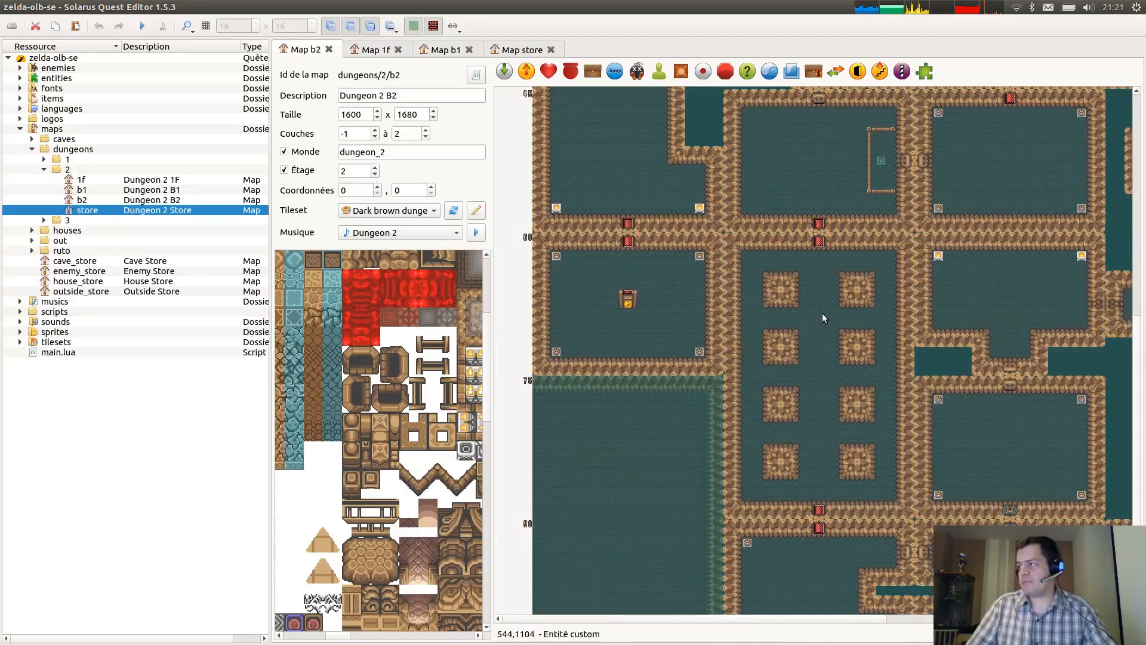
{"action": "left_click_drag", "start_coordinate": [631, 308], "coordinate": [904, 448]}
{"action": "middle_click_drag", "start_coordinate": [818, 424], "coordinate": [1123, 467]}
{"action": "scroll", "coordinate": [586, 366], "scroll_direction": "up", "scroll_amount": 1}
{"action": "double_click", "coordinate": [676, 322]}
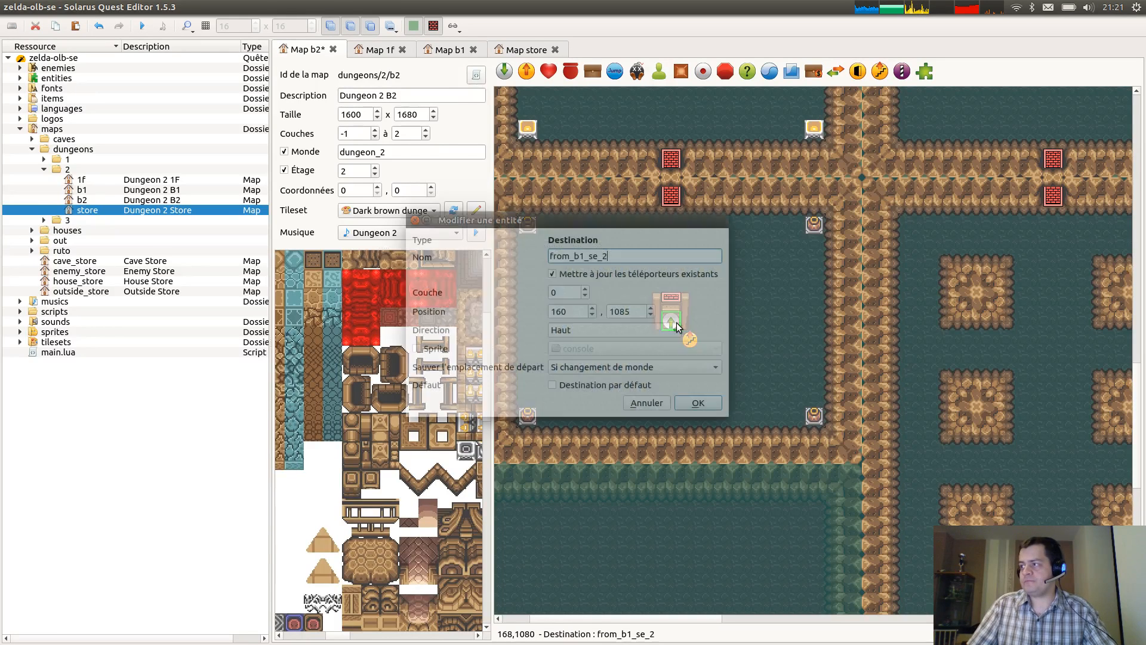
{"action": "left_click", "coordinate": [698, 403]}
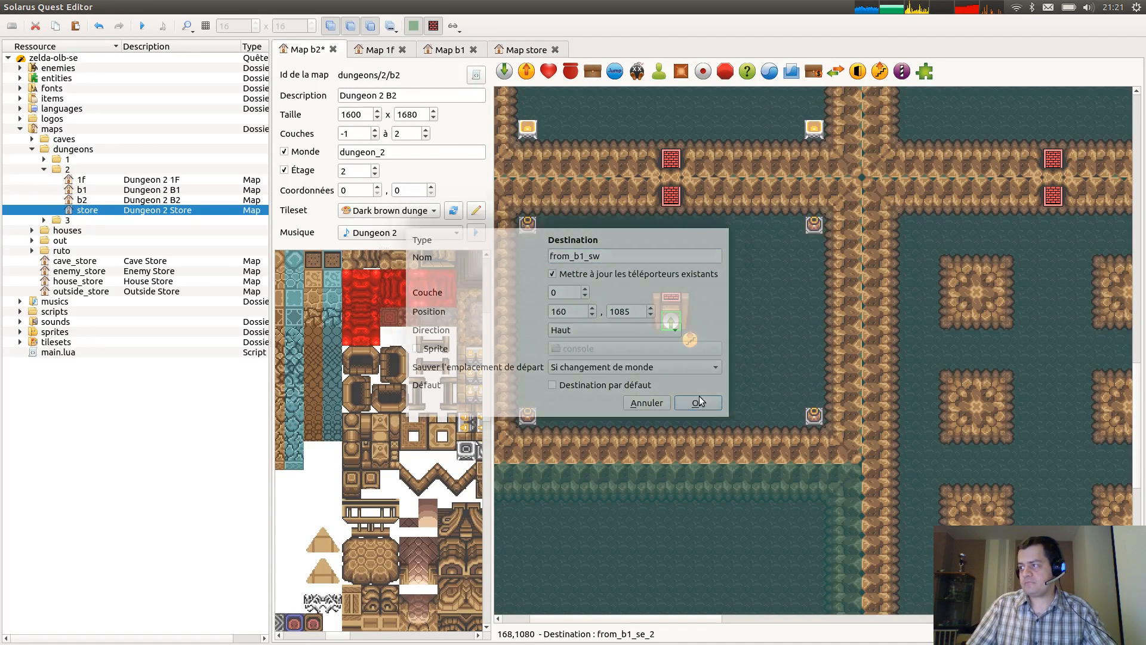
{"action": "key", "text": "ctrl+s"}
Add a teleporter on B2's western staircase that leads to destination from_b2_sw on the Dungeon 2 B1 map.
{"action": "left_click", "coordinate": [536, 78]}
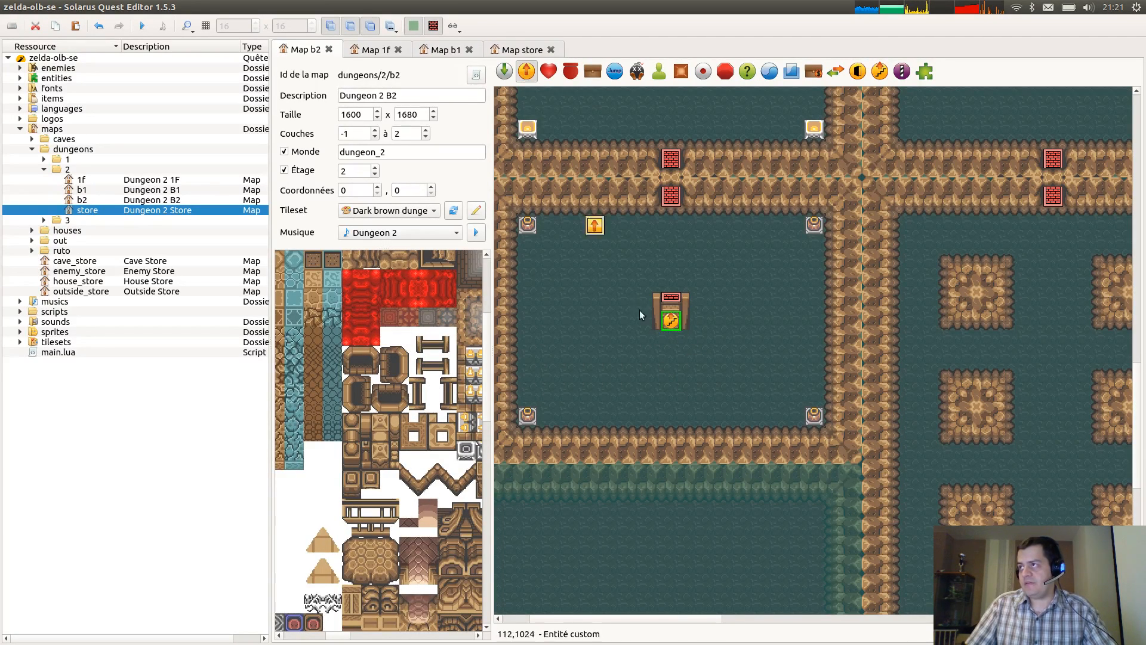
{"action": "left_click", "coordinate": [676, 324]}
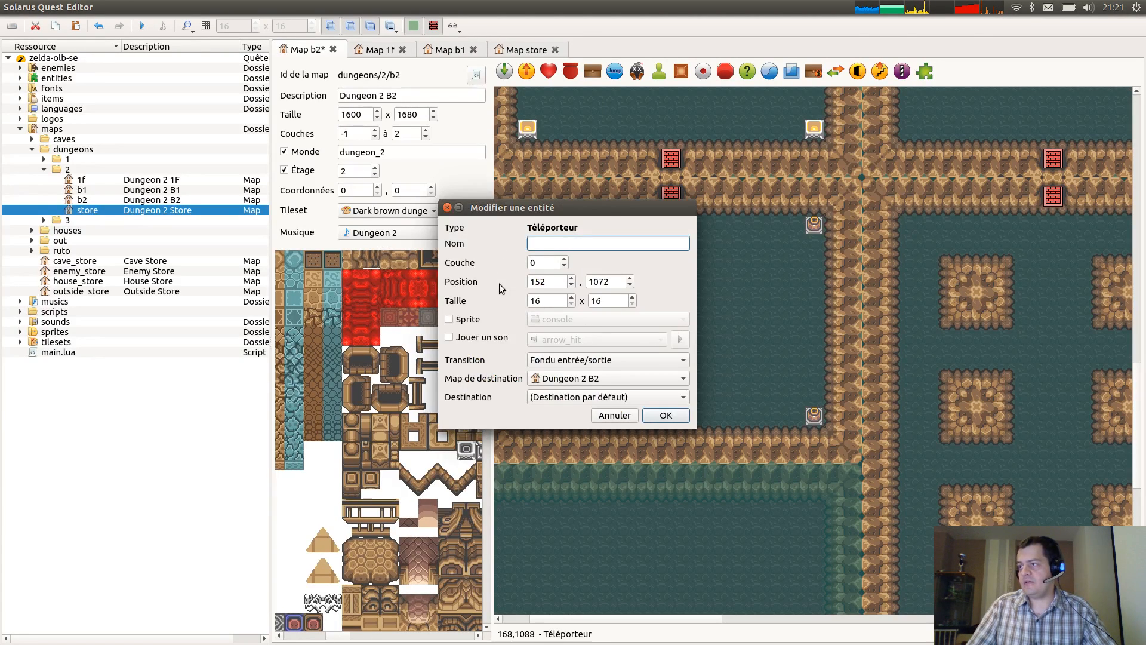
{"action": "left_click", "coordinate": [595, 383]}
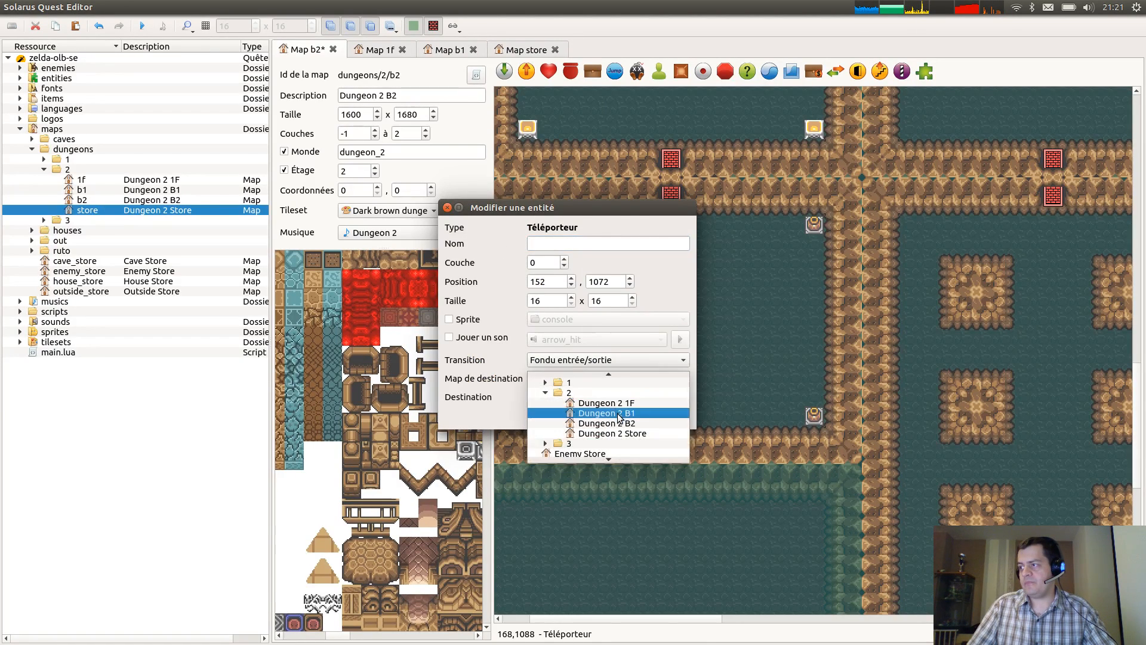
{"action": "left_click", "coordinate": [618, 410]}
{"action": "left_click", "coordinate": [606, 398]}
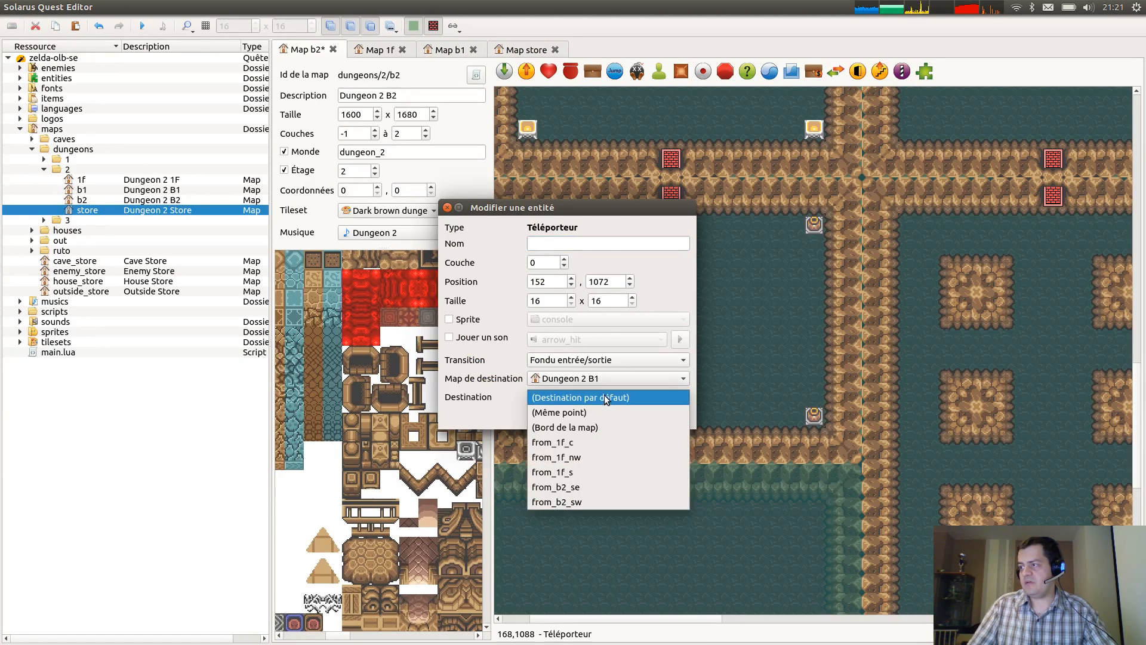
{"action": "left_click", "coordinate": [582, 500]}
{"action": "left_click", "coordinate": [667, 416]}
Place a copy of the teleporter on B2's south-east staircase, set its destination to from_b2_se, and save the map.
{"action": "scroll", "coordinate": [895, 454], "scroll_direction": "down", "scroll_amount": 6}
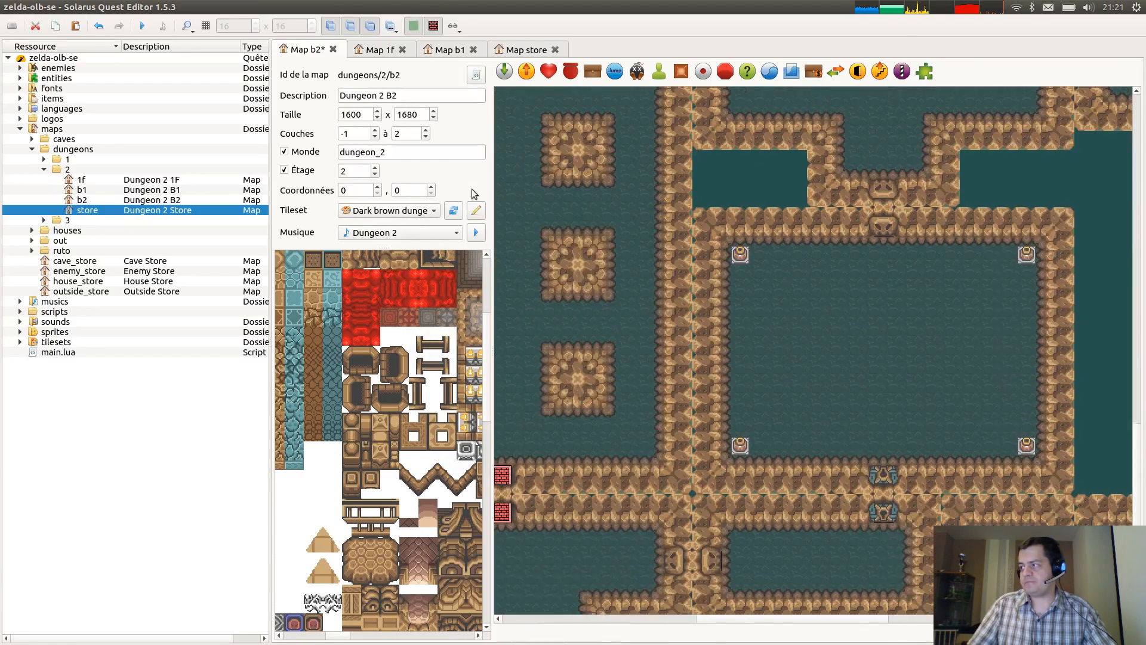
{"action": "scroll", "coordinate": [718, 221], "scroll_direction": "up", "scroll_amount": 3}
{"action": "left_click", "coordinate": [757, 316]}
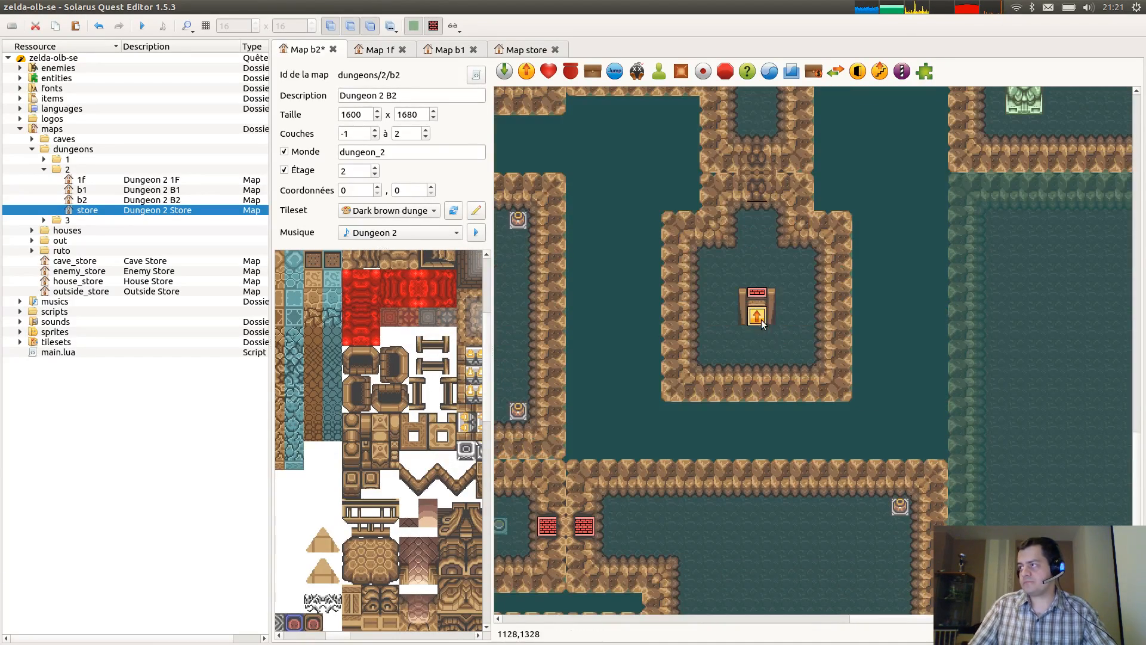
{"action": "double_click", "coordinate": [759, 317]}
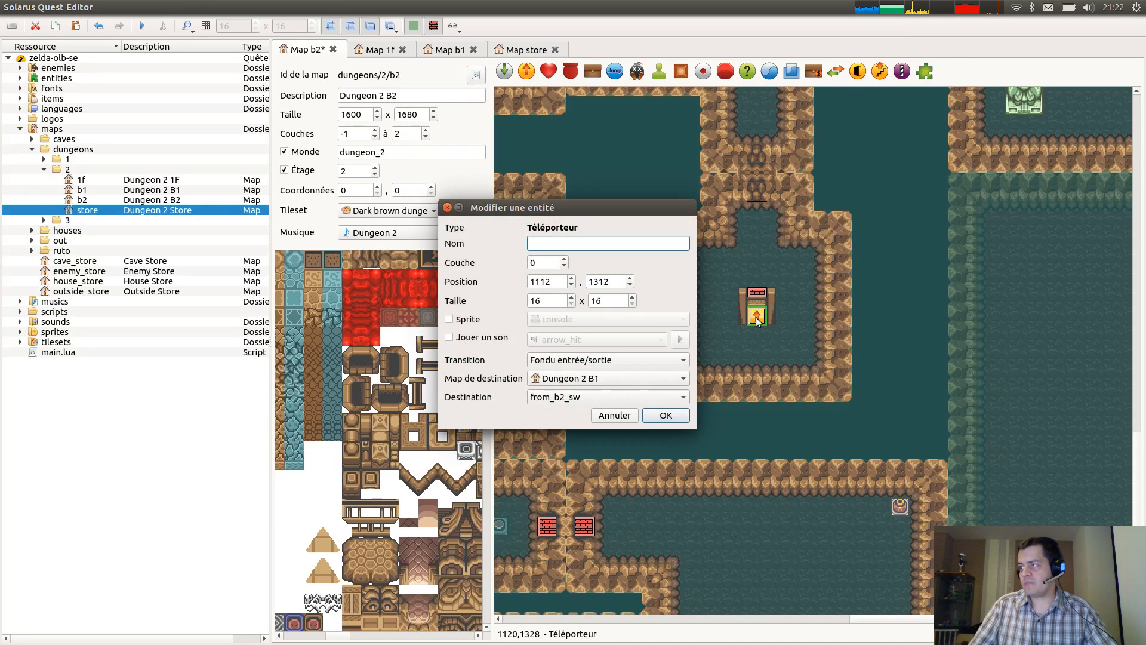
{"action": "left_click", "coordinate": [576, 397]}
{"action": "left_click", "coordinate": [578, 386]}
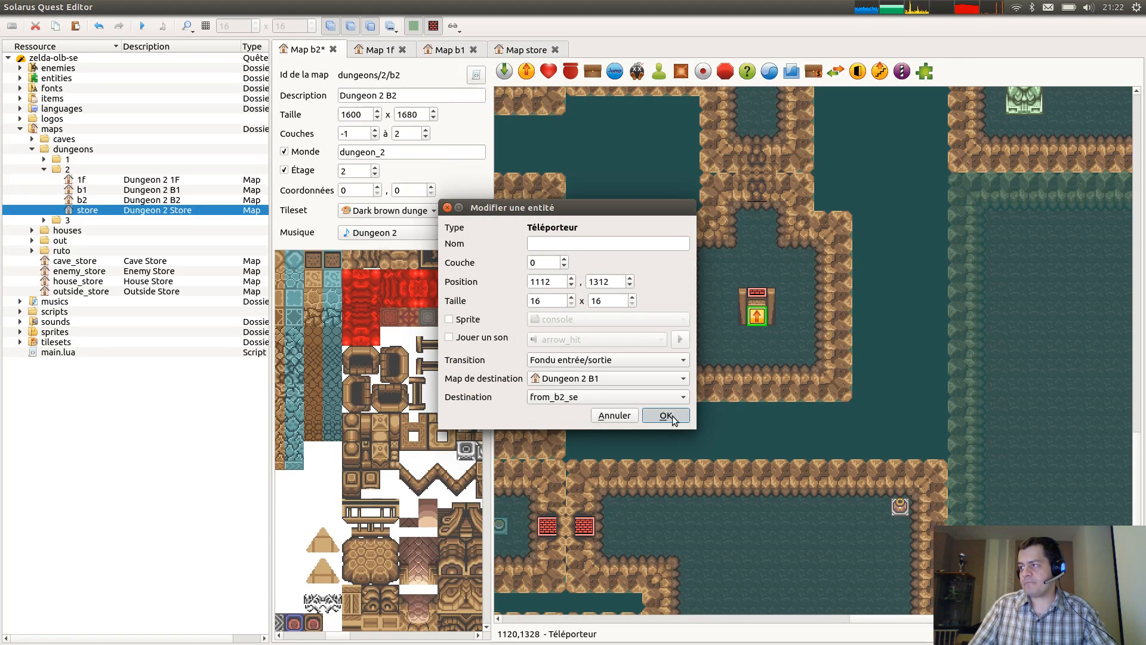
{"action": "left_click", "coordinate": [662, 415]}
{"action": "key", "text": "ctrl+s"}
Place a copy of the teleporter on B1's south-west staircase, leading to destination from_b1_sw on the Dungeon 2 B2 map.
{"action": "left_click", "coordinate": [388, 50]}
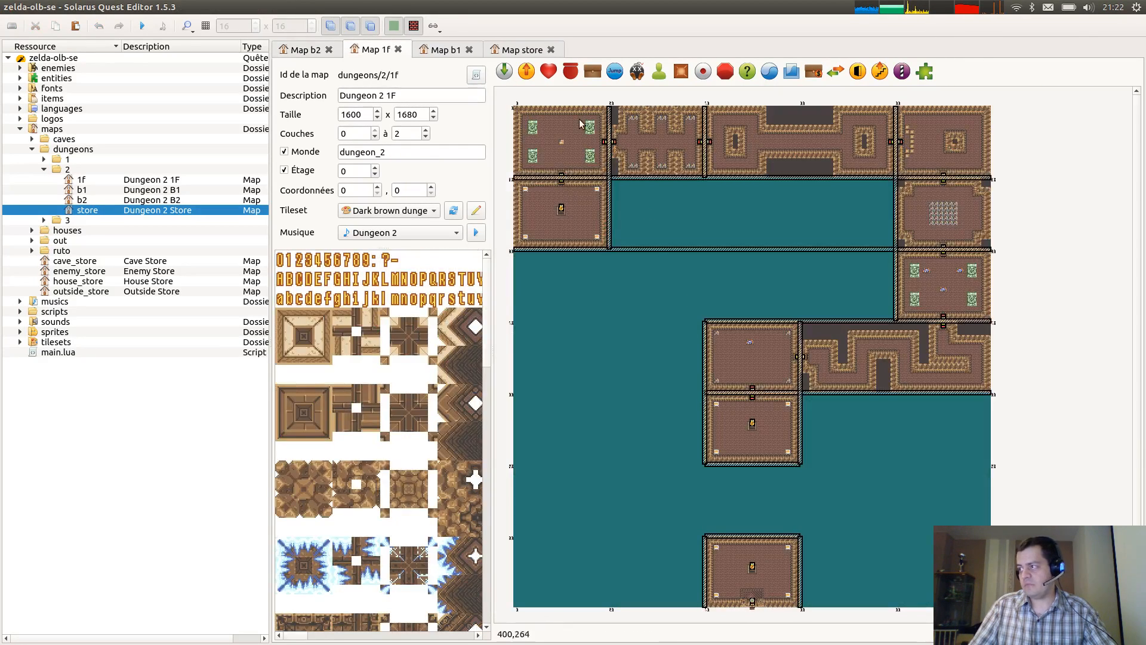
{"action": "left_click", "coordinate": [436, 49]}
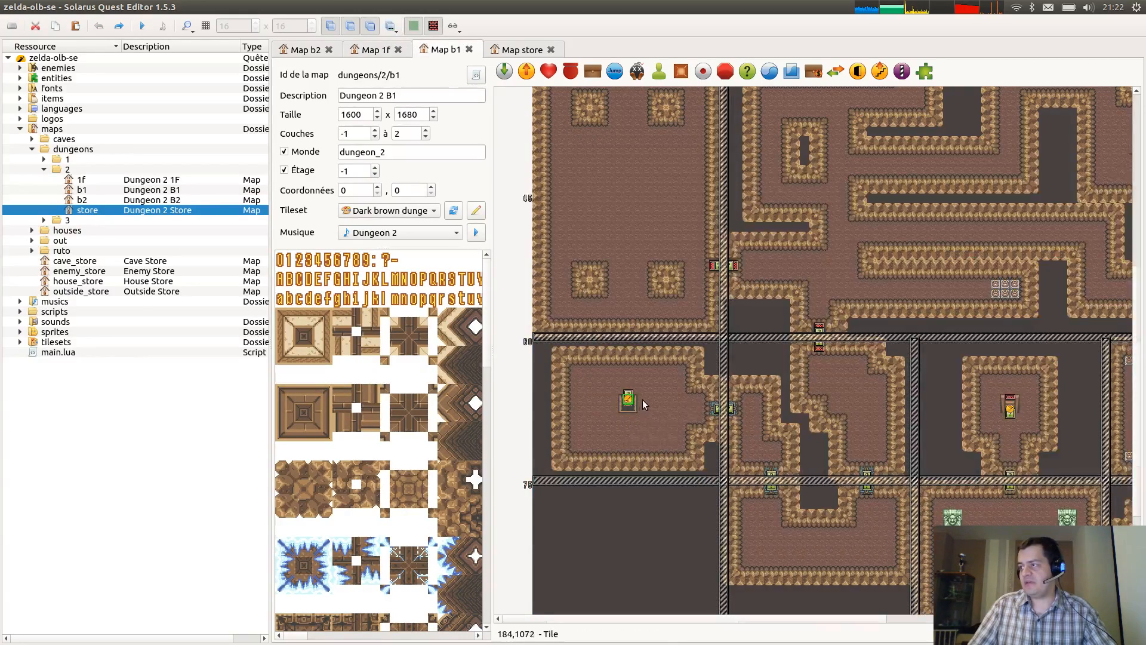
{"action": "scroll", "coordinate": [643, 399], "scroll_direction": "up", "scroll_amount": 2, "text": "ctrl"}
{"action": "left_click", "coordinate": [618, 394]}
{"action": "double_click", "coordinate": [617, 397]}
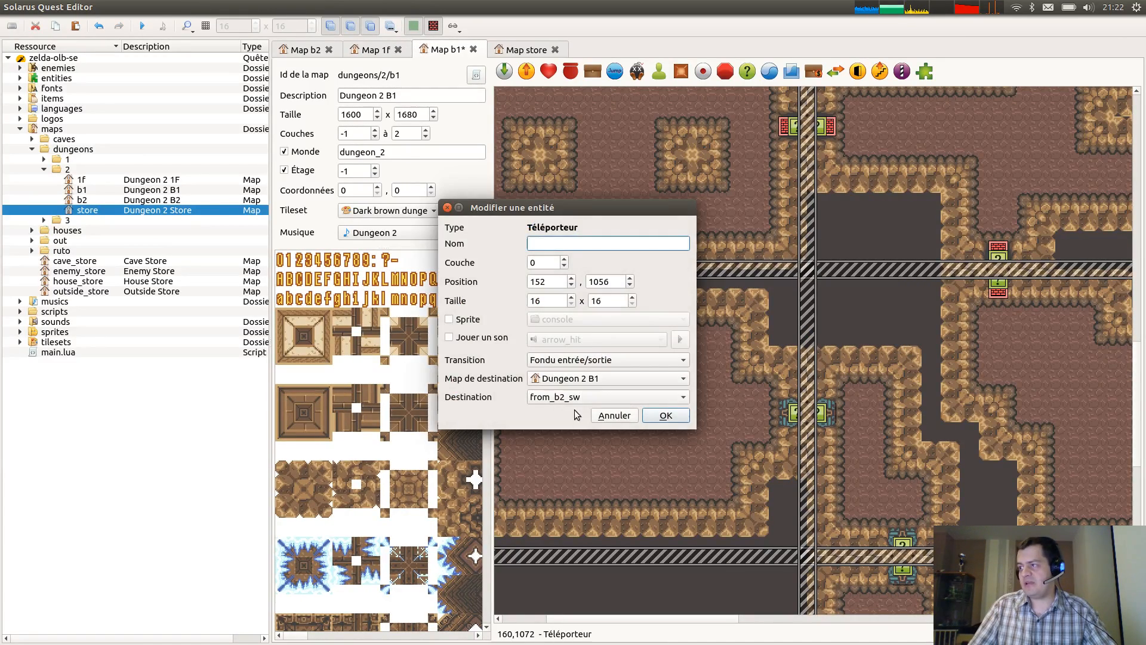
{"action": "left_click", "coordinate": [604, 396]}
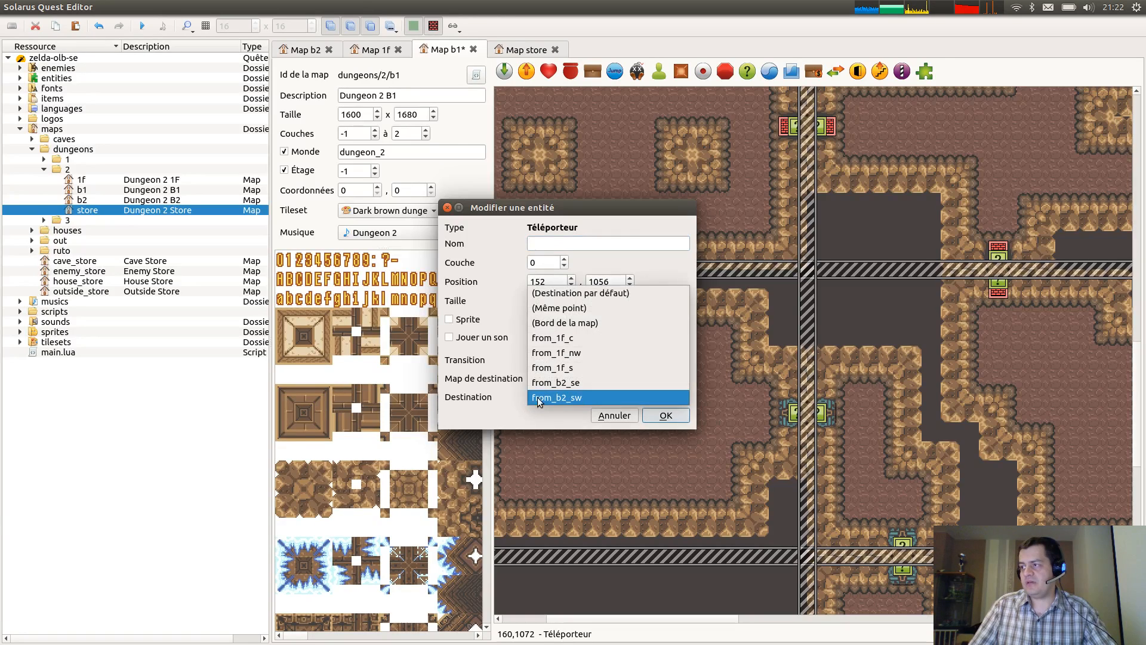
{"action": "left_click", "coordinate": [605, 399]}
{"action": "left_click", "coordinate": [599, 376]}
{"action": "left_click", "coordinate": [631, 449]}
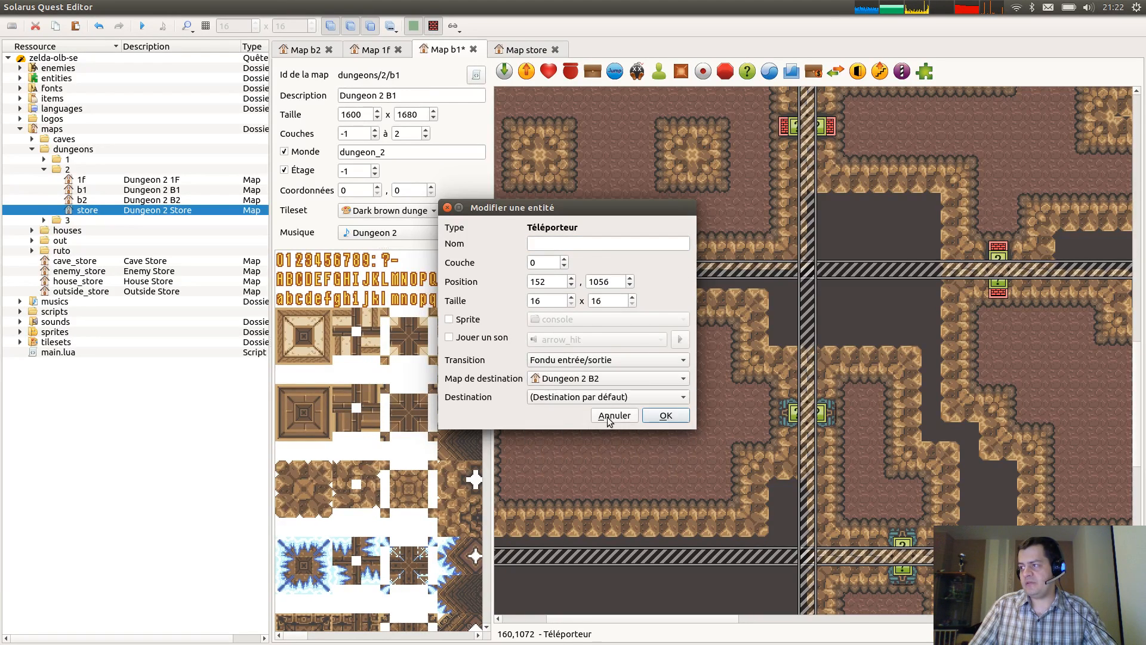
{"action": "left_click", "coordinate": [607, 397]}
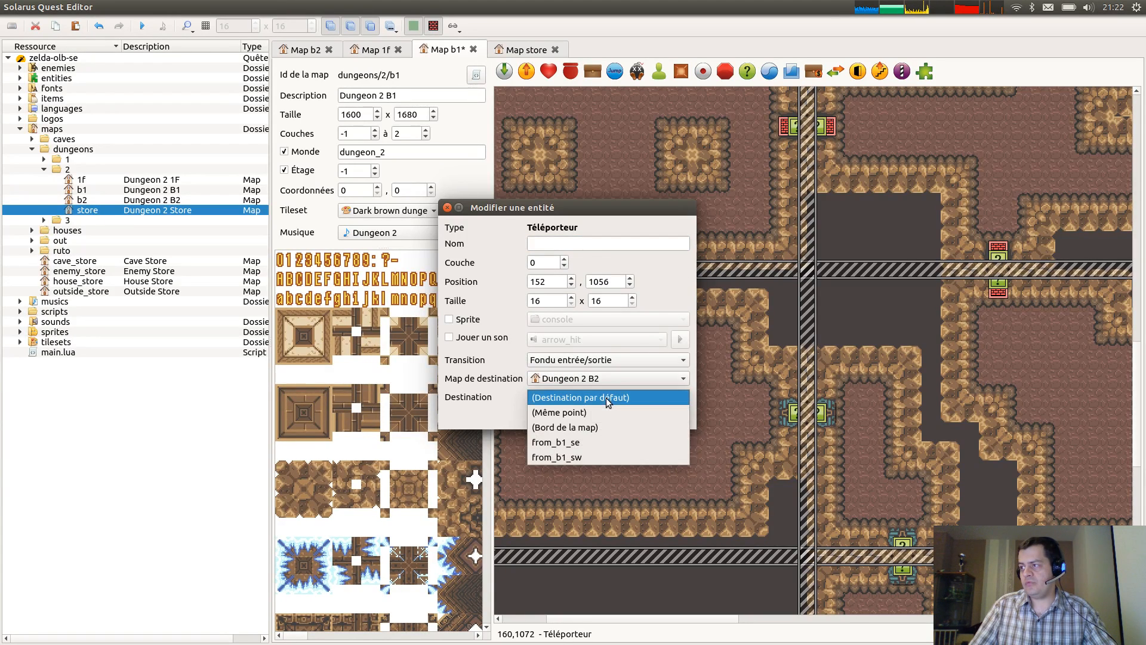
{"action": "left_click", "coordinate": [593, 449]}
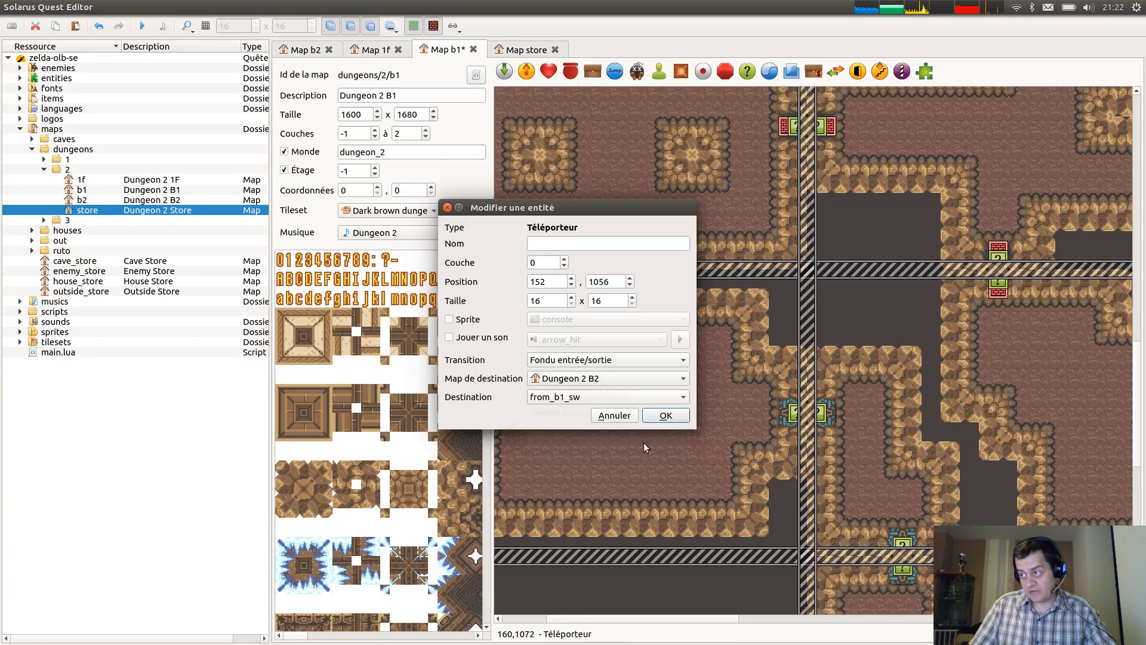
{"action": "left_click", "coordinate": [663, 414]}
Place a copy of the teleporter on B1's south-east staircase and set its destination to from_b1_se.
{"action": "middle_click_drag", "start_coordinate": [934, 437], "coordinate": [508, 316]}
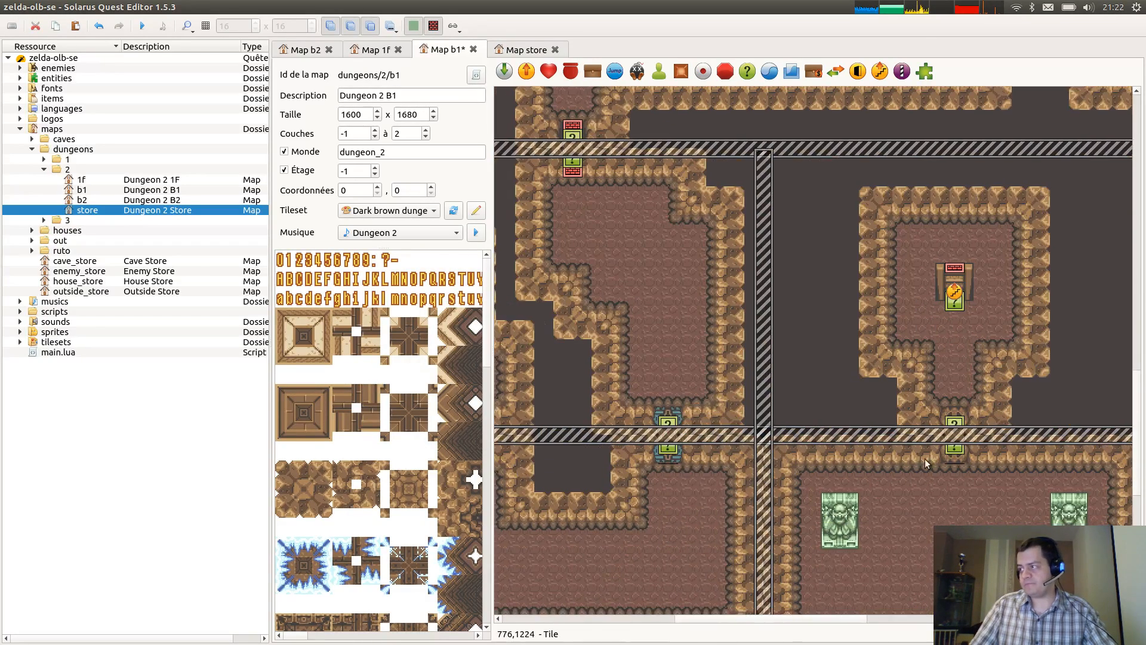
{"action": "double_click", "coordinate": [963, 297]}
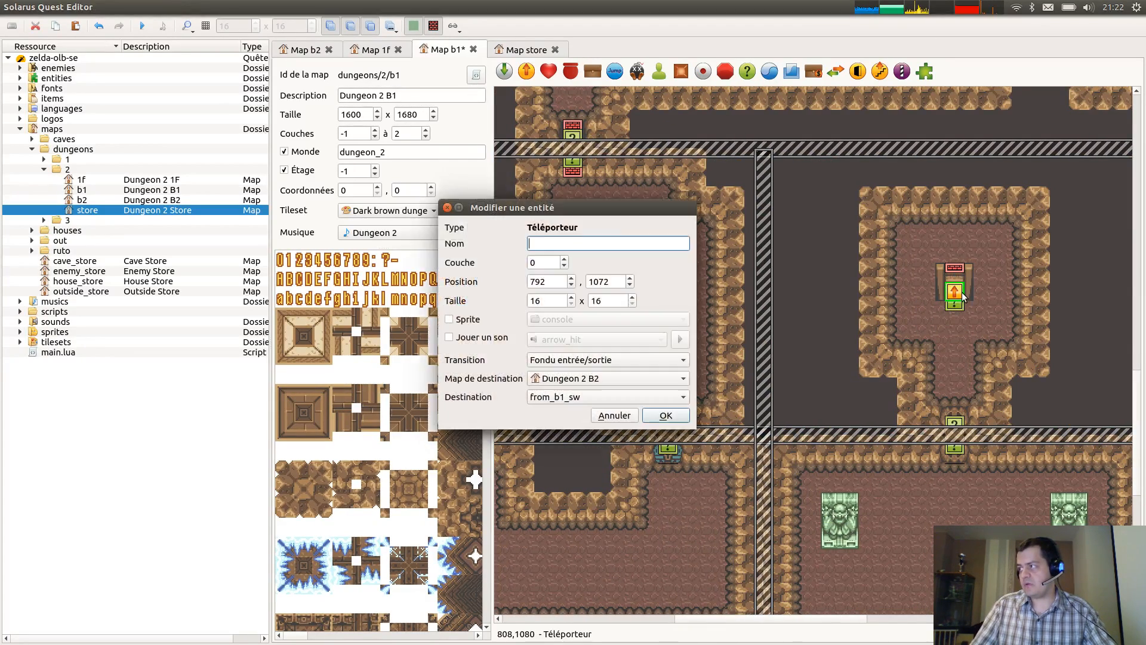
{"action": "left_click", "coordinate": [610, 397]}
{"action": "left_click", "coordinate": [612, 396]}
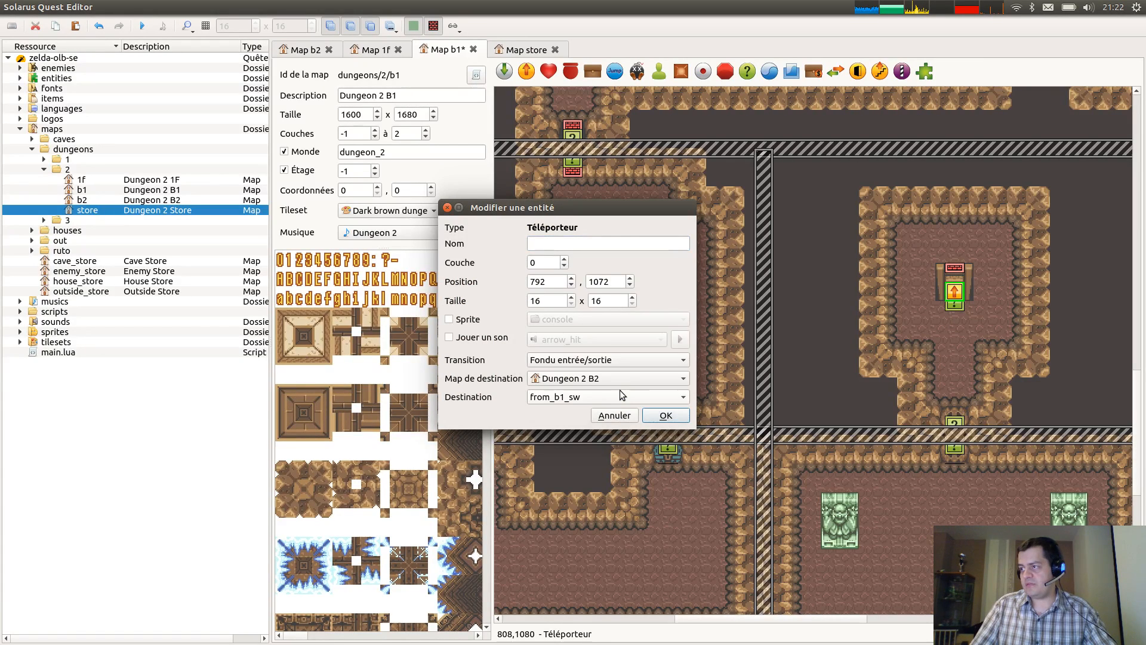
{"action": "left_click", "coordinate": [620, 394]}
{"action": "left_click", "coordinate": [608, 384]}
{"action": "left_click", "coordinate": [677, 414]}
Send the teleporters on B1's south-east and south-west staircases to the back and save the map.
{"action": "key", "text": "b"}
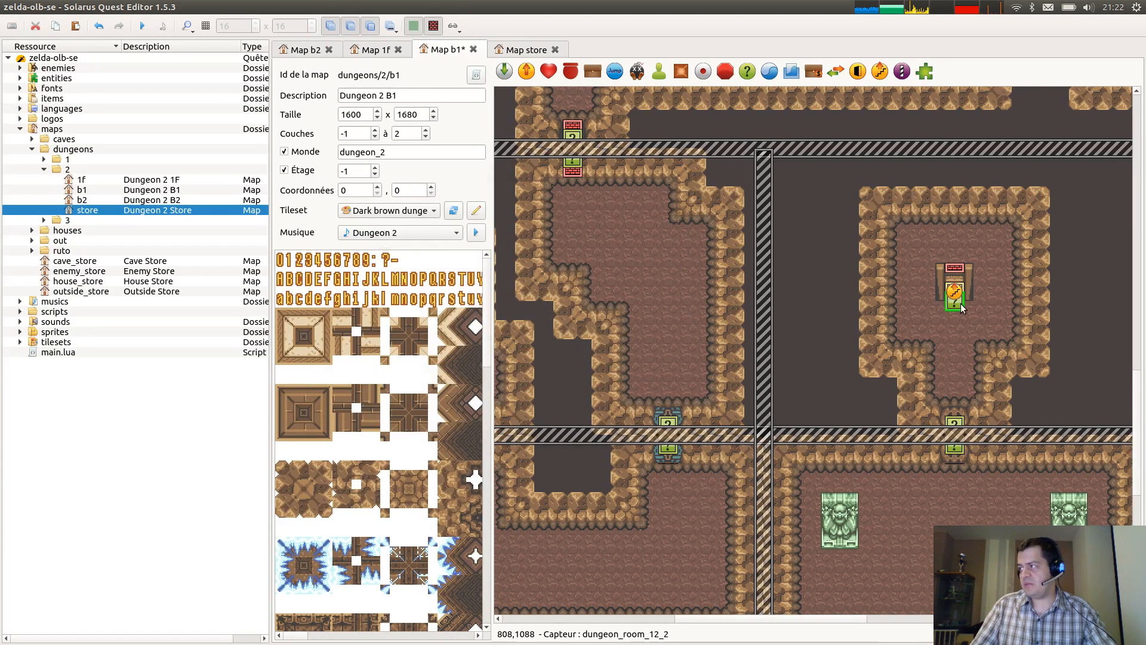
{"action": "middle_click_drag", "start_coordinate": [508, 330], "coordinate": [1079, 374]}
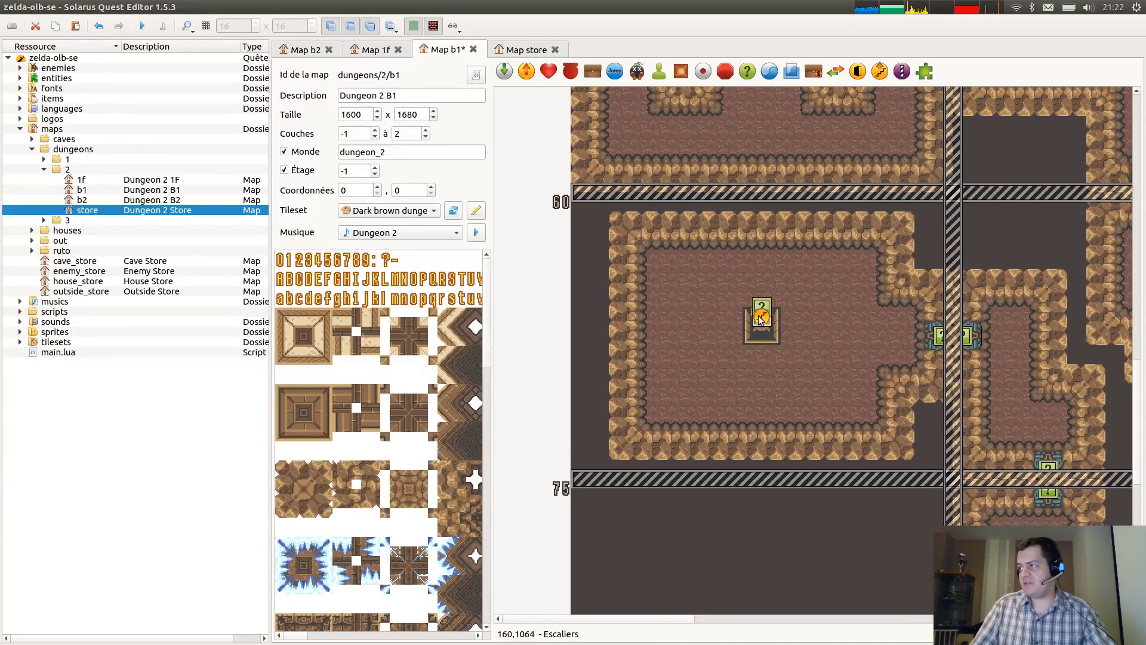
{"action": "key", "text": "ctrl+s"}
Check the destination of B2's south-east teleporter, send both B2 staircase teleporters to the back, and save the map.
{"action": "left_click", "coordinate": [341, 50]}
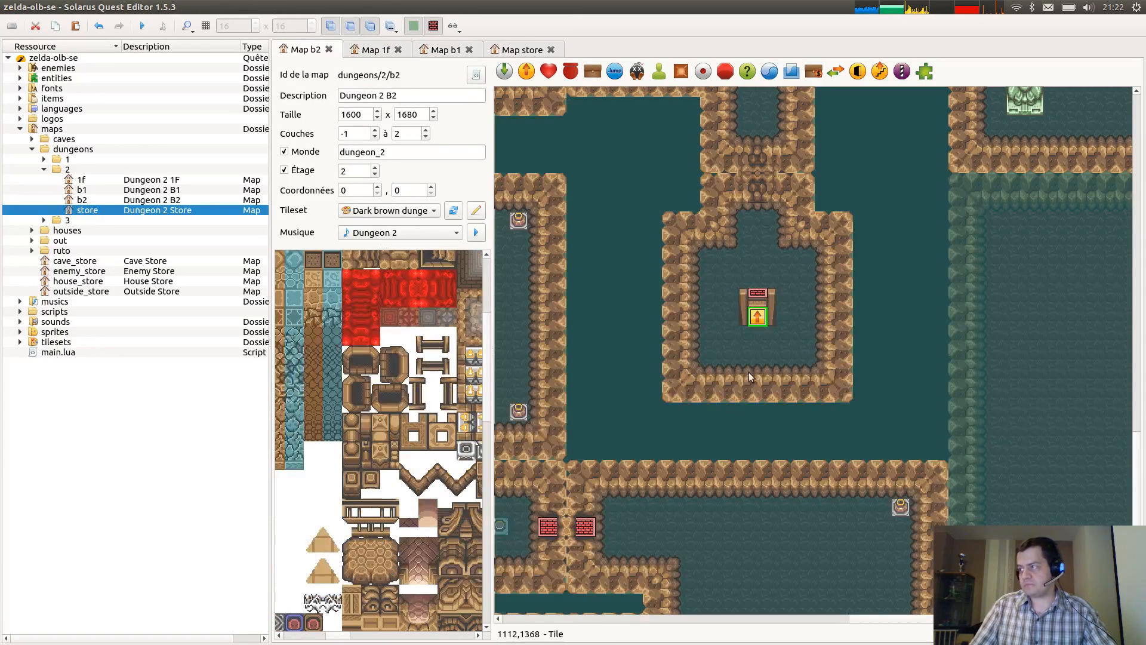
{"action": "double_click", "coordinate": [758, 317]}
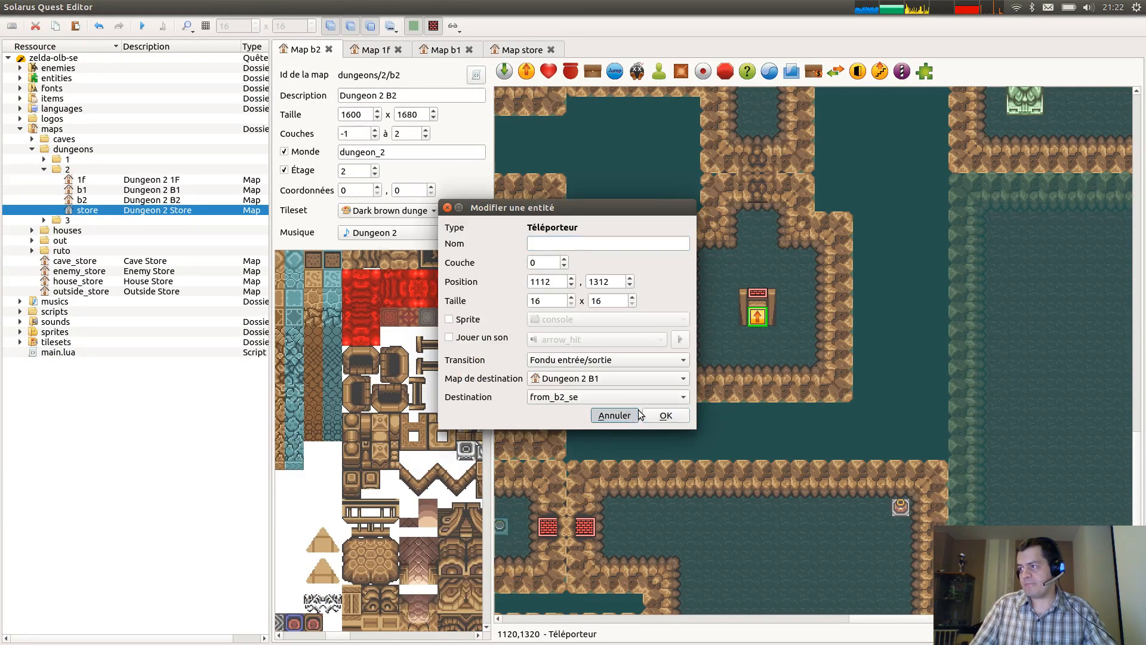
{"action": "left_click", "coordinate": [665, 415]}
{"action": "middle_click_drag", "start_coordinate": [1072, 353], "coordinate": [1111, 362]}
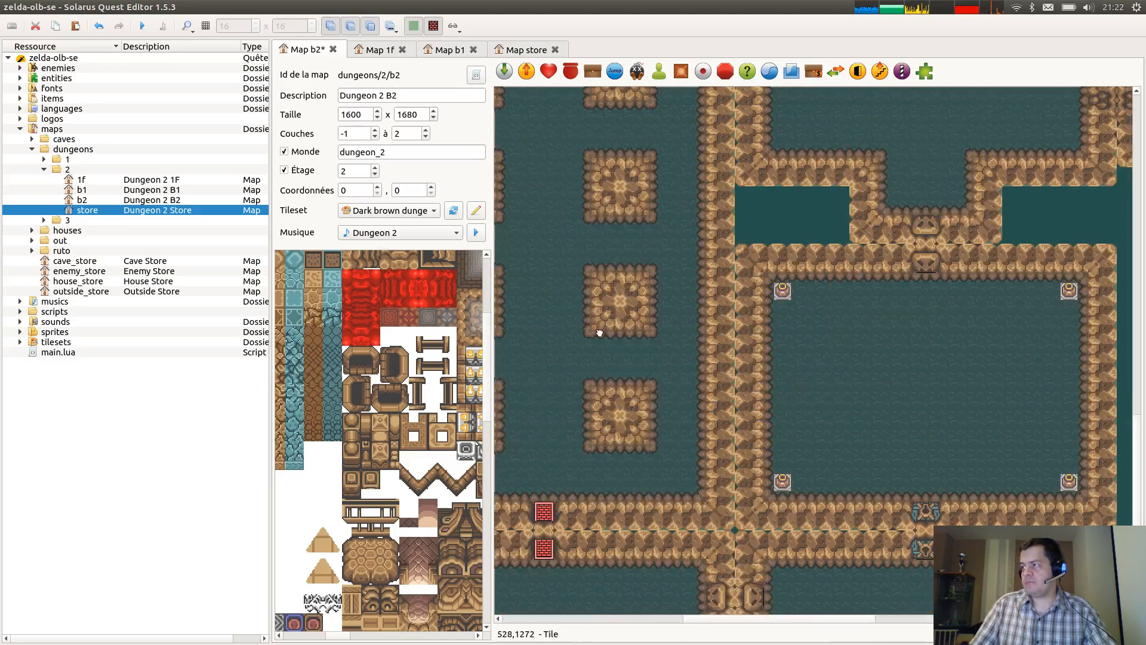
{"action": "middle_click_drag", "start_coordinate": [598, 332], "coordinate": [1074, 326]}
{"action": "middle_click_drag", "start_coordinate": [529, 290], "coordinate": [671, 478]}
{"action": "left_click", "coordinate": [762, 291]}
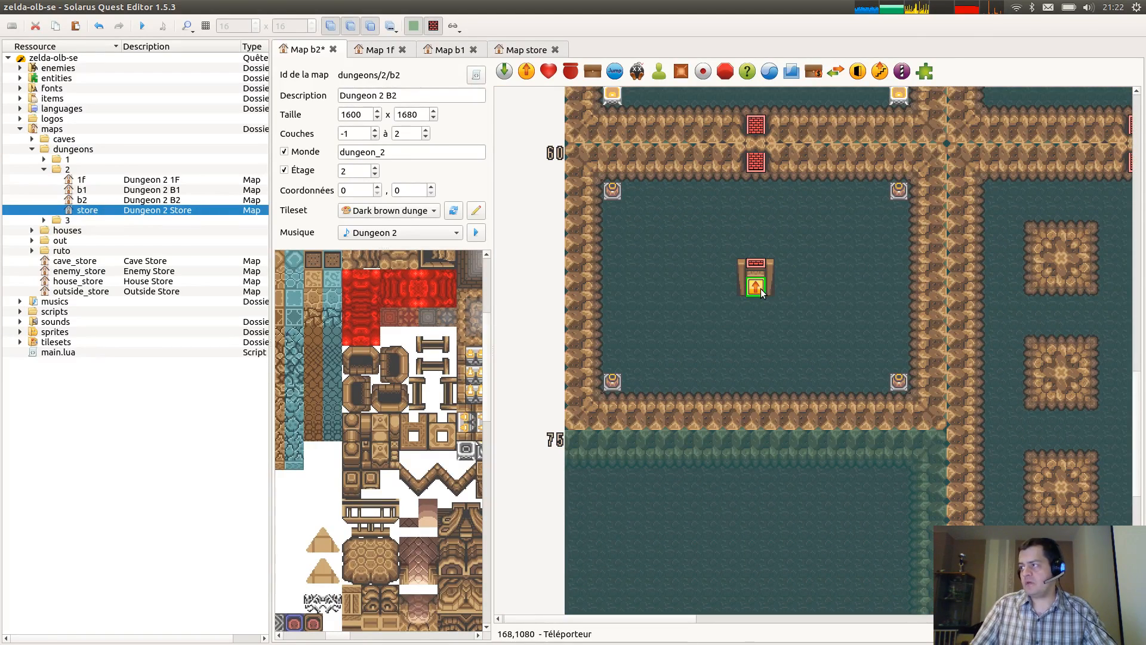
{"action": "key", "text": "ctrl+s"}
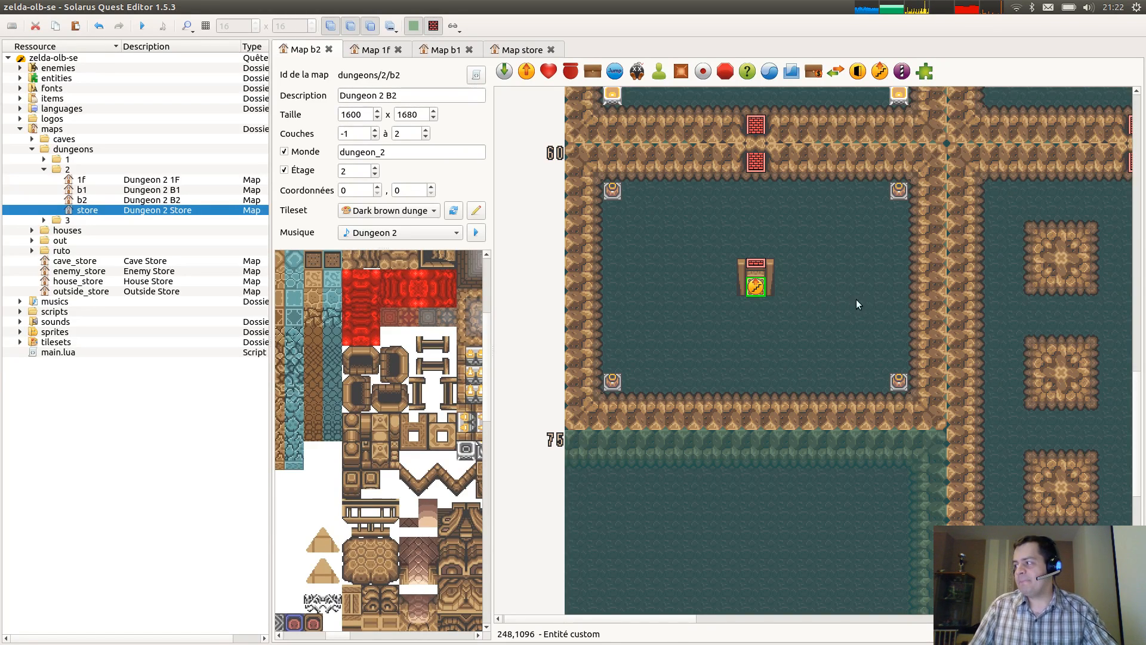
Look over the whole B2 map for faded elements, ending at the doors of the north-west room.
{"action": "scroll", "coordinate": [822, 321], "scroll_direction": "down", "scroll_amount": 1, "text": "ctrl"}
{"action": "scroll", "coordinate": [997, 368], "scroll_direction": "up", "scroll_amount": 3}
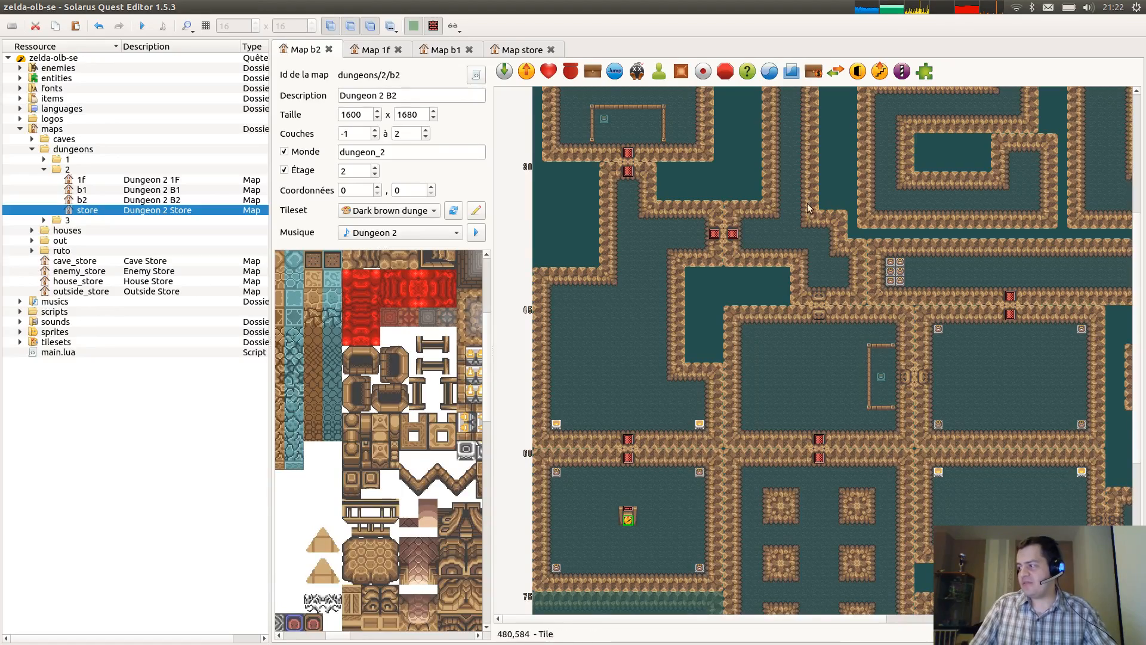
{"action": "middle_click_drag", "start_coordinate": [989, 513], "coordinate": [796, 310]}
{"action": "middle_click_drag", "start_coordinate": [998, 462], "coordinate": [998, 364]}
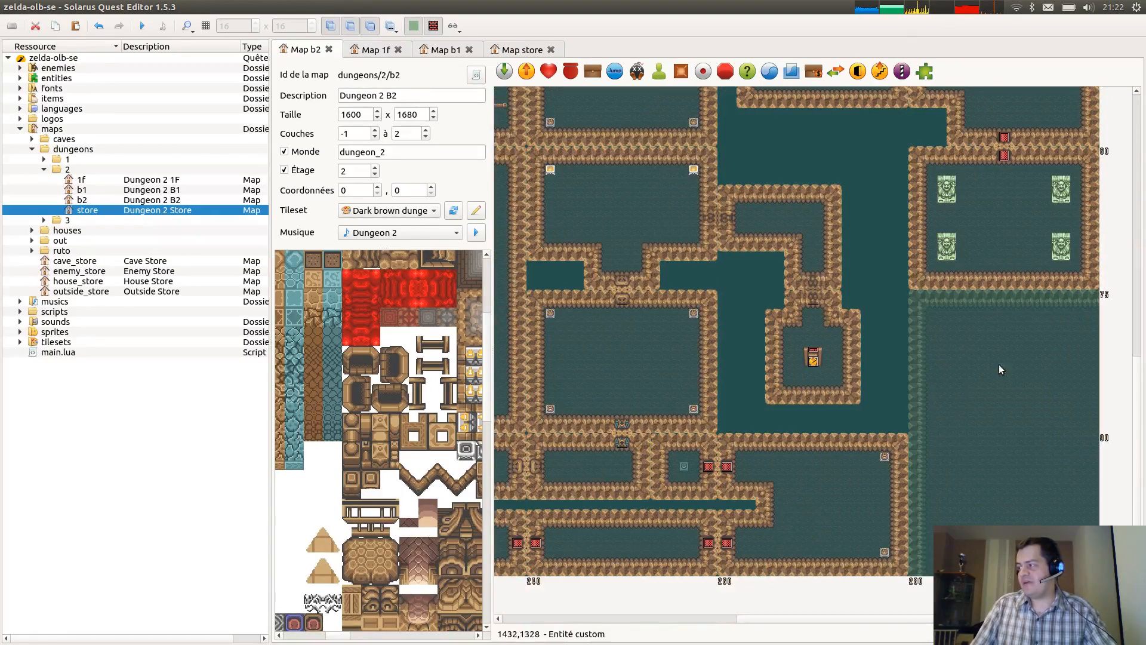
{"action": "scroll", "coordinate": [914, 453], "scroll_direction": "left", "scroll_amount": 5}
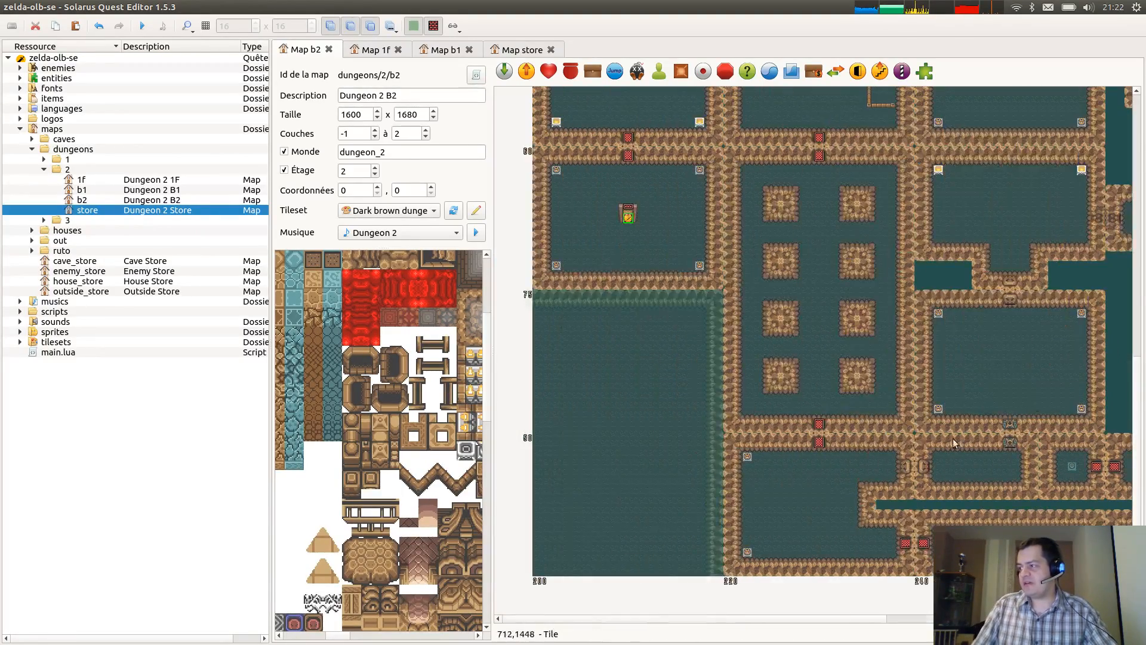
{"action": "scroll", "coordinate": [867, 367], "scroll_direction": "up", "scroll_amount": 8}
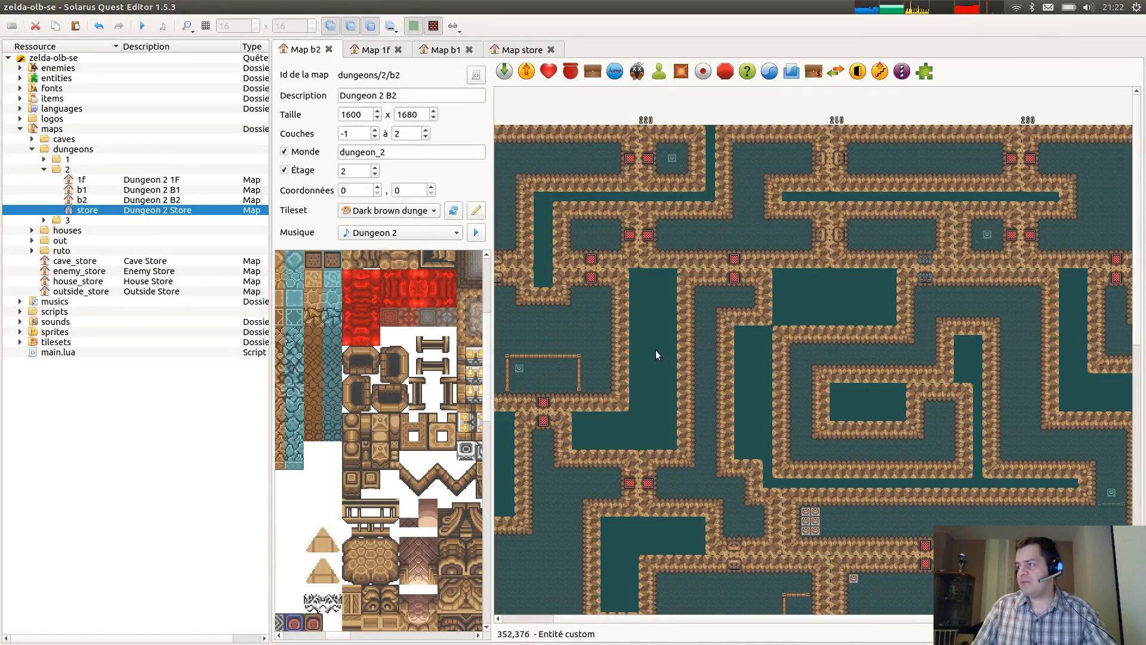
{"action": "scroll", "coordinate": [955, 335], "scroll_direction": "down", "scroll_amount": 3}
{"action": "scroll", "coordinate": [979, 358], "scroll_direction": "down", "scroll_amount": 3}
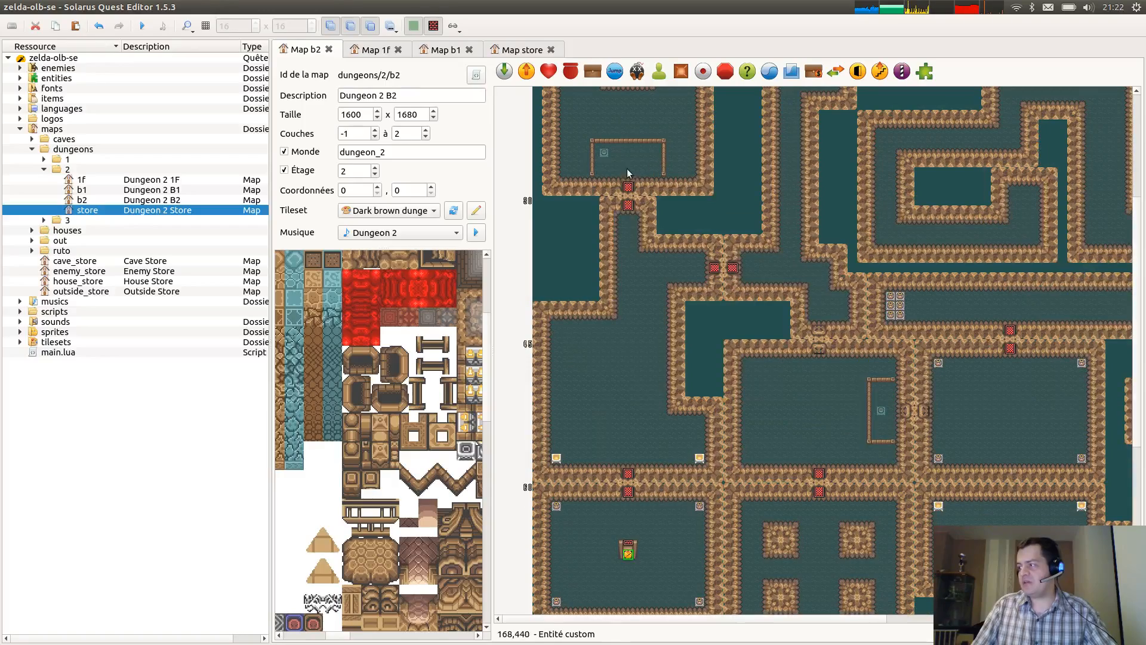
{"action": "scroll", "coordinate": [914, 370], "scroll_direction": "down", "scroll_amount": 6}
{"action": "scroll", "coordinate": [913, 370], "scroll_direction": "right", "scroll_amount": 6}
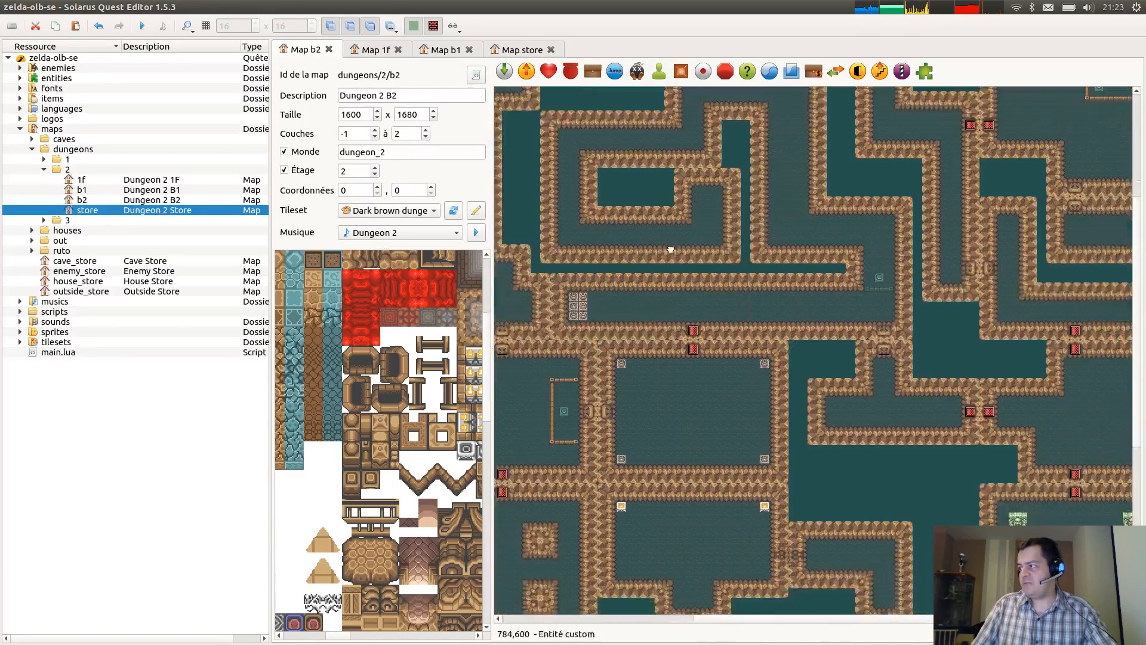
{"action": "scroll", "coordinate": [908, 388], "scroll_direction": "up", "scroll_amount": 12}
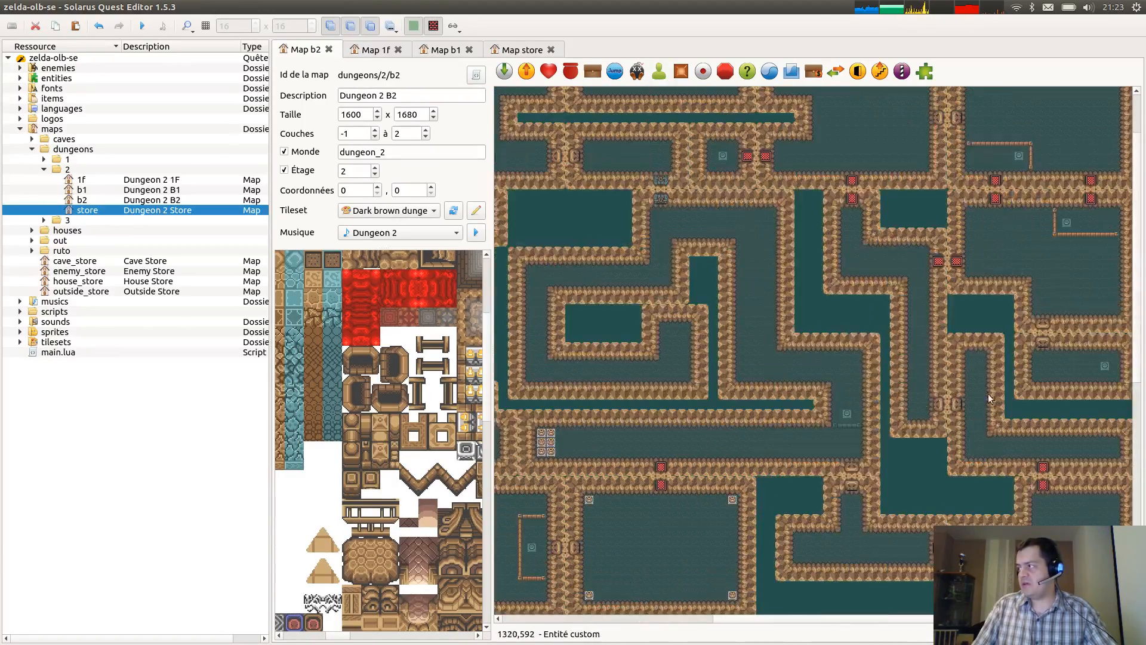
{"action": "scroll", "coordinate": [743, 215], "scroll_direction": "left", "scroll_amount": 6}
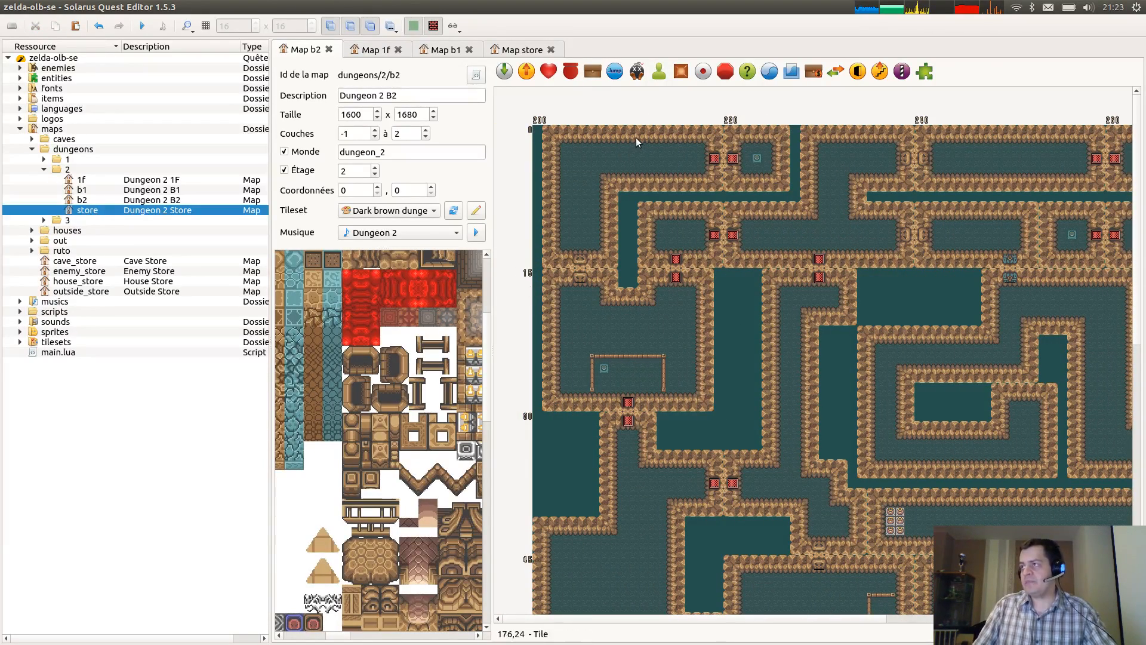
{"action": "scroll", "coordinate": [633, 179], "scroll_direction": "up", "scroll_amount": 1, "text": "ctrl"}
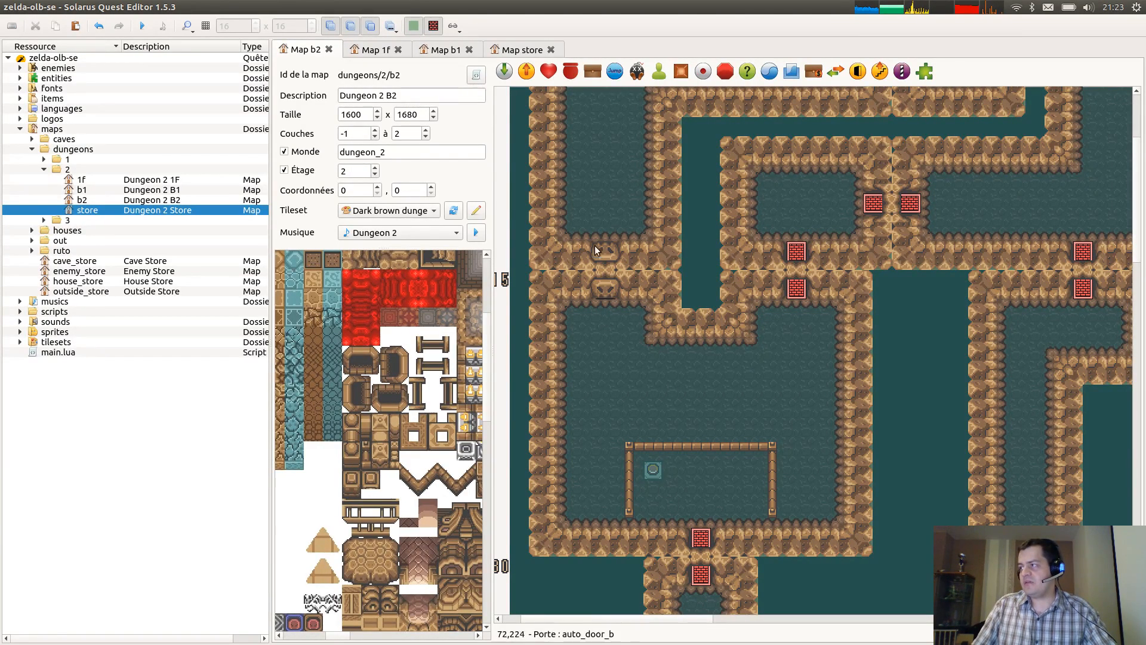
Examine the rooms, doors and staircases of the B1 map for comparison with B2.
{"action": "left_click", "coordinate": [442, 49]}
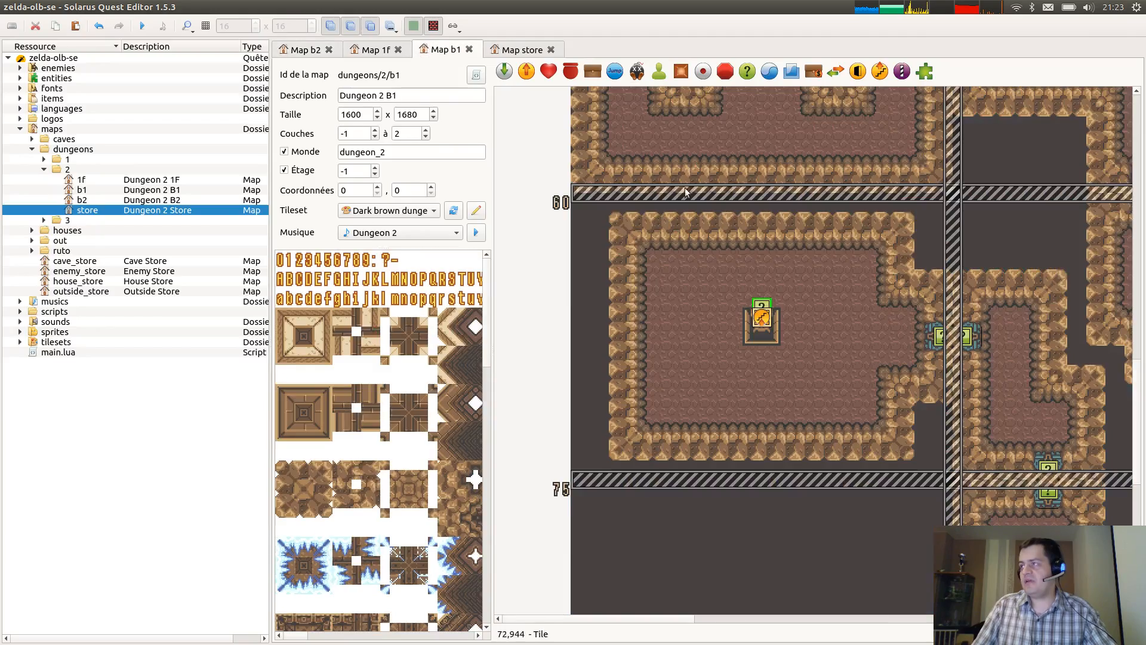
{"action": "scroll", "coordinate": [1001, 345], "scroll_direction": "down", "scroll_amount": 1, "text": "ctrl"}
{"action": "middle_click_drag", "start_coordinate": [977, 250], "coordinate": [955, 555]}
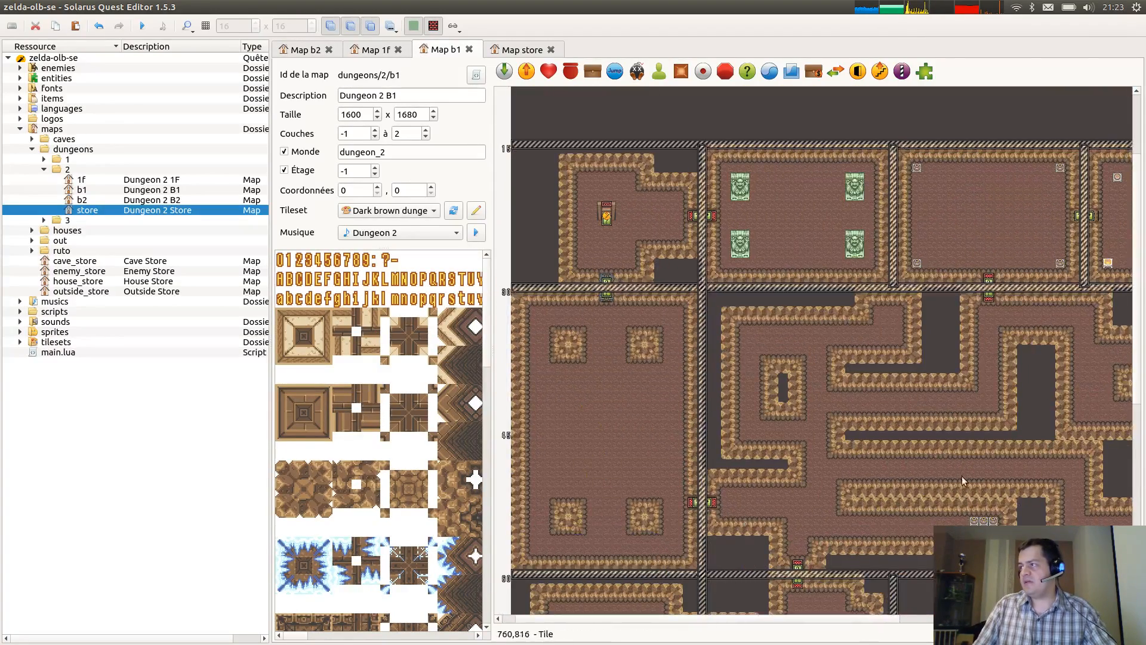
{"action": "middle_click_drag", "start_coordinate": [882, 408], "coordinate": [535, 396]}
{"action": "middle_click_drag", "start_coordinate": [964, 418], "coordinate": [969, 259]}
{"action": "middle_click_drag", "start_coordinate": [982, 556], "coordinate": [985, 301]}
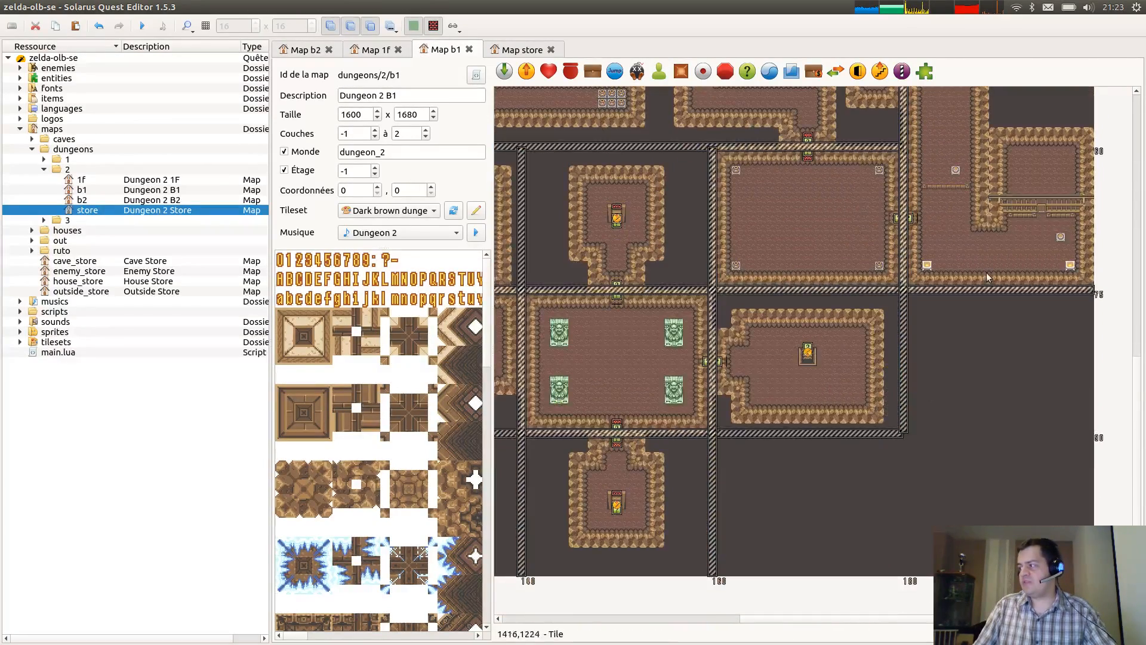
On the B2 map, bring the west room's fenced floor switch to the front, rename it auto_switch_auto_door_b, and save.
{"action": "left_click", "coordinate": [306, 49]}
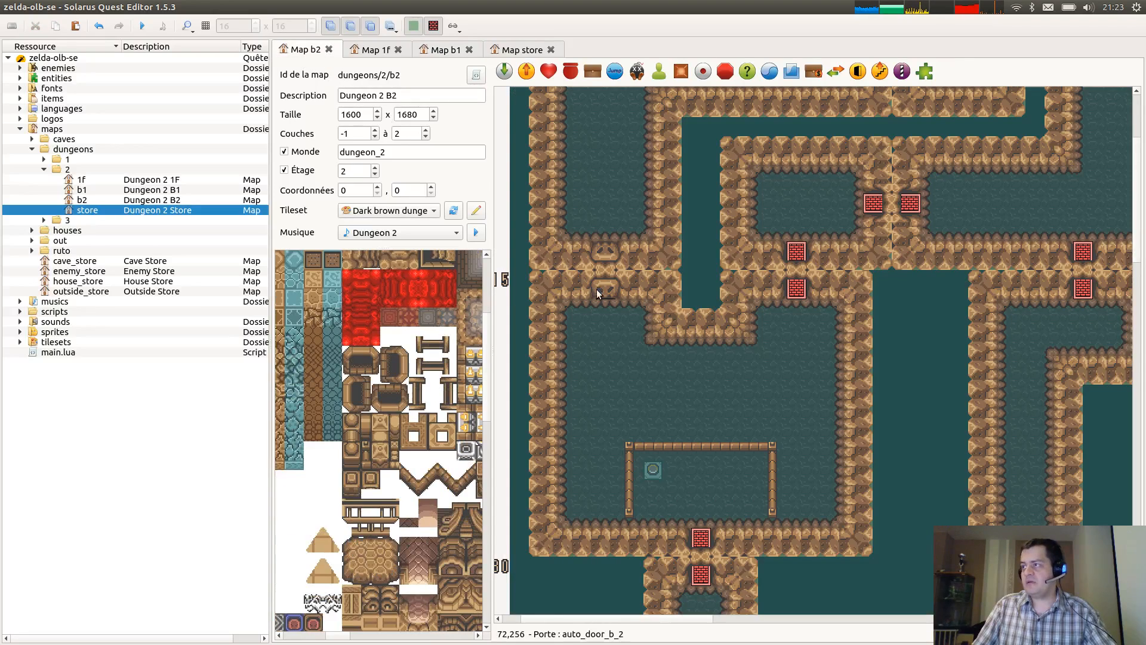
{"action": "left_click", "coordinate": [653, 473]}
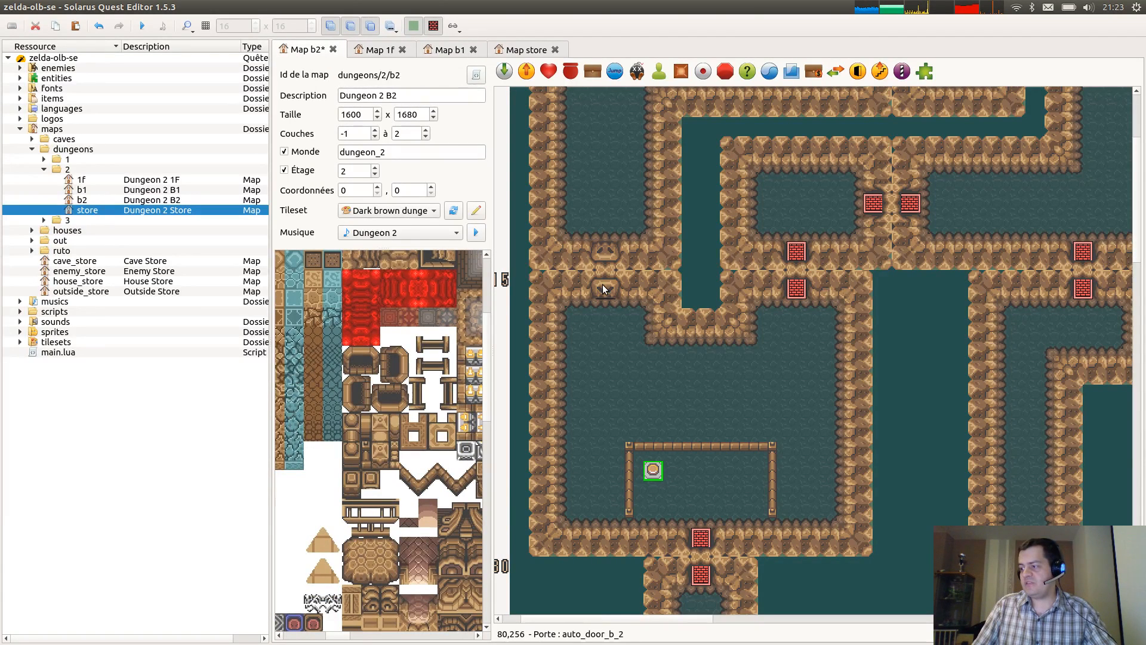
{"action": "double_click", "coordinate": [654, 472]}
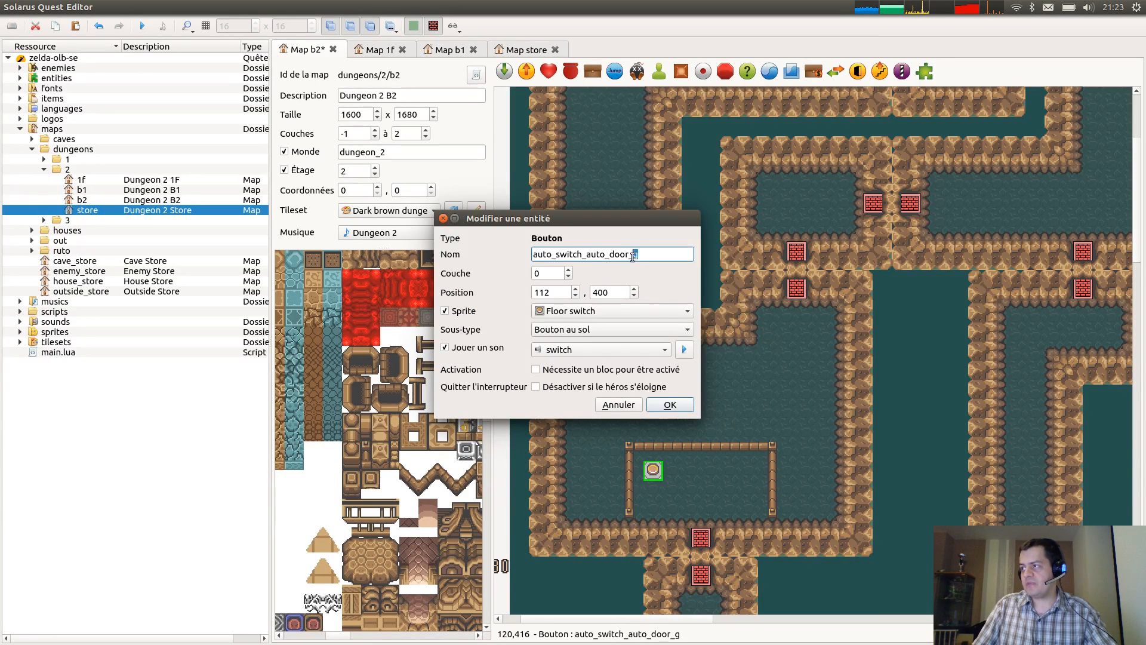
{"action": "key", "text": "BackSpace"}
{"action": "type", "text": "b"}
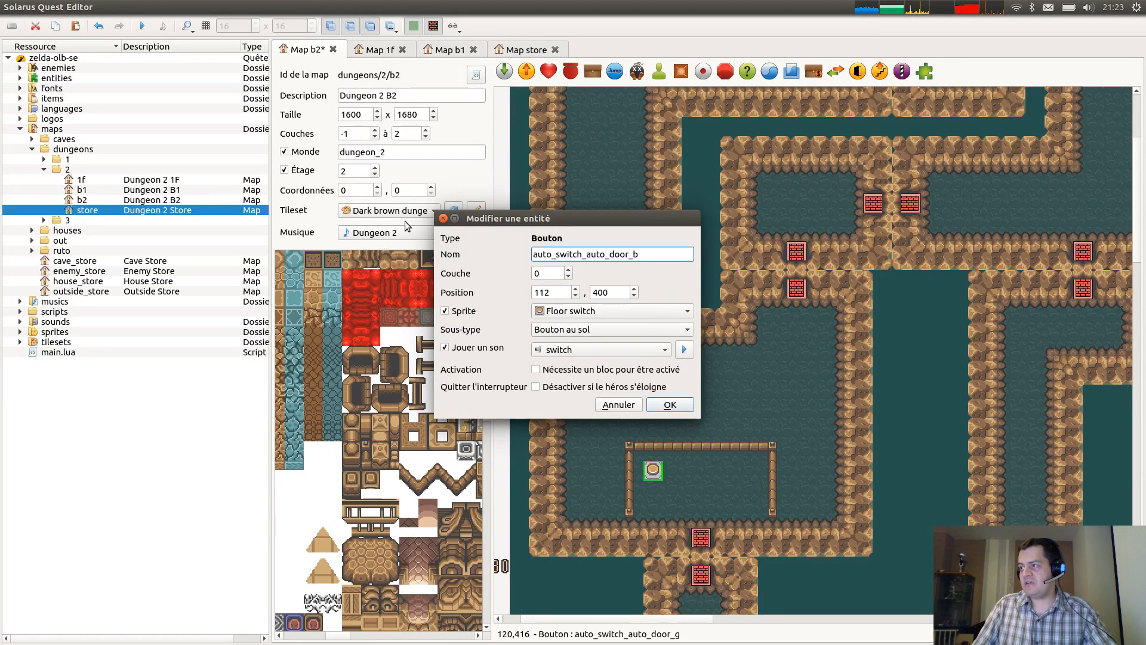
{"action": "left_click", "coordinate": [668, 405]}
{"action": "key", "text": "ctrl+s"}
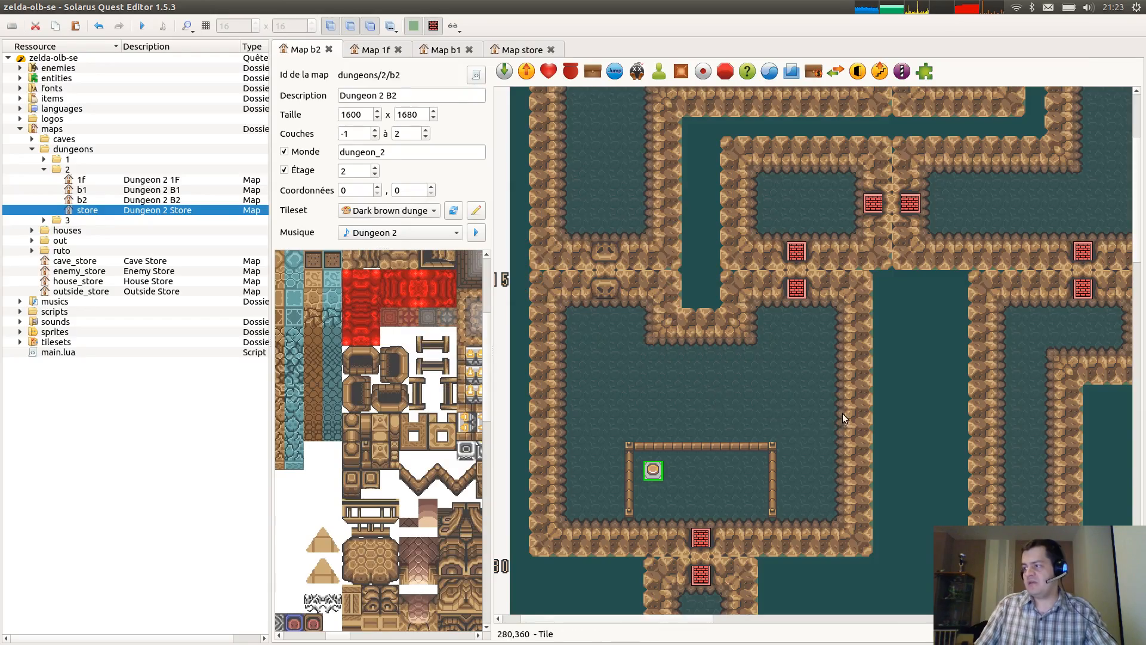
Bring the floor switch in the small walled room at the north centre of the B2 map to the front.
{"action": "scroll", "coordinate": [843, 413], "scroll_direction": "down", "scroll_amount": 1, "text": "ctrl"}
{"action": "scroll", "coordinate": [837, 207], "scroll_direction": "up", "scroll_amount": 1, "text": "ctrl"}
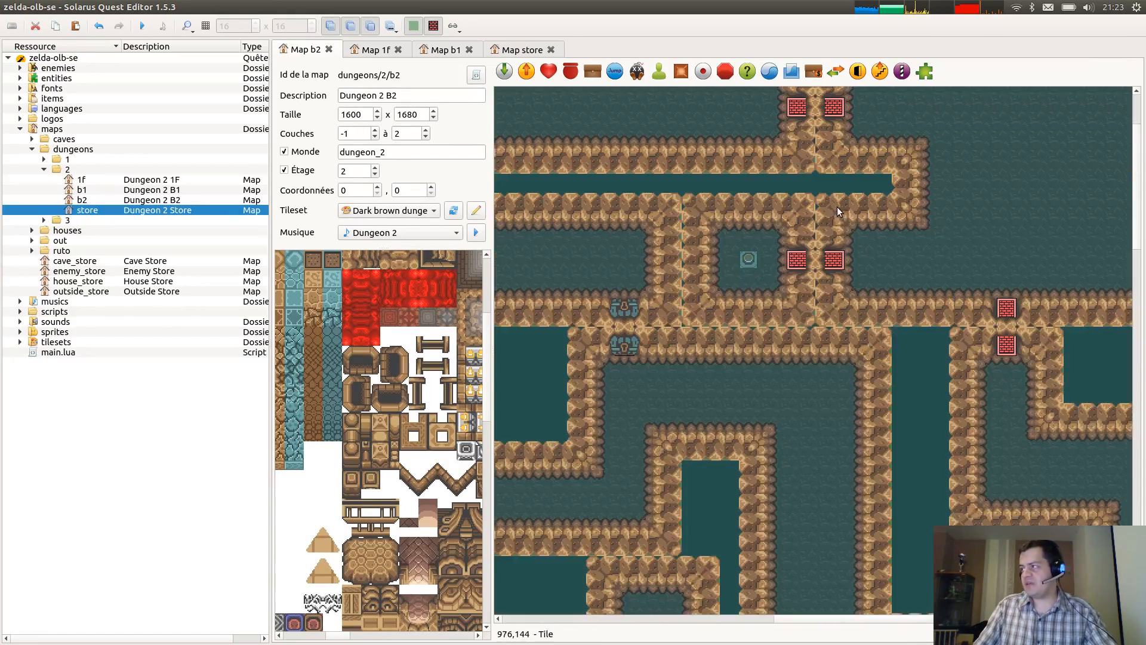
{"action": "left_click", "coordinate": [930, 387]}
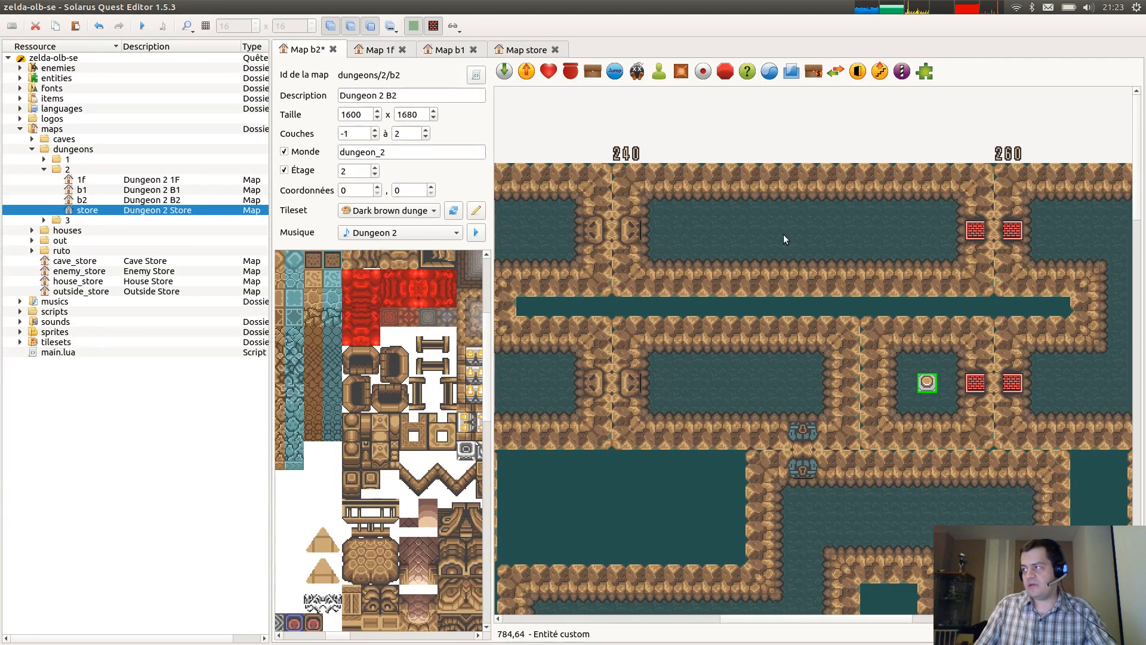
Consult the Dungeon 2 switch and treasure table in GitHub issue #36, and examine the northern rooms' doors and switches on the B2 map.
{"action": "scroll", "coordinate": [1047, 224], "scroll_direction": "right", "scroll_amount": 2}
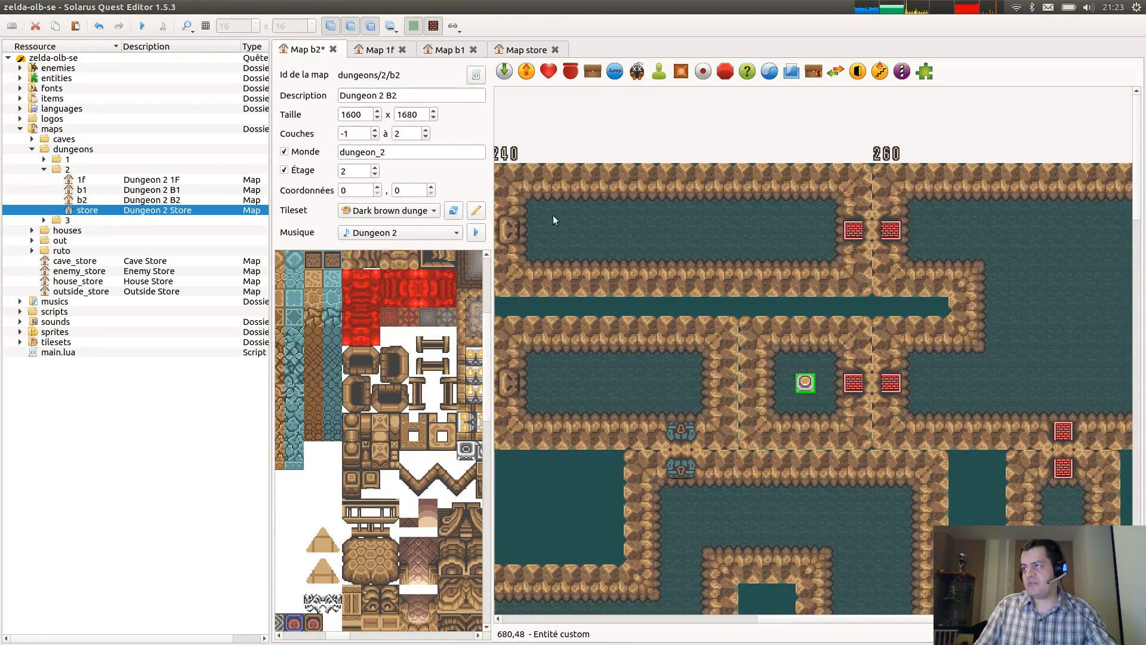
{"action": "scroll", "coordinate": [842, 383], "scroll_direction": "left", "scroll_amount": 4}
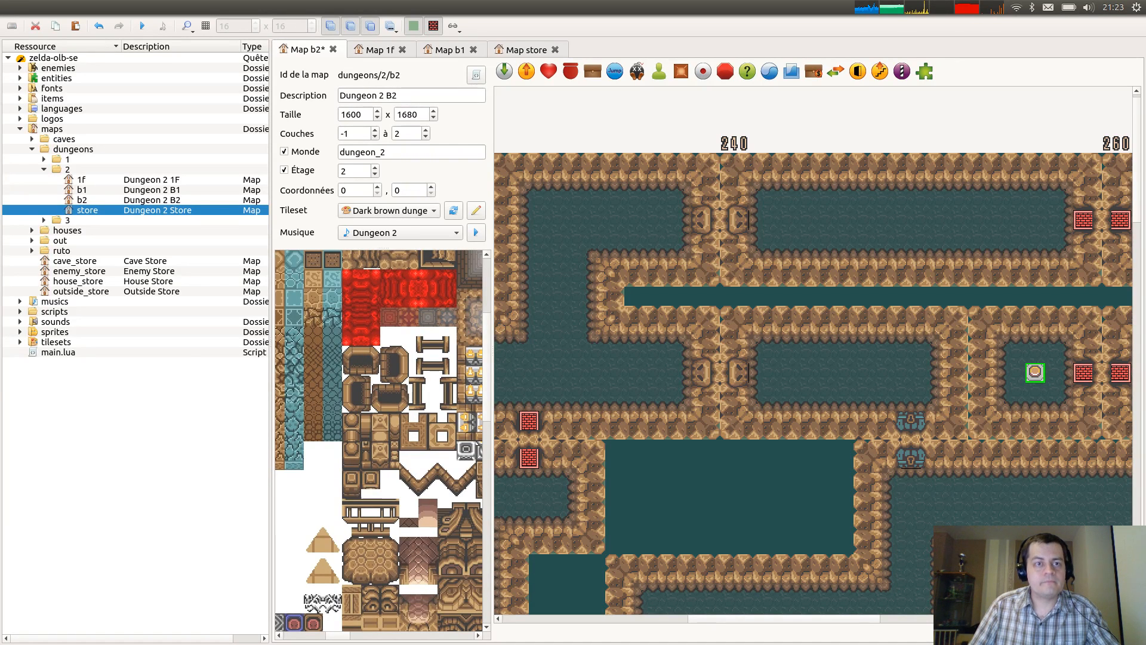
{"action": "left_click_drag", "start_coordinate": [0, 36], "coordinate": [460, 5]}
{"action": "scroll", "coordinate": [297, 335], "scroll_direction": "up", "scroll_amount": 8}
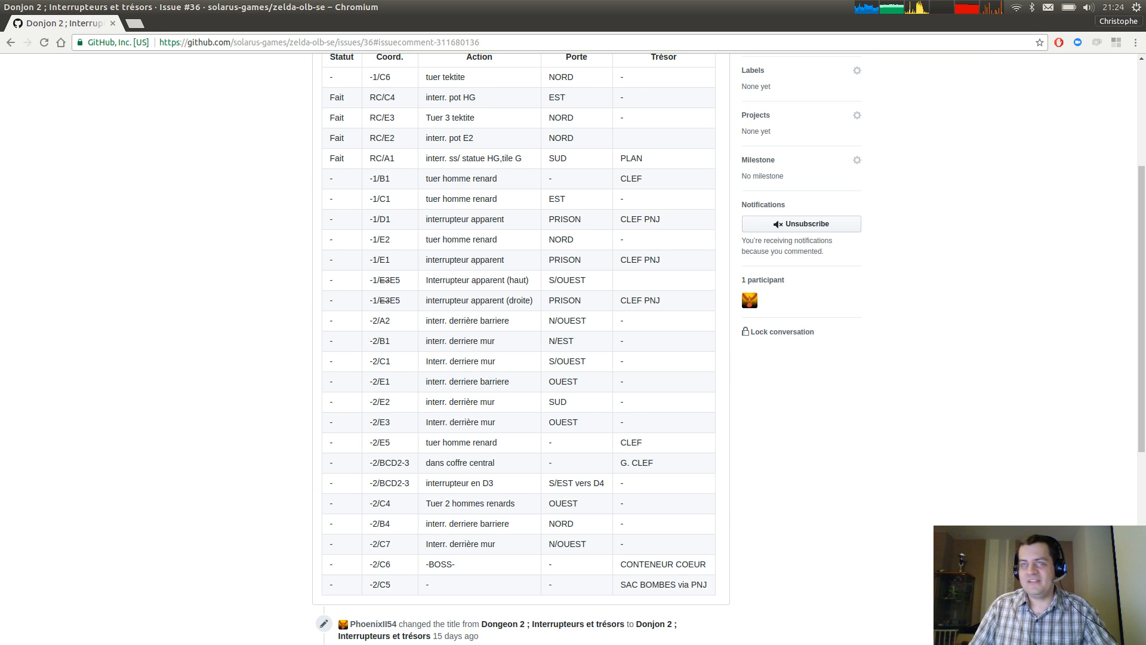
{"action": "key", "text": "alt+Tab"}
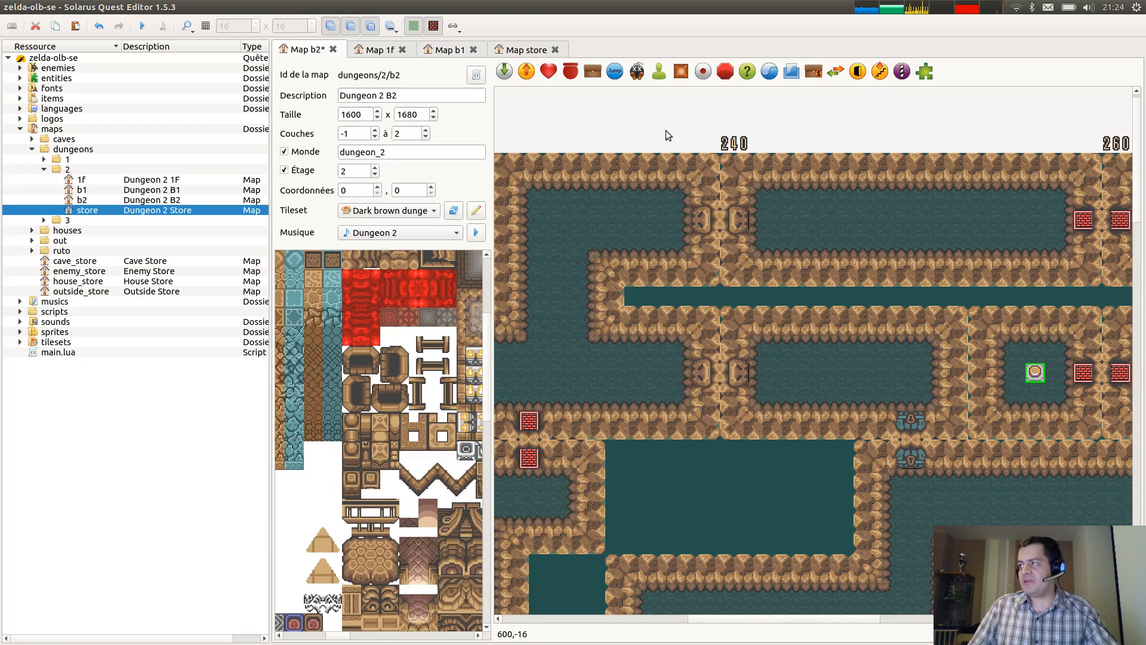
{"action": "middle_click_drag", "start_coordinate": [968, 410], "coordinate": [674, 408]}
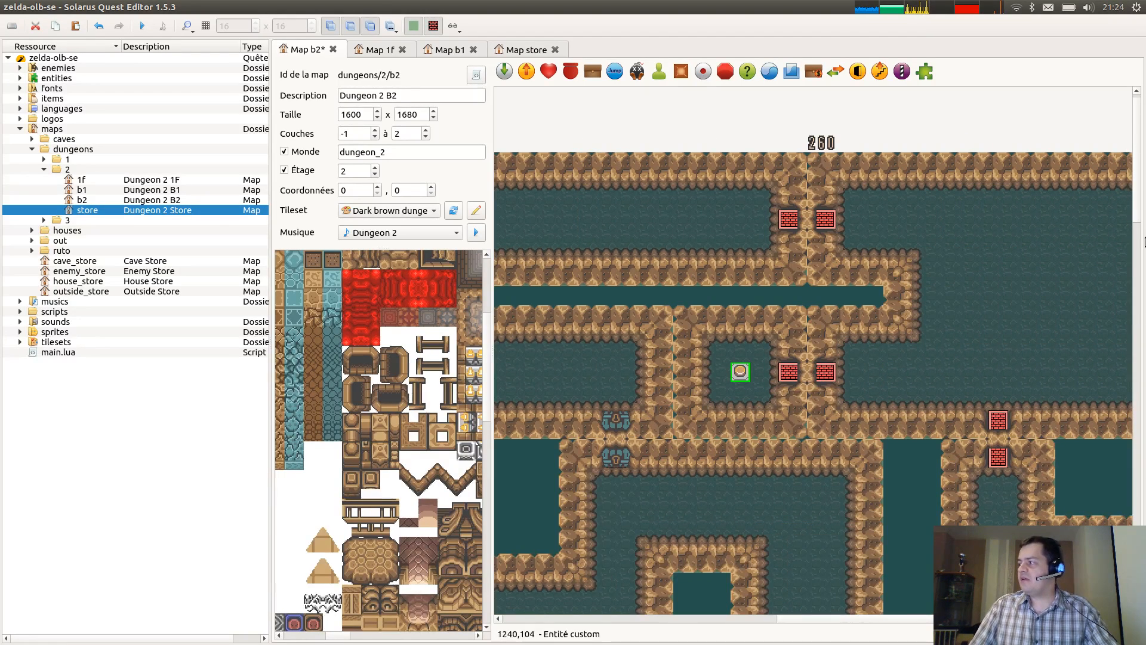
{"action": "middle_click_drag", "start_coordinate": [825, 381], "coordinate": [598, 390]}
{"action": "middle_click_drag", "start_coordinate": [960, 378], "coordinate": [672, 378]}
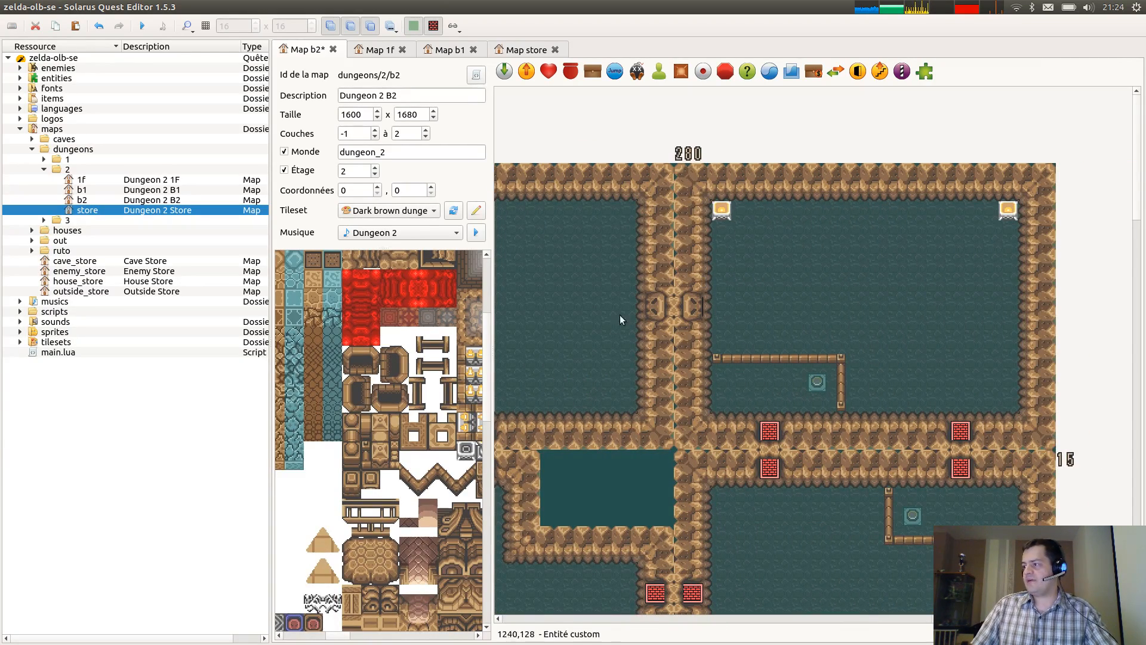
{"action": "middle_click_drag", "start_coordinate": [754, 345], "coordinate": [1120, 321]}
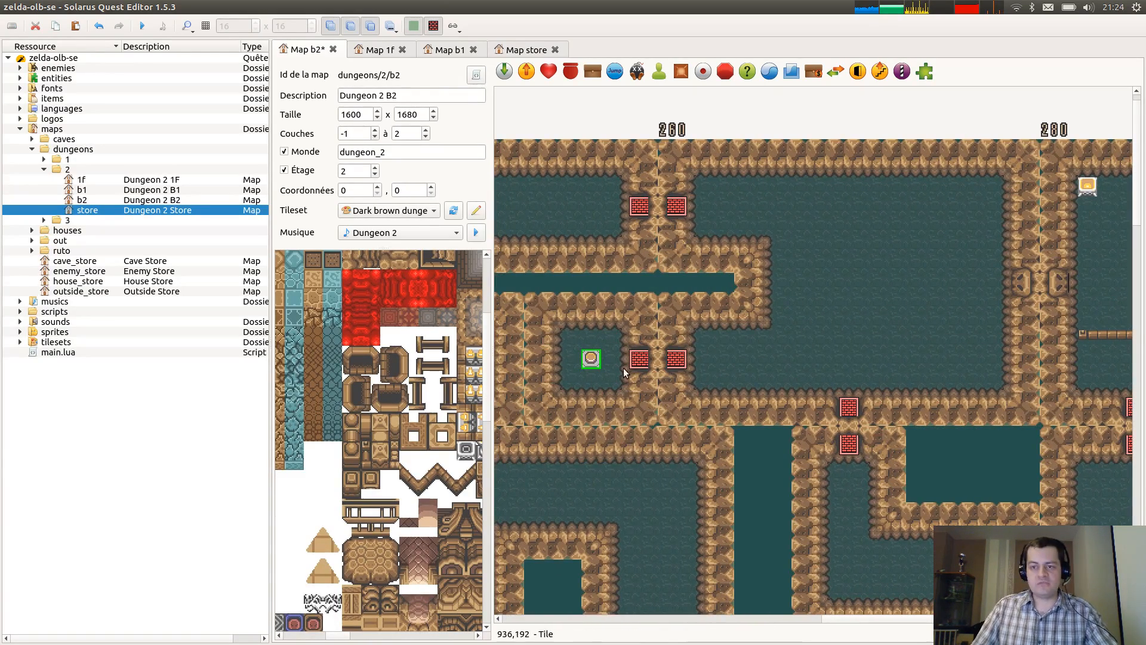
{"action": "middle_click_drag", "start_coordinate": [563, 334], "coordinate": [1131, 339]}
{"action": "middle_click_drag", "start_coordinate": [650, 382], "coordinate": [1023, 402]}
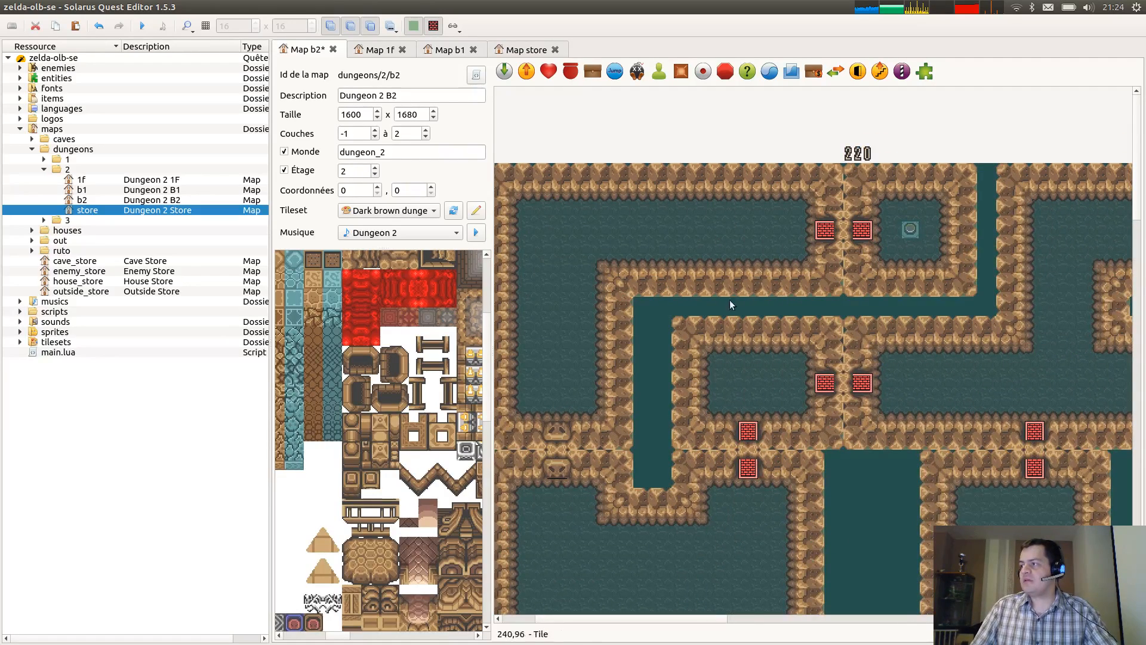
{"action": "middle_click_drag", "start_coordinate": [762, 278], "coordinate": [873, 171]}
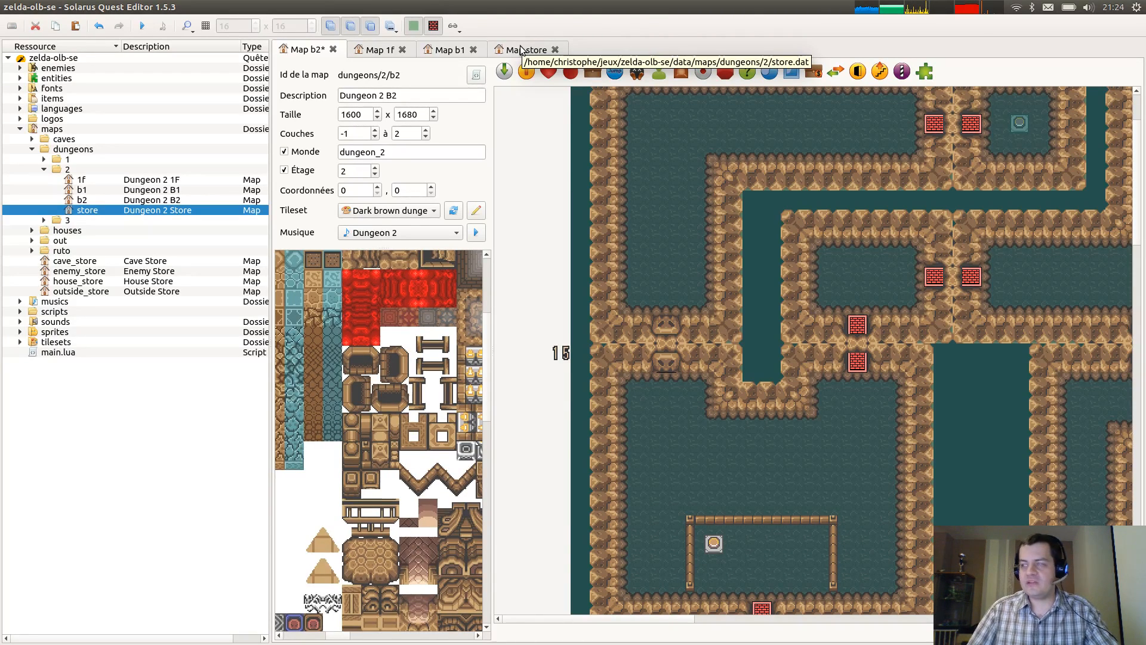
Glance through the open 1F, B1 and store maps, return to the B2 map, and save it.
{"action": "key", "text": "ctrl+Tab"}
{"action": "key", "text": "ctrl+Tab"}
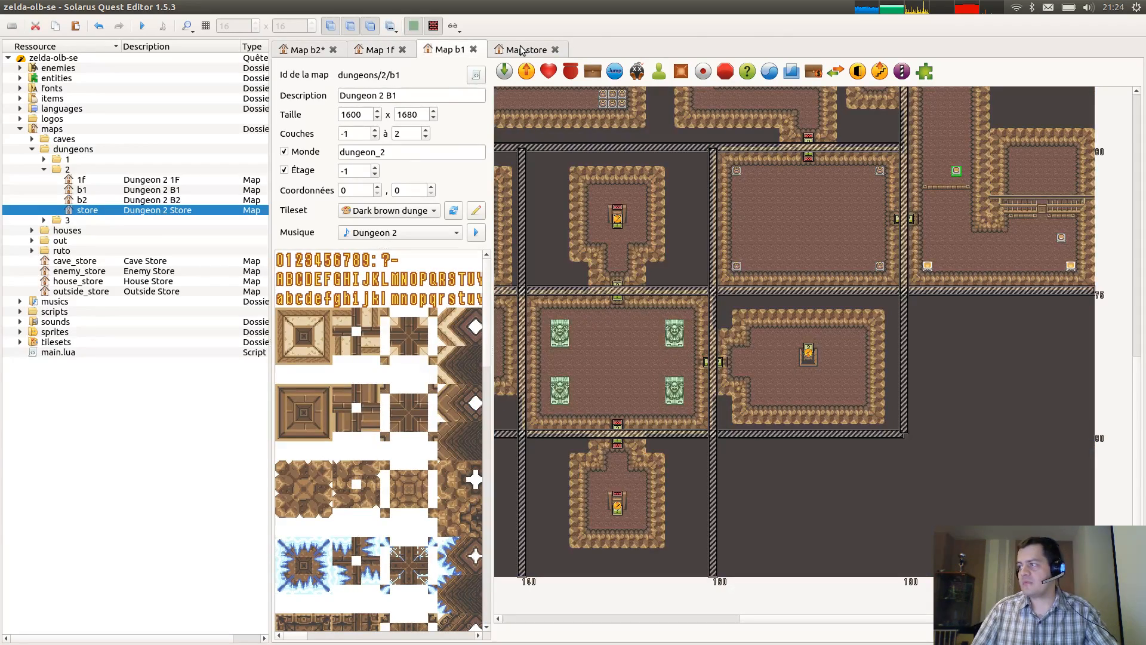
{"action": "key", "text": "ctrl+Tab"}
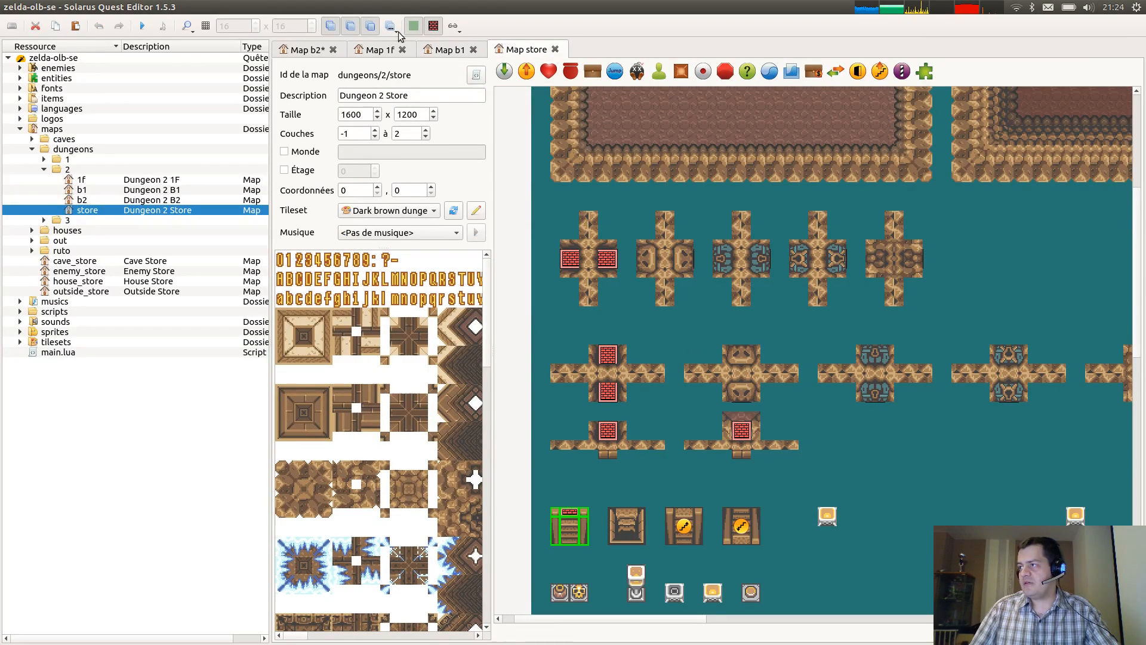
{"action": "left_click", "coordinate": [299, 51]}
{"action": "key", "text": "ctrl+s"}
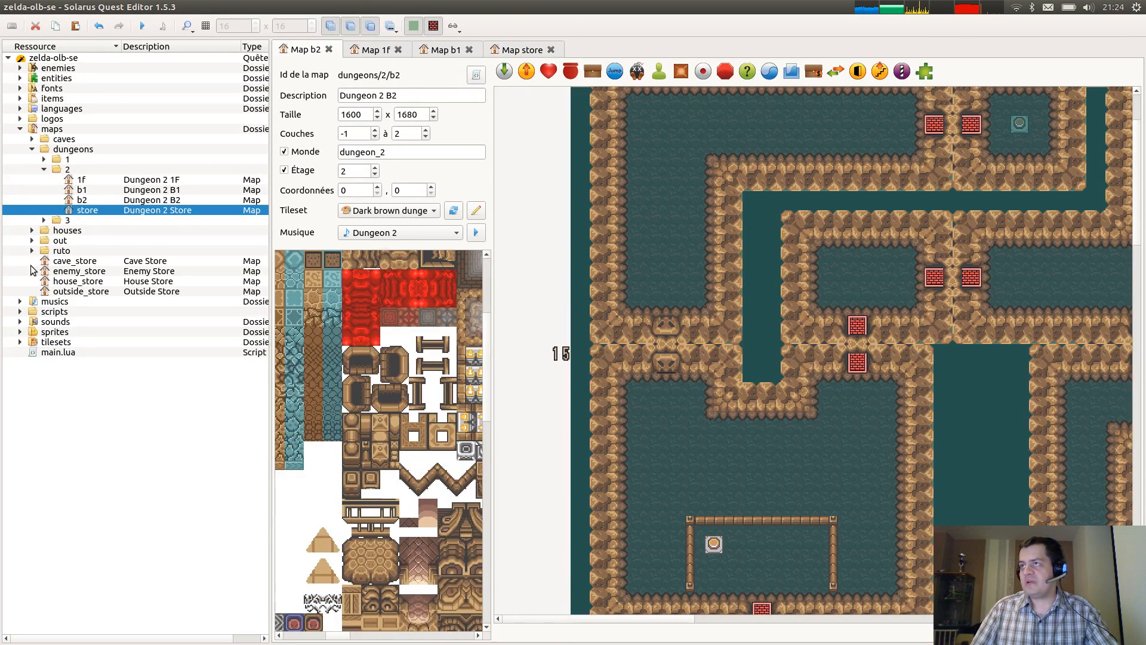
Open the Dungeon 3 1F map for a brief look and close it again.
{"action": "left_click", "coordinate": [43, 220]}
{"action": "double_click", "coordinate": [81, 229]}
{"action": "left_click", "coordinate": [81, 240]}
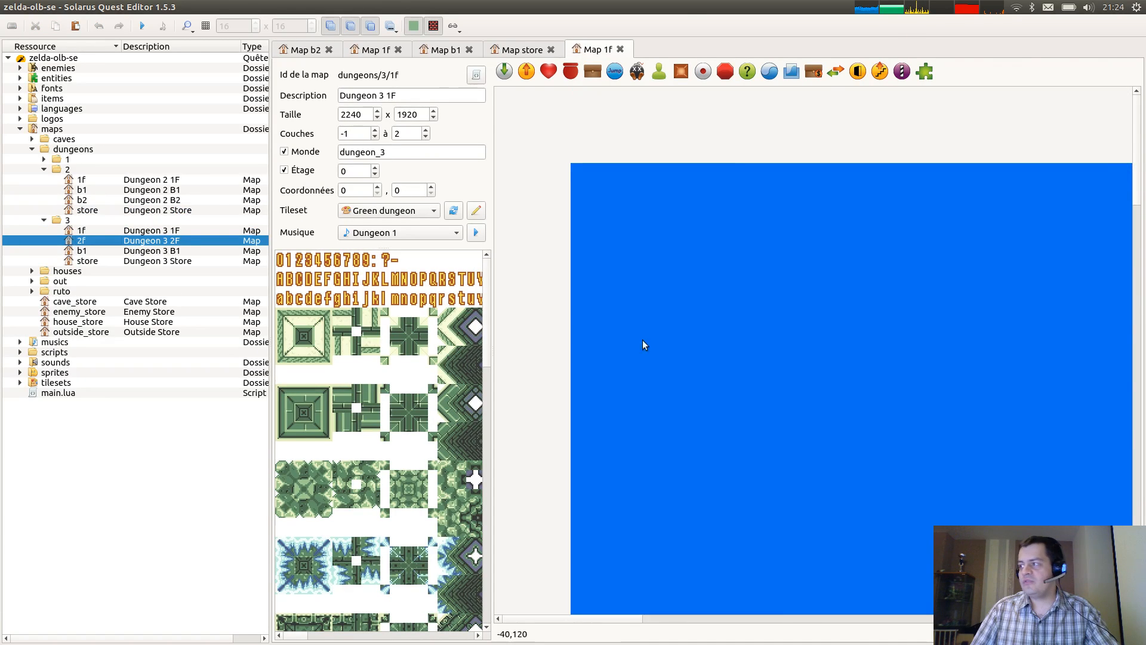
{"action": "scroll", "coordinate": [878, 376], "scroll_direction": "down", "scroll_amount": 2, "text": "ctrl"}
{"action": "middle_click", "coordinate": [594, 53]}
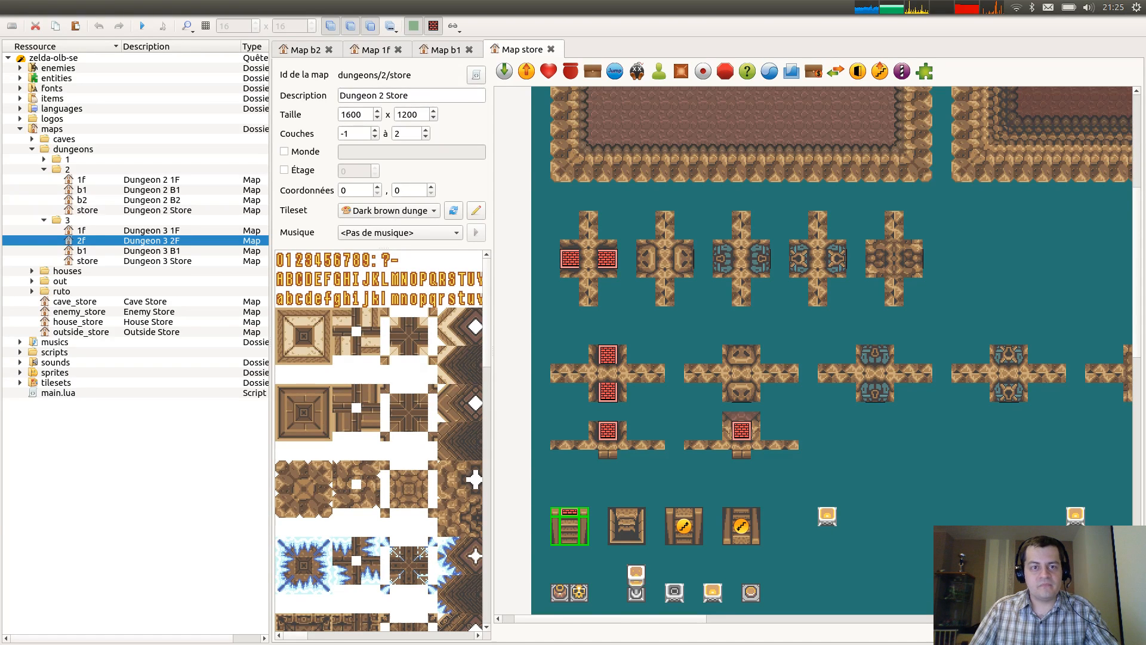
Read through the Dungeon 2 switches and treasures table in the GitHub issue in Chromium, down to the -2 floor rows.
{"action": "key", "text": "alt+Tab"}
{"action": "scroll", "coordinate": [593, 222], "scroll_direction": "up", "scroll_amount": 2}
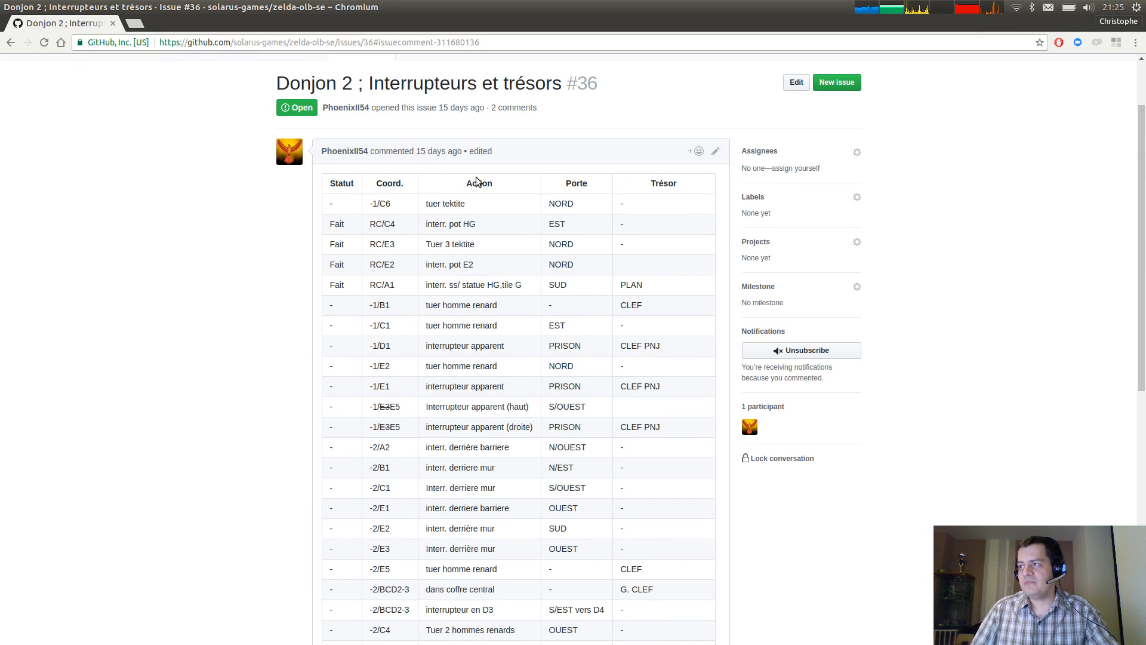
{"action": "scroll", "coordinate": [489, 135], "scroll_direction": "down", "scroll_amount": 2}
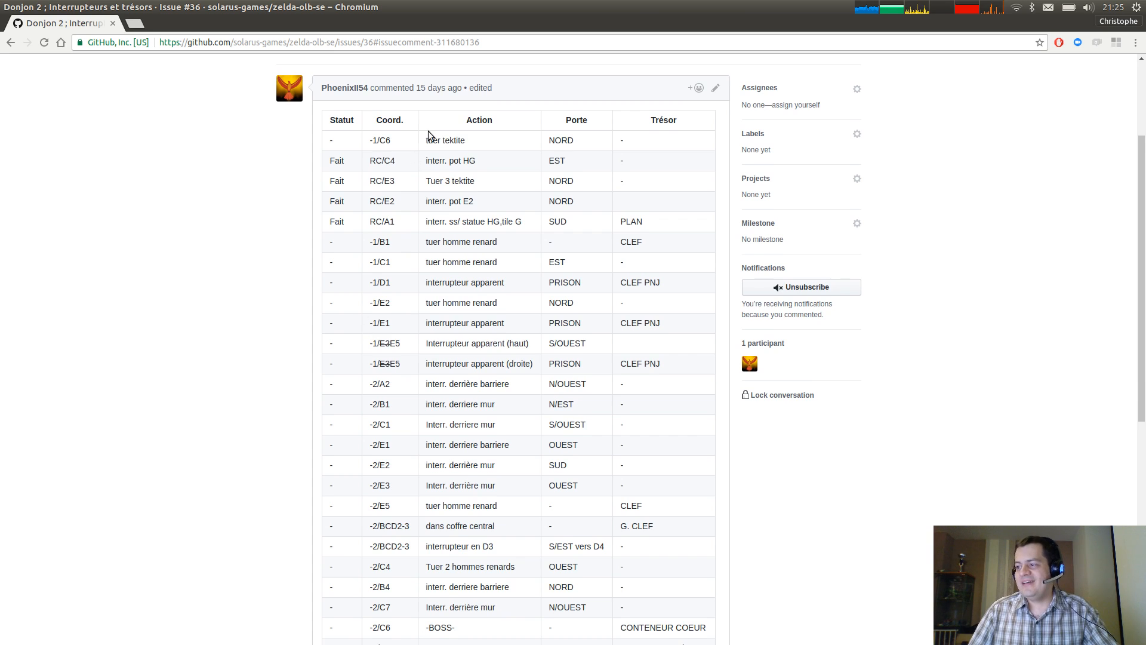
{"action": "scroll", "coordinate": [406, 231], "scroll_direction": "down", "scroll_amount": 3}
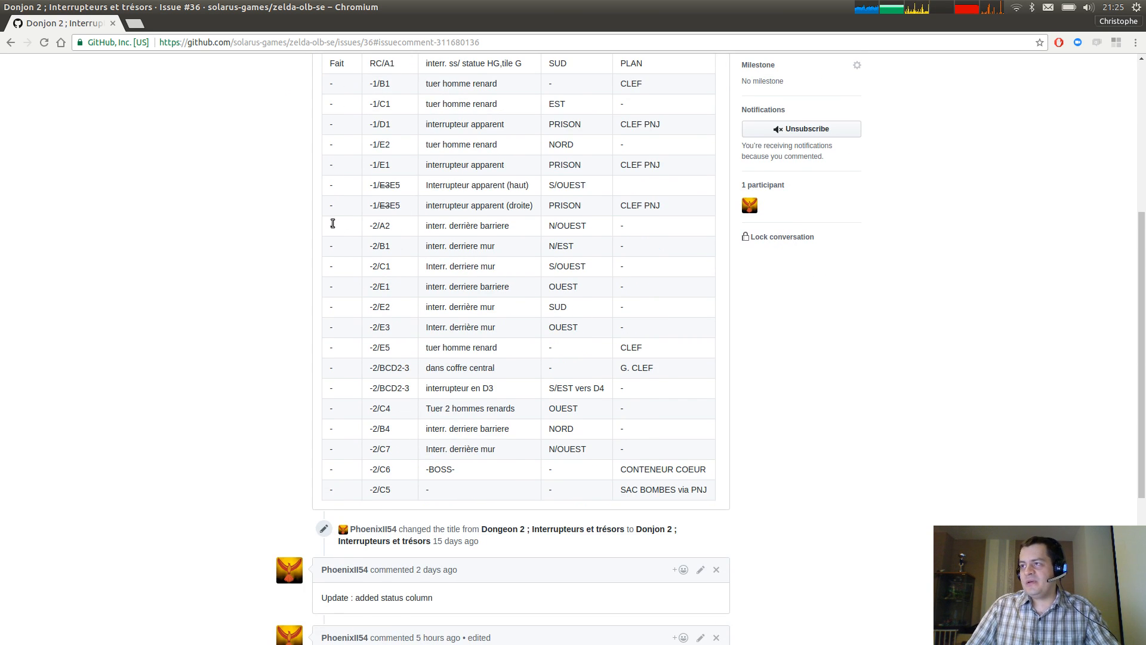
{"action": "key", "text": "alt+Tab"}
Look over the whole B2 map and compare it with the -2/C1 row of the GitHub issue's table.
{"action": "scroll", "coordinate": [941, 422], "scroll_direction": "up", "scroll_amount": 2, "text": "ctrl"}
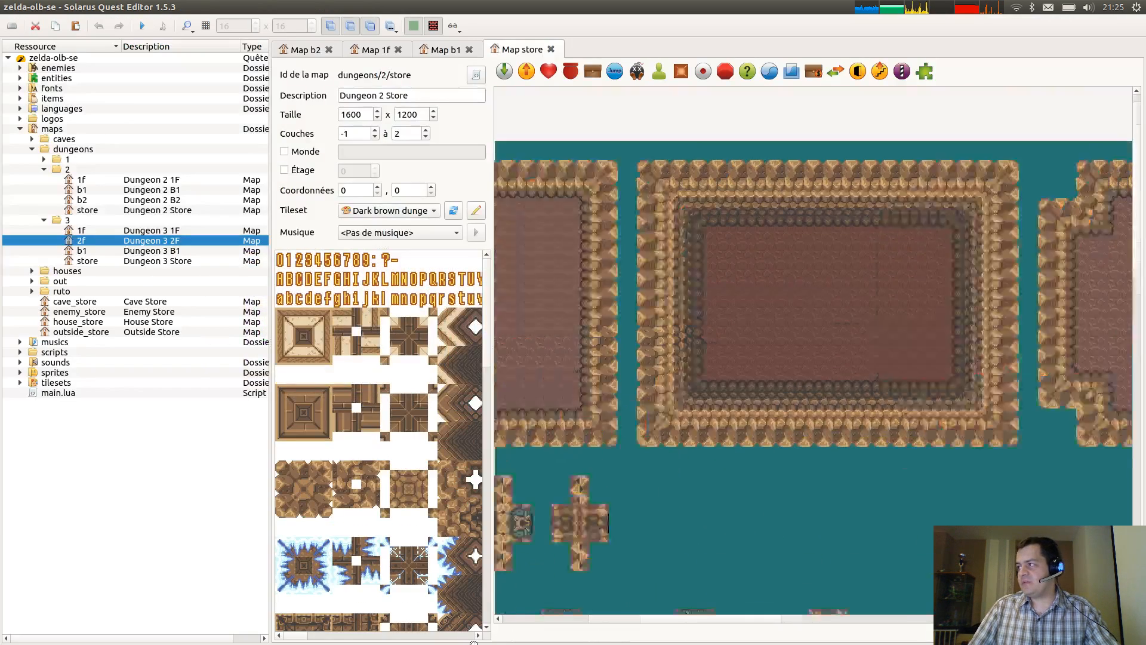
{"action": "left_click", "coordinate": [305, 52]}
{"action": "scroll", "coordinate": [986, 439], "scroll_direction": "up", "scroll_amount": 2, "text": "ctrl"}
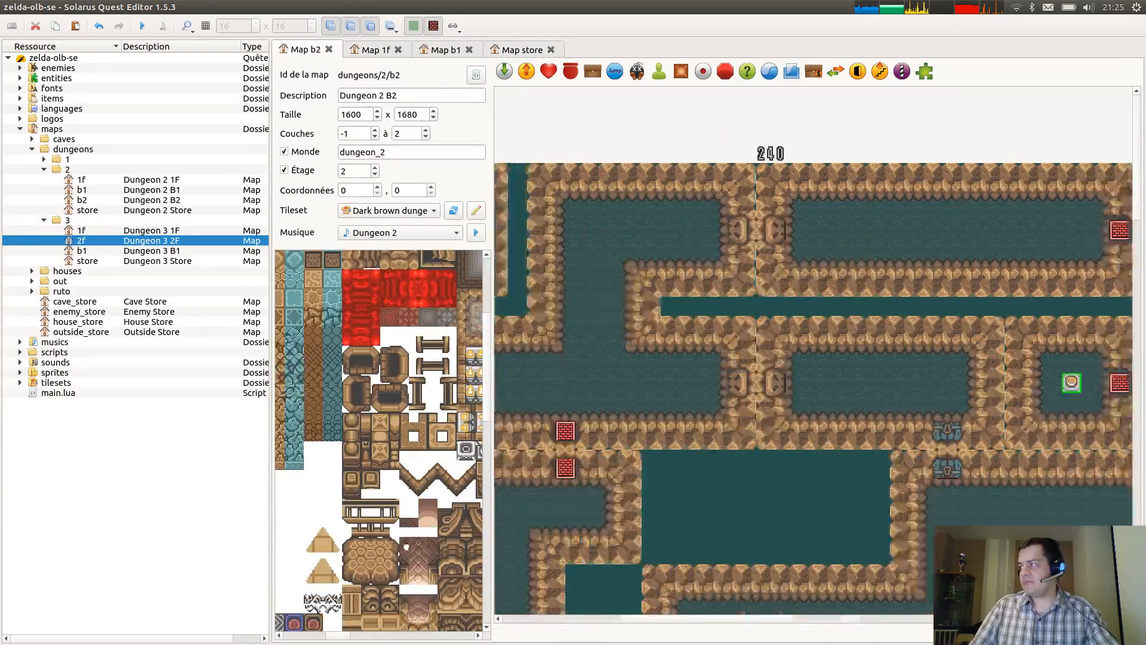
{"action": "scroll", "coordinate": [986, 438], "scroll_direction": "down", "scroll_amount": 4, "text": "ctrl"}
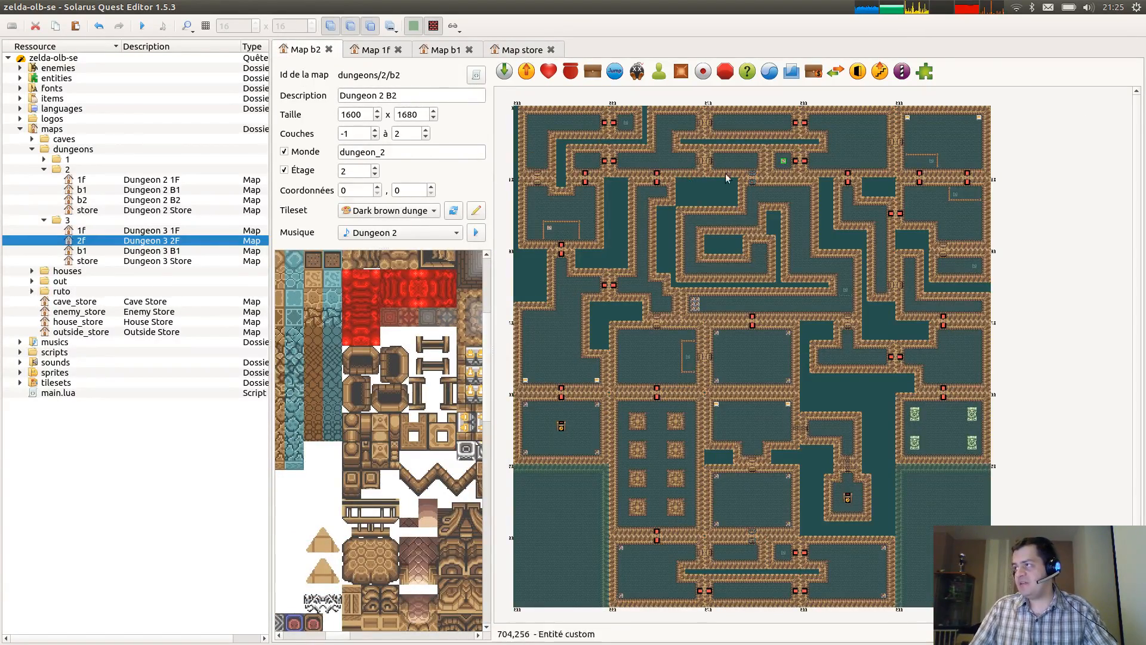
{"action": "key", "text": "alt+Tab"}
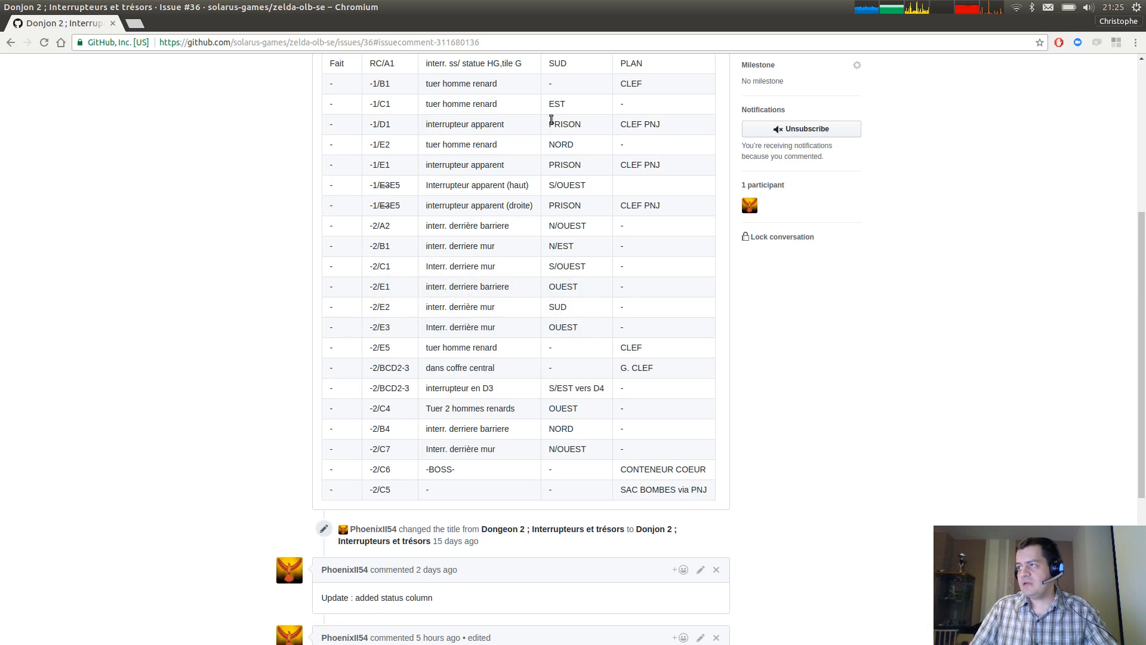
{"action": "left_click_drag", "start_coordinate": [372, 267], "coordinate": [614, 264]}
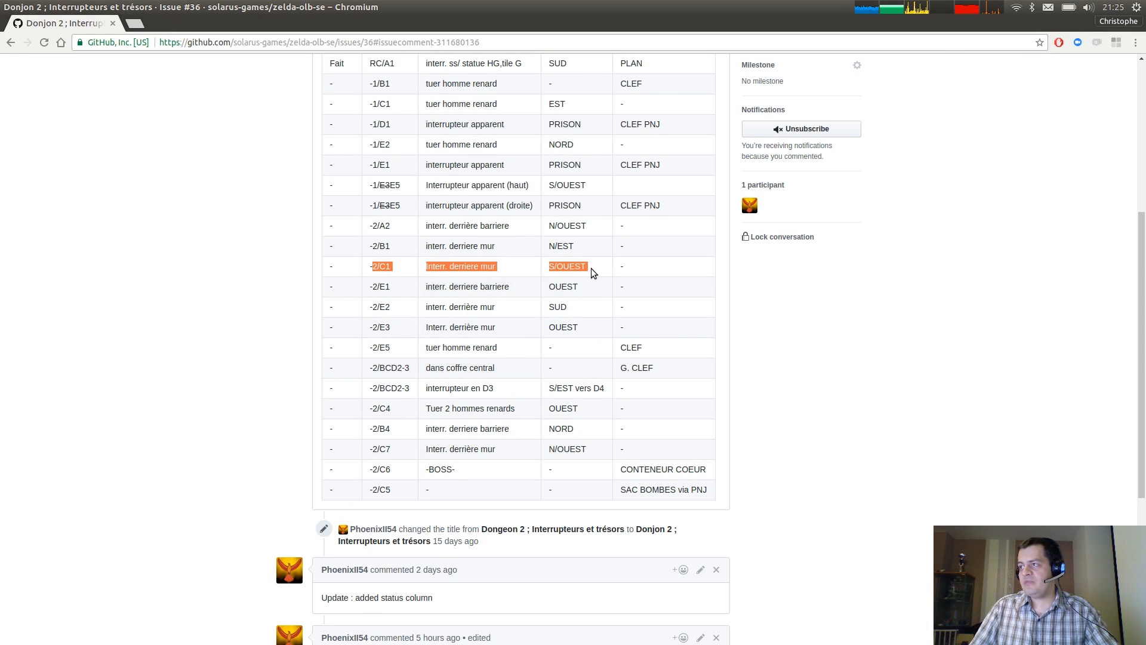
{"action": "key", "text": "alt+Tab"}
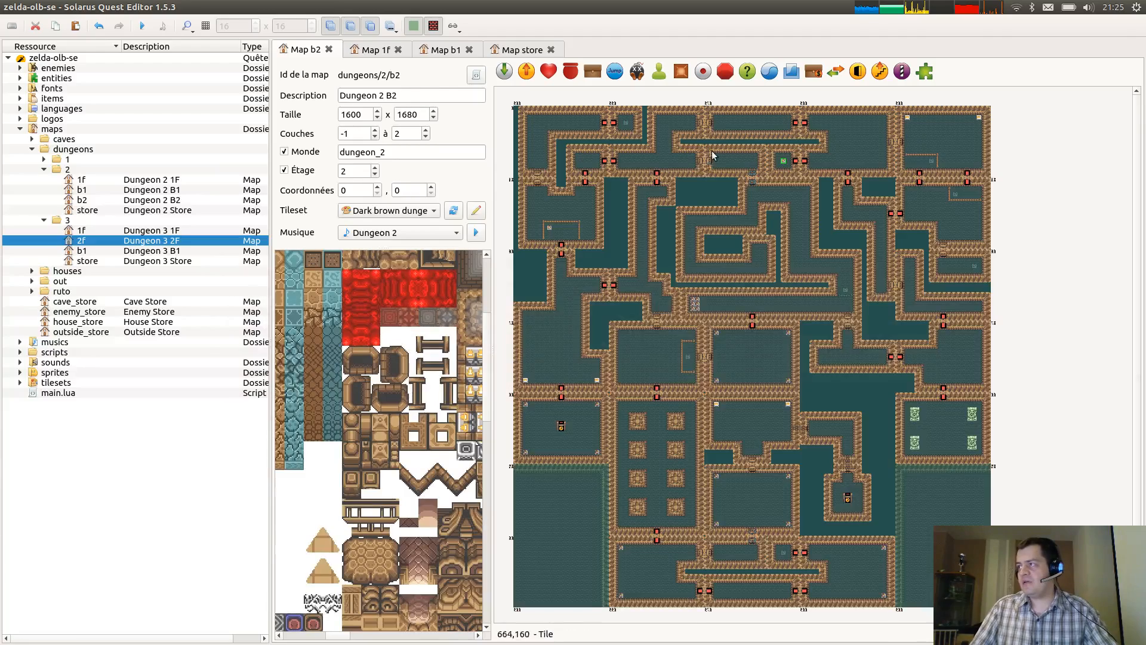
Rename the floor switch in B2's small north-centre room to auto_switch_auto_door_d.
{"action": "scroll", "coordinate": [713, 152], "scroll_direction": "up", "scroll_amount": 2, "text": "ctrl"}
{"action": "scroll", "coordinate": [735, 154], "scroll_direction": "down", "scroll_amount": 1}
{"action": "middle_click_drag", "start_coordinate": [732, 127], "coordinate": [602, 375]}
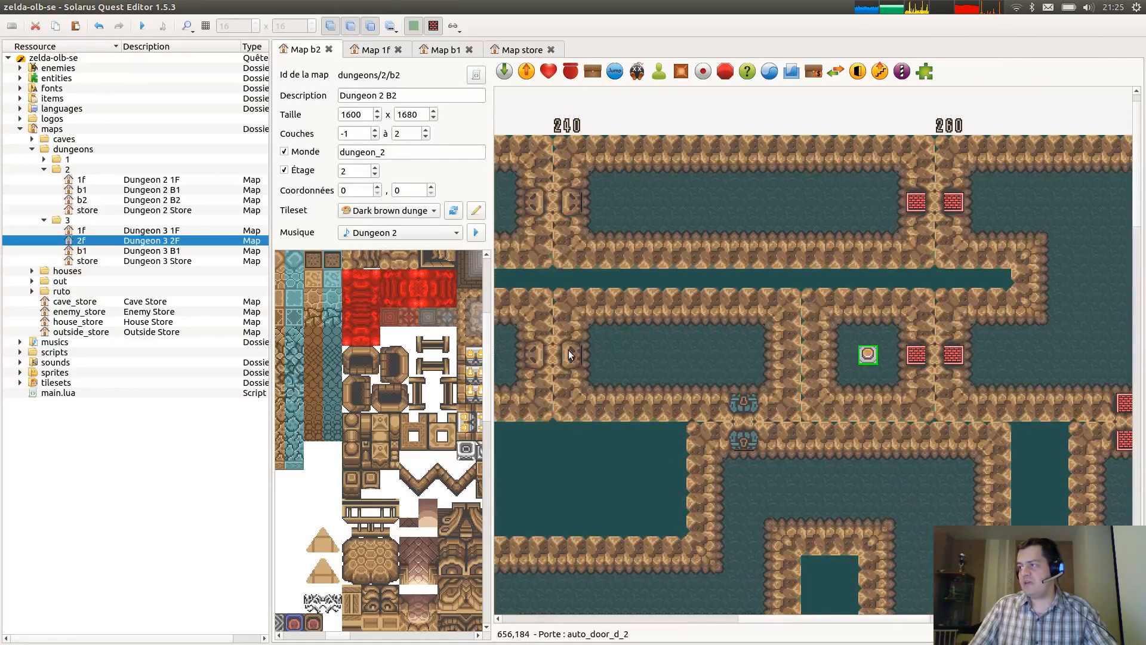
{"action": "double_click", "coordinate": [868, 354]}
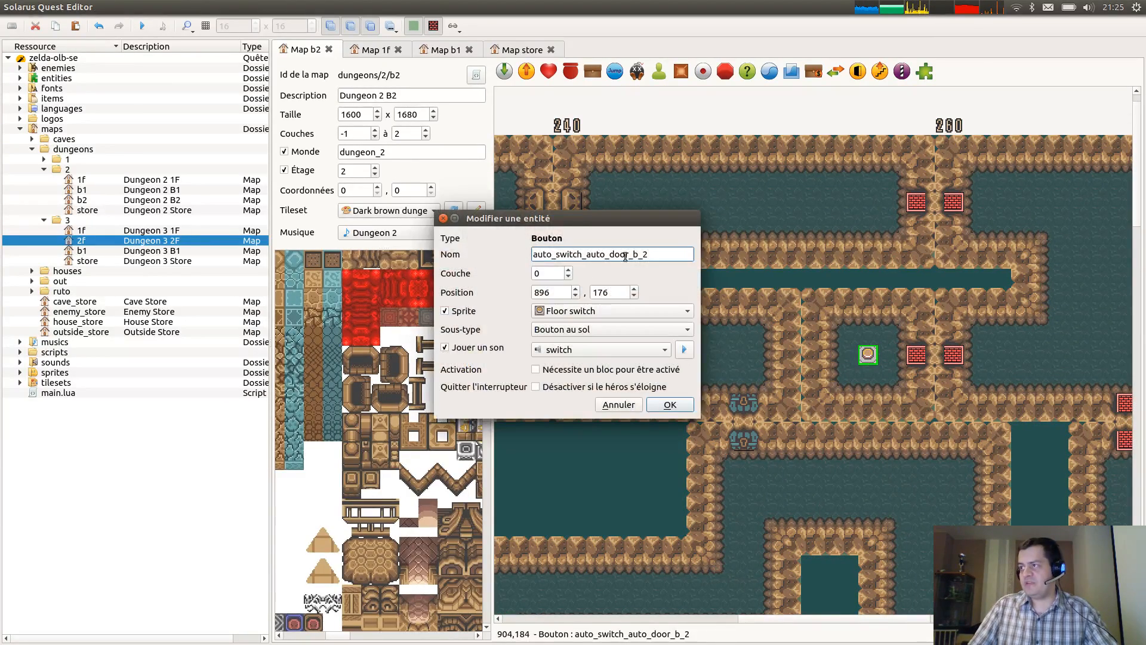
{"action": "left_click_drag", "start_coordinate": [634, 255], "coordinate": [666, 255]}
{"action": "type", "text": "d"}
{"action": "left_click", "coordinate": [670, 405]}
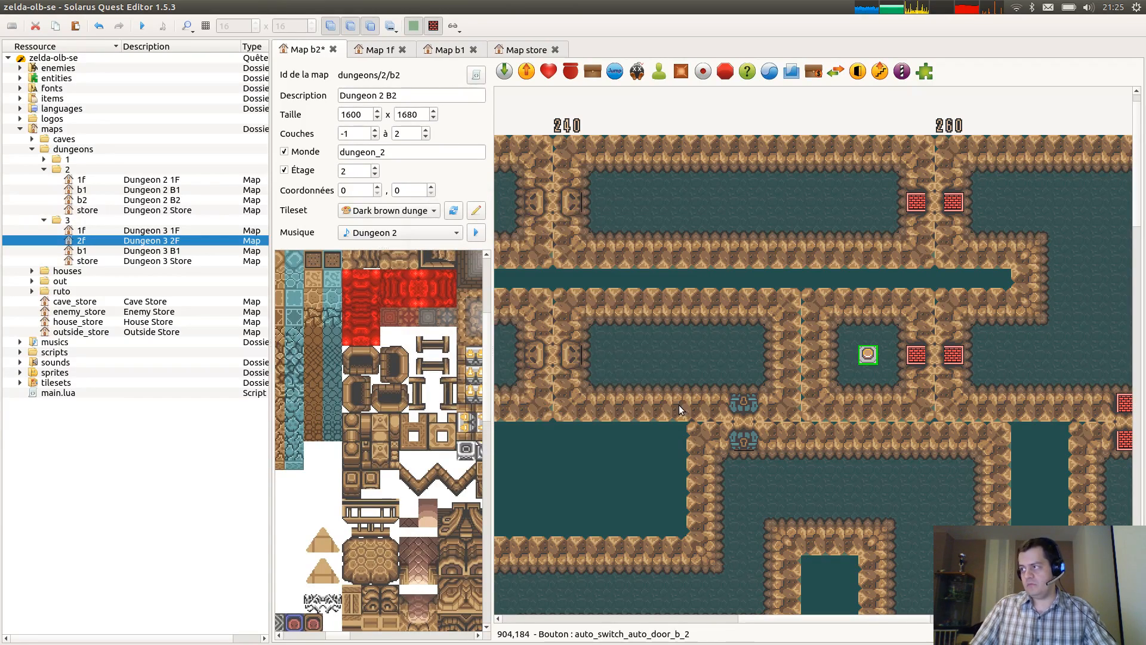
Save the B2 map, bring the fenced floor switch in its north-east room to the front, and check the room's west door.
{"action": "scroll", "coordinate": [980, 476], "scroll_direction": "down", "scroll_amount": 1, "text": "ctrl"}
{"action": "scroll", "coordinate": [996, 318], "scroll_direction": "right", "scroll_amount": 5}
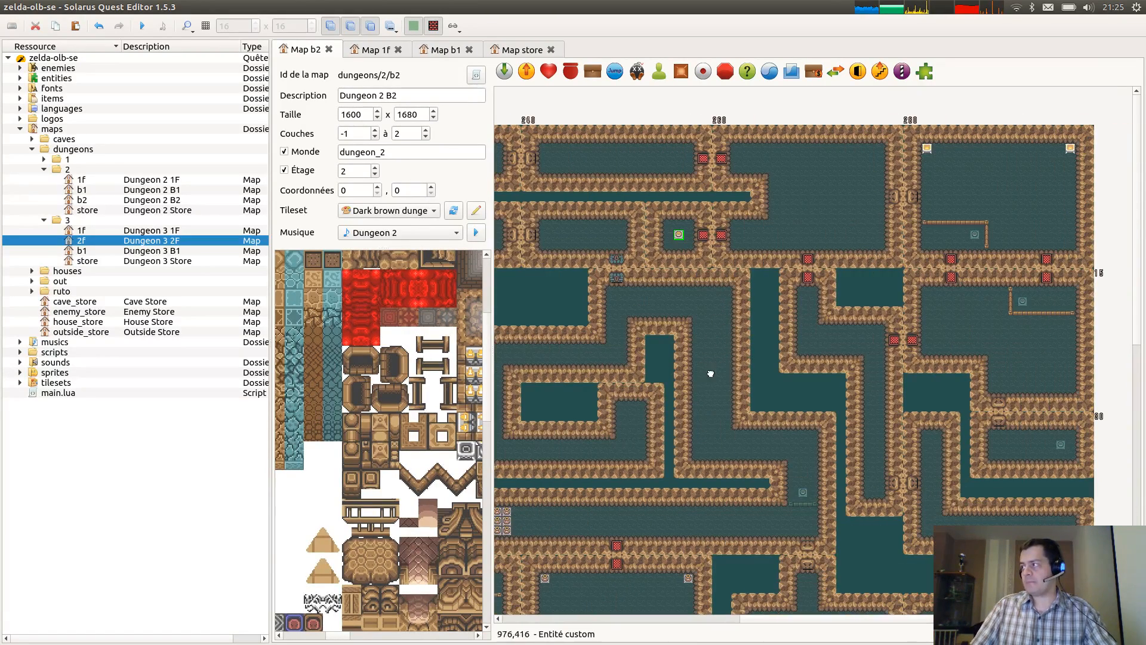
{"action": "left_click", "coordinate": [977, 237]}
{"action": "scroll", "coordinate": [1005, 221], "scroll_direction": "up", "scroll_amount": 1, "text": "ctrl"}
{"action": "middle_click_drag", "start_coordinate": [1005, 221], "coordinate": [746, 359]}
{"action": "scroll", "coordinate": [693, 309], "scroll_direction": "up", "scroll_amount": 1}
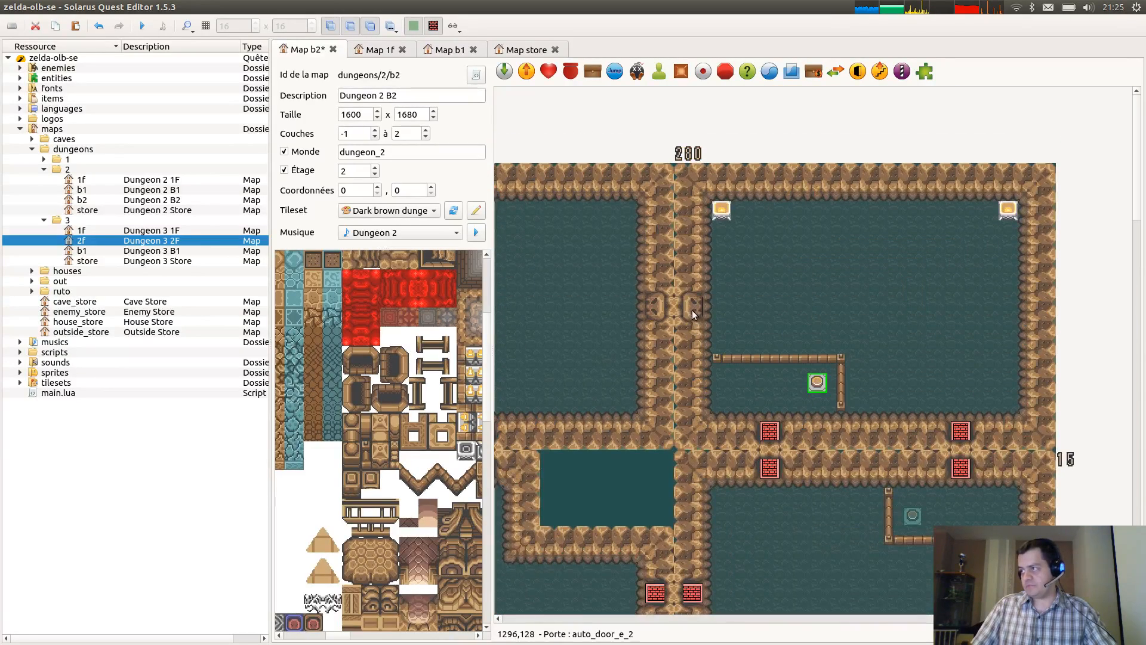
Rename the fenced floor switch in B2's north-east room to auto_switch_auto_door_e.
{"action": "double_click", "coordinate": [815, 377]}
{"action": "type", "text": "e"}
{"action": "left_click", "coordinate": [670, 405]}
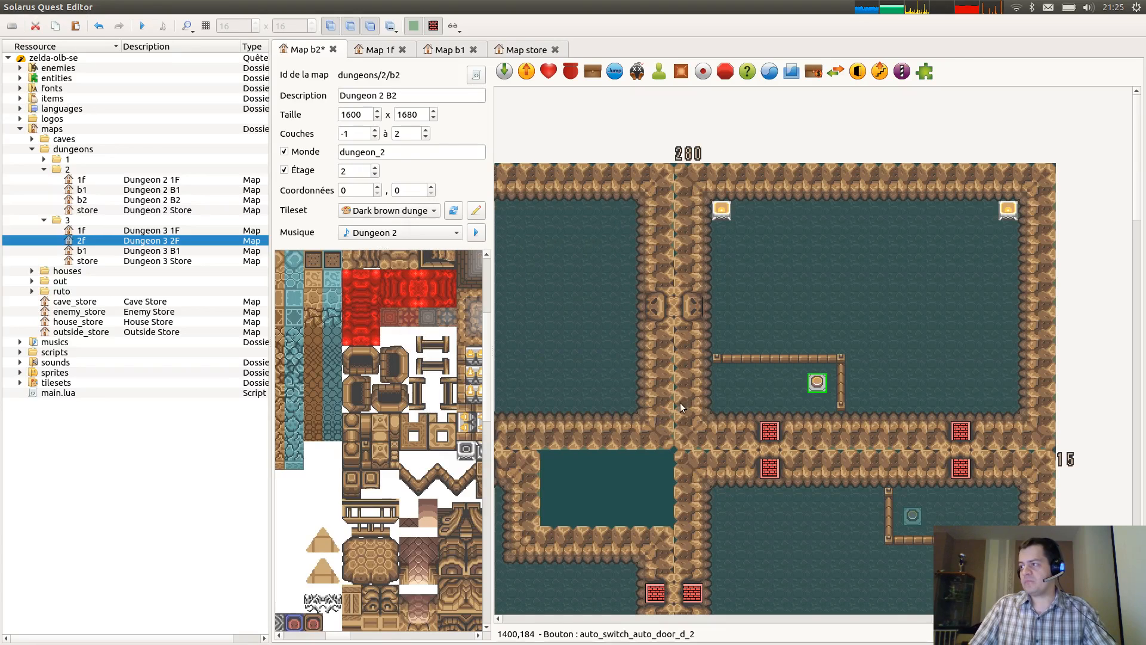
Place a copy of the floor switch over the faded one in the room south of the north-east room, named auto_switch_auto_door_g.
{"action": "left_click", "coordinate": [915, 518]}
{"action": "scroll", "coordinate": [911, 449], "scroll_direction": "down", "scroll_amount": 5}
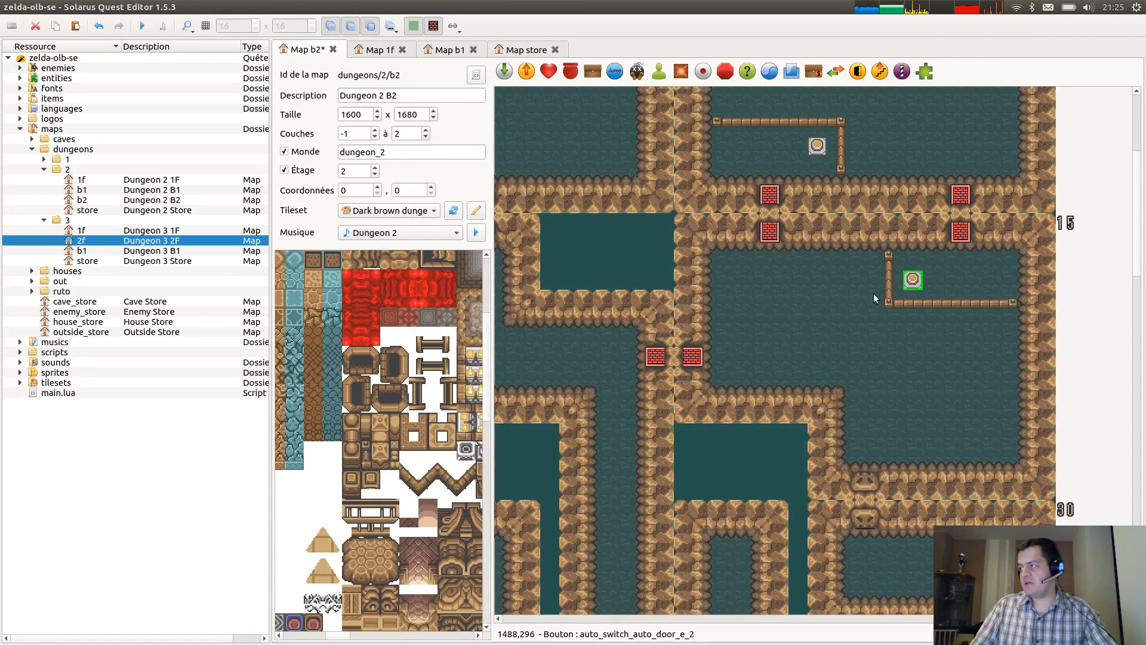
{"action": "double_click", "coordinate": [915, 281]}
{"action": "left_click_drag", "start_coordinate": [632, 255], "coordinate": [673, 317]}
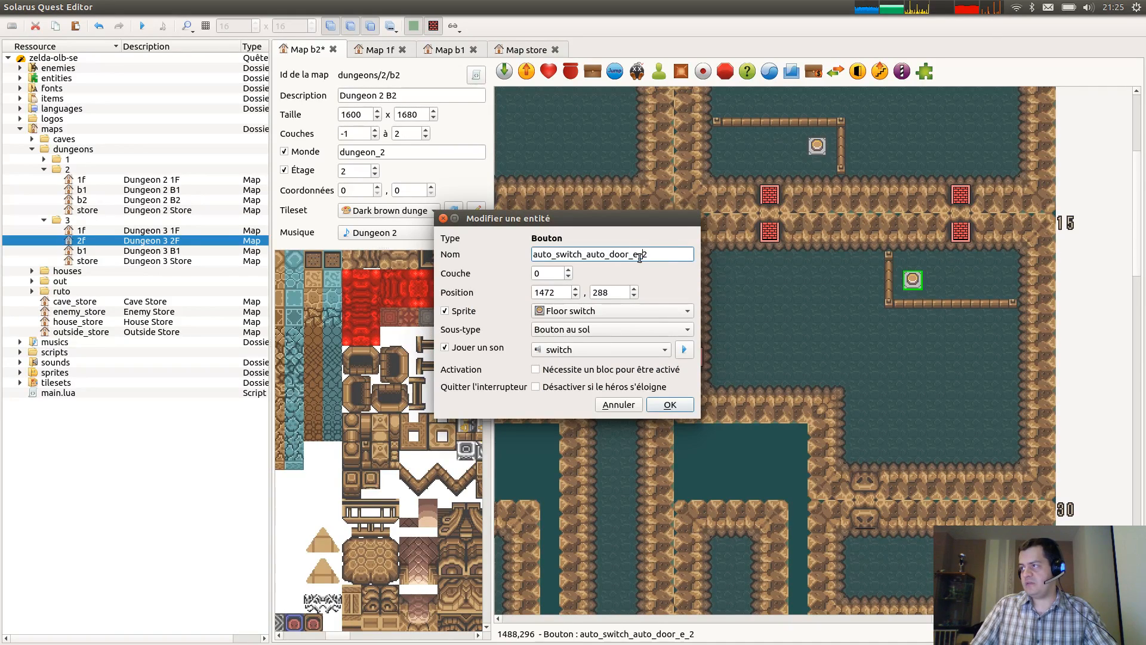
{"action": "left_click", "coordinate": [683, 406]}
Place a floor switch copy over the faded one in the small east-side room, name it auto_switch_auto_door_f, and save the map.
{"action": "scroll", "coordinate": [879, 307], "scroll_direction": "down", "scroll_amount": 3}
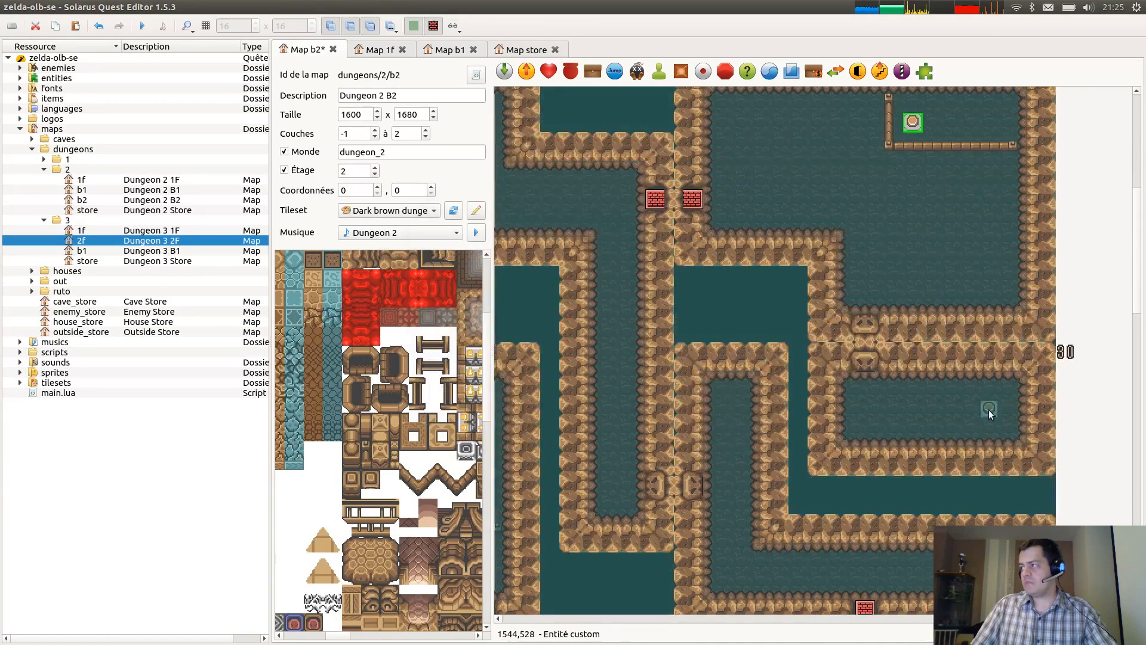
{"action": "left_click", "coordinate": [994, 410]}
{"action": "scroll", "coordinate": [894, 411], "scroll_direction": "down", "scroll_amount": 2}
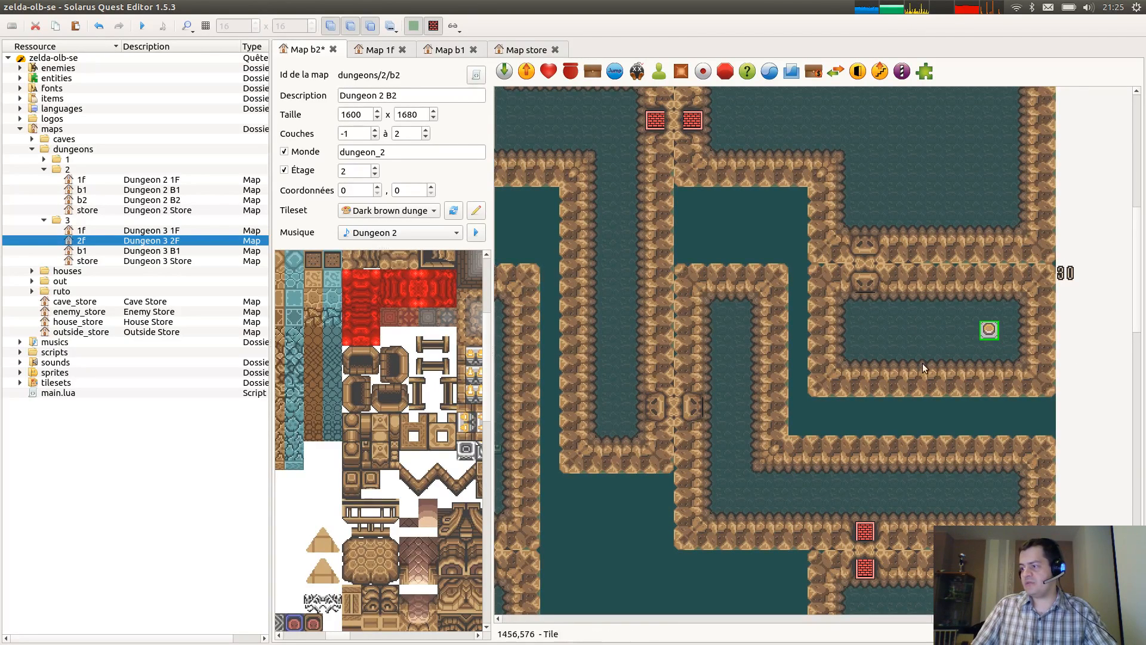
{"action": "double_click", "coordinate": [985, 333]}
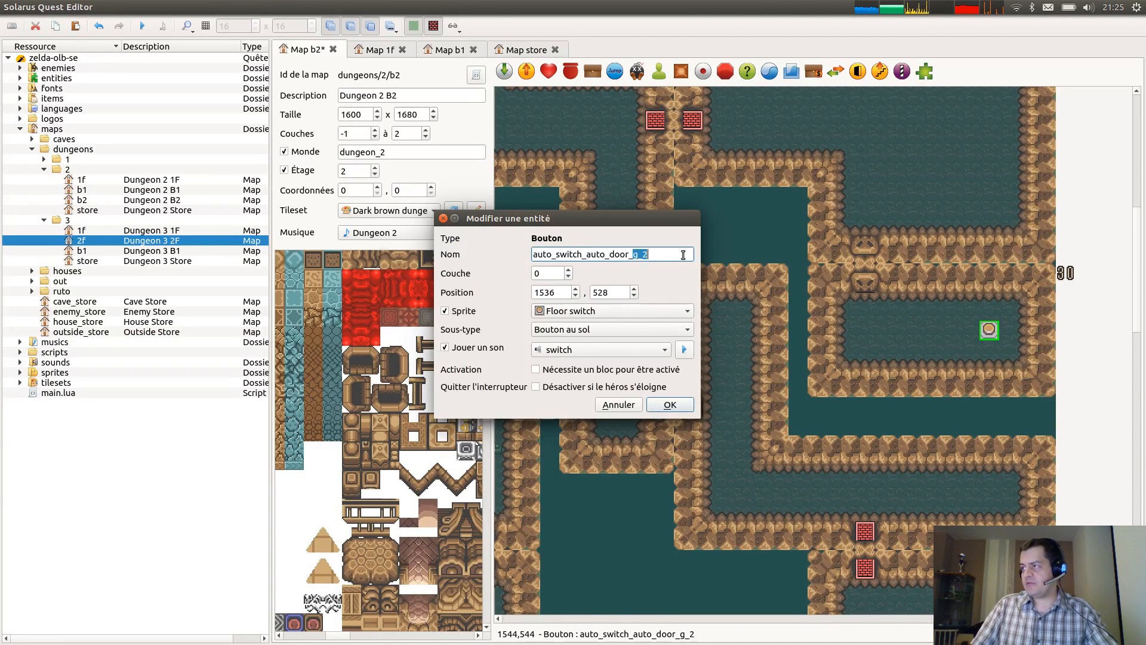
{"action": "left_click", "coordinate": [670, 404]}
{"action": "key", "text": "ctrl+s"}
Place a copy of the floor switch over the faded one at the south-east end of the maze corridor.
{"action": "scroll", "coordinate": [715, 382], "scroll_direction": "down", "scroll_amount": 2, "text": "ctrl"}
{"action": "scroll", "coordinate": [985, 401], "scroll_direction": "up", "scroll_amount": 1, "text": "ctrl"}
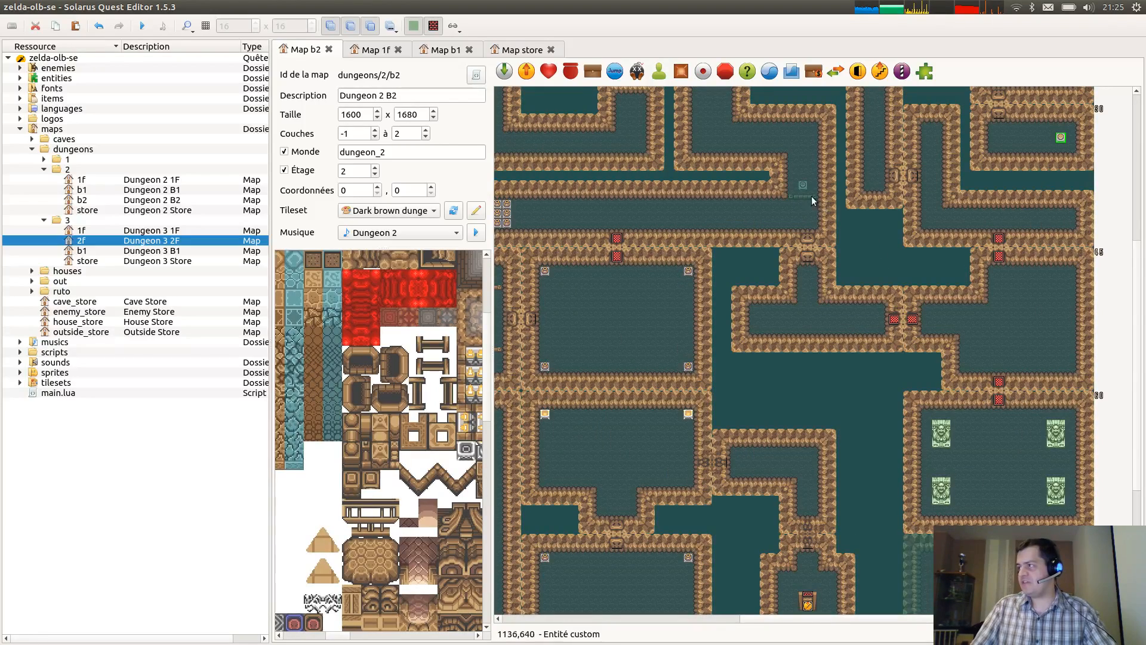
{"action": "scroll", "coordinate": [813, 201], "scroll_direction": "up", "scroll_amount": 2, "text": "ctrl"}
{"action": "left_click", "coordinate": [782, 351]}
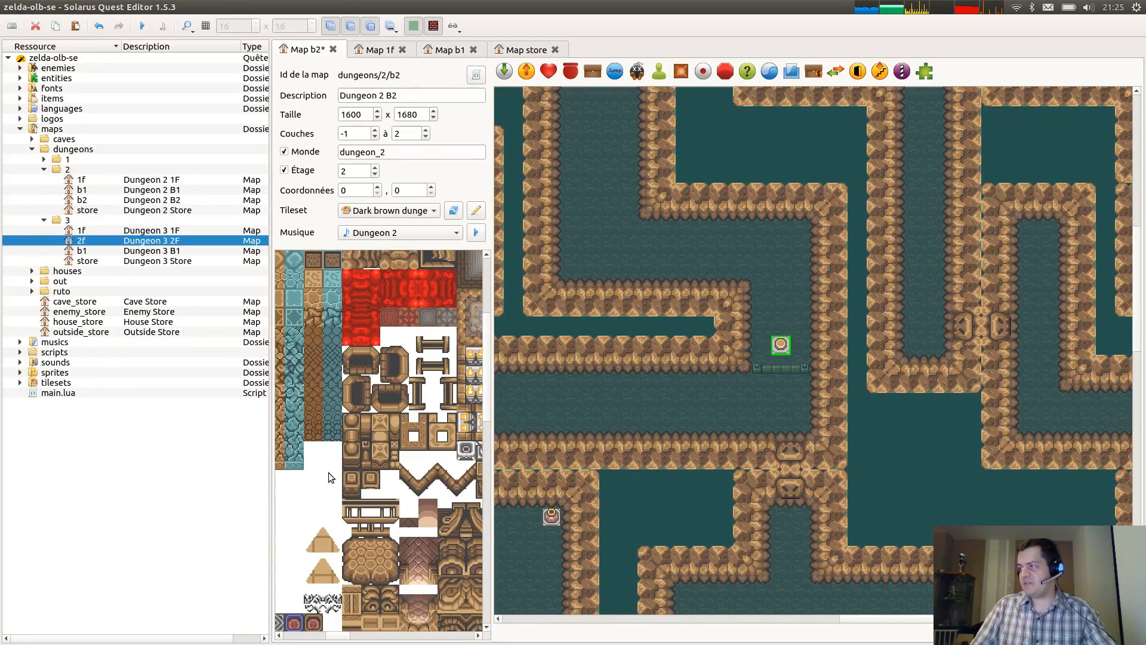
Build the fence below the maze corridor's floor switch with two end posts and a rail between them, and save the map.
{"action": "left_click", "coordinate": [366, 446]}
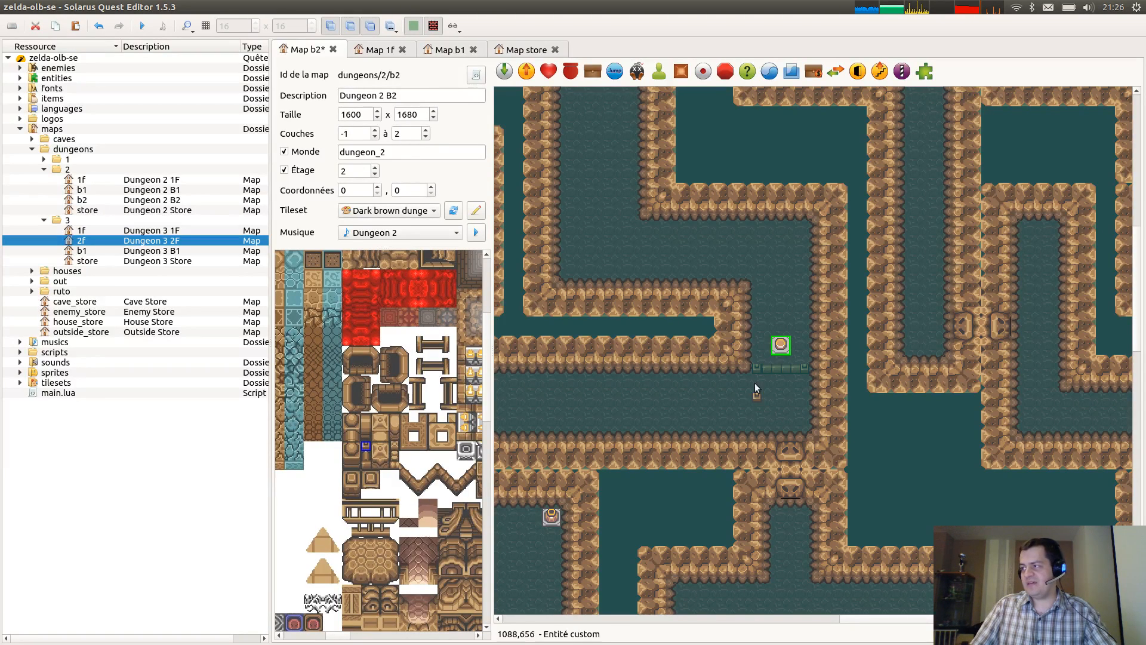
{"action": "left_click", "coordinate": [805, 369]}
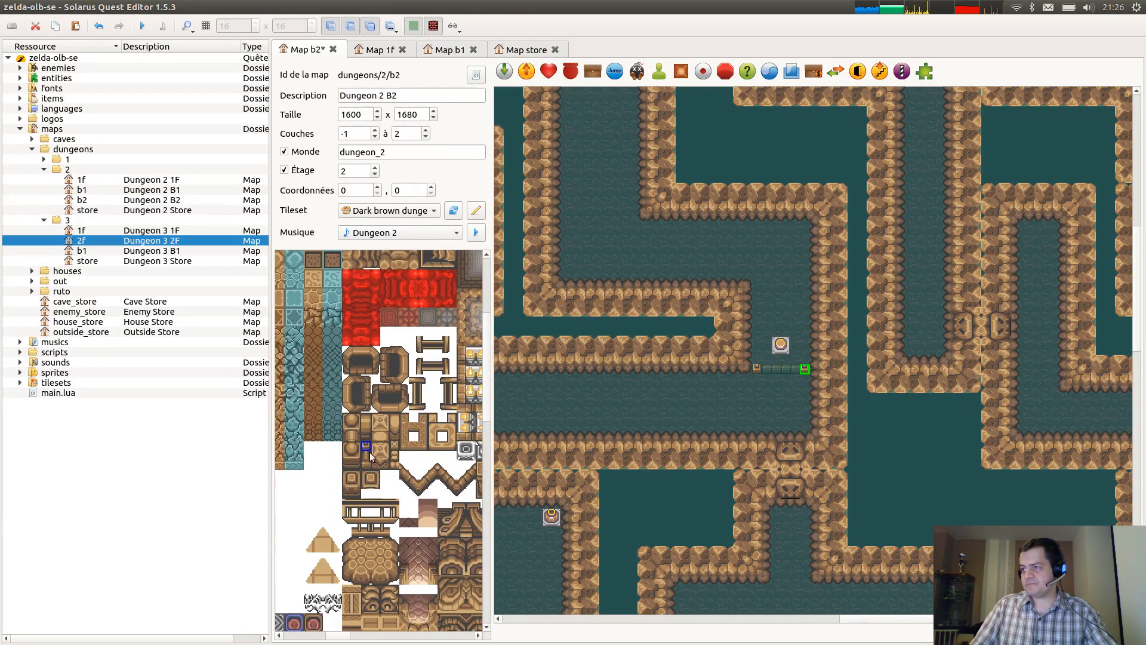
{"action": "left_click", "coordinate": [773, 371]}
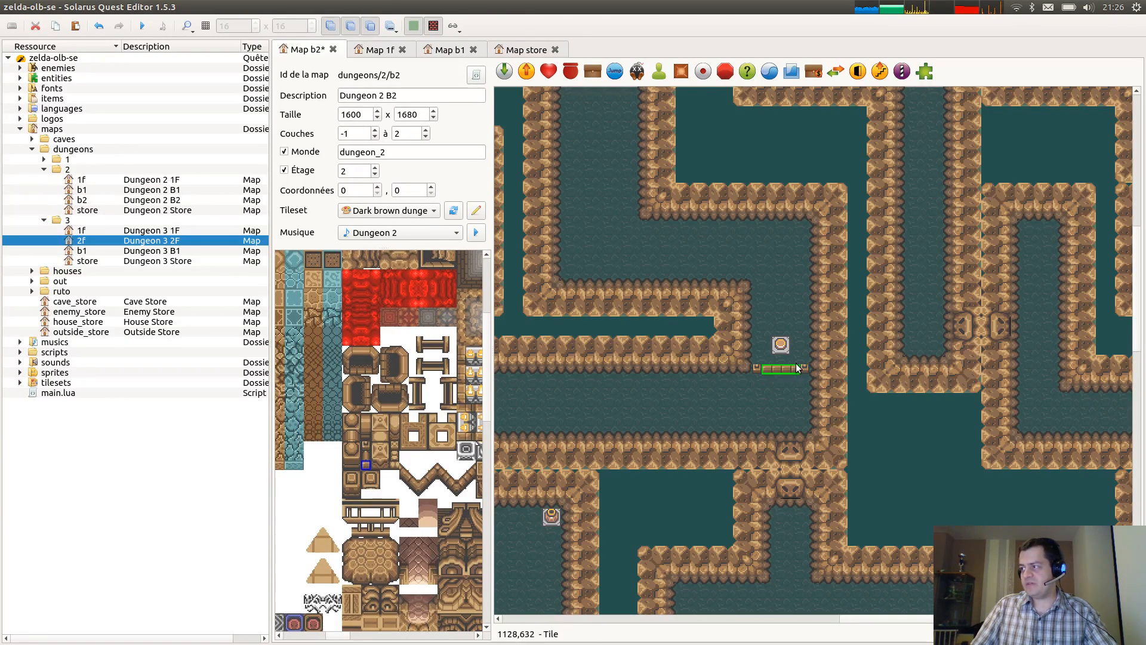
{"action": "key", "text": "ctrl+s"}
Rename the maze corridor's floor switch after auto_door_h, the door just south of it.
{"action": "middle_click_drag", "start_coordinate": [694, 447], "coordinate": [820, 514]}
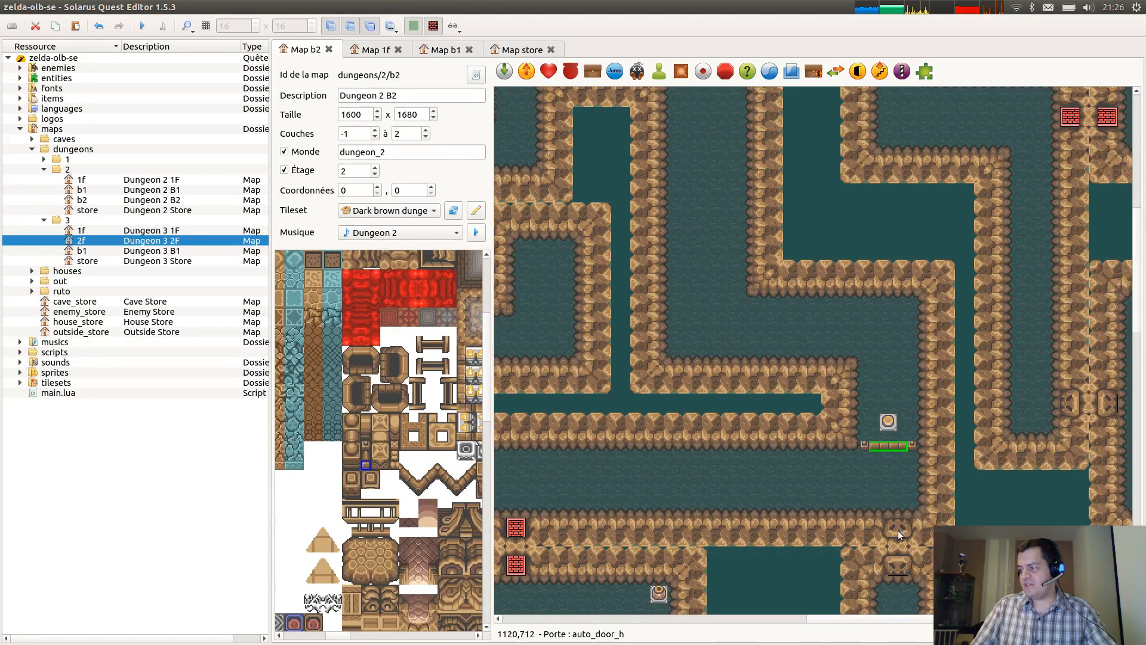
{"action": "double_click", "coordinate": [886, 423]}
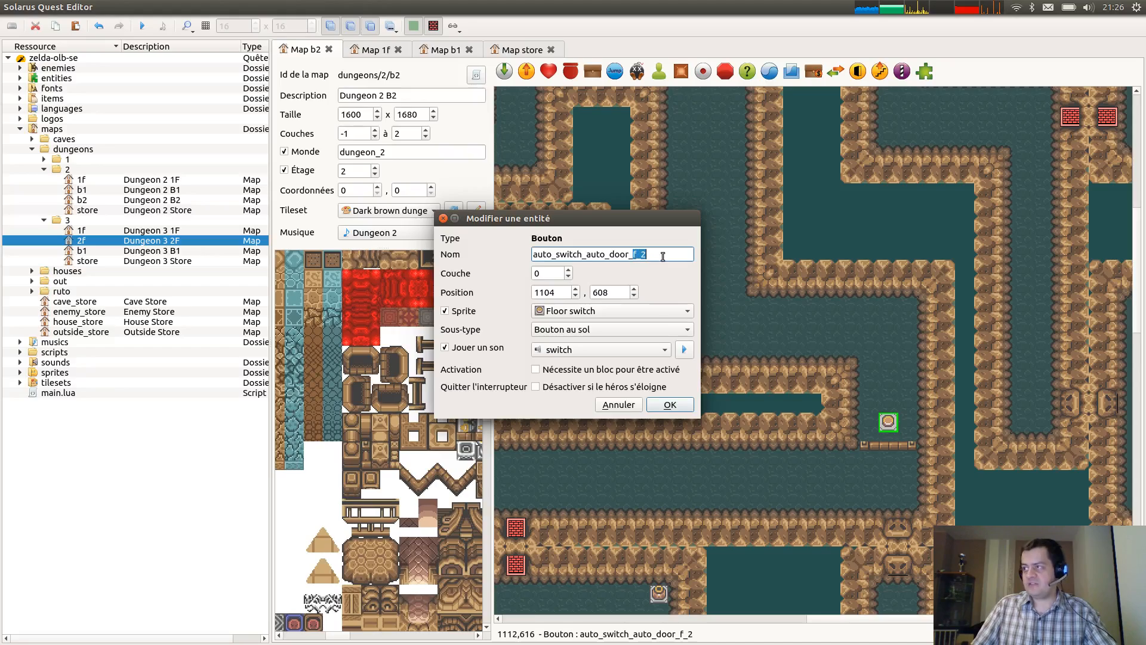
{"action": "left_click", "coordinate": [670, 405]}
Place a floor switch copy inside the fence of the west-centre room, rename it after the door it opens, and save the map.
{"action": "scroll", "coordinate": [701, 399], "scroll_direction": "down", "scroll_amount": 1, "text": "ctrl"}
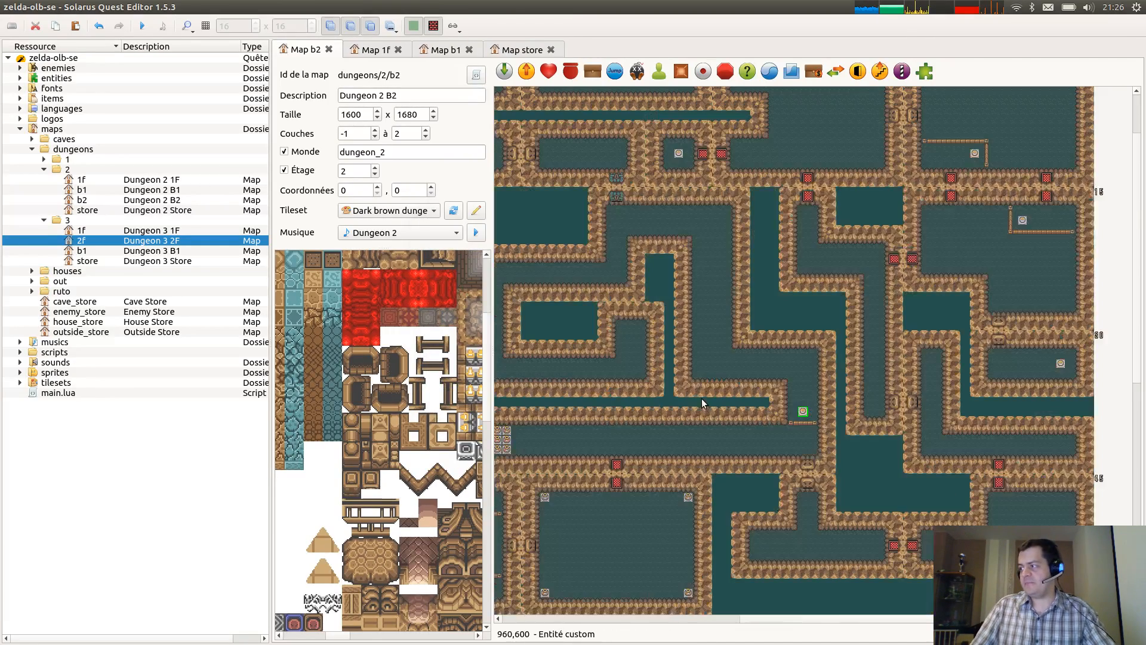
{"action": "middle_click_drag", "start_coordinate": [643, 385], "coordinate": [998, 417]}
{"action": "scroll", "coordinate": [921, 438], "scroll_direction": "down", "scroll_amount": 4}
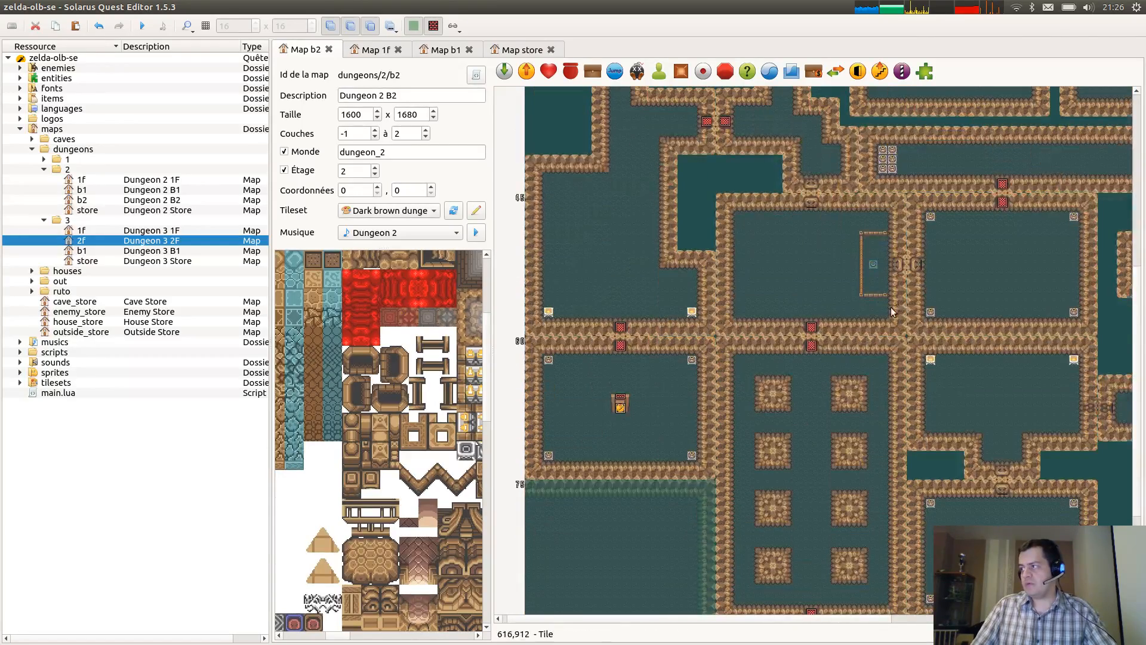
{"action": "scroll", "coordinate": [885, 397], "scroll_direction": "up", "scroll_amount": 1, "text": "ctrl"}
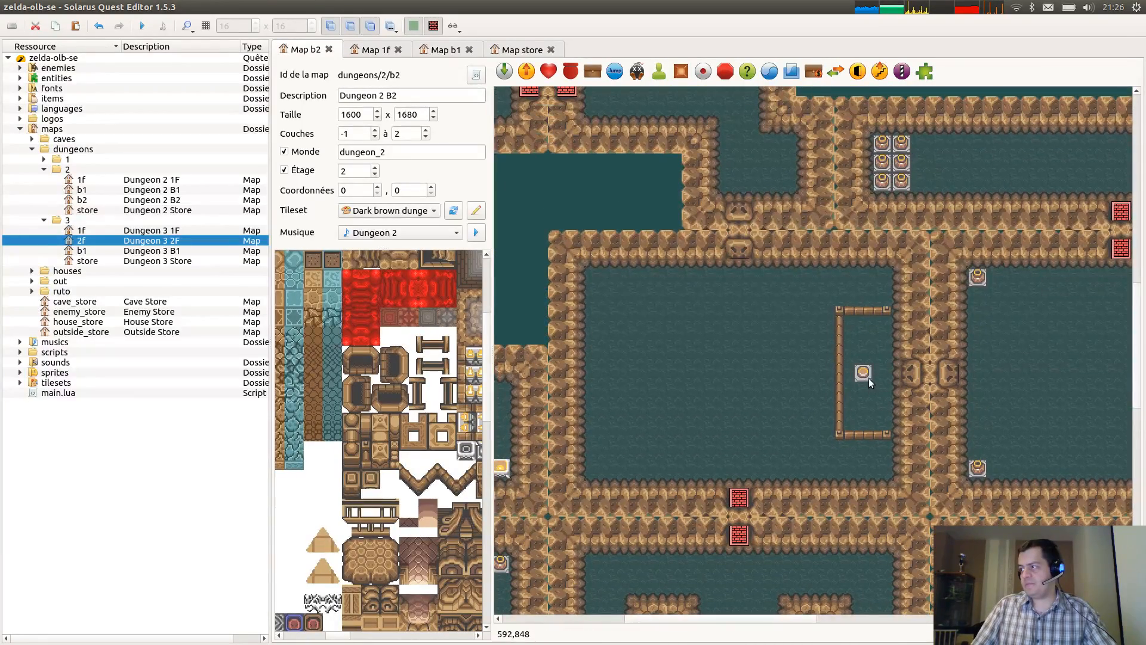
{"action": "left_click", "coordinate": [869, 378]}
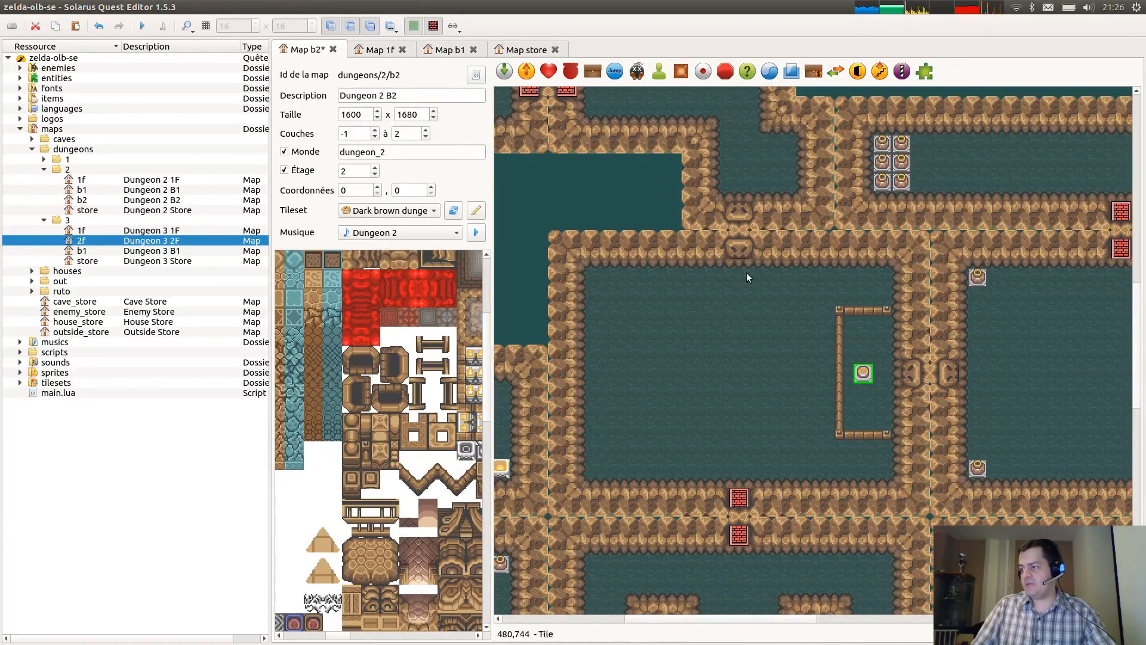
{"action": "double_click", "coordinate": [864, 373]}
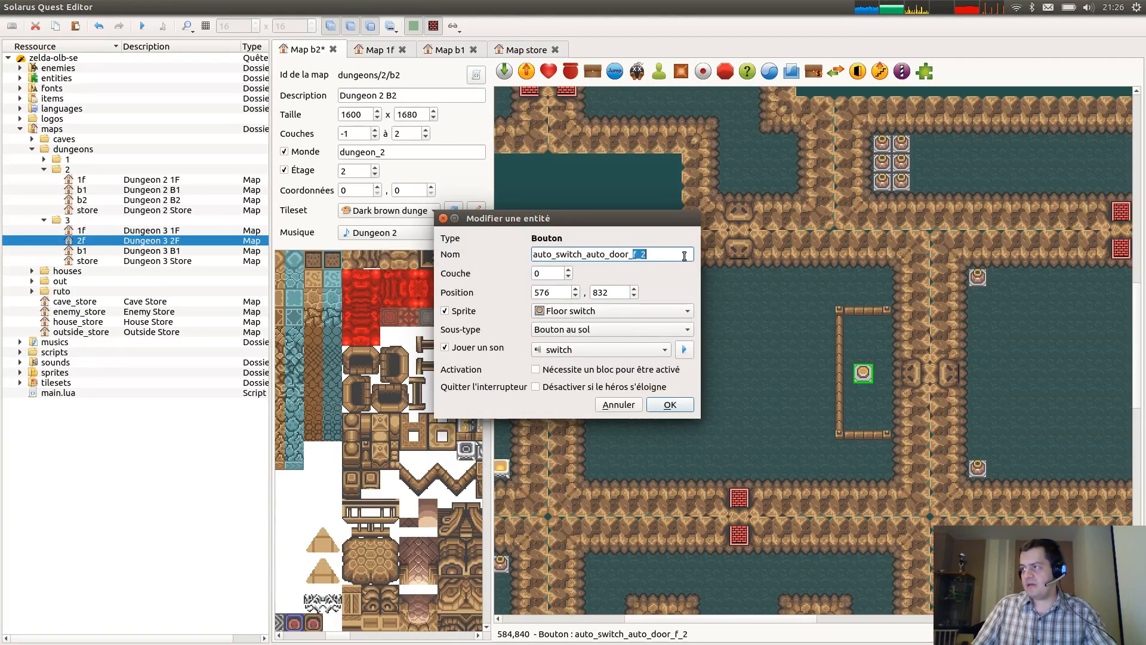
{"action": "left_click", "coordinate": [670, 405]}
{"action": "key", "text": "ctrl+s"}
Place a copy of the floor switch over the faded one in the small square room near B2's south edge.
{"action": "scroll", "coordinate": [643, 384], "scroll_direction": "down", "scroll_amount": 2, "text": "ctrl"}
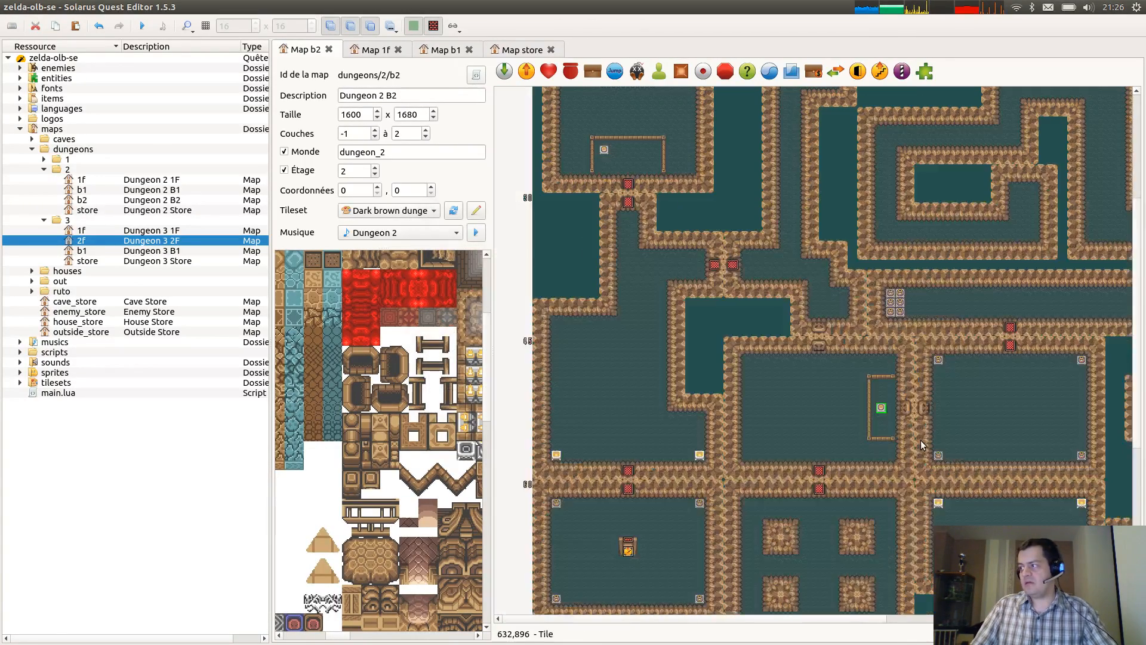
{"action": "scroll", "coordinate": [643, 385], "scroll_direction": "up", "scroll_amount": 1, "text": "ctrl"}
{"action": "middle_click_drag", "start_coordinate": [643, 385], "coordinate": [457, 332]}
{"action": "middle_click_drag", "start_coordinate": [643, 382], "coordinate": [644, 169]}
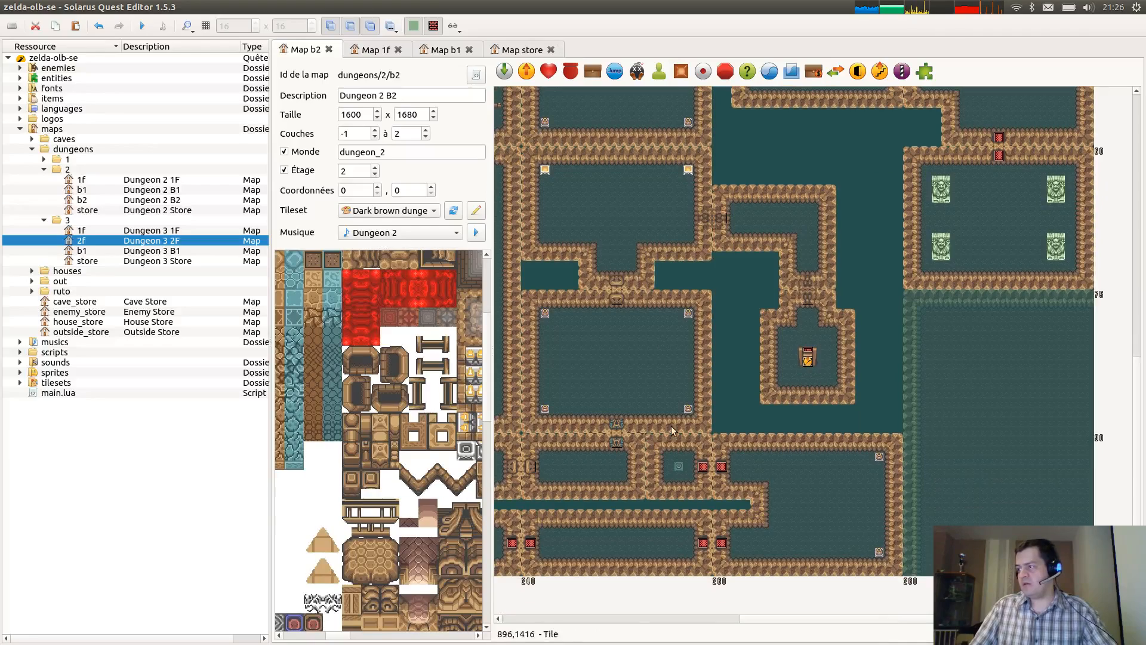
{"action": "scroll", "coordinate": [671, 469], "scroll_direction": "up", "scroll_amount": 1, "text": "ctrl"}
{"action": "middle_click_drag", "start_coordinate": [698, 461], "coordinate": [767, 445]}
{"action": "left_click", "coordinate": [783, 434]}
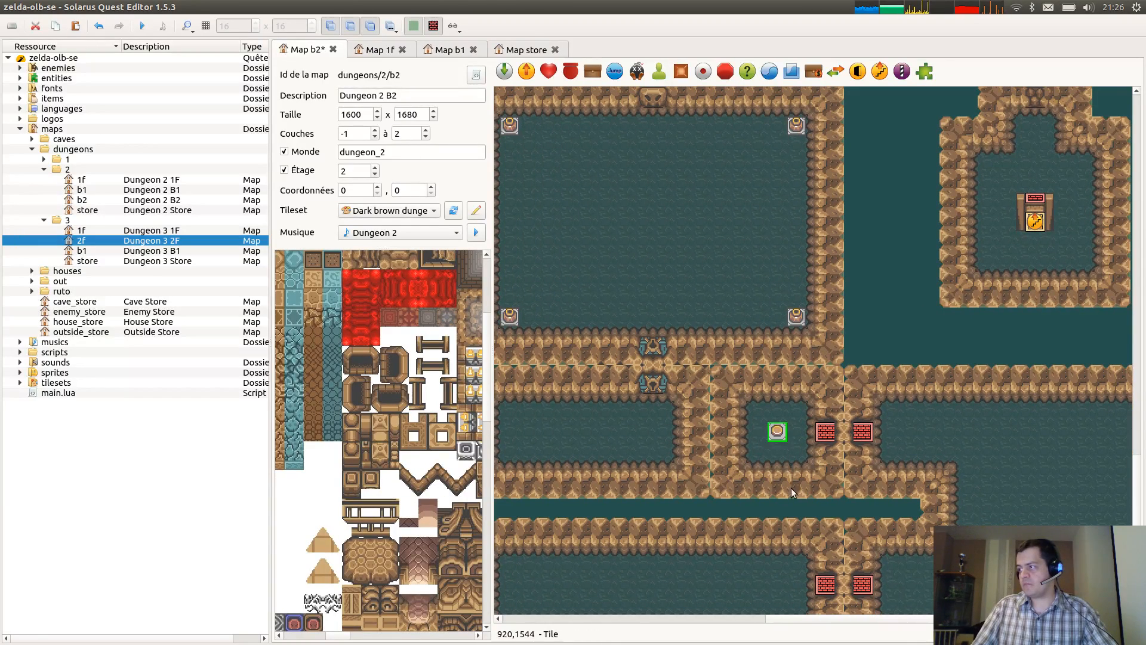
Rename the floor switch in the small southern room to auto_switch_auto_door_l and save the B2 map.
{"action": "middle_click_drag", "start_coordinate": [721, 564], "coordinate": [794, 475]}
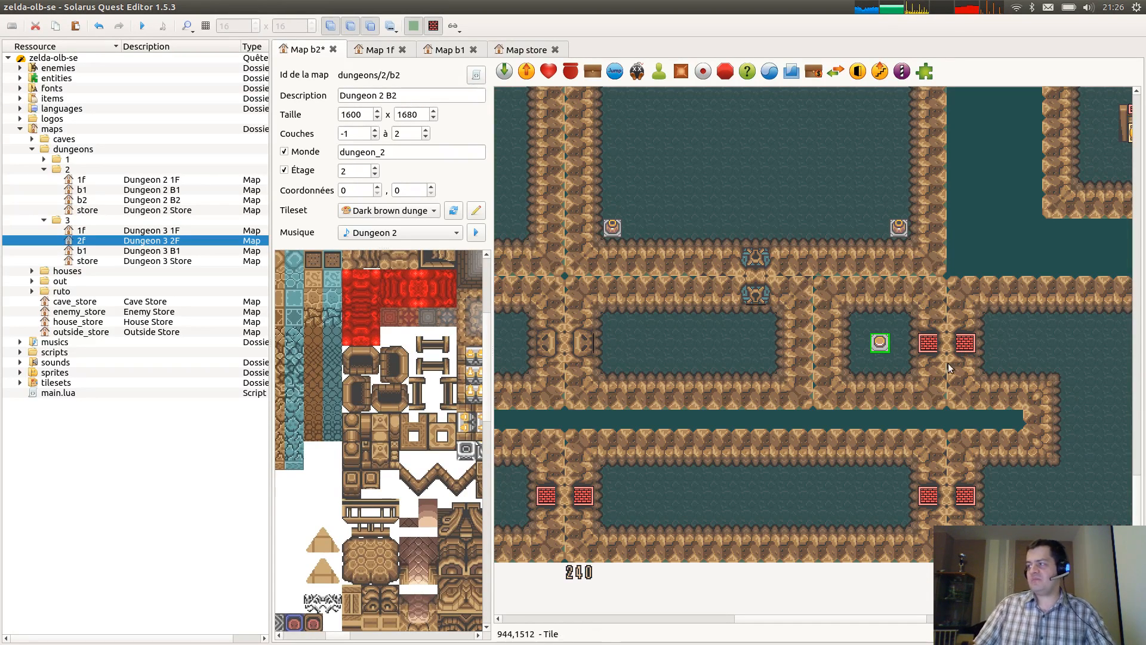
{"action": "double_click", "coordinate": [880, 342]}
{"action": "left_click_drag", "start_coordinate": [631, 254], "coordinate": [660, 255]}
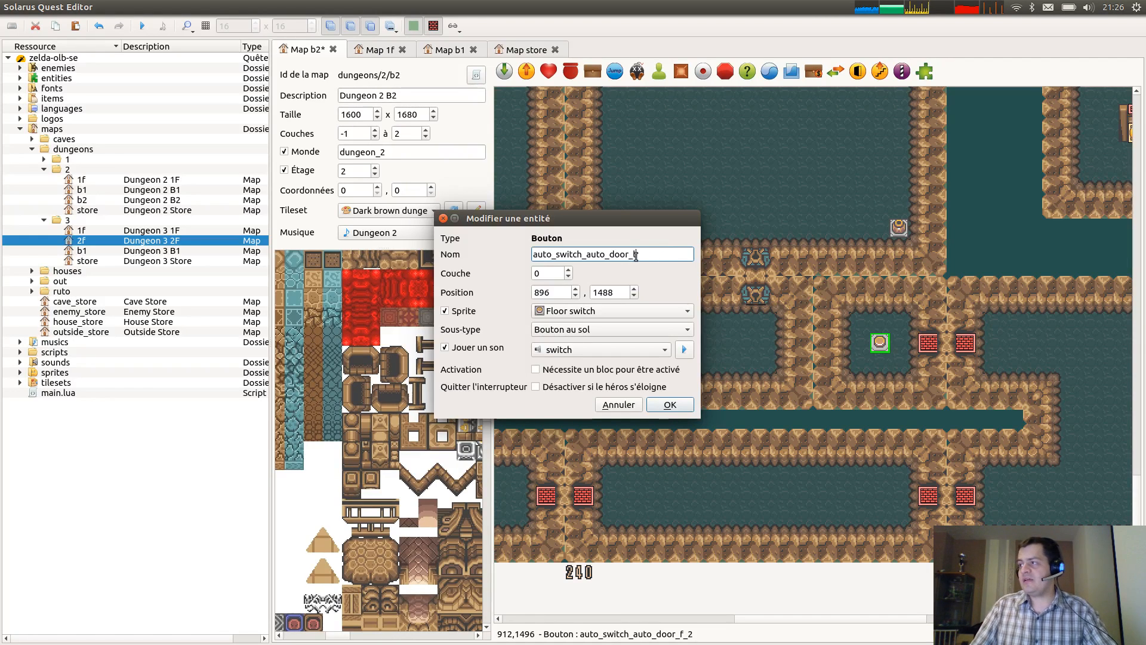
{"action": "type", "text": "l"}
{"action": "left_click", "coordinate": [670, 409]}
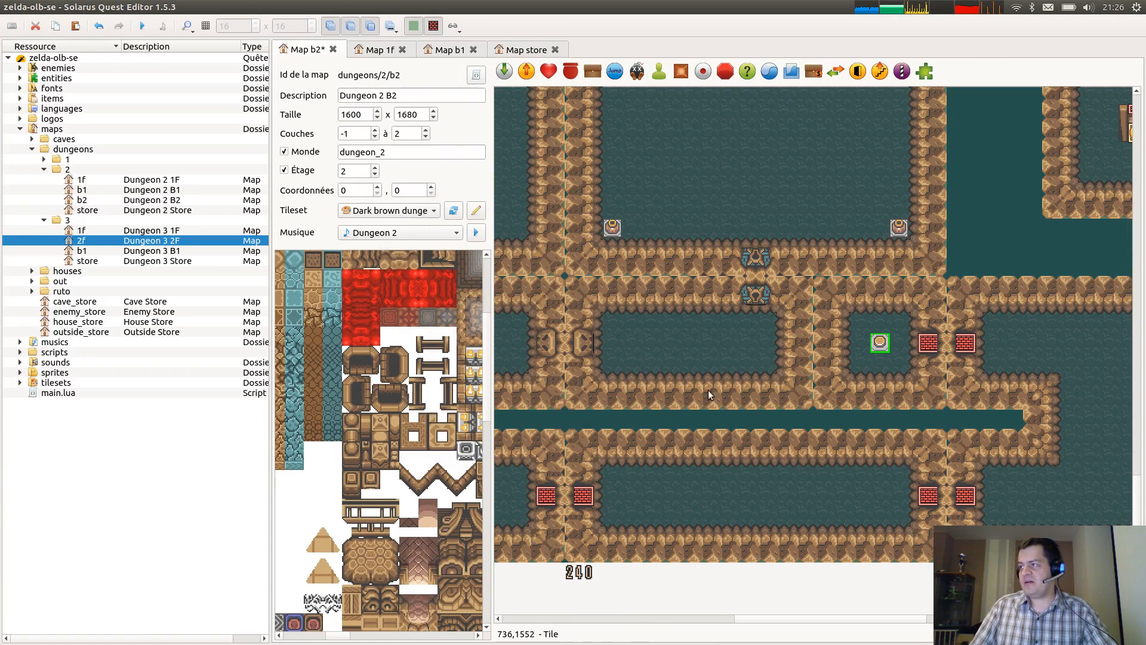
{"action": "key", "text": "ctrl+s"}
Look over the whole B2 map for remaining faded floor switches and check the doors around its rooms.
{"action": "scroll", "coordinate": [760, 370], "scroll_direction": "down", "scroll_amount": 2, "text": "ctrl"}
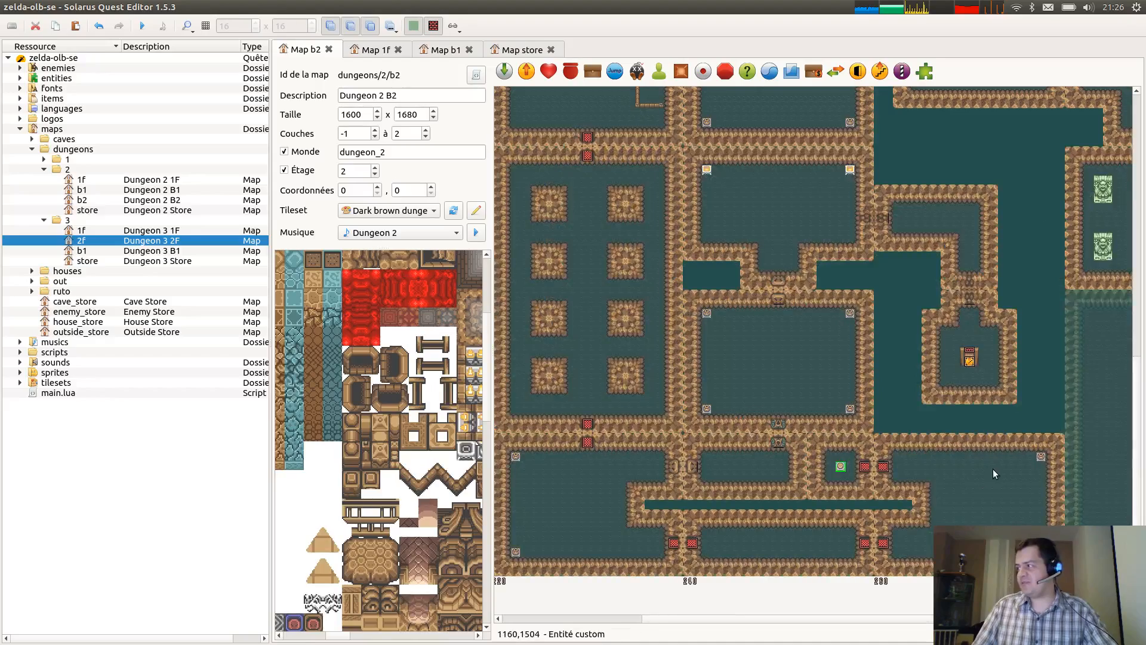
{"action": "middle_click_drag", "start_coordinate": [694, 449], "coordinate": [549, 412]}
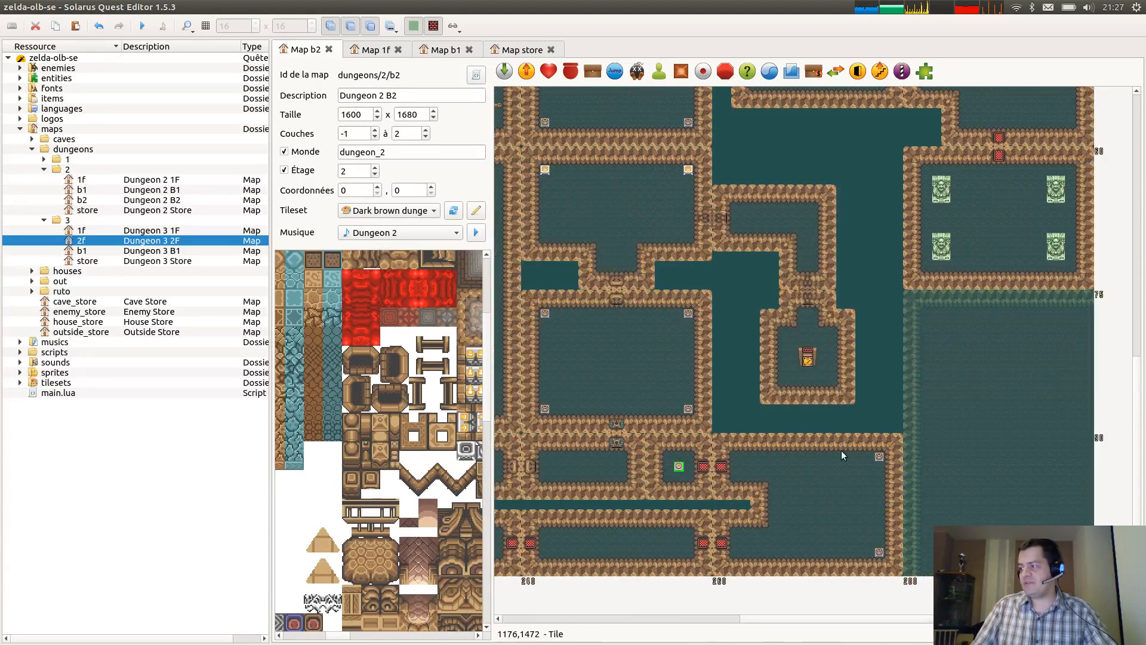
{"action": "scroll", "coordinate": [772, 489], "scroll_direction": "up", "scroll_amount": 5}
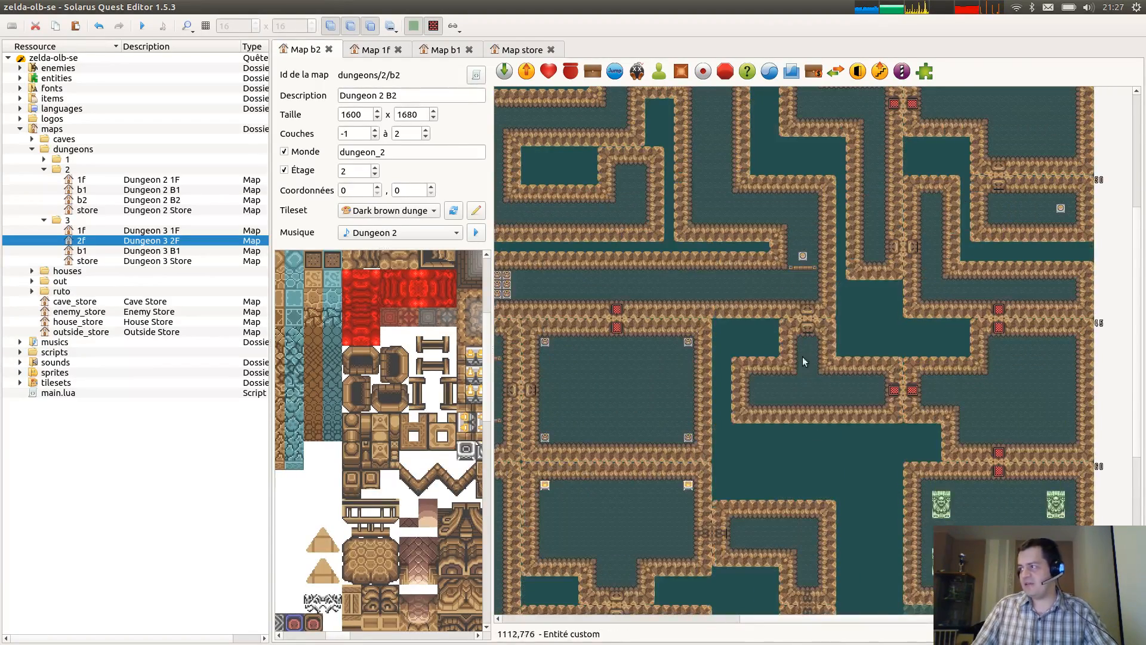
{"action": "middle_click_drag", "start_coordinate": [693, 445], "coordinate": [1126, 466]}
{"action": "scroll", "coordinate": [838, 293], "scroll_direction": "up", "scroll_amount": 1}
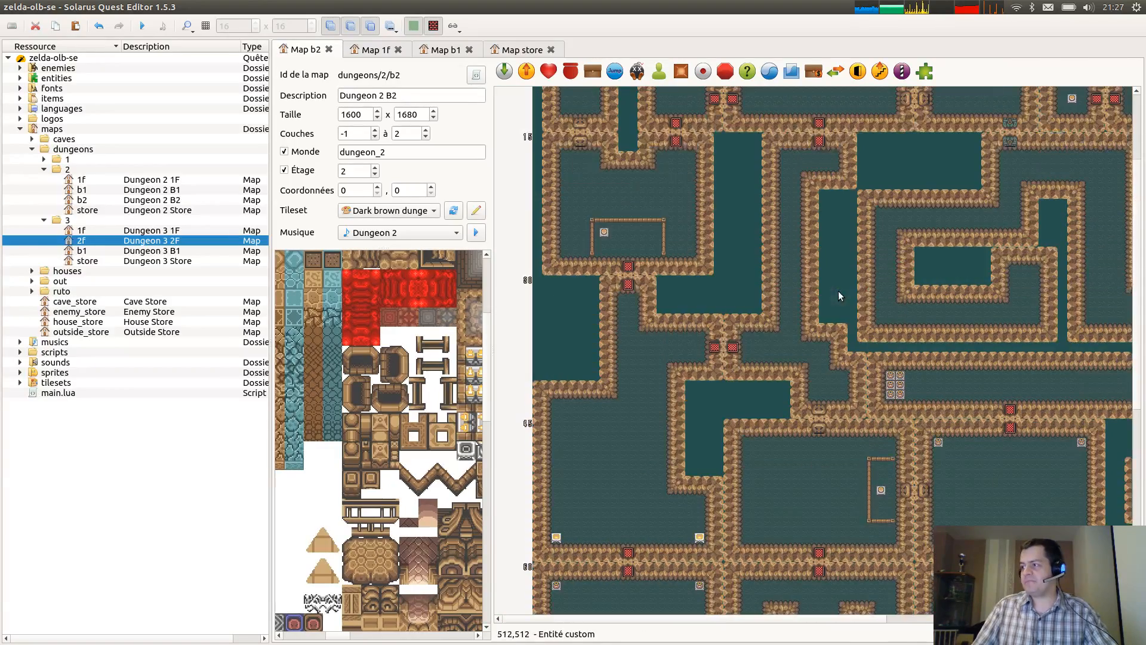
{"action": "middle_click_drag", "start_coordinate": [860, 298], "coordinate": [796, 507]}
{"action": "middle_click_drag", "start_coordinate": [843, 471], "coordinate": [557, 472]}
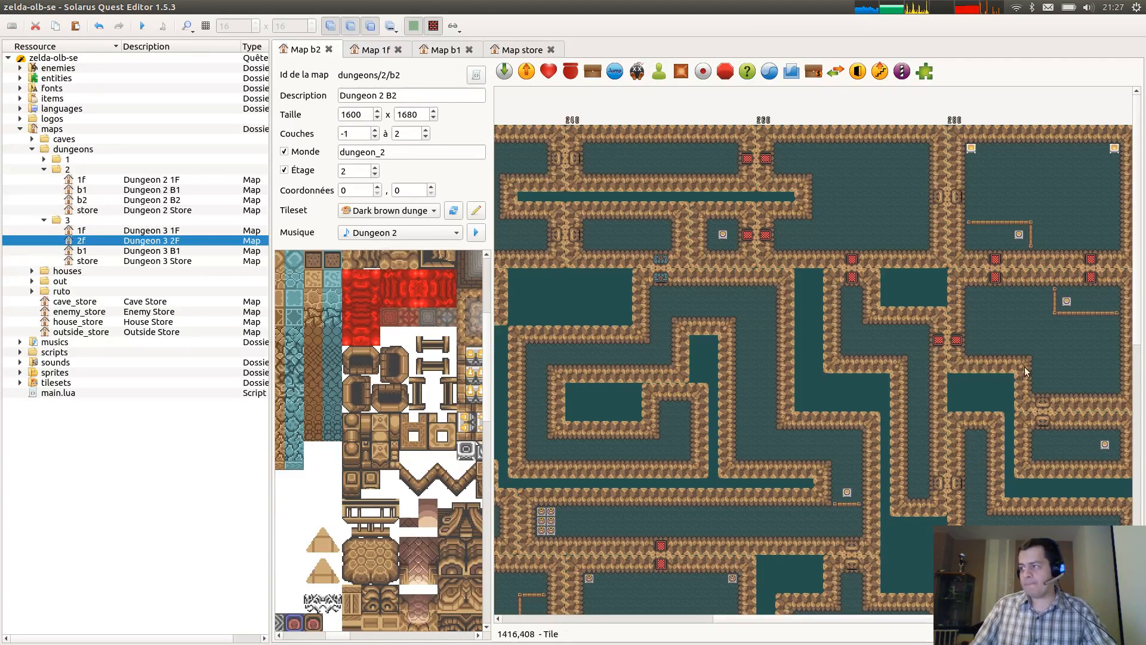
{"action": "middle_click_drag", "start_coordinate": [1029, 370], "coordinate": [686, 194]}
{"action": "middle_click_drag", "start_coordinate": [934, 239], "coordinate": [800, 457]}
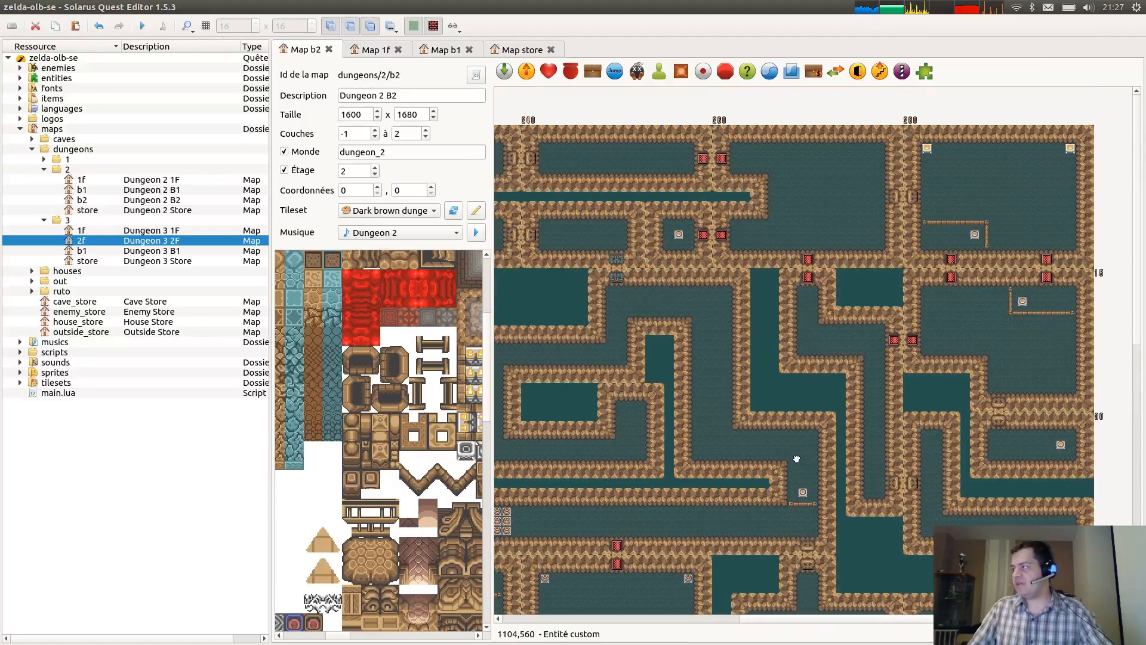
{"action": "middle_click_drag", "start_coordinate": [634, 253], "coordinate": [1021, 258]}
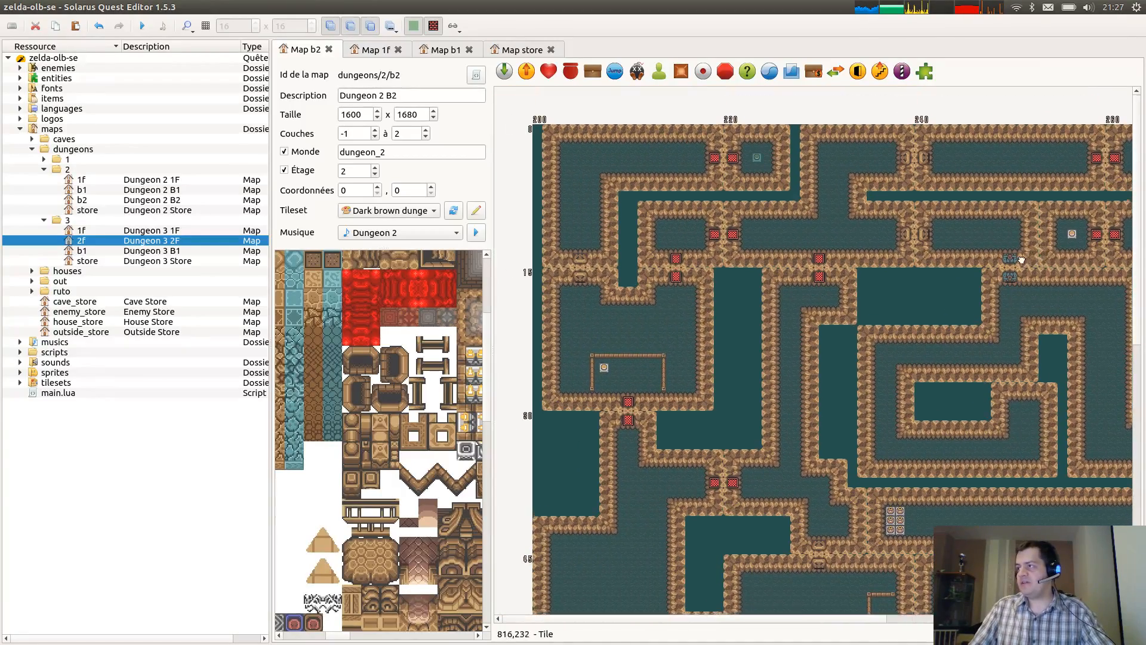
{"action": "middle_click_drag", "start_coordinate": [1079, 508], "coordinate": [1098, 371]}
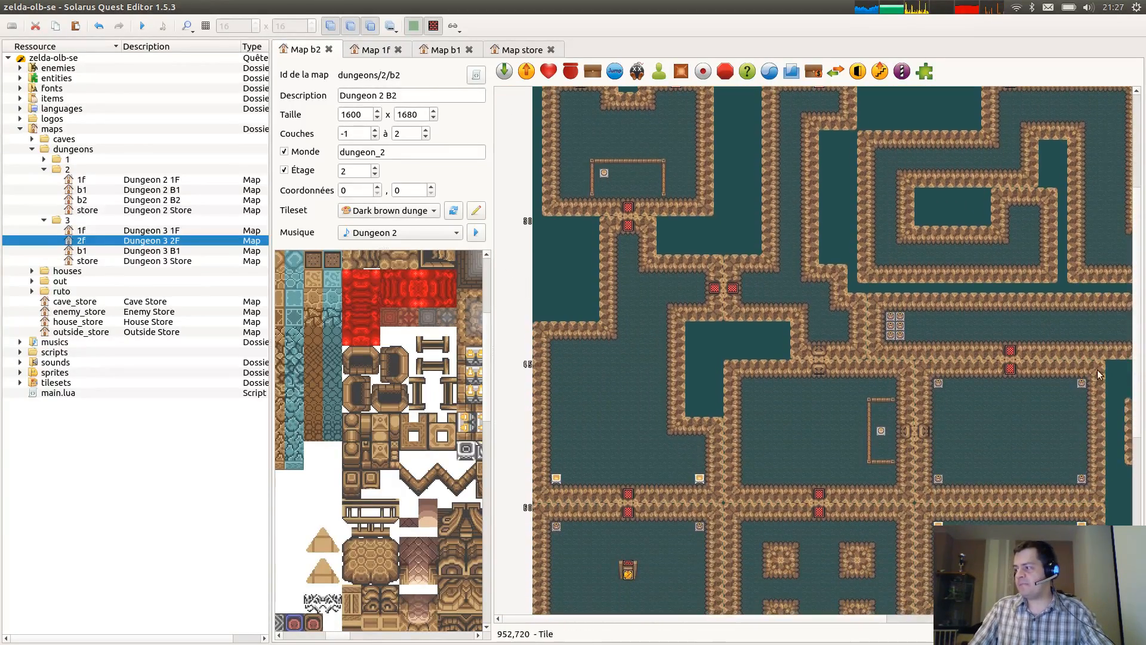
{"action": "scroll", "coordinate": [1006, 342], "scroll_direction": "down", "scroll_amount": 5}
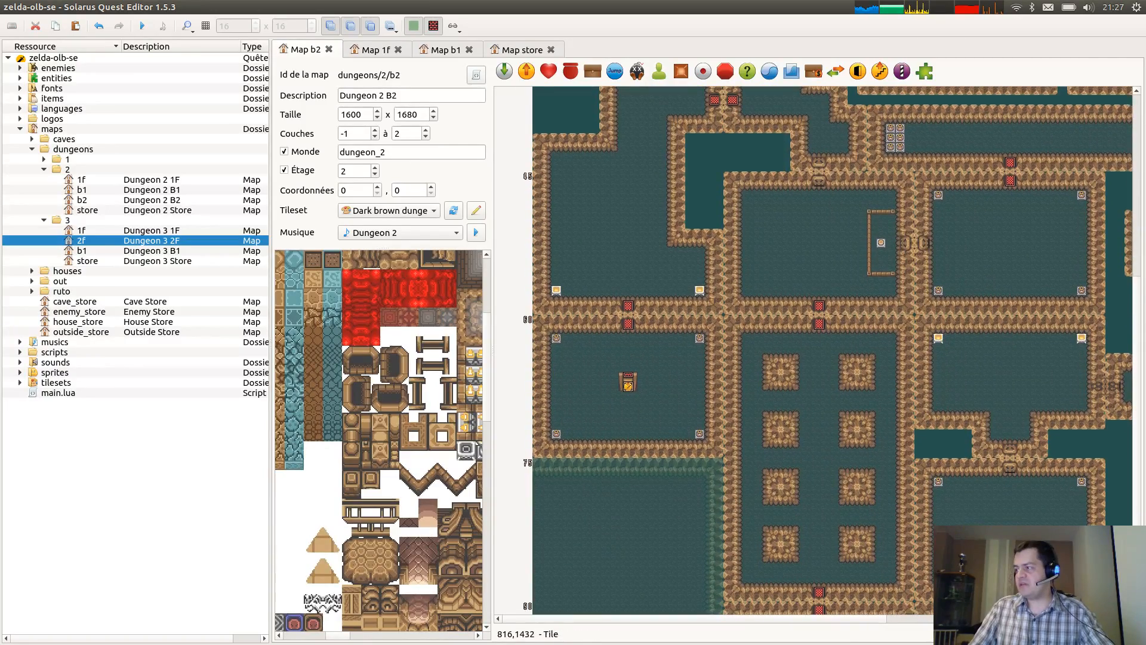
{"action": "scroll", "coordinate": [936, 272], "scroll_direction": "down", "scroll_amount": 2}
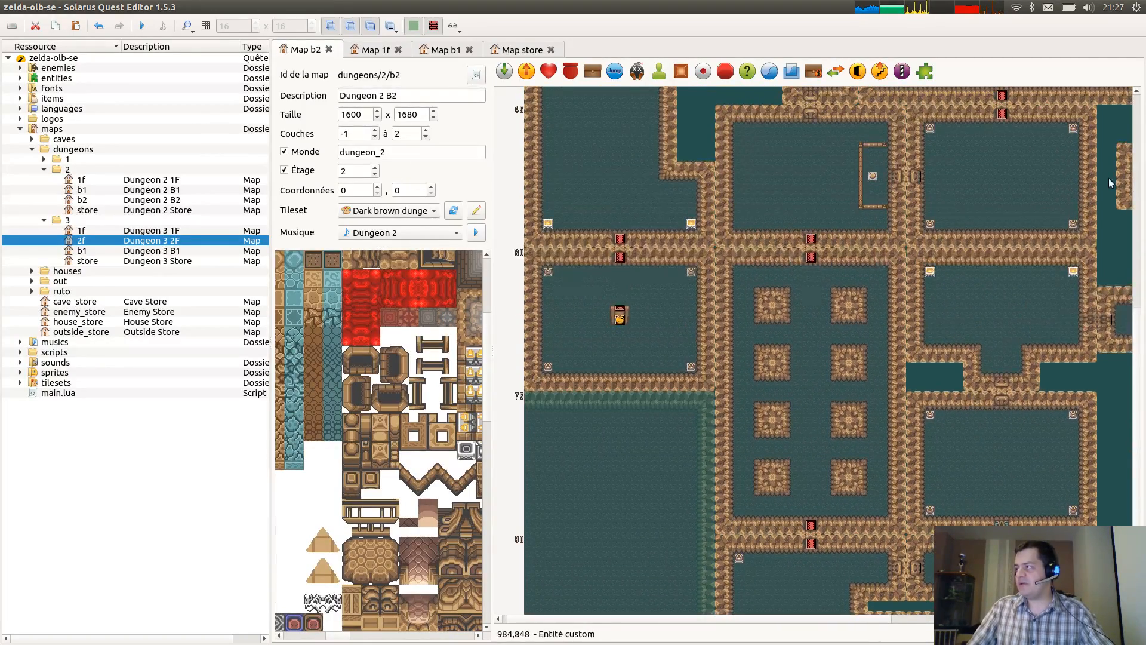
{"action": "middle_click_drag", "start_coordinate": [1033, 452], "coordinate": [670, 332]}
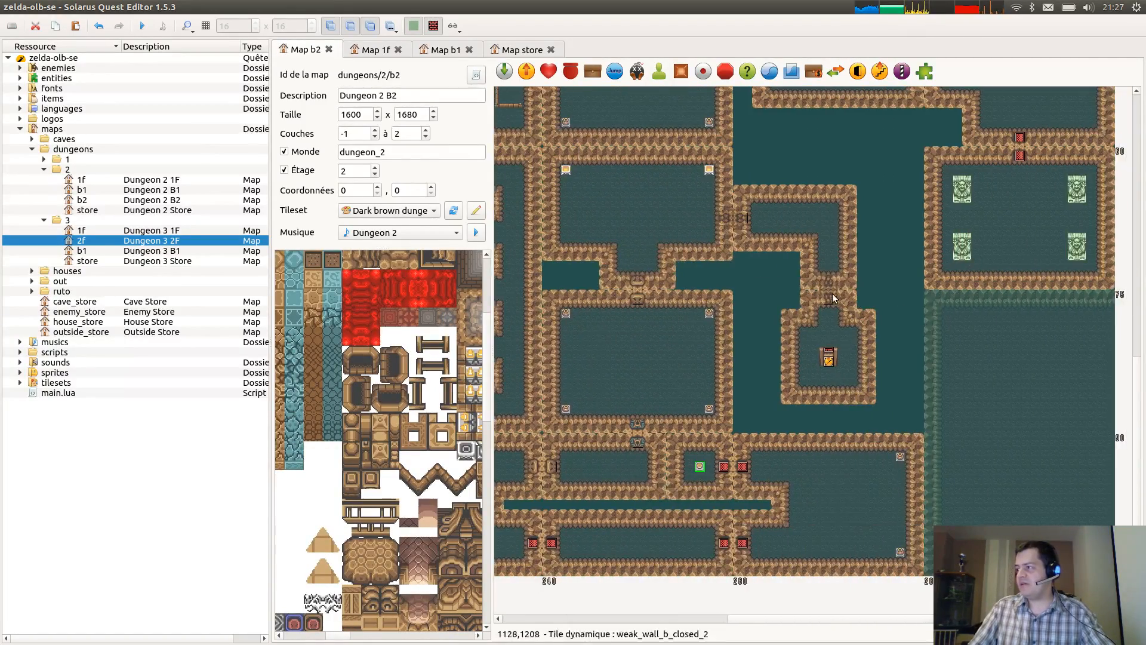
Copy a room-sized brown floor tile from the Dungeon 2 1F map and return to the B2 map's northwest corner.
{"action": "scroll", "coordinate": [772, 371], "scroll_direction": "up", "scroll_amount": 5}
{"action": "scroll", "coordinate": [771, 370], "scroll_direction": "up", "scroll_amount": 3}
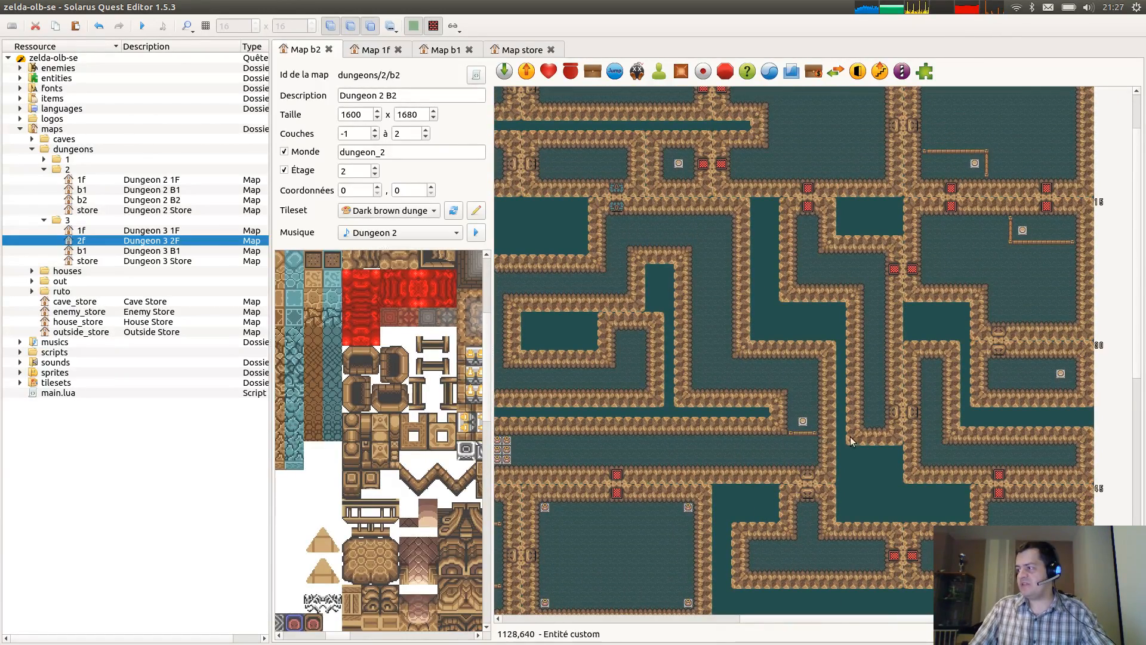
{"action": "scroll", "coordinate": [686, 442], "scroll_direction": "up", "scroll_amount": 2}
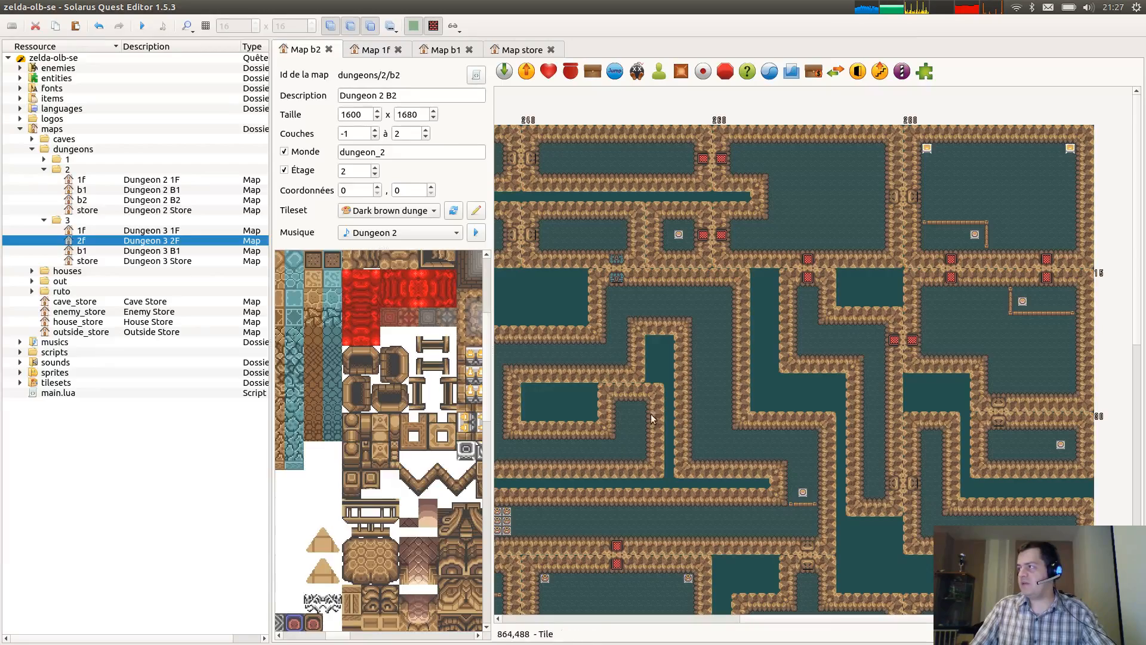
{"action": "scroll", "coordinate": [655, 414], "scroll_direction": "left", "scroll_amount": 8}
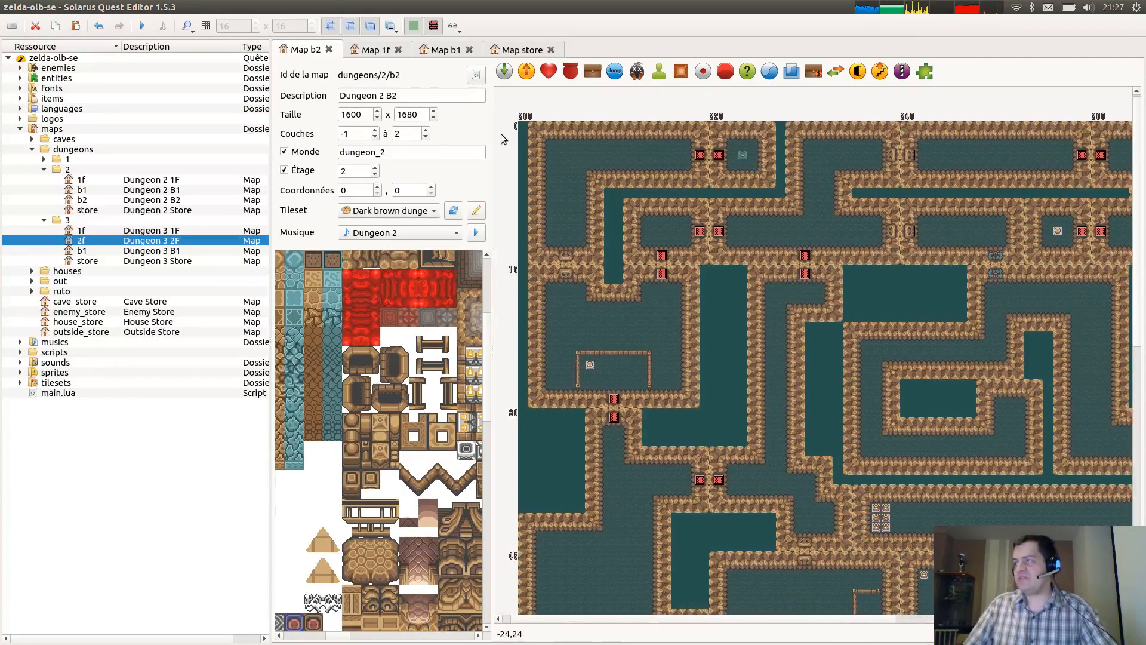
{"action": "left_click", "coordinate": [374, 52]}
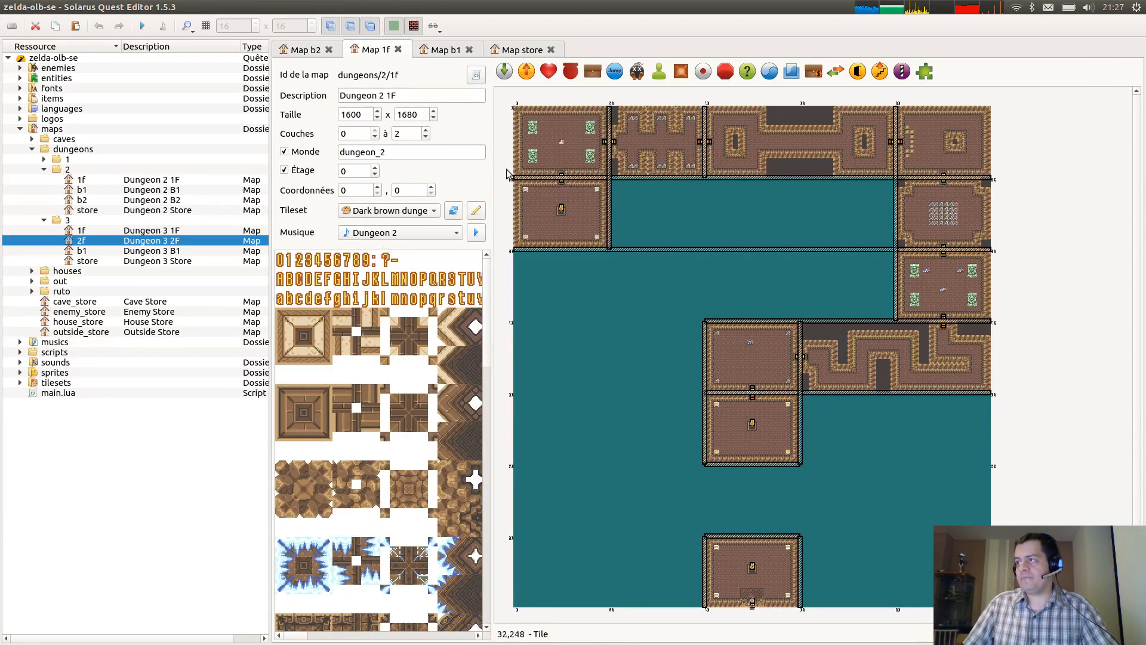
{"action": "left_click", "coordinate": [318, 53]}
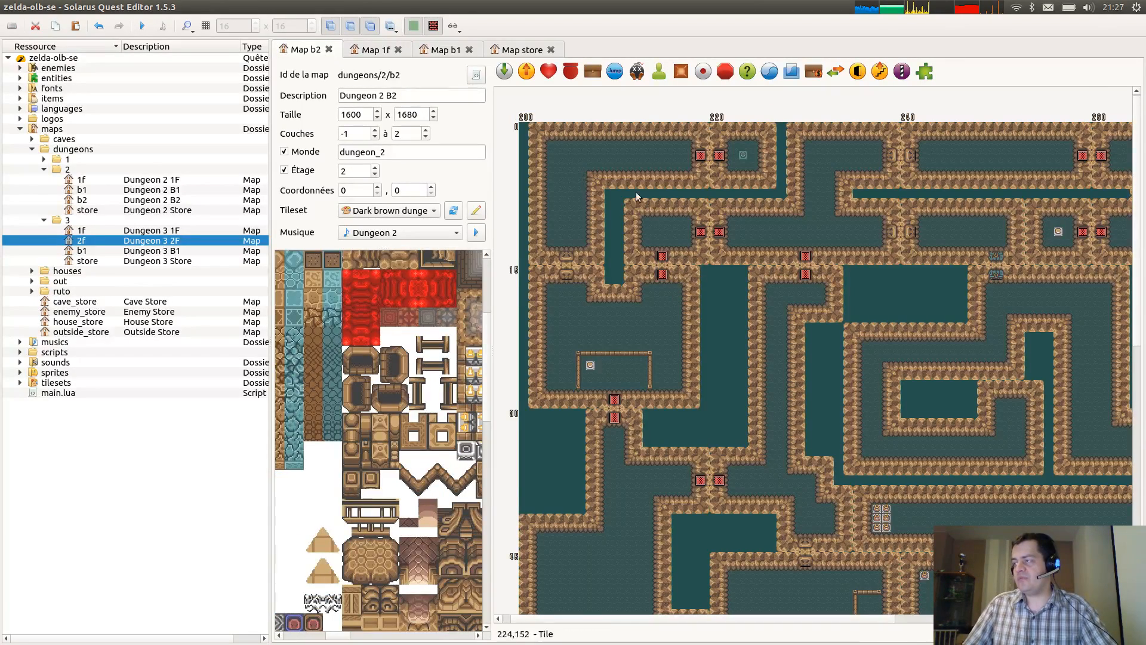
Place the brown floor in the northwest L-shaped room, resize it to cover the room's upper arm, and send it behind the walls.
{"action": "middle_click_drag", "start_coordinate": [651, 228], "coordinate": [681, 320]}
{"action": "key", "text": "ctrl+v"}
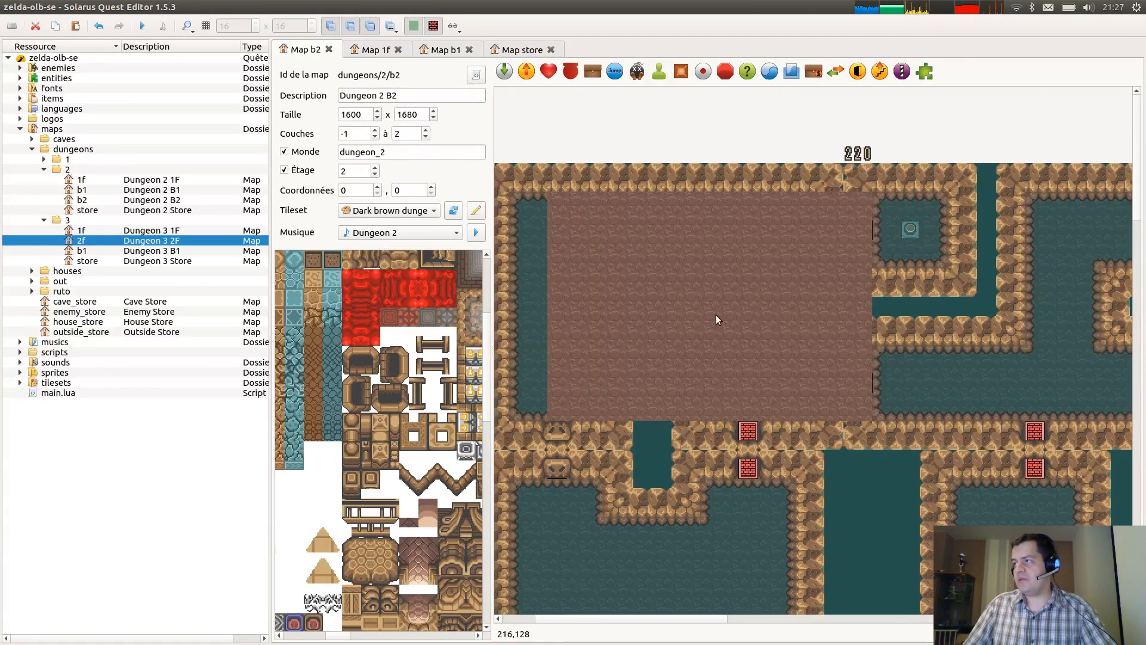
{"action": "left_click", "coordinate": [681, 318]}
{"action": "key", "text": "r"}
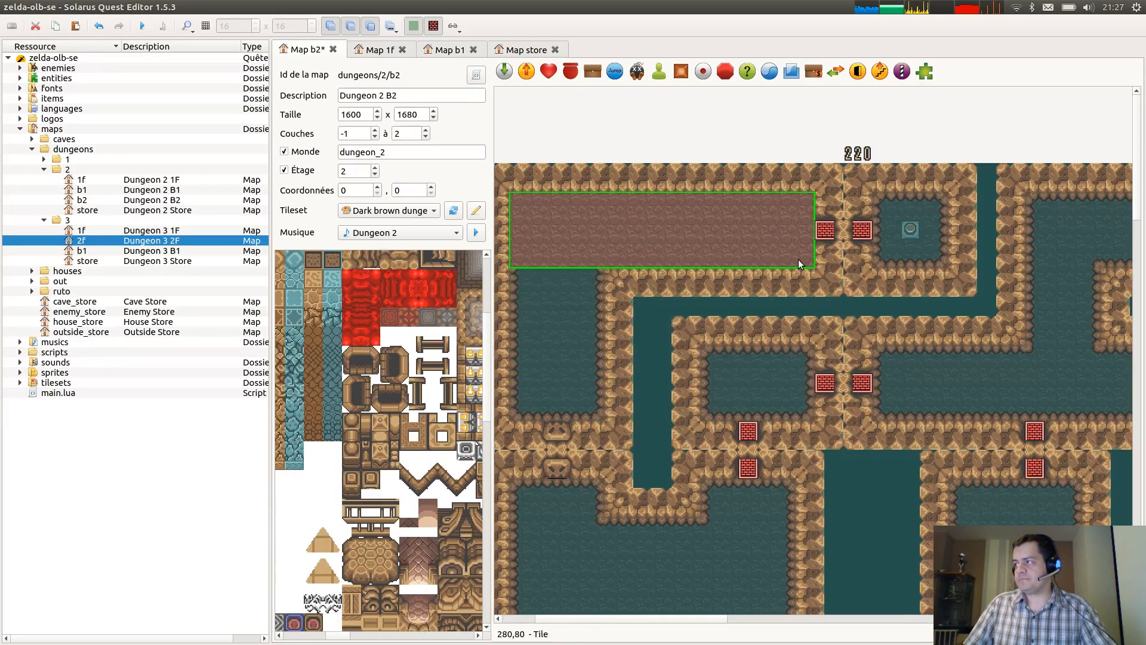
{"action": "left_click", "coordinate": [801, 263]}
Place a floor copy in the small square room east of the northwest room, resized to fit and sent behind the walls.
{"action": "key", "text": "ctrl+v"}
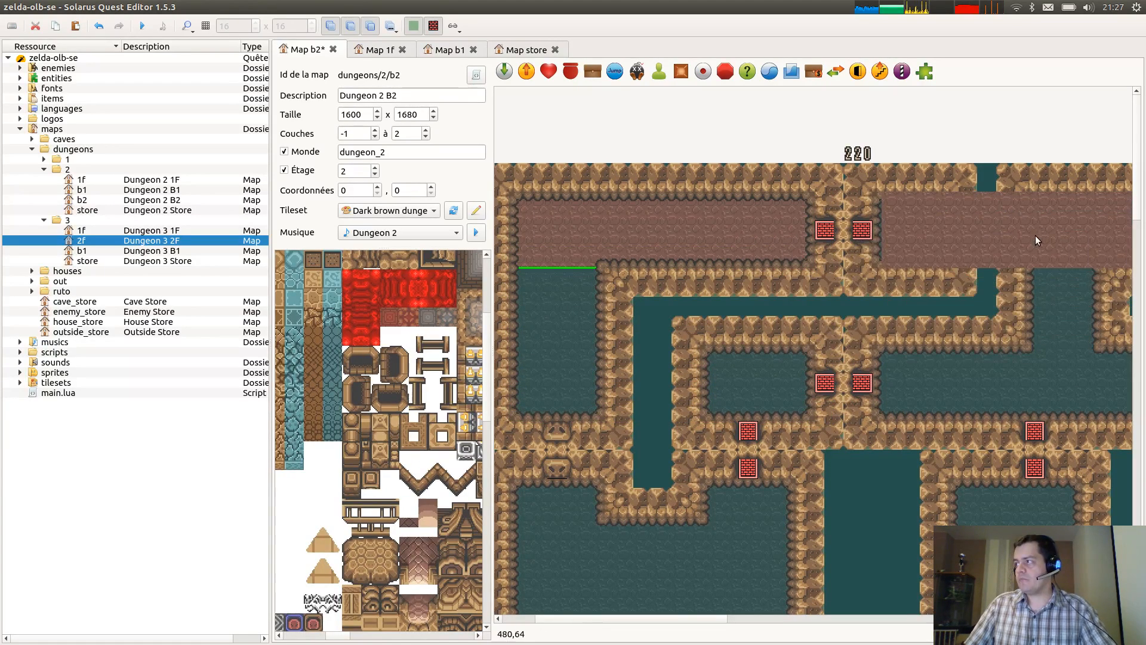
{"action": "left_click", "coordinate": [1032, 240]}
{"action": "key", "text": "r"}
{"action": "left_click", "coordinate": [939, 257]}
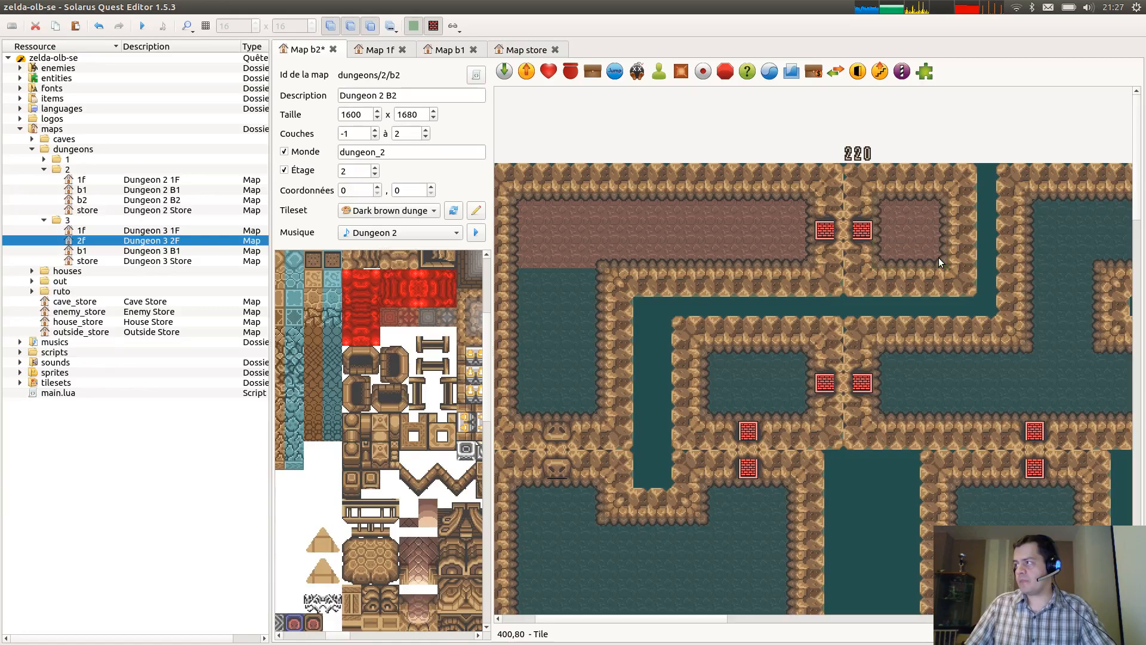
Place a floor copy in the northwest L-shaped room, resized to cover its lower arm down to the south wall.
{"action": "key", "text": "ctrl+v"}
{"action": "left_click", "coordinate": [546, 310]}
{"action": "key", "text": "r"}
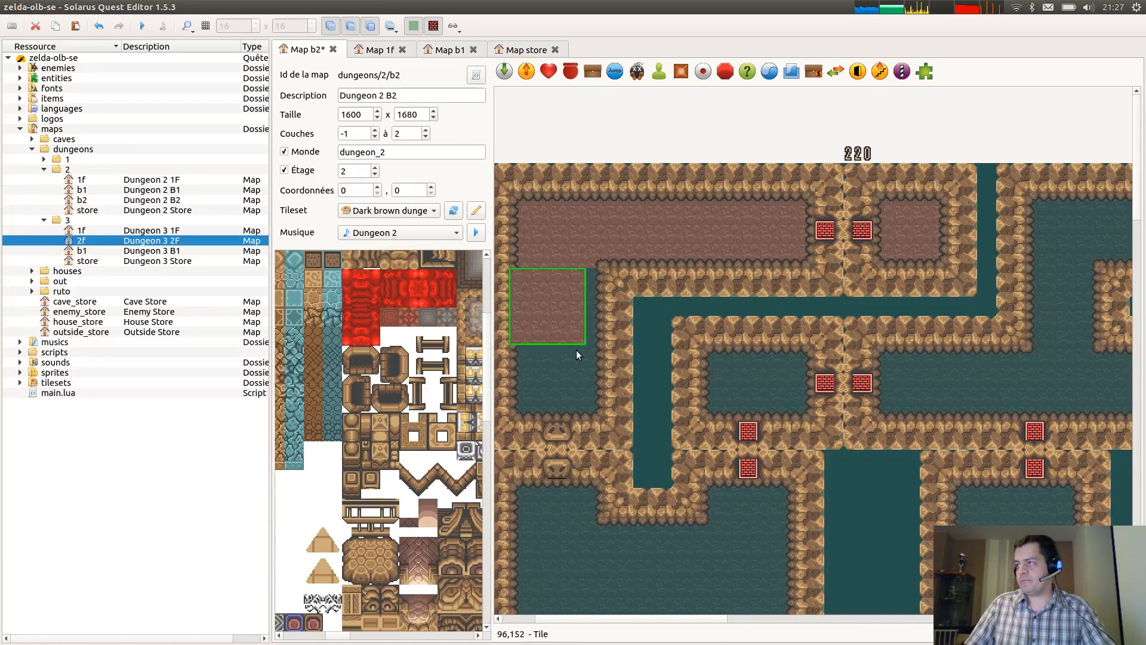
{"action": "left_click", "coordinate": [596, 414]}
Copy the small square room's floor into the small room south of it, widen it to the red door, and send it to the back.
{"action": "key", "text": "ctrl+v"}
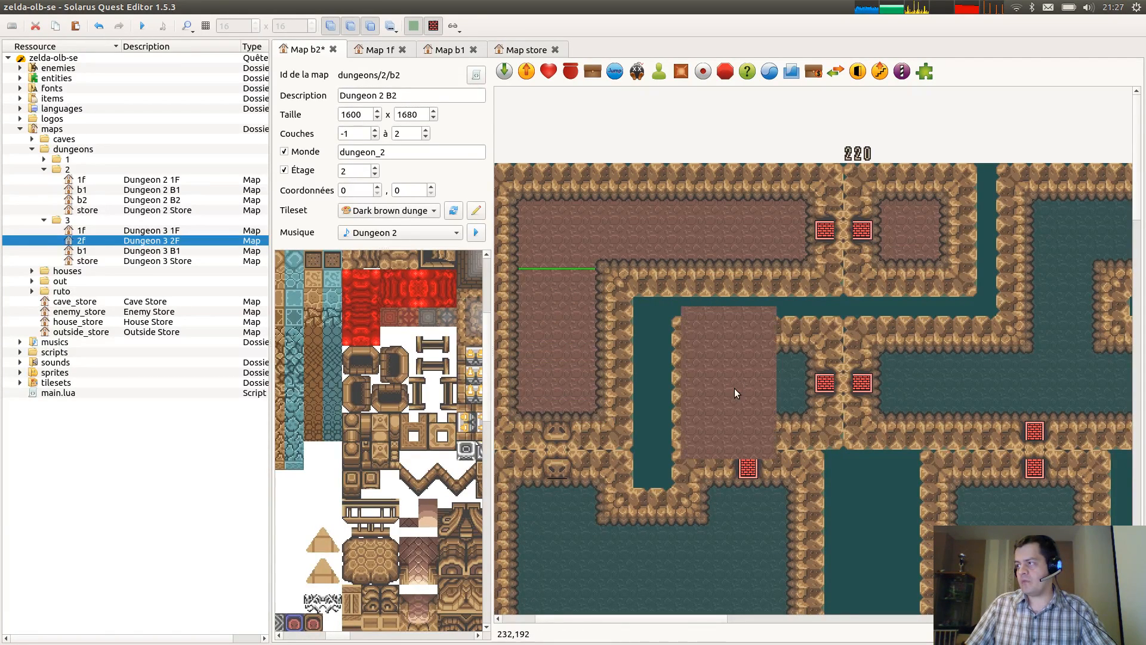
{"action": "key", "text": "Escape"}
{"action": "left_click", "coordinate": [897, 245]}
{"action": "key", "text": "ctrl+c"}
{"action": "key", "text": "ctrl+v"}
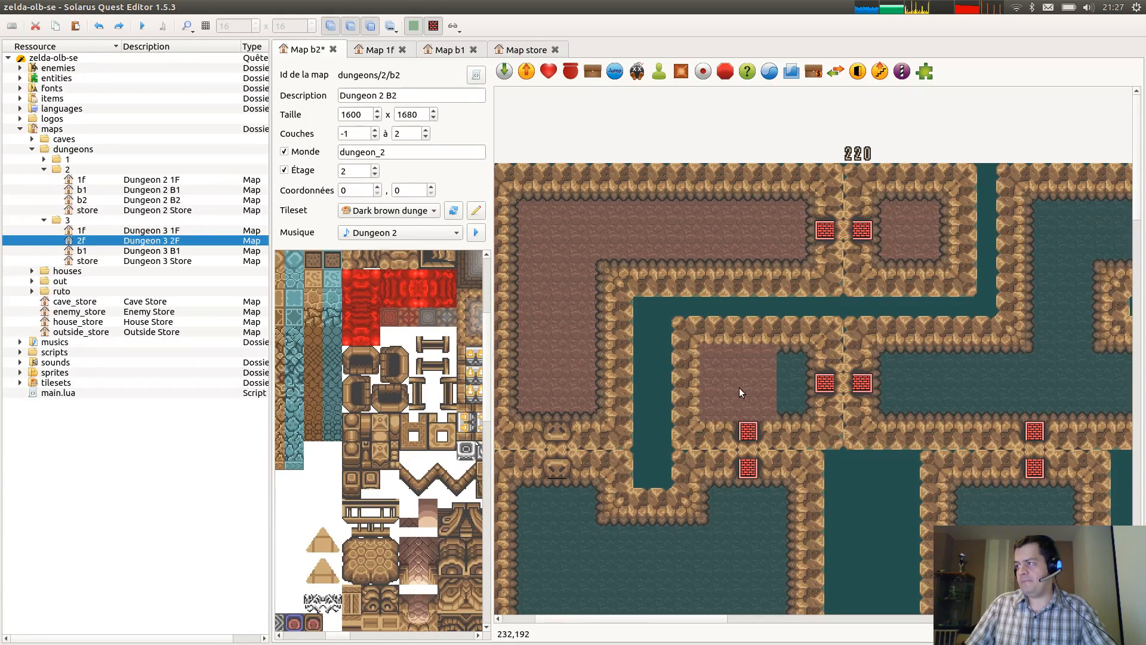
{"action": "left_click", "coordinate": [740, 389]}
{"action": "key", "text": "r"}
{"action": "left_click", "coordinate": [804, 409]}
{"action": "key", "text": "b"}
{"action": "scroll", "coordinate": [850, 420], "scroll_direction": "down", "scroll_amount": 1, "text": "ctrl"}
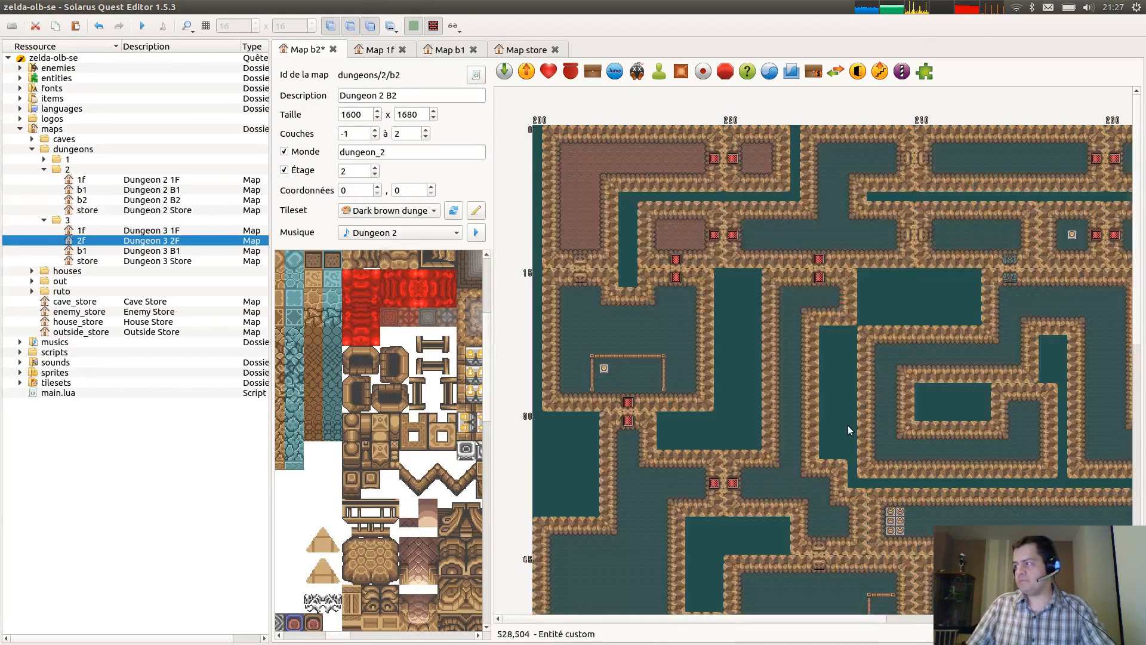
Copy a room-sized brown floor tile from the Dungeon 2 B1 map, and save the B2 map.
{"action": "left_click", "coordinate": [445, 49]}
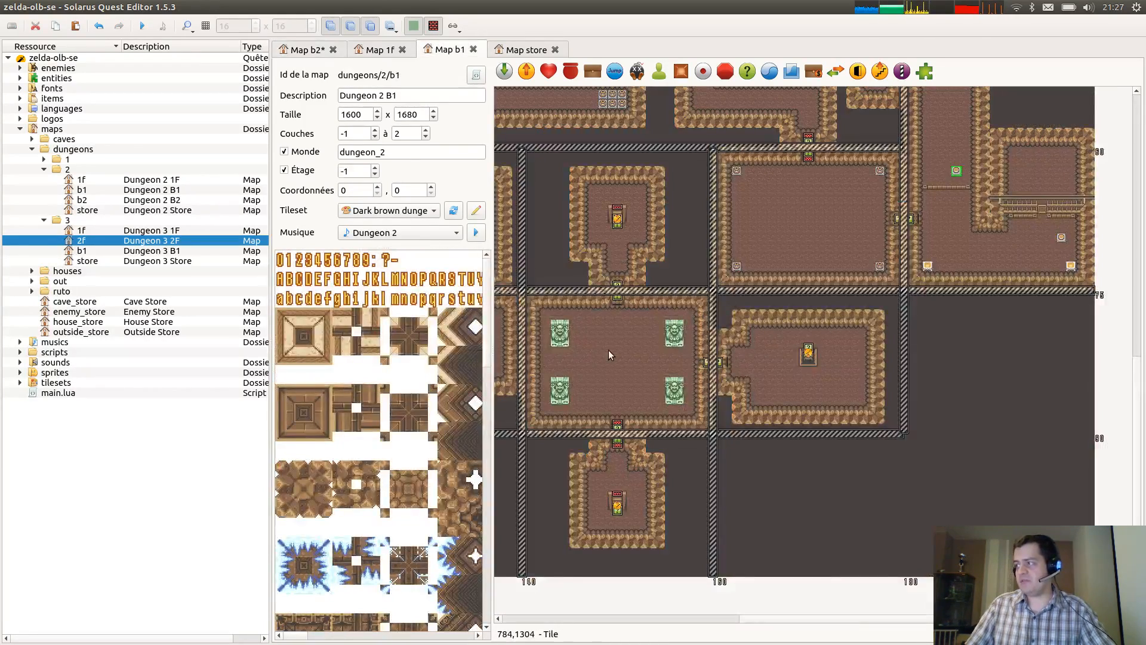
{"action": "left_click", "coordinate": [298, 50]}
{"action": "key", "text": "ctrl+s"}
Place room-sized floor copies in the west-centre fenced-switch room, the room east of it and the four-torch room to its southwest.
{"action": "scroll", "coordinate": [817, 464], "scroll_direction": "down", "scroll_amount": 5}
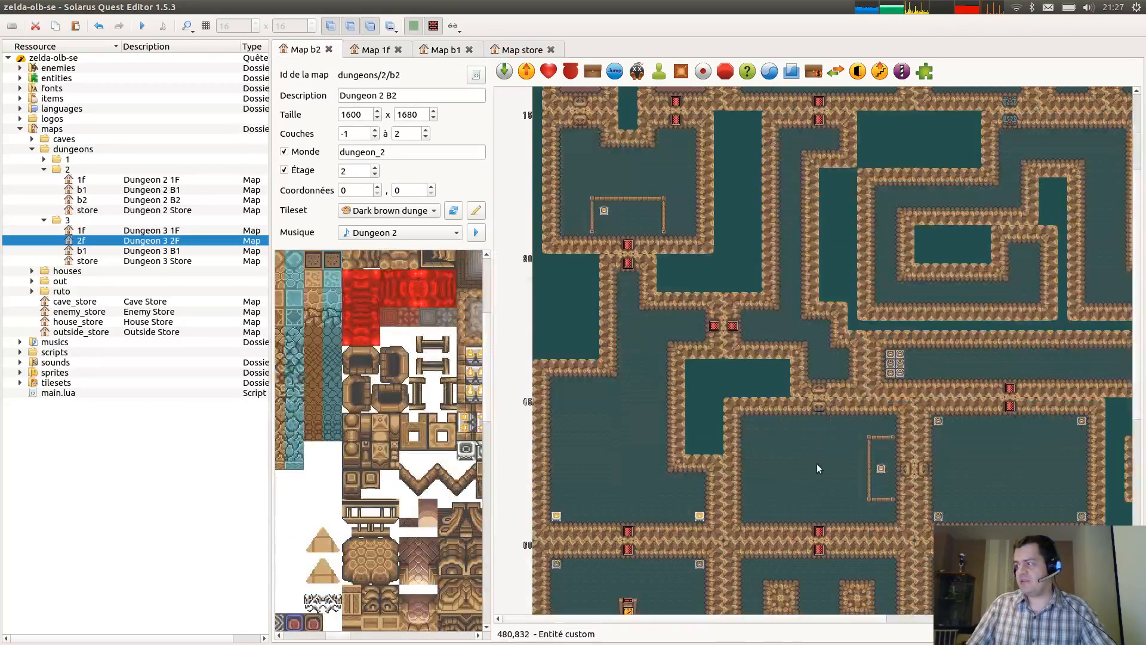
{"action": "middle_click_drag", "start_coordinate": [856, 326], "coordinate": [744, 457]}
{"action": "key", "text": "ctrl+v"}
{"action": "right_click", "coordinate": [709, 363]}
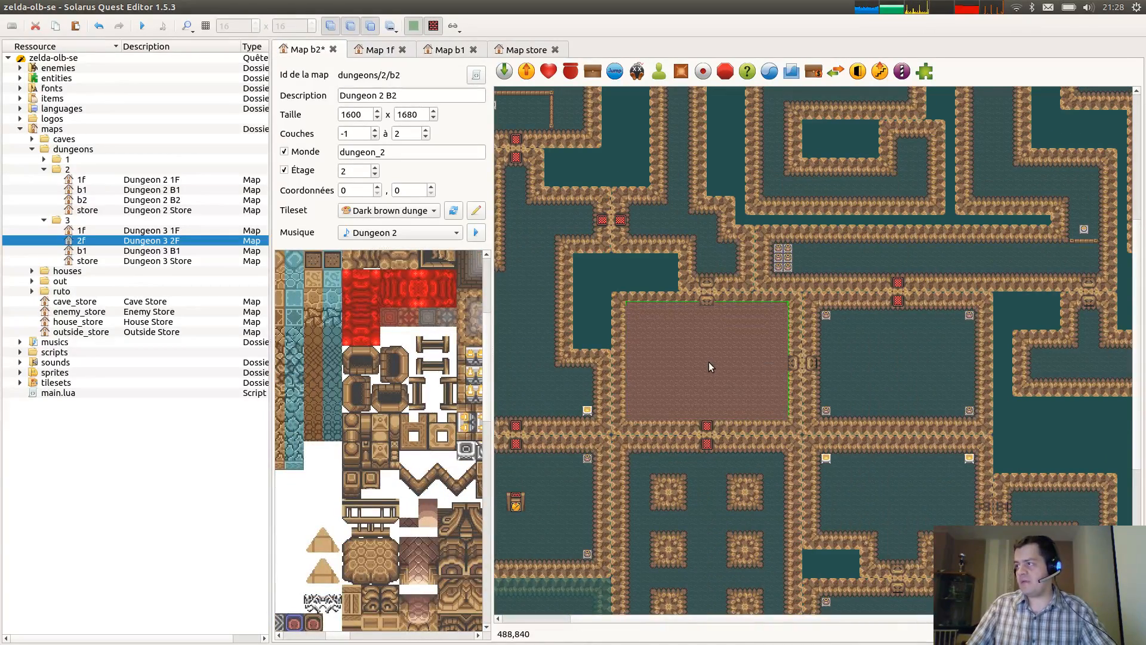
{"action": "key", "text": "ctrl+z"}
{"action": "right_click", "coordinate": [709, 362]}
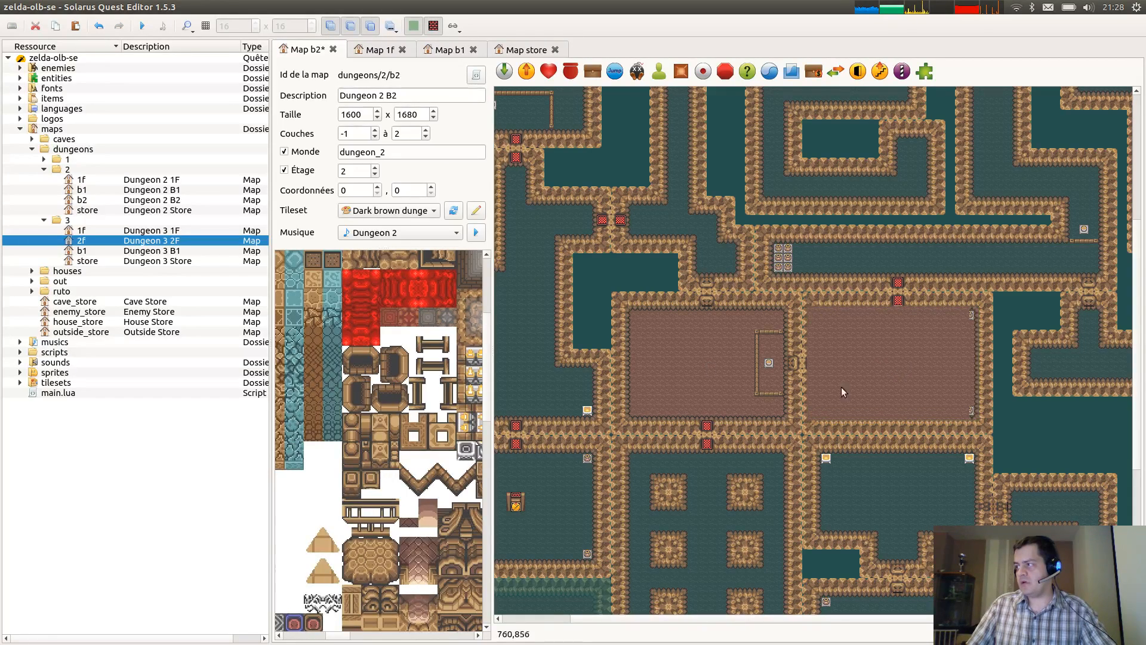
{"action": "middle_click_drag", "start_coordinate": [695, 444], "coordinate": [806, 317]}
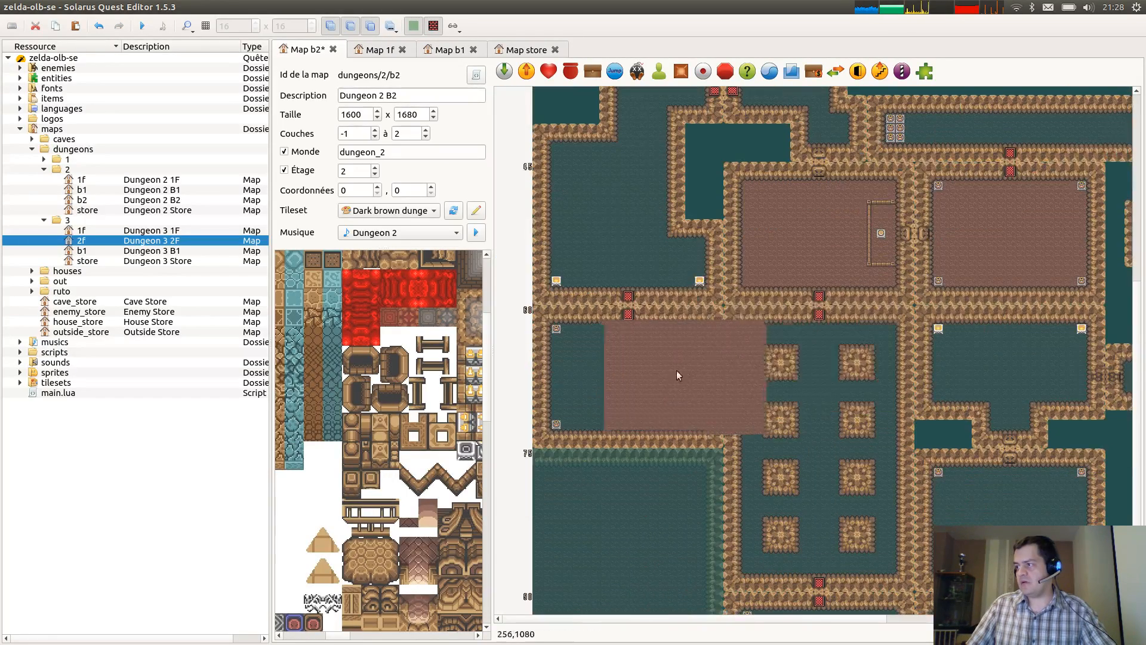
{"action": "left_click", "coordinate": [629, 382]}
Place room-sized floor copies in the southern four-torch room and the map's northeast corner room, sent behind the walls and fences.
{"action": "middle_click_drag", "start_coordinate": [930, 436], "coordinate": [537, 288]}
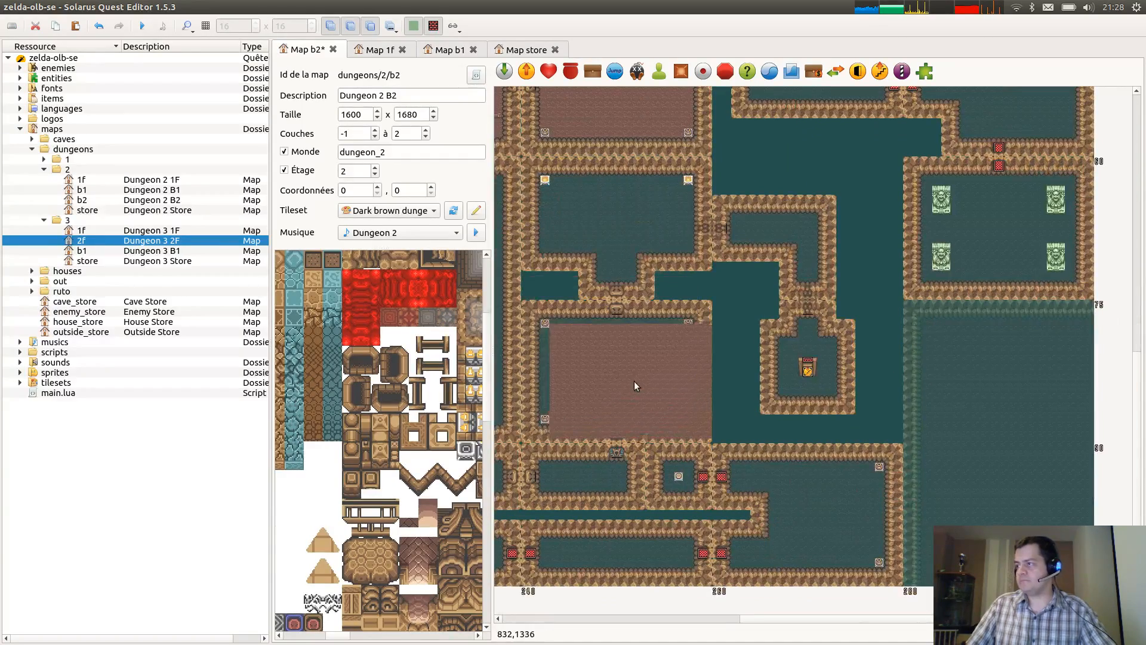
{"action": "scroll", "coordinate": [977, 366], "scroll_direction": "up", "scroll_amount": 3}
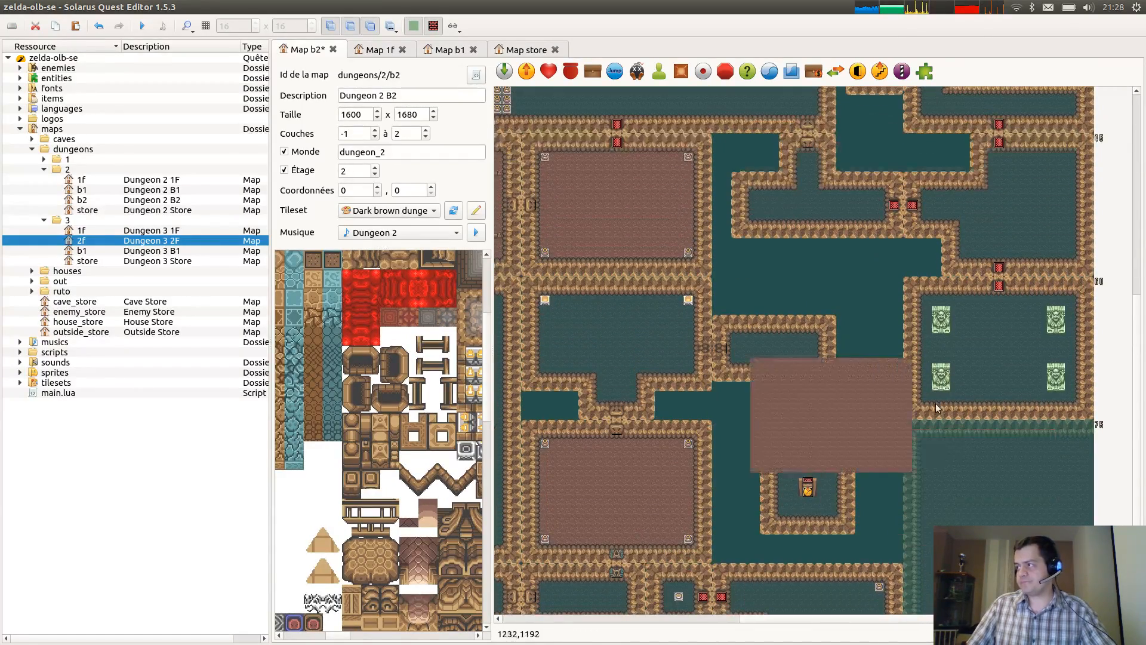
{"action": "scroll", "coordinate": [919, 341], "scroll_direction": "up", "scroll_amount": 8}
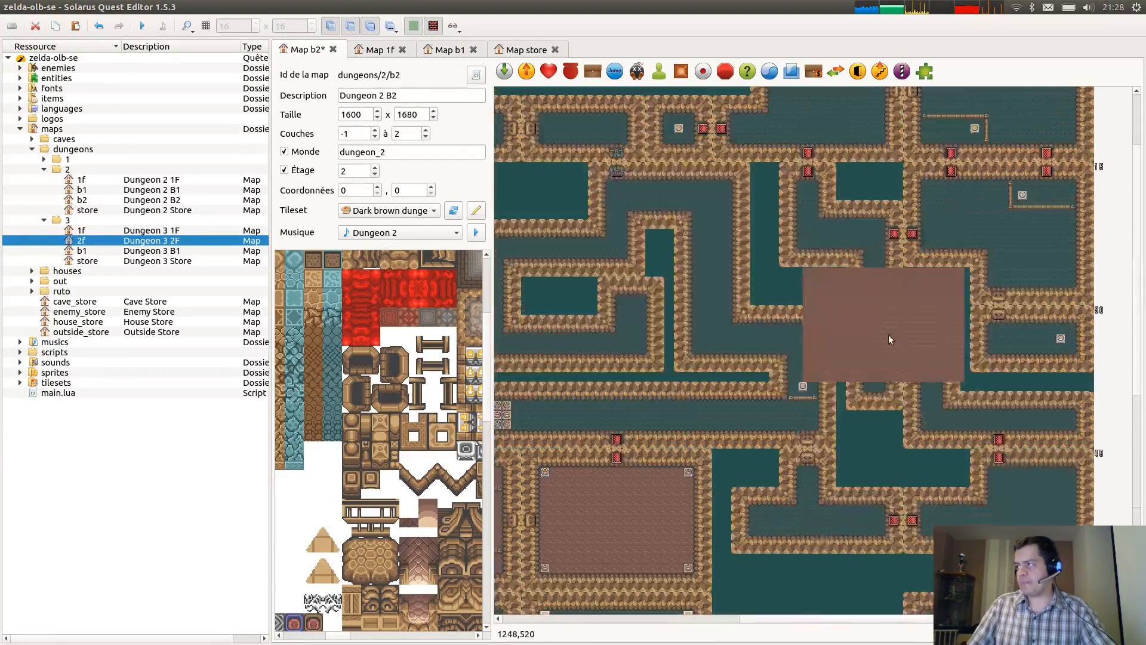
{"action": "scroll", "coordinate": [971, 295], "scroll_direction": "up", "scroll_amount": 3}
{"action": "left_click", "coordinate": [1003, 198]}
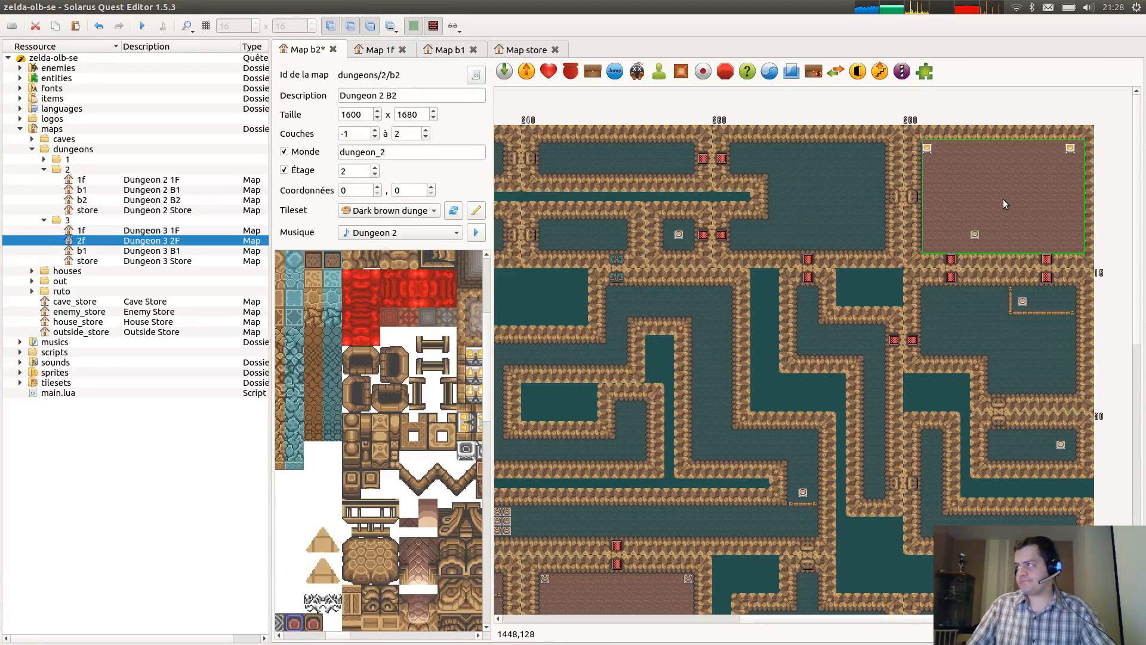
{"action": "left_click_drag", "start_coordinate": [1023, 199], "coordinate": [1018, 200]}
{"action": "key", "text": "b"}
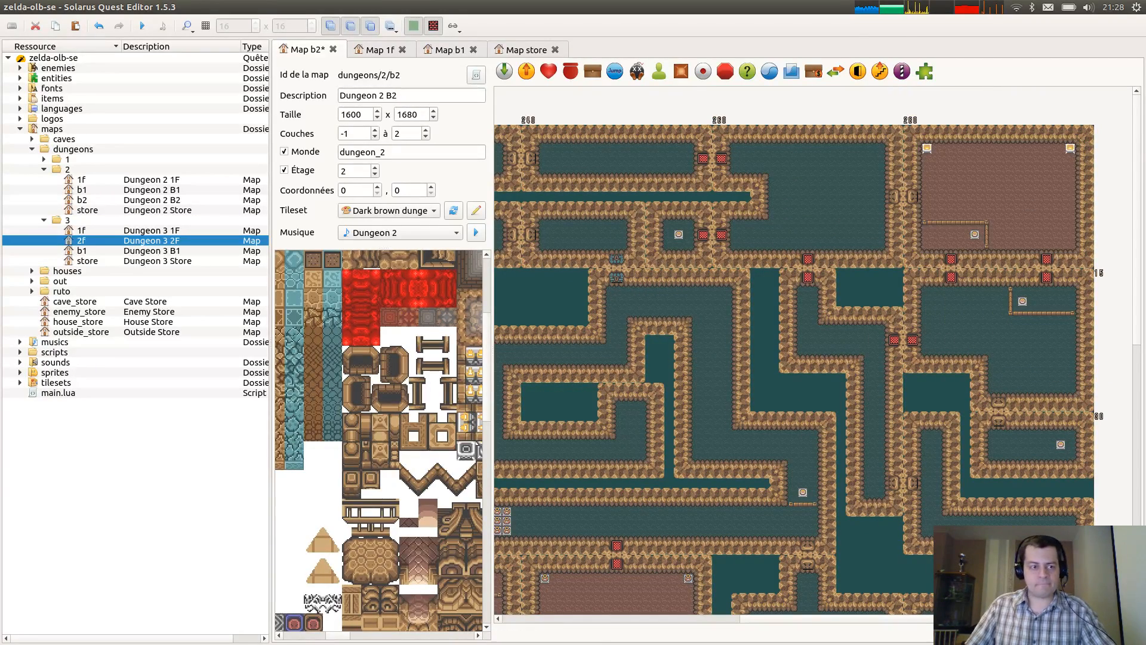
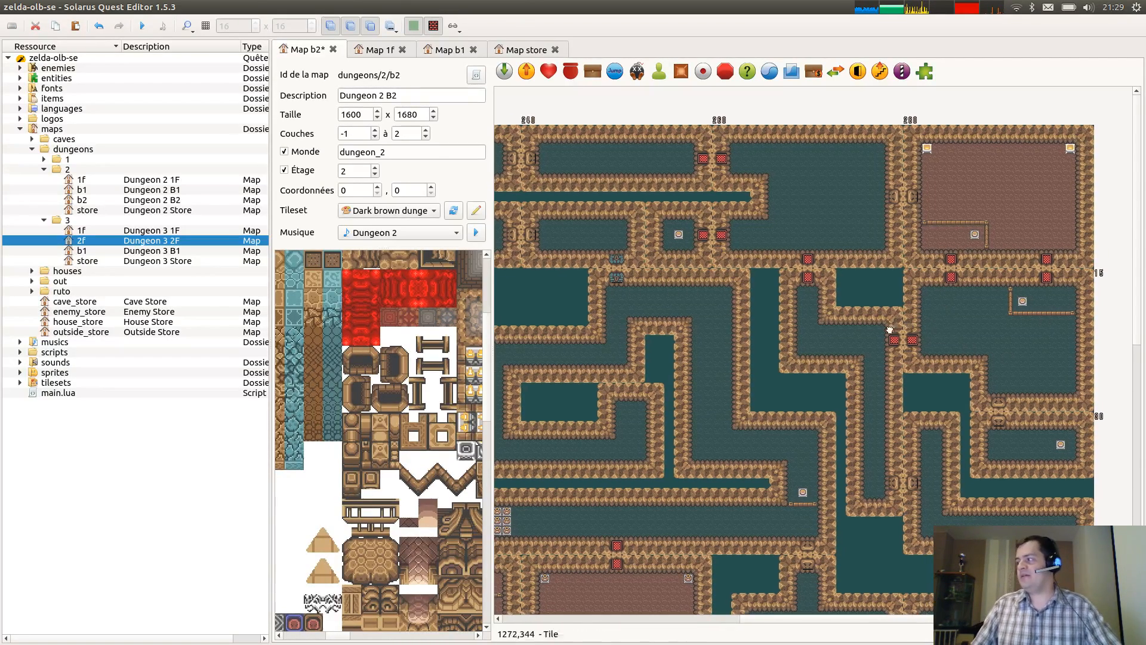
Place a floor copy below the northwest L-shaped room, resized to the short strip under its south door, and send it to the back.
{"action": "middle_click_drag", "start_coordinate": [707, 285], "coordinate": [966, 354]}
{"action": "middle_click_drag", "start_coordinate": [662, 356], "coordinate": [1019, 317]}
{"action": "key", "text": "ctrl+v"}
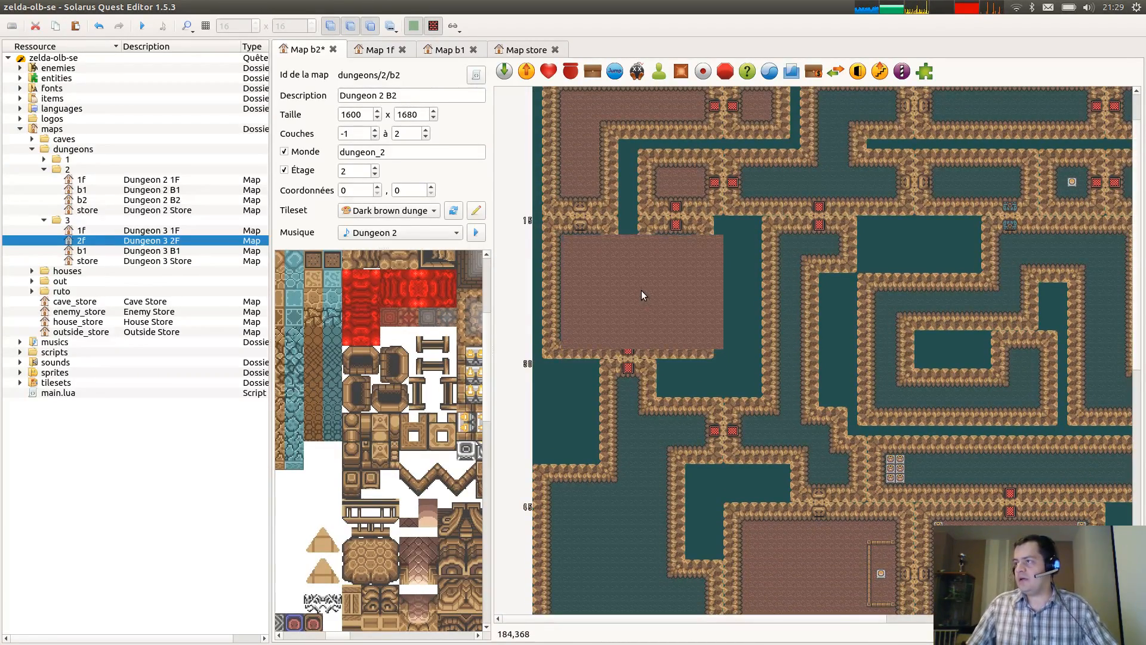
{"action": "left_click", "coordinate": [647, 290]}
{"action": "left_click_drag", "start_coordinate": [646, 290], "coordinate": [597, 245]}
{"action": "key", "text": "b"}
Duplicate the strip beneath the adjacent red door, and cover the rest of that fenced-switch room with a resized floor sent to the back.
{"action": "key", "text": "ctrl+c"}
{"action": "key", "text": "ctrl+v"}
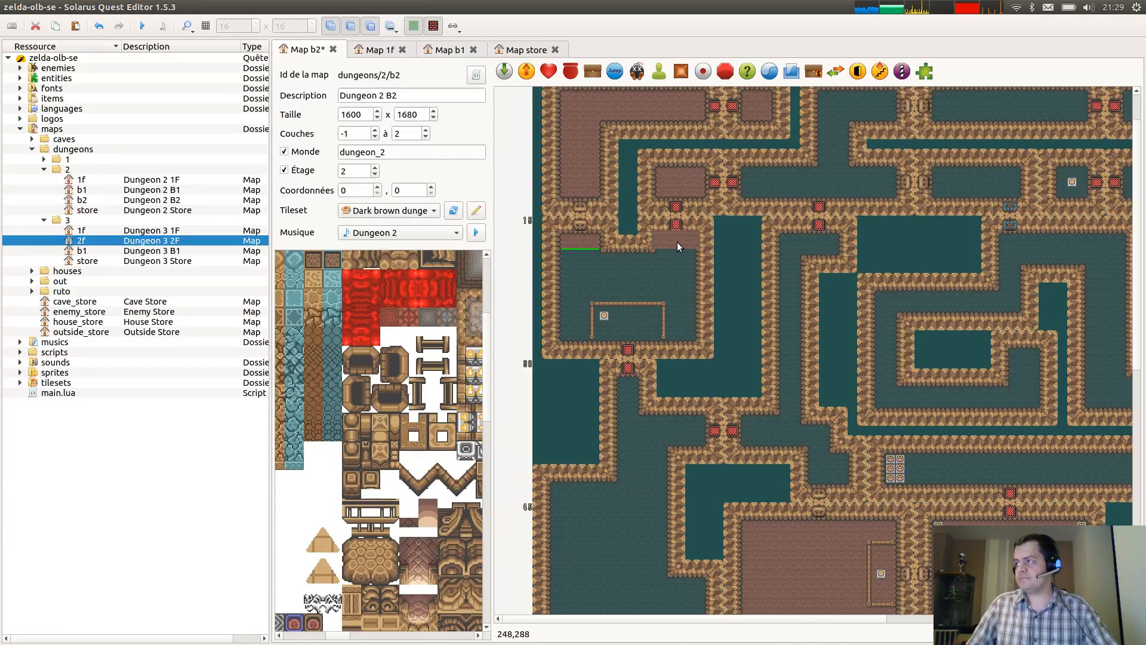
{"action": "left_click", "coordinate": [677, 242]}
{"action": "key", "text": "b"}
{"action": "key", "text": "ctrl+v"}
{"action": "left_click_drag", "start_coordinate": [583, 262], "coordinate": [700, 345]}
{"action": "key", "text": "b"}
Place floor copies in the two stacked narrow rooms at the map's north centre, resized to fit and sent behind the walls.
{"action": "middle_click_drag", "start_coordinate": [828, 267], "coordinate": [629, 320]}
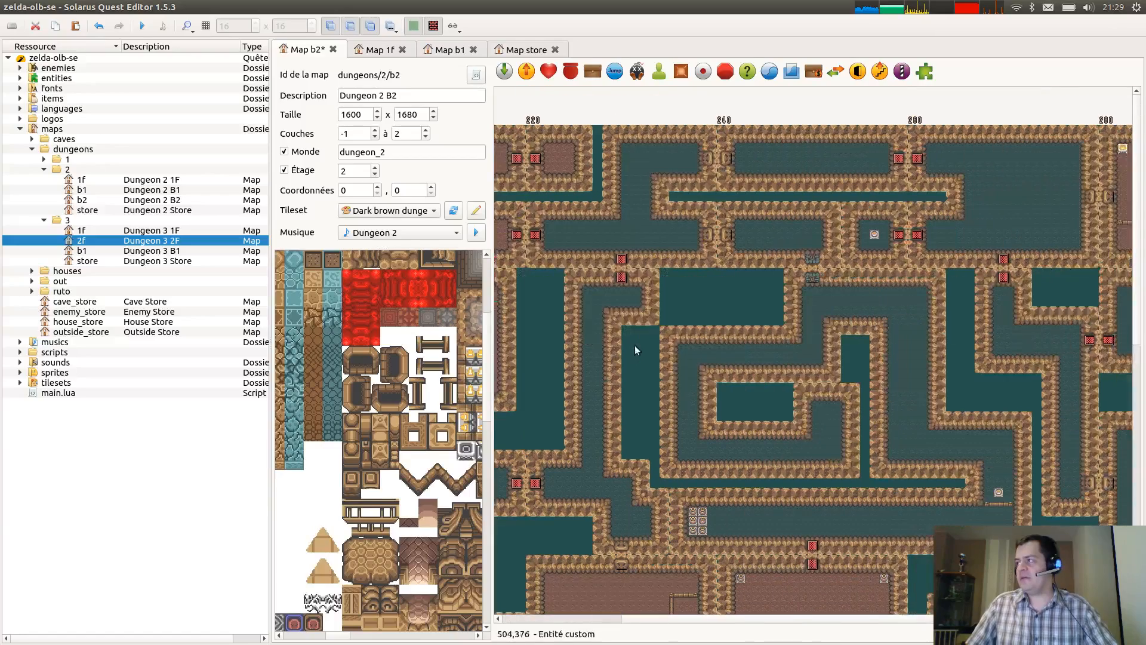
{"action": "key", "text": "ctrl+v"}
{"action": "left_click_drag", "start_coordinate": [804, 191], "coordinate": [883, 179]}
{"action": "key", "text": "b"}
{"action": "key", "text": "ctrl+v"}
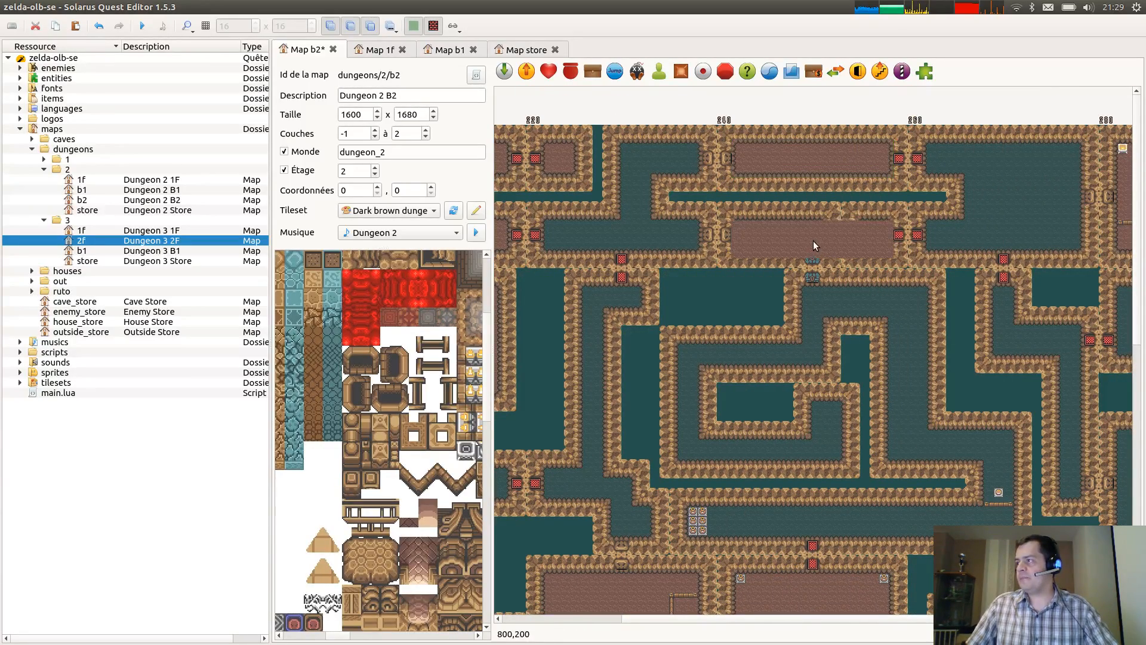
{"action": "mouse_move", "coordinate": [813, 237]}
{"action": "left_mouse_down"}
{"action": "mouse_move", "coordinate": [866, 245]}
{"action": "mouse_move", "coordinate": [832, 246]}
{"action": "left_mouse_up"}
{"action": "key", "text": "b"}
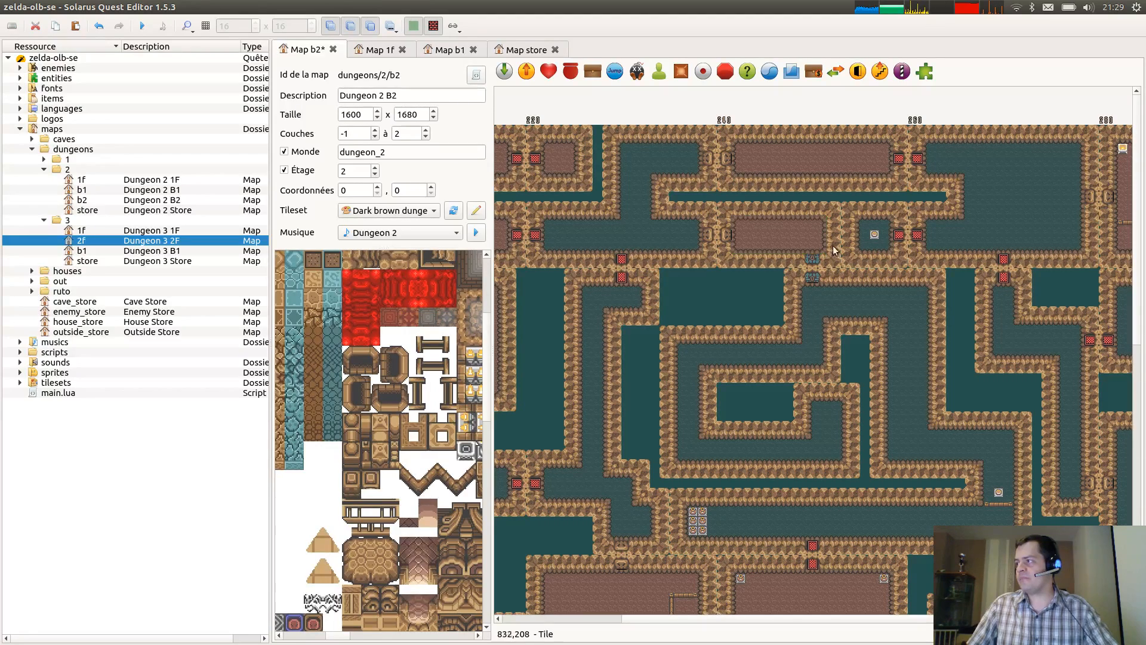
Place a copy of the small square room's floor in the small switch room at the north centre and send it to the back.
{"action": "left_click", "coordinate": [574, 165]}
{"action": "key", "text": "ctrl+v"}
{"action": "left_click", "coordinate": [877, 235]}
{"action": "key", "text": "b"}
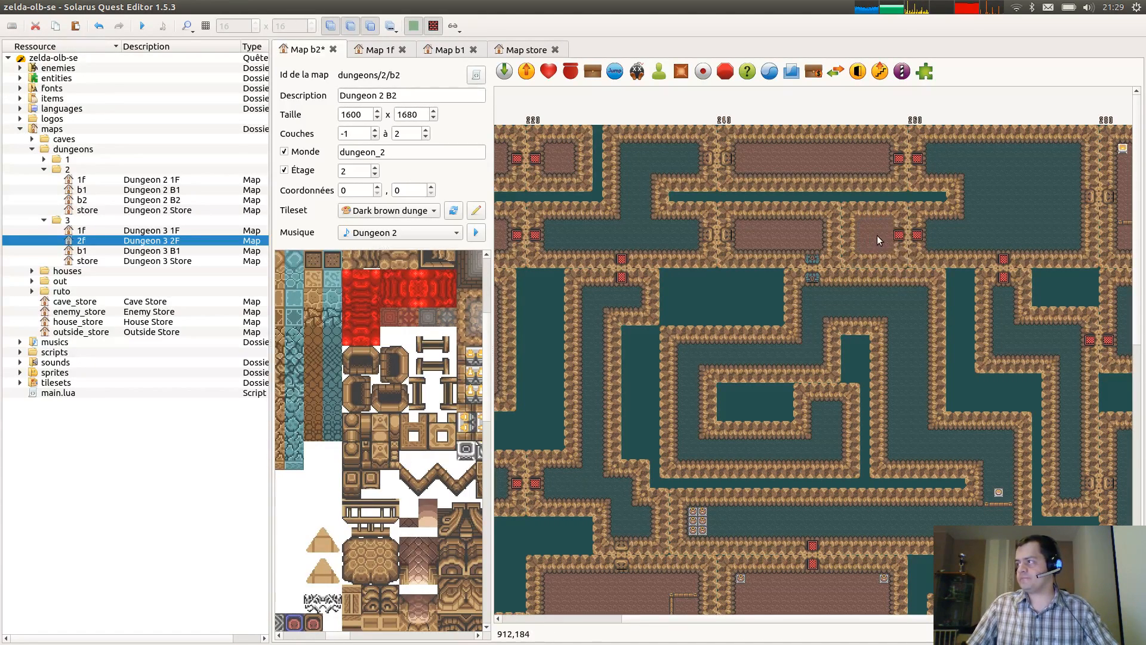
Floor the upper and lower arms of the room west of the north-centre rooms with resized copies sent behind the walls.
{"action": "key", "text": "ctrl+v"}
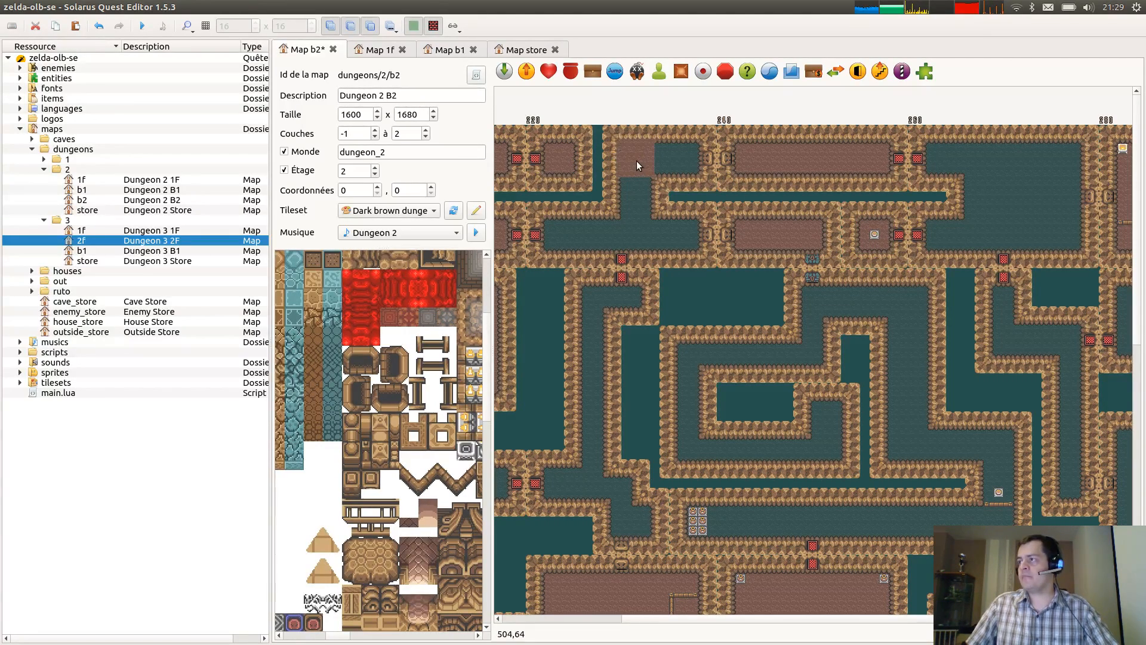
{"action": "left_click_drag", "start_coordinate": [640, 166], "coordinate": [704, 176]}
{"action": "key", "text": "b"}
{"action": "key", "text": "ctrl+c"}
{"action": "key", "text": "ctrl+v"}
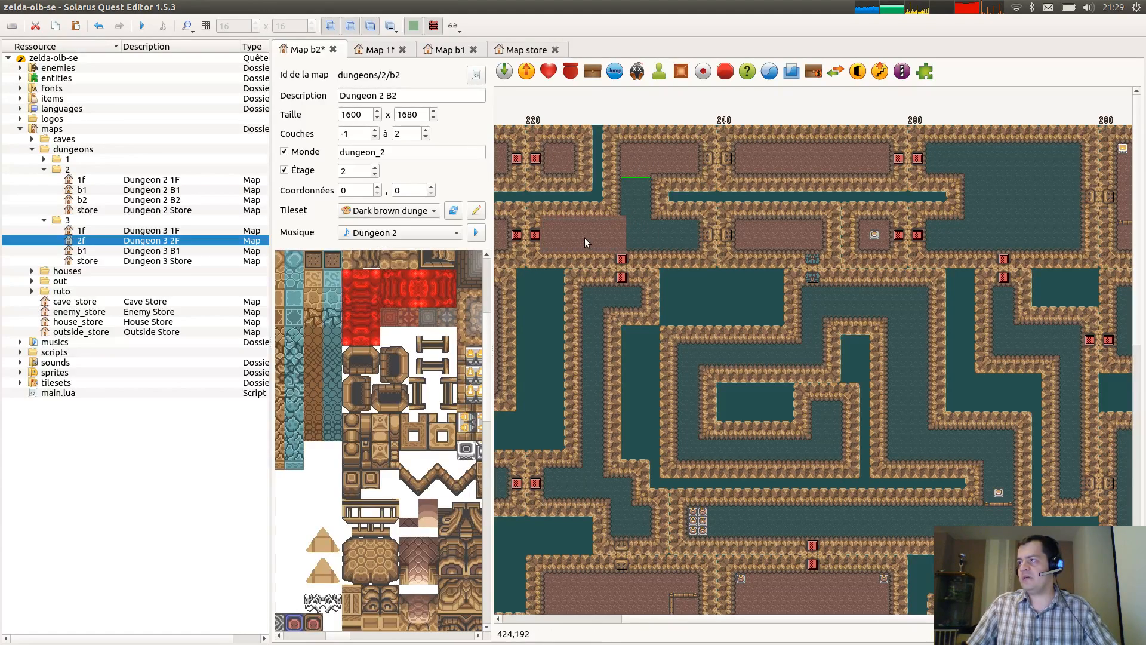
{"action": "left_click_drag", "start_coordinate": [585, 242], "coordinate": [699, 254]}
{"action": "key", "text": "b"}
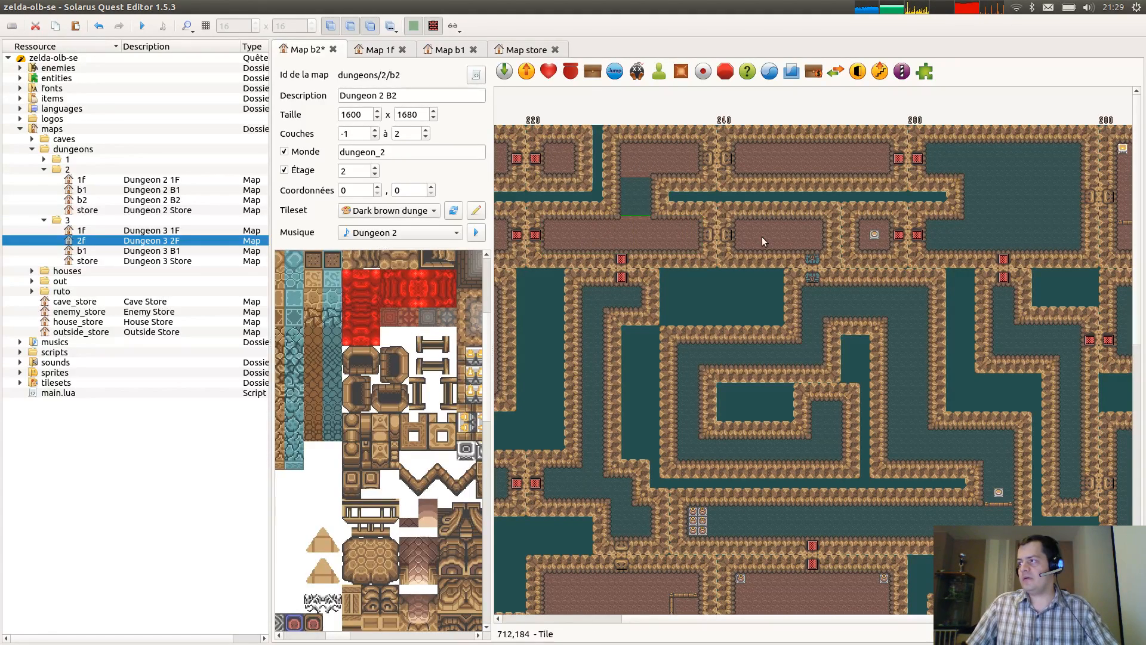
Place a floor copy in the passage linking the room's upper and lower arms, resize it to fit, and send it behind the walls.
{"action": "key", "text": "ctrl+v"}
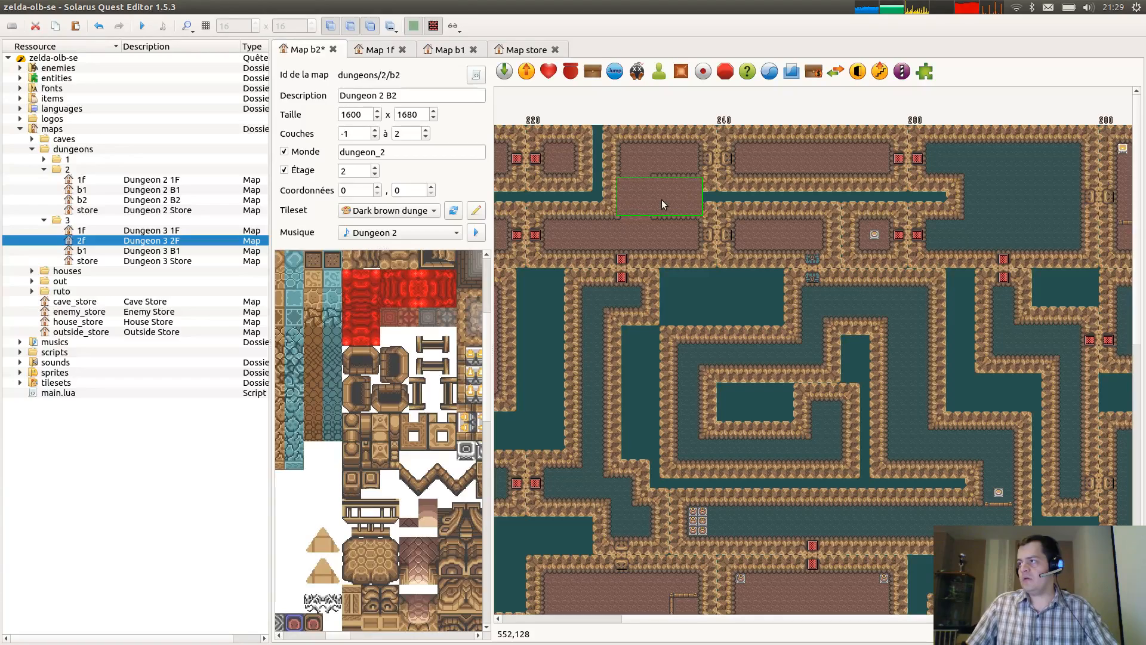
{"action": "left_click_drag", "start_coordinate": [662, 200], "coordinate": [640, 209]}
{"action": "key", "text": "Right"}
{"action": "key", "text": "Right"}
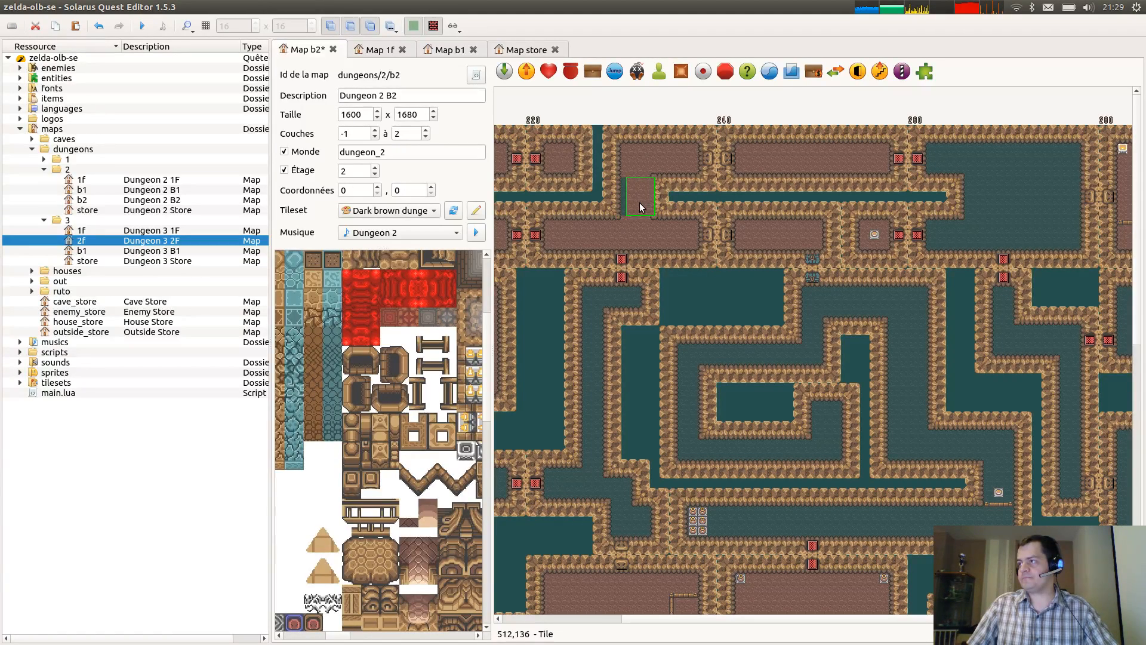
{"action": "key", "text": "Left"}
{"action": "key", "text": "Left"}
{"action": "key", "text": "r"}
{"action": "left_click", "coordinate": [648, 209]}
{"action": "key", "text": "b"}
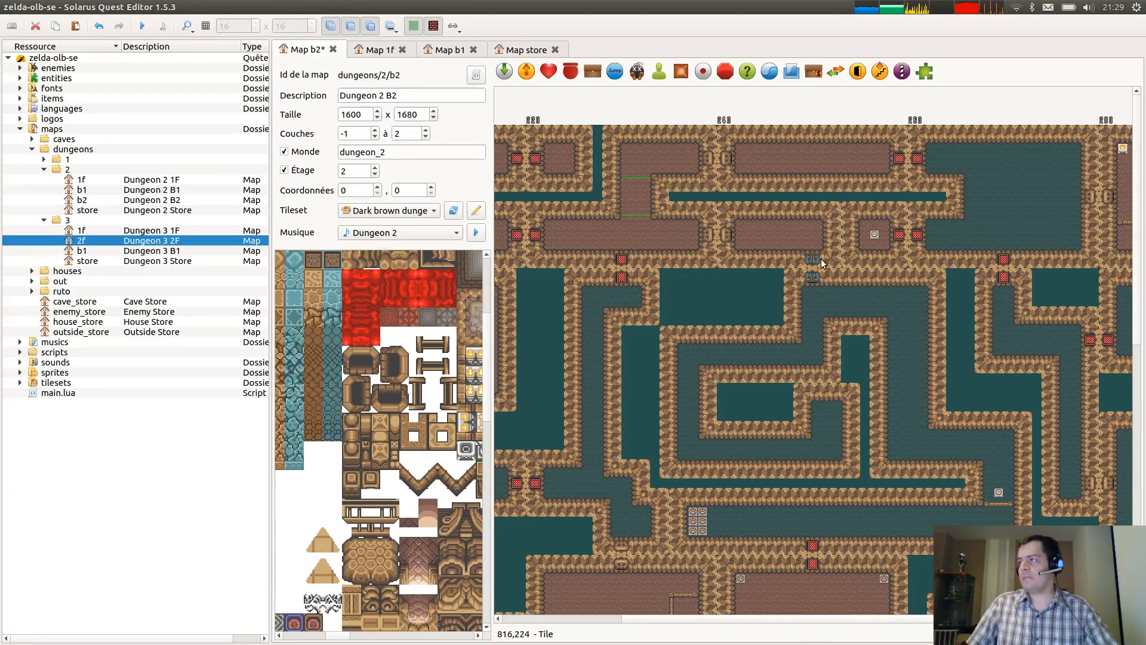
Place floor pieces beside the two red doors on the west side of the large northeast room and send them behind the walls.
{"action": "scroll", "coordinate": [822, 263], "scroll_direction": "right", "scroll_amount": 3}
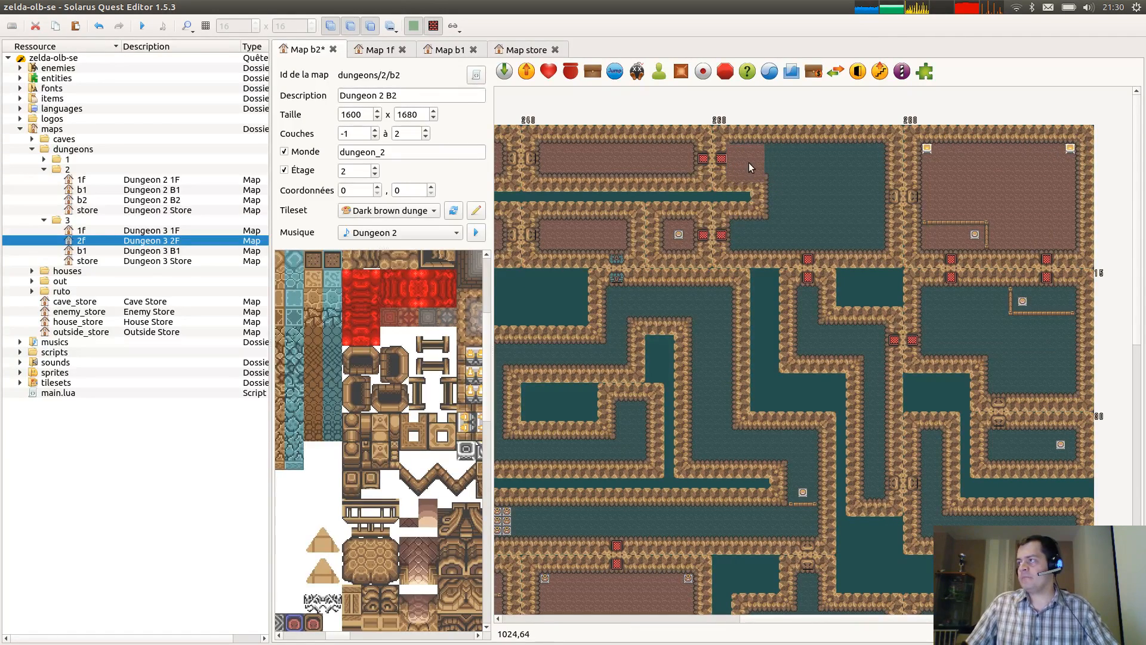
{"action": "left_click_drag", "start_coordinate": [750, 167], "coordinate": [753, 230]}
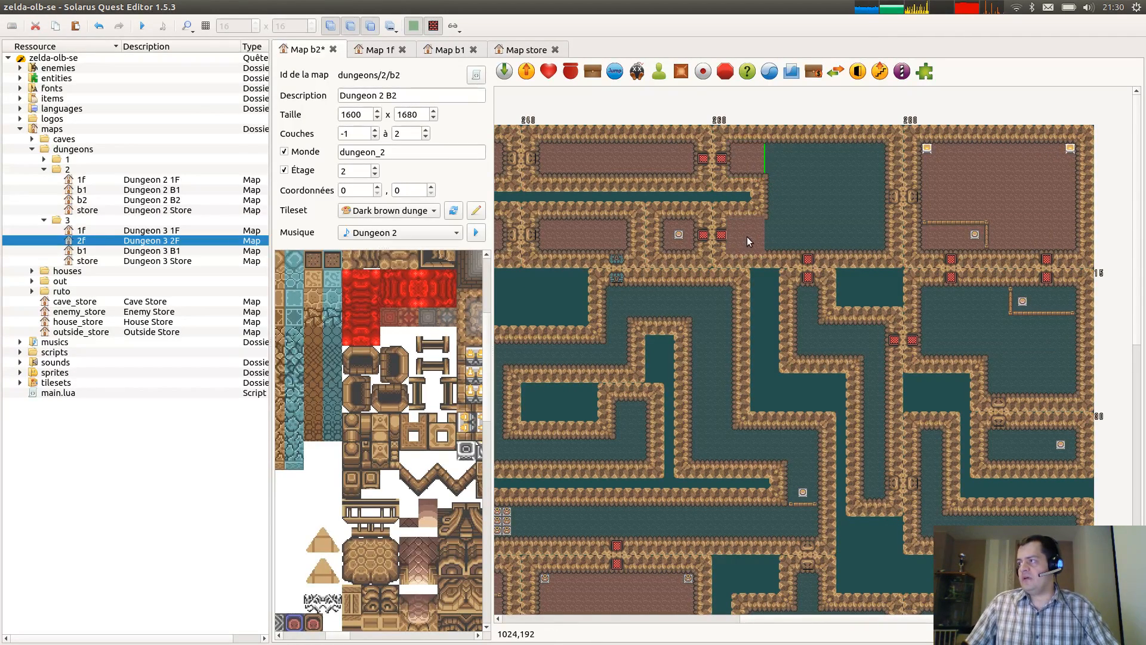
{"action": "left_click", "coordinate": [747, 235]}
{"action": "key", "text": "b"}
Cover the main area of the large northeast room with a resized floor copy sent to the back.
{"action": "key", "text": "ctrl+v"}
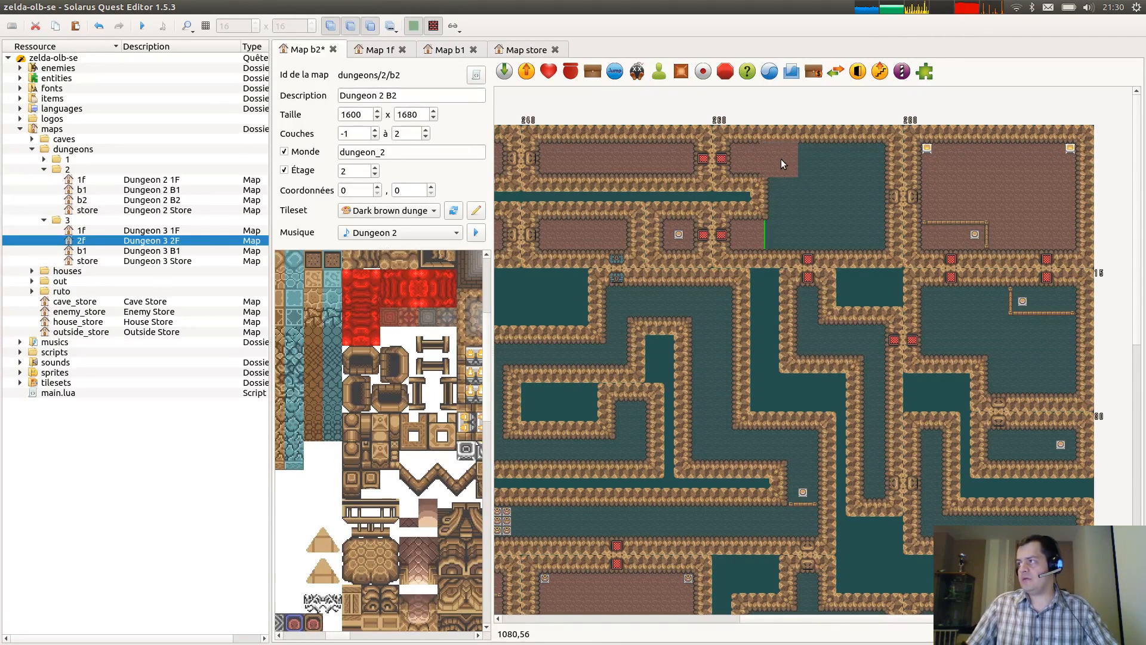
{"action": "left_click", "coordinate": [784, 159]}
{"action": "key", "text": "r"}
{"action": "left_click", "coordinate": [888, 249]}
{"action": "key", "text": "b"}
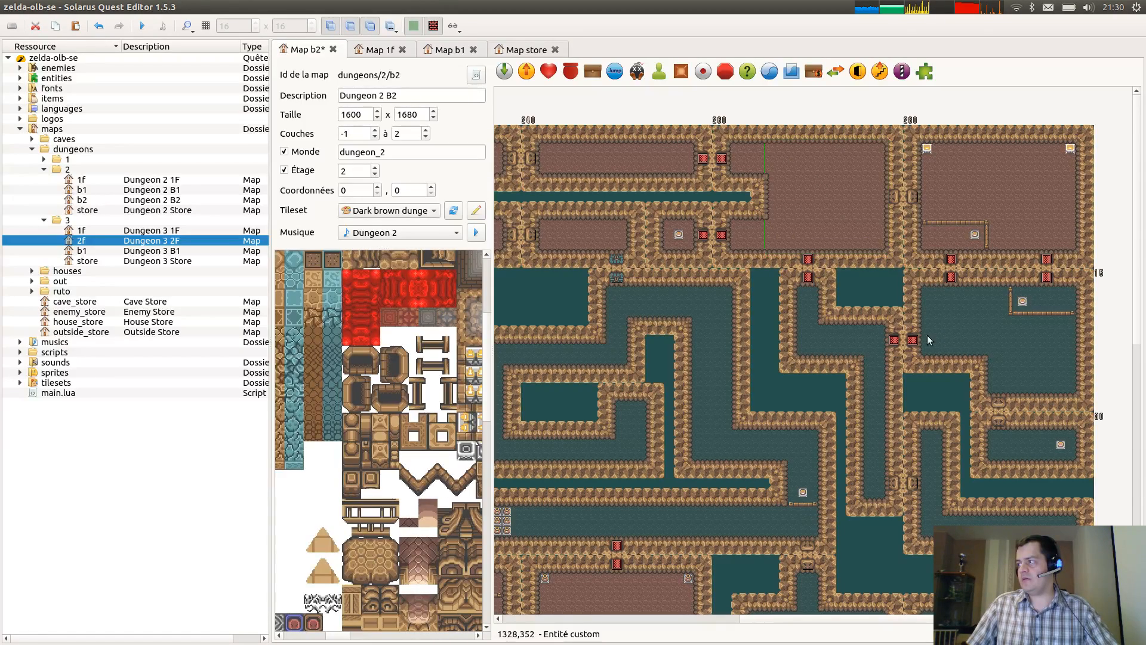
Floor the upper part of the fenced-switch room at the map's east edge with a resized copy sent behind the walls.
{"action": "key", "text": "ctrl+v"}
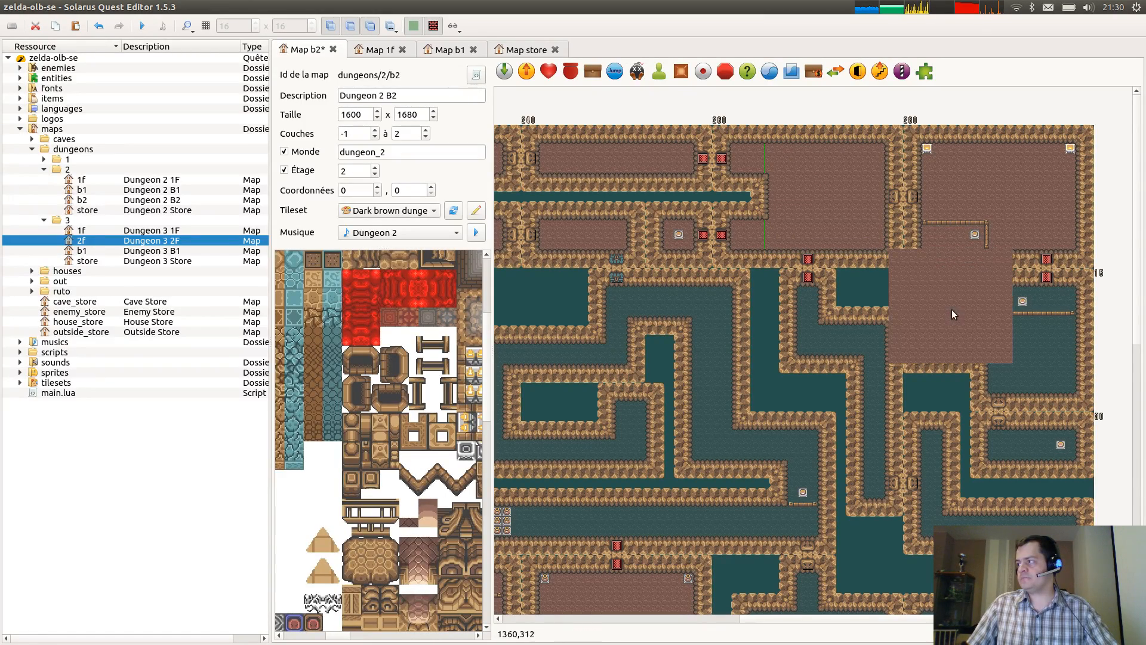
{"action": "left_click", "coordinate": [983, 342]}
{"action": "key", "text": "r"}
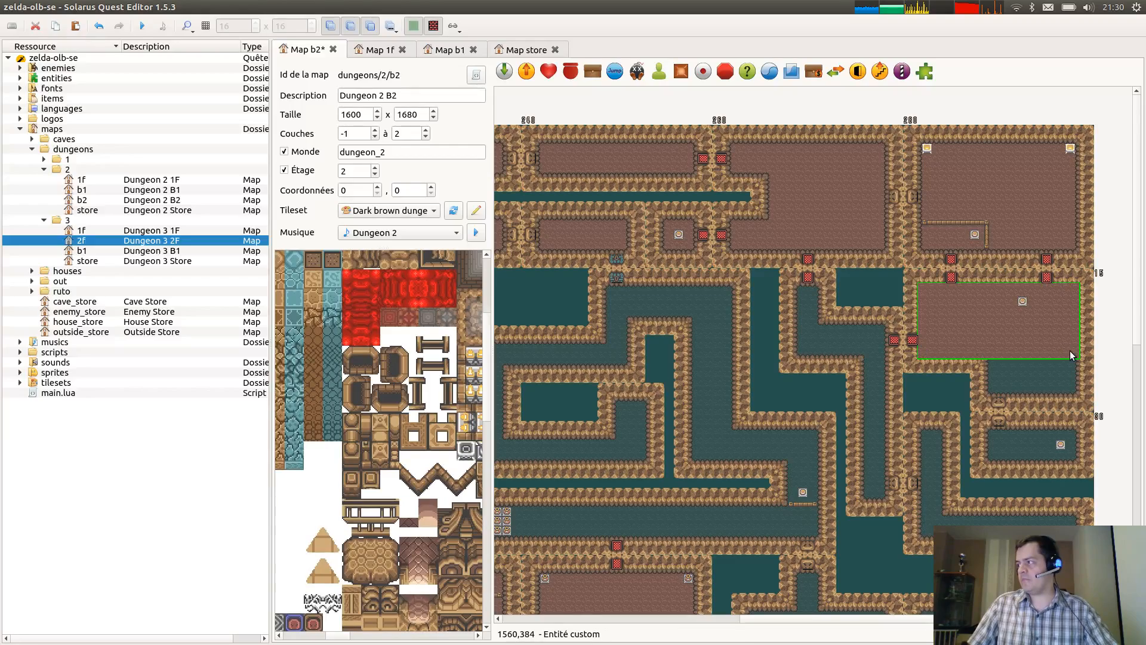
{"action": "left_click", "coordinate": [1071, 351]}
{"action": "key", "text": "b"}
Copy the small switch room's floor into the lower part of the east fenced-switch room, widen it to fit, and send it back.
{"action": "scroll", "coordinate": [1007, 343], "scroll_direction": "down", "scroll_amount": 3}
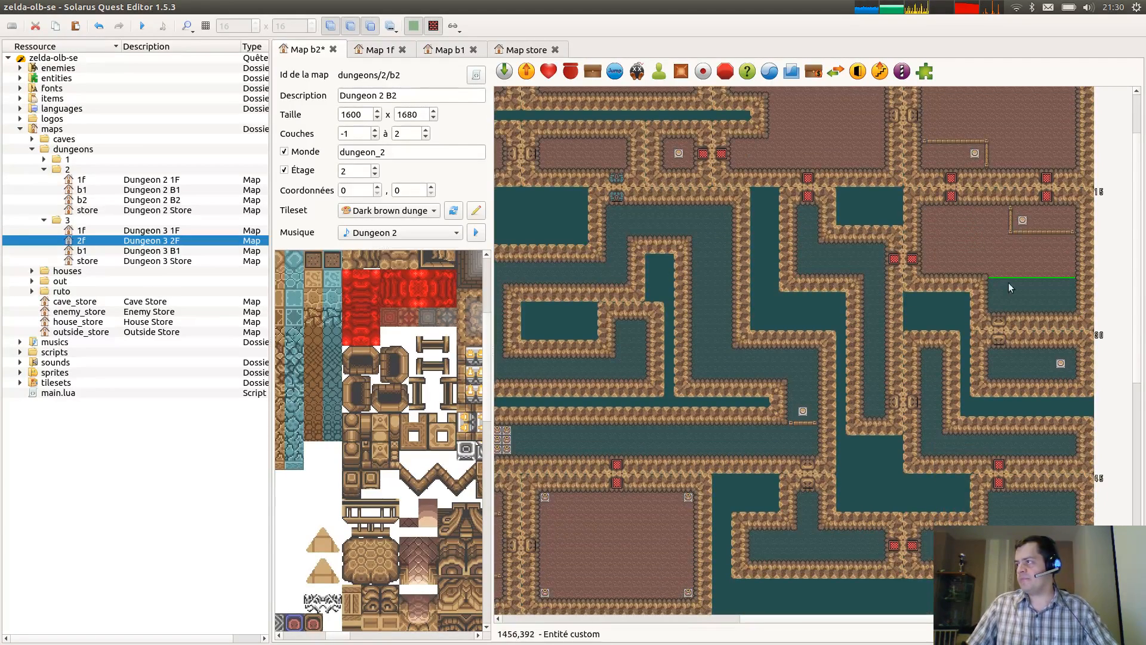
{"action": "left_click", "coordinate": [676, 145]}
{"action": "key", "text": "ctrl+c"}
{"action": "key", "text": "ctrl+v"}
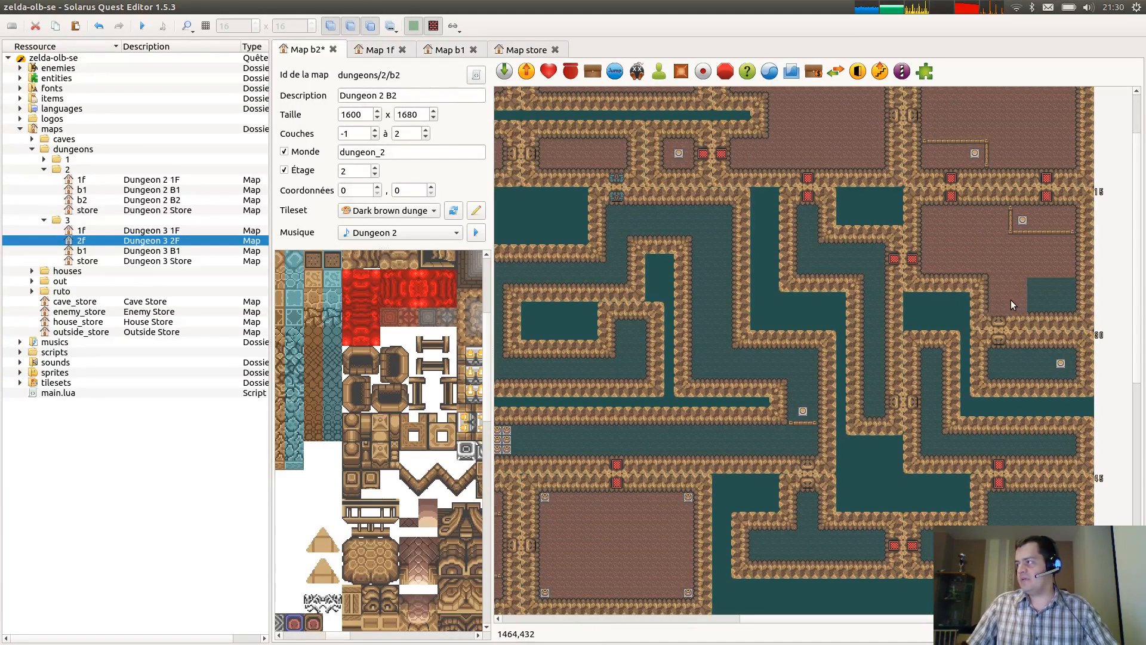
{"action": "left_click", "coordinate": [1007, 300]}
{"action": "key", "text": "r"}
{"action": "left_click", "coordinate": [1074, 311]}
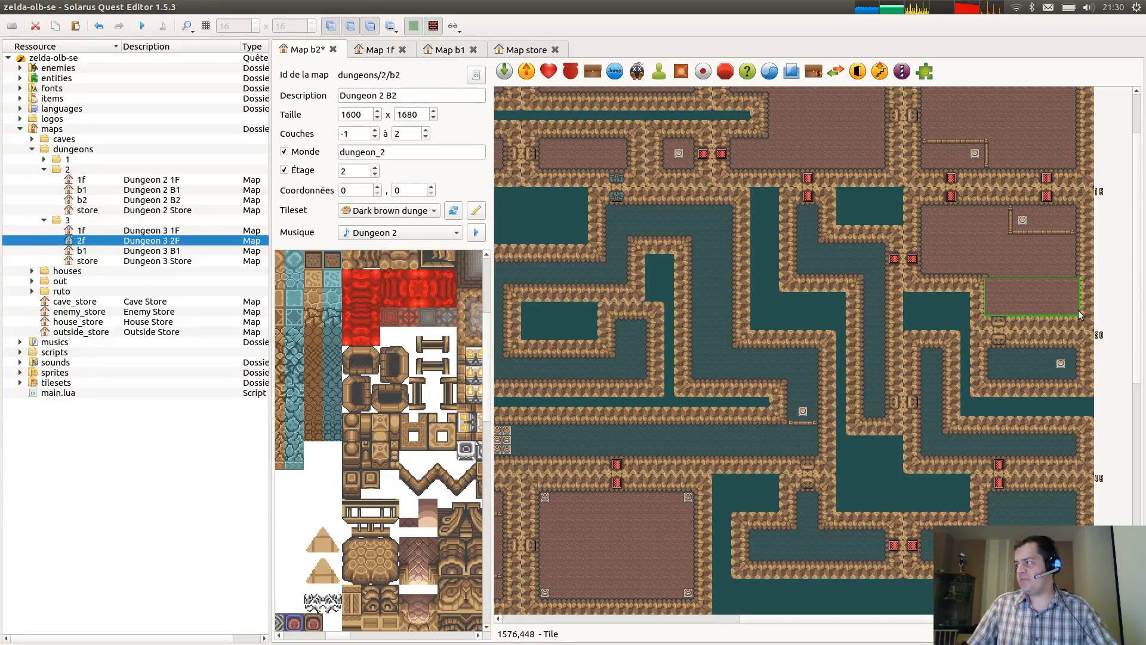
{"action": "key", "text": "b"}
Duplicate that floor strip into the narrow switch room directly beneath and send it to the back.
{"action": "key", "text": "ctrl+c"}
{"action": "key", "text": "ctrl+v"}
{"action": "left_click", "coordinate": [1033, 365]}
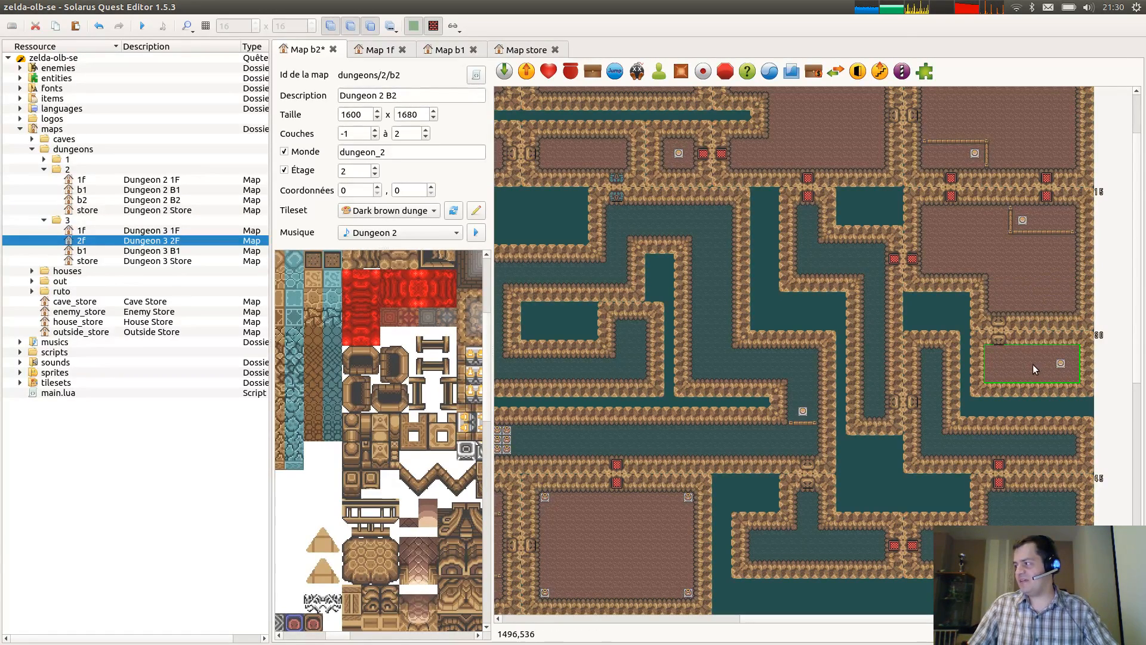
{"action": "key", "text": "b"}
Floor the horizontal part of the inverted-T room further south with a copy widened to the red door and sent behind the walls.
{"action": "key", "text": "ctrl+v"}
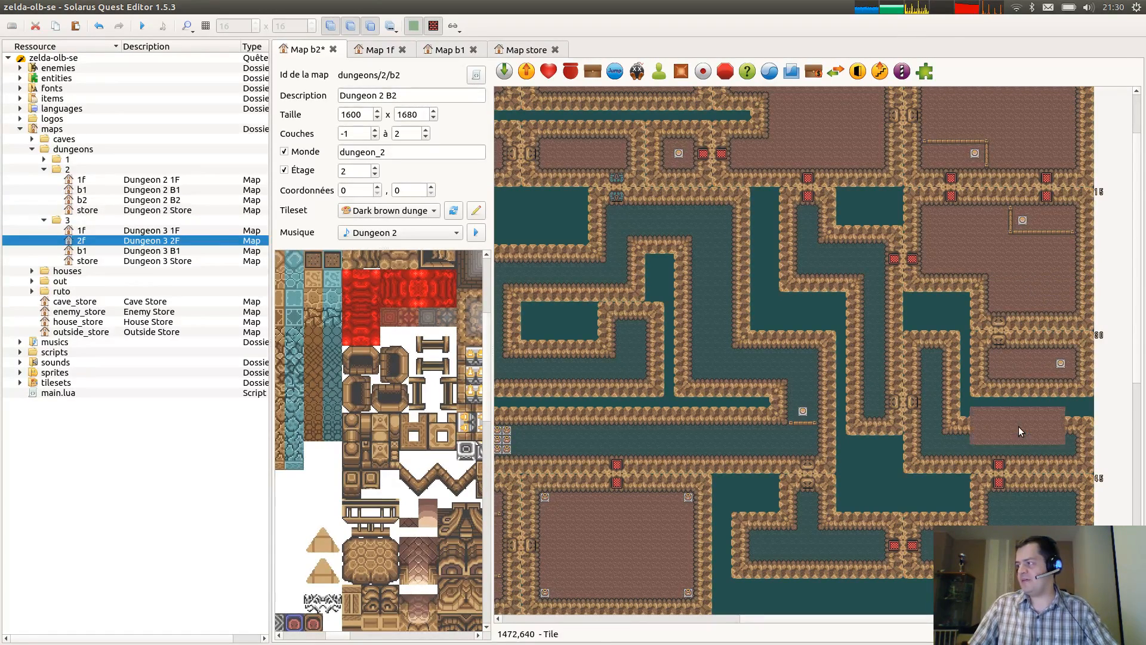
{"action": "left_click", "coordinate": [791, 547]}
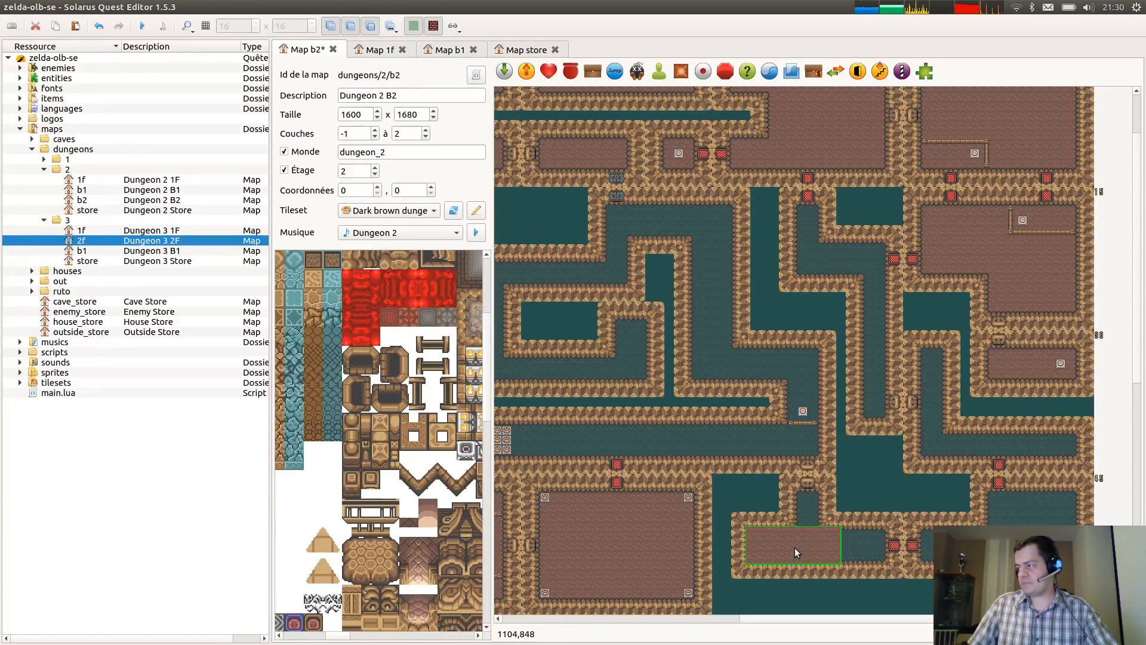
{"action": "key", "text": "r"}
{"action": "left_click", "coordinate": [885, 560]}
{"action": "key", "text": "b"}
Copy the widened floor into the inverted-T room's upper arm and resize it to fit.
{"action": "key", "text": "ctrl+c"}
{"action": "key", "text": "ctrl+v"}
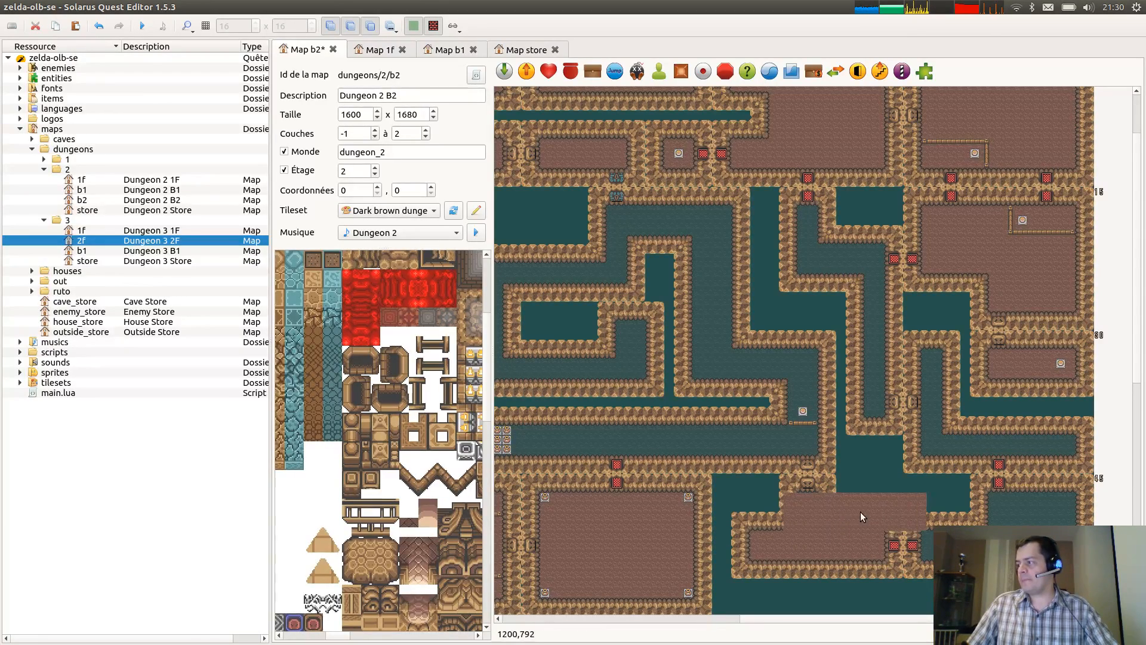
{"action": "left_click", "coordinate": [868, 512]}
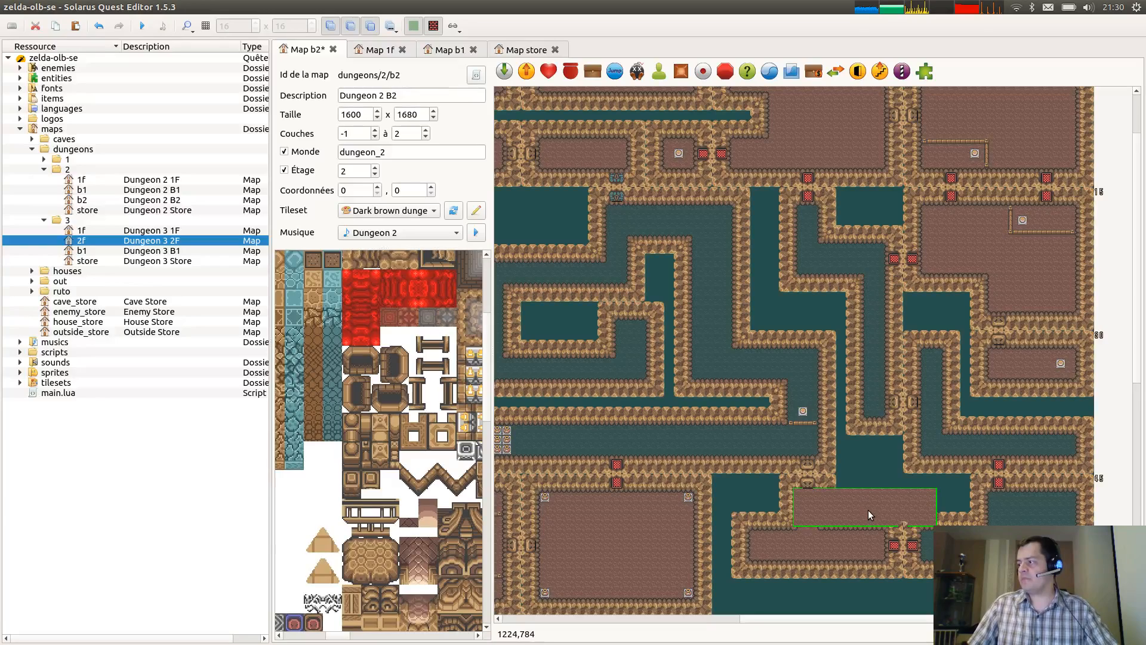
{"action": "key", "text": "r"}
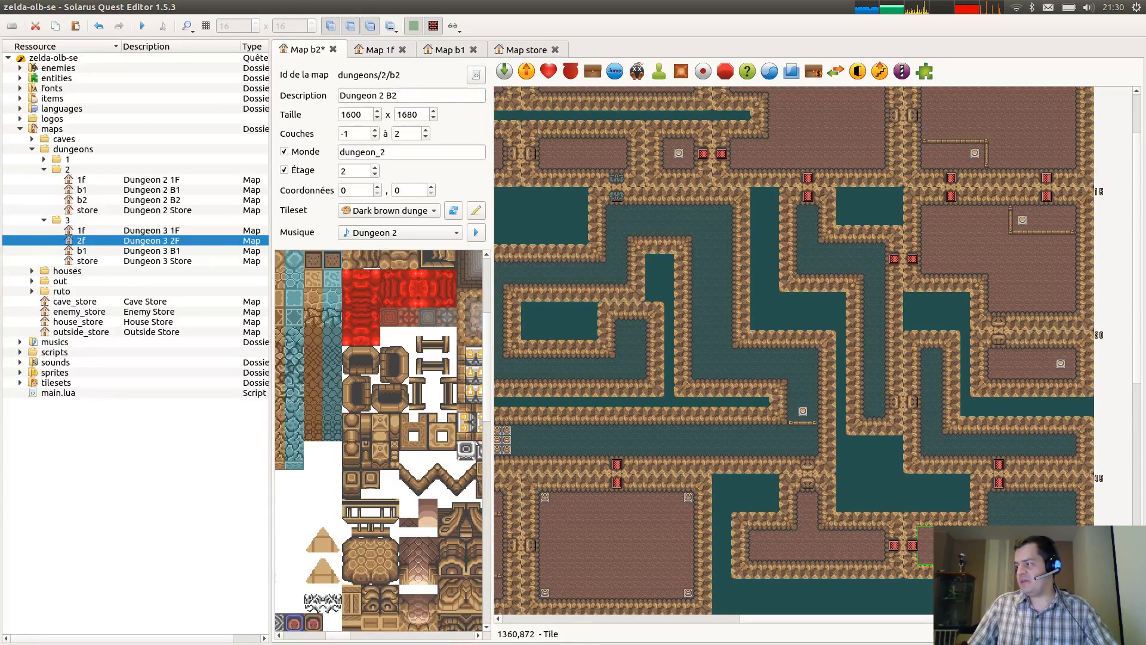
Finish flooring the room east of the inverted-T room with pieces resized to its walls, and save the map.
{"action": "double_click", "coordinate": [1008, 513]}
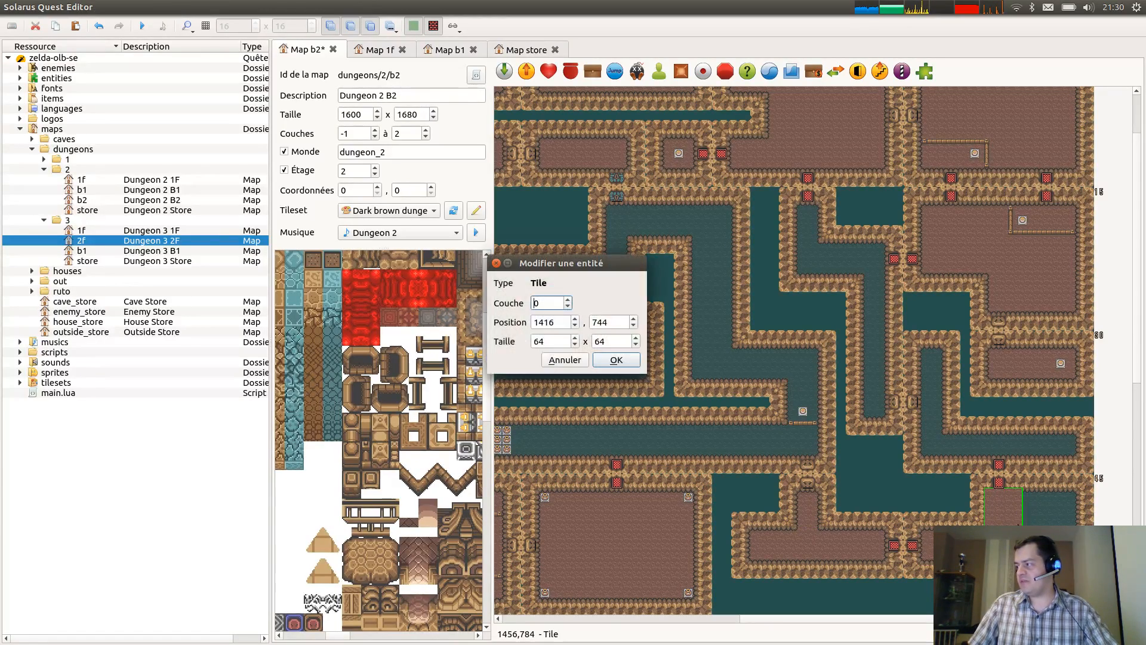
{"action": "key", "text": "Escape"}
{"action": "key", "text": "r"}
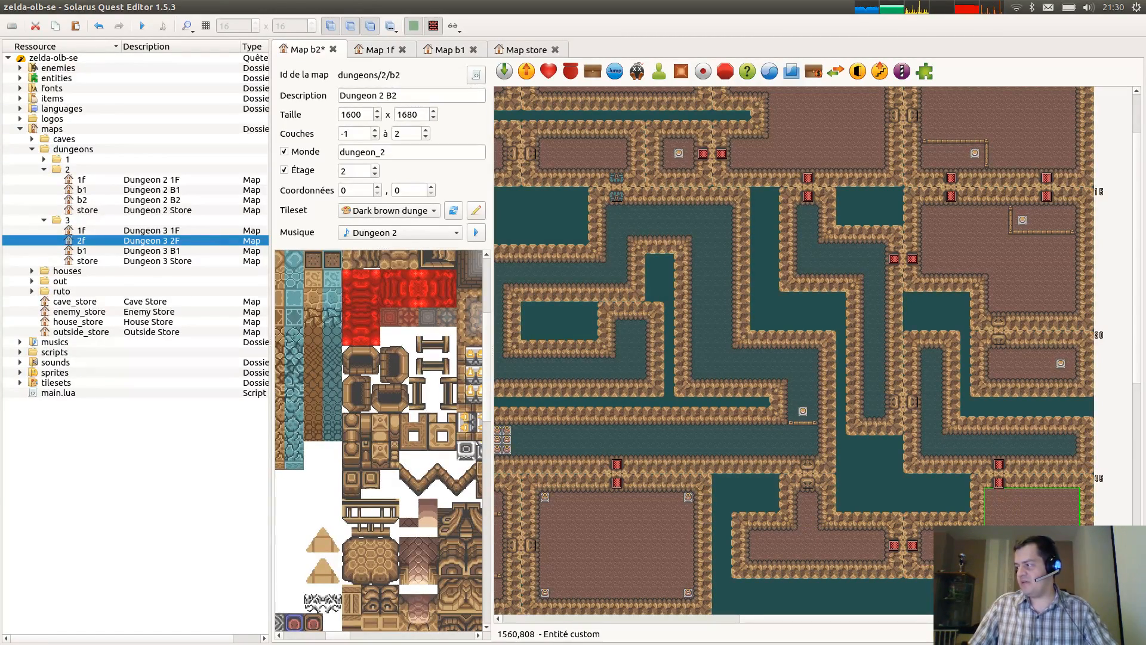
{"action": "key", "text": "Delete"}
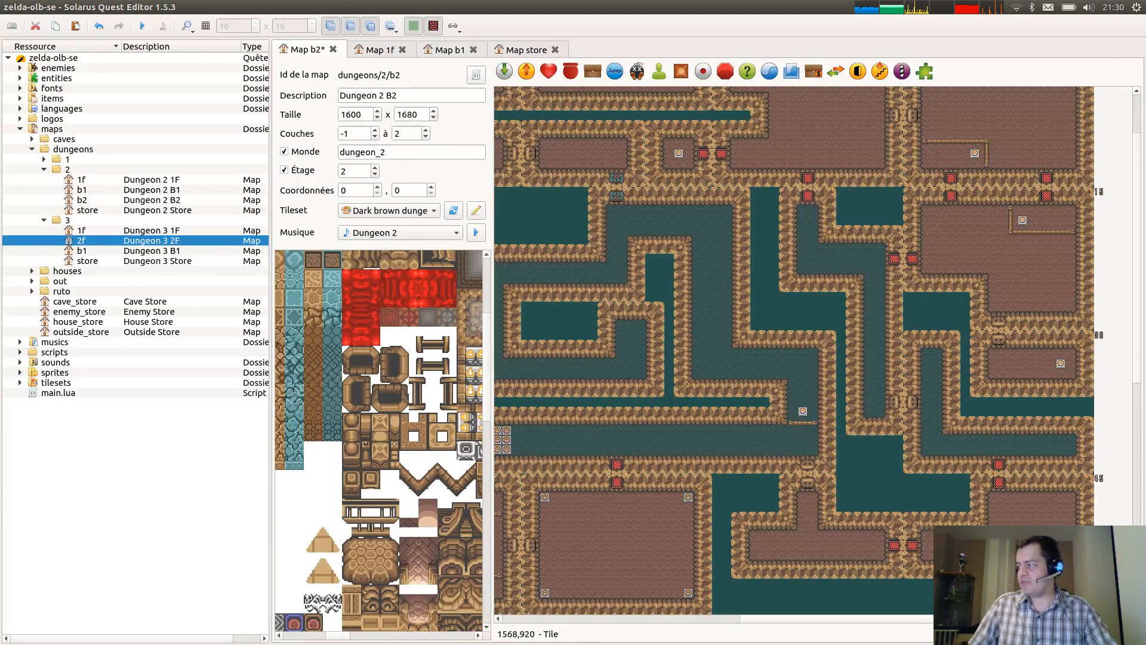
{"action": "scroll", "coordinate": [794, 352], "scroll_direction": "down", "scroll_amount": 5}
{"action": "key", "text": "ctrl+s"}
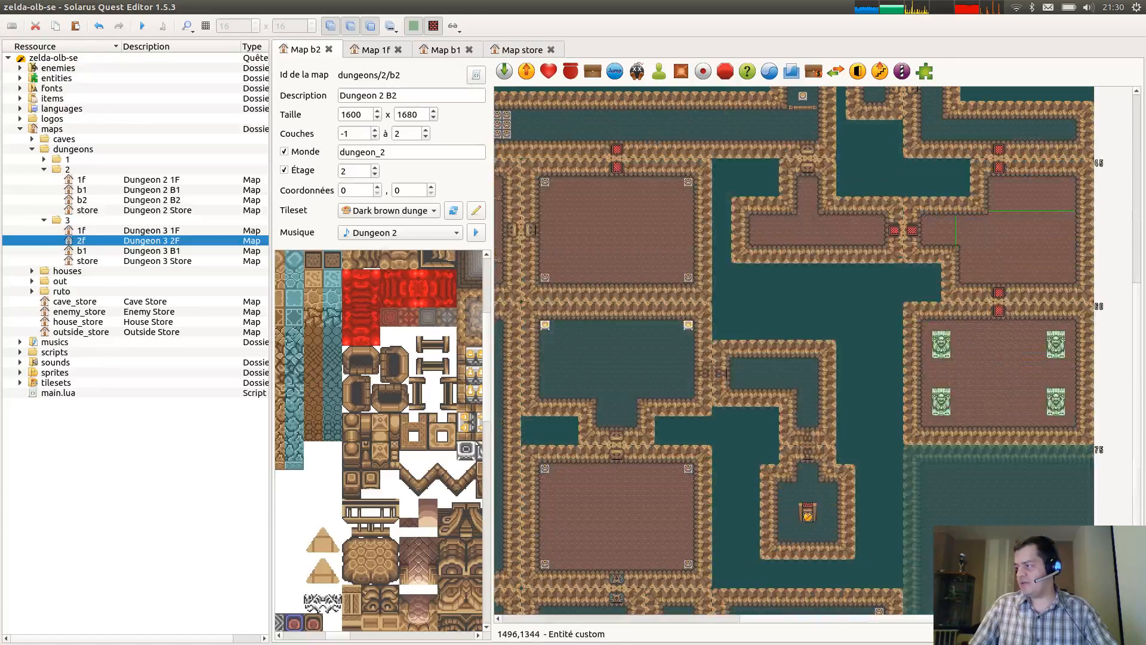
Floor both legs of the L-shaped corridor room above the stairs room with copies fitted and sent behind the walls.
{"action": "key", "text": "ctrl+v"}
{"action": "left_click", "coordinate": [779, 377]}
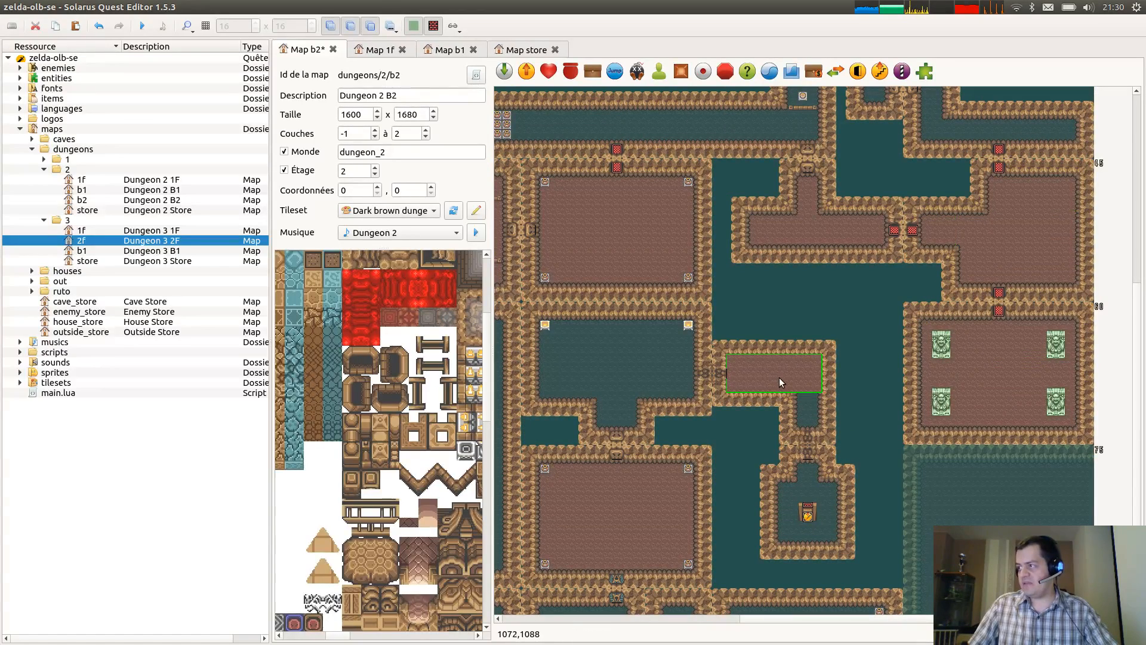
{"action": "key", "text": "b"}
{"action": "key", "text": "ctrl+v"}
{"action": "left_click", "coordinate": [843, 414]}
{"action": "key", "text": "r"}
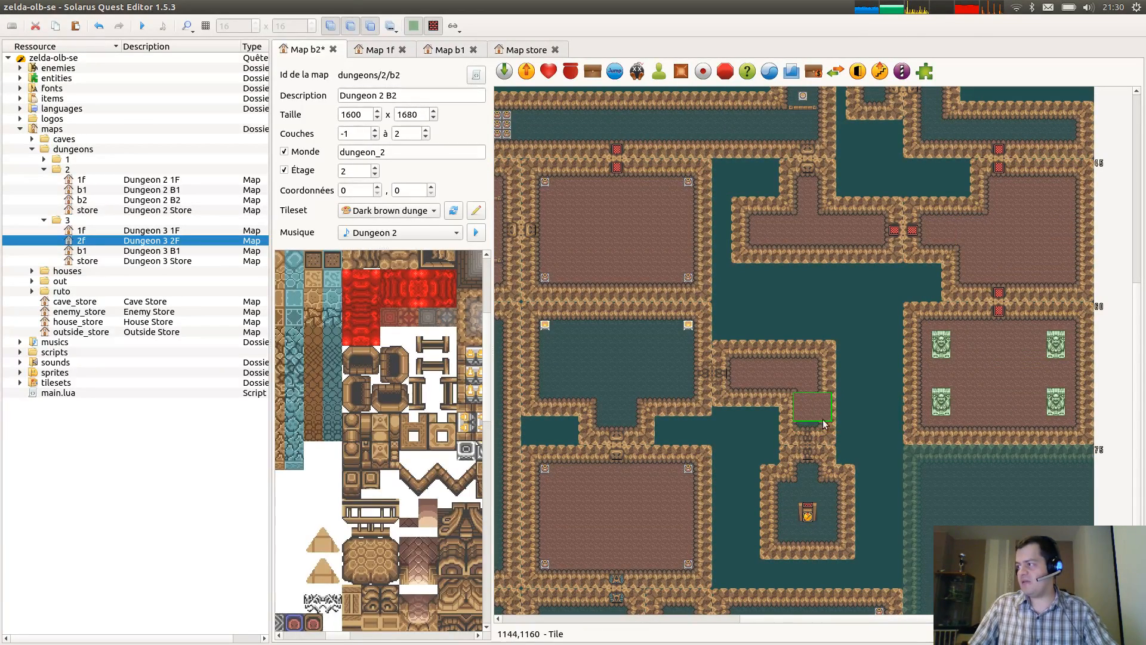
{"action": "left_click", "coordinate": [823, 425]}
{"action": "key", "text": "b"}
Place a floor copy in the north entrance alcove of the small stairs room, resize it, and send it to the back.
{"action": "key", "text": "ctrl+v"}
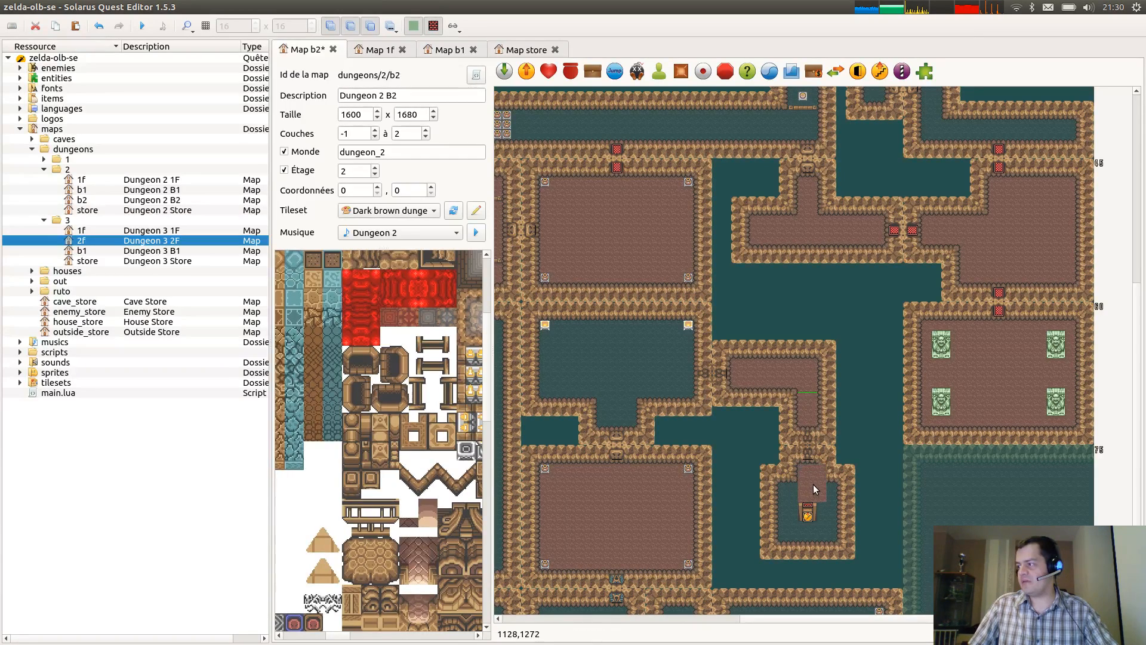
{"action": "left_click", "coordinate": [811, 482]}
{"action": "key", "text": "r"}
{"action": "left_click", "coordinate": [817, 471]}
{"action": "key", "text": "b"}
Cover the rest of the small stairs room with an enlarged copy of the alcove floor sent to the back, and save the map.
{"action": "key", "text": "ctrl+c"}
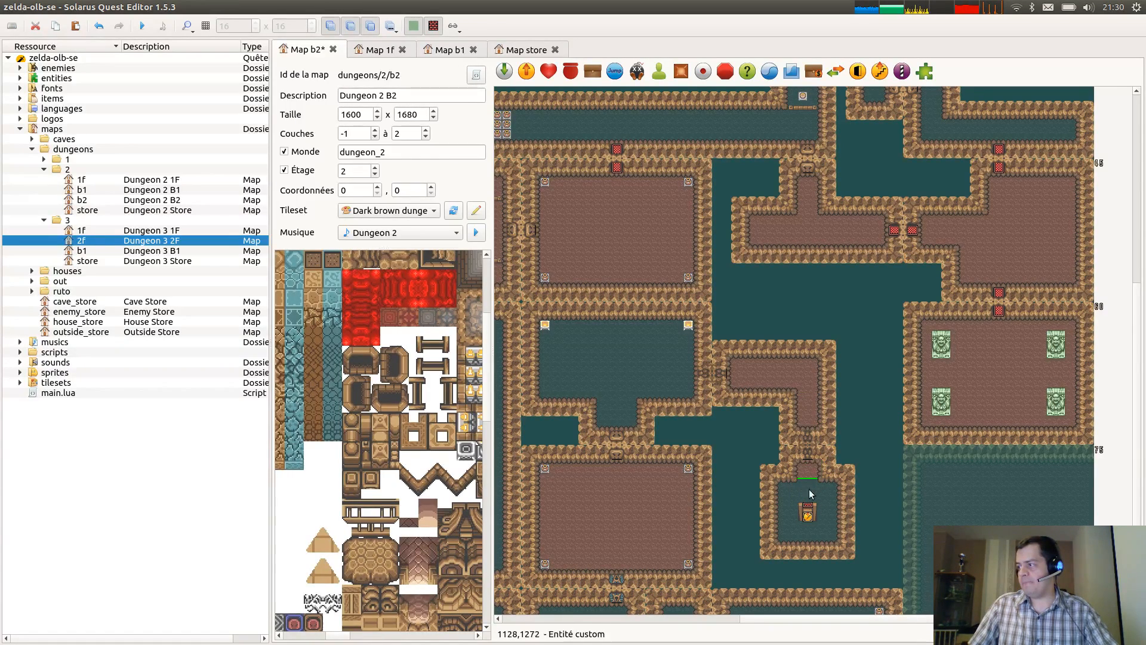
{"action": "key", "text": "ctrl+v"}
{"action": "left_click", "coordinate": [792, 490]}
{"action": "key", "text": "r"}
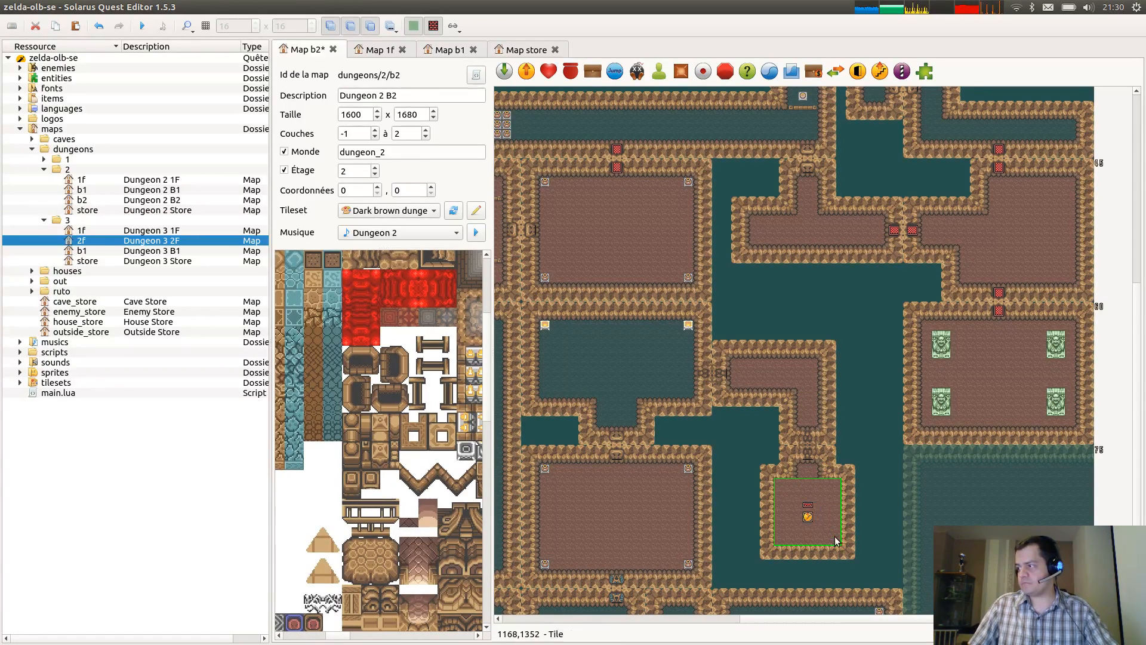
{"action": "left_click", "coordinate": [834, 541]}
{"action": "key", "text": "b"}
{"action": "key", "text": "ctrl+s"}
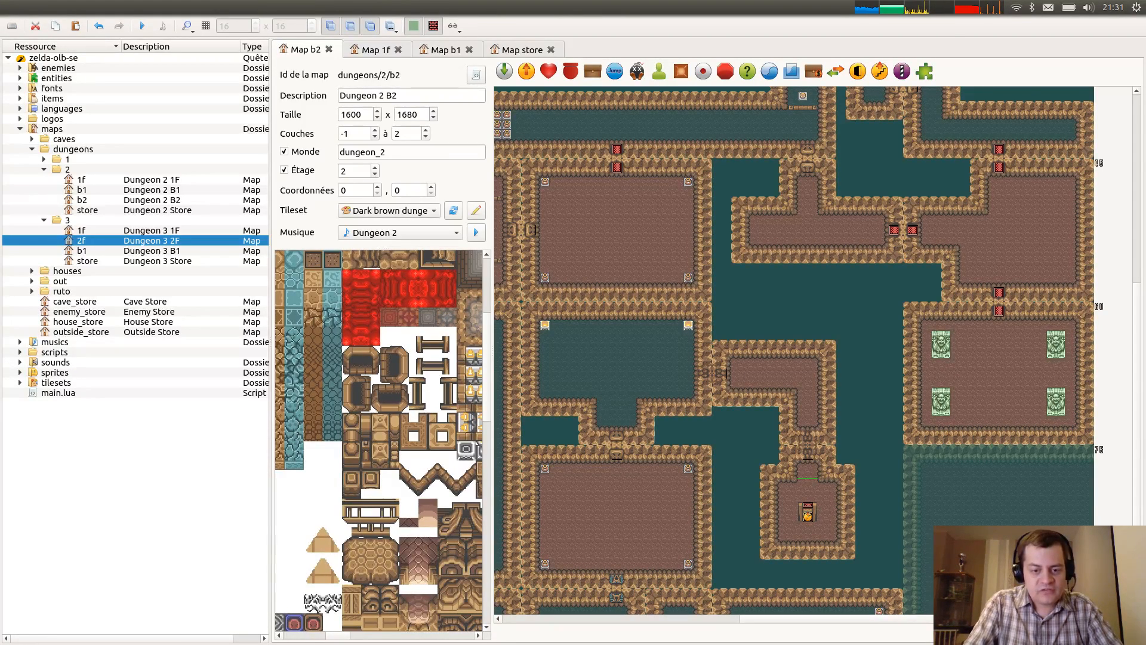
Switch to the zelda-roth-se quest and open its Dungeon 1 1F map.
{"action": "left_click_drag", "start_coordinate": [1145, 322], "coordinate": [546, 133], "text": "alt"}
{"action": "double_click", "coordinate": [514, 39]}
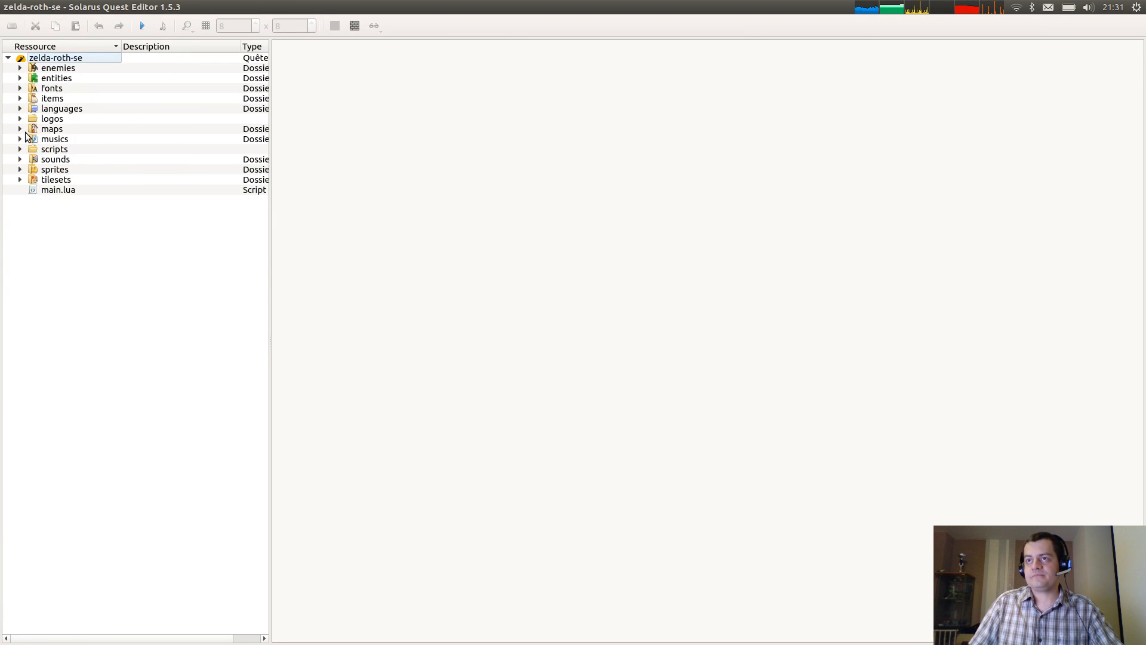
{"action": "left_click", "coordinate": [19, 129]}
{"action": "left_click", "coordinate": [32, 149]}
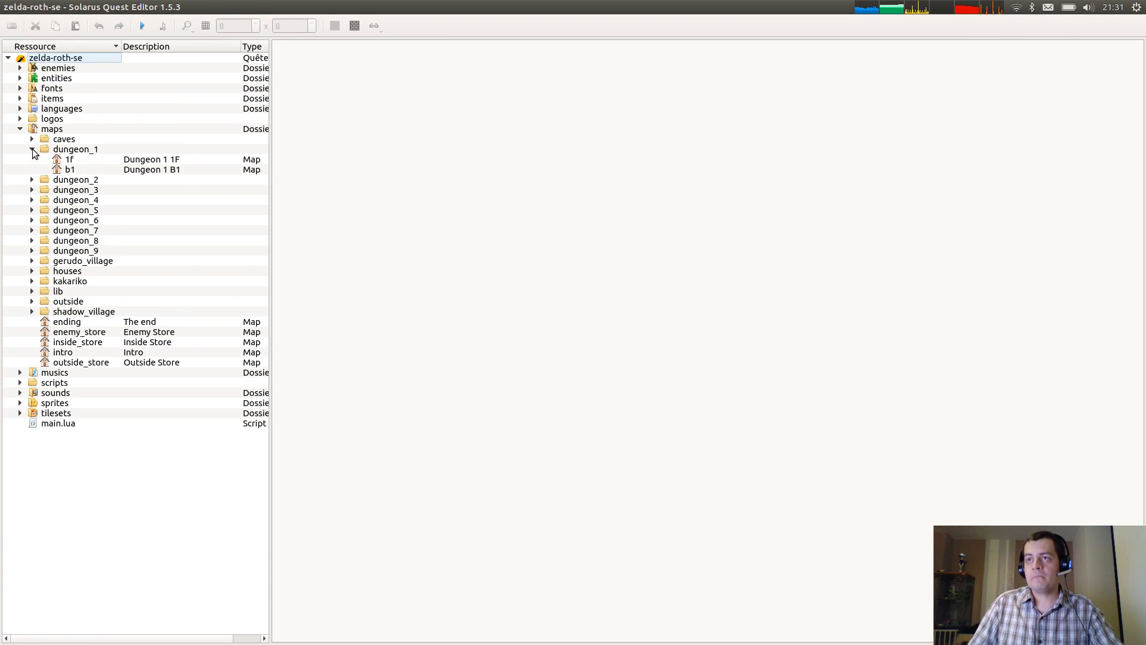
{"action": "double_click", "coordinate": [69, 160]}
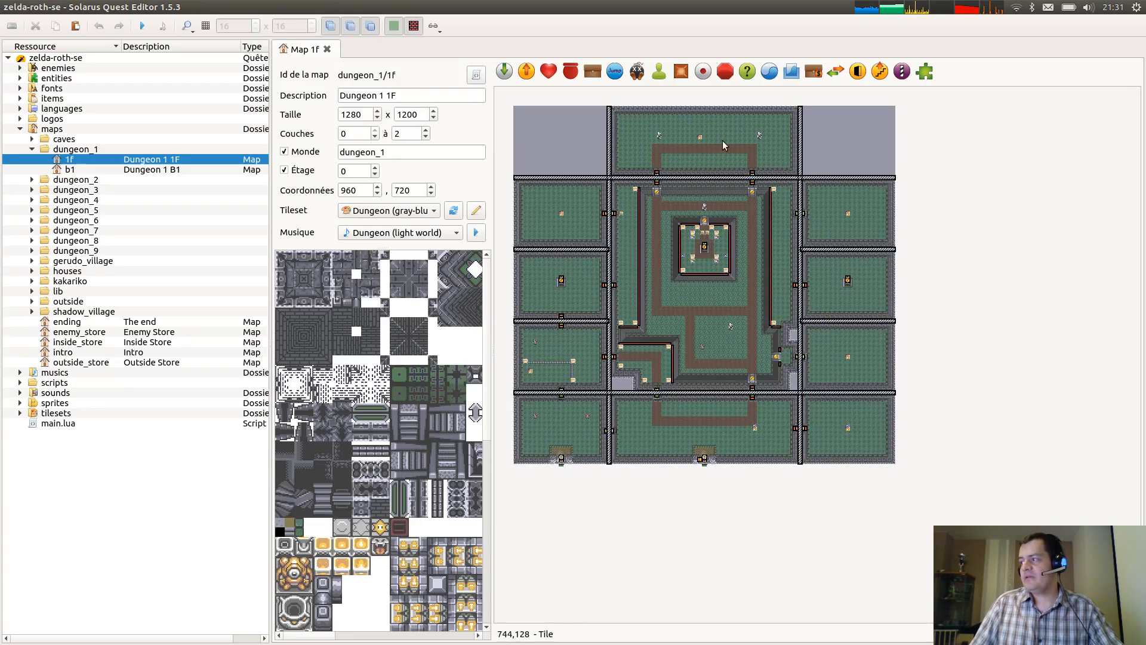
Examine the room layout and floor design across the Dungeon 1 1F map.
{"action": "scroll", "coordinate": [557, 180], "scroll_direction": "up", "scroll_amount": 1, "text": "ctrl"}
{"action": "scroll", "coordinate": [546, 231], "scroll_direction": "up", "scroll_amount": 2}
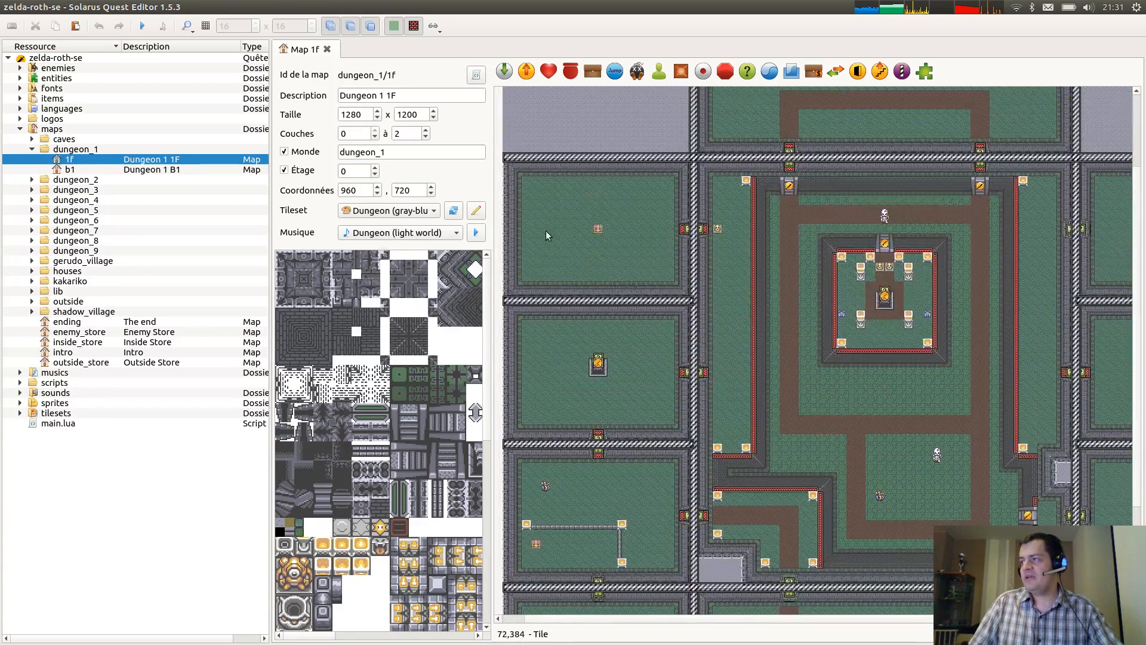
{"action": "scroll", "coordinate": [542, 231], "scroll_direction": "down", "scroll_amount": 2}
{"action": "middle_click_drag", "start_coordinate": [944, 461], "coordinate": [857, 463]}
{"action": "scroll", "coordinate": [1041, 510], "scroll_direction": "right", "scroll_amount": 3}
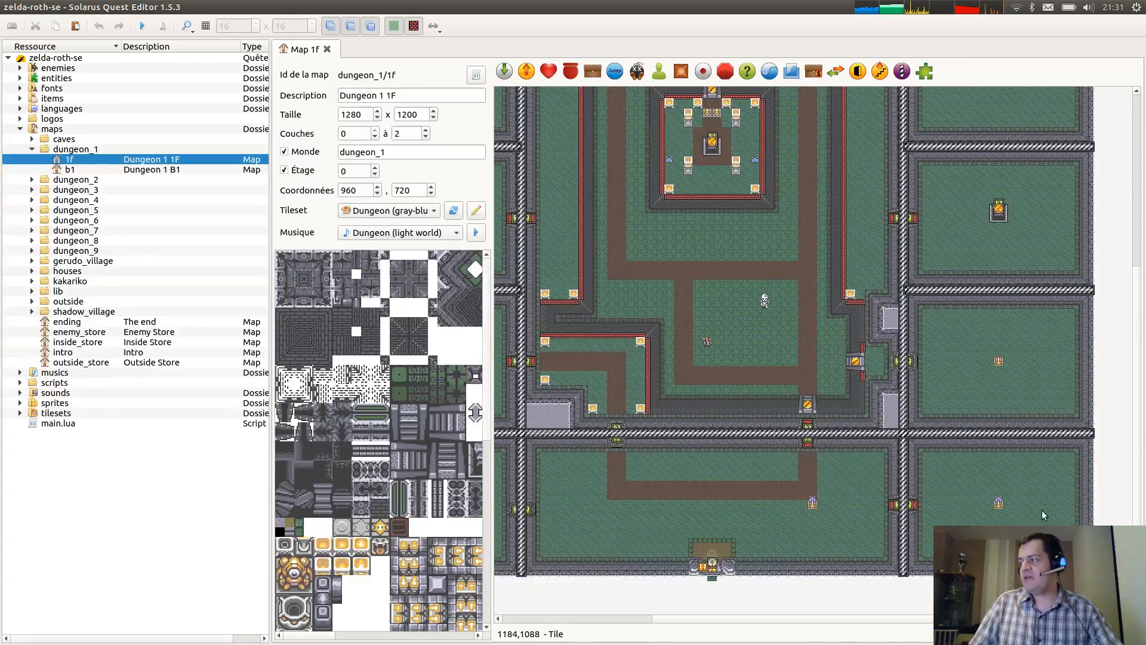
{"action": "scroll", "coordinate": [1061, 396], "scroll_direction": "up", "scroll_amount": 3}
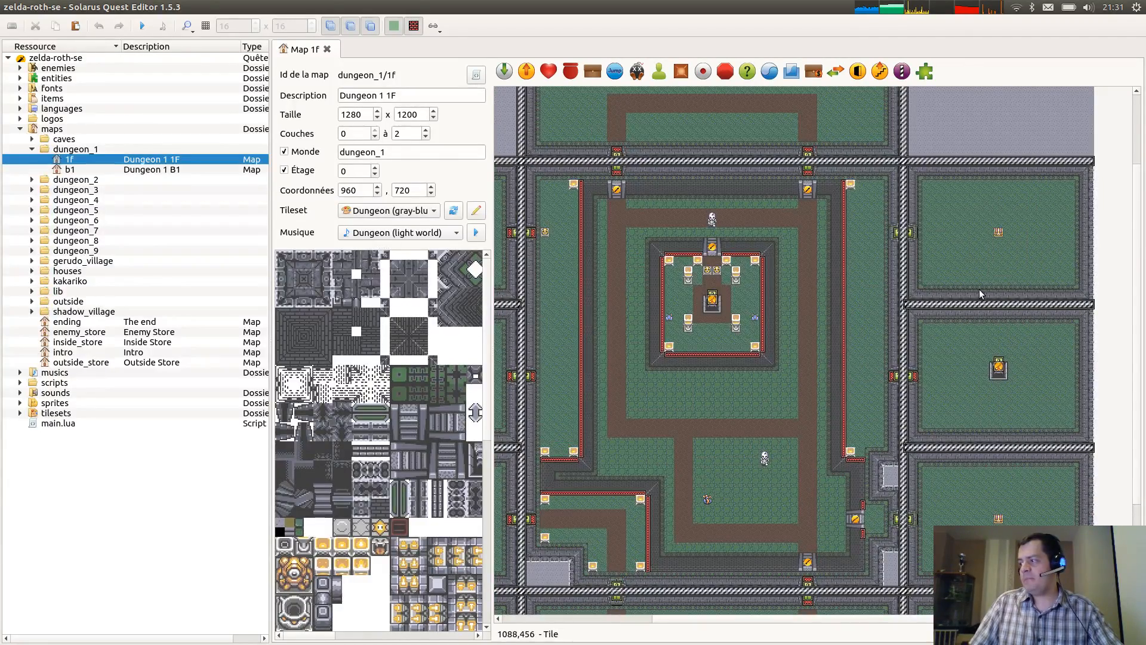
{"action": "scroll", "coordinate": [801, 382], "scroll_direction": "left", "scroll_amount": 1}
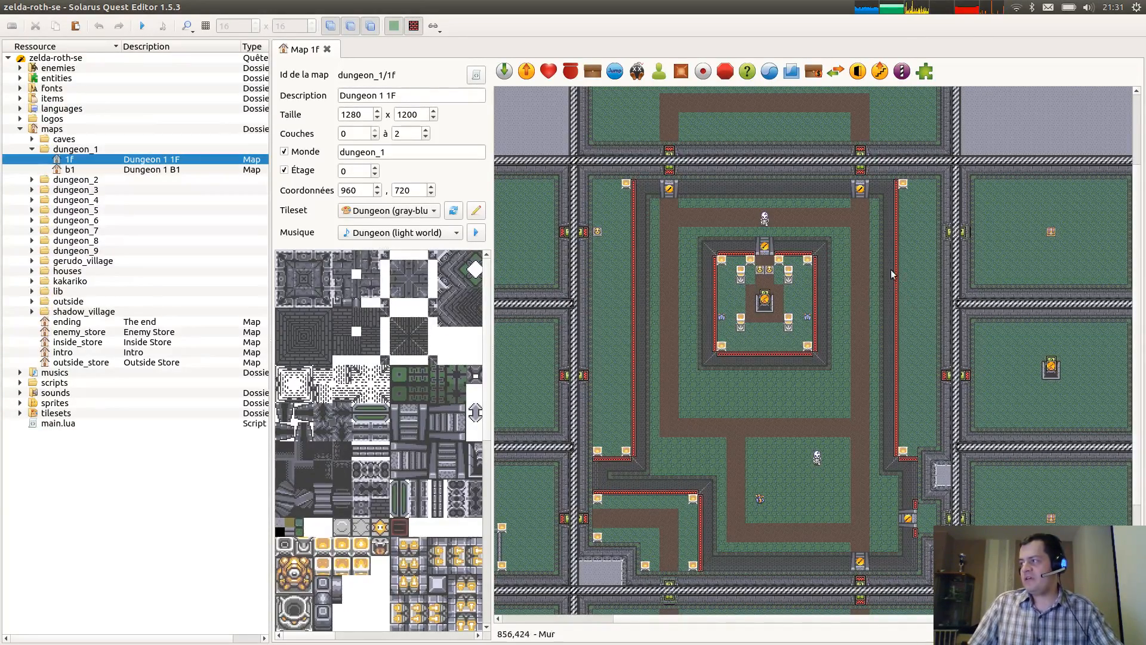
Finish viewing the Dungeon 1 1F map, and open the Dungeon 1 B1 map to examine its rooms and floor paths.
{"action": "scroll", "coordinate": [892, 274], "scroll_direction": "down", "scroll_amount": 3}
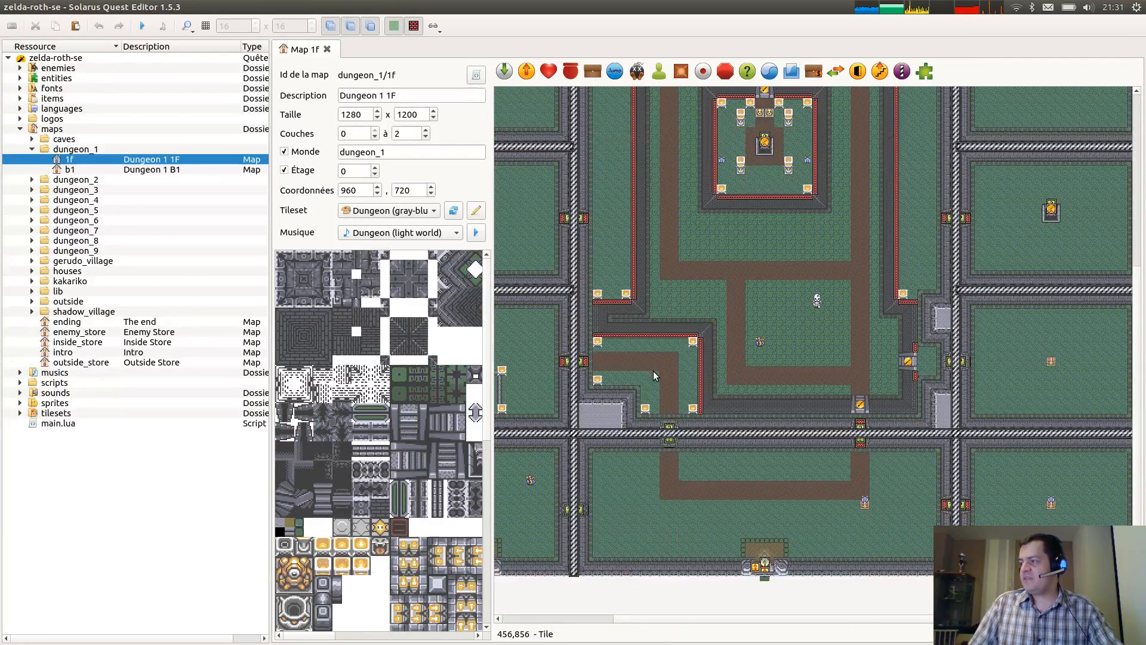
{"action": "scroll", "coordinate": [689, 358], "scroll_direction": "up", "scroll_amount": 5}
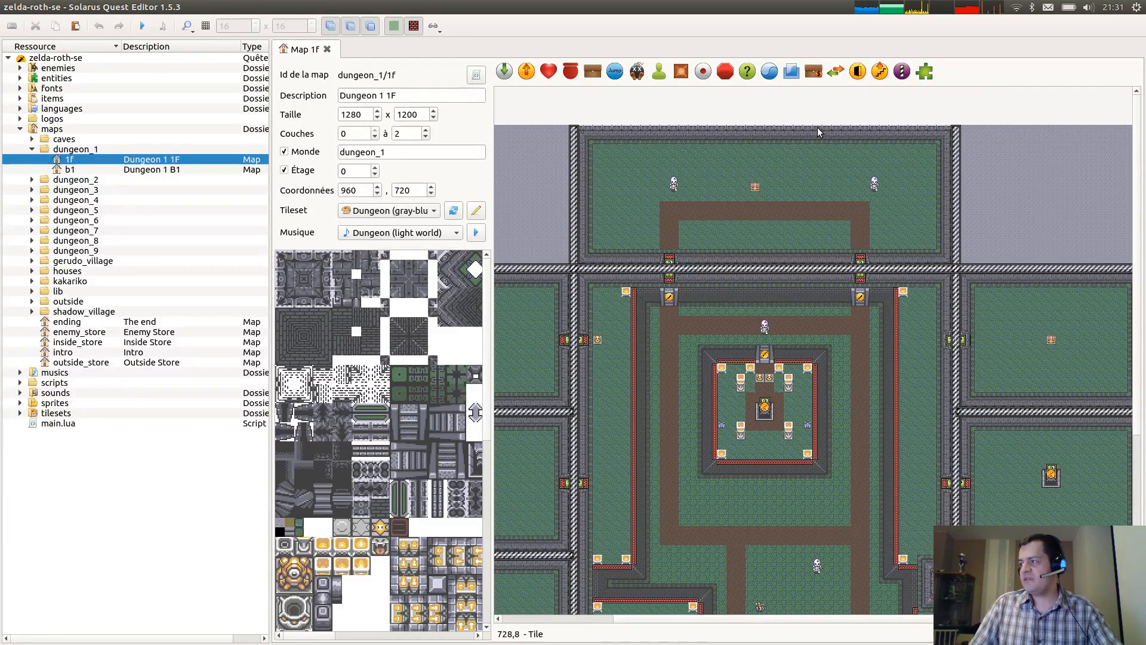
{"action": "double_click", "coordinate": [70, 170]}
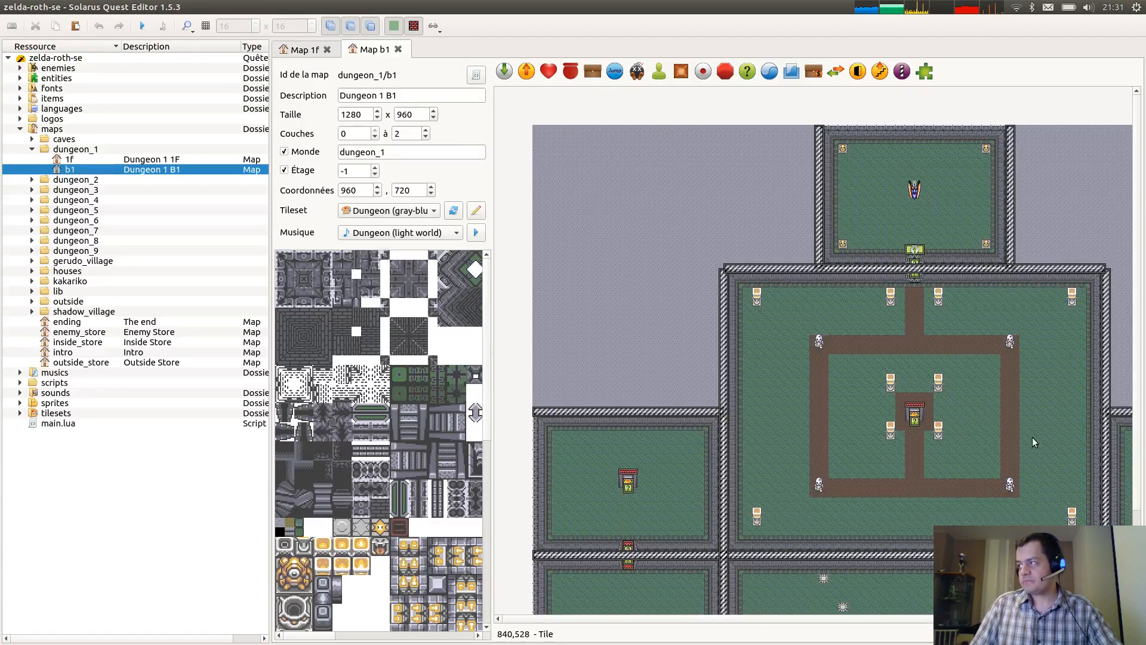
{"action": "scroll", "coordinate": [1042, 435], "scroll_direction": "down", "scroll_amount": 3}
{"action": "scroll", "coordinate": [1019, 314], "scroll_direction": "right", "scroll_amount": 5}
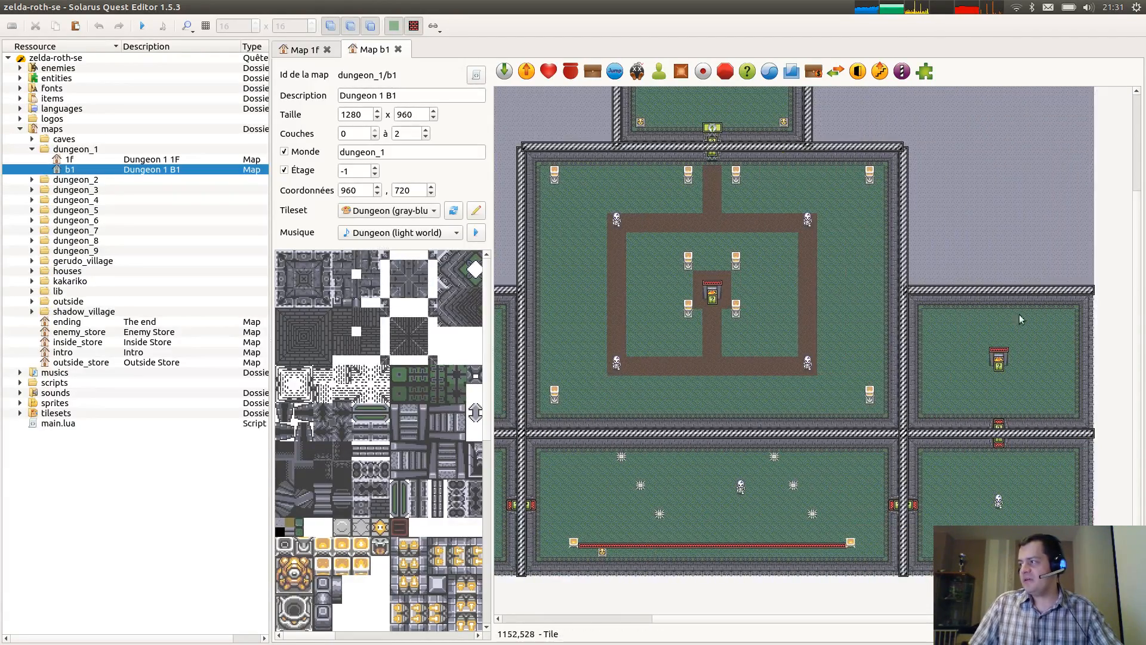
{"action": "scroll", "coordinate": [747, 407], "scroll_direction": "left", "scroll_amount": 2}
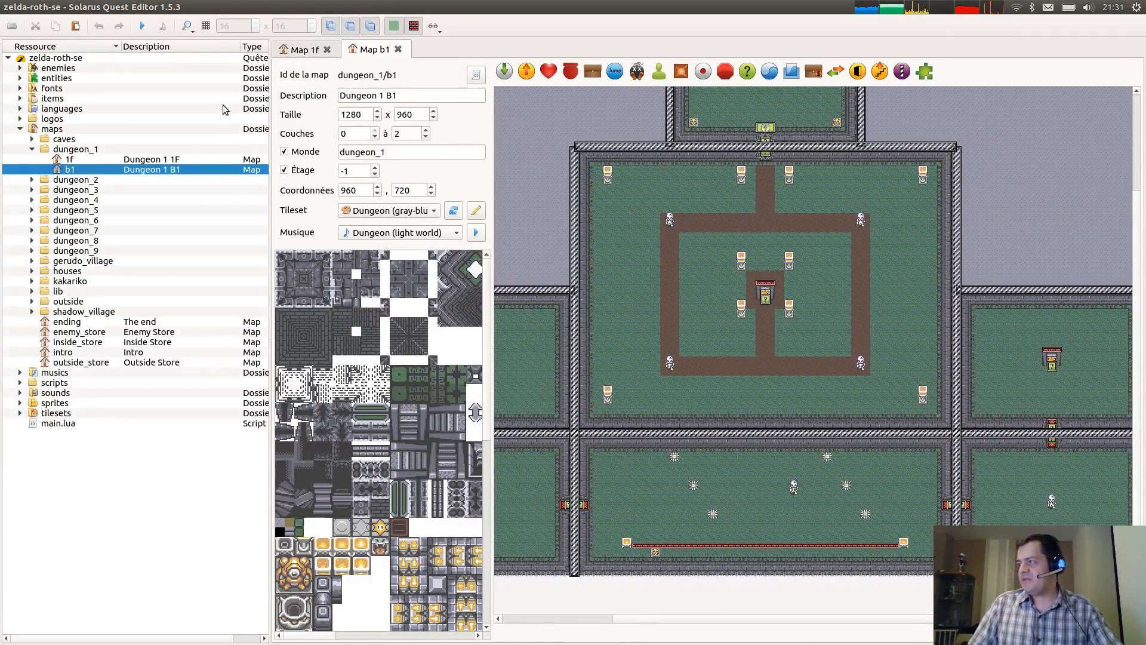
Open the Dungeon 2 1F map of the zelda-roth-se quest and examine its rooms, water areas and floors.
{"action": "left_click", "coordinate": [33, 180]}
{"action": "double_click", "coordinate": [70, 190]}
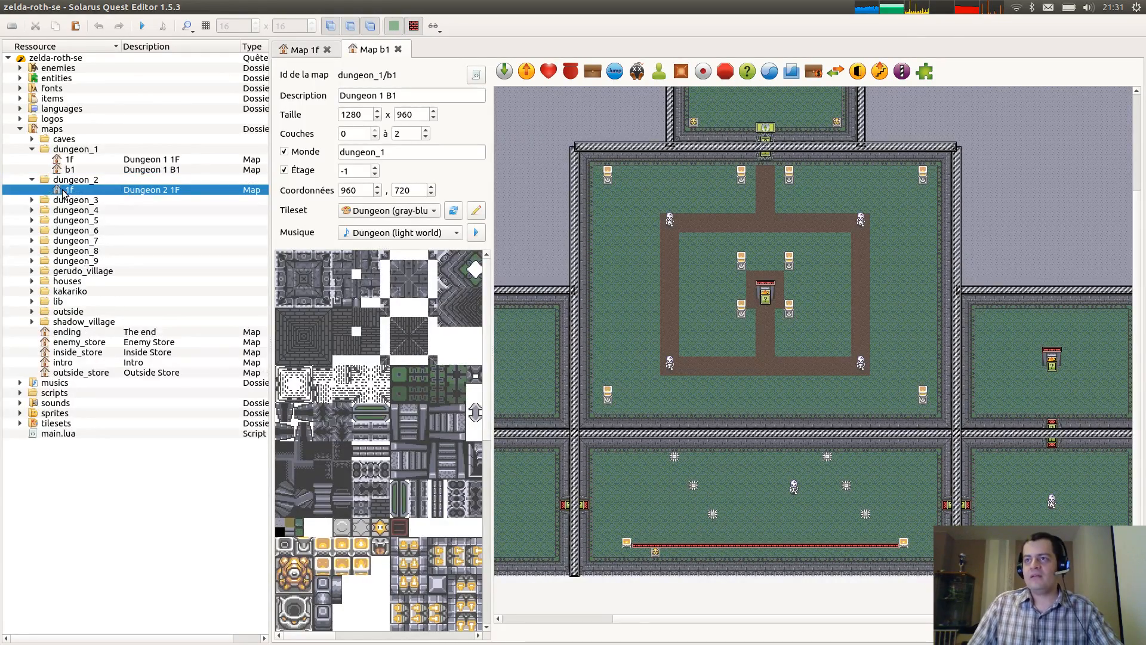
{"action": "scroll", "coordinate": [878, 380], "scroll_direction": "down", "scroll_amount": 7}
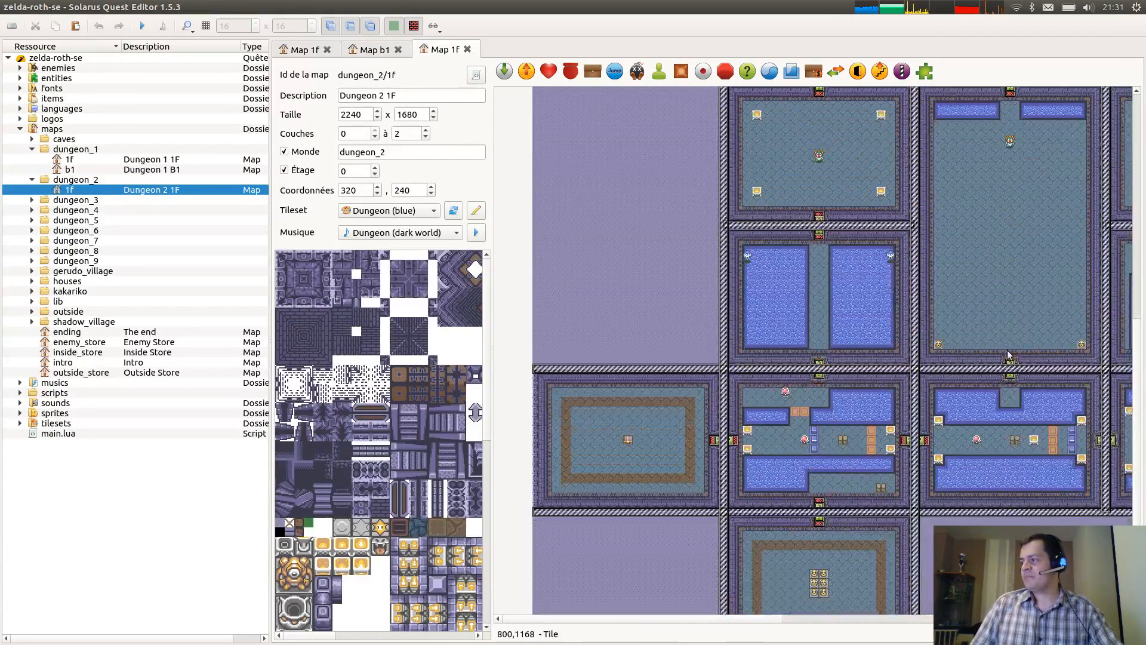
{"action": "middle_click_drag", "start_coordinate": [1031, 347], "coordinate": [457, 340]}
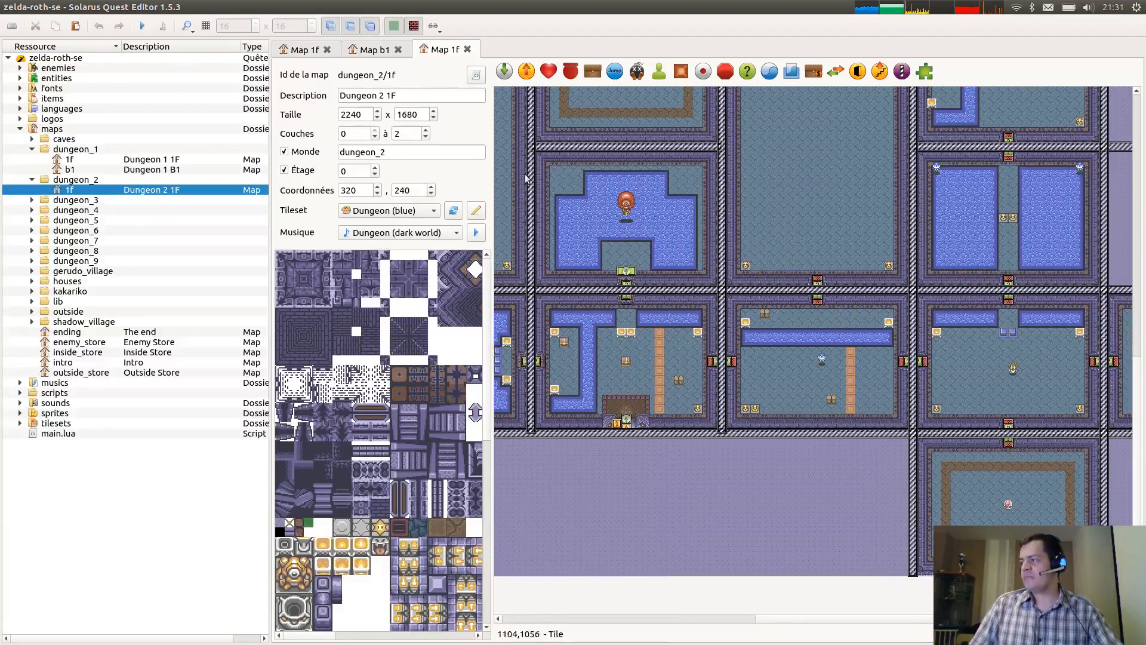
Open the Dungeon 3 1F map and examine the floor patterns of its rooms.
{"action": "left_click", "coordinate": [33, 200]}
{"action": "double_click", "coordinate": [70, 210]}
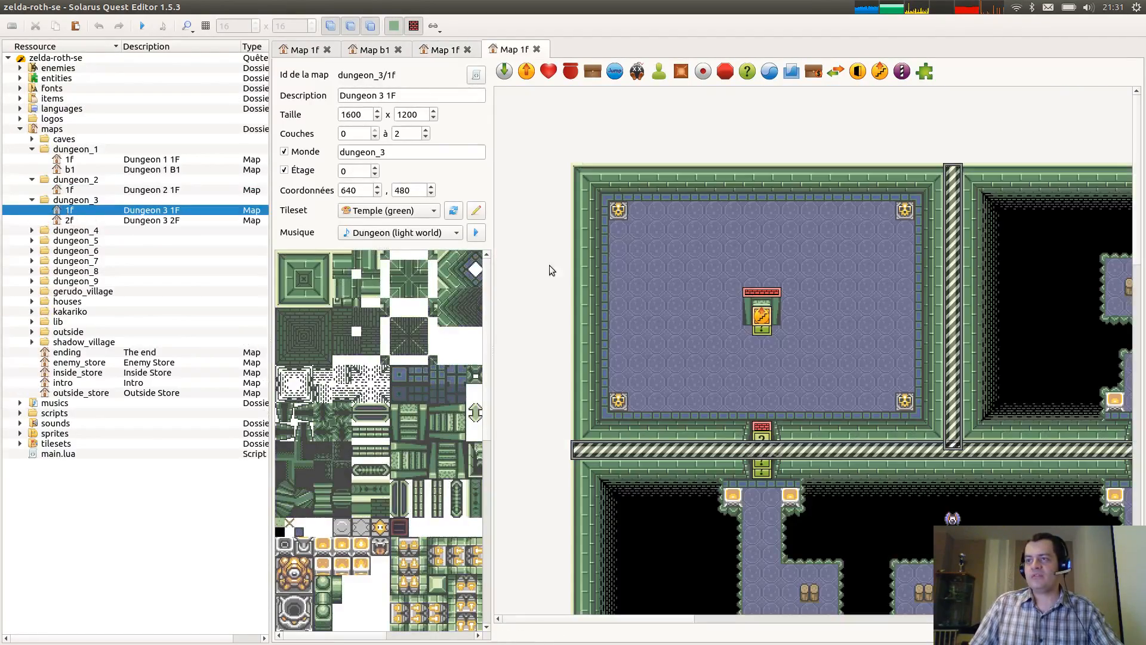
{"action": "scroll", "coordinate": [915, 335], "scroll_direction": "down", "scroll_amount": 1, "text": "ctrl"}
{"action": "scroll", "coordinate": [1121, 421], "scroll_direction": "down", "scroll_amount": 3}
{"action": "middle_click_drag", "start_coordinate": [1111, 408], "coordinate": [621, 395]}
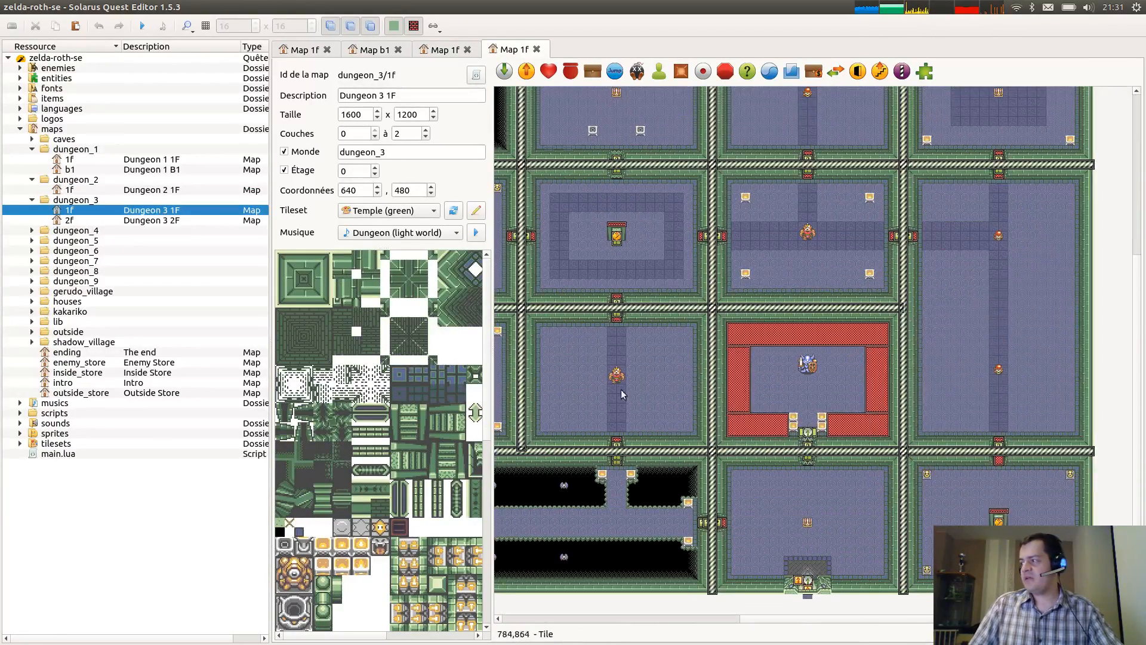
{"action": "scroll", "coordinate": [895, 389], "scroll_direction": "up", "scroll_amount": 3}
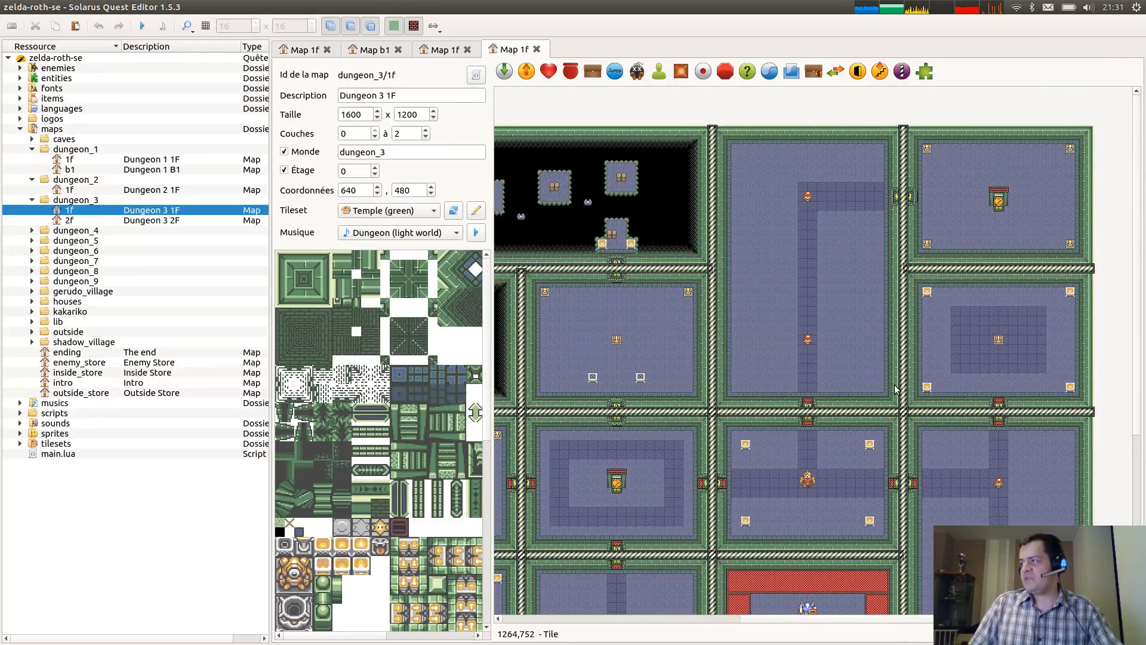
Open the Dungeon 3 2F map and view its complete room layout.
{"action": "double_click", "coordinate": [67, 220]}
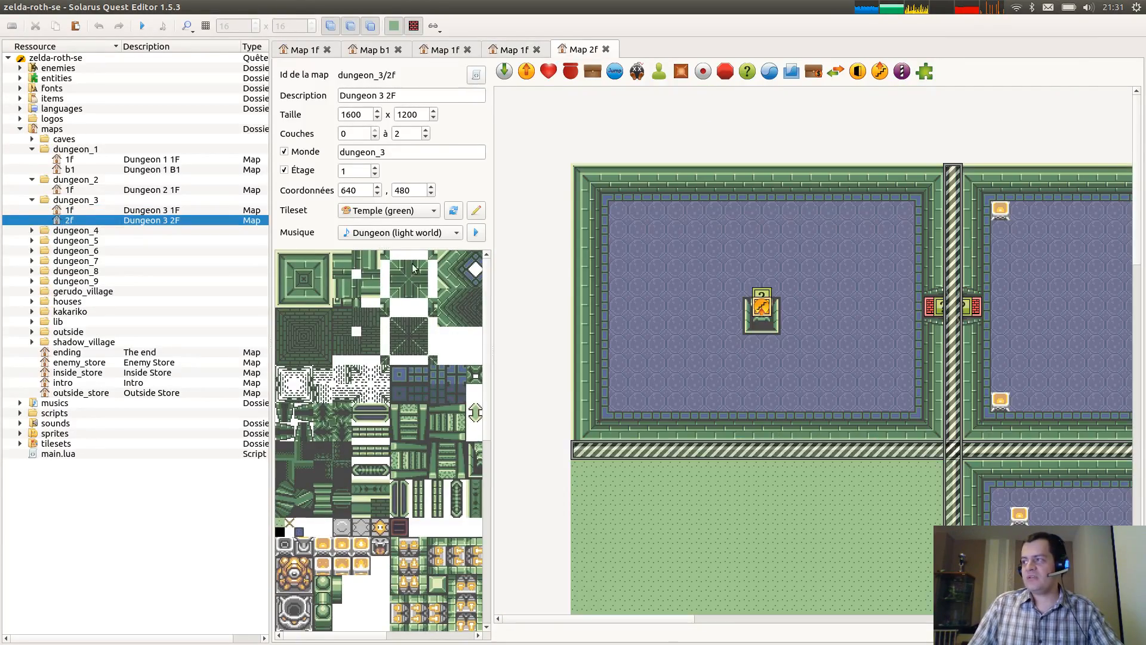
{"action": "scroll", "coordinate": [950, 379], "scroll_direction": "down", "scroll_amount": 1, "text": "ctrl"}
{"action": "scroll", "coordinate": [961, 375], "scroll_direction": "down", "scroll_amount": 1}
{"action": "scroll", "coordinate": [964, 374], "scroll_direction": "down", "scroll_amount": 1, "text": "ctrl"}
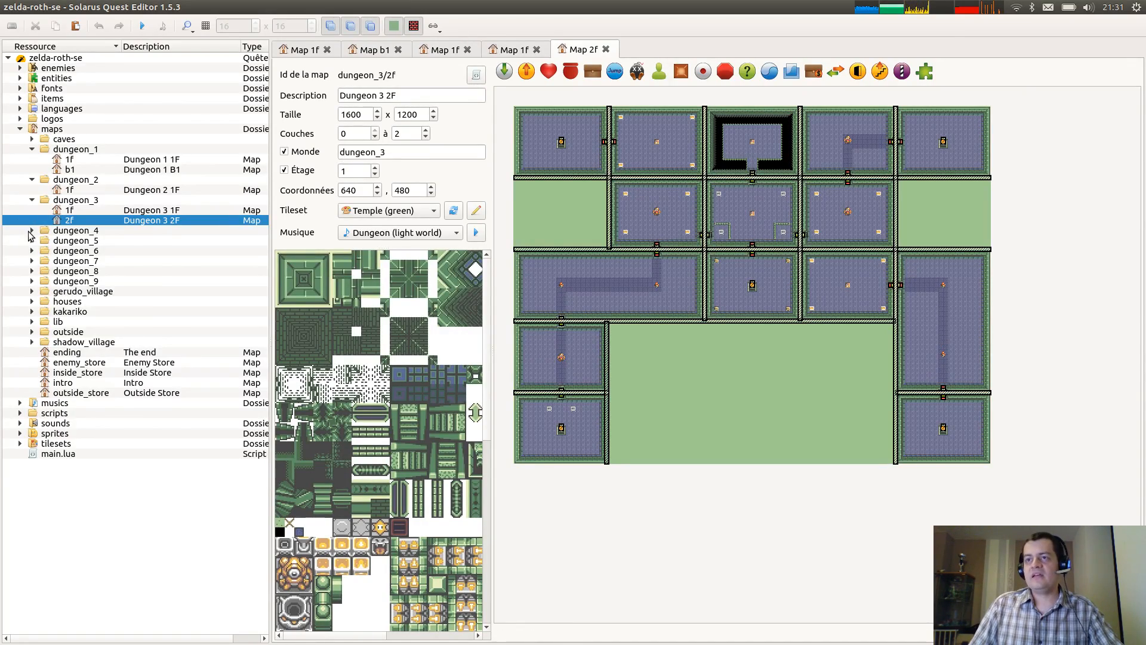
Open the Dungeon 4 1F map and examine the floor paths, pools and room designs across it.
{"action": "left_click", "coordinate": [31, 230]}
{"action": "double_click", "coordinate": [69, 240]}
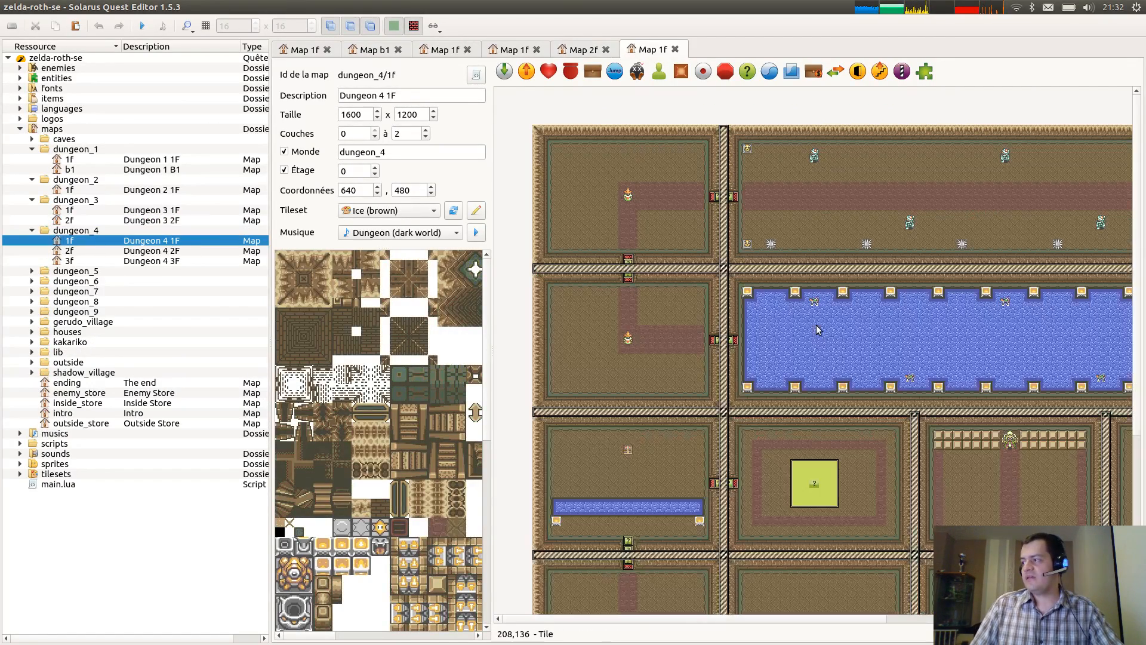
{"action": "scroll", "coordinate": [854, 334], "scroll_direction": "down", "scroll_amount": 3}
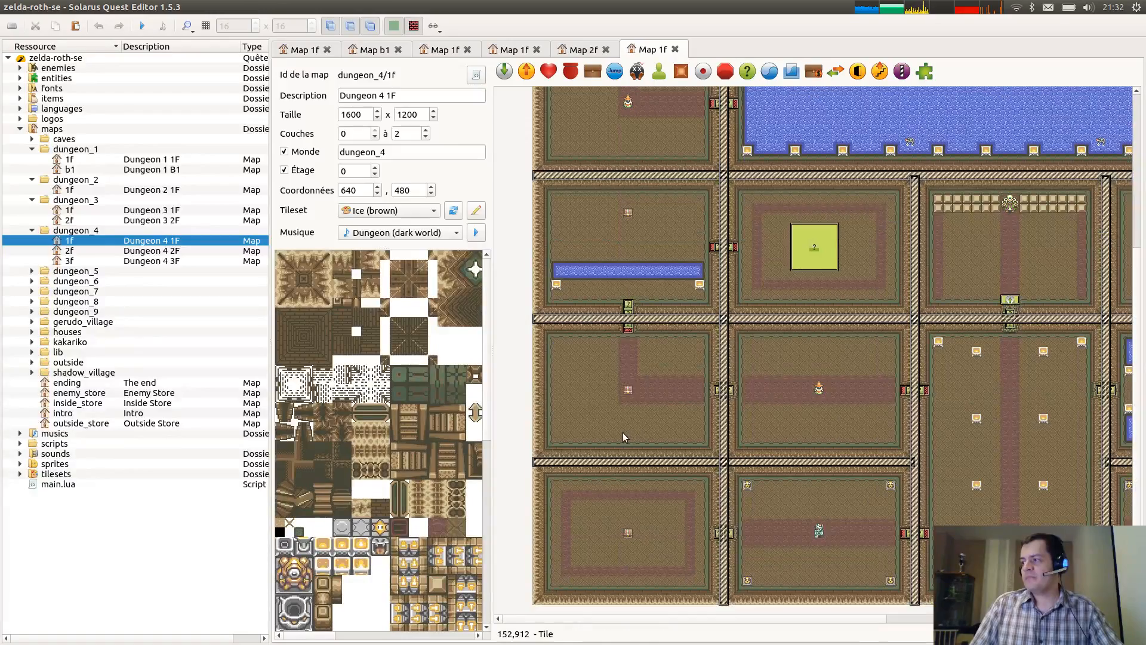
{"action": "scroll", "coordinate": [624, 429], "scroll_direction": "up", "scroll_amount": 1, "text": "ctrl"}
{"action": "scroll", "coordinate": [747, 443], "scroll_direction": "down", "scroll_amount": 2}
{"action": "middle_click_drag", "start_coordinate": [806, 435], "coordinate": [745, 384]}
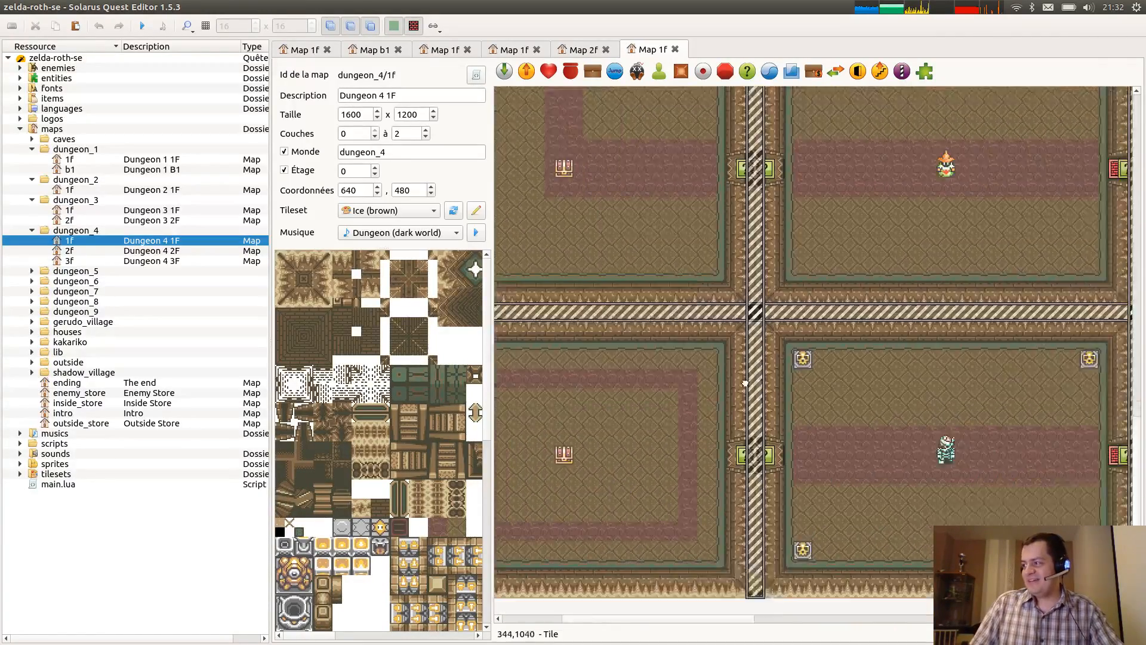
{"action": "middle_click_drag", "start_coordinate": [765, 502], "coordinate": [650, 445]}
{"action": "middle_click_drag", "start_coordinate": [763, 329], "coordinate": [637, 501]}
{"action": "scroll", "coordinate": [637, 502], "scroll_direction": "up", "scroll_amount": 5}
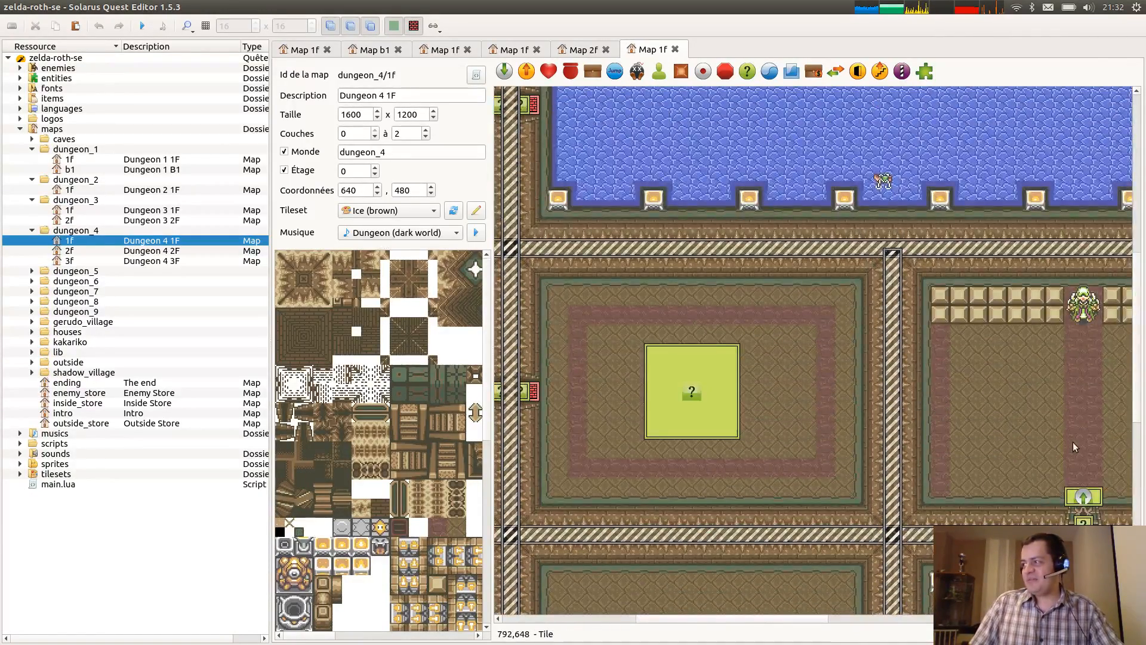
{"action": "scroll", "coordinate": [810, 428], "scroll_direction": "down", "scroll_amount": 2, "text": "ctrl"}
{"action": "middle_click_drag", "start_coordinate": [608, 369], "coordinate": [710, 418]}
{"action": "middle_click_drag", "start_coordinate": [1105, 493], "coordinate": [711, 375]}
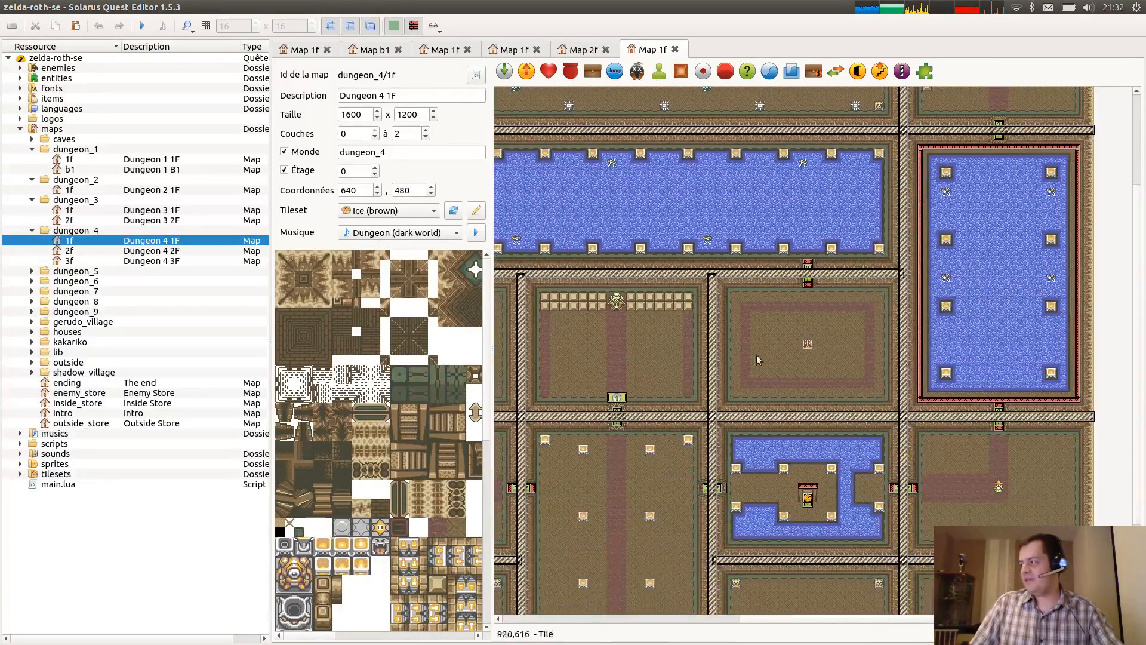
{"action": "middle_click_drag", "start_coordinate": [767, 419], "coordinate": [765, 290]}
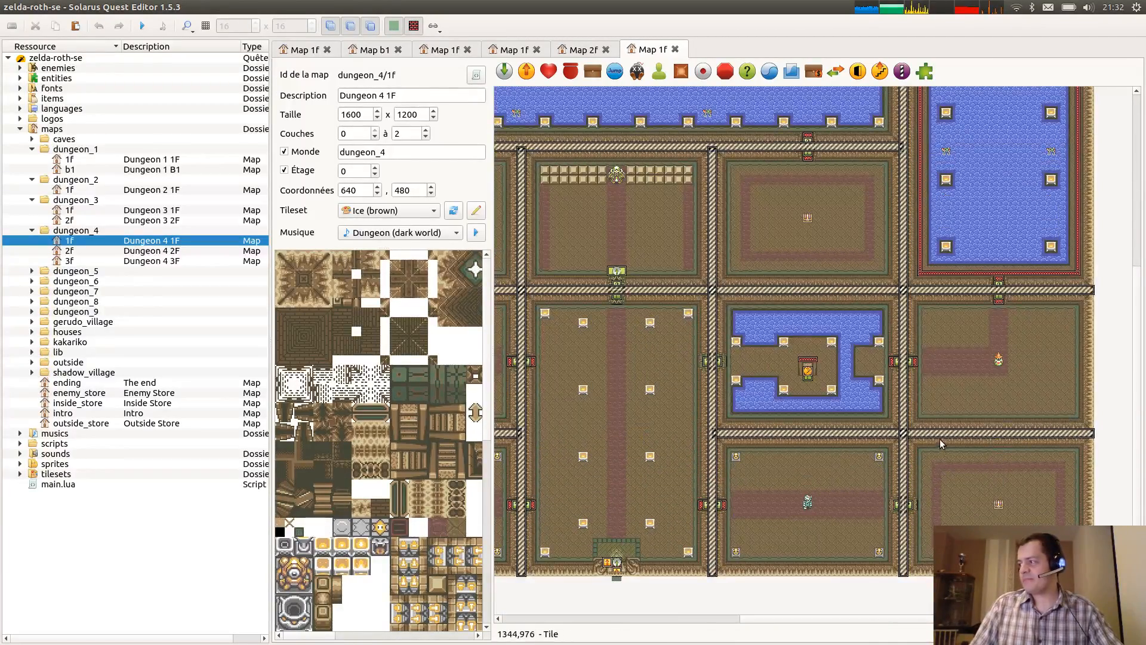
Close all open zelda-roth-se maps and return to the Dungeon 2 B2 map of the zelda-olb-se quest.
{"action": "middle_click", "coordinate": [657, 49]}
{"action": "middle_click", "coordinate": [581, 48]}
{"action": "middle_click", "coordinate": [513, 49]}
{"action": "middle_click", "coordinate": [443, 50]}
{"action": "middle_click", "coordinate": [371, 51]}
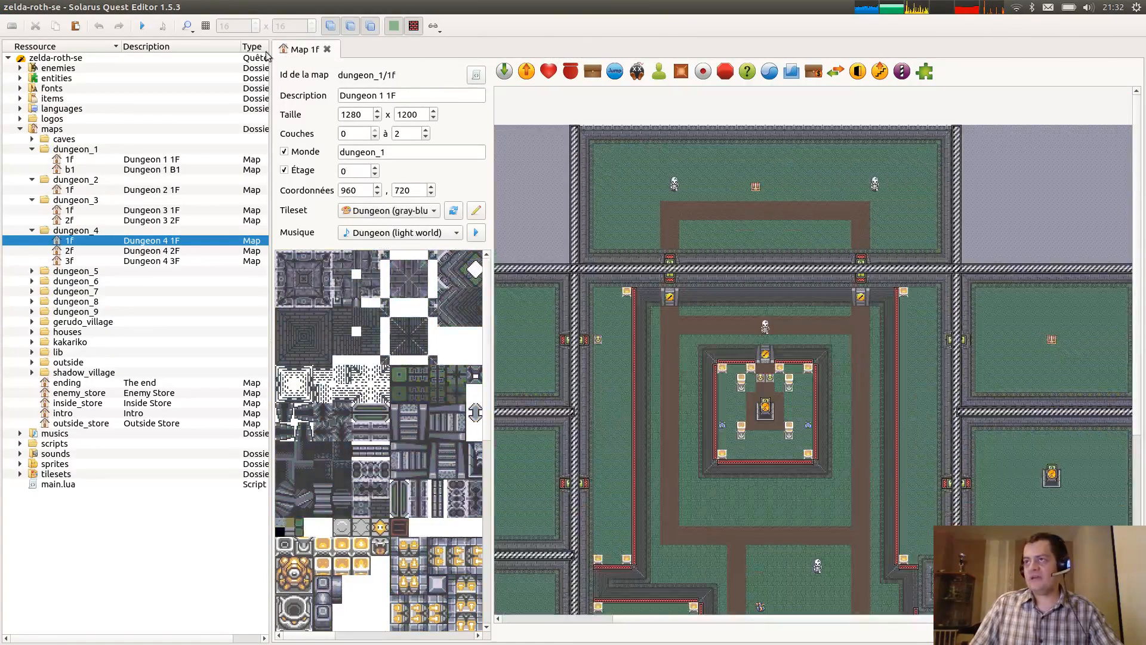
{"action": "key", "text": "ctrl+w"}
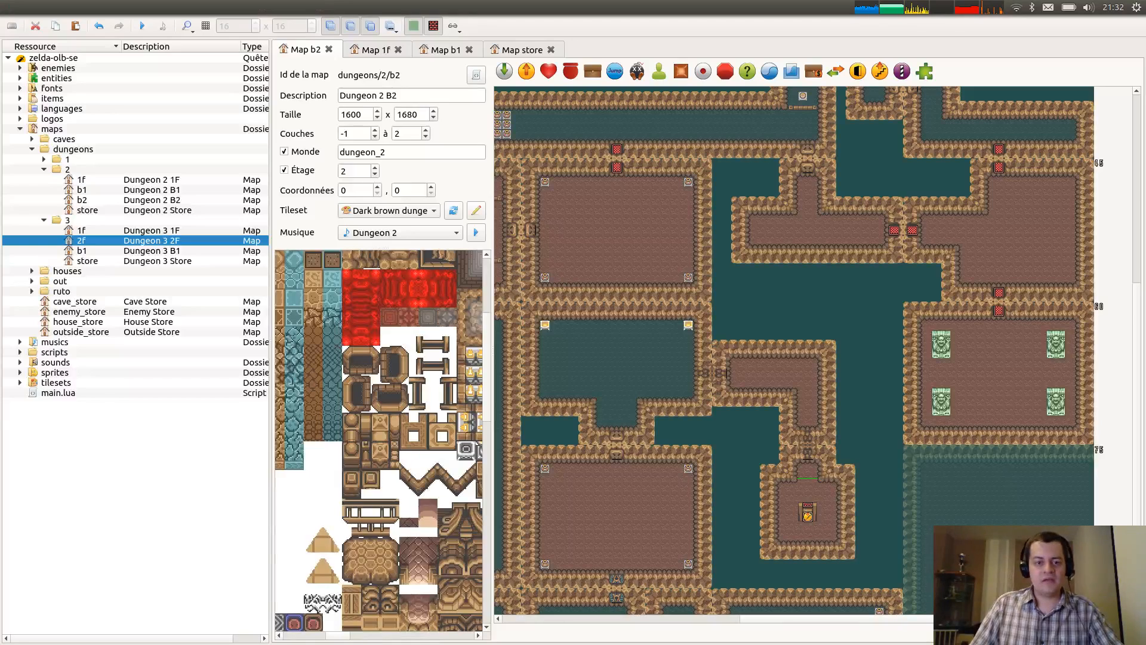
Check the Dungeon 2 switches and treasures issue in Chromium and the Dungeon 2 1F map, and return to the B2 map.
{"action": "key", "text": "alt+Tab"}
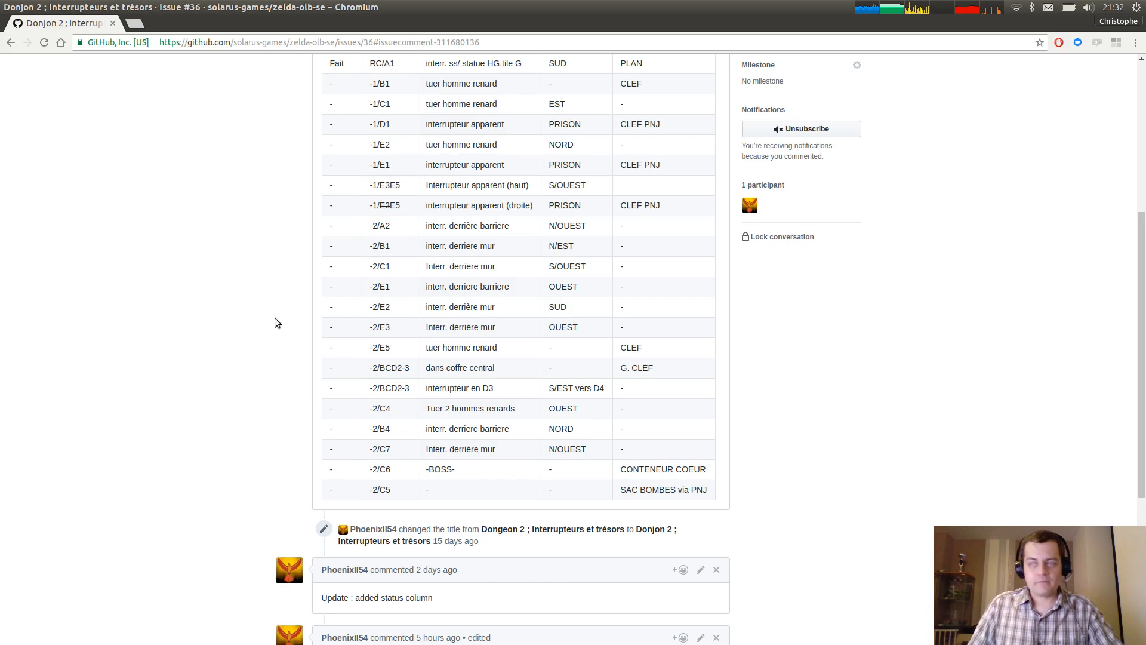
{"action": "key", "text": "alt+Tab"}
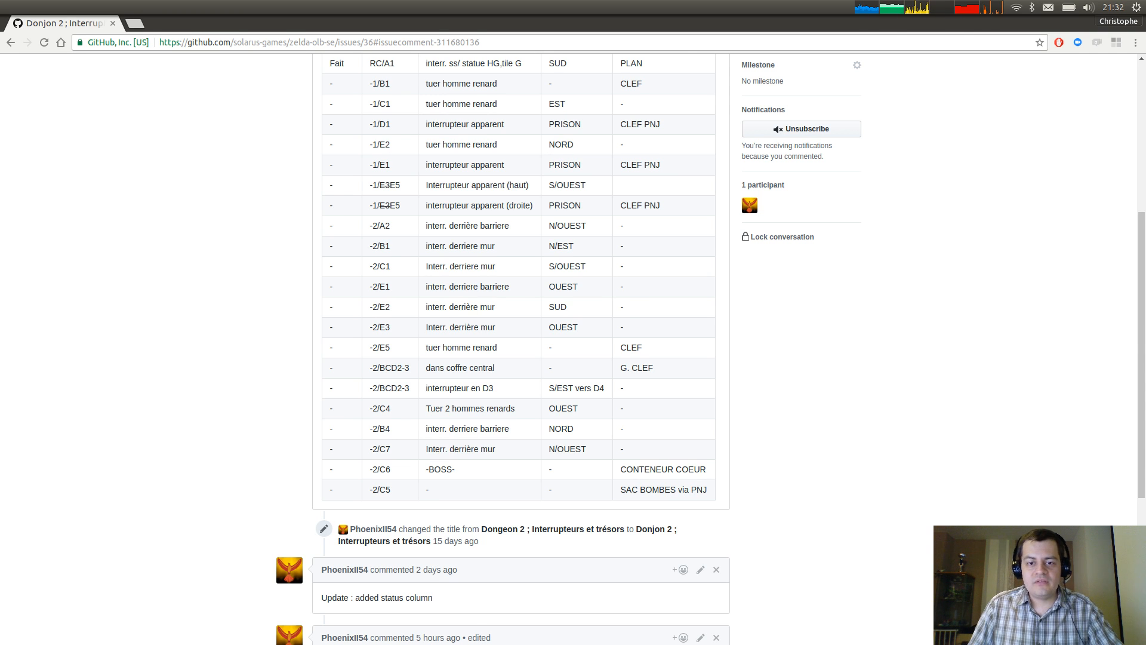
{"action": "key", "text": "alt+Tab"}
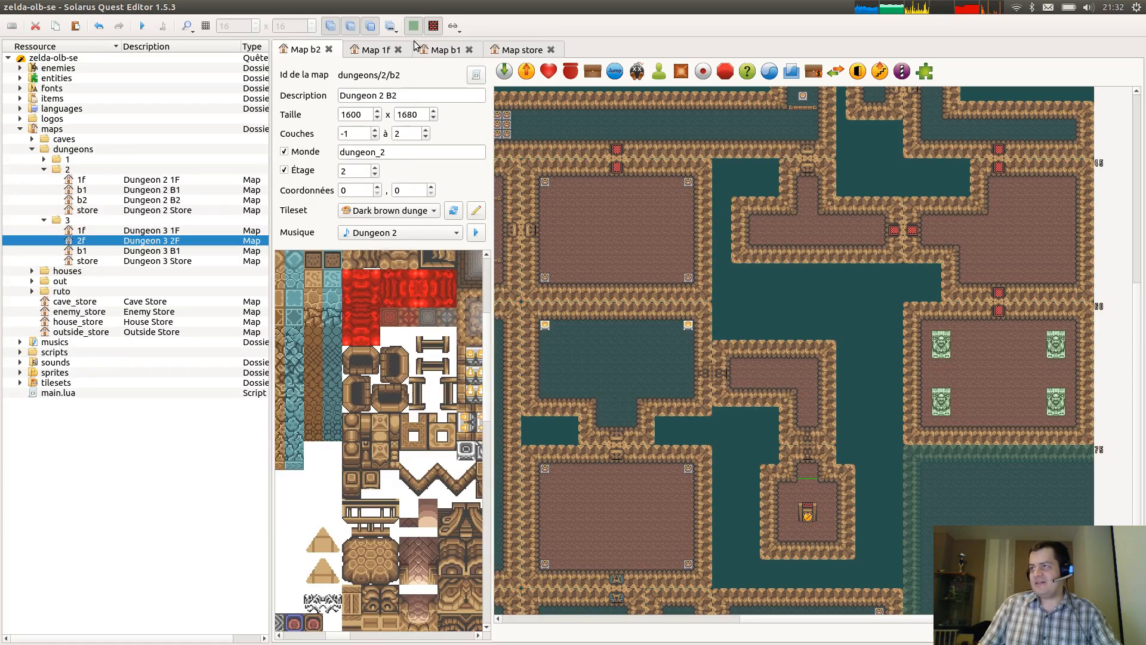
{"action": "left_click", "coordinate": [377, 51]}
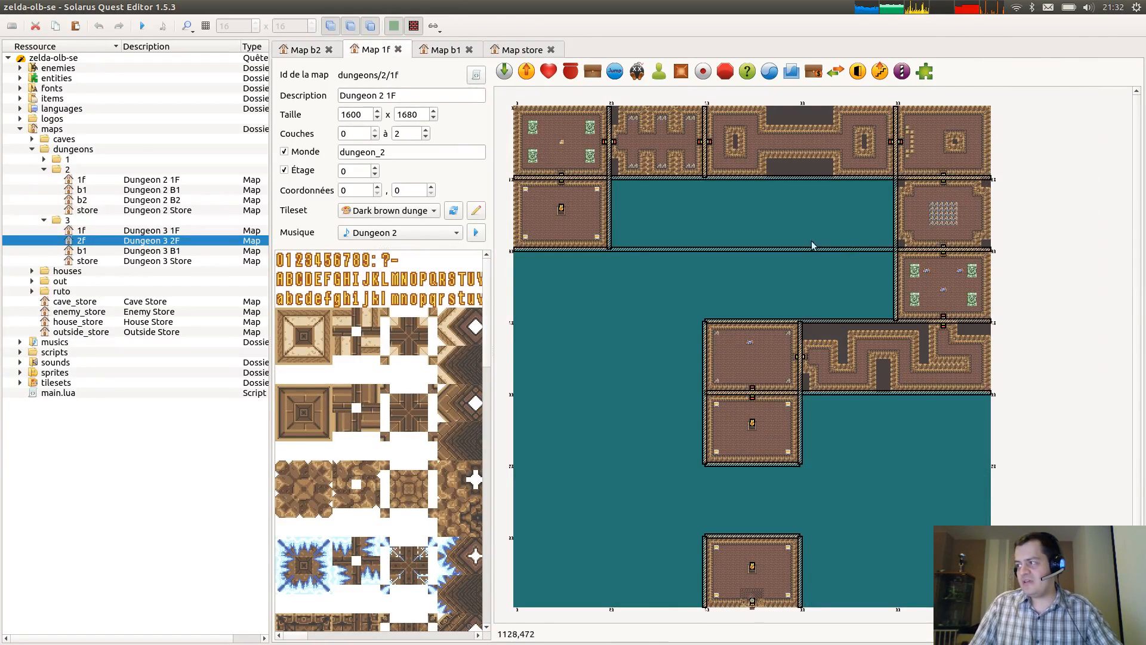
{"action": "left_click", "coordinate": [305, 53]}
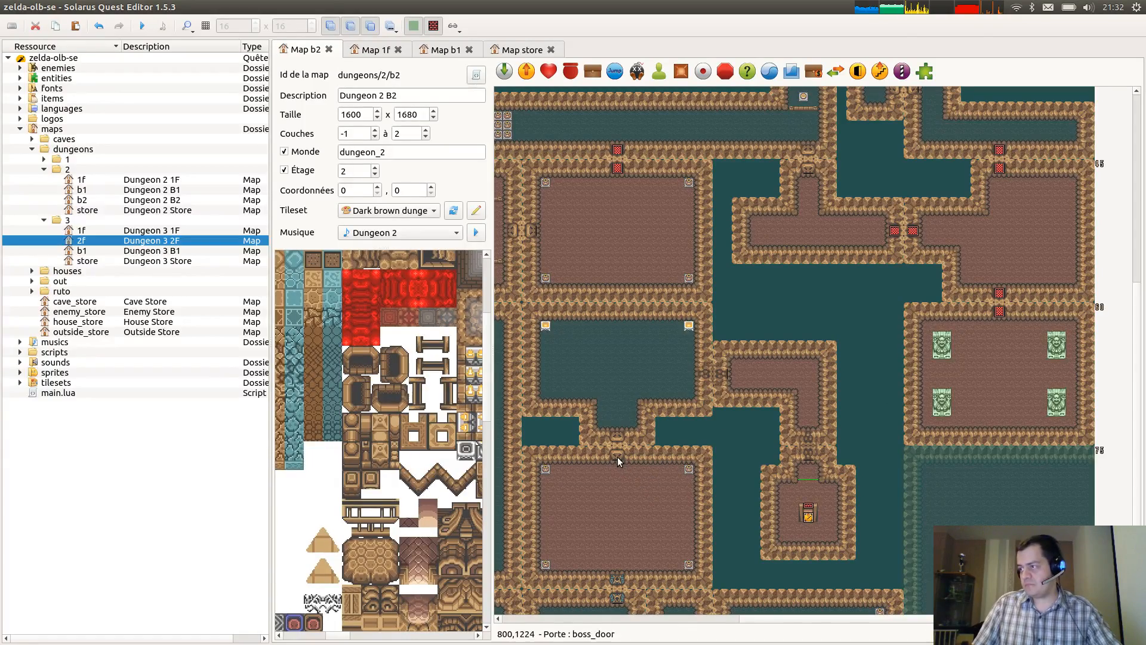
Cover the lit-torch room north of the boss door and its south alcove with resized brown floor copies, and save the map.
{"action": "middle_click_drag", "start_coordinate": [617, 457], "coordinate": [757, 348]}
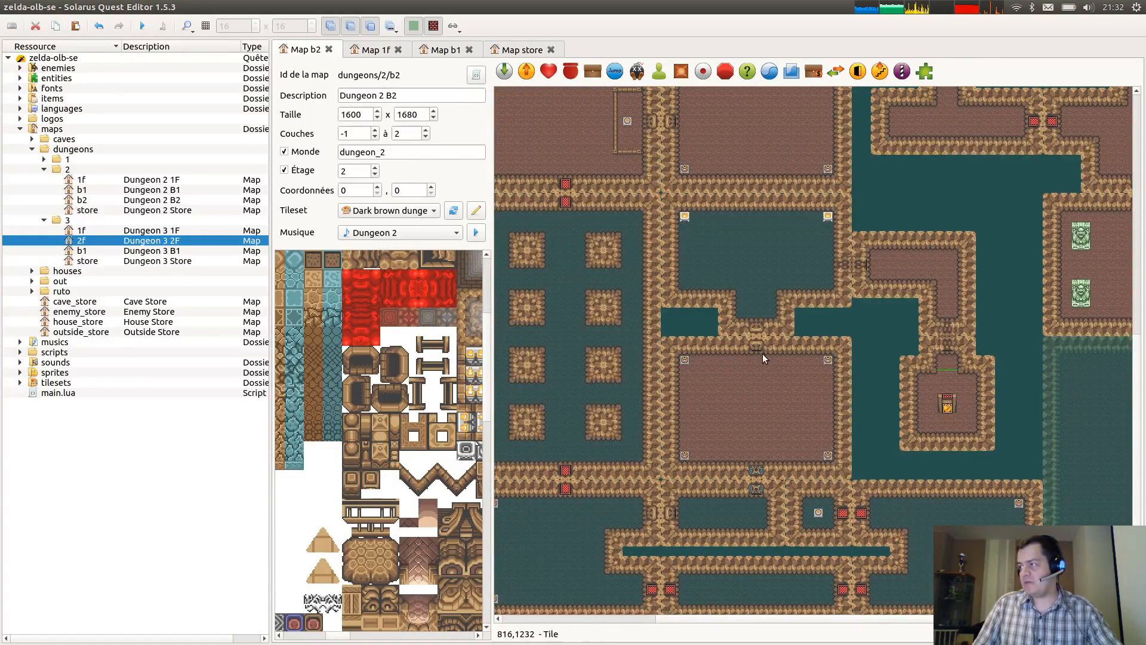
{"action": "scroll", "coordinate": [757, 328], "scroll_direction": "up", "scroll_amount": 1, "text": "ctrl"}
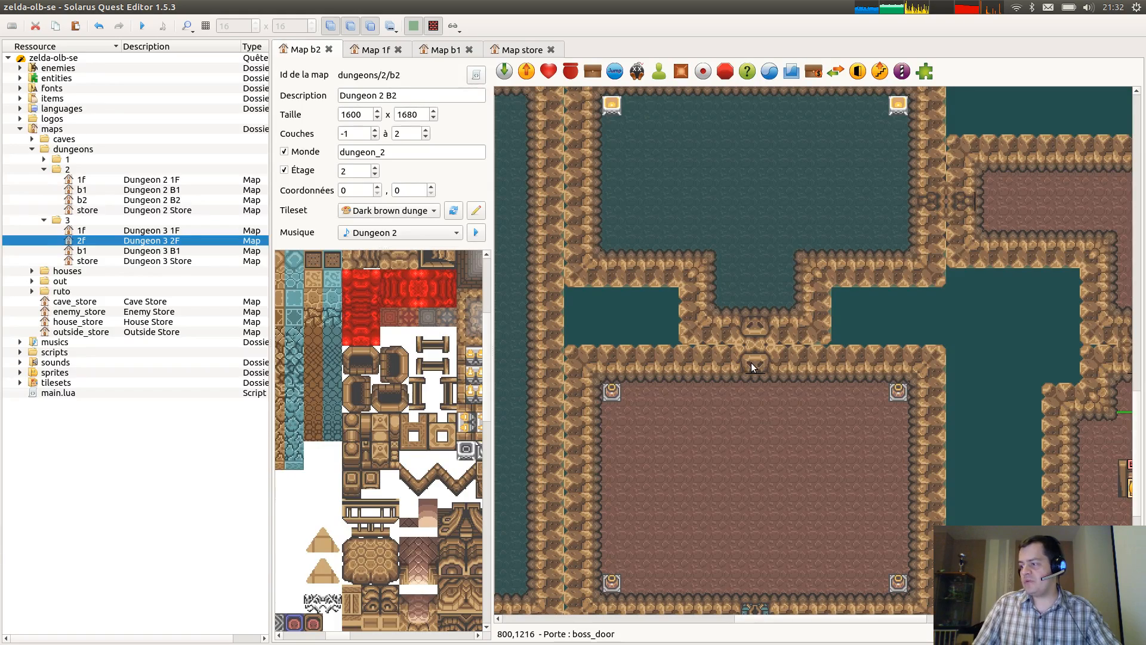
{"action": "scroll", "coordinate": [751, 363], "scroll_direction": "up", "scroll_amount": 2}
{"action": "scroll", "coordinate": [711, 367], "scroll_direction": "right", "scroll_amount": 1}
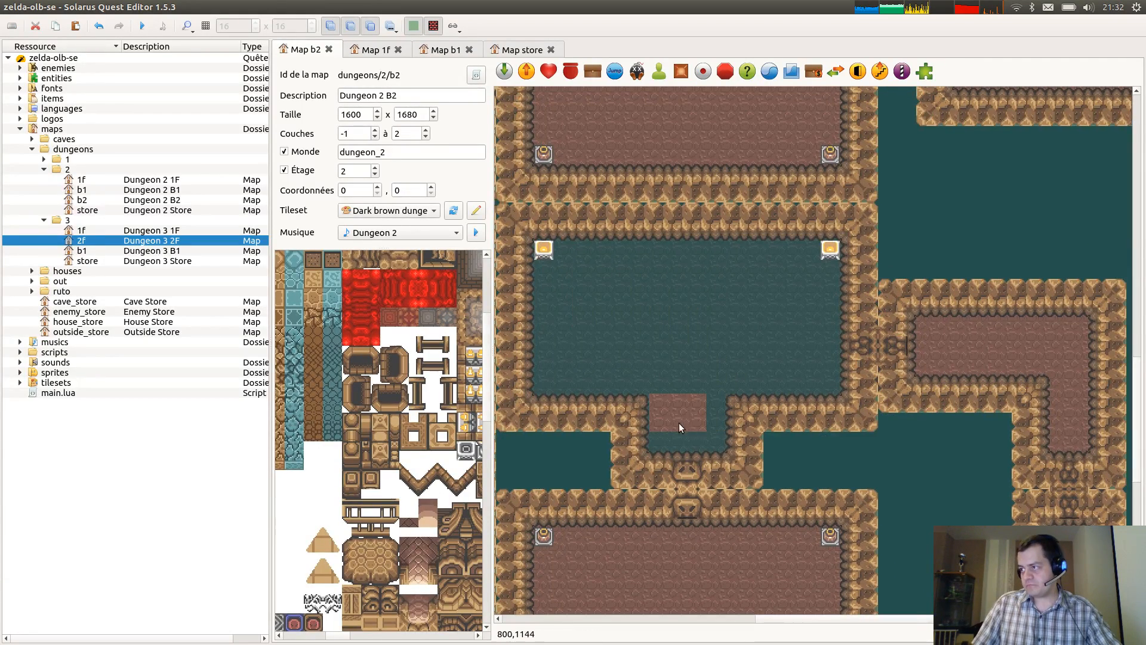
{"action": "left_click_drag", "start_coordinate": [675, 423], "coordinate": [723, 446]}
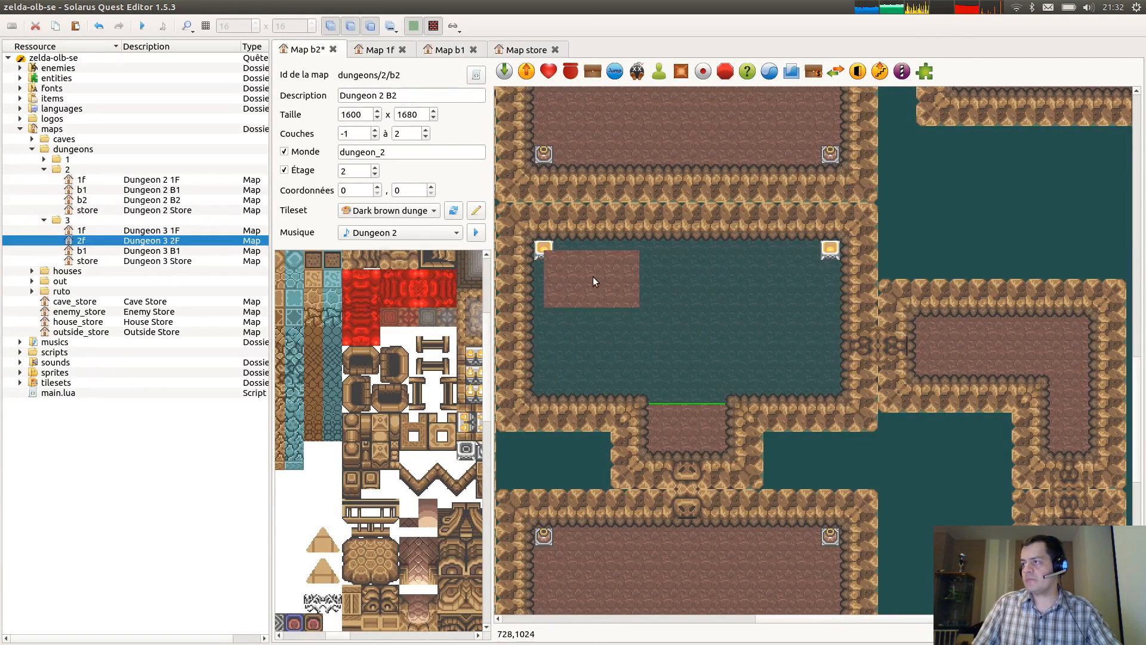
{"action": "left_click_drag", "start_coordinate": [578, 267], "coordinate": [825, 388]}
{"action": "key", "text": "ctrl+s"}
Cover the two small rooms just south of the large unlit-torch room with resized brown floor copies behind the walls.
{"action": "scroll", "coordinate": [825, 388], "scroll_direction": "down", "scroll_amount": 2, "text": "ctrl"}
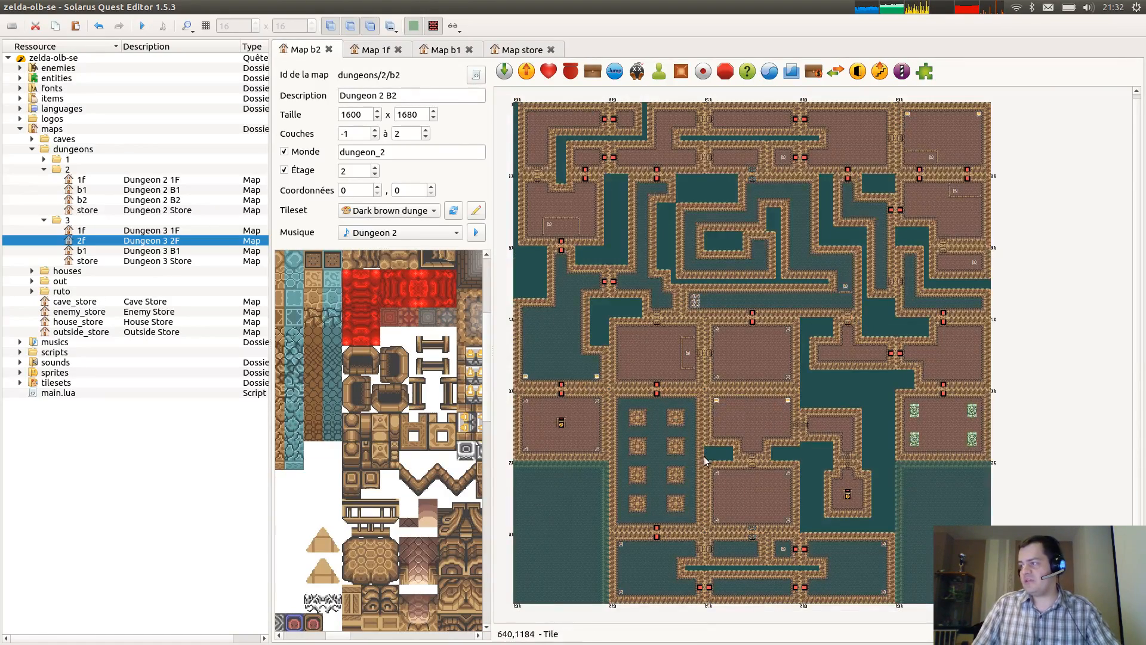
{"action": "scroll", "coordinate": [768, 554], "scroll_direction": "up", "scroll_amount": 2, "text": "ctrl"}
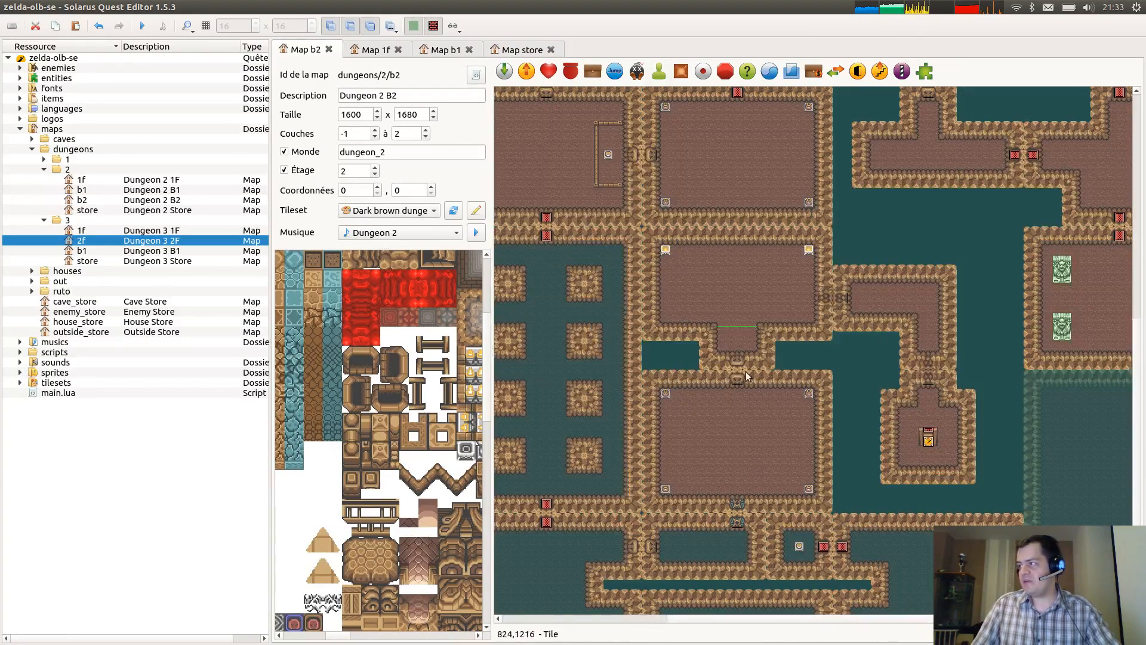
{"action": "scroll", "coordinate": [788, 396], "scroll_direction": "down", "scroll_amount": 2}
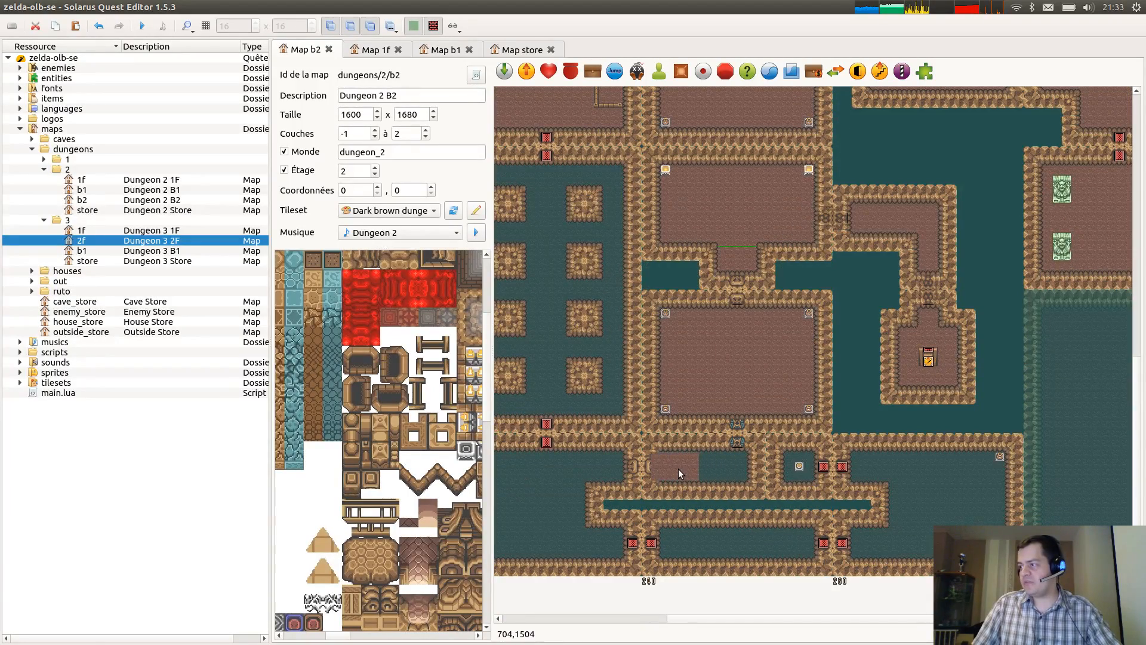
{"action": "left_click_drag", "start_coordinate": [683, 464], "coordinate": [759, 484]}
{"action": "key", "text": "b"}
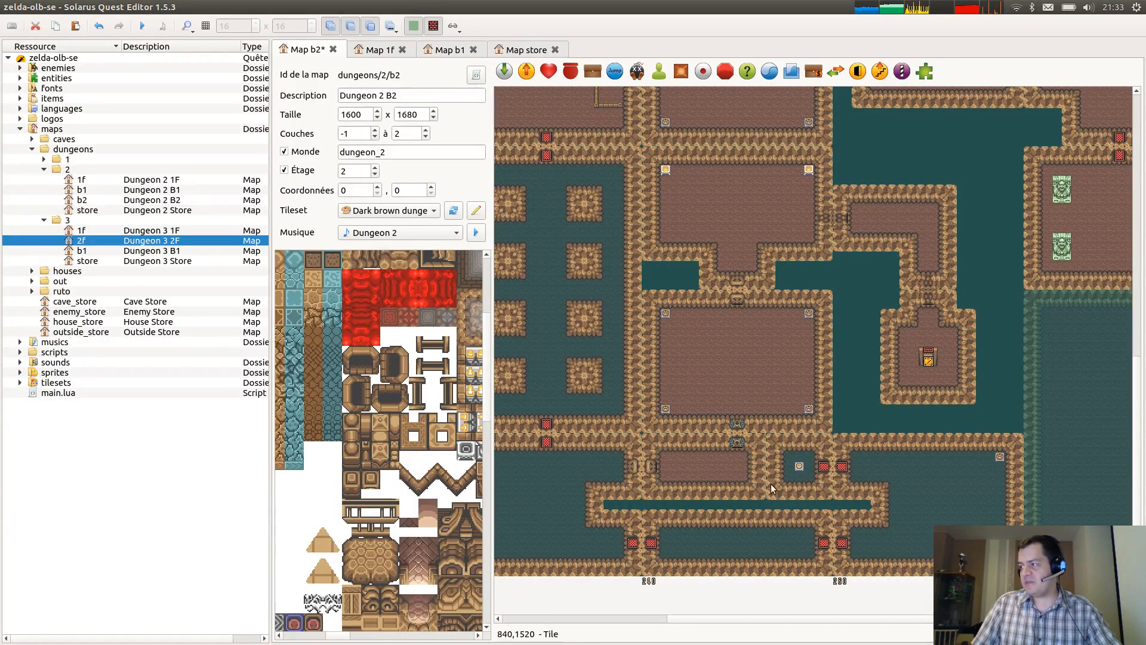
{"action": "key", "text": "ctrl+v"}
{"action": "left_click_drag", "start_coordinate": [832, 468], "coordinate": [813, 475]}
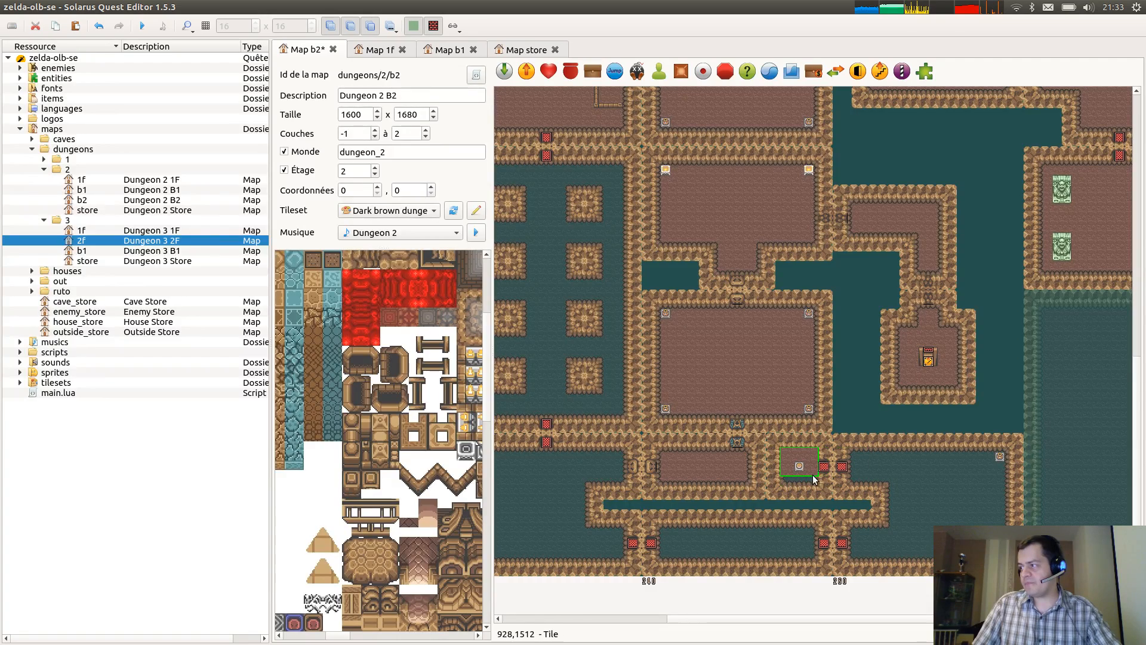
Add a brown floor copy stretched across the corridor between the two red door pairs along the map's southern edge.
{"action": "key", "text": "ctrl+c"}
{"action": "key", "text": "ctrl+v"}
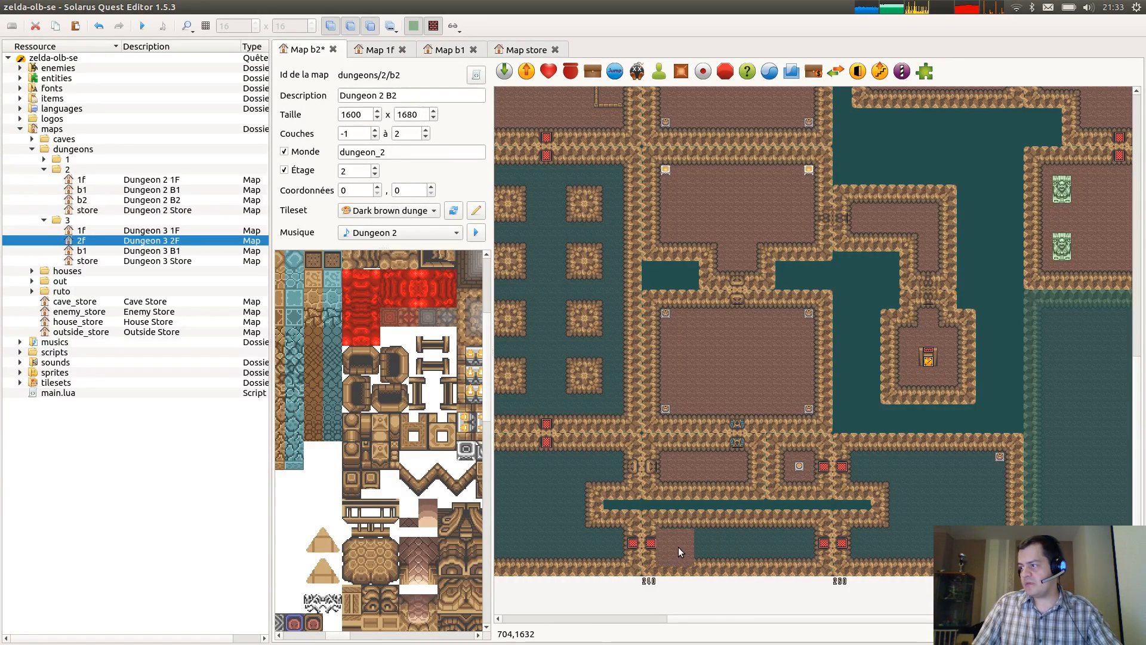
{"action": "left_click_drag", "start_coordinate": [679, 544], "coordinate": [815, 557]}
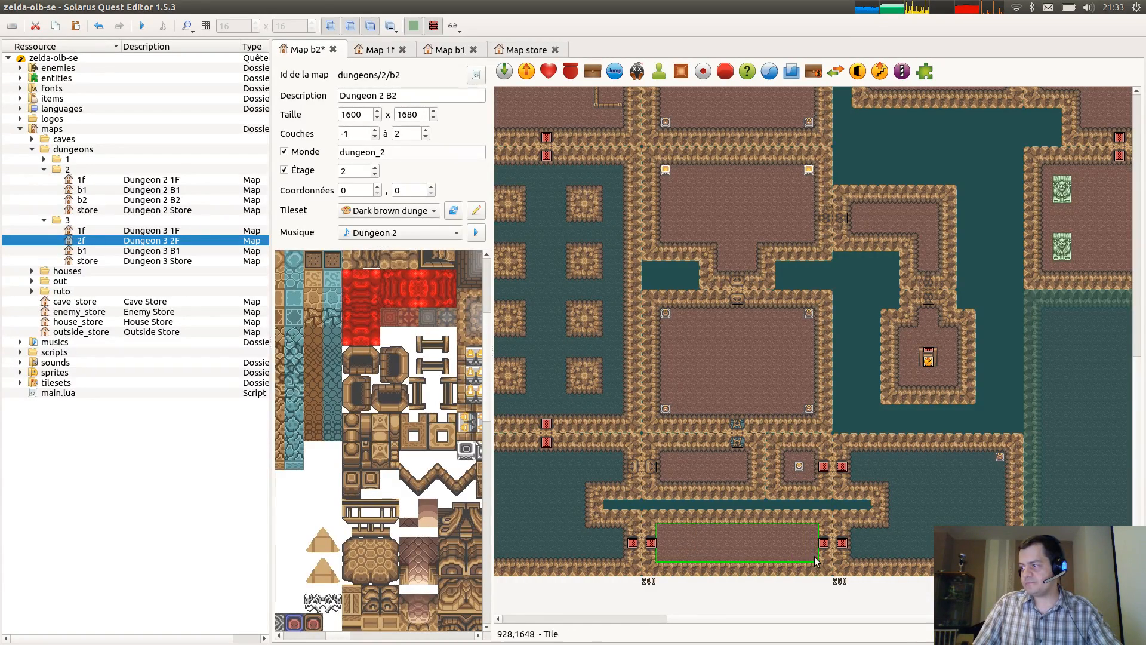
Floor the southeast room with brown tile copies, covering its two western alcoves and its main area.
{"action": "key", "text": "ctrl+v"}
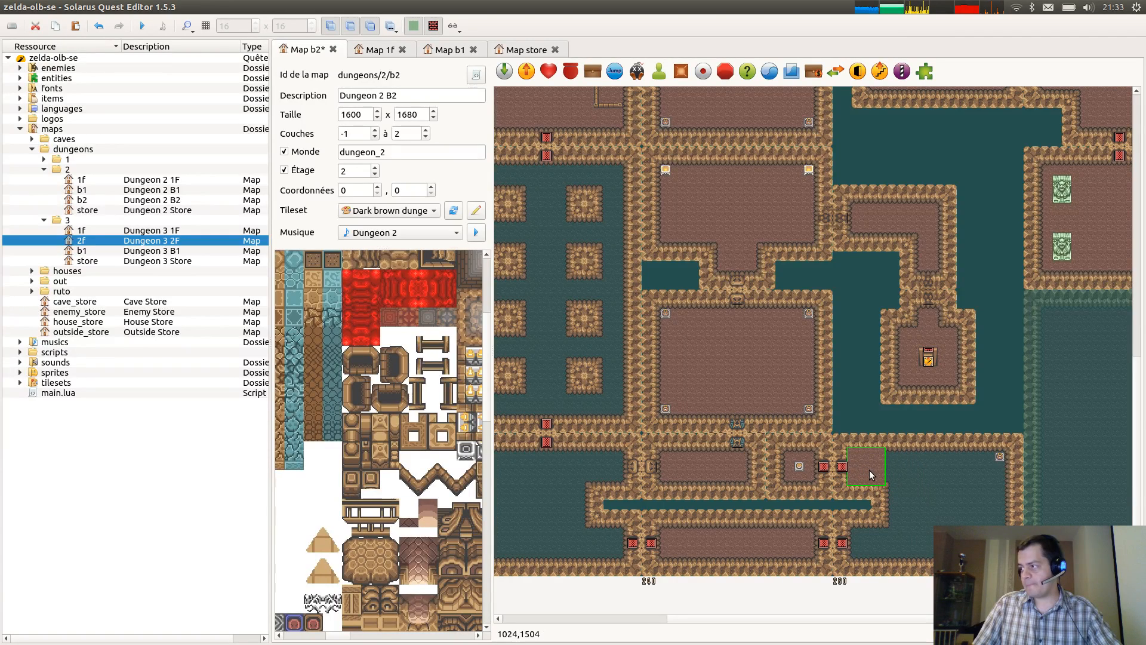
{"action": "left_click", "coordinate": [869, 470]}
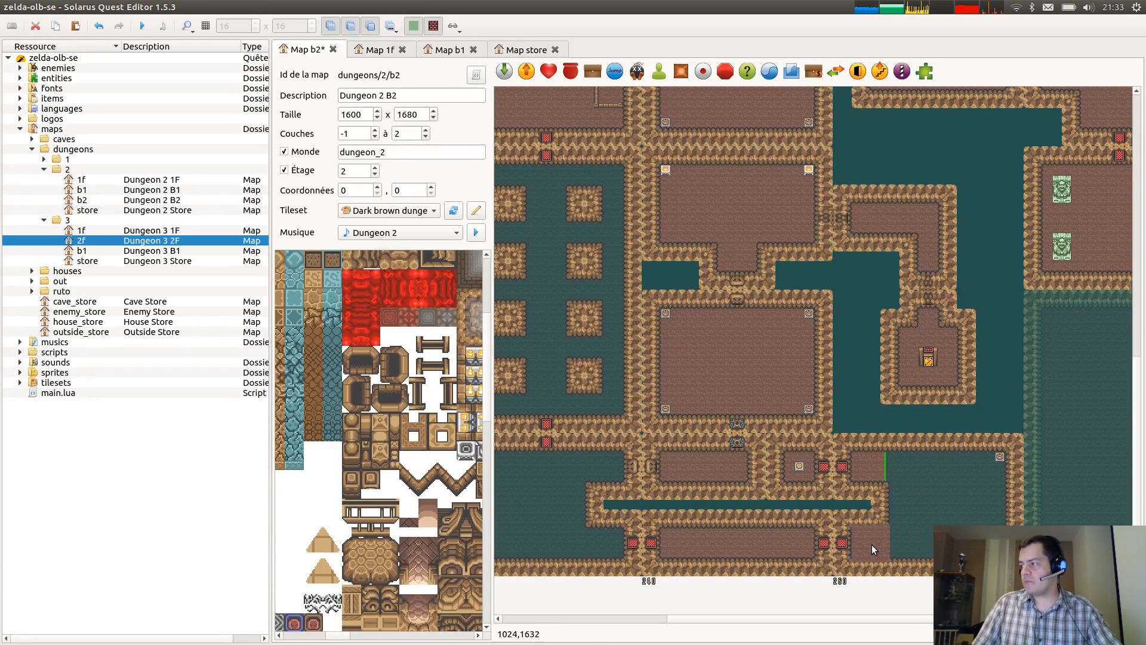
{"action": "key", "text": "ctrl+v"}
{"action": "key", "text": "b"}
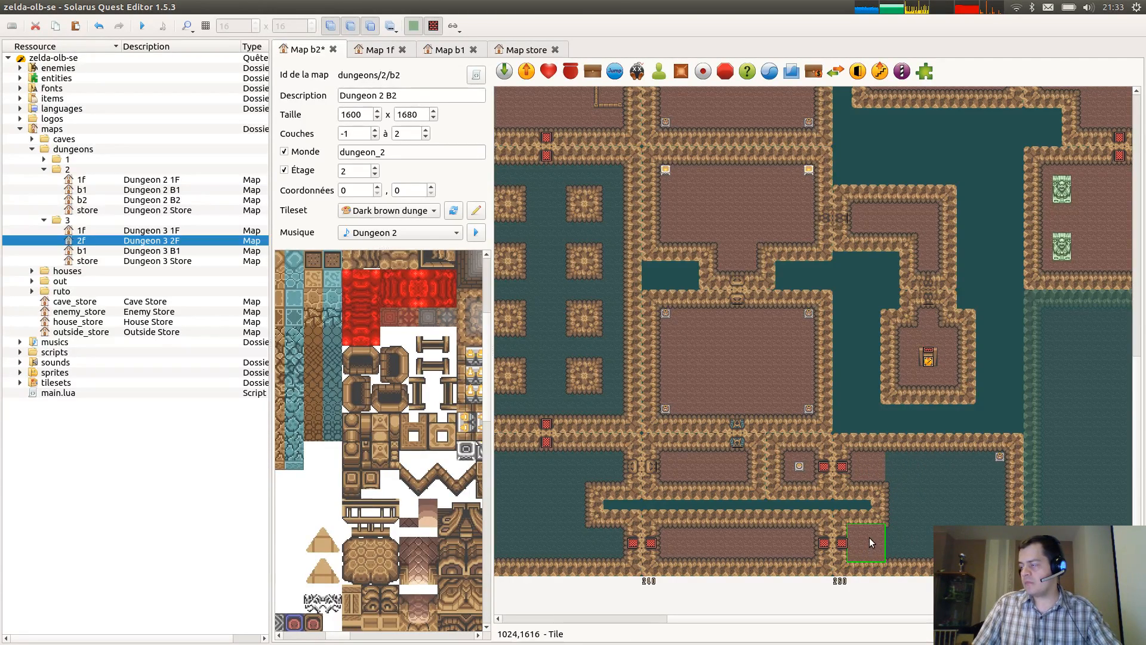
{"action": "key", "text": "ctrl+v"}
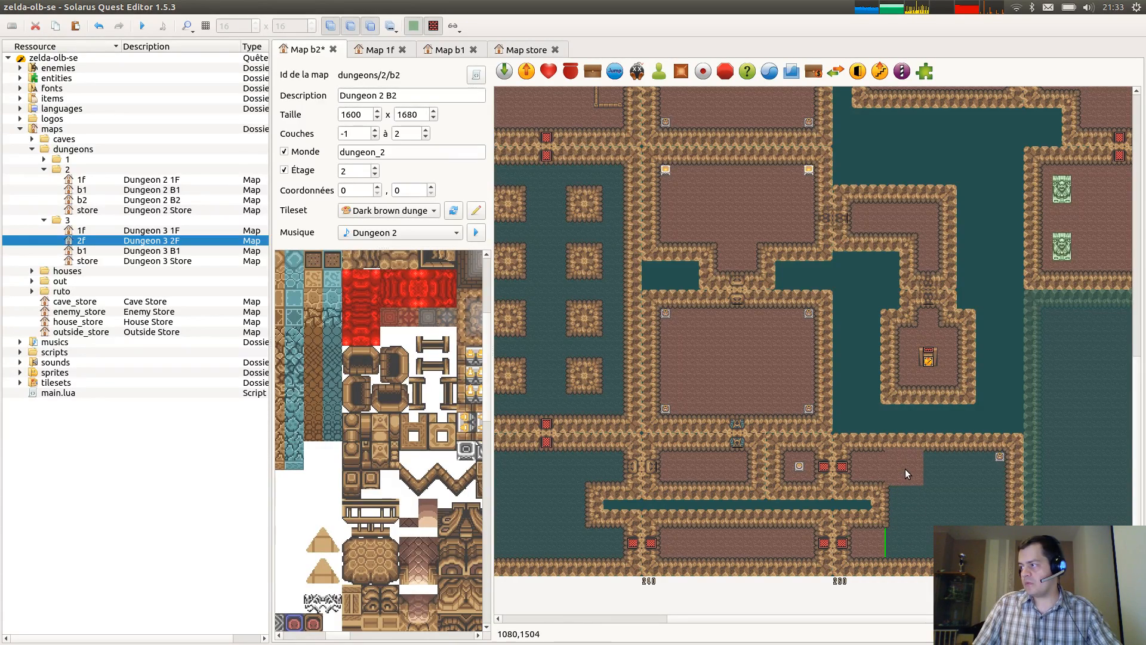
Cover the southwest room and its two eastern alcoves with brown floor copies placed behind the walls.
{"action": "scroll", "coordinate": [1028, 494], "scroll_direction": "left", "scroll_amount": 3}
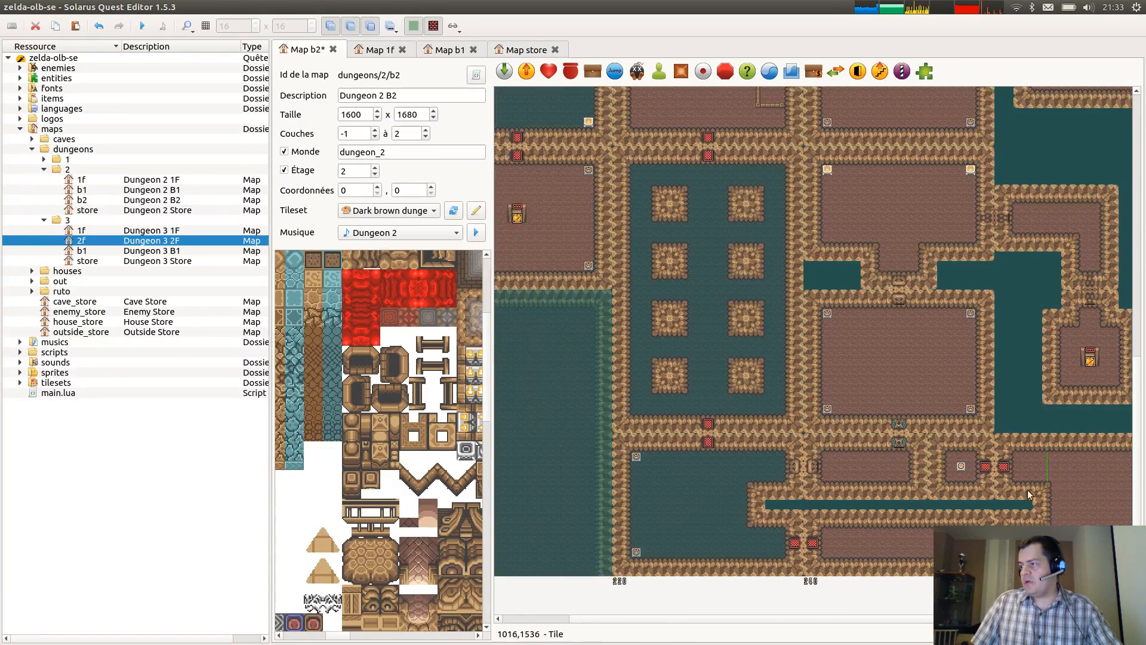
{"action": "scroll", "coordinate": [1028, 493], "scroll_direction": "left", "scroll_amount": 1}
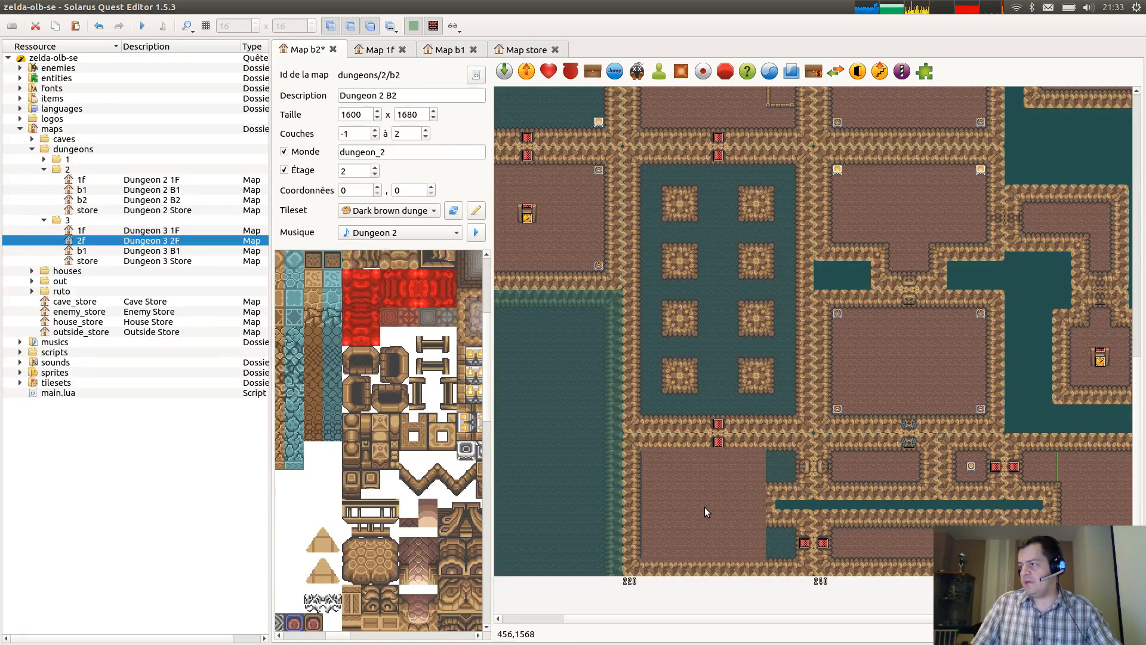
{"action": "left_click", "coordinate": [704, 507]}
{"action": "key", "text": "b"}
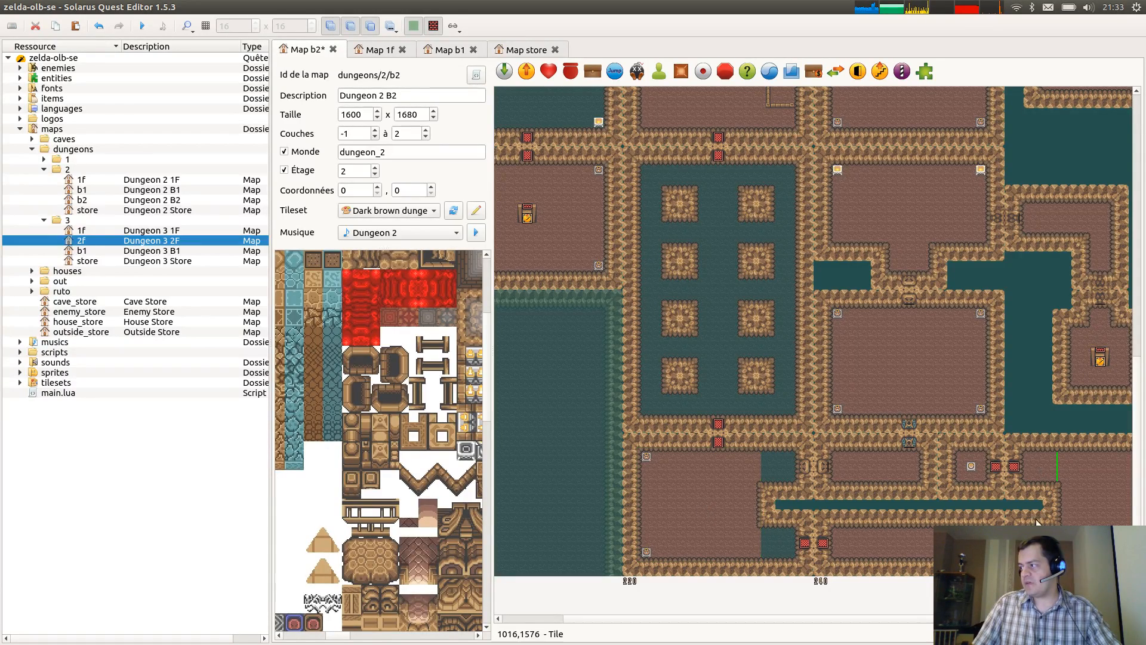
{"action": "key", "text": "ctrl+v"}
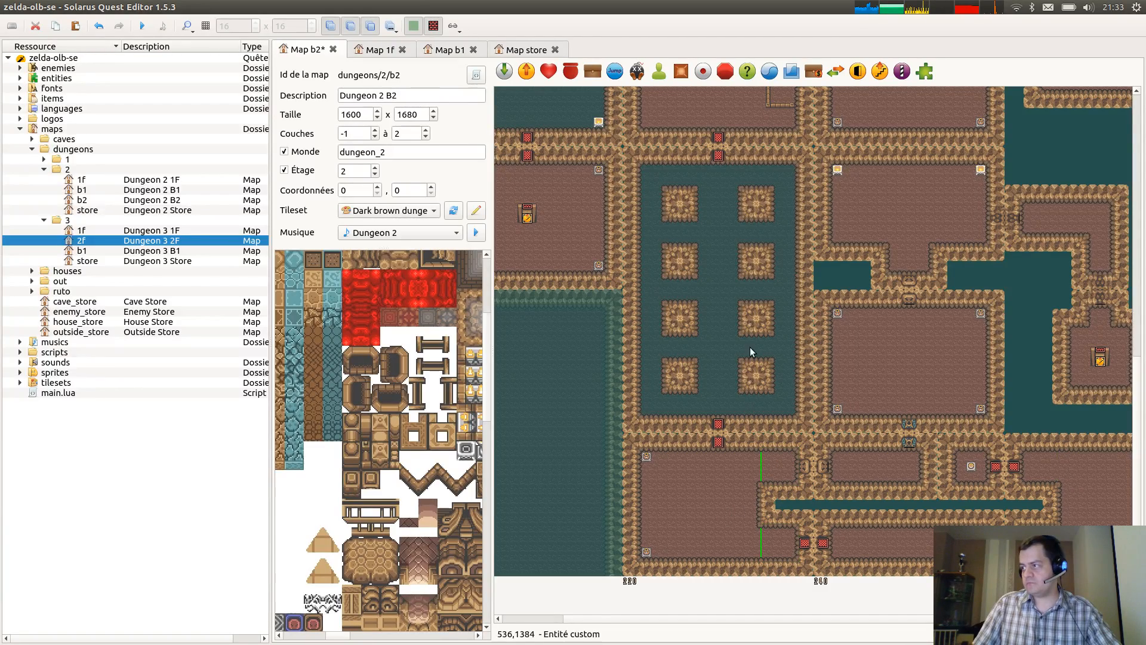
Floor the eight-pillar room with one brown copy resized to its full area behind the pillars, and save the map.
{"action": "left_click", "coordinate": [701, 221]}
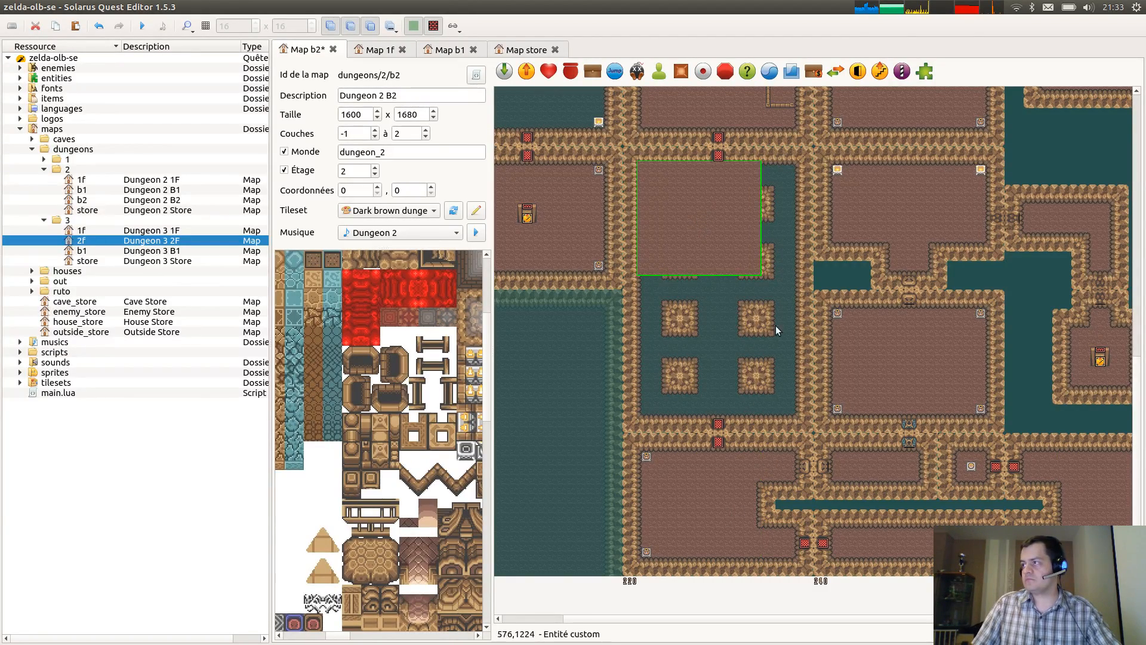
{"action": "key", "text": "r"}
{"action": "left_click", "coordinate": [795, 412]}
{"action": "key", "text": "b"}
{"action": "key", "text": "ctrl+s"}
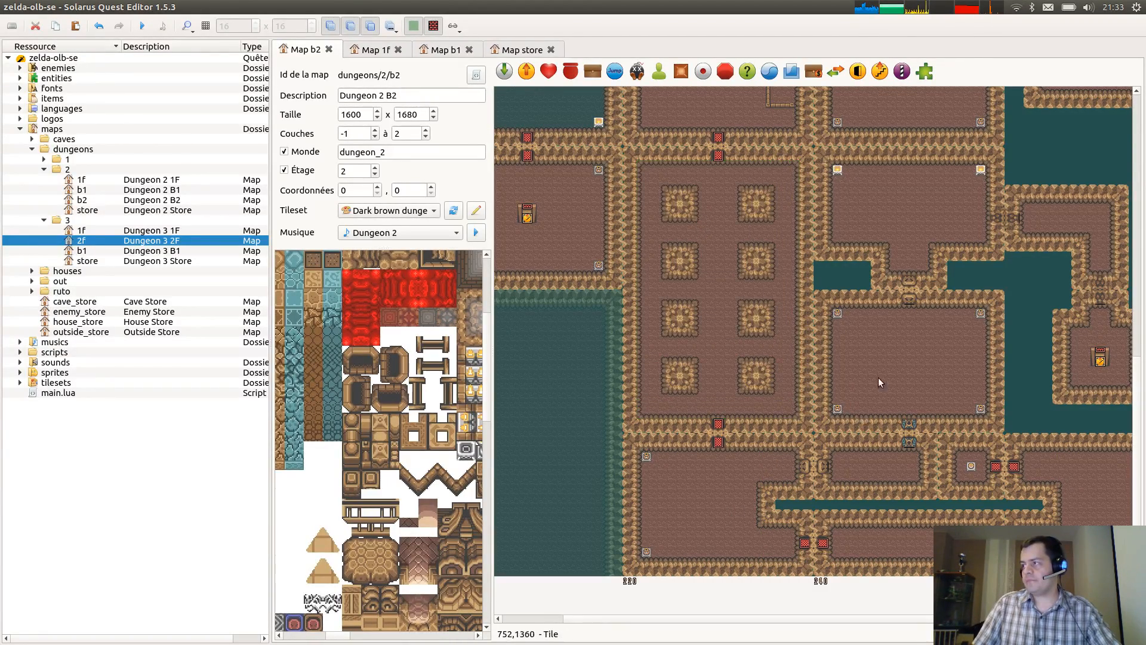
Floor the narrow passage south of the western fenced room's door with a resized brown copy behind the walls.
{"action": "middle_click_drag", "start_coordinate": [866, 345], "coordinate": [1016, 511]}
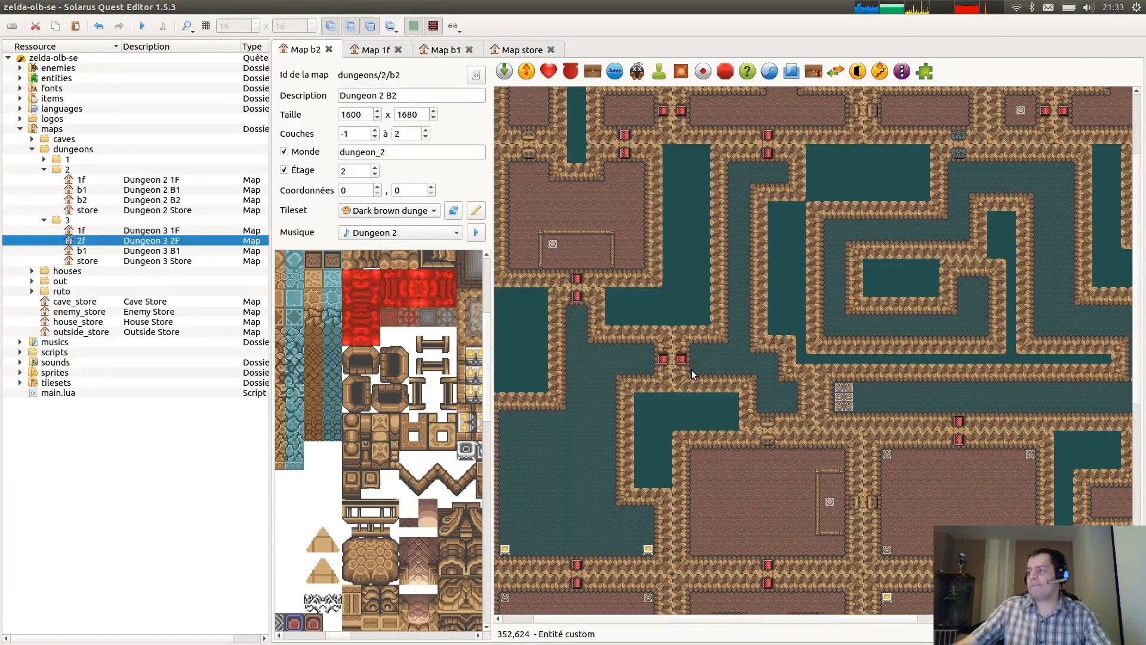
{"action": "middle_click_drag", "start_coordinate": [744, 468], "coordinate": [793, 459]}
{"action": "scroll", "coordinate": [750, 526], "scroll_direction": "down", "scroll_amount": 2}
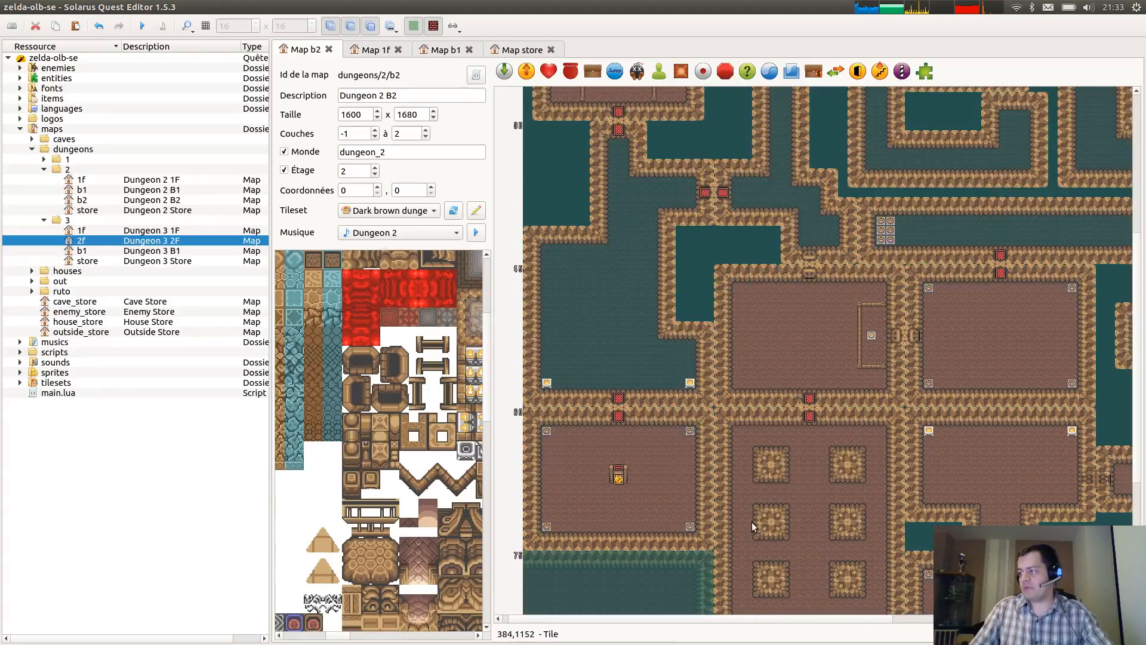
{"action": "scroll", "coordinate": [636, 402], "scroll_direction": "up", "scroll_amount": 1}
{"action": "key", "text": "ctrl+v"}
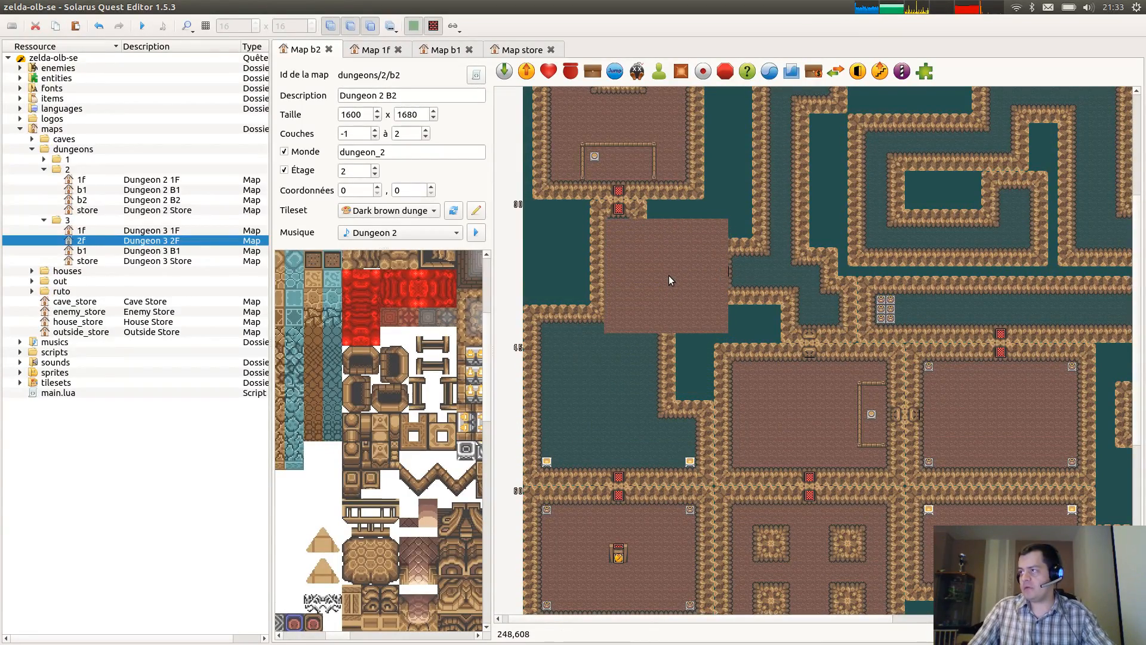
{"action": "left_click_drag", "start_coordinate": [667, 275], "coordinate": [625, 245]}
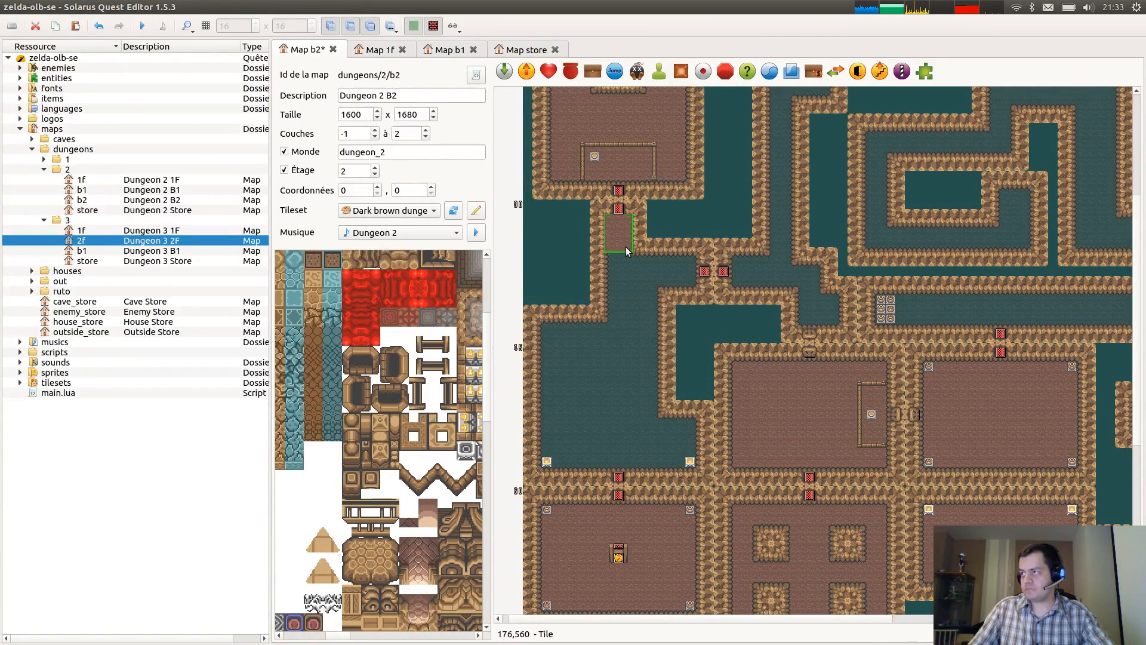
{"action": "key", "text": "b"}
Extend the brown floor from the narrow passage to the red door on the east and over the strip below it.
{"action": "key", "text": "ctrl+c"}
{"action": "key", "text": "ctrl+v"}
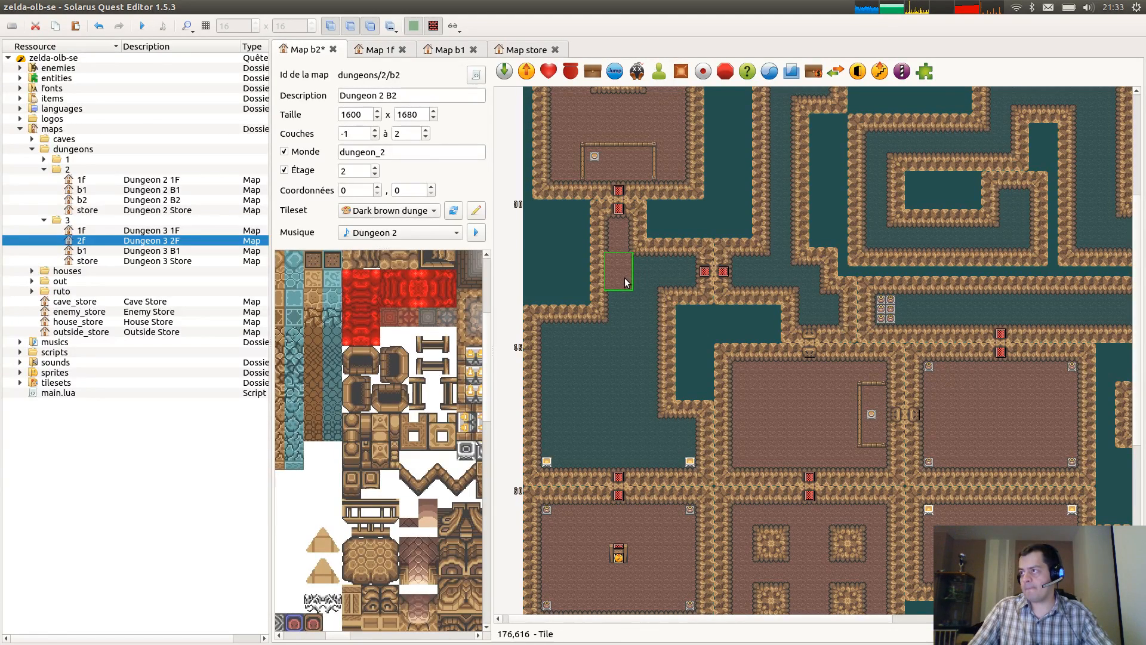
{"action": "left_click", "coordinate": [628, 283]}
{"action": "left_click_drag", "start_coordinate": [633, 291], "coordinate": [655, 315]}
{"action": "key", "text": "b"}
{"action": "key", "text": "ctrl+c"}
{"action": "key", "text": "ctrl+v"}
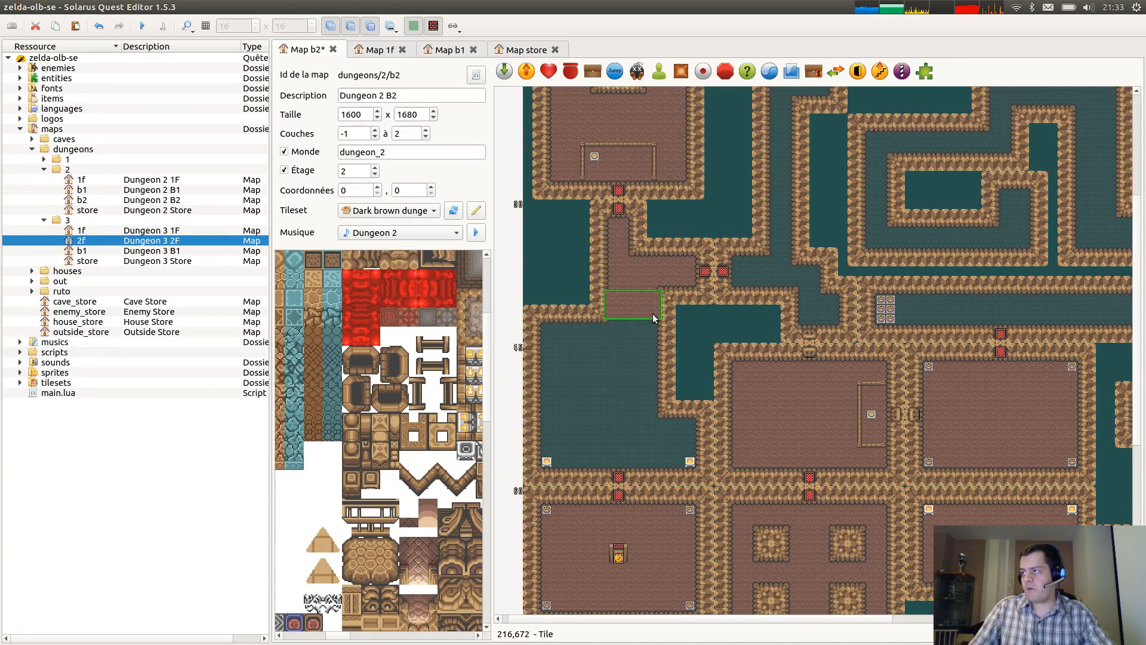
{"action": "key", "text": "b"}
Cover the lower part of the western lit-torch room and its southeast corner with brown floor copies behind the walls.
{"action": "key", "text": "ctrl+c"}
{"action": "key", "text": "ctrl+v"}
{"action": "left_click_drag", "start_coordinate": [567, 334], "coordinate": [662, 472]}
{"action": "key", "text": "b"}
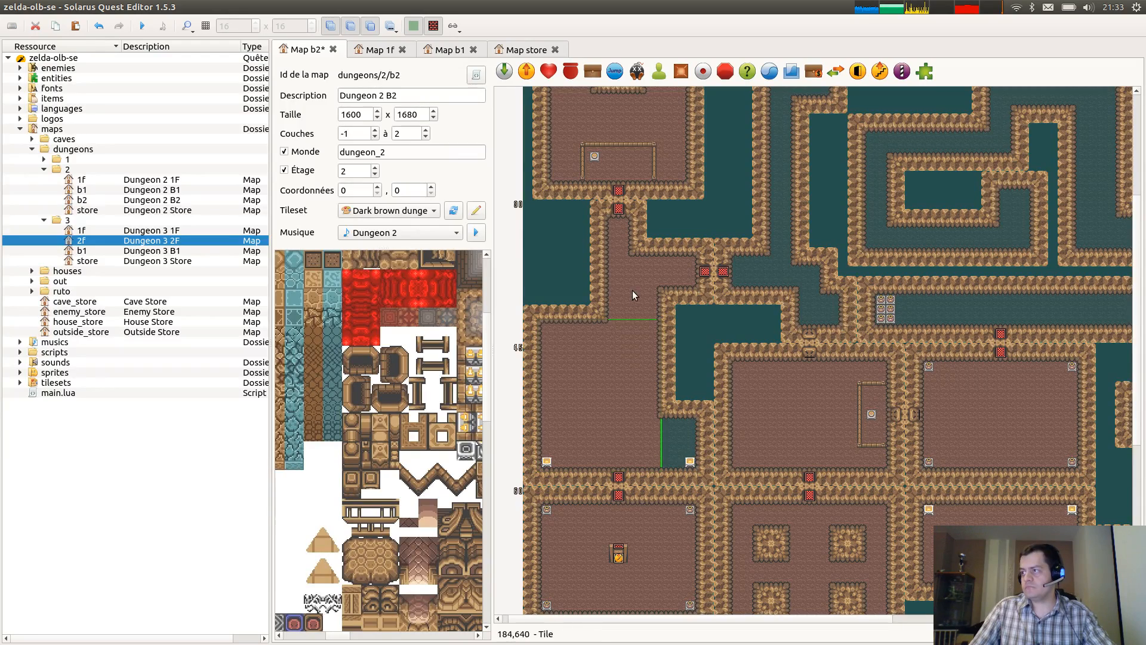
{"action": "left_click", "coordinate": [633, 293]}
{"action": "key", "text": "ctrl+c"}
{"action": "key", "text": "ctrl+v"}
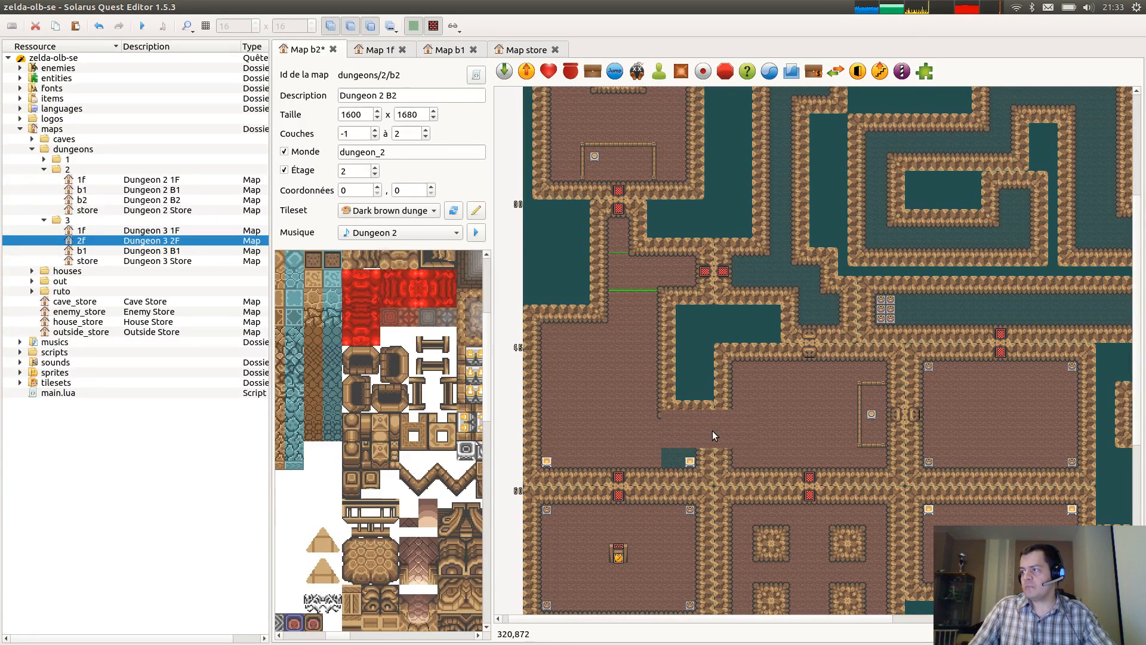
{"action": "left_click", "coordinate": [713, 433]}
{"action": "left_click_drag", "start_coordinate": [712, 432], "coordinate": [696, 468]}
{"action": "key", "text": "b"}
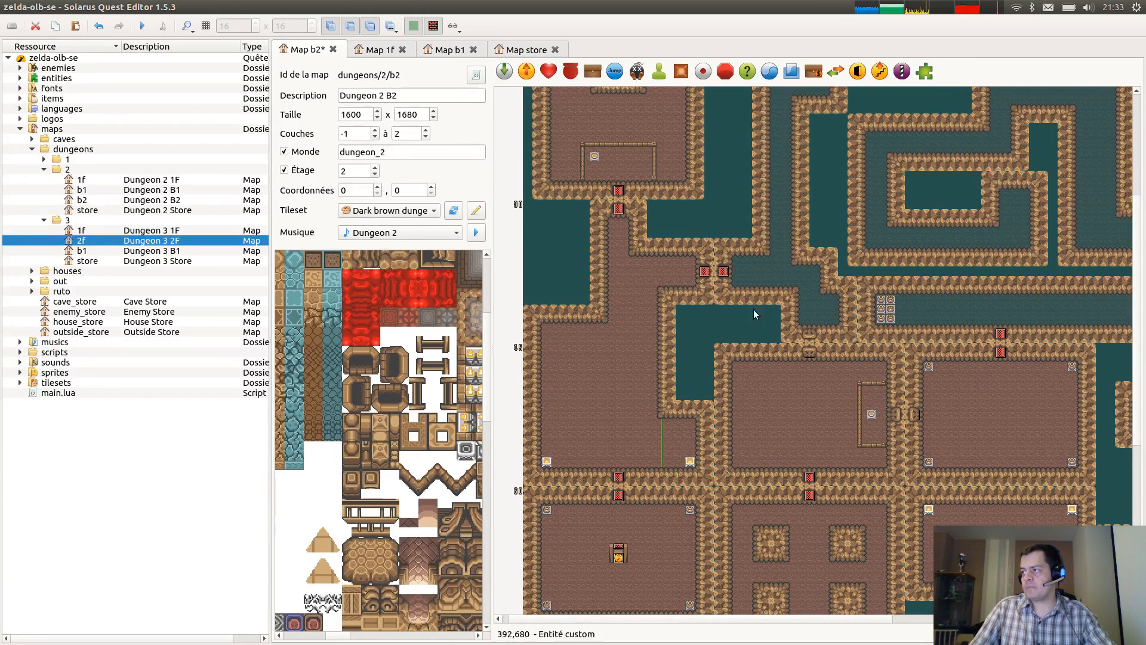
Floor the passage just east of the lit-torch room's red door and the nook above the south doorway with brown copies.
{"action": "key", "text": "ctrl+c"}
{"action": "key", "text": "ctrl+v"}
{"action": "mouse_move", "coordinate": [752, 282]}
{"action": "left_mouse_down"}
{"action": "mouse_move", "coordinate": [762, 275]}
{"action": "mouse_move", "coordinate": [762, 285]}
{"action": "left_mouse_up"}
{"action": "key", "text": "b"}
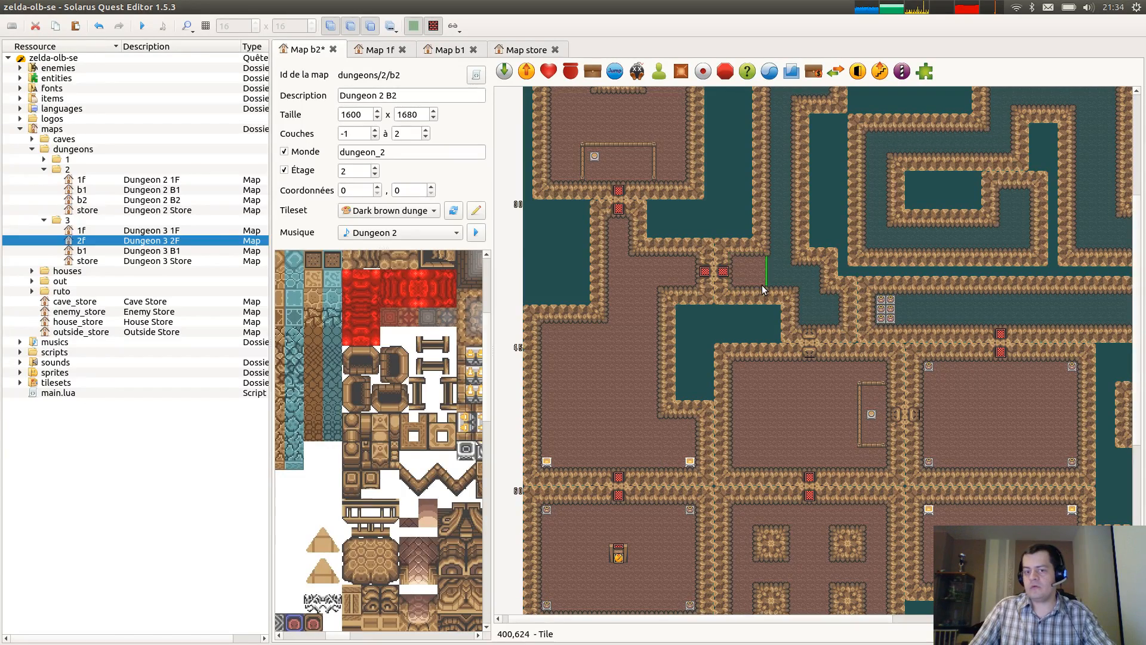
{"action": "key", "text": "ctrl+c"}
{"action": "key", "text": "ctrl+v"}
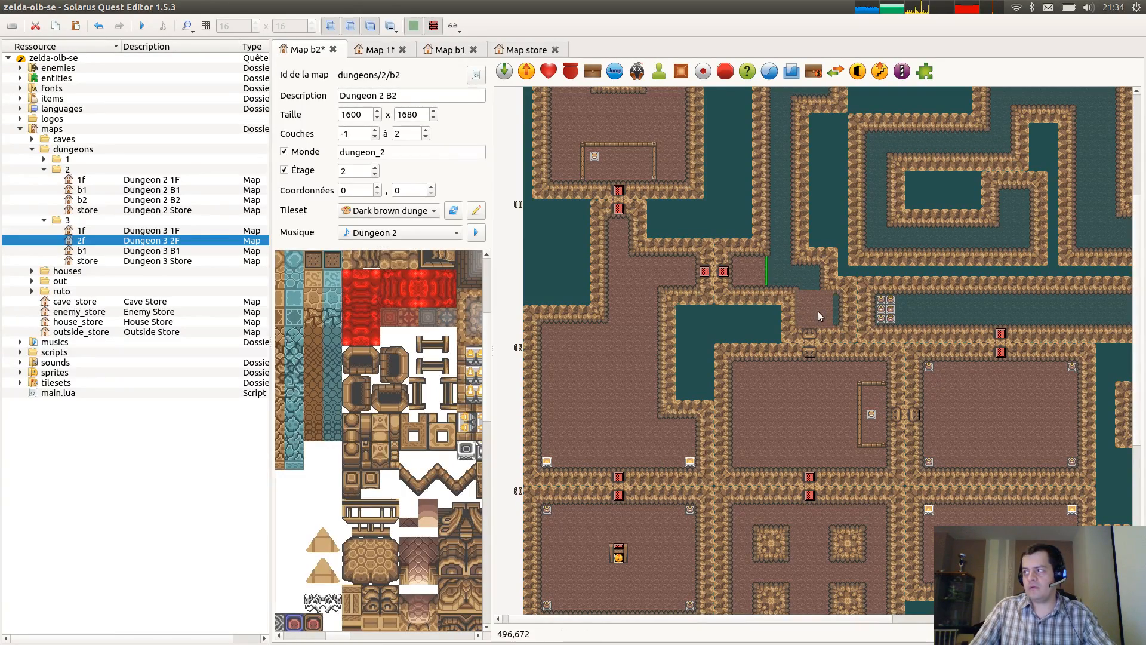
{"action": "left_click_drag", "start_coordinate": [814, 310], "coordinate": [839, 325]}
{"action": "key", "text": "b"}
Fill the gap between the east passage and the doorway nook with resized brown floor copies behind the walls.
{"action": "key", "text": "ctrl+c"}
{"action": "middle_click_drag", "start_coordinate": [892, 313], "coordinate": [765, 508]}
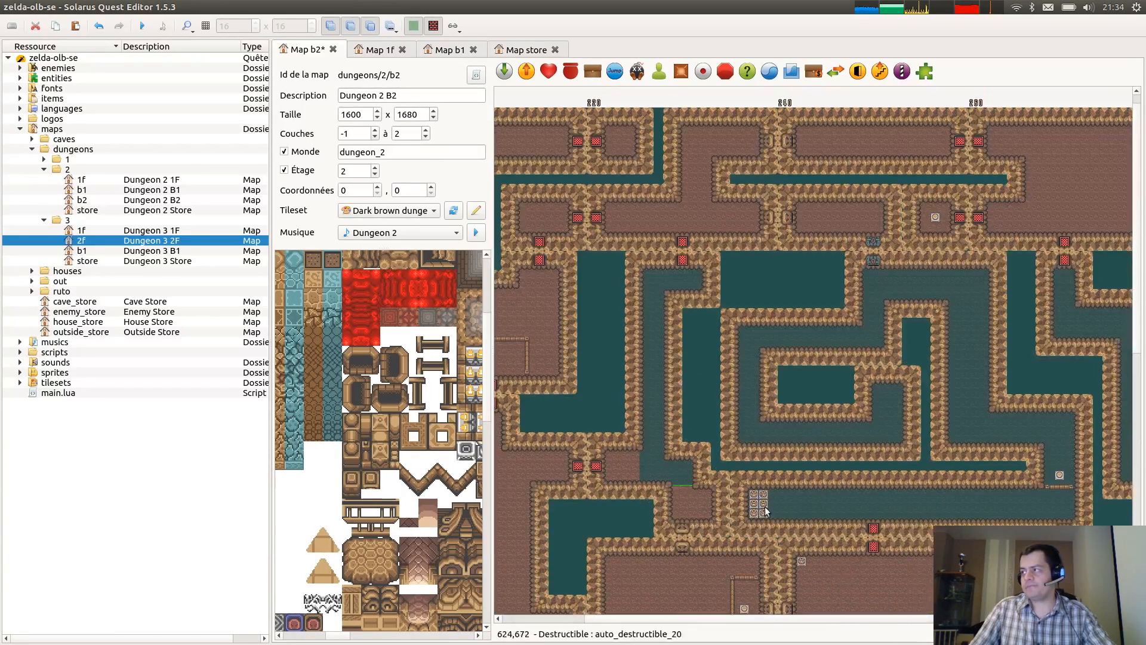
{"action": "key", "text": "ctrl+v"}
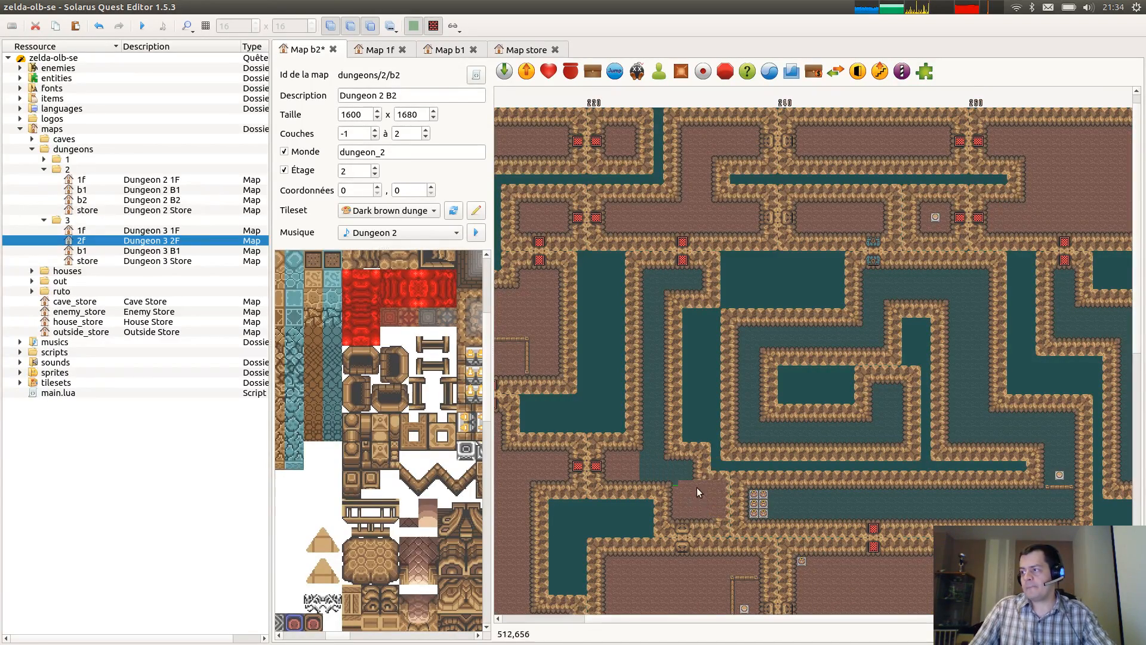
{"action": "left_click_drag", "start_coordinate": [698, 476], "coordinate": [663, 479]}
{"action": "key", "text": "b"}
{"action": "key", "text": "r"}
{"action": "left_click", "coordinate": [690, 480]}
{"action": "left_click", "coordinate": [635, 468]}
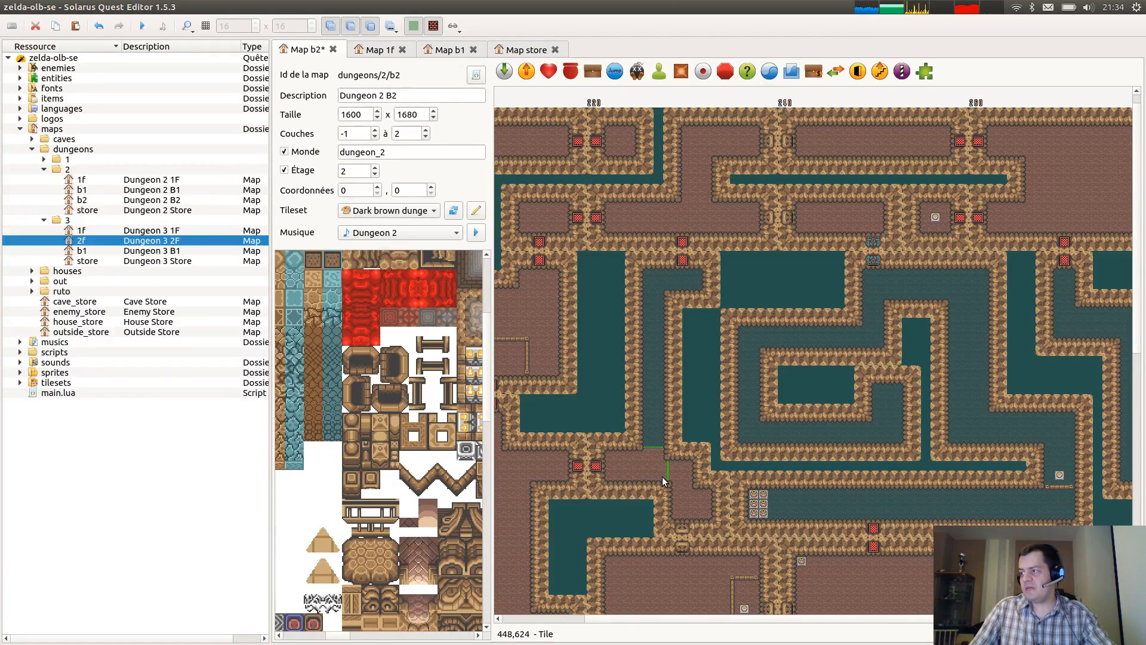
Floor the long vertical corridor west of the maze and its northern end below the red door, and save the map.
{"action": "left_click", "coordinate": [683, 476]}
{"action": "key", "text": "ctrl+c"}
{"action": "key", "text": "ctrl+v"}
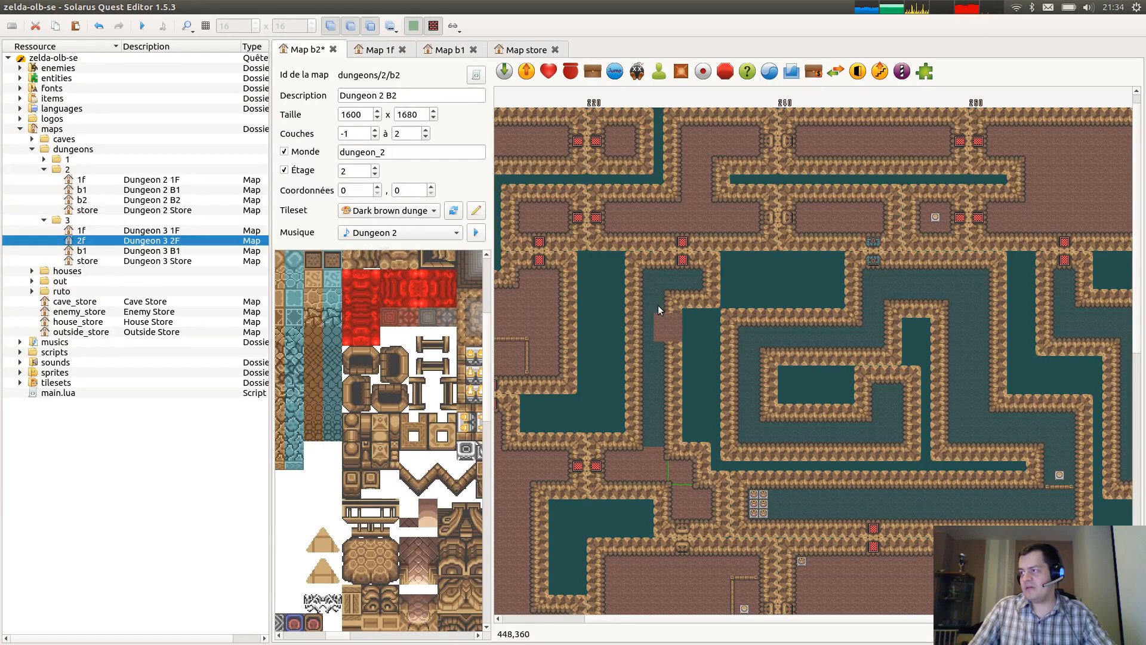
{"action": "left_click_drag", "start_coordinate": [657, 311], "coordinate": [657, 445]}
{"action": "key", "text": "ctrl+c"}
{"action": "key", "text": "ctrl+v"}
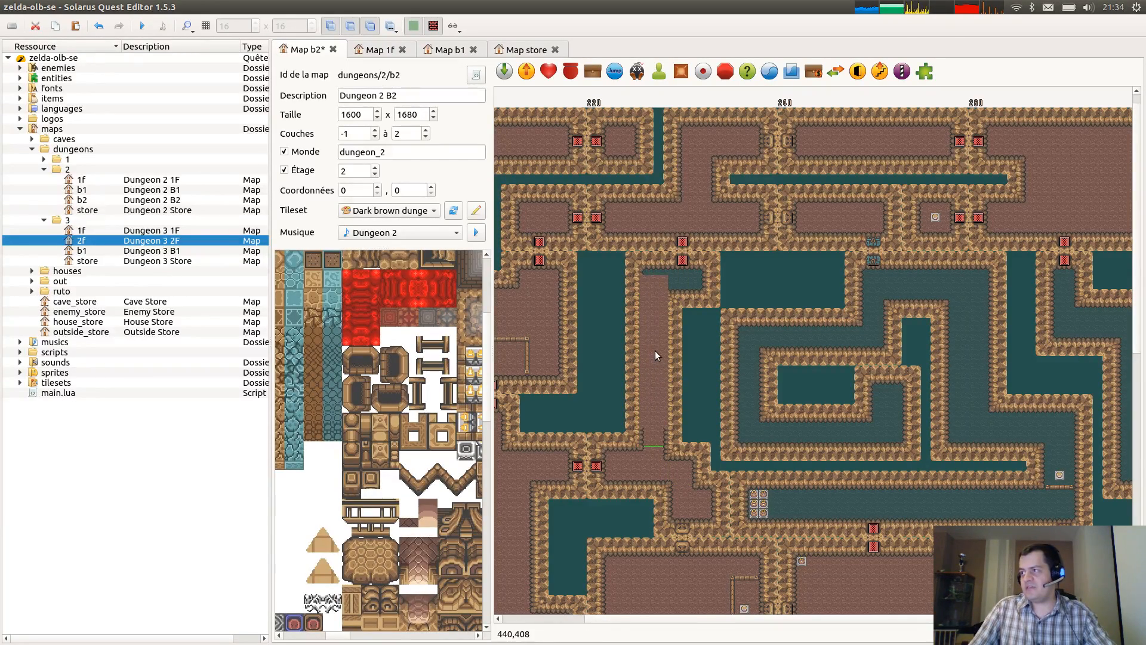
{"action": "left_click", "coordinate": [657, 343]}
{"action": "key", "text": "r"}
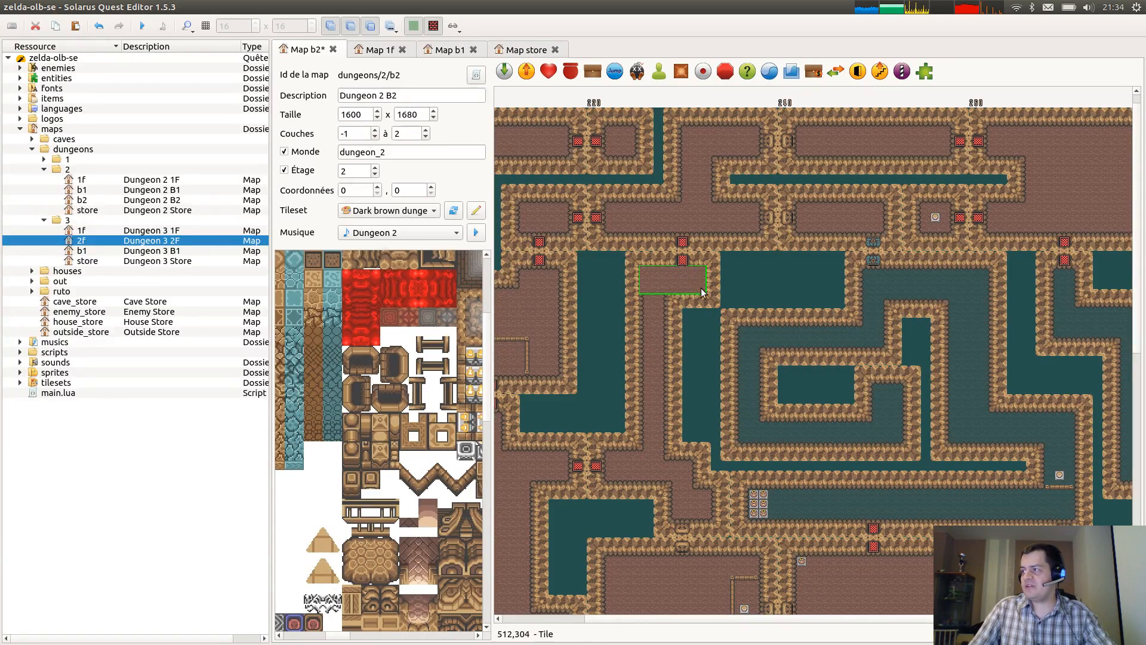
{"action": "left_click", "coordinate": [704, 289]}
{"action": "key", "text": "b"}
{"action": "key", "text": "ctrl+s"}
Switch to the zelda-xd2-mercuris-chess quest, open its Tunnels cave map and examine the room and corridor layout.
{"action": "middle_click_drag", "start_coordinate": [799, 432], "coordinate": [657, 449]}
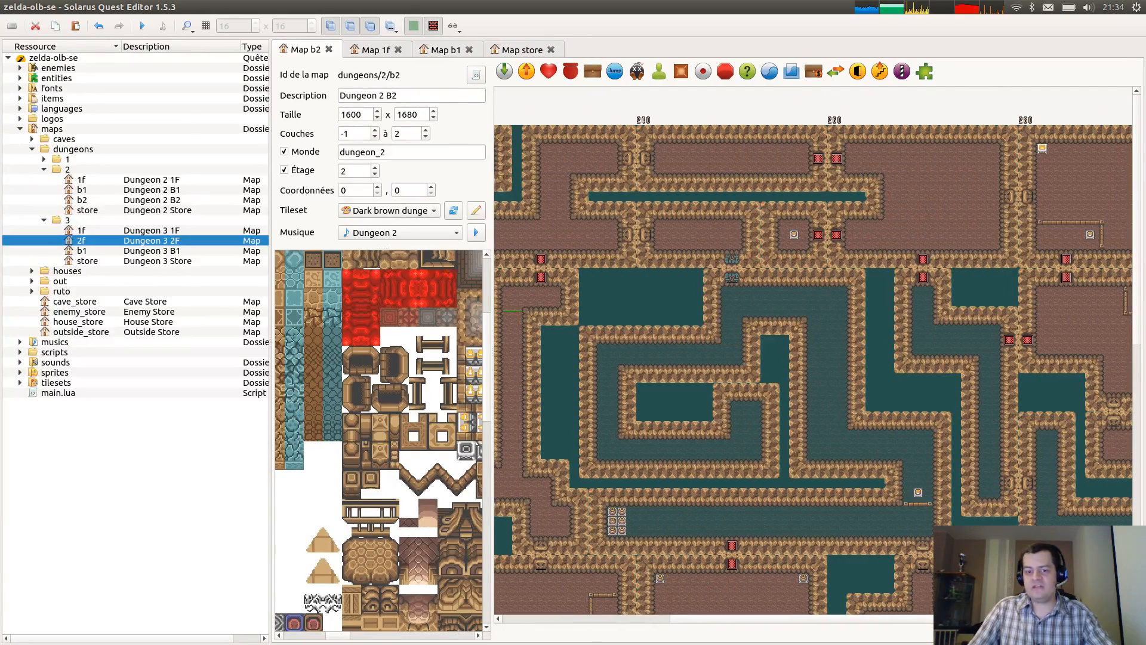
{"action": "key", "text": "alt+Tab"}
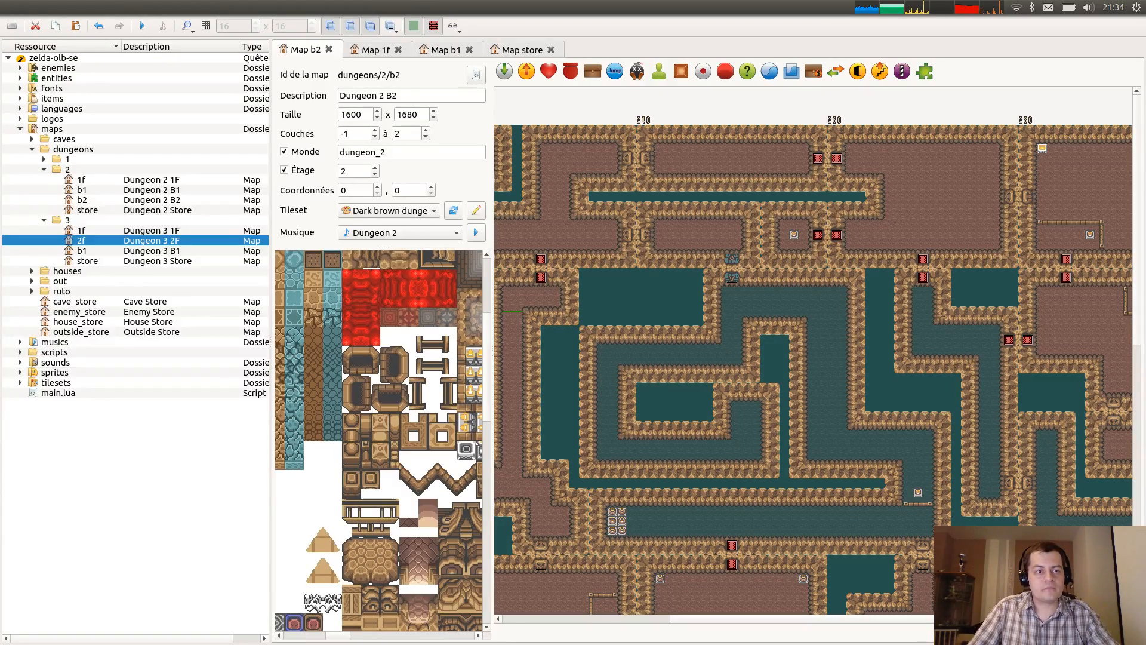
{"action": "left_click_drag", "start_coordinate": [0, 370], "coordinate": [820, 351], "text": "alt"}
{"action": "double_click", "coordinate": [622, 115]}
{"action": "scroll", "coordinate": [902, 334], "scroll_direction": "down", "scroll_amount": 1, "text": "ctrl"}
{"action": "middle_click_drag", "start_coordinate": [1004, 443], "coordinate": [891, 72]}
{"action": "middle_click_drag", "start_coordinate": [1041, 256], "coordinate": [648, 402]}
{"action": "middle_click_drag", "start_coordinate": [1051, 448], "coordinate": [706, 426]}
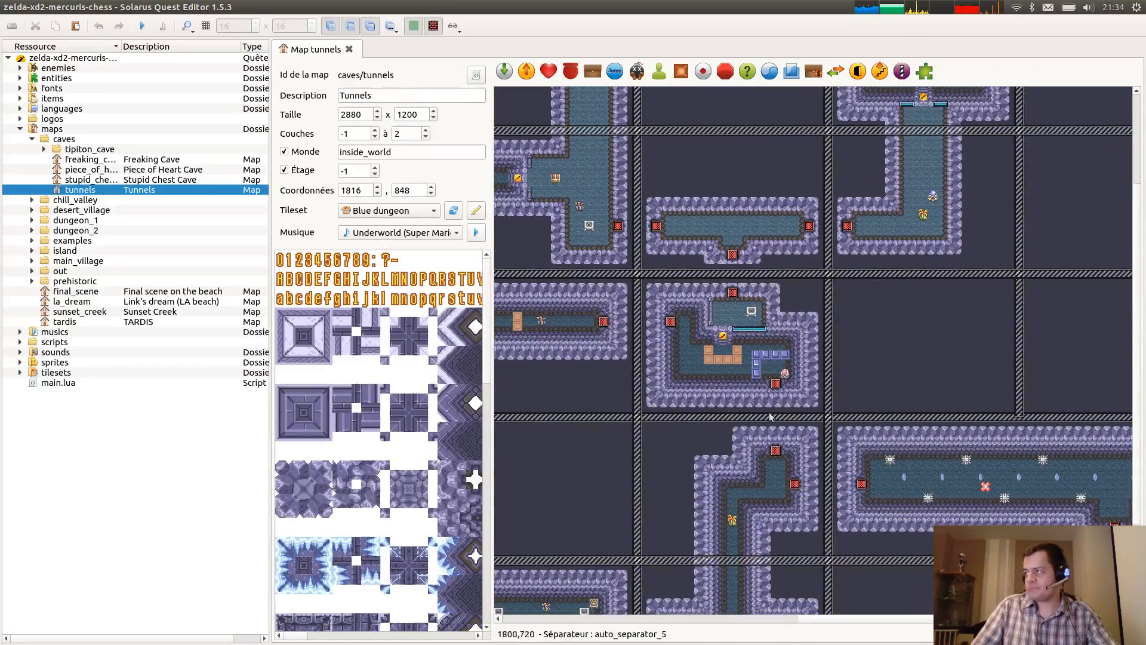
{"action": "scroll", "coordinate": [841, 358], "scroll_direction": "down", "scroll_amount": 1, "text": "ctrl"}
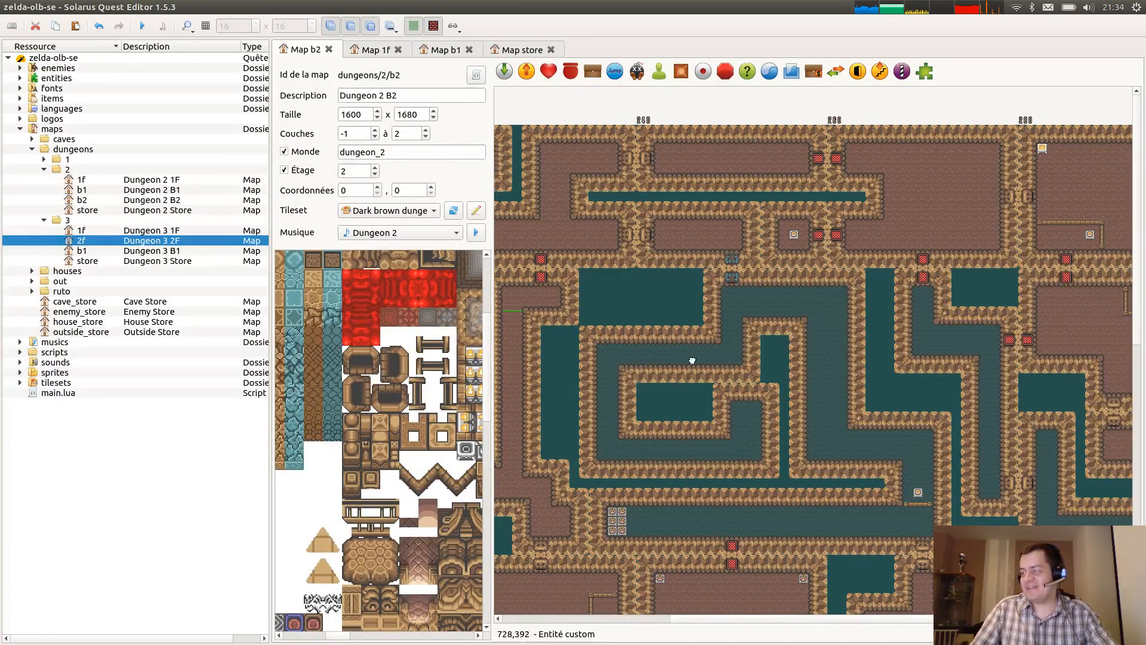
Paste brown floor tiles into the passage below the maze's north door and the spiral's upper corridor, resize them to fit and send them to back.
{"action": "middle_click_drag", "start_coordinate": [690, 358], "coordinate": [715, 391]}
{"action": "key", "text": "ctrl+v"}
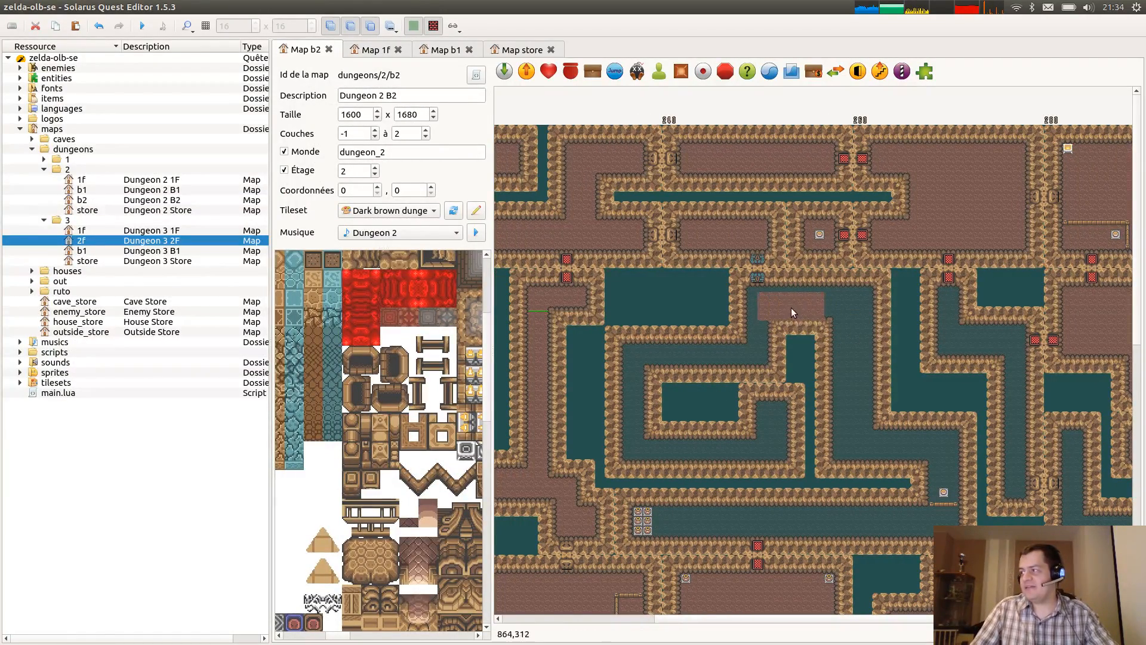
{"action": "left_click_drag", "start_coordinate": [779, 301], "coordinate": [868, 321]}
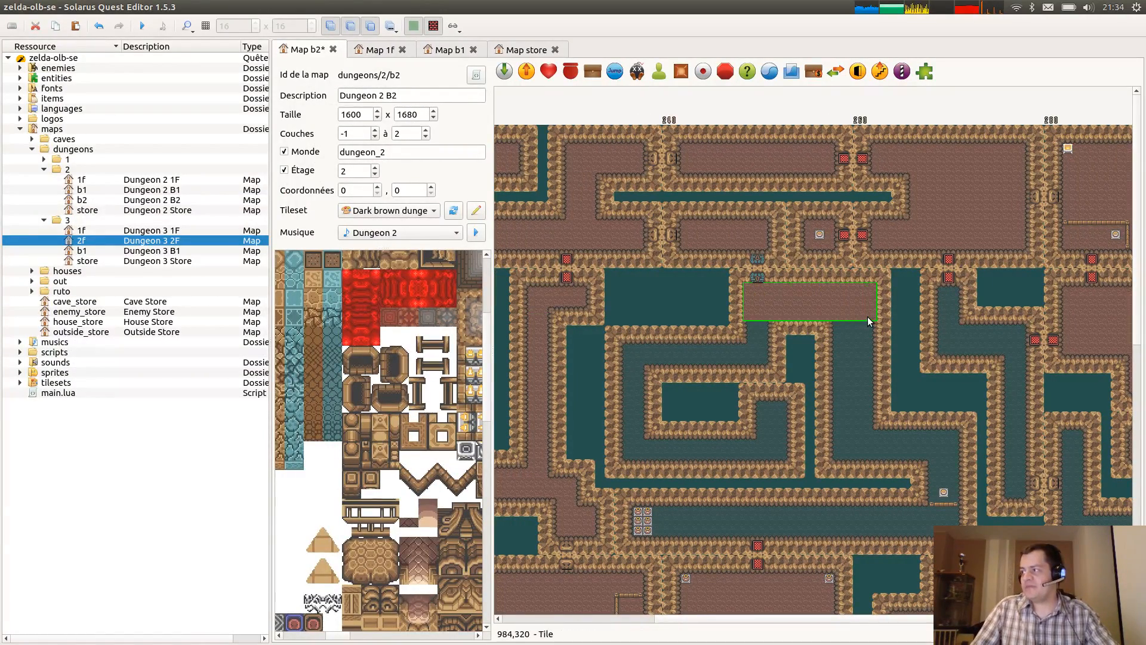
{"action": "key", "text": "b"}
{"action": "key", "text": "ctrl+v"}
{"action": "left_click_drag", "start_coordinate": [690, 358], "coordinate": [767, 358]}
{"action": "key", "text": "b"}
Copy the floor tile into the lower corridor of the central spiral, stretch it between the walls and send it to back.
{"action": "key", "text": "ctrl+c"}
{"action": "key", "text": "ctrl+v"}
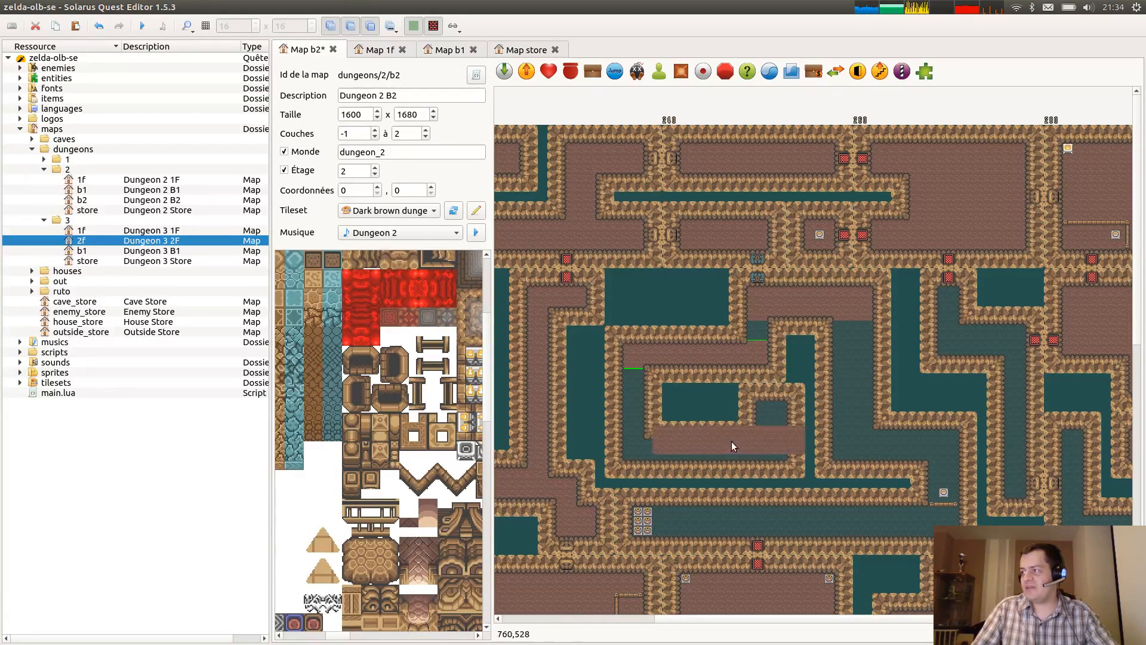
{"action": "left_click", "coordinate": [701, 450]}
{"action": "key", "text": "r"}
{"action": "left_click", "coordinate": [789, 457]}
{"action": "key", "text": "b"}
Add a copy of the floor tile in the wide vertical corridor east of the spiral and resize it to fit.
{"action": "key", "text": "ctrl+c"}
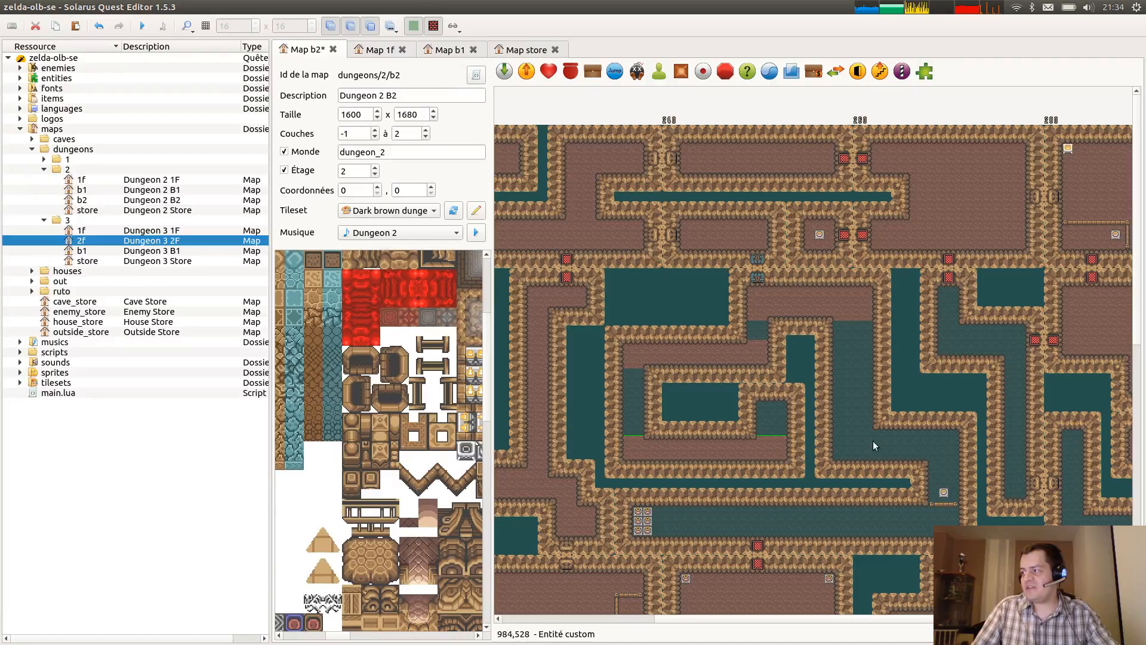
{"action": "key", "text": "ctrl+v"}
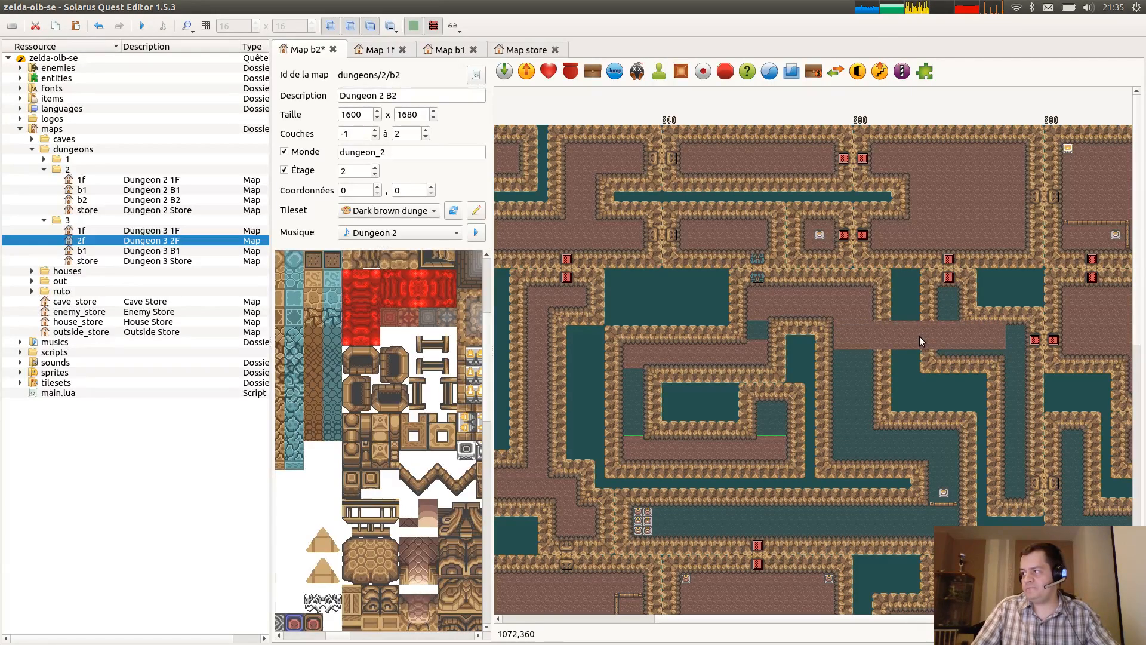
{"action": "left_click", "coordinate": [920, 335]}
{"action": "key", "text": "r"}
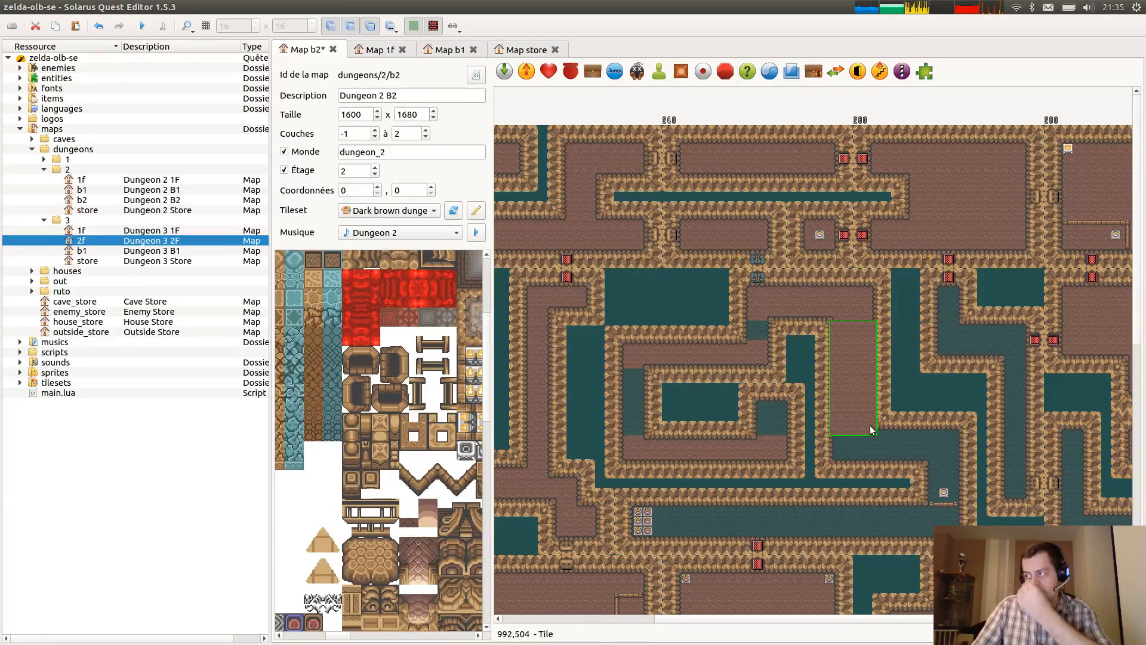
{"action": "left_click", "coordinate": [873, 423]}
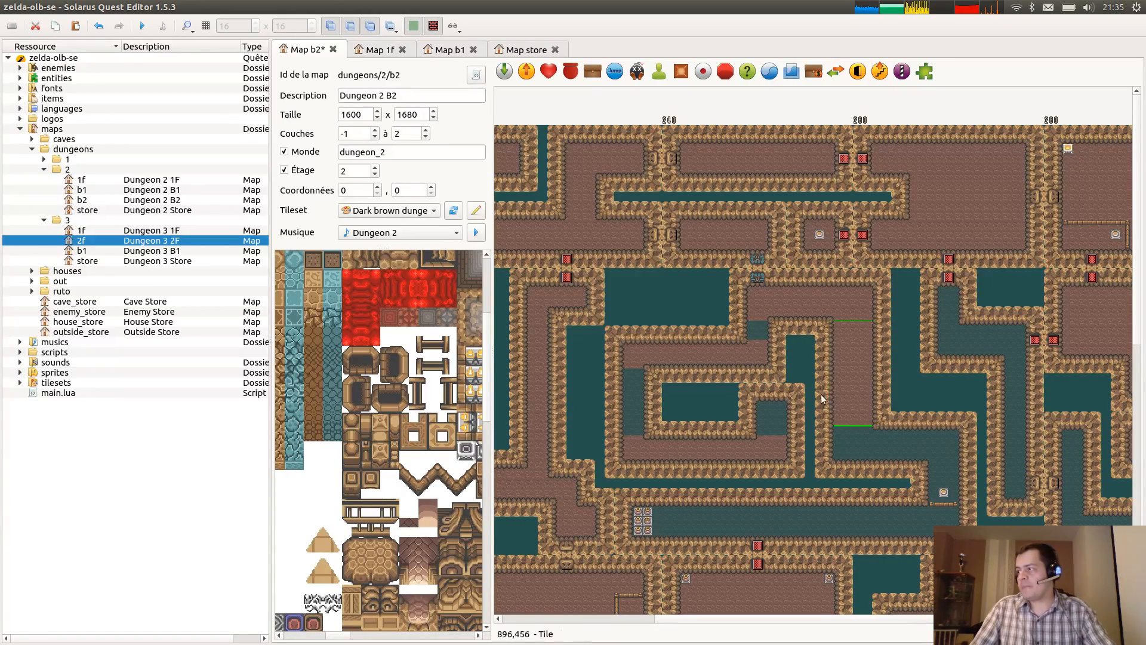
Add a copy of the floor tile in the short passage inside the spiral's east side and resize it to fit.
{"action": "key", "text": "ctrl+c"}
{"action": "key", "text": "ctrl+v"}
{"action": "left_click", "coordinate": [777, 450]}
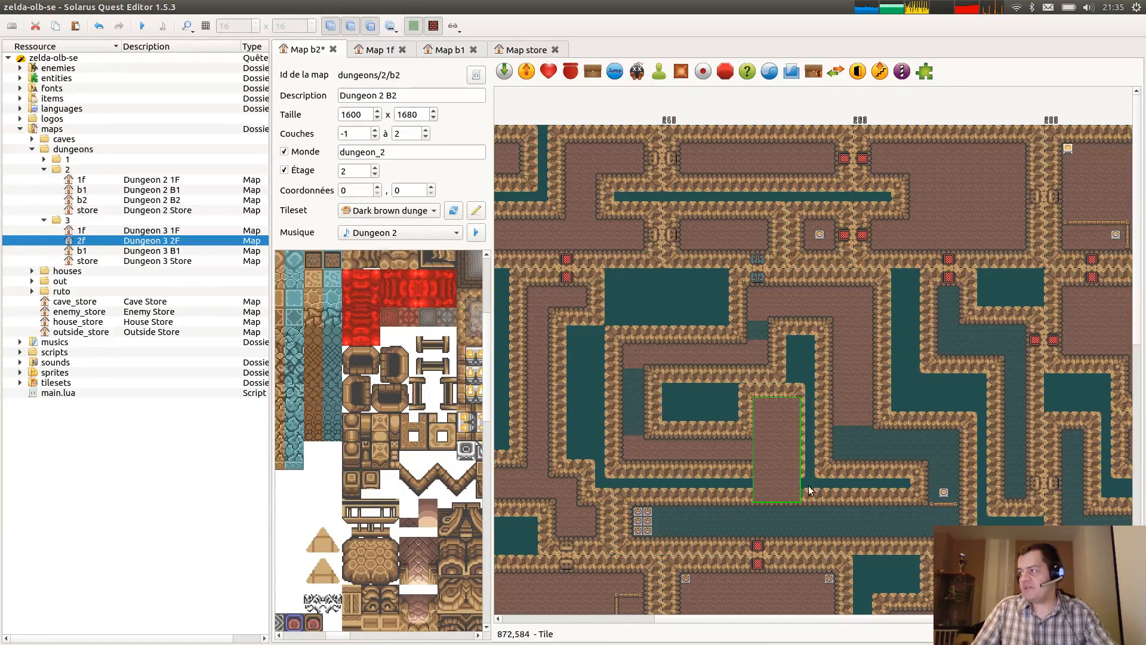
{"action": "key", "text": "r"}
{"action": "left_click", "coordinate": [786, 432]}
Copy the floor tile into the spiral's west corridor and resize it to close the gap between upper and lower corridors.
{"action": "key", "text": "ctrl+c"}
{"action": "key", "text": "ctrl+v"}
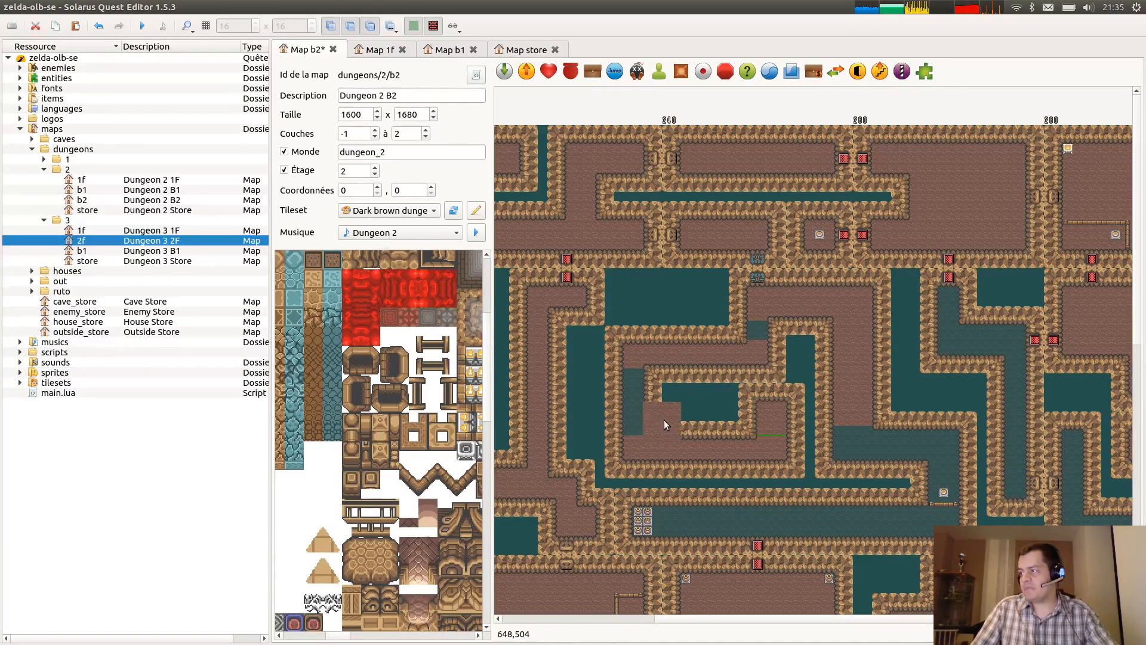
{"action": "left_click", "coordinate": [641, 388]}
{"action": "key", "text": "r"}
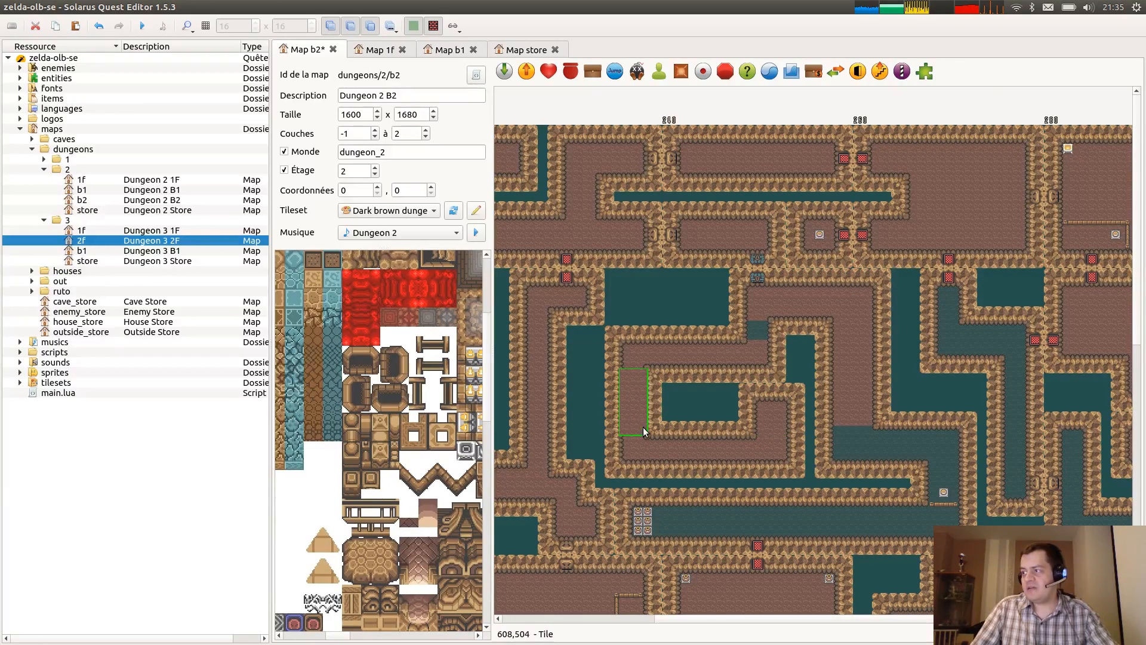
{"action": "left_click", "coordinate": [644, 434]}
Fill the small gap between the maze entrance and the spiral's upper corridor with a resized copy of the floor tile.
{"action": "key", "text": "ctrl+c"}
{"action": "key", "text": "ctrl+v"}
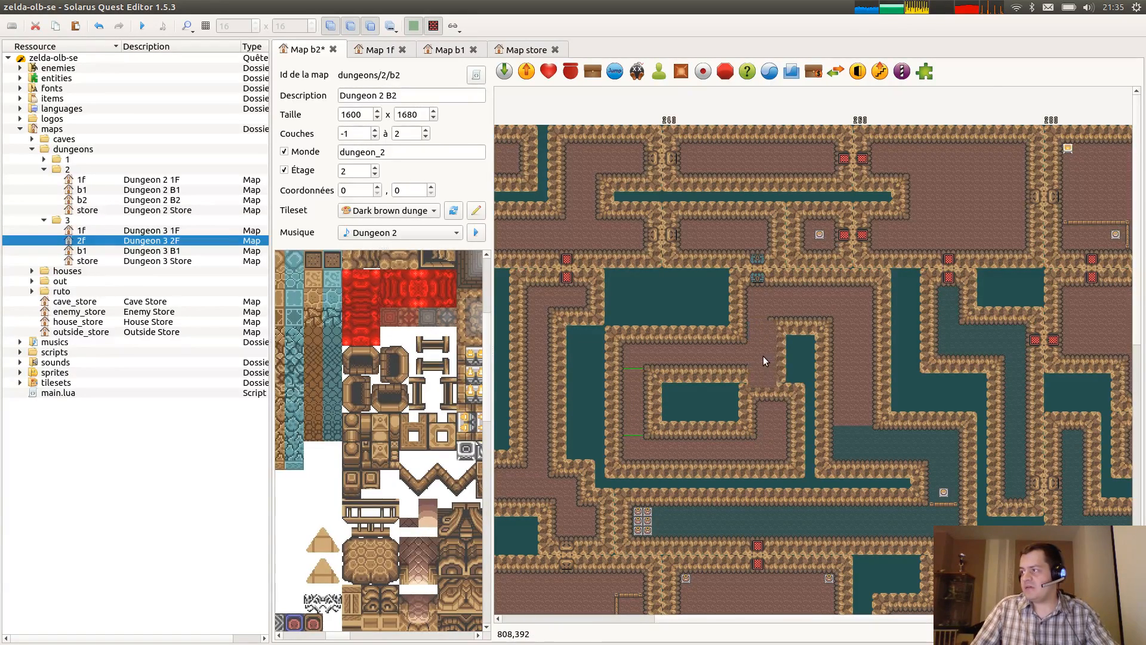
{"action": "left_click", "coordinate": [761, 357]}
{"action": "key", "text": "r"}
{"action": "left_click", "coordinate": [769, 334]}
Cover the horizontal corridor southeast of the spiral with a pasted floor tile stretched to its east wall.
{"action": "key", "text": "ctrl+c"}
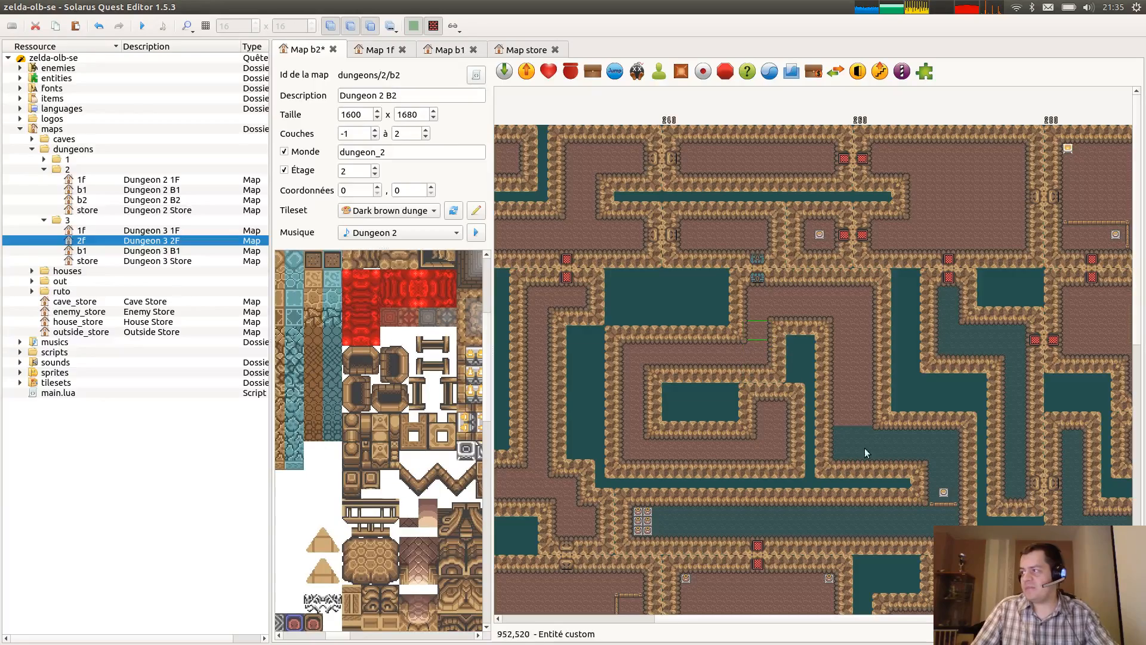
{"action": "key", "text": "ctrl+v"}
{"action": "left_click", "coordinate": [846, 439]}
{"action": "key", "text": "r"}
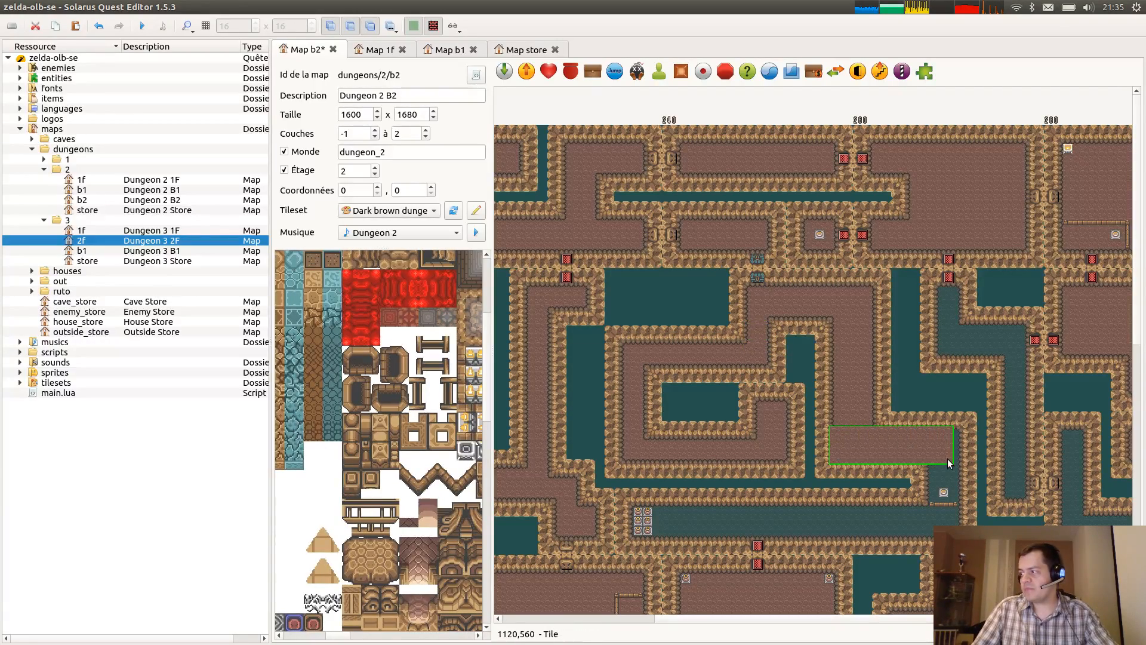
{"action": "left_click", "coordinate": [957, 463]}
Cover the long horizontal corridor along the maze room's south side with a pasted floor tile resized to its full length.
{"action": "middle_click_drag", "start_coordinate": [972, 477], "coordinate": [916, 420]}
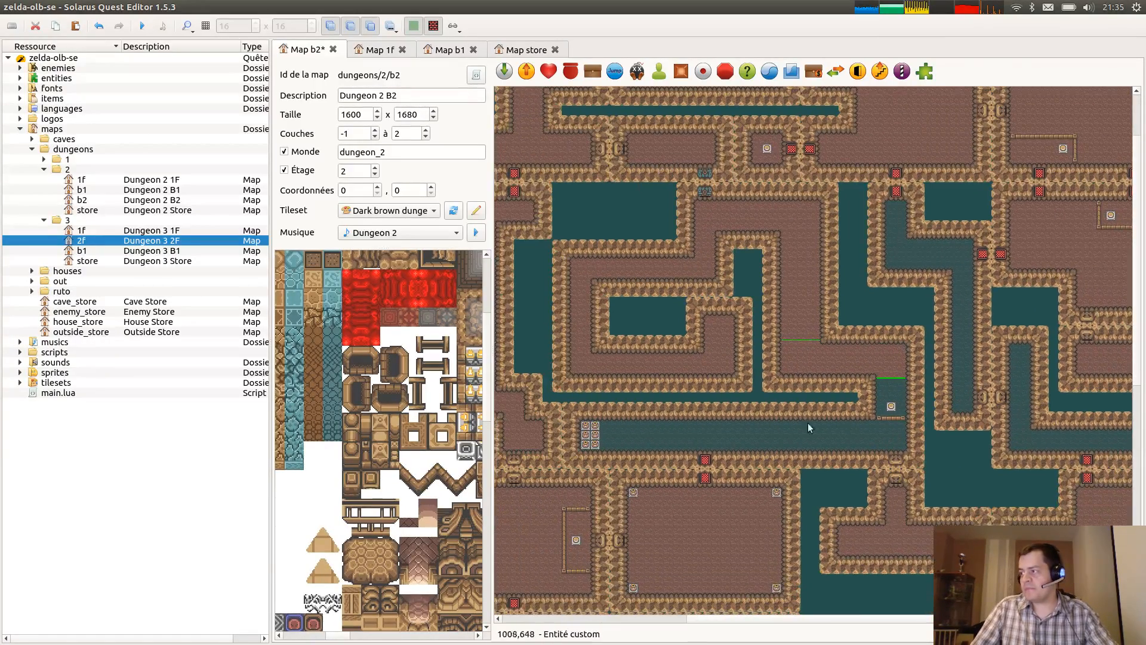
{"action": "key", "text": "ctrl+c"}
{"action": "key", "text": "ctrl+v"}
{"action": "left_click", "coordinate": [643, 440]}
{"action": "key", "text": "r"}
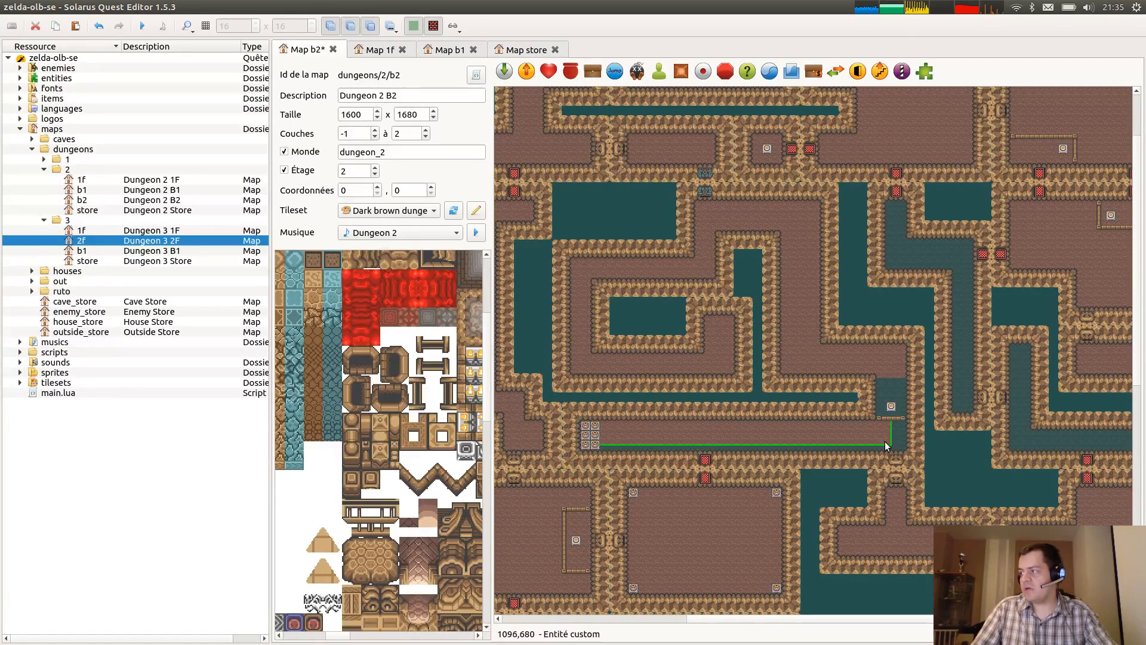
{"action": "left_click", "coordinate": [908, 448]}
Paste a floor tile into the small alcove above the long south corridor's east end, resize it and send it to back.
{"action": "key", "text": "ctrl+v"}
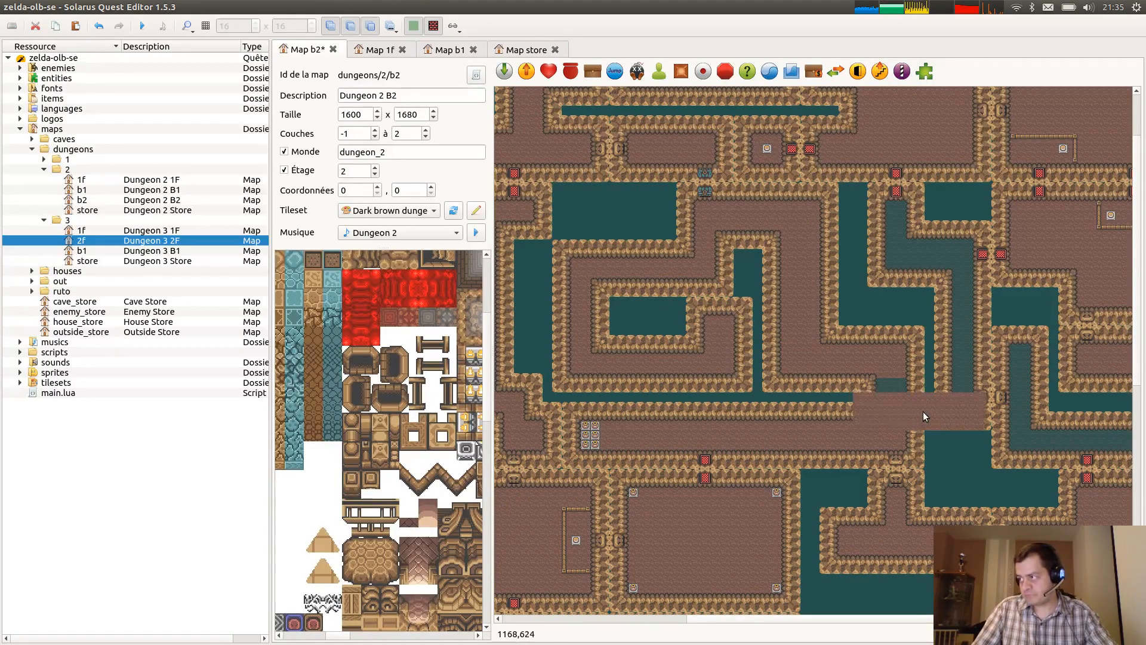
{"action": "left_click", "coordinate": [940, 399]}
{"action": "key", "text": "r"}
{"action": "left_click", "coordinate": [903, 412]}
{"action": "key", "text": "b"}
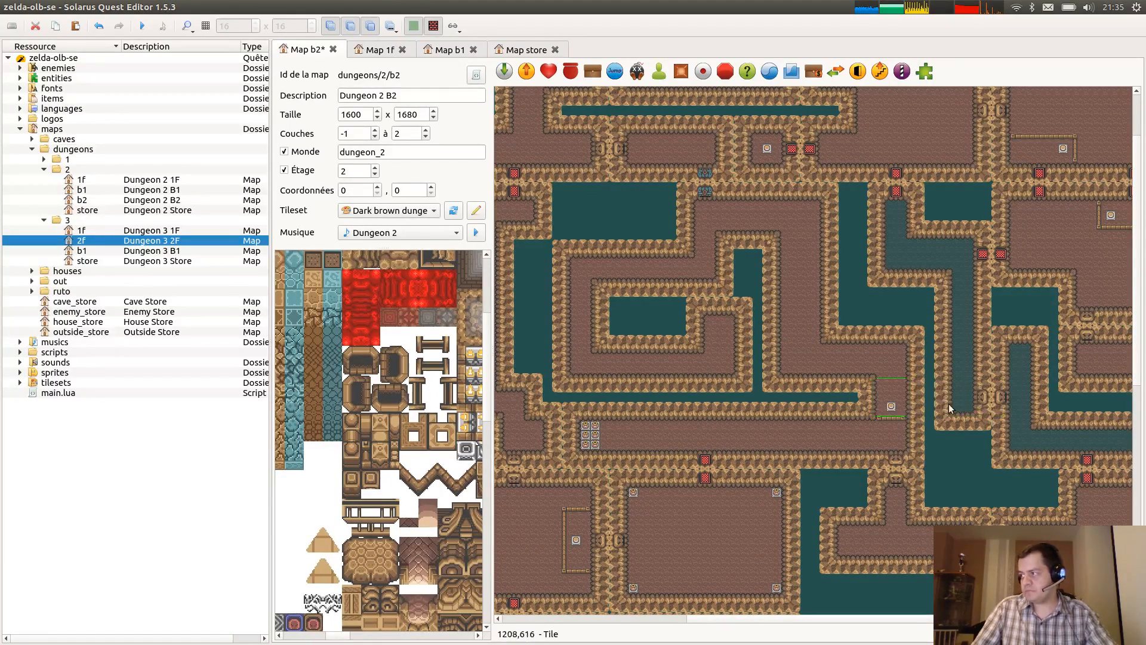
Fill the zigzag corridor east of the maze with pasted floor tiles, resized to fit and sent behind the walls.
{"action": "middle_click_drag", "start_coordinate": [950, 407], "coordinate": [803, 496]}
{"action": "key", "text": "ctrl+v"}
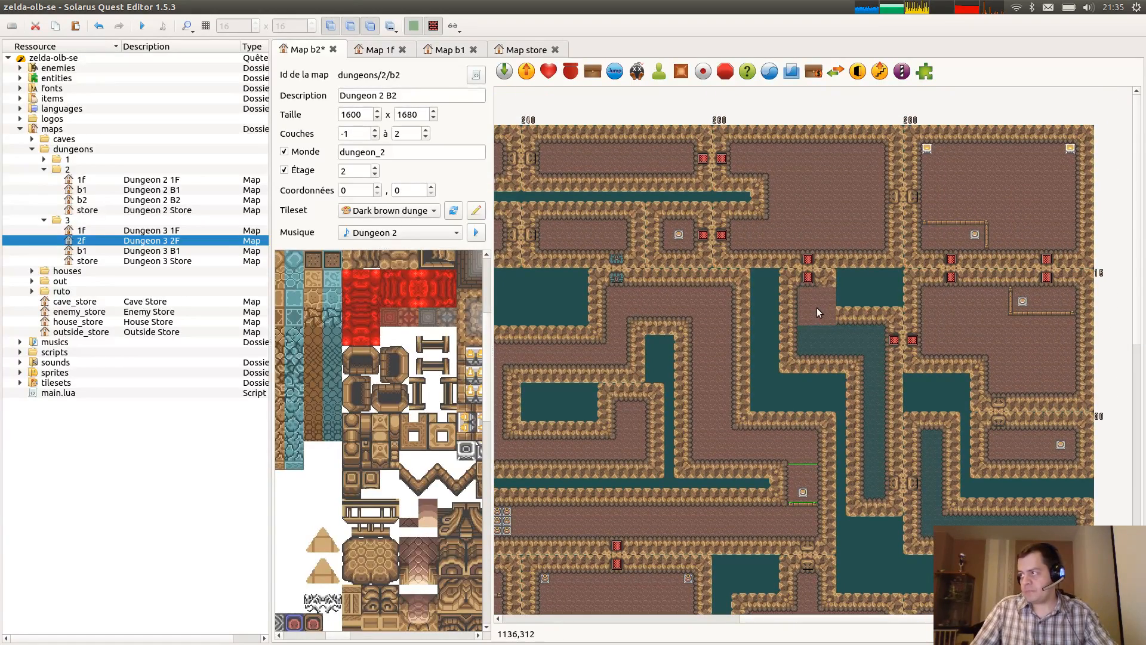
{"action": "left_click", "coordinate": [815, 304]}
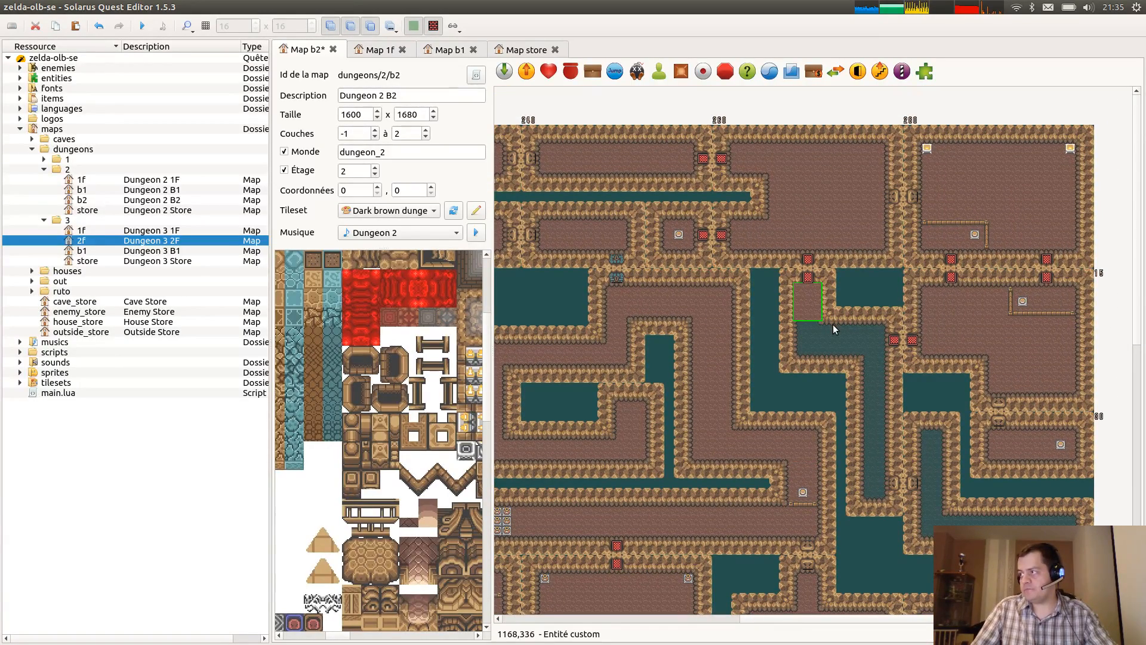
{"action": "key", "text": "r"}
{"action": "left_click_drag", "start_coordinate": [836, 356], "coordinate": [878, 503]}
{"action": "key", "text": "b"}
{"action": "key", "text": "ctrl+v"}
Paste a floor tile into the narrow vertical corridor near the map's east edge, stretch it to fit and send it to back.
{"action": "middle_click_drag", "start_coordinate": [941, 482], "coordinate": [932, 450]}
{"action": "key", "text": "ctrl+v"}
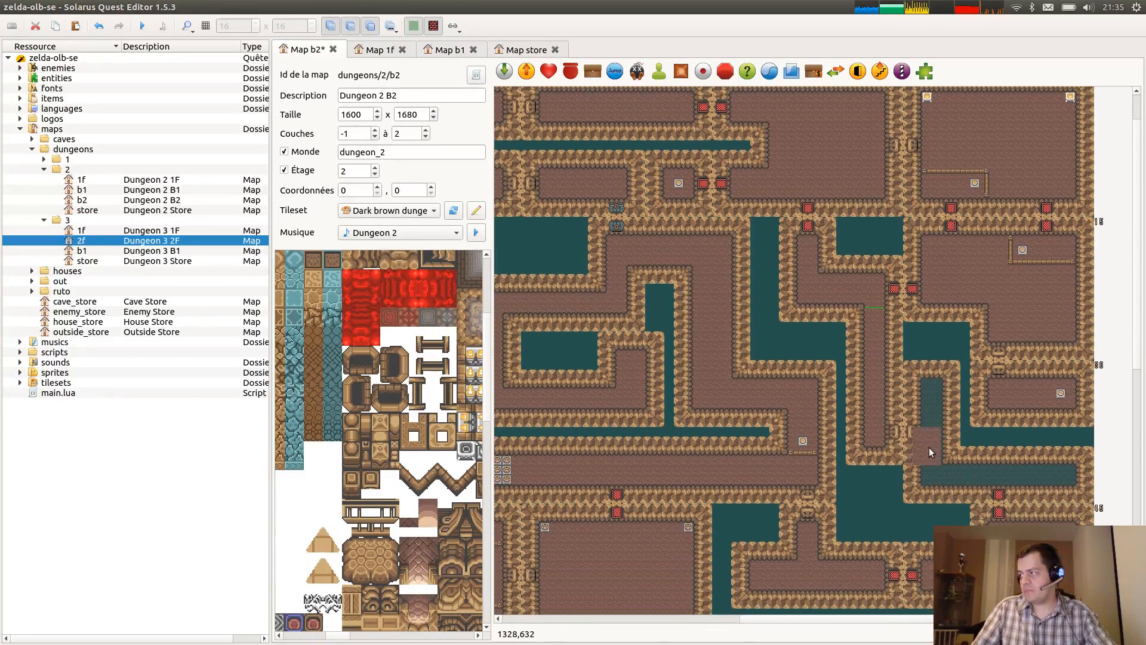
{"action": "left_click_drag", "start_coordinate": [934, 394], "coordinate": [945, 460]}
{"action": "key", "text": "b"}
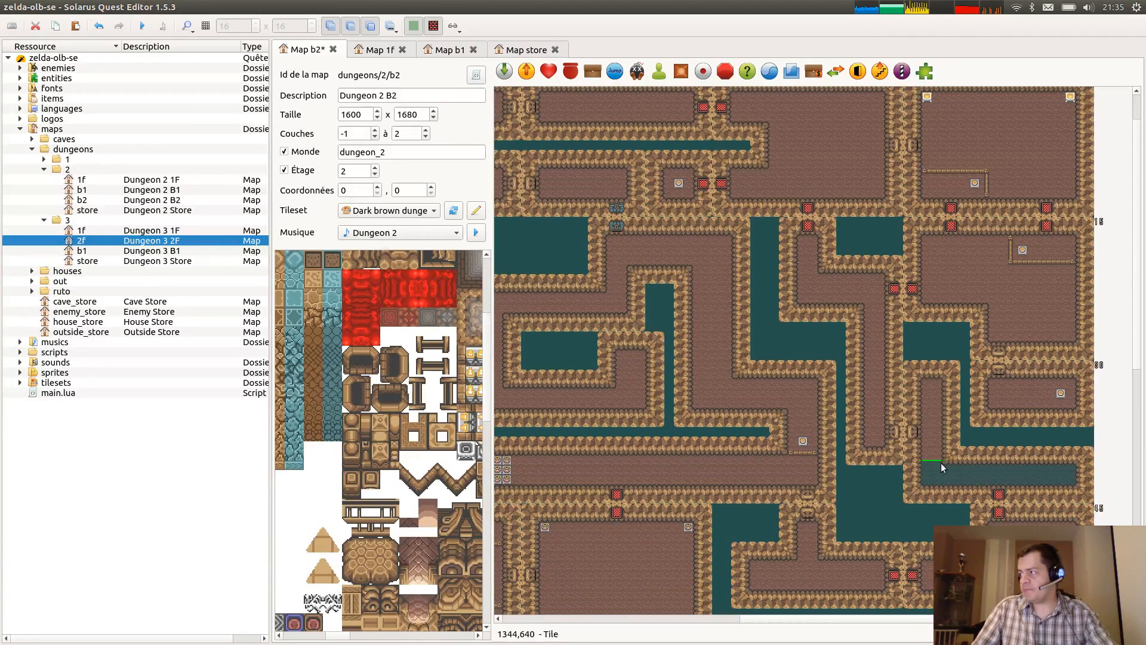
Copy the floor tile into the adjoining horizontal corridor, resize it to reach the east wall and save the map.
{"action": "key", "text": "ctrl+c"}
{"action": "key", "text": "ctrl+v"}
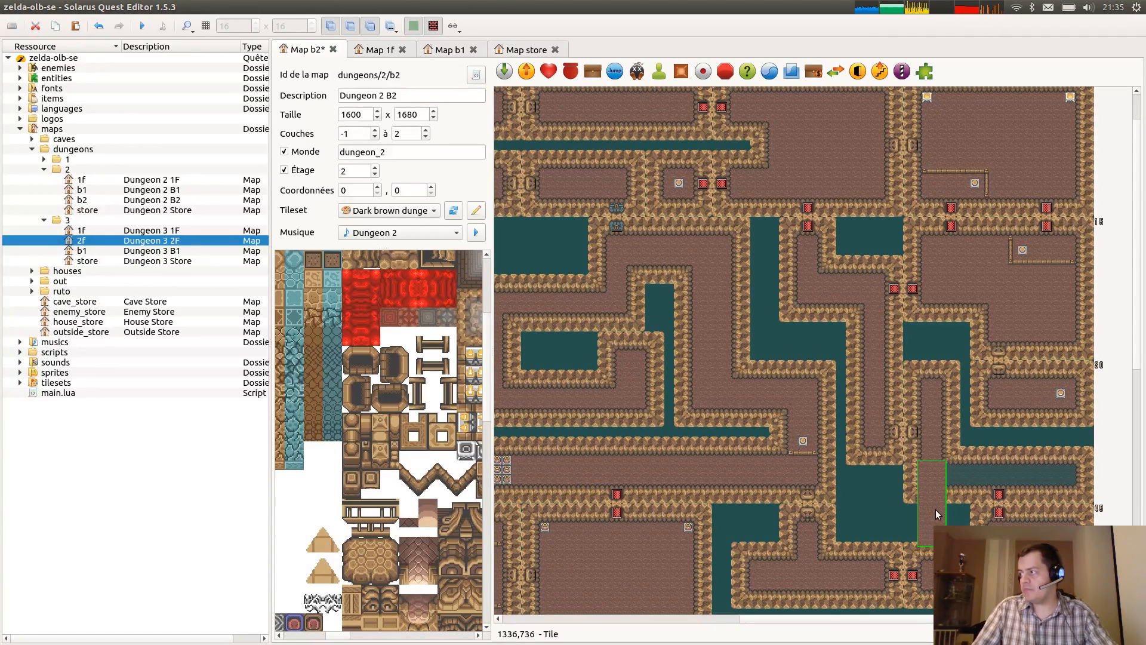
{"action": "left_click_drag", "start_coordinate": [932, 513], "coordinate": [1073, 487]}
{"action": "key", "text": "ctrl+s"}
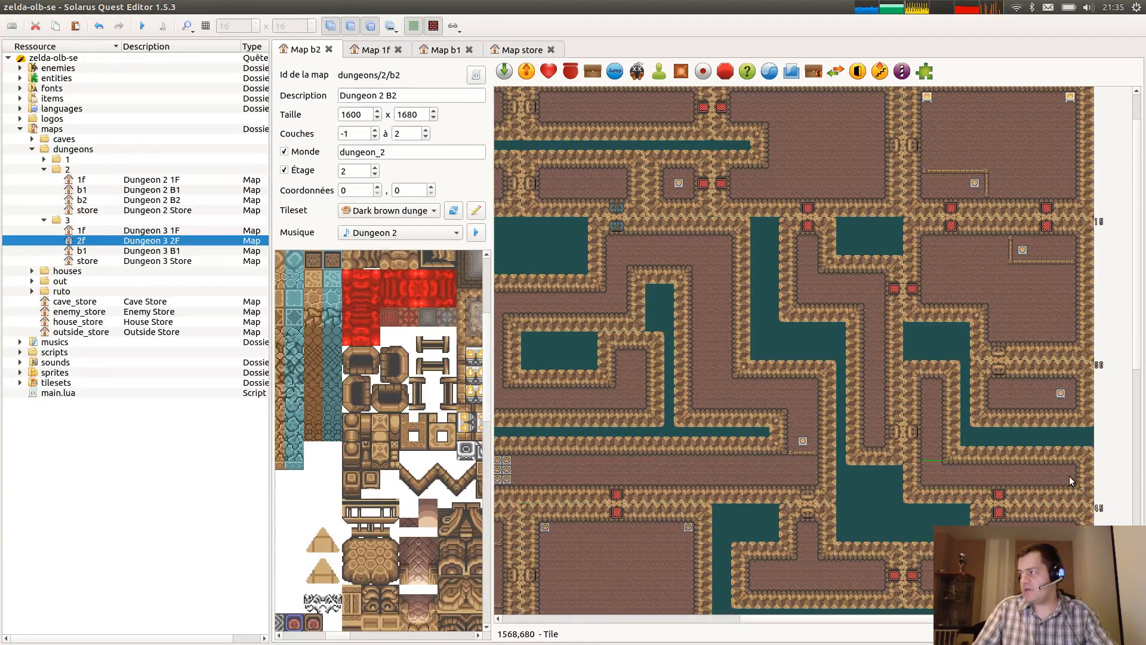
Look over the whole Dungeon 2 B2 map, and open the Dungeon 2 1F map to compare its background.
{"action": "scroll", "coordinate": [885, 414], "scroll_direction": "down", "scroll_amount": 1, "text": "ctrl"}
{"action": "scroll", "coordinate": [757, 341], "scroll_direction": "down", "scroll_amount": 1, "text": "ctrl"}
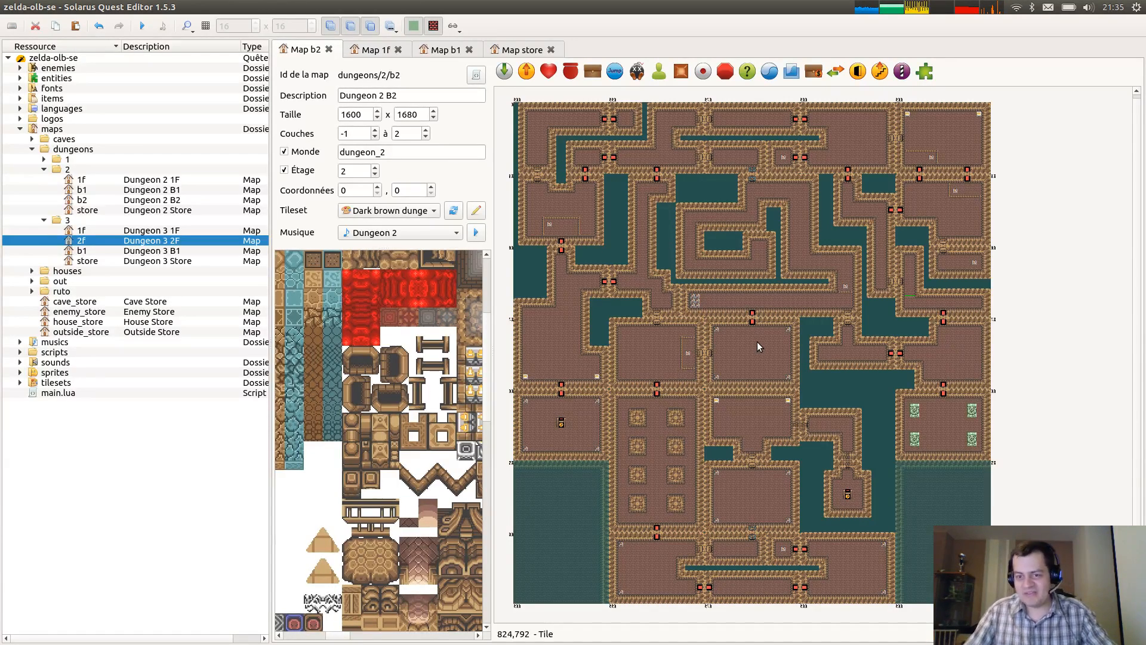
{"action": "scroll", "coordinate": [883, 449], "scroll_direction": "up", "scroll_amount": 1}
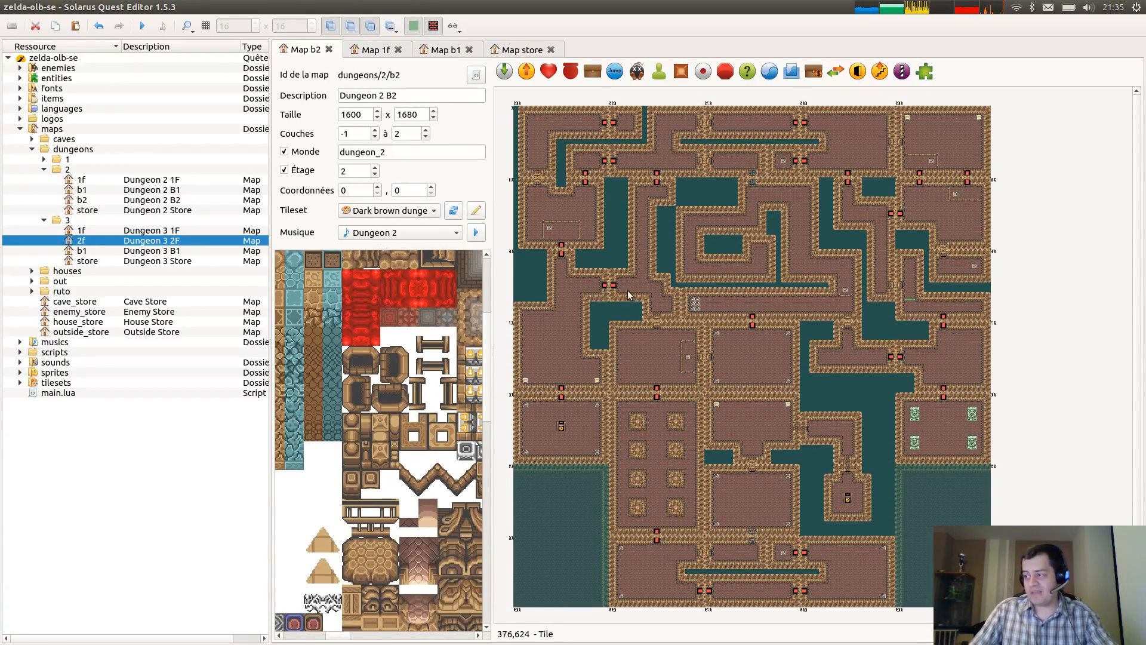
{"action": "left_click", "coordinate": [372, 48]}
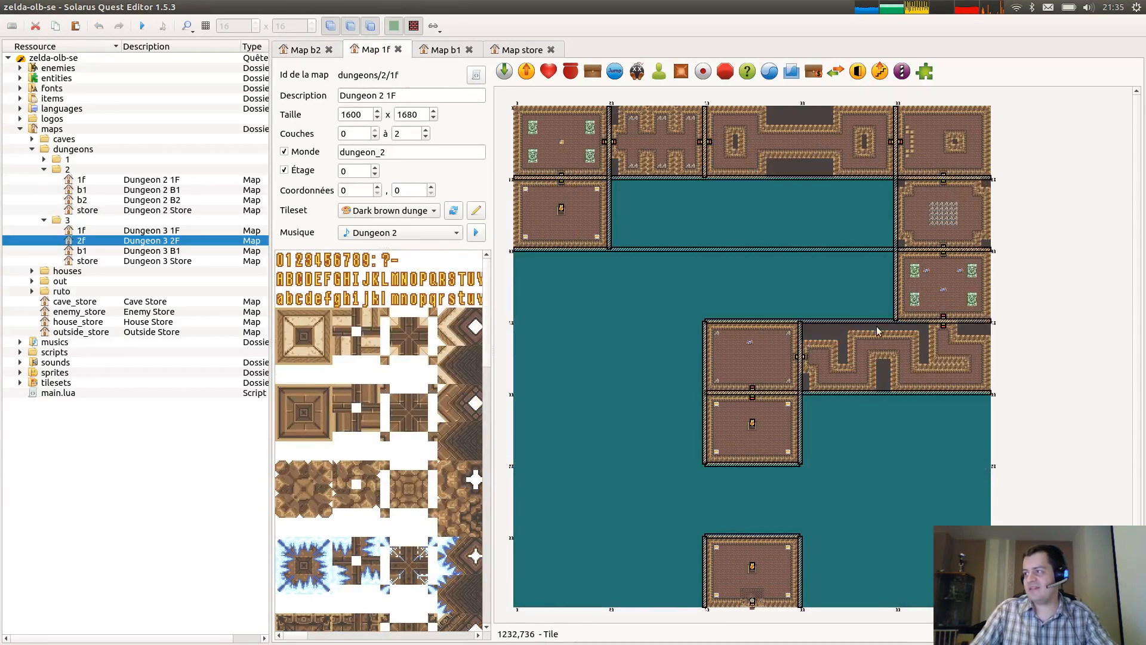
Copy the dark background tile from Dungeon 2 B1, place it over the whole Dungeon 2 B2 map behind the rooms, and save.
{"action": "left_click", "coordinate": [442, 49]}
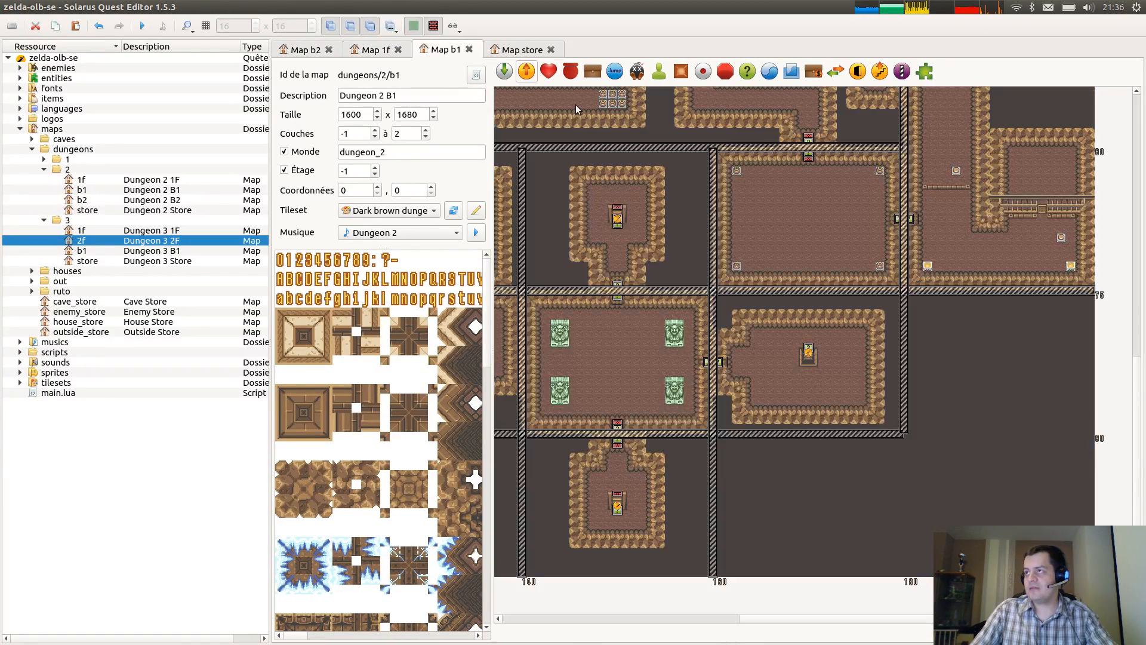
{"action": "left_click", "coordinate": [305, 49]}
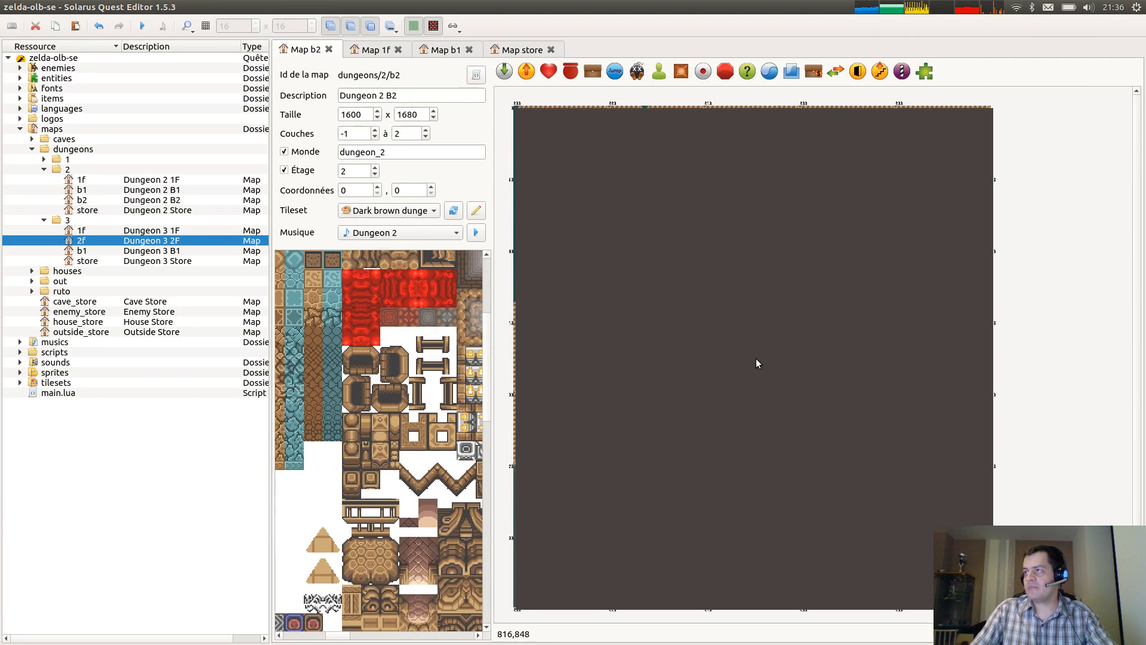
{"action": "left_click", "coordinate": [752, 357]}
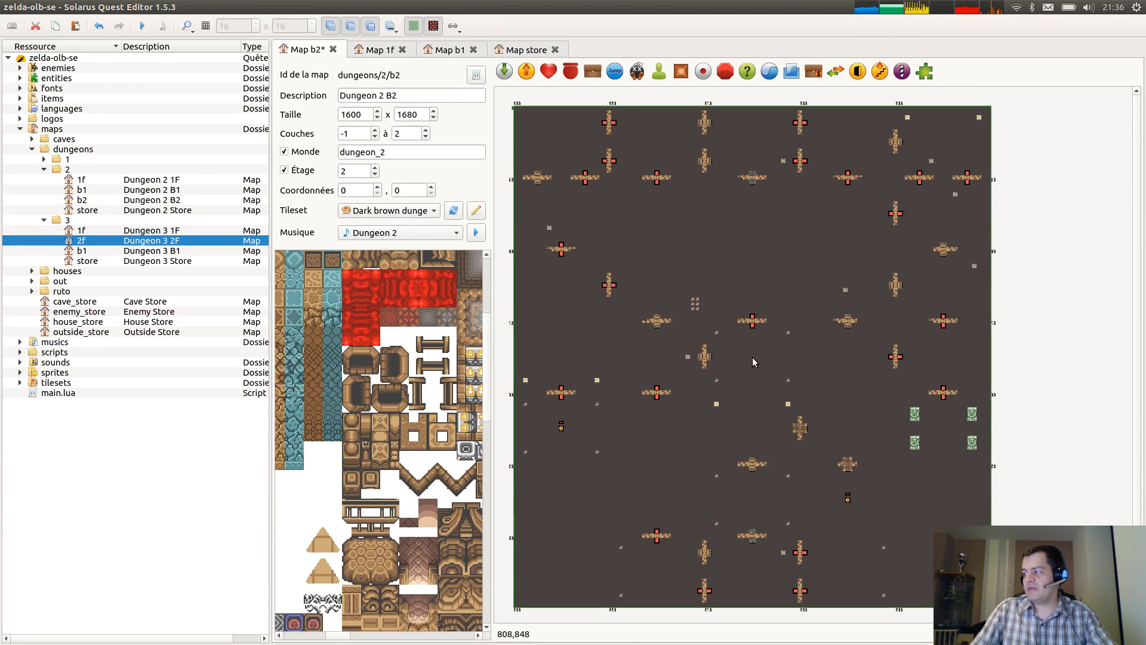
{"action": "scroll", "coordinate": [551, 143], "scroll_direction": "up", "scroll_amount": 1}
{"action": "middle_click_drag", "start_coordinate": [551, 144], "coordinate": [696, 237]}
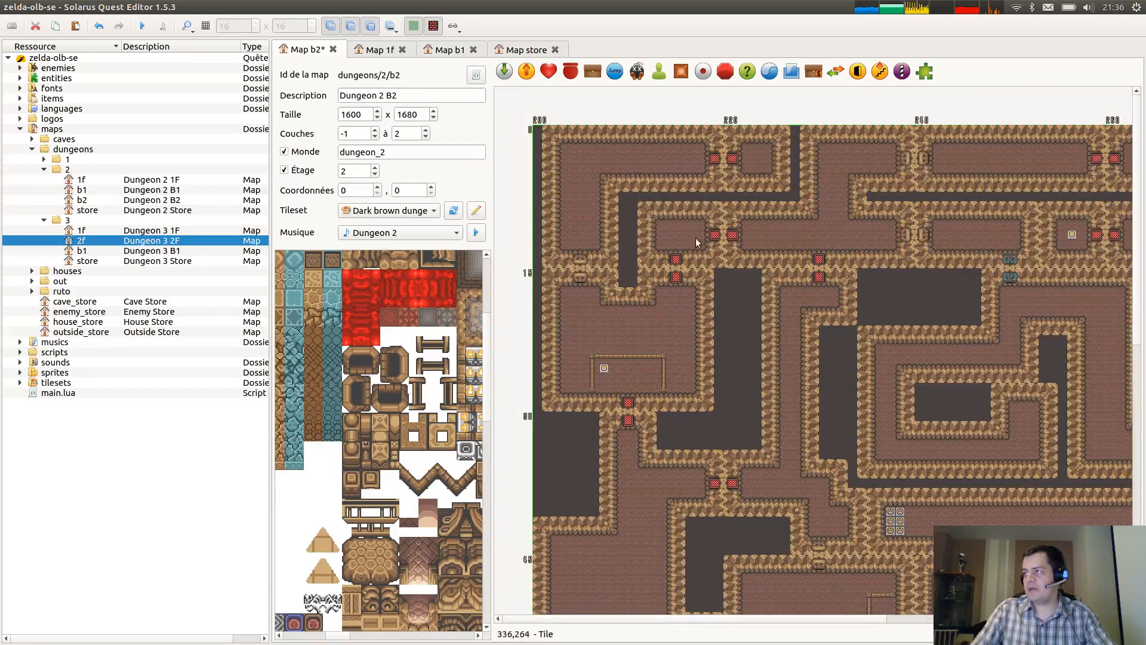
{"action": "left_click", "coordinate": [636, 108]}
{"action": "key", "text": "ctrl+s"}
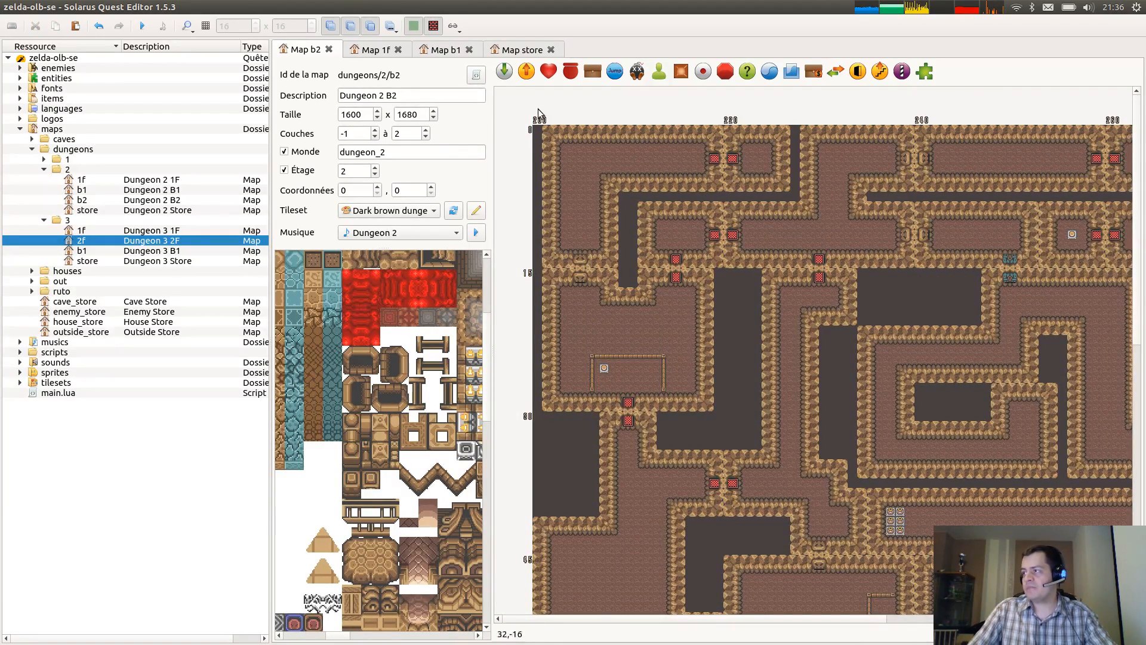
Move the dark background tile down from the map's corner, return it to its original position and save the map.
{"action": "scroll", "coordinate": [621, 132], "scroll_direction": "up", "scroll_amount": 2}
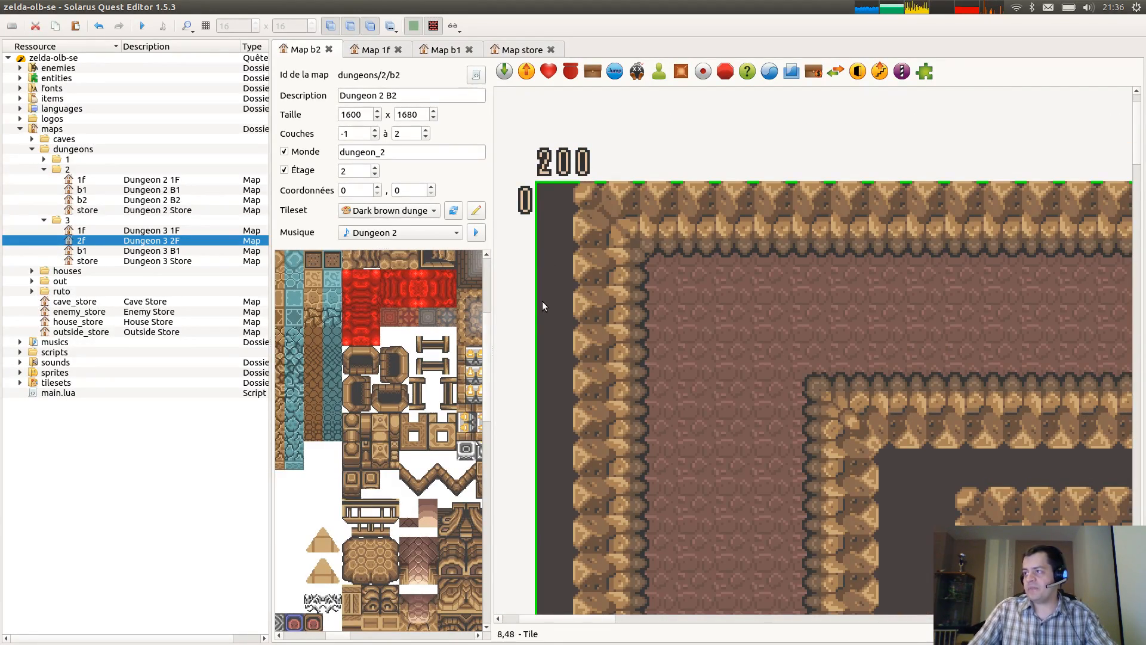
{"action": "left_click", "coordinate": [734, 149]}
{"action": "left_click_drag", "start_coordinate": [546, 213], "coordinate": [547, 293]}
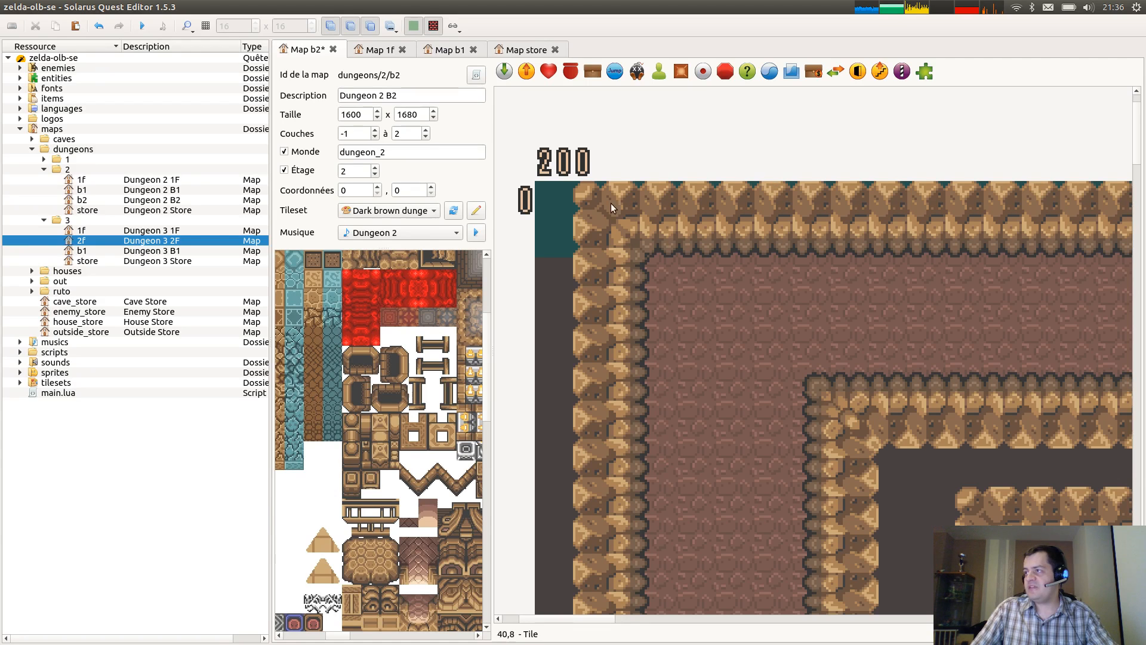
{"action": "left_click", "coordinate": [549, 281]}
{"action": "left_click_drag", "start_coordinate": [548, 242], "coordinate": [553, 202]}
{"action": "key", "text": "ctrl+s"}
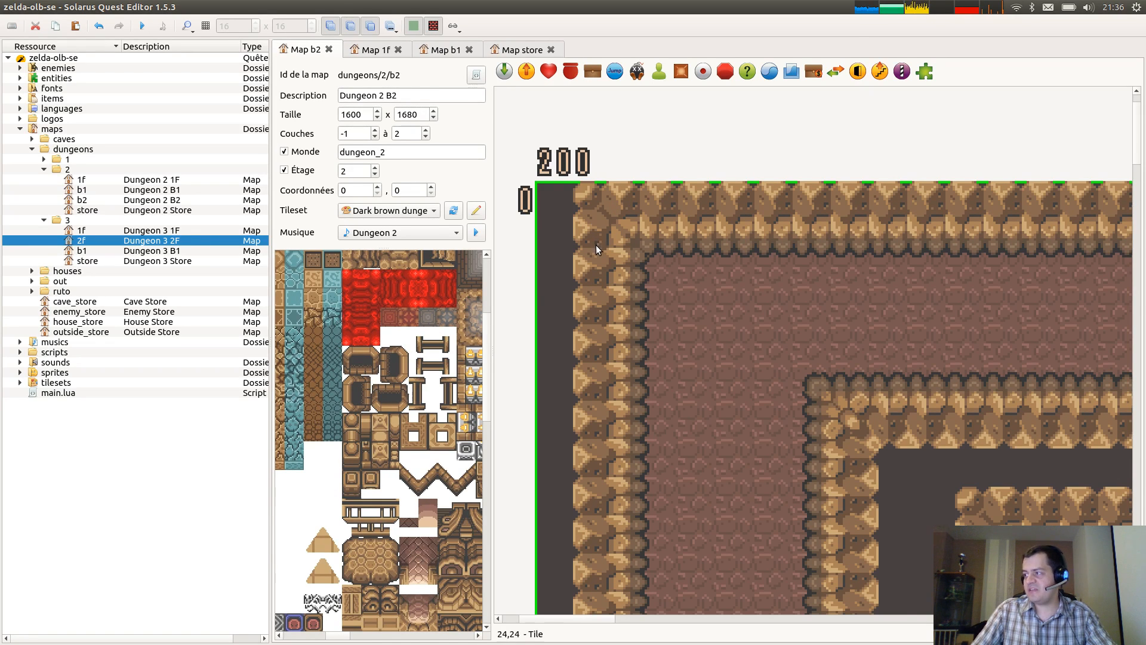
{"action": "scroll", "coordinate": [596, 245], "scroll_direction": "down", "scroll_amount": 3, "text": "ctrl"}
{"action": "left_click", "coordinate": [1014, 580]}
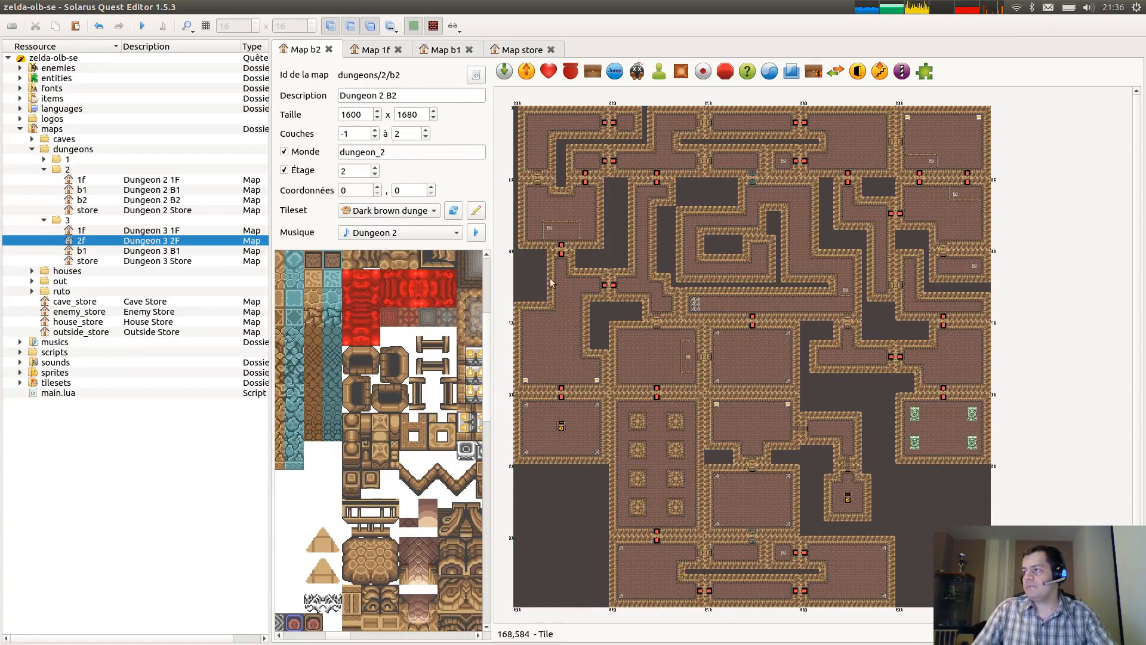
Run the quest and take the hero down the central staircase from the dungeon's entrance room to floor -1.
{"action": "scroll", "coordinate": [551, 282], "scroll_direction": "up", "scroll_amount": 3, "text": "ctrl"}
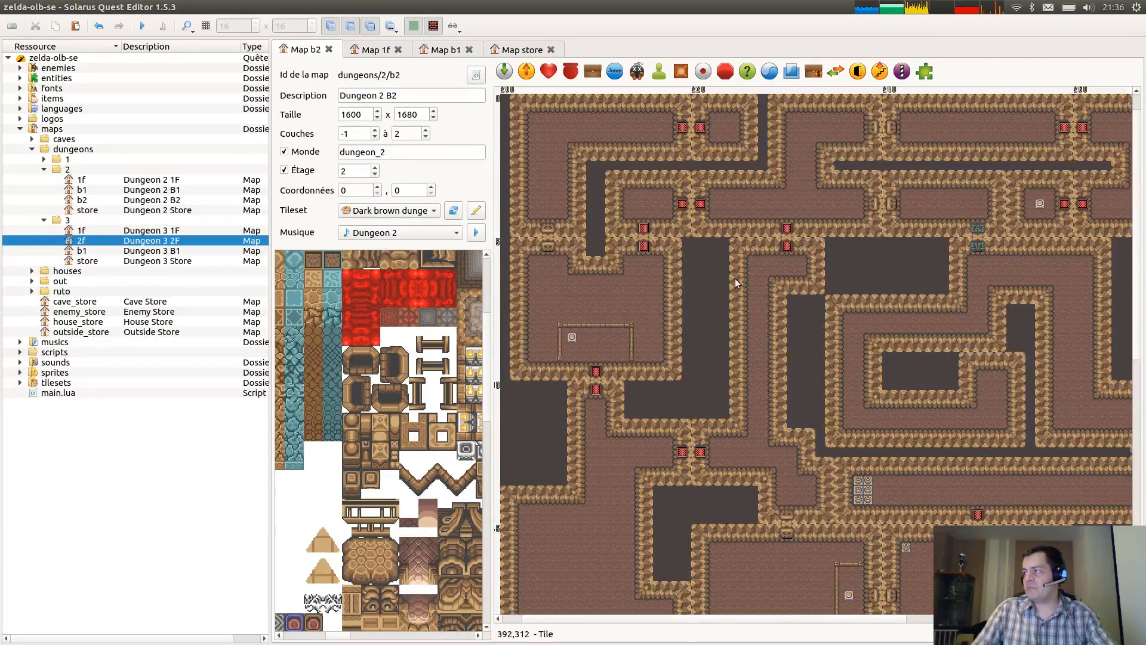
{"action": "scroll", "coordinate": [735, 284], "scroll_direction": "up", "scroll_amount": 3, "text": "ctrl"}
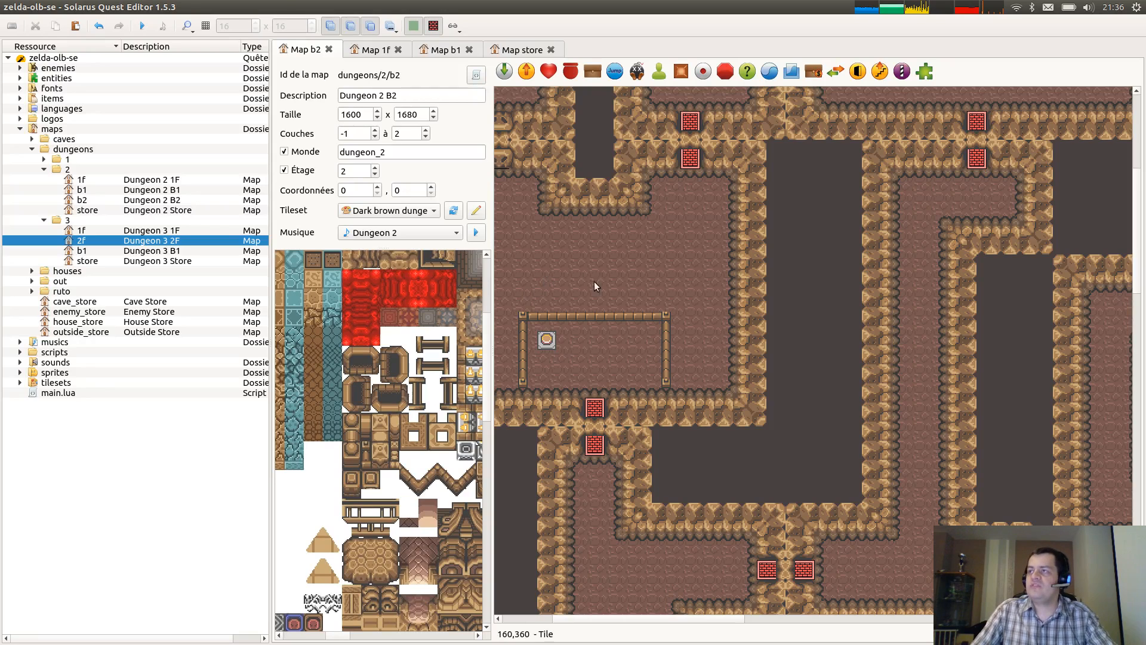
{"action": "left_click", "coordinate": [142, 25]}
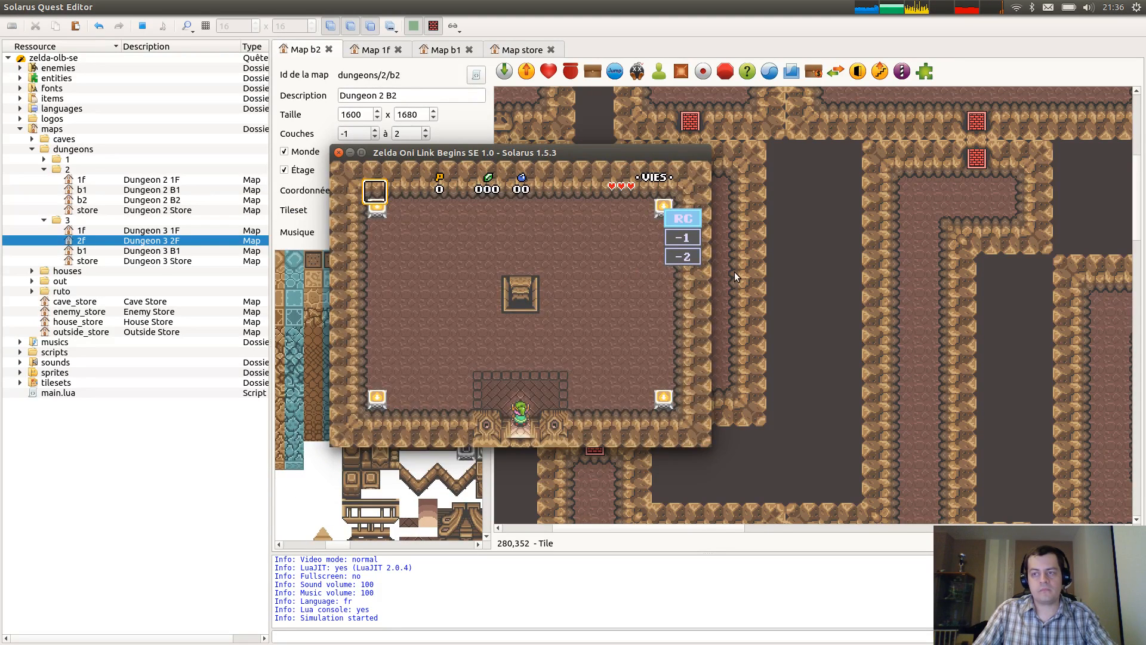
{"action": "key", "text": "Left"}
{"action": "key", "text": "Up"}
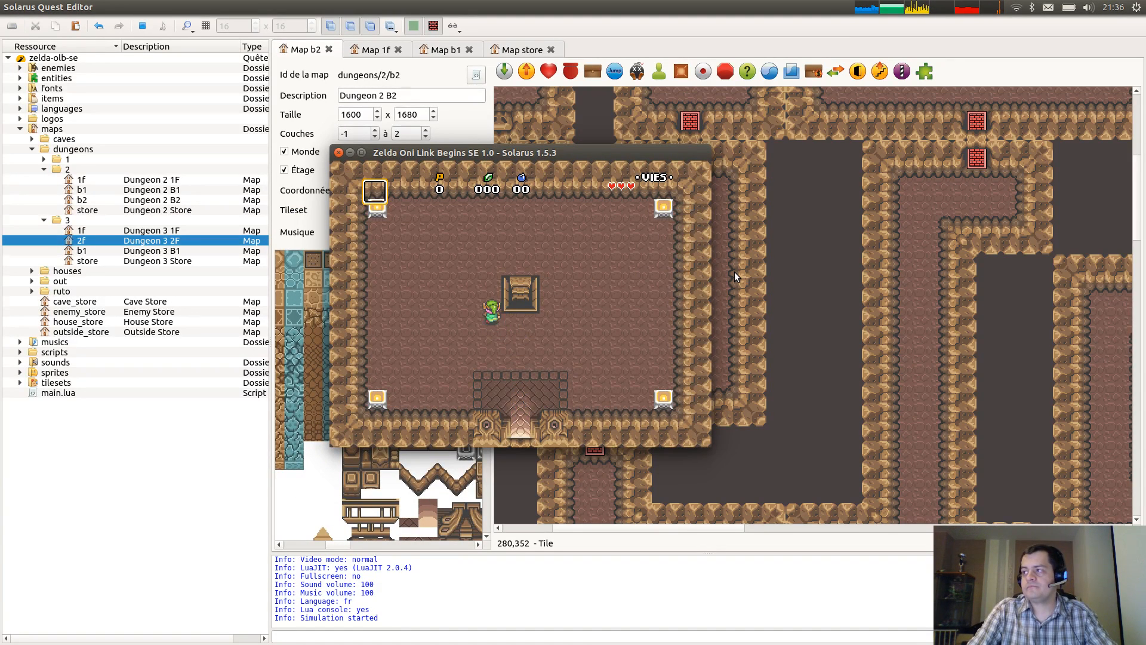
{"action": "key", "text": "Right"}
{"action": "key", "text": "Down"}
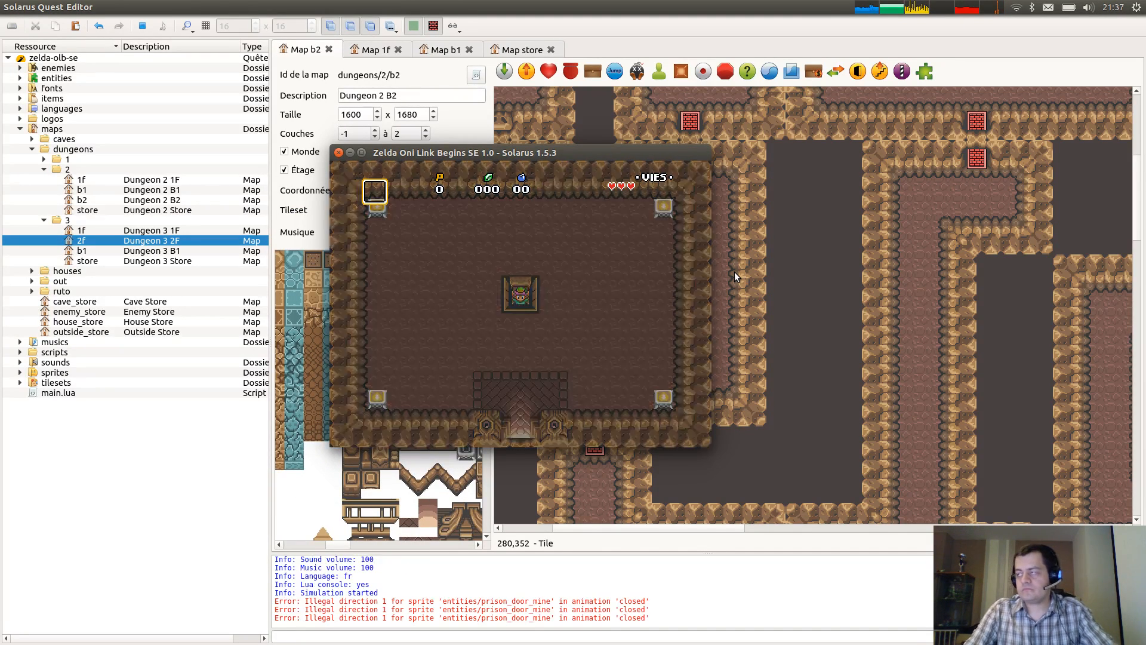
{"action": "key", "text": "Right"}
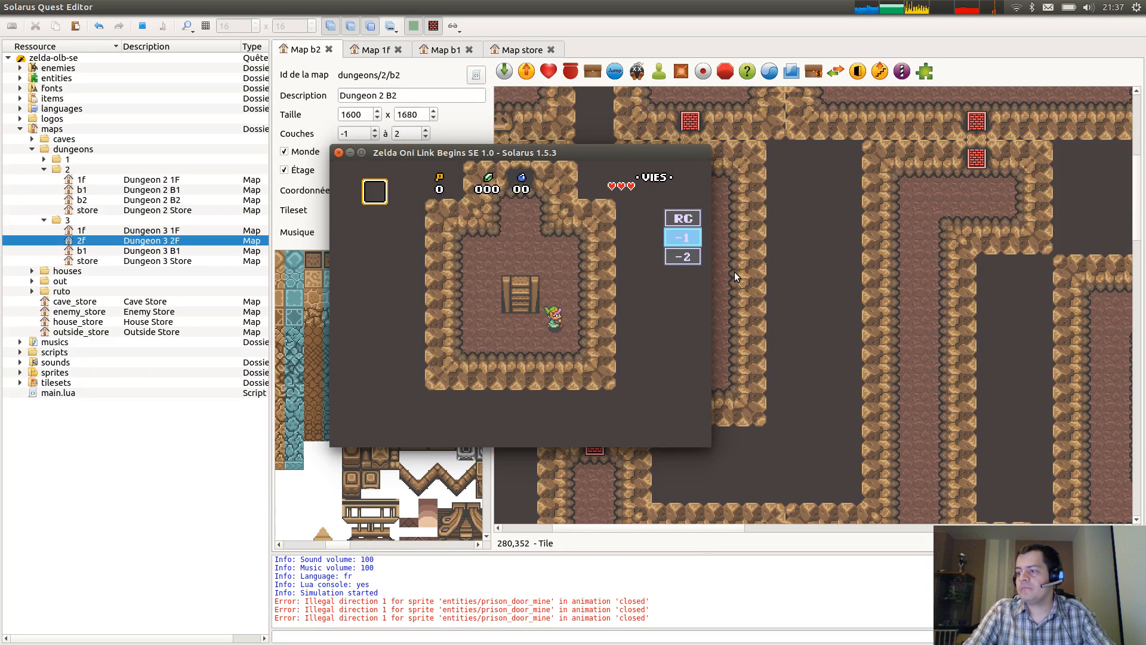
Walk the hero through the north doorway into the four-statue room and back to the staircase room's east wall.
{"action": "key", "text": "Up"}
{"action": "key", "text": "Left"}
{"action": "key", "text": "Up"}
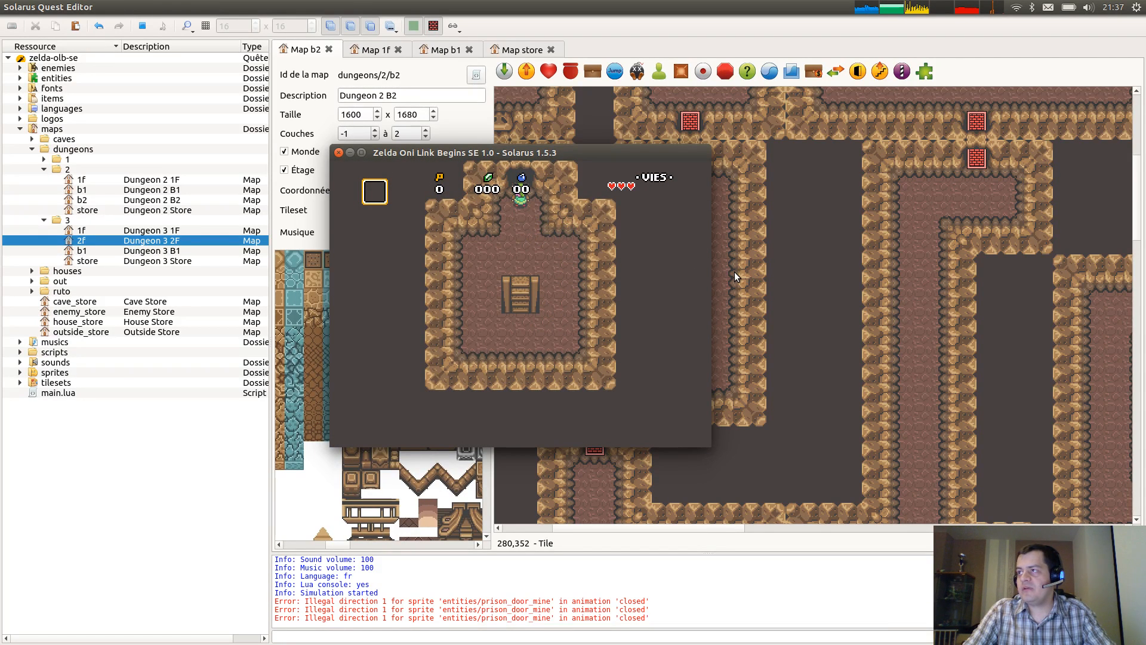
{"action": "key", "text": "Up"}
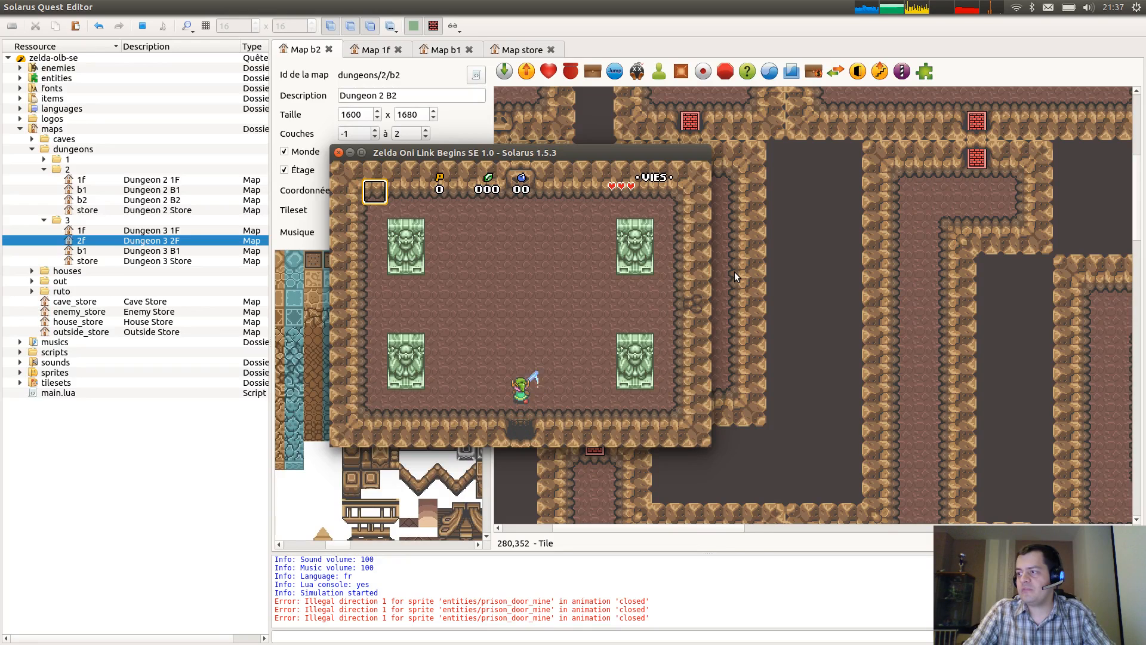
{"action": "key", "text": "Down"}
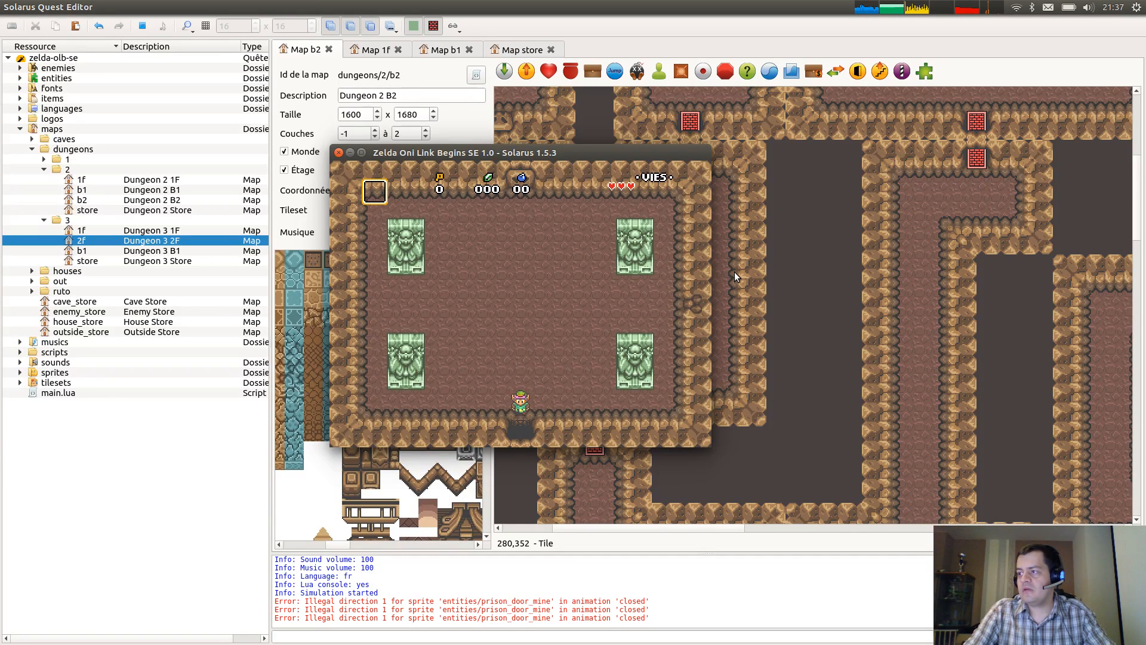
{"action": "key", "text": "Down"}
{"action": "key", "text": "Right"}
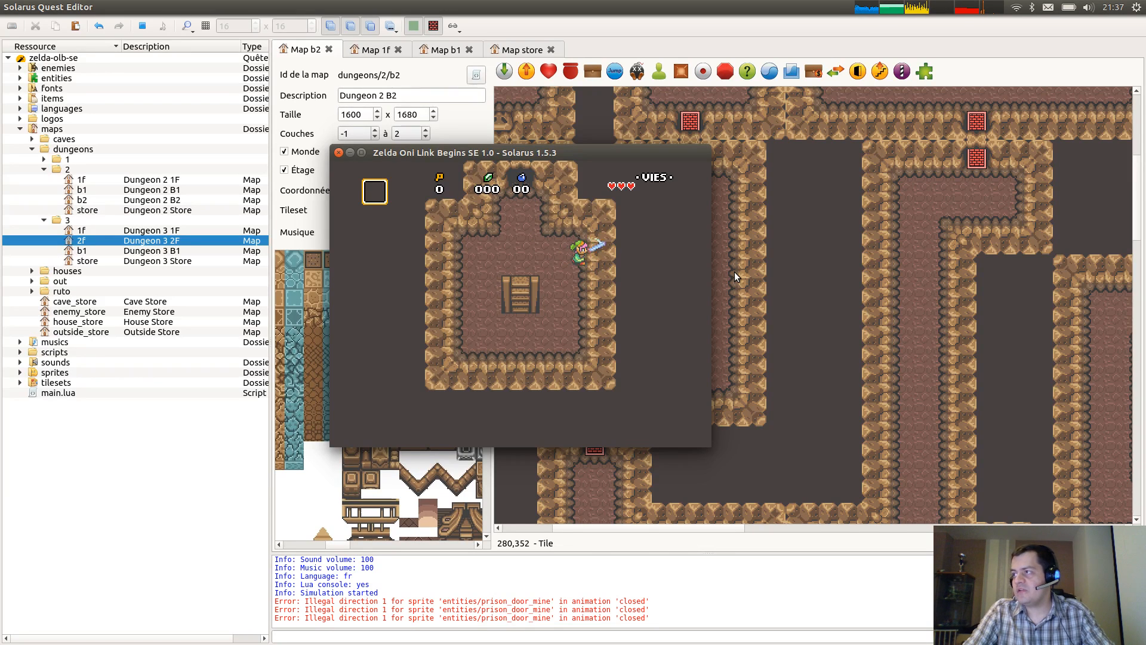
Test sword strikes against the east wall at two spots, and walk the hero to the floor below the staircase.
{"action": "key", "text": "c"}
{"action": "key", "text": "c"}
{"action": "key", "text": "c"}
{"action": "key", "text": "c"}
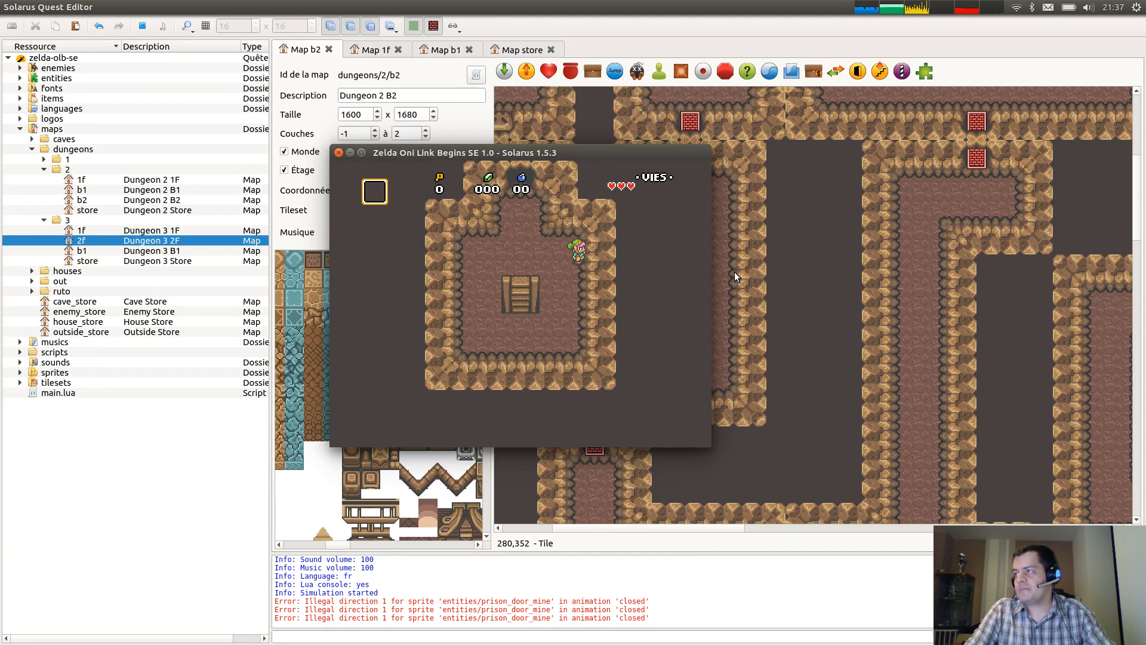
{"action": "key", "text": "c"}
{"action": "key", "text": "c"}
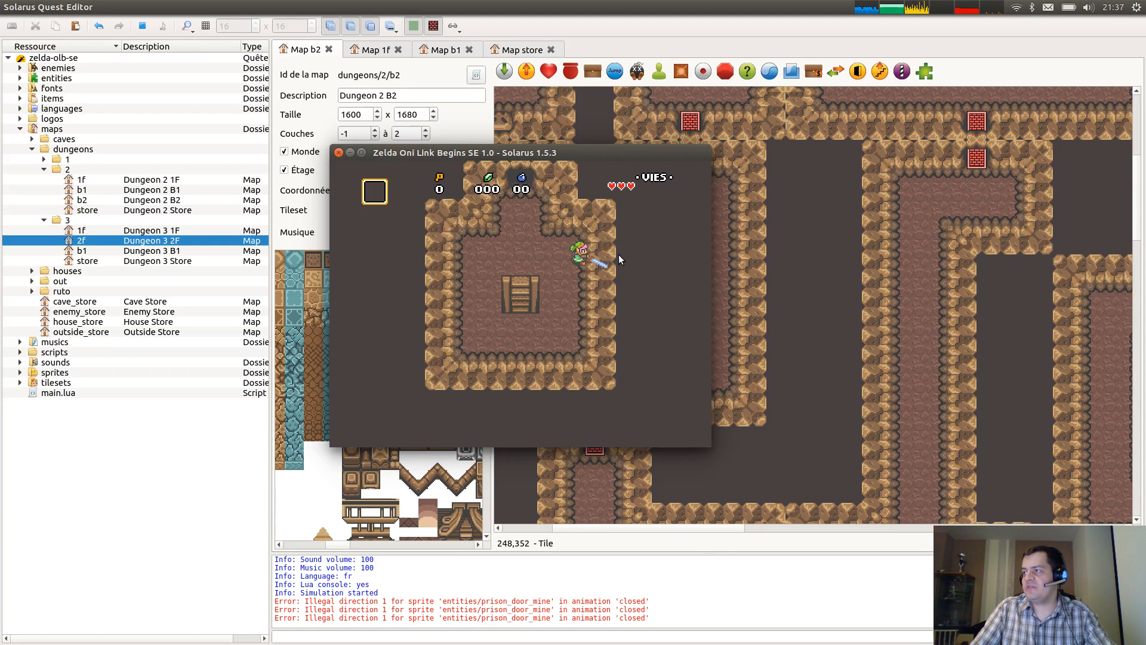
{"action": "key", "text": "c"}
{"action": "key", "text": "c"}
{"action": "key", "text": "c"}
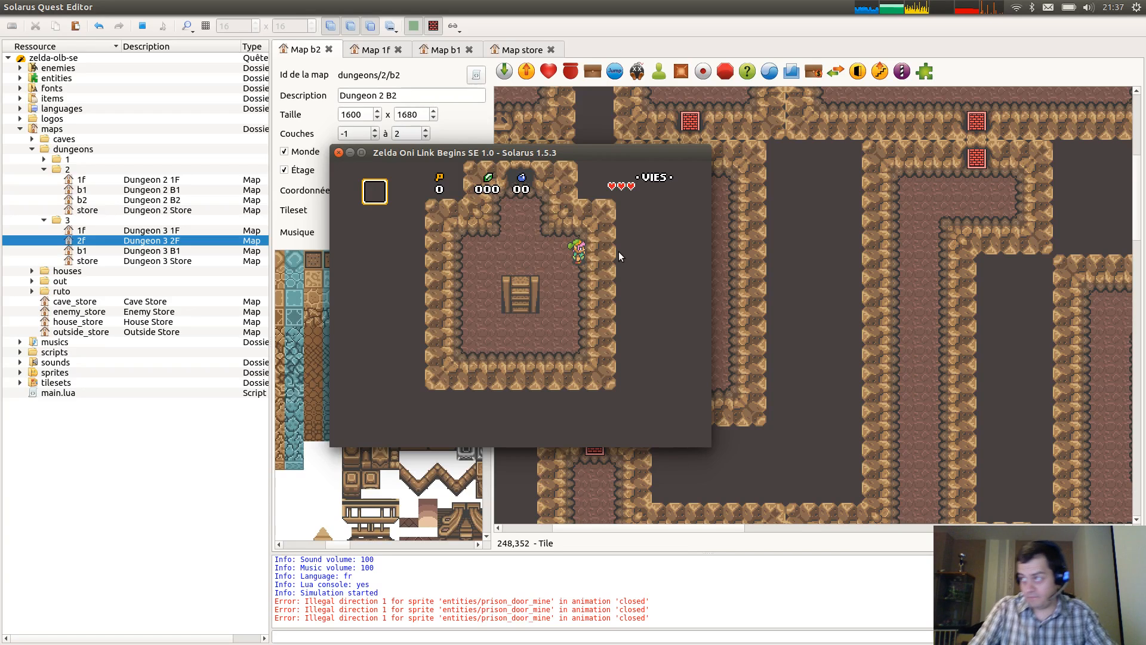
{"action": "key", "text": "Down"}
{"action": "key", "text": "Up"}
{"action": "key", "text": "Right"}
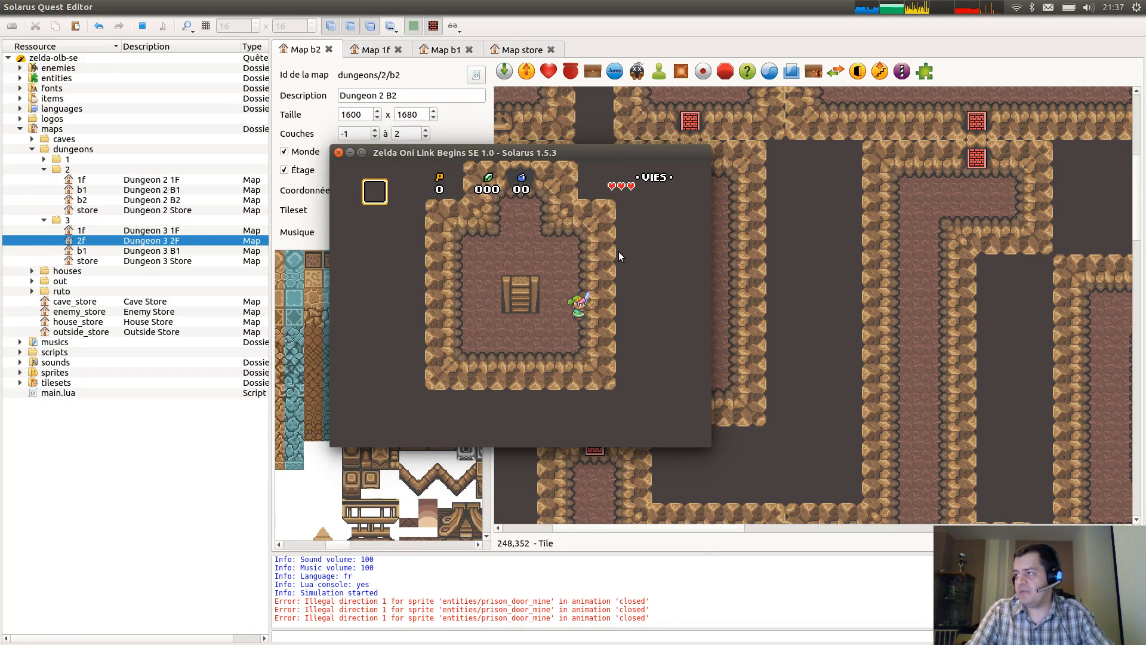
{"action": "key", "text": "c"}
{"action": "key", "text": "c"}
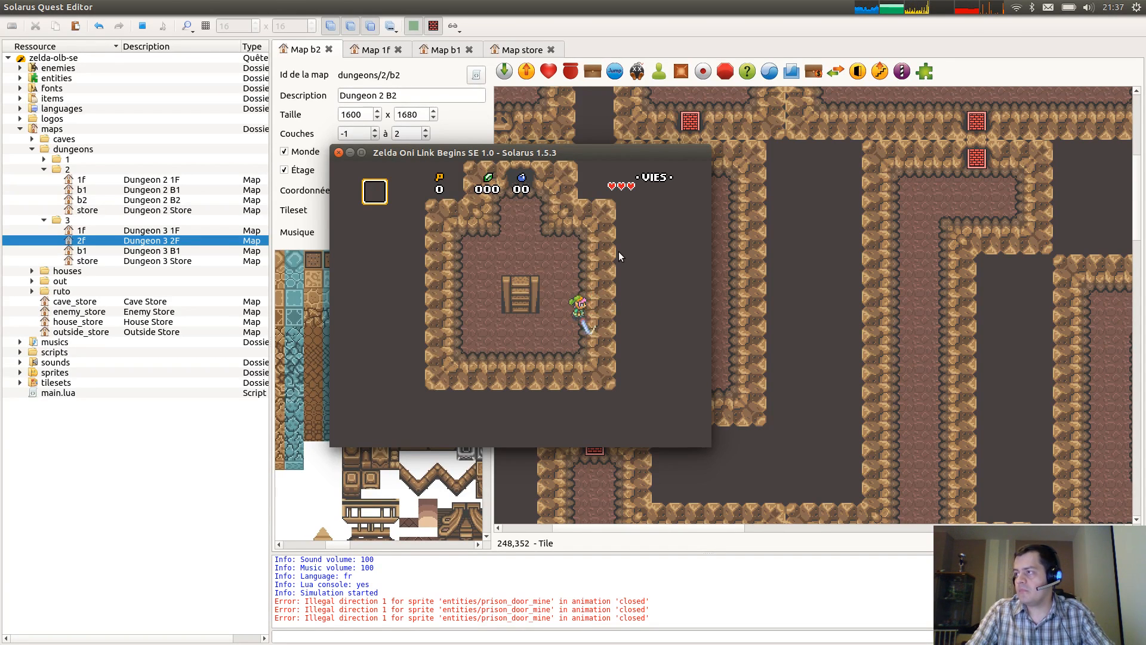
{"action": "key", "text": "Left"}
{"action": "key", "text": "Down"}
{"action": "key", "text": "Down"}
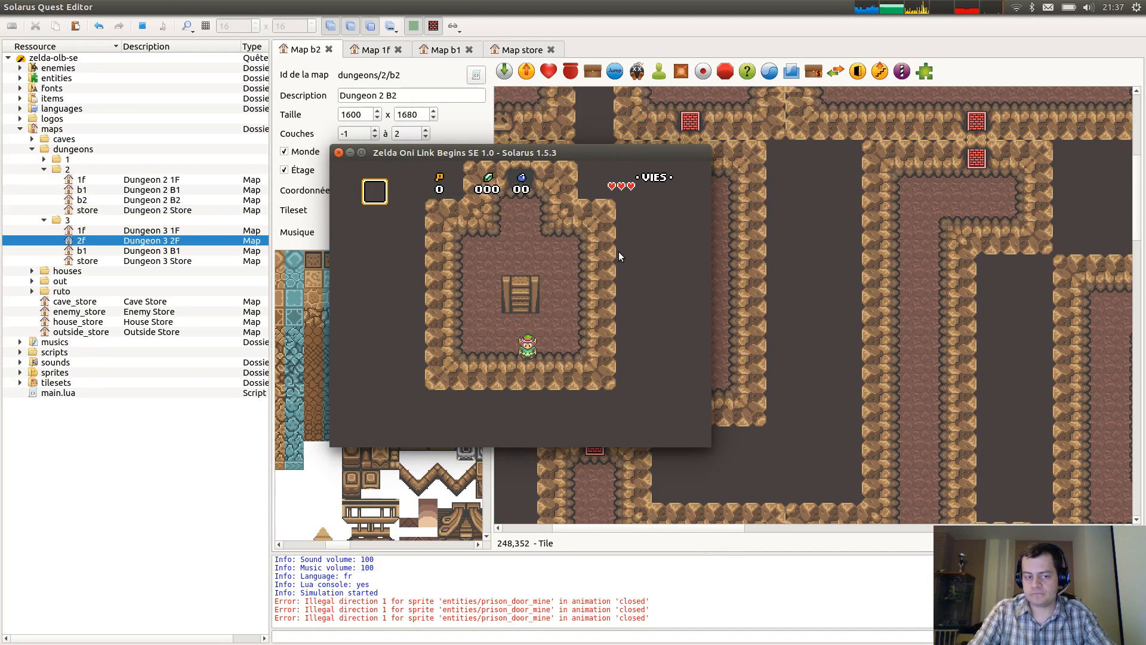
Run game:get_item("sword"):set_variant(5) in the game's Lua console and return to the game.
{"action": "key", "text": "F12"}
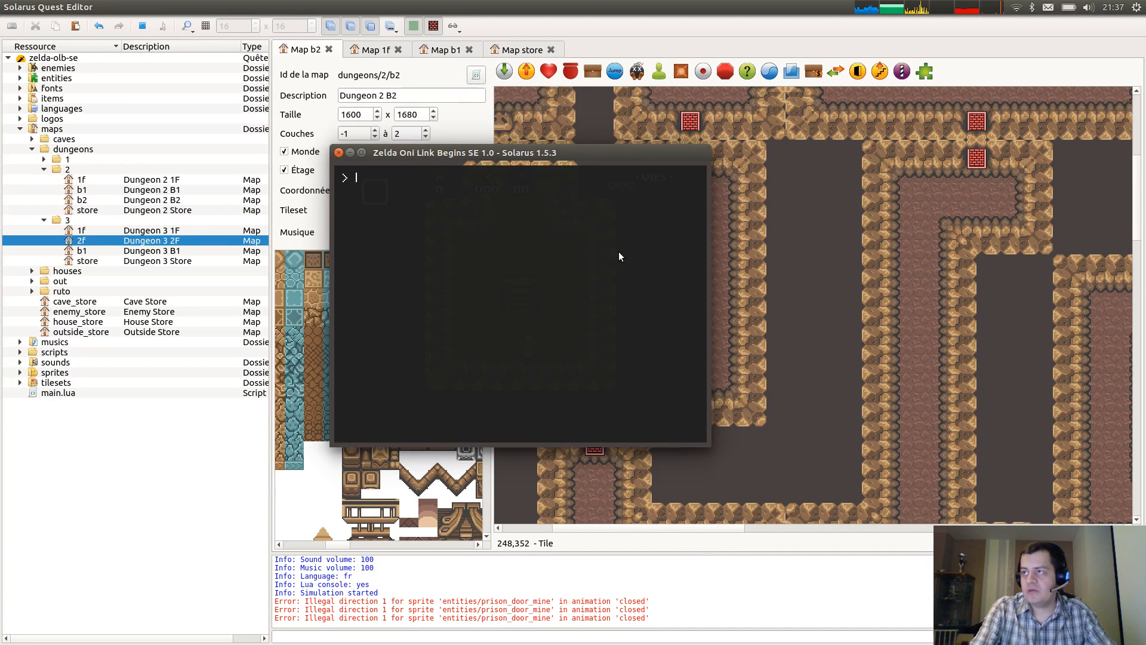
{"action": "key", "text": "alt"}
{"action": "key", "text": "alt"}
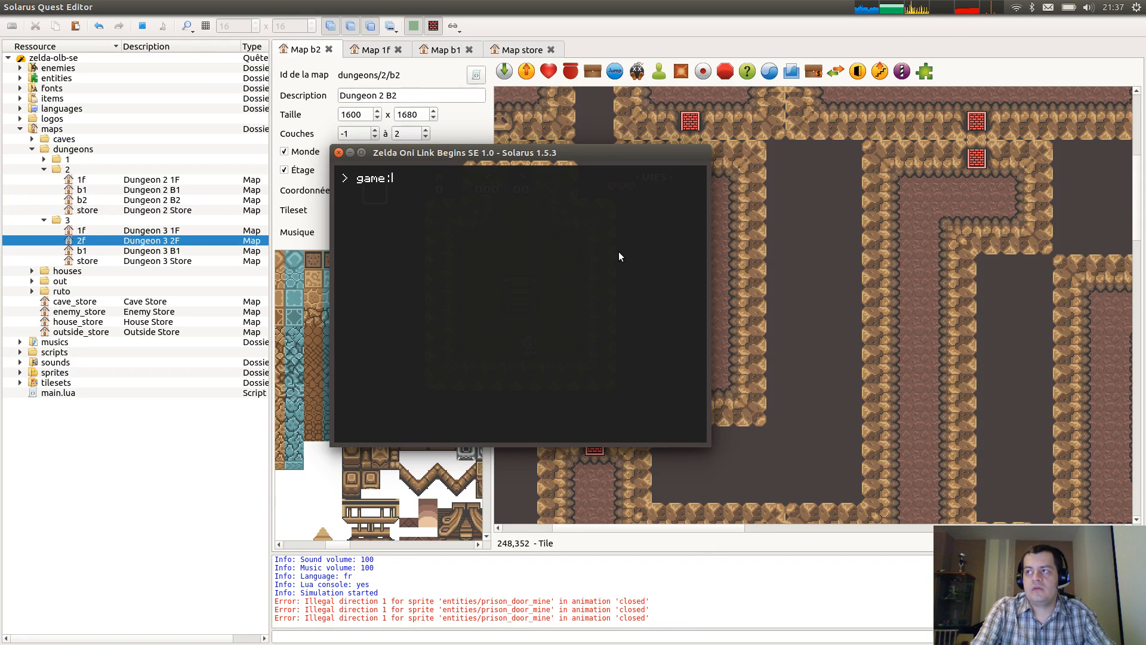
{"action": "type", "text": "item(\"s"}
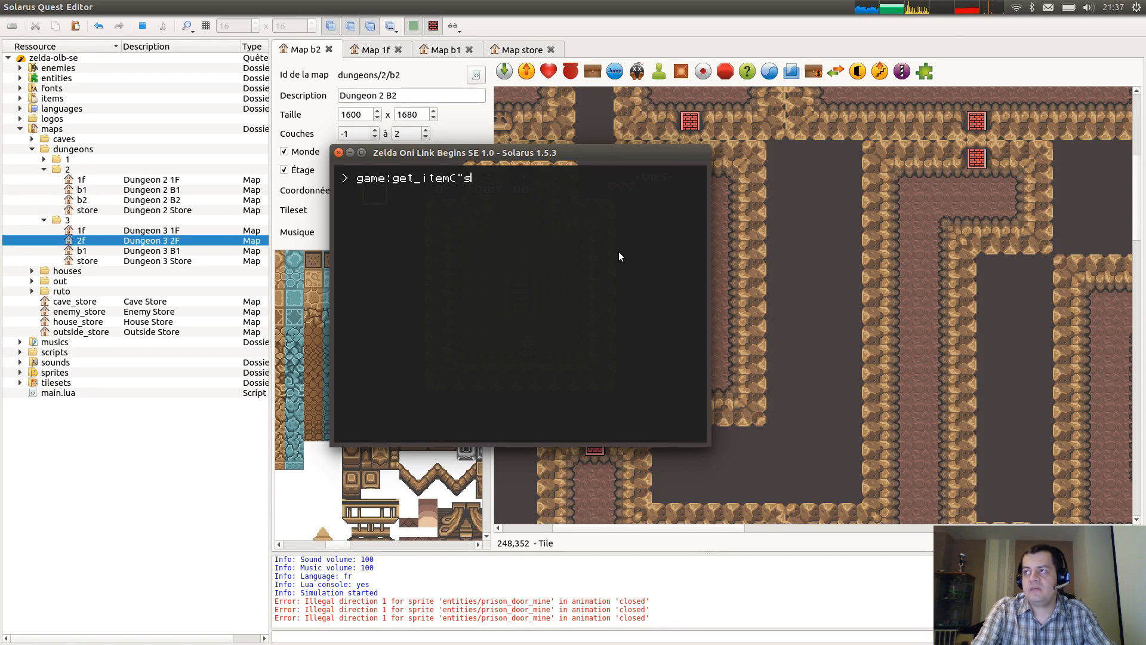
{"action": "type", "text": "word\"):set"}
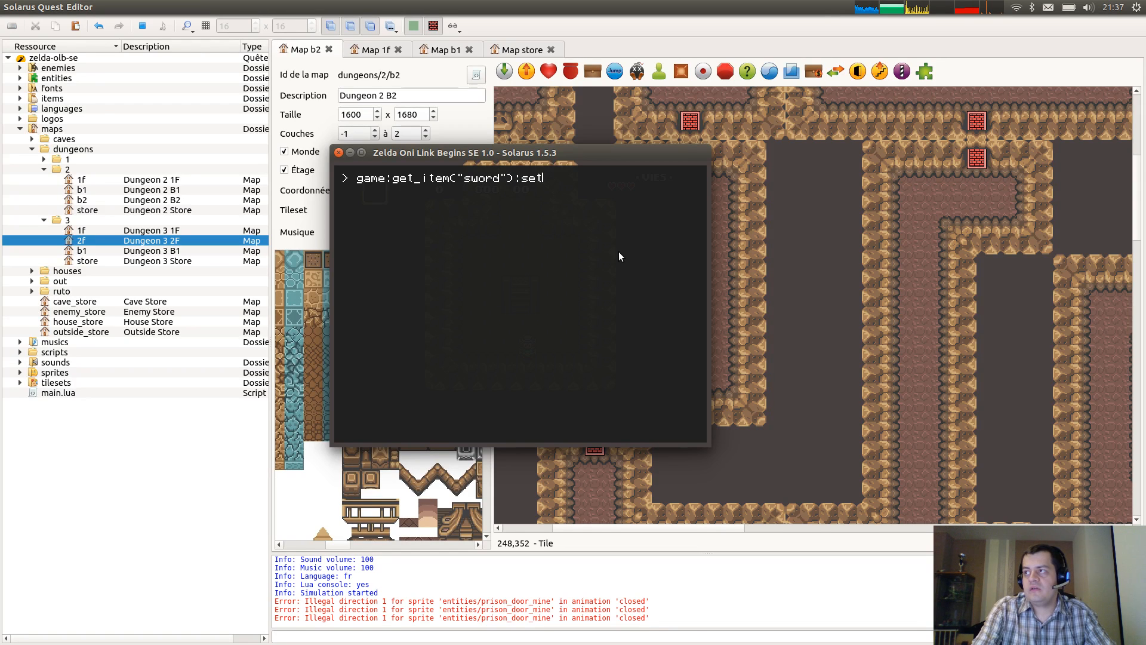
{"action": "type", "text": "_variant("}
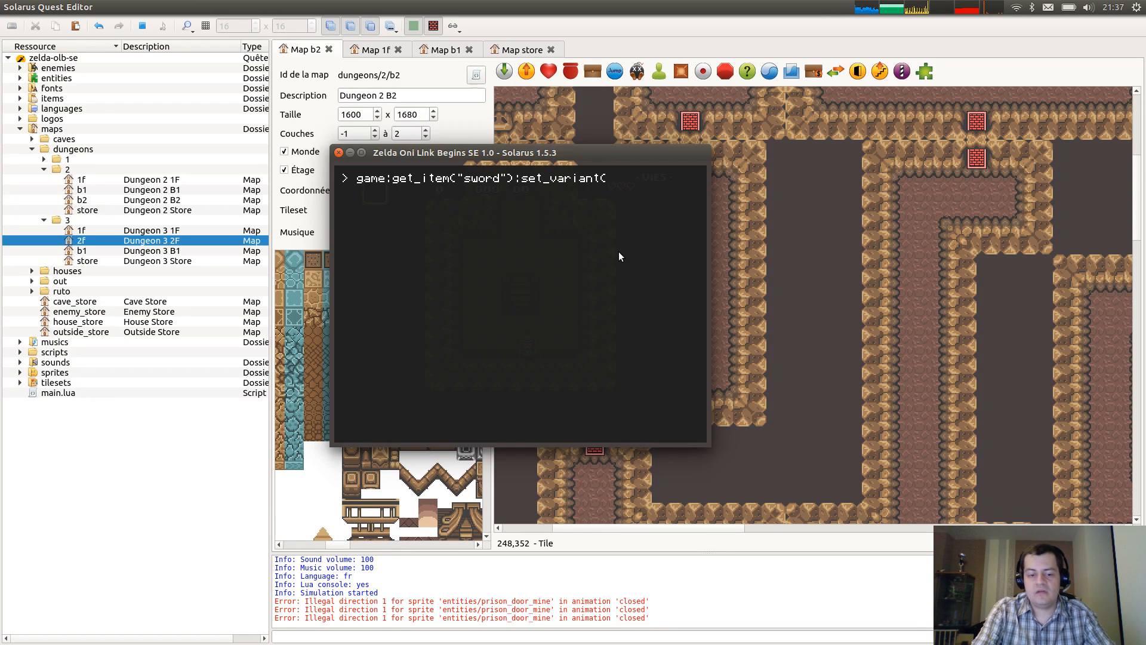
{"action": "type", "text": "5)"}
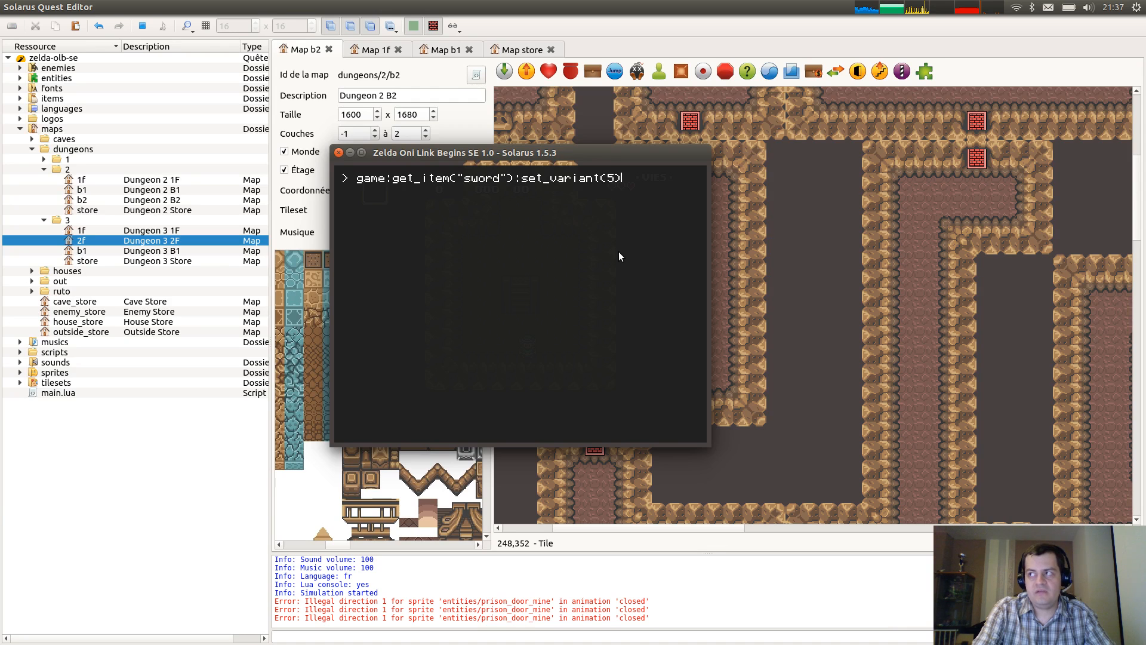
{"action": "key", "text": "Return"}
{"action": "key", "text": "F12"}
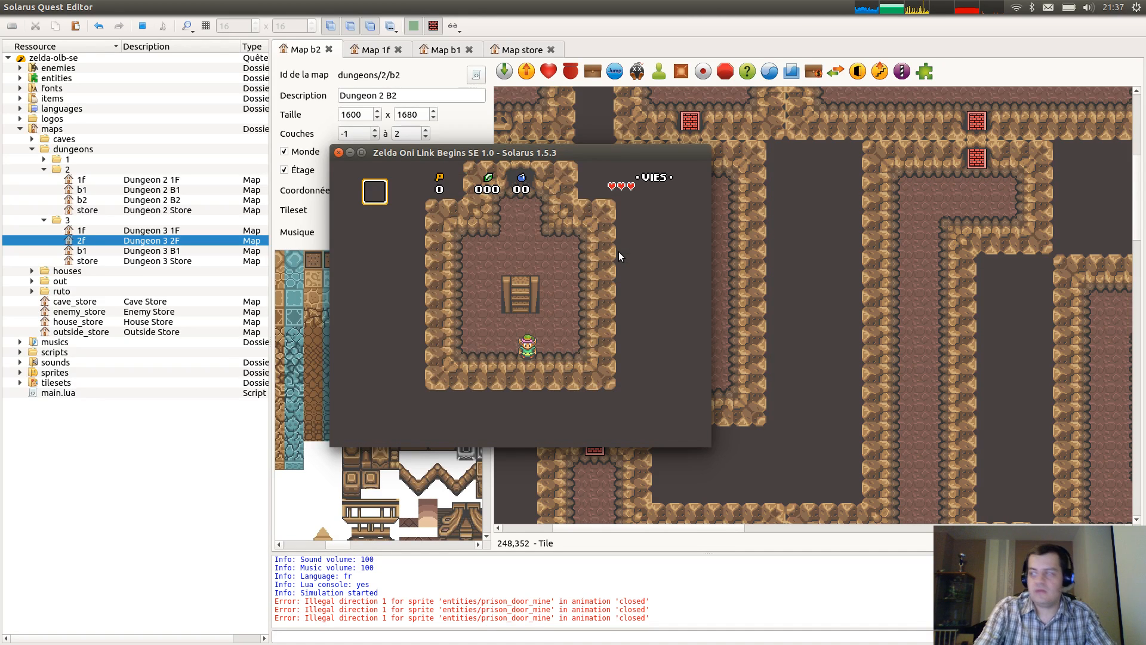
Swing the variant 5 sword several times while moving the hero east across the staircase room.
{"action": "key", "text": "c"}
{"action": "key", "text": "Right"}
{"action": "key", "text": "c"}
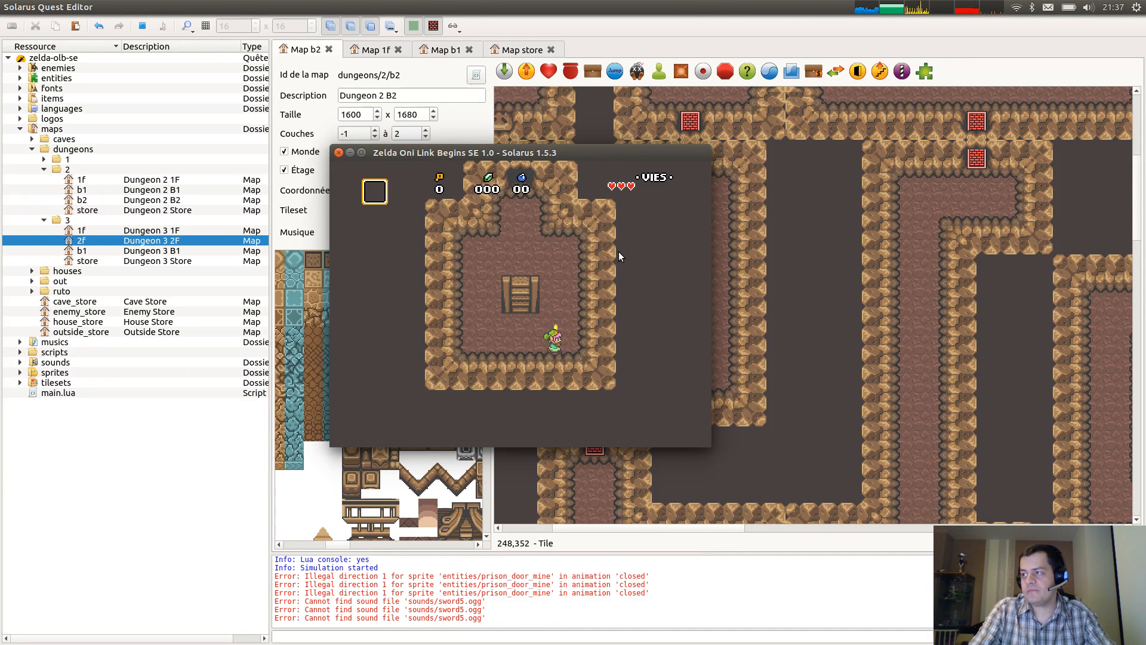
{"action": "key", "text": "c"}
{"action": "key", "text": "c"}
Rerun the console command with sword variant 4 and try the sword in the game.
{"action": "key", "text": "F12"}
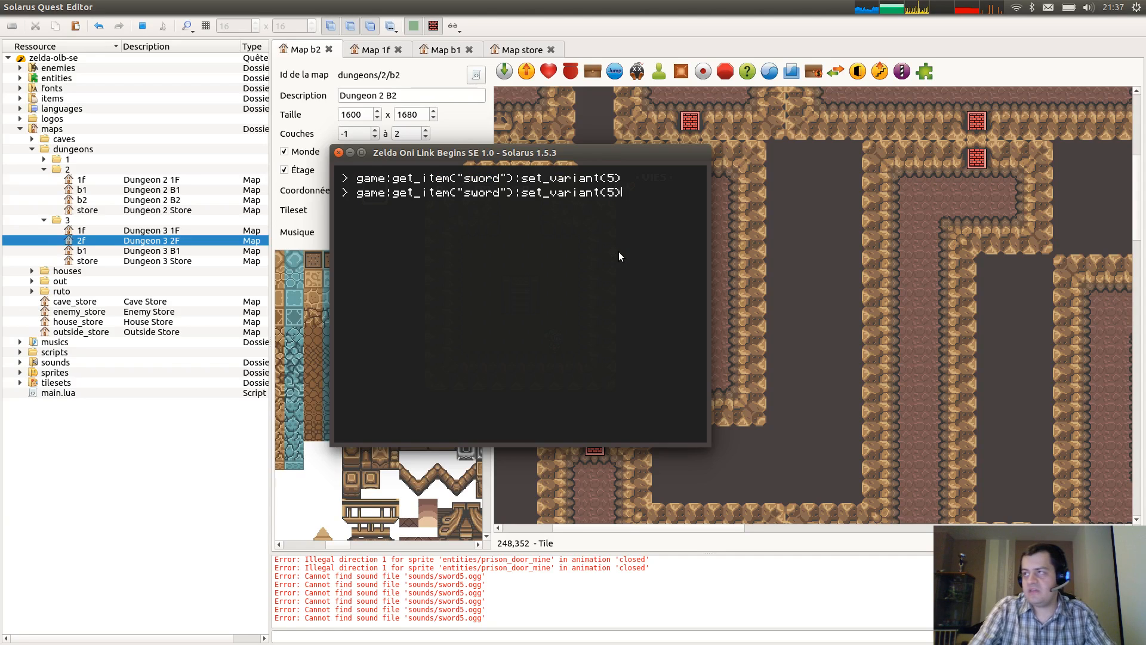
{"action": "key", "text": "Up"}
{"action": "key", "text": "Left"}
{"action": "key", "text": "BackSpace"}
{"action": "type", "text": "4"}
{"action": "key", "text": "Return"}
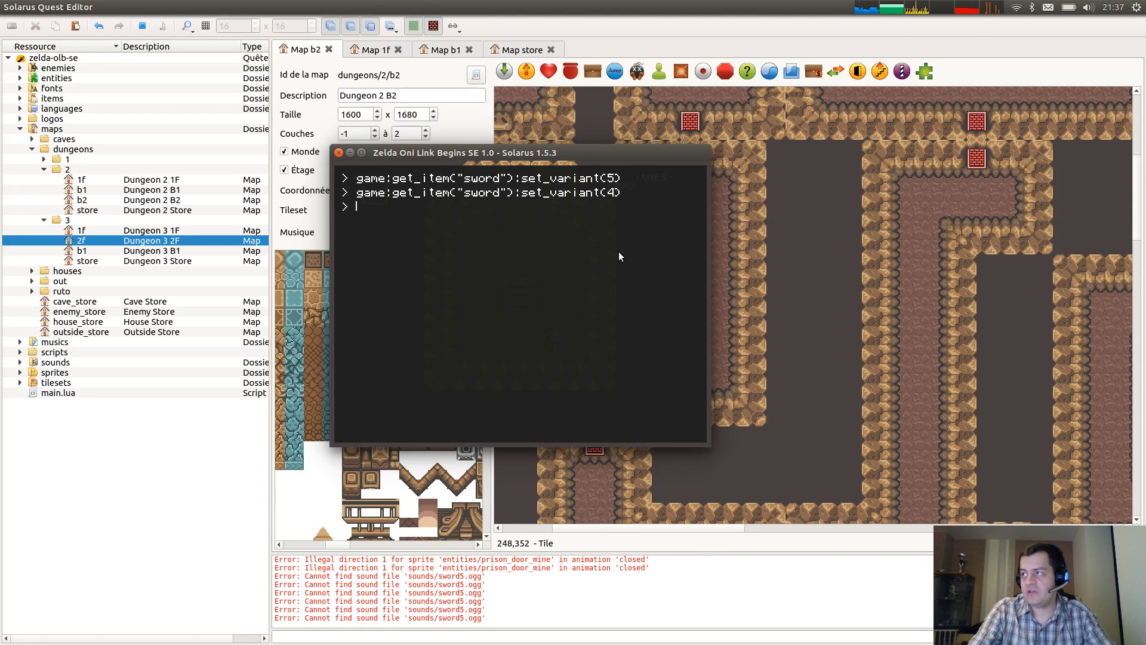
{"action": "key", "text": "F12"}
{"action": "key", "text": "c"}
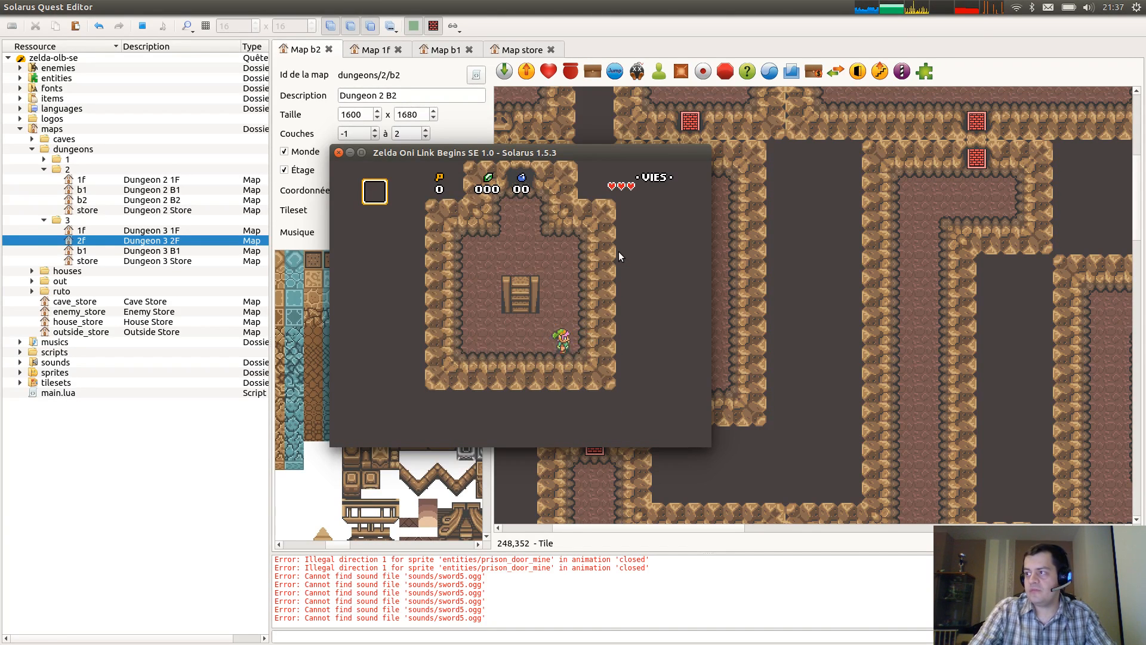
{"action": "key", "text": "Right"}
Rerun the console command with sword variant 6, try several sword strikes and end the test run.
{"action": "key", "text": "F12"}
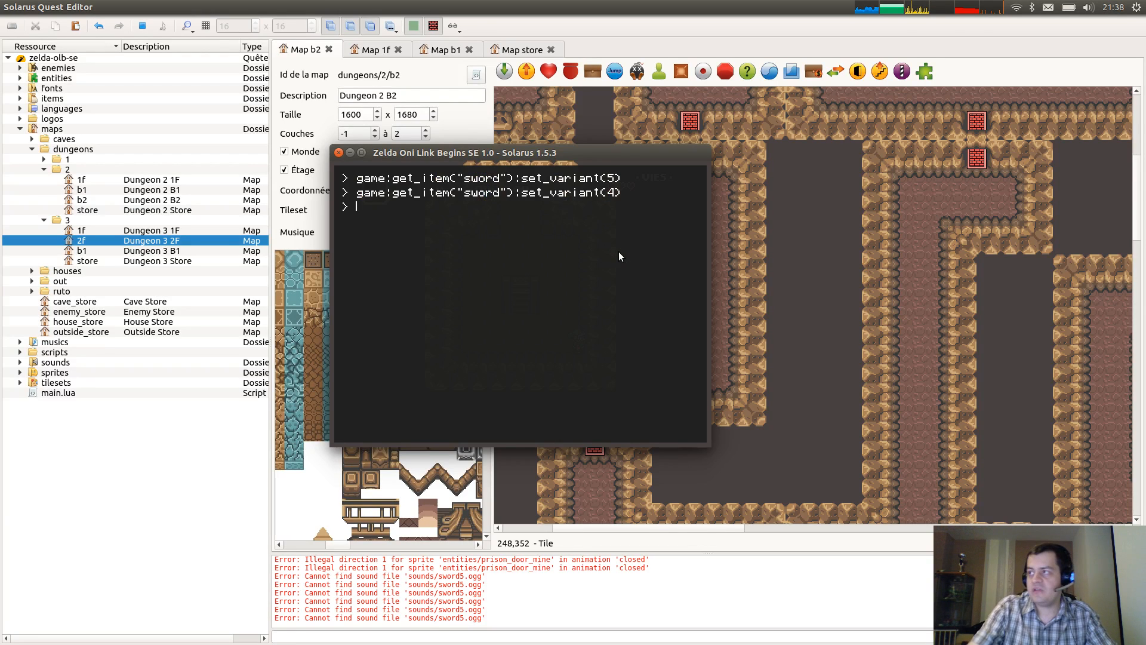
{"action": "key", "text": "Up"}
{"action": "key", "text": "BackSpace"}
{"action": "key", "text": "BackSpace"}
{"action": "type", "text": "6)"}
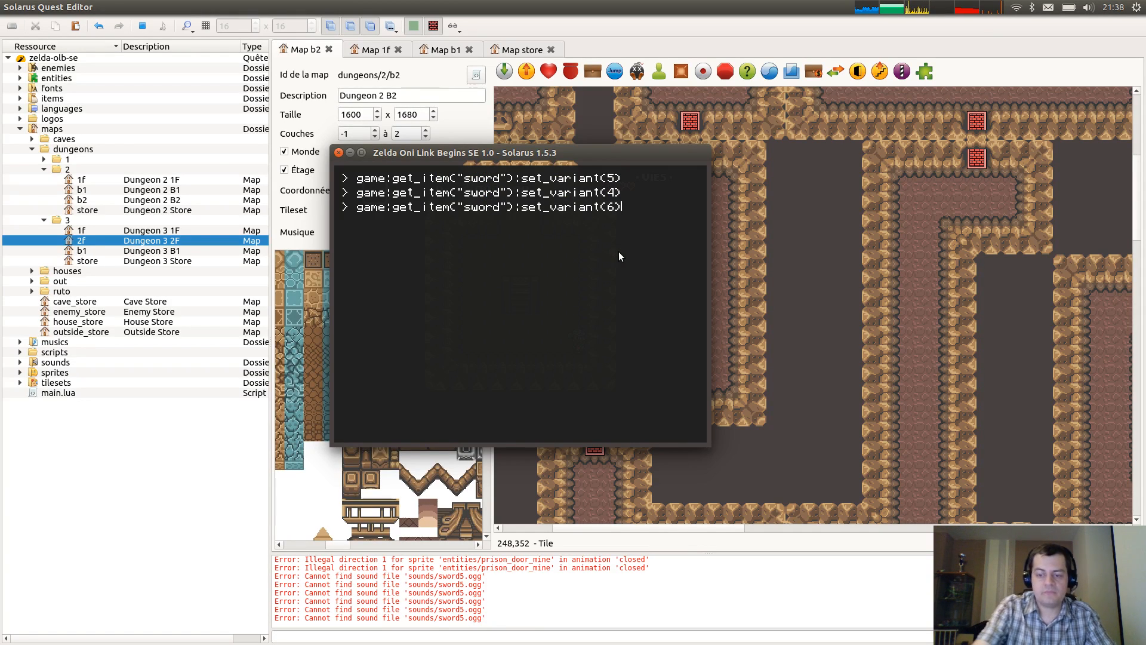
{"action": "key", "text": "Return"}
{"action": "key", "text": "F12"}
{"action": "key", "text": "c"}
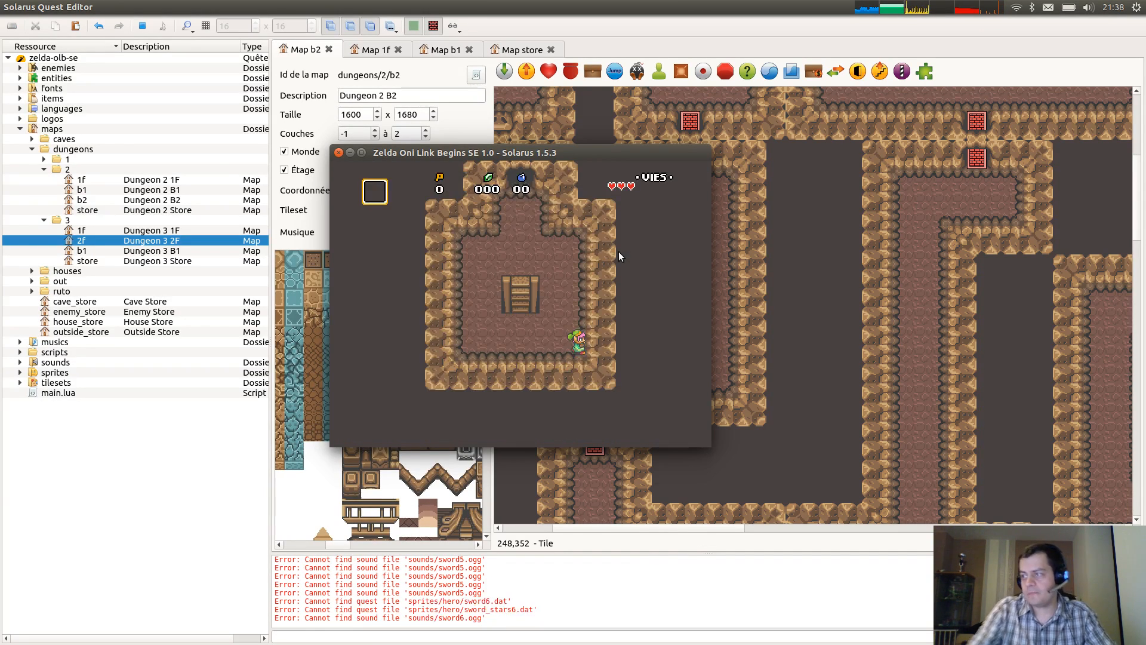
{"action": "key", "text": "Left"}
{"action": "key", "text": "c"}
{"action": "key", "text": "c"}
{"action": "key", "text": "c"}
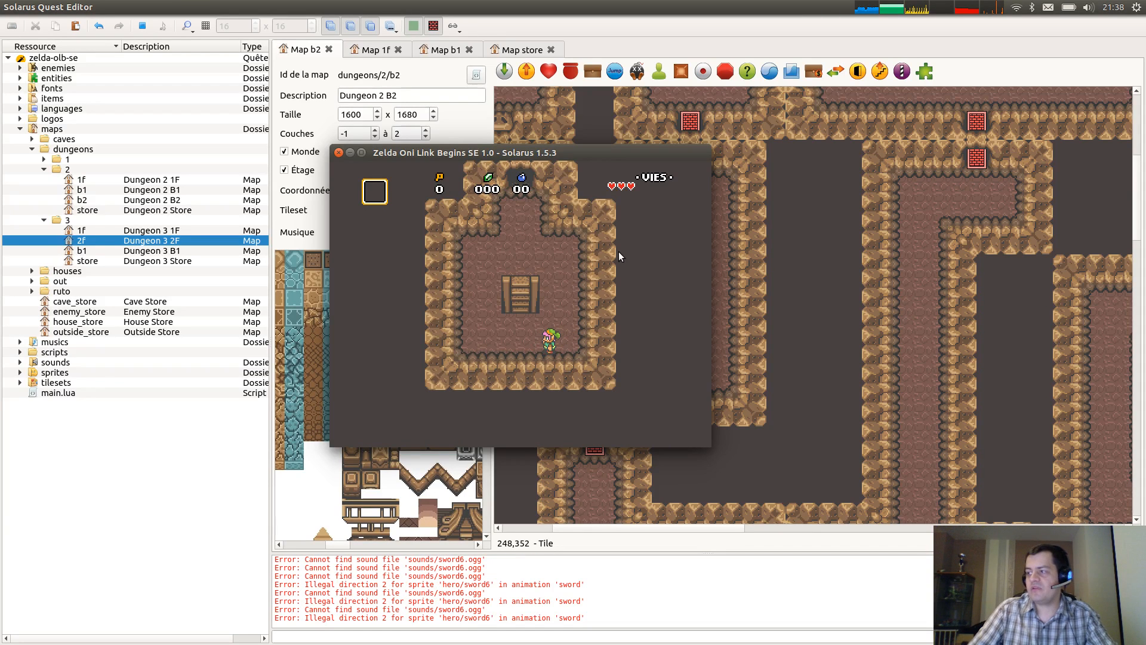
{"action": "left_click", "coordinate": [339, 152]}
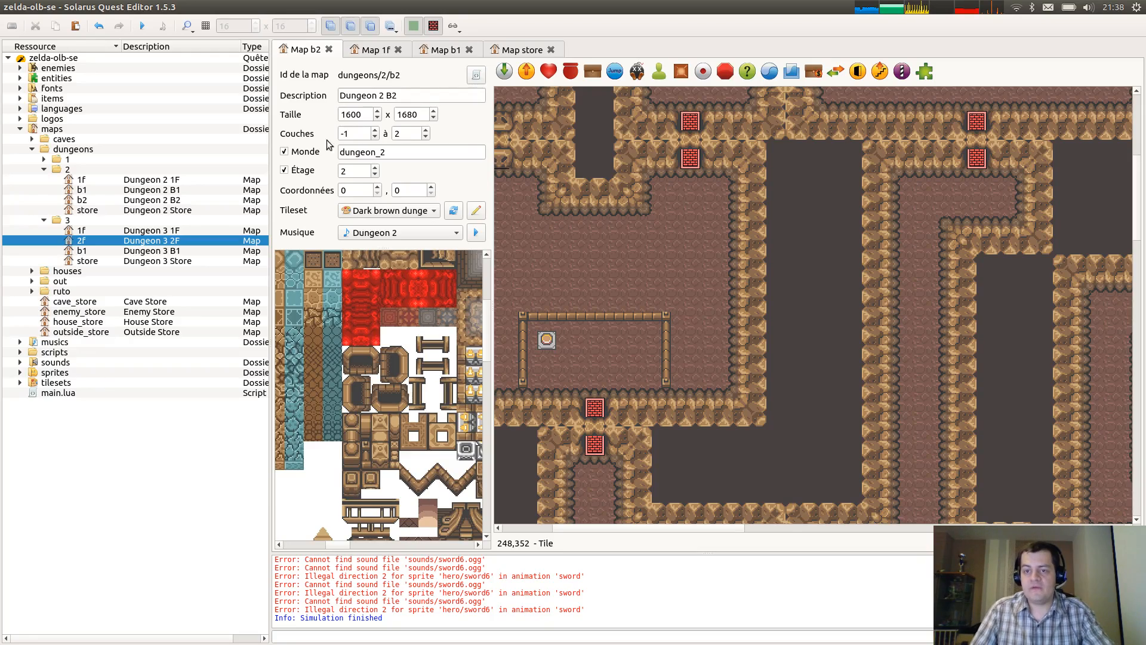
Open the Dungeon 2 B1 map and shrink its full-map dark background tile to a small block in the upper-left corner.
{"action": "left_click", "coordinate": [443, 50]}
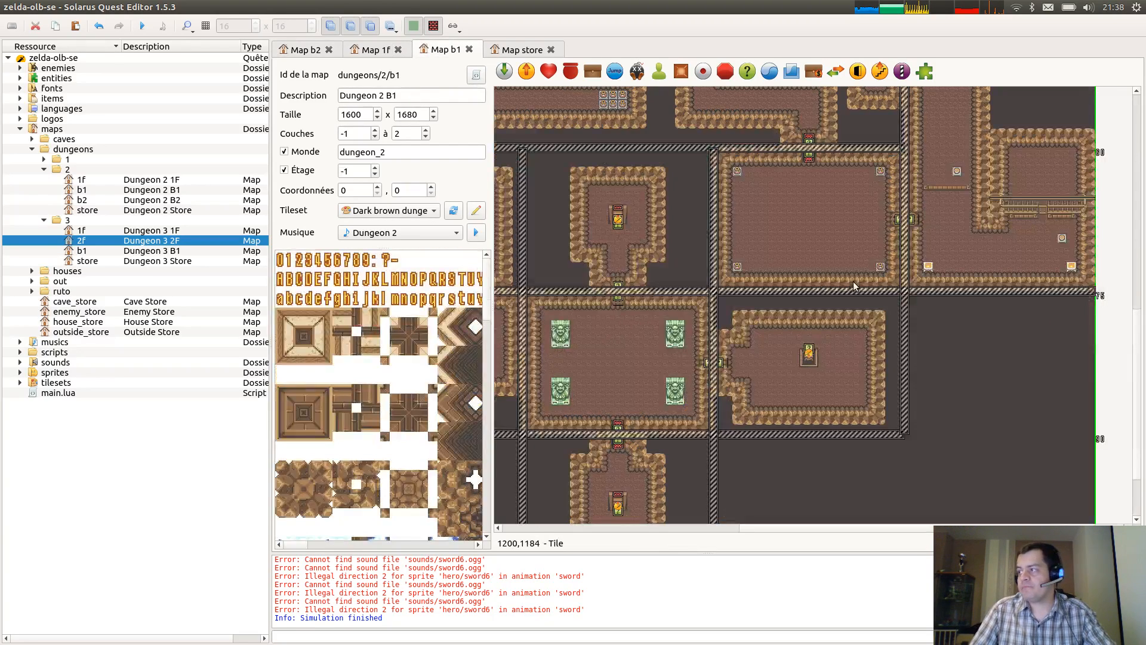
{"action": "scroll", "coordinate": [1001, 481], "scroll_direction": "down", "scroll_amount": 1, "text": "ctrl"}
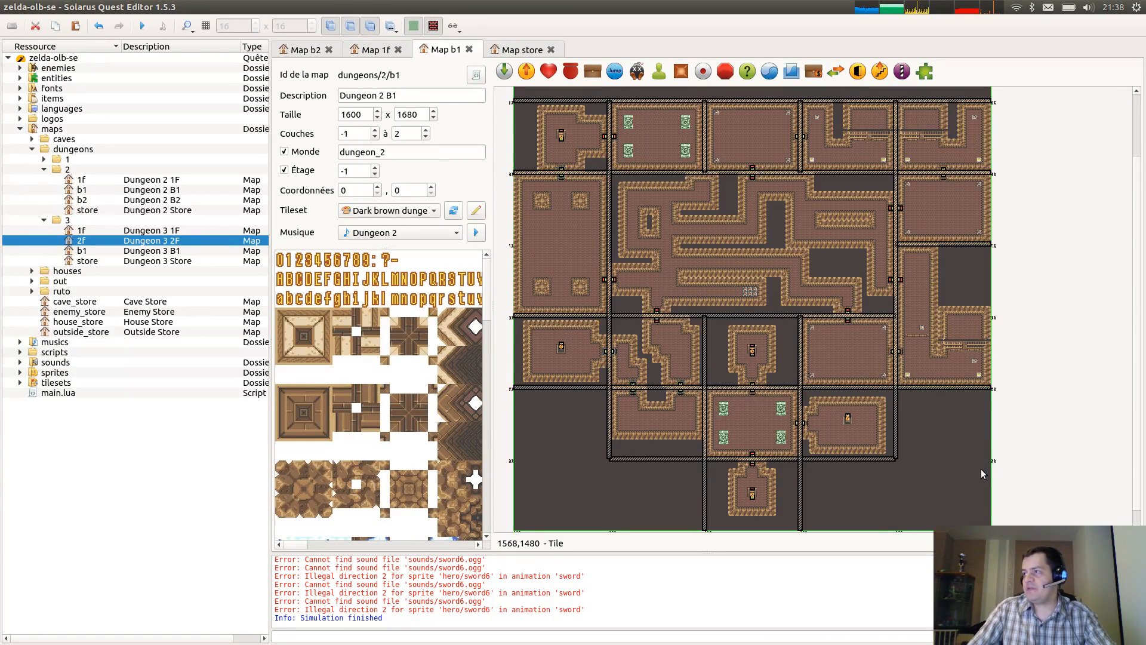
{"action": "key", "text": "r"}
{"action": "scroll", "coordinate": [543, 109], "scroll_direction": "up", "scroll_amount": 2}
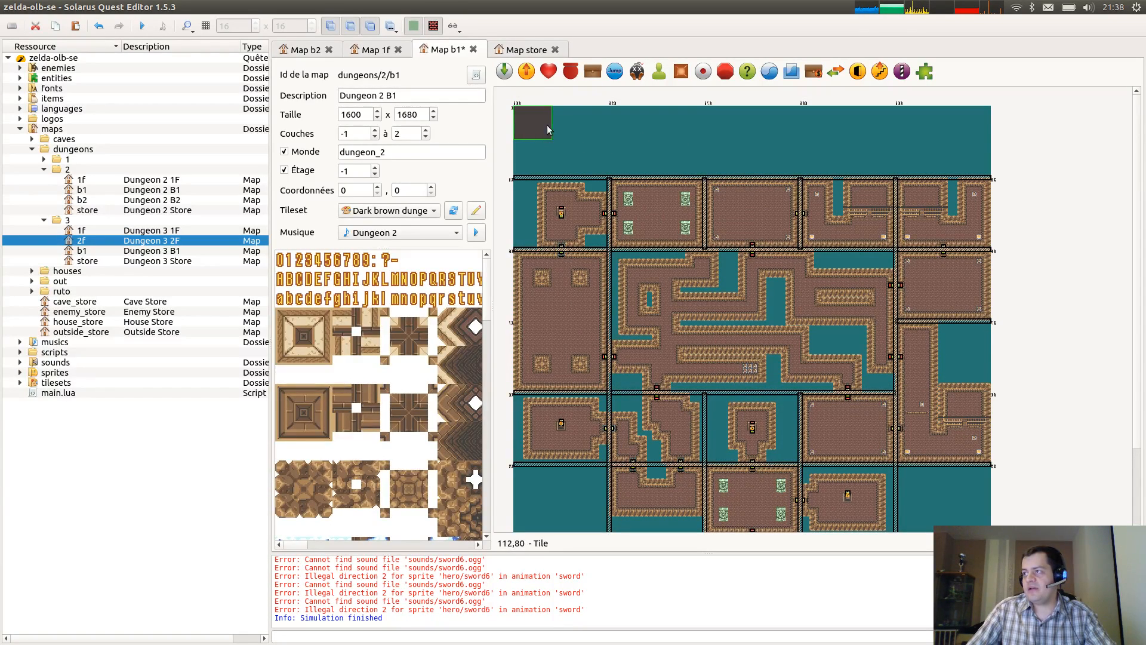
Put the dark tile on layer 1 and stretch it across the map's full width above the first row of rooms.
{"action": "right_click", "coordinate": [550, 130]}
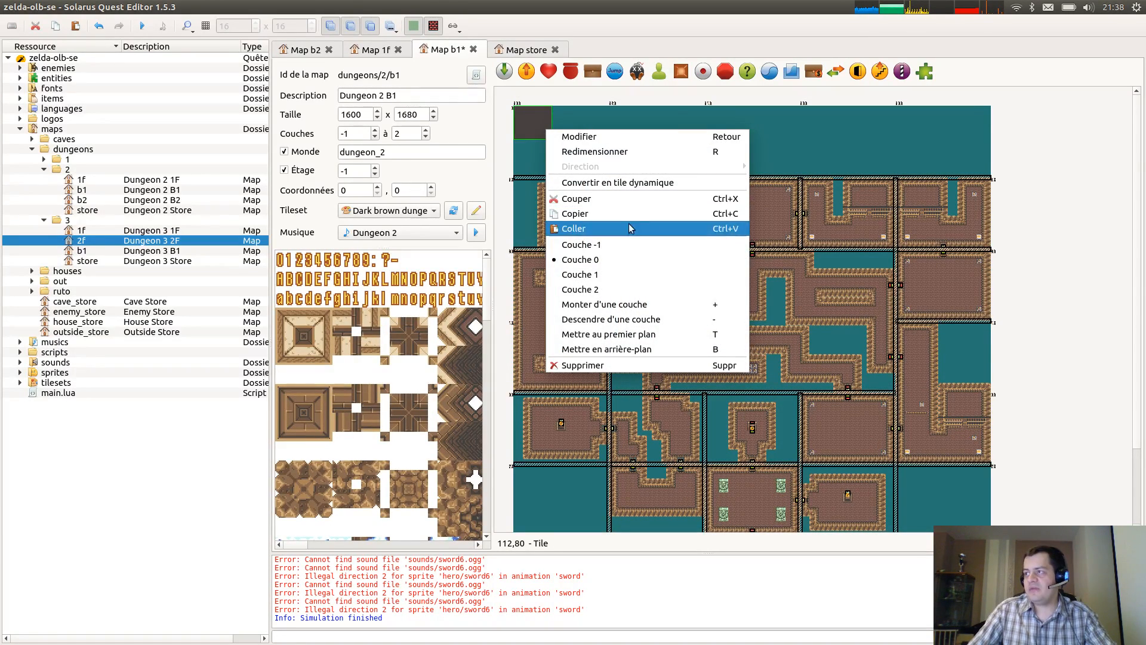
{"action": "left_click", "coordinate": [633, 275]}
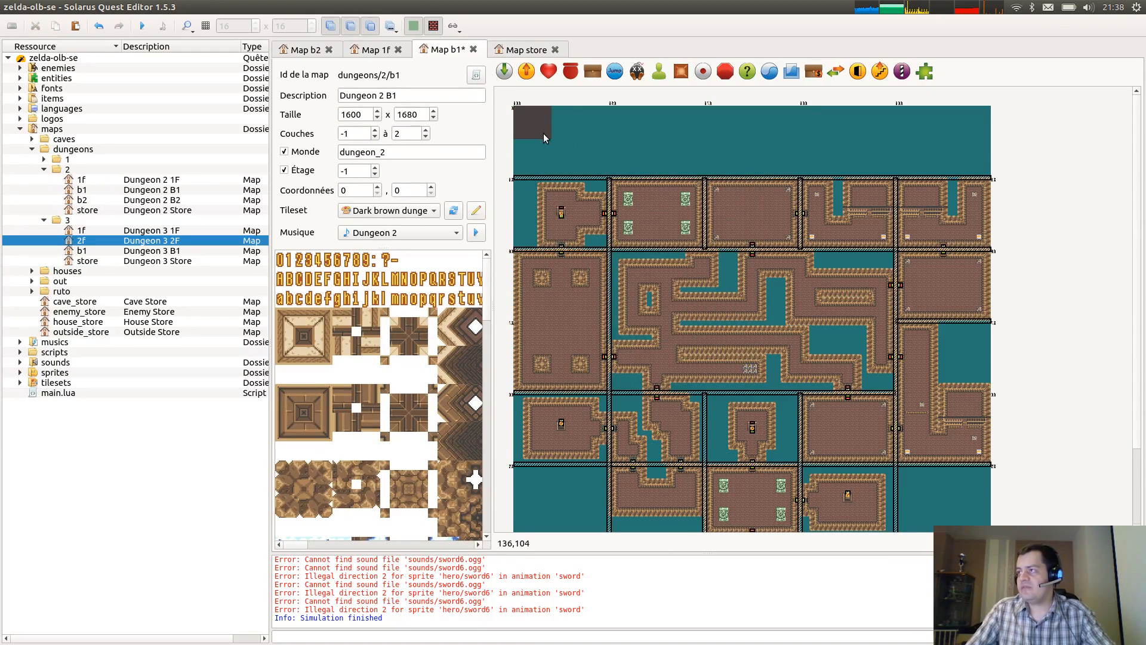
{"action": "key", "text": "r"}
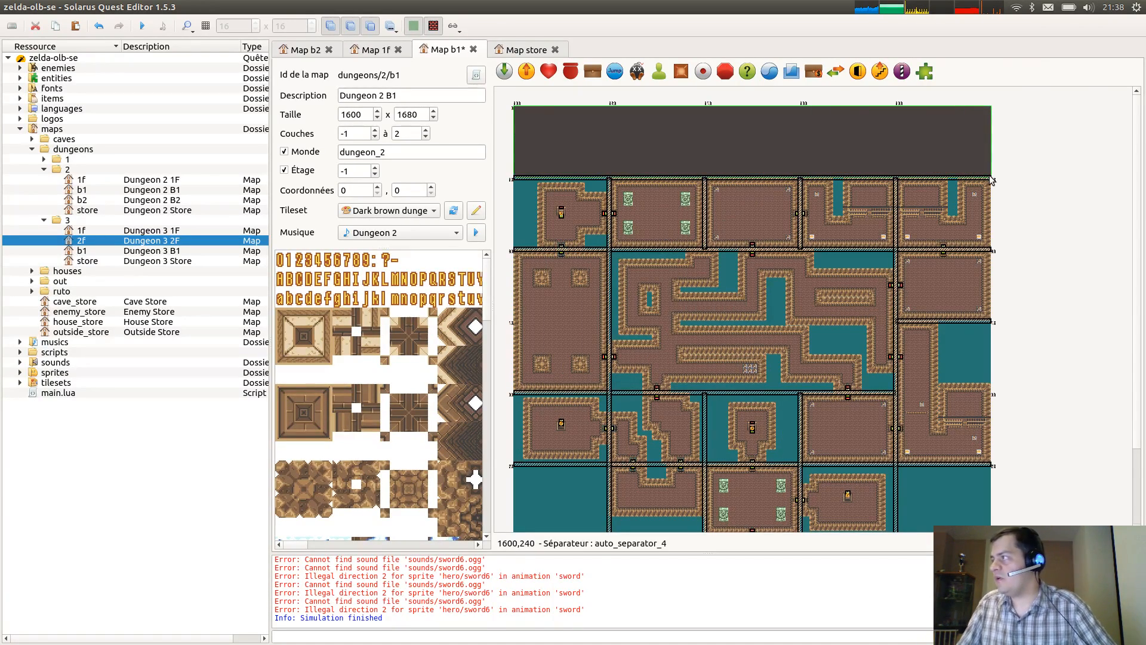
{"action": "left_click", "coordinate": [990, 174]}
Duplicate the dark tile and reduce the copy to a thin strip along the upper edge of the northwest chest room.
{"action": "scroll", "coordinate": [589, 181], "scroll_direction": "up", "scroll_amount": 1, "text": "ctrl"}
{"action": "middle_click_drag", "start_coordinate": [608, 185], "coordinate": [777, 221]}
{"action": "key", "text": "ctrl+c"}
{"action": "key", "text": "ctrl+v"}
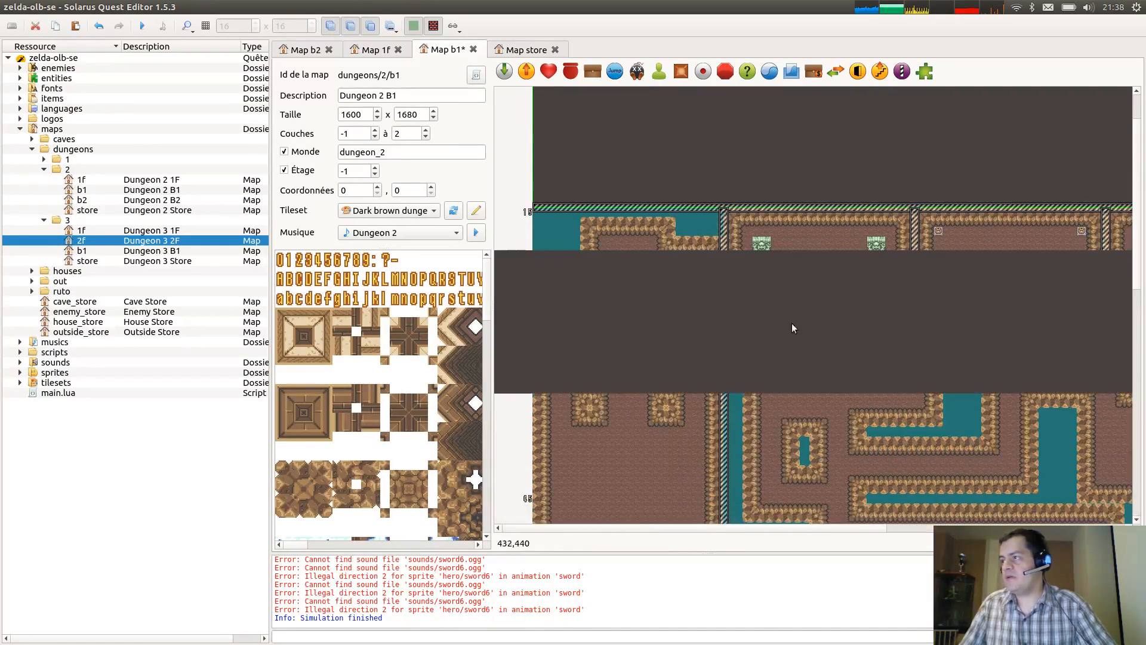
{"action": "left_click", "coordinate": [798, 306]}
{"action": "key", "text": "r"}
{"action": "left_click", "coordinate": [504, 263]}
{"action": "left_click_drag", "start_coordinate": [502, 260], "coordinate": [542, 234]}
{"action": "key", "text": "r"}
{"action": "left_click", "coordinate": [645, 261]}
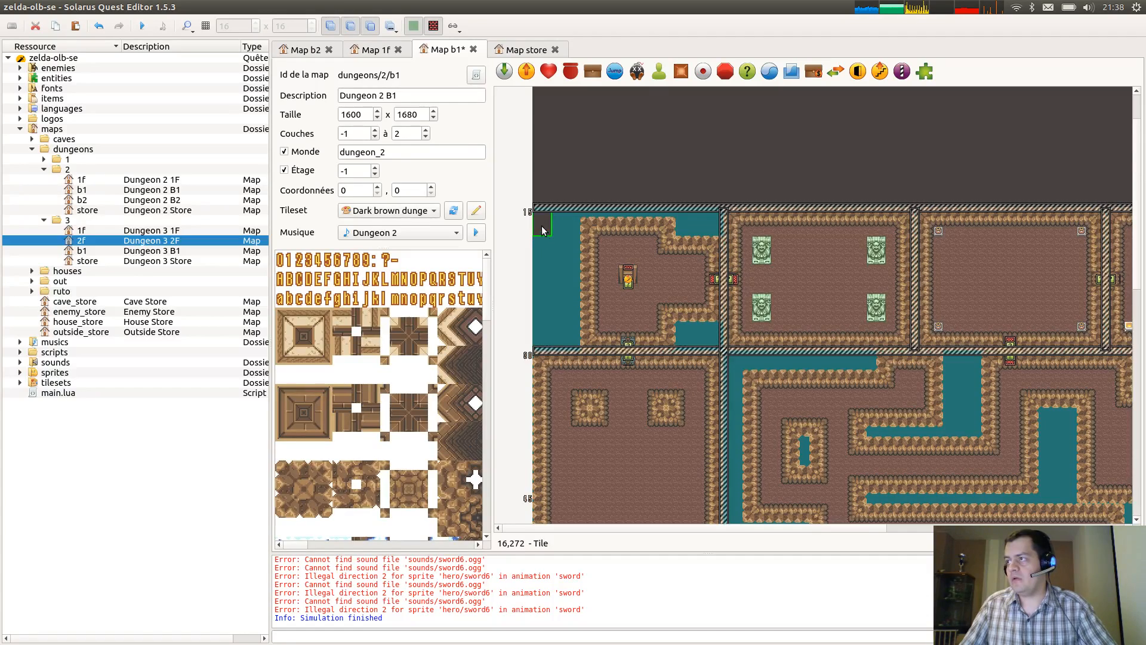
{"action": "key", "text": "r"}
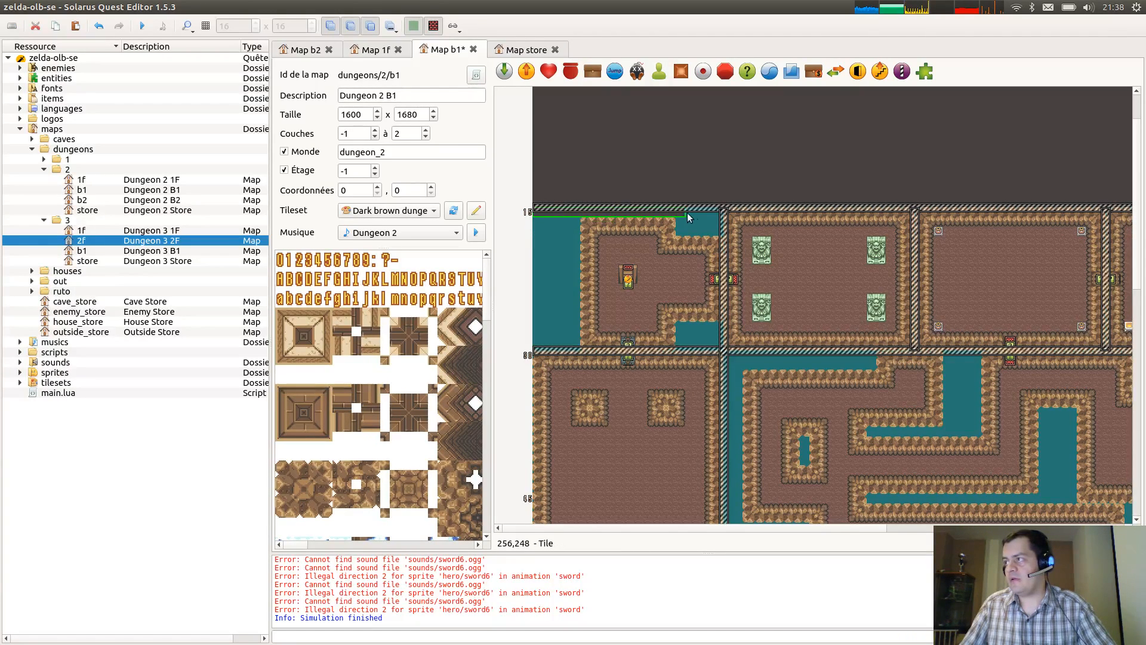
{"action": "left_click", "coordinate": [721, 217]}
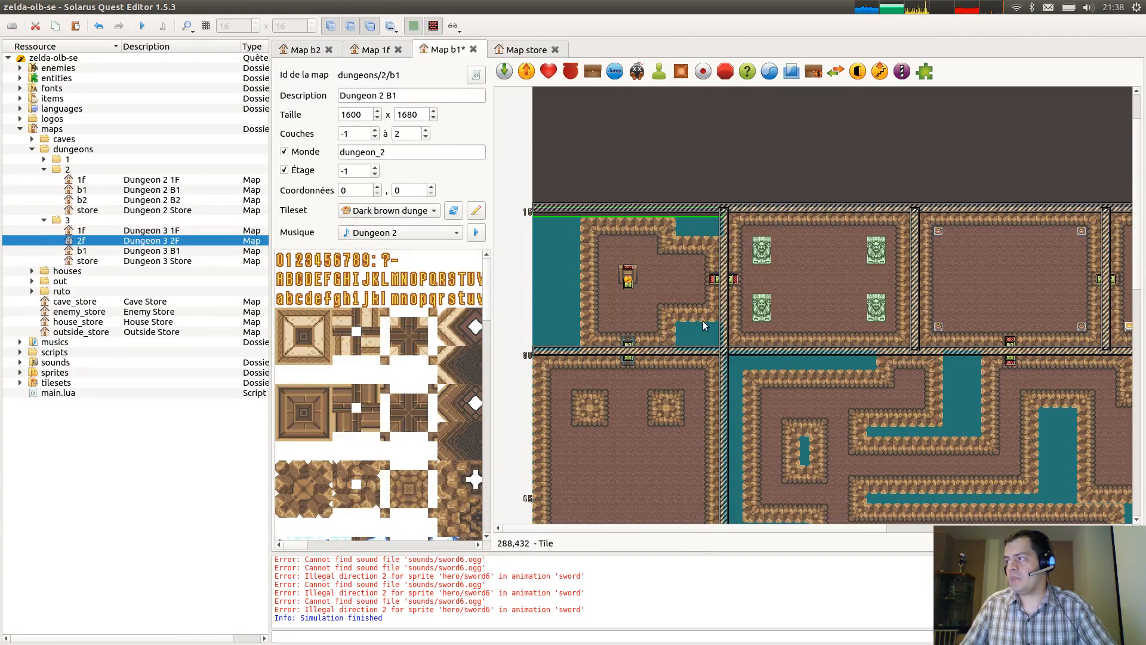
Add another dark tile and size it to fill the gap west of the northwest chest room.
{"action": "key", "text": "ctrl+v"}
{"action": "left_click", "coordinate": [543, 230]}
{"action": "key", "text": "r"}
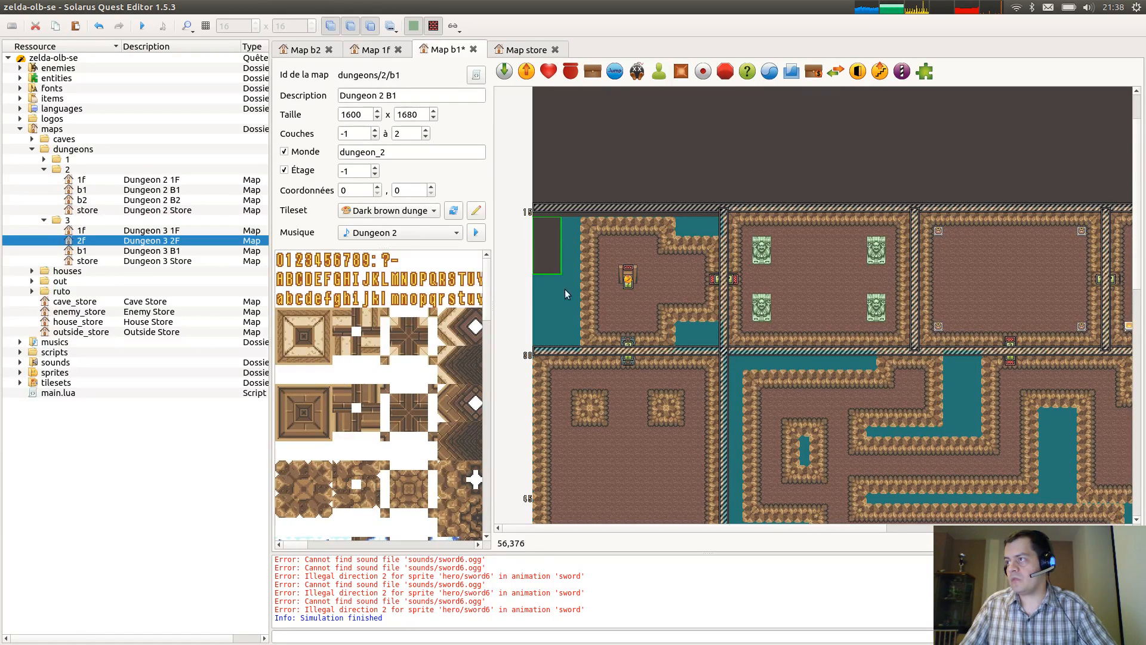
Fill the two notches at the northwest chest room's eastern corners with resized dark tiles.
{"action": "key", "text": "ctrl+v"}
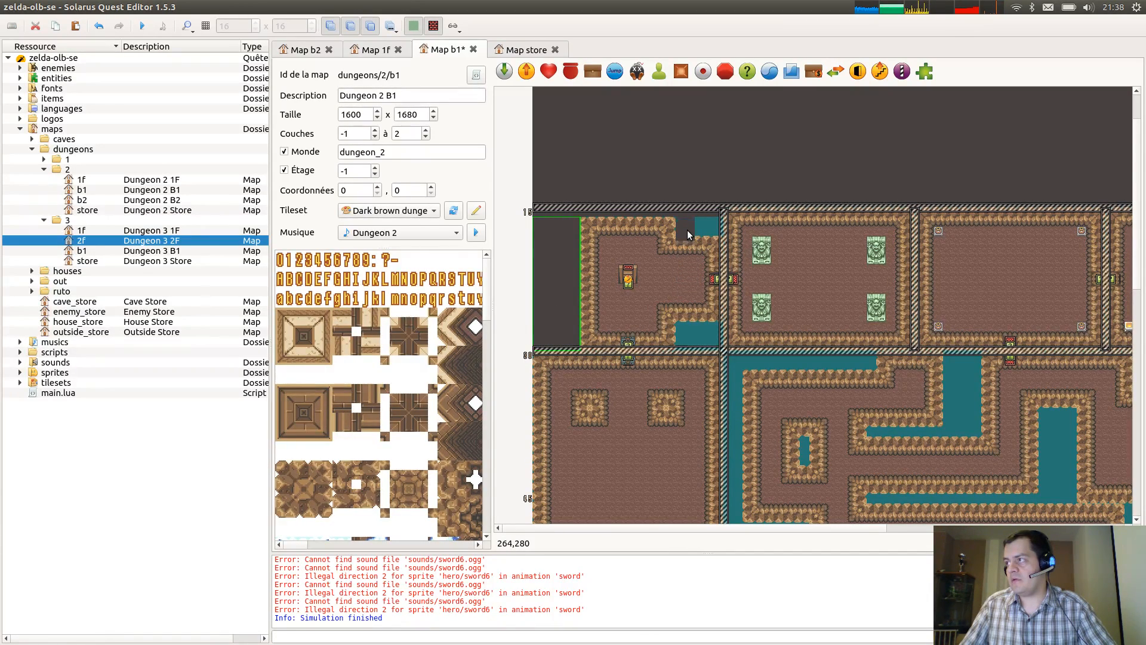
{"action": "left_click_drag", "start_coordinate": [687, 231], "coordinate": [719, 228]}
{"action": "key", "text": "ctrl+c"}
{"action": "key", "text": "ctrl+v"}
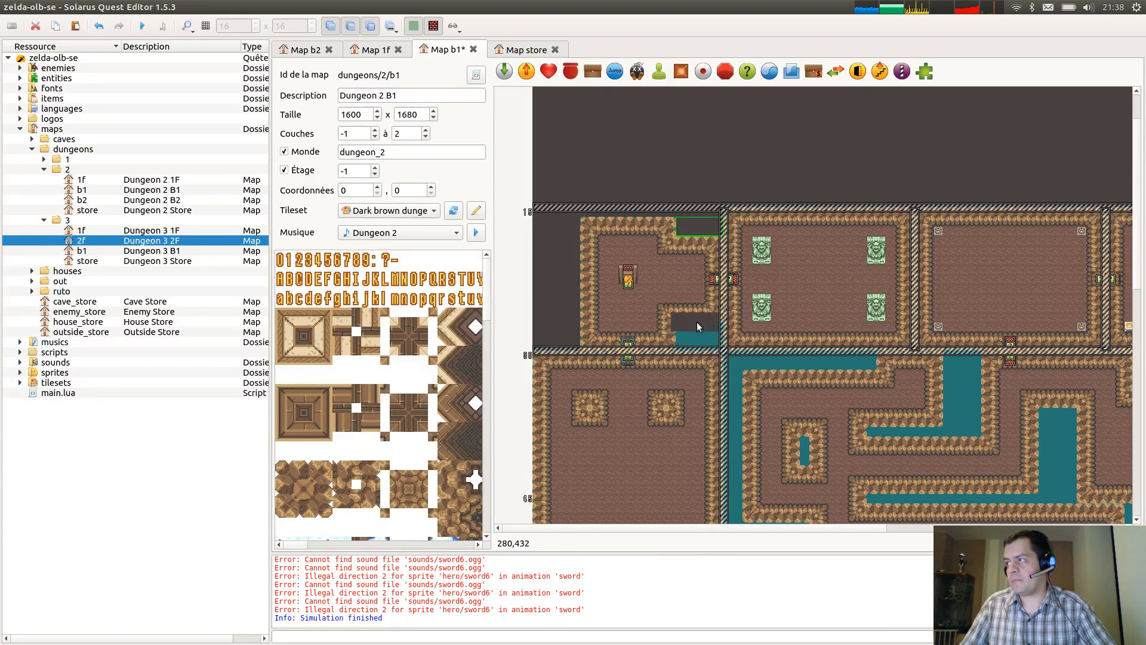
{"action": "left_click", "coordinate": [701, 331]}
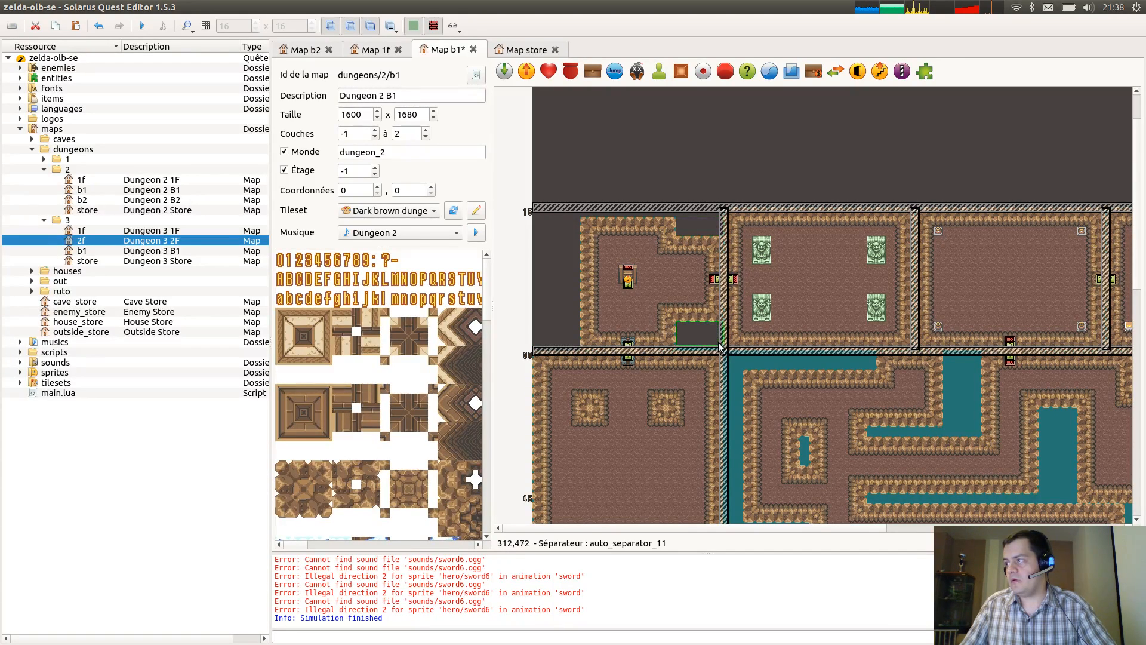
{"action": "left_click_drag", "start_coordinate": [719, 344], "coordinate": [719, 348]}
Cover the empty bands along the maze room's north wall and upper west wall with copies of the dark tile.
{"action": "middle_click_drag", "start_coordinate": [917, 339], "coordinate": [771, 222]}
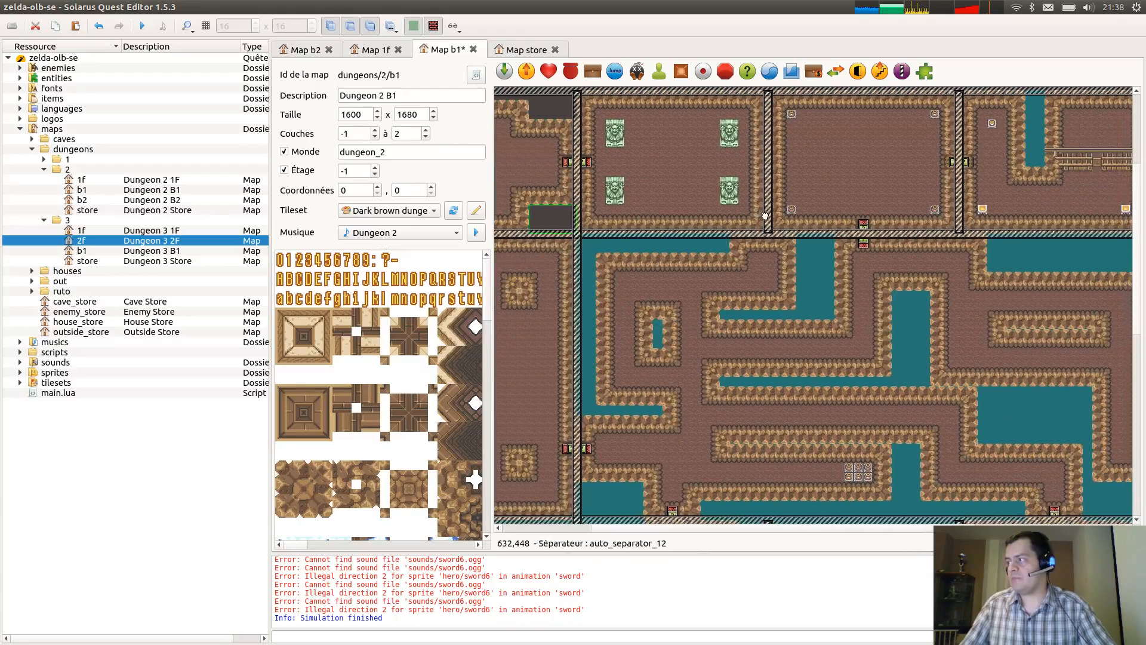
{"action": "key", "text": "ctrl+c"}
{"action": "key", "text": "ctrl+v"}
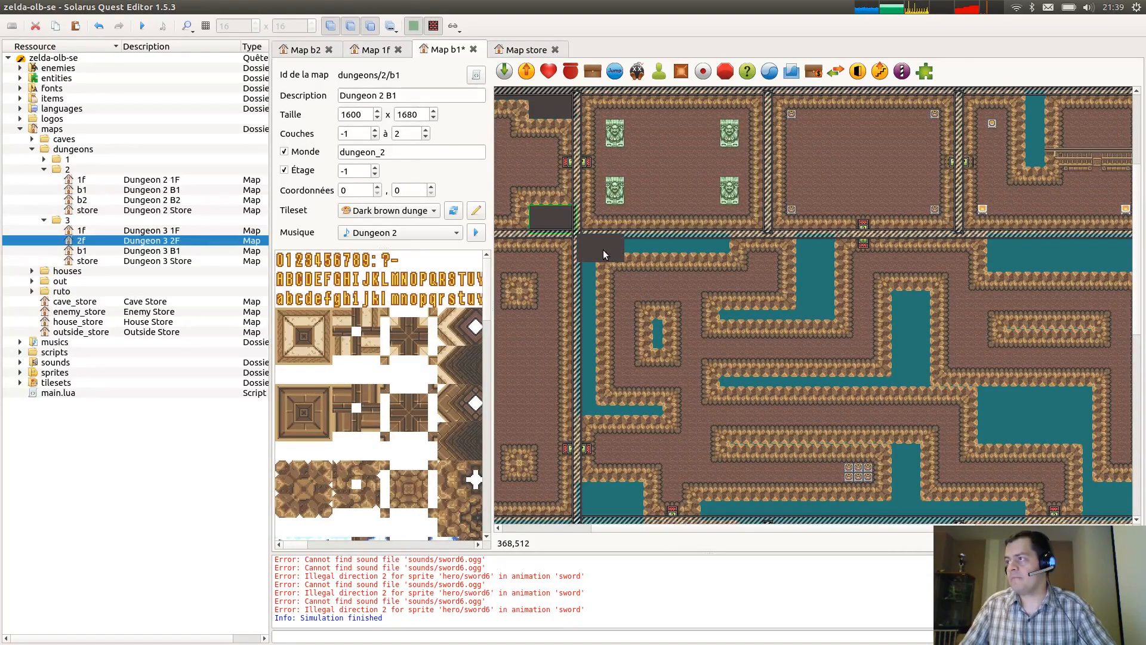
{"action": "left_click_drag", "start_coordinate": [603, 255], "coordinate": [727, 252]}
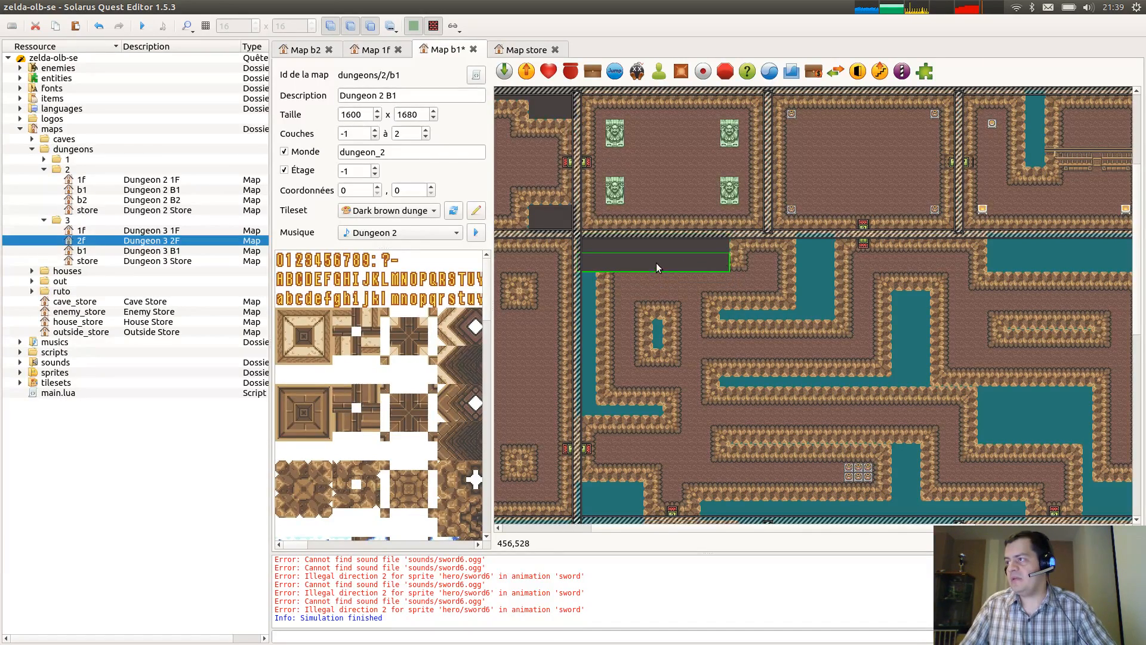
{"action": "left_click", "coordinate": [592, 269]}
{"action": "left_click_drag", "start_coordinate": [590, 256], "coordinate": [593, 416]}
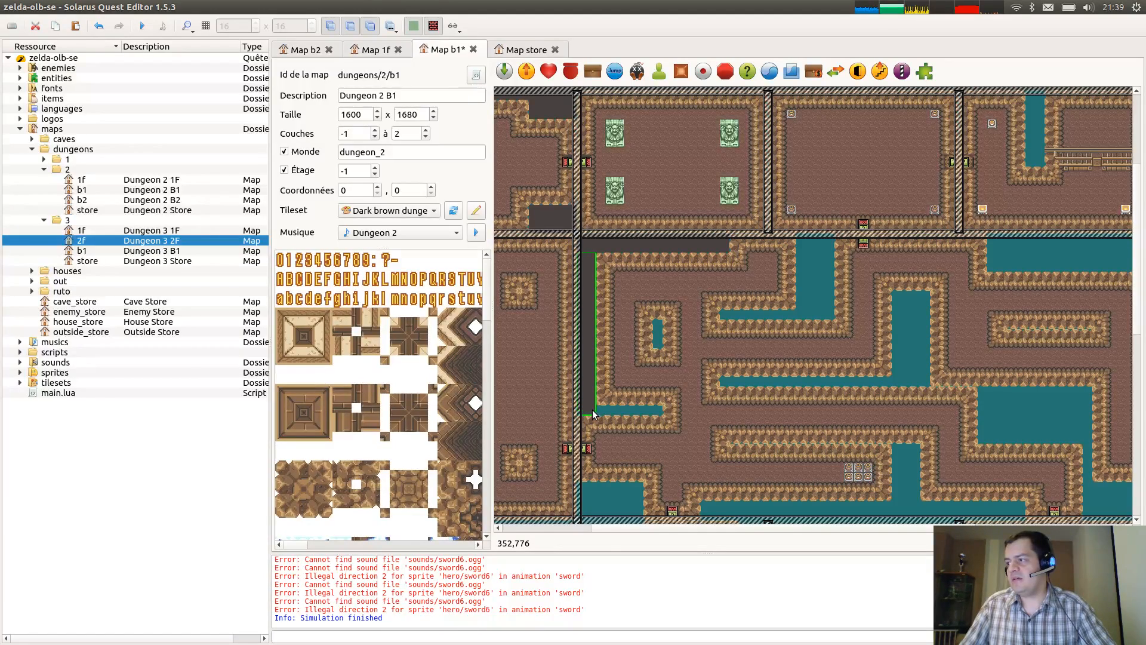
Copy the dark strip at the maze's north edge and fit it into the narrow gap inside the western wall projection.
{"action": "left_click", "coordinate": [655, 244]}
{"action": "key", "text": "ctrl+c"}
{"action": "key", "text": "ctrl+v"}
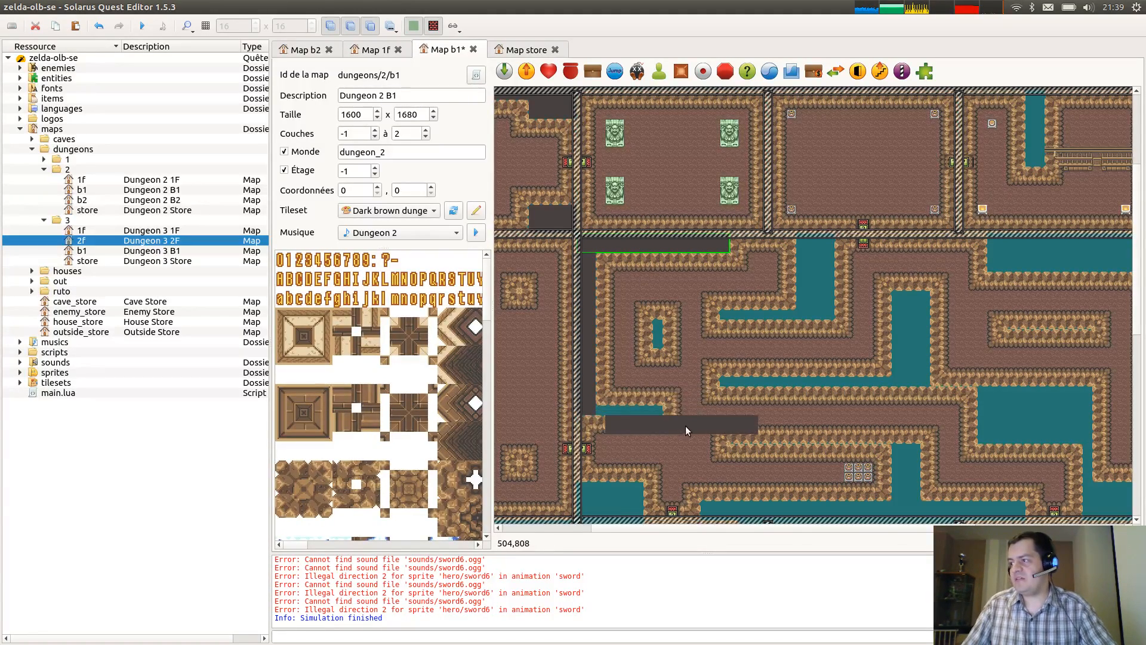
{"action": "left_click", "coordinate": [674, 418]}
{"action": "key", "text": "r"}
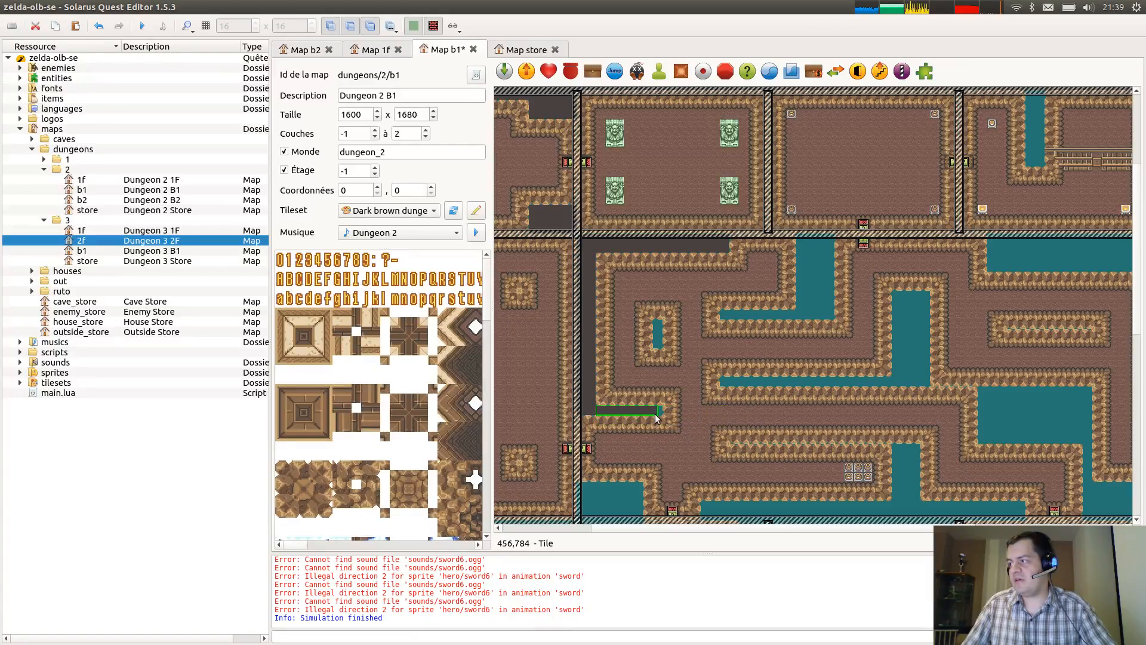
{"action": "left_click", "coordinate": [660, 412]}
{"action": "scroll", "coordinate": [599, 403], "scroll_direction": "up", "scroll_amount": 1, "text": "ctrl"}
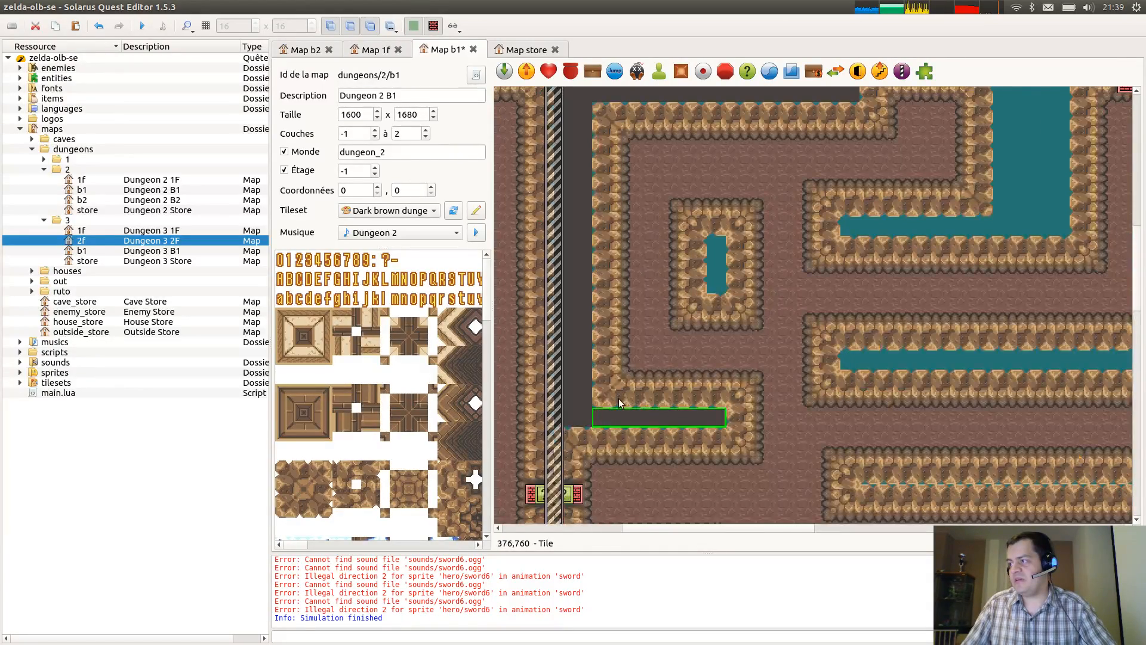
{"action": "scroll", "coordinate": [620, 400], "scroll_direction": "down", "scroll_amount": 1, "text": "ctrl"}
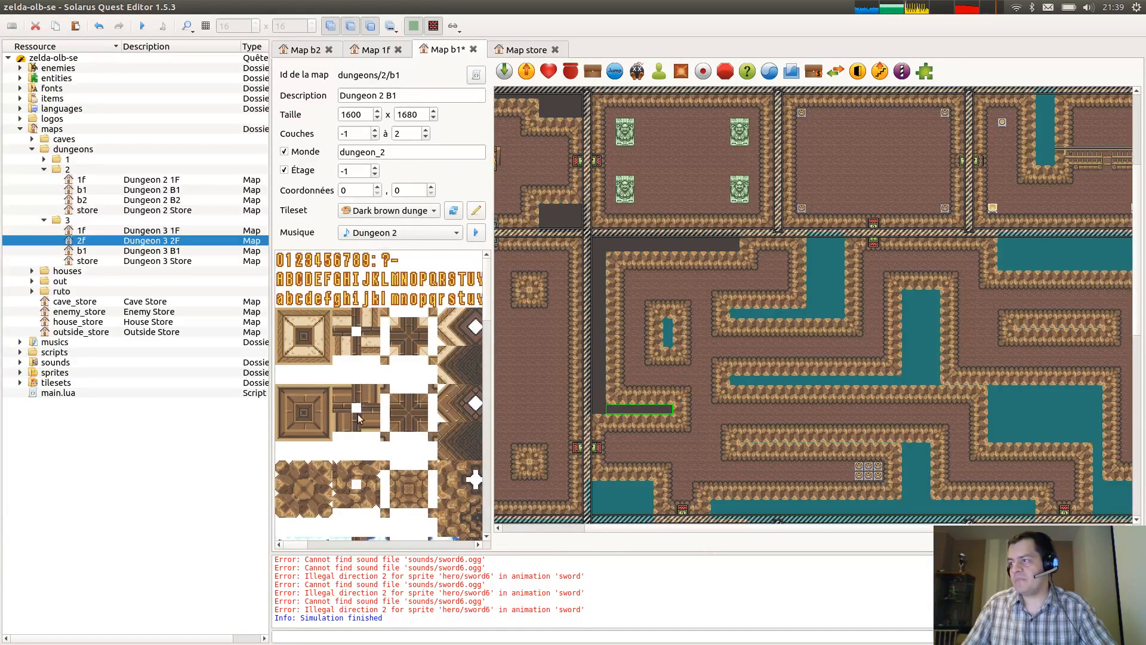
{"action": "scroll", "coordinate": [358, 418], "scroll_direction": "down", "scroll_amount": 10}
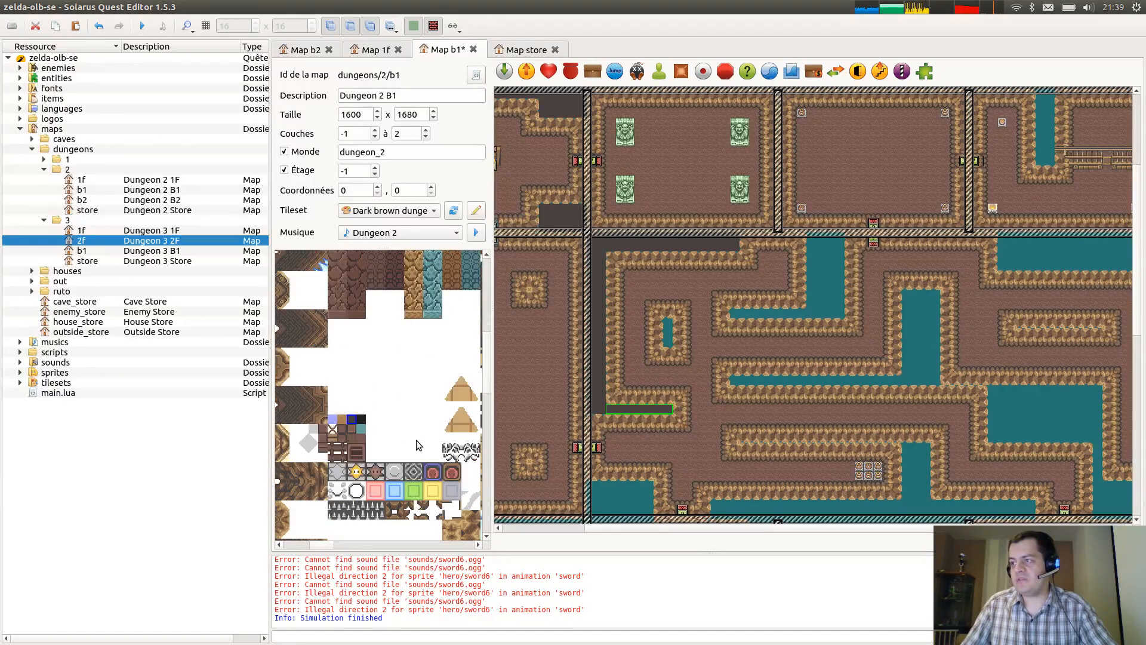
{"action": "scroll", "coordinate": [332, 422], "scroll_direction": "up", "scroll_amount": 1, "text": "ctrl"}
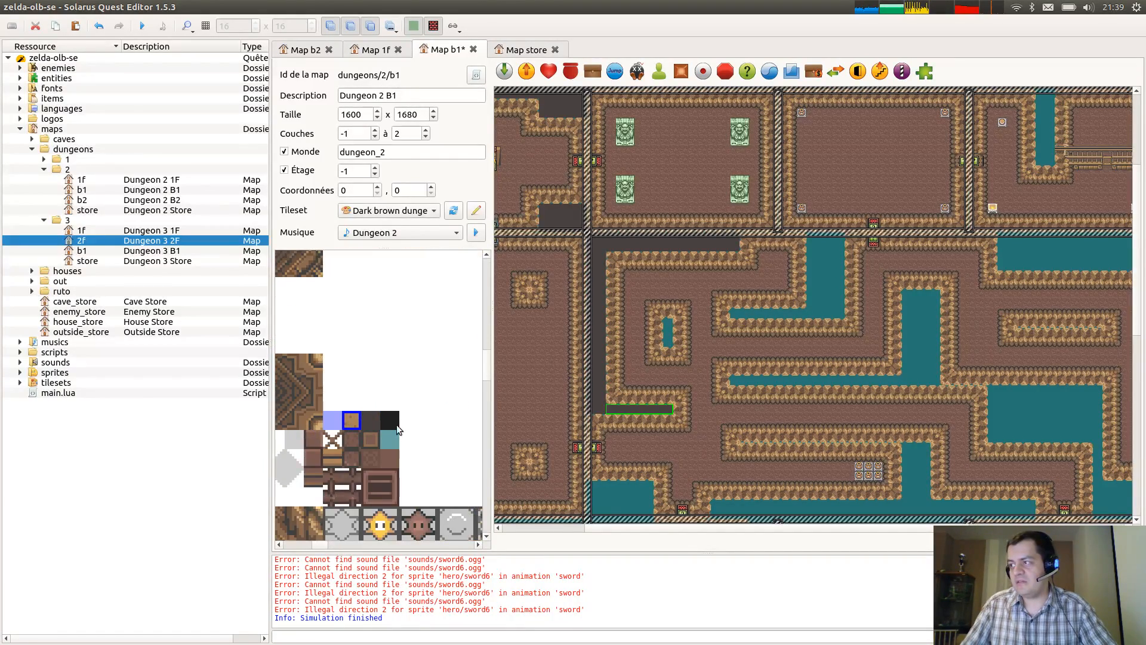
{"action": "left_click_drag", "start_coordinate": [595, 484], "coordinate": [664, 496]}
{"action": "key", "text": "ctrl+z"}
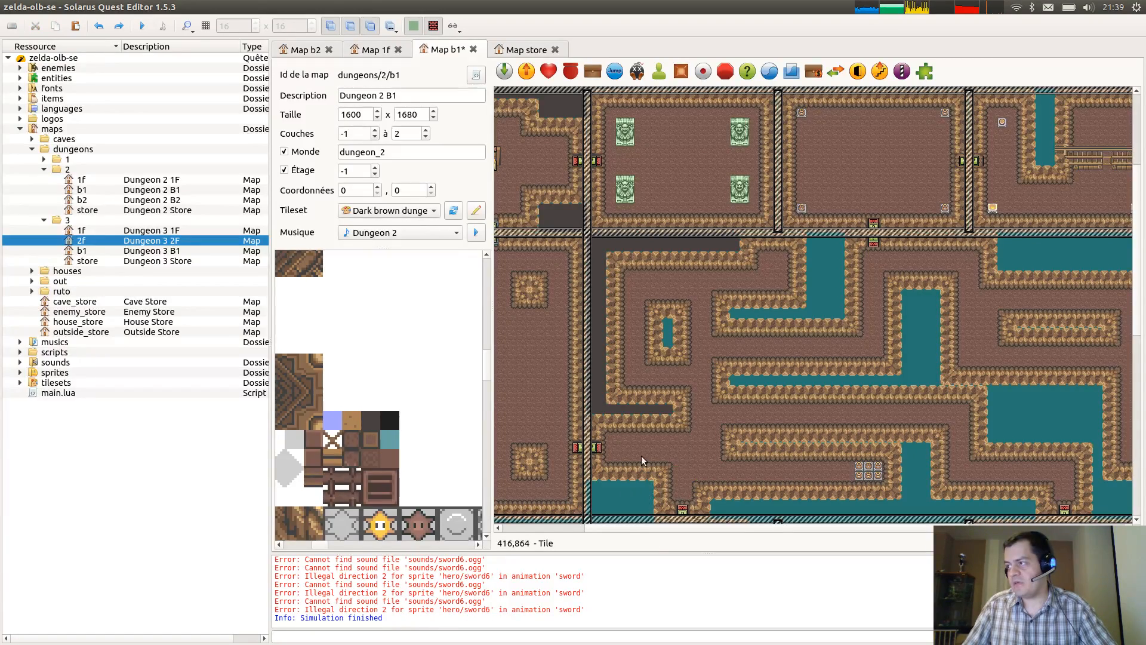
Reuse the narrow dark strip as a resized copy filling the gap in the maze room's southwest corner.
{"action": "left_click", "coordinate": [637, 411]}
{"action": "scroll", "coordinate": [636, 411], "scroll_direction": "down", "scroll_amount": 2}
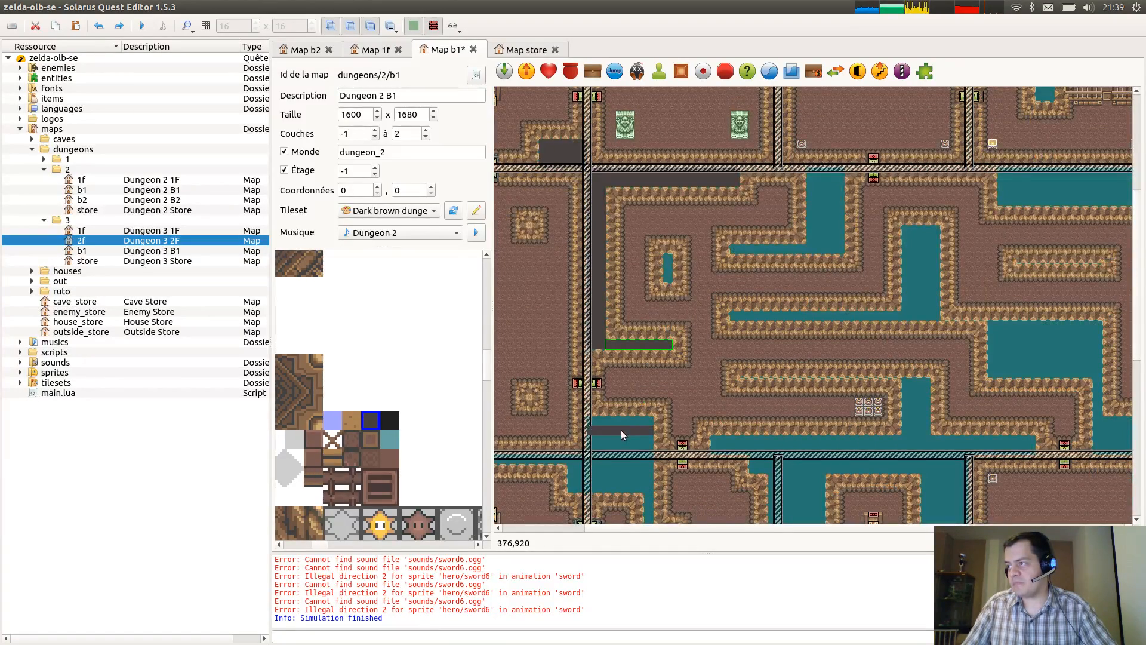
{"action": "left_click_drag", "start_coordinate": [622, 424], "coordinate": [652, 457]}
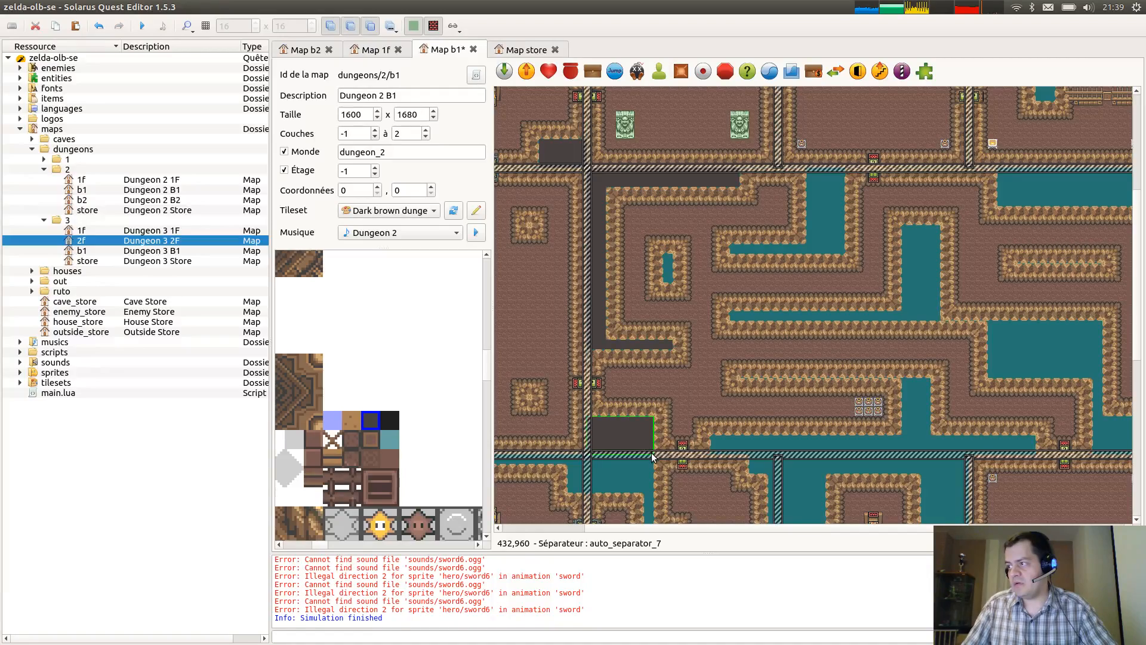
Cover the thin bands along the north and south edges of the chest room southwest of the maze with dark strips.
{"action": "middle_click_drag", "start_coordinate": [642, 459], "coordinate": [779, 355]}
{"action": "key", "text": "ctrl+c"}
{"action": "key", "text": "ctrl+v"}
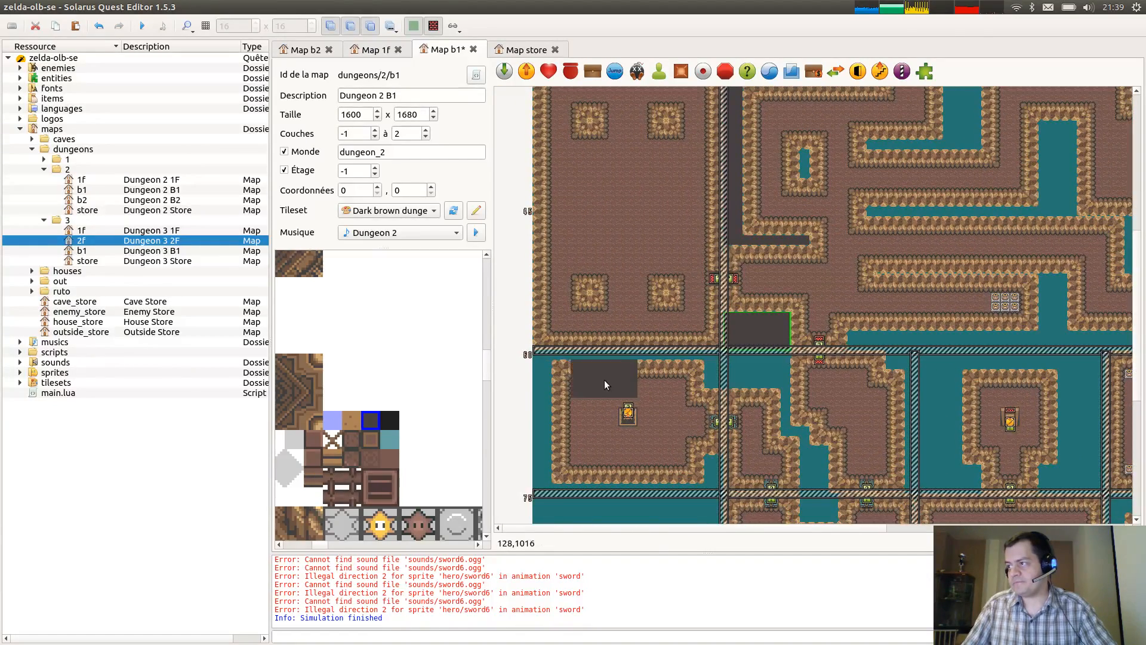
{"action": "left_click", "coordinate": [567, 373]}
{"action": "key", "text": "r"}
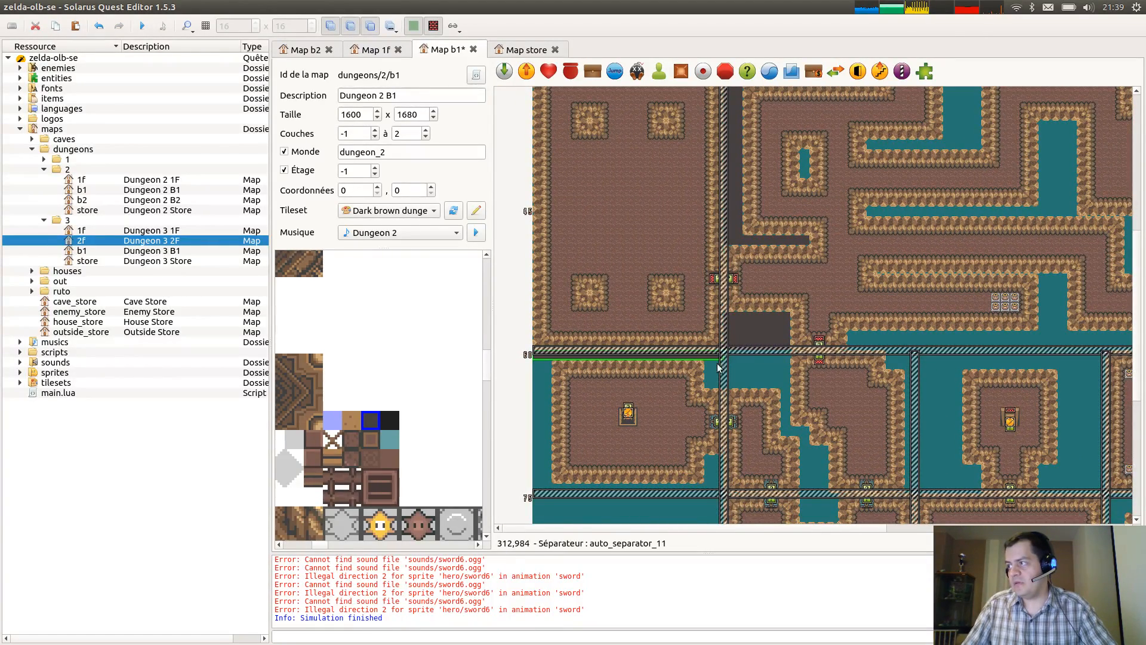
{"action": "key", "text": "ctrl+c"}
{"action": "key", "text": "ctrl+v"}
{"action": "left_click", "coordinate": [632, 491]}
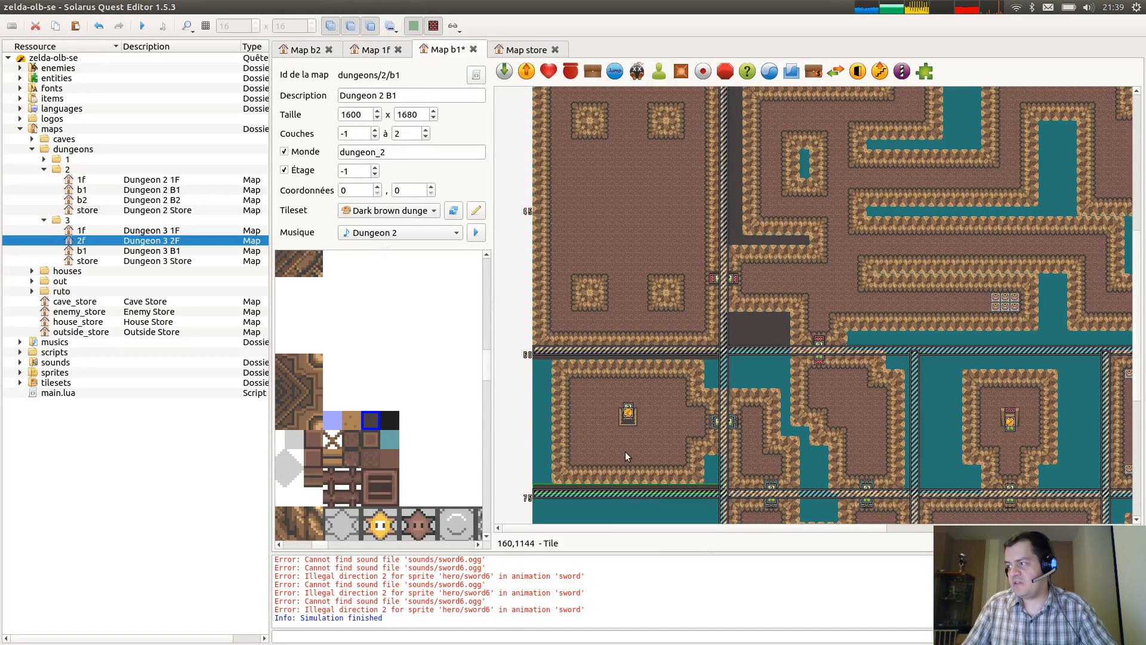
{"action": "key", "text": "ctrl+v"}
{"action": "left_click", "coordinate": [627, 364]}
{"action": "key", "text": "ctrl+z"}
Copy the dark tile from the maze's southwest corner and resize it to fill the gap west of the chest room below.
{"action": "left_click", "coordinate": [752, 328]}
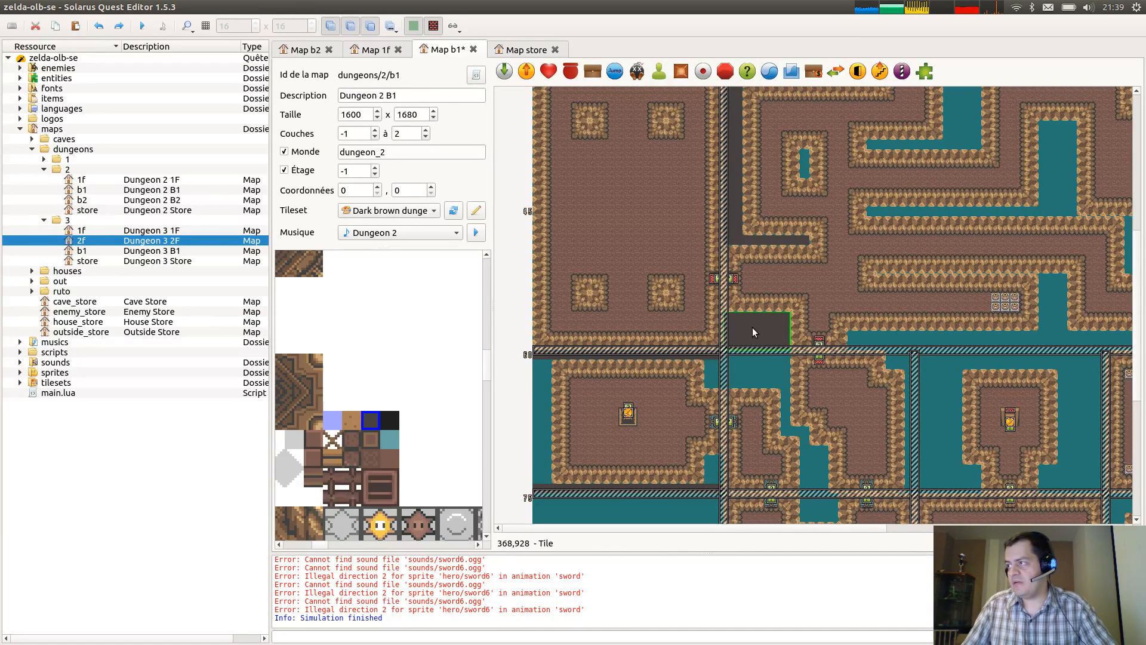
{"action": "key", "text": "ctrl+c"}
{"action": "key", "text": "ctrl+v"}
{"action": "left_click", "coordinate": [568, 382]}
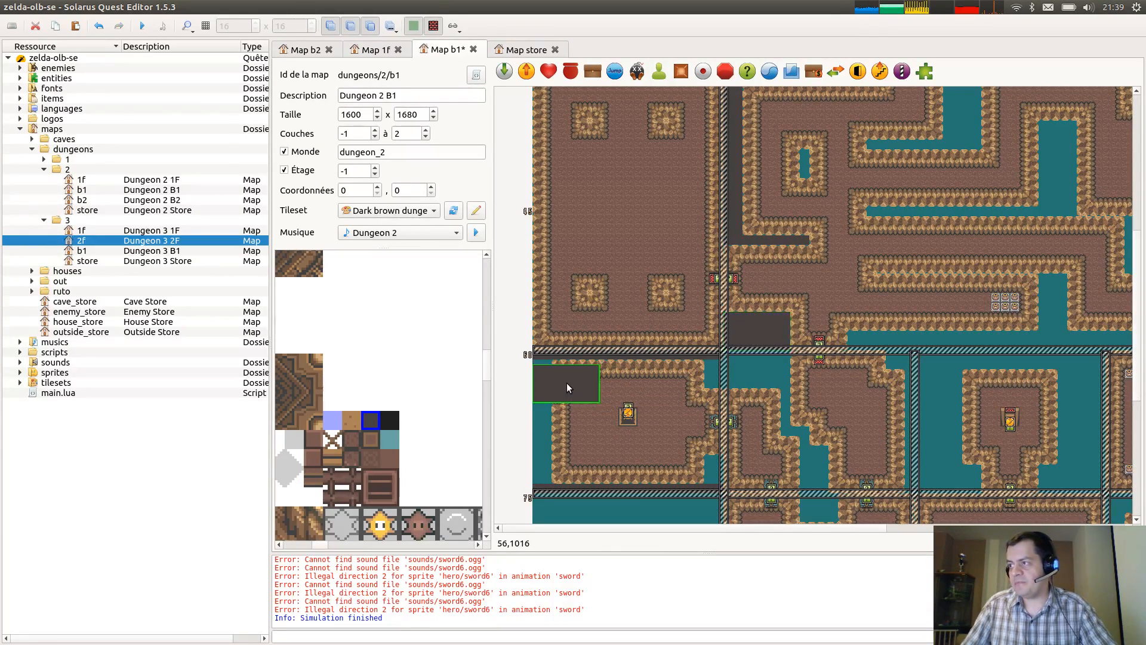
{"action": "key", "text": "r"}
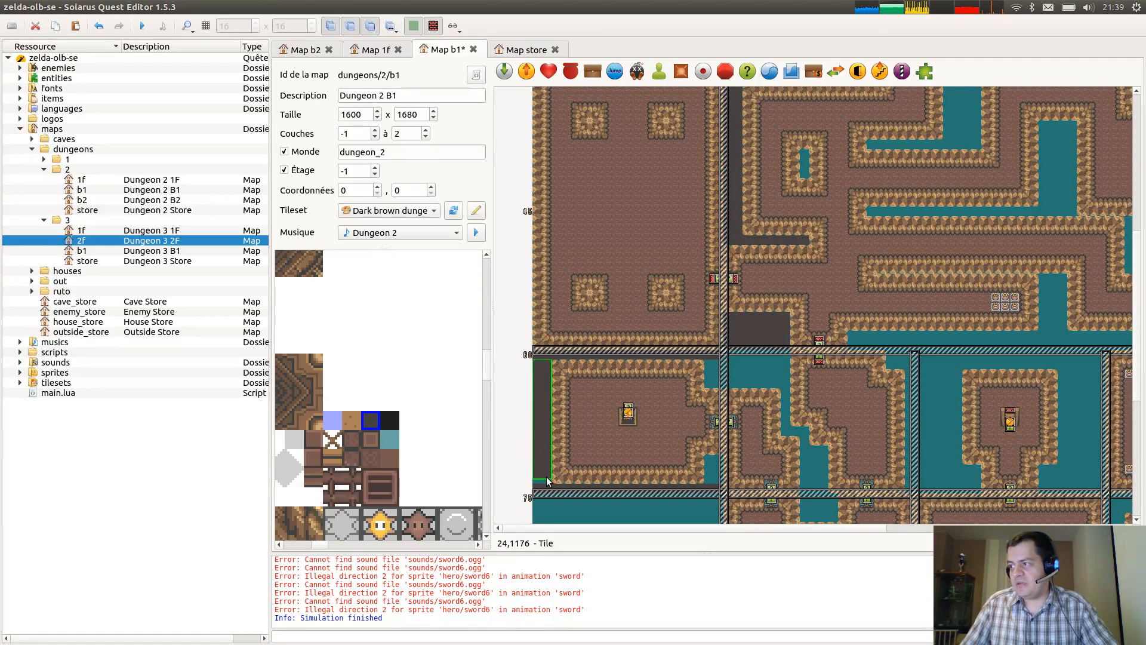
Fill the two notches at the southwest chest room's eastern corners with dark tiles and select the upper one.
{"action": "left_click_drag", "start_coordinate": [547, 482], "coordinate": [717, 391]}
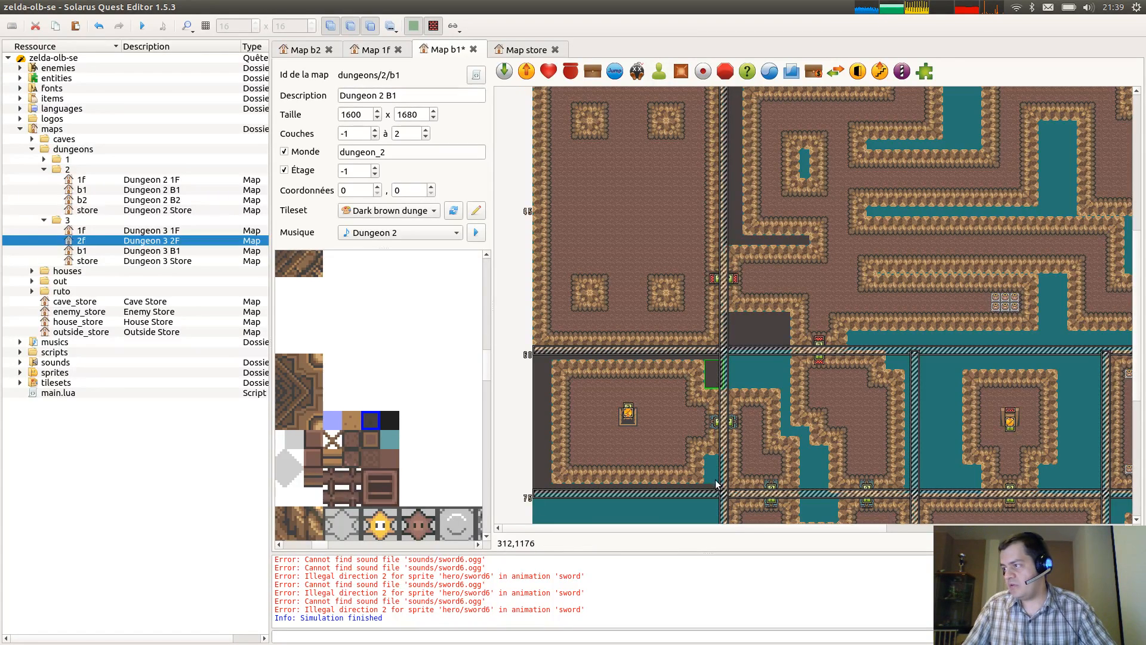
{"action": "key", "text": "ctrl+v"}
{"action": "left_click", "coordinate": [715, 471]}
{"action": "left_click", "coordinate": [709, 361]}
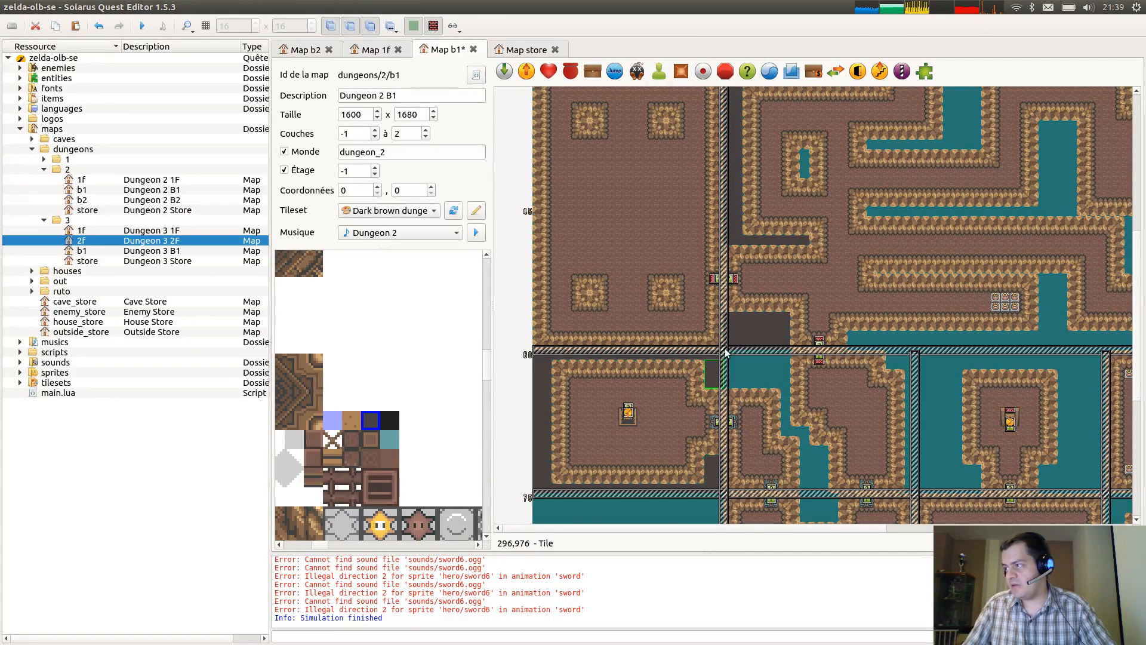
Copy the dark tile from the maze's southwest corner into the gap directly south of it.
{"action": "left_click", "coordinate": [743, 338]}
{"action": "key", "text": "ctrl+c"}
{"action": "key", "text": "ctrl+v"}
{"action": "left_click", "coordinate": [758, 373]}
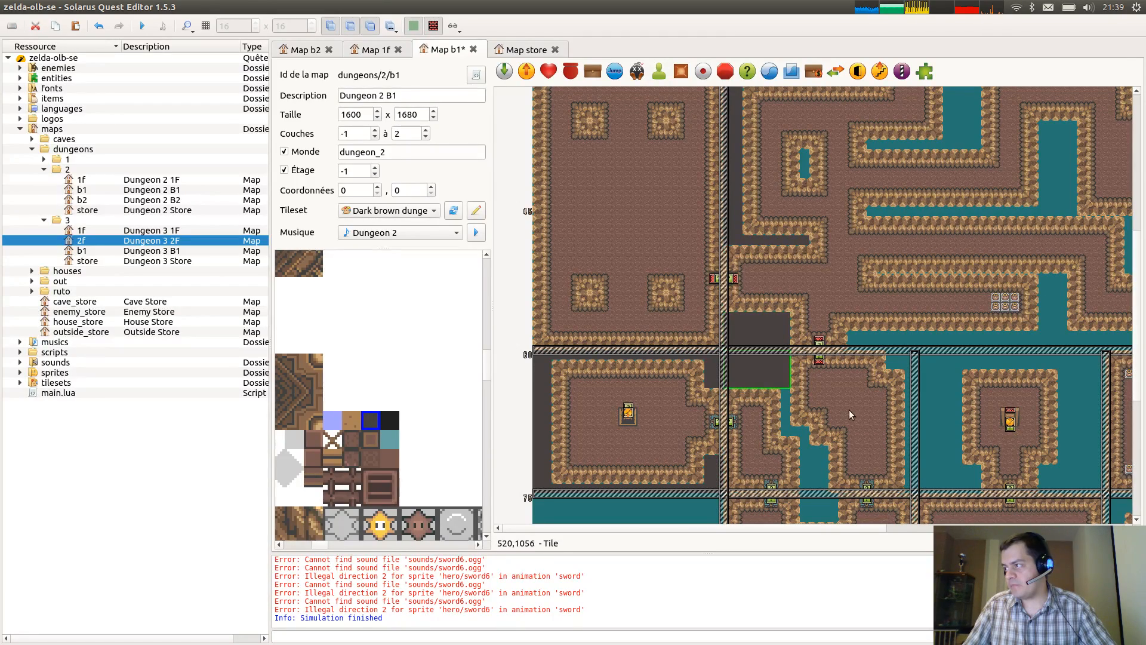
Copy the southwest chest room's southeast notch tile into the upper part of the narrow channel between the two rooms to its east.
{"action": "scroll", "coordinate": [809, 311], "scroll_direction": "down", "scroll_amount": 4}
{"action": "scroll", "coordinate": [809, 310], "scroll_direction": "right", "scroll_amount": 2}
{"action": "left_click", "coordinate": [654, 359]}
{"action": "key", "text": "ctrl+c"}
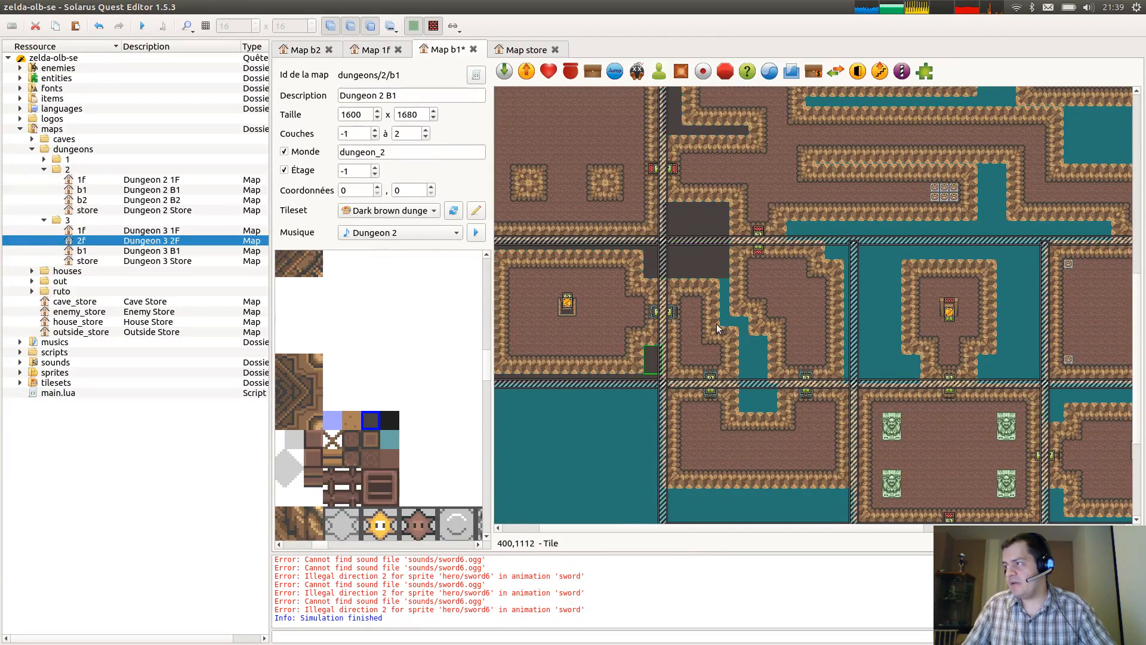
{"action": "key", "text": "ctrl+v"}
{"action": "left_click_drag", "start_coordinate": [733, 294], "coordinate": [726, 309]}
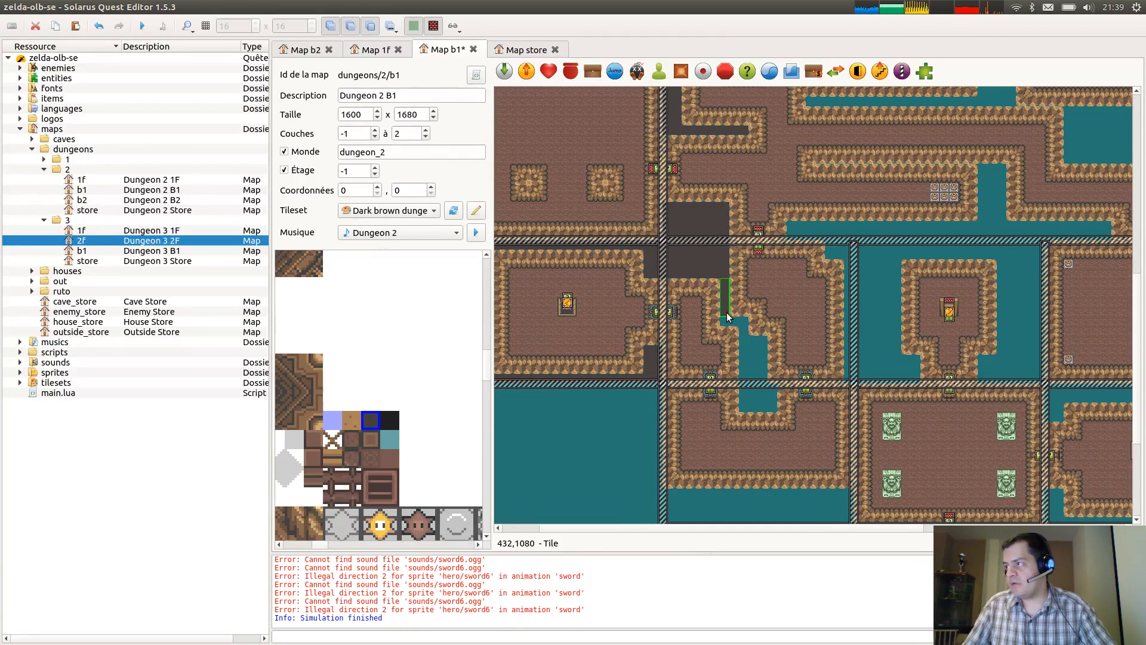
Fill the lower part of the winding channel between the two rooms with copies of the dark tiles.
{"action": "key", "text": "ctrl+c"}
{"action": "key", "text": "ctrl+v"}
{"action": "left_click_drag", "start_coordinate": [748, 348], "coordinate": [765, 376]}
{"action": "left_click", "coordinate": [648, 365]}
{"action": "key", "text": "ctrl+c"}
{"action": "key", "text": "ctrl+v"}
{"action": "scroll", "coordinate": [761, 380], "scroll_direction": "up", "scroll_amount": 1, "text": "ctrl"}
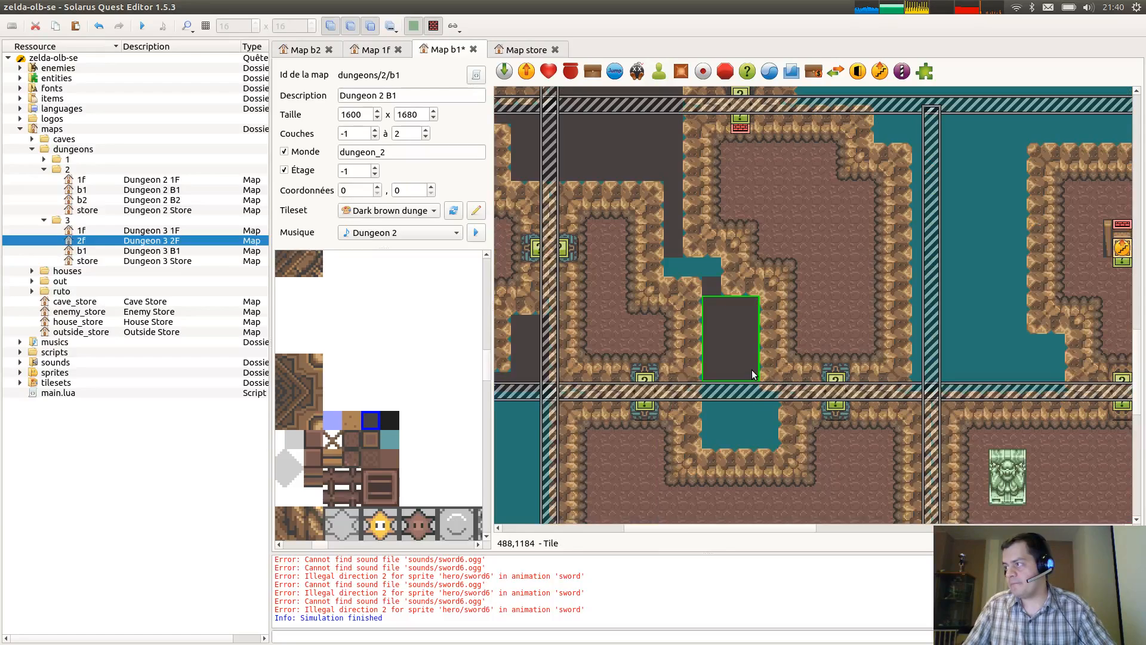
Copy the small dark tile in the channel and widen the copy to fill the remaining gap at the bend.
{"action": "left_click", "coordinate": [710, 287]}
{"action": "key", "text": "ctrl+c"}
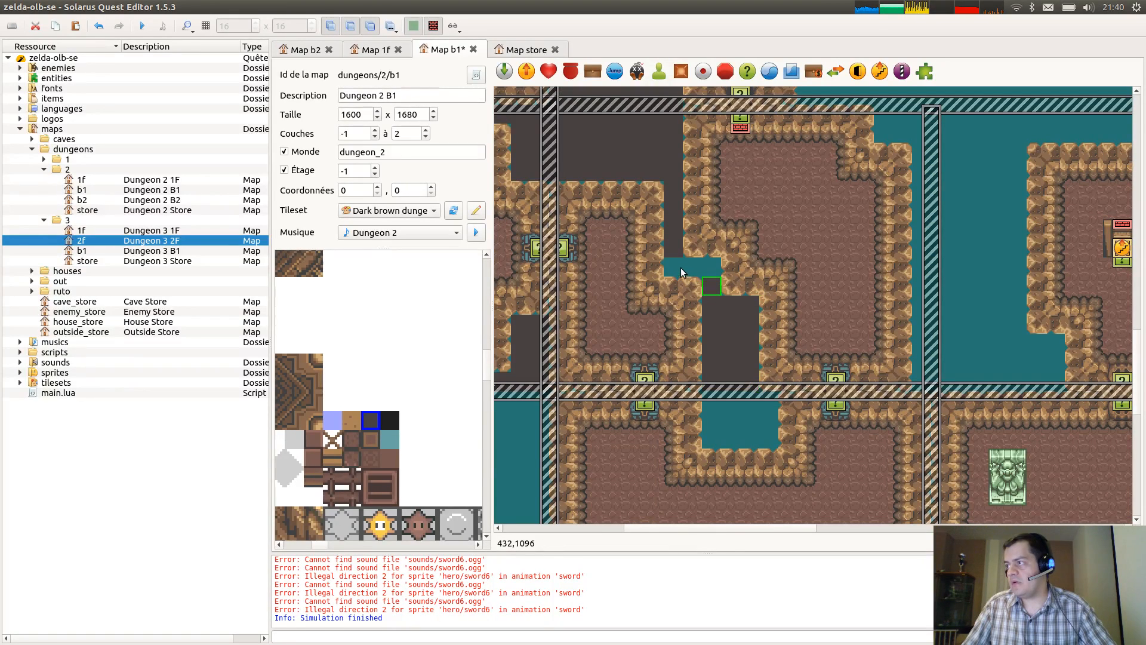
{"action": "key", "text": "ctrl+v"}
{"action": "left_click_drag", "start_coordinate": [681, 267], "coordinate": [710, 270]}
Copy the large dark tile from the channel's south end and resize it to fill the recess of the room below.
{"action": "left_click", "coordinate": [721, 347]}
{"action": "key", "text": "ctrl+c"}
{"action": "key", "text": "ctrl+v"}
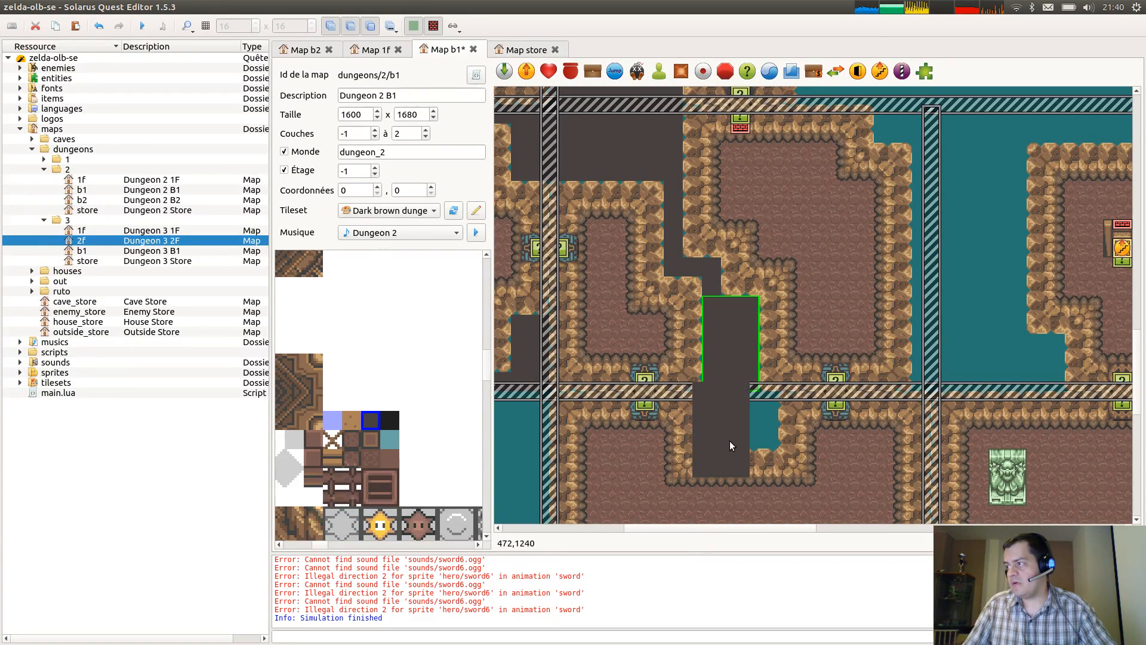
{"action": "left_click_drag", "start_coordinate": [732, 446], "coordinate": [769, 443]}
{"action": "scroll", "coordinate": [869, 389], "scroll_direction": "down", "scroll_amount": 1, "text": "ctrl"}
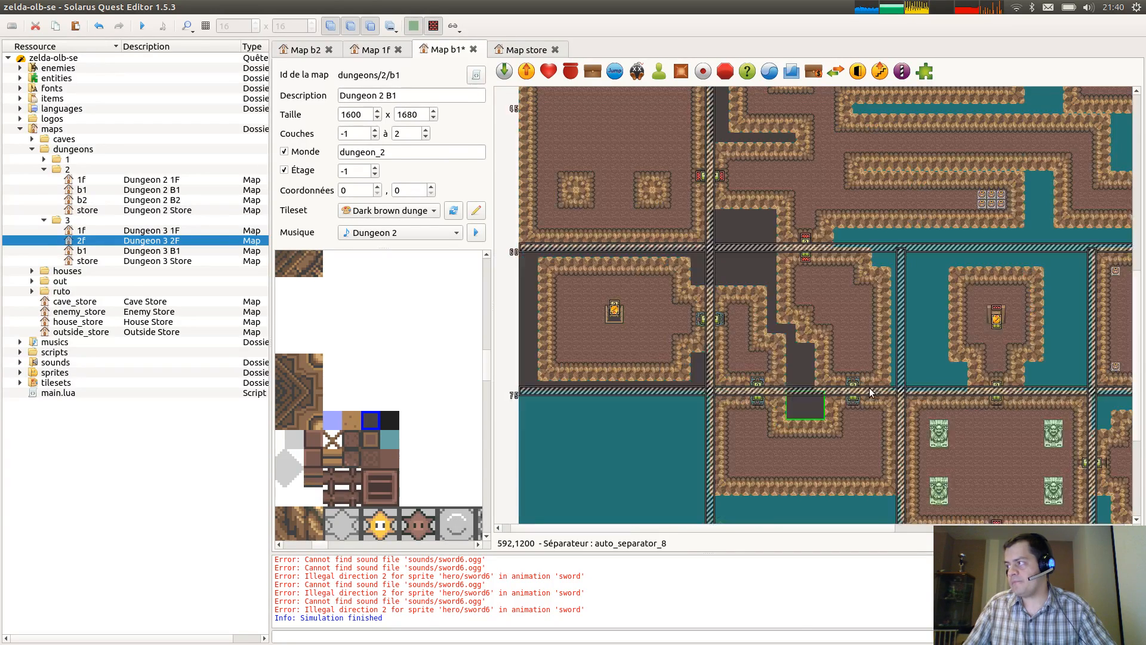
Cover the long band along the maze's southern edge and the notch above it with resized dark tile copies.
{"action": "middle_click_drag", "start_coordinate": [799, 397], "coordinate": [614, 444]}
{"action": "key", "text": "ctrl+c"}
{"action": "key", "text": "ctrl+v"}
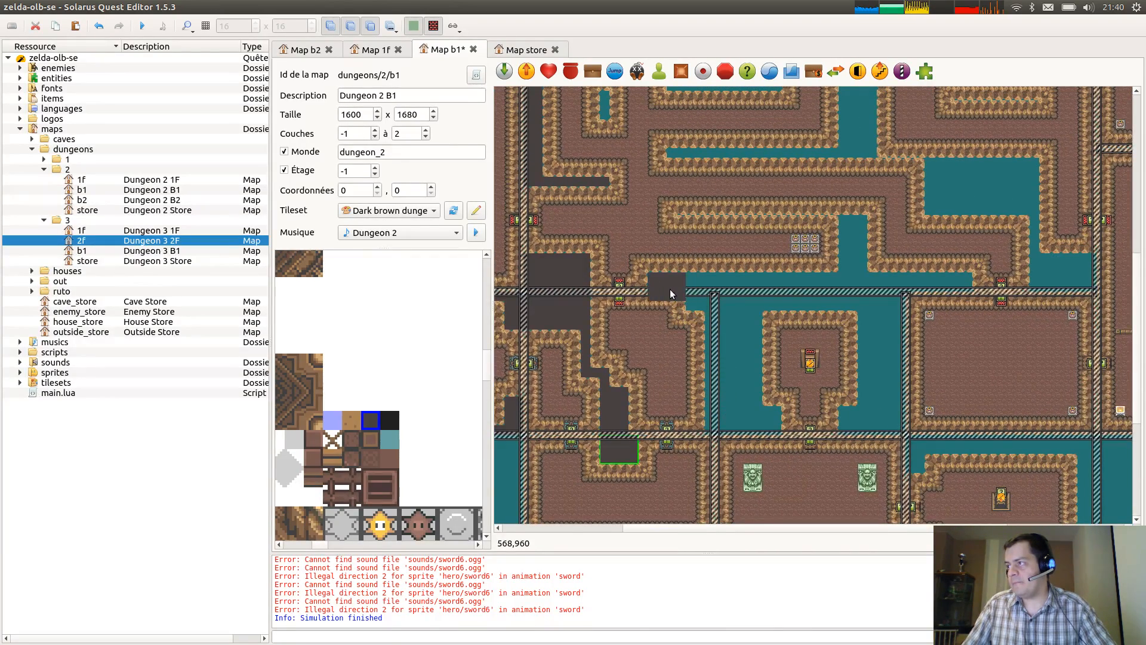
{"action": "left_click_drag", "start_coordinate": [670, 287], "coordinate": [969, 293]}
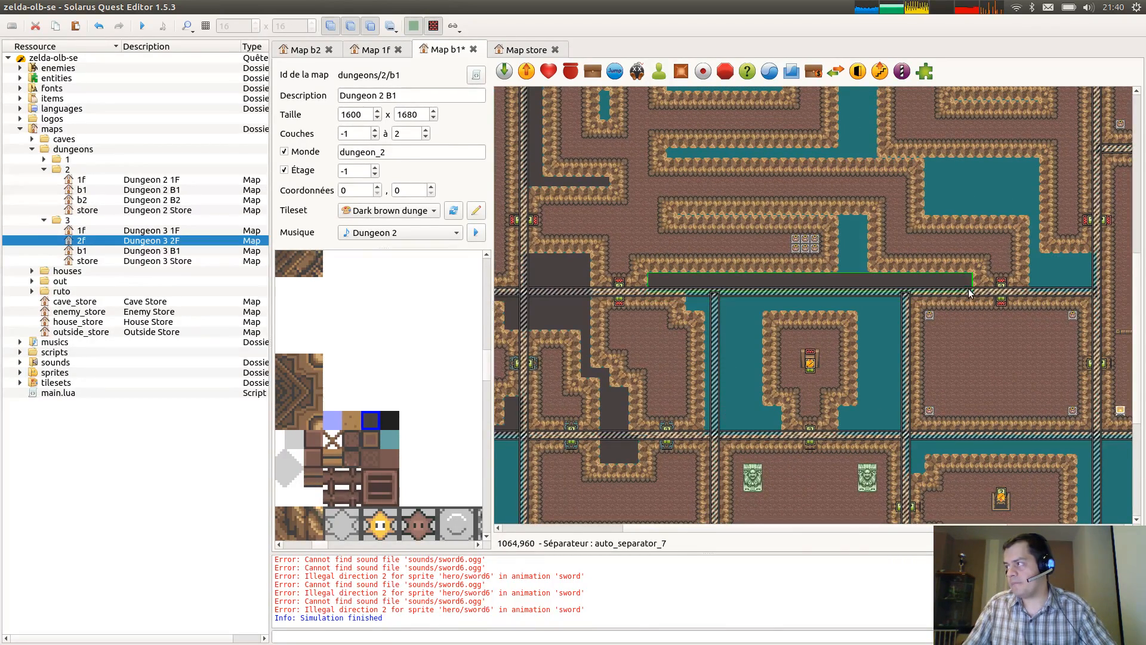
{"action": "left_click", "coordinate": [617, 450]}
{"action": "left_click_drag", "start_coordinate": [858, 237], "coordinate": [866, 269]}
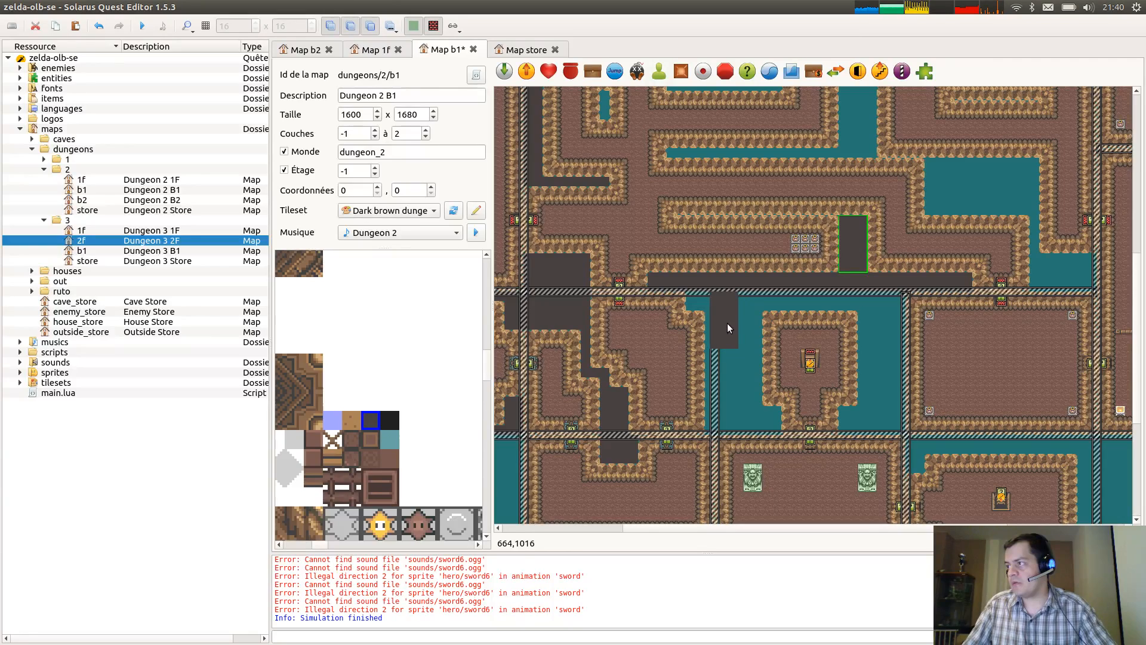
Cover the band north of the chest room below the maze and the areas on its west and east sides with dark tiles.
{"action": "left_click_drag", "start_coordinate": [732, 325], "coordinate": [903, 313]}
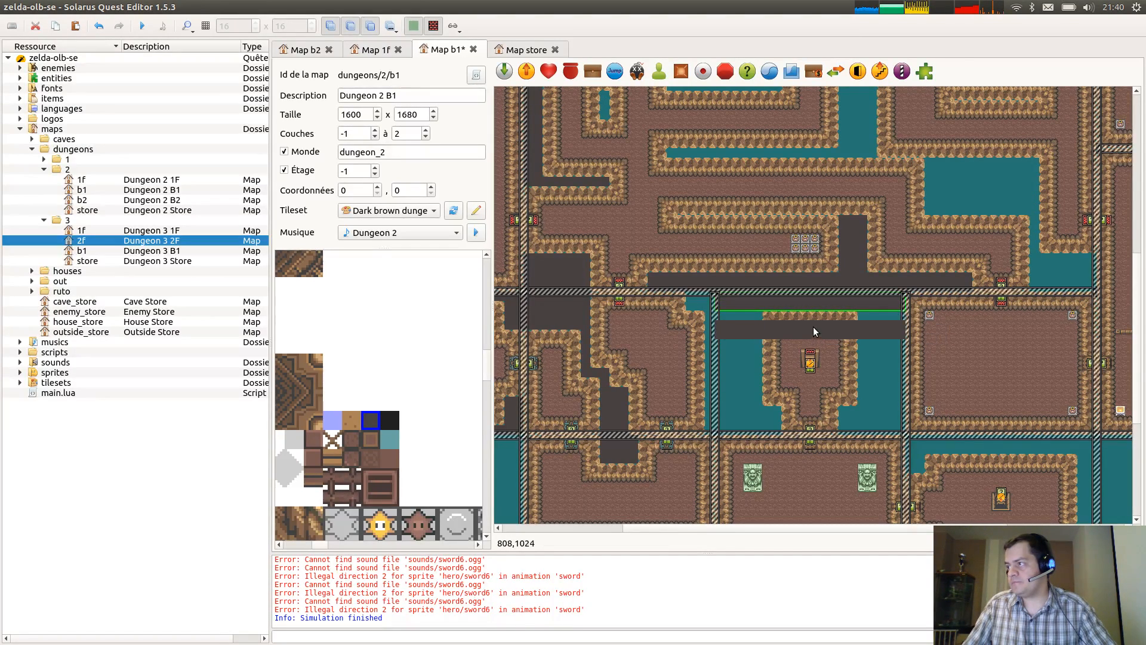
{"action": "left_click_drag", "start_coordinate": [728, 319], "coordinate": [758, 431]}
{"action": "key", "text": "ctrl+c"}
{"action": "key", "text": "ctrl+v"}
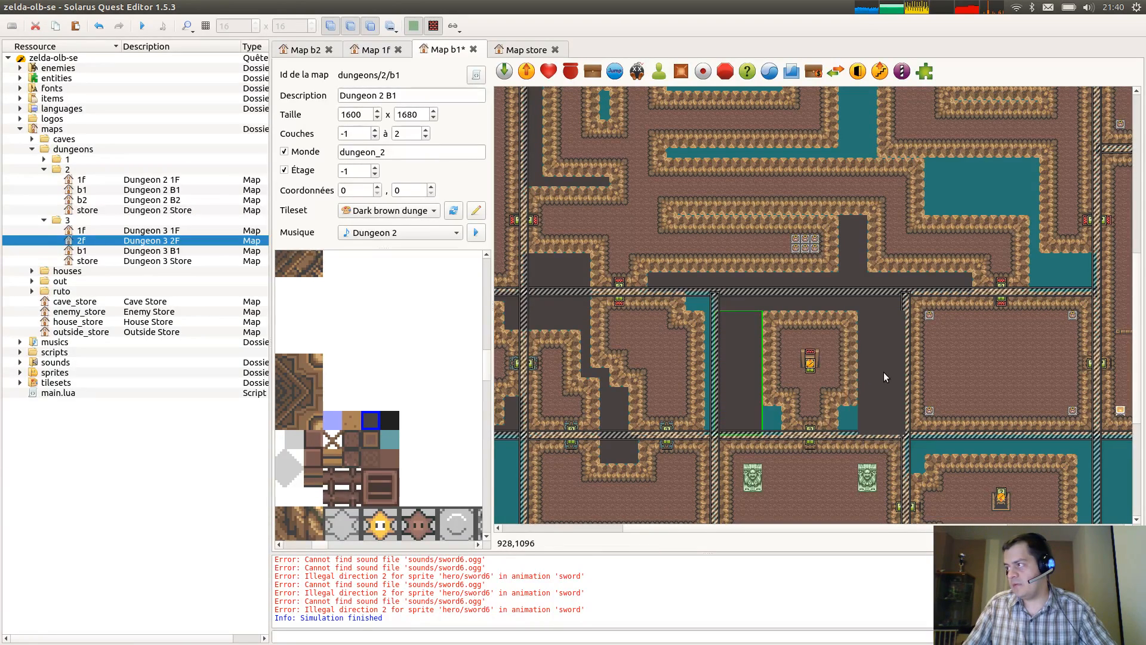
{"action": "left_click", "coordinate": [883, 378]}
Fill the two notches at this chest room's southwest and southeast corners with resized dark tile copies.
{"action": "scroll", "coordinate": [855, 422], "scroll_direction": "up", "scroll_amount": 1, "text": "ctrl"}
{"action": "key", "text": "ctrl+v"}
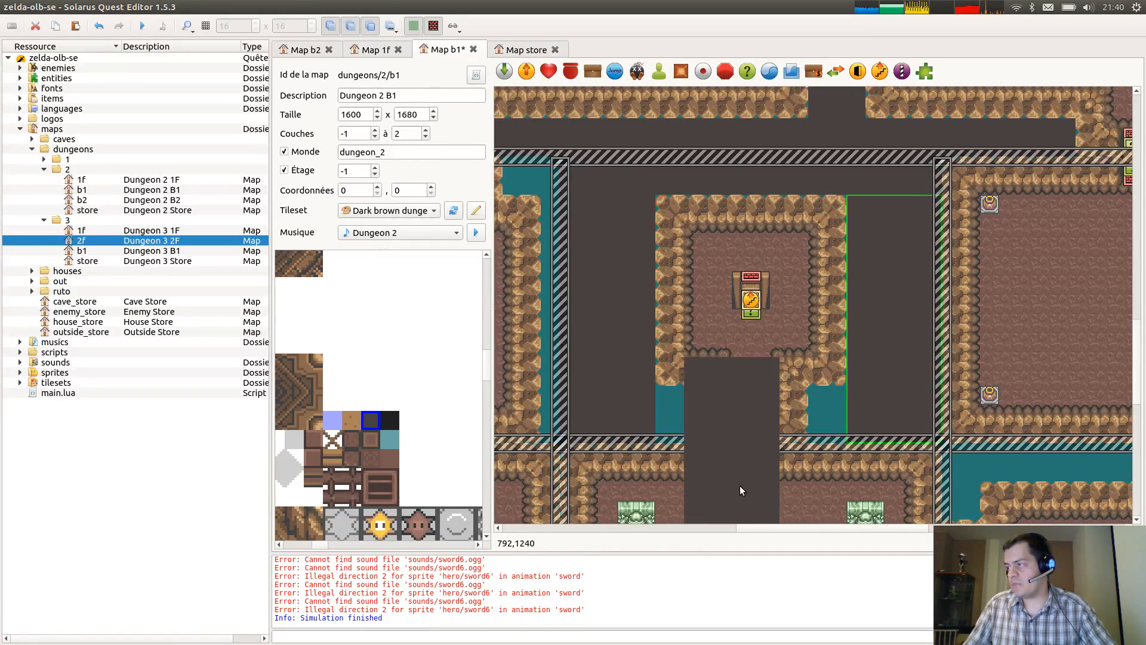
{"action": "left_click", "coordinate": [711, 466]}
{"action": "key", "text": "r"}
{"action": "left_click", "coordinate": [704, 378]}
{"action": "left_click_drag", "start_coordinate": [703, 376], "coordinate": [701, 412]}
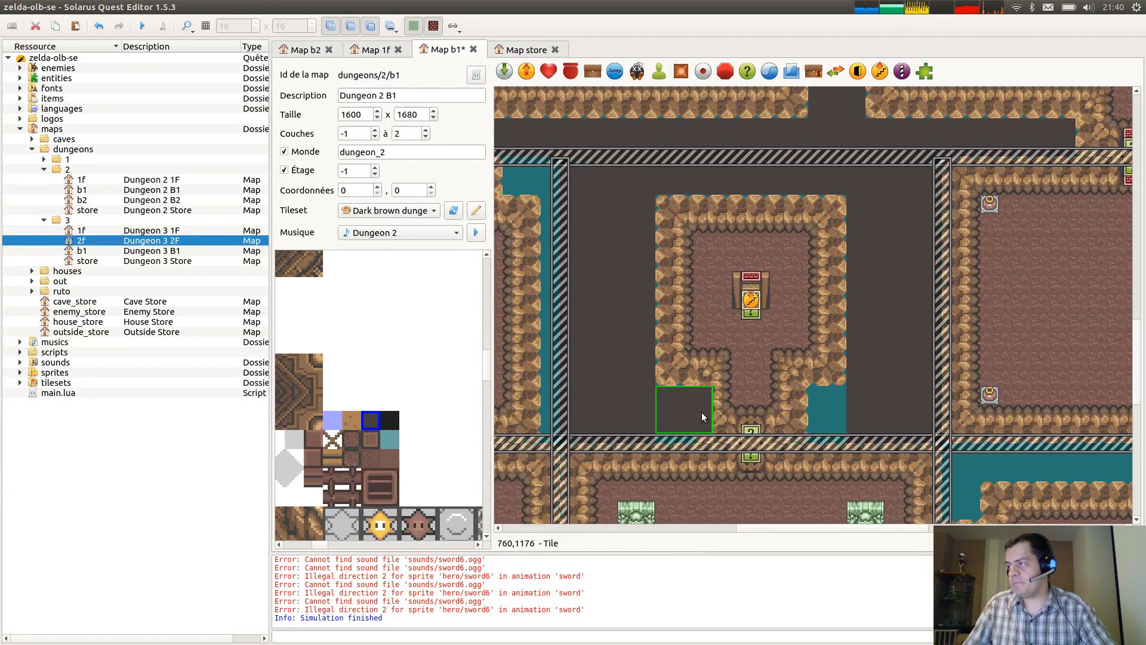
{"action": "key", "text": "r"}
{"action": "left_click", "coordinate": [693, 436]}
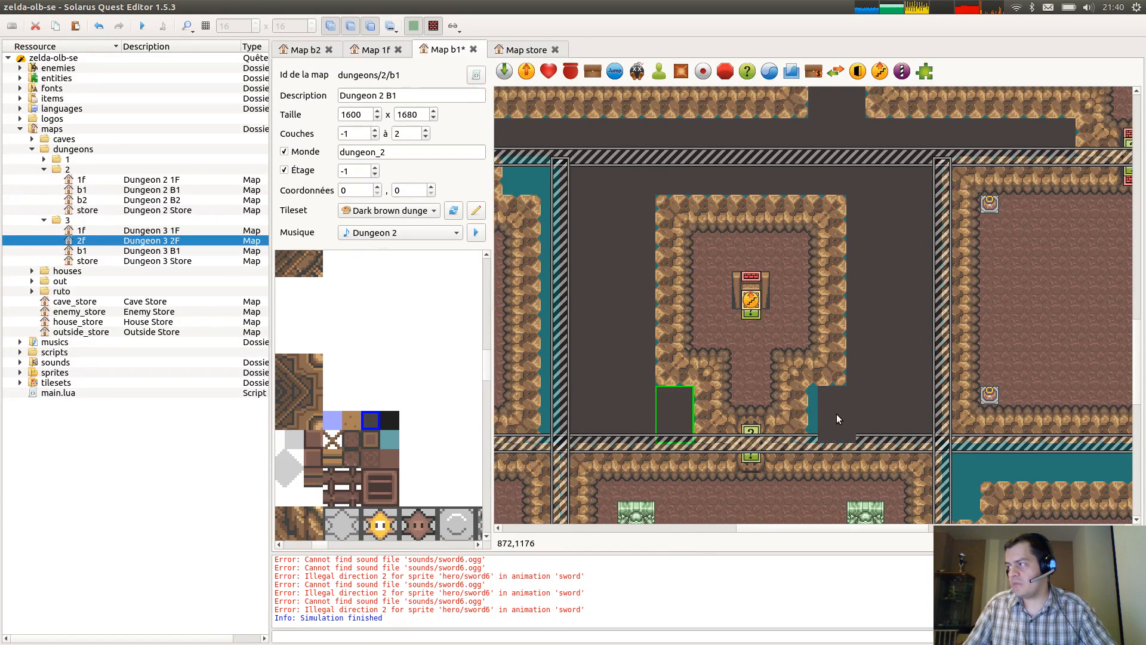
{"action": "left_click", "coordinate": [834, 414]}
Paste a dark tile at the northeast corner of the room west of this chest room and resize it to fit.
{"action": "middle_click_drag", "start_coordinate": [771, 380], "coordinate": [882, 421]}
{"action": "key", "text": "ctrl+v"}
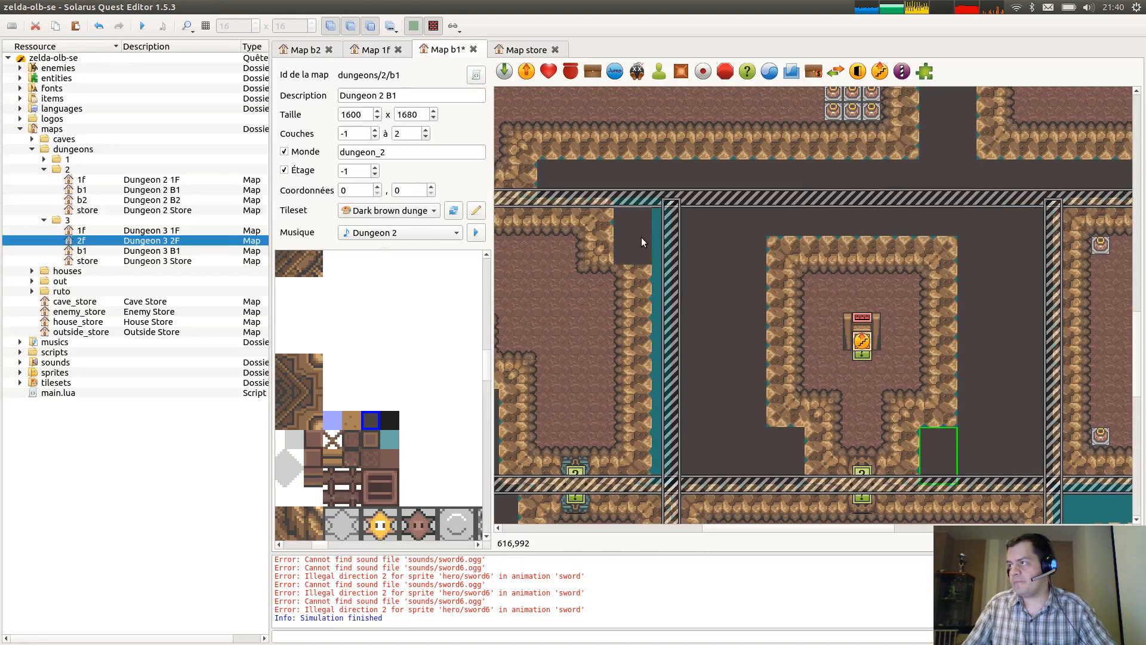
{"action": "left_click", "coordinate": [638, 231]}
{"action": "key", "text": "r"}
{"action": "left_click", "coordinate": [667, 230]}
Cover the narrow strip along that room's eastern edge with a resized dark tile and save the map.
{"action": "key", "text": "ctrl+v"}
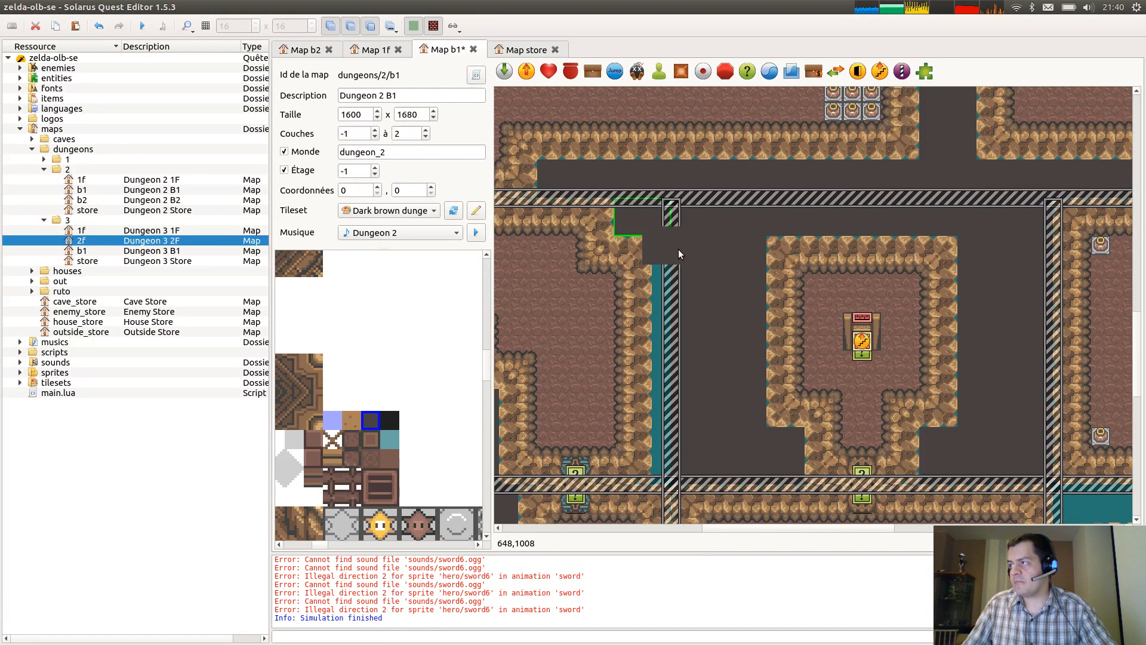
{"action": "left_click", "coordinate": [680, 252]}
{"action": "key", "text": "r"}
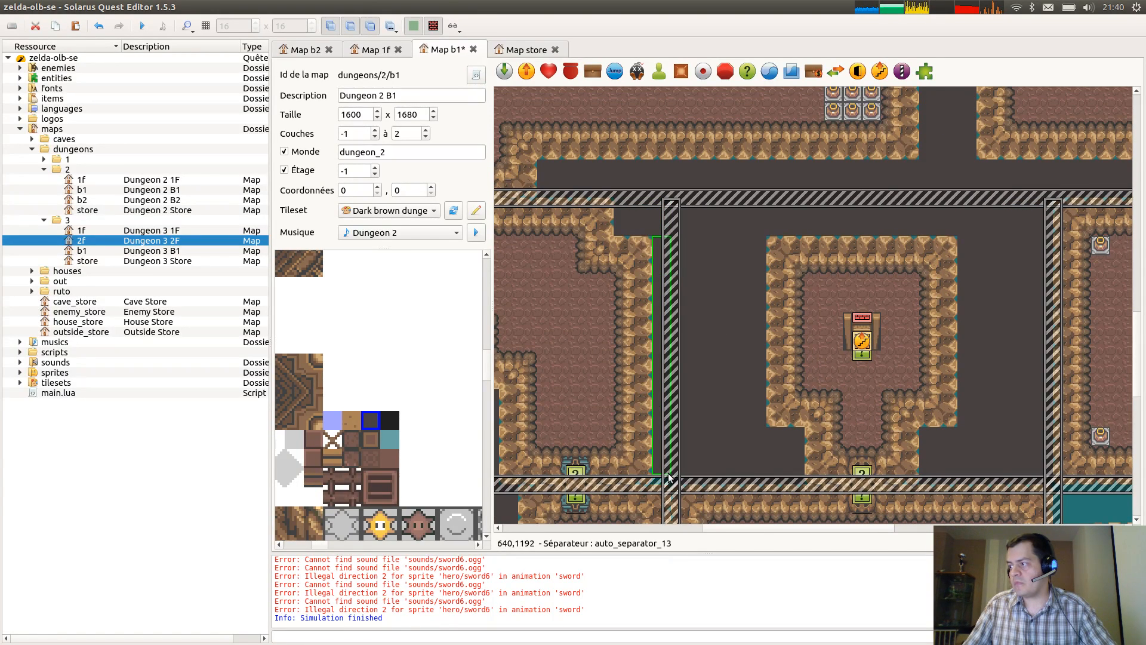
{"action": "left_click", "coordinate": [668, 480]}
{"action": "key", "text": "ctrl+s"}
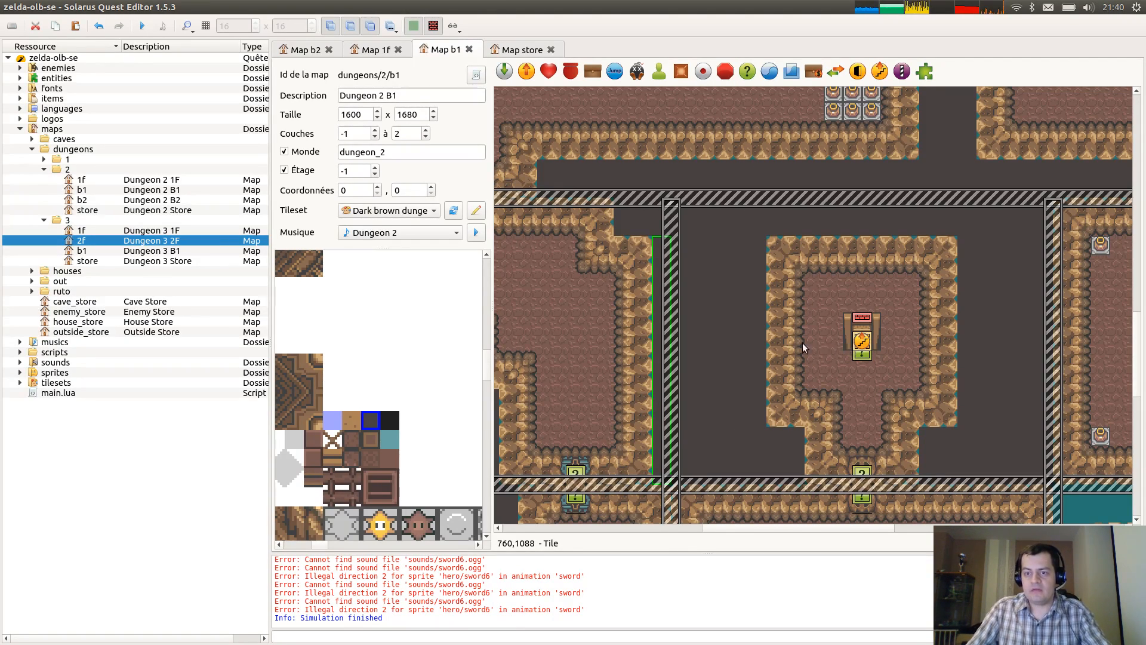
Fill the northwest and southwest notches of the southeast chest room with dark tiles.
{"action": "middle_click_drag", "start_coordinate": [771, 359], "coordinate": [514, 306]}
{"action": "middle_click_drag", "start_coordinate": [848, 449], "coordinate": [591, 271]}
{"action": "middle_click_drag", "start_coordinate": [640, 323], "coordinate": [669, 290]}
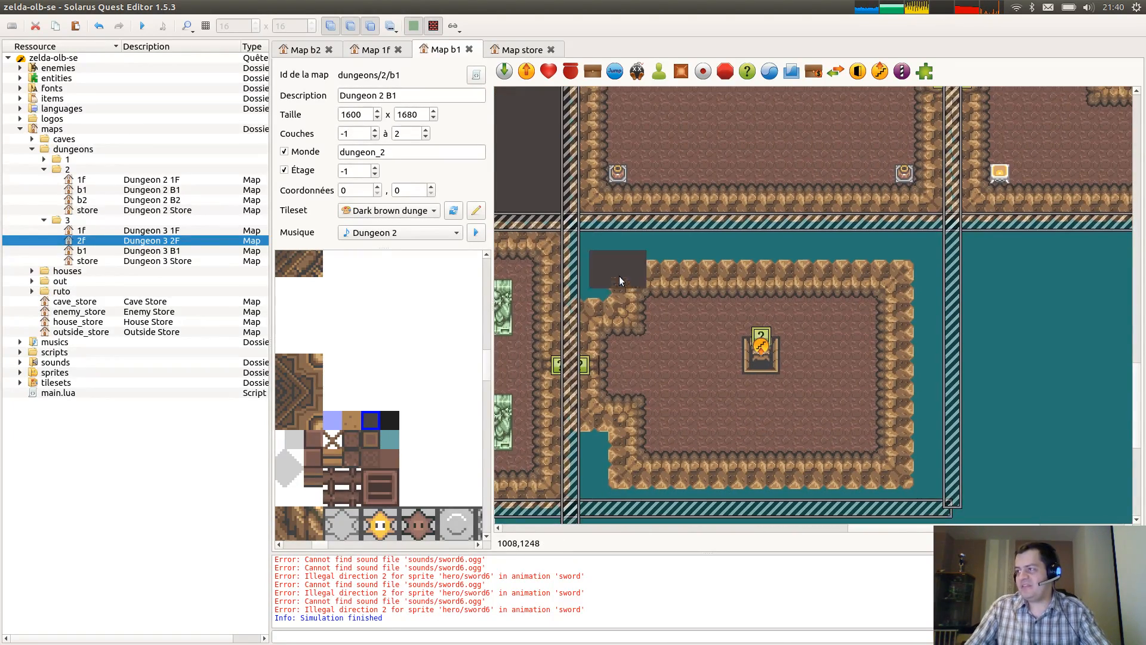
{"action": "left_click", "coordinate": [590, 279]}
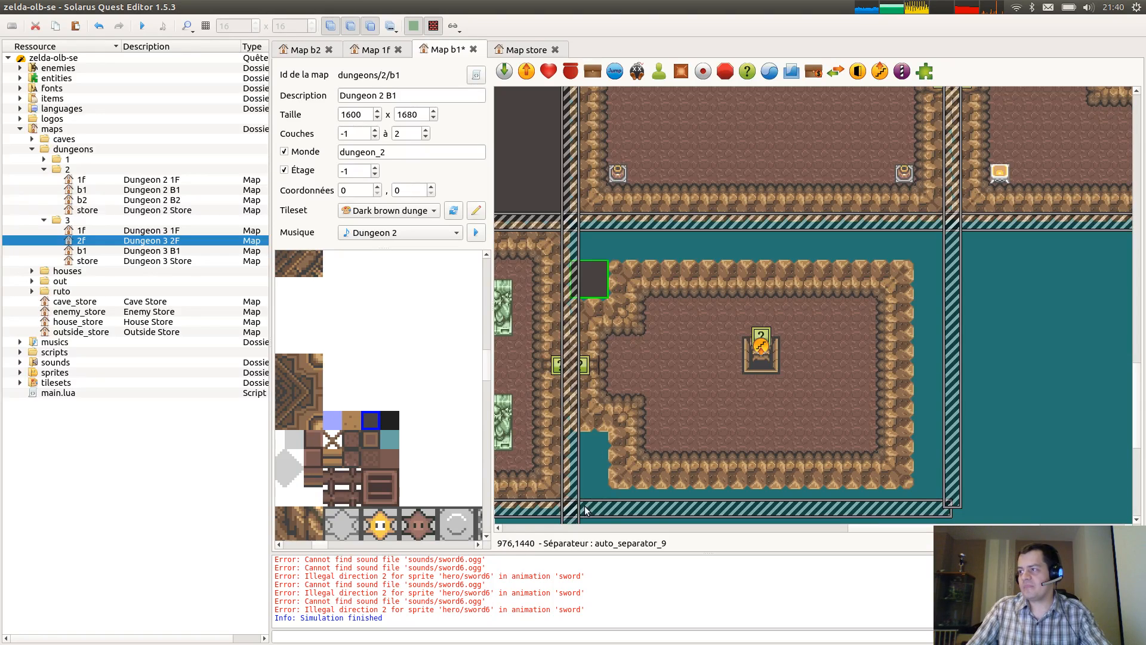
{"action": "left_click", "coordinate": [592, 458]}
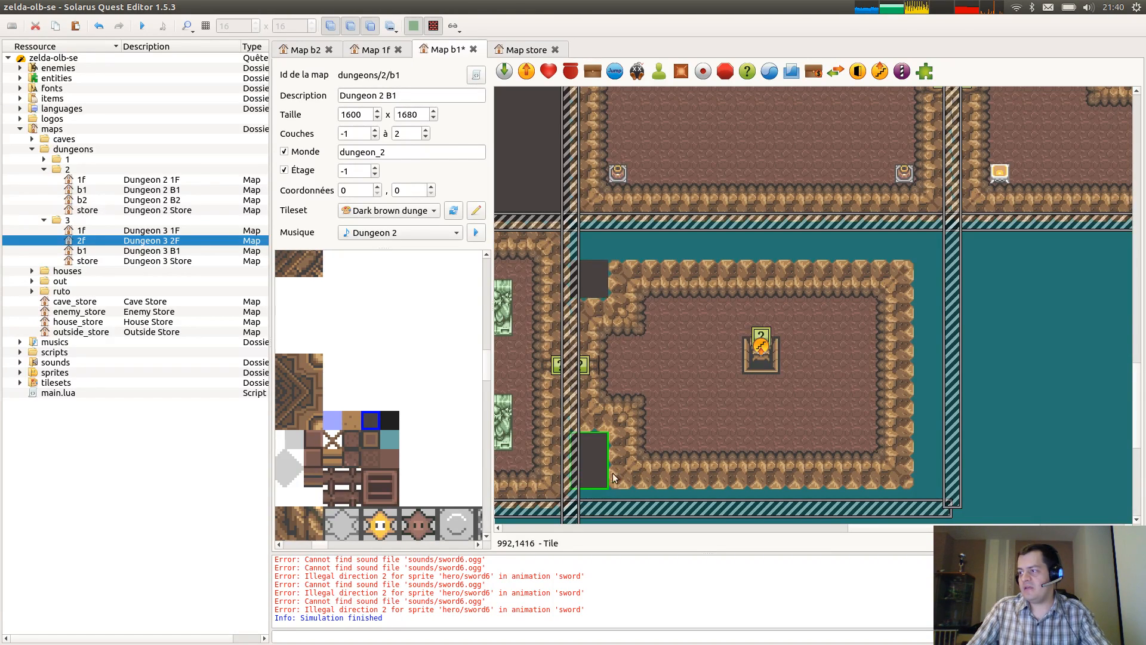
Cover the bands along the southeast chest room's north and south edges with dark strips, trimming the south one to the separator.
{"action": "left_click_drag", "start_coordinate": [597, 259], "coordinate": [949, 258]}
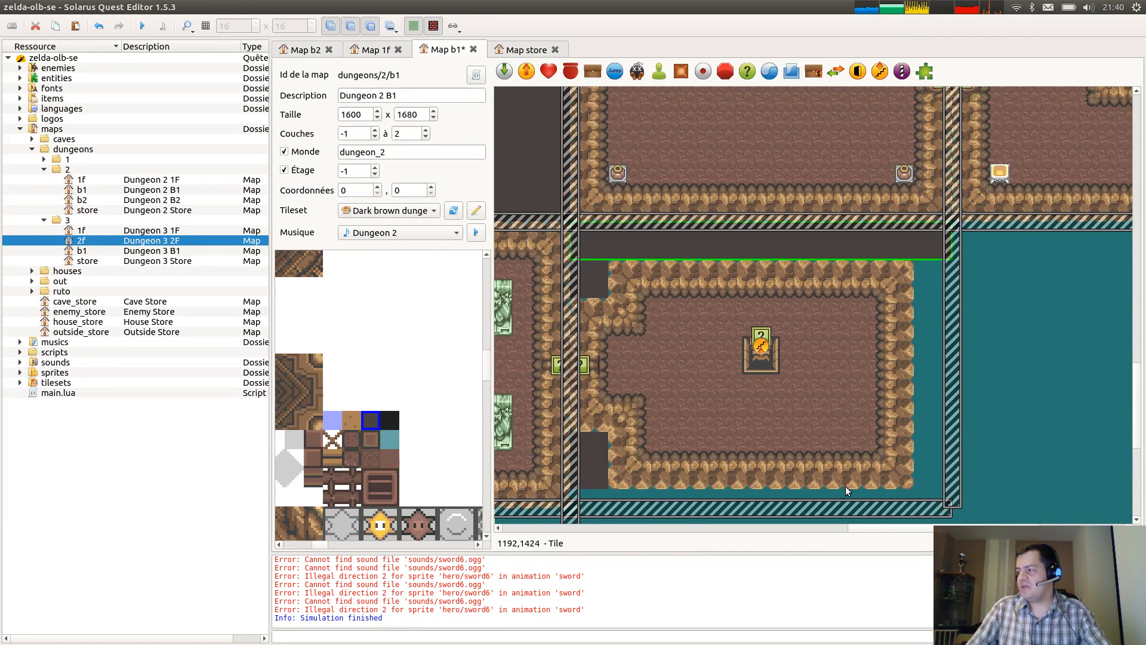
{"action": "key", "text": "ctrl+c"}
{"action": "key", "text": "ctrl+v"}
{"action": "left_click", "coordinate": [772, 508]}
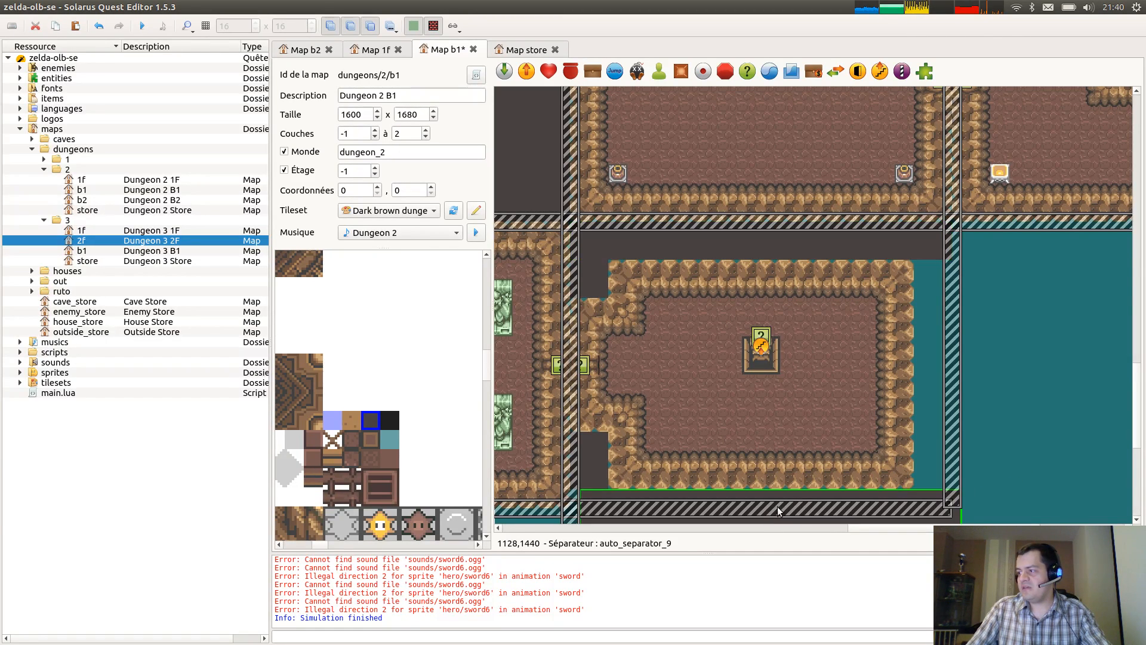
{"action": "middle_click_drag", "start_coordinate": [946, 464], "coordinate": [965, 386]}
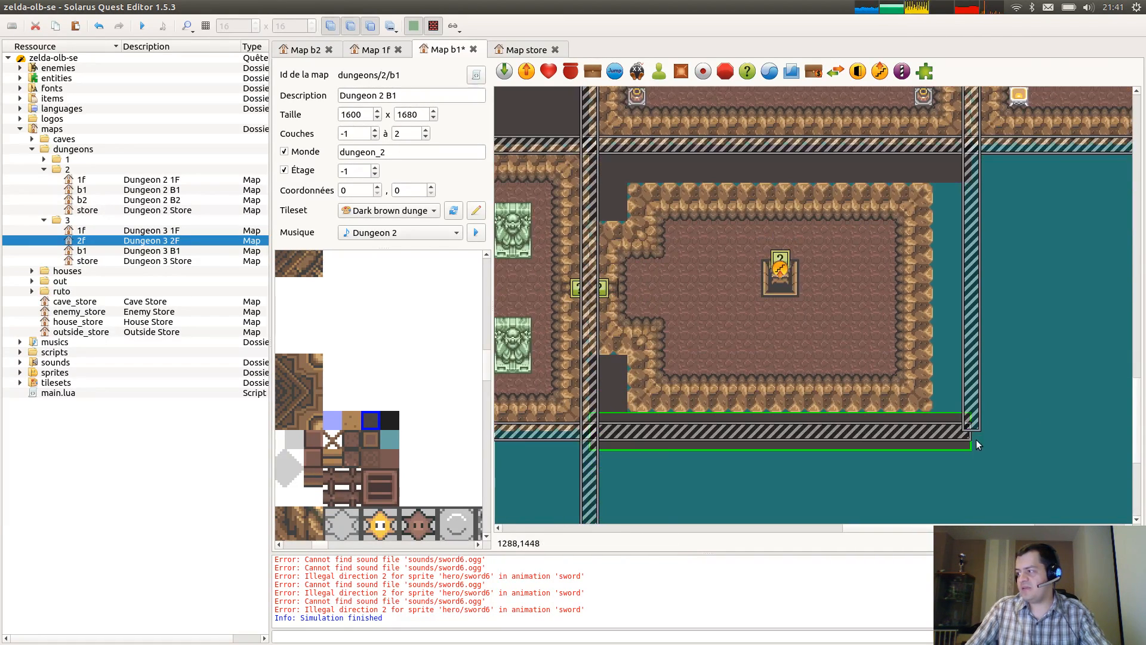
{"action": "key", "text": "r"}
{"action": "left_click", "coordinate": [966, 427]}
Copy the southwest notch tile, stretch it over the band along the room's eastern edge, and save the map.
{"action": "left_click", "coordinate": [621, 380]}
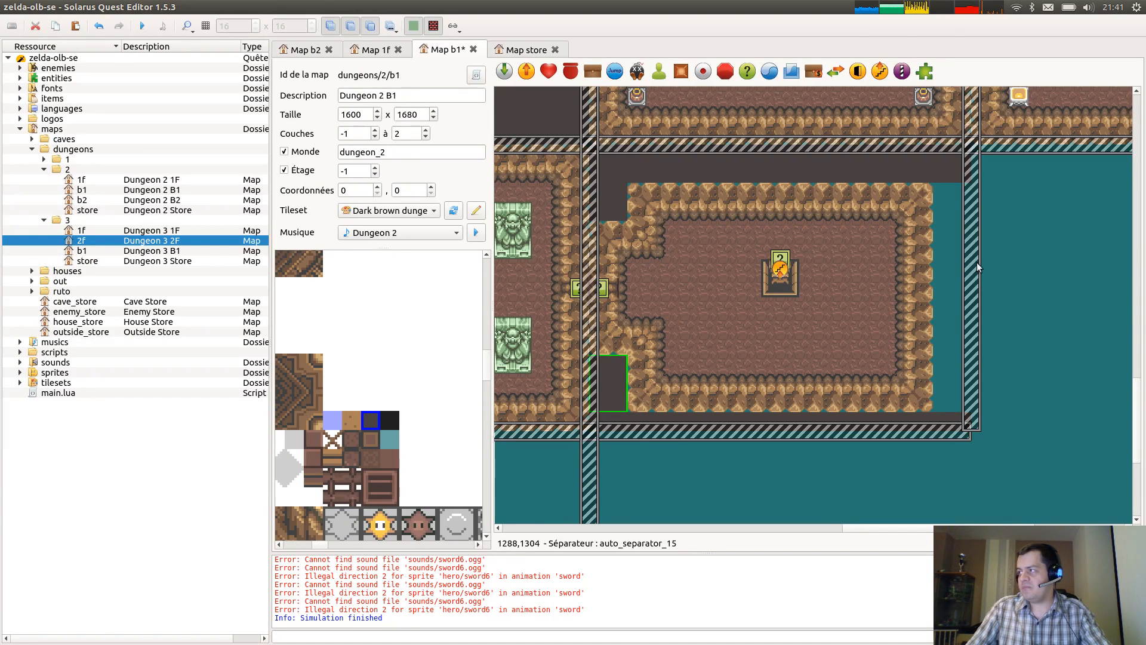
{"action": "key", "text": "ctrl+c"}
{"action": "key", "text": "ctrl+v"}
{"action": "left_click", "coordinate": [958, 218]}
{"action": "key", "text": "r"}
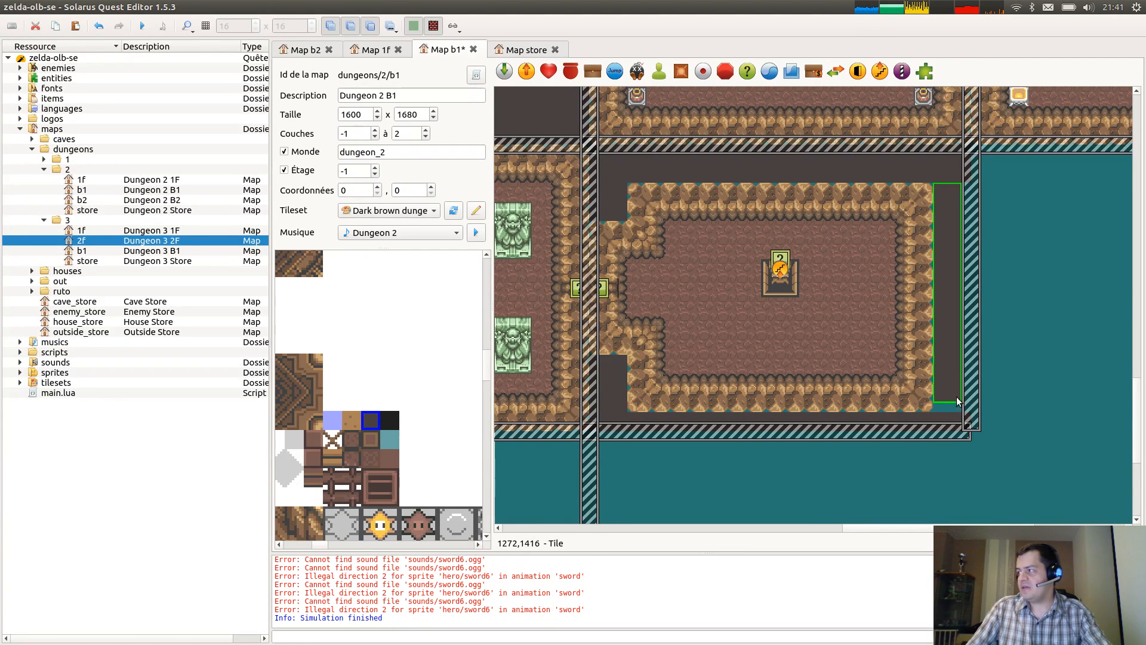
{"action": "left_click", "coordinate": [968, 413]}
{"action": "key", "text": "ctrl+s"}
Fill the rectangular pocket in the maze's southeast part and the gap in its southeast corner with dark tiles.
{"action": "middle_click_drag", "start_coordinate": [1026, 326], "coordinate": [766, 428]}
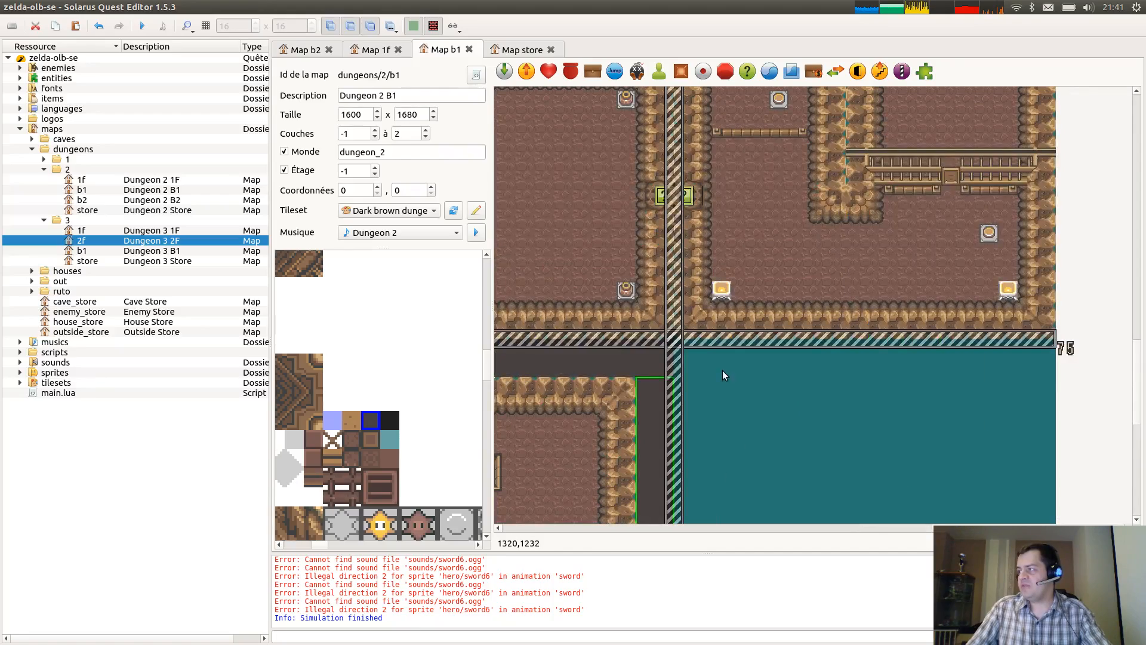
{"action": "scroll", "coordinate": [704, 344], "scroll_direction": "down", "scroll_amount": 1, "text": "ctrl"}
{"action": "middle_click_drag", "start_coordinate": [900, 210], "coordinate": [828, 412]}
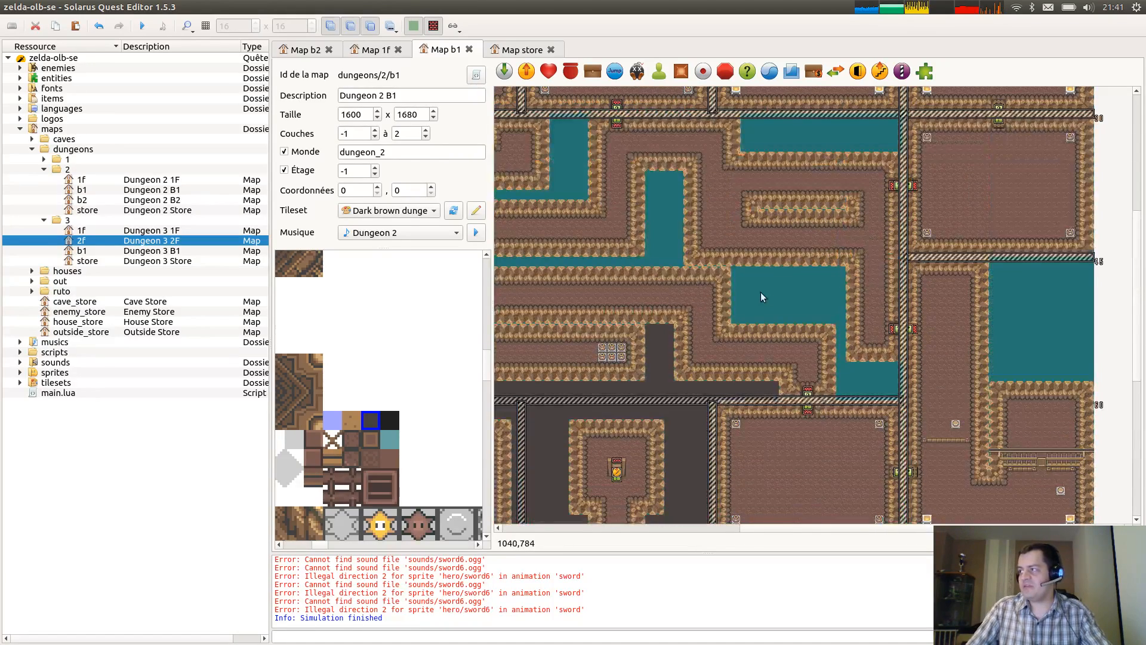
{"action": "left_click_drag", "start_coordinate": [735, 270], "coordinate": [844, 326]}
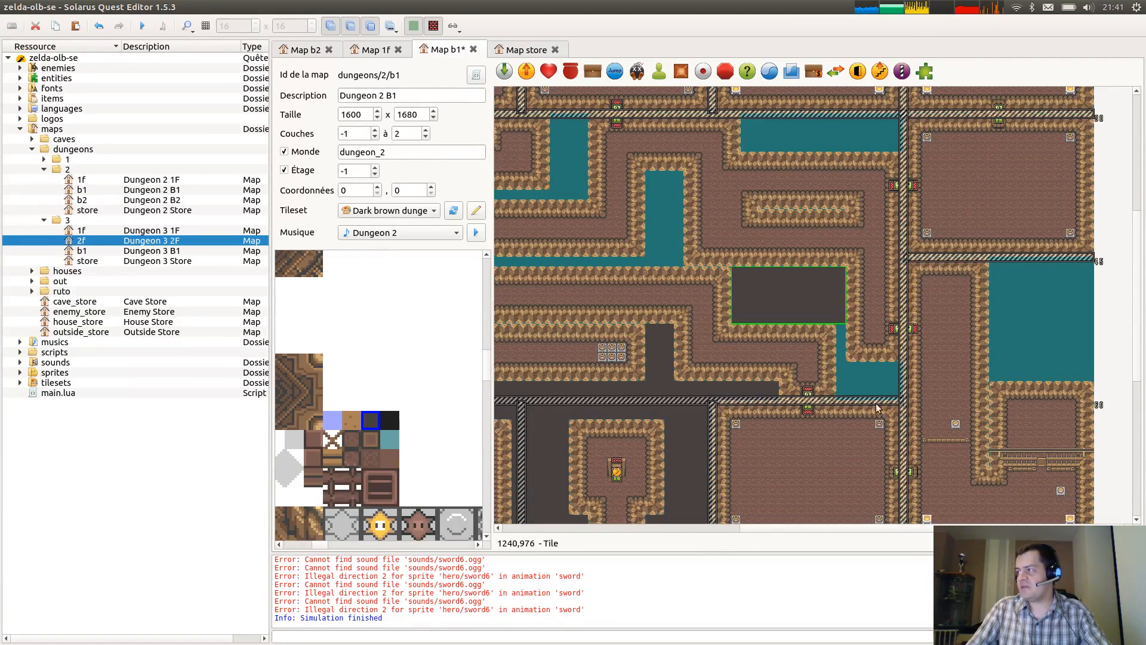
{"action": "key", "text": "ctrl+v"}
{"action": "left_click", "coordinate": [895, 390]}
{"action": "key", "text": "r"}
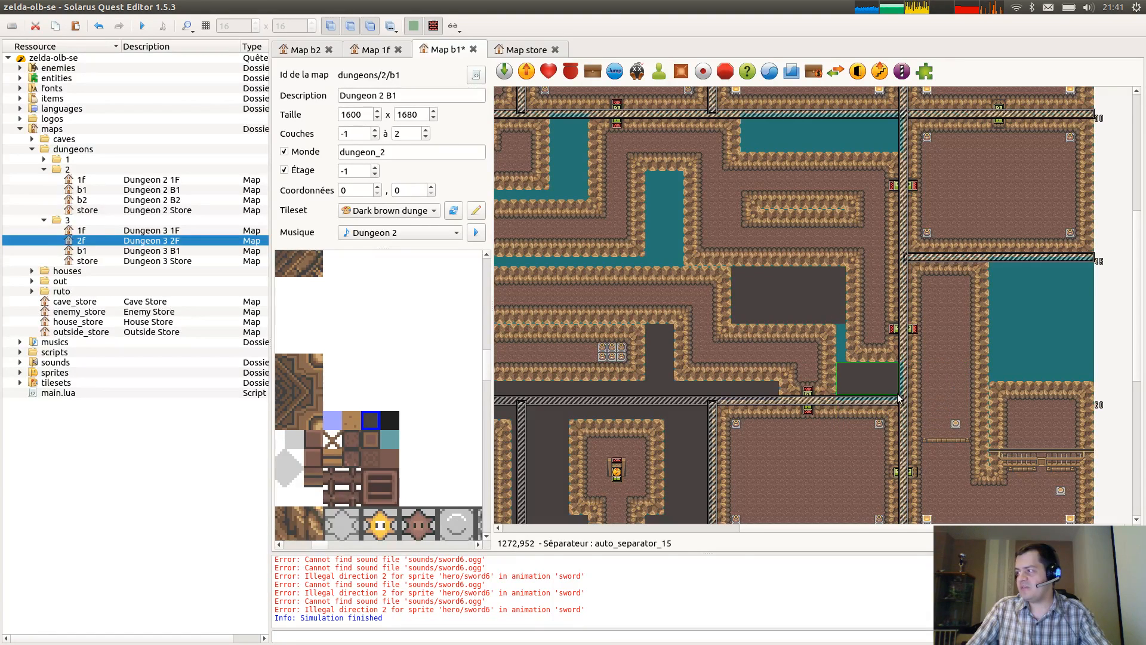
{"action": "left_click", "coordinate": [901, 400]}
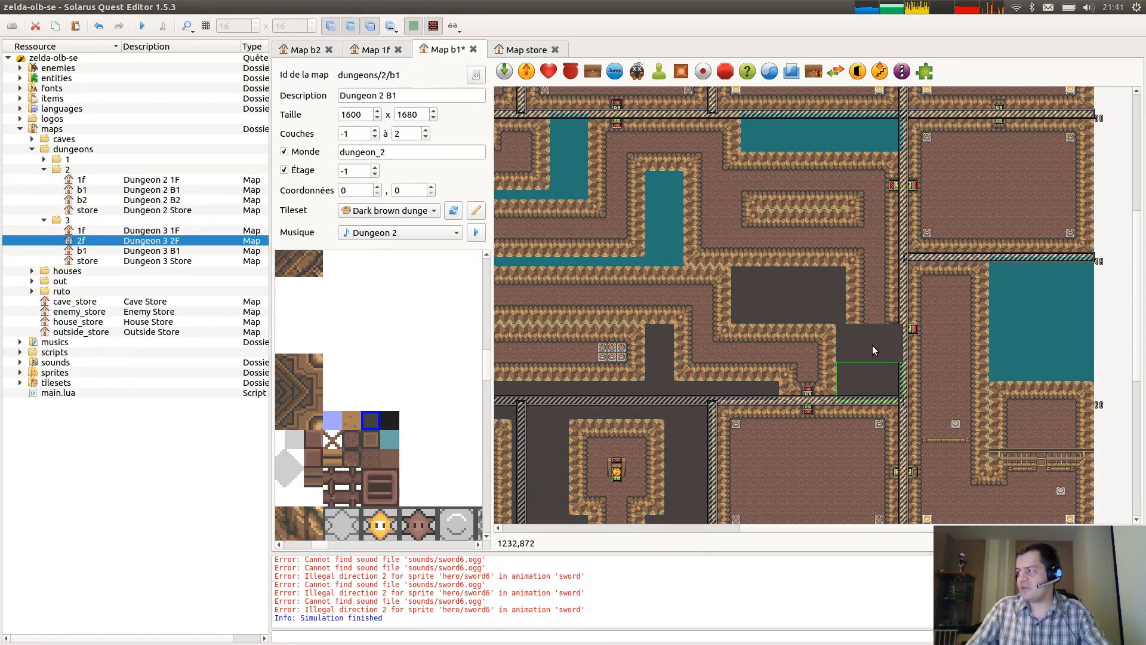
Fill the narrow gap joining those two dark areas and the empty area in the room east of the maze, saving the map.
{"action": "left_click", "coordinate": [872, 345]}
{"action": "key", "text": "r"}
{"action": "key", "text": "ctrl+s"}
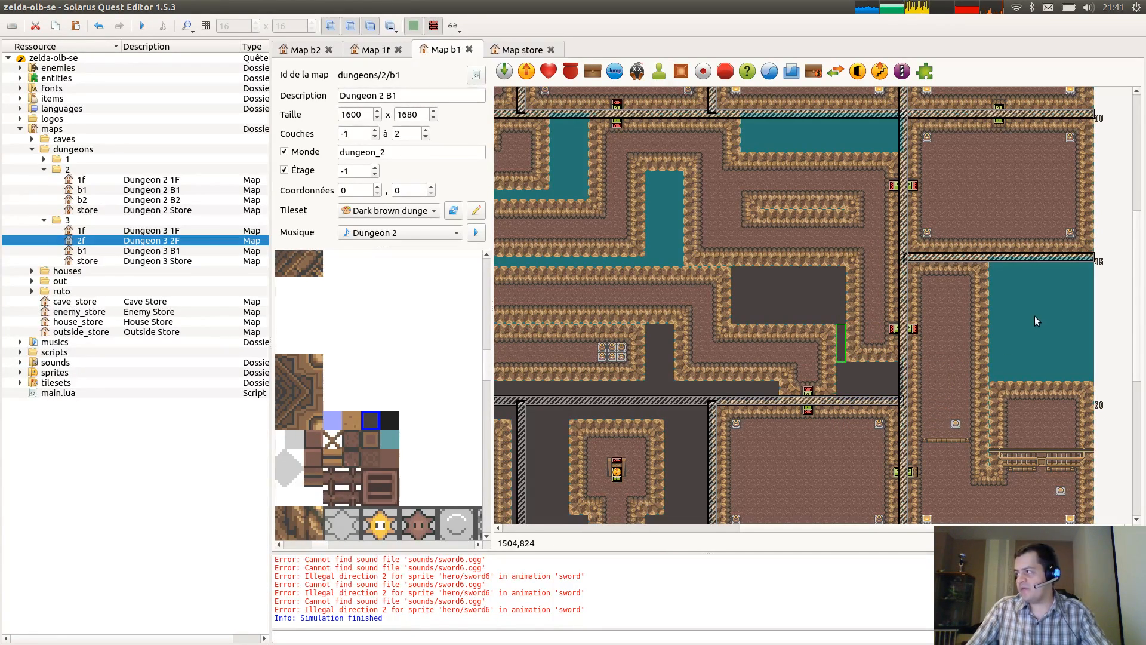
{"action": "left_click_drag", "start_coordinate": [1025, 274], "coordinate": [1096, 382]}
{"action": "key", "text": "ctrl+s"}
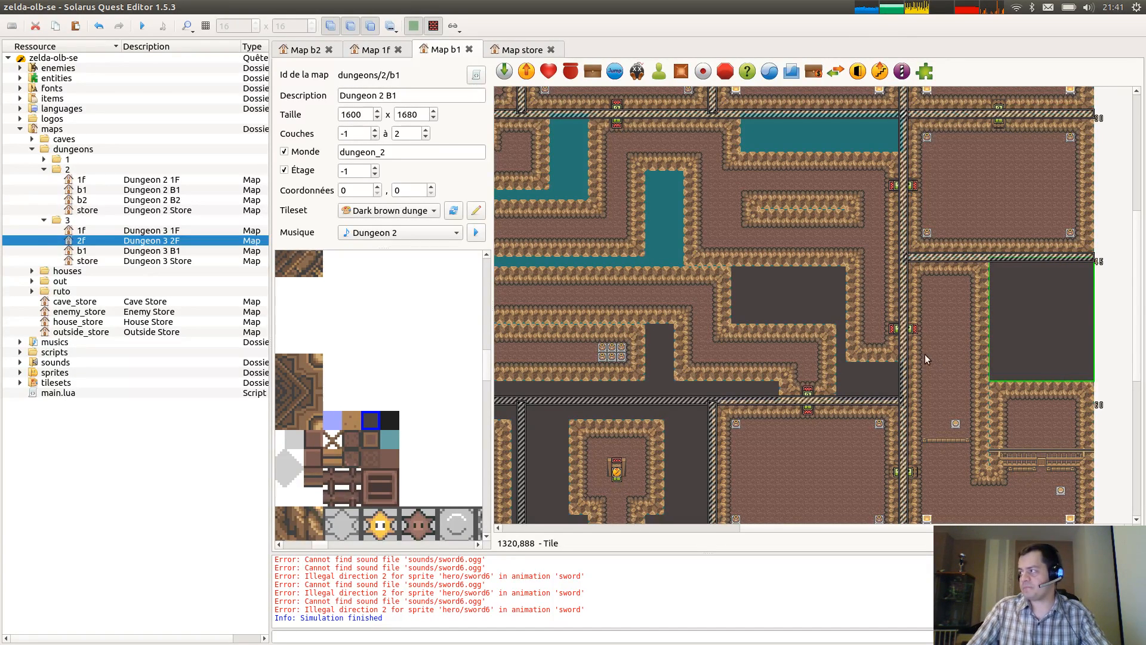
Fill the rest of the gap in the maze's southeast corner with dark tiles and save the map.
{"action": "left_click_drag", "start_coordinate": [854, 375], "coordinate": [856, 381]}
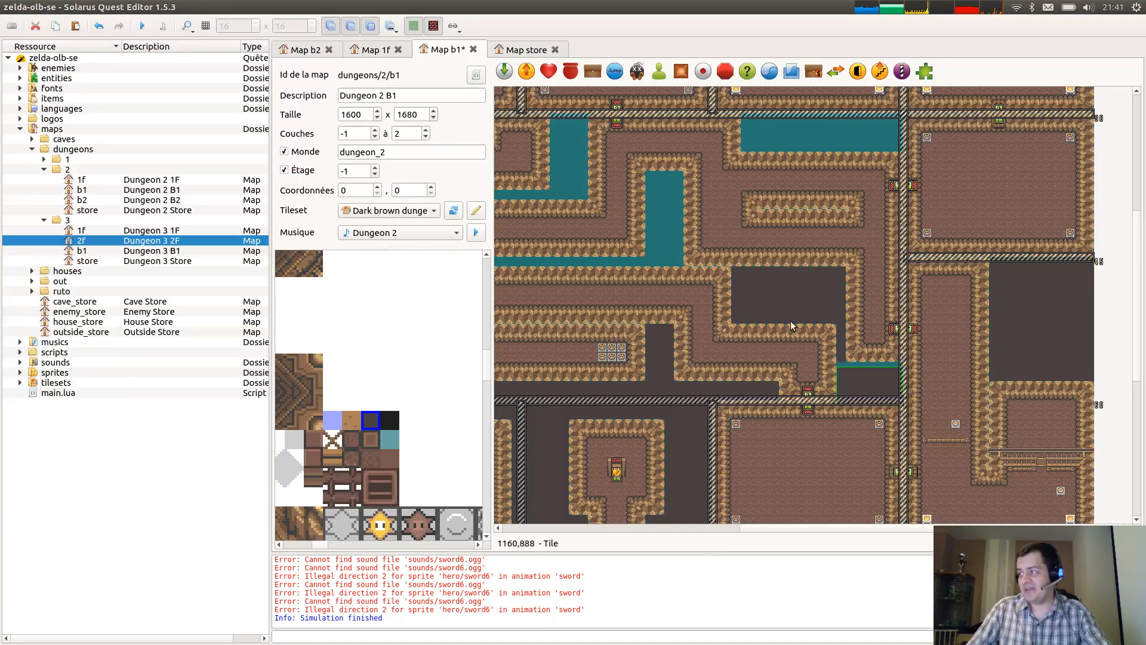
{"action": "middle_click_drag", "start_coordinate": [672, 186], "coordinate": [736, 371]}
{"action": "scroll", "coordinate": [848, 412], "scroll_direction": "down", "scroll_amount": 2}
{"action": "key", "text": "ctrl+s"}
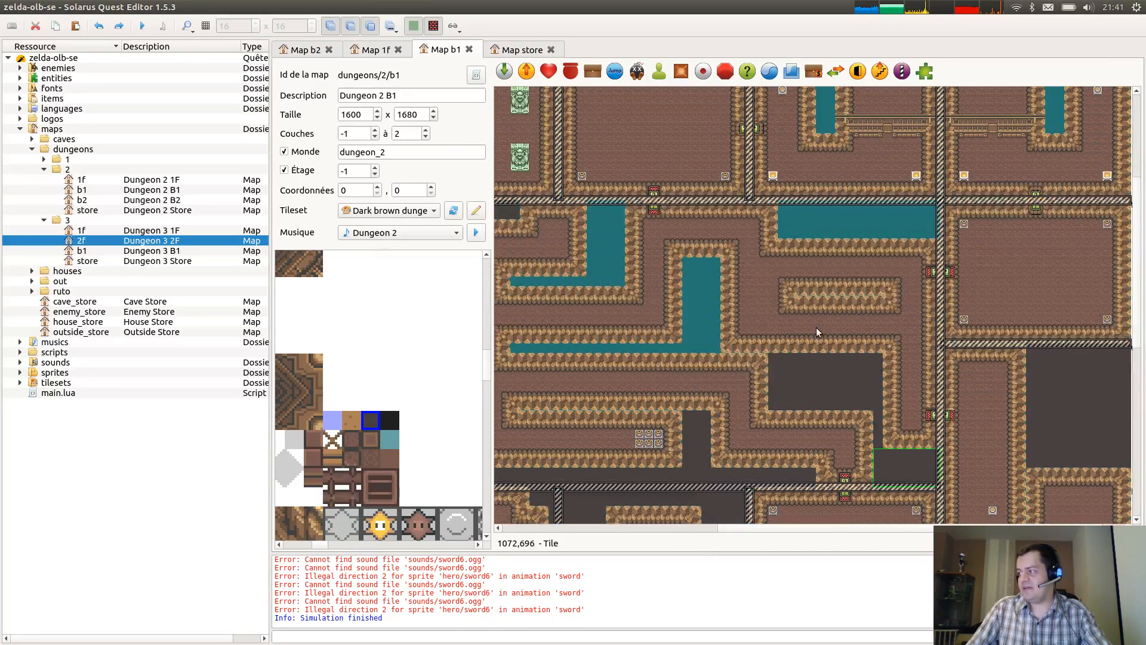
Cover the maze's northeast teal pocket and its two vertical teal channels with dark background tiles.
{"action": "left_click_drag", "start_coordinate": [814, 227], "coordinate": [941, 239]}
{"action": "key", "text": "ctrl+c"}
{"action": "key", "text": "ctrl+v"}
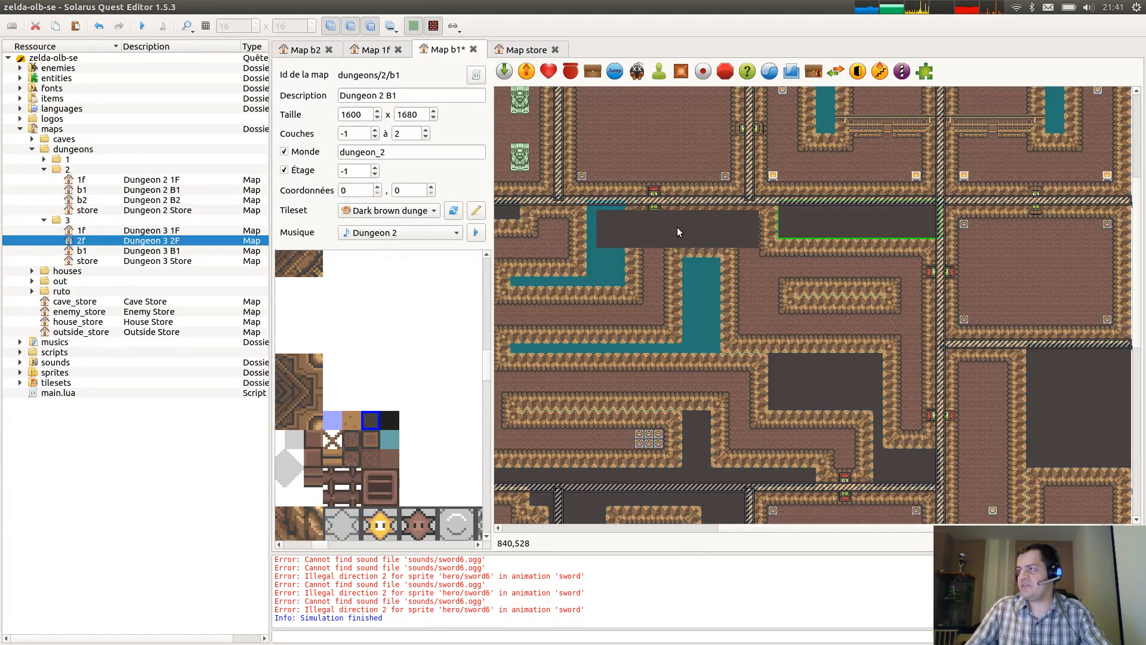
{"action": "left_click_drag", "start_coordinate": [671, 218], "coordinate": [622, 279]}
{"action": "key", "text": "ctrl+v"}
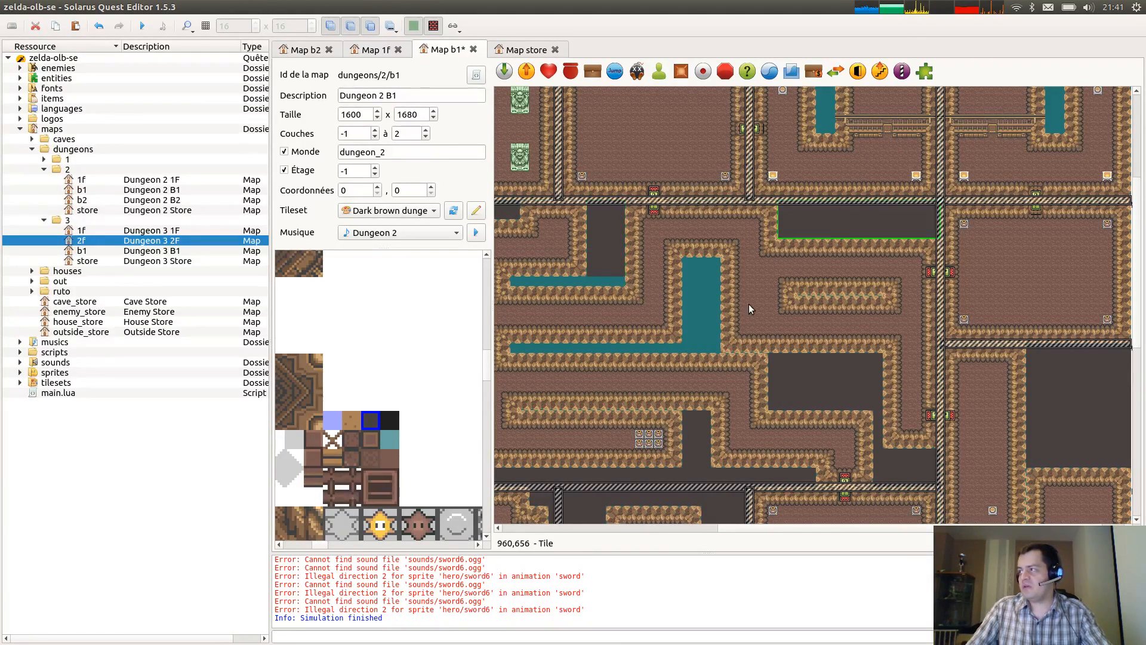
{"action": "left_click_drag", "start_coordinate": [767, 277], "coordinate": [716, 343]}
Copy the dark strip at the maze's northern edge and stretch copies over the two narrow horizontal teal channels.
{"action": "middle_click_drag", "start_coordinate": [638, 210], "coordinate": [795, 222]}
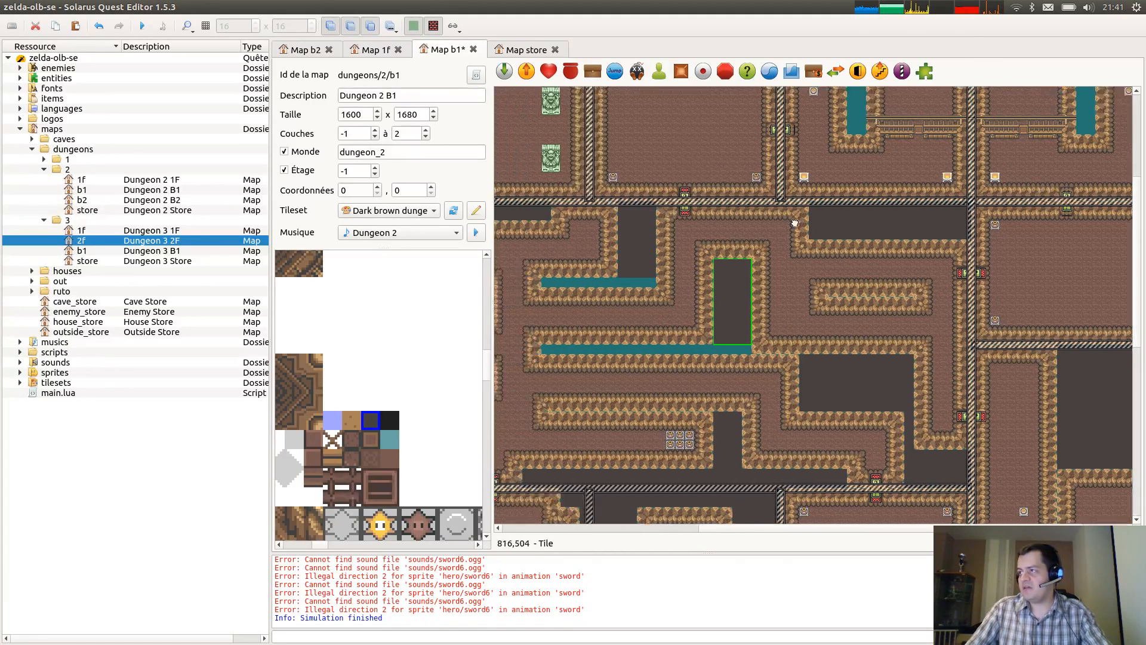
{"action": "left_click", "coordinate": [617, 221]}
{"action": "key", "text": "ctrl+c"}
{"action": "key", "text": "ctrl+v"}
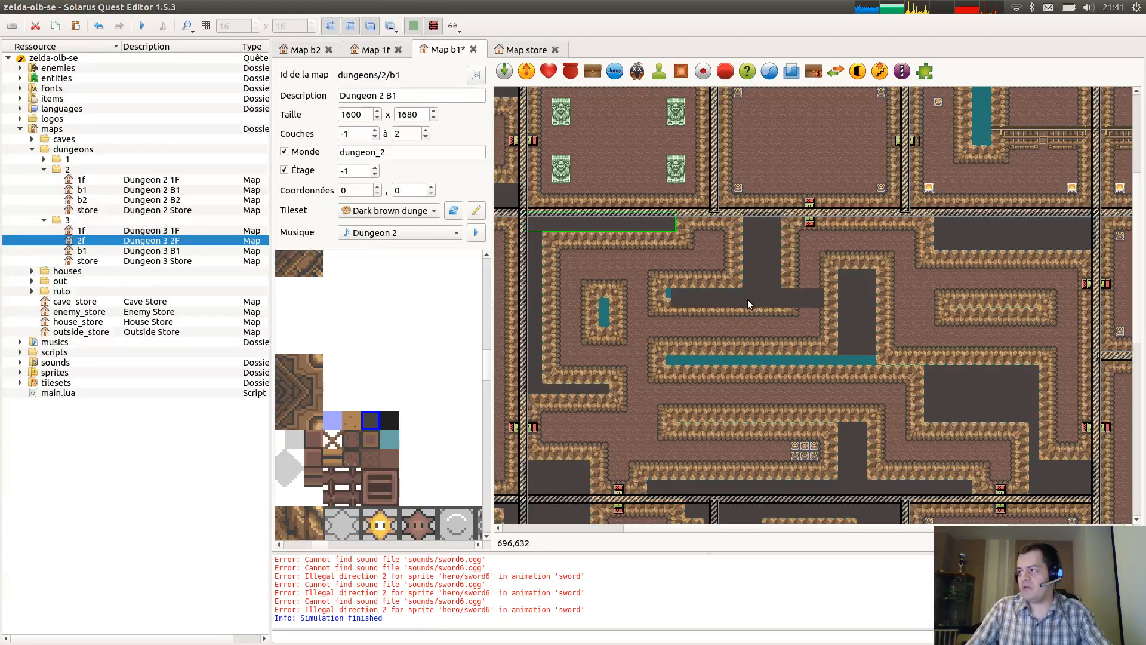
{"action": "left_click", "coordinate": [746, 299]}
{"action": "key", "text": "r"}
{"action": "key", "text": "ctrl+c"}
{"action": "key", "text": "ctrl+v"}
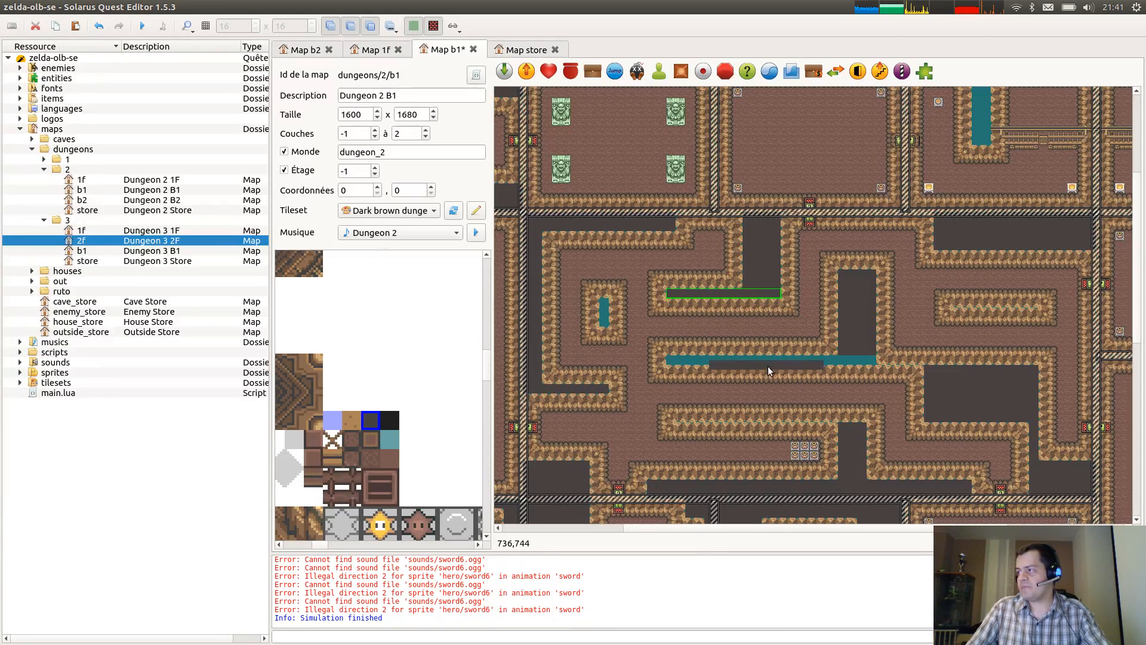
{"action": "left_click_drag", "start_coordinate": [727, 364], "coordinate": [875, 366]}
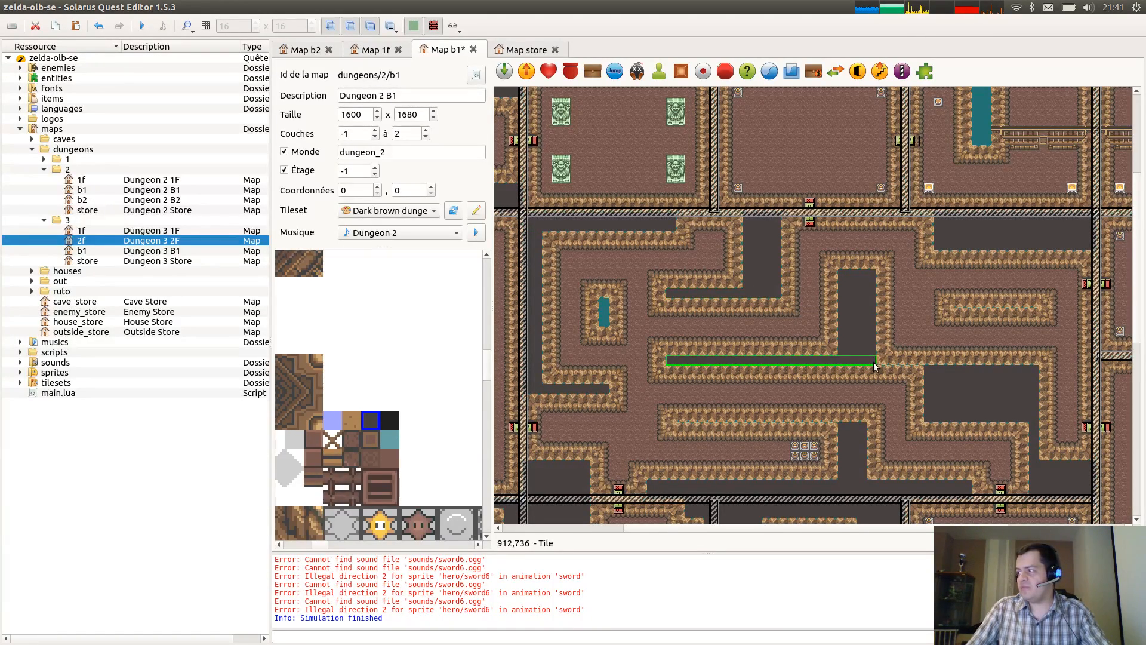
Fill the centre of the small walled island in the maze's west part with a dark tile and save the map.
{"action": "key", "text": "ctrl+c"}
{"action": "key", "text": "ctrl+v"}
{"action": "left_click_drag", "start_coordinate": [707, 303], "coordinate": [606, 322]}
{"action": "key", "text": "ctrl+s"}
Fill the vertical teal channels in the two northeast rooms with matching dark tiles and save the map.
{"action": "middle_click_drag", "start_coordinate": [616, 359], "coordinate": [797, 339]}
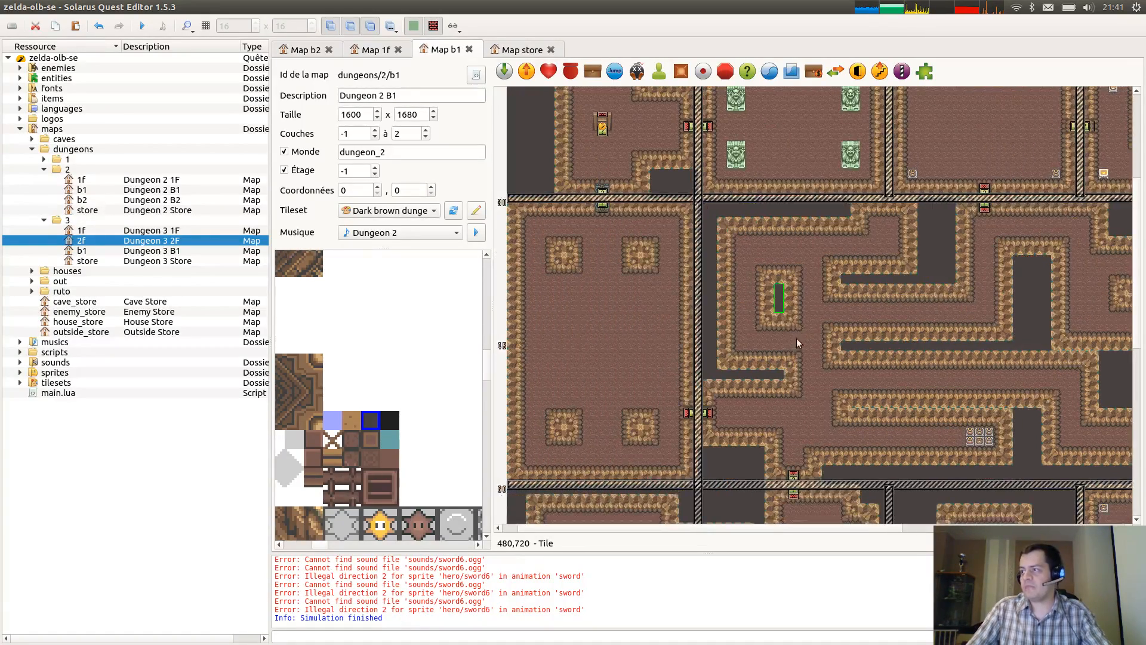
{"action": "middle_click_drag", "start_coordinate": [911, 258], "coordinate": [912, 391]}
{"action": "middle_click_drag", "start_coordinate": [964, 417], "coordinate": [601, 358]}
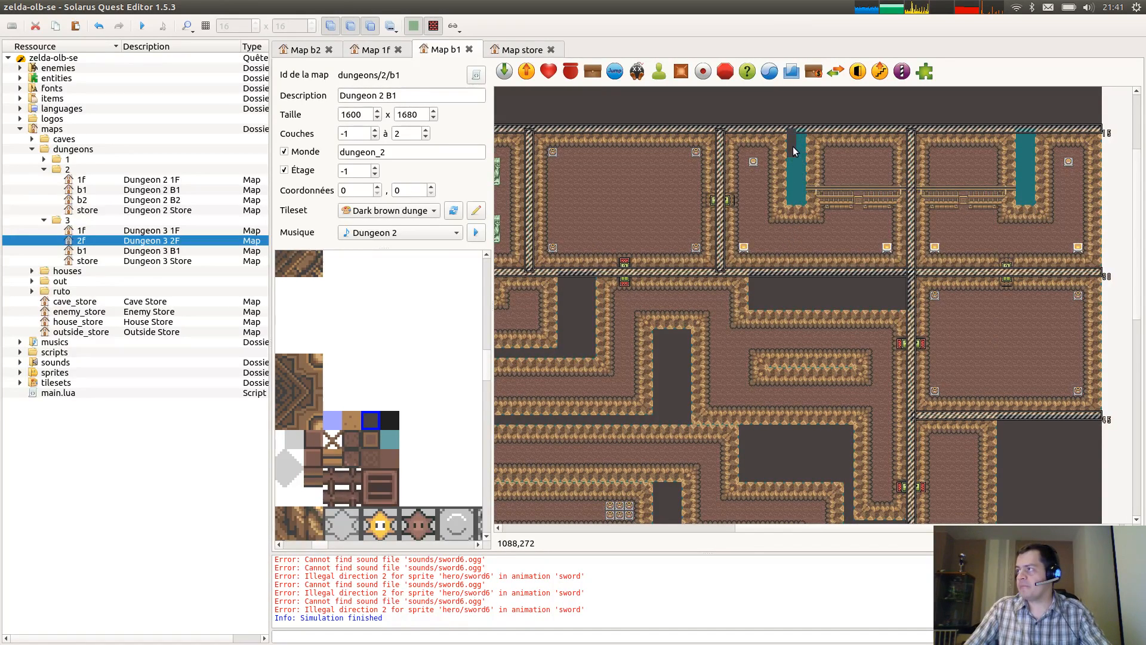
{"action": "left_click_drag", "start_coordinate": [793, 147], "coordinate": [806, 200]}
{"action": "key", "text": "ctrl+c"}
{"action": "key", "text": "ctrl+v"}
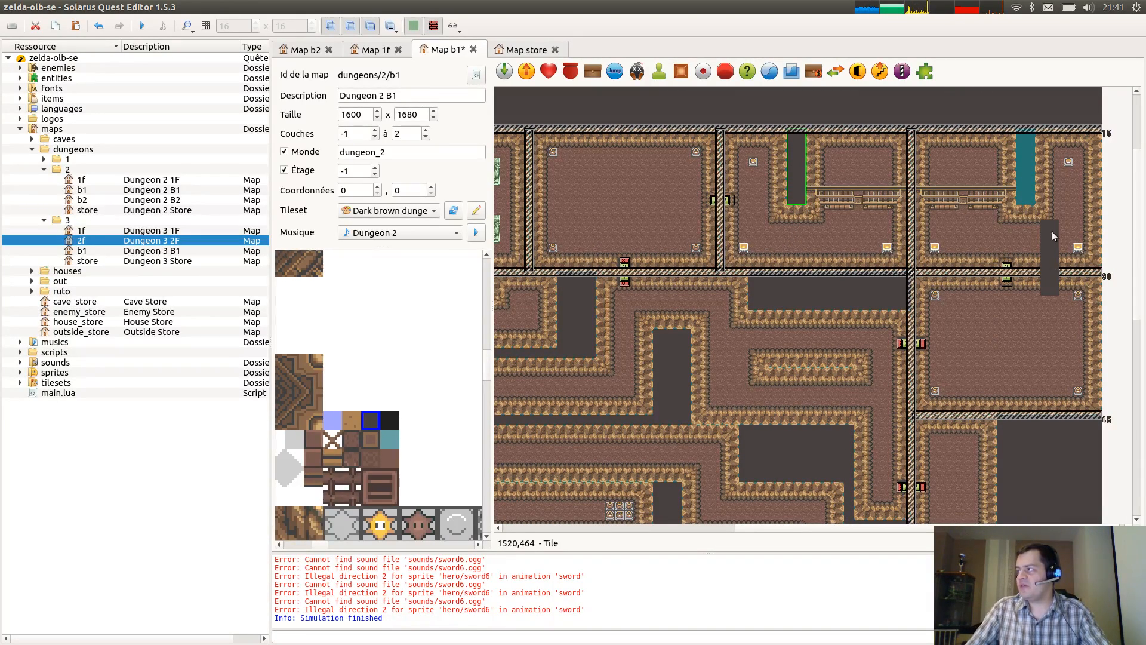
{"action": "left_click", "coordinate": [1029, 170]}
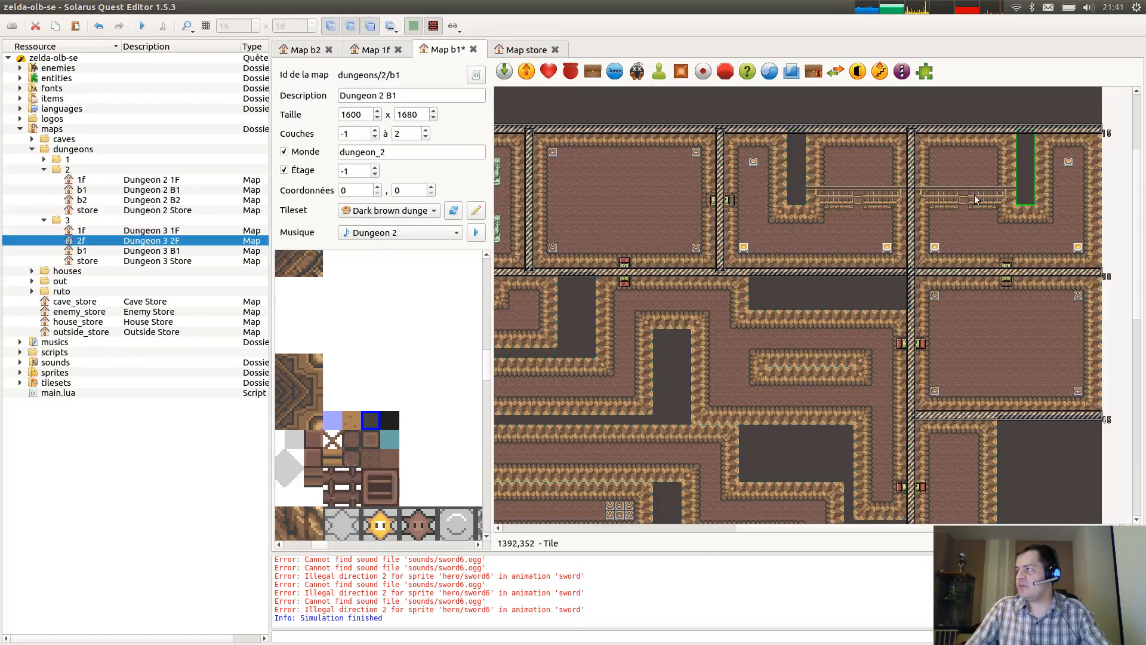
{"action": "key", "text": "ctrl+s"}
Cover the teal band beneath the U-shaped room west of the four-statue room with a dark tile.
{"action": "scroll", "coordinate": [959, 364], "scroll_direction": "down", "scroll_amount": 2}
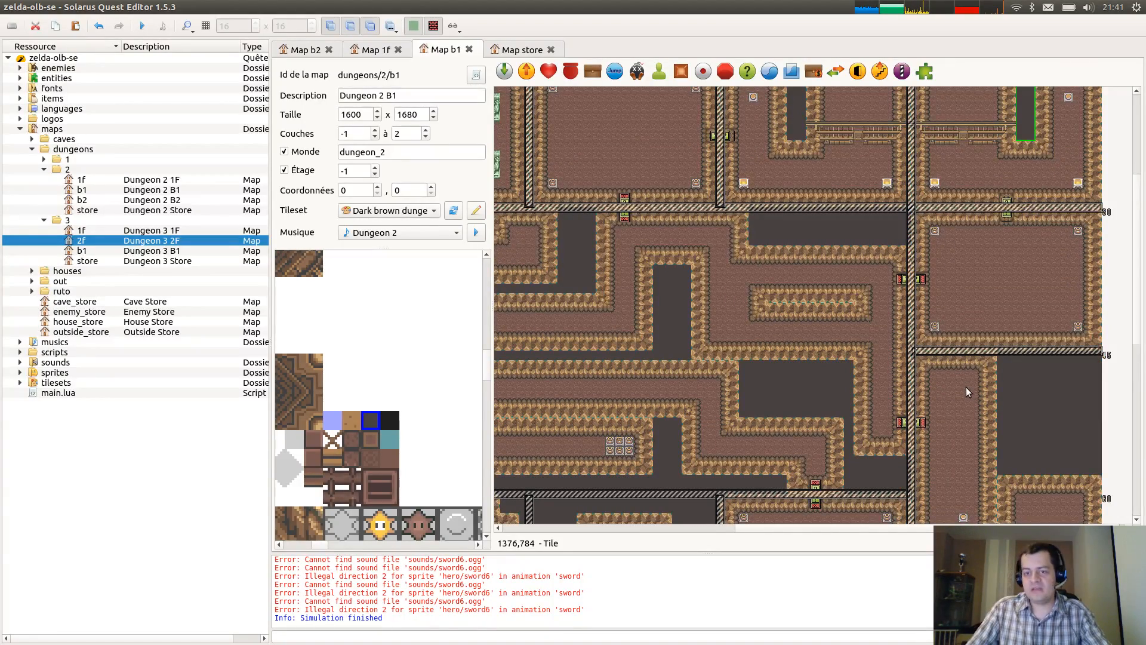
{"action": "scroll", "coordinate": [966, 387], "scroll_direction": "down", "scroll_amount": 2}
{"action": "middle_click_drag", "start_coordinate": [678, 326], "coordinate": [1019, 301]}
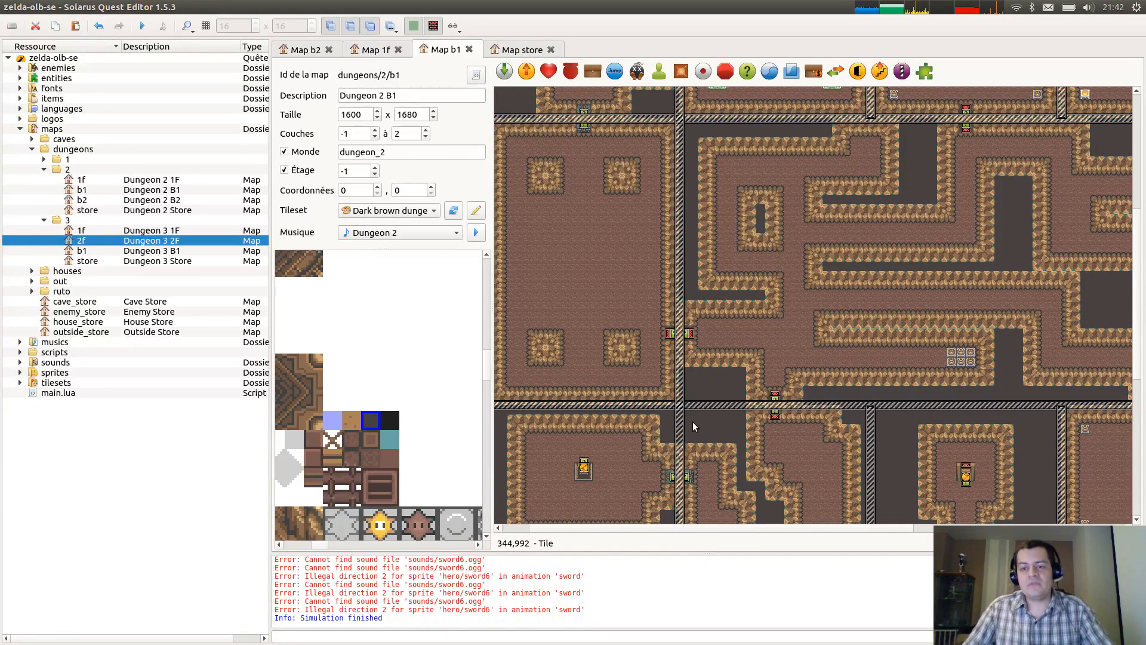
{"action": "scroll", "coordinate": [833, 392], "scroll_direction": "down", "scroll_amount": 5}
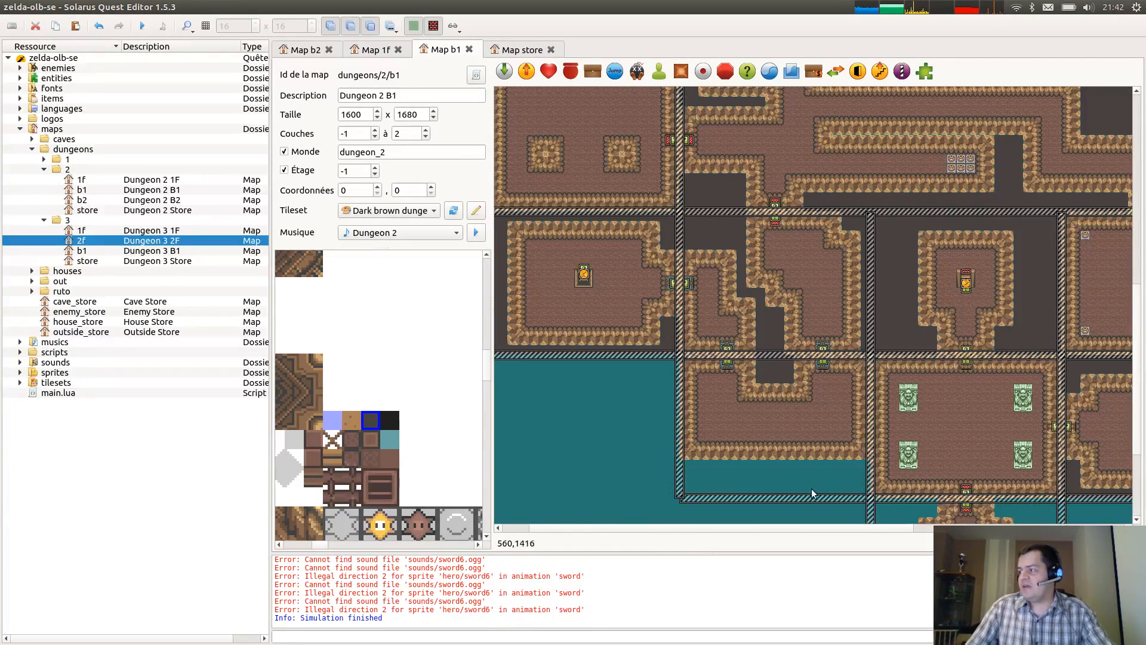
{"action": "scroll", "coordinate": [812, 490], "scroll_direction": "down", "scroll_amount": 3}
{"action": "left_click_drag", "start_coordinate": [701, 323], "coordinate": [877, 355]}
Try to cover the empty area southwest of the rooms, outside the separators, with large dark tiles.
{"action": "key", "text": "ctrl+c"}
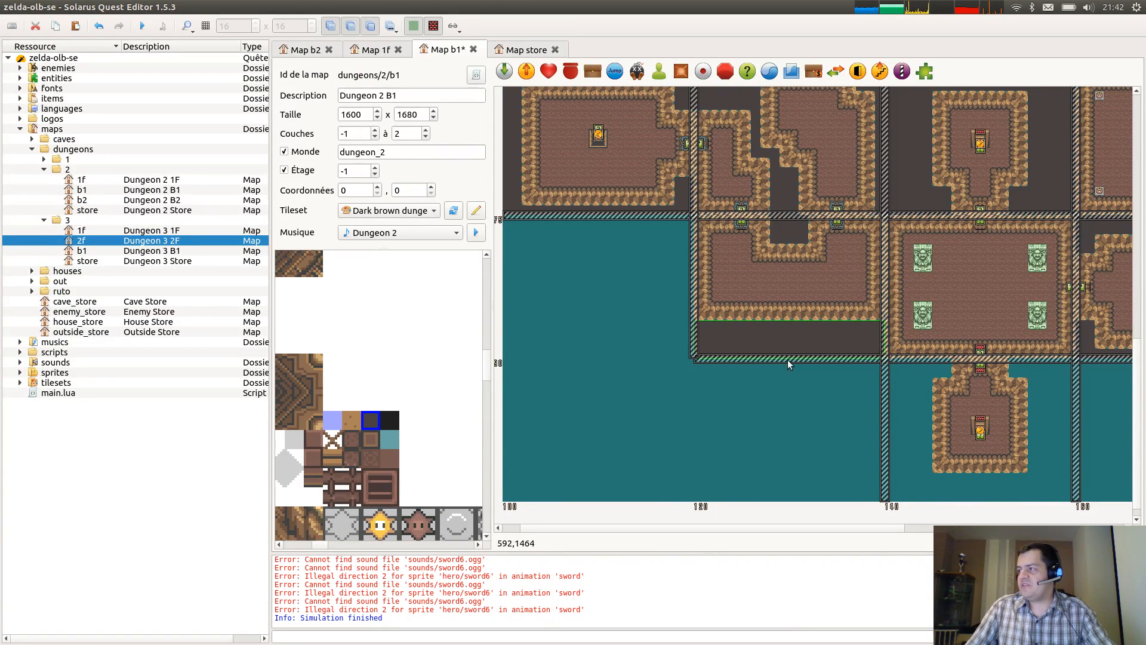
{"action": "key", "text": "ctrl+v"}
{"action": "left_click_drag", "start_coordinate": [628, 251], "coordinate": [686, 354]}
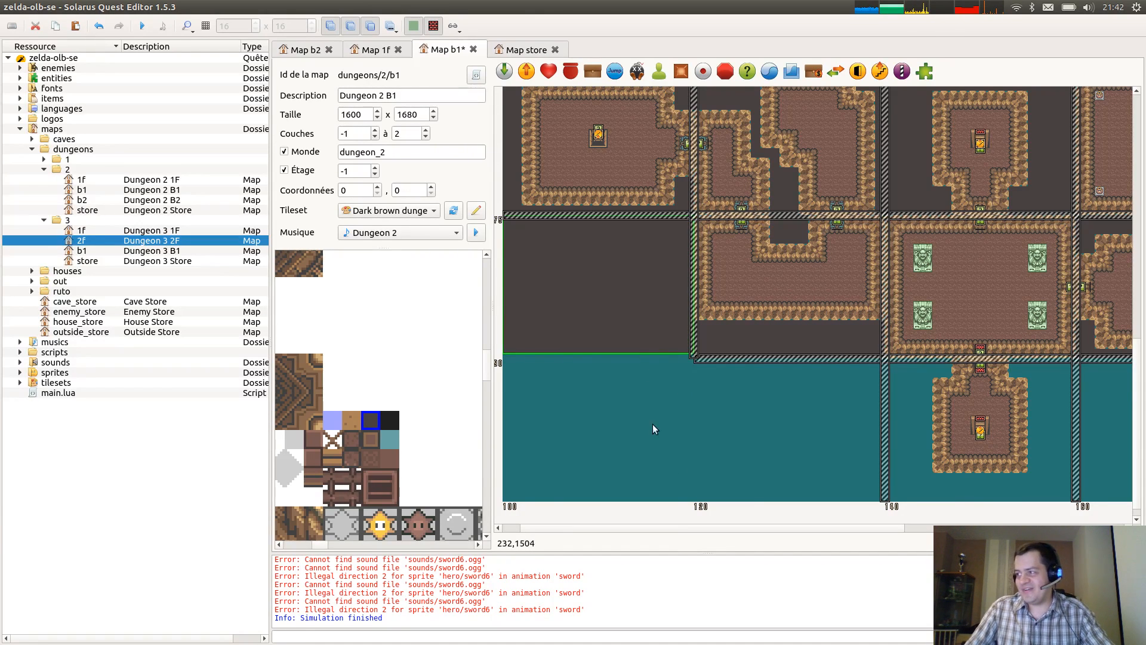
{"action": "key", "text": "ctrl+c"}
{"action": "key", "text": "ctrl+v"}
{"action": "left_click", "coordinate": [598, 423]}
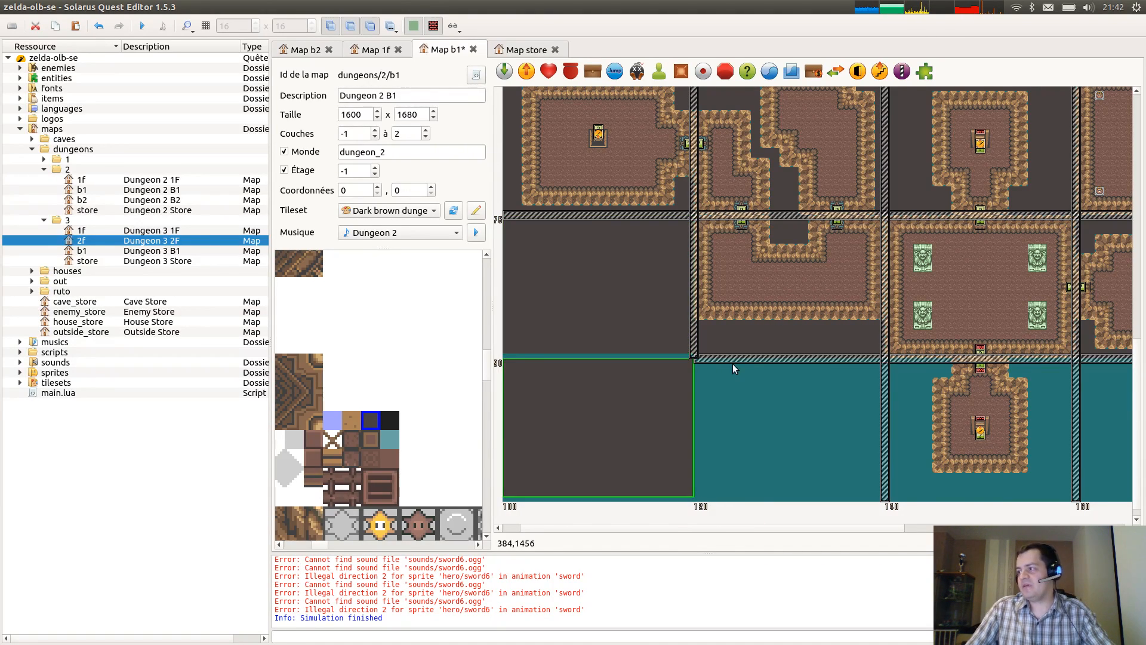
Delete the two large dark tiles from the southwest empty area and save the map.
{"action": "key", "text": "Delete"}
{"action": "left_click", "coordinate": [639, 309]}
{"action": "key", "text": "Delete"}
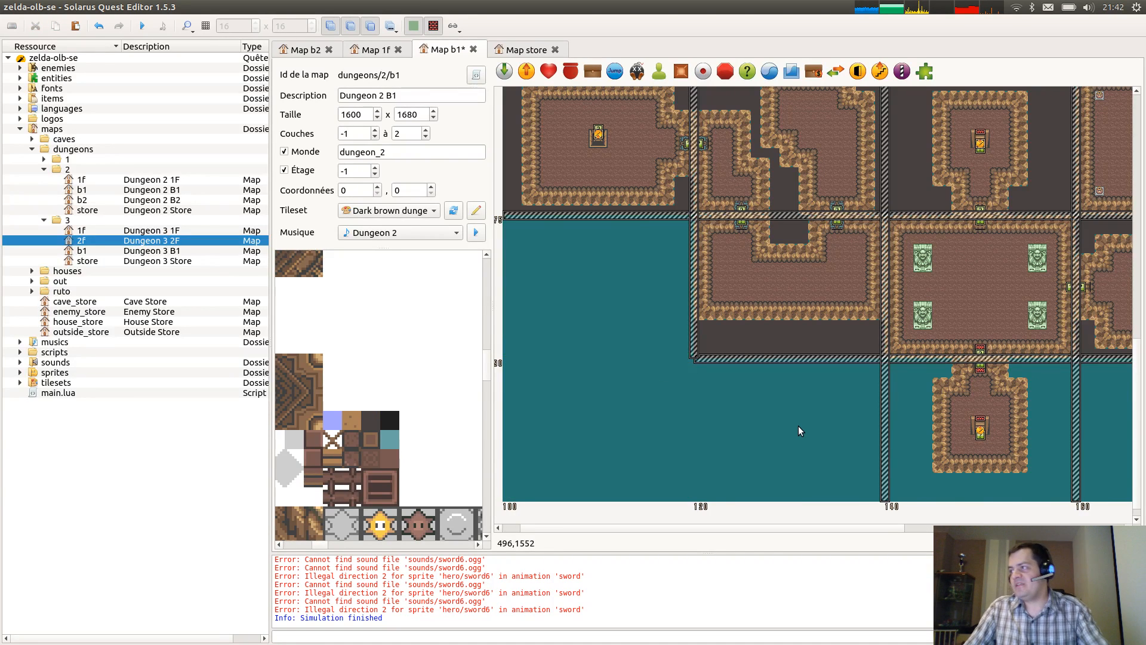
{"action": "key", "text": "ctrl+s"}
Fill the notches at the northwest and northeast corners of the southernmost chest room with small dark tiles.
{"action": "middle_click_drag", "start_coordinate": [1043, 432], "coordinate": [762, 442]}
{"action": "key", "text": "ctrl+v"}
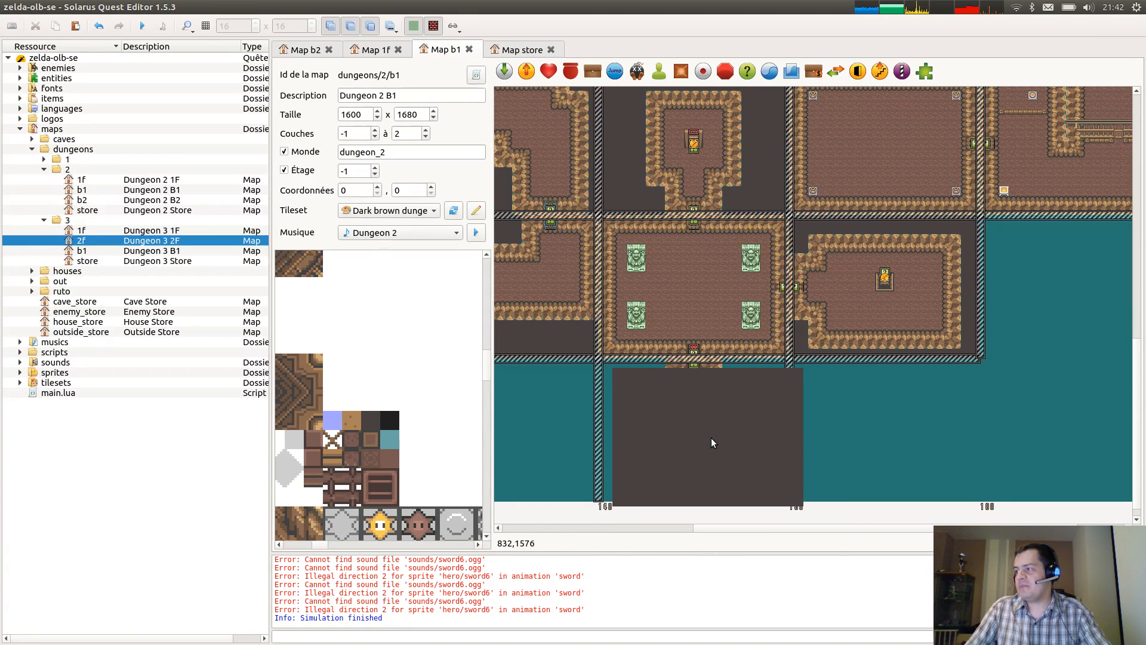
{"action": "left_click", "coordinate": [719, 433]}
{"action": "key", "text": "r"}
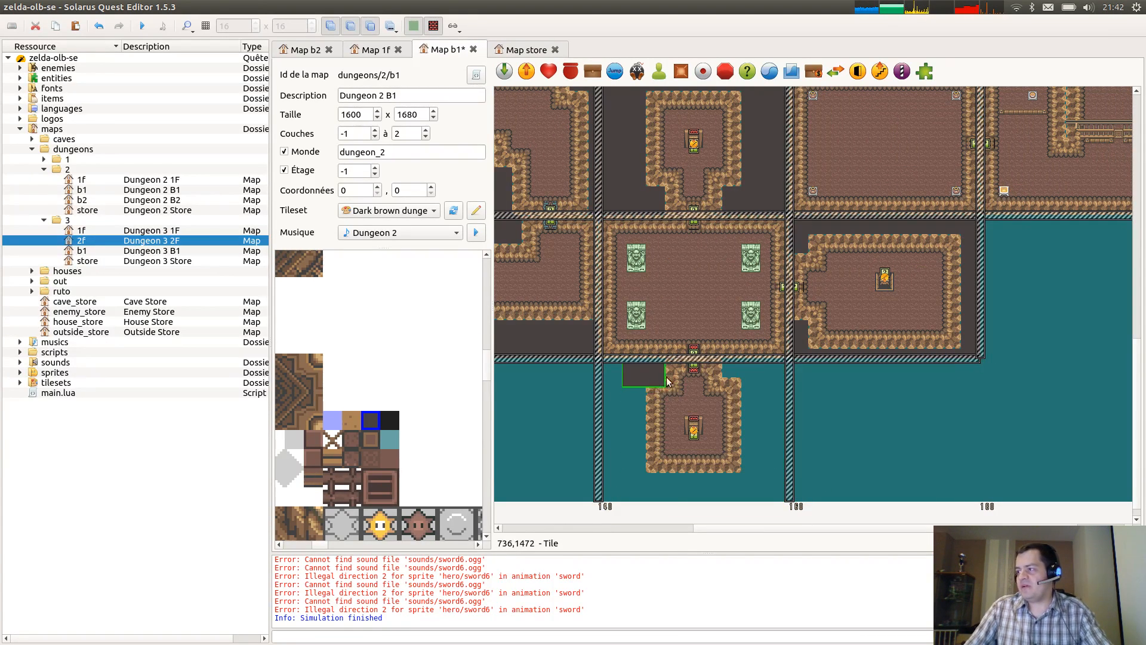
{"action": "mouse_move", "coordinate": [667, 382]}
{"action": "left_mouse_down"}
{"action": "mouse_move", "coordinate": [685, 376]}
{"action": "mouse_move", "coordinate": [676, 379]}
{"action": "left_mouse_up"}
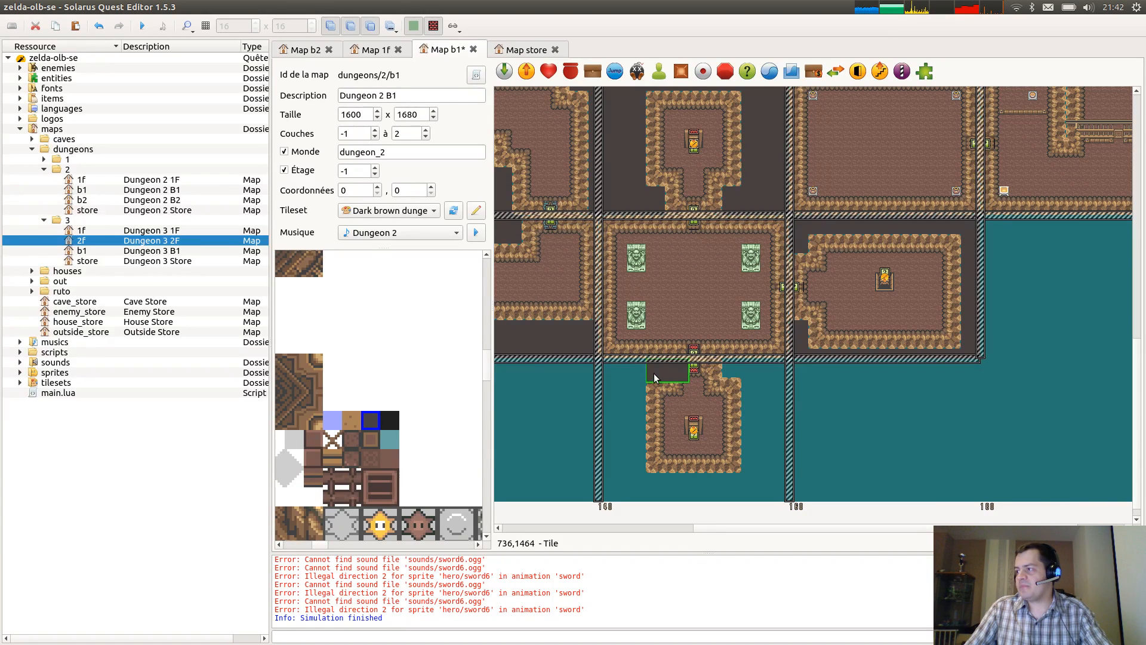
{"action": "scroll", "coordinate": [654, 377], "scroll_direction": "up", "scroll_amount": 2}
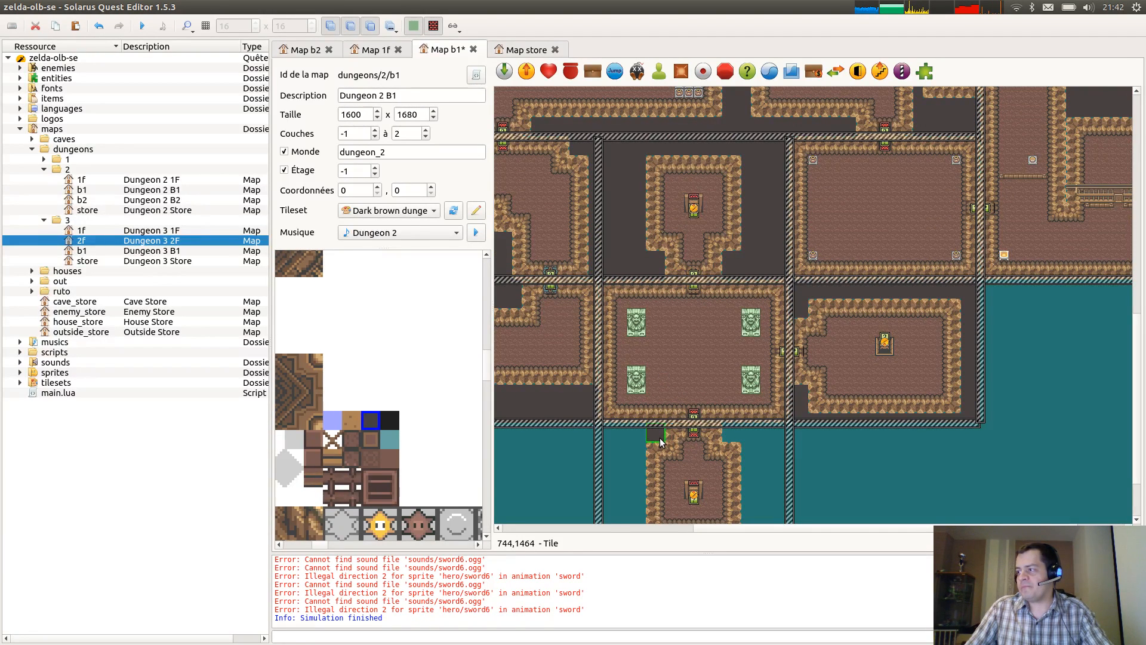
{"action": "key", "text": "ctrl+v"}
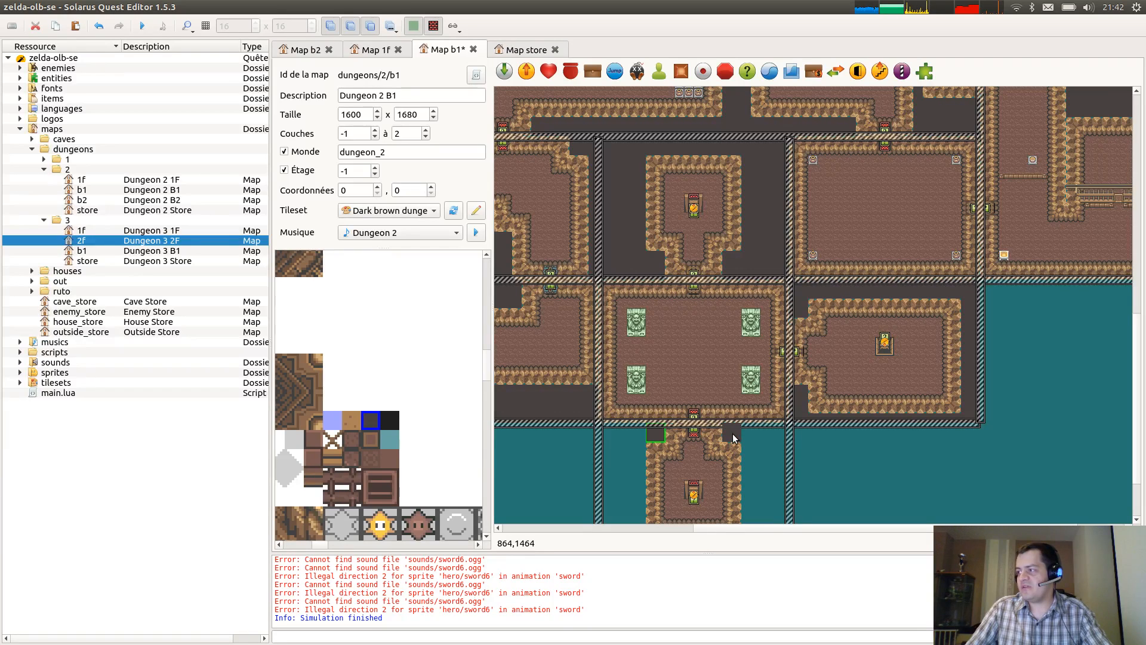
{"action": "left_click", "coordinate": [733, 436]}
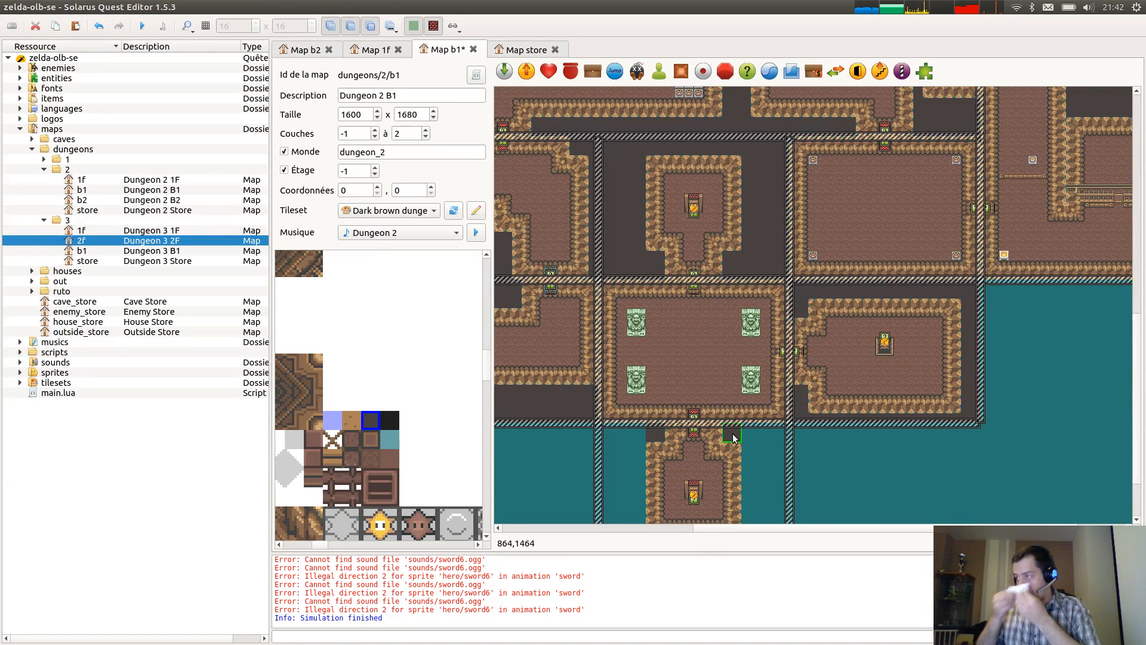
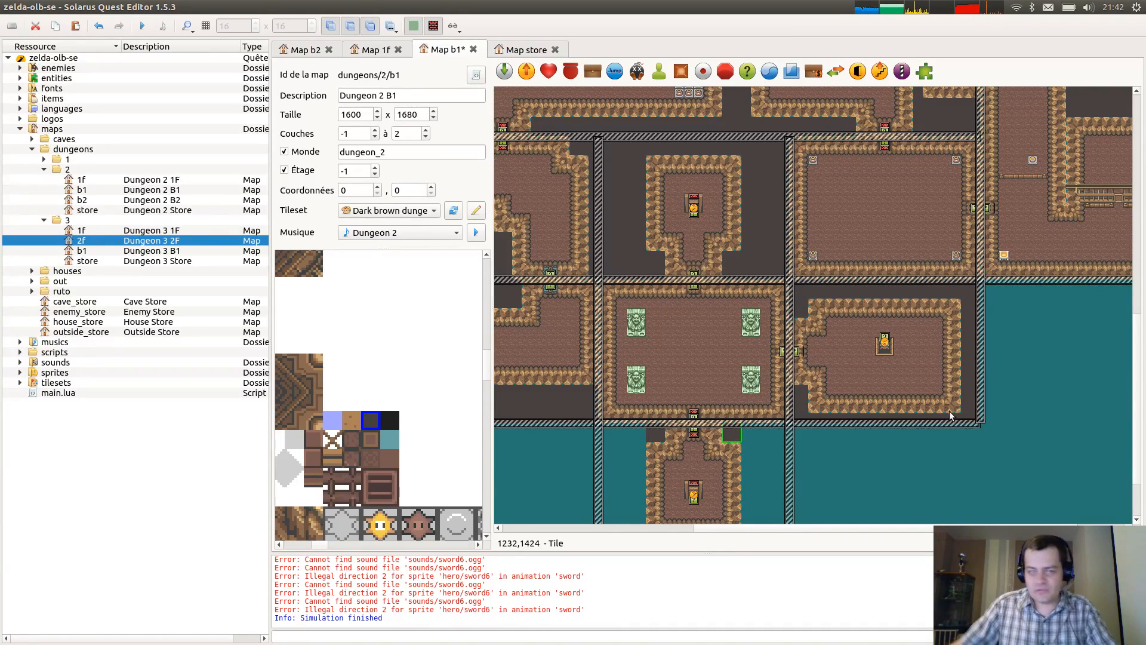
Fill the empty areas on the west, east and south sides of the southernmost chest room with dark tiles and save the map.
{"action": "scroll", "coordinate": [746, 424], "scroll_direction": "down", "scroll_amount": 3}
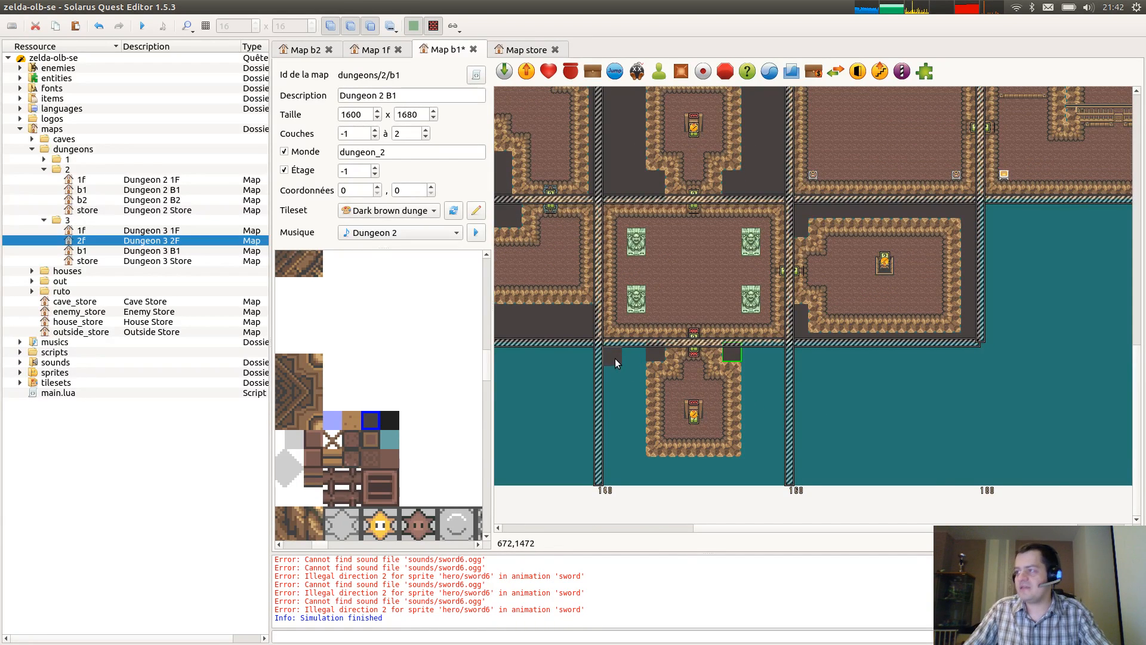
{"action": "left_click_drag", "start_coordinate": [605, 349], "coordinate": [645, 458]}
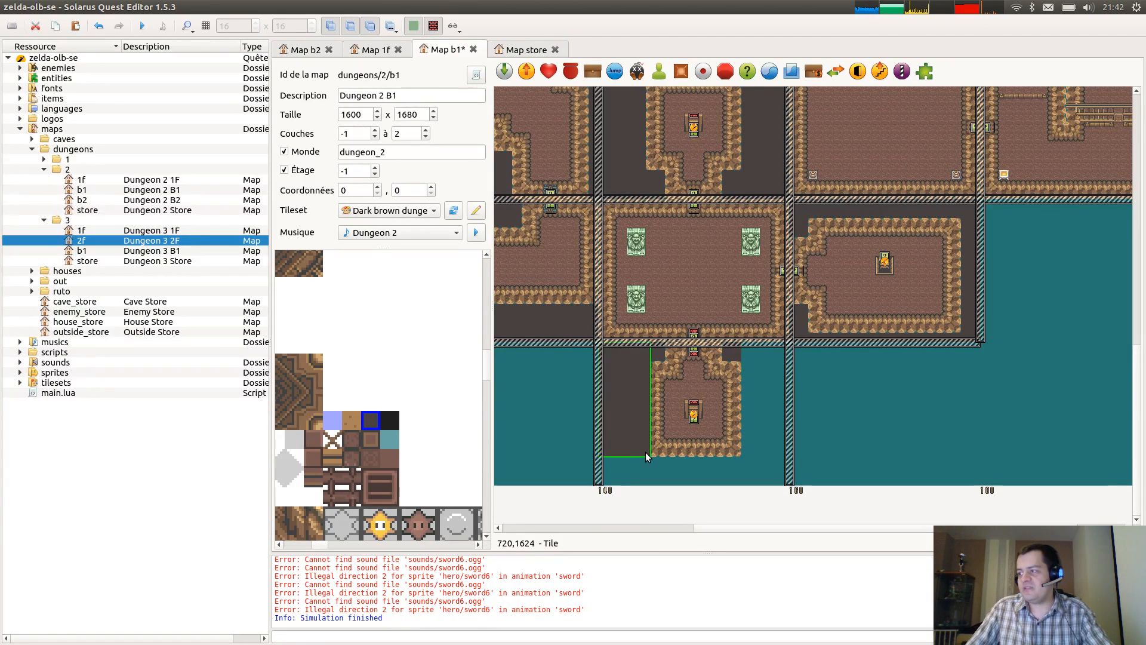
{"action": "key", "text": "ctrl+v"}
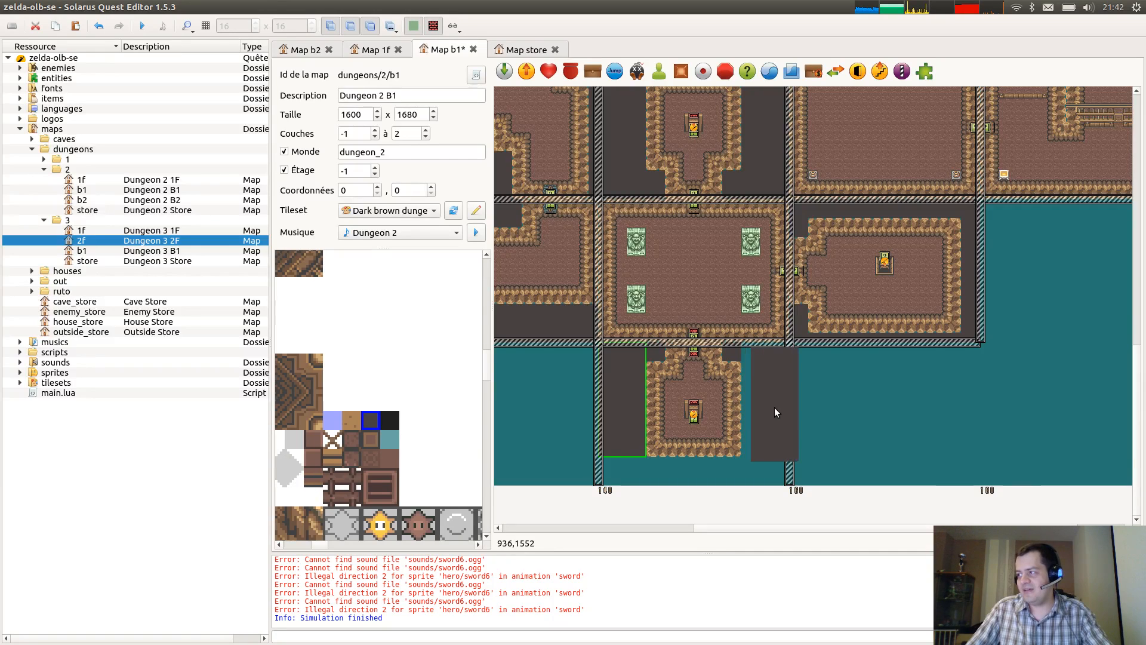
{"action": "left_click", "coordinate": [765, 407]}
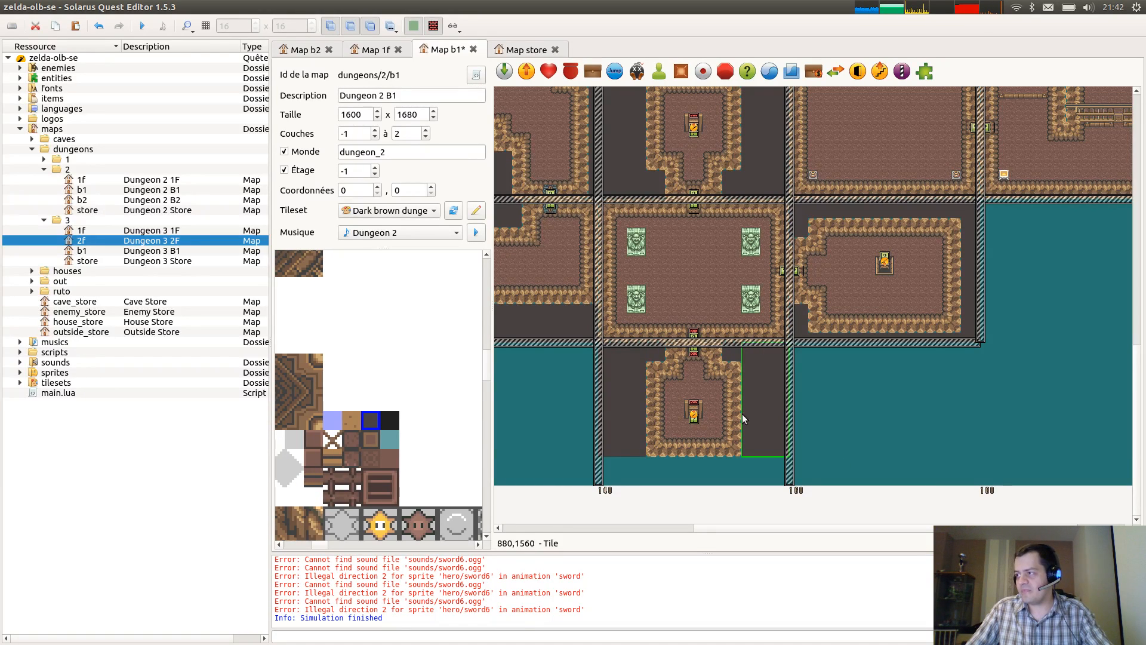
{"action": "left_click", "coordinate": [656, 357]}
{"action": "mouse_move", "coordinate": [604, 459]}
{"action": "left_mouse_down"}
{"action": "mouse_move", "coordinate": [622, 481]}
{"action": "mouse_move", "coordinate": [785, 485]}
{"action": "left_mouse_up"}
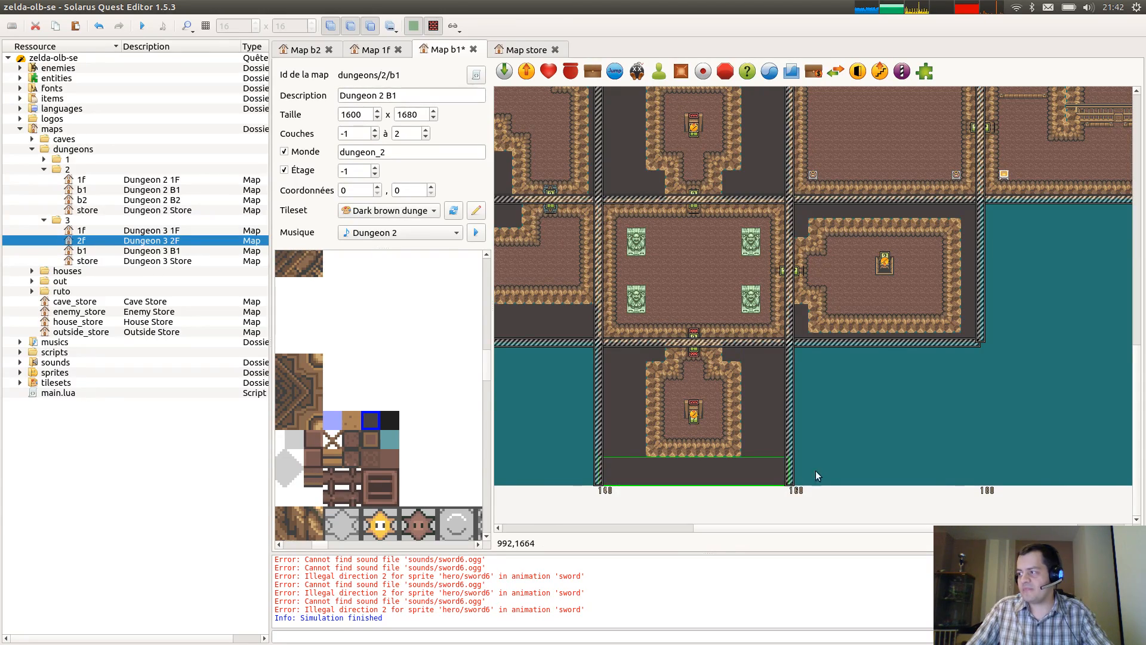
{"action": "key", "text": "ctrl+s"}
{"action": "scroll", "coordinate": [965, 416], "scroll_direction": "up", "scroll_amount": 3}
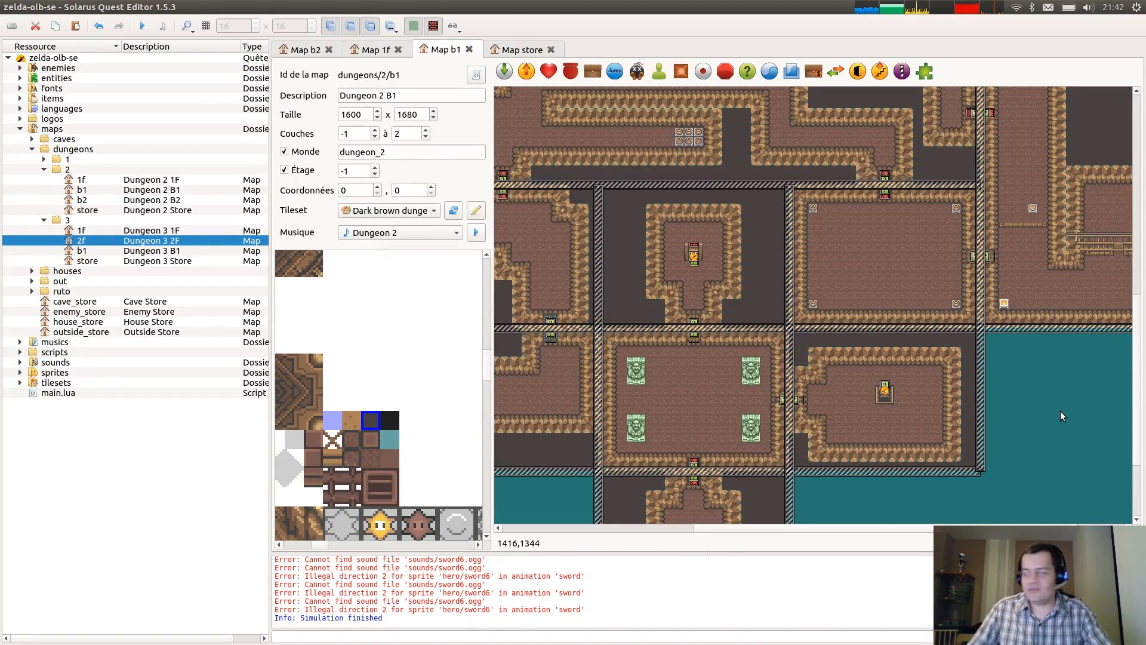
{"action": "scroll", "coordinate": [1062, 416], "scroll_direction": "down", "scroll_amount": 4, "text": "ctrl"}
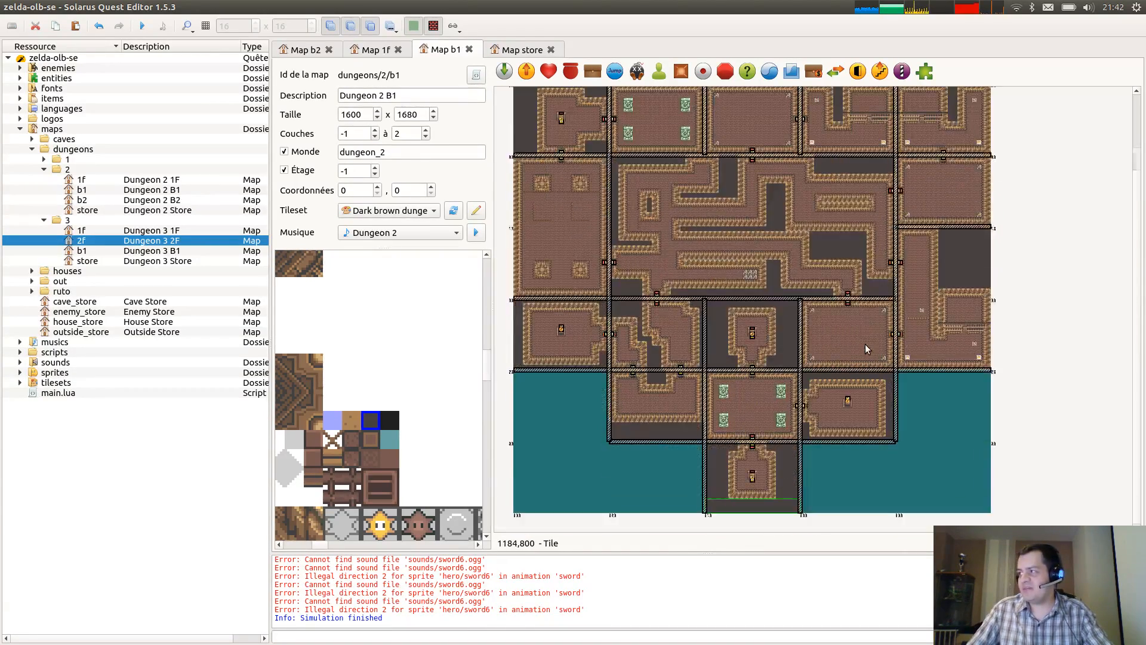
{"action": "scroll", "coordinate": [705, 146], "scroll_direction": "up", "scroll_amount": 3}
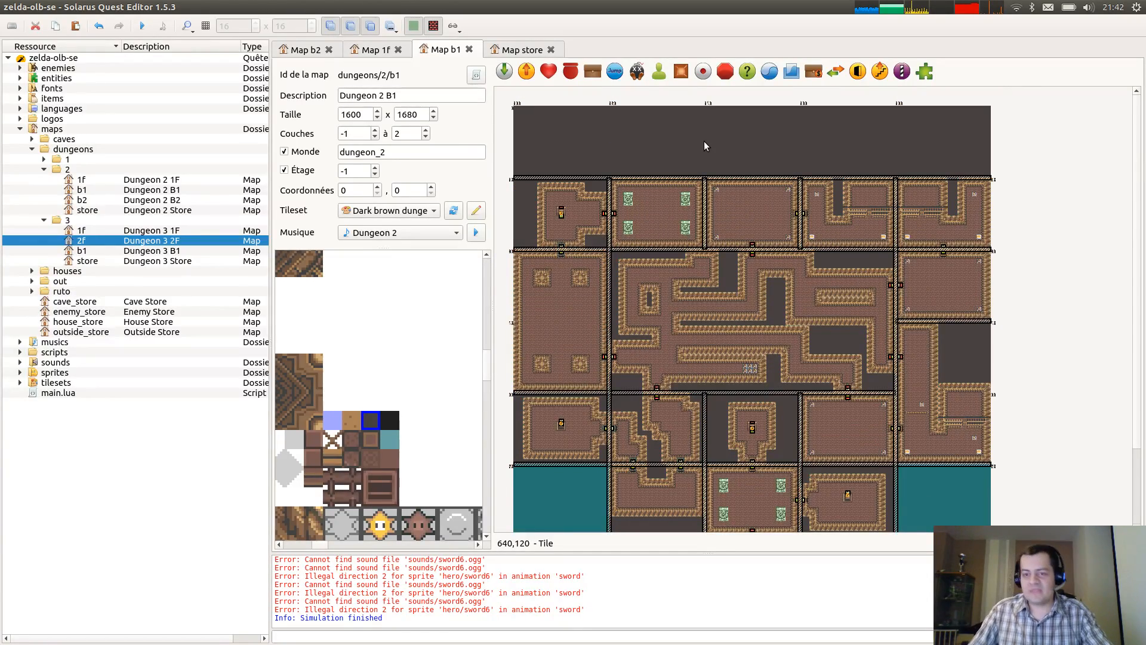
{"action": "scroll", "coordinate": [609, 378], "scroll_direction": "up", "scroll_amount": 2, "text": "ctrl"}
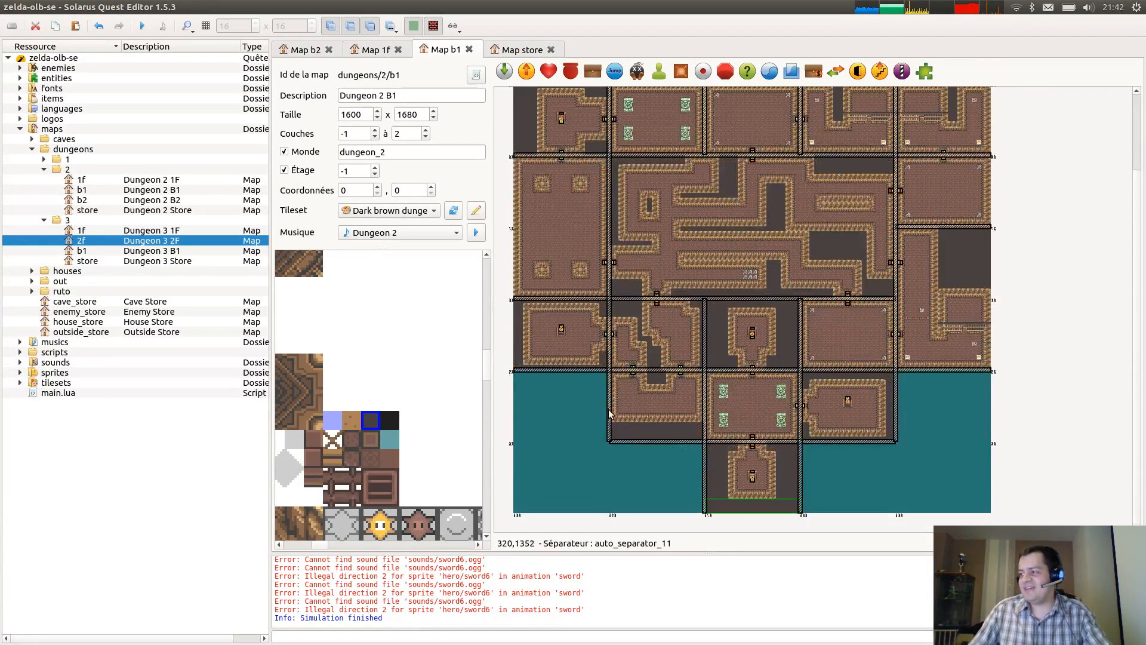
Delete the large dark tile covering the area north of the rooms on the B1 map and save the map.
{"action": "scroll", "coordinate": [660, 280], "scroll_direction": "up", "scroll_amount": 12}
{"action": "scroll", "coordinate": [660, 279], "scroll_direction": "left", "scroll_amount": 4}
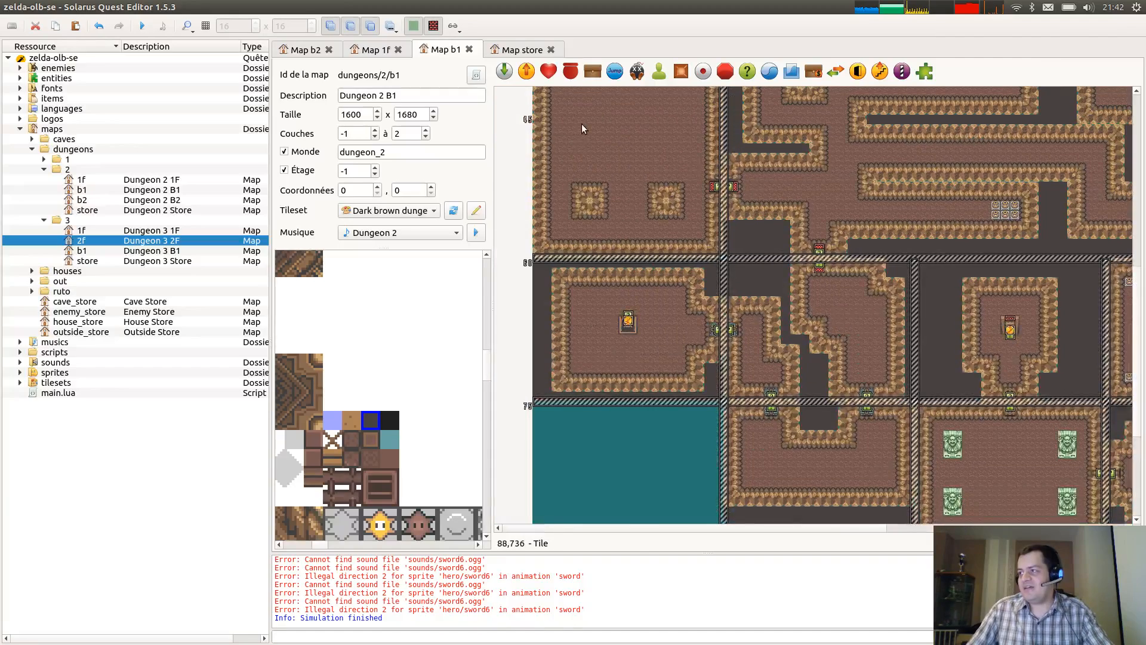
{"action": "scroll", "coordinate": [659, 280], "scroll_direction": "up", "scroll_amount": 4}
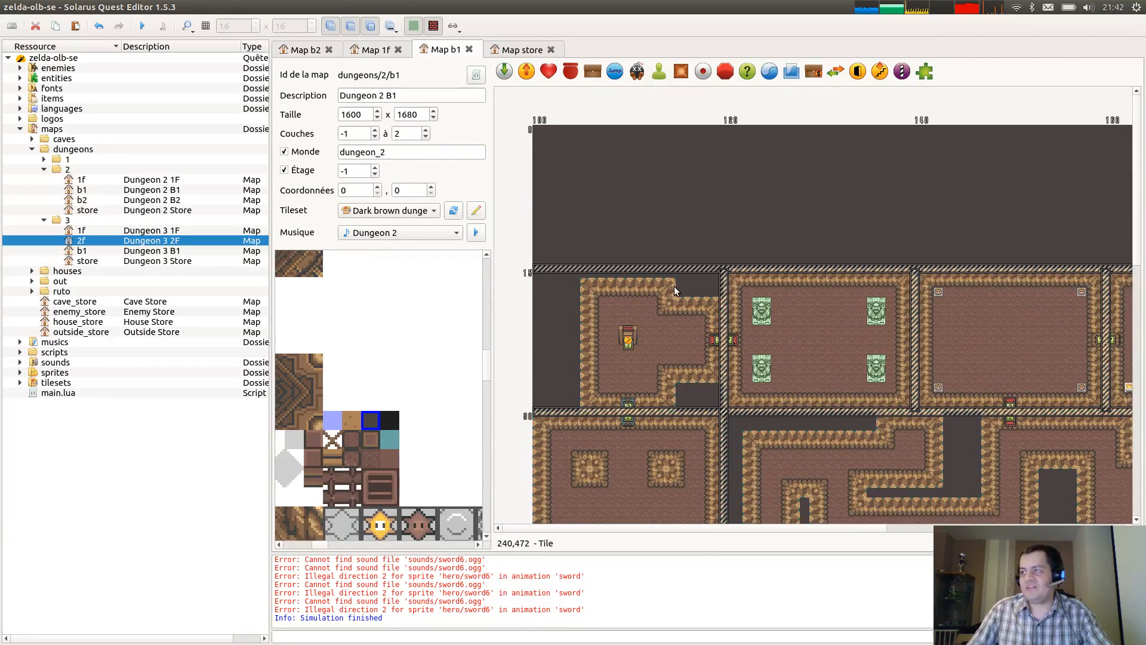
{"action": "left_click", "coordinate": [369, 52]}
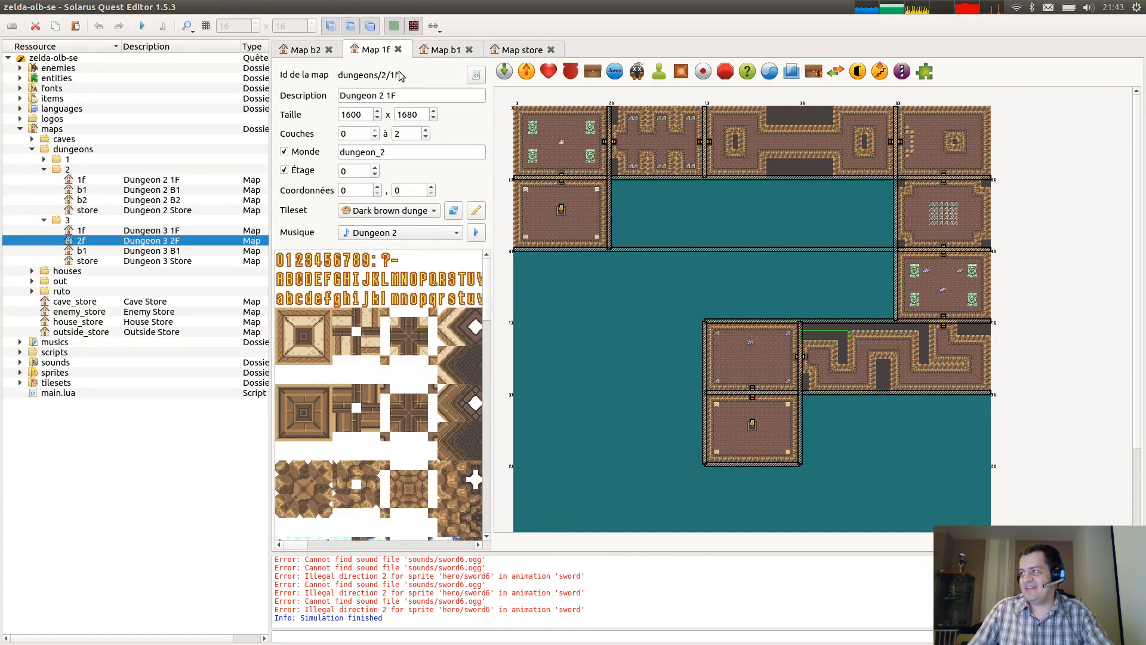
{"action": "left_click", "coordinate": [310, 51]}
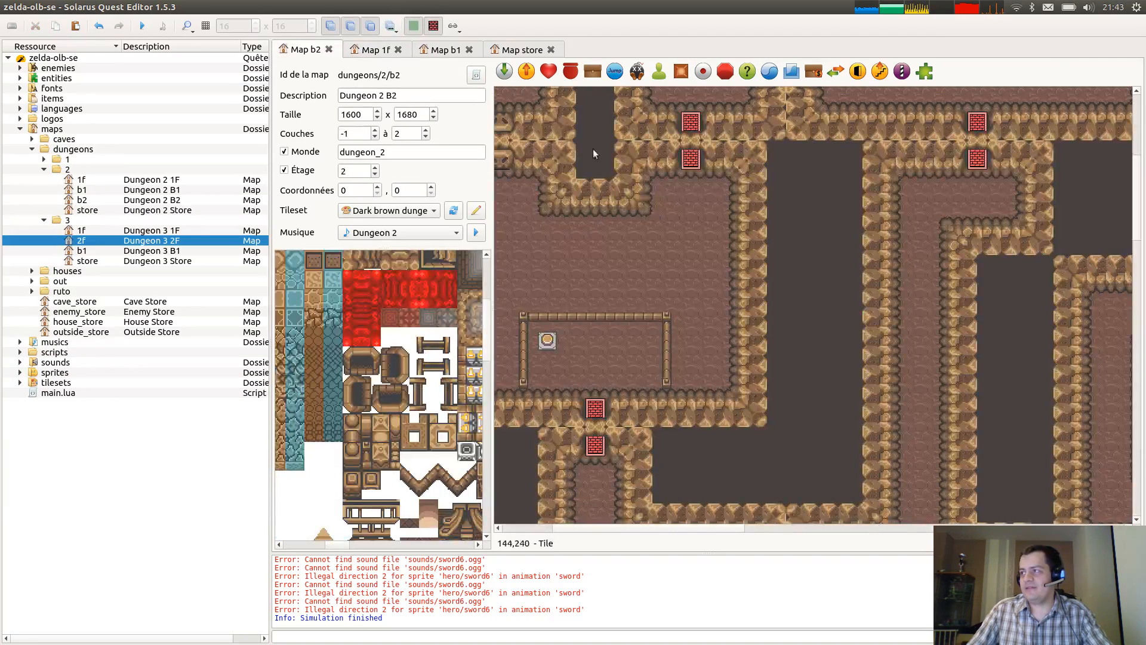
{"action": "left_click", "coordinate": [436, 49]}
{"action": "left_click", "coordinate": [704, 238]}
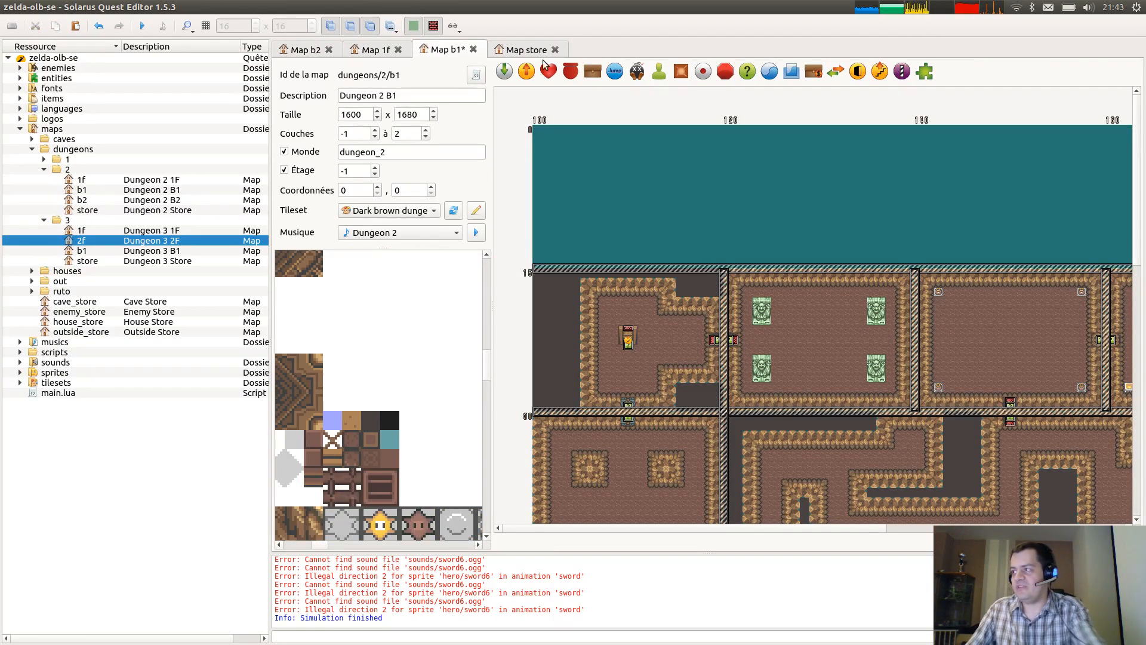
{"action": "key", "text": "ctrl+s"}
Examine the separate dark tiles in the B1 room notches and maze gaps, and compare them with the B2 map.
{"action": "left_click", "coordinate": [308, 50]}
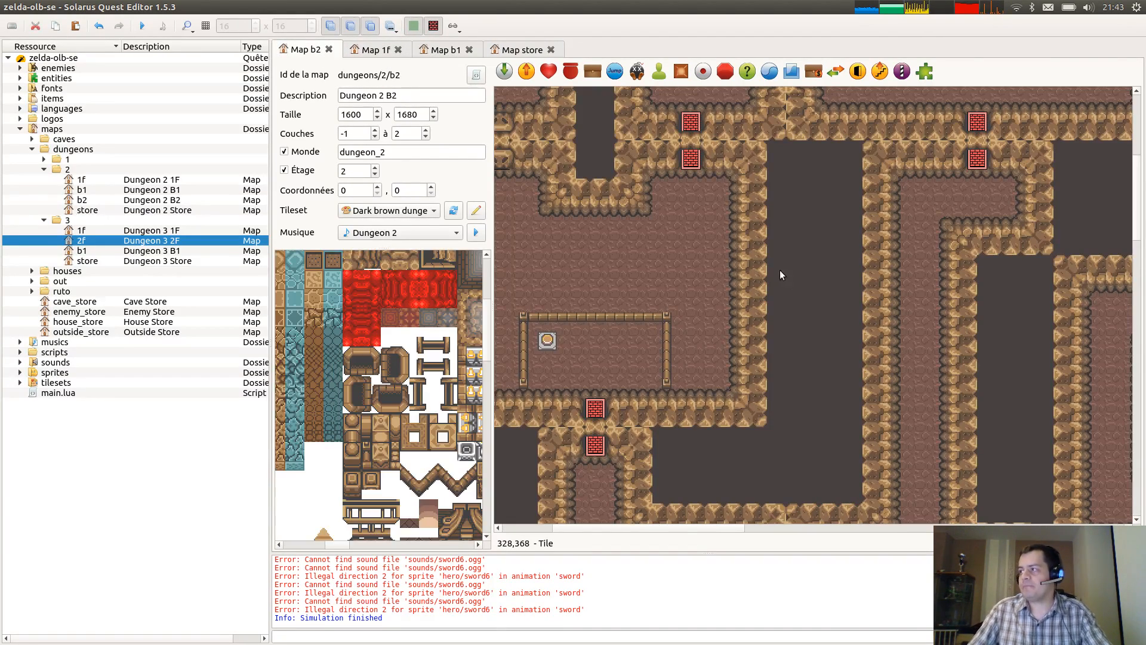
{"action": "left_click", "coordinate": [447, 55]}
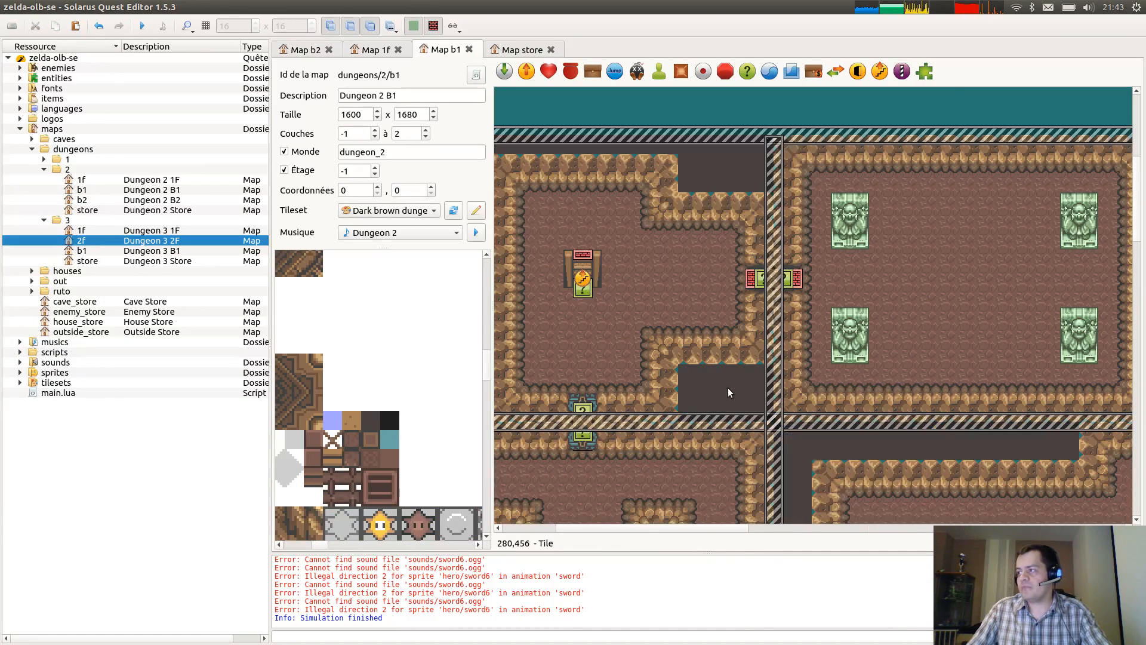
{"action": "right_click", "coordinate": [725, 392]}
{"action": "left_click", "coordinate": [709, 397]}
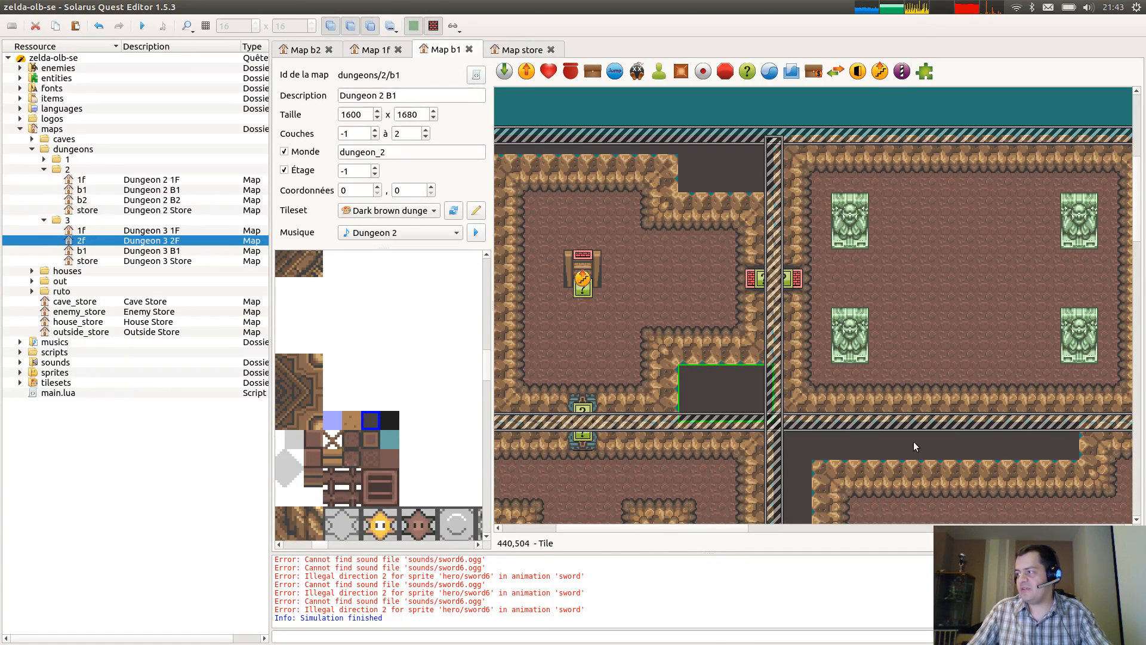
{"action": "left_click", "coordinate": [858, 447]}
{"action": "scroll", "coordinate": [983, 420], "scroll_direction": "down", "scroll_amount": 1, "text": "ctrl"}
{"action": "middle_click_drag", "start_coordinate": [1018, 444], "coordinate": [690, 137]}
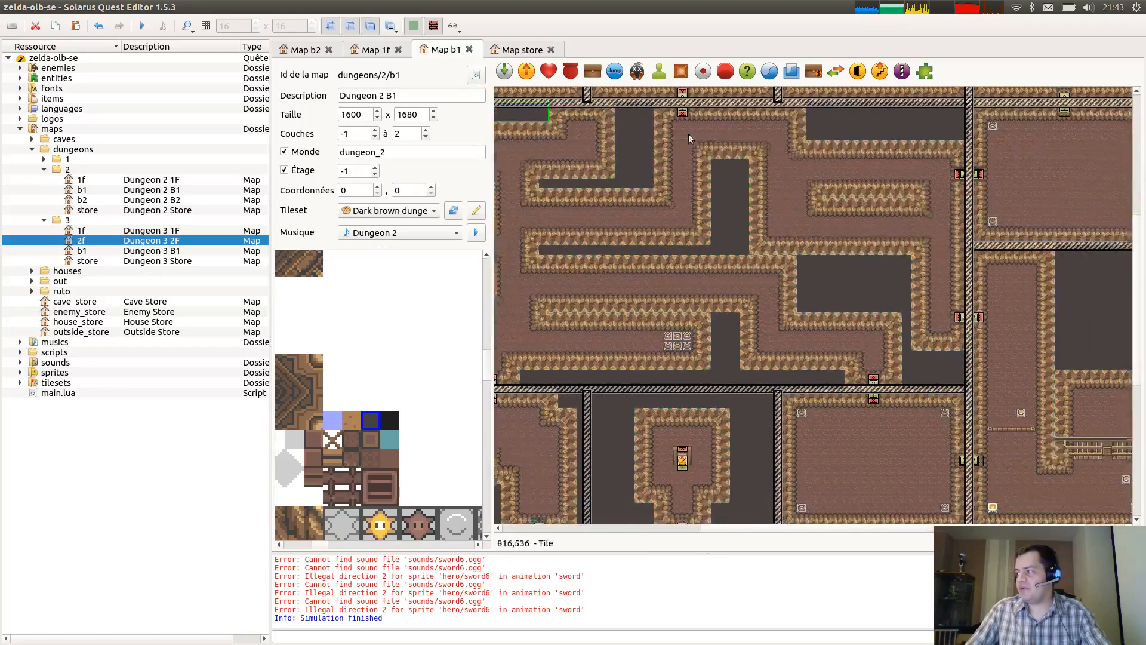
{"action": "middle_click_drag", "start_coordinate": [967, 256], "coordinate": [406, 396]}
{"action": "scroll", "coordinate": [989, 350], "scroll_direction": "down", "scroll_amount": 1}
{"action": "scroll", "coordinate": [989, 350], "scroll_direction": "up", "scroll_amount": 4}
{"action": "scroll", "coordinate": [1016, 403], "scroll_direction": "down", "scroll_amount": 10}
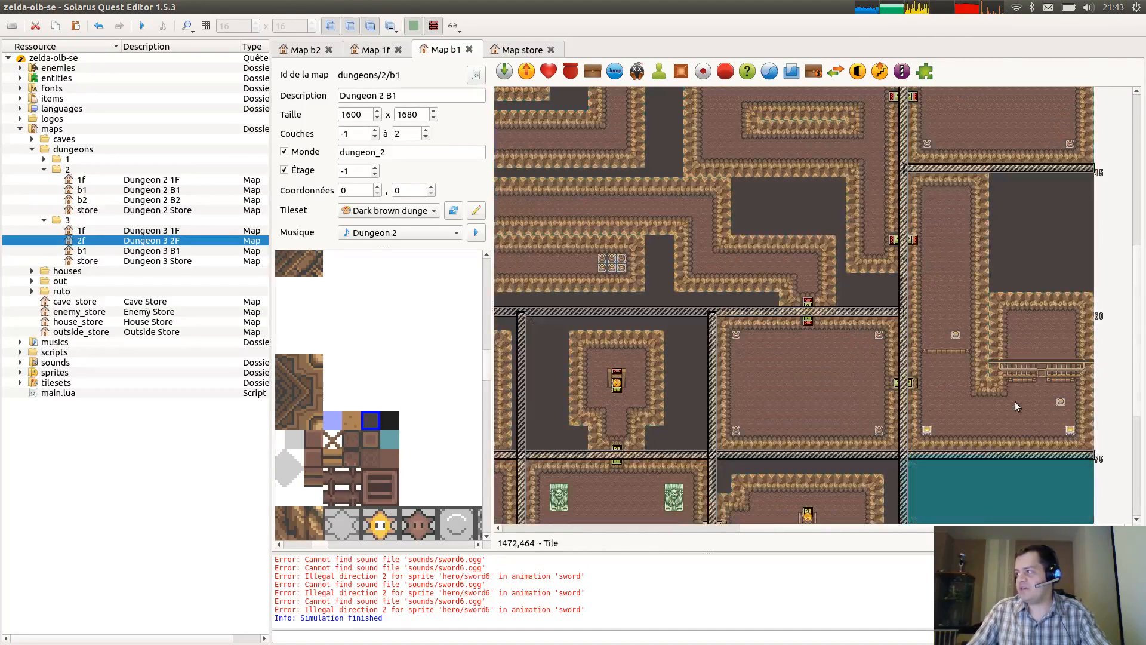
{"action": "scroll", "coordinate": [749, 327], "scroll_direction": "down", "scroll_amount": 1, "text": "ctrl"}
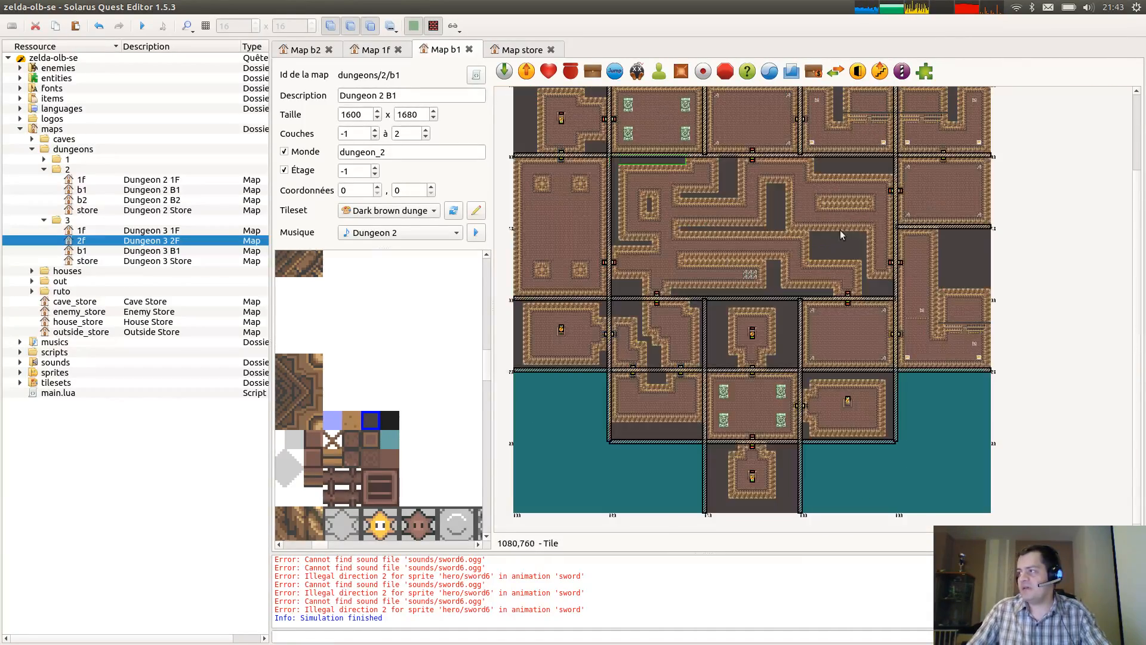
Place a map-sized dark tile over the whole B1 map, send it to the back and save the map.
{"action": "scroll", "coordinate": [884, 346], "scroll_direction": "up", "scroll_amount": 3, "text": "ctrl"}
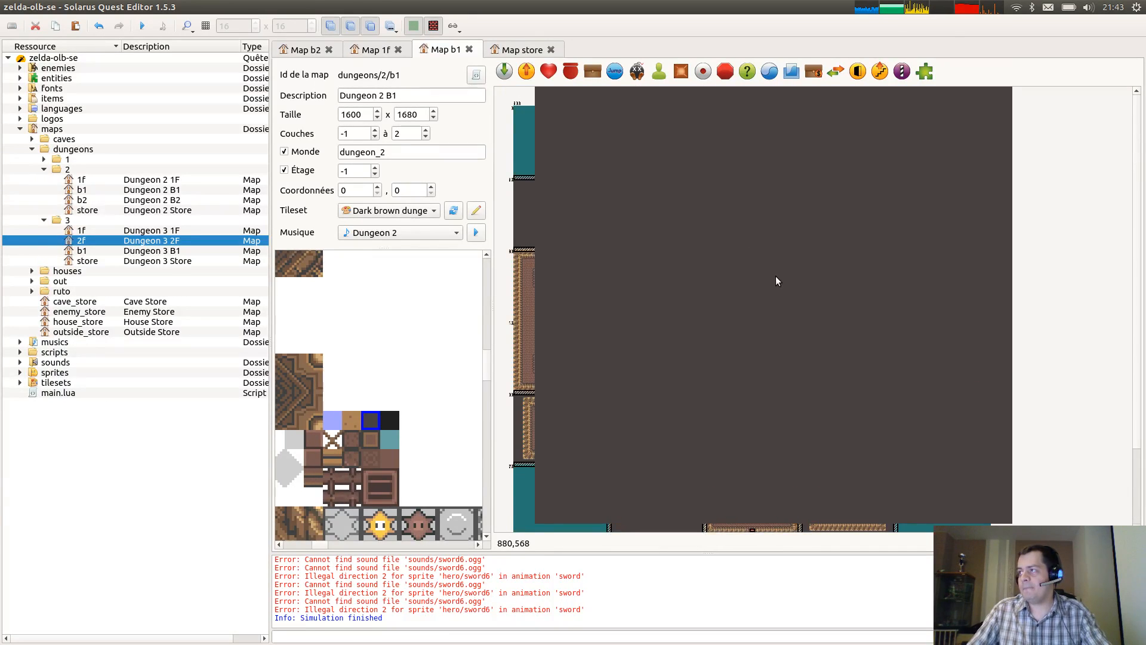
{"action": "left_click", "coordinate": [769, 337]}
{"action": "left_click_drag", "start_coordinate": [569, 129], "coordinate": [552, 152]}
{"action": "right_click", "coordinate": [553, 151]}
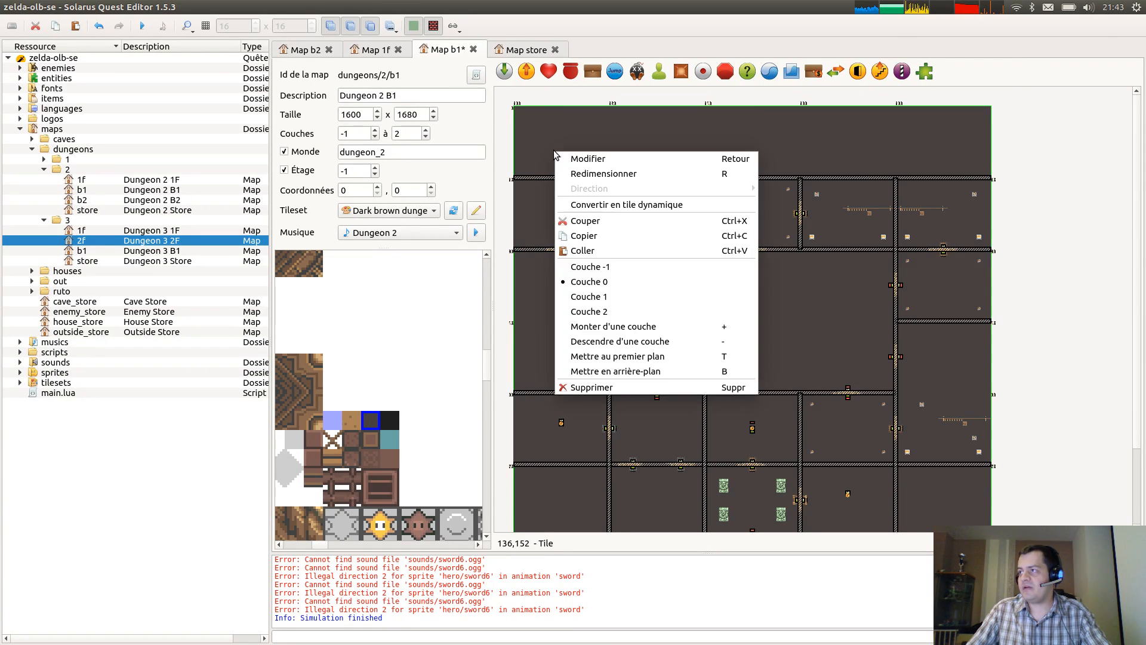
{"action": "left_click", "coordinate": [605, 287]}
{"action": "key", "text": "b"}
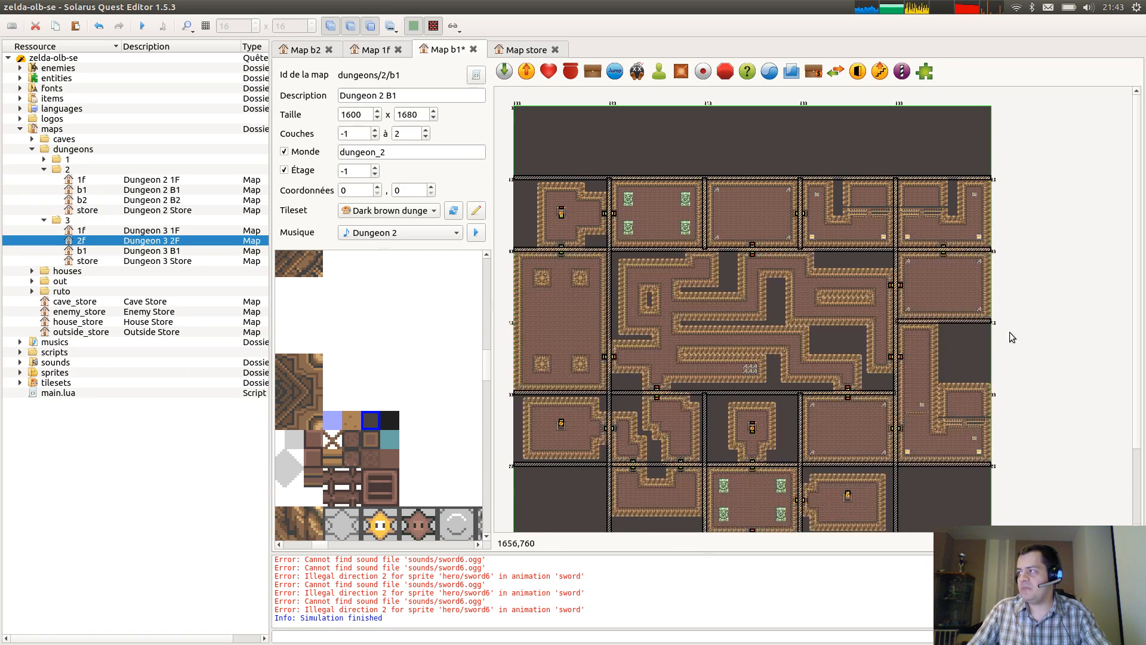
{"action": "key", "text": "ctrl+s"}
Check the individual dark tiles in the B1 maze and delete the map-sized dark background tile from the B2 map.
{"action": "scroll", "coordinate": [787, 328], "scroll_direction": "up", "scroll_amount": 2, "text": "ctrl"}
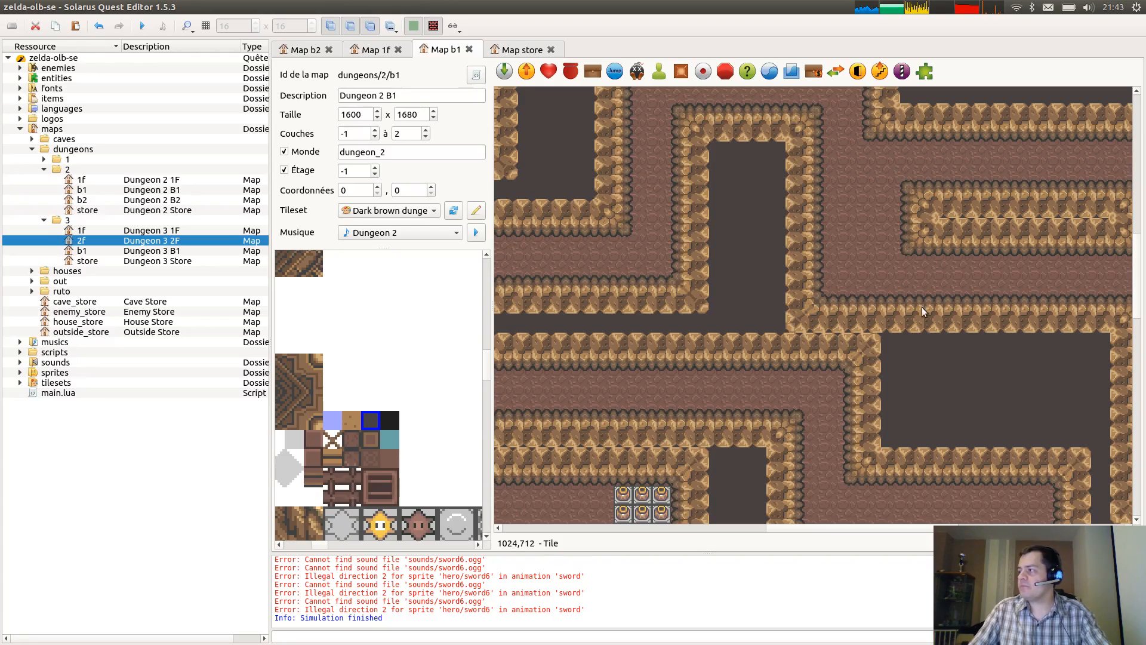
{"action": "left_click", "coordinate": [950, 364]}
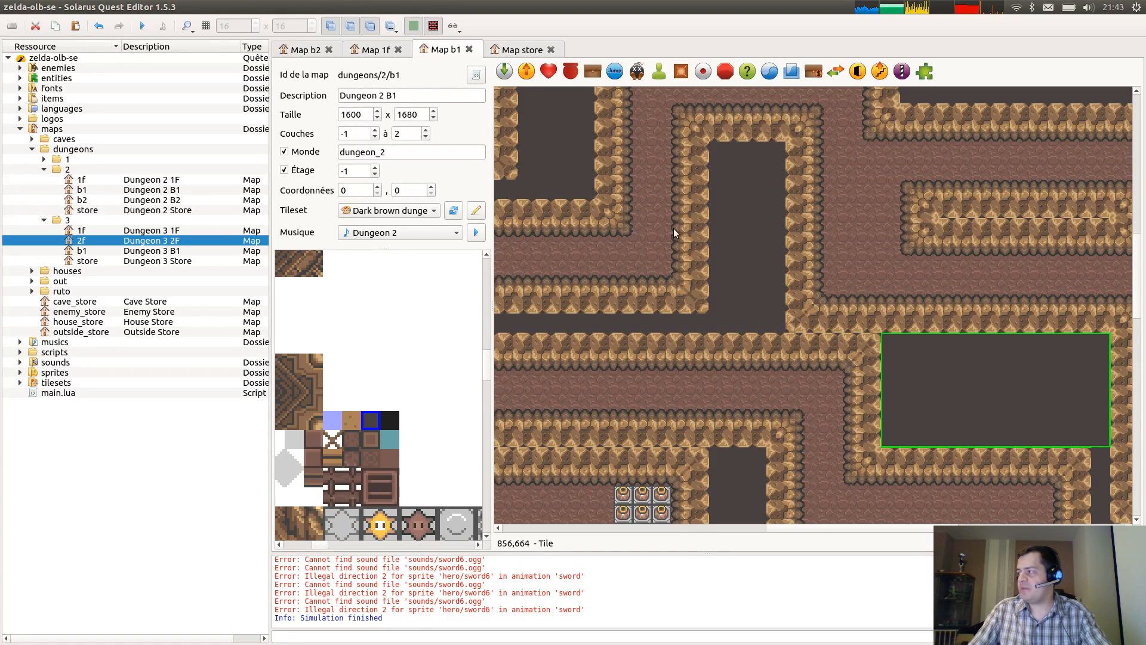
{"action": "scroll", "coordinate": [431, 46], "scroll_direction": "up", "scroll_amount": 2}
{"action": "scroll", "coordinate": [730, 242], "scroll_direction": "down", "scroll_amount": 2, "text": "ctrl"}
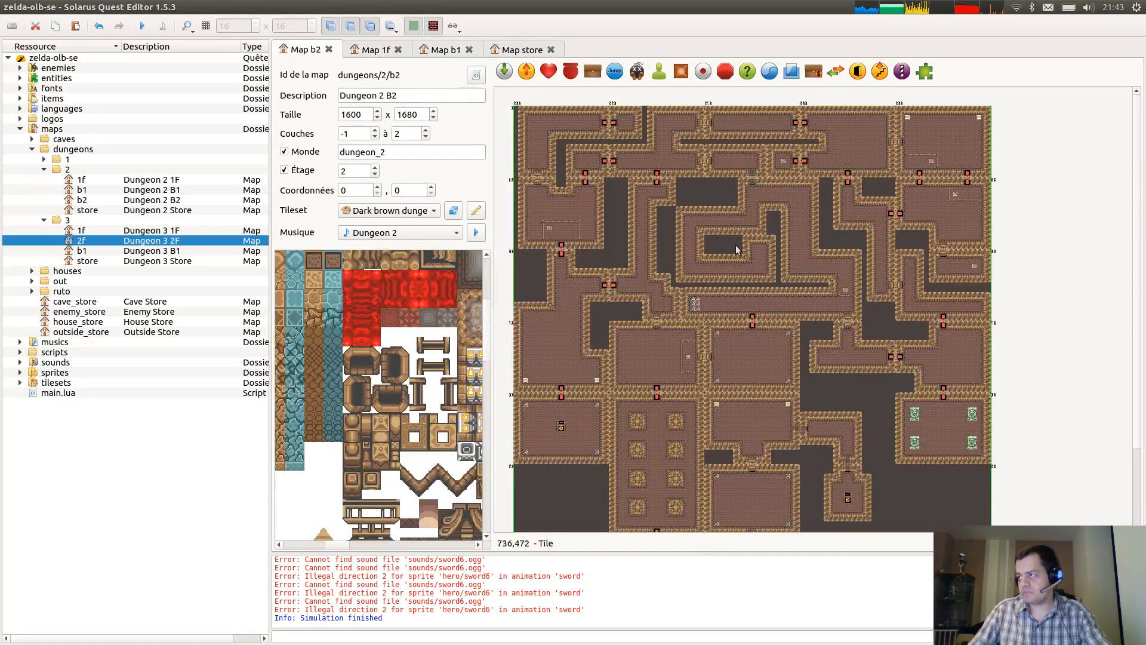
{"action": "scroll", "coordinate": [732, 263], "scroll_direction": "up", "scroll_amount": 2, "text": "ctrl"}
{"action": "scroll", "coordinate": [722, 262], "scroll_direction": "down", "scroll_amount": 2, "text": "ctrl"}
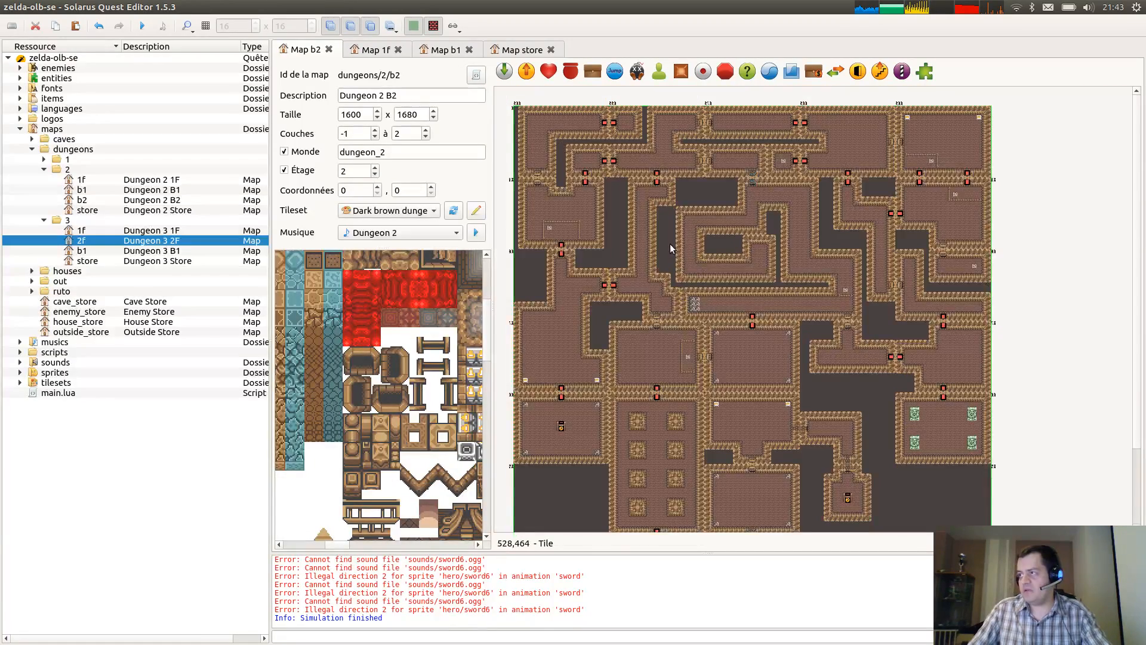
{"action": "key", "text": "Delete"}
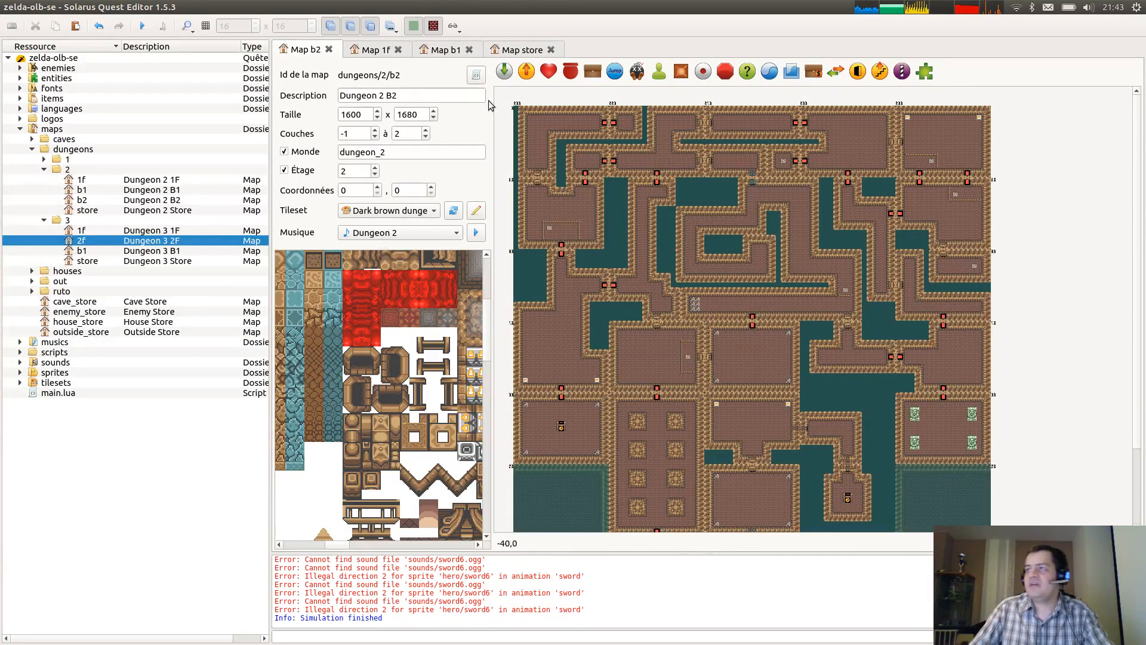
Copy a dark tile from the B1 maze into B2 and shape it as a narrow strip along the northwest room's west edge.
{"action": "left_click", "coordinate": [439, 50]}
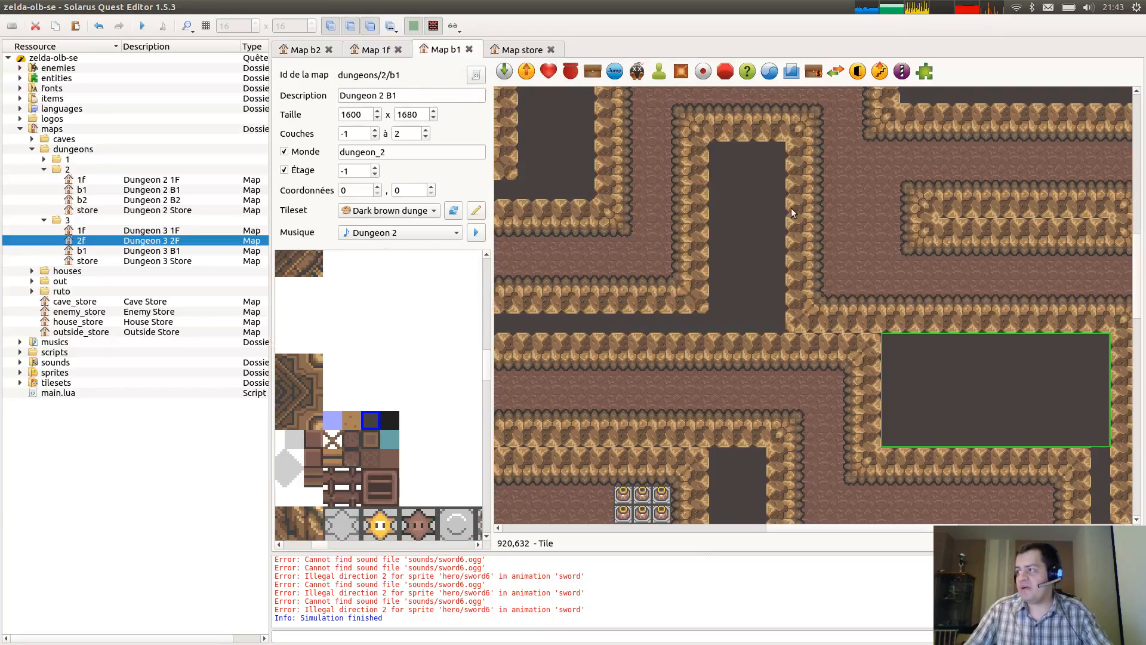
{"action": "left_click", "coordinate": [749, 223]}
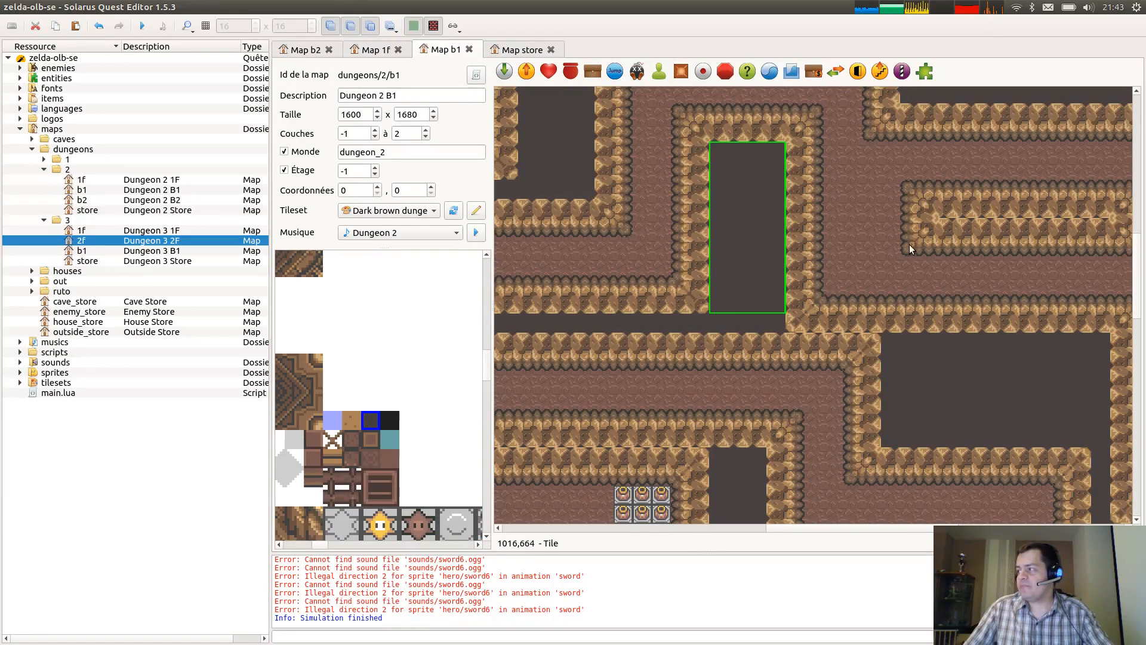
{"action": "left_click", "coordinate": [315, 51]}
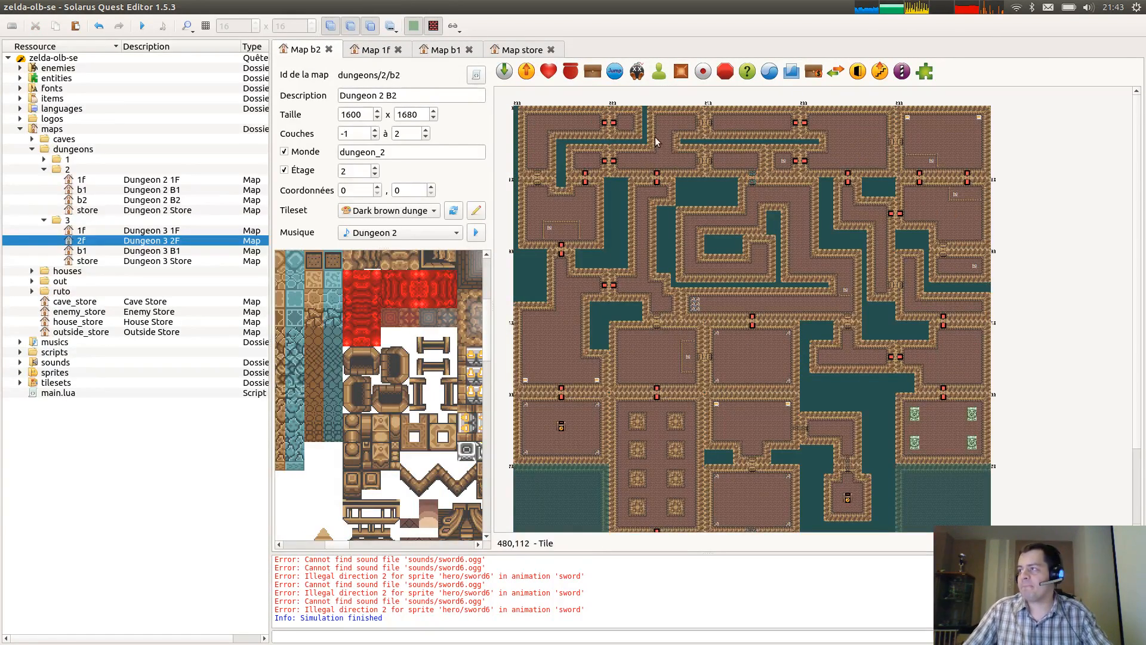
{"action": "scroll", "coordinate": [552, 129], "scroll_direction": "up", "scroll_amount": 2, "text": "ctrl"}
{"action": "key", "text": "ctrl+v"}
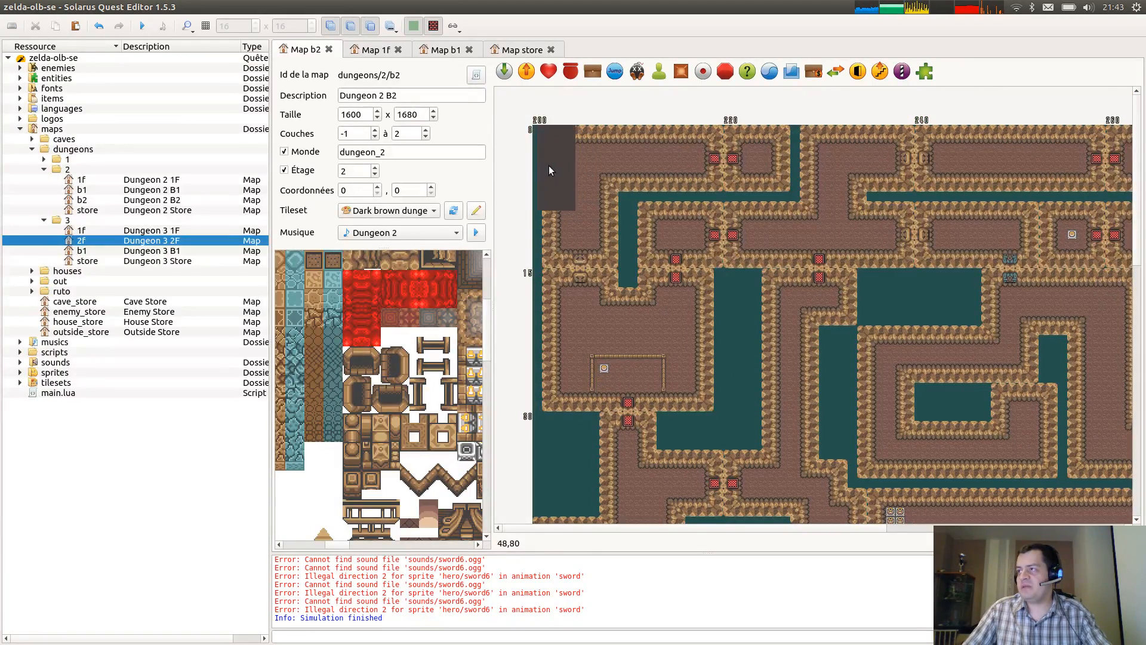
{"action": "left_click", "coordinate": [554, 171]}
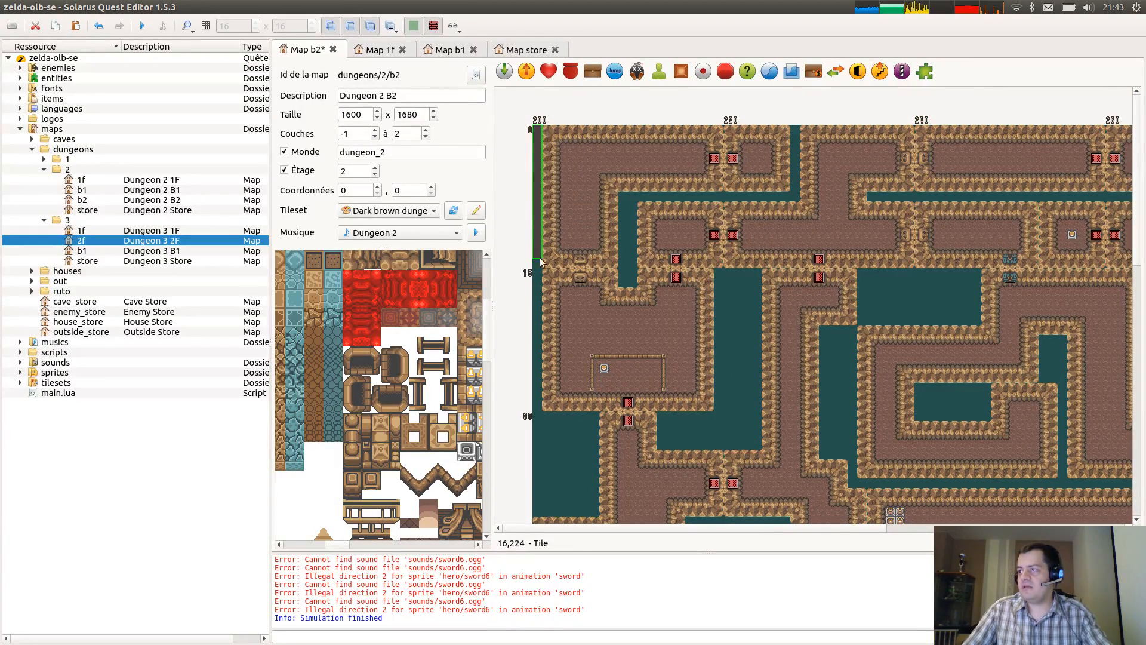
Fill the two vertical gaps between the walls of the northwest rooms on B2 with narrow dark tiles.
{"action": "key", "text": "ctrl+v"}
{"action": "left_click", "coordinate": [795, 224]}
{"action": "key", "text": "r"}
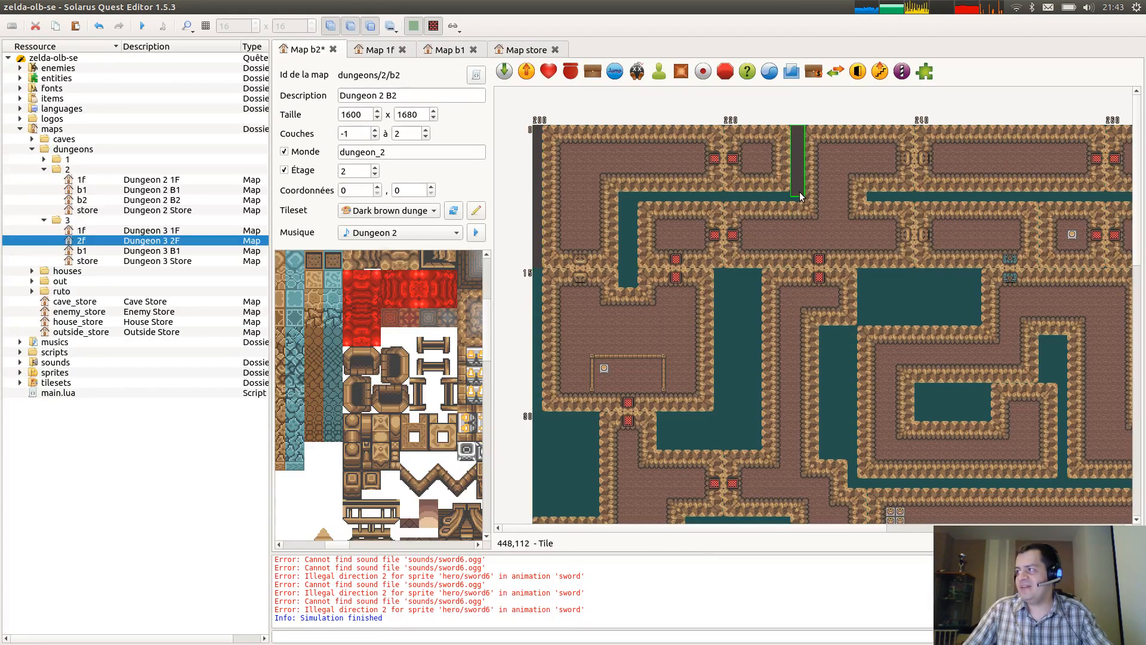
{"action": "left_click", "coordinate": [797, 194]}
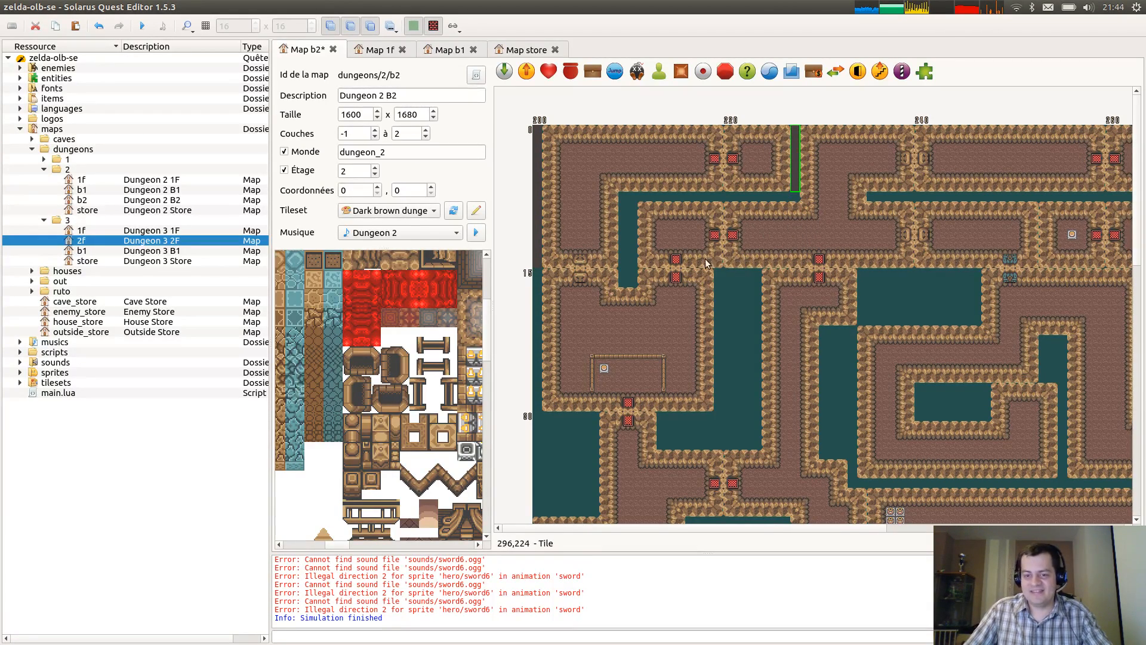
{"action": "key", "text": "ctrl+v"}
{"action": "left_click", "coordinate": [627, 239]}
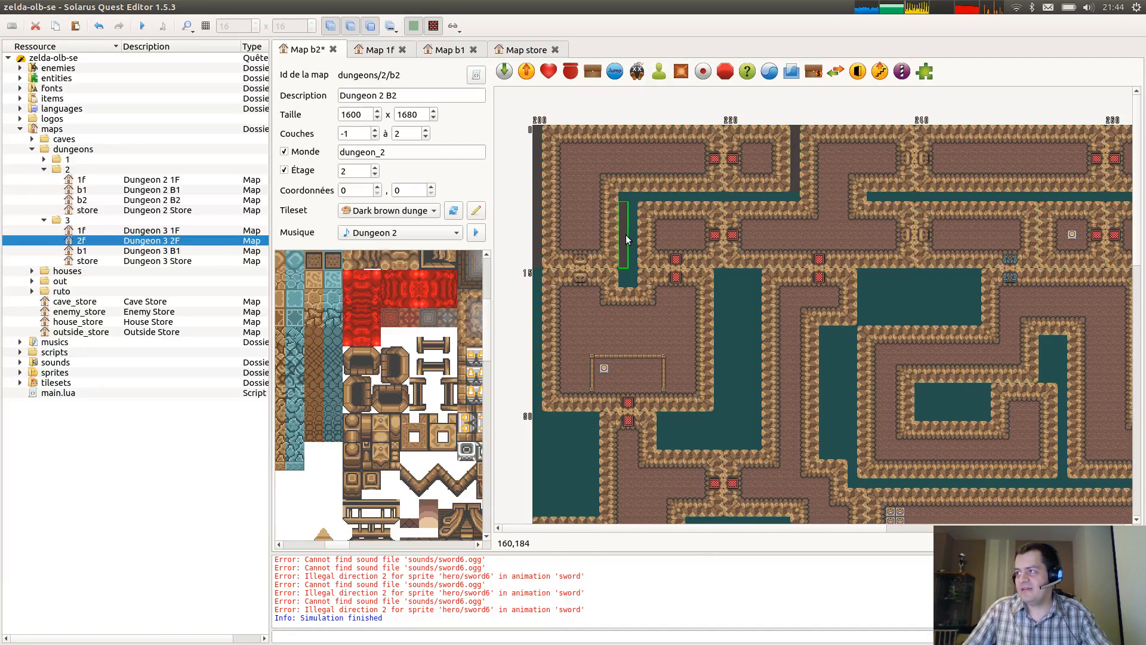
{"action": "key", "text": "r"}
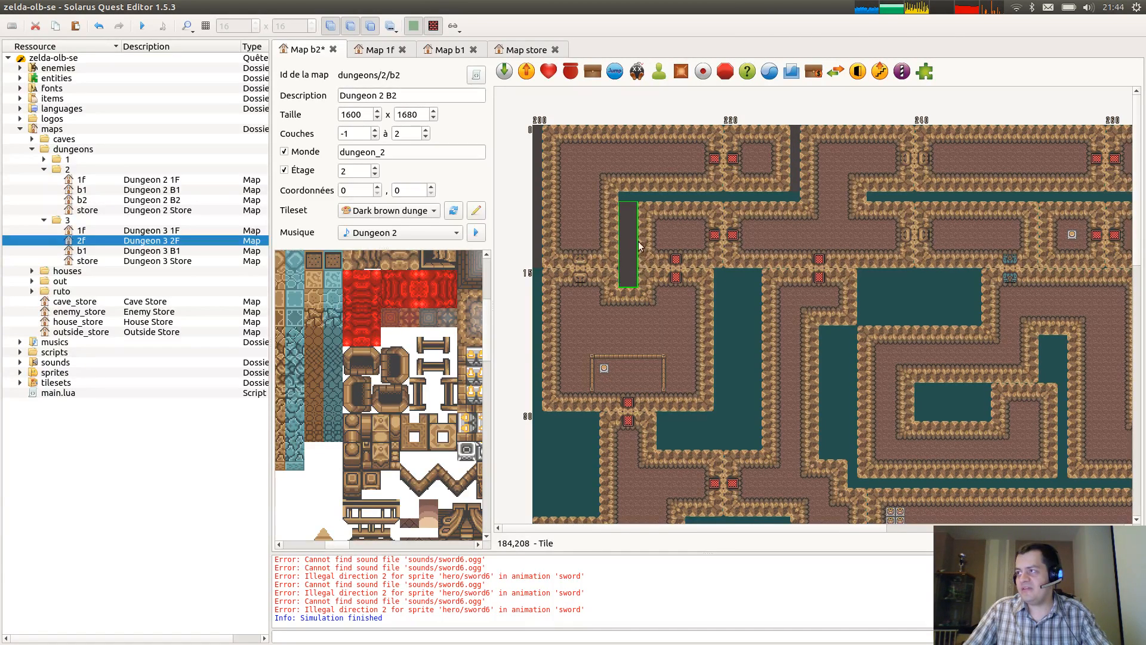
Fill the two long horizontal gaps between the northern corridors on B2 with thin dark tiles and save the map.
{"action": "key", "text": "ctrl+v"}
{"action": "left_click", "coordinate": [626, 227]}
{"action": "key", "text": "r"}
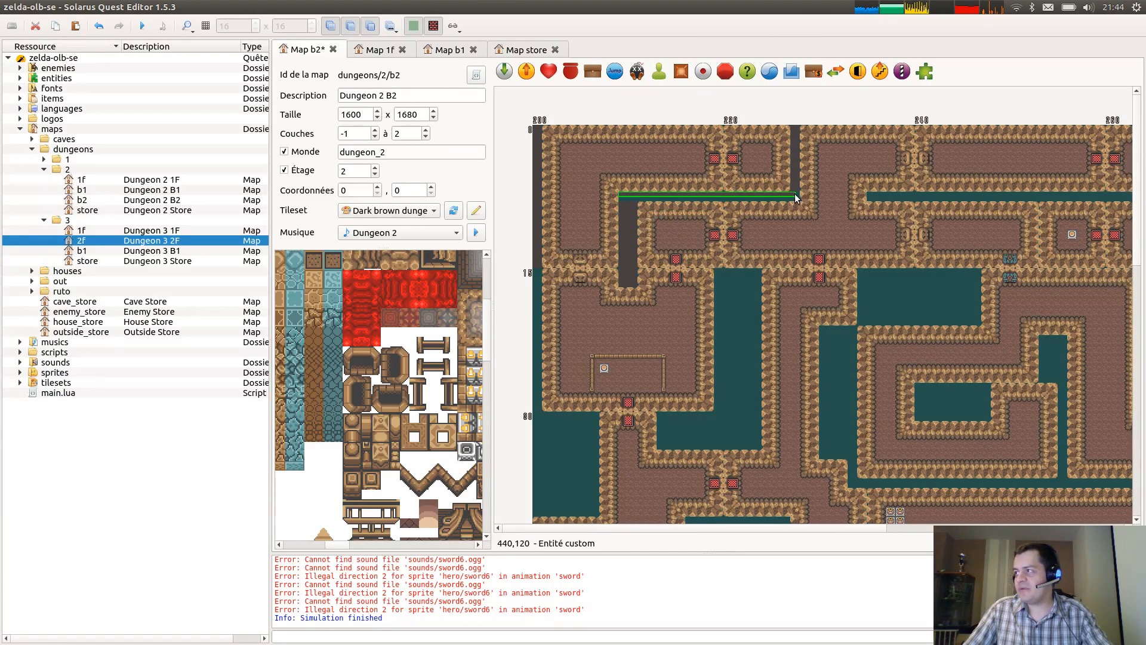
{"action": "left_click", "coordinate": [800, 201]}
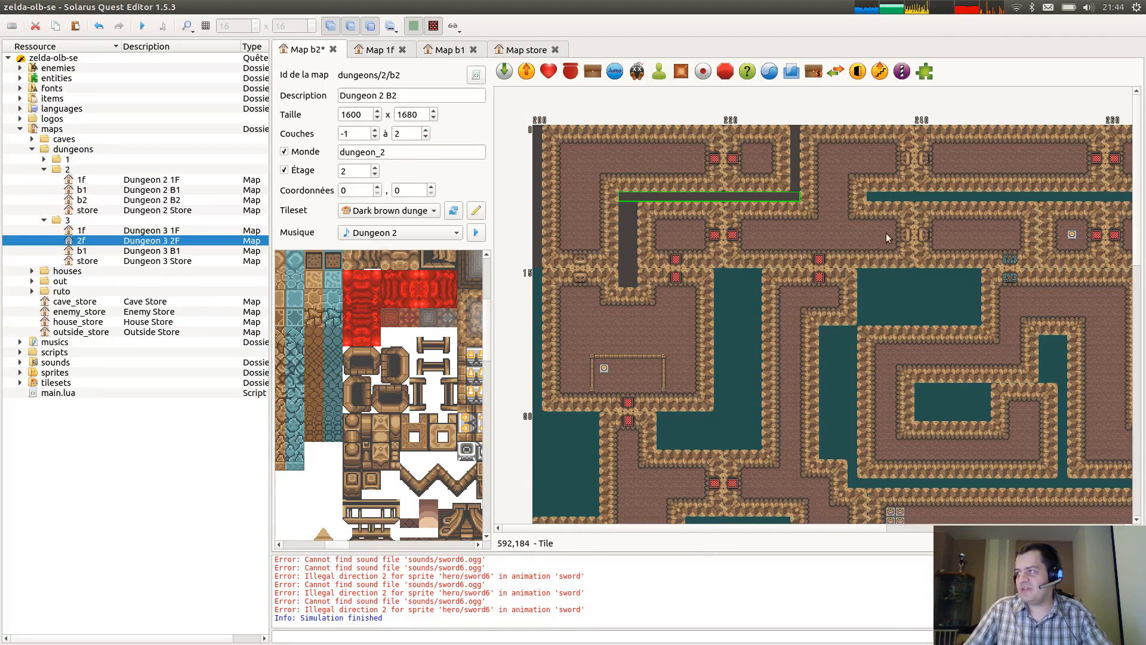
{"action": "scroll", "coordinate": [888, 237], "scroll_direction": "right", "scroll_amount": 4}
{"action": "key", "text": "ctrl+v"}
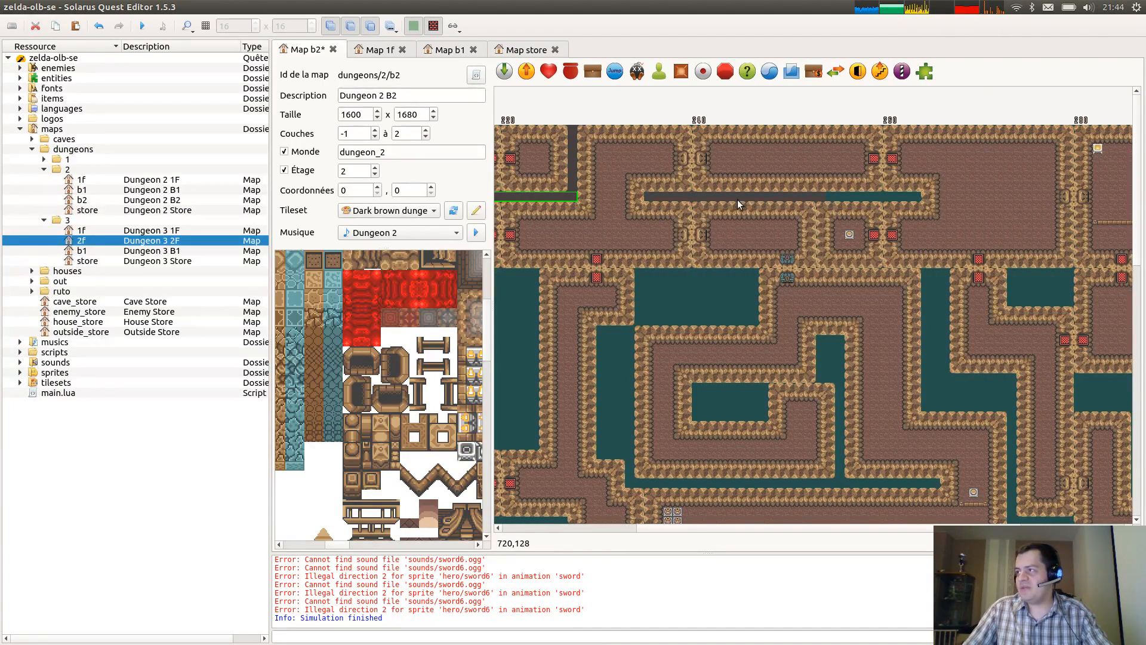
{"action": "left_click", "coordinate": [736, 203]}
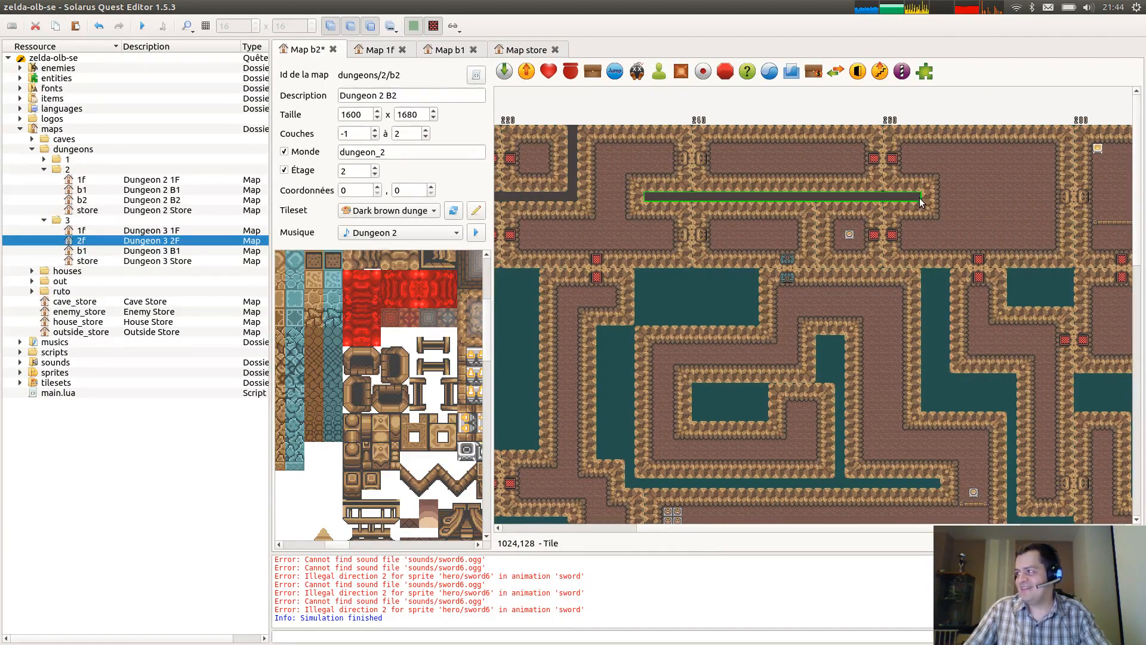
{"action": "key", "text": "ctrl+s"}
Fill the small rectangular gap just below the northern corridors, west of the northeast room, with a dark tile and save the map.
{"action": "scroll", "coordinate": [921, 239], "scroll_direction": "right", "scroll_amount": 4}
{"action": "key", "text": "ctrl+v"}
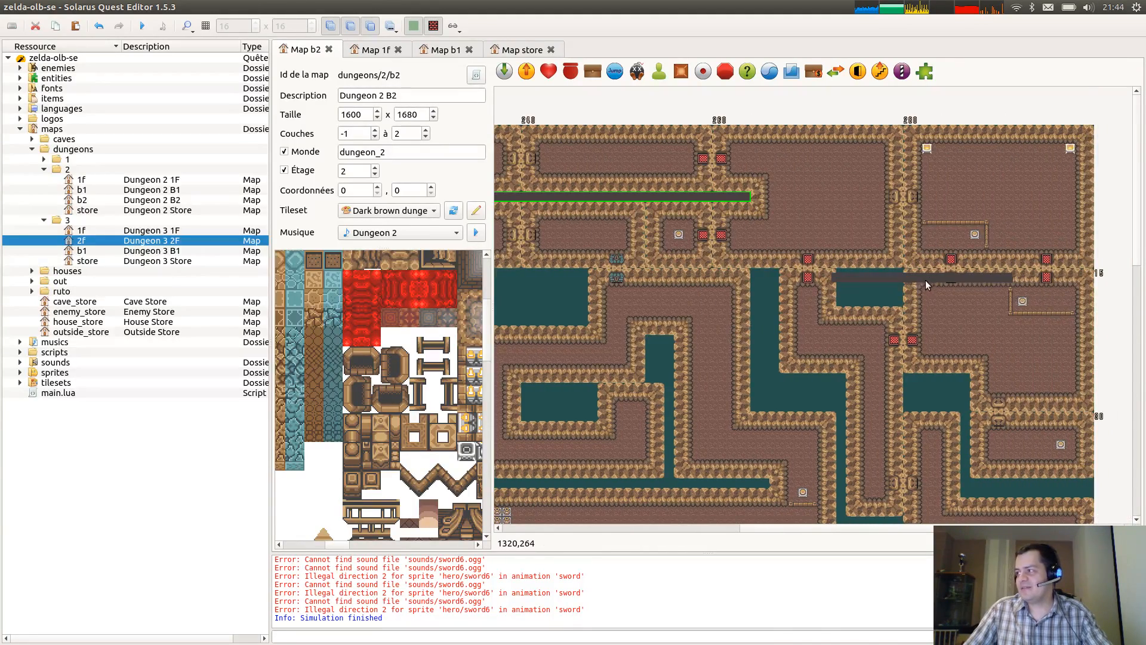
{"action": "left_click", "coordinate": [929, 277]}
{"action": "key", "text": "r"}
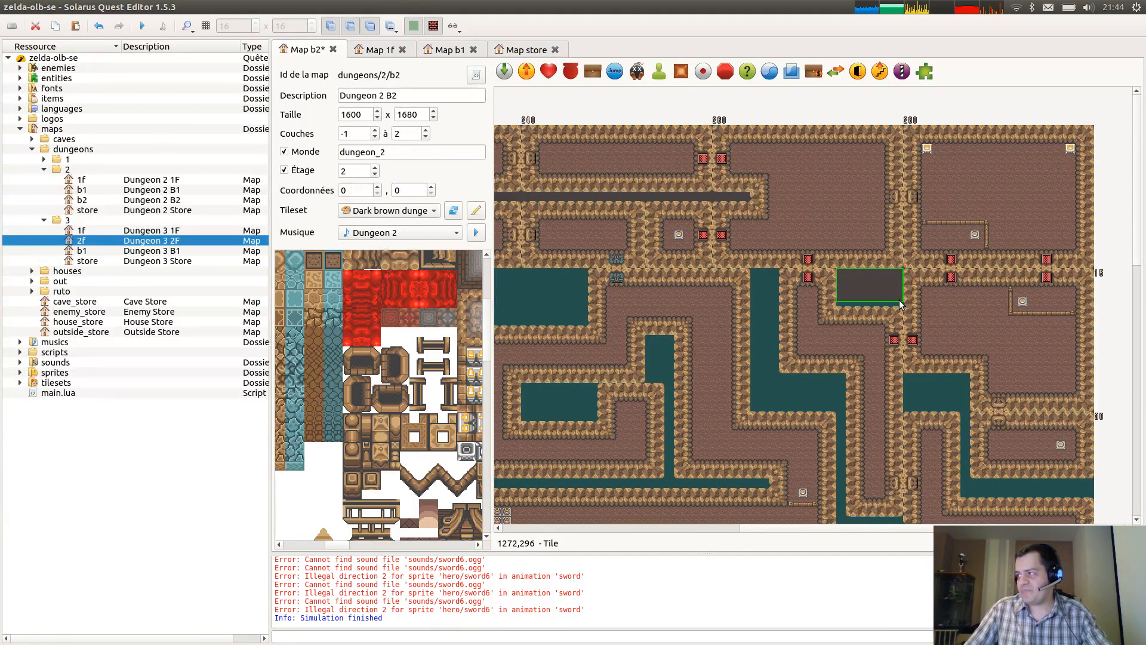
{"action": "left_click", "coordinate": [903, 306]}
{"action": "key", "text": "ctrl+s"}
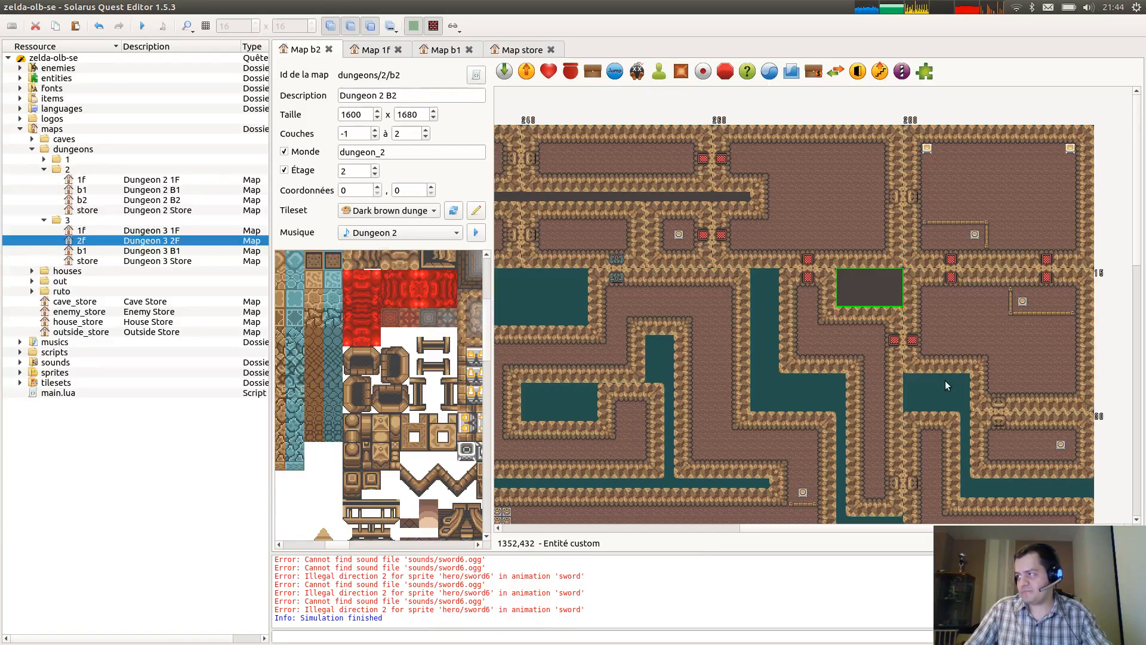
Fill the rectangular gap southwest of the eastern rooms and the thin horizontal gap reaching the east edge on B2 with copied dark tiles.
{"action": "key", "text": "ctrl+c"}
{"action": "key", "text": "ctrl+v"}
{"action": "left_click", "coordinate": [940, 395]}
{"action": "scroll", "coordinate": [1041, 444], "scroll_direction": "down", "scroll_amount": 3}
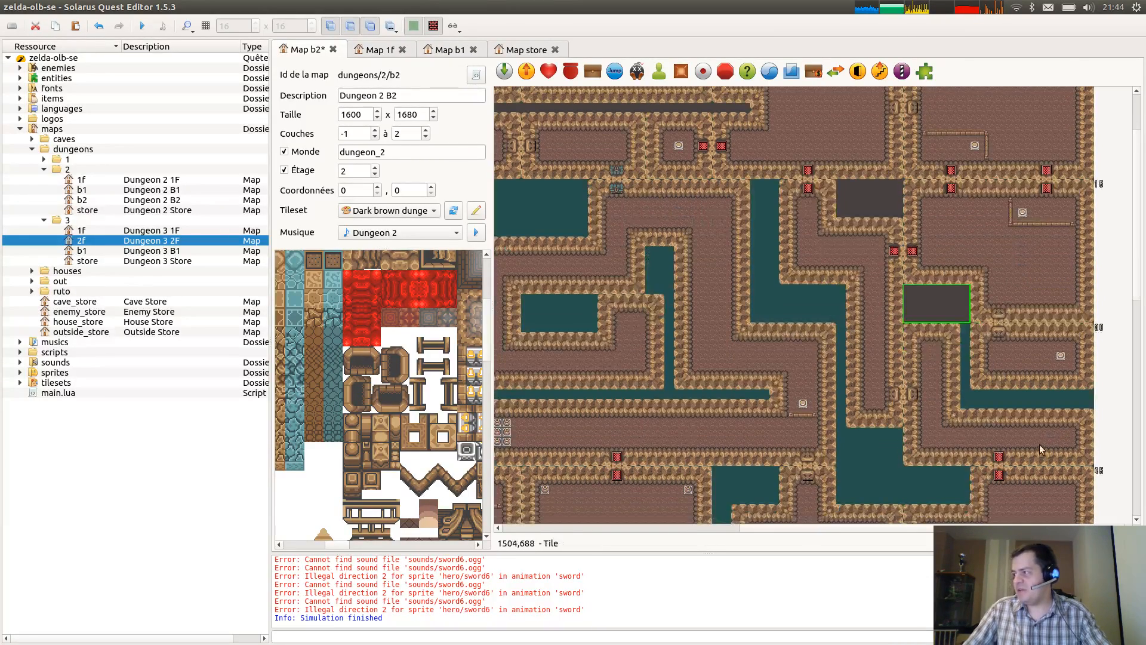
{"action": "left_click", "coordinate": [998, 411]}
{"action": "key", "text": "r"}
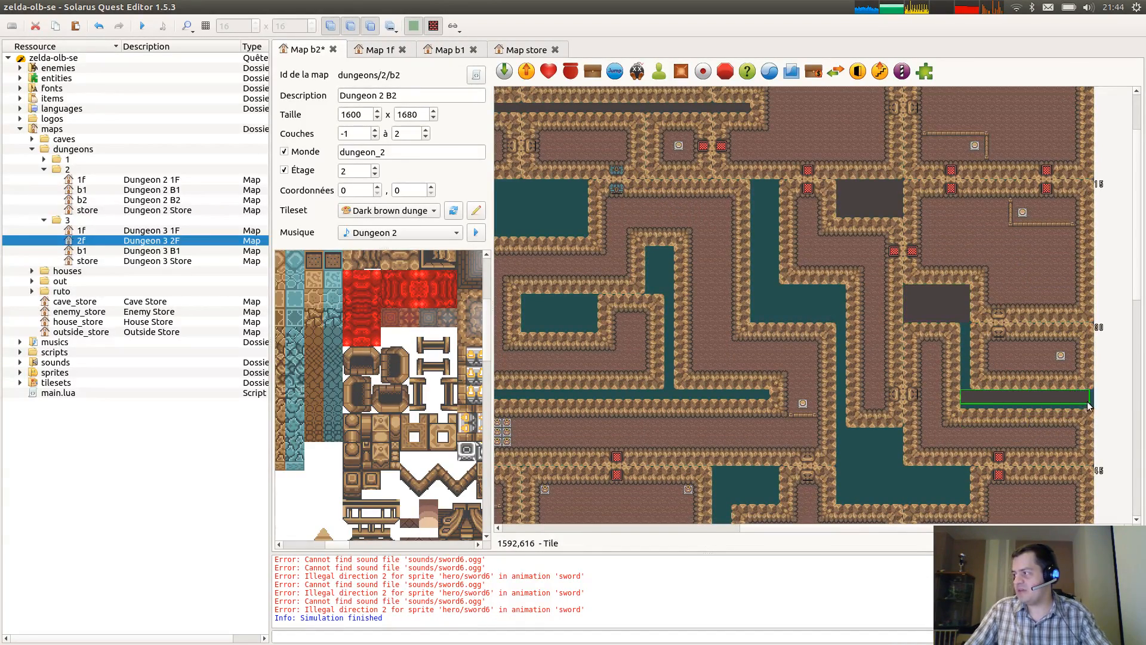
Fill the narrow vertical gap linking the eastern rectangular gap to the thin horizontal strip with a dark tile.
{"action": "left_click", "coordinate": [892, 214]}
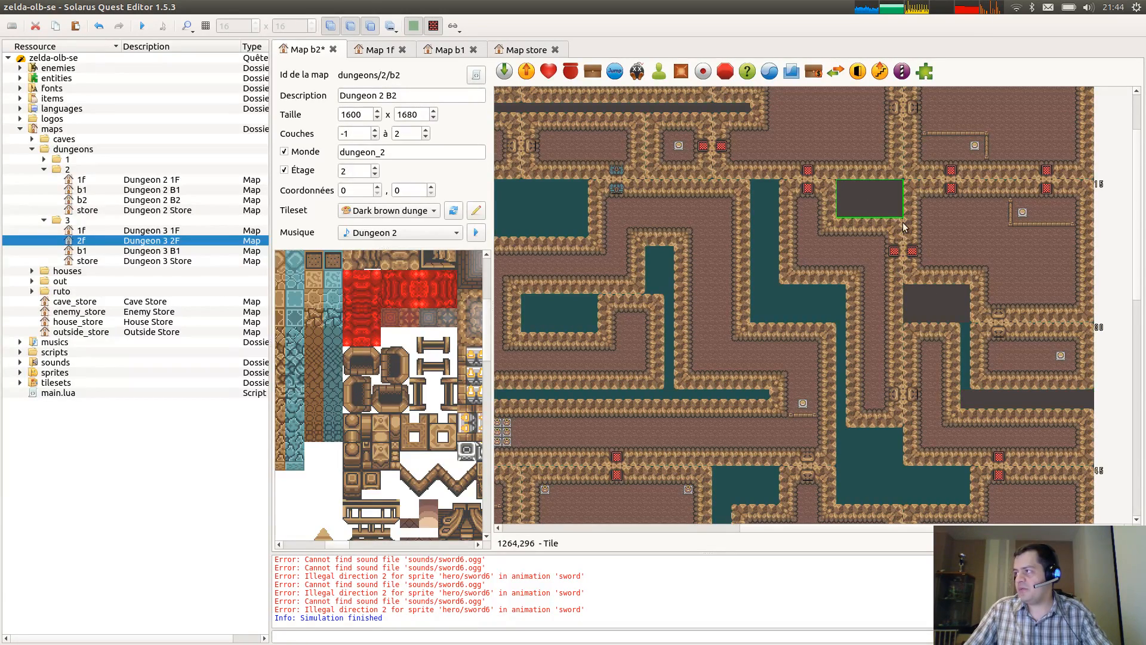
{"action": "key", "text": "ctrl+c"}
{"action": "key", "text": "ctrl+v"}
{"action": "left_click", "coordinate": [996, 347]}
{"action": "key", "text": "r"}
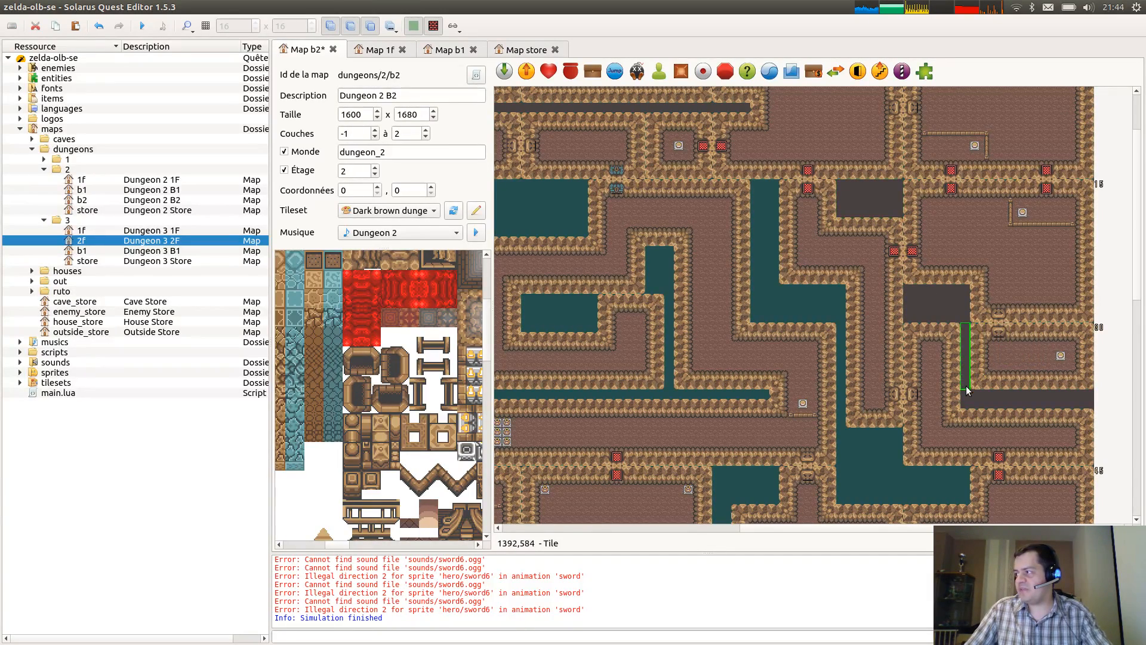
{"action": "left_click", "coordinate": [968, 391]}
Fill the tall gap west of the northeast corridors and the wide horizontal gap at its lower end with dark tiles.
{"action": "left_click", "coordinate": [758, 219]}
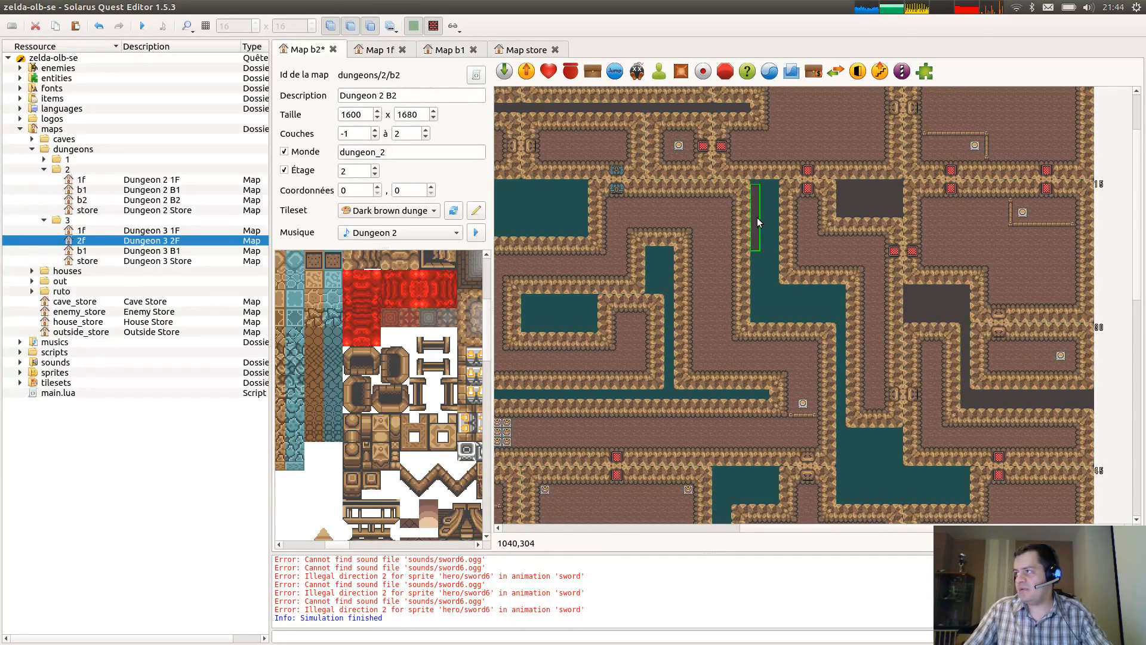
{"action": "key", "text": "r"}
{"action": "left_click", "coordinate": [778, 288]}
{"action": "left_click_drag", "start_coordinate": [776, 279], "coordinate": [775, 275]}
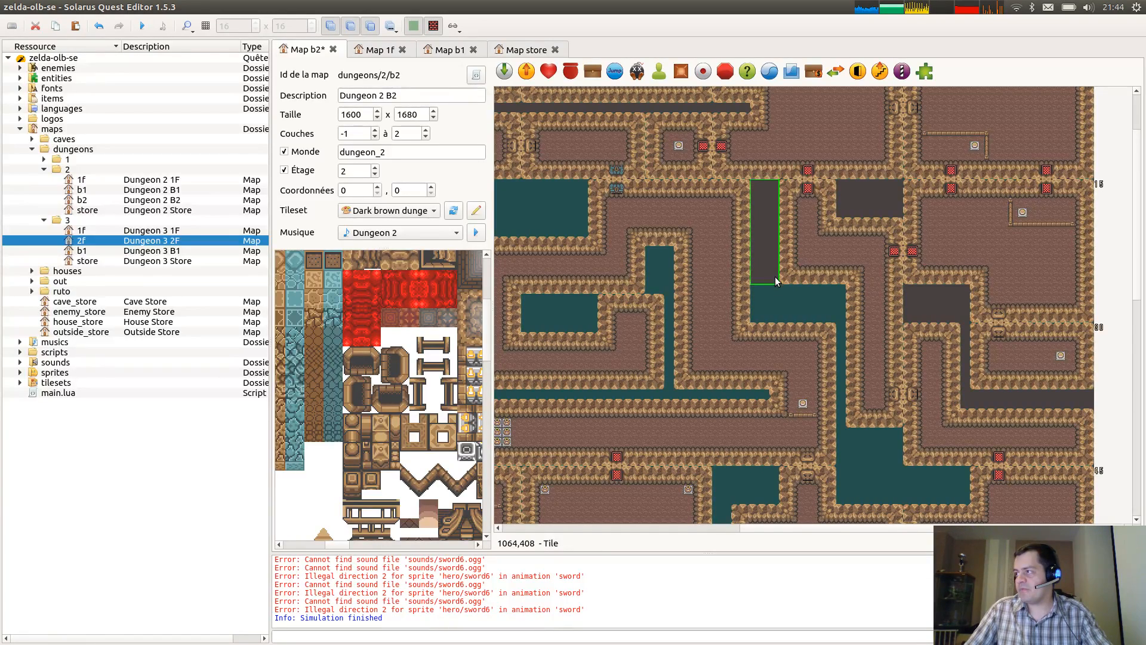
{"action": "key", "text": "ctrl+c"}
{"action": "key", "text": "ctrl+v"}
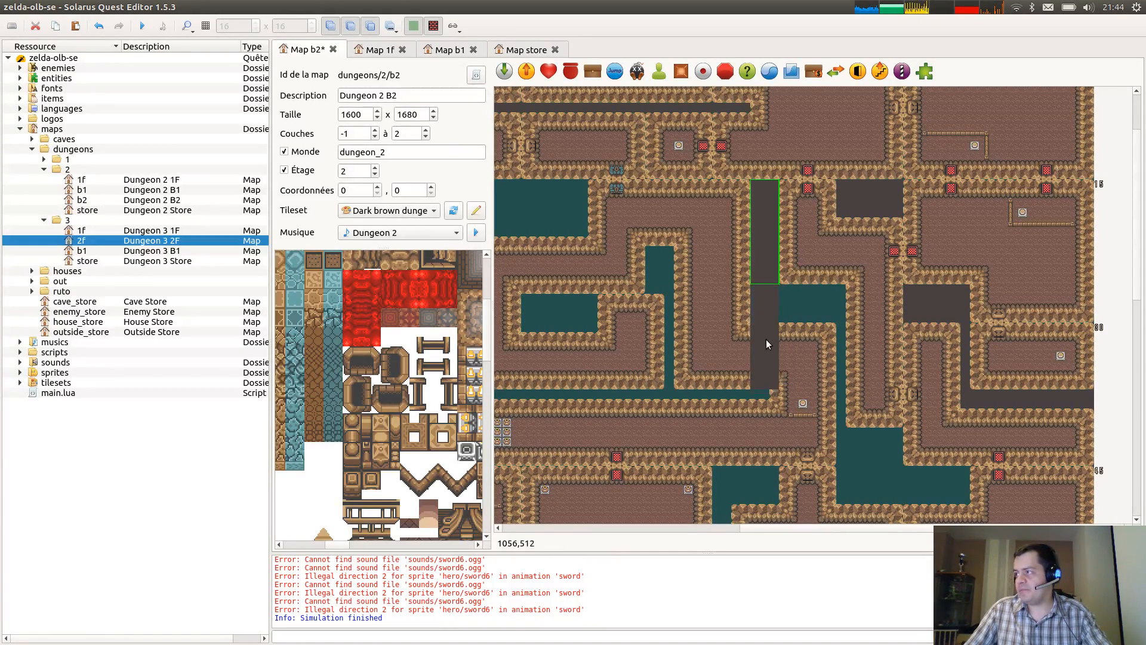
{"action": "left_click", "coordinate": [766, 339]}
{"action": "key", "text": "r"}
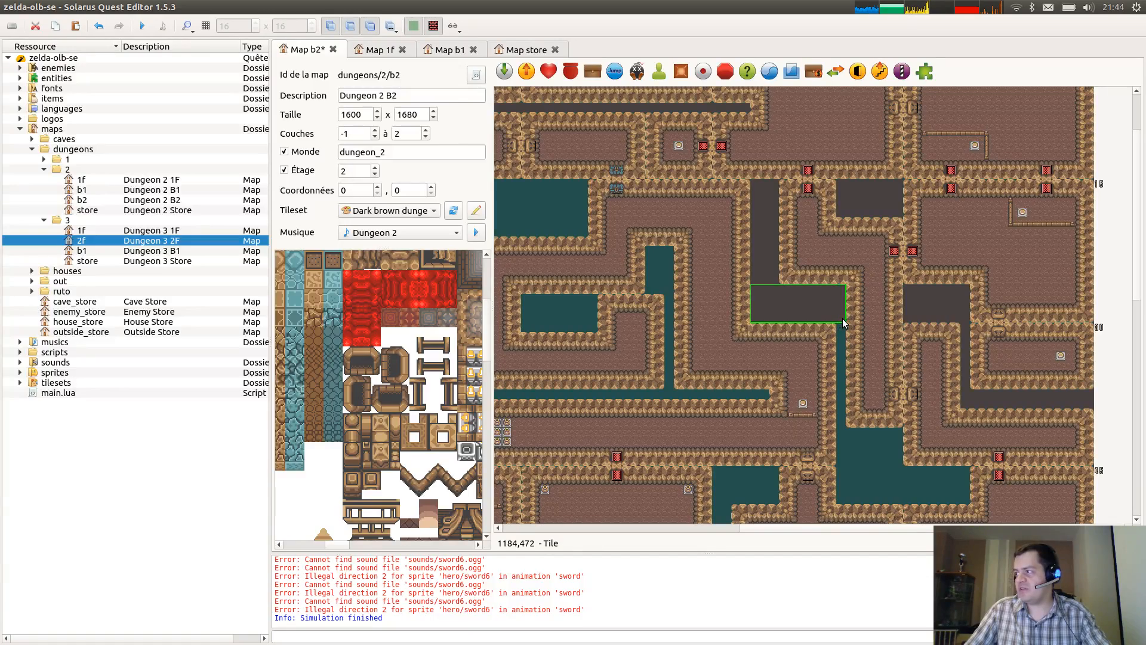
Copy the narrow vertical dark tile and fit it into the slim gap leading south from the wide horizontal gap.
{"action": "left_click", "coordinate": [966, 351]}
{"action": "key", "text": "ctrl+c"}
{"action": "key", "text": "ctrl+v"}
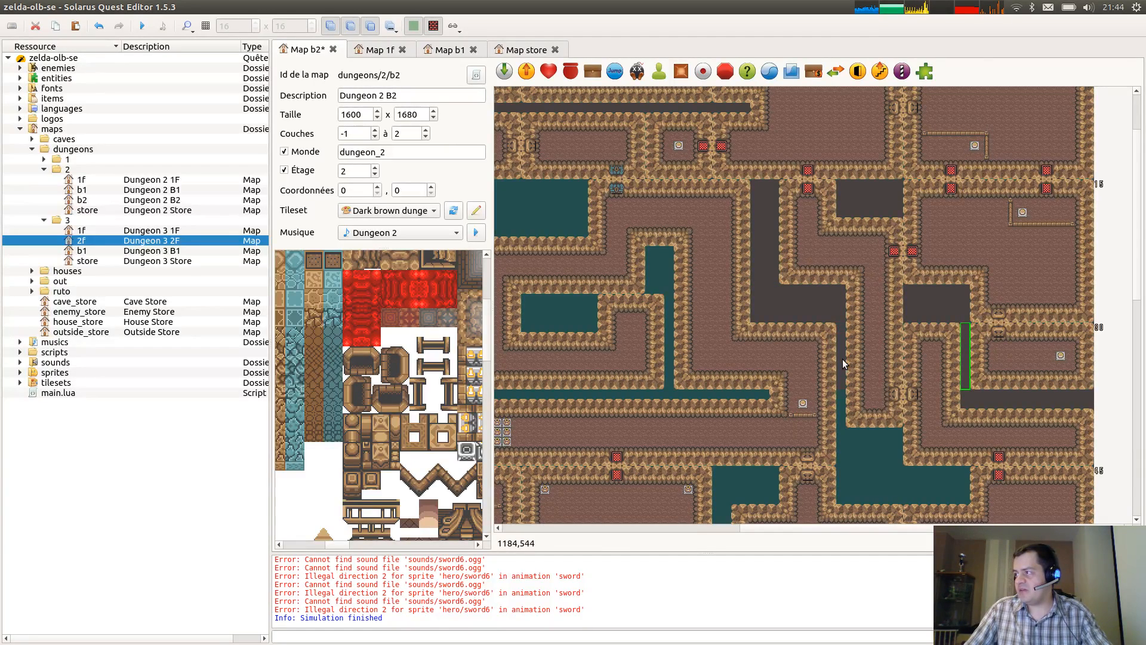
{"action": "left_click", "coordinate": [845, 359]}
{"action": "key", "text": "r"}
Fill the rectangular gap below the slim passage and the wider gap directly beneath it with dark tiles.
{"action": "left_click", "coordinate": [826, 314]}
{"action": "key", "text": "ctrl+c"}
{"action": "key", "text": "ctrl+v"}
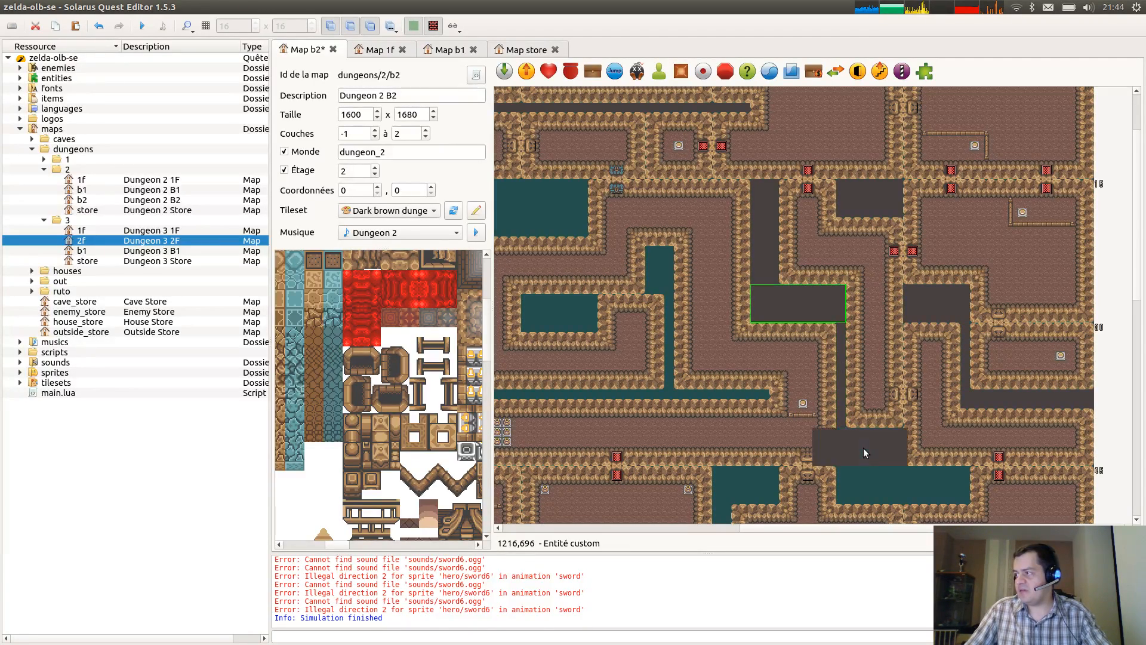
{"action": "left_click", "coordinate": [887, 450]}
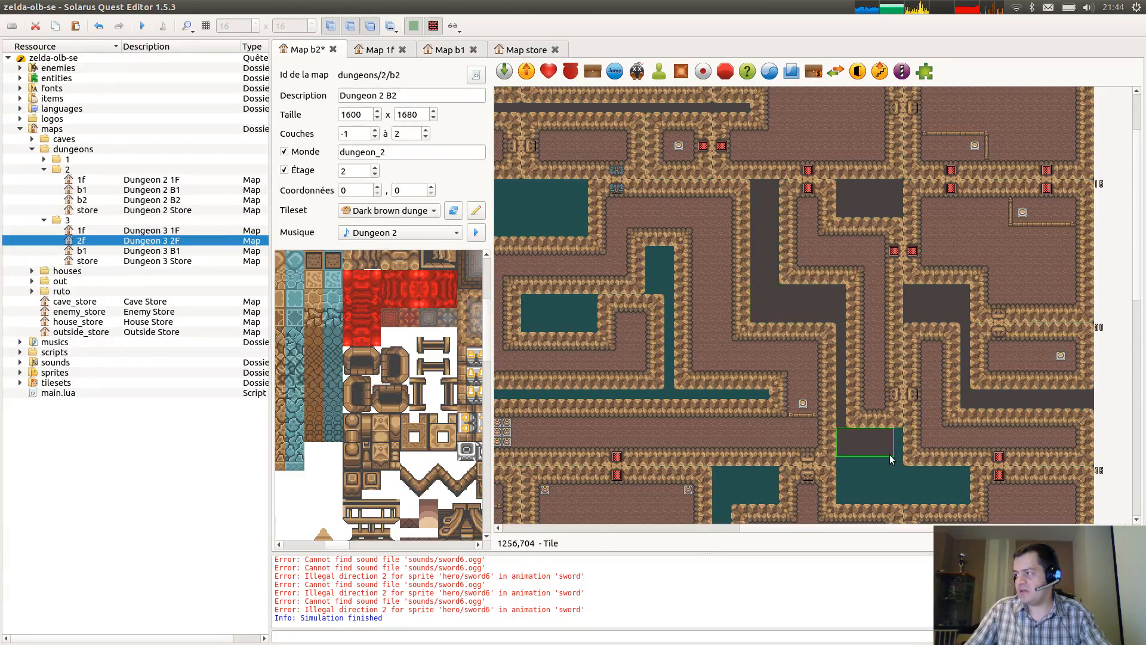
{"action": "scroll", "coordinate": [886, 374], "scroll_direction": "down", "scroll_amount": 3}
{"action": "key", "text": "ctrl+v"}
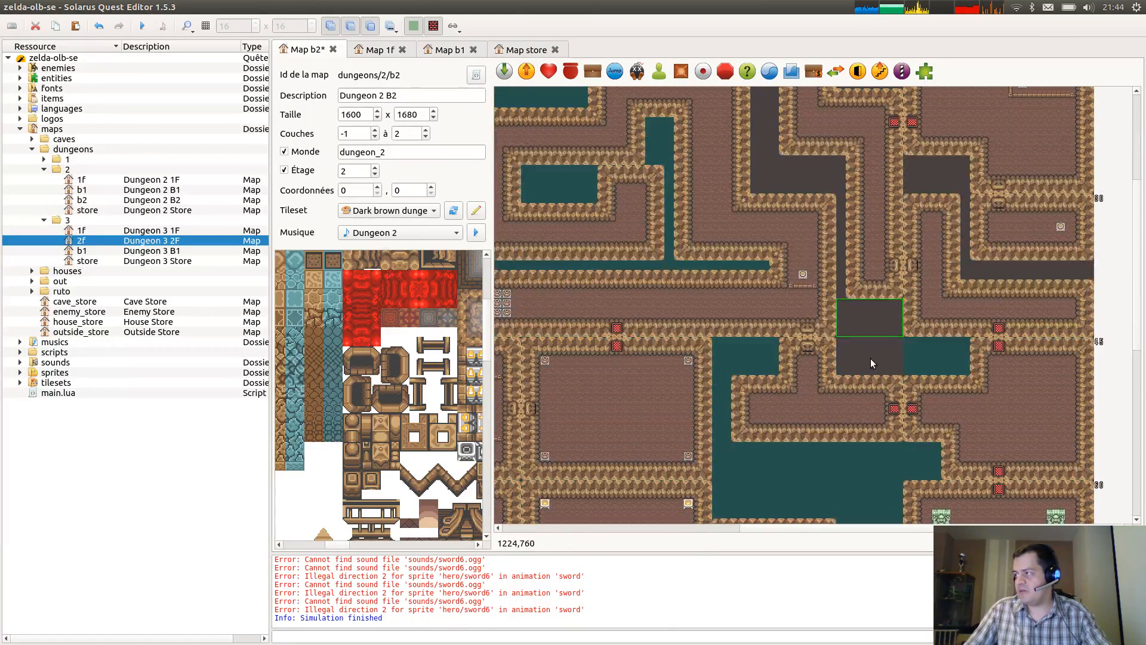
{"action": "left_click", "coordinate": [872, 361]}
{"action": "key", "text": "r"}
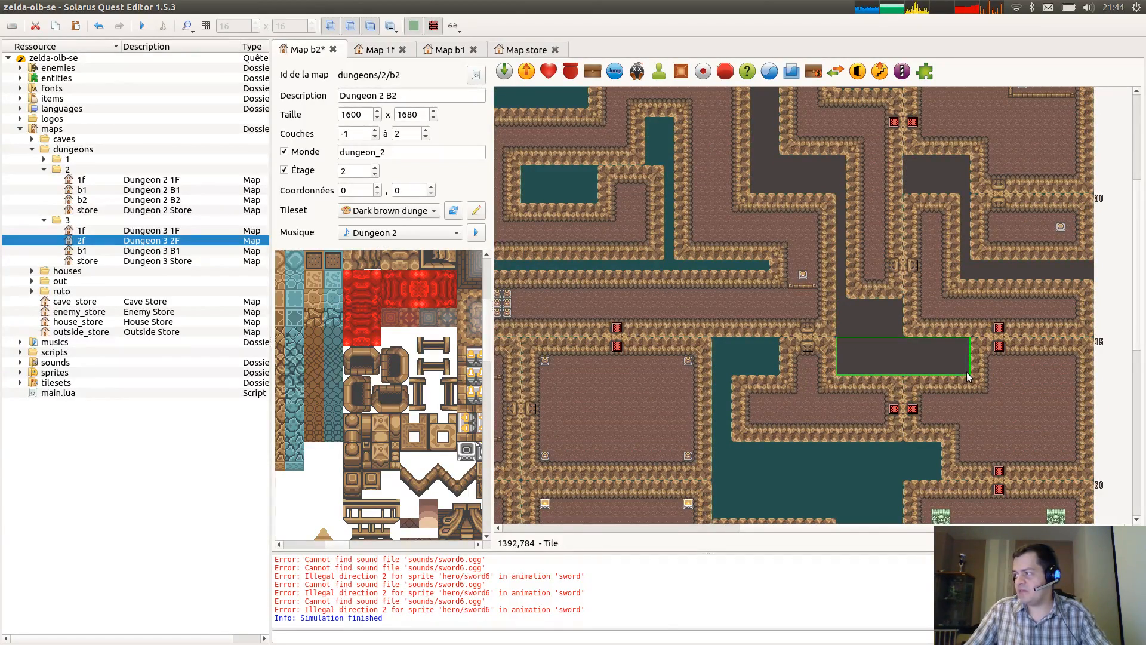
Fill the small gap beside the central-east corridor and the vertical strip along its west side with dark tiles.
{"action": "left_click_drag", "start_coordinate": [967, 376], "coordinate": [778, 375]}
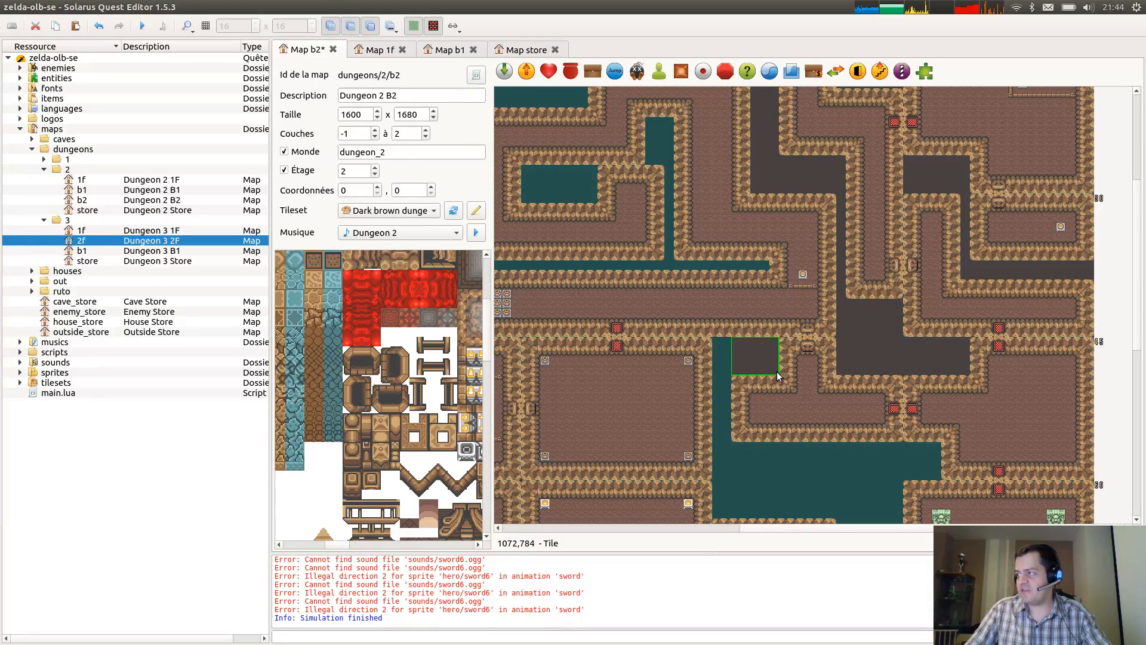
{"action": "left_click", "coordinate": [738, 362]}
{"action": "key", "text": "r"}
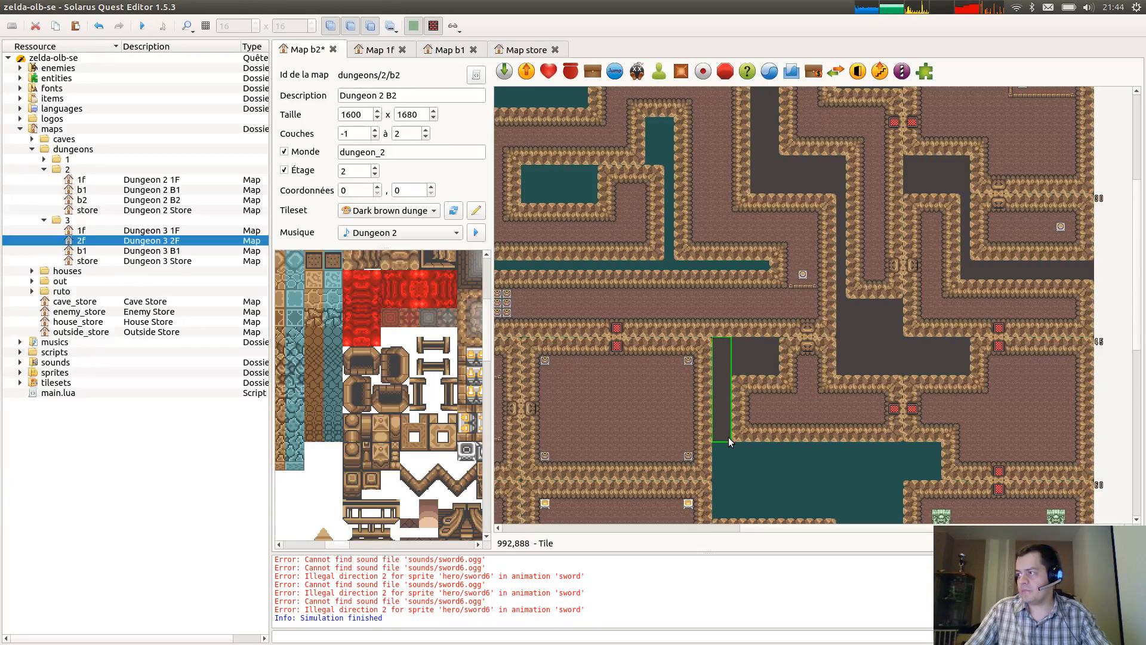
{"action": "left_click", "coordinate": [729, 439]}
Fill the large open area south of the T-shaped room and the small square recess at its east end with dark tiles.
{"action": "scroll", "coordinate": [743, 427], "scroll_direction": "down", "scroll_amount": 2}
{"action": "left_click", "coordinate": [914, 239]}
{"action": "key", "text": "ctrl+c"}
{"action": "key", "text": "ctrl+v"}
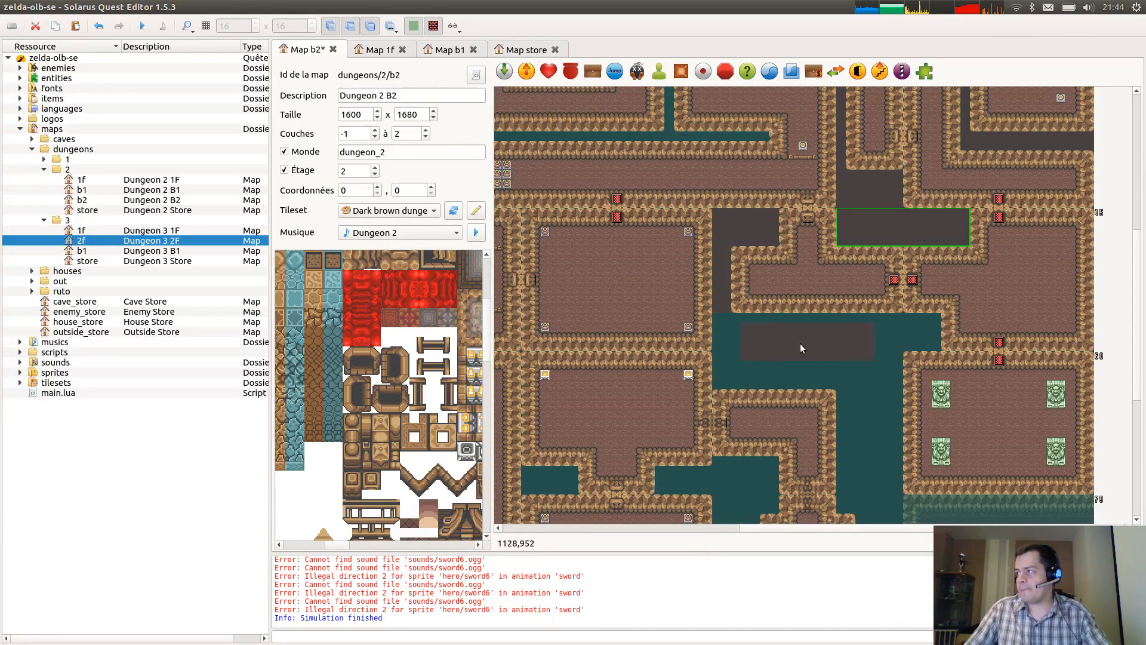
{"action": "left_click", "coordinate": [783, 339]}
{"action": "key", "text": "r"}
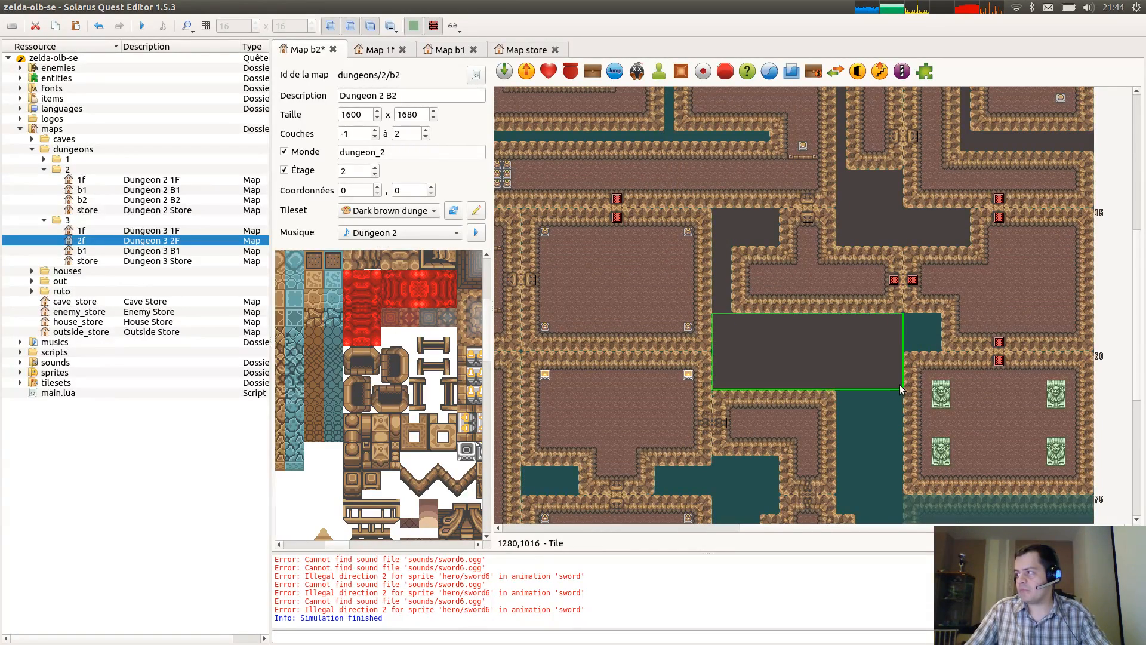
{"action": "left_click", "coordinate": [900, 389]}
{"action": "left_click", "coordinate": [767, 234]}
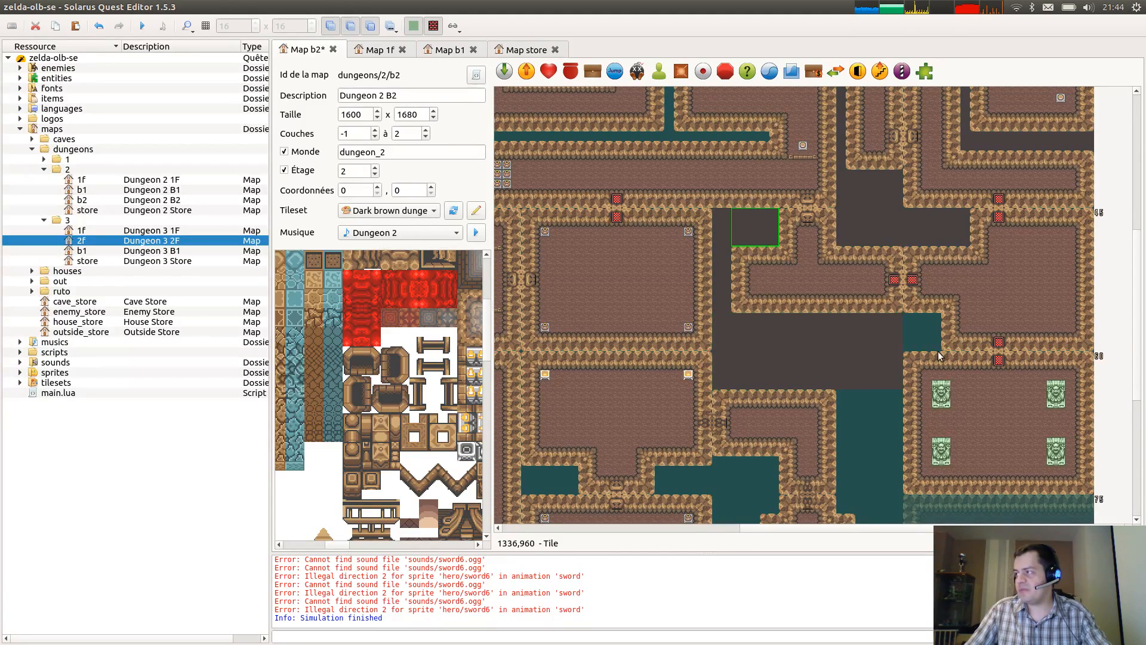
{"action": "left_click_drag", "start_coordinate": [930, 335], "coordinate": [915, 330]}
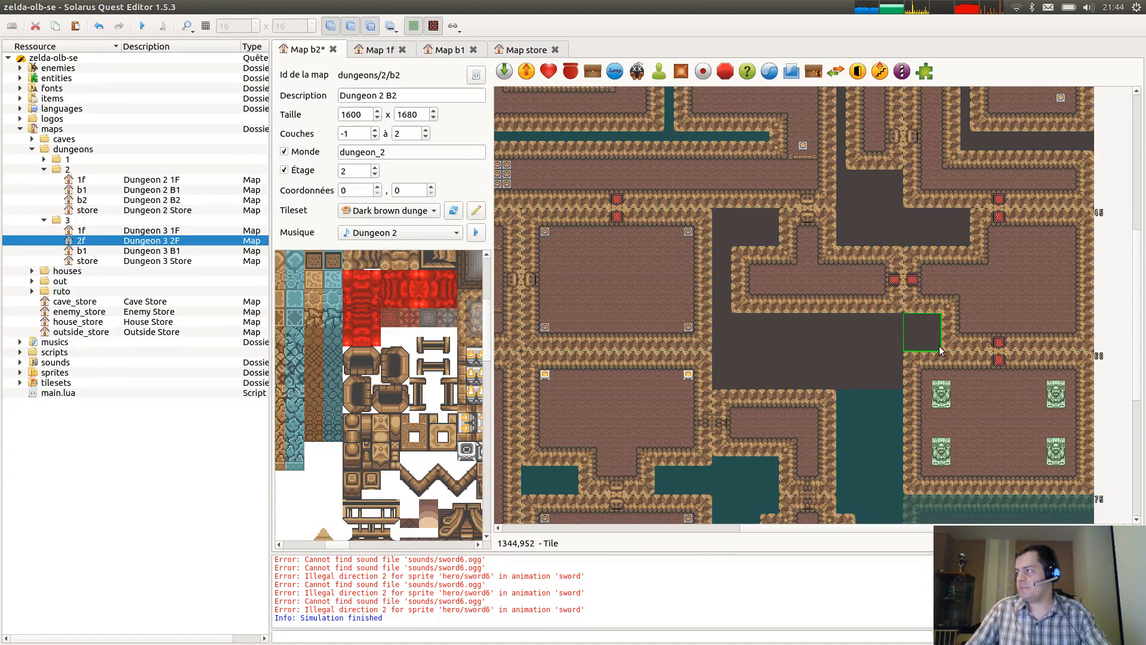
Add a dark tile below the large open area and shape it as a narrow vertical strip down to the chest room.
{"action": "scroll", "coordinate": [940, 350], "scroll_direction": "down", "scroll_amount": 3}
{"action": "key", "text": "ctrl+v"}
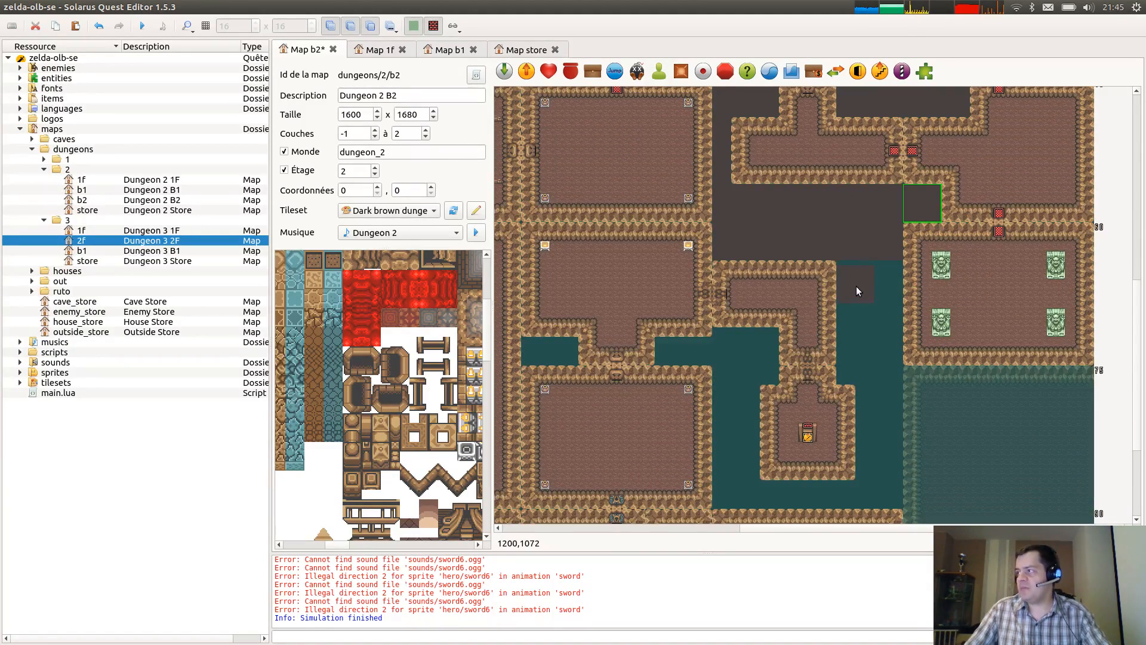
{"action": "left_click", "coordinate": [856, 286]}
{"action": "double_click", "coordinate": [859, 285]}
{"action": "key", "text": "Escape"}
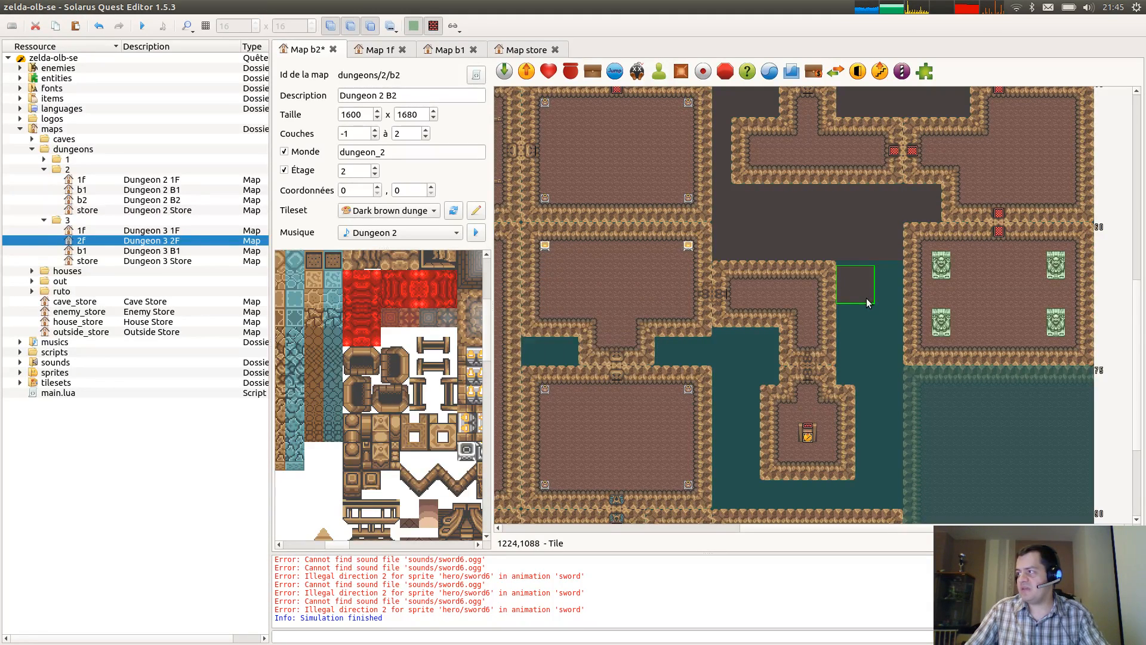
{"action": "left_click_drag", "start_coordinate": [868, 303], "coordinate": [853, 383]}
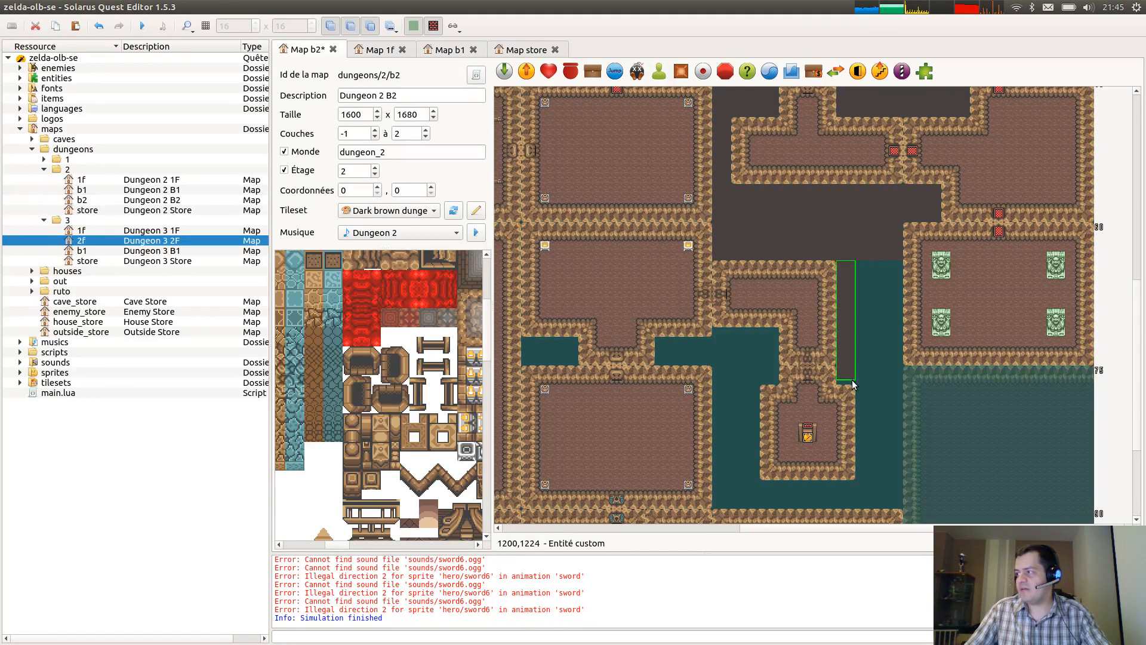
Copy the narrow strip beside itself and stretch it to fill the tall gap east of the chest room.
{"action": "key", "text": "ctrl+c"}
{"action": "key", "text": "ctrl+v"}
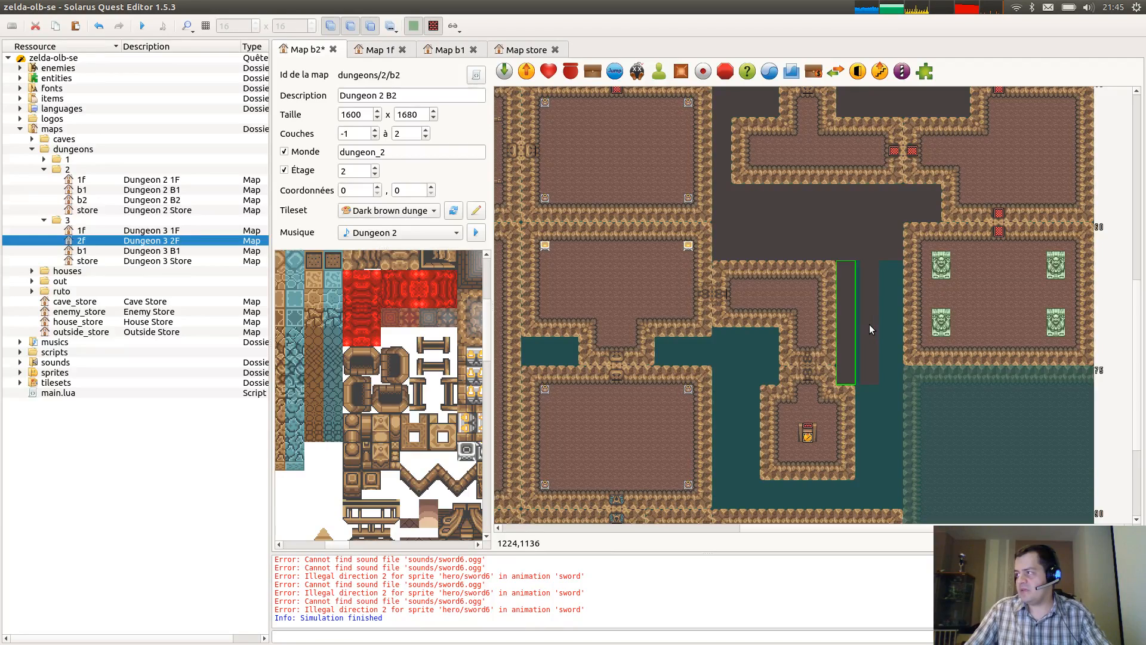
{"action": "left_click", "coordinate": [866, 325]}
{"action": "left_click_drag", "start_coordinate": [883, 466], "coordinate": [899, 478]}
{"action": "scroll", "coordinate": [900, 477], "scroll_direction": "down", "scroll_amount": 2}
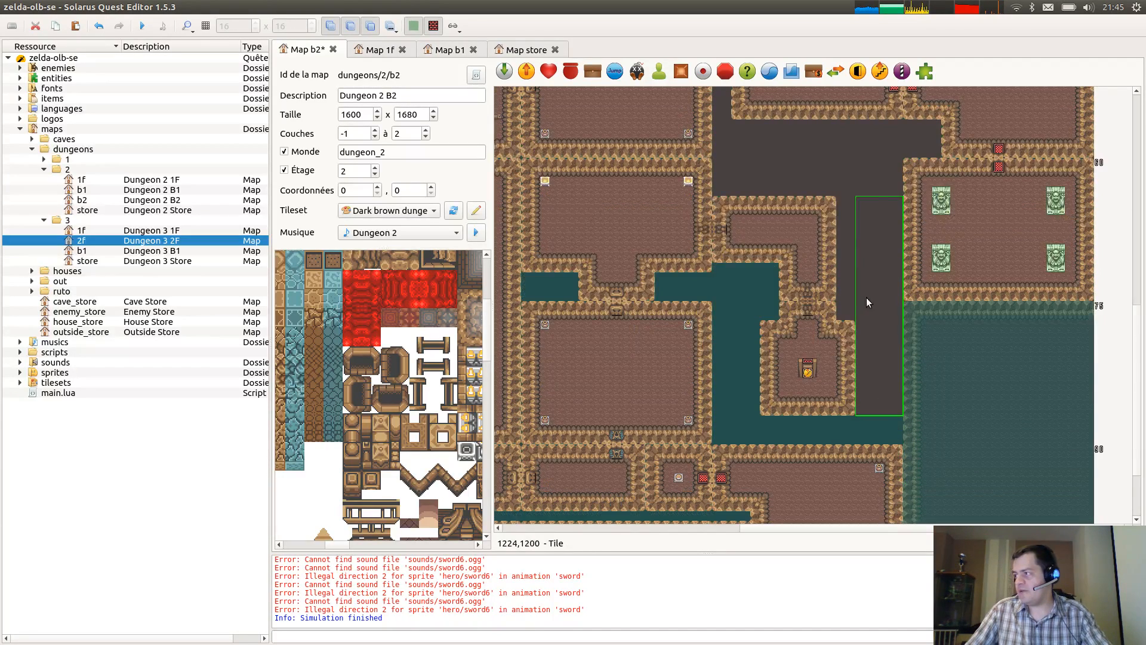
{"action": "left_click", "coordinate": [858, 280]}
Copy the small square dark tile and stretch it across the horizontal gap south of the chest room.
{"action": "left_click", "coordinate": [923, 138]}
{"action": "key", "text": "ctrl+c"}
{"action": "key", "text": "ctrl+v"}
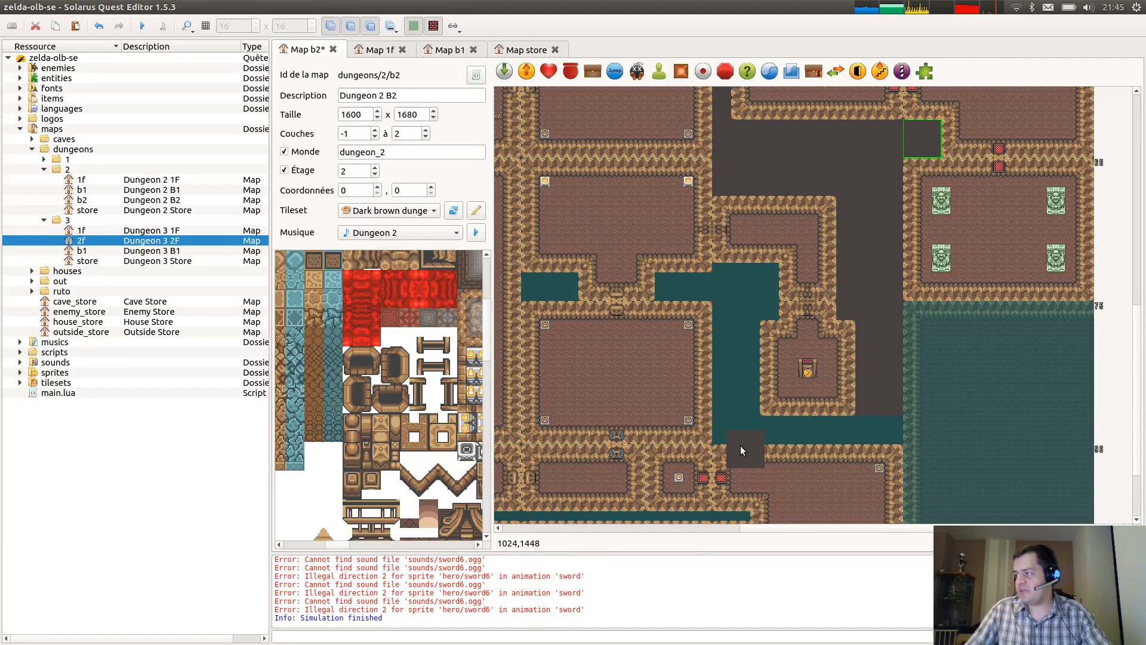
{"action": "left_click_drag", "start_coordinate": [736, 436], "coordinate": [898, 436]}
Fill the two small rectangular gaps on either side of the doorway between the central rooms with dark tiles.
{"action": "key", "text": "ctrl+c"}
{"action": "key", "text": "ctrl+v"}
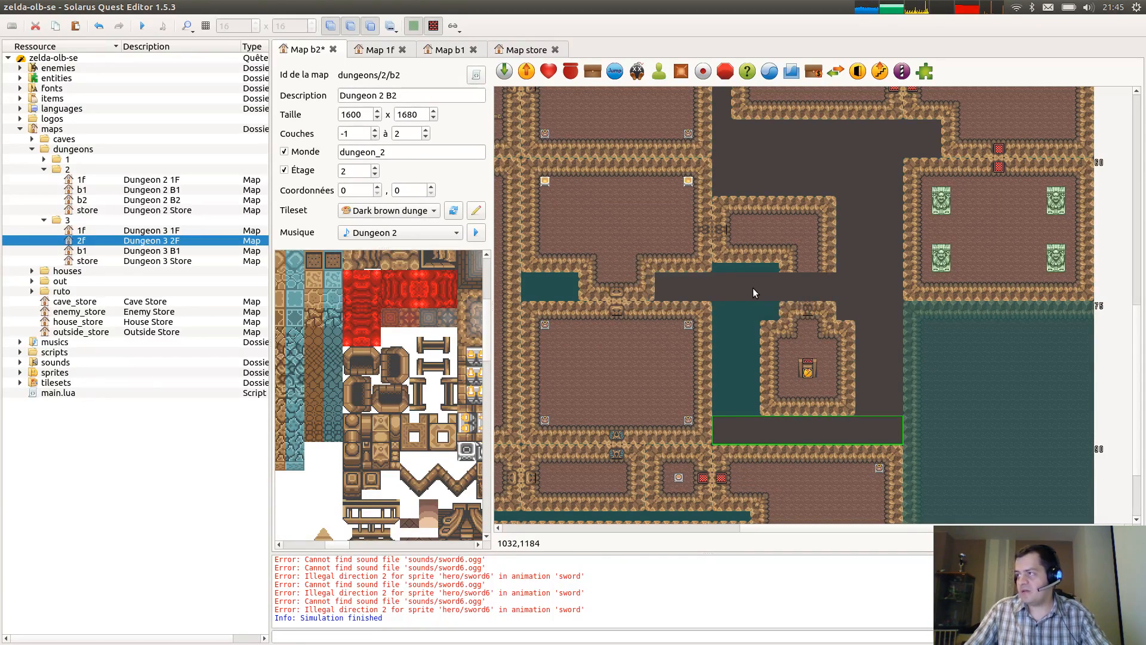
{"action": "left_click_drag", "start_coordinate": [753, 288], "coordinate": [710, 303]}
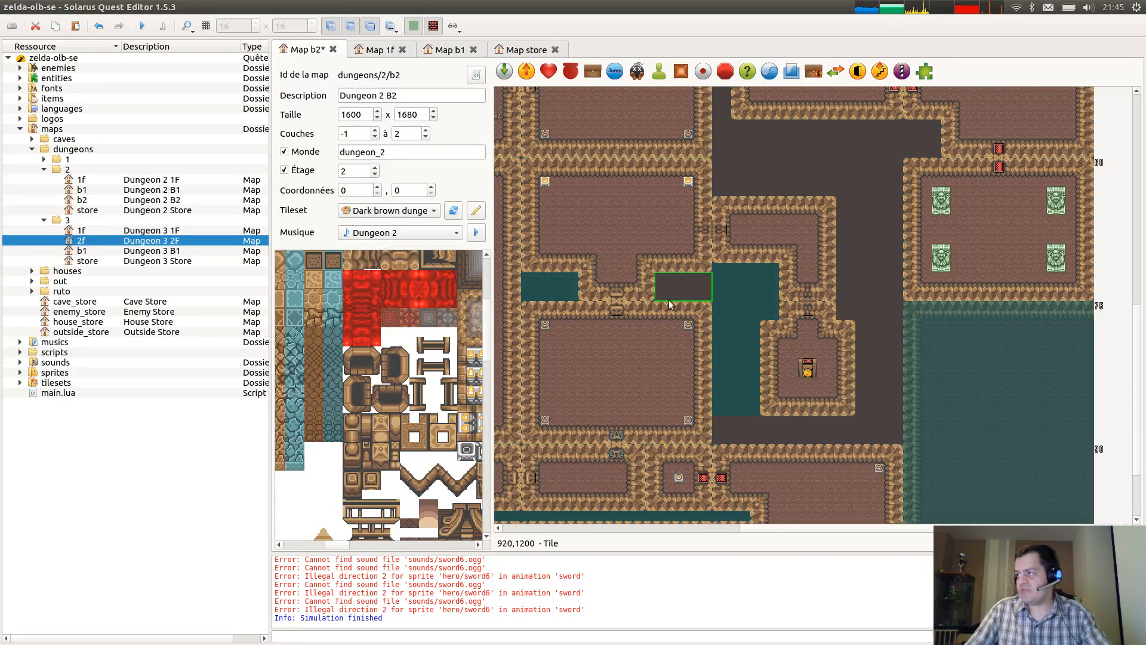
{"action": "left_click", "coordinate": [554, 291]}
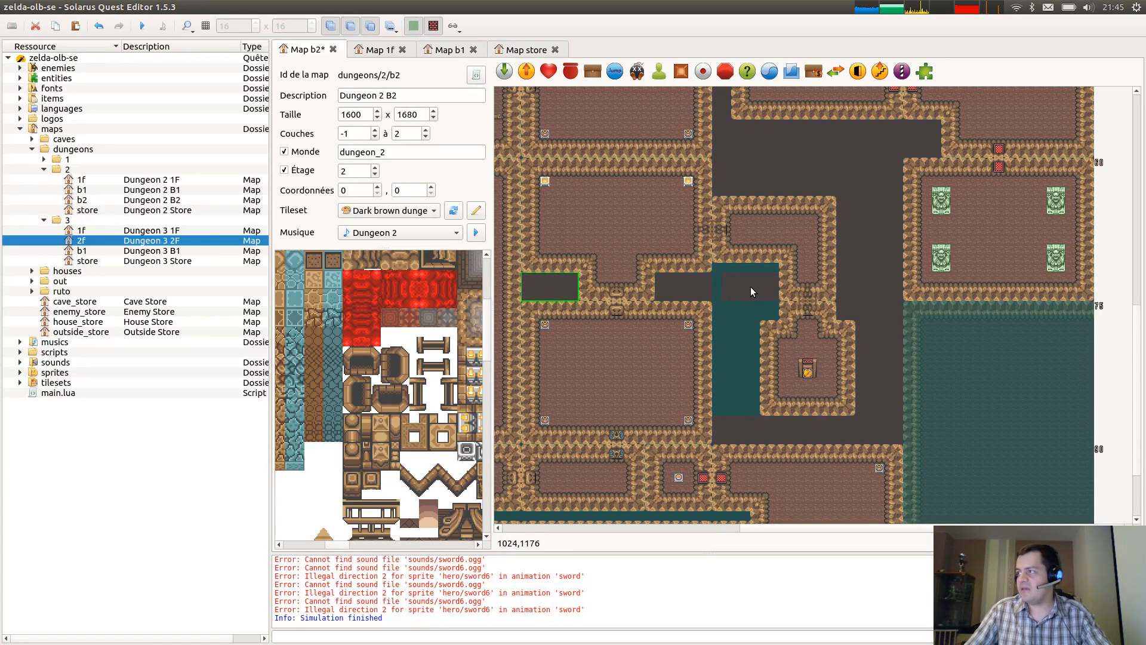
Fill the two adjoining gaps northwest and west of the chest room with dark tiles and save the map.
{"action": "right_click_drag", "start_coordinate": [742, 278], "coordinate": [778, 319]}
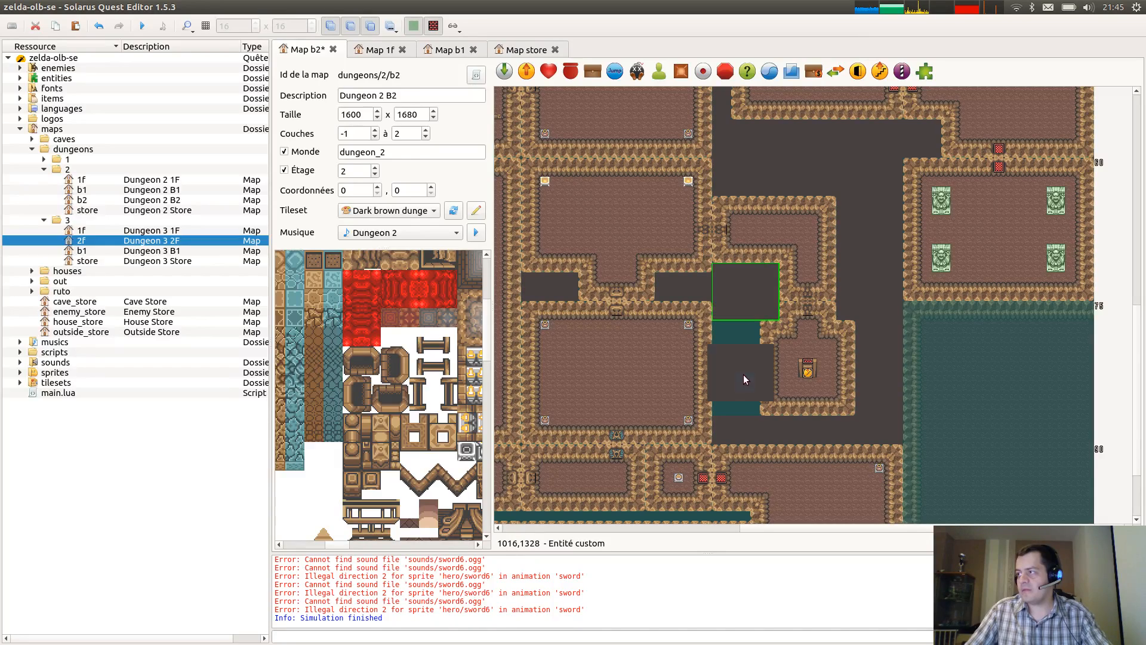
{"action": "left_click_drag", "start_coordinate": [747, 351], "coordinate": [756, 410]}
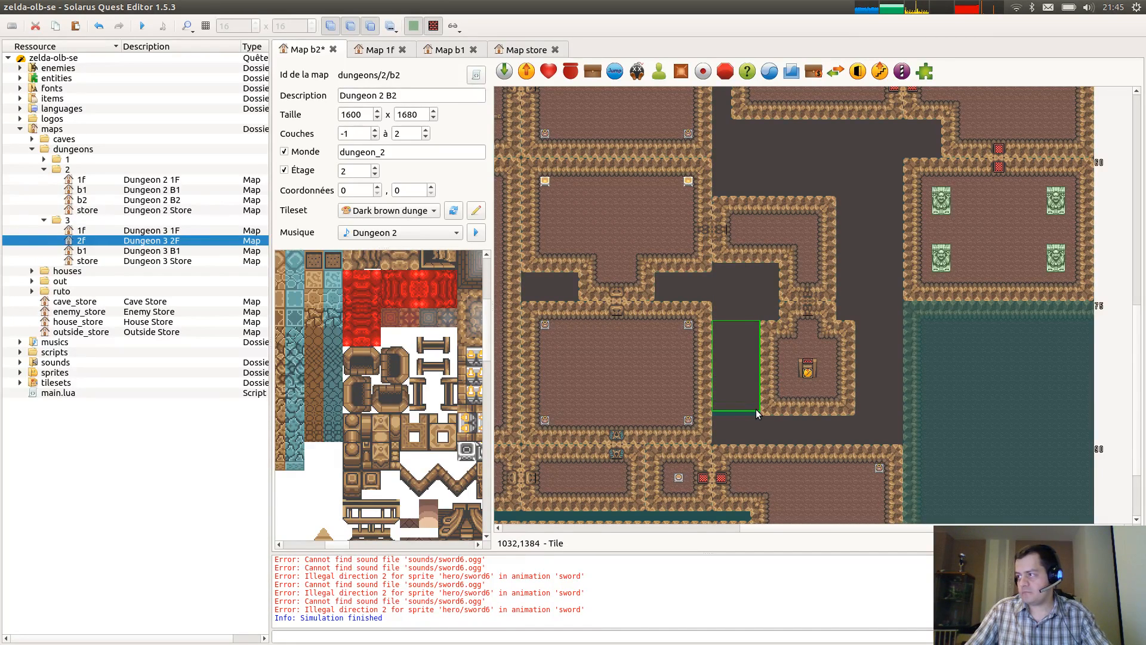
{"action": "key", "text": "ctrl+s"}
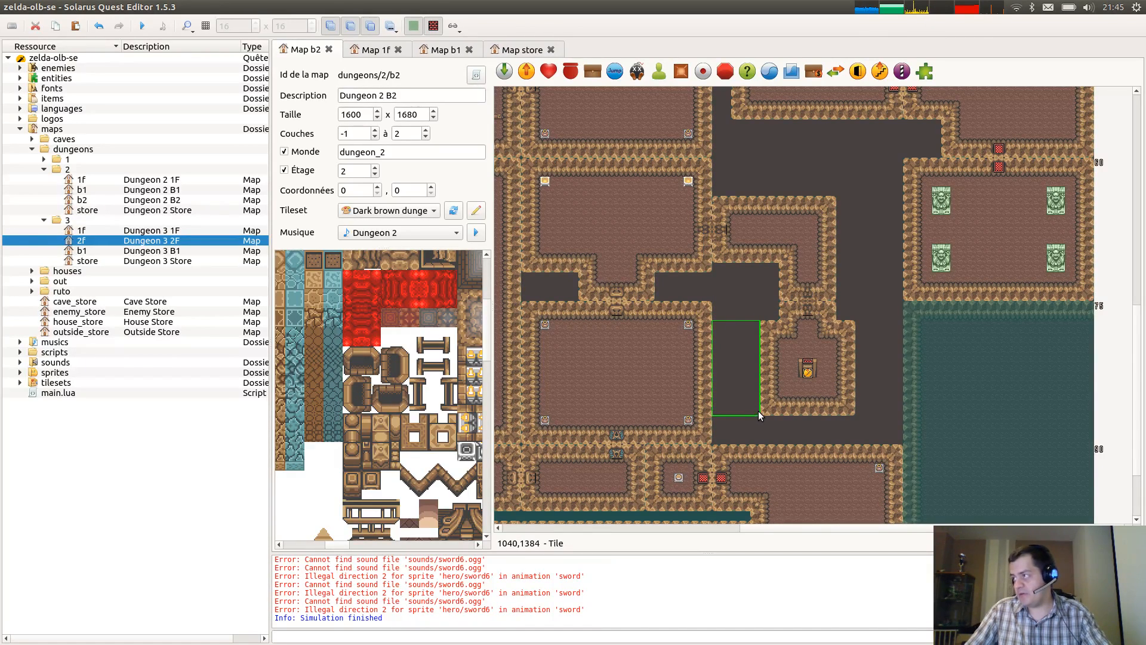
Delete the large semi-transparent background tile that spans the B2 map.
{"action": "scroll", "coordinate": [759, 411], "scroll_direction": "down", "scroll_amount": 1, "text": "ctrl"}
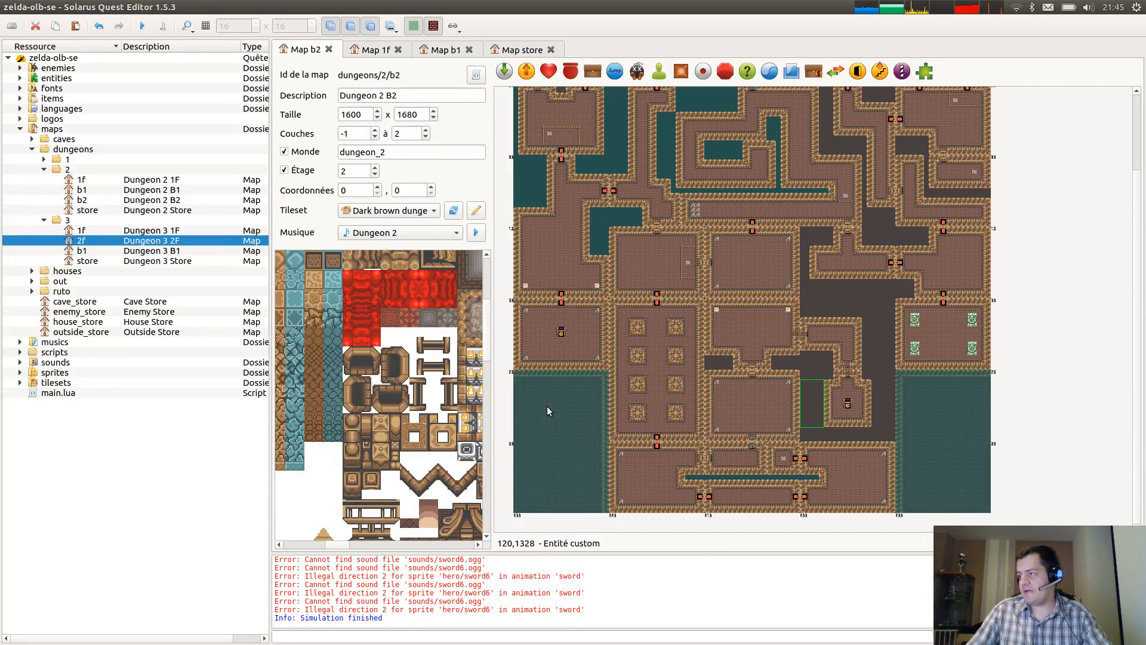
{"action": "scroll", "coordinate": [604, 422], "scroll_direction": "up", "scroll_amount": 3}
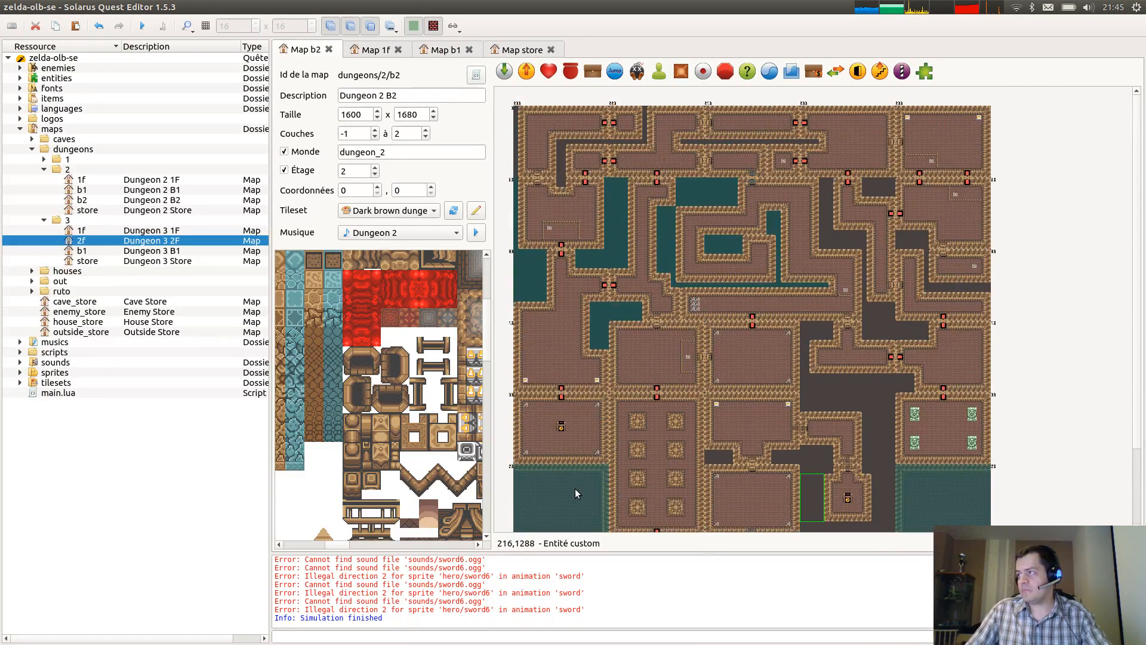
{"action": "scroll", "coordinate": [575, 489], "scroll_direction": "down", "scroll_amount": 3}
{"action": "key", "text": "Delete"}
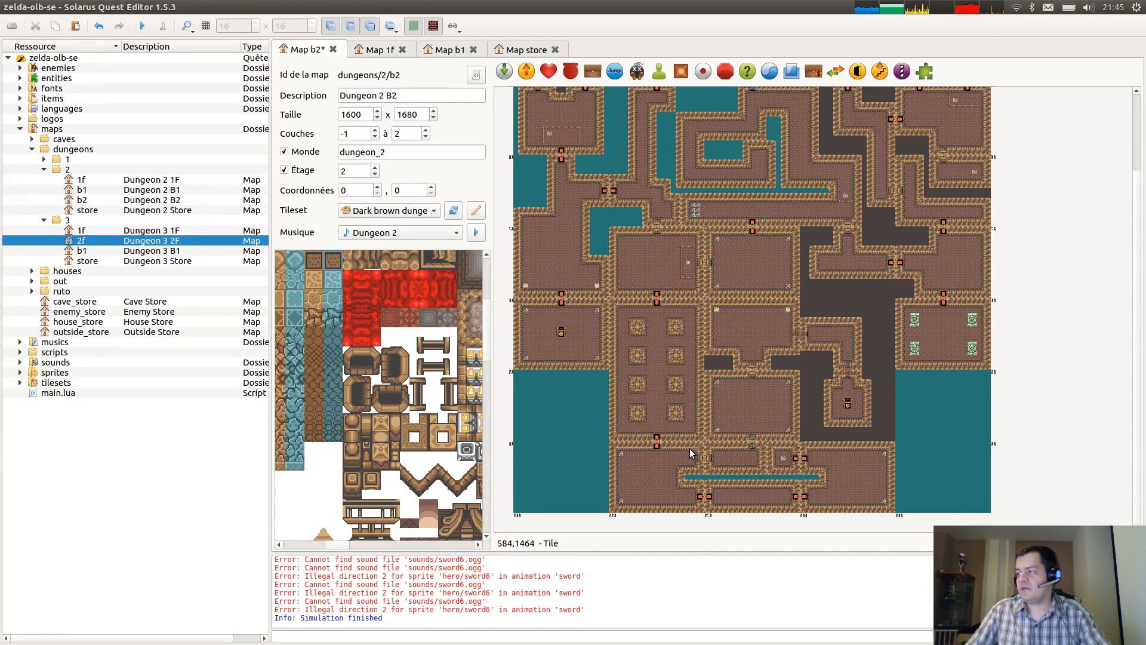
{"action": "scroll", "coordinate": [690, 449], "scroll_direction": "up", "scroll_amount": 1, "text": "ctrl"}
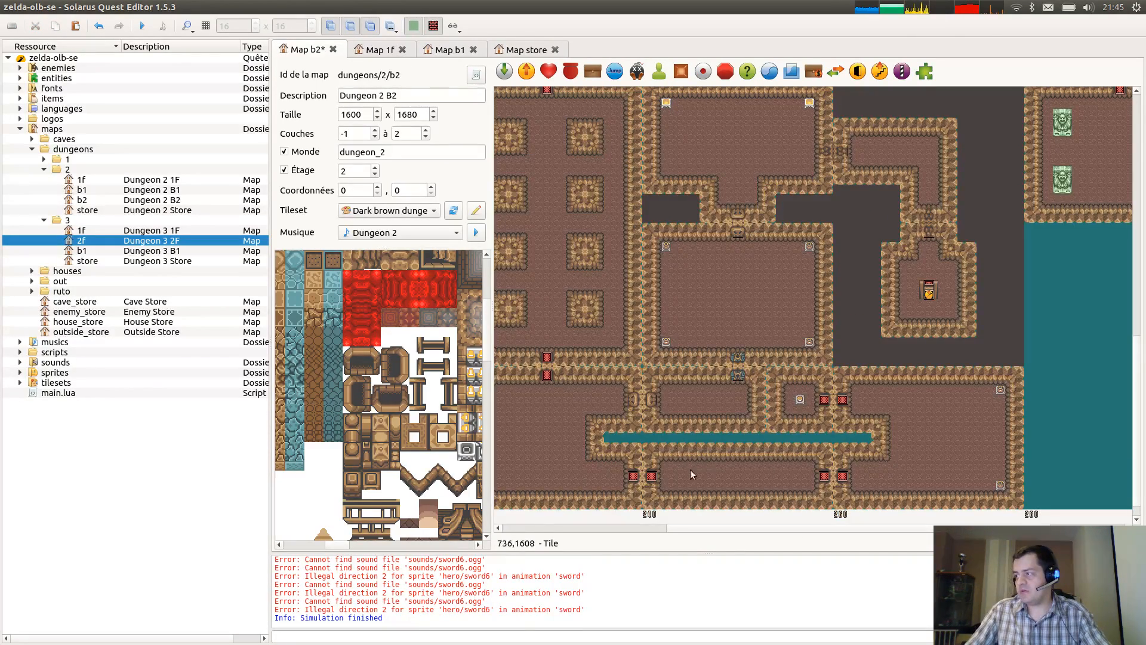
Fit a dark background tile into the long thin horizontal gap between the southern rooms and save the map.
{"action": "left_click", "coordinate": [640, 465]}
{"action": "key", "text": "Delete"}
{"action": "left_click", "coordinate": [858, 440]}
{"action": "left_click", "coordinate": [868, 441]}
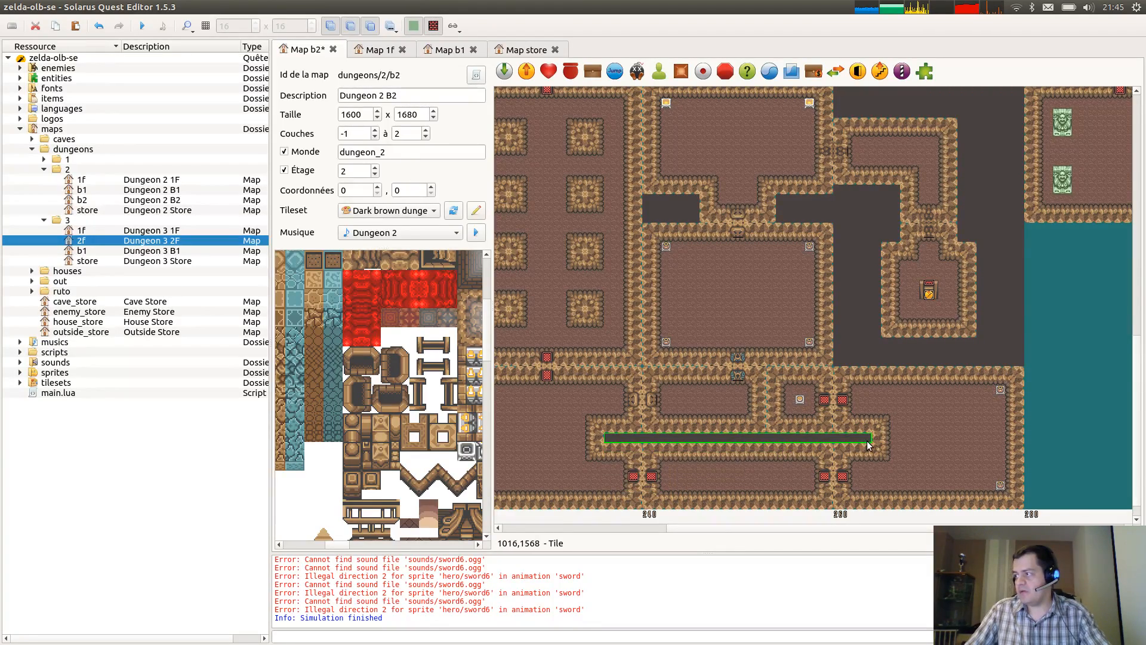
{"action": "key", "text": "ctrl+s"}
Fill the L-shaped gap northwest of the central rooms with two dark tiles, one horizontal and one vertical.
{"action": "middle_click_drag", "start_coordinate": [673, 350], "coordinate": [980, 471]}
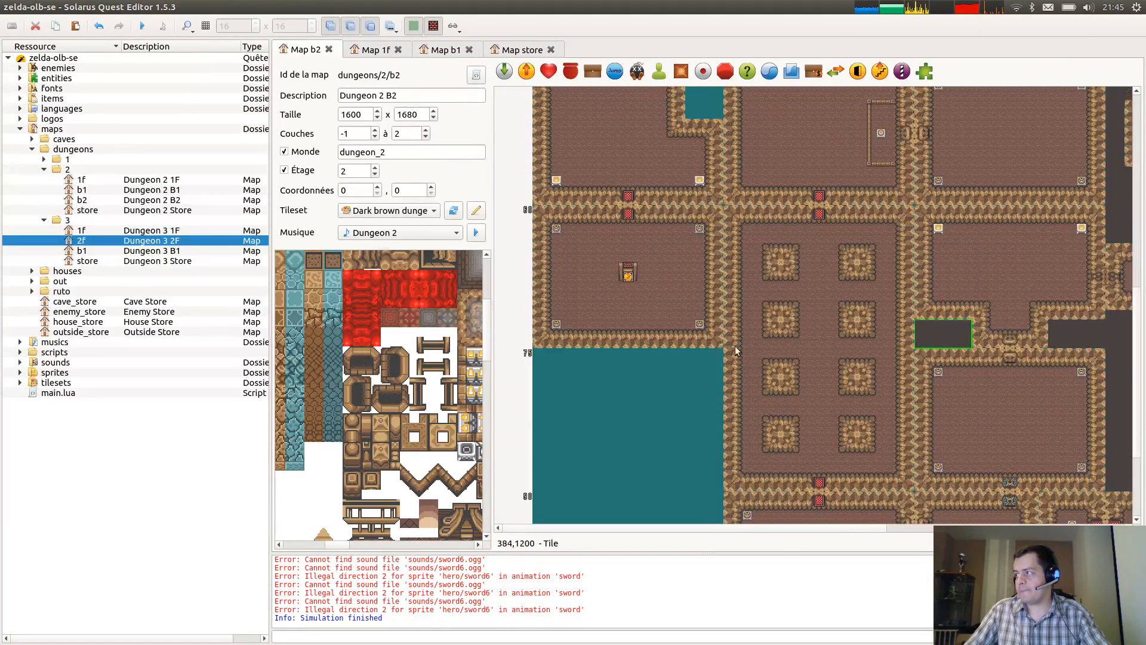
{"action": "scroll", "coordinate": [895, 337], "scroll_direction": "up", "scroll_amount": 5}
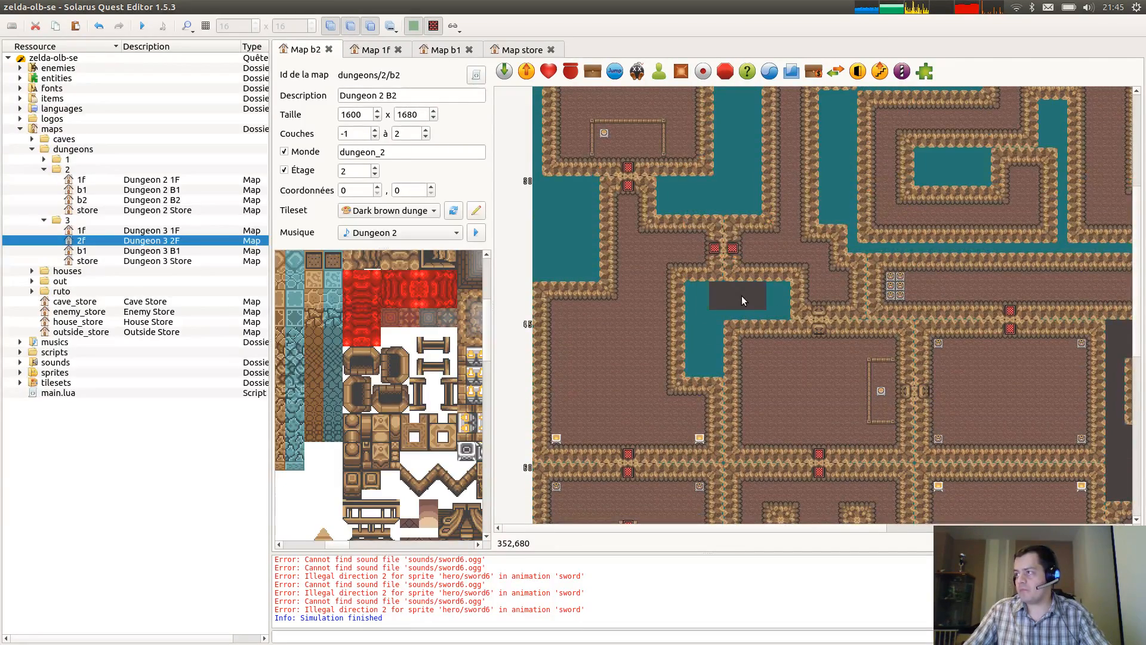
{"action": "left_click_drag", "start_coordinate": [752, 296], "coordinate": [770, 321]}
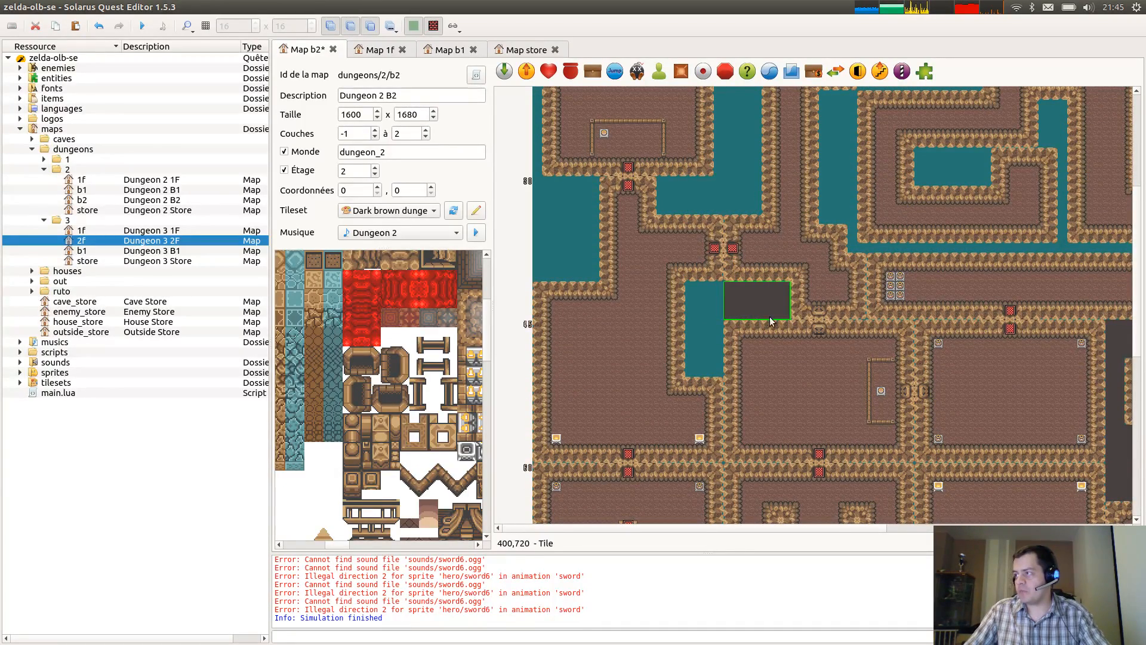
{"action": "key", "text": "ctrl+c"}
{"action": "key", "text": "ctrl+v"}
{"action": "left_click", "coordinate": [721, 300]}
{"action": "key", "text": "r"}
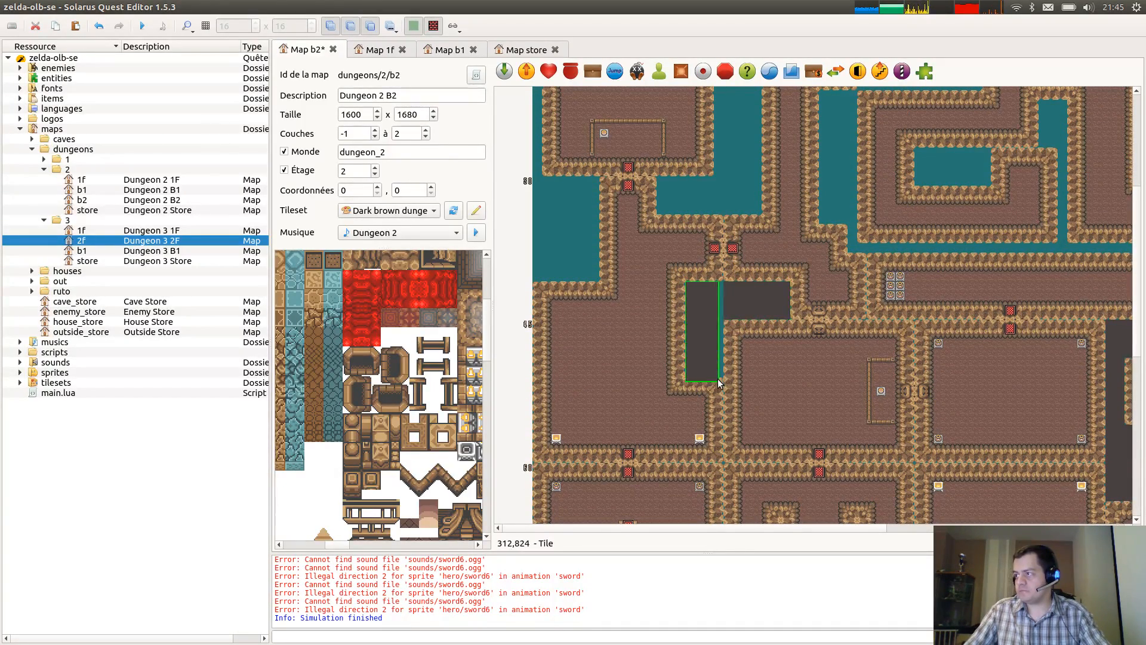
Copy the vertical dark tile to the gap at the map's west edge and resize it to fit.
{"action": "key", "text": "ctrl+c"}
{"action": "key", "text": "ctrl+v"}
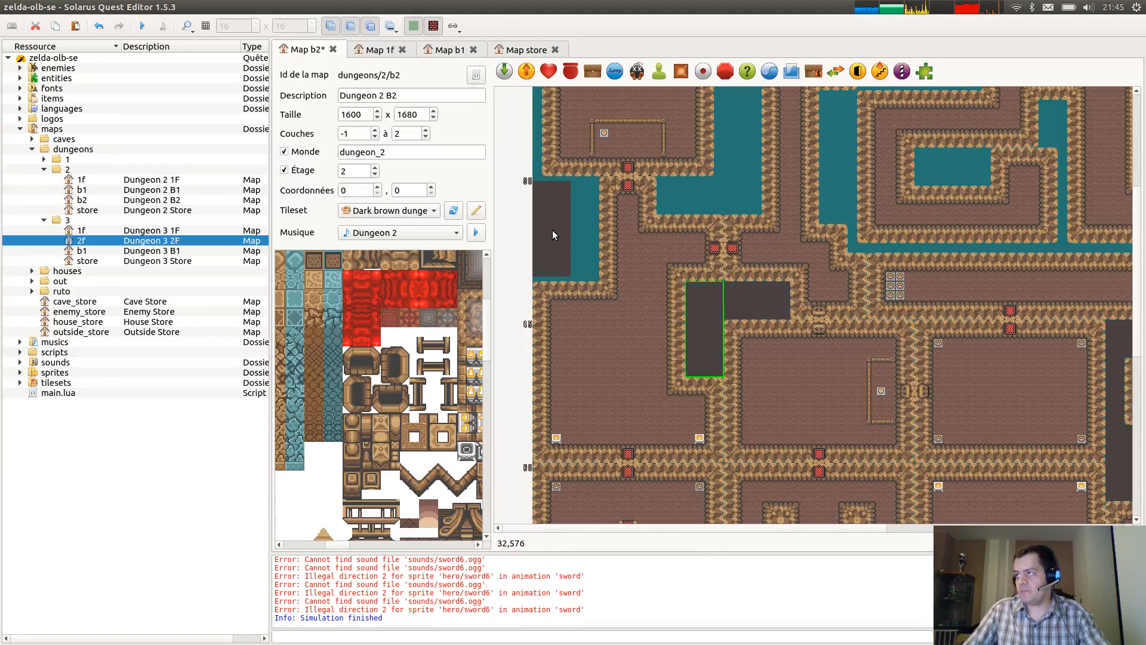
{"action": "left_click", "coordinate": [553, 228]}
{"action": "left_click_drag", "start_coordinate": [563, 236], "coordinate": [564, 232]}
{"action": "key", "text": "r"}
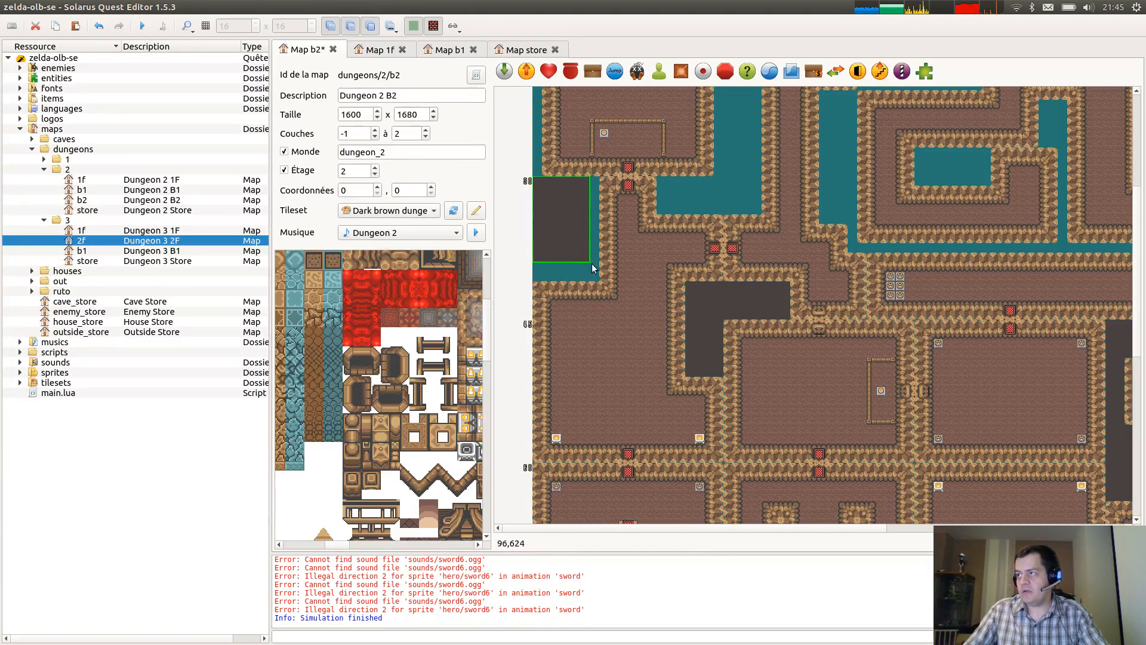
{"action": "left_click", "coordinate": [599, 283]}
Paste a dark tile into the tall gap east of the northwest room and stretch it over the gap's vertical part.
{"action": "scroll", "coordinate": [588, 251], "scroll_direction": "up", "scroll_amount": 3}
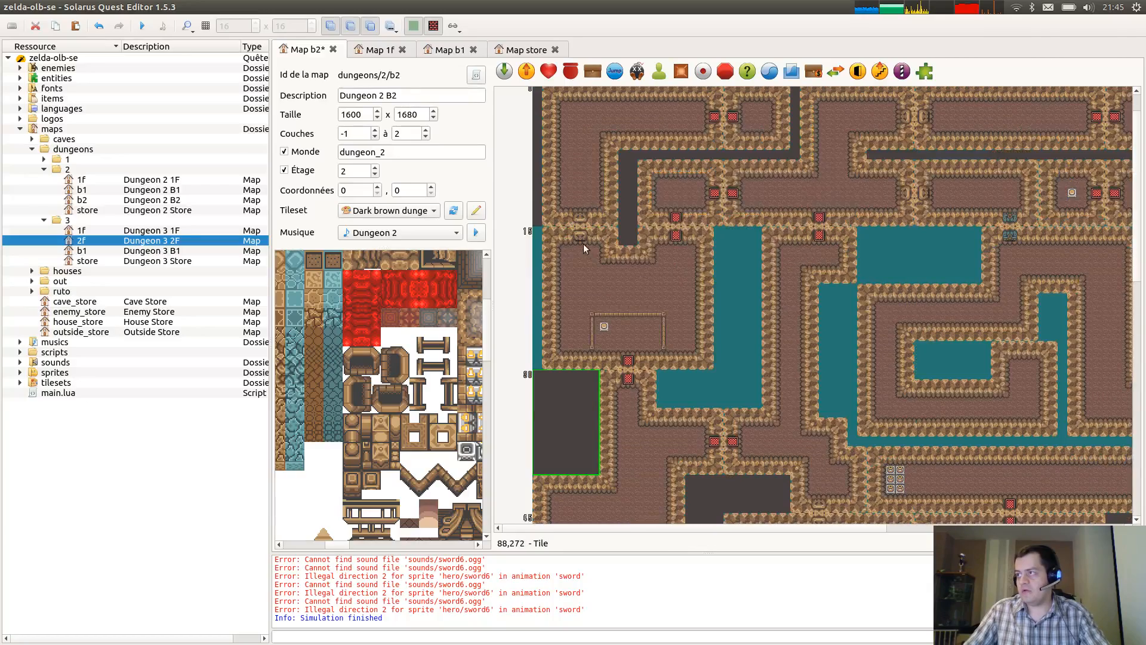
{"action": "key", "text": "ctrl+v"}
{"action": "left_click", "coordinate": [734, 278]}
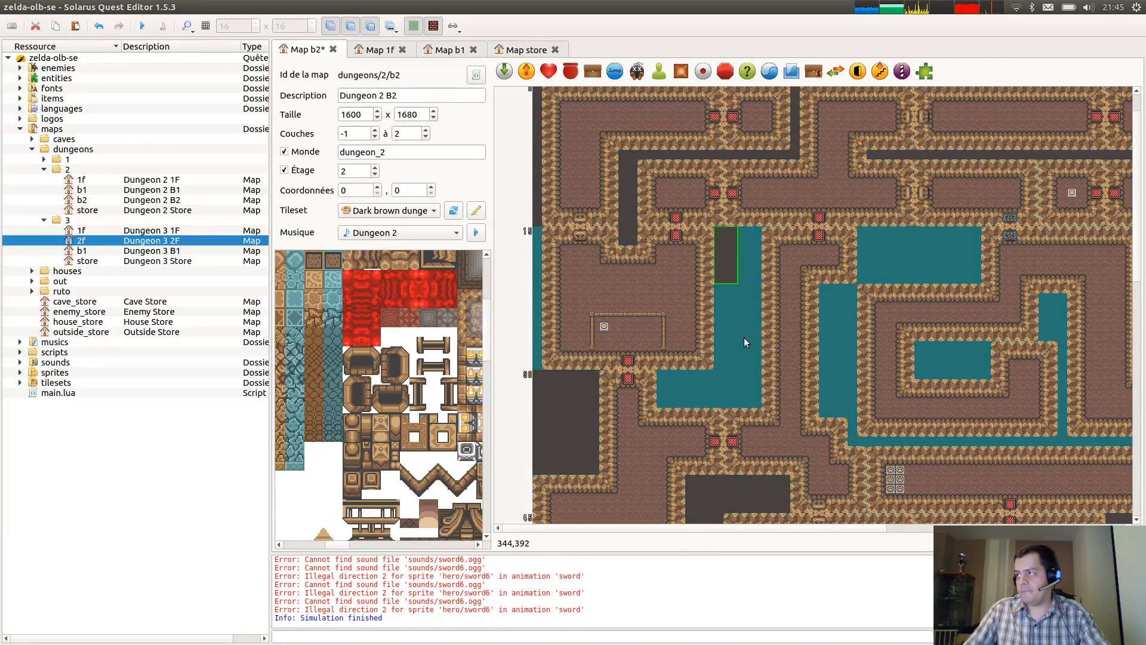
{"action": "key", "text": "r"}
{"action": "left_click", "coordinate": [761, 369]}
Extend the thin dark strip along the map's west edge southward to the larger dark tile.
{"action": "left_click", "coordinate": [536, 223]}
{"action": "key", "text": "r"}
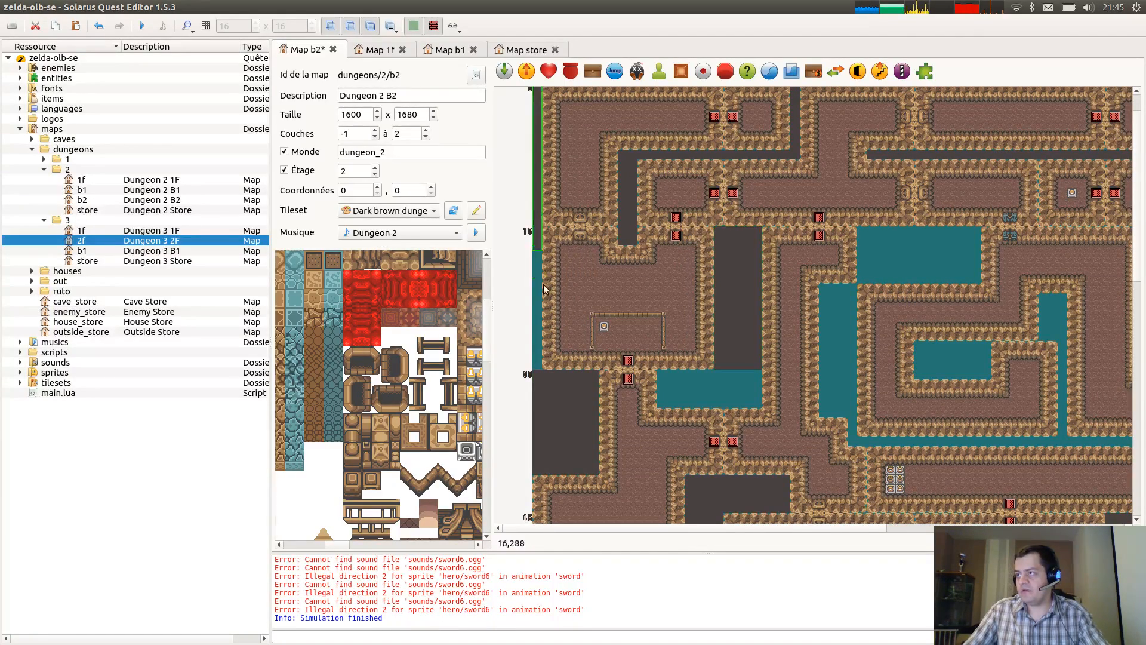
{"action": "left_click", "coordinate": [539, 367]}
Copy the horizontal dark tile and fit it into the foot of the tall gap east of the northwest room.
{"action": "left_click", "coordinate": [769, 345]}
{"action": "left_click", "coordinate": [735, 482]}
{"action": "key", "text": "ctrl+c"}
{"action": "key", "text": "ctrl+v"}
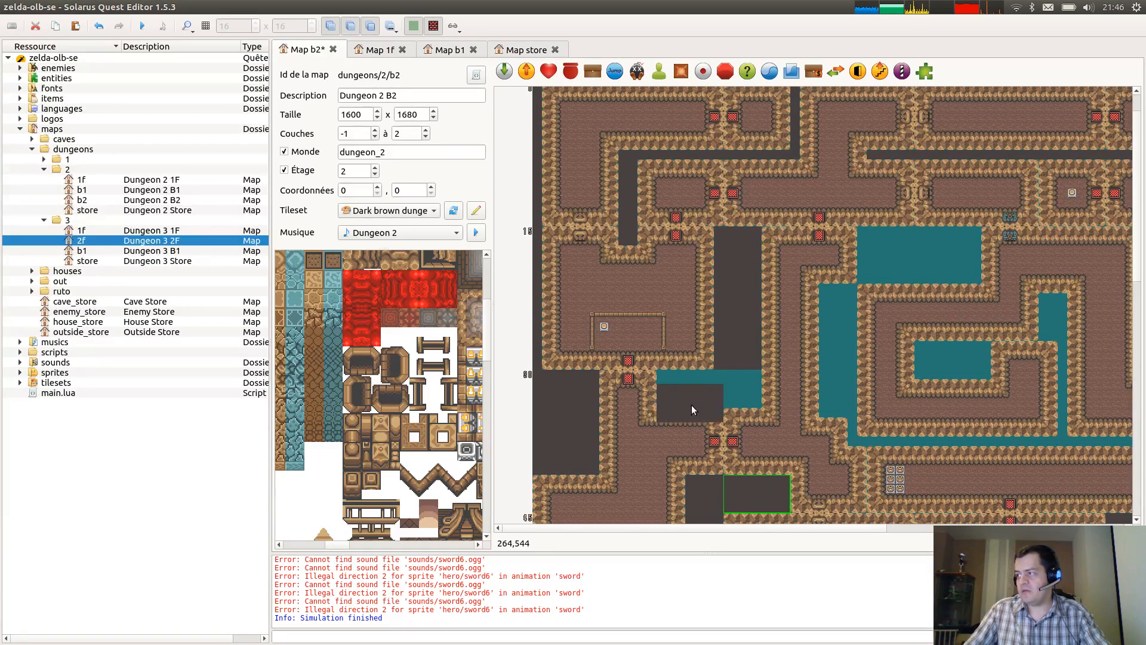
{"action": "left_click", "coordinate": [692, 389]}
{"action": "key", "text": "r"}
{"action": "left_click", "coordinate": [760, 405]}
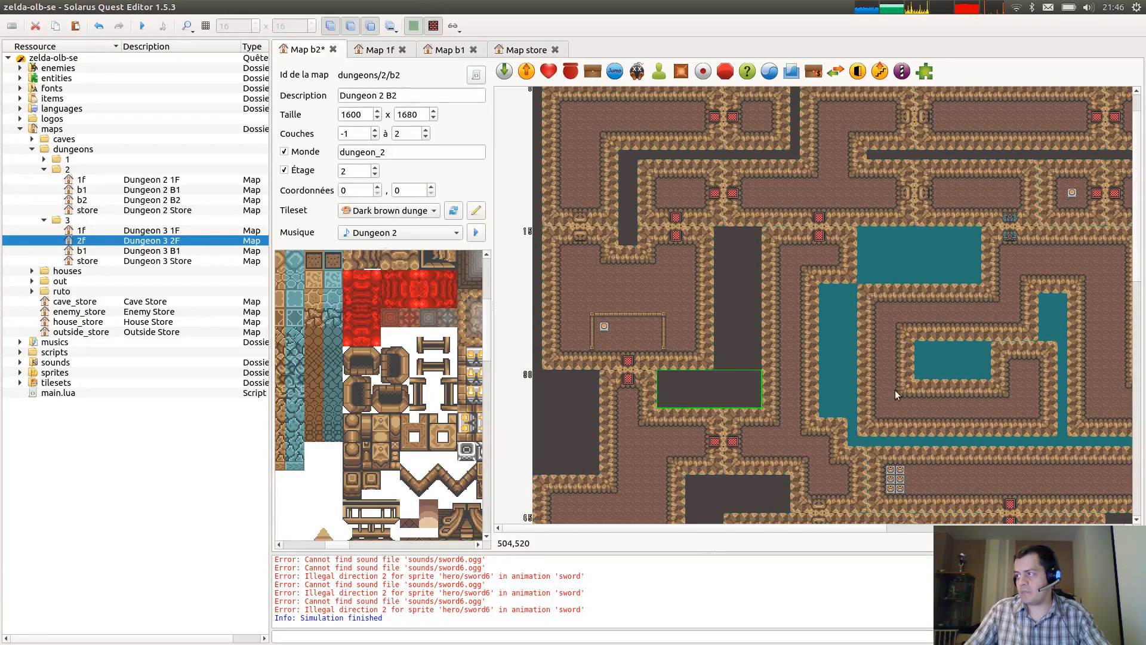
Copy the dark tile into the wide rectangular gap north of the spiral corridor and resize it to fit.
{"action": "middle_click_drag", "start_coordinate": [952, 357], "coordinate": [819, 393]}
{"action": "key", "text": "ctrl+c"}
{"action": "key", "text": "ctrl+v"}
{"action": "left_click", "coordinate": [776, 286]}
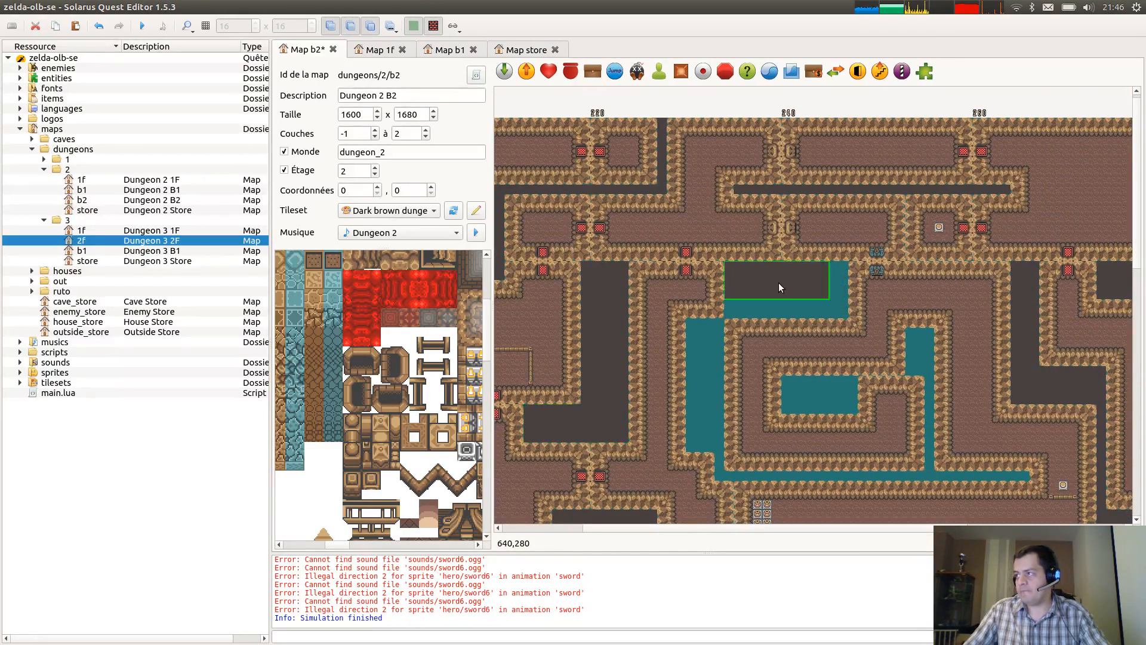
{"action": "key", "text": "r"}
{"action": "left_click", "coordinate": [844, 316]}
{"action": "scroll", "coordinate": [621, 370], "scroll_direction": "down", "scroll_amount": 1}
Copy the tall dark tile into the vertical gap west of the spiral corridor and resize it to fit.
{"action": "left_click", "coordinate": [612, 307]}
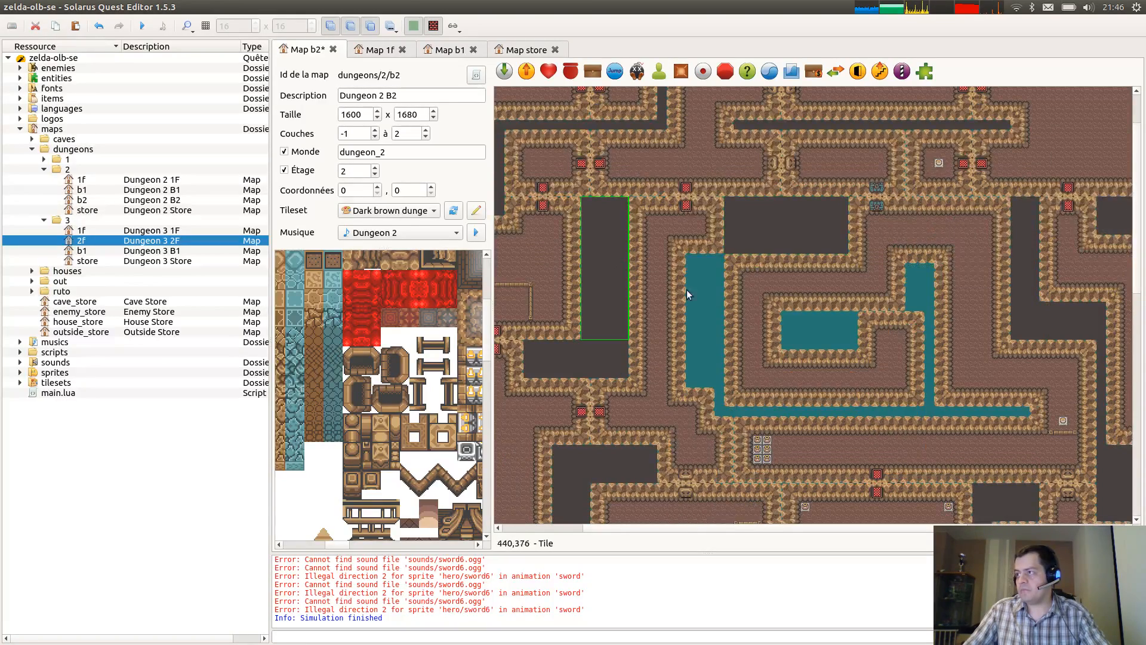
{"action": "key", "text": "ctrl+c"}
{"action": "key", "text": "ctrl+v"}
{"action": "left_click", "coordinate": [710, 332]}
{"action": "key", "text": "r"}
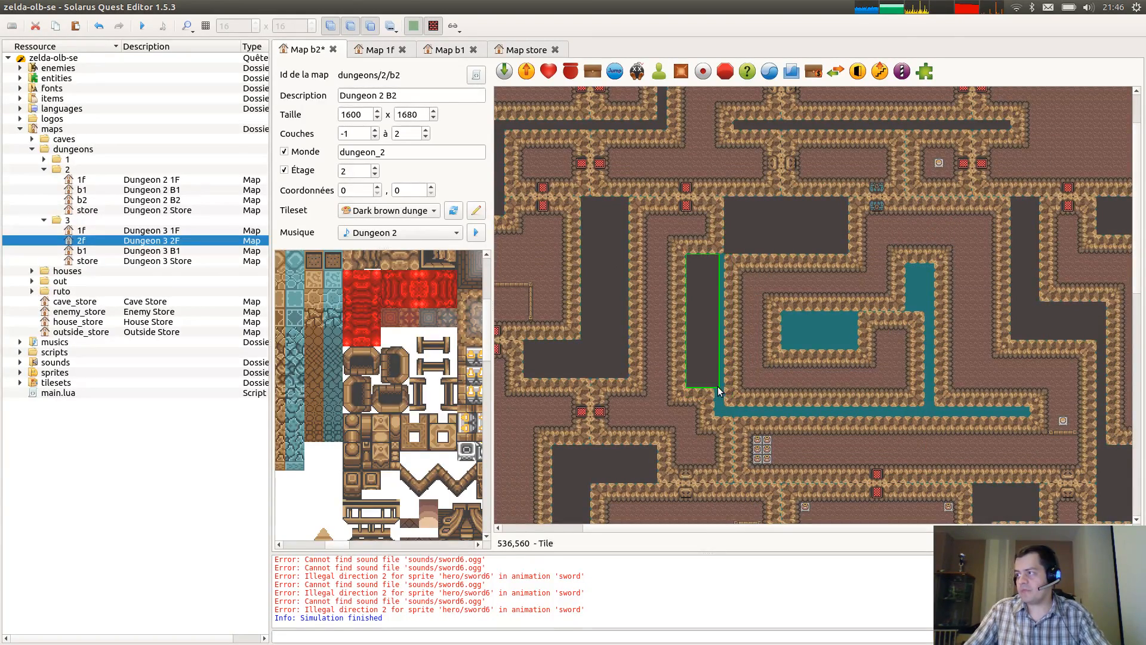
{"action": "left_click", "coordinate": [722, 388]}
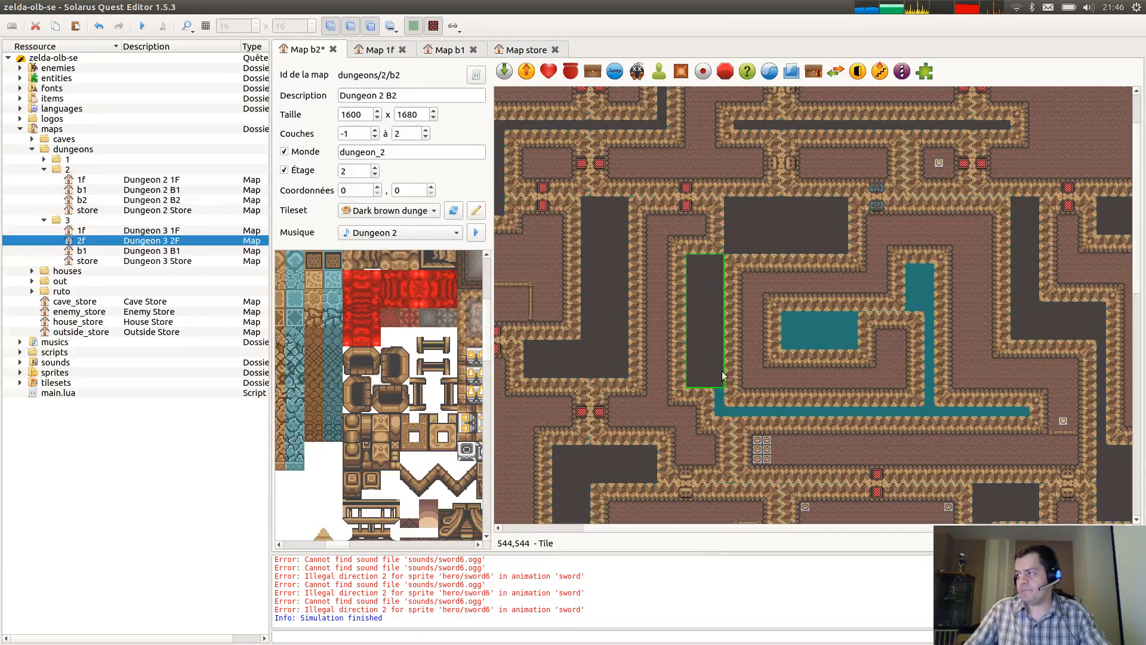
Fill the narrow horizontal channel south of the spiral corridor, including its west corner, with dark tiles.
{"action": "left_click", "coordinate": [539, 363]}
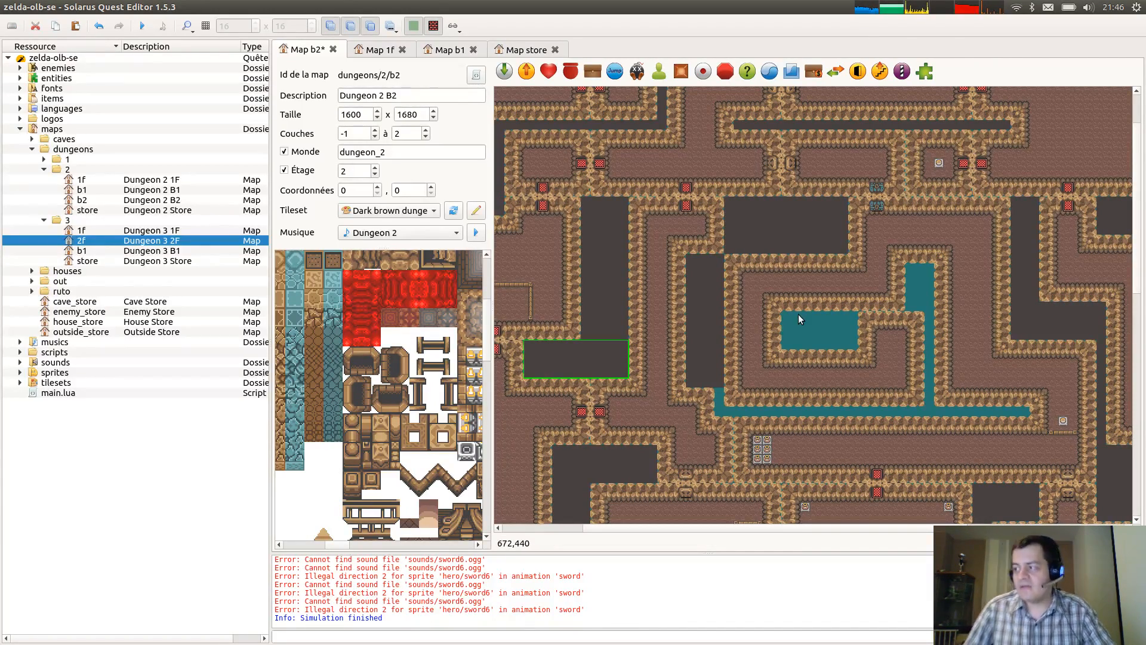
{"action": "key", "text": "ctrl+v"}
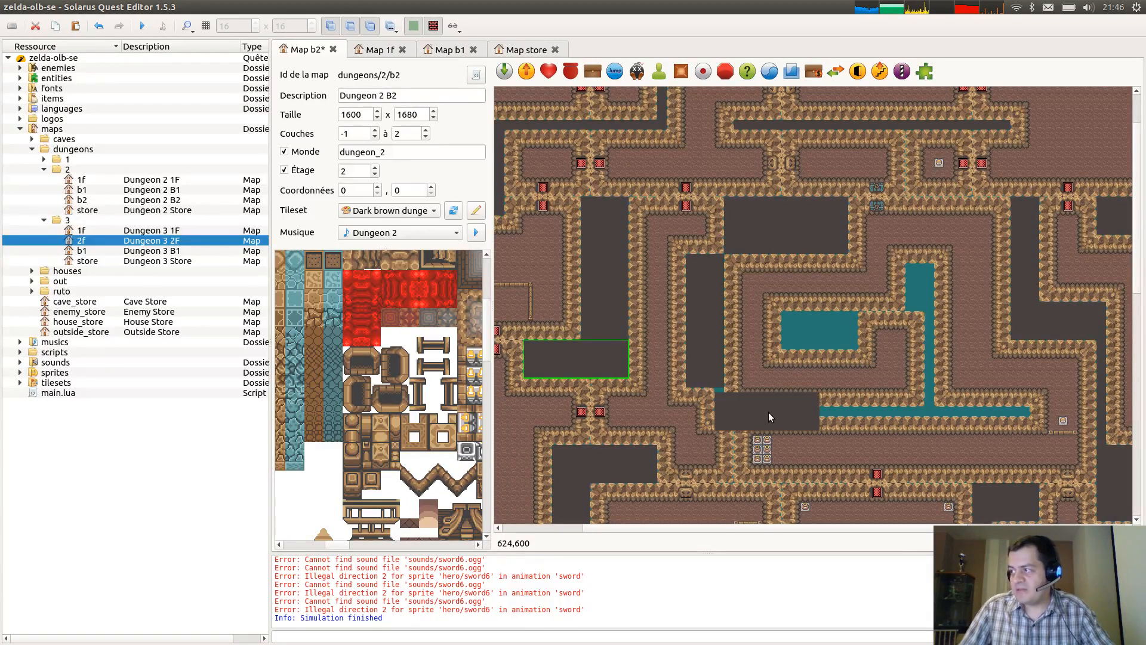
{"action": "left_click", "coordinate": [768, 413]}
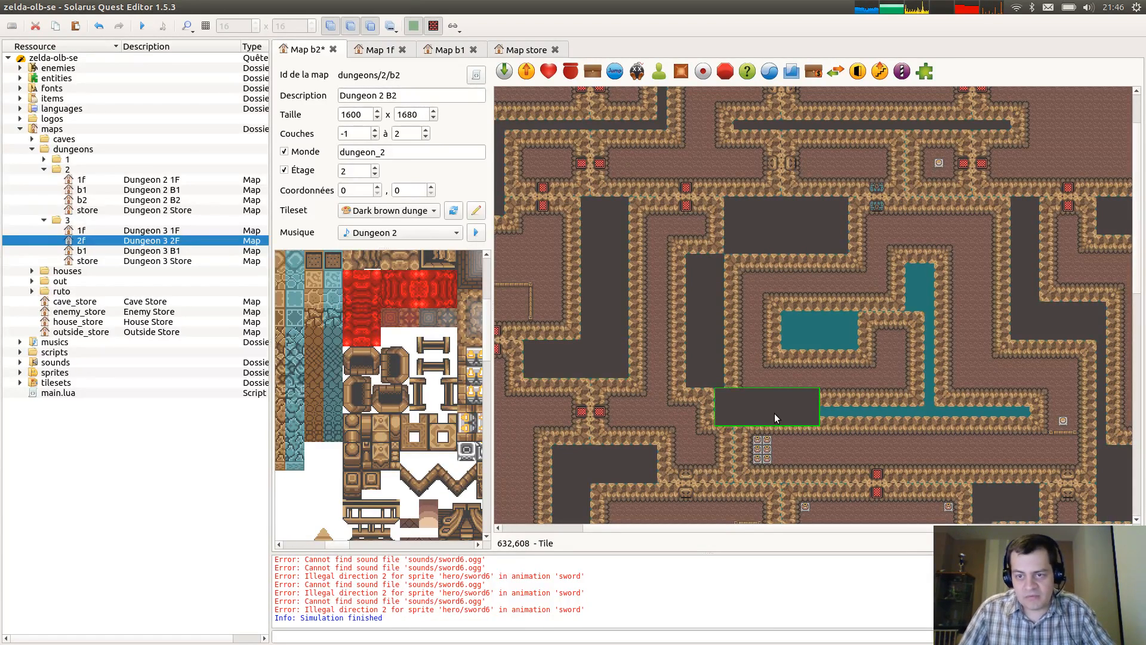
{"action": "key", "text": "r"}
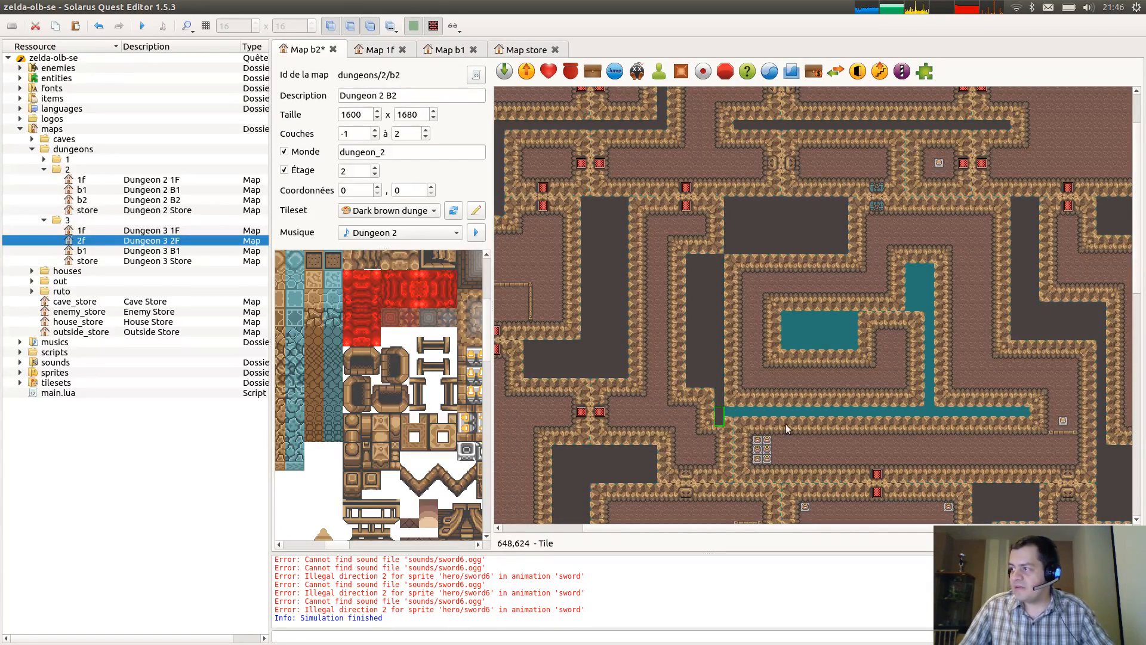
{"action": "left_click", "coordinate": [1028, 420]}
Copy the wide dark tile into the small rectangular gap at the spiral's centre and shrink it to fit.
{"action": "left_click", "coordinate": [769, 235]}
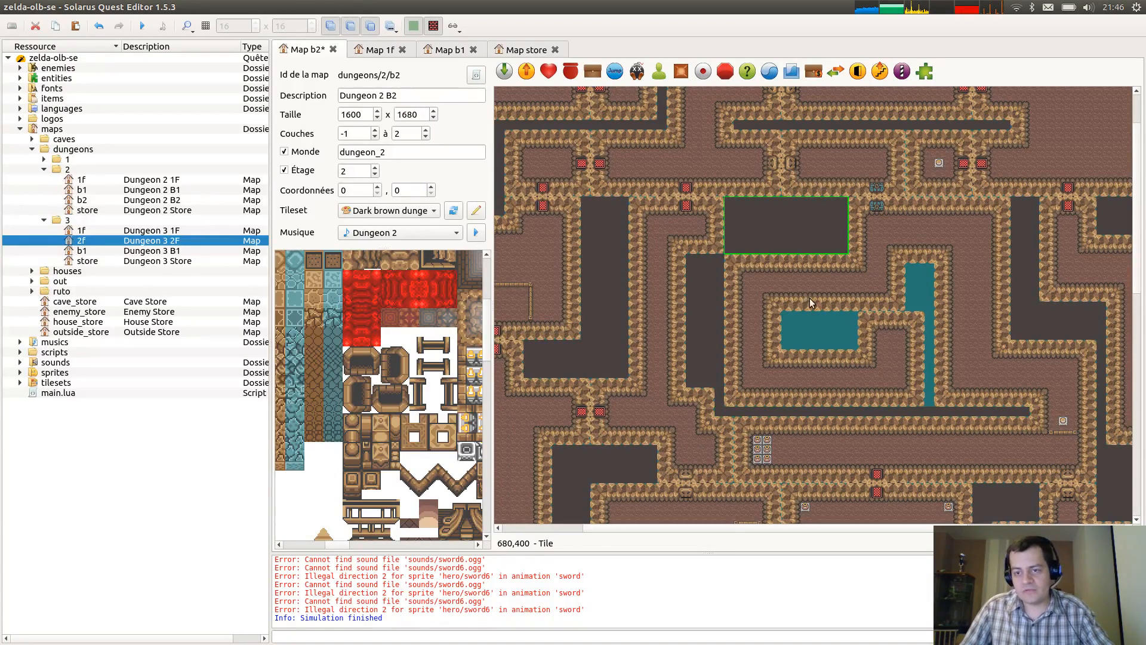
{"action": "key", "text": "ctrl+c"}
{"action": "key", "text": "ctrl+v"}
{"action": "left_click", "coordinate": [885, 360]}
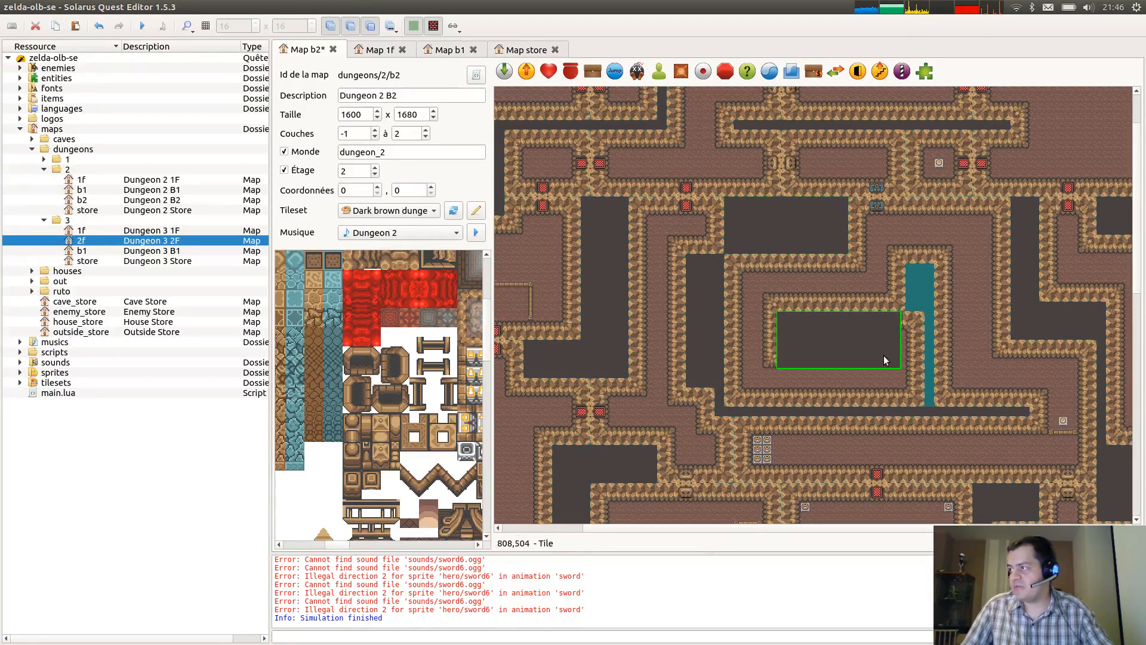
{"action": "key", "text": "r"}
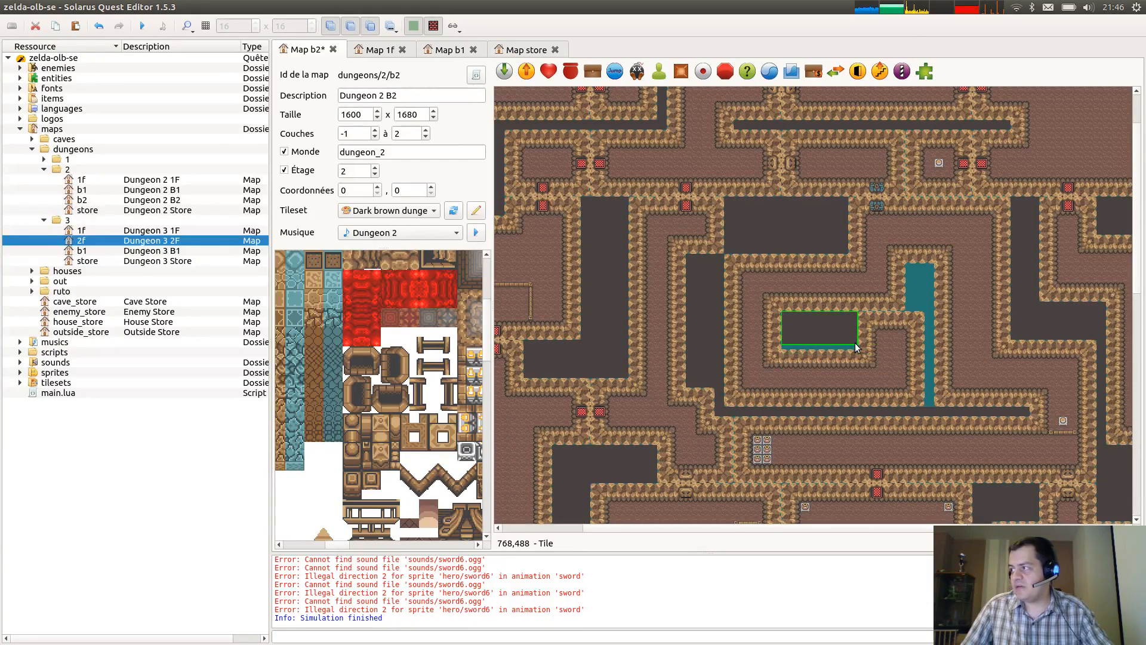
{"action": "left_click", "coordinate": [857, 351]}
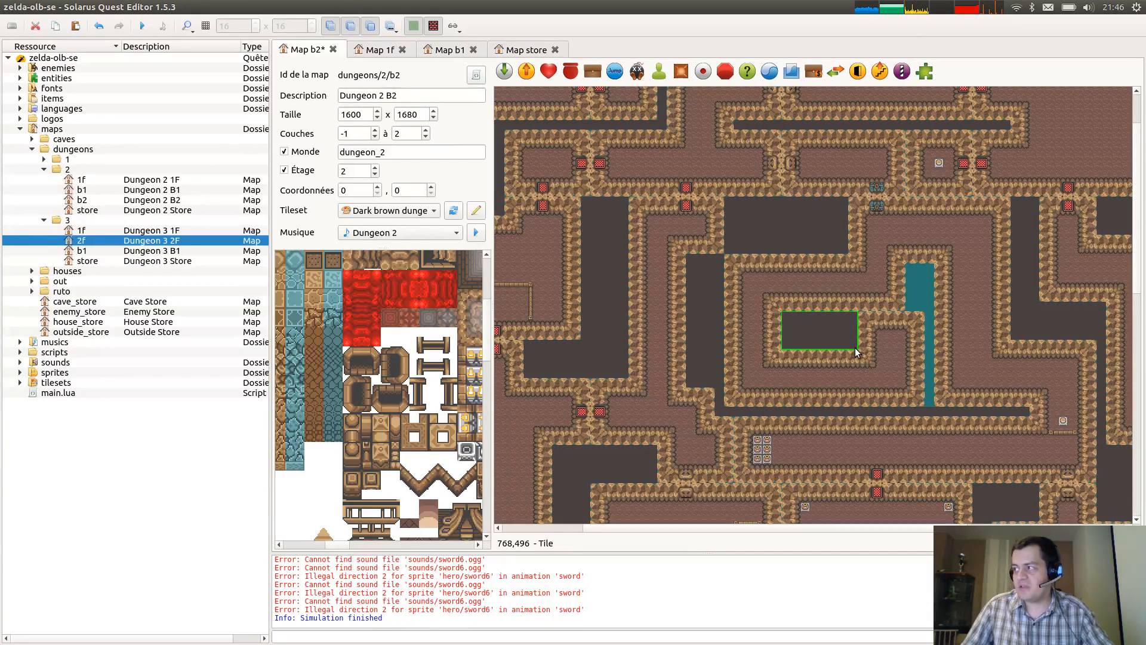
Copy the tall dark tile into the small gap at the spiral's northeast end, resize it to fit and save the map.
{"action": "left_click", "coordinate": [700, 306]}
{"action": "key", "text": "ctrl+c"}
{"action": "key", "text": "ctrl+v"}
{"action": "left_click", "coordinate": [927, 334]}
{"action": "key", "text": "r"}
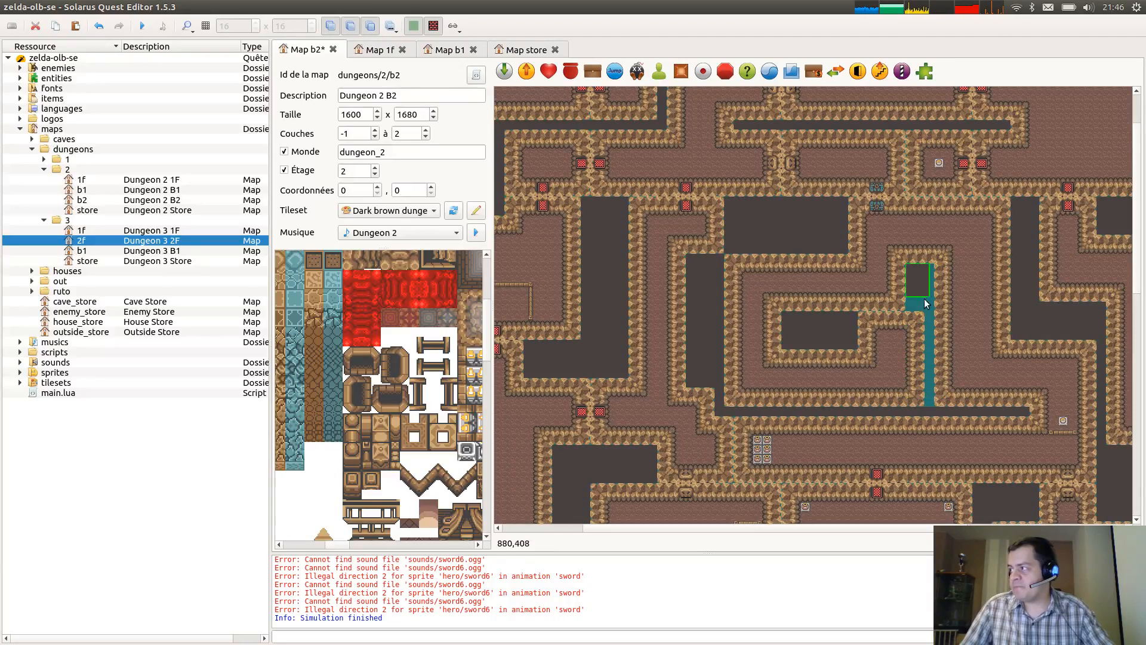
{"action": "key", "text": "ctrl+s"}
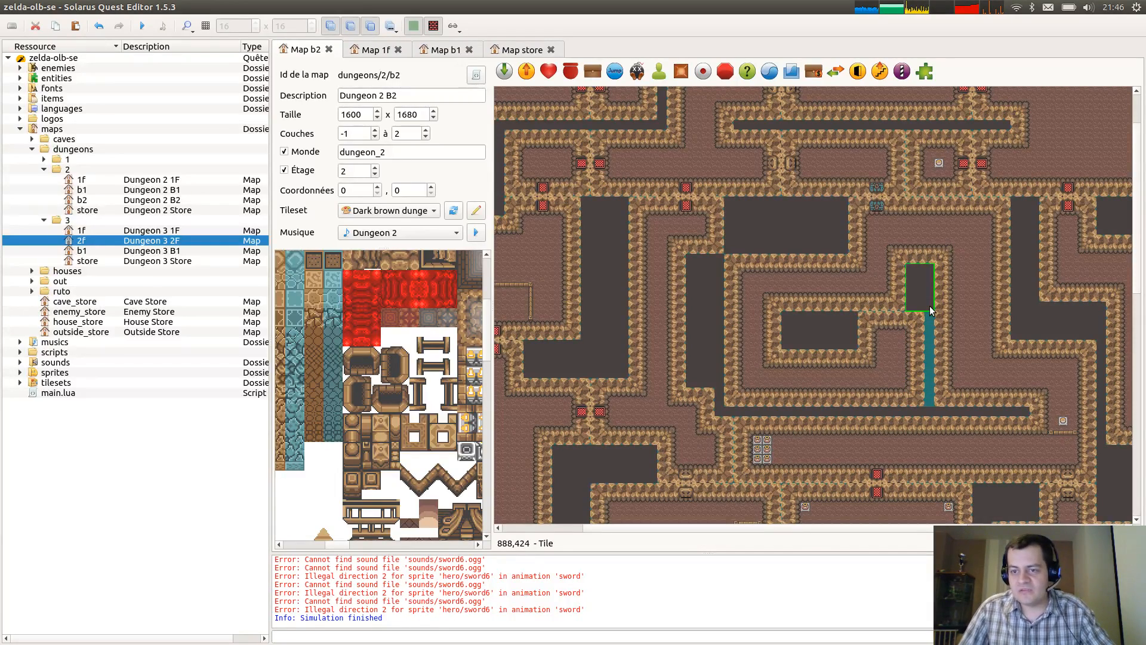
Copy the small corner dark tile, stretch it down the thin vertical gap in the spiral's east side and save the map.
{"action": "left_click", "coordinate": [717, 411]}
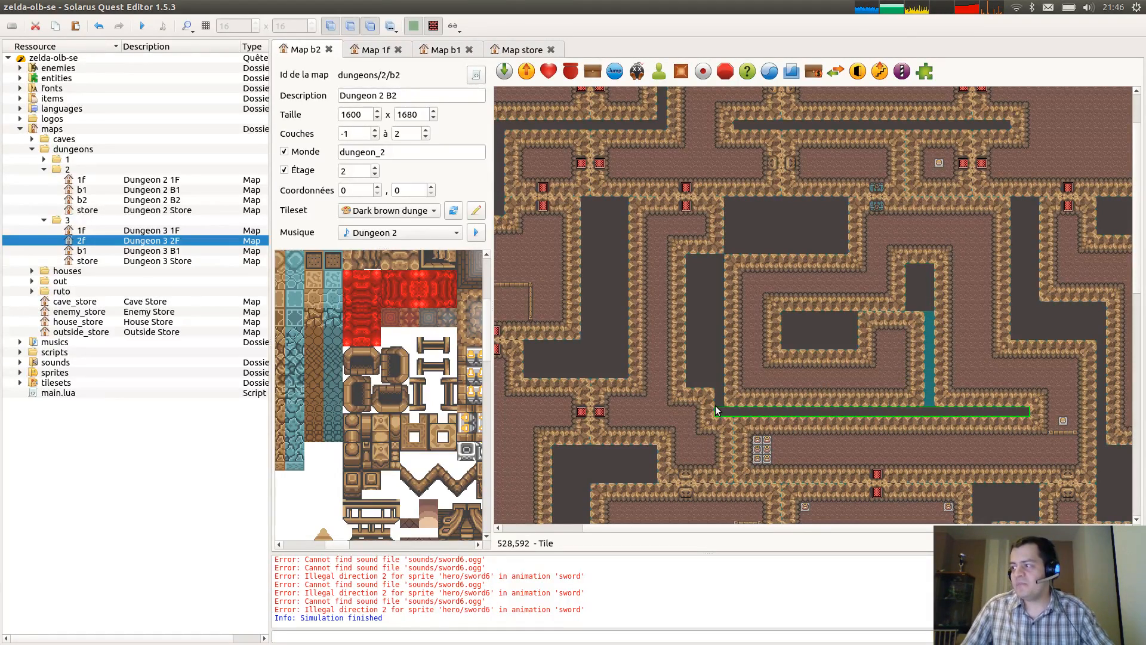
{"action": "left_click_drag", "start_coordinate": [720, 402], "coordinate": [721, 398]}
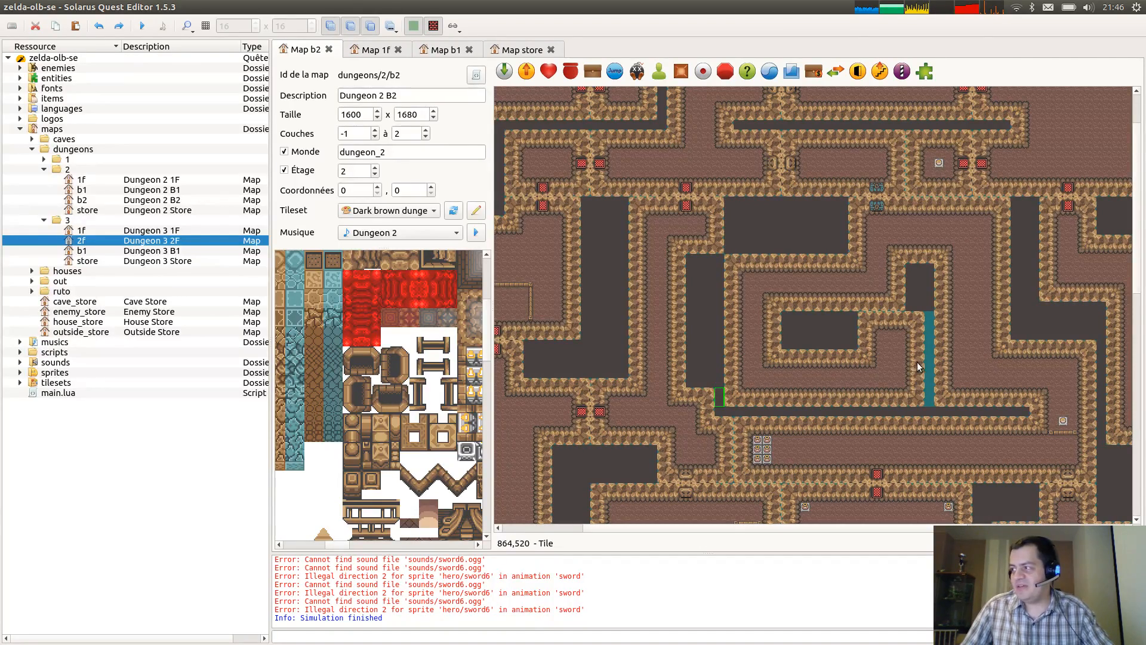
{"action": "left_click", "coordinate": [930, 323]}
{"action": "left_click_drag", "start_coordinate": [933, 327], "coordinate": [933, 404]}
{"action": "key", "text": "ctrl+s"}
Examine the whole B2 map for areas still lacking a dark background and compare it with the 1F map.
{"action": "scroll", "coordinate": [961, 366], "scroll_direction": "down", "scroll_amount": 1, "text": "ctrl"}
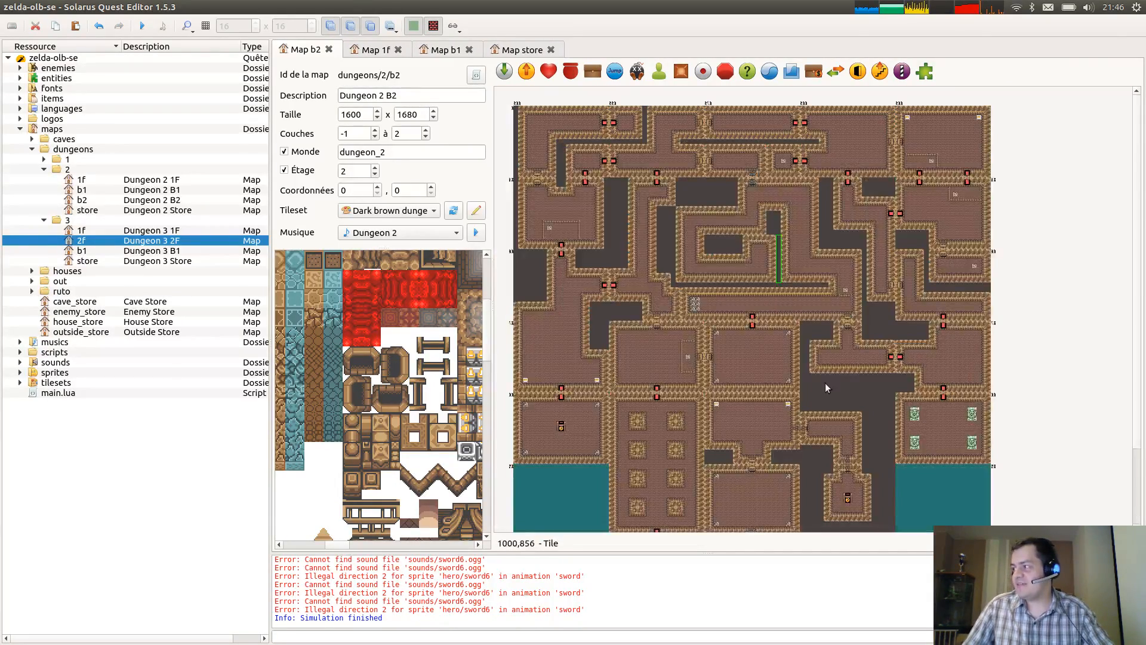
{"action": "scroll", "coordinate": [960, 389], "scroll_direction": "down", "scroll_amount": 1, "text": "ctrl"}
{"action": "scroll", "coordinate": [1015, 371], "scroll_direction": "up", "scroll_amount": 3}
{"action": "left_click", "coordinate": [1012, 393]}
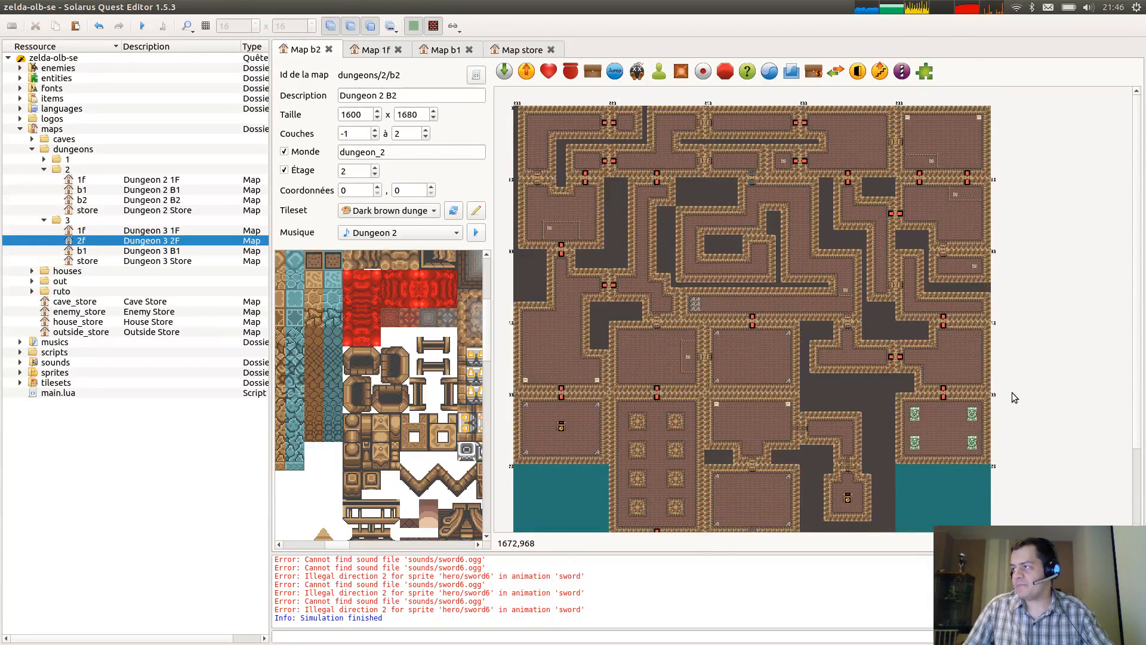
{"action": "scroll", "coordinate": [725, 247], "scroll_direction": "down", "scroll_amount": 3}
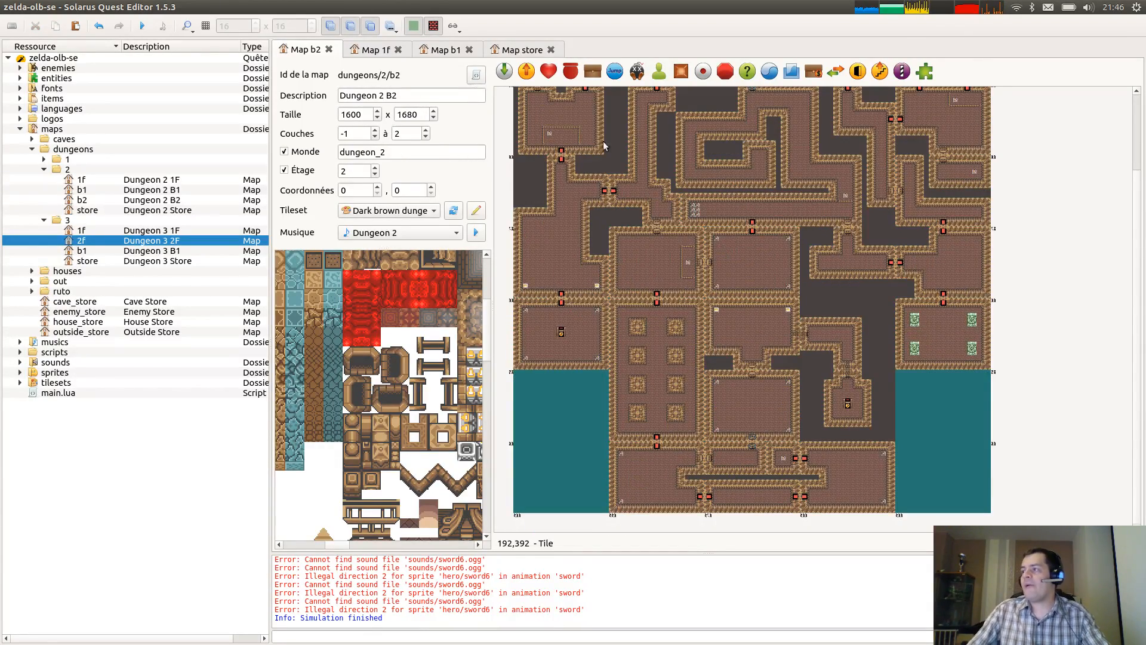
{"action": "scroll", "coordinate": [723, 247], "scroll_direction": "up", "scroll_amount": 2}
{"action": "left_click", "coordinate": [380, 53]}
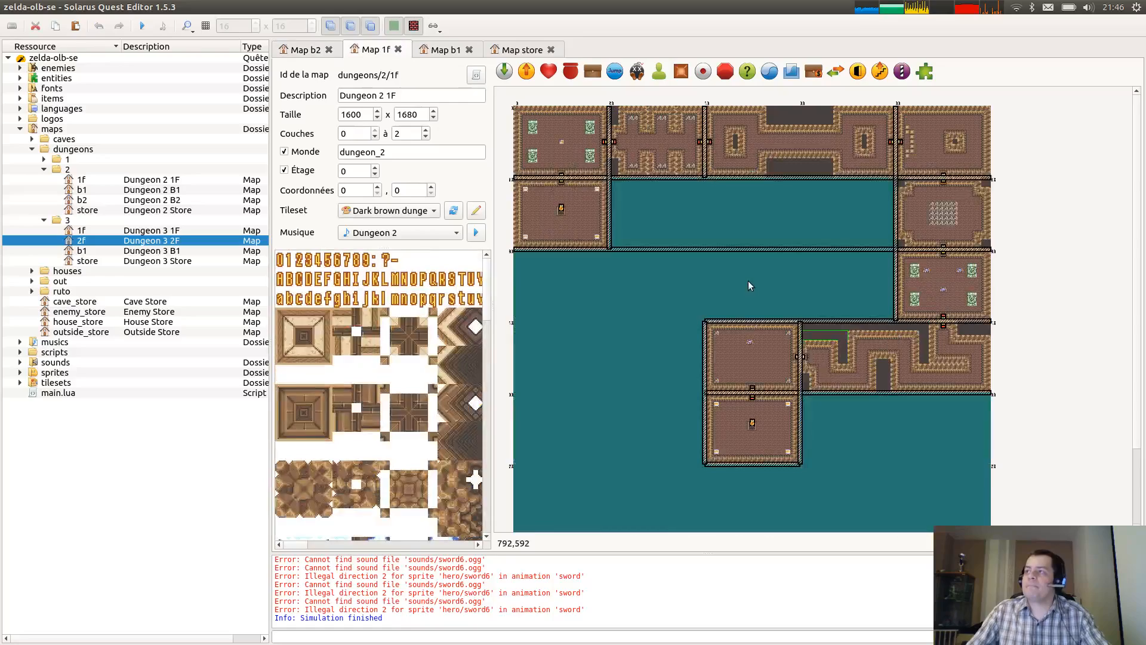
Copy the full-map dark background tile from the Dungeon 2 B1 map and paste it into the B2 map.
{"action": "left_click", "coordinate": [441, 50]}
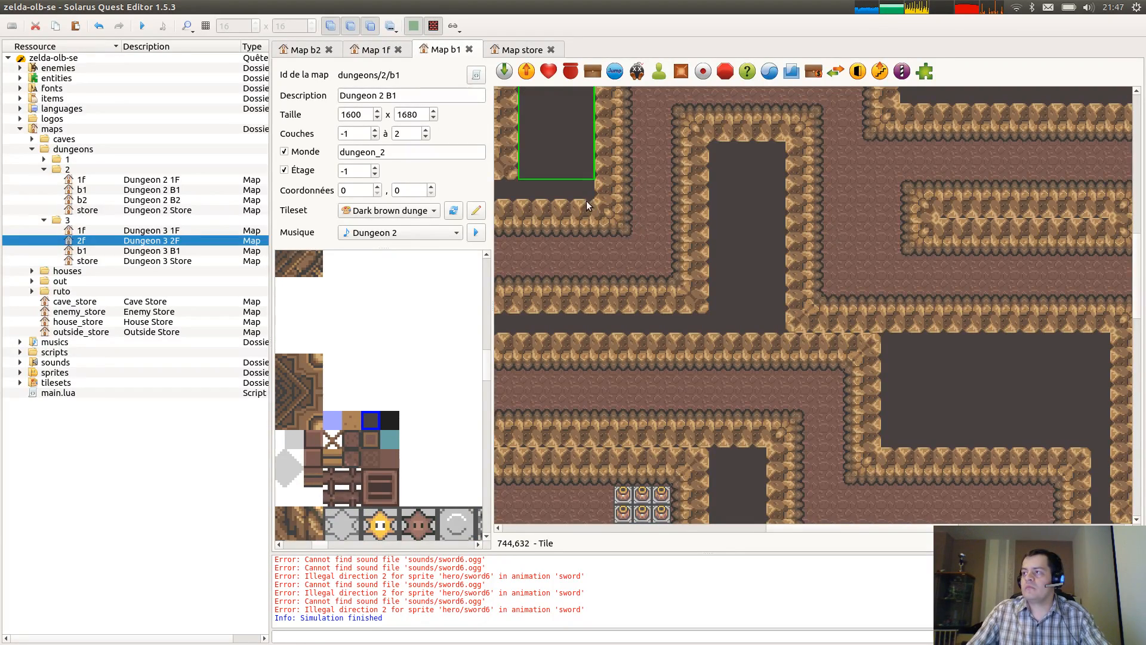
{"action": "scroll", "coordinate": [590, 206], "scroll_direction": "up", "scroll_amount": 3}
{"action": "left_click", "coordinate": [683, 102]}
{"action": "key", "text": "ctrl+c"}
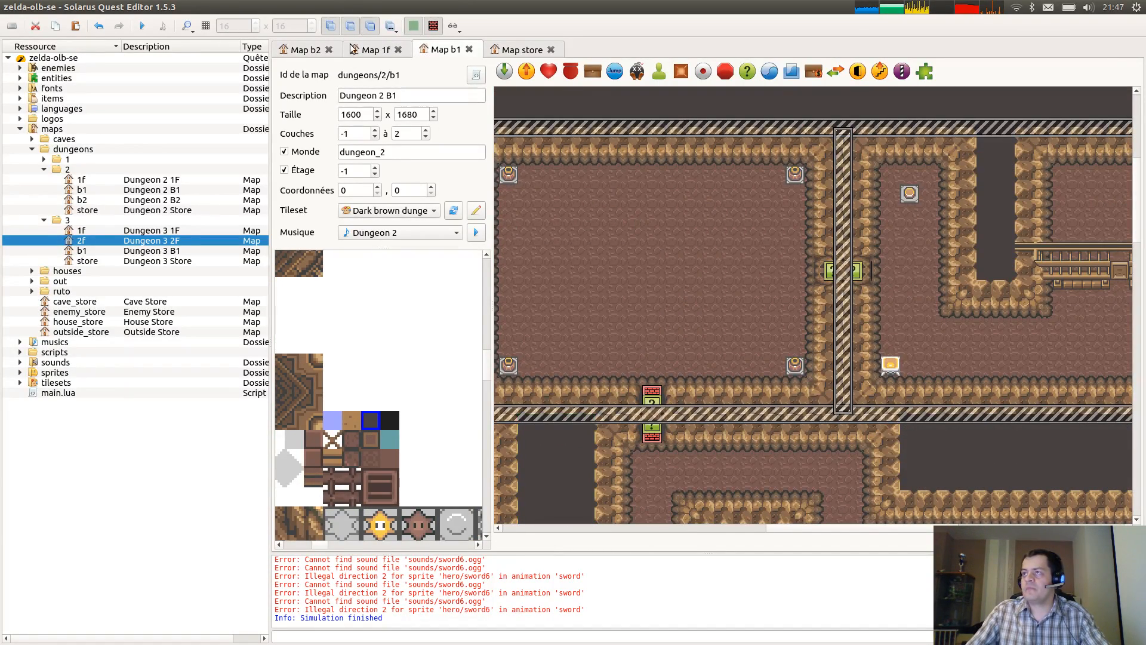
{"action": "left_click", "coordinate": [314, 51]}
{"action": "key", "text": "ctrl+v"}
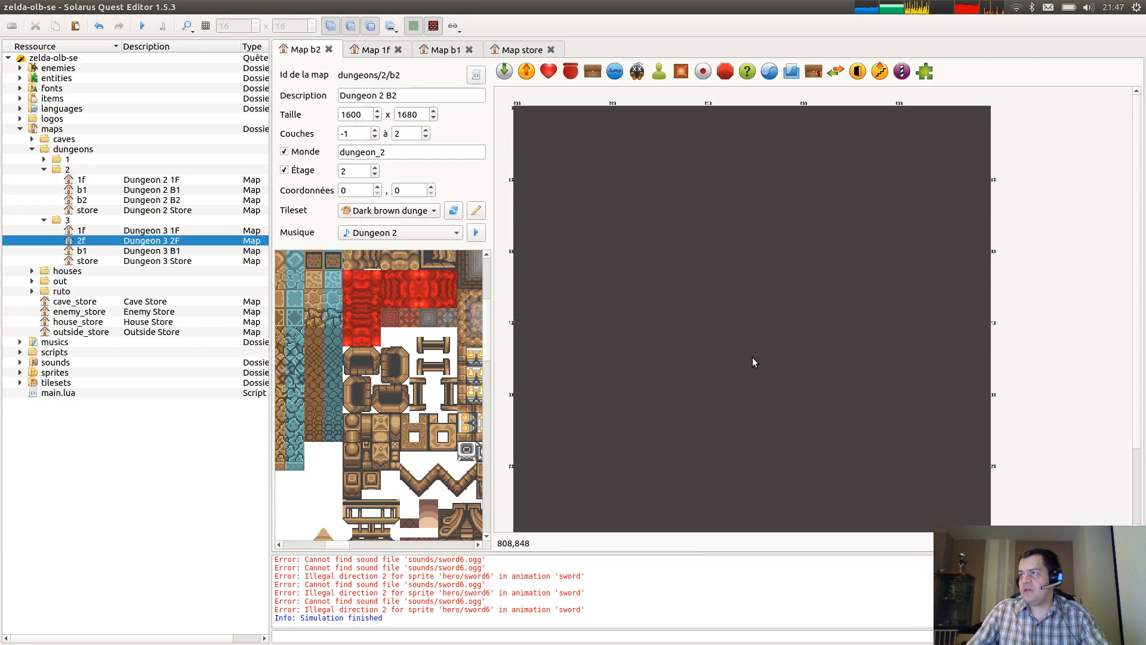
{"action": "left_click", "coordinate": [750, 354]}
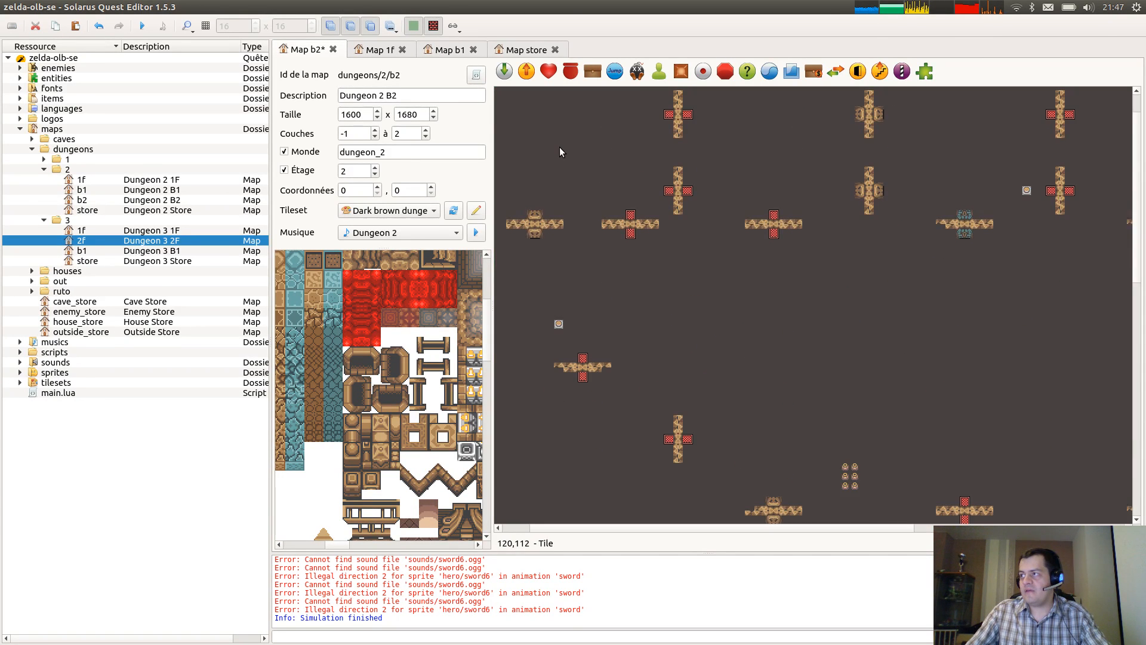
Undo the accidental edits and align the pasted dark background tile with B2's northwest corner.
{"action": "scroll", "coordinate": [560, 147], "scroll_direction": "up", "scroll_amount": 1}
{"action": "scroll", "coordinate": [551, 155], "scroll_direction": "left", "scroll_amount": 1}
{"action": "left_click_drag", "start_coordinate": [669, 195], "coordinate": [672, 195]}
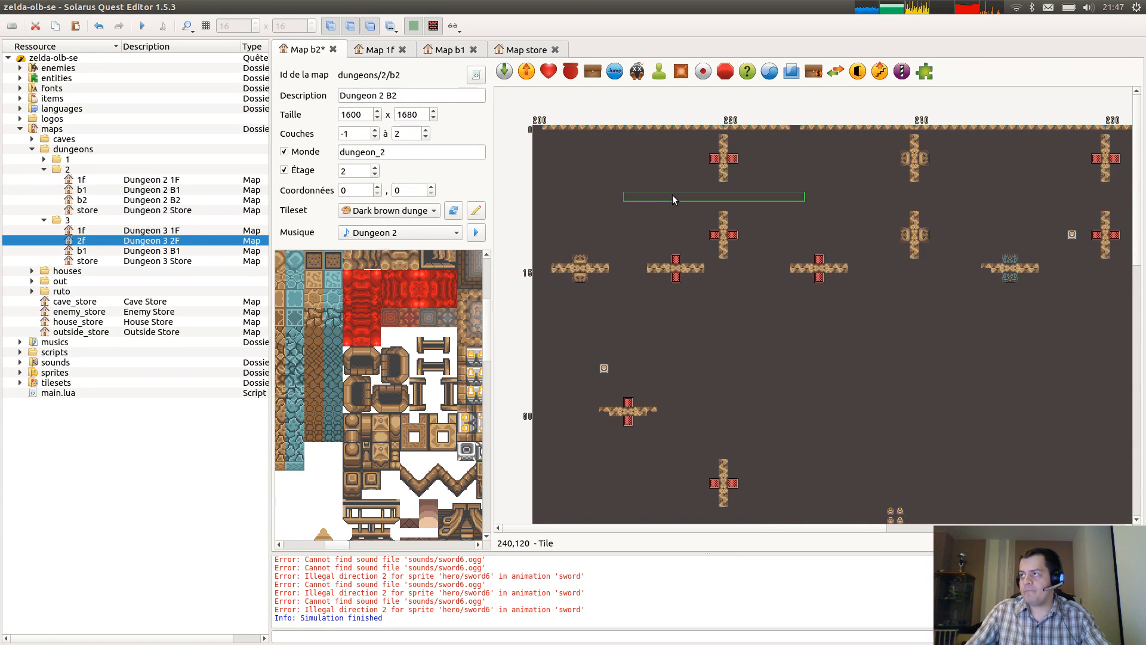
{"action": "key", "text": "ctrl+z"}
{"action": "key", "text": "ctrl+z"}
{"action": "left_click_drag", "start_coordinate": [578, 145], "coordinate": [582, 151]}
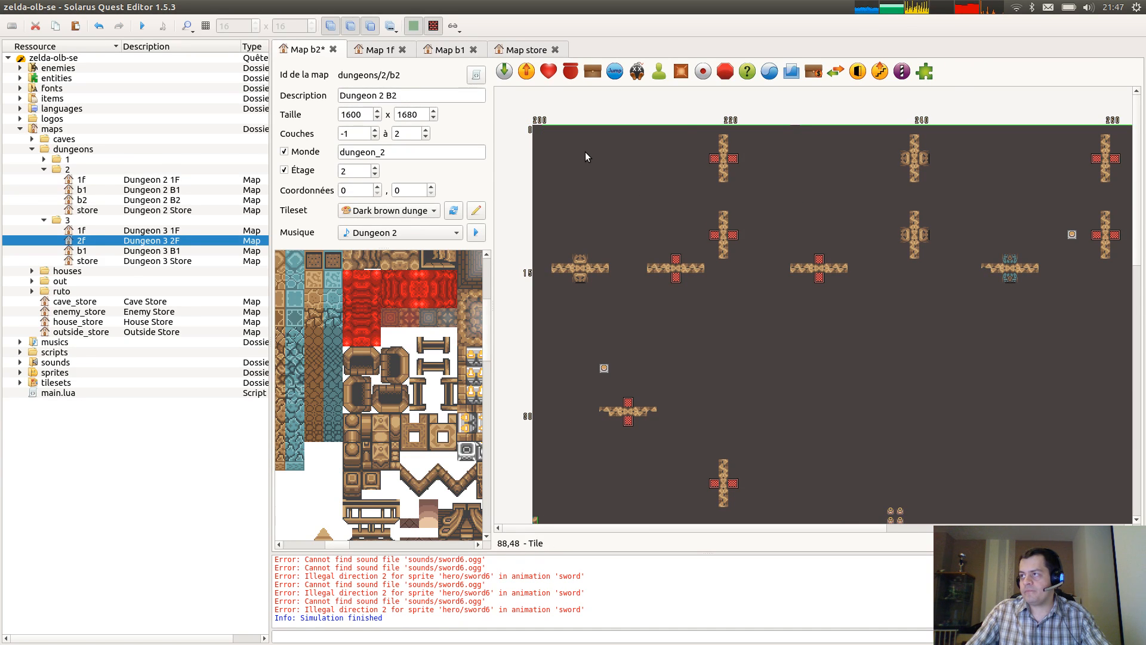
Send the full-map dark tile to the back, behind the B2 rooms, save the map and clear the selection.
{"action": "scroll", "coordinate": [613, 311], "scroll_direction": "down", "scroll_amount": 6}
{"action": "left_click_drag", "start_coordinate": [544, 477], "coordinate": [541, 476]}
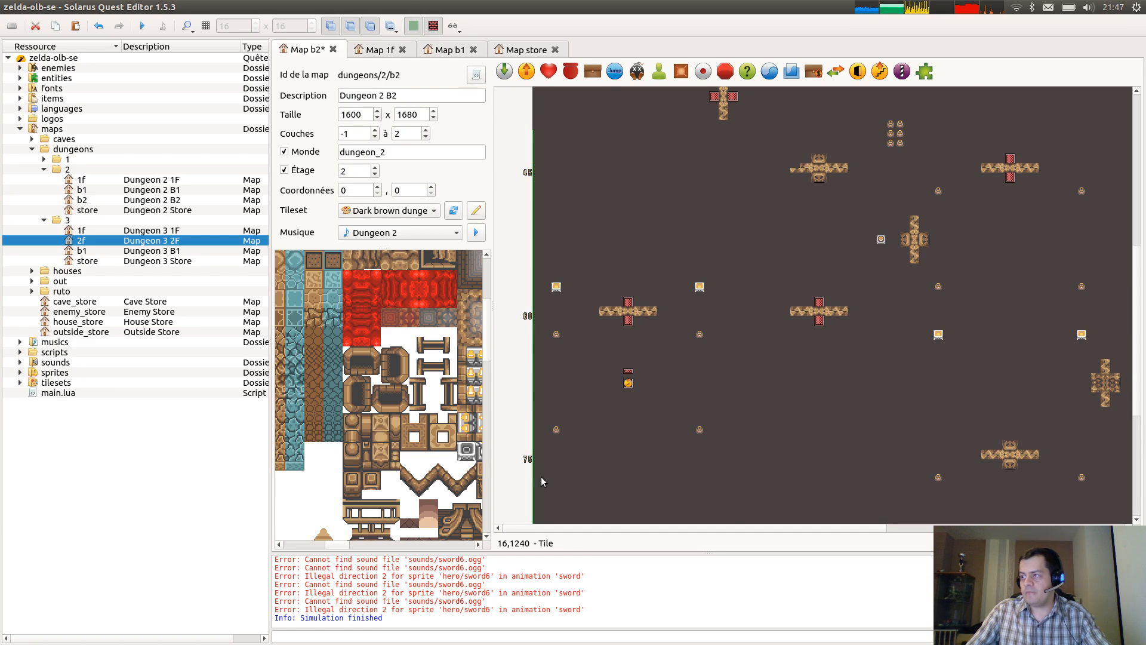
{"action": "key", "text": "b"}
{"action": "scroll", "coordinate": [801, 431], "scroll_direction": "down", "scroll_amount": 2, "text": "ctrl"}
{"action": "key", "text": "ctrl+s"}
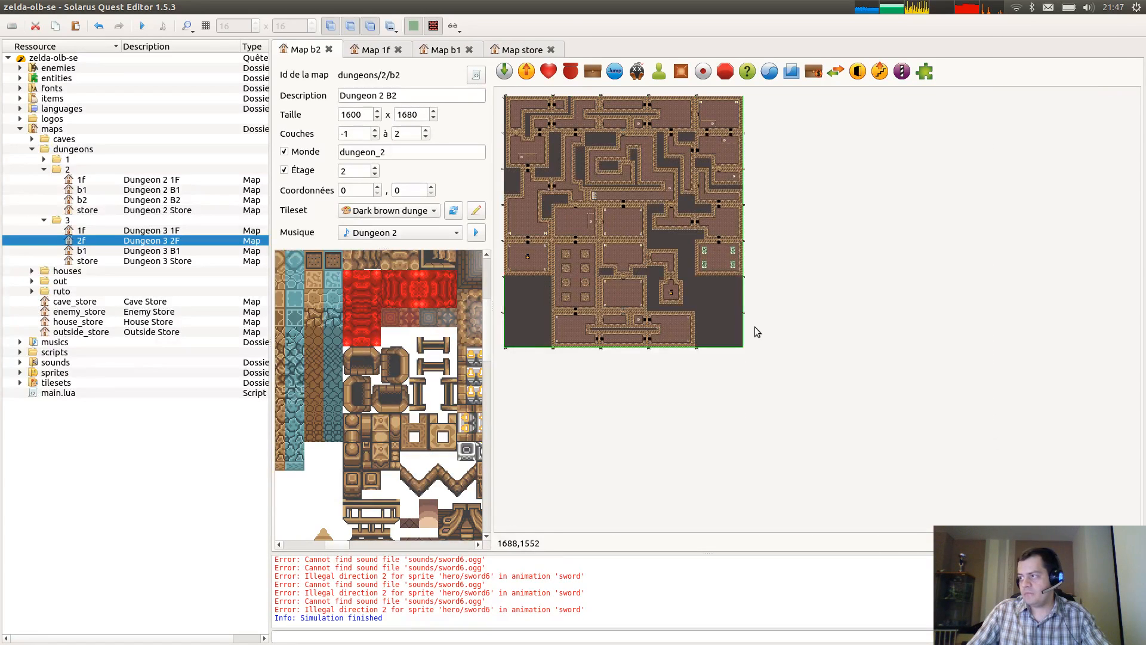
{"action": "left_click", "coordinate": [852, 345]}
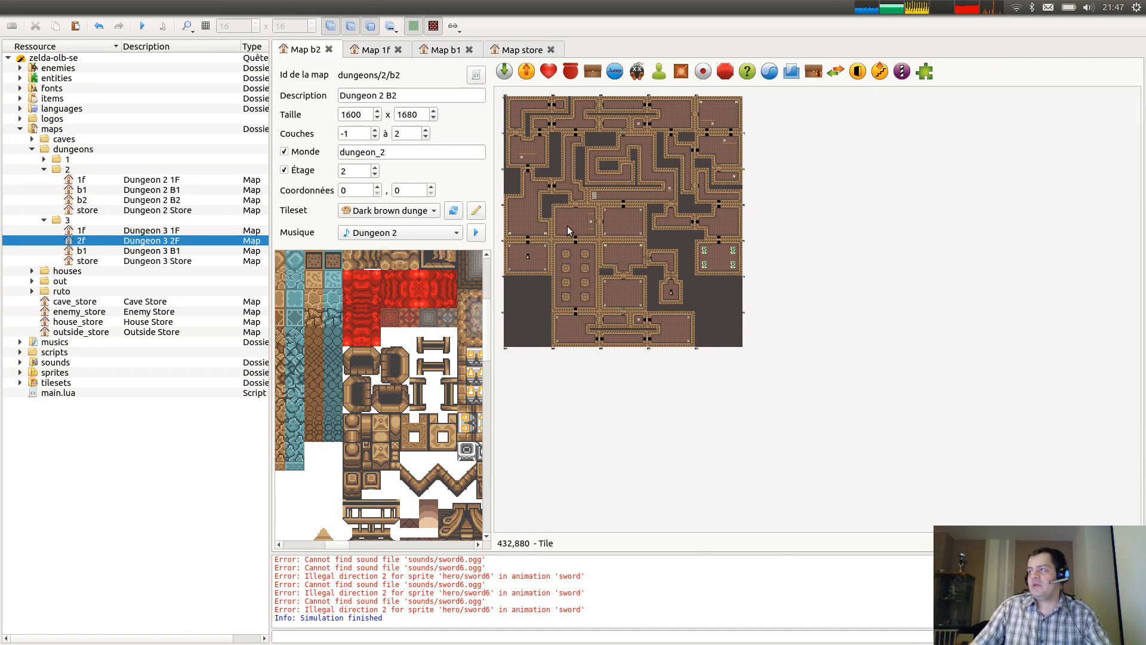
Copy the full-width horizontal separator from the 1F map and place it between B2's first and second rows of rooms.
{"action": "scroll", "coordinate": [570, 225], "scroll_direction": "up", "scroll_amount": 1, "text": "ctrl"}
{"action": "middle_click_drag", "start_coordinate": [781, 267], "coordinate": [737, 304]}
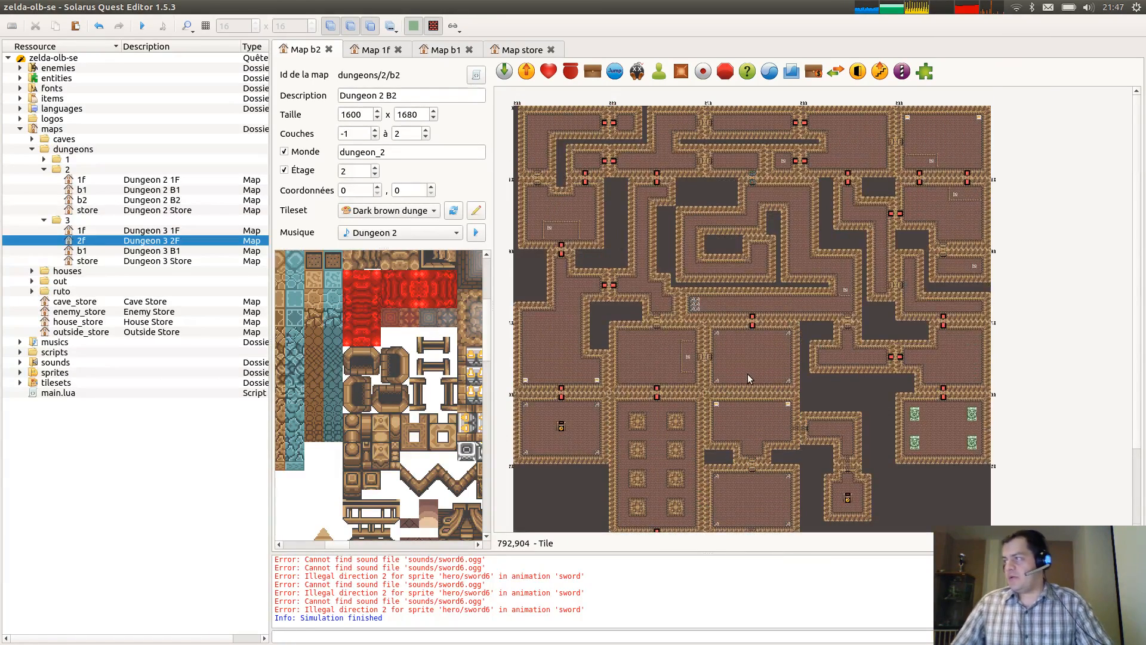
{"action": "left_click", "coordinate": [373, 50]}
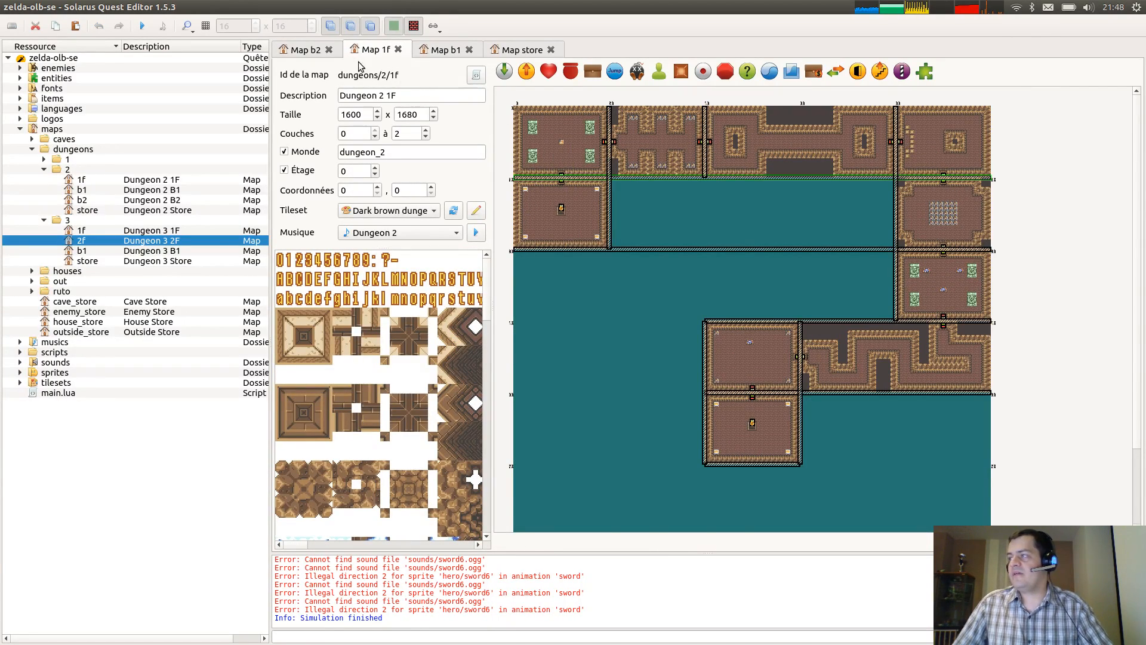
{"action": "left_click", "coordinate": [320, 50]}
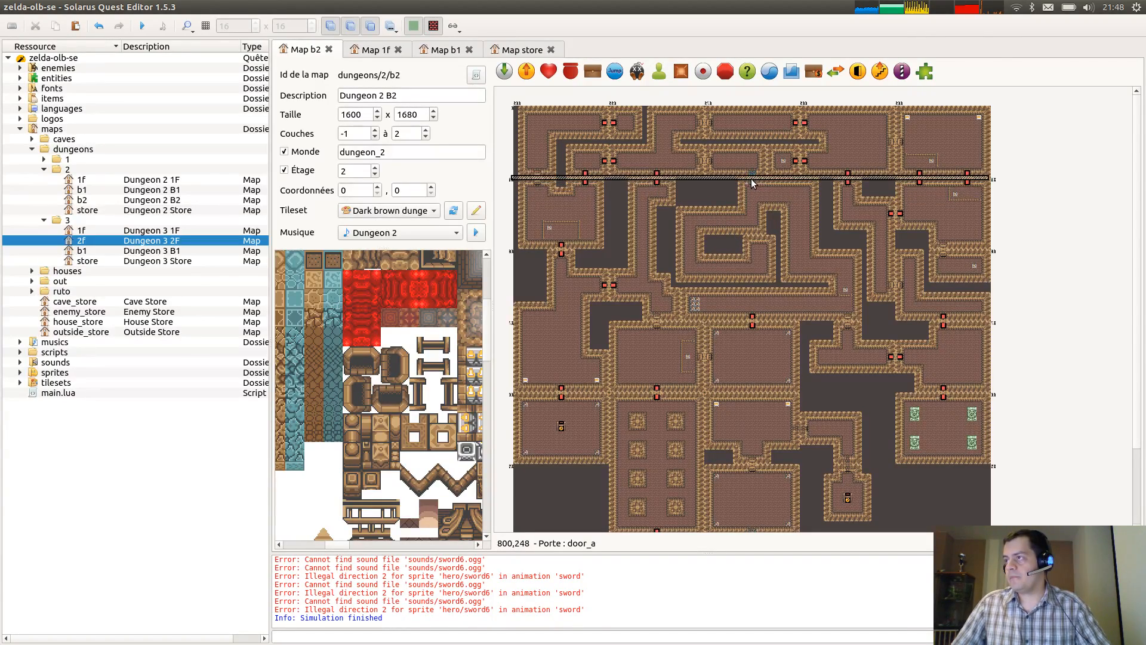
{"action": "left_click", "coordinate": [754, 181]}
{"action": "scroll", "coordinate": [706, 202], "scroll_direction": "up", "scroll_amount": 2, "text": "ctrl"}
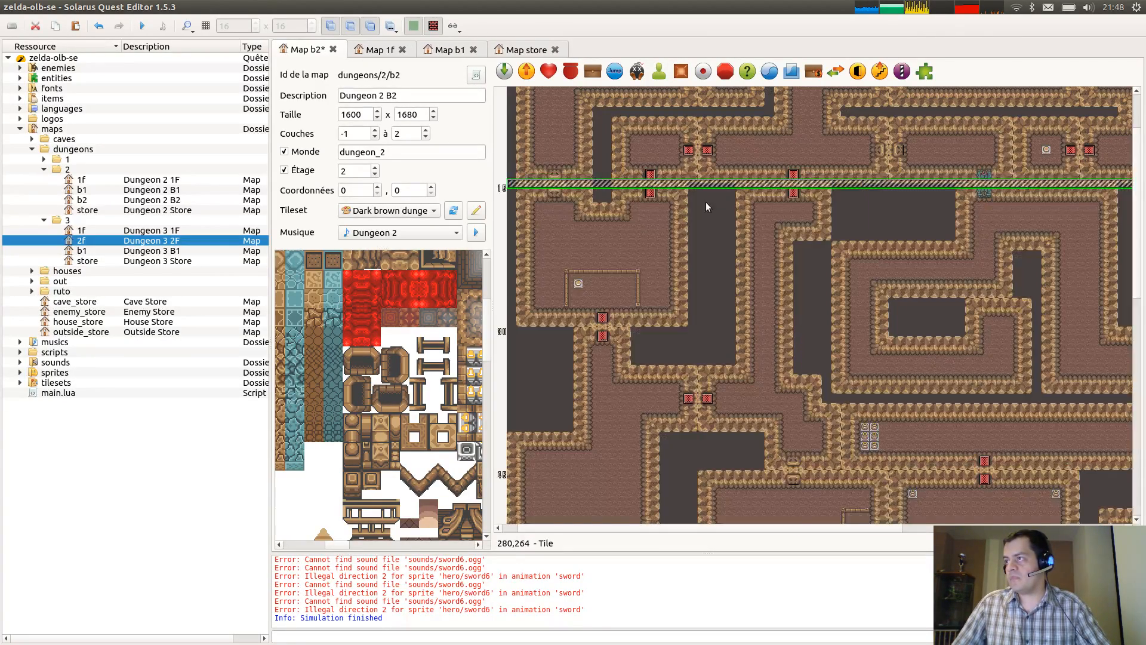
Place another horizontal separator between B2's second and third room rows and shorten it to span only the westernmost room.
{"action": "middle_click_drag", "start_coordinate": [801, 246], "coordinate": [1003, 330]}
{"action": "scroll", "coordinate": [810, 358], "scroll_direction": "down", "scroll_amount": 3}
{"action": "key", "text": "ctrl+v"}
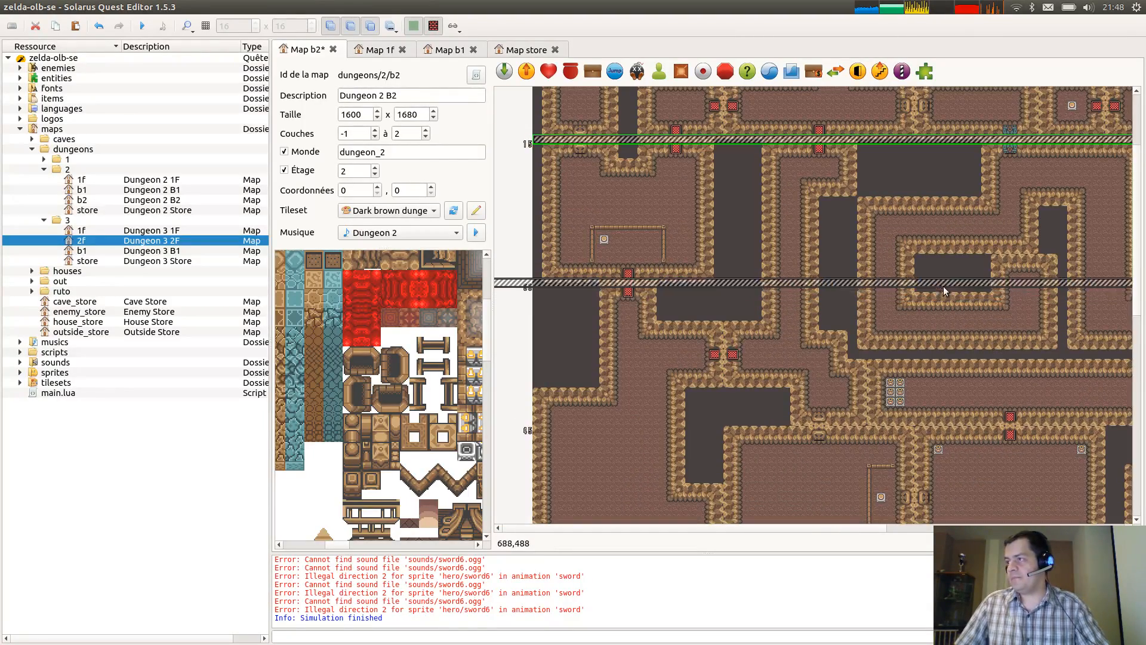
{"action": "left_click", "coordinate": [981, 278]}
{"action": "left_click_drag", "start_coordinate": [571, 280], "coordinate": [600, 282]}
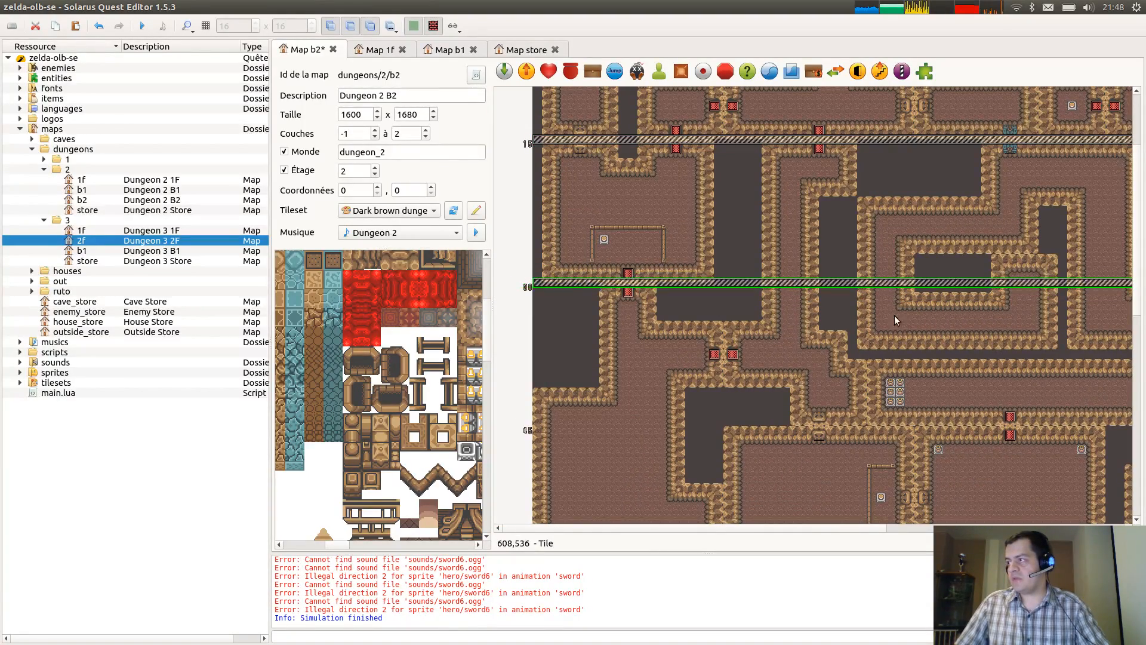
{"action": "key", "text": "r"}
{"action": "left_click", "coordinate": [714, 292]}
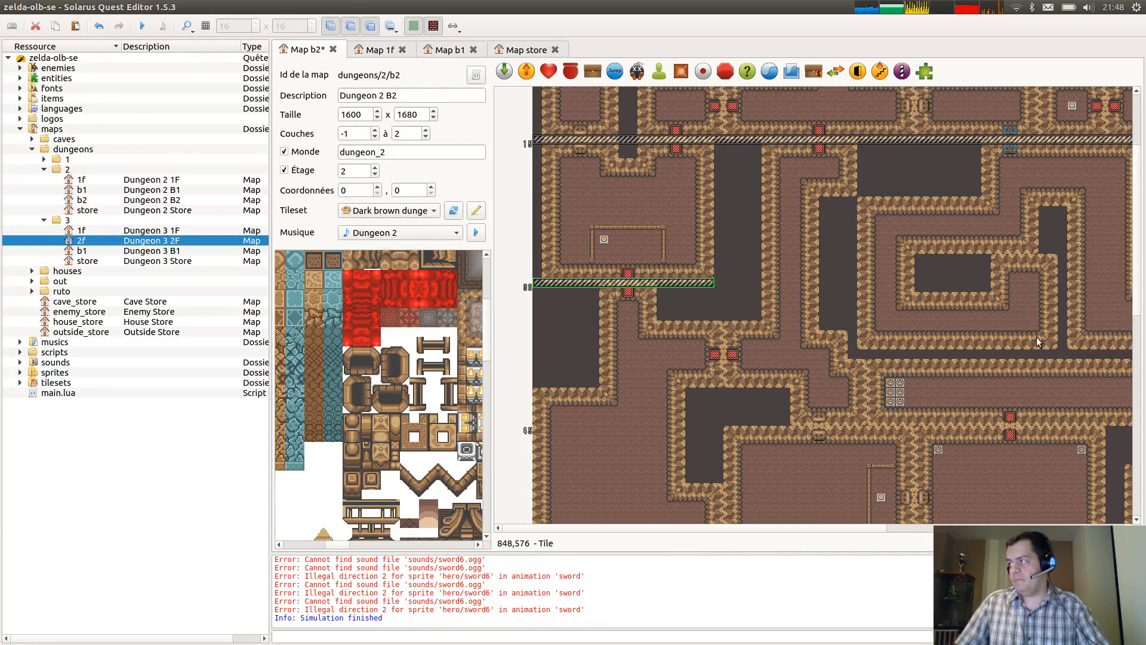
Add a short horizontal separator between the second and third room rows on B2's east side, ending at the map edge.
{"action": "middle_click_drag", "start_coordinate": [886, 344], "coordinate": [492, 385]}
{"action": "key", "text": "ctrl+v"}
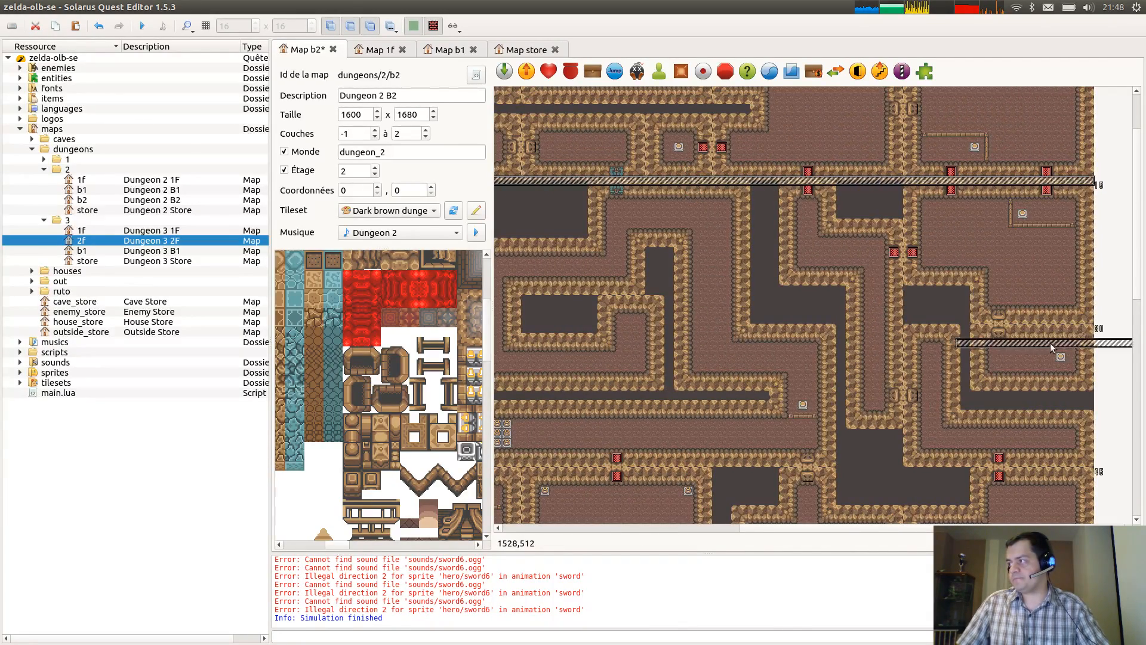
{"action": "left_click", "coordinate": [1069, 331]}
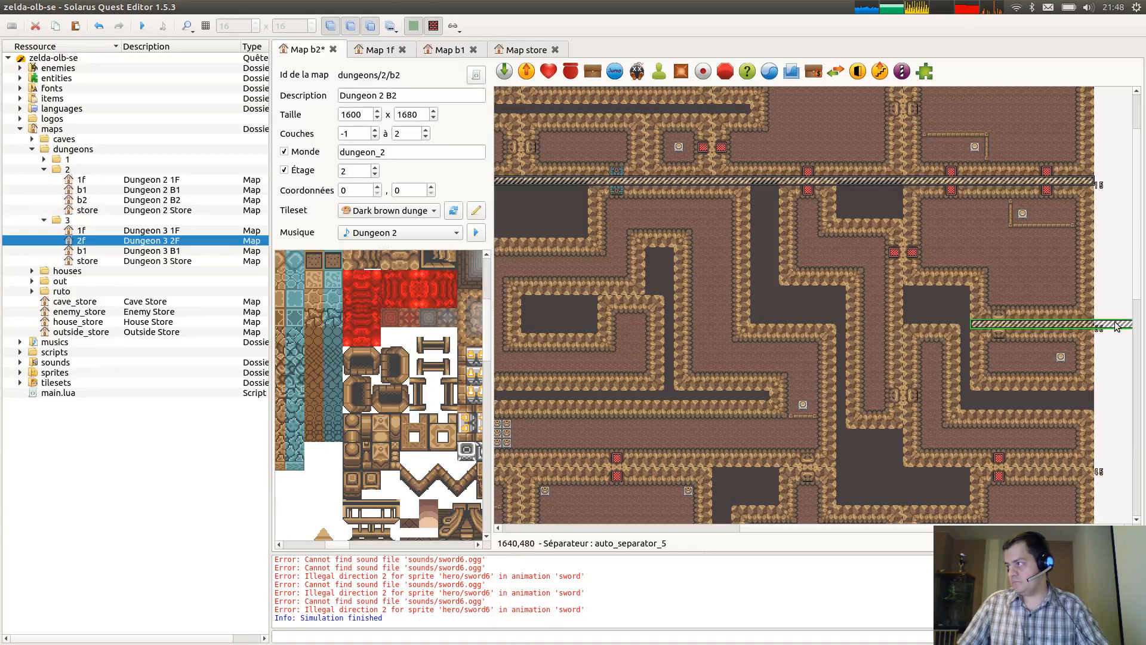
{"action": "left_click_drag", "start_coordinate": [1117, 326], "coordinate": [1092, 327]}
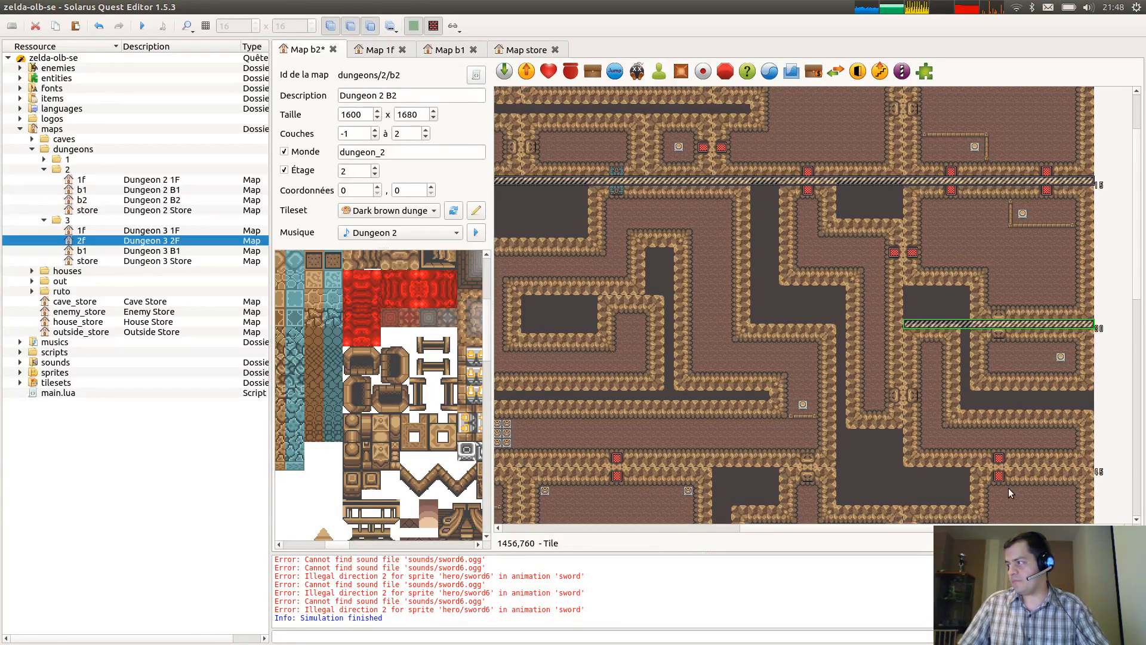
Place a separator between the third and fourth room rows, reaching from the east map edge to the westernmost room's east side.
{"action": "key", "text": "ctrl+v"}
{"action": "left_click", "coordinate": [1003, 470]}
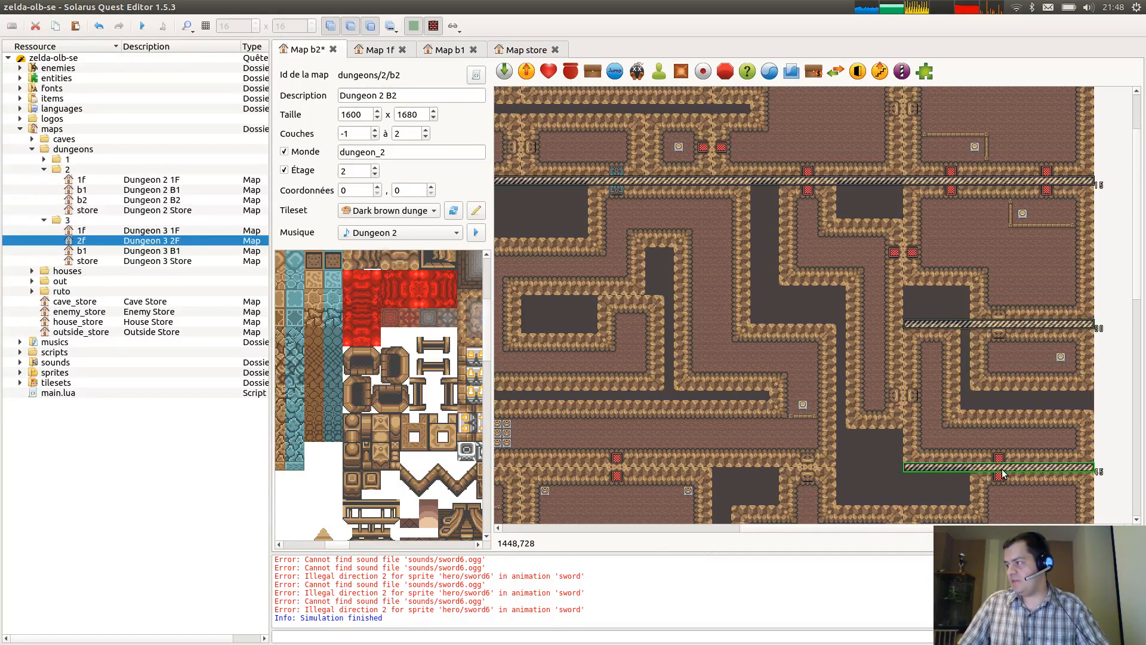
{"action": "middle_click_drag", "start_coordinate": [655, 458], "coordinate": [1040, 439]}
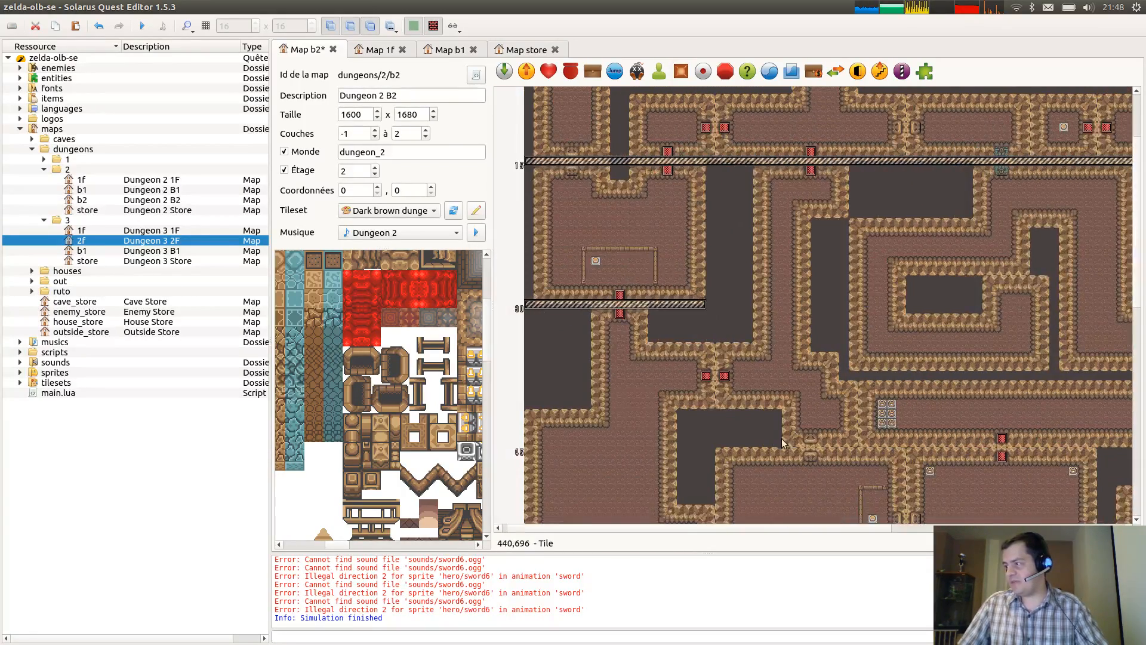
{"action": "middle_click_drag", "start_coordinate": [712, 445], "coordinate": [796, 445]}
{"action": "key", "text": "ctrl+v"}
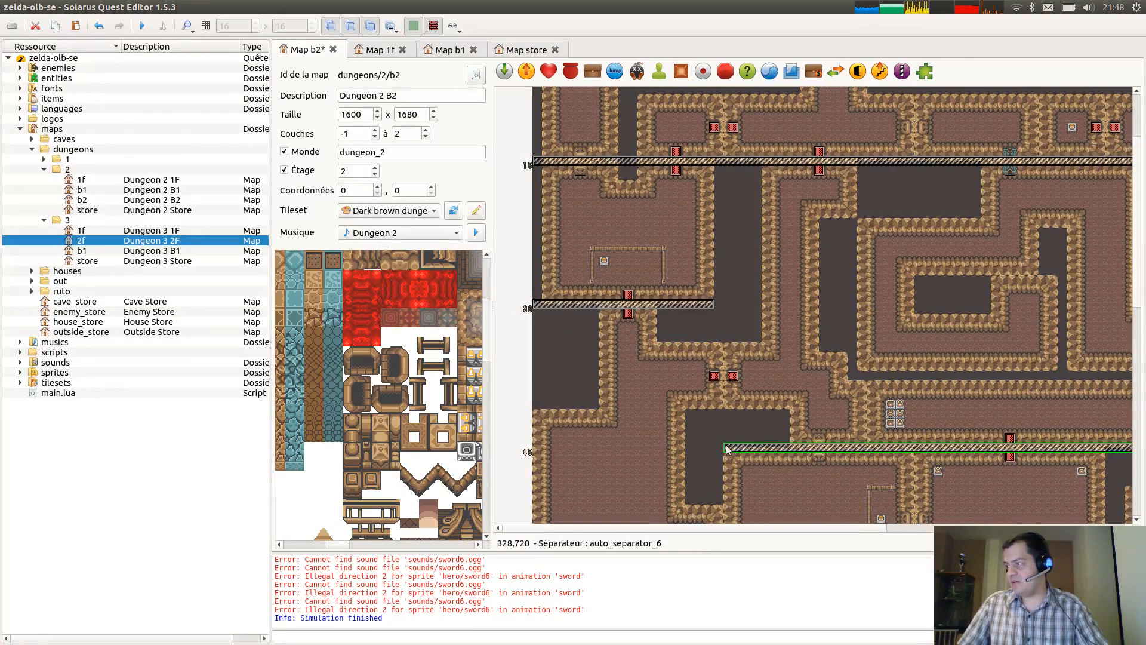
{"action": "left_click", "coordinate": [726, 449]}
{"action": "scroll", "coordinate": [821, 328], "scroll_direction": "down", "scroll_amount": 3}
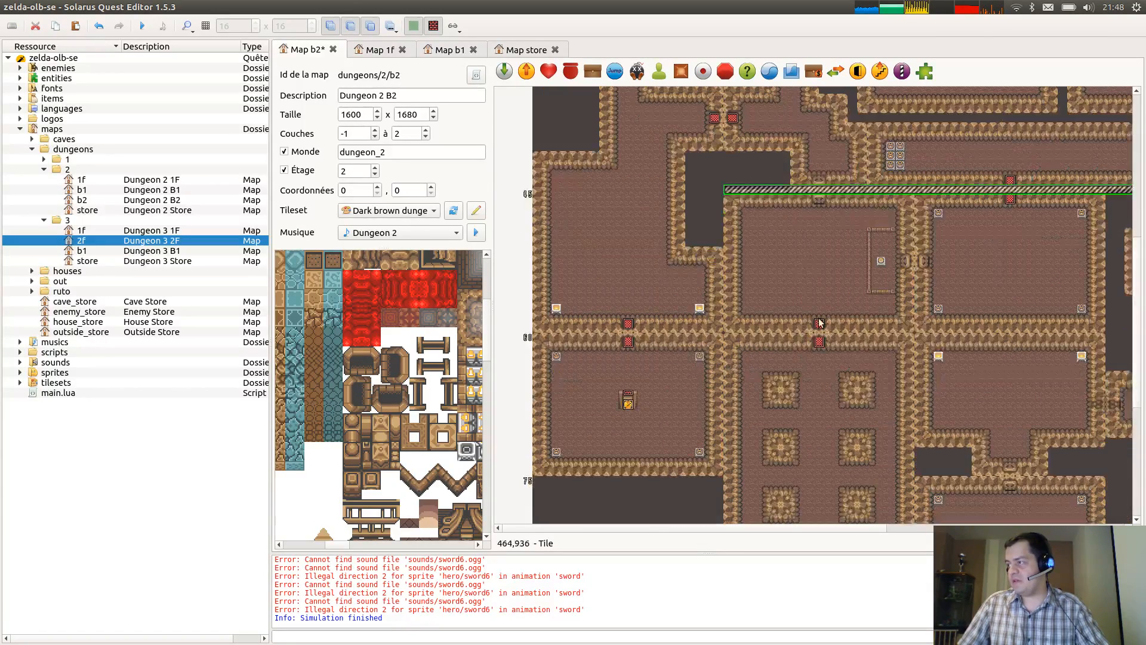
Place a horizontal separator across the full map width between B2's fourth and fifth room rows.
{"action": "key", "text": "ctrl+v"}
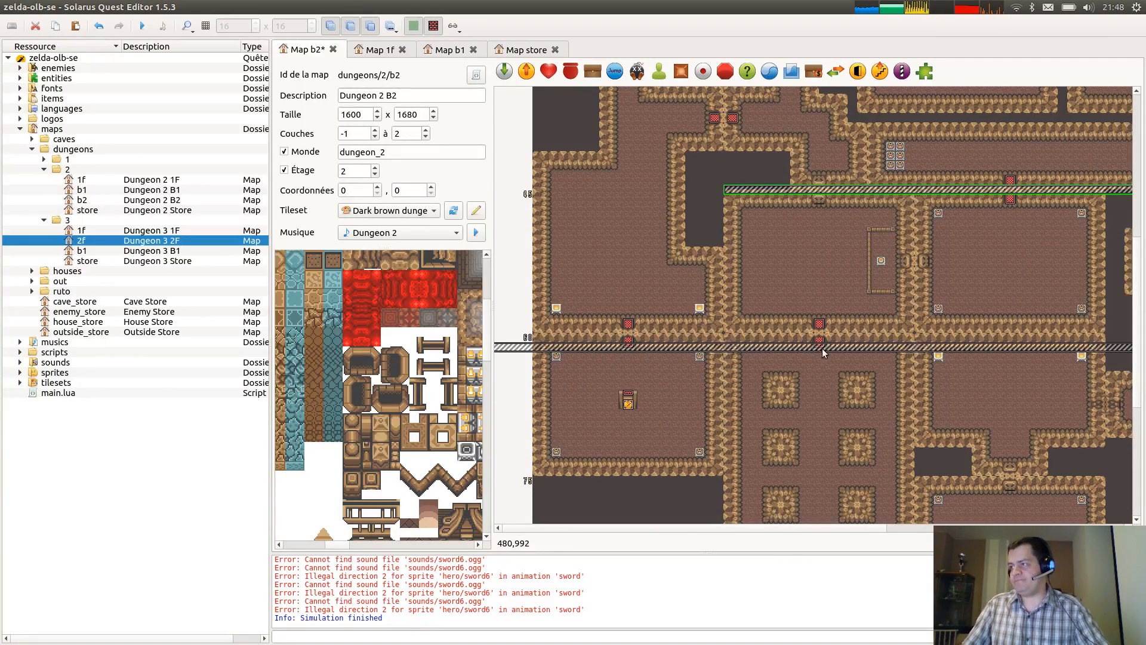
{"action": "left_click", "coordinate": [919, 338]}
{"action": "middle_click_drag", "start_coordinate": [923, 338], "coordinate": [535, 379]}
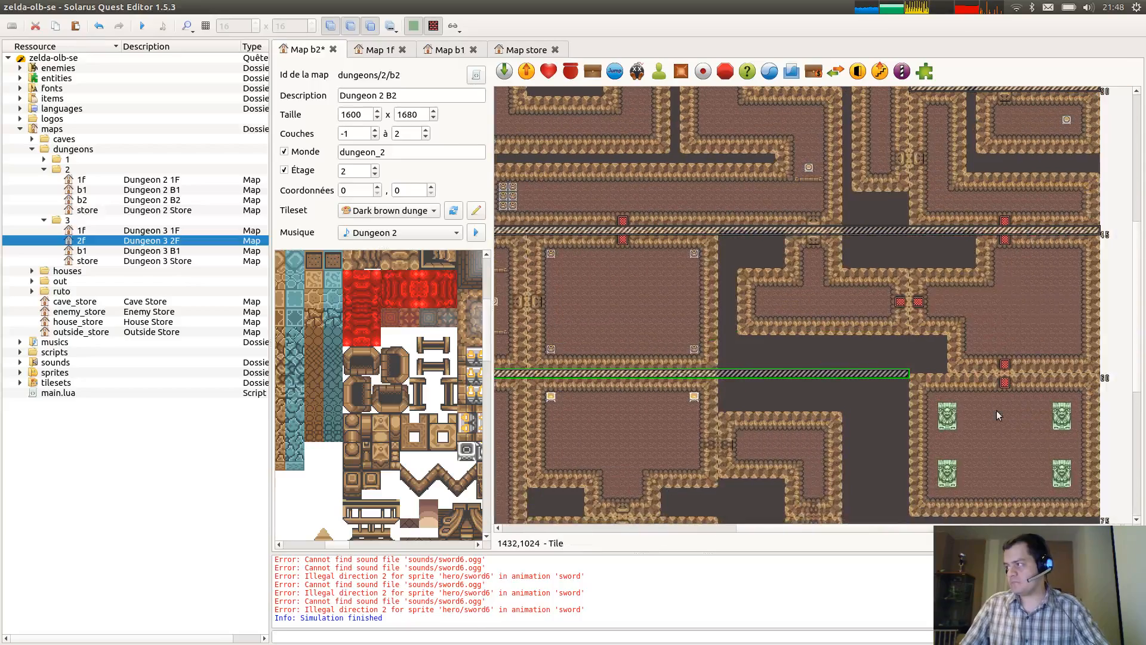
{"action": "scroll", "coordinate": [702, 387], "scroll_direction": "down", "scroll_amount": 2}
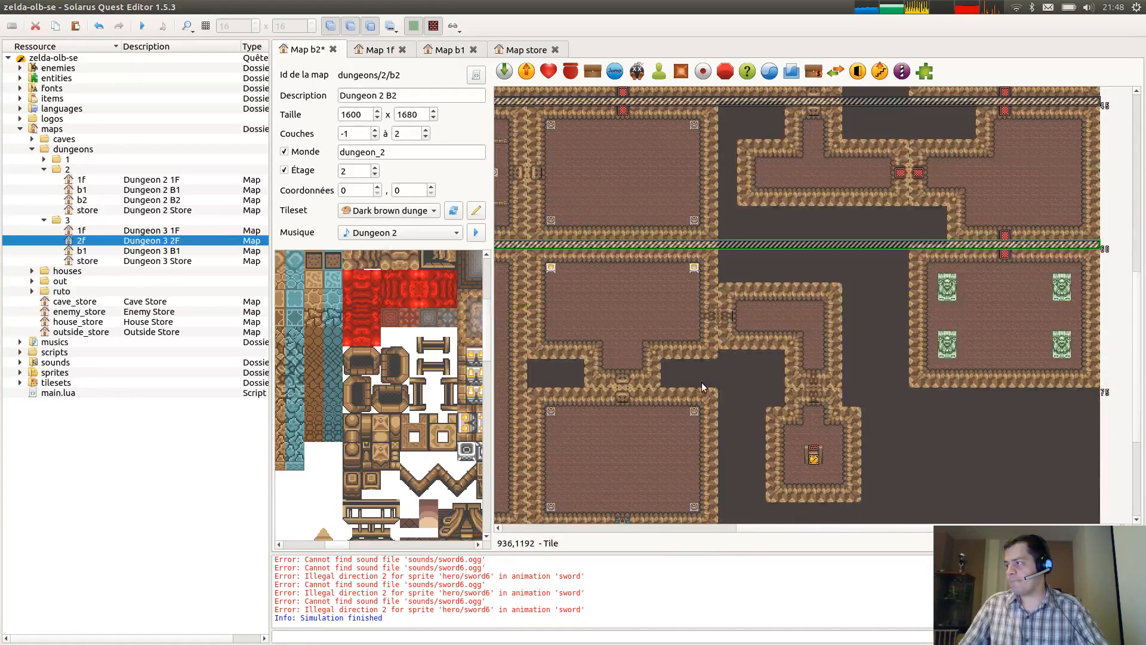
Place a separator between the fifth and sixth room rows, starting east of the tall room with eight blocks.
{"action": "middle_click_drag", "start_coordinate": [702, 382], "coordinate": [1078, 327]}
{"action": "key", "text": "ctrl+v"}
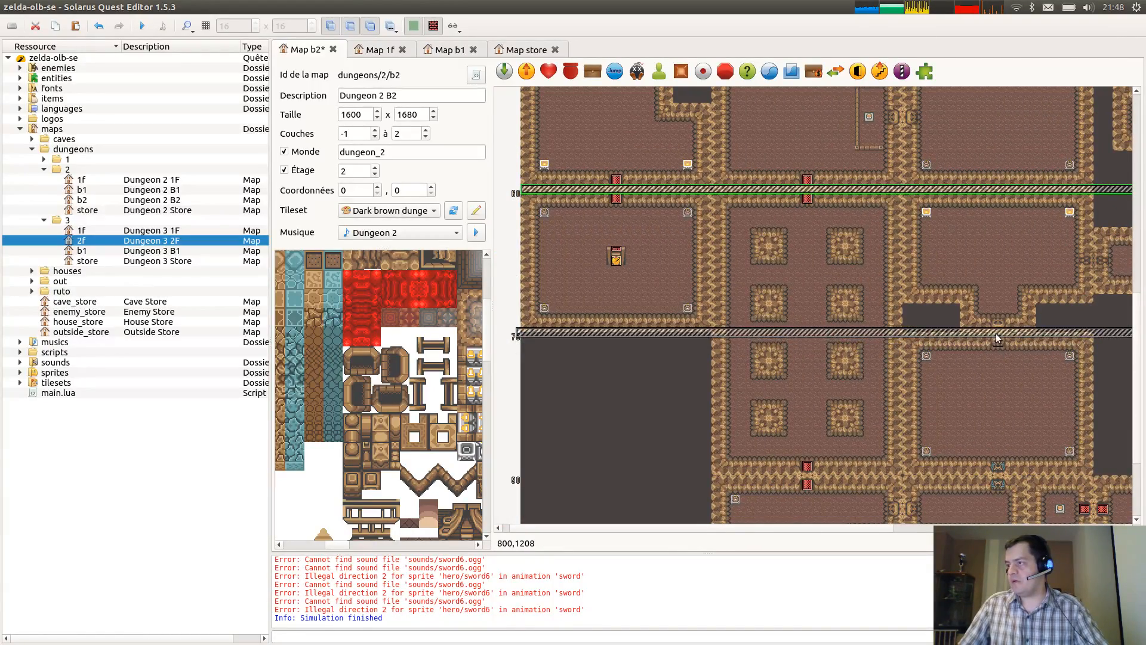
{"action": "left_click", "coordinate": [997, 338]}
{"action": "left_click_drag", "start_coordinate": [587, 333], "coordinate": [775, 327]}
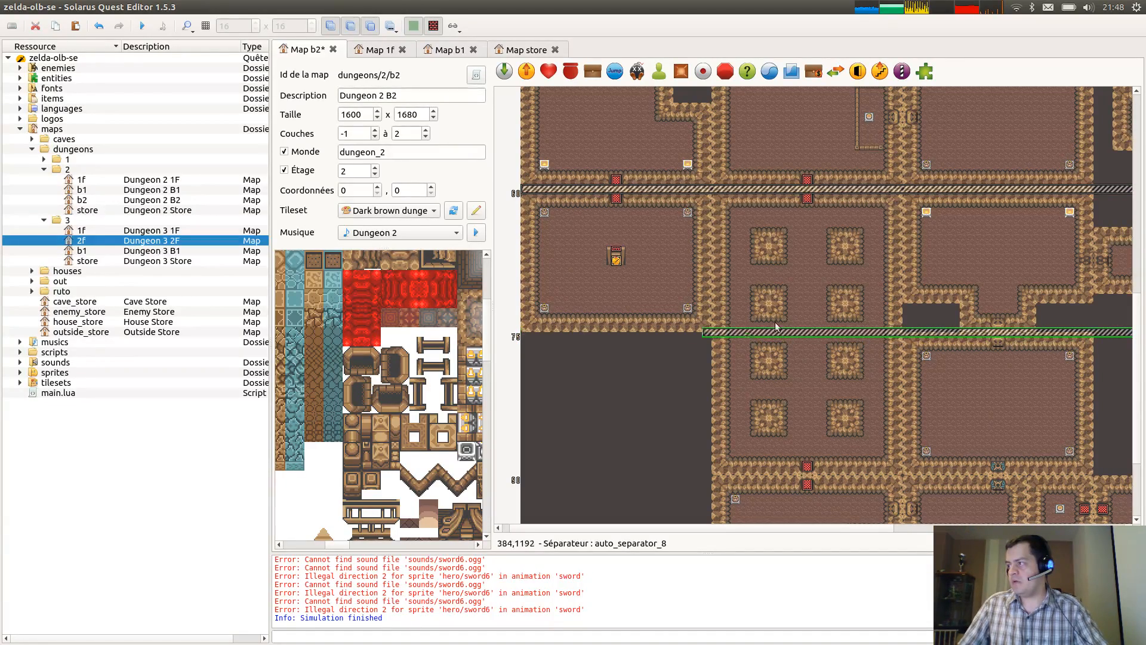
{"action": "left_click", "coordinate": [908, 325]}
{"action": "middle_click_drag", "start_coordinate": [1024, 310], "coordinate": [910, 344]}
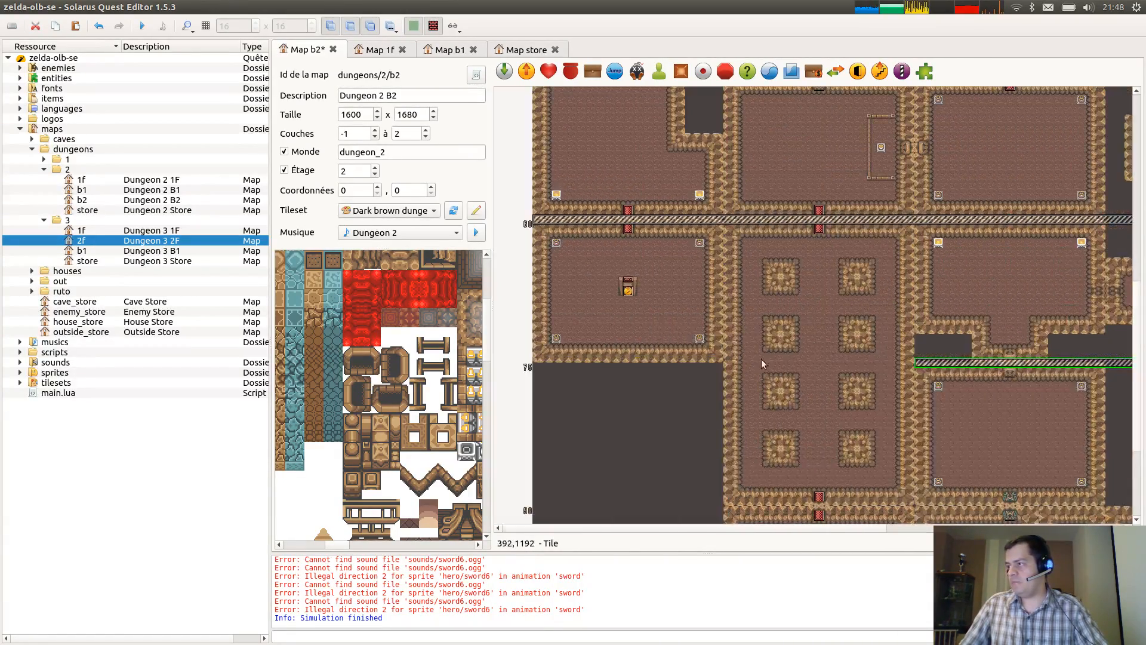
Copy the separator to the south side of the westernmost chest room and shorten it to that room's width.
{"action": "key", "text": "ctrl+c"}
{"action": "key", "text": "ctrl+v"}
{"action": "left_click", "coordinate": [822, 366]}
{"action": "key", "text": "r"}
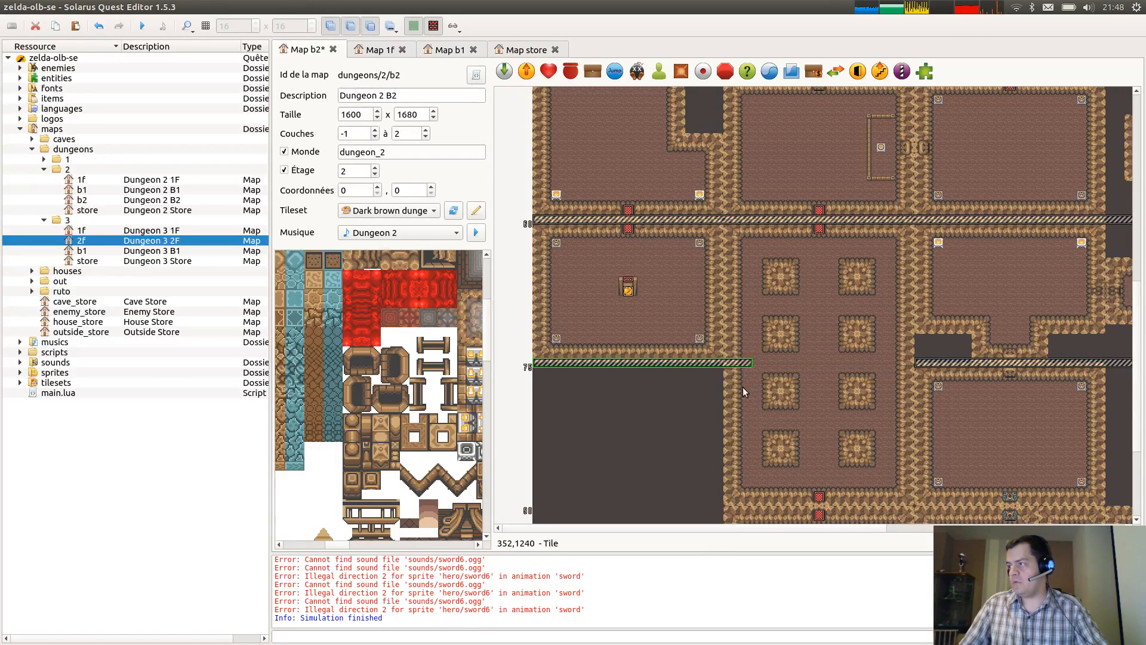
{"action": "left_click", "coordinate": [714, 377]}
{"action": "scroll", "coordinate": [877, 369], "scroll_direction": "down", "scroll_amount": 2}
Copy the short separator to the north side of the bottom room row, extend it across that row's rooms and save the map.
{"action": "key", "text": "ctrl+c"}
{"action": "key", "text": "ctrl+v"}
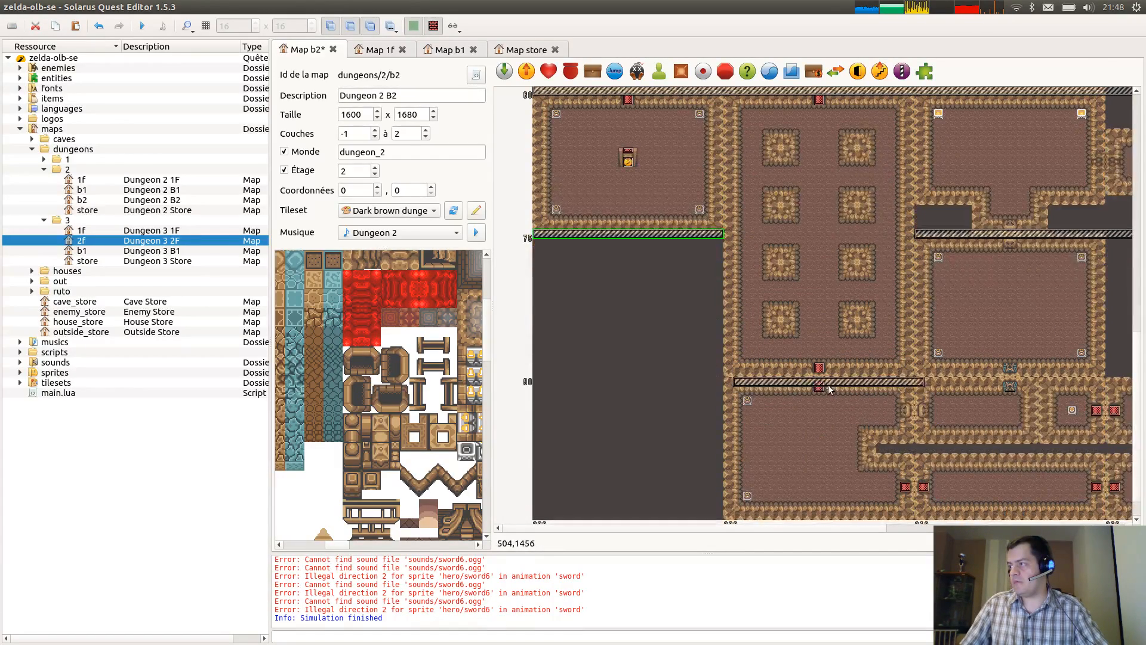
{"action": "middle_click_drag", "start_coordinate": [785, 396], "coordinate": [595, 407]}
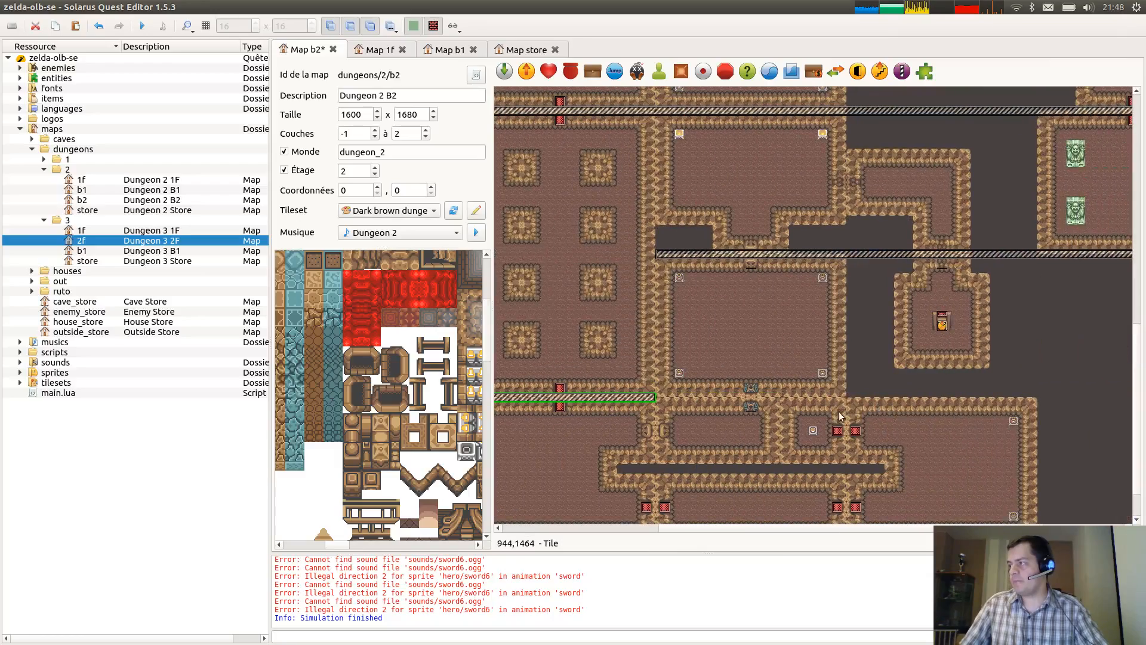
{"action": "key", "text": "r"}
{"action": "scroll", "coordinate": [1015, 396], "scroll_direction": "down", "scroll_amount": 1}
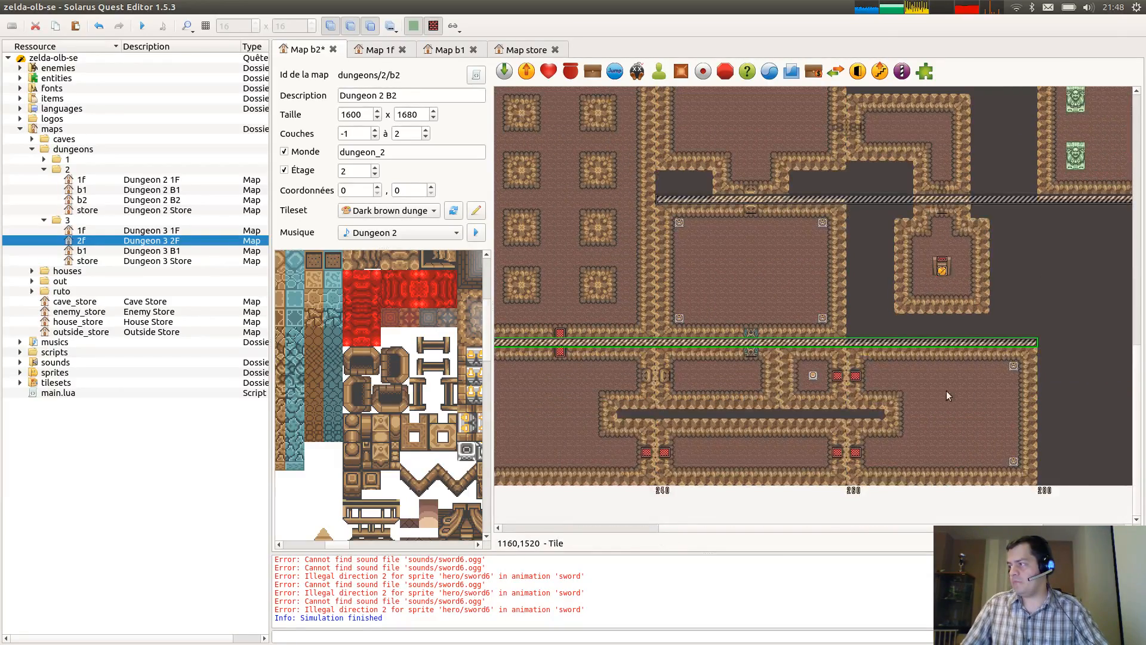
{"action": "key", "text": "ctrl+s"}
Copy a vertical separator from the 1F map and place it on B2 between the first and second room columns, starting at the map's north edge.
{"action": "scroll", "coordinate": [922, 380], "scroll_direction": "up", "scroll_amount": 3}
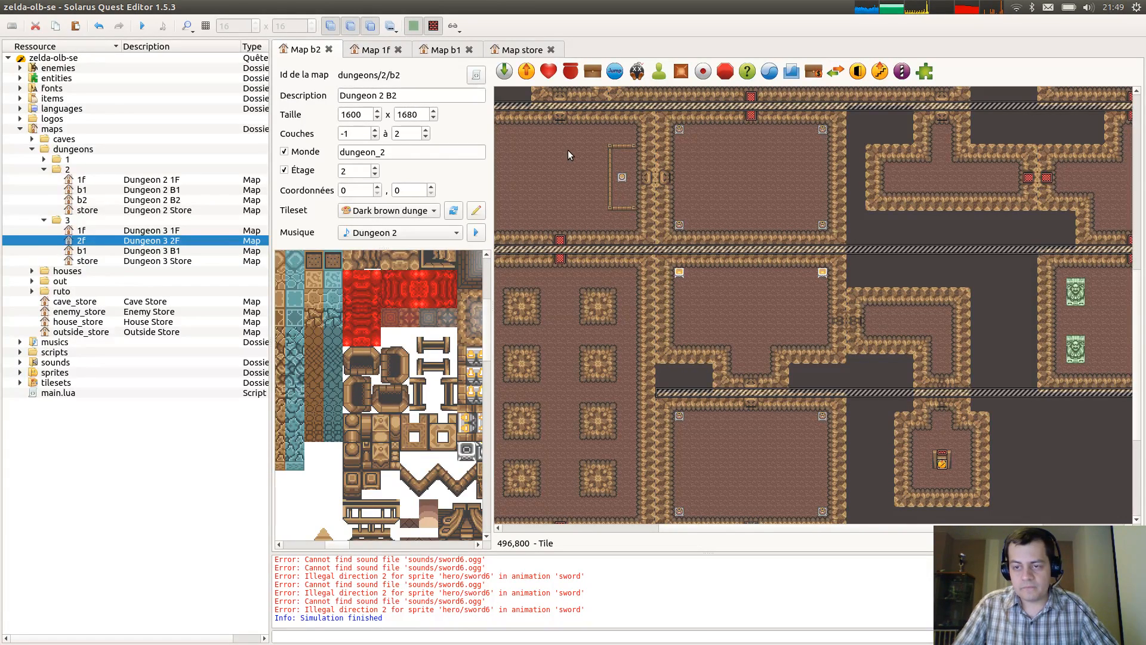
{"action": "left_click", "coordinate": [373, 50]}
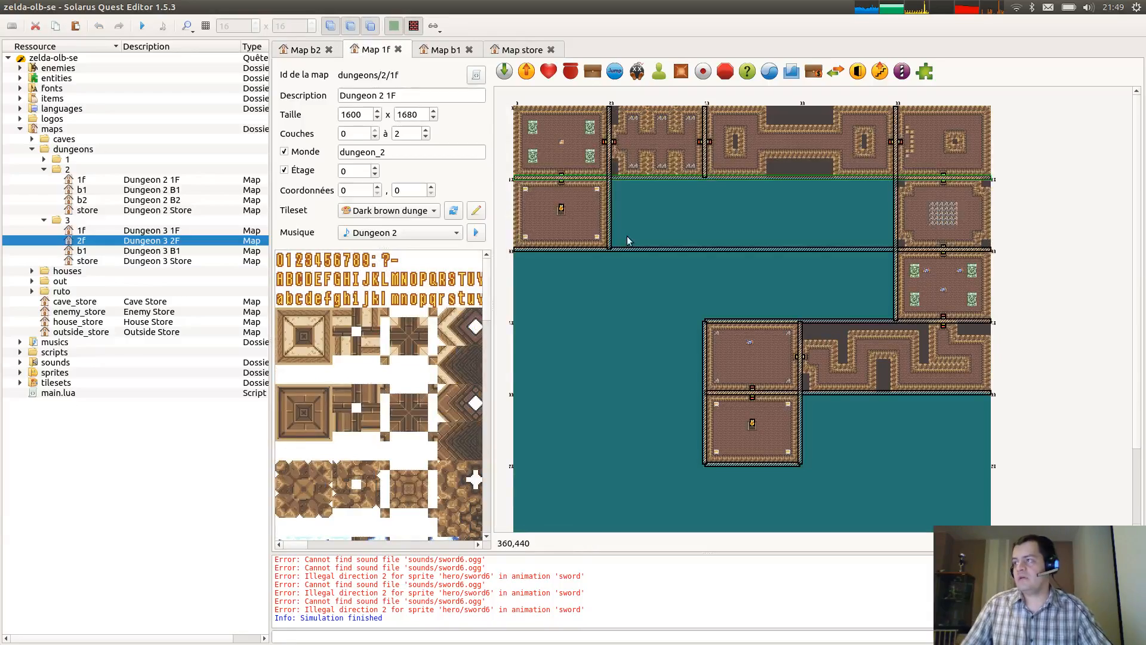
{"action": "left_click", "coordinate": [609, 212]}
{"action": "left_click", "coordinate": [317, 50]}
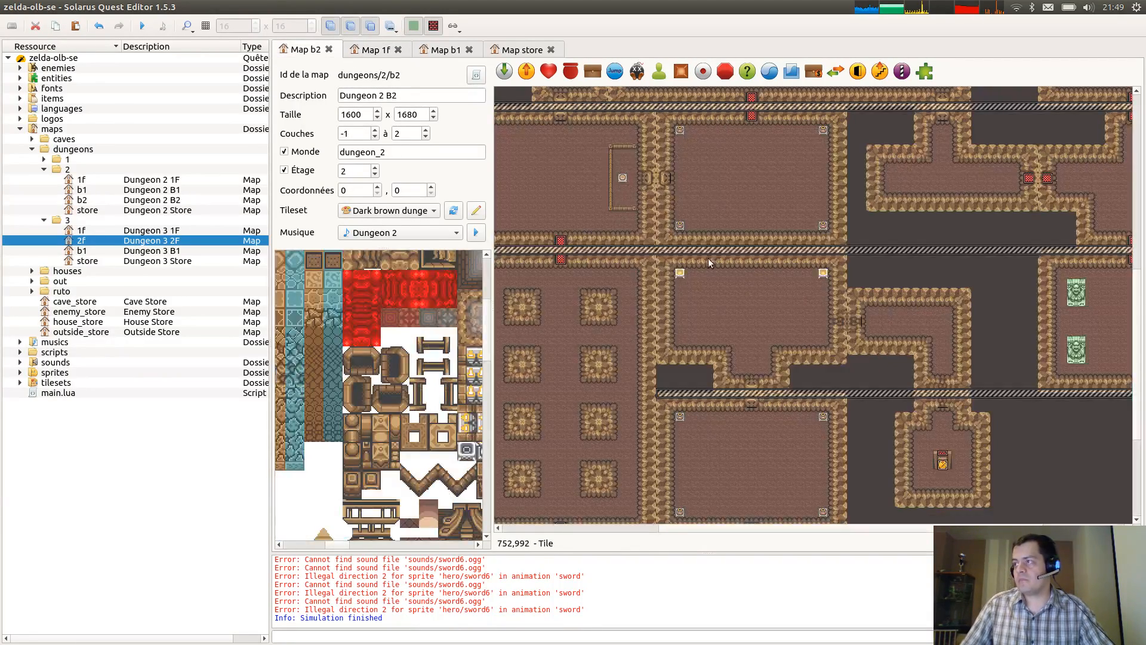
{"action": "scroll", "coordinate": [619, 238], "scroll_direction": "down", "scroll_amount": 2}
{"action": "middle_click_drag", "start_coordinate": [657, 244], "coordinate": [920, 399]}
{"action": "scroll", "coordinate": [697, 258], "scroll_direction": "up", "scroll_amount": 2}
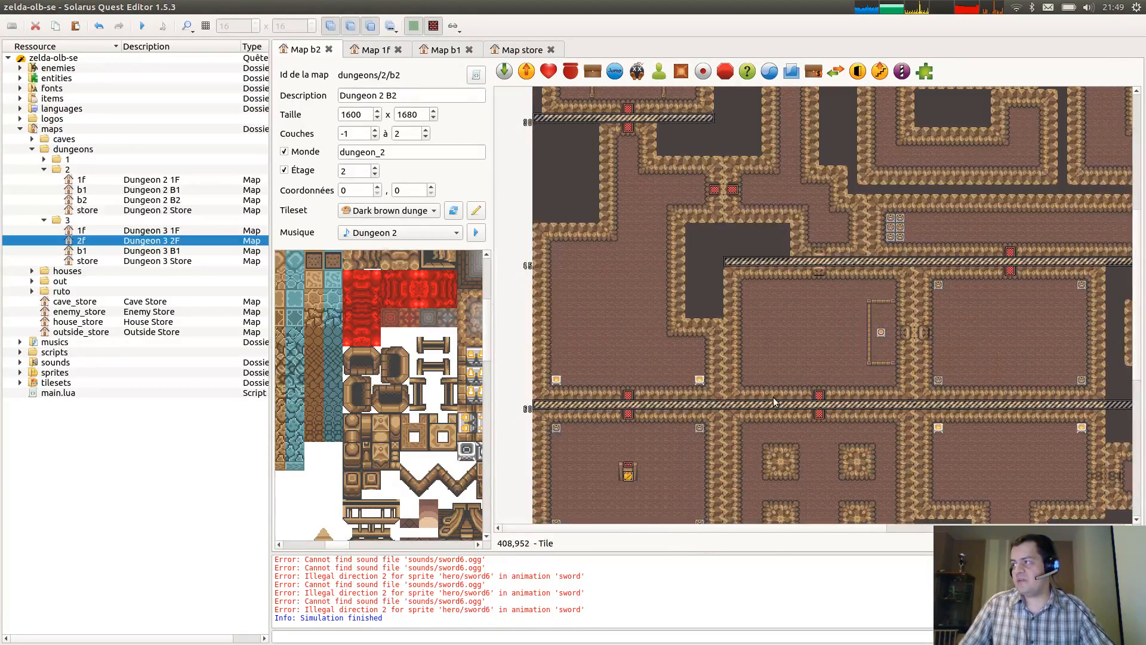
{"action": "key", "text": "ctrl+v"}
{"action": "scroll", "coordinate": [762, 311], "scroll_direction": "up", "scroll_amount": 4}
{"action": "scroll", "coordinate": [733, 321], "scroll_direction": "up", "scroll_amount": 1}
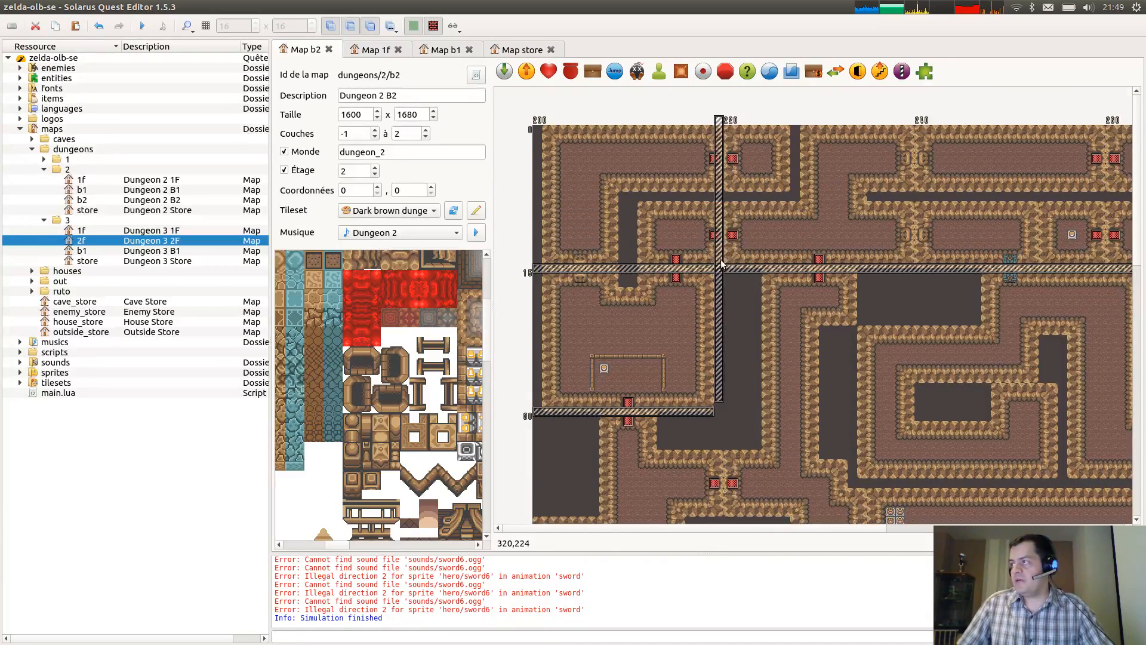
{"action": "left_click", "coordinate": [726, 273]}
Extend the vertical separator between the first and second room columns down to the map's south edge and save the map.
{"action": "scroll", "coordinate": [712, 345], "scroll_direction": "down", "scroll_amount": 3}
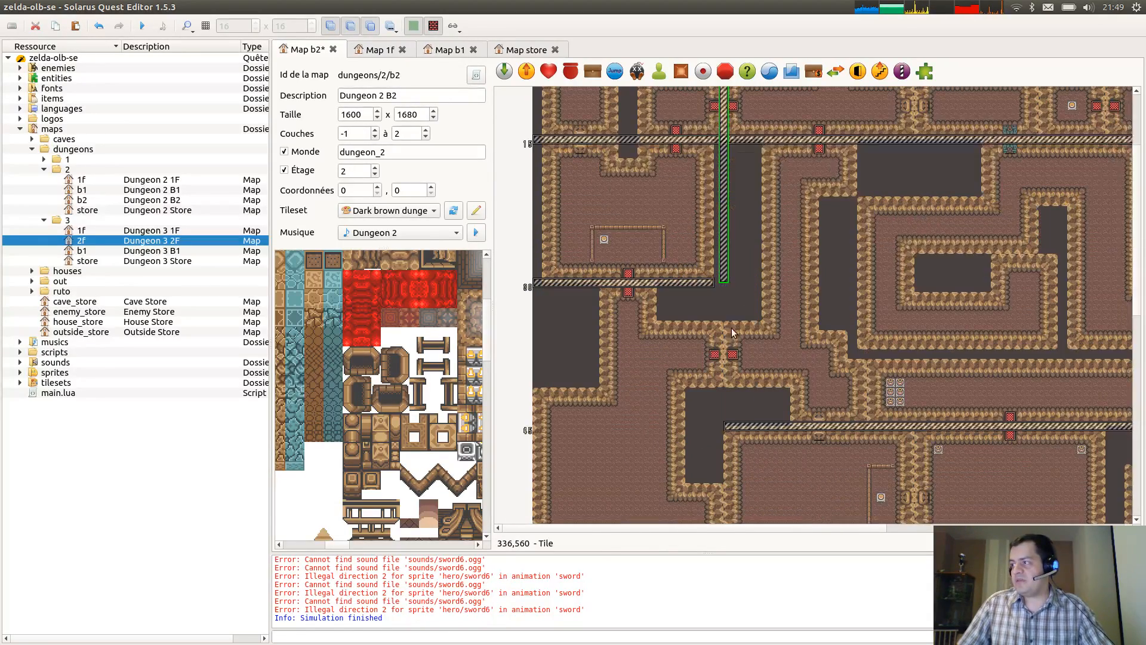
{"action": "scroll", "coordinate": [733, 332], "scroll_direction": "down", "scroll_amount": 4}
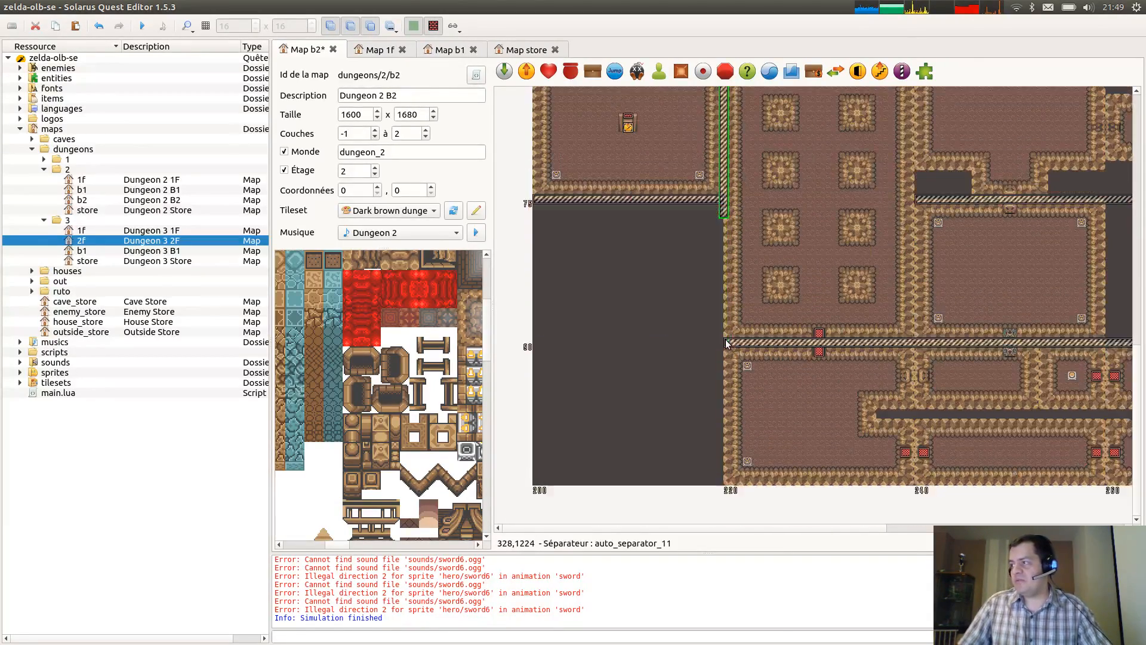
{"action": "left_click_drag", "start_coordinate": [726, 344], "coordinate": [726, 475]}
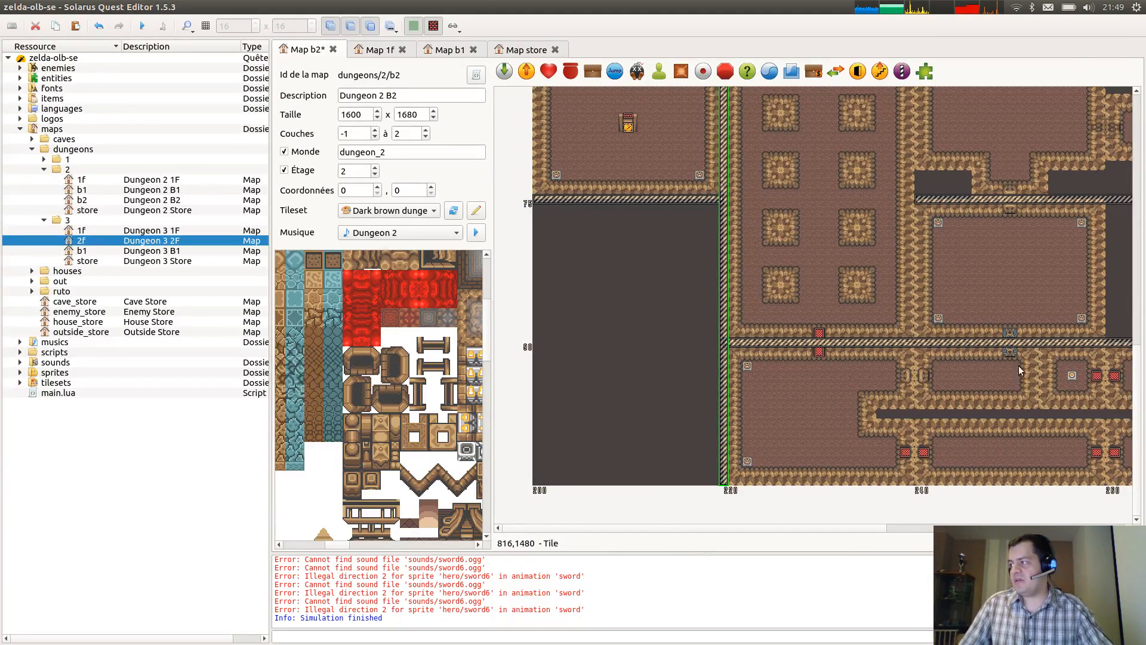
{"action": "middle_click_drag", "start_coordinate": [1020, 367], "coordinate": [902, 429]}
{"action": "key", "text": "ctrl+s"}
Copy the full-height separator and place the copy between the second and third room columns.
{"action": "scroll", "coordinate": [852, 363], "scroll_direction": "up", "scroll_amount": 4}
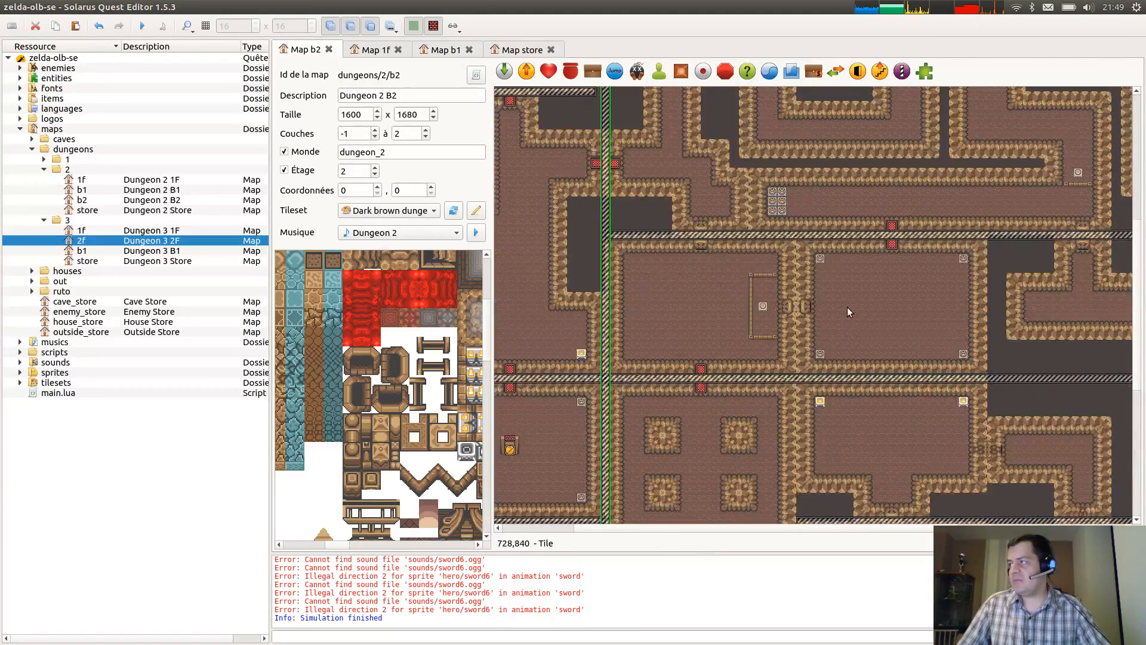
{"action": "scroll", "coordinate": [848, 306], "scroll_direction": "up", "scroll_amount": 4}
{"action": "key", "text": "ctrl+c"}
{"action": "key", "text": "ctrl+v"}
{"action": "scroll", "coordinate": [804, 350], "scroll_direction": "up", "scroll_amount": 1}
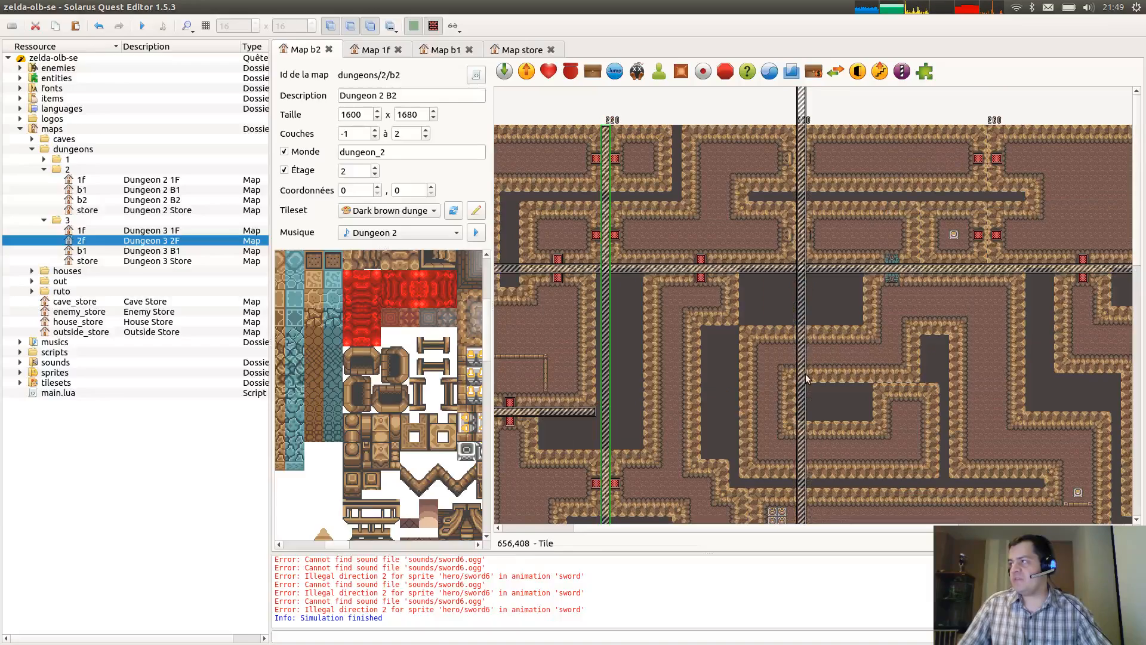
{"action": "left_click", "coordinate": [794, 261]}
{"action": "left_click_drag", "start_coordinate": [794, 331], "coordinate": [800, 417]}
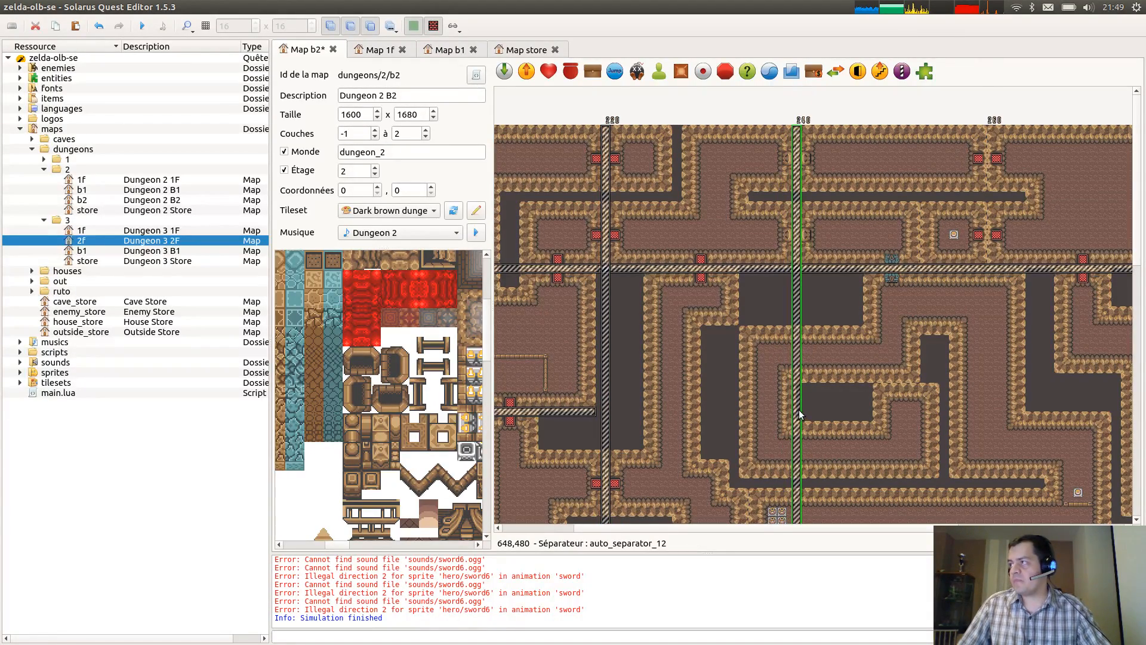
Shorten the separator between the second and third room columns so it spans only the northernmost room row.
{"action": "scroll", "coordinate": [801, 379], "scroll_direction": "down", "scroll_amount": 3}
{"action": "scroll", "coordinate": [791, 422], "scroll_direction": "up", "scroll_amount": 3}
{"action": "key", "text": "r"}
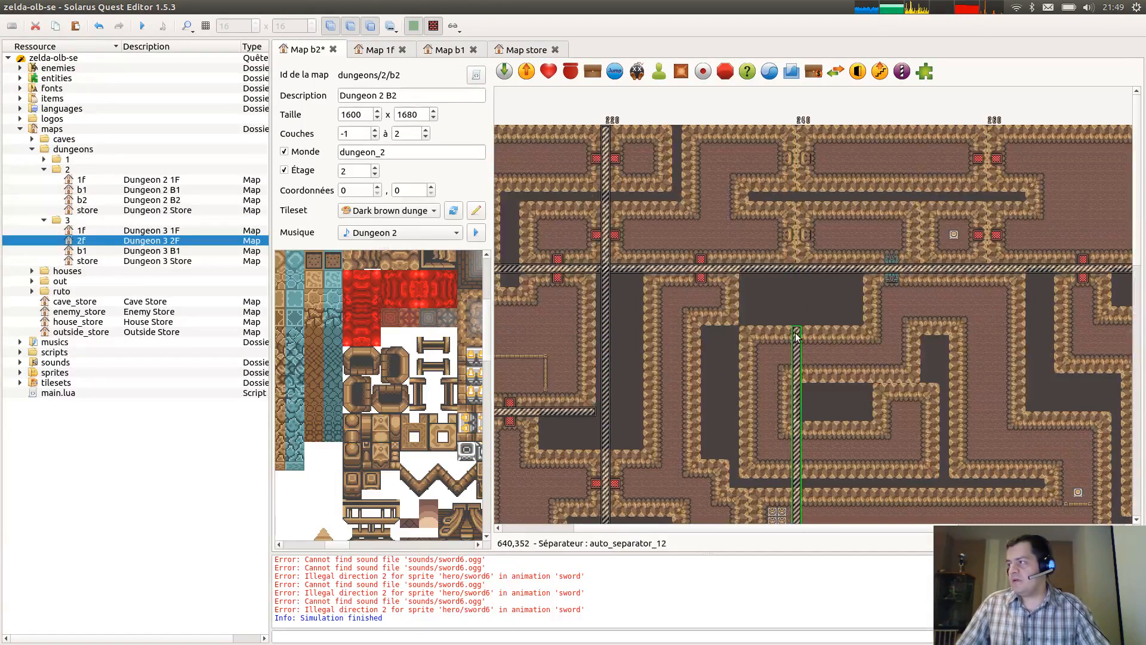
{"action": "left_click_drag", "start_coordinate": [796, 336], "coordinate": [796, 158]}
{"action": "scroll", "coordinate": [798, 180], "scroll_direction": "down", "scroll_amount": 6}
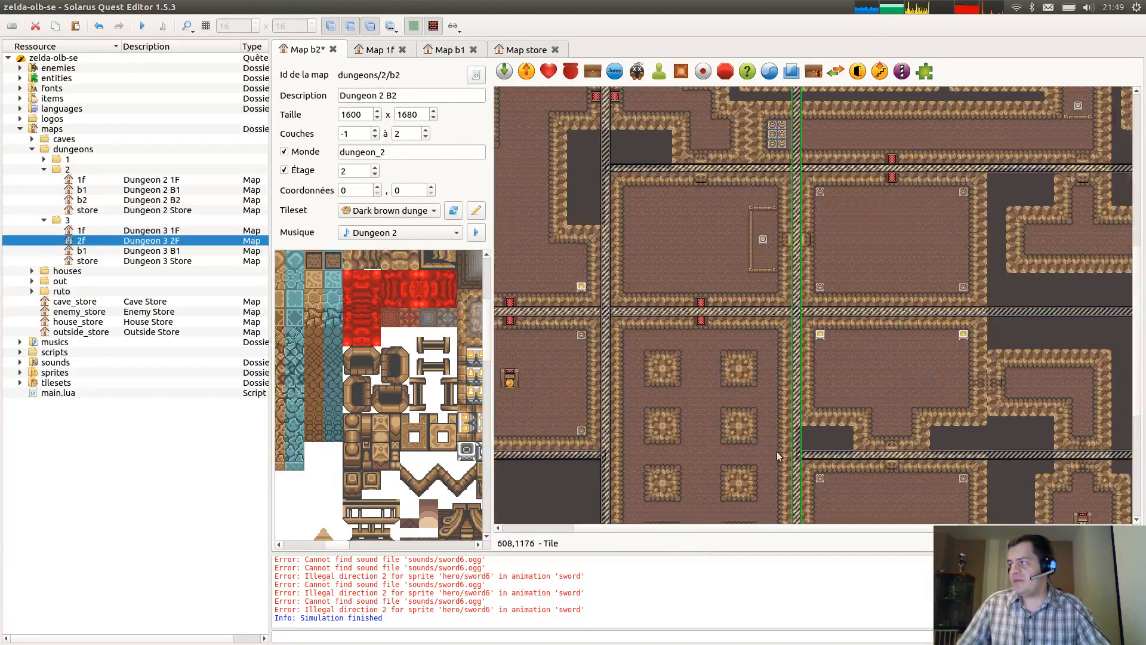
{"action": "key", "text": "r"}
{"action": "scroll", "coordinate": [818, 297], "scroll_direction": "up", "scroll_amount": 4}
{"action": "left_click", "coordinate": [801, 133]}
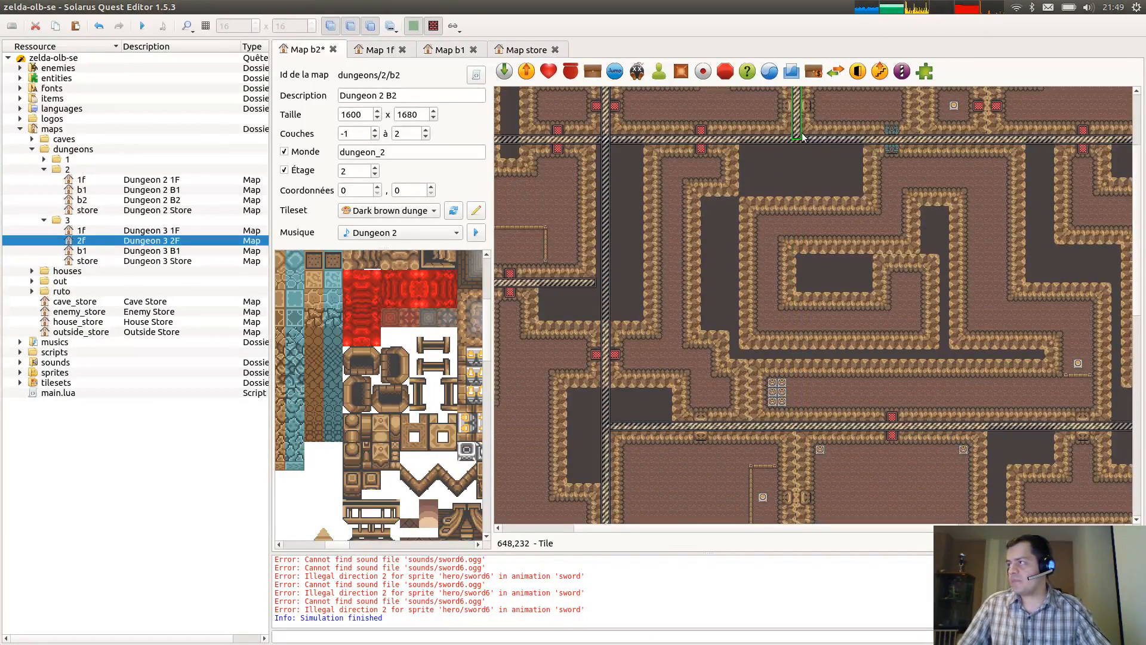
Paste another separator between the second and third columns from the fourth room row, extend it to the map's south edge and save.
{"action": "scroll", "coordinate": [838, 310], "scroll_direction": "down", "scroll_amount": 4}
{"action": "key", "text": "ctrl+v"}
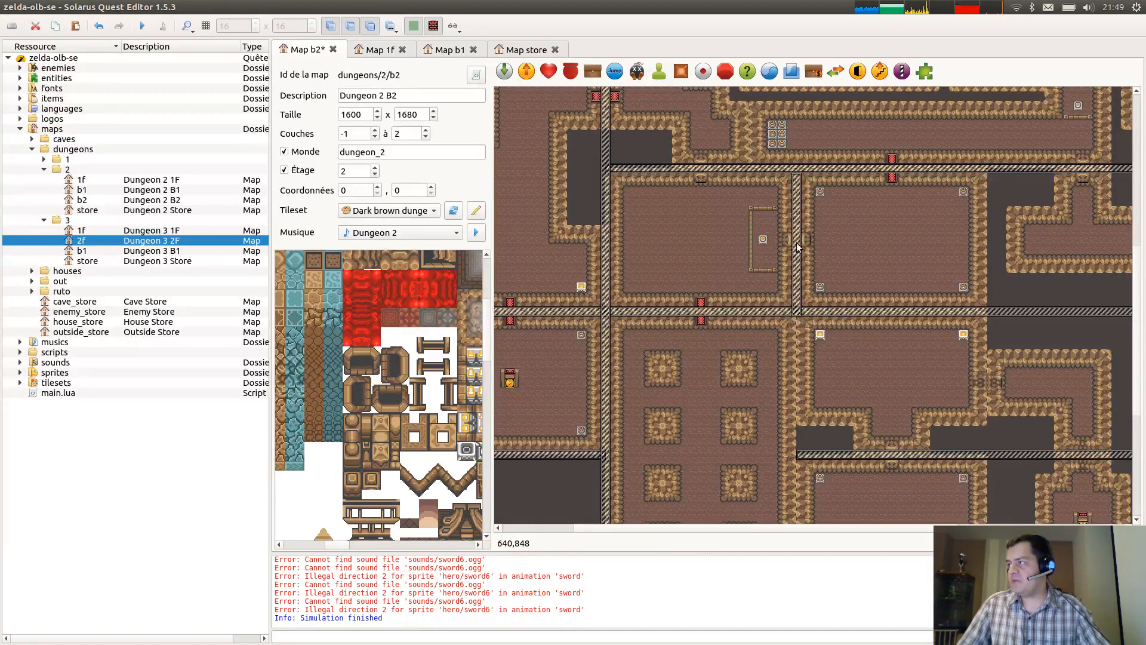
{"action": "left_click", "coordinate": [800, 235]}
{"action": "scroll", "coordinate": [810, 348], "scroll_direction": "down", "scroll_amount": 4}
{"action": "key", "text": "r"}
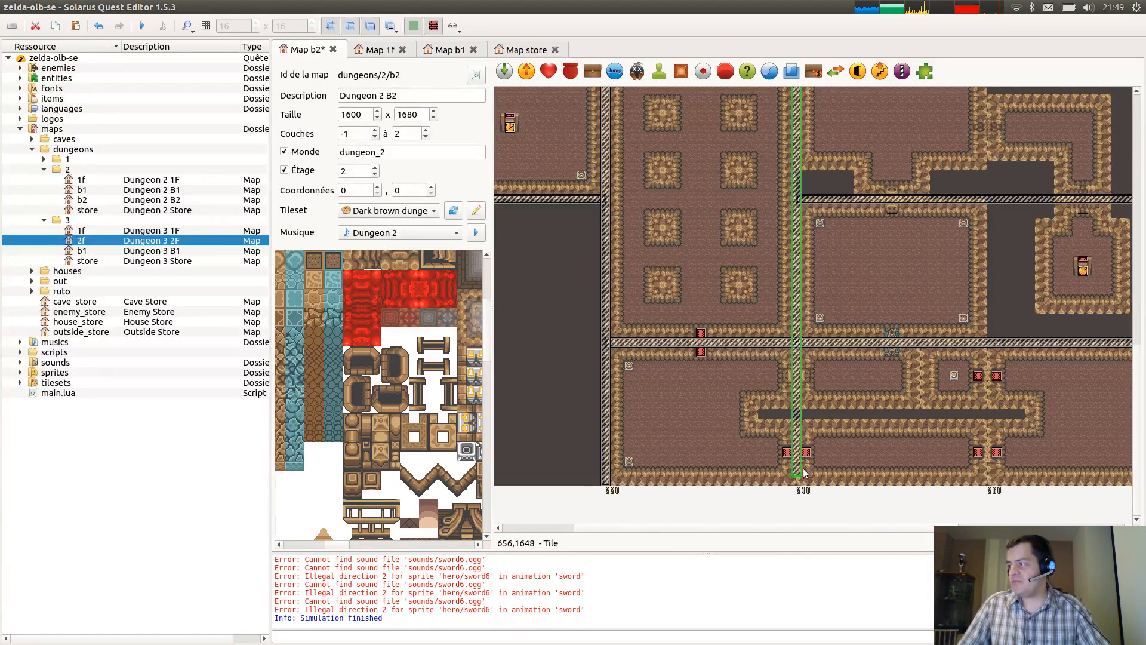
{"action": "key", "text": "ctrl+s"}
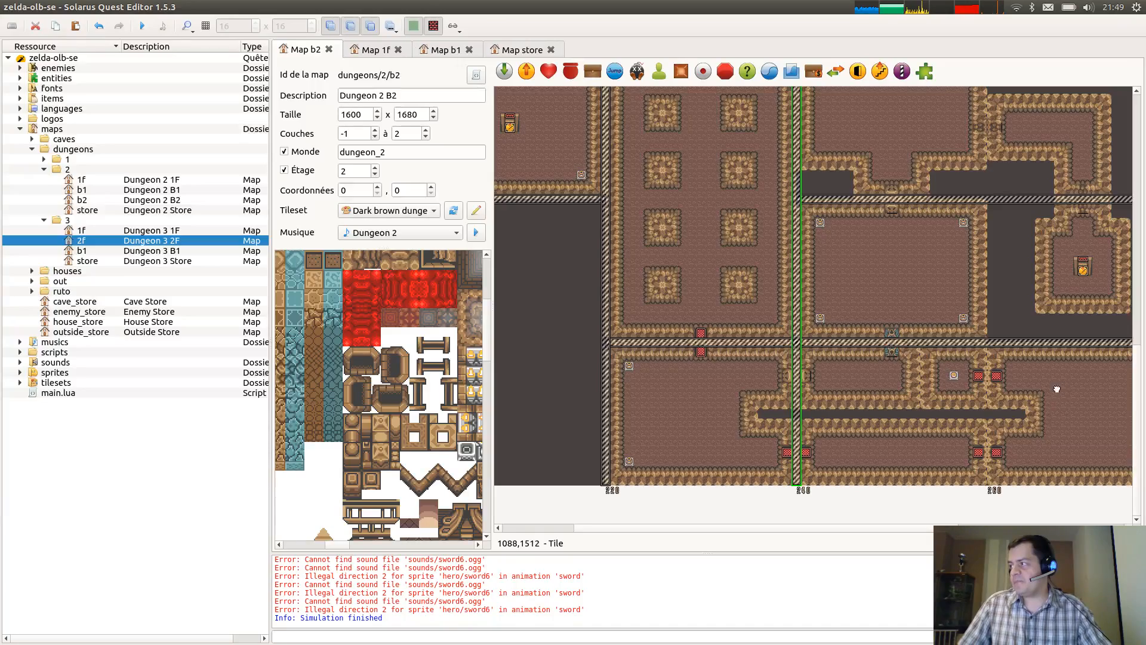
Place a vertical separator between the third and fourth room columns, running from the fourth room row to the map's south edge, and save.
{"action": "middle_click_drag", "start_coordinate": [1040, 361], "coordinate": [922, 434]}
{"action": "key", "text": "ctrl+v"}
{"action": "left_click", "coordinate": [869, 369]}
{"action": "scroll", "coordinate": [869, 358], "scroll_direction": "up", "scroll_amount": 4}
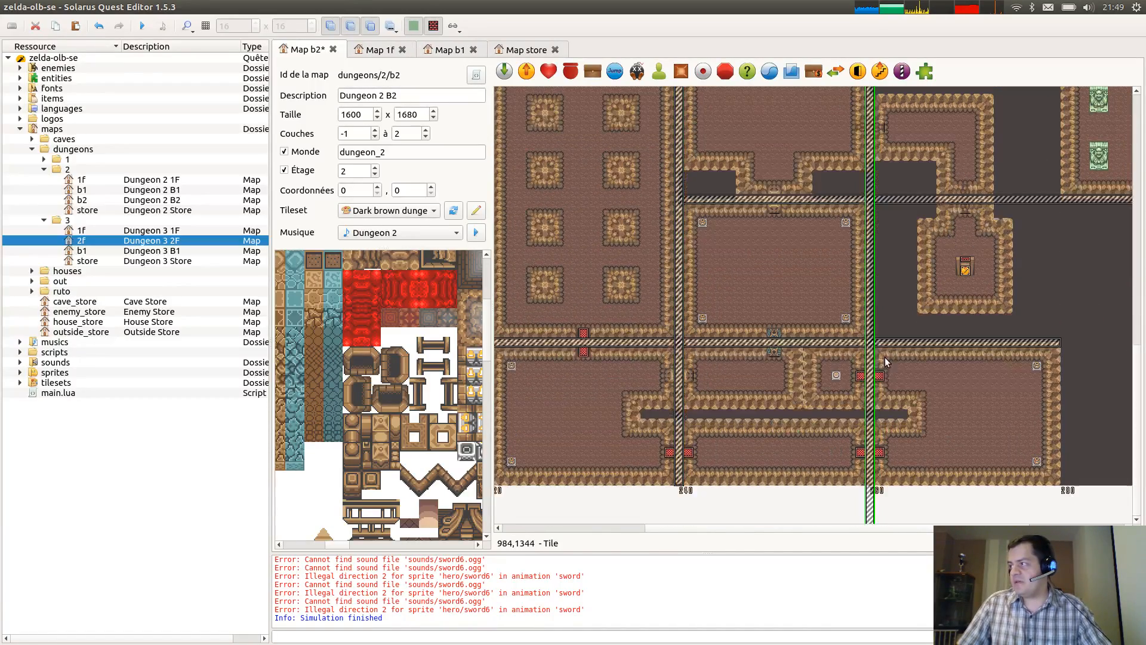
{"action": "scroll", "coordinate": [870, 349], "scroll_direction": "up", "scroll_amount": 1}
{"action": "left_click_drag", "start_coordinate": [872, 406], "coordinate": [872, 317]}
{"action": "scroll", "coordinate": [871, 311], "scroll_direction": "down", "scroll_amount": 6}
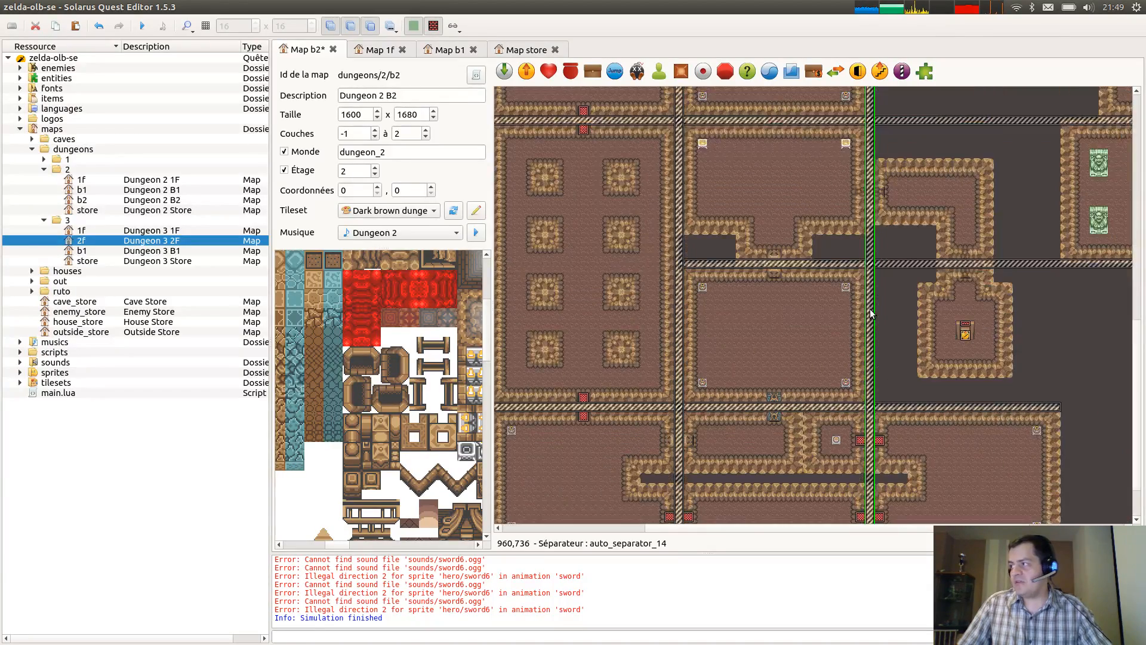
{"action": "key", "text": "ctrl+s"}
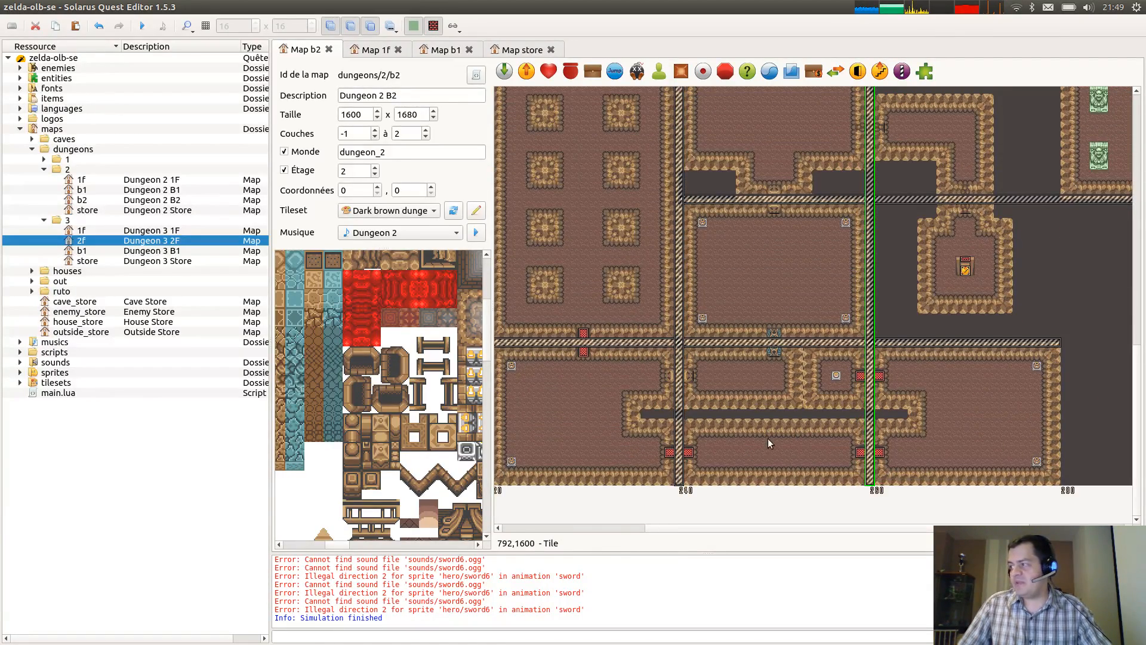
Copy the short separator of the northernmost room row and place the copy between that row's third and fourth rooms.
{"action": "scroll", "coordinate": [884, 448], "scroll_direction": "up", "scroll_amount": 8}
{"action": "scroll", "coordinate": [884, 418], "scroll_direction": "up", "scroll_amount": 2}
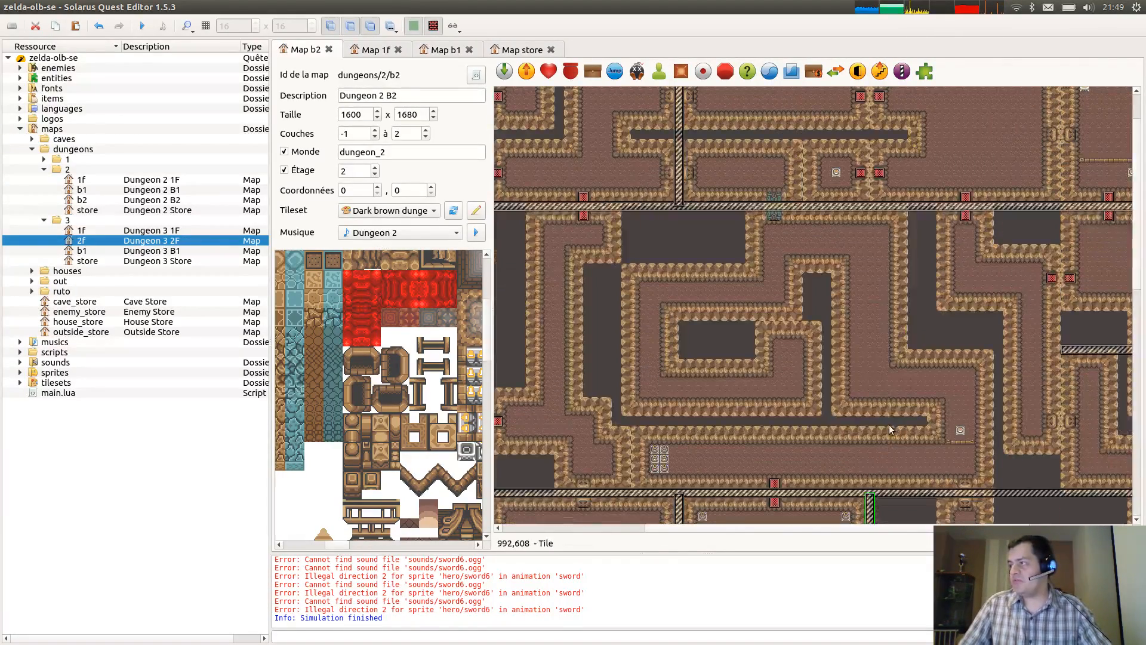
{"action": "left_click", "coordinate": [679, 199]}
{"action": "key", "text": "ctrl+c"}
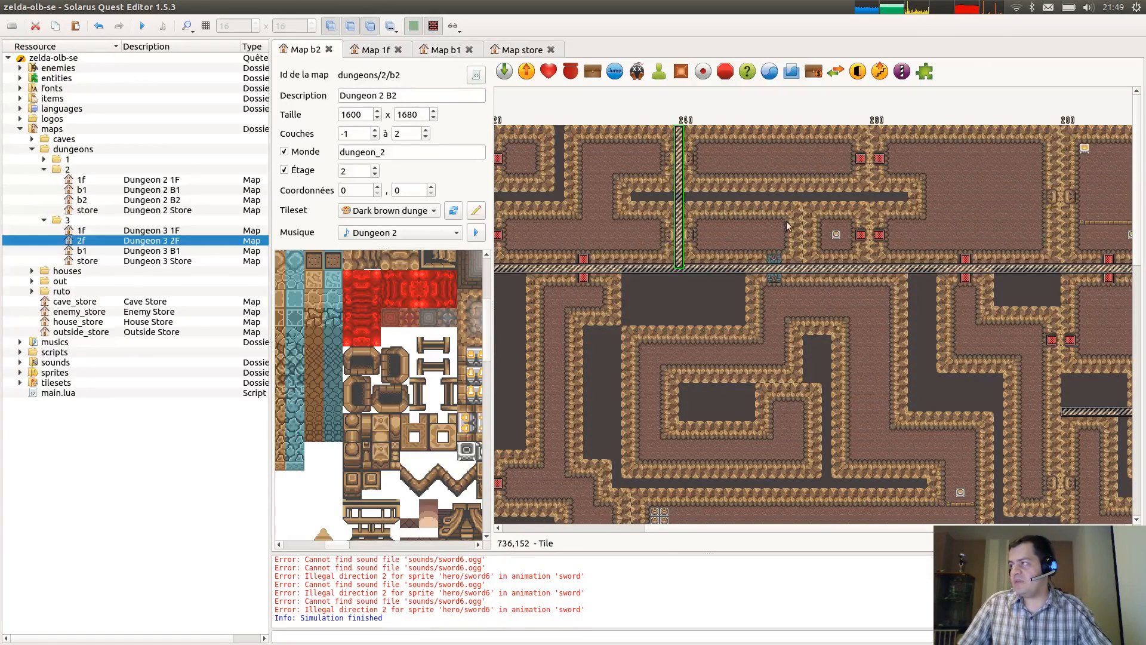
{"action": "key", "text": "ctrl+v"}
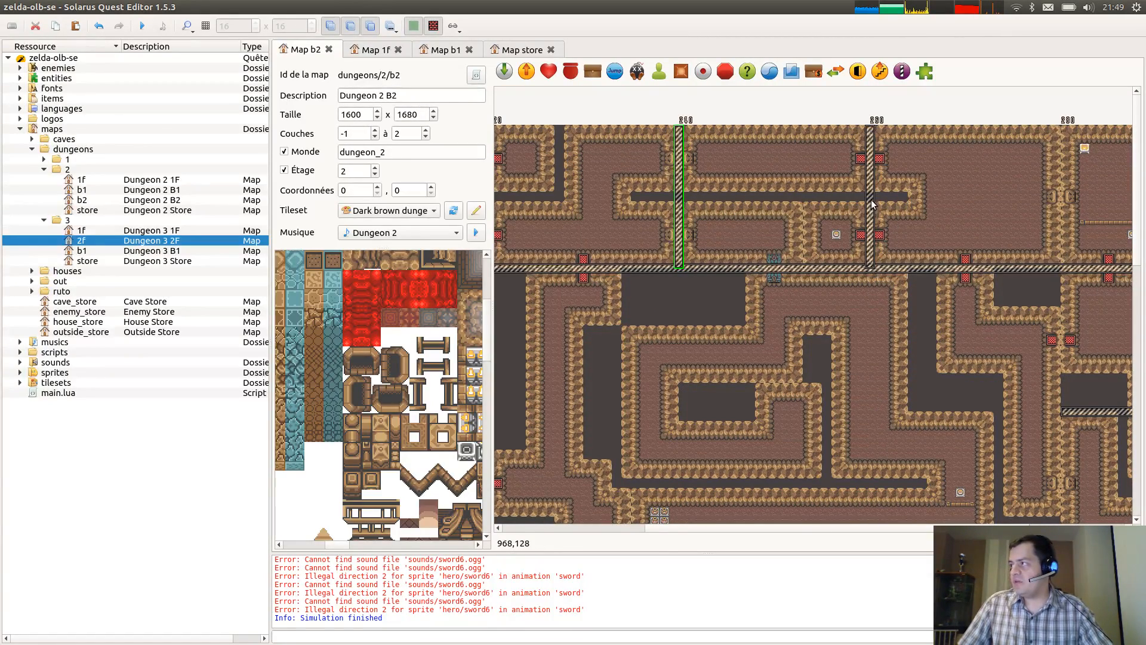
{"action": "left_click", "coordinate": [870, 206]}
Place another short separator copy between the fourth and fifth room columns at the north edge and extend it southward past the first row.
{"action": "scroll", "coordinate": [808, 314], "scroll_direction": "right", "scroll_amount": 3}
{"action": "key", "text": "ctrl+v"}
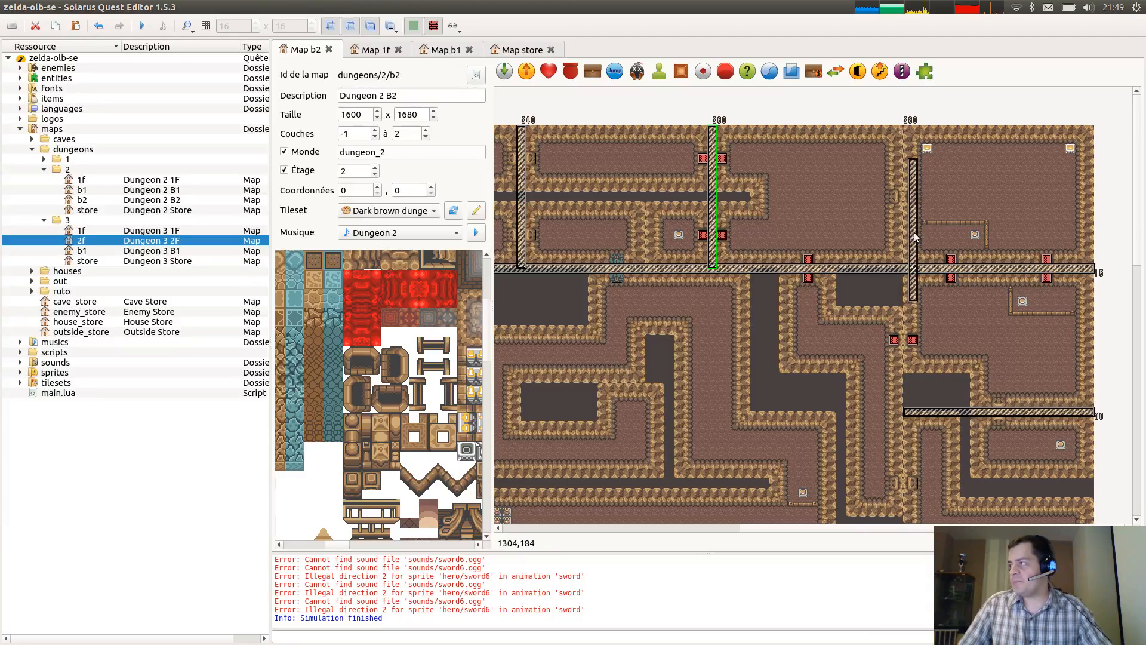
{"action": "left_click", "coordinate": [921, 292]}
{"action": "scroll", "coordinate": [921, 289], "scroll_direction": "down", "scroll_amount": 2}
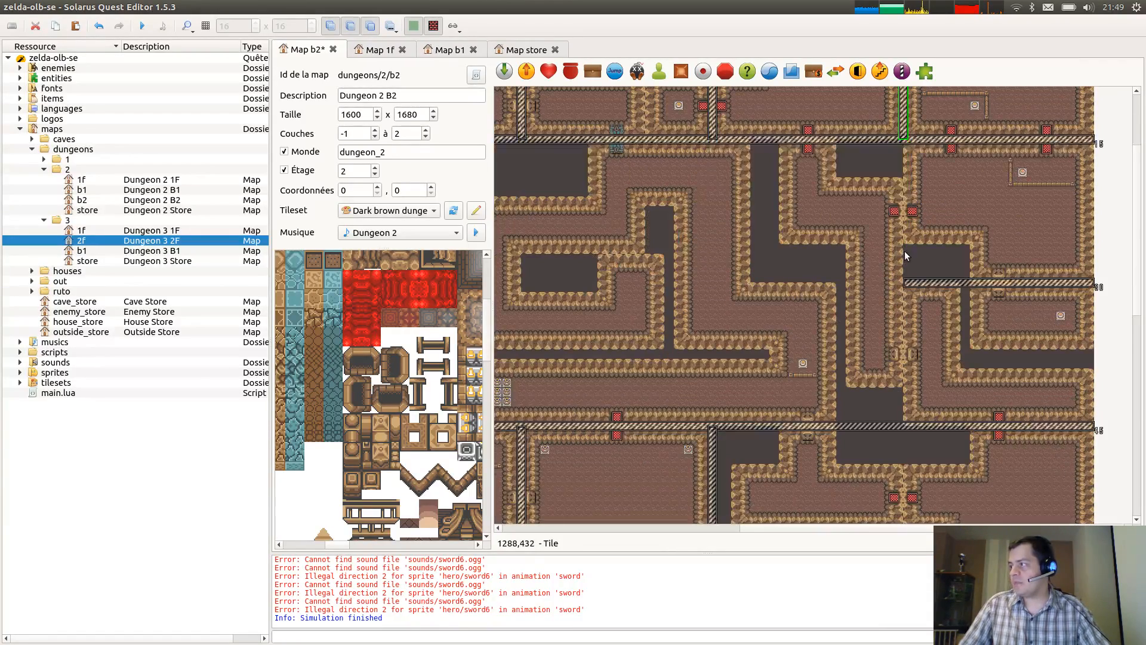
{"action": "key", "text": "r"}
{"action": "scroll", "coordinate": [909, 275], "scroll_direction": "down", "scroll_amount": 1}
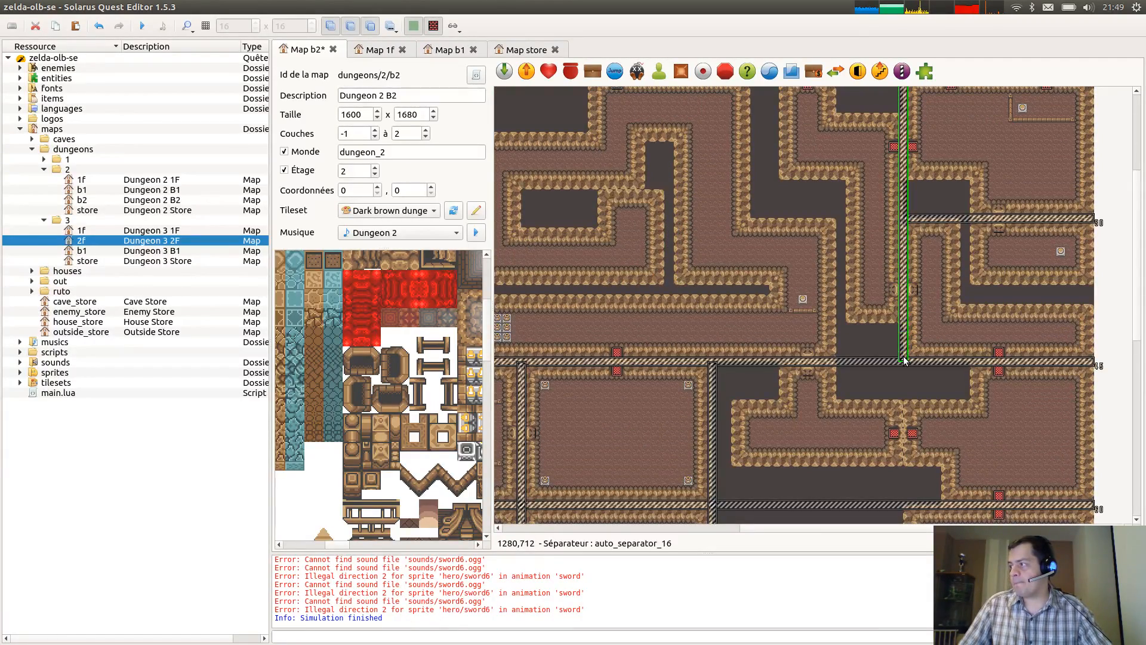
Extend the vertical separator auto_separator_16 down to the horizontal separator below the four-statue room, and save the map.
{"action": "scroll", "coordinate": [904, 355], "scroll_direction": "down", "scroll_amount": 3}
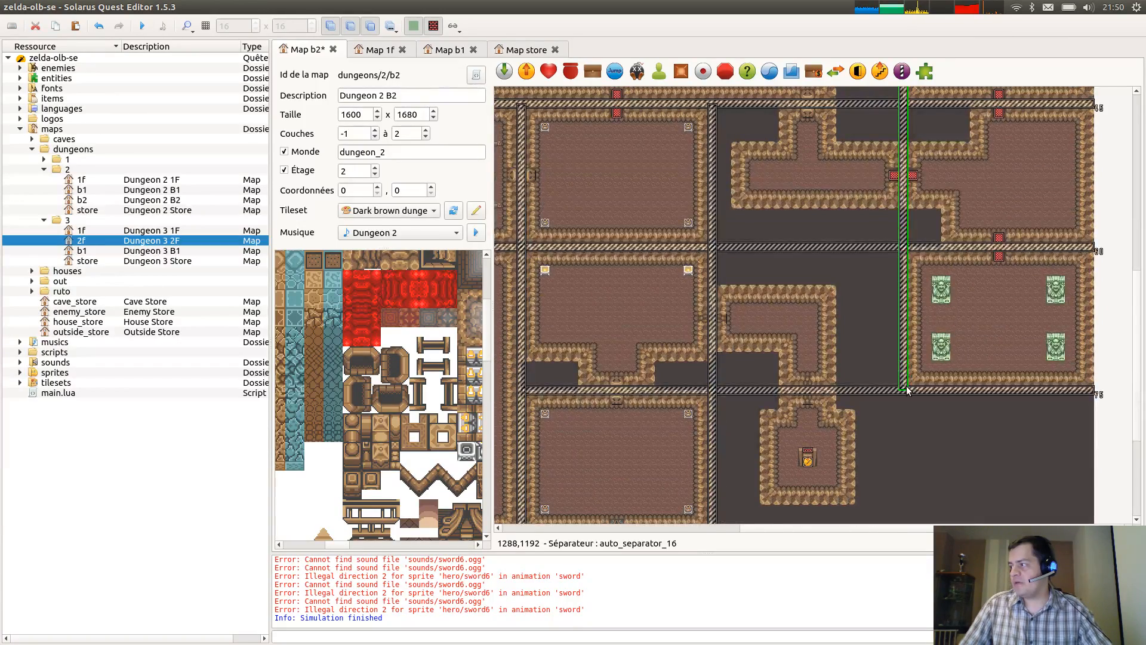
{"action": "left_click", "coordinate": [907, 386]}
{"action": "key", "text": "ctrl+s"}
{"action": "left_click", "coordinate": [1086, 458]}
{"action": "left_click", "coordinate": [907, 380]}
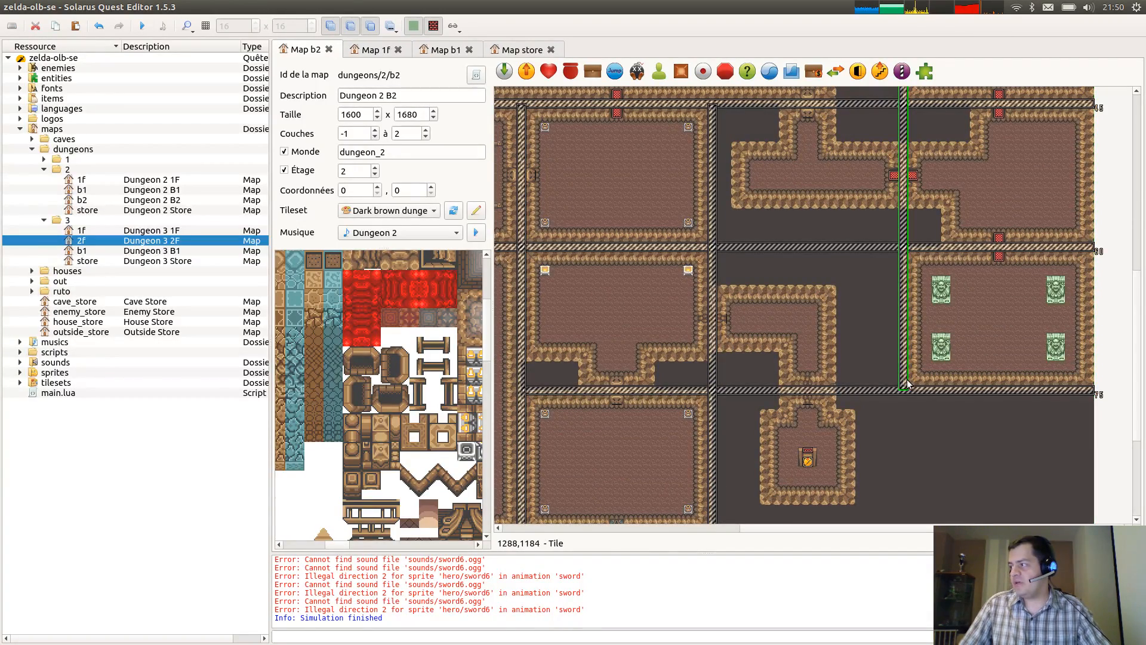
Lengthen the same vertical separator down to the bottom edge of the Dungeon 2 B2 map, and save the map.
{"action": "key", "text": "r"}
{"action": "left_click", "coordinate": [908, 519]}
{"action": "key", "text": "ctrl+s"}
{"action": "left_click", "coordinate": [875, 468]}
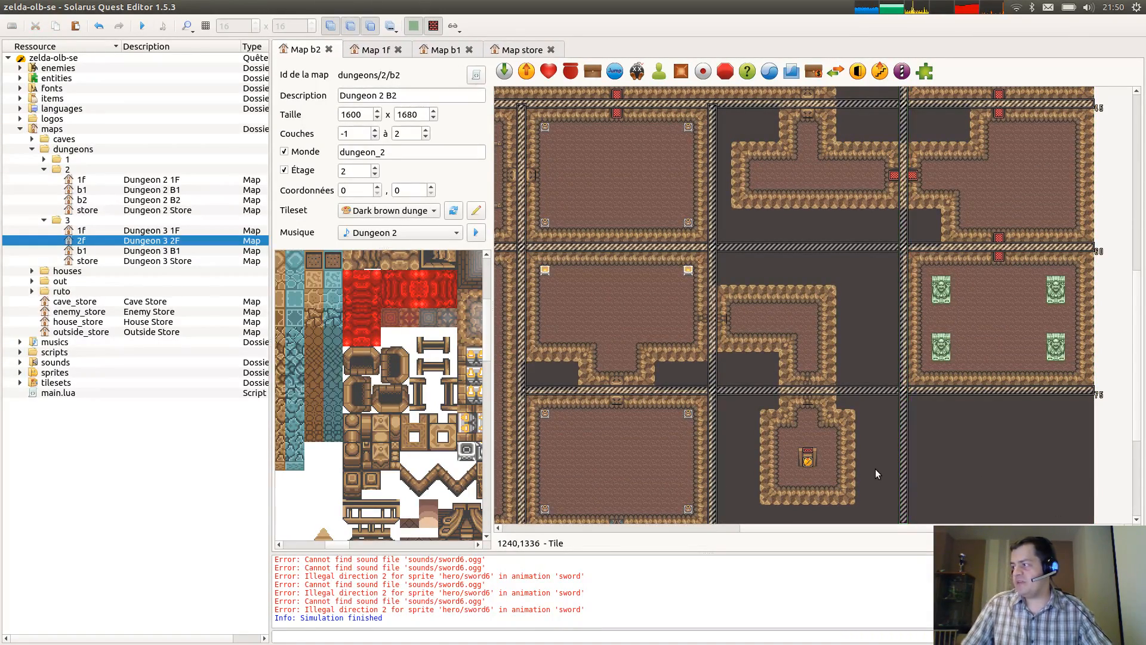
{"action": "scroll", "coordinate": [716, 472], "scroll_direction": "left", "scroll_amount": 10}
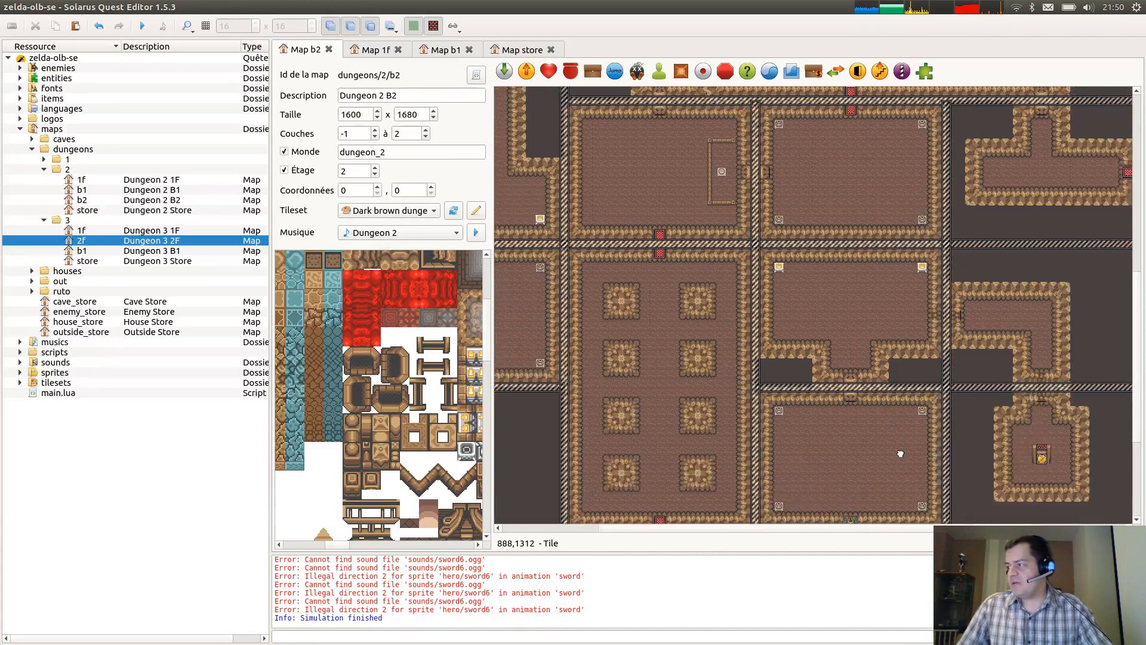
{"action": "middle_click_drag", "start_coordinate": [568, 440], "coordinate": [602, 317]}
{"action": "middle_click_drag", "start_coordinate": [988, 438], "coordinate": [726, 188]}
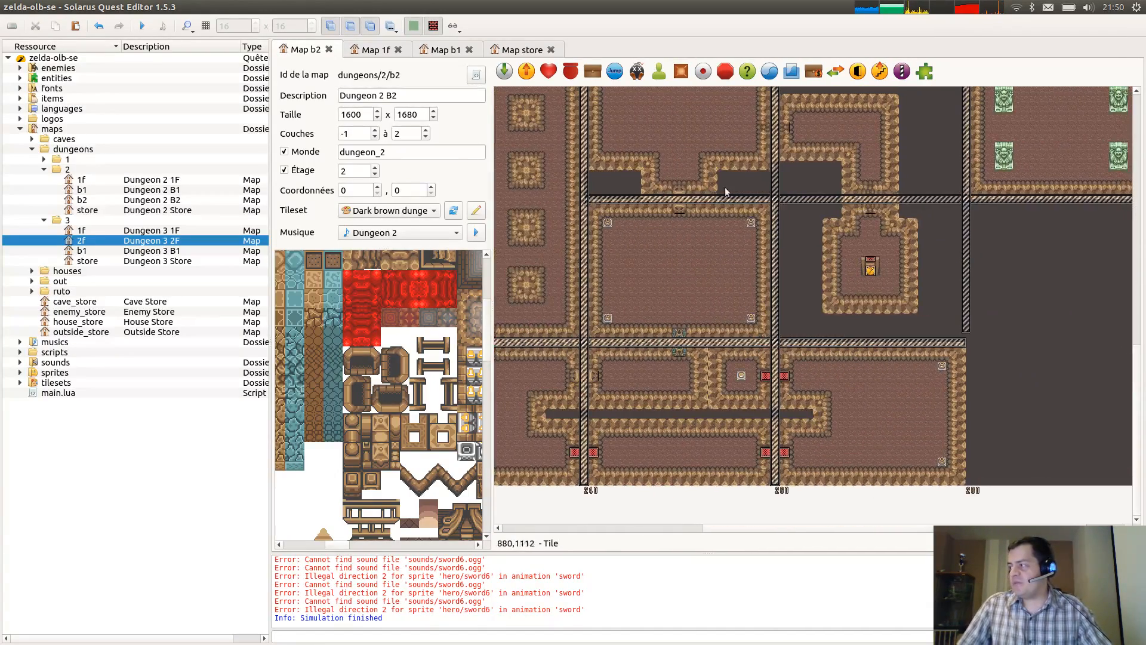
{"action": "left_click_drag", "start_coordinate": [966, 332], "coordinate": [974, 478]}
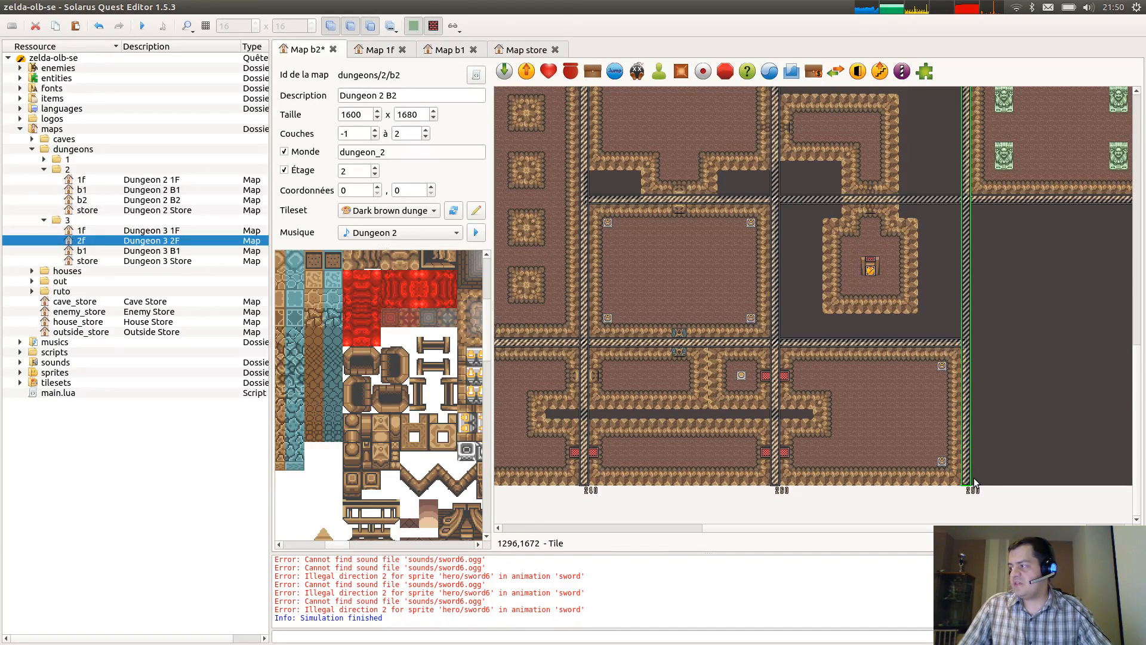
{"action": "key", "text": "ctrl+s"}
Check the separators around all the rooms of the Dungeon 2 B2 map, both close up and in the overview.
{"action": "scroll", "coordinate": [1132, 363], "scroll_direction": "up", "scroll_amount": 3}
{"action": "scroll", "coordinate": [1132, 363], "scroll_direction": "right", "scroll_amount": 1}
{"action": "left_click", "coordinate": [1131, 363]}
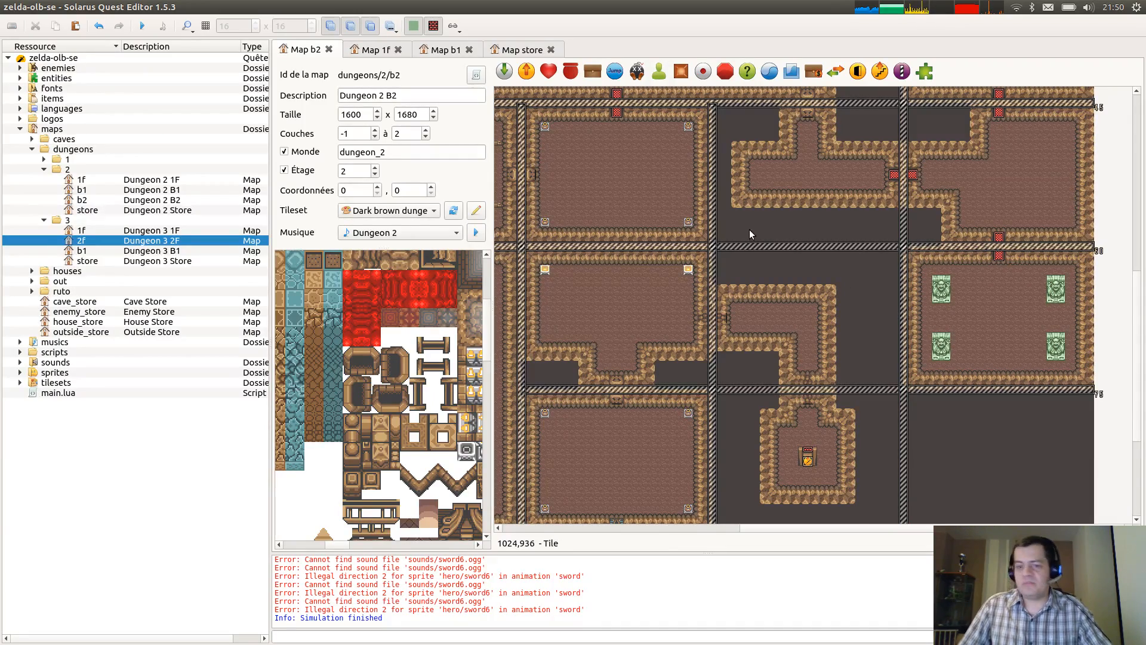
{"action": "scroll", "coordinate": [862, 416], "scroll_direction": "up", "scroll_amount": 5}
{"action": "scroll", "coordinate": [861, 416], "scroll_direction": "up", "scroll_amount": 2}
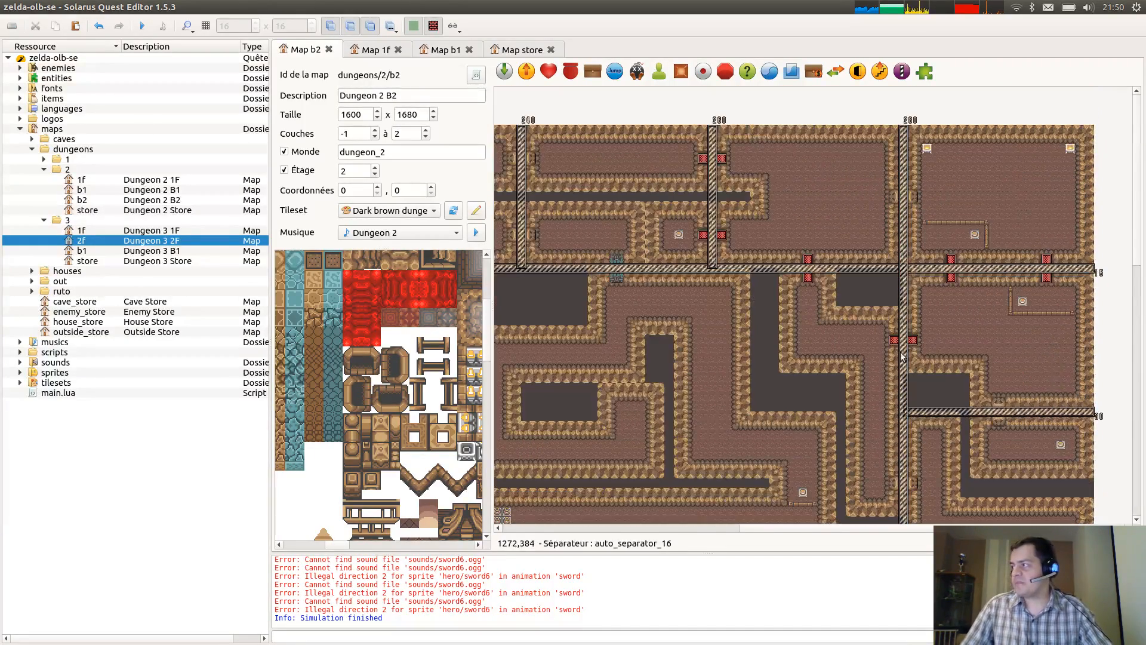
{"action": "scroll", "coordinate": [631, 342], "scroll_direction": "left", "scroll_amount": 8}
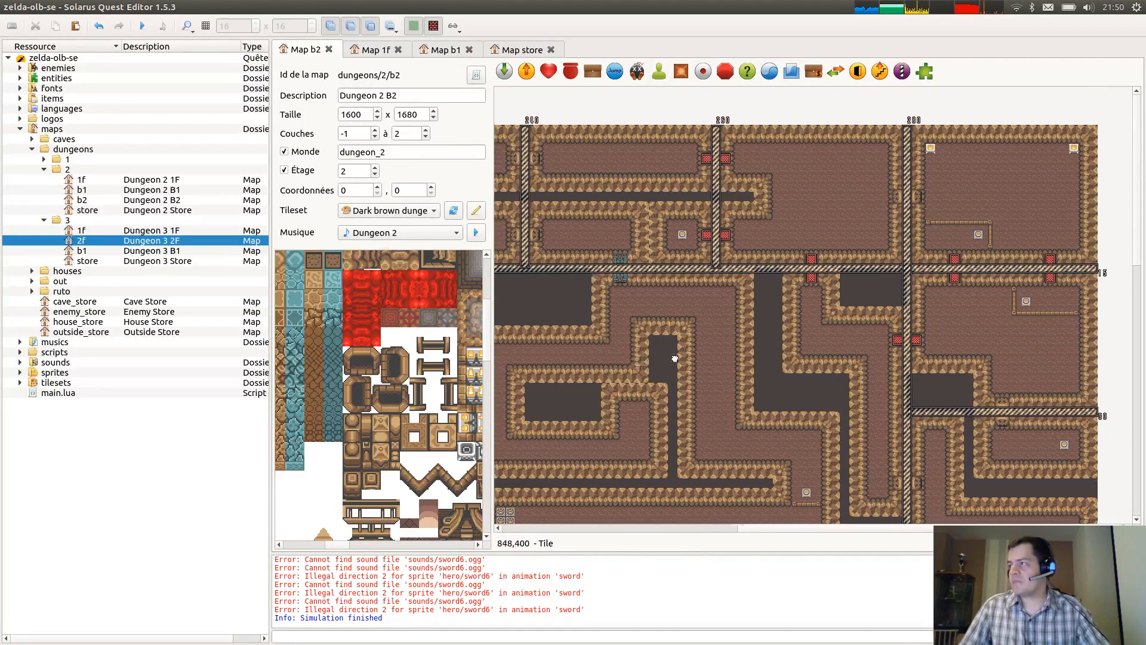
{"action": "scroll", "coordinate": [867, 345], "scroll_direction": "down", "scroll_amount": 9}
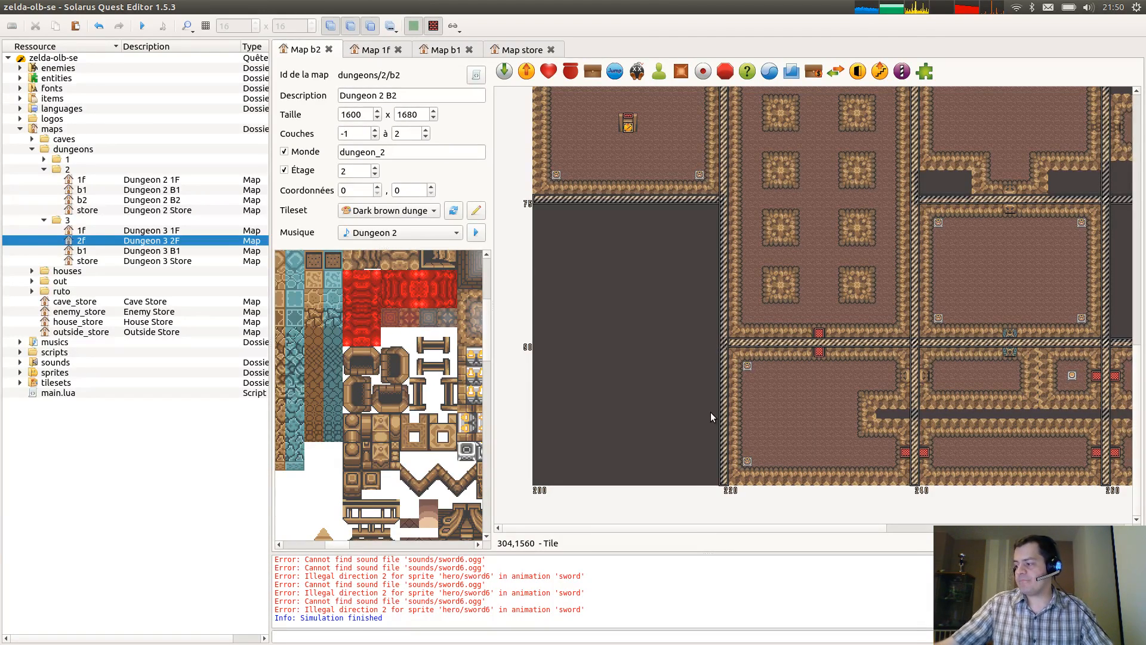
{"action": "middle_click_drag", "start_coordinate": [885, 406], "coordinate": [600, 470]}
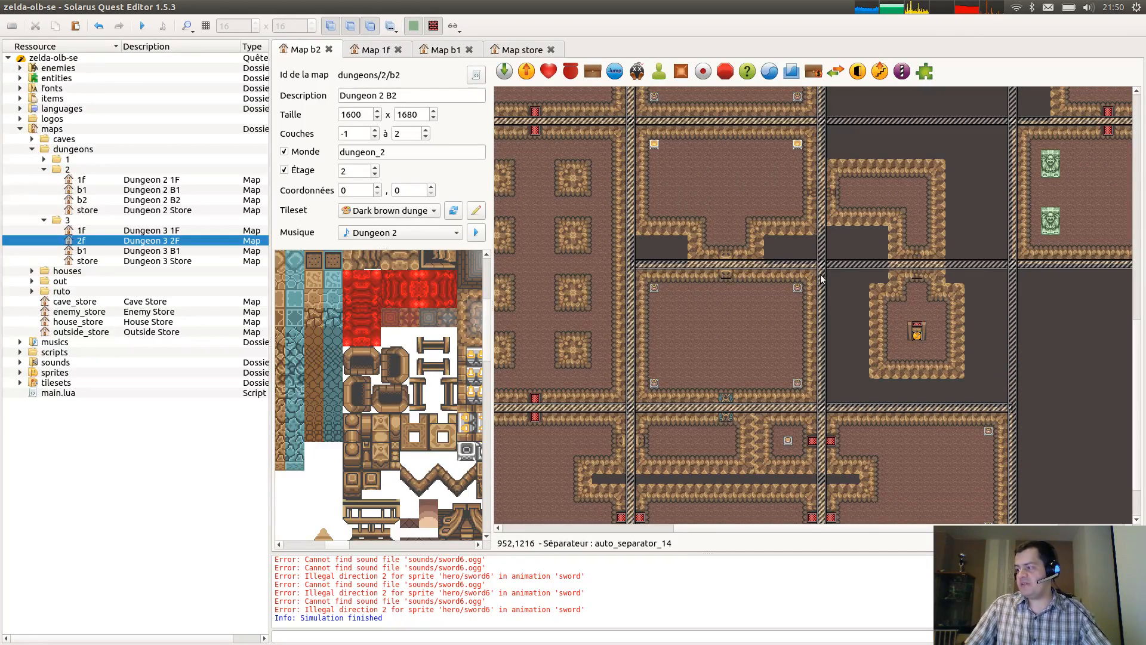
{"action": "scroll", "coordinate": [894, 315], "scroll_direction": "down", "scroll_amount": 2, "text": "ctrl"}
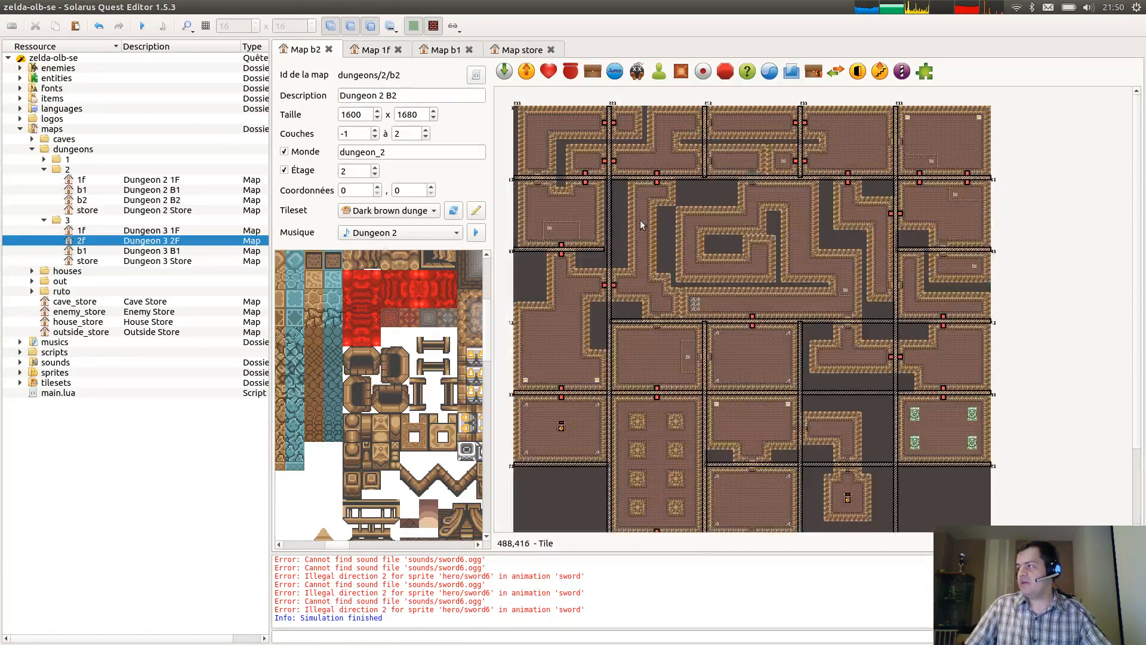
{"action": "scroll", "coordinate": [556, 246], "scroll_direction": "up", "scroll_amount": 2, "text": "ctrl"}
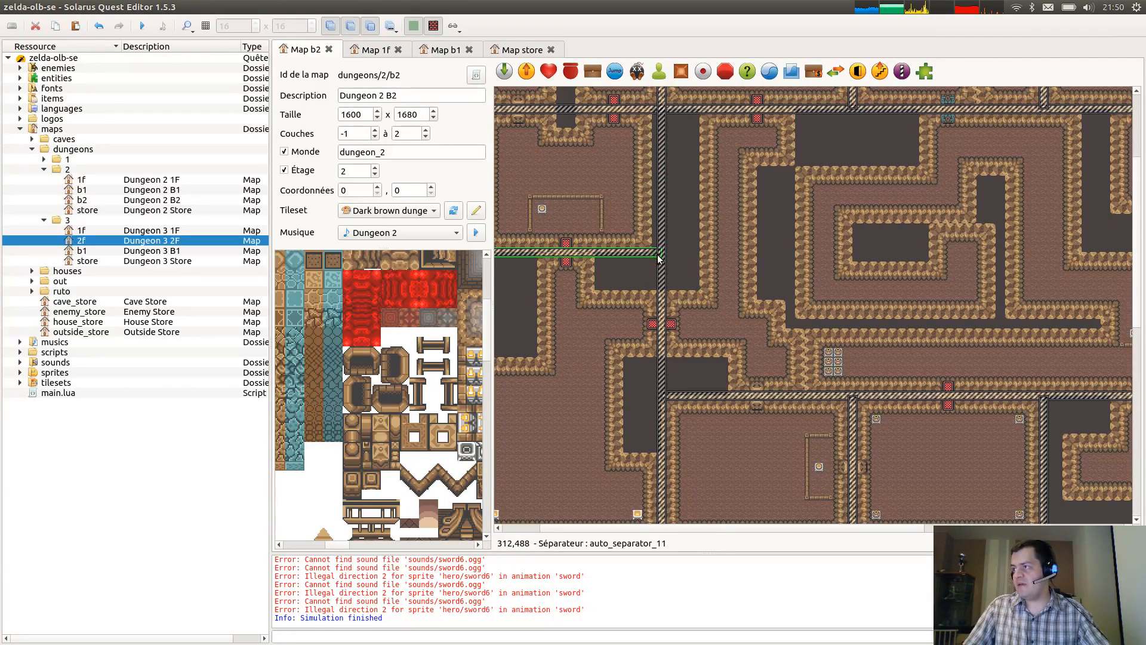
{"action": "scroll", "coordinate": [658, 252], "scroll_direction": "down", "scroll_amount": 2, "text": "ctrl"}
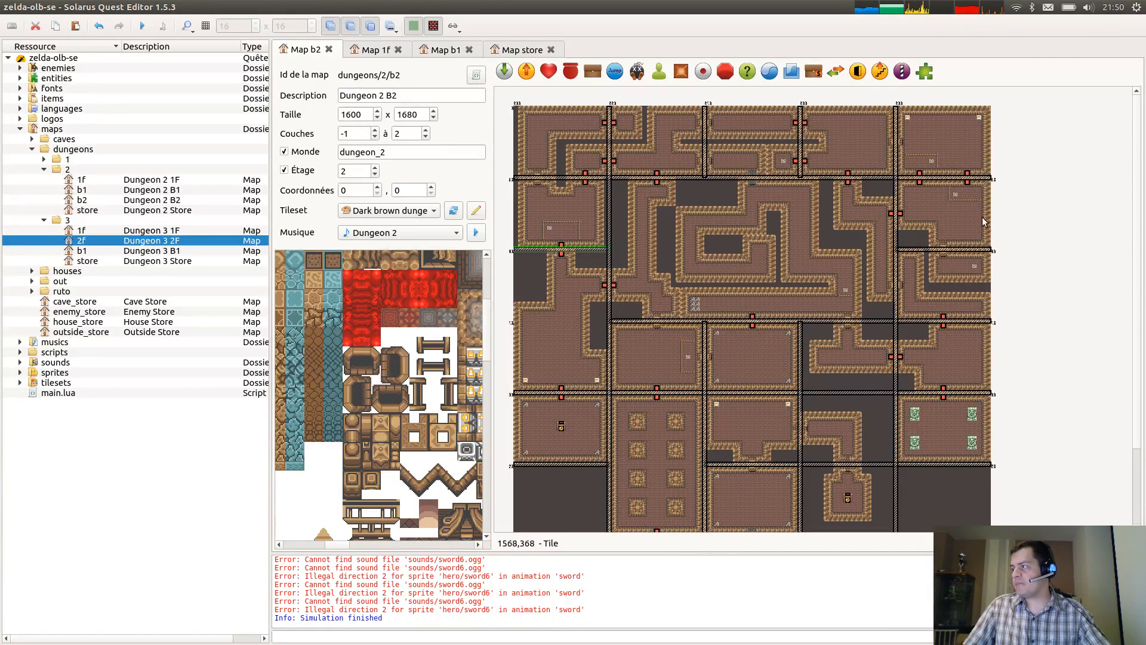
{"action": "scroll", "coordinate": [984, 221], "scroll_direction": "up", "scroll_amount": 2, "text": "ctrl"}
{"action": "scroll", "coordinate": [644, 129], "scroll_direction": "down", "scroll_amount": 2, "text": "ctrl"}
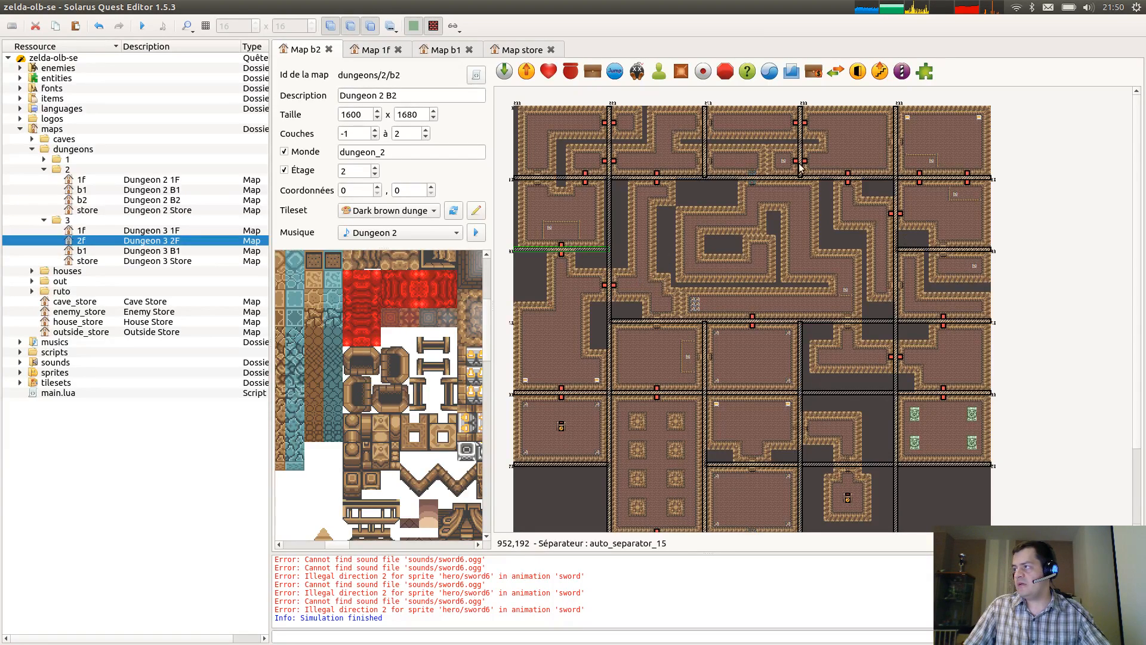
{"action": "scroll", "coordinate": [761, 270], "scroll_direction": "down", "scroll_amount": 3}
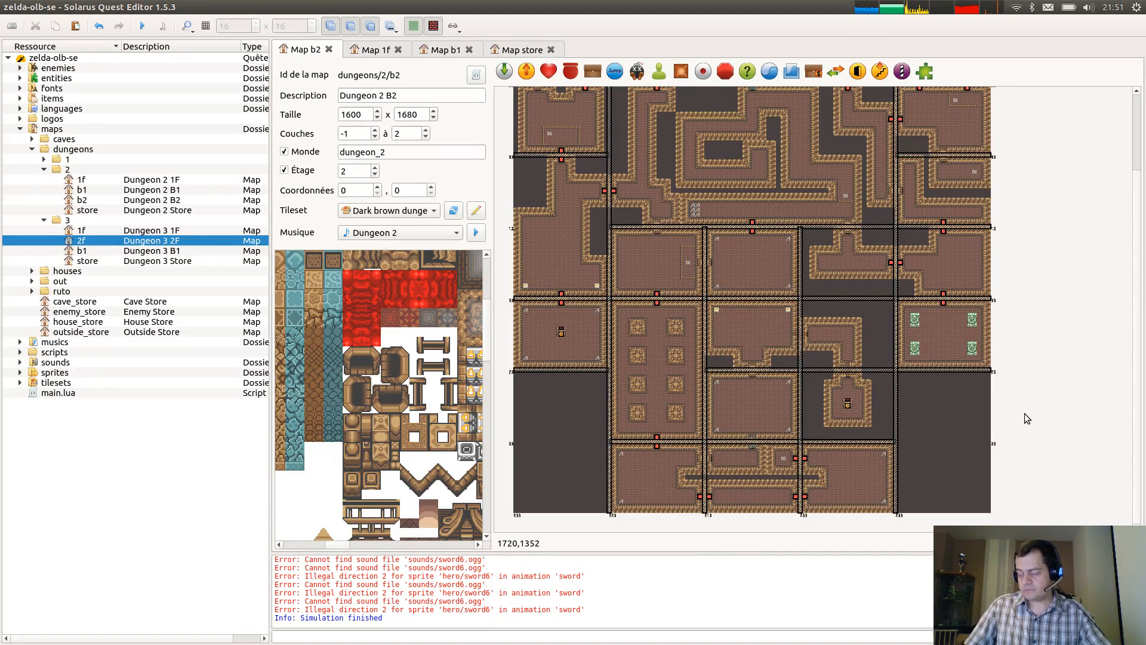
{"action": "scroll", "coordinate": [1024, 413], "scroll_direction": "up", "scroll_amount": 3}
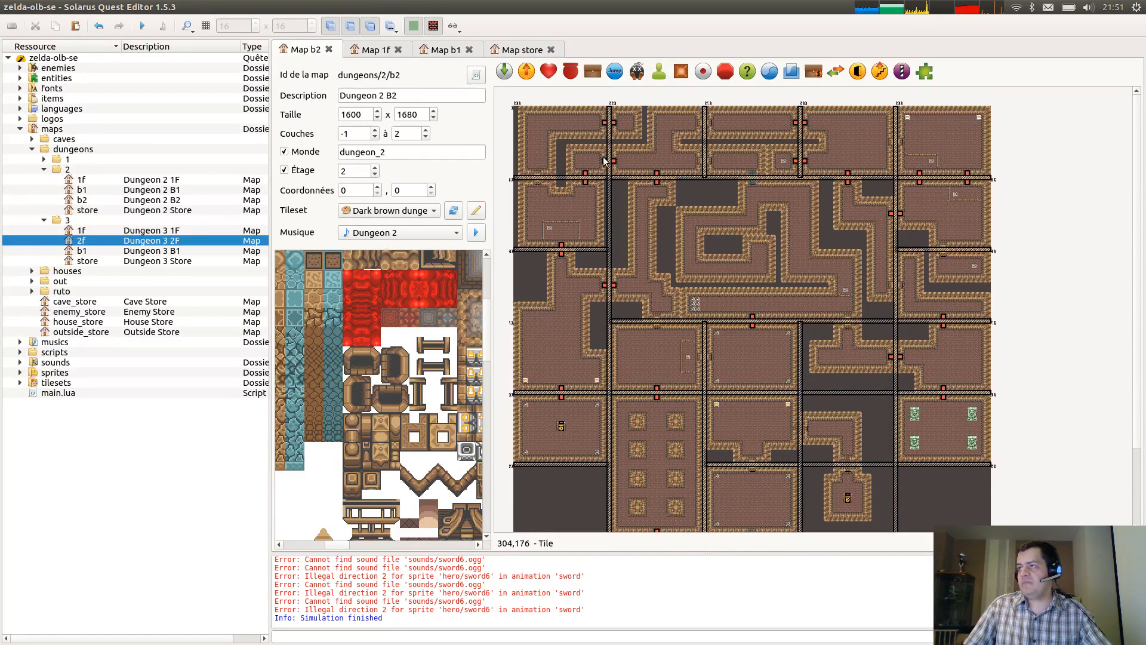
On the Dungeon 2 1F map, copy the room sensor at the lower doorway of the upper-left room.
{"action": "left_click", "coordinate": [377, 50]}
{"action": "scroll", "coordinate": [695, 220], "scroll_direction": "up", "scroll_amount": 2, "text": "ctrl"}
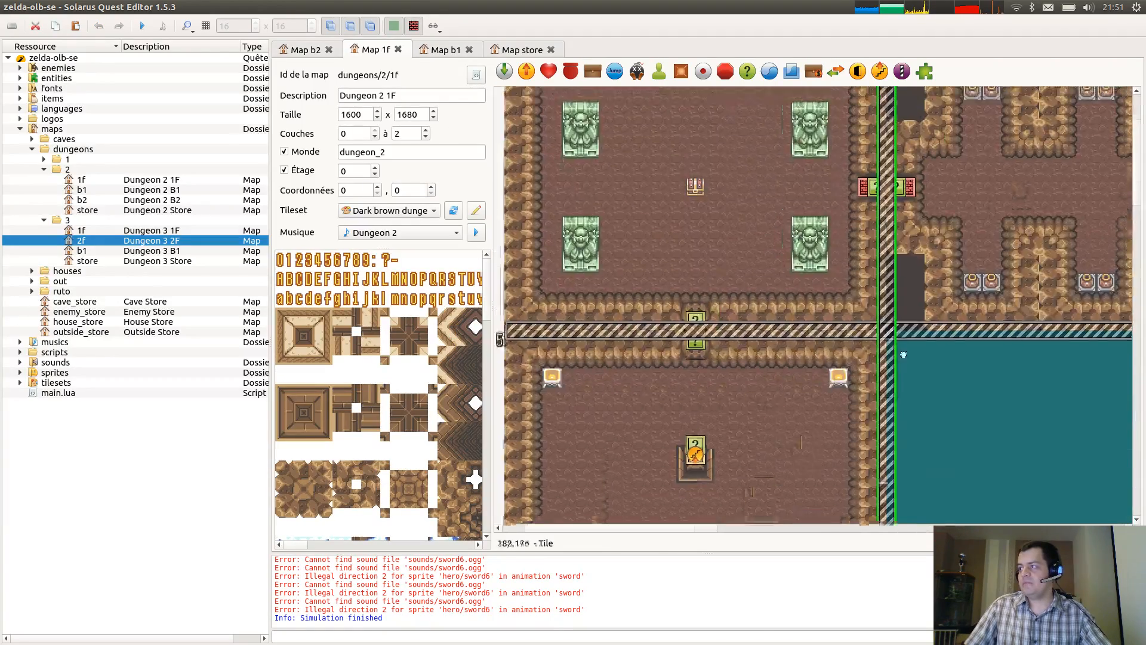
{"action": "middle_click_drag", "start_coordinate": [903, 354], "coordinate": [970, 474]}
{"action": "left_click", "coordinate": [765, 436]}
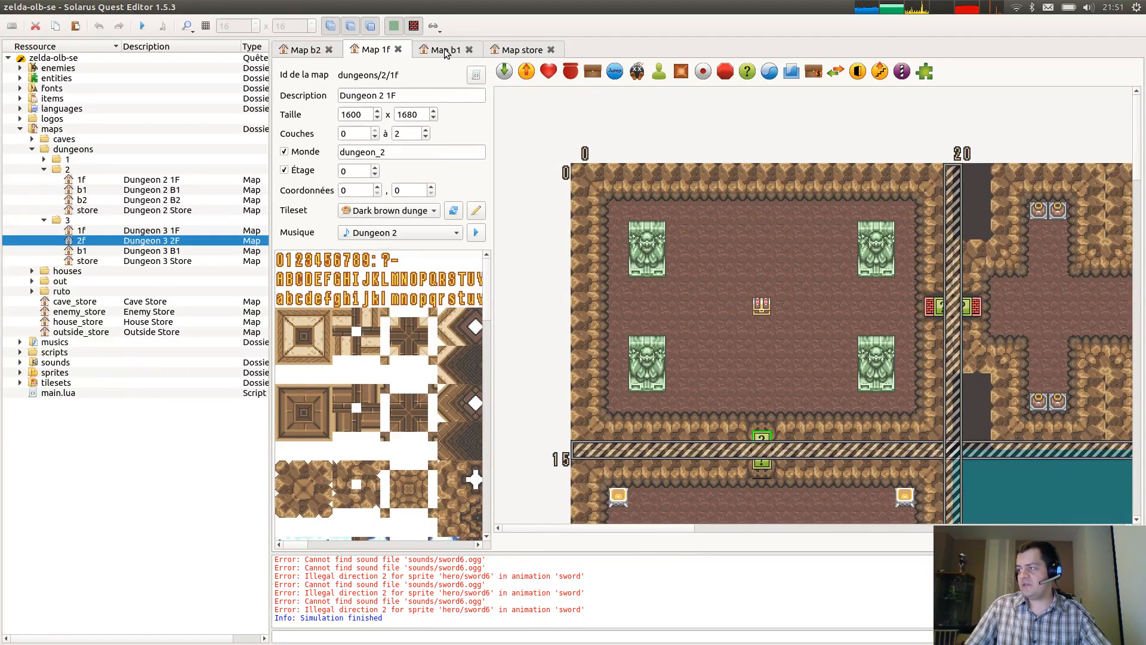
Paste the sensor at the four doorways of the upper-left room on the Dungeon 2 B2 map.
{"action": "left_click", "coordinate": [306, 49]}
{"action": "scroll", "coordinate": [570, 138], "scroll_direction": "up", "scroll_amount": 4, "text": "ctrl"}
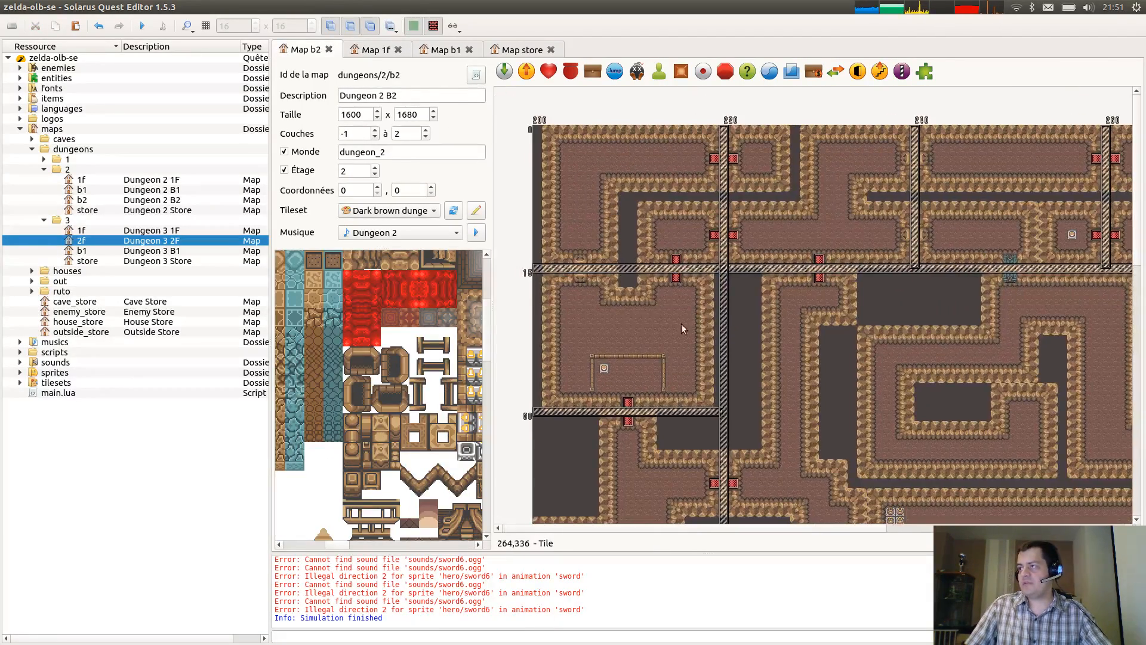
{"action": "middle_click_drag", "start_coordinate": [578, 212], "coordinate": [607, 338]}
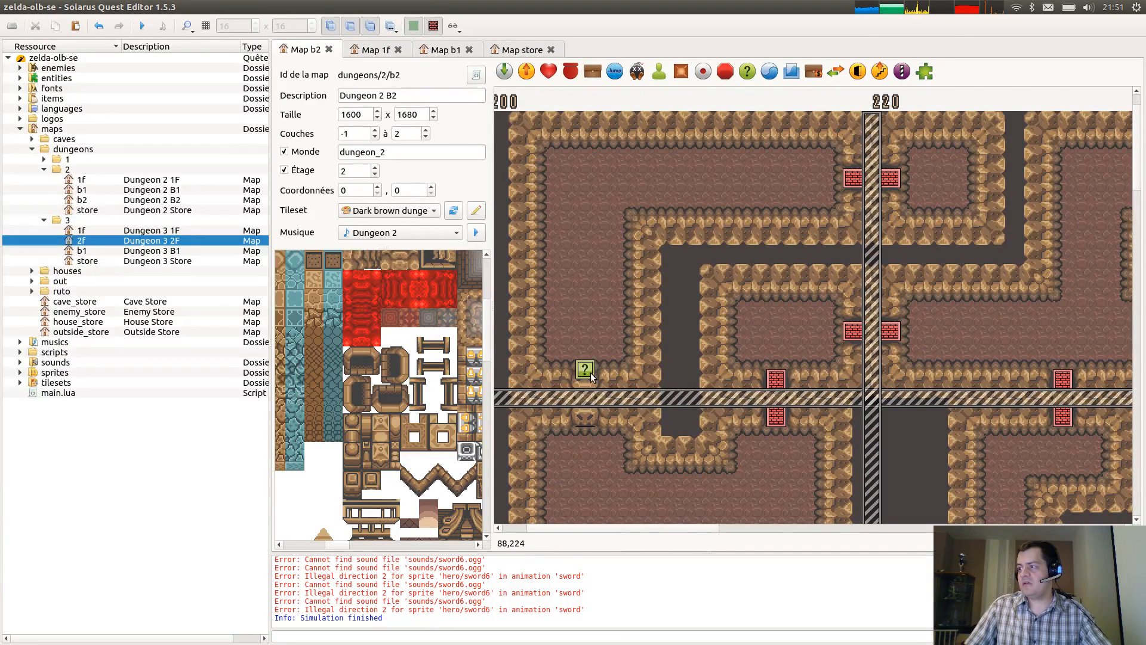
{"action": "right_click", "coordinate": [590, 389]}
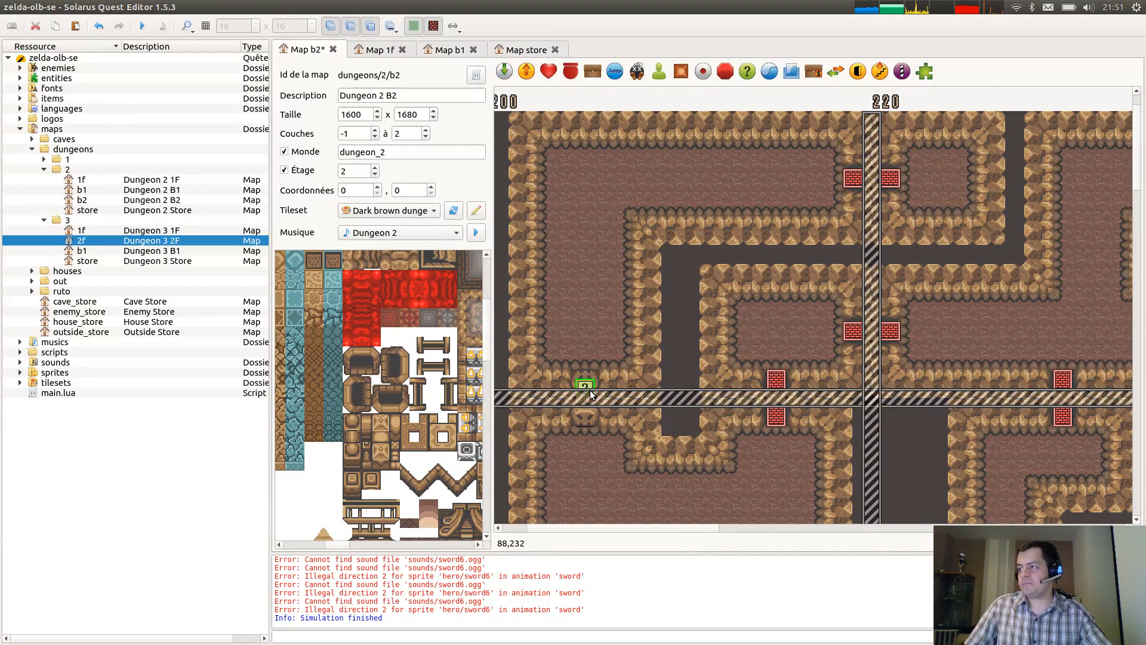
{"action": "left_click", "coordinate": [860, 183]}
{"action": "left_click", "coordinate": [859, 334]}
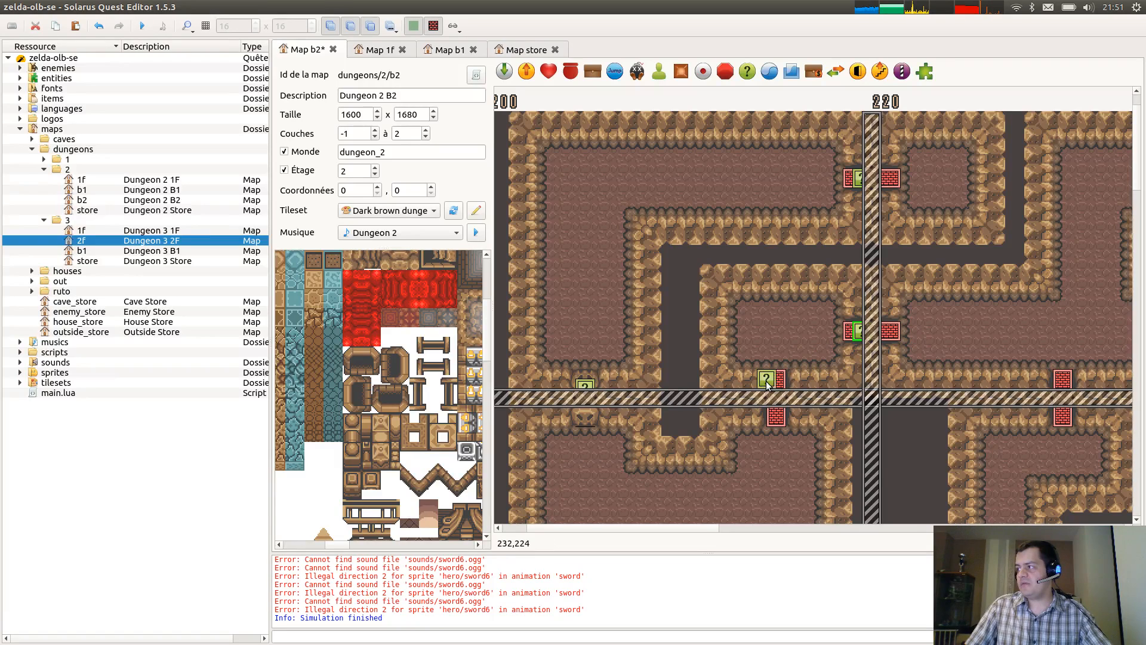
{"action": "left_click", "coordinate": [776, 385]}
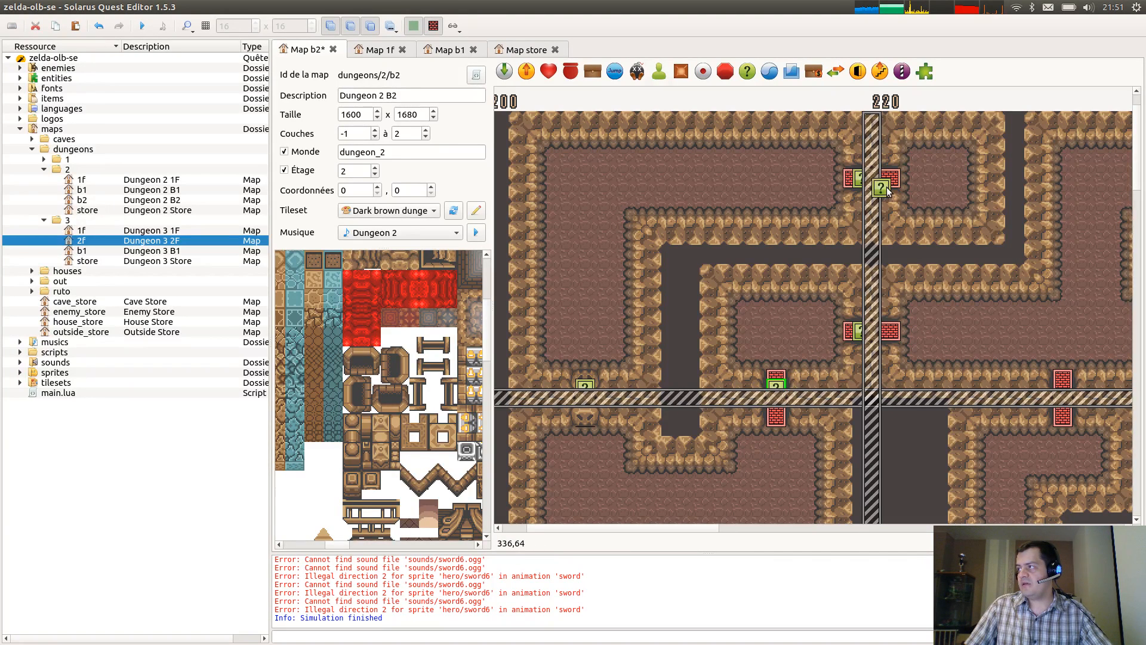
Paste a sensor just east of the column 220 separator at the upper doorway and rename it dungeon_room_2_1.
{"action": "left_click", "coordinate": [887, 189]}
{"action": "double_click", "coordinate": [888, 180]}
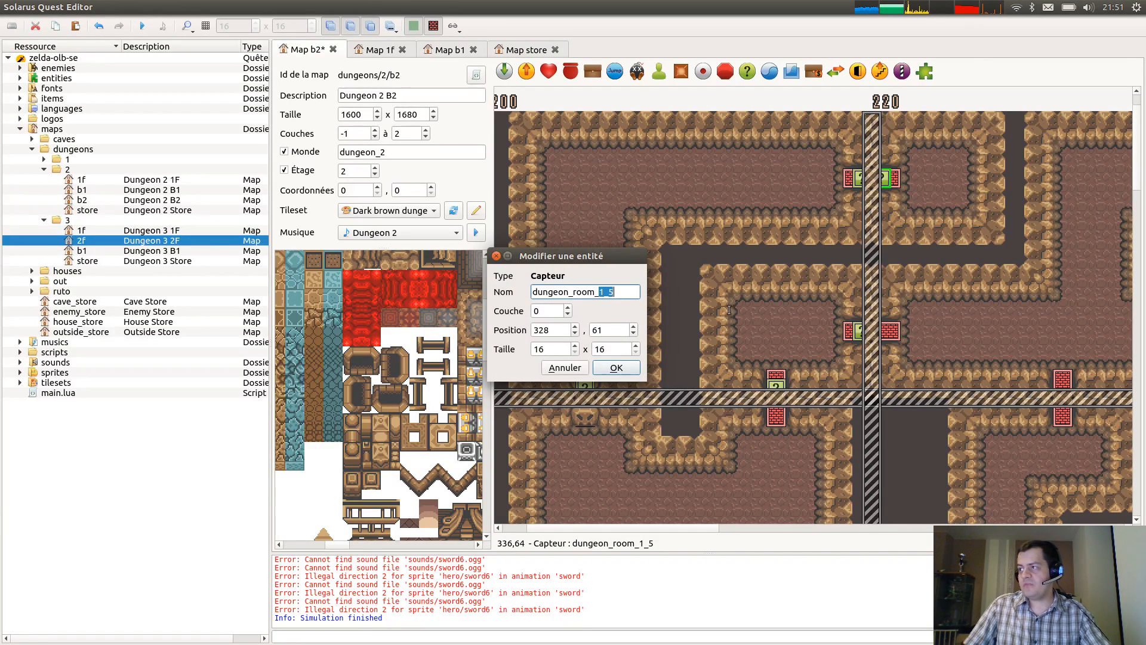
{"action": "type", "text": "2_1"}
{"action": "key", "text": "Return"}
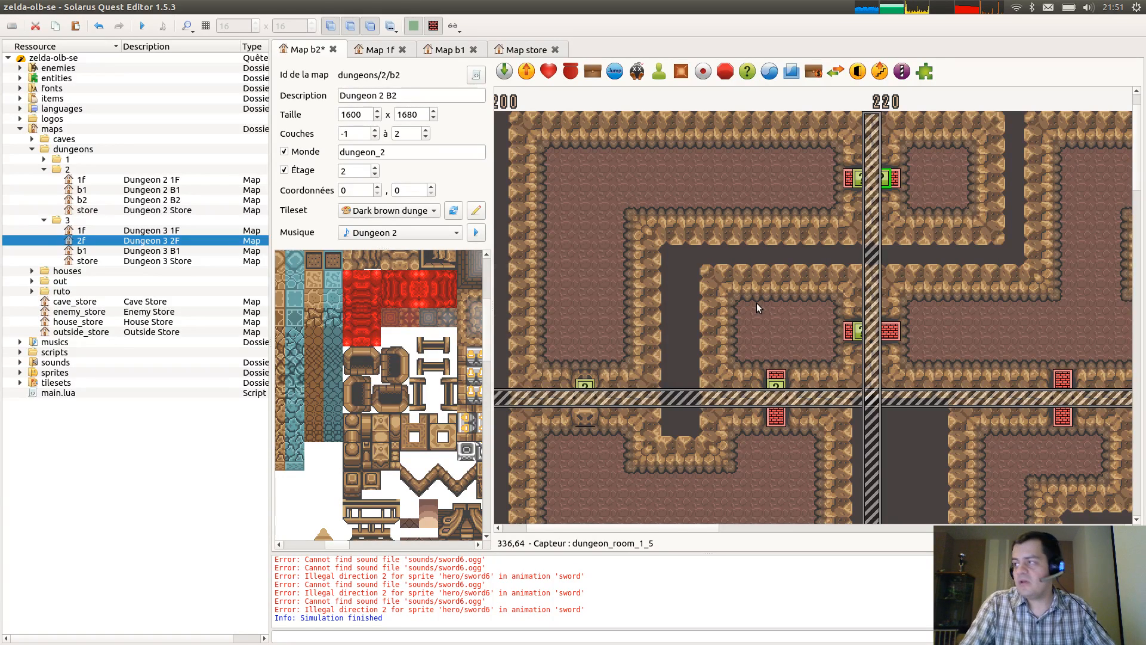
Place copies of the room 2 sensor at that room's lower west doorway, south doorway and both east doorways.
{"action": "scroll", "coordinate": [757, 302], "scroll_direction": "right", "scroll_amount": 5}
{"action": "scroll", "coordinate": [757, 302], "scroll_direction": "up", "scroll_amount": 1}
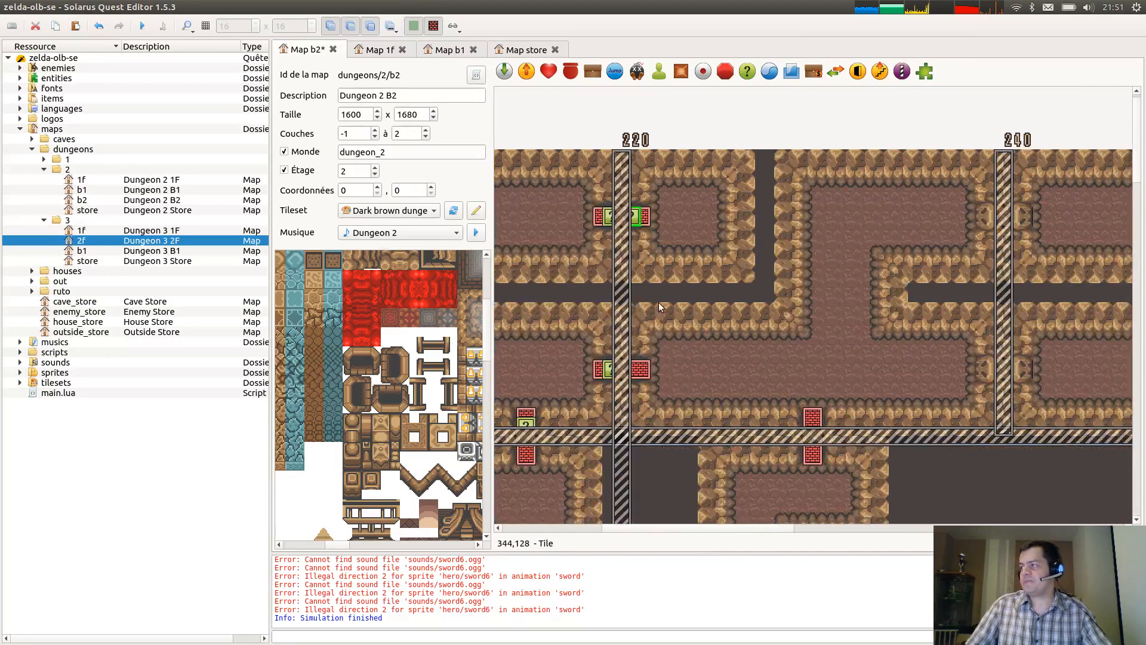
{"action": "left_click", "coordinate": [636, 370]}
{"action": "left_click", "coordinate": [815, 431]}
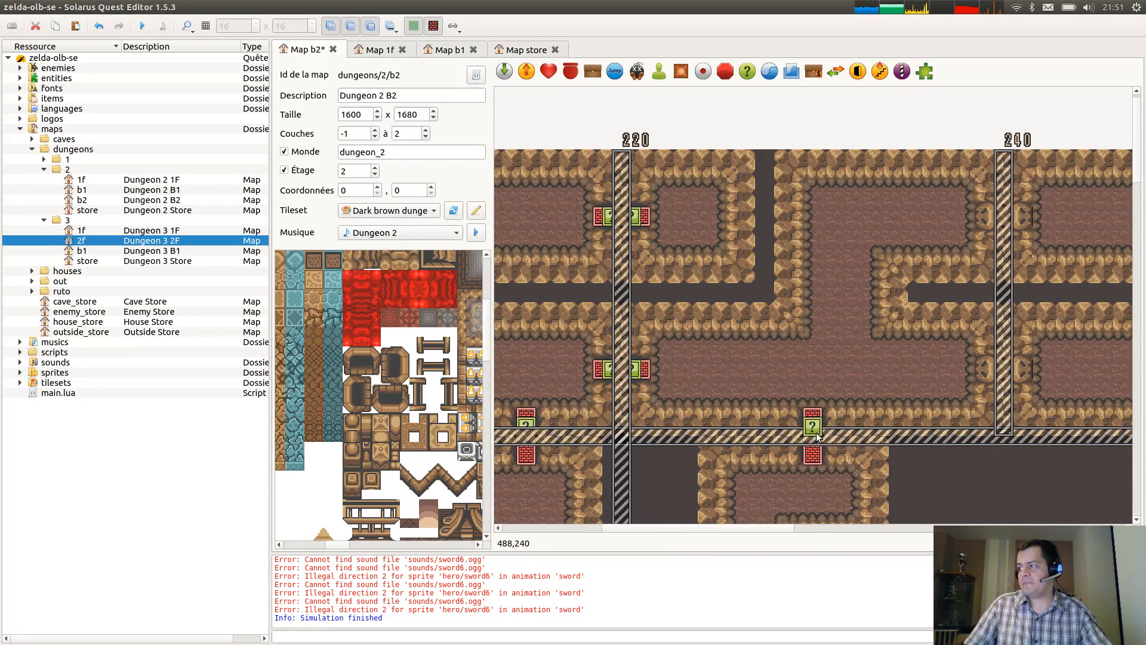
{"action": "left_click", "coordinate": [994, 373]}
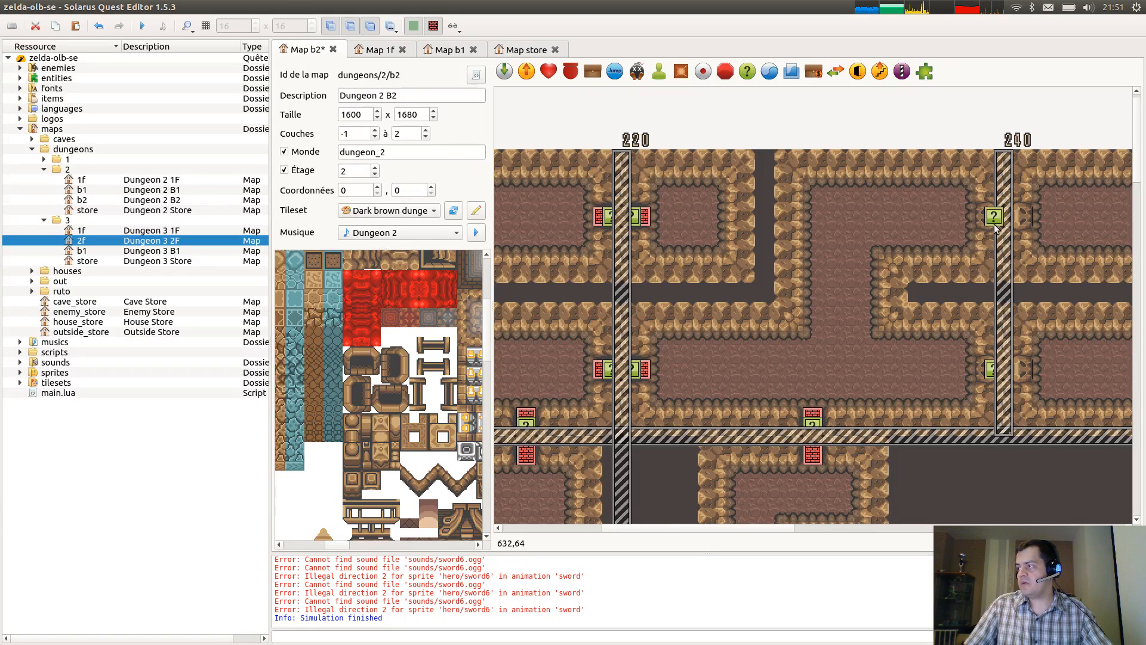
{"action": "right_click", "coordinate": [995, 226]}
Place a sensor just east of the column 240 separator at the upper doorway and rename it with the prefix dungeon_room_3_.
{"action": "middle_click_drag", "start_coordinate": [1028, 321], "coordinate": [605, 352]}
{"action": "double_click", "coordinate": [596, 237]}
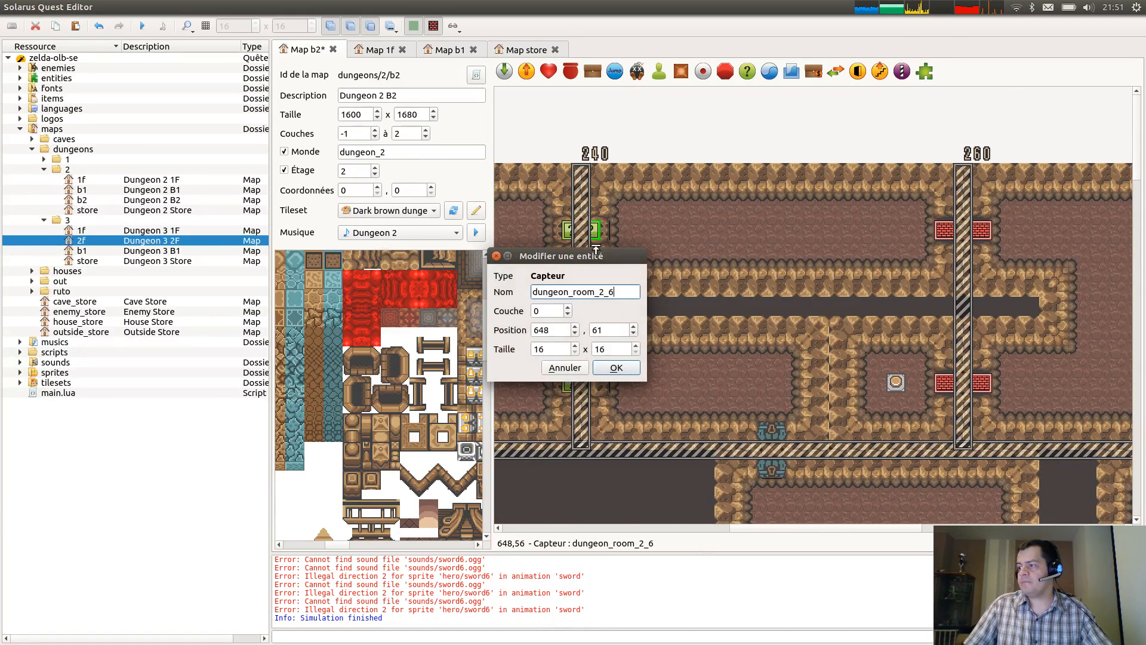
{"action": "left_click_drag", "start_coordinate": [599, 294], "coordinate": [637, 297]}
{"action": "type", "text": "3"}
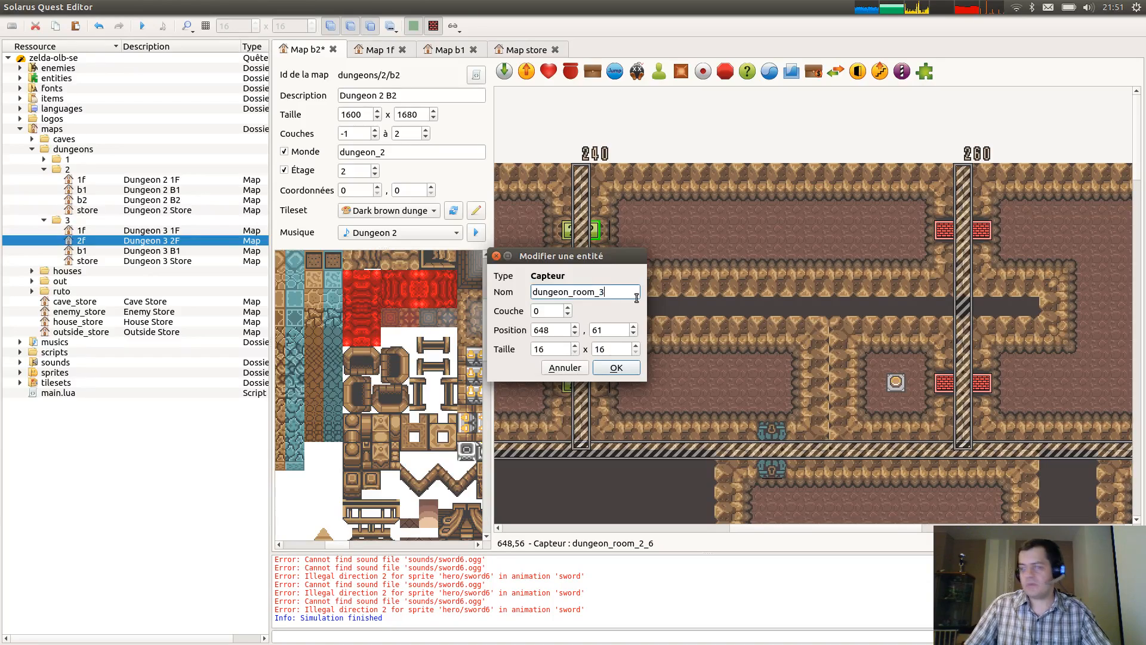
{"action": "type", "text": "_"}
{"action": "key", "text": "Return"}
Place copies of the room 3 sensor at that room's two east doorways and its lower west doorway.
{"action": "middle_click_drag", "start_coordinate": [639, 293], "coordinate": [712, 313]}
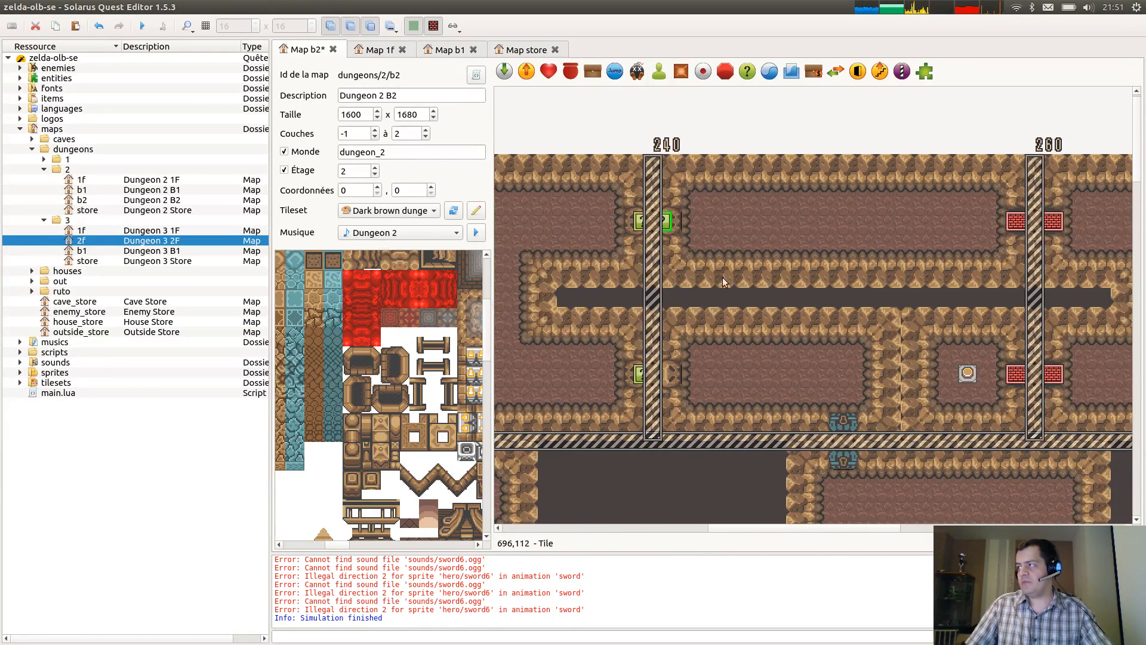
{"action": "key", "text": "ctrl+v"}
{"action": "right_click", "coordinate": [1028, 229]}
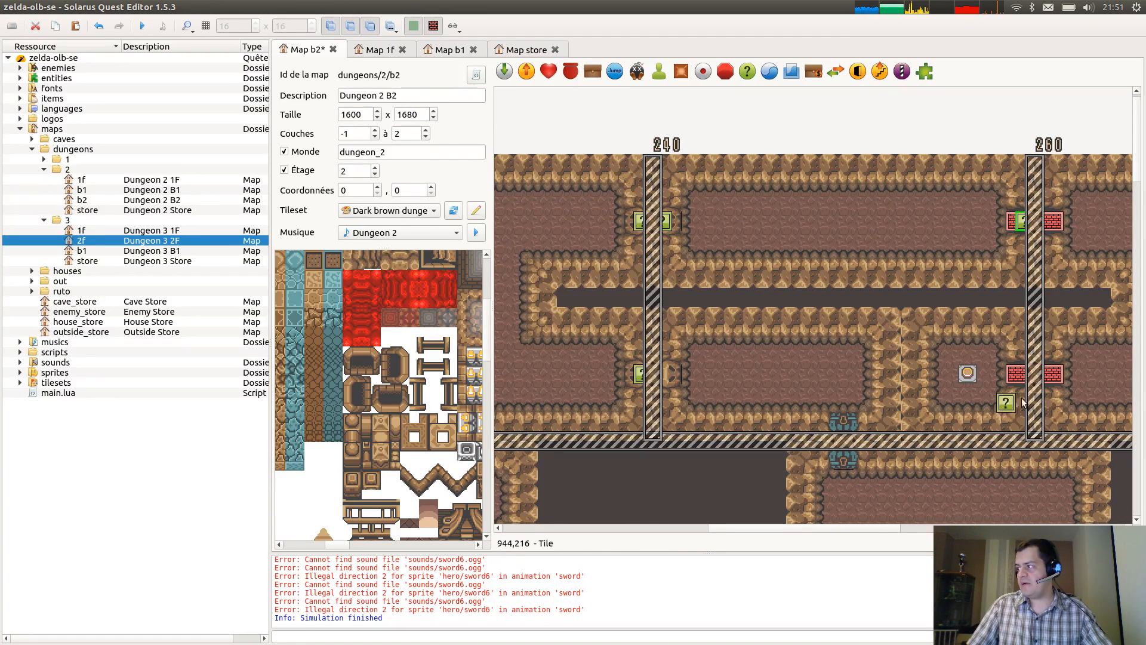
{"action": "right_click", "coordinate": [1028, 380]}
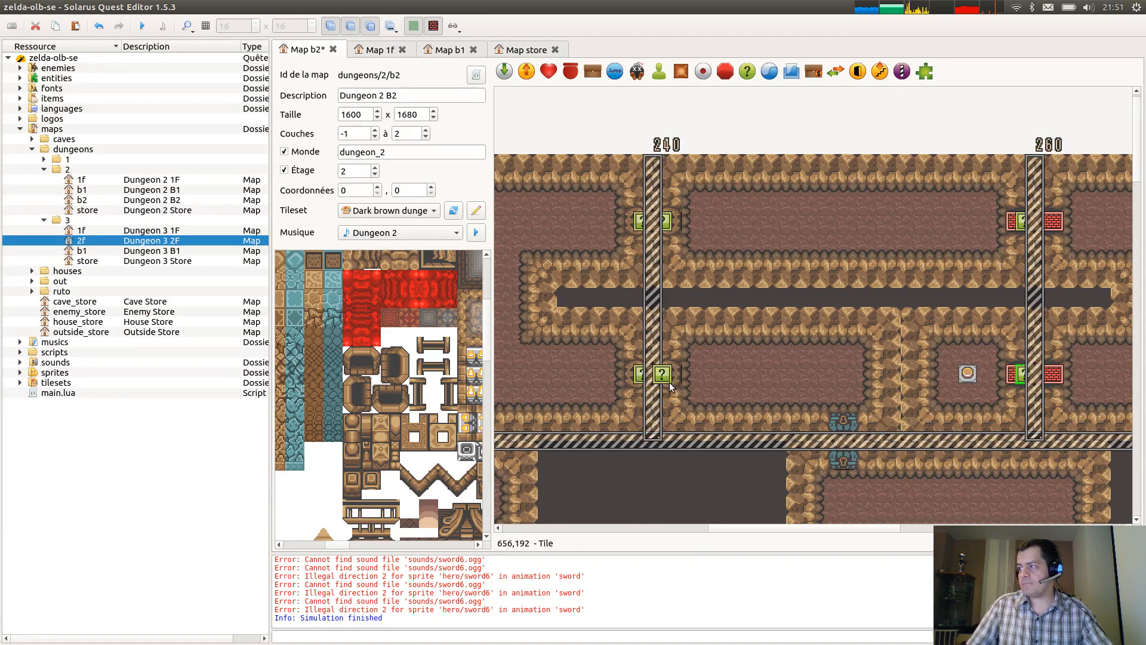
{"action": "right_click", "coordinate": [669, 383]}
Place a sensor just east of the column 260 separator at the upper doorway and rename it with the prefix dungeon_room_4.
{"action": "middle_click_drag", "start_coordinate": [927, 357], "coordinate": [339, 366]}
{"action": "middle_click_drag", "start_coordinate": [459, 312], "coordinate": [378, 328]}
{"action": "middle_click_drag", "start_coordinate": [595, 336], "coordinate": [743, 335]}
{"action": "double_click", "coordinate": [614, 233]}
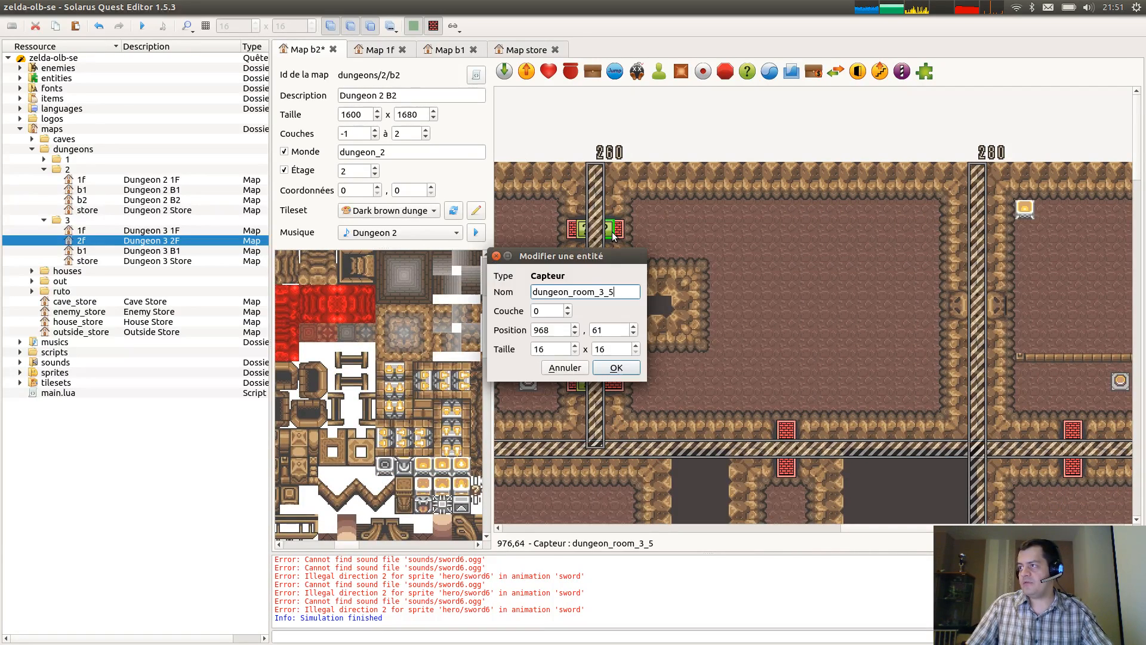
{"action": "left_click_drag", "start_coordinate": [599, 288], "coordinate": [625, 293]}
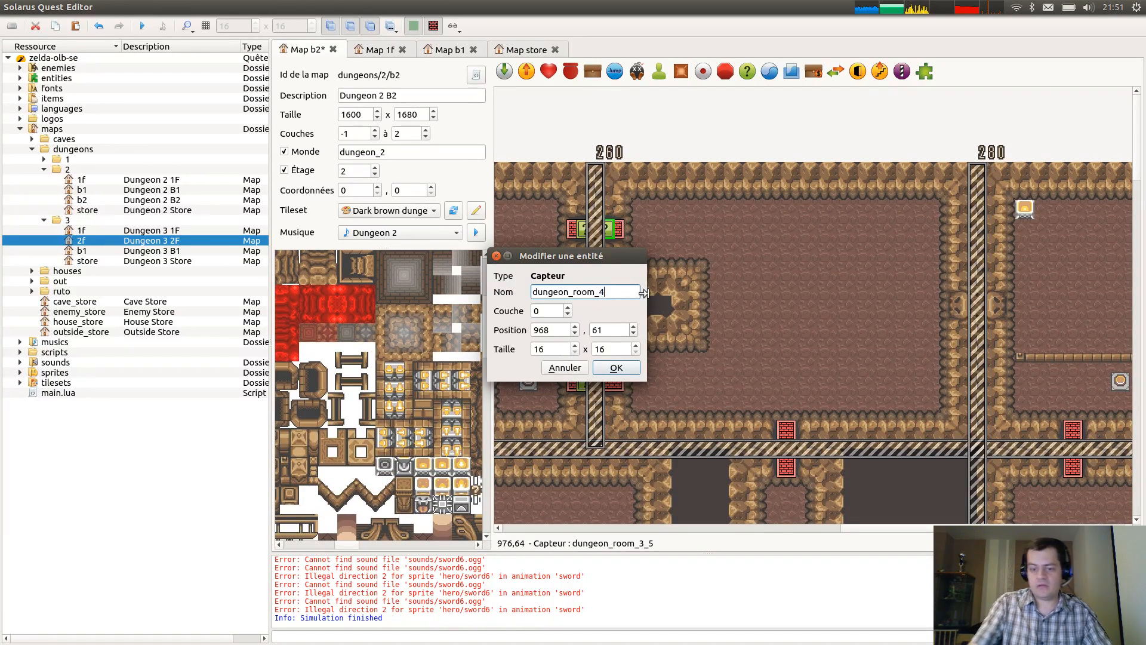
{"action": "key", "text": "Return"}
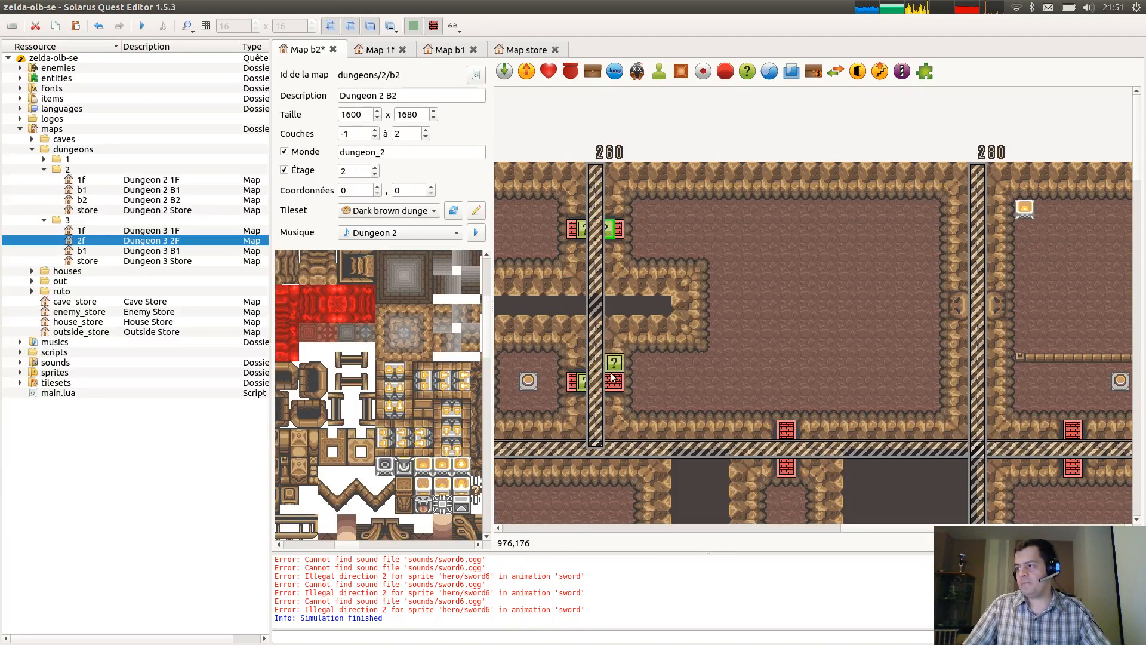
Place copies of the room 4 sensor at that room's lower west doorway, south doorway and east doorway.
{"action": "left_click", "coordinate": [610, 384]}
{"action": "right_click", "coordinate": [788, 443]}
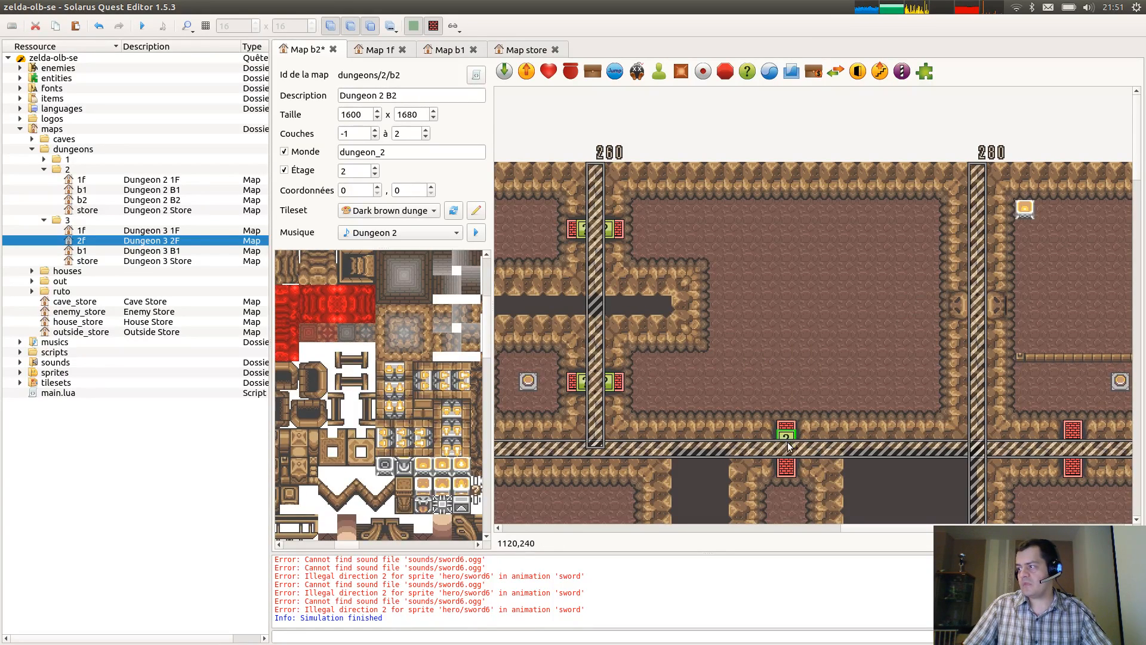
{"action": "right_click", "coordinate": [971, 313]}
Place a sensor just east of the column 280 separator at the top room's west doorway and rename it with the prefix dungeon_room_5_.
{"action": "middle_click_drag", "start_coordinate": [1068, 338], "coordinate": [684, 361]}
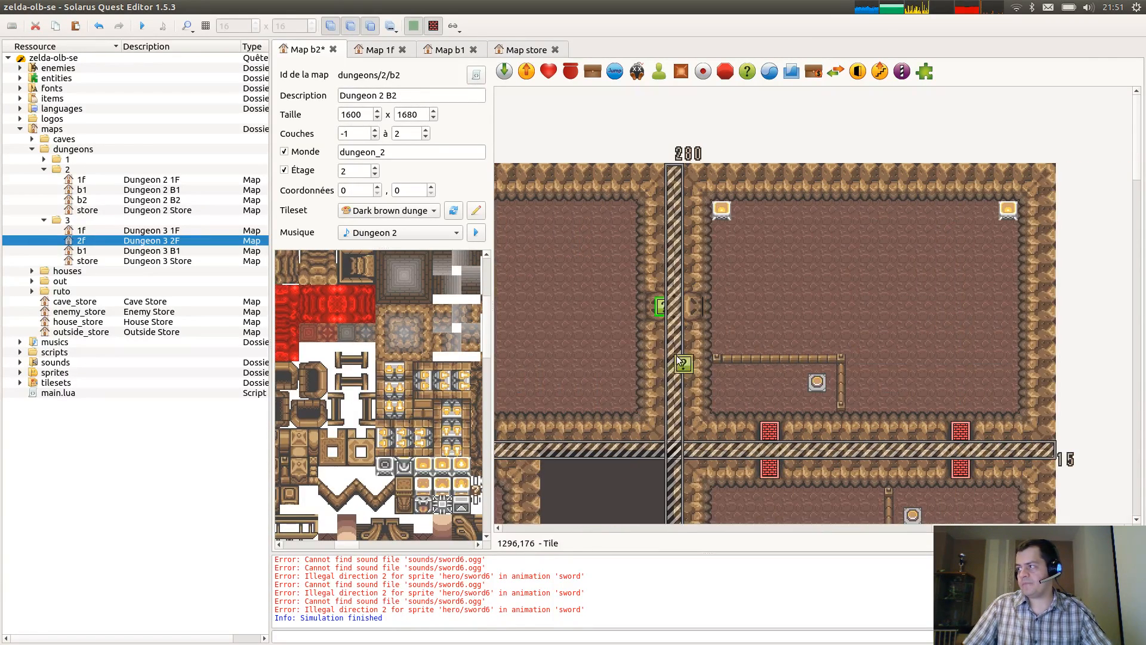
{"action": "right_click", "coordinate": [685, 315]}
{"action": "double_click", "coordinate": [685, 311]}
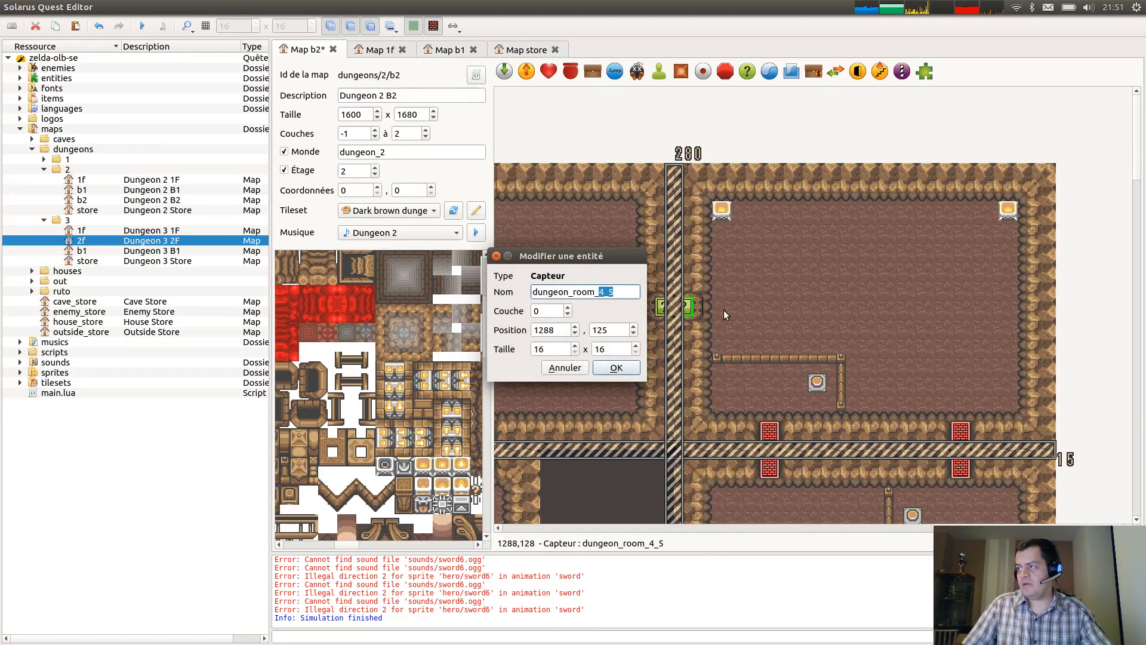
{"action": "key", "text": "Return"}
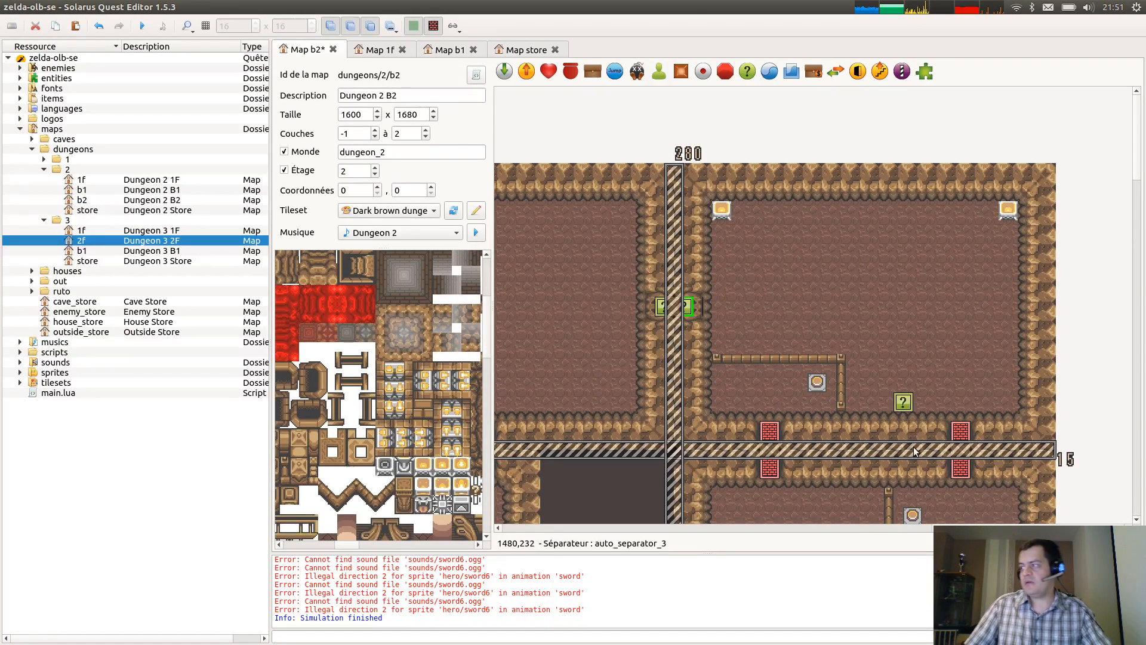
Place copies of the room 5 sensor at that room's two south doorways and save the map.
{"action": "right_click", "coordinate": [771, 449]}
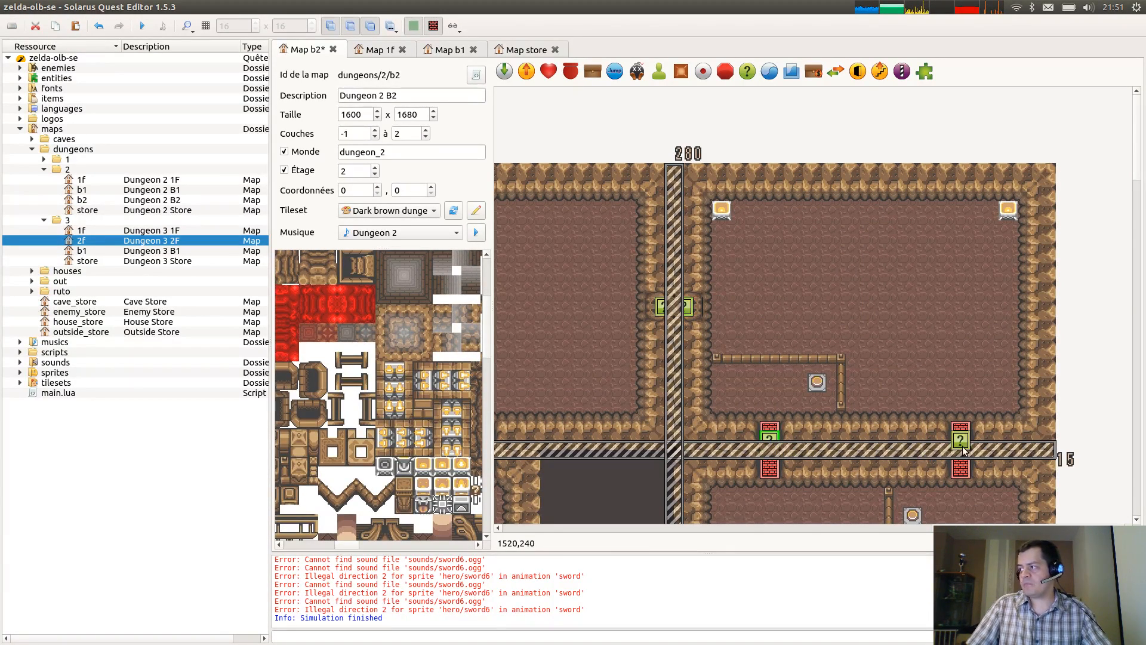
{"action": "left_click", "coordinate": [961, 448]}
{"action": "key", "text": "ctrl+s"}
Place a sensor at the northwest doorway of the westernmost room below the row 15 separator and rename it dungeon_room_6_1.
{"action": "scroll", "coordinate": [985, 386], "scroll_direction": "down", "scroll_amount": 1, "text": "ctrl"}
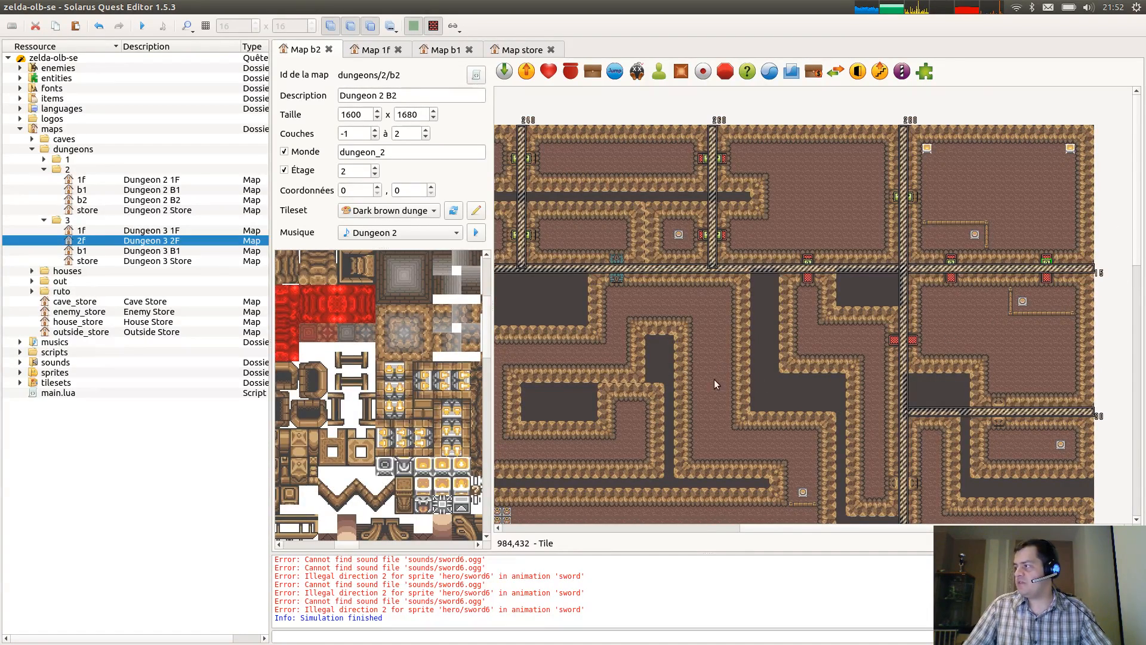
{"action": "scroll", "coordinate": [633, 376], "scroll_direction": "down", "scroll_amount": 2}
{"action": "scroll", "coordinate": [720, 263], "scroll_direction": "left", "scroll_amount": 5}
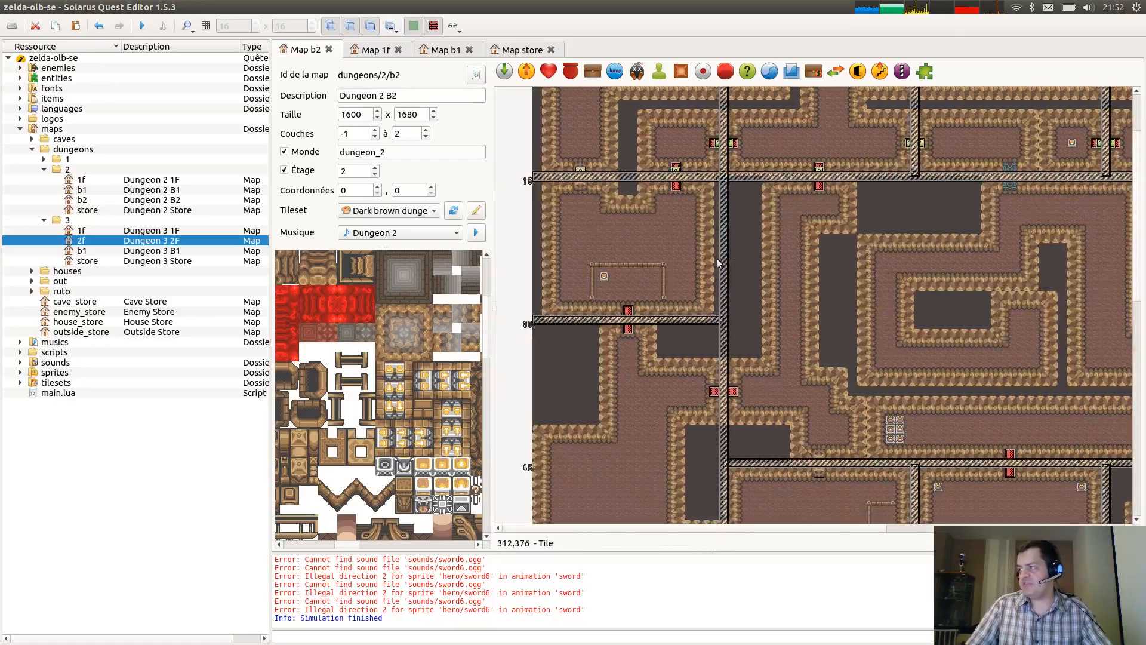
{"action": "scroll", "coordinate": [644, 218], "scroll_direction": "up", "scroll_amount": 1, "text": "ctrl"}
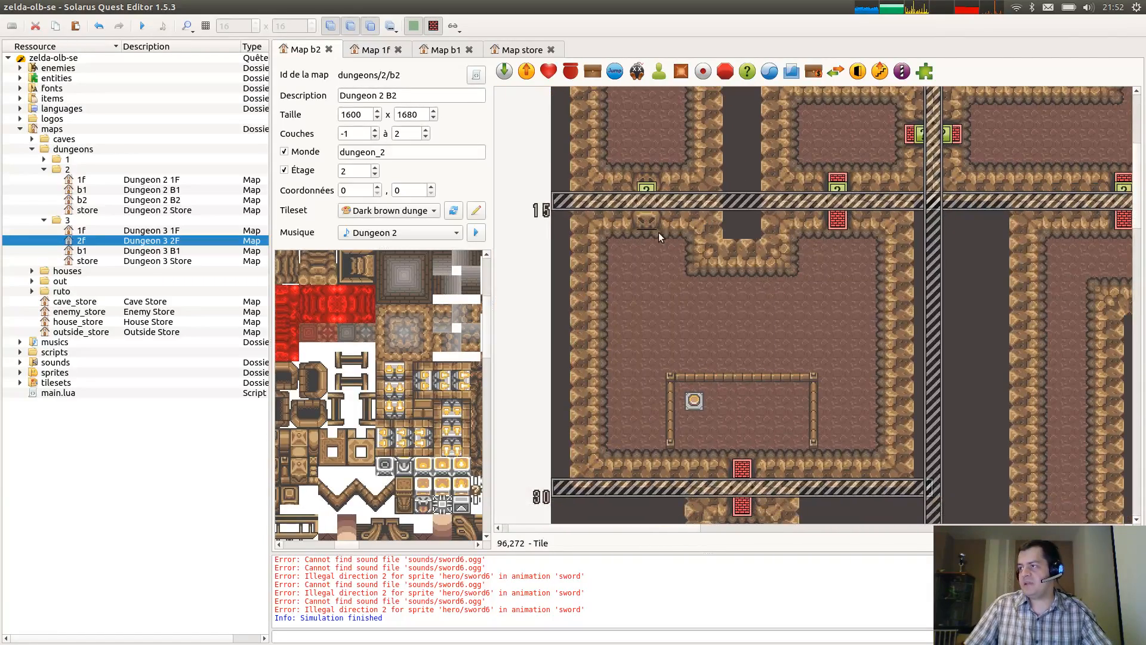
{"action": "double_click", "coordinate": [651, 220]}
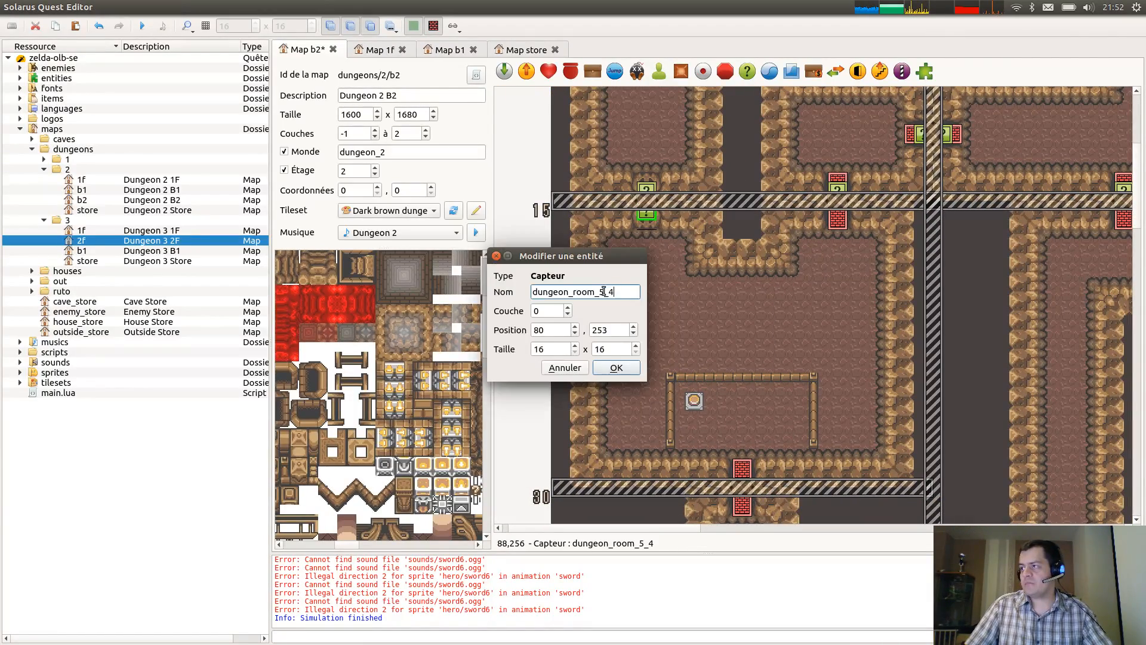
{"action": "type", "text": "6_1"}
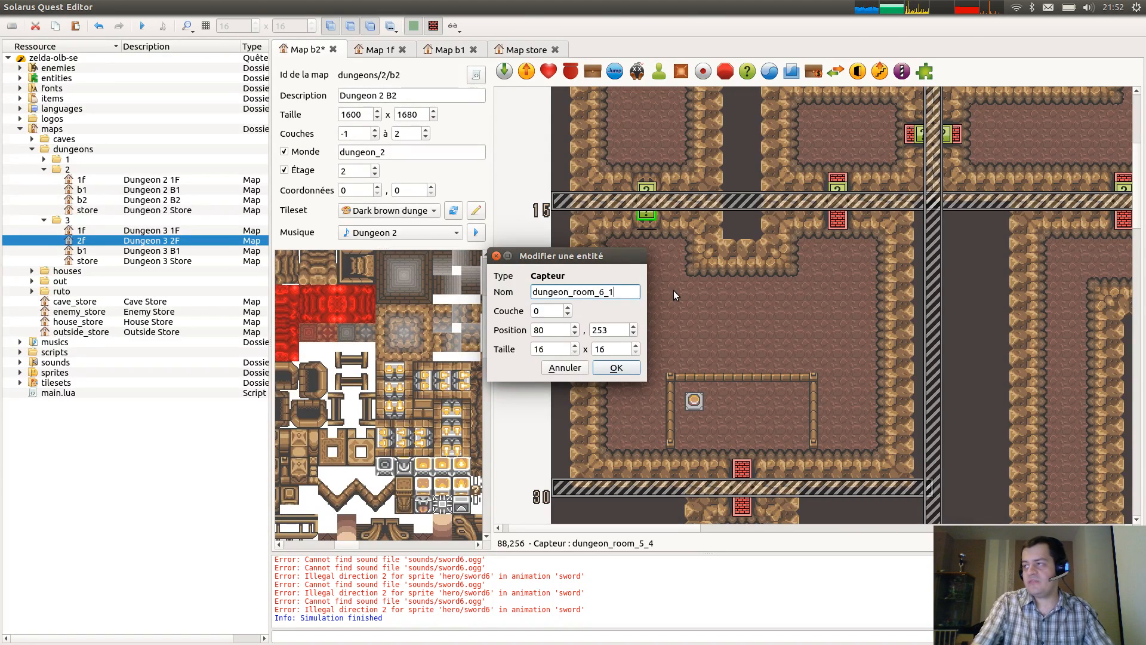
{"action": "key", "text": "Return"}
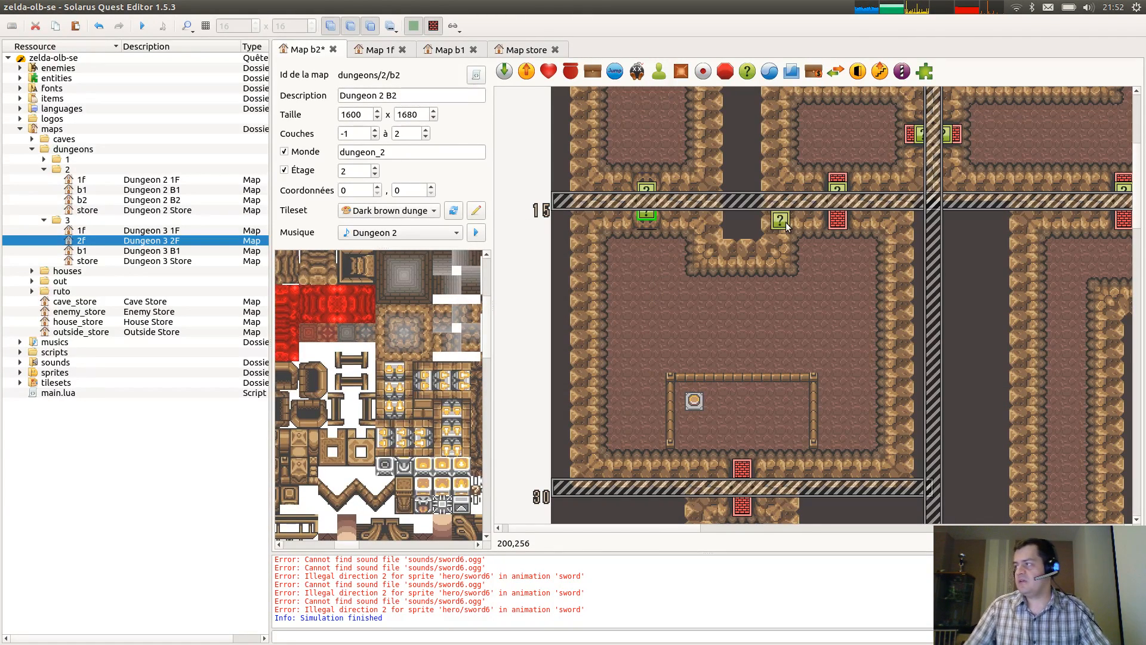
Place copies of the room 6 sensor at that room's other north doorway and its south doorway, and save the map.
{"action": "right_click", "coordinate": [840, 217]}
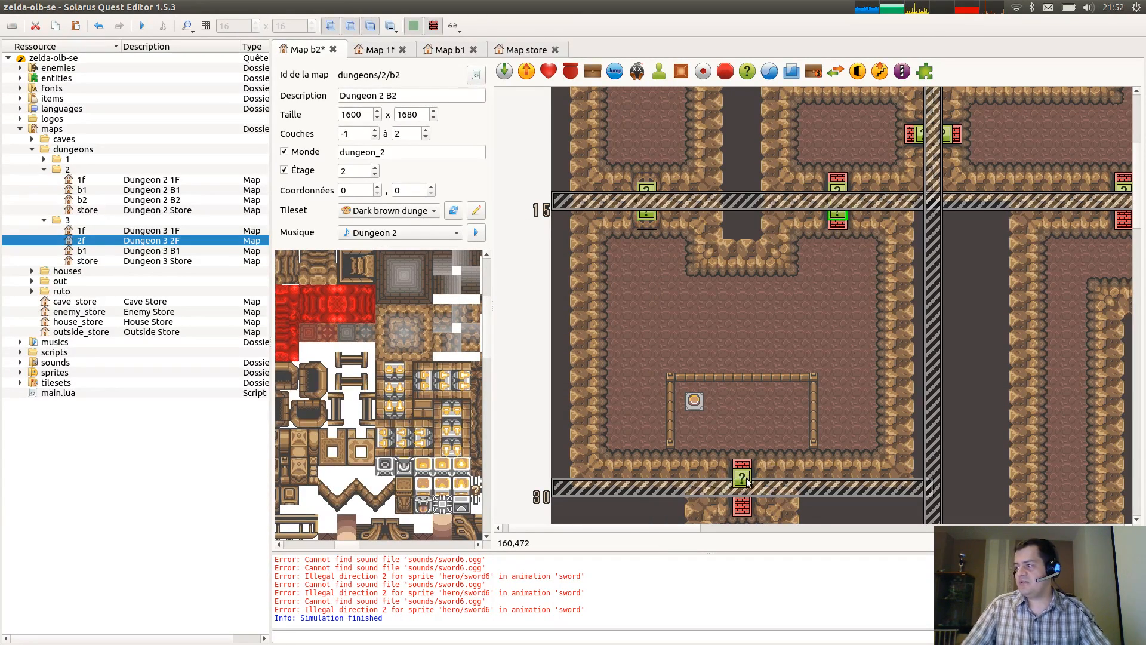
{"action": "left_click", "coordinate": [742, 476]}
{"action": "key", "text": "ctrl+s"}
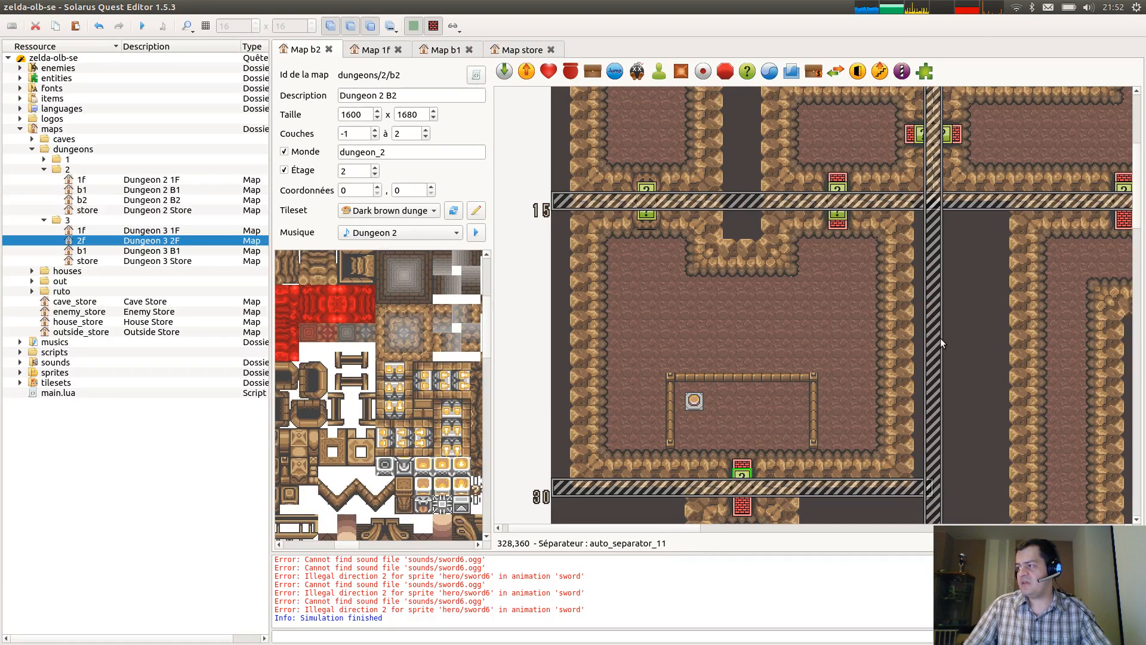
Place a sensor at the westernmost north doorway of the large central room and rename it dungeon_room_7_1.
{"action": "scroll", "coordinate": [941, 338], "scroll_direction": "right", "scroll_amount": 5}
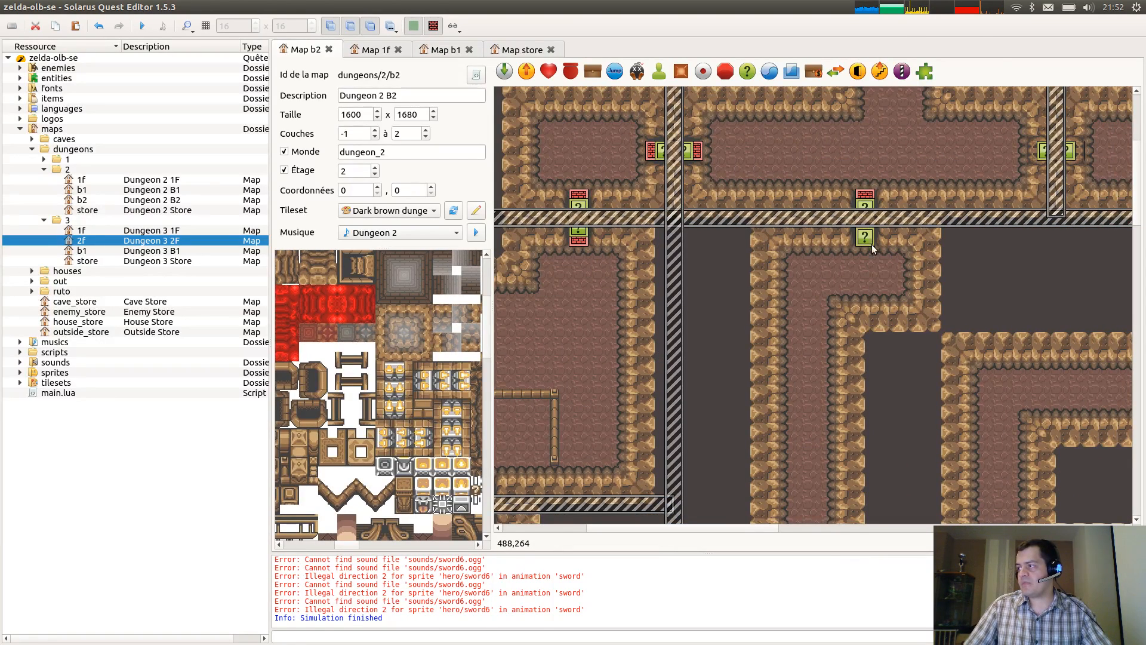
{"action": "left_click", "coordinate": [870, 236]}
{"action": "left_click_drag", "start_coordinate": [871, 241], "coordinate": [869, 236]}
{"action": "double_click", "coordinate": [870, 237]}
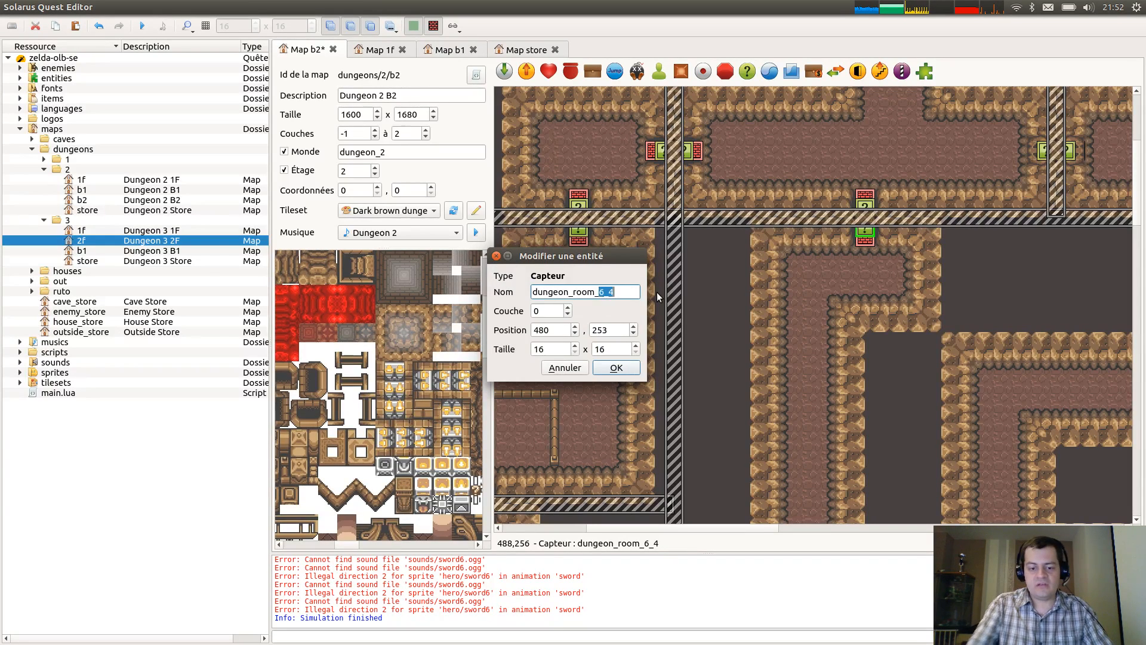
{"action": "type", "text": "7_1"}
{"action": "key", "text": "Return"}
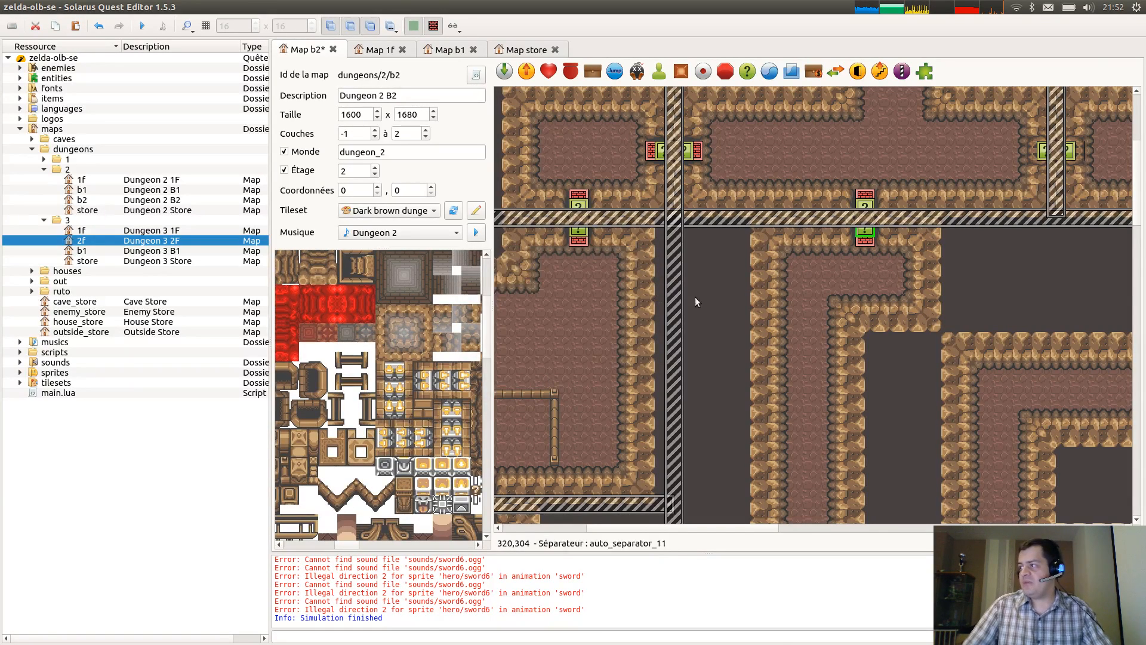
Place copies of the room 7 sensor at the central room's west doorway and its three south doorways.
{"action": "scroll", "coordinate": [695, 296], "scroll_direction": "down", "scroll_amount": 5}
{"action": "left_click", "coordinate": [689, 395]}
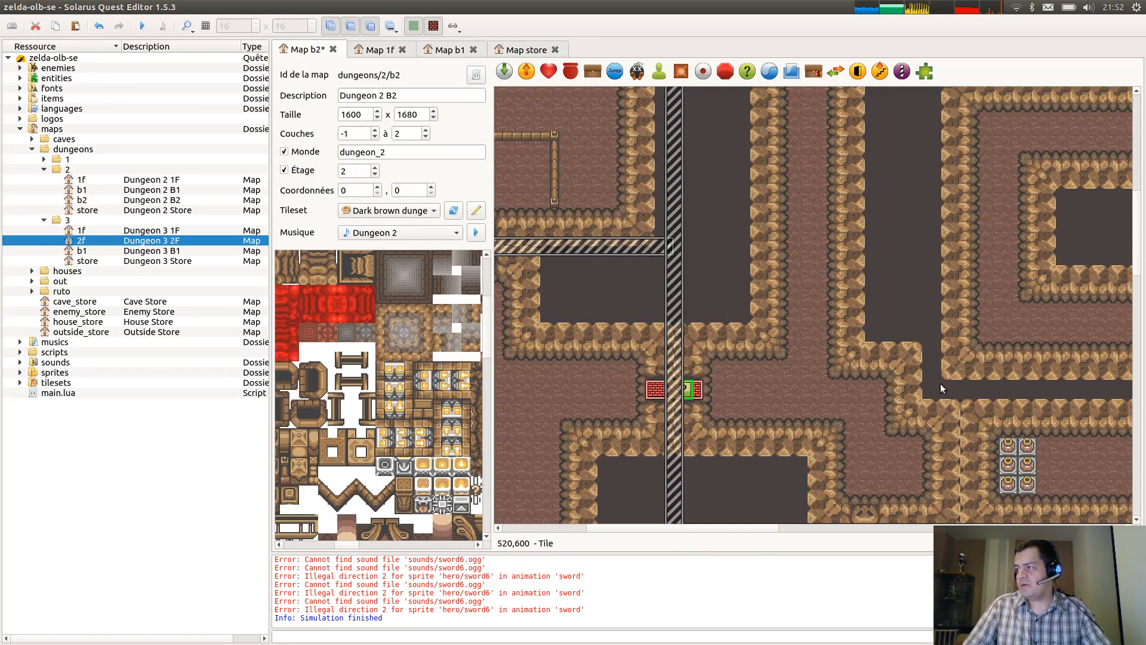
{"action": "middle_click_drag", "start_coordinate": [904, 497], "coordinate": [797, 425]}
{"action": "left_click", "coordinate": [766, 457]}
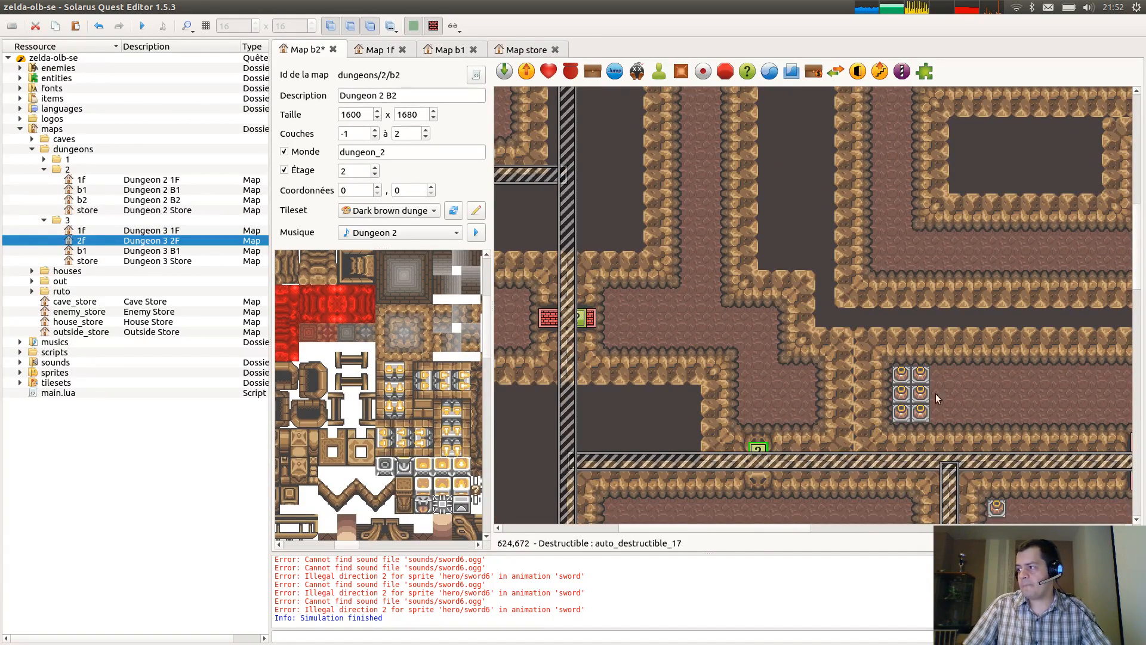
{"action": "middle_click_drag", "start_coordinate": [1036, 374], "coordinate": [717, 369]}
{"action": "key", "text": "ctrl+v"}
{"action": "left_click", "coordinate": [822, 451]}
{"action": "middle_click_drag", "start_coordinate": [887, 391], "coordinate": [607, 361]}
{"action": "key", "text": "ctrl+v"}
{"action": "left_click", "coordinate": [927, 416]}
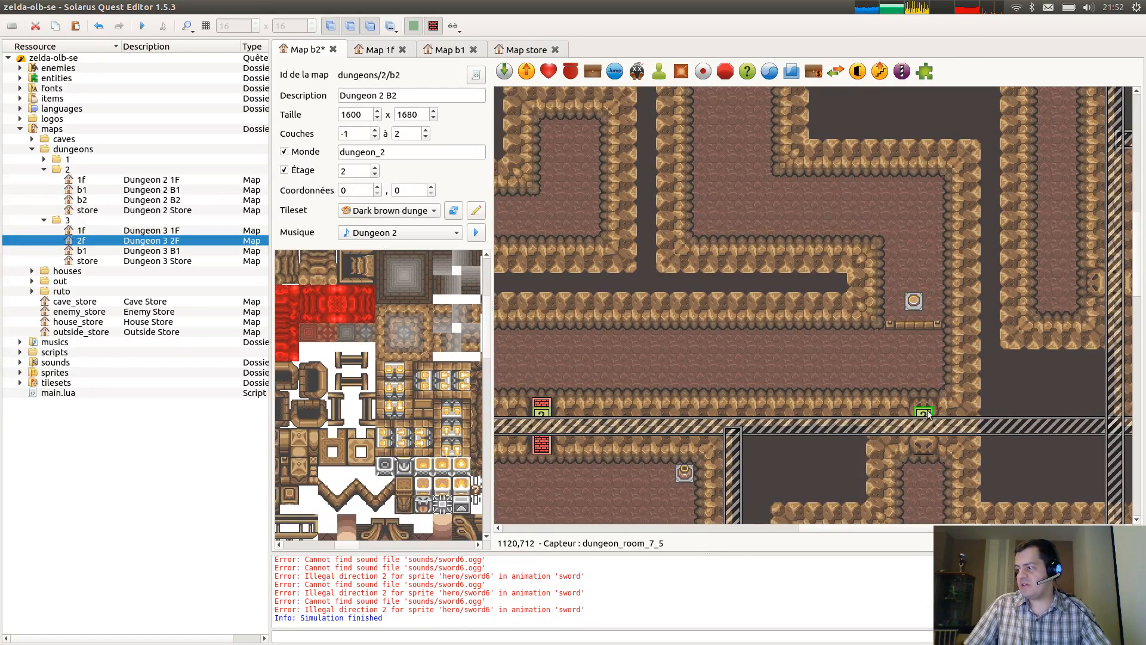
Place copies of the room 7 sensor at the central room's lower and upper east doorways along the column 280 separator.
{"action": "middle_click_drag", "start_coordinate": [928, 416], "coordinate": [707, 483]}
{"action": "key", "text": "ctrl+v"}
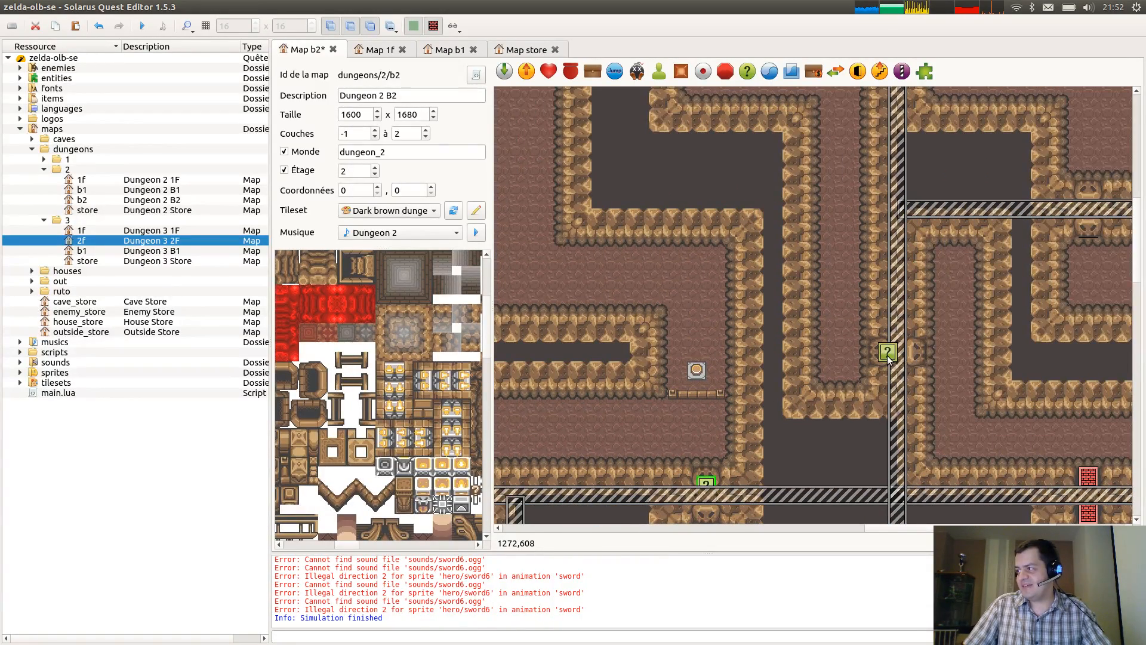
{"action": "left_click", "coordinate": [888, 353]}
{"action": "scroll", "coordinate": [880, 358], "scroll_direction": "up", "scroll_amount": 3}
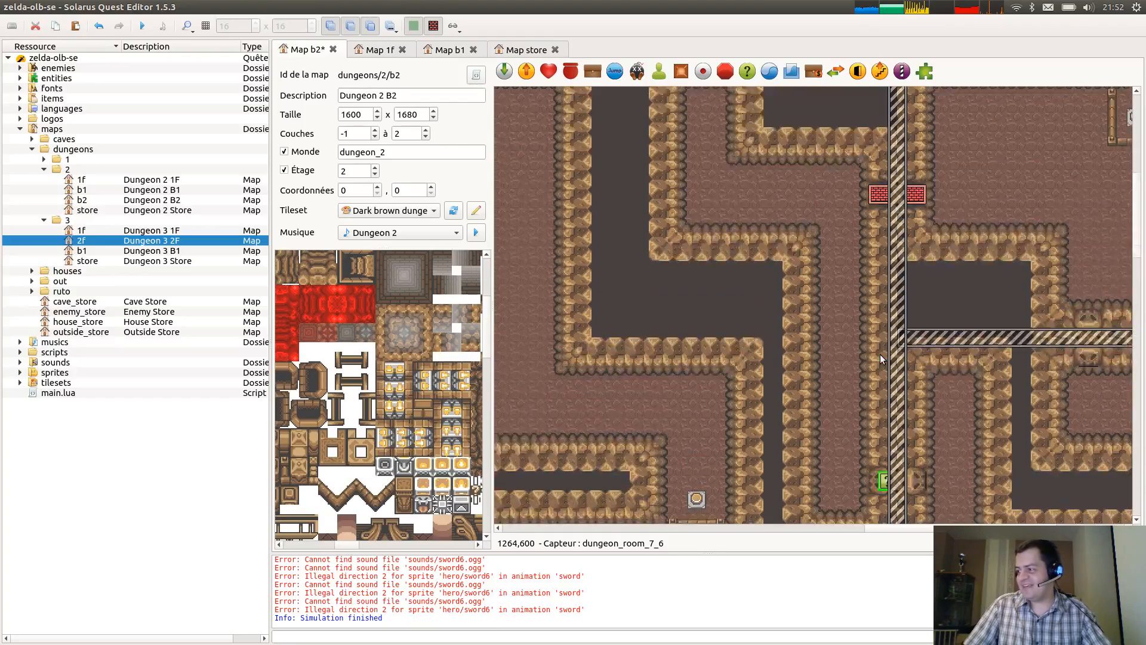
{"action": "scroll", "coordinate": [880, 353], "scroll_direction": "up", "scroll_amount": 3}
{"action": "key", "text": "ctrl+v"}
{"action": "left_click", "coordinate": [885, 324]}
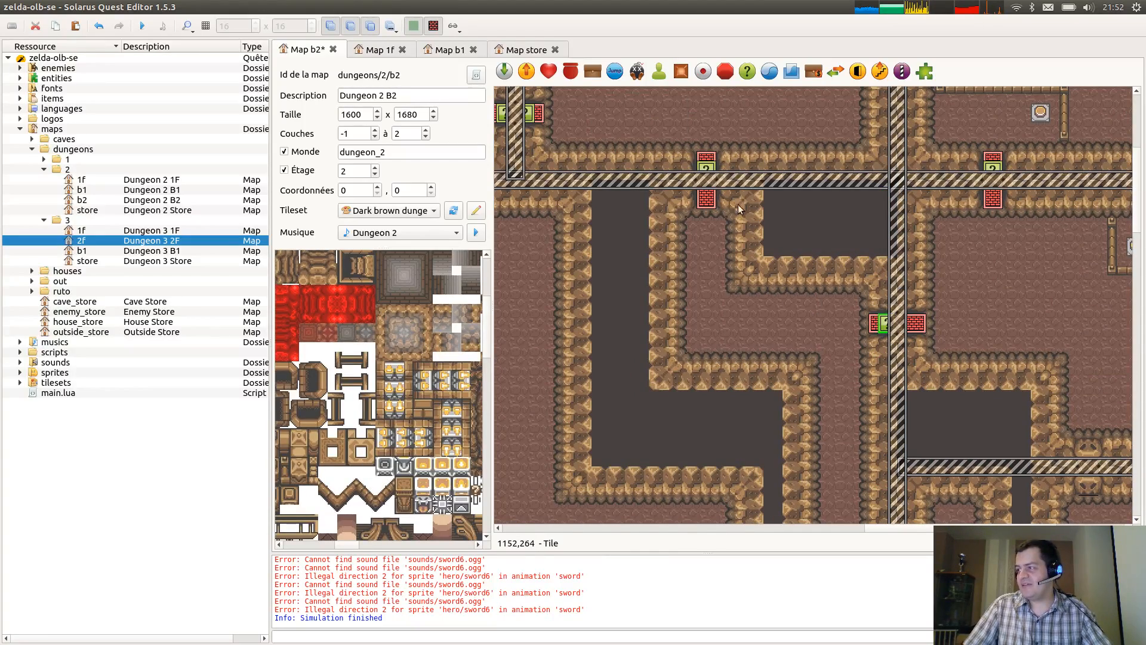
Place copies of the room 7 sensor at the central room's easternmost north doorway and at its north doorway with the blue door.
{"action": "key", "text": "ctrl+v"}
{"action": "left_click", "coordinate": [707, 196]}
{"action": "middle_click_drag", "start_coordinate": [707, 195], "coordinate": [987, 236]}
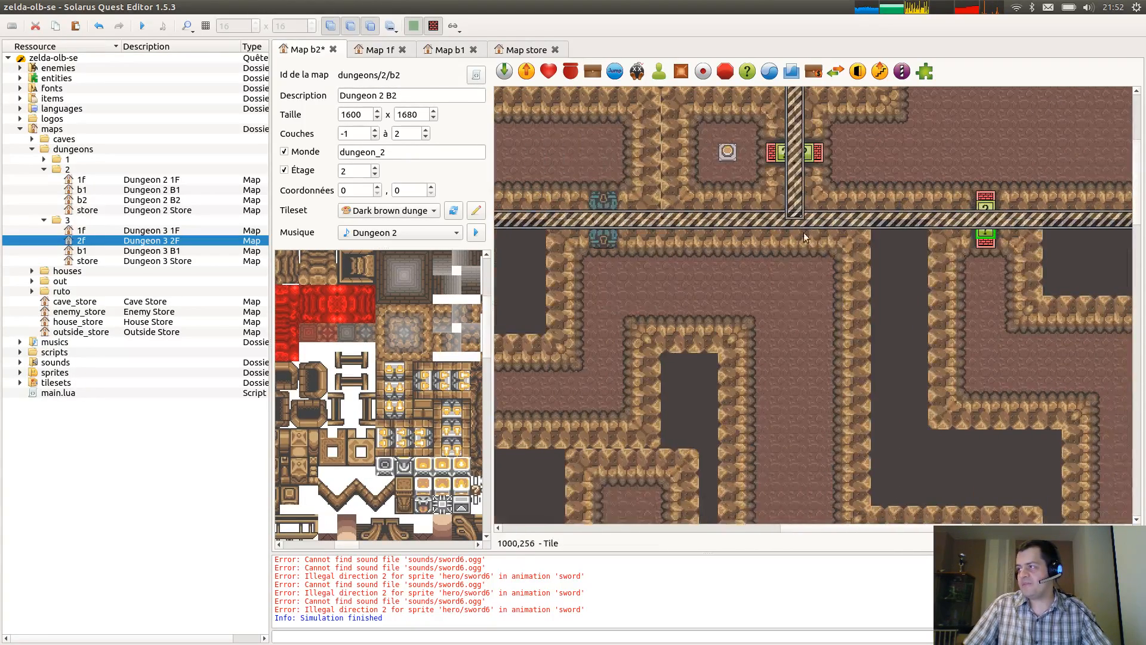
{"action": "key", "text": "ctrl+v"}
{"action": "left_click", "coordinate": [606, 233]}
{"action": "middle_click_drag", "start_coordinate": [608, 218], "coordinate": [895, 287]}
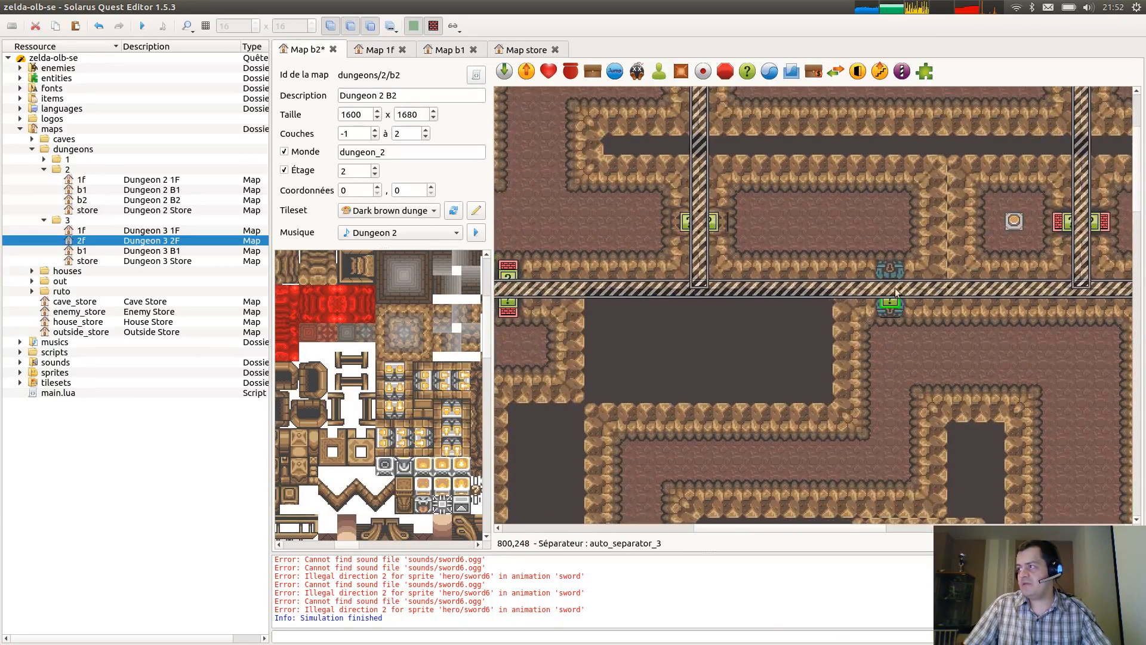
Copy a room 3 sensor to that room's south doorway with the blue door and save the map.
{"action": "middle_click_drag", "start_coordinate": [510, 305], "coordinate": [657, 320]}
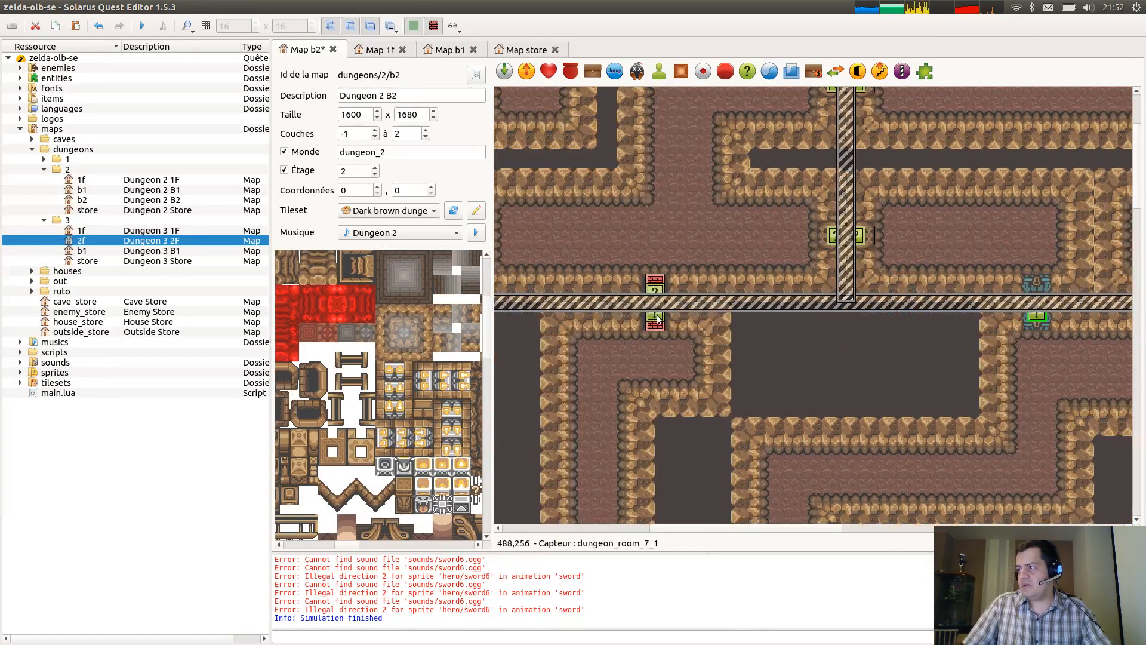
{"action": "left_click", "coordinate": [862, 238]}
{"action": "key", "text": "ctrl+c"}
{"action": "key", "text": "ctrl+v"}
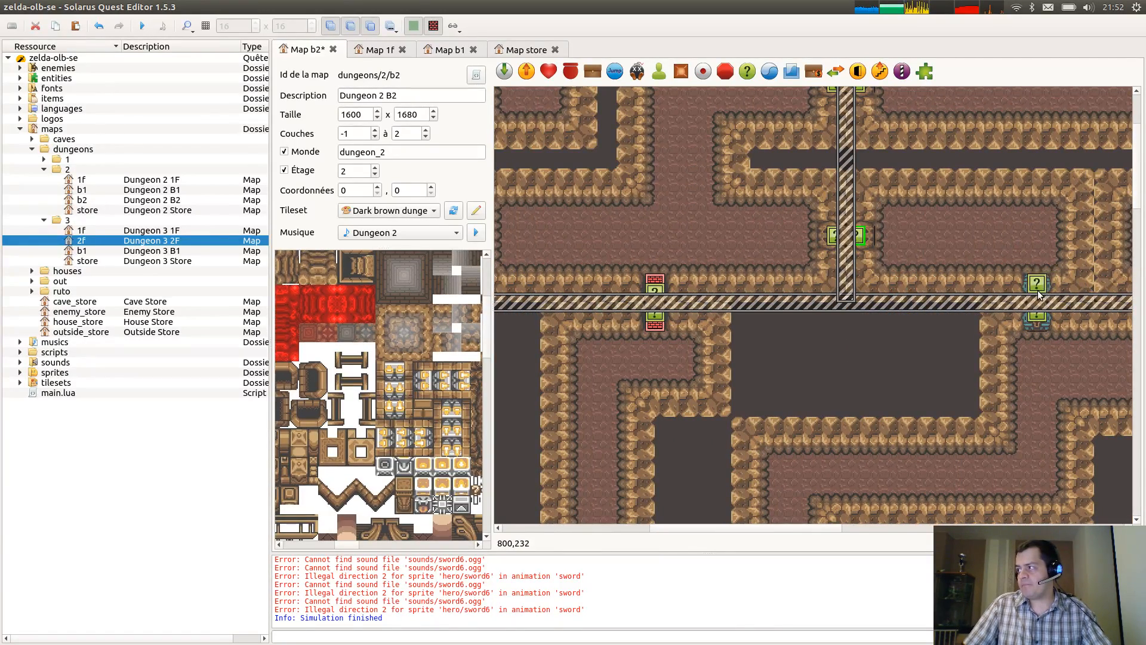
{"action": "left_click", "coordinate": [1038, 291]}
{"action": "middle_click_drag", "start_coordinate": [1036, 293], "coordinate": [695, 410]}
{"action": "key", "text": "ctrl+s"}
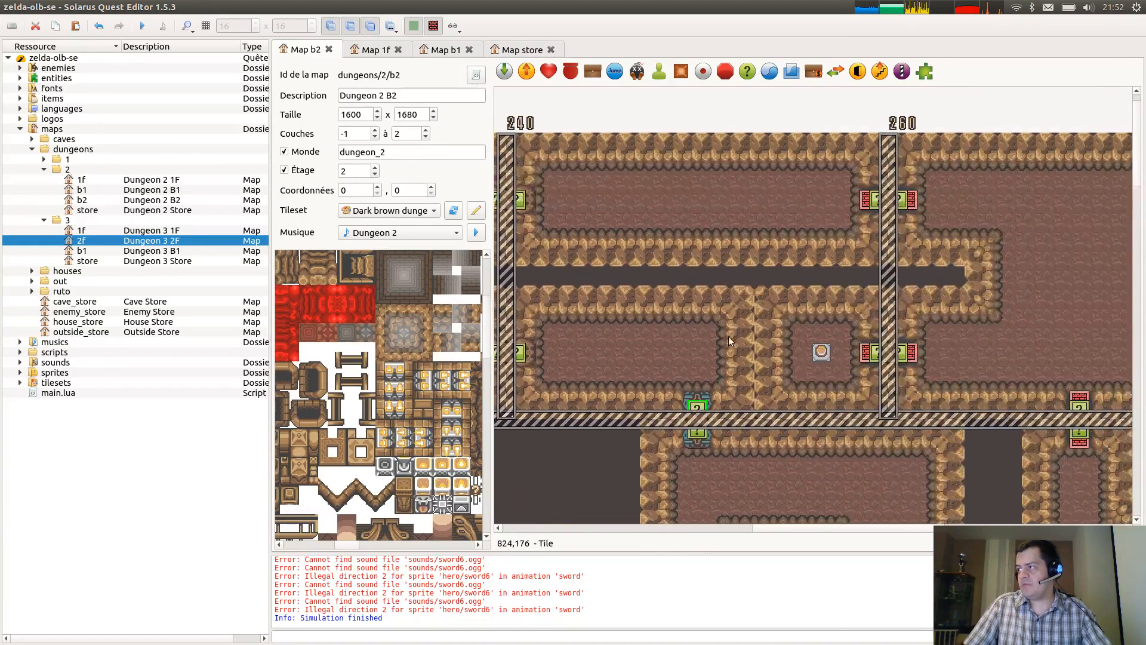
Review the sensors placed at the doorways of the upper and central rooms and examine the overall map layout.
{"action": "middle_click_drag", "start_coordinate": [604, 326], "coordinate": [705, 371]}
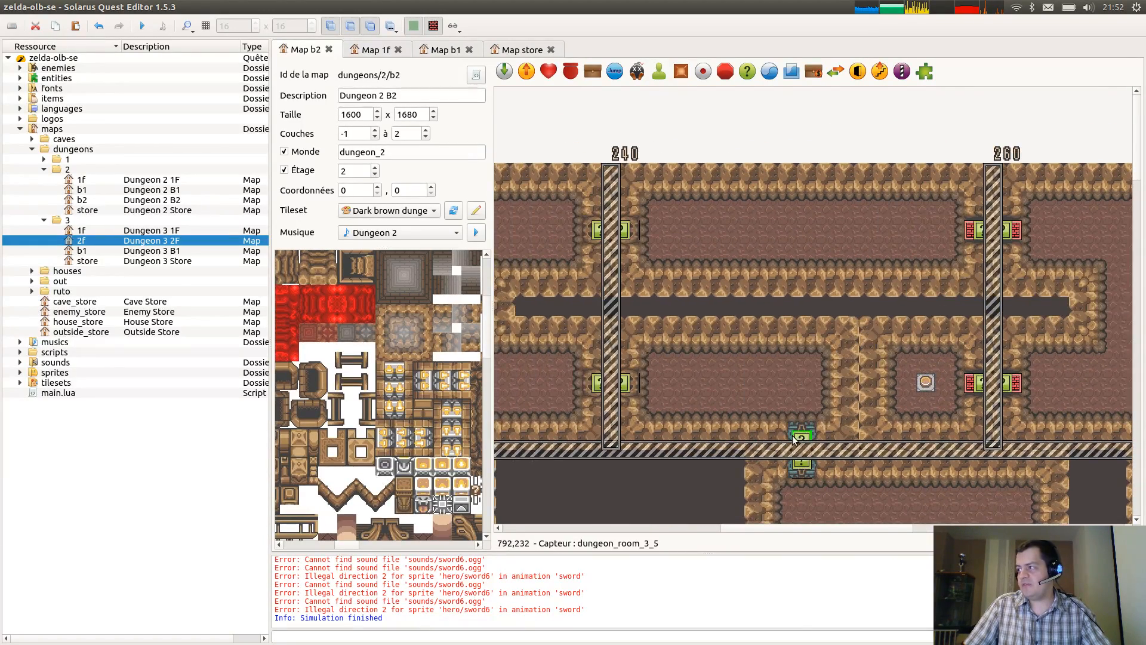
{"action": "middle_click_drag", "start_coordinate": [791, 460], "coordinate": [891, 345]}
{"action": "scroll", "coordinate": [898, 379], "scroll_direction": "down", "scroll_amount": 1, "text": "ctrl"}
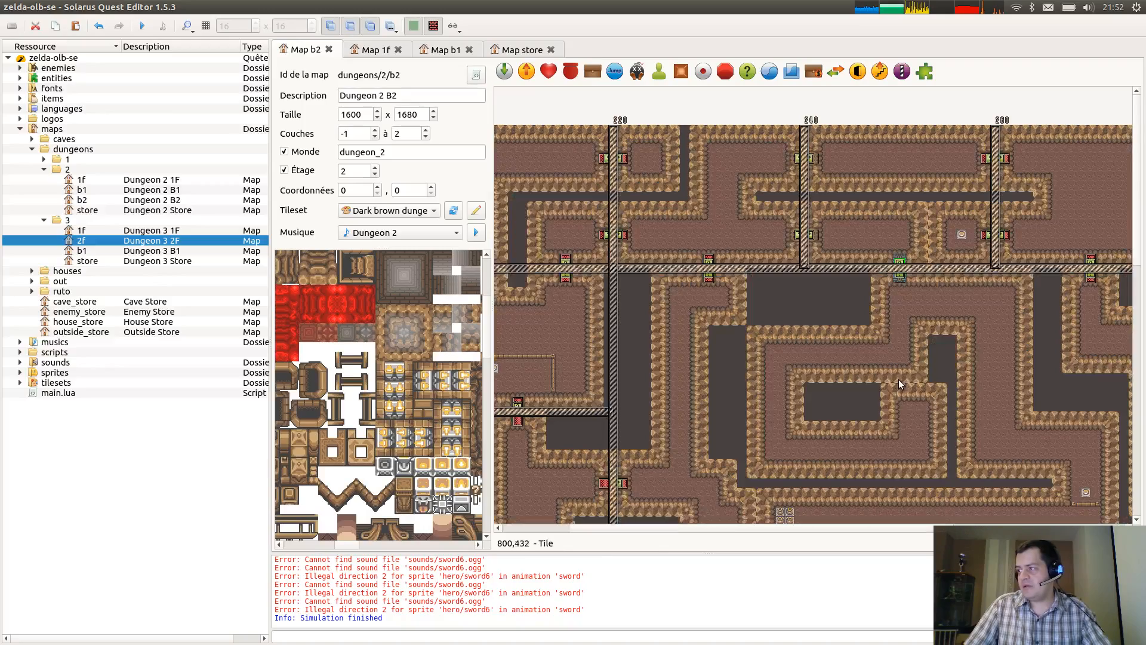
{"action": "middle_click_drag", "start_coordinate": [866, 252], "coordinate": [864, 244]}
{"action": "middle_click_drag", "start_coordinate": [979, 236], "coordinate": [930, 272]}
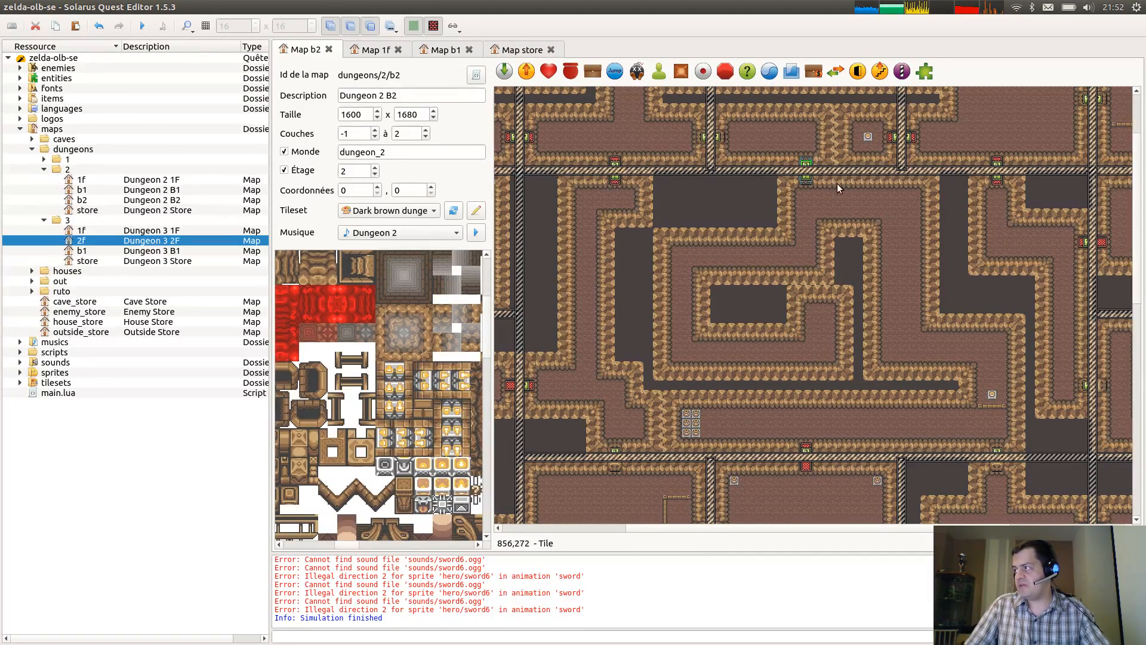
{"action": "middle_click_drag", "start_coordinate": [701, 220], "coordinate": [956, 330]}
{"action": "scroll", "coordinate": [1069, 253], "scroll_direction": "down", "scroll_amount": 3}
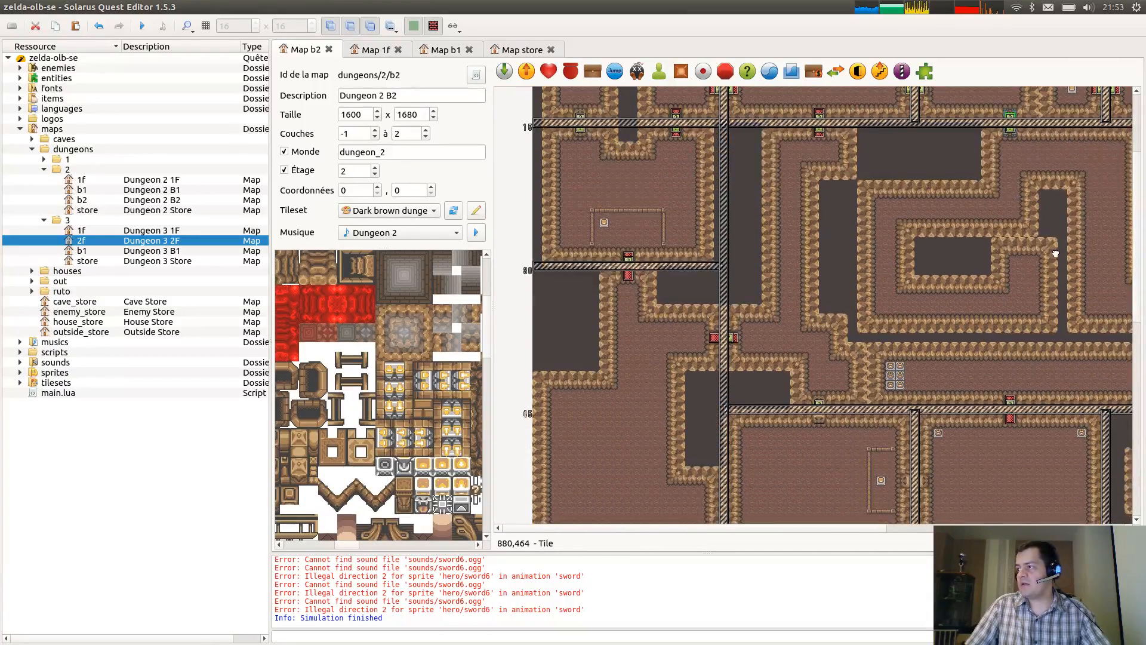
{"action": "scroll", "coordinate": [1067, 113], "scroll_direction": "down", "scroll_amount": 1}
{"action": "scroll", "coordinate": [869, 349], "scroll_direction": "down", "scroll_amount": 2, "text": "ctrl"}
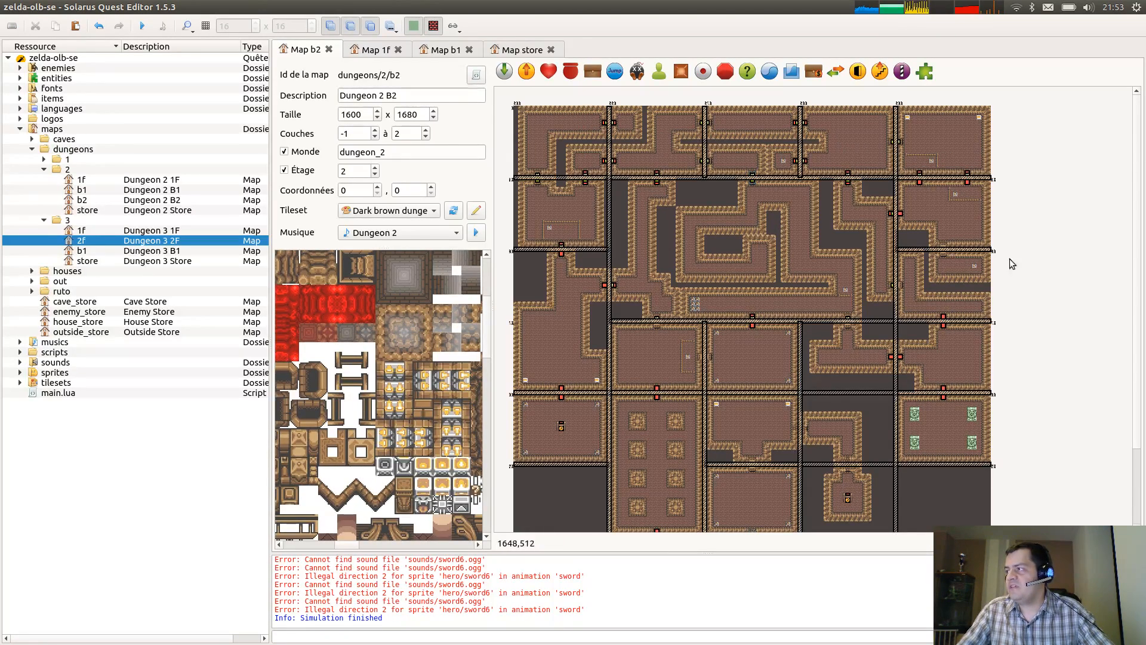
Copy a room 5 sensor to the western north doorway of the room below it and rename the copy for dungeon_room_8.
{"action": "scroll", "coordinate": [1052, 219], "scroll_direction": "up", "scroll_amount": 1}
{"action": "middle_click_drag", "start_coordinate": [1088, 225], "coordinate": [780, 322]}
{"action": "scroll", "coordinate": [1000, 248], "scroll_direction": "up", "scroll_amount": 1}
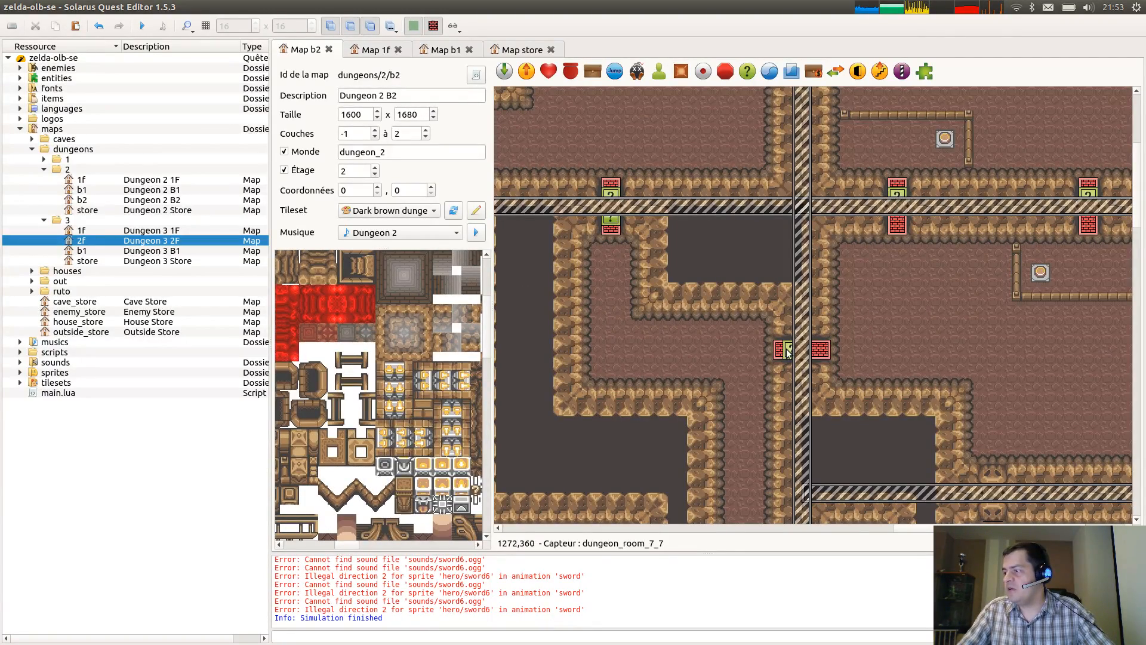
{"action": "left_click", "coordinate": [894, 193]}
{"action": "key", "text": "ctrl+c"}
{"action": "middle_click_drag", "start_coordinate": [1009, 356], "coordinate": [715, 302]}
{"action": "key", "text": "ctrl+v"}
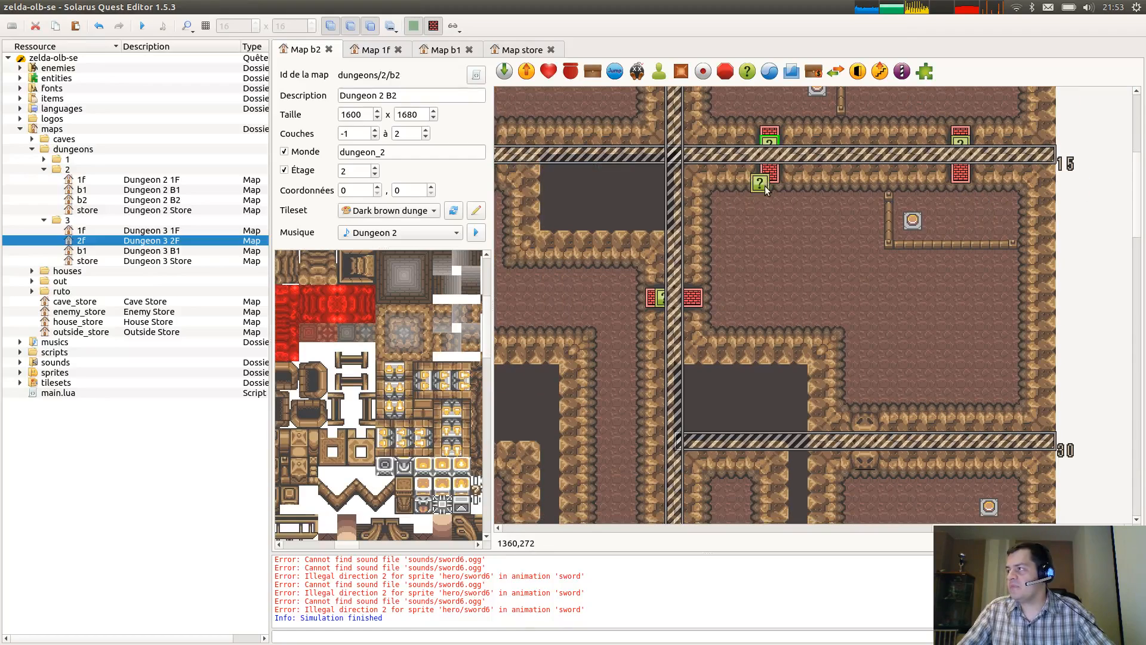
{"action": "double_click", "coordinate": [775, 170]}
{"action": "left_click_drag", "start_coordinate": [599, 292], "coordinate": [646, 295]}
{"action": "key", "text": "Return"}
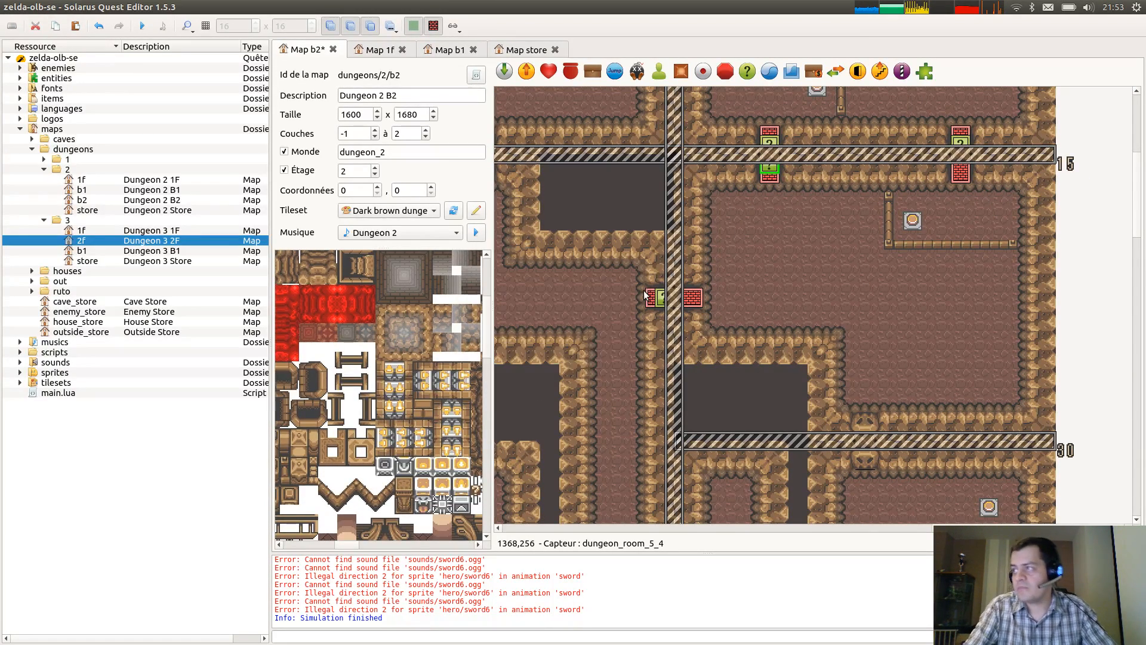
Place copies of the room 8 sensor at that room's west, eastern north and south doorways and save the map.
{"action": "key", "text": "ctrl+v"}
{"action": "left_click", "coordinate": [692, 303]}
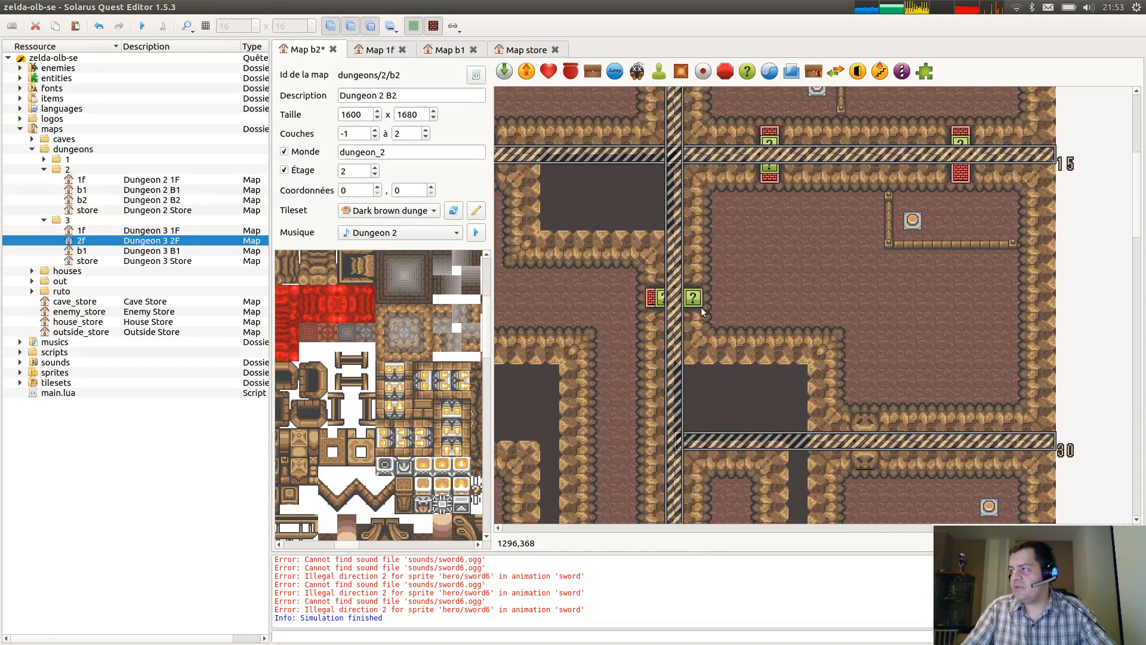
{"action": "key", "text": "ctrl+v"}
{"action": "left_click", "coordinate": [964, 174]}
{"action": "key", "text": "ctrl+v"}
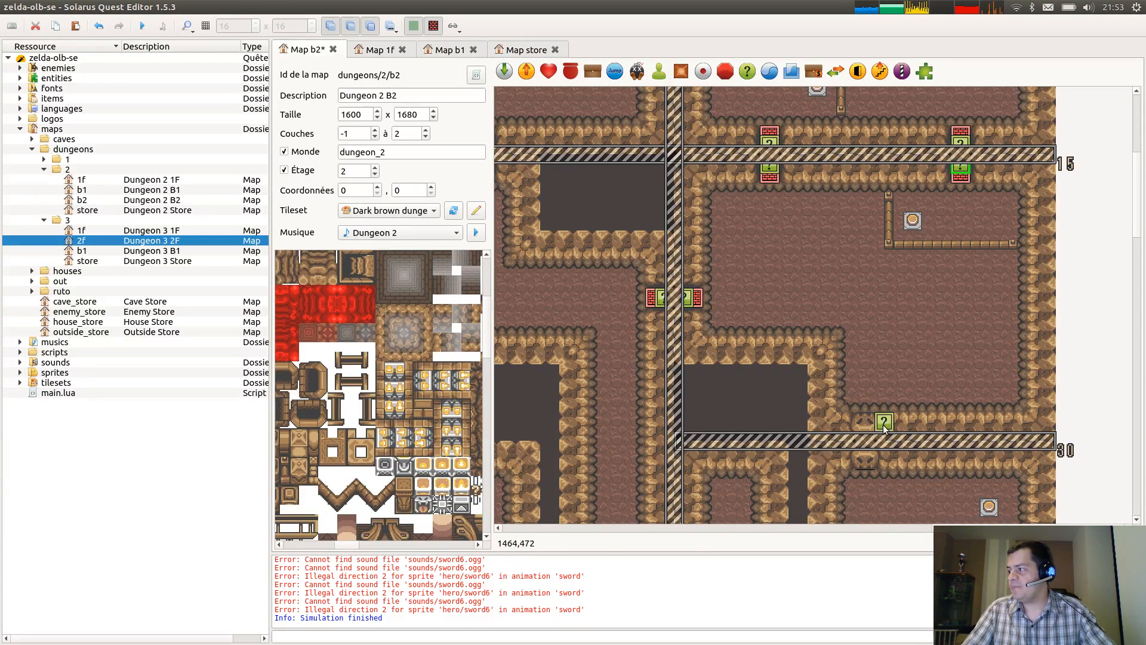
{"action": "left_click", "coordinate": [869, 431]}
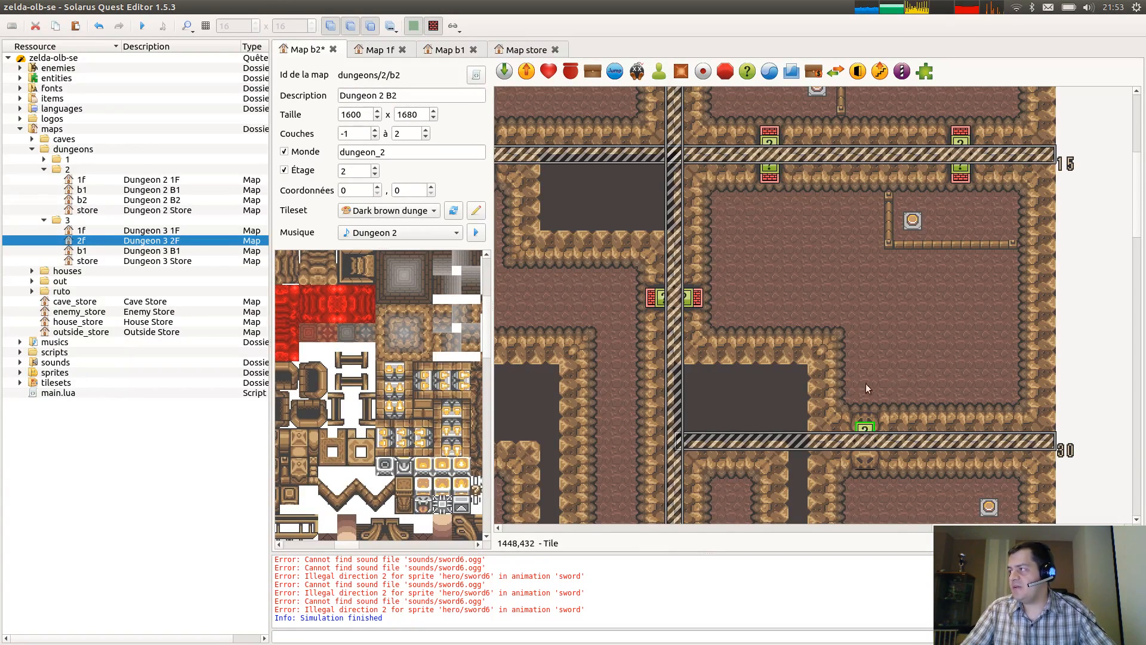
{"action": "scroll", "coordinate": [866, 384], "scroll_direction": "down", "scroll_amount": 1, "text": "ctrl"}
{"action": "key", "text": "ctrl+s"}
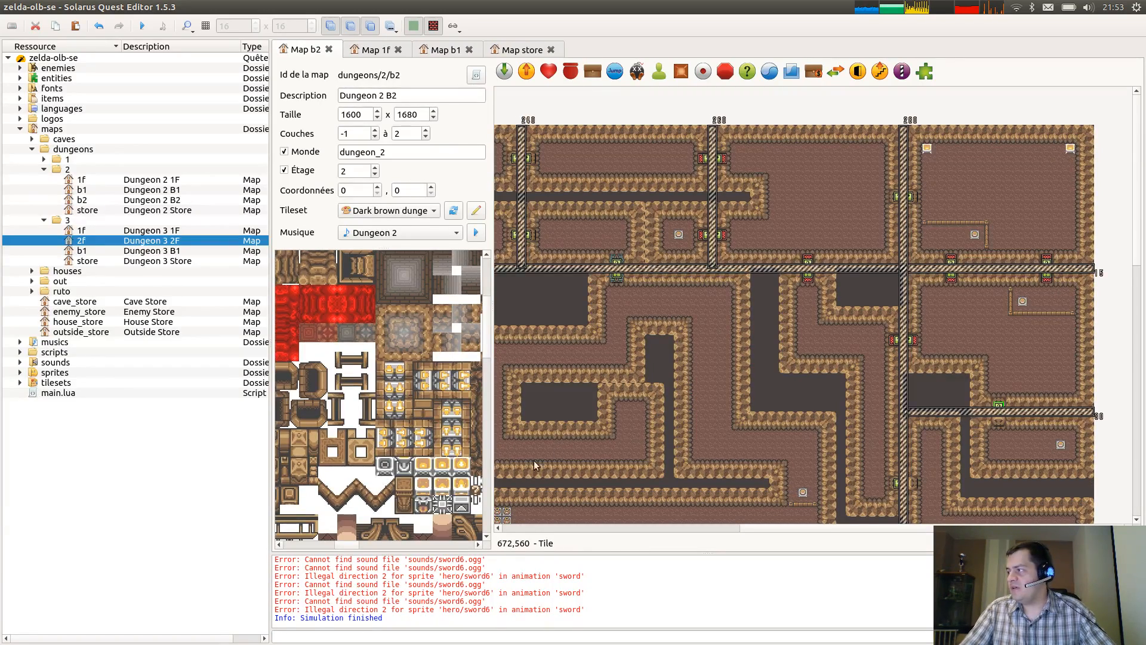
Place a sensor copy at the north doorway of the westernmost room beside the central room and rename it dungeon_room_9_1.
{"action": "middle_click_drag", "start_coordinate": [570, 436], "coordinate": [691, 385]}
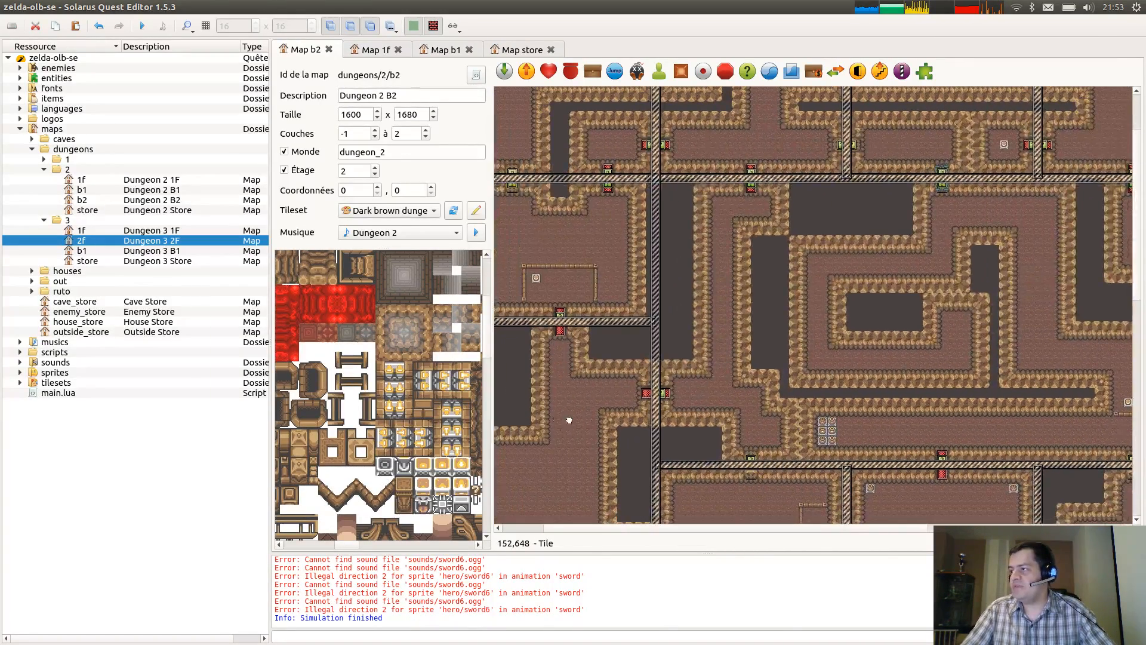
{"action": "middle_click_drag", "start_coordinate": [568, 417], "coordinate": [675, 412]}
{"action": "key", "text": "ctrl+v"}
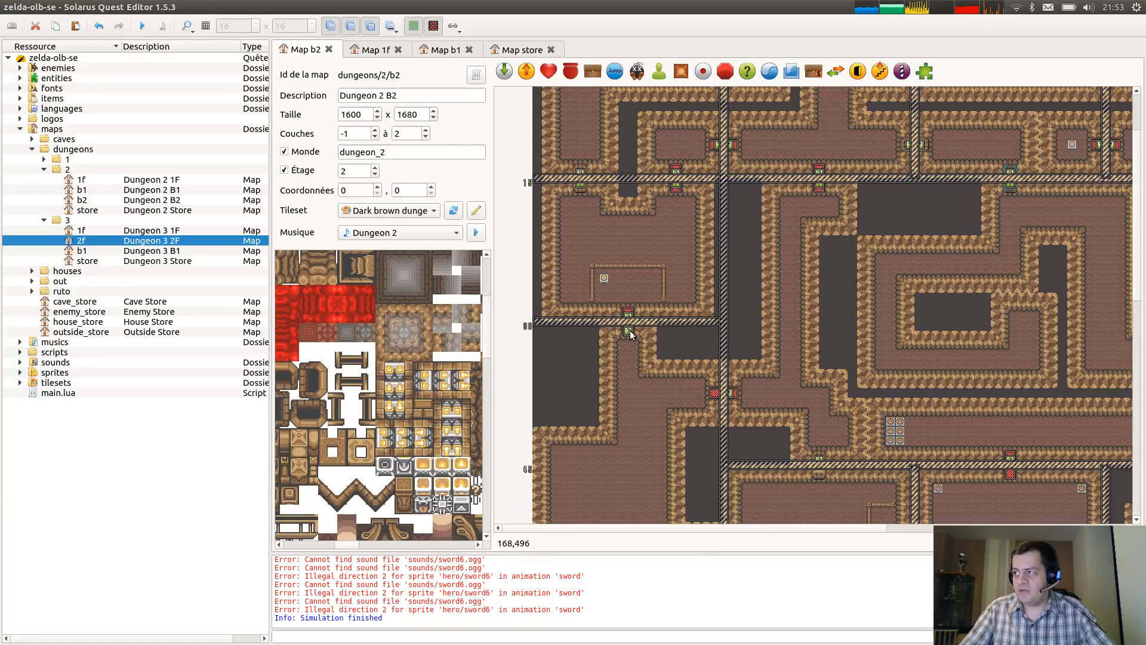
{"action": "double_click", "coordinate": [630, 333]}
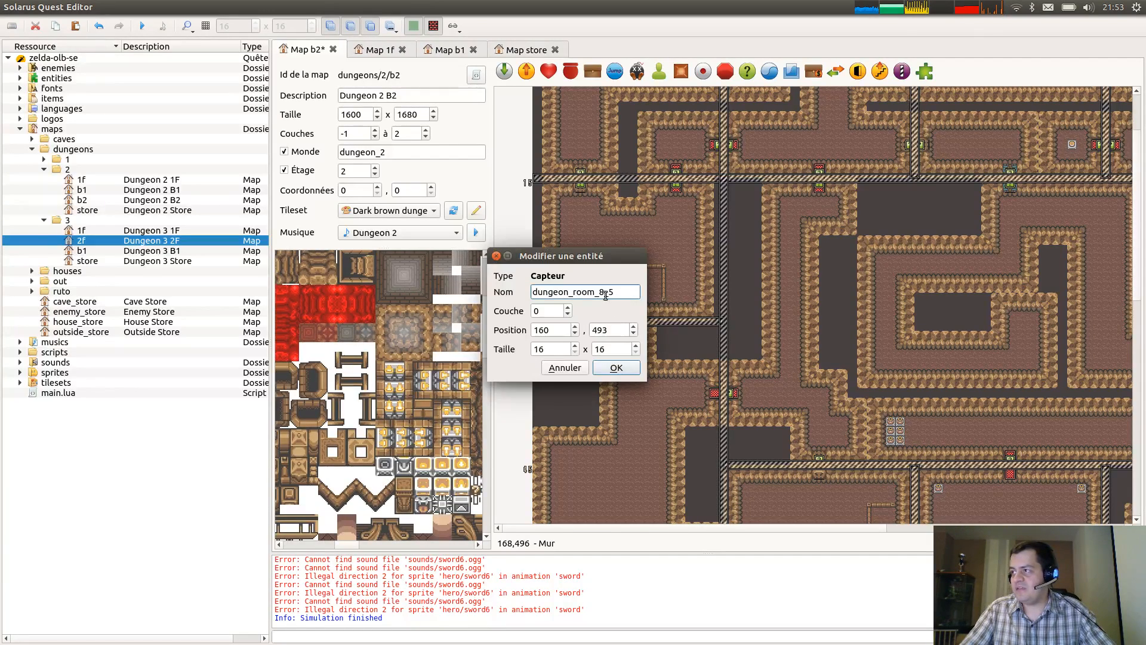
{"action": "left_click_drag", "start_coordinate": [601, 293], "coordinate": [643, 296]}
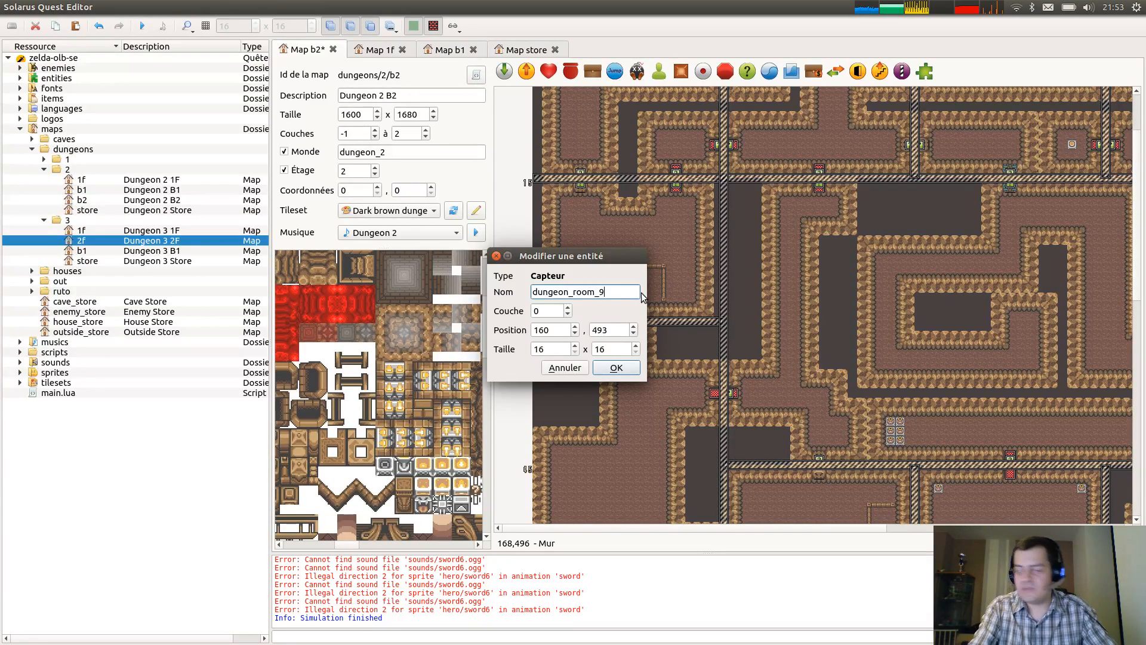
{"action": "key", "text": "Return"}
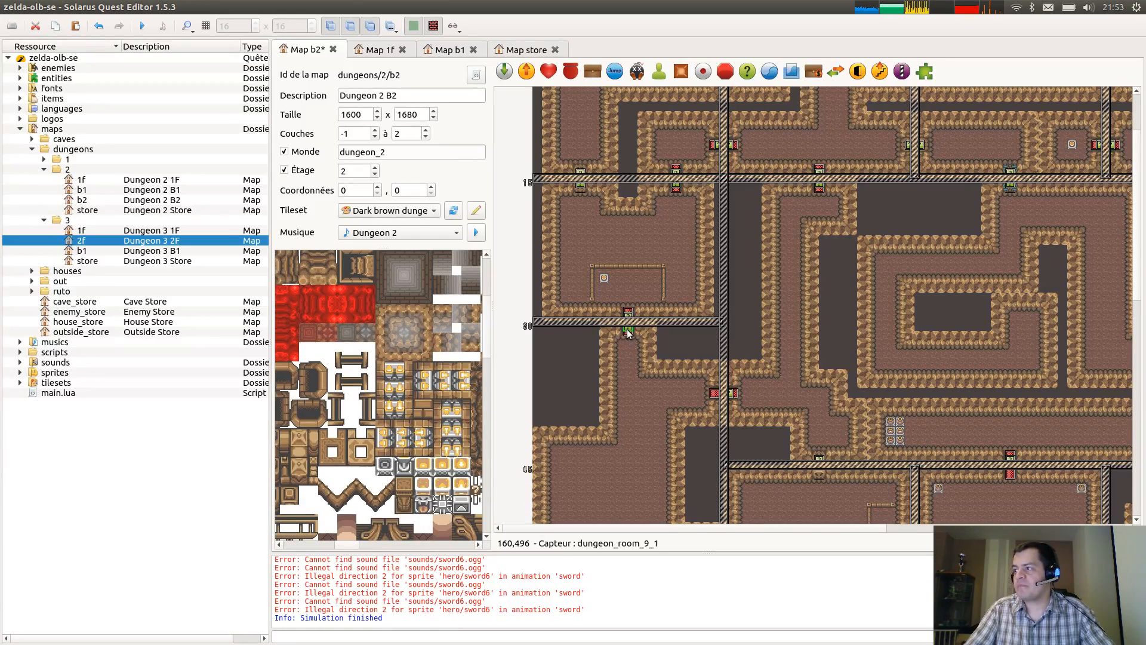
Place copies of the room 9 sensor at that room's east and south doorways and save the map.
{"action": "scroll", "coordinate": [812, 392], "scroll_direction": "right", "scroll_amount": 5}
{"action": "scroll", "coordinate": [812, 392], "scroll_direction": "up", "scroll_amount": 1}
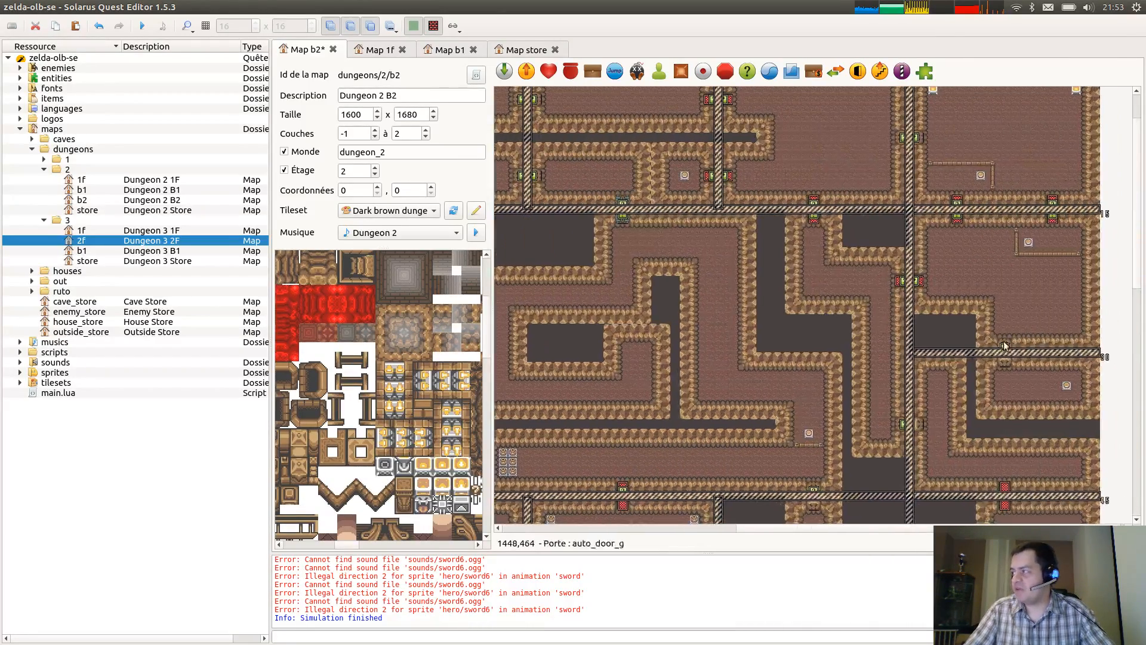
{"action": "middle_click_drag", "start_coordinate": [598, 337], "coordinate": [984, 278]}
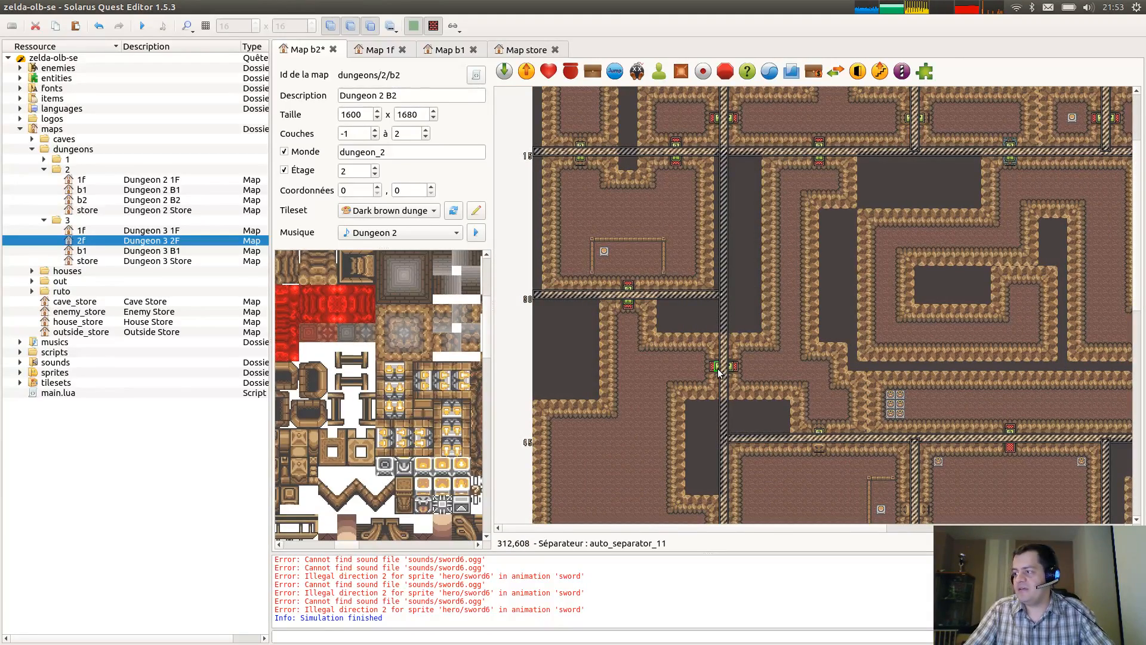
{"action": "scroll", "coordinate": [716, 371], "scroll_direction": "down", "scroll_amount": 3}
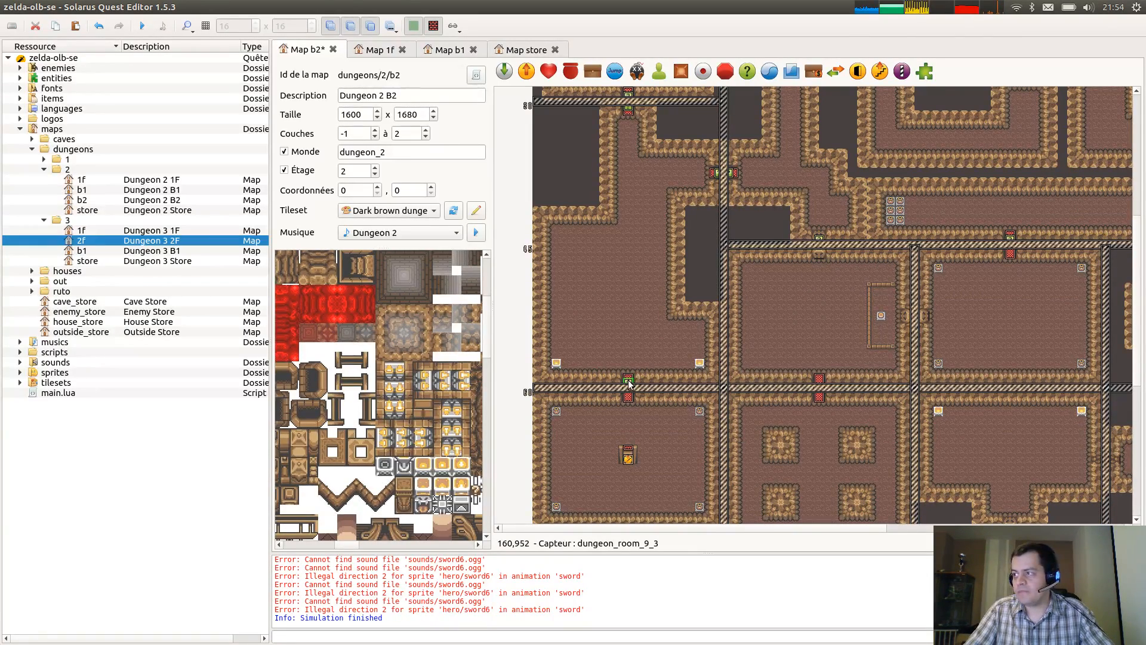
{"action": "middle_click_drag", "start_coordinate": [795, 411], "coordinate": [737, 457]}
{"action": "key", "text": "ctrl+s"}
Place a sensor copy at the west doorway of the easternmost room below room 8 and rename it for dungeon_room_10.
{"action": "middle_click_drag", "start_coordinate": [899, 385], "coordinate": [564, 456]}
{"action": "middle_click_drag", "start_coordinate": [999, 331], "coordinate": [986, 335]}
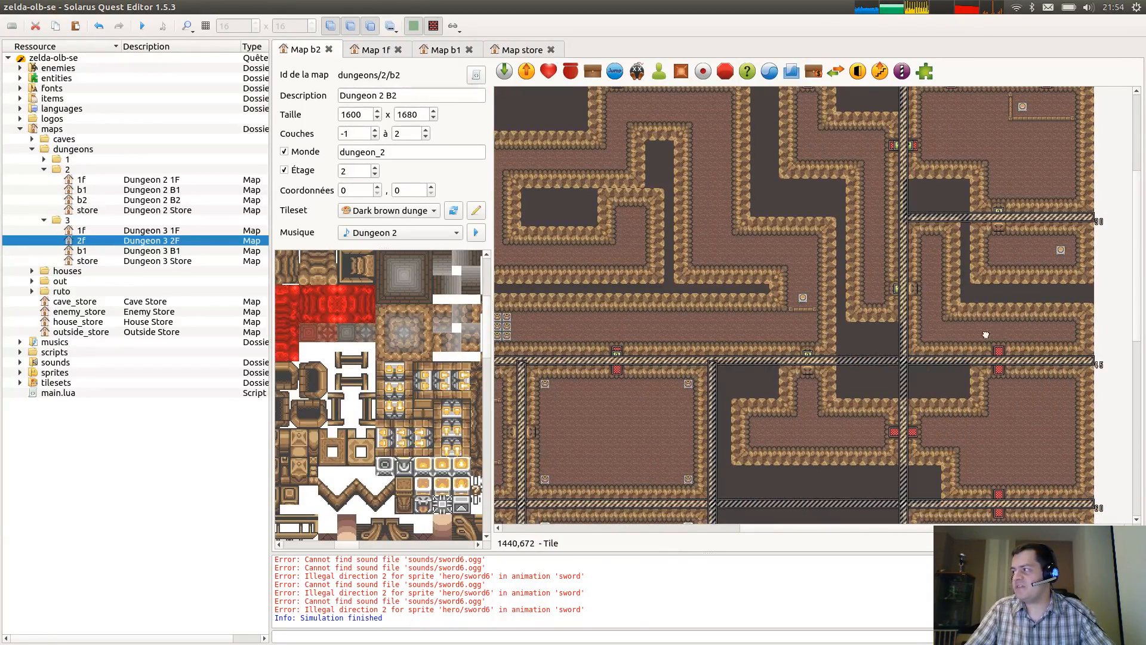
{"action": "scroll", "coordinate": [985, 335], "scroll_direction": "up", "scroll_amount": 2}
{"action": "double_click", "coordinate": [904, 360]}
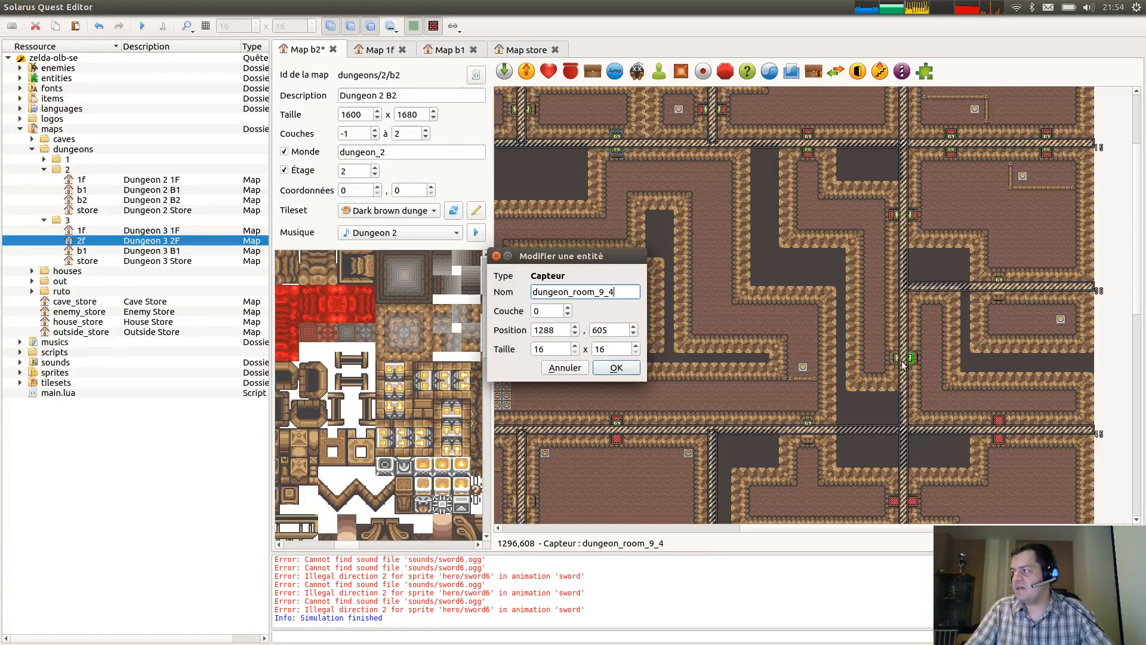
{"action": "left_click_drag", "start_coordinate": [600, 295], "coordinate": [696, 294]}
{"action": "type", "text": "10"}
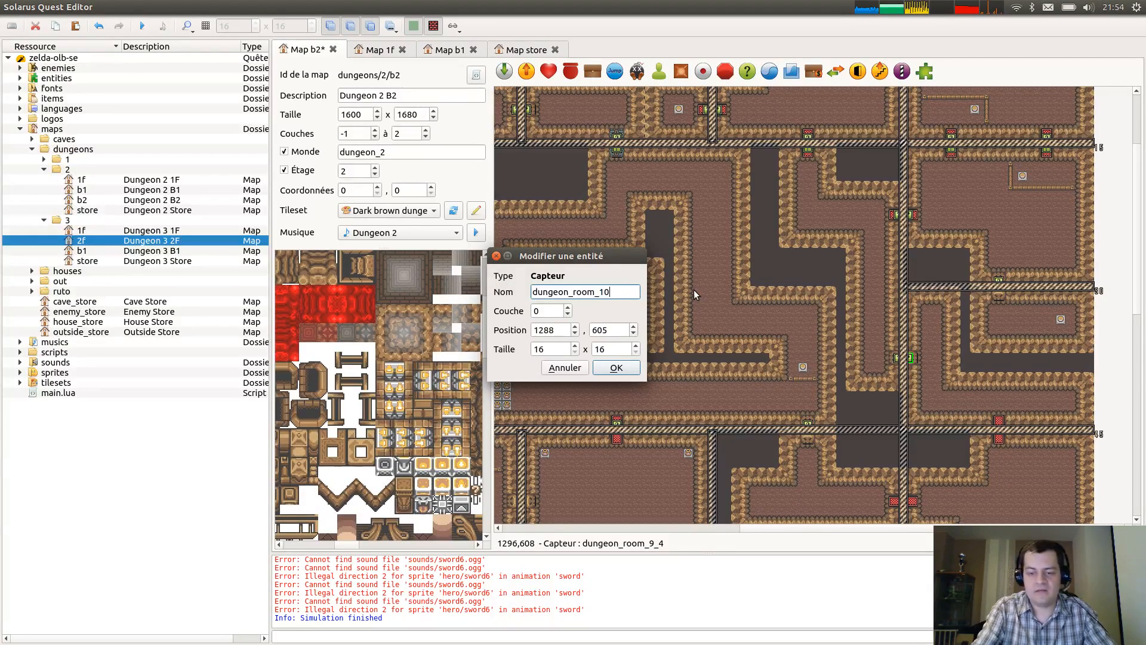
{"action": "type", "text": "_2"}
{"action": "key", "text": "Return"}
Place copies of the room 10 sensor at that room's north and south doorways and save the map.
{"action": "key", "text": "ctrl+v"}
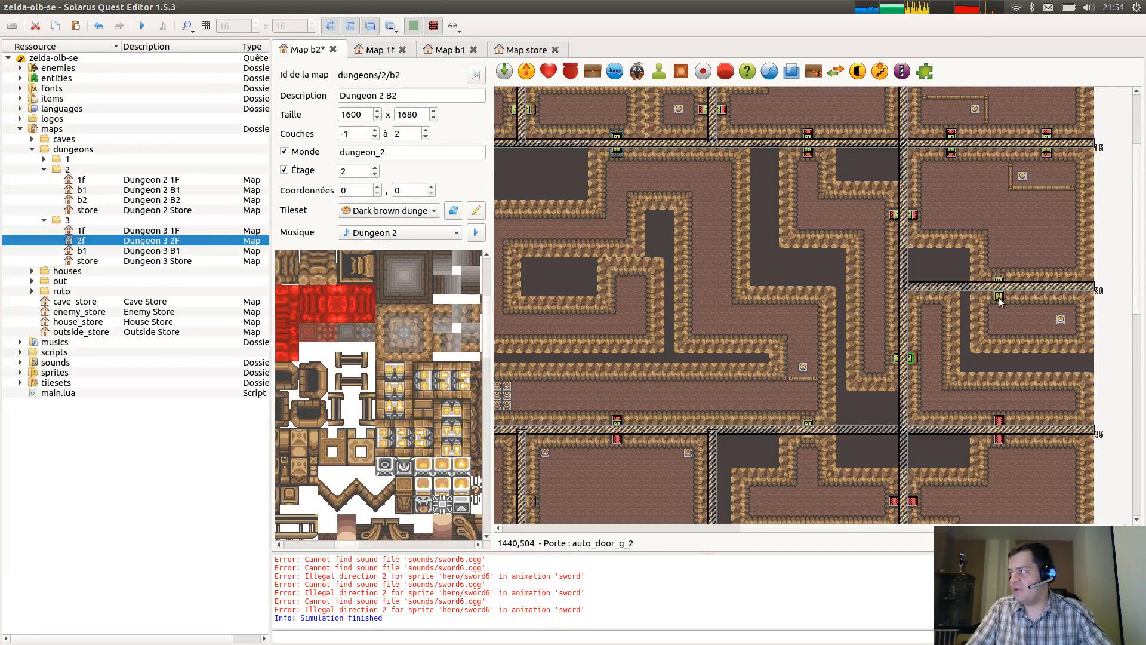
{"action": "key", "text": "ctrl+s"}
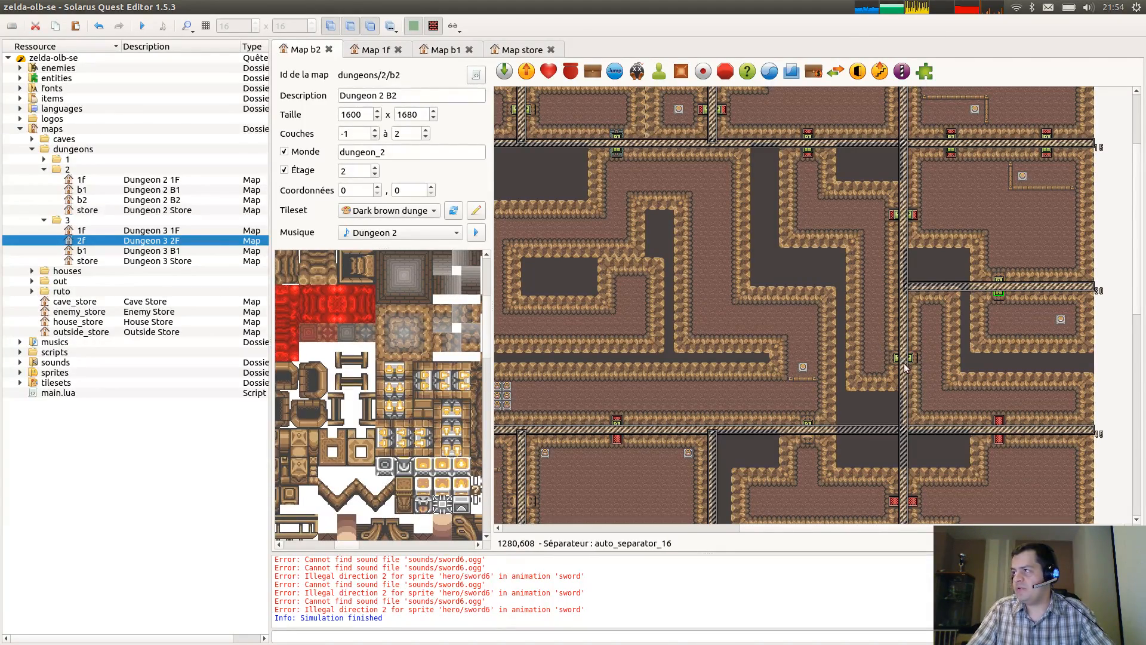
{"action": "scroll", "coordinate": [962, 364], "scroll_direction": "up", "scroll_amount": 2}
{"action": "scroll", "coordinate": [988, 365], "scroll_direction": "down", "scroll_amount": 2}
{"action": "scroll", "coordinate": [1039, 269], "scroll_direction": "down", "scroll_amount": 2}
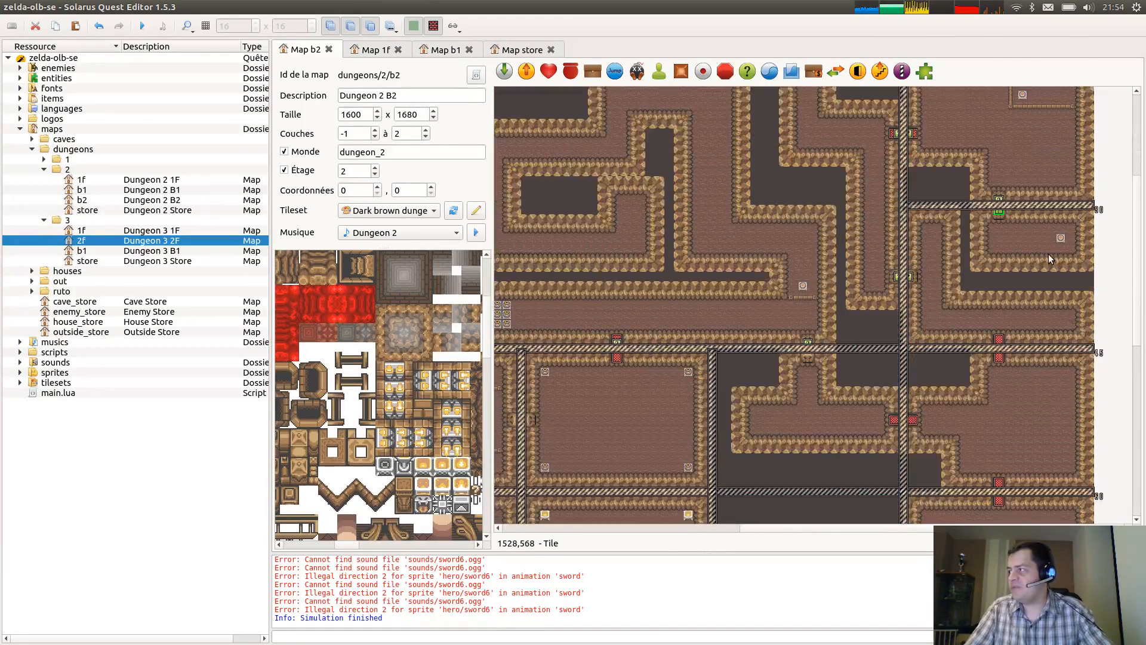
{"action": "key", "text": "ctrl+v"}
{"action": "left_click", "coordinate": [1000, 342]}
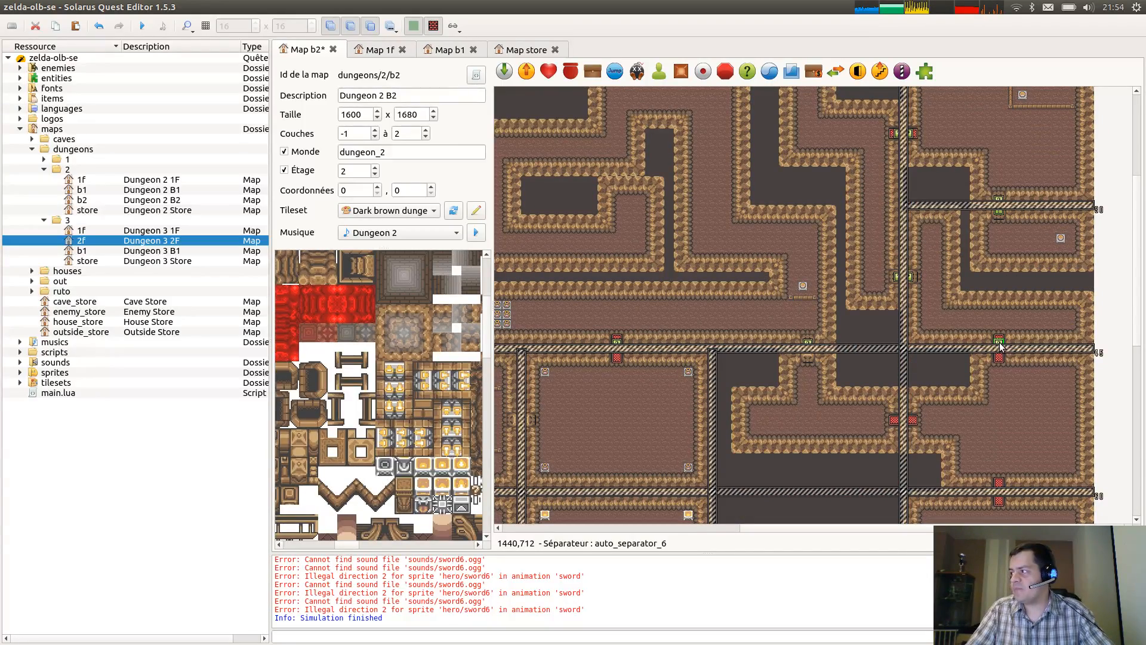
{"action": "key", "text": "ctrl+s"}
Place a sensor named dungeon_room_11_1 at the north doorway of the western room below the central room, with copies at its south and east doorways.
{"action": "middle_click_drag", "start_coordinate": [683, 396], "coordinate": [842, 342]}
{"action": "middle_click_drag", "start_coordinate": [682, 390], "coordinate": [945, 333]}
{"action": "middle_click_drag", "start_coordinate": [820, 321], "coordinate": [739, 360]}
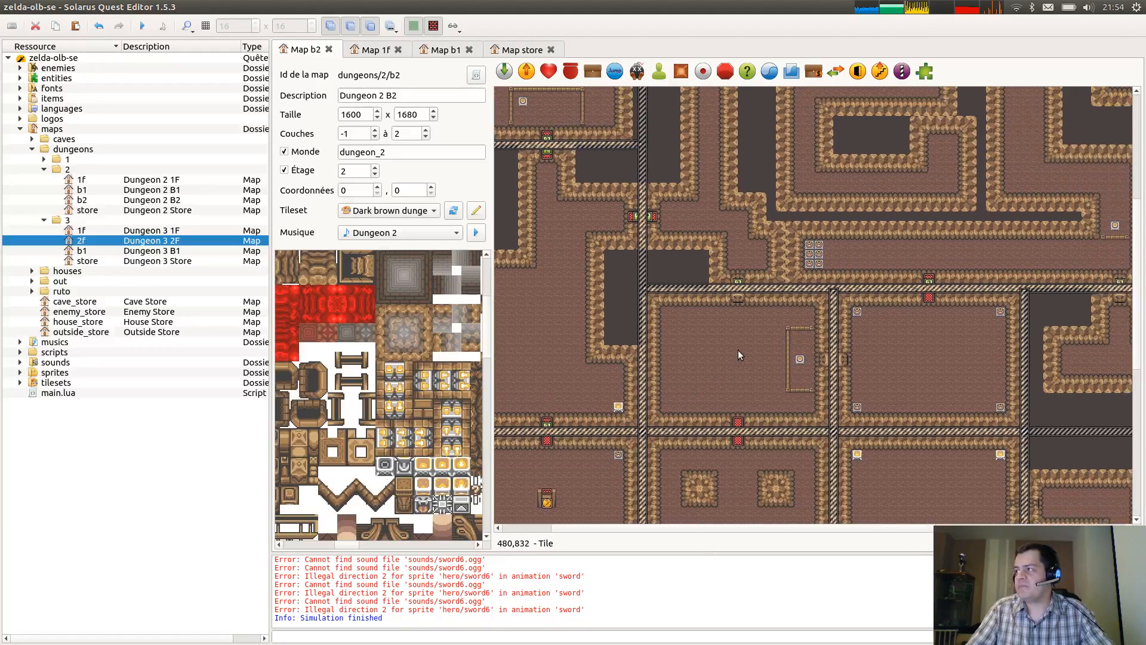
{"action": "scroll", "coordinate": [777, 318], "scroll_direction": "down", "scroll_amount": 2, "text": "ctrl"}
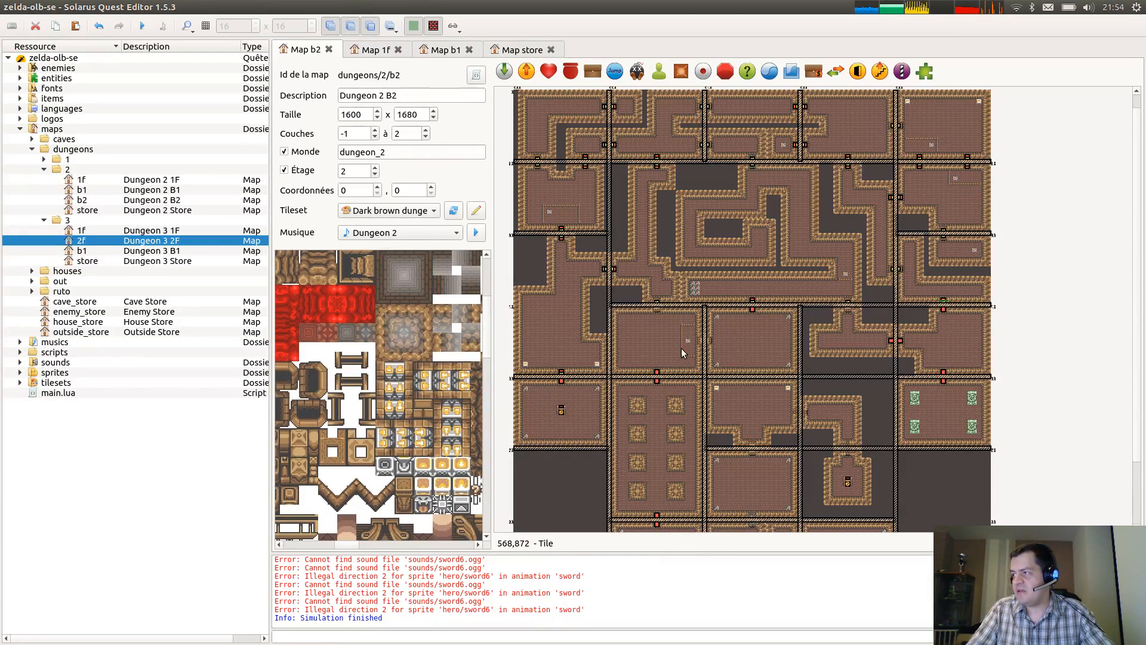
{"action": "scroll", "coordinate": [660, 311], "scroll_direction": "up", "scroll_amount": 1, "text": "ctrl"}
{"action": "double_click", "coordinate": [636, 273]}
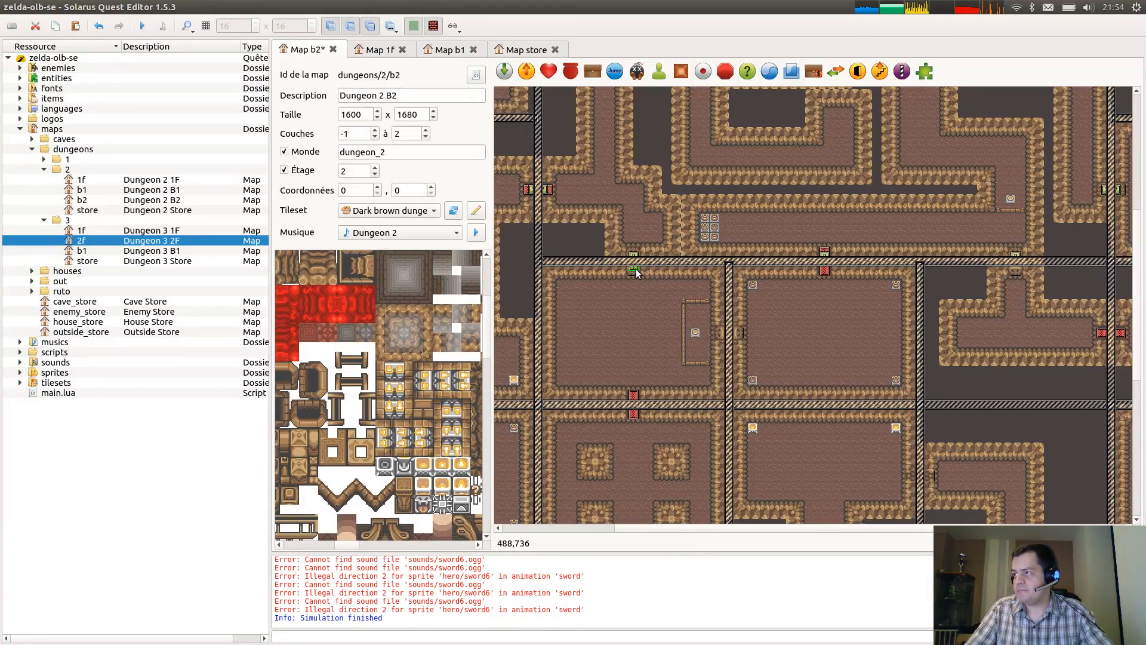
{"action": "left_click_drag", "start_coordinate": [604, 292], "coordinate": [834, 311]}
{"action": "type", "text": "11_1"}
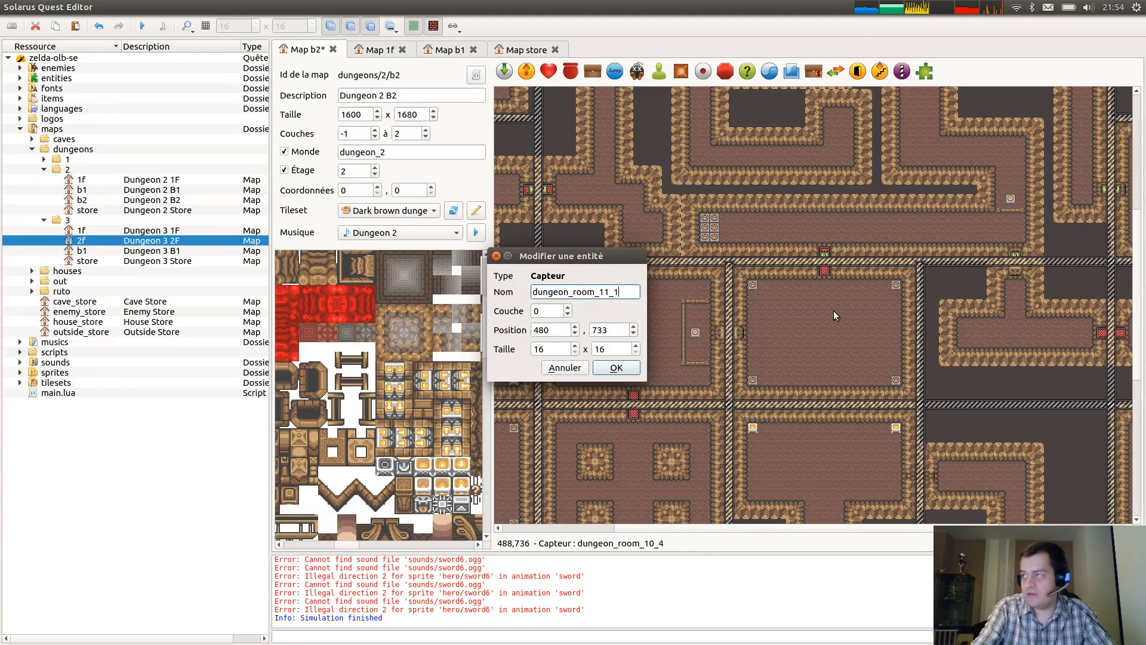
{"action": "key", "text": "Return"}
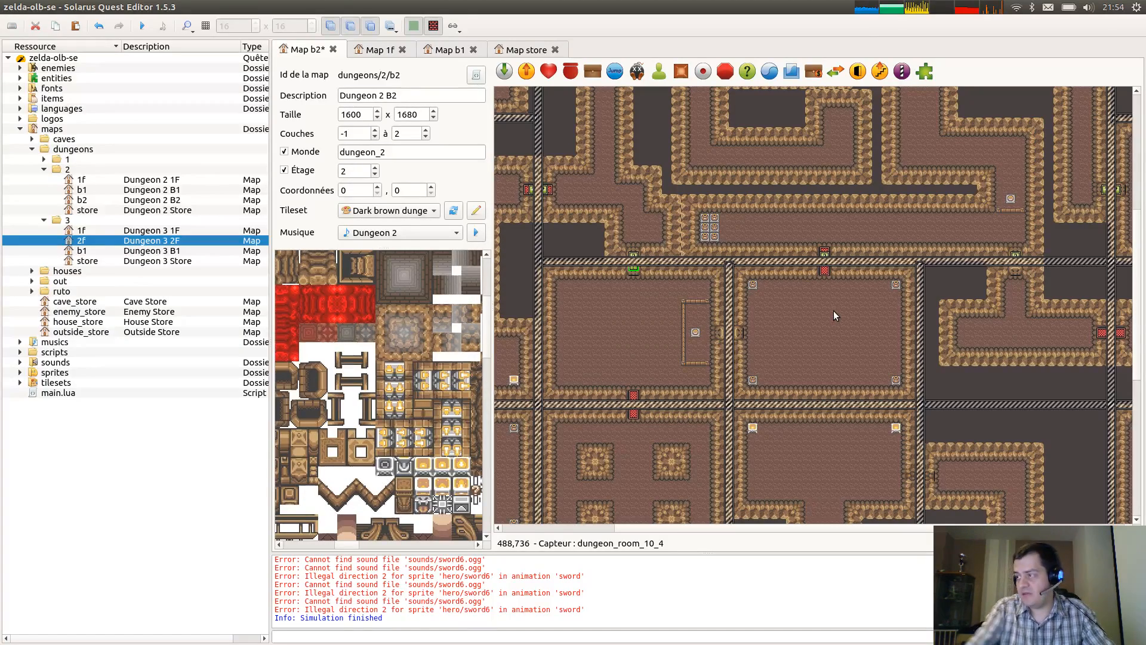
{"action": "left_click", "coordinate": [634, 397]}
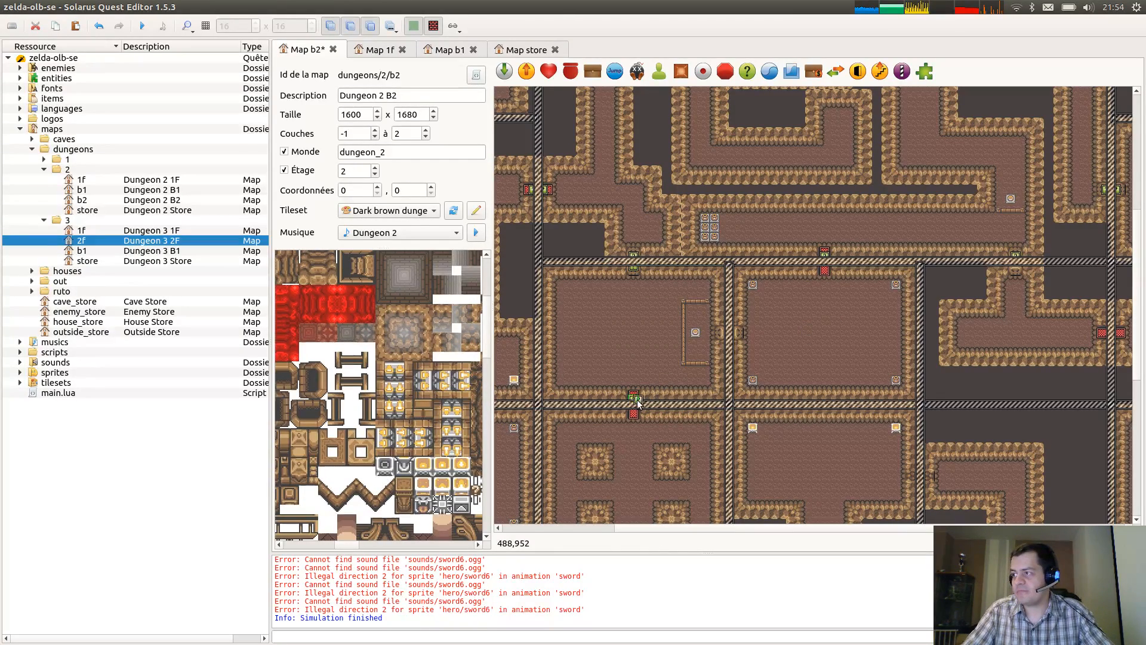
{"action": "left_click", "coordinate": [725, 334]}
Place a sensor copy at the west doorway of the room east of room 11, rename it for dungeon_room_12 and copy it to the north doorway.
{"action": "double_click", "coordinate": [738, 336]}
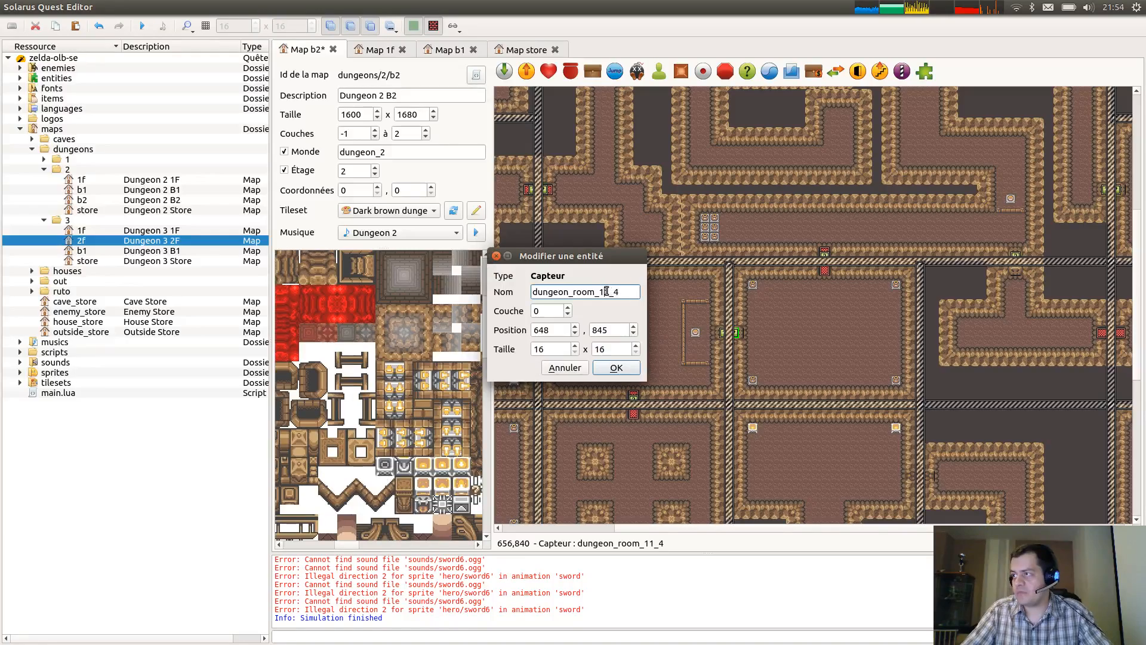
{"action": "left_click_drag", "start_coordinate": [606, 291], "coordinate": [678, 304]}
{"action": "type", "text": "2_"}
{"action": "key", "text": "Return"}
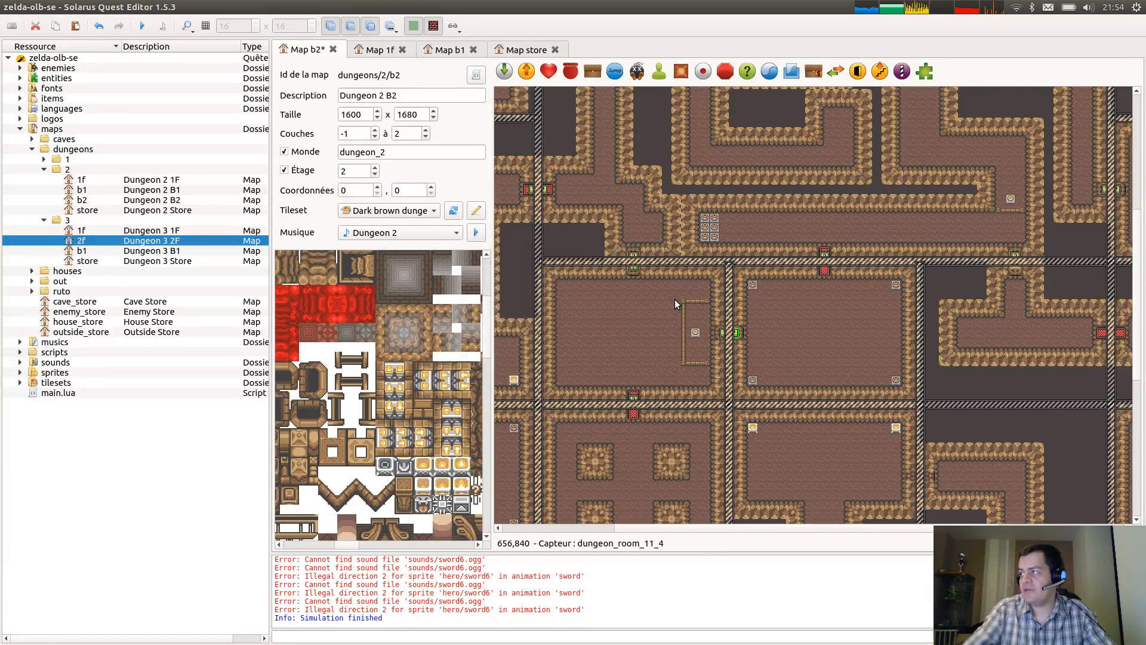
{"action": "left_click", "coordinate": [827, 272]}
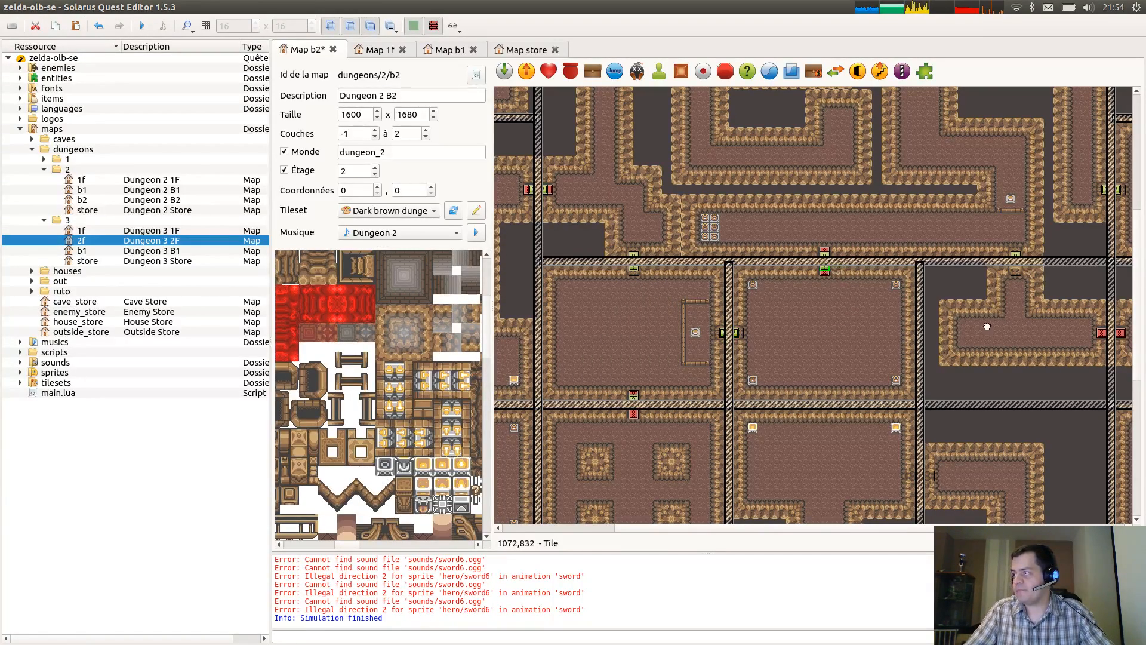
Place a sensor copy at the north doorway of the T-shaped room east of room 12 and rename it for dungeon_room_13.
{"action": "middle_click_drag", "start_coordinate": [988, 325], "coordinate": [787, 360]}
{"action": "key", "text": "ctrl+v"}
{"action": "left_click", "coordinate": [813, 306]}
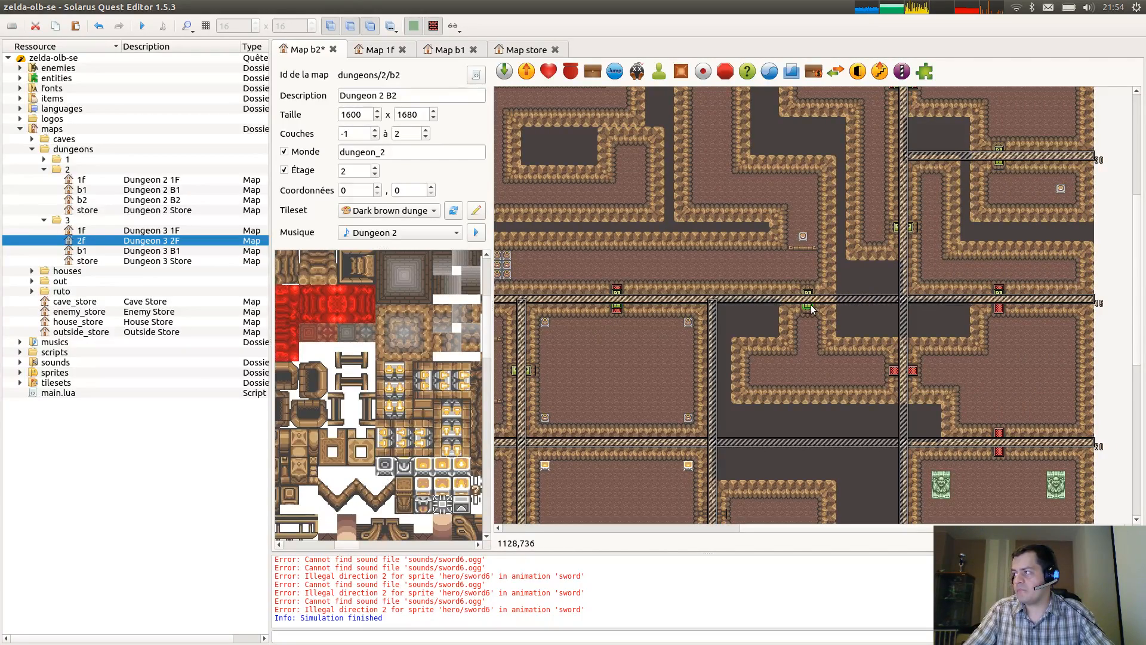
{"action": "double_click", "coordinate": [810, 305]}
{"action": "type", "text": "3_"}
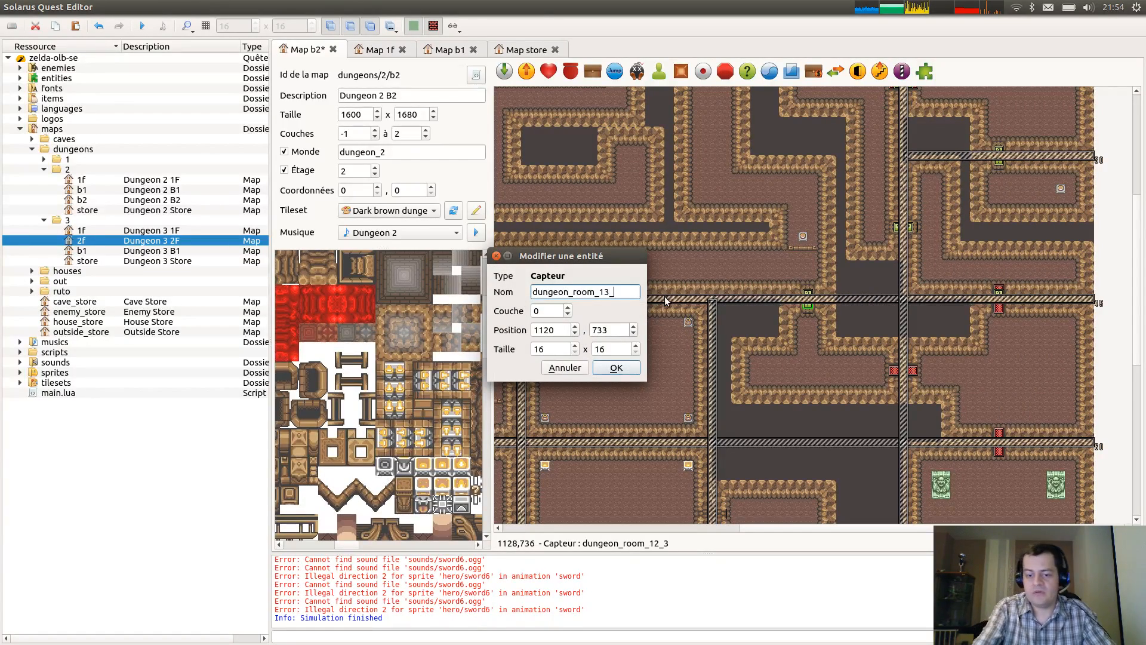
{"action": "type", "text": "3"}
{"action": "key", "text": "Return"}
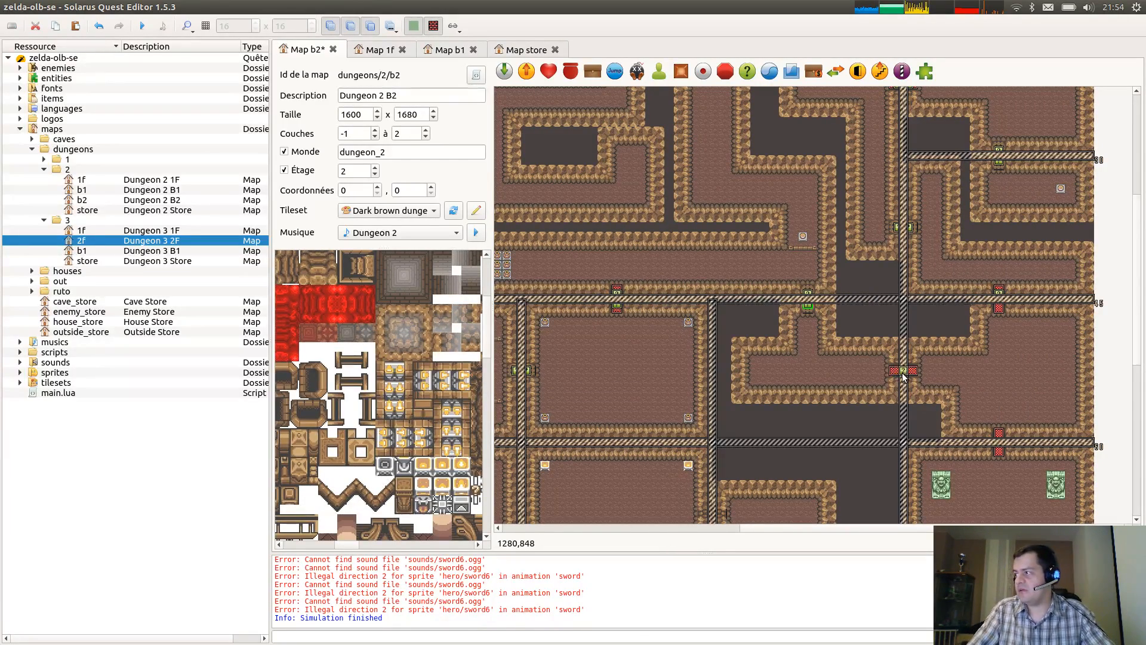
Rename the sensor copy at the west doorway of the room east of room 13 to dungeon_room_14_1 and save the map.
{"action": "double_click", "coordinate": [904, 372]}
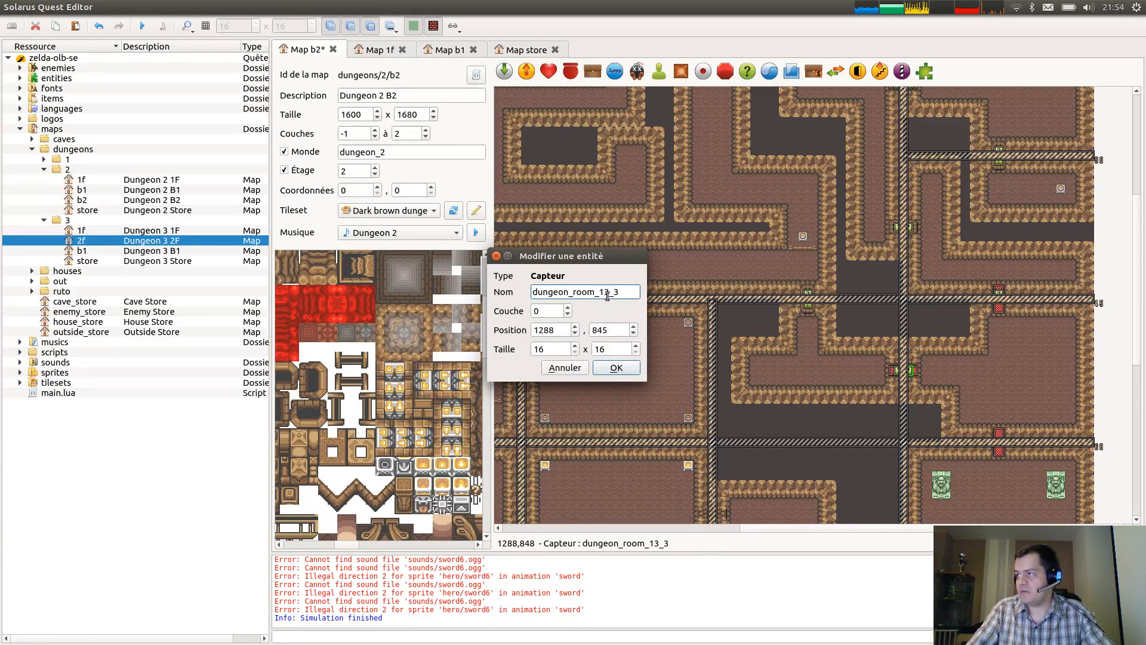
{"action": "type", "text": "4"}
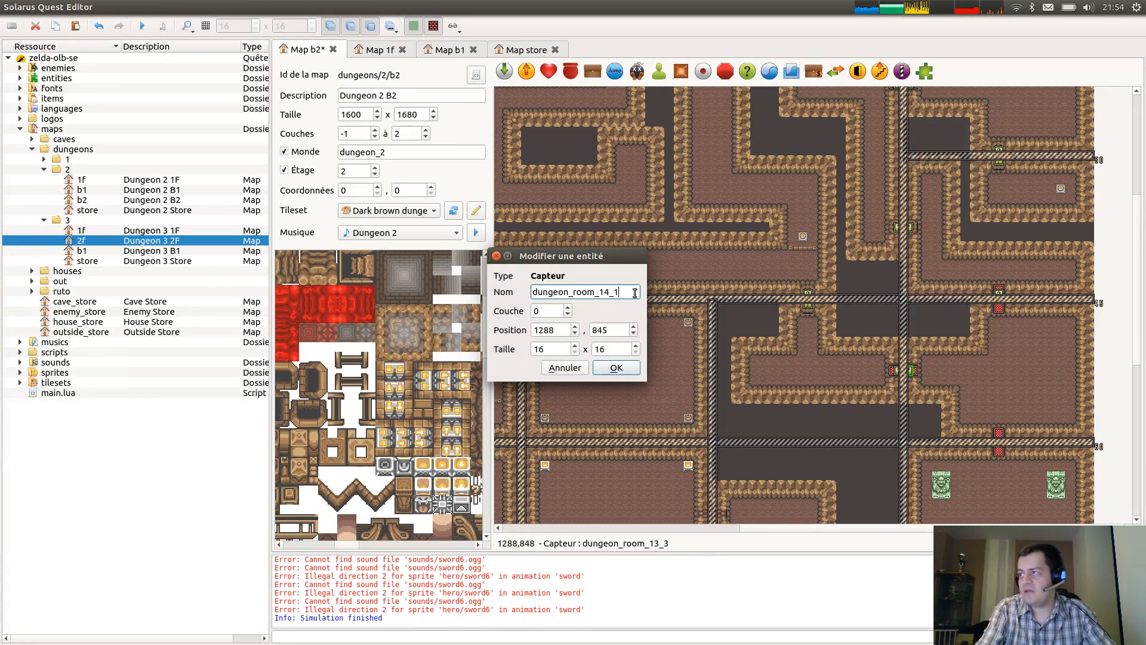
{"action": "key", "text": "Return"}
{"action": "key", "text": "ctrl+s"}
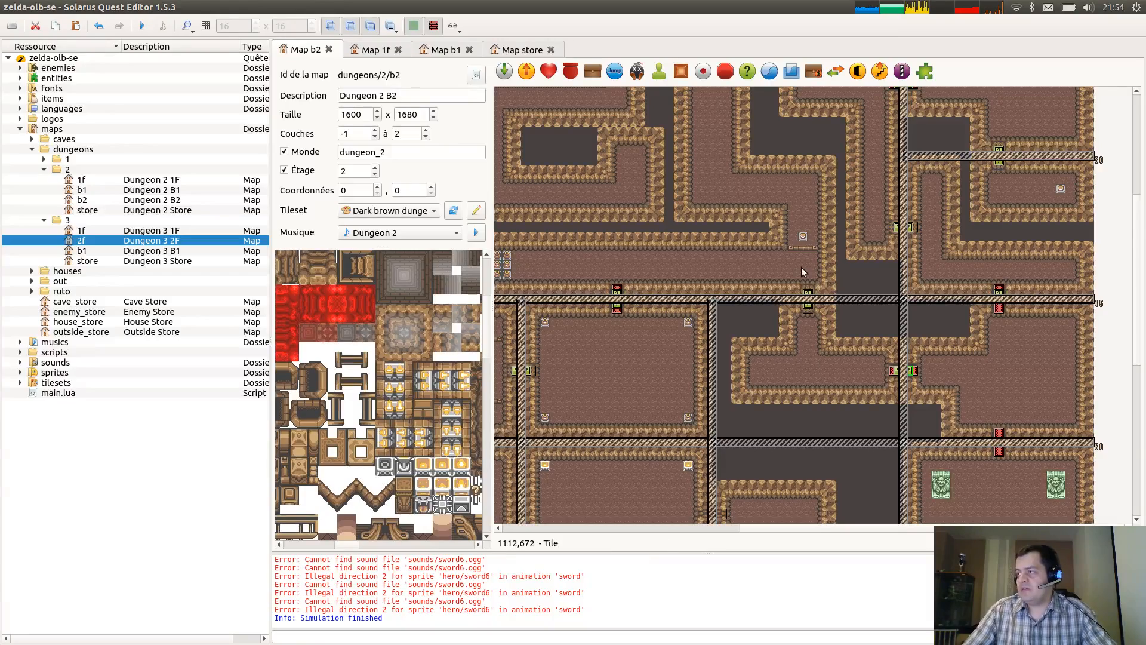
Place a sensor copy at the north doorway of room 14, rename it for dungeon_room_14 and save the map.
{"action": "scroll", "coordinate": [884, 206], "scroll_direction": "down", "scroll_amount": 1, "text": "ctrl"}
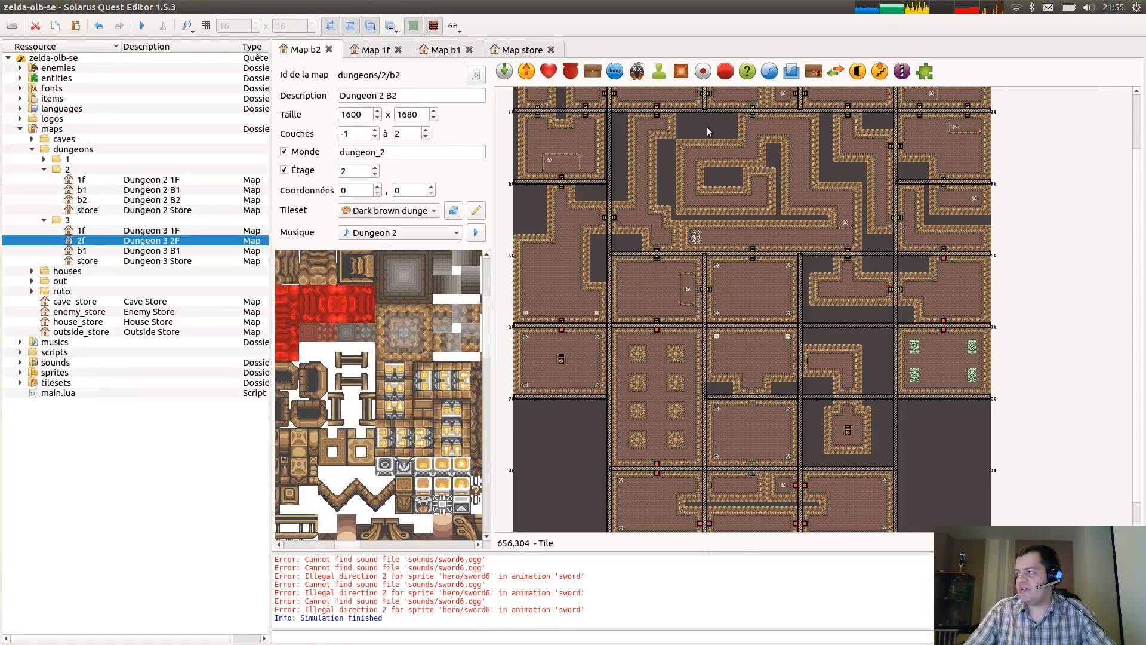
{"action": "scroll", "coordinate": [673, 203], "scroll_direction": "up", "scroll_amount": 2}
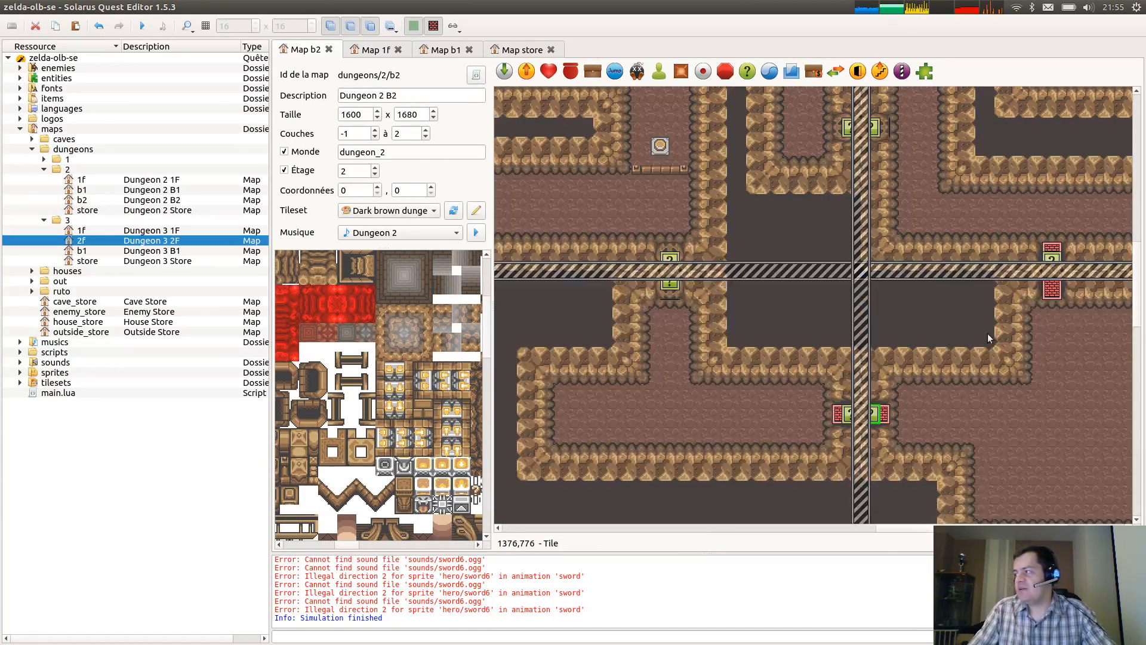
{"action": "scroll", "coordinate": [988, 333], "scroll_direction": "up", "scroll_amount": 2, "text": "ctrl"}
{"action": "scroll", "coordinate": [1045, 375], "scroll_direction": "down", "scroll_amount": 1, "text": "ctrl"}
{"action": "middle_click_drag", "start_coordinate": [1066, 356], "coordinate": [956, 323]}
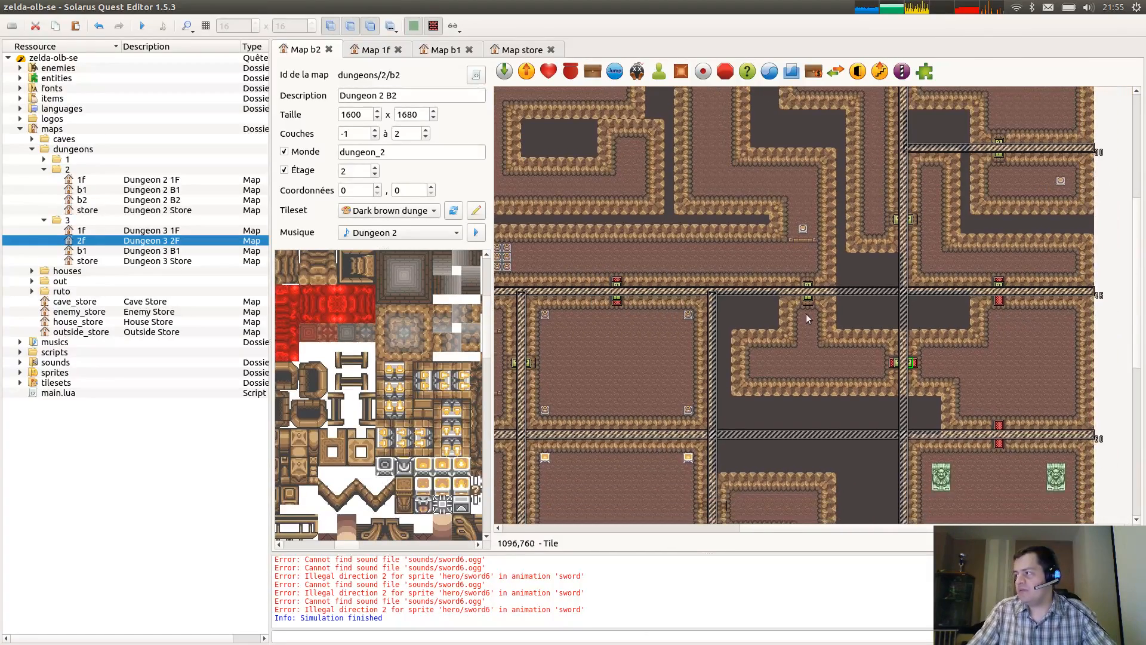
{"action": "key", "text": "ctrl+v"}
{"action": "left_click", "coordinate": [1000, 297]}
{"action": "double_click", "coordinate": [1000, 301]}
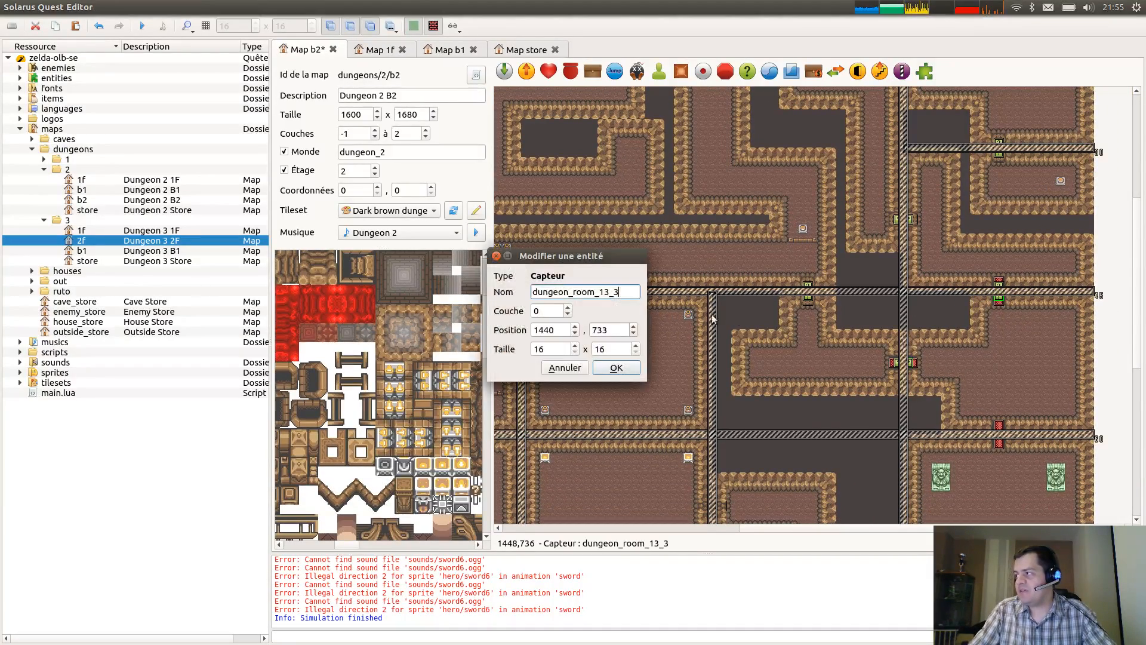
{"action": "left_click_drag", "start_coordinate": [600, 295], "coordinate": [621, 294]}
{"action": "left_click", "coordinate": [605, 294]}
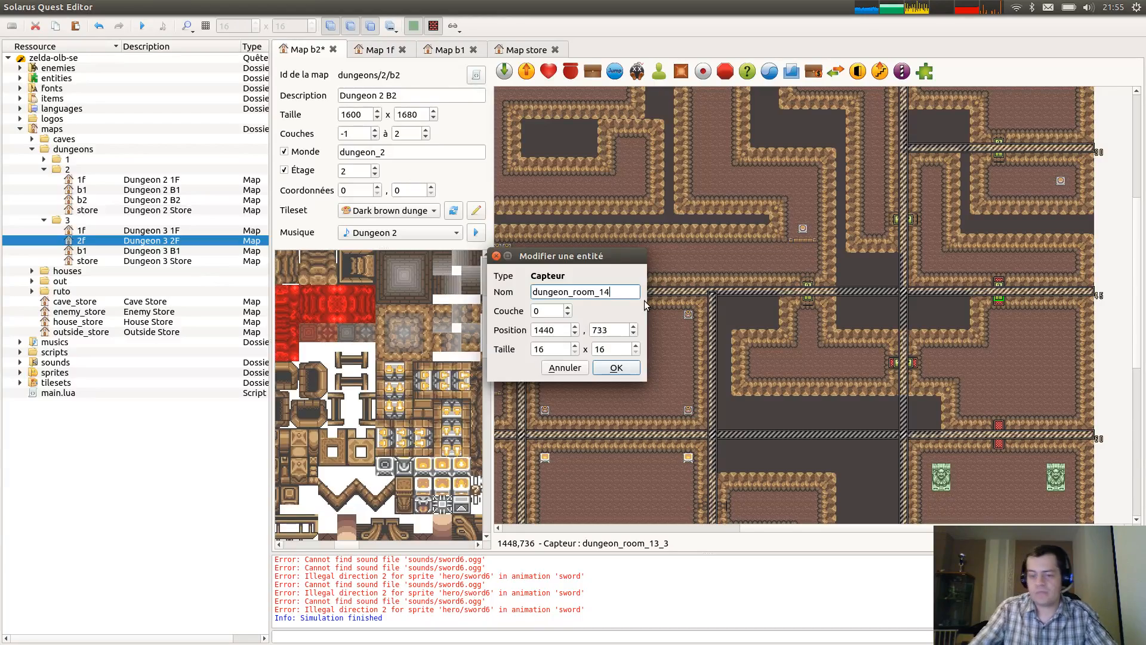
{"action": "key", "text": "Return"}
{"action": "key", "text": "ctrl+s"}
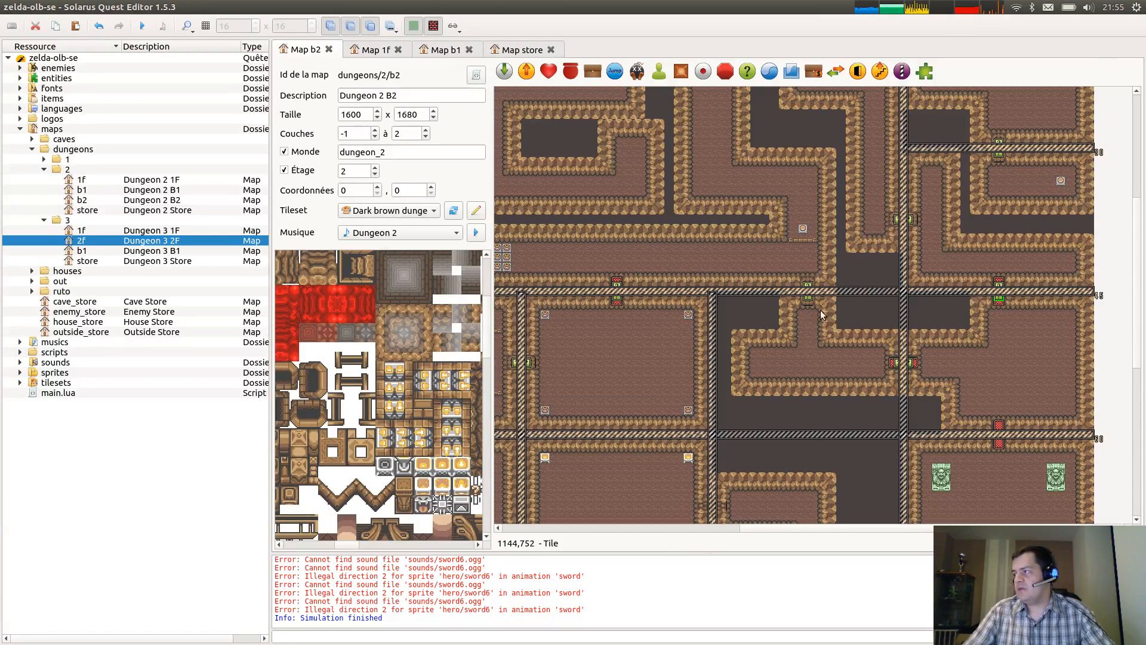
Place a sensor copy at the south doorway of room 14 and save the map.
{"action": "scroll", "coordinate": [821, 314], "scroll_direction": "down", "scroll_amount": 1, "text": "ctrl"}
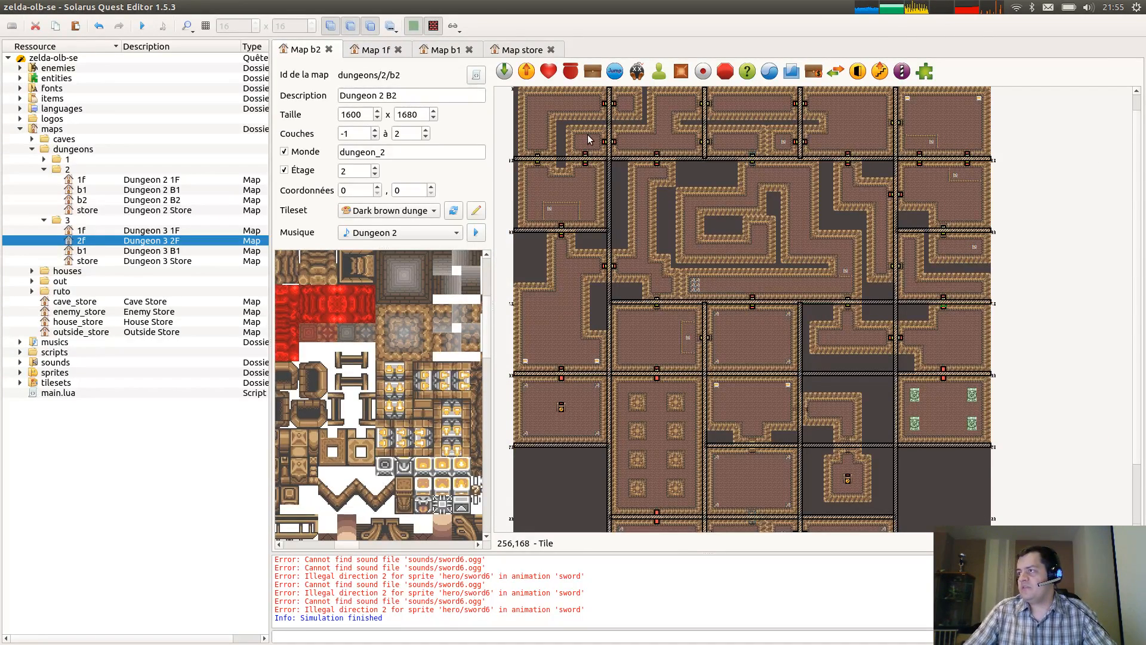
{"action": "scroll", "coordinate": [744, 381], "scroll_direction": "up", "scroll_amount": 1}
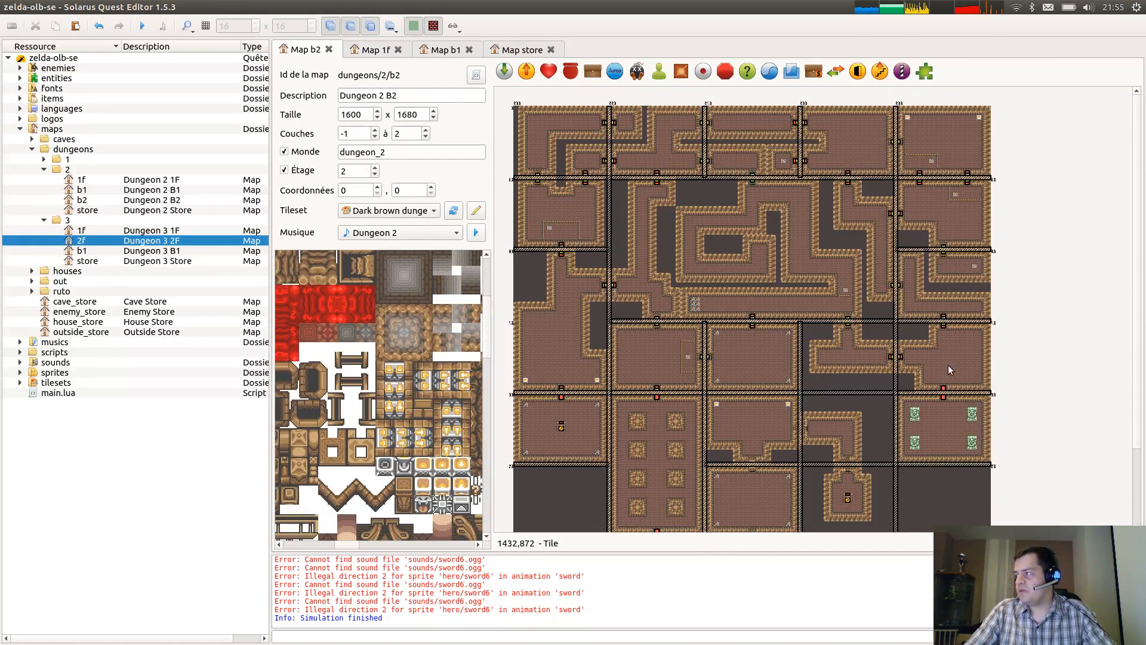
{"action": "scroll", "coordinate": [984, 380], "scroll_direction": "up", "scroll_amount": 1, "text": "ctrl"}
{"action": "left_click_drag", "start_coordinate": [1001, 407], "coordinate": [1000, 404]}
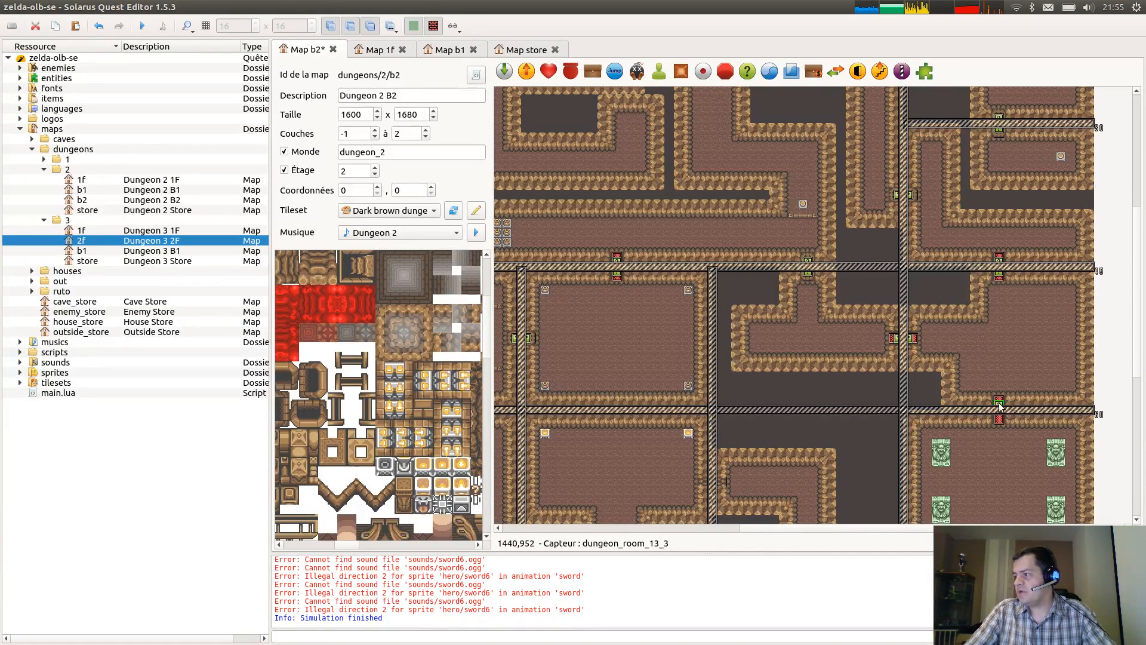
{"action": "scroll", "coordinate": [912, 342], "scroll_direction": "down", "scroll_amount": 1, "text": "ctrl"}
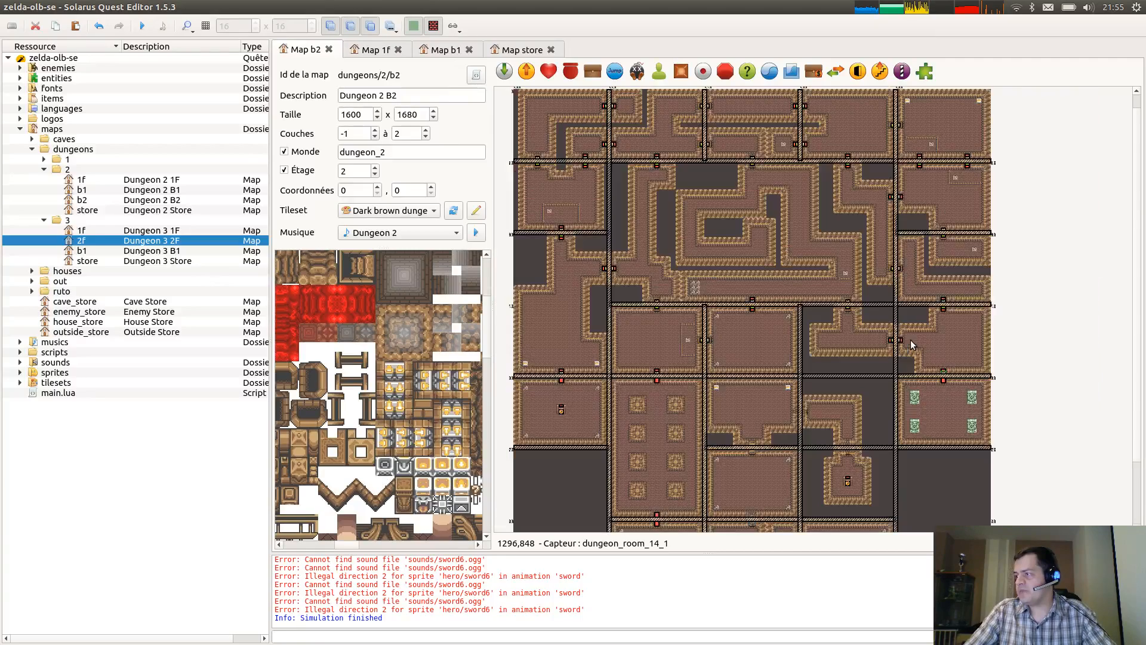
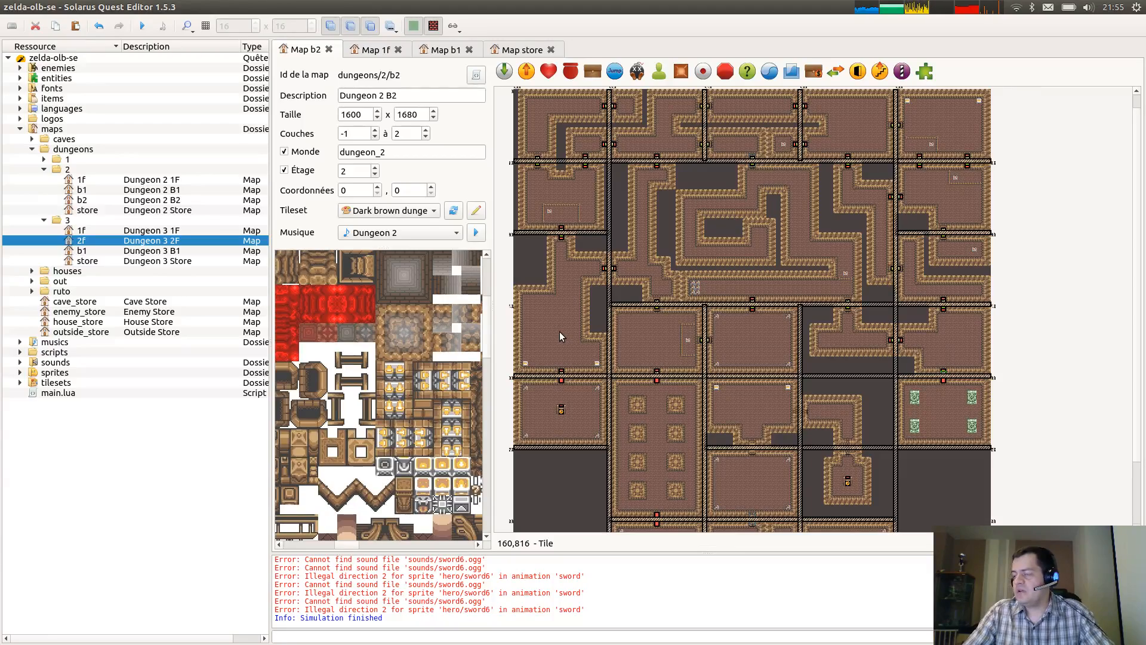
{"action": "scroll", "coordinate": [1088, 389], "scroll_direction": "up", "scroll_amount": 1, "text": "ctrl"}
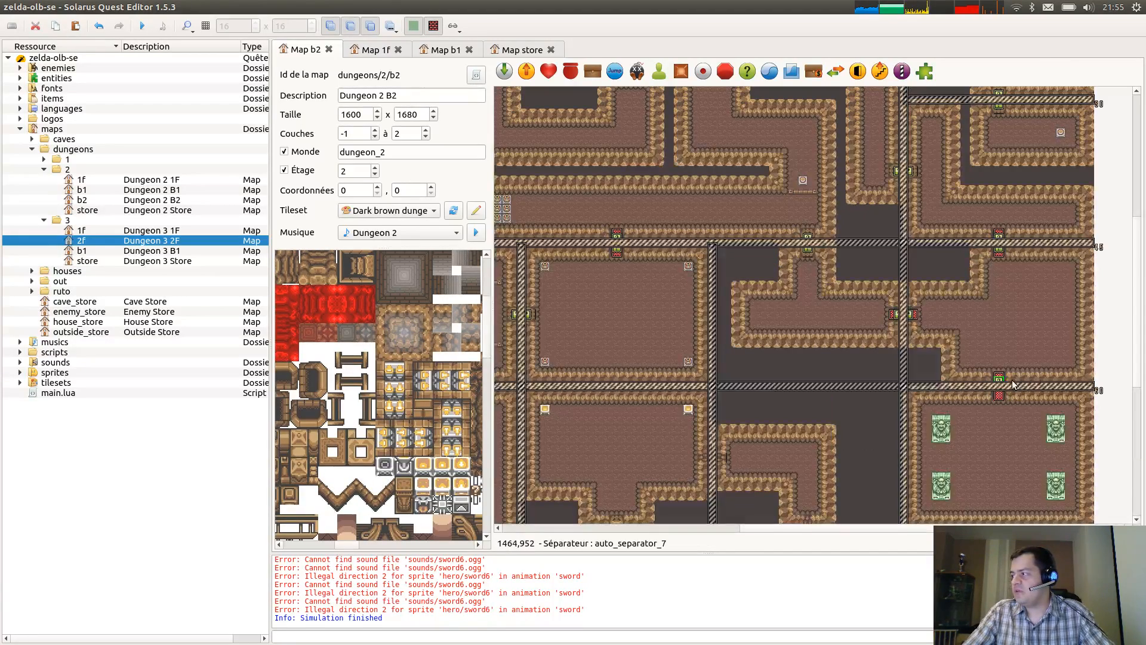
{"action": "scroll", "coordinate": [1018, 378], "scroll_direction": "up", "scroll_amount": 1}
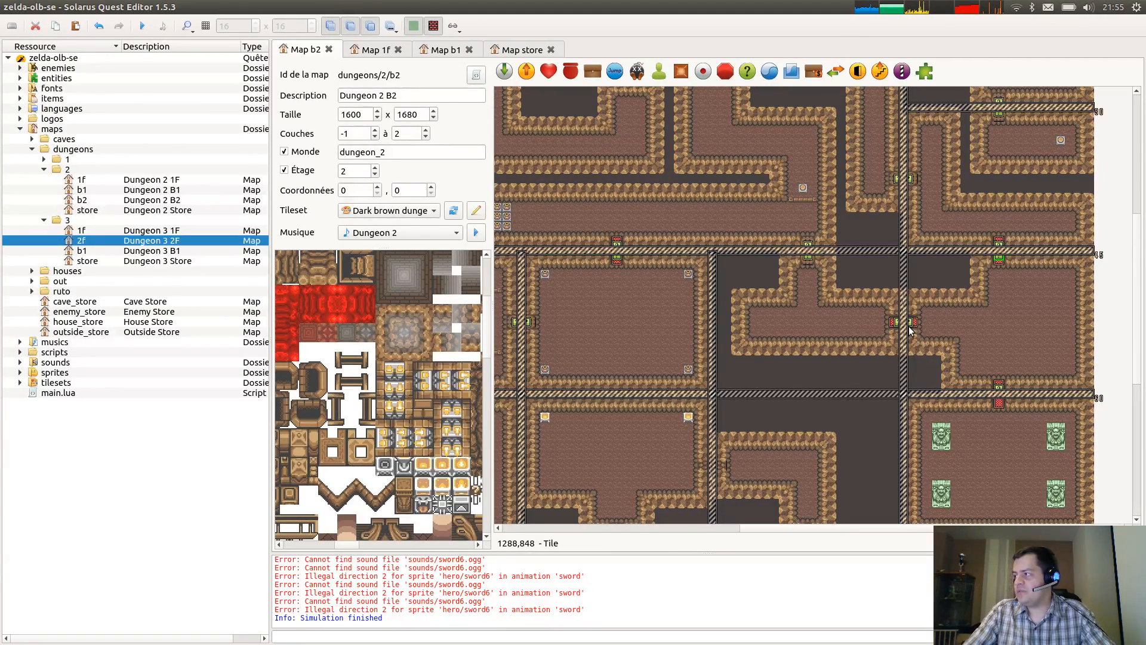
{"action": "scroll", "coordinate": [781, 380], "scroll_direction": "down", "scroll_amount": 1, "text": "ctrl"}
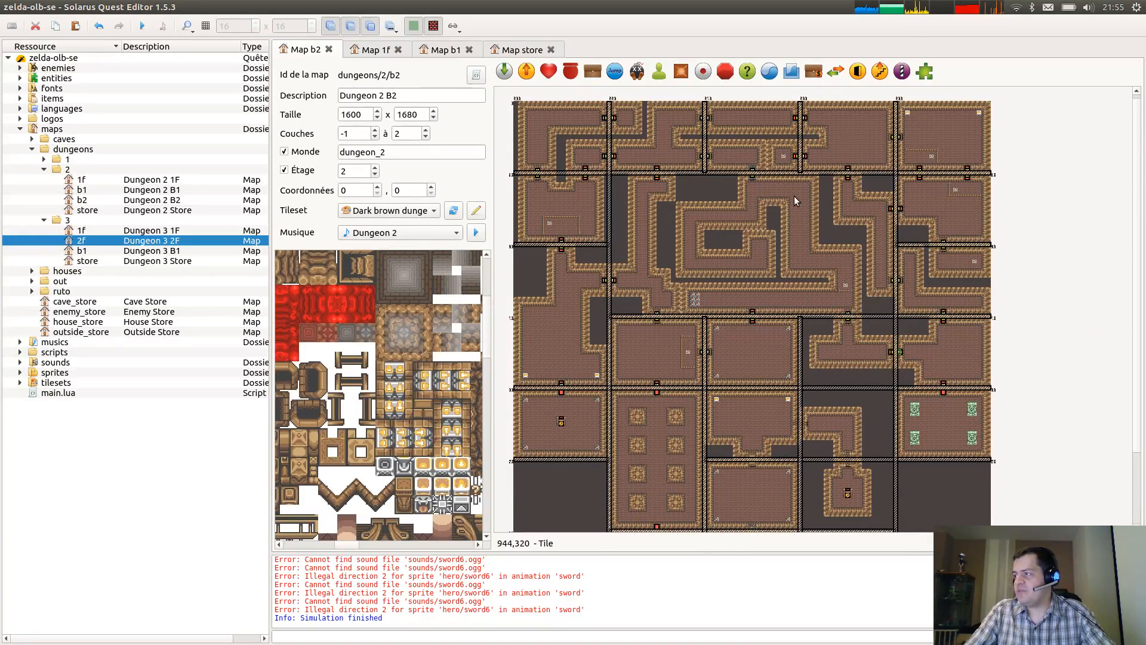
Place a sensor copy at the north doorway of the western staircase room, rename it for dungeon_room_15 and save the map.
{"action": "scroll", "coordinate": [783, 286], "scroll_direction": "up", "scroll_amount": 1, "text": "ctrl"}
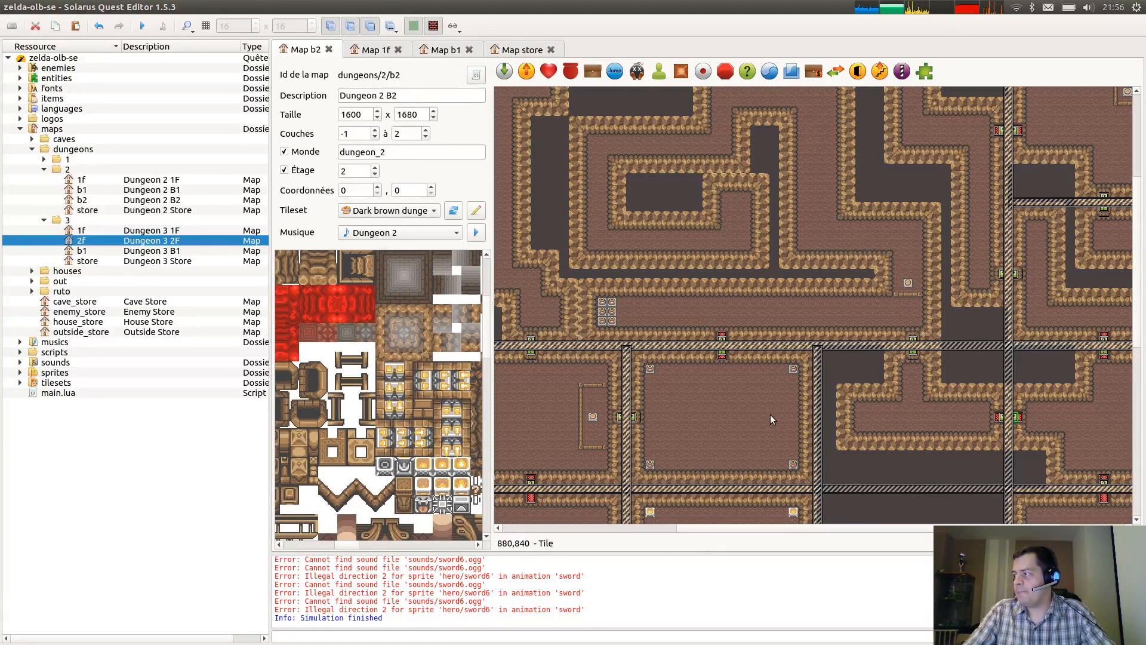
{"action": "scroll", "coordinate": [771, 419], "scroll_direction": "down", "scroll_amount": 1, "text": "ctrl"}
{"action": "scroll", "coordinate": [600, 411], "scroll_direction": "up", "scroll_amount": 1, "text": "ctrl"}
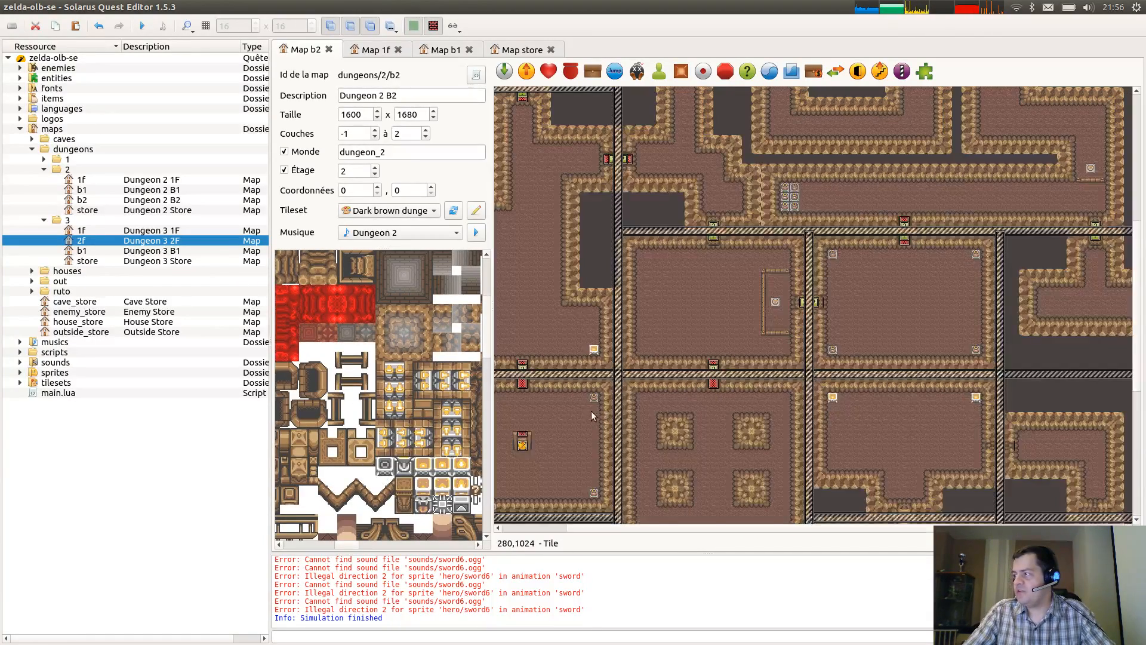
{"action": "middle_click_drag", "start_coordinate": [593, 412], "coordinate": [699, 361]}
{"action": "left_click", "coordinate": [630, 332]}
{"action": "key", "text": "Delete"}
{"action": "double_click", "coordinate": [629, 334]}
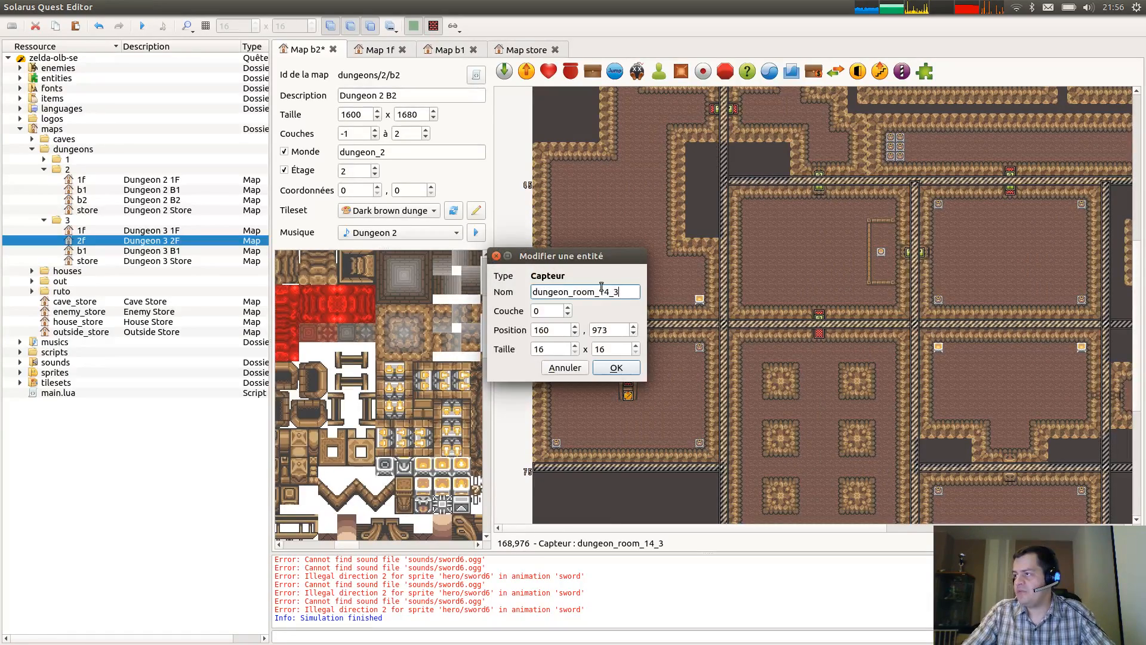
{"action": "left_click_drag", "start_coordinate": [604, 295], "coordinate": [642, 297]}
{"action": "type", "text": "5_"}
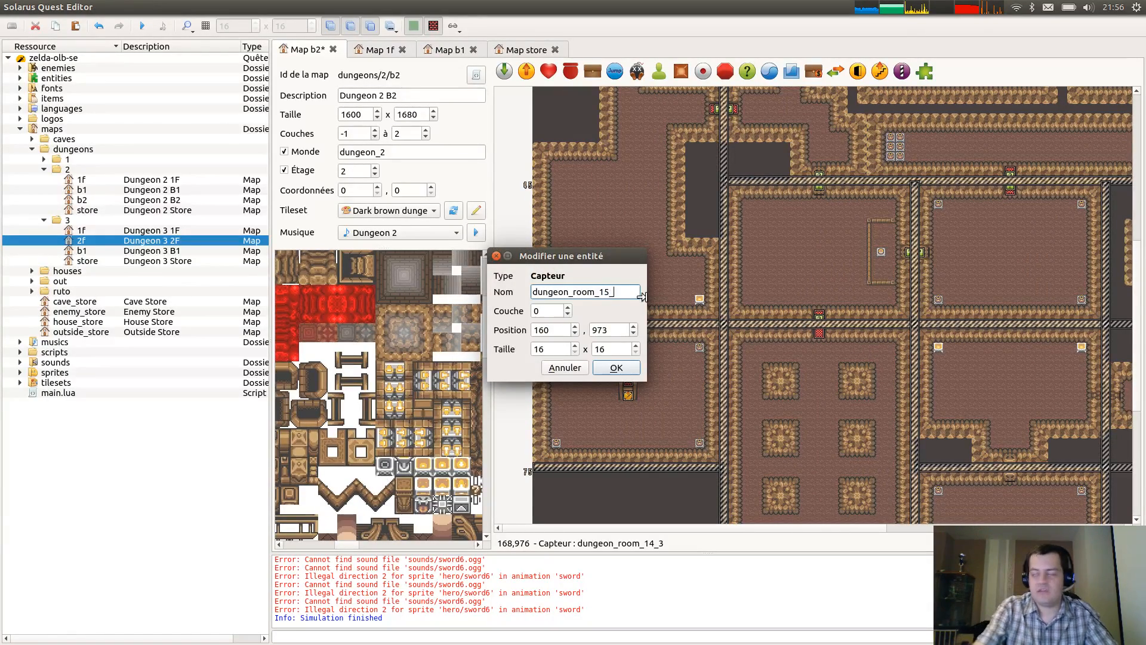
{"action": "type", "text": "3"}
{"action": "key", "text": "Return"}
{"action": "key", "text": "ctrl+s"}
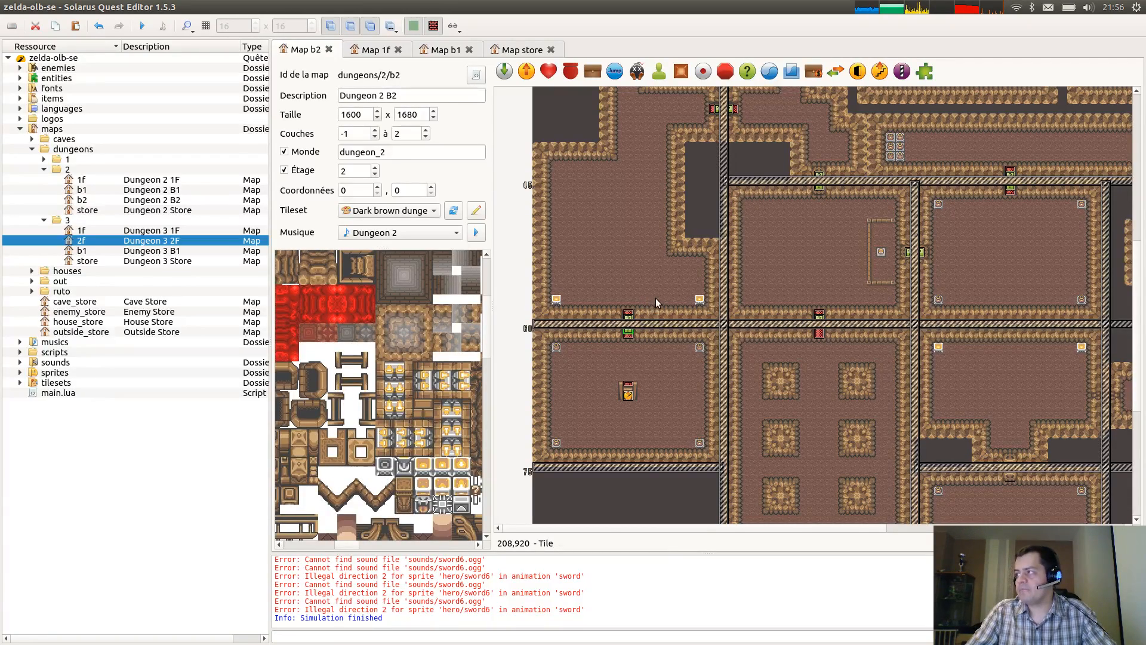
Look over the whole map to check which rooms and doorways already have sensors.
{"action": "scroll", "coordinate": [656, 299], "scroll_direction": "down", "scroll_amount": 1, "text": "ctrl"}
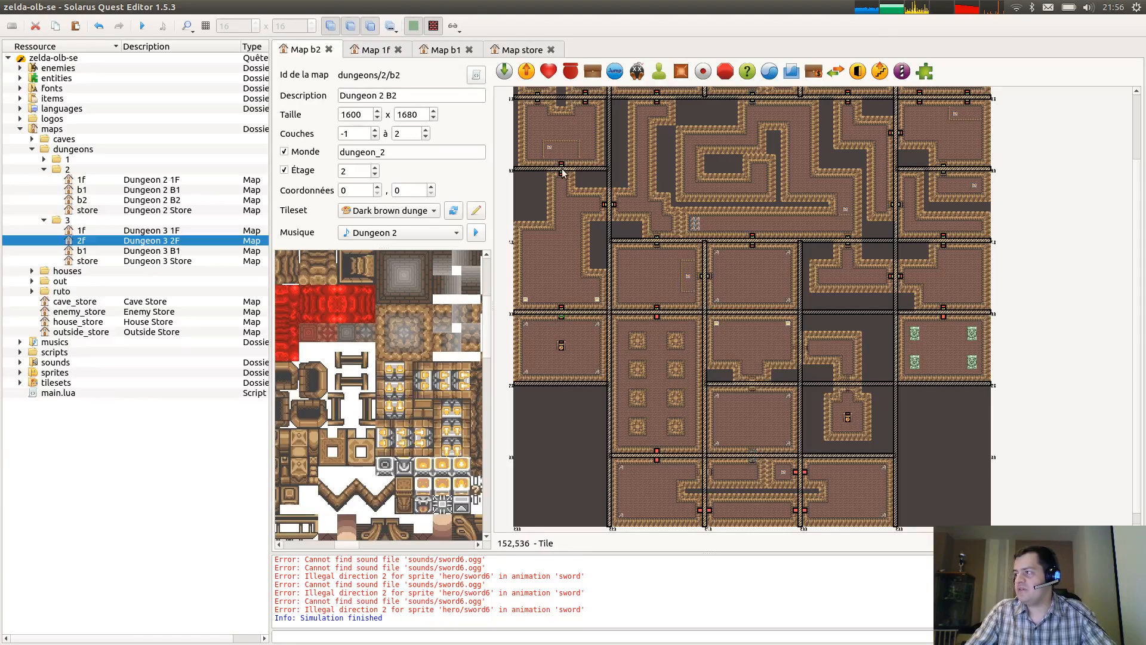
{"action": "scroll", "coordinate": [694, 289], "scroll_direction": "up", "scroll_amount": 3}
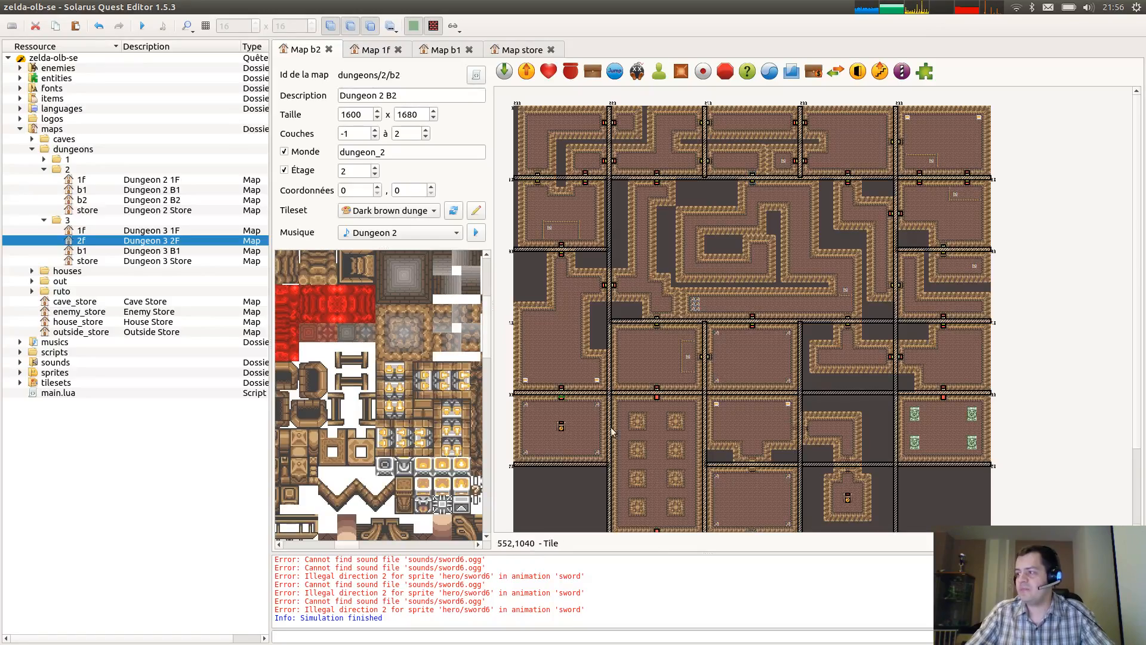
{"action": "scroll", "coordinate": [794, 406], "scroll_direction": "up", "scroll_amount": 1, "text": "ctrl"}
{"action": "scroll", "coordinate": [764, 174], "scroll_direction": "up", "scroll_amount": 5}
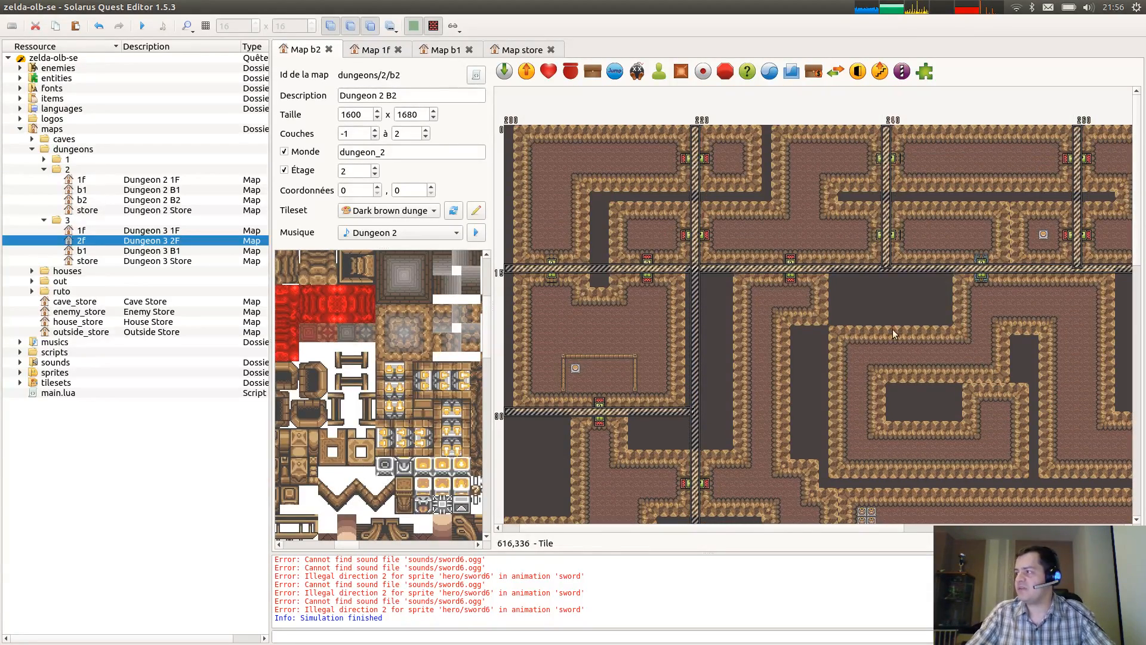
{"action": "scroll", "coordinate": [770, 391], "scroll_direction": "down", "scroll_amount": 3, "text": "ctrl"}
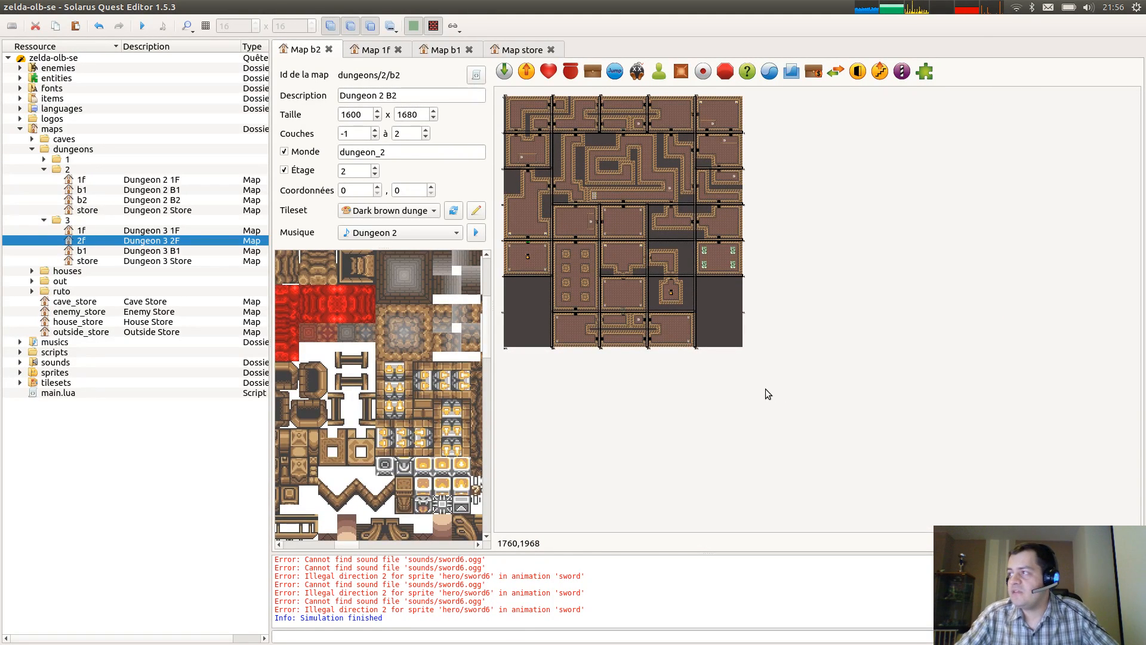
{"action": "scroll", "coordinate": [553, 224], "scroll_direction": "up", "scroll_amount": 2, "text": "ctrl"}
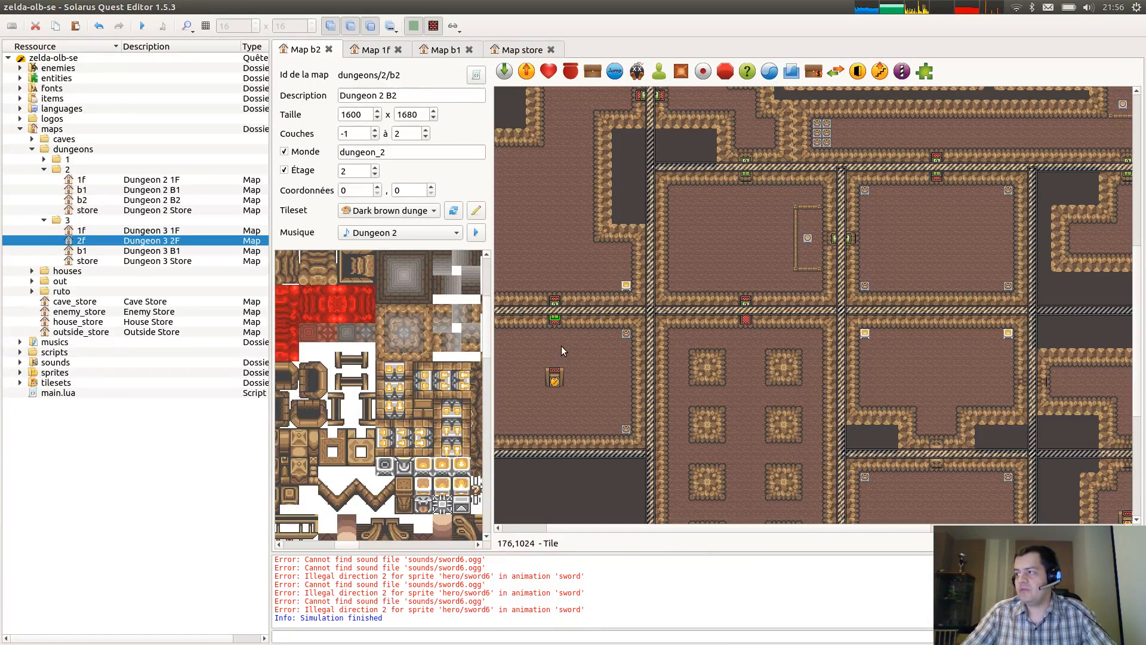
{"action": "scroll", "coordinate": [562, 346], "scroll_direction": "down", "scroll_amount": 1, "text": "ctrl"}
{"action": "scroll", "coordinate": [972, 185], "scroll_direction": "down", "scroll_amount": 1, "text": "ctrl"}
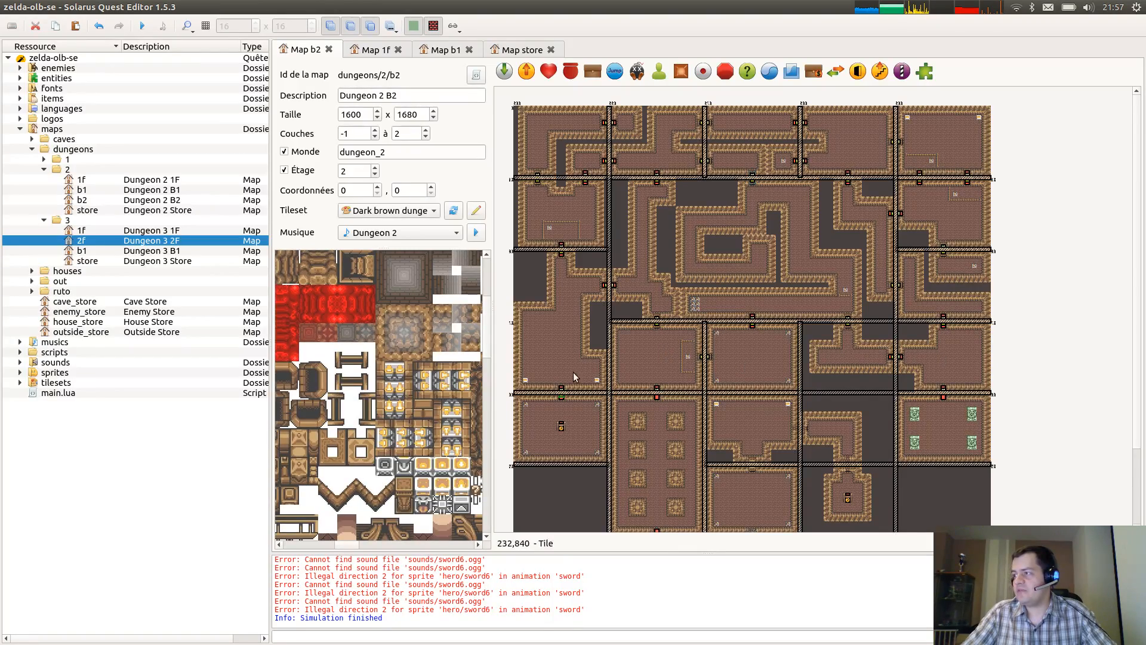
Place a copy of the room 15 sensor at the staircase in the middle of that room.
{"action": "scroll", "coordinate": [557, 448], "scroll_direction": "up", "scroll_amount": 2, "text": "ctrl"}
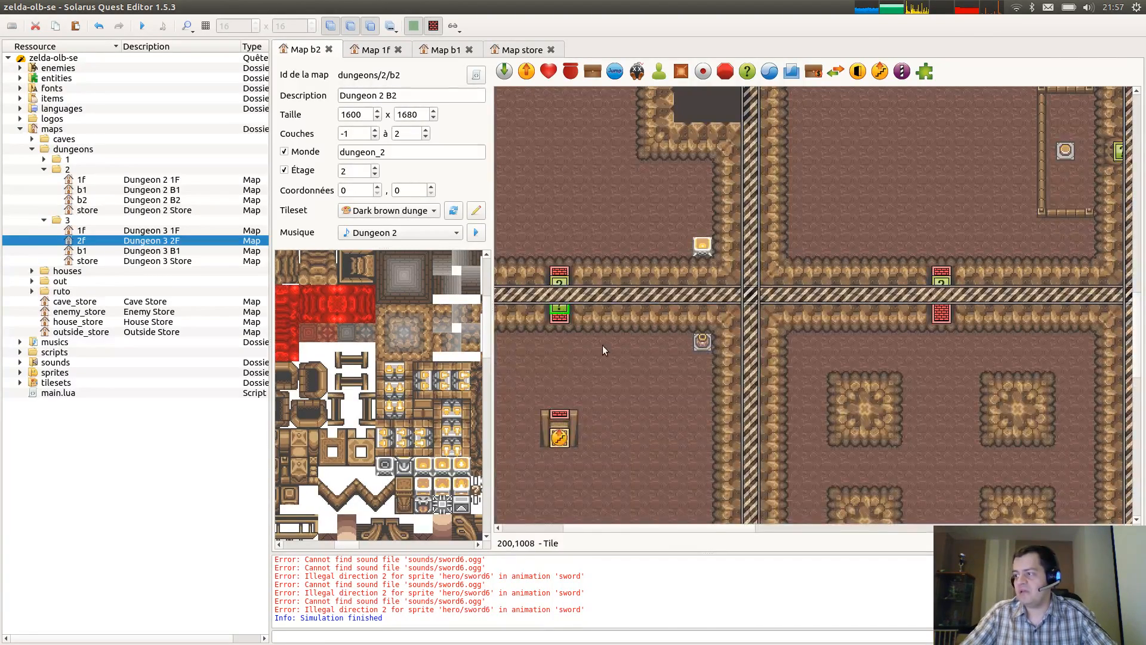
{"action": "middle_click_drag", "start_coordinate": [584, 421], "coordinate": [686, 375]}
{"action": "left_click", "coordinate": [663, 406]}
Place a sensor copy at the north doorway of the eight-pillar room, rename it dungeon_room_16_1 and copy it to the south doorway.
{"action": "middle_click_drag", "start_coordinate": [1008, 332], "coordinate": [801, 307]}
{"action": "left_click_drag", "start_coordinate": [835, 248], "coordinate": [844, 246]}
{"action": "double_click", "coordinate": [844, 246]}
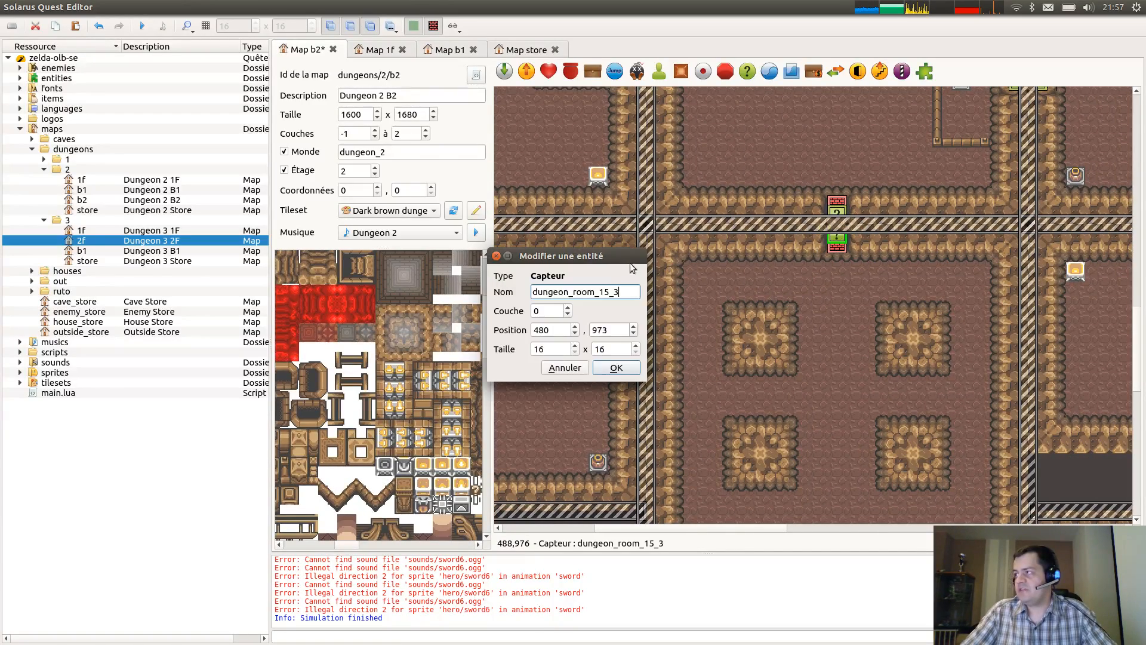
{"action": "left_click_drag", "start_coordinate": [605, 292], "coordinate": [679, 292]}
{"action": "type", "text": "6_3"}
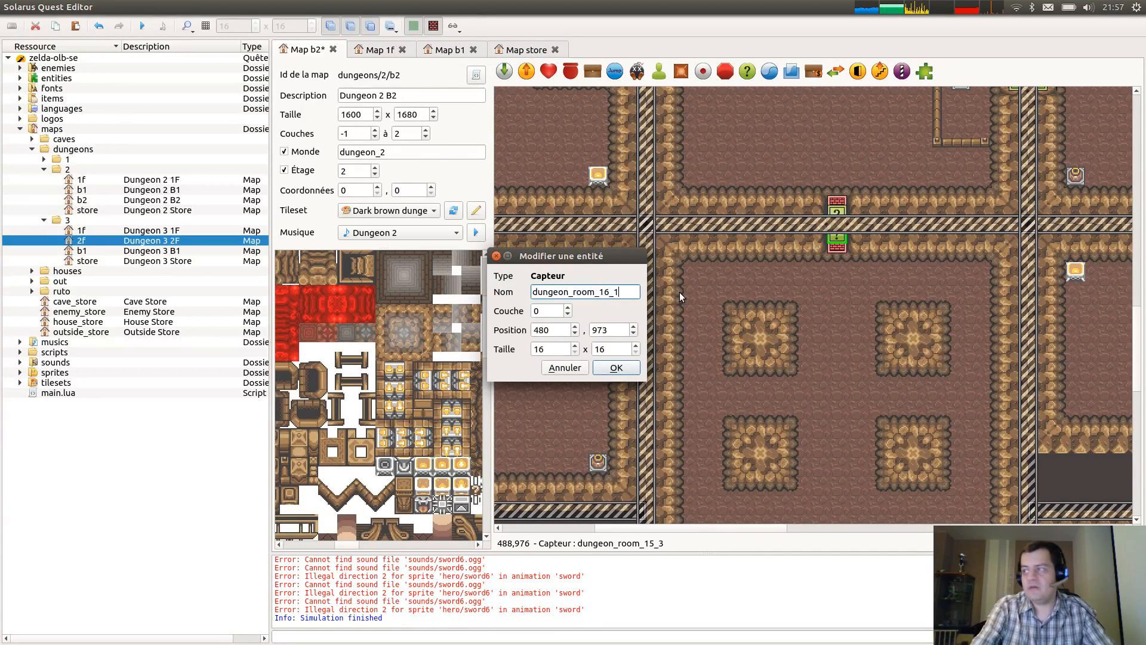
{"action": "key", "text": "Return"}
{"action": "scroll", "coordinate": [771, 342], "scroll_direction": "down", "scroll_amount": 5}
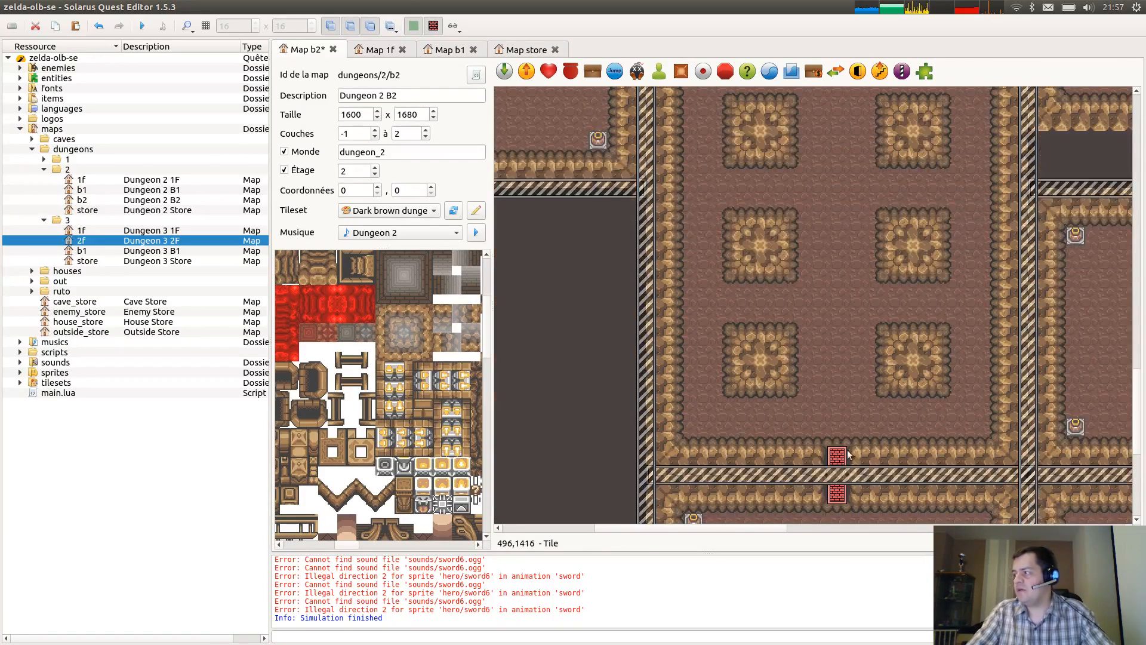
{"action": "scroll", "coordinate": [839, 471], "scroll_direction": "down", "scroll_amount": 1, "text": "ctrl"}
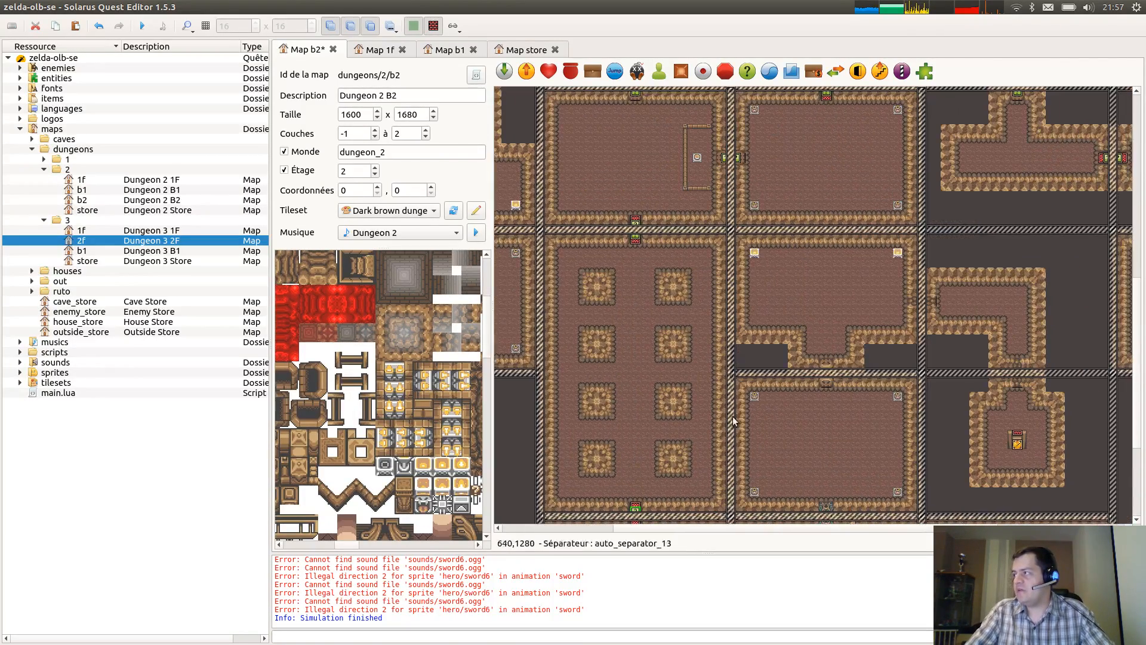
Place a sensor copy at the south doorway of the torch room east of room 16 and rename it for dungeon_room_17.
{"action": "double_click", "coordinate": [827, 366]}
{"action": "key", "text": "shift+Left"}
{"action": "key", "text": "shift+Left"}
{"action": "key", "text": "shift+Left"}
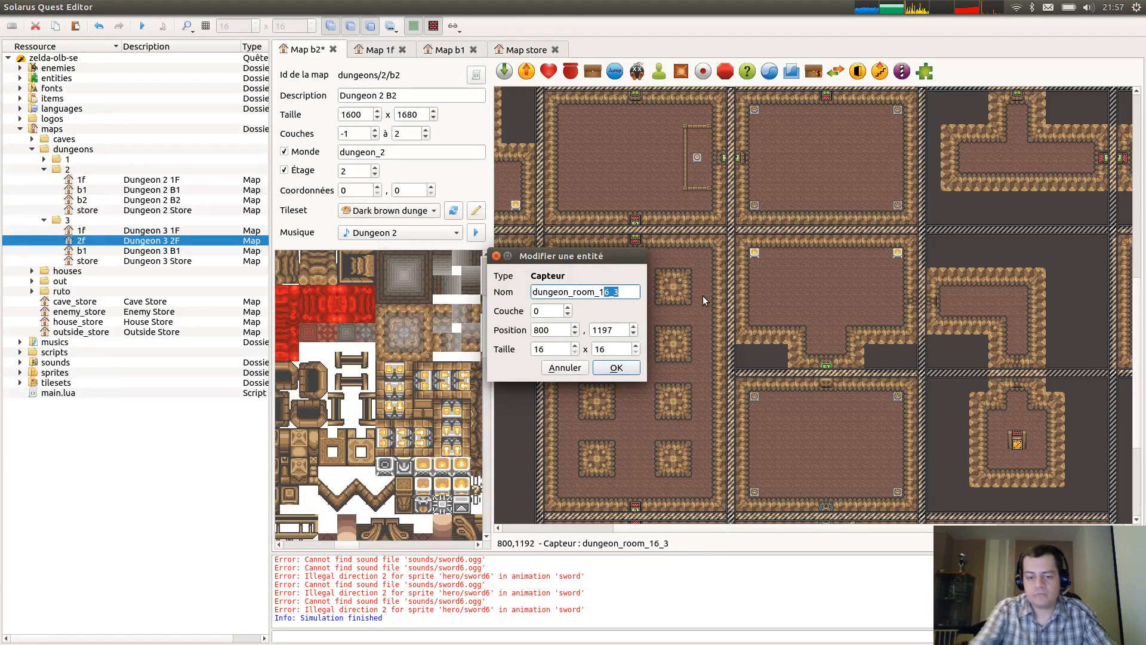
{"action": "type", "text": "7"}
{"action": "key", "text": "Return"}
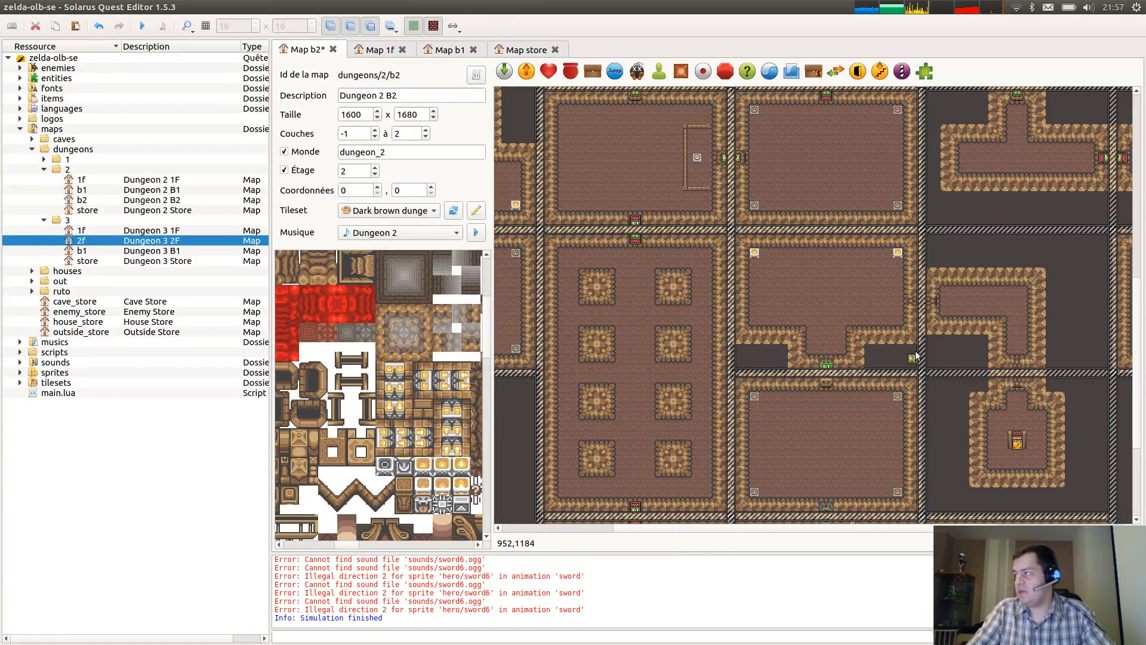
Place sensor copies on both sides of the separator between the torch room and the L-shaped room, renaming the L-shaped room's one dungeon_room_18_1.
{"action": "scroll", "coordinate": [920, 304], "scroll_direction": "up", "scroll_amount": 1, "text": "ctrl"}
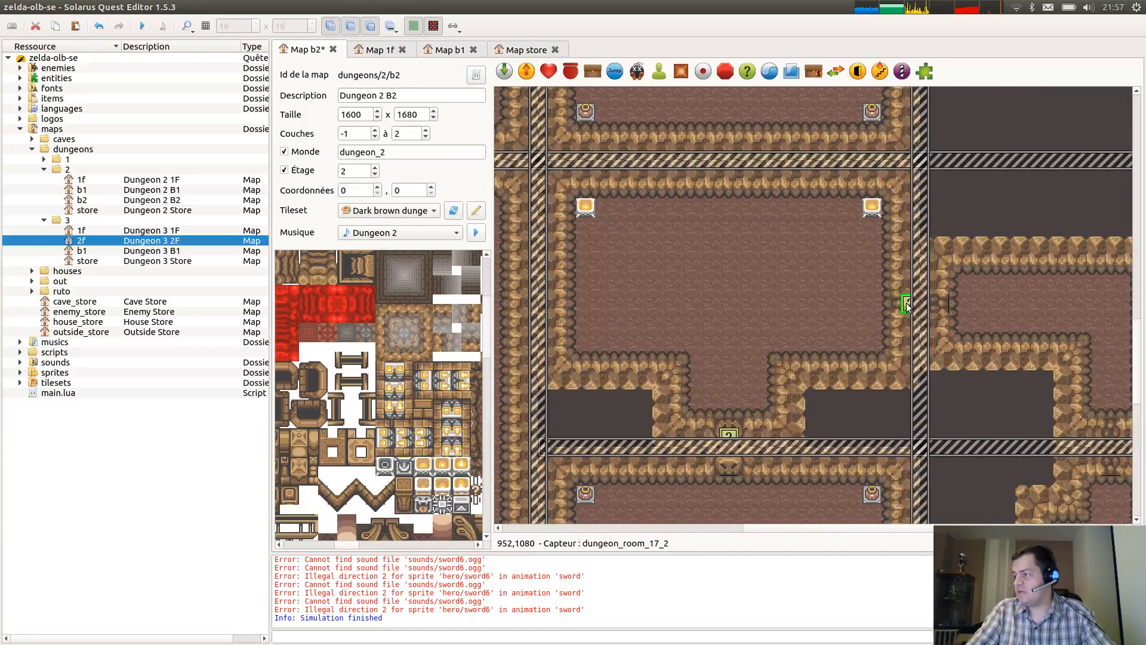
{"action": "key", "text": "ctrl+v"}
{"action": "double_click", "coordinate": [930, 310]}
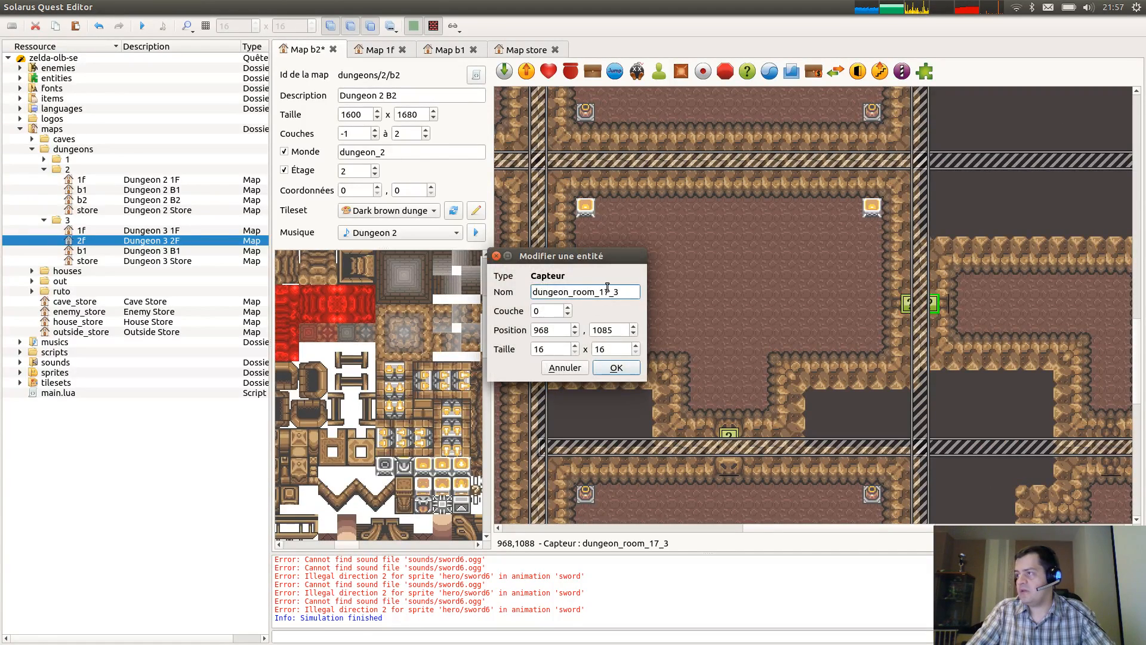
{"action": "left_click_drag", "start_coordinate": [601, 291], "coordinate": [755, 306]}
{"action": "type", "text": "18_1"}
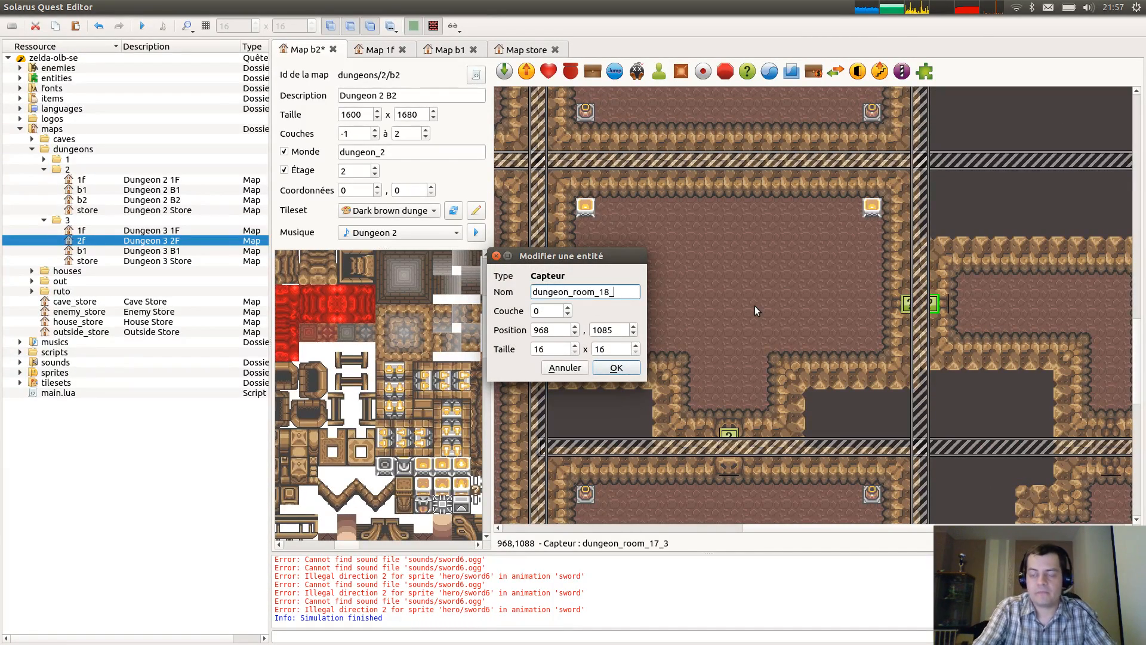
{"action": "key", "text": "Return"}
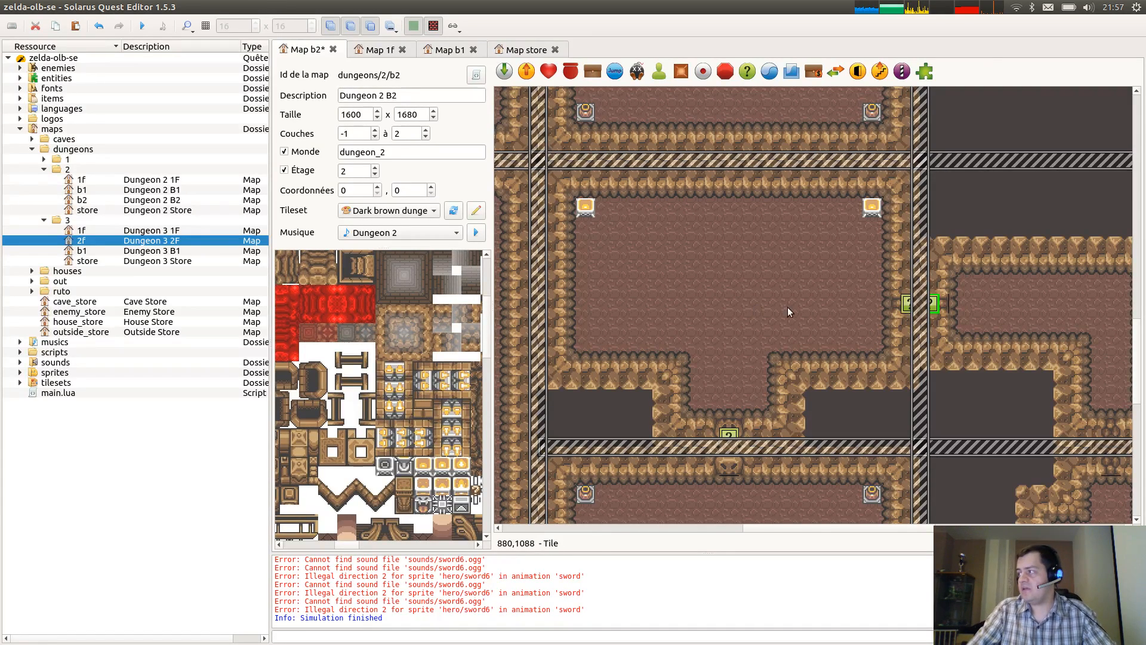
Place a copy of the room 18 sensor at the south doorway of the L-shaped room and save the map.
{"action": "middle_click_drag", "start_coordinate": [953, 404], "coordinate": [689, 298]}
{"action": "key", "text": "ctrl+v"}
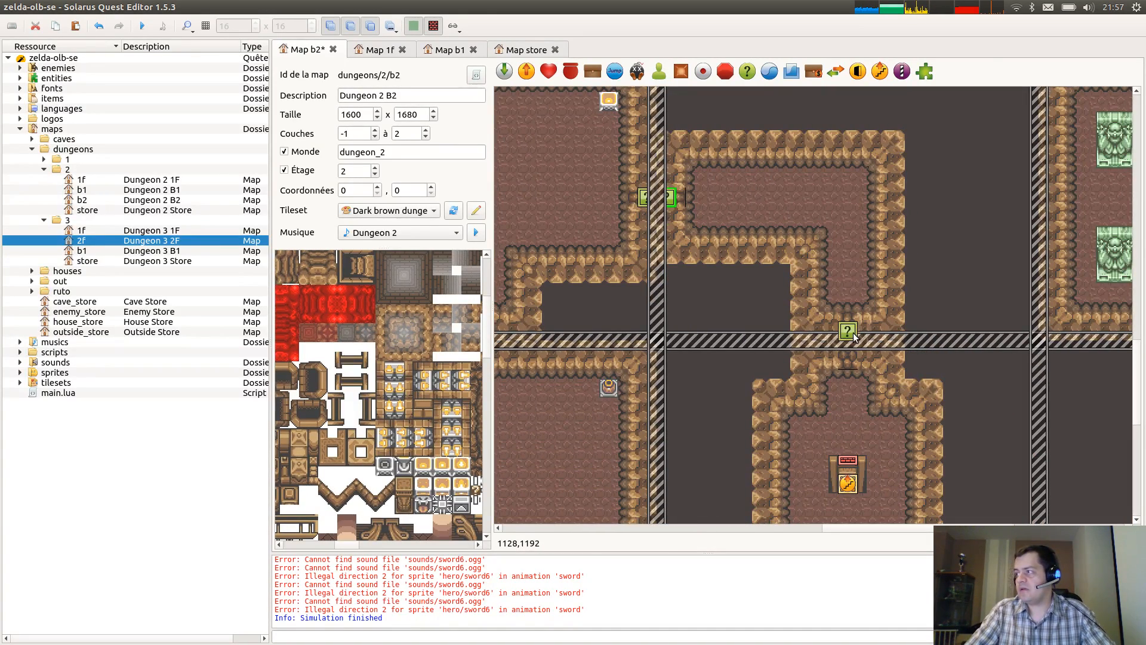
{"action": "left_click", "coordinate": [850, 328]}
{"action": "double_click", "coordinate": [849, 329]}
{"action": "left_click_drag", "start_coordinate": [610, 291], "coordinate": [626, 292]}
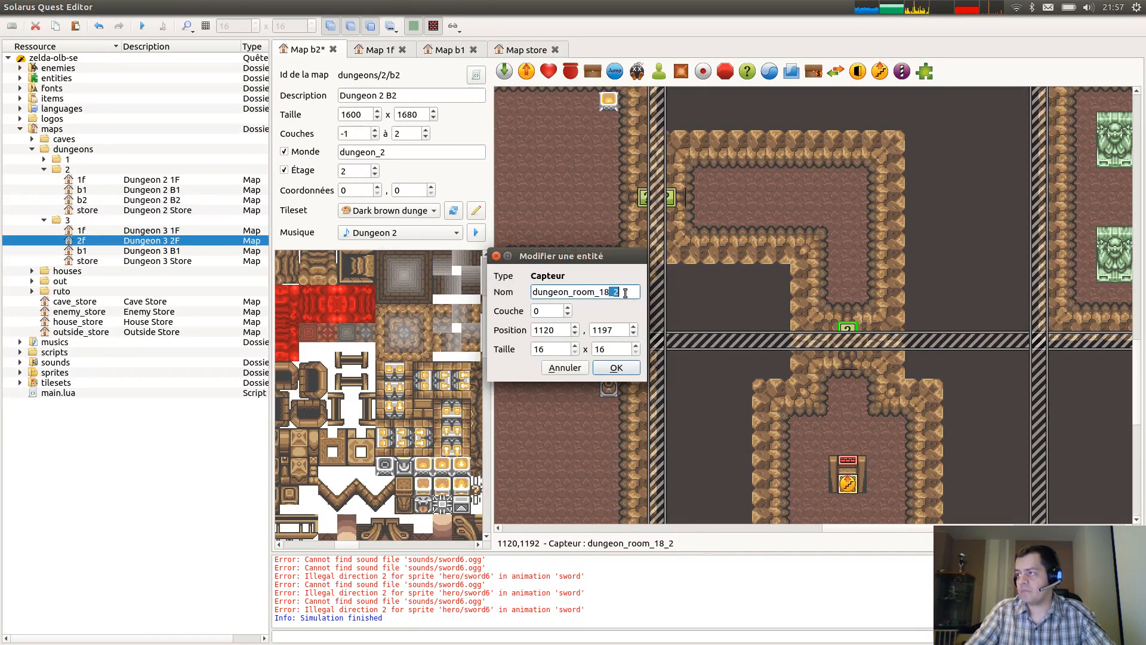
{"action": "left_click", "coordinate": [625, 292]}
{"action": "left_click", "coordinate": [622, 370]}
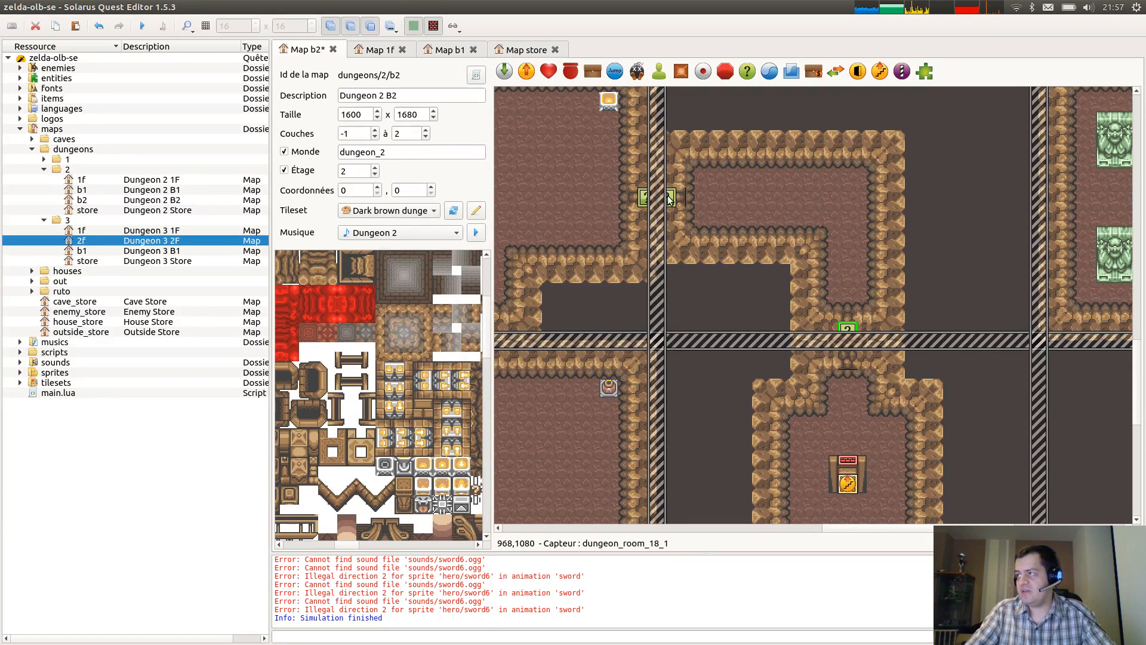
{"action": "scroll", "coordinate": [882, 265], "scroll_direction": "down", "scroll_amount": 1, "text": "ctrl"}
{"action": "key", "text": "ctrl+s"}
Place a sensor copy at the north doorway of the room with four green statues and rename it dungeon_room_19_1.
{"action": "scroll", "coordinate": [878, 267], "scroll_direction": "down", "scroll_amount": 1, "text": "ctrl"}
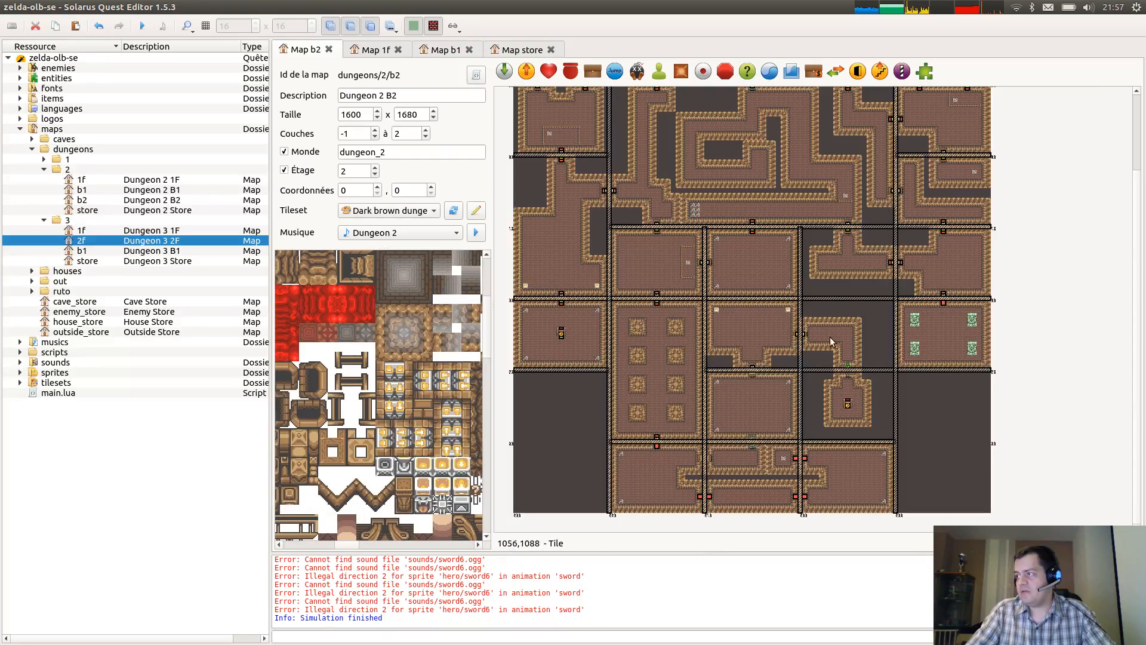
{"action": "scroll", "coordinate": [1007, 306], "scroll_direction": "up", "scroll_amount": 1, "text": "ctrl"}
{"action": "scroll", "coordinate": [1028, 336], "scroll_direction": "up", "scroll_amount": 1, "text": "ctrl"}
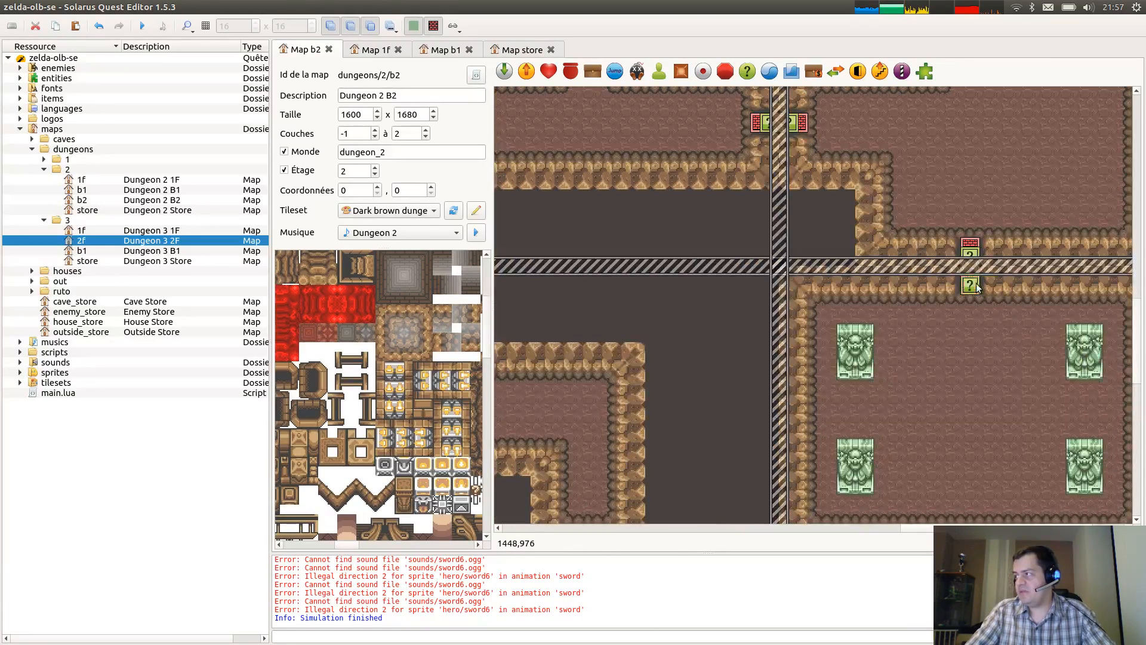
{"action": "key", "text": "ctrl+v"}
{"action": "double_click", "coordinate": [974, 283]}
{"action": "key", "text": "BackSpace"}
{"action": "key", "text": "BackSpace"}
{"action": "key", "text": "BackSpace"}
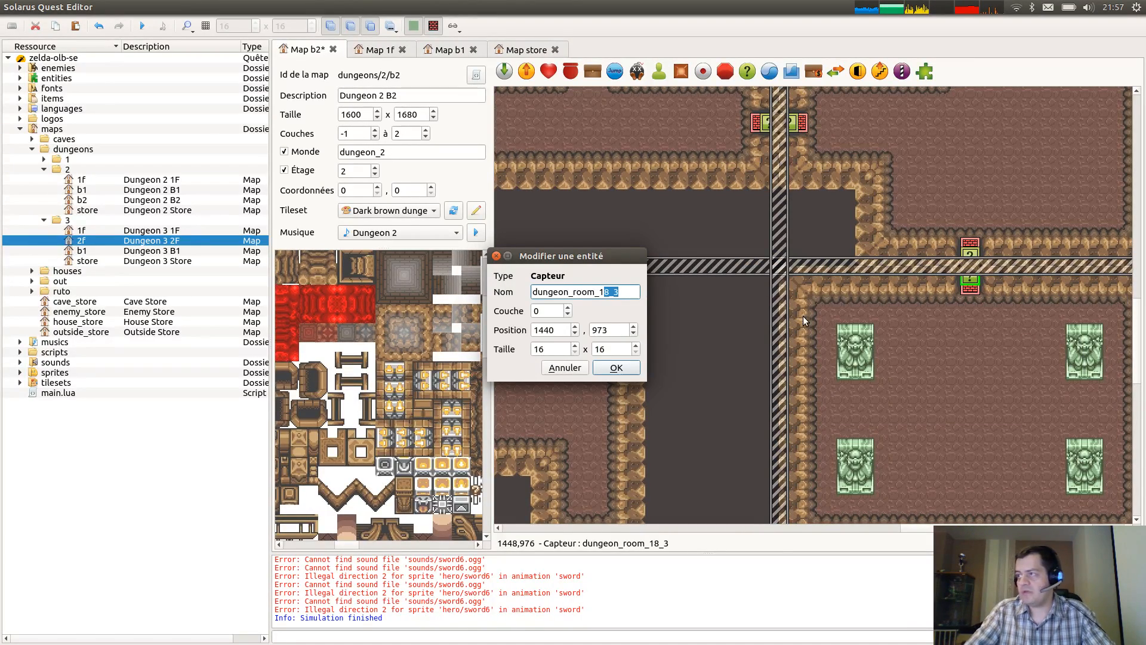
{"action": "type", "text": "9_1"}
{"action": "key", "text": "Return"}
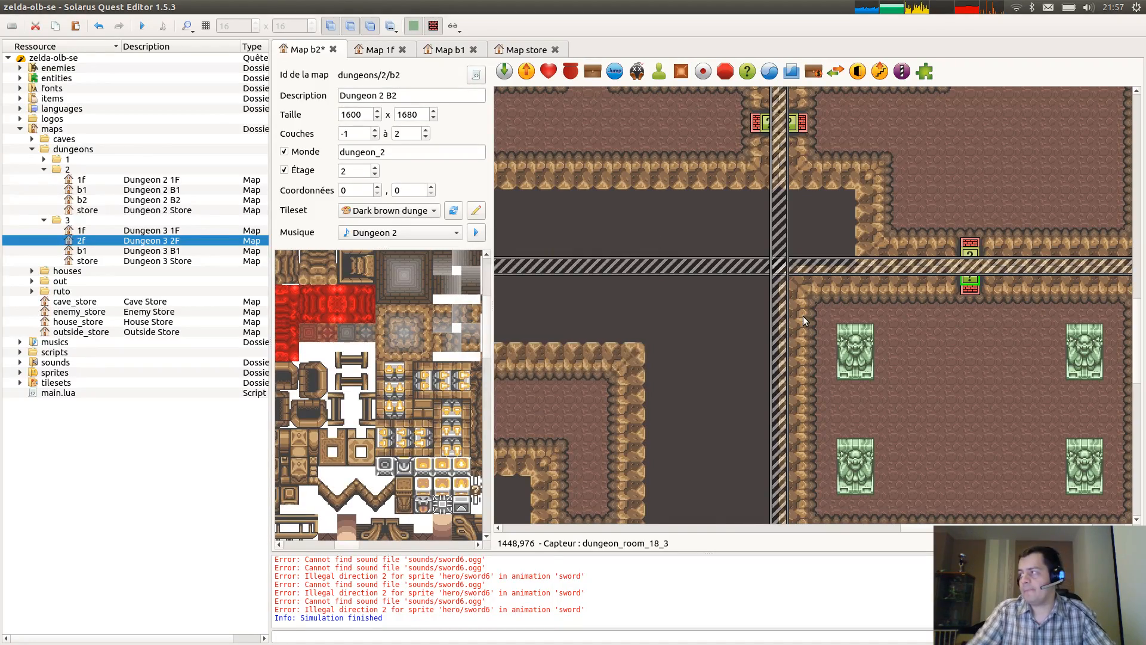
Place a sensor copy at the north doorway of the room below the torch room, rename it dungeon_room_20_1 and copy it to the south doorway.
{"action": "scroll", "coordinate": [803, 321], "scroll_direction": "down", "scroll_amount": 1, "text": "ctrl"}
{"action": "middle_click_drag", "start_coordinate": [703, 394], "coordinate": [994, 232]}
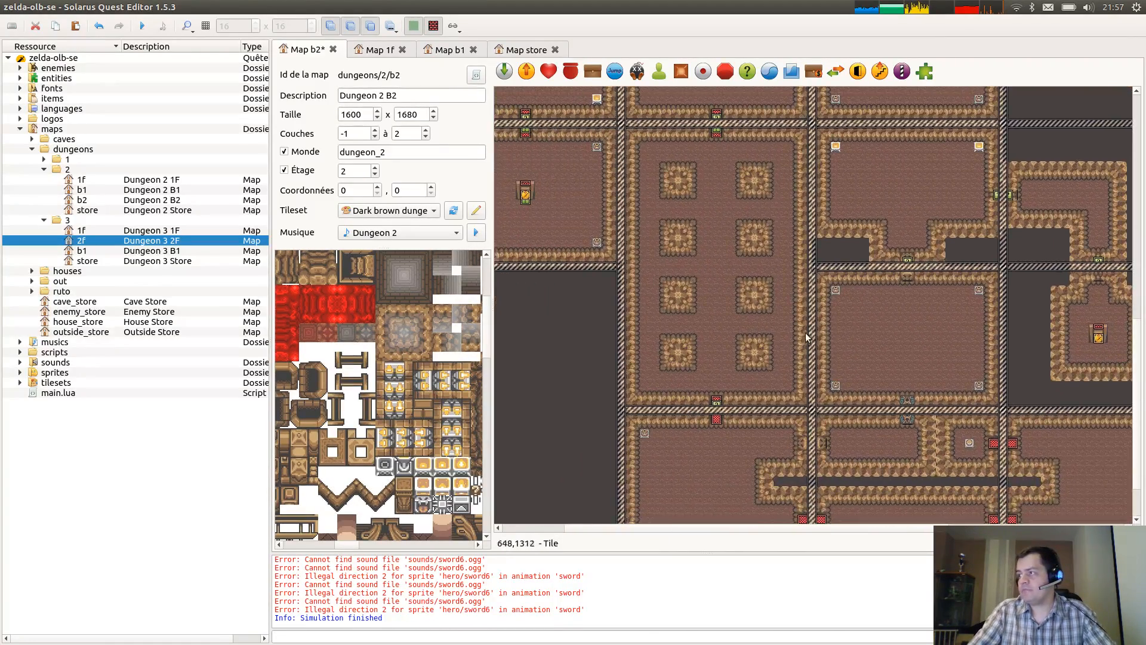
{"action": "middle_click_drag", "start_coordinate": [933, 287], "coordinate": [864, 303]}
{"action": "scroll", "coordinate": [864, 298], "scroll_direction": "up", "scroll_amount": 1, "text": "ctrl"}
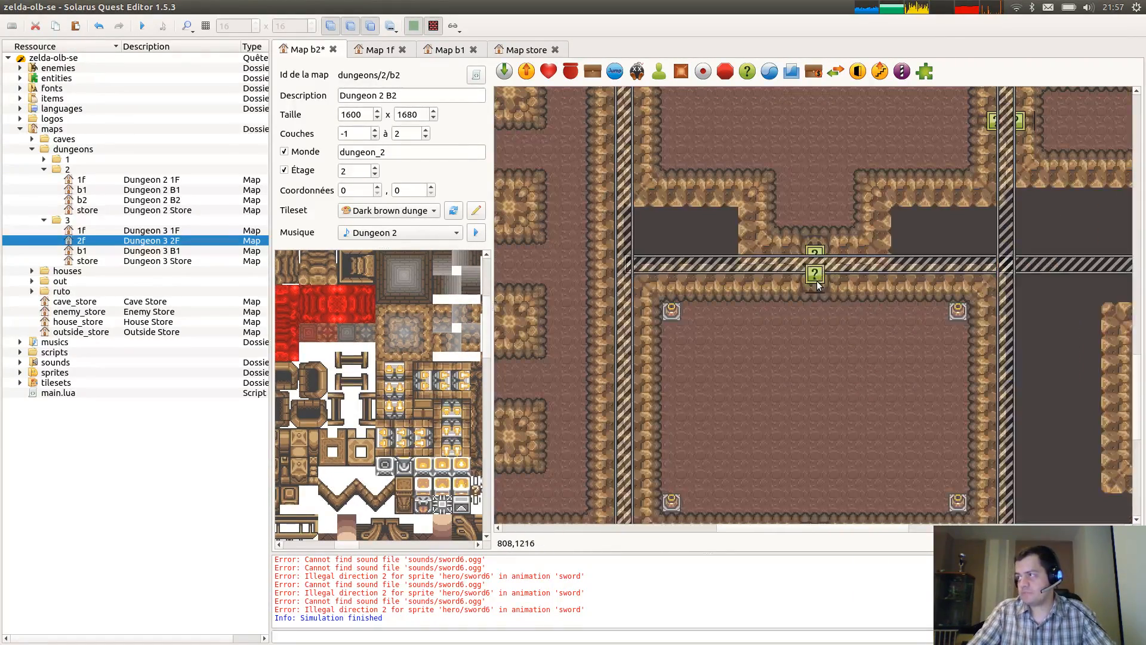
{"action": "double_click", "coordinate": [817, 282]}
{"action": "left_click_drag", "start_coordinate": [602, 292], "coordinate": [624, 291]}
{"action": "type", "text": "20_1"}
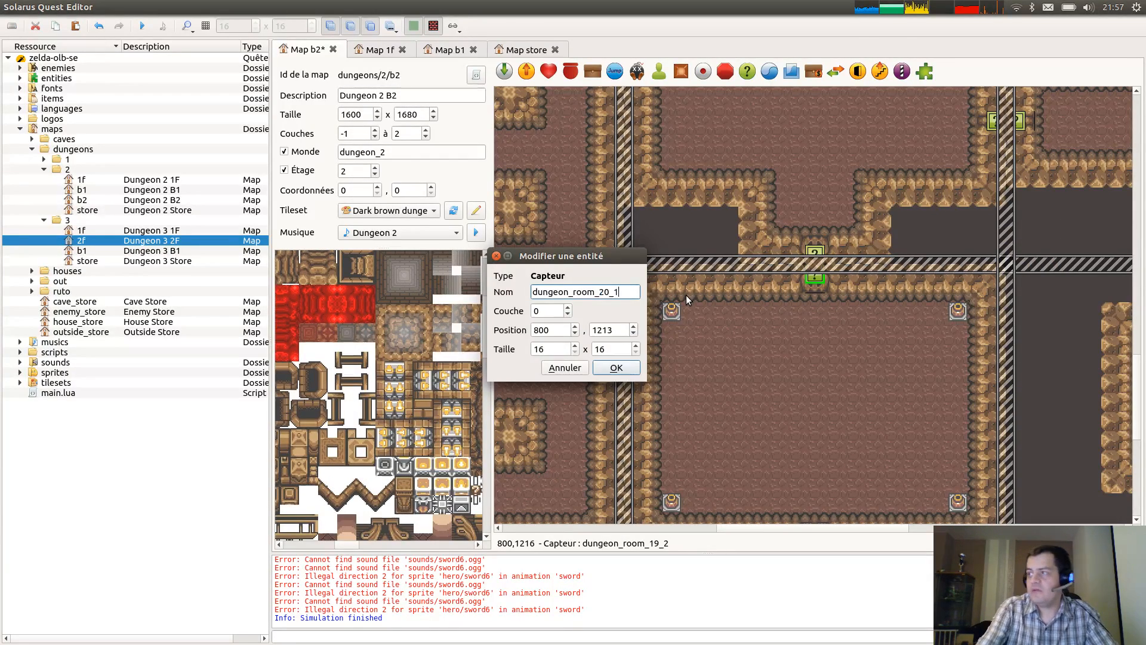
{"action": "key", "text": "Return"}
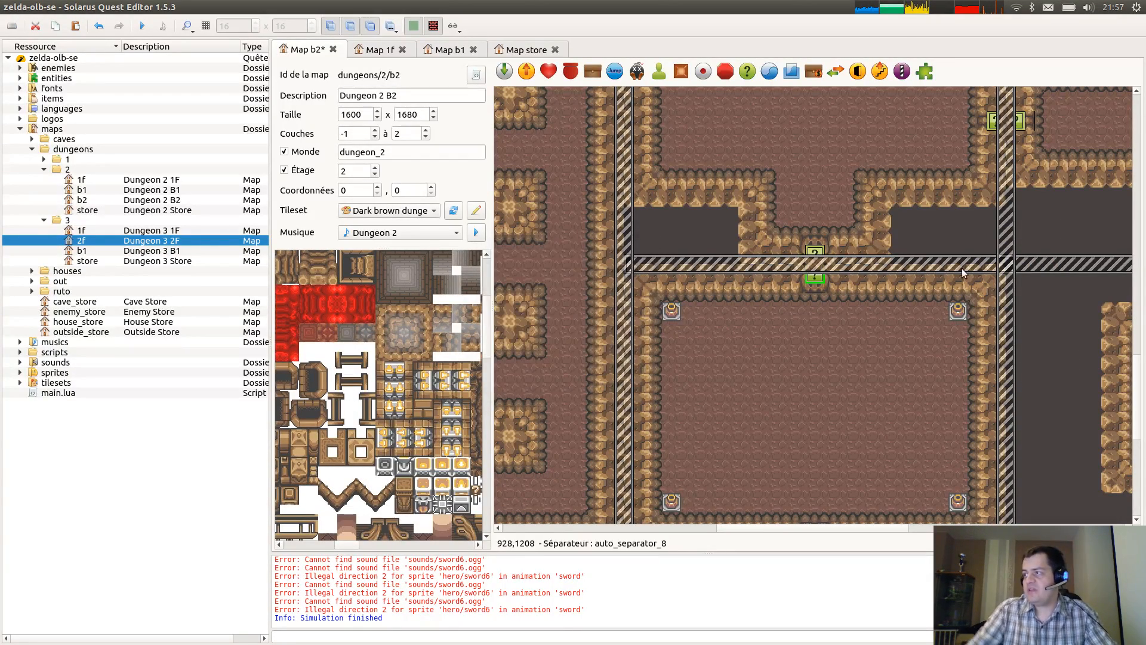
{"action": "scroll", "coordinate": [962, 267], "scroll_direction": "down", "scroll_amount": 1, "text": "ctrl"}
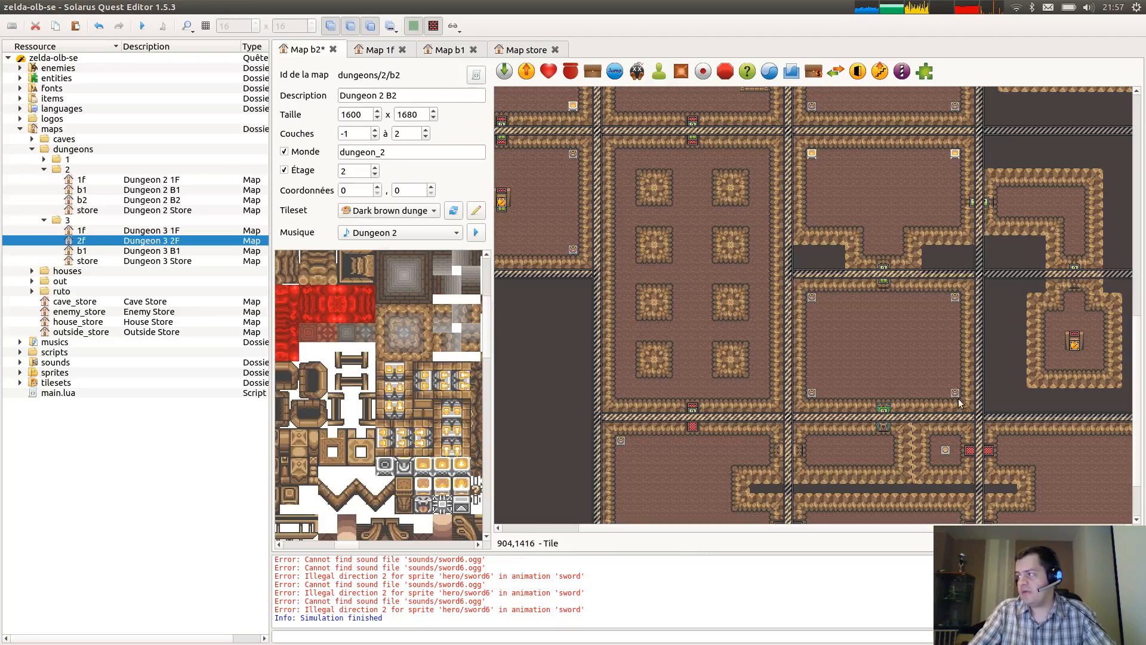
Place a sensor copy at the north doorway of the small staircase room below the L-shaped room and rename it dungeon_room_21_1.
{"action": "middle_click_drag", "start_coordinate": [983, 385], "coordinate": [905, 406]}
{"action": "key", "text": "ctrl+v"}
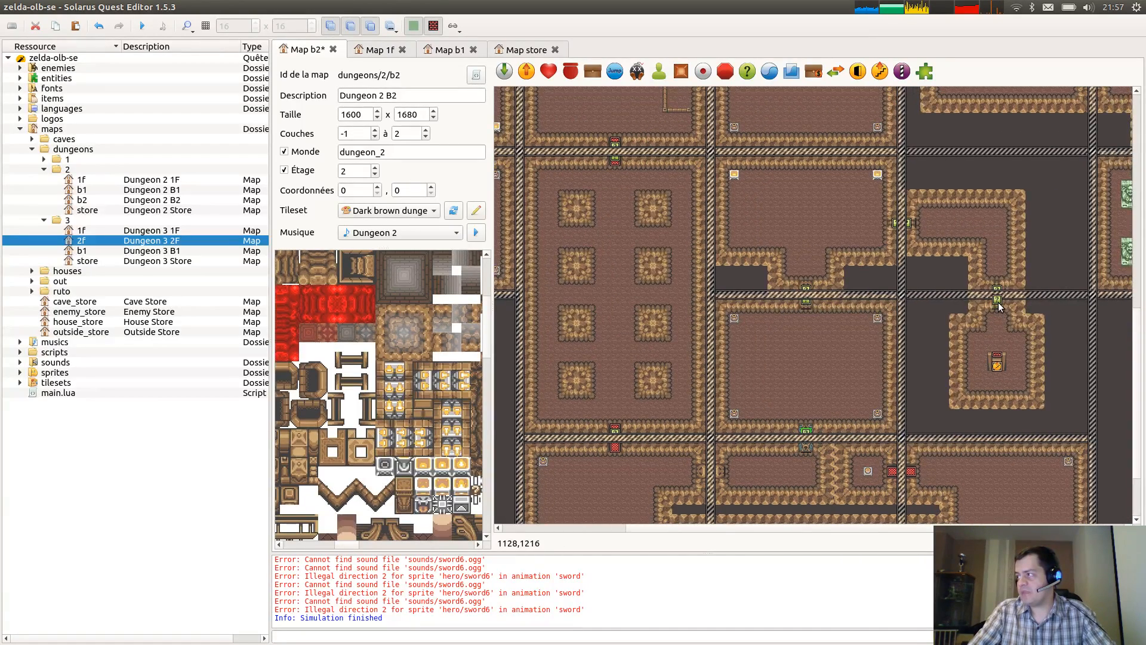
{"action": "double_click", "coordinate": [998, 304]}
{"action": "left_click_drag", "start_coordinate": [605, 292], "coordinate": [637, 291]}
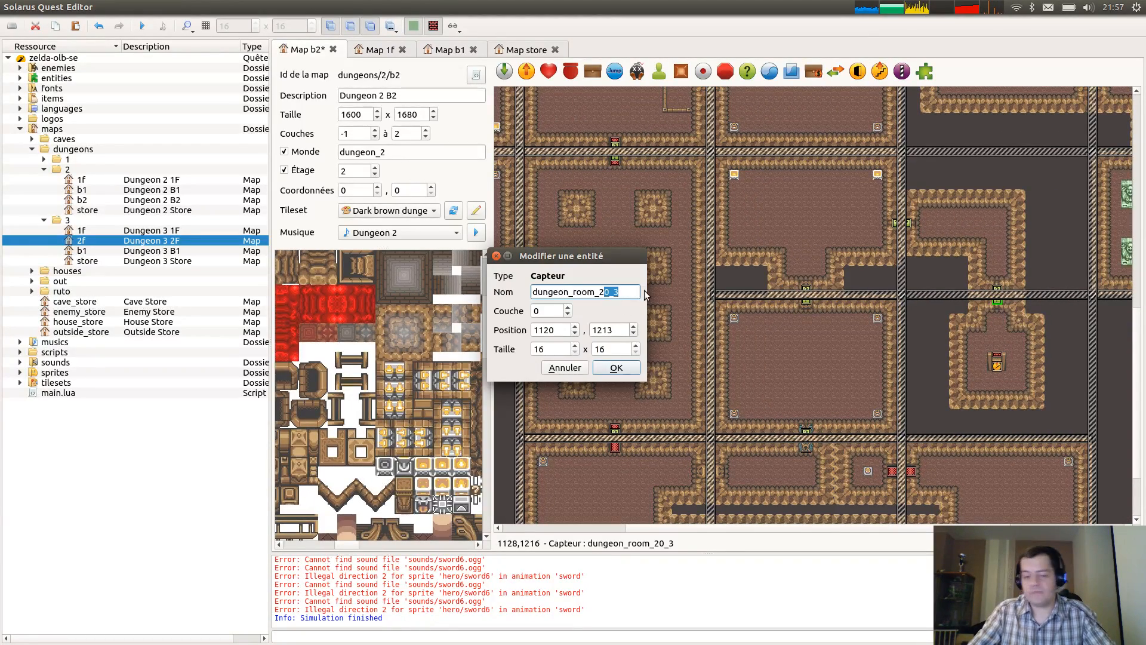
{"action": "type", "text": "1_1"}
{"action": "key", "text": "Return"}
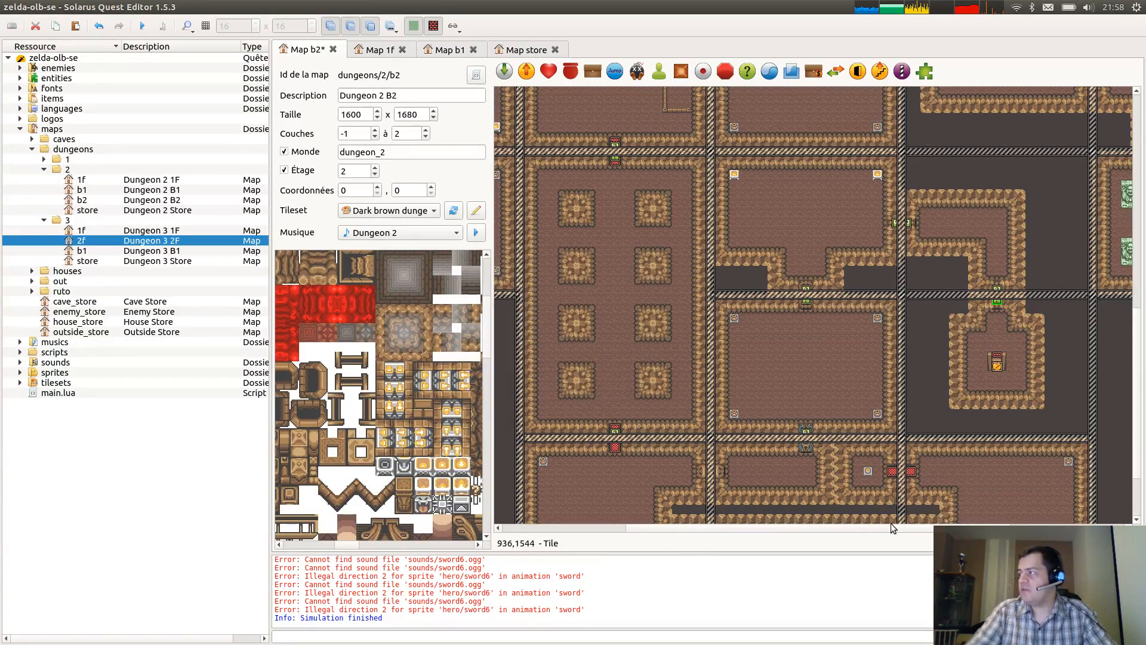
Place a copy of the room 21 sensor on the staircase in the middle of that room and save the map.
{"action": "middle_click_drag", "start_coordinate": [900, 381], "coordinate": [1031, 229]}
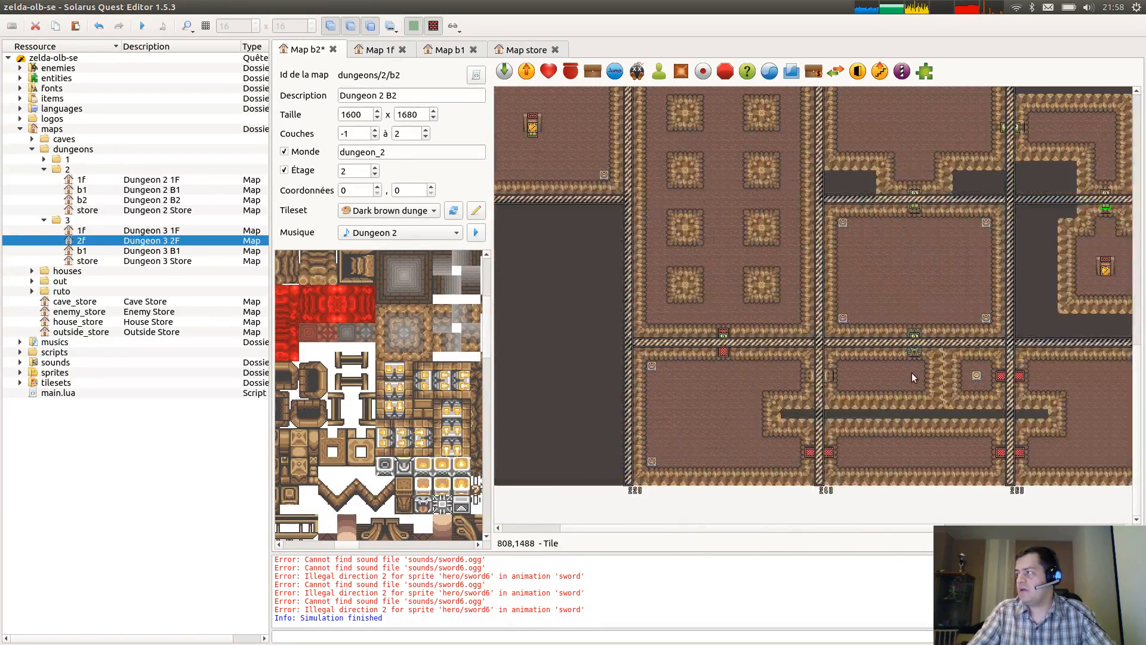
{"action": "middle_click_drag", "start_coordinate": [1086, 285], "coordinate": [810, 362]}
{"action": "scroll", "coordinate": [810, 361], "scroll_direction": "up", "scroll_amount": 1, "text": "ctrl"}
{"action": "key", "text": "ctrl+v"}
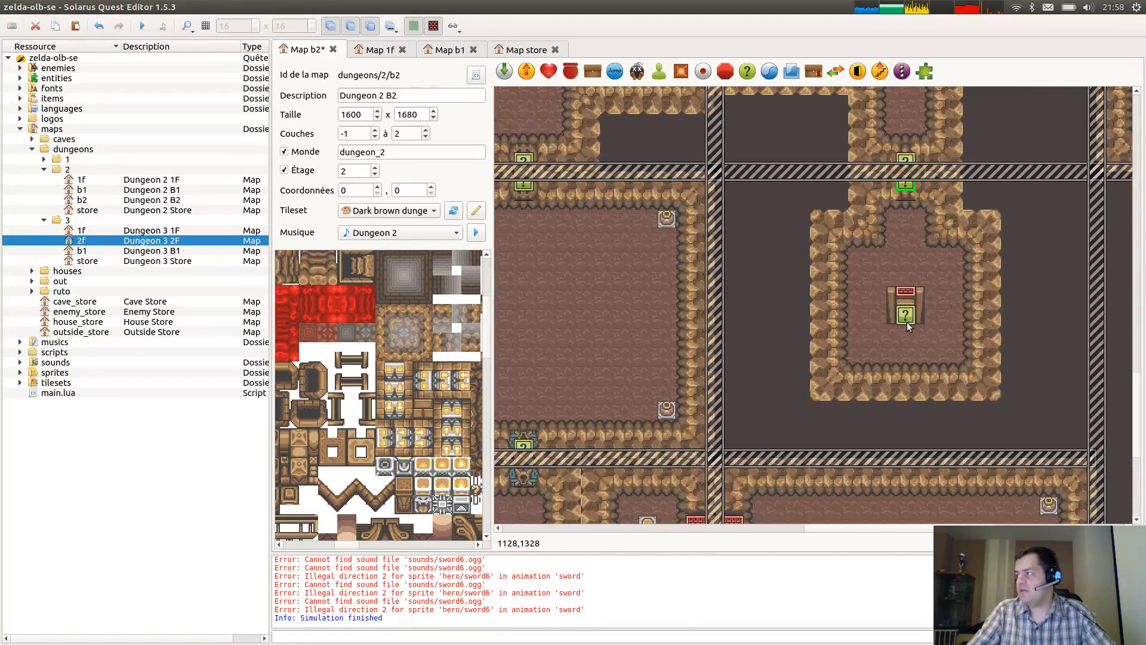
{"action": "left_click", "coordinate": [909, 330]}
{"action": "scroll", "coordinate": [705, 379], "scroll_direction": "down", "scroll_amount": 1, "text": "ctrl"}
{"action": "middle_click_drag", "start_coordinate": [698, 377], "coordinate": [933, 298]}
{"action": "key", "text": "ctrl+s"}
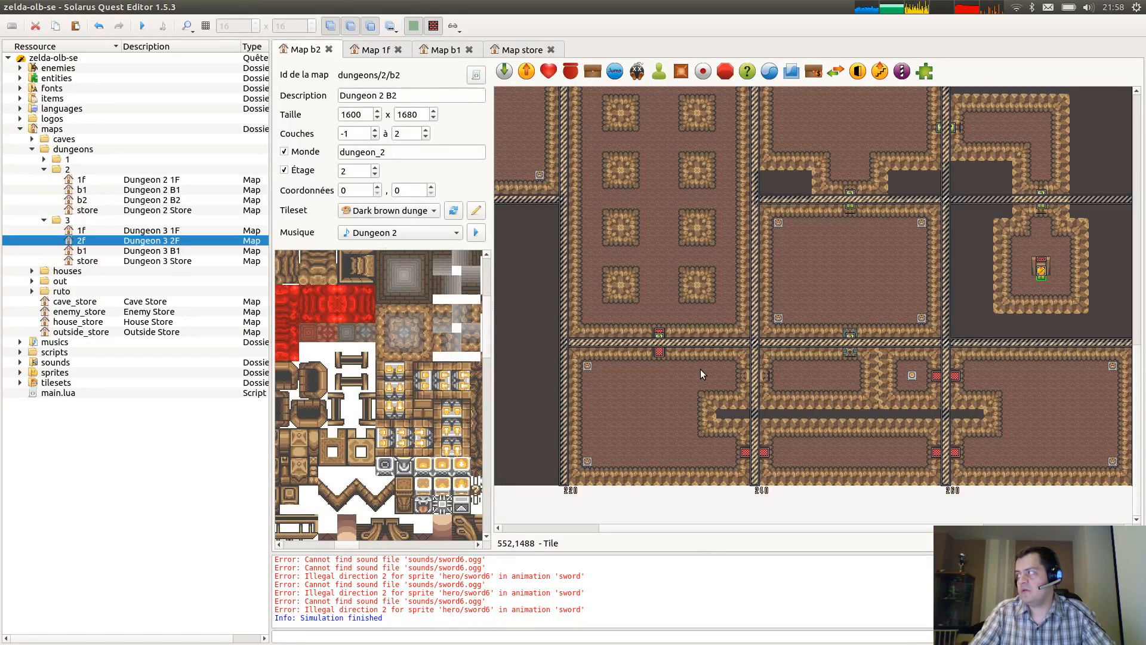
Place a sensor copy at the north doorway of the room below the eight-pillar room and rename it dungeon_room_22_2.
{"action": "scroll", "coordinate": [675, 374], "scroll_direction": "up", "scroll_amount": 1, "text": "ctrl"}
{"action": "left_click_drag", "start_coordinate": [646, 335], "coordinate": [645, 328]}
{"action": "double_click", "coordinate": [645, 329]}
{"action": "left_click_drag", "start_coordinate": [609, 292], "coordinate": [620, 291]}
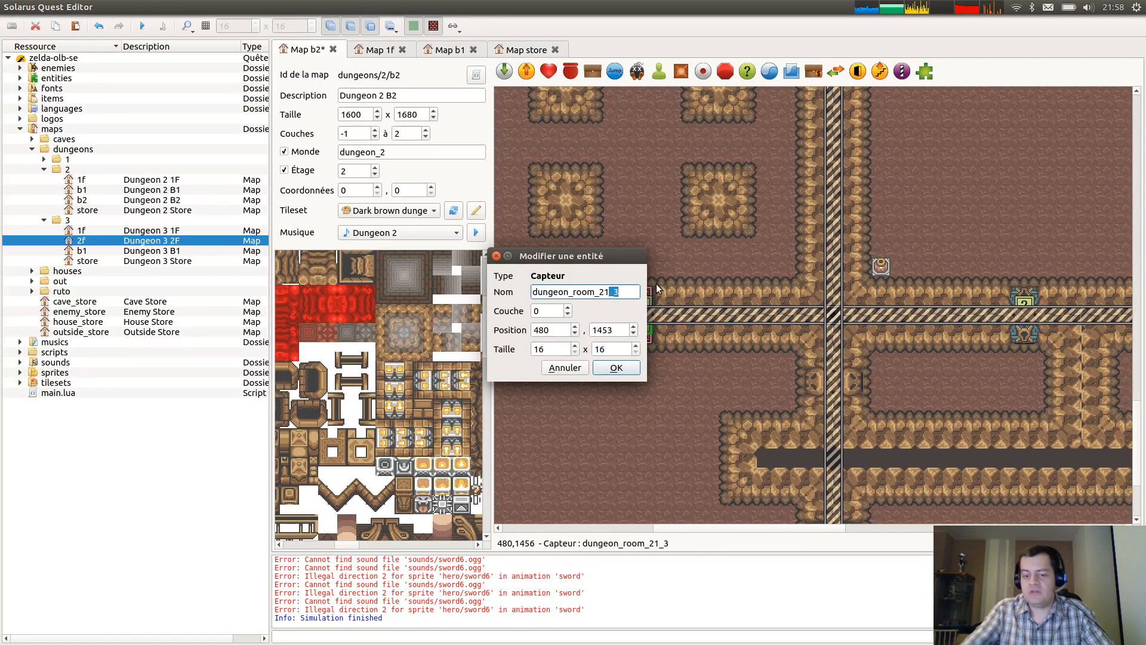
{"action": "key", "text": "BackSpace"}
{"action": "key", "text": "BackSpace"}
{"action": "type", "text": "2_2"}
{"action": "key", "text": "Return"}
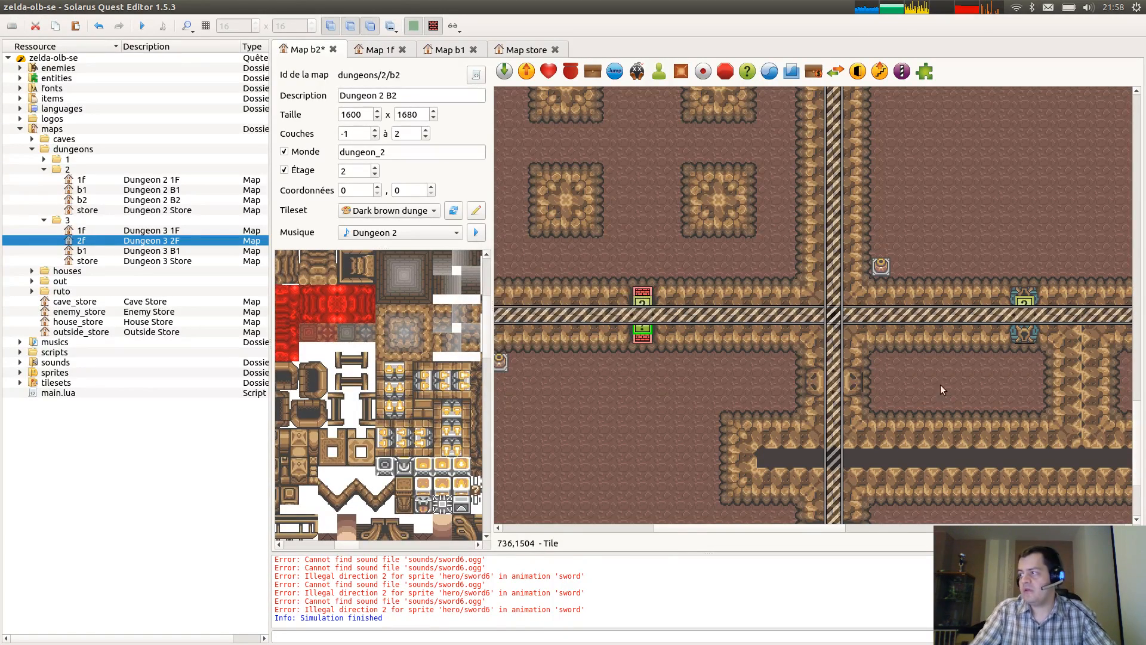
Place copies of the room 22 sensor at both east doorways of that room and save the map.
{"action": "middle_click_drag", "start_coordinate": [938, 377], "coordinate": [1041, 261]}
{"action": "key", "text": "ctrl+v"}
{"action": "left_click", "coordinate": [932, 274]}
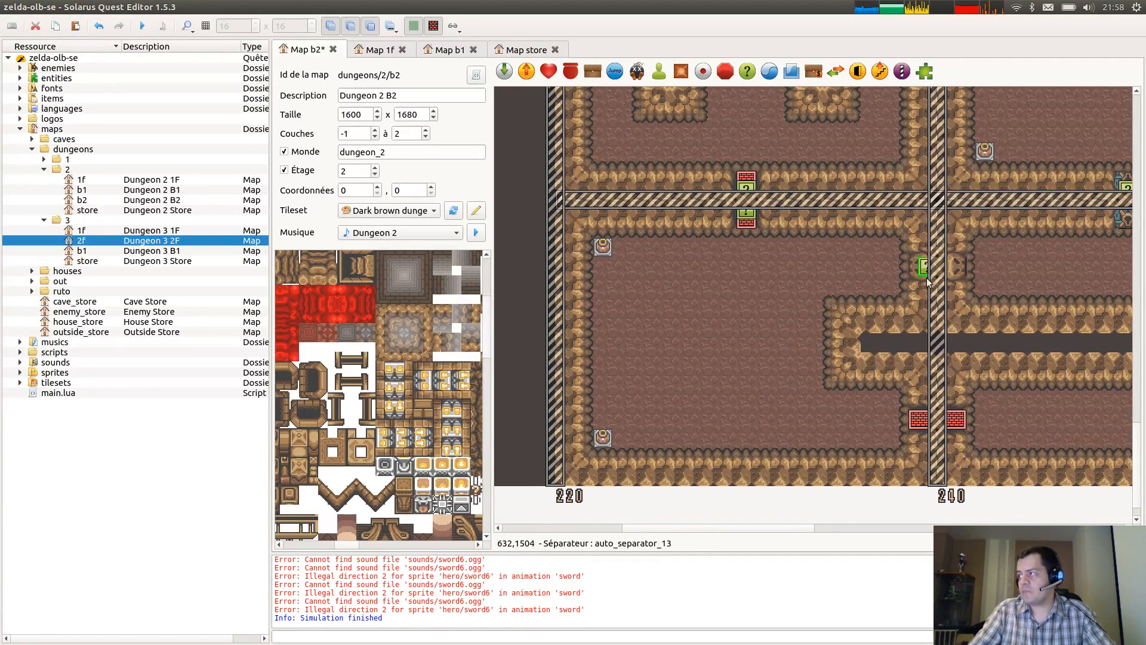
{"action": "key", "text": "ctrl+v"}
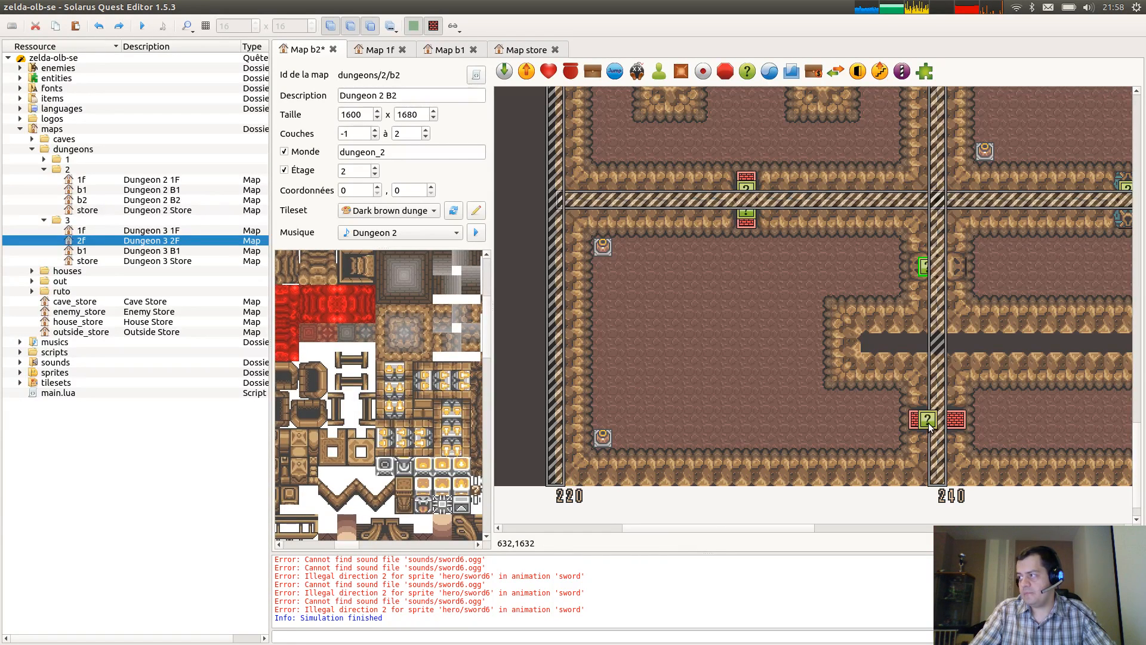
{"action": "left_click", "coordinate": [929, 424]}
{"action": "key", "text": "ctrl+s"}
Place a sensor copy at the upper west doorway of the room east of room 22 and rename it dungeon_room_23_1.
{"action": "key", "text": "ctrl+v"}
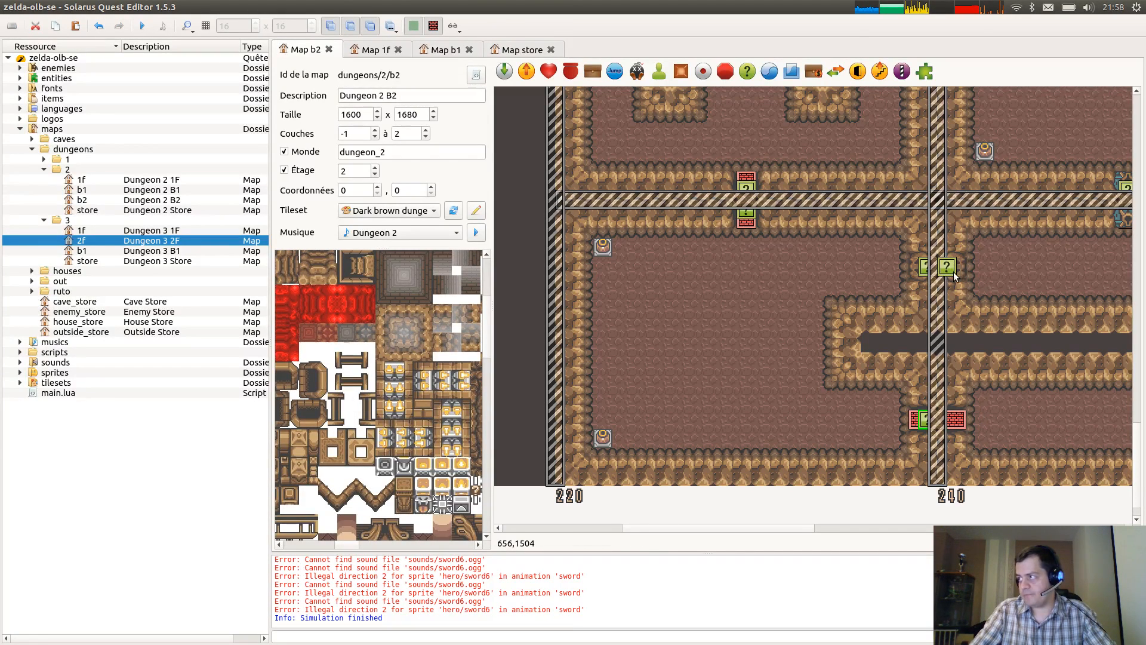
{"action": "double_click", "coordinate": [954, 271]}
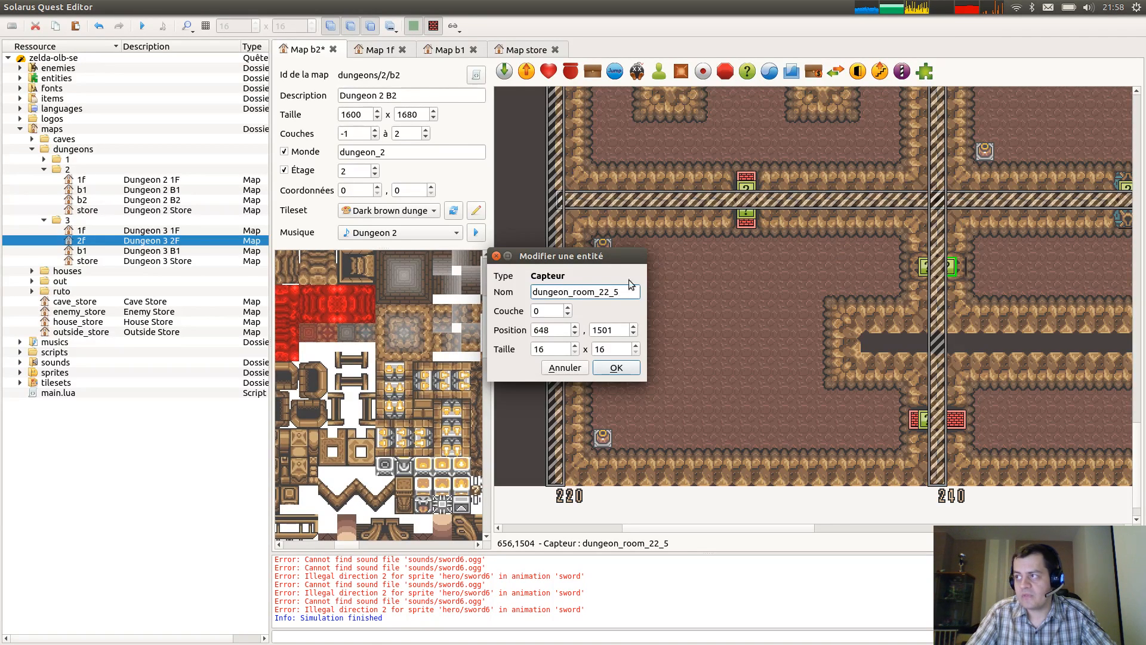
{"action": "left_click_drag", "start_coordinate": [604, 293], "coordinate": [634, 297]}
{"action": "type", "text": "3"}
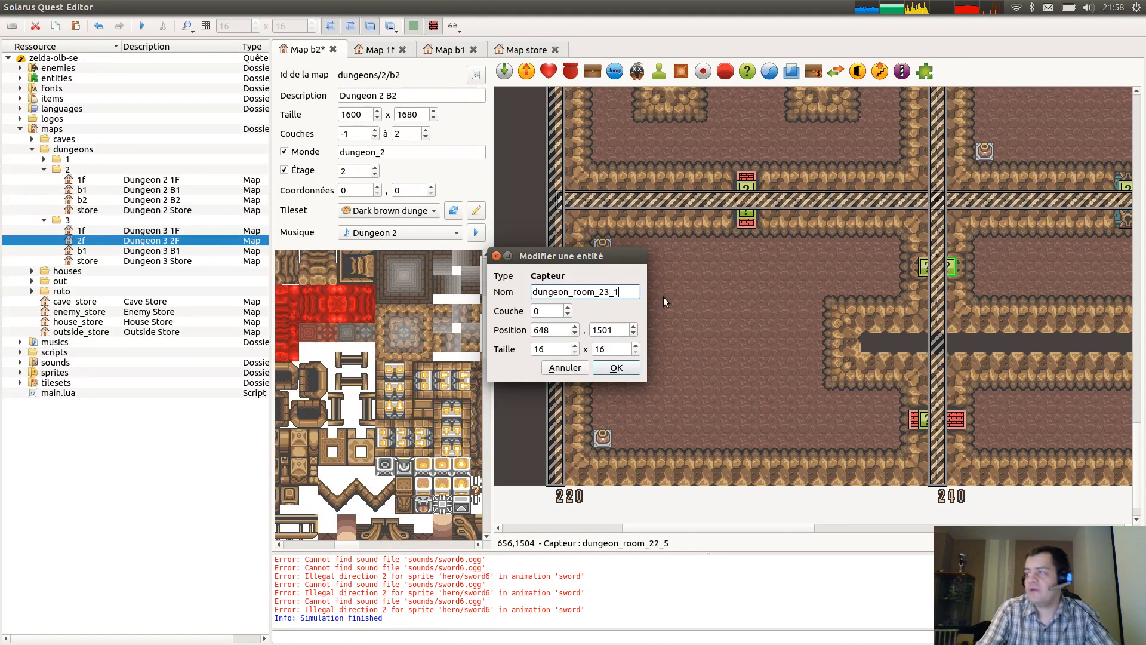
{"action": "key", "text": "Return"}
Place copies of the room 23 sensor at its lower west doorway, both east doorways and the north doorway.
{"action": "key", "text": "ctrl+v"}
{"action": "left_click", "coordinate": [956, 425]}
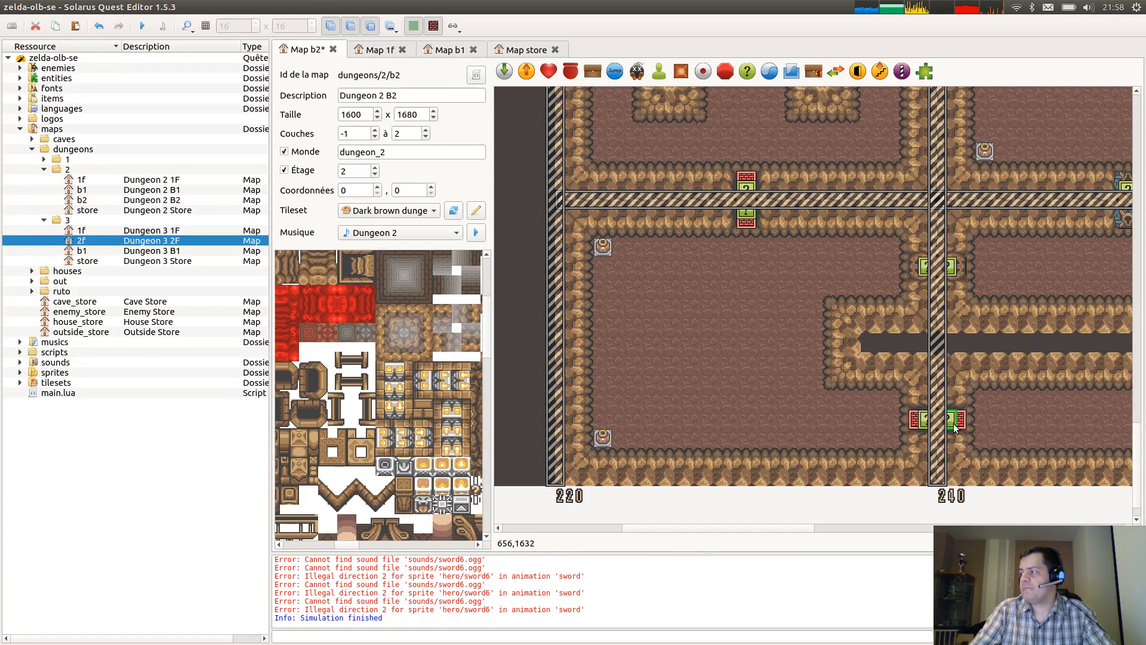
{"action": "scroll", "coordinate": [955, 358], "scroll_direction": "right", "scroll_amount": 10}
{"action": "key", "text": "ctrl+v"}
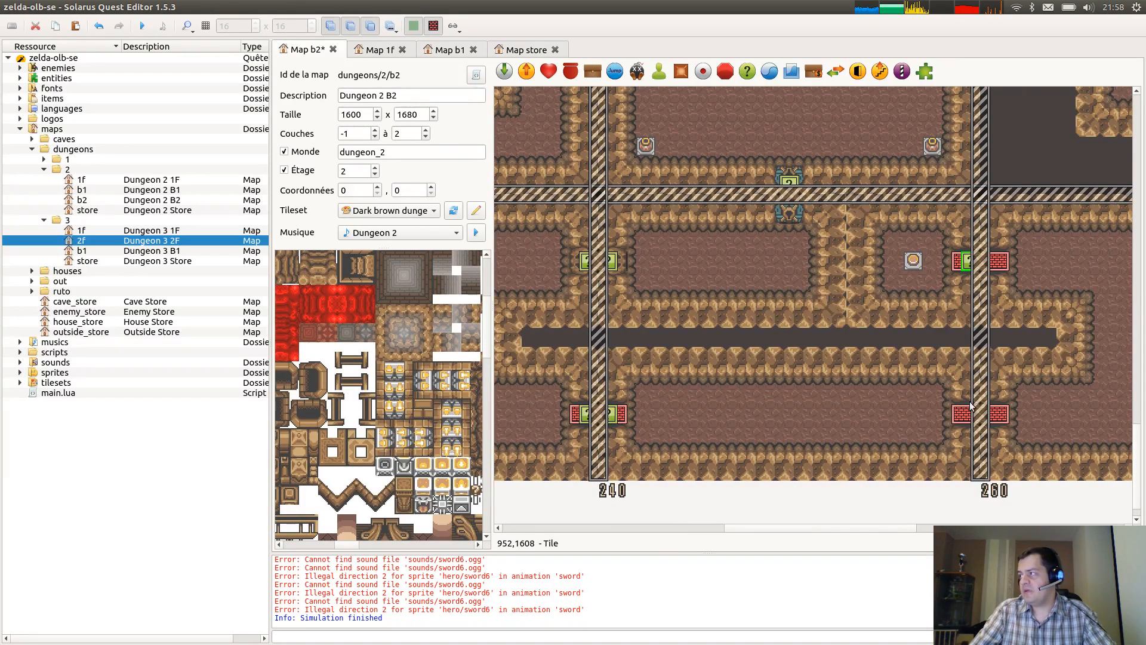
{"action": "left_click", "coordinate": [791, 206]}
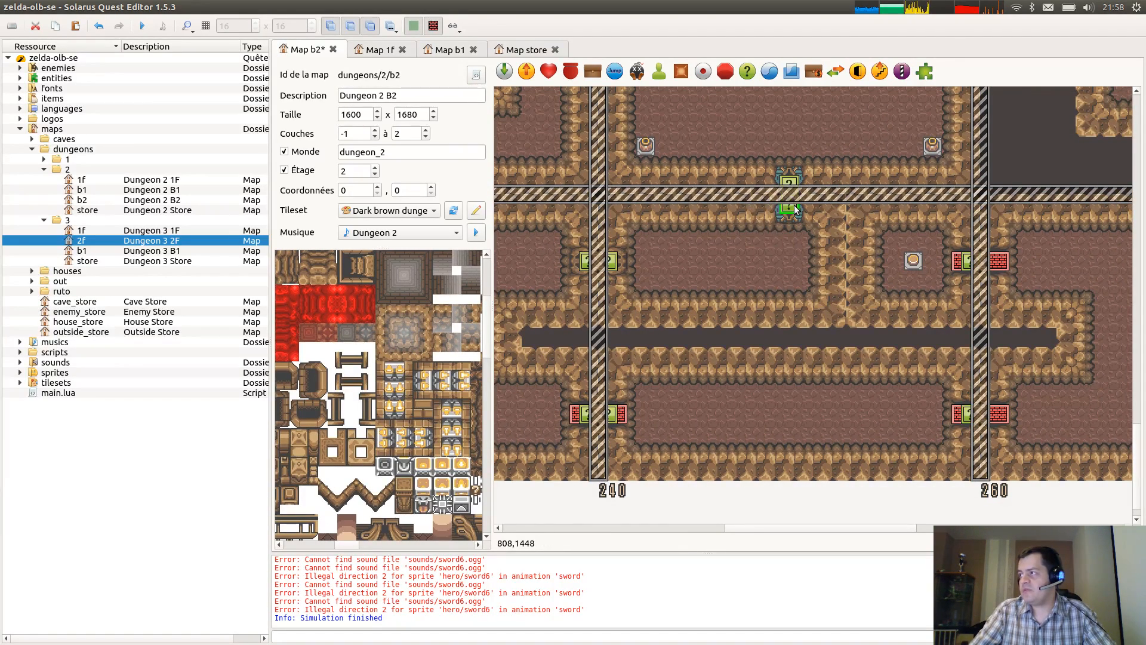
Place sensor copies at both west doorways of the room east of room 23, naming the upper one dungeon_room_24_1, and save the map.
{"action": "scroll", "coordinate": [1088, 384], "scroll_direction": "right", "scroll_amount": 5}
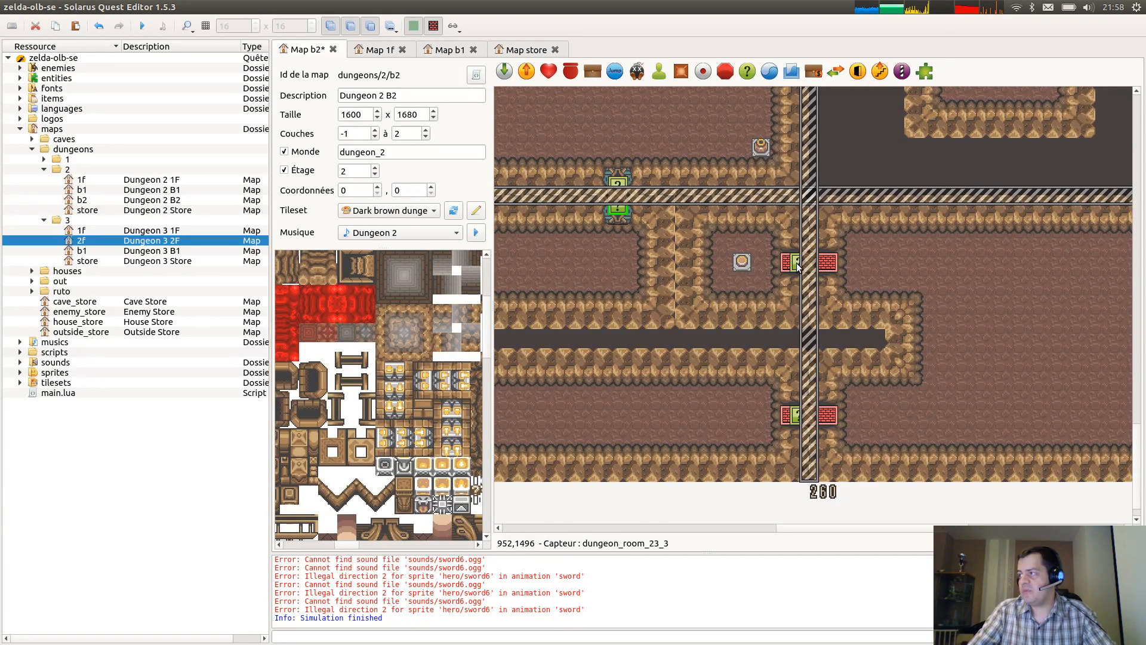
{"action": "key", "text": "ctrl+v"}
{"action": "left_click", "coordinate": [832, 265]}
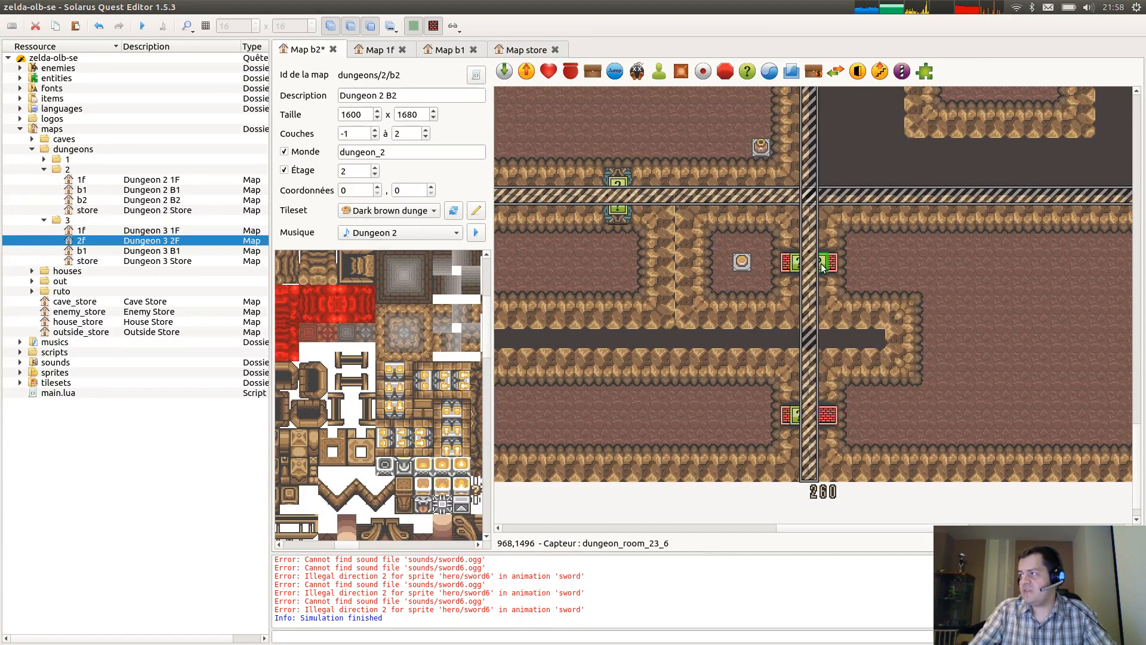
{"action": "double_click", "coordinate": [832, 266]}
{"action": "left_click_drag", "start_coordinate": [599, 292], "coordinate": [620, 294]}
{"action": "type", "text": "24_1"}
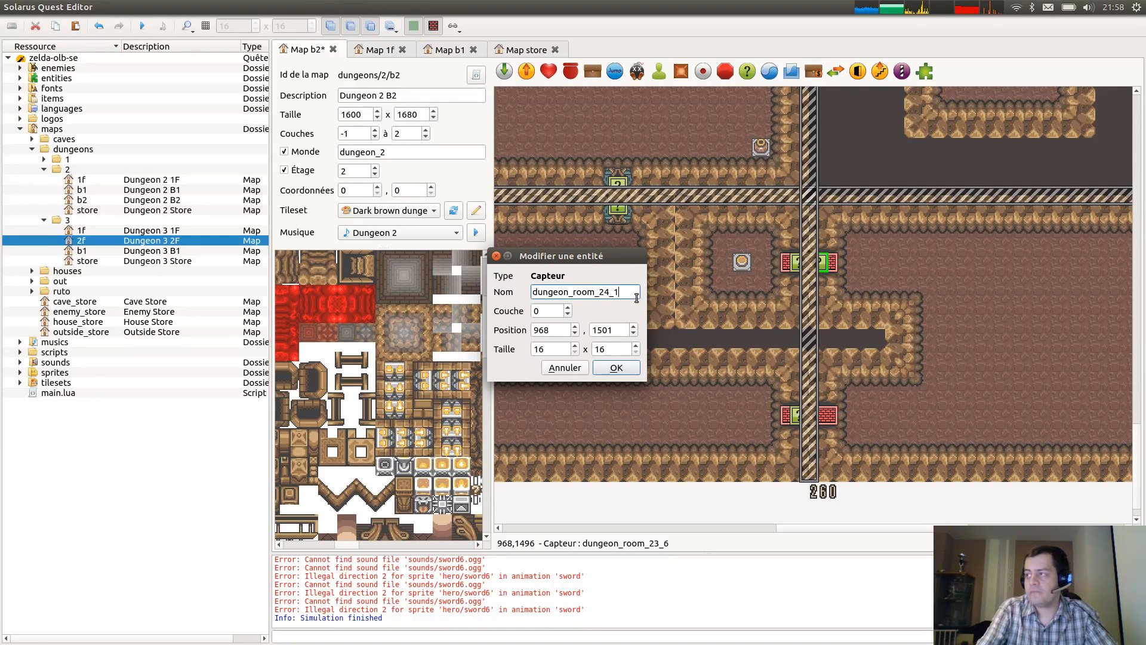
{"action": "key", "text": "Return"}
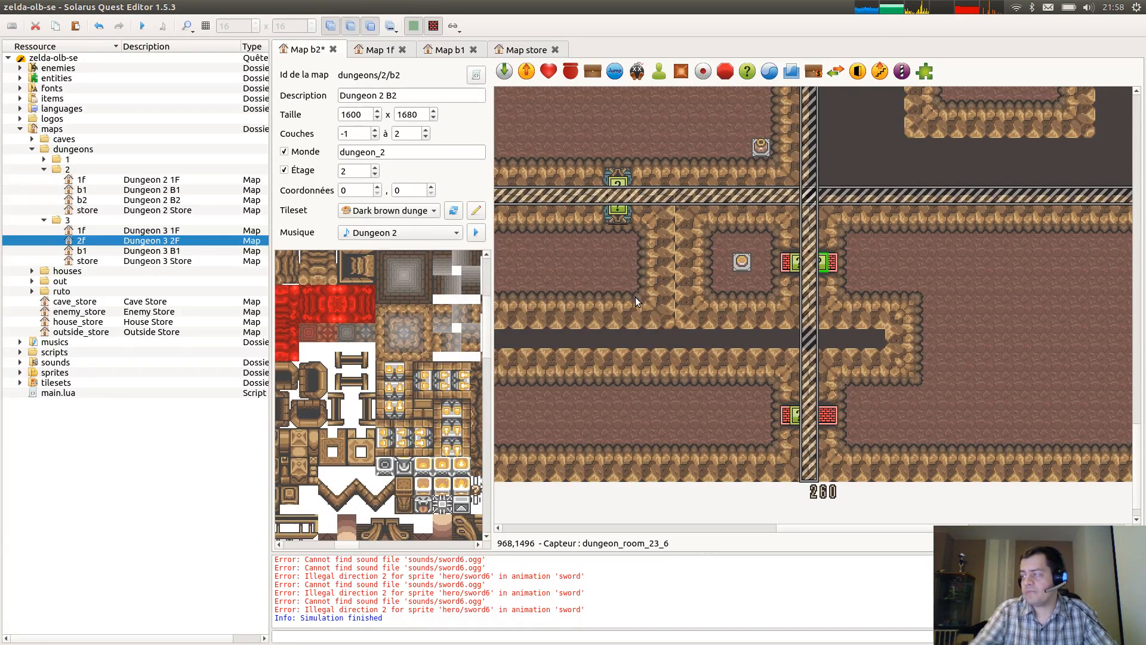
{"action": "key", "text": "ctrl+v"}
{"action": "key", "text": "ctrl+s"}
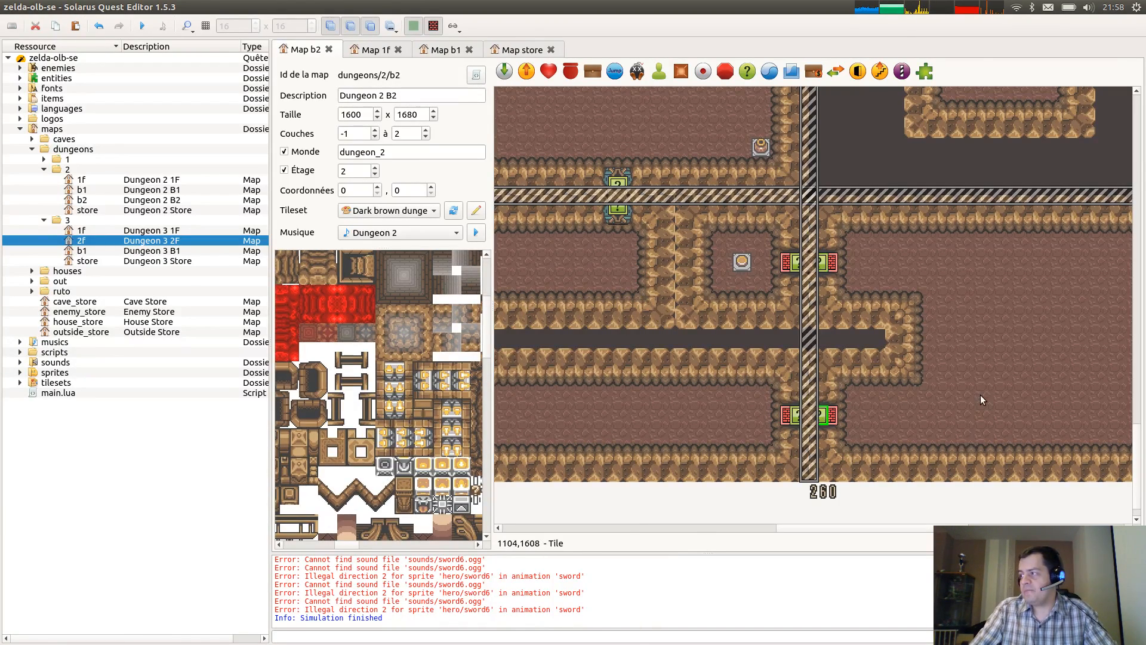
Examine the whole Dungeon 2 B2 map room by room to check the sensors at doorways and staircases.
{"action": "scroll", "coordinate": [980, 396], "scroll_direction": "down", "scroll_amount": 1, "text": "ctrl"}
{"action": "middle_click_drag", "start_coordinate": [1070, 435], "coordinate": [888, 448]}
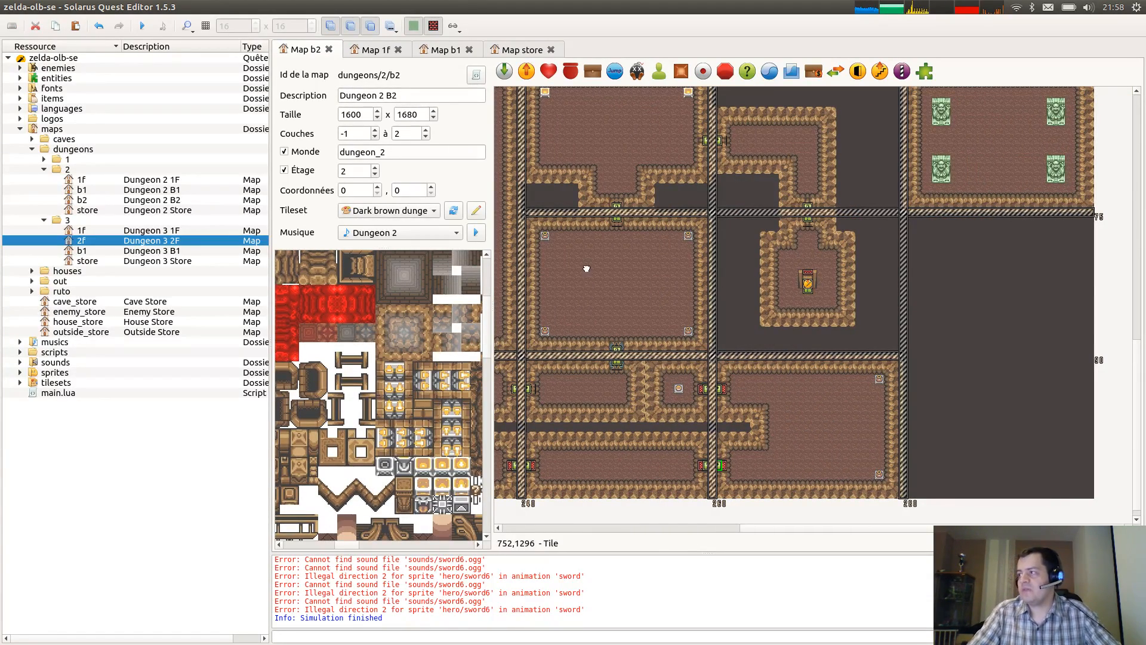
{"action": "scroll", "coordinate": [635, 269], "scroll_direction": "left", "scroll_amount": 1}
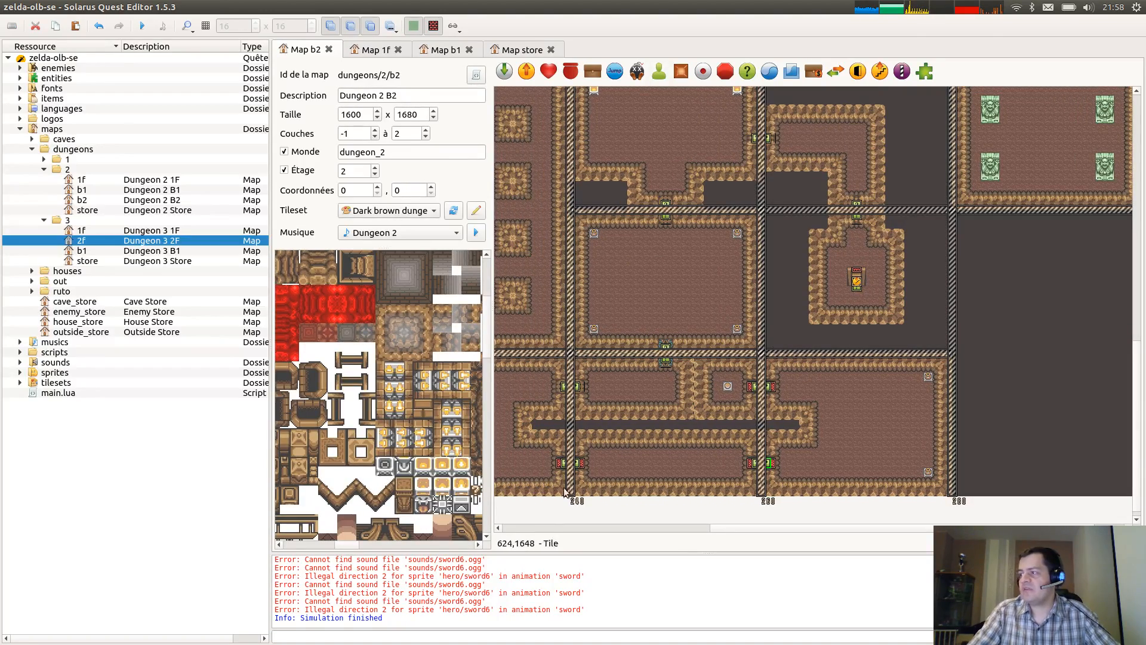
{"action": "middle_click_drag", "start_coordinate": [746, 200], "coordinate": [904, 376]}
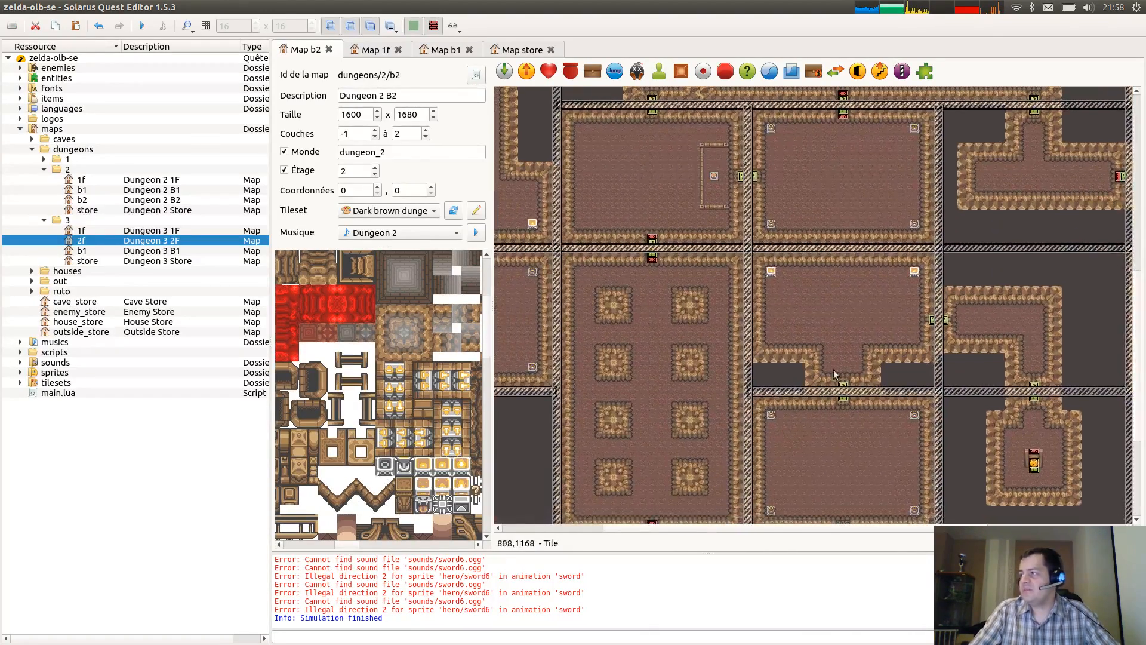
{"action": "scroll", "coordinate": [726, 347], "scroll_direction": "down", "scroll_amount": 2}
{"action": "scroll", "coordinate": [752, 331], "scroll_direction": "down", "scroll_amount": 1, "text": "ctrl"}
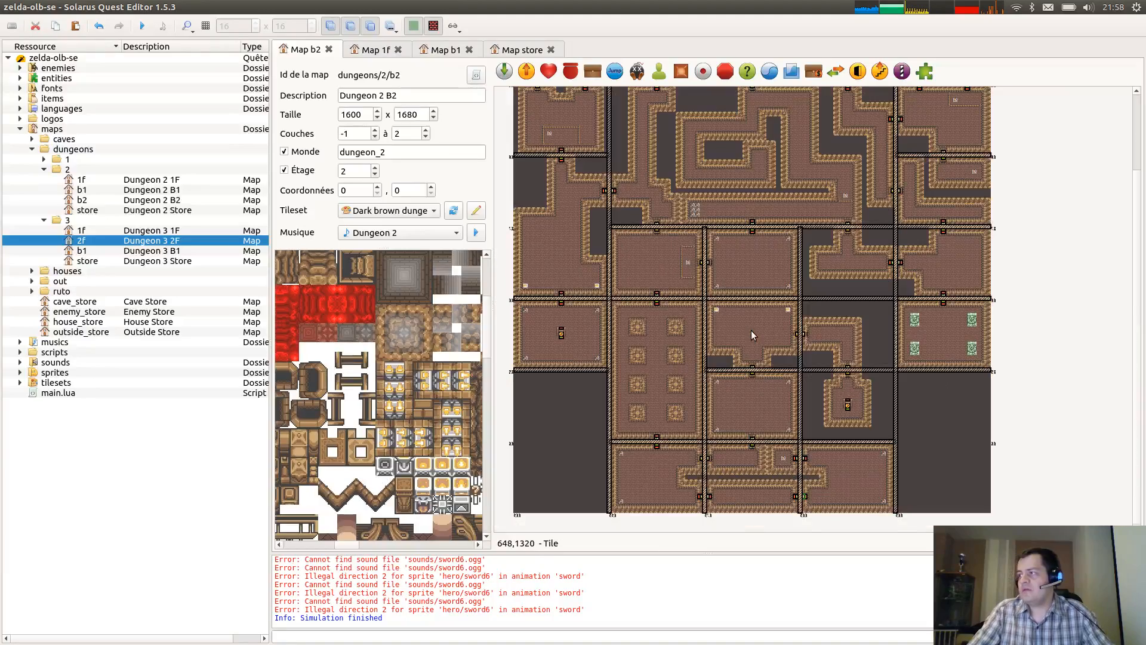
{"action": "scroll", "coordinate": [872, 375], "scroll_direction": "down", "scroll_amount": 1, "text": "ctrl"}
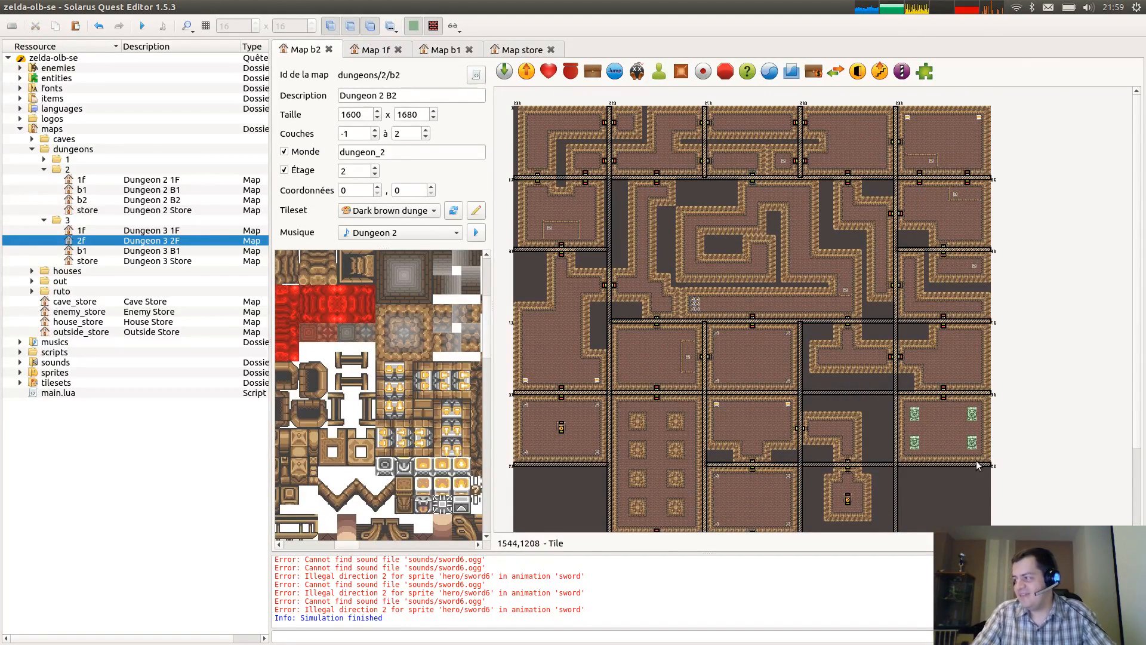
{"action": "scroll", "coordinate": [944, 474], "scroll_direction": "down", "scroll_amount": 2}
{"action": "scroll", "coordinate": [578, 434], "scroll_direction": "up", "scroll_amount": 2, "text": "ctrl"}
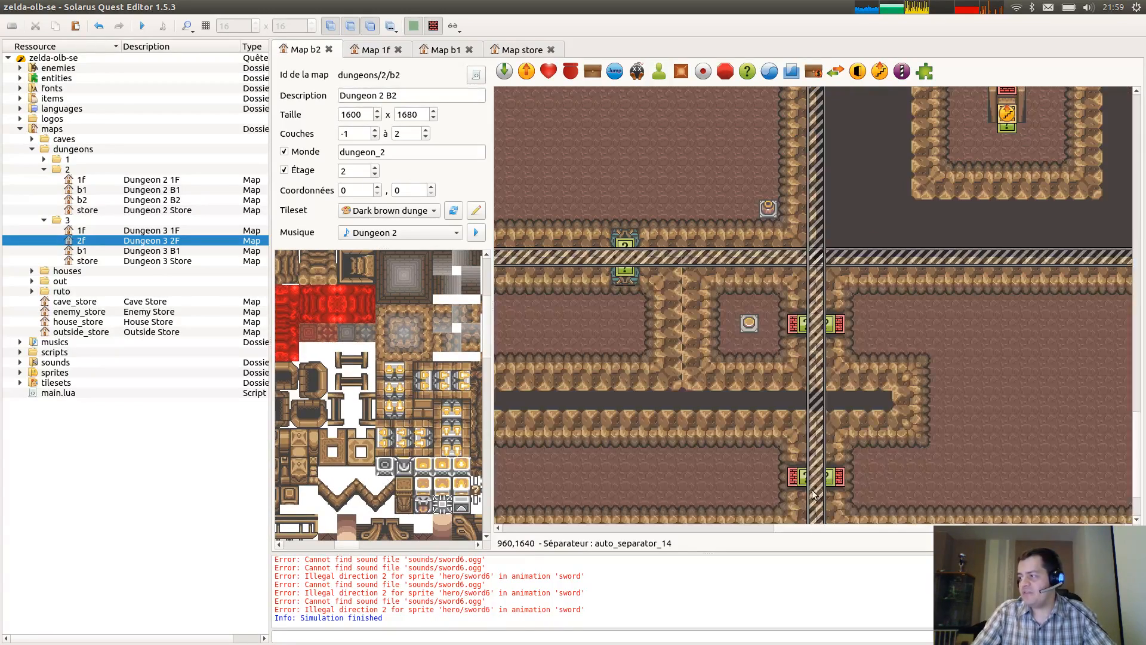
{"action": "scroll", "coordinate": [578, 435], "scroll_direction": "down", "scroll_amount": 1, "text": "ctrl"}
{"action": "scroll", "coordinate": [578, 434], "scroll_direction": "down", "scroll_amount": 1}
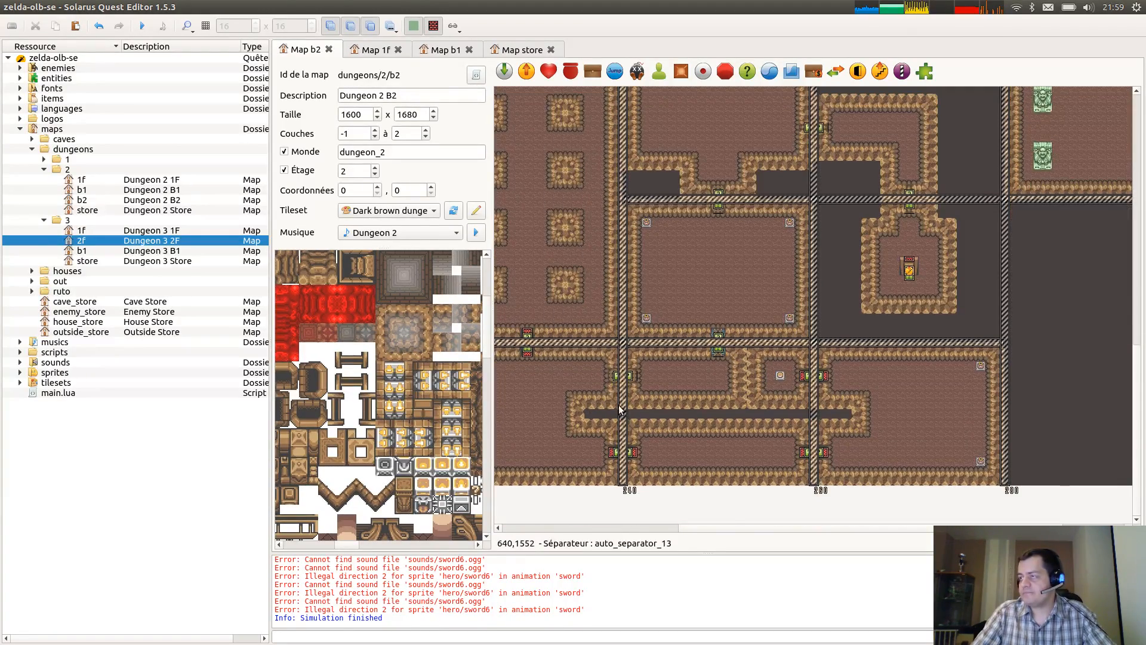
{"action": "middle_click_drag", "start_coordinate": [606, 402], "coordinate": [1064, 446]}
{"action": "scroll", "coordinate": [1020, 486], "scroll_direction": "up", "scroll_amount": 7}
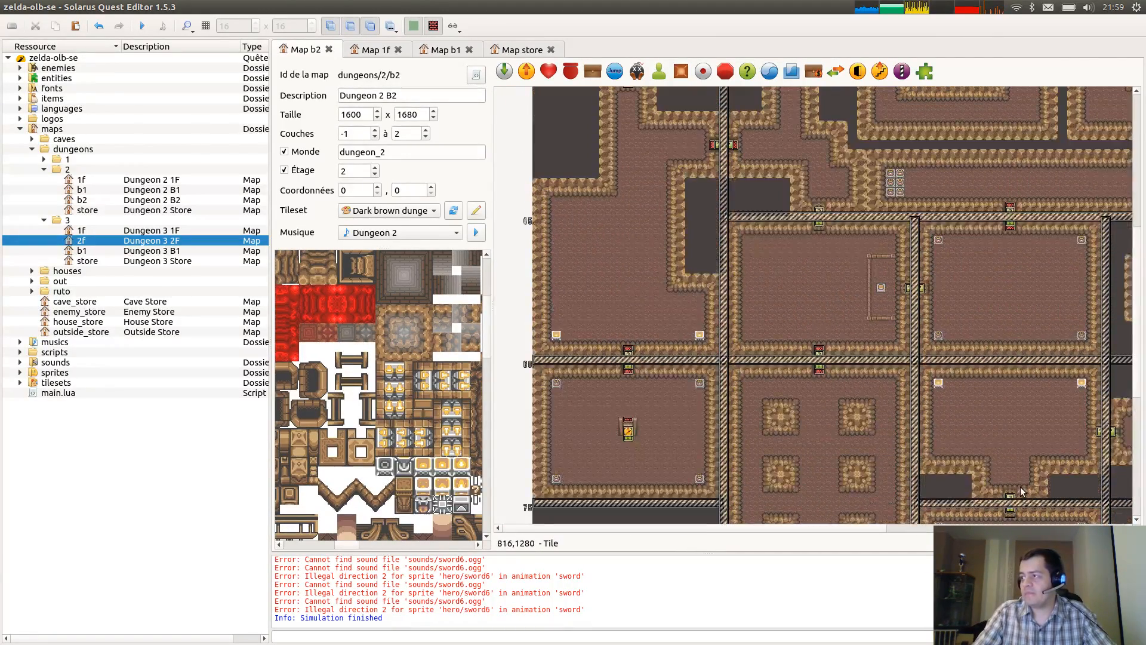
{"action": "scroll", "coordinate": [1048, 442], "scroll_direction": "down", "scroll_amount": 1, "text": "ctrl"}
{"action": "scroll", "coordinate": [1011, 449], "scroll_direction": "up", "scroll_amount": 1, "text": "ctrl"}
{"action": "left_click_drag", "start_coordinate": [1037, 448], "coordinate": [995, 428]}
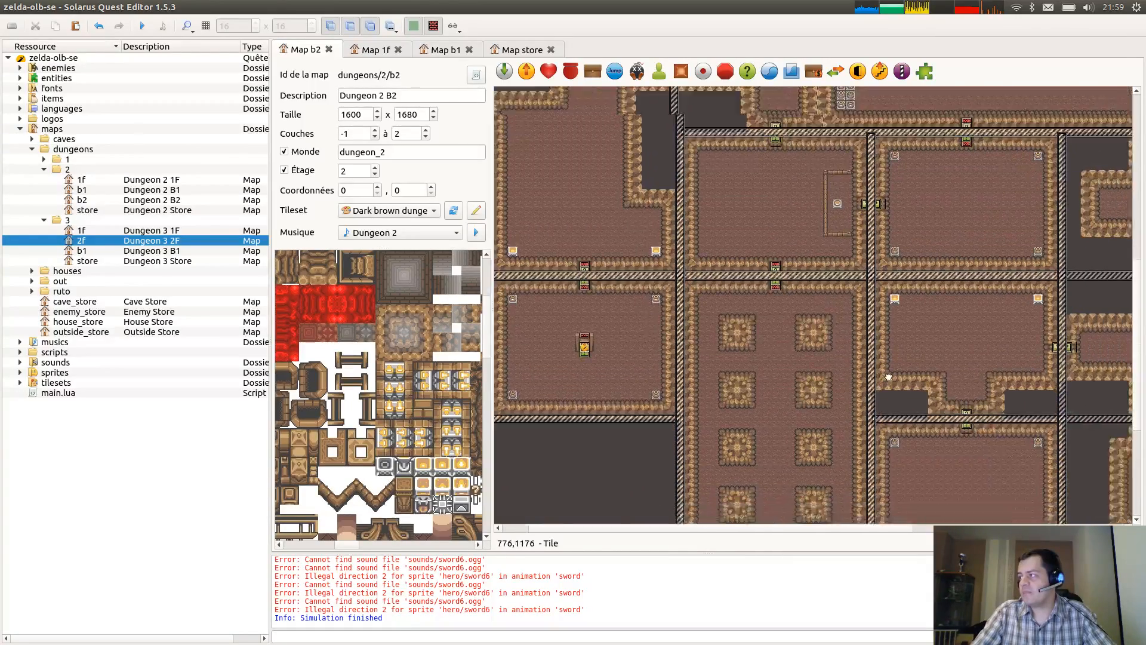
{"action": "middle_click_drag", "start_coordinate": [995, 428], "coordinate": [646, 277]}
{"action": "scroll", "coordinate": [647, 277], "scroll_direction": "down", "scroll_amount": 2}
{"action": "scroll", "coordinate": [828, 297], "scroll_direction": "up", "scroll_amount": 9}
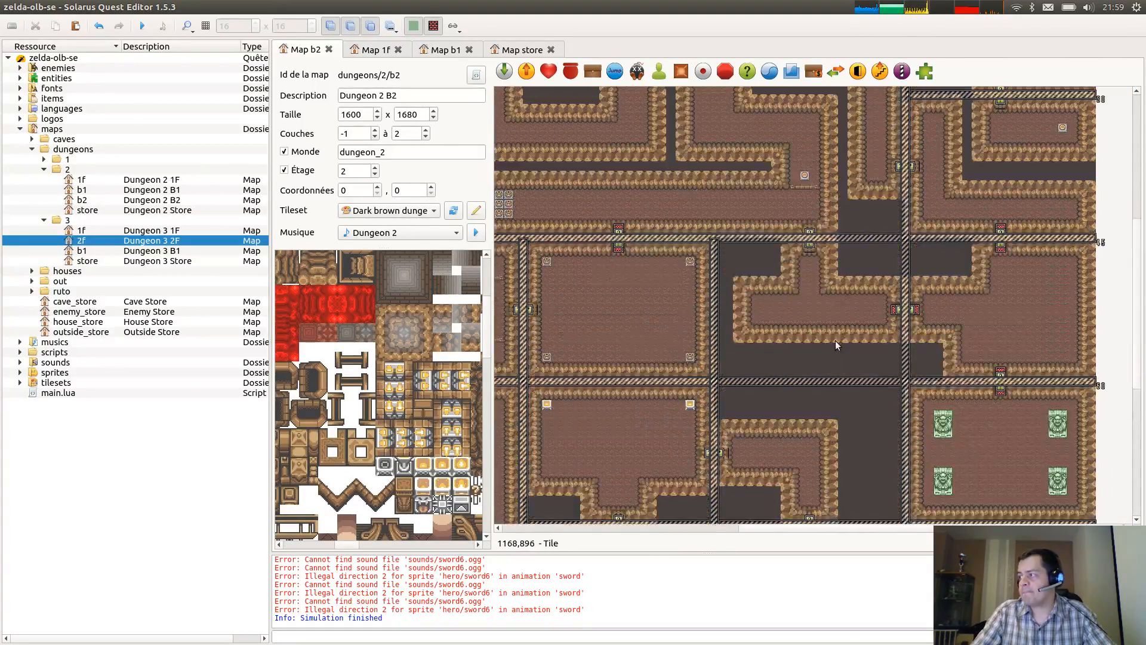
{"action": "scroll", "coordinate": [836, 340], "scroll_direction": "up", "scroll_amount": 9}
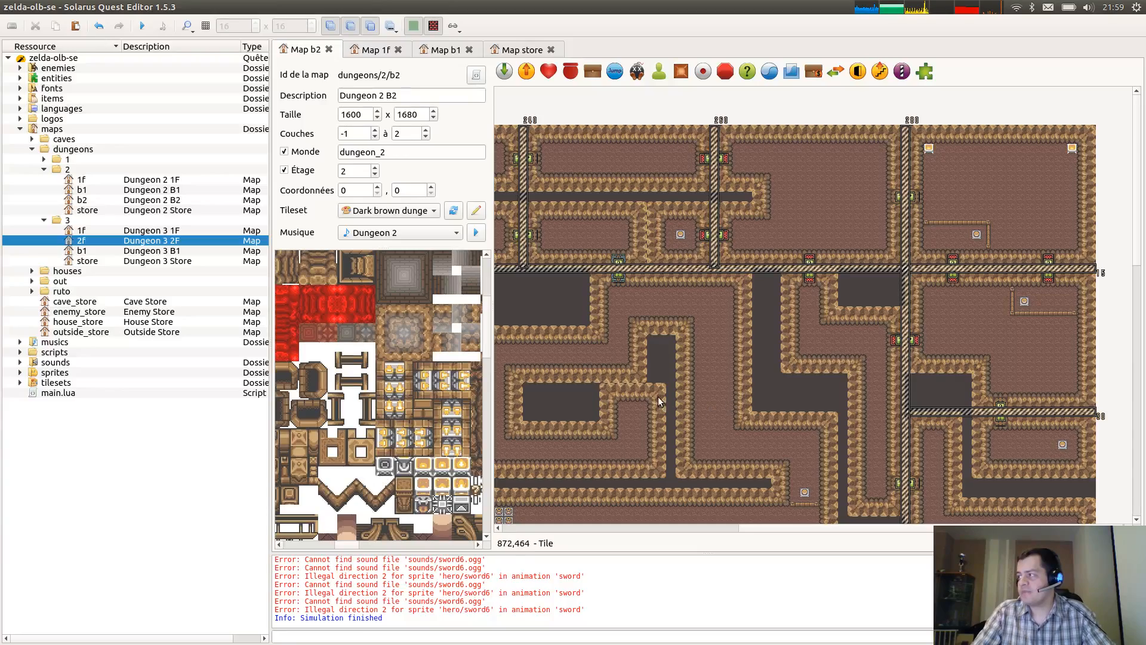
{"action": "middle_click_drag", "start_coordinate": [641, 382], "coordinate": [1125, 393]}
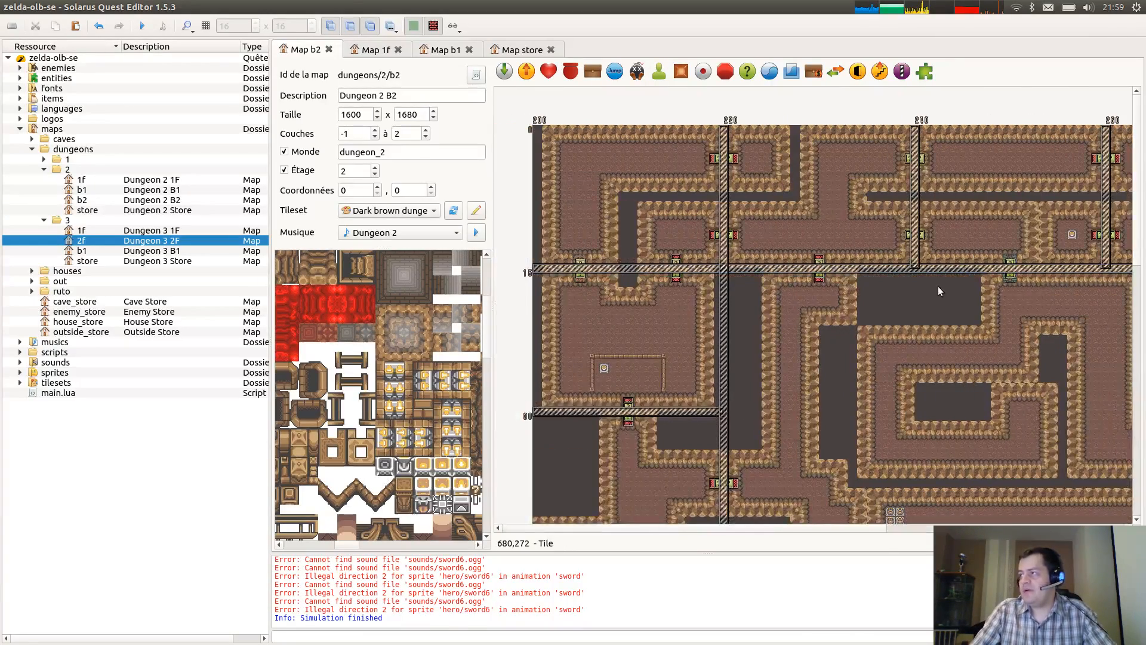
{"action": "scroll", "coordinate": [889, 324], "scroll_direction": "down", "scroll_amount": 1}
{"action": "scroll", "coordinate": [889, 324], "scroll_direction": "up", "scroll_amount": 1}
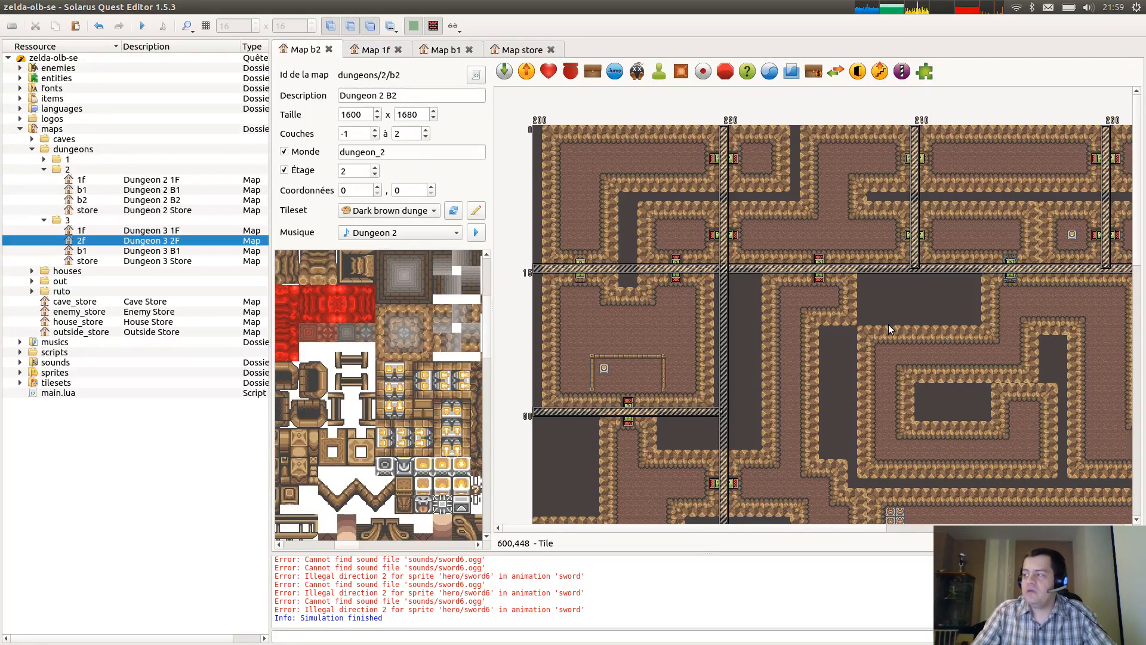
{"action": "scroll", "coordinate": [909, 340], "scroll_direction": "down", "scroll_amount": 7}
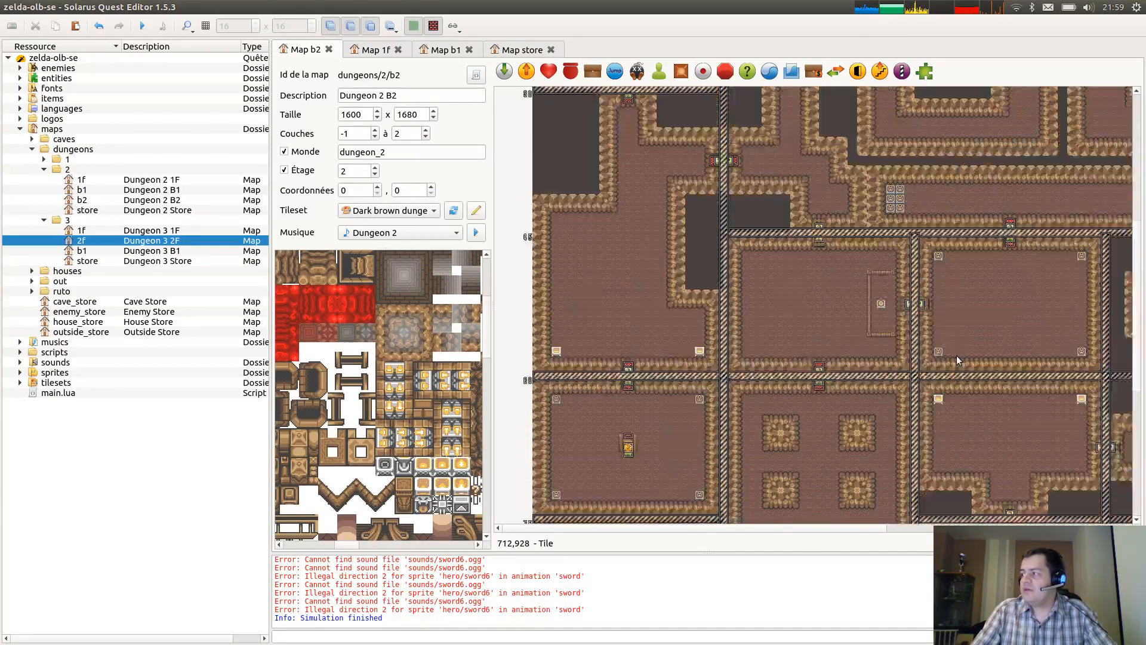
{"action": "scroll", "coordinate": [951, 474], "scroll_direction": "down", "scroll_amount": 2}
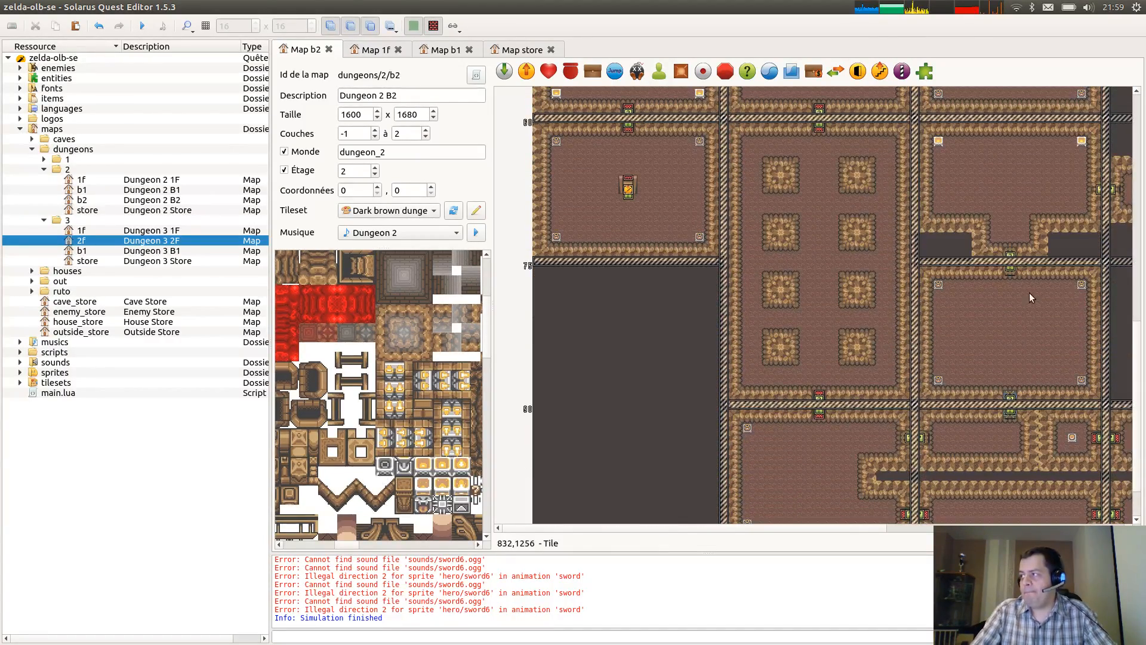
Switch to Chromium and read the Donjon 2 switches and treasures table in GitHub issue #36, including the -2 floor rows.
{"action": "key", "text": "alt+Tab"}
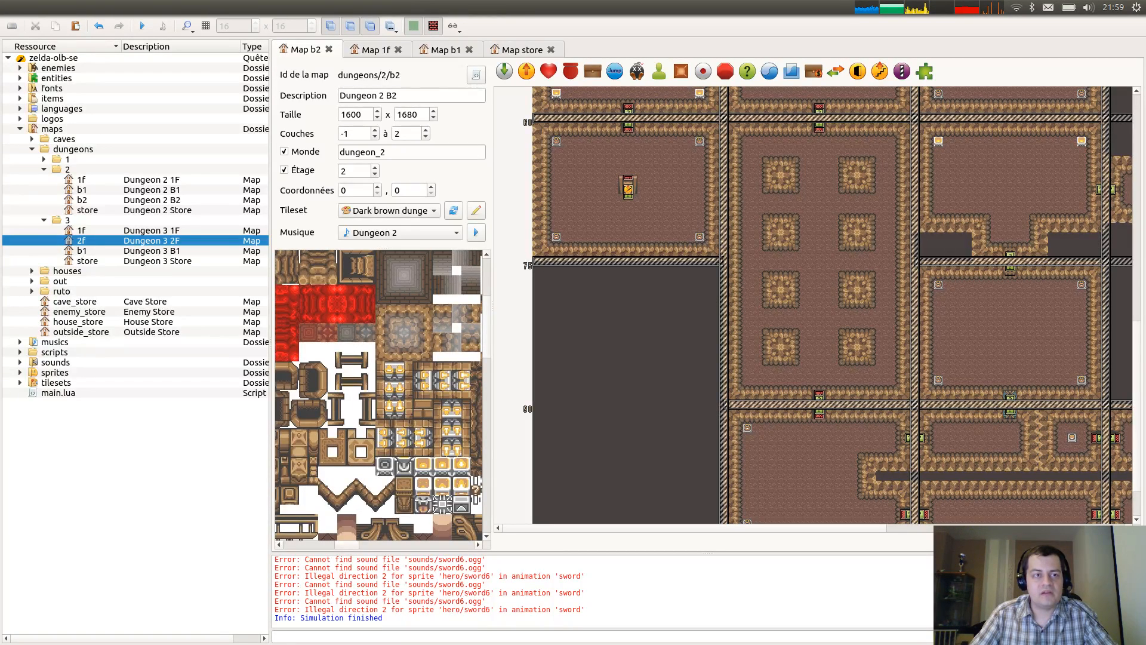
{"action": "key", "text": "alt+Tab"}
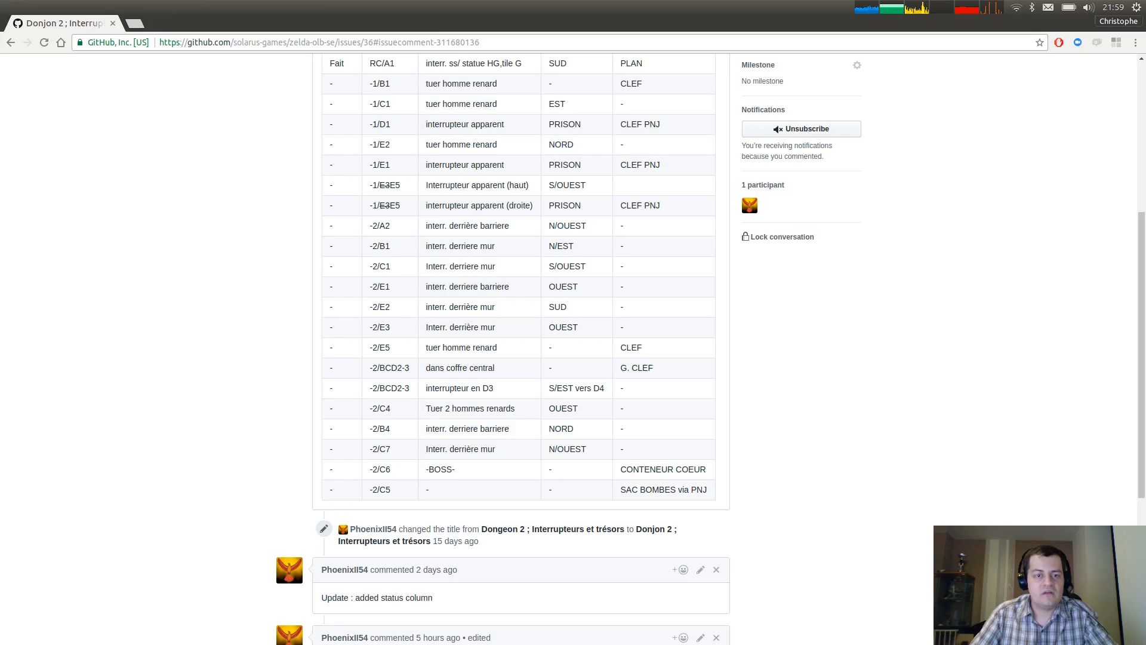
{"action": "scroll", "coordinate": [776, 494], "scroll_direction": "up", "scroll_amount": 2}
{"action": "scroll", "coordinate": [776, 495], "scroll_direction": "up", "scroll_amount": 3}
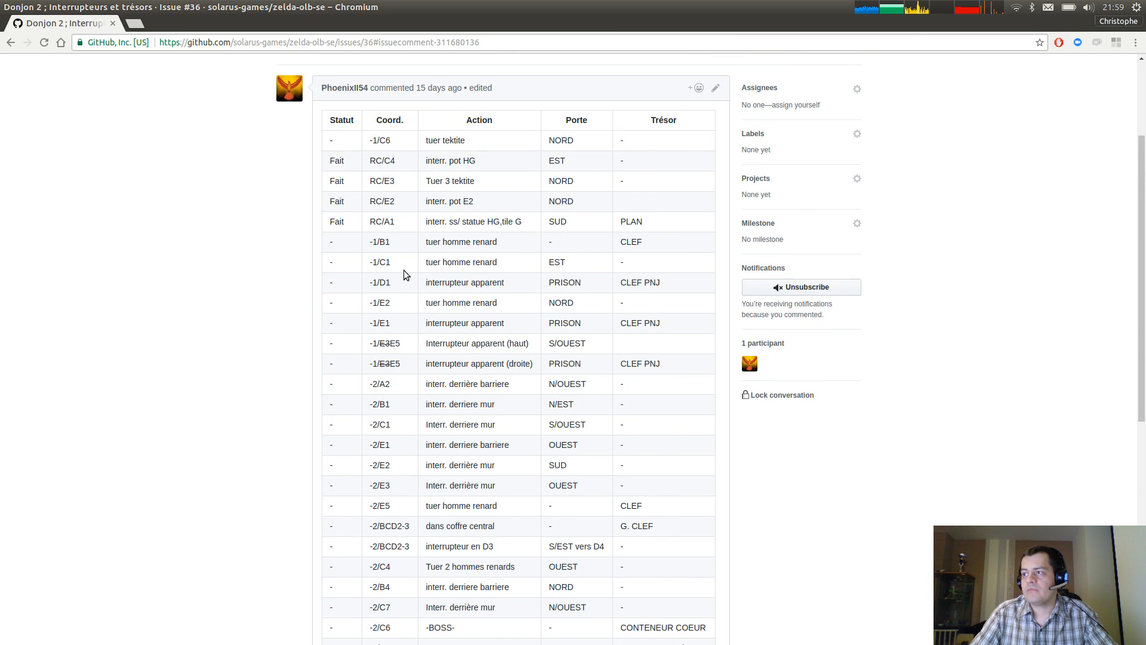
{"action": "scroll", "coordinate": [436, 323], "scroll_direction": "down", "scroll_amount": 1}
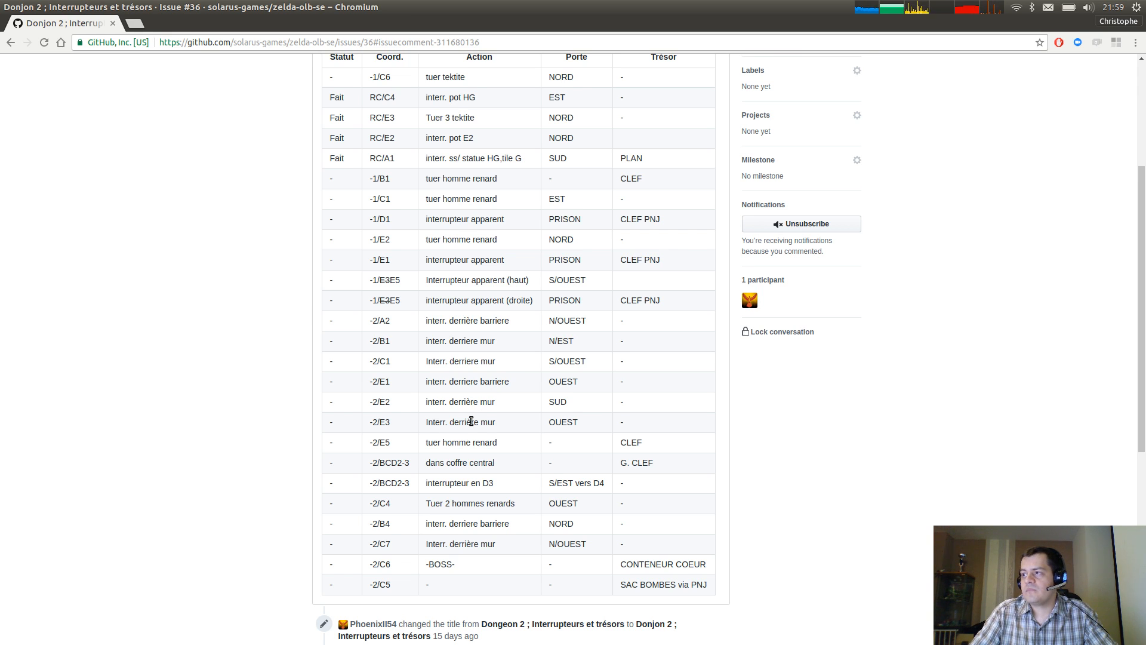
{"action": "scroll", "coordinate": [489, 254], "scroll_direction": "down", "scroll_amount": 1}
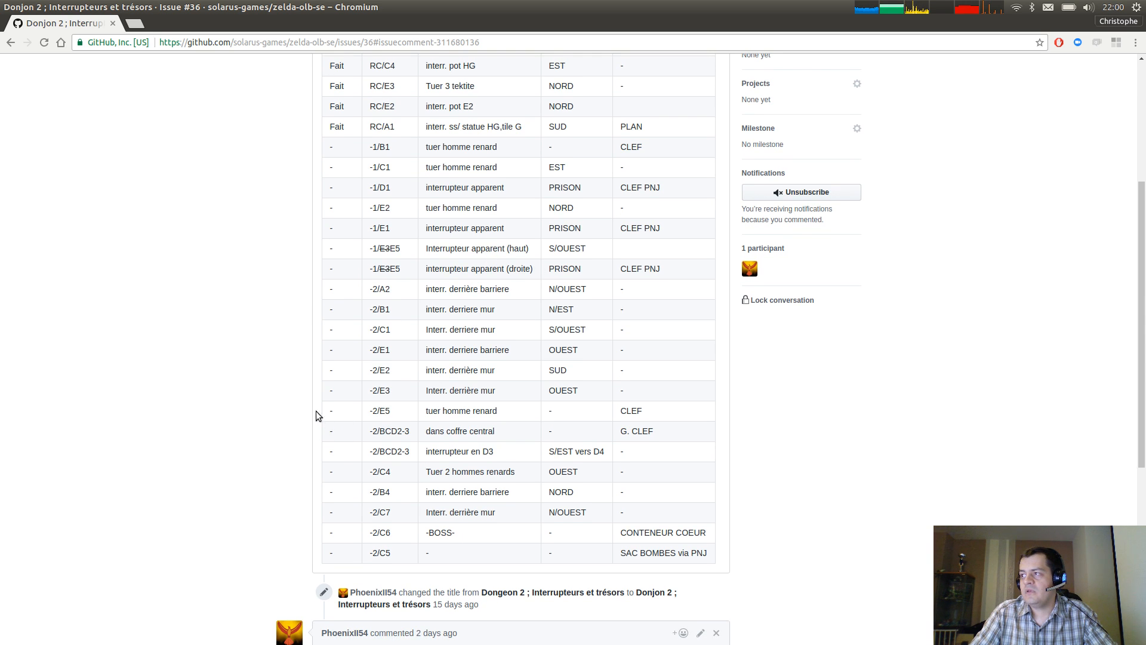
{"action": "scroll", "coordinate": [317, 410], "scroll_direction": "up", "scroll_amount": 2}
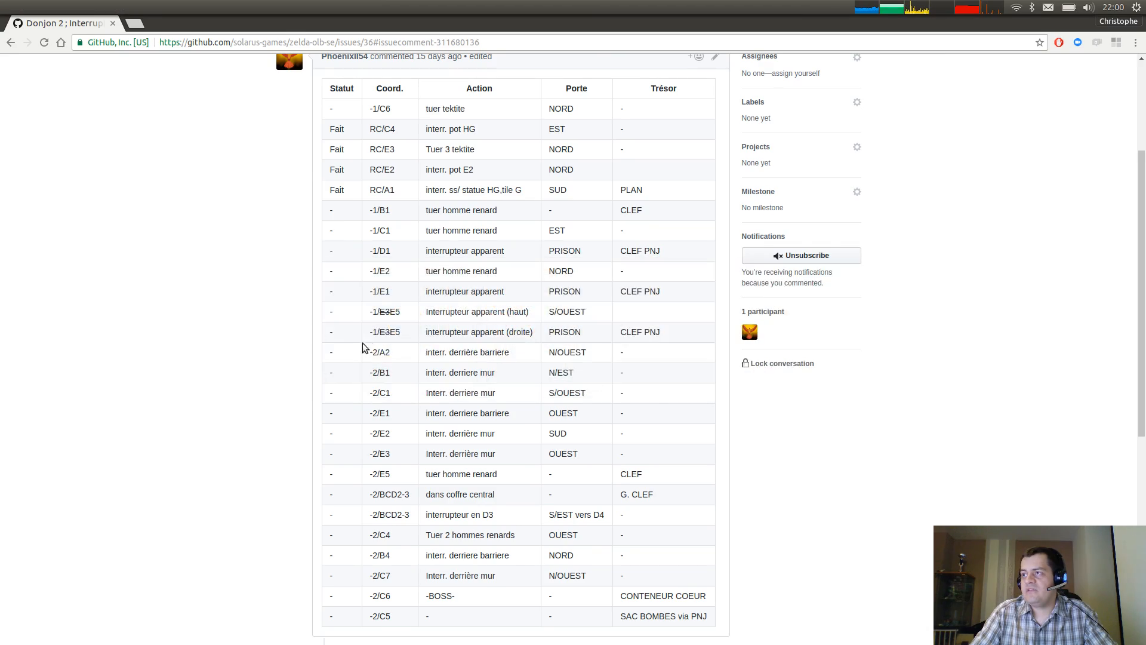
Switch back to Solarus Quest Editor, view the four-statue room, and open the 1600x1680 sprite from the work sprites.
{"action": "key", "text": "alt+Tab"}
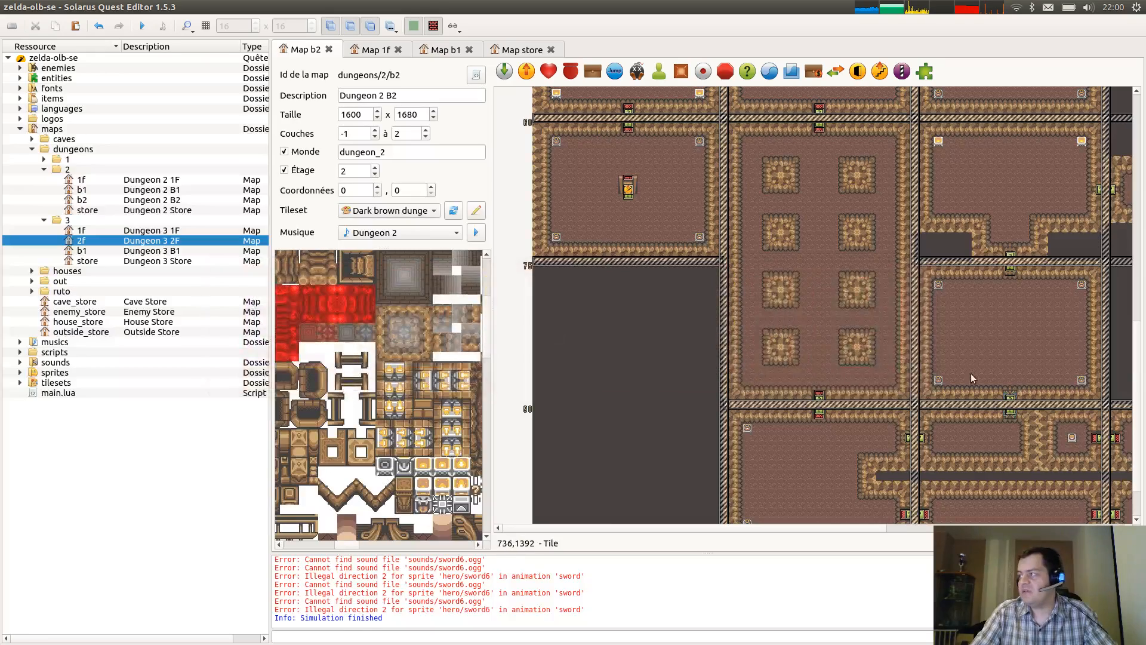
{"action": "middle_click_drag", "start_coordinate": [1124, 338], "coordinate": [730, 384]}
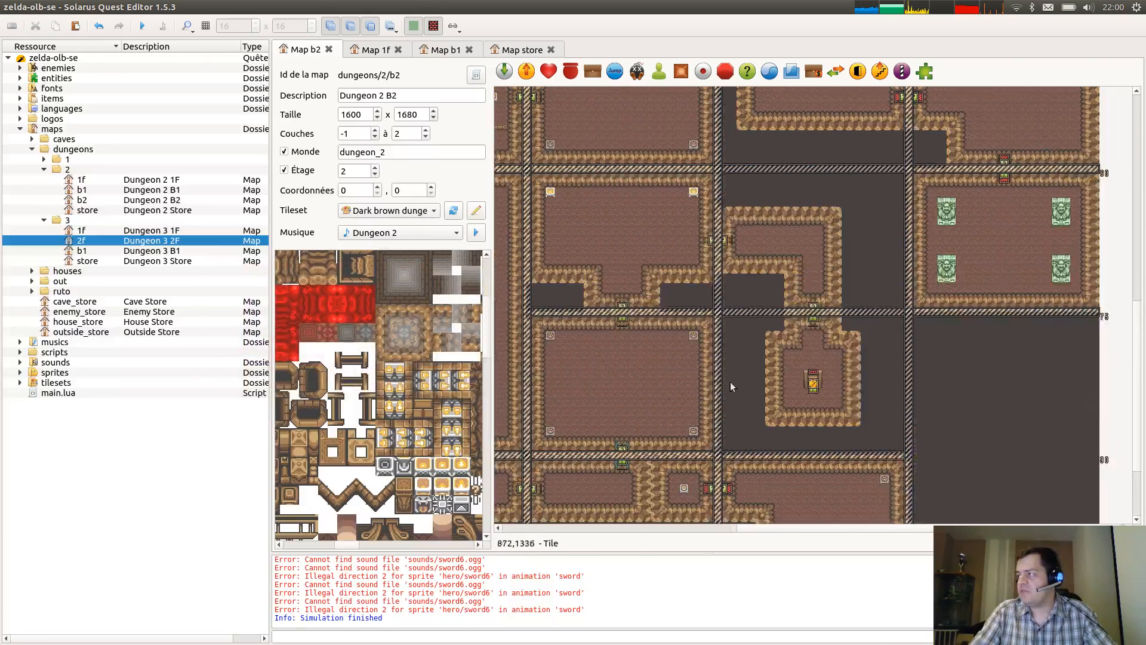
{"action": "scroll", "coordinate": [1008, 202], "scroll_direction": "up", "scroll_amount": 1, "text": "ctrl"}
{"action": "middle_click_drag", "start_coordinate": [912, 216], "coordinate": [744, 236]}
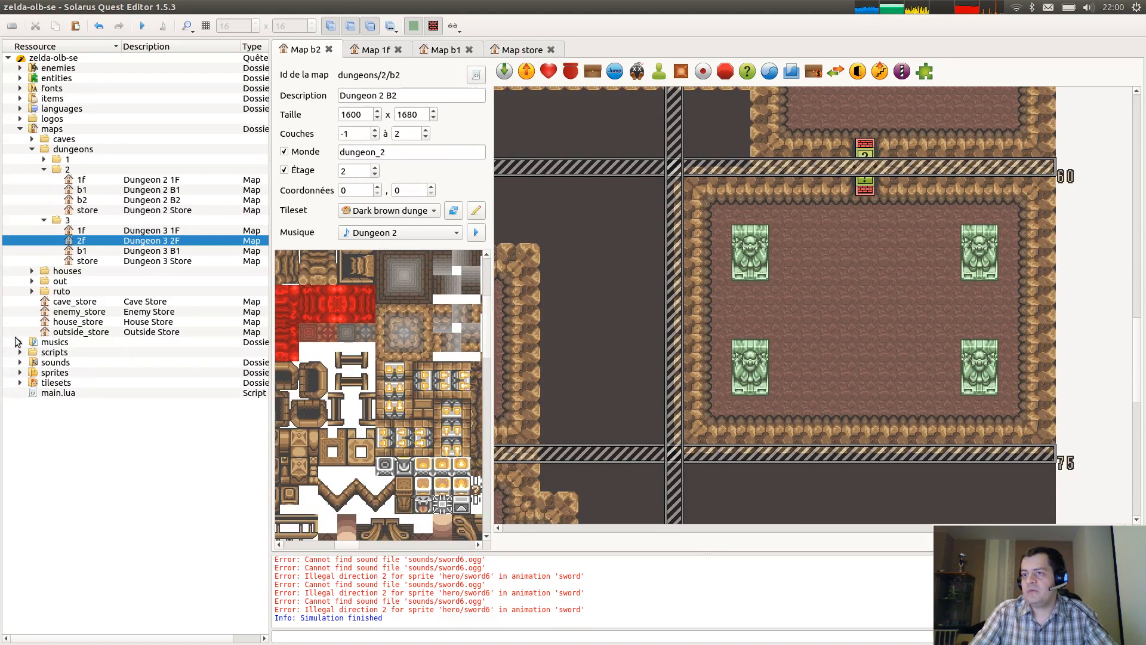
{"action": "left_click", "coordinate": [20, 373]}
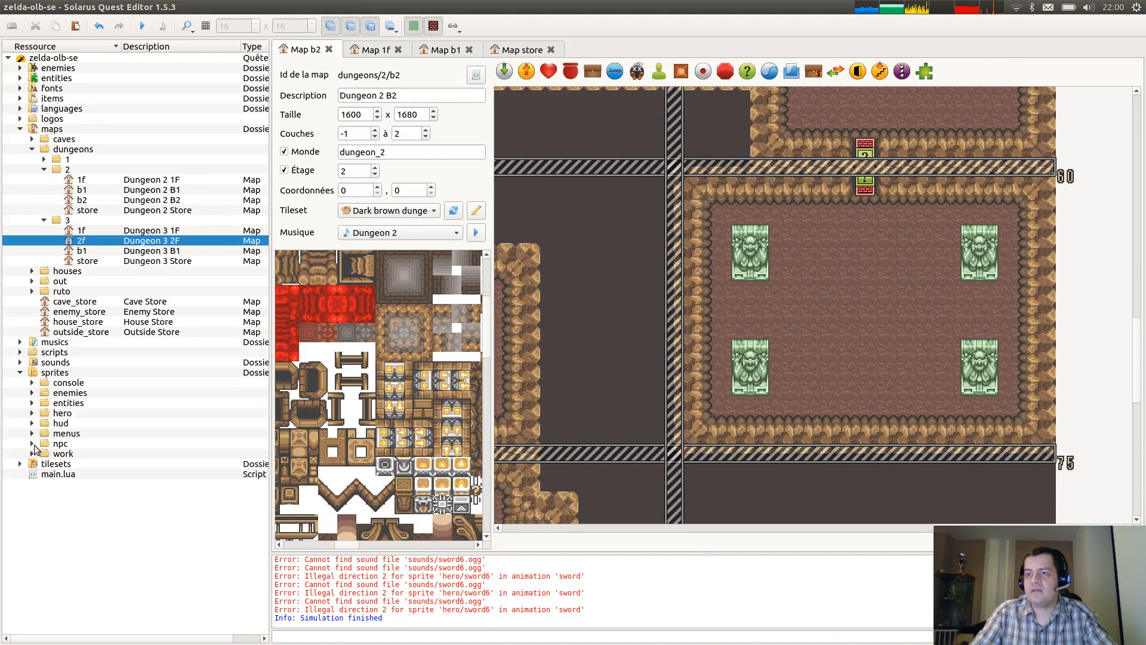
{"action": "left_click", "coordinate": [33, 454]}
{"action": "double_click", "coordinate": [88, 474]}
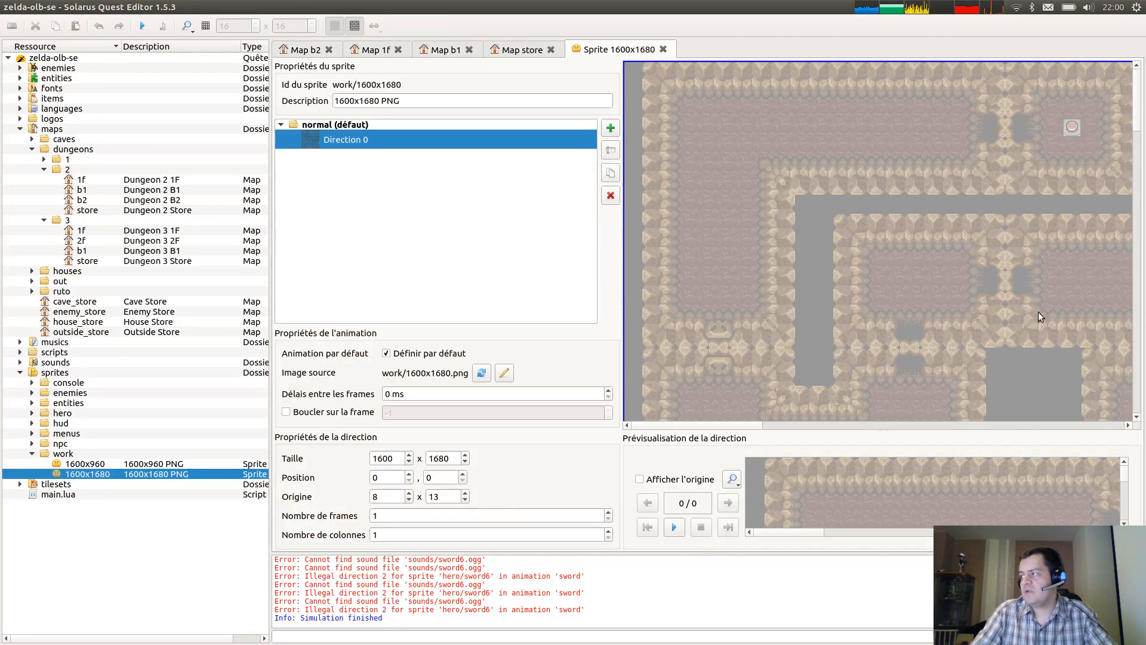
Examine the four-statue room and the southern rooms in the 1600x1680 reference image, and close the sprite.
{"action": "scroll", "coordinate": [1038, 312], "scroll_direction": "down", "scroll_amount": 3, "text": "ctrl"}
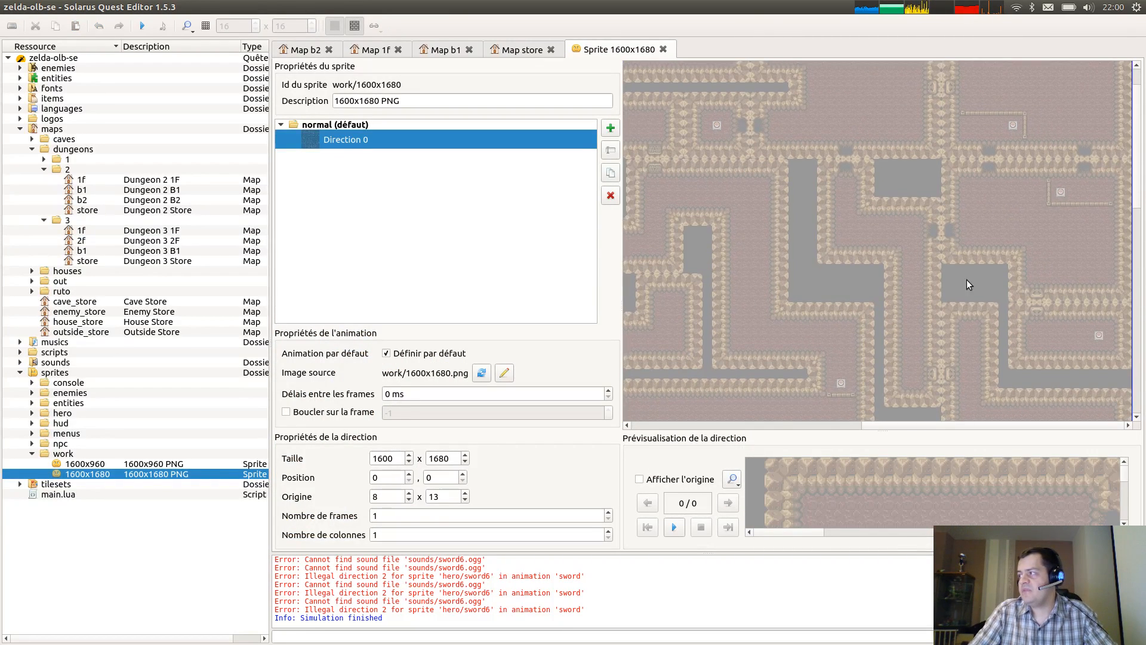
{"action": "scroll", "coordinate": [1054, 306], "scroll_direction": "down", "scroll_amount": 10}
{"action": "scroll", "coordinate": [1042, 257], "scroll_direction": "up", "scroll_amount": 1}
{"action": "scroll", "coordinate": [1013, 182], "scroll_direction": "up", "scroll_amount": 1, "text": "ctrl"}
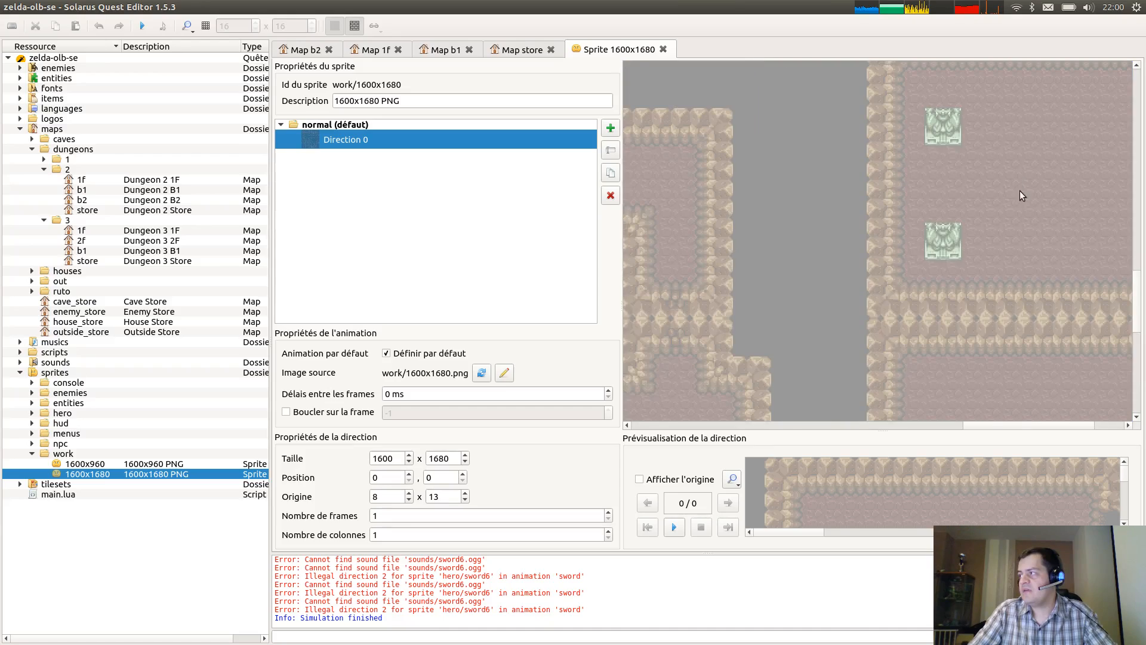
{"action": "scroll", "coordinate": [1020, 191], "scroll_direction": "down", "scroll_amount": 1, "text": "ctrl"}
{"action": "scroll", "coordinate": [885, 241], "scroll_direction": "down", "scroll_amount": 1, "text": "ctrl"}
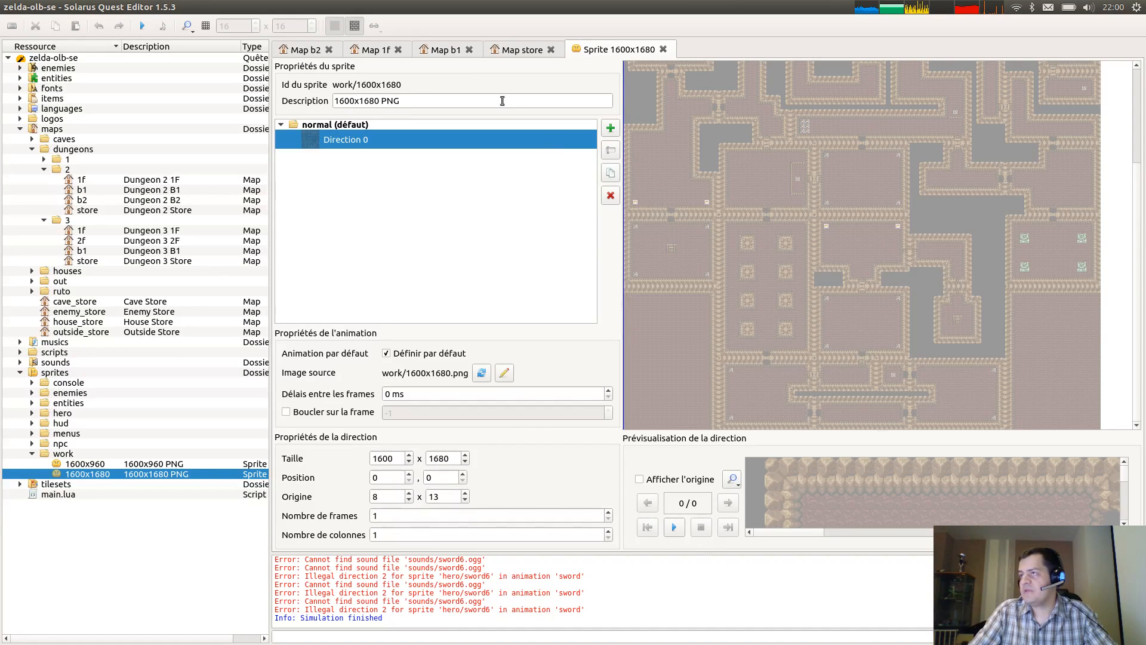
{"action": "middle_click", "coordinate": [621, 50]}
{"action": "scroll", "coordinate": [528, 49], "scroll_direction": "up", "scroll_amount": 2}
{"action": "scroll", "coordinate": [529, 49], "scroll_direction": "up", "scroll_amount": 1}
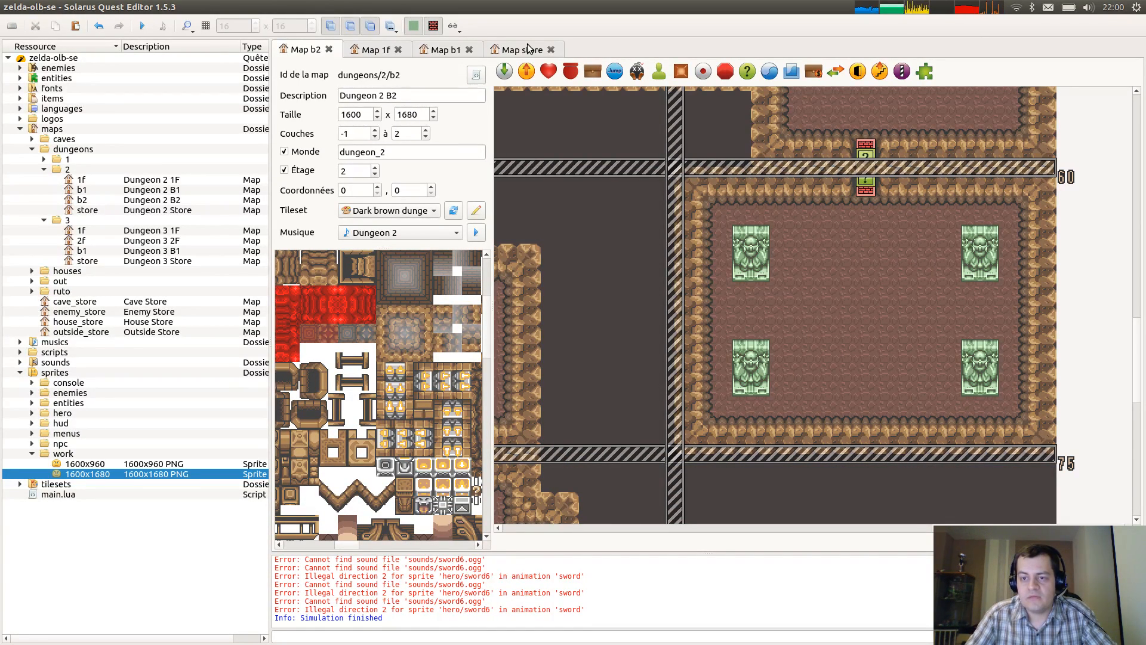
Glance at the Dungeon 2 1F map, then examine the southern, western and central rooms of the Dungeon 2 B2 map.
{"action": "scroll", "coordinate": [528, 49], "scroll_direction": "down", "scroll_amount": 1}
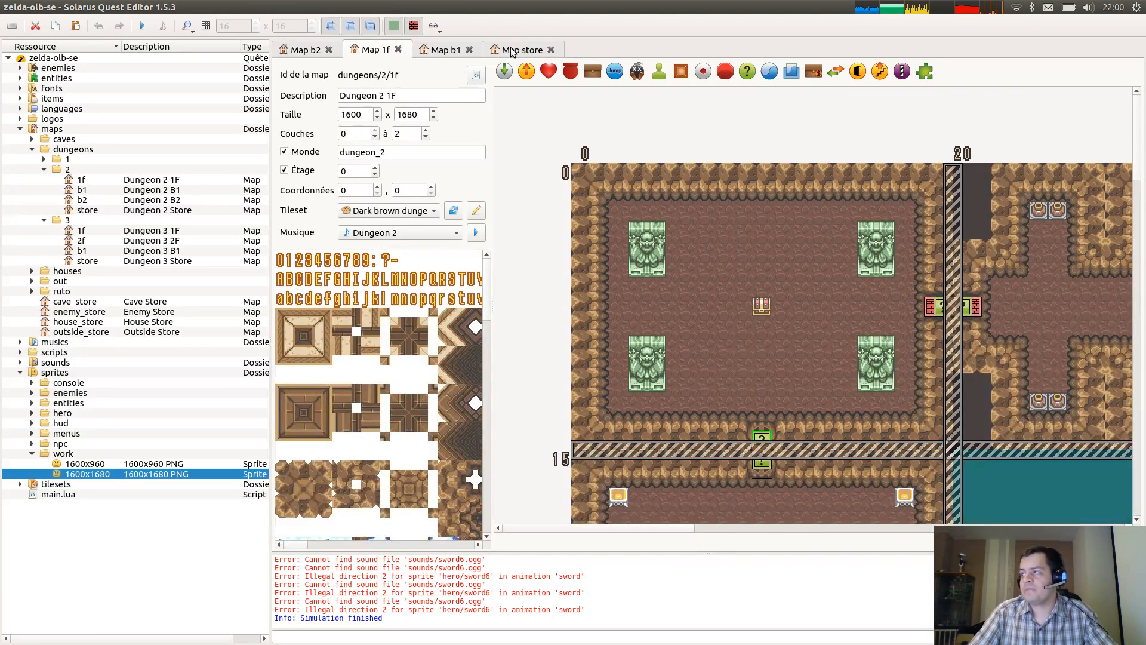
{"action": "scroll", "coordinate": [717, 251], "scroll_direction": "down", "scroll_amount": 1, "text": "ctrl"}
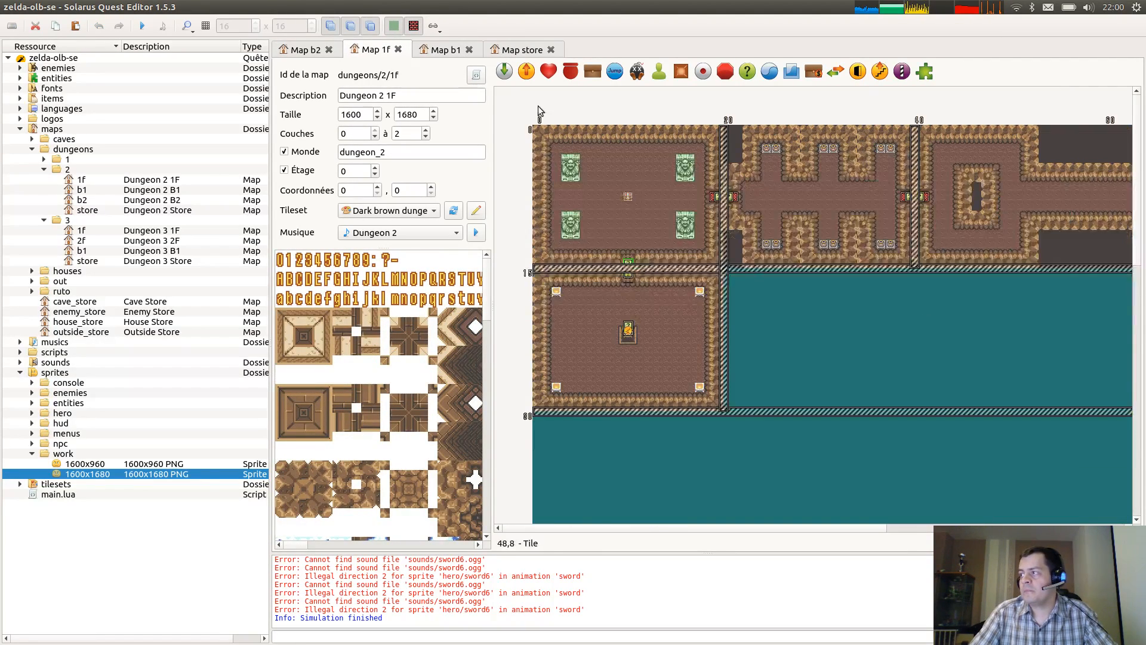
{"action": "left_click", "coordinate": [284, 52]}
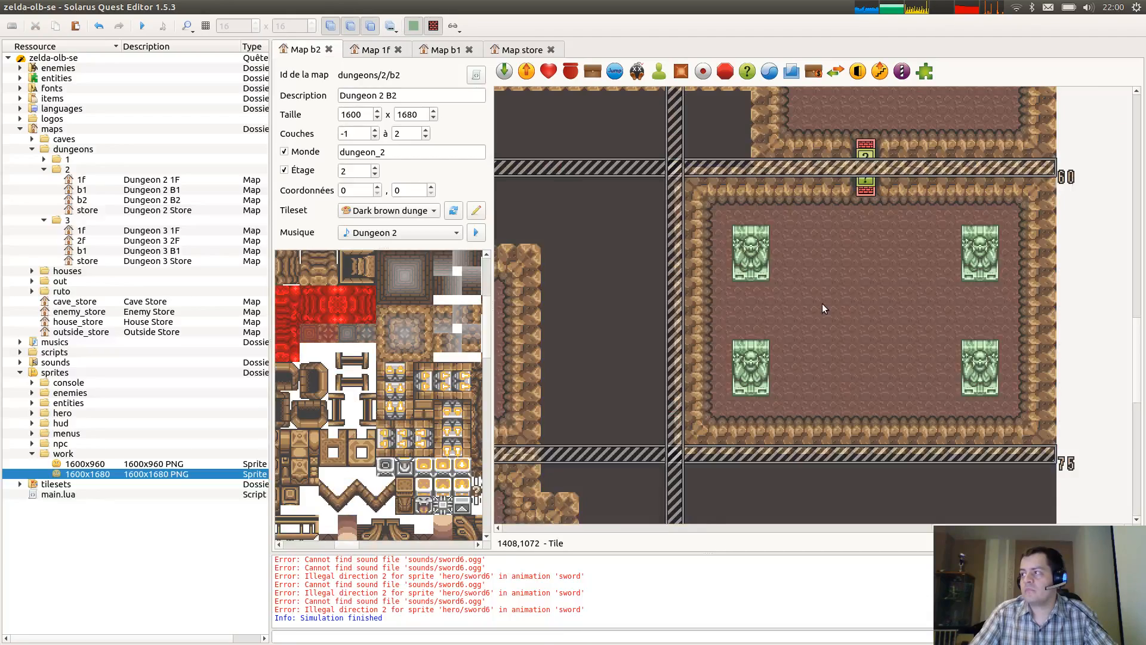
{"action": "scroll", "coordinate": [823, 304], "scroll_direction": "down", "scroll_amount": 1, "text": "ctrl"}
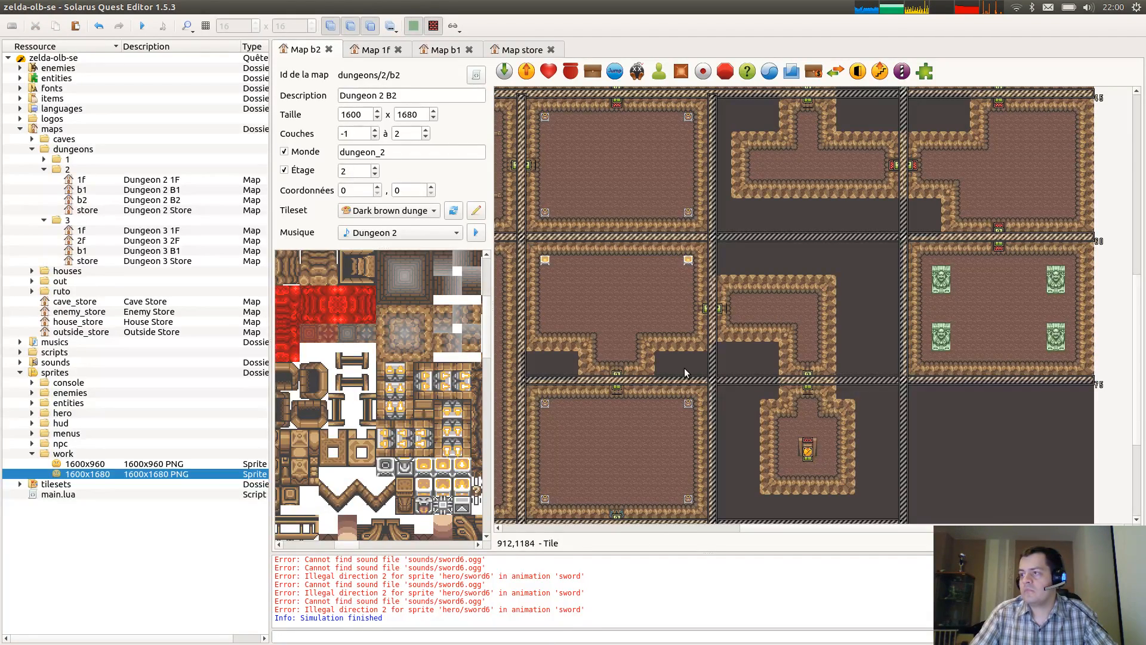
{"action": "middle_click_drag", "start_coordinate": [684, 368], "coordinate": [732, 190]}
{"action": "middle_click_drag", "start_coordinate": [635, 363], "coordinate": [1003, 331]}
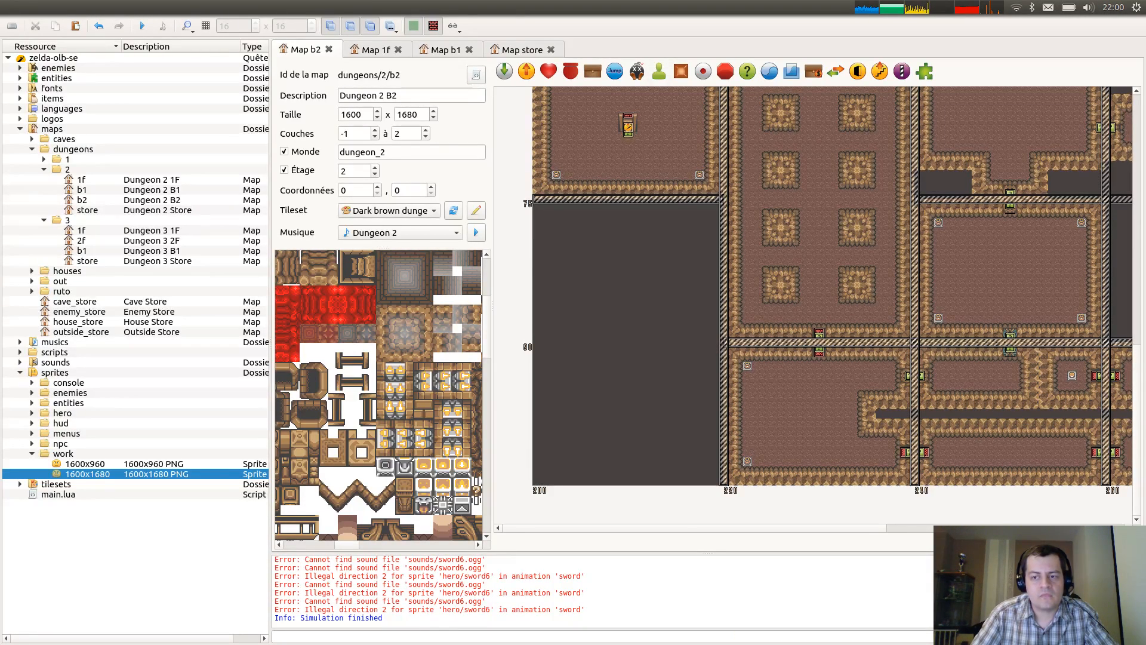
{"action": "middle_click_drag", "start_coordinate": [839, 347], "coordinate": [632, 425]}
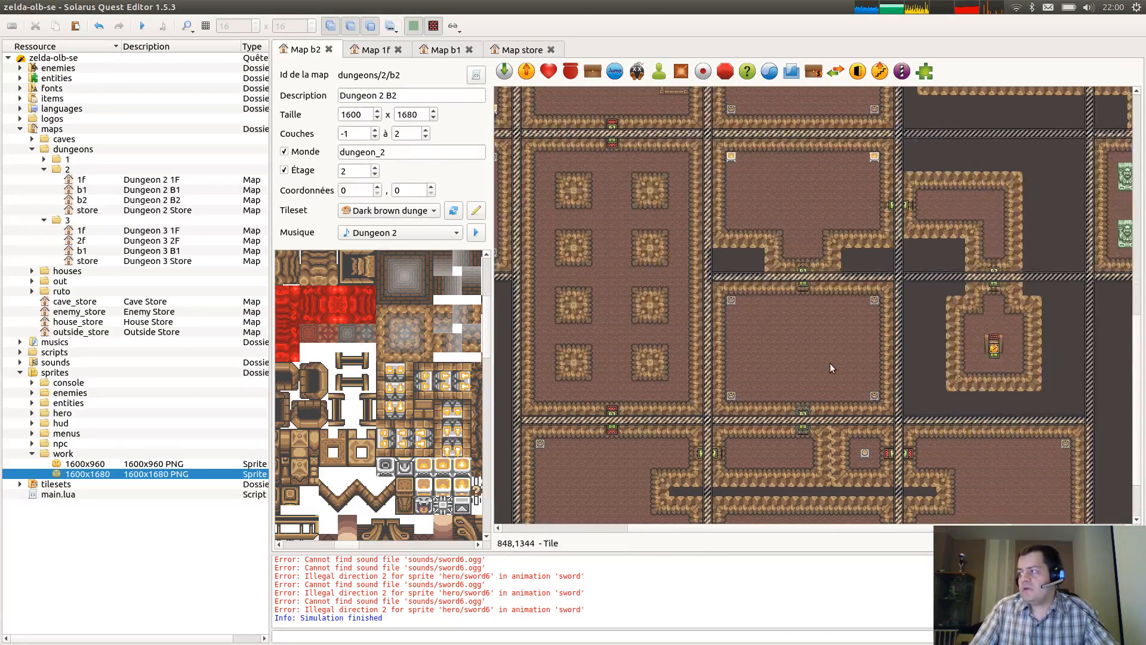
{"action": "scroll", "coordinate": [835, 374], "scroll_direction": "up", "scroll_amount": 5}
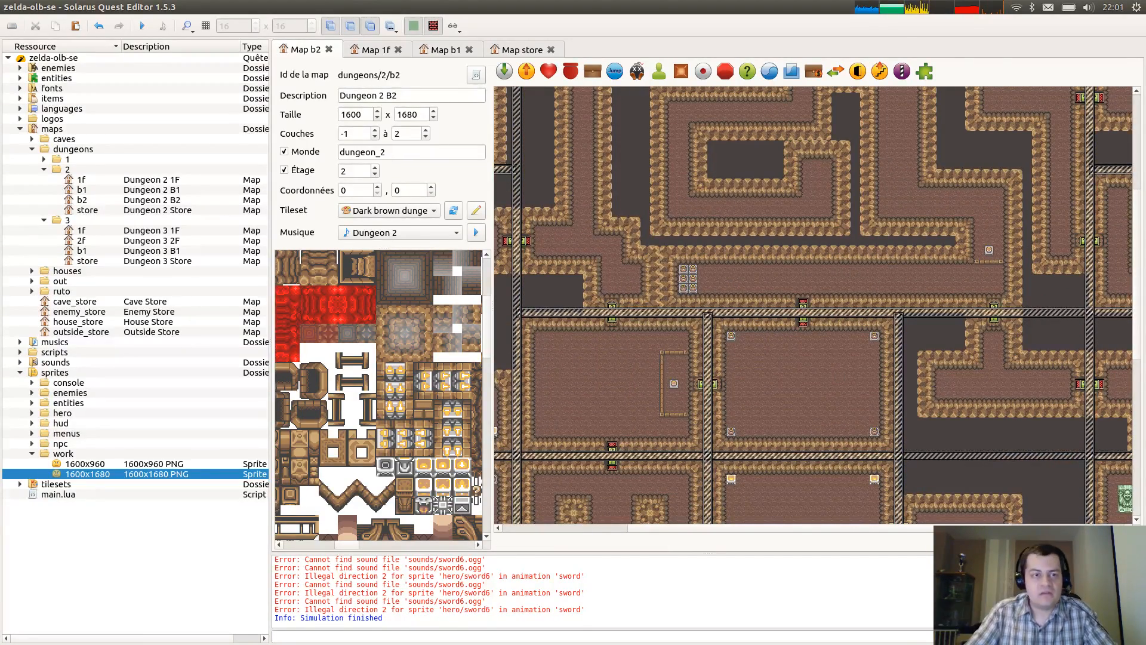
Switch to Chromium and read the -2/BCD2-3 central chest row in the Donjon 2 switches and treasures table.
{"action": "key", "text": "alt+Tab"}
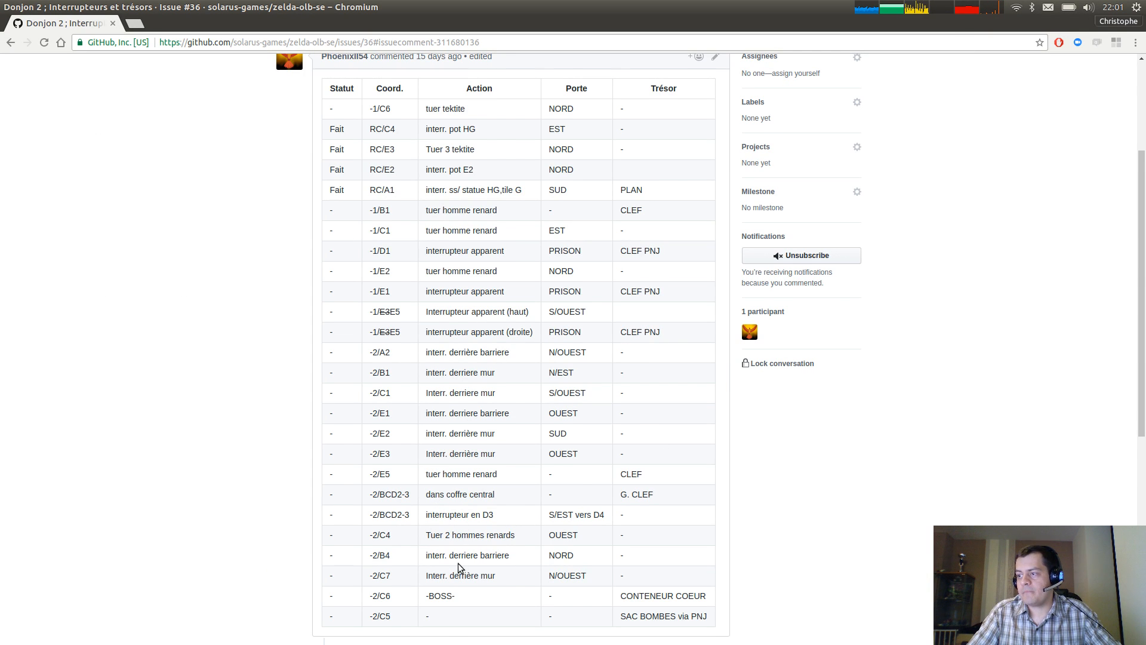
{"action": "scroll", "coordinate": [851, 486], "scroll_direction": "down", "scroll_amount": 1}
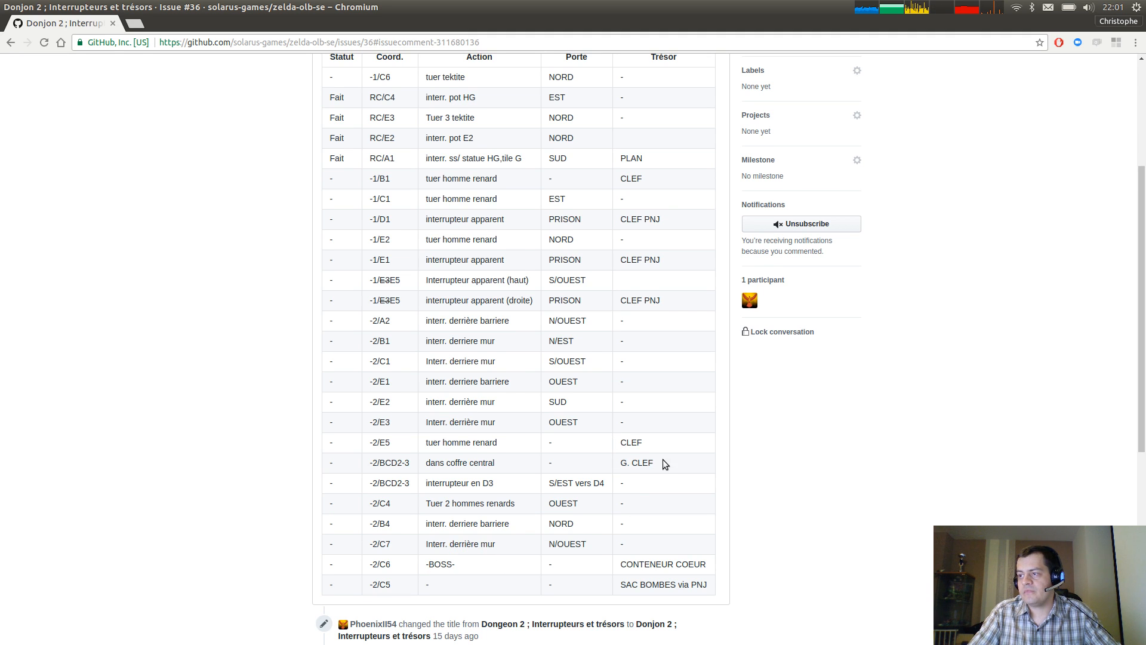
{"action": "left_click_drag", "start_coordinate": [665, 464], "coordinate": [365, 465]}
{"action": "left_click", "coordinate": [378, 461]}
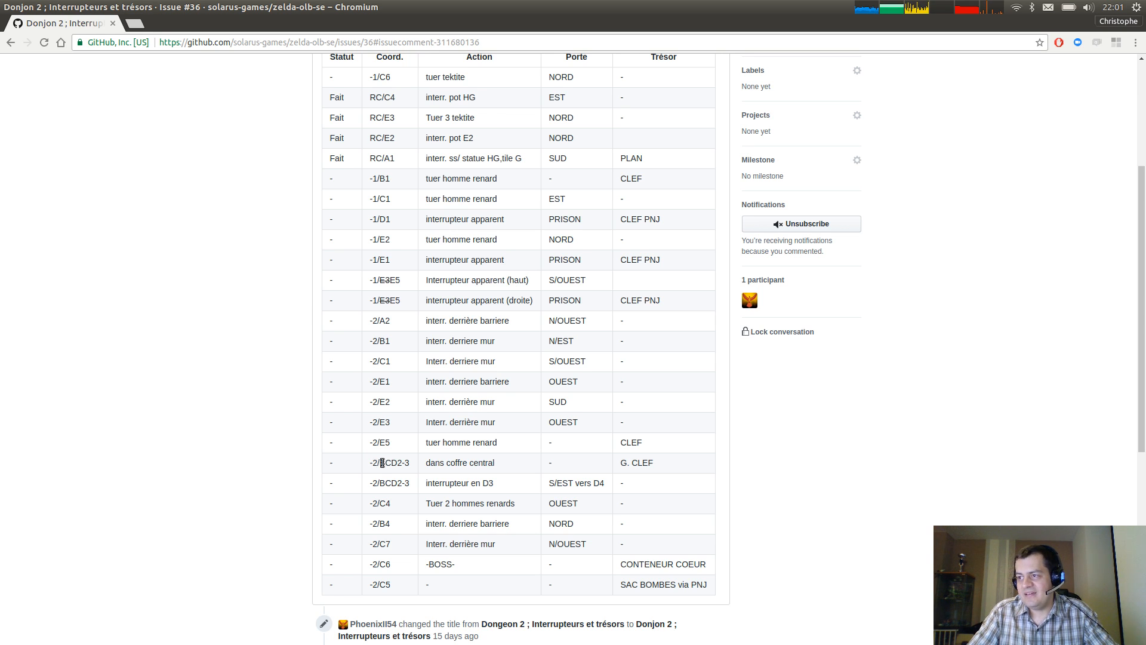
{"action": "left_click_drag", "start_coordinate": [382, 463], "coordinate": [407, 463]}
{"action": "left_click", "coordinate": [412, 469]}
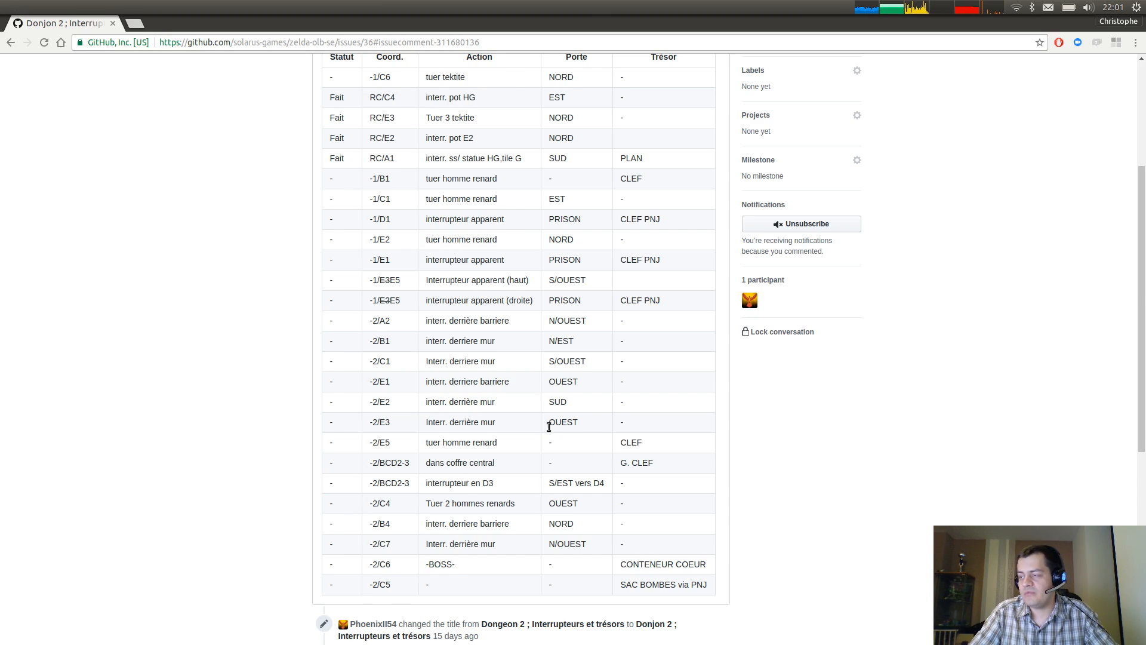
View the central maze room in Solarus Quest Editor, then recheck the G. CLEF treasure entry in the Chromium table.
{"action": "key", "text": "alt+Tab"}
{"action": "middle_click_drag", "start_coordinate": [736, 365], "coordinate": [817, 340]}
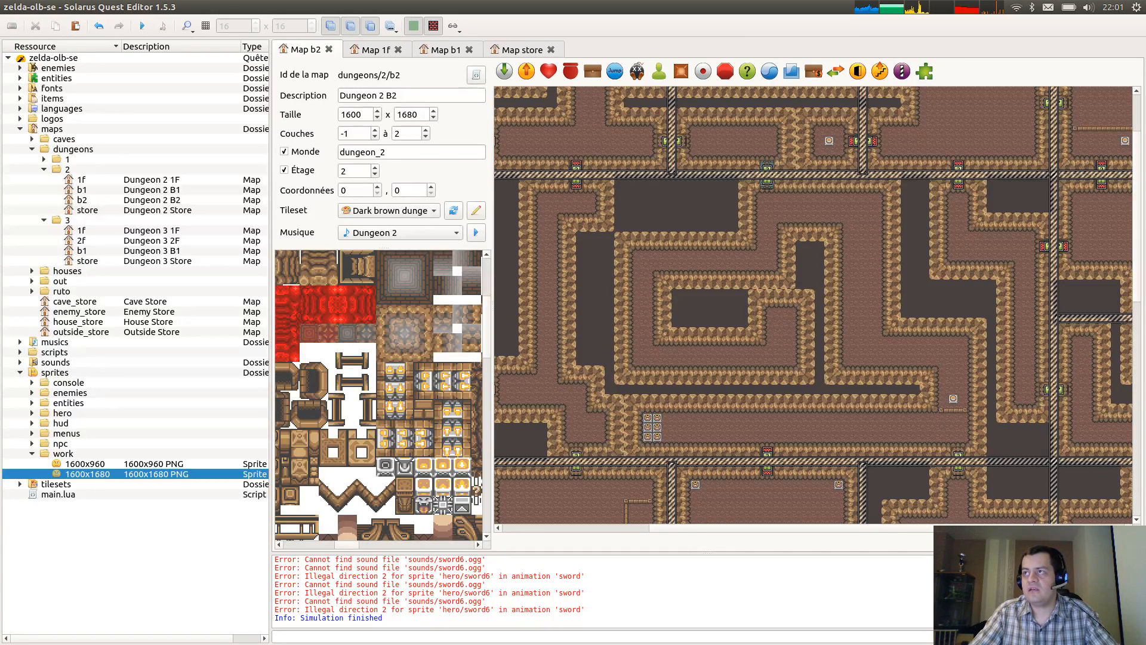
{"action": "key", "text": "alt+Tab"}
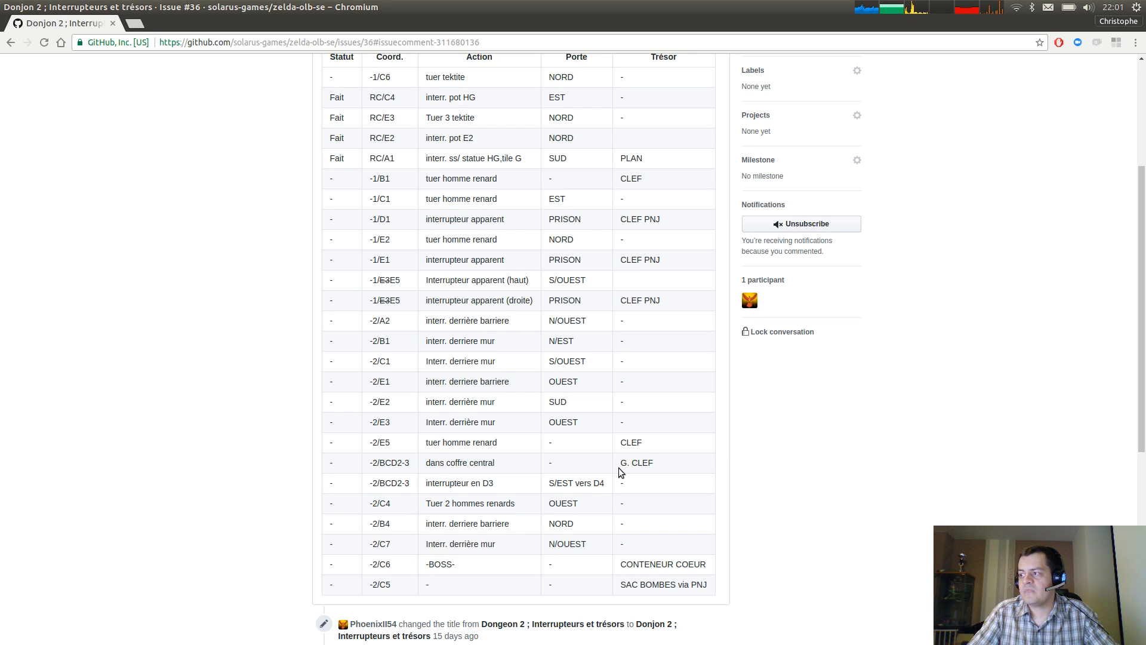
{"action": "left_click_drag", "start_coordinate": [620, 464], "coordinate": [661, 463]}
{"action": "left_click", "coordinate": [480, 463]}
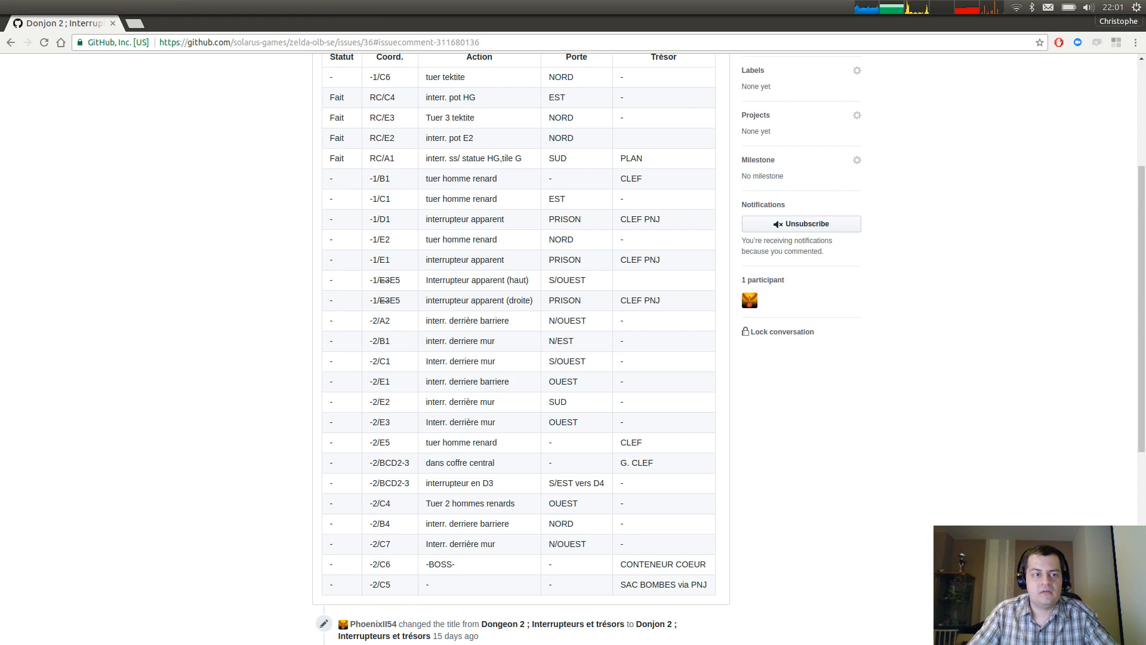
Switch back to Solarus Quest Editor, open the Dungeon 1 1F map and look over its chests and eastern rooms.
{"action": "key", "text": "alt+Tab"}
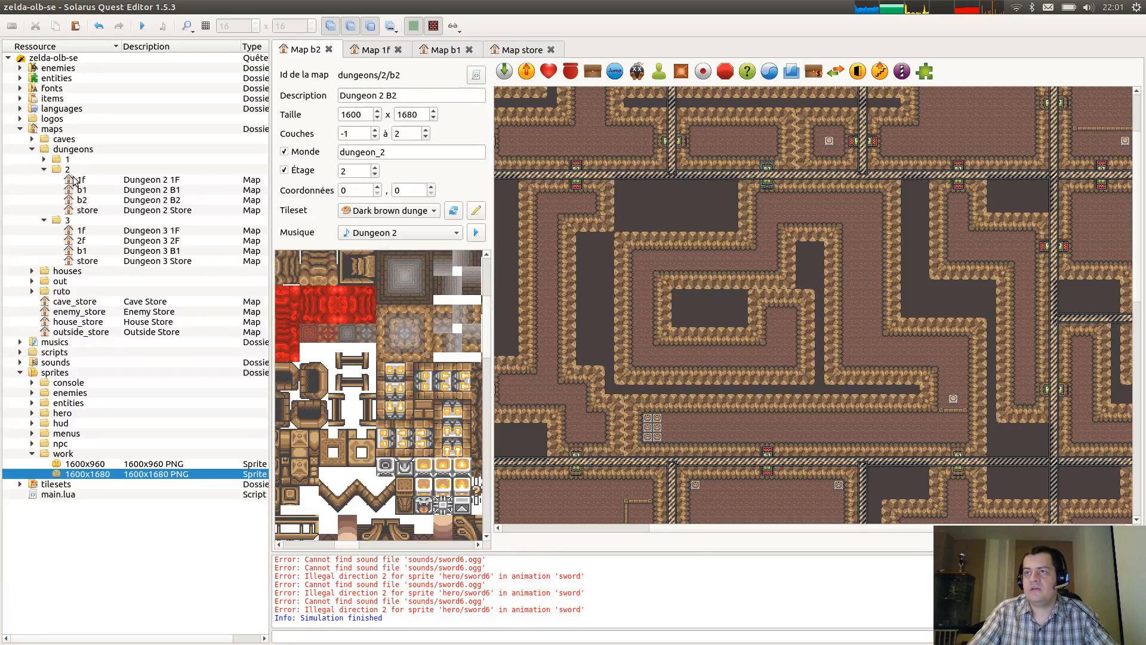
{"action": "left_click", "coordinate": [44, 159]}
{"action": "double_click", "coordinate": [84, 170]}
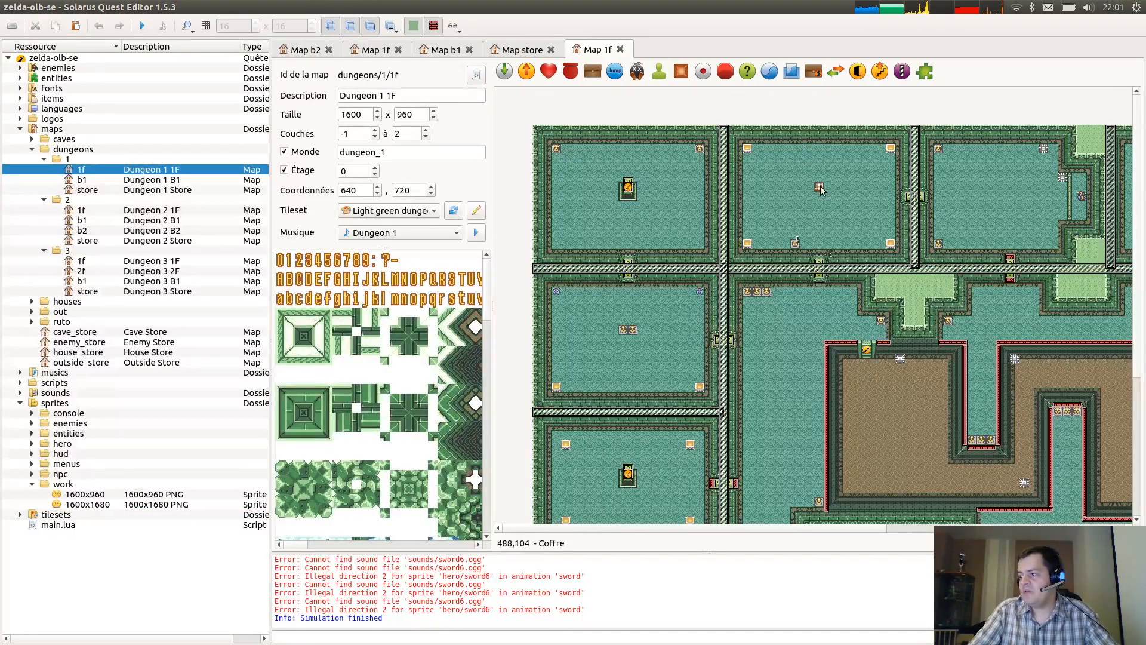
{"action": "scroll", "coordinate": [1027, 378], "scroll_direction": "down", "scroll_amount": 5}
{"action": "scroll", "coordinate": [1015, 385], "scroll_direction": "right", "scroll_amount": 7}
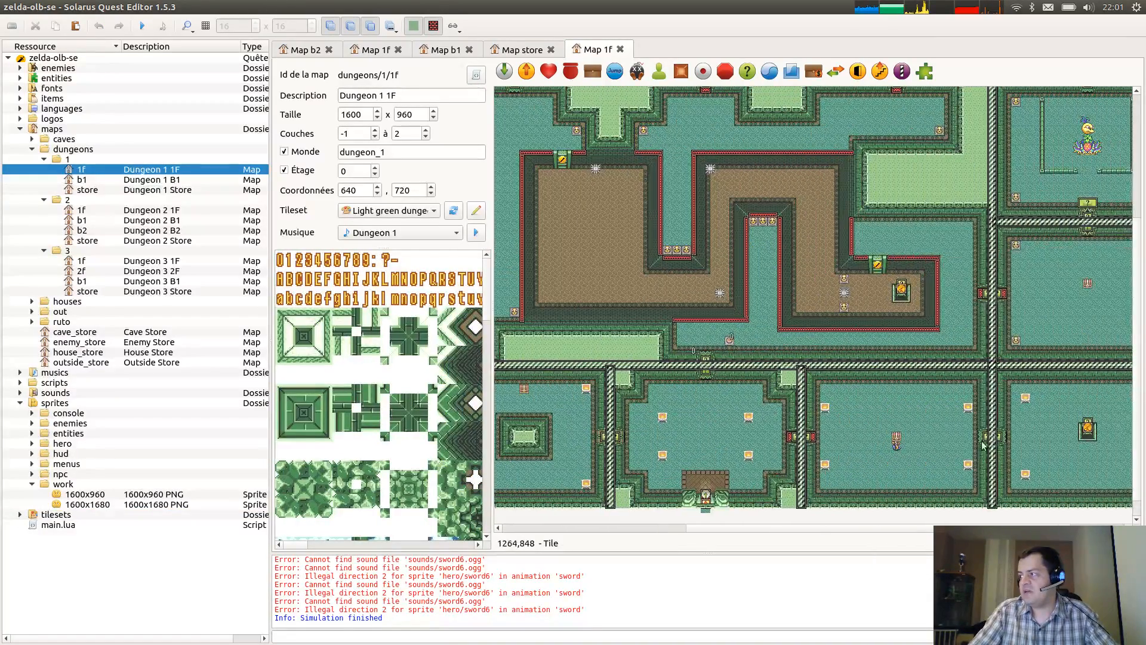
{"action": "scroll", "coordinate": [942, 406], "scroll_direction": "right", "scroll_amount": 2}
{"action": "scroll", "coordinate": [942, 407], "scroll_direction": "up", "scroll_amount": 1}
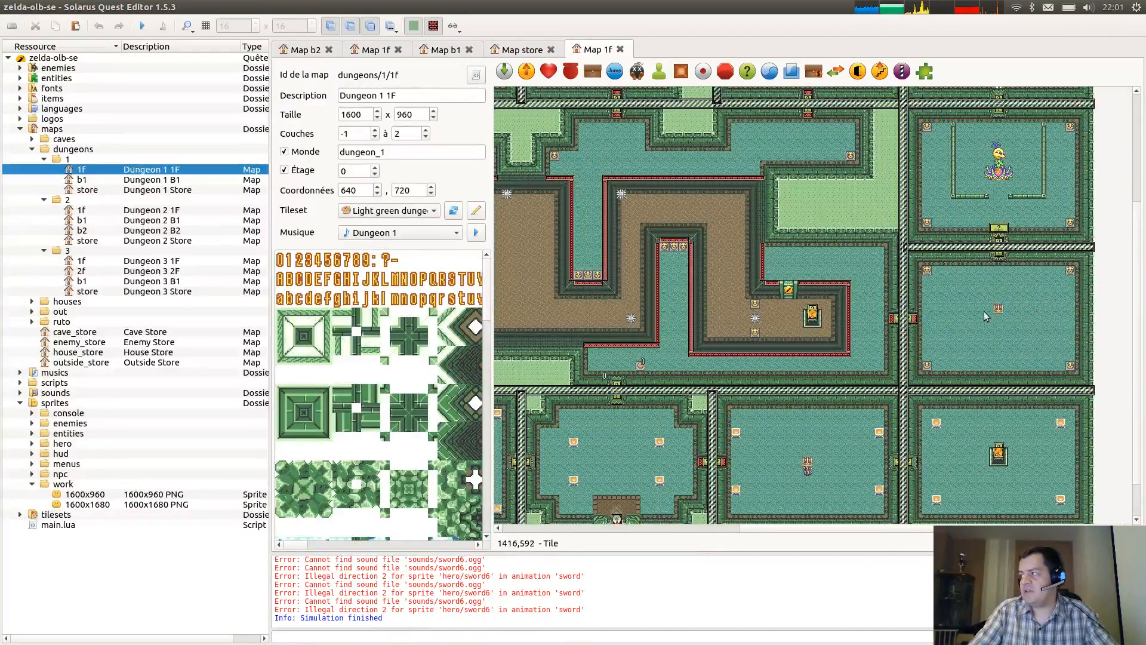
Open the Dungeon 1 B1 map and inspect the properties of the chest in the north-east room.
{"action": "double_click", "coordinate": [77, 181]}
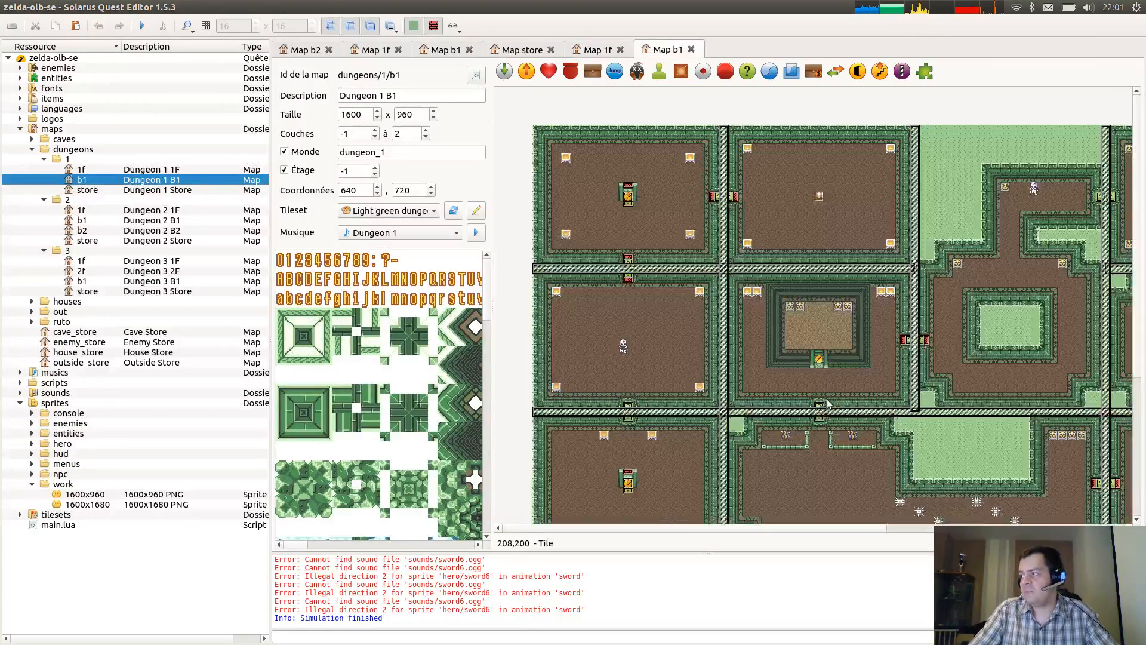
{"action": "scroll", "coordinate": [1024, 413], "scroll_direction": "right", "scroll_amount": 9}
{"action": "scroll", "coordinate": [1025, 413], "scroll_direction": "down", "scroll_amount": 1}
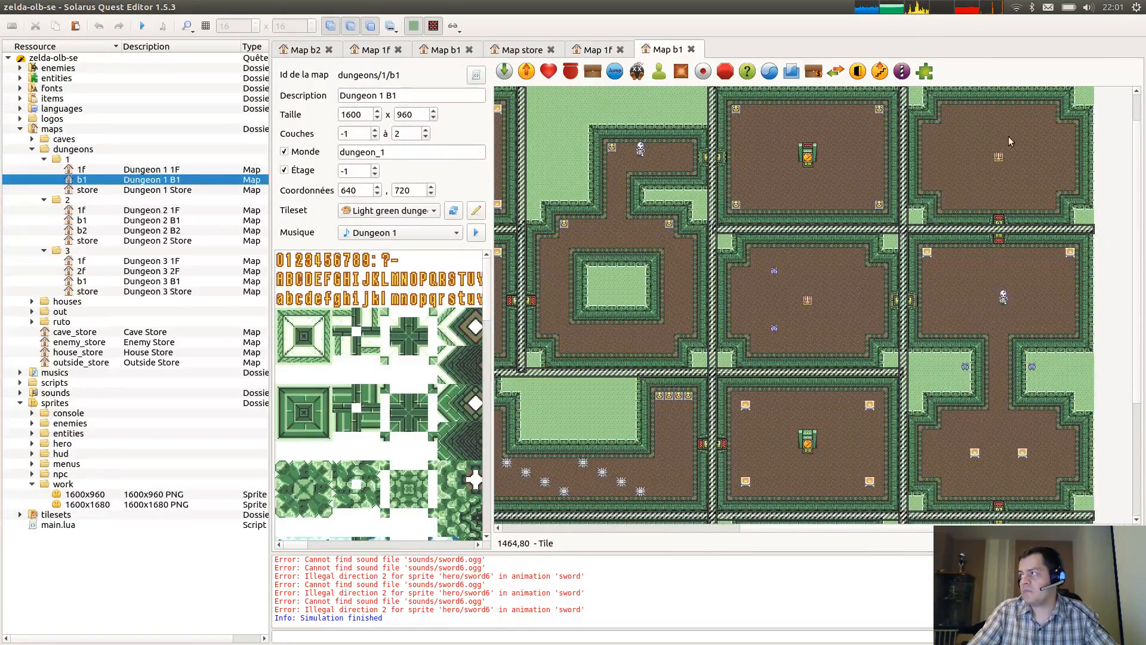
{"action": "double_click", "coordinate": [999, 158]}
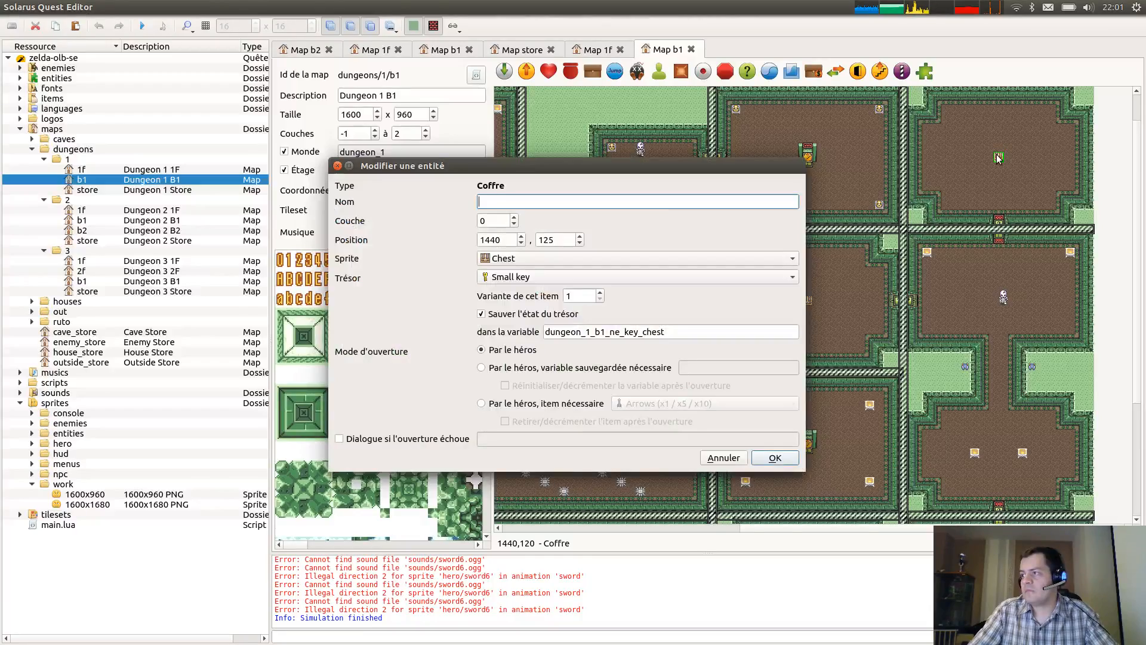
{"action": "key", "text": "Escape"}
Inspect the properties of the chests in the southern room and the northern torch room of Dungeon 1 B1.
{"action": "scroll", "coordinate": [999, 158], "scroll_direction": "down", "scroll_amount": 4}
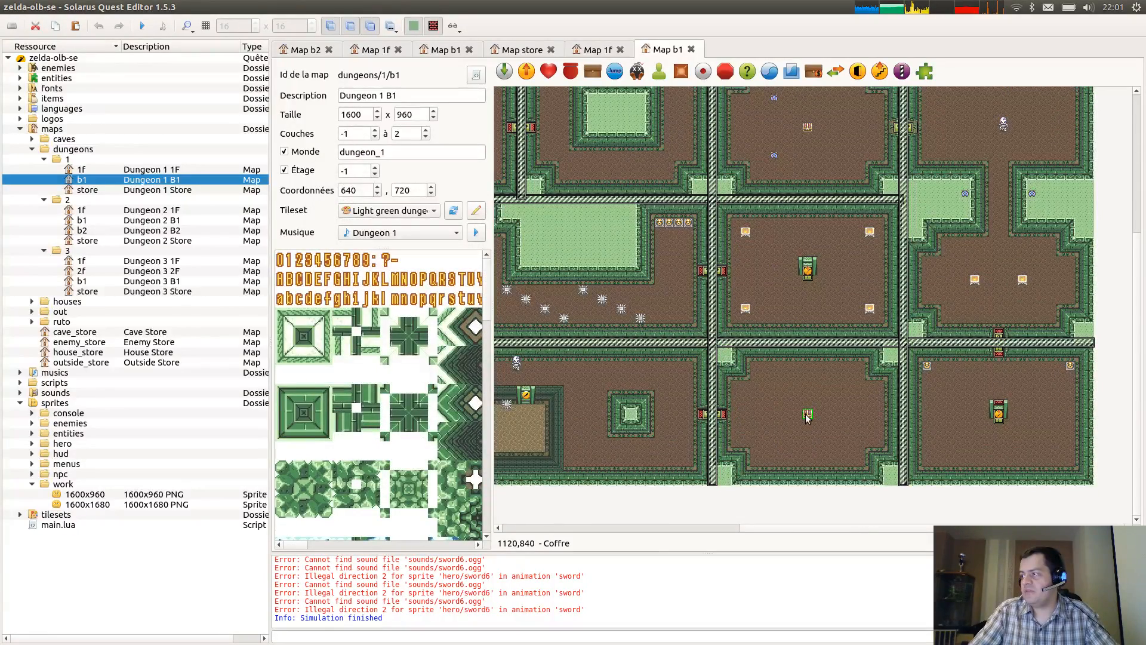
{"action": "double_click", "coordinate": [806, 416]}
{"action": "key", "text": "Escape"}
{"action": "scroll", "coordinate": [848, 400], "scroll_direction": "left", "scroll_amount": 9}
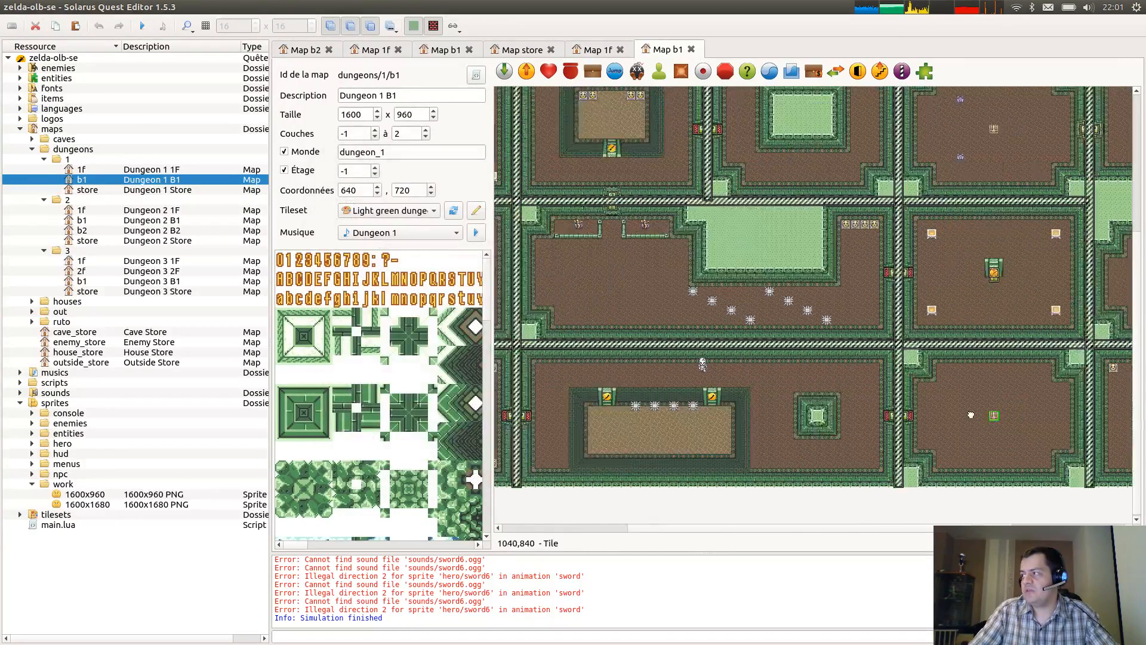
{"action": "scroll", "coordinate": [898, 394], "scroll_direction": "up", "scroll_amount": 4}
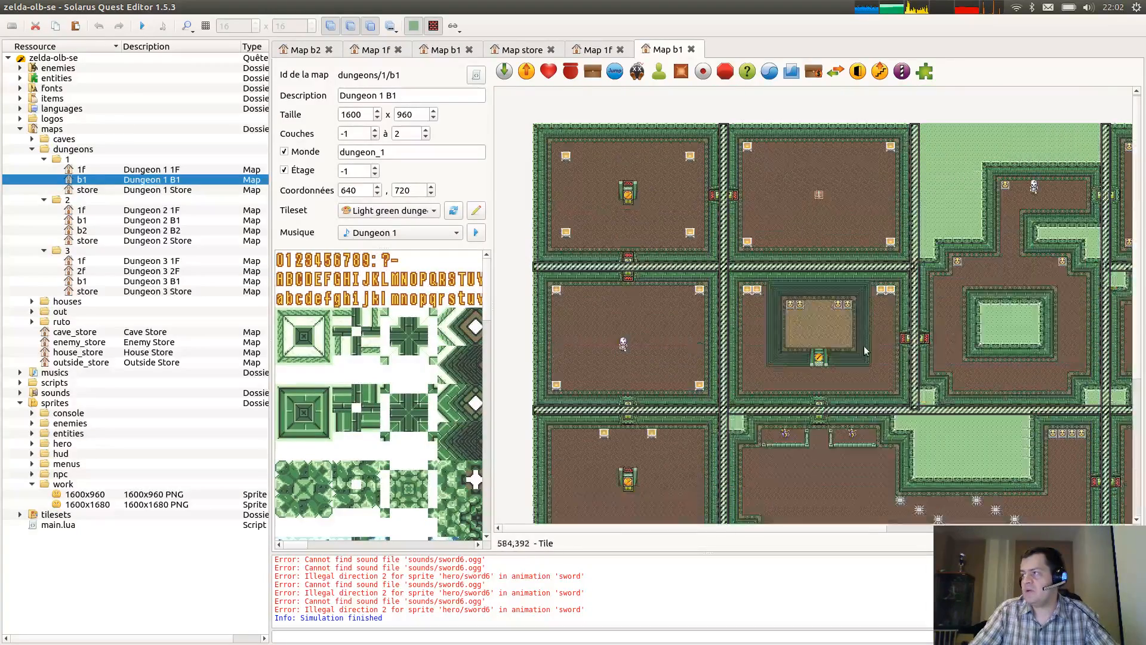
{"action": "double_click", "coordinate": [819, 196]}
{"action": "key", "text": "Escape"}
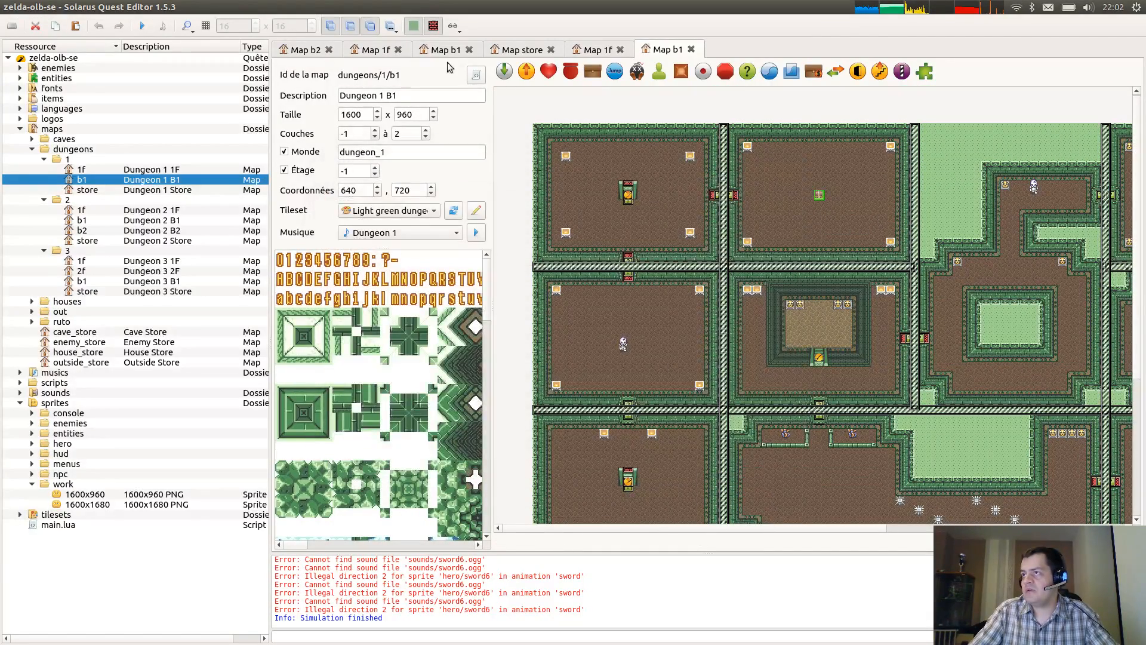
Return to the Dungeon 1 1F map and inspect the chests in the south-east and northern torch rooms.
{"action": "left_click", "coordinate": [597, 49]}
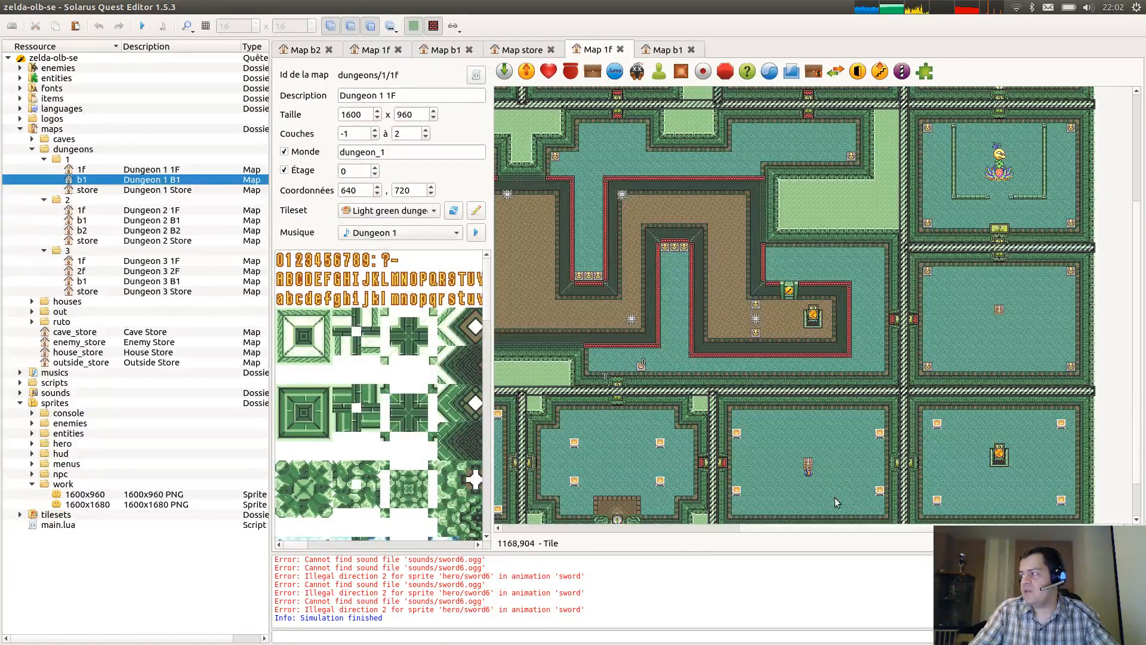
{"action": "double_click", "coordinate": [807, 466]}
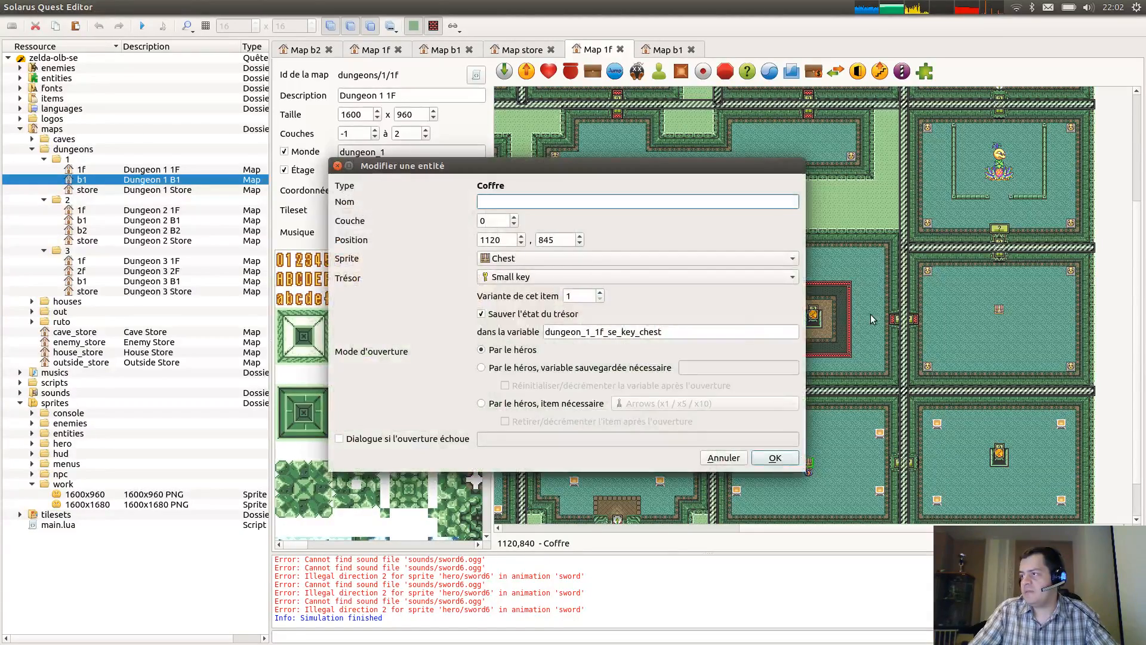
{"action": "key", "text": "Escape"}
{"action": "scroll", "coordinate": [748, 292], "scroll_direction": "up", "scroll_amount": 3}
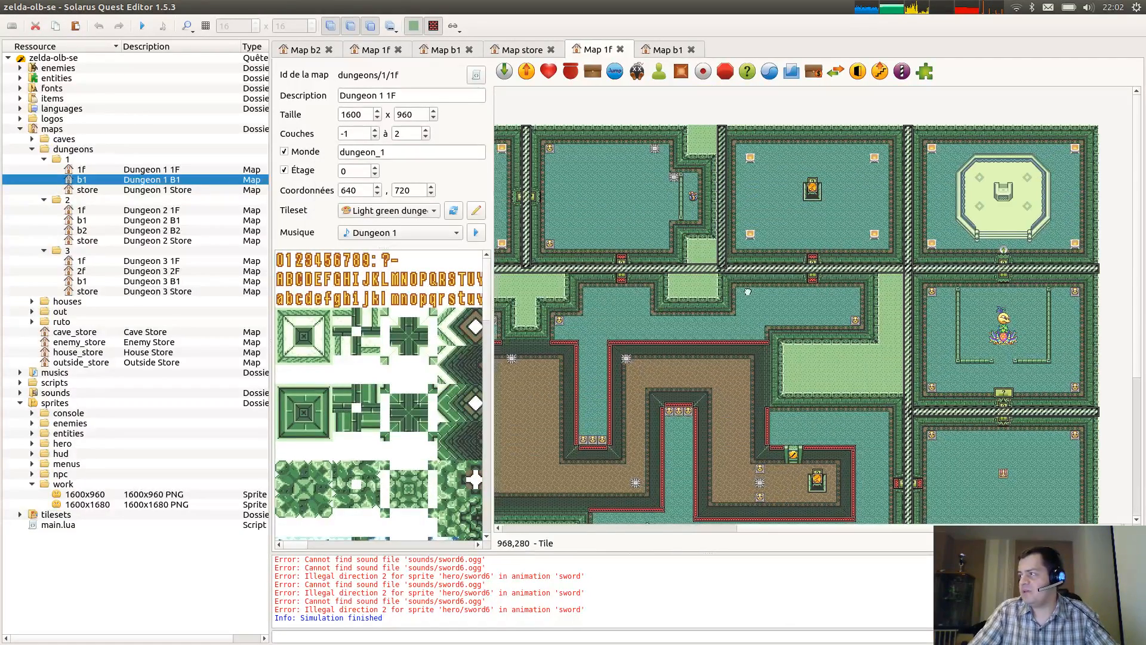
{"action": "scroll", "coordinate": [747, 292], "scroll_direction": "left", "scroll_amount": 4}
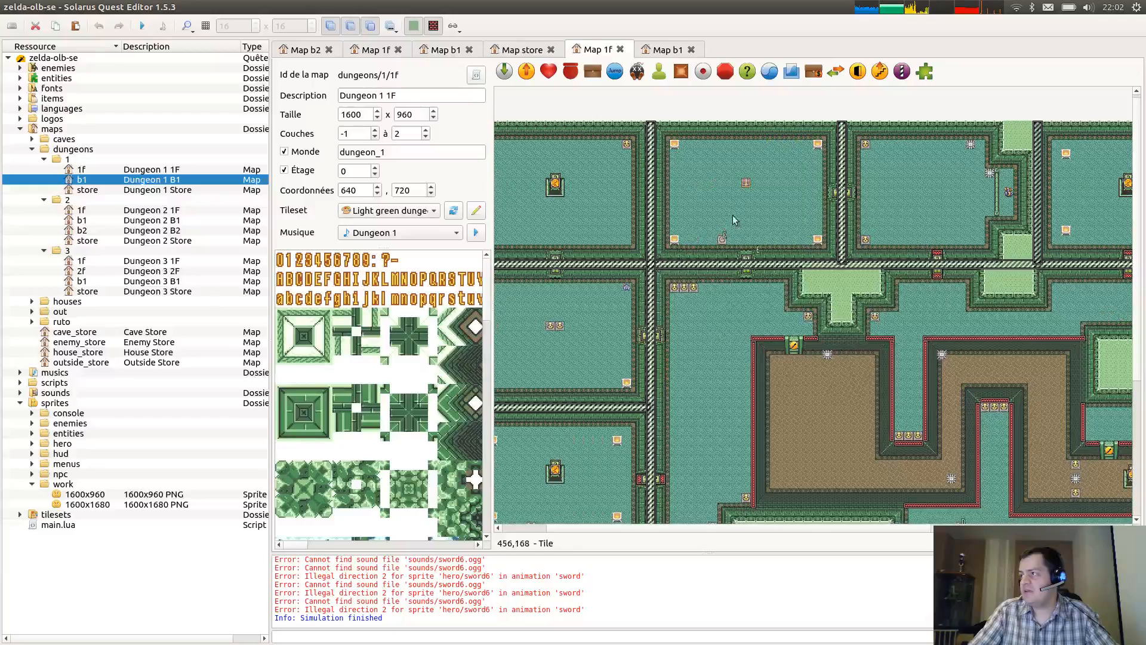
{"action": "double_click", "coordinate": [745, 182]}
{"action": "key", "text": "Escape"}
{"action": "scroll", "coordinate": [696, 226], "scroll_direction": "left", "scroll_amount": 1}
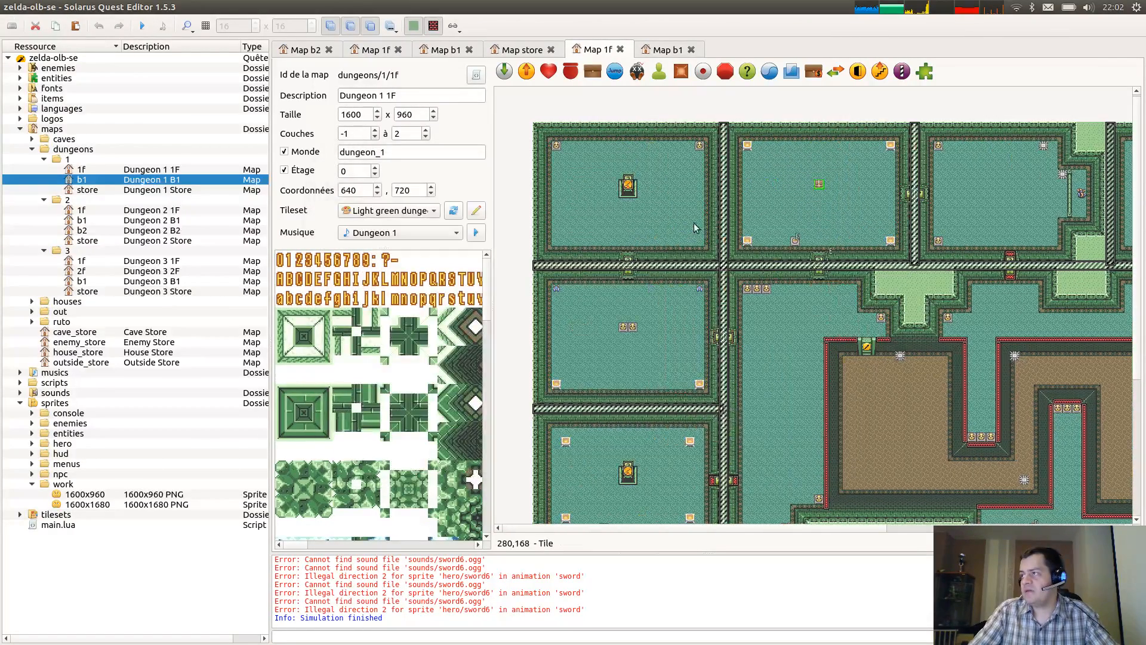
Inspect the chest in the south-west room of Dungeon 1 1F, and look over the map's central and eastern rooms.
{"action": "scroll", "coordinate": [693, 230], "scroll_direction": "down", "scroll_amount": 4}
{"action": "scroll", "coordinate": [650, 171], "scroll_direction": "up", "scroll_amount": 1}
{"action": "scroll", "coordinate": [736, 213], "scroll_direction": "down", "scroll_amount": 1}
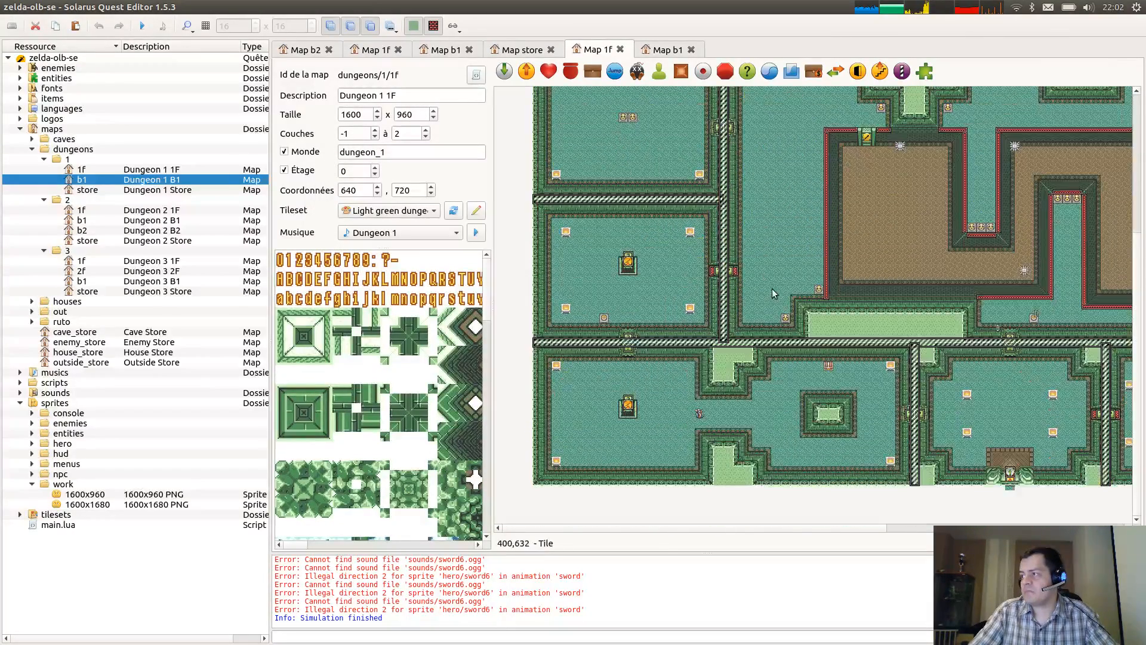
{"action": "double_click", "coordinate": [827, 364]}
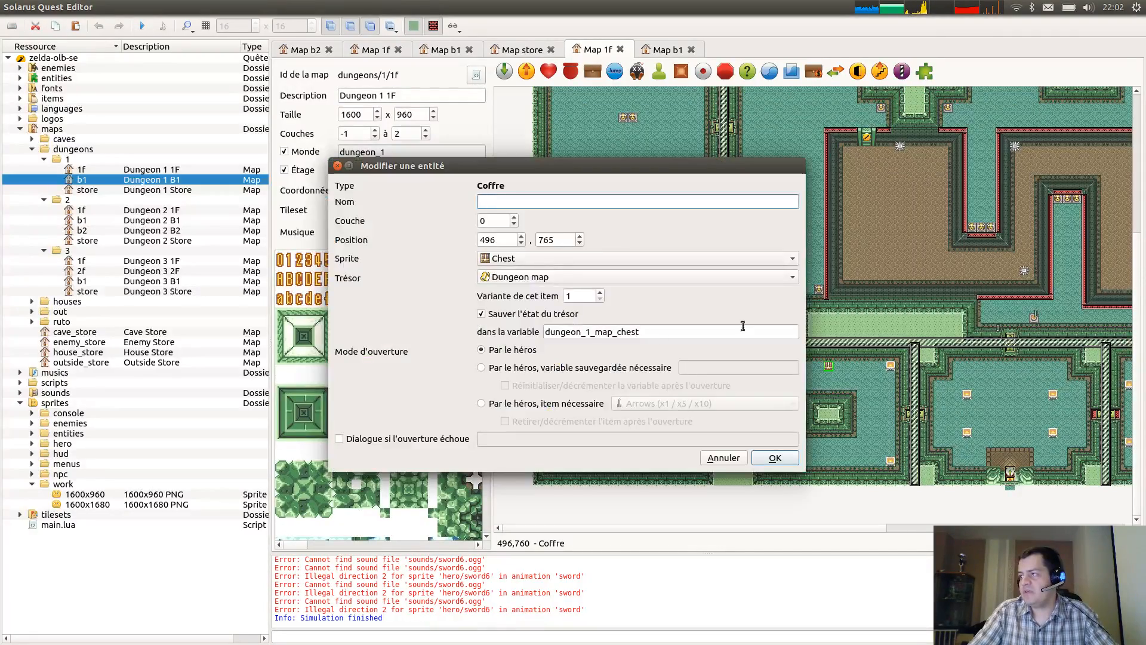
{"action": "key", "text": "Escape"}
{"action": "scroll", "coordinate": [610, 391], "scroll_direction": "right", "scroll_amount": 3}
{"action": "scroll", "coordinate": [609, 391], "scroll_direction": "up", "scroll_amount": 1}
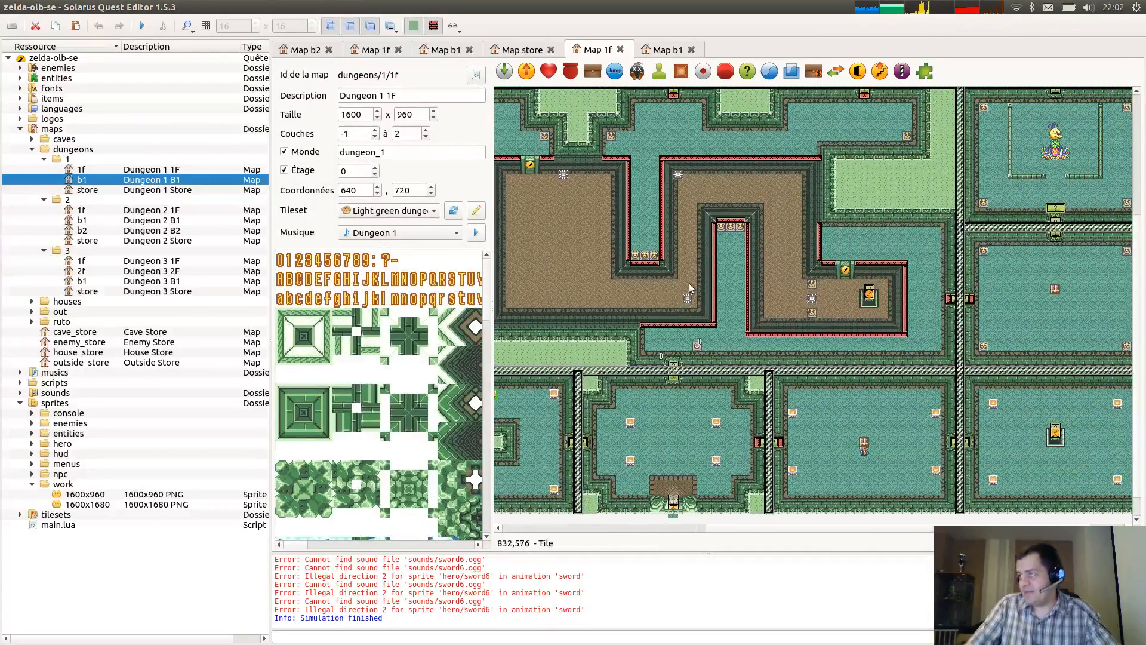
{"action": "scroll", "coordinate": [764, 323], "scroll_direction": "right", "scroll_amount": 1}
{"action": "scroll", "coordinate": [765, 322], "scroll_direction": "right", "scroll_amount": 1}
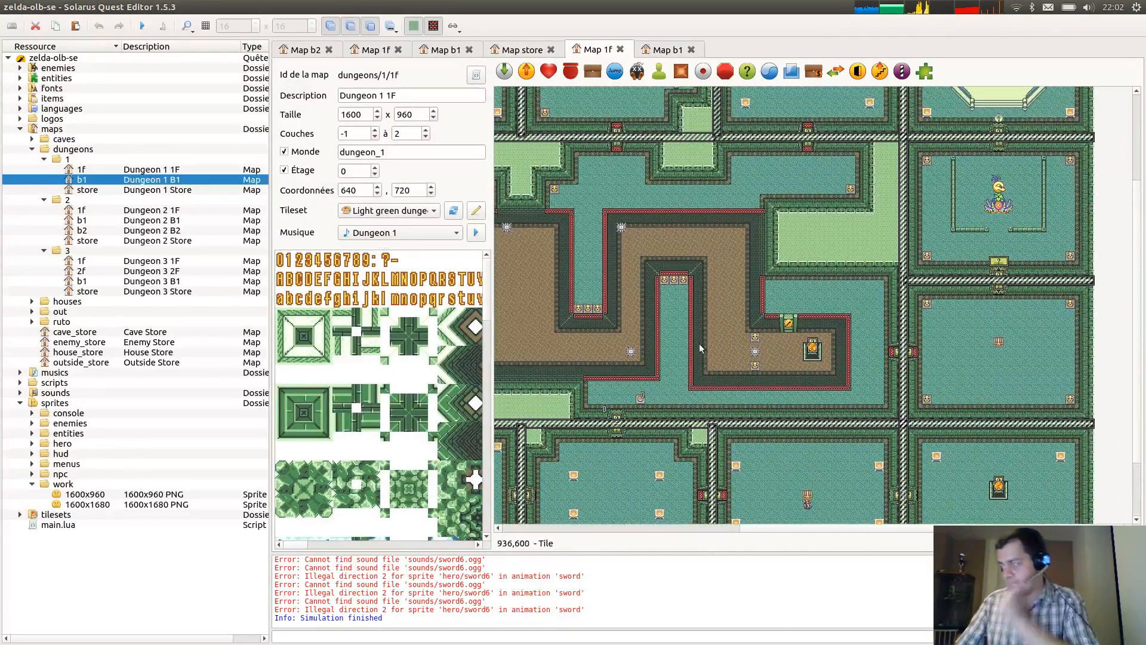
{"action": "scroll", "coordinate": [733, 279], "scroll_direction": "up", "scroll_amount": 3}
{"action": "scroll", "coordinate": [733, 279], "scroll_direction": "down", "scroll_amount": 3}
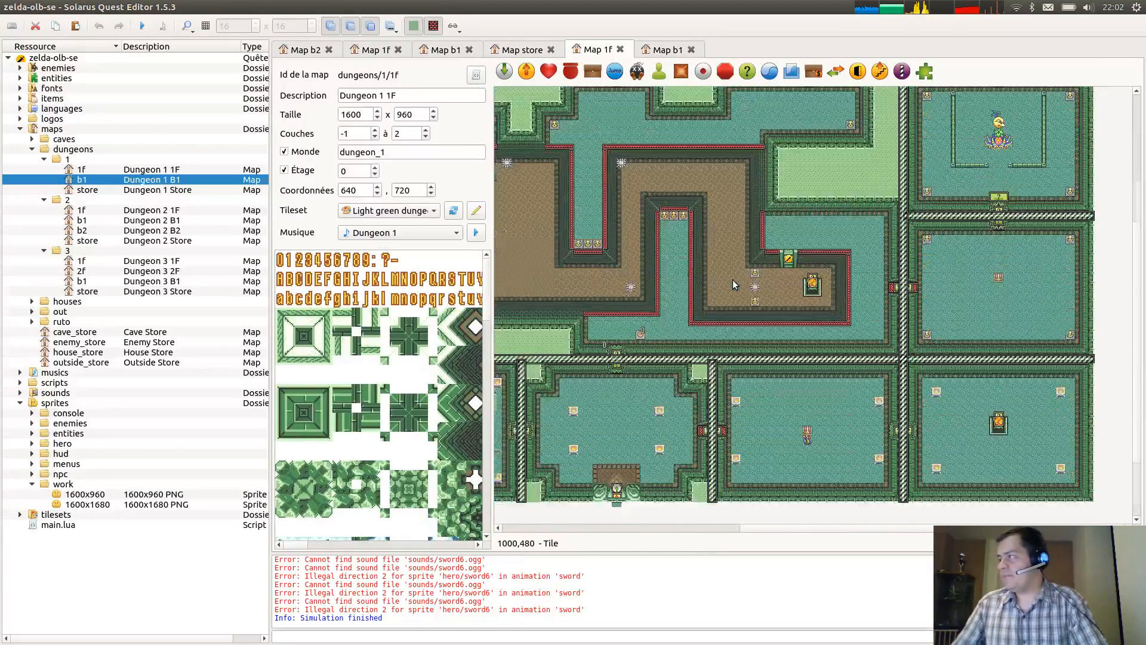
On the Dungeon 1 B1 map, inspect the chest holding the Dungeon boss key in the room west of the eastern two-part room, and copy it.
{"action": "left_click", "coordinate": [652, 50]}
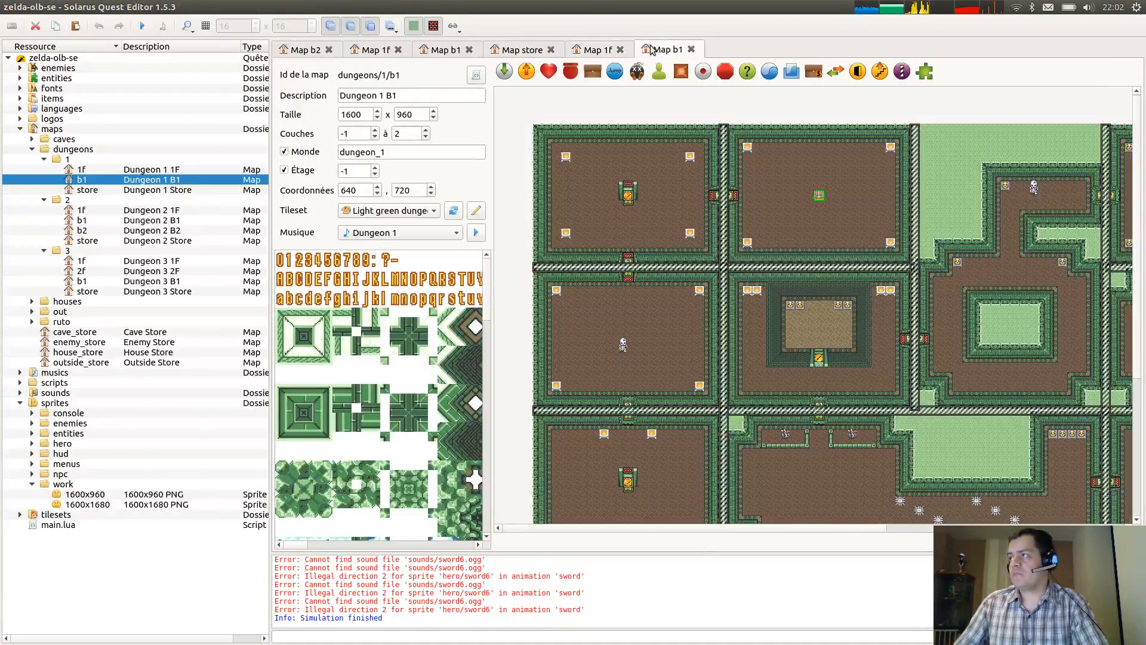
{"action": "scroll", "coordinate": [876, 405], "scroll_direction": "down", "scroll_amount": 1}
{"action": "middle_click_drag", "start_coordinate": [876, 404], "coordinate": [567, 396]}
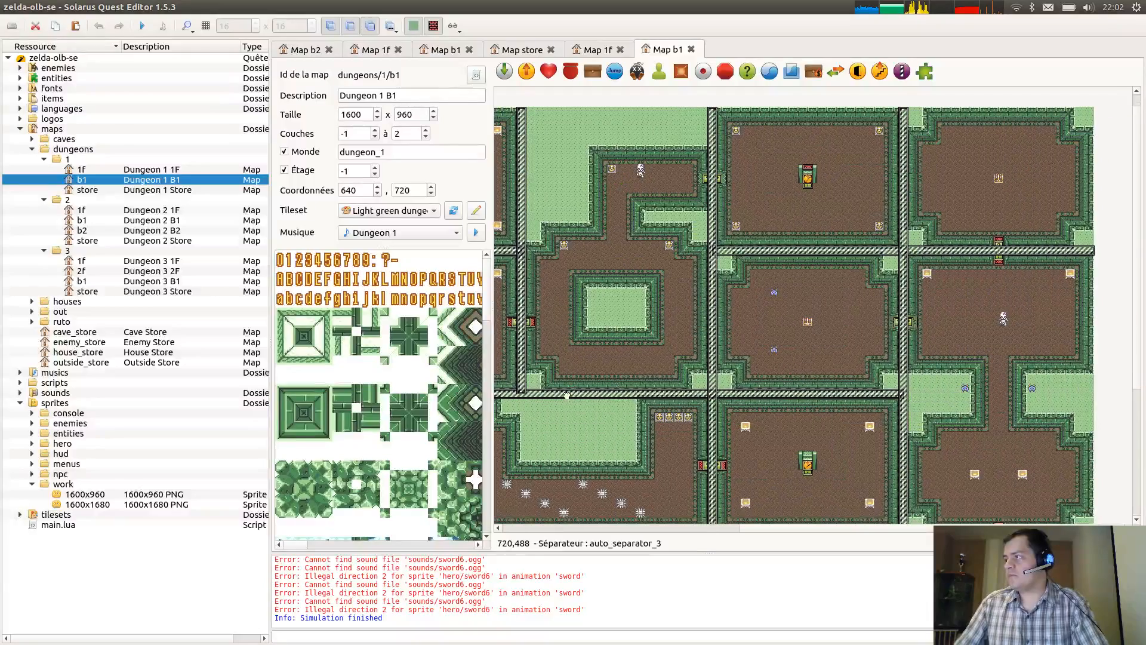
{"action": "scroll", "coordinate": [988, 204], "scroll_direction": "down", "scroll_amount": 1}
{"action": "scroll", "coordinate": [988, 203], "scroll_direction": "down", "scroll_amount": 1}
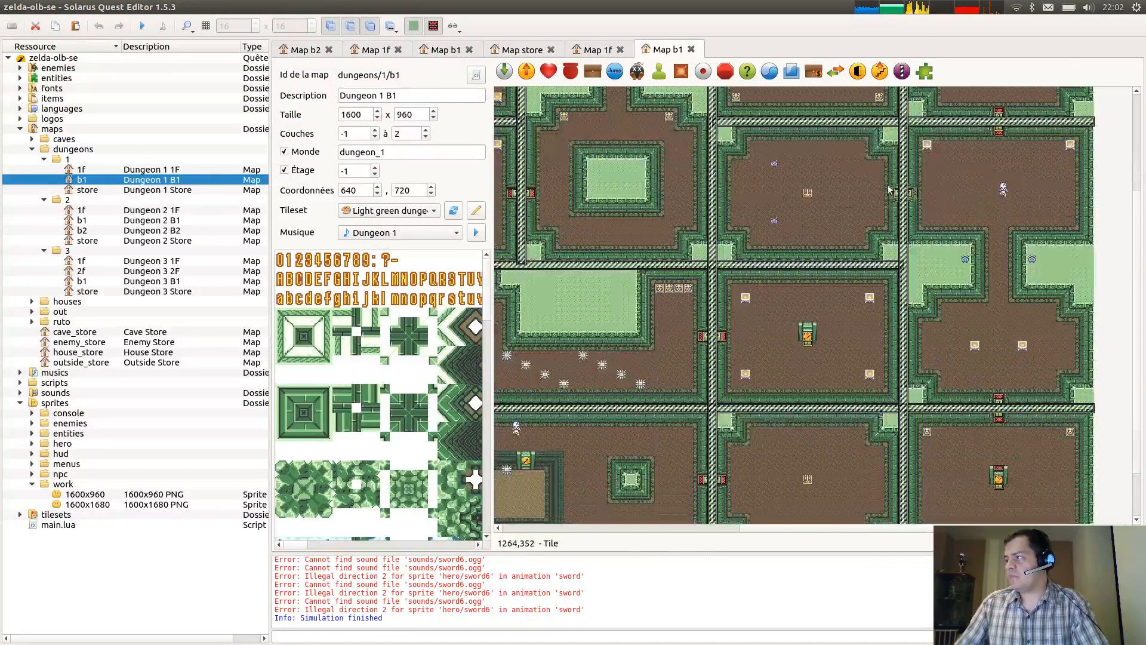
{"action": "double_click", "coordinate": [811, 194]}
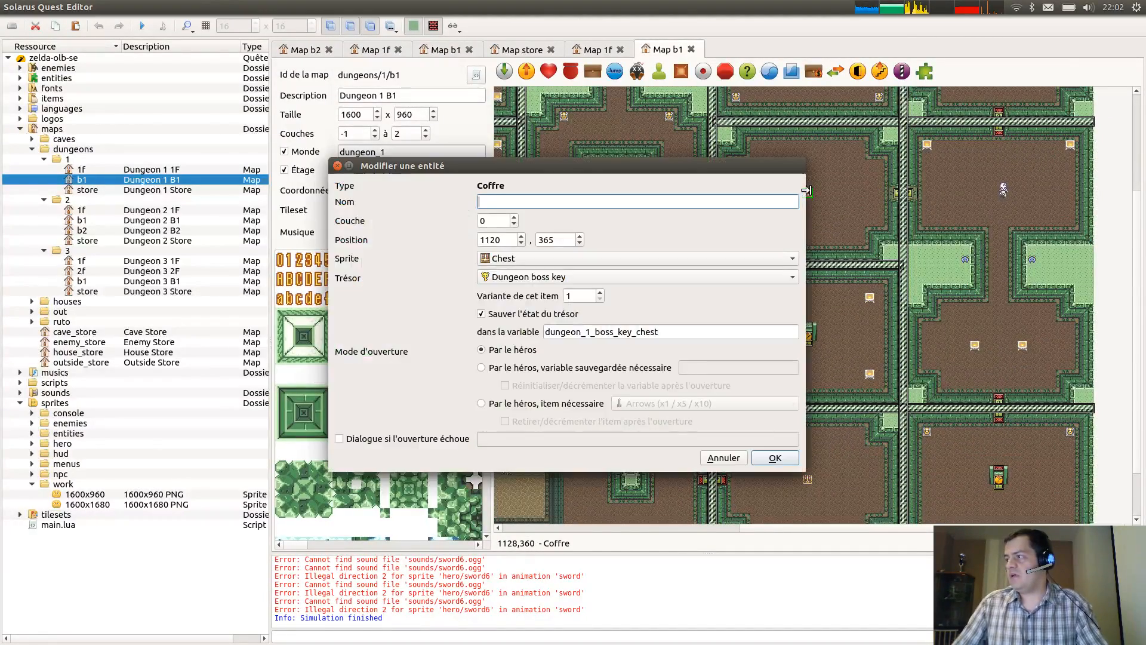
{"action": "key", "text": "Escape"}
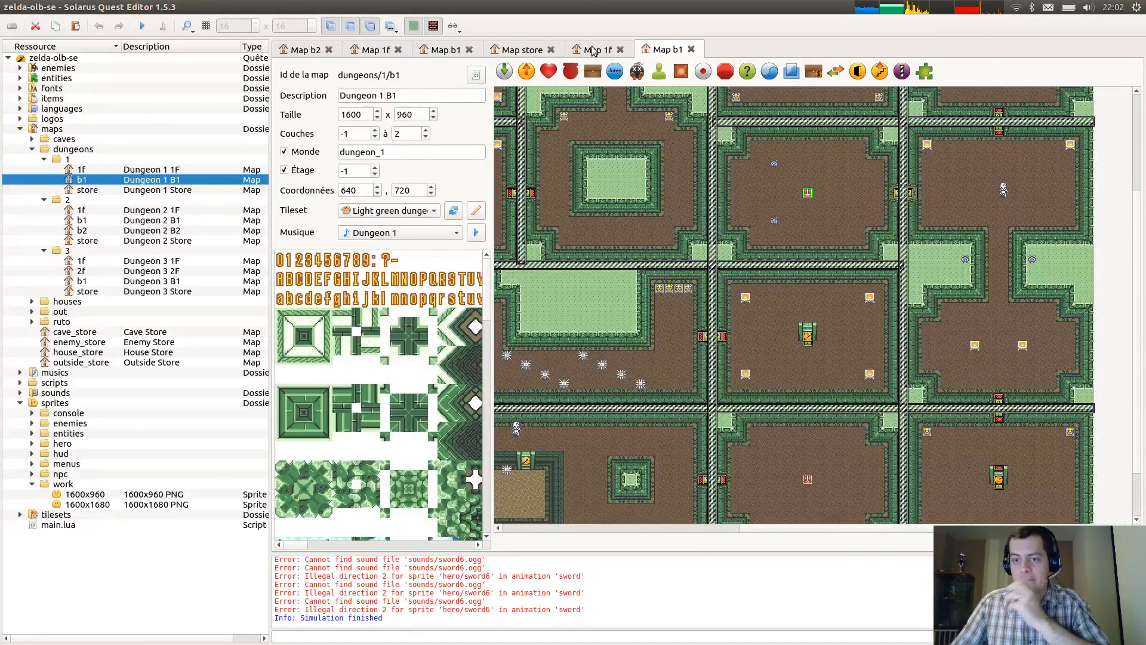
Paste the boss key chest into the central spiral room of the Dungeon 2 B2 map at 824, 493.
{"action": "key", "text": "ctrl+Tab"}
{"action": "key", "text": "ctrl+Tab"}
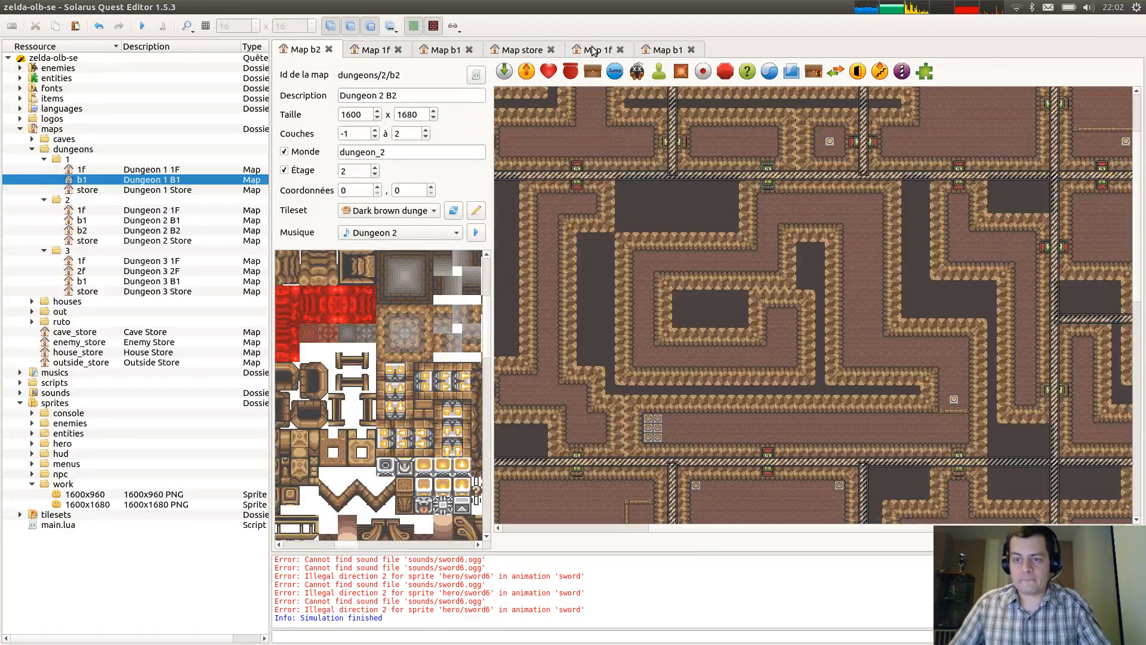
{"action": "middle_click_drag", "start_coordinate": [879, 261], "coordinate": [787, 348]}
{"action": "scroll", "coordinate": [848, 359], "scroll_direction": "down", "scroll_amount": 3}
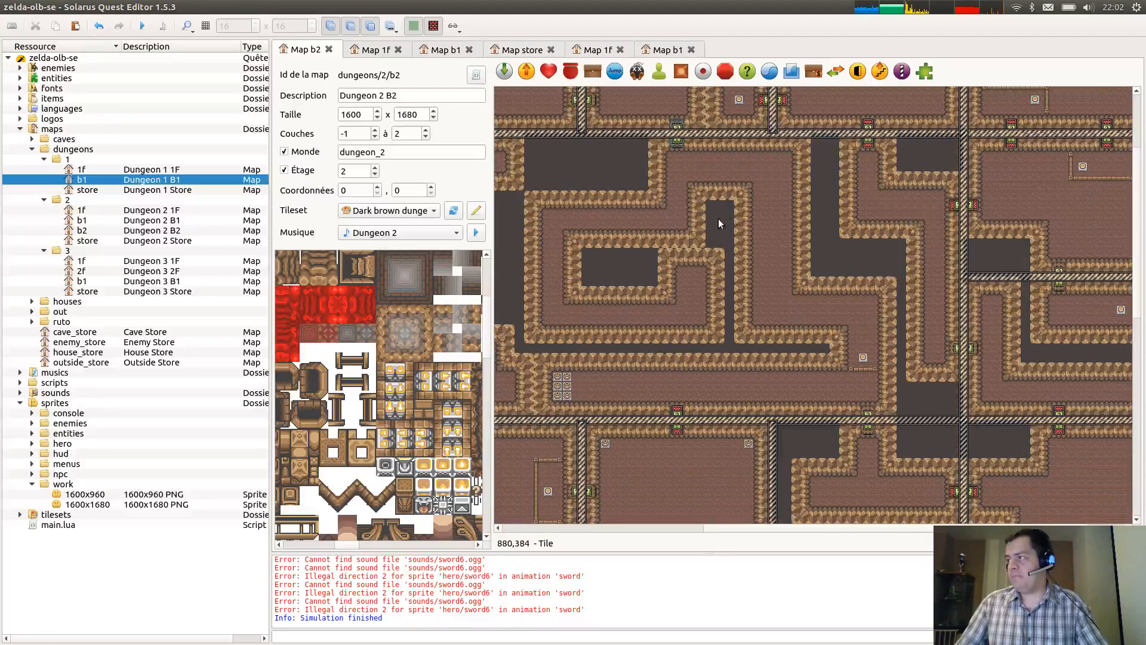
{"action": "left_click", "coordinate": [693, 282]}
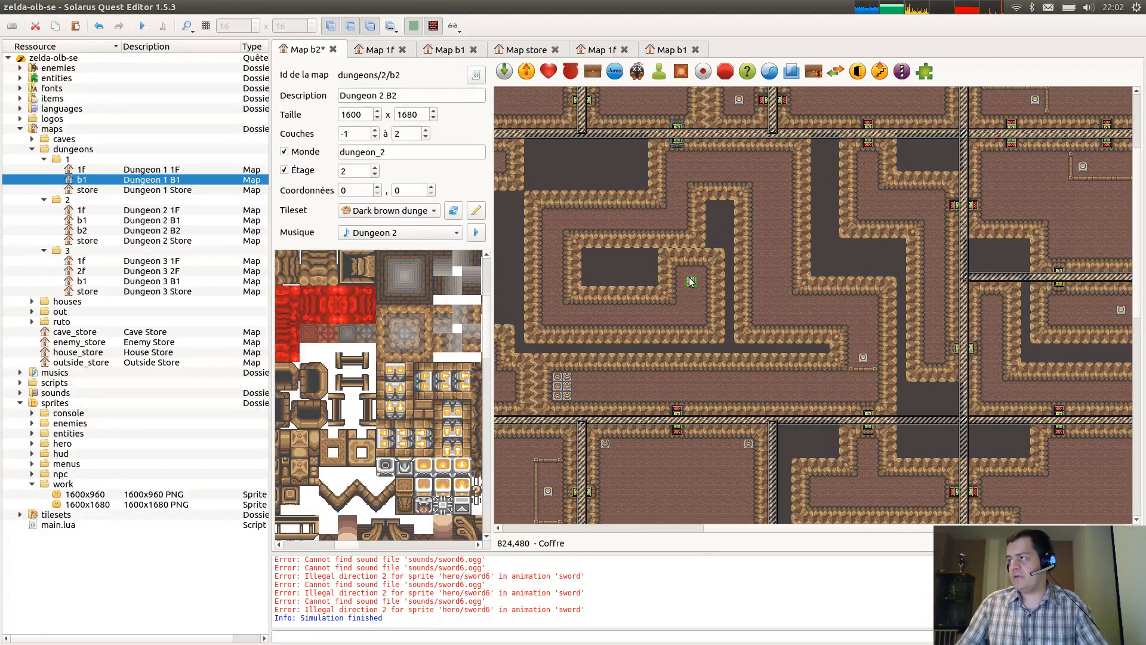
{"action": "scroll", "coordinate": [681, 271], "scroll_direction": "up", "scroll_amount": 1, "text": "ctrl"}
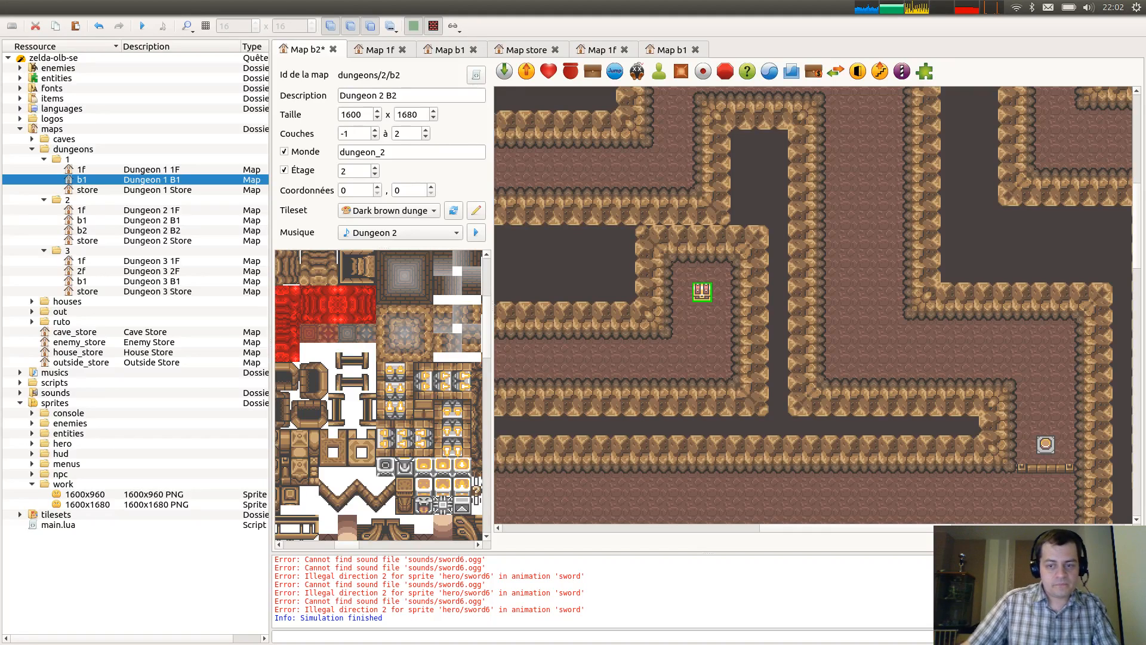
Set the pasted chest's savegame variable to dungeon_3_boss_key_chest and save the Dungeon 2 B2 map.
{"action": "double_click", "coordinate": [703, 294]}
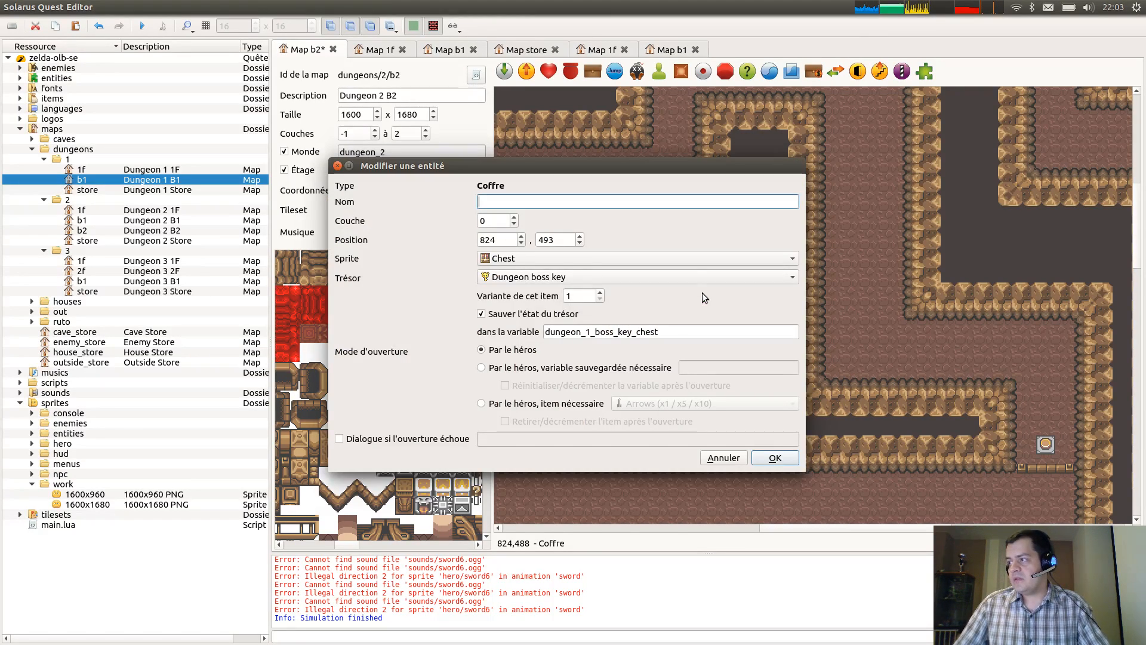
{"action": "left_click", "coordinate": [590, 332]}
{"action": "key", "text": "BackSpace"}
{"action": "type", "text": "3"}
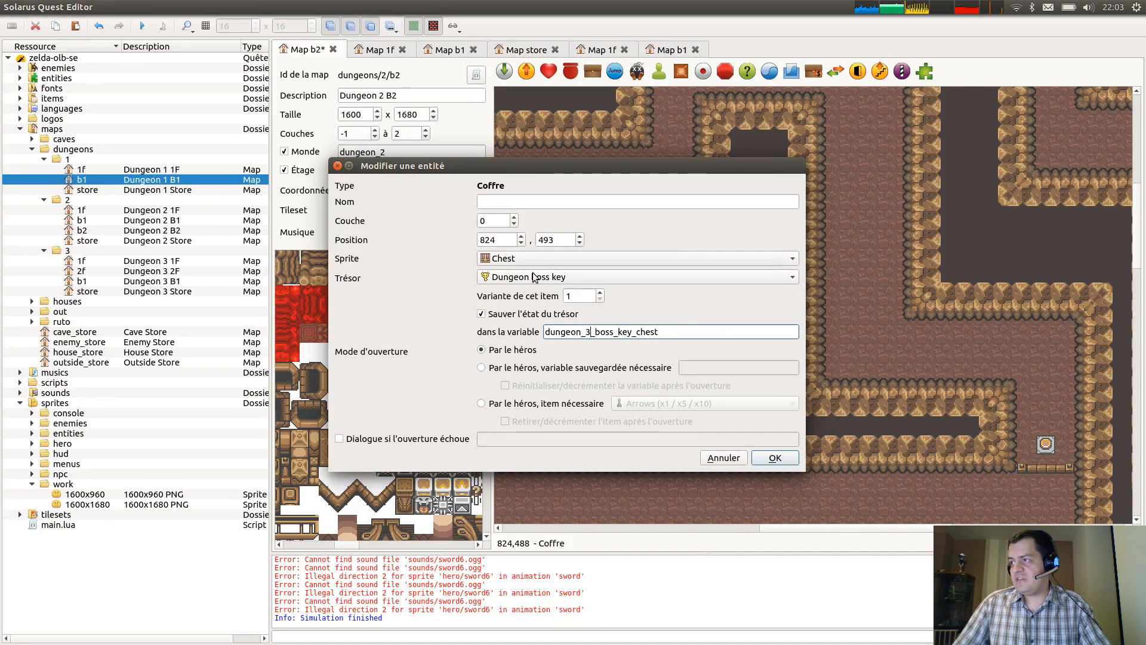
{"action": "left_click", "coordinate": [775, 457]}
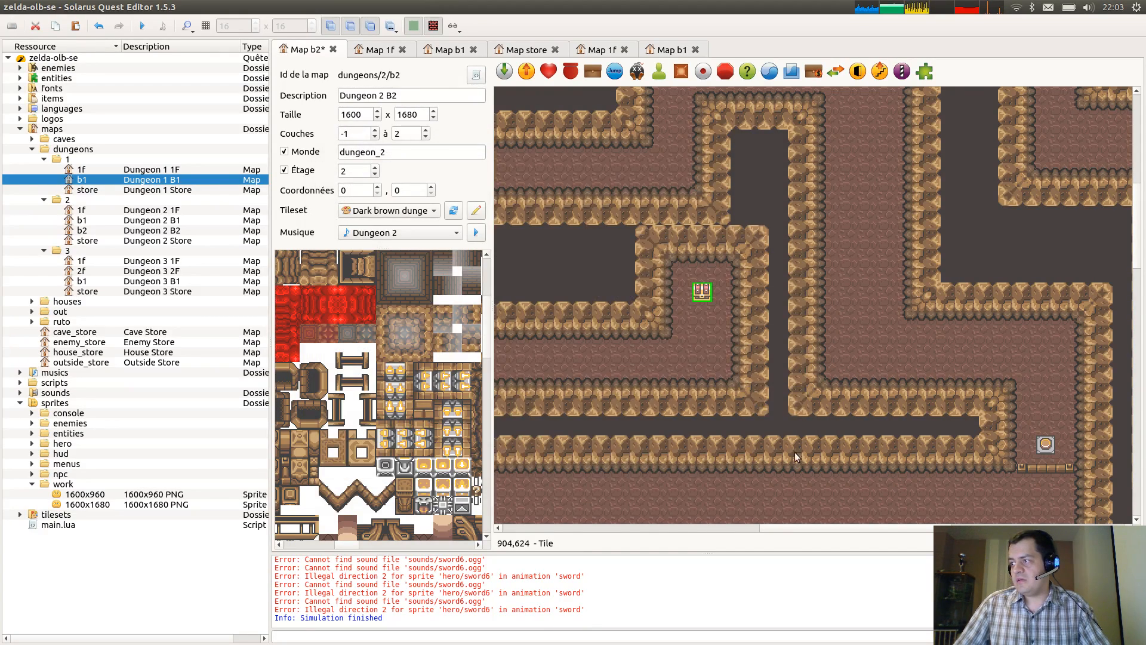
{"action": "key", "text": "ctrl+s"}
{"action": "scroll", "coordinate": [770, 296], "scroll_direction": "down", "scroll_amount": 1, "text": "ctrl"}
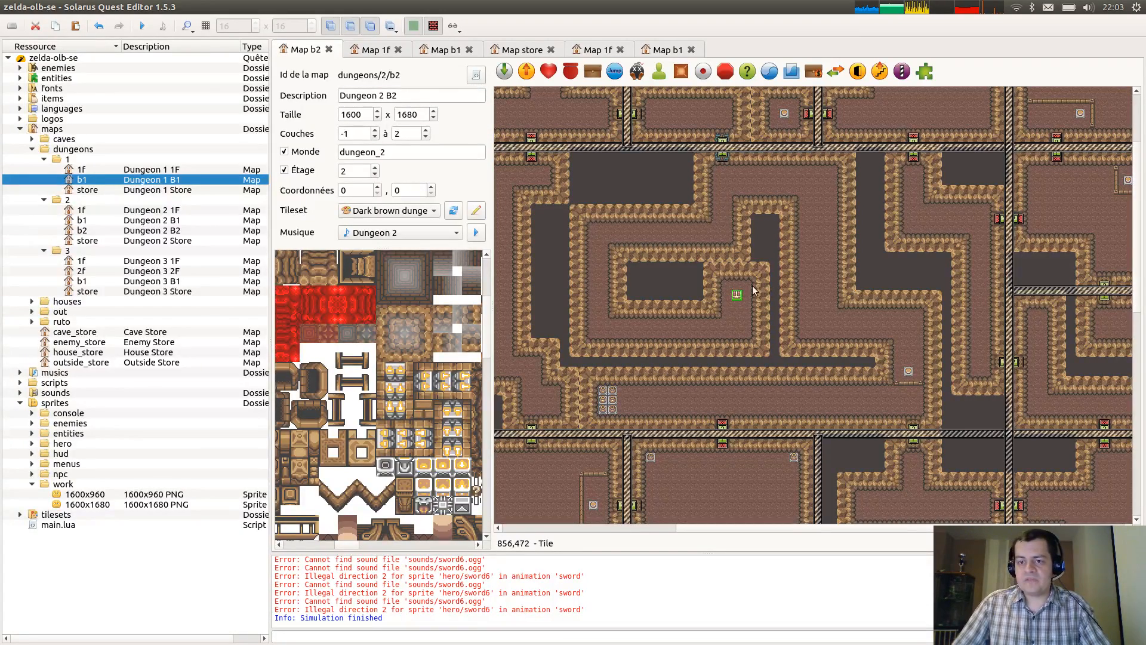
Switch to Chromium and read the Dungeon 2 switches and treasures table in issue #36.
{"action": "key", "text": "alt+Tab"}
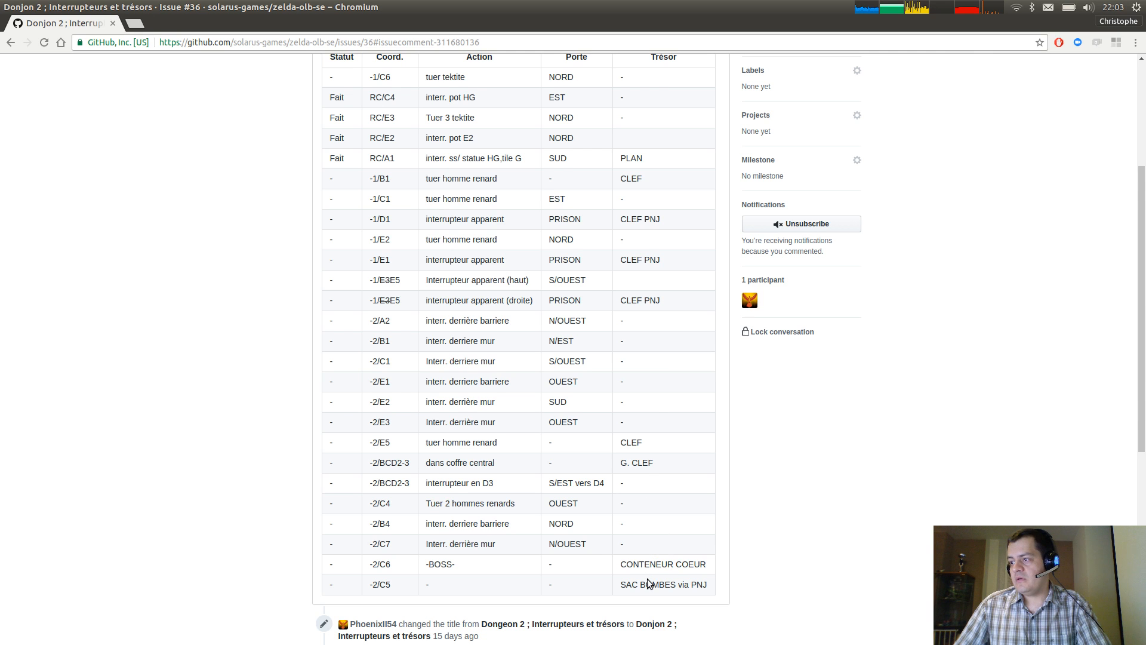
{"action": "scroll", "coordinate": [675, 397], "scroll_direction": "up", "scroll_amount": 3}
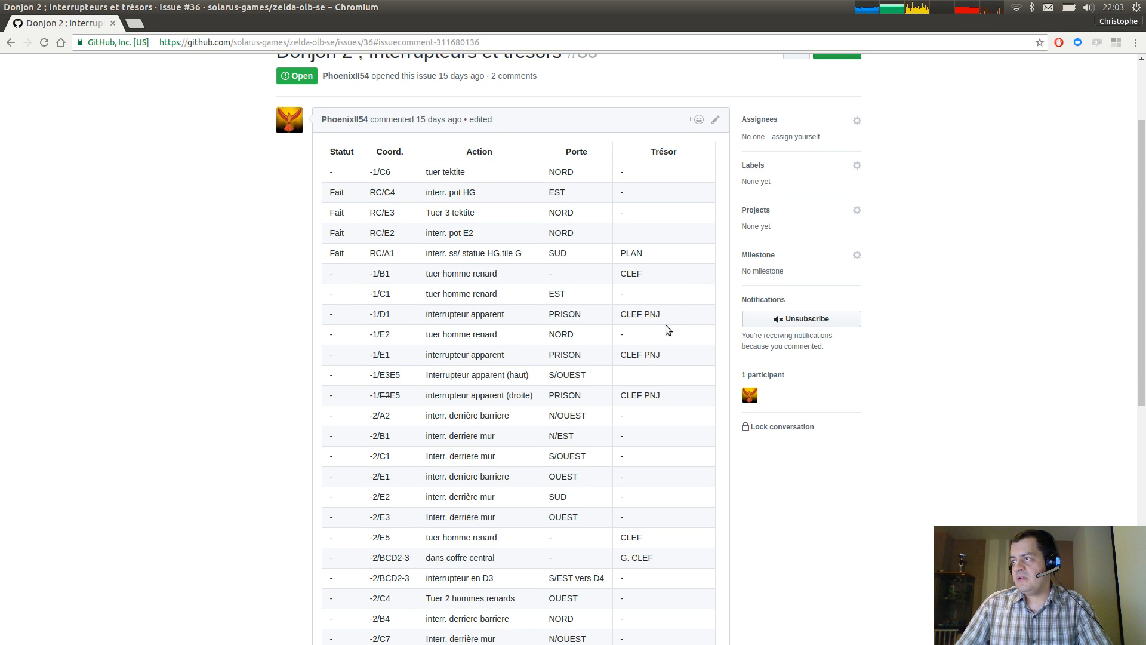
{"action": "scroll", "coordinate": [681, 303], "scroll_direction": "down", "scroll_amount": 3}
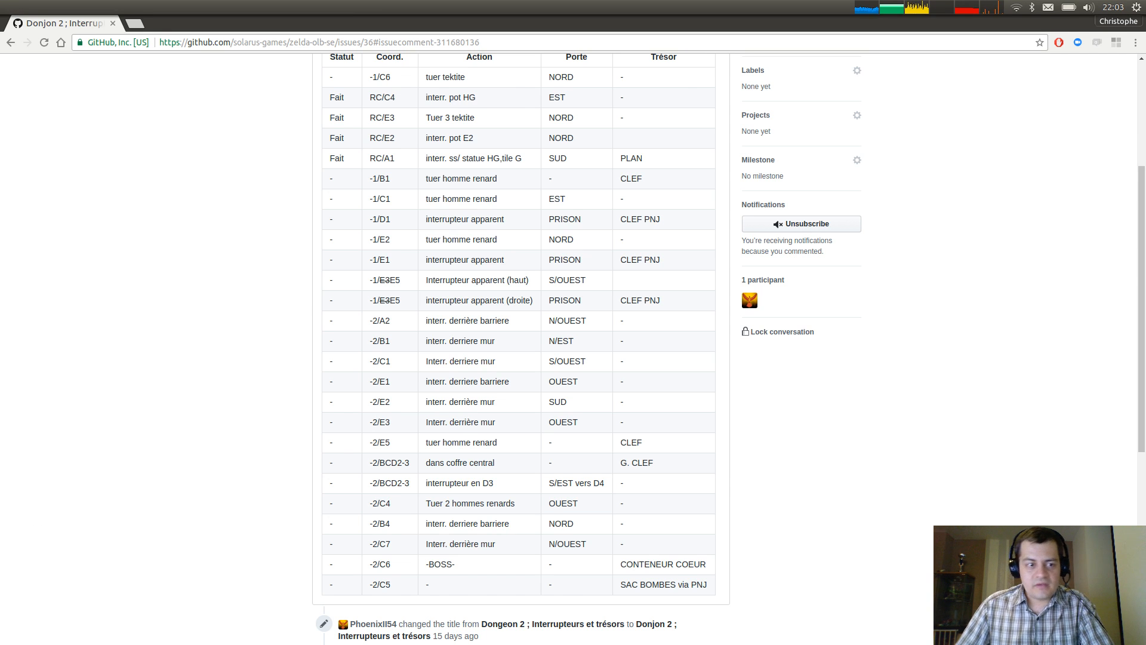
Return to Solarus Quest Editor and look over the eastern and southern rooms of the Dungeon 2 B2 map.
{"action": "key", "text": "alt+Tab"}
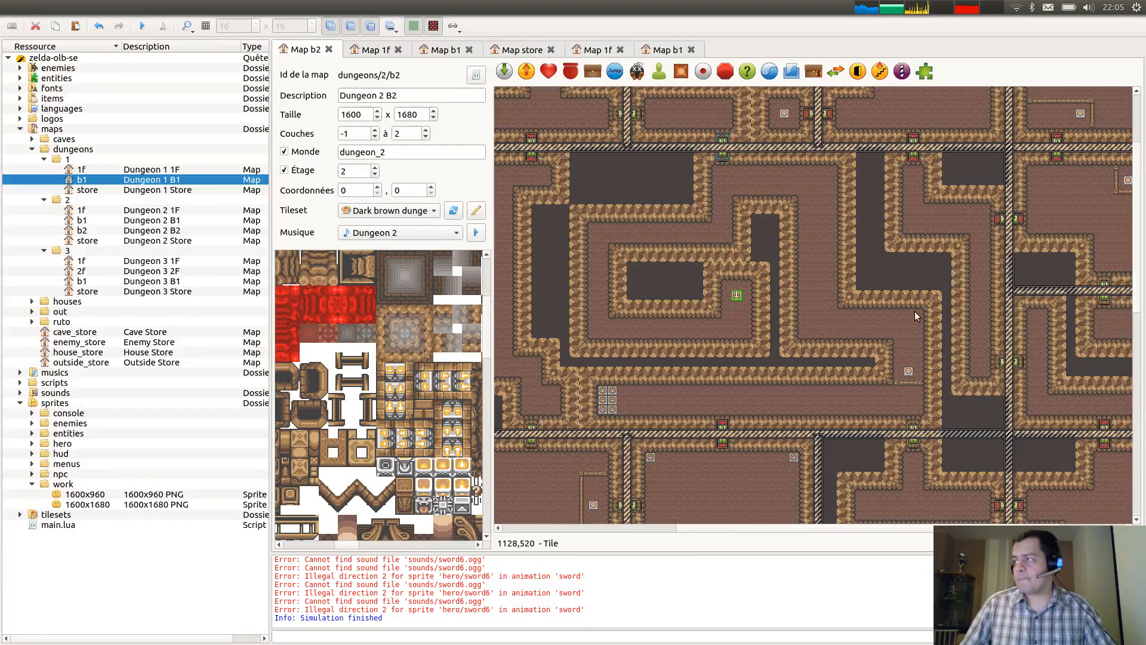
{"action": "middle_click_drag", "start_coordinate": [847, 389], "coordinate": [755, 472]}
{"action": "scroll", "coordinate": [904, 408], "scroll_direction": "down", "scroll_amount": 5}
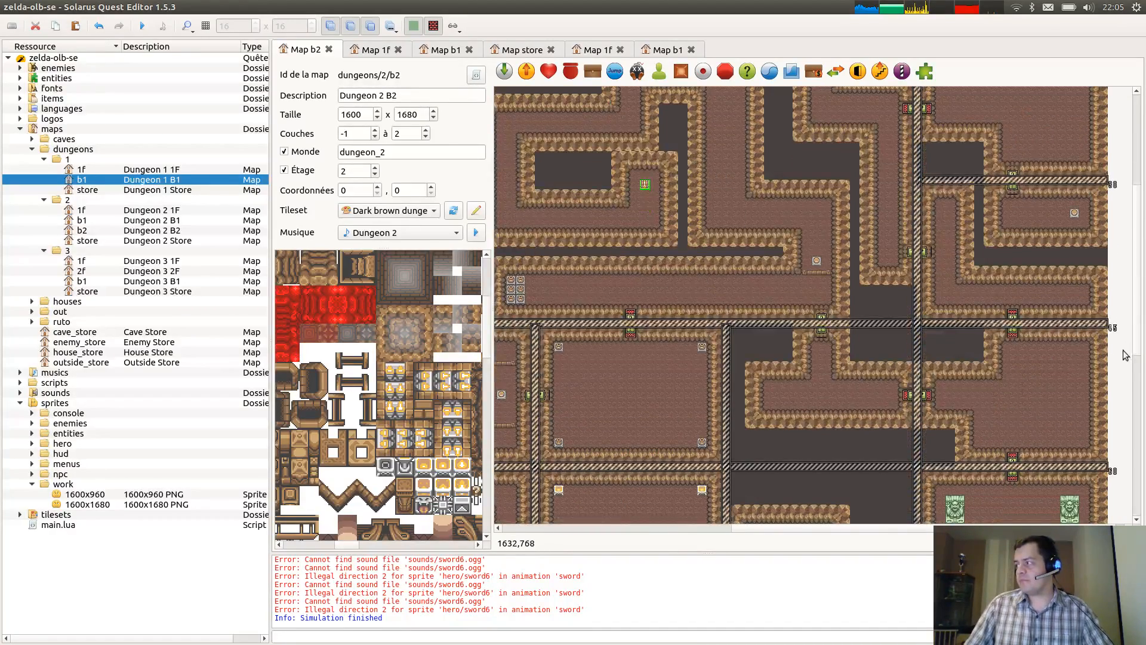
{"action": "scroll", "coordinate": [1128, 376], "scroll_direction": "down", "scroll_amount": 5}
{"action": "scroll", "coordinate": [1127, 376], "scroll_direction": "up", "scroll_amount": 3}
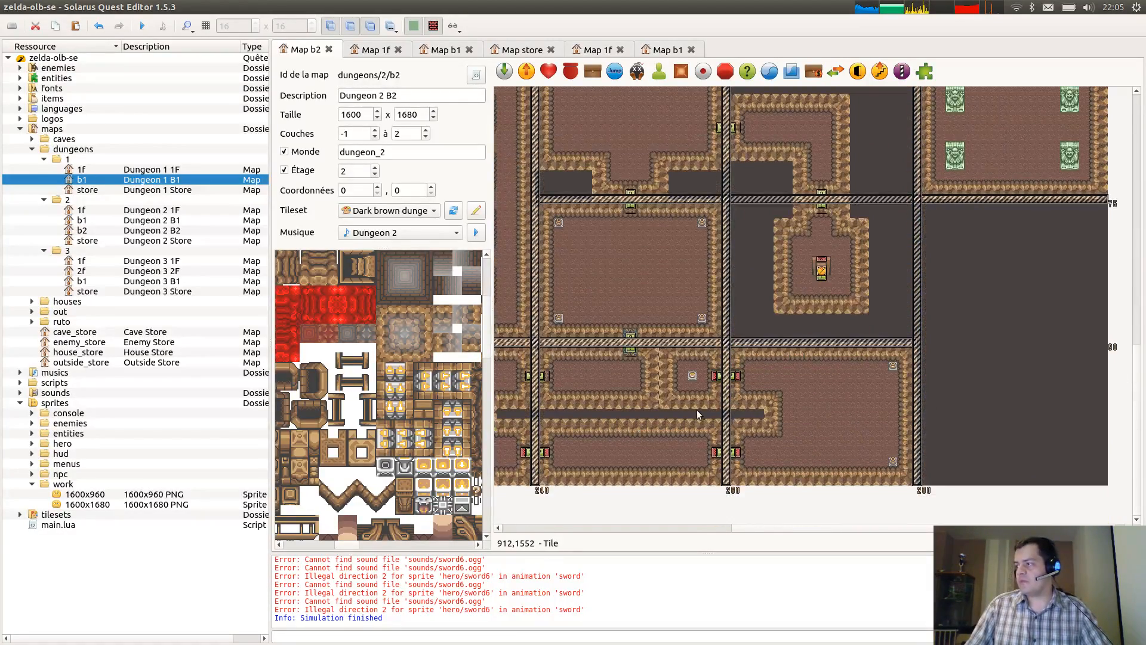
{"action": "scroll", "coordinate": [667, 311], "scroll_direction": "up", "scroll_amount": 1}
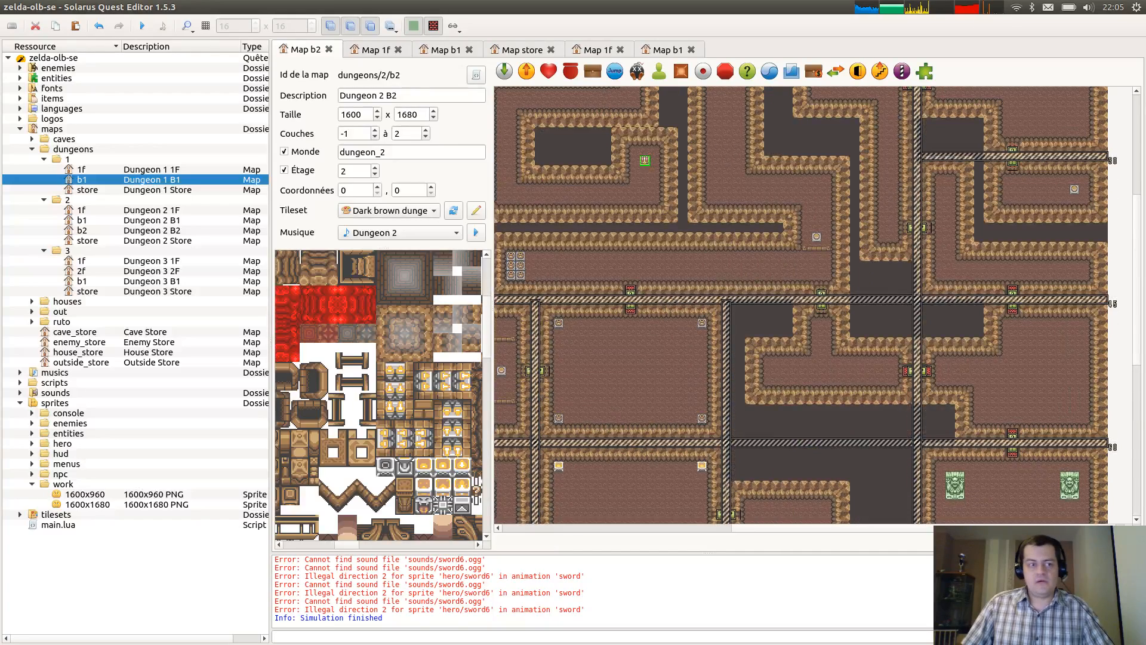
Switch back to Chromium and review the remaining floor -1 and -2 actions, doors and treasures in the issue's table.
{"action": "key", "text": "alt+Tab"}
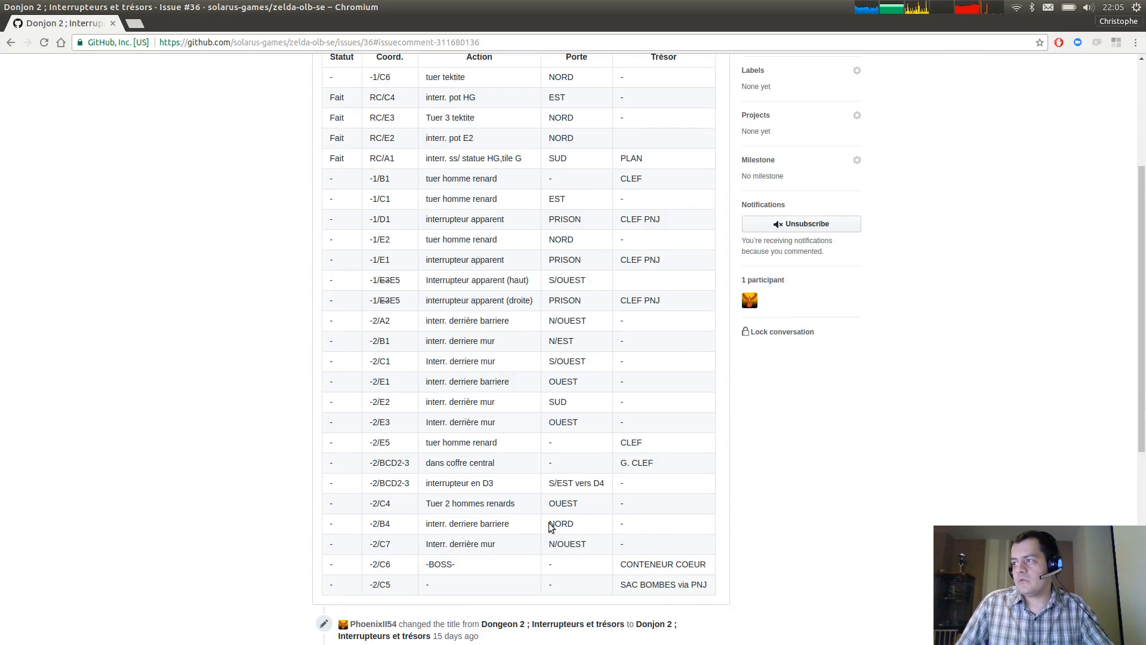
{"action": "scroll", "coordinate": [650, 209], "scroll_direction": "up", "scroll_amount": 1}
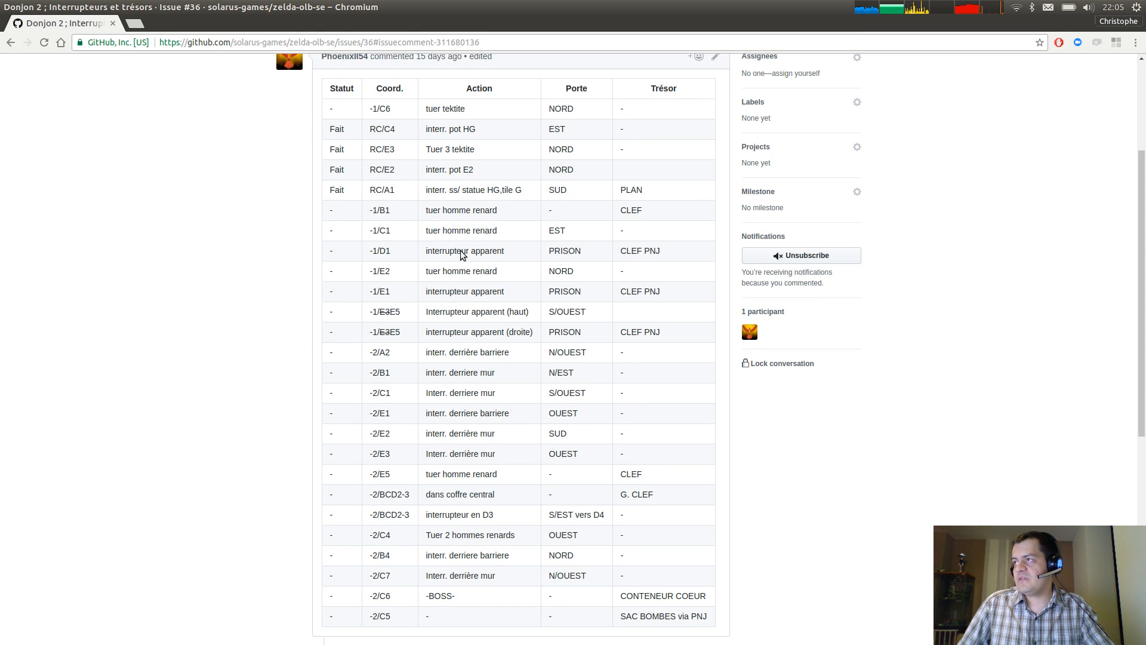
{"action": "scroll", "coordinate": [491, 468], "scroll_direction": "down", "scroll_amount": 4}
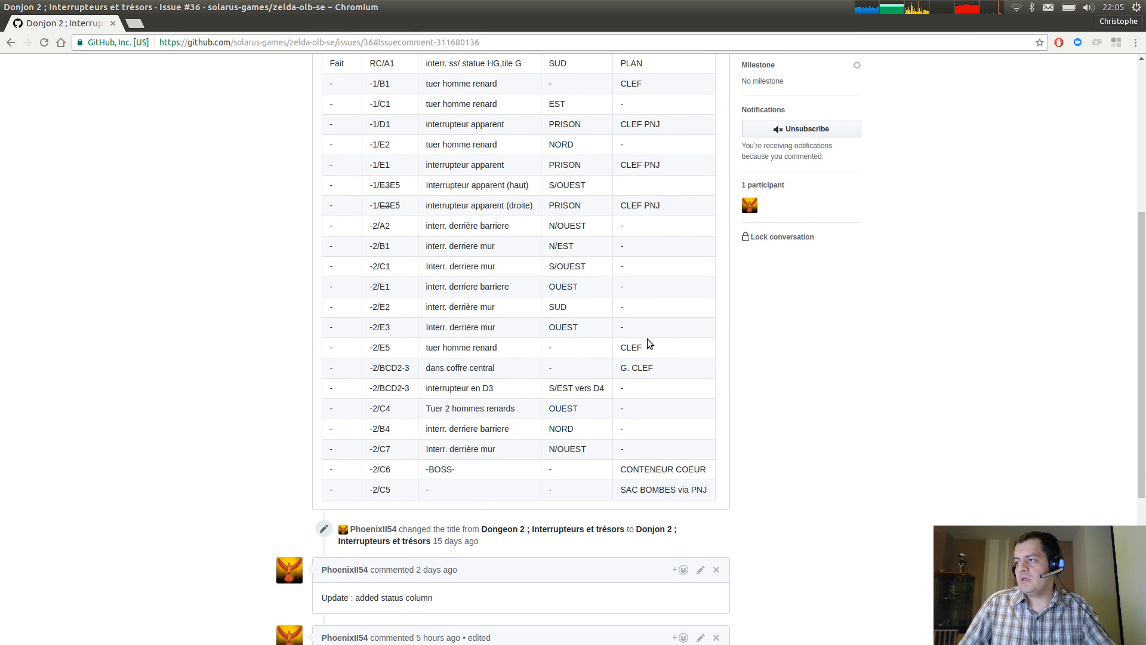
{"action": "scroll", "coordinate": [581, 383], "scroll_direction": "up", "scroll_amount": 1}
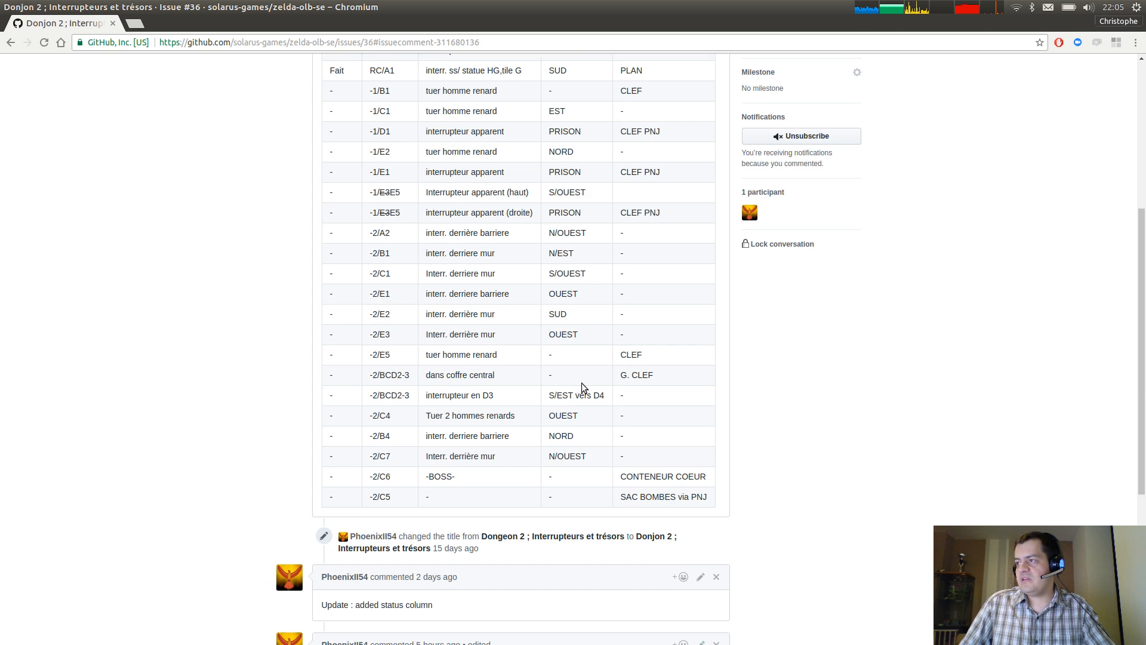
{"action": "scroll", "coordinate": [581, 382], "scroll_direction": "up", "scroll_amount": 8}
{"action": "key", "text": "ctrl+s"}
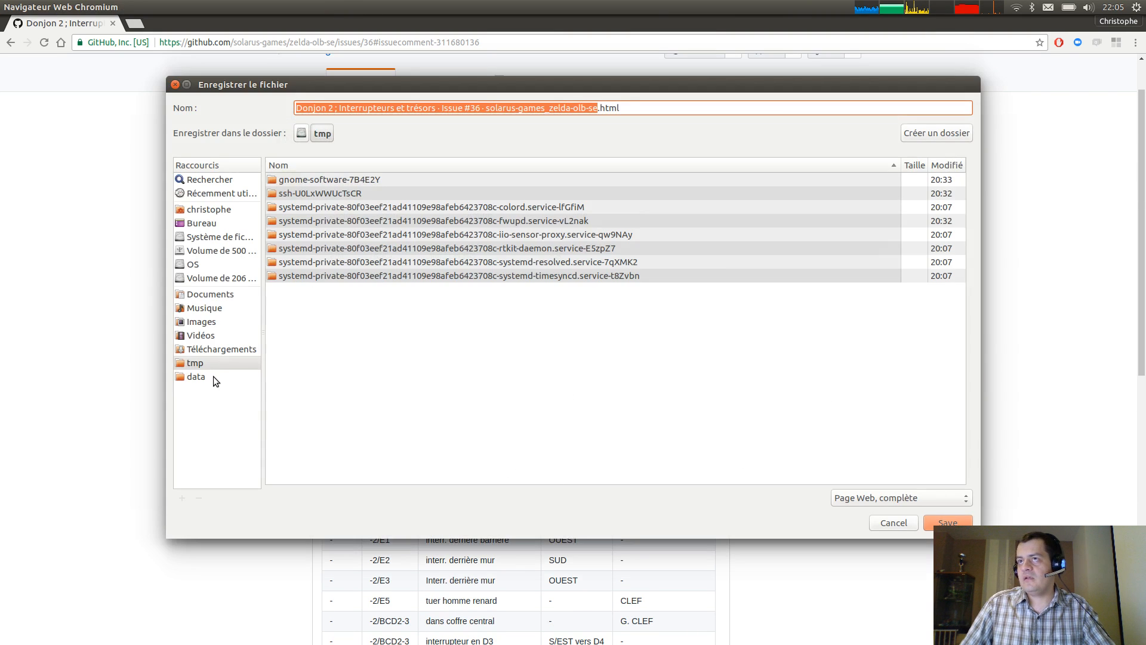
{"action": "key", "text": "Escape"}
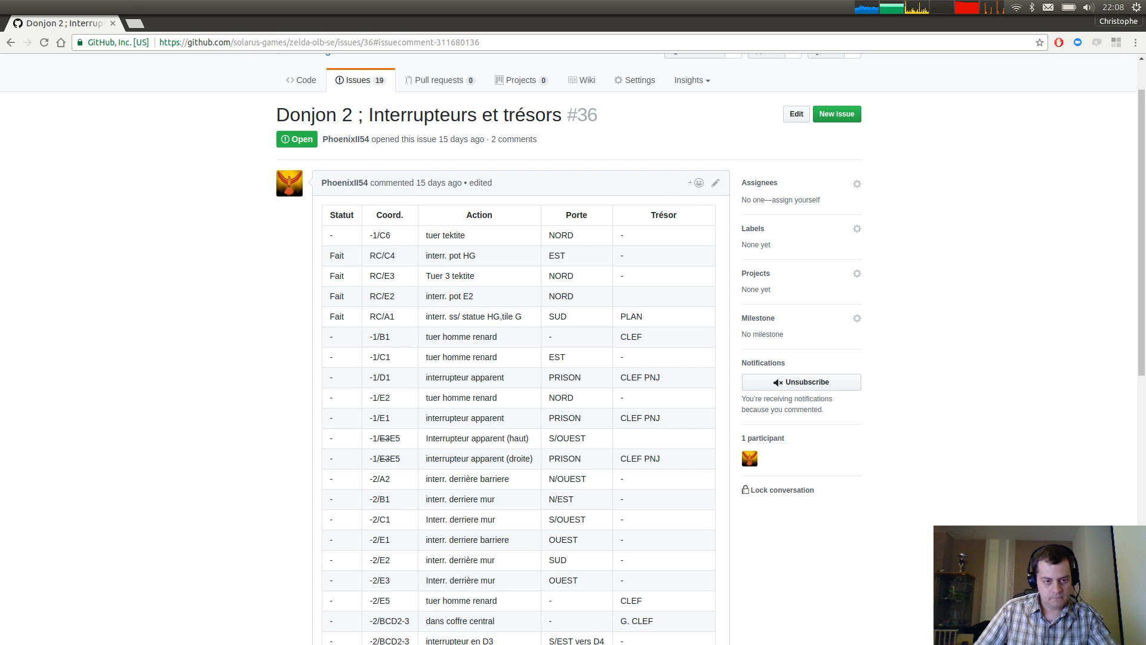
Switch to GVIM and examine the whole block of ajouteEnnemi calls under case 16 in Monde.cpp.
{"action": "key", "text": "alt+Tab"}
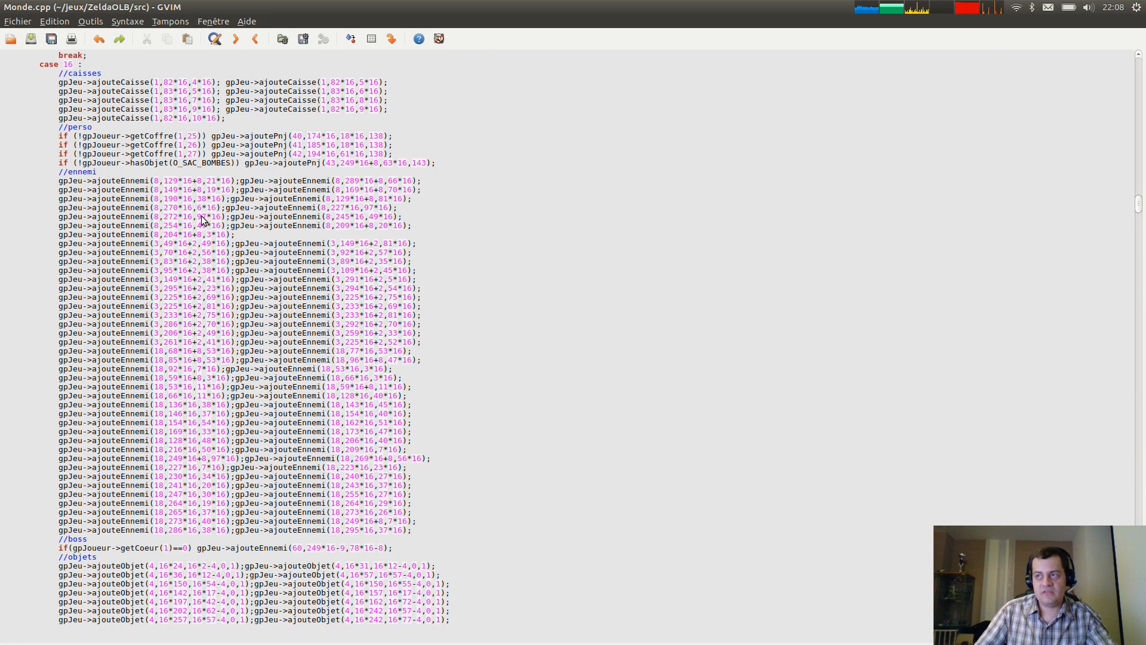
{"action": "triple_click", "coordinate": [249, 181]}
{"action": "left_click_drag", "start_coordinate": [250, 185], "coordinate": [504, 532]}
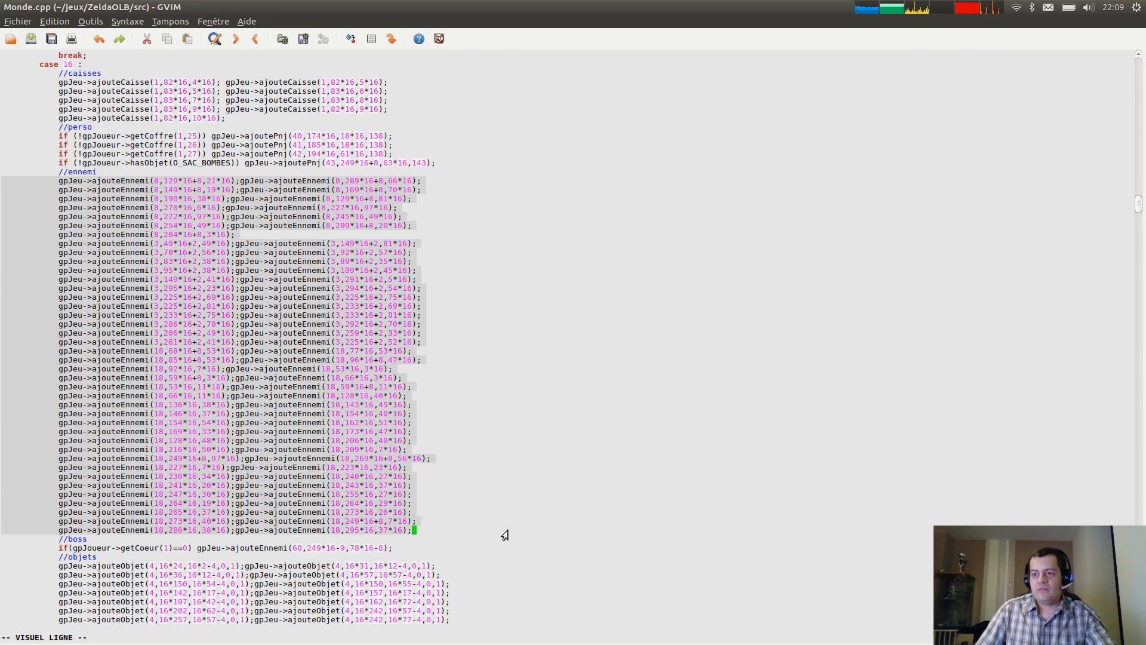
{"action": "left_click", "coordinate": [504, 528]}
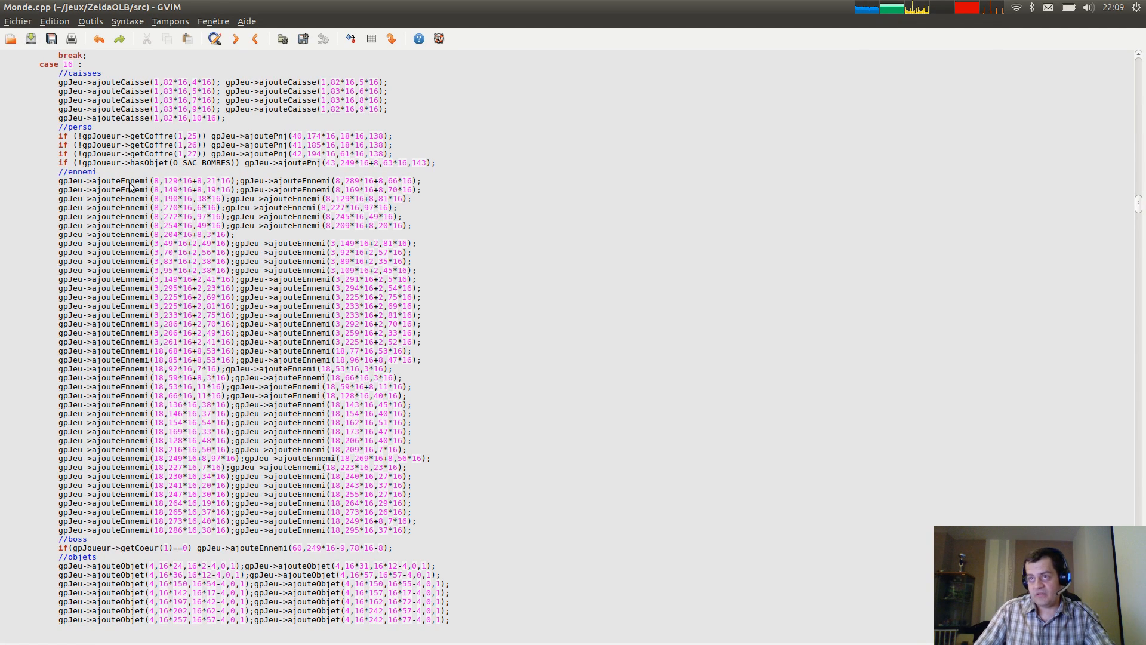
{"action": "left_click_drag", "start_coordinate": [132, 182], "coordinate": [463, 533]}
{"action": "left_click", "coordinate": [464, 533]}
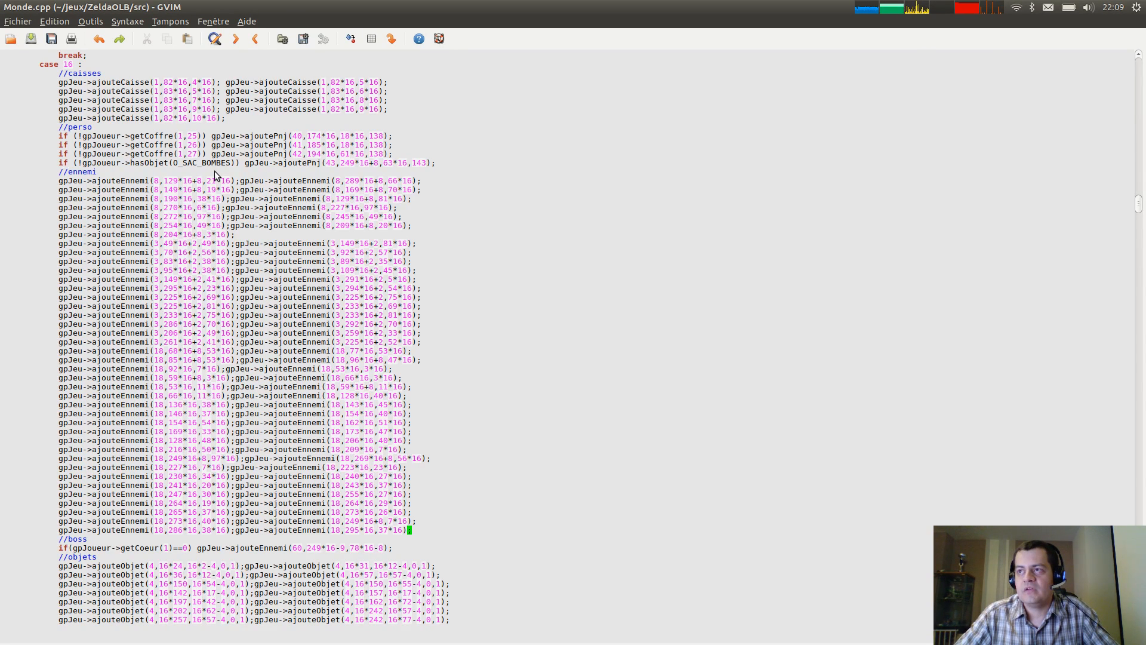
Examine how the two ajouteEnnemi calls are joined by a semicolon on the first enemy line of case 16.
{"action": "left_click", "coordinate": [238, 181]}
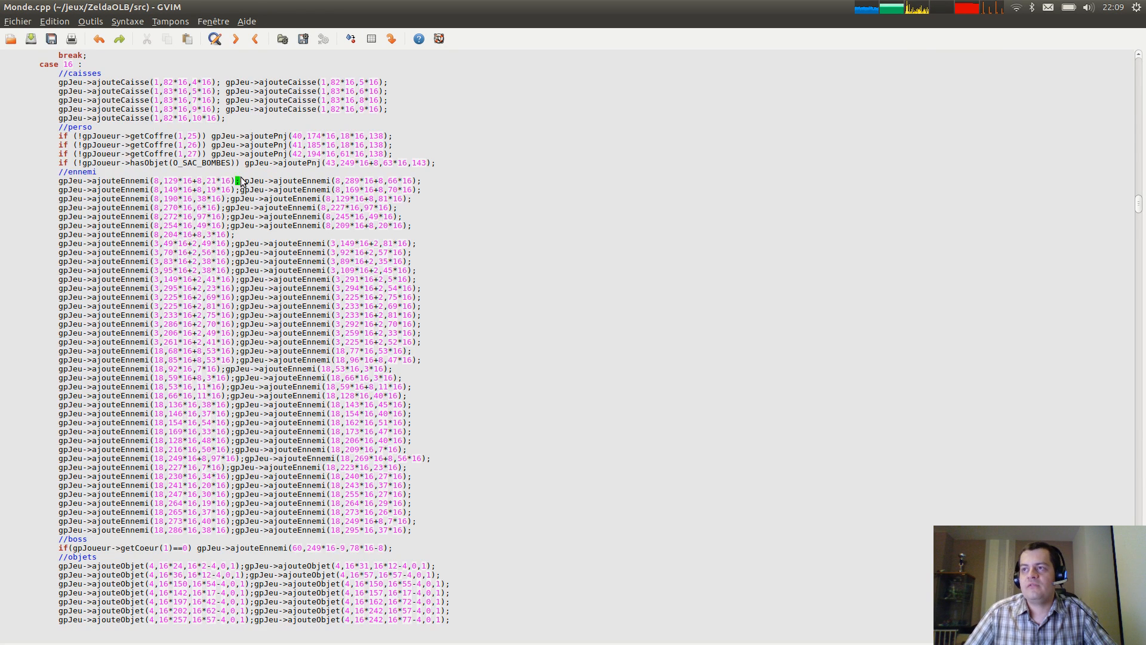
{"action": "left_click", "coordinate": [242, 181]}
{"action": "left_click_drag", "start_coordinate": [243, 181], "coordinate": [418, 180]}
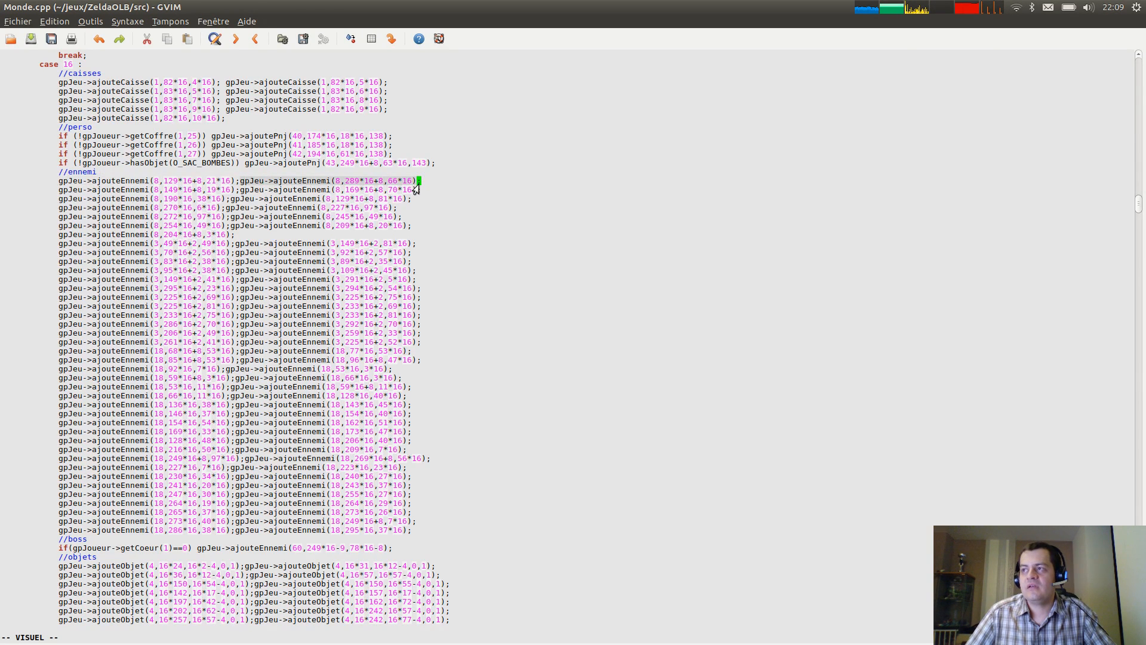
{"action": "left_click_drag", "start_coordinate": [59, 181], "coordinate": [230, 184]}
{"action": "left_click", "coordinate": [237, 181]}
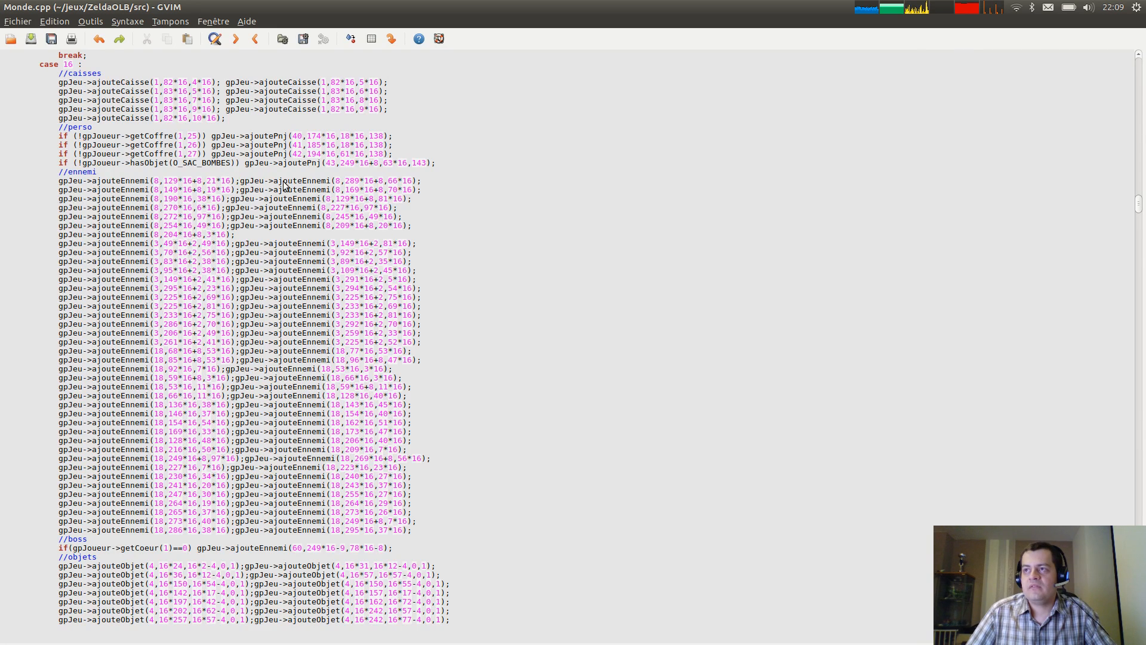
{"action": "left_click", "coordinate": [415, 181]}
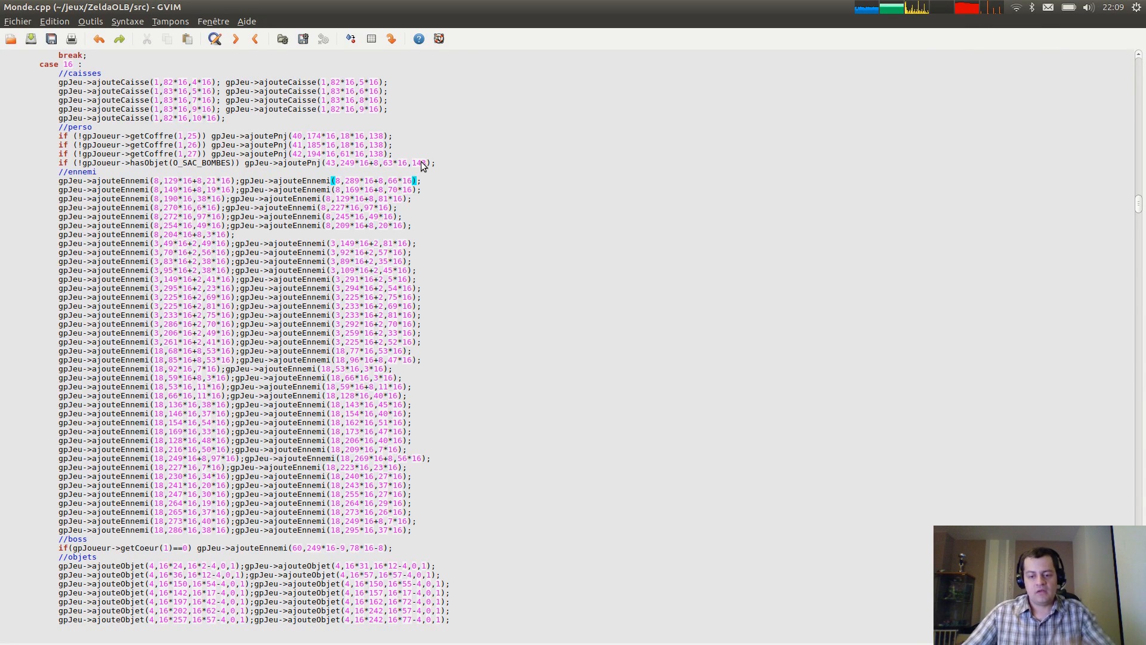
Try to split the joined statements across Monde.cpp onto separate lines with the substitution :%s/;([a-zA-Z ])/;\1\n/.
{"action": "type", "text": ":"}
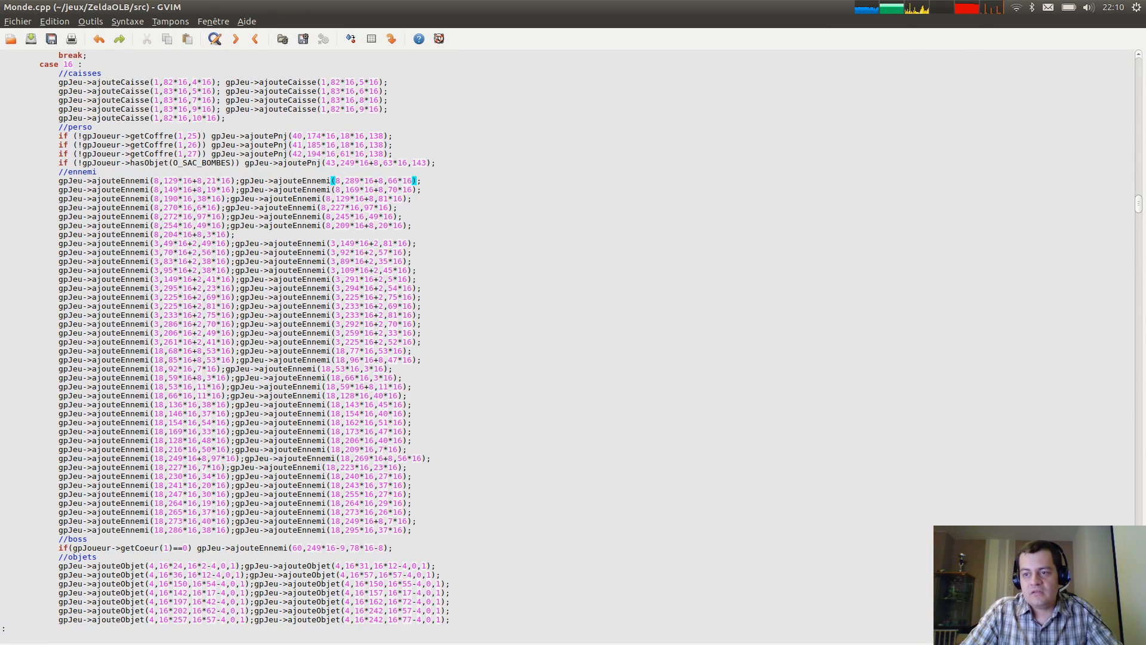
{"action": "type", "text": "&"}
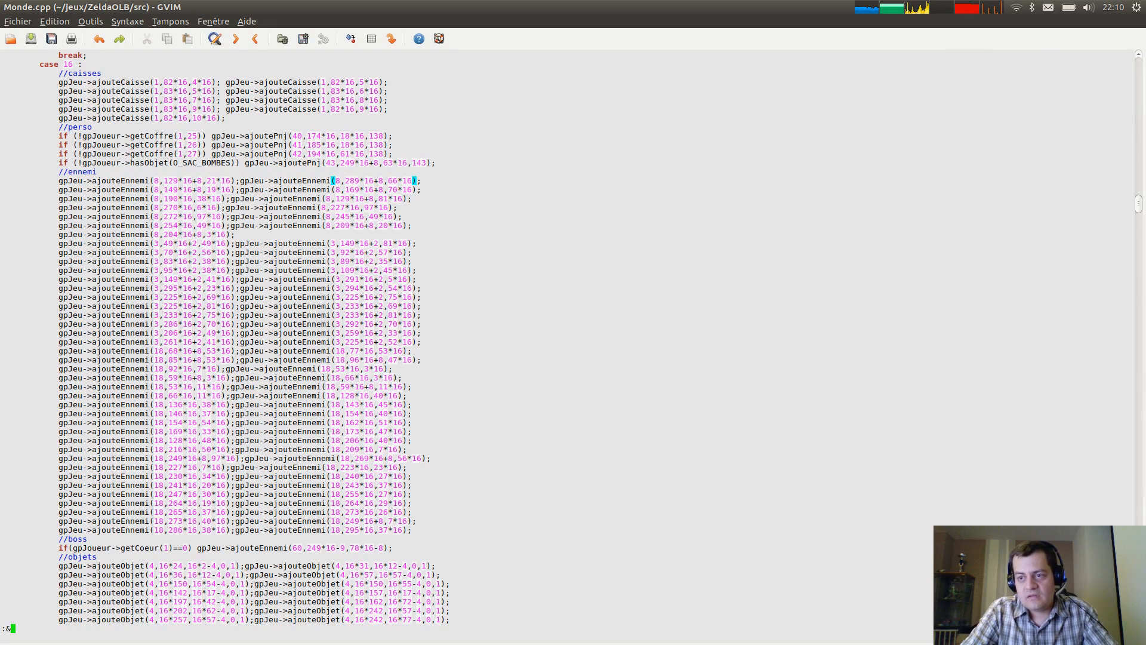
{"action": "key", "text": "BackSpace"}
{"action": "type", "text": "%s/"}
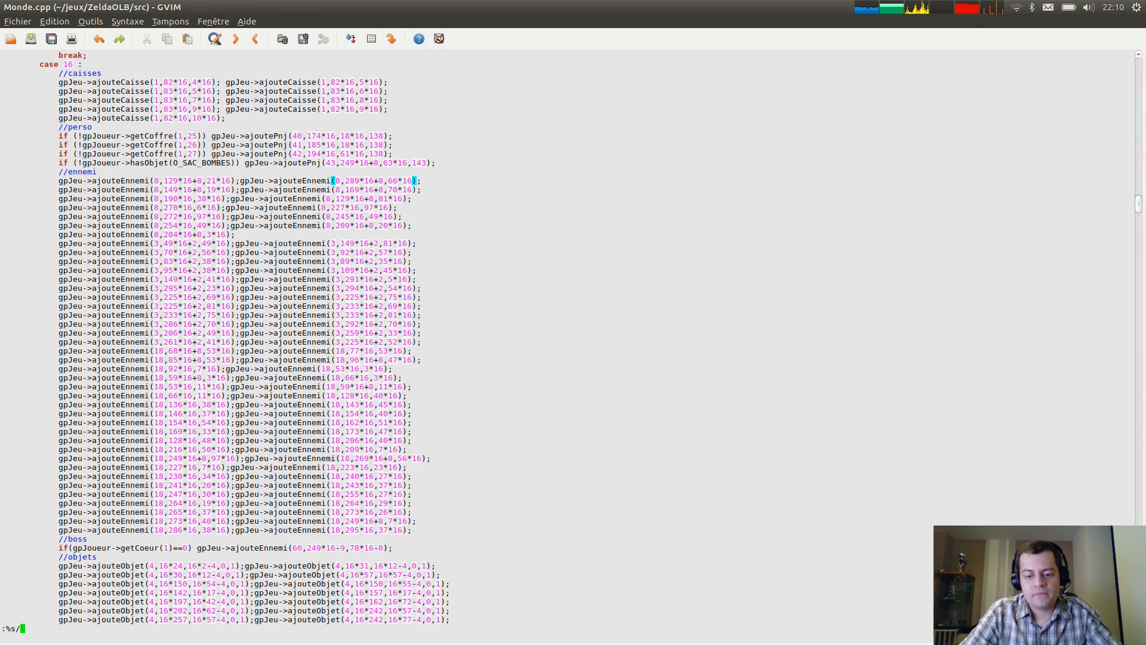
{"action": "type", "text": ";"}
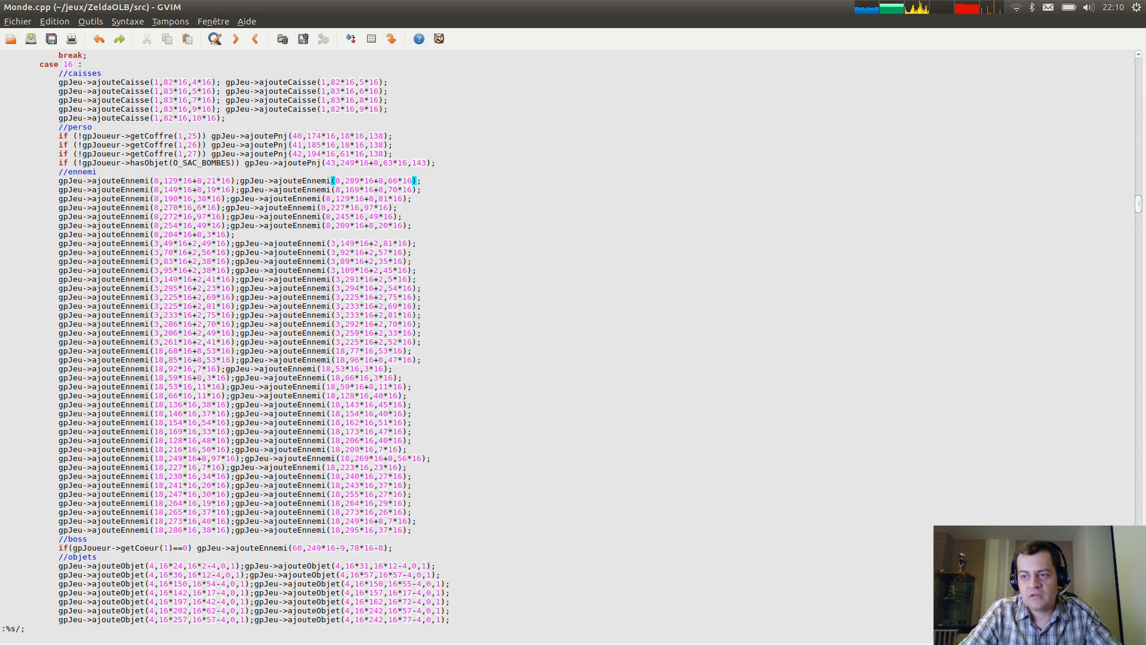
{"action": "type", "text": "/"}
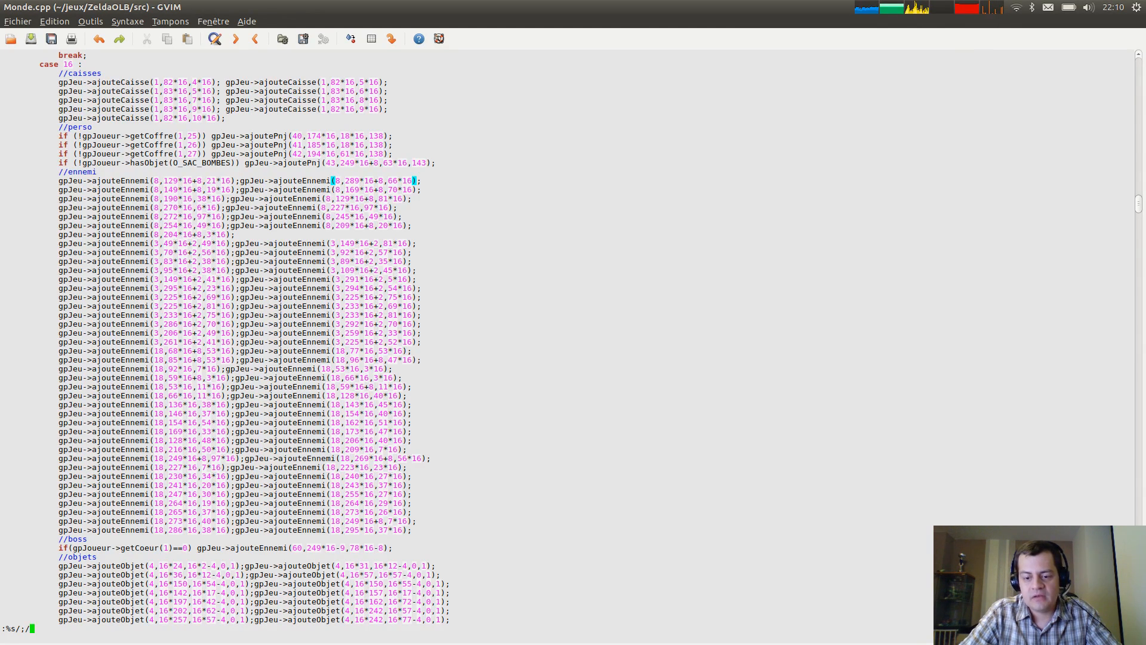
{"action": "type", "text": ";\\n/"}
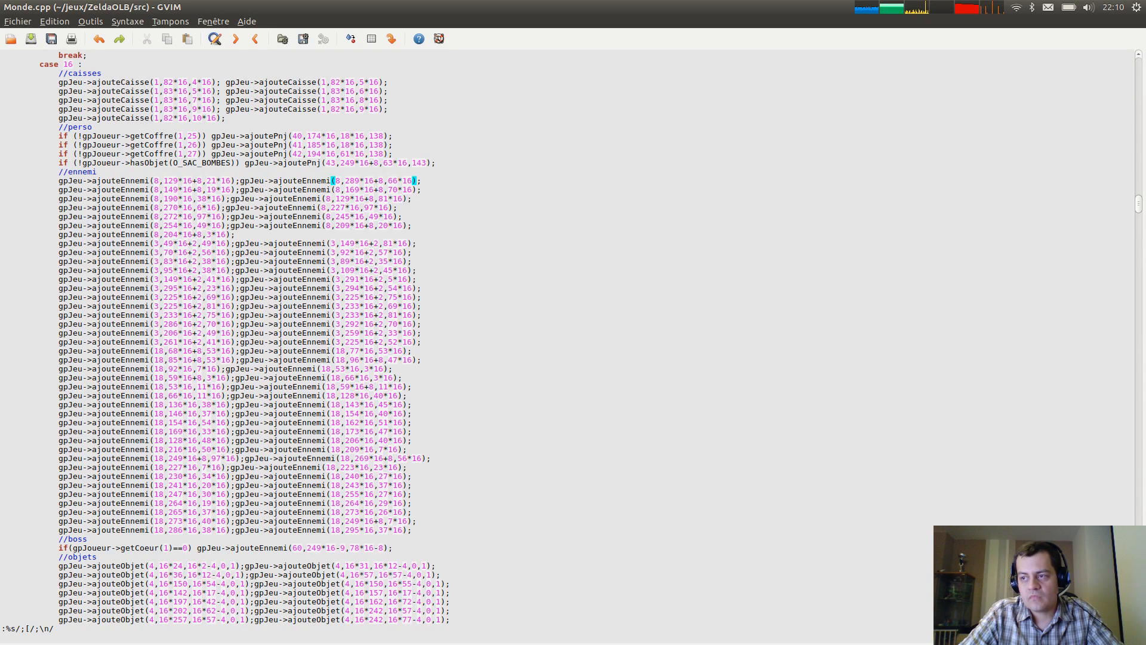
{"action": "type", "text": "a-"}
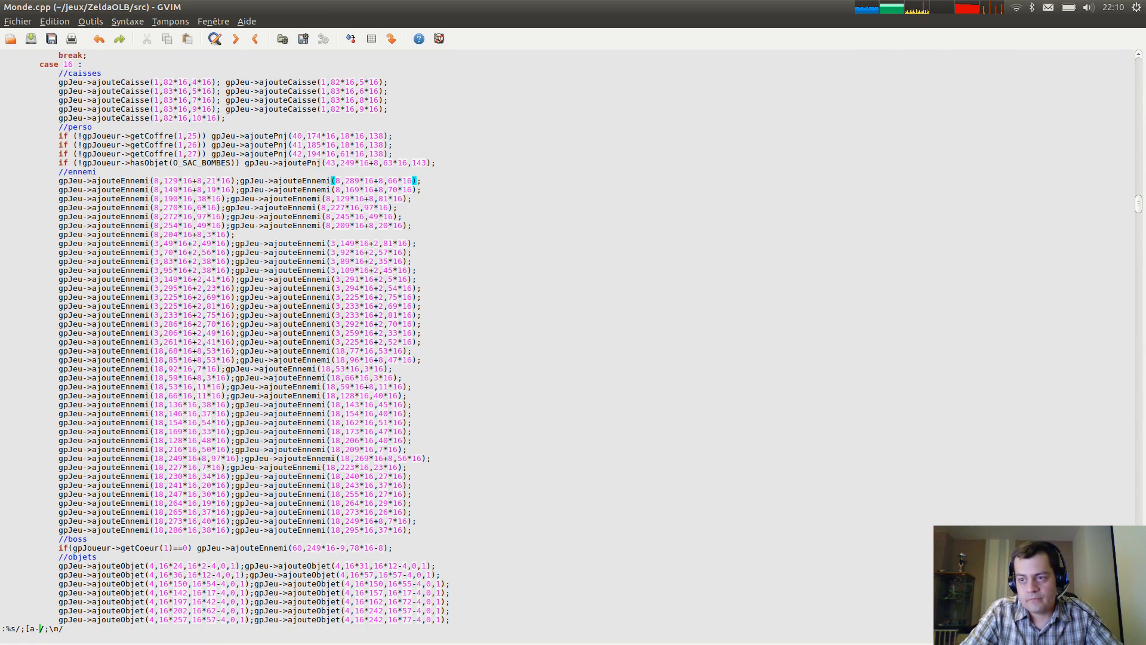
{"action": "type", "text": "zA-Z"}
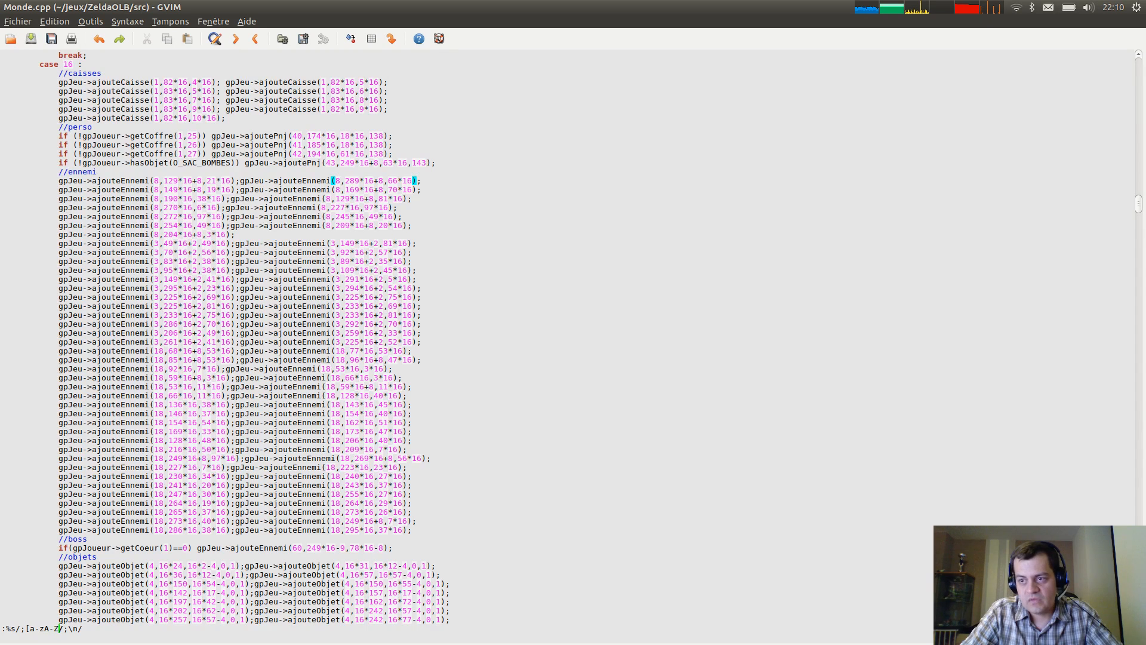
{"action": "type", "text": " ]"}
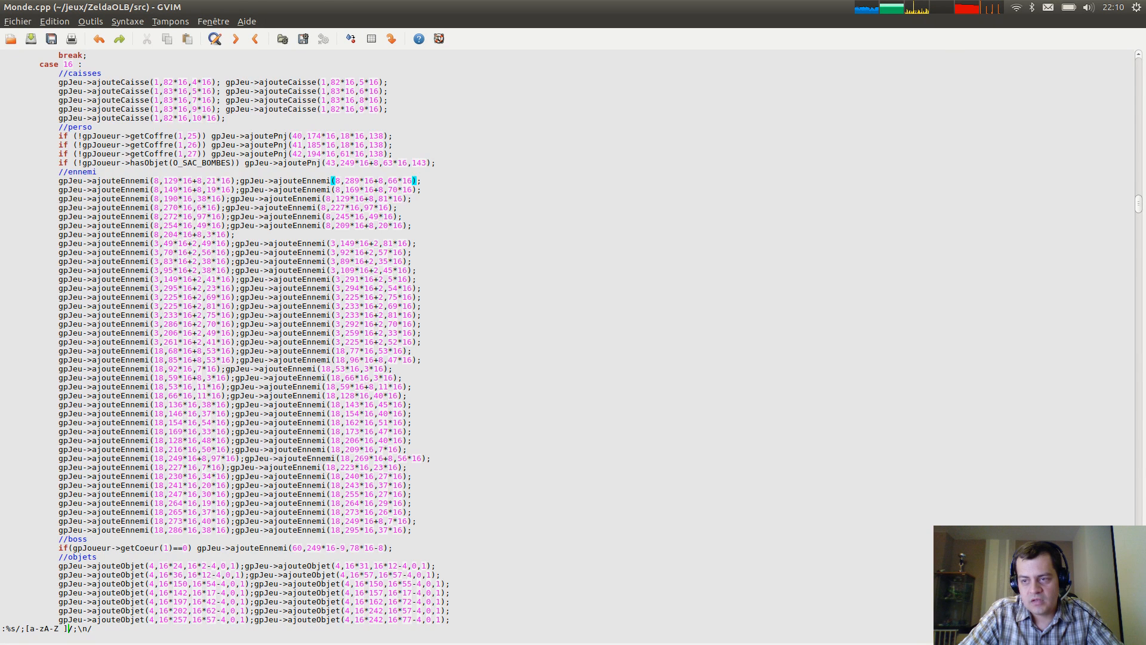
{"action": "key", "text": "Left"}
{"action": "type", "text": "("}
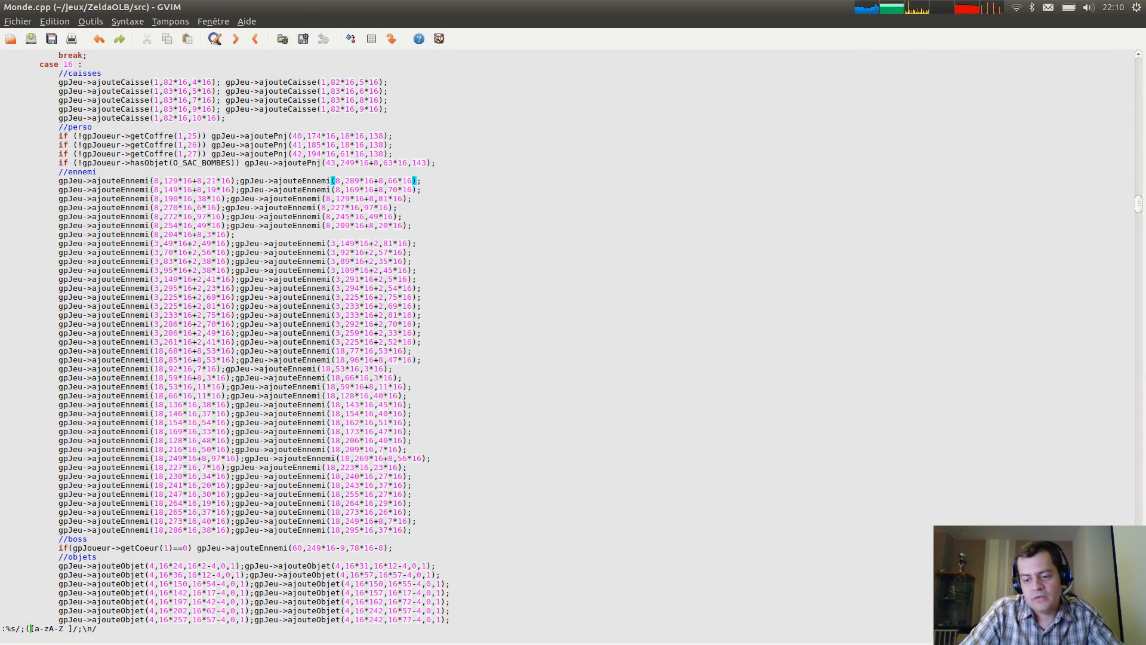
{"action": "key", "text": "Right"}
{"action": "key", "text": "Right"}
{"action": "key", "text": "Right"}
{"action": "type", "text": ")/;"}
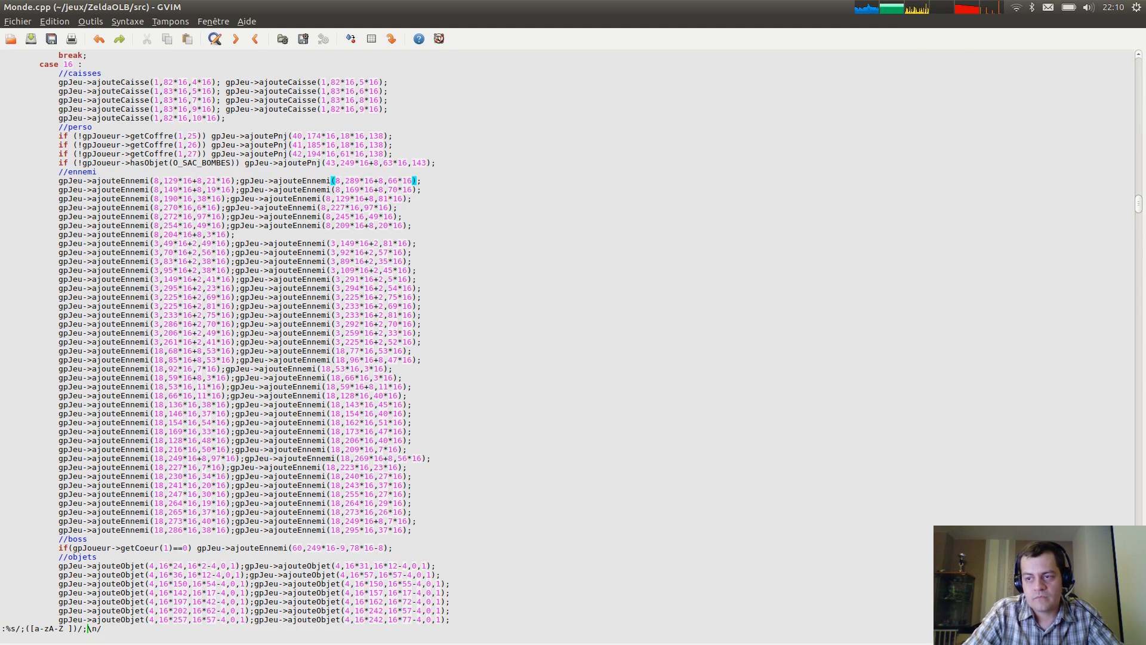
{"action": "type", "text": "\\1"}
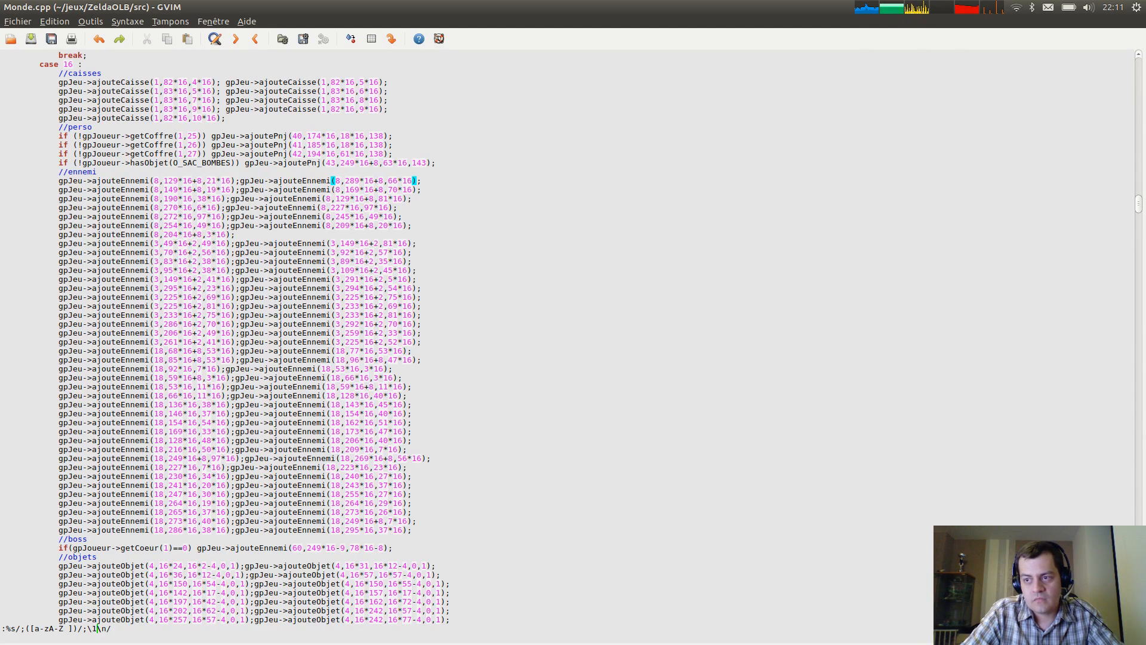
{"action": "key", "text": "Return"}
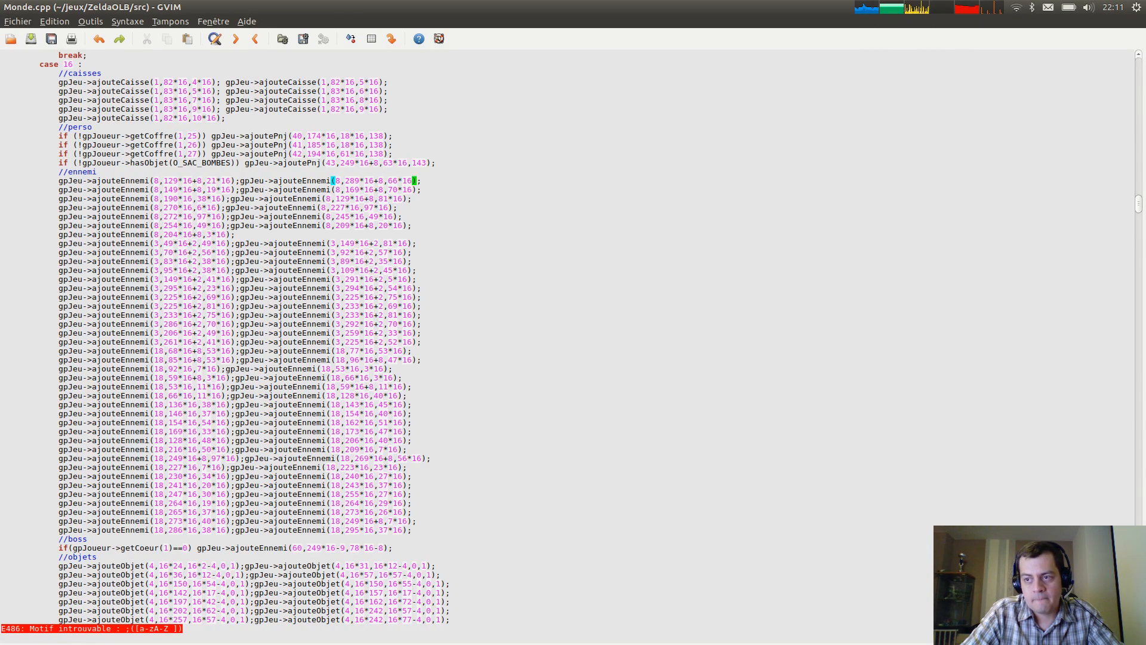
{"action": "key", "text": "slash"}
{"action": "key", "text": "Up"}
{"action": "key", "text": "Left"}
{"action": "key", "text": "Left"}
{"action": "key", "text": "Left"}
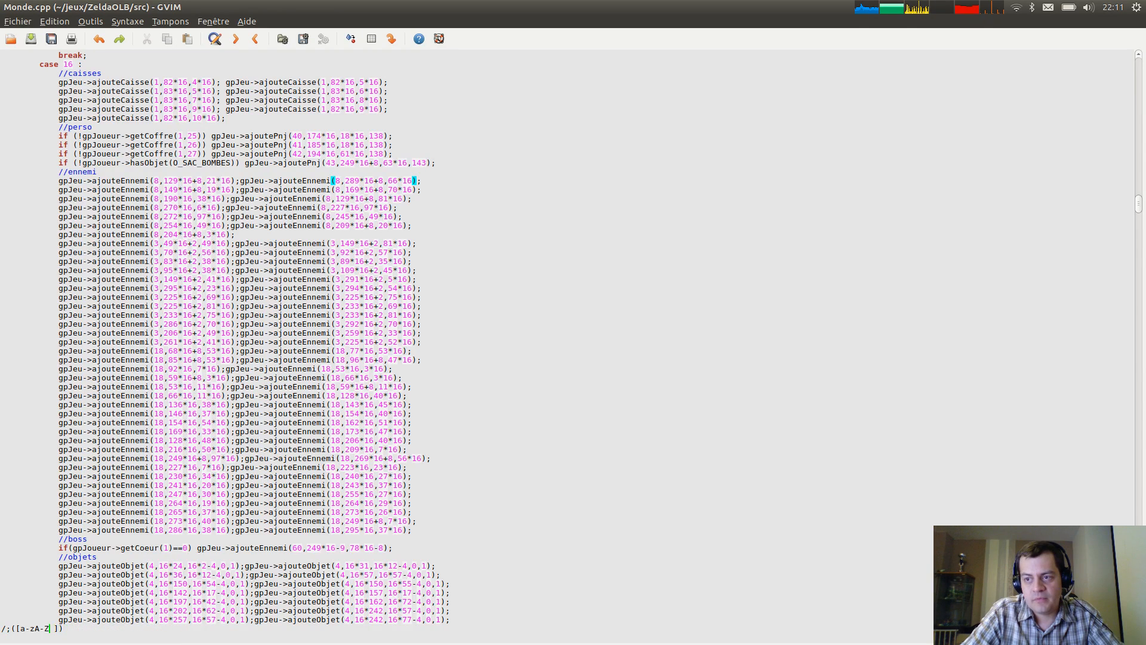
{"action": "key", "text": "End"}
{"action": "key", "text": "Escape"}
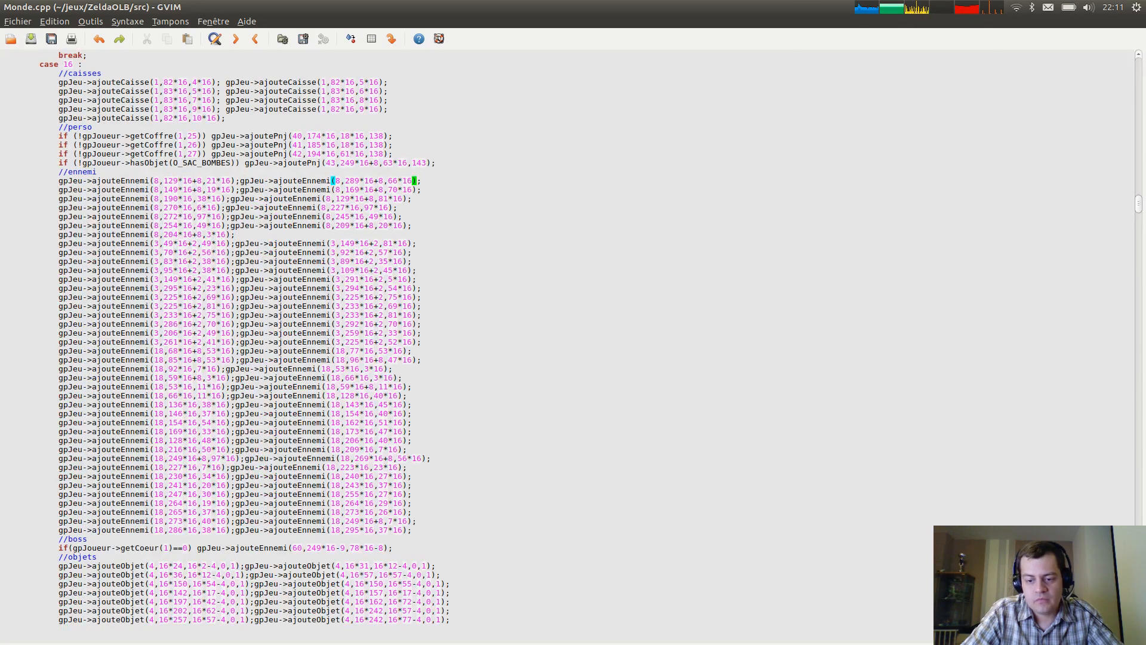
Rerun the file-wide substitution with the group's parentheses escaped, as :%s/;\([a-zA-Z ]\)/;\1\n/.
{"action": "type", "text": ":"}
{"action": "key", "text": "Up"}
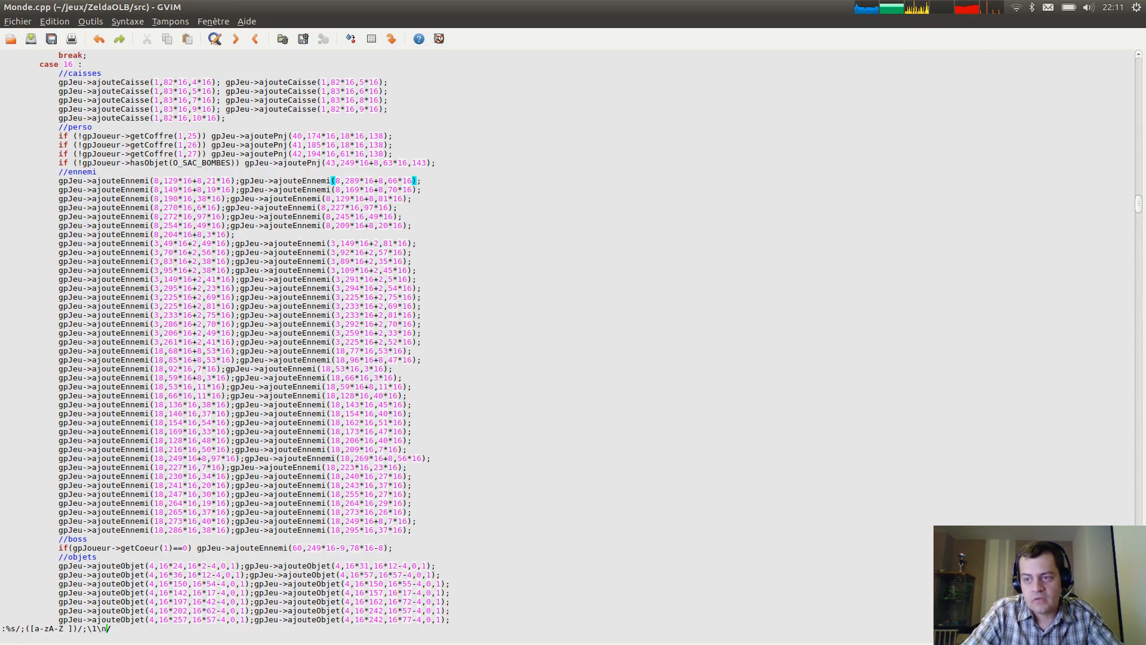
{"action": "key", "text": "Left"}
{"action": "key", "text": "Left"}
{"action": "key", "text": "Left"}
{"action": "key", "text": "Left"}
{"action": "key", "text": "Left"}
{"action": "key", "text": "Left"}
{"action": "key", "text": "Left"}
{"action": "key", "text": "Left"}
{"action": "key", "text": "Left"}
{"action": "key", "text": "Left"}
{"action": "key", "text": "Left"}
{"action": "key", "text": "Left"}
{"action": "type", "text": "\\"}
{"action": "key", "text": "Right"}
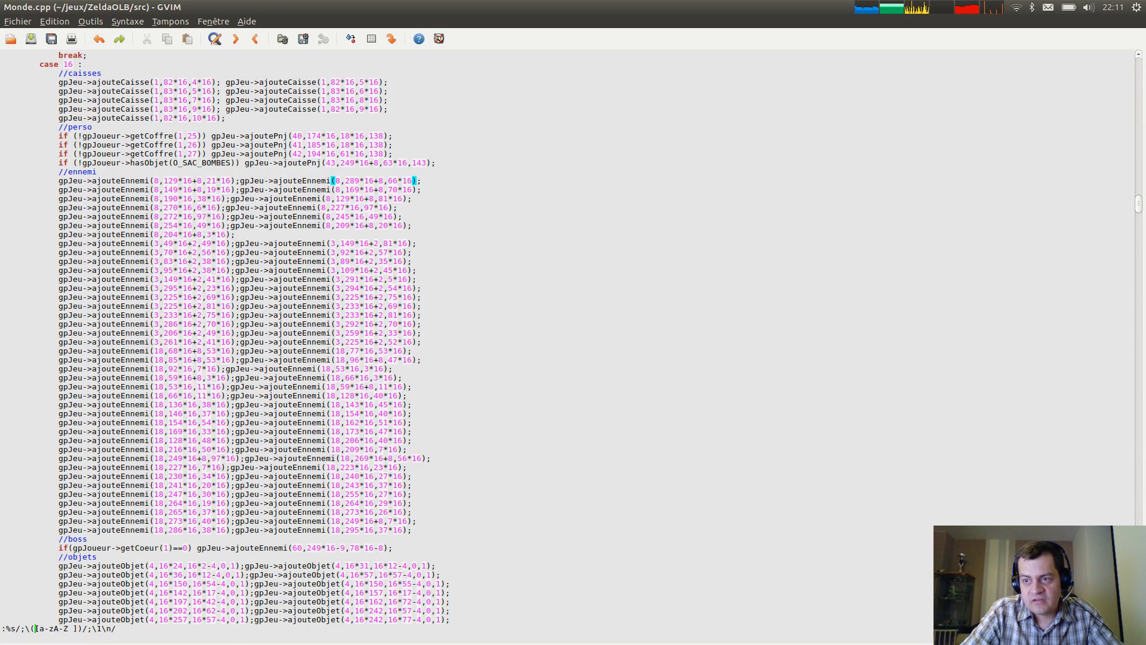
{"action": "key", "text": "Right"}
{"action": "key", "text": "Right"}
{"action": "type", "text": "\\"}
{"action": "key", "text": "Return"}
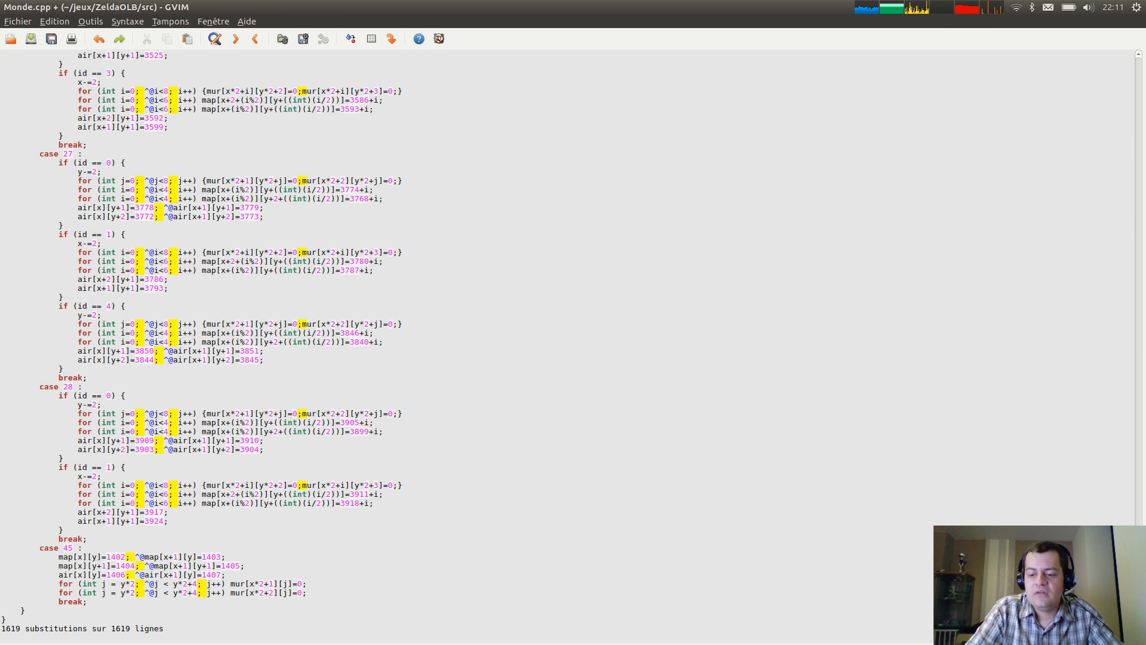
Go back through Monde.cpp to the case 16 enemy block and check how the substitution changed the statements.
{"action": "key", "text": "Page_Up"}
{"action": "key", "text": "Page_Up"}
{"action": "key", "text": "Page_Up"}
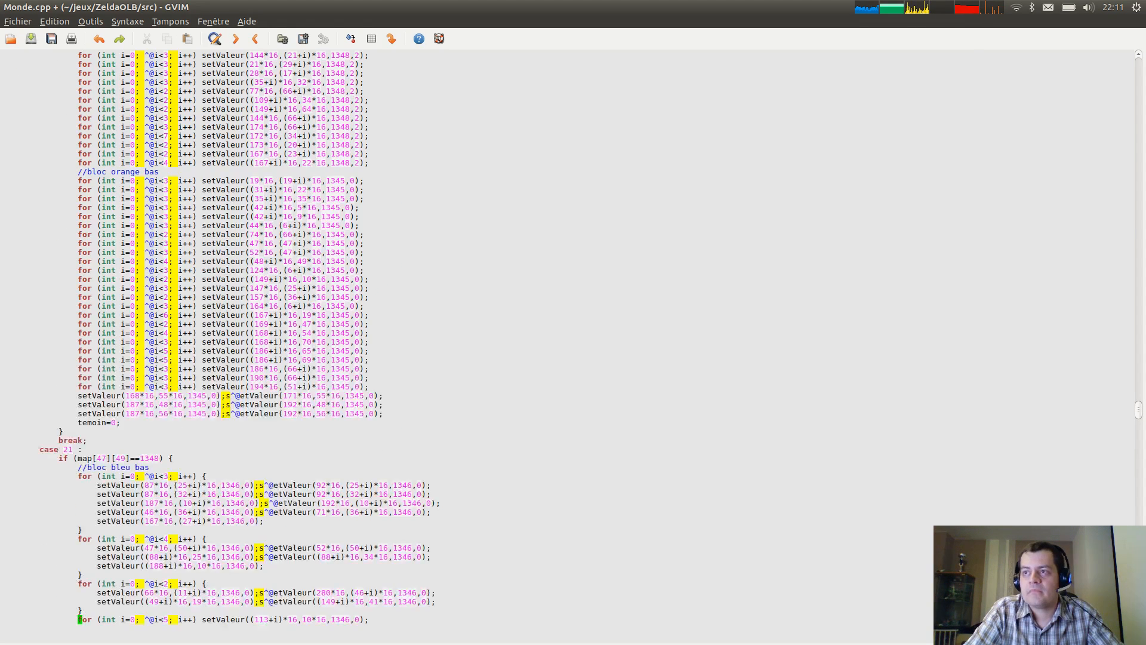
{"action": "key", "text": "Page_Up"}
{"action": "key", "text": "Page_Up"}
{"action": "key", "text": "Page_Up"}
{"action": "key", "text": "Page_Up"}
{"action": "key", "text": "Page_Up"}
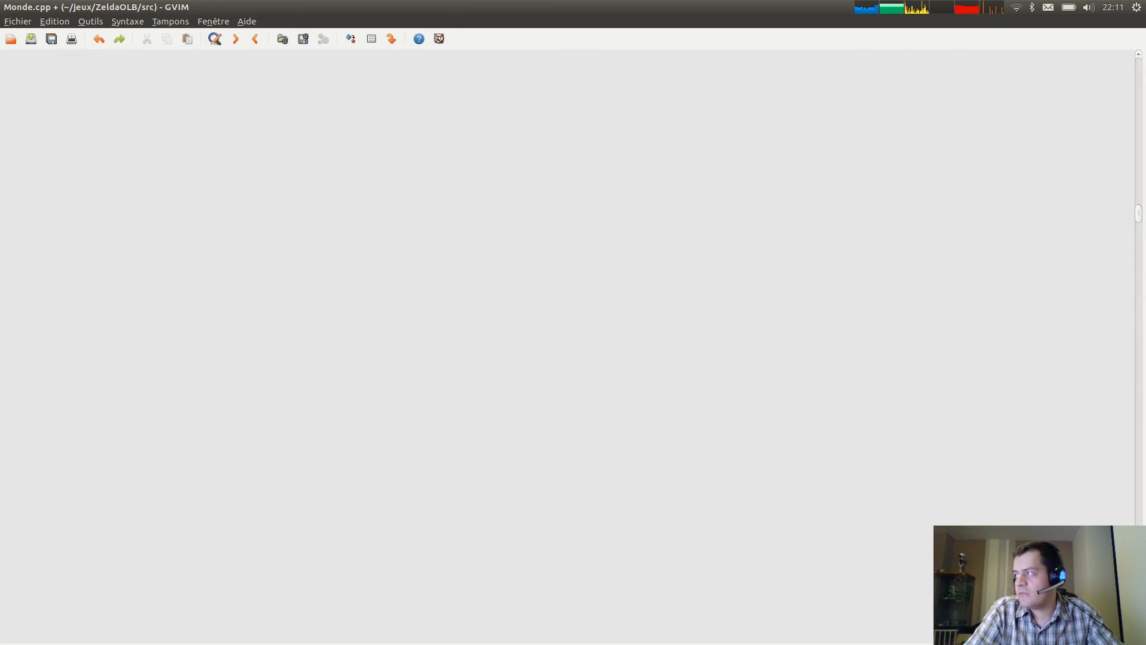
{"action": "key", "text": "Page_Up"}
{"action": "key", "text": "Page_Up"}
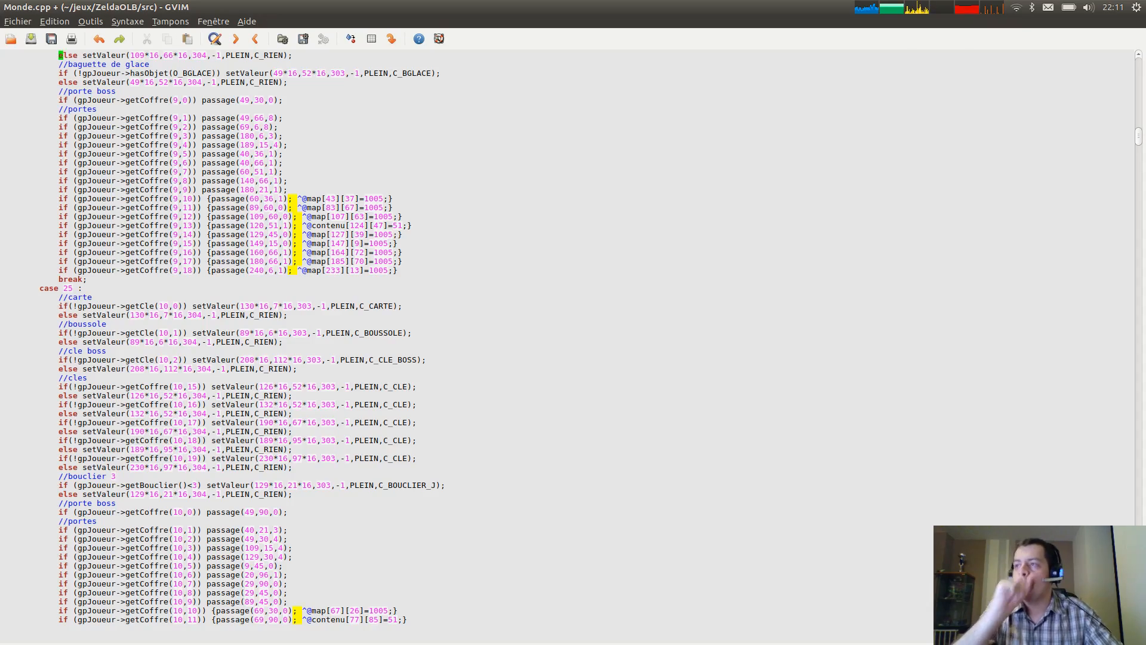
{"action": "scroll", "coordinate": [428, 274], "scroll_direction": "up", "scroll_amount": 11}
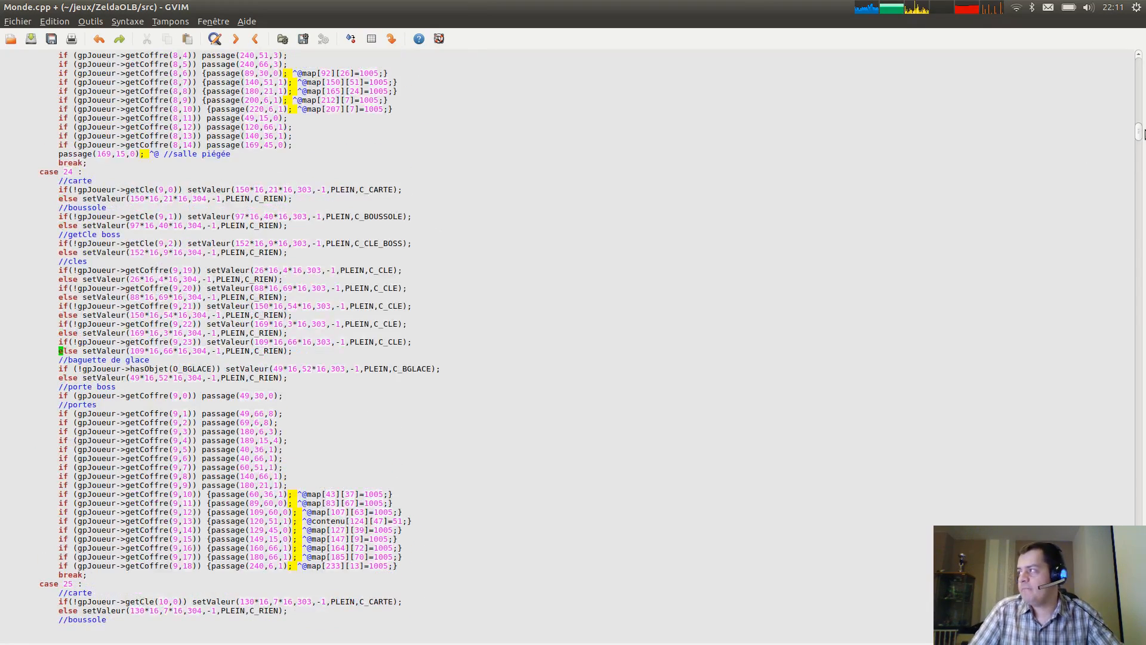
{"action": "left_click_drag", "start_coordinate": [1142, 134], "coordinate": [1142, 203]}
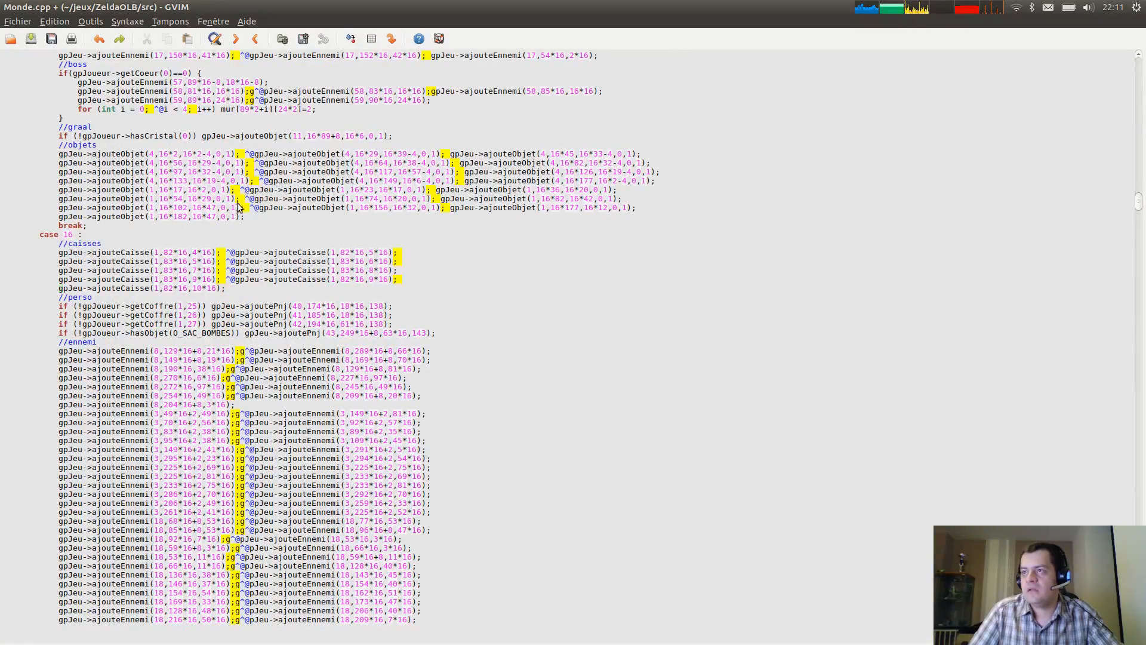
{"action": "mouse_move", "coordinate": [250, 197]}
{"action": "left_mouse_down"}
{"action": "mouse_move", "coordinate": [237, 202]}
{"action": "mouse_move", "coordinate": [256, 199]}
{"action": "left_mouse_up"}
{"action": "left_click", "coordinate": [256, 198]}
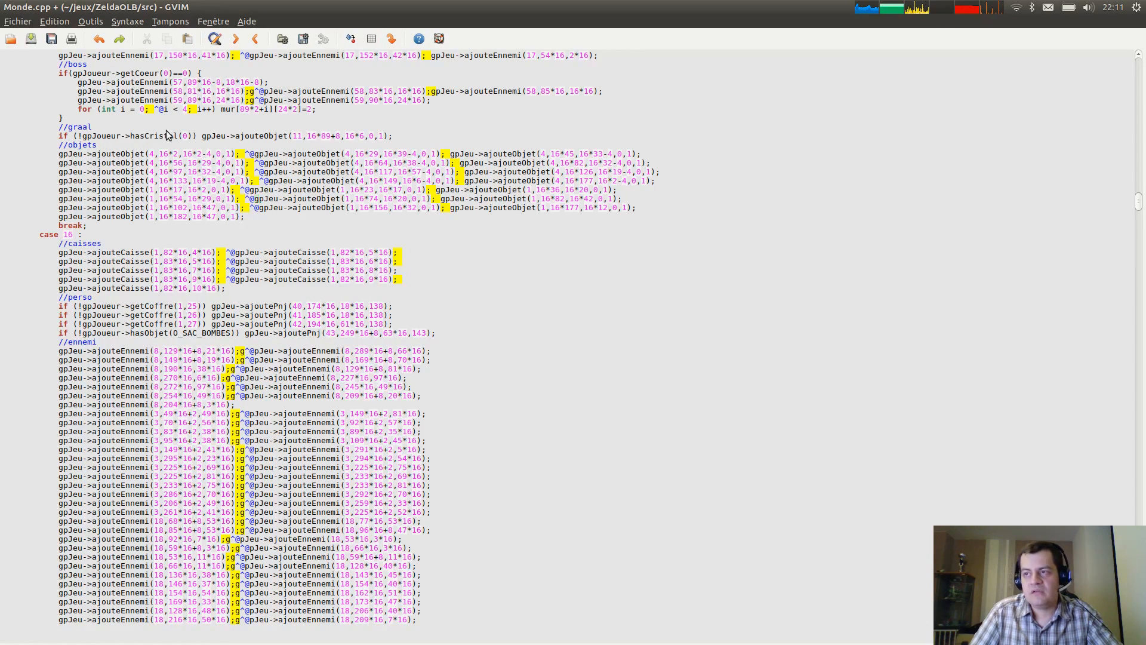
Undo the substitution throughout Monde.cpp and close its GVIM window.
{"action": "key", "text": "u"}
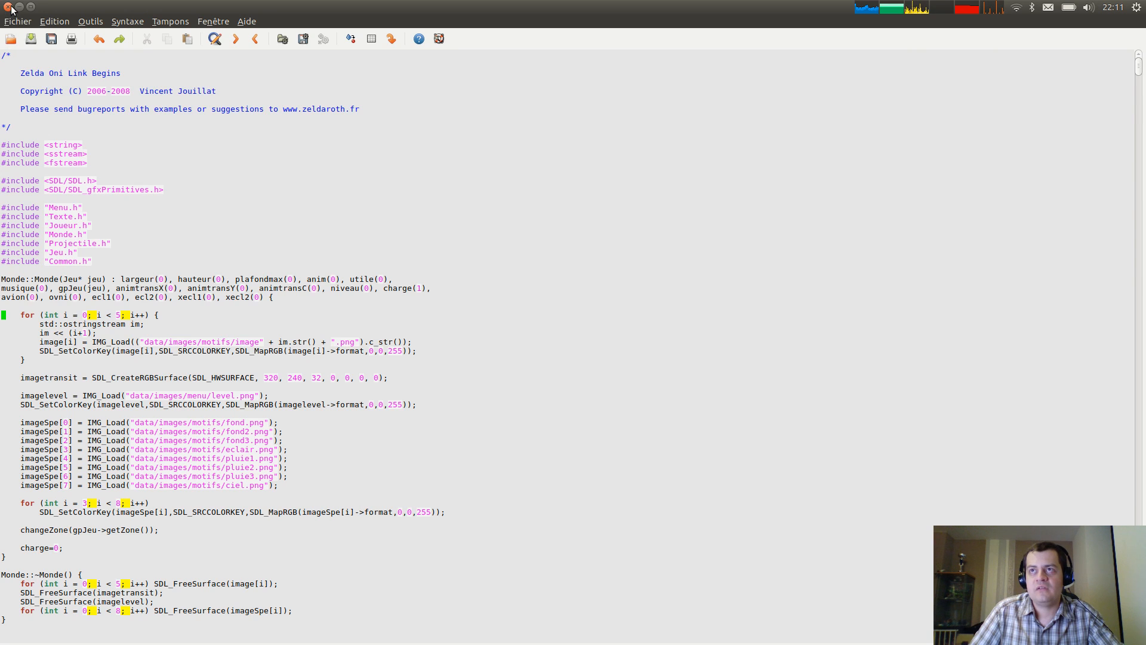
{"action": "left_click", "coordinate": [108, 198]}
{"action": "left_click", "coordinate": [230, 361]}
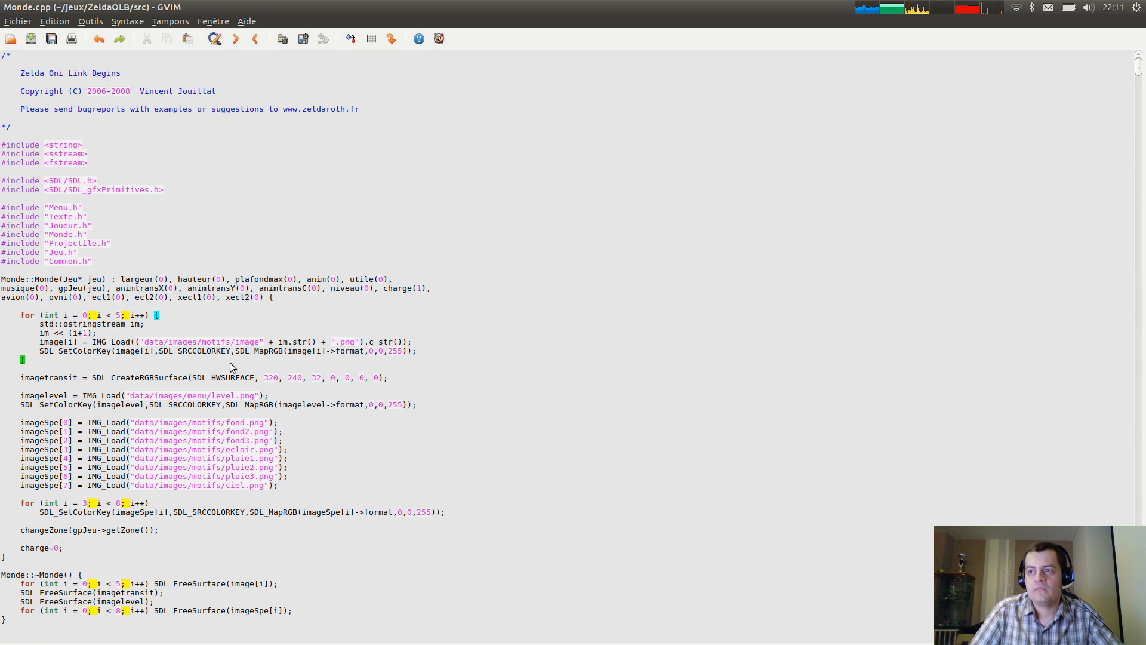
{"action": "left_click", "coordinate": [8, 7]}
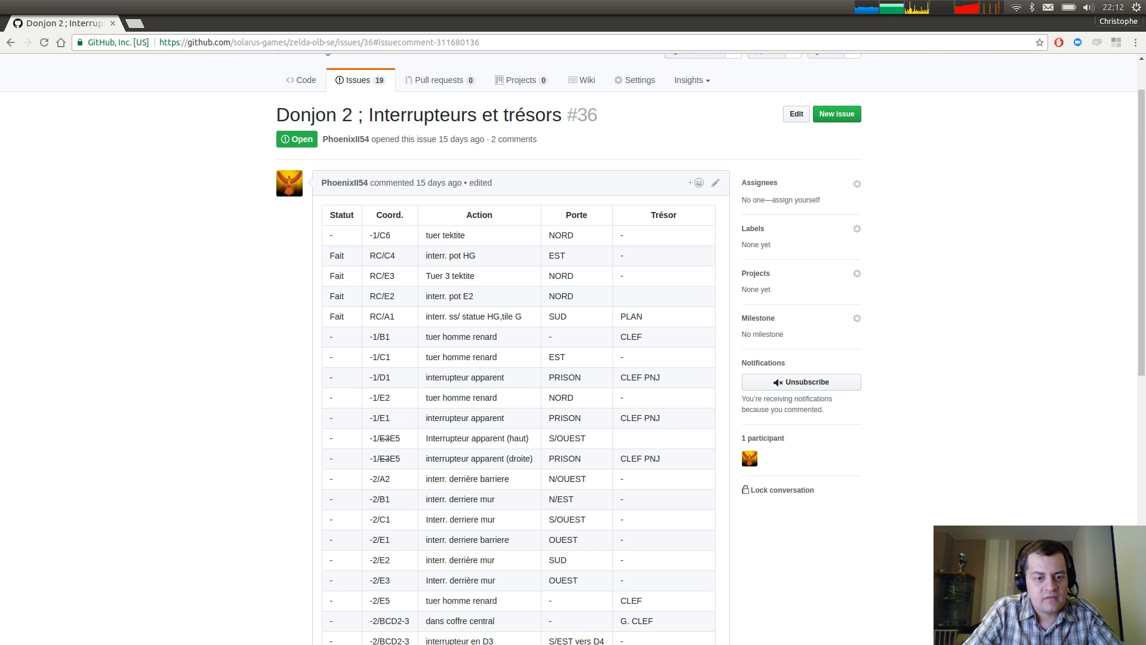
Switch from Chromium to the reopened Monde.cpp in GVIM, maximize its window and look through the case 16 doors in corrigeMap.
{"action": "key", "text": "alt+Tab"}
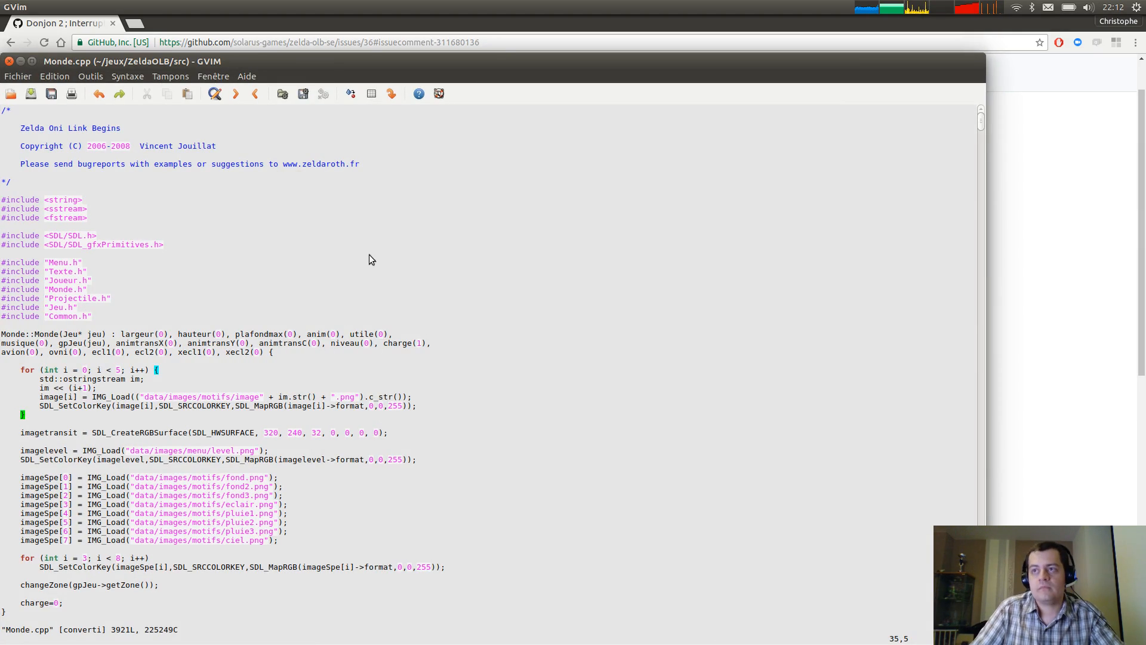
{"action": "double_click", "coordinate": [310, 62]}
{"action": "scroll", "coordinate": [428, 213], "scroll_direction": "down", "scroll_amount": 20}
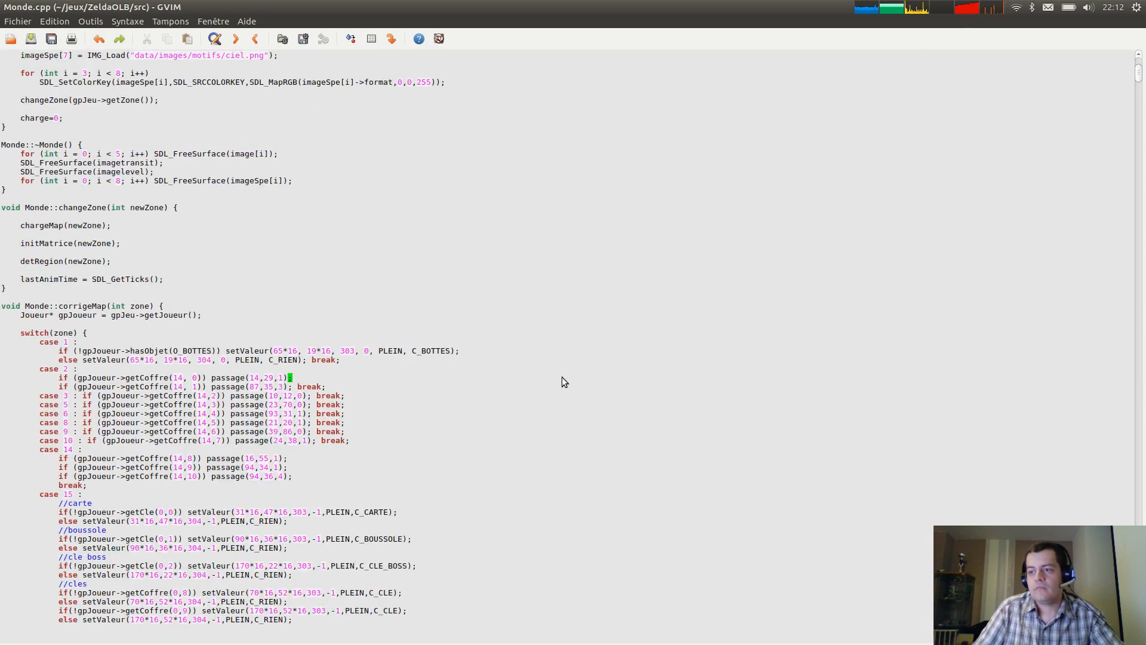
{"action": "scroll", "coordinate": [552, 375], "scroll_direction": "down", "scroll_amount": 7}
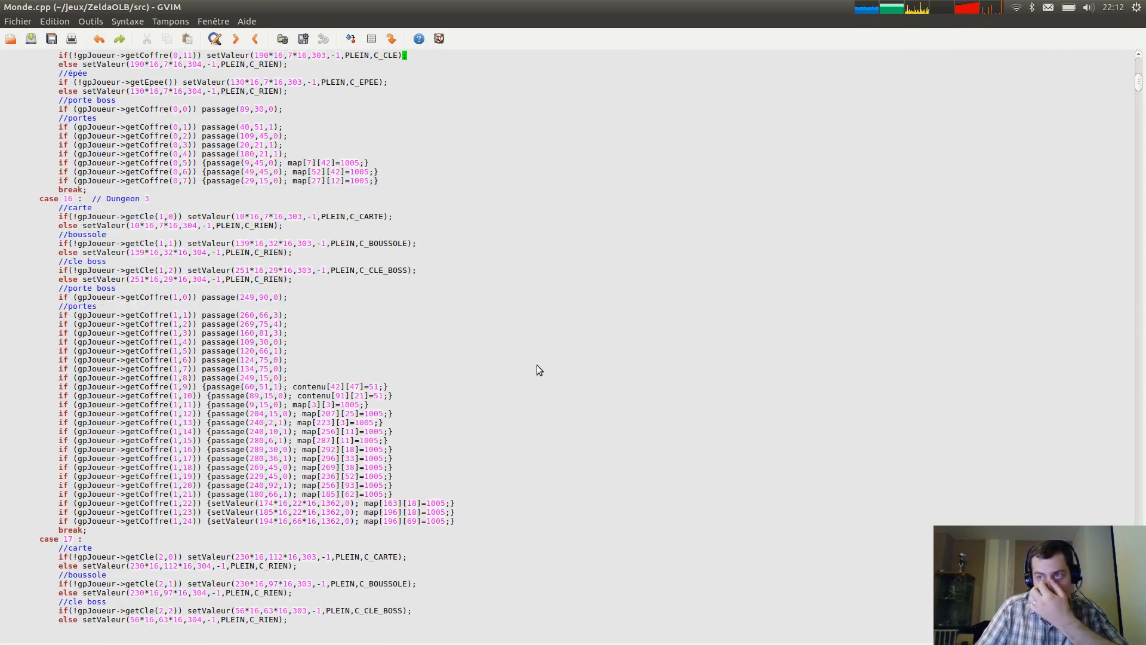
{"action": "scroll", "coordinate": [538, 369], "scroll_direction": "down", "scroll_amount": 8}
{"action": "left_click", "coordinate": [517, 216]}
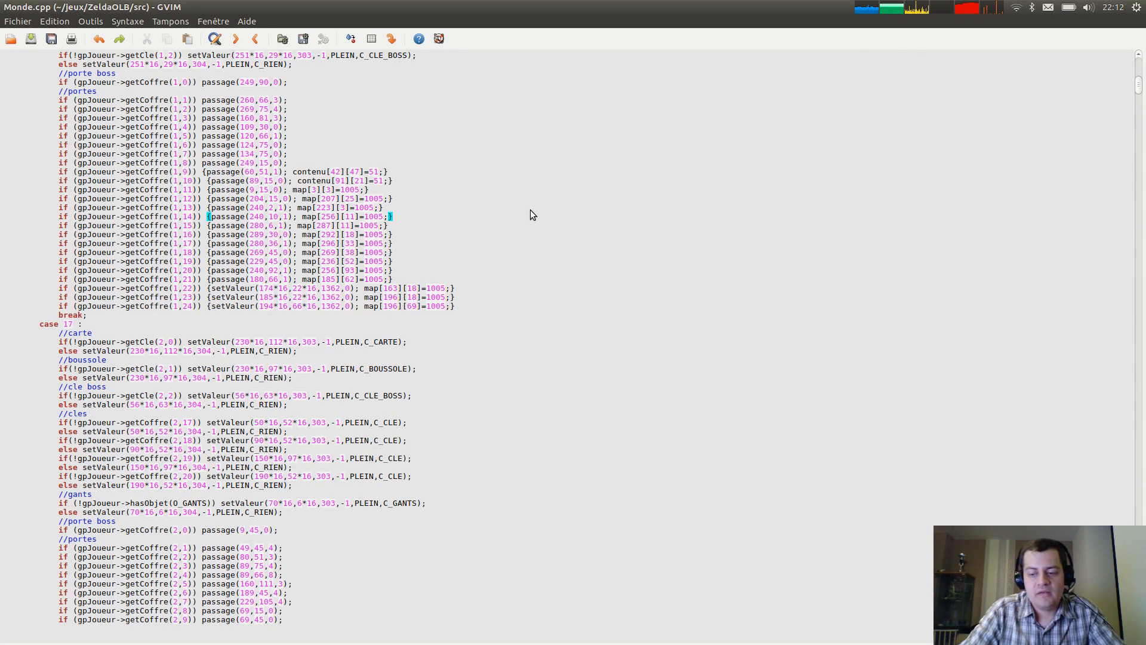
Look through Monde.cpp for the case 21 enemy block and examine its joined ajouteEnnemi calls.
{"action": "key", "text": "Page_Down"}
{"action": "key", "text": "Page_Down"}
{"action": "key", "text": "Page_Down"}
{"action": "key", "text": "Page_Down"}
{"action": "key", "text": "Page_Down"}
{"action": "key", "text": "Page_Down"}
{"action": "key", "text": "Page_Down"}
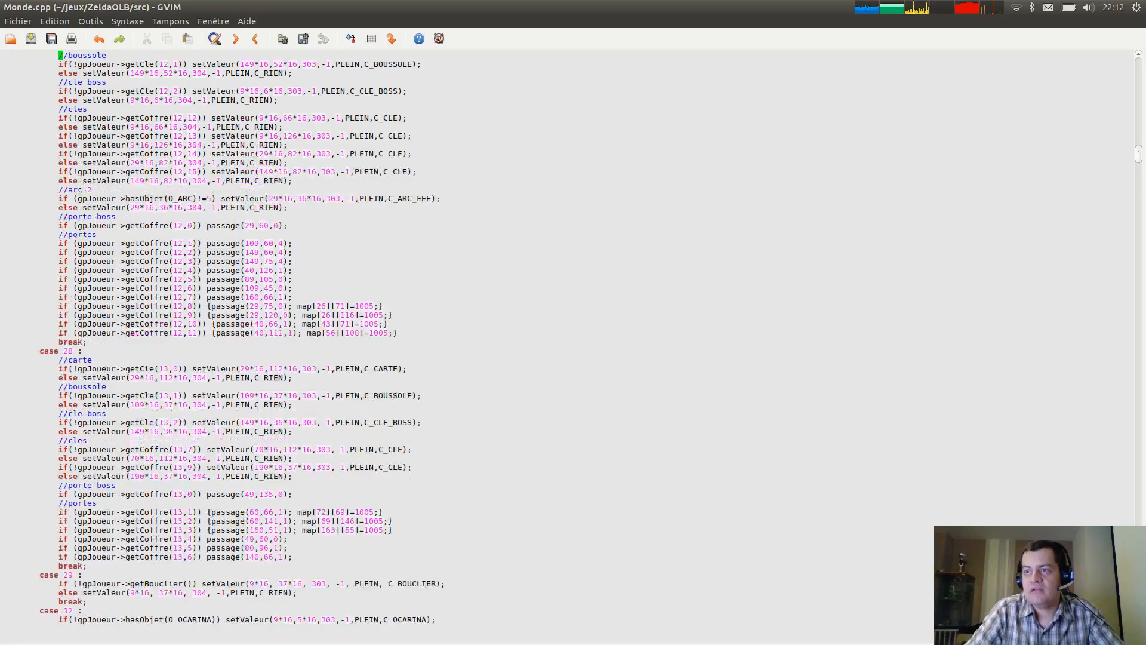
{"action": "key", "text": "Page_Up"}
{"action": "key", "text": "Page_Up"}
{"action": "key", "text": "Page_Up"}
{"action": "key", "text": "Page_Up"}
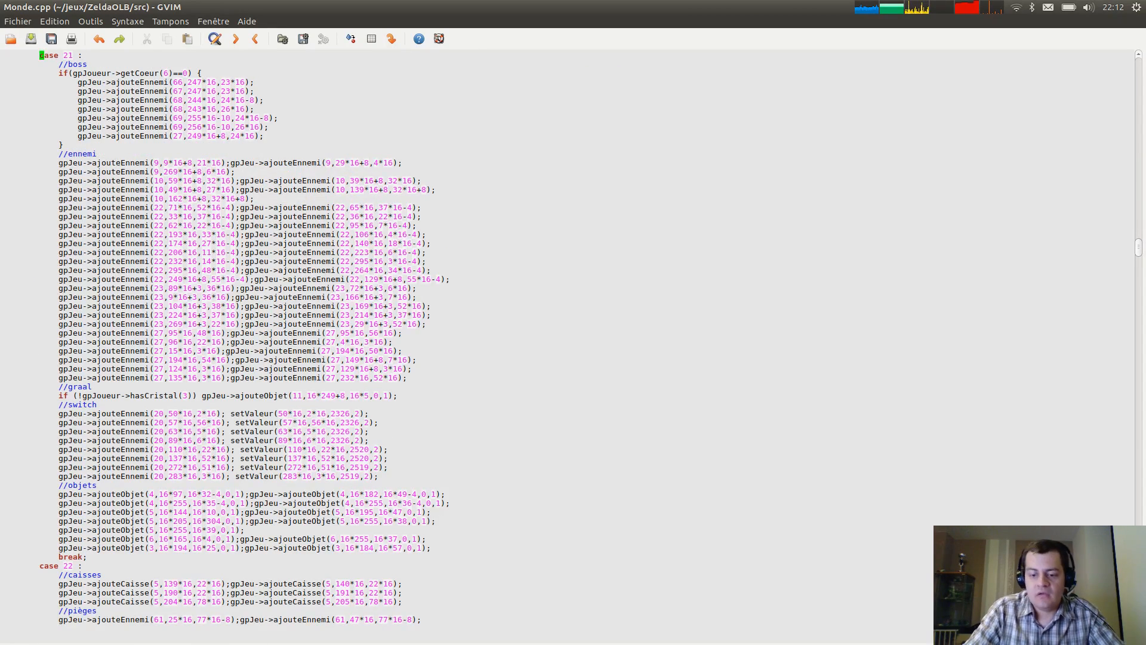
Try the file-wide substitution with the global flag added, as :%s/;\([a-zA-Z ]\)/;\1\n/g, and undo it.
{"action": "type", "text": ":"}
{"action": "key", "text": "Up"}
{"action": "key", "text": "Left"}
{"action": "key", "text": "Left"}
{"action": "key", "text": "Left"}
{"action": "key", "text": "Left"}
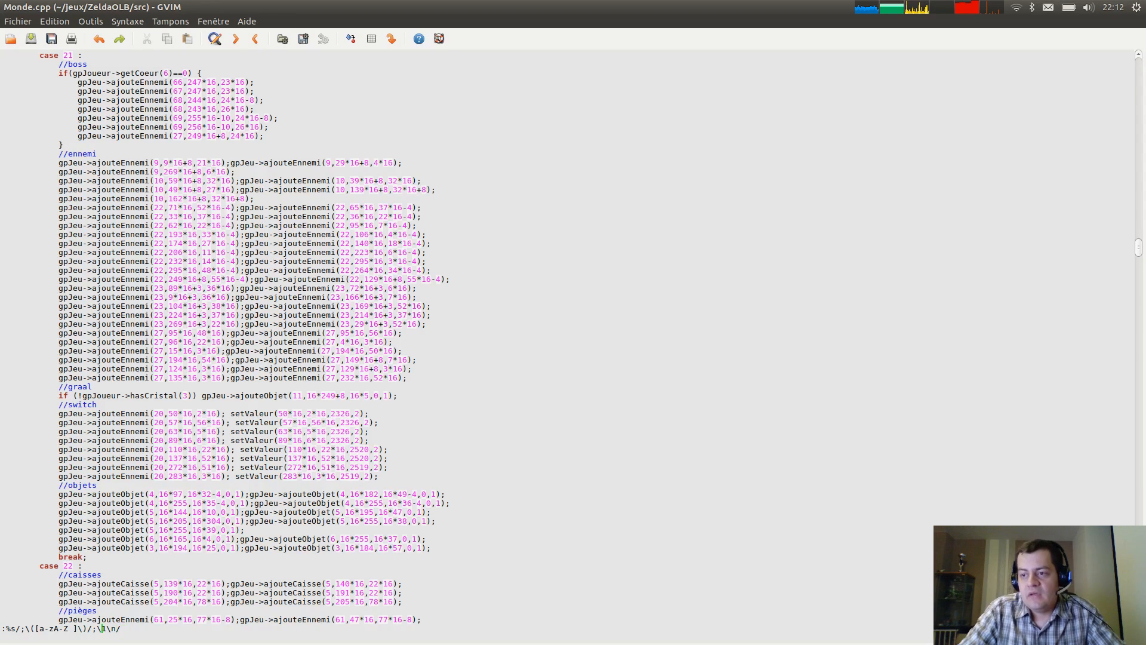
{"action": "key", "text": "Left"}
{"action": "key", "text": "Left"}
{"action": "key", "text": "Left"}
{"action": "key", "text": "Left"}
{"action": "key", "text": "Left"}
{"action": "key", "text": "Left"}
{"action": "key", "text": "Left"}
{"action": "key", "text": "End"}
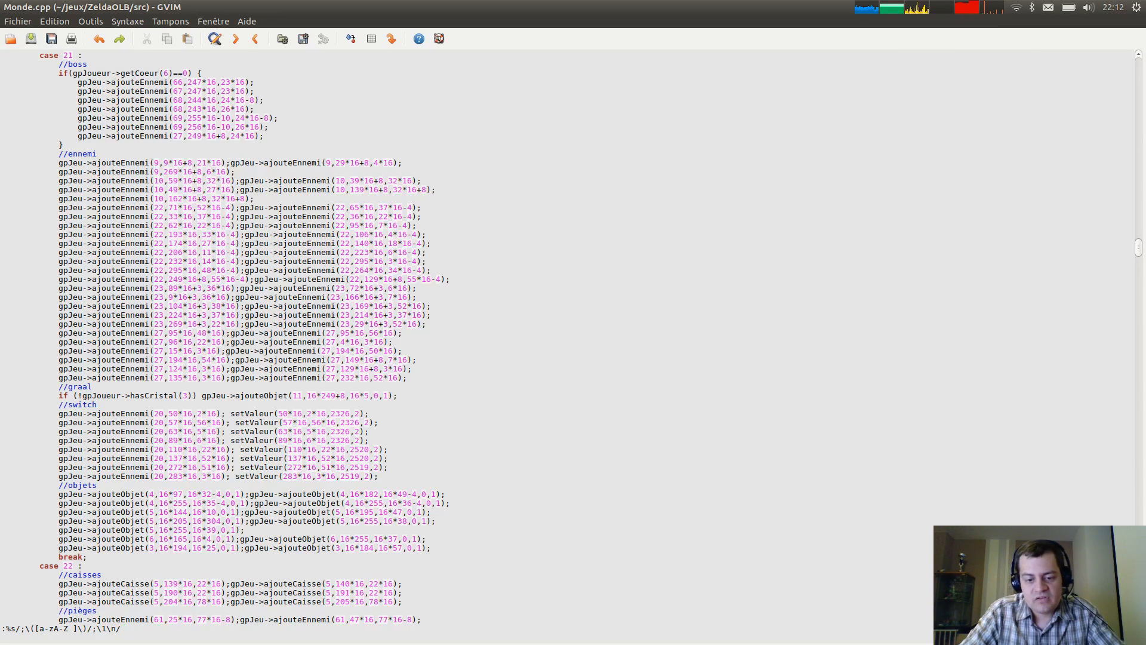
{"action": "type", "text": "g"}
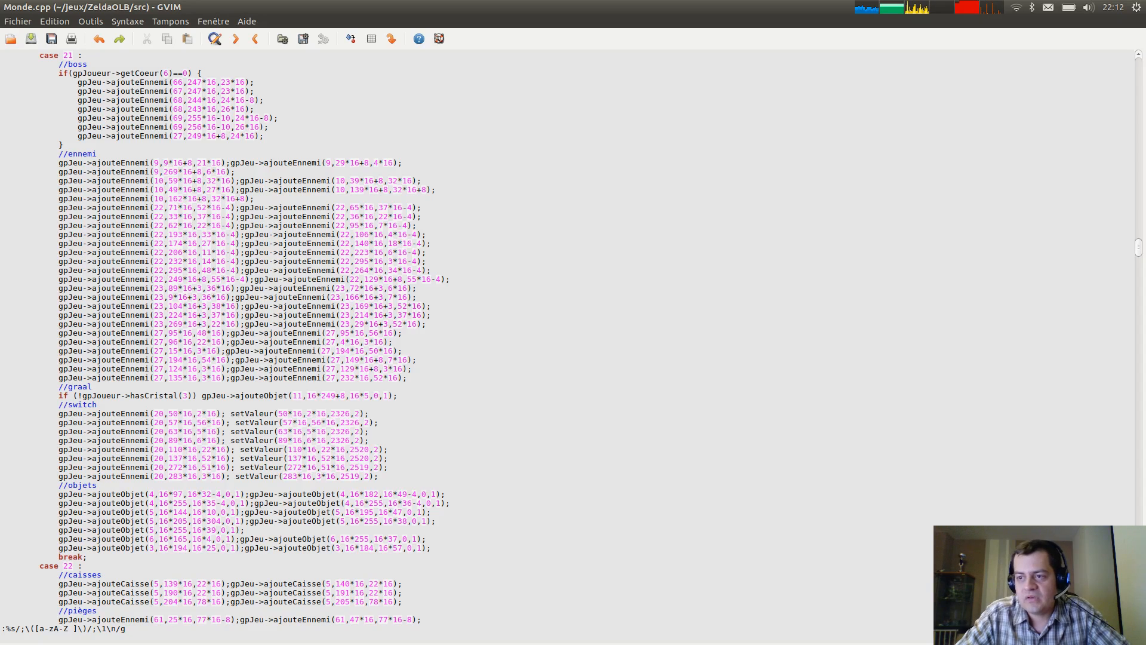
{"action": "key", "text": "Return"}
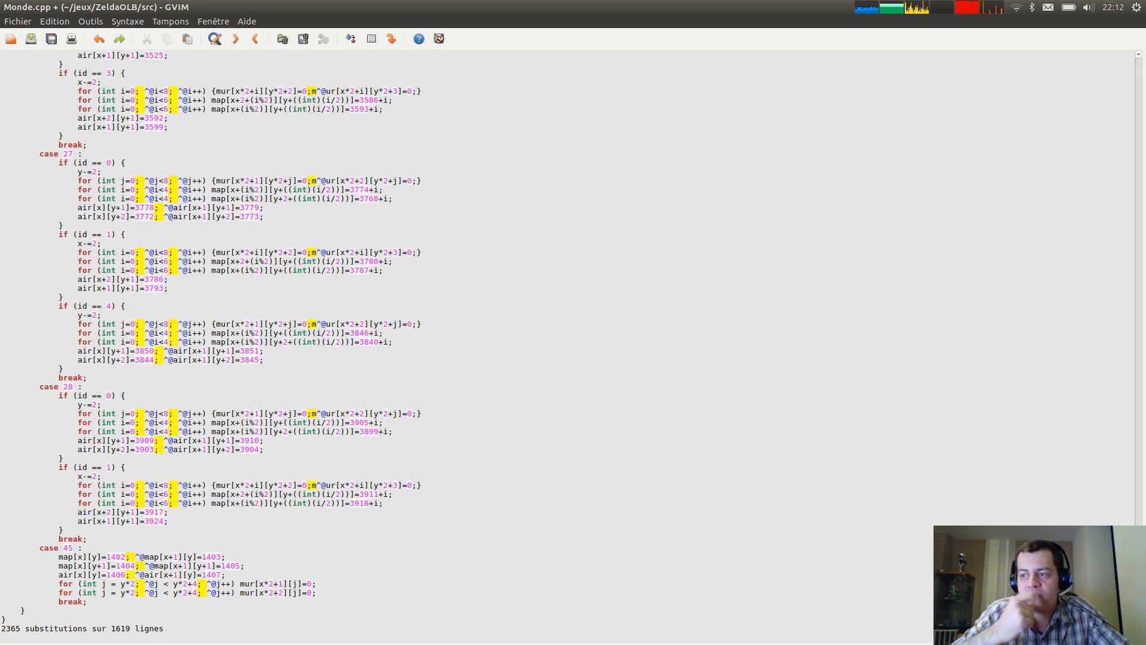
{"action": "key", "text": "u"}
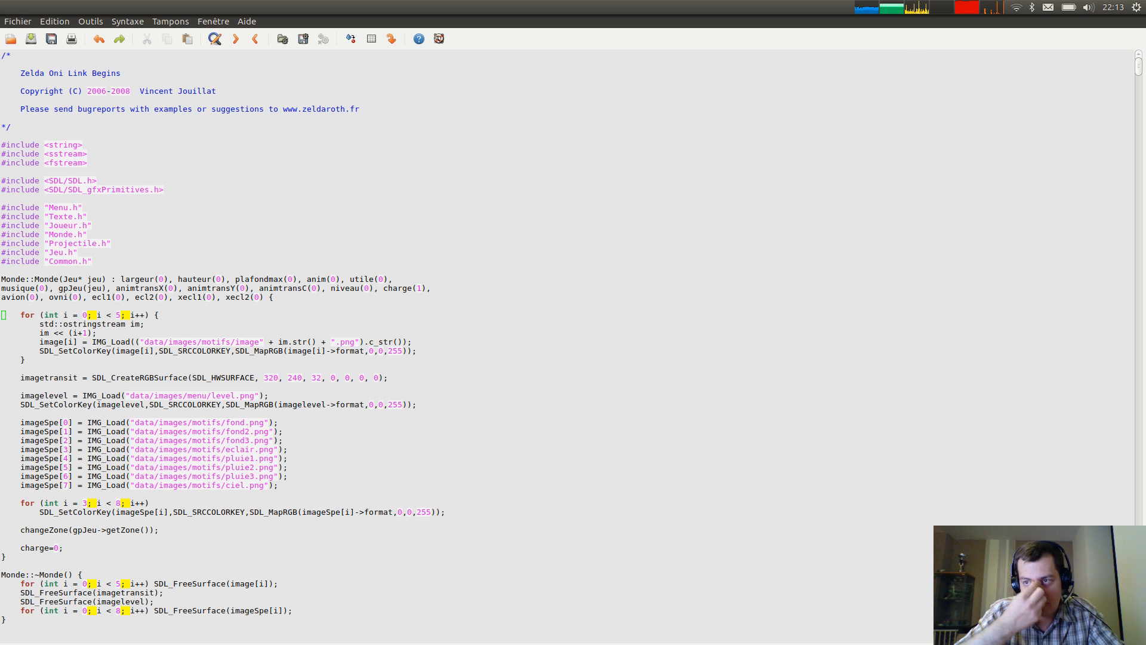
{"action": "left_click", "coordinate": [526, 214]}
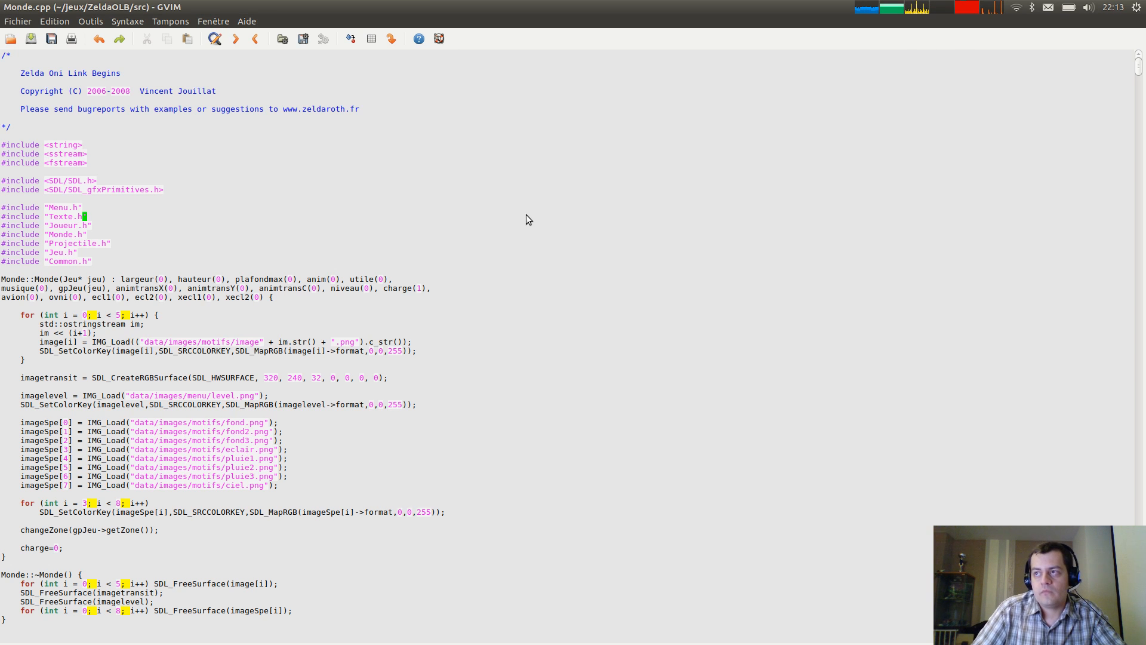
{"action": "type", "text": ":%s/;\\([a-zA-Z ]\\)/;\\1\\n/g"}
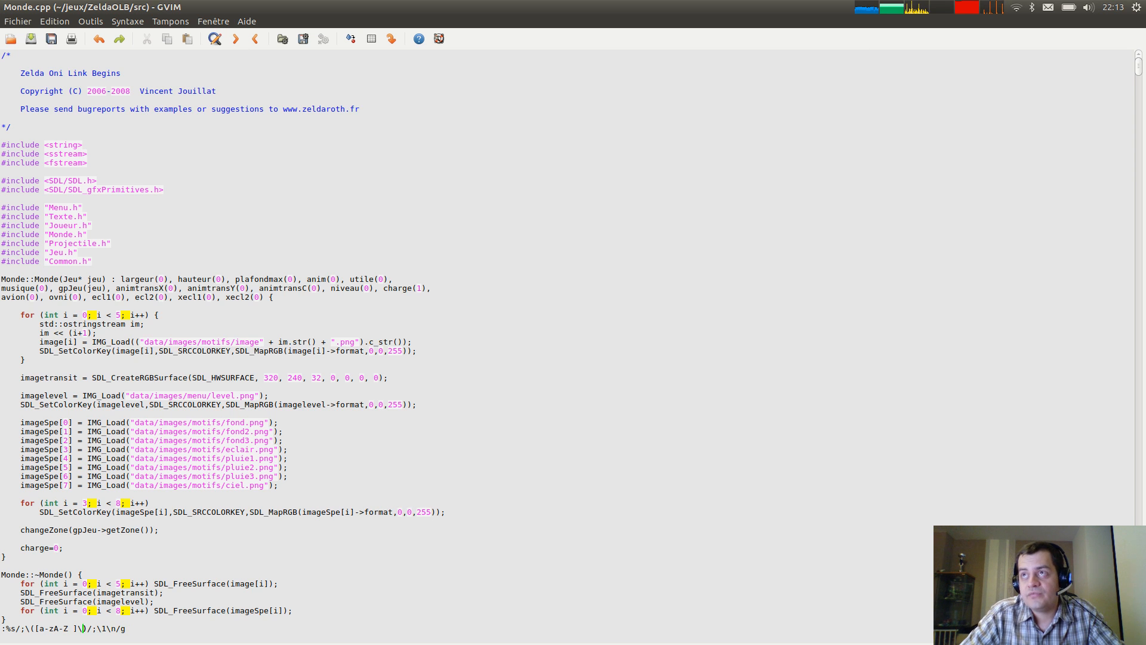
{"action": "key", "text": "Right"}
{"action": "key", "text": "Right"}
{"action": "key", "text": "Right"}
{"action": "key", "text": "Right"}
{"action": "key", "text": "Right"}
{"action": "key", "text": "Right"}
{"action": "key", "text": "Right"}
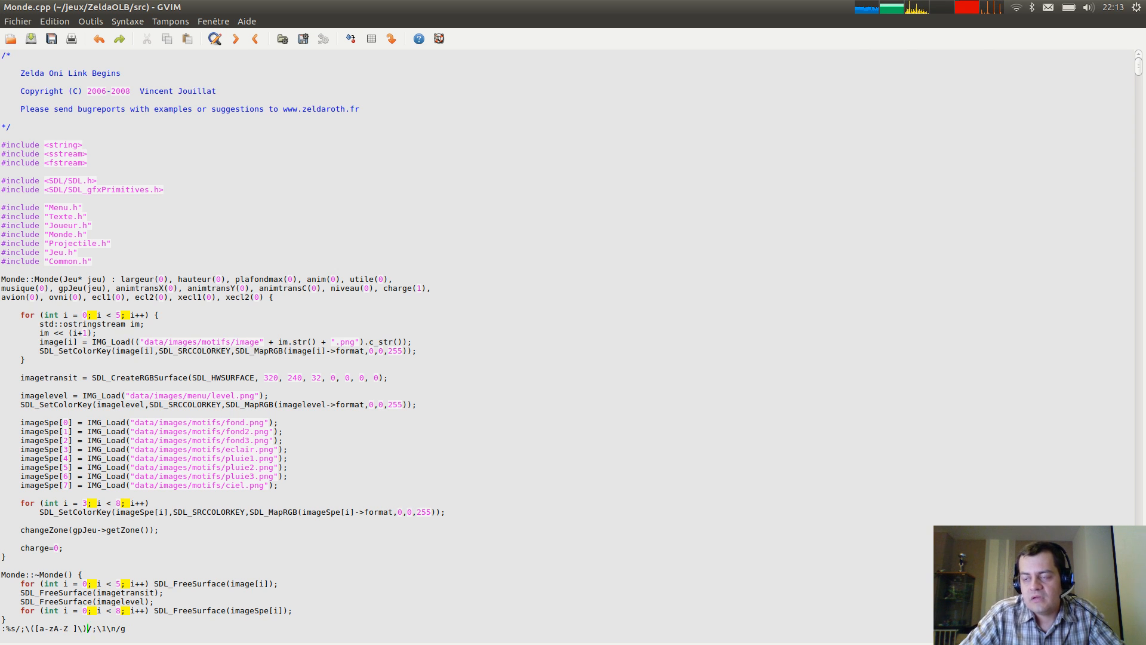
{"action": "key", "text": "Left"}
{"action": "key", "text": "Left"}
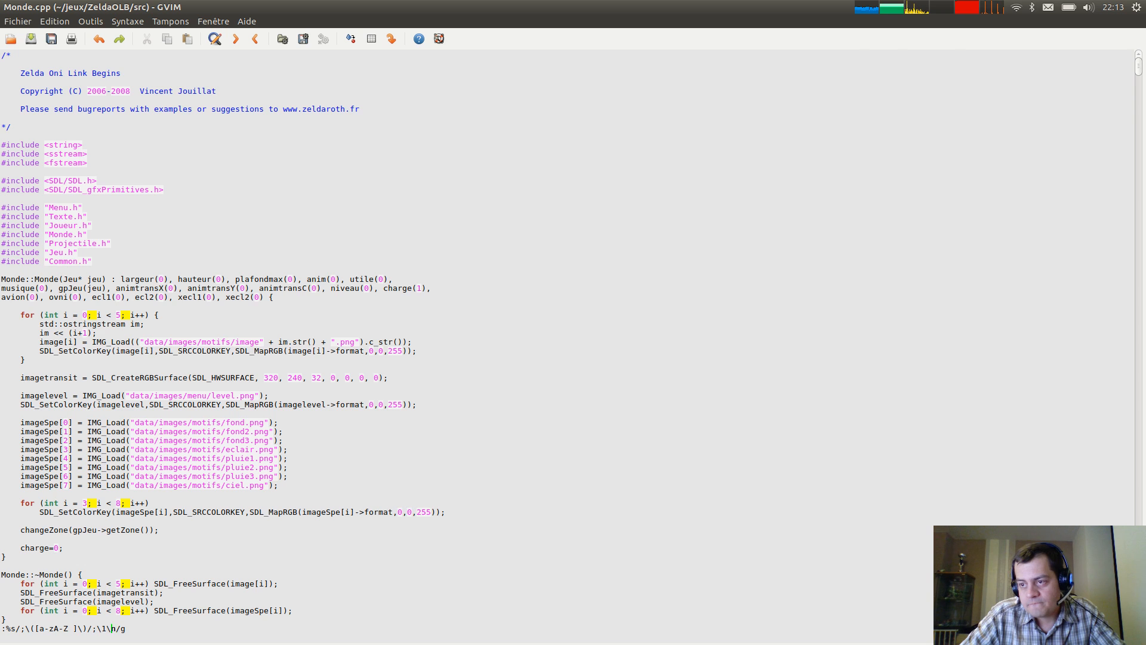
{"action": "key", "text": "Right"}
{"action": "key", "text": "Right"}
{"action": "key", "text": "Left"}
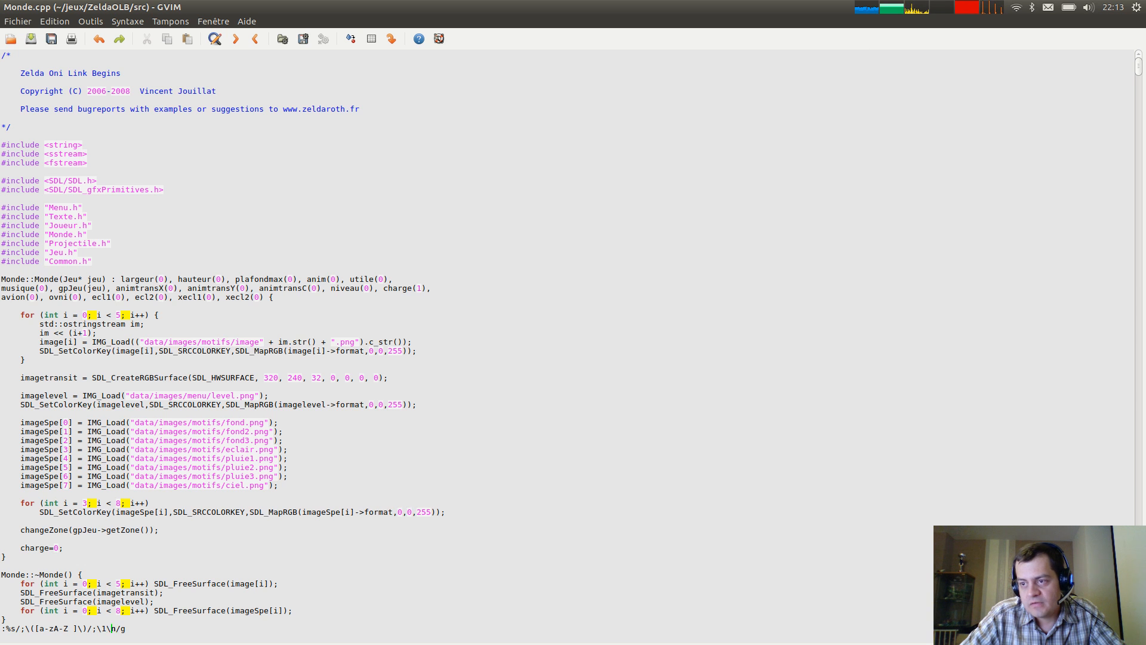
{"action": "key", "text": "Left"}
{"action": "key", "text": "Right"}
{"action": "key", "text": "Right"}
{"action": "key", "text": "Right"}
{"action": "key", "text": "Escape"}
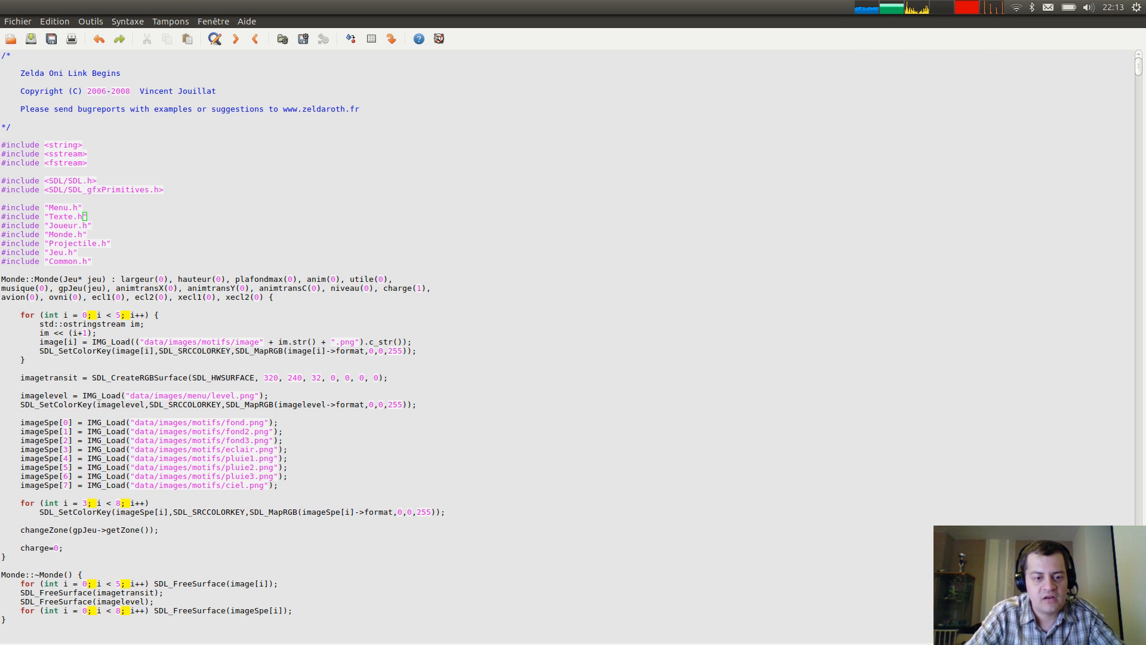
{"action": "left_click", "coordinate": [129, 306]}
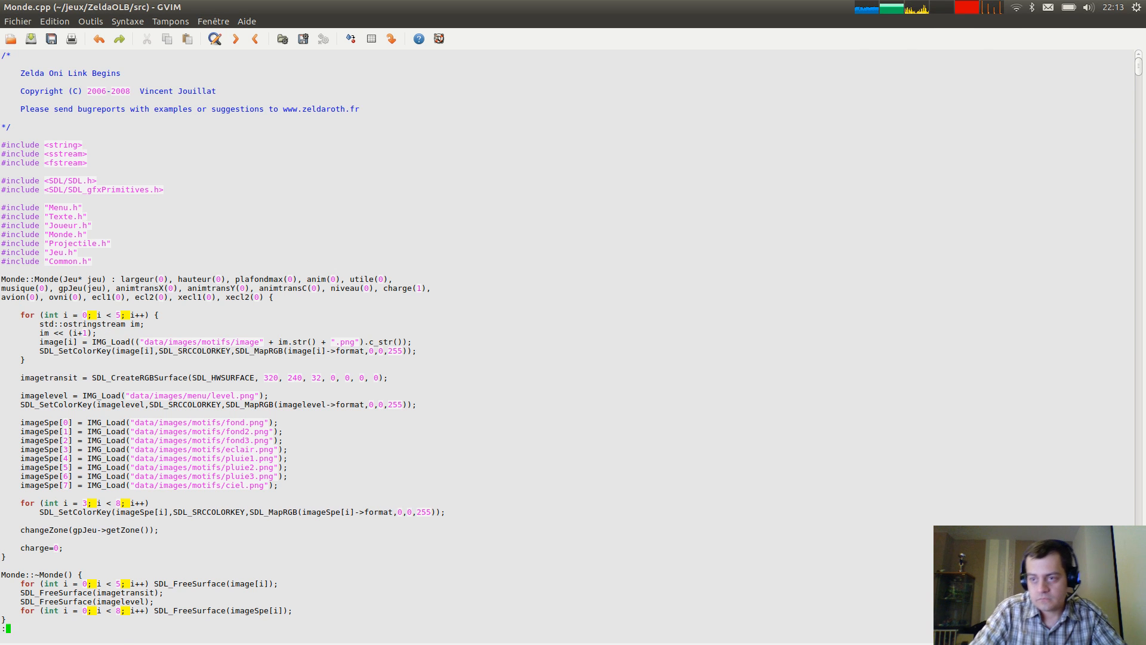
{"action": "type", "text": ":"}
{"action": "key", "text": "Up"}
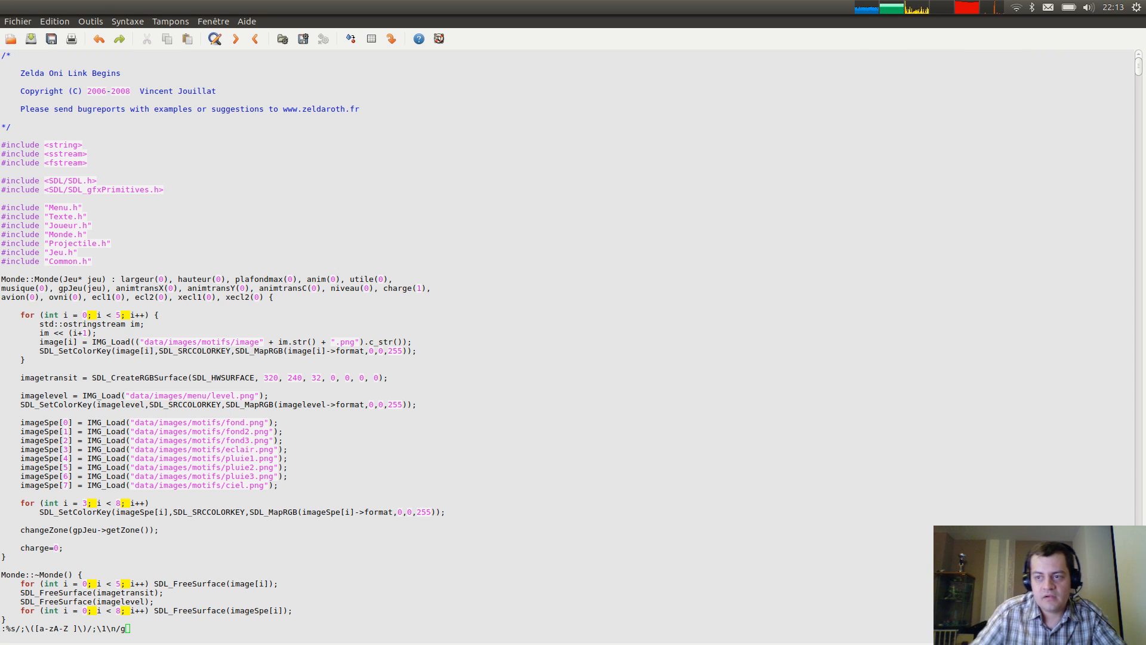
{"action": "left_click", "coordinate": [22, 630]}
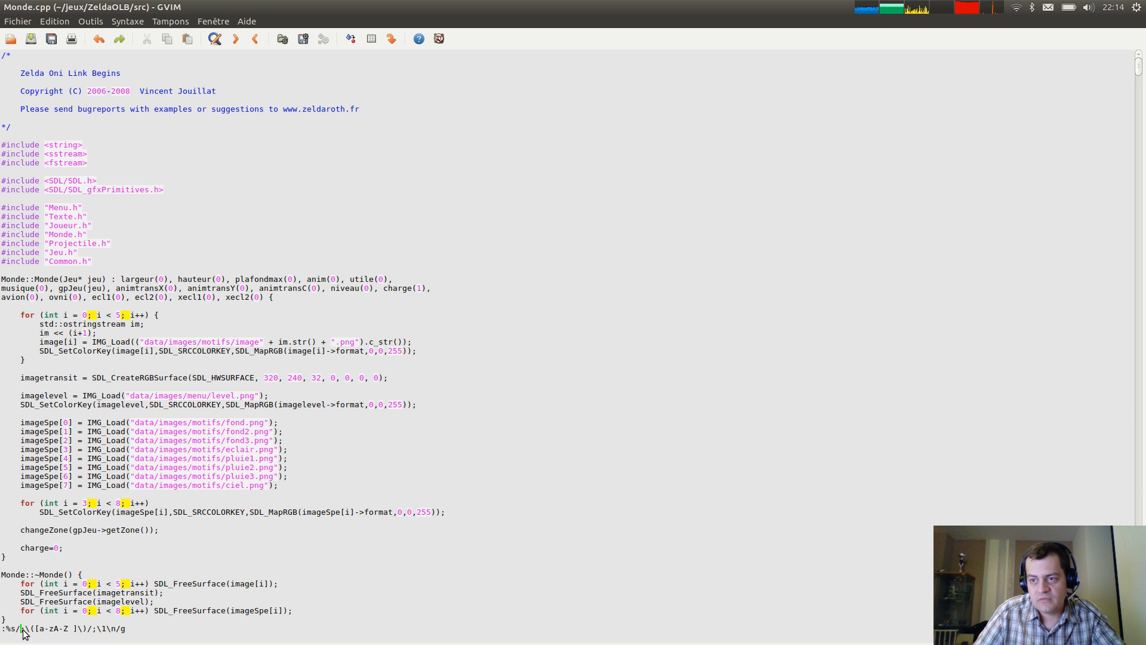
{"action": "left_click_drag", "start_coordinate": [21, 630], "coordinate": [127, 630]}
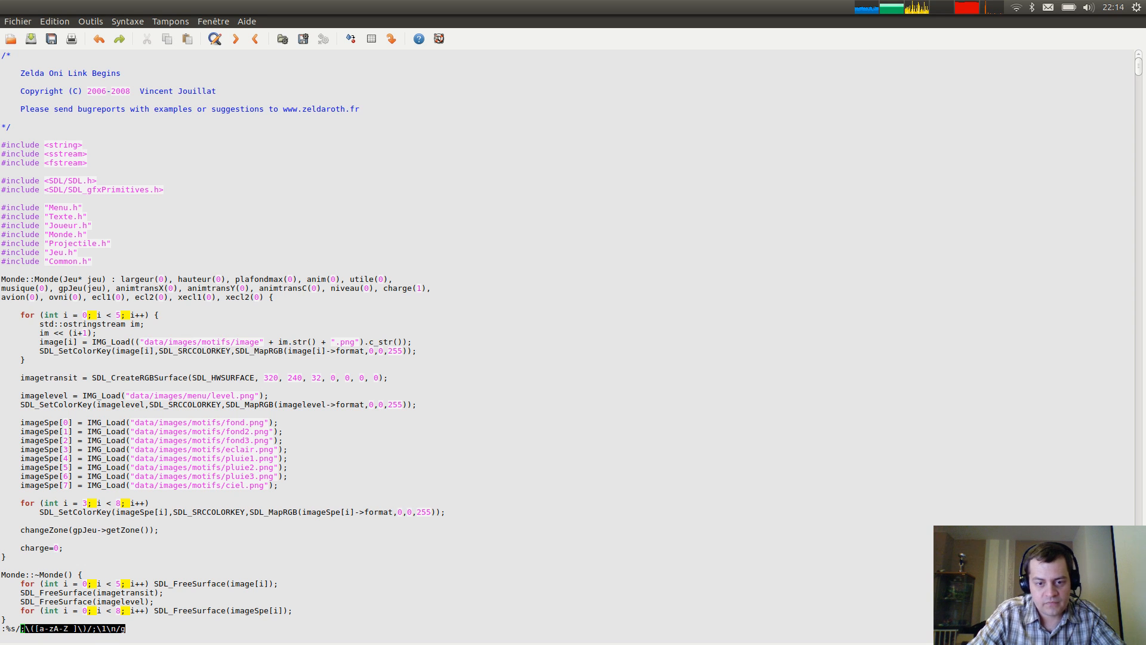
{"action": "left_click", "coordinate": [385, 485]}
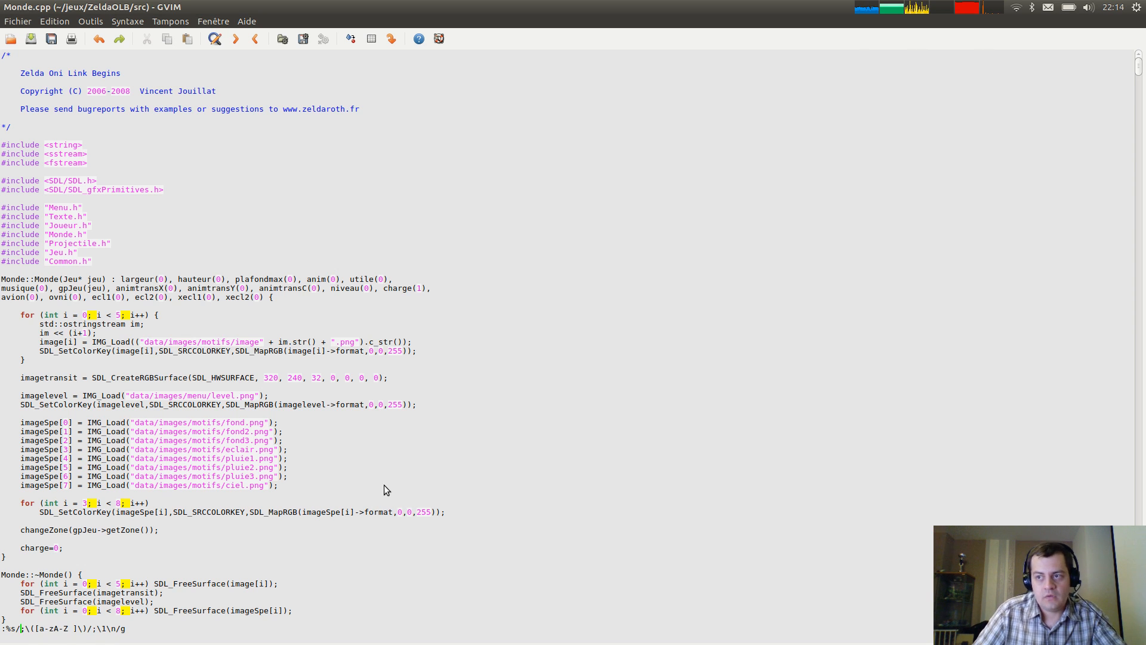
{"action": "left_click_drag", "start_coordinate": [259, 424], "coordinate": [276, 495]}
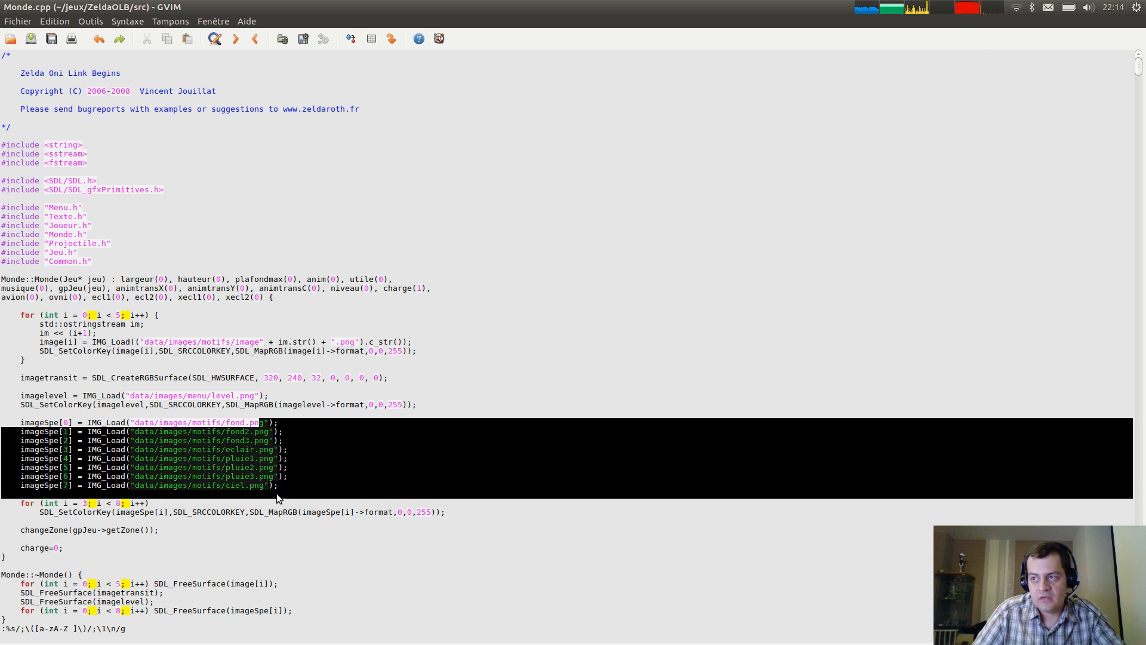
{"action": "left_click", "coordinate": [277, 495]}
{"action": "key", "text": "Escape"}
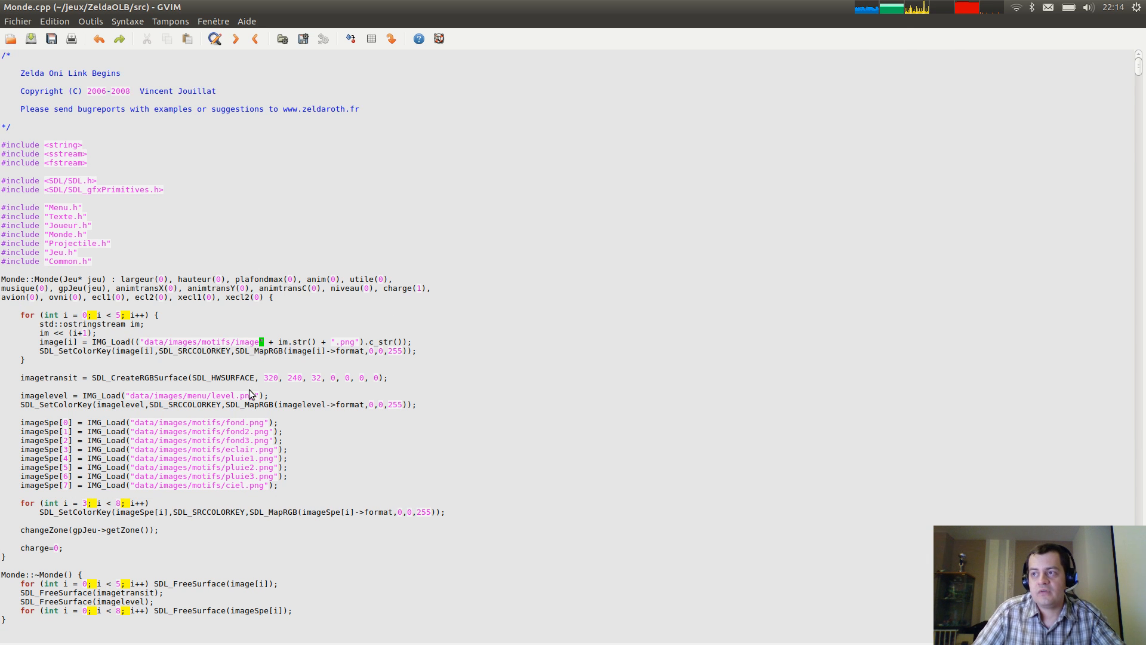
{"action": "left_click", "coordinate": [172, 559]}
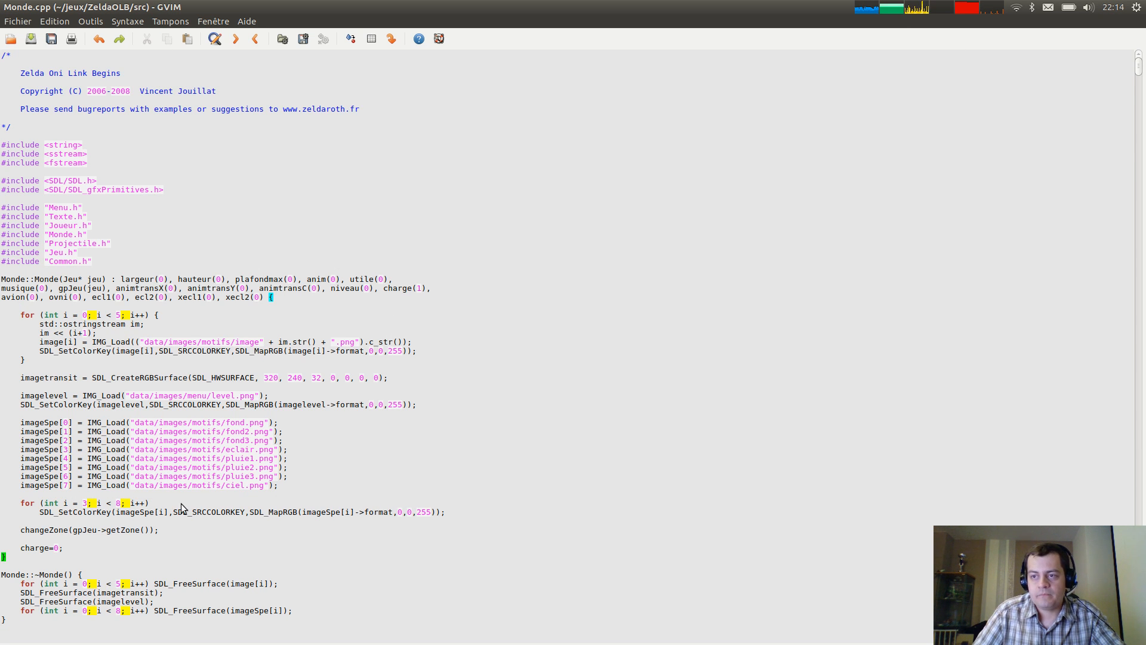
{"action": "type", "text": ":"}
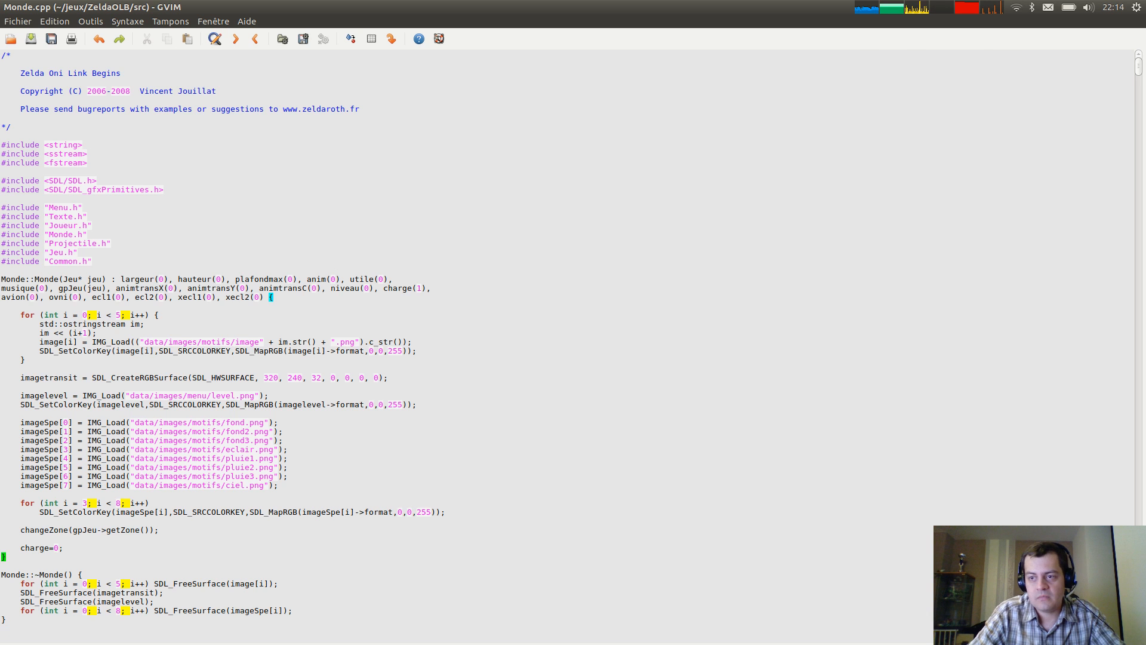
{"action": "key", "text": "Escape"}
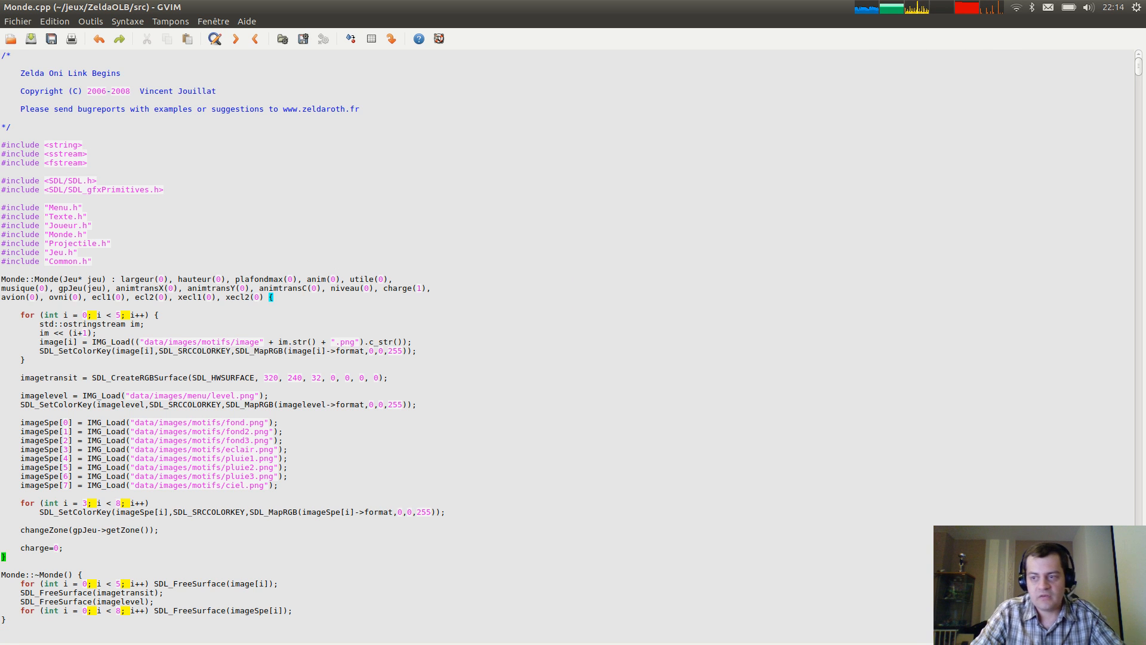
Open ../src_cleaned/Monde.cpp in a vertical split beside the original, editing it despite the swap file, and inspect its first for loop.
{"action": "key", "text": "ctrl+w"}
{"action": "type", "text": "v:e "}
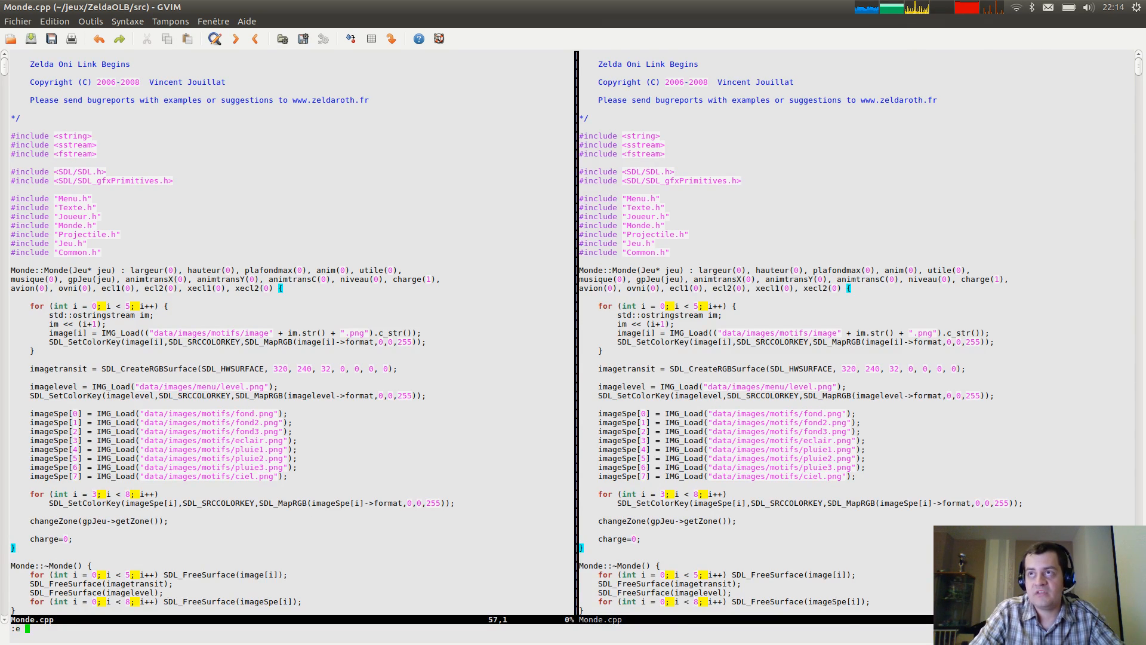
{"action": "type", "text": "../src_cleaned/Monde.cpp"}
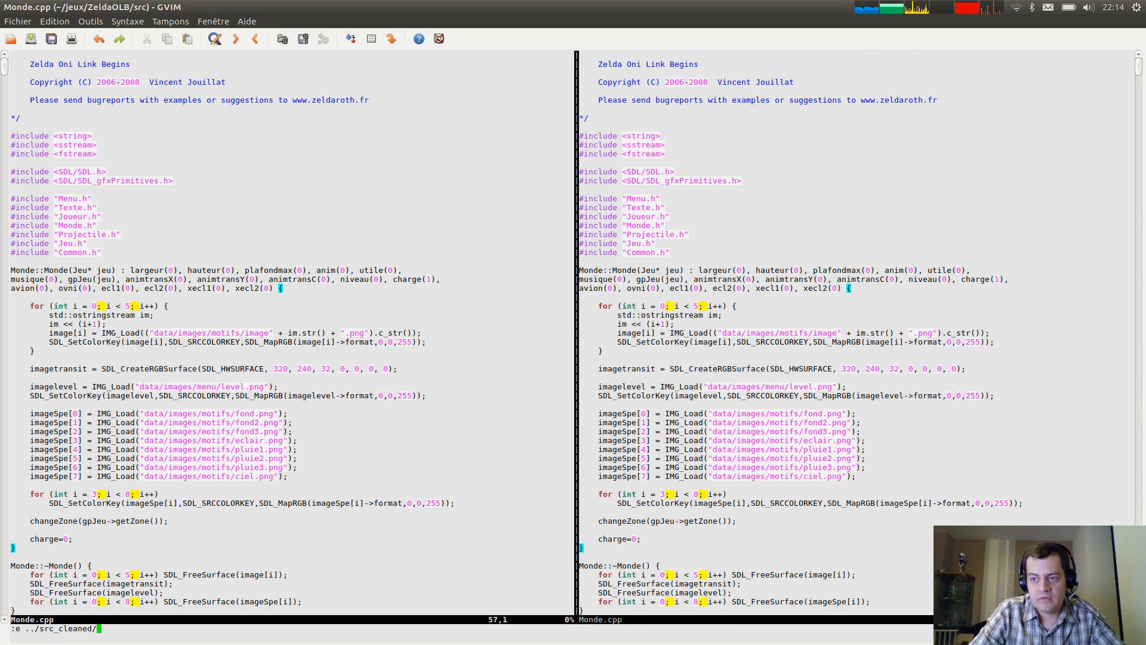
{"action": "key", "text": "Return"}
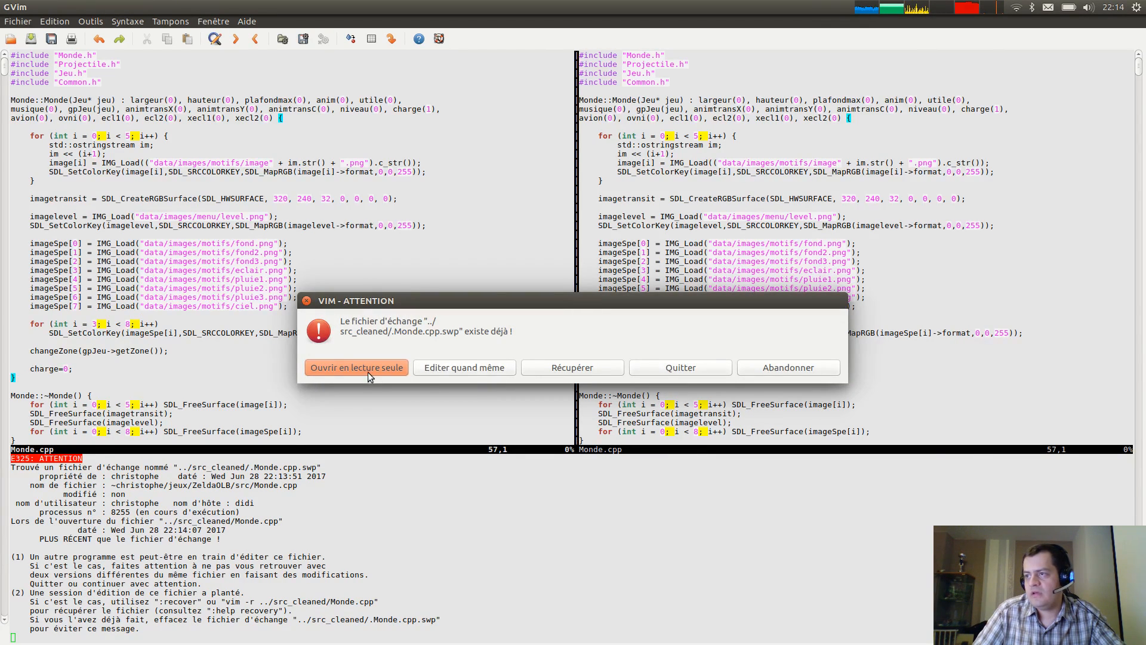
{"action": "left_click", "coordinate": [472, 367]}
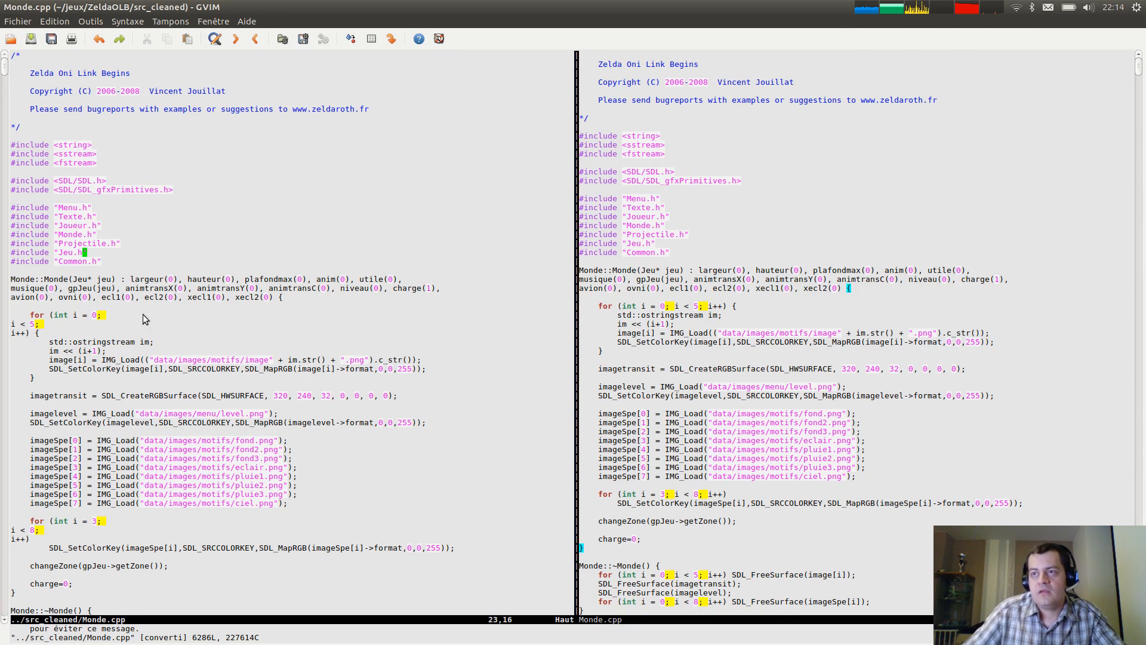
{"action": "left_click_drag", "start_coordinate": [100, 316], "coordinate": [27, 333]}
{"action": "left_click", "coordinate": [12, 325]}
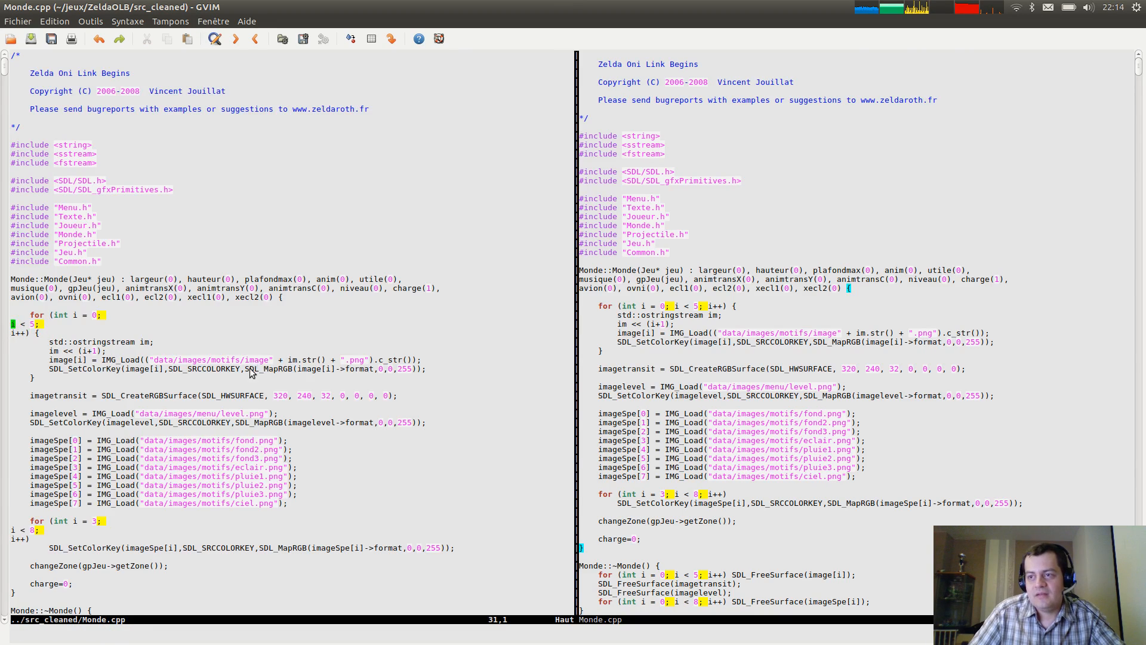
Look through the src_cleaned copy of Monde.cpp to examine where statements were split onto new lines.
{"action": "scroll", "coordinate": [244, 370], "scroll_direction": "down", "scroll_amount": 4}
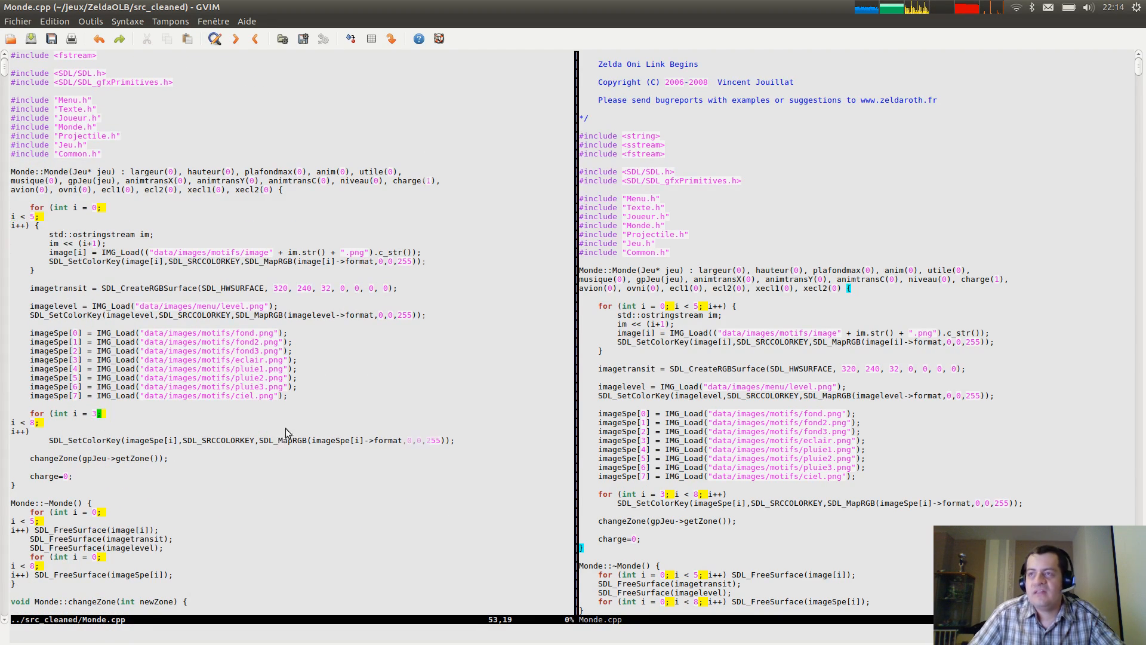
{"action": "scroll", "coordinate": [290, 439], "scroll_direction": "down", "scroll_amount": 18}
{"action": "left_click", "coordinate": [428, 327]}
{"action": "key", "text": "Page_Down"}
{"action": "key", "text": "Page_Down"}
{"action": "key", "text": "Page_Down"}
{"action": "key", "text": "Page_Down"}
{"action": "key", "text": "Page_Down"}
{"action": "key", "text": "Page_Down"}
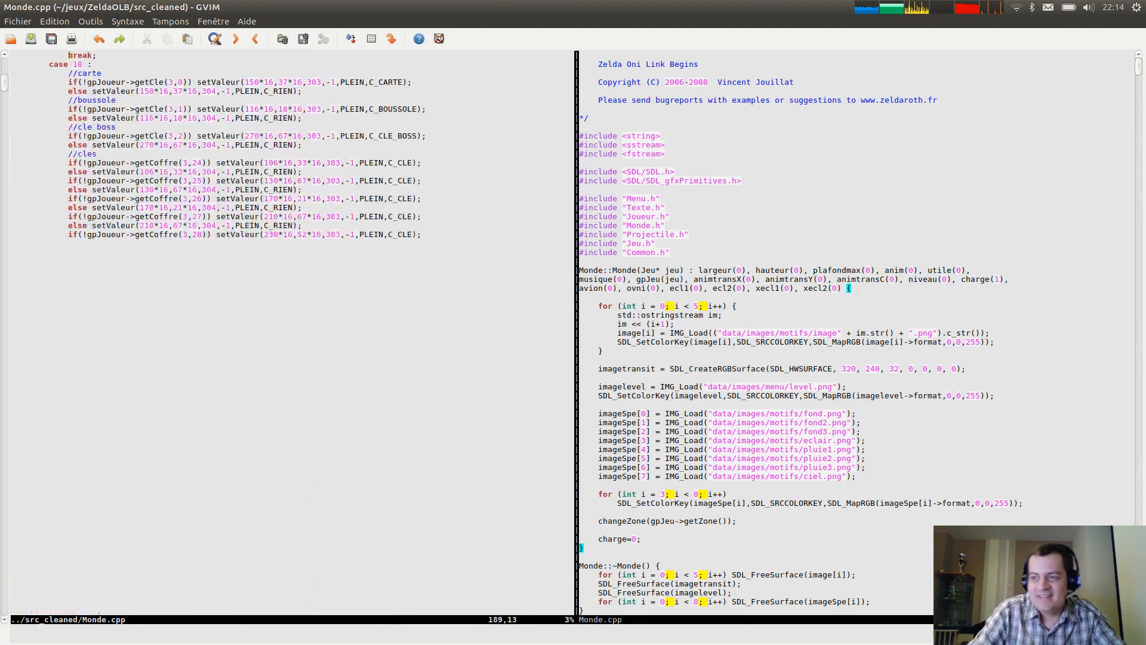
{"action": "key", "text": "Page_Down"}
{"action": "key", "text": "Page_Down"}
{"action": "key", "text": "Page_Down"}
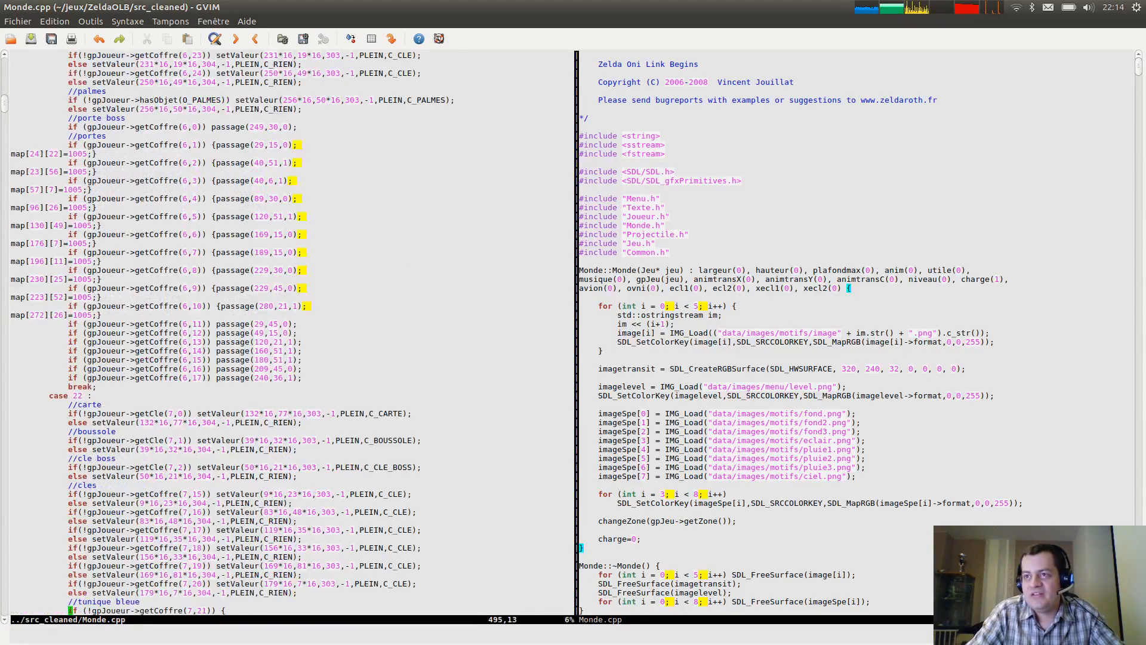
{"action": "key", "text": "Page_Down"}
{"action": "key", "text": "Page_Down"}
{"action": "key", "text": "Page_Down"}
{"action": "key", "text": "Page_Down"}
{"action": "key", "text": "Page_Down"}
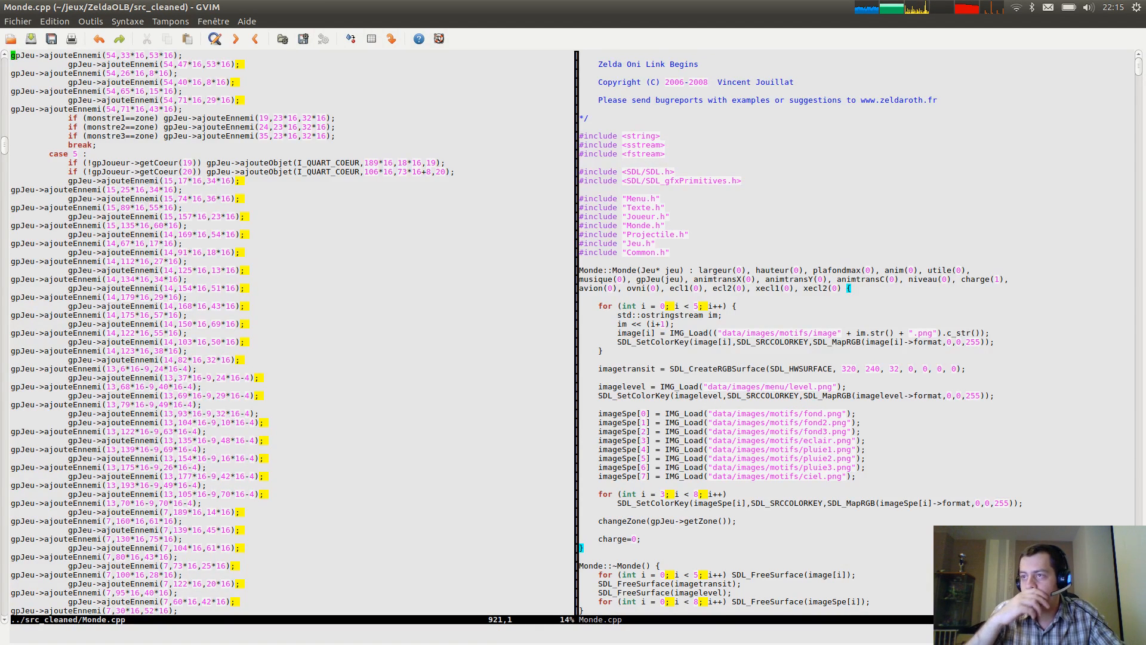
Reload the changed src_cleaned/Monde.cpp from disk in the editor.
{"action": "key", "text": "alt+Tab"}
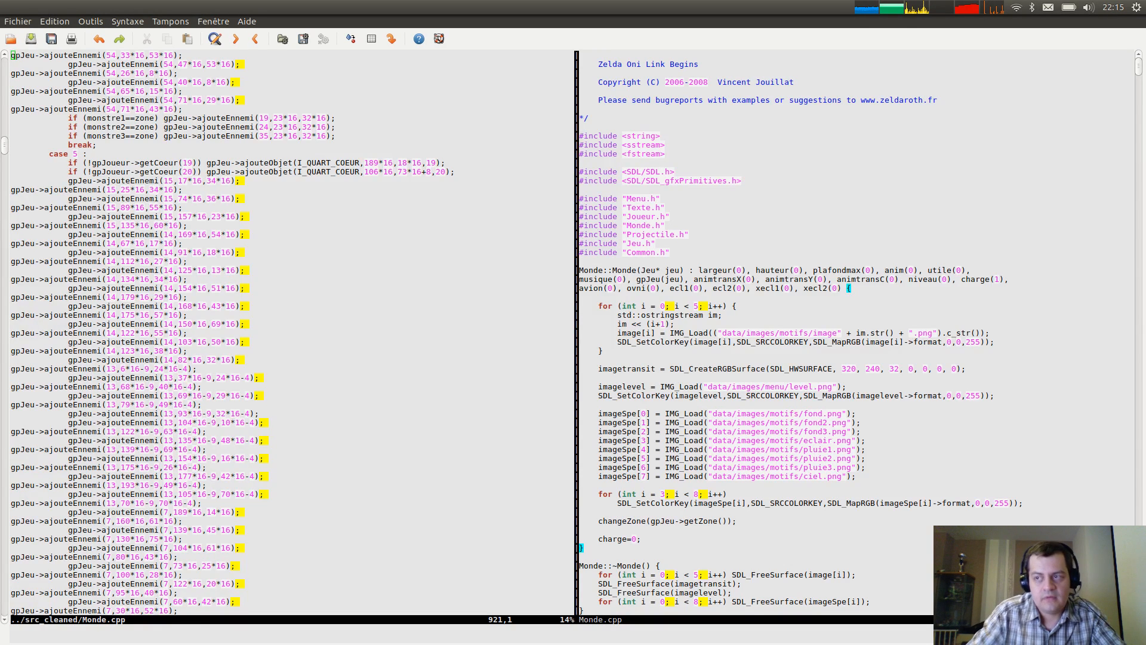
{"action": "left_click", "coordinate": [243, 306]}
{"action": "left_click", "coordinate": [661, 374]}
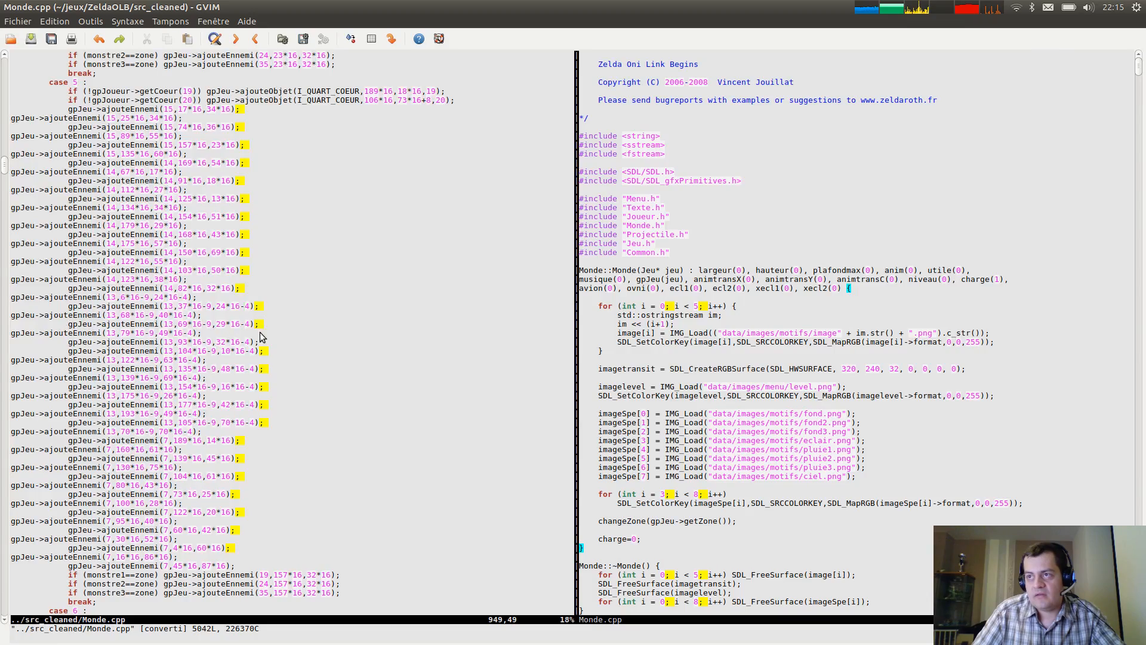
Examine the line breaks in the reloaded Monde.cpp, from the destructor's for loops to the ajouteEnnemi calls under the //ennemi comment.
{"action": "scroll", "coordinate": [263, 334], "scroll_direction": "up", "scroll_amount": 18}
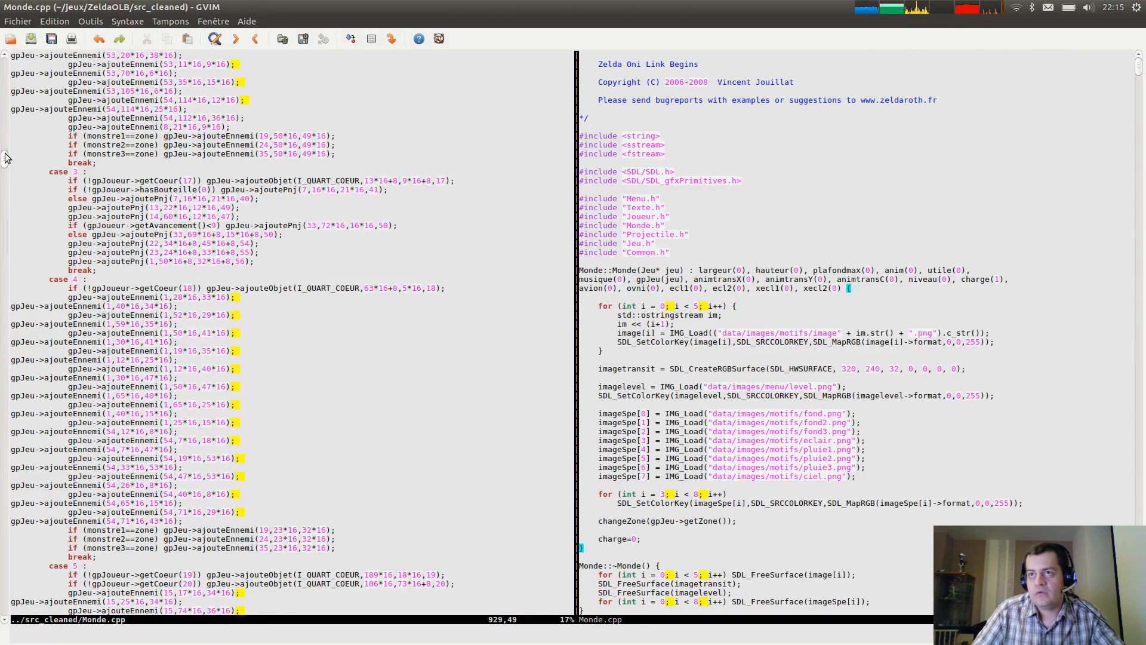
{"action": "left_click_drag", "start_coordinate": [7, 159], "coordinate": [18, 71]}
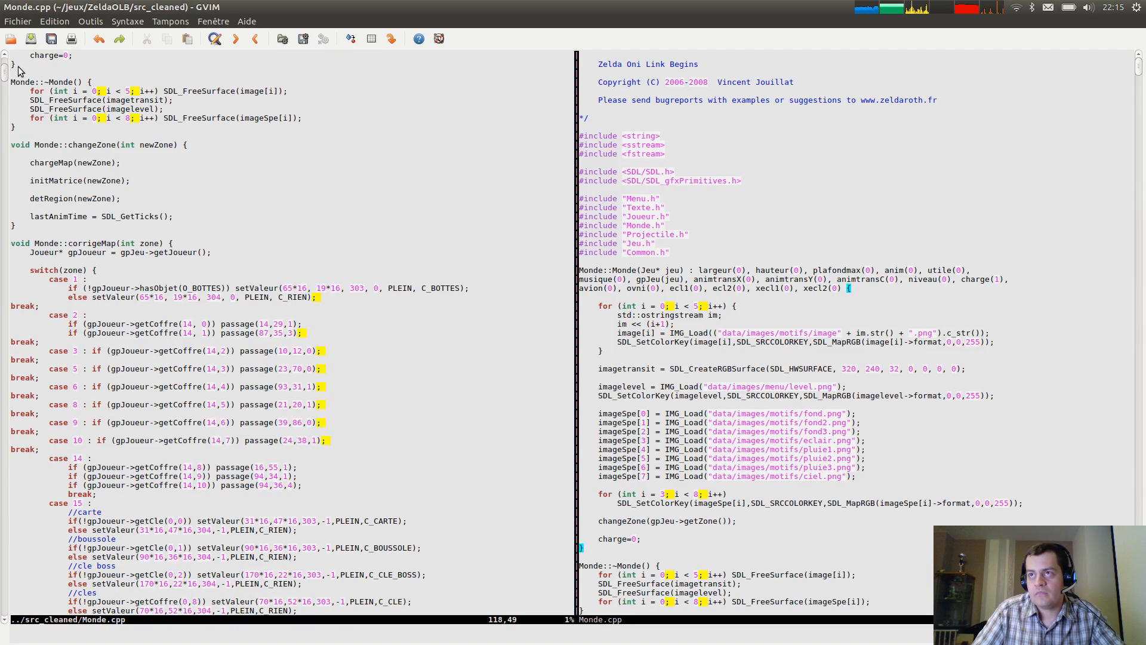
{"action": "scroll", "coordinate": [54, 113], "scroll_direction": "up", "scroll_amount": 2}
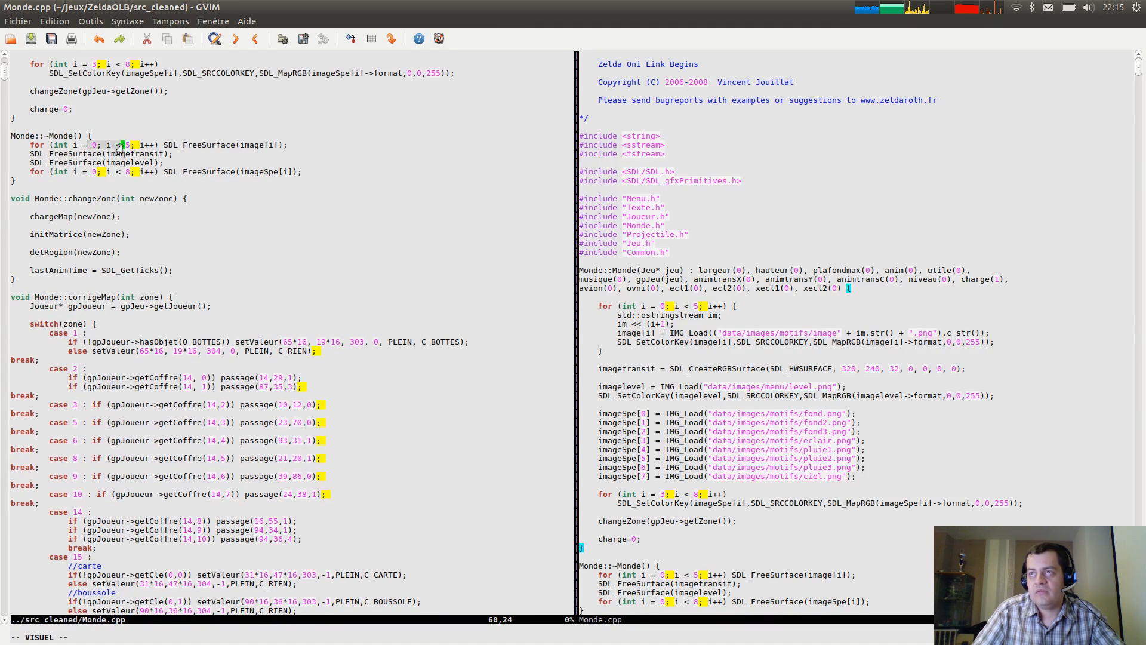
{"action": "left_click_drag", "start_coordinate": [88, 145], "coordinate": [209, 146]}
{"action": "key", "text": "Escape"}
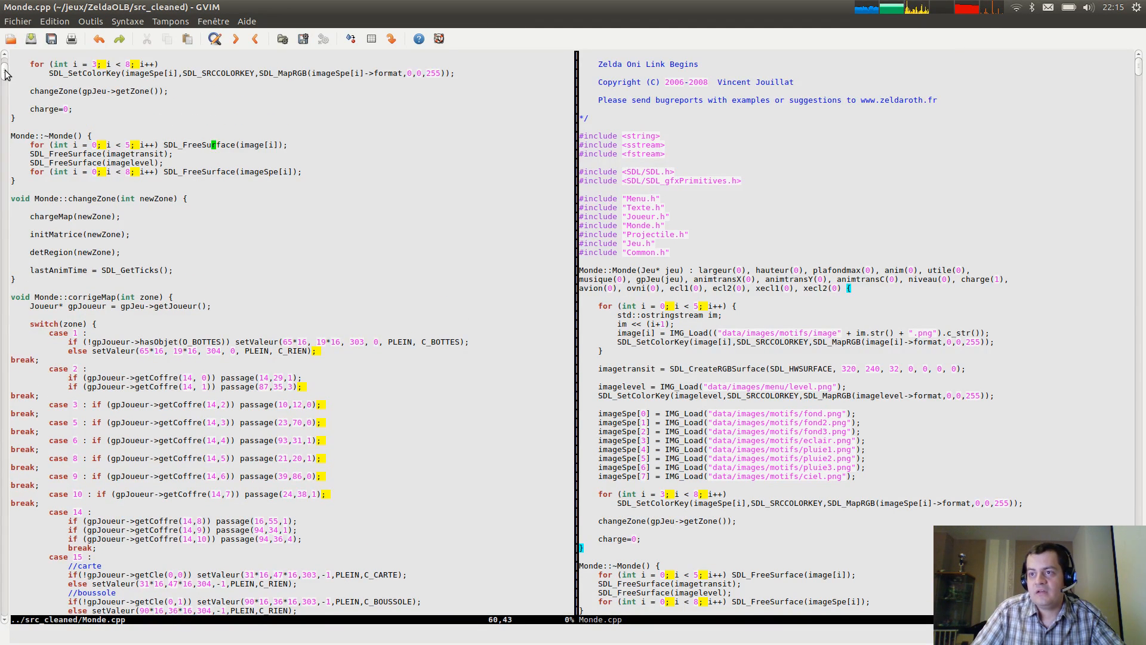
{"action": "left_click_drag", "start_coordinate": [6, 73], "coordinate": [30, 300]}
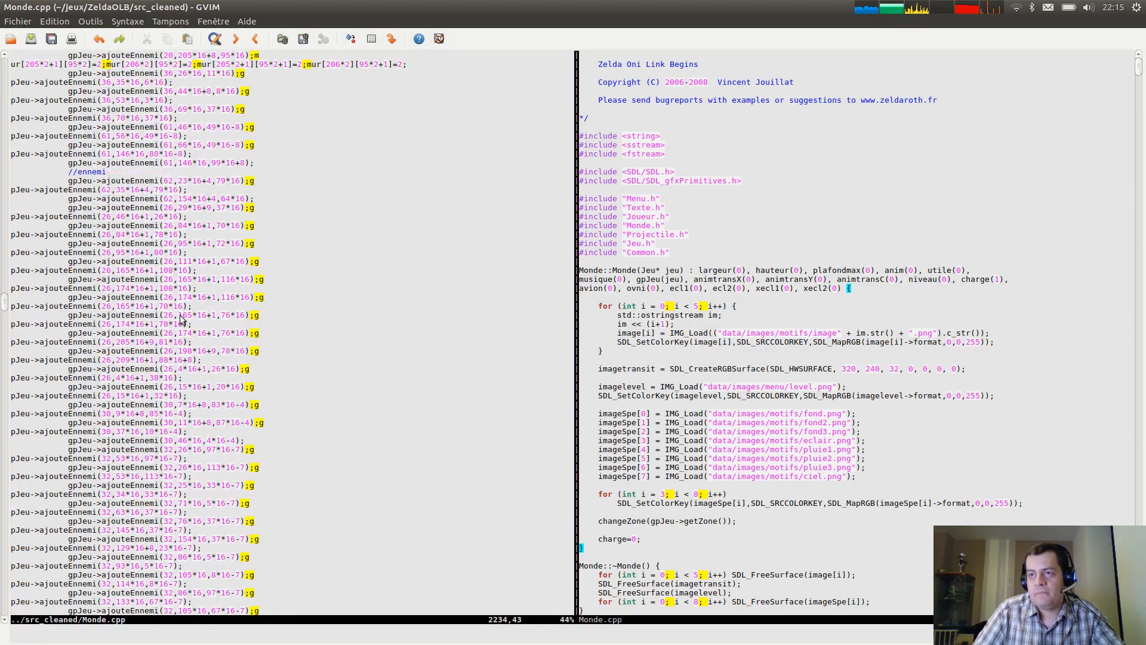
{"action": "left_click", "coordinate": [243, 336]}
{"action": "left_click", "coordinate": [60, 180]}
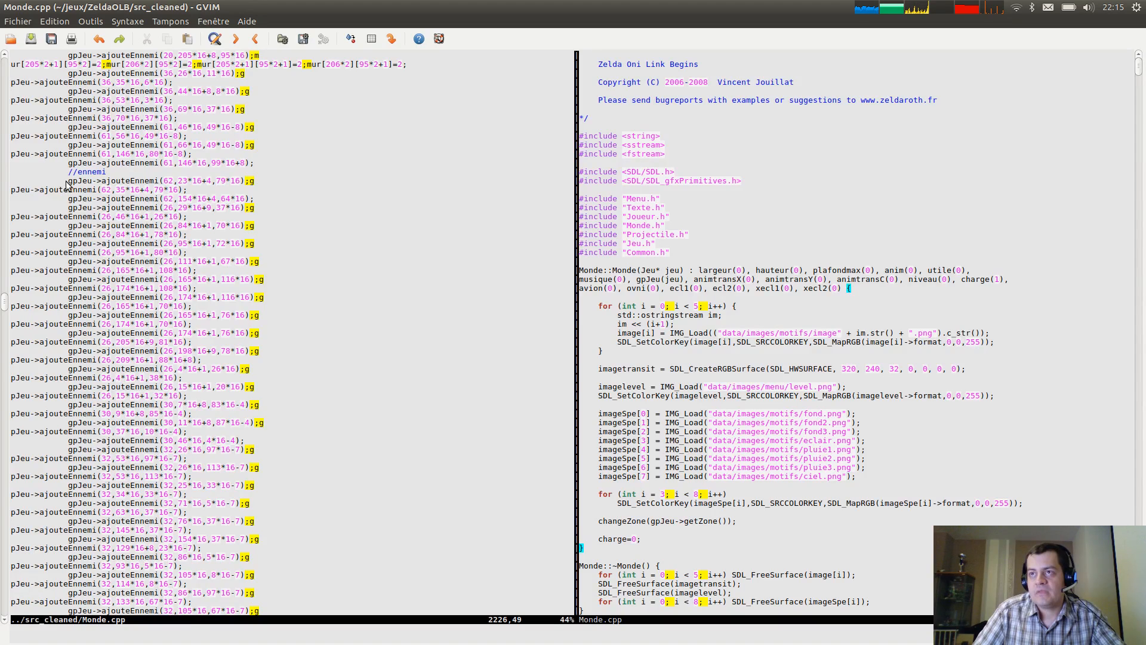
{"action": "key", "text": "v"}
{"action": "left_click_drag", "start_coordinate": [51, 187], "coordinate": [4, 190]}
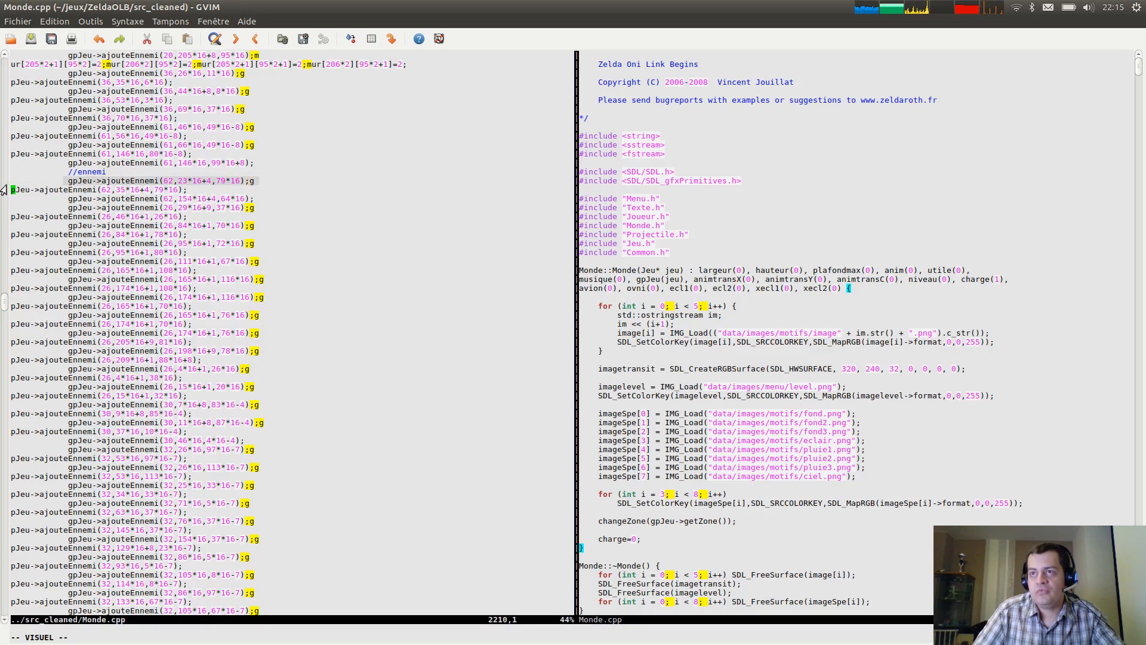
{"action": "left_click", "coordinate": [41, 180]}
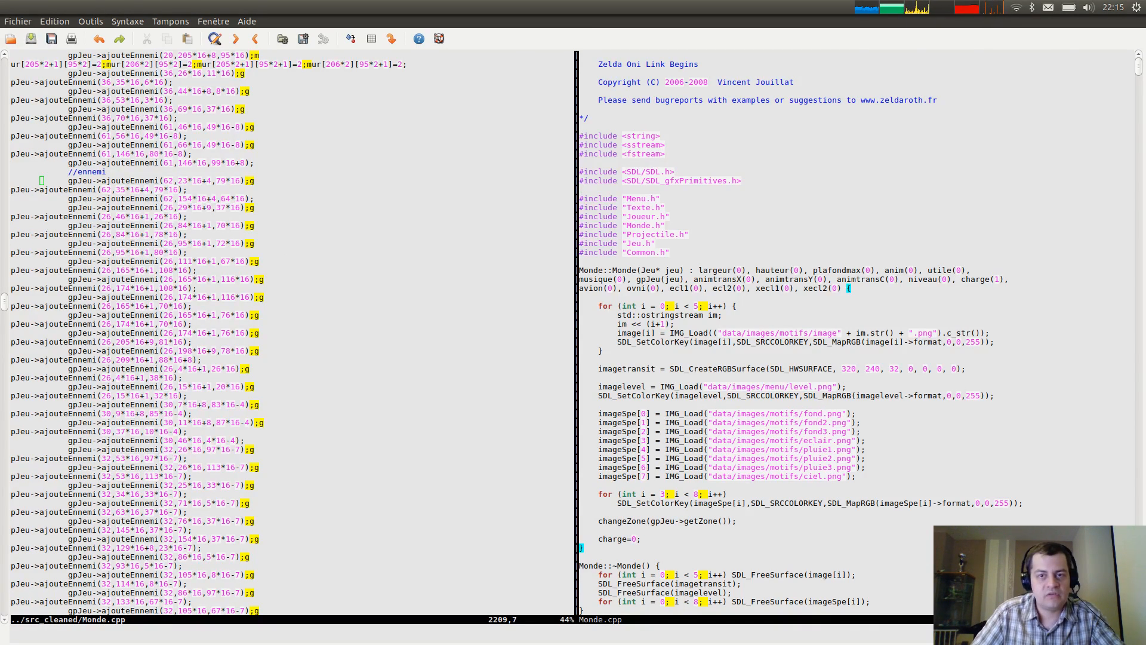
Switch to the terminal and enlarge its window so the whole sed command fits on one line.
{"action": "key", "text": "alt+Tab"}
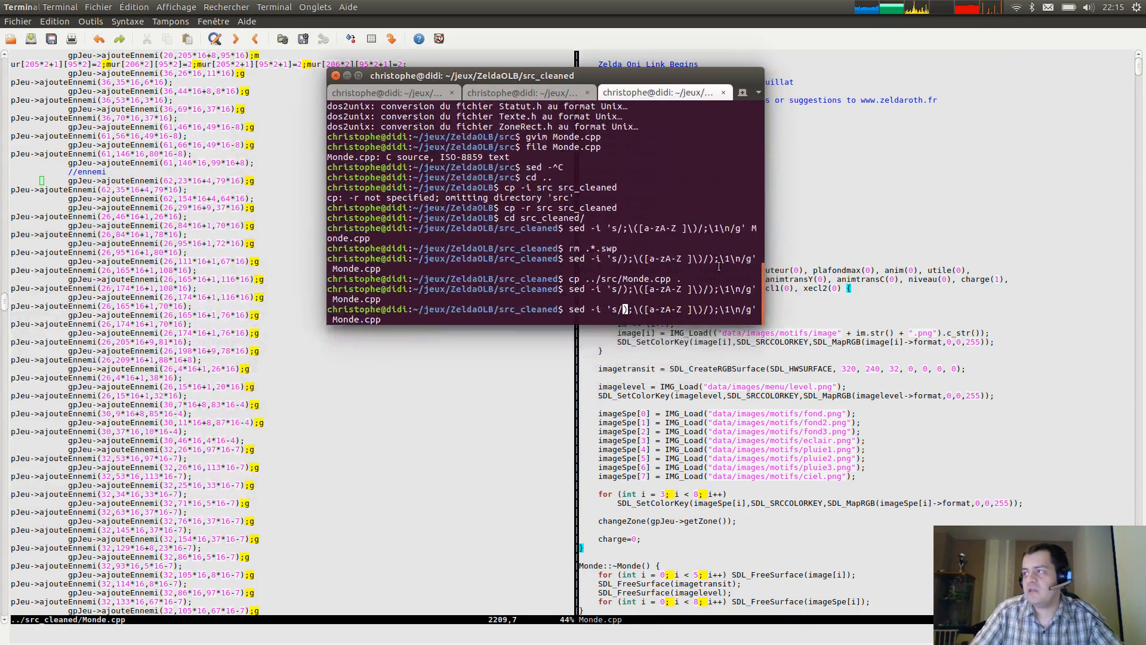
{"action": "left_click_drag", "start_coordinate": [764, 325], "coordinate": [1087, 578]}
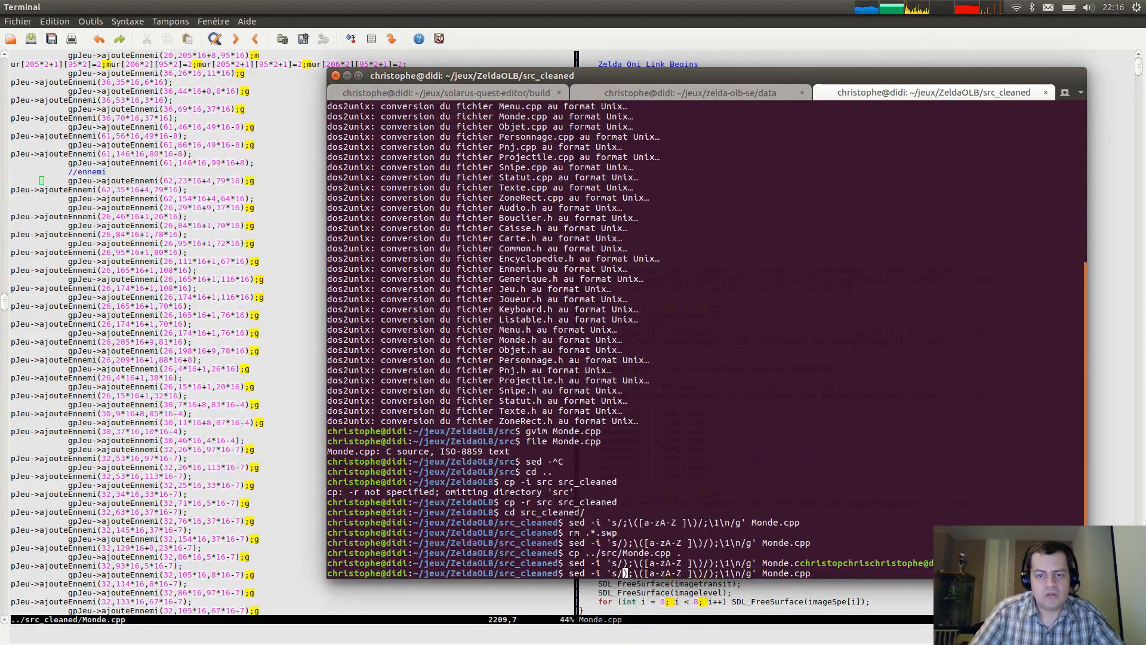
{"action": "key", "text": "alt+Tab"}
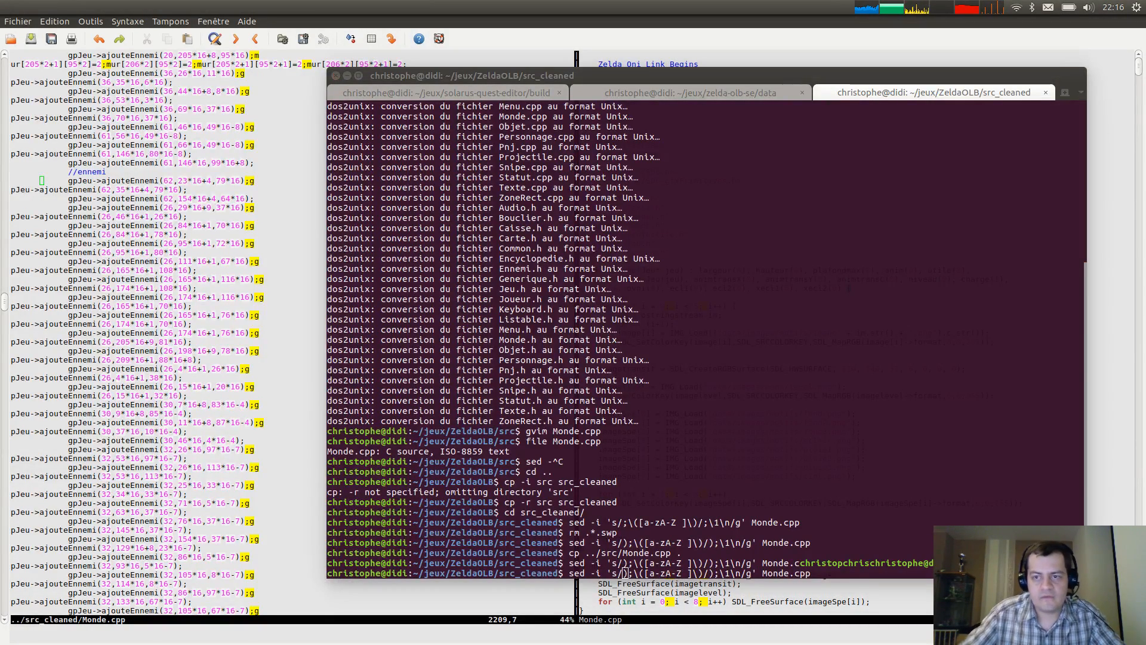
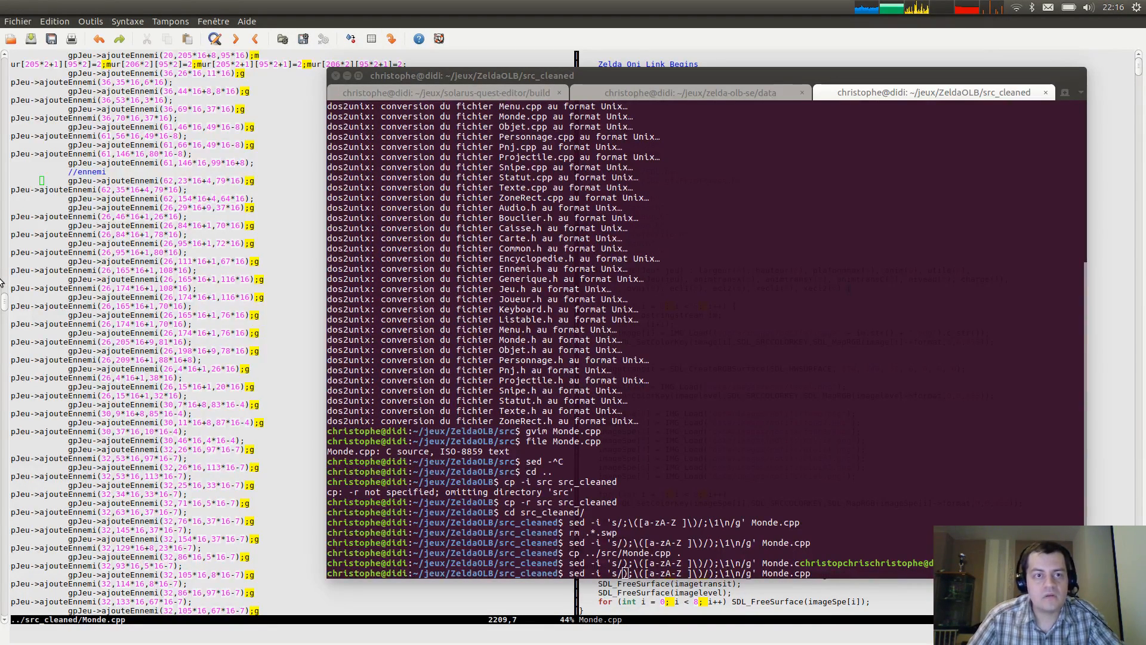
{"action": "left_click", "coordinate": [752, 504]}
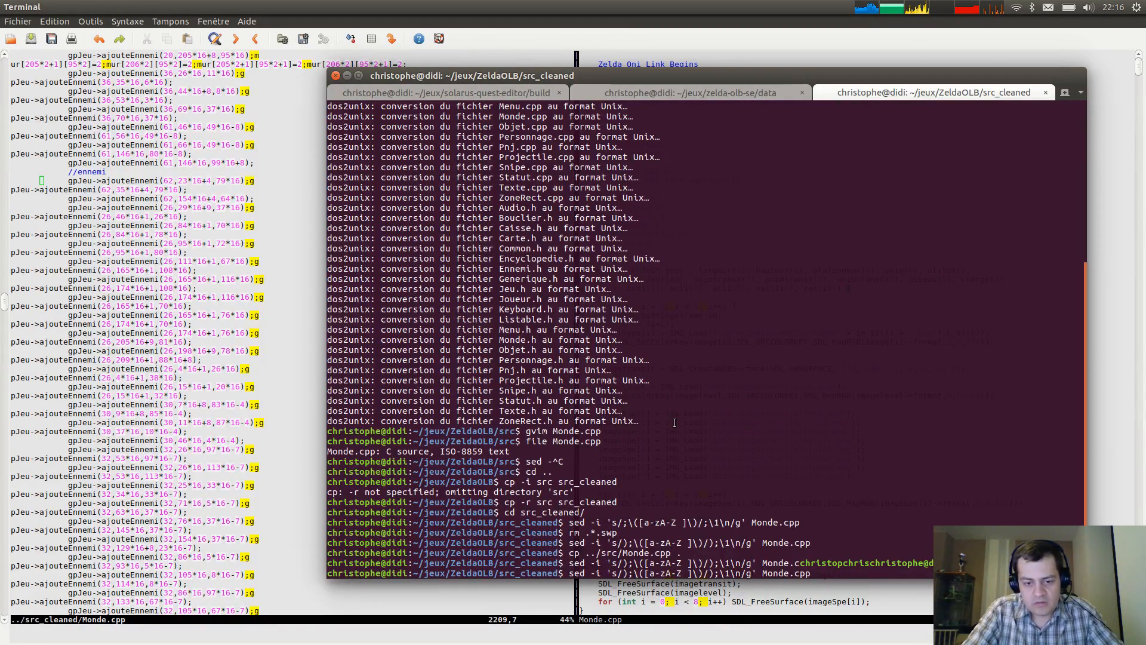
Insert ^\( *\).* at the start of the sed search pattern, before the closing parenthesis and semicolon.
{"action": "type", "text": "^"}
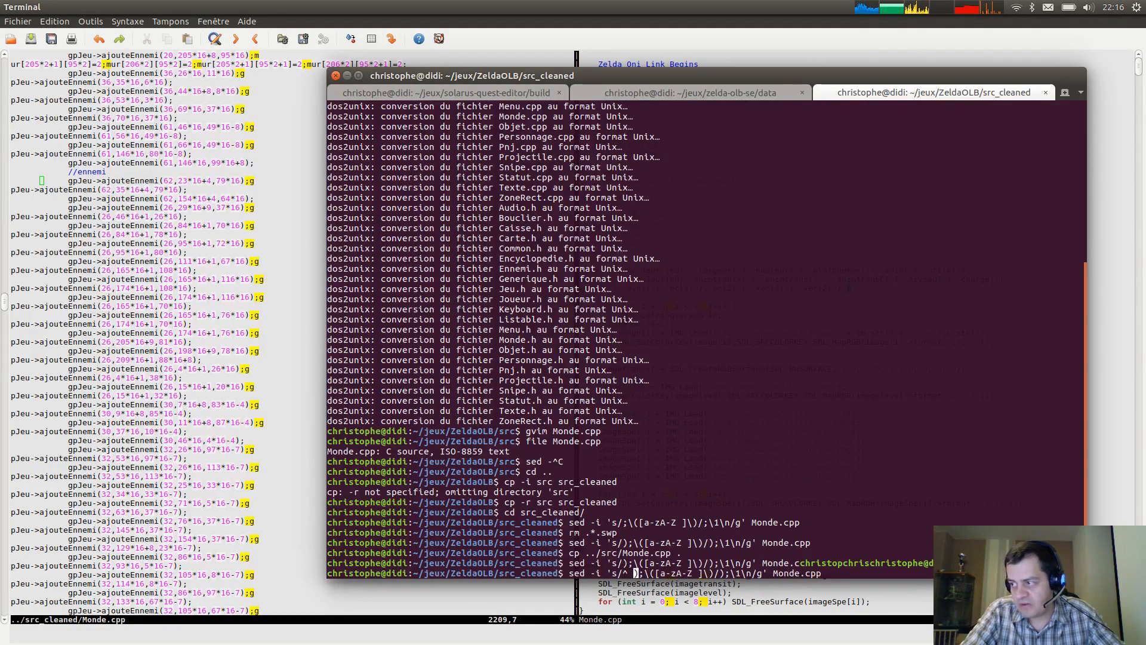
{"action": "key", "text": "BackSpace"}
{"action": "type", "text": "\\"}
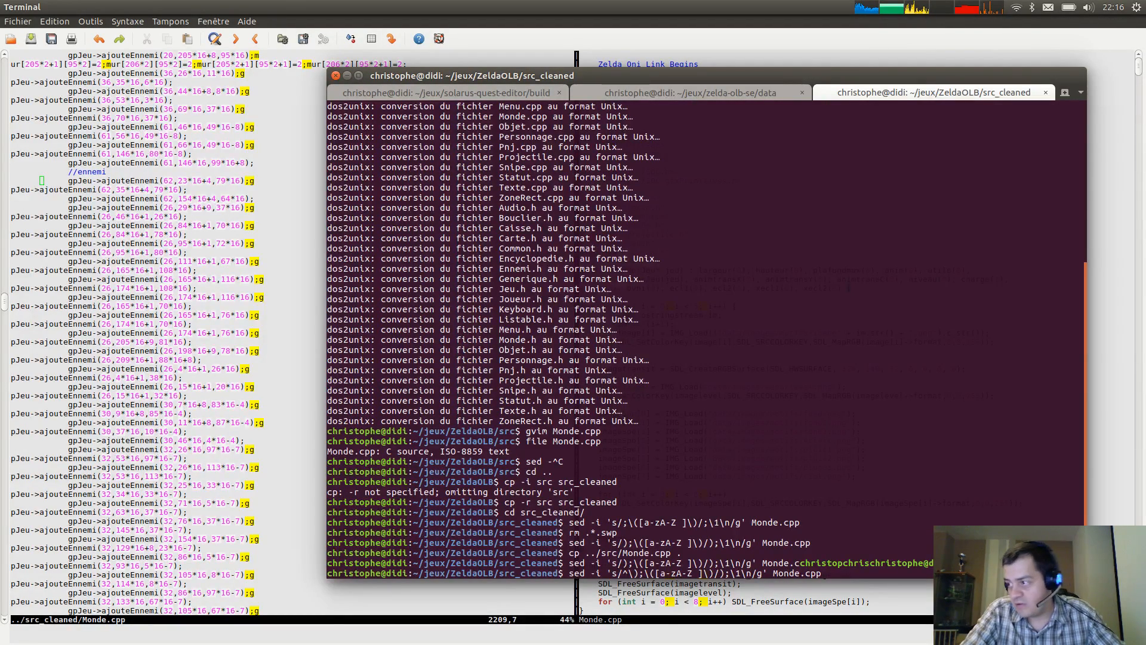
{"action": "type", "text": "("}
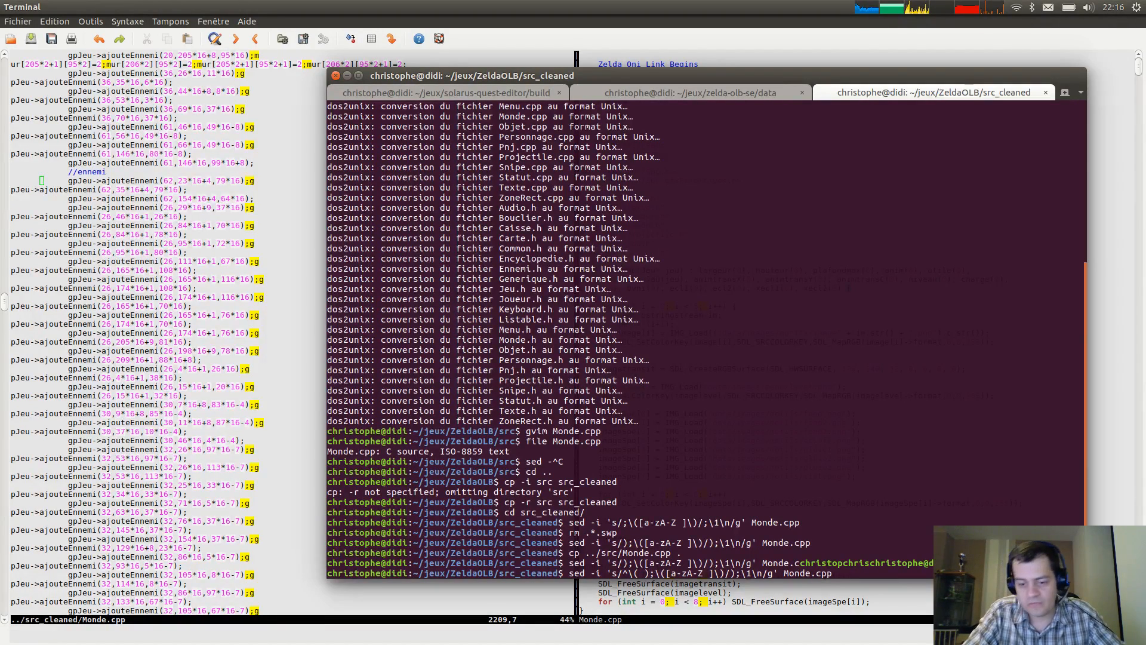
{"action": "type", "text": " *"}
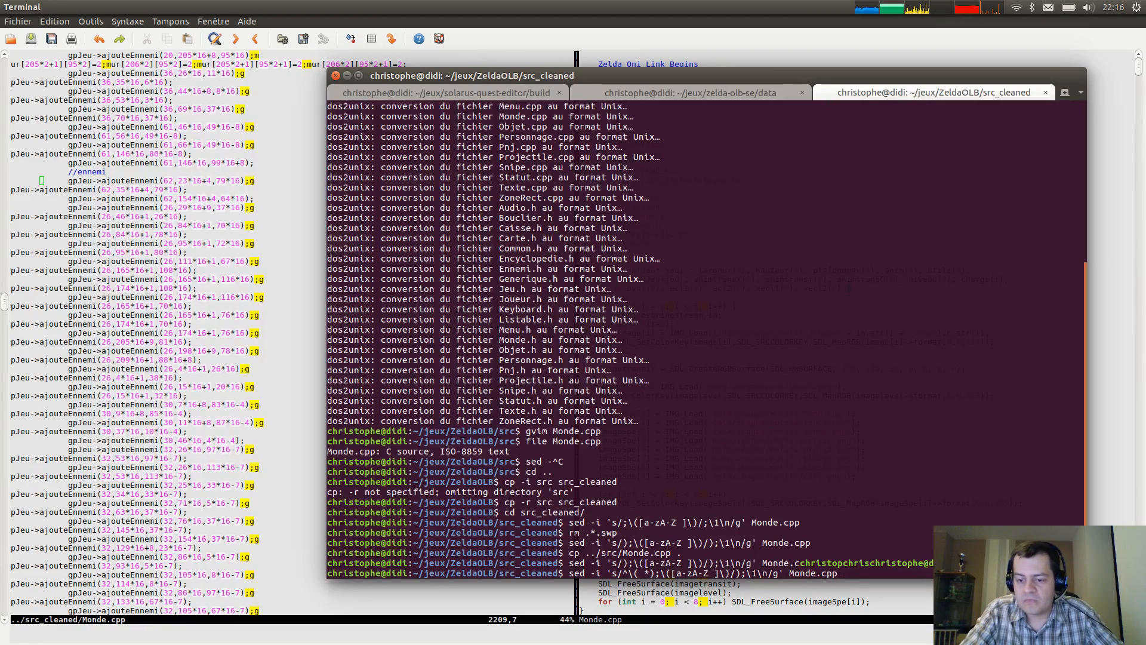
{"action": "type", "text": "\\)"}
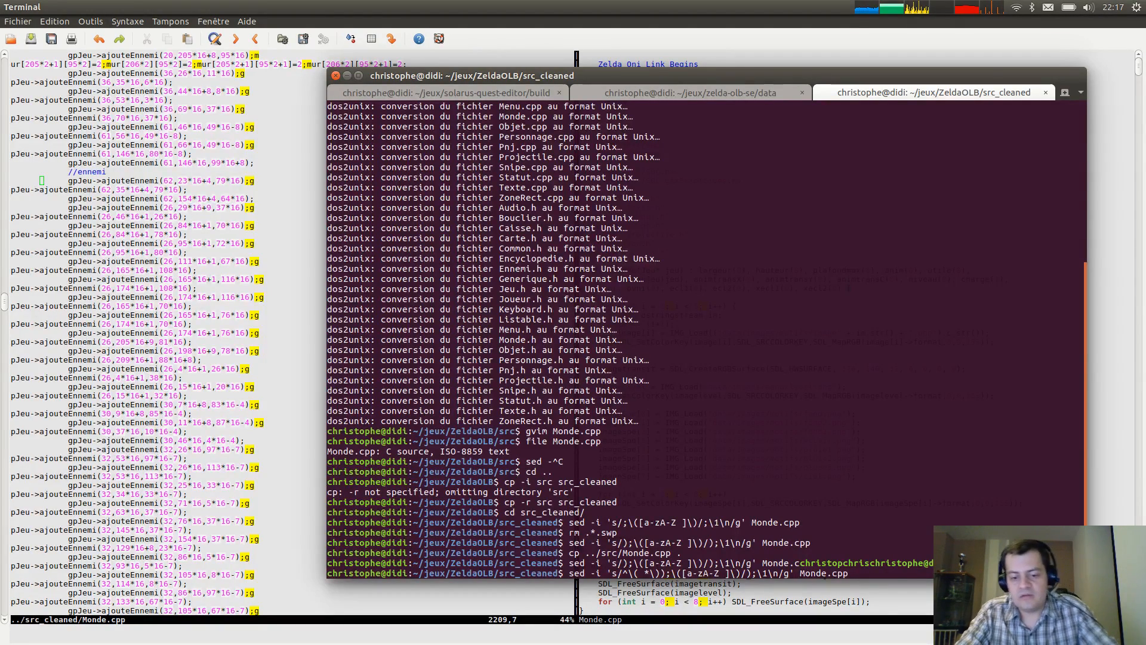
{"action": "type", "text": ".*"}
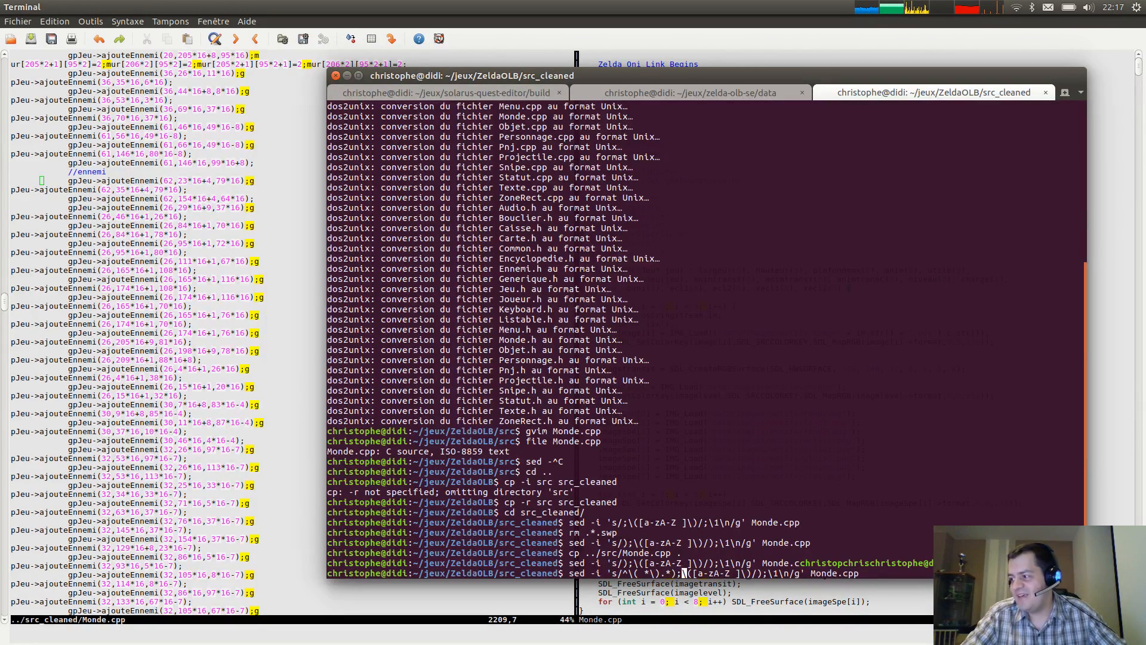
{"action": "key", "text": "Left"}
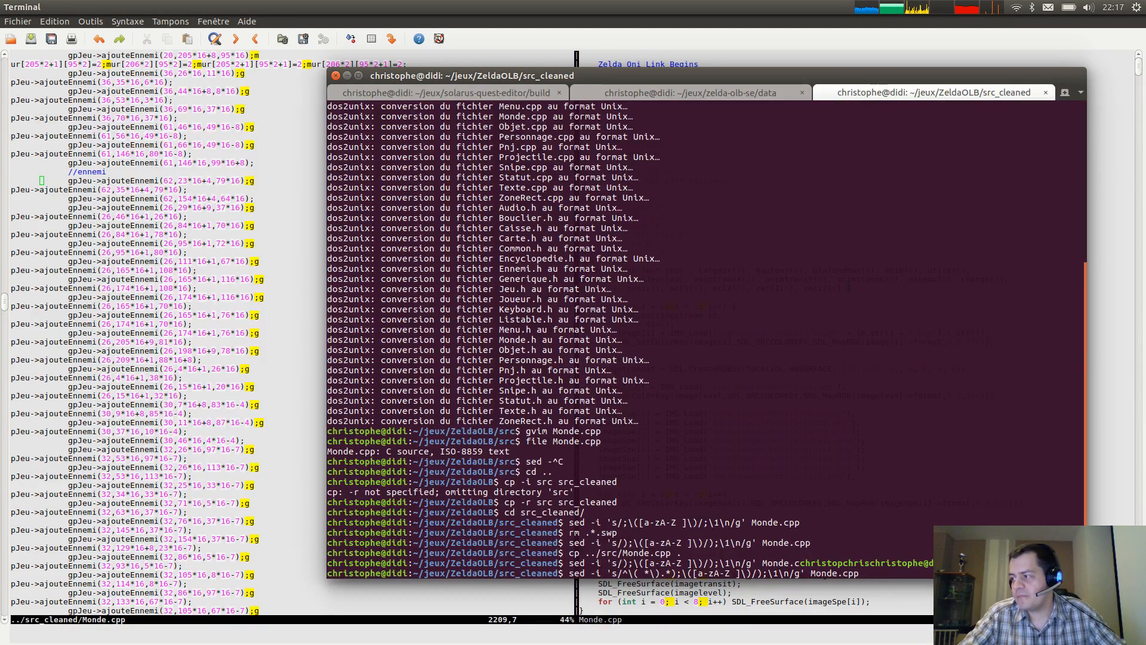
{"action": "key", "text": "Right"}
{"action": "key", "text": "Right"}
{"action": "key", "text": "Right"}
{"action": "key", "text": "Right"}
{"action": "key", "text": "Right"}
{"action": "key", "text": "Right"}
{"action": "key", "text": "Right"}
{"action": "key", "text": "Right"}
{"action": "key", "text": "Right"}
{"action": "key", "text": "Right"}
{"action": "key", "text": "Right"}
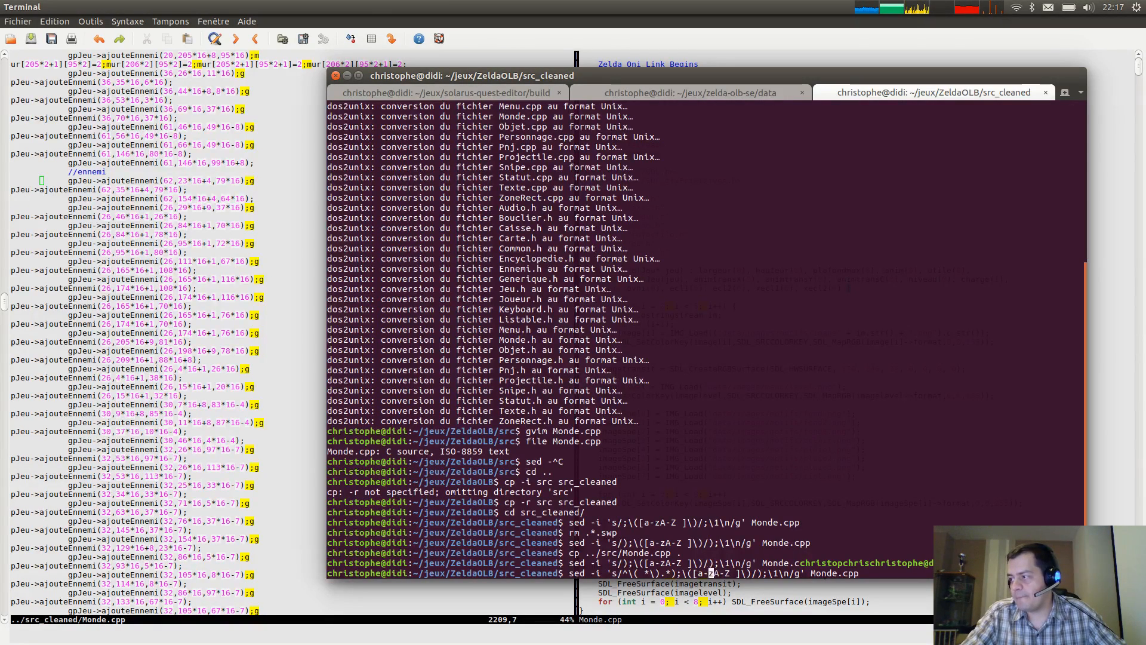
{"action": "key", "text": "Left"}
{"action": "key", "text": "Left"}
{"action": "key", "text": "Left"}
{"action": "key", "text": "Left"}
{"action": "key", "text": "Left"}
{"action": "key", "text": "Left"}
{"action": "key", "text": "Left"}
{"action": "key", "text": "Left"}
{"action": "key", "text": "Left"}
{"action": "key", "text": "Left"}
{"action": "key", "text": "Left"}
{"action": "key", "text": "Left"}
{"action": "key", "text": "Left"}
{"action": "key", "text": "Left"}
{"action": "key", "text": "Left"}
{"action": "key", "text": "Left"}
{"action": "key", "text": "Left"}
{"action": "key", "text": "Left"}
{"action": "key", "text": "Left"}
{"action": "key", "text": "Left"}
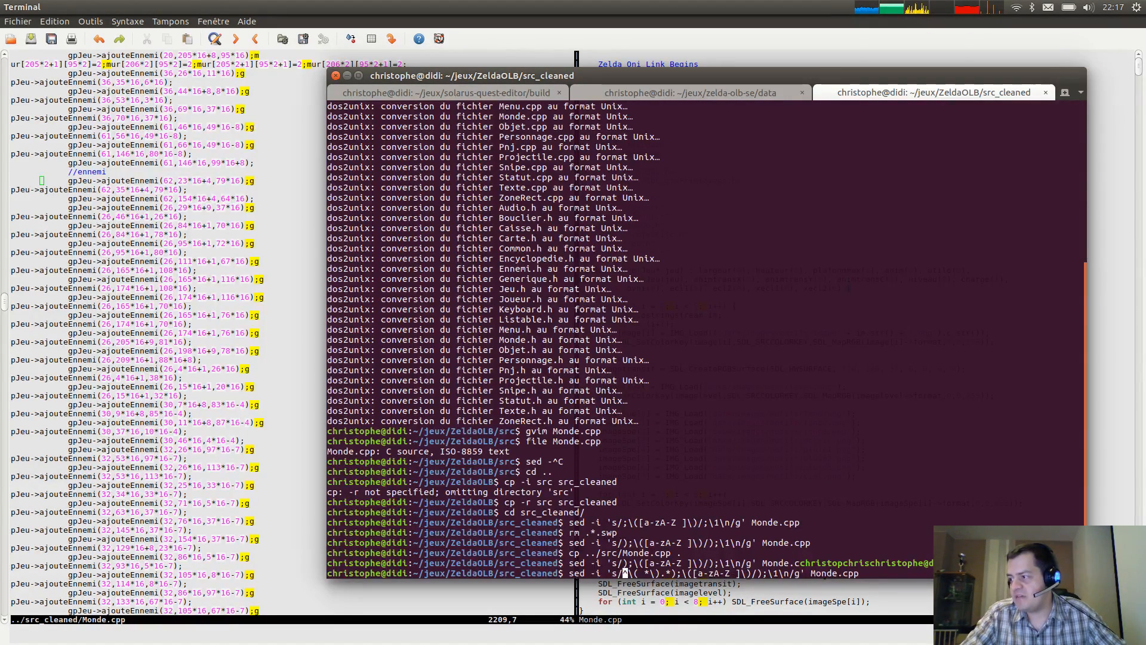
Extend the first capture group of the sed pattern over the .* so that it reads \( *.*\).
{"action": "key", "text": "Right"}
{"action": "key", "text": "Right"}
{"action": "key", "text": "Right"}
{"action": "key", "text": "Right"}
{"action": "key", "text": "Right"}
{"action": "key", "text": "Right"}
{"action": "key", "text": "Right"}
{"action": "key", "text": "Right"}
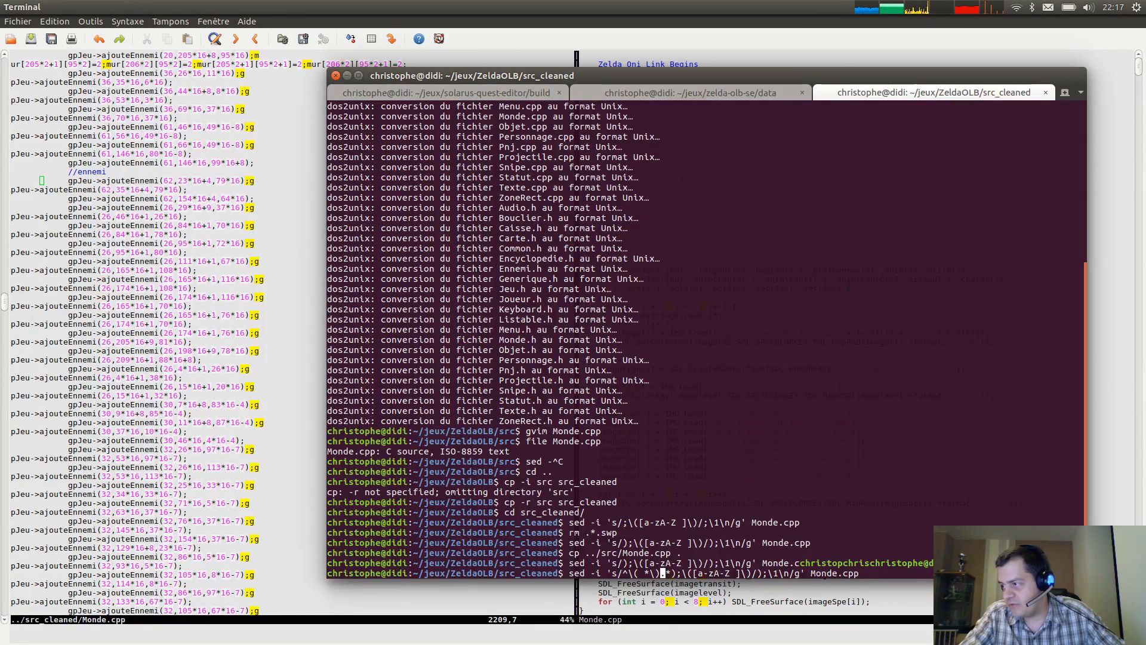
{"action": "key", "text": "Left"}
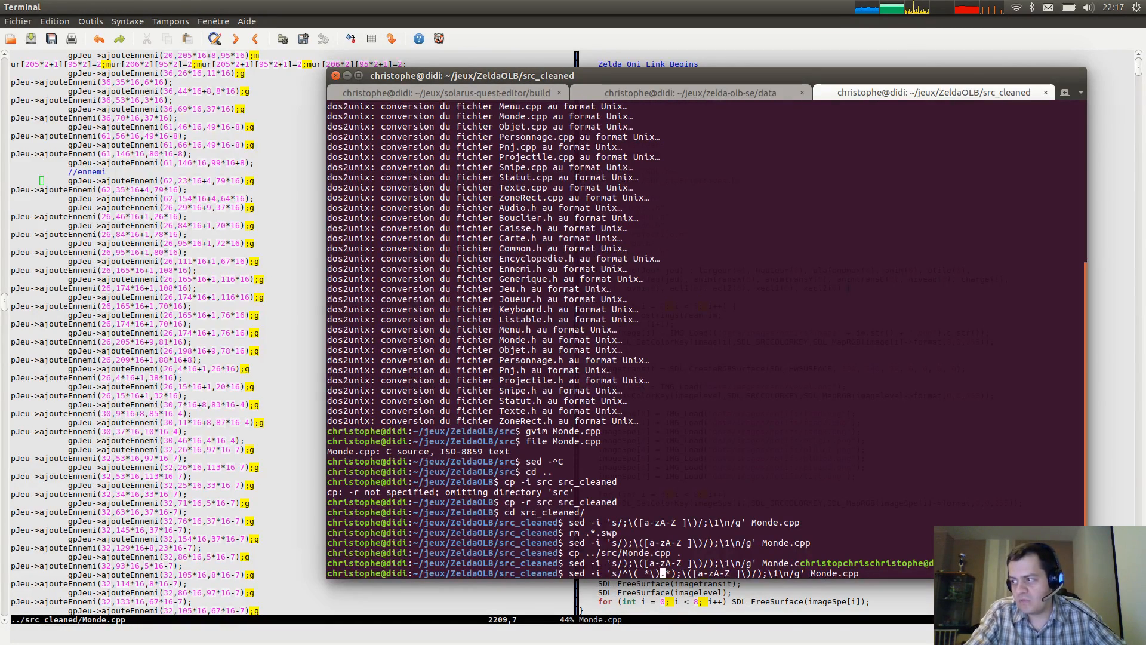
{"action": "key", "text": "BackSpace"}
{"action": "key", "text": "BackSpace"}
{"action": "key", "text": "Right"}
{"action": "key", "text": "Right"}
{"action": "key", "text": "Right"}
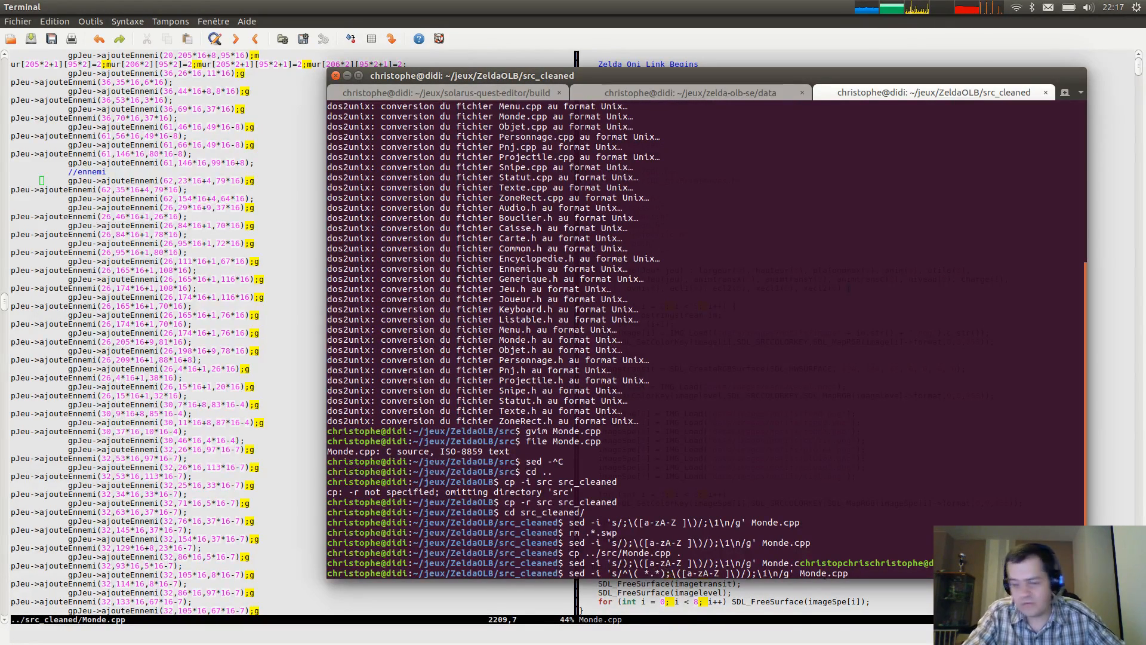
{"action": "type", "text": "\\)"}
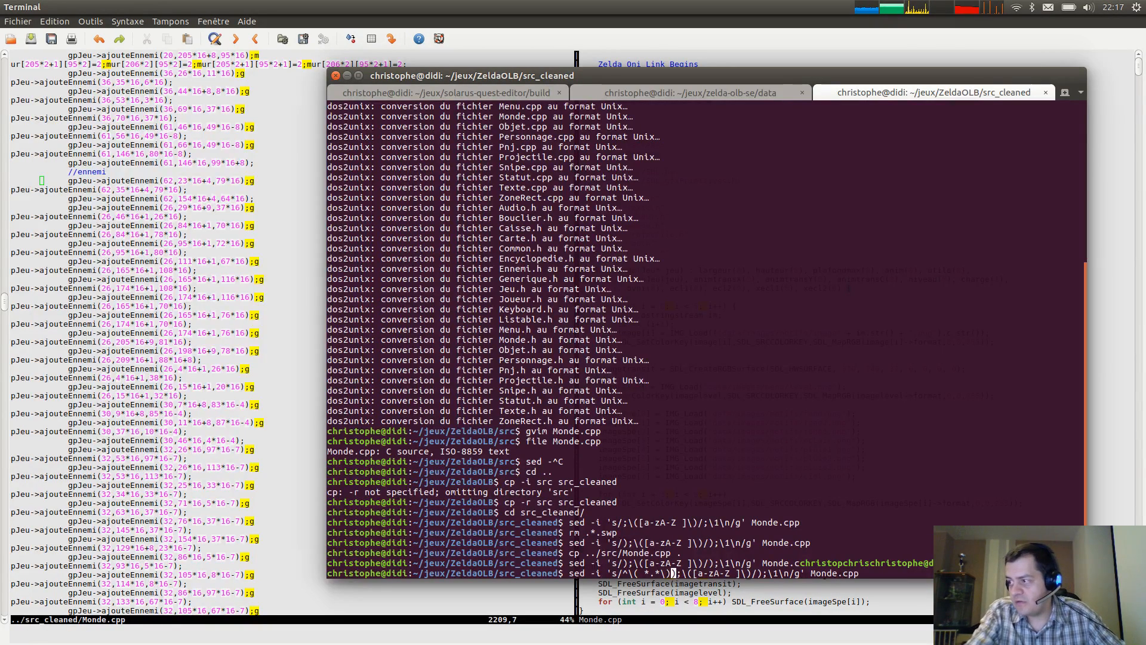
Remove the space and asterisk from the first capture group so that it reads \(.*\).
{"action": "key", "text": "Left"}
{"action": "key", "text": "Left"}
{"action": "key", "text": "Left"}
{"action": "key", "text": "Left"}
{"action": "key", "text": "Left"}
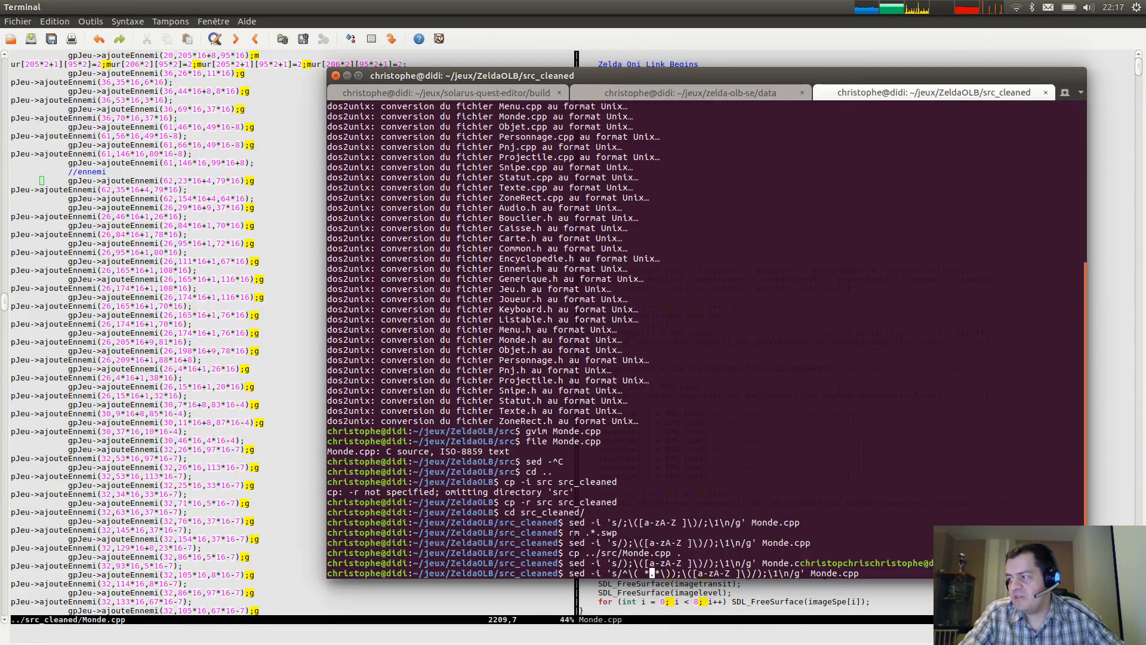
{"action": "key", "text": "BackSpace"}
{"action": "key", "text": "BackSpace"}
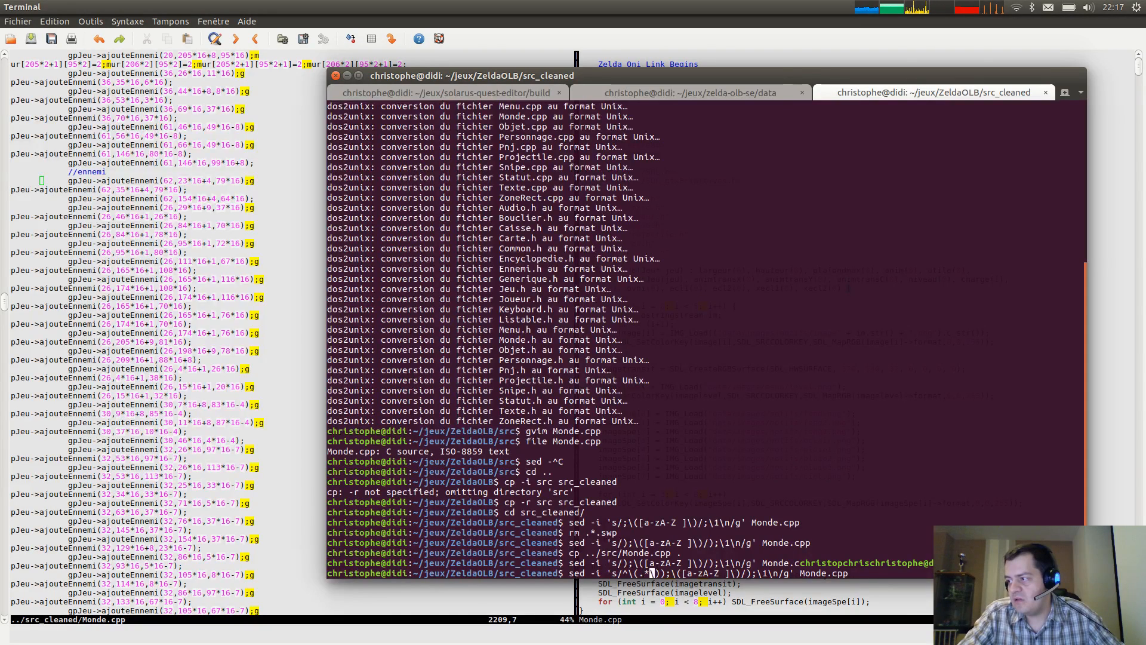
{"action": "key", "text": "Left"}
{"action": "key", "text": "Left"}
{"action": "key", "text": "Right"}
{"action": "key", "text": "Right"}
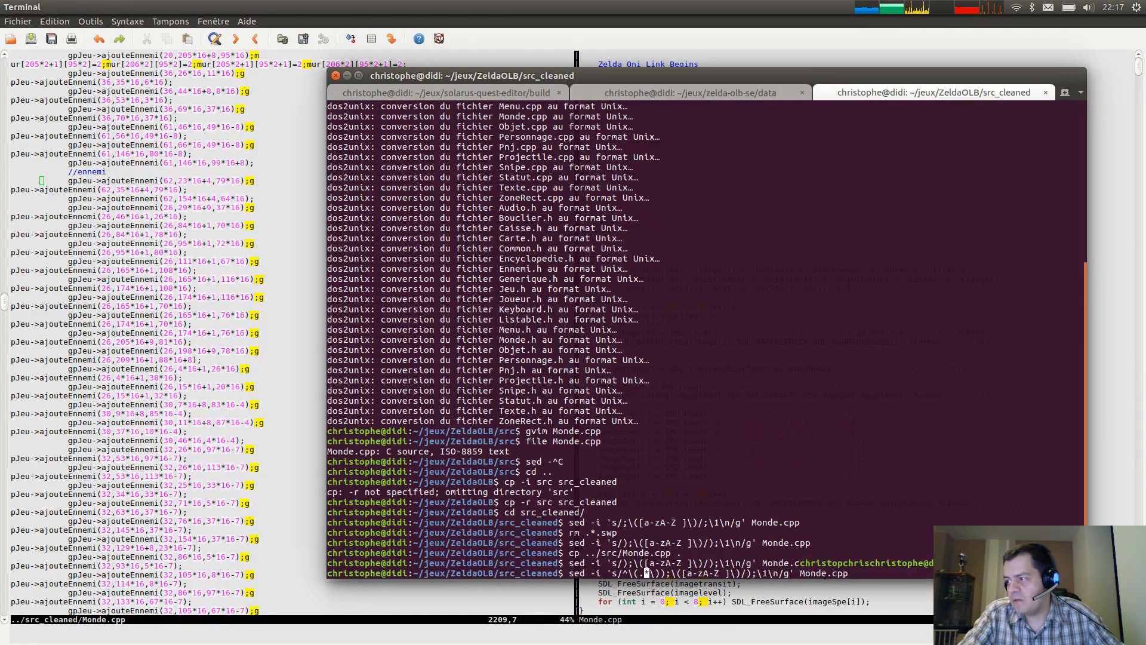
Insert \1 at the start of the sed replacement text, just before its closing parenthesis and semicolon.
{"action": "key", "text": "Left"}
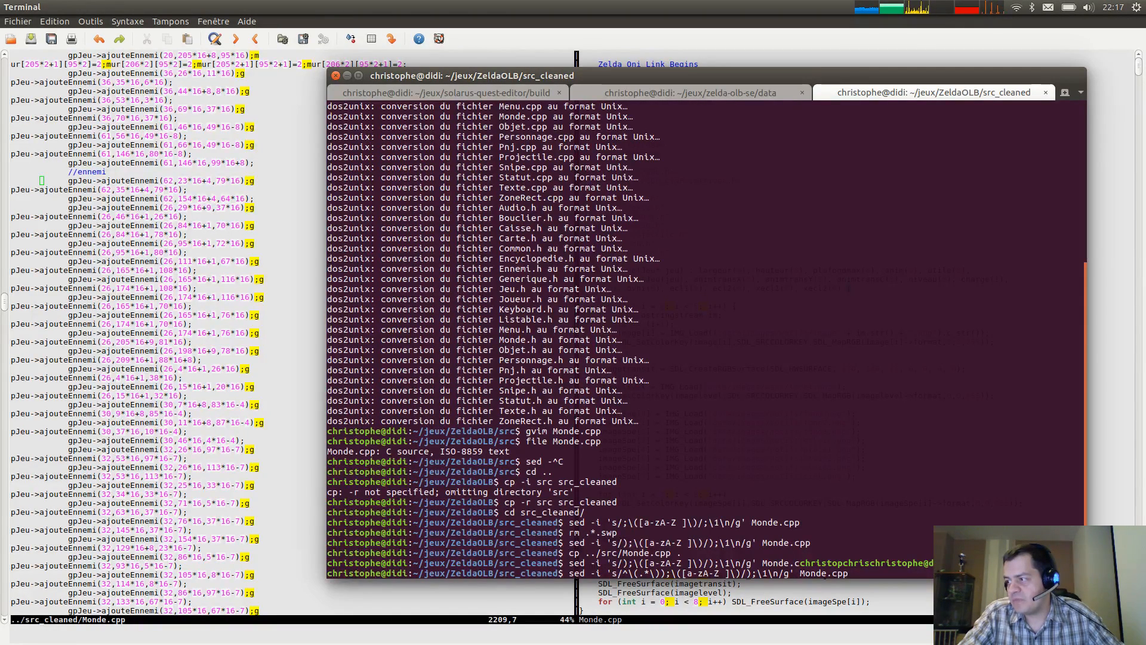
{"action": "key", "text": "Right"}
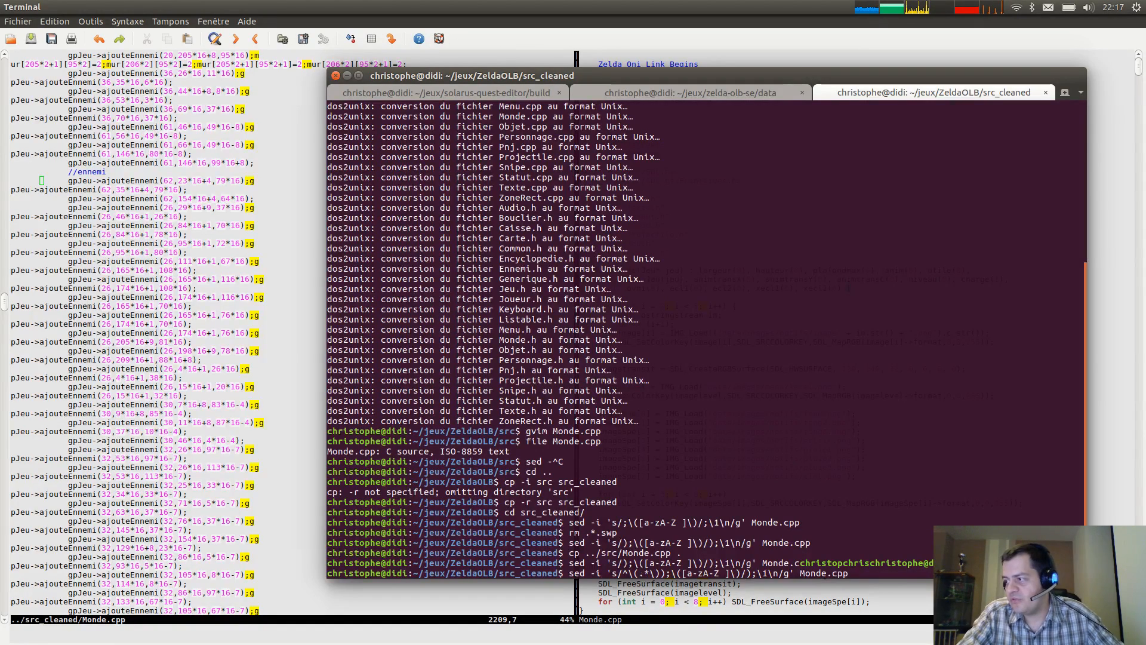
{"action": "key", "text": "Right"}
{"action": "key", "text": "Right"}
{"action": "key", "text": "Right"}
{"action": "key", "text": "Right"}
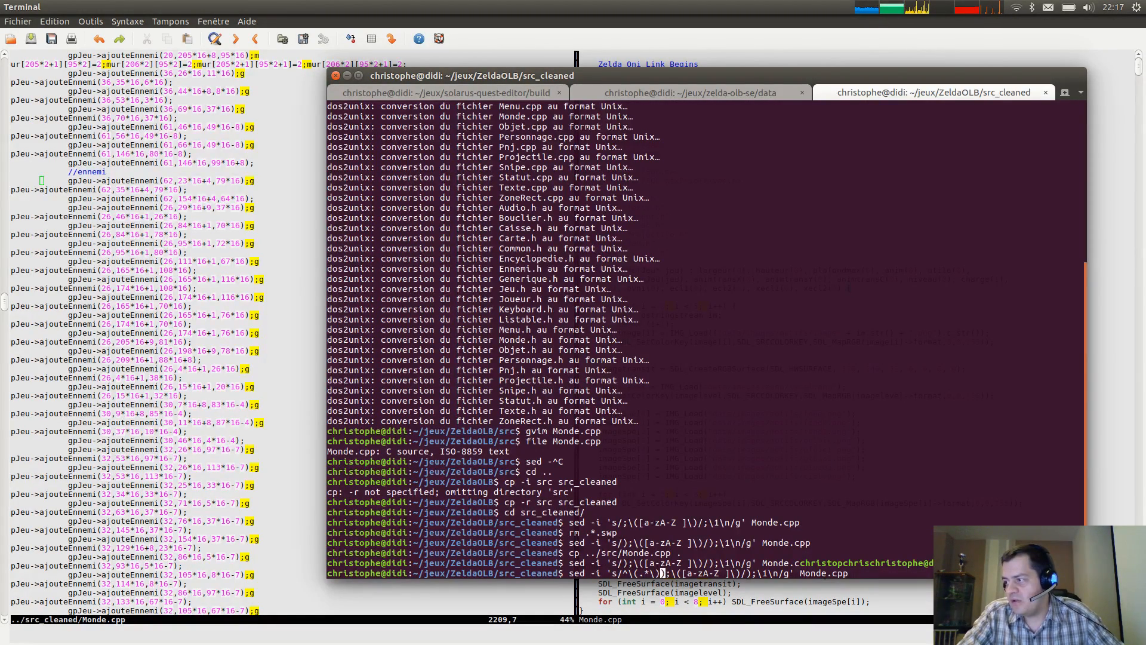
{"action": "key", "text": "Right"}
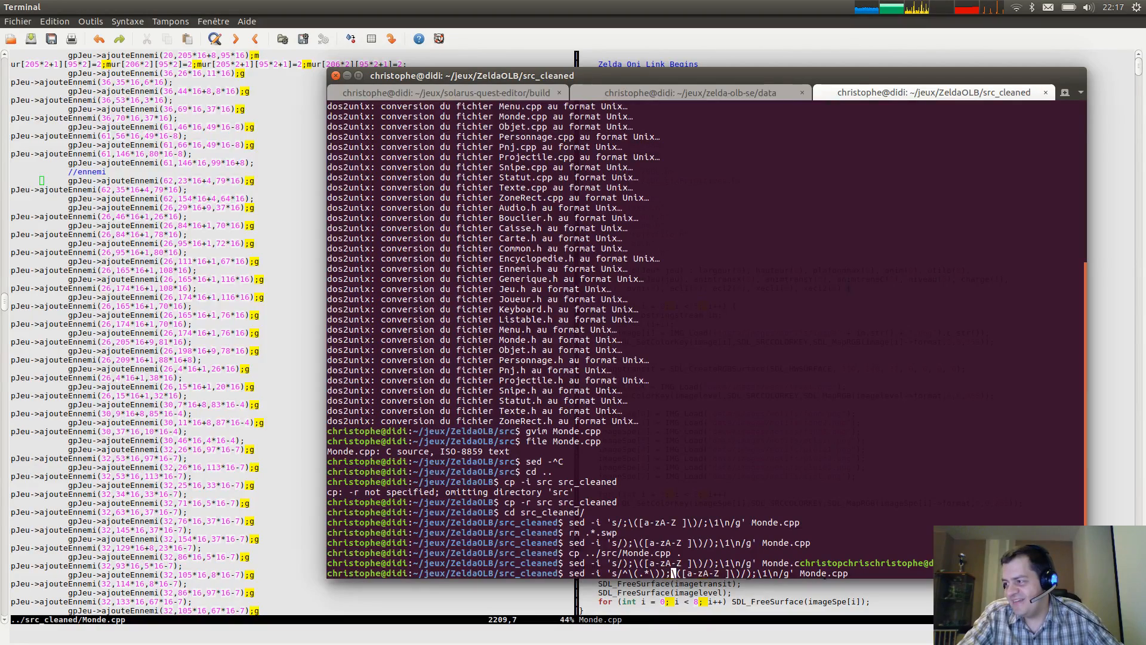
{"action": "key", "text": "Right"}
{"action": "key", "text": "Right"}
{"action": "key", "text": "Right"}
{"action": "key", "text": "Right"}
{"action": "key", "text": "Right"}
{"action": "key", "text": "Right"}
{"action": "key", "text": "Right"}
{"action": "key", "text": "Right"}
{"action": "key", "text": "Right"}
{"action": "key", "text": "Right"}
{"action": "key", "text": "Right"}
{"action": "key", "text": "Right"}
{"action": "key", "text": "Right"}
{"action": "key", "text": "Right"}
{"action": "key", "text": "Right"}
{"action": "key", "text": "Right"}
{"action": "key", "text": "Left"}
{"action": "key", "text": "Left"}
{"action": "key", "text": "Left"}
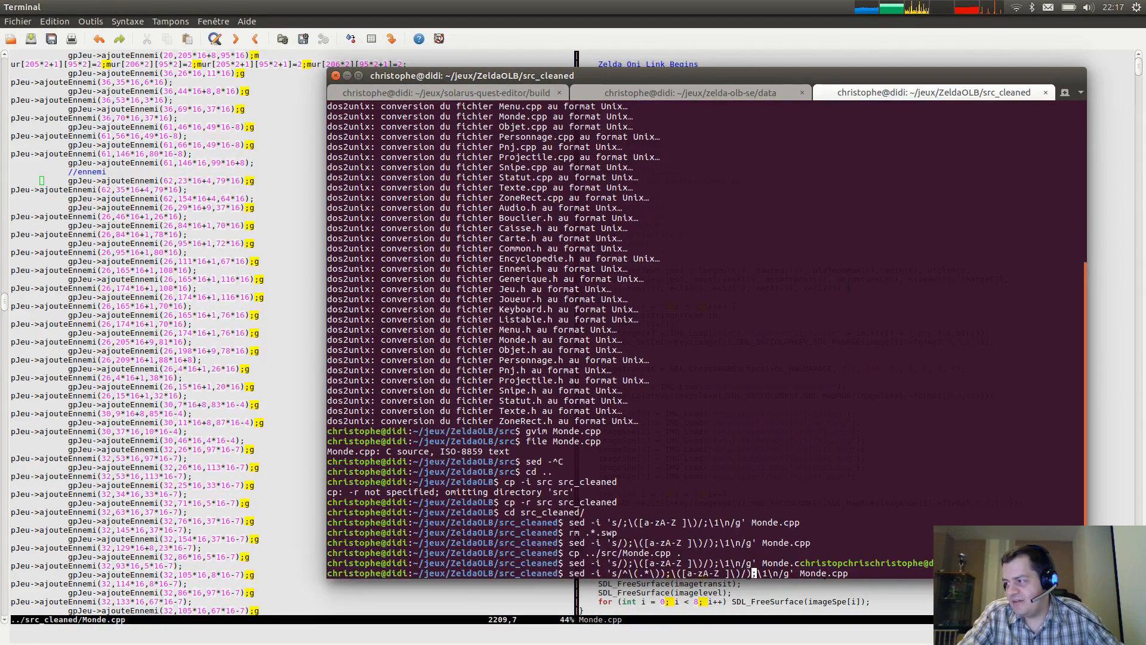
{"action": "key", "text": "Left"}
{"action": "key", "text": "Left"}
{"action": "key", "text": "Left"}
{"action": "key", "text": "Left"}
{"action": "key", "text": "Left"}
{"action": "key", "text": "Left"}
{"action": "key", "text": "Left"}
{"action": "key", "text": "Left"}
{"action": "key", "text": "Left"}
{"action": "key", "text": "Left"}
{"action": "key", "text": "Left"}
{"action": "key", "text": "Left"}
{"action": "key", "text": "Left"}
{"action": "key", "text": "Left"}
{"action": "key", "text": "Left"}
{"action": "key", "text": "Left"}
{"action": "key", "text": "Right"}
{"action": "key", "text": "Right"}
{"action": "key", "text": "Right"}
{"action": "key", "text": "Right"}
{"action": "key", "text": "Right"}
{"action": "key", "text": "Right"}
{"action": "key", "text": "Right"}
{"action": "key", "text": "Right"}
{"action": "key", "text": "Right"}
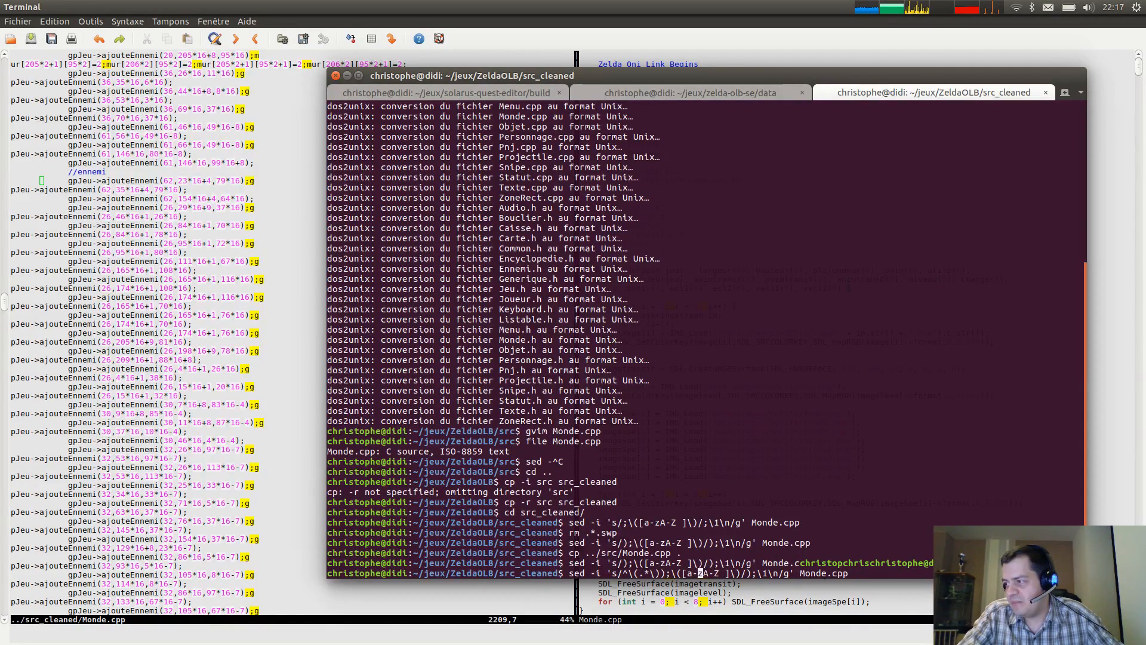
{"action": "key", "text": "Right"}
{"action": "key", "text": "Right"}
{"action": "key", "text": "Right"}
{"action": "key", "text": "Right"}
{"action": "key", "text": "Right"}
{"action": "key", "text": "Right"}
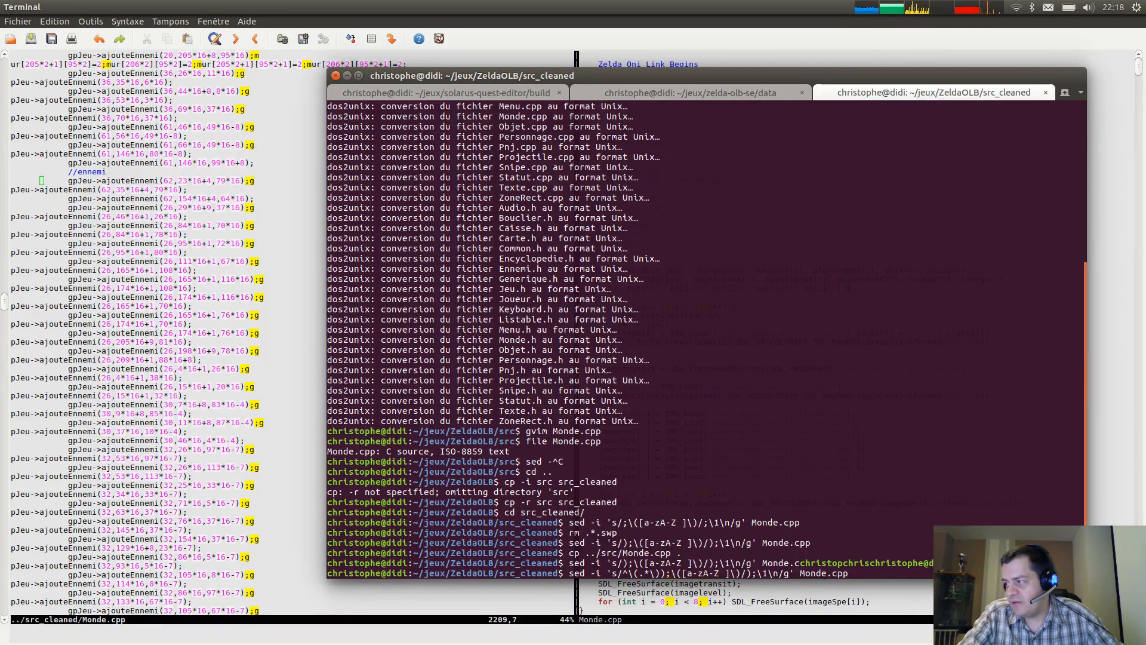
{"action": "type", "text": "\\1"}
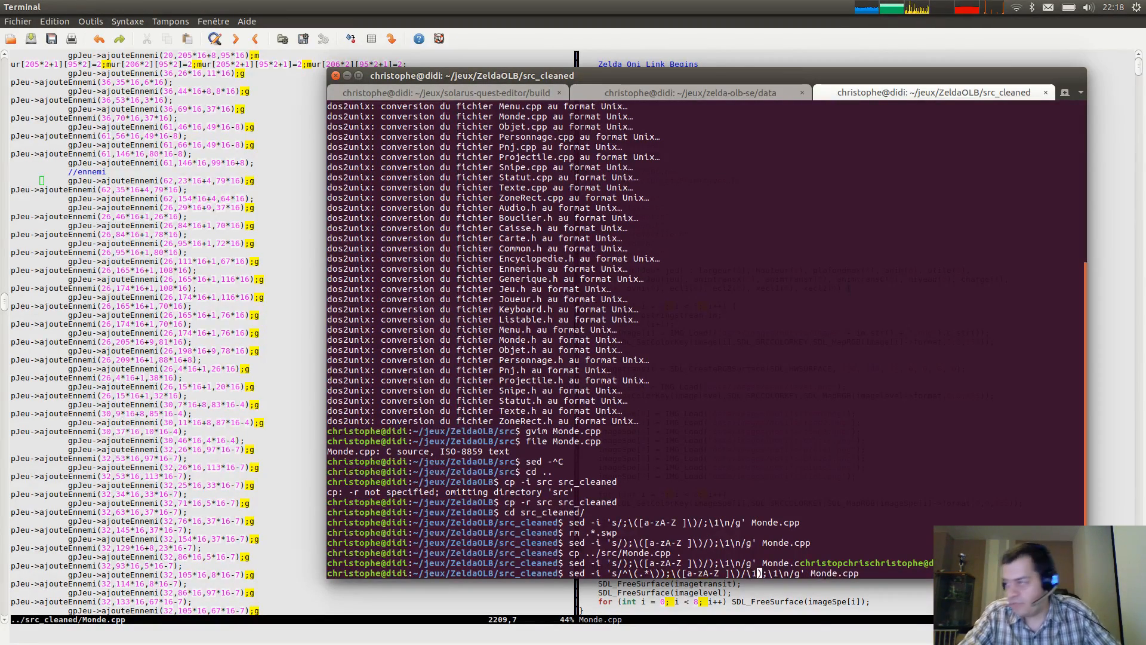
Change the back-reference after the semicolon in the sed replacement to \2.
{"action": "key", "text": "Left"}
{"action": "key", "text": "Left"}
{"action": "key", "text": "Left"}
{"action": "key", "text": "Left"}
{"action": "key", "text": "Left"}
{"action": "key", "text": "Left"}
{"action": "key", "text": "Left"}
{"action": "key", "text": "Left"}
{"action": "key", "text": "Left"}
{"action": "key", "text": "Left"}
{"action": "key", "text": "Left"}
{"action": "key", "text": "Left"}
{"action": "key", "text": "Left"}
{"action": "key", "text": "Left"}
{"action": "key", "text": "Left"}
{"action": "key", "text": "Left"}
{"action": "key", "text": "Left"}
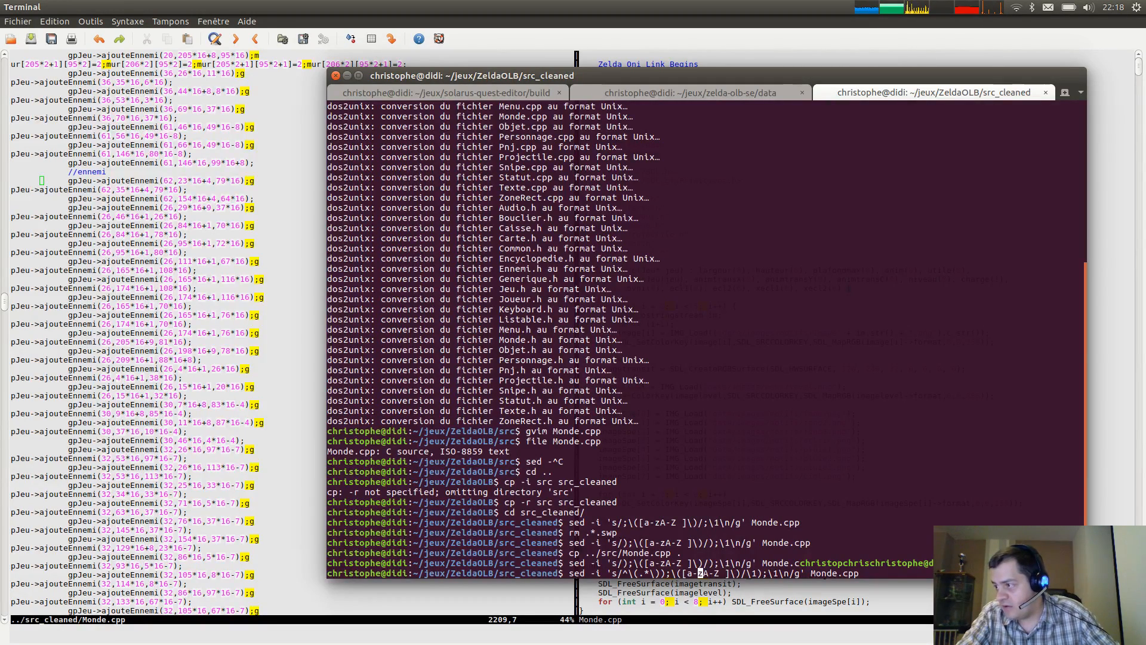
{"action": "key", "text": "Right"}
{"action": "key", "text": "Right"}
{"action": "key", "text": "Right"}
{"action": "key", "text": "Right"}
{"action": "key", "text": "Right"}
{"action": "key", "text": "Right"}
{"action": "key", "text": "Right"}
{"action": "key", "text": "Right"}
{"action": "key", "text": "Right"}
{"action": "key", "text": "Right"}
{"action": "key", "text": "Right"}
{"action": "key", "text": "Right"}
{"action": "key", "text": "Right"}
{"action": "key", "text": "Right"}
{"action": "key", "text": "Right"}
{"action": "key", "text": "Right"}
{"action": "key", "text": "Right"}
{"action": "key", "text": "Right"}
{"action": "key", "text": "Right"}
{"action": "key", "text": "Right"}
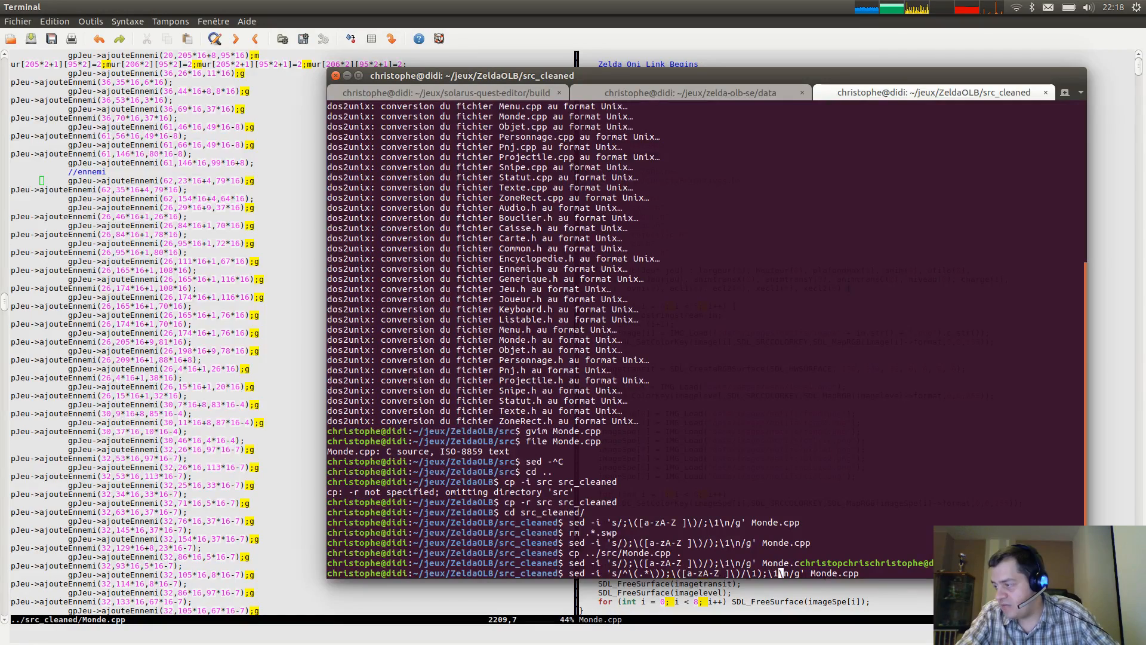
{"action": "key", "text": "Delete"}
{"action": "type", "text": "2"}
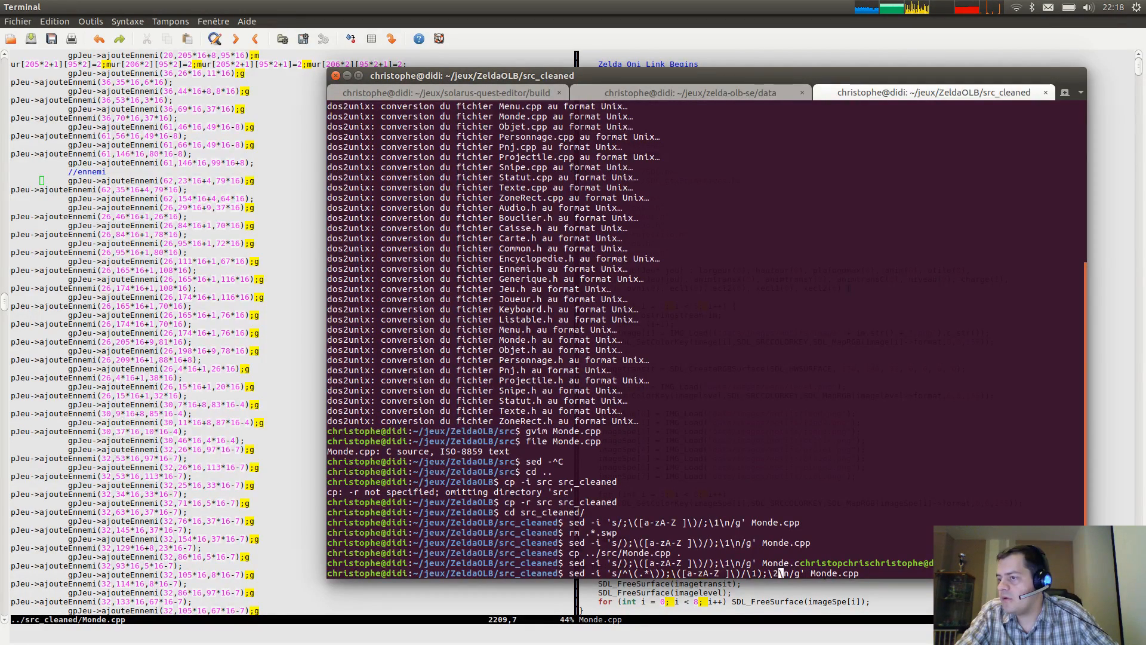
Move the newline ahead of the second back-reference so that the sed replacement reads \1);\n\2.
{"action": "key", "text": "Left"}
{"action": "key", "text": "Left"}
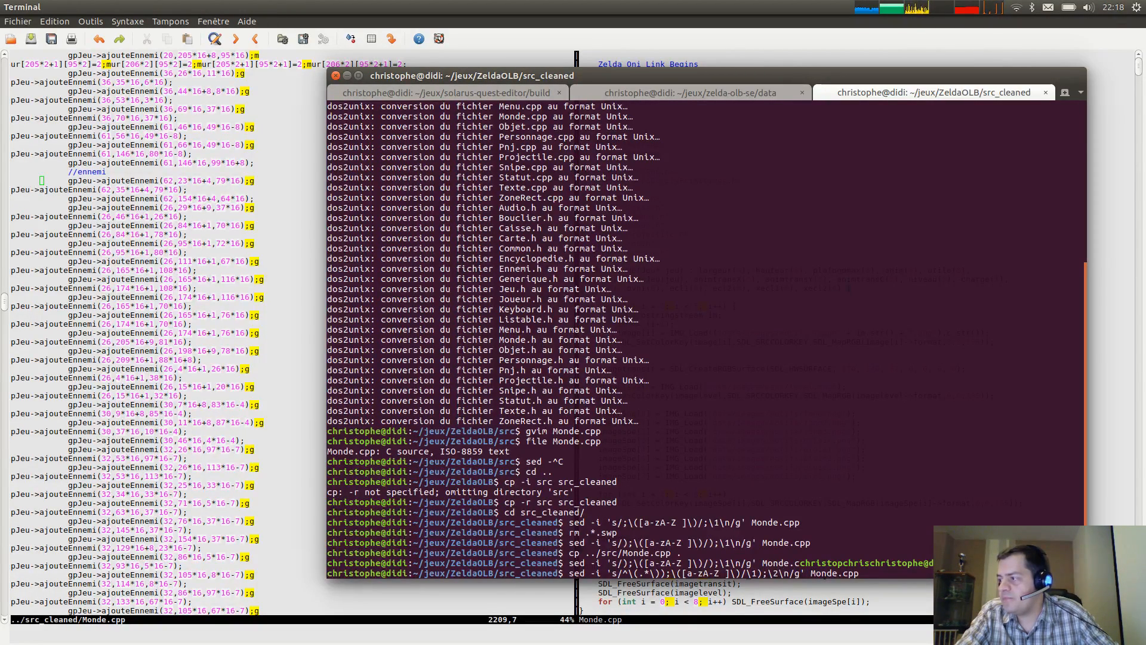
{"action": "type", "text": "\\n"}
{"action": "key", "text": "Right"}
{"action": "key", "text": "Right"}
{"action": "key", "text": "Right"}
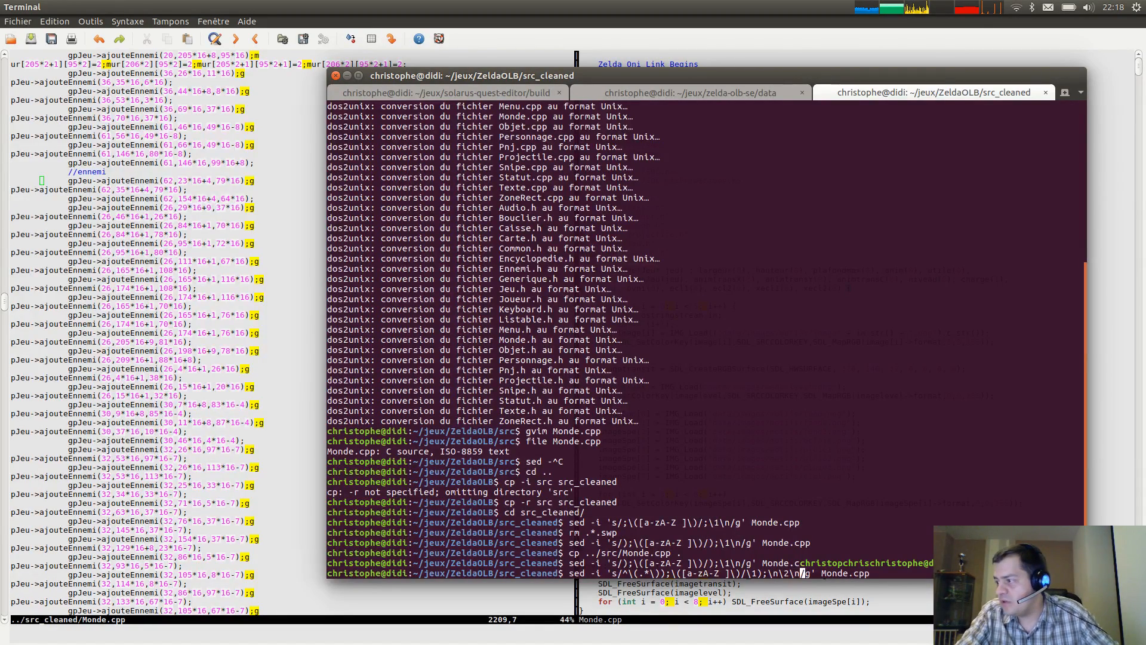
{"action": "key", "text": "Delete"}
{"action": "key", "text": "BackSpace"}
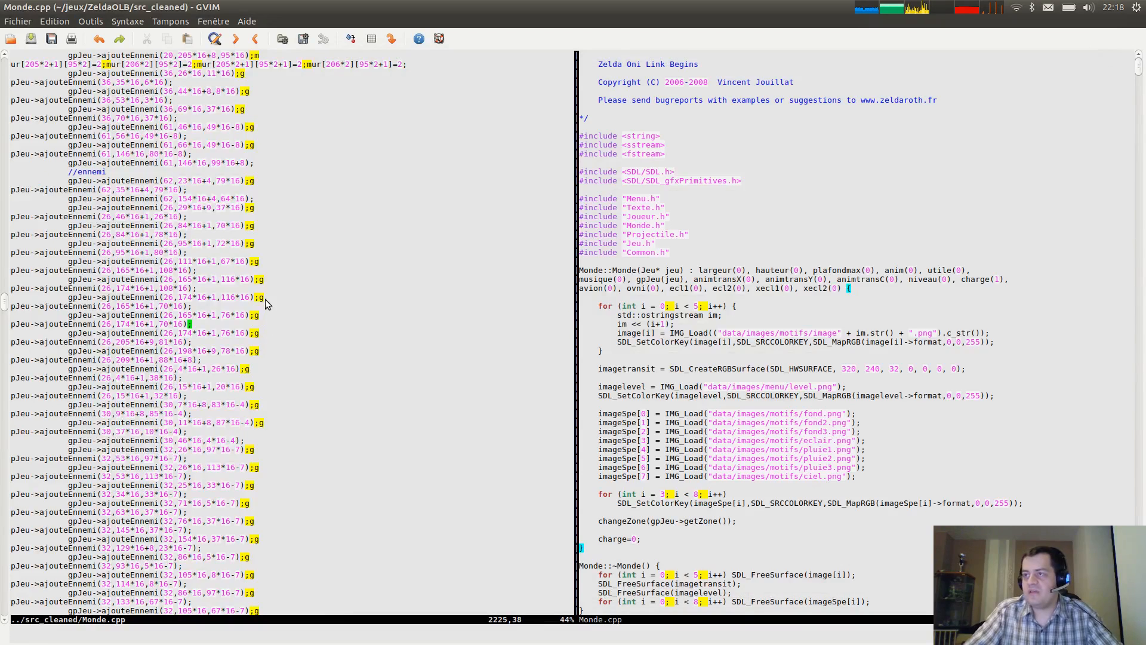
Run the edited sed command on the current Monde.cpp from the terminal.
{"action": "left_click", "coordinate": [260, 299]}
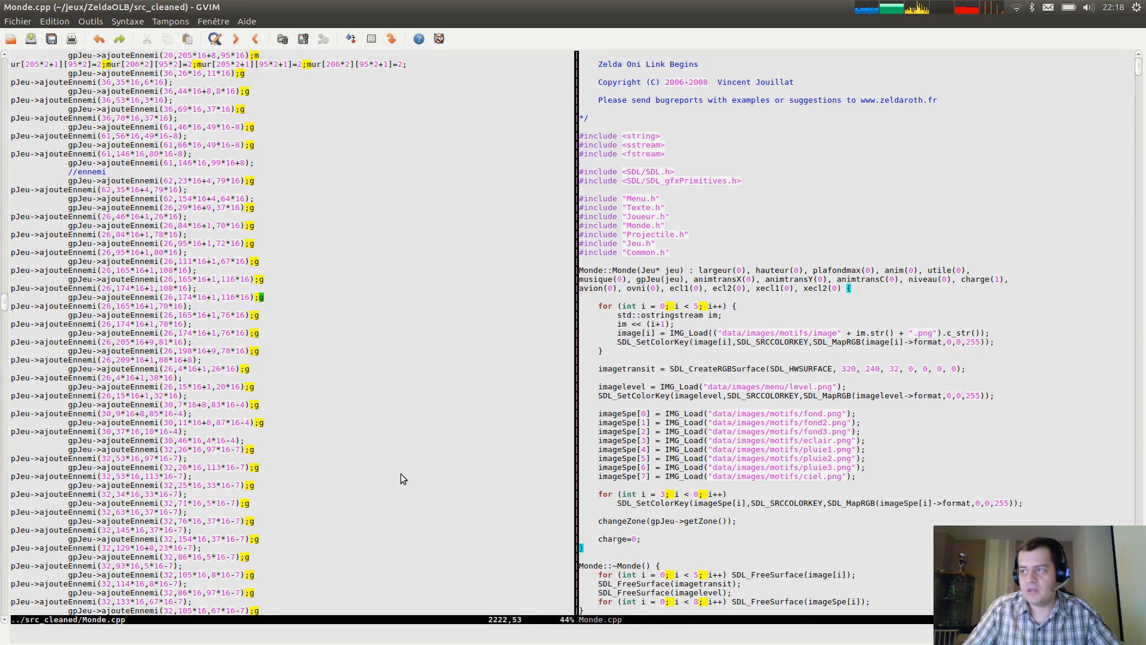
{"action": "key", "text": "alt+Tab"}
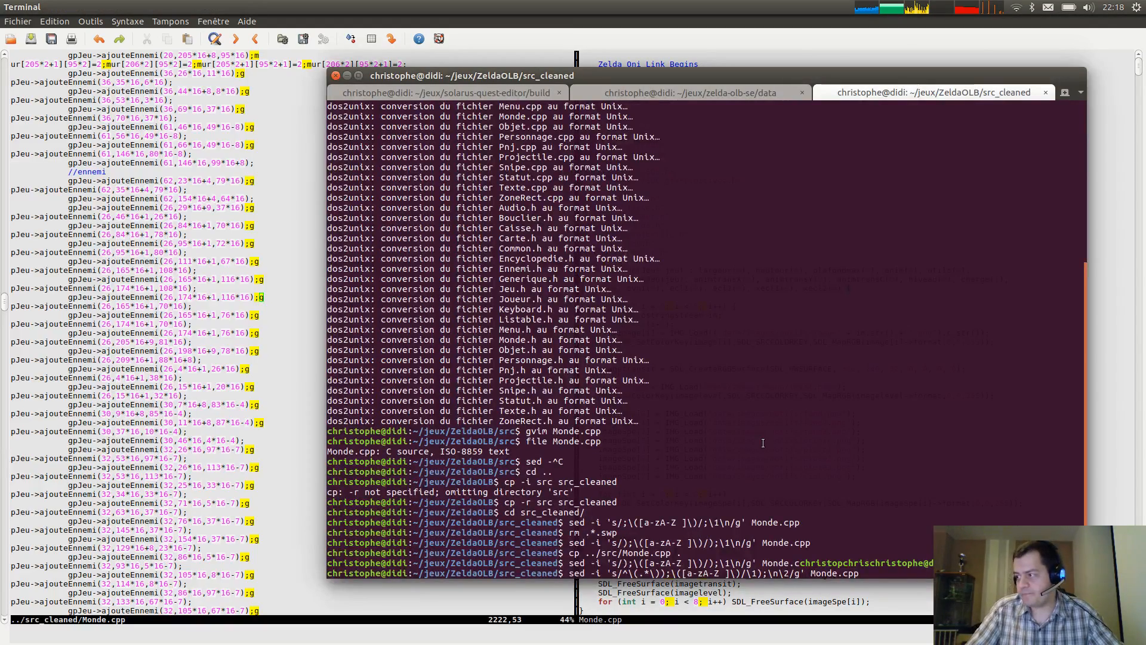
{"action": "key", "text": "Return"}
Restore Monde.cpp from ../src and run the same sed command on the fresh copy.
{"action": "key", "text": "Up"}
{"action": "key", "text": "Up"}
{"action": "key", "text": "Up"}
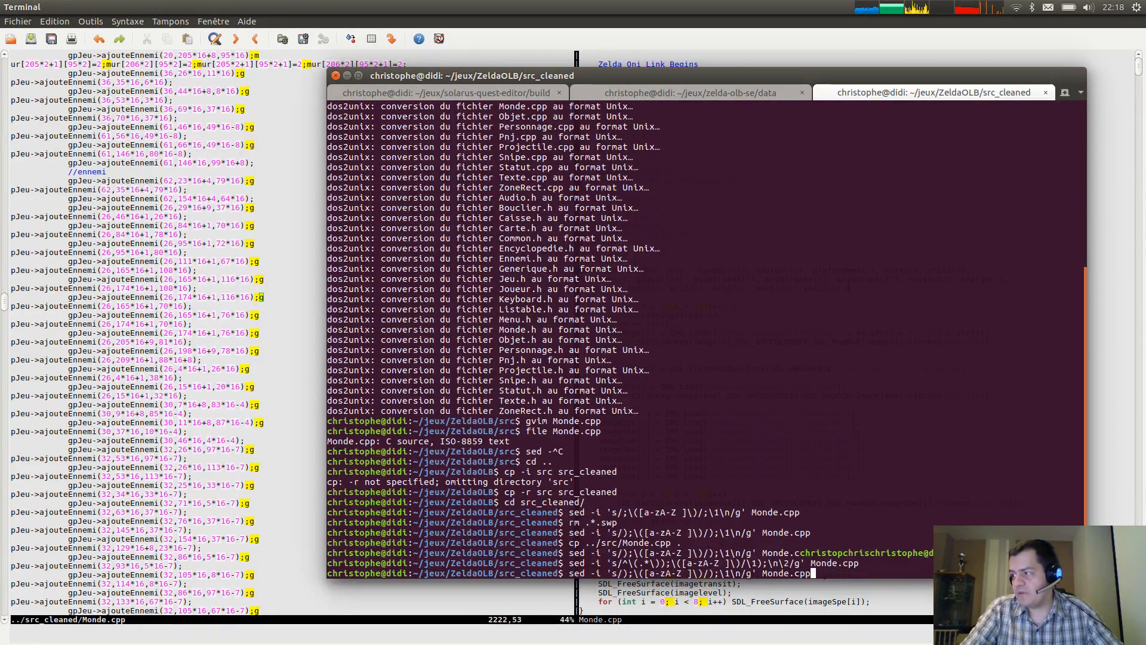
{"action": "key", "text": "Return"}
{"action": "key", "text": "Up"}
{"action": "key", "text": "Up"}
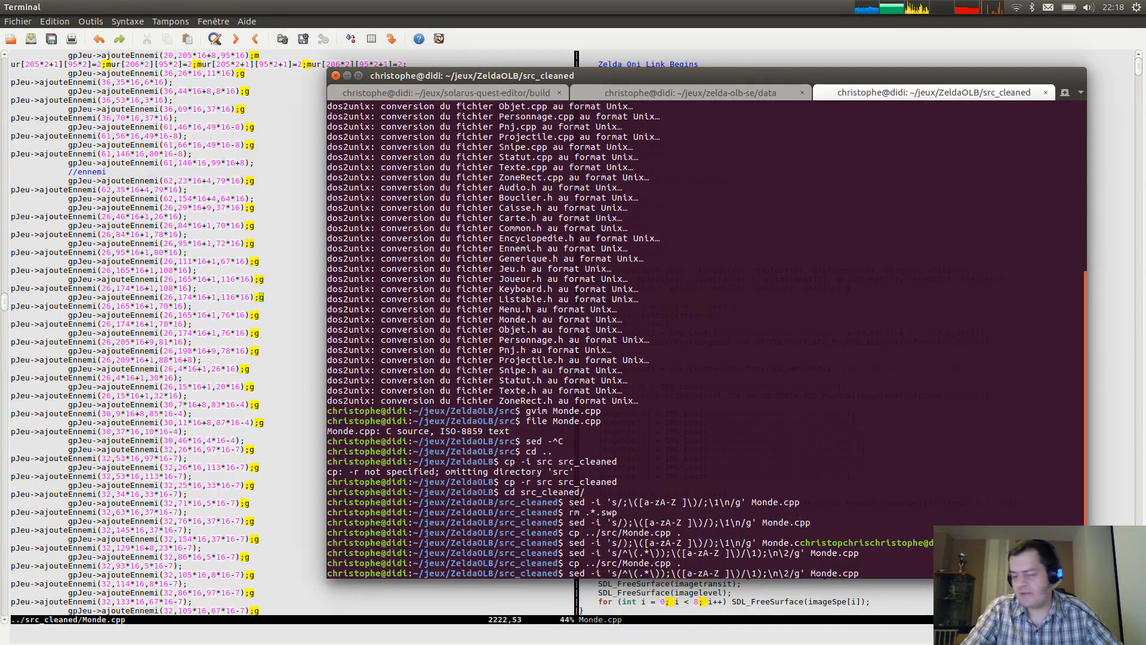
{"action": "key", "text": "Return"}
Switch to GVim, reload the changed Monde.cpp and examine how the ajouteEnnemi statements are split.
{"action": "left_click", "coordinate": [252, 280]}
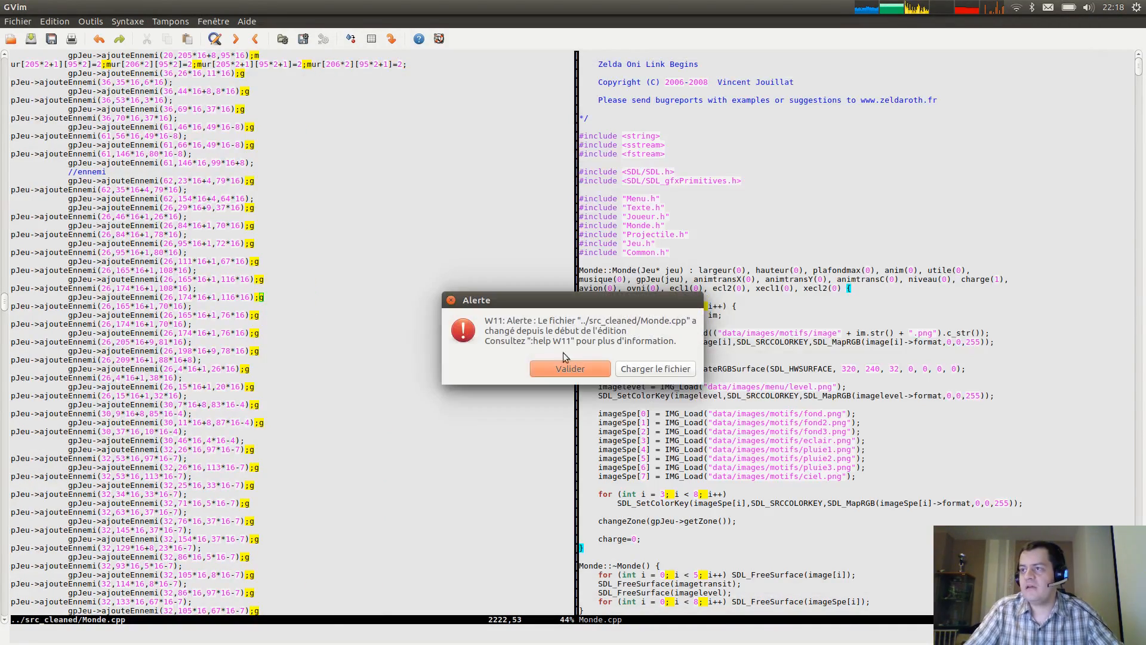
{"action": "left_click", "coordinate": [669, 374]}
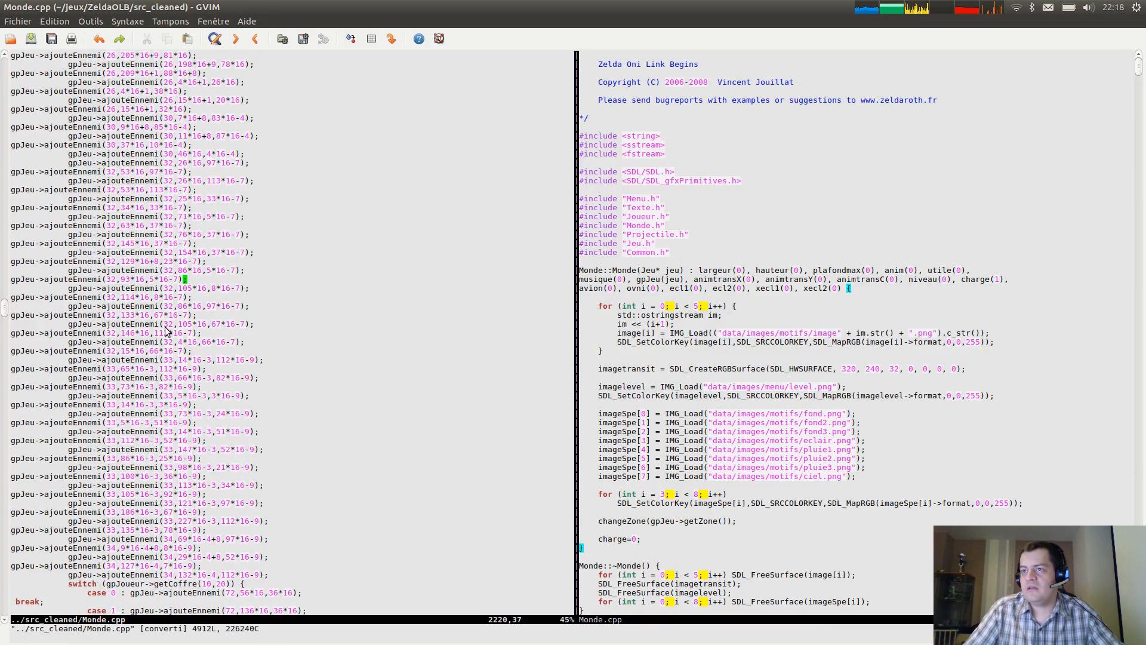
{"action": "scroll", "coordinate": [179, 326], "scroll_direction": "up", "scroll_amount": 1}
{"action": "key", "text": "Return"}
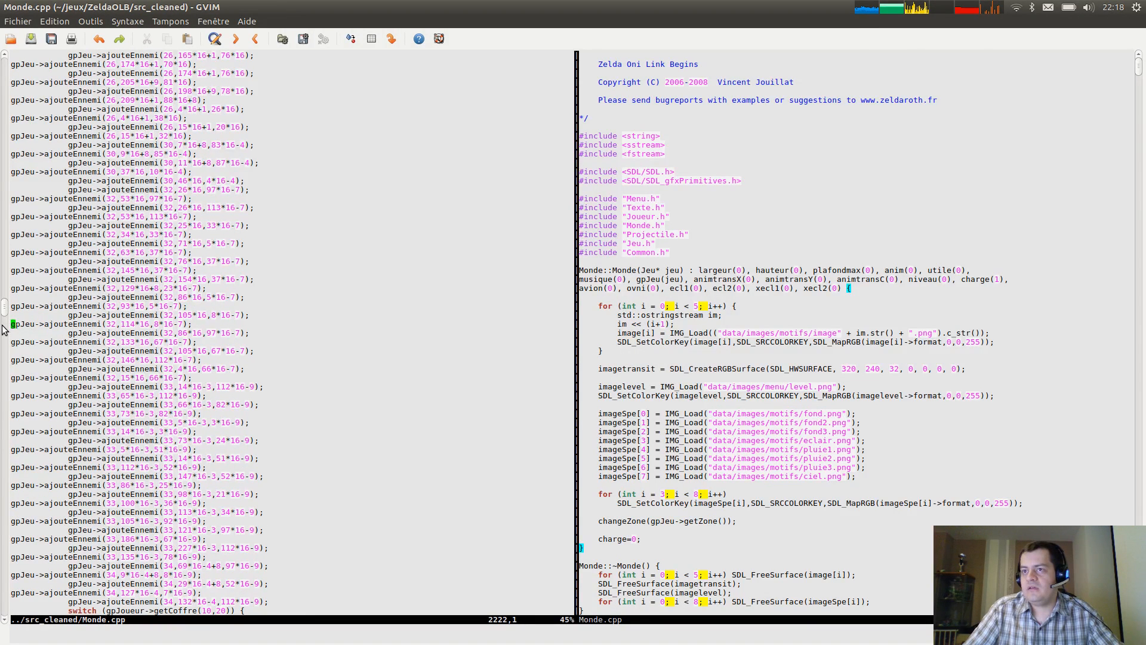
{"action": "left_click", "coordinate": [13, 324]}
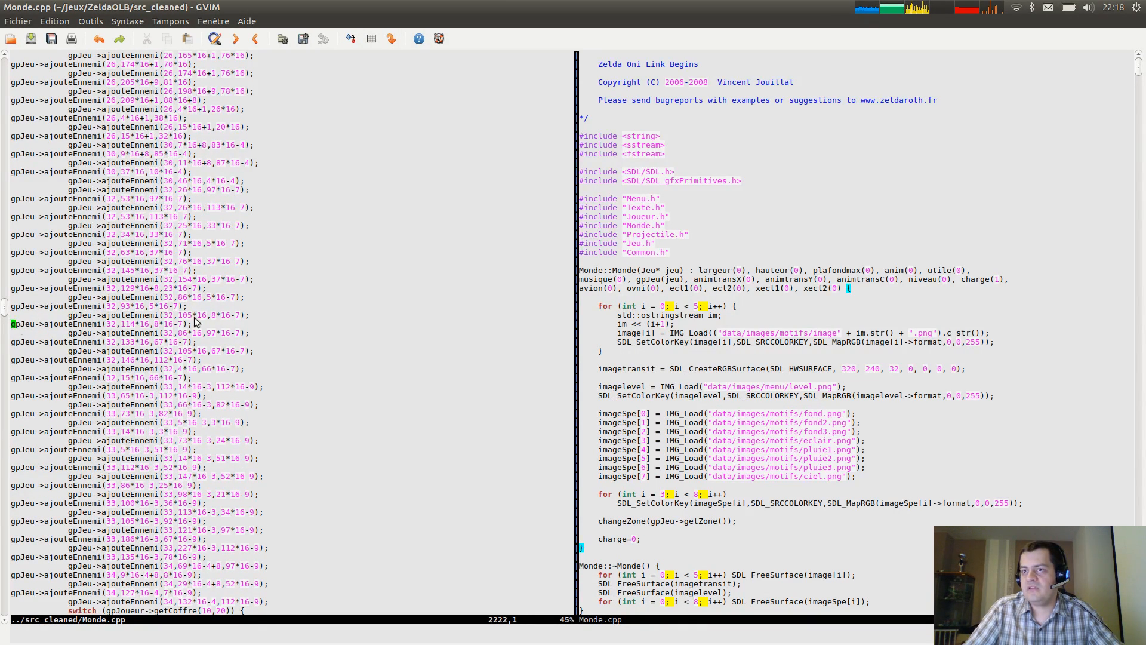
{"action": "left_click", "coordinate": [323, 297]}
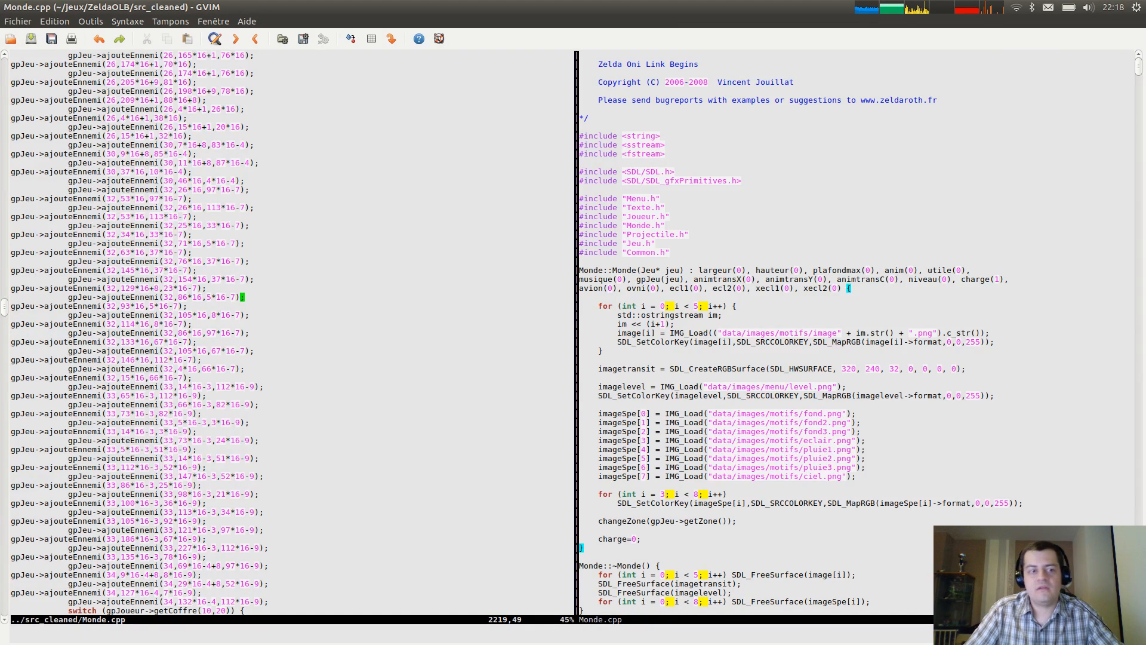
Switch to the terminal and recall the last sed command, ready for editing at the .* of its first capture group.
{"action": "key", "text": "alt+Tab"}
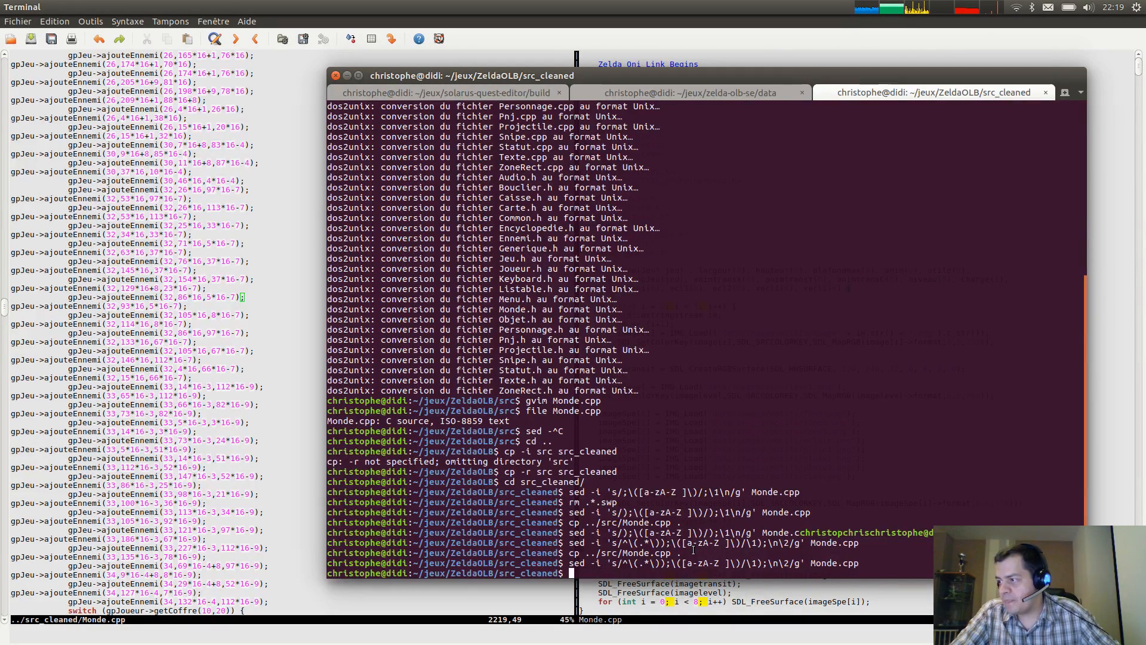
{"action": "key", "text": "Up"}
{"action": "key", "text": "Left"}
{"action": "key", "text": "Left"}
{"action": "key", "text": "Left"}
{"action": "key", "text": "Left"}
{"action": "key", "text": "Left"}
{"action": "key", "text": "Left"}
{"action": "key", "text": "Left"}
{"action": "key", "text": "Left"}
{"action": "key", "text": "Left"}
{"action": "key", "text": "Left"}
{"action": "key", "text": "Left"}
{"action": "key", "text": "Left"}
{"action": "key", "text": "Left"}
{"action": "key", "text": "Left"}
{"action": "key", "text": "Left"}
{"action": "key", "text": "Left"}
{"action": "key", "text": "Left"}
{"action": "key", "text": "Left"}
{"action": "key", "text": "Left"}
{"action": "key", "text": "Left"}
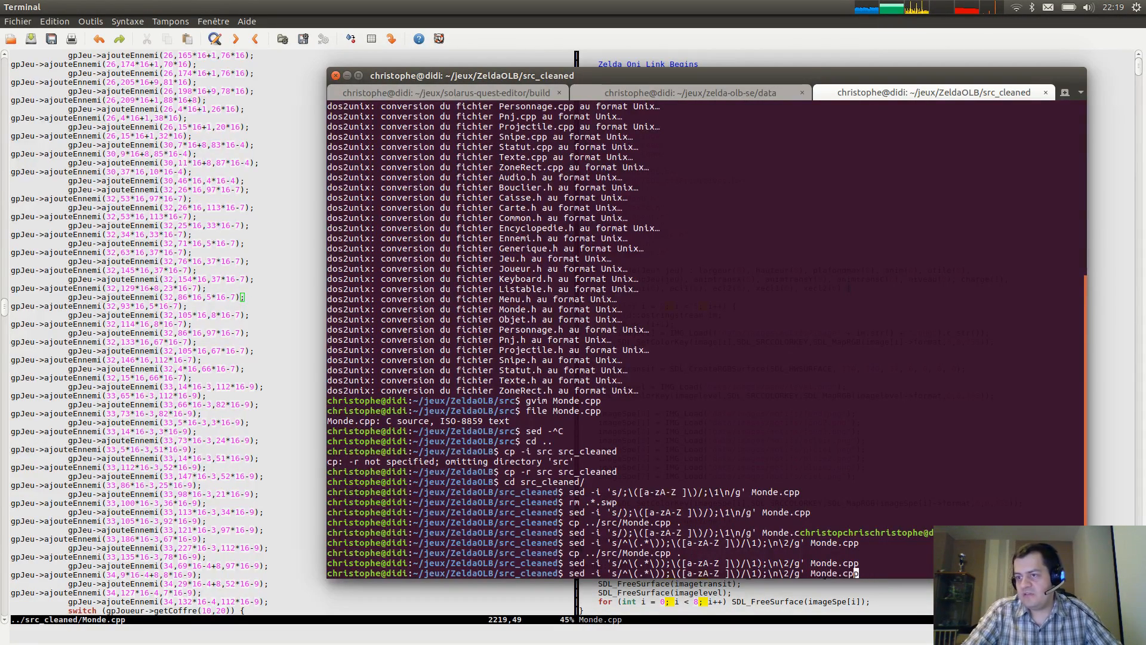
{"action": "key", "text": "Left"}
{"action": "key", "text": "Left"}
{"action": "key", "text": "Left"}
{"action": "key", "text": "Left"}
{"action": "key", "text": "Left"}
{"action": "key", "text": "Left"}
{"action": "key", "text": "Left"}
{"action": "key", "text": "Left"}
{"action": "key", "text": "Left"}
{"action": "key", "text": "Left"}
{"action": "key", "text": "Left"}
{"action": "key", "text": "Left"}
{"action": "key", "text": "Left"}
{"action": "key", "text": "Left"}
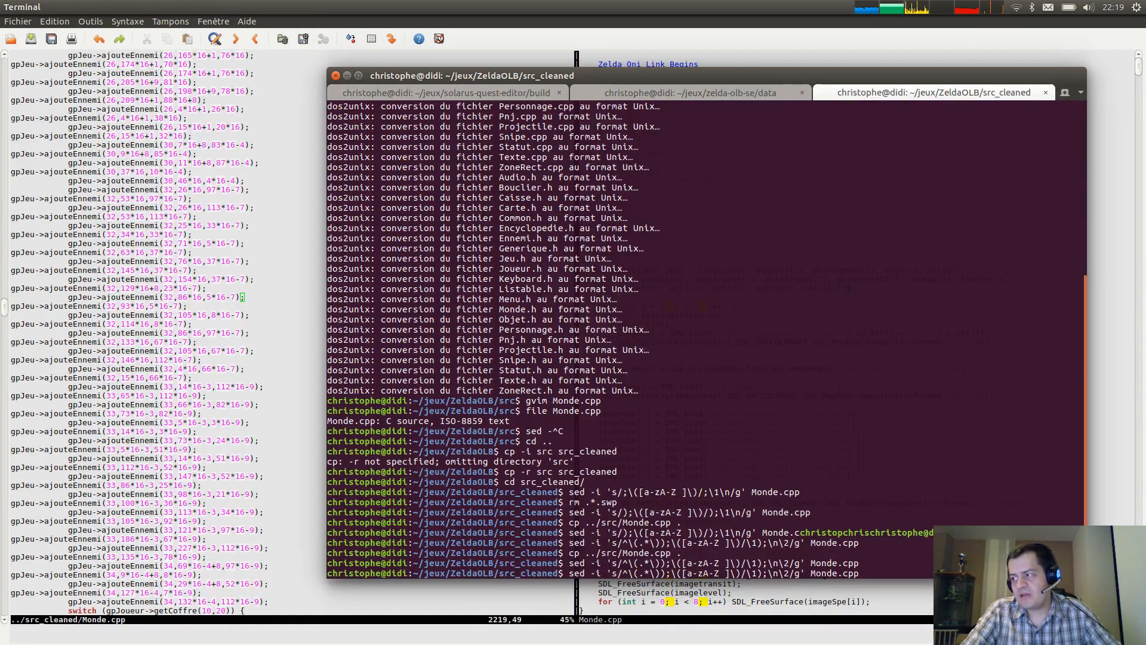
{"action": "type", "text": "["}
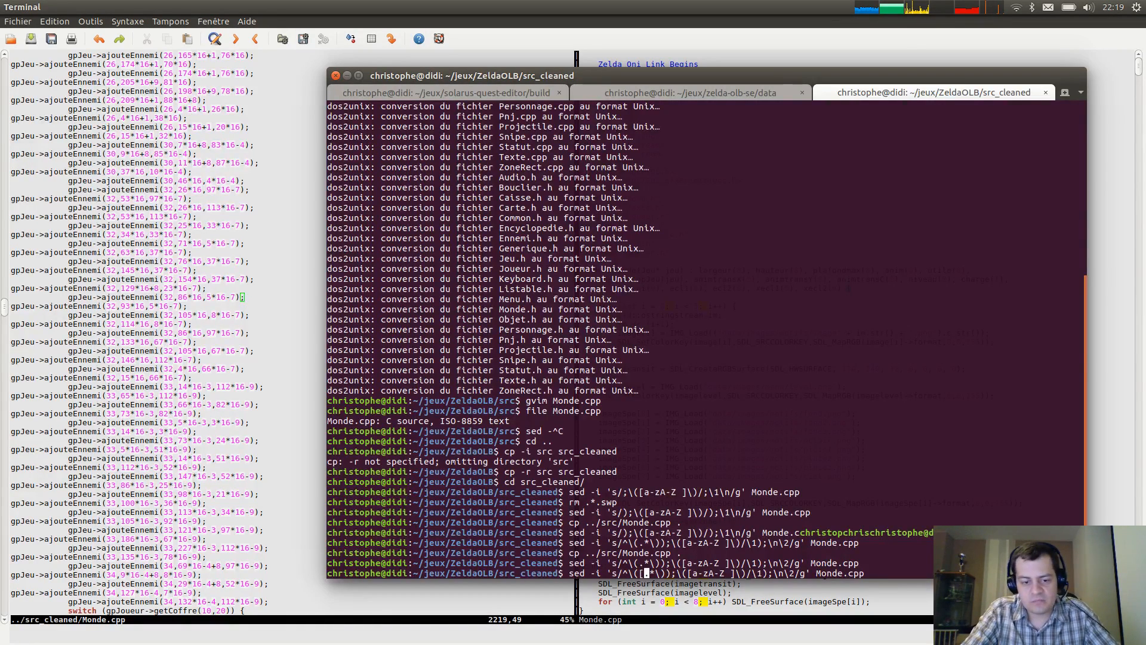
{"action": "type", "text": "^)"}
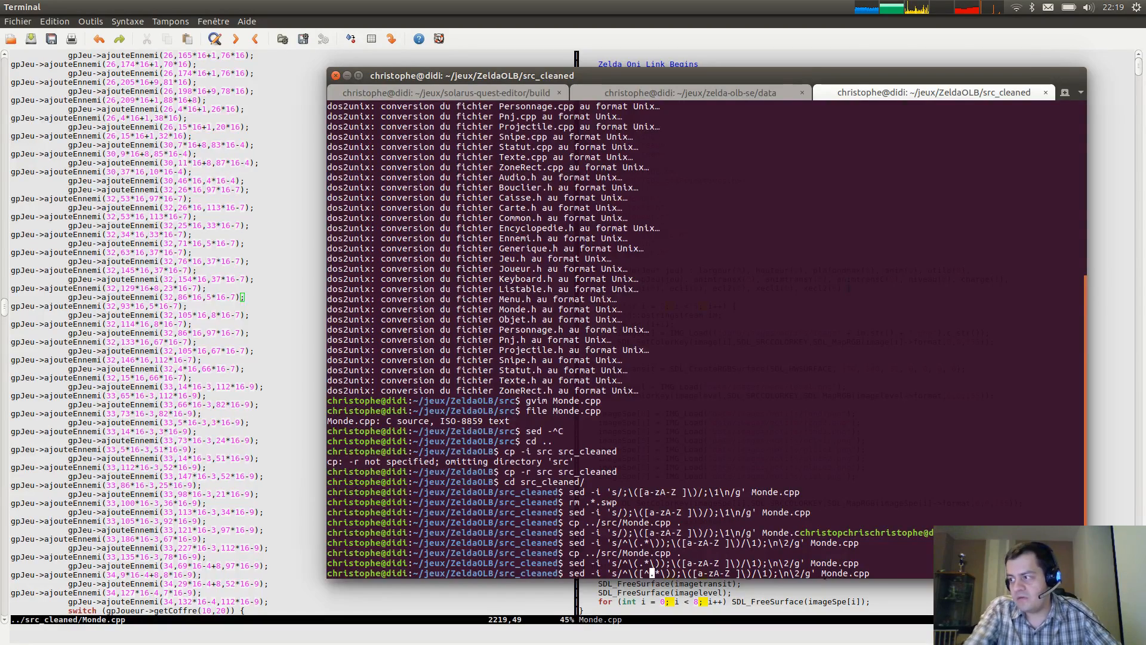
{"action": "type", "text": "]"}
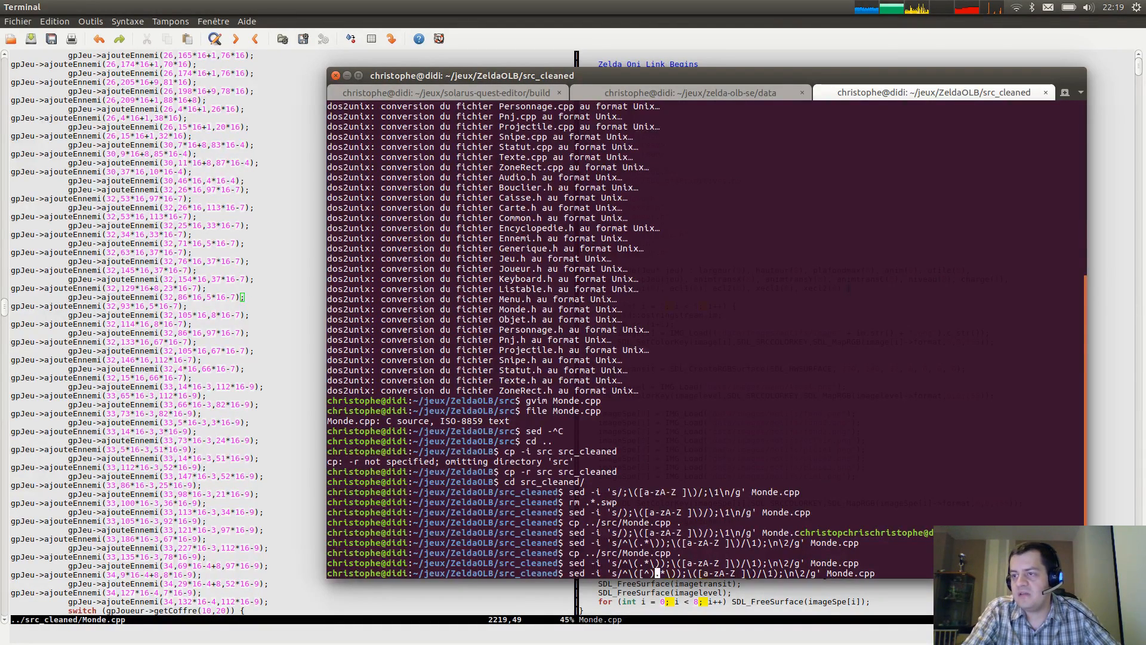
{"action": "key", "text": "BackSpace"}
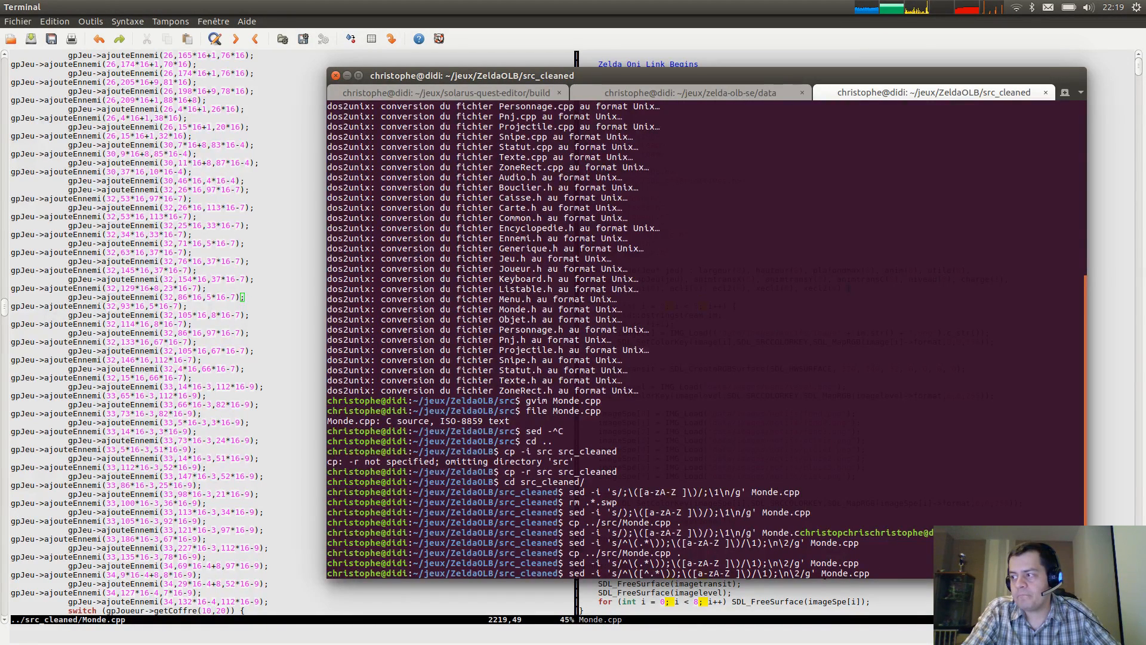
{"action": "key", "text": "BackSpace"}
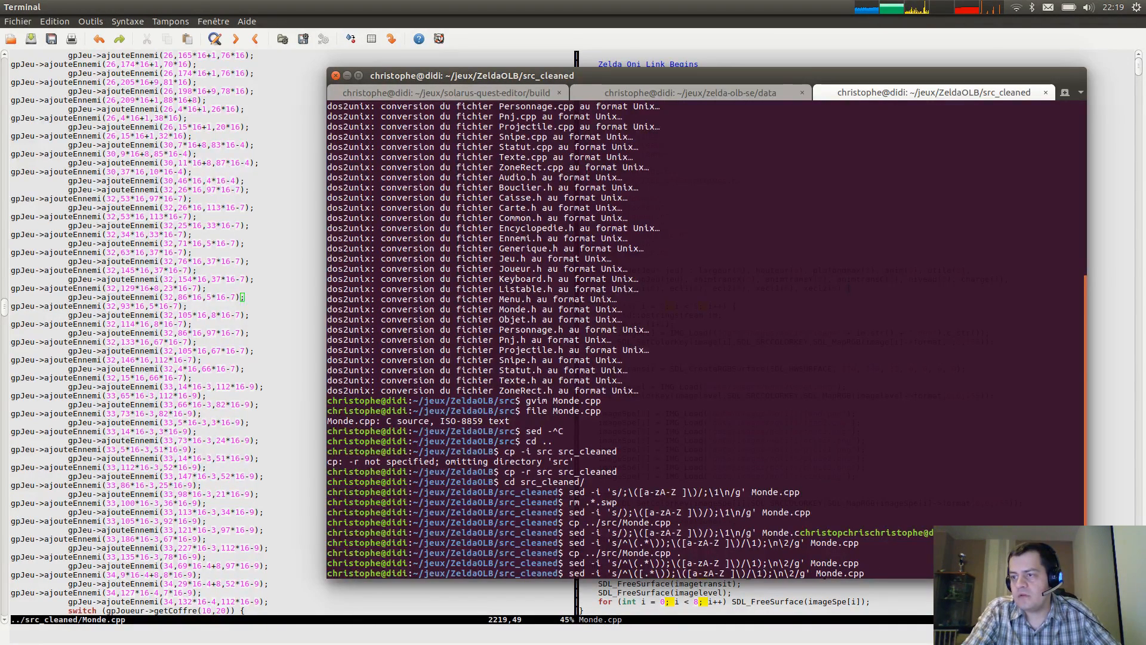
{"action": "key", "text": "BackSpace"}
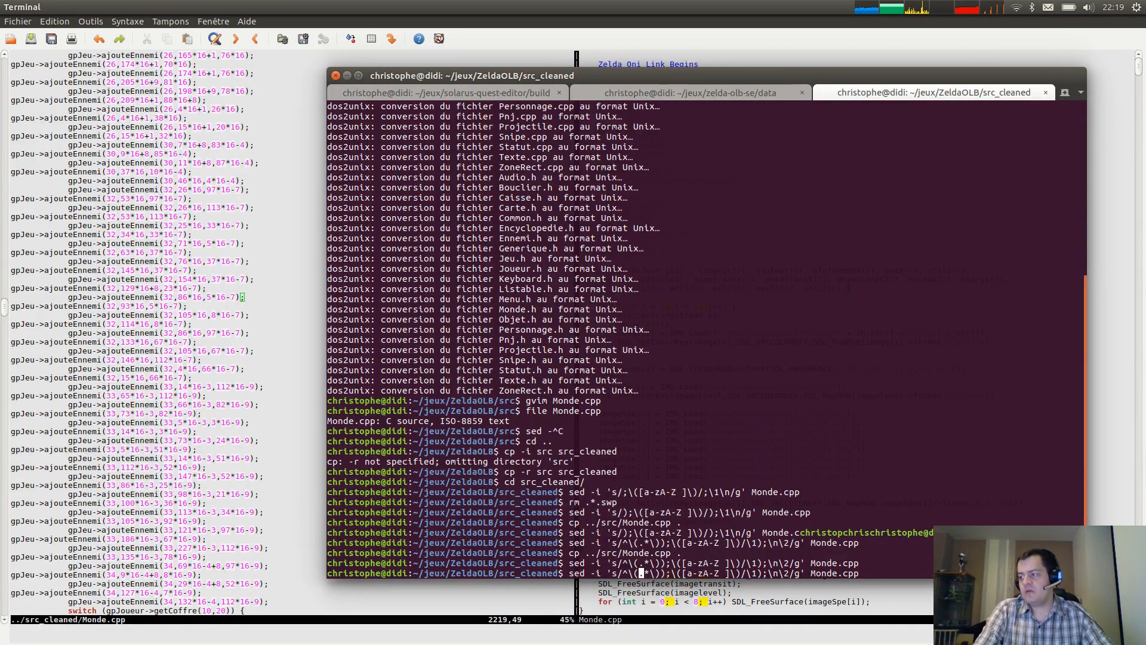
{"action": "key", "text": "Right"}
{"action": "key", "text": "Right"}
{"action": "key", "text": "Right"}
{"action": "key", "text": "Right"}
{"action": "key", "text": "Right"}
{"action": "key", "text": "Right"}
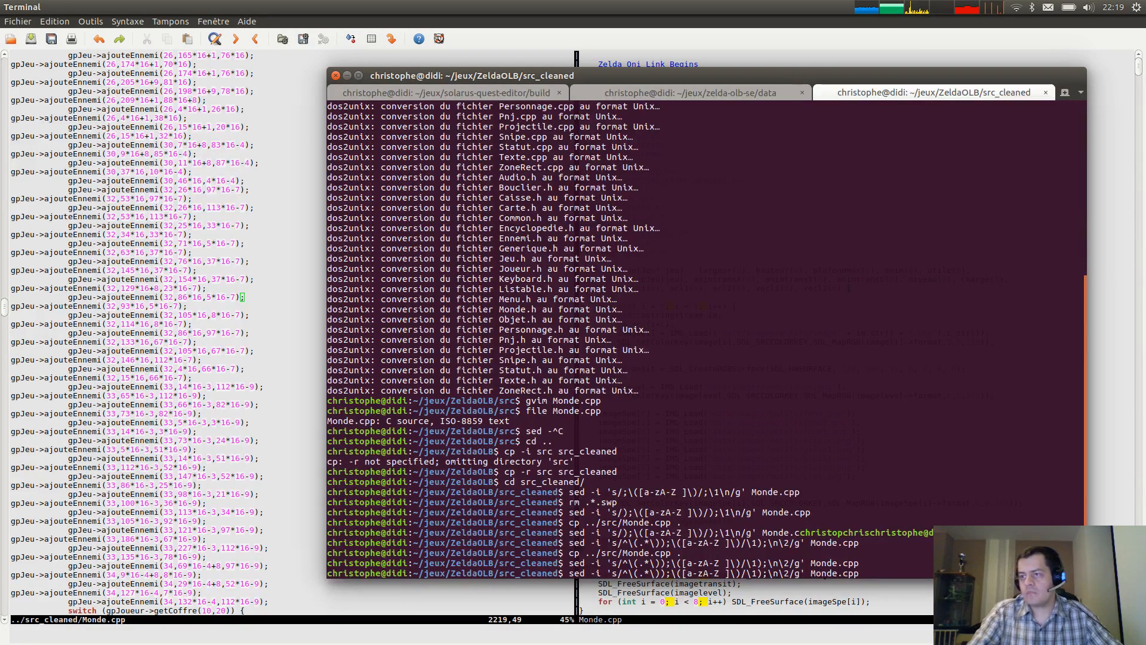
{"action": "key", "text": "Left"}
{"action": "key", "text": "Left"}
{"action": "key", "text": "Left"}
{"action": "key", "text": "Left"}
{"action": "key", "text": "Left"}
{"action": "key", "text": "Left"}
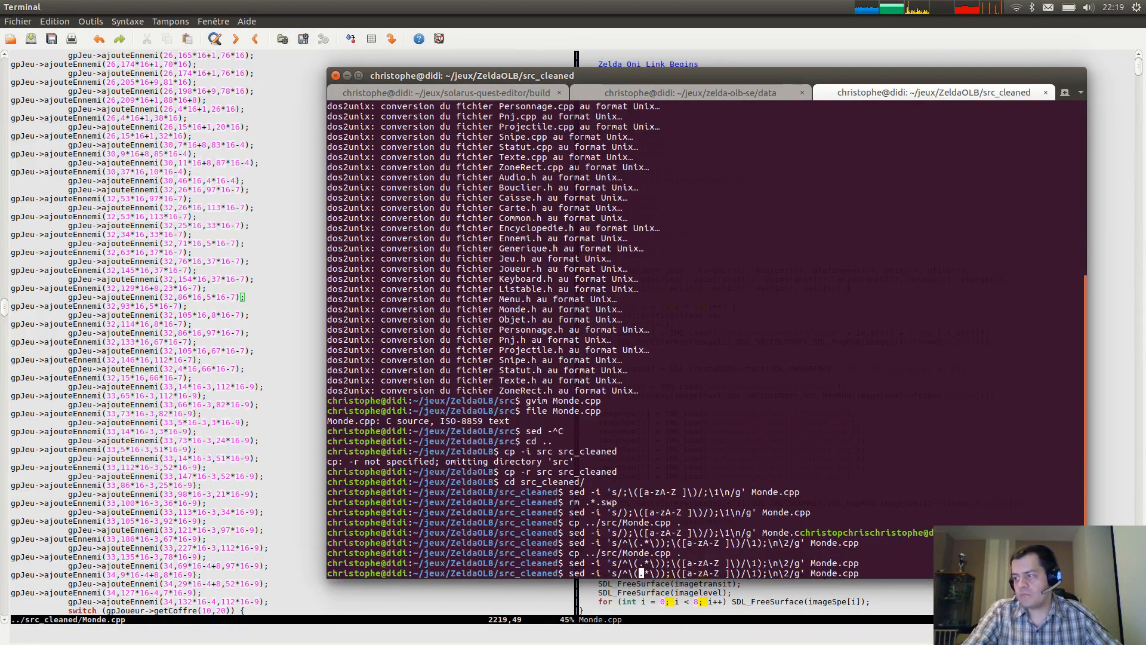
Replace the dot in the first capture group with [^)] so that the group reads \([^)]*\).
{"action": "type", "text": "["}
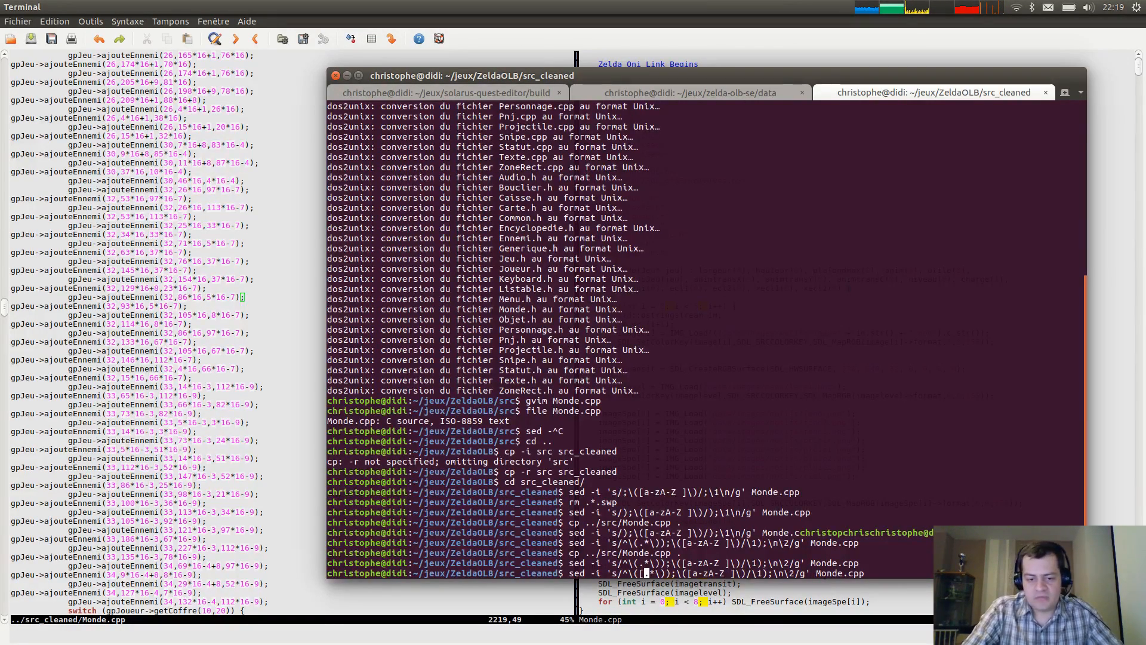
{"action": "type", "text": "^)]"}
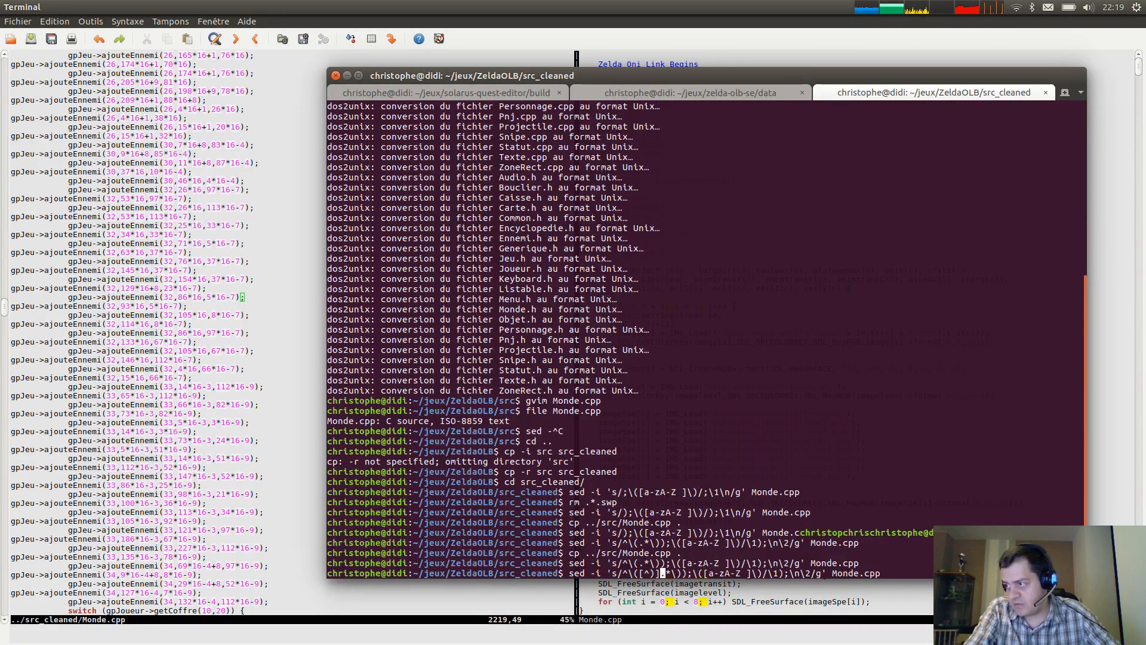
{"action": "key", "text": "Right"}
{"action": "key", "text": "BackSpace"}
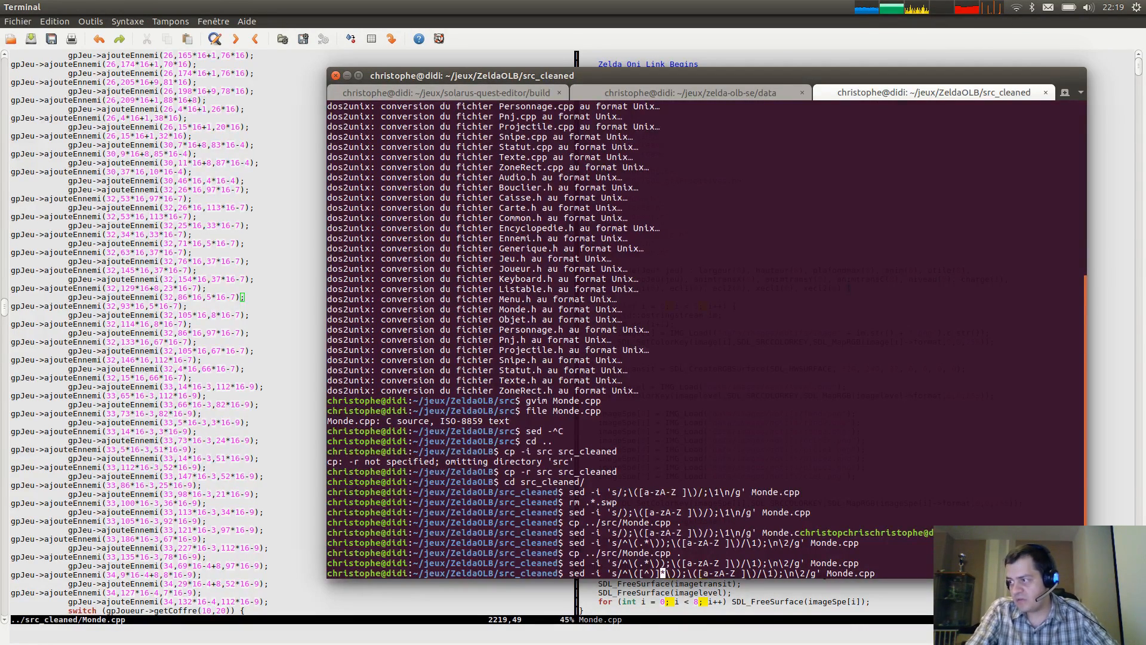
Move the literal closing parenthesis inside the first capture group so that the pattern begins ^\([^)]*)\);.
{"action": "key", "text": "Left"}
{"action": "key", "text": "Right"}
{"action": "key", "text": "Right"}
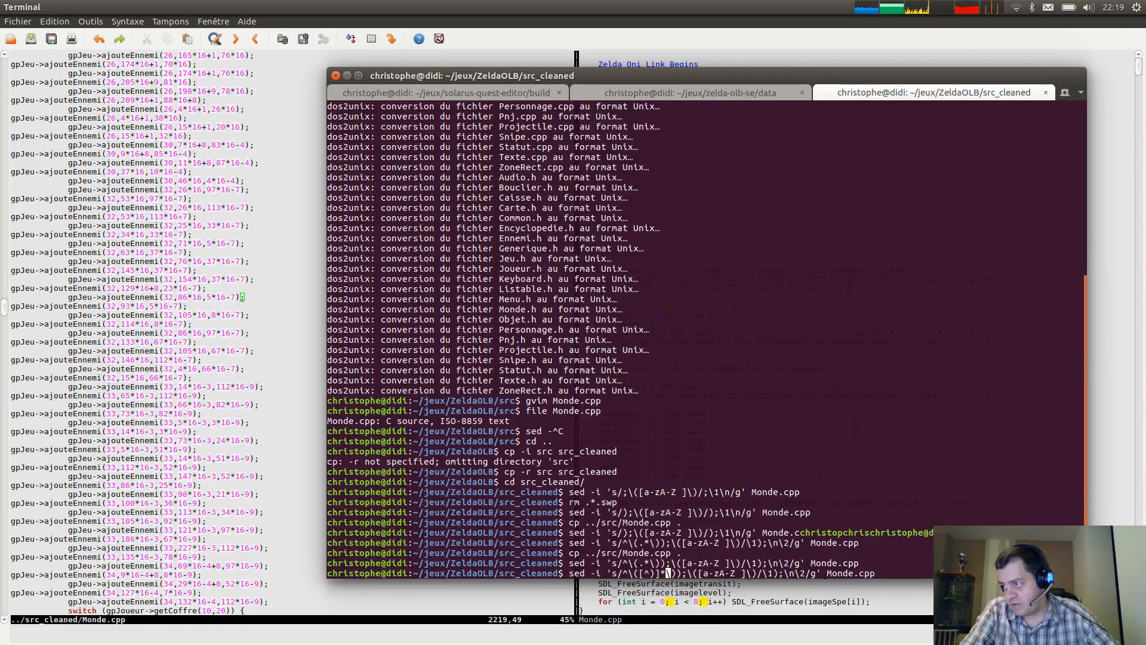
{"action": "key", "text": "Right"}
{"action": "key", "text": "Right"}
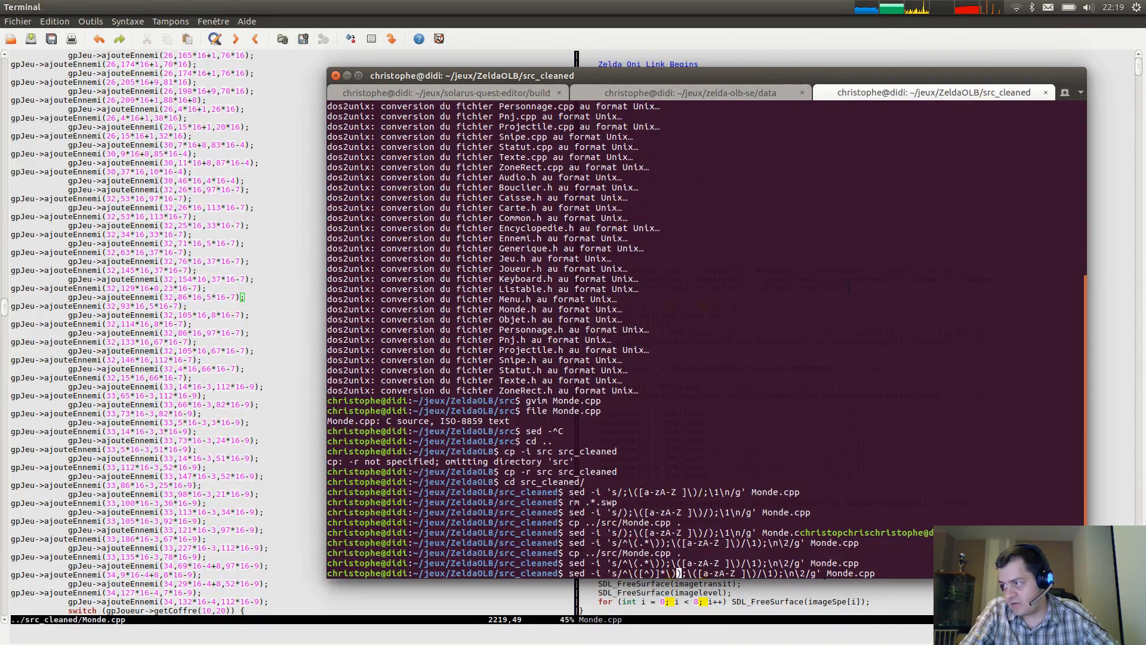
{"action": "key", "text": "BackSpace"}
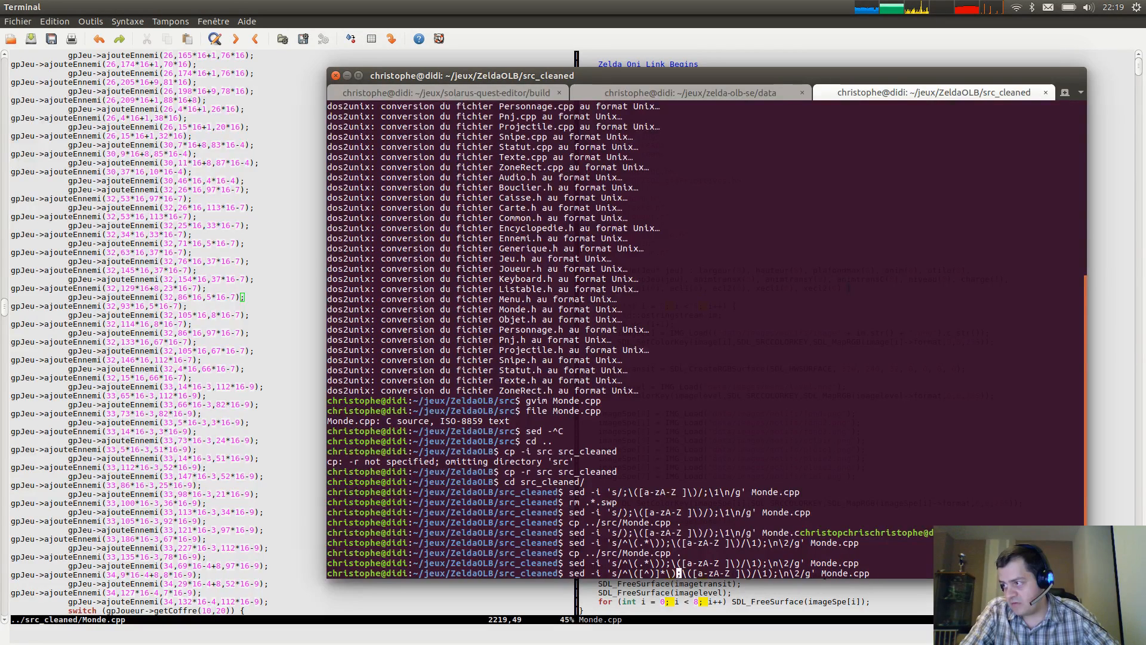
{"action": "key", "text": "Left"}
{"action": "key", "text": "Left"}
{"action": "type", "text": "("}
{"action": "key", "text": "BackSpace"}
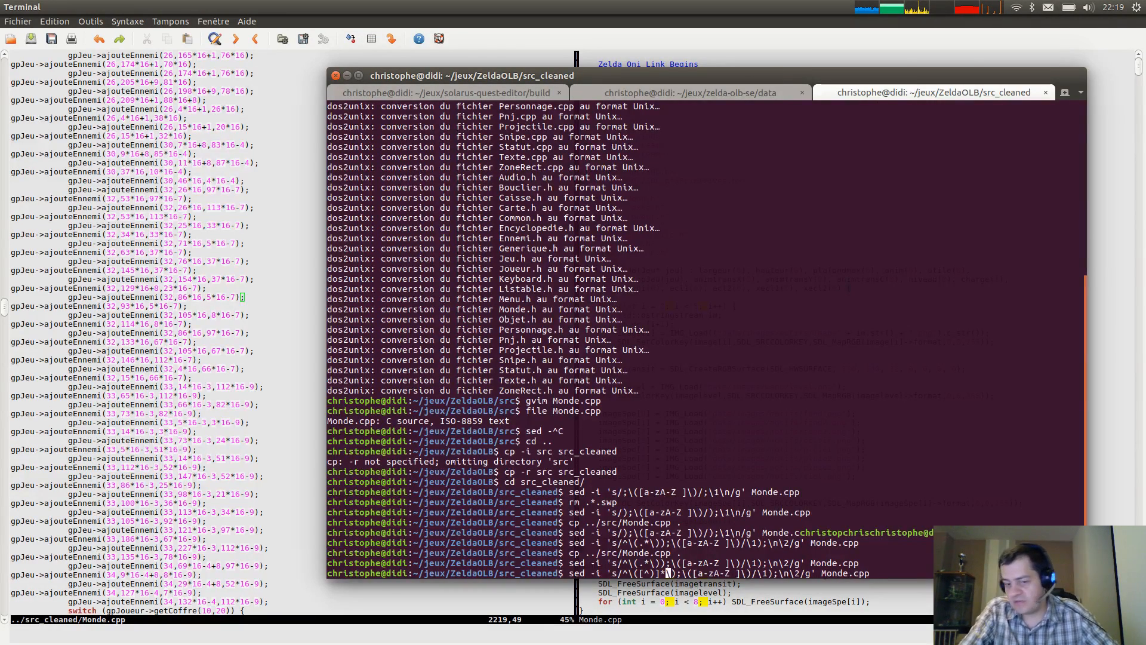
{"action": "type", "text": ")"}
Remove the parenthesis after the first back-reference so that the replacement reads \1;\n\2, and run the command on Monde.cpp.
{"action": "key", "text": "Right"}
{"action": "key", "text": "Right"}
{"action": "key", "text": "Right"}
{"action": "key", "text": "Right"}
{"action": "key", "text": "Right"}
{"action": "key", "text": "Right"}
{"action": "key", "text": "Right"}
{"action": "key", "text": "Right"}
{"action": "key", "text": "Right"}
{"action": "key", "text": "Right"}
{"action": "key", "text": "Right"}
{"action": "key", "text": "Right"}
{"action": "key", "text": "Right"}
{"action": "key", "text": "Right"}
{"action": "key", "text": "Right"}
{"action": "key", "text": "Right"}
{"action": "key", "text": "Right"}
{"action": "key", "text": "Right"}
{"action": "key", "text": "Right"}
{"action": "key", "text": "Right"}
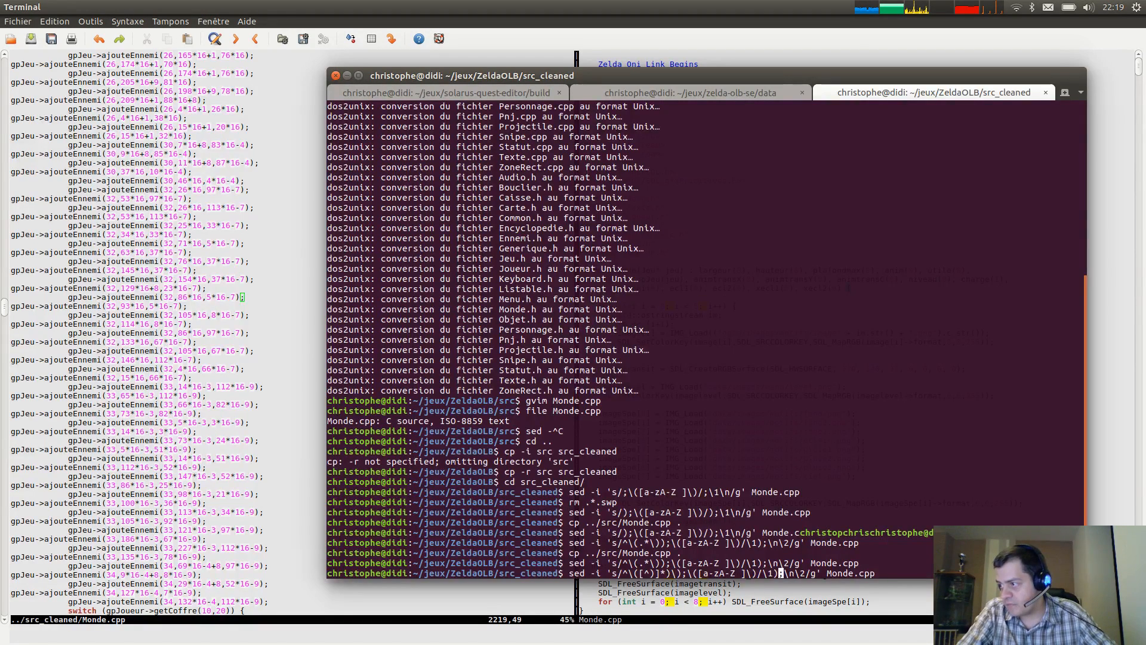
{"action": "key", "text": "BackSpace"}
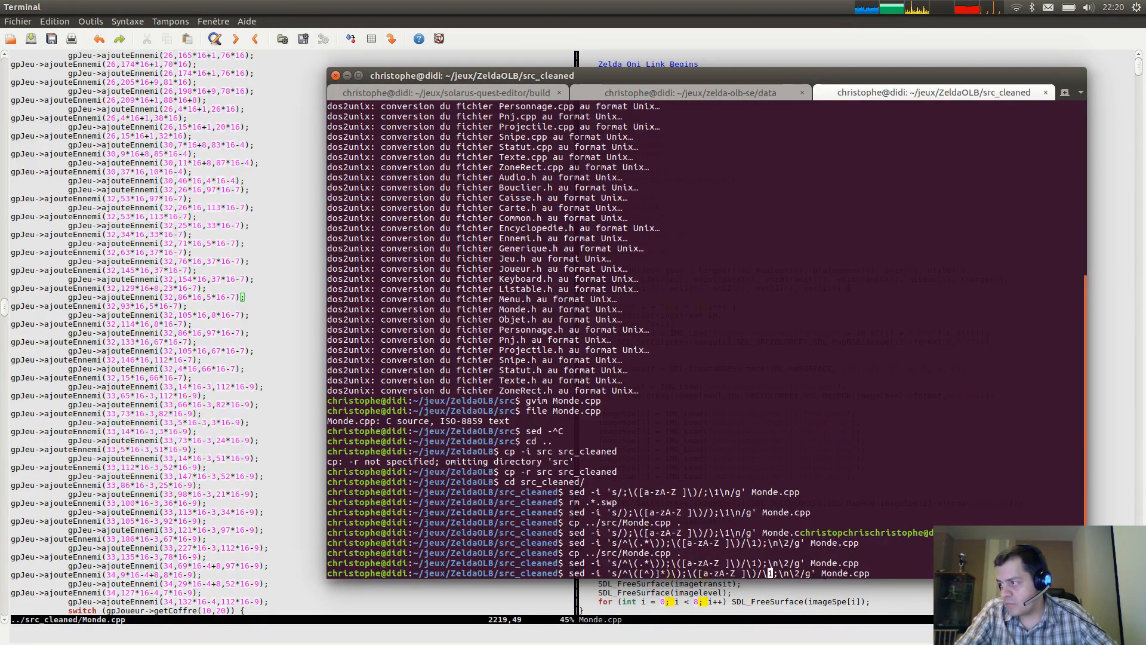
{"action": "key", "text": "Left"}
{"action": "key", "text": "Left"}
{"action": "key", "text": "Left"}
{"action": "key", "text": "Left"}
{"action": "key", "text": "Left"}
{"action": "key", "text": "Left"}
{"action": "key", "text": "Left"}
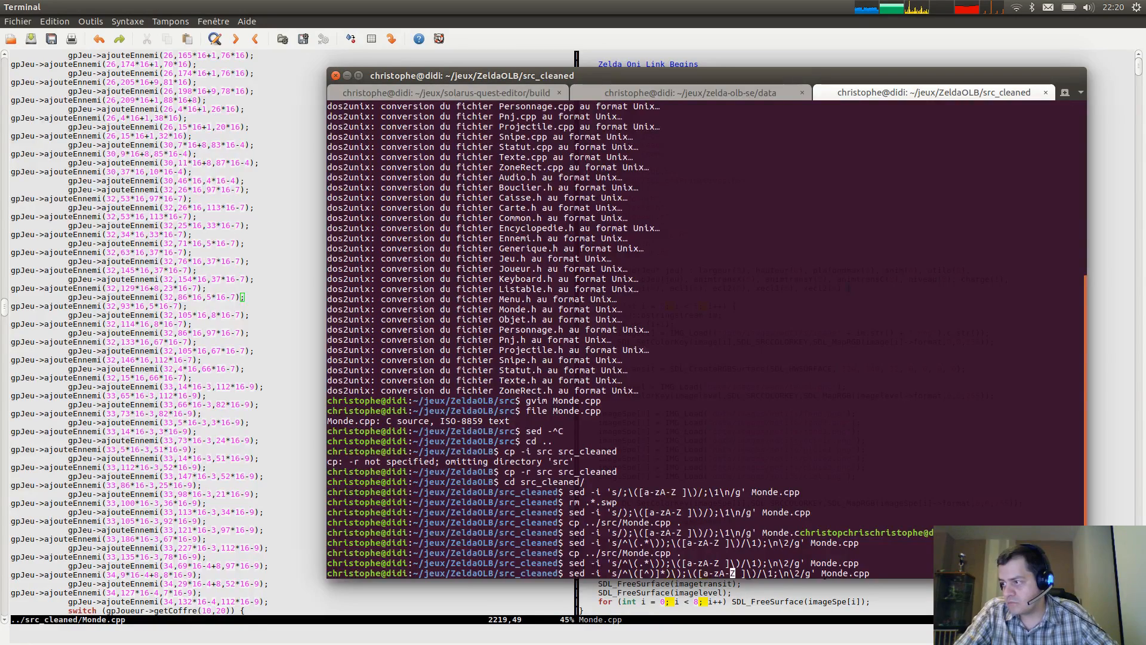
{"action": "key", "text": "Return"}
Restore Monde.cpp from ../src and run the edited sed command on the fresh copy.
{"action": "key", "text": "Up"}
{"action": "key", "text": "Up"}
{"action": "key", "text": "Up"}
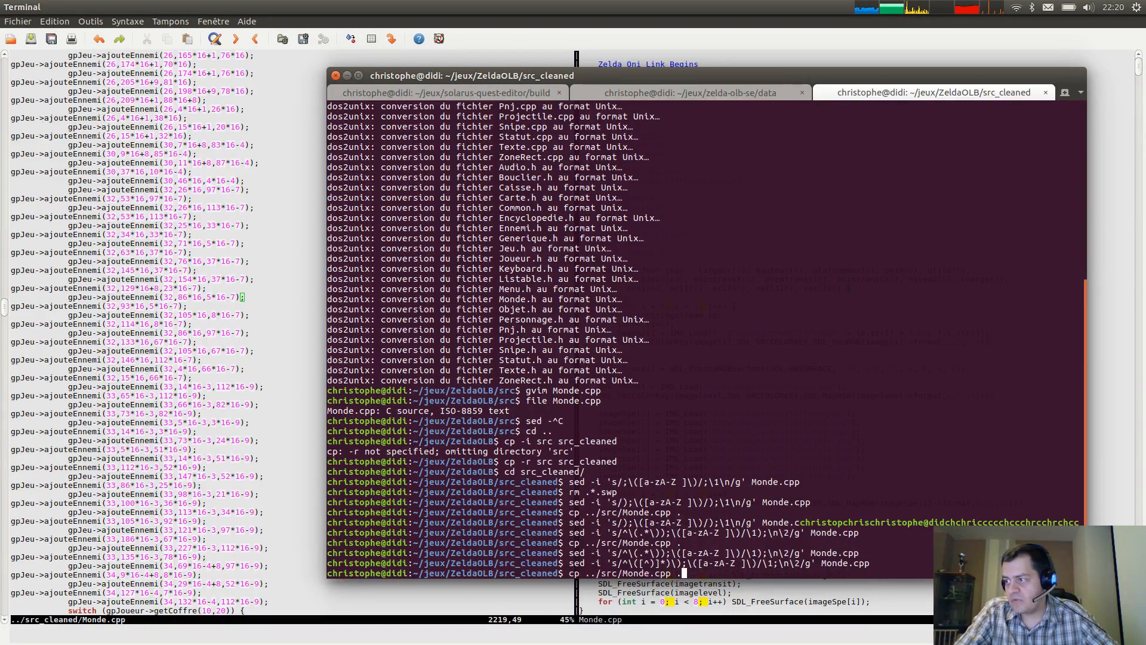
{"action": "key", "text": "Return"}
{"action": "key", "text": "Up"}
{"action": "key", "text": "Up"}
{"action": "key", "text": "Return"}
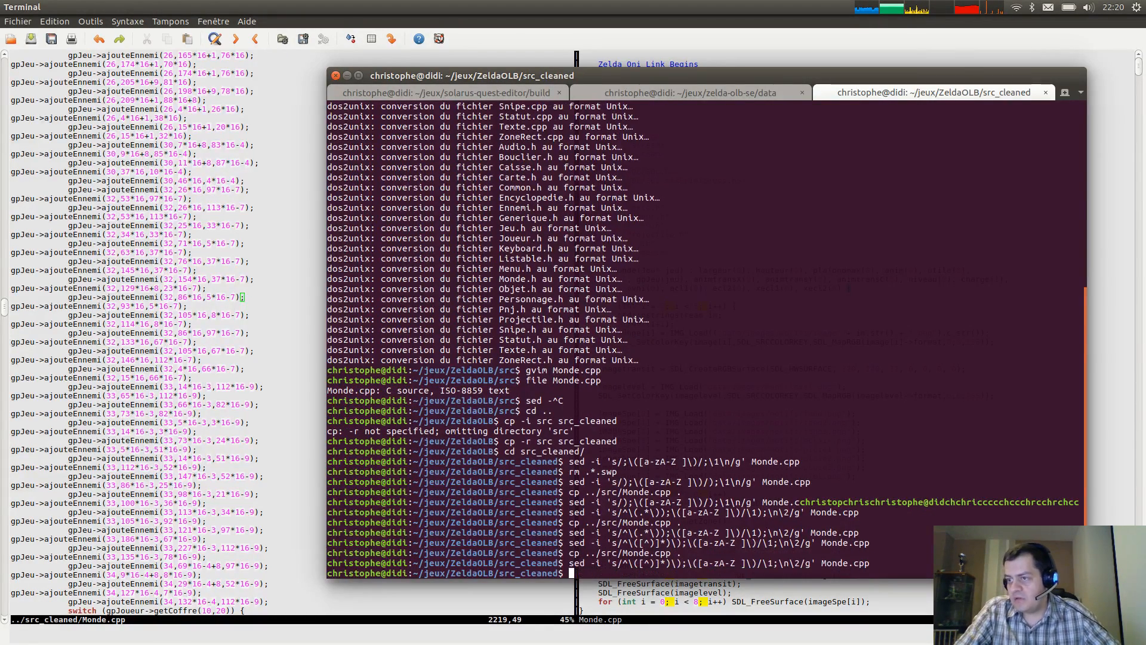
Switch to GVim and reload the changed src_cleaned/Monde.cpp.
{"action": "left_click", "coordinate": [230, 368]}
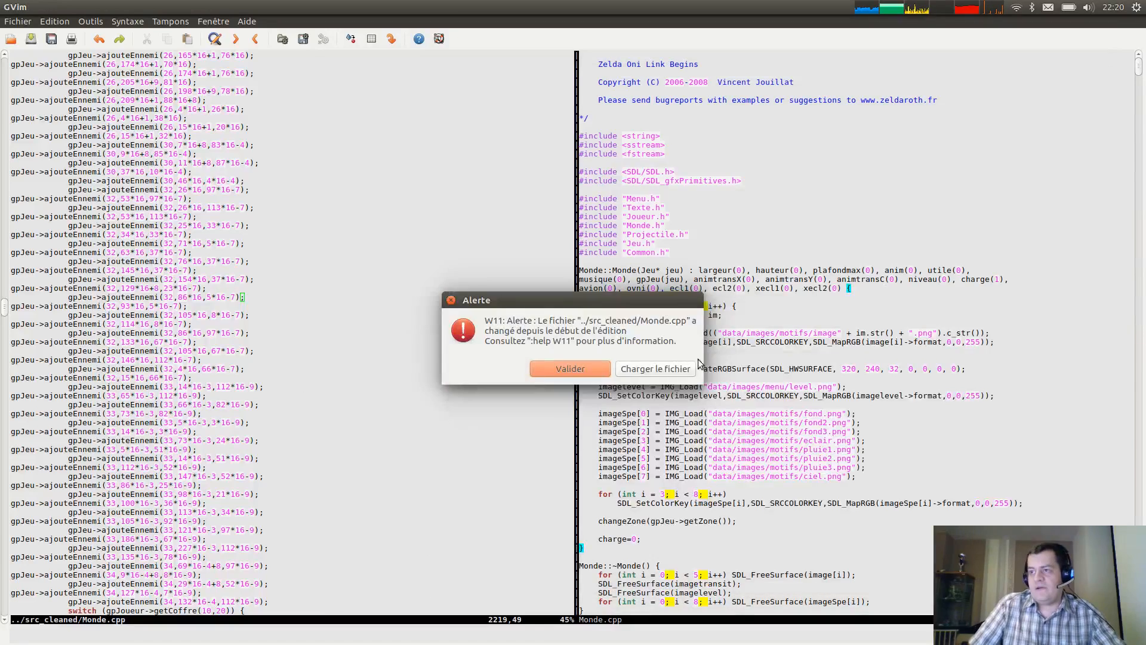
{"action": "left_click", "coordinate": [657, 368]}
{"action": "left_click", "coordinate": [331, 334]}
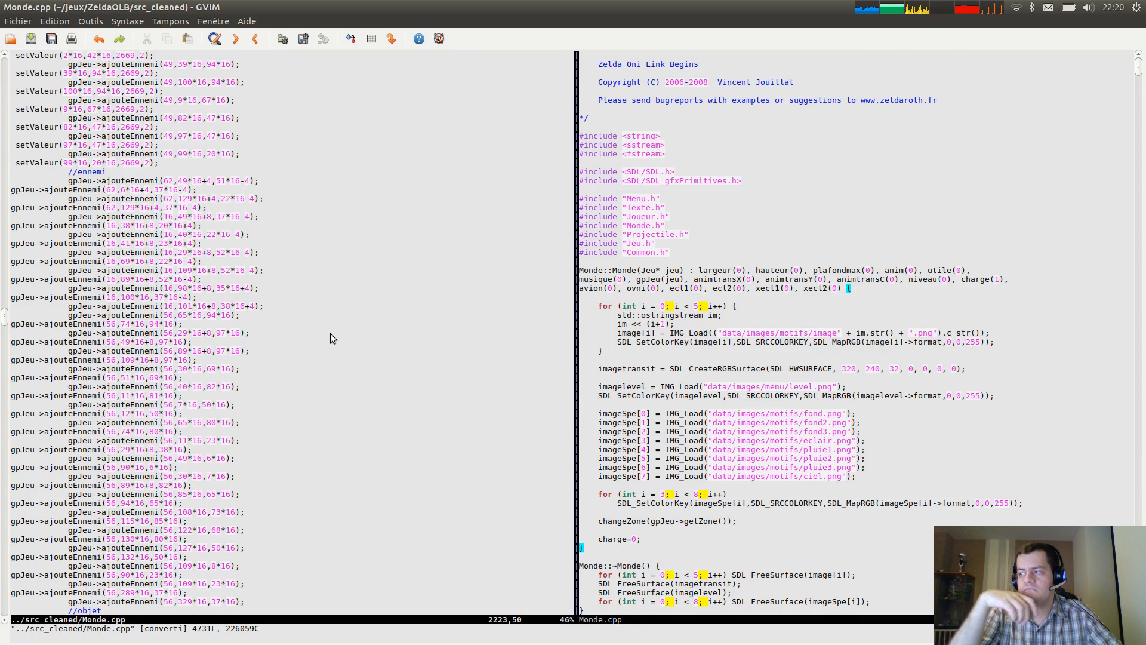
Go to line 2223 of the original src/Monde.cpp, browse its setValeur code and clear the search highlighting with :nohlsearch.
{"action": "left_click", "coordinate": [716, 333]}
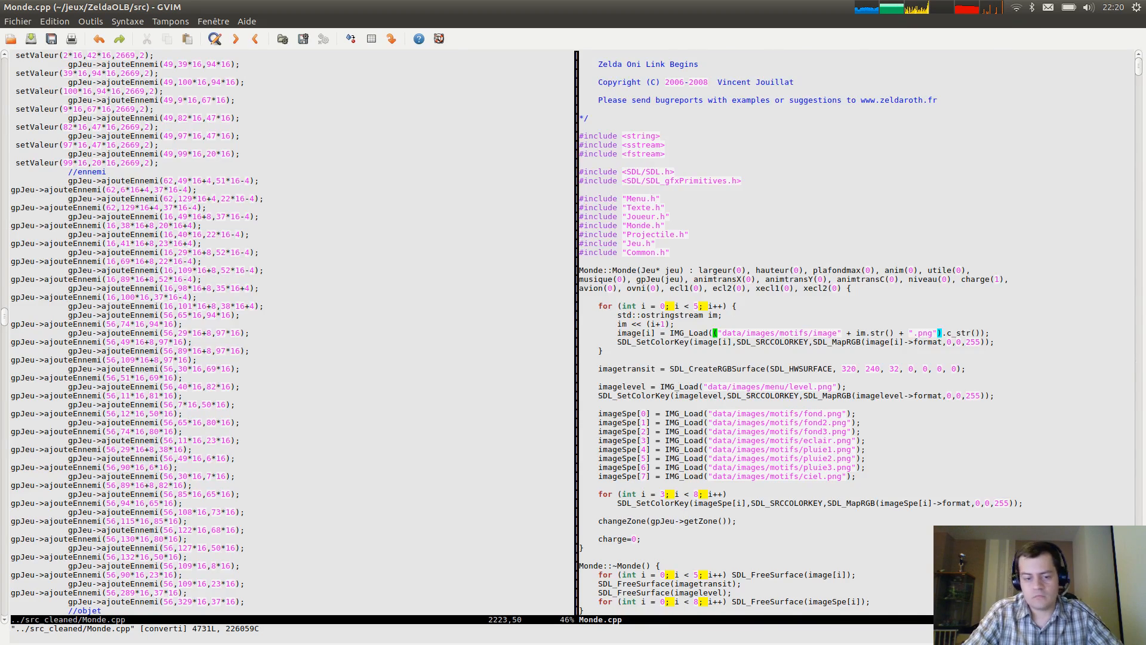
{"action": "type", "text": "2223G"}
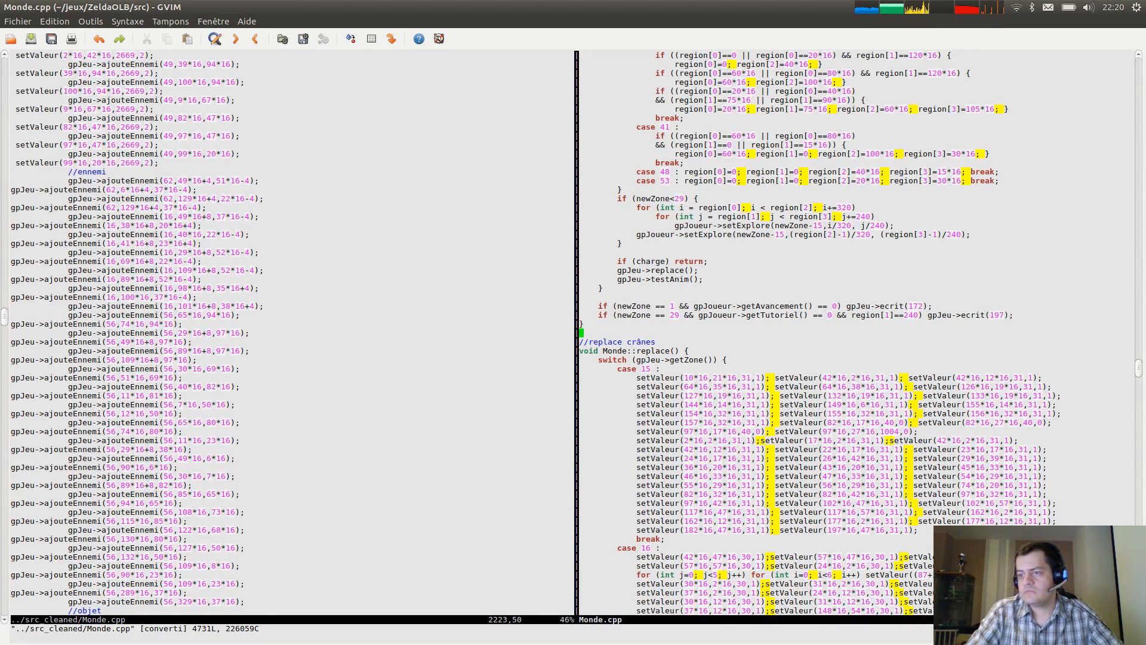
{"action": "scroll", "coordinate": [829, 323], "scroll_direction": "down", "scroll_amount": 15}
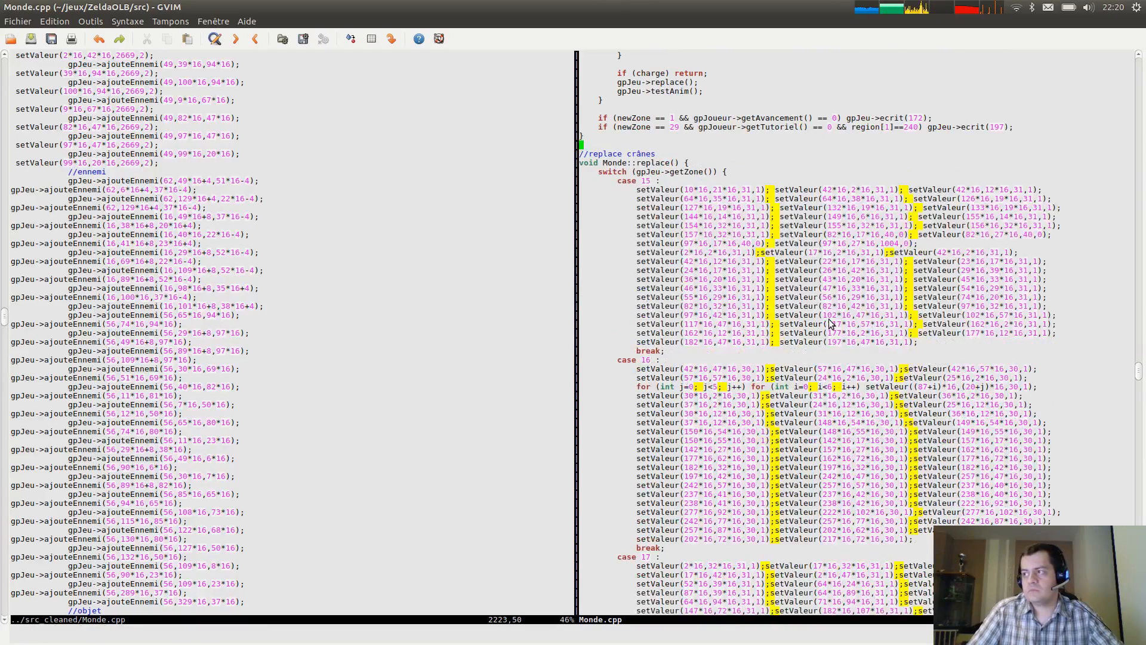
{"action": "key", "text": "ctrl+f"}
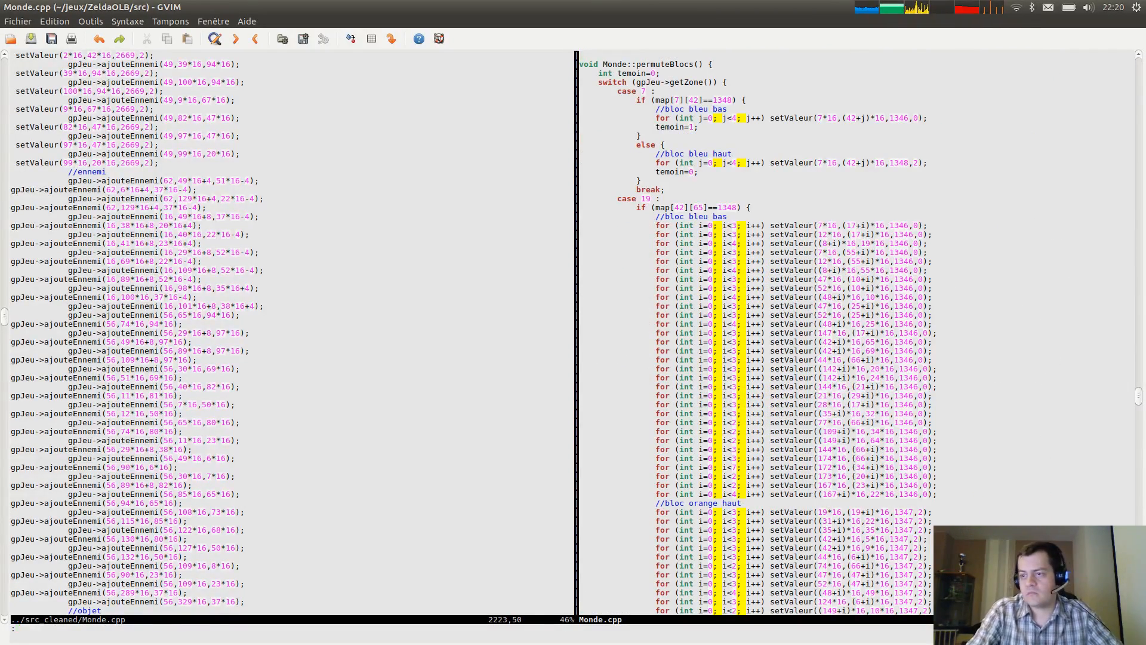
{"action": "type", "text": ":nohlsearch"}
{"action": "key", "text": "Return"}
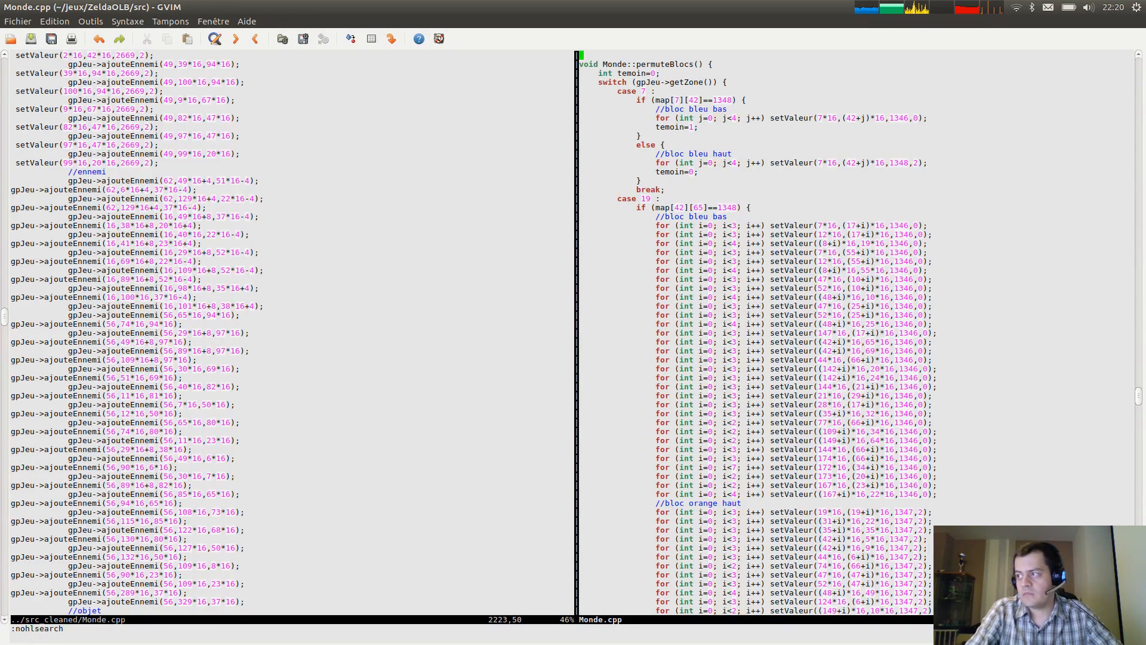
Compare the multi-statement setValeur and ajouteEnnemi lines in the original Monde.cpp with the split lines in the cleaned copy.
{"action": "scroll", "coordinate": [1060, 309], "scroll_direction": "down", "scroll_amount": 5}
{"action": "scroll", "coordinate": [1053, 310], "scroll_direction": "down", "scroll_amount": 8}
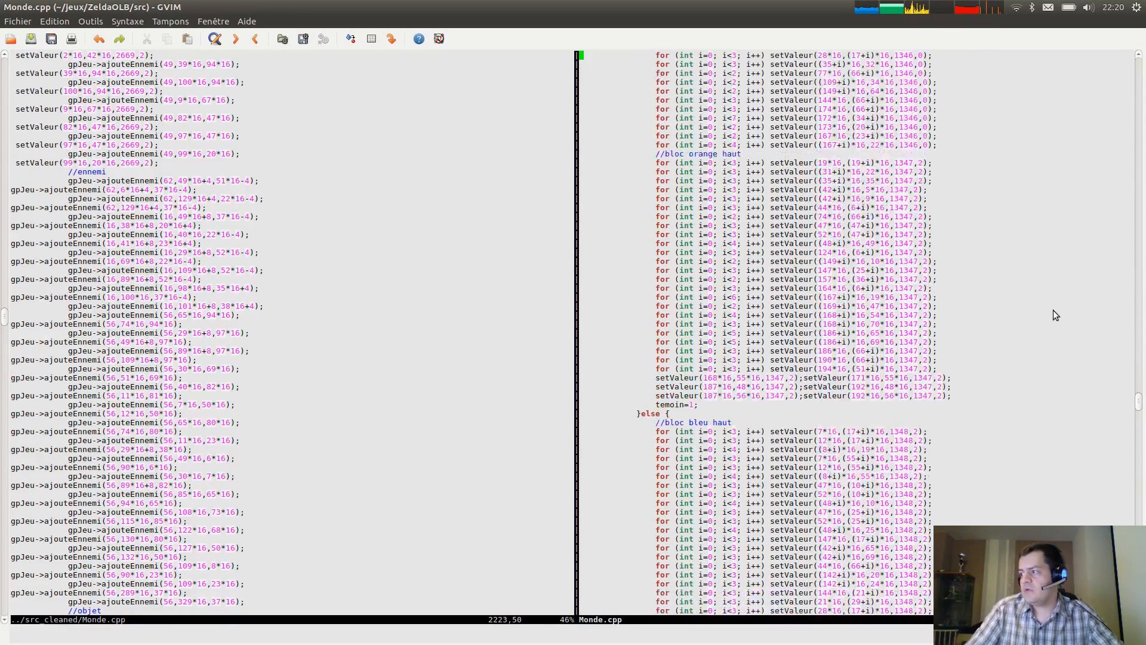
{"action": "scroll", "coordinate": [903, 339], "scroll_direction": "down", "scroll_amount": 10}
{"action": "left_click", "coordinate": [902, 335]}
{"action": "scroll", "coordinate": [1082, 307], "scroll_direction": "up", "scroll_amount": 1}
{"action": "scroll", "coordinate": [1100, 282], "scroll_direction": "down", "scroll_amount": 7}
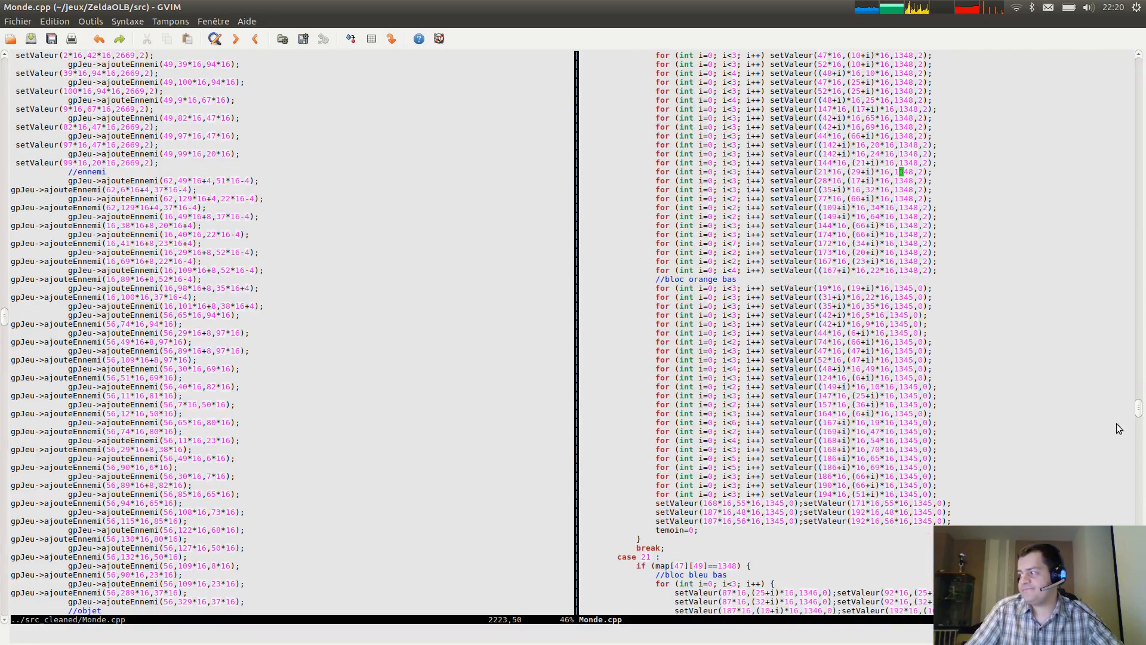
{"action": "left_click_drag", "start_coordinate": [1139, 409], "coordinate": [1140, 243]}
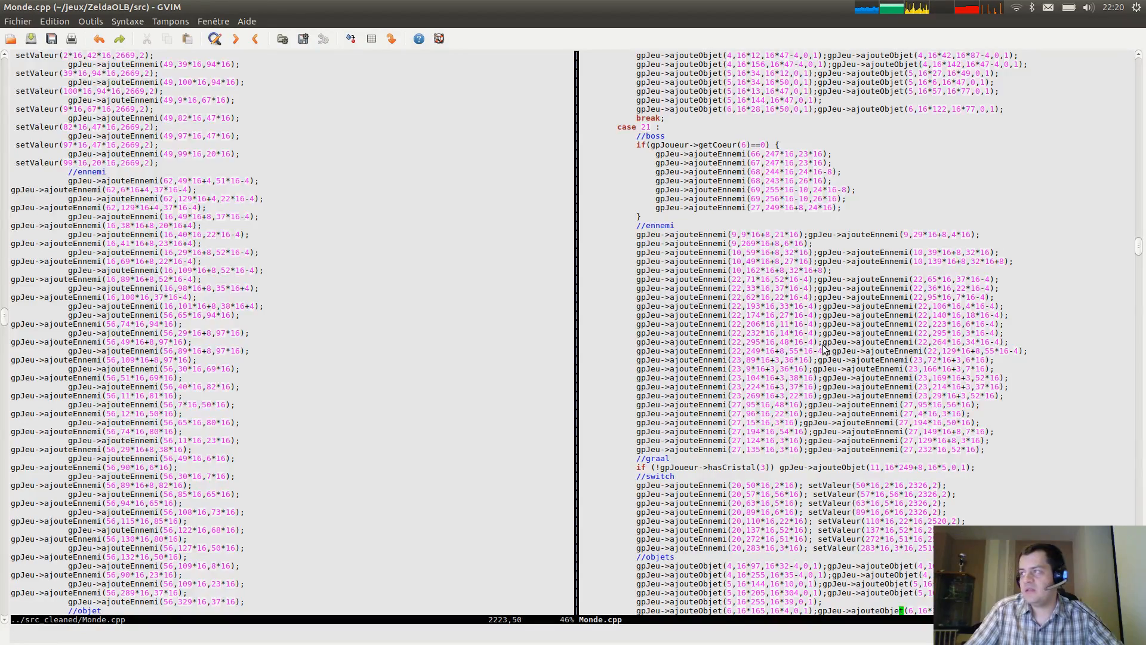
{"action": "scroll", "coordinate": [256, 273], "scroll_direction": "up", "scroll_amount": 17}
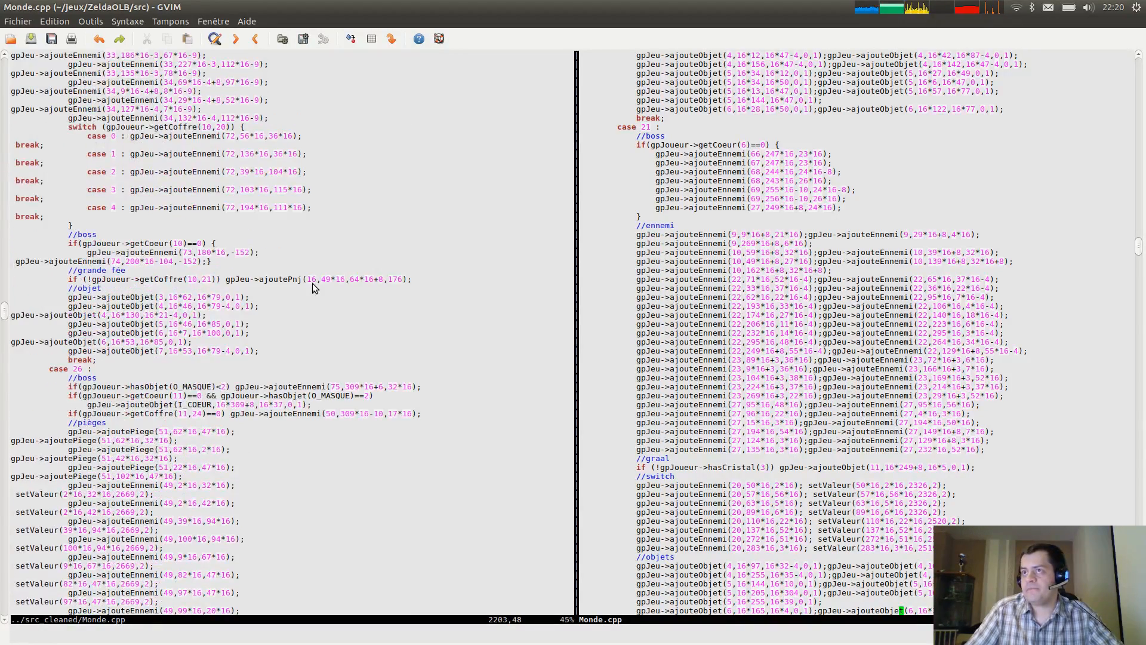
{"action": "scroll", "coordinate": [359, 358], "scroll_direction": "down", "scroll_amount": 9}
{"action": "scroll", "coordinate": [490, 346], "scroll_direction": "up", "scroll_amount": 20}
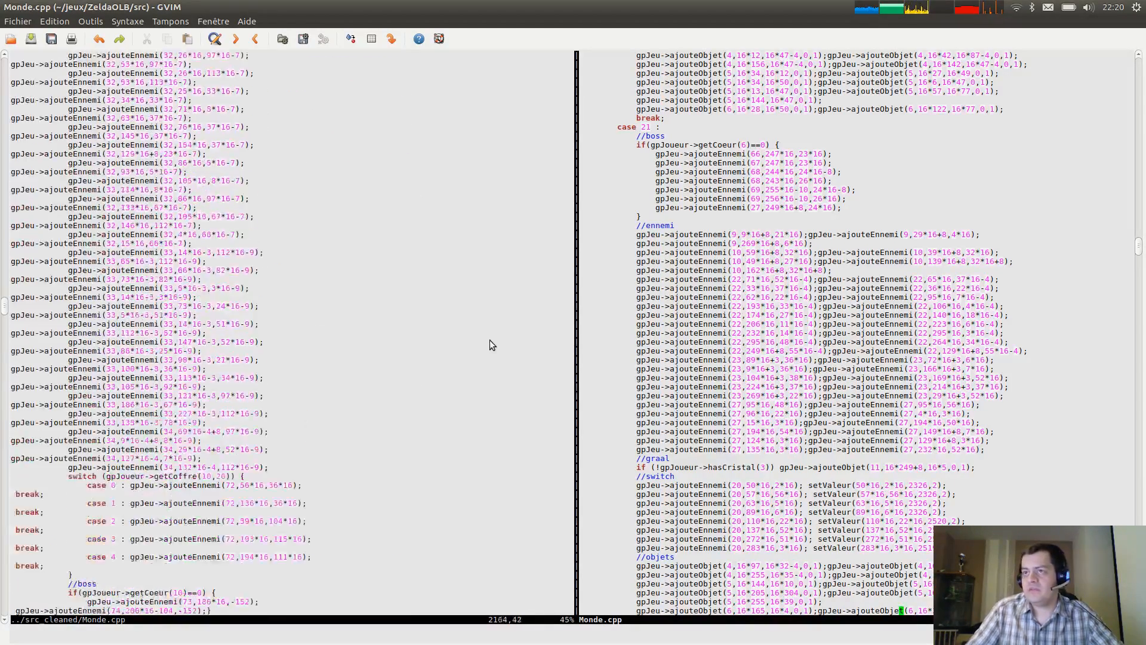
Look back through the split ajouteEnnemi and ajouteObjet lines of the cleaned Monde.cpp up to the case 16 section.
{"action": "scroll", "coordinate": [490, 344], "scroll_direction": "up", "scroll_amount": 20}
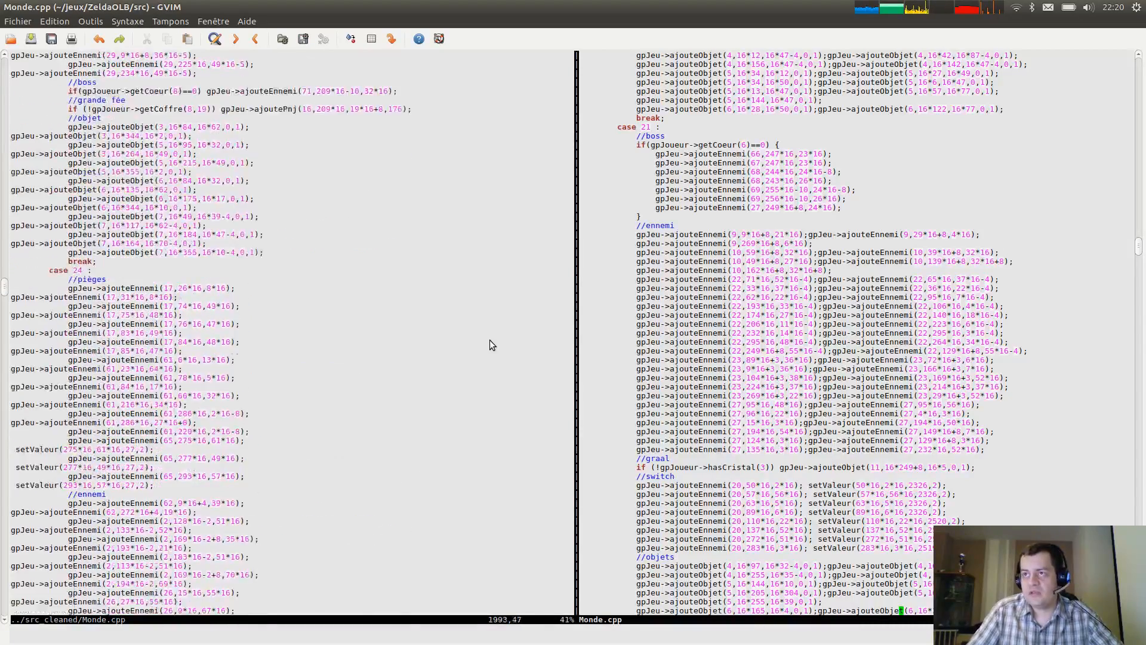
{"action": "scroll", "coordinate": [489, 346], "scroll_direction": "up", "scroll_amount": 10}
{"action": "left_click", "coordinate": [444, 317]}
{"action": "scroll", "coordinate": [445, 318], "scroll_direction": "up", "scroll_amount": 20}
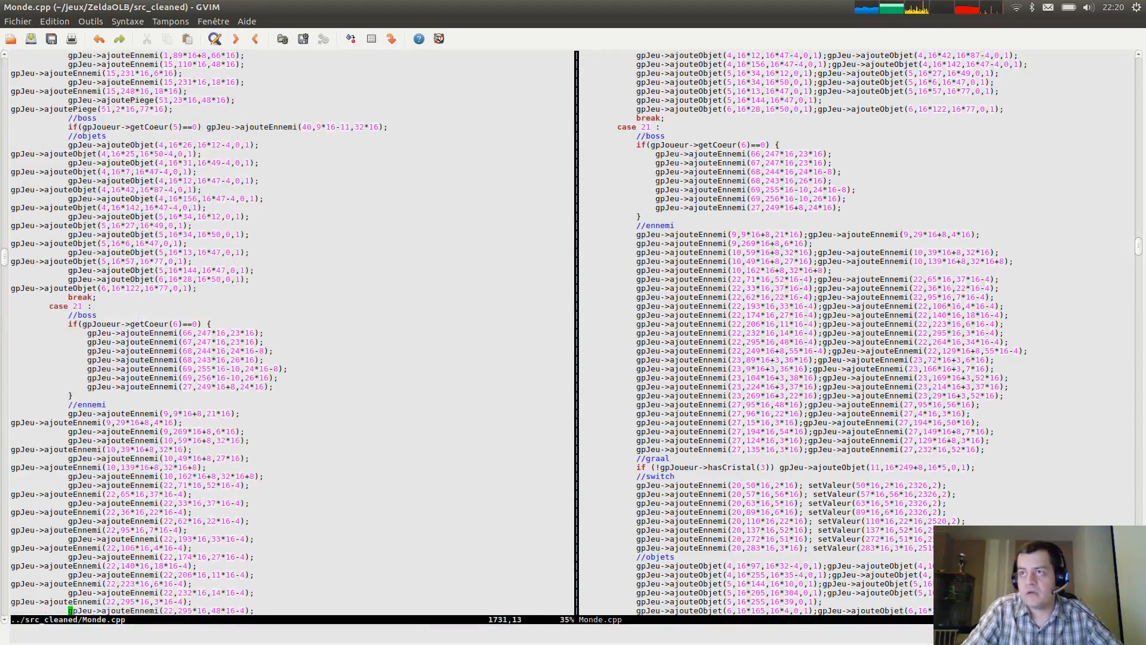
{"action": "scroll", "coordinate": [444, 318], "scroll_direction": "up", "scroll_amount": 20}
{"action": "scroll", "coordinate": [444, 317], "scroll_direction": "up", "scroll_amount": 20}
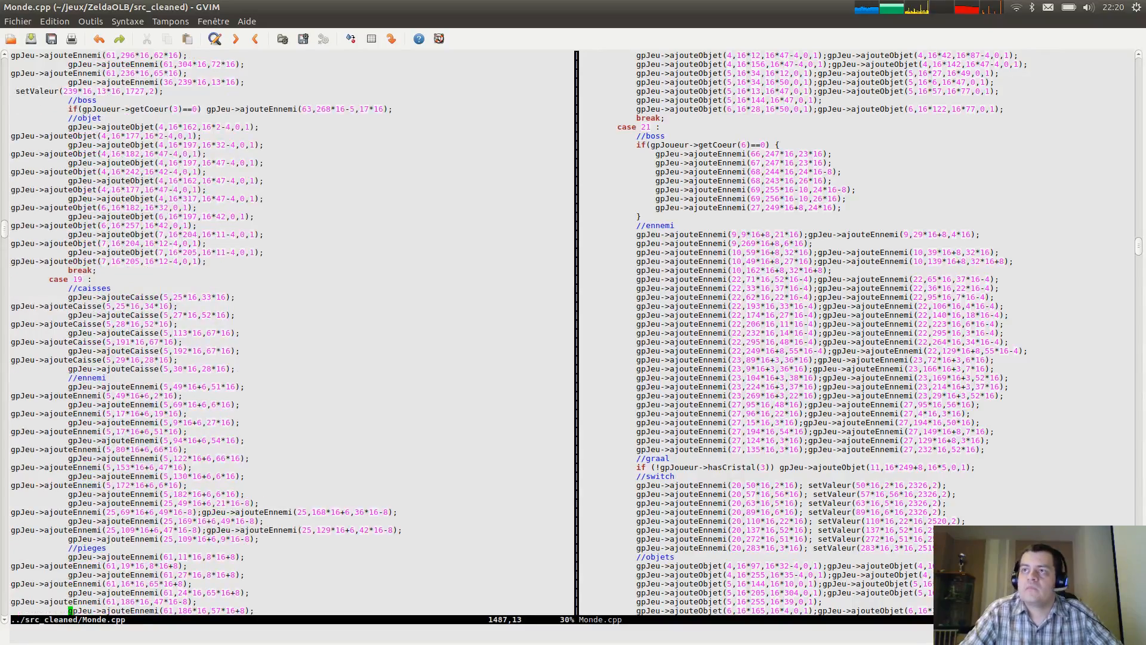
{"action": "scroll", "coordinate": [444, 317], "scroll_direction": "up", "scroll_amount": 20}
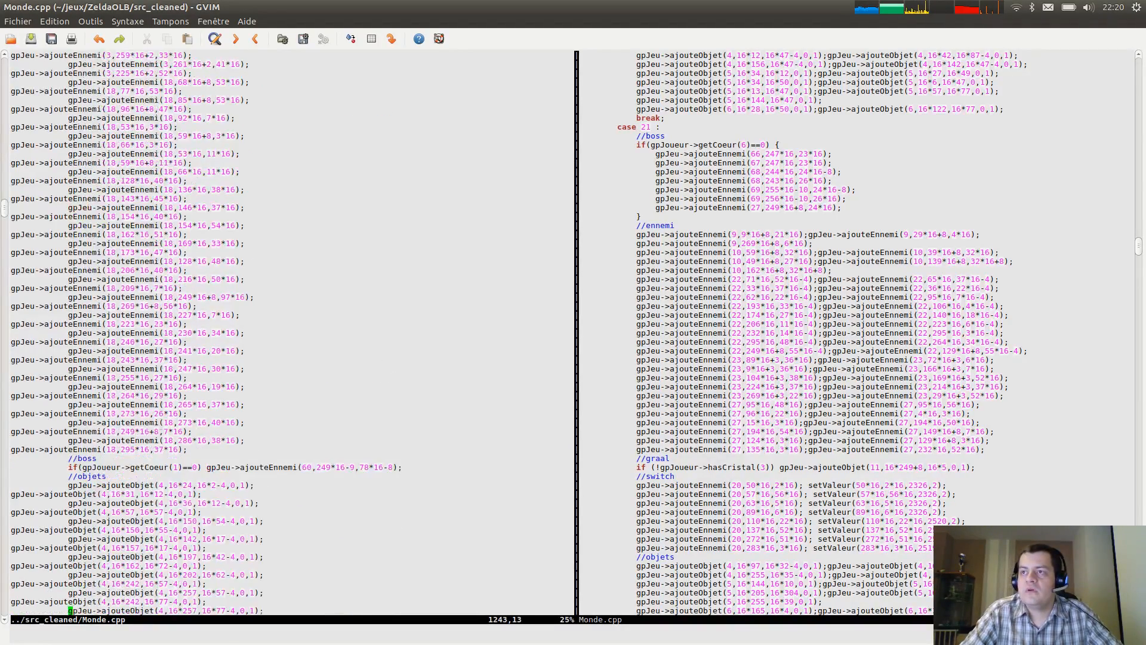
Find the same case 16 section in the original src/Monde.cpp and line it up with the cleaned copy.
{"action": "left_click", "coordinate": [867, 324]}
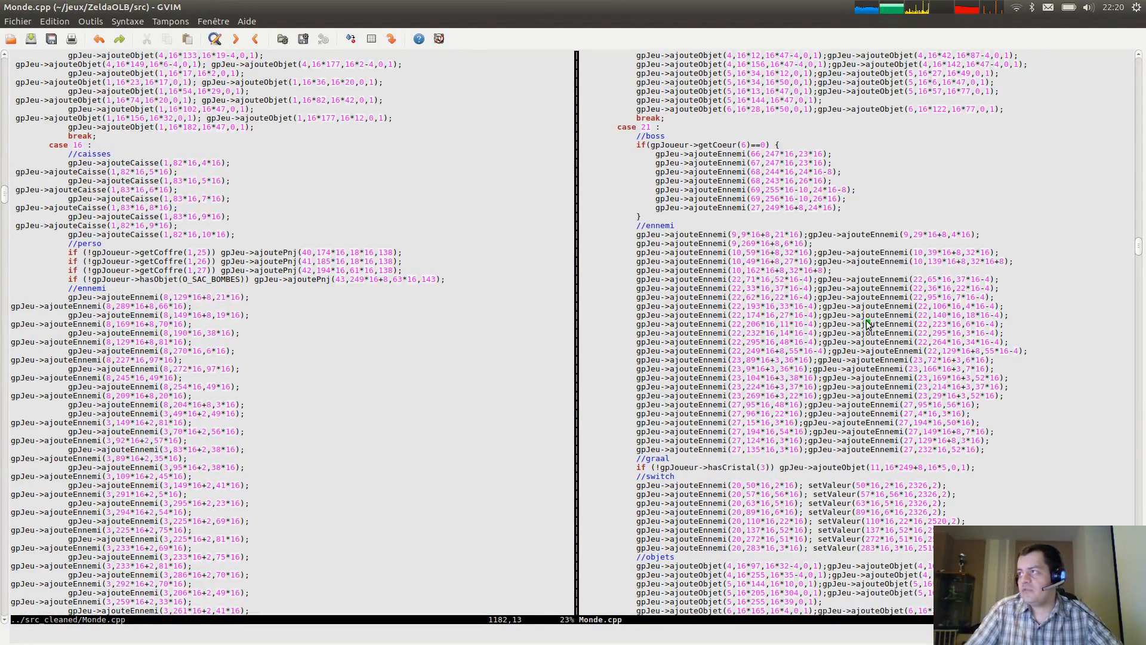
{"action": "key", "text": "Page_Up"}
{"action": "key", "text": "Page_Up"}
{"action": "key", "text": "Page_Up"}
{"action": "key", "text": "Page_Up"}
{"action": "key", "text": "Page_Up"}
{"action": "key", "text": "Page_Up"}
{"action": "key", "text": "Page_Up"}
{"action": "key", "text": "Page_Up"}
{"action": "key", "text": "Page_Up"}
{"action": "key", "text": "Page_Up"}
{"action": "key", "text": "Page_Up"}
{"action": "key", "text": "Page_Up"}
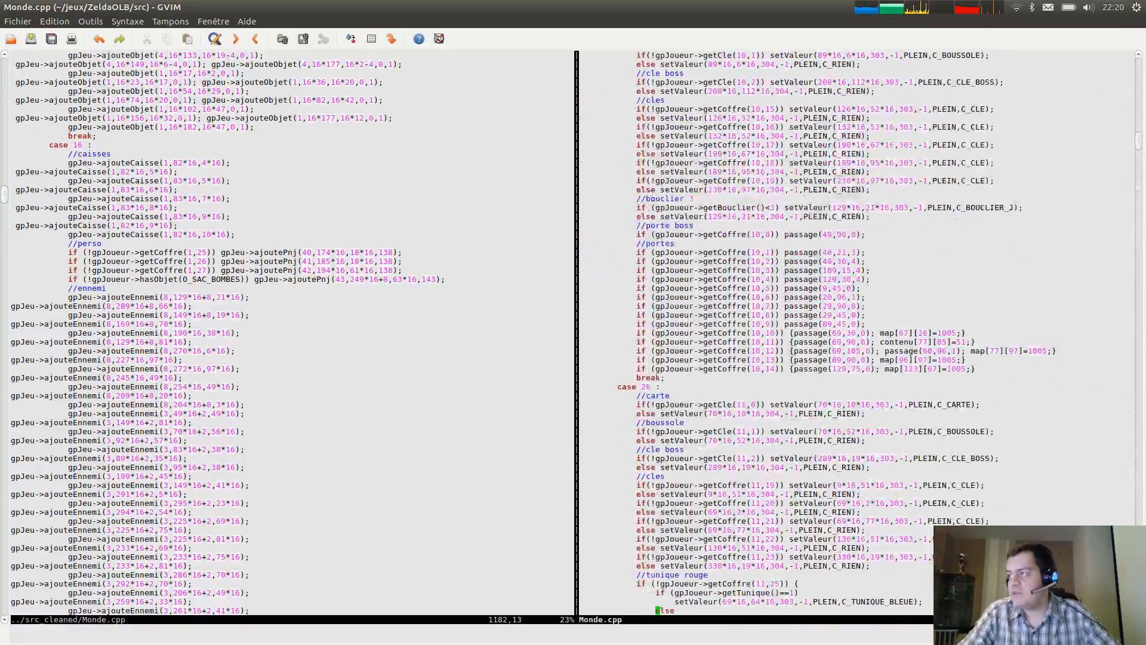
{"action": "key", "text": "Page_Up"}
{"action": "key", "text": "Page_Up"}
{"action": "key", "text": "Page_Up"}
{"action": "key", "text": "Page_Up"}
{"action": "key", "text": "Page_Up"}
{"action": "key", "text": "Page_Up"}
{"action": "key", "text": "Page_Up"}
{"action": "key", "text": "Page_Up"}
{"action": "key", "text": "Page_Up"}
{"action": "key", "text": "Page_Up"}
{"action": "key", "text": "Page_Up"}
{"action": "key", "text": "Page_Up"}
{"action": "key", "text": "Page_Down"}
{"action": "key", "text": "Page_Down"}
{"action": "key", "text": "Page_Down"}
{"action": "key", "text": "Page_Down"}
{"action": "key", "text": "Page_Down"}
{"action": "key", "text": "Page_Down"}
{"action": "key", "text": "Page_Down"}
{"action": "key", "text": "Page_Down"}
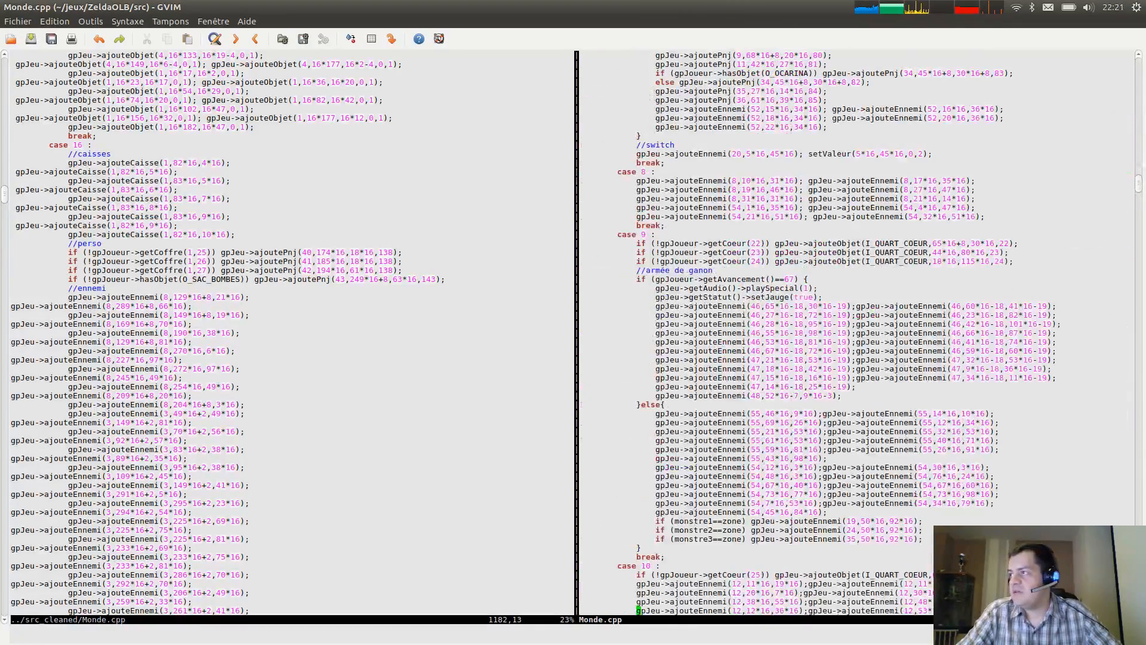
{"action": "key", "text": "Page_Down"}
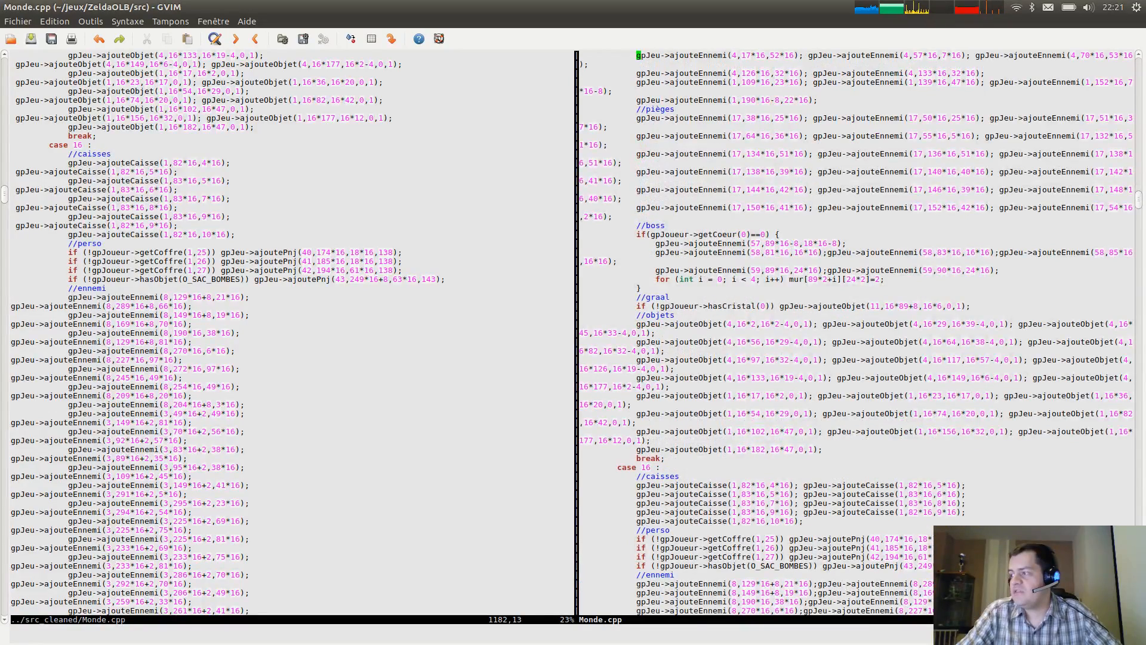
{"action": "scroll", "coordinate": [862, 321], "scroll_direction": "down", "scroll_amount": 10}
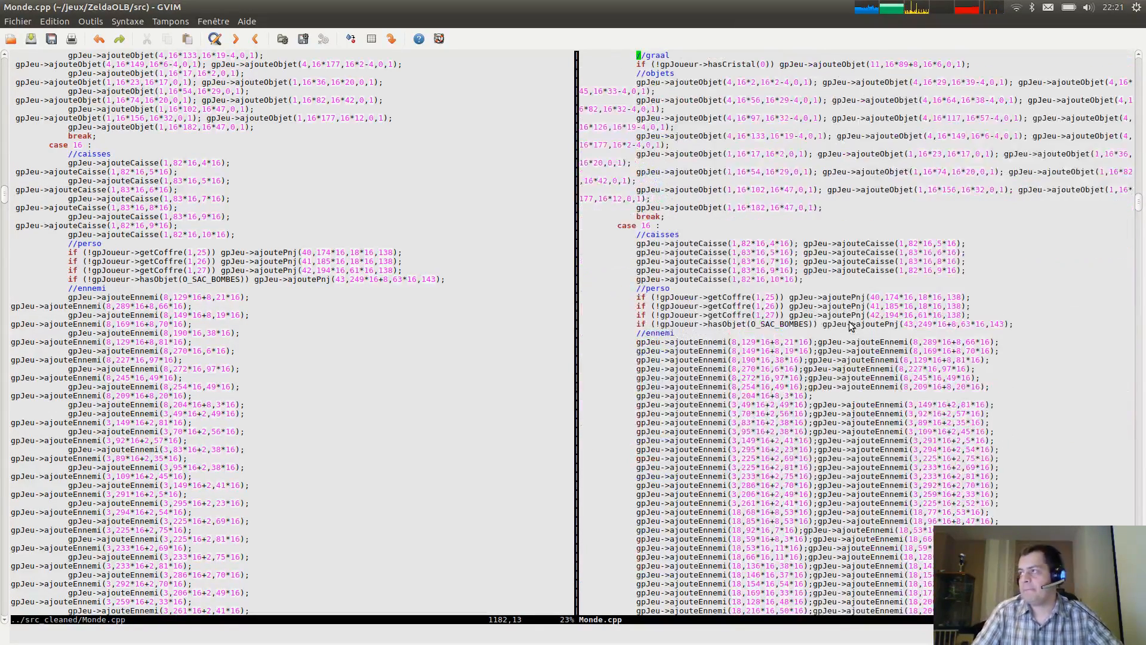
{"action": "scroll", "coordinate": [804, 236], "scroll_direction": "up", "scroll_amount": 2}
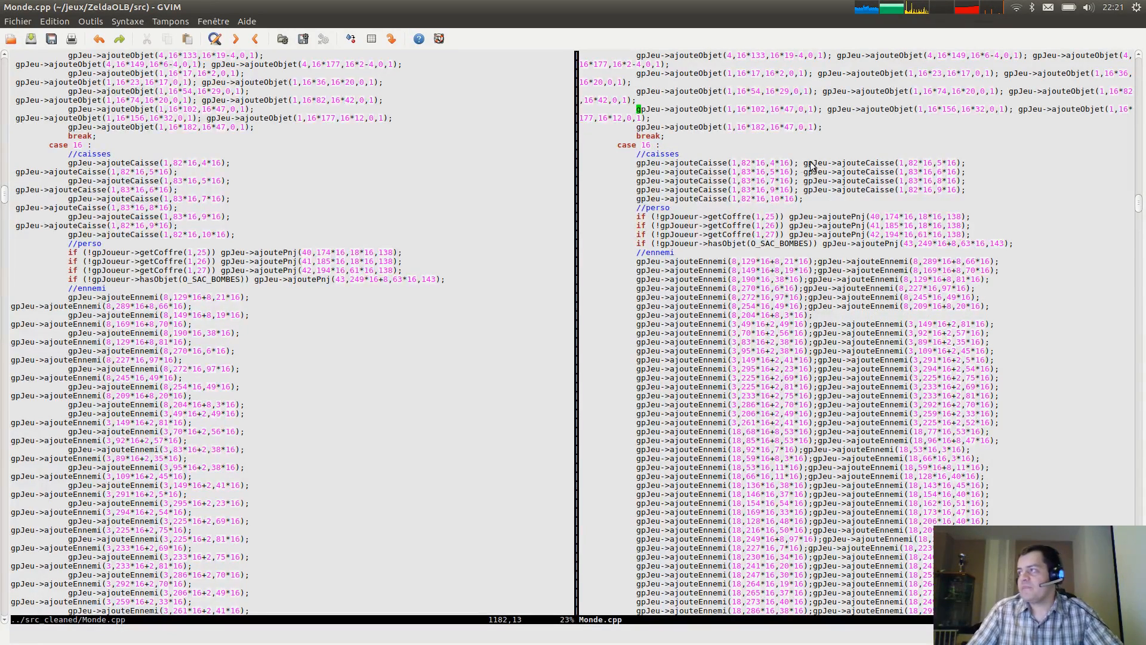
Compare the line breaks and leading indentation of the ajouteCaisse statements in case 16 between the original and the cleaned copy.
{"action": "triple_click", "coordinate": [704, 163]}
{"action": "left_click", "coordinate": [837, 163]}
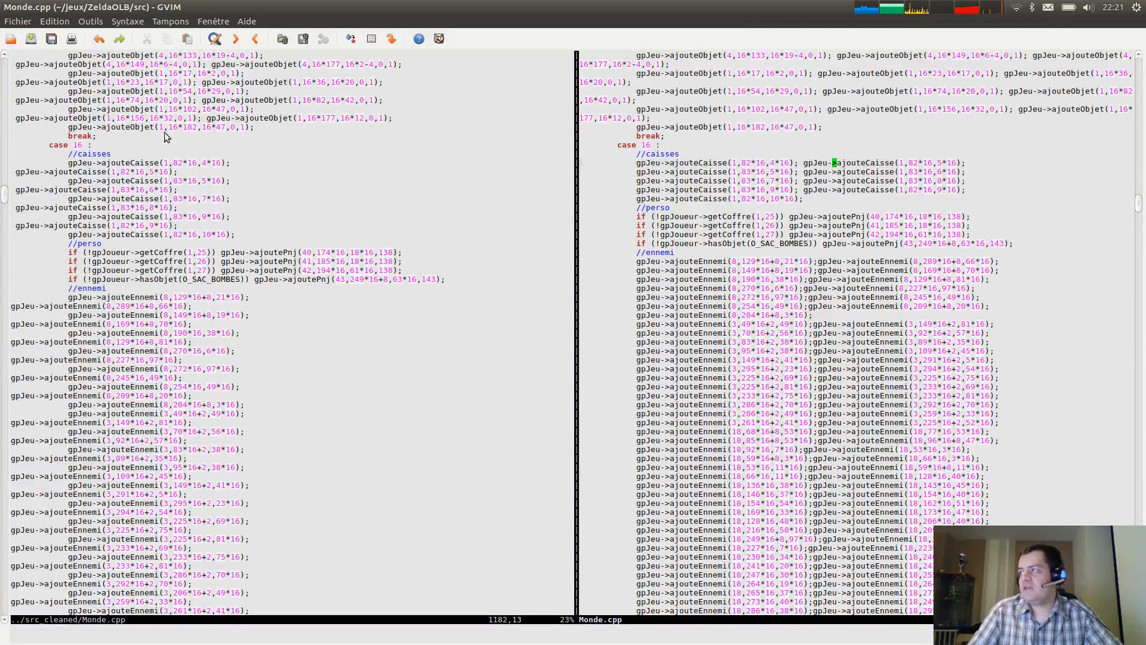
{"action": "left_click", "coordinate": [46, 181]}
{"action": "left_click_drag", "start_coordinate": [247, 161], "coordinate": [311, 164]}
{"action": "key", "text": "Escape"}
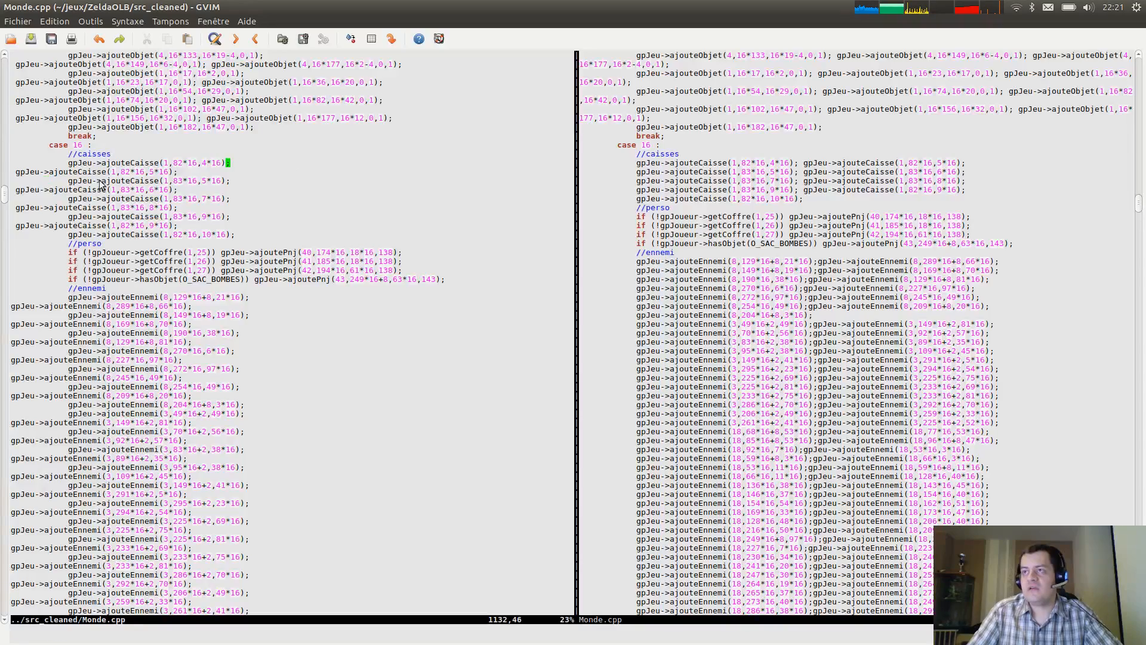
{"action": "left_click", "coordinate": [17, 173]}
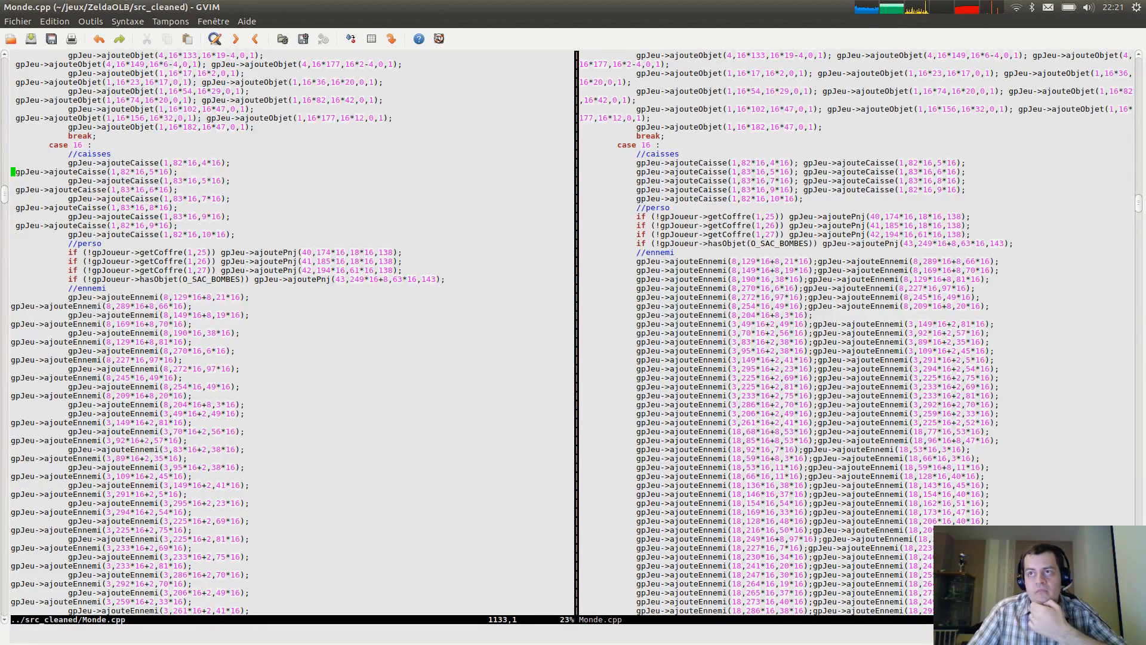
{"action": "left_click_drag", "start_coordinate": [13, 163], "coordinate": [73, 163]}
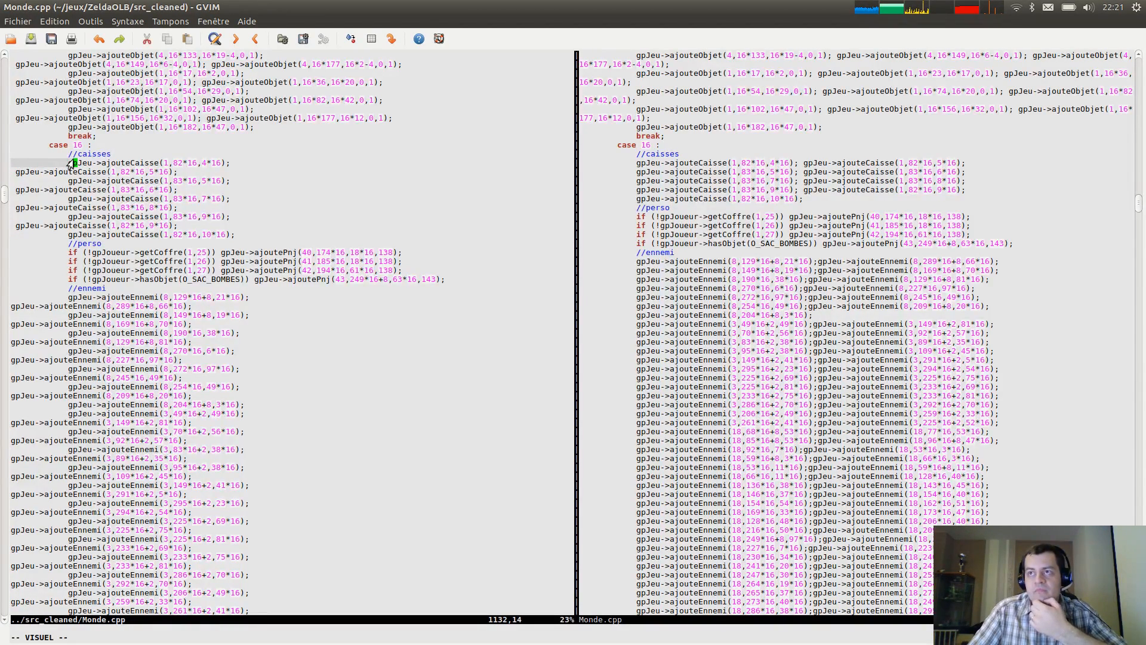
{"action": "left_click", "coordinate": [74, 163]}
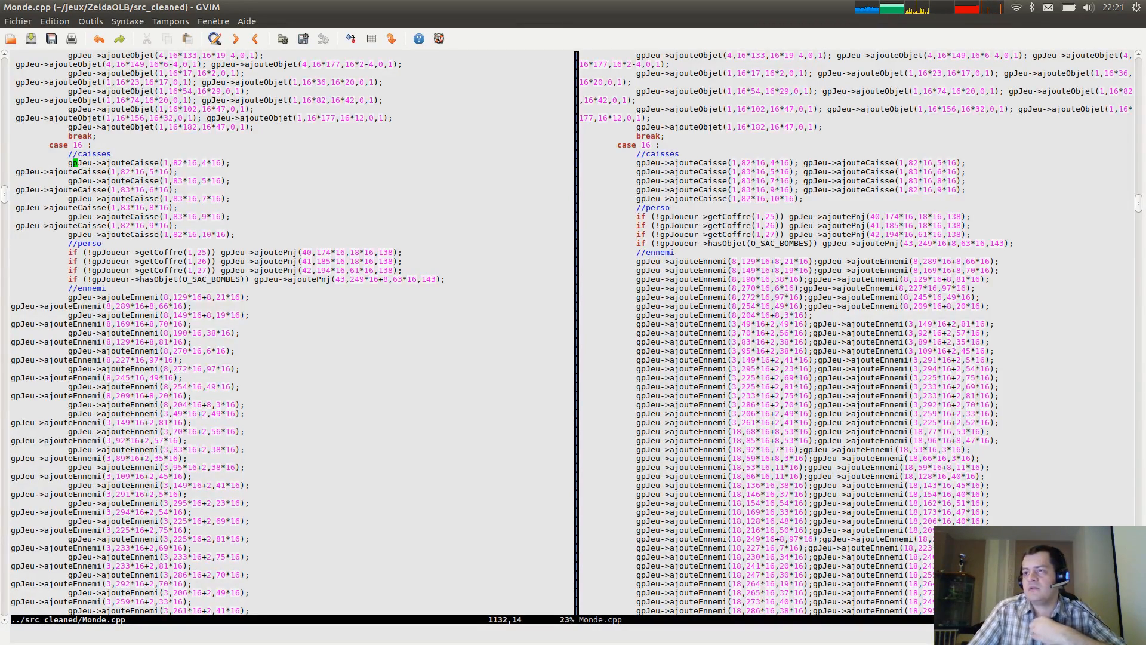
Switch to the terminal and restore Monde.cpp with cp ../src/Monde.cpp.
{"action": "key", "text": "alt+Tab"}
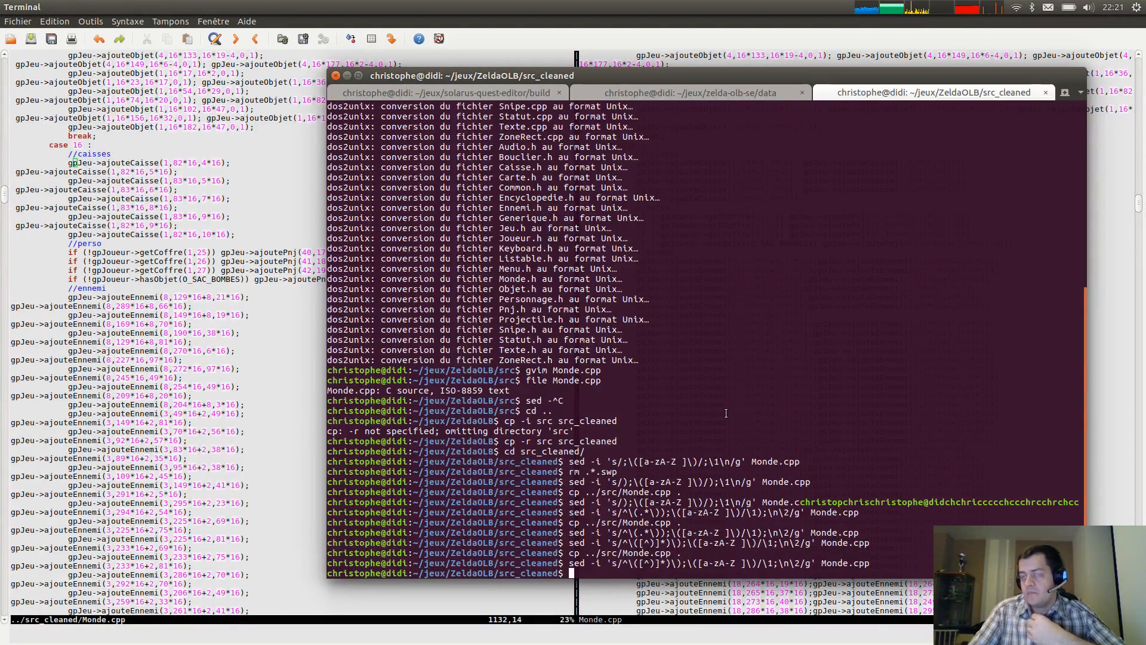
{"action": "key", "text": "Up"}
{"action": "key", "text": "Up"}
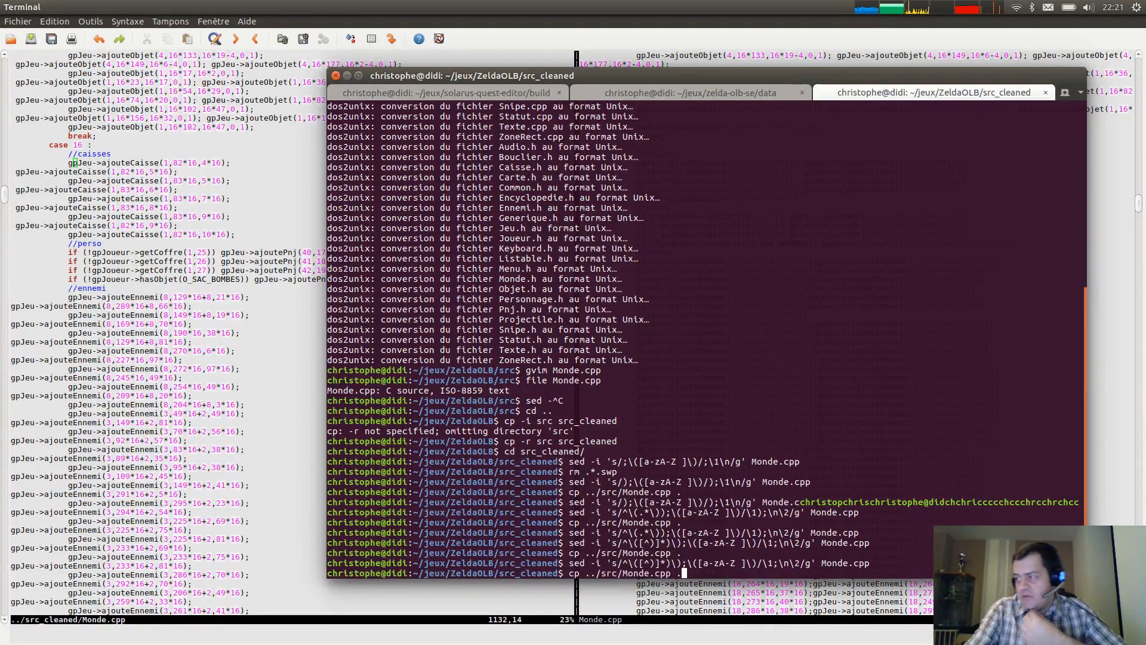
{"action": "key", "text": "Return"}
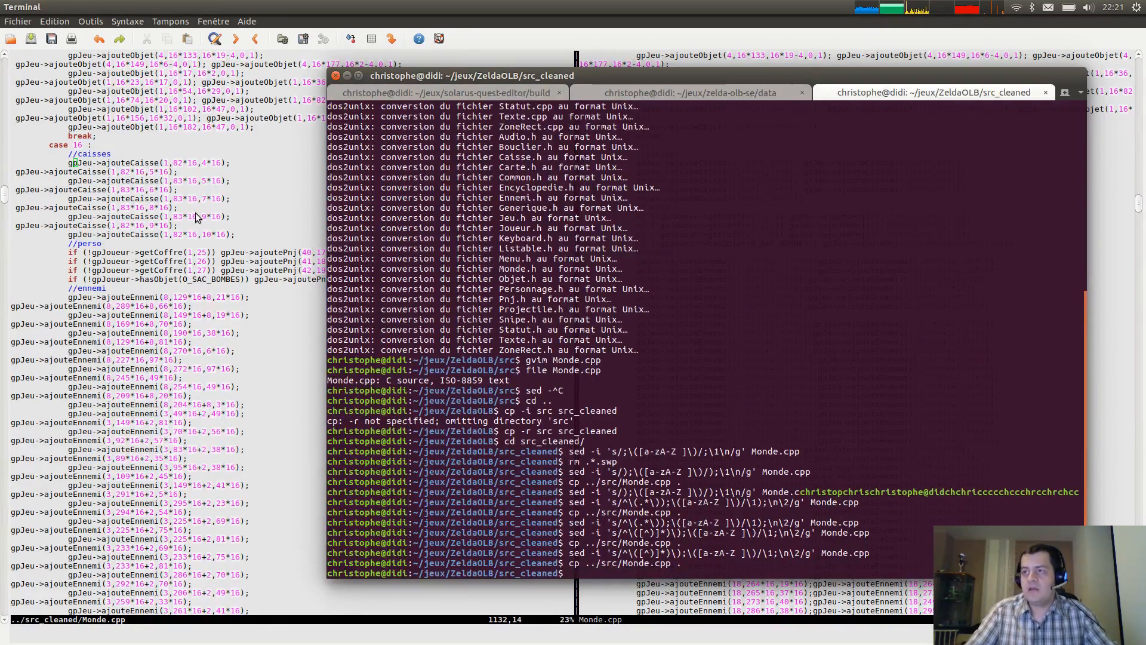
Switch to GVim, reload the restored src_cleaned/Monde.cpp and bring its case 16 section into view.
{"action": "key", "text": "alt+Tab"}
{"action": "left_click", "coordinate": [645, 369]}
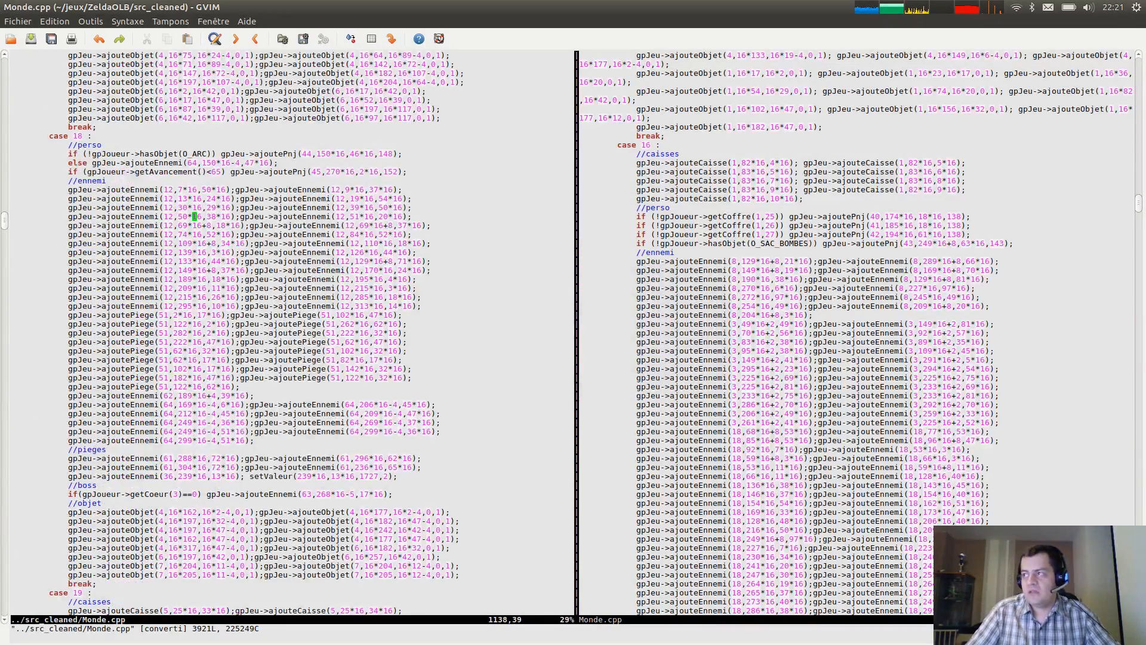
{"action": "scroll", "coordinate": [263, 459], "scroll_direction": "up", "scroll_amount": 20}
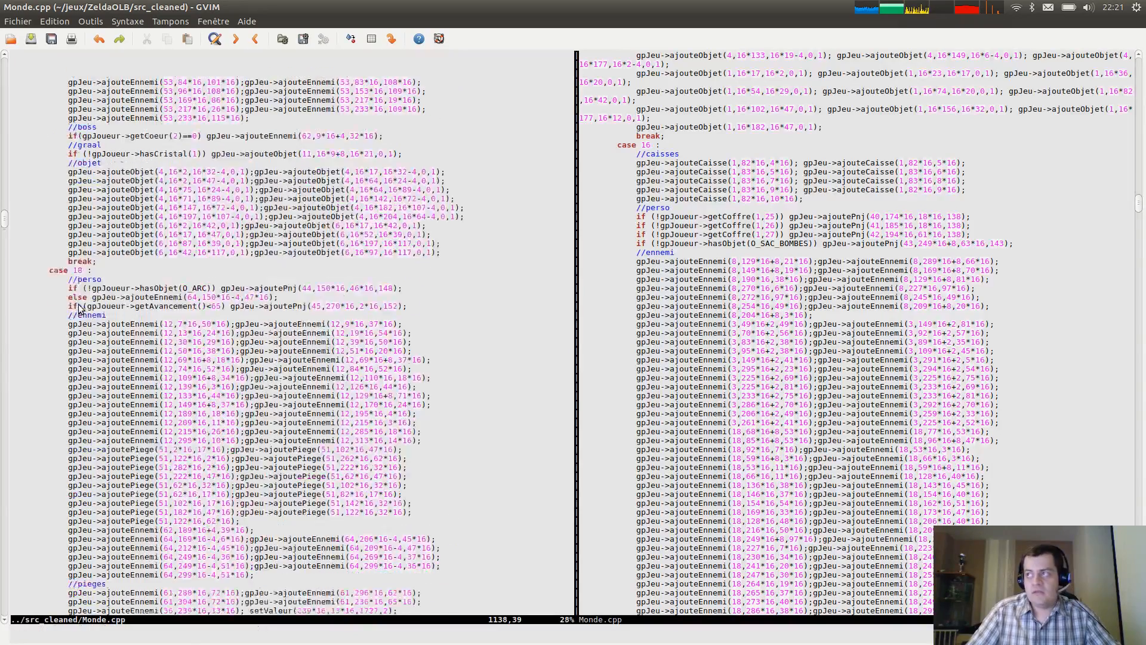
{"action": "scroll", "coordinate": [263, 460], "scroll_direction": "up", "scroll_amount": 8}
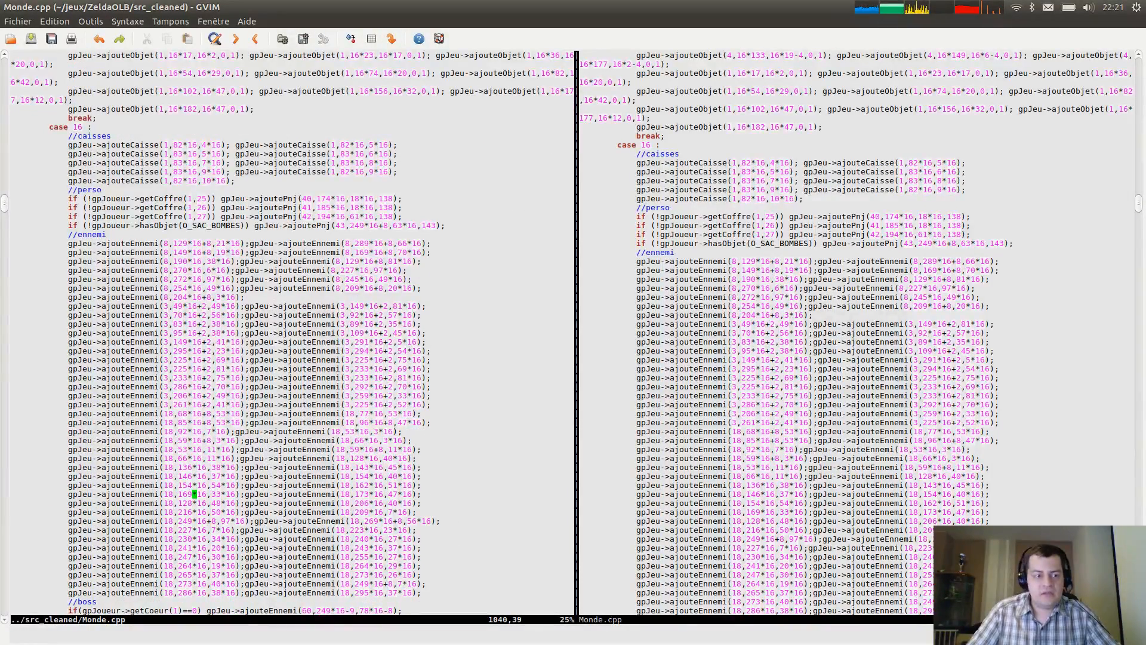
Switch to the terminal and examine the last sed command's [^)]* group, closing parenthesis, [a-zA-Z ] group and \1 replacement.
{"action": "key", "text": "alt+Tab"}
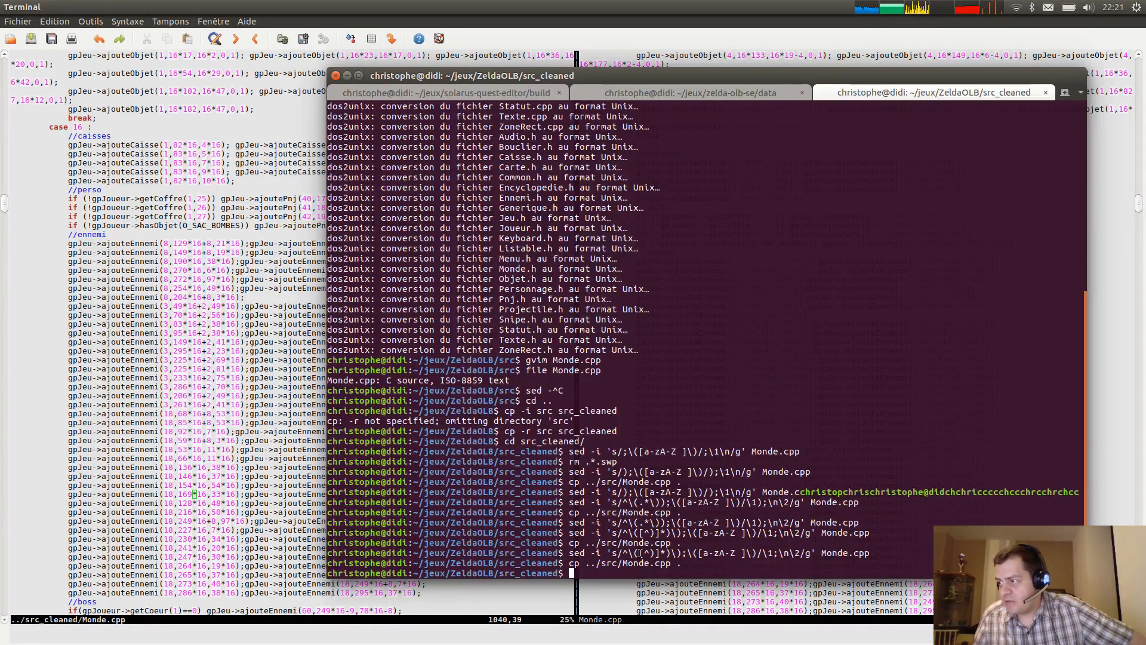
{"action": "left_click_drag", "start_coordinate": [639, 553], "coordinate": [656, 553]}
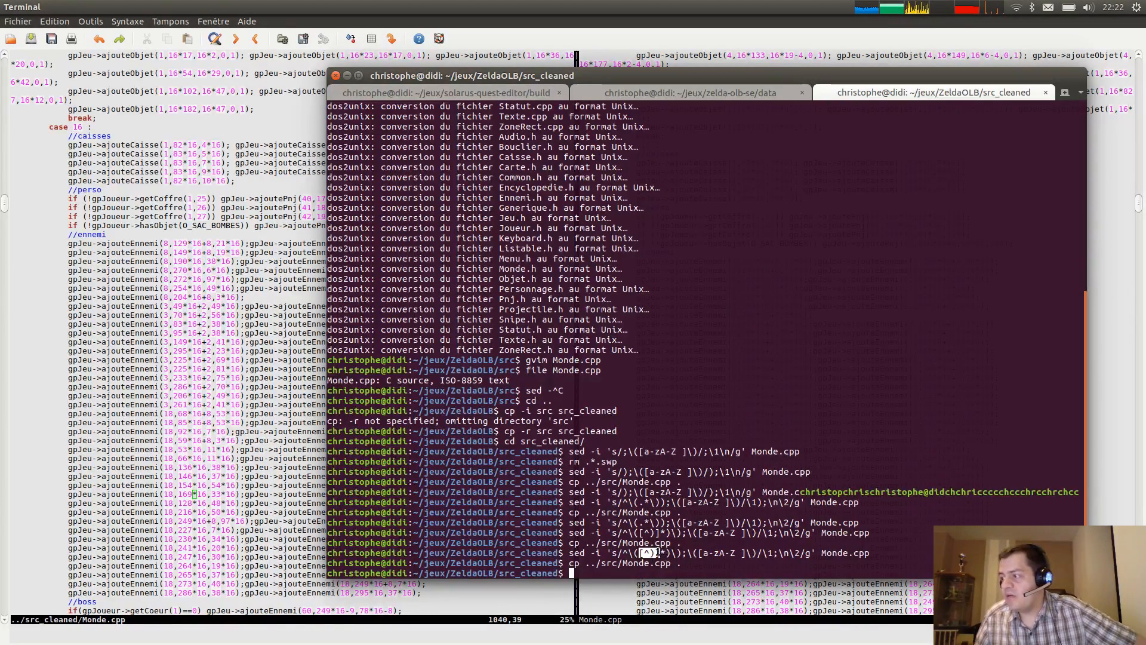
{"action": "left_click_drag", "start_coordinate": [667, 551], "coordinate": [662, 551]}
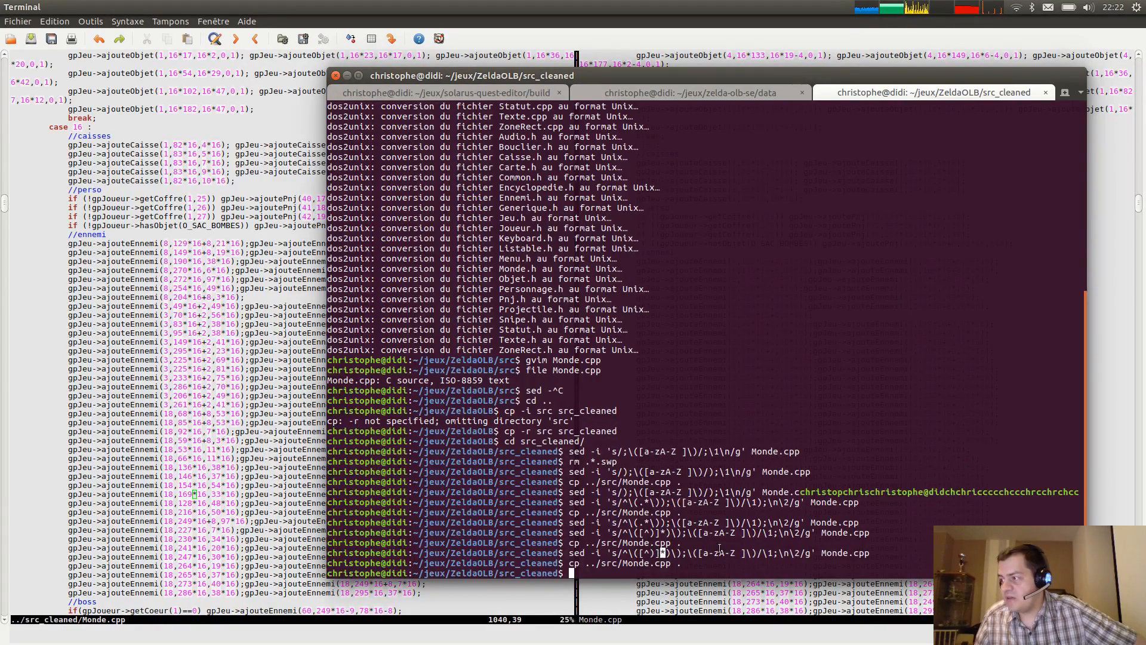
{"action": "left_click", "coordinate": [669, 555]}
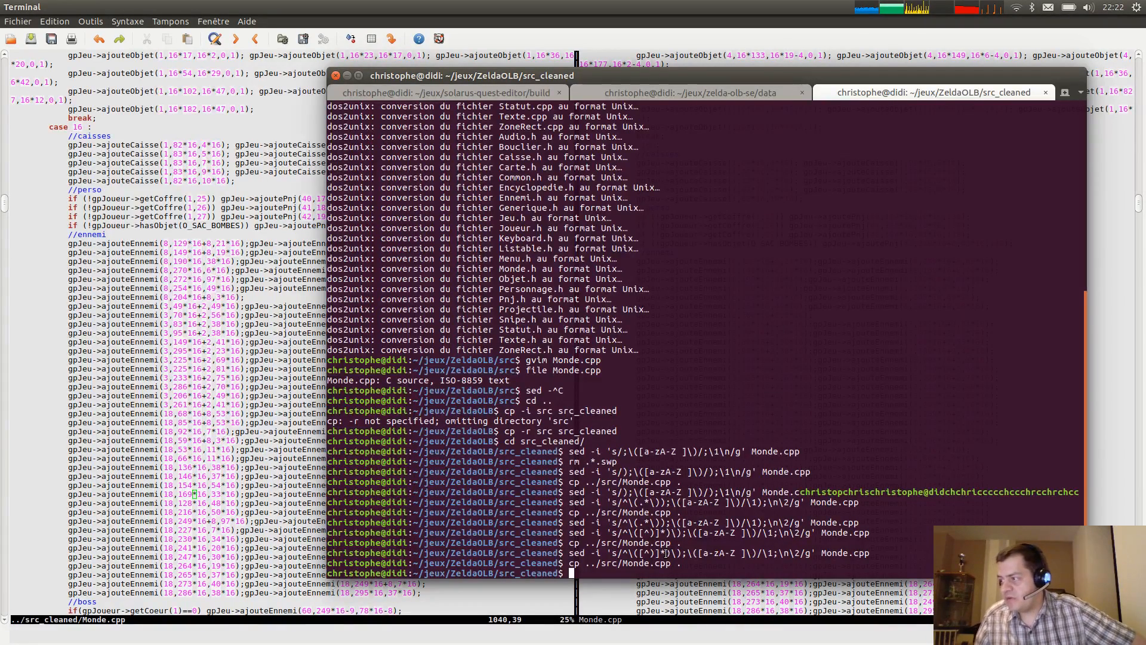
{"action": "double_click", "coordinate": [669, 554]}
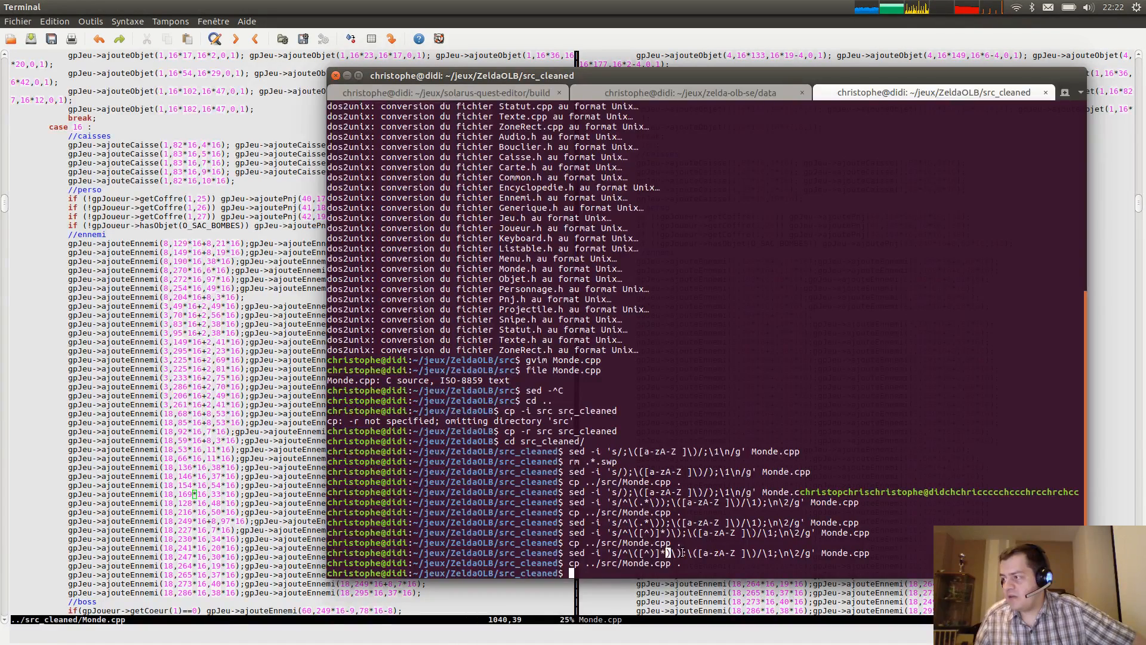
{"action": "left_click_drag", "start_coordinate": [681, 554], "coordinate": [620, 554]}
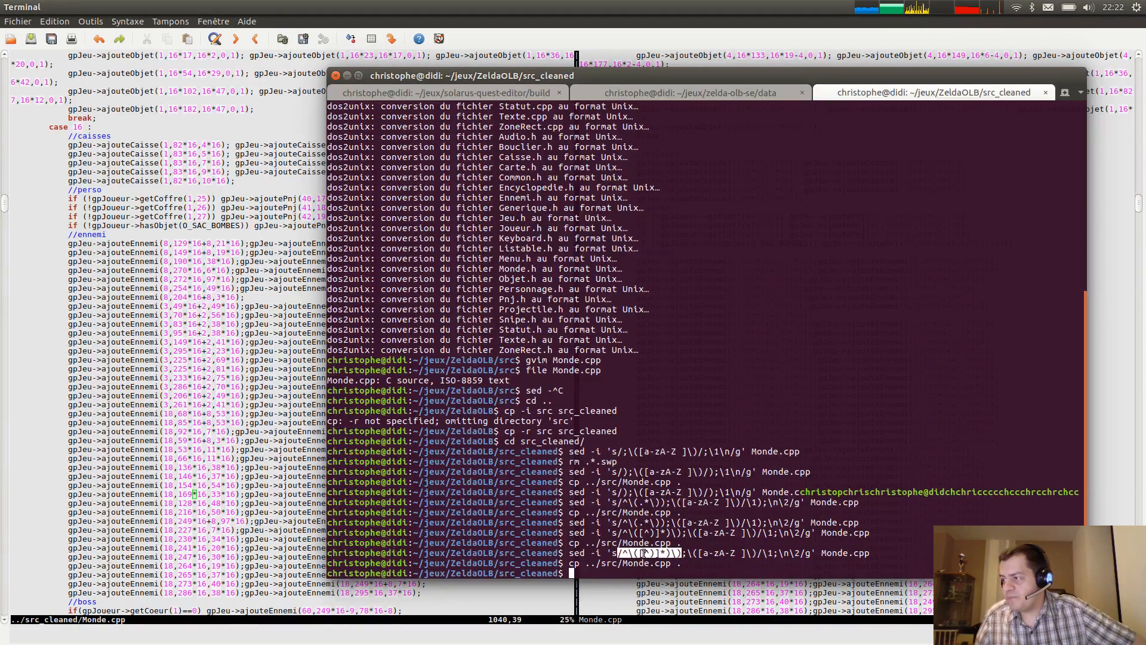
{"action": "left_click", "coordinate": [686, 555]}
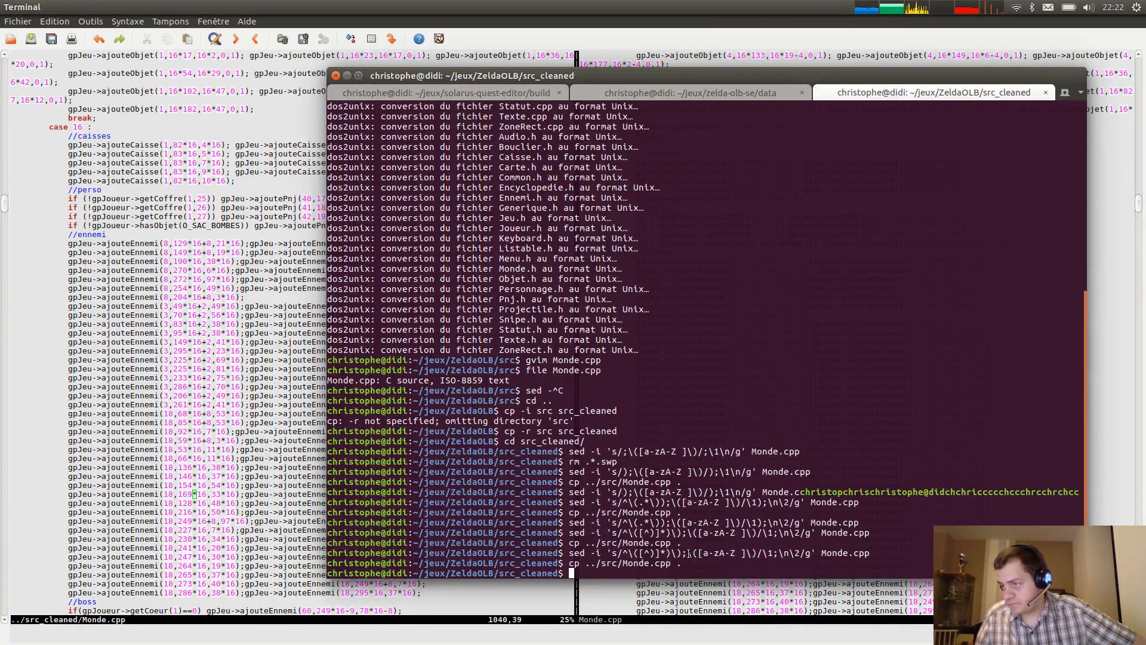
{"action": "left_click_drag", "start_coordinate": [688, 553], "coordinate": [757, 553]}
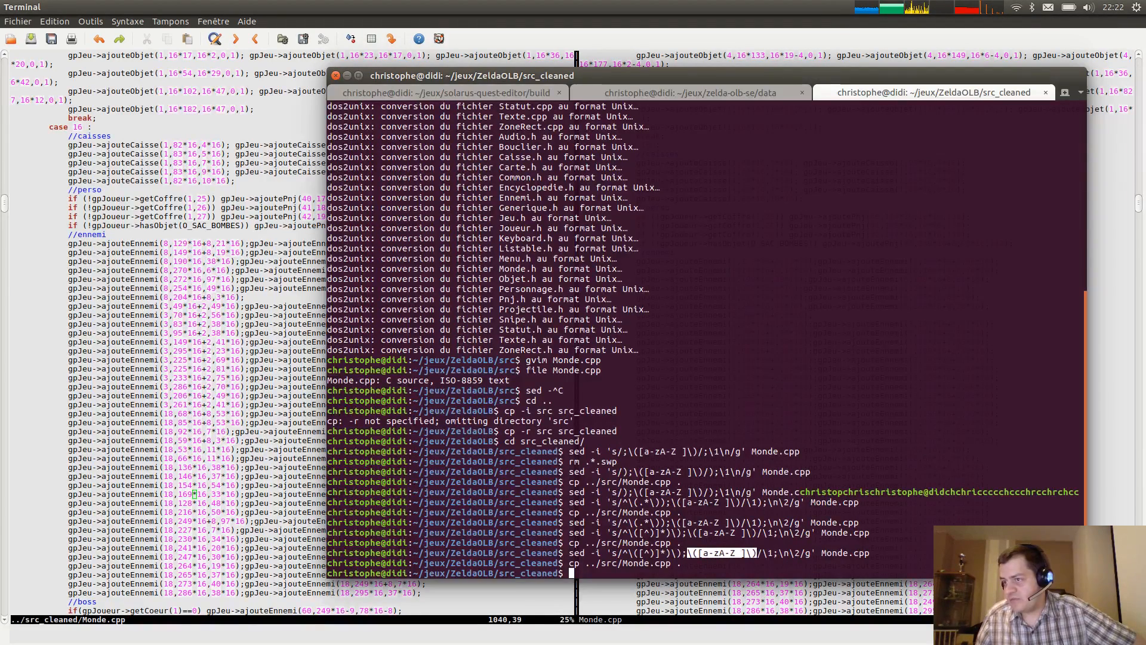
{"action": "left_click", "coordinate": [759, 565]}
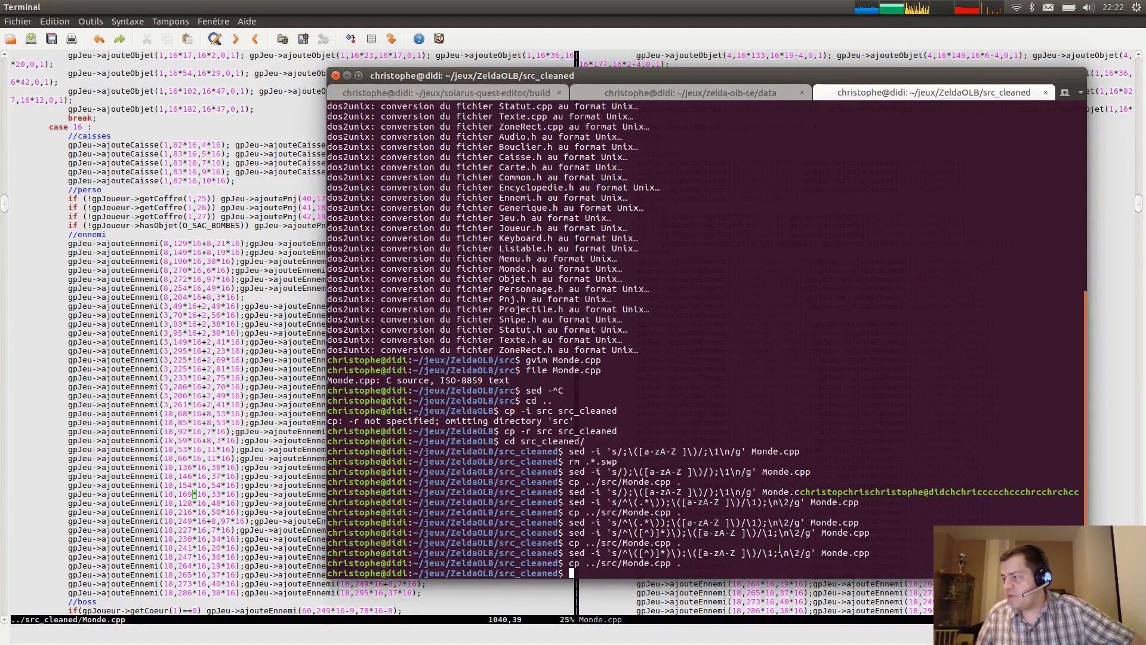
{"action": "left_click_drag", "start_coordinate": [763, 553], "coordinate": [771, 553]}
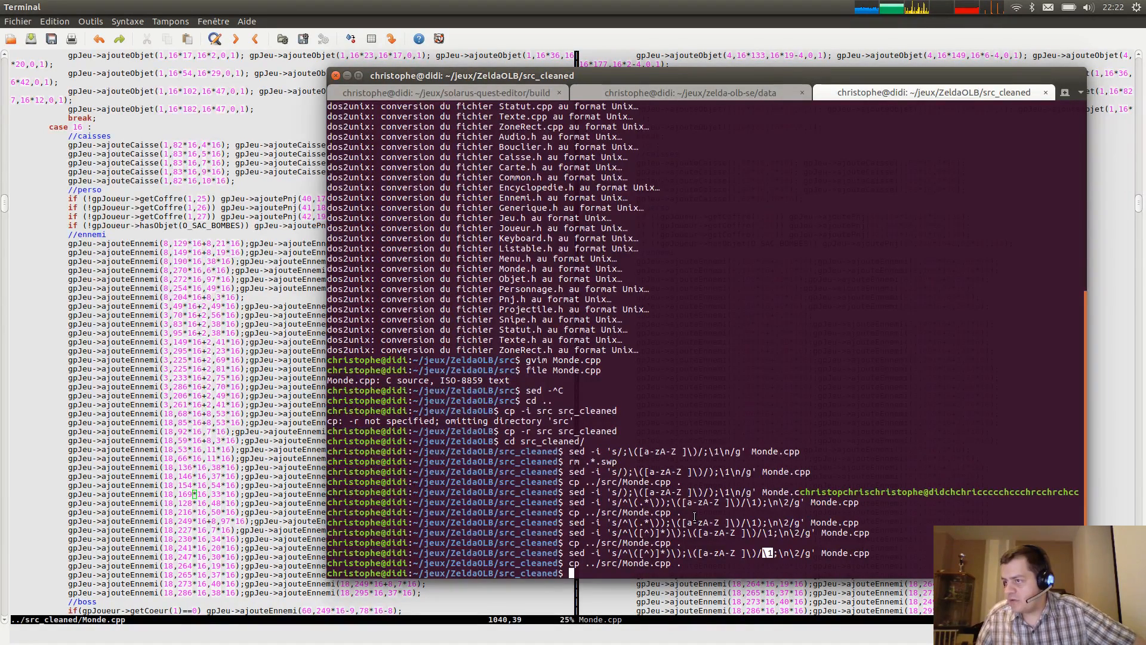
Check in GVim which part of an ajouteEnnemi line in case 16 the first sed group covers, and return to the terminal.
{"action": "left_click", "coordinate": [10, 472]}
{"action": "left_click_drag", "start_coordinate": [9, 472], "coordinate": [229, 484]}
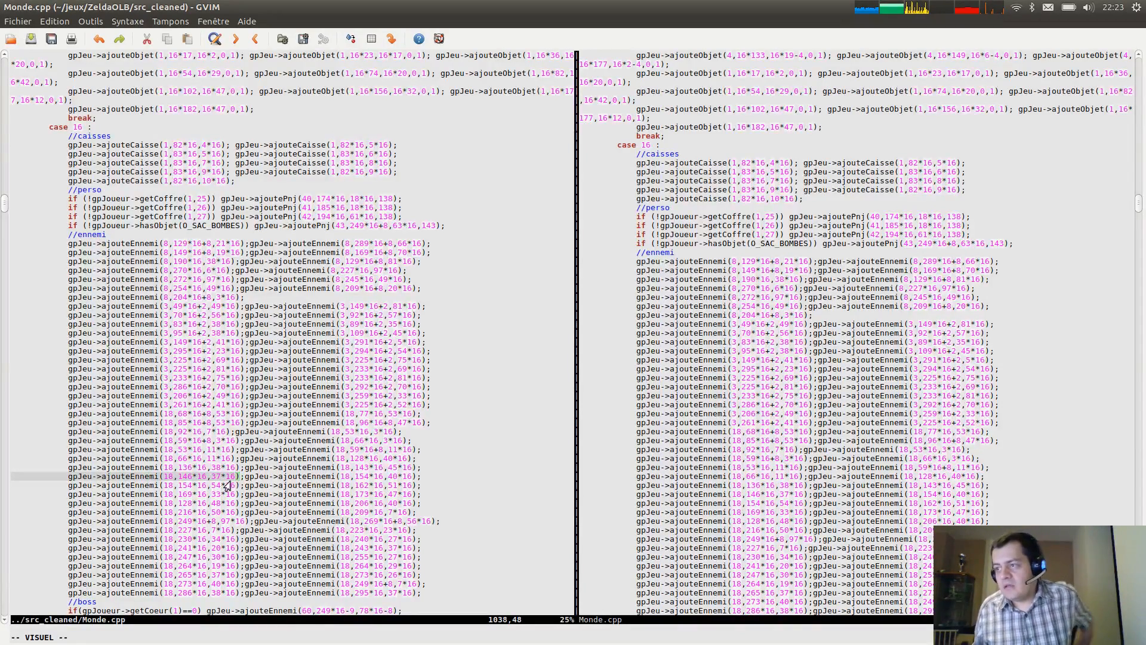
{"action": "left_click", "coordinate": [227, 486]}
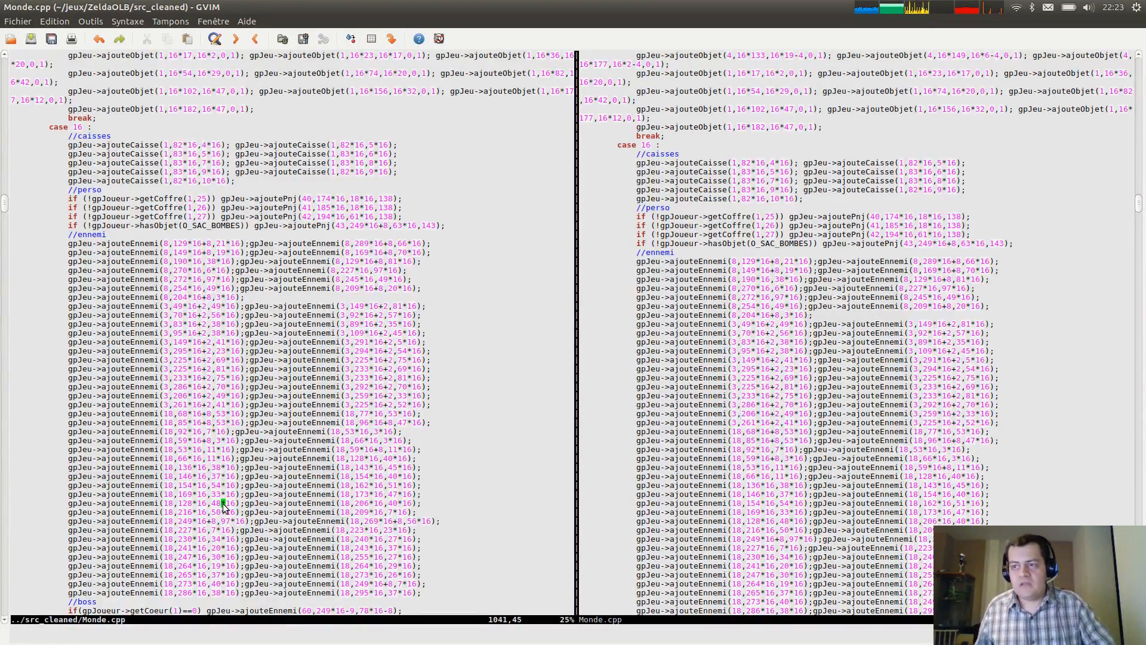
{"action": "left_click", "coordinate": [246, 458]}
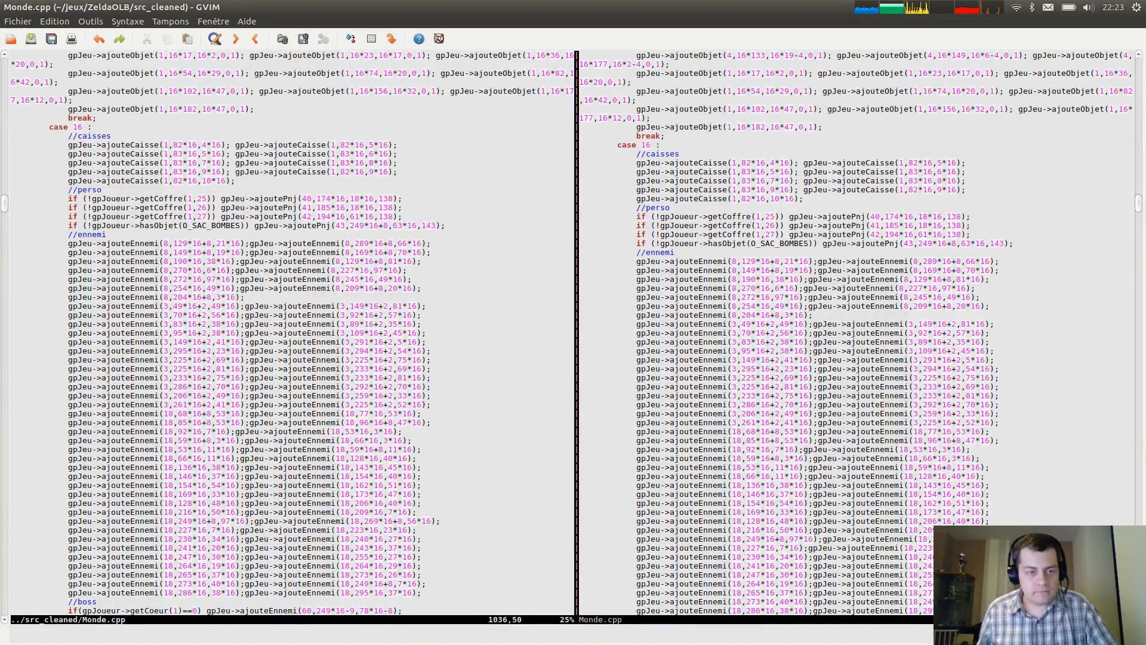
{"action": "key", "text": "alt+Tab"}
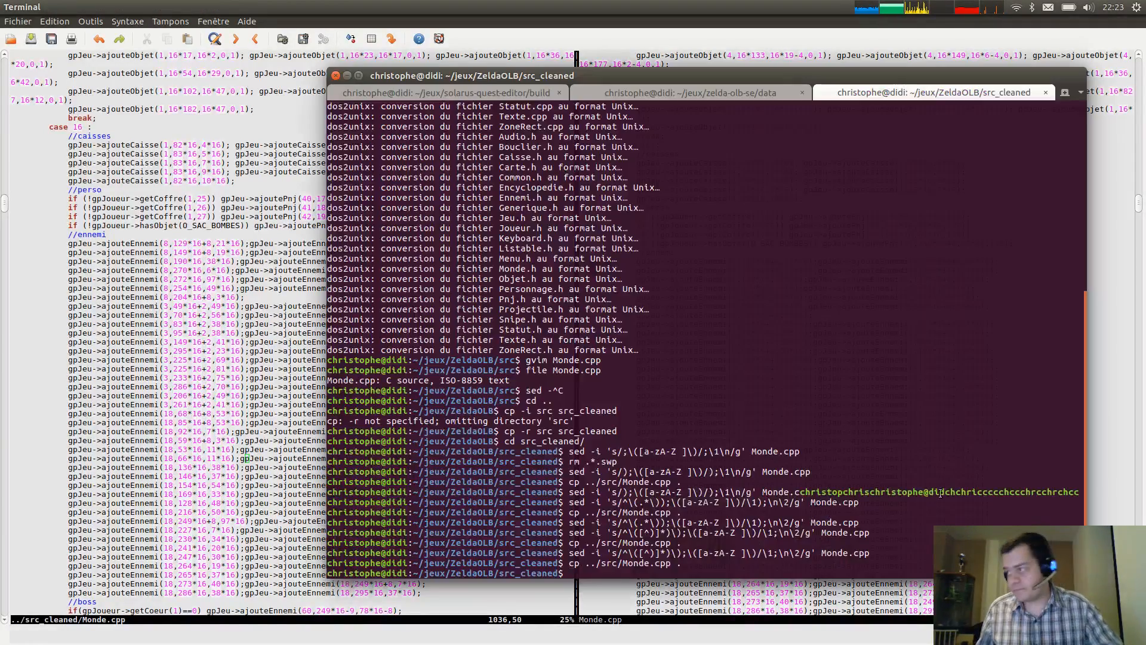
Recall the last sed command and insert a leading-spaces group \( *\) right after the ^ in its pattern.
{"action": "key", "text": "Up"}
{"action": "key", "text": "Up"}
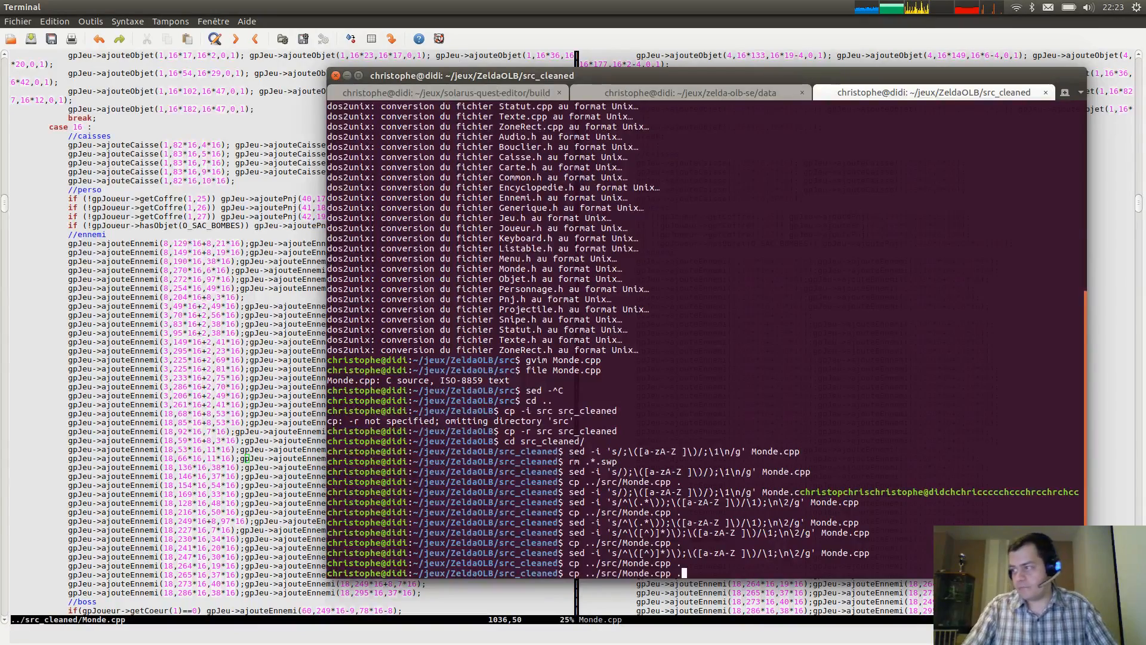
{"action": "key", "text": "Left"}
{"action": "key", "text": "Left"}
{"action": "key", "text": "Left"}
{"action": "key", "text": "Left"}
{"action": "key", "text": "Left"}
{"action": "key", "text": "Left"}
{"action": "key", "text": "Left"}
{"action": "key", "text": "Left"}
{"action": "key", "text": "Left"}
{"action": "key", "text": "Left"}
{"action": "key", "text": "Left"}
{"action": "key", "text": "Left"}
{"action": "key", "text": "Left"}
{"action": "key", "text": "Left"}
{"action": "key", "text": "Left"}
{"action": "key", "text": "Left"}
{"action": "key", "text": "Left"}
{"action": "key", "text": "Left"}
{"action": "key", "text": "Left"}
{"action": "key", "text": "Left"}
{"action": "key", "text": "Left"}
{"action": "key", "text": "Left"}
{"action": "key", "text": "Left"}
{"action": "key", "text": "Left"}
{"action": "key", "text": "Left"}
{"action": "key", "text": "Left"}
{"action": "key", "text": "Left"}
{"action": "key", "text": "Left"}
{"action": "key", "text": "Left"}
{"action": "key", "text": "Left"}
{"action": "key", "text": "Left"}
{"action": "key", "text": "Left"}
{"action": "key", "text": "Left"}
{"action": "key", "text": "Left"}
{"action": "key", "text": "Left"}
{"action": "key", "text": "Left"}
{"action": "key", "text": "Left"}
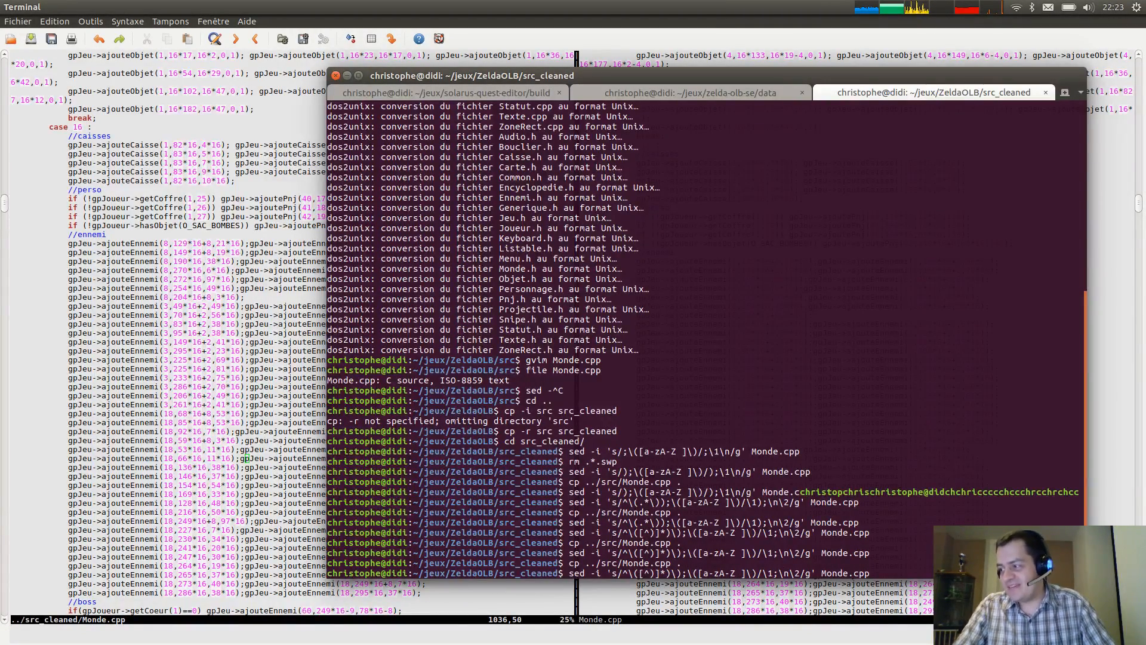
{"action": "key", "text": "Left"}
{"action": "key", "text": "Left"}
{"action": "key", "text": "Left"}
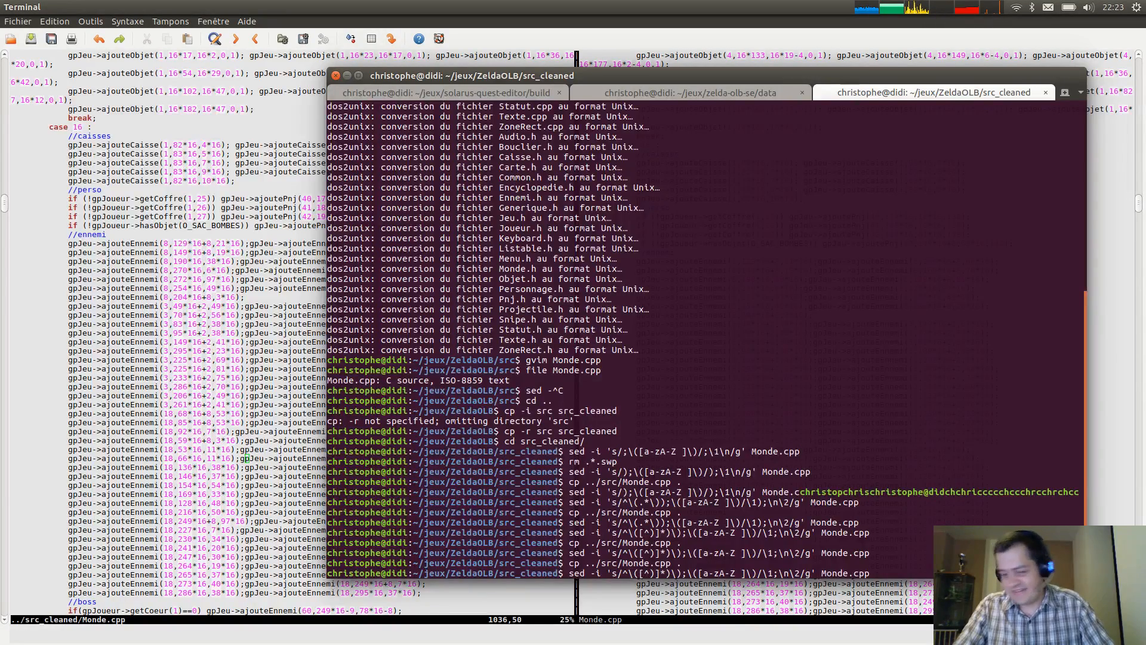
{"action": "type", "text": "\\"}
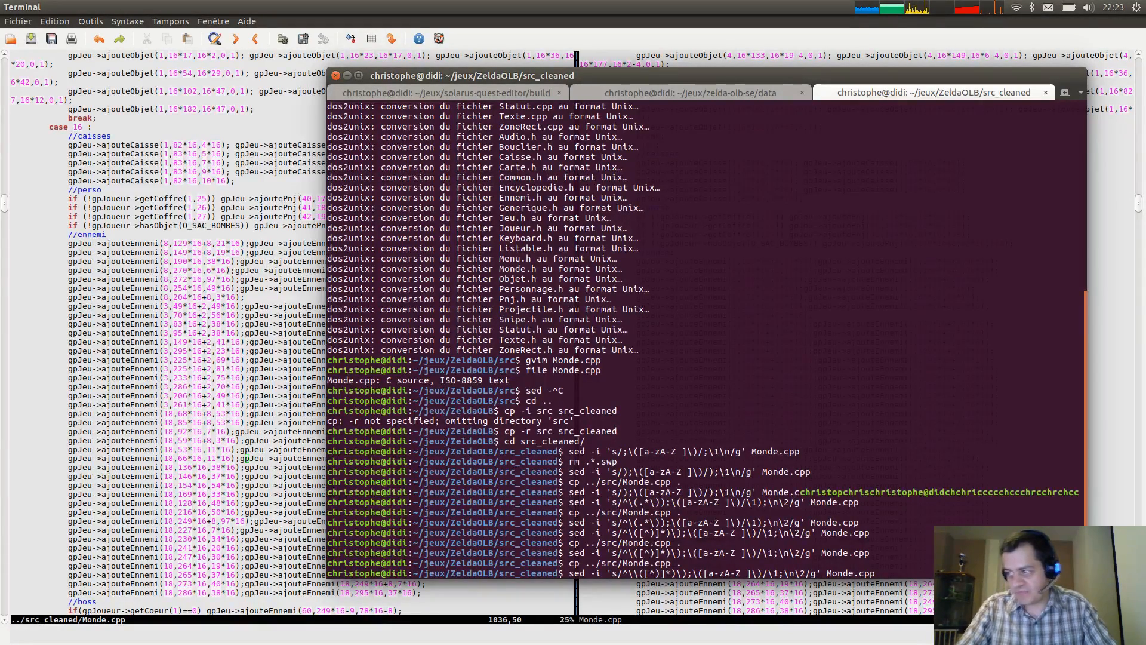
{"action": "key", "text": "BackSpace"}
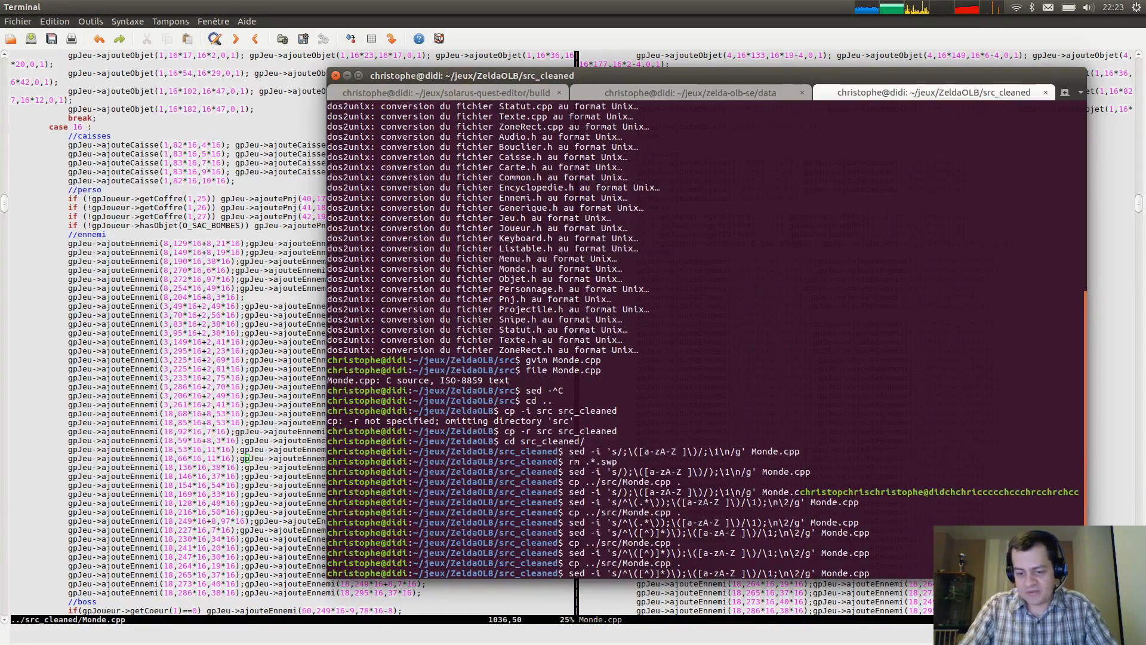
{"action": "type", "text": "\\("}
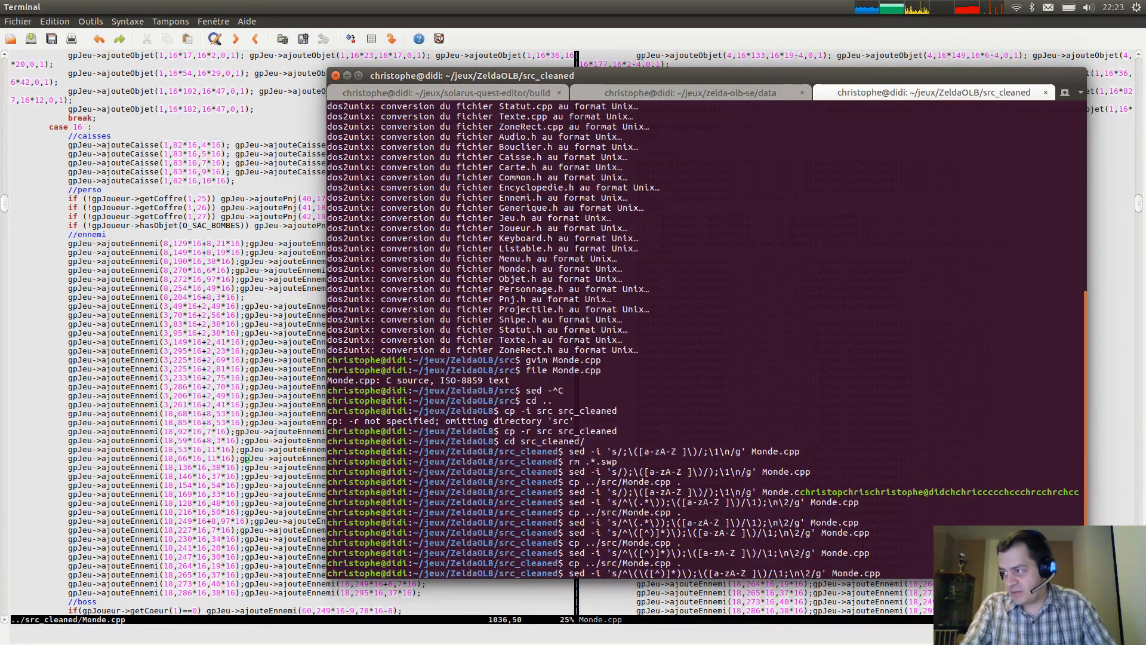
{"action": "type", "text": " *"}
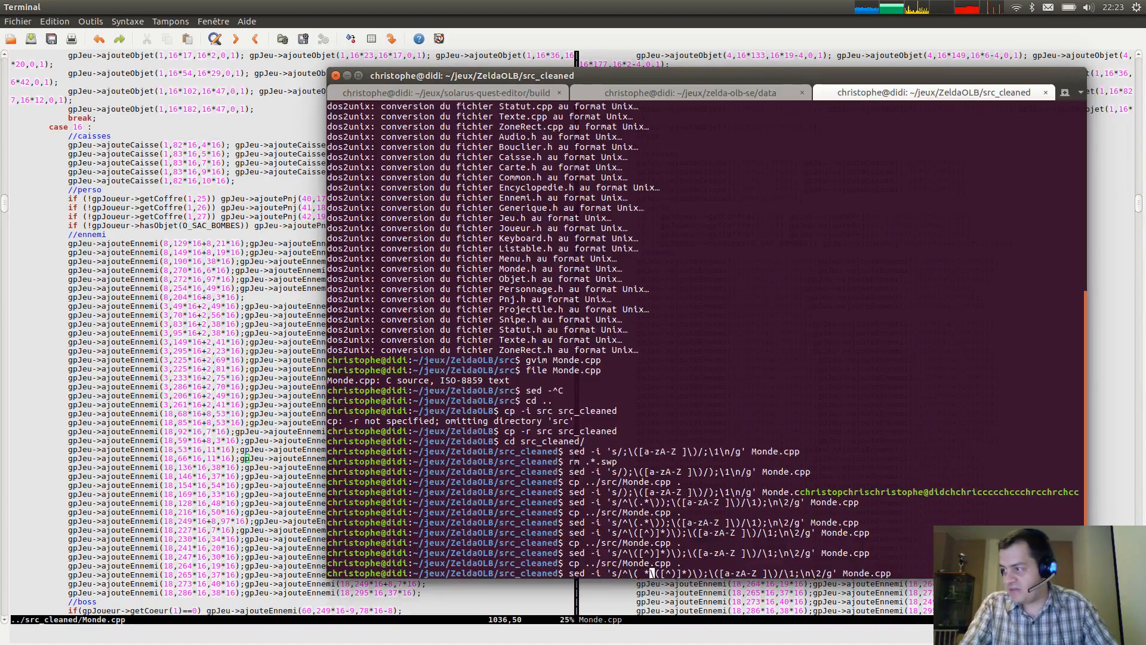
{"action": "type", "text": "\\)"}
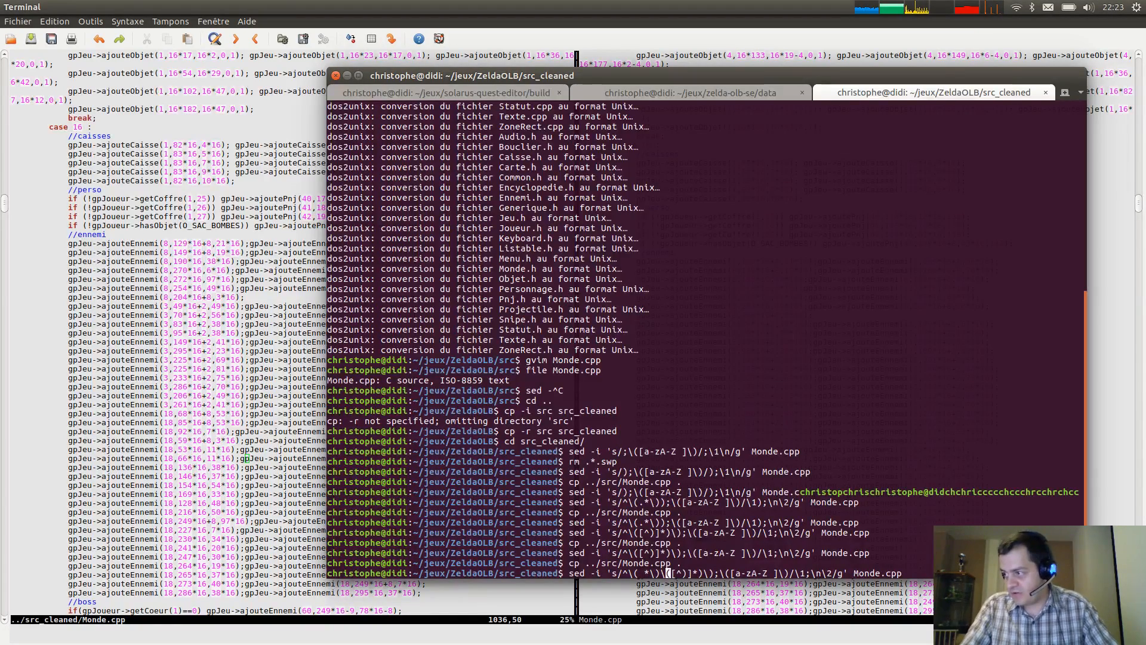
Change the sed command's replacement part to \1\2;\n\1\3.
{"action": "key", "text": "Right"}
{"action": "key", "text": "Right"}
{"action": "key", "text": "Right"}
{"action": "key", "text": "Right"}
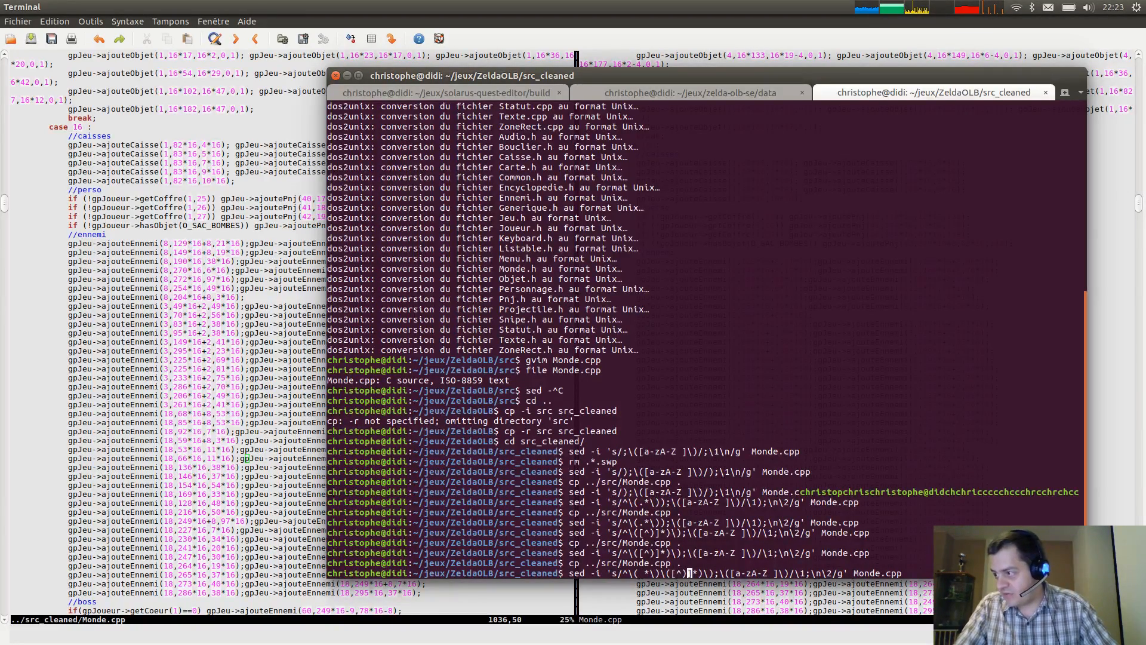
{"action": "key", "text": "Right"}
{"action": "key", "text": "Right"}
{"action": "key", "text": "Right"}
{"action": "key", "text": "Right"}
{"action": "key", "text": "Right"}
{"action": "key", "text": "Right"}
{"action": "key", "text": "Right"}
{"action": "key", "text": "Right"}
{"action": "key", "text": "Right"}
{"action": "key", "text": "Right"}
{"action": "key", "text": "Right"}
{"action": "key", "text": "Right"}
{"action": "key", "text": "Right"}
{"action": "key", "text": "Right"}
{"action": "key", "text": "Right"}
{"action": "key", "text": "Right"}
{"action": "key", "text": "Right"}
{"action": "key", "text": "Right"}
{"action": "key", "text": "Right"}
{"action": "key", "text": "Right"}
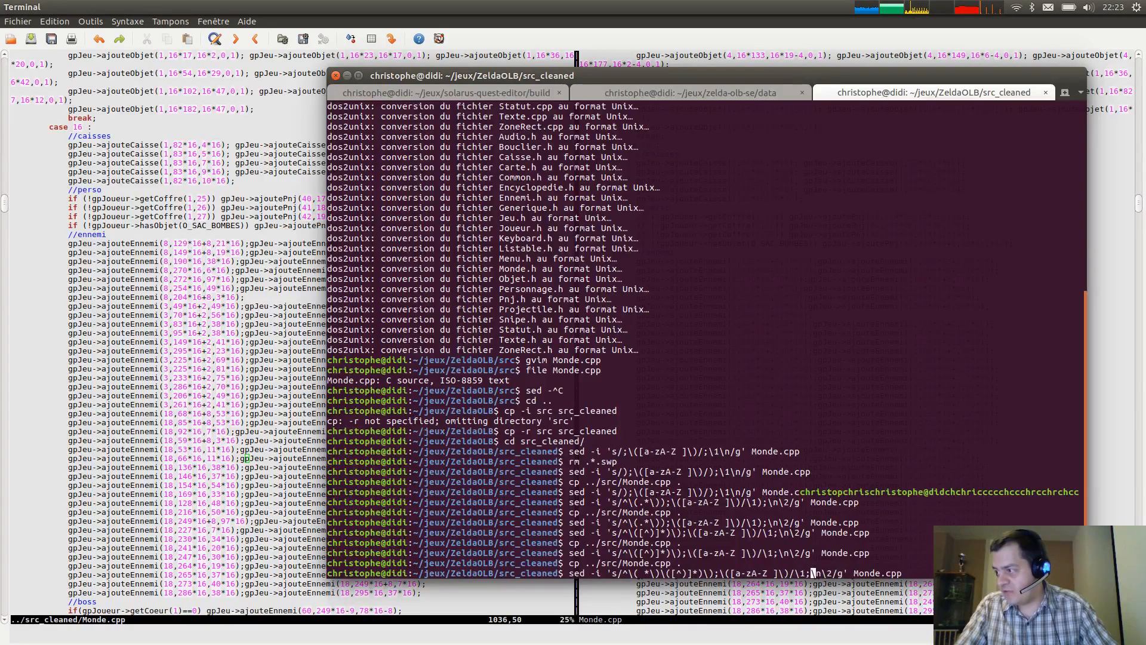
{"action": "key", "text": "Left"}
{"action": "key", "text": "Left"}
{"action": "key", "text": "Left"}
{"action": "key", "text": "Right"}
{"action": "key", "text": "Right"}
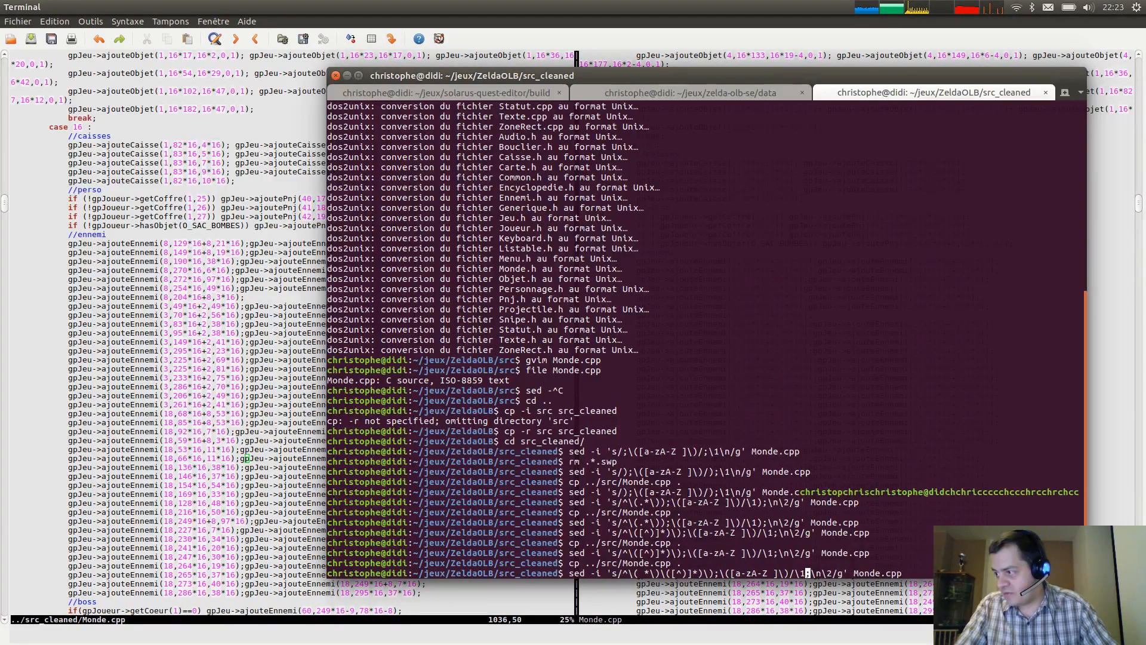
{"action": "type", "text": "\\2"}
{"action": "key", "text": "Right"}
{"action": "key", "text": "Right"}
{"action": "key", "text": "Right"}
{"action": "key", "text": "Right"}
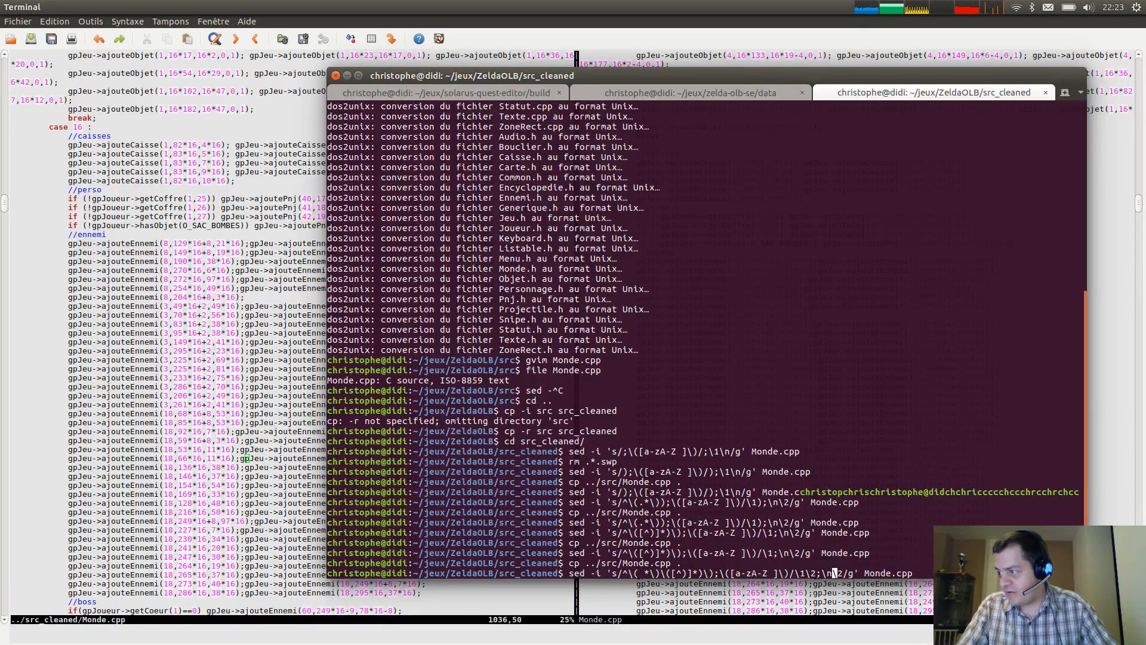
{"action": "type", "text": "\\1"}
{"action": "key", "text": "Right"}
{"action": "key", "text": "Right"}
{"action": "key", "text": "BackSpace"}
{"action": "type", "text": "3"}
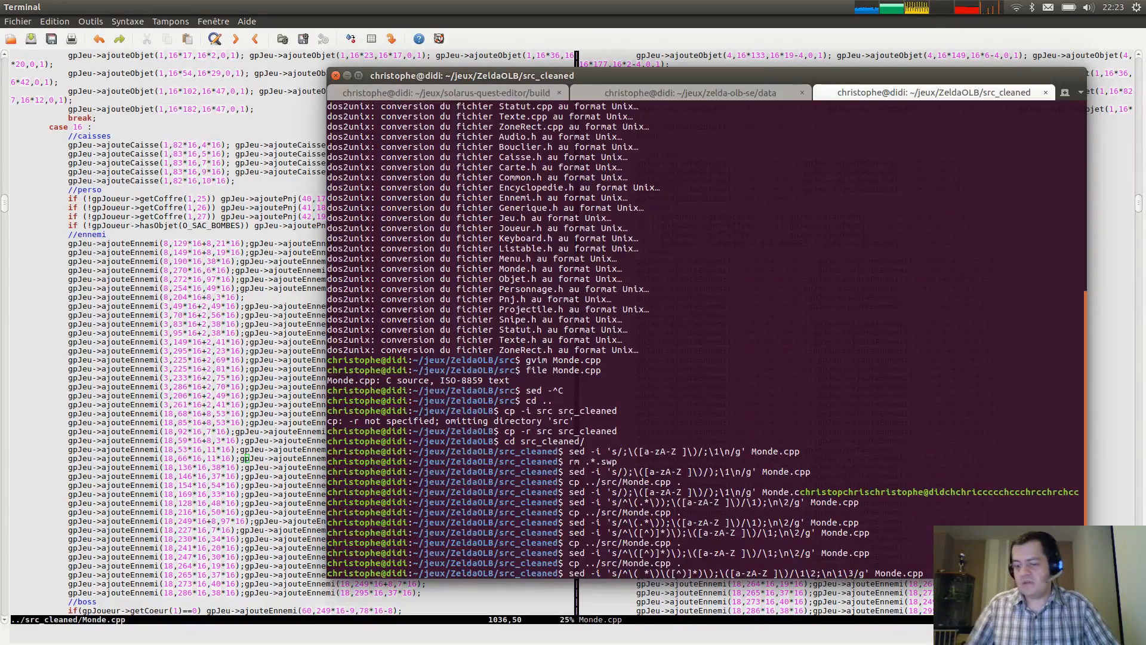
Run the edited sed command, restore Monde.cpp with cp ../src/Monde.cpp . and run the same sed command again.
{"action": "key", "text": "Return"}
{"action": "key", "text": "Up"}
{"action": "key", "text": "Up"}
{"action": "key", "text": "Return"}
{"action": "key", "text": "Up"}
{"action": "key", "text": "Up"}
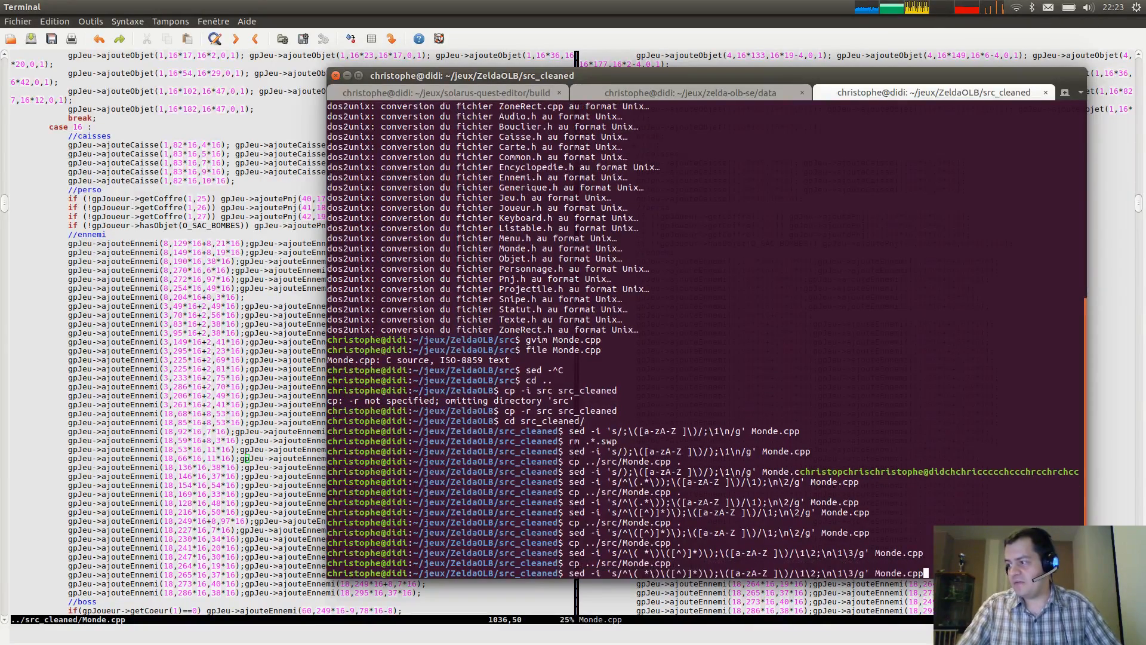
{"action": "key", "text": "Return"}
Switch to GVim, reload src_cleaned/Monde.cpp and examine the line breaks and indentation around cases 10 to 14.
{"action": "key", "text": "alt+Tab"}
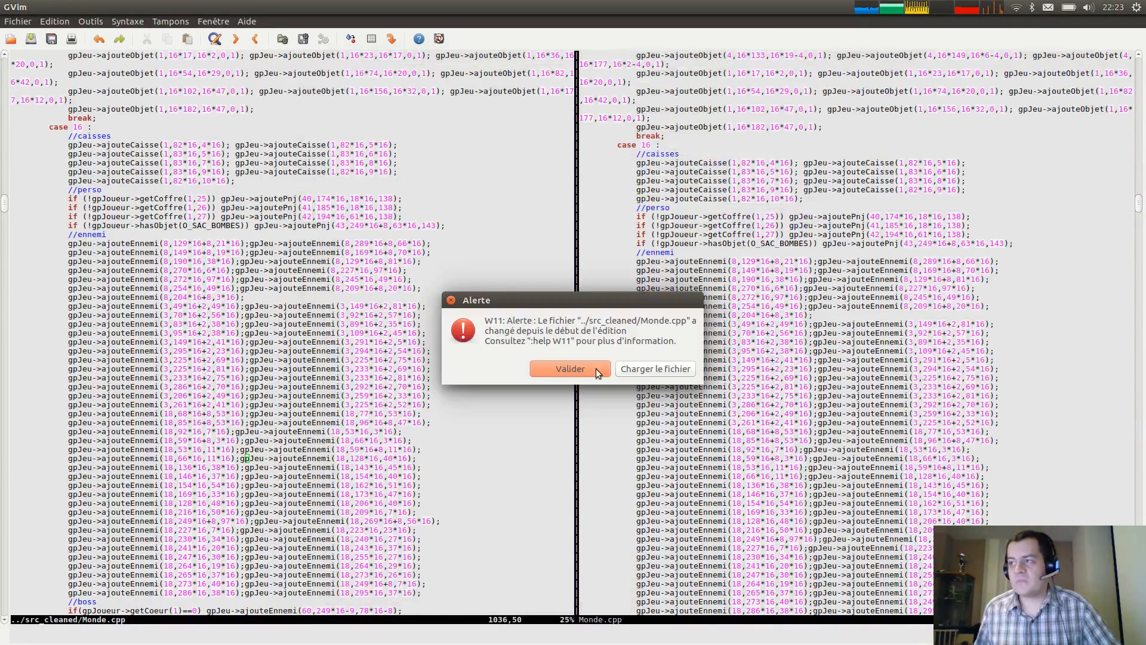
{"action": "left_click", "coordinate": [657, 366]}
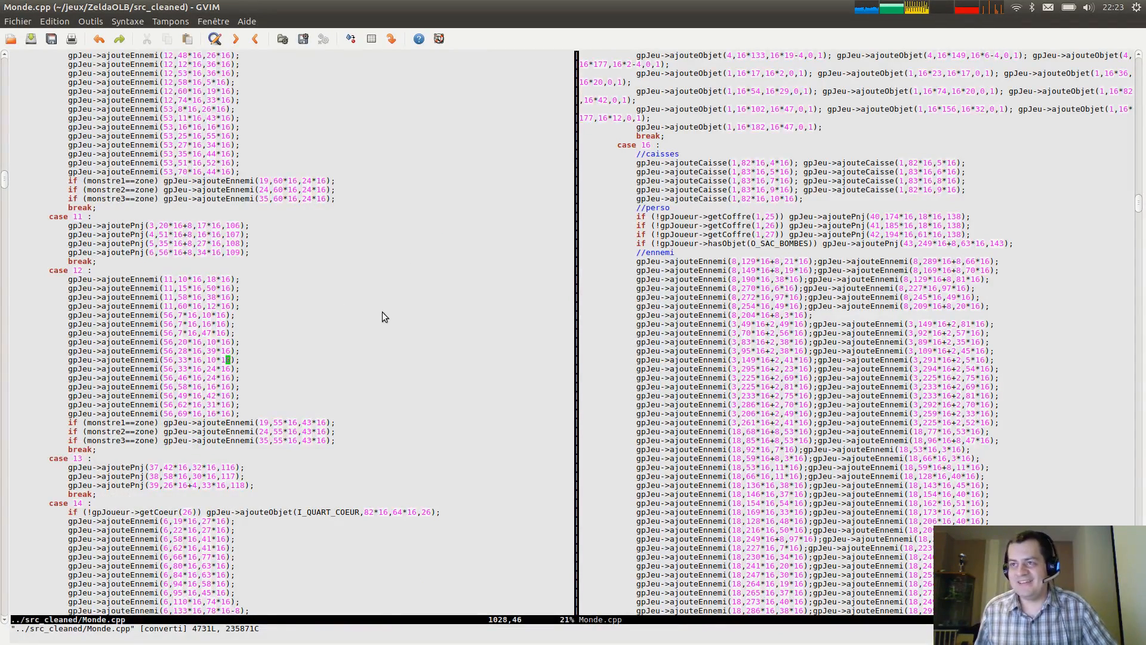
{"action": "scroll", "coordinate": [382, 311], "scroll_direction": "up", "scroll_amount": 14}
{"action": "scroll", "coordinate": [286, 281], "scroll_direction": "down", "scroll_amount": 11}
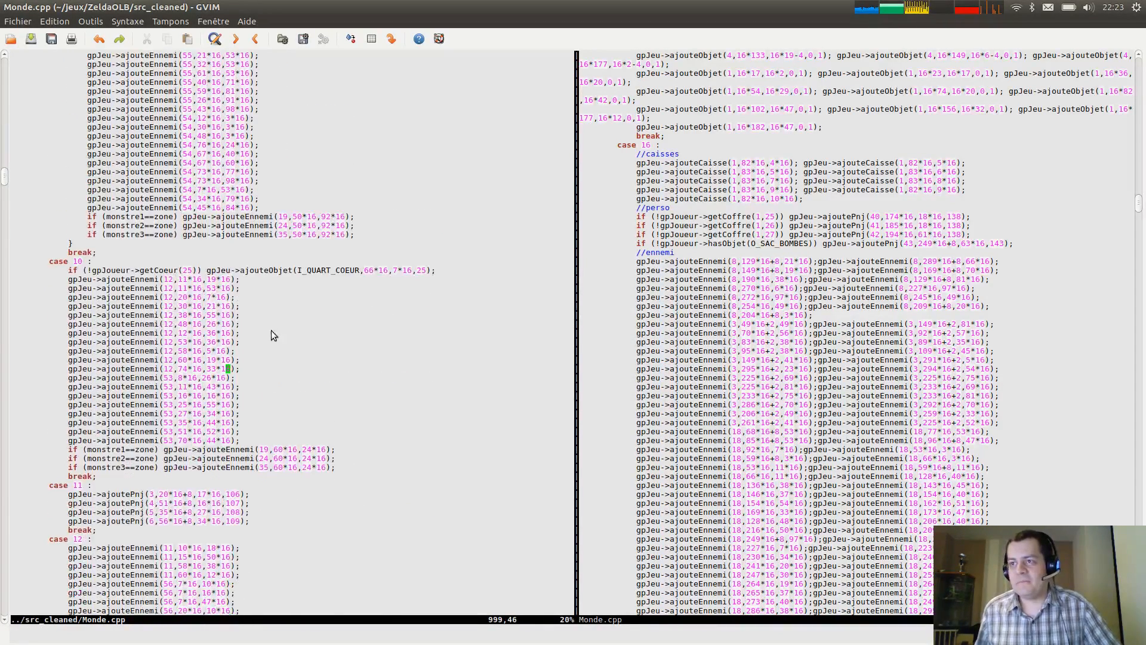
{"action": "scroll", "coordinate": [385, 276], "scroll_direction": "up", "scroll_amount": 4}
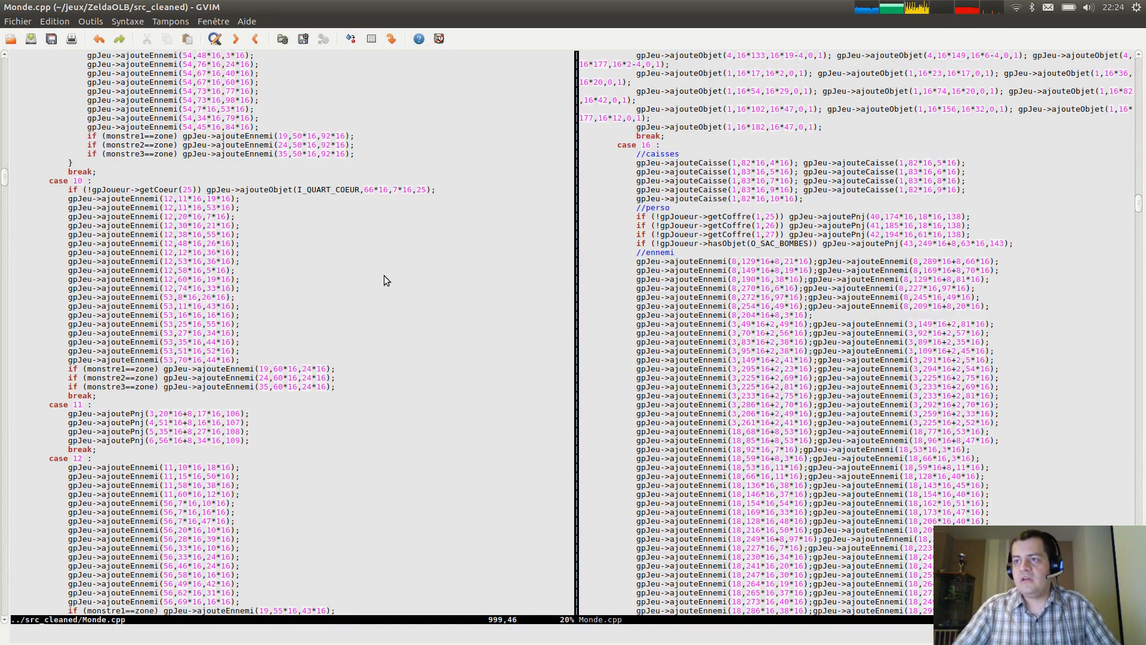
{"action": "key", "text": "Right"}
{"action": "key", "text": "Right"}
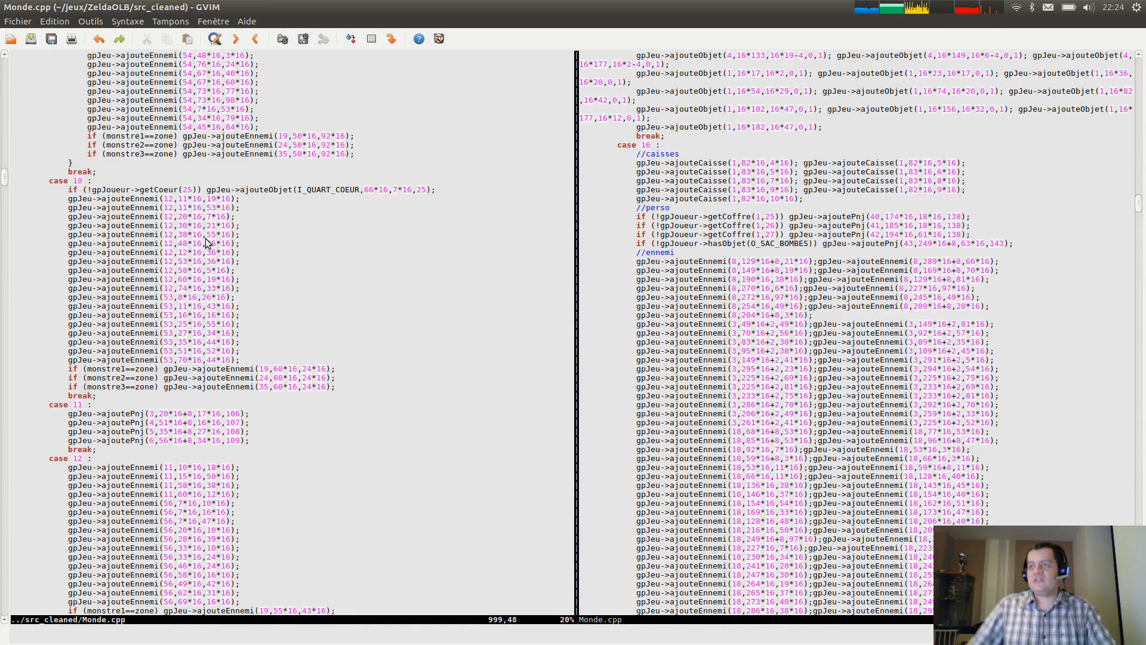
Try appending the comment // 11, 19 to the first ajouteEnnemi line of case 10, and undo it.
{"action": "left_click", "coordinate": [260, 198]}
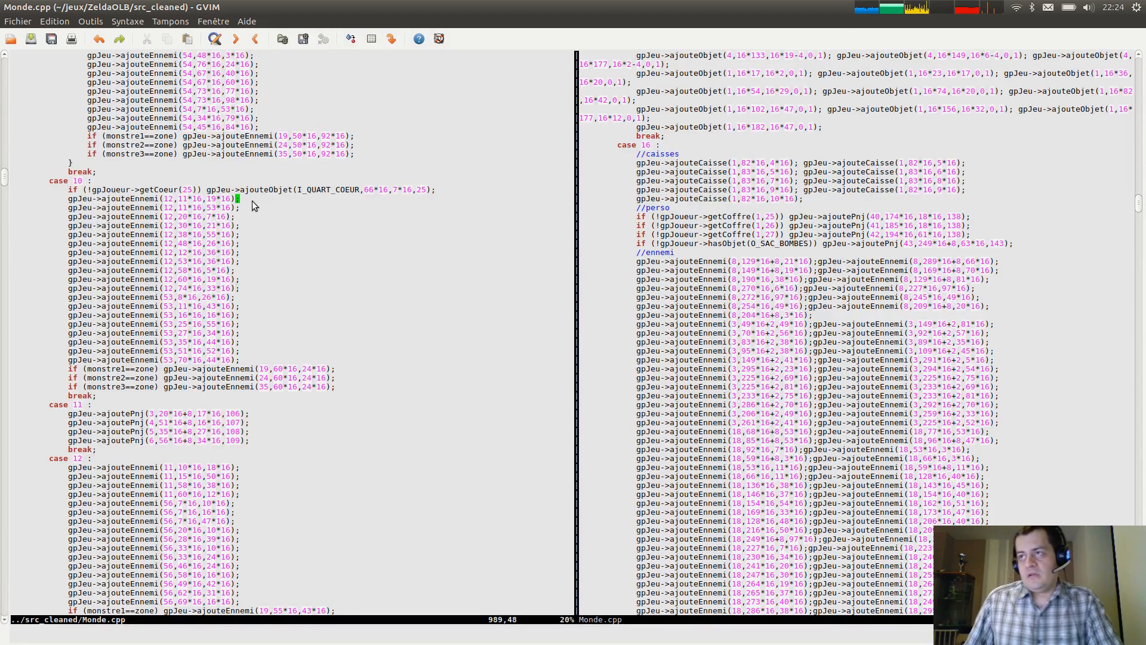
{"action": "type", "text": "A //"}
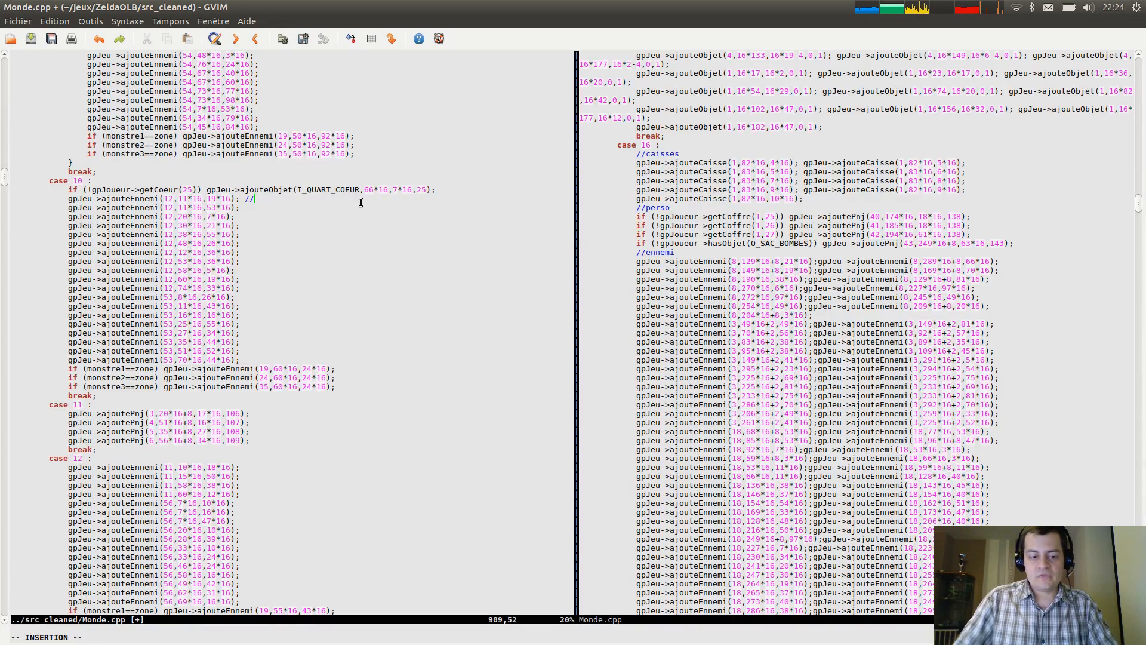
{"action": "type", "text": " 11, 19"}
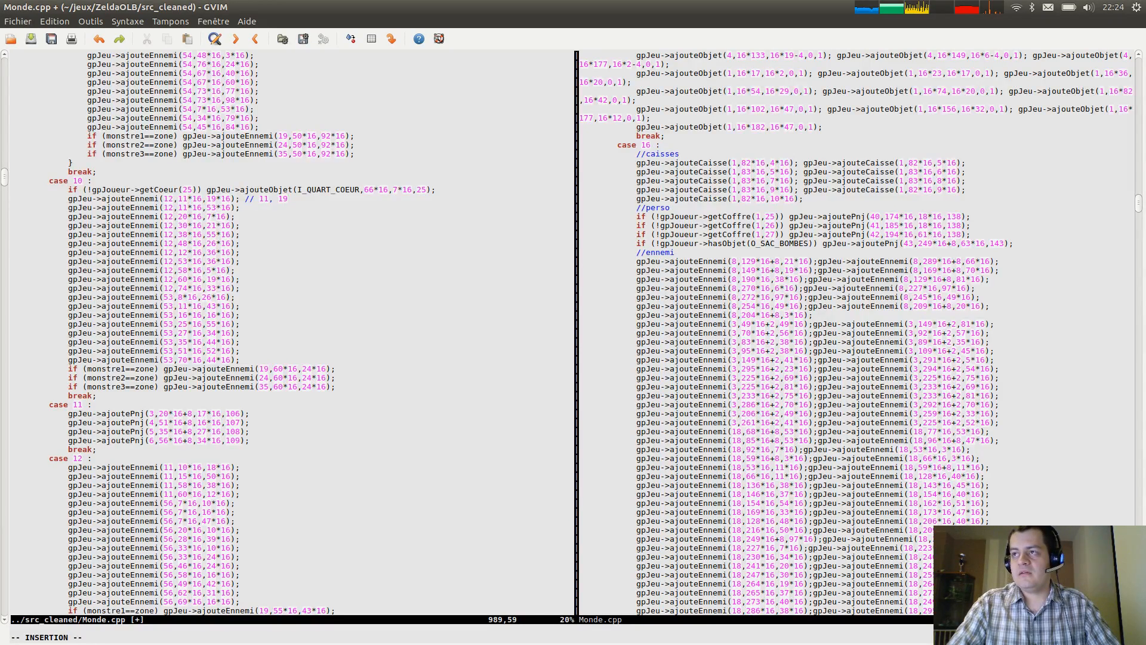
{"action": "key", "text": "Escape"}
{"action": "key", "text": "u"}
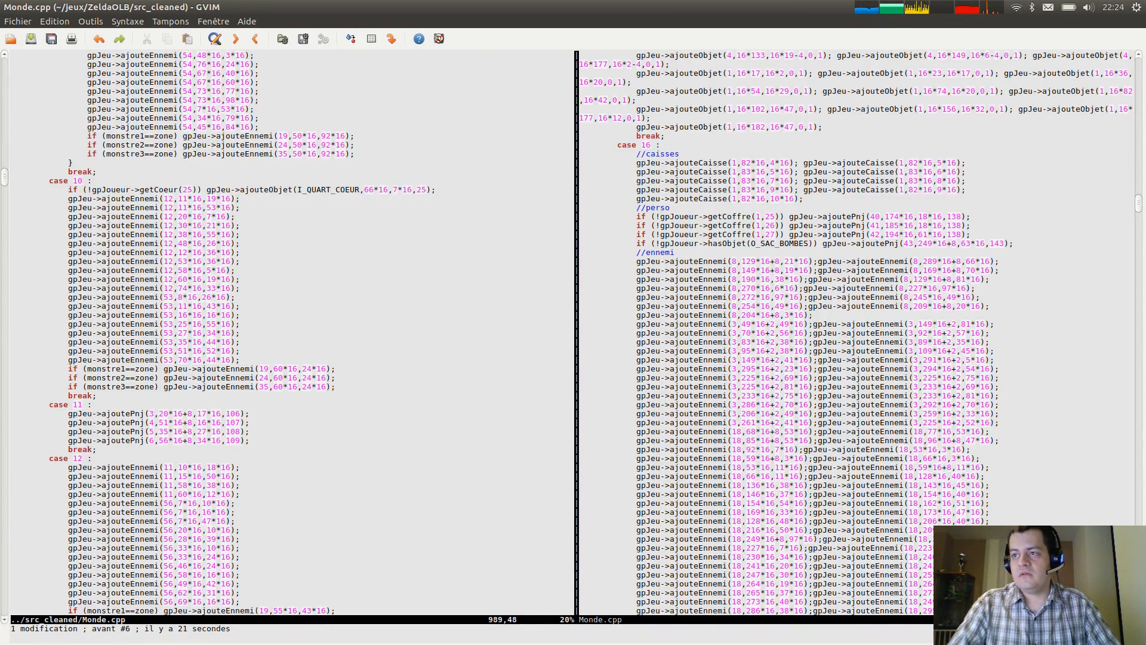
Switch to the terminal and copy the whole last sed command.
{"action": "key", "text": "alt+Tab"}
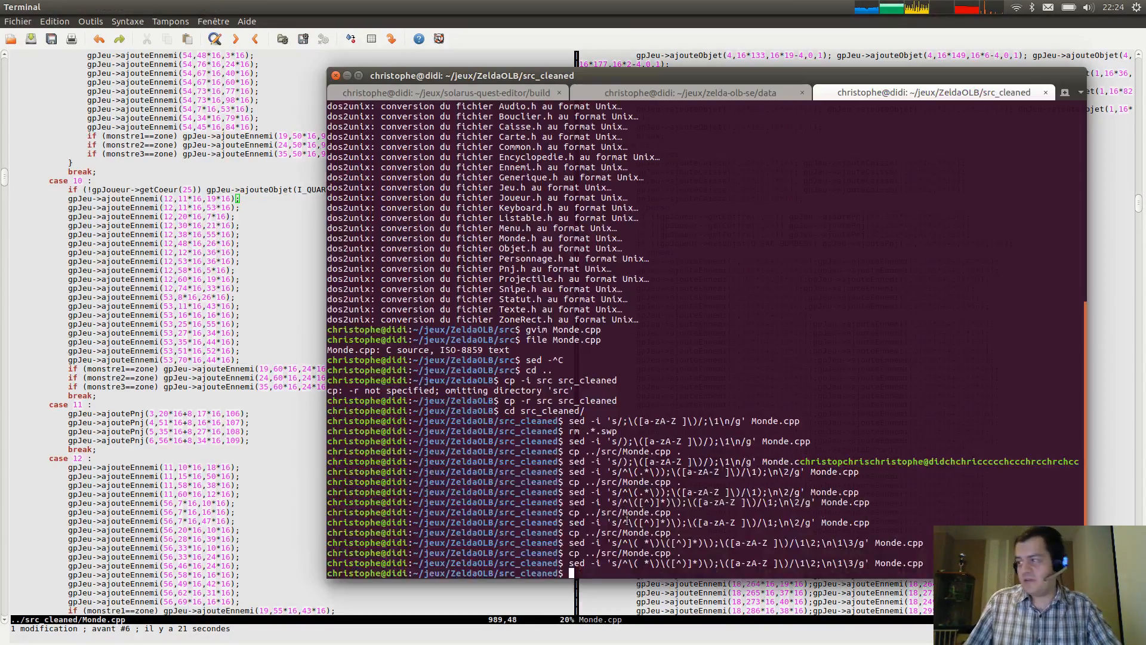
{"action": "left_click_drag", "start_coordinate": [571, 564], "coordinate": [908, 564]}
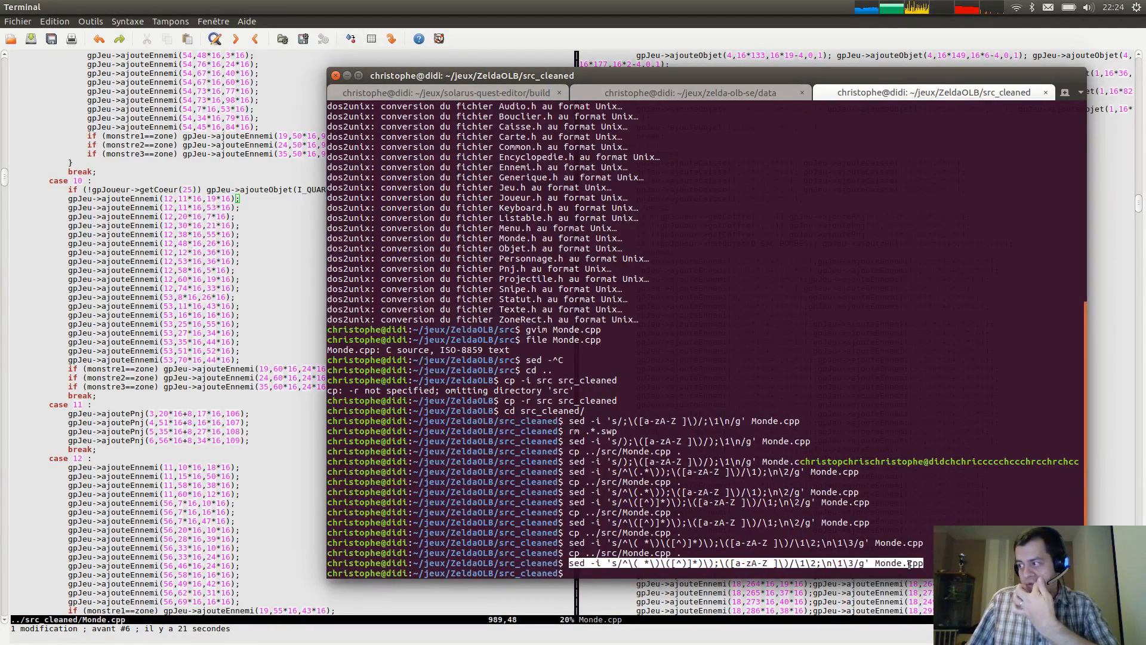
{"action": "left_click", "coordinate": [909, 565]}
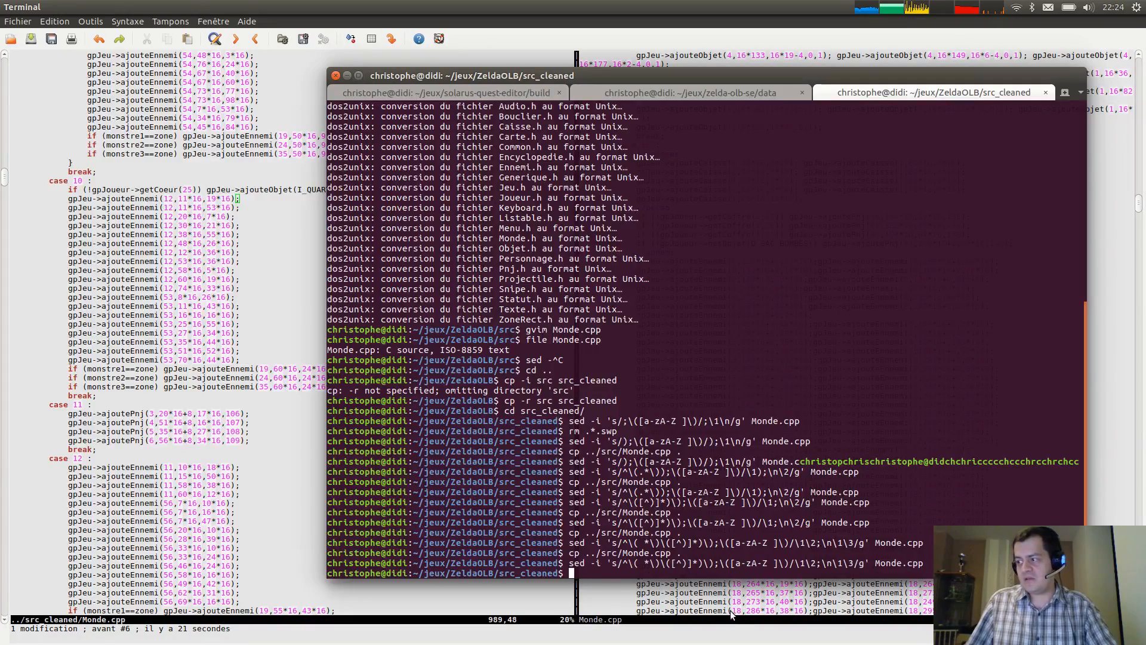
Switch to GVim and open a new file clean_code.sh in the pane showing the original Monde.cpp.
{"action": "left_click", "coordinate": [623, 606]}
{"action": "left_click", "coordinate": [643, 557]}
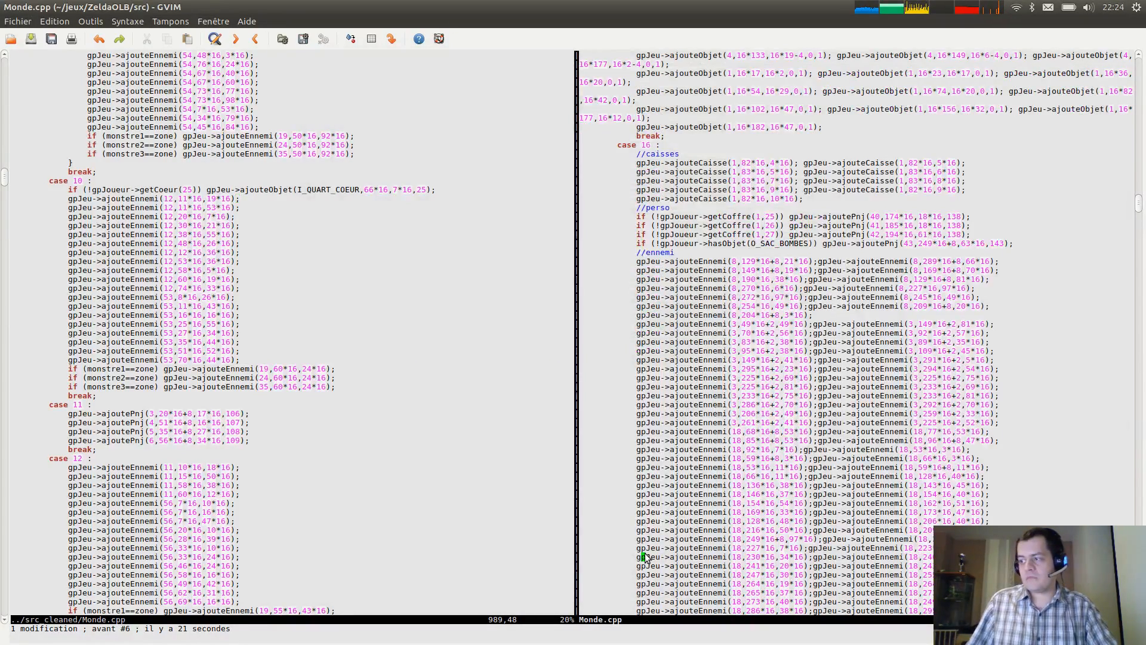
{"action": "type", "text": ":e "}
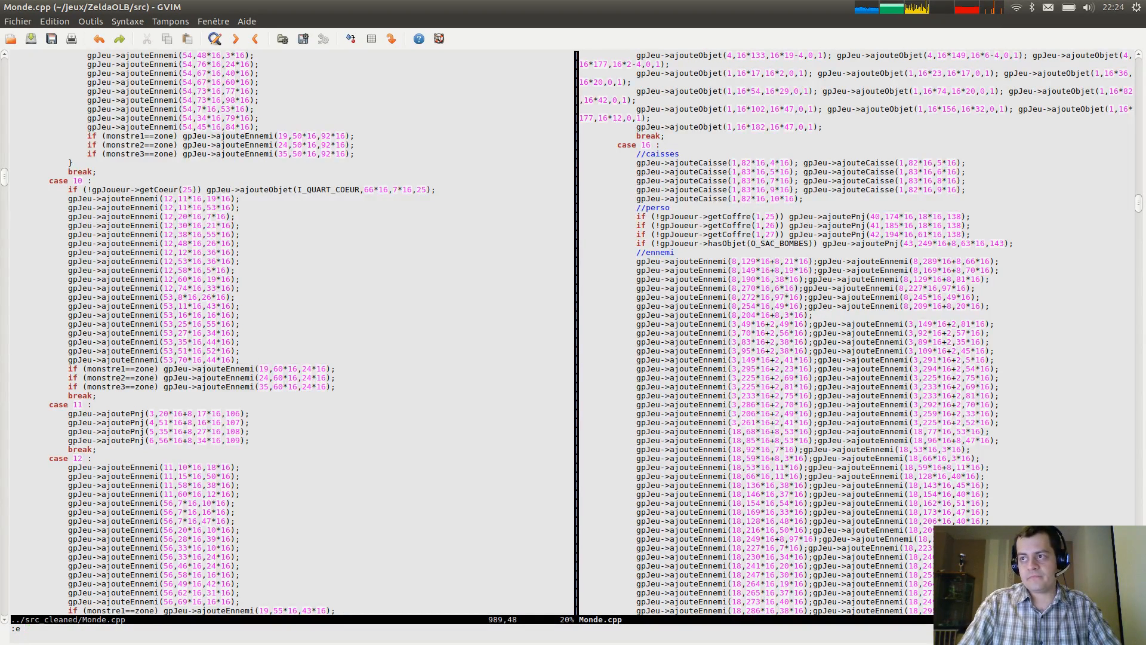
{"action": "type", "text": "clean_code"}
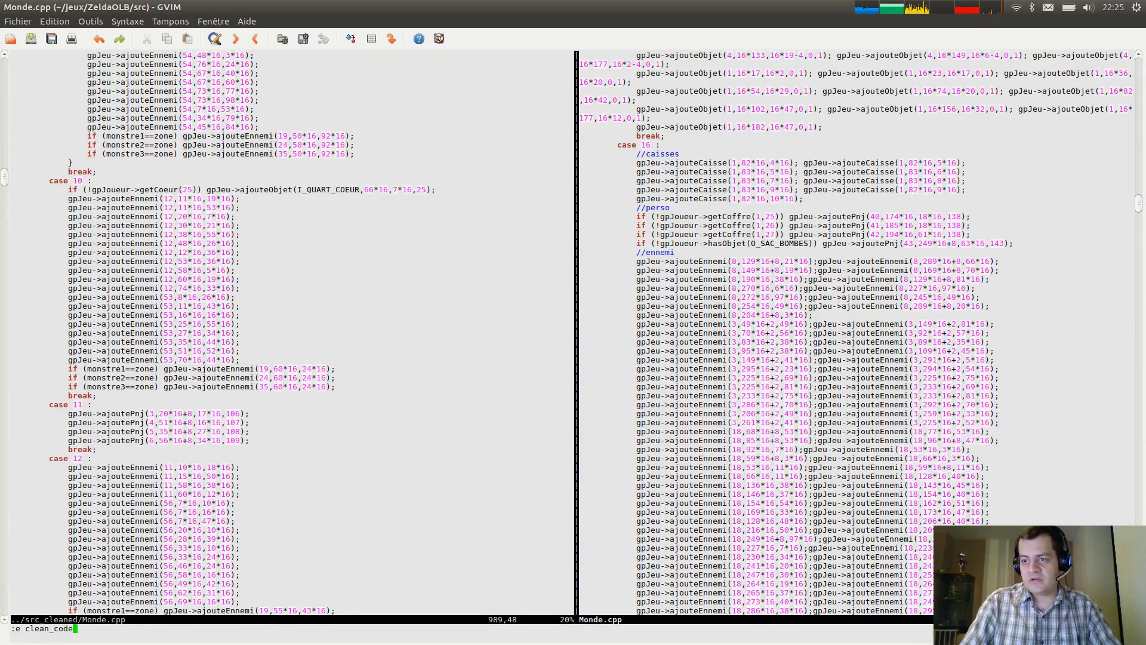
{"action": "type", "text": ".sh"}
{"action": "key", "text": "Return"}
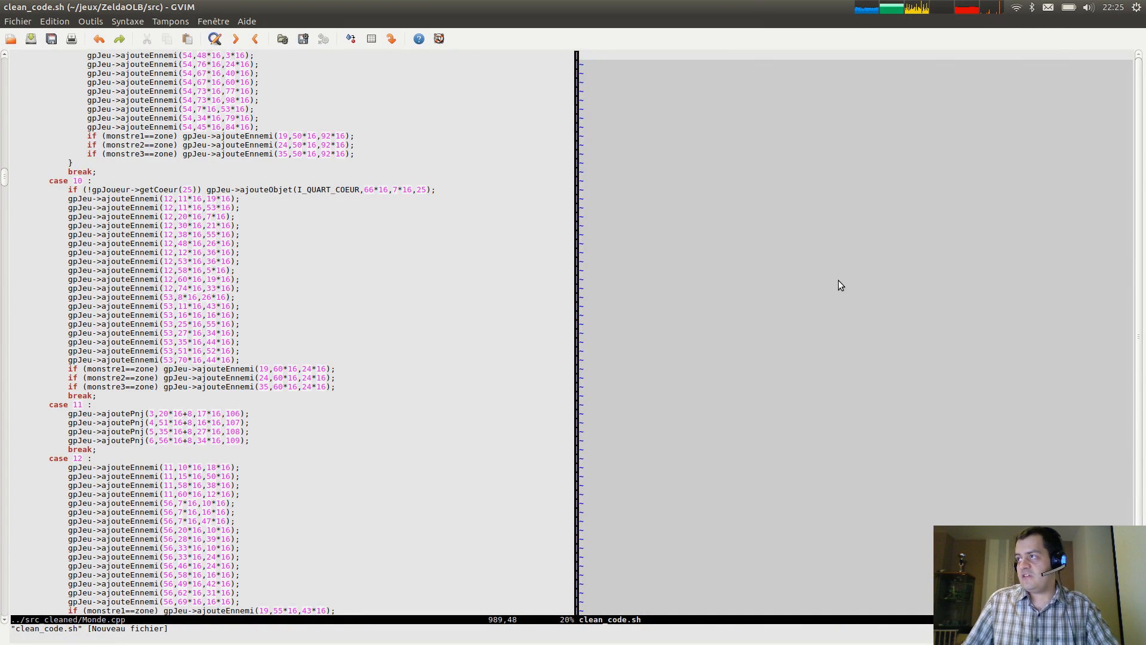
Paste the copied sed command into clean_code.sh.
{"action": "key", "text": "i"}
{"action": "middle_click", "coordinate": [761, 284]}
{"action": "key", "text": "Escape"}
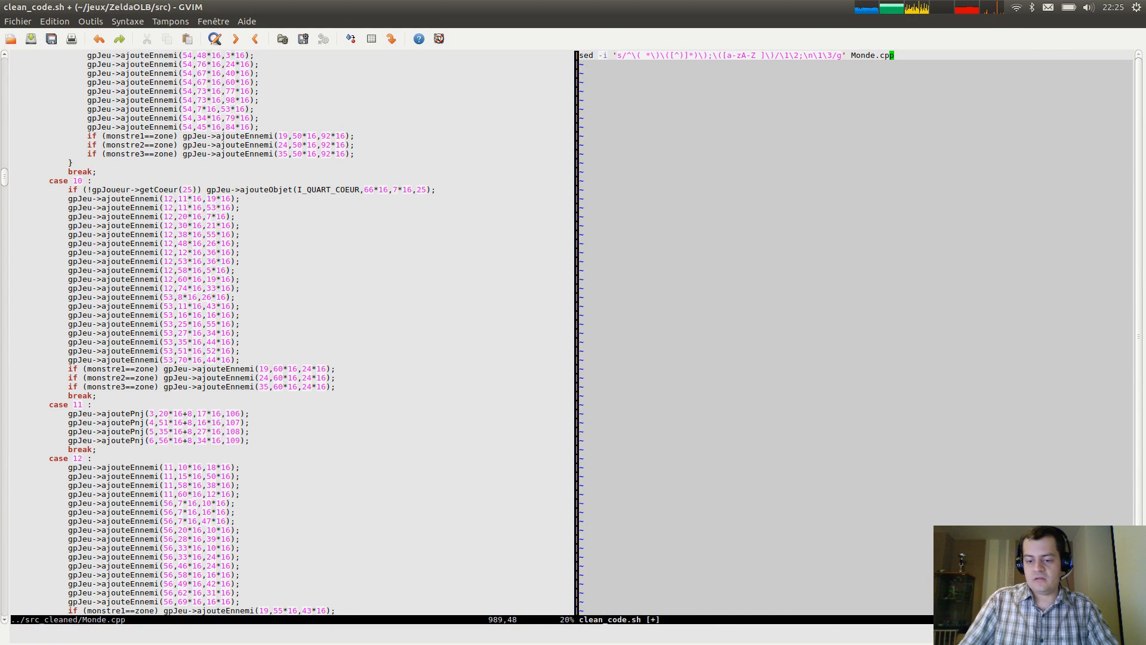
Add a #!/bin/bash line and a blank line above the sed command, save clean_code.sh and return to the sed line.
{"action": "key", "text": "shift+i"}
{"action": "key", "text": "Return"}
{"action": "key", "text": "Return"}
{"action": "key", "text": "Up"}
{"action": "key", "text": "Up"}
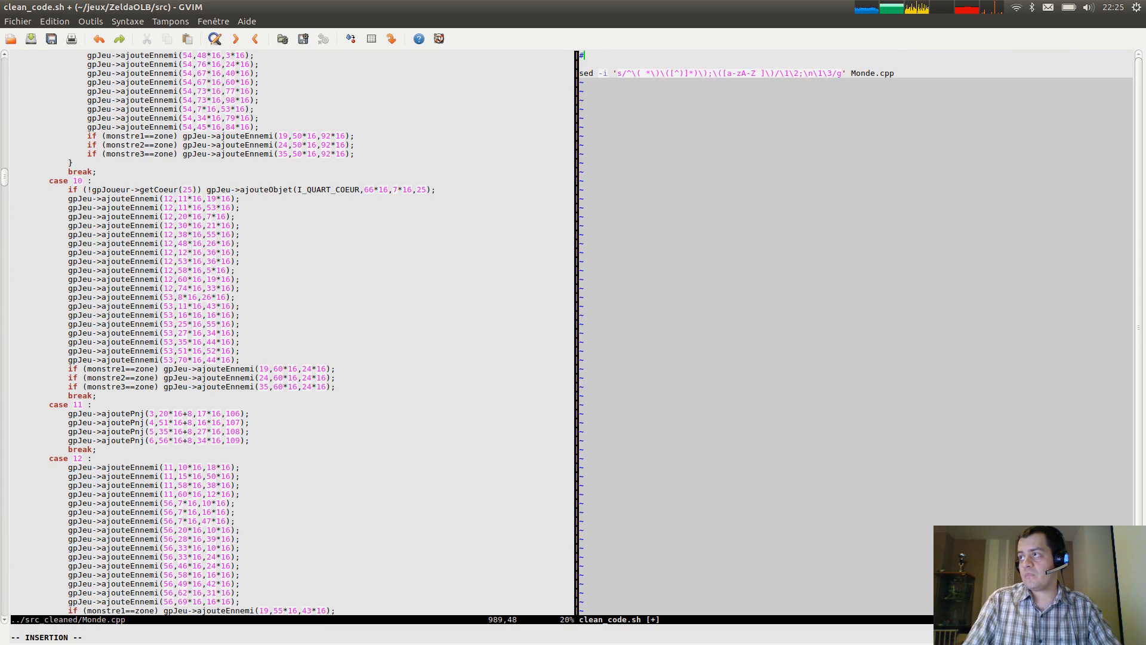
{"action": "type", "text": "#/bin/bash"}
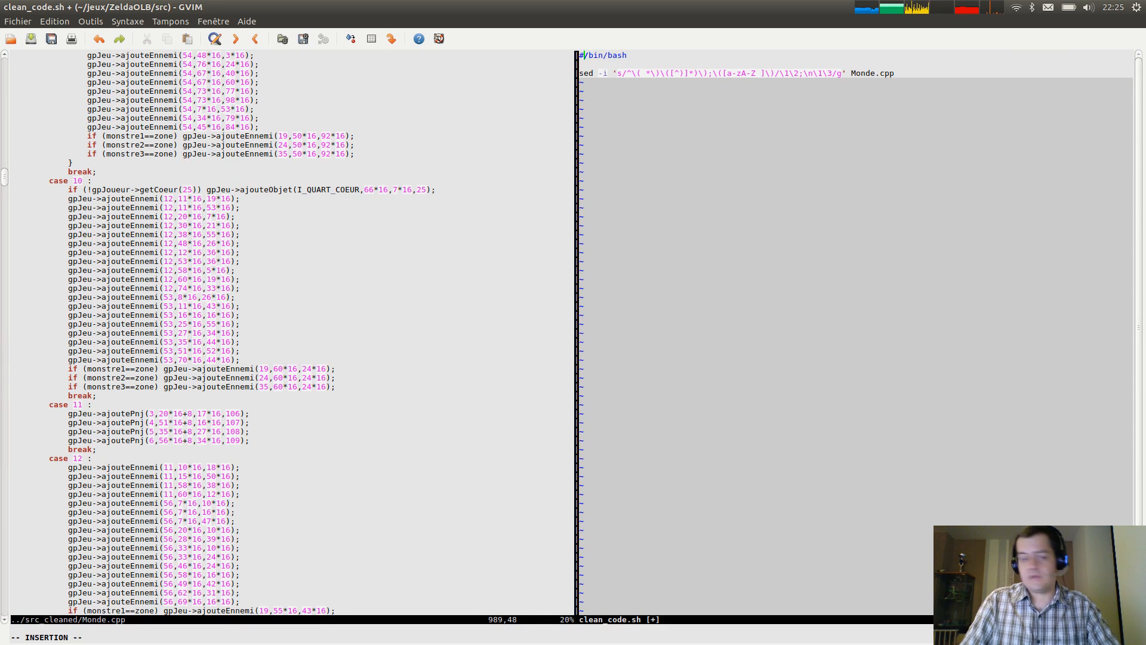
{"action": "type", "text": "!"}
{"action": "key", "text": "Escape"}
{"action": "type", "text": ":w"}
{"action": "key", "text": "Return"}
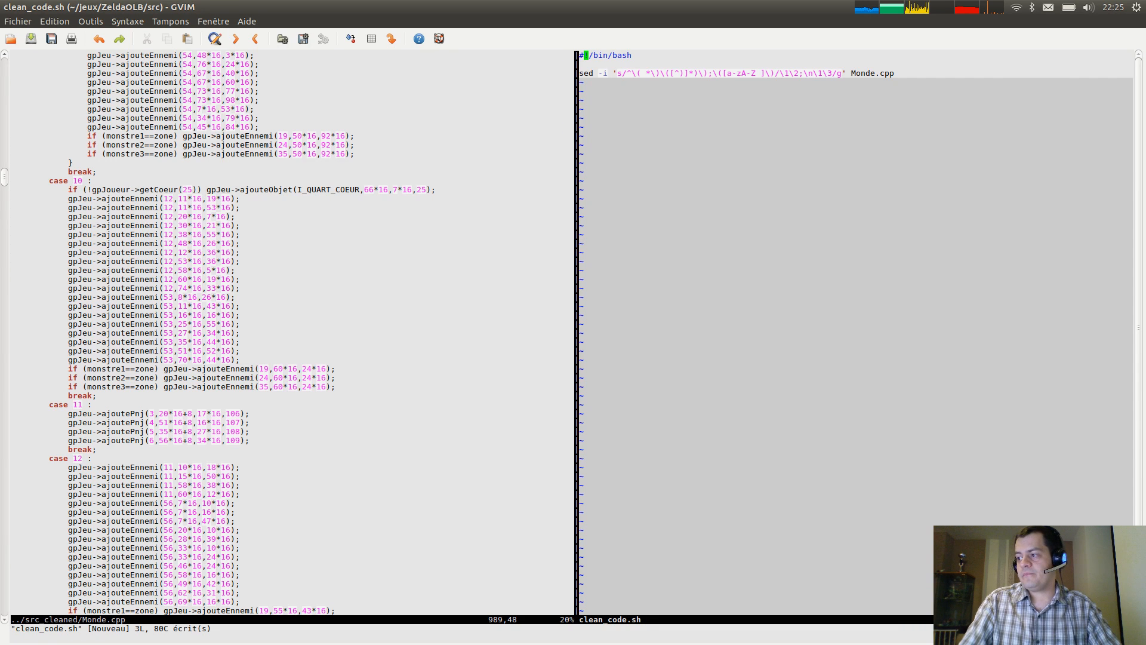
{"action": "key", "text": "j"}
{"action": "key", "text": "j"}
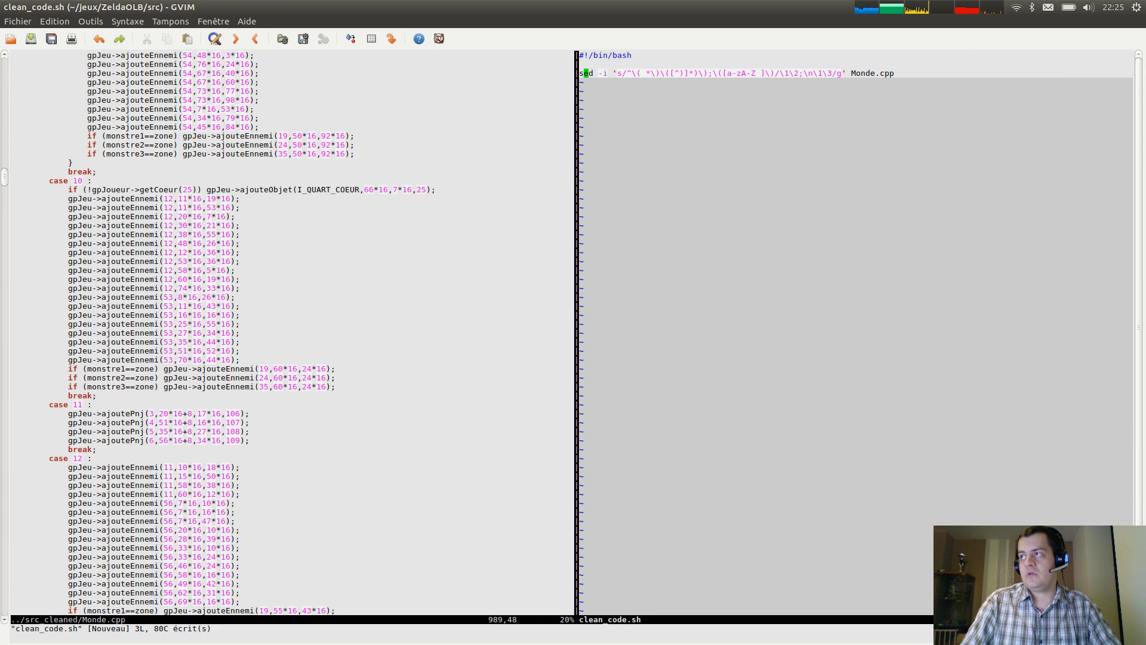
Undo the last edit on the first line of clean_code.sh.
{"action": "key", "text": "ctrl+e"}
{"action": "key", "text": "u"}
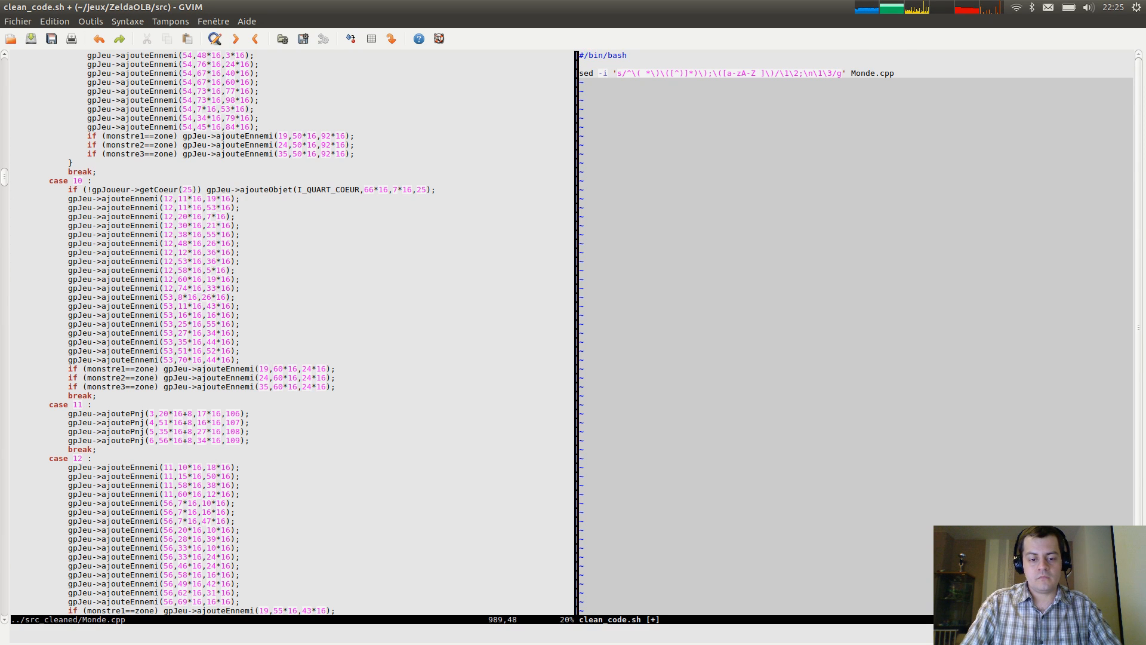
{"action": "key", "text": "alt+Tab"}
{"action": "type", "text": "h"}
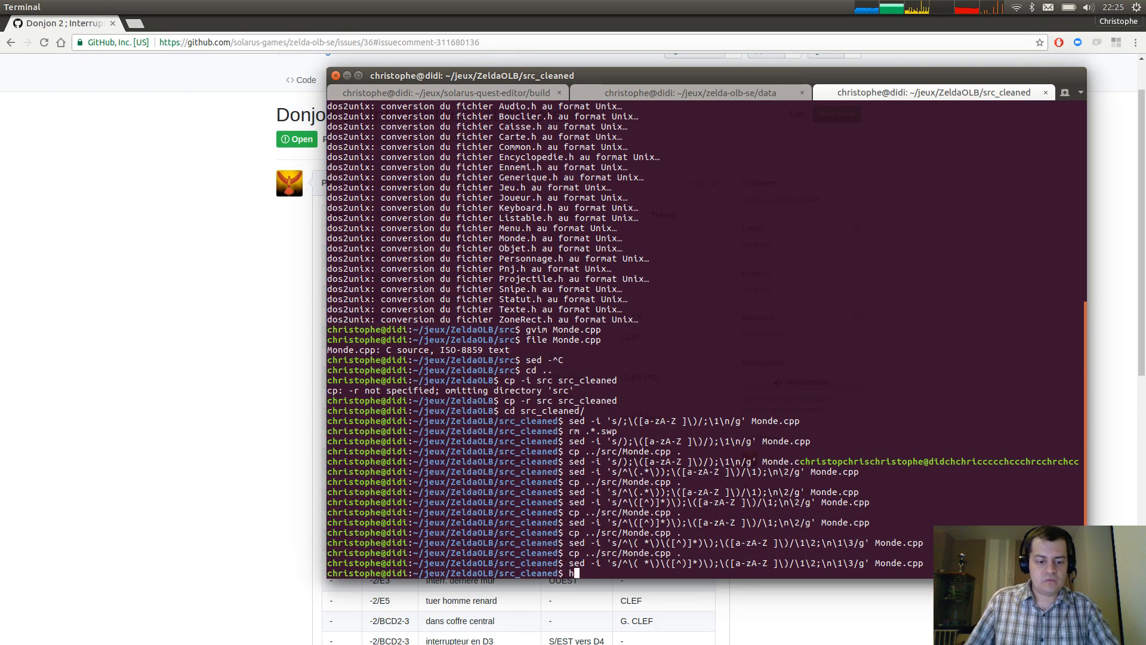
{"action": "key", "text": "alt+Tab"}
{"action": "left_click", "coordinate": [790, 245]}
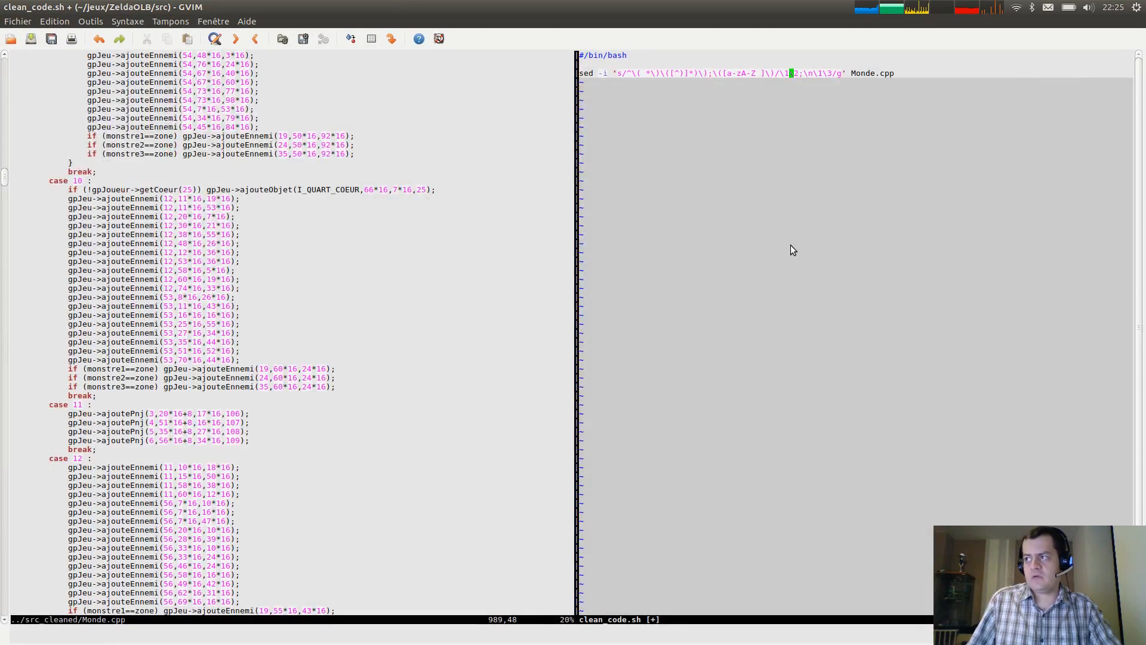
{"action": "key", "text": "ctrl+v"}
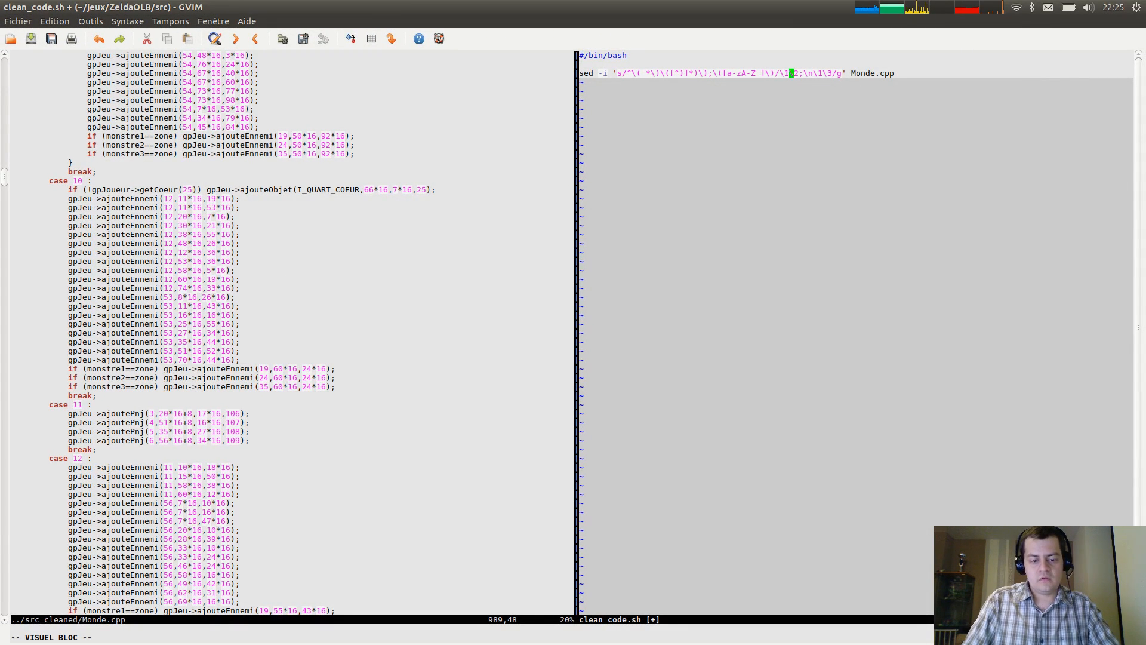
{"action": "key", "text": "h"}
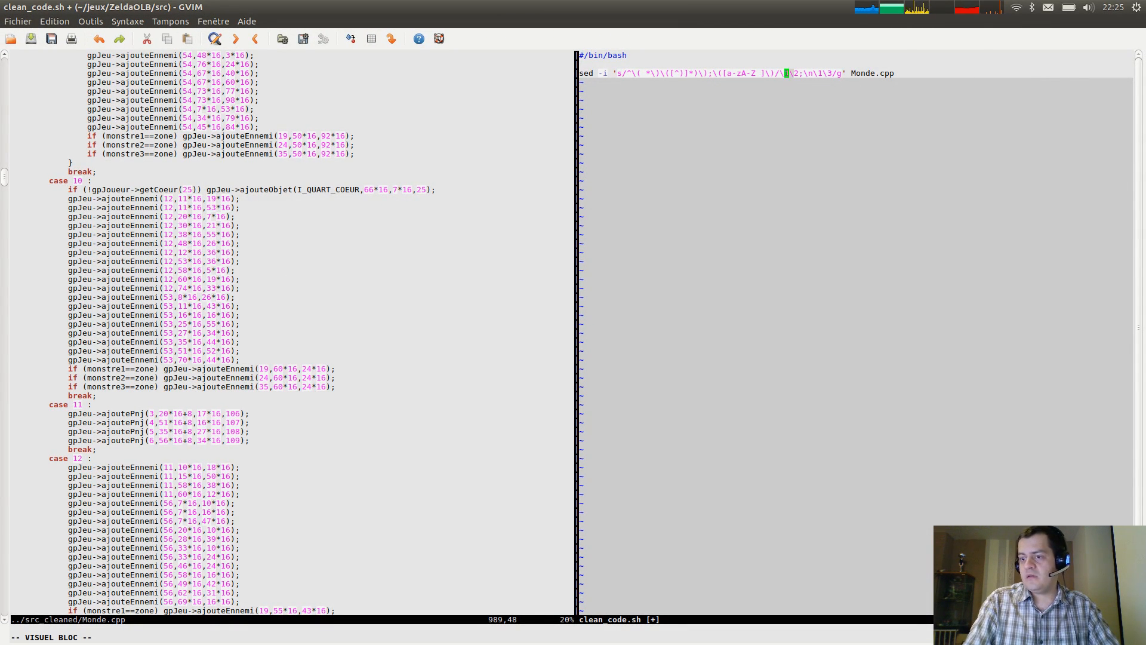
{"action": "key", "text": "Escape"}
{"action": "key", "text": "k"}
{"action": "key", "text": "j"}
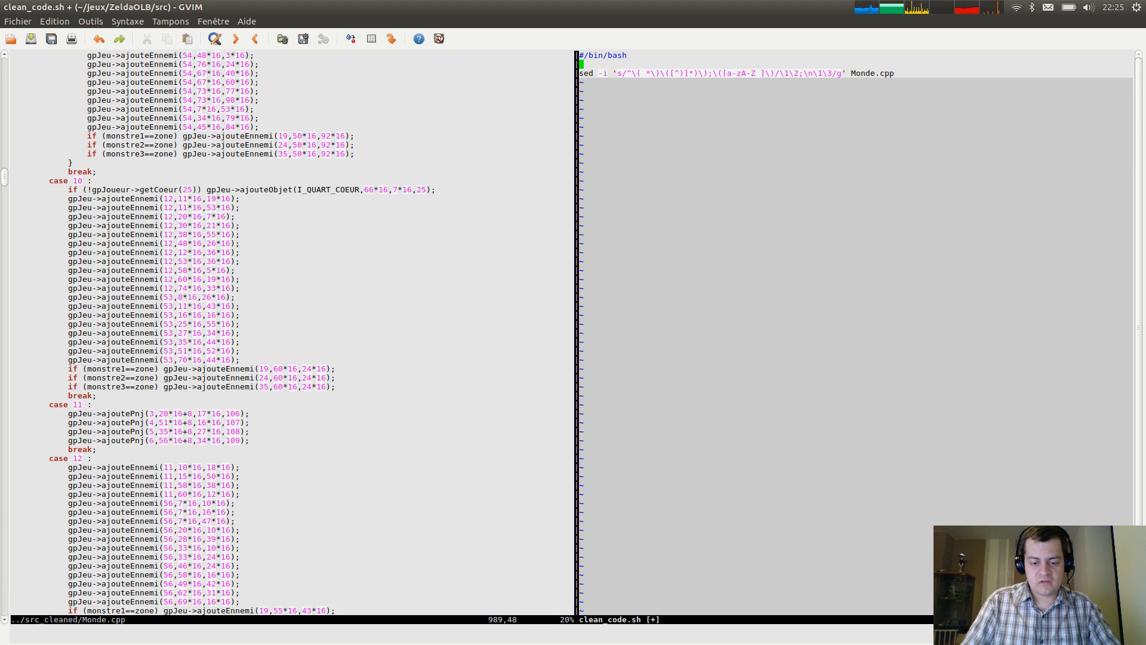
{"action": "key", "text": "ctrl+v"}
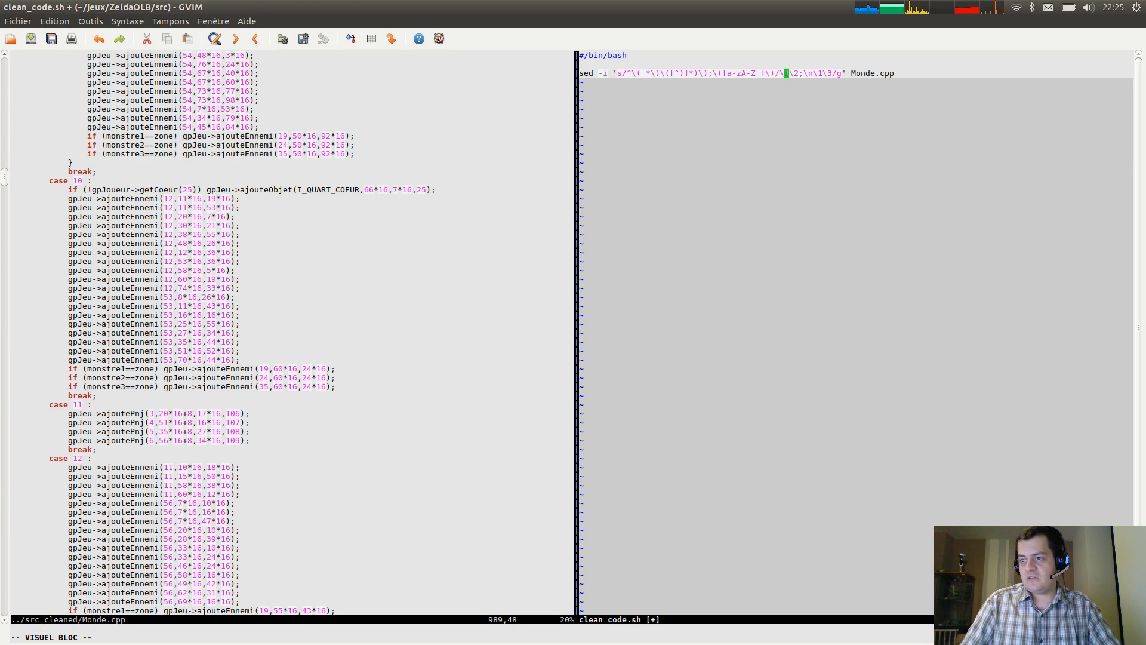
{"action": "key", "text": "Escape"}
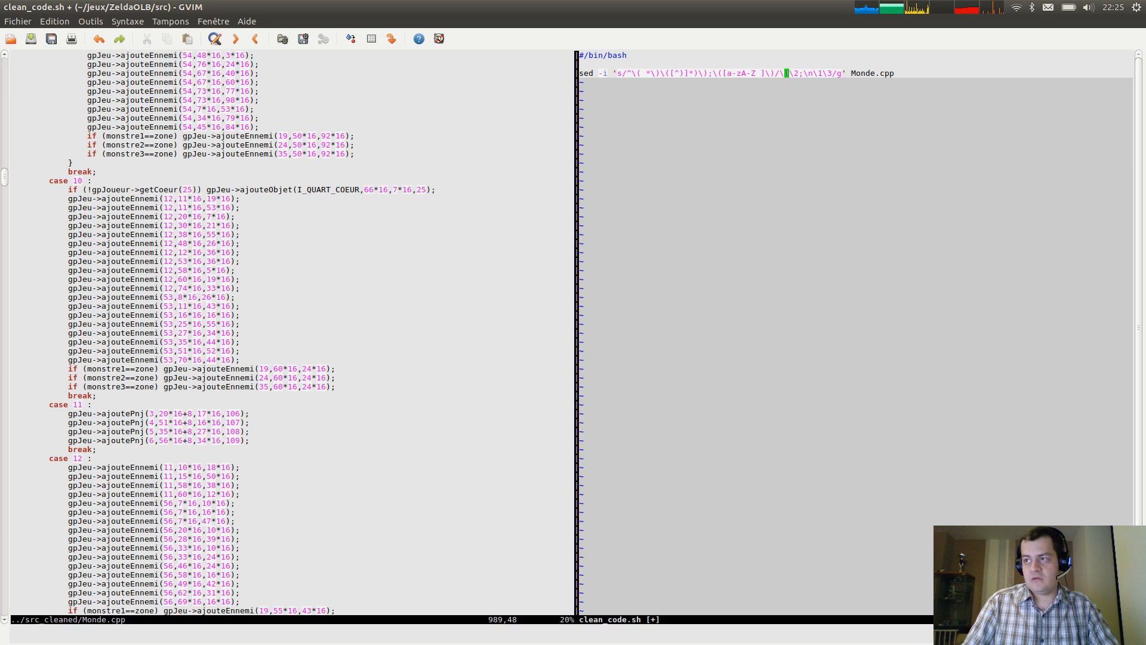
{"action": "key", "text": "ctrl+w"}
{"action": "key", "text": "h"}
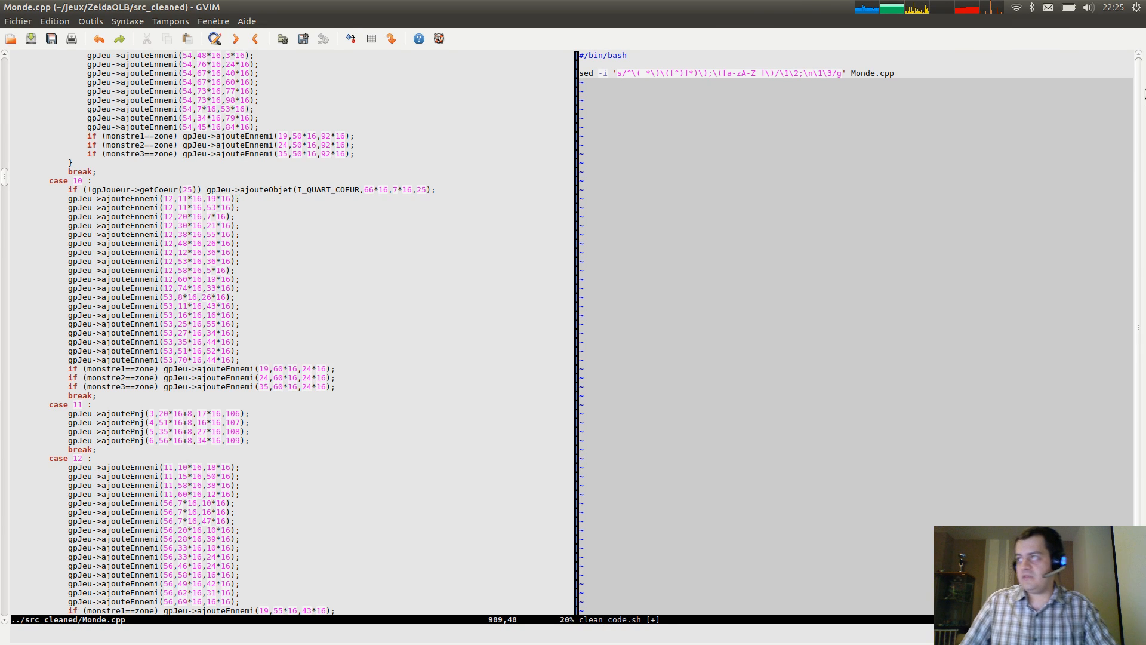
{"action": "left_click", "coordinate": [691, 225]}
{"action": "key", "text": "ctrl+w"}
{"action": "key", "text": "h"}
{"action": "key", "text": "j"}
{"action": "key", "text": "j"}
{"action": "key", "text": "j"}
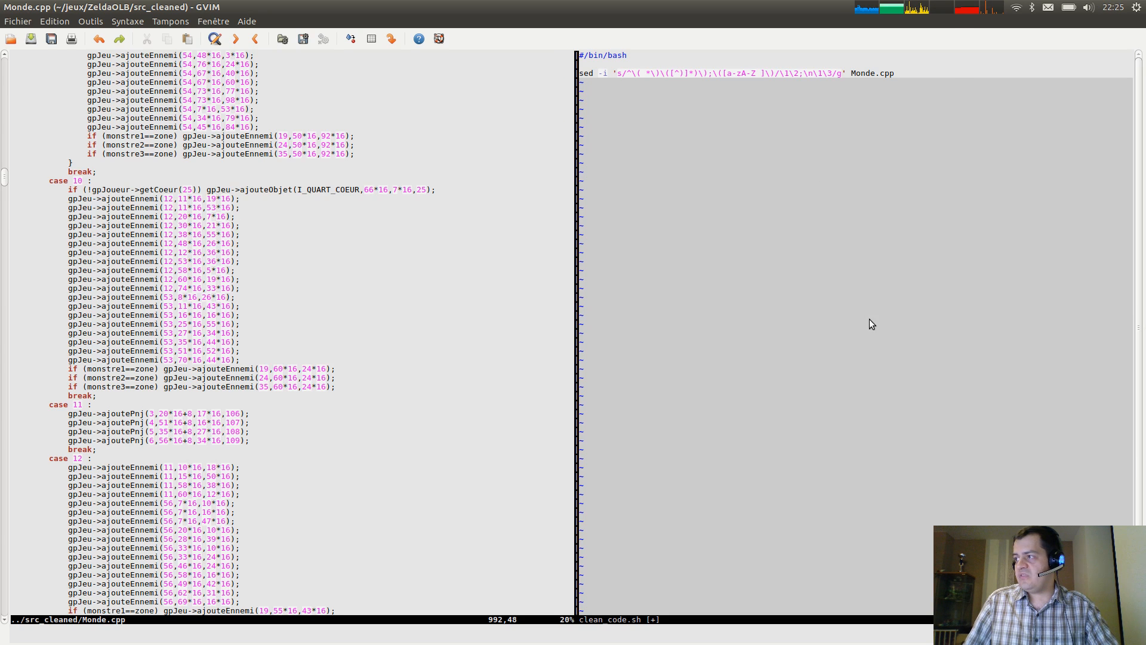
{"action": "left_click", "coordinate": [825, 307]}
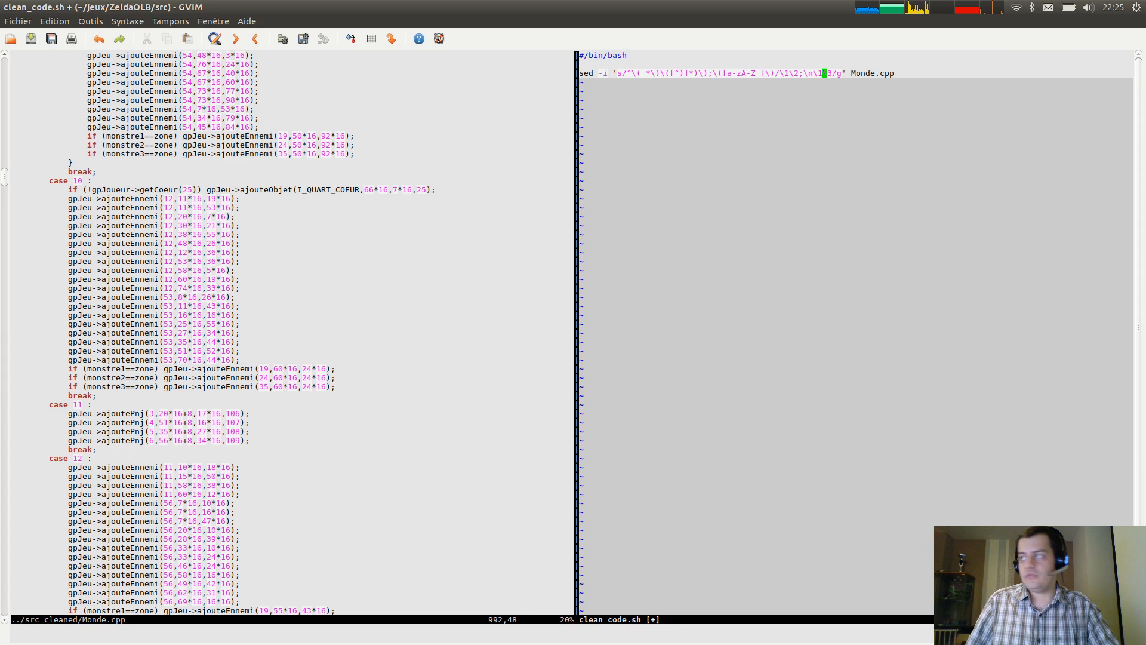
{"action": "left_click", "coordinate": [352, 369]}
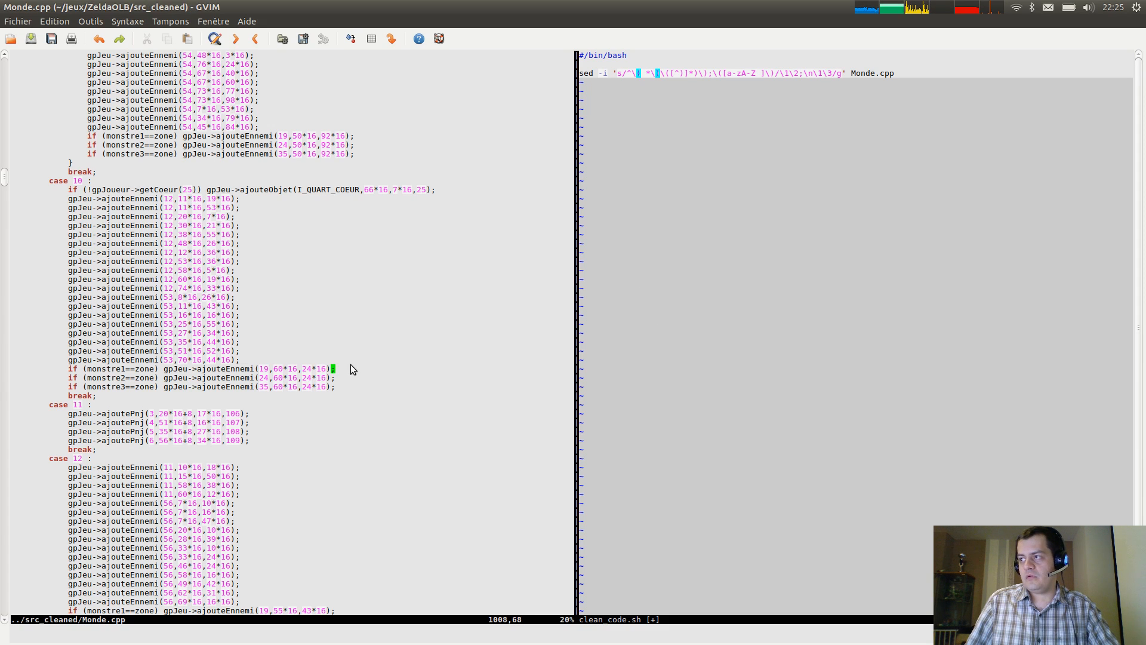
{"action": "left_click_drag", "start_coordinate": [687, 338], "coordinate": [661, 433]}
{"action": "left_click", "coordinate": [662, 434]}
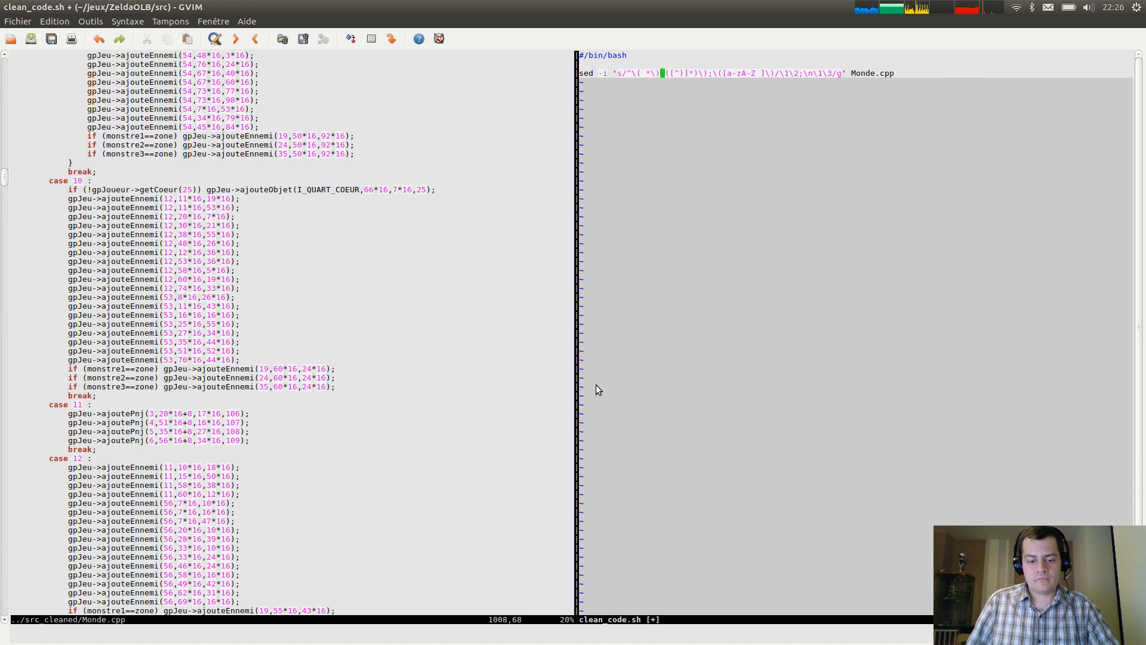
Save clean_code.sh and close the extra vertical split opened on it.
{"action": "key", "text": "ctrl+w"}
{"action": "key", "text": "v"}
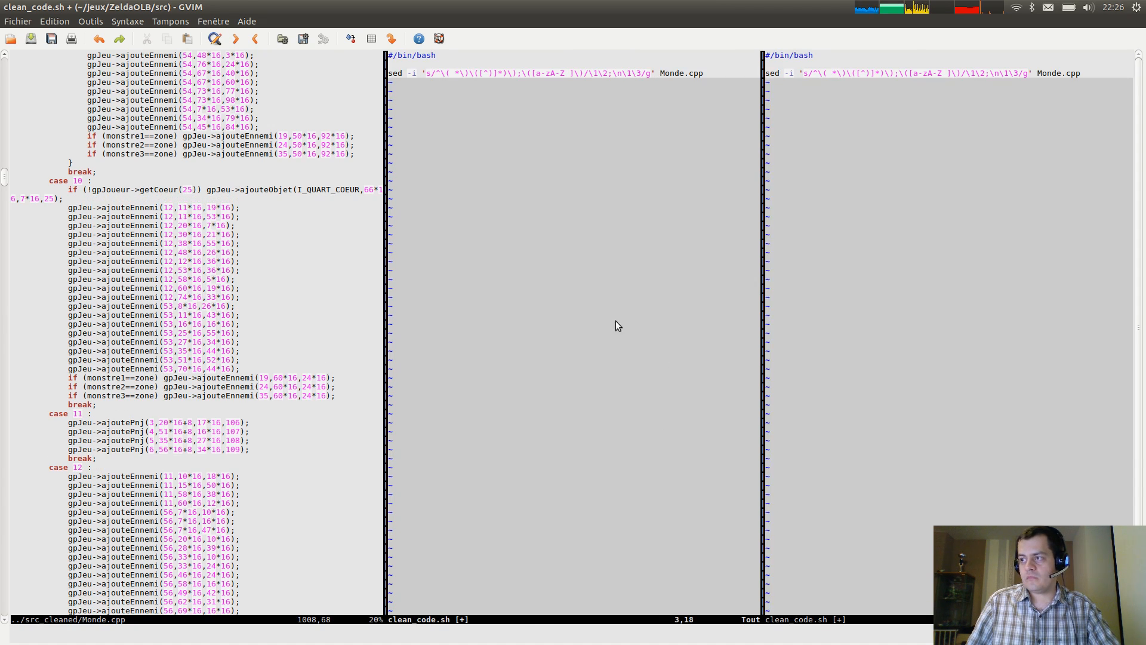
{"action": "type", "text": ":w"}
{"action": "key", "text": "Return"}
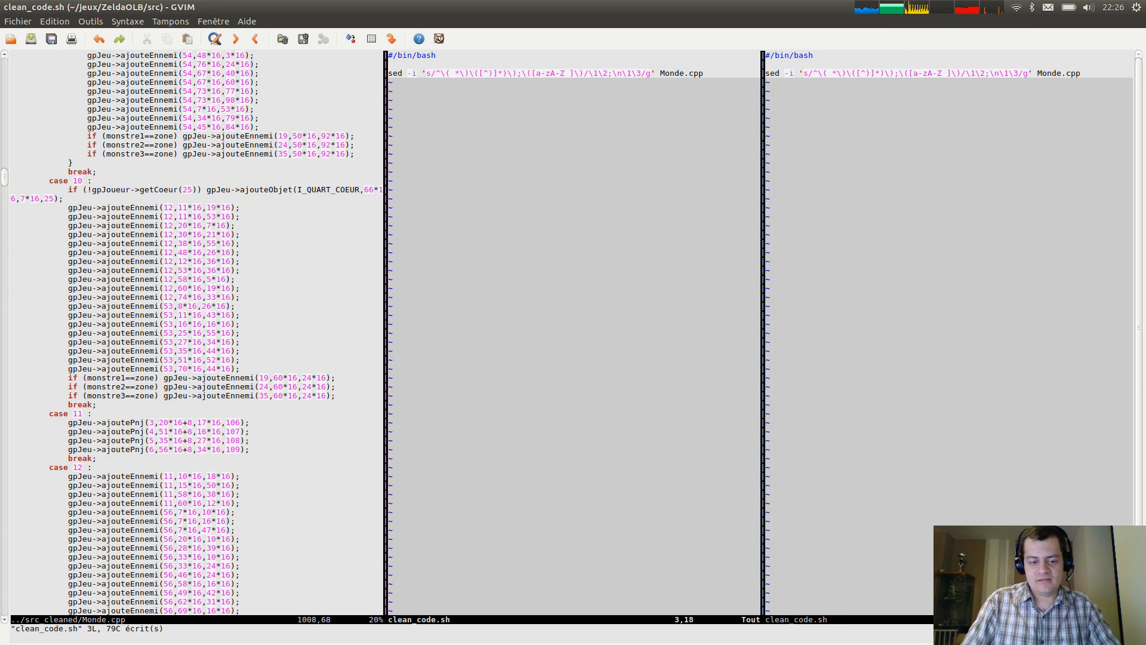
{"action": "type", "text": ":q"}
{"action": "key", "text": "Return"}
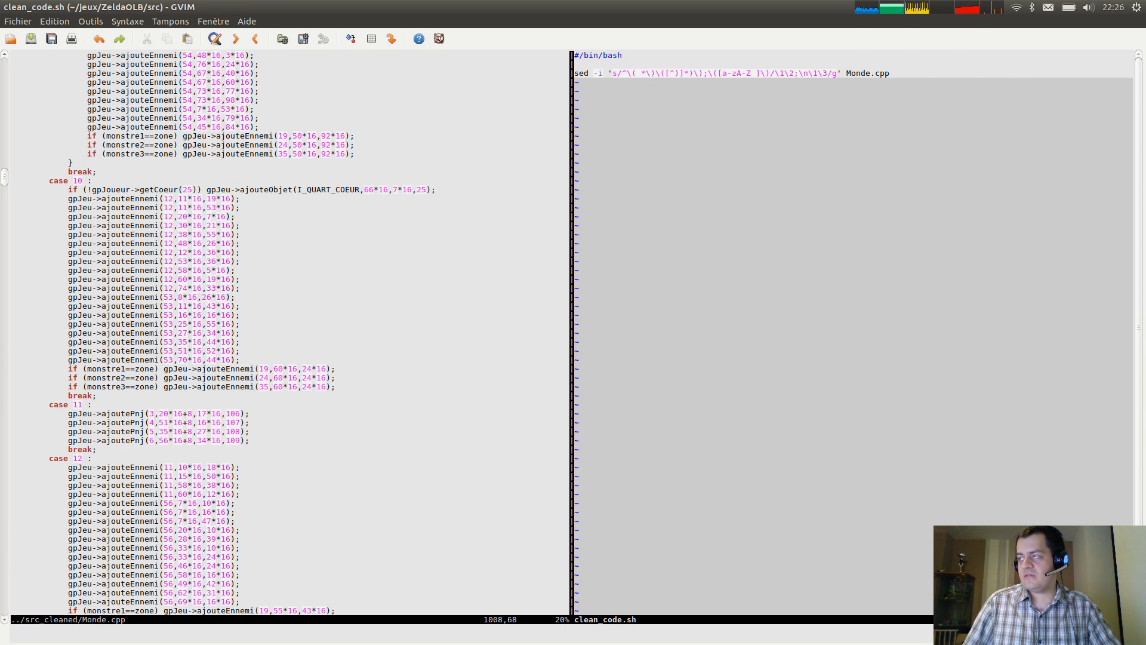
Swap the clean_code.sh and cleaned Monde.cpp panes and restore their original order.
{"action": "key", "text": "ctrl+w"}
{"action": "key", "text": "x"}
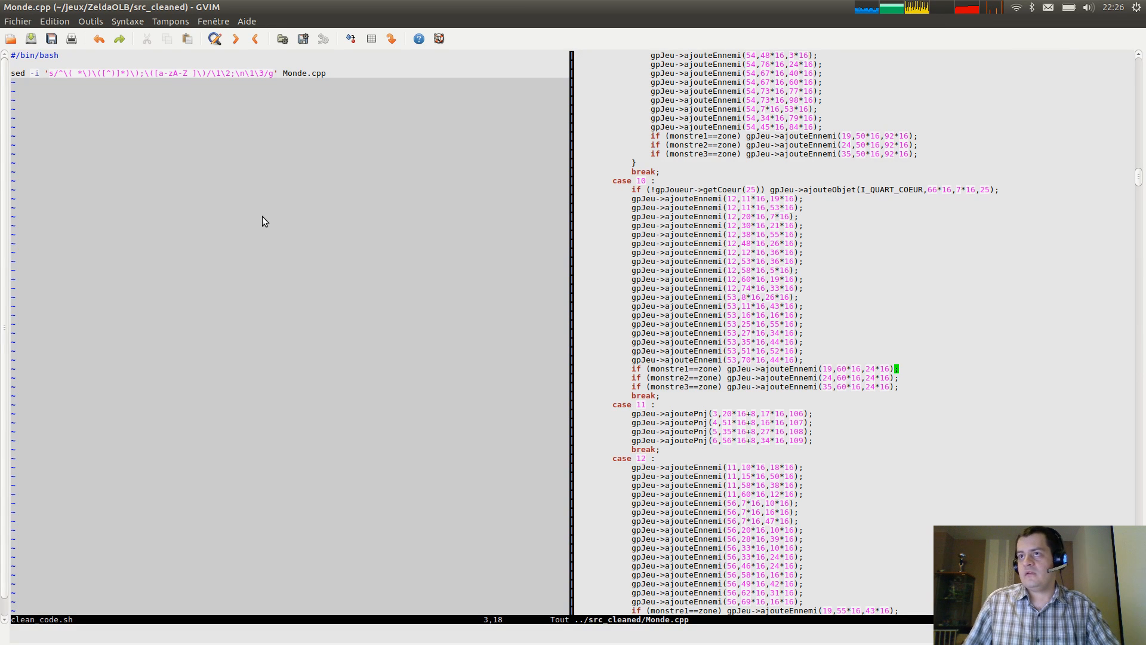
{"action": "left_click", "coordinate": [307, 182]}
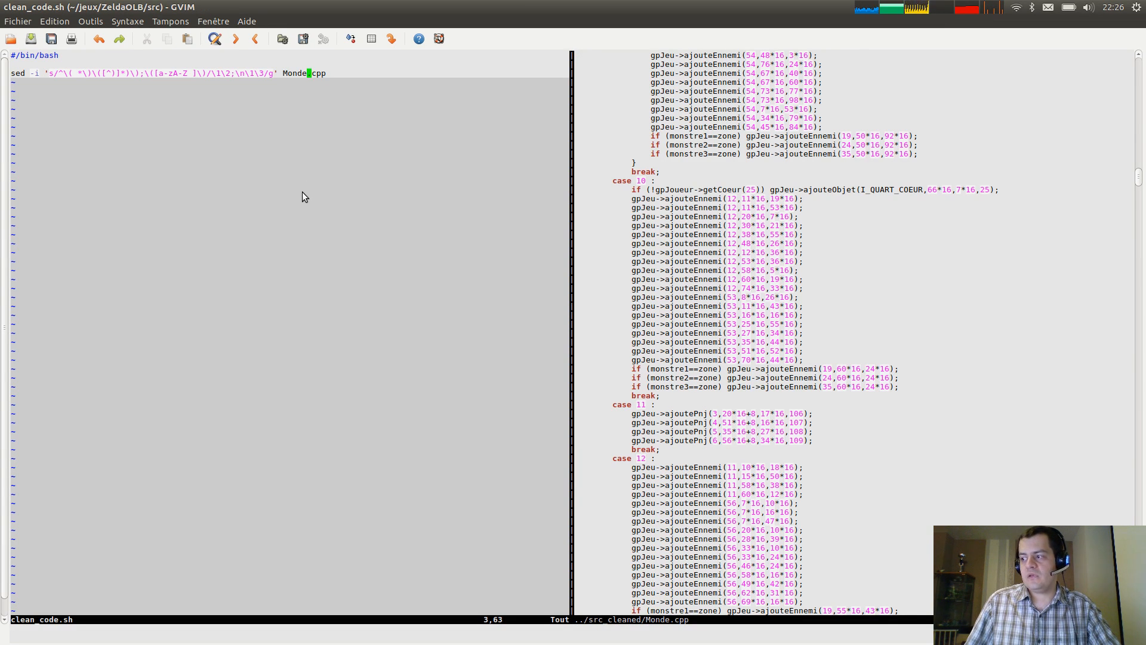
{"action": "key", "text": "ctrl+w"}
{"action": "key", "text": "x"}
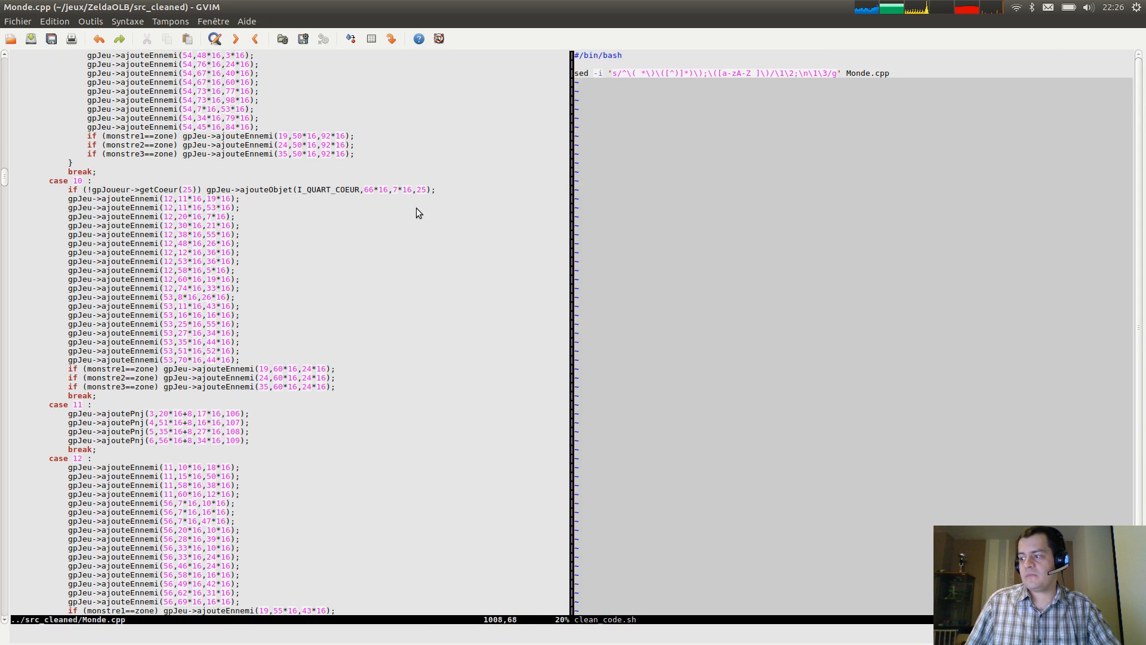
Split the clean_code.sh pane vertically and close the additional pane.
{"action": "left_click", "coordinate": [769, 299]}
{"action": "left_click", "coordinate": [212, 21]}
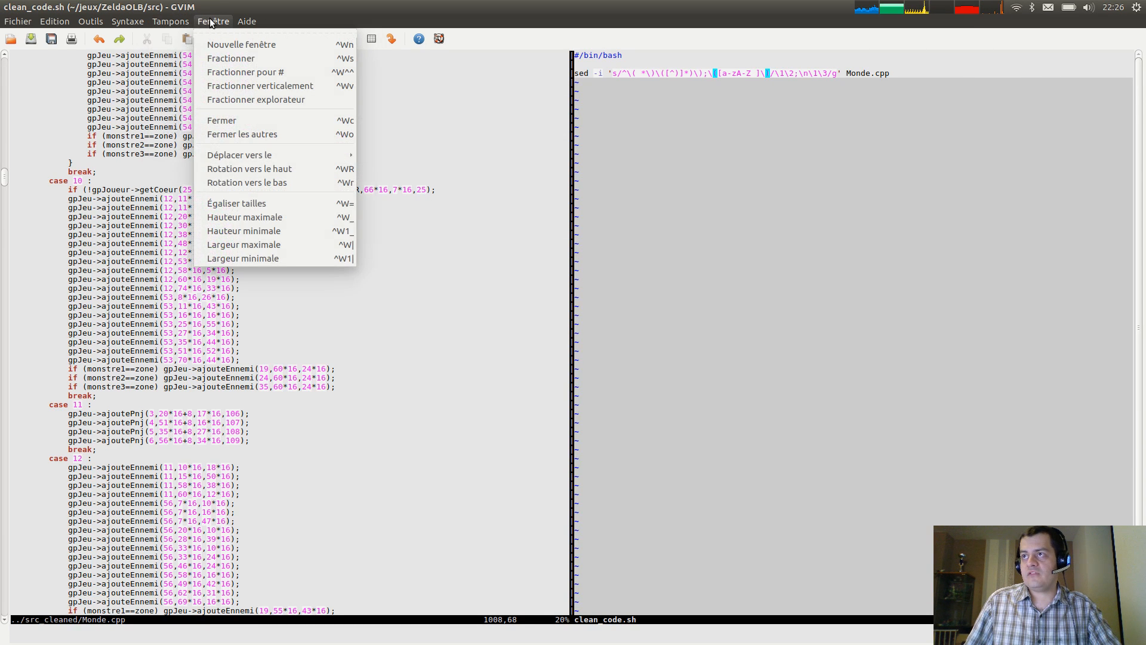
{"action": "left_click", "coordinate": [248, 86]}
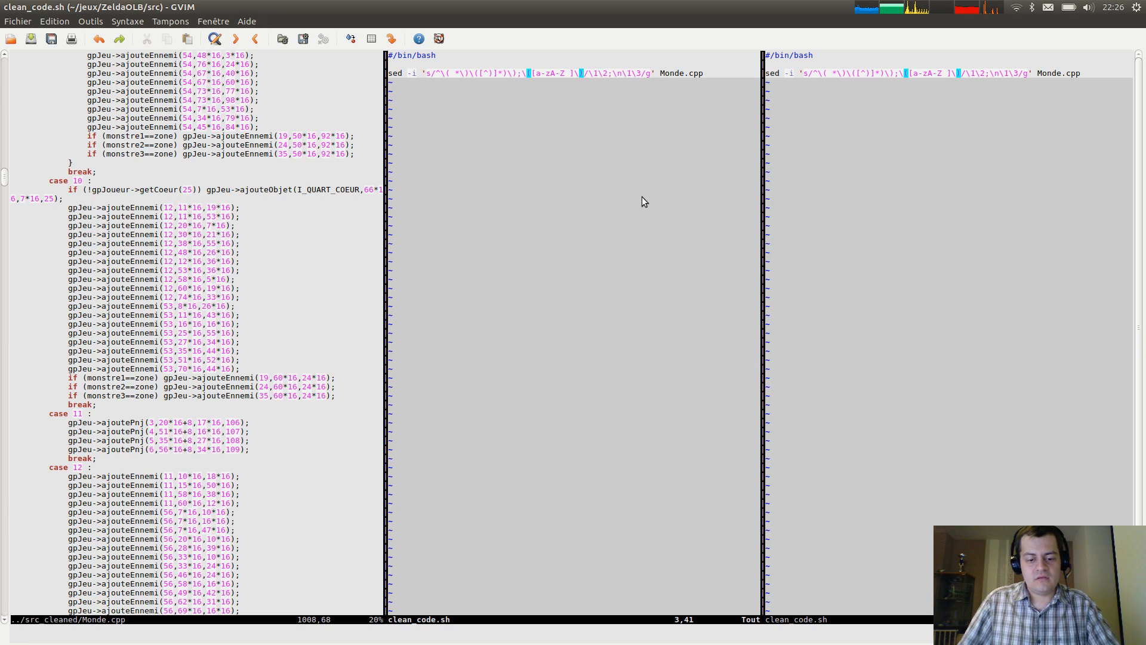
{"action": "type", "text": ":q"}
{"action": "key", "text": "Return"}
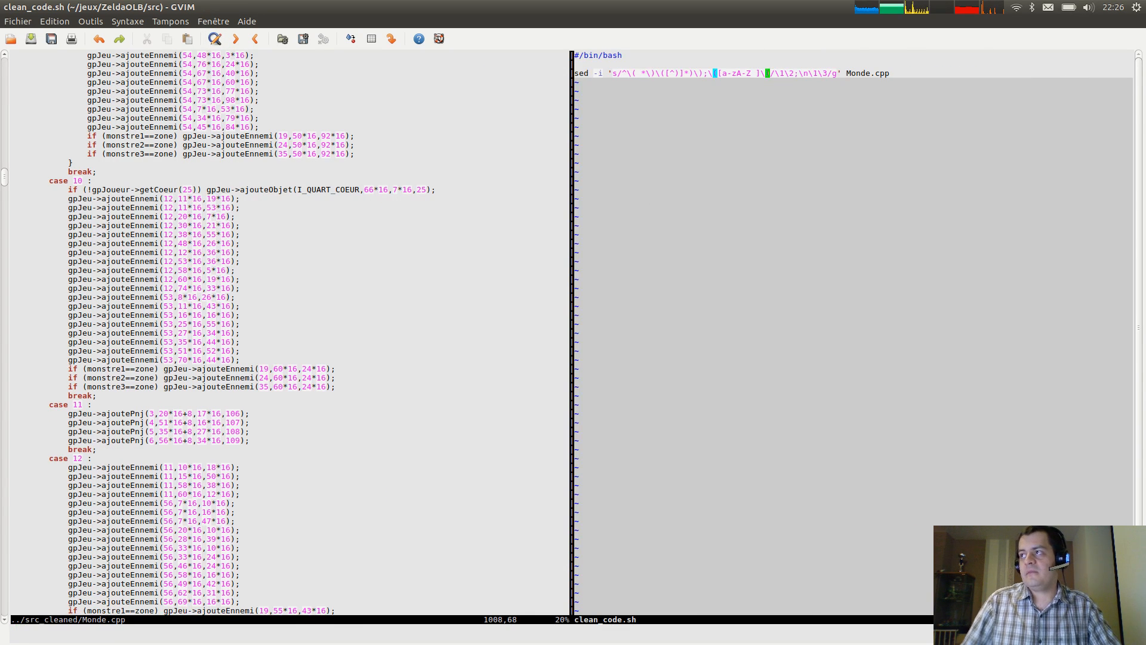
{"action": "left_click", "coordinate": [213, 22]}
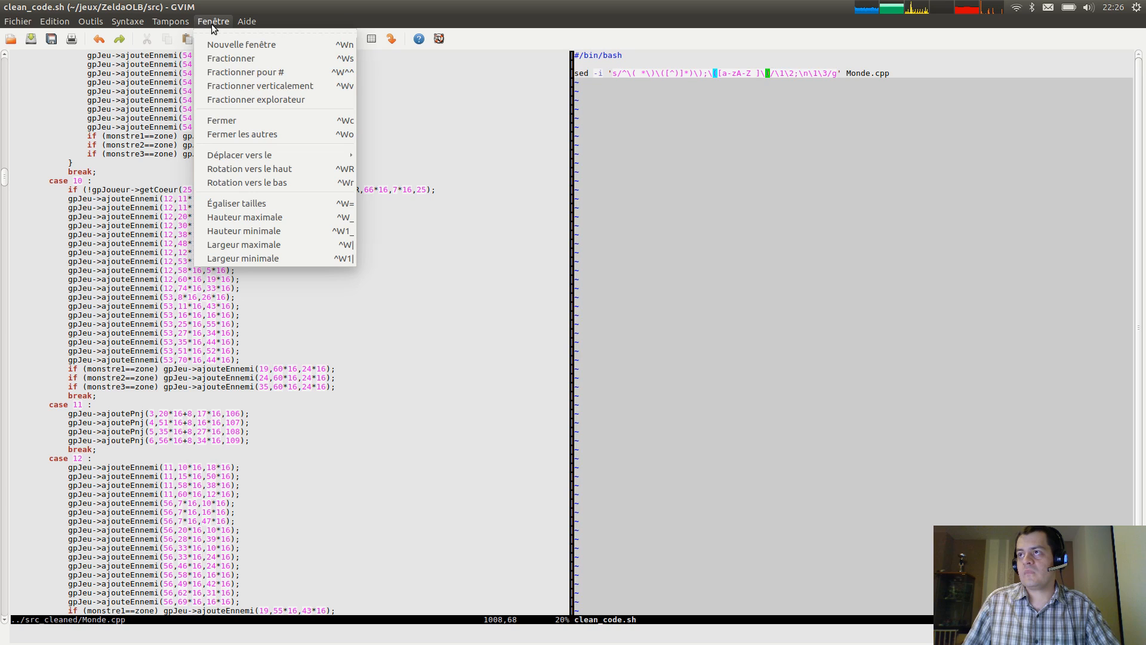
{"action": "left_click", "coordinate": [254, 73]}
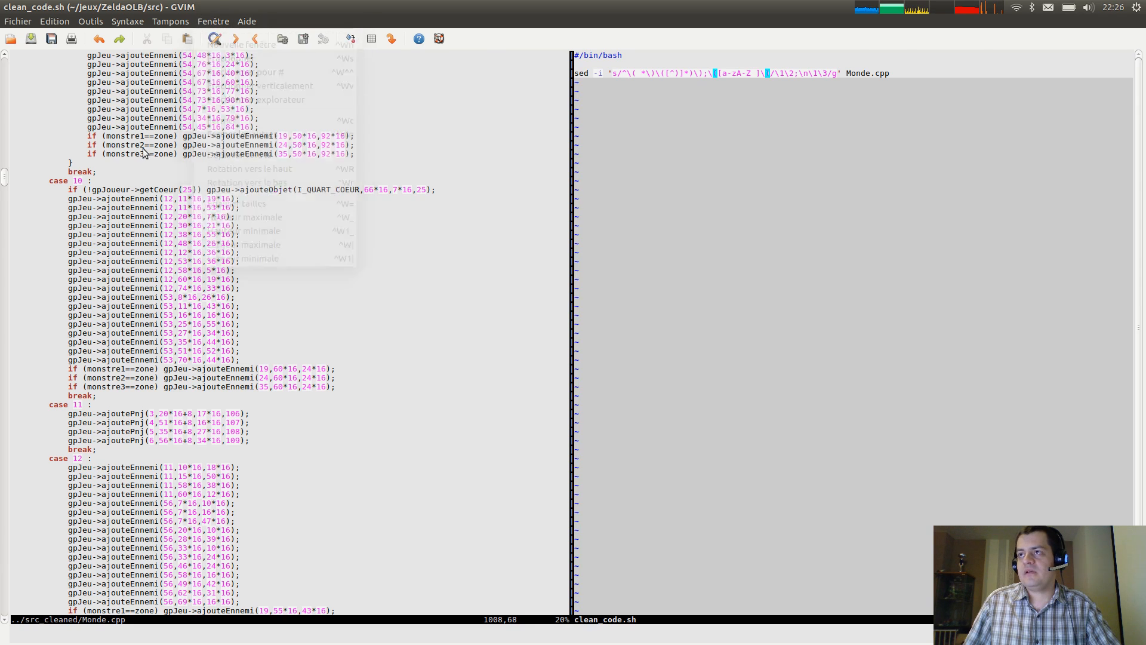
{"action": "left_click", "coordinate": [215, 21]}
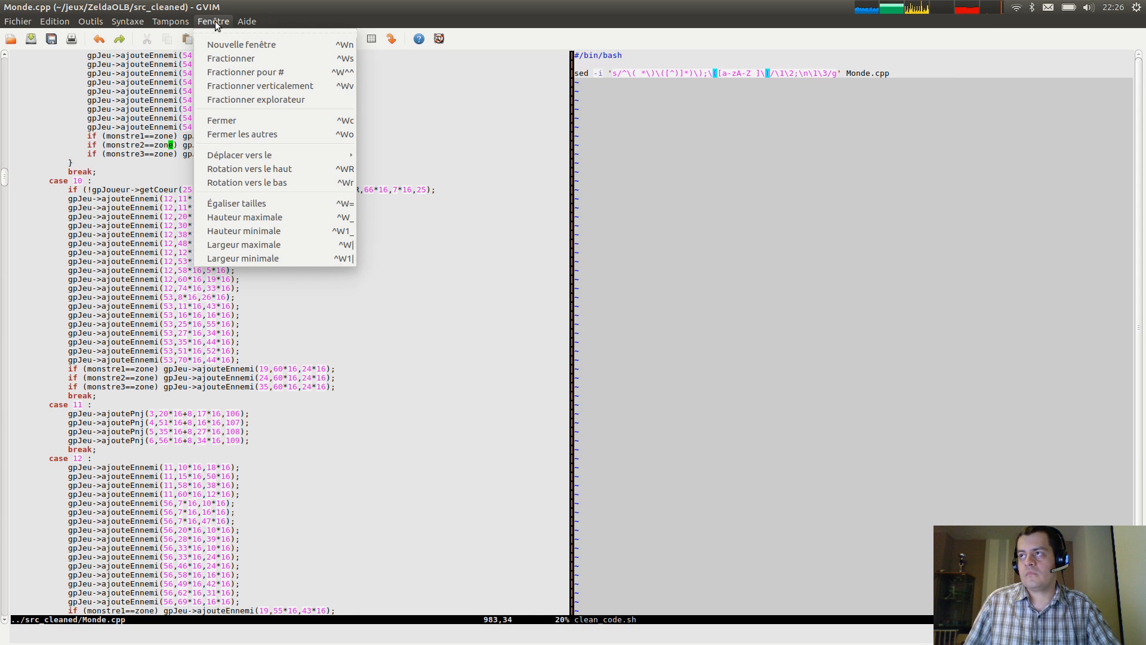
{"action": "left_click", "coordinate": [215, 21]}
{"action": "left_click", "coordinate": [282, 288]}
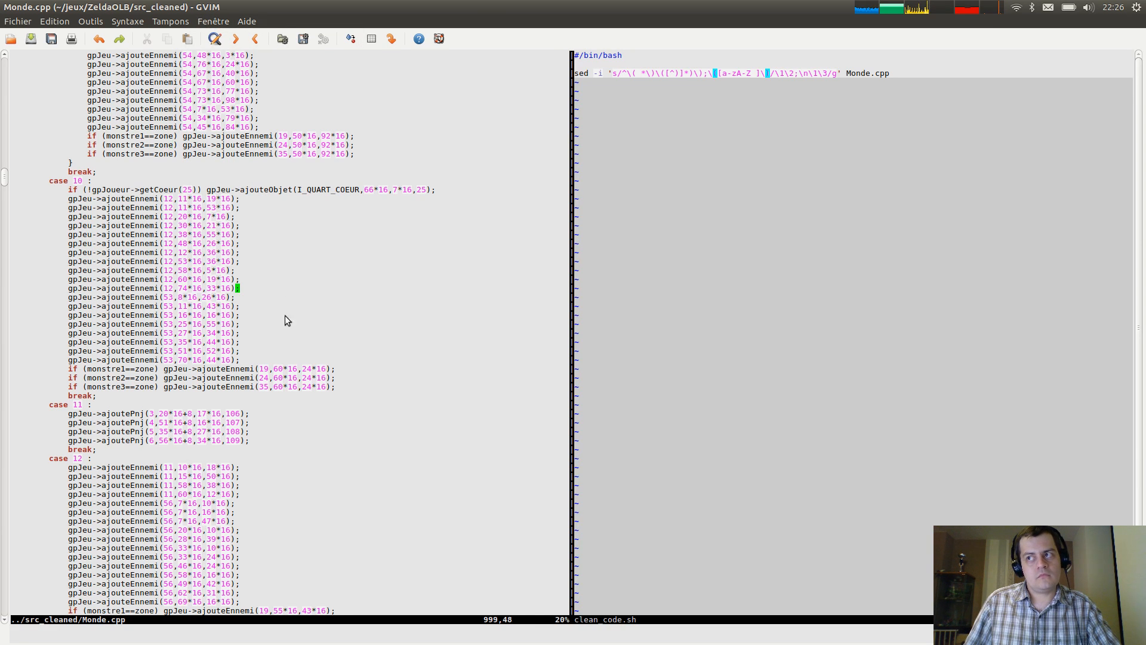
{"action": "key", "text": "j"}
{"action": "key", "text": "j"}
{"action": "key", "text": "j"}
{"action": "key", "text": "j"}
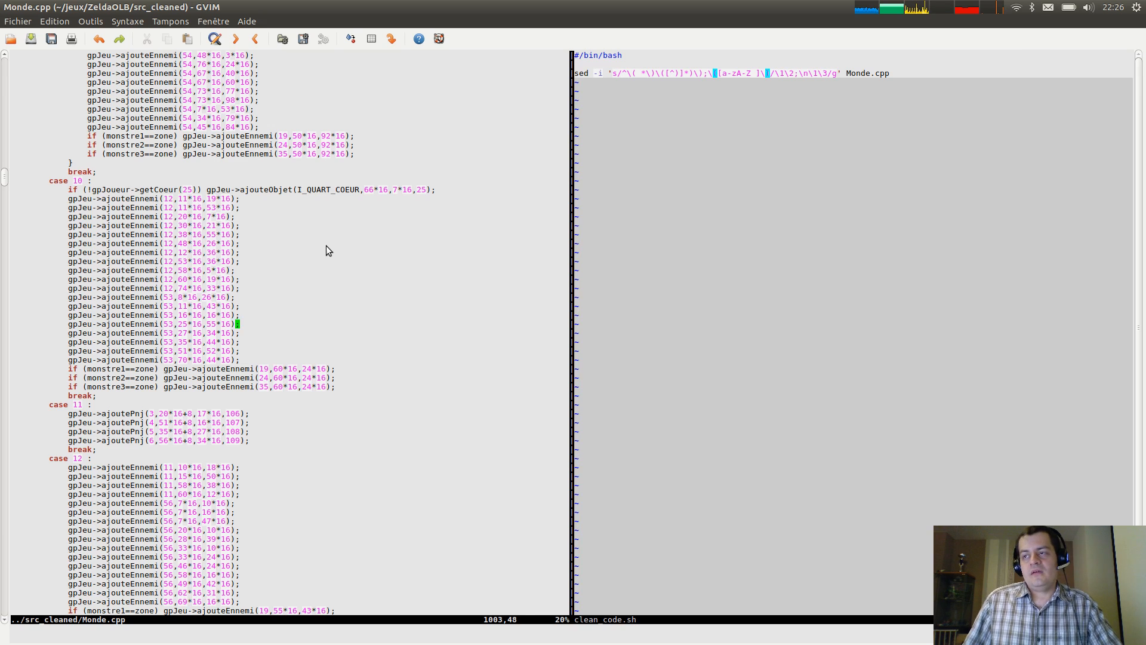
Bring the original Monde.cpp back into the clean_code.sh pane and compare its case 16 block with the cleaned copy.
{"action": "left_click", "coordinate": [711, 249]}
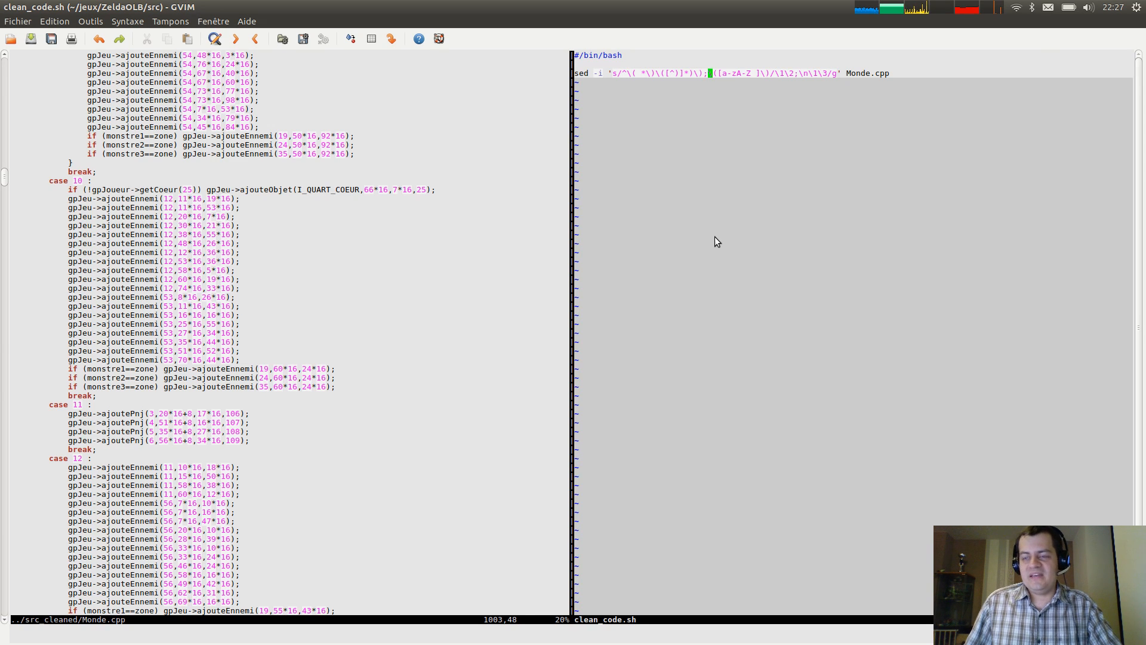
{"action": "left_click", "coordinate": [634, 196]}
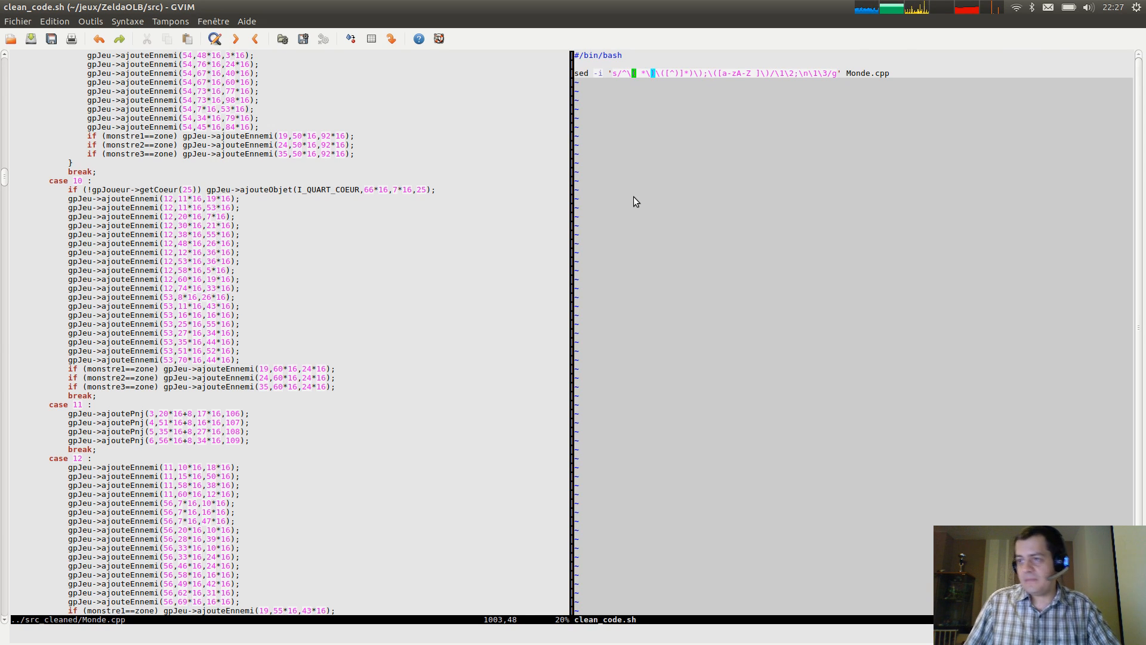
{"action": "key", "text": "ctrl+6"}
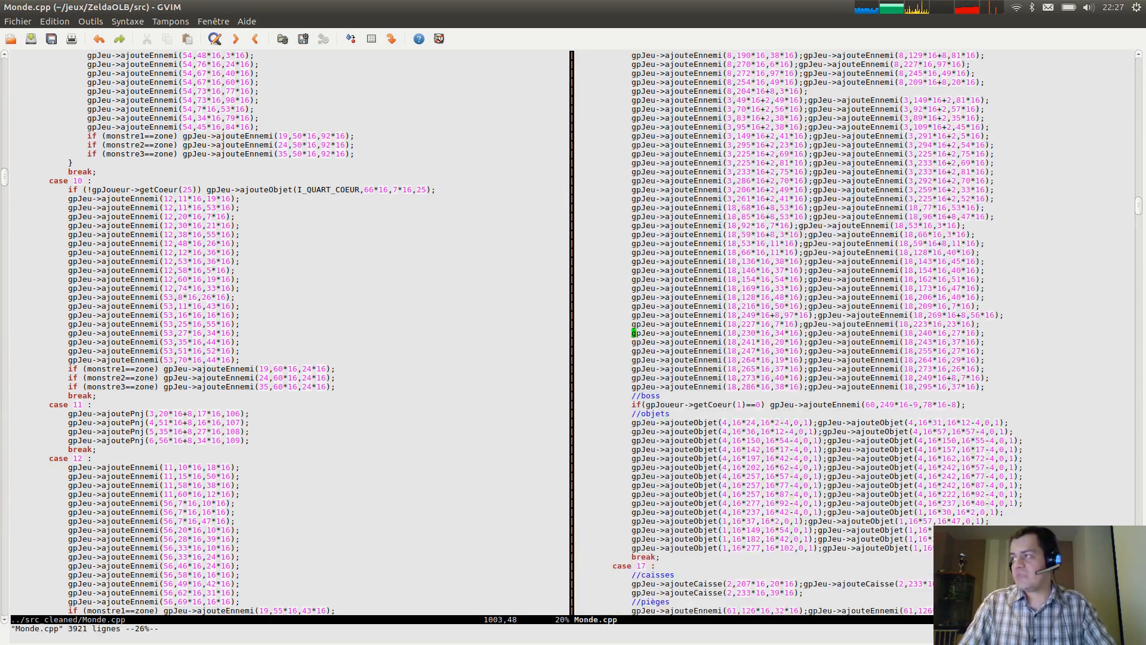
{"action": "scroll", "coordinate": [865, 191], "scroll_direction": "up", "scroll_amount": 3}
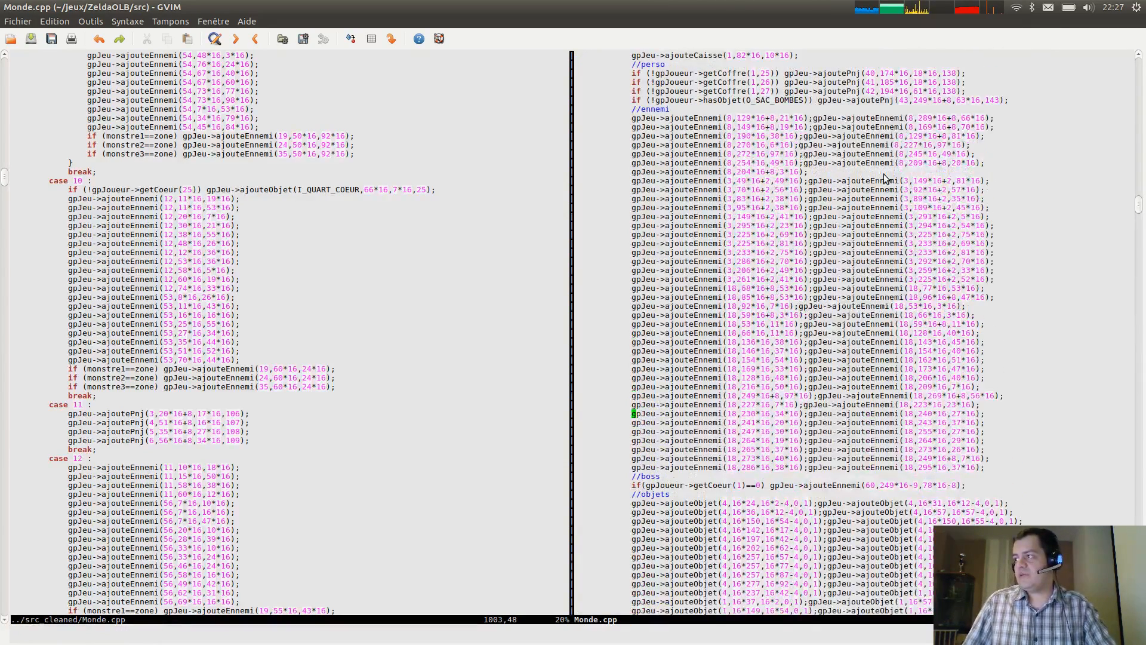
{"action": "scroll", "coordinate": [886, 178], "scroll_direction": "down", "scroll_amount": 4}
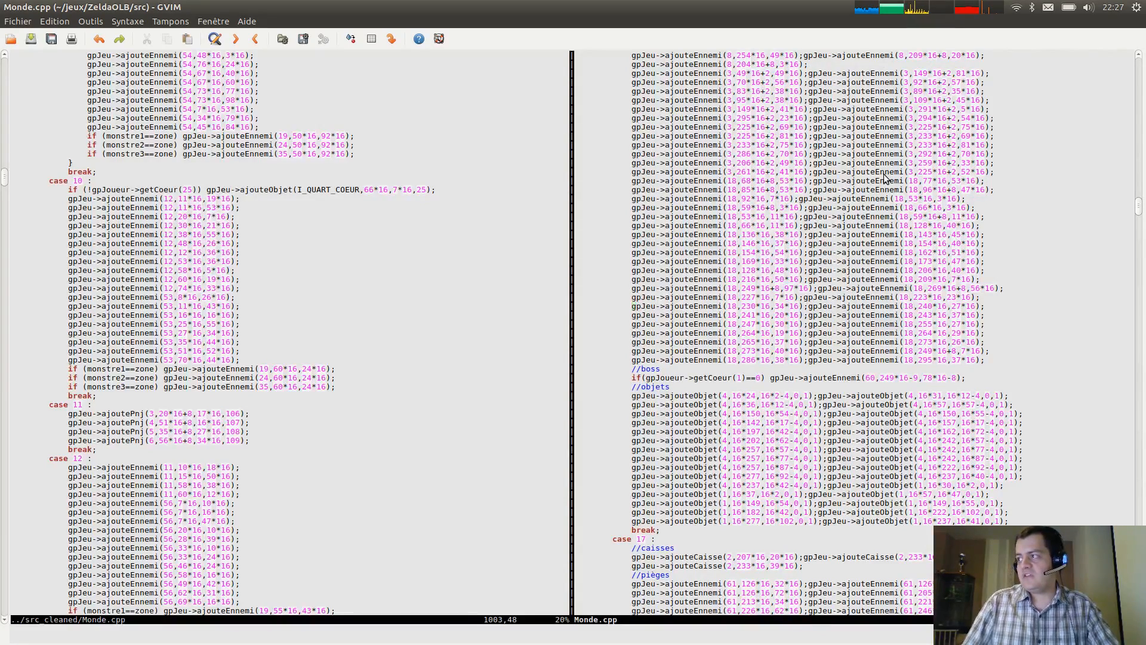
{"action": "scroll", "coordinate": [886, 179], "scroll_direction": "up", "scroll_amount": 11}
{"action": "scroll", "coordinate": [276, 270], "scroll_direction": "down", "scroll_amount": 18}
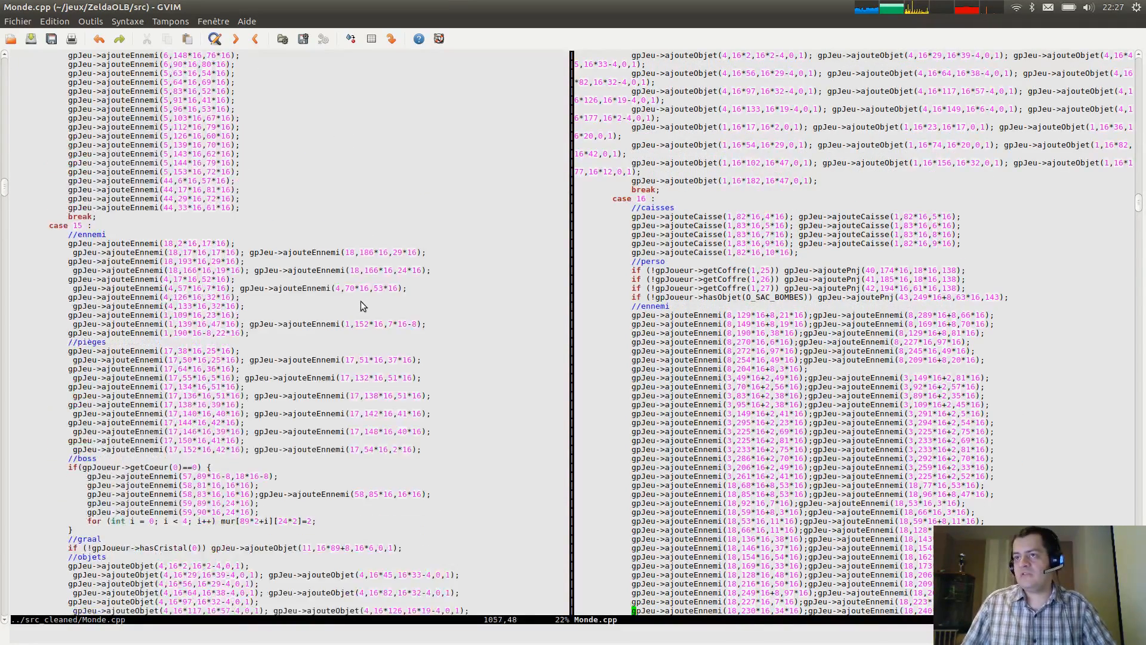
{"action": "scroll", "coordinate": [361, 301], "scroll_direction": "down", "scroll_amount": 20}
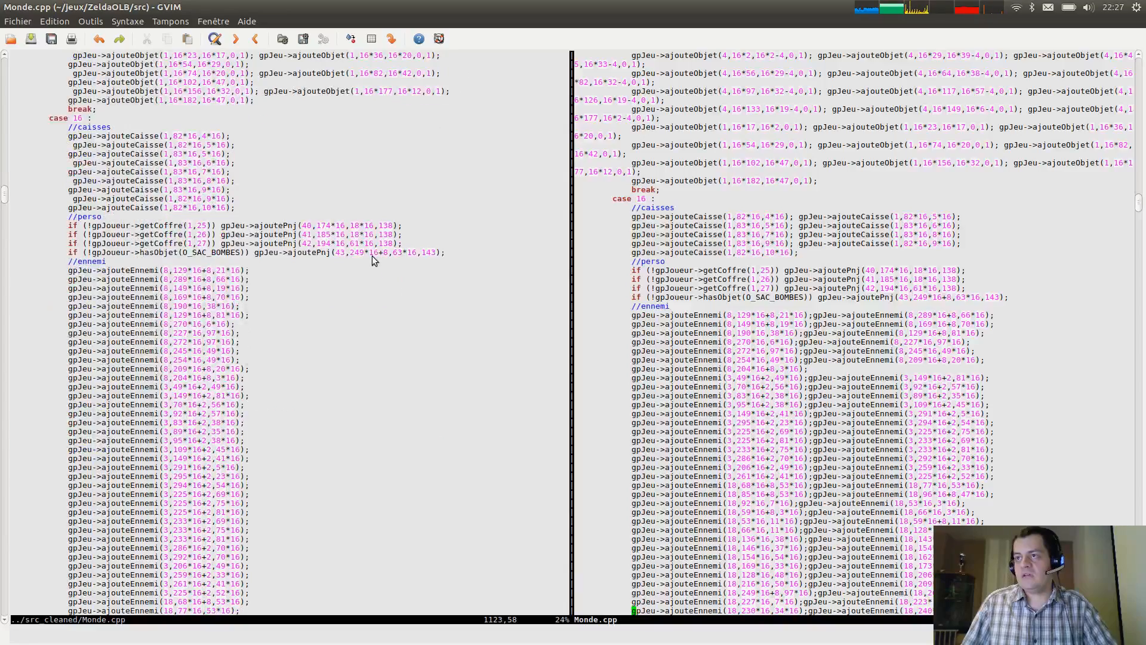
{"action": "scroll", "coordinate": [889, 278], "scroll_direction": "down", "scroll_amount": 4}
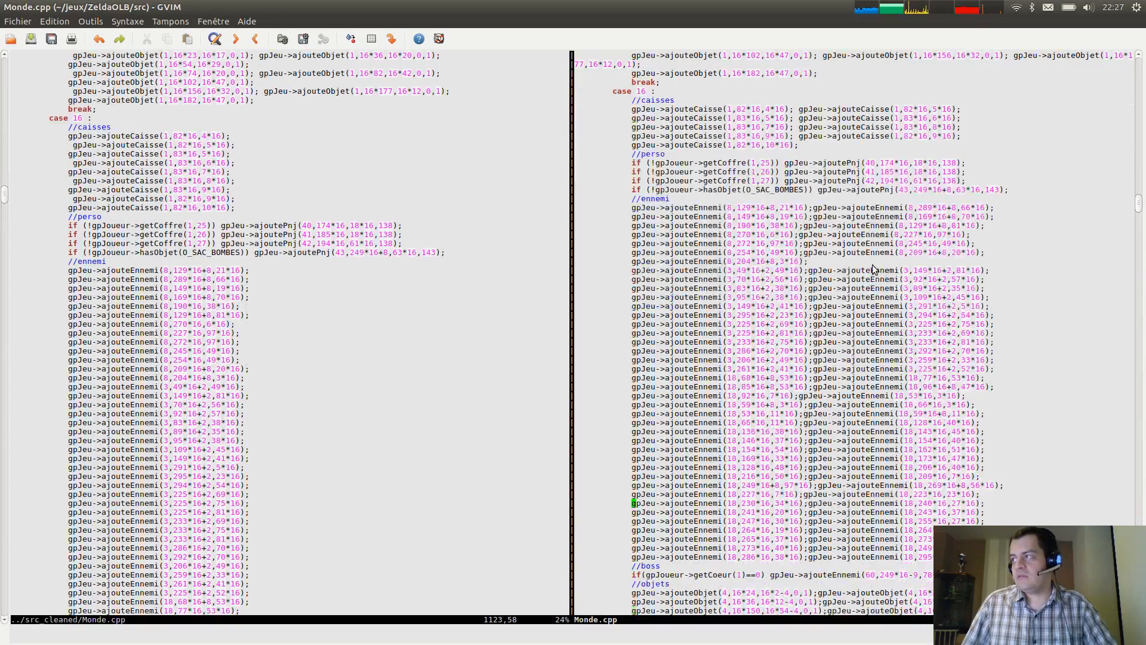
Examine how the ajouteCaisse and ajouteEnnemi lines of case 16 are indented in the cleaned Monde.cpp compared with the original.
{"action": "left_click", "coordinate": [258, 131]}
{"action": "left_click_drag", "start_coordinate": [65, 147], "coordinate": [6, 148]}
{"action": "left_click", "coordinate": [42, 145]}
{"action": "left_click", "coordinate": [73, 145]}
{"action": "left_click", "coordinate": [69, 145]}
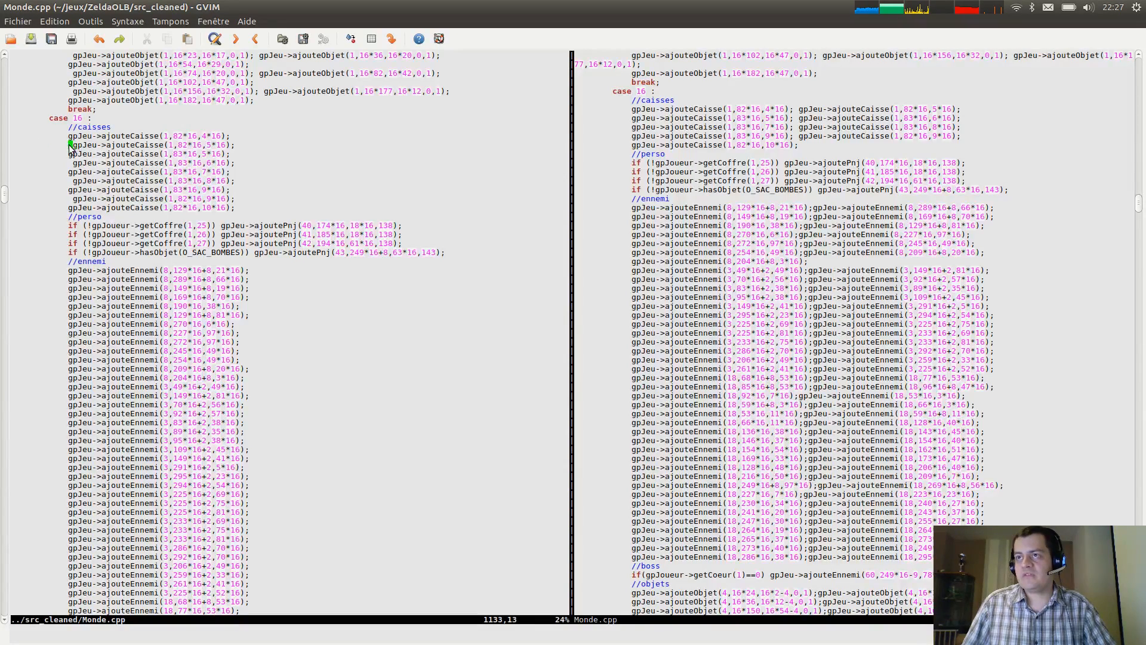
{"action": "left_click", "coordinate": [259, 139]}
{"action": "left_click", "coordinate": [256, 154]}
{"action": "left_click", "coordinate": [282, 306]}
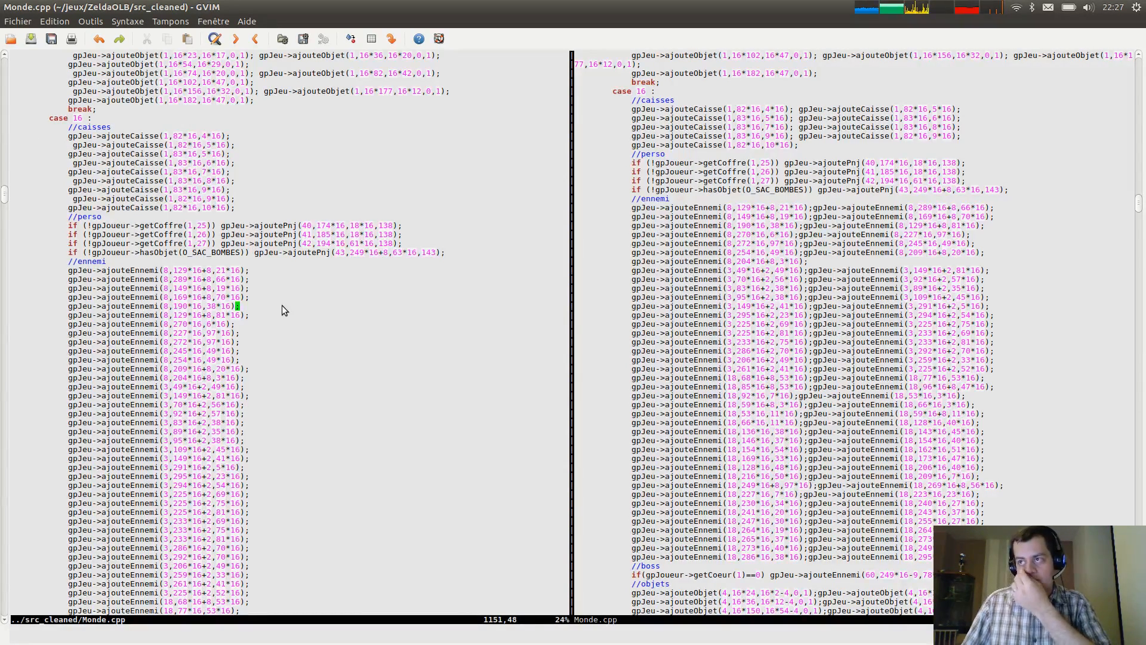
{"action": "left_click", "coordinate": [277, 319]}
{"action": "left_click", "coordinate": [961, 118]}
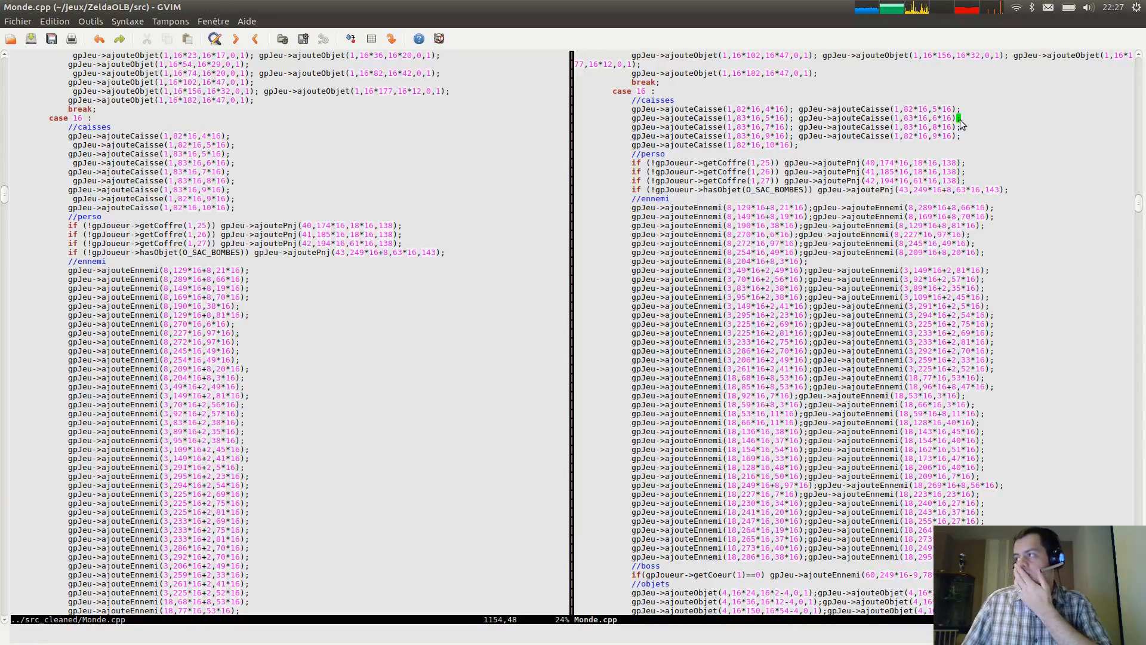
{"action": "left_click", "coordinate": [976, 112]}
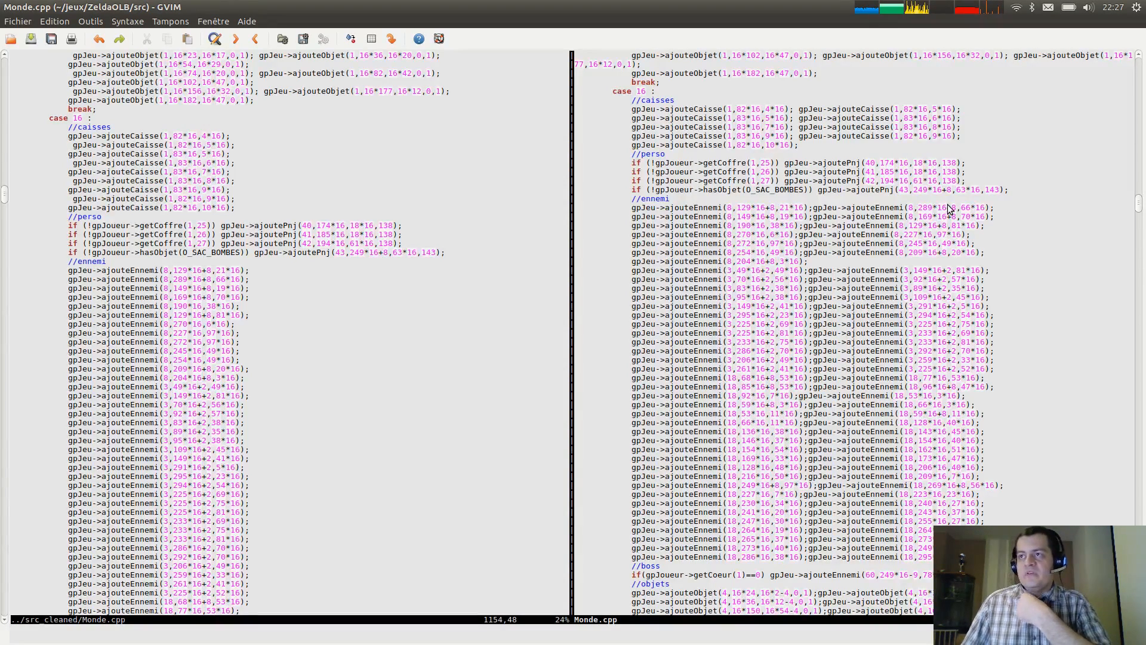
{"action": "left_click", "coordinate": [373, 172]}
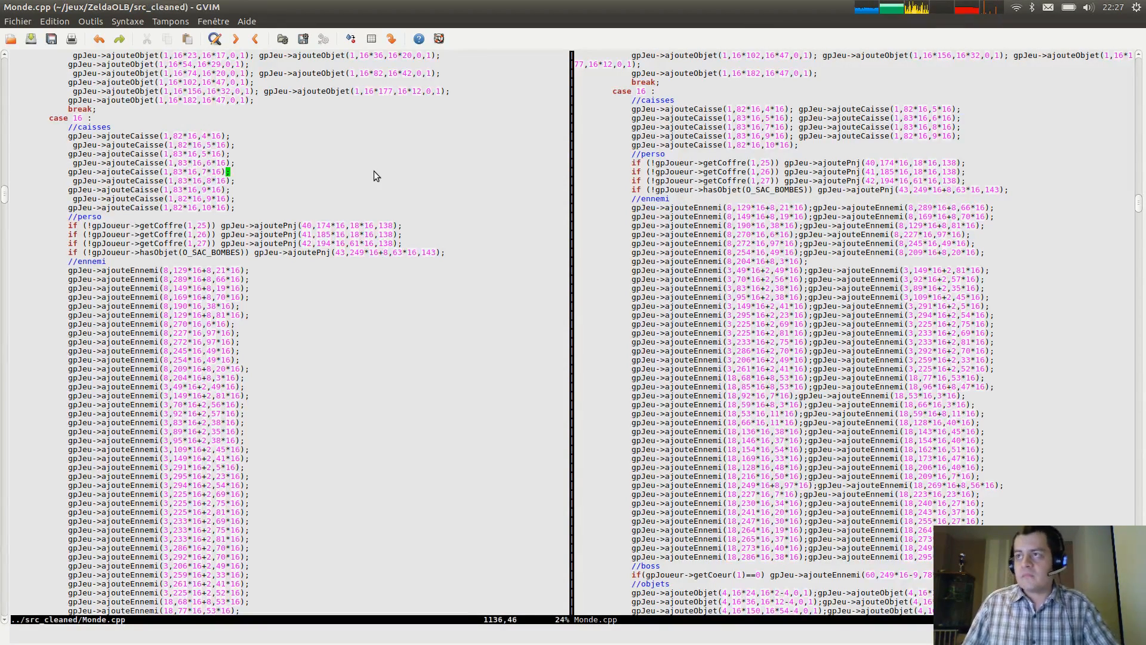
{"action": "left_click", "coordinate": [371, 151]}
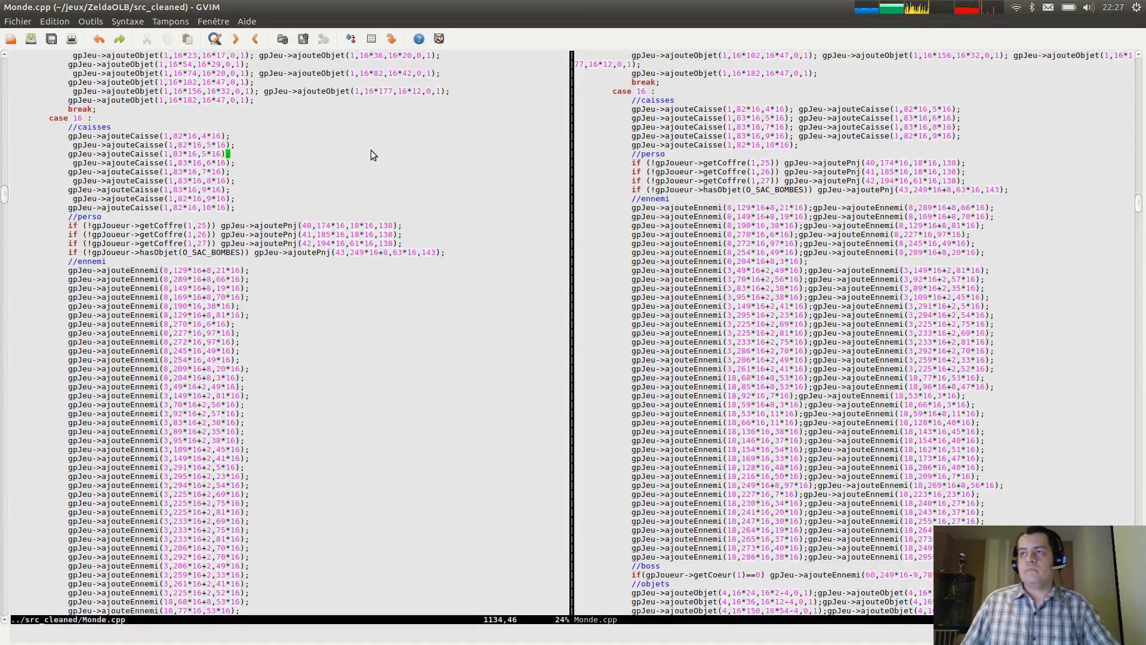
Switch to the terminal and begin a sed -e substitution command in src_cleaned, up to the opening 's/.
{"action": "key", "text": "alt+Tab"}
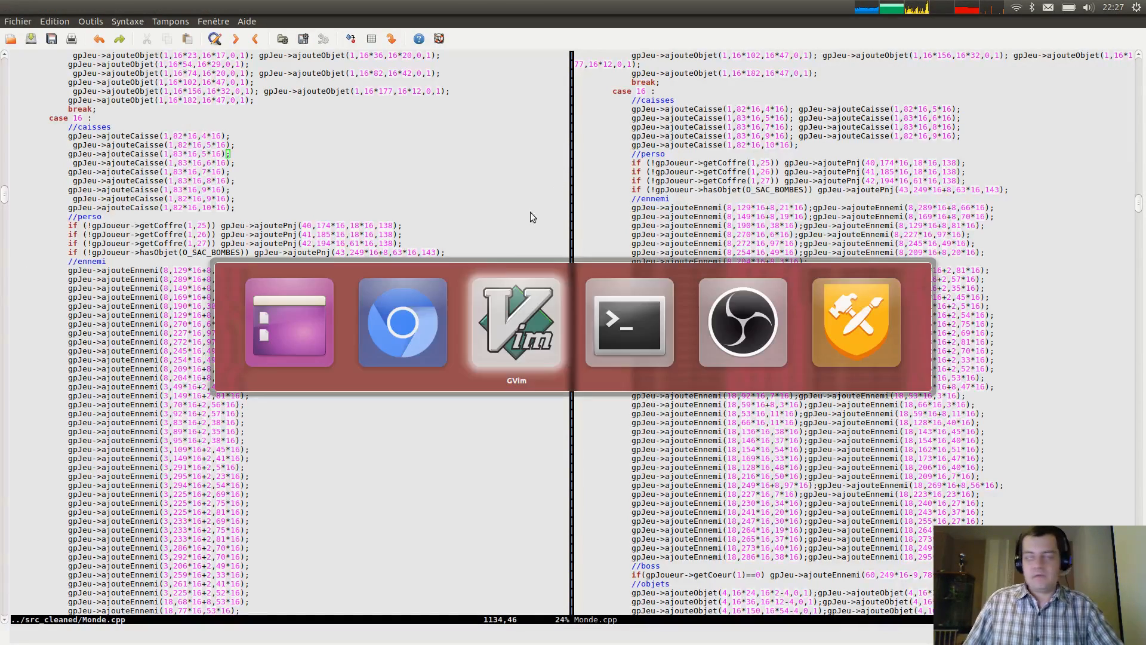
{"action": "left_click", "coordinate": [620, 344]}
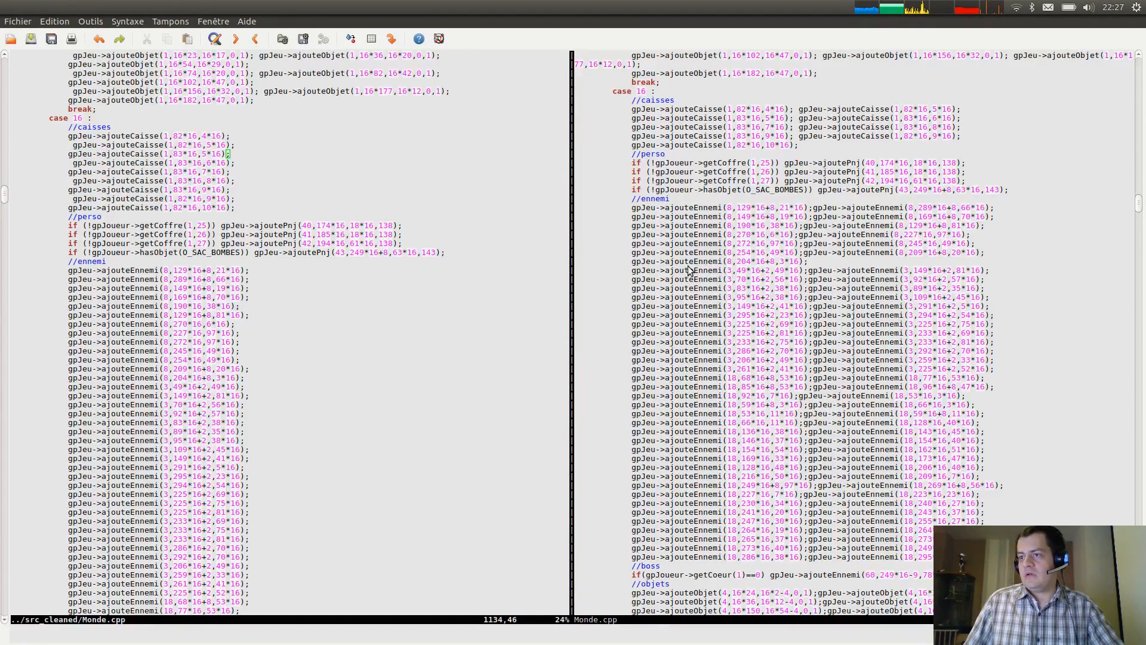
{"action": "key", "text": "alt+Tab"}
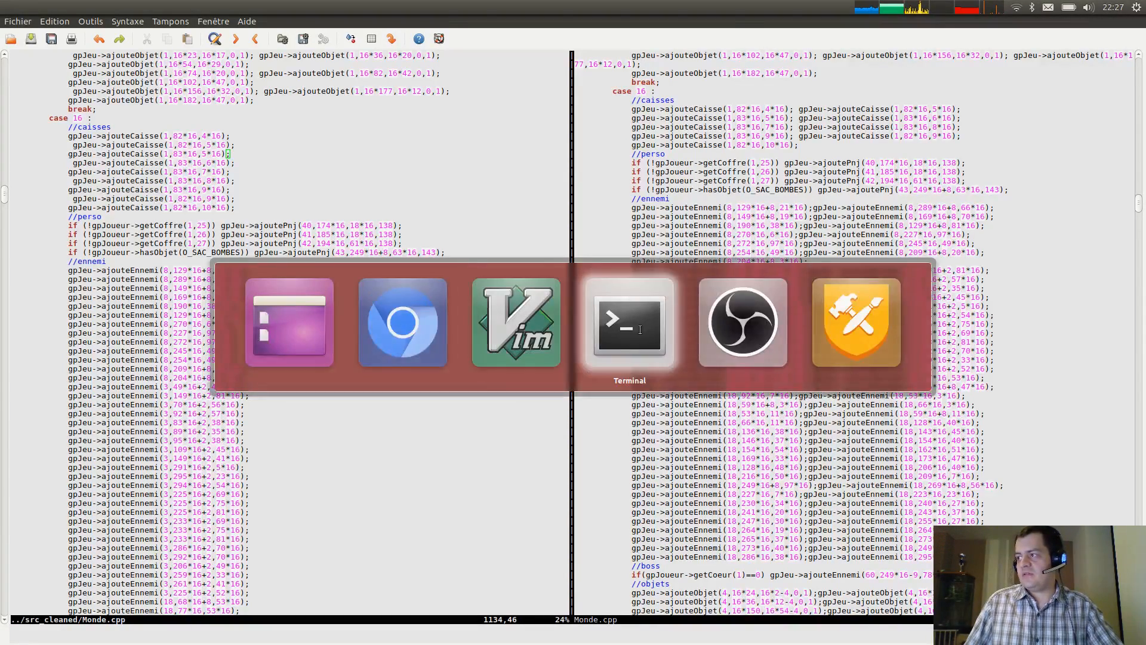
{"action": "left_click", "coordinate": [640, 330]}
{"action": "type", "text": "se"}
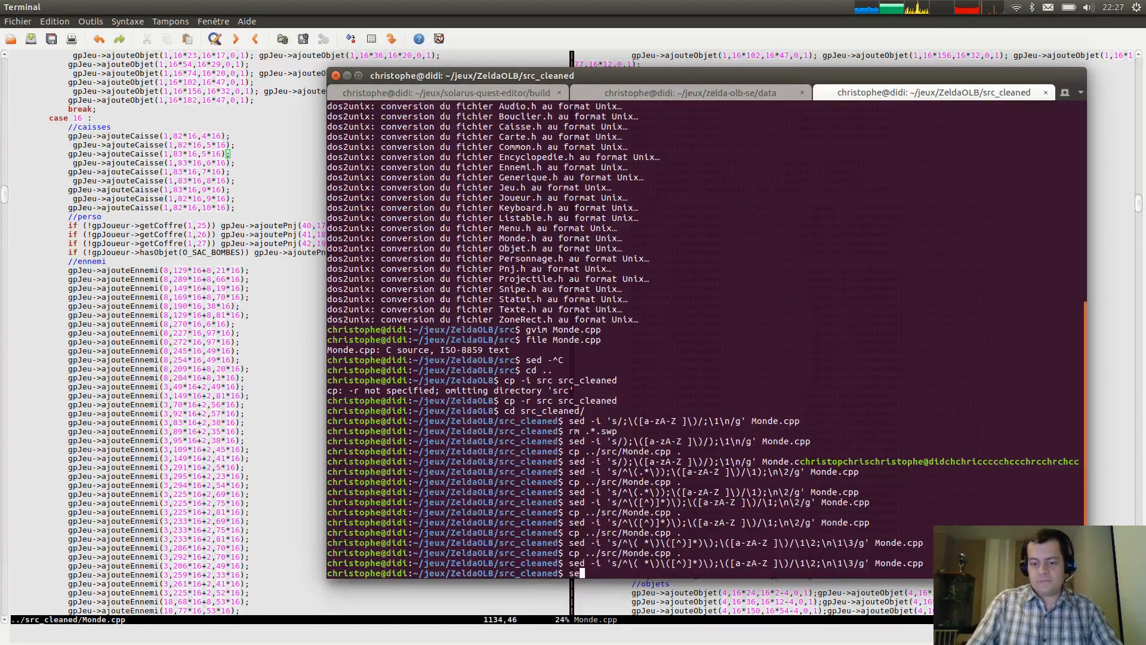
{"action": "type", "text": "d "}
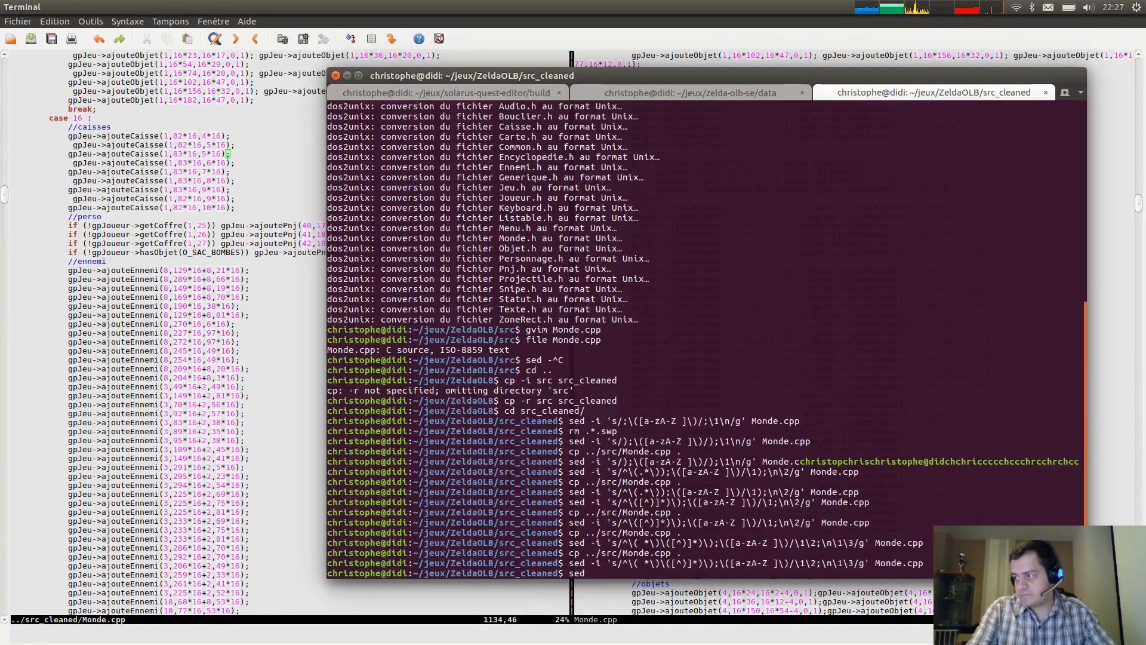
{"action": "type", "text": "-i"}
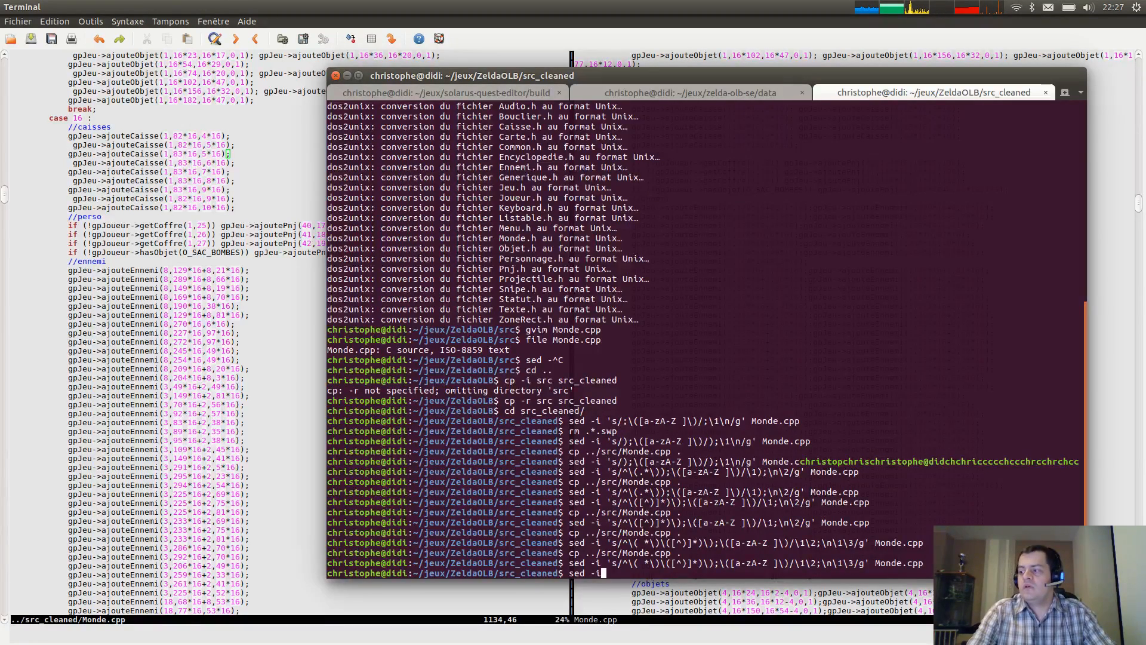
{"action": "key", "text": "BackSpace"}
{"action": "type", "text": "e 's/"}
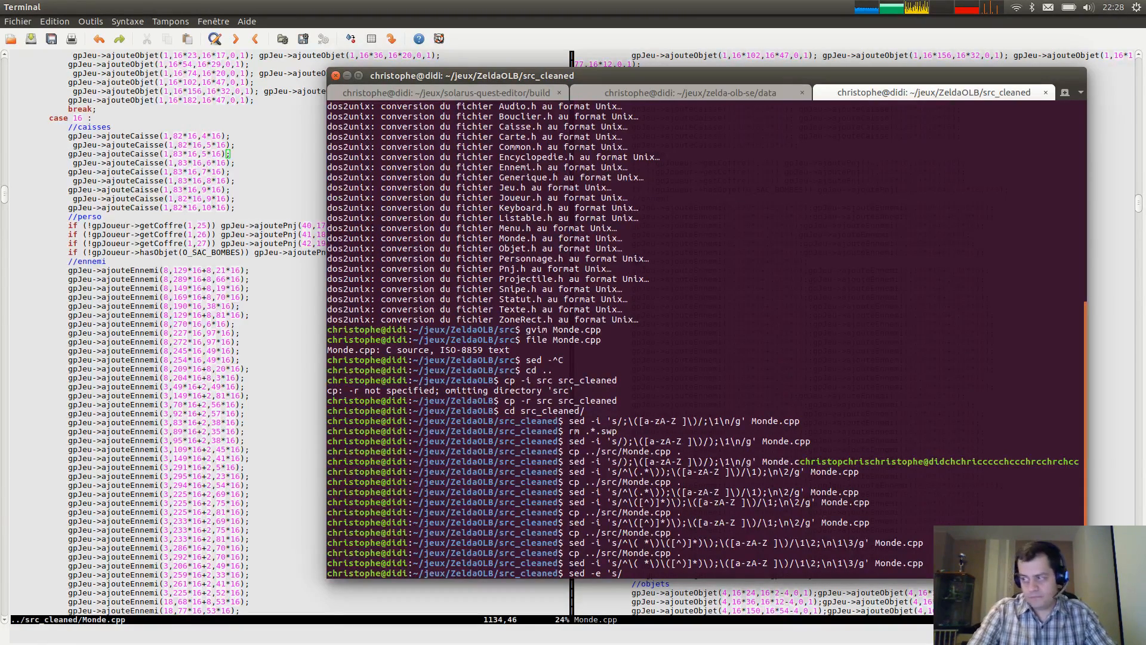
Enter the capture group \([0-9]+\) as the start of the sed search pattern.
{"action": "type", "text": "\\"}
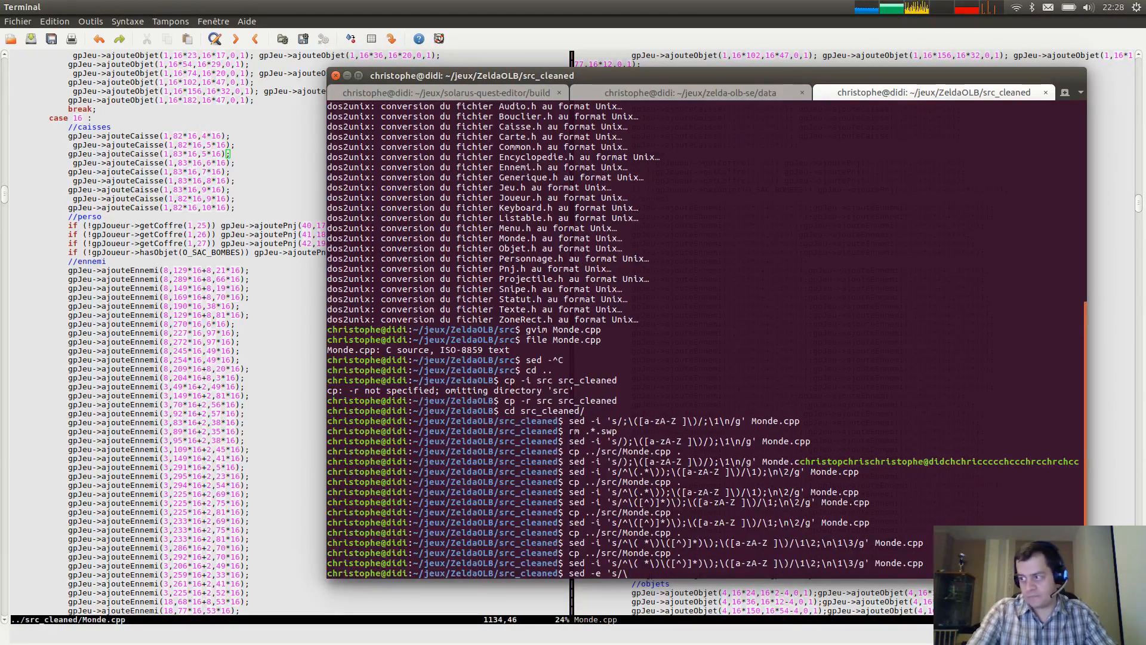
{"action": "type", "text": "(\\"}
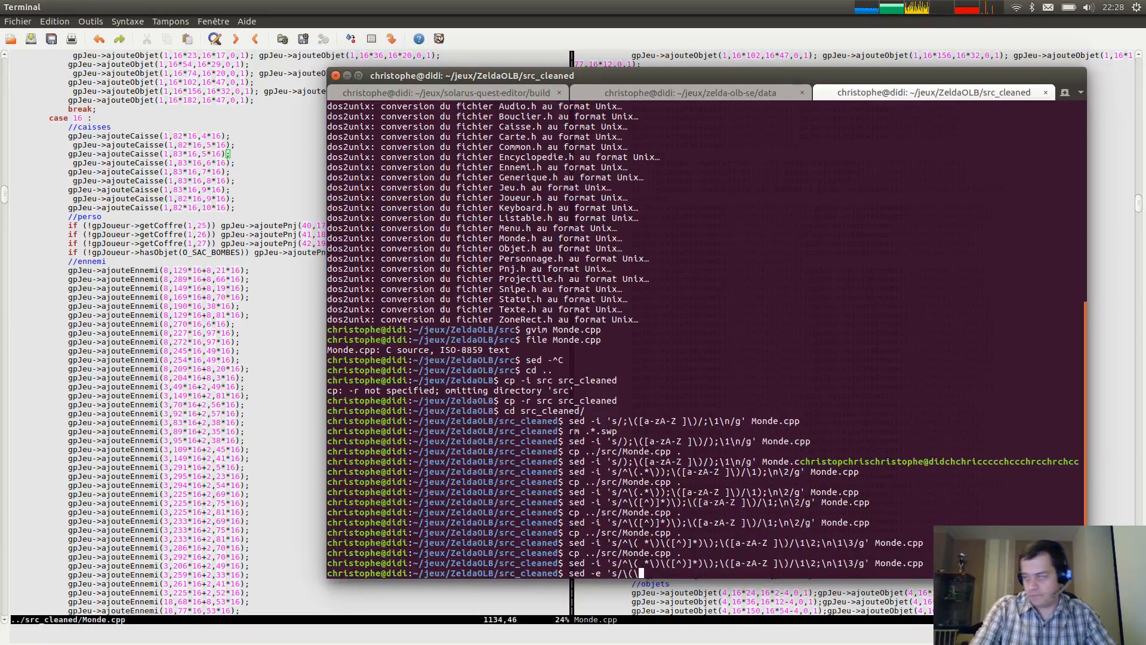
{"action": "type", "text": ")"}
{"action": "key", "text": "Left"}
{"action": "key", "text": "Left"}
{"action": "type", "text": "["}
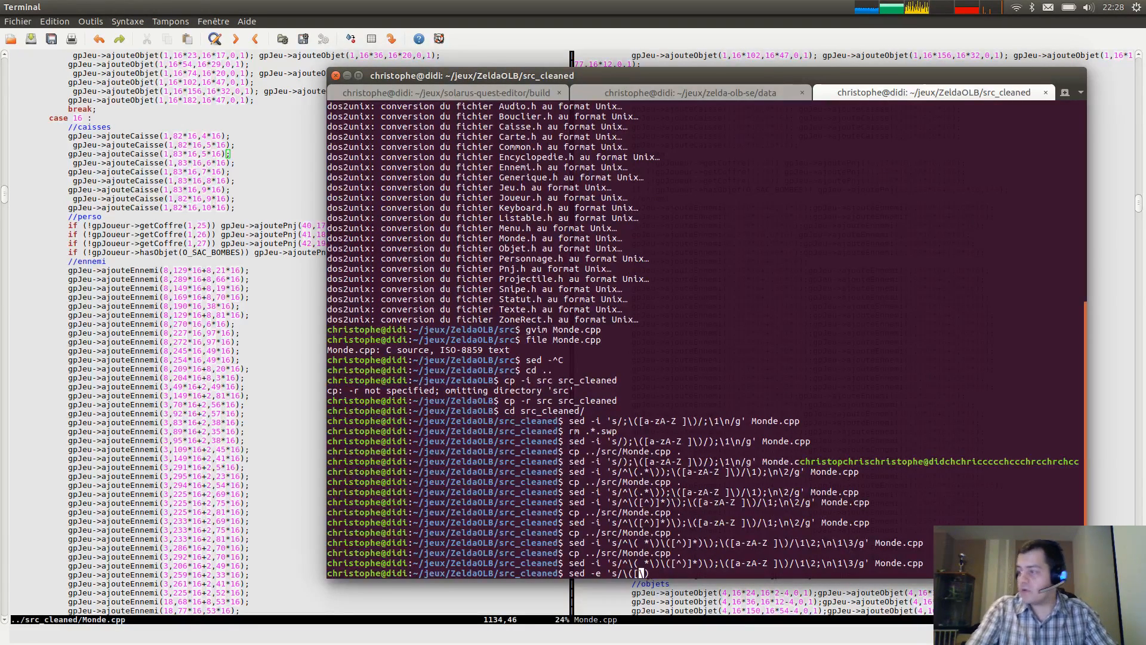
{"action": "type", "text": "0"}
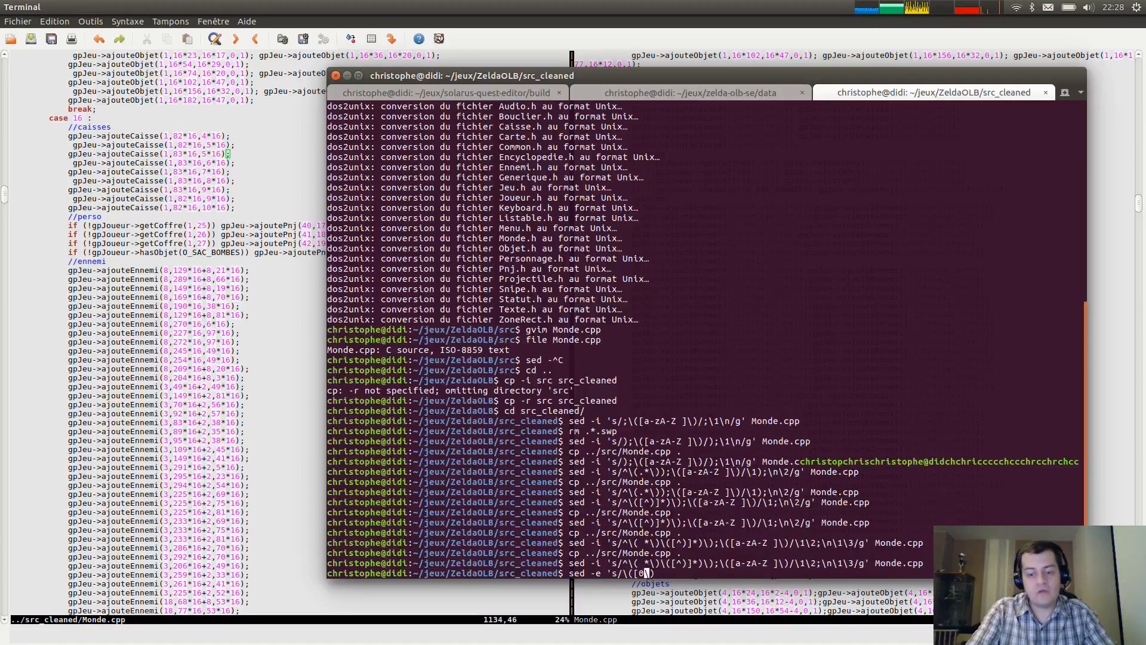
{"action": "type", "text": "-"}
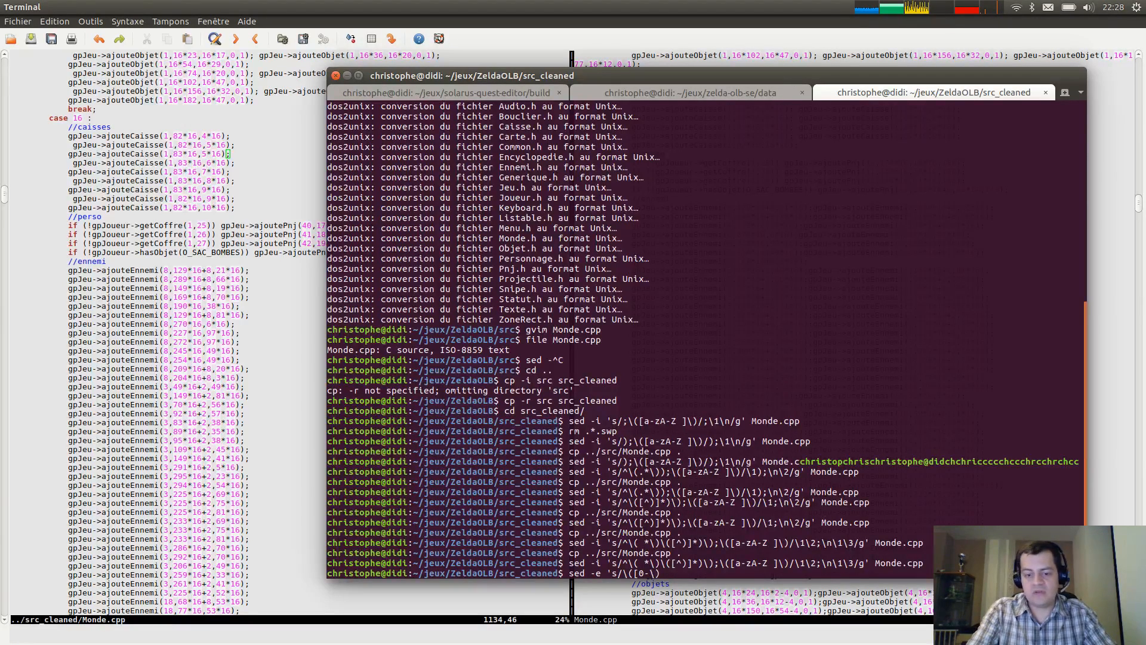
{"action": "type", "text": "9"}
{"action": "key", "text": "Right"}
{"action": "key", "text": "Right"}
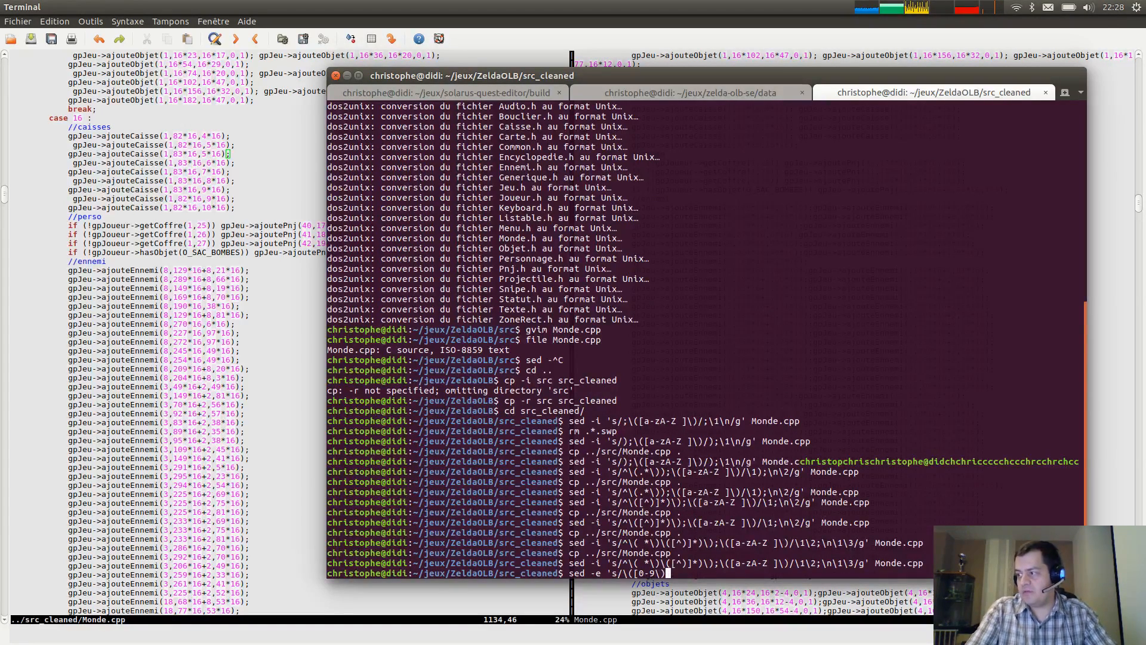
{"action": "type", "text": "+"}
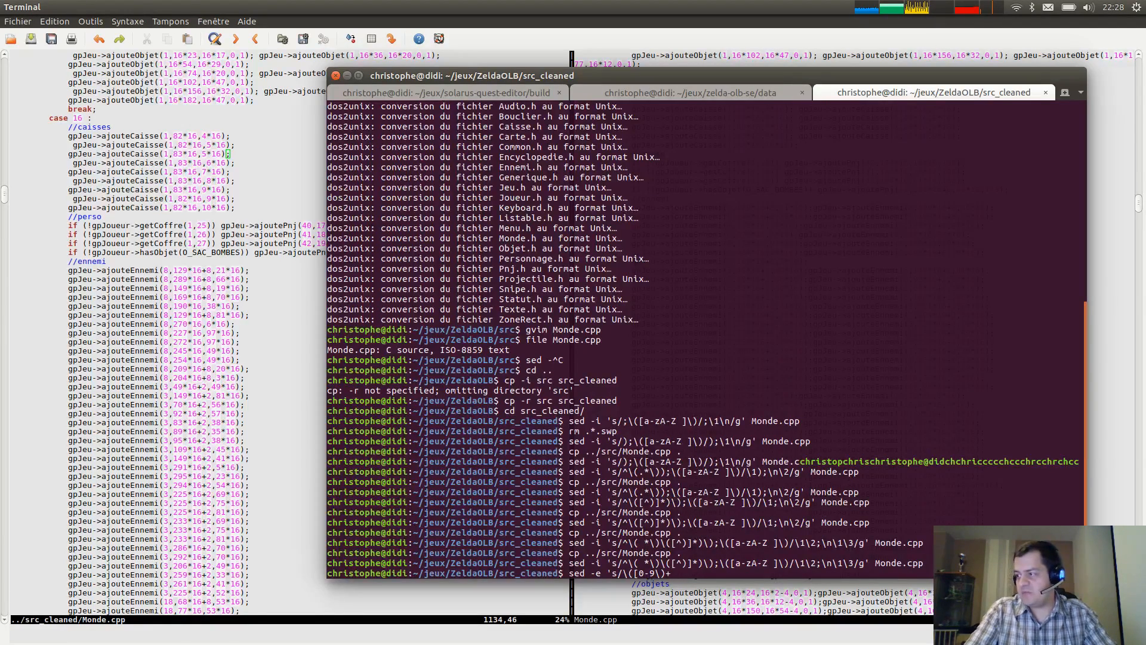
{"action": "key", "text": "BackSpace"}
{"action": "key", "text": "Left"}
{"action": "key", "text": "Left"}
{"action": "type", "text": "]"}
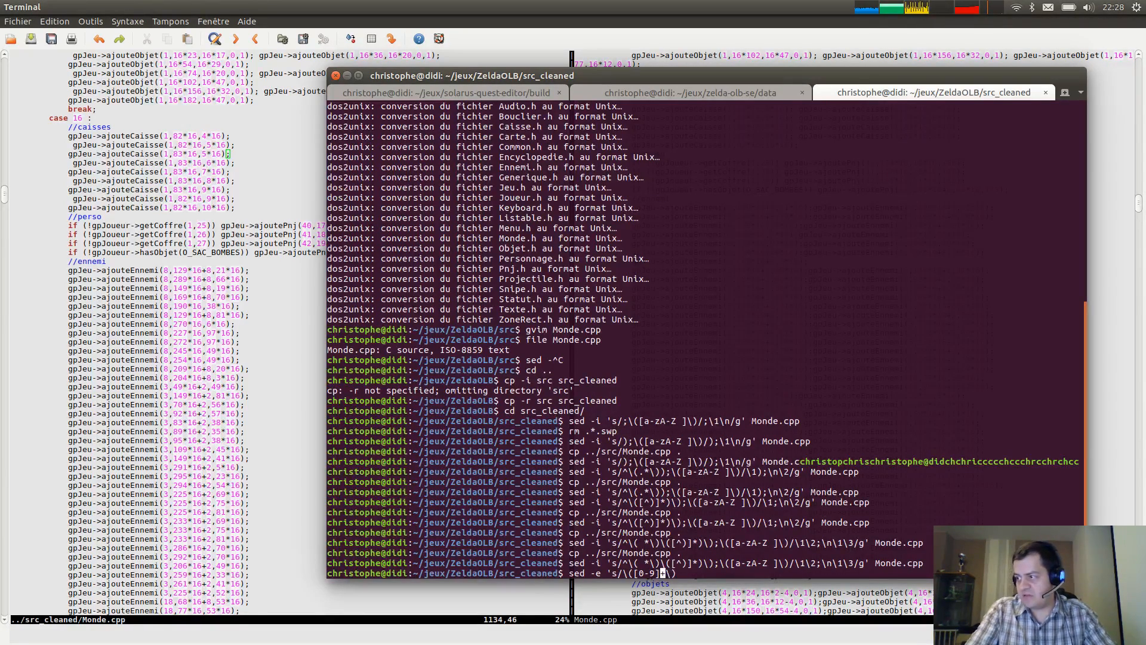
{"action": "type", "text": "+"}
{"action": "key", "text": "Left"}
{"action": "key", "text": "Left"}
{"action": "key", "text": "Left"}
{"action": "key", "text": "Left"}
{"action": "key", "text": "Left"}
{"action": "key", "text": "Left"}
{"action": "key", "text": "Left"}
{"action": "key", "text": "Left"}
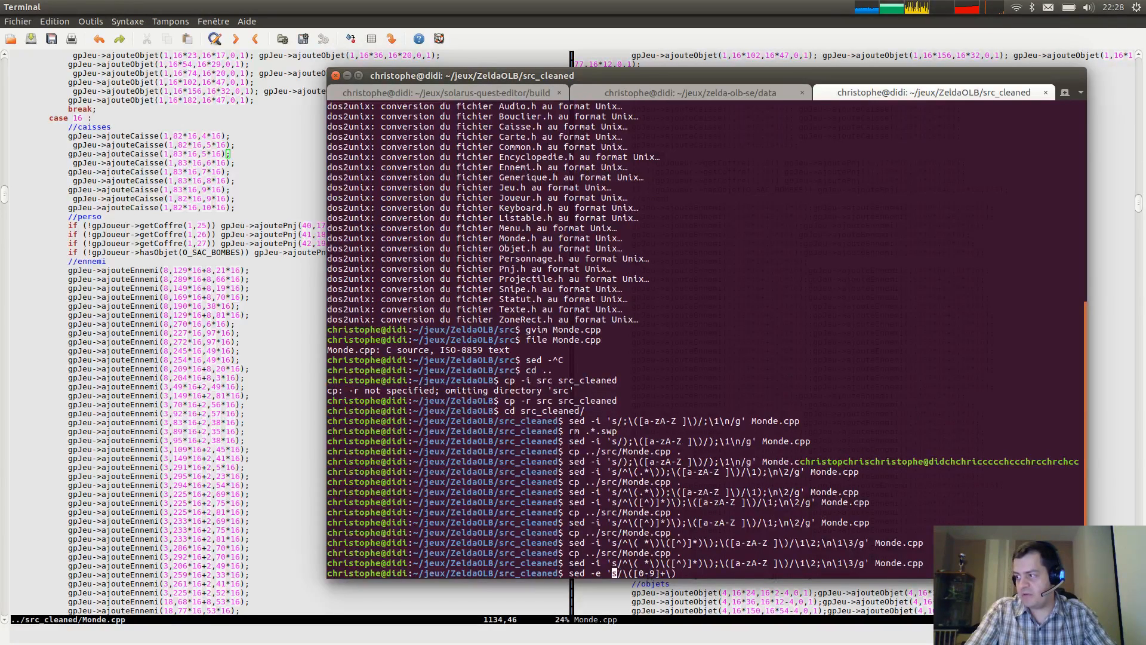
{"action": "key", "text": "Right"}
{"action": "key", "text": "Right"}
{"action": "key", "text": "Right"}
{"action": "key", "text": "Right"}
{"action": "key", "text": "Right"}
{"action": "key", "text": "Right"}
{"action": "key", "text": "Right"}
{"action": "key", "text": "Right"}
{"action": "key", "text": "Right"}
{"action": "key", "text": "Right"}
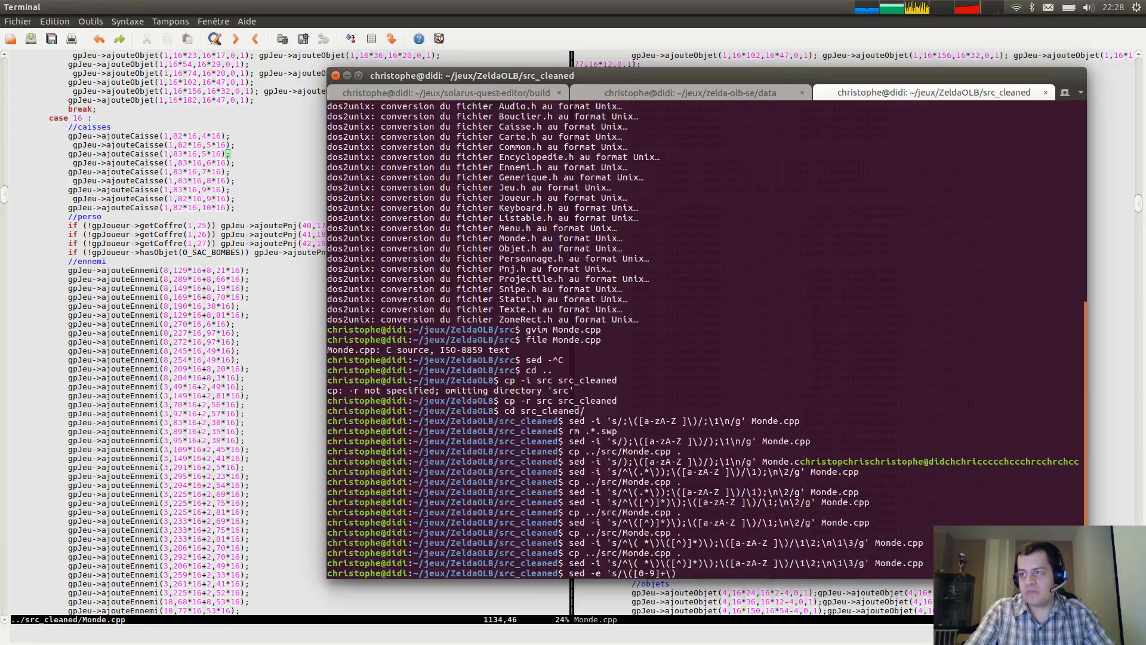
Append the escaped multiplication \*16 to the number group in the sed pattern.
{"action": "type", "text": "\\"}
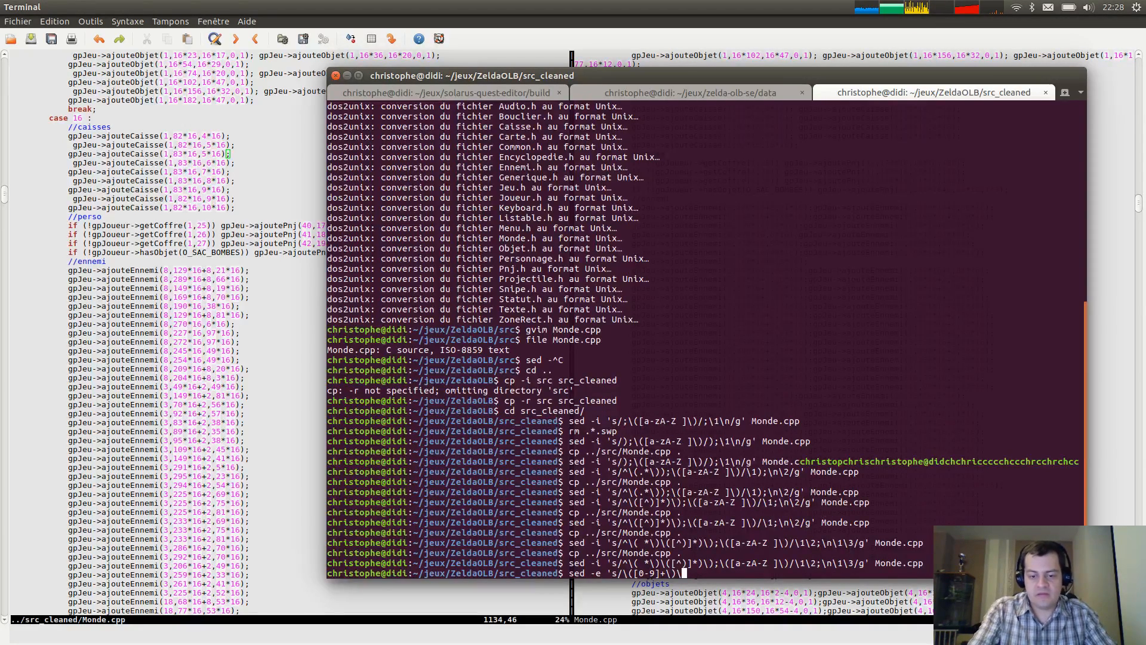
{"action": "type", "text": "*"}
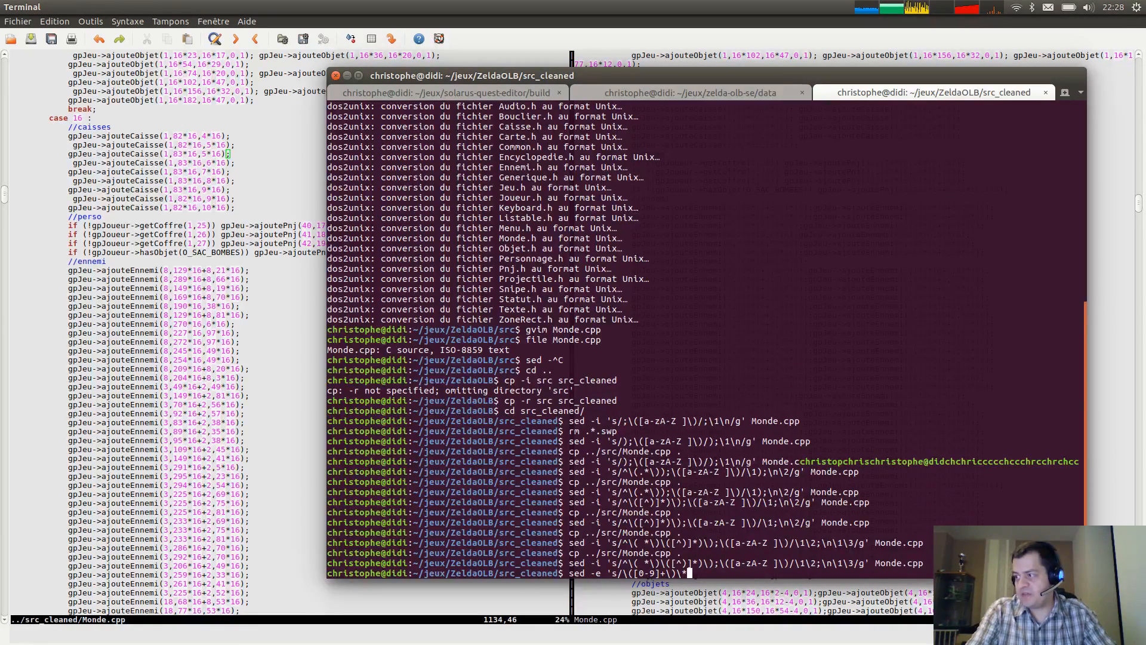
{"action": "type", "text": "16"}
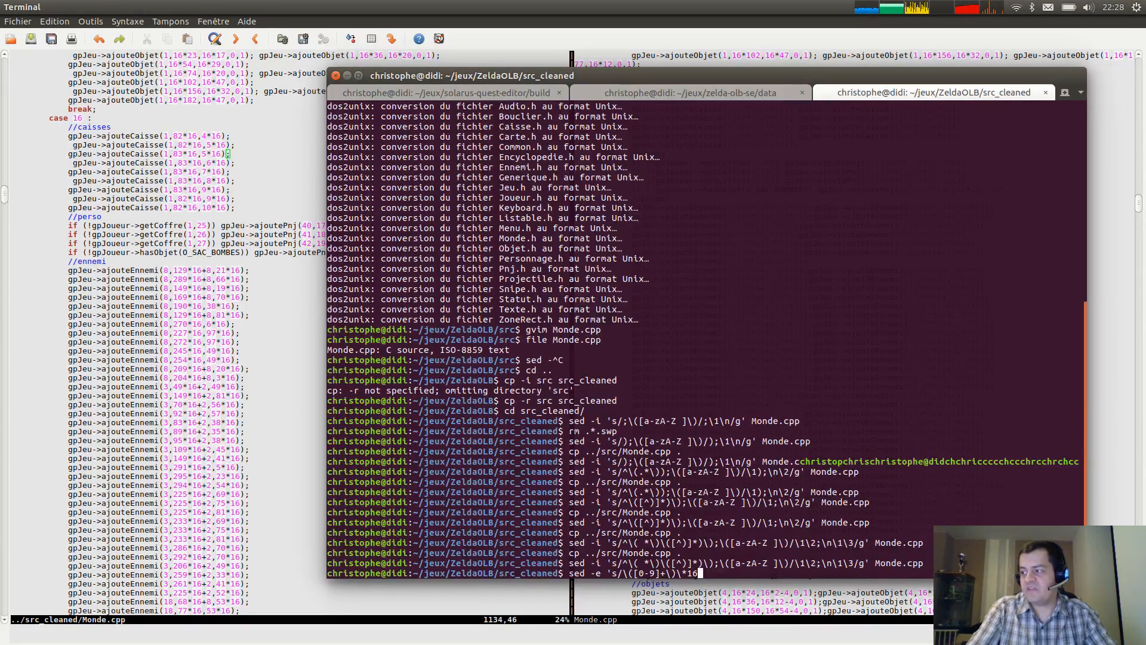
Check the coordinate format in the cleaned Monde.cpp's case 16, and extend the terminal's sed search pattern with .*\([0-9]+\)\*16, closing it with a slash.
{"action": "left_click", "coordinate": [197, 297]}
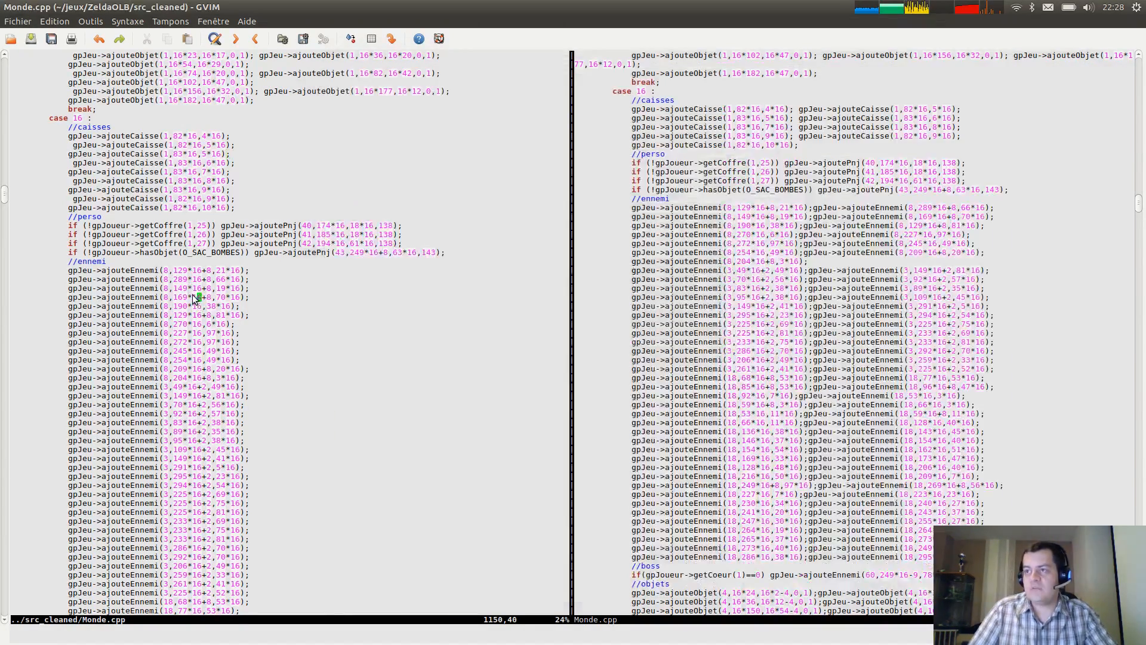
{"action": "left_click_drag", "start_coordinate": [190, 297], "coordinate": [204, 298]}
{"action": "left_click", "coordinate": [198, 297]}
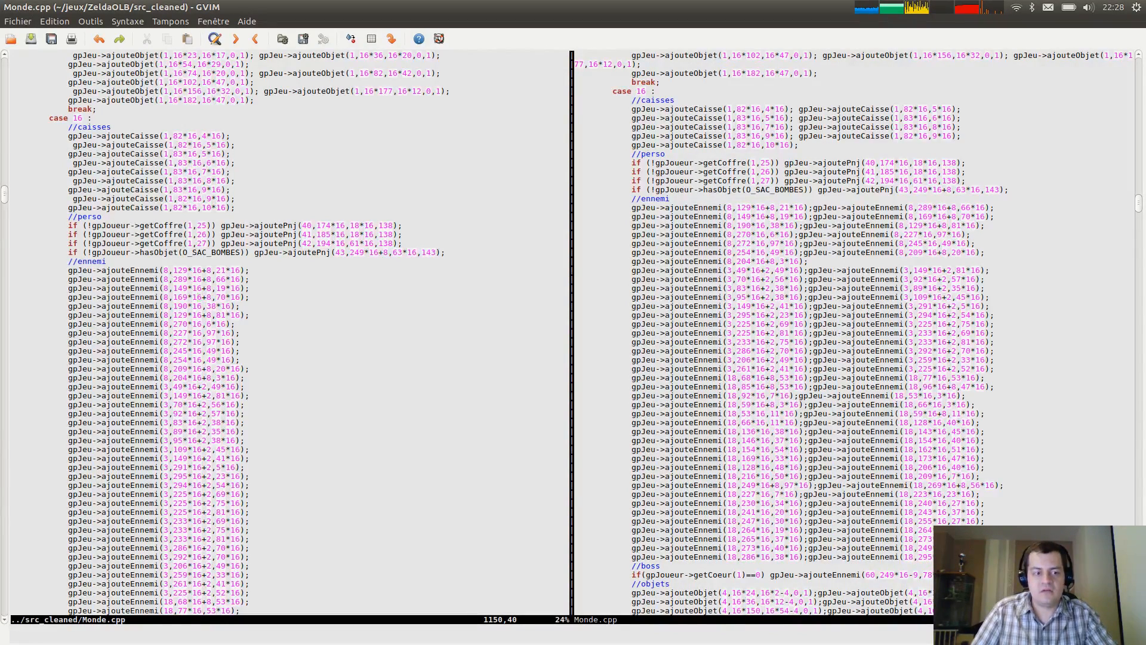
{"action": "scroll", "coordinate": [252, 369], "scroll_direction": "down", "scroll_amount": 8}
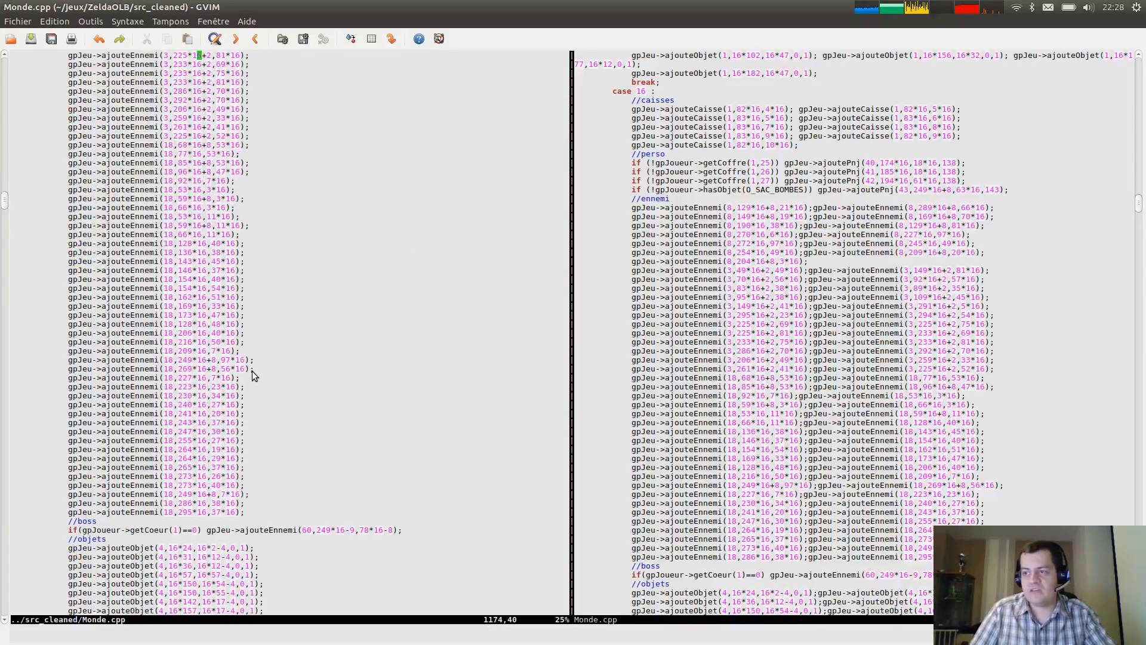
{"action": "scroll", "coordinate": [256, 373], "scroll_direction": "up", "scroll_amount": 17}
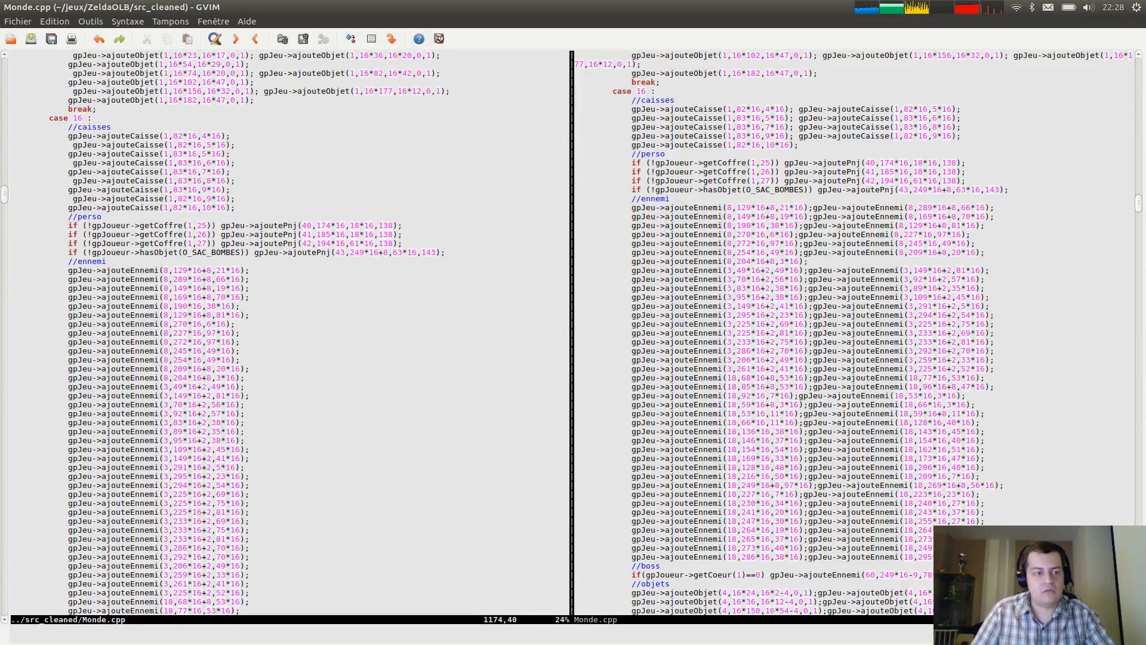
{"action": "key", "text": "alt+Tab"}
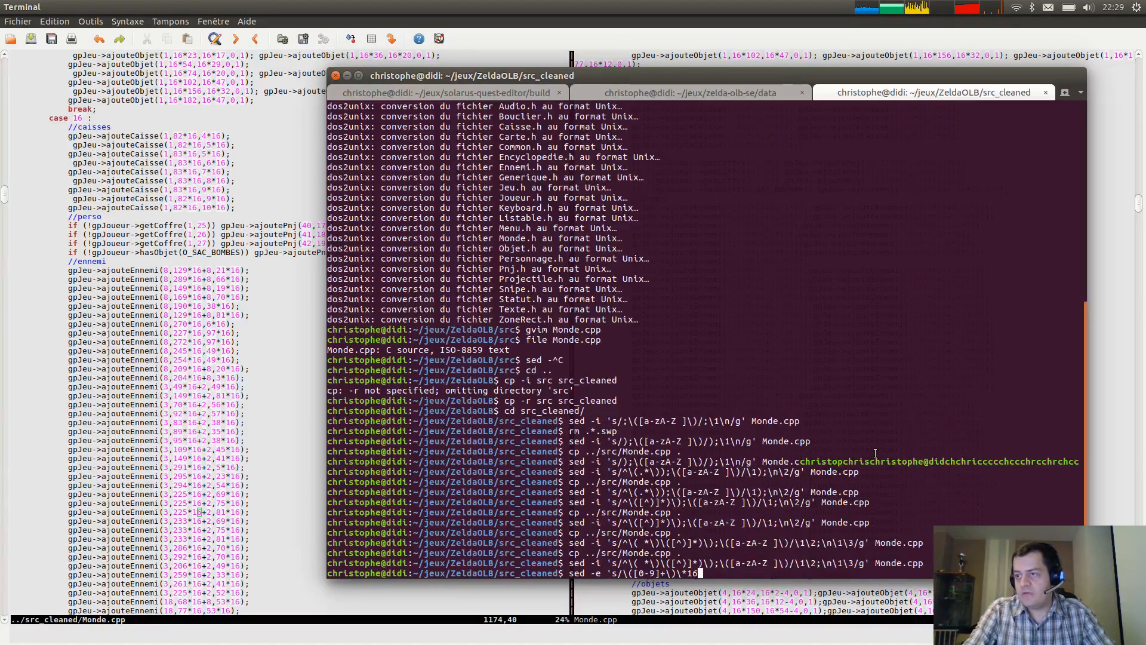
{"action": "type", "text": ".*"}
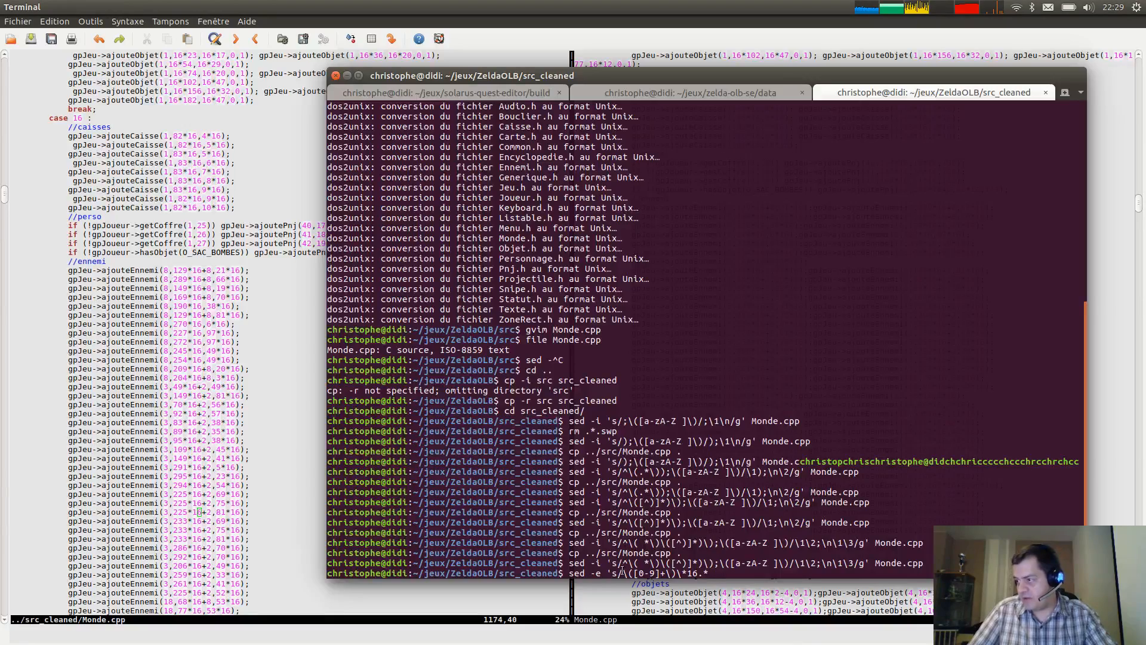
{"action": "left_click_drag", "start_coordinate": [623, 573], "coordinate": [696, 573]}
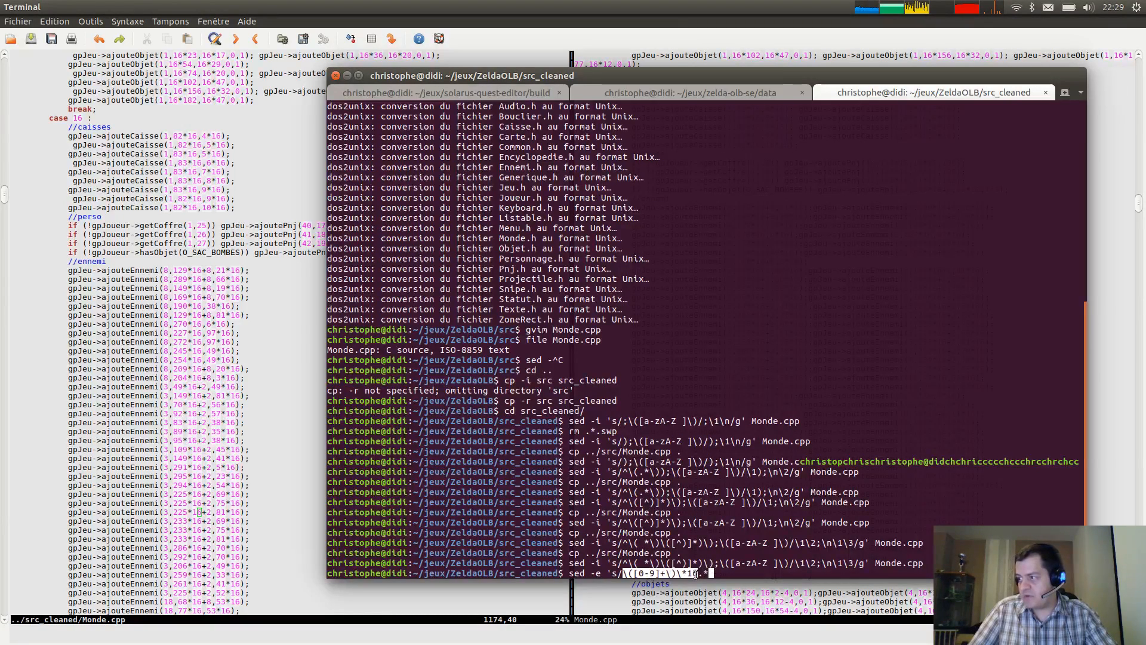
{"action": "left_click", "coordinate": [775, 577]}
{"action": "middle_click", "coordinate": [775, 541]}
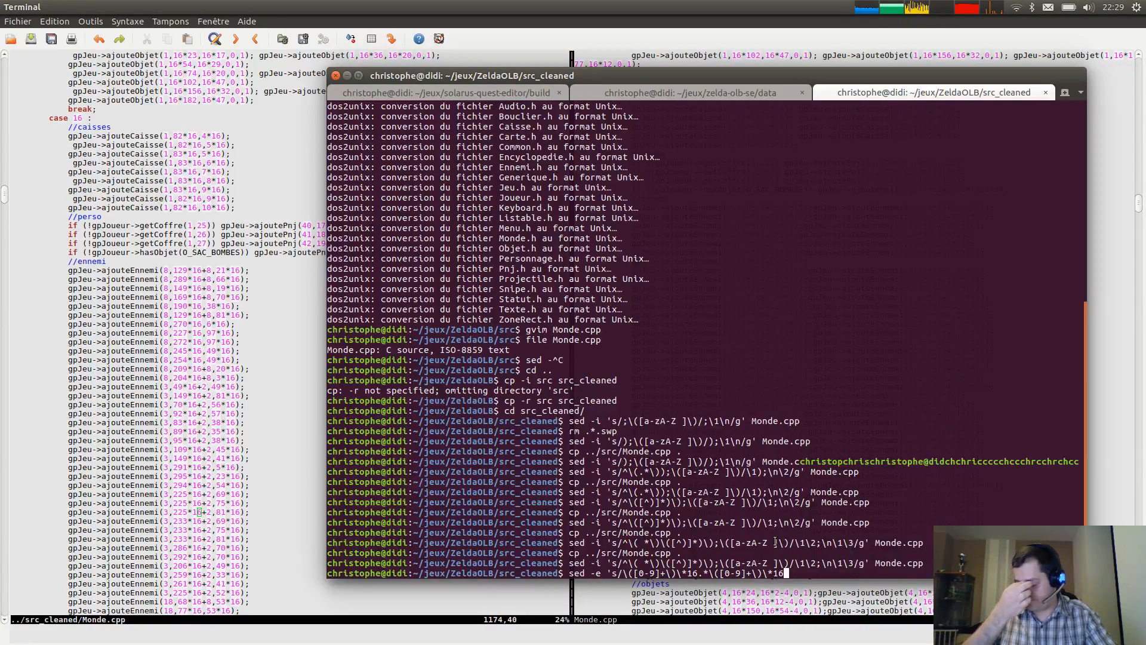
{"action": "type", "text": "/"}
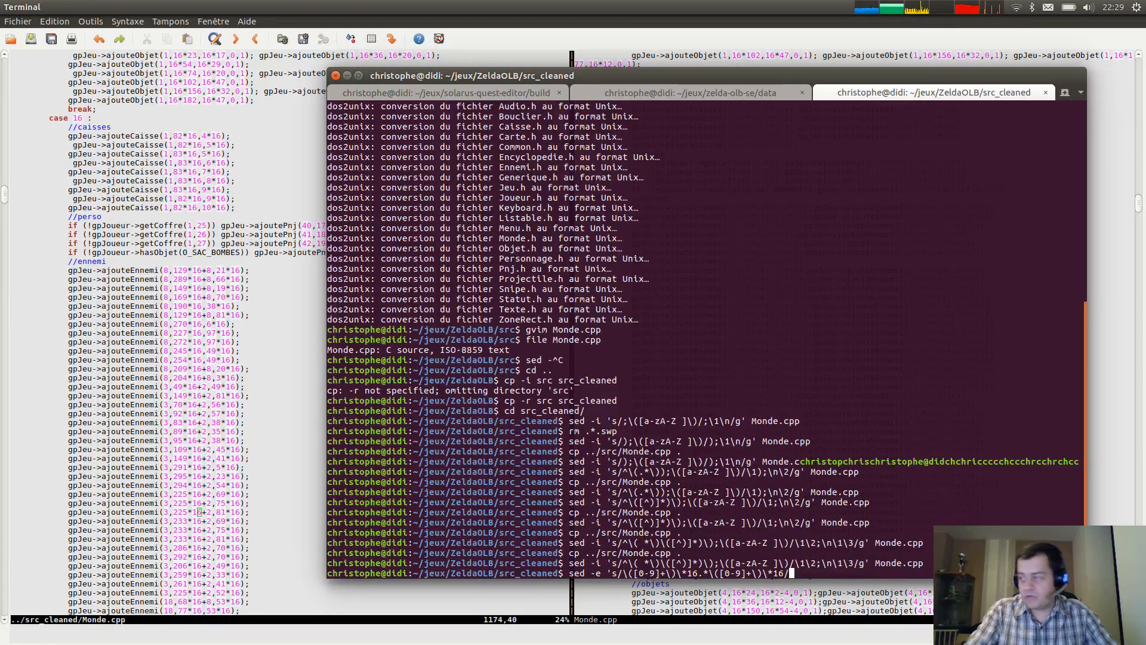
Insert ^.* before the first number group so the sed search pattern matches from the start of the line.
{"action": "key", "text": "ctrl+Left"}
{"action": "key", "text": "ctrl+Left"}
{"action": "key", "text": "ctrl+Left"}
{"action": "key", "text": "ctrl+Left"}
{"action": "key", "text": "ctrl+Left"}
{"action": "key", "text": "ctrl+Left"}
{"action": "key", "text": "ctrl+Left"}
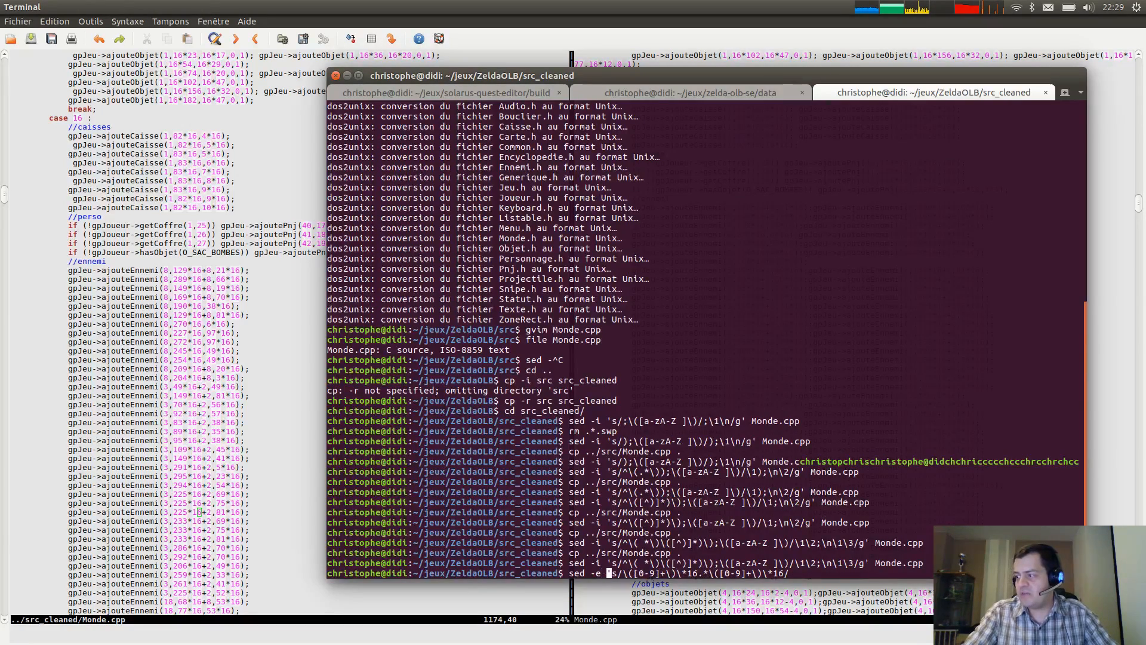
{"action": "key", "text": "Right"}
{"action": "key", "text": "Right"}
{"action": "key", "text": "Right"}
{"action": "key", "text": "Right"}
{"action": "key", "text": "Right"}
{"action": "key", "text": "Right"}
{"action": "key", "text": "Right"}
{"action": "key", "text": "Right"}
{"action": "key", "text": "Right"}
{"action": "key", "text": "Right"}
{"action": "key", "text": "Right"}
{"action": "key", "text": "Left"}
{"action": "key", "text": "Left"}
{"action": "key", "text": "Left"}
{"action": "key", "text": "Left"}
{"action": "key", "text": "Left"}
{"action": "key", "text": "Left"}
{"action": "key", "text": "Left"}
{"action": "key", "text": "Left"}
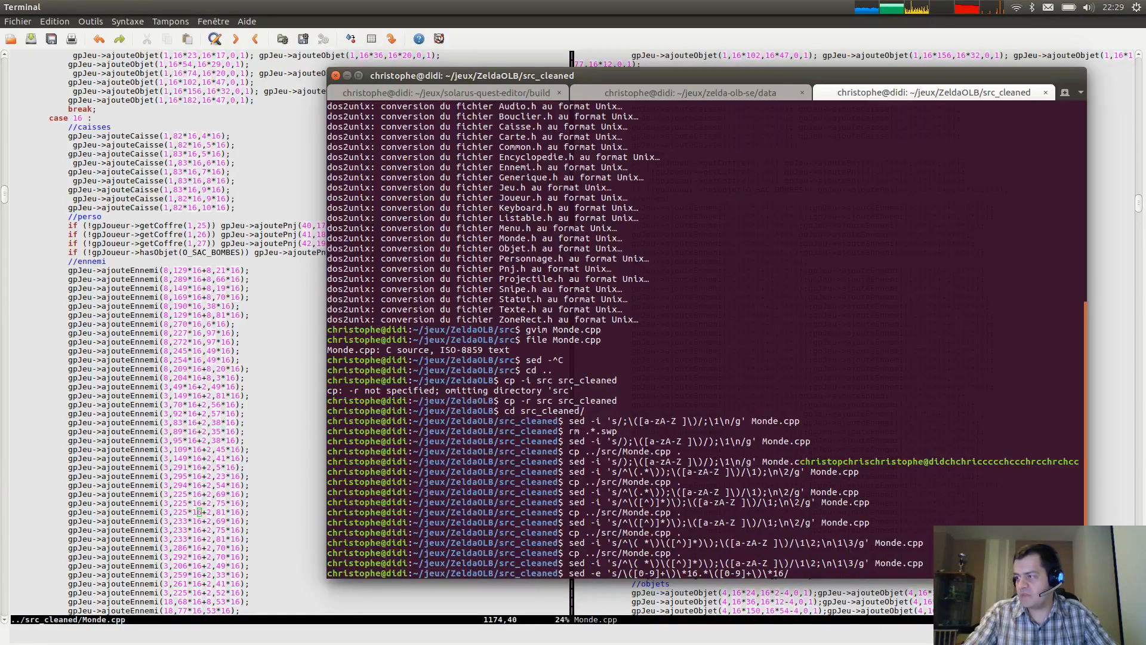
{"action": "type", "text": "^"}
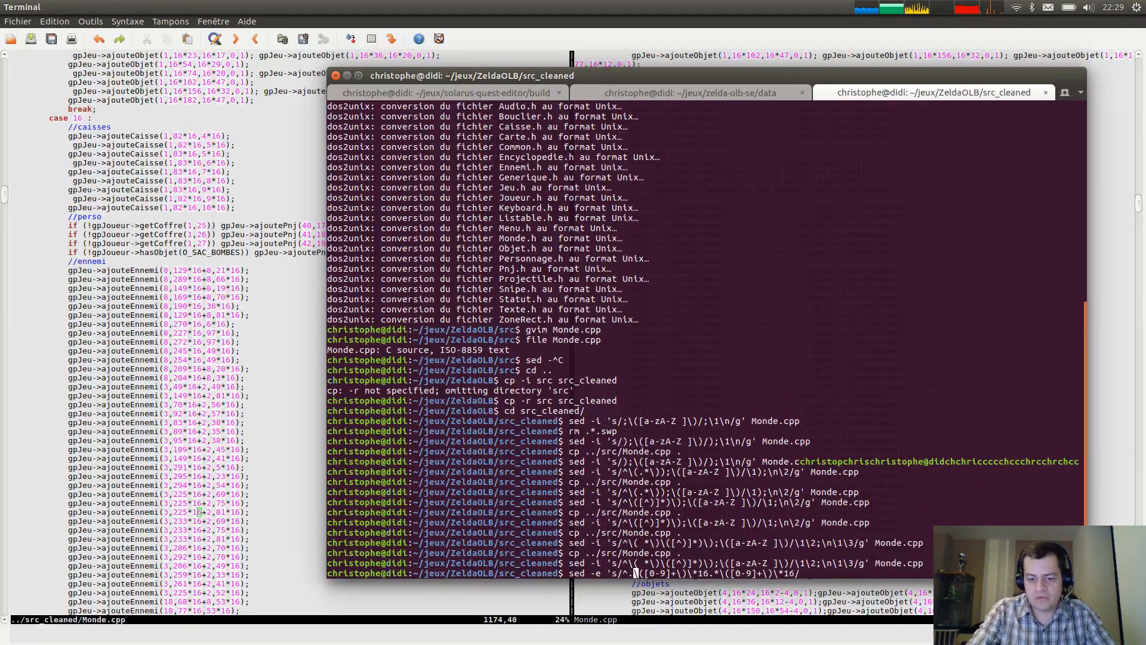
{"action": "type", "text": ".*"}
Add .*$ after the second \*16 in the sed pattern so it matches through to the end of the line.
{"action": "key", "text": "Right"}
{"action": "key", "text": "Right"}
{"action": "key", "text": "Right"}
{"action": "key", "text": "Right"}
{"action": "key", "text": "Right"}
{"action": "key", "text": "Right"}
{"action": "key", "text": "Right"}
{"action": "key", "text": "Right"}
{"action": "key", "text": "Right"}
{"action": "key", "text": "Right"}
{"action": "key", "text": "Right"}
{"action": "key", "text": "Right"}
{"action": "key", "text": "Right"}
{"action": "key", "text": "Right"}
{"action": "key", "text": "Right"}
{"action": "key", "text": "Right"}
{"action": "key", "text": "Right"}
{"action": "key", "text": "Right"}
{"action": "key", "text": "Right"}
{"action": "key", "text": "Right"}
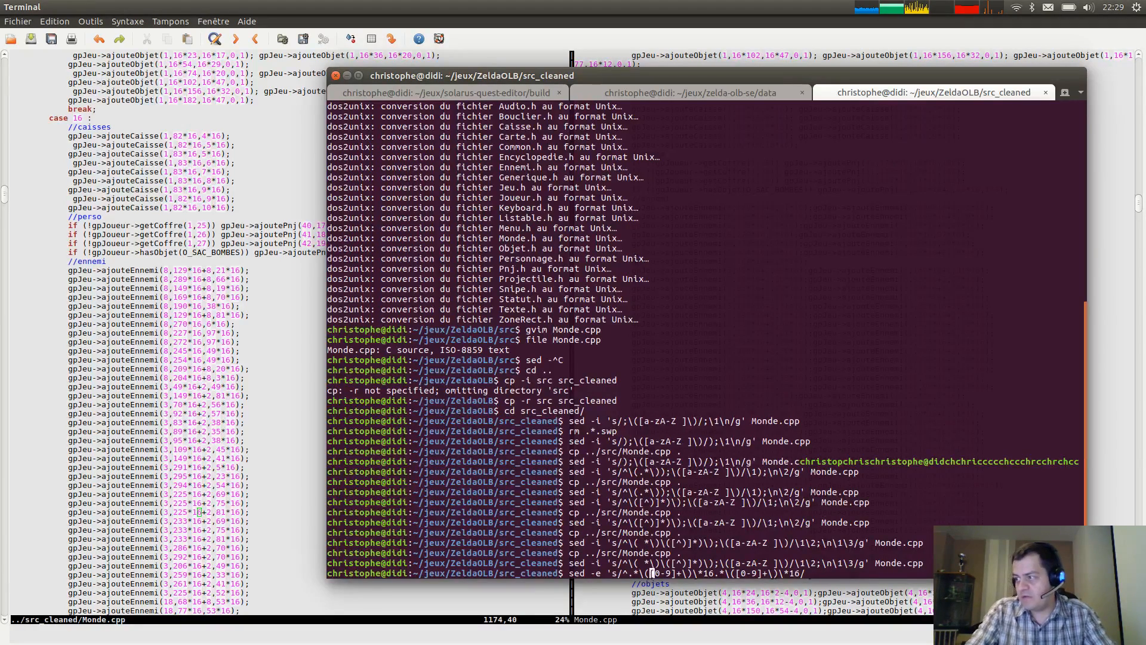
{"action": "type", "text": ".*"}
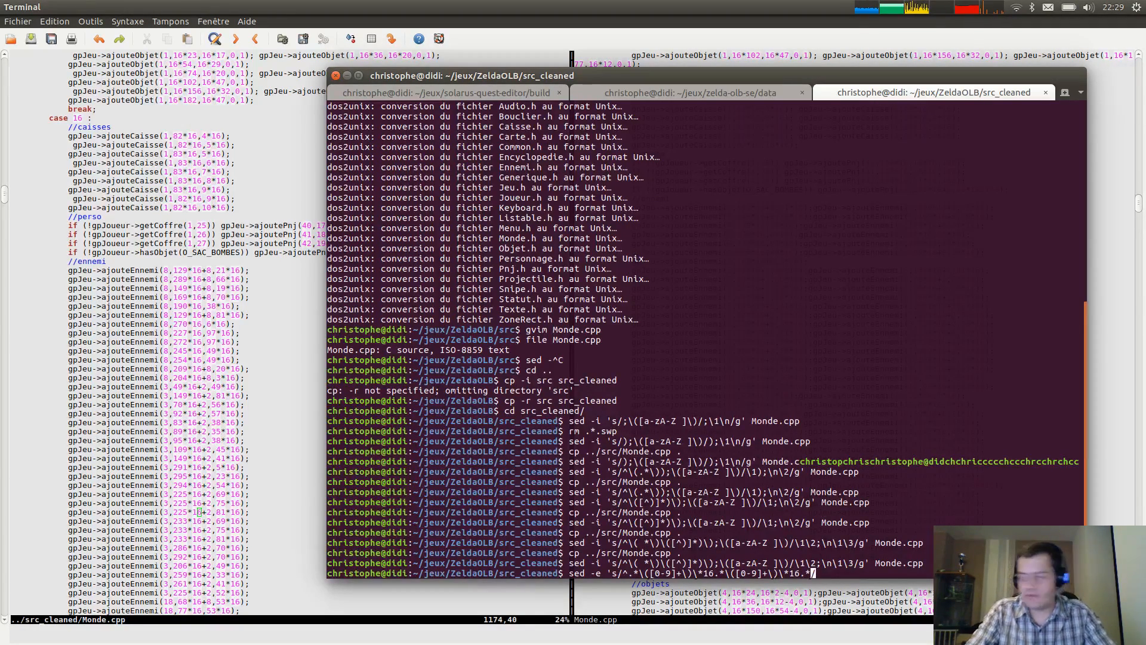
{"action": "type", "text": "$"}
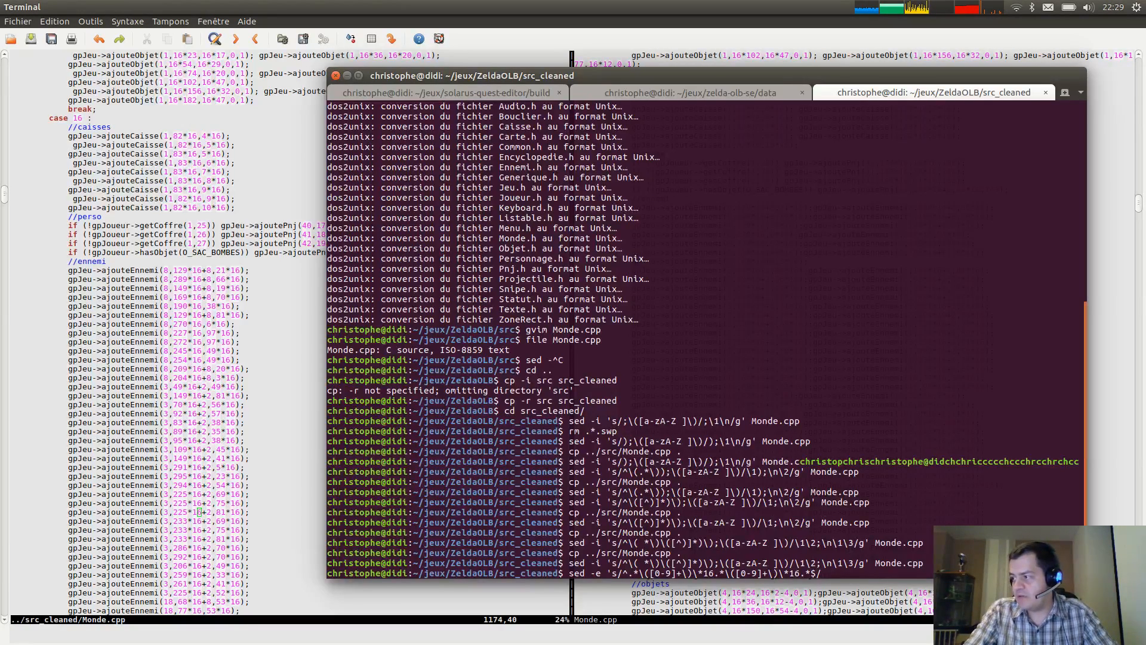
{"action": "key", "text": "Right"}
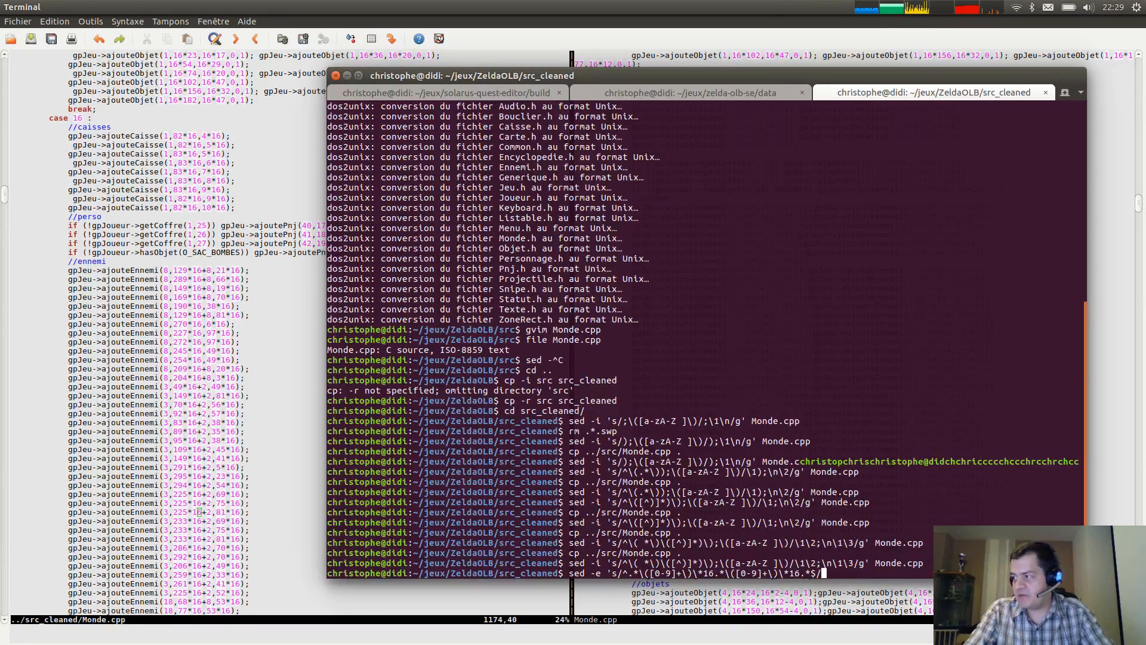
Enter \0/ as the sed replacement and review the whole expression, returning to the point just after \0.
{"action": "type", "text": "\\0/"}
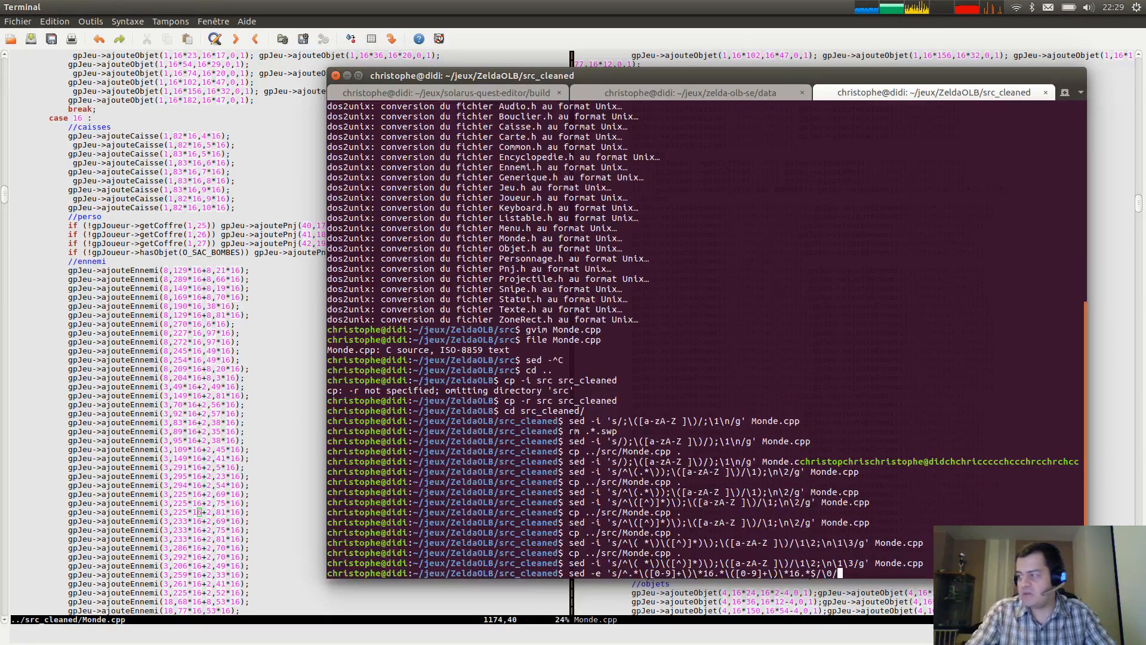
{"action": "key", "text": "Left"}
{"action": "key", "text": "Left"}
{"action": "key", "text": "Left"}
{"action": "key", "text": "Left"}
{"action": "key", "text": "Left"}
{"action": "key", "text": "Left"}
{"action": "key", "text": "Left"}
{"action": "key", "text": "Left"}
{"action": "key", "text": "Left"}
{"action": "key", "text": "Left"}
{"action": "key", "text": "Left"}
{"action": "key", "text": "Left"}
{"action": "key", "text": "Left"}
{"action": "key", "text": "Left"}
{"action": "key", "text": "Left"}
{"action": "key", "text": "Left"}
{"action": "key", "text": "Left"}
{"action": "key", "text": "Left"}
{"action": "key", "text": "Left"}
{"action": "key", "text": "Left"}
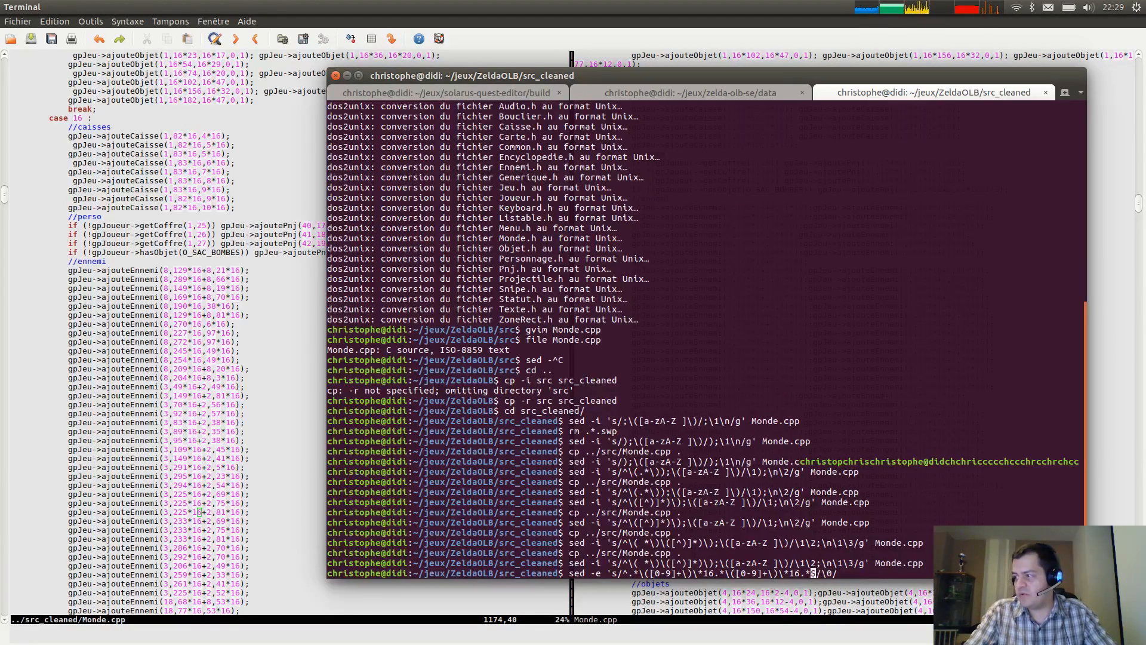
{"action": "key", "text": "Right"}
{"action": "key", "text": "Right"}
{"action": "key", "text": "Right"}
{"action": "key", "text": "Right"}
{"action": "key", "text": "Right"}
{"action": "key", "text": "Right"}
{"action": "key", "text": "Right"}
{"action": "key", "text": "Right"}
{"action": "key", "text": "Right"}
{"action": "key", "text": "Right"}
{"action": "key", "text": "Right"}
{"action": "key", "text": "Right"}
{"action": "key", "text": "Right"}
{"action": "key", "text": "Right"}
{"action": "key", "text": "Right"}
{"action": "key", "text": "Right"}
{"action": "key", "text": "Right"}
{"action": "key", "text": "Right"}
{"action": "key", "text": "Right"}
{"action": "key", "text": "Right"}
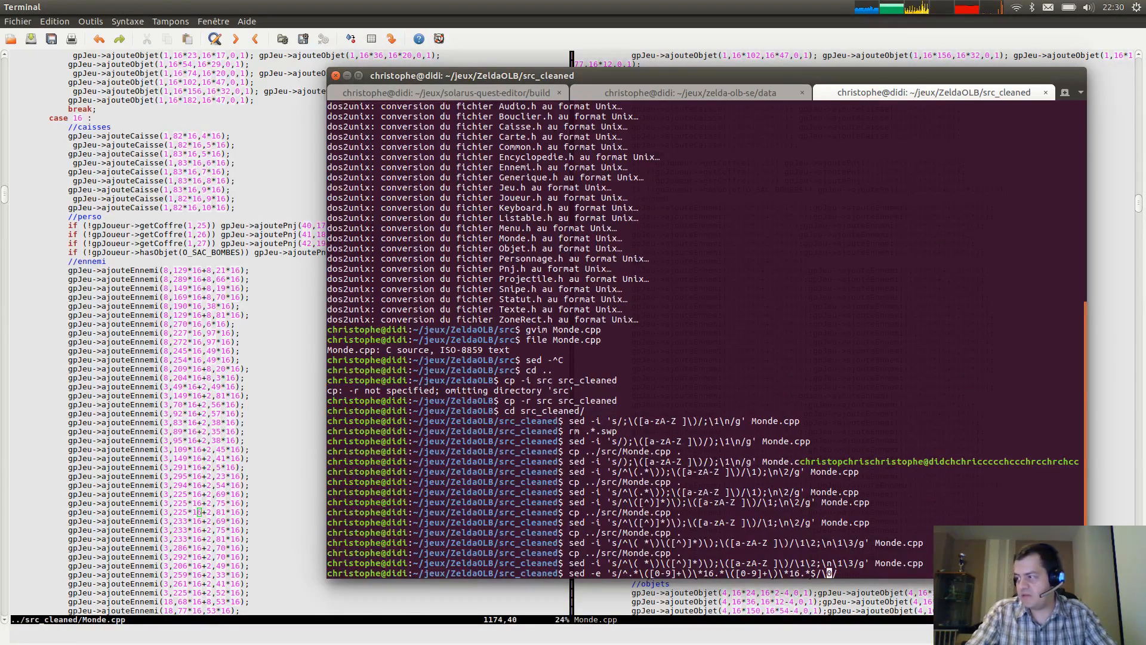
{"action": "key", "text": "Left"}
{"action": "key", "text": "Left"}
{"action": "key", "text": "Right"}
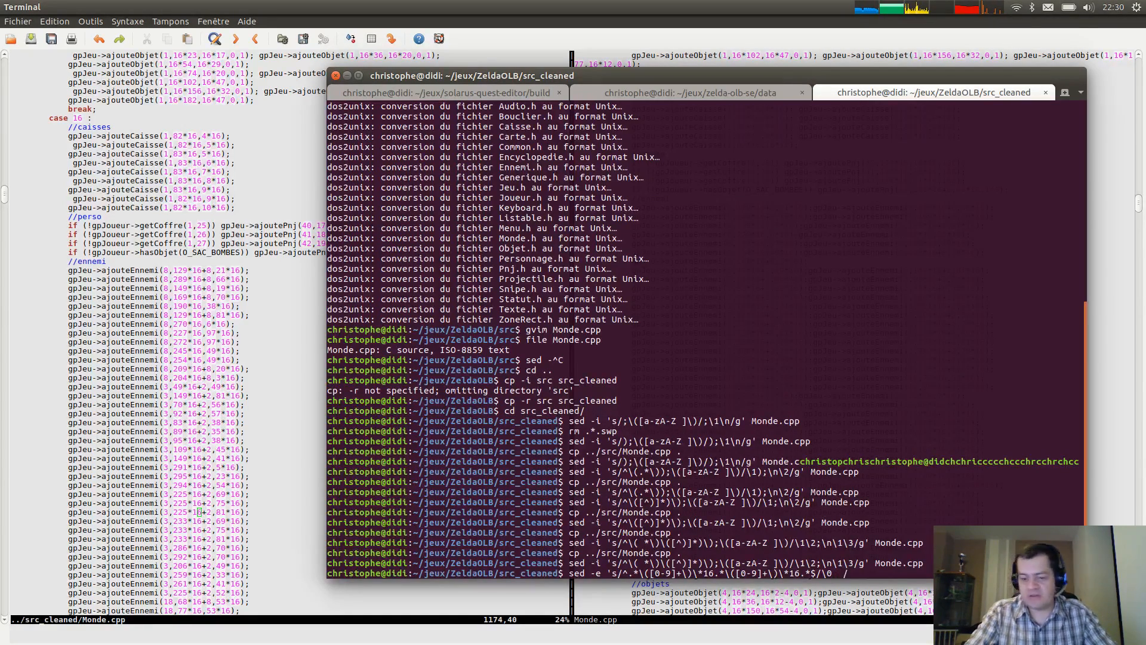
Extend the sed replacement with an escaped comment \/\/ \1,\2 after \0, and submit the command on Monde.cpp.
{"action": "type", "text": "\\/\\"}
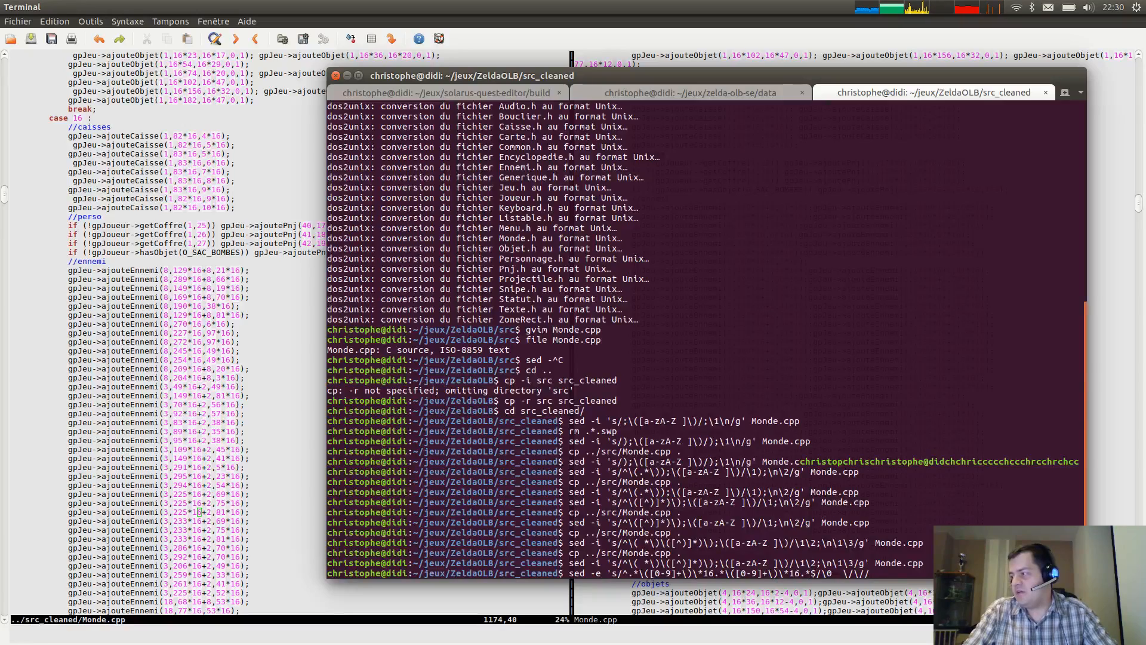
{"action": "key", "text": "Left"}
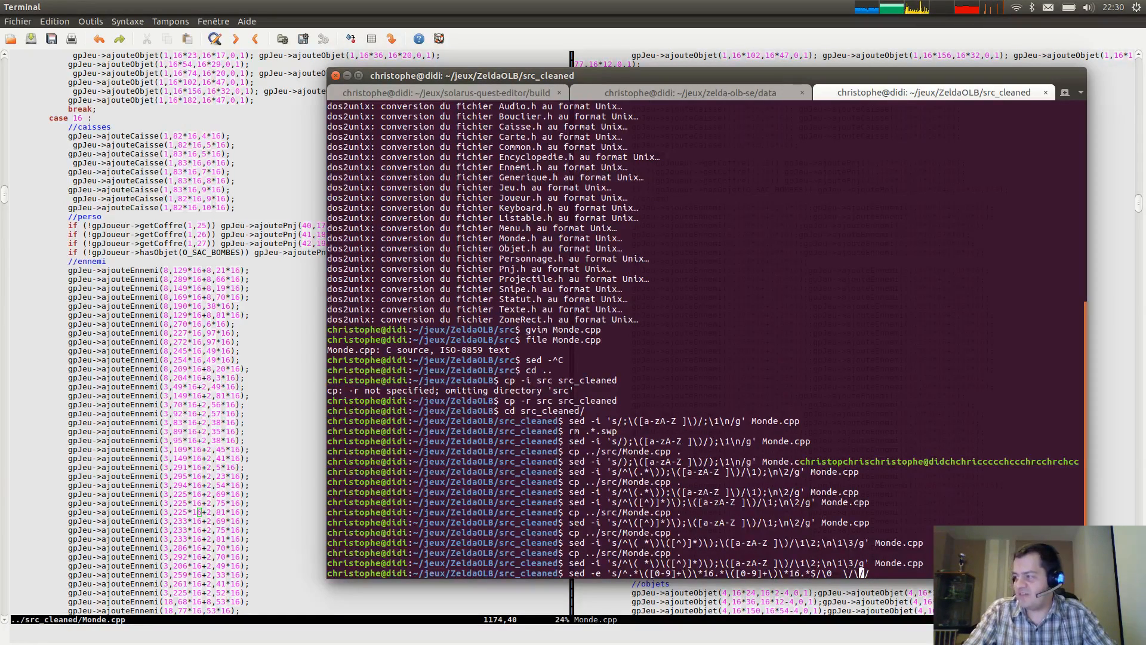
{"action": "key", "text": "Right"}
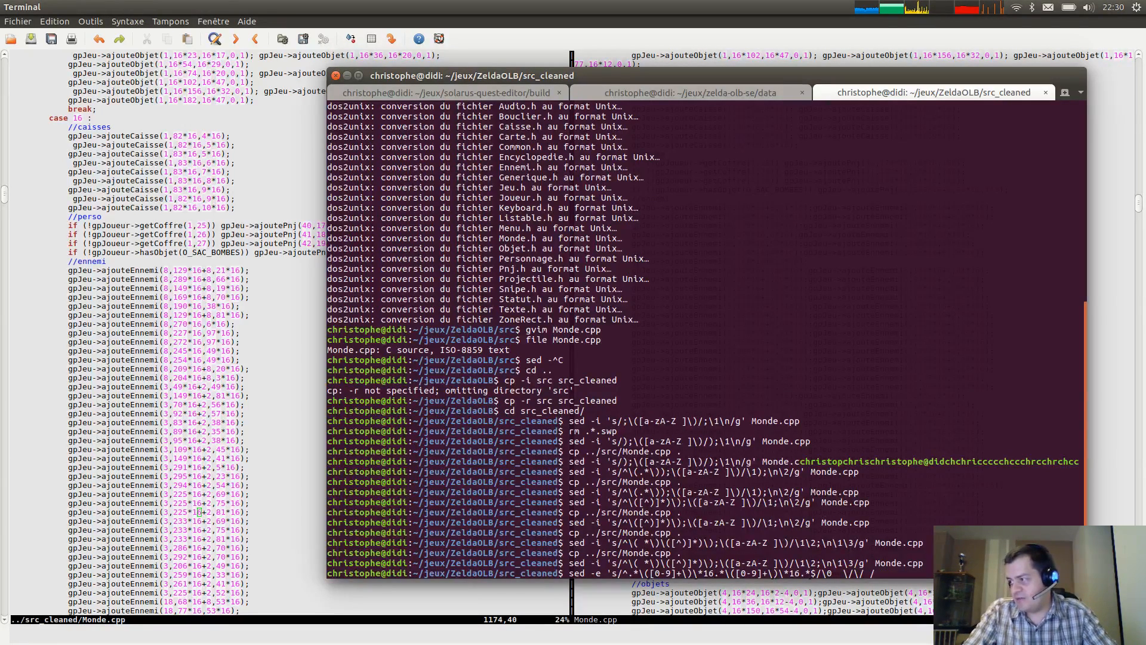
{"action": "type", "text": "\\1"}
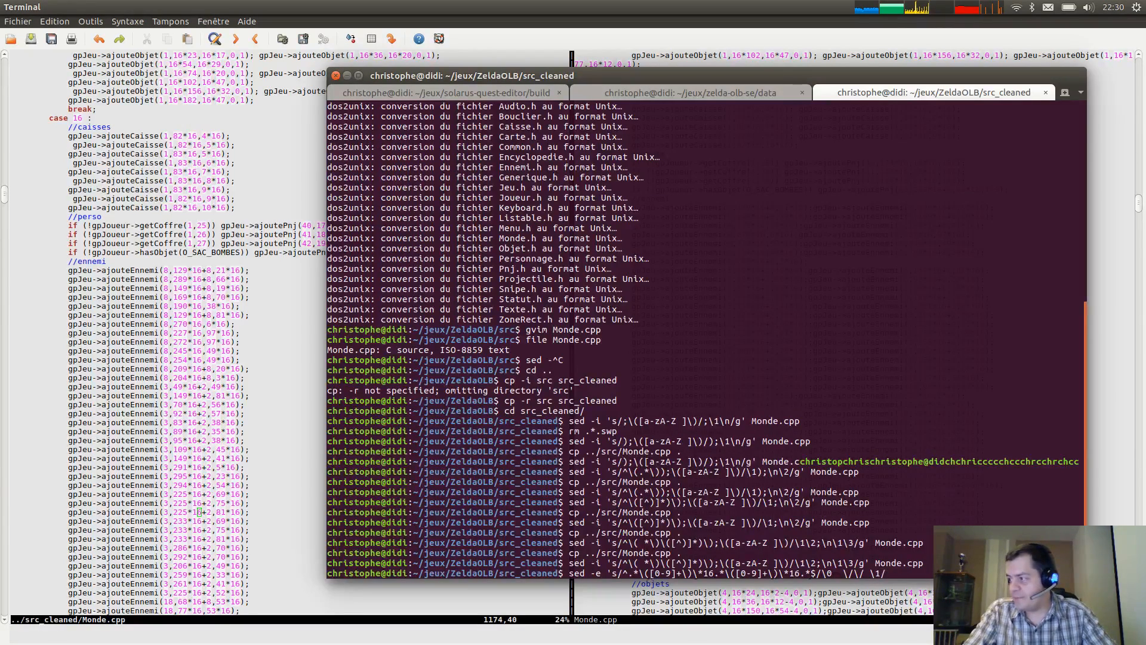
{"action": "type", "text": ",\\"}
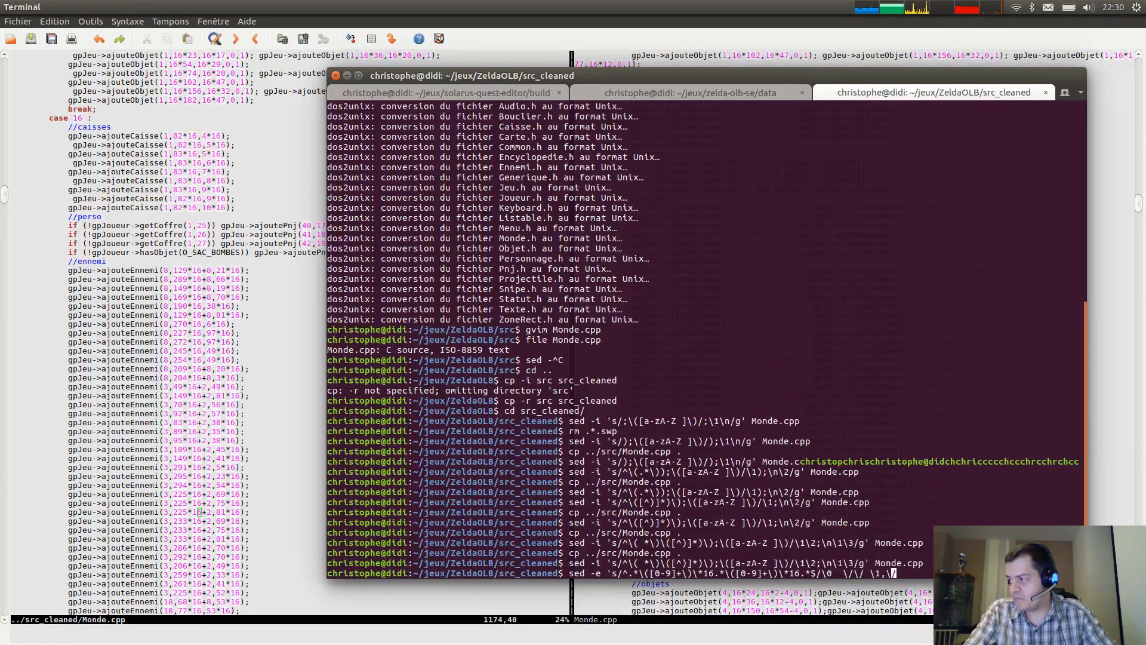
{"action": "type", "text": "2/ Monde"}
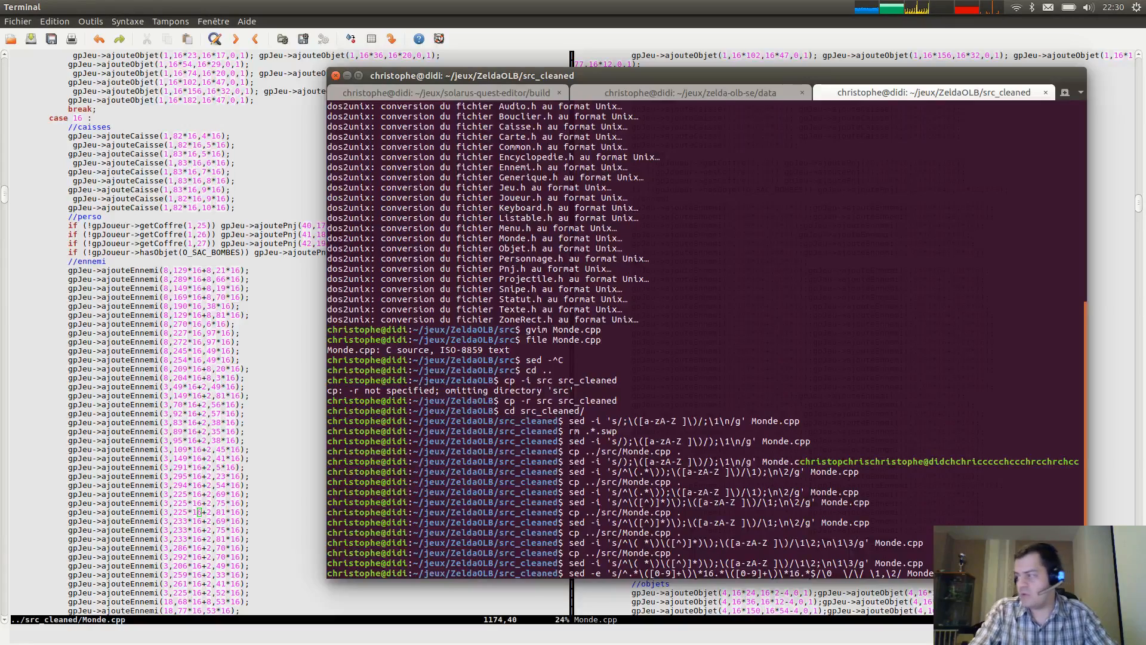
{"action": "key", "text": "Return"}
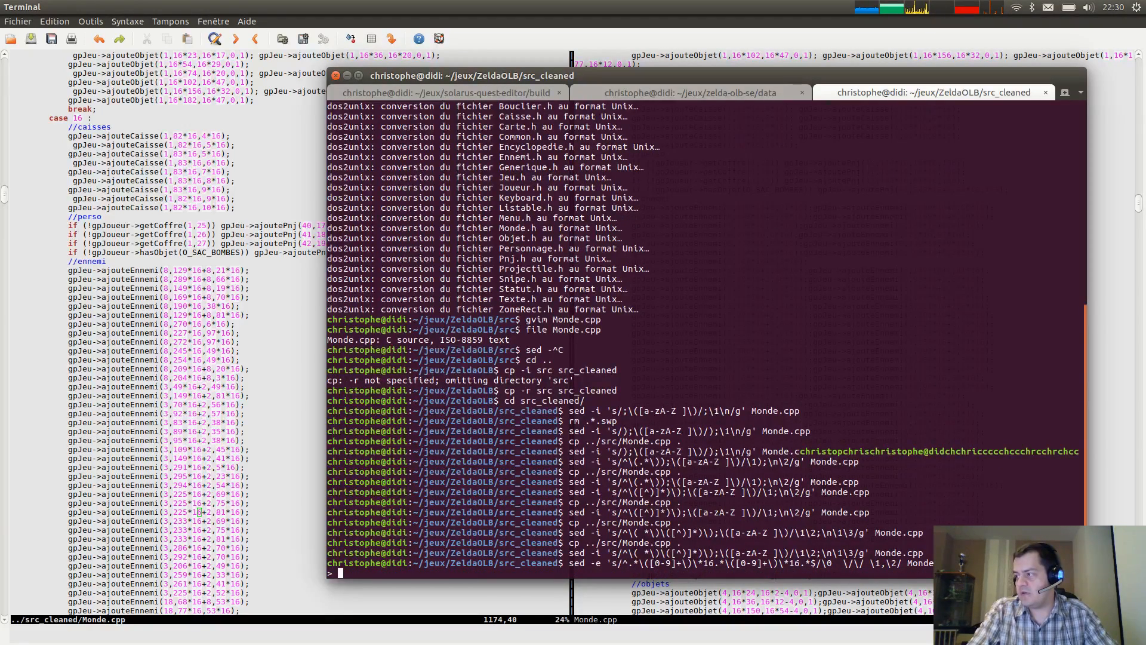
Cancel the pending command, recall it, add the missing closing quote after \1,\2/ and run it.
{"action": "key", "text": "ctrl+c"}
{"action": "key", "text": "Up"}
{"action": "key", "text": "Left"}
{"action": "key", "text": "Left"}
{"action": "key", "text": "Left"}
{"action": "key", "text": "Left"}
{"action": "key", "text": "Left"}
{"action": "key", "text": "Left"}
{"action": "key", "text": "Left"}
{"action": "key", "text": "Left"}
{"action": "key", "text": "Left"}
{"action": "key", "text": "Left"}
{"action": "key", "text": "Left"}
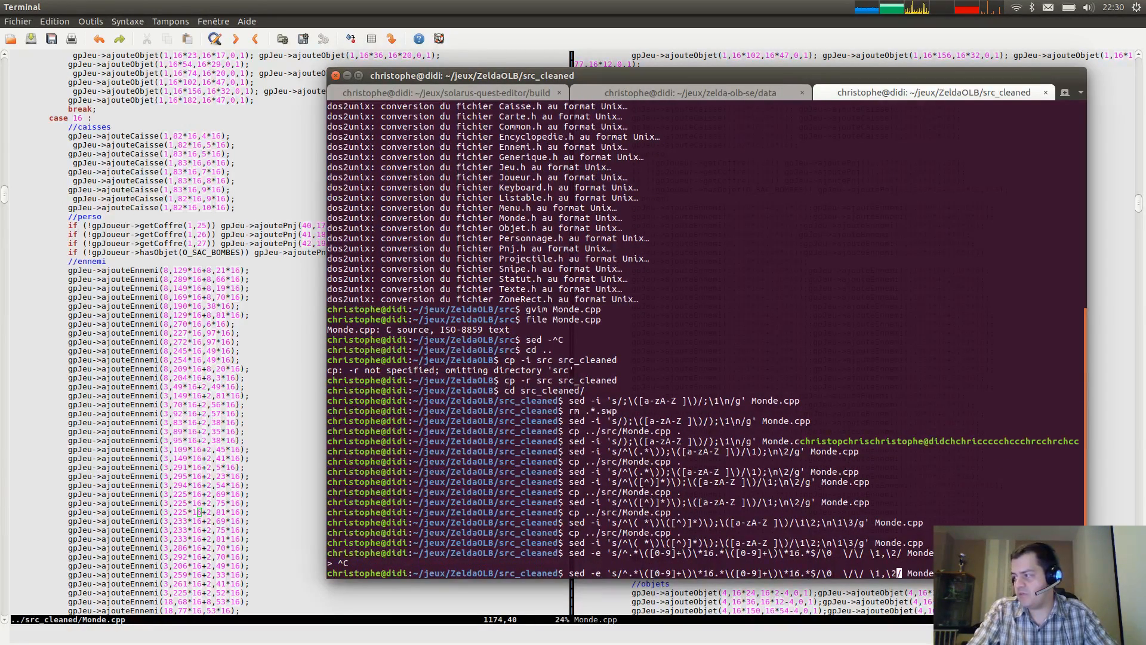
{"action": "key", "text": "Right"}
{"action": "type", "text": "'"}
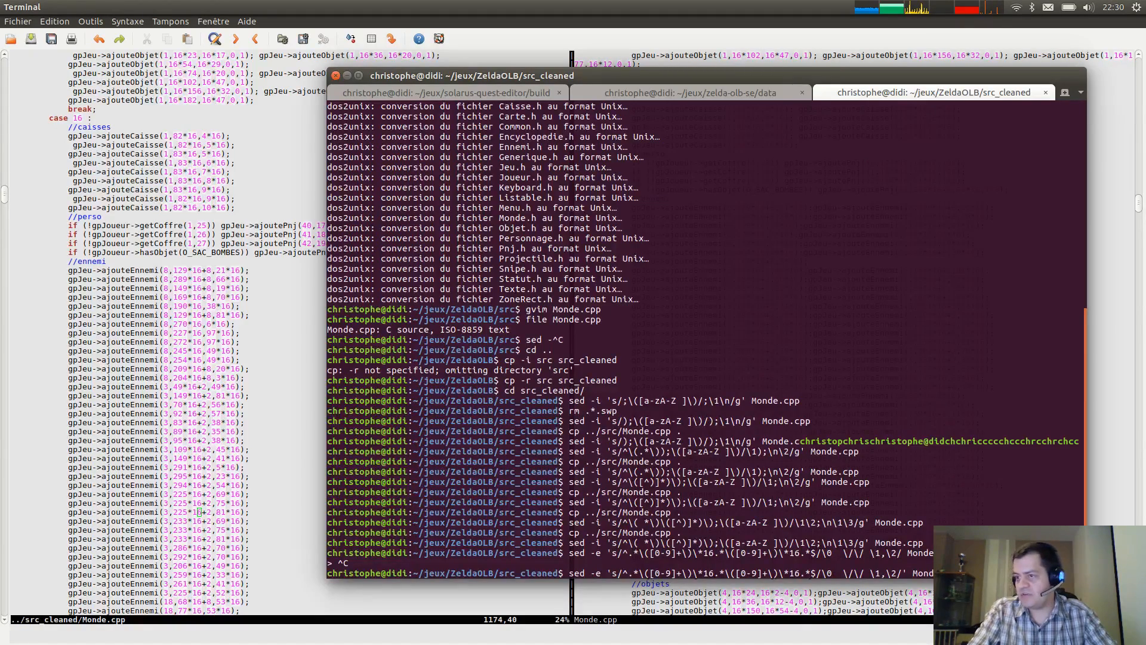
{"action": "key", "text": "Return"}
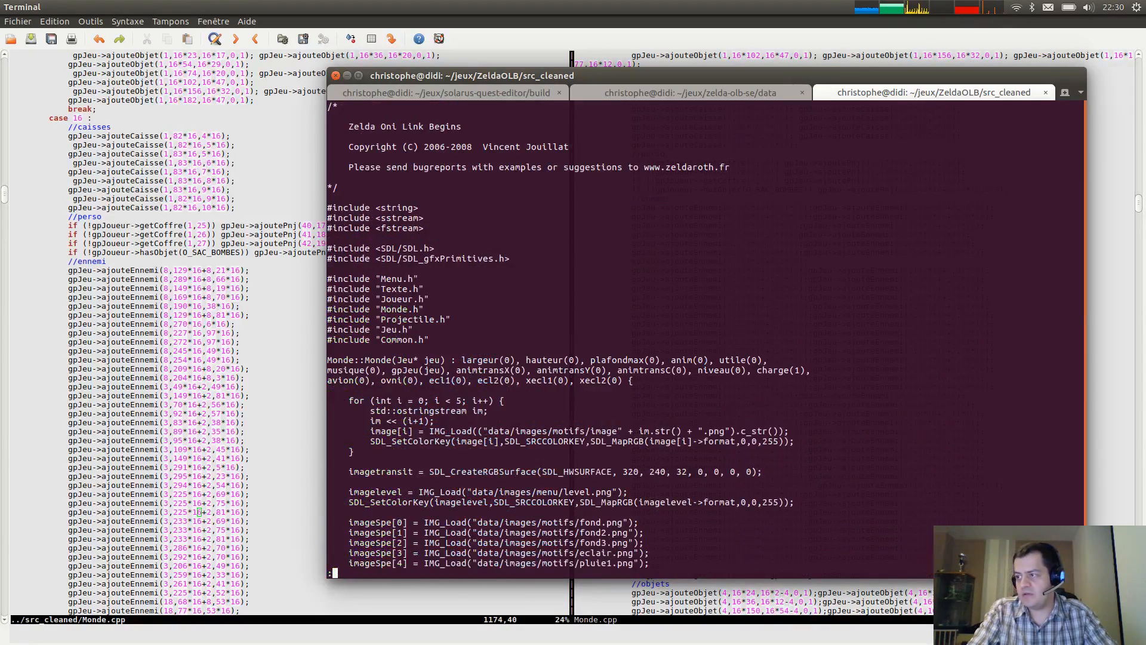
Page through the sed output to check the coordinate lines of the cases for appended comments, and quit the pager.
{"action": "key", "text": "space"}
{"action": "key", "text": "space"}
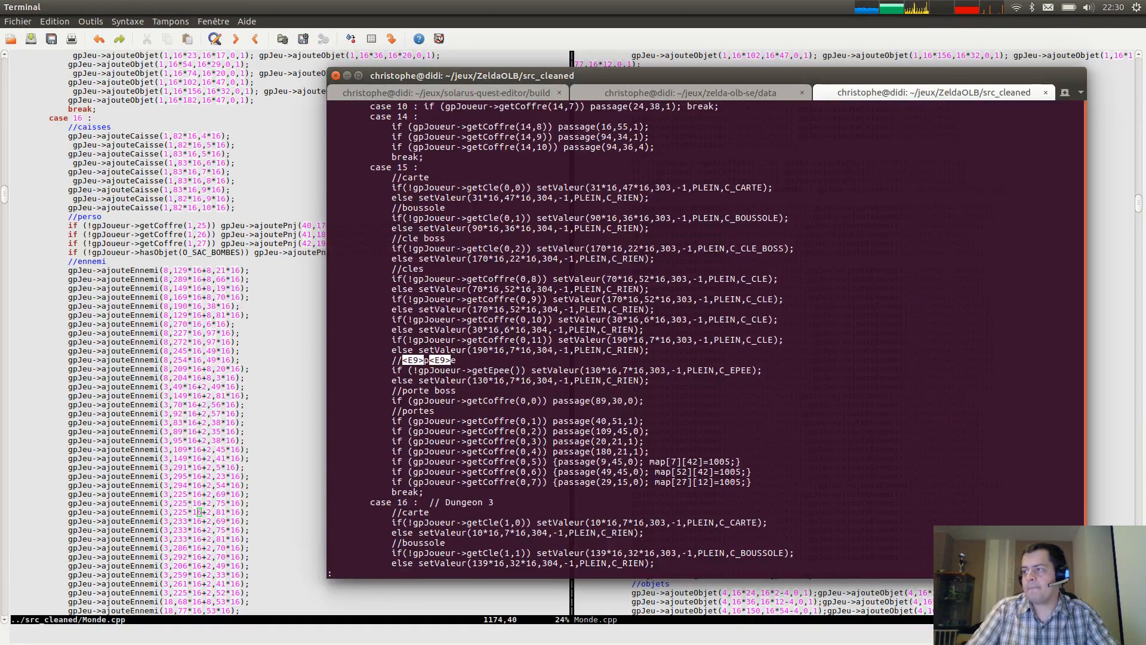
{"action": "left_click_drag", "start_coordinate": [403, 361], "coordinate": [448, 362]}
{"action": "key", "text": "space"}
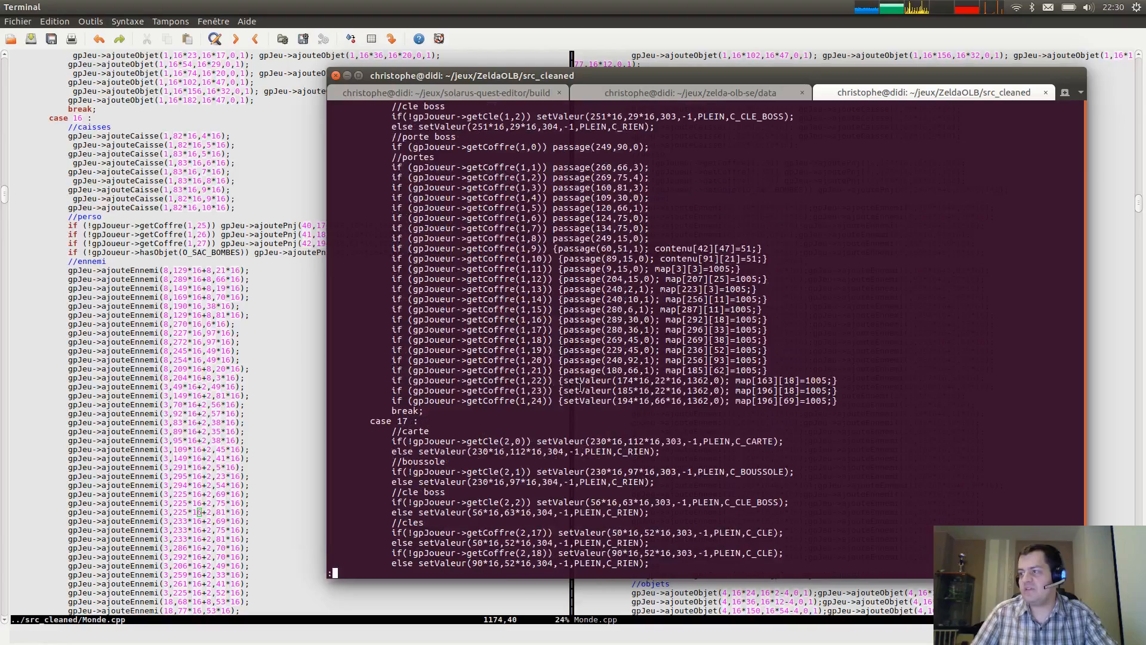
{"action": "scroll", "coordinate": [638, 425], "scroll_direction": "up", "scroll_amount": 10}
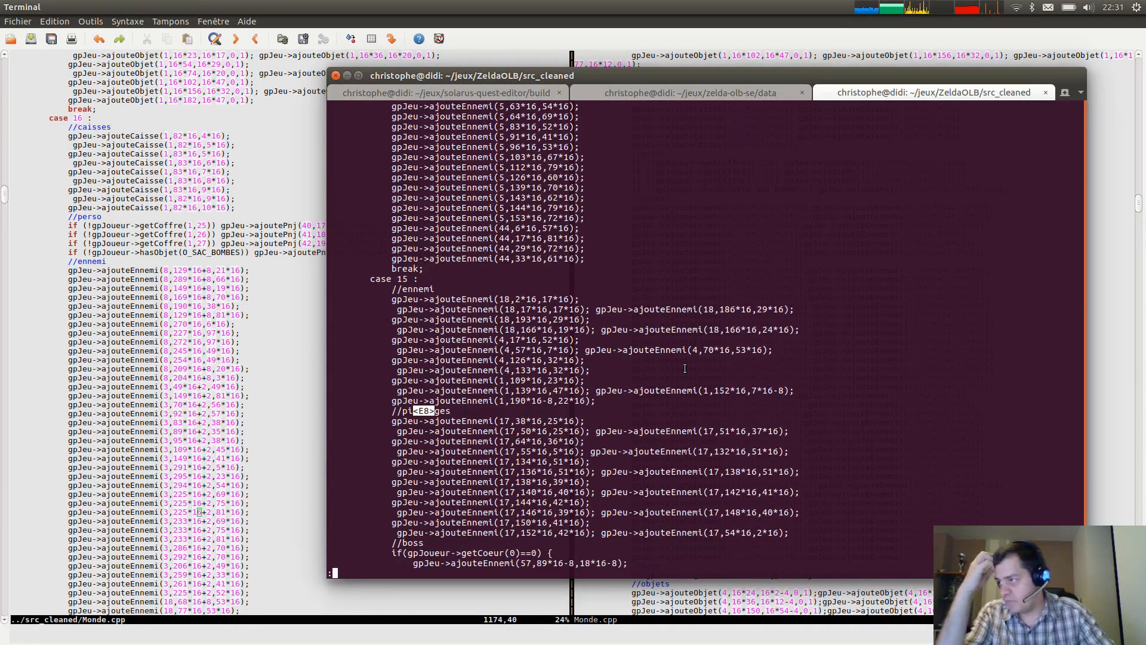
{"action": "key", "text": "q"}
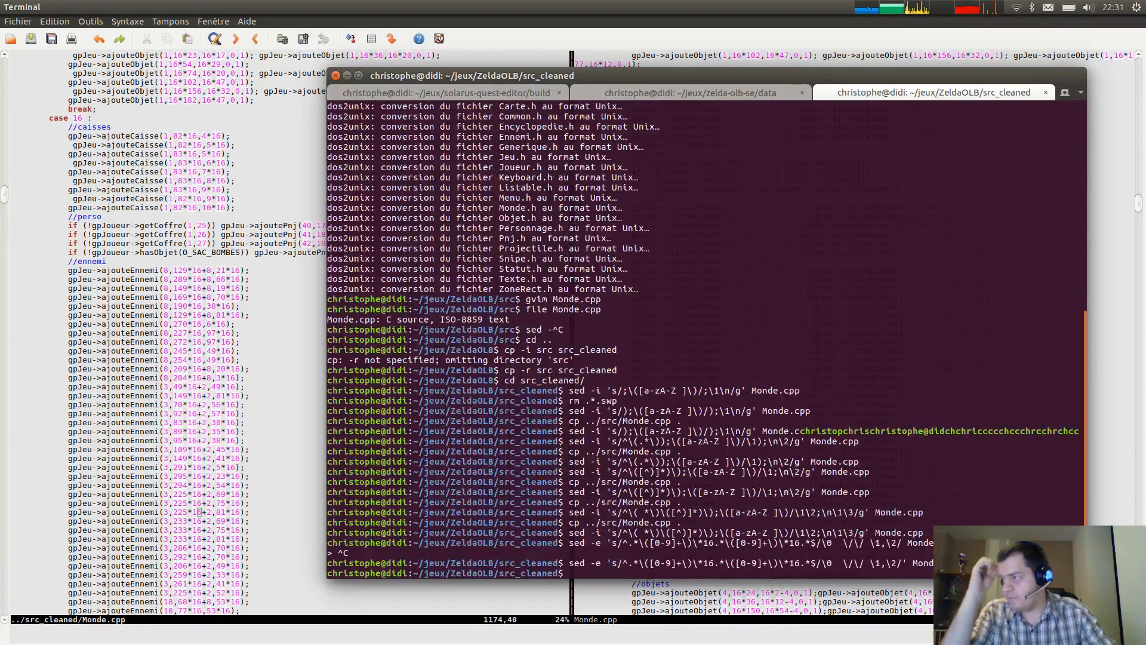
Recall the sed command and cut everything after the match pattern, leaving it ending at \*16.*$.
{"action": "key", "text": "Up"}
{"action": "key", "text": "BackSpace"}
{"action": "key", "text": "BackSpace"}
{"action": "key", "text": "BackSpace"}
{"action": "key", "text": "BackSpace"}
{"action": "key", "text": "BackSpace"}
{"action": "key", "text": "BackSpace"}
{"action": "key", "text": "BackSpace"}
{"action": "key", "text": "BackSpace"}
{"action": "key", "text": "BackSpace"}
{"action": "key", "text": "BackSpace"}
{"action": "key", "text": "BackSpace"}
{"action": "key", "text": "BackSpace"}
{"action": "key", "text": "BackSpace"}
{"action": "key", "text": "BackSpace"}
{"action": "key", "text": "BackSpace"}
{"action": "key", "text": "BackSpace"}
{"action": "key", "text": "BackSpace"}
{"action": "key", "text": "BackSpace"}
{"action": "key", "text": "BackSpace"}
{"action": "key", "text": "BackSpace"}
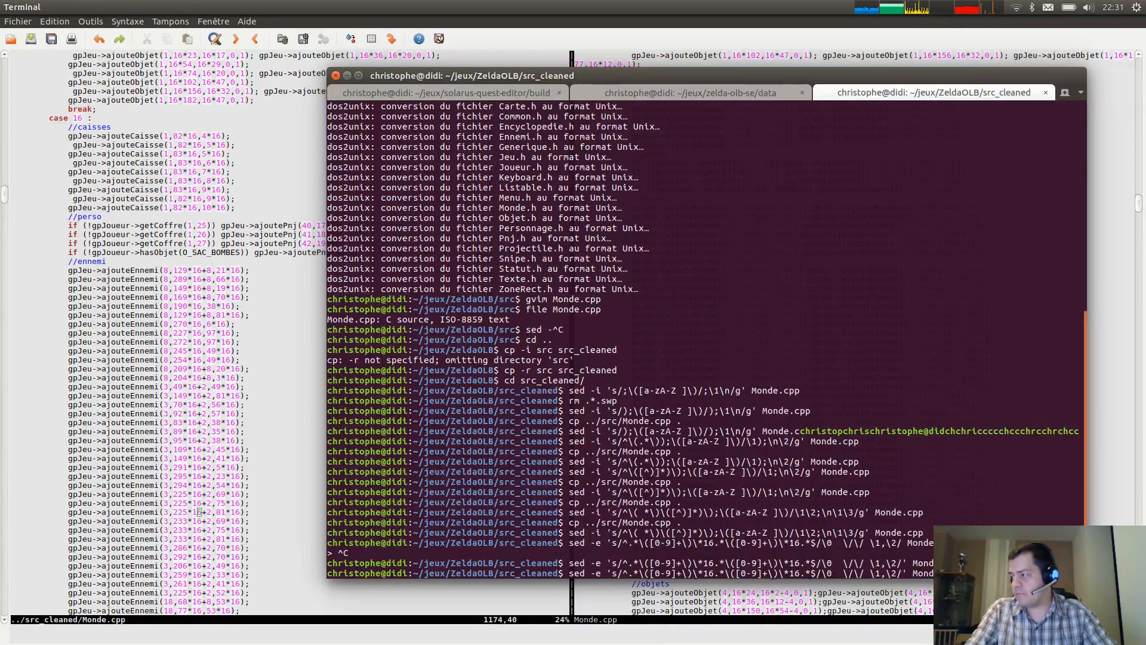
{"action": "key", "text": "BackSpace"}
{"action": "key", "text": "BackSpace"}
{"action": "key", "text": "BackSpace"}
{"action": "key", "text": "BackSpace"}
{"action": "key", "text": "BackSpace"}
{"action": "key", "text": "BackSpace"}
{"action": "key", "text": "BackSpace"}
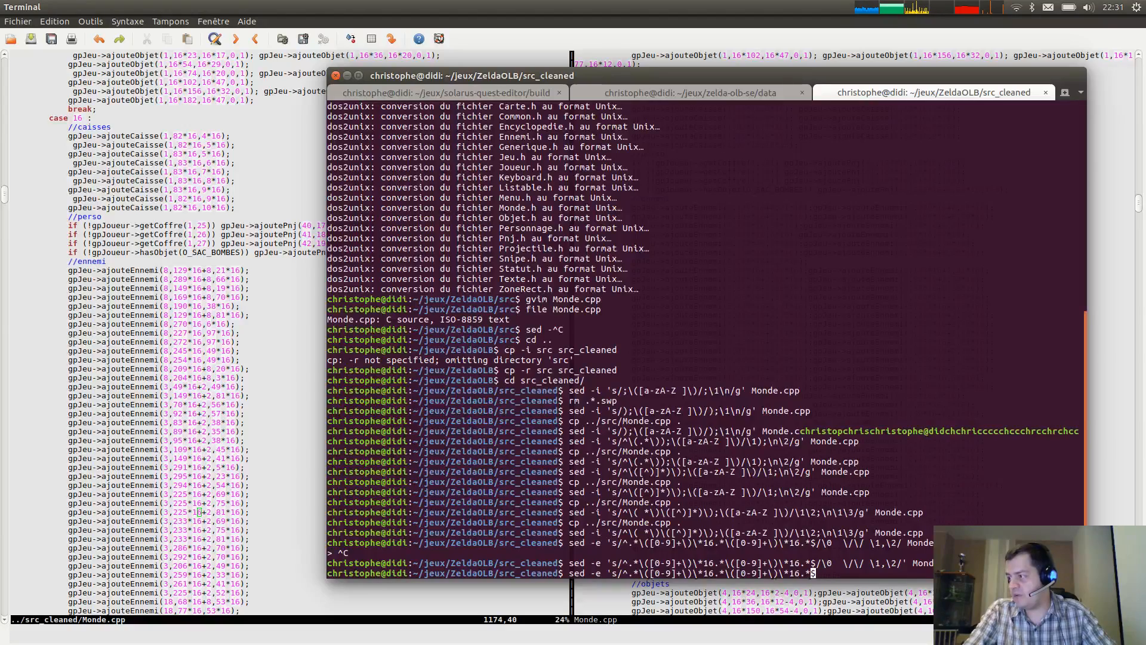
Replace the sed -e prefix before s/^ with grep and an opening single quote.
{"action": "key", "text": "Left"}
{"action": "key", "text": "Left"}
{"action": "key", "text": "Left"}
{"action": "key", "text": "Left"}
{"action": "key", "text": "Left"}
{"action": "key", "text": "Left"}
{"action": "key", "text": "Left"}
{"action": "key", "text": "Left"}
{"action": "key", "text": "Left"}
{"action": "key", "text": "Left"}
{"action": "key", "text": "Left"}
{"action": "key", "text": "Left"}
{"action": "key", "text": "Left"}
{"action": "key", "text": "Left"}
{"action": "key", "text": "Left"}
{"action": "key", "text": "Left"}
{"action": "key", "text": "Left"}
{"action": "key", "text": "Left"}
{"action": "key", "text": "Left"}
{"action": "key", "text": "Left"}
{"action": "key", "text": "Left"}
{"action": "key", "text": "Left"}
{"action": "key", "text": "Left"}
{"action": "key", "text": "Left"}
{"action": "key", "text": "Left"}
{"action": "key", "text": "Left"}
{"action": "key", "text": "Left"}
{"action": "key", "text": "Left"}
{"action": "key", "text": "Left"}
{"action": "key", "text": "Left"}
{"action": "key", "text": "Left"}
{"action": "key", "text": "Left"}
{"action": "key", "text": "Left"}
{"action": "key", "text": "Left"}
{"action": "key", "text": "Left"}
{"action": "key", "text": "Left"}
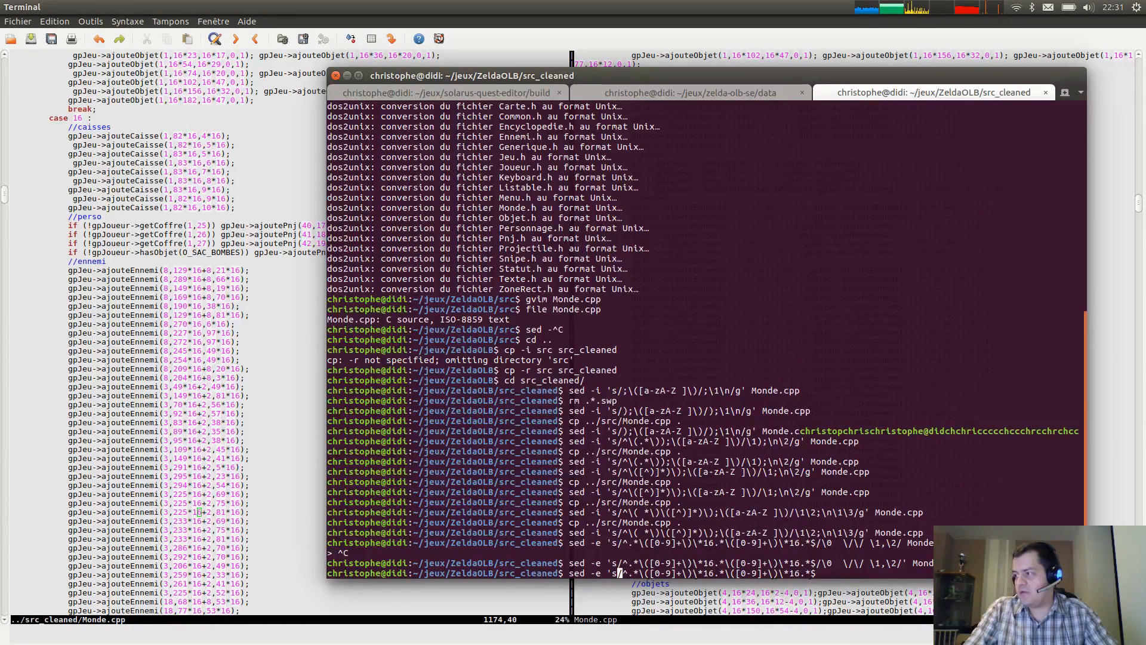
{"action": "key", "text": "Left"}
{"action": "key", "text": "BackSpace"}
{"action": "key", "text": "BackSpace"}
{"action": "key", "text": "BackSpace"}
{"action": "key", "text": "BackSpace"}
{"action": "key", "text": "BackSpace"}
{"action": "key", "text": "BackSpace"}
{"action": "key", "text": "BackSpace"}
{"action": "key", "text": "BackSpace"}
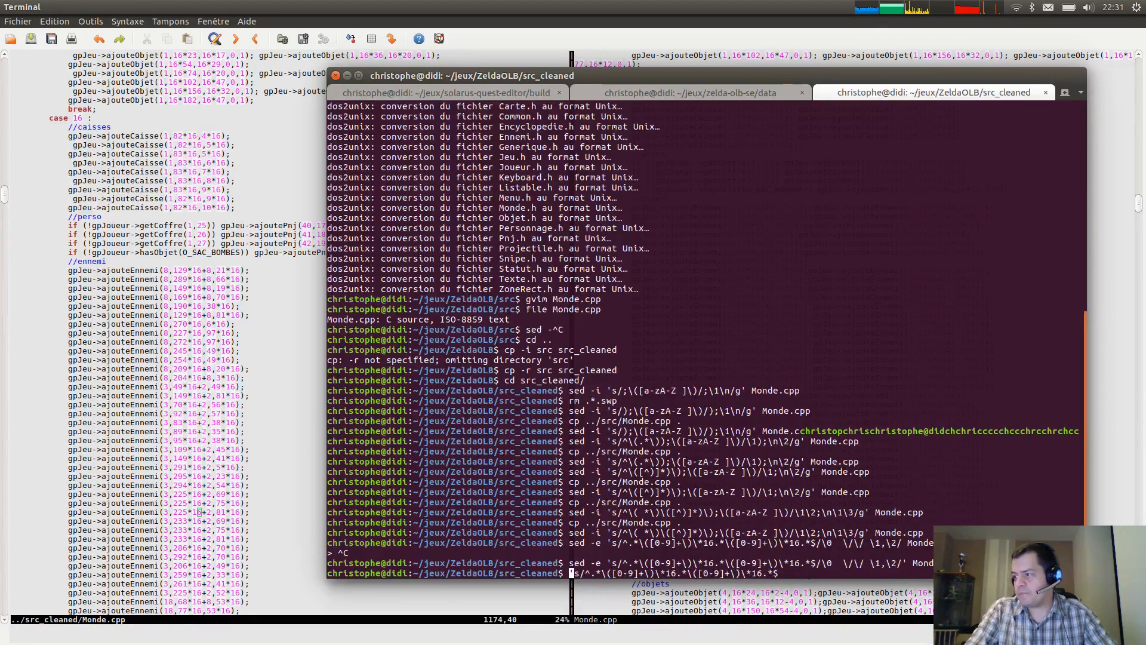
{"action": "type", "text": "grep '"}
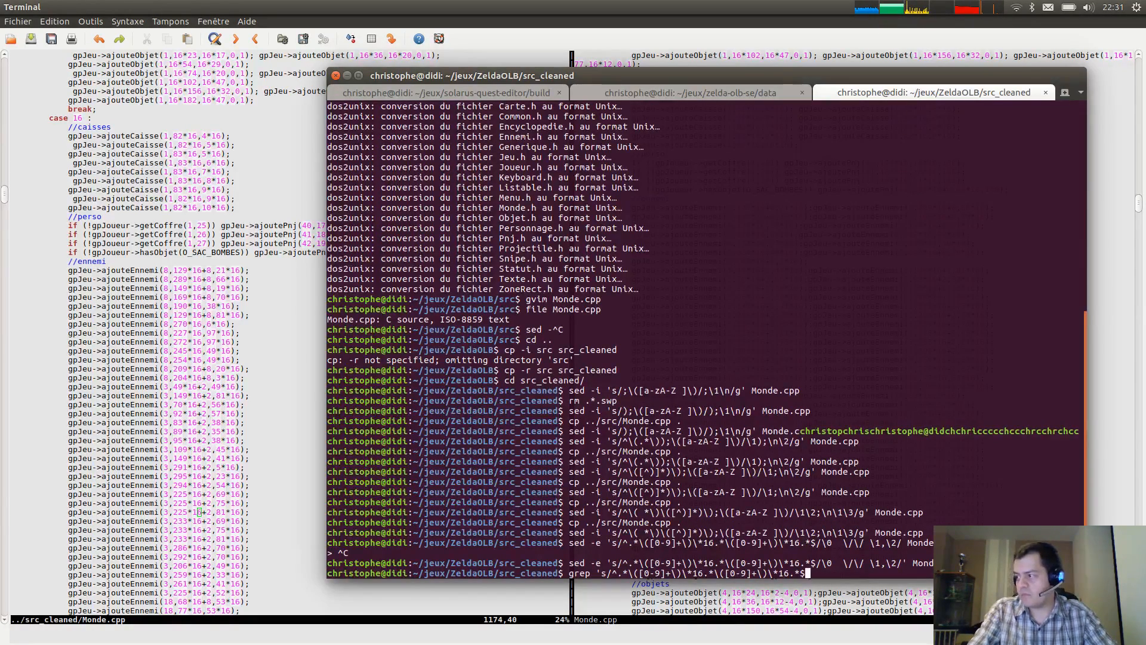
Close the grep pattern with a single quote, give Monde.cpp as the file to search, and run the command.
{"action": "type", "text": " Mond"}
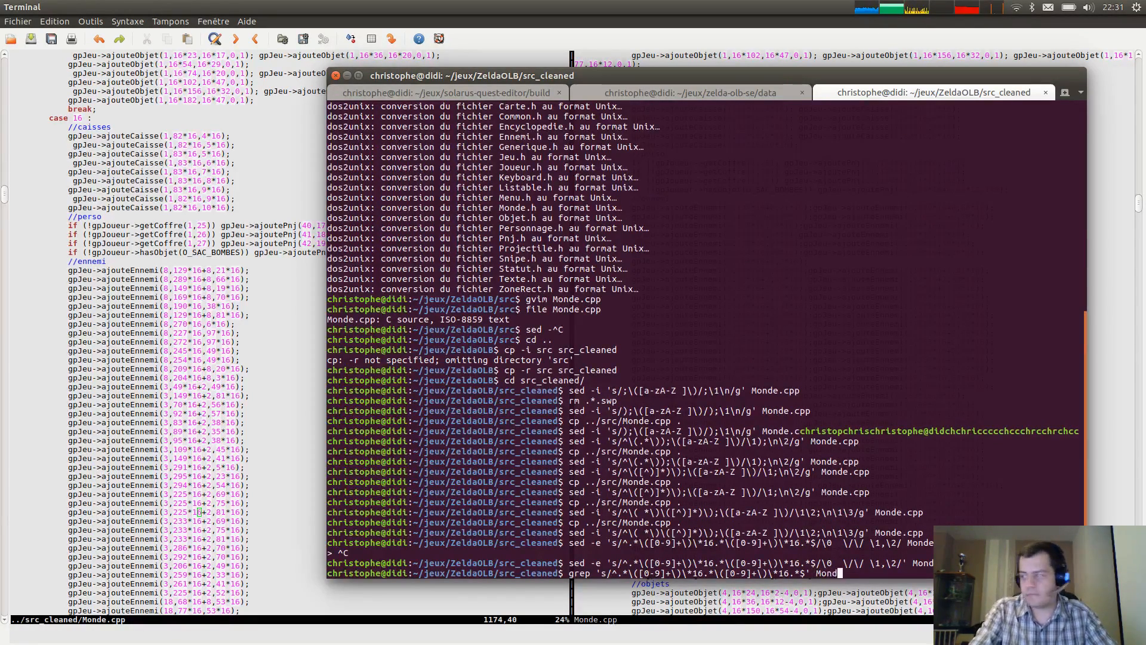
{"action": "type", "text": "e.cpp"}
{"action": "key", "text": "Return"}
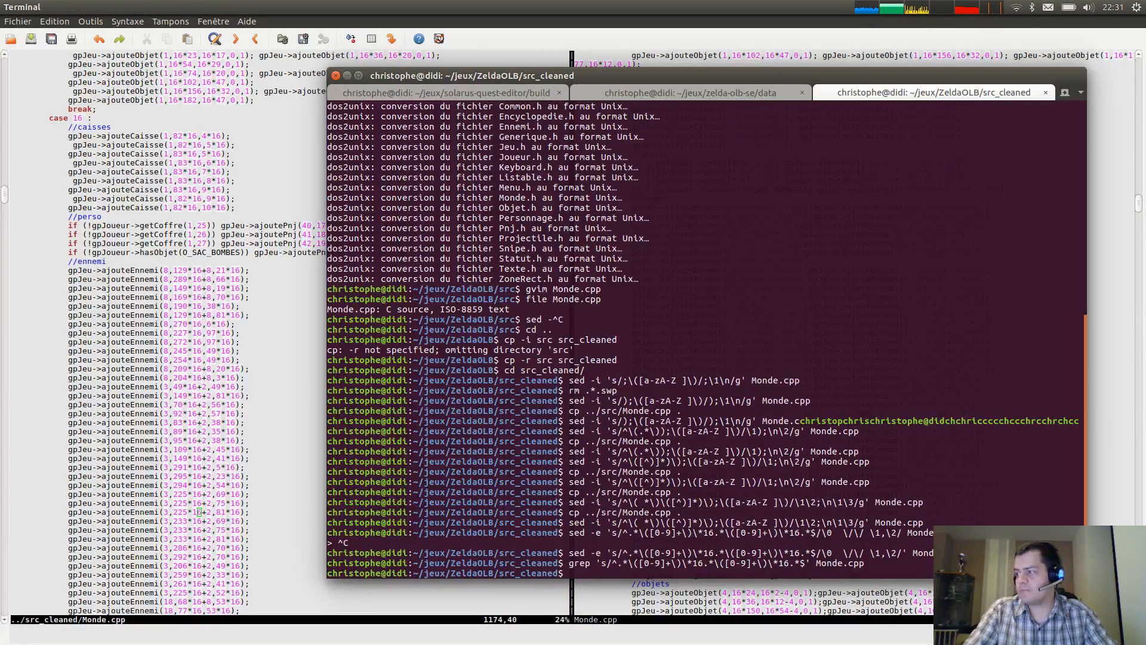
Try shortening the recalled grep pattern by removing its trailing .*$, return to the pattern's start, and leave the edited command for an empty prompt.
{"action": "key", "text": "Up"}
{"action": "key", "text": "ctrl+Left"}
{"action": "key", "text": "ctrl+Left"}
{"action": "key", "text": "ctrl+Left"}
{"action": "key", "text": "ctrl+Left"}
{"action": "key", "text": "ctrl+Left"}
{"action": "key", "text": "ctrl+Left"}
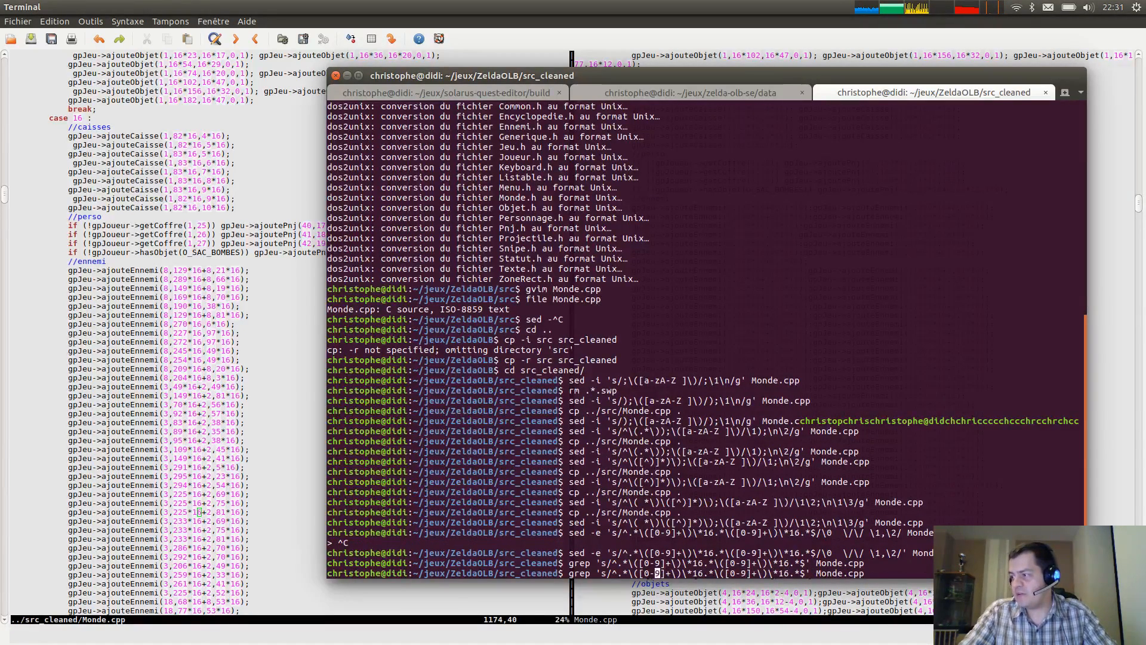
{"action": "key", "text": "Right"}
{"action": "key", "text": "Right"}
{"action": "key", "text": "Right"}
{"action": "key", "text": "Right"}
{"action": "key", "text": "Right"}
{"action": "key", "text": "Right"}
{"action": "key", "text": "Right"}
{"action": "key", "text": "Right"}
{"action": "key", "text": "Right"}
{"action": "key", "text": "Right"}
{"action": "key", "text": "Right"}
{"action": "key", "text": "Right"}
{"action": "key", "text": "Right"}
{"action": "key", "text": "Right"}
{"action": "key", "text": "Right"}
{"action": "key", "text": "Right"}
{"action": "key", "text": "Right"}
{"action": "key", "text": "Right"}
{"action": "key", "text": "Right"}
{"action": "key", "text": "Right"}
{"action": "key", "text": "Right"}
{"action": "key", "text": "Right"}
{"action": "key", "text": "BackSpace"}
{"action": "key", "text": "BackSpace"}
{"action": "key", "text": "BackSpace"}
{"action": "key", "text": "Left"}
{"action": "key", "text": "Left"}
{"action": "key", "text": "Left"}
{"action": "key", "text": "Left"}
{"action": "key", "text": "Left"}
{"action": "key", "text": "Left"}
{"action": "key", "text": "Left"}
{"action": "key", "text": "Left"}
{"action": "key", "text": "Left"}
{"action": "key", "text": "Left"}
{"action": "key", "text": "Left"}
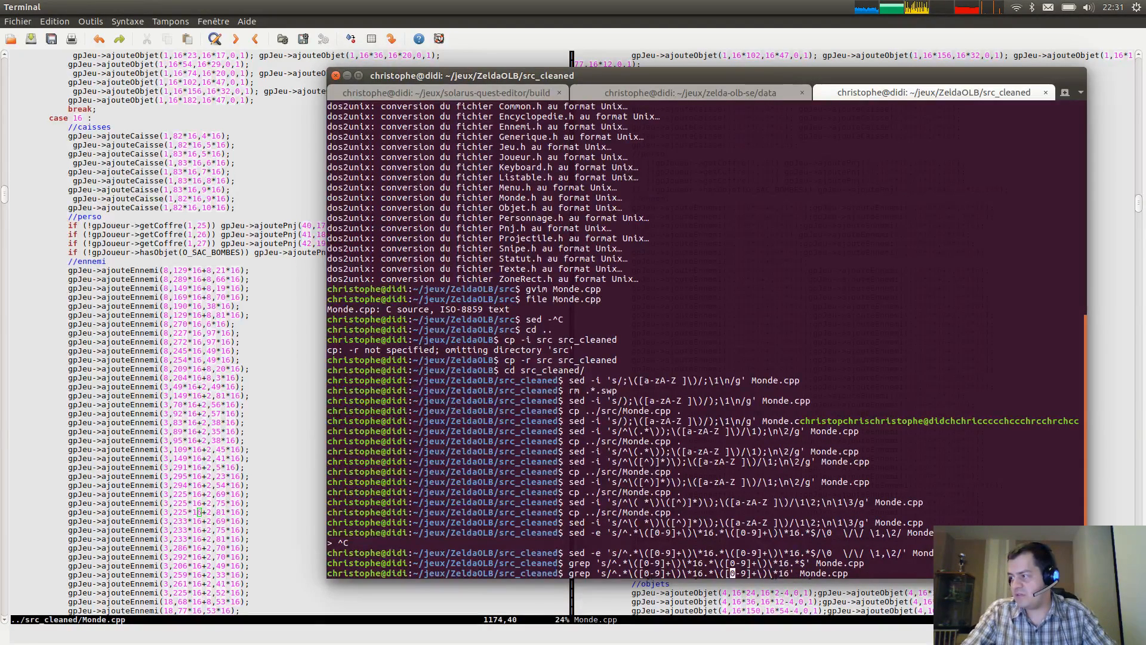
{"action": "key", "text": "Left"}
{"action": "key", "text": "Left"}
{"action": "key", "text": "Left"}
{"action": "key", "text": "Left"}
{"action": "key", "text": "Left"}
{"action": "key", "text": "Left"}
{"action": "key", "text": "Left"}
{"action": "key", "text": "Left"}
{"action": "key", "text": "Left"}
{"action": "key", "text": "Left"}
{"action": "key", "text": "Left"}
{"action": "key", "text": "Left"}
{"action": "key", "text": "Left"}
{"action": "key", "text": "Left"}
{"action": "key", "text": "Left"}
{"action": "key", "text": "Left"}
{"action": "key", "text": "Left"}
{"action": "key", "text": "Left"}
{"action": "key", "text": "Left"}
{"action": "key", "text": "Left"}
{"action": "key", "text": "Right"}
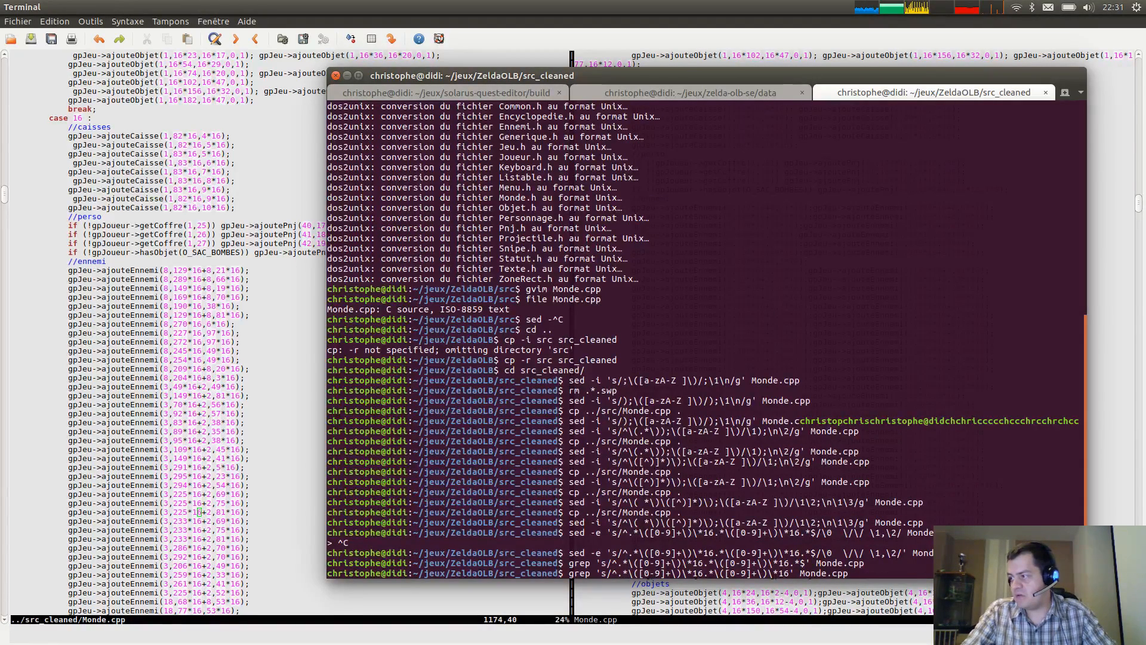
{"action": "key", "text": "Up"}
{"action": "key", "text": "Down"}
{"action": "key", "text": "Down"}
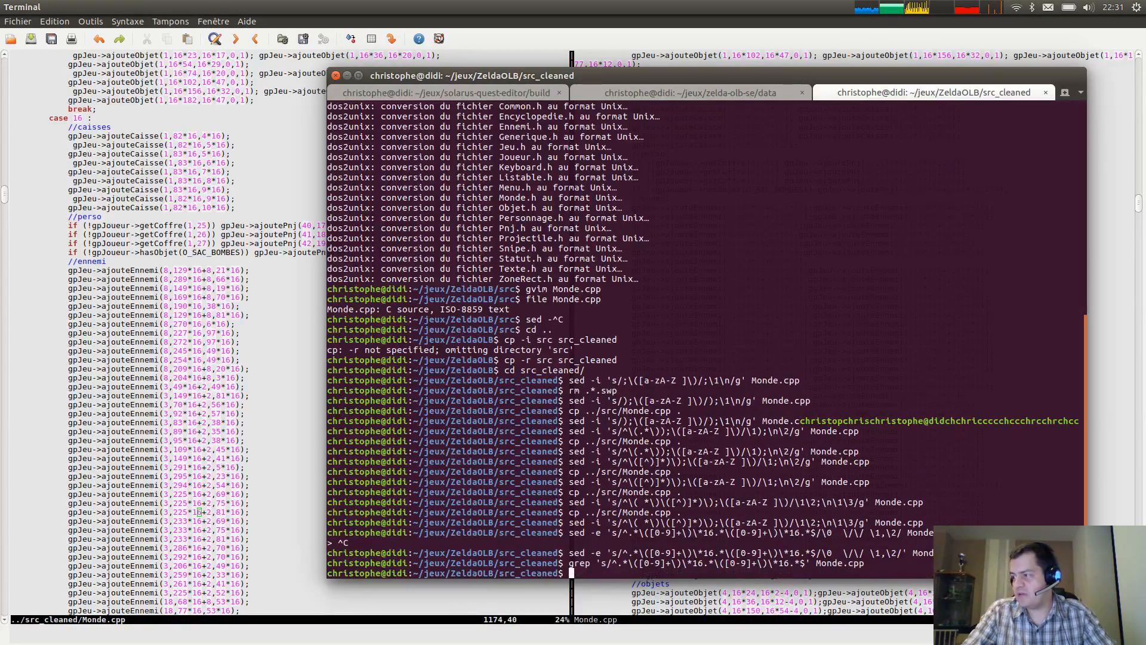
{"action": "key", "text": "Up"}
{"action": "key", "text": "Left"}
{"action": "key", "text": "Left"}
{"action": "key", "text": "Left"}
{"action": "key", "text": "Left"}
{"action": "key", "text": "Left"}
{"action": "key", "text": "Left"}
{"action": "key", "text": "Left"}
{"action": "key", "text": "Left"}
{"action": "key", "text": "Left"}
{"action": "key", "text": "Left"}
{"action": "key", "text": "Left"}
{"action": "key", "text": "Left"}
{"action": "key", "text": "Left"}
{"action": "key", "text": "Left"}
{"action": "key", "text": "Left"}
{"action": "key", "text": "Left"}
{"action": "key", "text": "Left"}
{"action": "key", "text": "Left"}
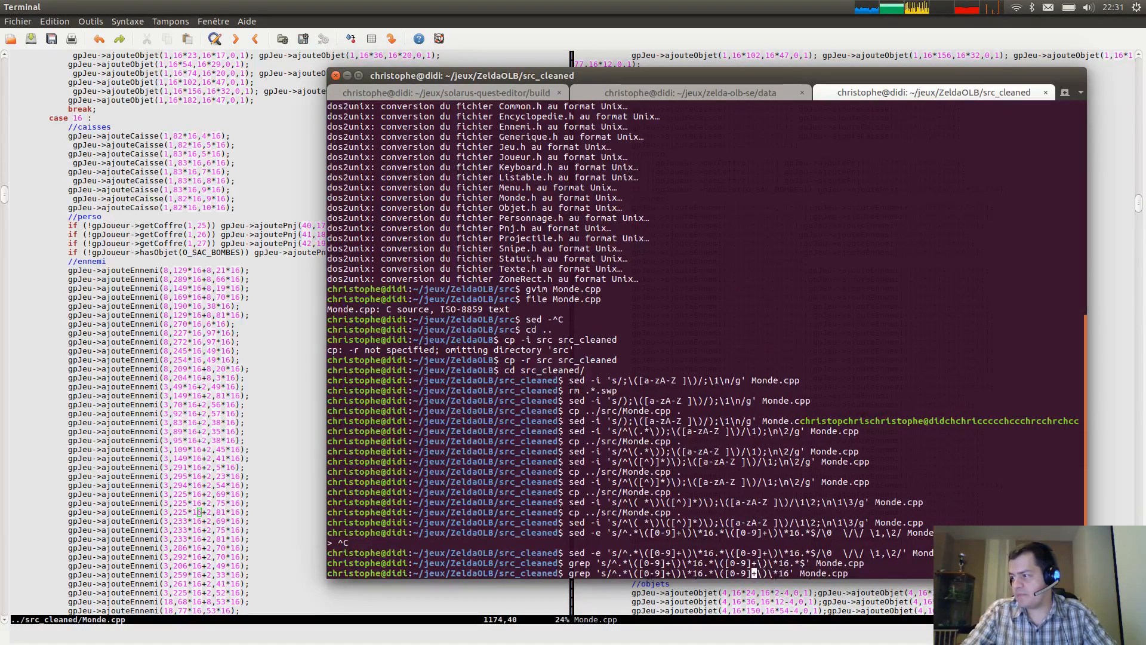
{"action": "key", "text": "ctrl+c"}
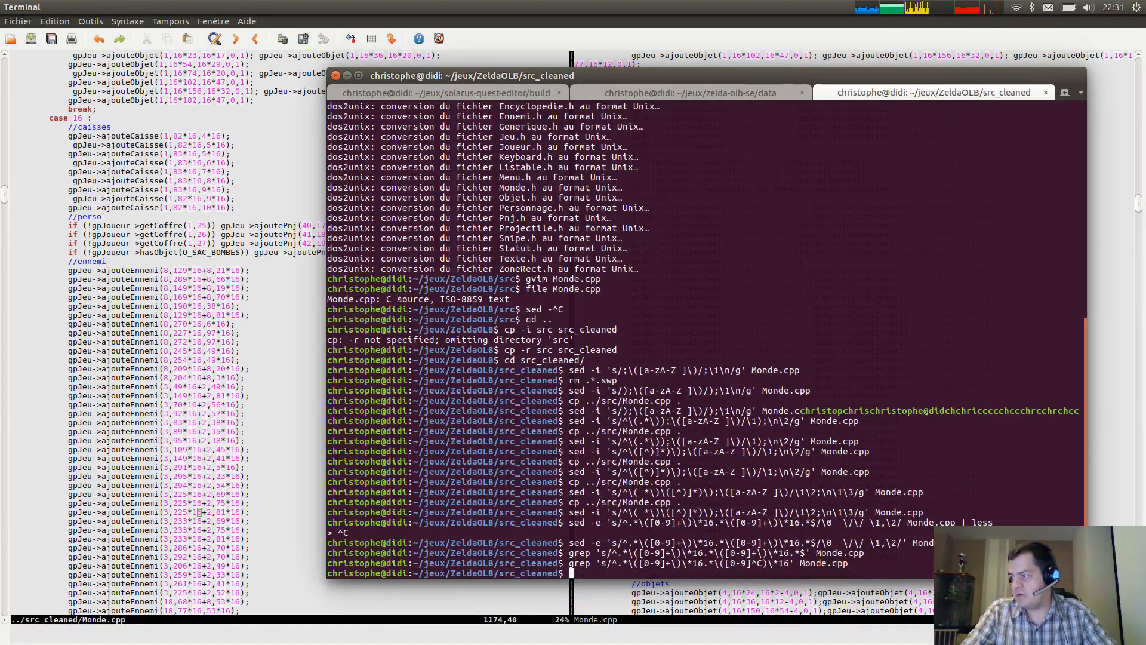
{"action": "key", "text": "Up"}
{"action": "key", "text": "Up"}
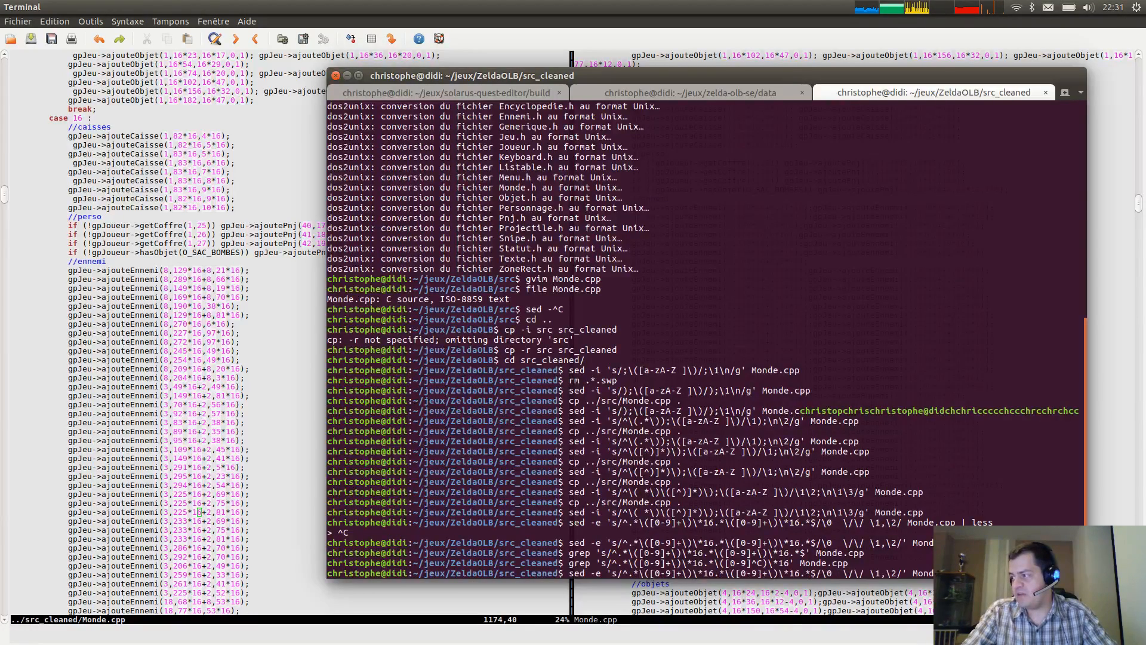
{"action": "key", "text": "Down"}
{"action": "key", "text": "Down"}
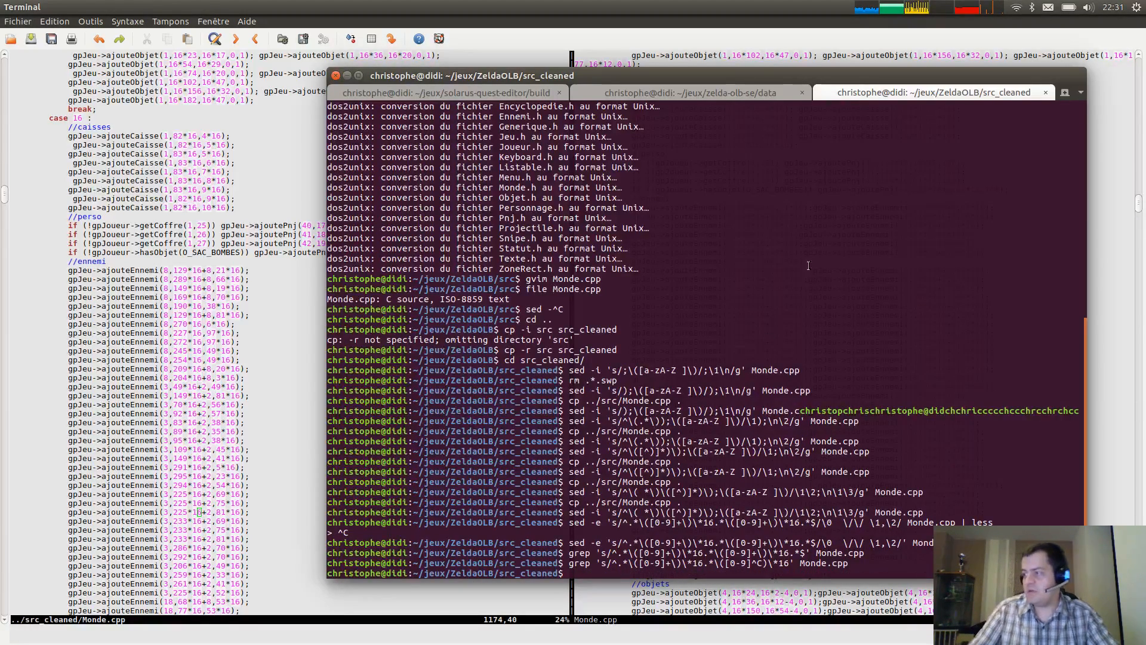
Search Monde.cpp with grep using the earlier pattern without its s/ prefix: '^.*\([0-9]+\)\*16.*\([0-9]+\)\*16.*$'.
{"action": "double_click", "coordinate": [588, 554]}
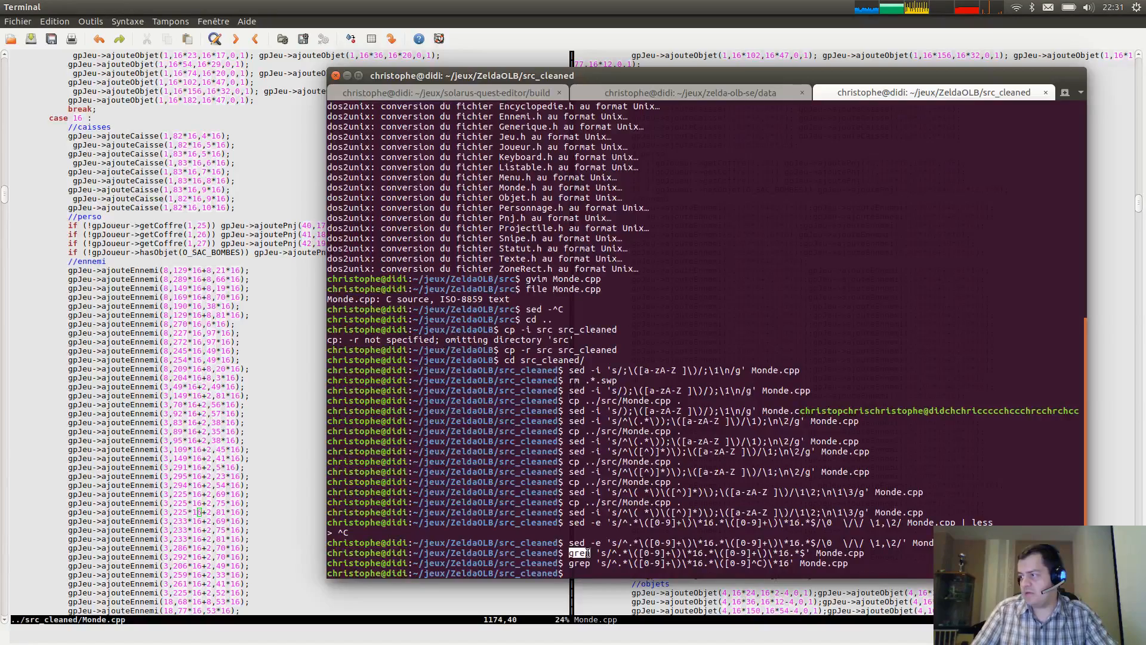
{"action": "left_click", "coordinate": [634, 561]}
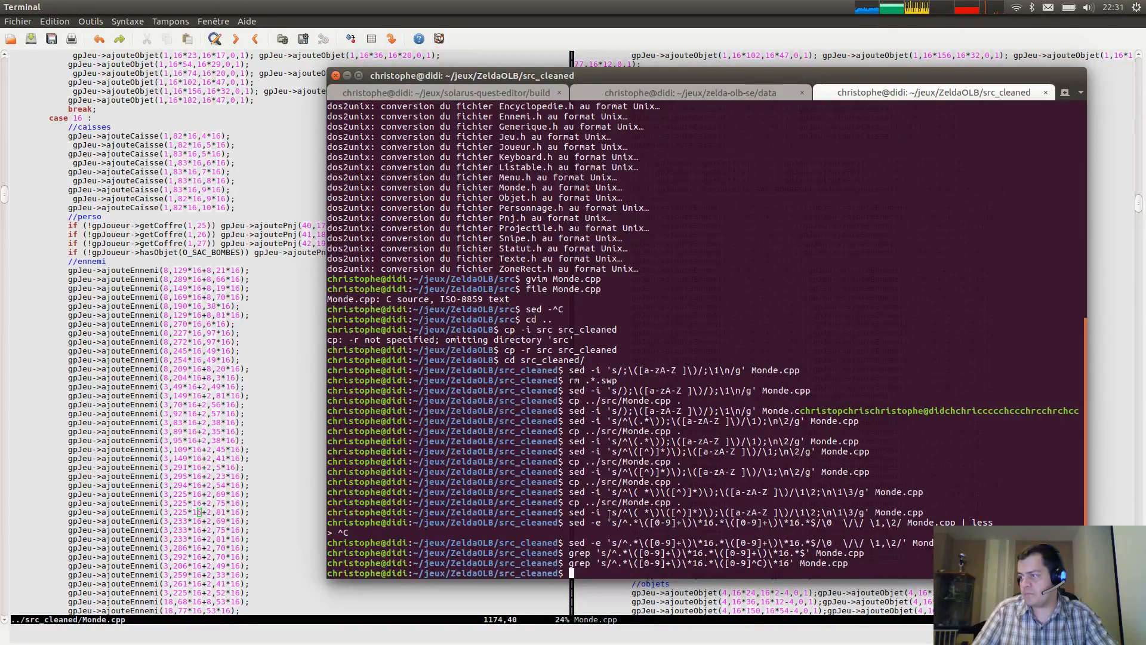
{"action": "type", "text": "grep"}
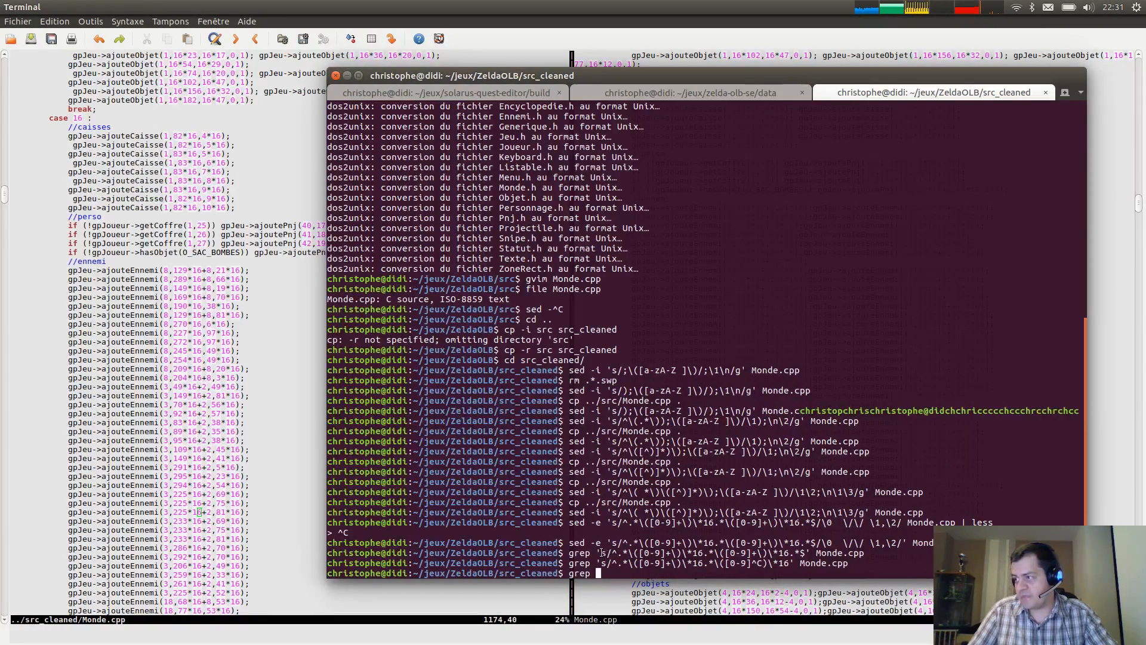
{"action": "left_click_drag", "start_coordinate": [613, 550], "coordinate": [807, 553]}
{"action": "type", "text": "'"}
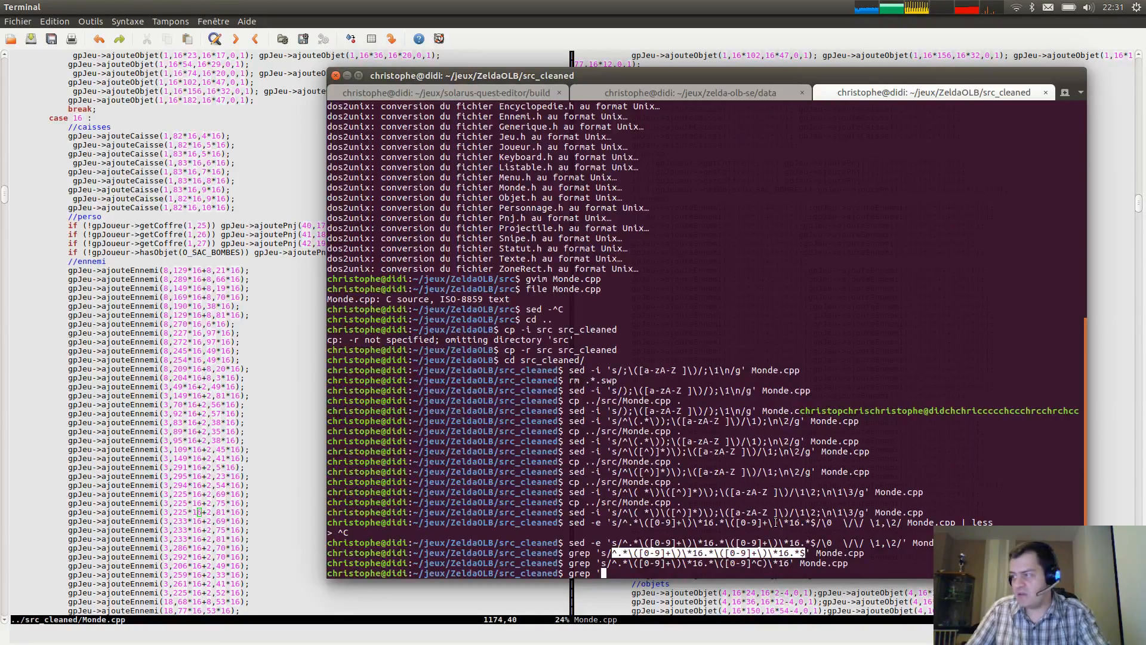
{"action": "middle_click", "coordinate": [807, 553]}
{"action": "type", "text": "' Mond"}
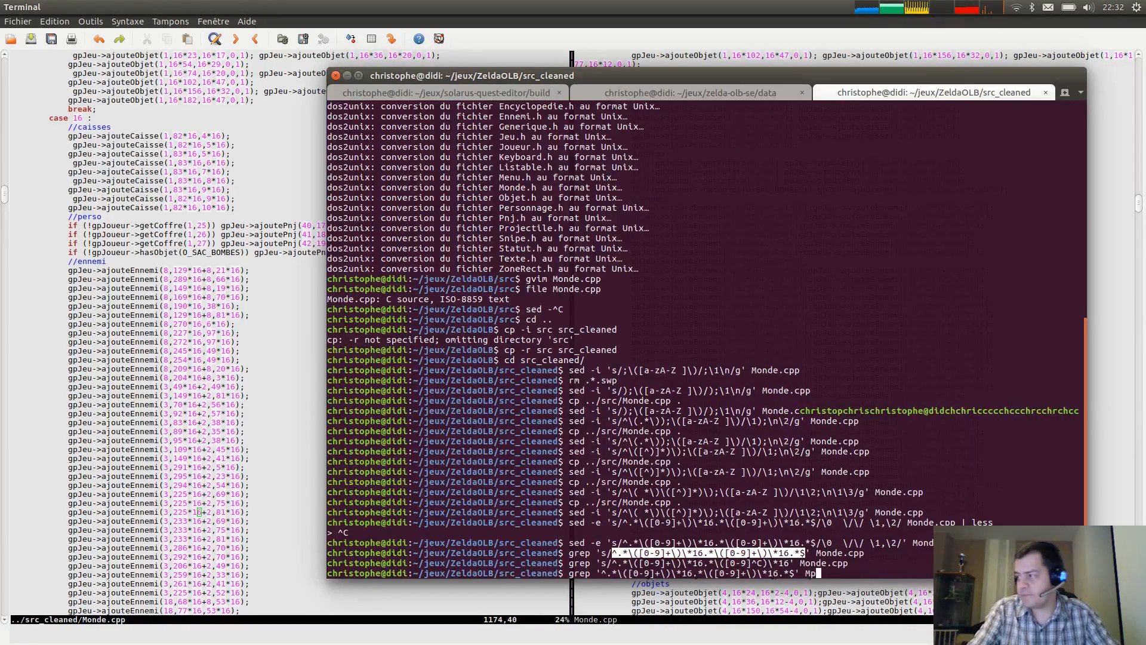
{"action": "type", "text": "e.cpp"}
{"action": "key", "text": "Return"}
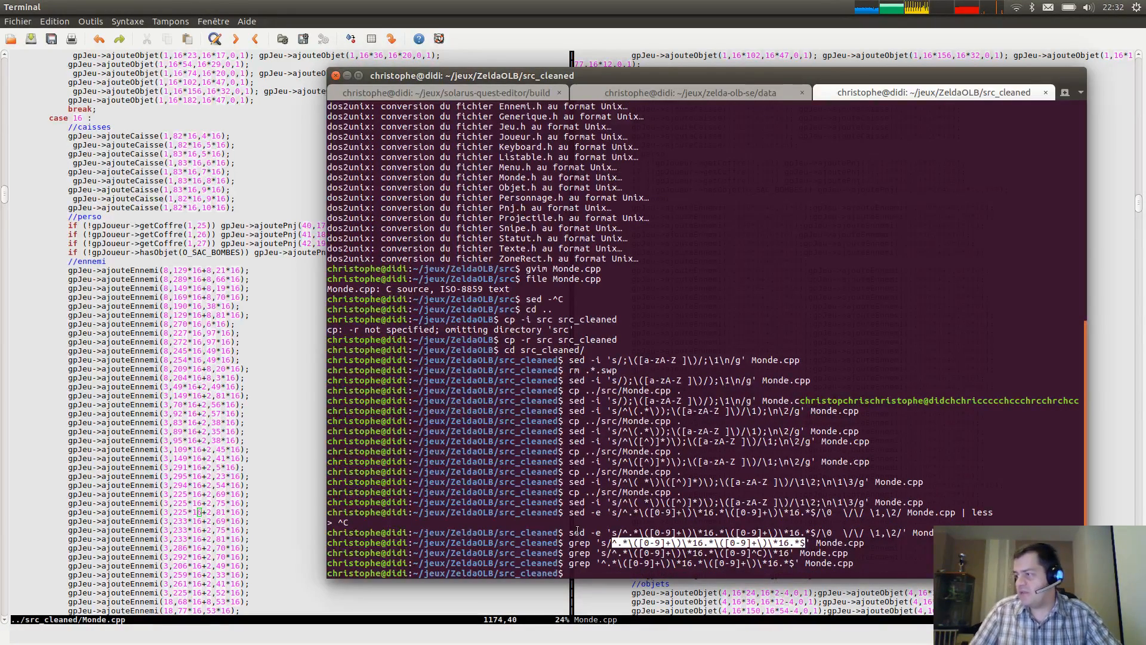
Compare the latest grep command's pattern and file name with the earlier sed command.
{"action": "double_click", "coordinate": [576, 533]}
{"action": "left_click", "coordinate": [578, 533]}
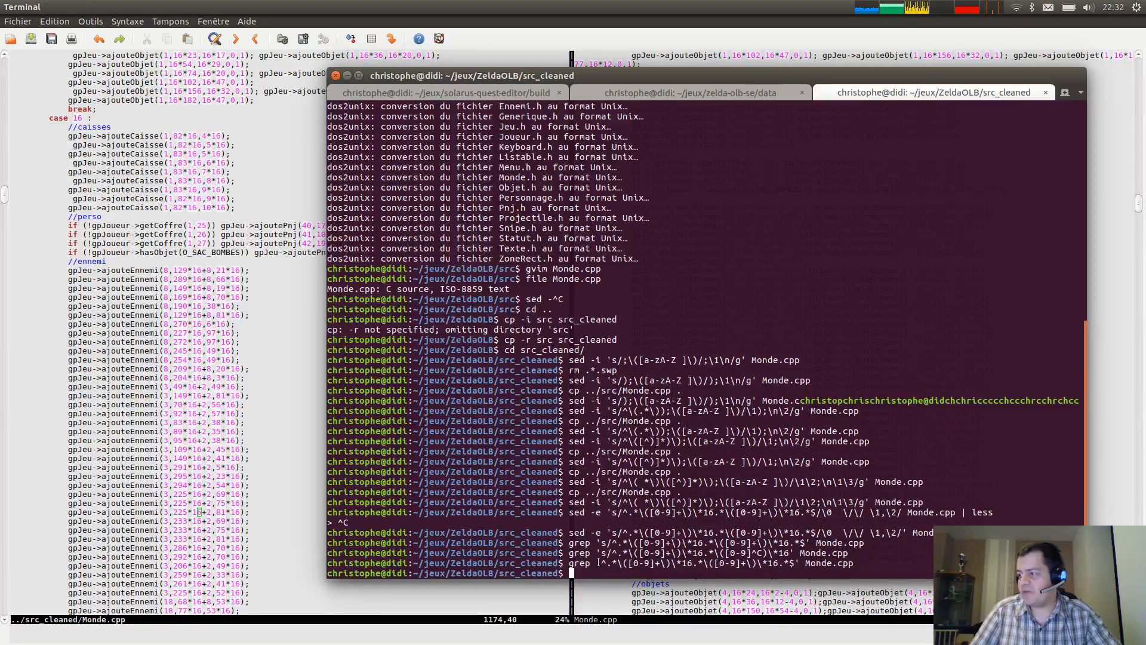
{"action": "left_click_drag", "start_coordinate": [602, 563], "coordinate": [801, 556]}
{"action": "double_click", "coordinate": [833, 561]}
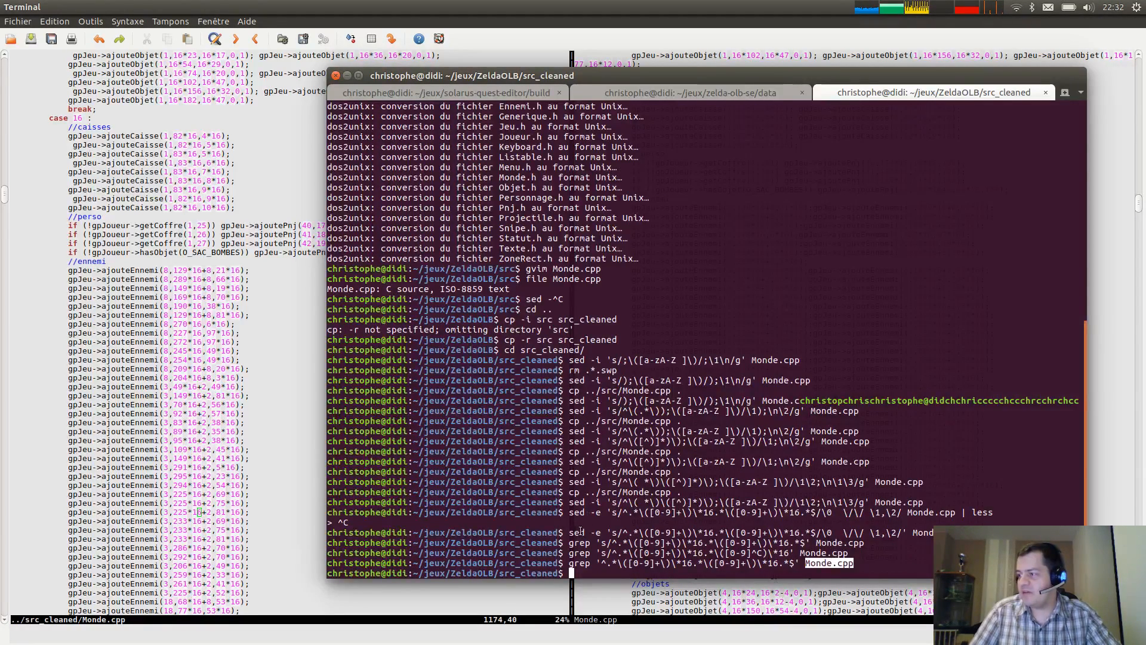
{"action": "double_click", "coordinate": [579, 532]}
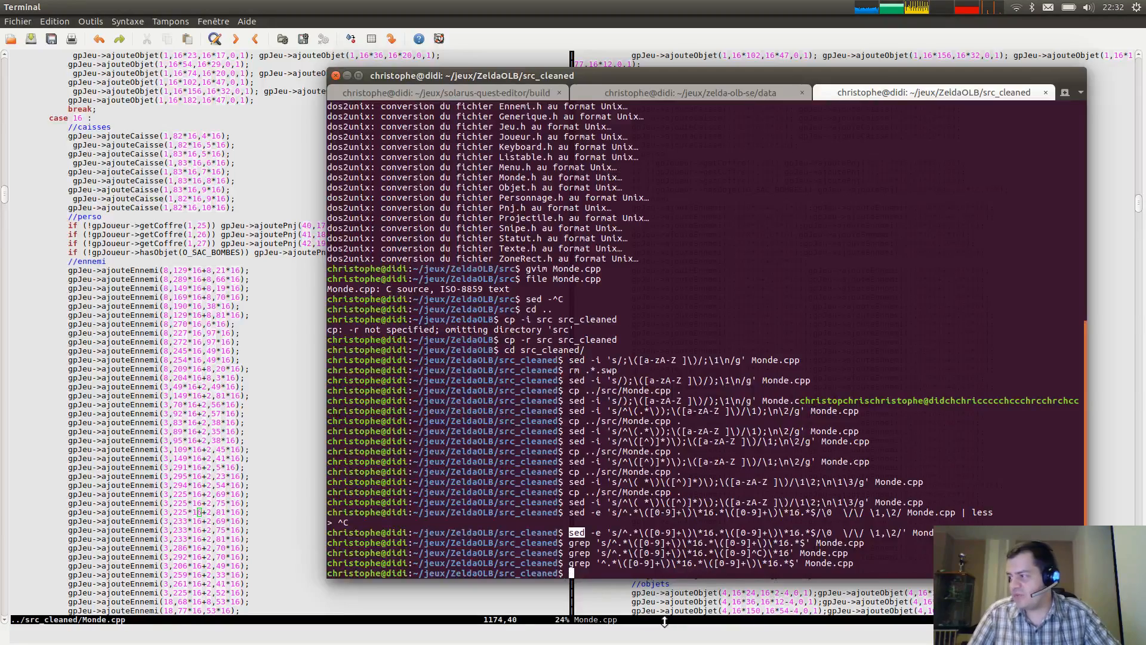
{"action": "left_click", "coordinate": [656, 563]}
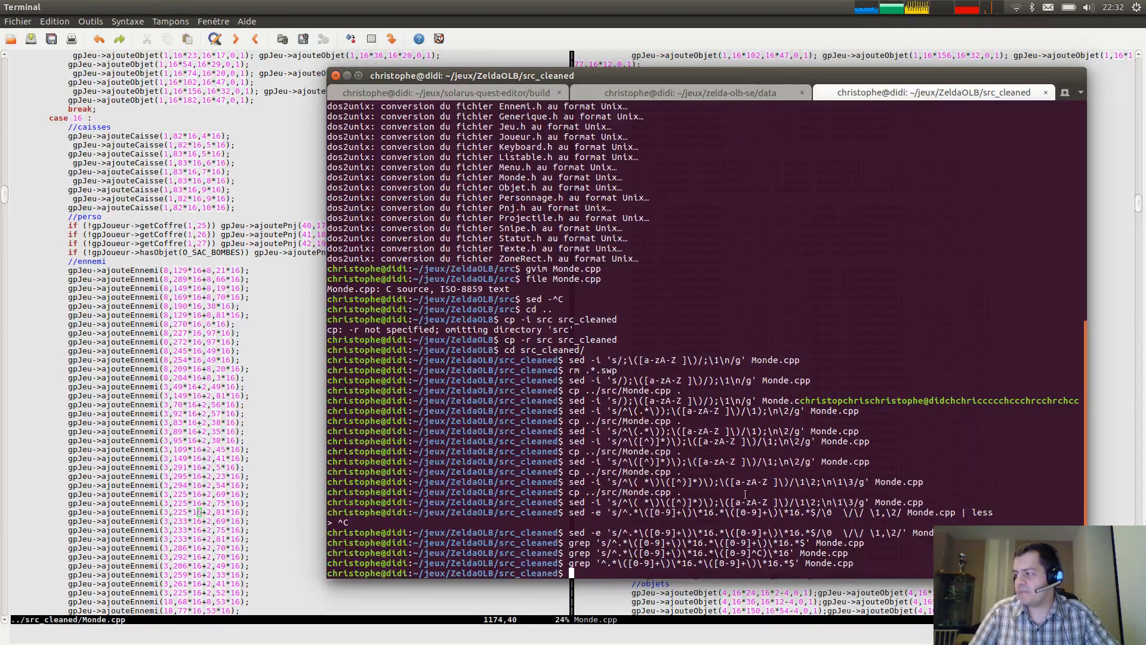
{"action": "left_click_drag", "start_coordinate": [623, 532], "coordinate": [784, 533]}
{"action": "left_click", "coordinate": [891, 493]}
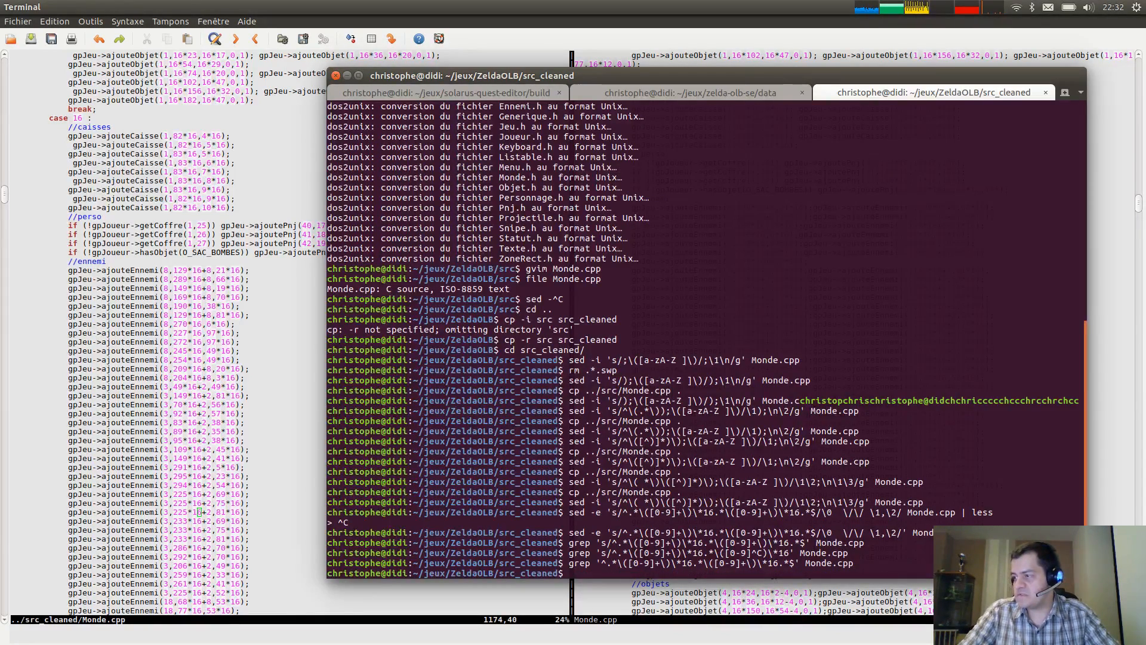
Recall the last grep command and cut its second number group and ending, leaving the pattern '^.*\([0-9]+\)\*16'.
{"action": "key", "text": "Up"}
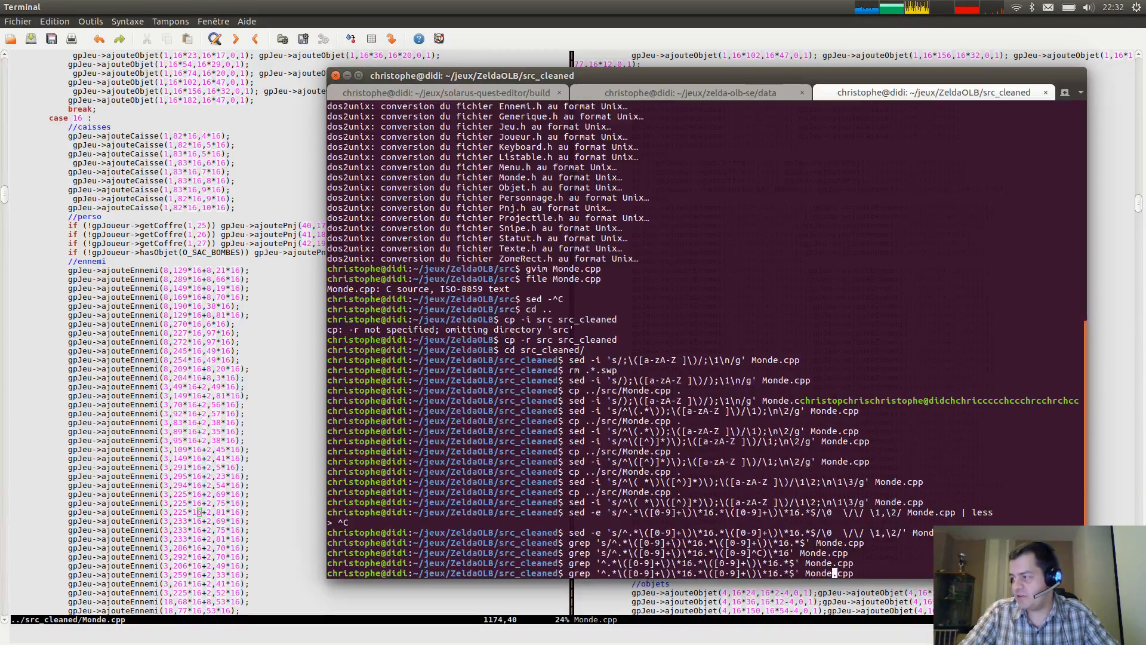
{"action": "key", "text": "Left"}
{"action": "key", "text": "Left"}
{"action": "key", "text": "Left"}
{"action": "key", "text": "Left"}
{"action": "key", "text": "Left"}
{"action": "key", "text": "Left"}
{"action": "key", "text": "Left"}
{"action": "key", "text": "Left"}
{"action": "key", "text": "Left"}
{"action": "key", "text": "Left"}
{"action": "key", "text": "Left"}
{"action": "key", "text": "BackSpace"}
{"action": "key", "text": "BackSpace"}
{"action": "key", "text": "BackSpace"}
{"action": "key", "text": "BackSpace"}
{"action": "key", "text": "BackSpace"}
{"action": "key", "text": "BackSpace"}
{"action": "key", "text": "BackSpace"}
{"action": "key", "text": "BackSpace"}
{"action": "key", "text": "BackSpace"}
{"action": "key", "text": "BackSpace"}
{"action": "key", "text": "BackSpace"}
{"action": "key", "text": "BackSpace"}
{"action": "key", "text": "BackSpace"}
{"action": "key", "text": "BackSpace"}
{"action": "key", "text": "BackSpace"}
{"action": "key", "text": "BackSpace"}
{"action": "key", "text": "BackSpace"}
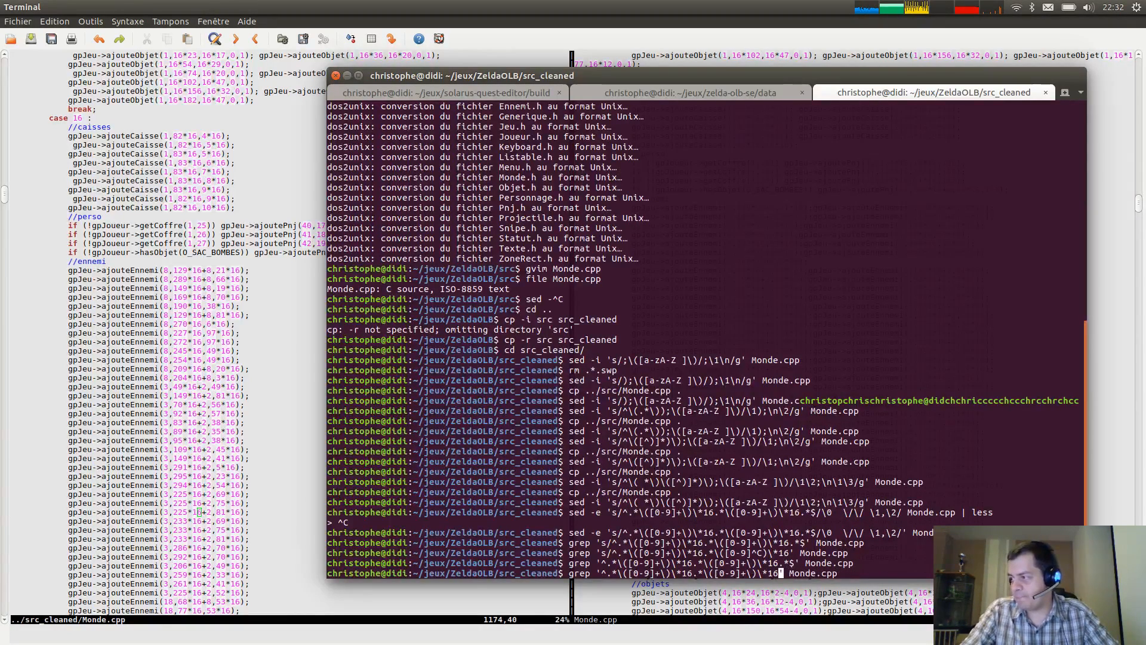
{"action": "key", "text": "BackSpace"}
{"action": "key", "text": "BackSpace"}
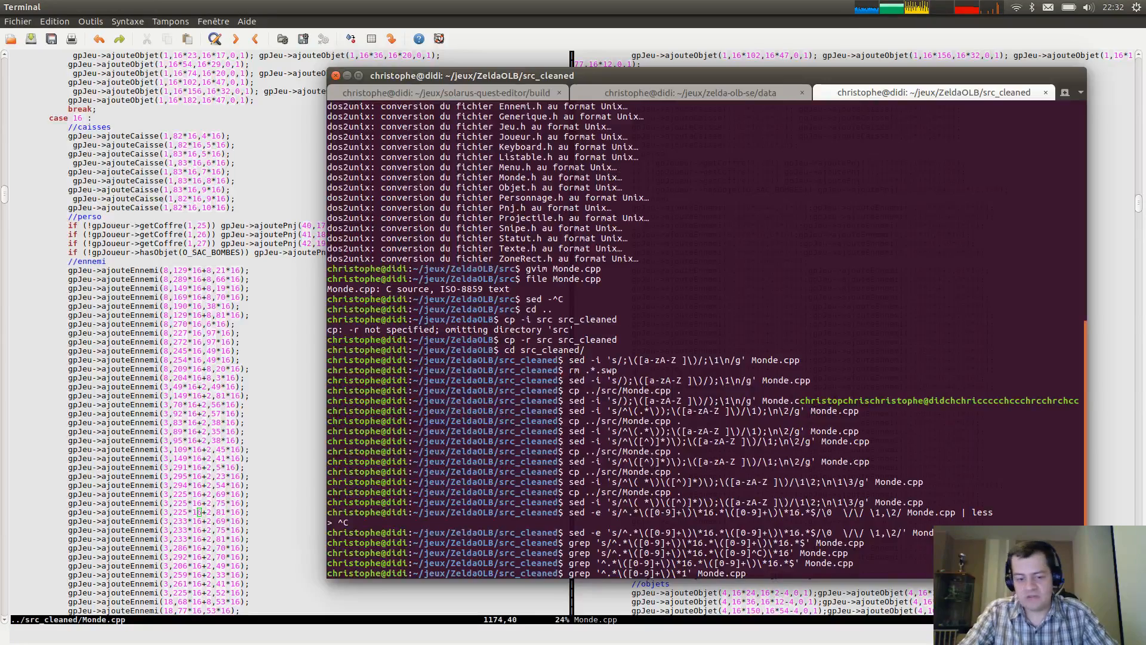
Remove the leading ^.* from the grep pattern and run grep '\([0-9]+\)\*16' on Monde.cpp.
{"action": "key", "text": "Left"}
{"action": "key", "text": "Left"}
{"action": "key", "text": "Left"}
{"action": "key", "text": "Left"}
{"action": "key", "text": "Left"}
{"action": "key", "text": "Left"}
{"action": "key", "text": "Left"}
{"action": "key", "text": "Left"}
{"action": "key", "text": "Left"}
{"action": "key", "text": "Left"}
{"action": "key", "text": "Left"}
{"action": "key", "text": "Left"}
{"action": "key", "text": "Left"}
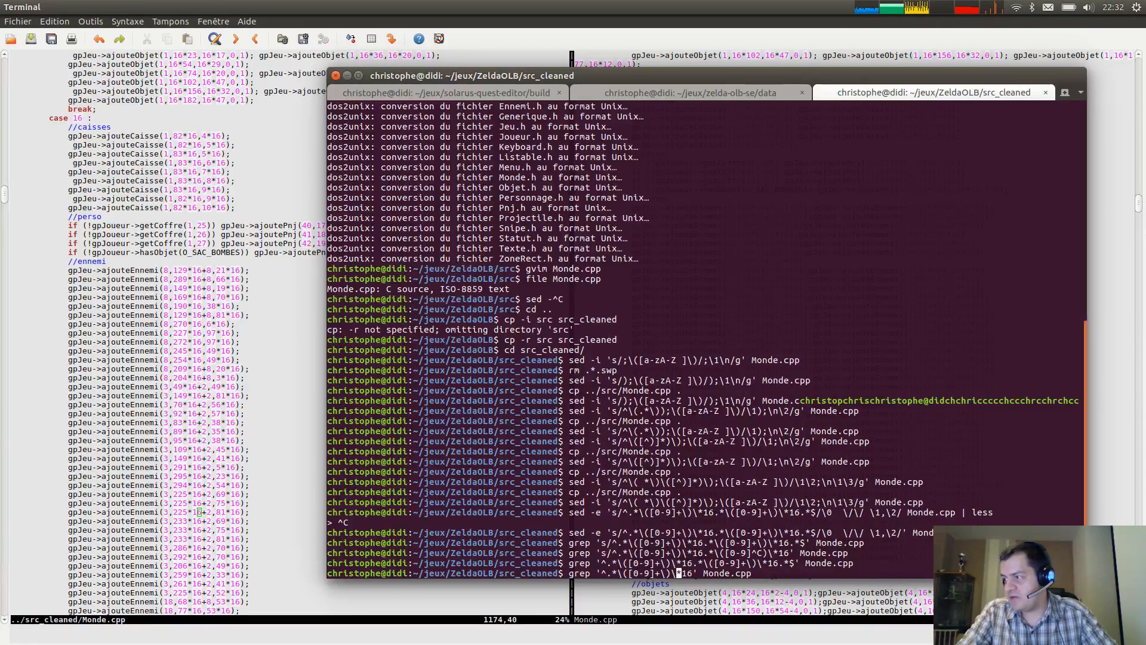
{"action": "key", "text": "Left"}
{"action": "key", "text": "Left"}
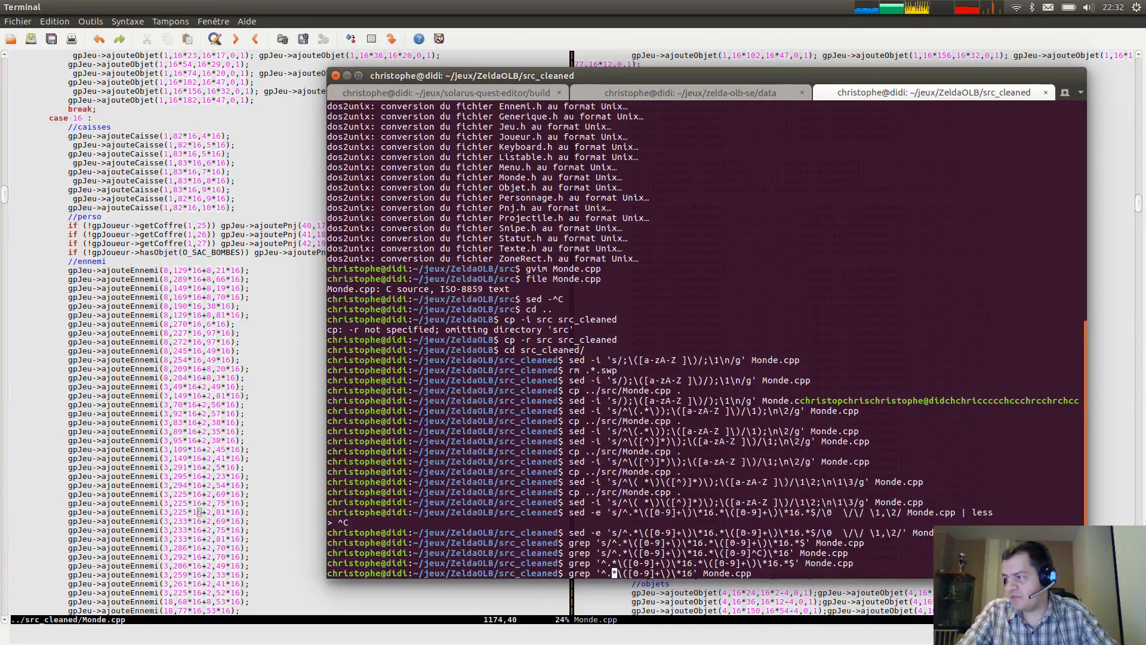
{"action": "key", "text": "Left"}
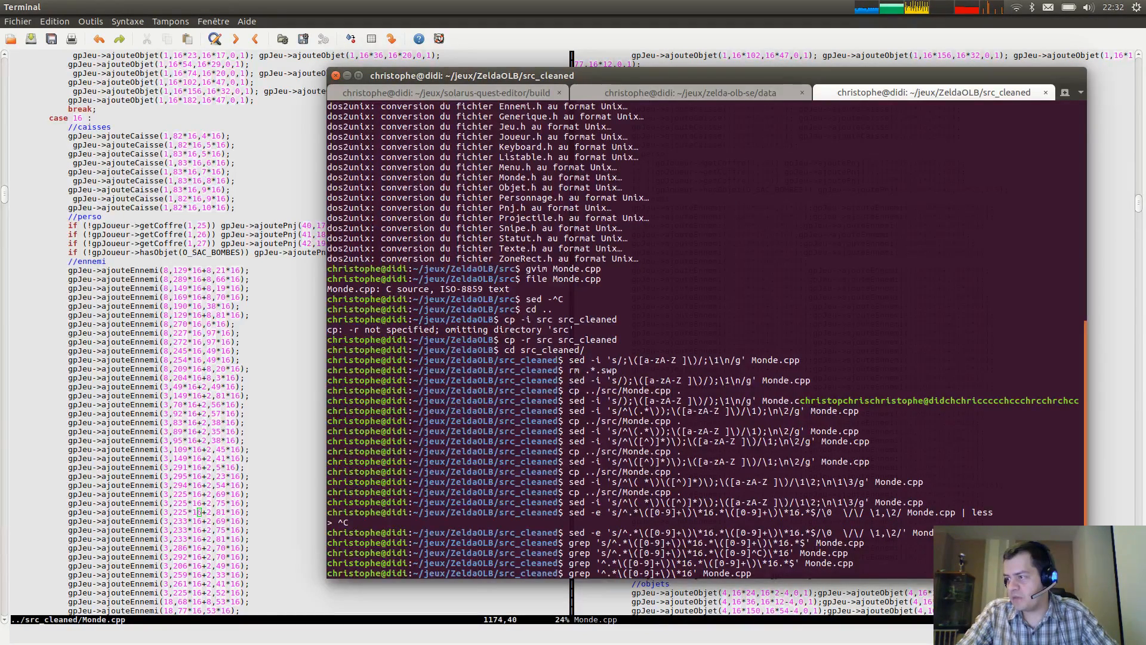
{"action": "key", "text": "BackSpace"}
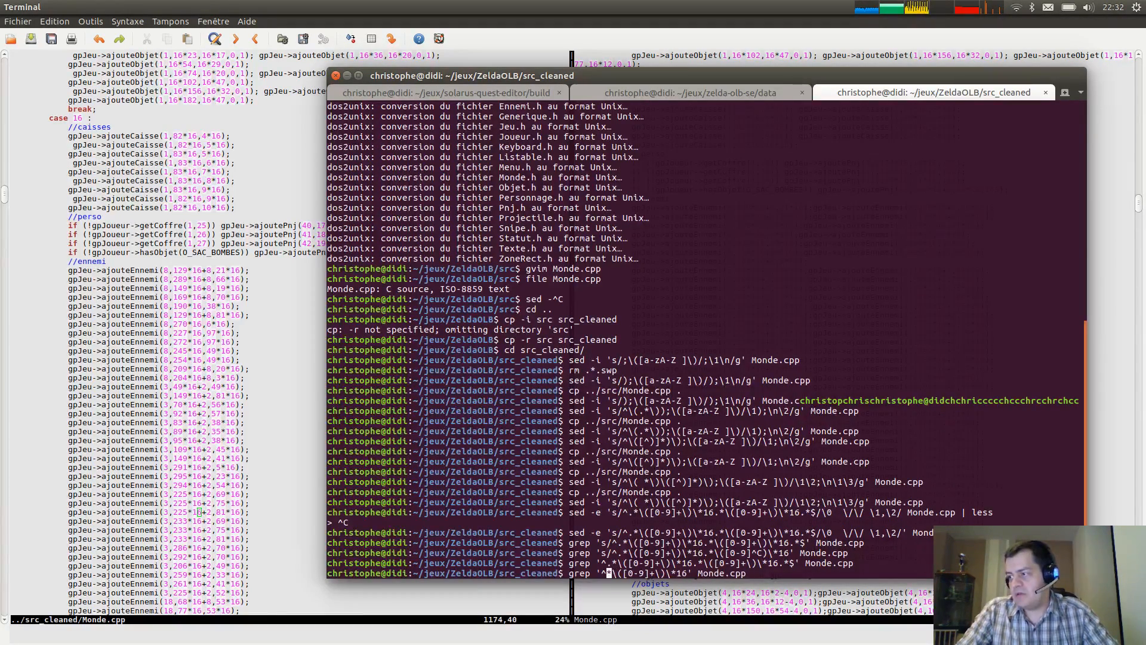
{"action": "key", "text": "Delete"}
{"action": "key", "text": "Delete"}
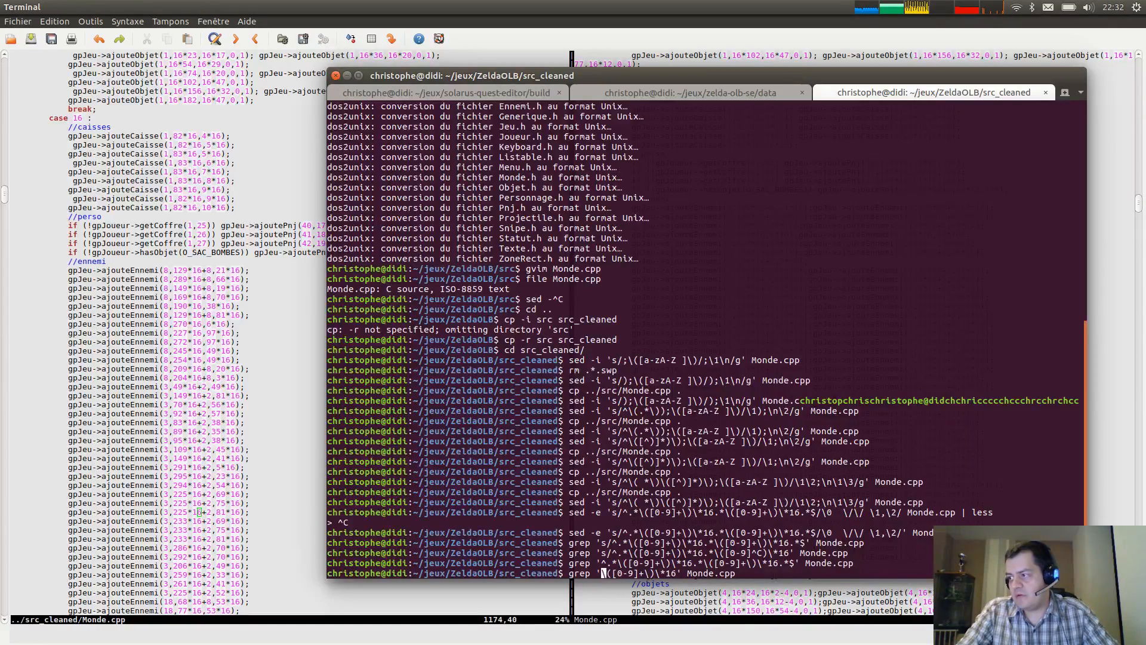
{"action": "key", "text": "Return"}
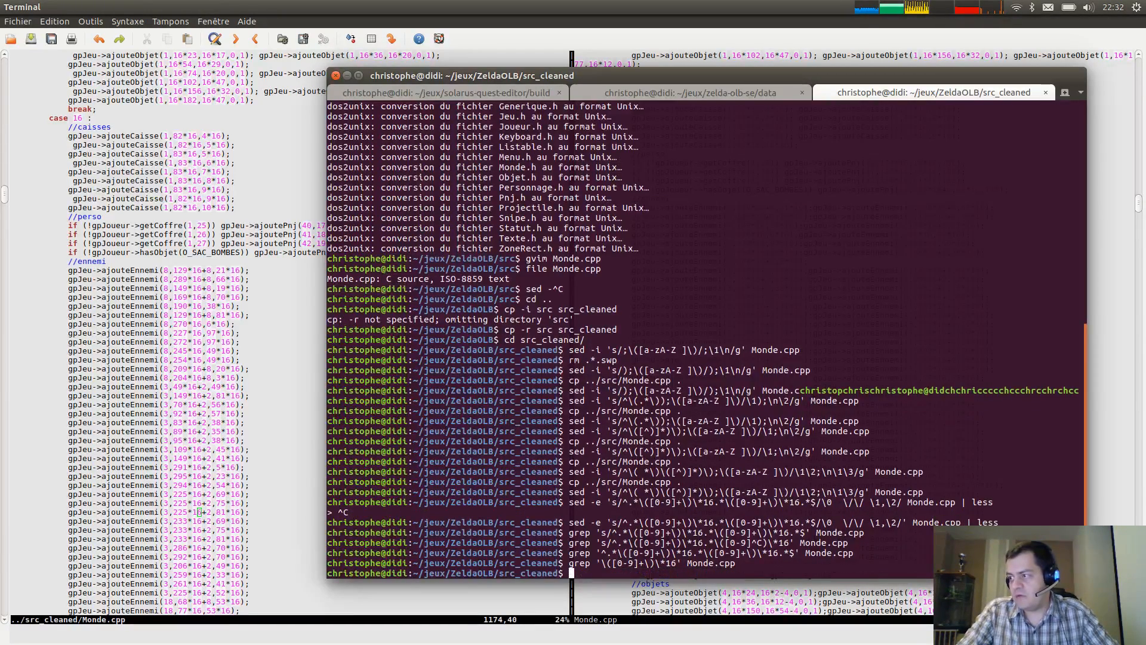
Recall the grep command, replace the + after [0-9] with *, and run it on Monde.cpp.
{"action": "key", "text": "Up"}
{"action": "key", "text": "Left"}
{"action": "key", "text": "Left"}
{"action": "key", "text": "Left"}
{"action": "key", "text": "Left"}
{"action": "key", "text": "Left"}
{"action": "key", "text": "Left"}
{"action": "key", "text": "Left"}
{"action": "key", "text": "Left"}
{"action": "key", "text": "Left"}
{"action": "key", "text": "Left"}
{"action": "key", "text": "Left"}
{"action": "key", "text": "Left"}
{"action": "key", "text": "Left"}
{"action": "key", "text": "Left"}
{"action": "key", "text": "Left"}
{"action": "key", "text": "Left"}
{"action": "key", "text": "Left"}
{"action": "key", "text": "Left"}
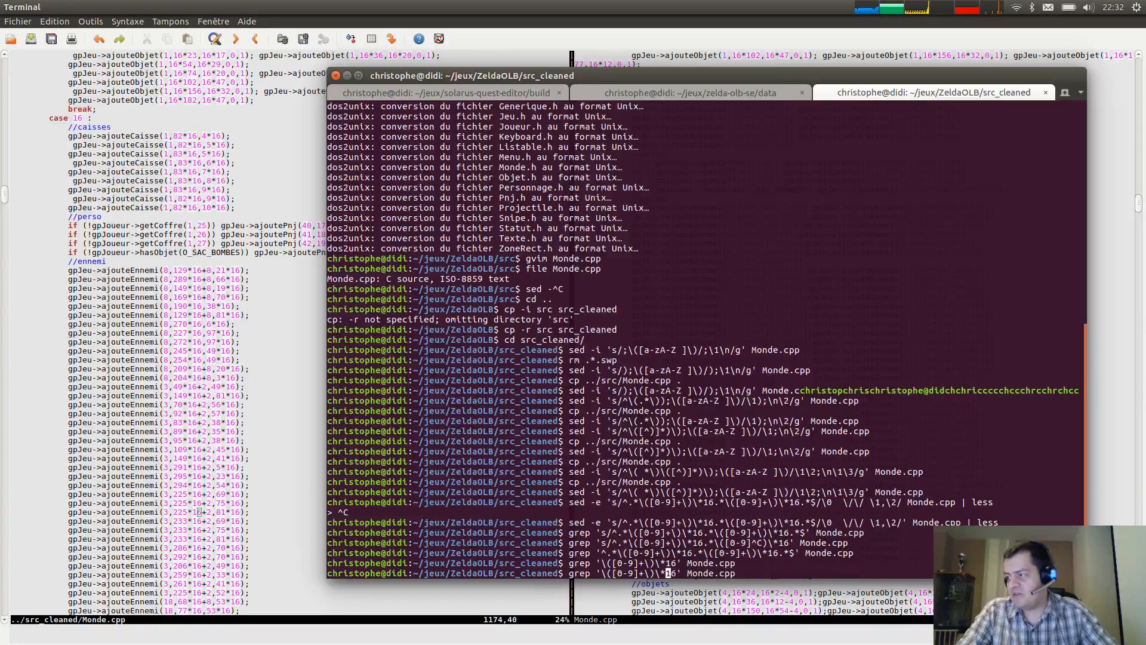
{"action": "key", "text": "Right"}
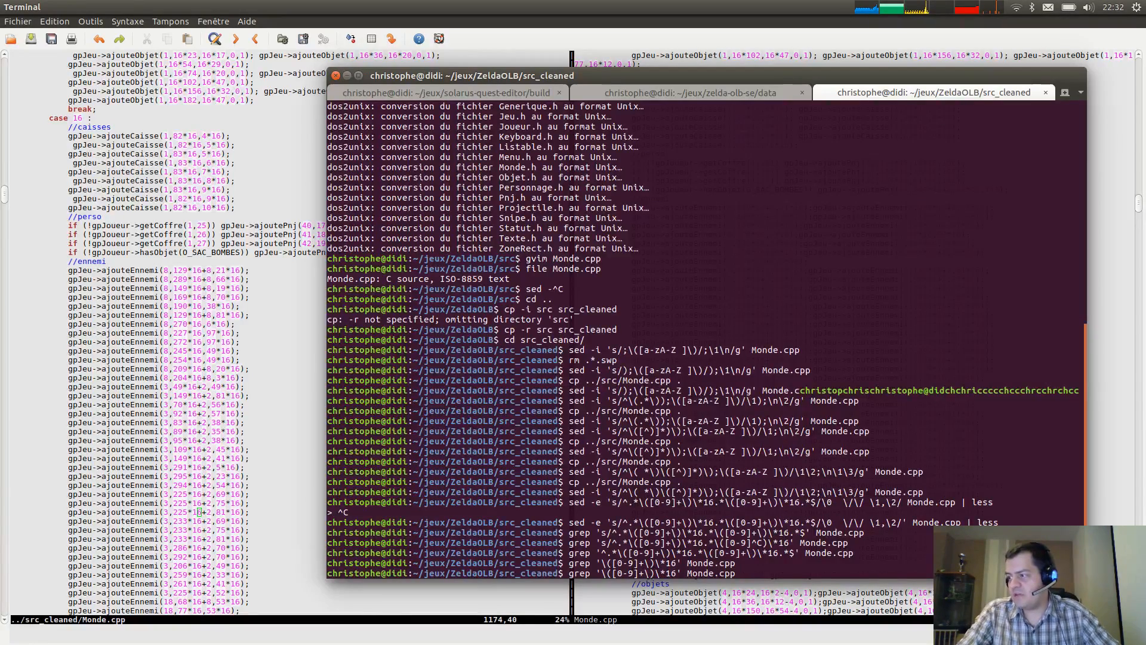
{"action": "key", "text": "BackSpace"}
{"action": "type", "text": "*"}
{"action": "key", "text": "Return"}
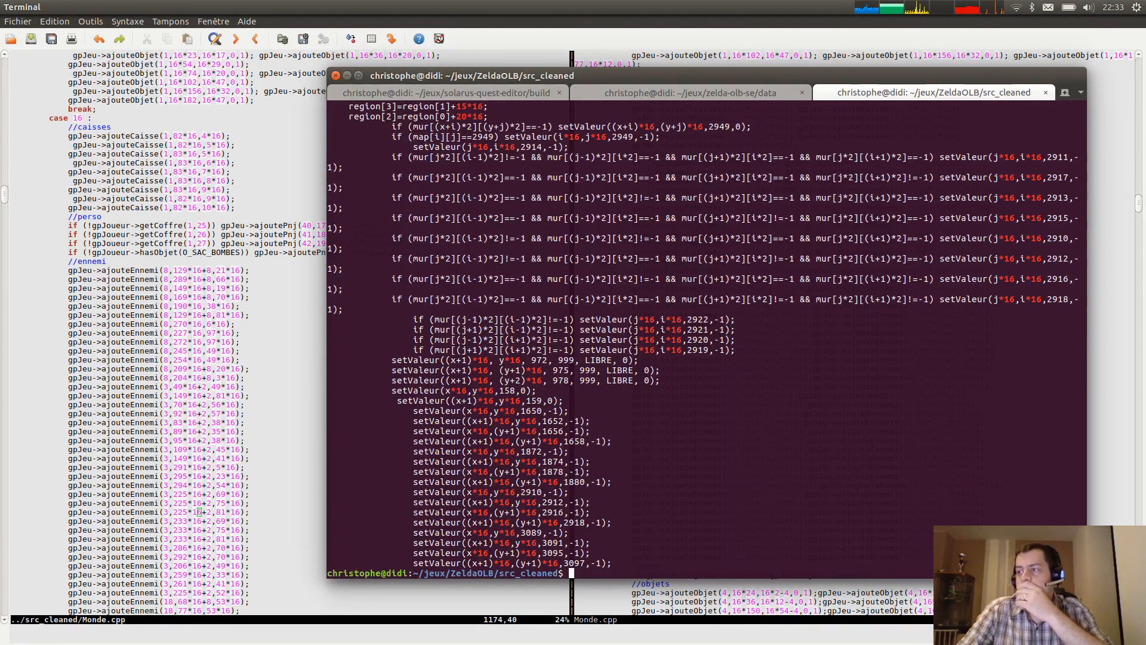
Recall the sed -e substitution command and replace the + in its first number group with *.
{"action": "key", "text": "Up"}
{"action": "key", "text": "Up"}
{"action": "key", "text": "Up"}
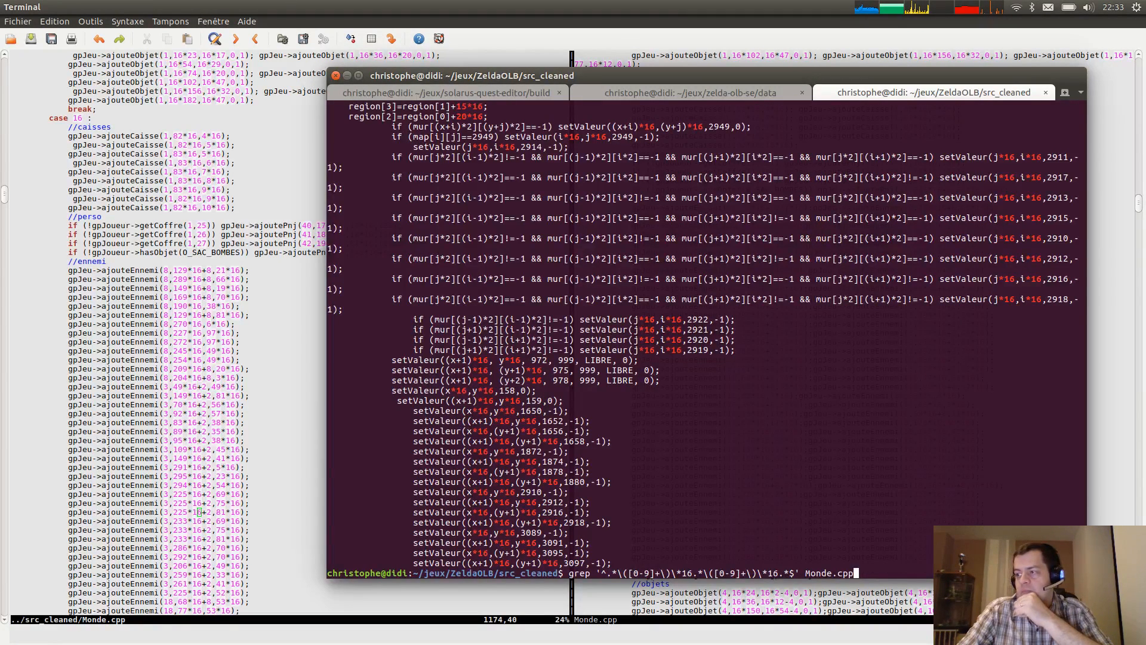
{"action": "key", "text": "Up"}
{"action": "key", "text": "Up"}
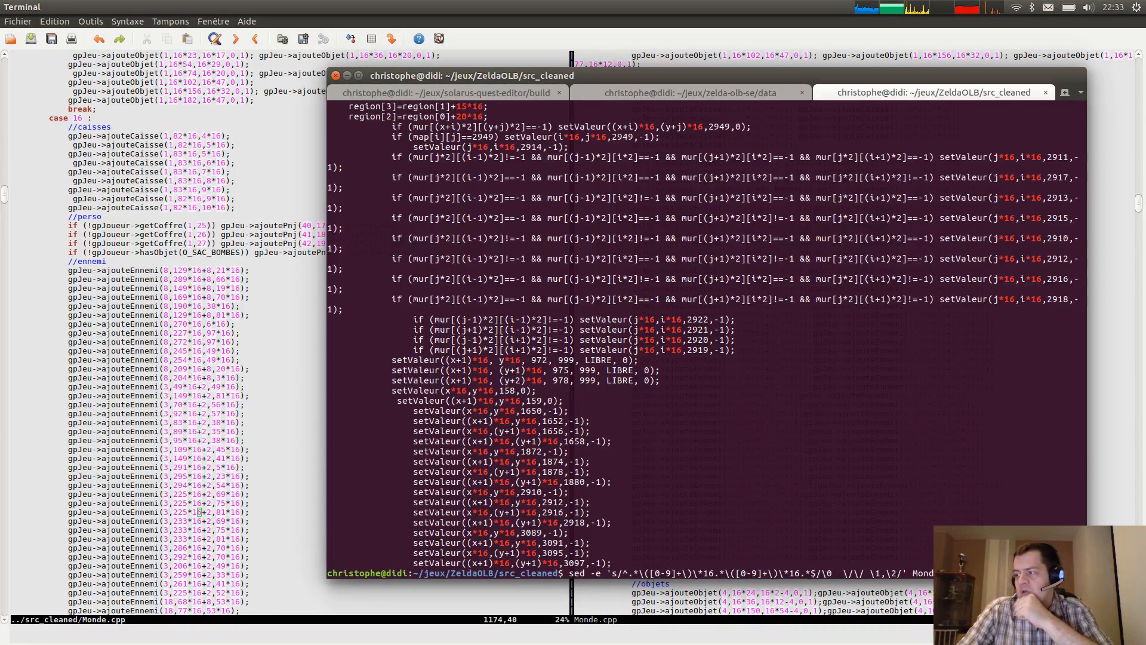
{"action": "key", "text": "ctrl+Left"}
{"action": "key", "text": "ctrl+Left"}
{"action": "key", "text": "ctrl+Left"}
{"action": "key", "text": "ctrl+Left"}
{"action": "key", "text": "ctrl+Left"}
{"action": "key", "text": "ctrl+Left"}
{"action": "key", "text": "ctrl+Left"}
{"action": "key", "text": "ctrl+Left"}
{"action": "key", "text": "ctrl+Left"}
{"action": "key", "text": "ctrl+Left"}
{"action": "key", "text": "ctrl+Left"}
{"action": "key", "text": "ctrl+Left"}
{"action": "key", "text": "ctrl+Left"}
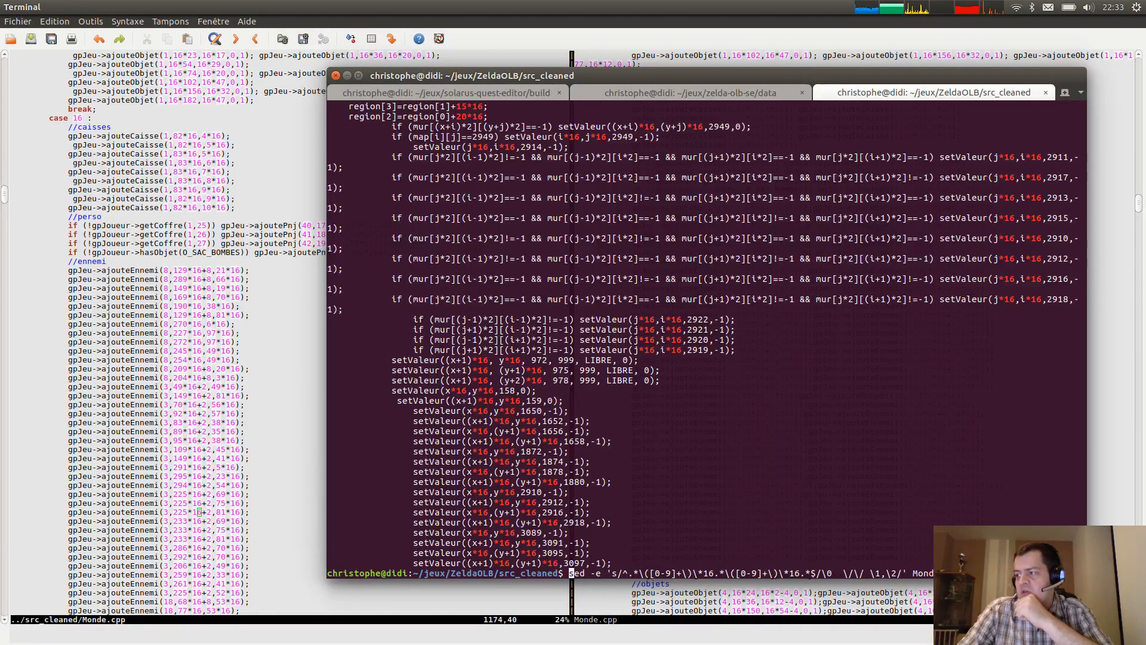
{"action": "key", "text": "ctrl+Right"}
{"action": "key", "text": "ctrl+Right"}
{"action": "key", "text": "ctrl+Right"}
{"action": "key", "text": "ctrl+Right"}
{"action": "key", "text": "ctrl+Right"}
{"action": "key", "text": "ctrl+Right"}
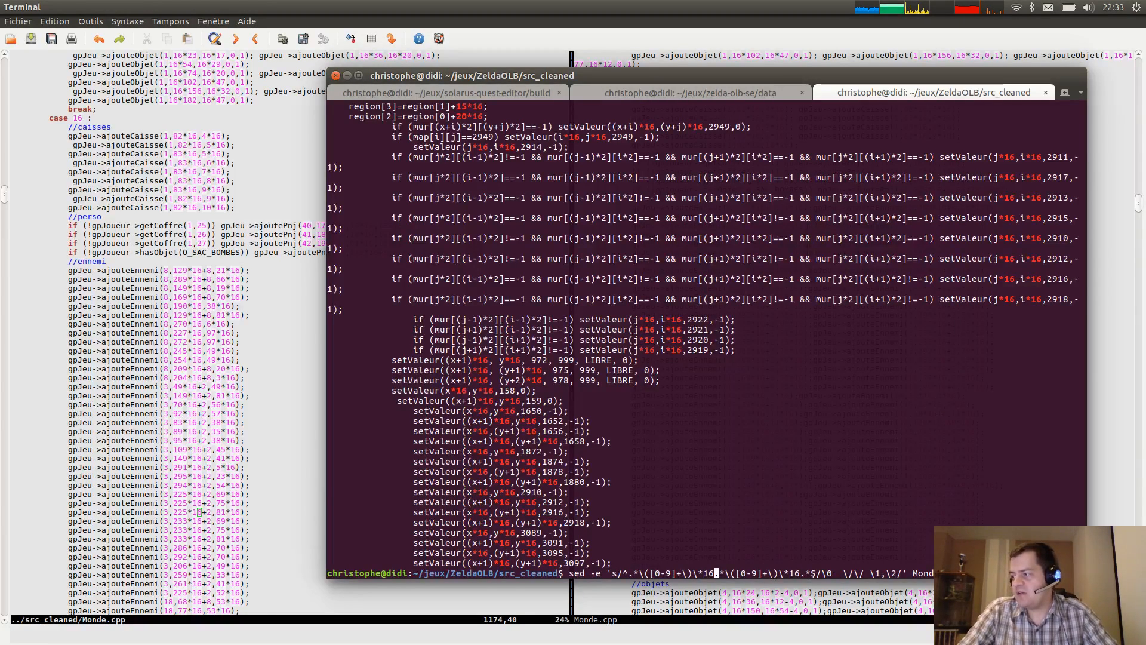
{"action": "key", "text": "Left"}
{"action": "key", "text": "Left"}
{"action": "key", "text": "Left"}
{"action": "key", "text": "Left"}
{"action": "key", "text": "Left"}
{"action": "key", "text": "Left"}
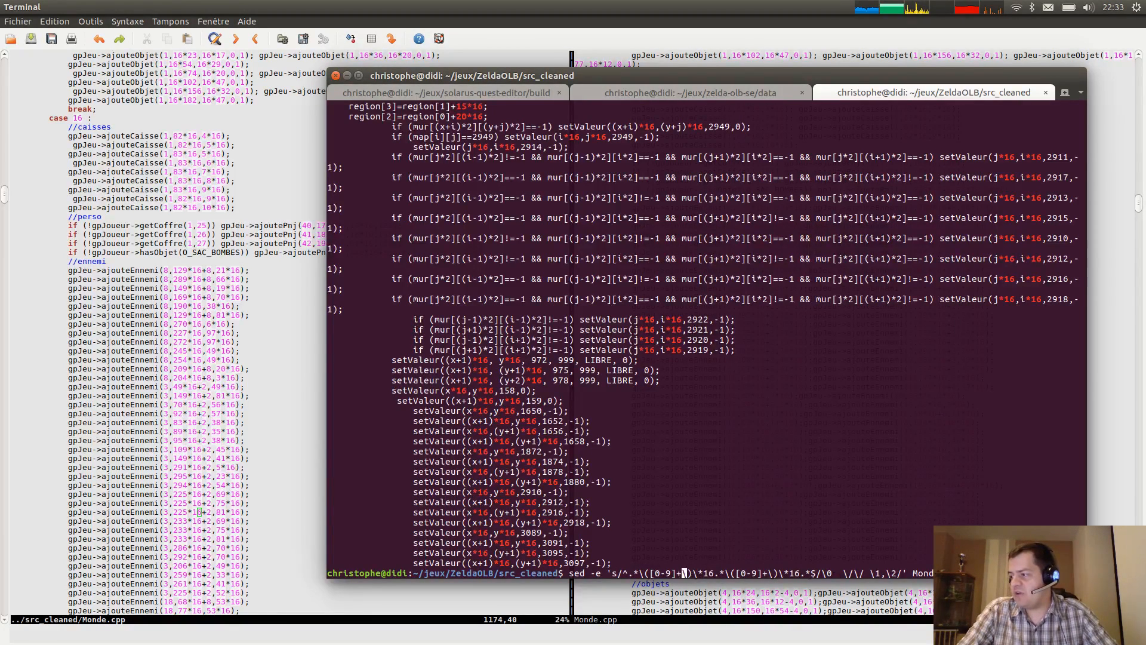
{"action": "key", "text": "BackSpace"}
{"action": "type", "text": "*"}
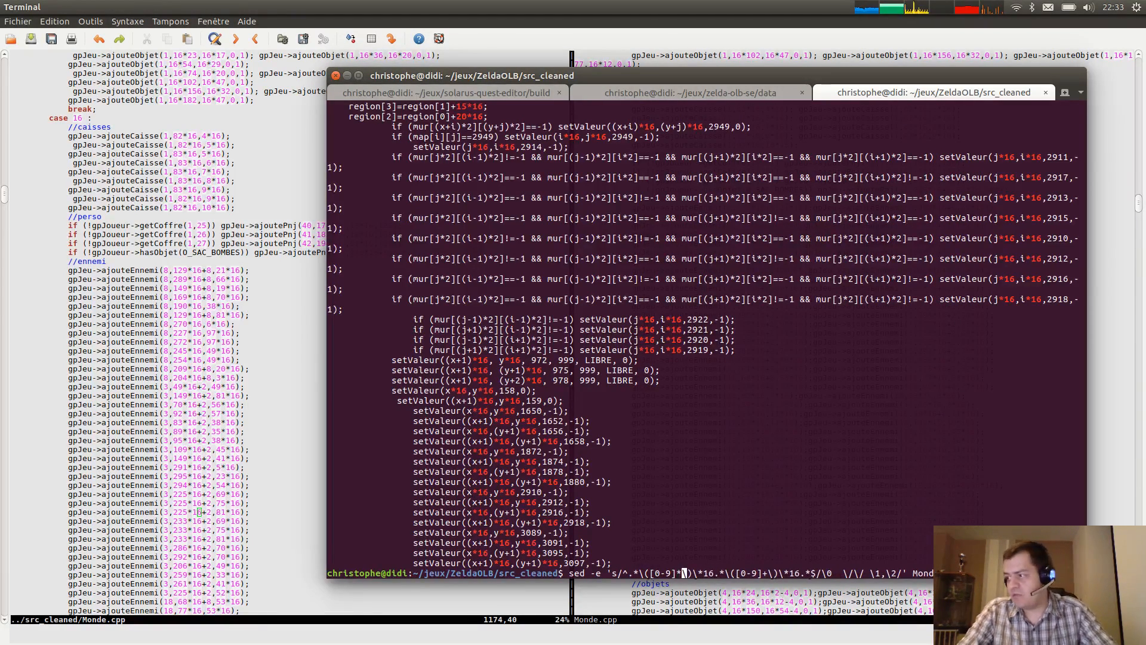
Insert a second copy of [0-9] in the first number group so it reads \([0-9][0-9]*\).
{"action": "left_click_drag", "start_coordinate": [651, 573], "coordinate": [678, 572]}
{"action": "key", "text": "Left"}
{"action": "middle_click", "coordinate": [682, 564]}
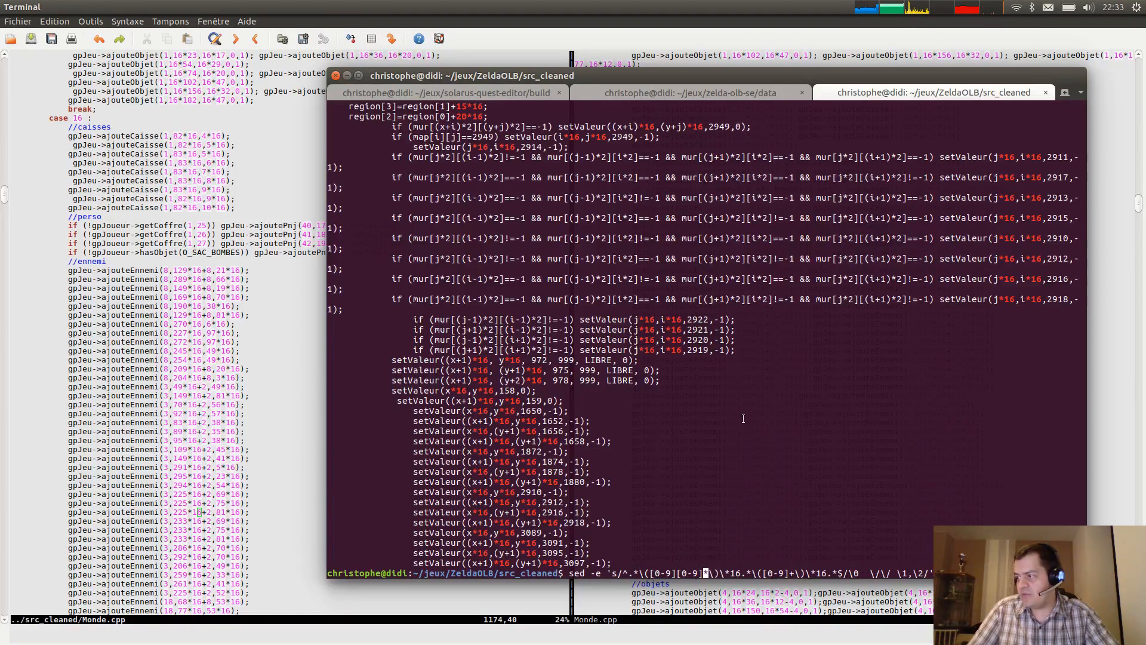
Insert a second [0-9] in the second number group of the sed -e command.
{"action": "key", "text": "Right"}
{"action": "key", "text": "Right"}
{"action": "key", "text": "Right"}
{"action": "key", "text": "Right"}
{"action": "key", "text": "Right"}
{"action": "key", "text": "Right"}
{"action": "key", "text": "Right"}
{"action": "key", "text": "Right"}
{"action": "key", "text": "Right"}
{"action": "key", "text": "Right"}
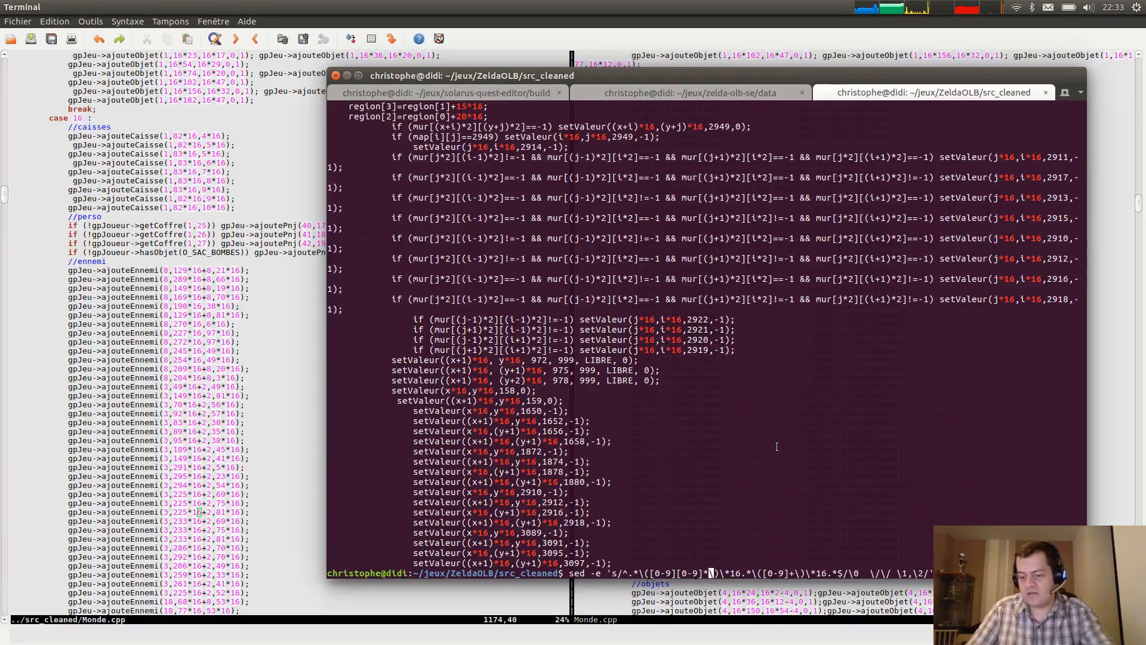
{"action": "key", "text": "Right"}
{"action": "middle_click", "coordinate": [790, 533]}
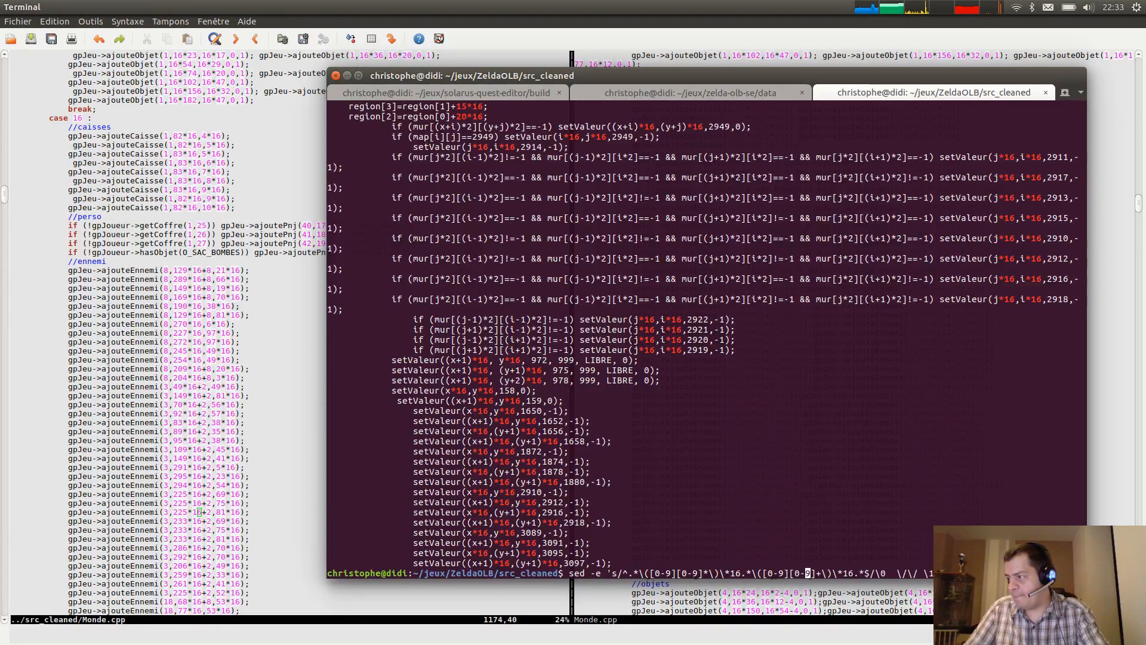
Replace the + in the second number group with * so it reads \([0-9][0-9]*\), and run the sed command.
{"action": "key", "text": "Right"}
{"action": "key", "text": "Right"}
{"action": "key", "text": "Right"}
{"action": "key", "text": "Right"}
{"action": "key", "text": "Right"}
{"action": "key", "text": "Right"}
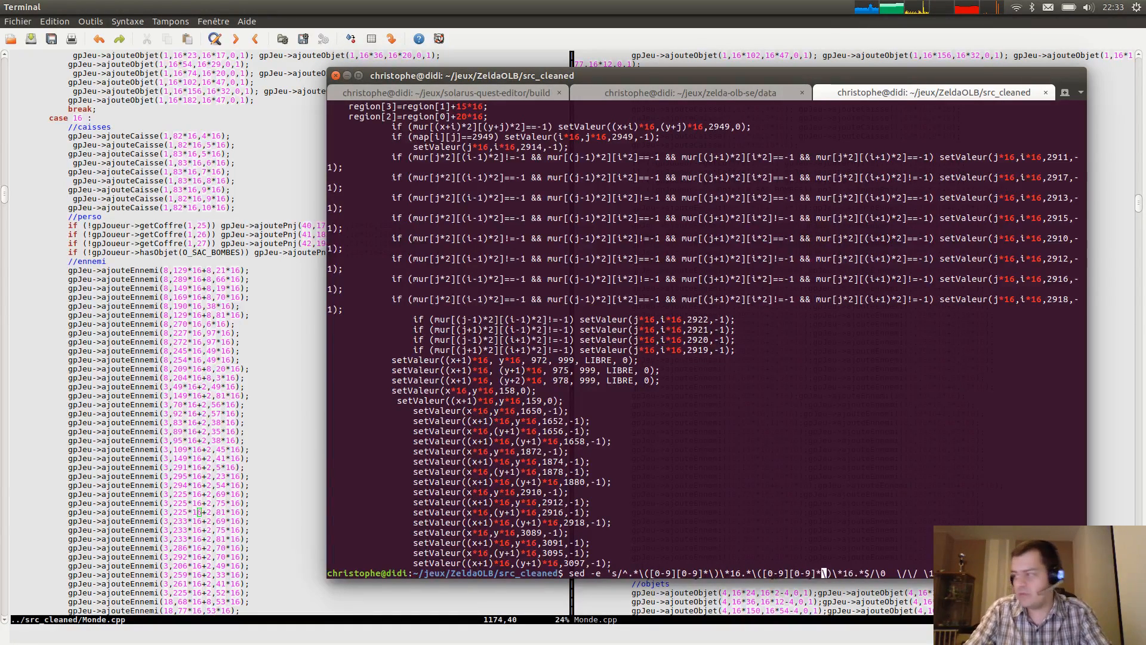
{"action": "key", "text": "Return"}
Page through the sed output, examine the coordinate comments on the setValeur and ajouteEnnemi lines, and quit the pager.
{"action": "key", "text": "space"}
{"action": "key", "text": "space"}
{"action": "key", "text": "space"}
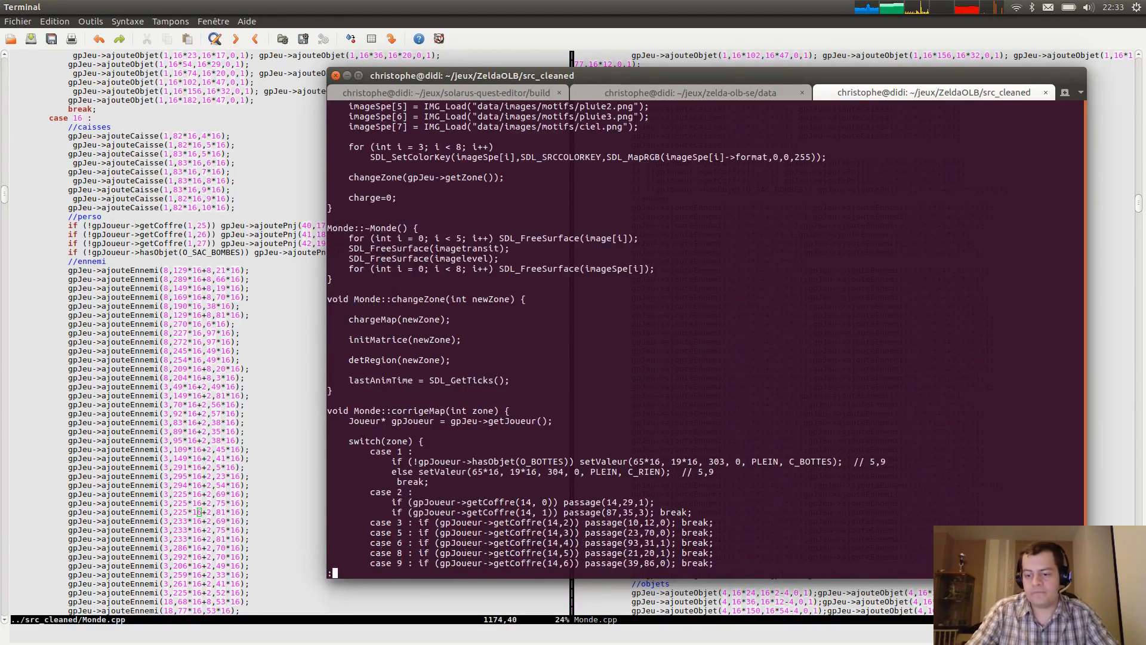
{"action": "key", "text": "space"}
{"action": "key", "text": "space"}
{"action": "key", "text": "space"}
{"action": "key", "text": "space"}
{"action": "key", "text": "space"}
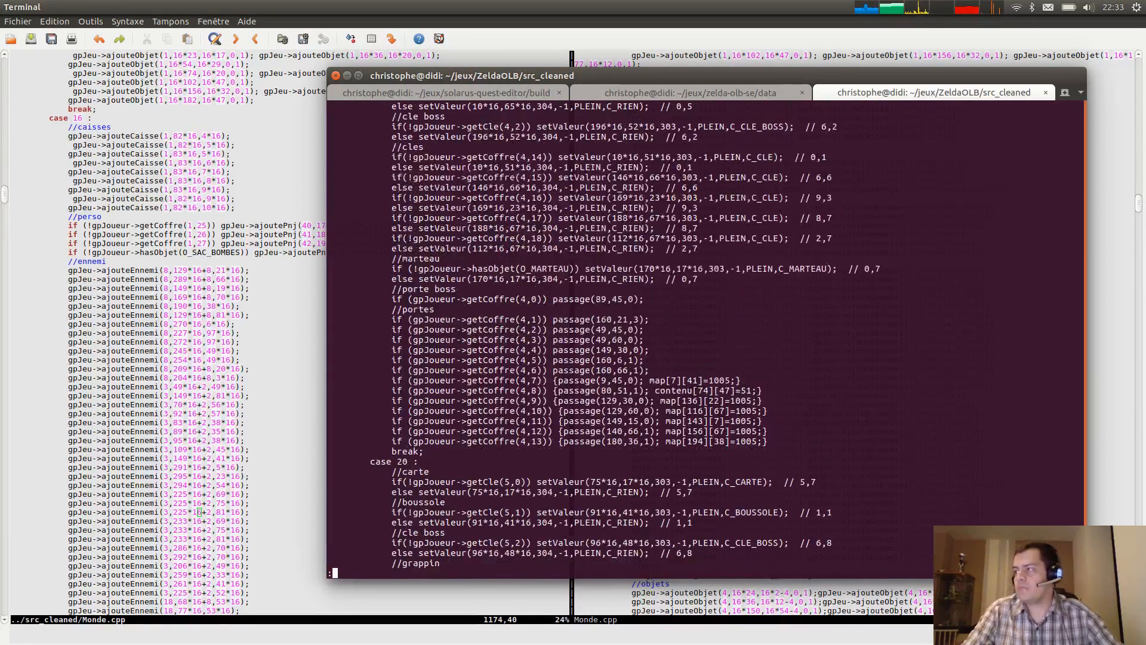
{"action": "key", "text": "space"}
{"action": "key", "text": "space"}
{"action": "key", "text": "space"}
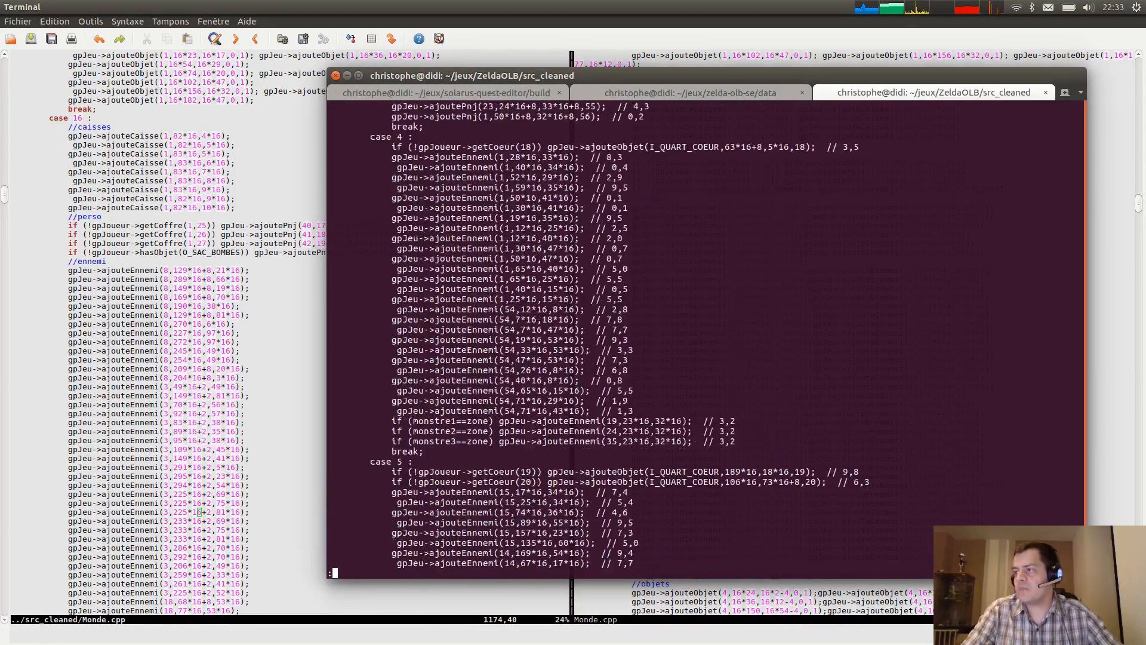
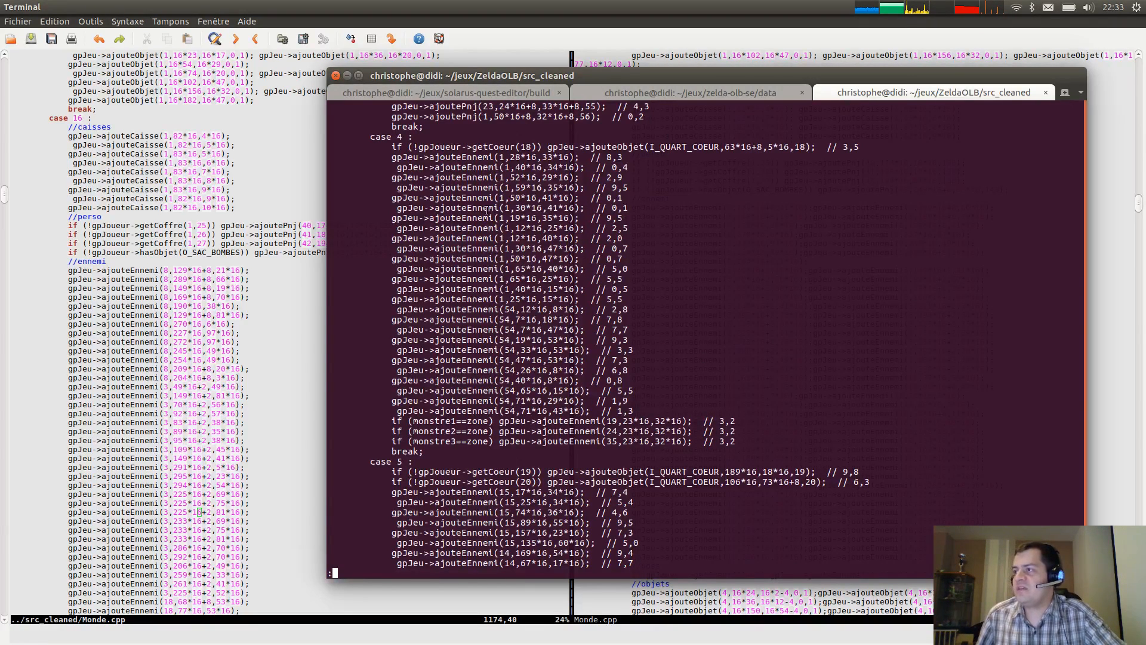
{"action": "double_click", "coordinate": [464, 217]}
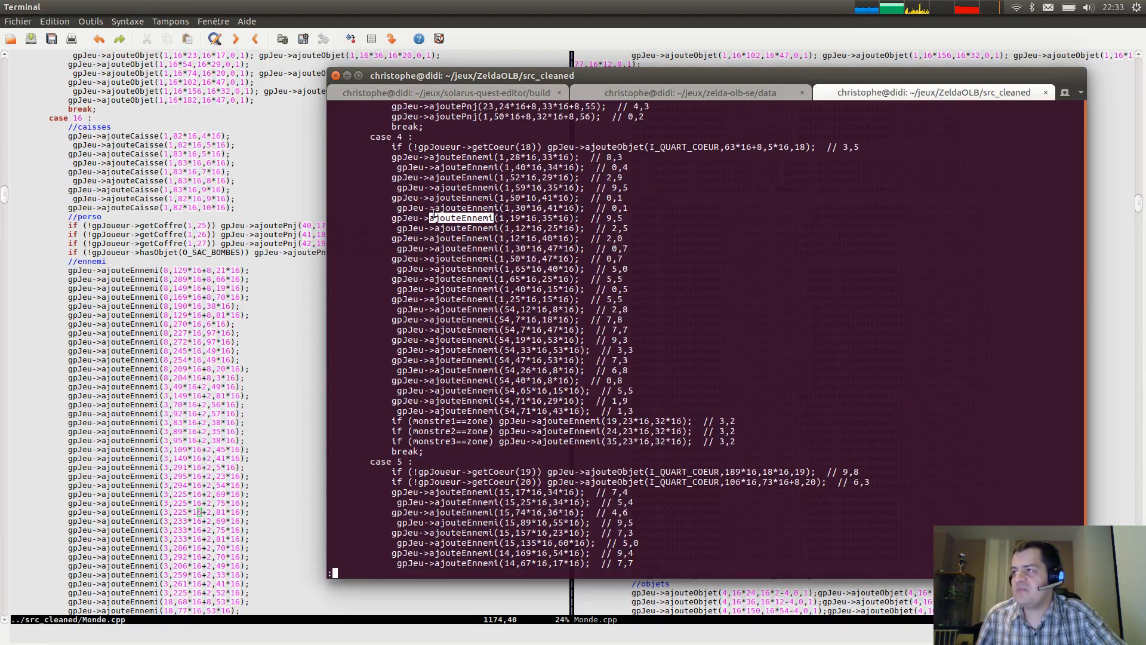
{"action": "left_click", "coordinate": [433, 239]}
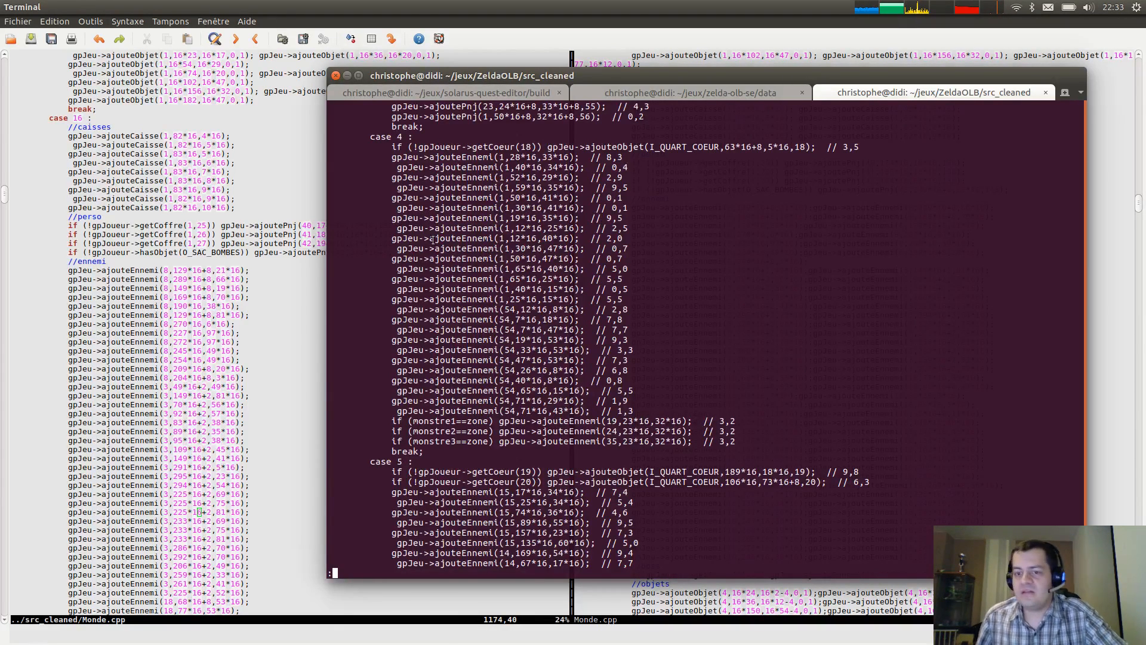
{"action": "left_click_drag", "start_coordinate": [500, 218], "coordinate": [505, 216]}
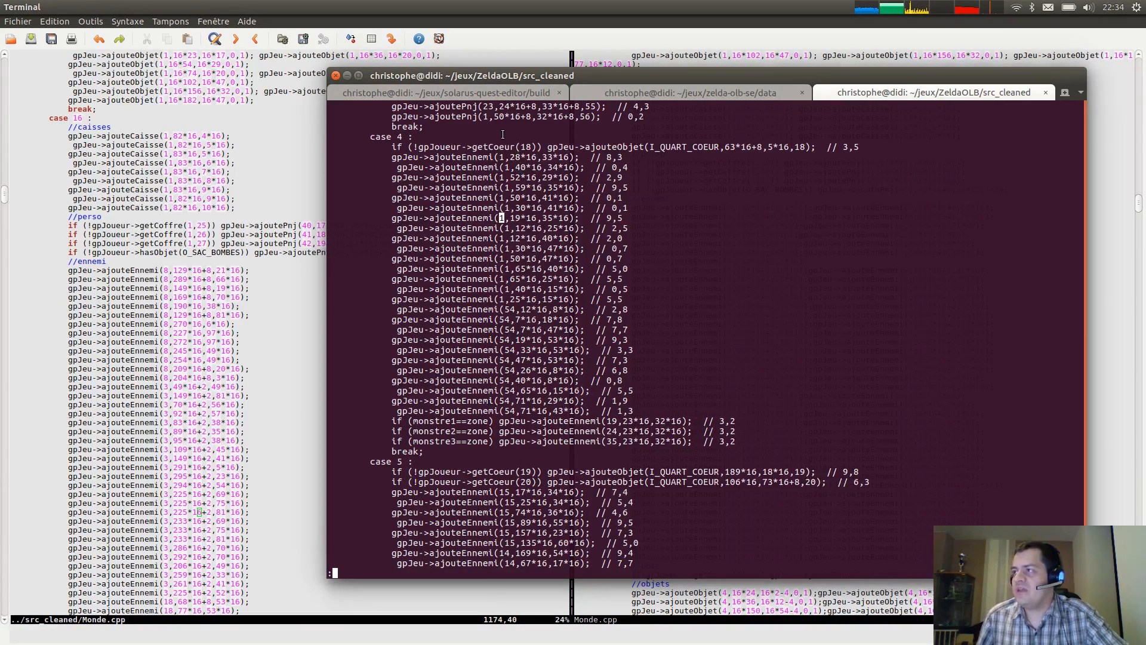
{"action": "left_click", "coordinate": [610, 299]}
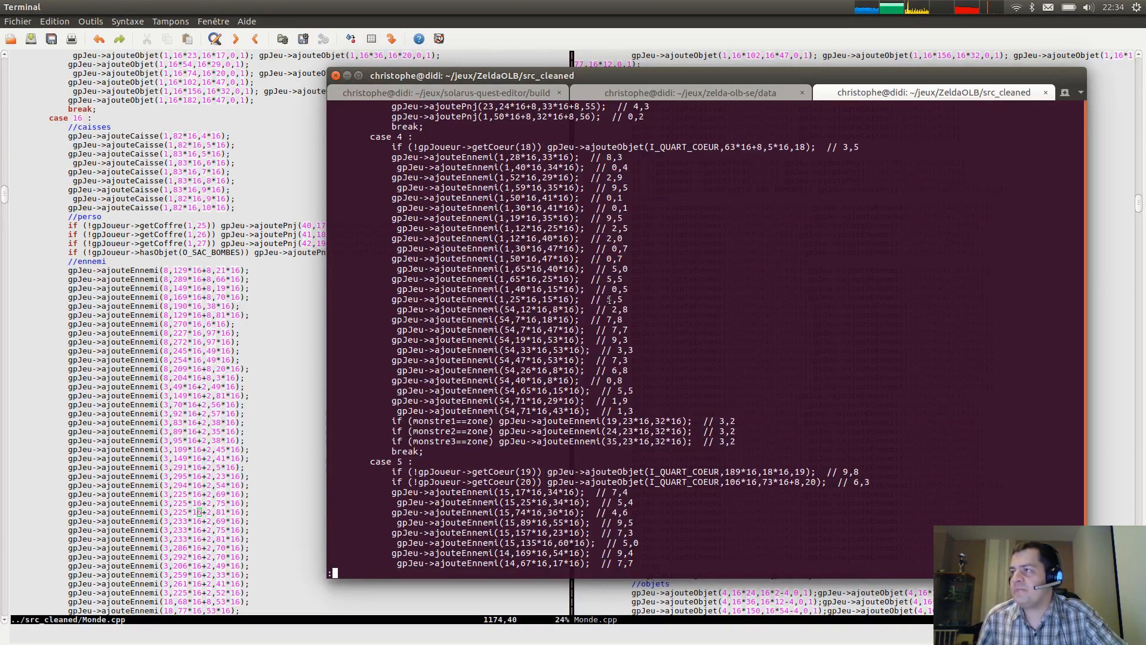
{"action": "key", "text": "q"}
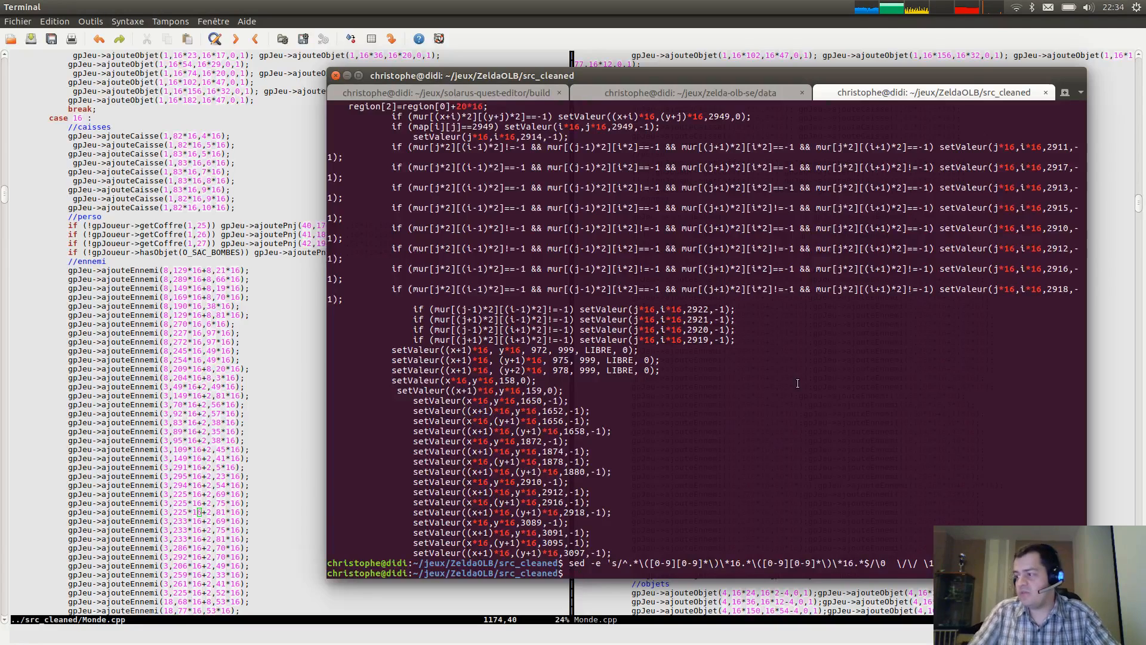
Copy the full sed -e command from the terminal into clean_code.sh in GVim, below the existing sed line, and save the script.
{"action": "left_click_drag", "start_coordinate": [569, 563], "coordinate": [935, 563]}
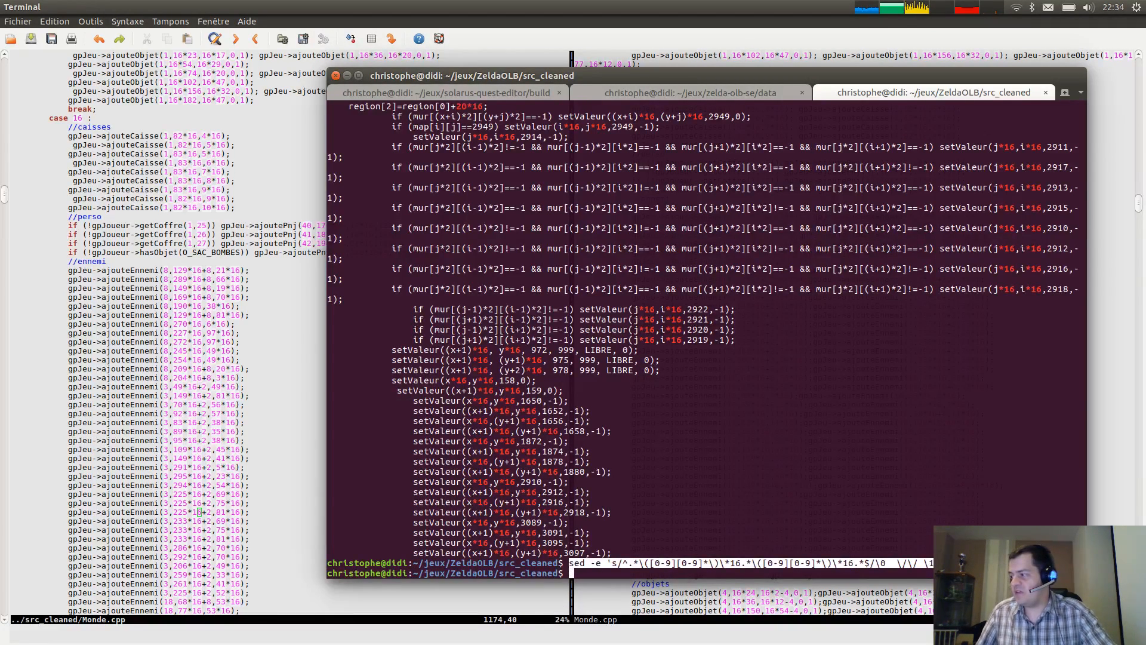
{"action": "left_click", "coordinate": [743, 610]}
{"action": "key", "text": "ctrl+6"}
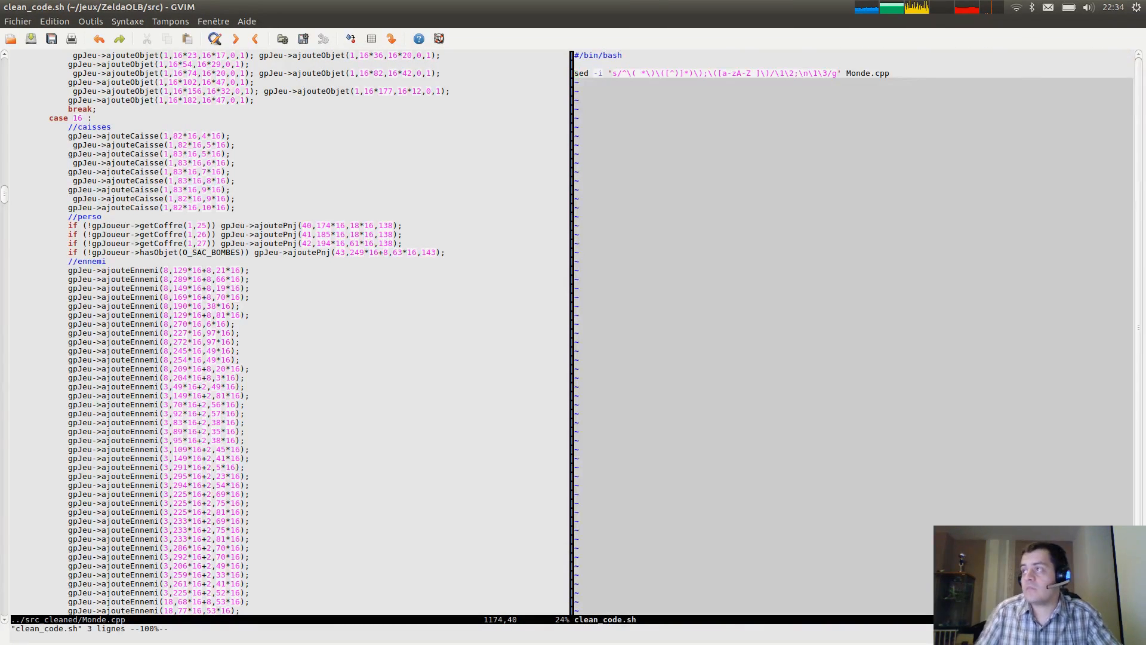
{"action": "key", "text": "o"}
{"action": "middle_click", "coordinate": [819, 245]}
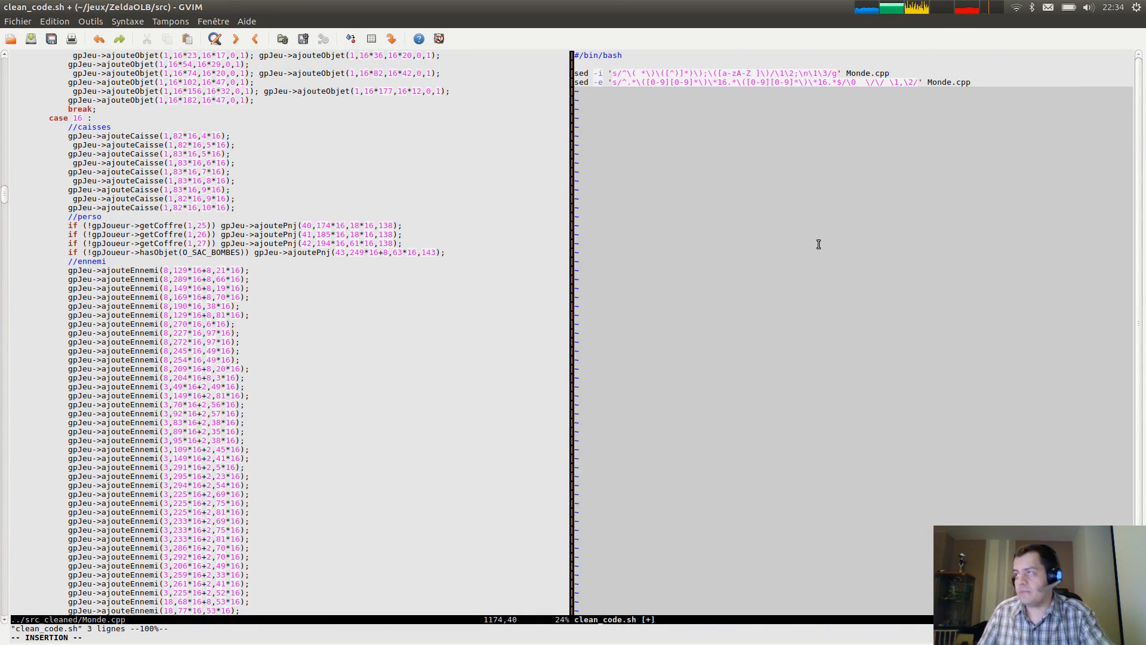
{"action": "key", "text": "Return"}
{"action": "key", "text": "Escape"}
{"action": "type", "text": ":w"}
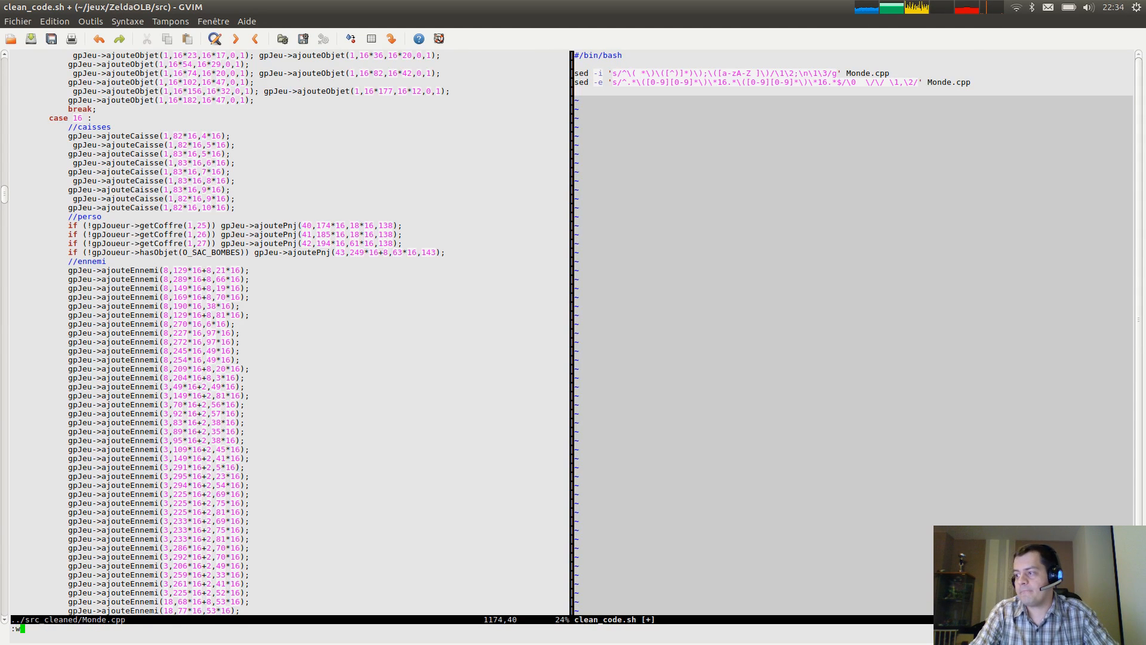
{"action": "key", "text": "Return"}
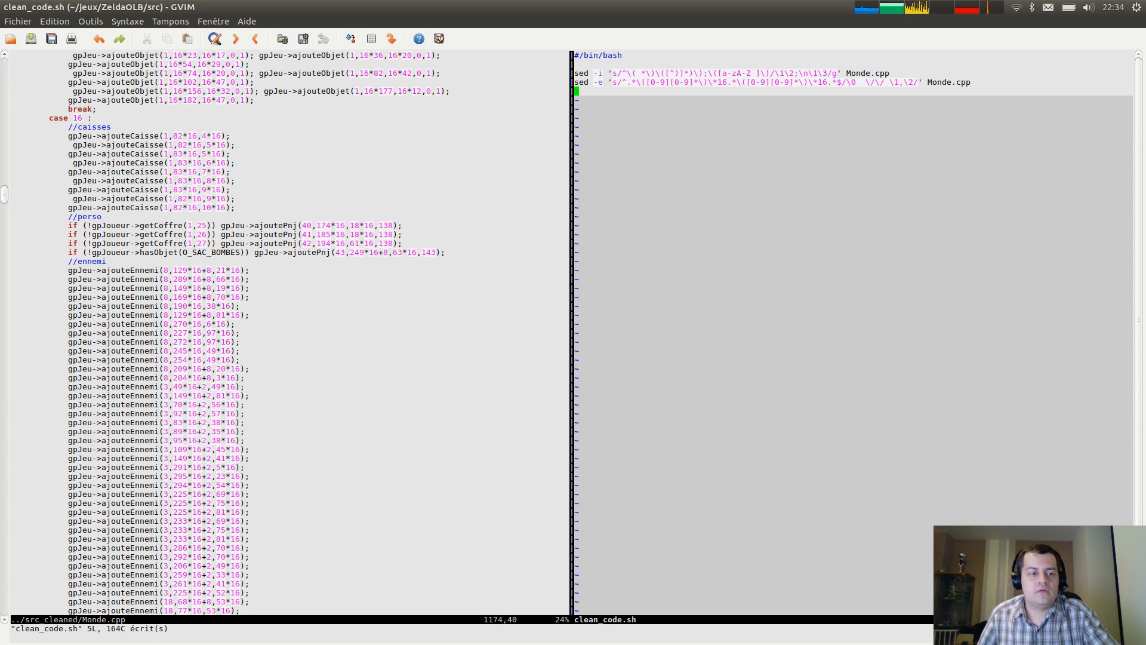
{"action": "key", "text": "alt+Tab"}
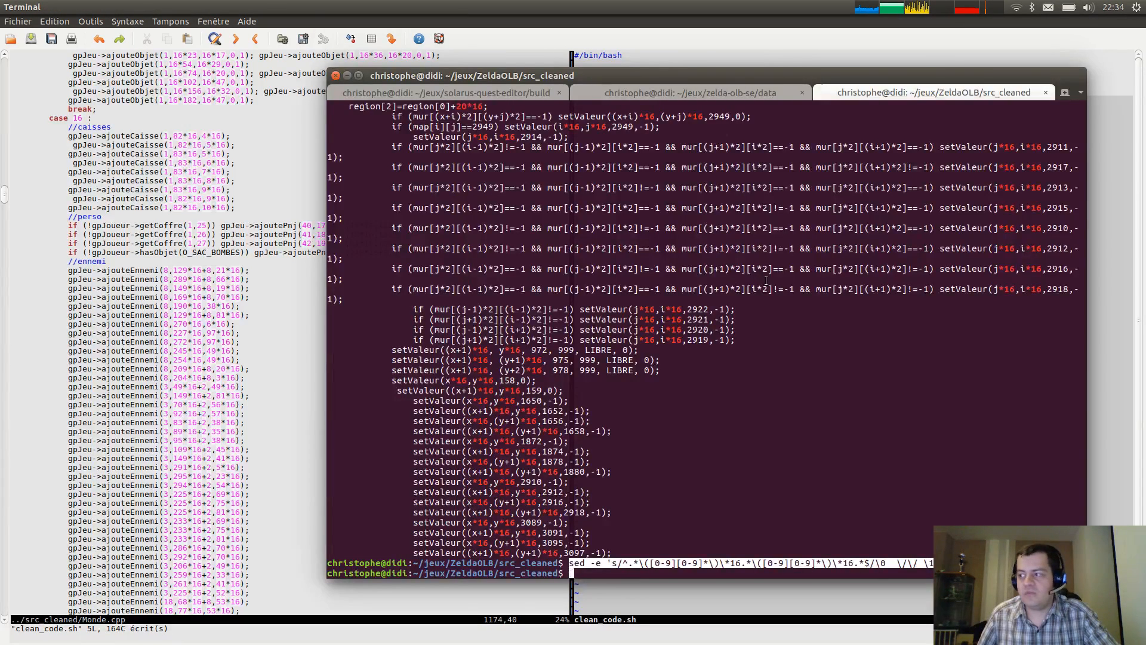
{"action": "key", "text": "alt+Tab"}
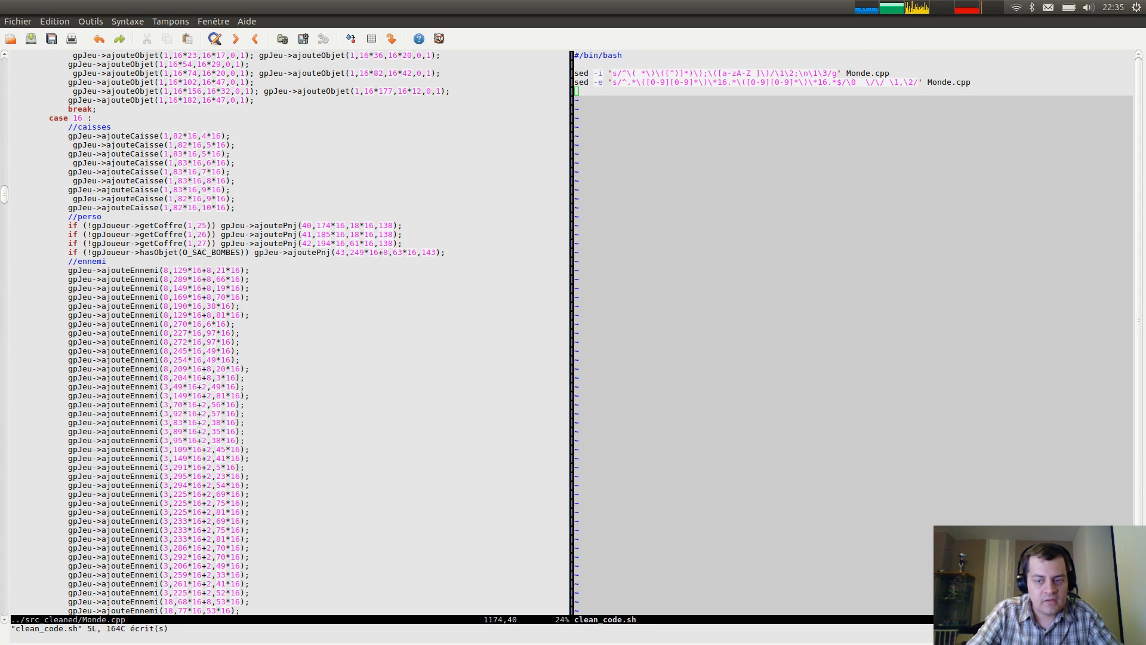
{"action": "left_click", "coordinate": [230, 172]}
{"action": "left_click", "coordinate": [408, 332]}
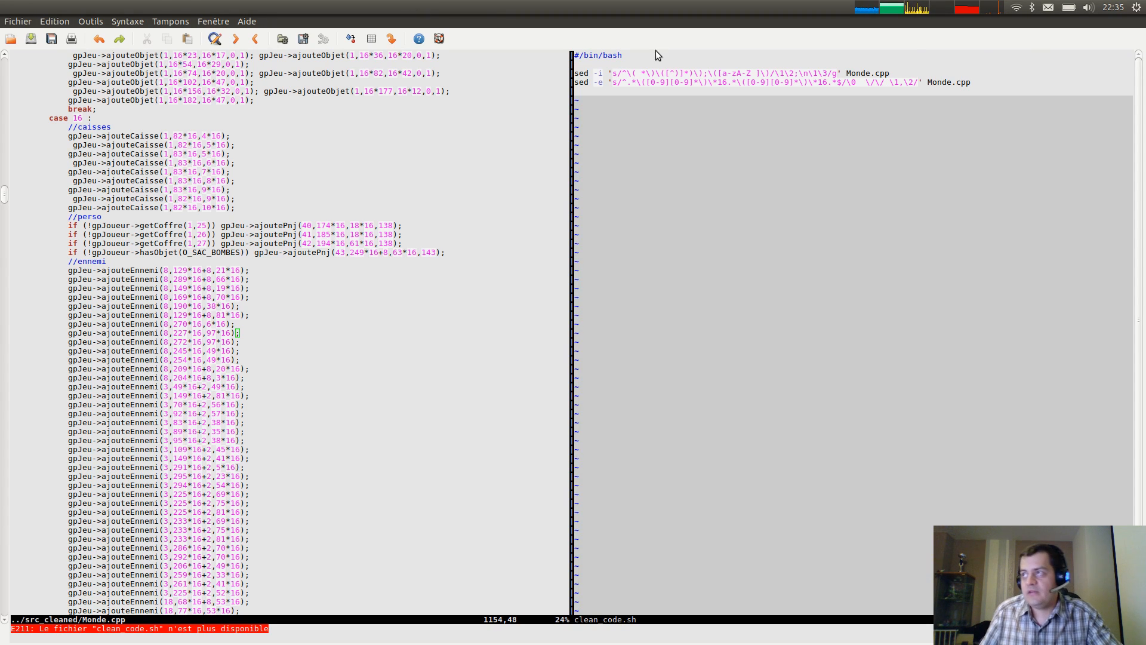
Change the second sed command's option in clean_code.sh from -e to -i and save the script.
{"action": "left_click", "coordinate": [604, 82]}
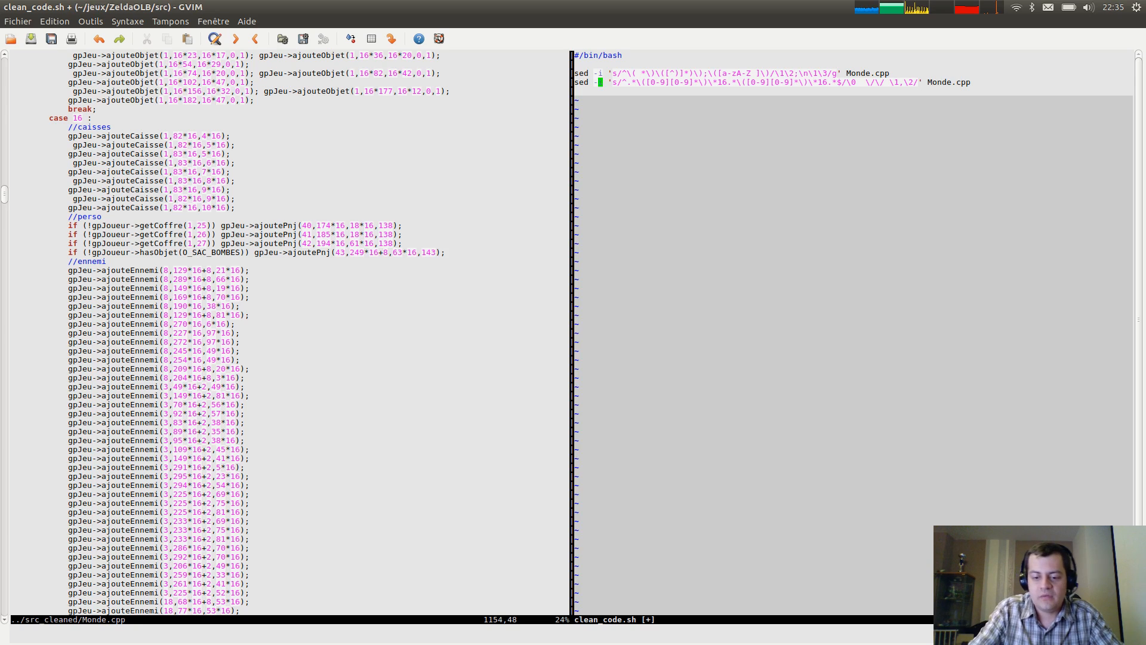
{"action": "type", "text": ":w"}
{"action": "key", "text": "Return"}
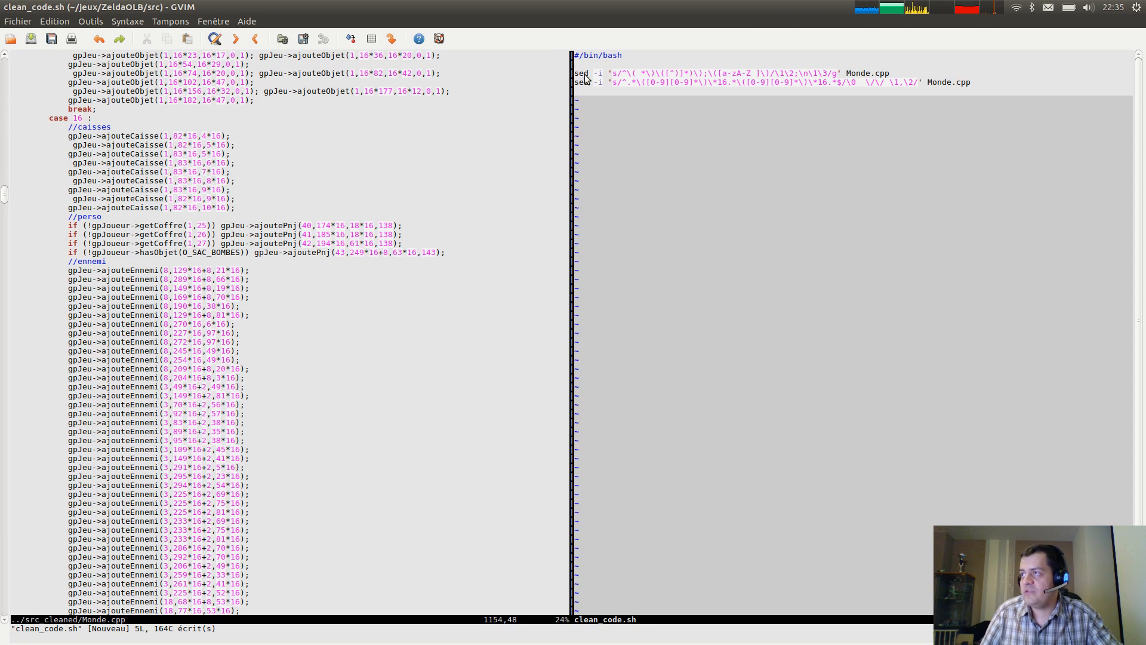
Reload the externally modified ../src_cleaned/Monde.cpp from disk in the editor.
{"action": "key", "text": "alt+Tab"}
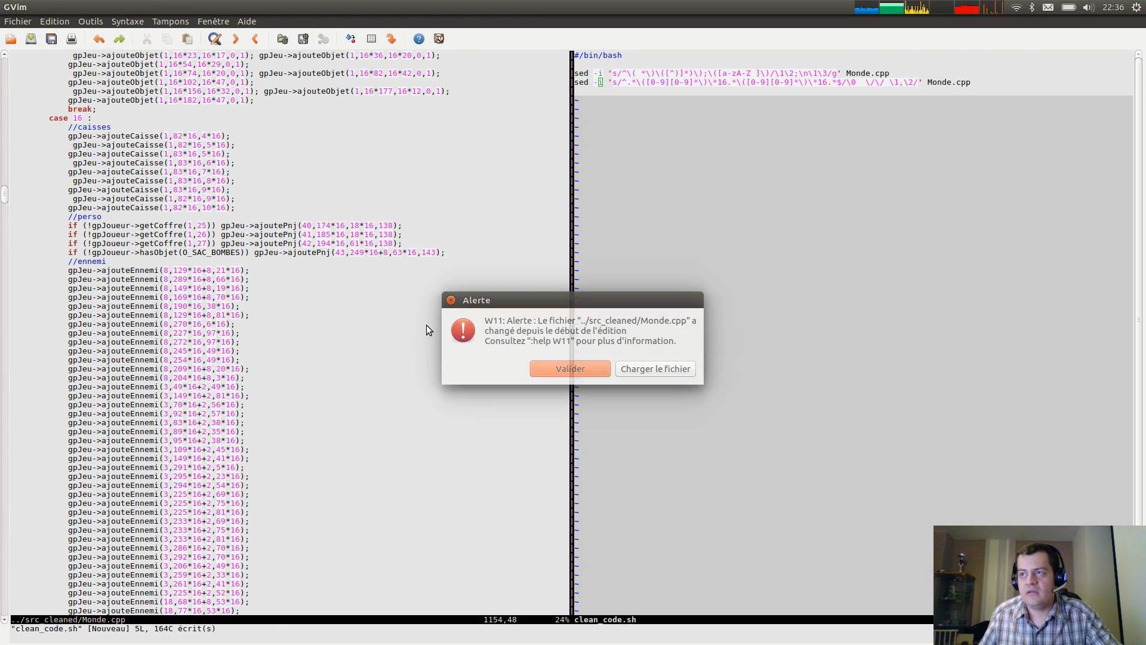
{"action": "left_click", "coordinate": [669, 372]}
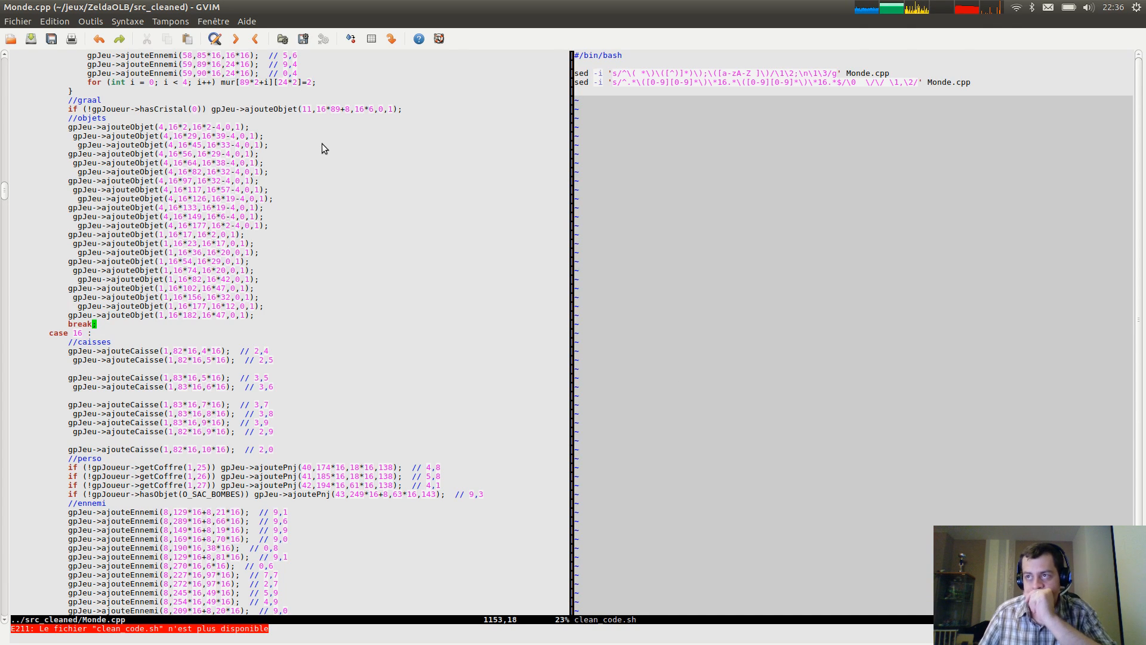
Examine the reloaded Monde.cpp, comparing the 16*number ajouteObjet lines with the ajouteCaisse and ajouteEnnemi lines around case 16.
{"action": "left_click_drag", "start_coordinate": [193, 179], "coordinate": [271, 283]}
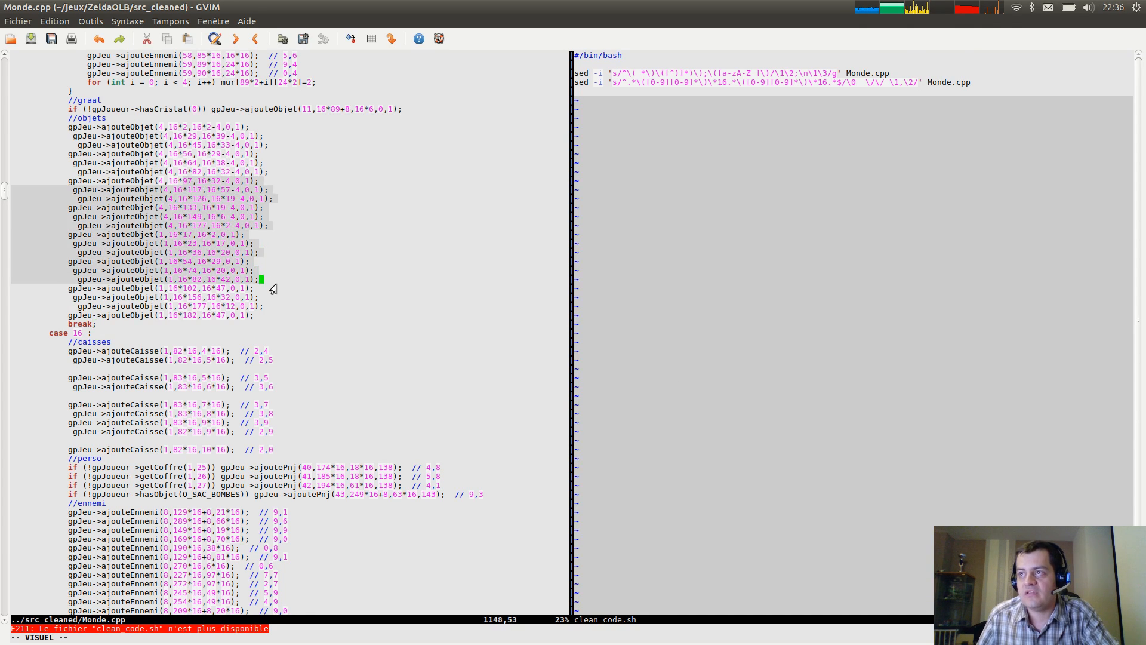
{"action": "left_click", "coordinate": [280, 295]}
{"action": "scroll", "coordinate": [292, 275], "scroll_direction": "up", "scroll_amount": 2}
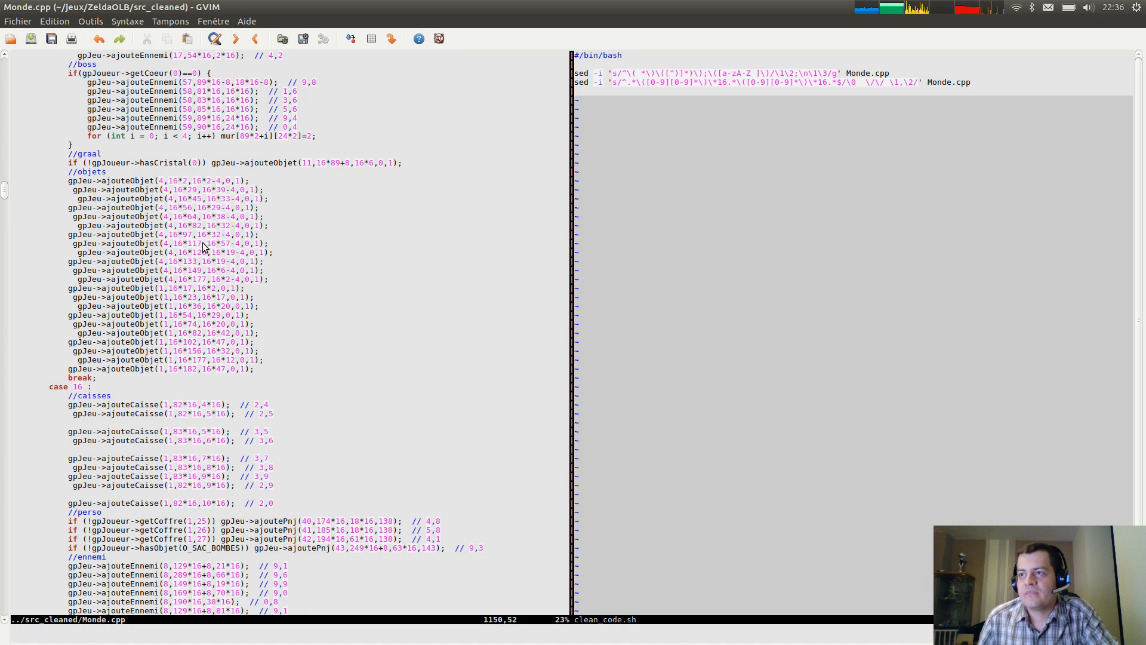
{"action": "scroll", "coordinate": [201, 491], "scroll_direction": "down", "scroll_amount": 1}
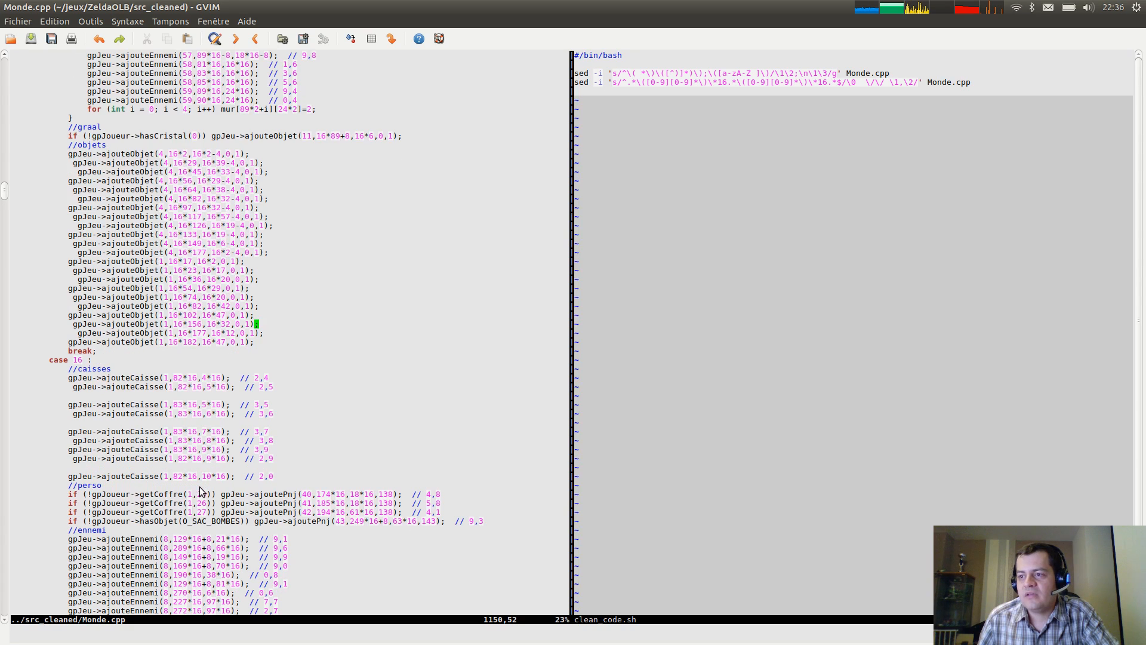
{"action": "double_click", "coordinate": [174, 540]}
{"action": "left_click", "coordinate": [198, 538]}
{"action": "triple_click", "coordinate": [199, 540]}
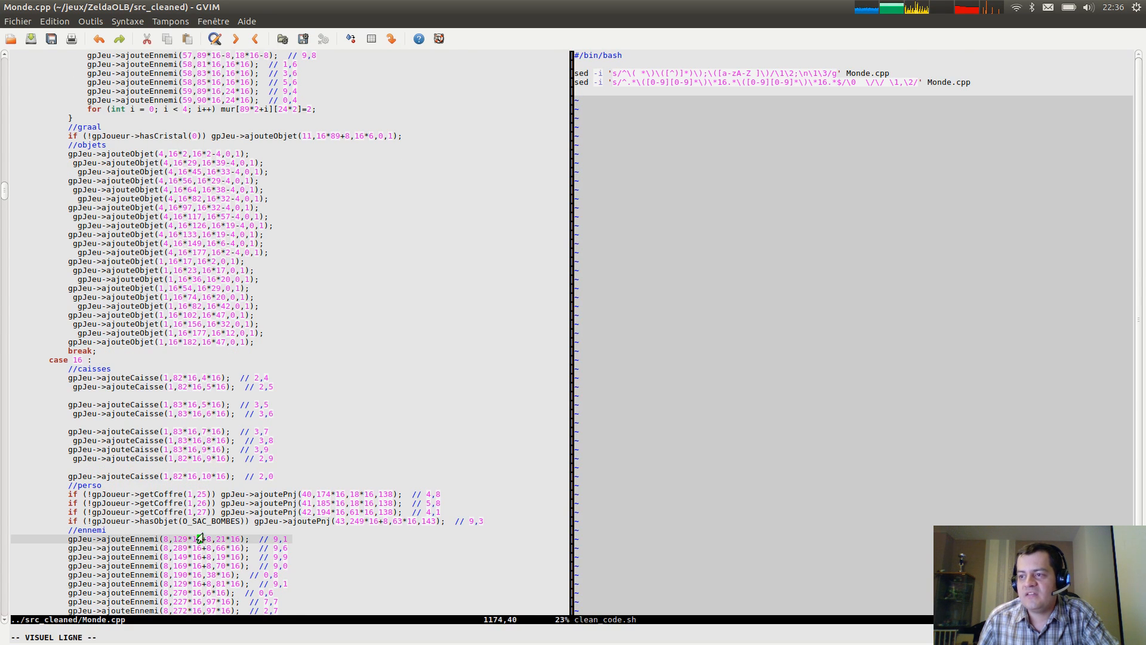
{"action": "key", "text": "Escape"}
{"action": "left_click", "coordinate": [168, 235]}
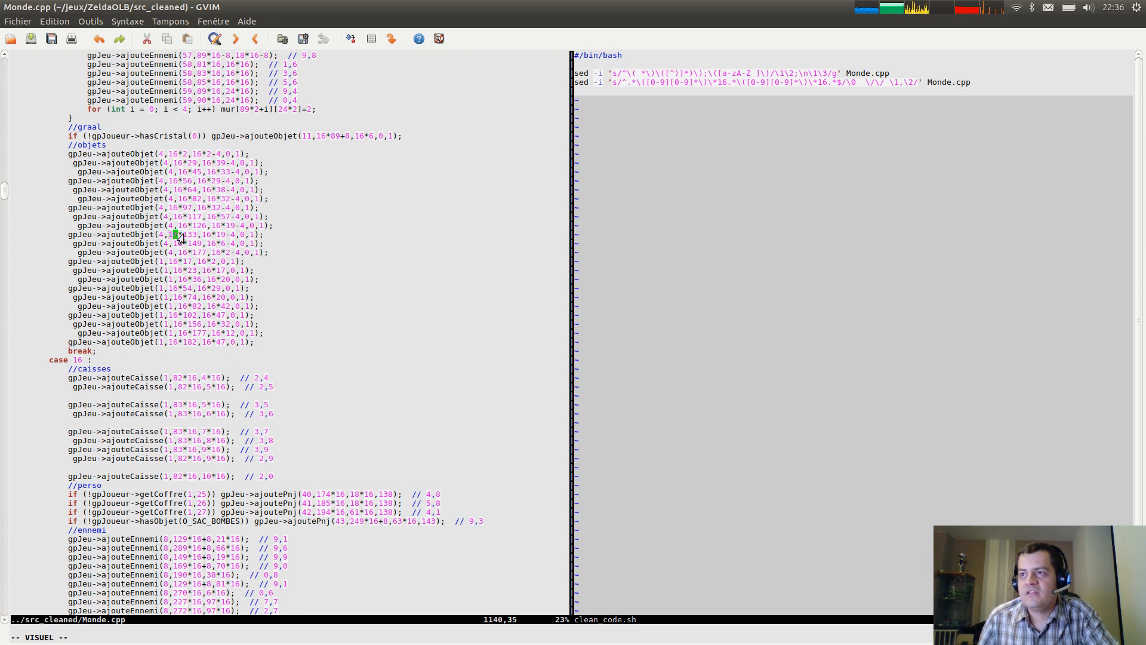
{"action": "left_click", "coordinate": [190, 234]}
{"action": "left_click", "coordinate": [754, 371]}
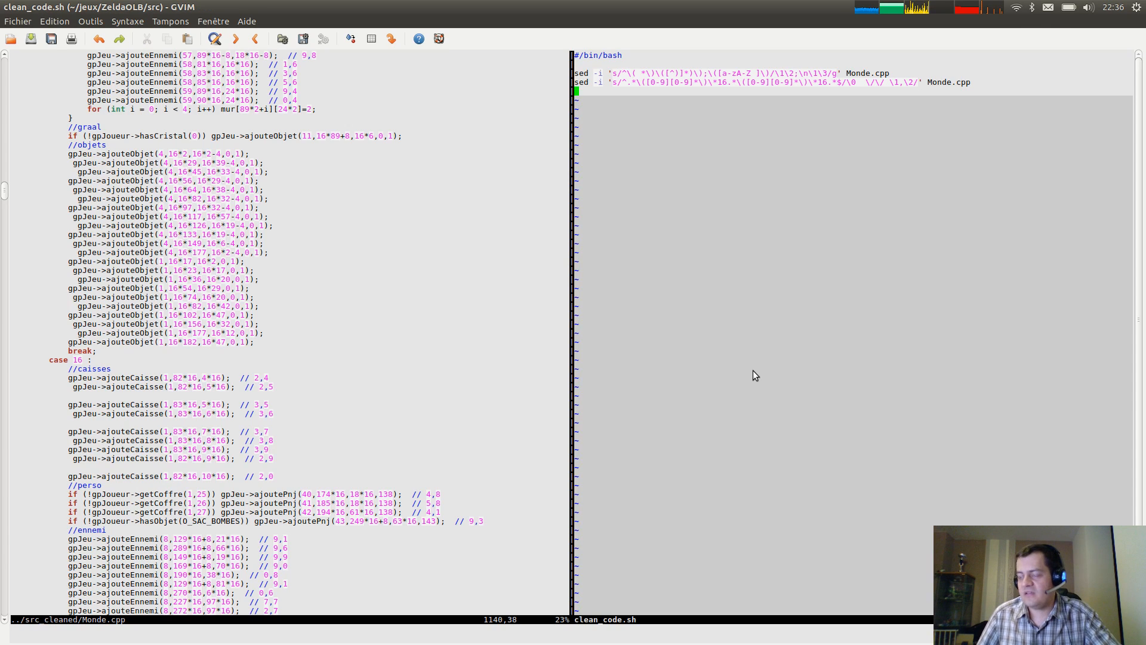
Open the script ~/jeux/zelda-olb-se/work/clean_code.sh for editing.
{"action": "type", "text": ":w ~"}
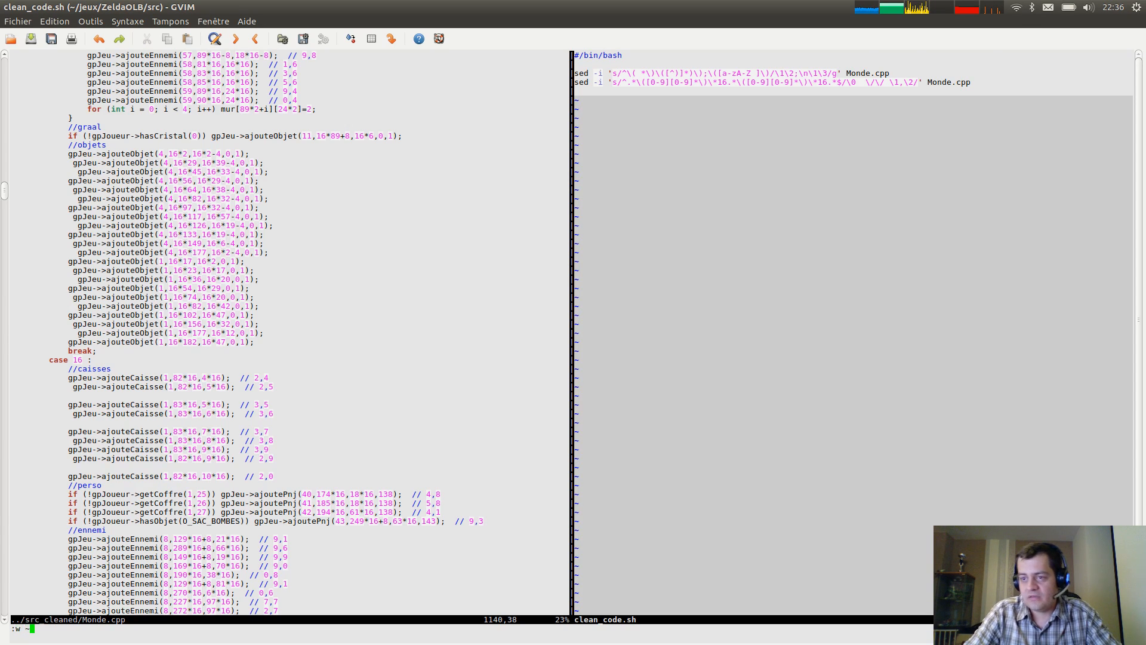
{"action": "key", "text": "BackSpace"}
{"action": "type", "text": "e"}
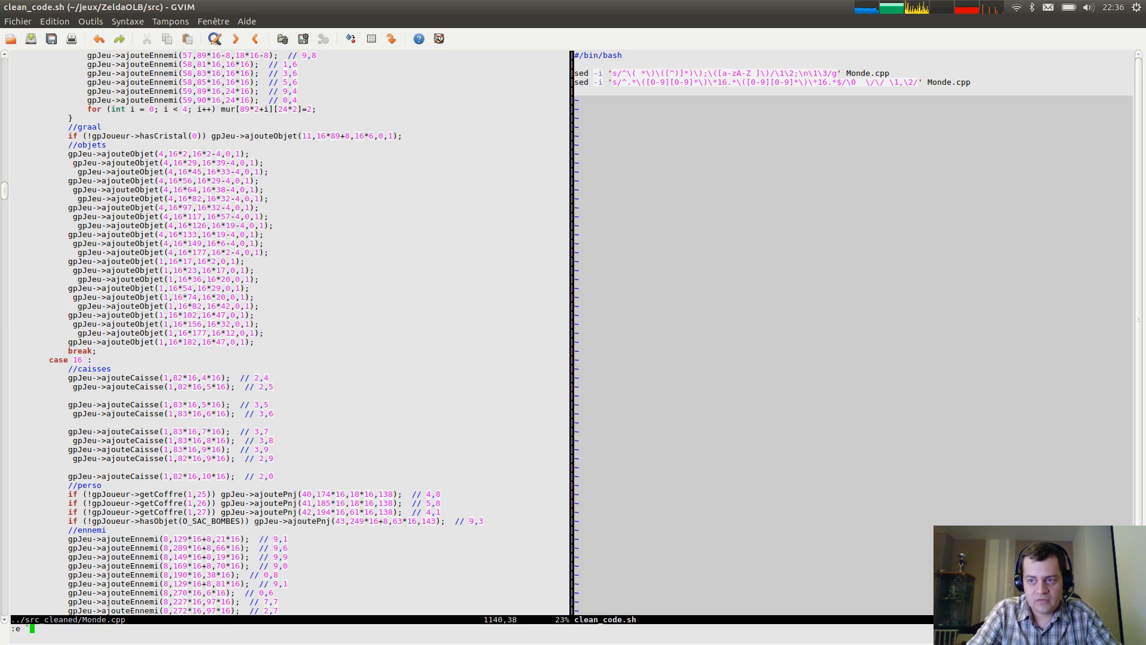
{"action": "type", "text": " ~"}
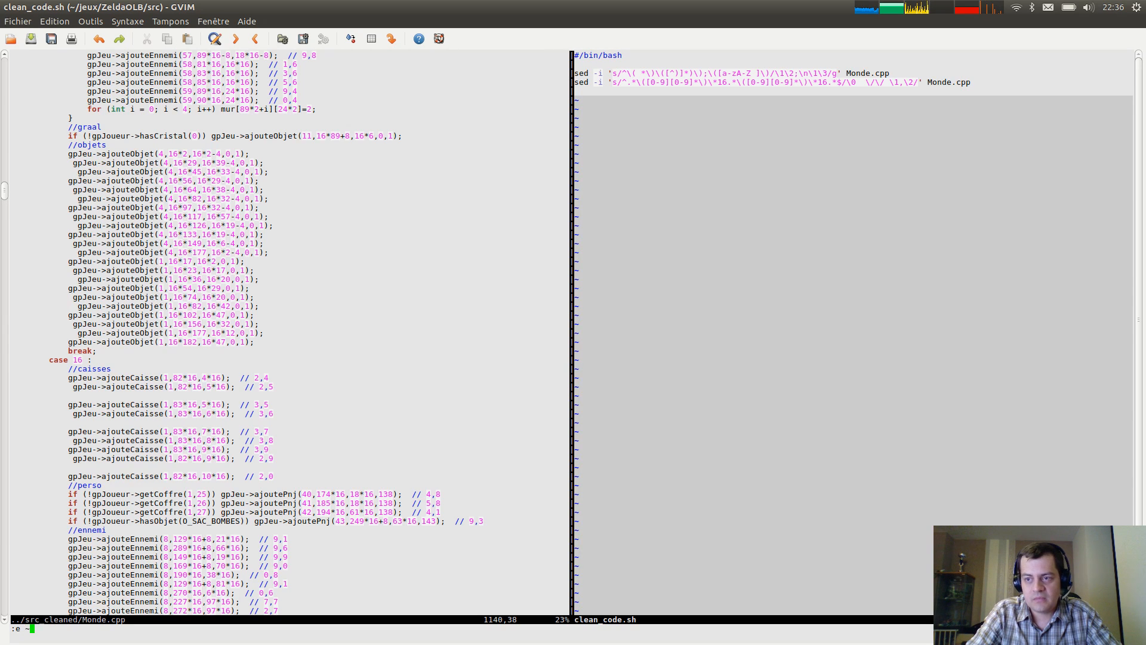
{"action": "type", "text": "/jeux/ze"}
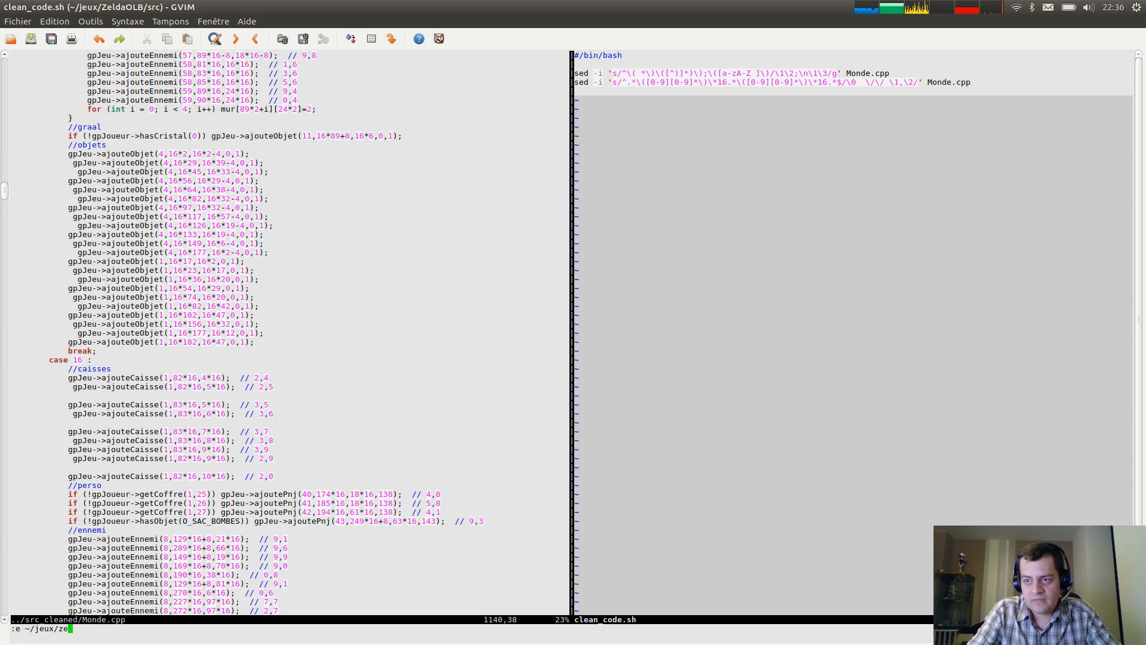
{"action": "key", "text": "Tab"}
{"action": "key", "text": "BackSpace"}
{"action": "key", "text": "BackSpace"}
{"action": "key", "text": "BackSpace"}
{"action": "key", "text": "BackSpace"}
{"action": "key", "text": "BackSpace"}
{"action": "key", "text": "BackSpace"}
{"action": "key", "text": "BackSpace"}
{"action": "key", "text": "BackSpace"}
{"action": "key", "text": "BackSpace"}
{"action": "key", "text": "BackSpace"}
{"action": "key", "text": "BackSpace"}
{"action": "key", "text": "BackSpace"}
{"action": "key", "text": "BackSpace"}
{"action": "type", "text": "ol"}
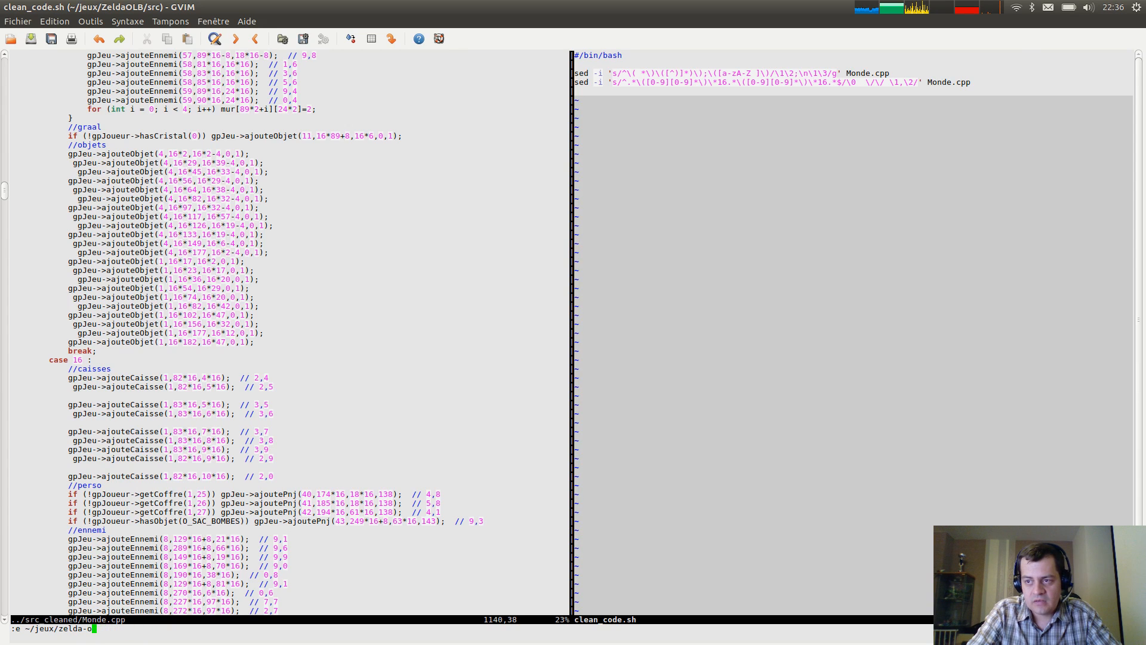
{"action": "key", "text": "Tab"}
{"action": "type", "text": "w"}
{"action": "key", "text": "Tab"}
{"action": "type", "text": "cl"}
{"action": "key", "text": "Tab"}
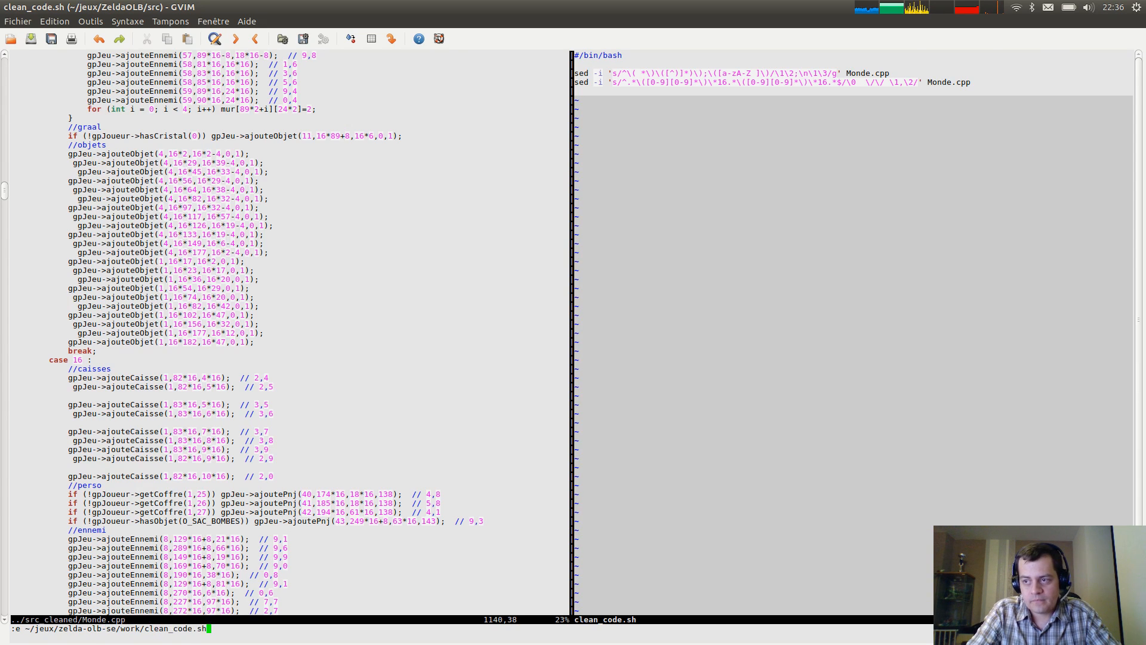
{"action": "key", "text": "Return"}
Duplicate the second sed command of the script onto a new line directly below it.
{"action": "key", "text": "j"}
{"action": "key", "text": "j"}
{"action": "key", "text": "j"}
{"action": "key", "text": "y"}
{"action": "key", "text": "y"}
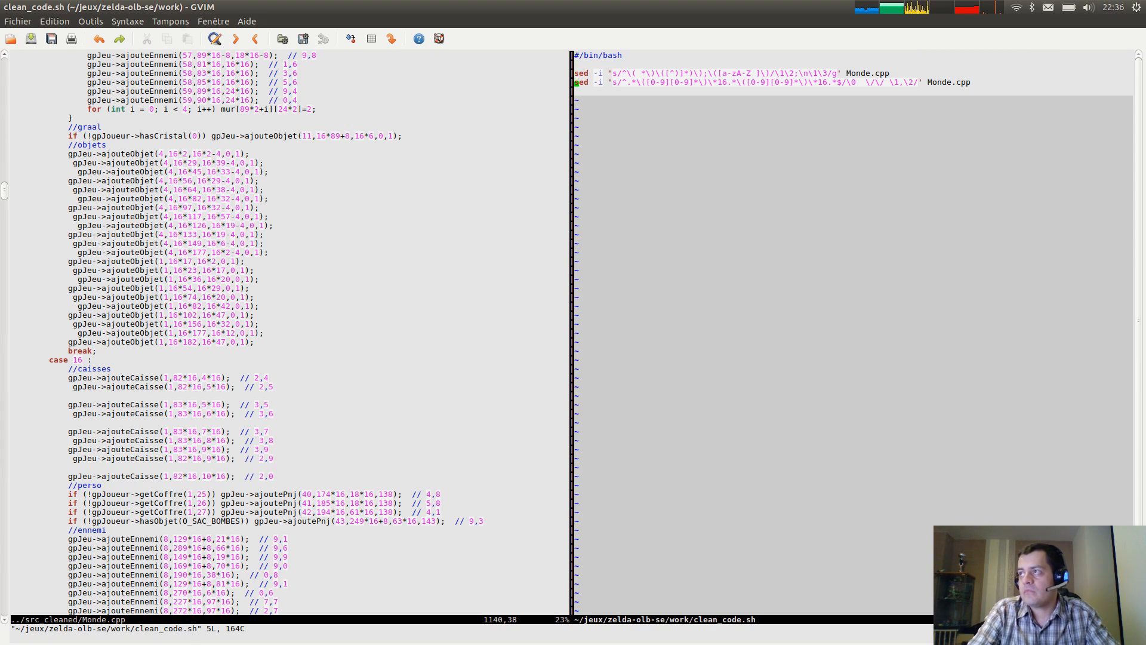
{"action": "key", "text": "p"}
In the copied sed command, insert 16* before the first number capture group.
{"action": "key", "text": "l"}
{"action": "key", "text": "l"}
{"action": "key", "text": "l"}
{"action": "key", "text": "l"}
{"action": "key", "text": "l"}
{"action": "key", "text": "l"}
{"action": "key", "text": "l"}
{"action": "key", "text": "l"}
{"action": "key", "text": "l"}
{"action": "key", "text": "l"}
{"action": "key", "text": "l"}
{"action": "key", "text": "l"}
{"action": "key", "text": "l"}
{"action": "key", "text": "l"}
{"action": "key", "text": "l"}
{"action": "key", "text": "l"}
{"action": "key", "text": "l"}
{"action": "key", "text": "l"}
{"action": "key", "text": "l"}
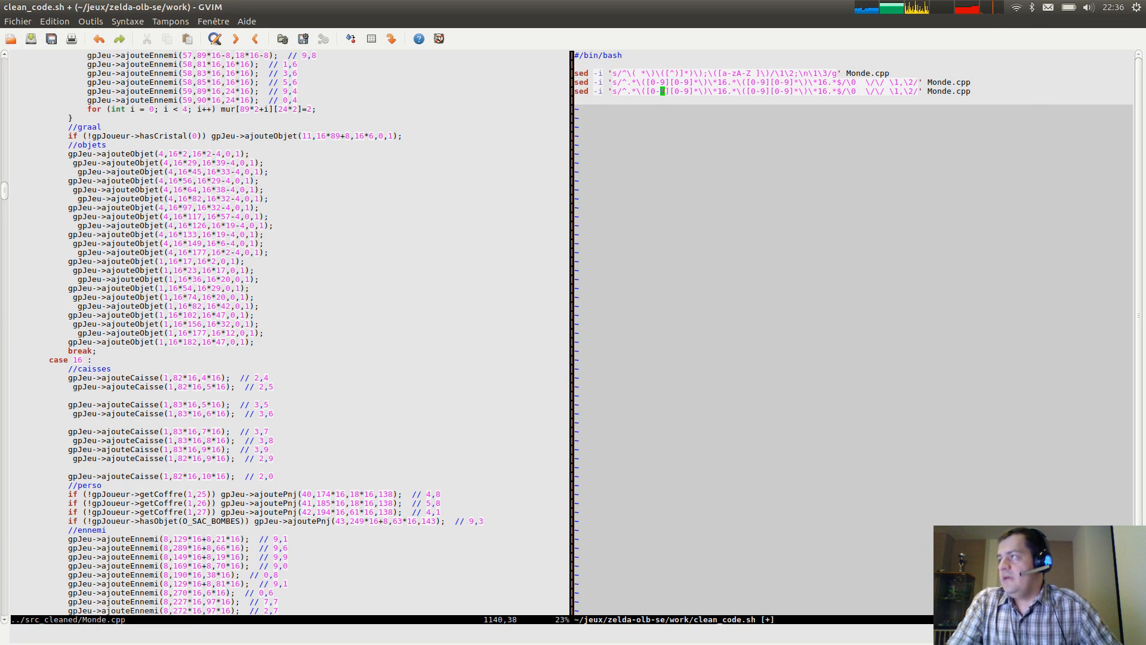
{"action": "key", "text": "h"}
{"action": "key", "text": "h"}
{"action": "key", "text": "h"}
{"action": "key", "text": "h"}
{"action": "key", "text": "h"}
{"action": "key", "text": "h"}
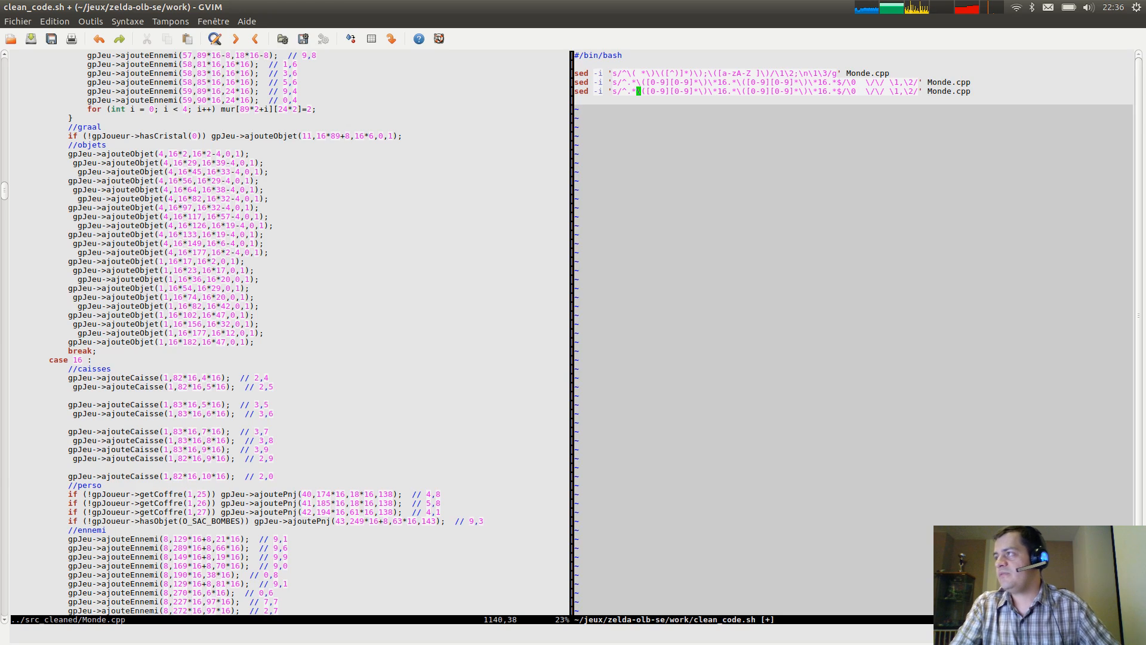
{"action": "type", "text": "i16*"}
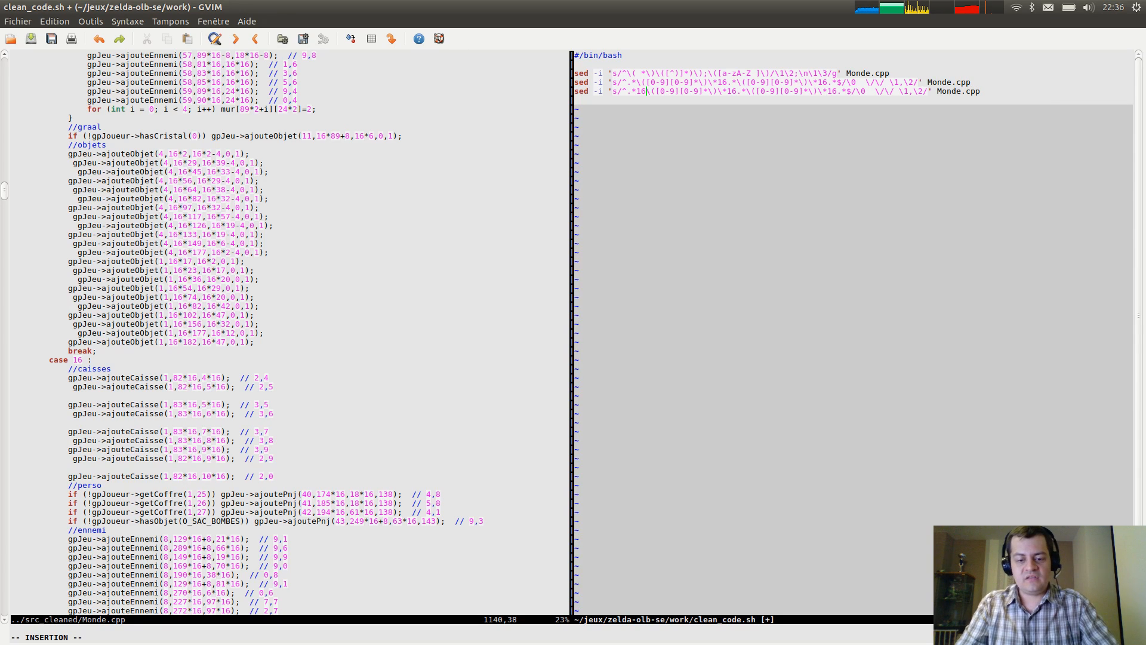
Remove the \*16 that follows the first number capture group in the copied sed command.
{"action": "key", "text": "Right"}
{"action": "key", "text": "Right"}
{"action": "key", "text": "Right"}
{"action": "key", "text": "Right"}
{"action": "key", "text": "Right"}
{"action": "key", "text": "Right"}
{"action": "key", "text": "Right"}
{"action": "key", "text": "Right"}
{"action": "key", "text": "Right"}
{"action": "key", "text": "Right"}
{"action": "key", "text": "Right"}
{"action": "key", "text": "Right"}
{"action": "key", "text": "Right"}
{"action": "key", "text": "Right"}
{"action": "key", "text": "Right"}
{"action": "key", "text": "Right"}
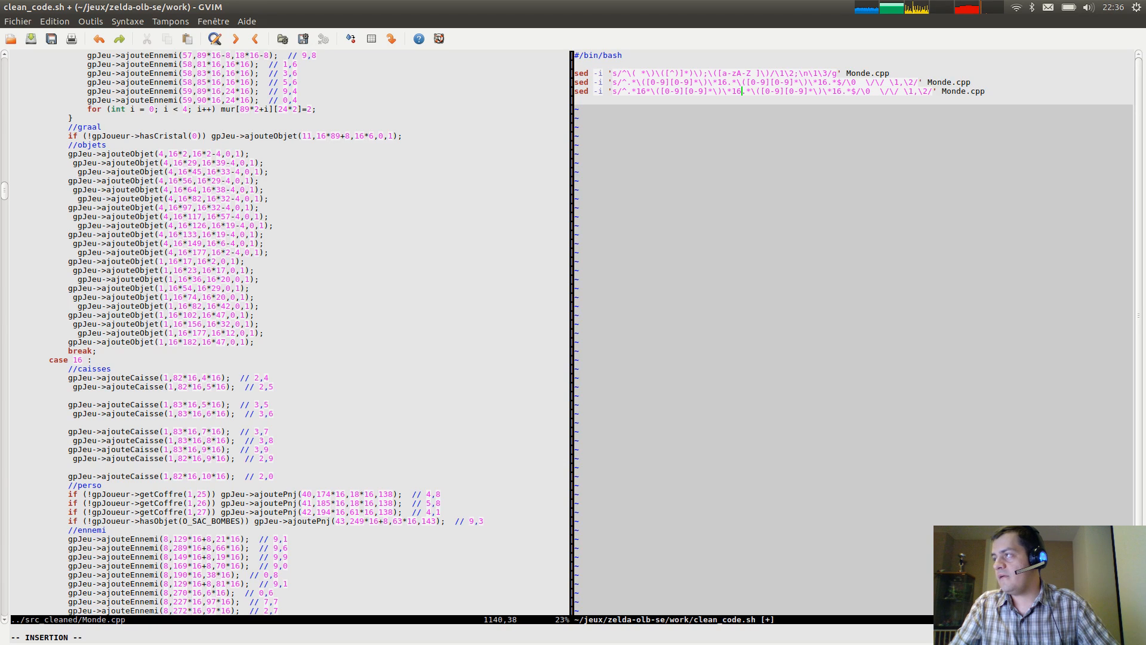
{"action": "key", "text": "BackSpace"}
{"action": "key", "text": "BackSpace"}
{"action": "key", "text": "BackSpace"}
{"action": "key", "text": "BackSpace"}
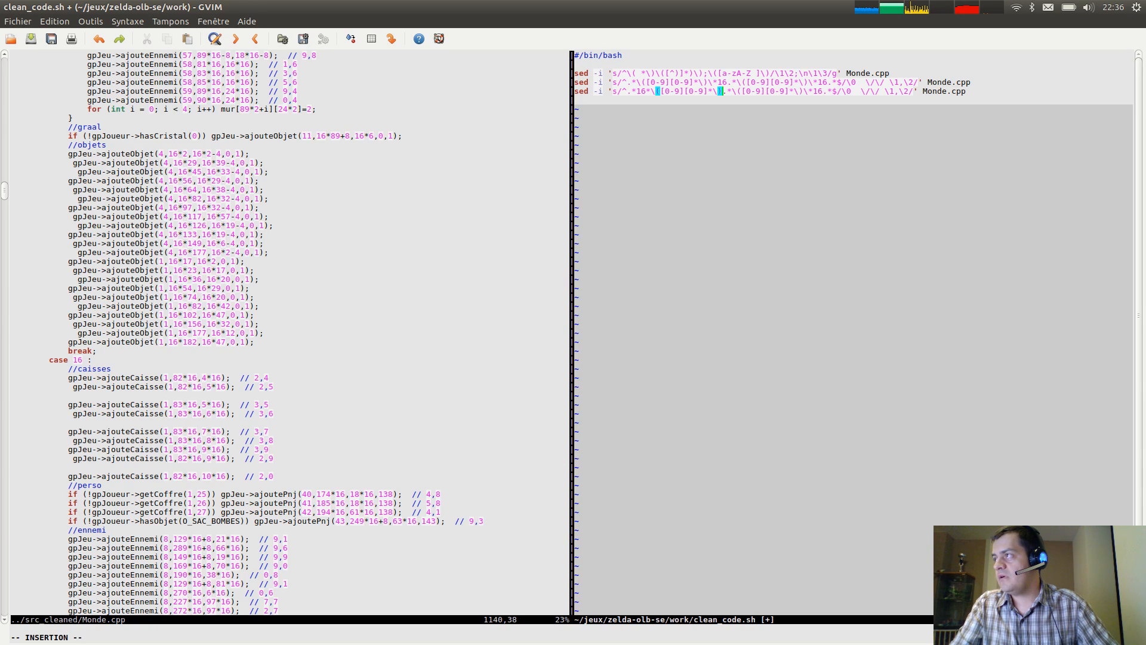
{"action": "key", "text": "Right"}
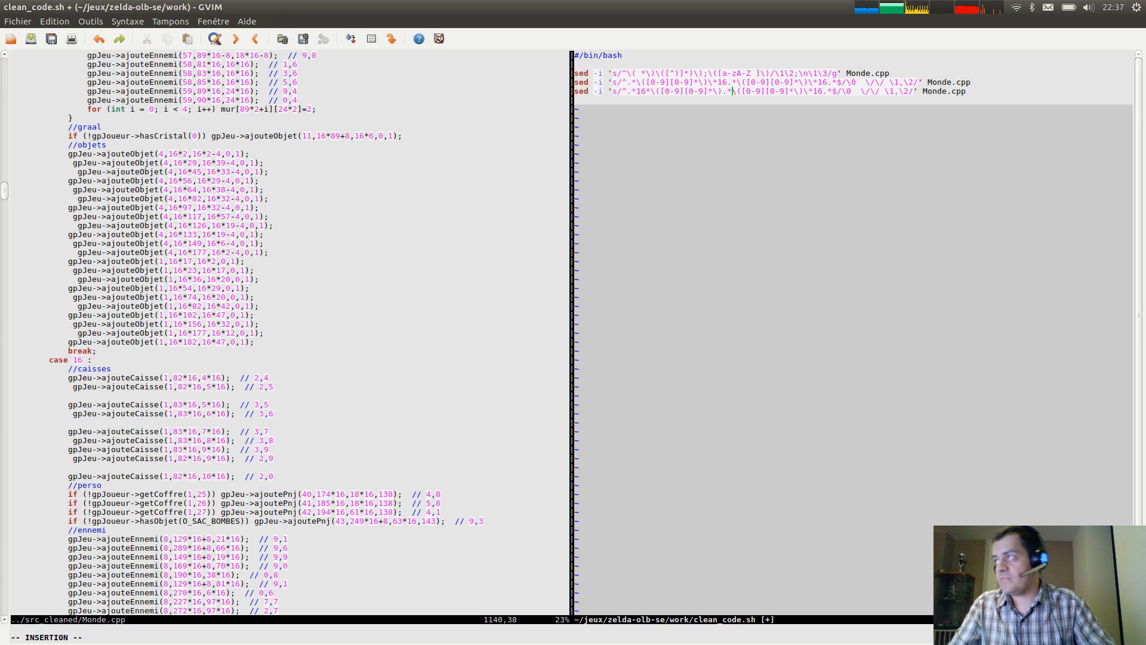
Remove the \*16 that follows the second number capture group in the copied sed command.
{"action": "key", "text": "Right"}
{"action": "key", "text": "Right"}
{"action": "key", "text": "Right"}
{"action": "key", "text": "Right"}
{"action": "key", "text": "Right"}
{"action": "key", "text": "Right"}
{"action": "key", "text": "Right"}
{"action": "key", "text": "Right"}
{"action": "key", "text": "Right"}
{"action": "key", "text": "Right"}
{"action": "key", "text": "Right"}
{"action": "key", "text": "Right"}
{"action": "key", "text": "Right"}
{"action": "key", "text": "Right"}
{"action": "key", "text": "Right"}
{"action": "key", "text": "Right"}
{"action": "key", "text": "Right"}
{"action": "key", "text": "BackSpace"}
{"action": "key", "text": "BackSpace"}
{"action": "key", "text": "BackSpace"}
{"action": "key", "text": "BackSpace"}
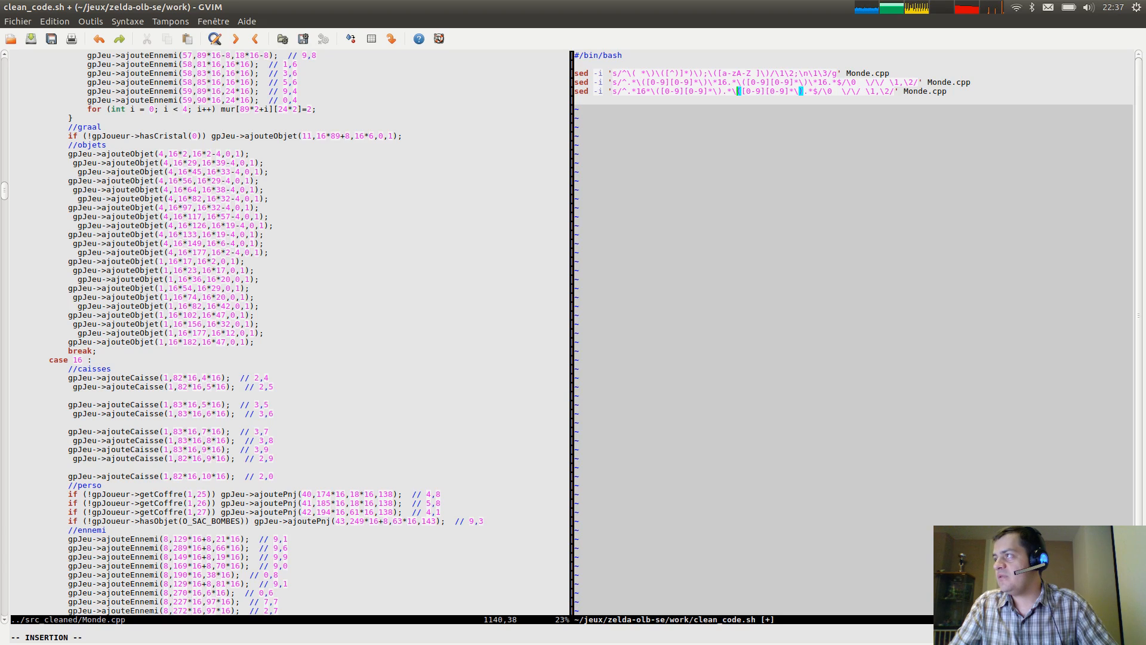
Insert 16\* before the second number capture group in the copied sed command.
{"action": "key", "text": "Right"}
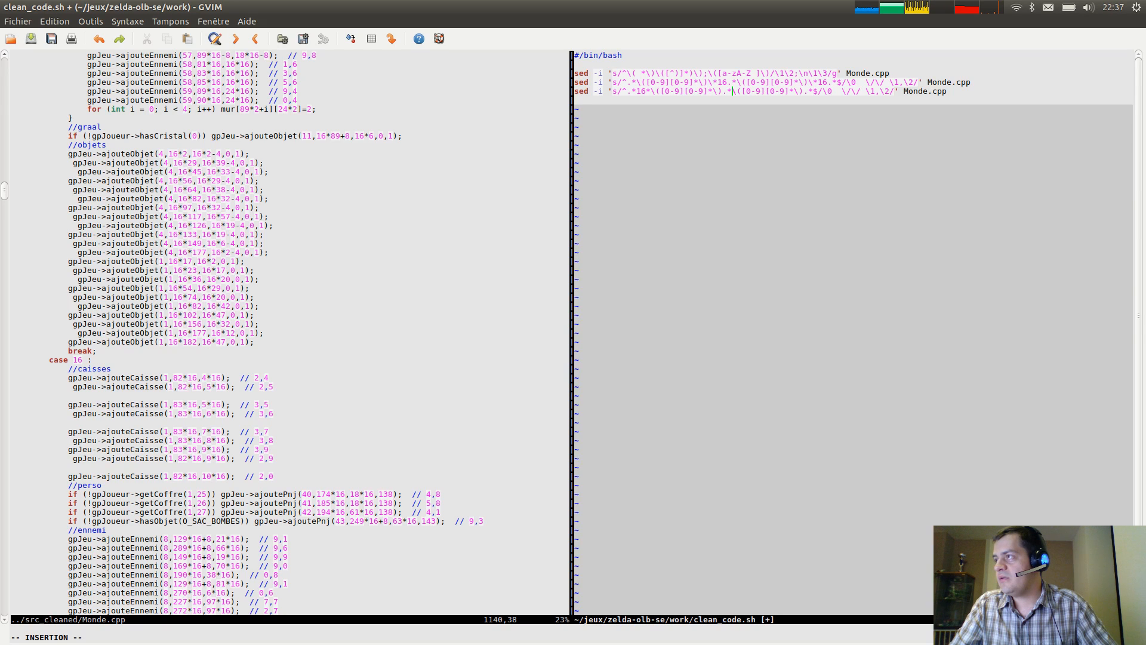
{"action": "type", "text": "16"}
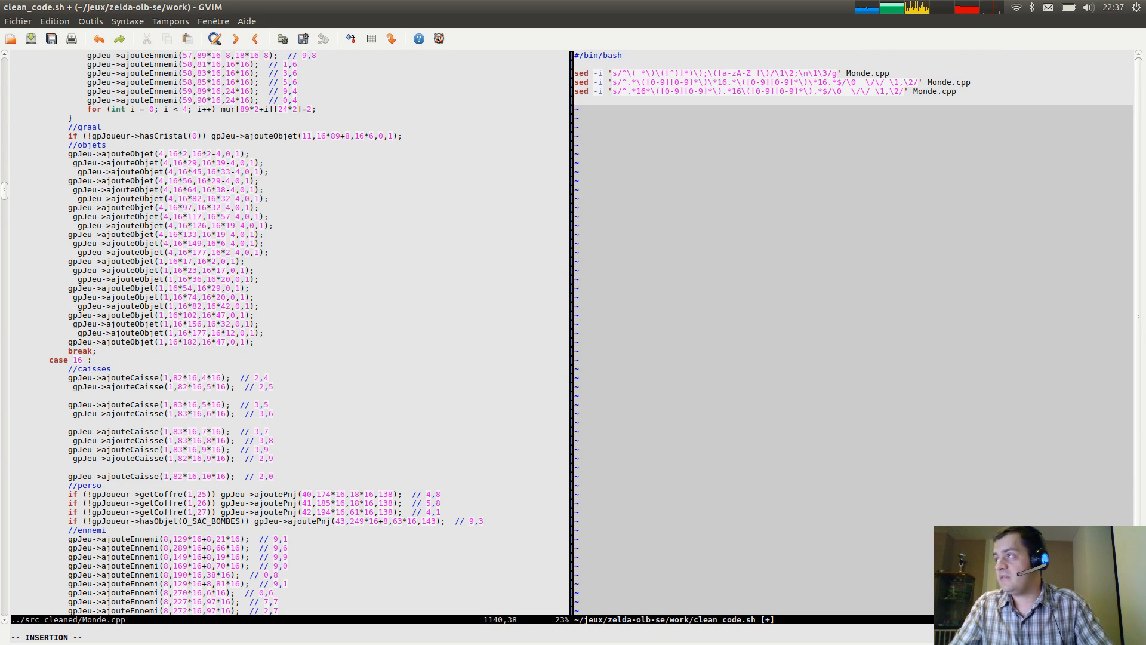
{"action": "type", "text": "\\*"}
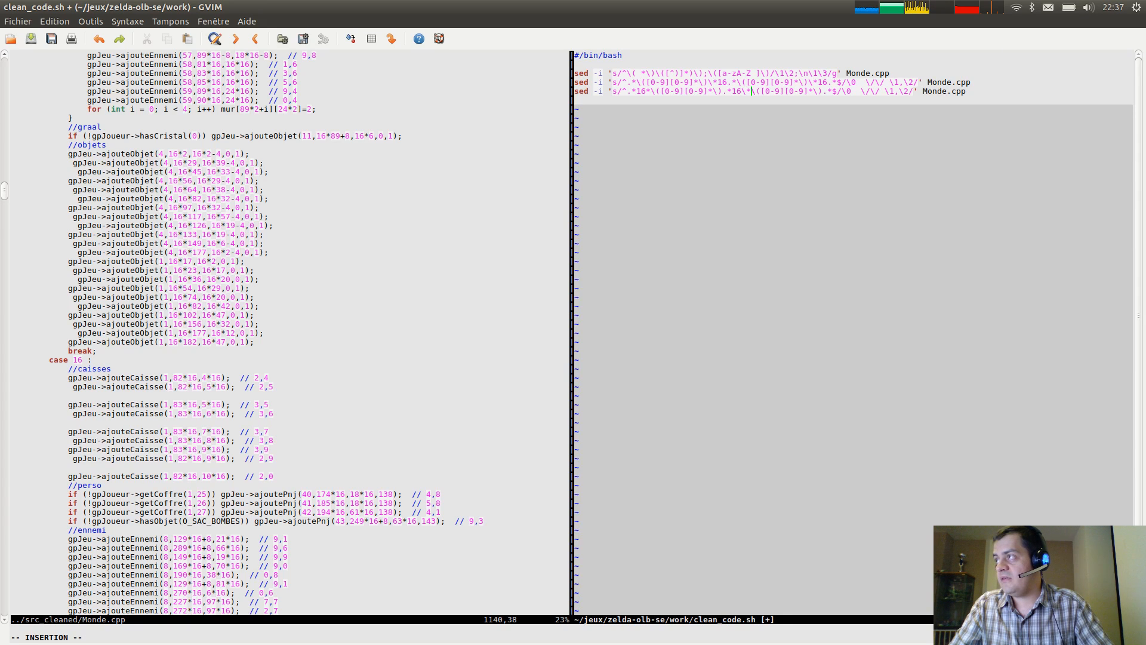
Review the second number capture group and the trailing wildcard in the copied sed command.
{"action": "key", "text": "Right"}
{"action": "key", "text": "Right"}
{"action": "key", "text": "Right"}
{"action": "key", "text": "Right"}
{"action": "key", "text": "Right"}
{"action": "key", "text": "Right"}
{"action": "key", "text": "Right"}
{"action": "key", "text": "Right"}
{"action": "key", "text": "Right"}
{"action": "key", "text": "Right"}
{"action": "key", "text": "Right"}
{"action": "key", "text": "Right"}
{"action": "key", "text": "Right"}
{"action": "key", "text": "Right"}
{"action": "key", "text": "Right"}
{"action": "key", "text": "Right"}
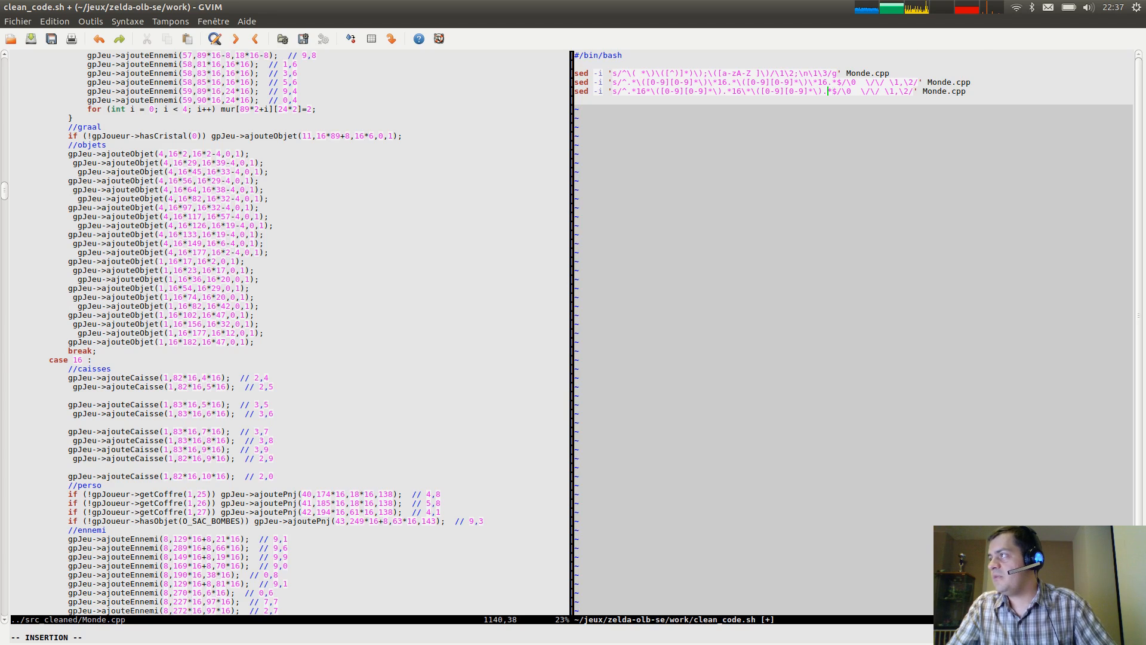
{"action": "key", "text": "Escape"}
{"action": "key", "text": "Right"}
{"action": "key", "text": "Left"}
{"action": "key", "text": "Left"}
{"action": "key", "text": "Left"}
{"action": "key", "text": "Left"}
{"action": "key", "text": "Left"}
{"action": "key", "text": "Left"}
{"action": "key", "text": "Left"}
{"action": "key", "text": "Left"}
{"action": "key", "text": "Left"}
{"action": "key", "text": "Left"}
{"action": "key", "text": "Left"}
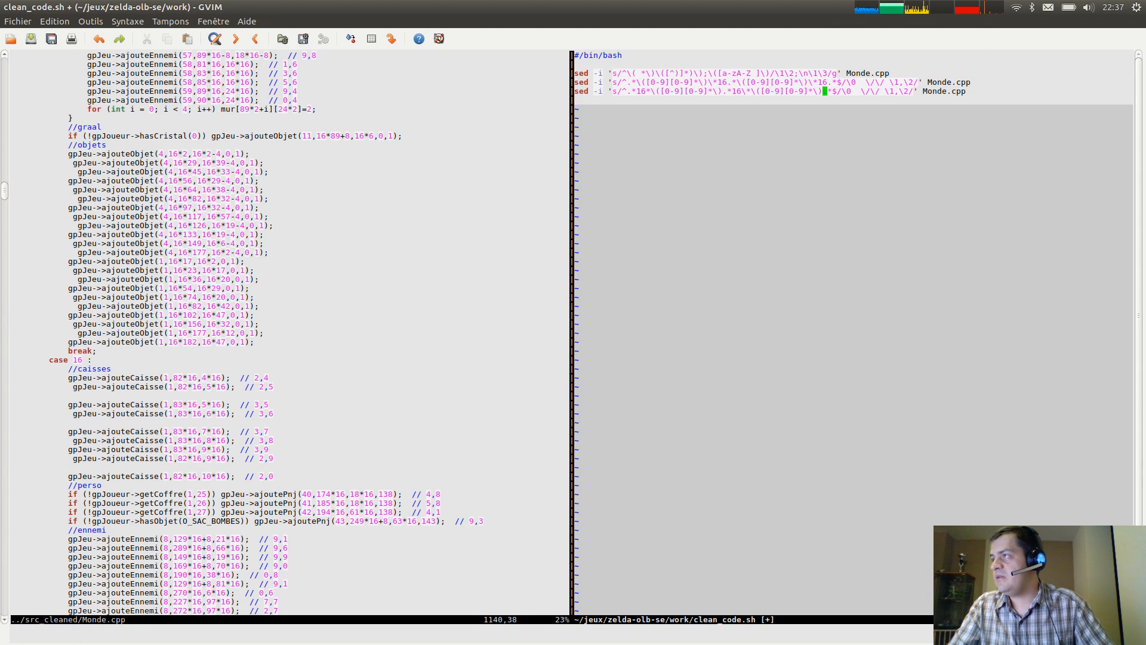
{"action": "key", "text": "Left"}
{"action": "key", "text": "Left"}
{"action": "key", "text": "Left"}
{"action": "key", "text": "Left"}
{"action": "key", "text": "Left"}
{"action": "key", "text": "Left"}
{"action": "key", "text": "Left"}
{"action": "key", "text": "Left"}
{"action": "key", "text": "Left"}
{"action": "key", "text": "Left"}
{"action": "key", "text": "Left"}
{"action": "key", "text": "Left"}
{"action": "key", "text": "Left"}
{"action": "key", "text": "Left"}
{"action": "key", "text": "Left"}
{"action": "key", "text": "Right"}
{"action": "key", "text": "Right"}
{"action": "key", "text": "Right"}
{"action": "key", "text": "Right"}
{"action": "key", "text": "Right"}
{"action": "key", "text": "Right"}
{"action": "key", "text": "Right"}
{"action": "key", "text": "Right"}
{"action": "key", "text": "Right"}
{"action": "key", "text": "Right"}
{"action": "key", "text": "Right"}
{"action": "key", "text": "Right"}
{"action": "key", "text": "Right"}
{"action": "key", "text": "Right"}
{"action": "key", "text": "Right"}
{"action": "key", "text": "Right"}
{"action": "key", "text": "Right"}
{"action": "key", "text": "Right"}
{"action": "key", "text": "Right"}
{"action": "key", "text": "Right"}
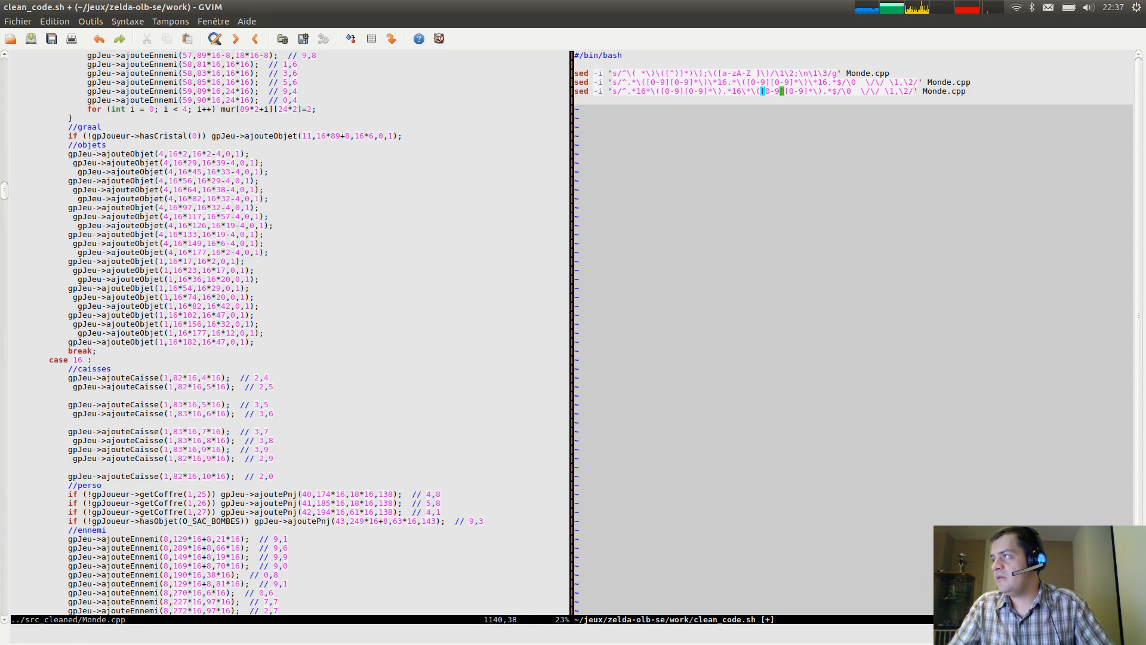
Save the edited clean_code.sh script.
{"action": "type", "text": ":w"}
{"action": "key", "text": "Return"}
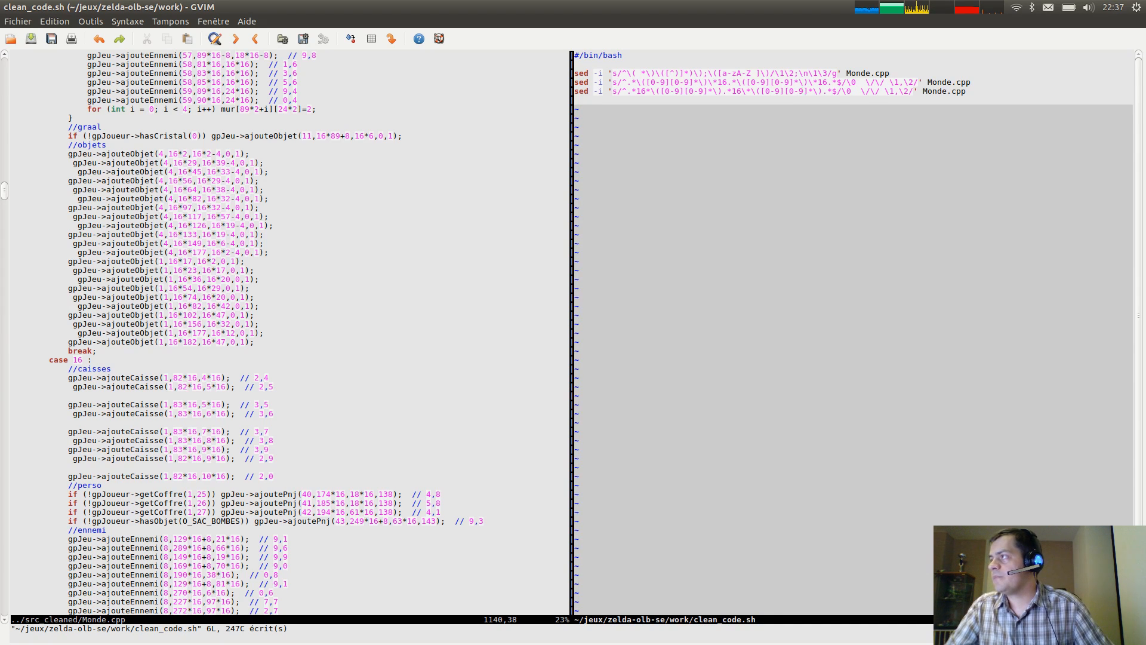
Check the copied sed command's search pattern backwards from its trailing wildcard to the line-start anchor.
{"action": "key", "text": "Left"}
{"action": "key", "text": "Left"}
{"action": "key", "text": "Left"}
{"action": "key", "text": "Right"}
{"action": "key", "text": "Right"}
{"action": "key", "text": "Right"}
{"action": "key", "text": "Right"}
{"action": "key", "text": "Right"}
{"action": "key", "text": "Right"}
{"action": "key", "text": "Right"}
{"action": "key", "text": "Right"}
{"action": "key", "text": "Right"}
{"action": "key", "text": "Right"}
{"action": "key", "text": "Right"}
{"action": "key", "text": "Left"}
{"action": "key", "text": "Left"}
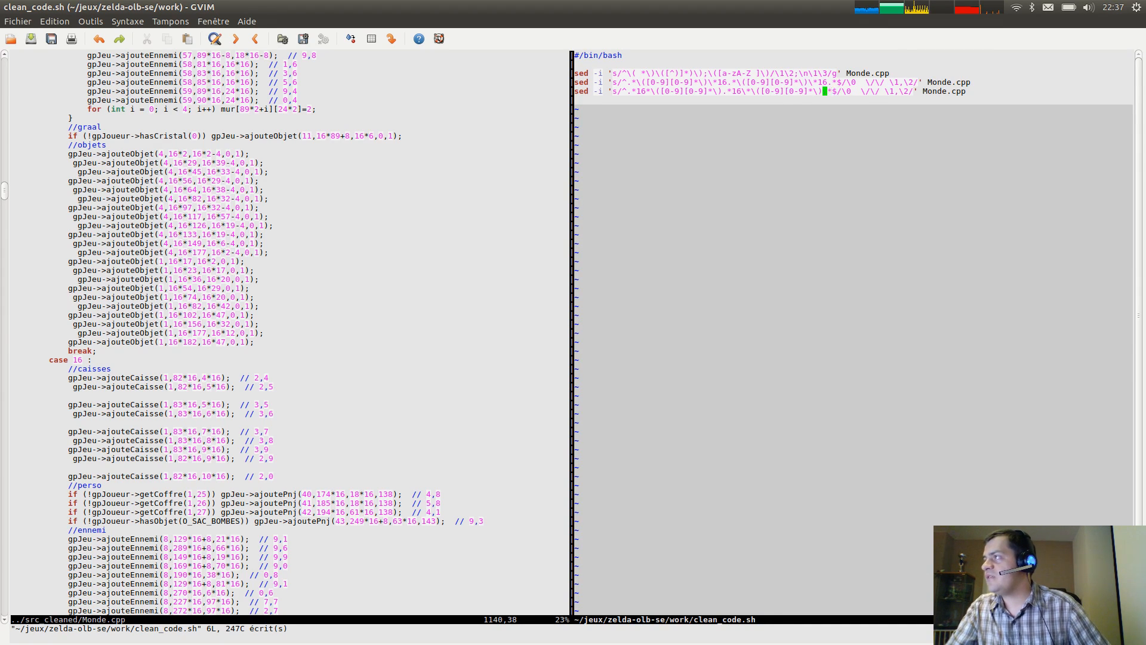
{"action": "key", "text": "Left"}
{"action": "key", "text": "Left"}
{"action": "key", "text": "Left"}
{"action": "key", "text": "Left"}
{"action": "key", "text": "Left"}
{"action": "key", "text": "Left"}
{"action": "key", "text": "Left"}
{"action": "key", "text": "Left"}
{"action": "key", "text": "Left"}
{"action": "key", "text": "Left"}
{"action": "key", "text": "Left"}
{"action": "key", "text": "Left"}
{"action": "key", "text": "Left"}
{"action": "key", "text": "Left"}
{"action": "key", "text": "Left"}
{"action": "key", "text": "Left"}
{"action": "key", "text": "Left"}
{"action": "key", "text": "Left"}
{"action": "key", "text": "Left"}
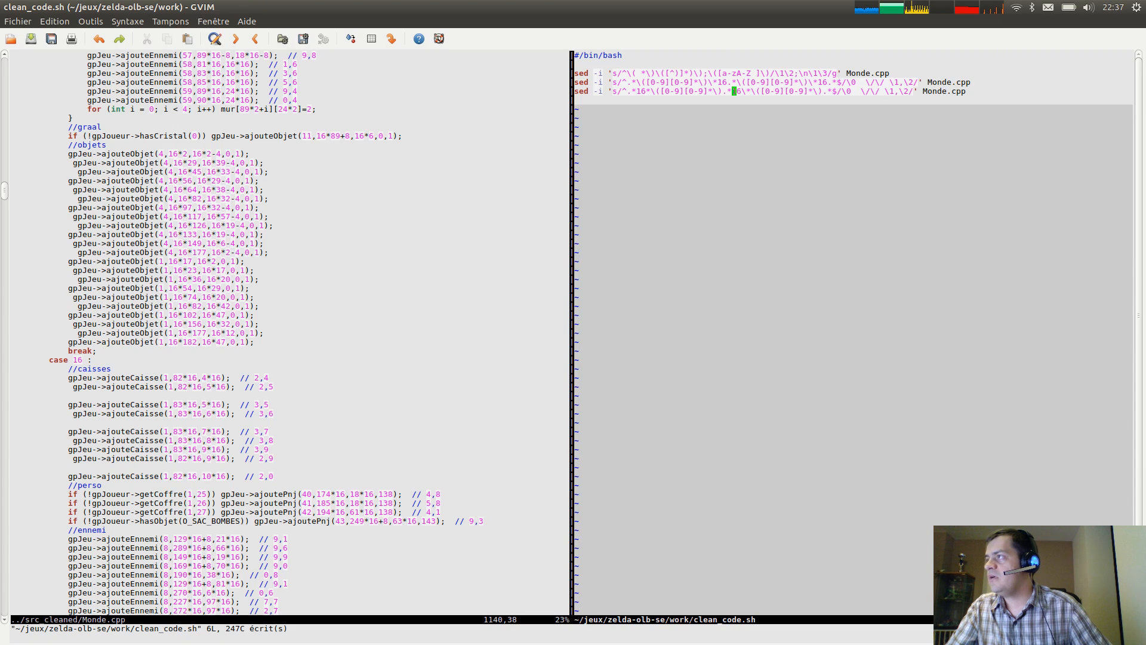
{"action": "key", "text": "Left"}
{"action": "key", "text": "Left"}
{"action": "key", "text": "Left"}
{"action": "key", "text": "Left"}
{"action": "key", "text": "Left"}
{"action": "key", "text": "Left"}
{"action": "key", "text": "Left"}
{"action": "key", "text": "Left"}
{"action": "key", "text": "Left"}
{"action": "key", "text": "Left"}
{"action": "key", "text": "Left"}
{"action": "key", "text": "Left"}
{"action": "key", "text": "Left"}
{"action": "key", "text": "Left"}
{"action": "key", "text": "Left"}
{"action": "key", "text": "Left"}
{"action": "key", "text": "Left"}
{"action": "key", "text": "Left"}
{"action": "key", "text": "Left"}
{"action": "key", "text": "Left"}
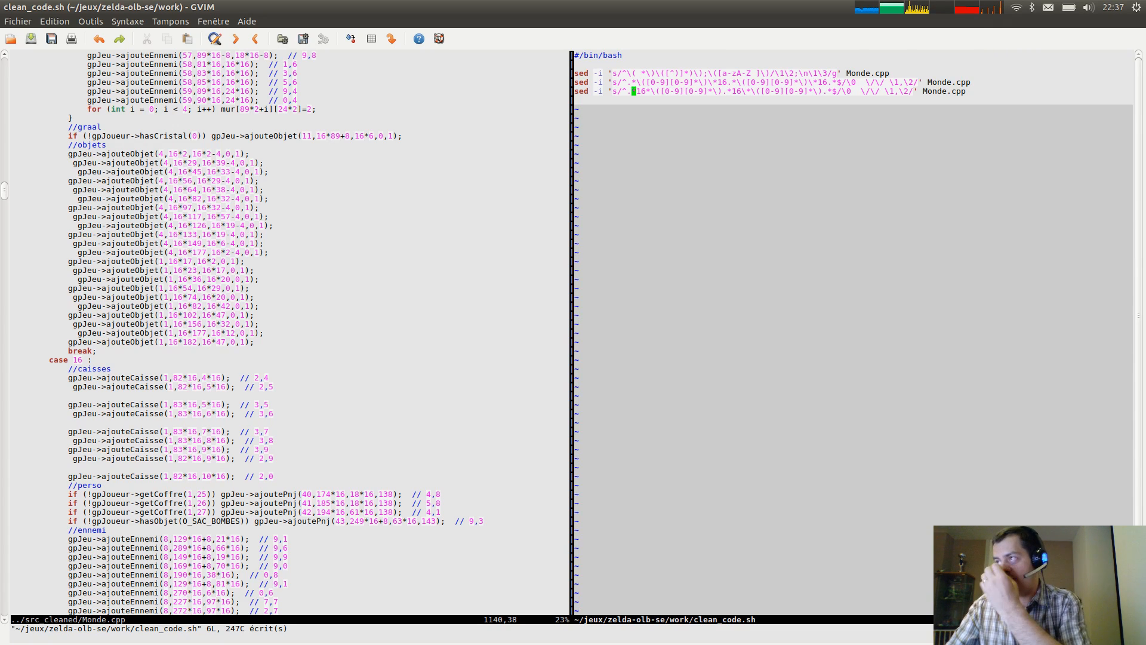
{"action": "key", "text": "Left"}
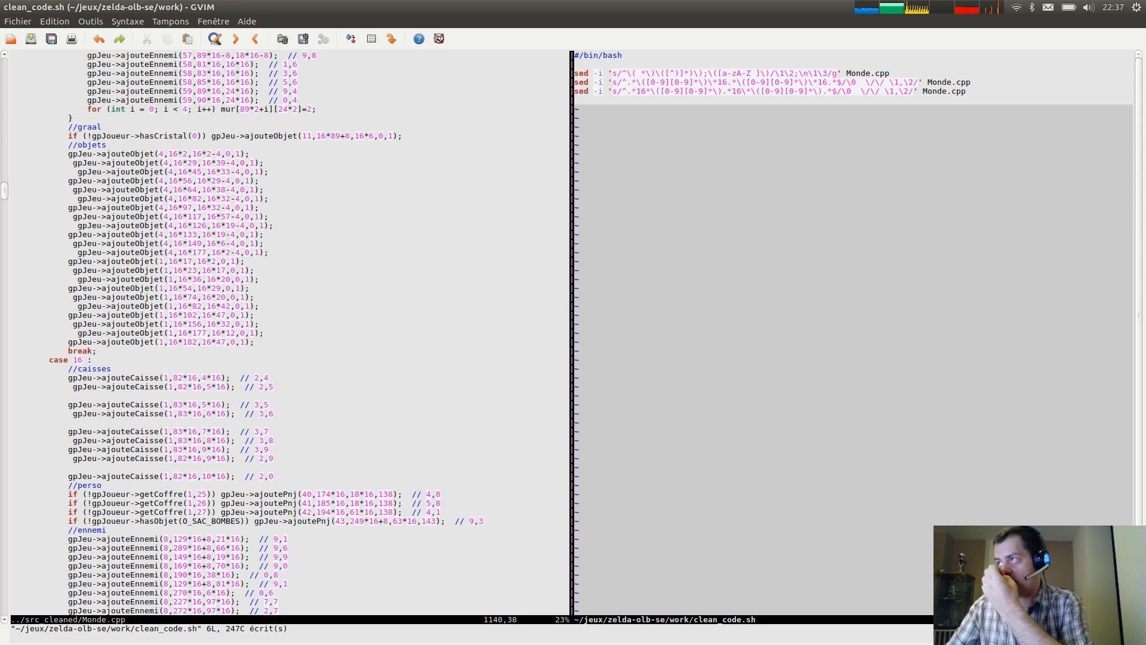
Examine the copied sed command's search pattern character by character from its start, comparing how the asterisks after both 16s are written.
{"action": "key", "text": "Right"}
{"action": "key", "text": "Right"}
{"action": "key", "text": "Left"}
{"action": "key", "text": "Left"}
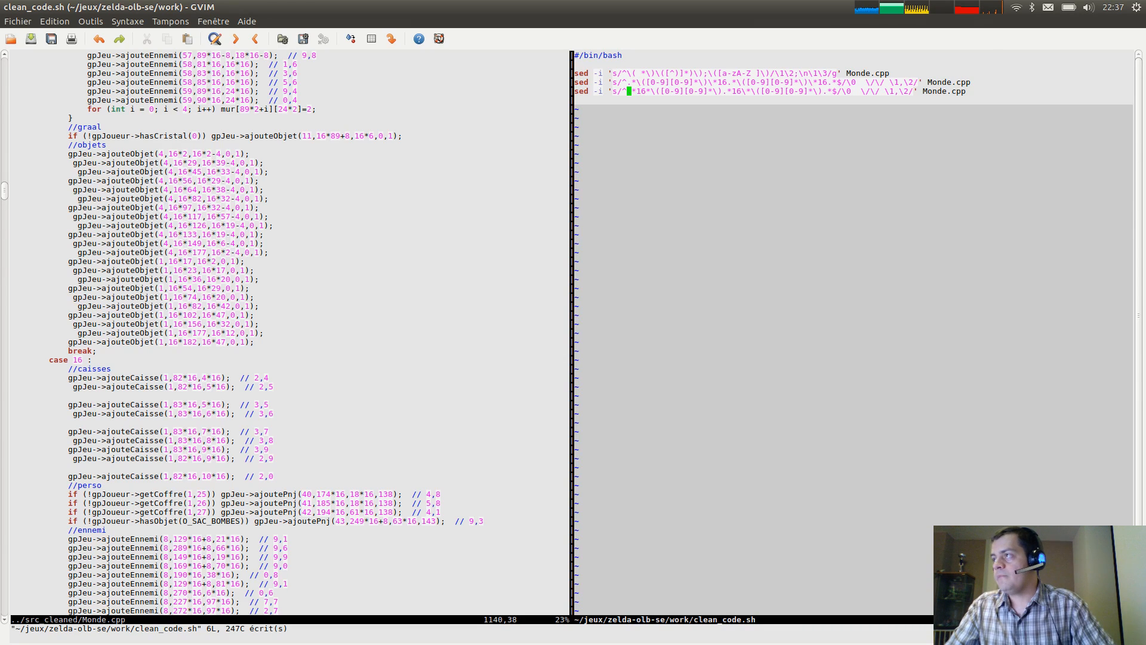
{"action": "key", "text": "Right"}
{"action": "key", "text": "Right"}
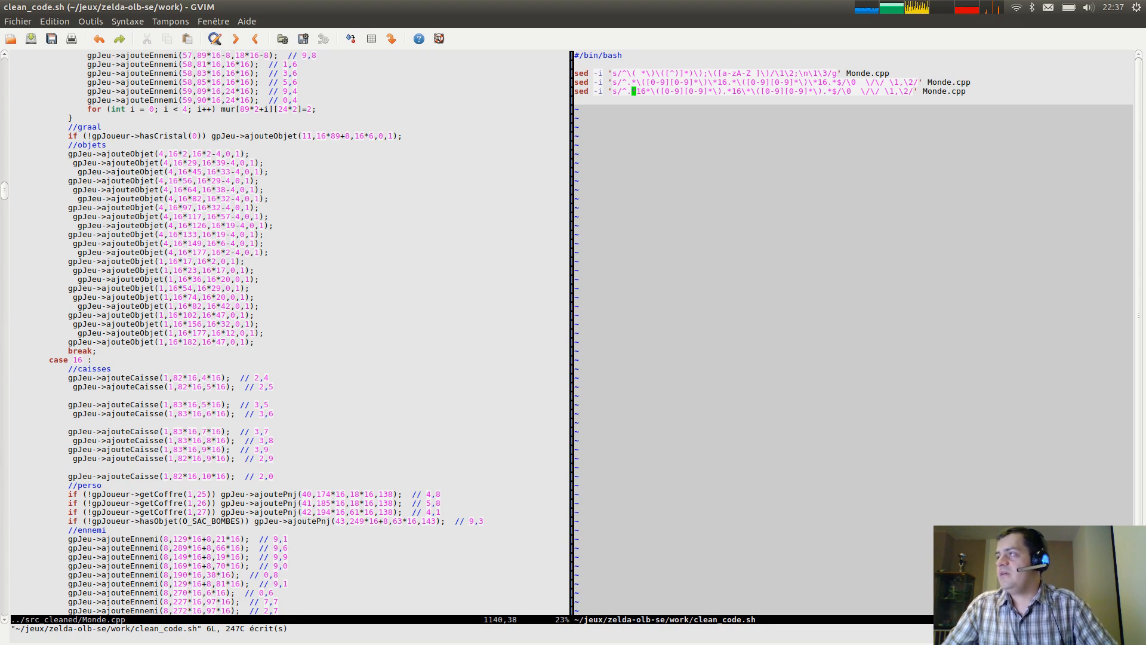
{"action": "key", "text": "l"}
{"action": "key", "text": "l"}
{"action": "key", "text": "l"}
{"action": "key", "text": "l"}
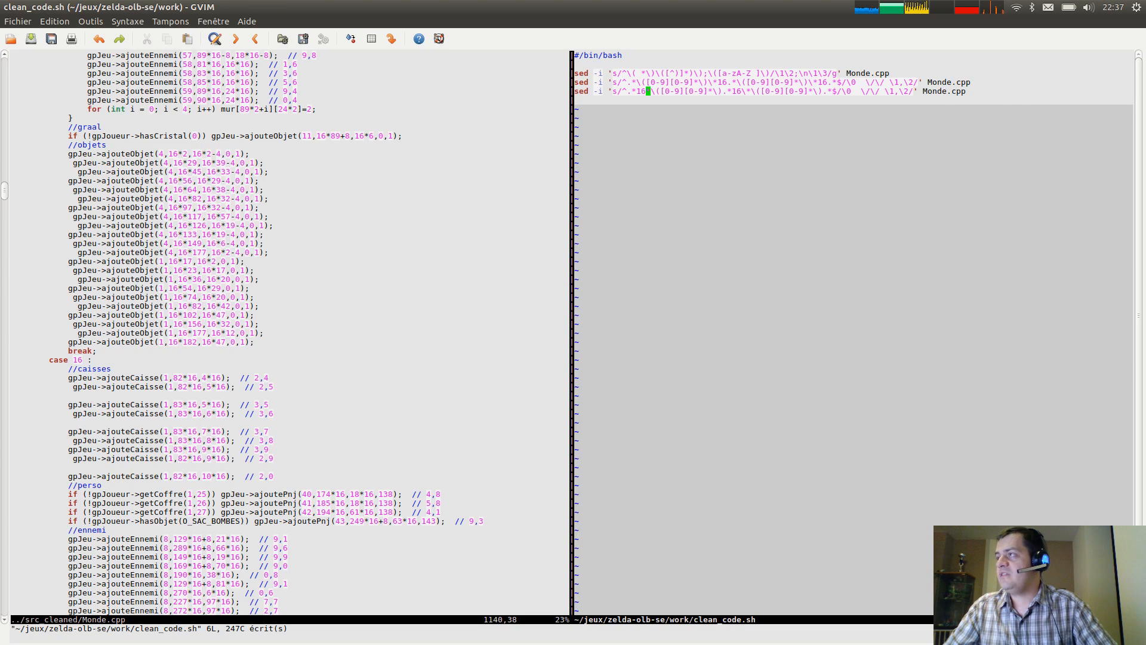
{"action": "key", "text": "l"}
{"action": "key", "text": "l"}
{"action": "key", "text": "l"}
{"action": "key", "text": "l"}
{"action": "key", "text": "l"}
{"action": "key", "text": "l"}
{"action": "key", "text": "l"}
{"action": "key", "text": "l"}
{"action": "key", "text": "l"}
{"action": "key", "text": "l"}
{"action": "key", "text": "l"}
{"action": "key", "text": "l"}
{"action": "key", "text": "l"}
{"action": "key", "text": "l"}
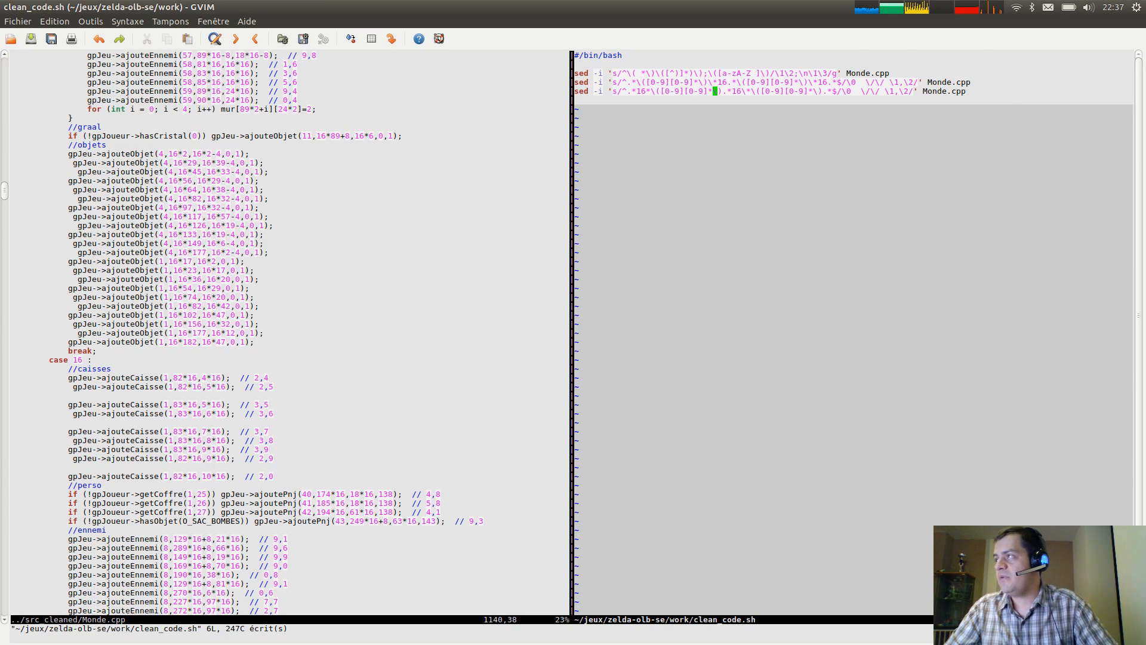
{"action": "key", "text": "l"}
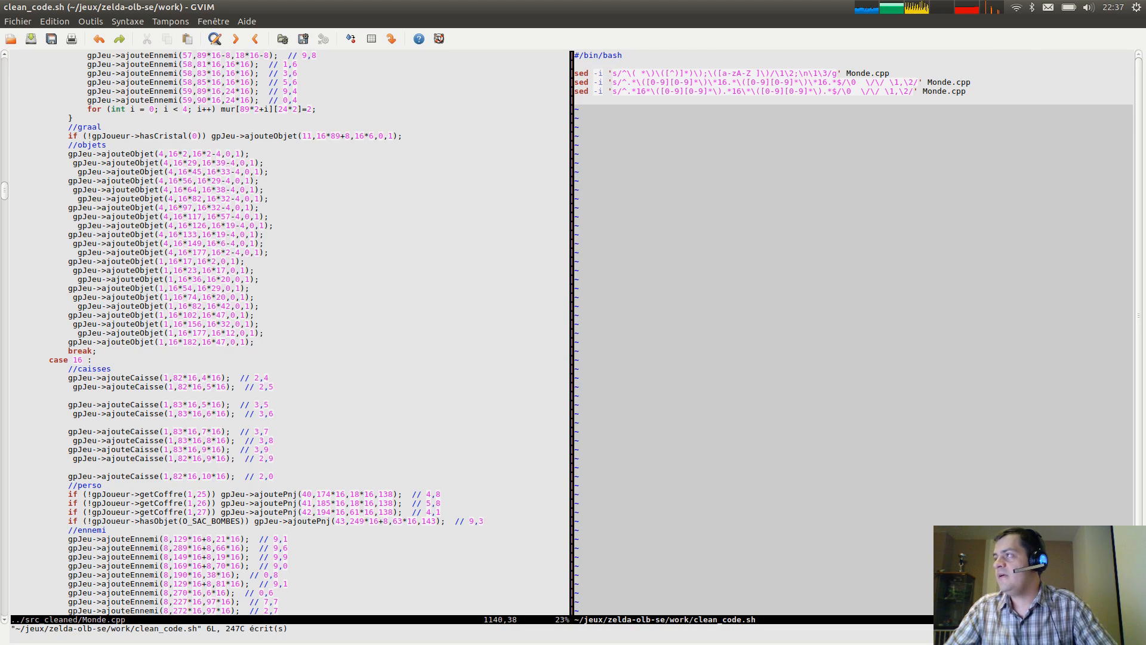
{"action": "key", "text": "l"}
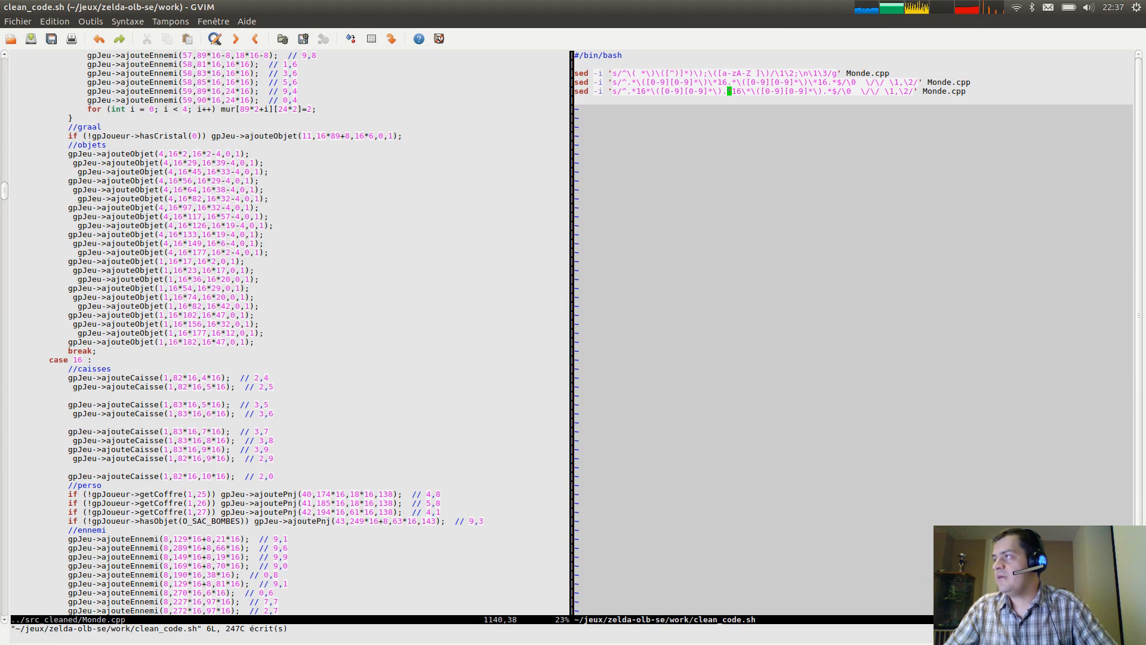
{"action": "key", "text": "l"}
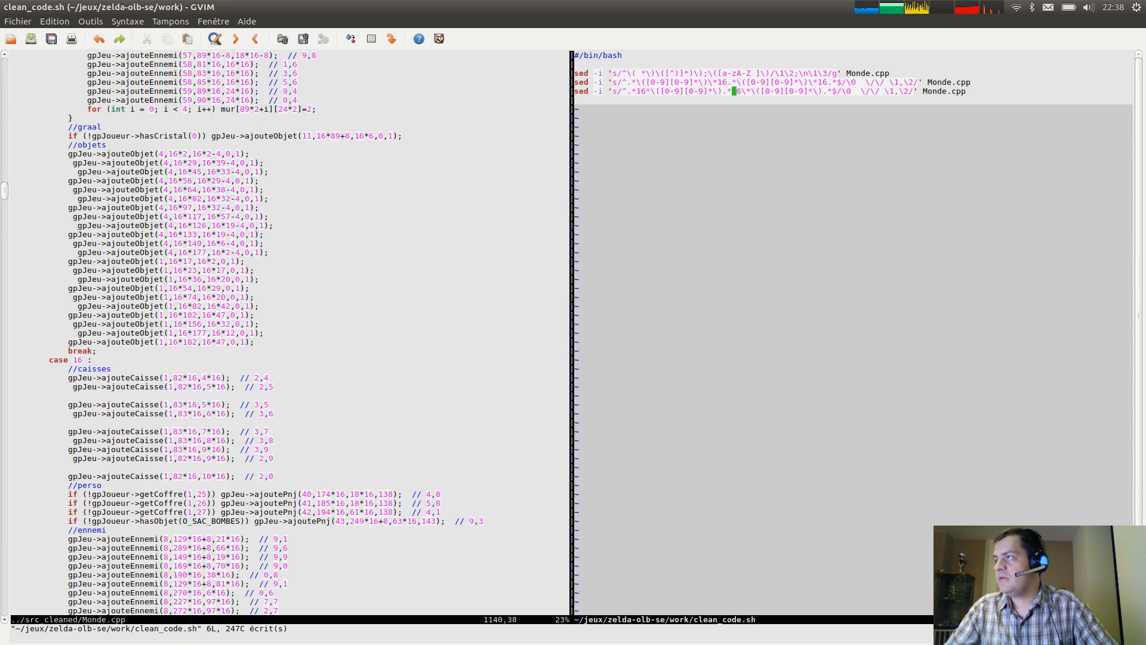
{"action": "key", "text": "l"}
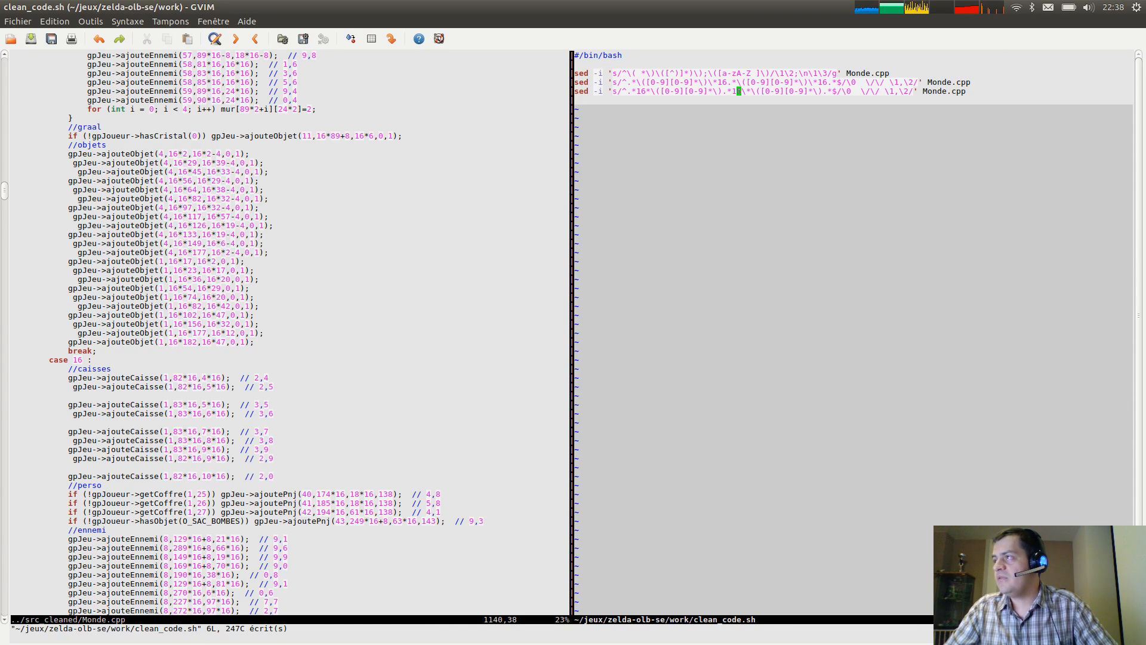
{"action": "key", "text": "l"}
{"action": "key", "text": "l"}
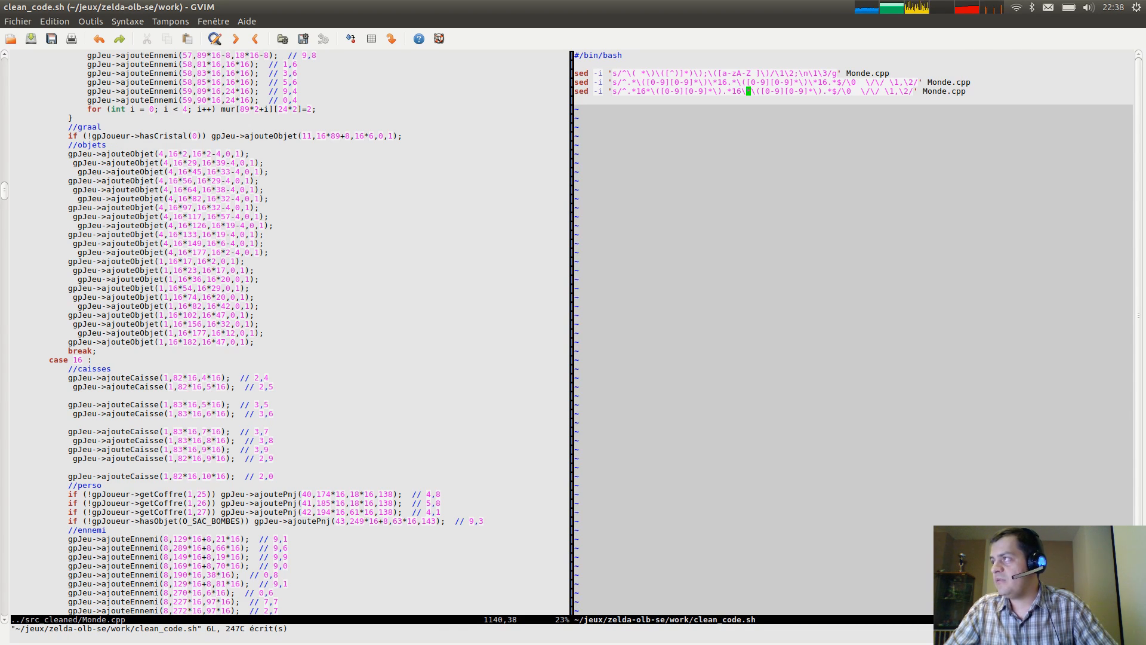
{"action": "key", "text": "l"}
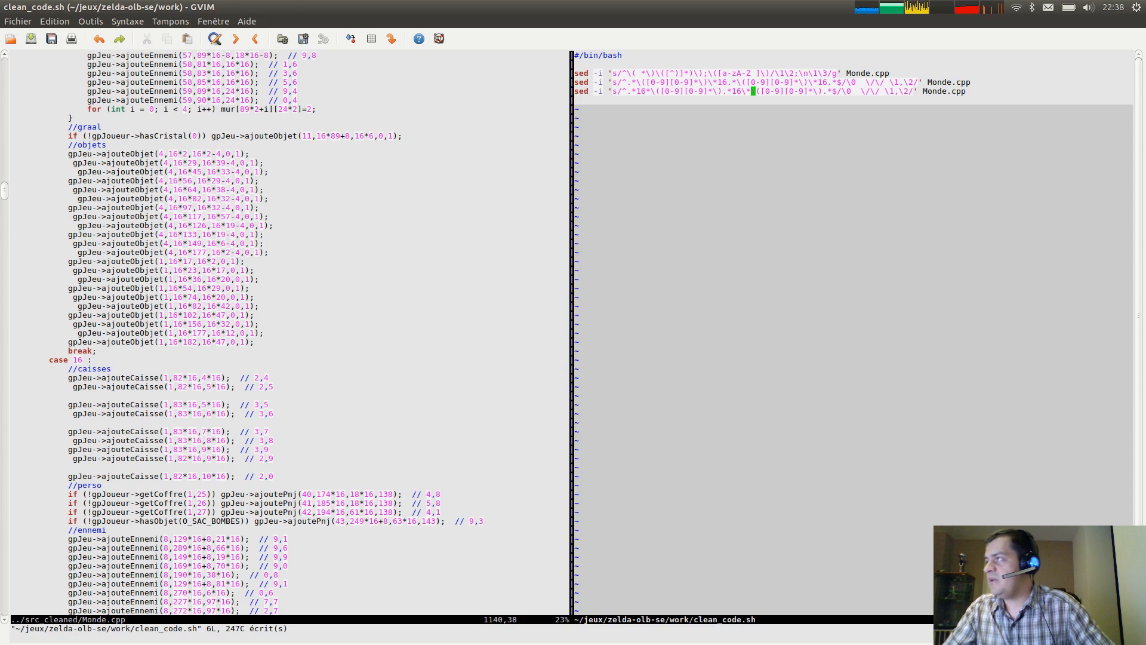
Review the copied sed command's second number capture group through to the trailing wildcard and the end-of-line anchor.
{"action": "key", "text": "l"}
{"action": "key", "text": "l"}
{"action": "key", "text": "l"}
{"action": "key", "text": "l"}
{"action": "key", "text": "l"}
{"action": "key", "text": "l"}
{"action": "key", "text": "l"}
{"action": "key", "text": "l"}
{"action": "key", "text": "l"}
{"action": "key", "text": "l"}
{"action": "key", "text": "l"}
{"action": "key", "text": "l"}
{"action": "key", "text": "l"}
{"action": "key", "text": "l"}
{"action": "key", "text": "l"}
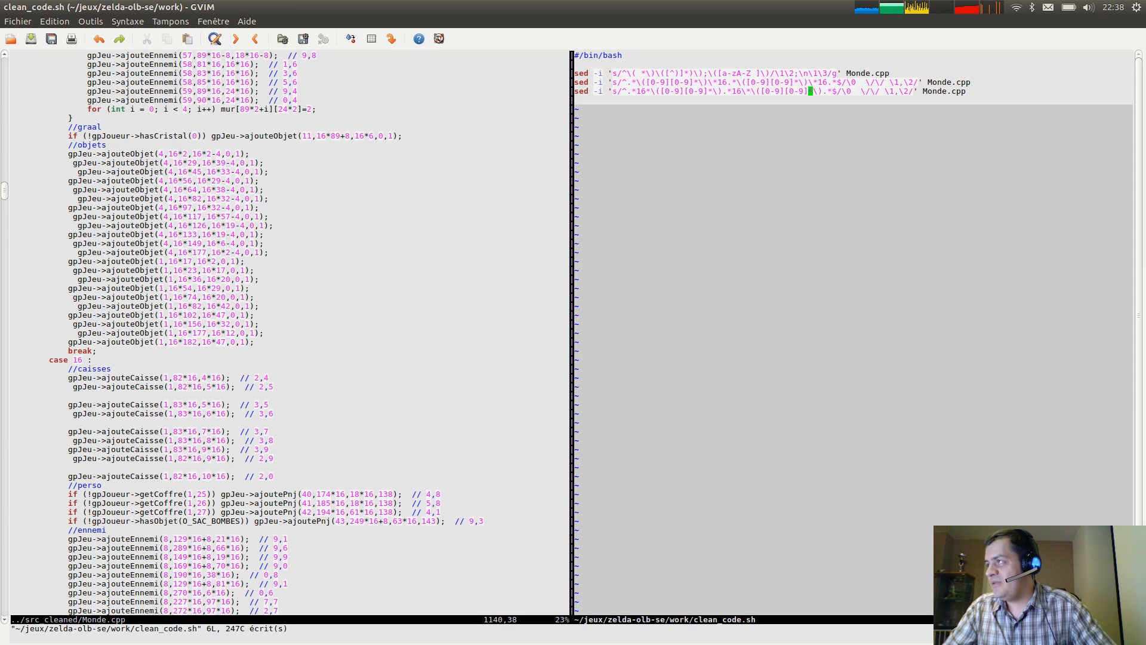
{"action": "key", "text": "l"}
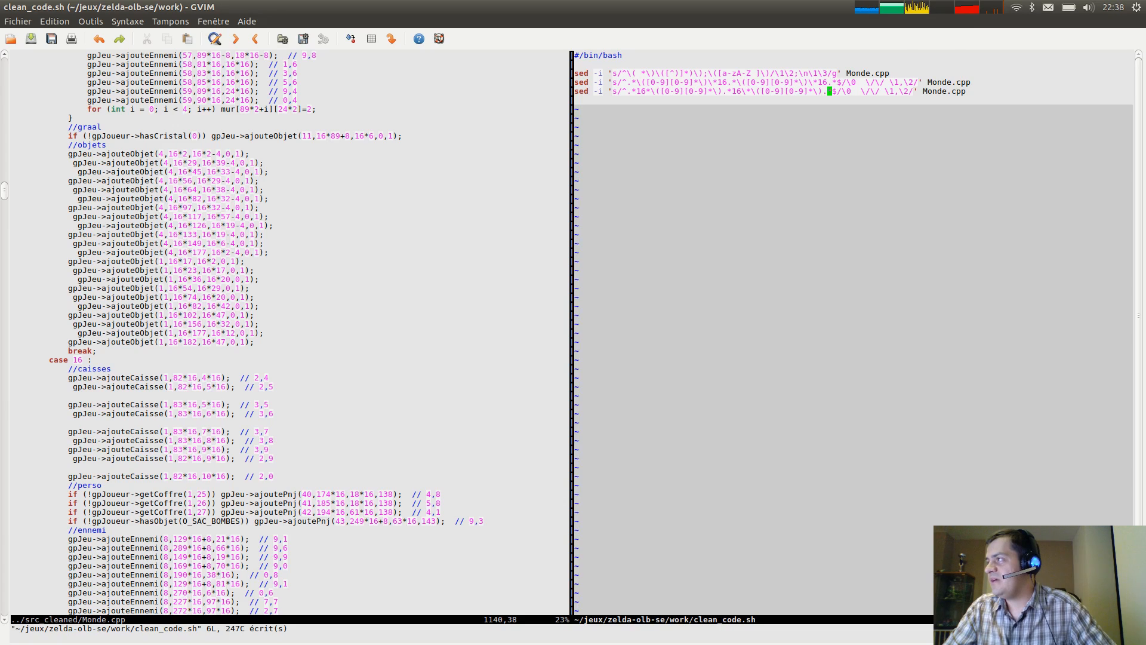
{"action": "key", "text": "l"}
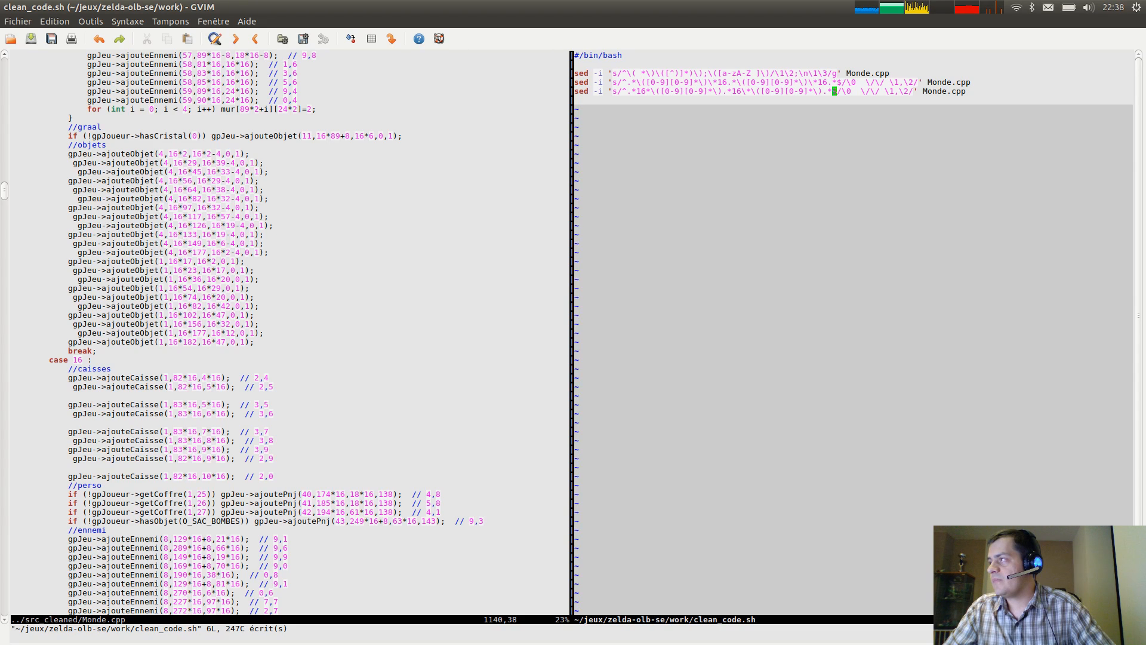
{"action": "key", "text": "h"}
{"action": "key", "text": "h"}
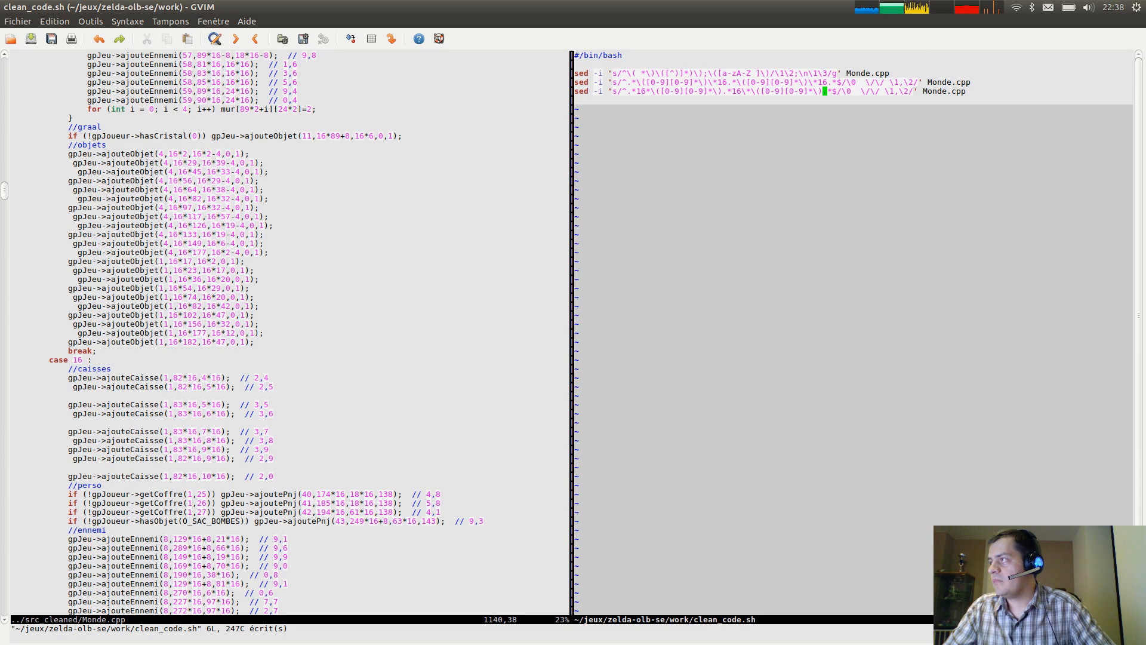
Recheck the escaped asterisk after the second 16 and the digit ranges of the following capture group in the copied sed command.
{"action": "key", "text": "Left"}
{"action": "key", "text": "Left"}
{"action": "key", "text": "Left"}
{"action": "key", "text": "Left"}
{"action": "key", "text": "Left"}
{"action": "key", "text": "Left"}
{"action": "key", "text": "Left"}
{"action": "key", "text": "Left"}
{"action": "key", "text": "Left"}
{"action": "key", "text": "Left"}
{"action": "key", "text": "Left"}
{"action": "key", "text": "Left"}
{"action": "key", "text": "Left"}
{"action": "key", "text": "Left"}
{"action": "key", "text": "Left"}
{"action": "key", "text": "Left"}
{"action": "key", "text": "Left"}
{"action": "key", "text": "Left"}
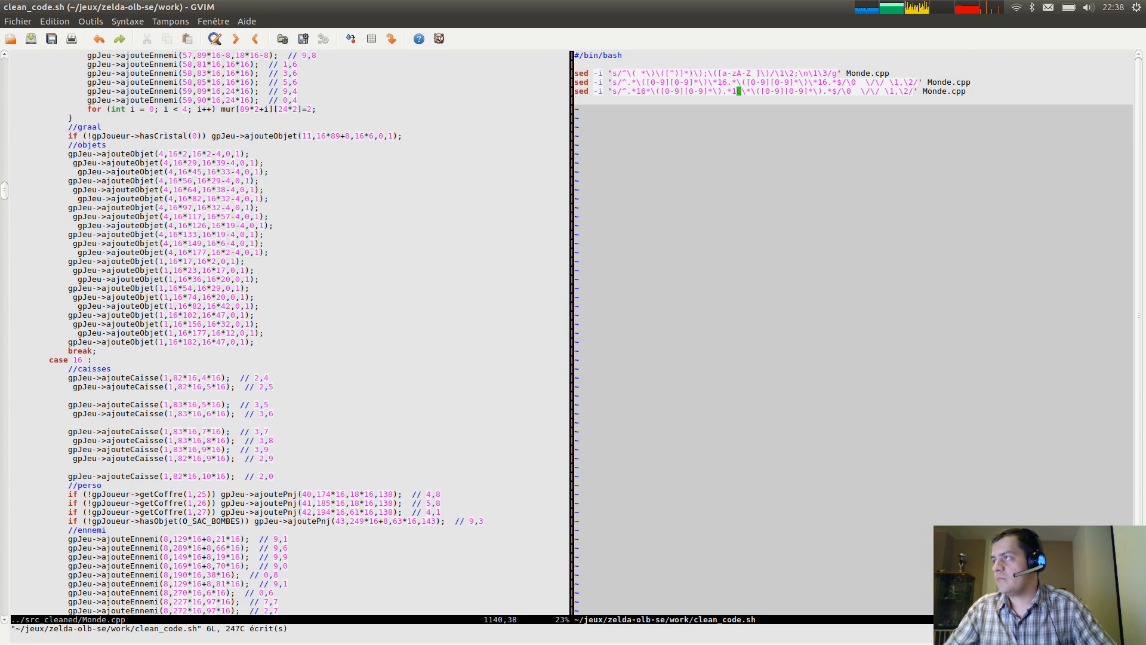
{"action": "key", "text": "Right"}
{"action": "key", "text": "Right"}
{"action": "key", "text": "Right"}
{"action": "key", "text": "Right"}
{"action": "key", "text": "Right"}
{"action": "key", "text": "Right"}
{"action": "key", "text": "Right"}
{"action": "key", "text": "Right"}
{"action": "key", "text": "Right"}
{"action": "key", "text": "Right"}
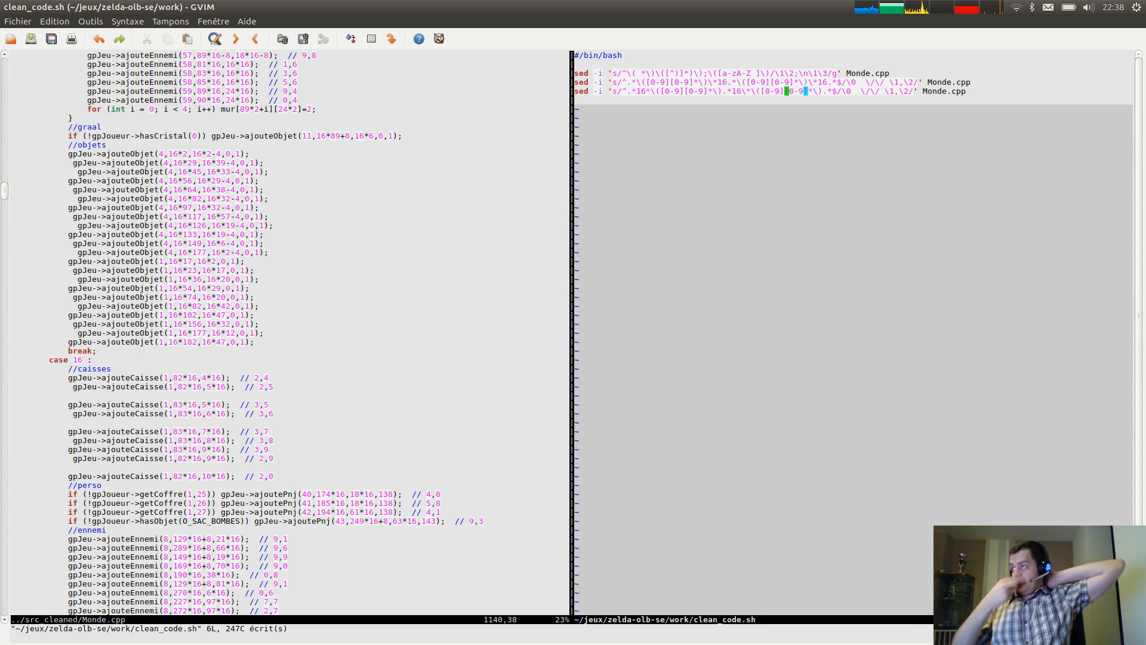
{"action": "key", "text": "Left"}
{"action": "key", "text": "Left"}
{"action": "key", "text": "Left"}
{"action": "key", "text": "Left"}
{"action": "key", "text": "Left"}
{"action": "key", "text": "Left"}
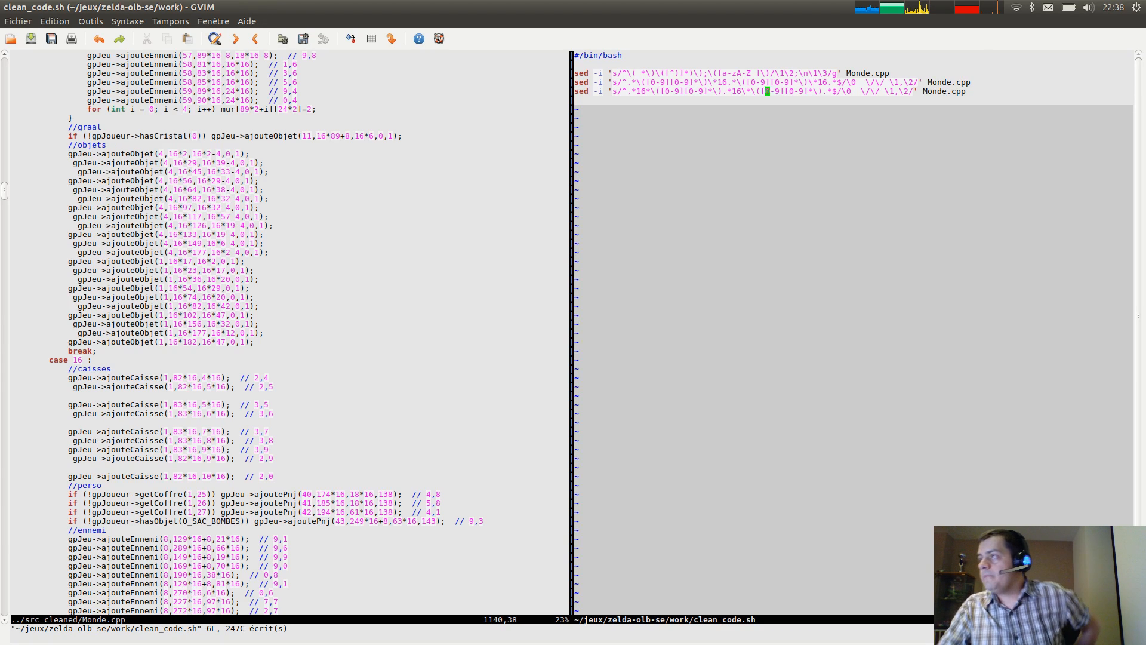
Compare with the original sed command above, reading its pattern backwards from the second capture group to the leading wildcard.
{"action": "key", "text": "Up"}
{"action": "key", "text": "Left"}
{"action": "key", "text": "Left"}
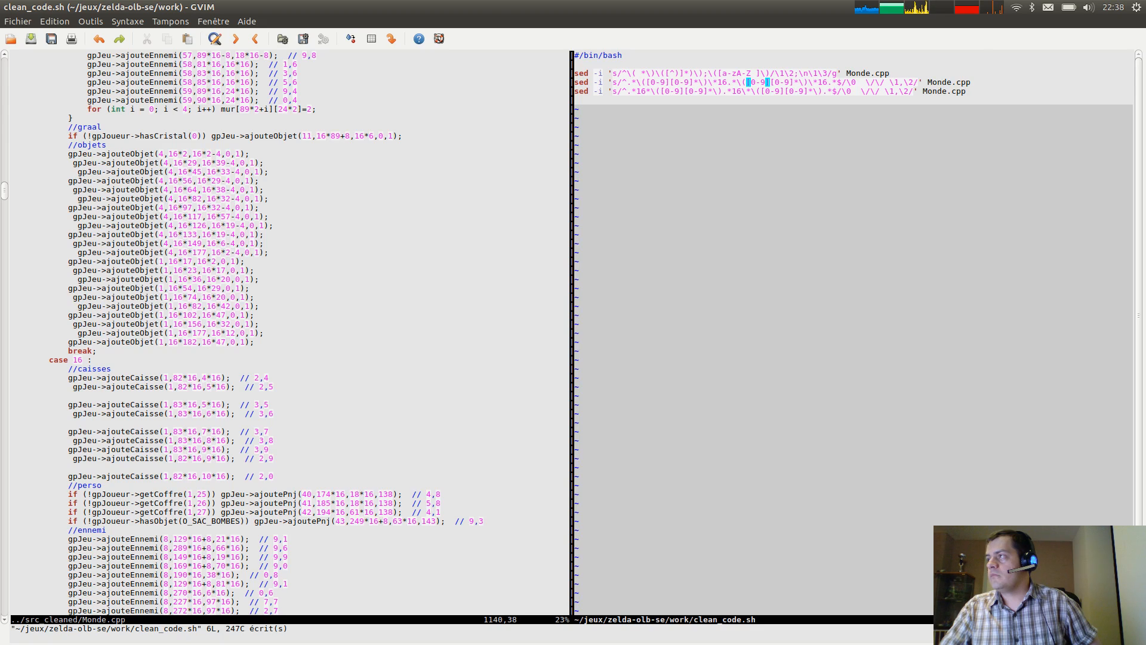
{"action": "key", "text": "Left"}
{"action": "key", "text": "Left"}
{"action": "key", "text": "Left"}
{"action": "key", "text": "Left"}
{"action": "key", "text": "Left"}
{"action": "key", "text": "Left"}
{"action": "key", "text": "Left"}
{"action": "key", "text": "Left"}
{"action": "key", "text": "Left"}
{"action": "key", "text": "Left"}
{"action": "key", "text": "Left"}
{"action": "key", "text": "Left"}
{"action": "key", "text": "Left"}
{"action": "key", "text": "Left"}
{"action": "key", "text": "Left"}
{"action": "key", "text": "Left"}
{"action": "key", "text": "Left"}
{"action": "key", "text": "Left"}
{"action": "key", "text": "Left"}
{"action": "key", "text": "Left"}
{"action": "key", "text": "Left"}
{"action": "key", "text": "Left"}
{"action": "key", "text": "Left"}
{"action": "key", "text": "Left"}
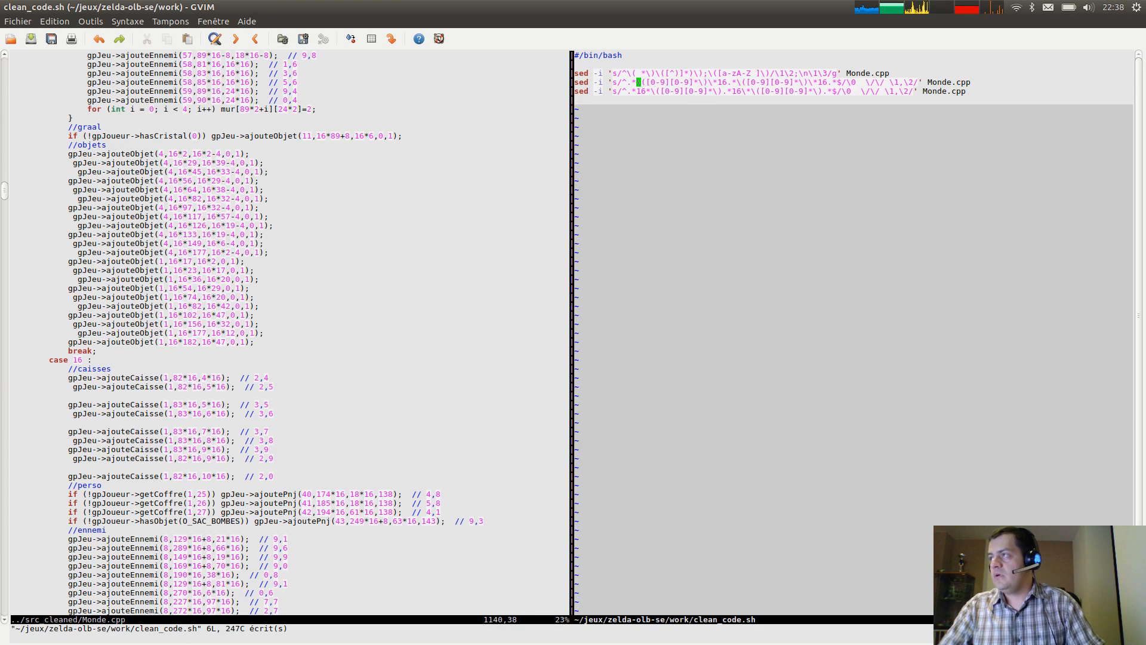
{"action": "key", "text": "a"}
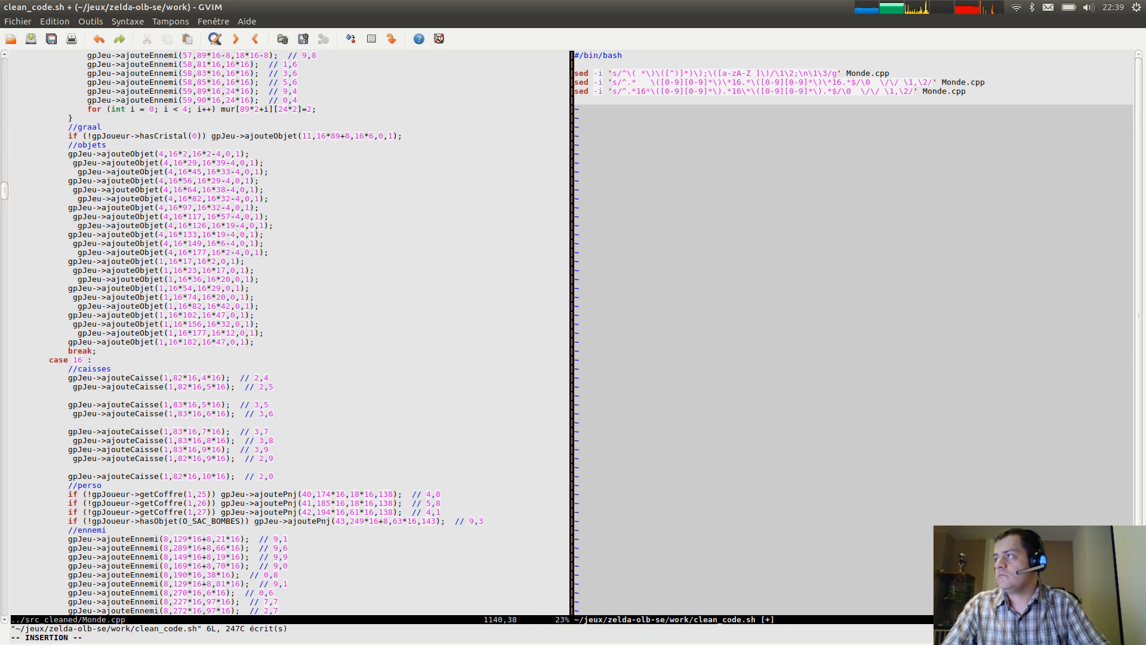
{"action": "key", "text": "BackSpace"}
{"action": "key", "text": "BackSpace"}
{"action": "key", "text": "BackSpace"}
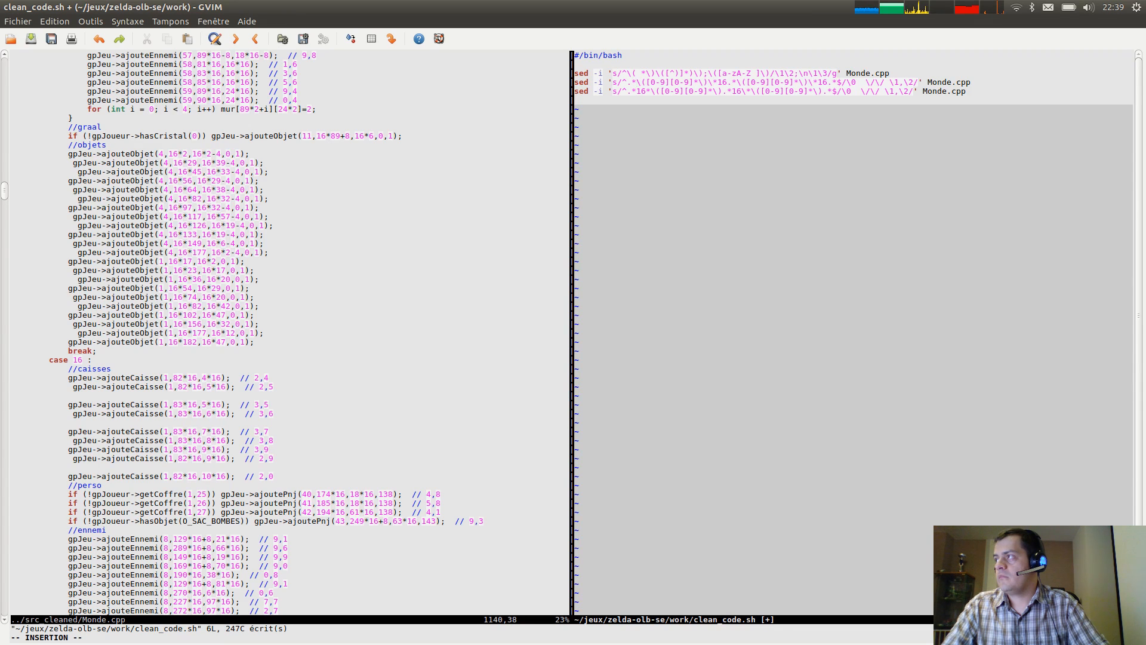
Examine the copied sed command's pattern forwards and backwards between the leading wildcard and the second capture group, checking the asterisks after both 16s.
{"action": "key", "text": "Right"}
{"action": "key", "text": "Down"}
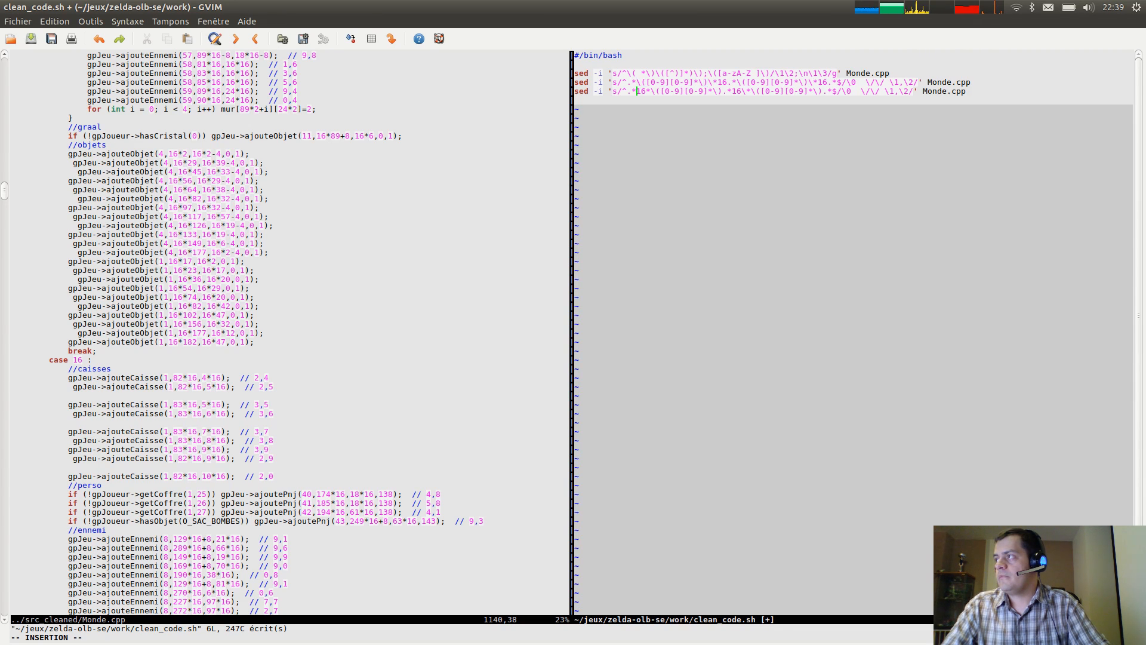
{"action": "key", "text": "Right"}
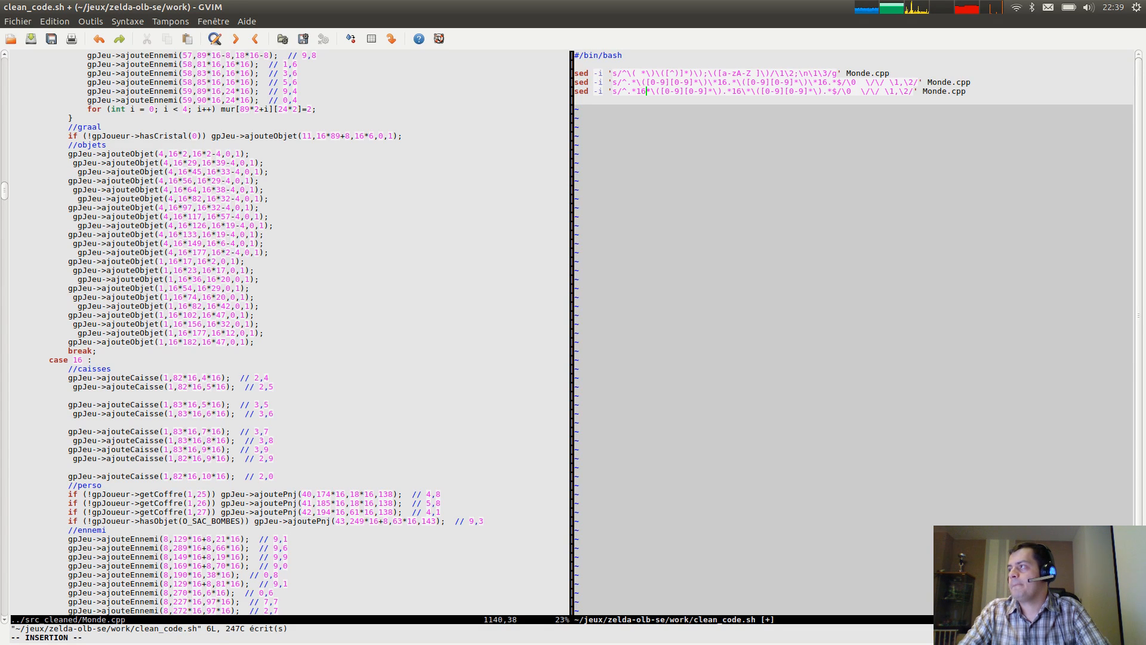
{"action": "key", "text": "Right"}
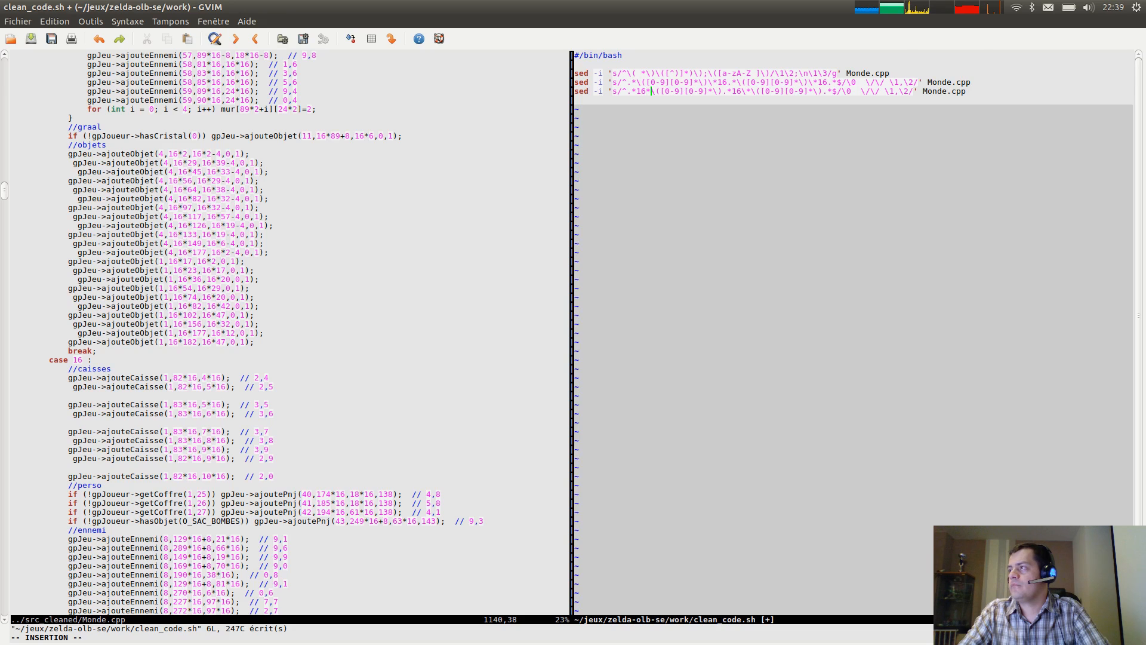
{"action": "key", "text": "Right"}
{"action": "key", "text": "Right"}
{"action": "key", "text": "Right"}
{"action": "key", "text": "Right"}
{"action": "key", "text": "Right"}
{"action": "key", "text": "Right"}
{"action": "key", "text": "Right"}
{"action": "key", "text": "Right"}
{"action": "key", "text": "Right"}
{"action": "key", "text": "Right"}
{"action": "key", "text": "Right"}
{"action": "key", "text": "Right"}
{"action": "key", "text": "Right"}
{"action": "key", "text": "Right"}
{"action": "key", "text": "Right"}
{"action": "key", "text": "Right"}
{"action": "key", "text": "Right"}
{"action": "key", "text": "Right"}
{"action": "key", "text": "Right"}
{"action": "key", "text": "Right"}
{"action": "key", "text": "Left"}
{"action": "key", "text": "Left"}
{"action": "key", "text": "Left"}
{"action": "key", "text": "Left"}
{"action": "key", "text": "Left"}
{"action": "key", "text": "Left"}
{"action": "key", "text": "Left"}
{"action": "key", "text": "Left"}
{"action": "key", "text": "Left"}
{"action": "key", "text": "Left"}
{"action": "key", "text": "Left"}
{"action": "key", "text": "Left"}
{"action": "key", "text": "Left"}
{"action": "key", "text": "Left"}
{"action": "key", "text": "Left"}
{"action": "key", "text": "Left"}
{"action": "key", "text": "Left"}
{"action": "key", "text": "Left"}
{"action": "key", "text": "Left"}
{"action": "key", "text": "Left"}
{"action": "key", "text": "Left"}
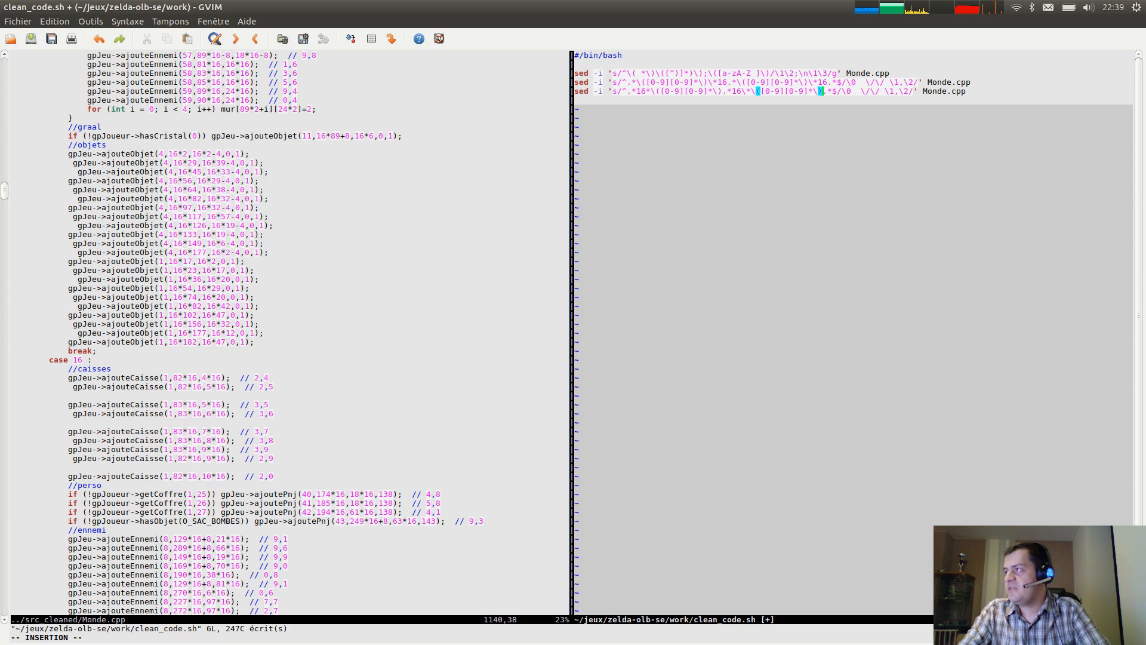
{"action": "key", "text": "Left"}
{"action": "key", "text": "Left"}
{"action": "key", "text": "Left"}
{"action": "key", "text": "Left"}
{"action": "key", "text": "Left"}
{"action": "key", "text": "Left"}
{"action": "key", "text": "Left"}
{"action": "key", "text": "Left"}
{"action": "key", "text": "Left"}
{"action": "key", "text": "Left"}
{"action": "key", "text": "Left"}
{"action": "key", "text": "Left"}
{"action": "key", "text": "Left"}
{"action": "key", "text": "Left"}
{"action": "key", "text": "Left"}
{"action": "key", "text": "Left"}
{"action": "key", "text": "Left"}
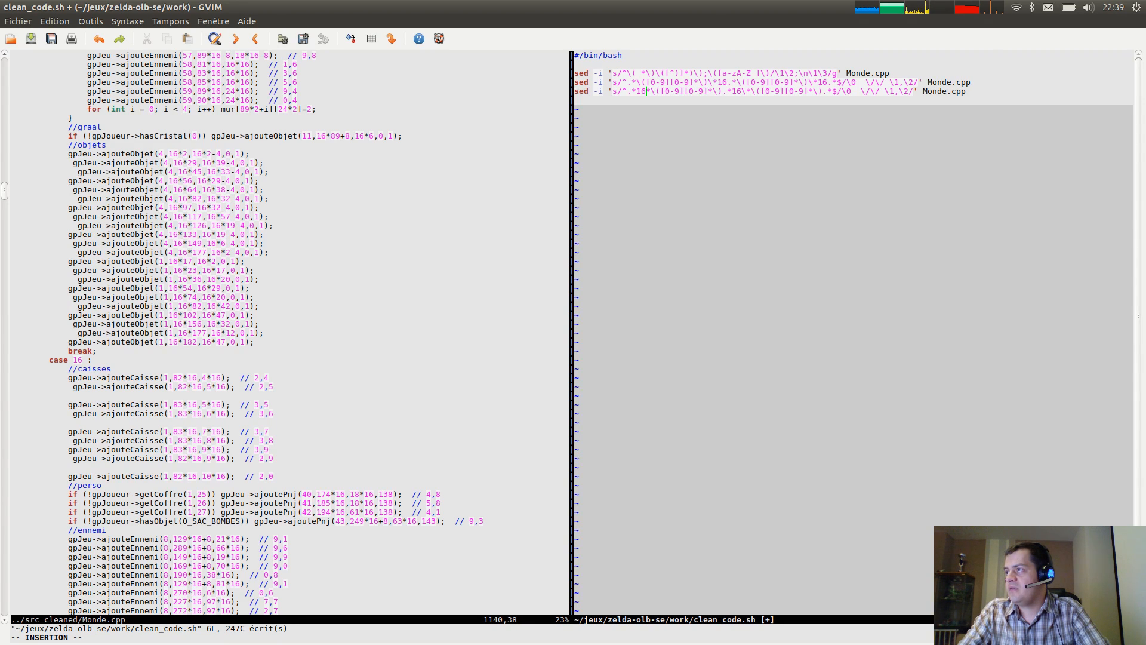
{"action": "key", "text": "Left"}
Remove the stray characters from the copied sed command's leading wildcard and save the clean_code.sh script.
{"action": "type", "text": "ww:"}
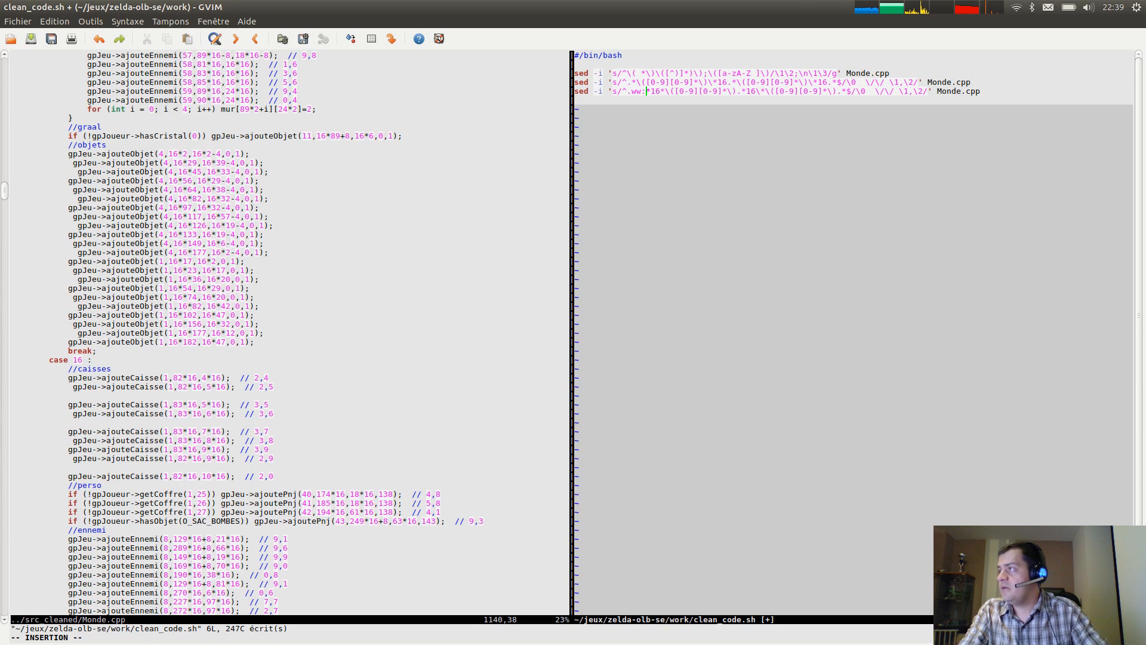
{"action": "key", "text": "BackSpace"}
{"action": "key", "text": "BackSpace"}
{"action": "key", "text": "BackSpace"}
{"action": "key", "text": "Escape"}
{"action": "type", "text": ":w"}
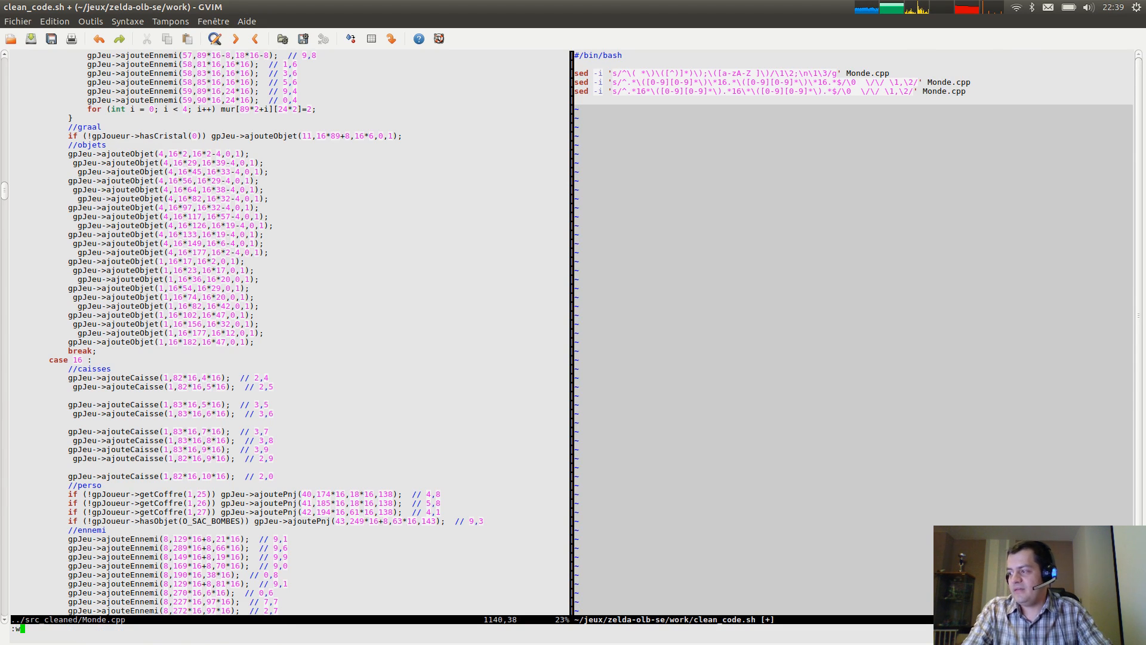
{"action": "key", "text": "Return"}
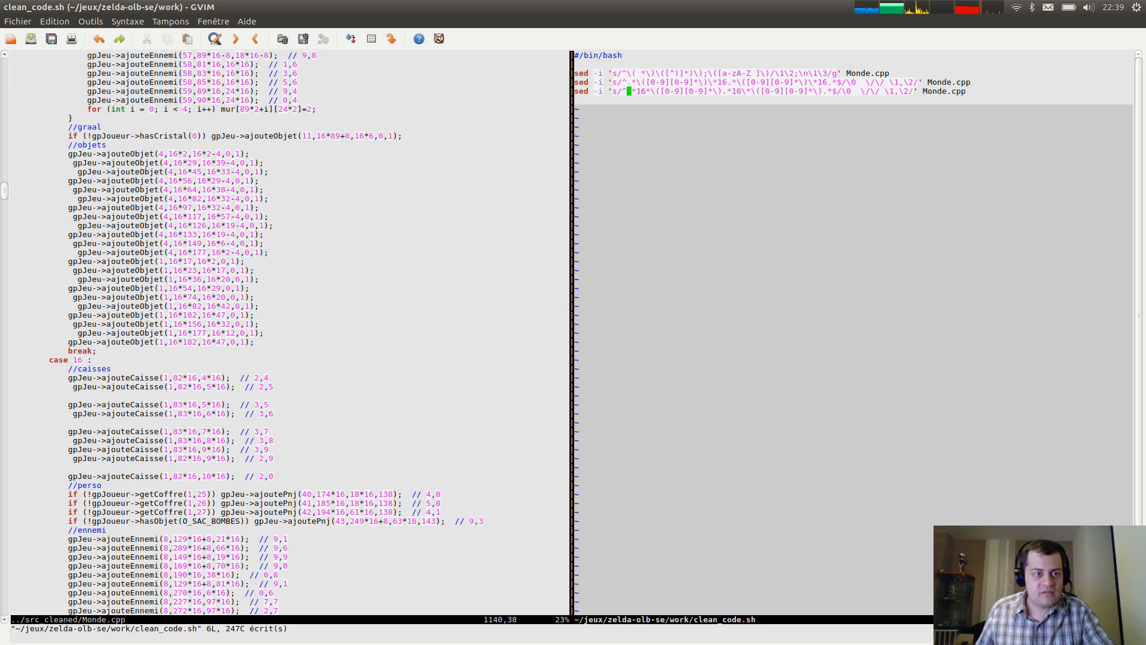
{"action": "key", "text": "alt+Tab"}
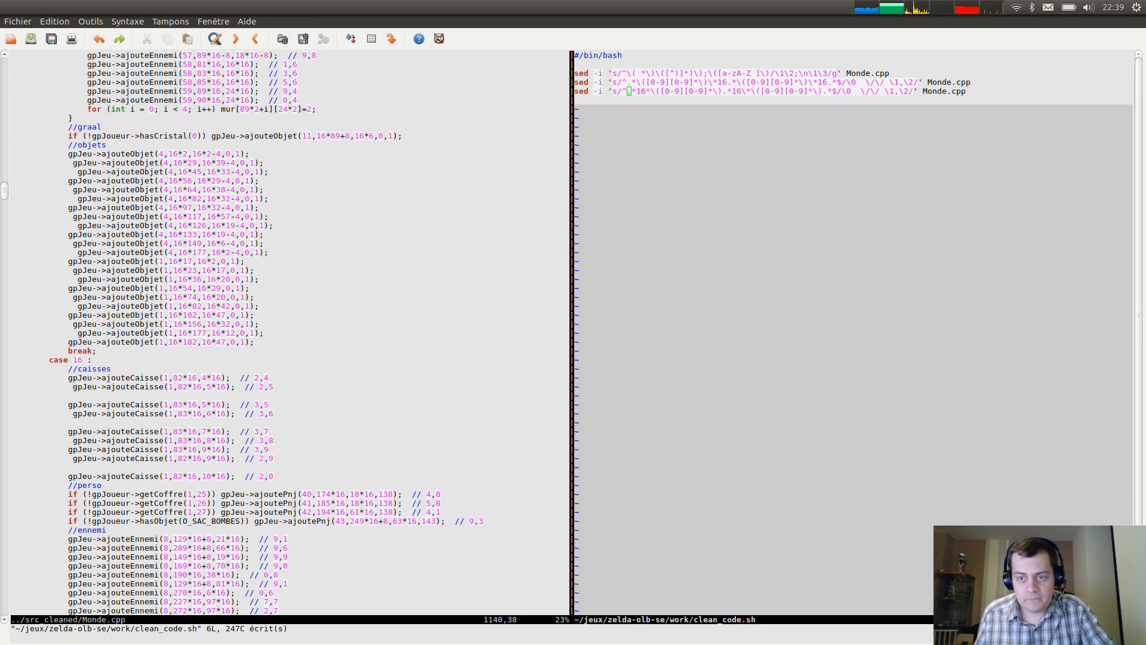
{"action": "left_click", "coordinate": [800, 127]}
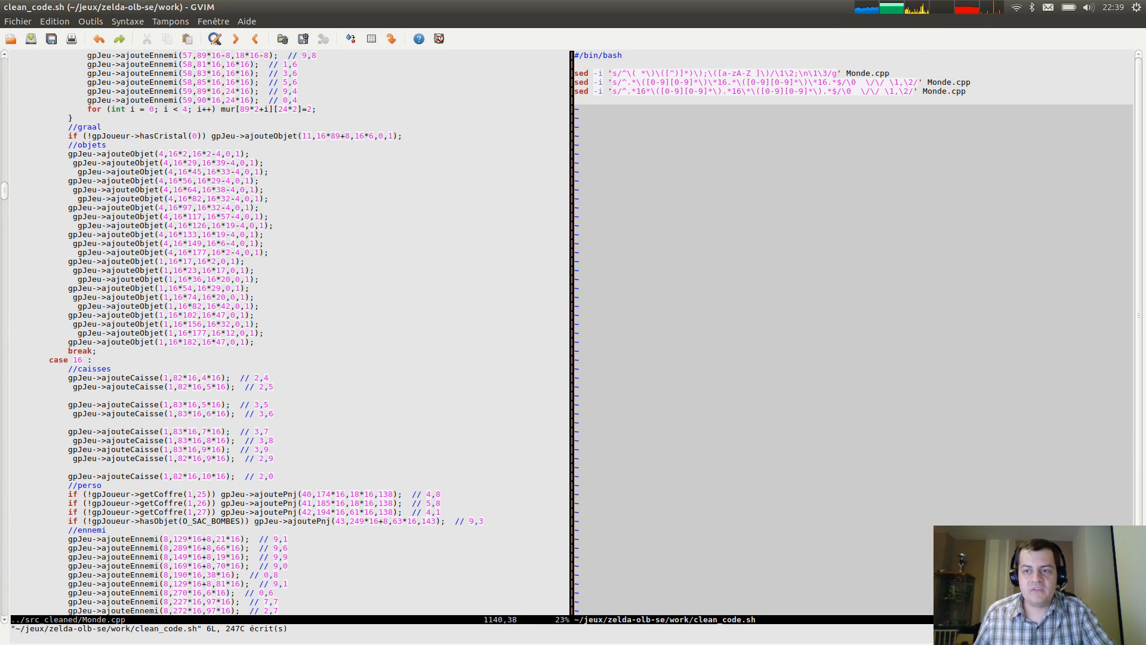
{"action": "key", "text": "alt+Tab"}
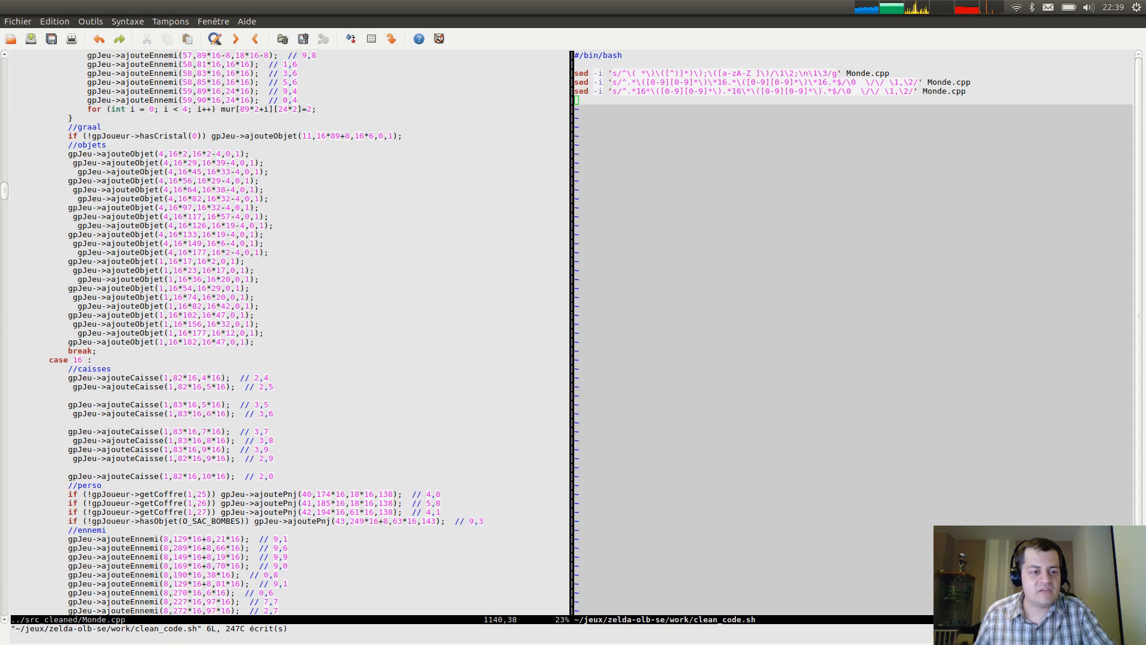
{"action": "key", "text": "alt+Tab"}
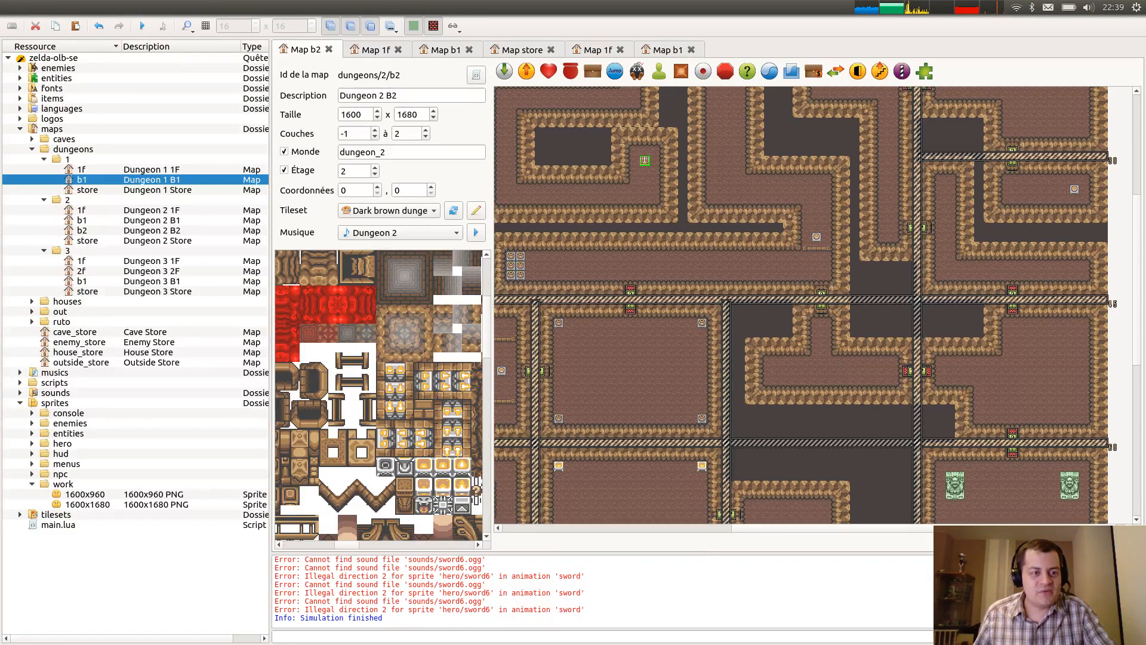
{"action": "key", "text": "alt+Tab"}
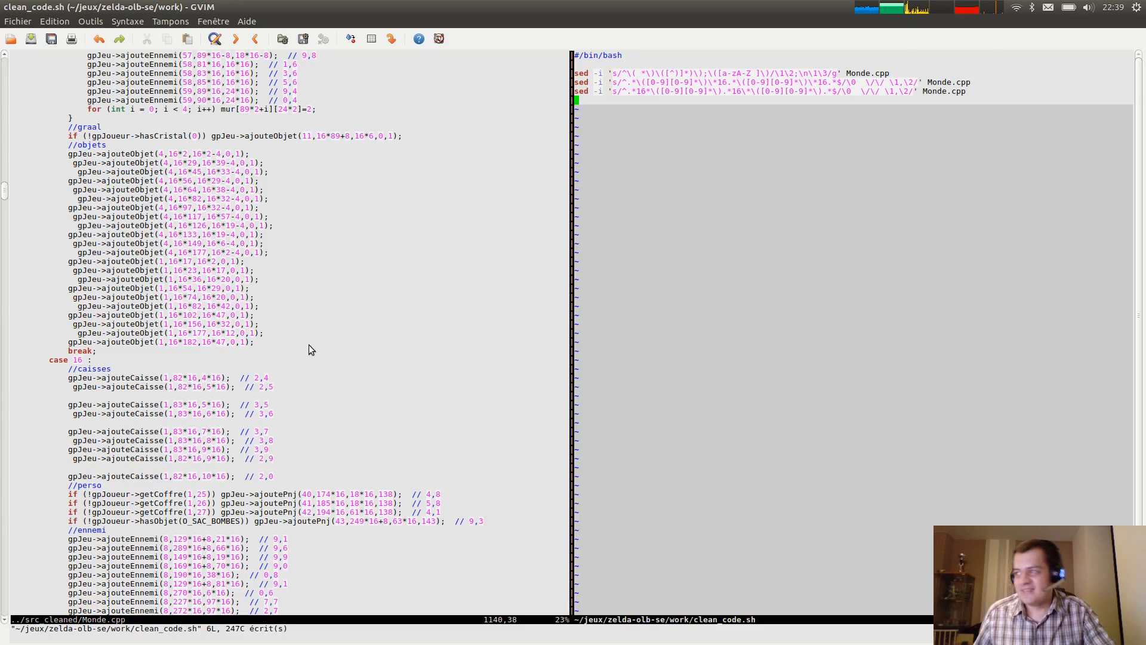
Escape the asterisk after the first 16 in the third sed command with a backslash and save clean_code.sh.
{"action": "left_click", "coordinate": [925, 91]}
{"action": "left_click", "coordinate": [983, 84]}
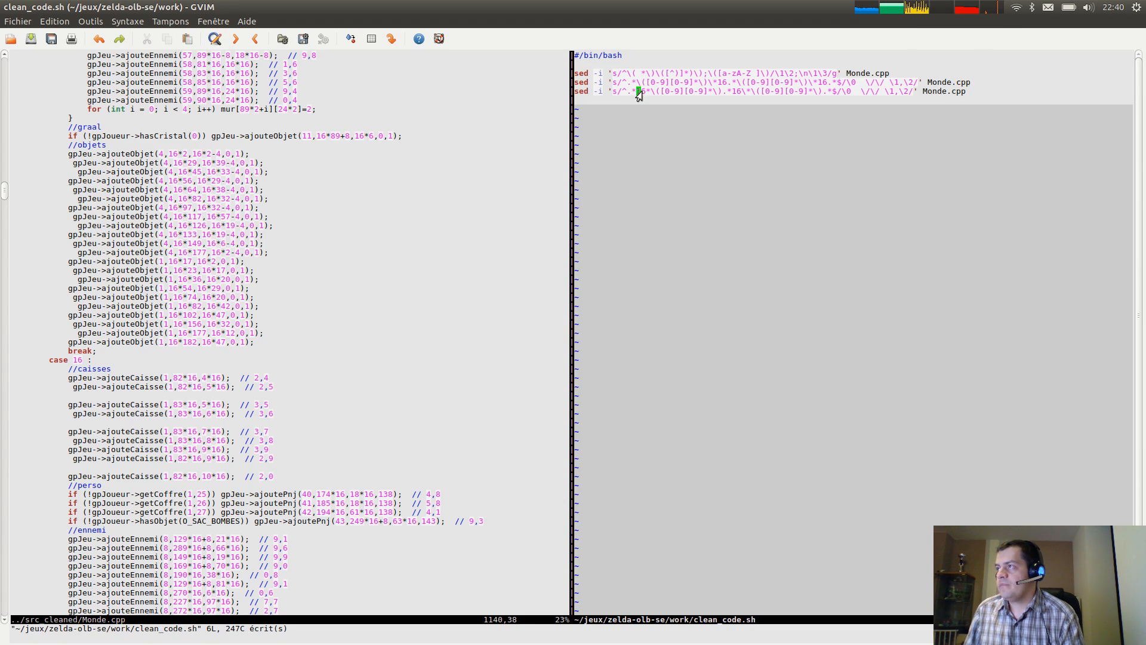
{"action": "left_click_drag", "start_coordinate": [637, 92], "coordinate": [650, 94]}
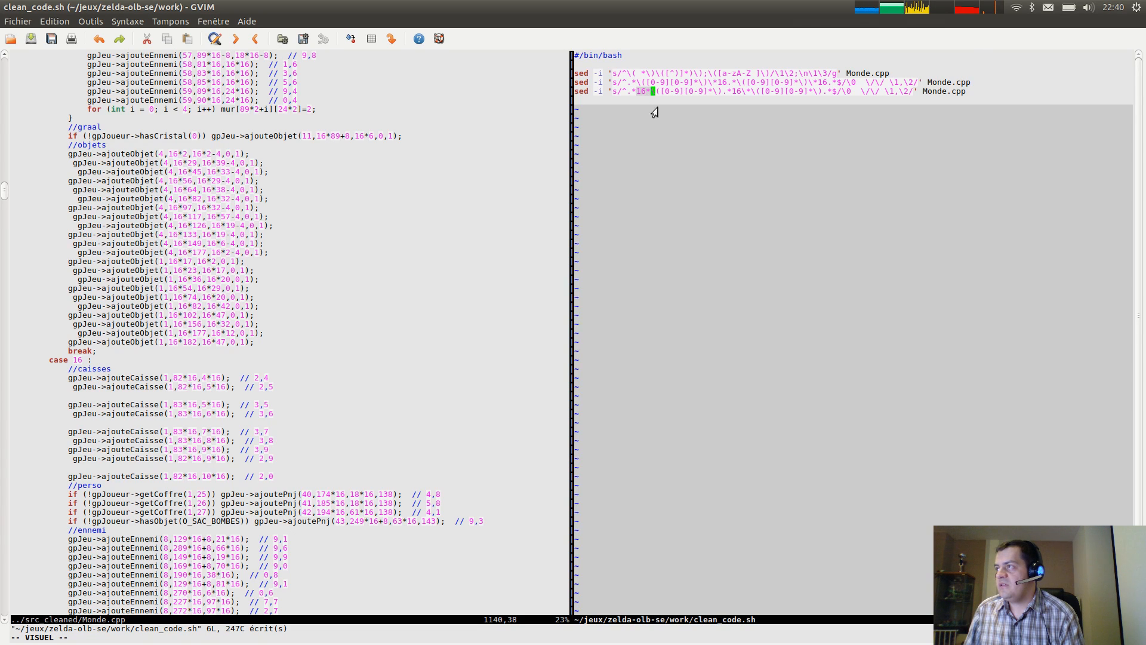
{"action": "left_click", "coordinate": [733, 90]}
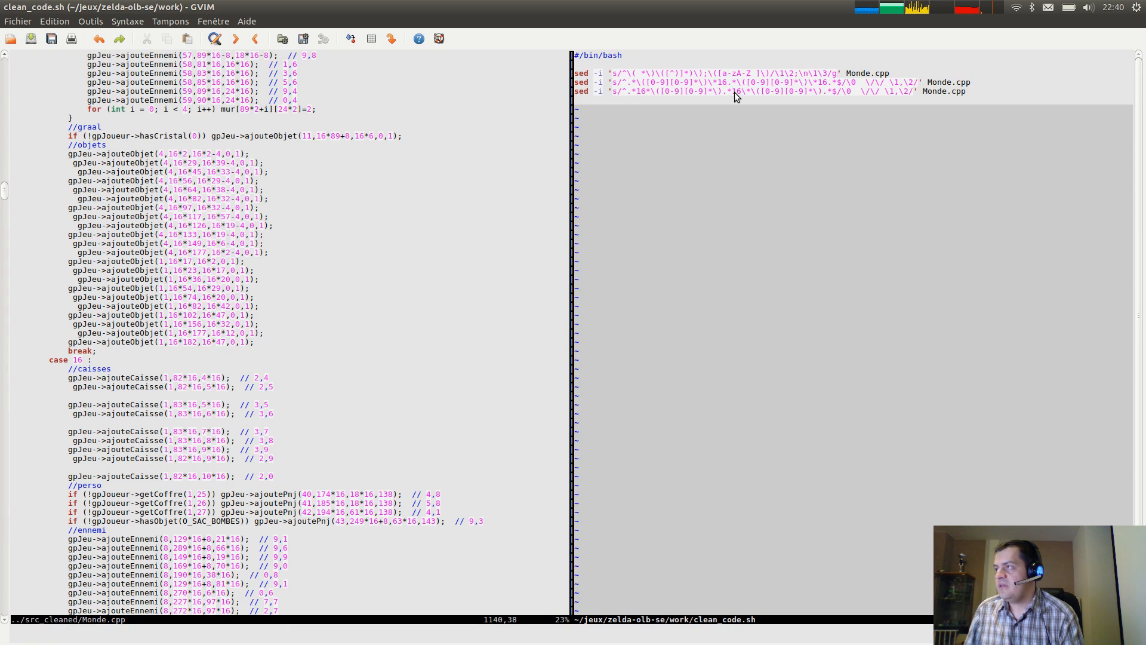
{"action": "left_click_drag", "start_coordinate": [711, 85], "coordinate": [724, 83]}
{"action": "left_click", "coordinate": [729, 92]}
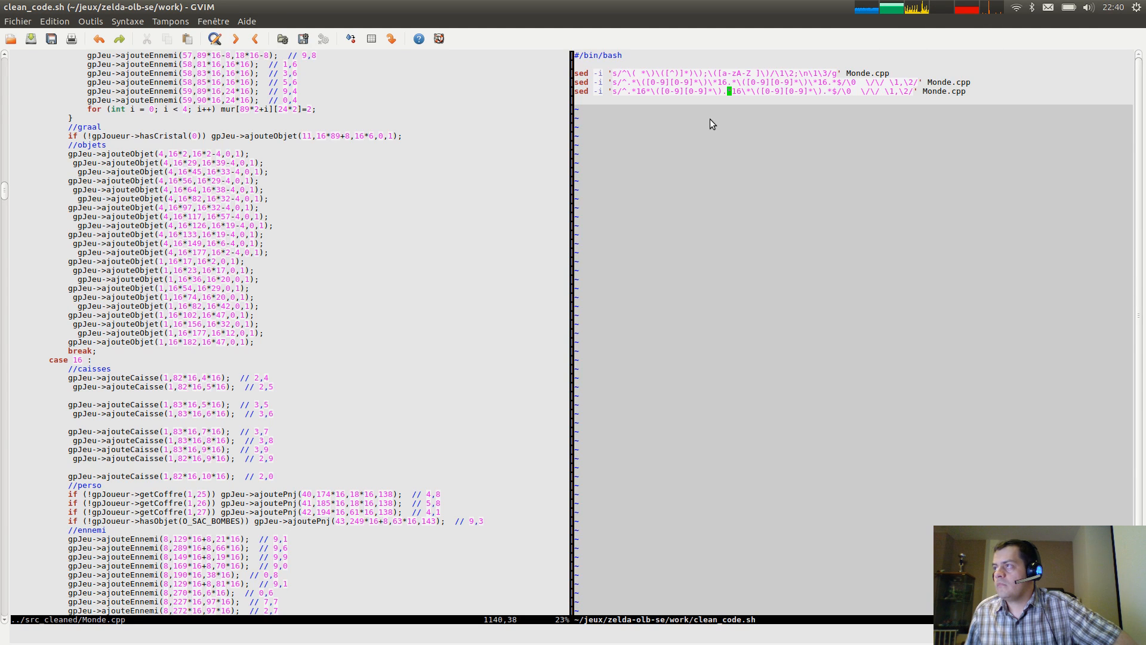
{"action": "left_click", "coordinate": [649, 91]}
{"action": "type", "text": "i\\"}
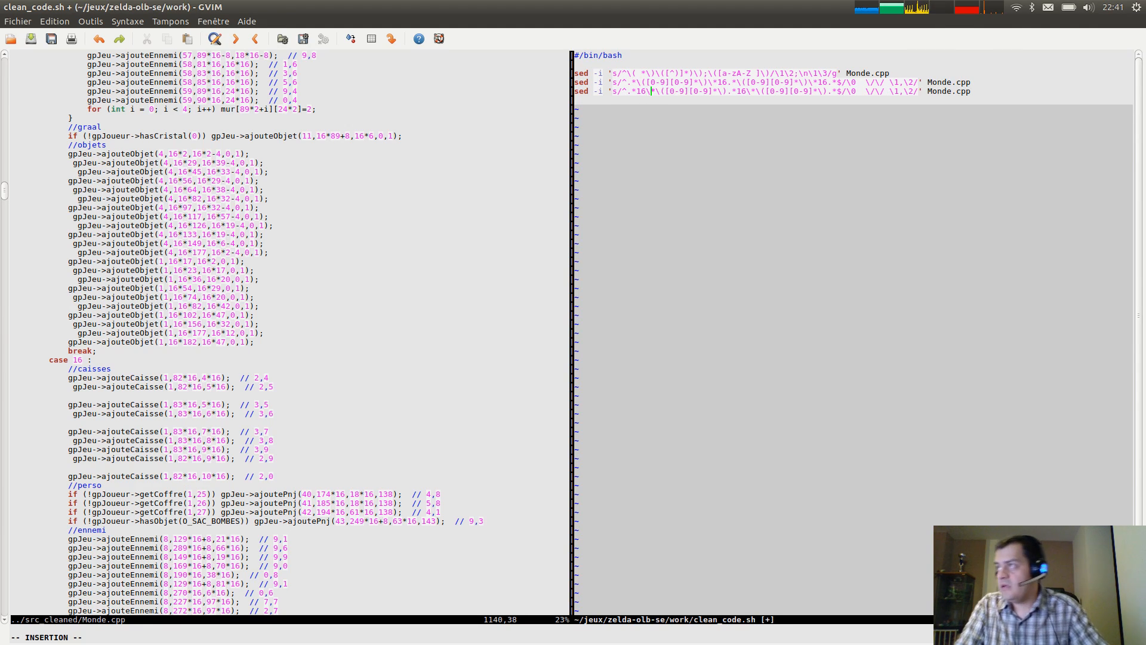
{"action": "key", "text": "Escape"}
{"action": "type", "text": ":w"}
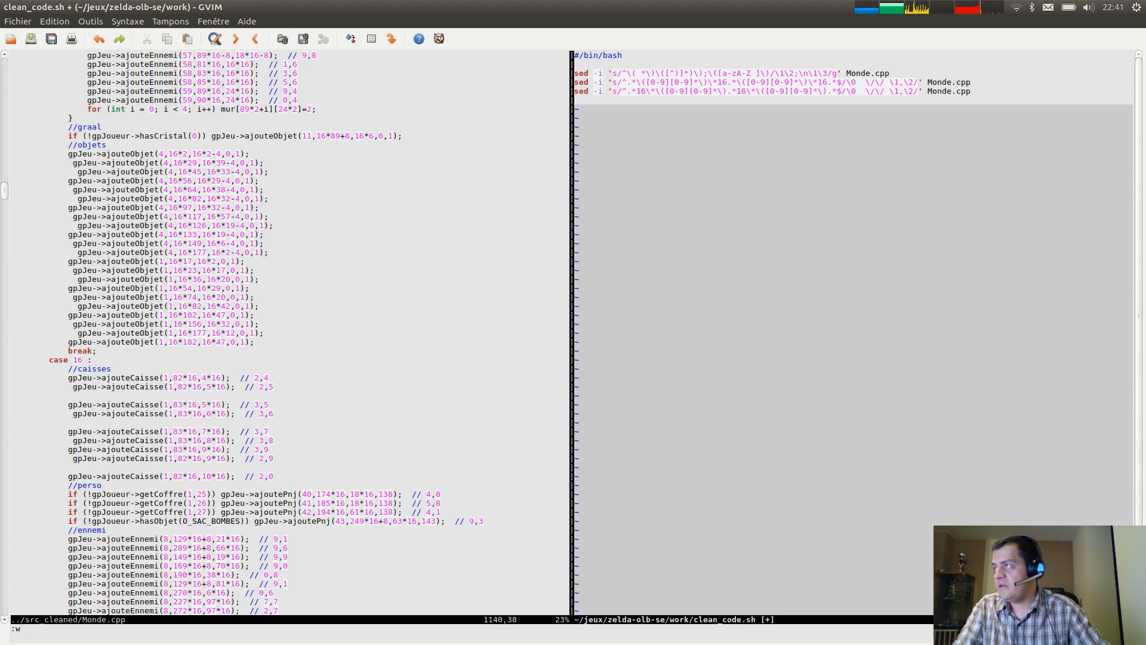
{"action": "key", "text": "Return"}
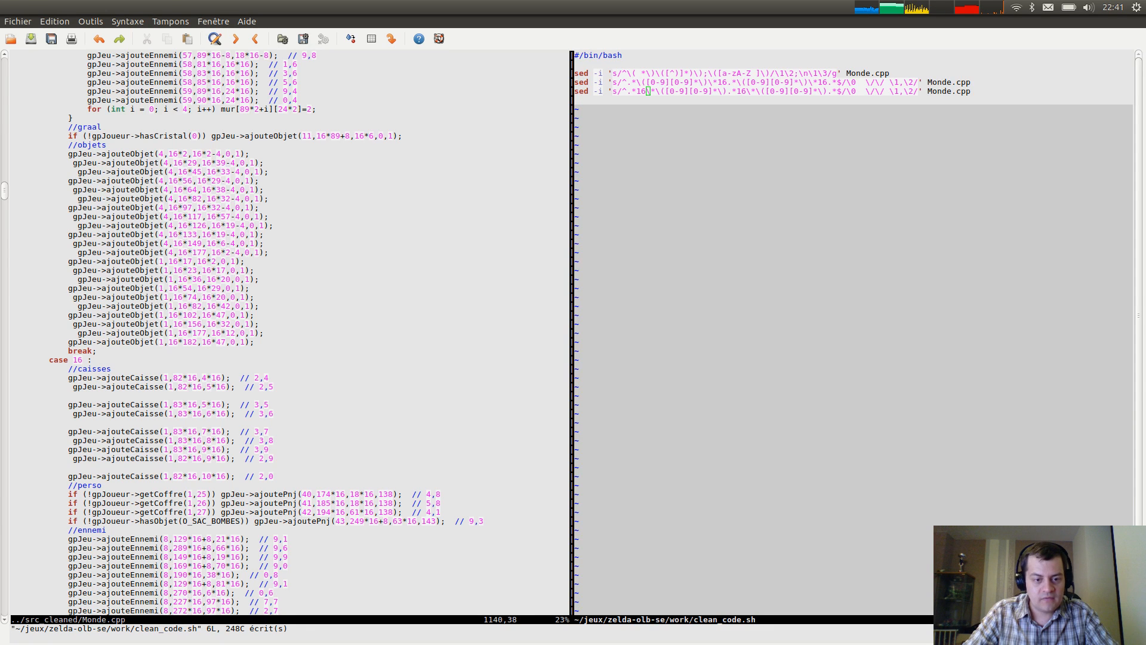
Reload Monde.cpp and review the coordinate comments from the case 16 crate lines down to its object lines.
{"action": "left_click", "coordinate": [274, 161]}
{"action": "left_click", "coordinate": [653, 375]}
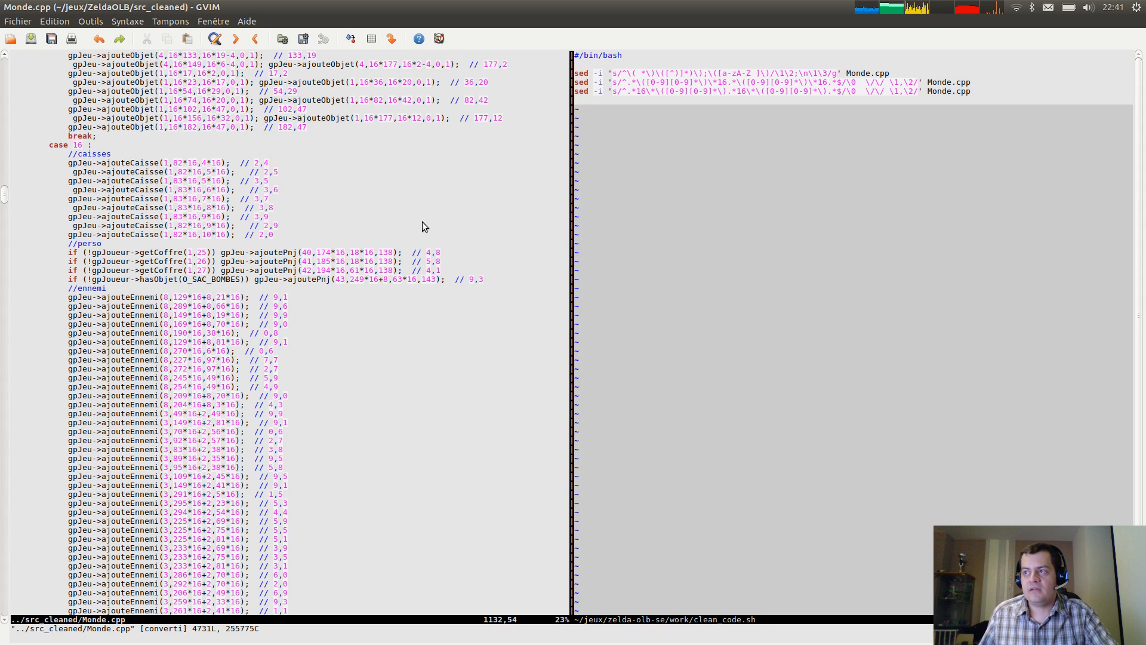
{"action": "scroll", "coordinate": [347, 239], "scroll_direction": "down", "scroll_amount": 20}
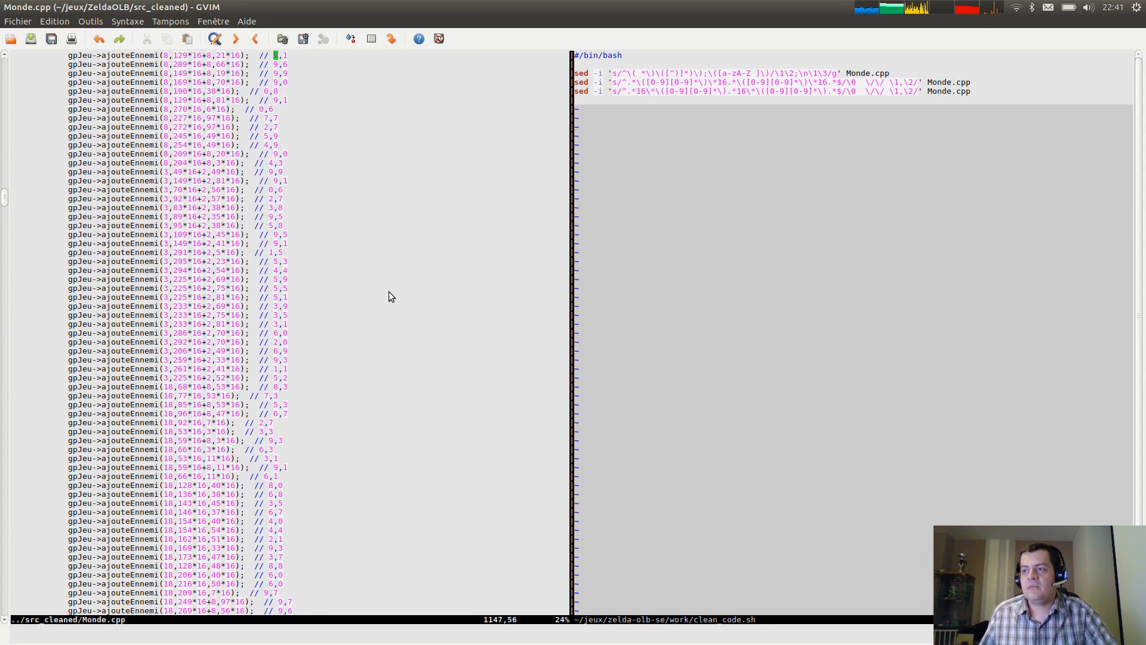
{"action": "scroll", "coordinate": [399, 317], "scroll_direction": "down", "scroll_amount": 3}
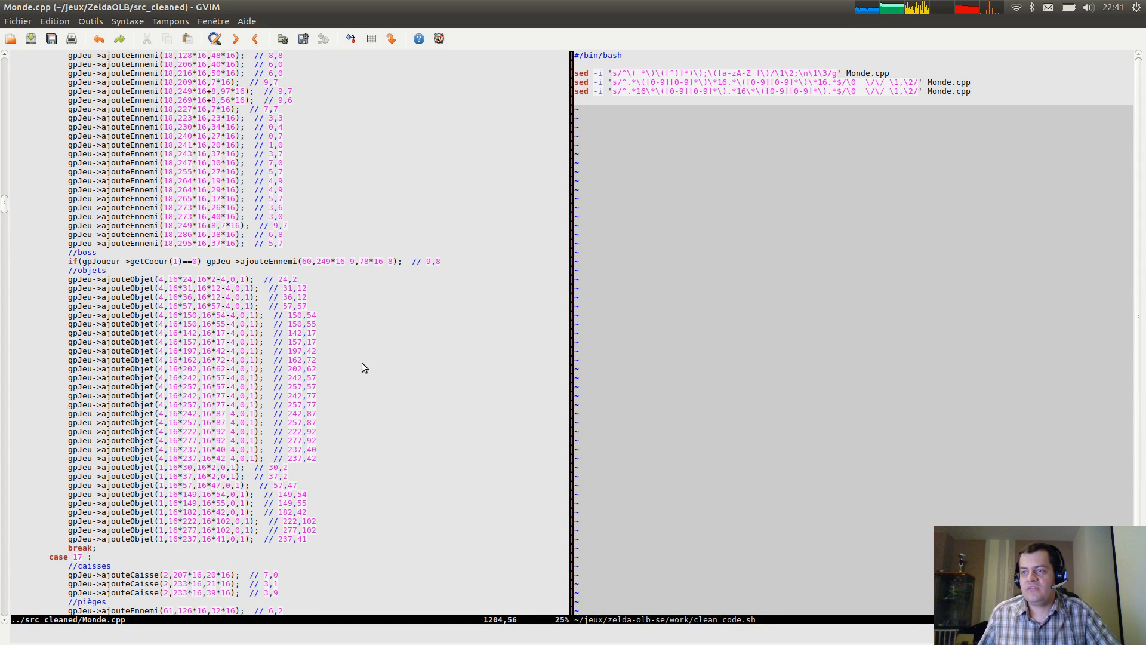
{"action": "scroll", "coordinate": [362, 364], "scroll_direction": "down", "scroll_amount": 2}
{"action": "scroll", "coordinate": [339, 368], "scroll_direction": "up", "scroll_amount": 18}
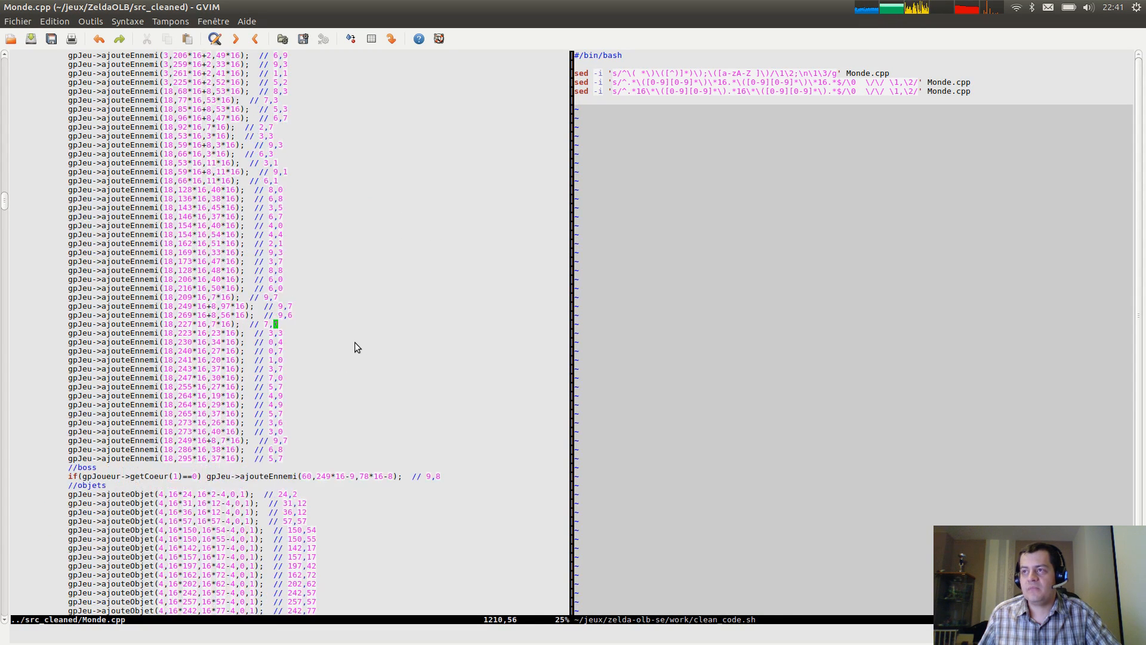
{"action": "scroll", "coordinate": [356, 349], "scroll_direction": "up", "scroll_amount": 11}
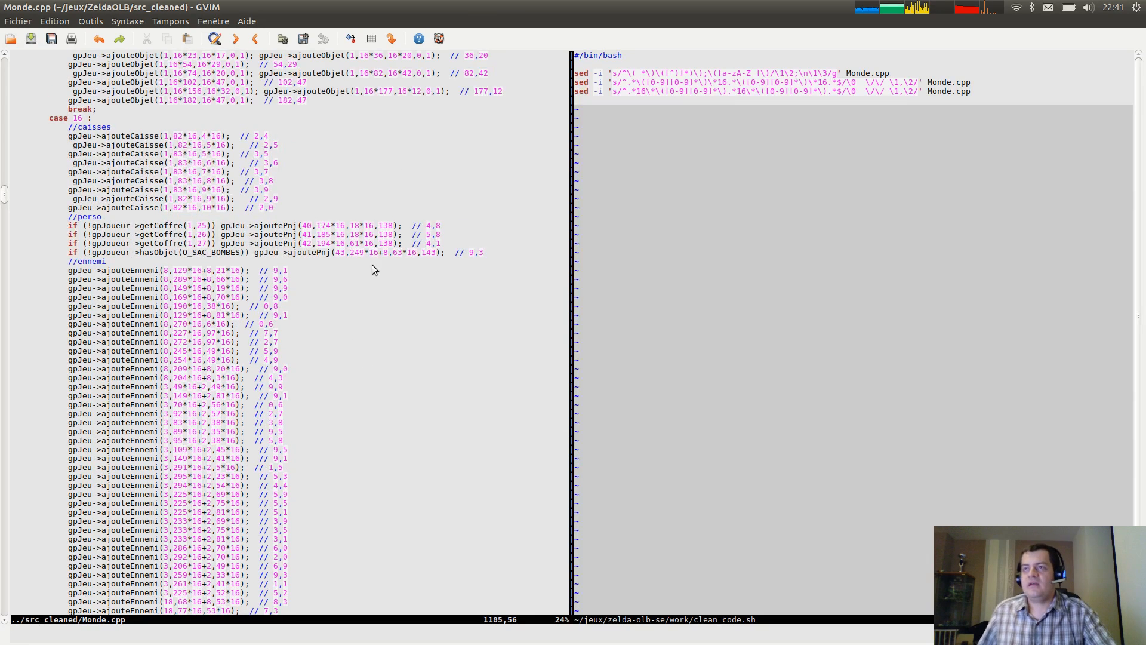
{"action": "scroll", "coordinate": [368, 256], "scroll_direction": "down", "scroll_amount": 1}
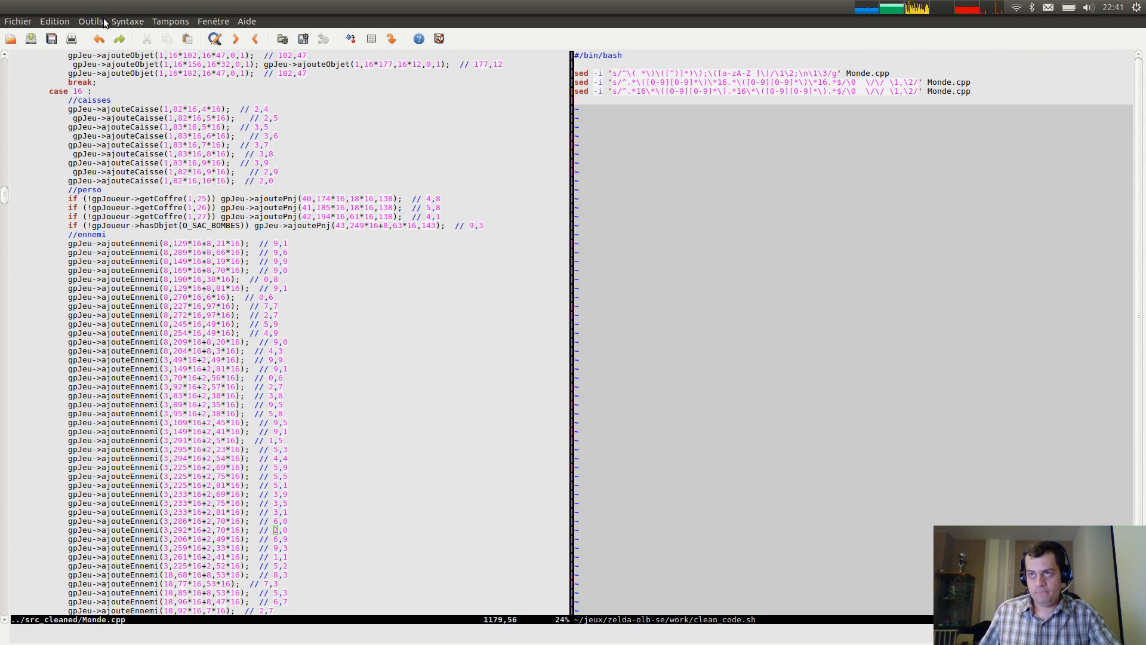
{"action": "left_click_drag", "start_coordinate": [68, 110], "coordinate": [338, 187]}
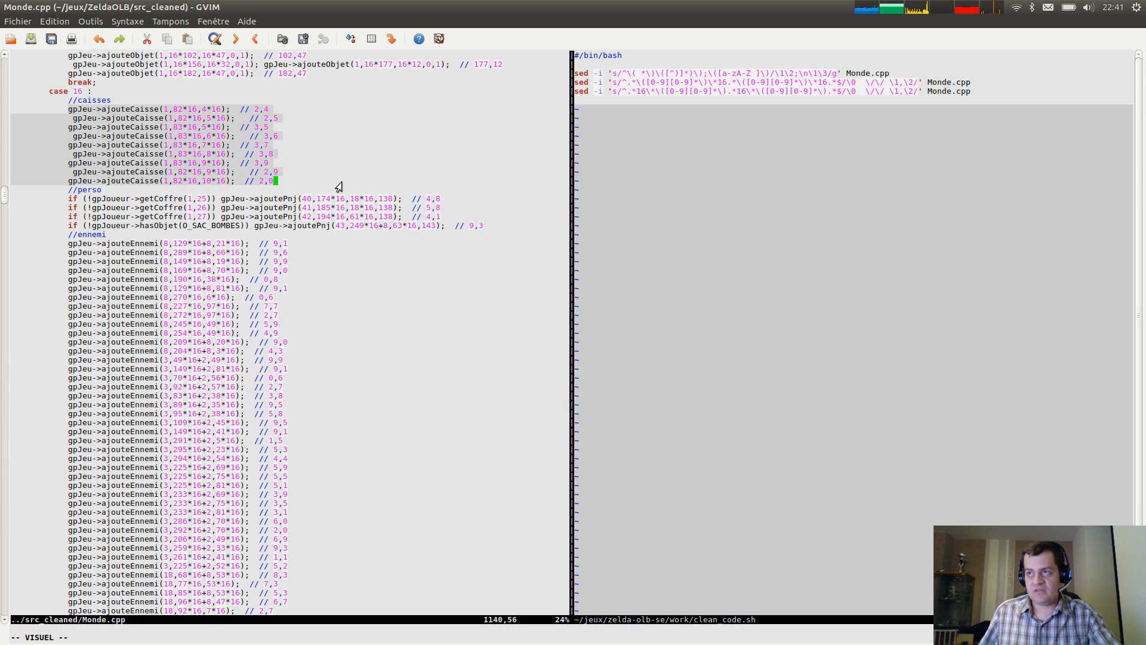
{"action": "left_click", "coordinate": [342, 181]}
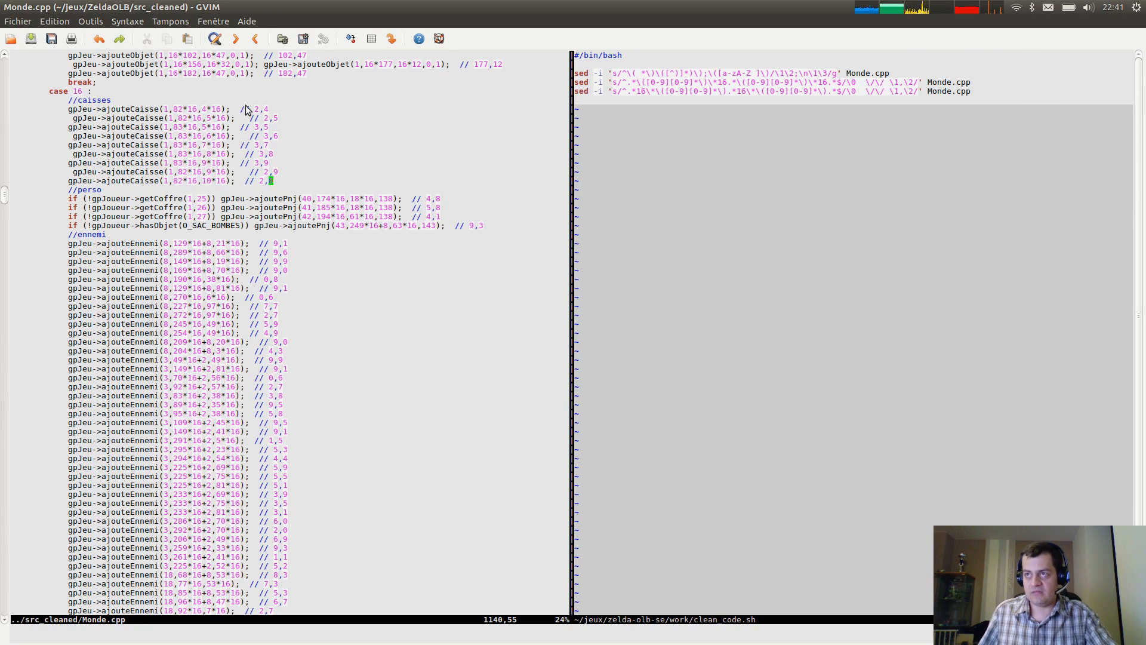
Switch to Solarus Quest Editor, close the Dungeon 1 1F and B1 maps, and bring up the Dungeon 2 B2 map.
{"action": "key", "text": "alt+Tab"}
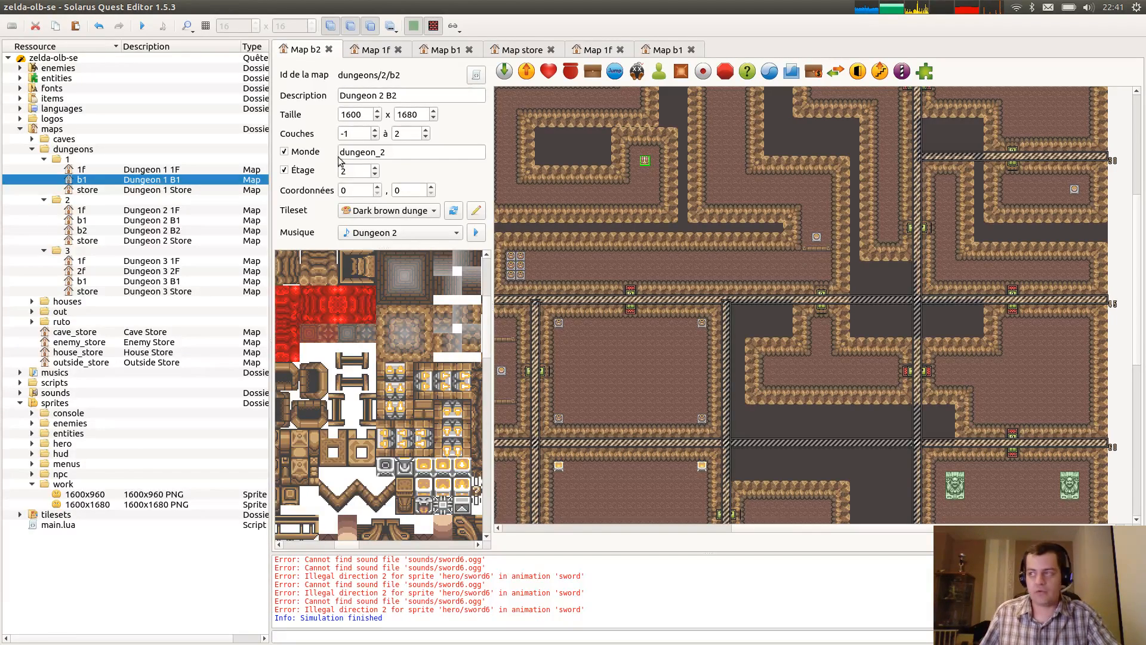
{"action": "left_click", "coordinate": [80, 170]}
{"action": "double_click", "coordinate": [80, 170]}
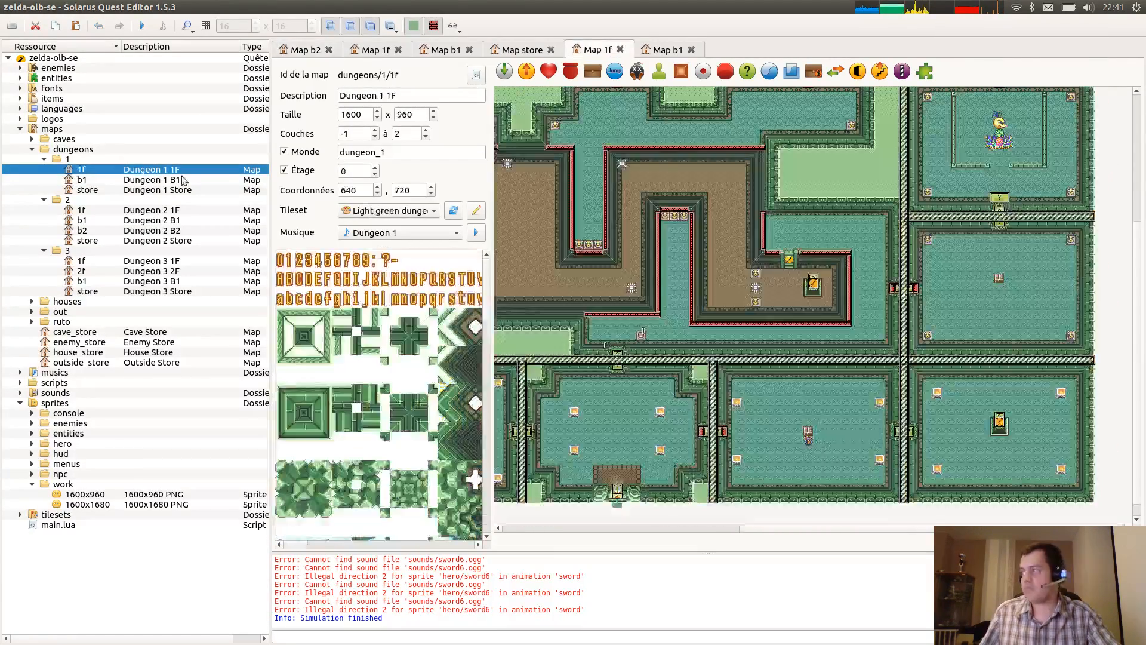
{"action": "left_click", "coordinate": [619, 50]}
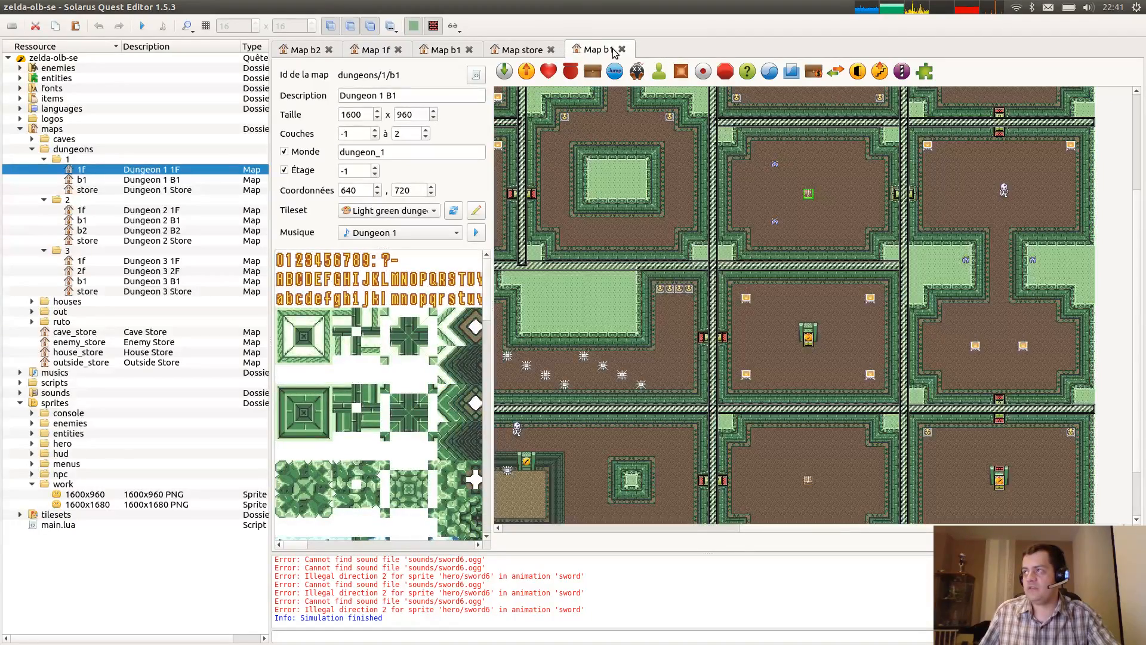
{"action": "left_click", "coordinate": [620, 50]}
{"action": "left_click", "coordinate": [376, 50]}
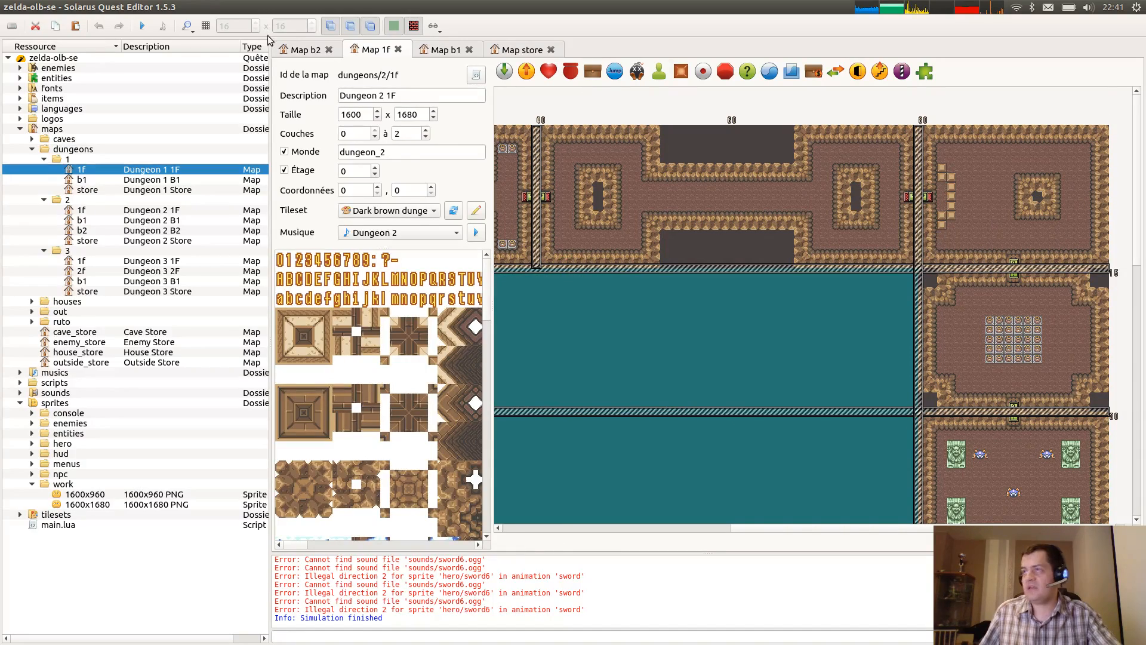
{"action": "left_click", "coordinate": [305, 50]}
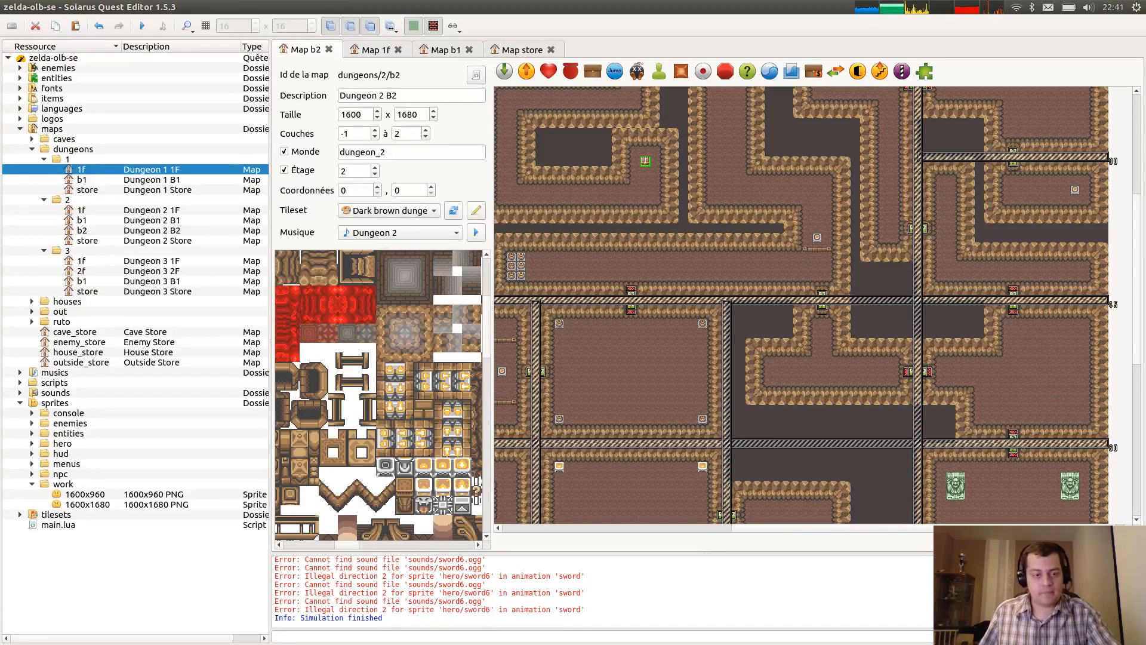
Switch back to GVIM and compare the multiplied numbers in the case 16 ajoutePnj lines with their coordinate comments and the sed patterns.
{"action": "key", "text": "alt+Tab"}
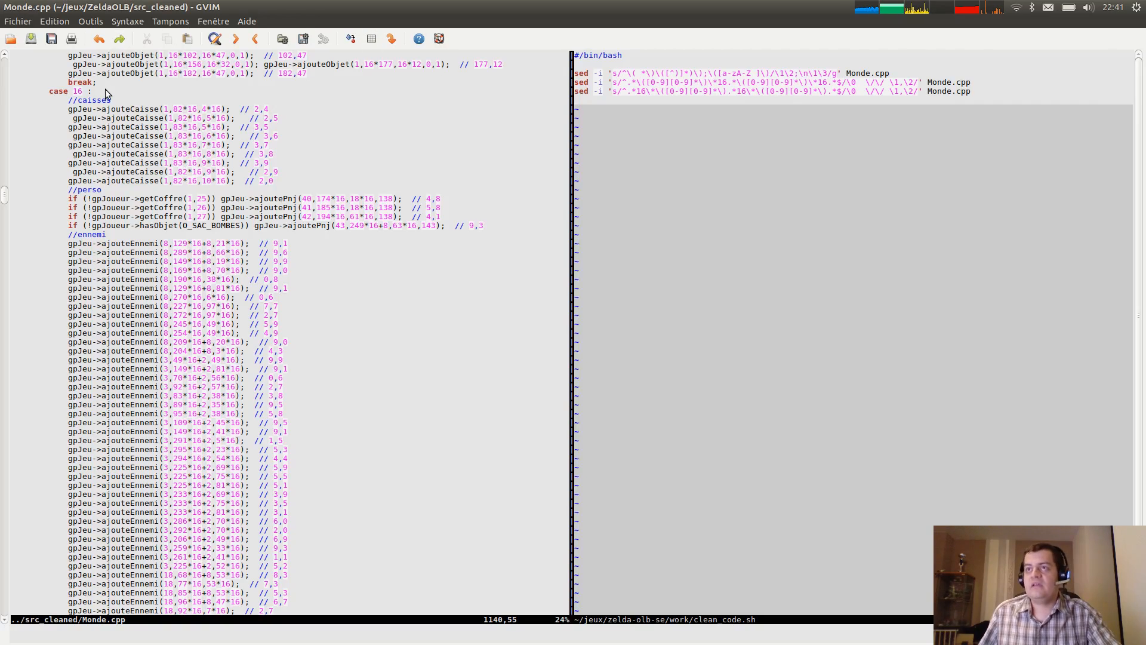
{"action": "triple_click", "coordinate": [360, 197]}
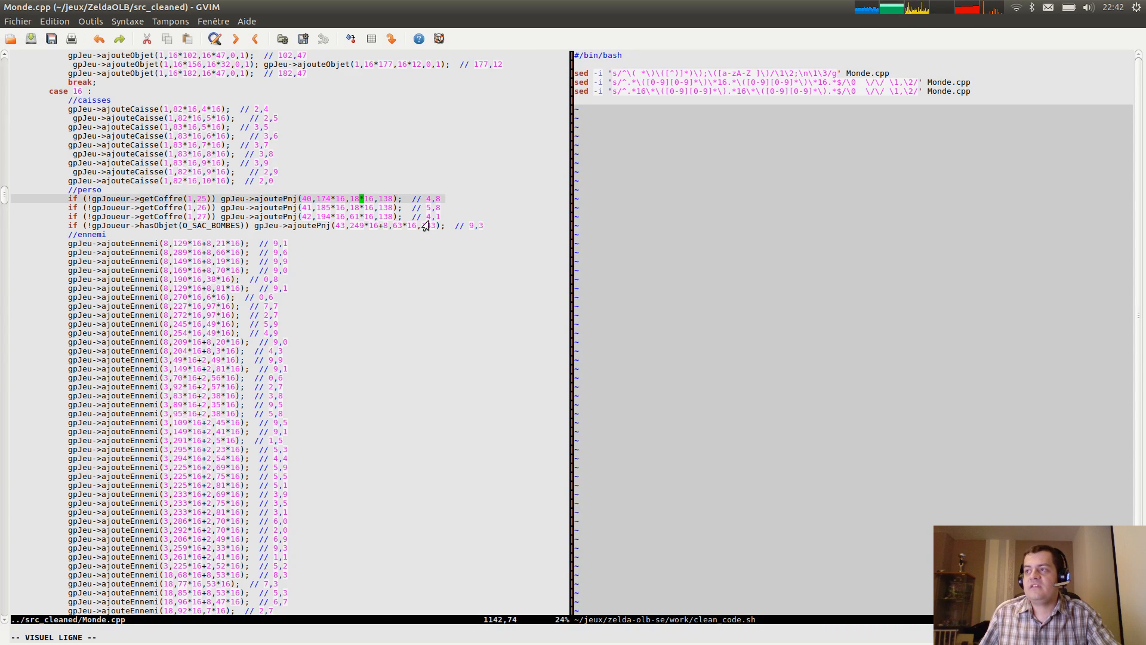
{"action": "scroll", "coordinate": [422, 221], "scroll_direction": "down", "scroll_amount": 3}
{"action": "left_click", "coordinate": [352, 163]}
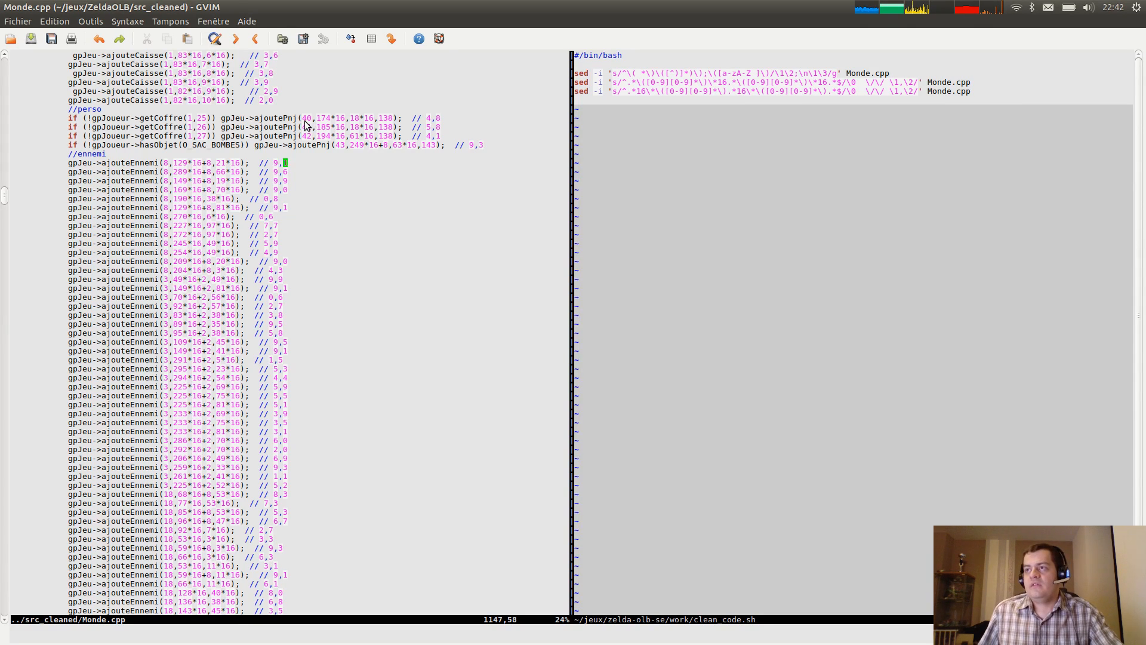
{"action": "left_click", "coordinate": [428, 123]}
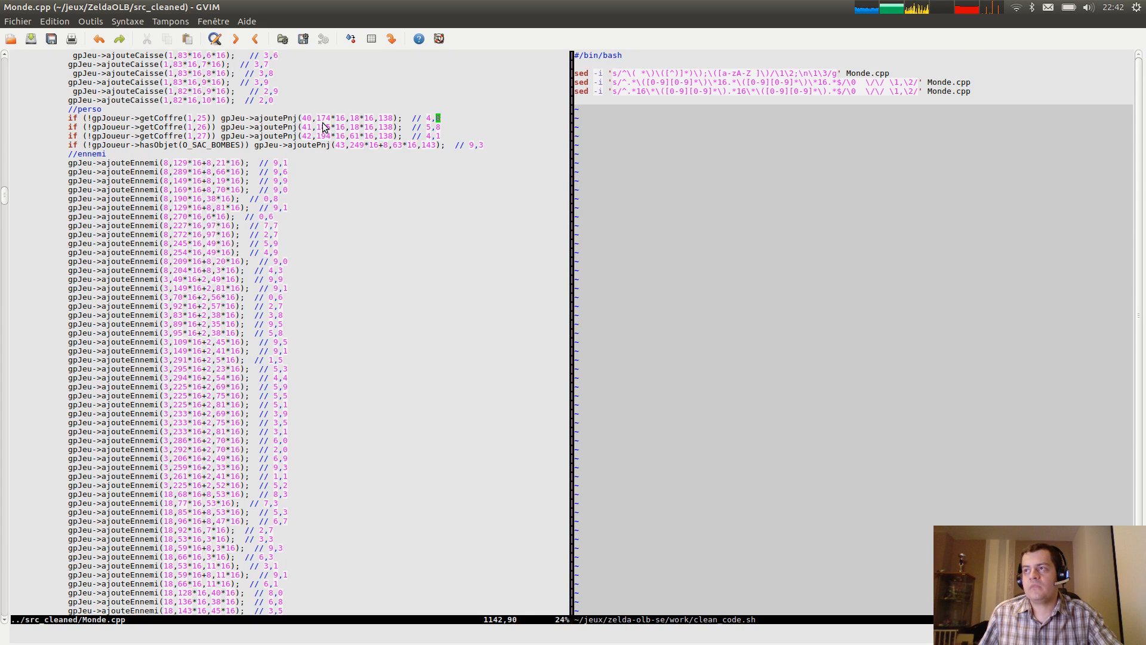
{"action": "double_click", "coordinate": [320, 122]}
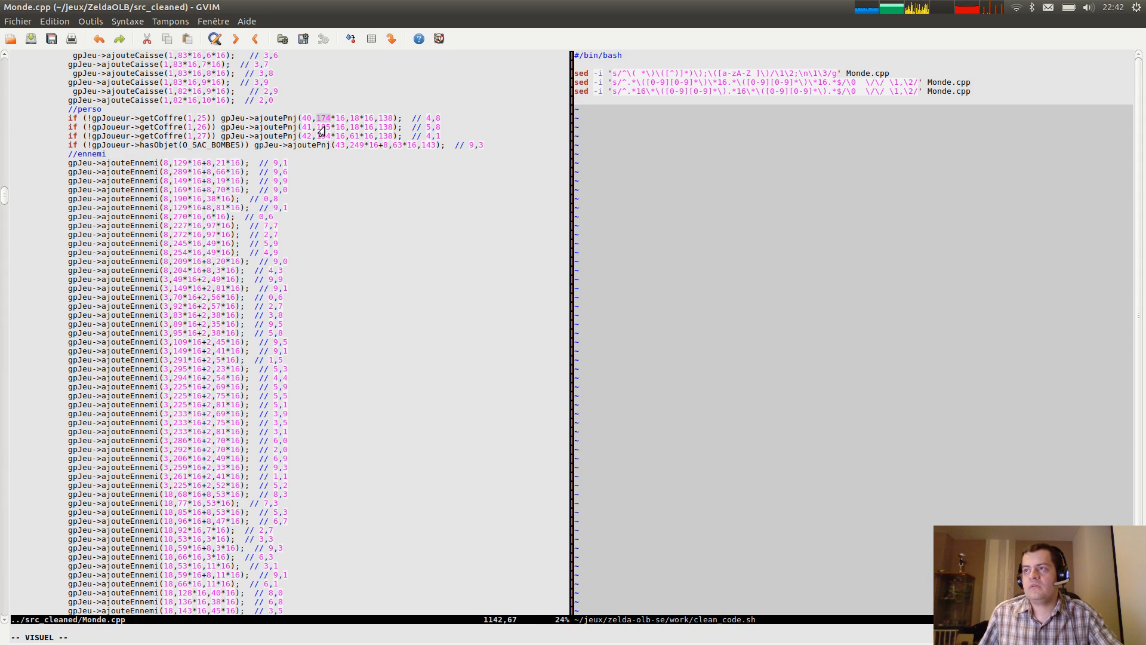
{"action": "left_click", "coordinate": [324, 116]}
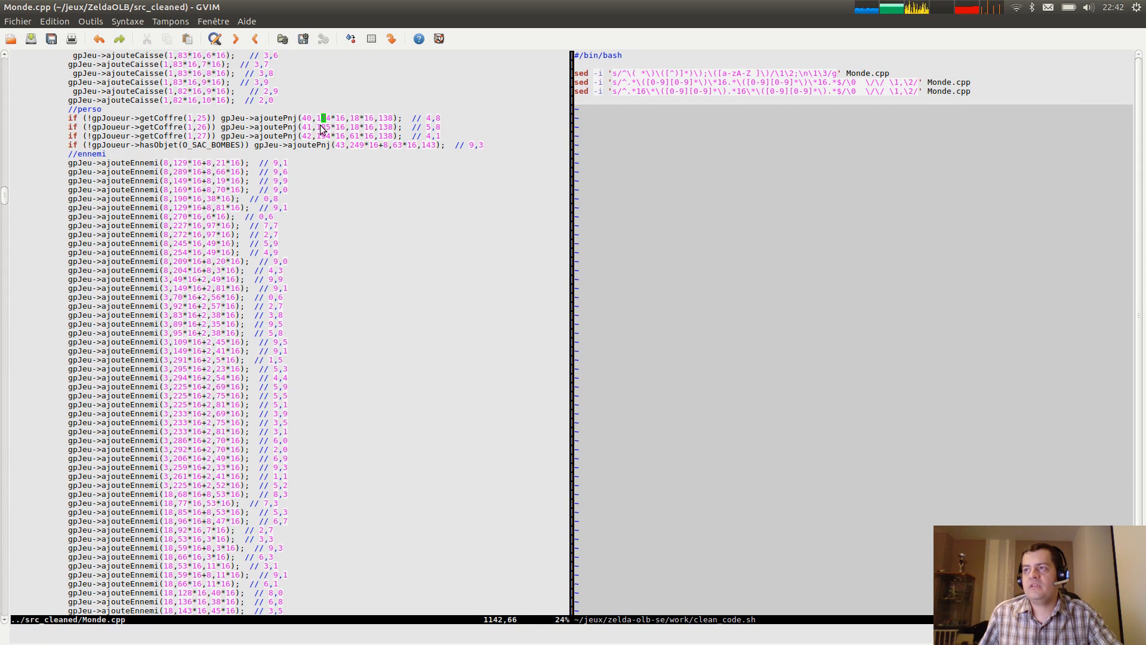
{"action": "double_click", "coordinate": [354, 119]}
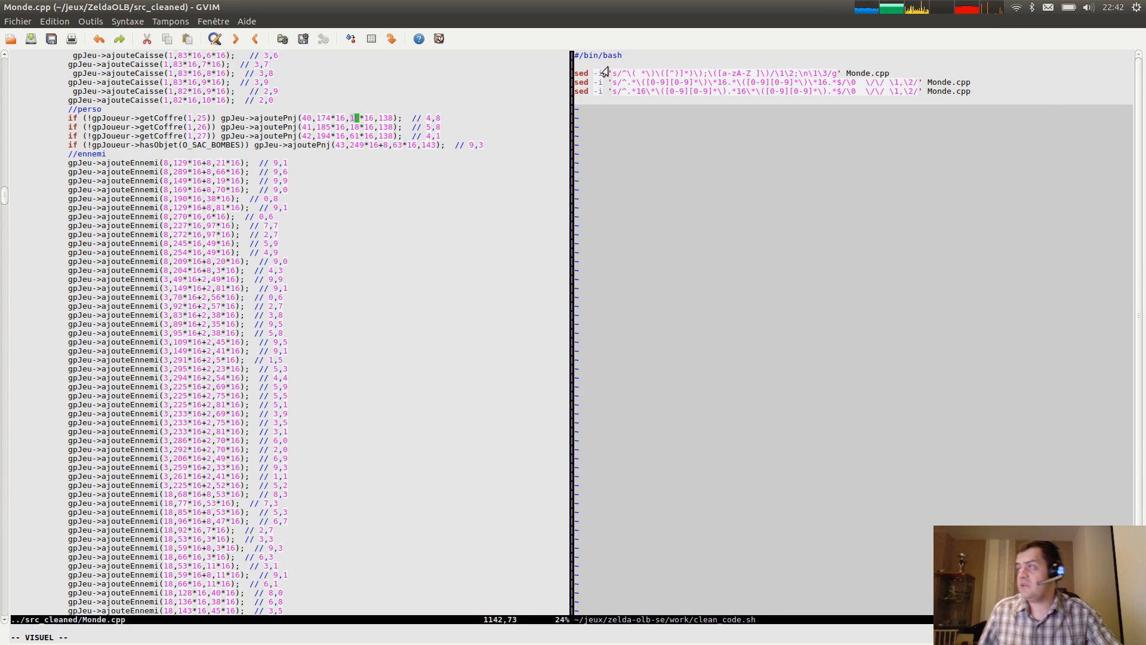
{"action": "left_click", "coordinate": [676, 91]}
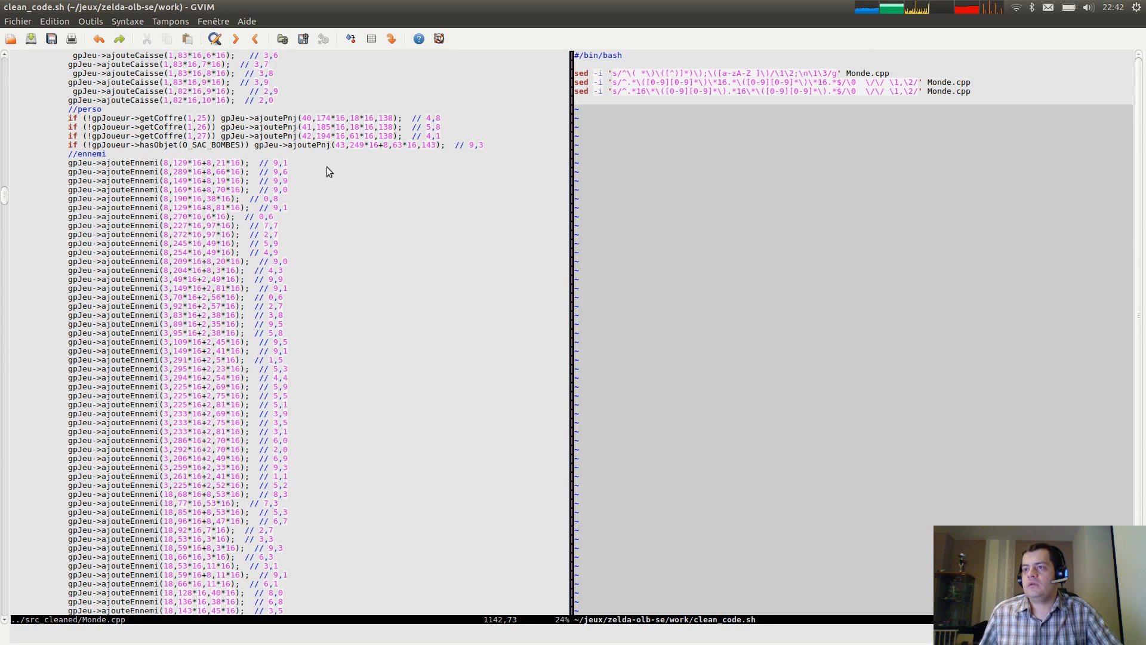
{"action": "left_click", "coordinate": [326, 140]}
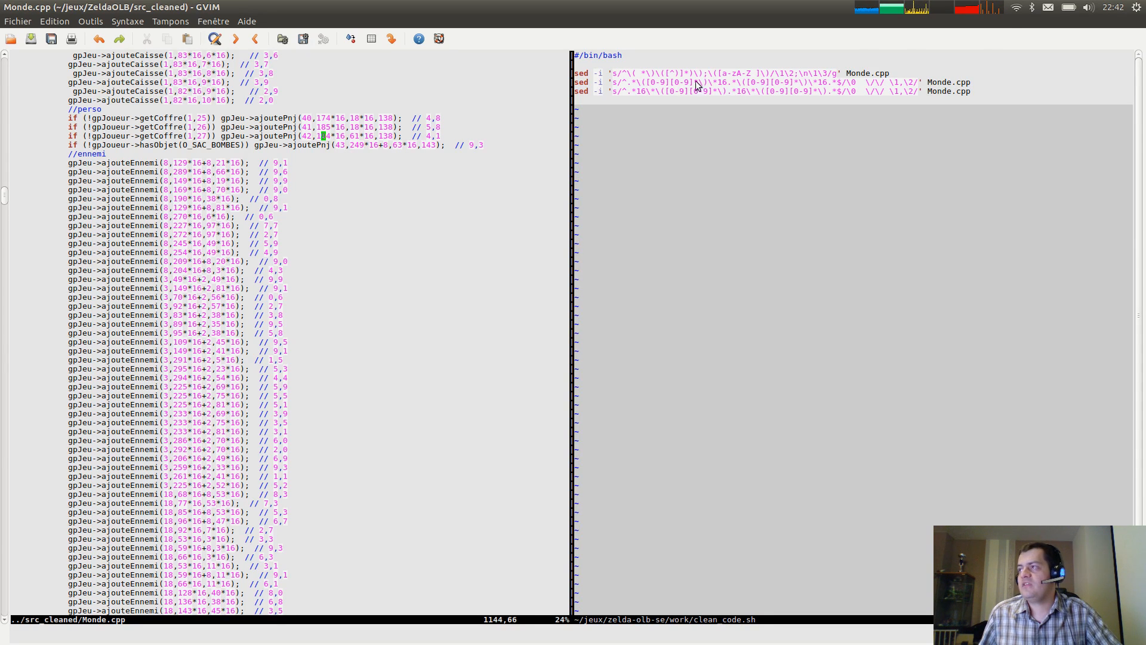
Add a comma directly after the leading .* wildcard in both the second and third sed commands.
{"action": "left_click_drag", "start_coordinate": [623, 84], "coordinate": [715, 80]}
{"action": "left_click", "coordinate": [743, 82]}
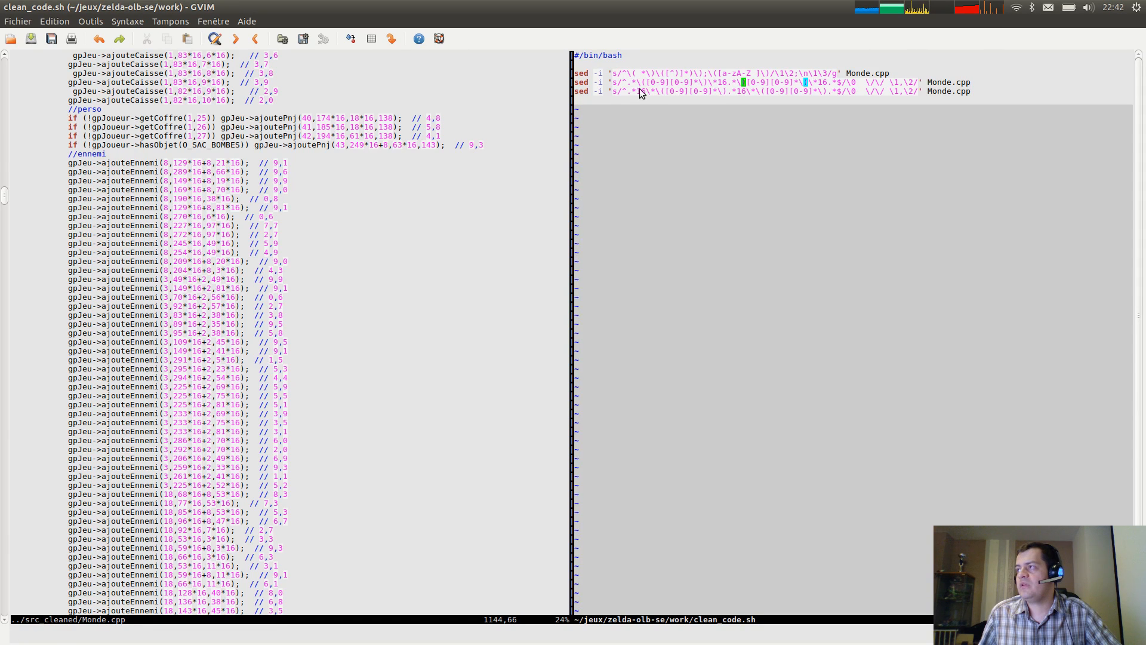
{"action": "left_click_drag", "start_coordinate": [634, 83], "coordinate": [631, 84]}
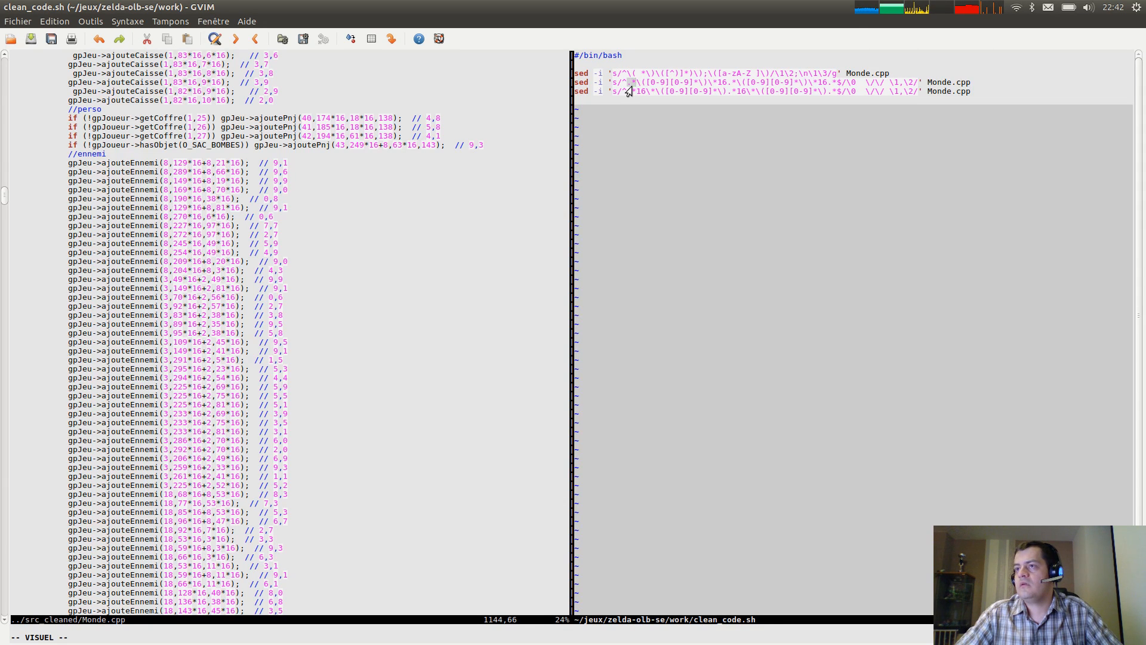
{"action": "key", "text": "Escape"}
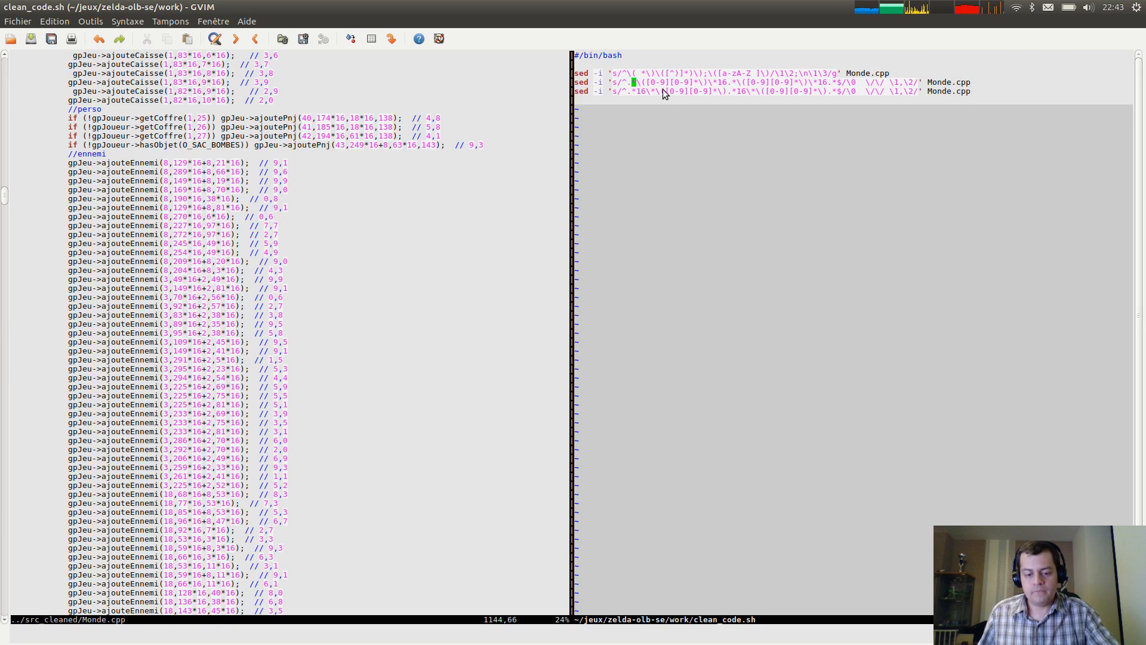
{"action": "type", "text": "a"}
{"action": "type", "text": ","}
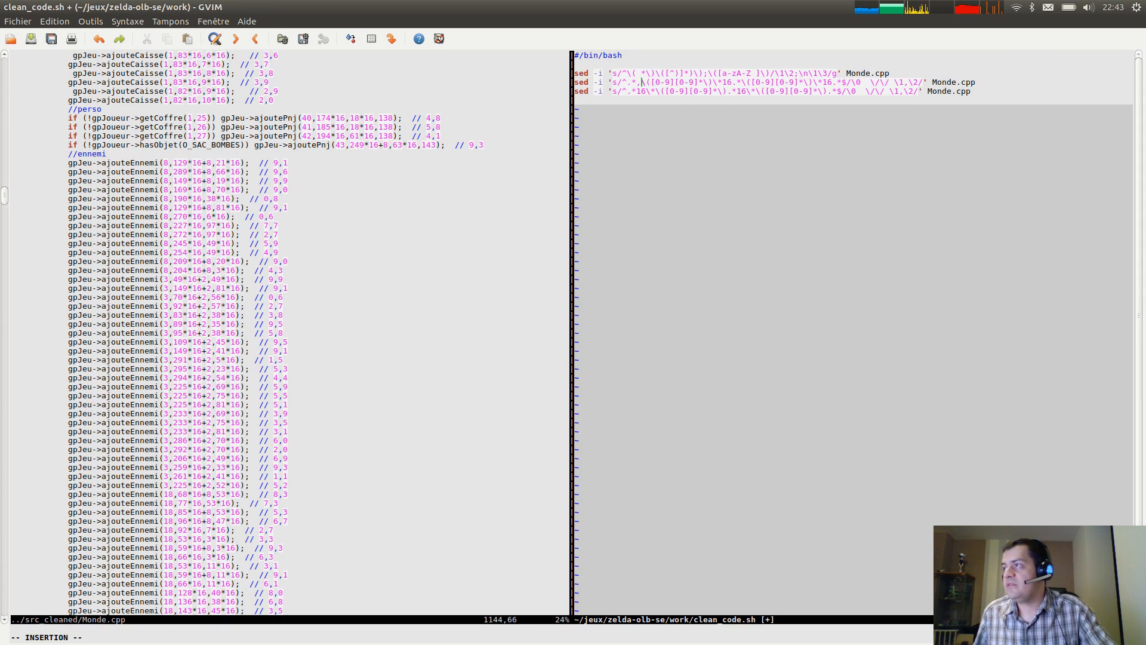
{"action": "left_click", "coordinate": [637, 93]}
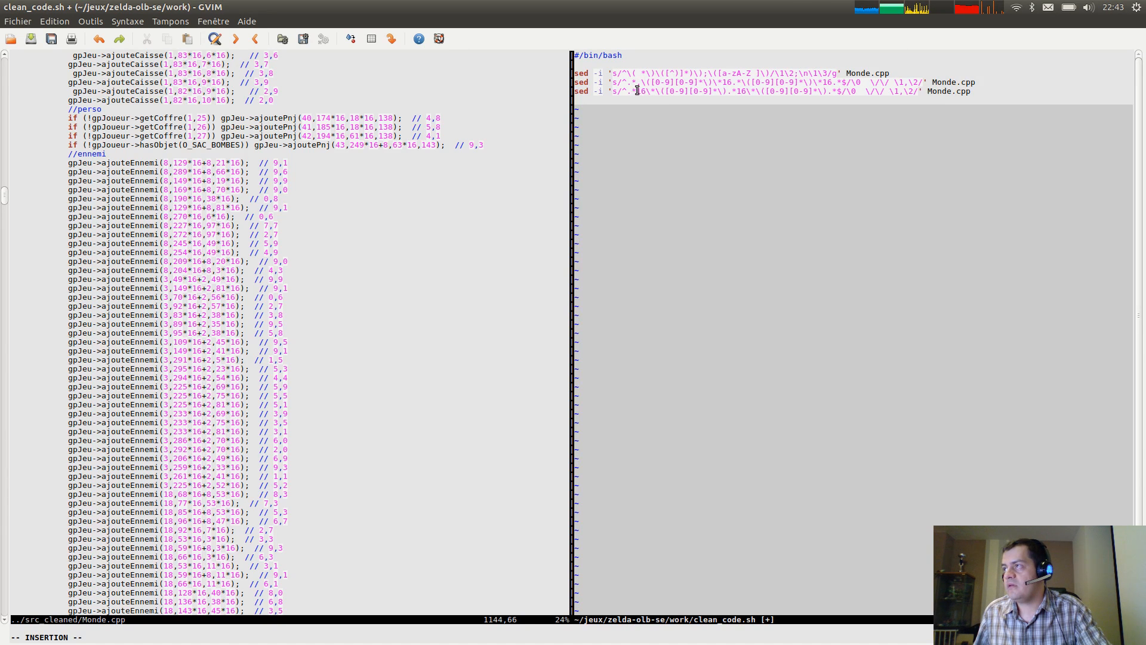
{"action": "type", "text": ","}
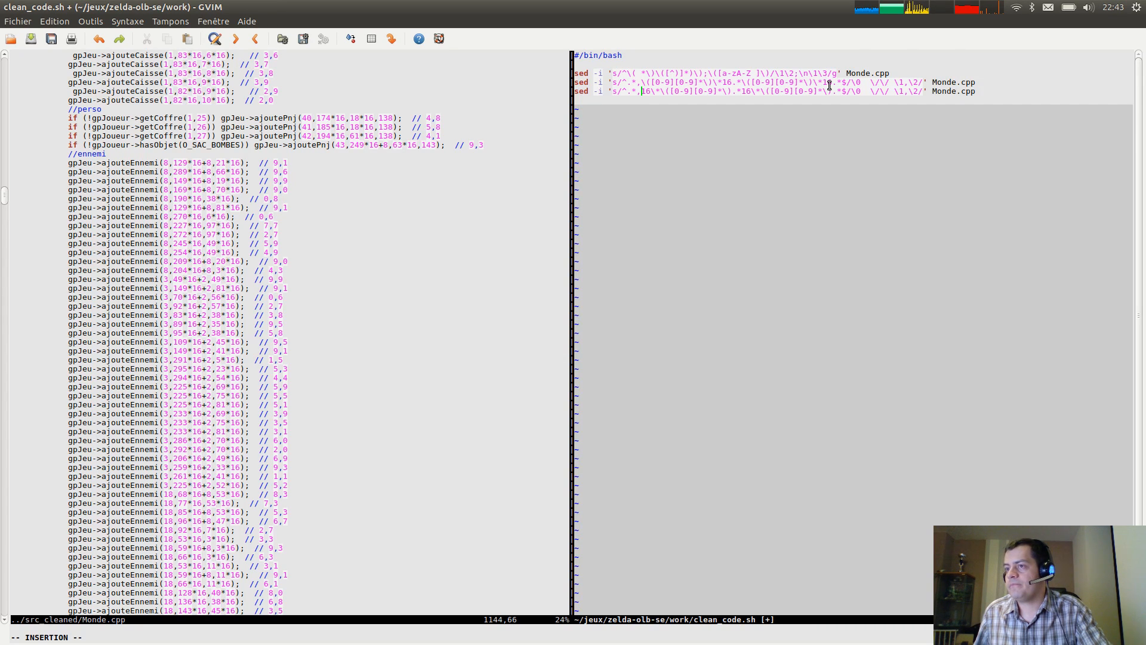
Save clean_code.sh and reload the changed Monde.cpp from disk.
{"action": "key", "text": "Escape"}
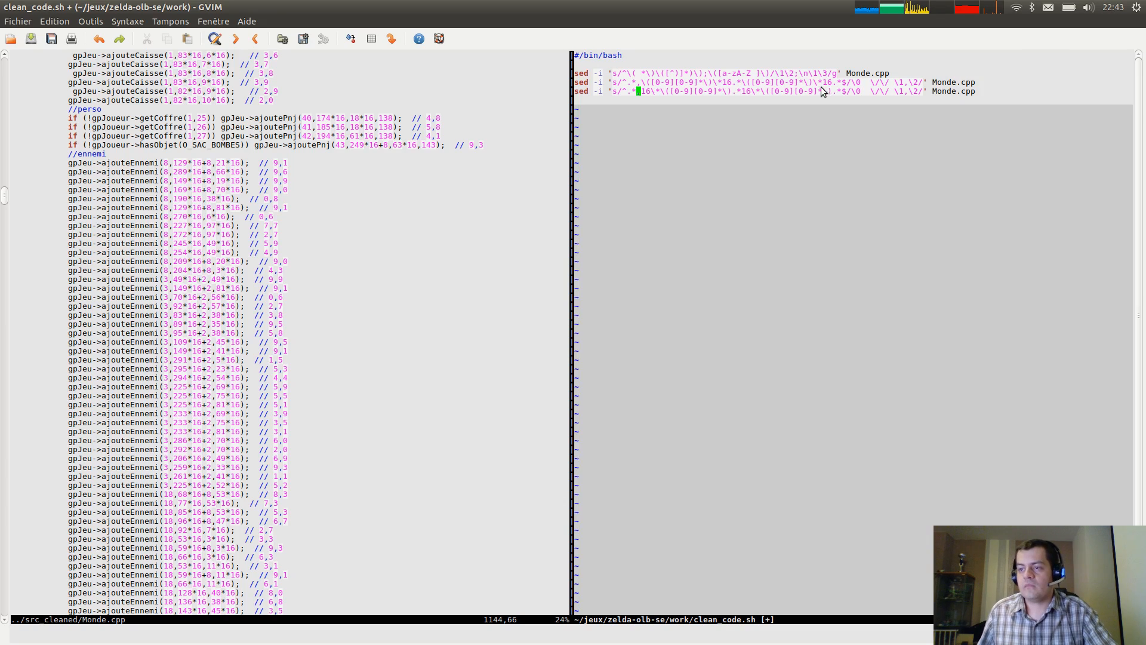
{"action": "type", "text": ":w"}
{"action": "key", "text": "Return"}
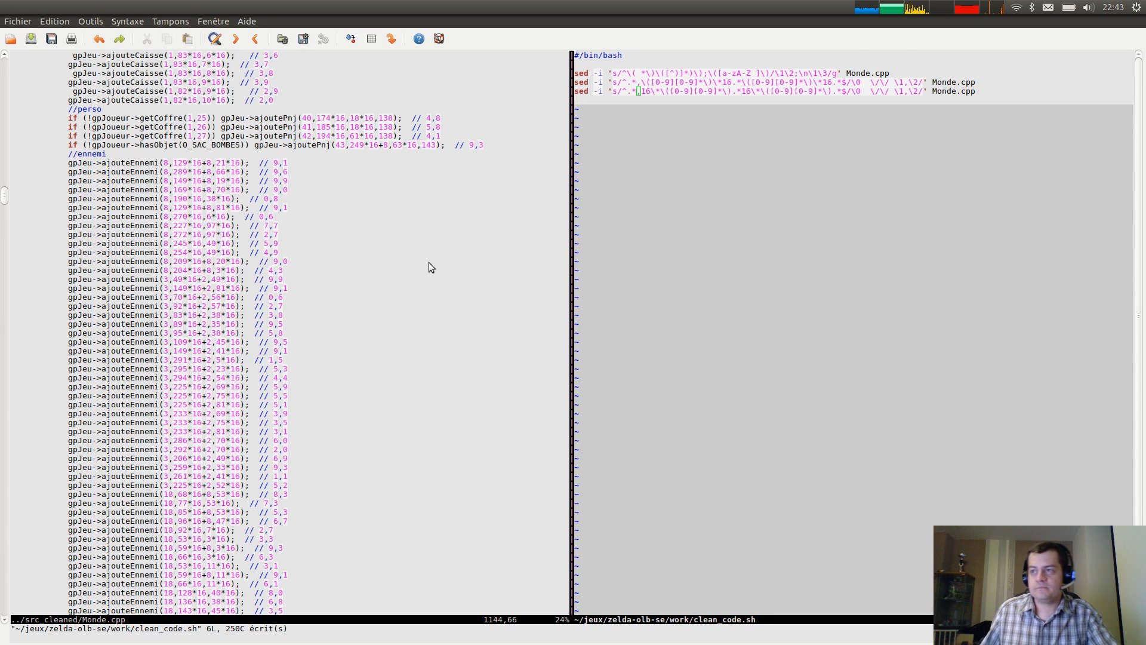
{"action": "left_click", "coordinate": [471, 197]}
{"action": "left_click", "coordinate": [650, 367]}
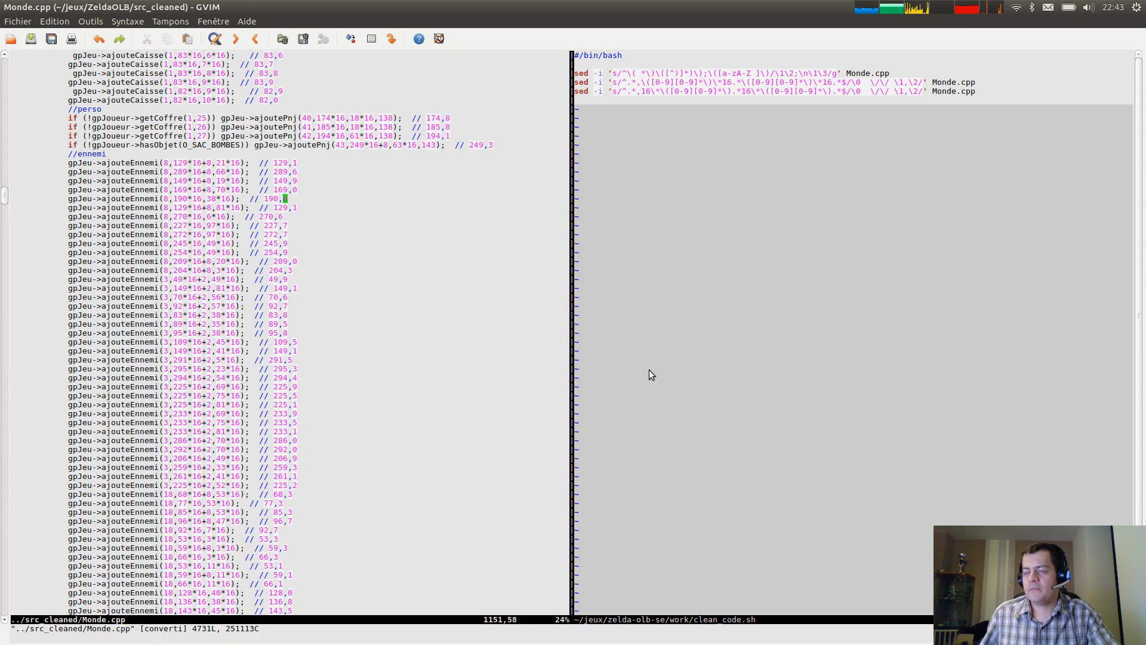
Check the regenerated coordinate comments on the case 16 ennemi and perso lines against their multiplied numbers, especially the second coordinate.
{"action": "left_click", "coordinate": [824, 120]}
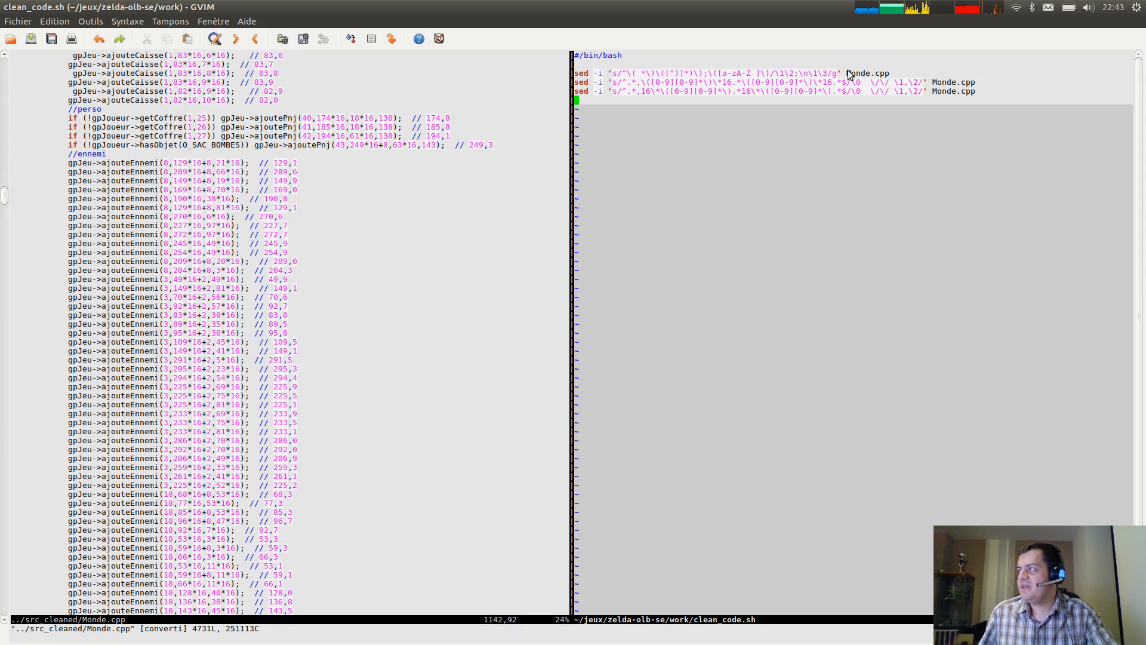
{"action": "left_click", "coordinate": [422, 177]}
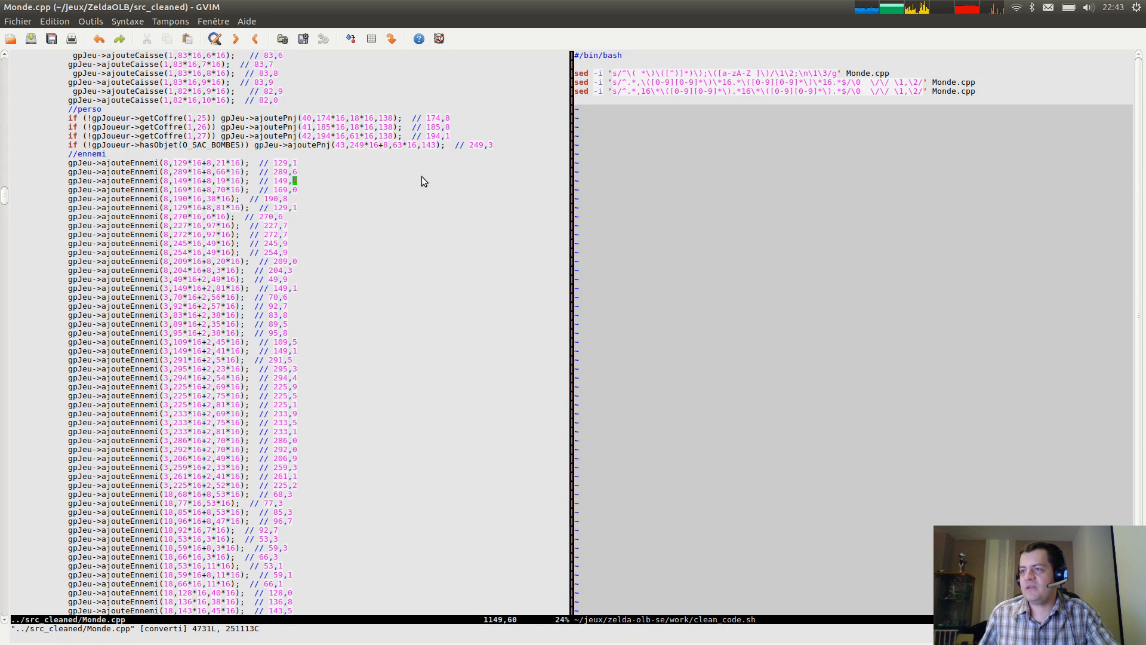
{"action": "scroll", "coordinate": [419, 162], "scroll_direction": "down", "scroll_amount": 8}
{"action": "scroll", "coordinate": [419, 161], "scroll_direction": "up", "scroll_amount": 8}
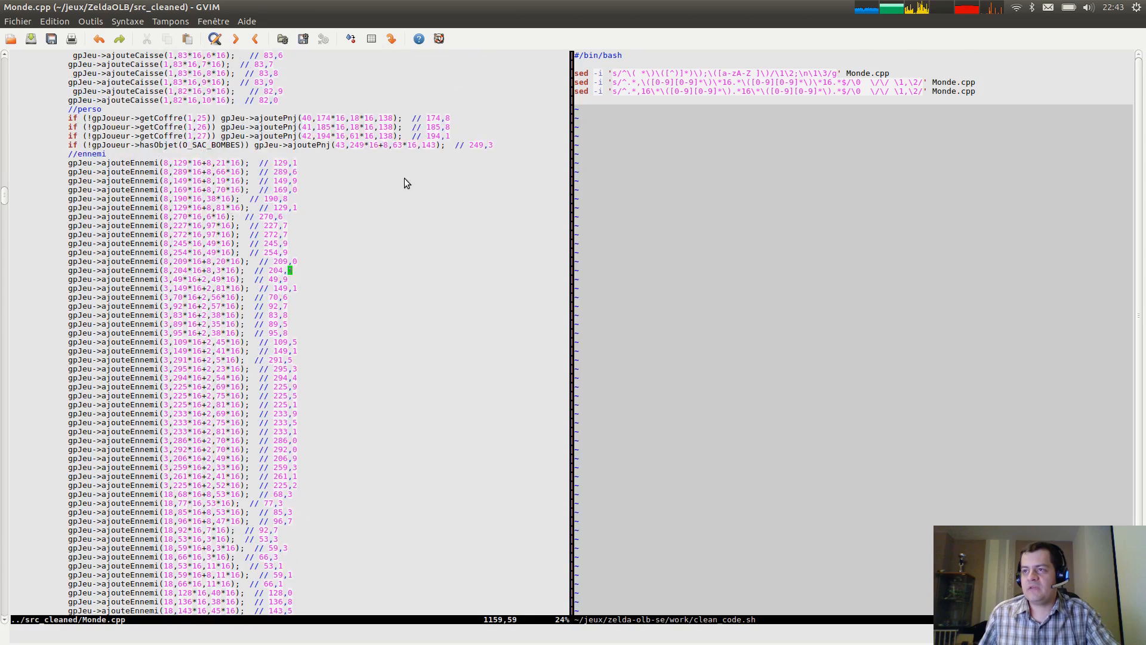
{"action": "scroll", "coordinate": [404, 178], "scroll_direction": "up", "scroll_amount": 3}
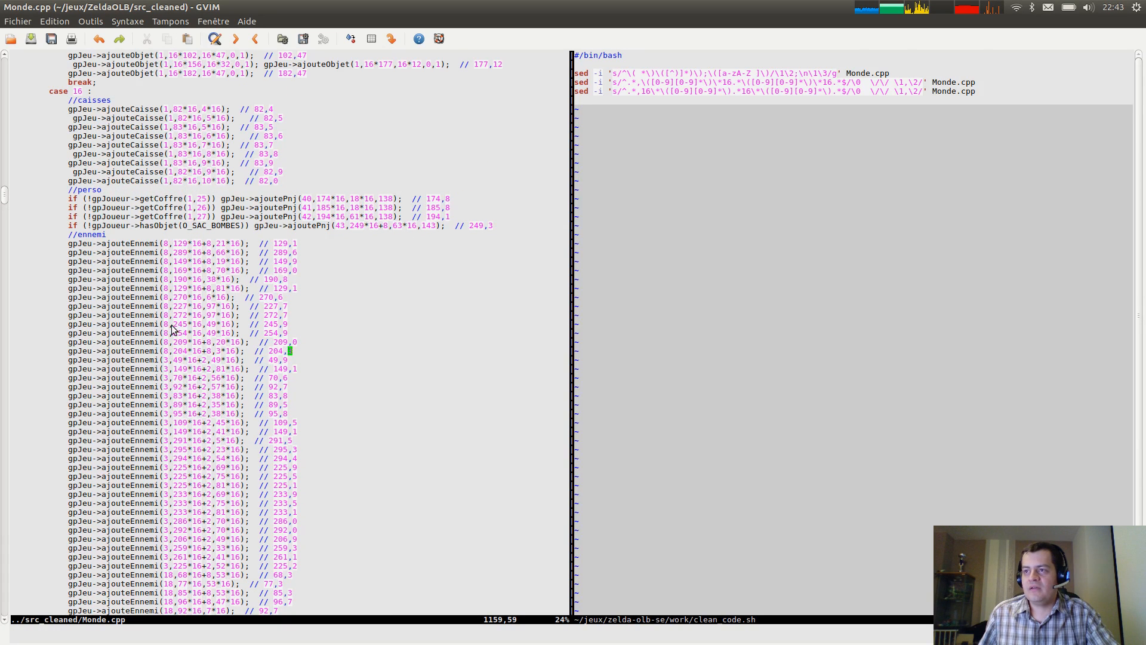
{"action": "left_click_drag", "start_coordinate": [175, 313], "coordinate": [235, 315]}
{"action": "left_click", "coordinate": [285, 305]}
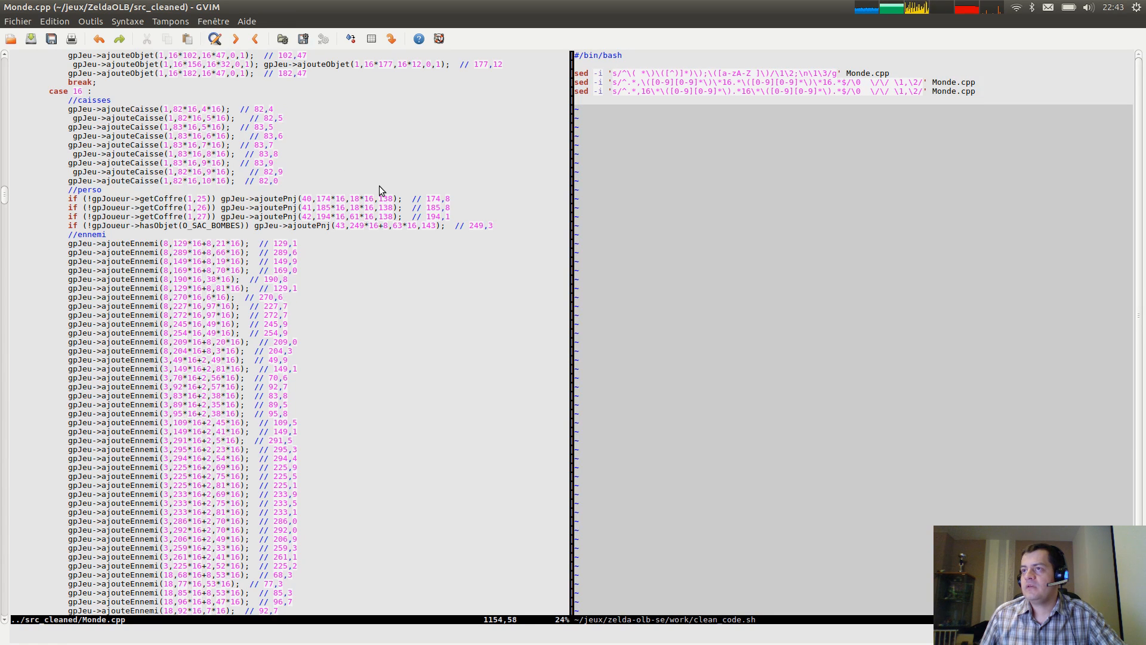
{"action": "double_click", "coordinate": [439, 199]}
{"action": "left_click_drag", "start_coordinate": [452, 200], "coordinate": [447, 200]}
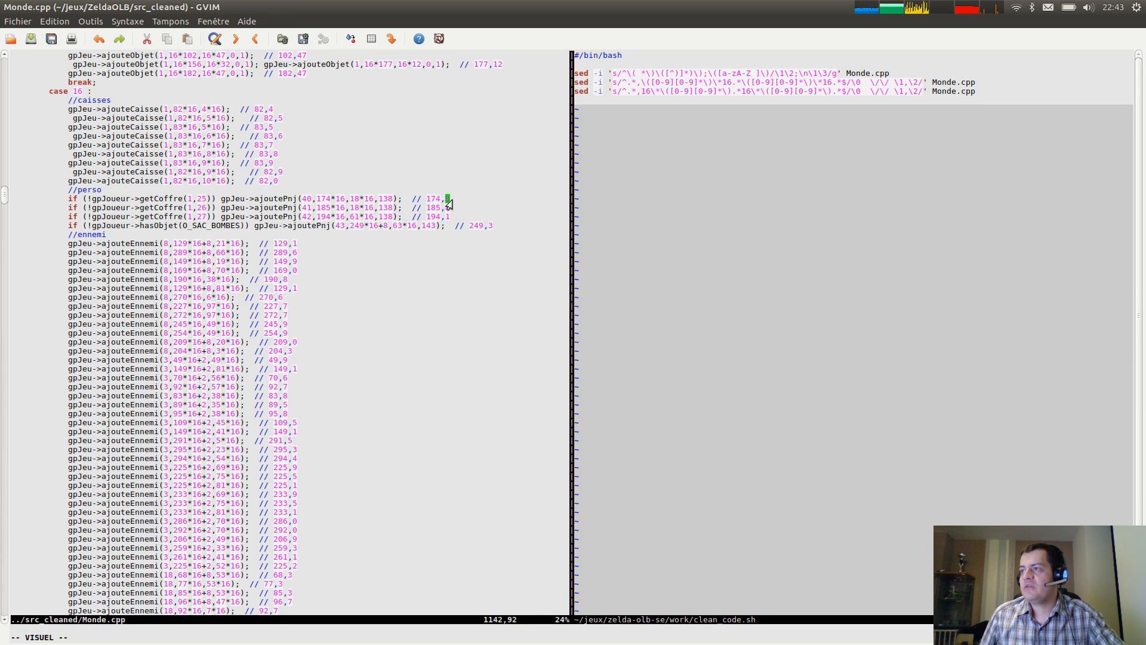
{"action": "key", "text": "Escape"}
{"action": "key", "text": "k"}
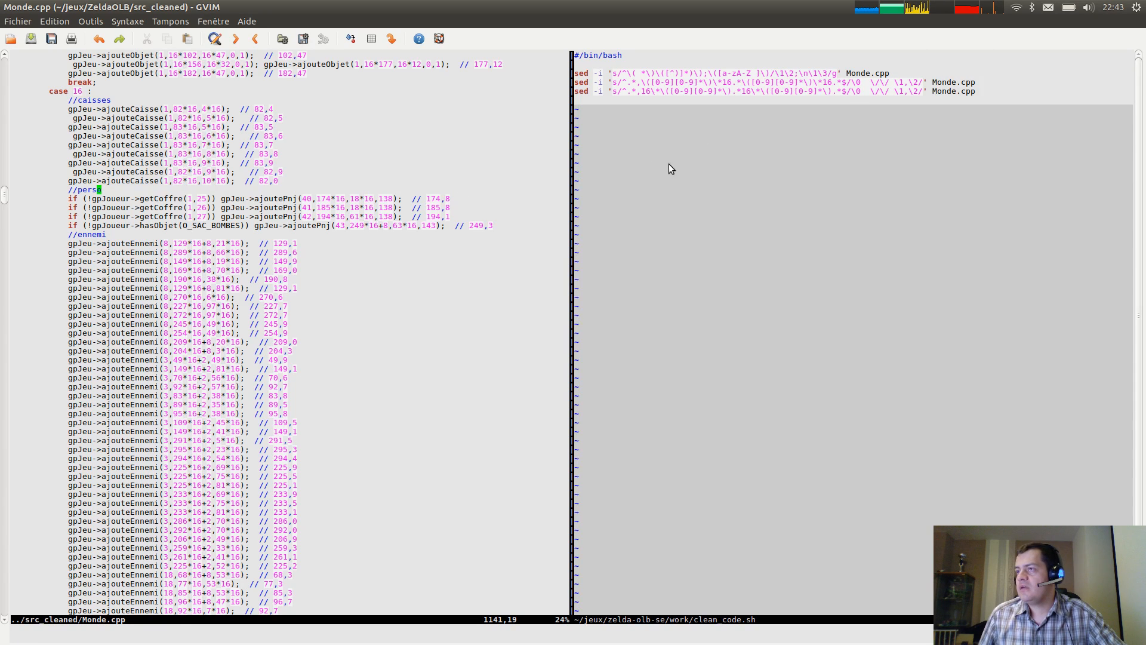
Add a comma after the middle .* wildcard in the second and third sed commands and save clean_code.sh.
{"action": "left_click", "coordinate": [643, 83]}
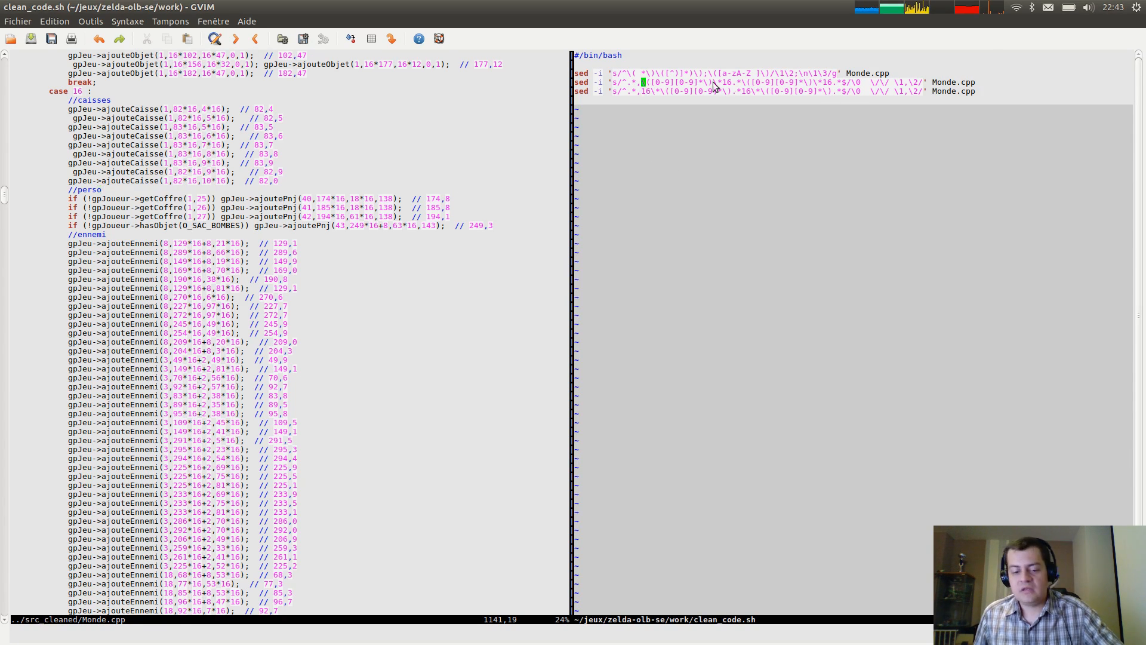
{"action": "left_click", "coordinate": [823, 90]}
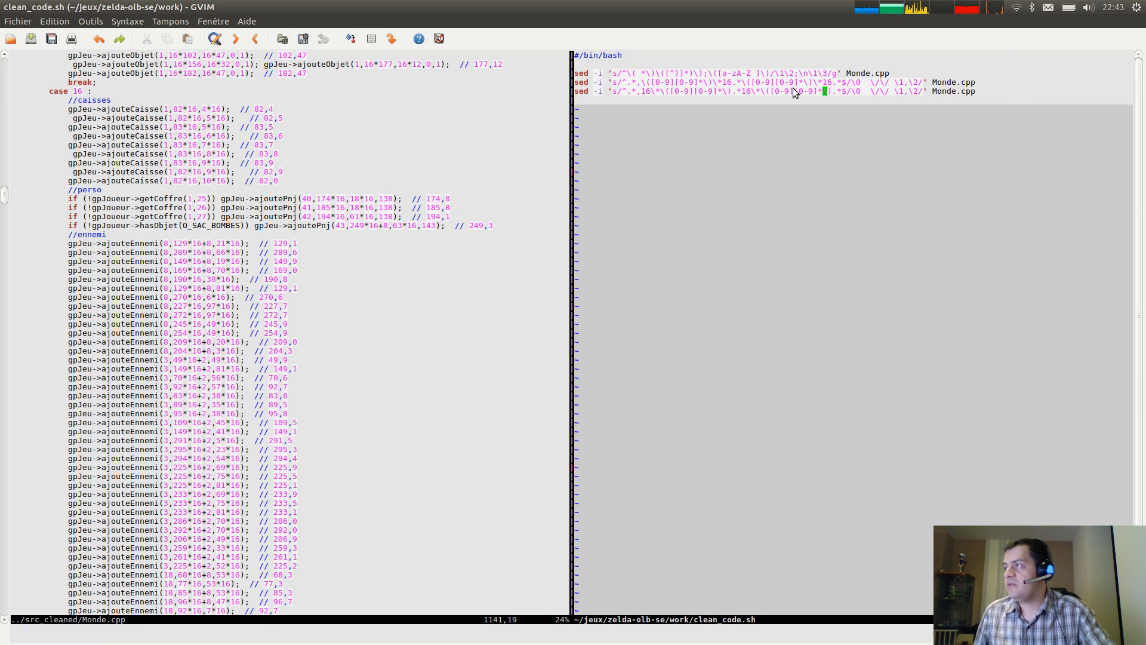
{"action": "key", "text": "i"}
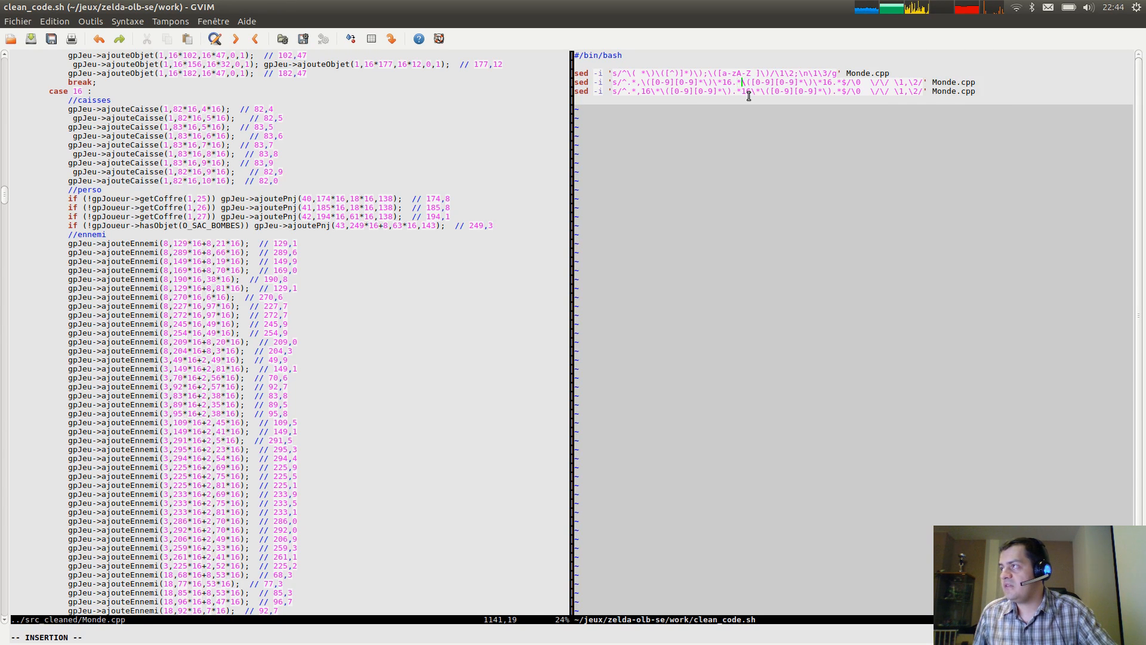
{"action": "left_click", "coordinate": [744, 84]}
{"action": "type", "text": ","}
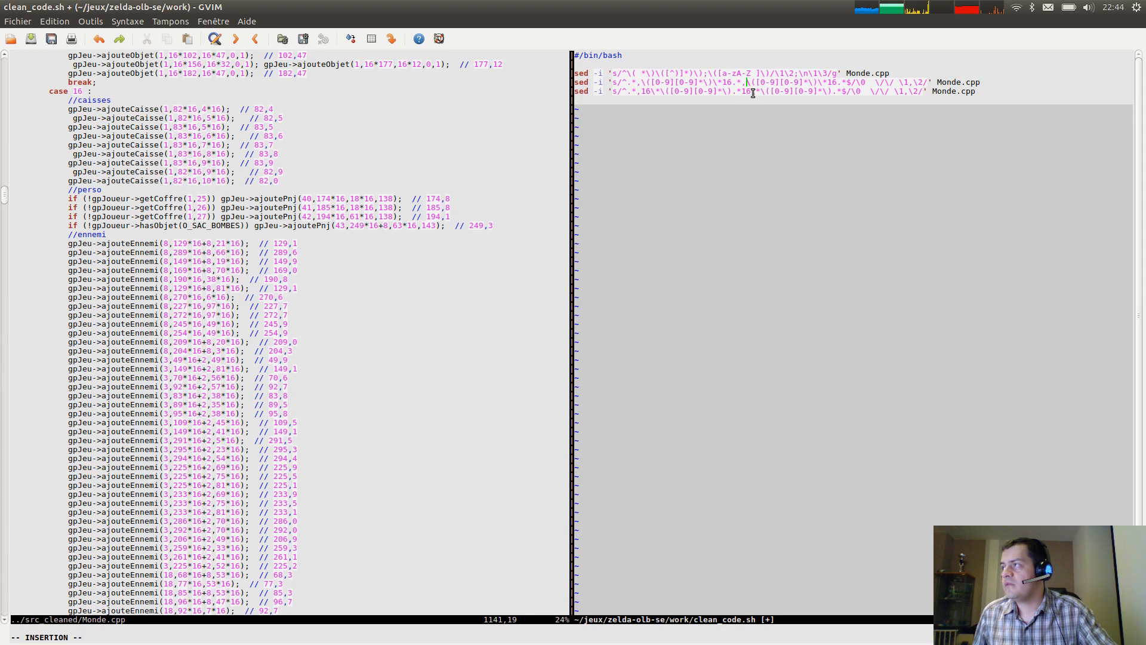
{"action": "left_click", "coordinate": [641, 92]}
{"action": "type", "text": ","}
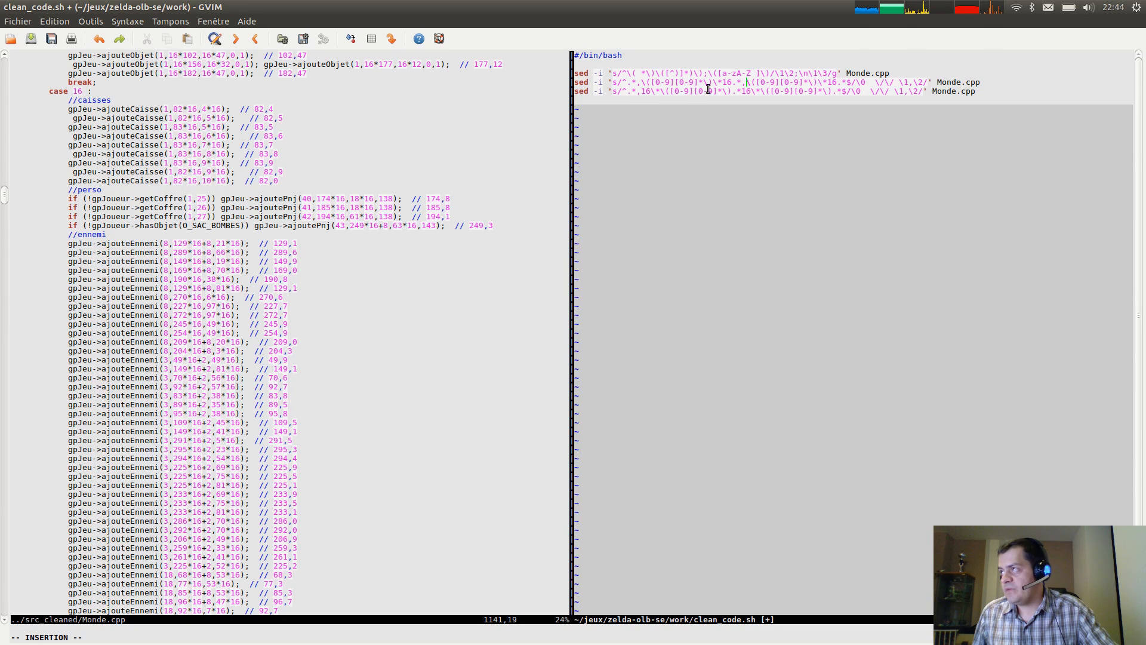
{"action": "left_click", "coordinate": [742, 92]}
{"action": "type", "text": ","}
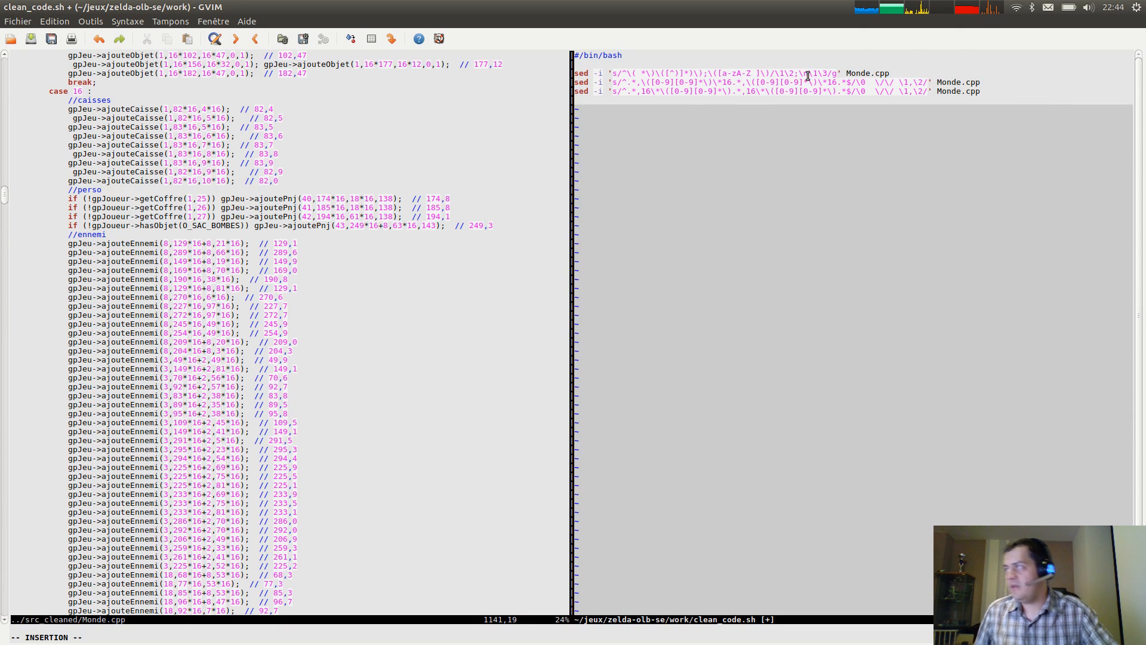
{"action": "key", "text": "Escape"}
{"action": "type", "text": ":w"}
{"action": "key", "text": "Return"}
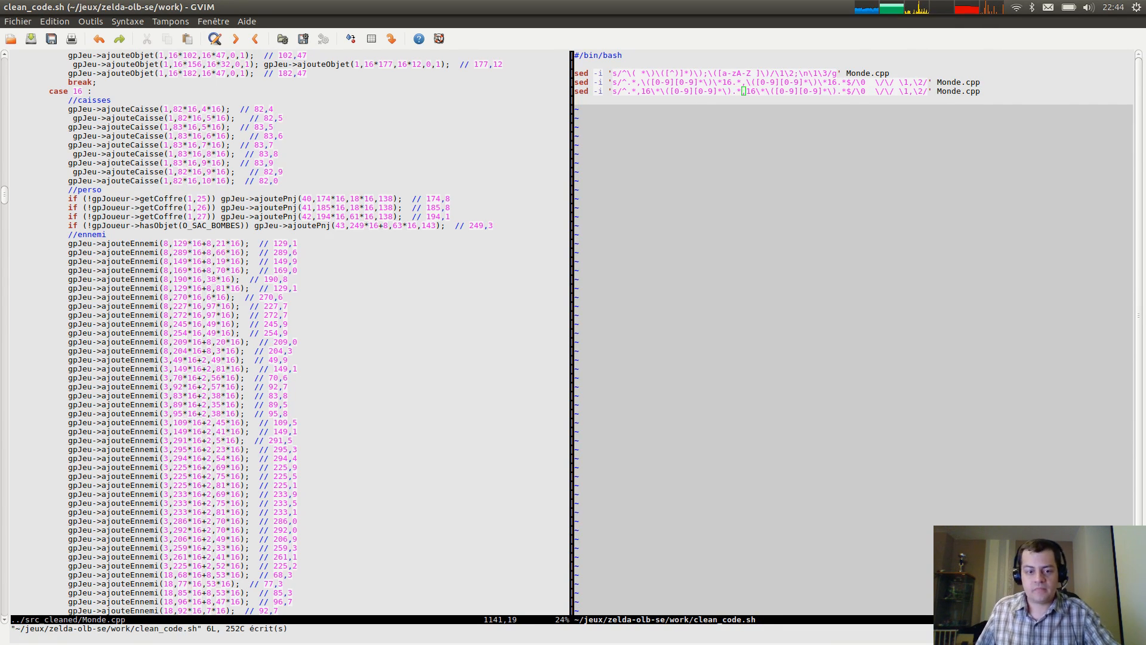
Reload the updated Monde.cpp and check the coordinate comment on the first case 16 ajoutePnj line.
{"action": "key", "text": "alt+Tab"}
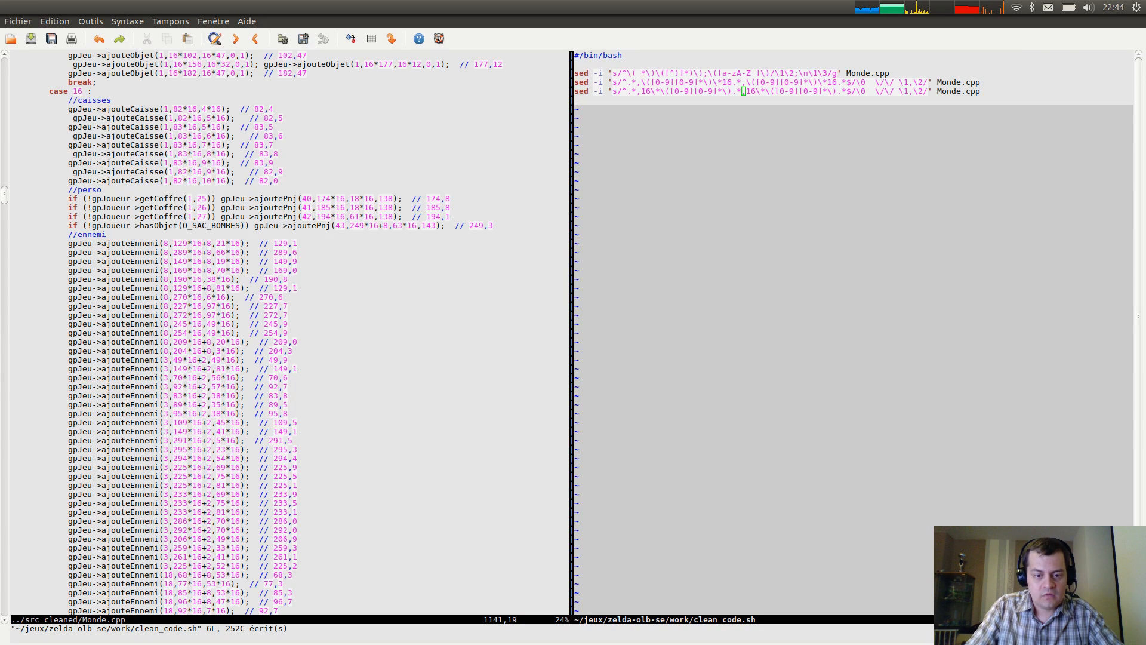
{"action": "left_click", "coordinate": [339, 241]}
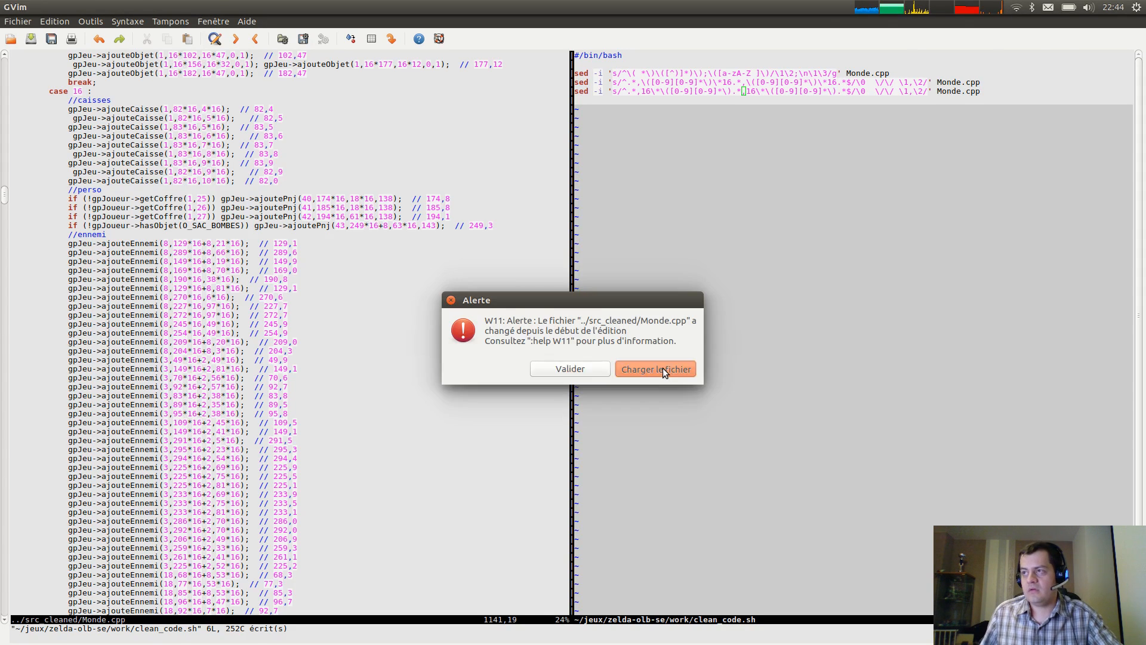
{"action": "left_click", "coordinate": [662, 368]}
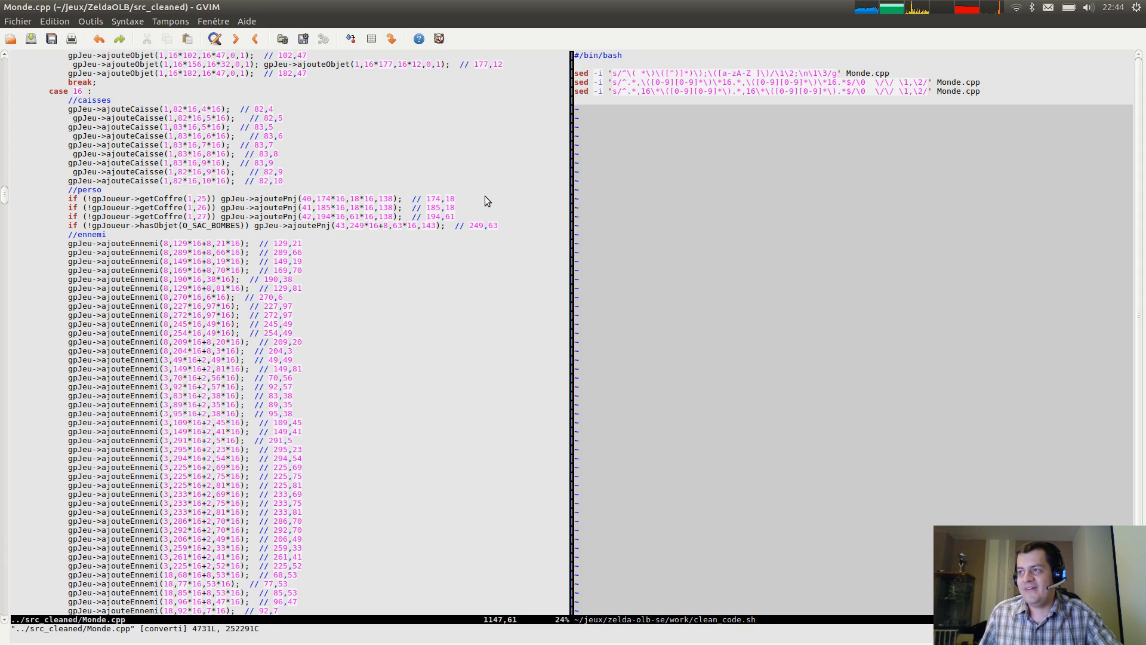
{"action": "left_click_drag", "start_coordinate": [428, 200], "coordinate": [452, 201]}
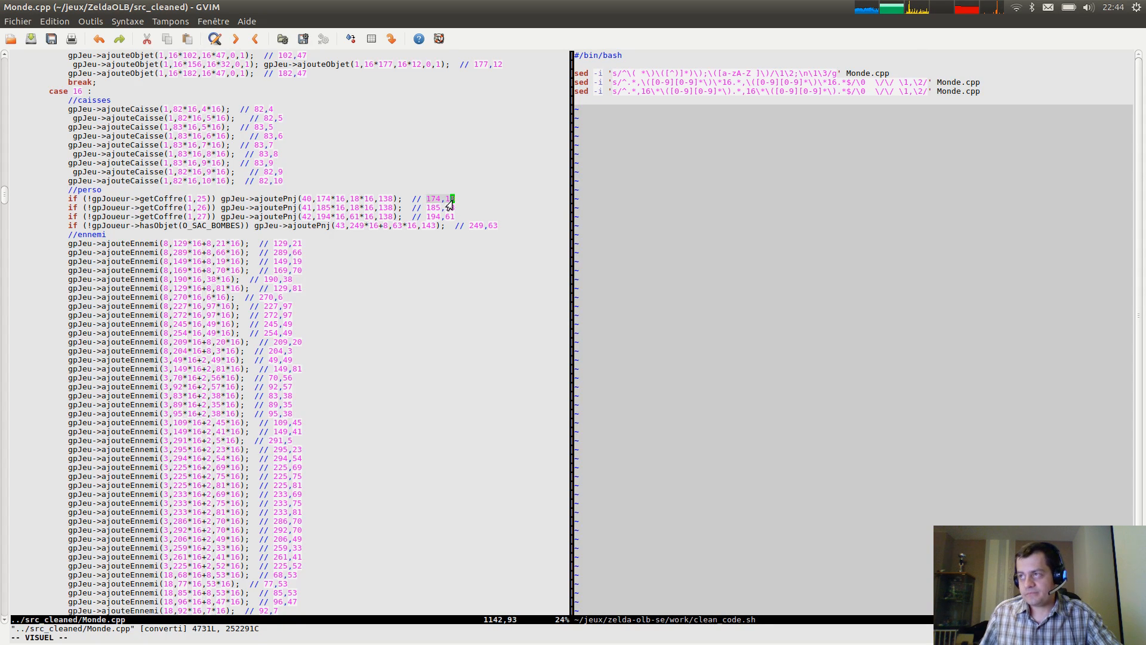
{"action": "left_click", "coordinate": [452, 200]}
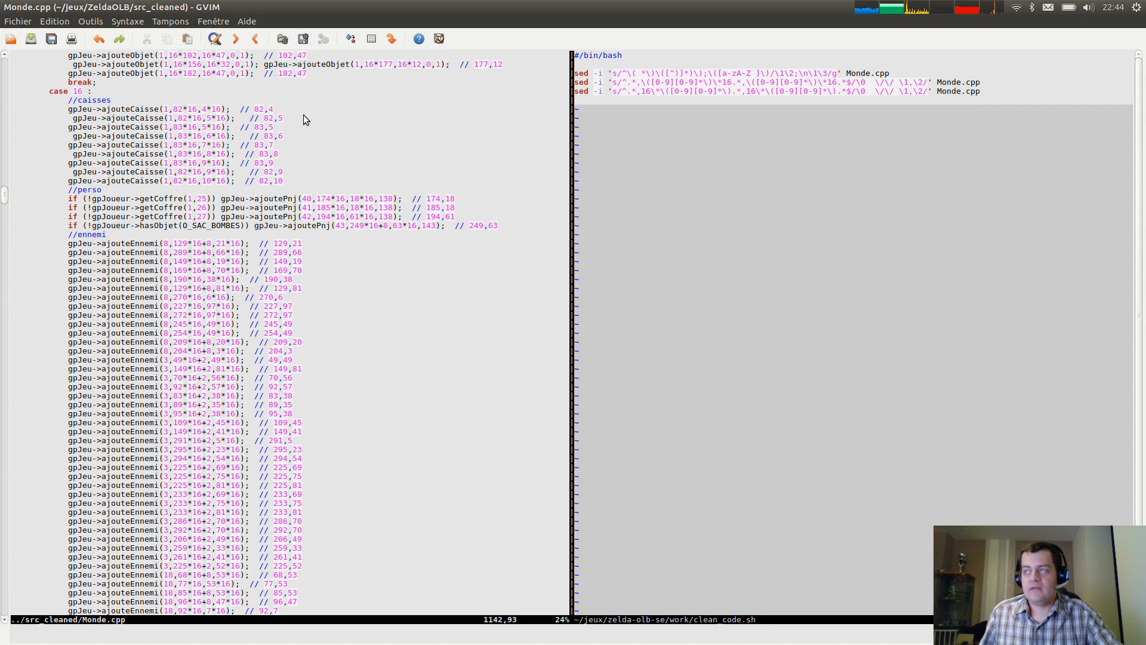
Restore GVIM from full screen, shrink its window and place it beside the map view of Solarus Quest Editor.
{"action": "left_click_drag", "start_coordinate": [580, 6], "coordinate": [516, 63]}
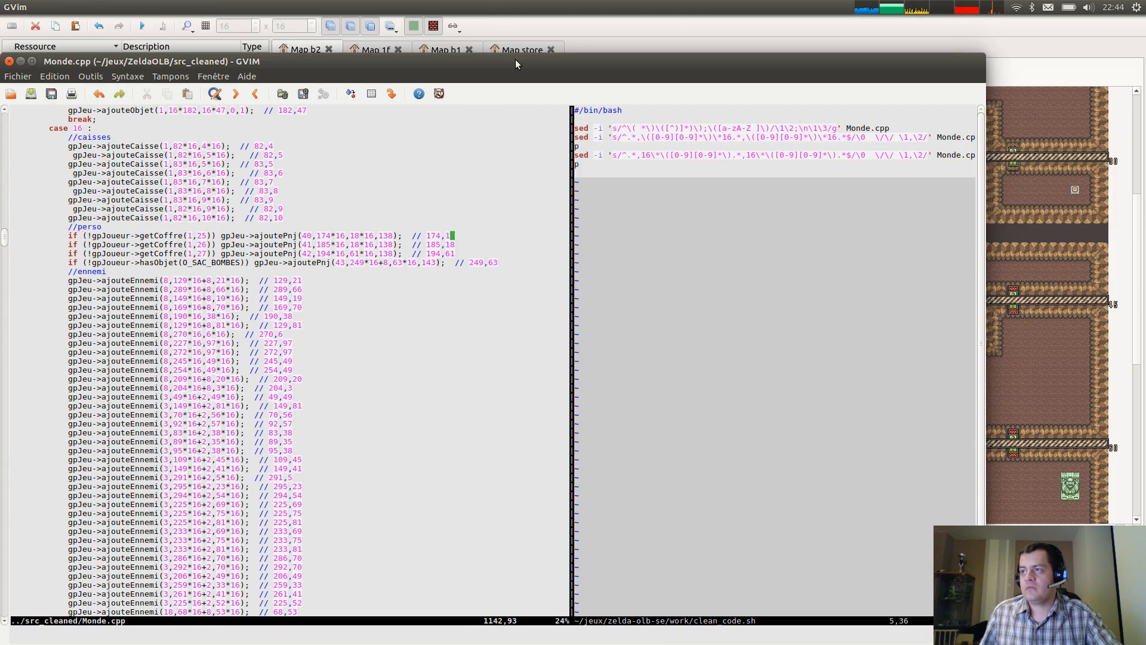
{"action": "middle_click_drag", "start_coordinate": [179, 98], "coordinate": [655, 276], "text": "alt"}
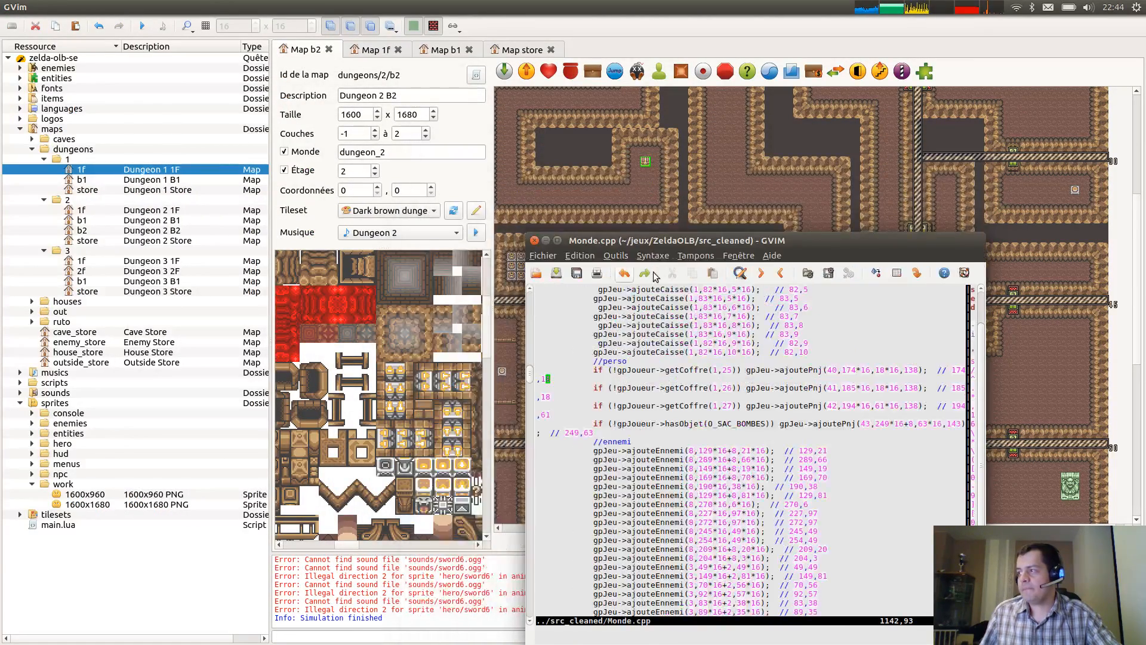
{"action": "right_click", "coordinate": [745, 241]}
{"action": "left_click", "coordinate": [801, 306]}
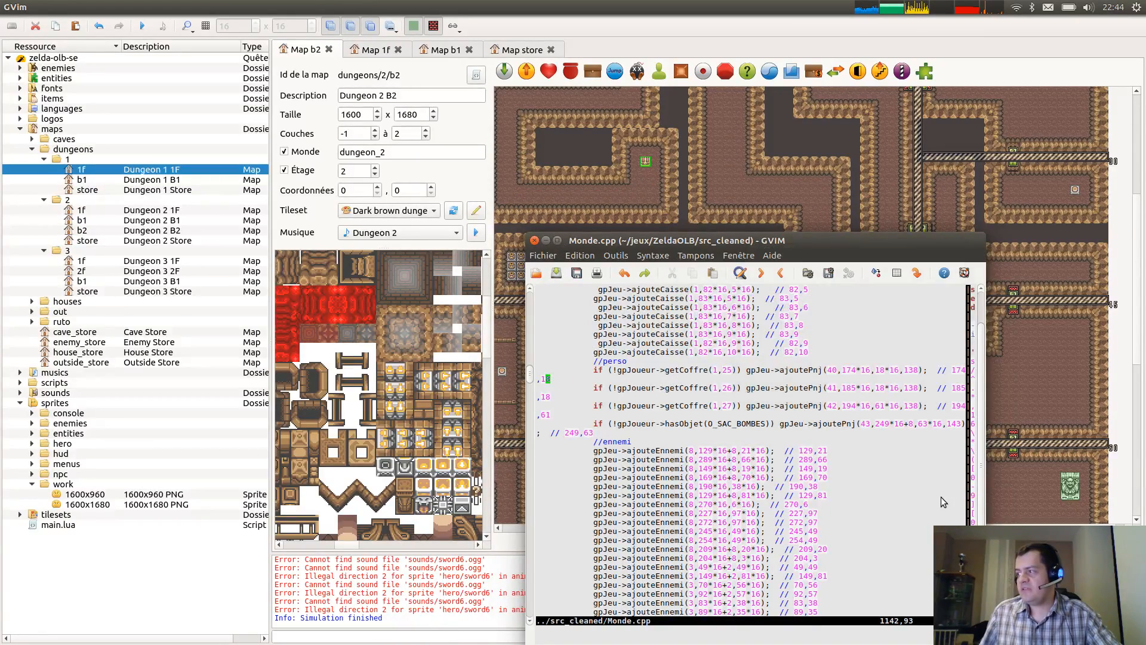
{"action": "middle_click_drag", "start_coordinate": [944, 502], "coordinate": [1011, 502], "text": "alt"}
{"action": "left_click_drag", "start_coordinate": [1011, 502], "coordinate": [472, 336], "text": "alt"}
{"action": "middle_click_drag", "start_coordinate": [534, 385], "coordinate": [452, 471], "text": "alt"}
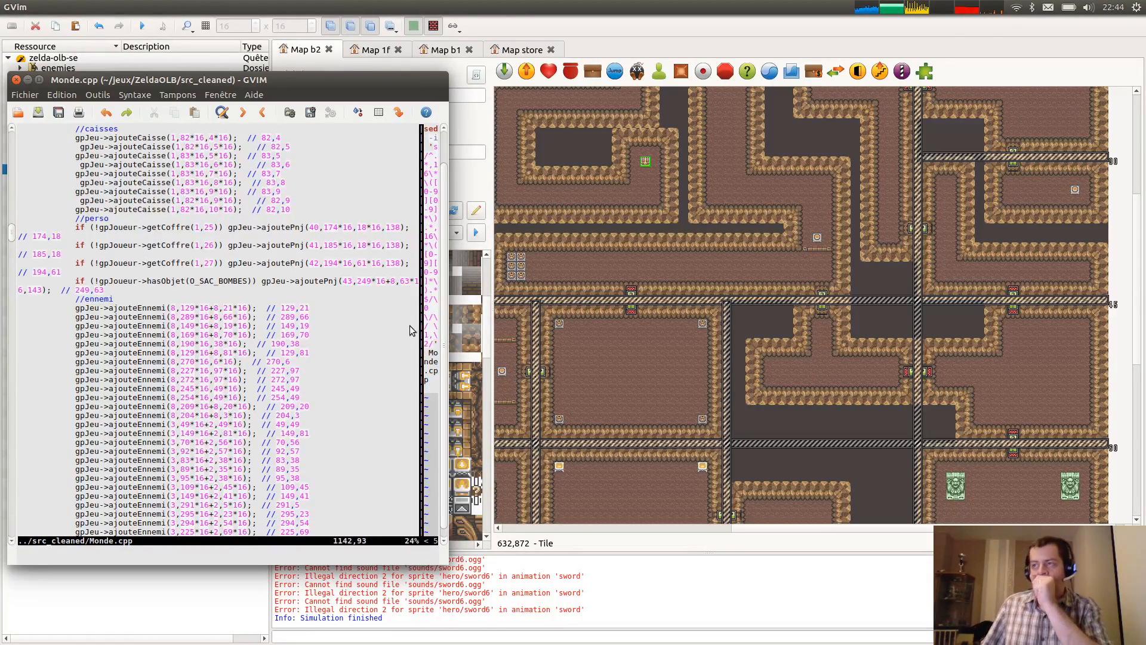
Close the clean_code.sh split and widen the GVIM window so the Monde.cpp comments fit better.
{"action": "left_click", "coordinate": [432, 353]}
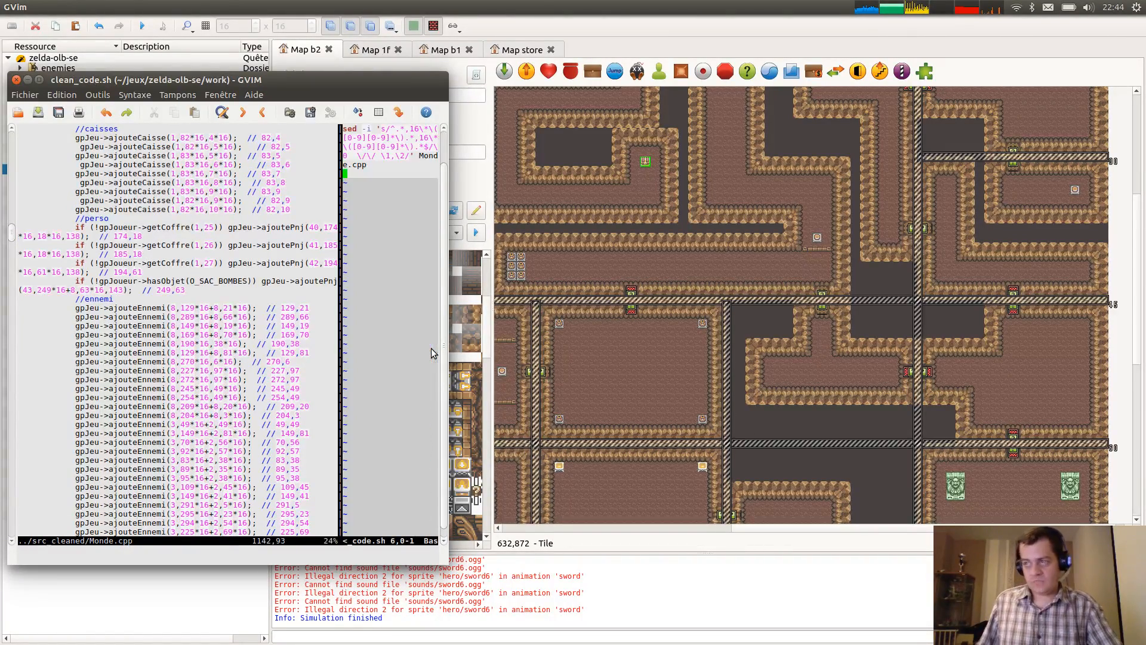
{"action": "type", "text": ":q"}
{"action": "key", "text": "Return"}
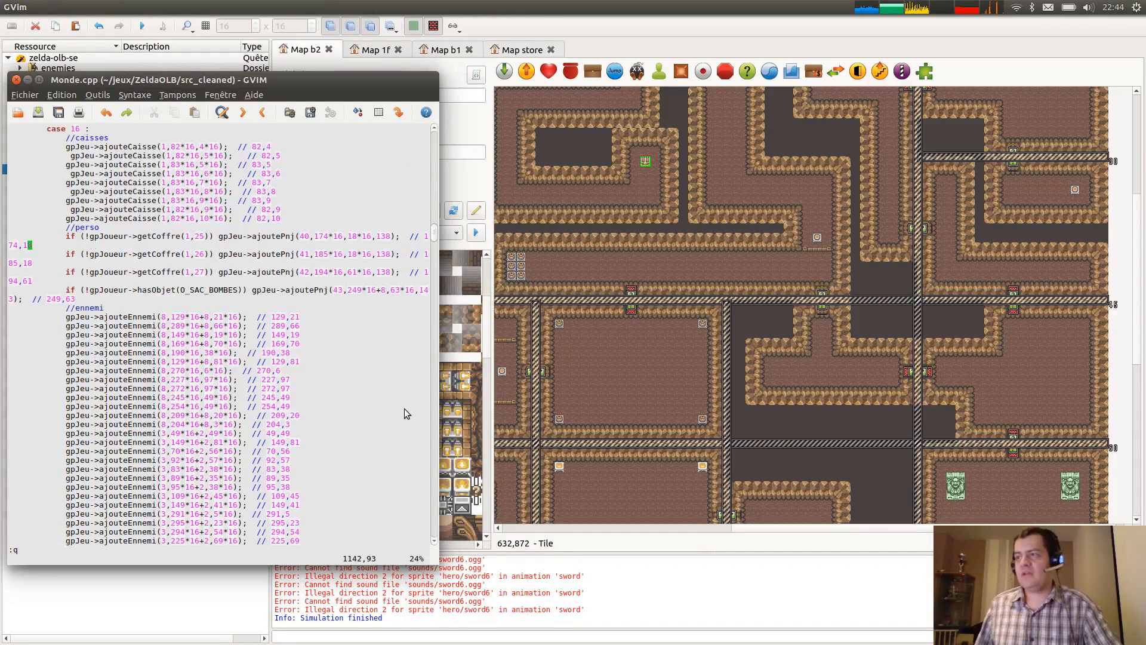
{"action": "middle_click_drag", "start_coordinate": [407, 413], "coordinate": [445, 403], "text": "alt"}
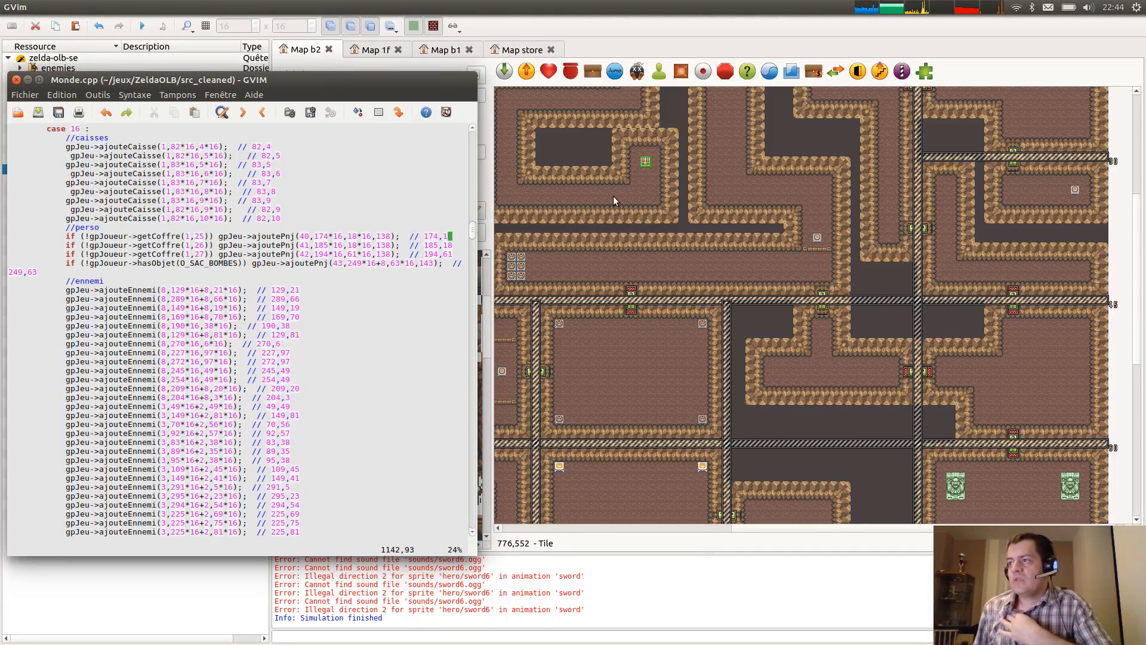
Mark the first ajoutePnj line's x coordinate, bring up Map b1 in Solarus Quest Editor, and reposition GVIM beside it.
{"action": "left_click", "coordinate": [316, 237]}
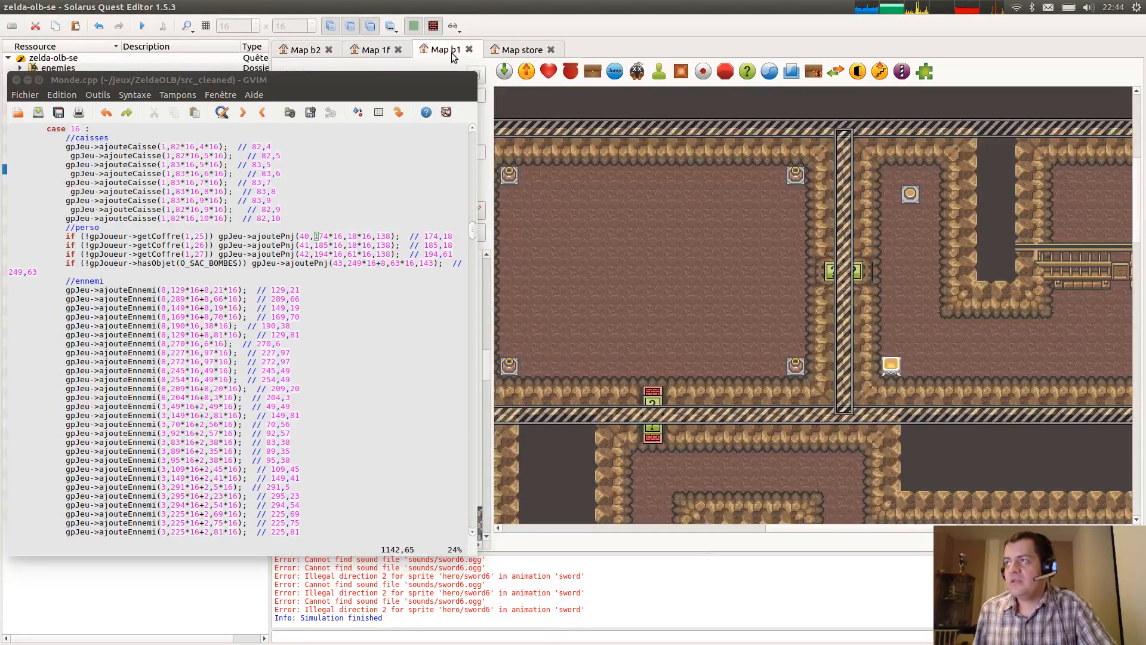
{"action": "left_click", "coordinate": [454, 52]}
{"action": "middle_click_drag", "start_coordinate": [639, 145], "coordinate": [933, 351]}
{"action": "middle_click_drag", "start_coordinate": [596, 310], "coordinate": [796, 221]}
{"action": "scroll", "coordinate": [819, 272], "scroll_direction": "down", "scroll_amount": 1, "text": "ctrl"}
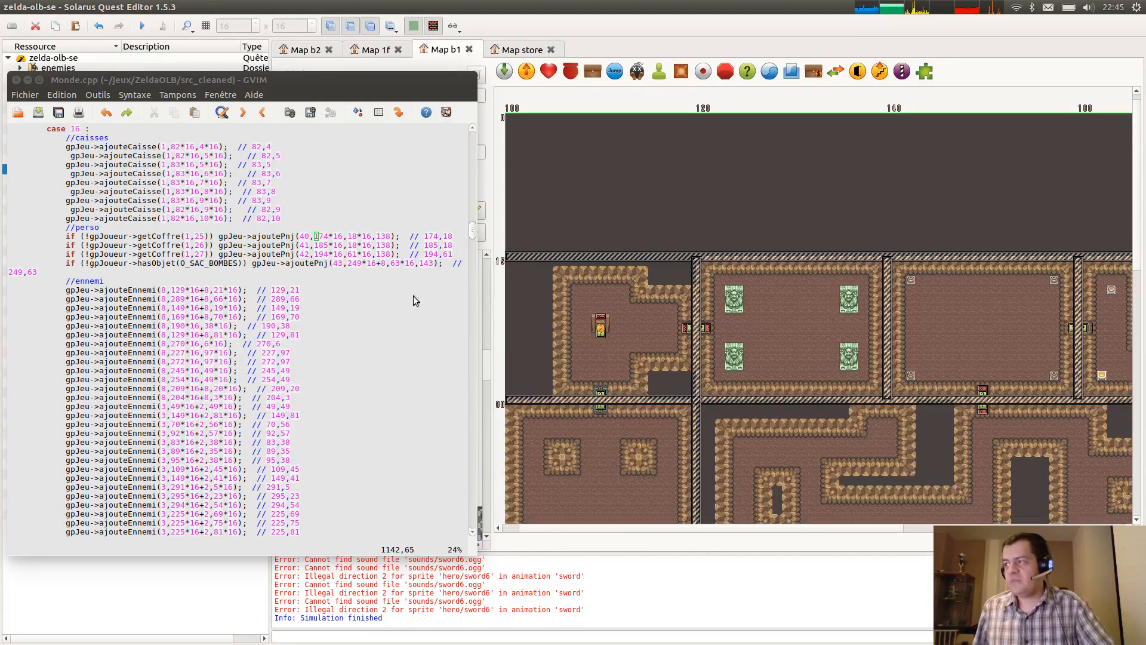
{"action": "left_click_drag", "start_coordinate": [417, 320], "coordinate": [432, 298], "text": "alt"}
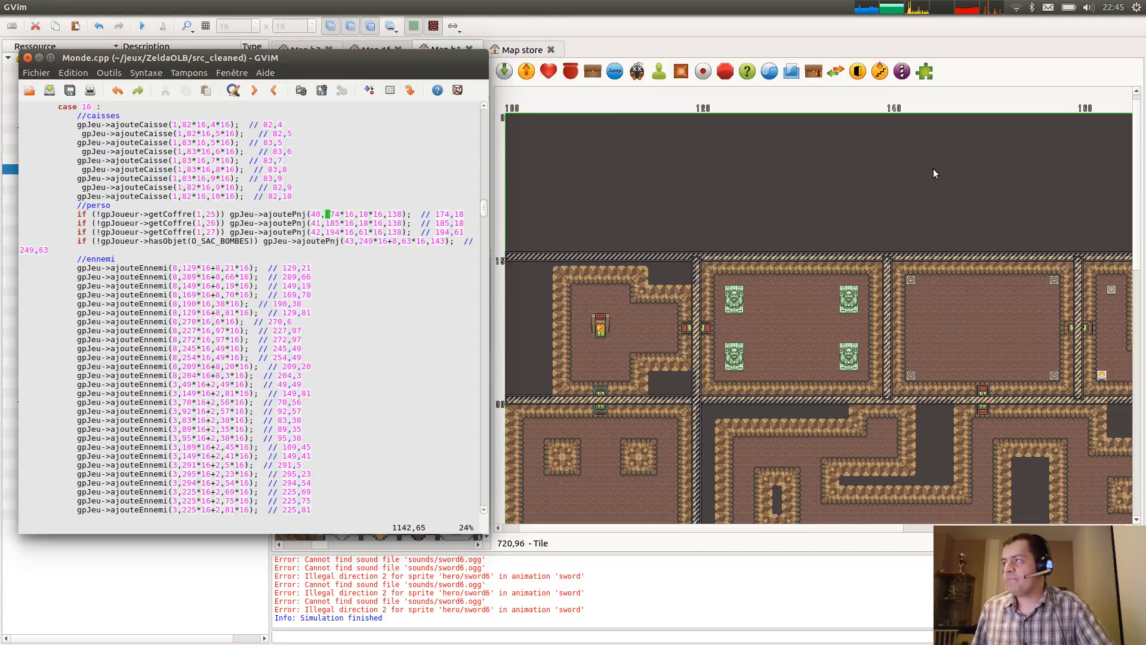
Display the 16 x 16 grid on Map b1 over its northeastern rooms to locate the first ajoutePnj position.
{"action": "middle_click_drag", "start_coordinate": [934, 168], "coordinate": [707, 190]}
{"action": "middle_click_drag", "start_coordinate": [960, 110], "coordinate": [852, 116]}
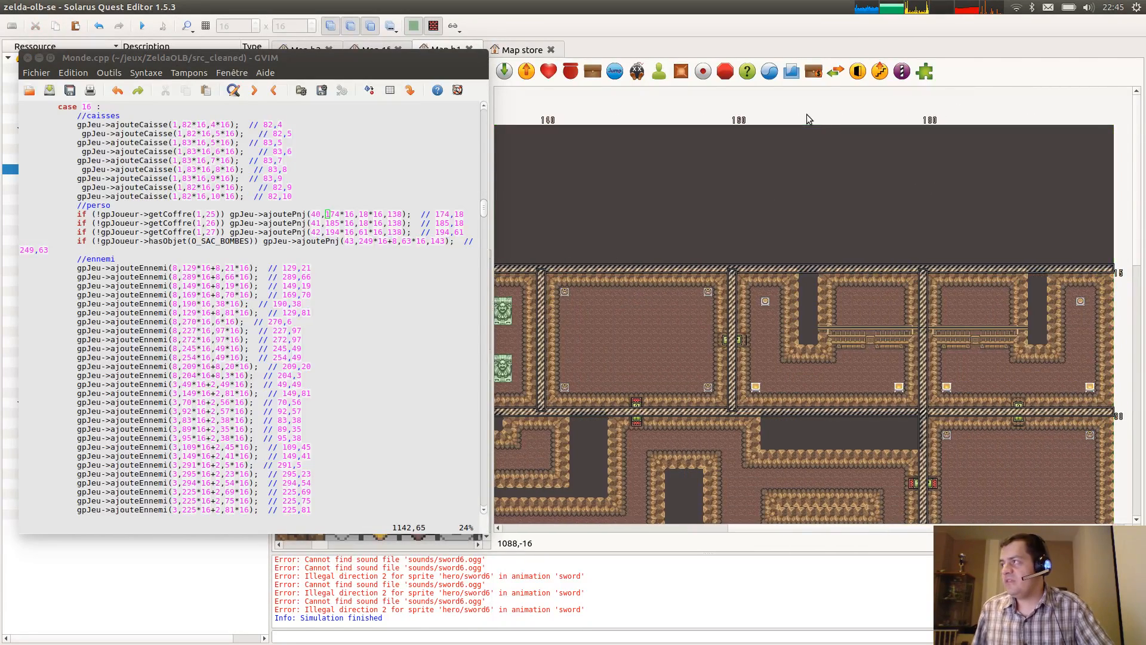
{"action": "key", "text": "ctrl+g"}
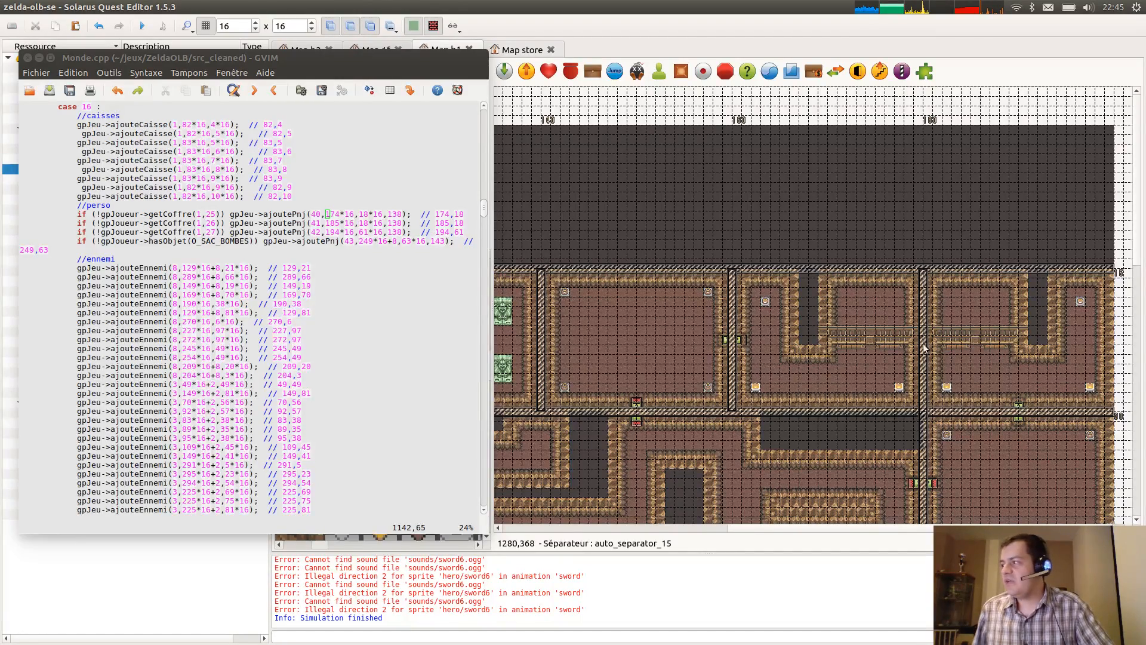
{"action": "middle_click_drag", "start_coordinate": [879, 347], "coordinate": [860, 343]}
{"action": "scroll", "coordinate": [863, 298], "scroll_direction": "up", "scroll_amount": 1, "text": "ctrl"}
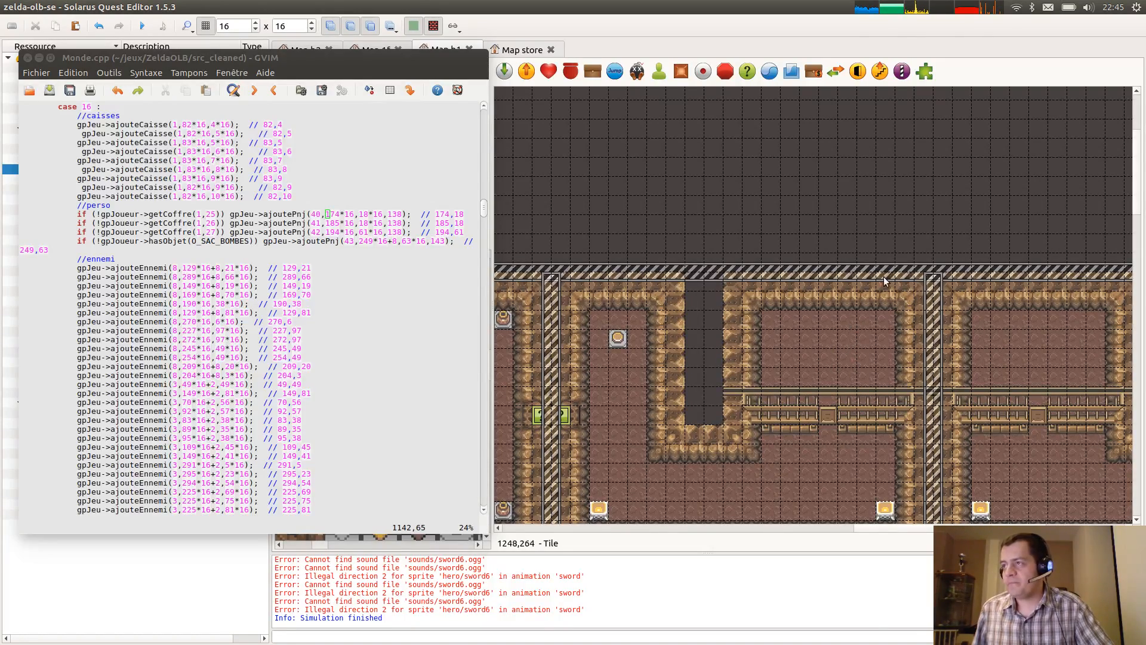
Add an NPC inside the western of the two barred cells in Map b1's northeastern rooms, at 1192,301.
{"action": "scroll", "coordinate": [858, 291], "scroll_direction": "down", "scroll_amount": 2, "text": "ctrl"}
{"action": "scroll", "coordinate": [900, 215], "scroll_direction": "up", "scroll_amount": 1, "text": "ctrl"}
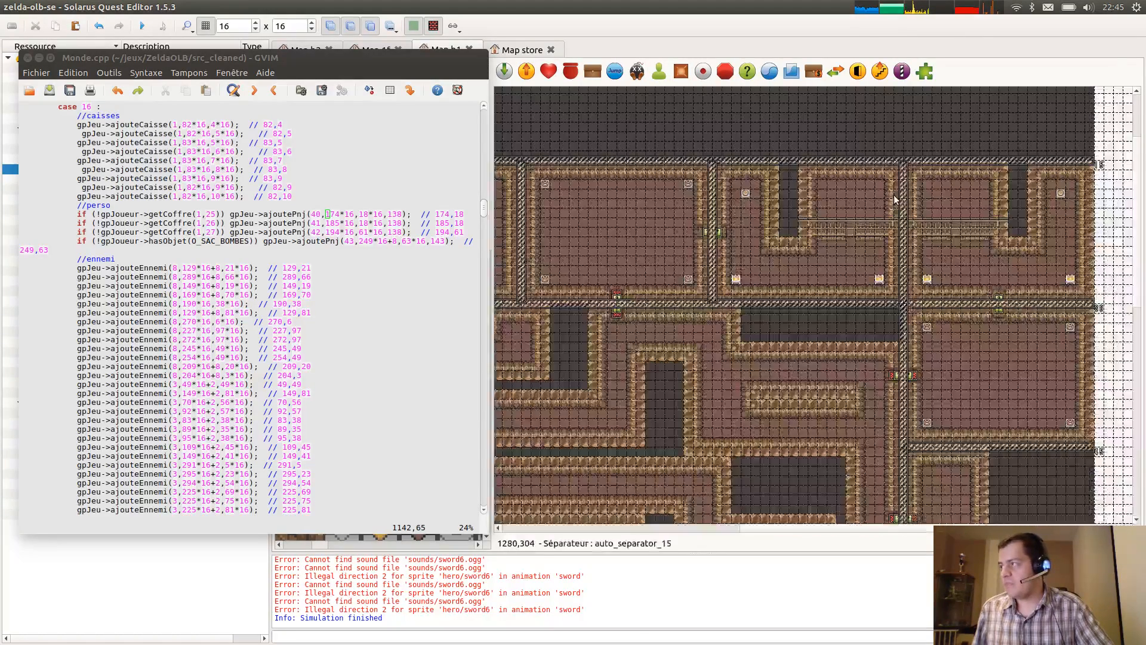
{"action": "middle_click_drag", "start_coordinate": [896, 209], "coordinate": [766, 292]}
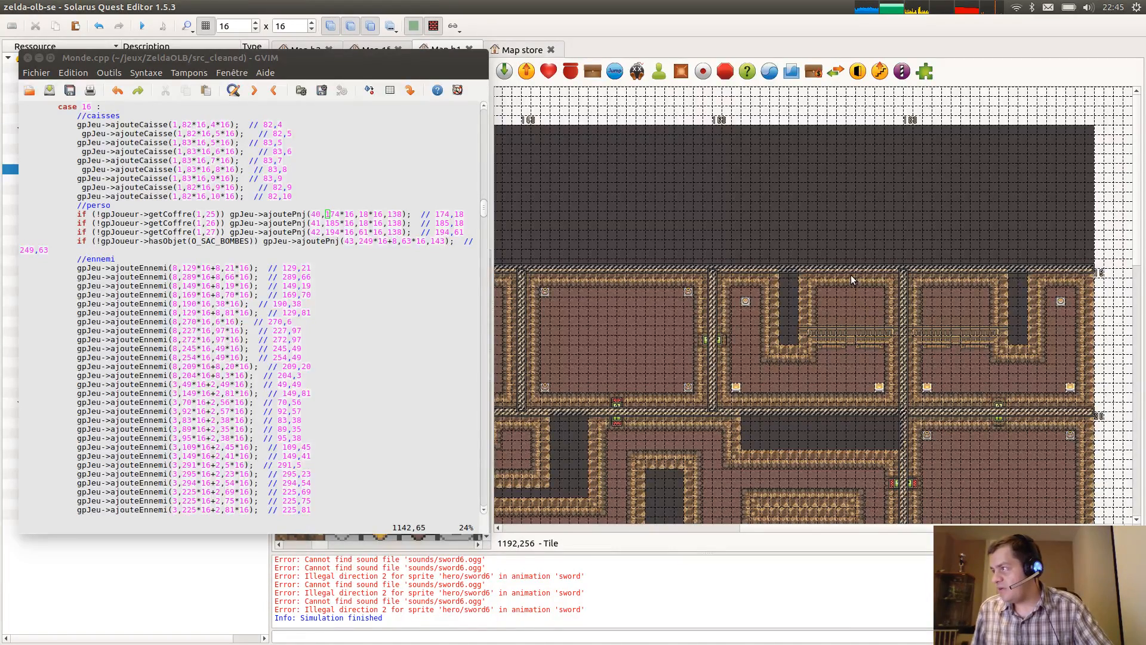
{"action": "left_click", "coordinate": [659, 71]}
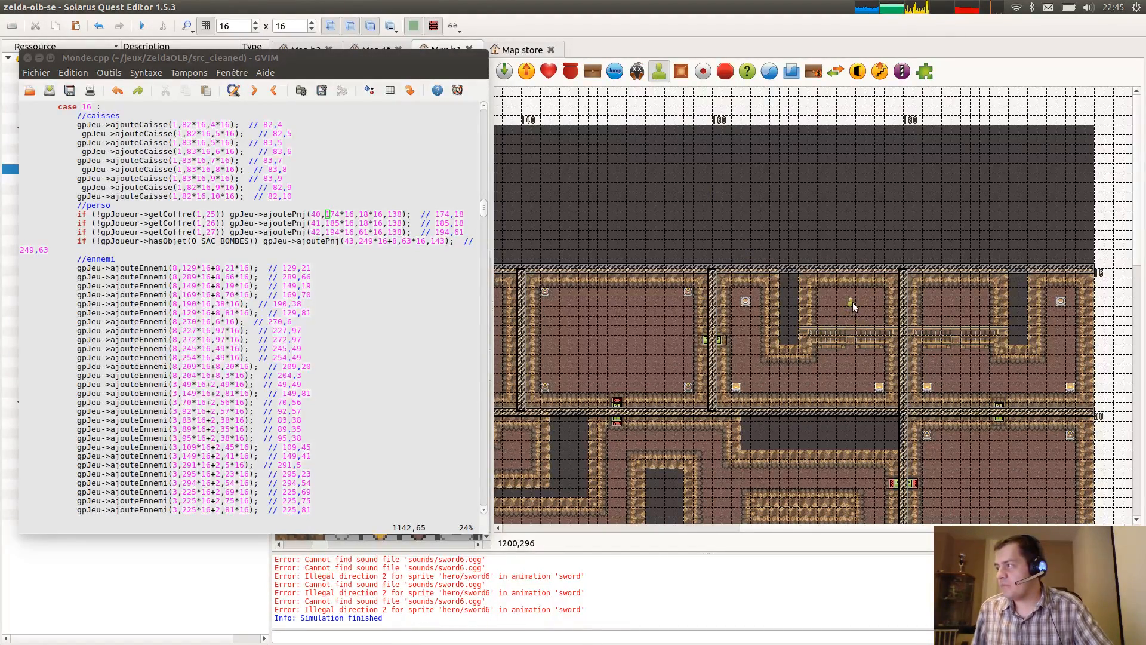
{"action": "left_click", "coordinate": [853, 302]}
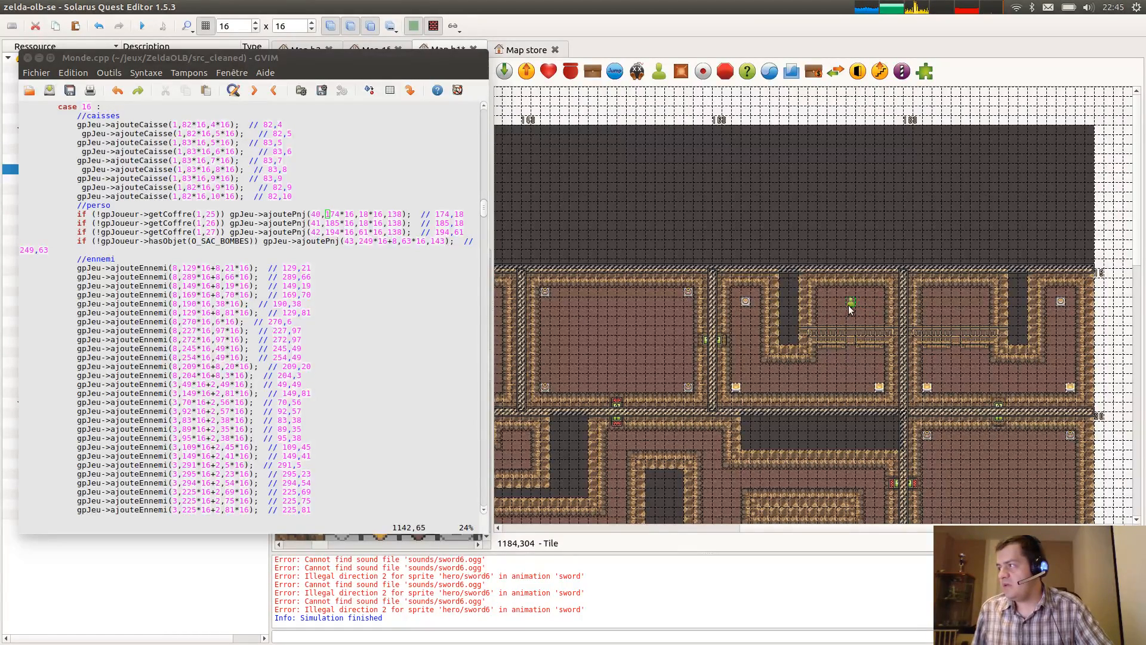
Check the character number in the first ajoutePnj line and find the matching image in the ZeldaOLB personnage folder.
{"action": "left_click", "coordinate": [321, 210]}
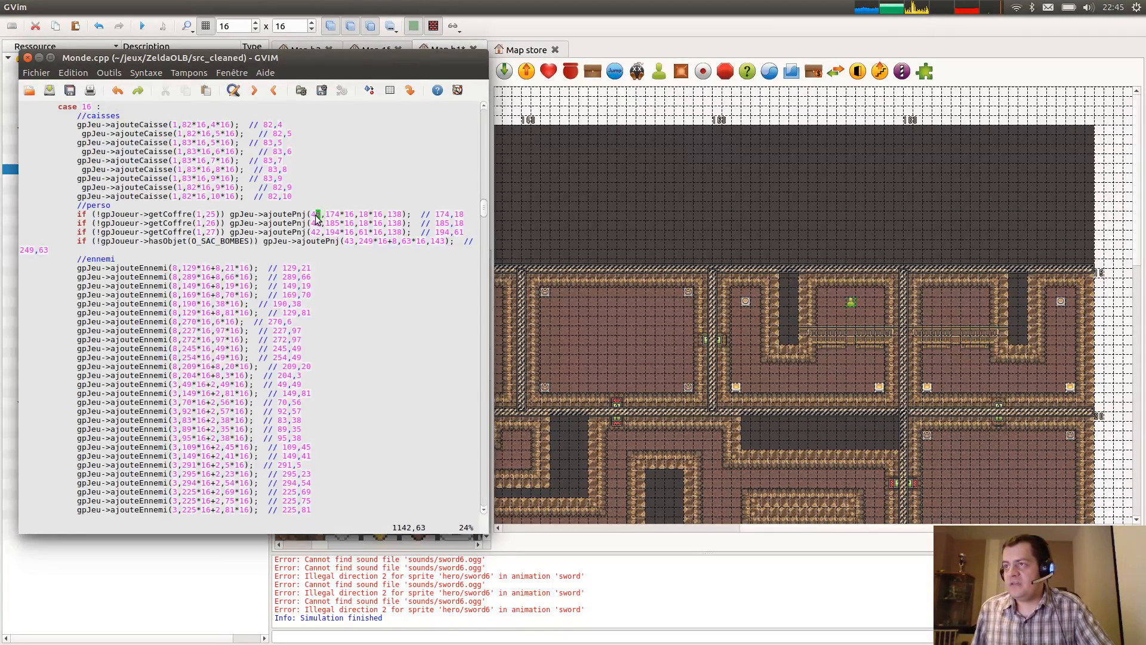
{"action": "double_click", "coordinate": [314, 216]}
{"action": "left_click", "coordinate": [344, 205]}
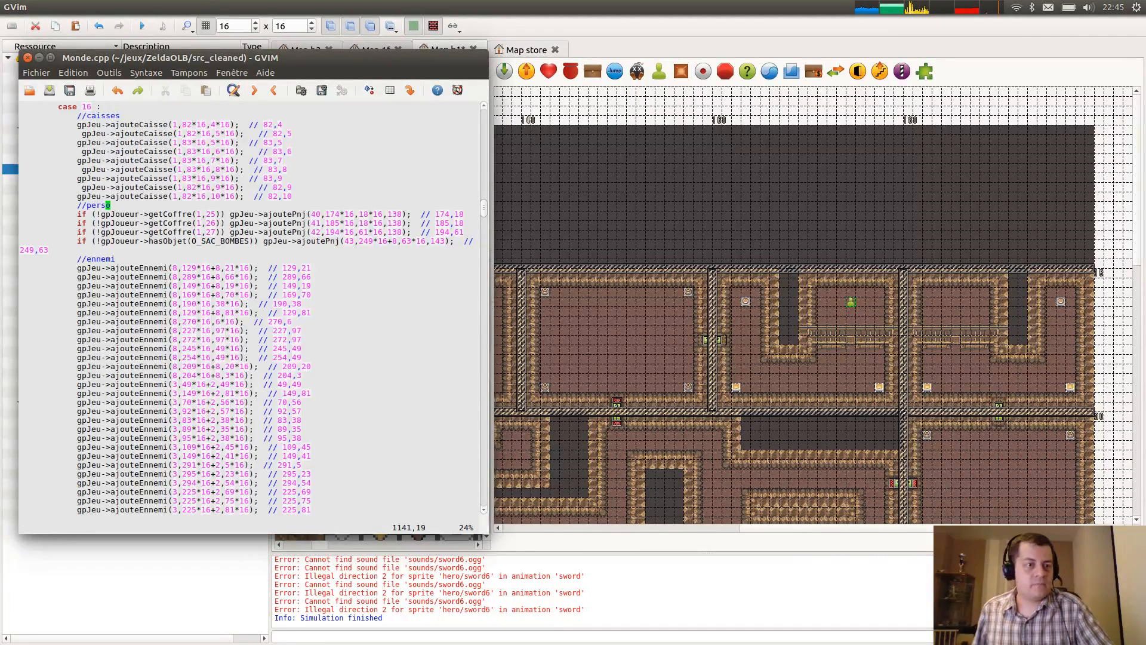
{"action": "key", "text": "alt+Tab"}
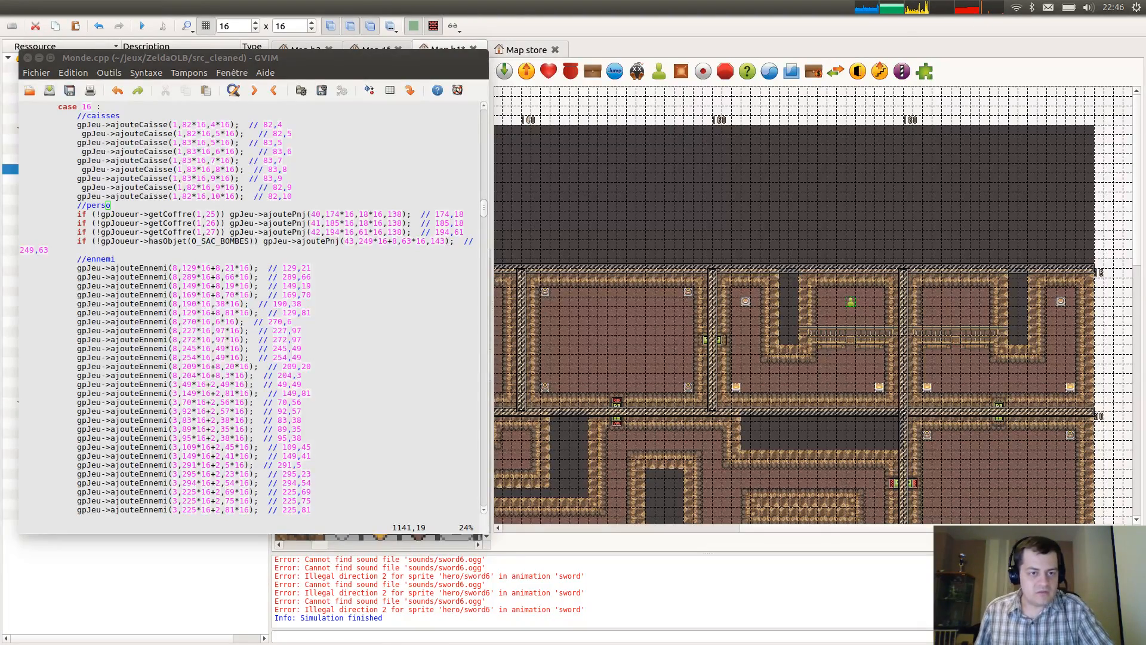
{"action": "left_click_drag", "start_coordinate": [0, 243], "coordinate": [673, 75]}
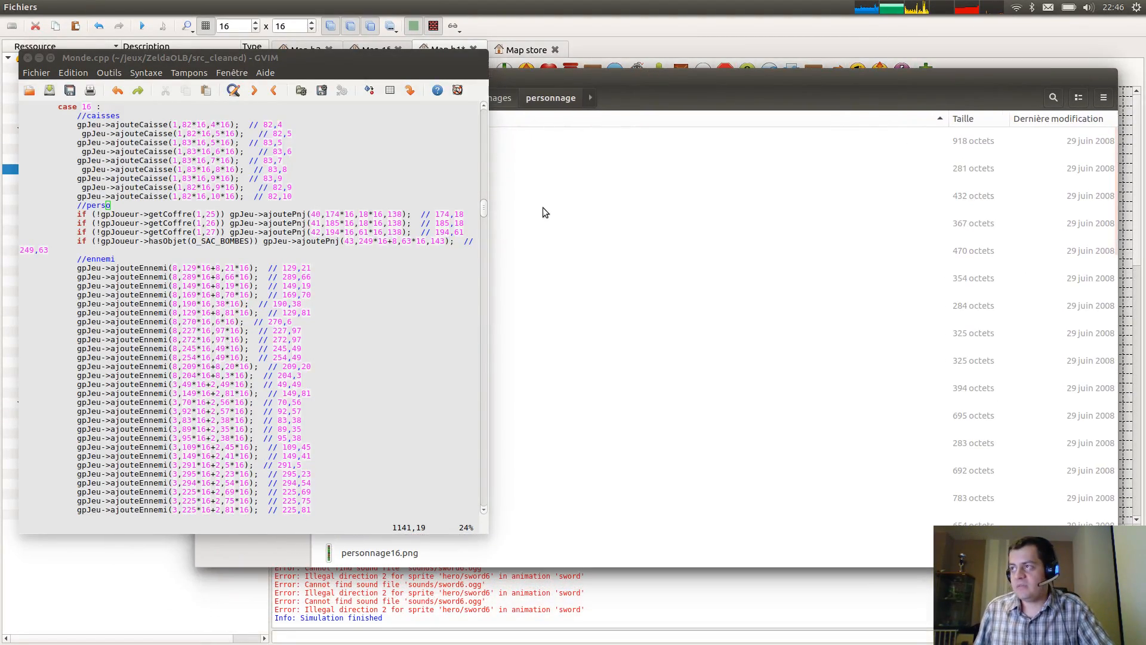
{"action": "middle_click_drag", "start_coordinate": [249, 550], "coordinate": [614, 529], "text": "alt"}
{"action": "scroll", "coordinate": [834, 303], "scroll_direction": "down", "scroll_amount": 7}
{"action": "scroll", "coordinate": [834, 303], "scroll_direction": "down", "scroll_amount": 6}
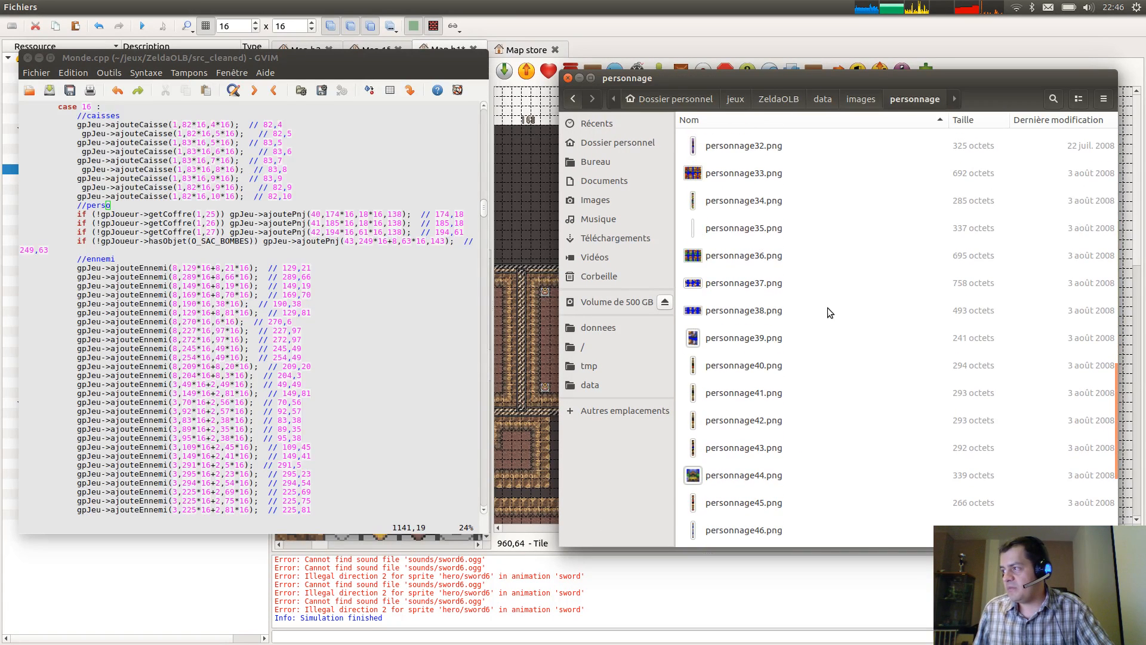
View personnage40.png enlarged to see what the first prisoner looks like, and return to Map b1 in Solarus Quest Editor.
{"action": "left_click", "coordinate": [756, 365]}
{"action": "double_click", "coordinate": [756, 365]}
{"action": "scroll", "coordinate": [587, 326], "scroll_direction": "up", "scroll_amount": 5}
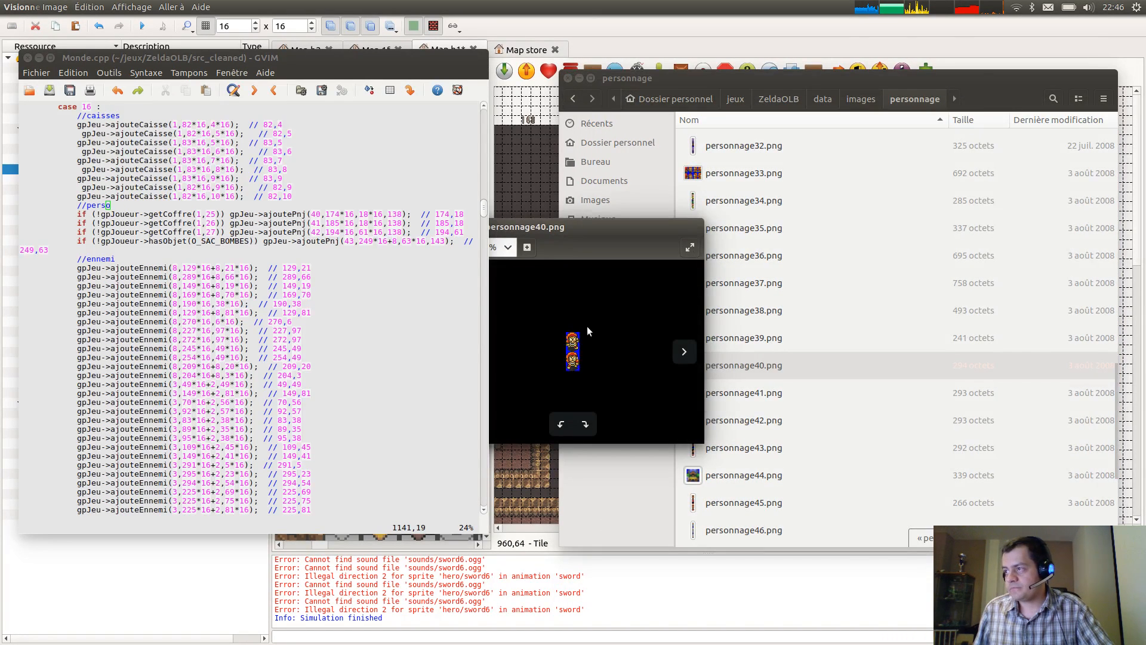
{"action": "scroll", "coordinate": [613, 315], "scroll_direction": "up", "scroll_amount": 3}
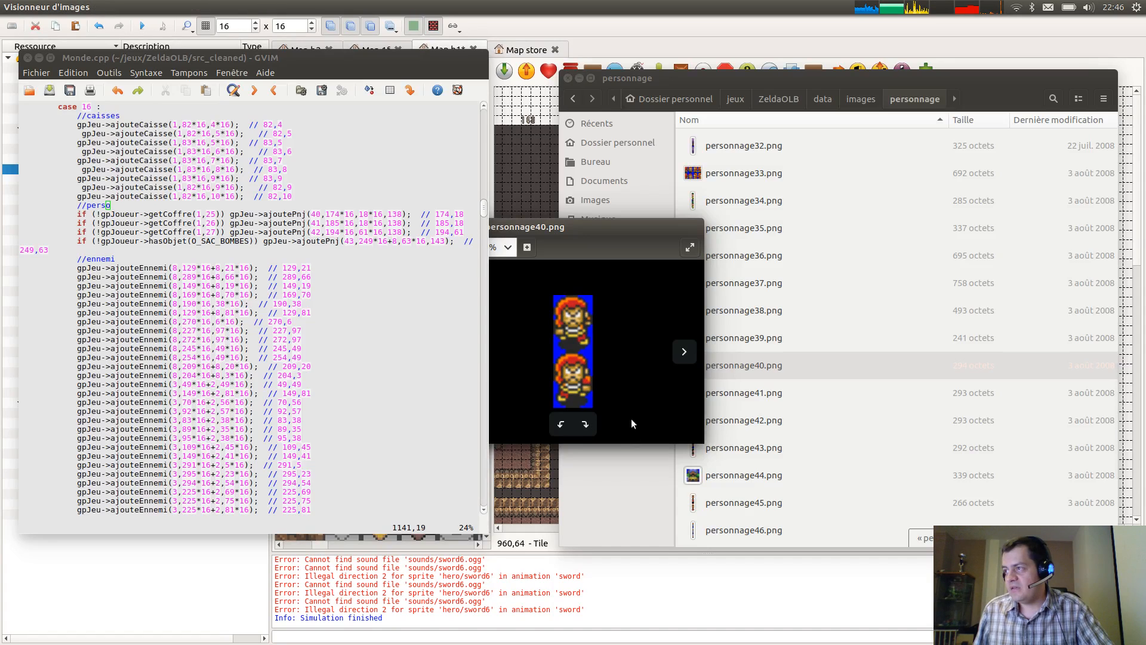
{"action": "left_click_drag", "start_coordinate": [555, 361], "coordinate": [299, 445], "text": "alt"}
{"action": "left_click", "coordinate": [217, 577]}
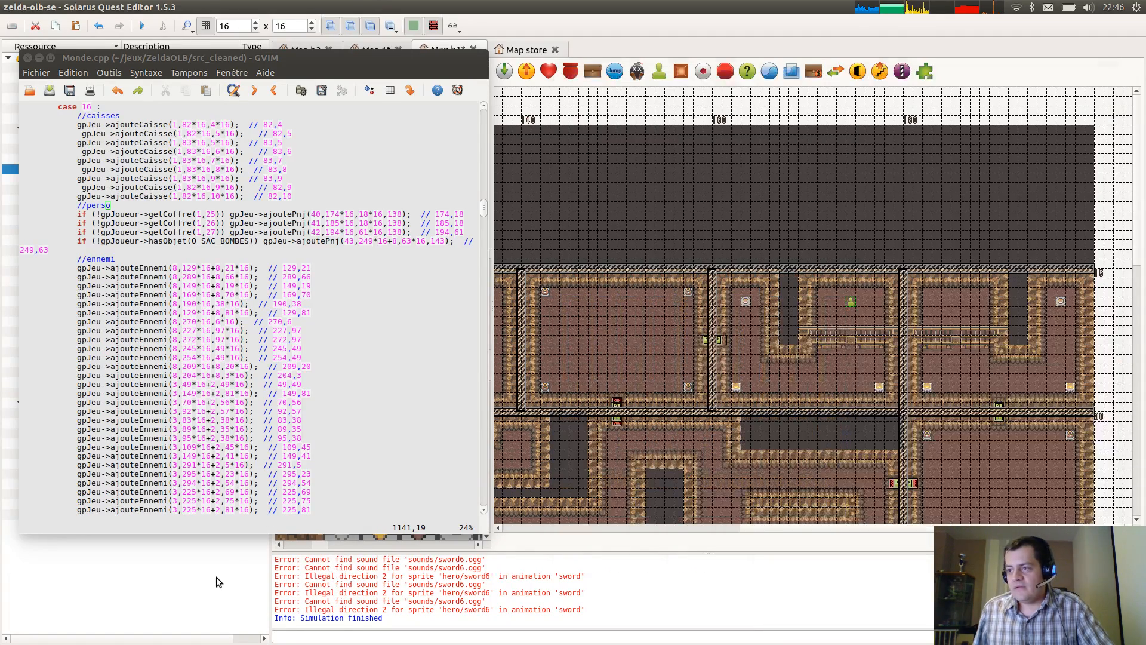
Open the new NPC's properties for editing and enable its sprite.
{"action": "double_click", "coordinate": [852, 300]}
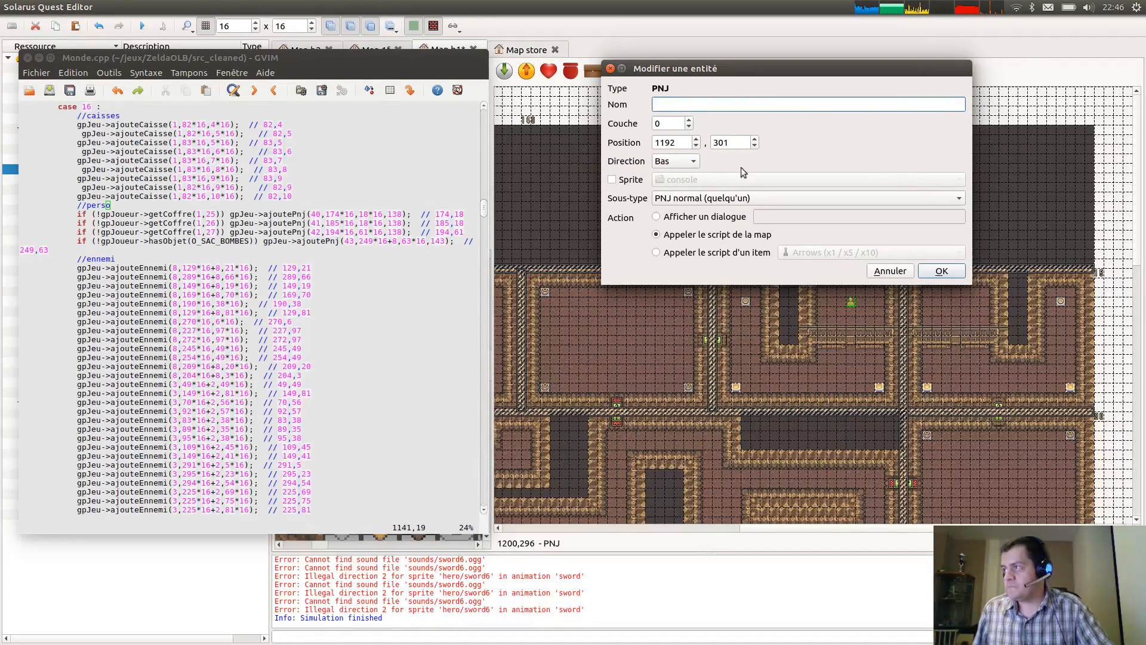
{"action": "left_click", "coordinate": [692, 238]}
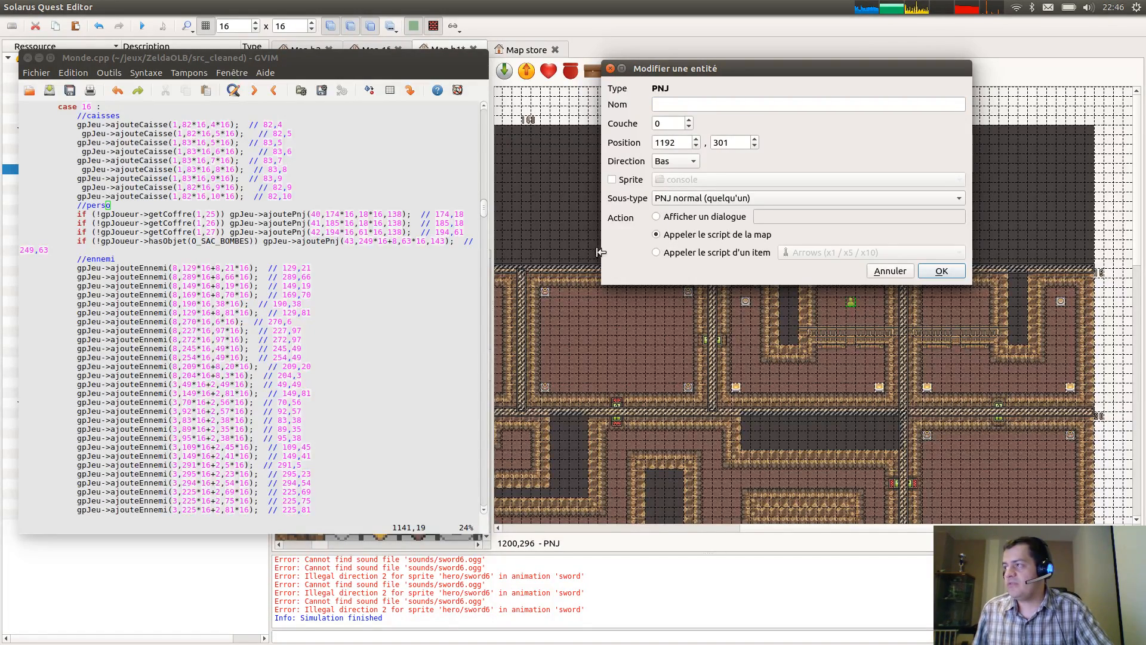
{"action": "left_click", "coordinate": [627, 181]}
{"action": "left_click", "coordinate": [675, 183]}
{"action": "left_click", "coordinate": [681, 206]}
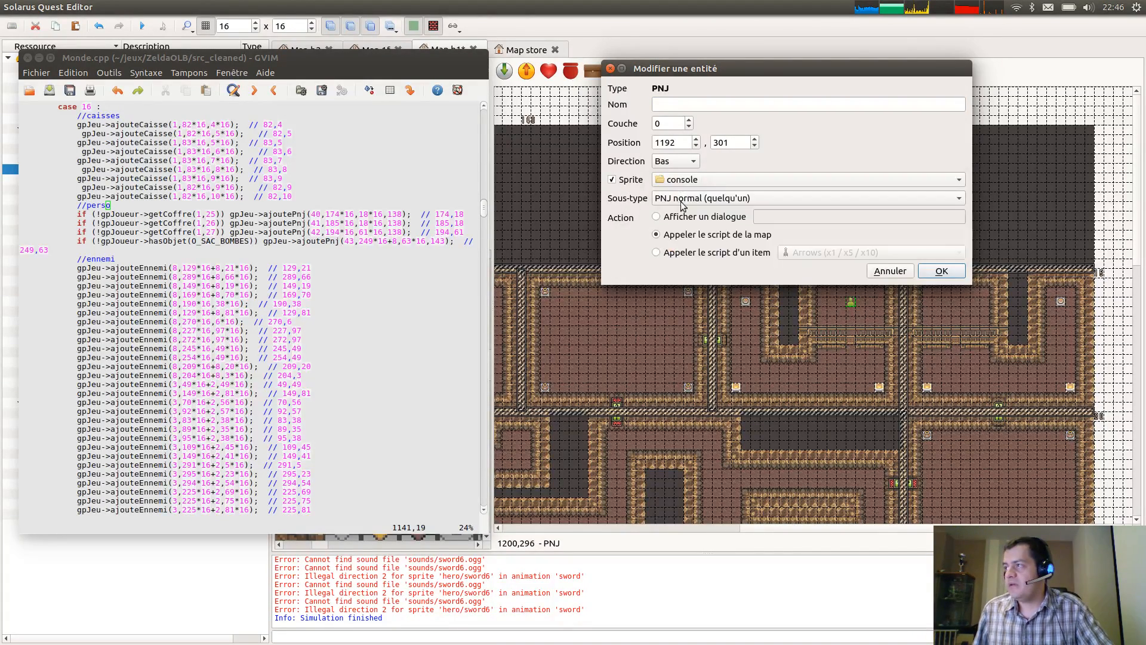
Choose the Red thief sprite from the npc/alttp group for the NPC.
{"action": "left_click", "coordinate": [713, 179]}
{"action": "left_click", "coordinate": [659, 238]}
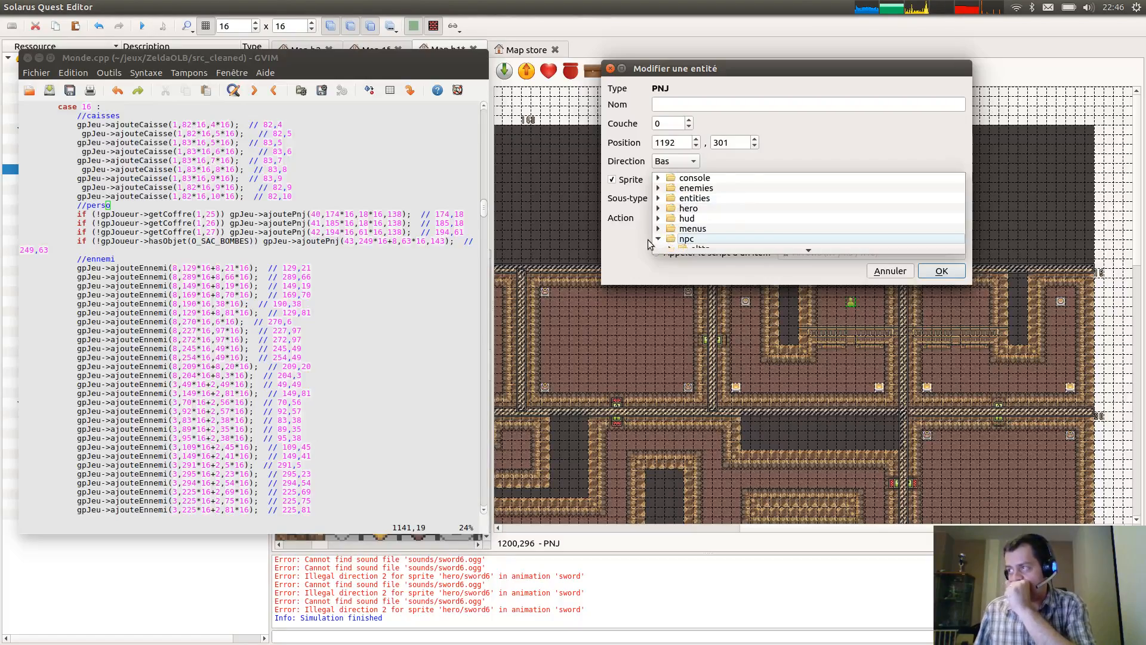
{"action": "left_click", "coordinate": [762, 173]}
{"action": "left_click", "coordinate": [762, 173]}
{"action": "scroll", "coordinate": [776, 221], "scroll_direction": "down", "scroll_amount": 1}
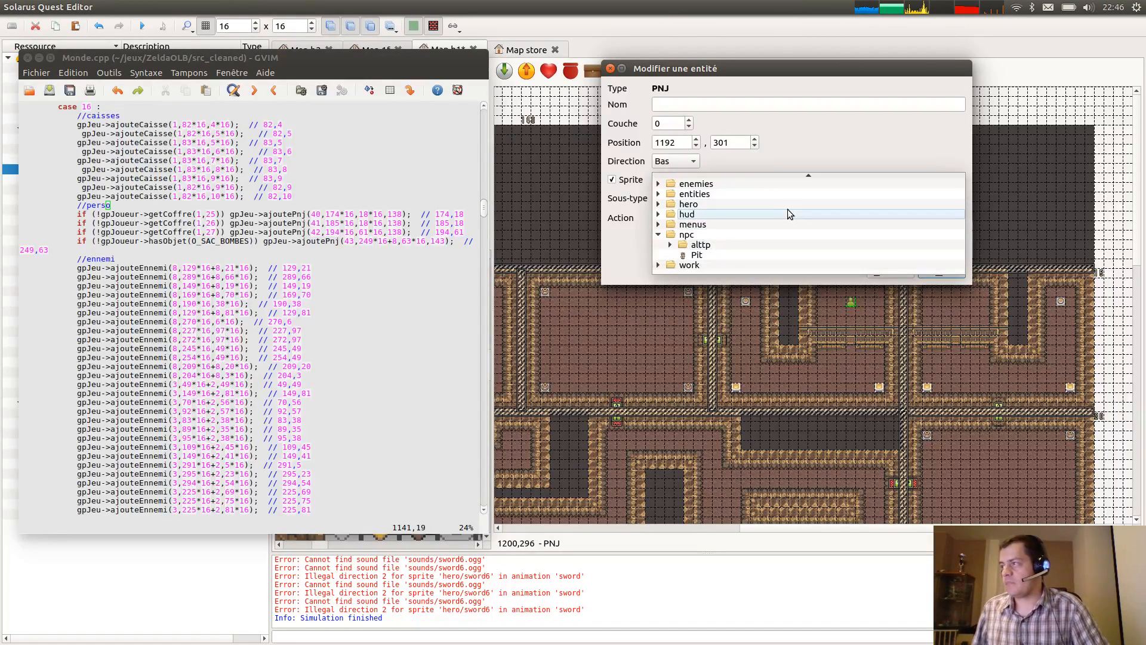
{"action": "left_click", "coordinate": [671, 245]}
{"action": "left_click", "coordinate": [736, 179]}
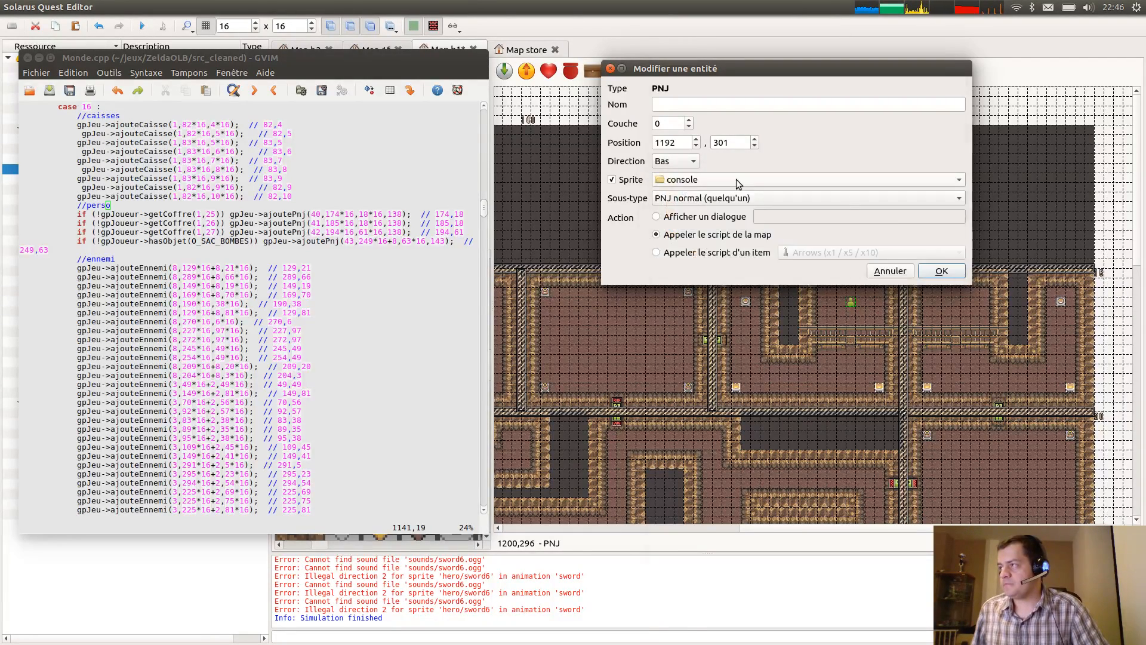
{"action": "left_click", "coordinate": [738, 179]}
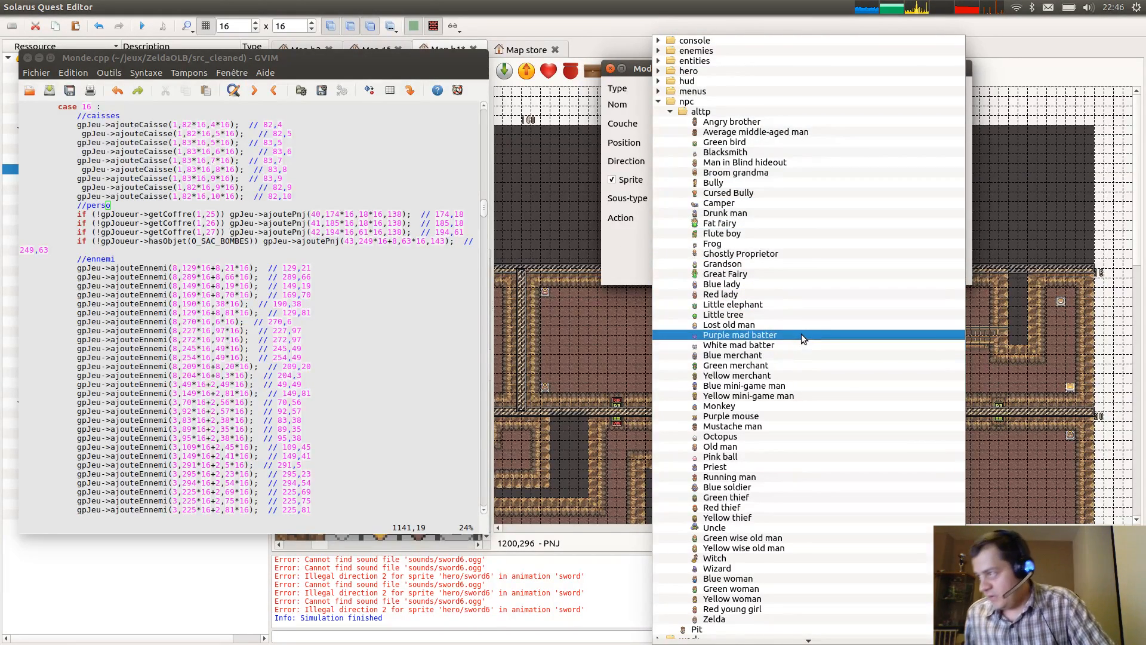
{"action": "left_click", "coordinate": [746, 509]}
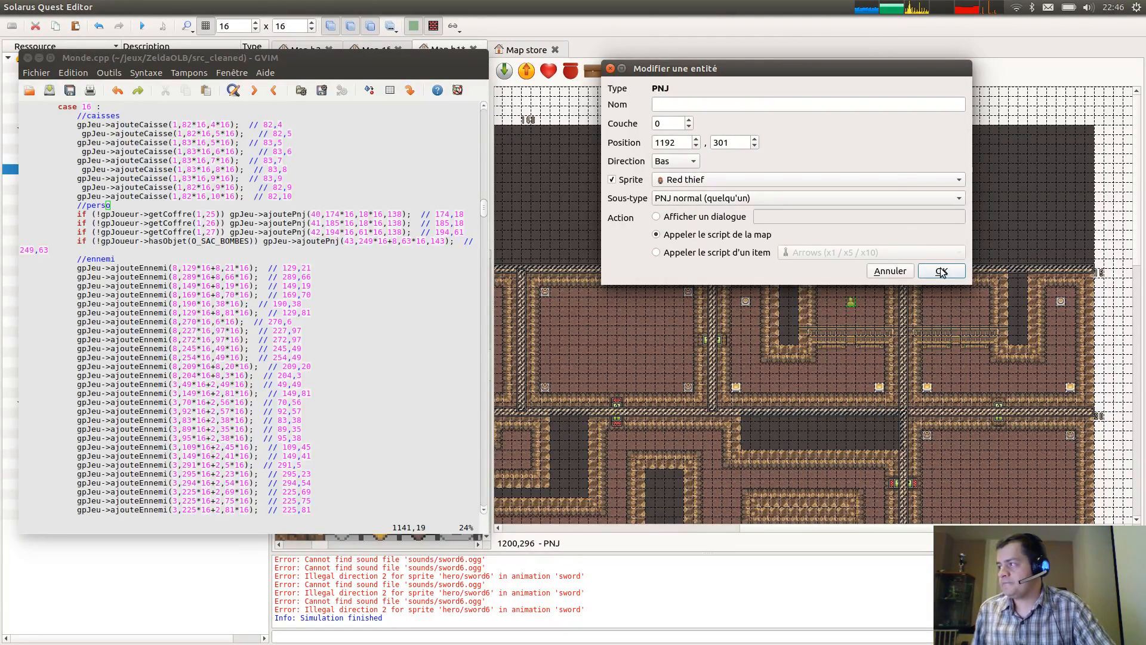
Name the NPC prison_npc and place a copy of it in the neighbouring eastern cell at 1368,301.
{"action": "left_click", "coordinate": [746, 104]}
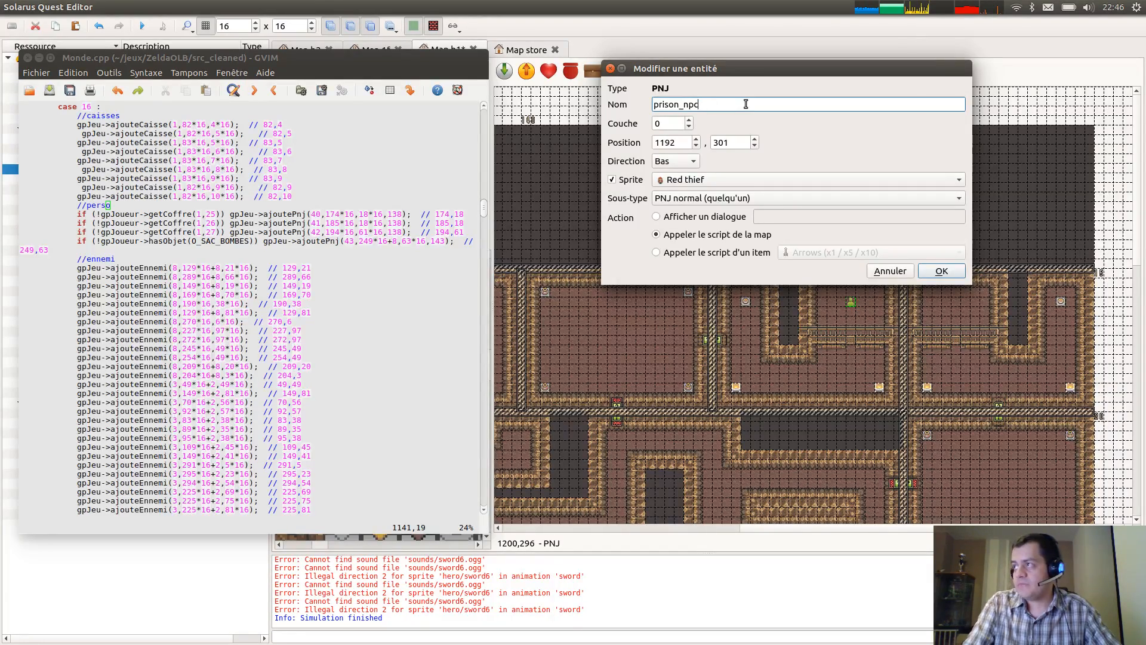
{"action": "key", "text": "Return"}
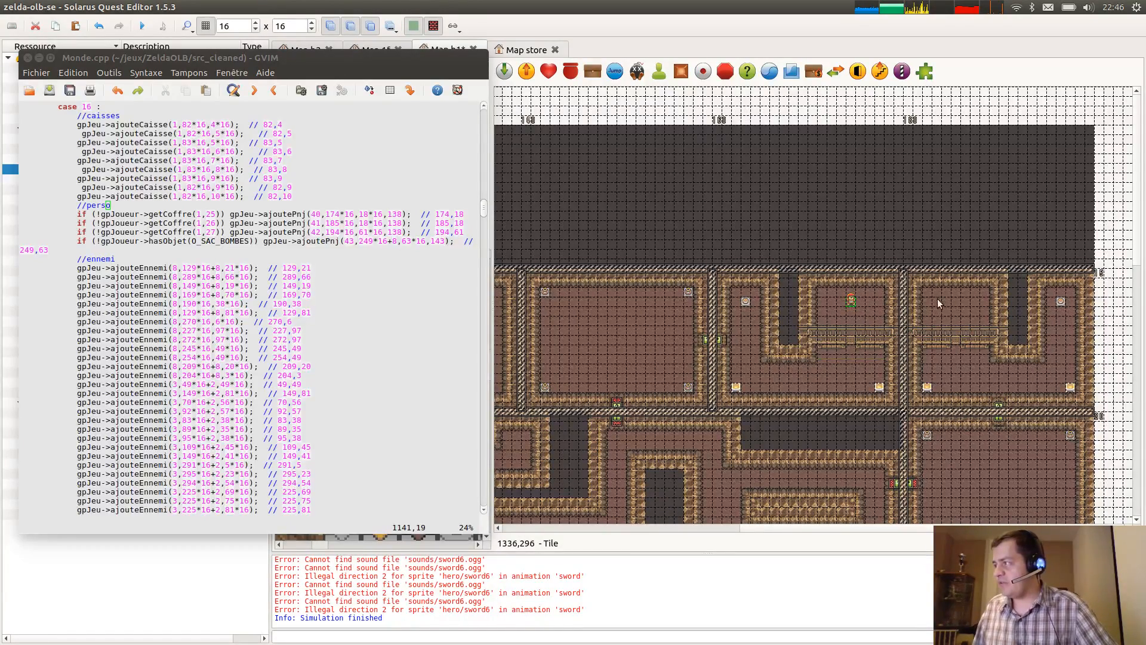
{"action": "key", "text": "ctrl+v"}
{"action": "left_click", "coordinate": [956, 302]}
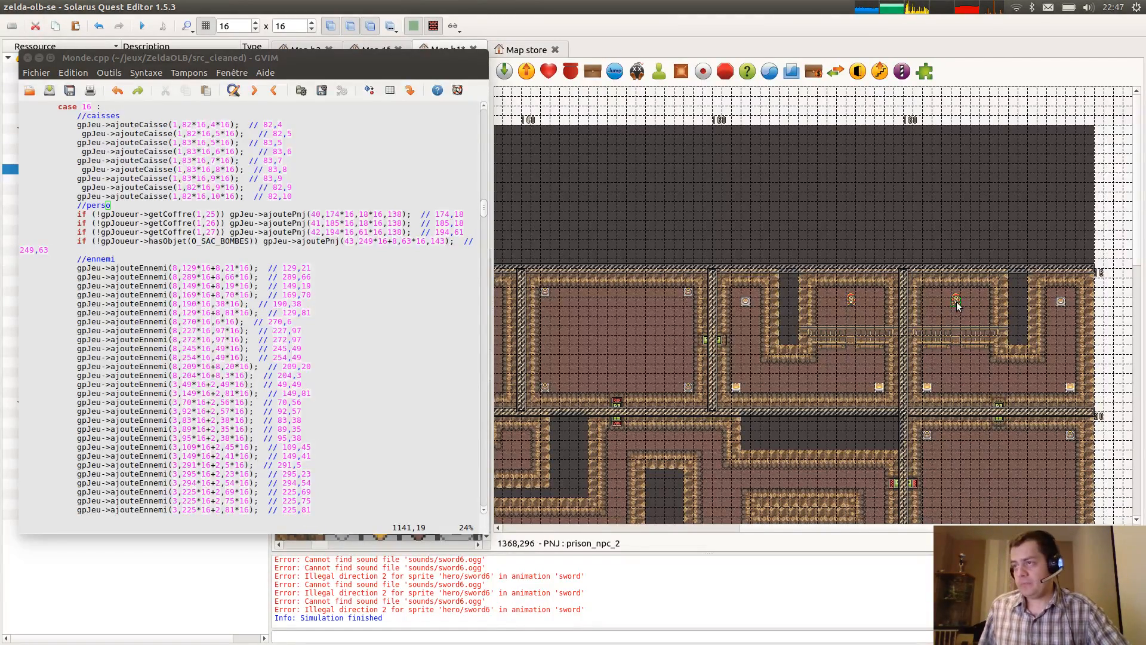
Check the second ajoutePnj line and view personnage41.png enlarged to see what the second prisoner looks like.
{"action": "left_click", "coordinate": [332, 224]}
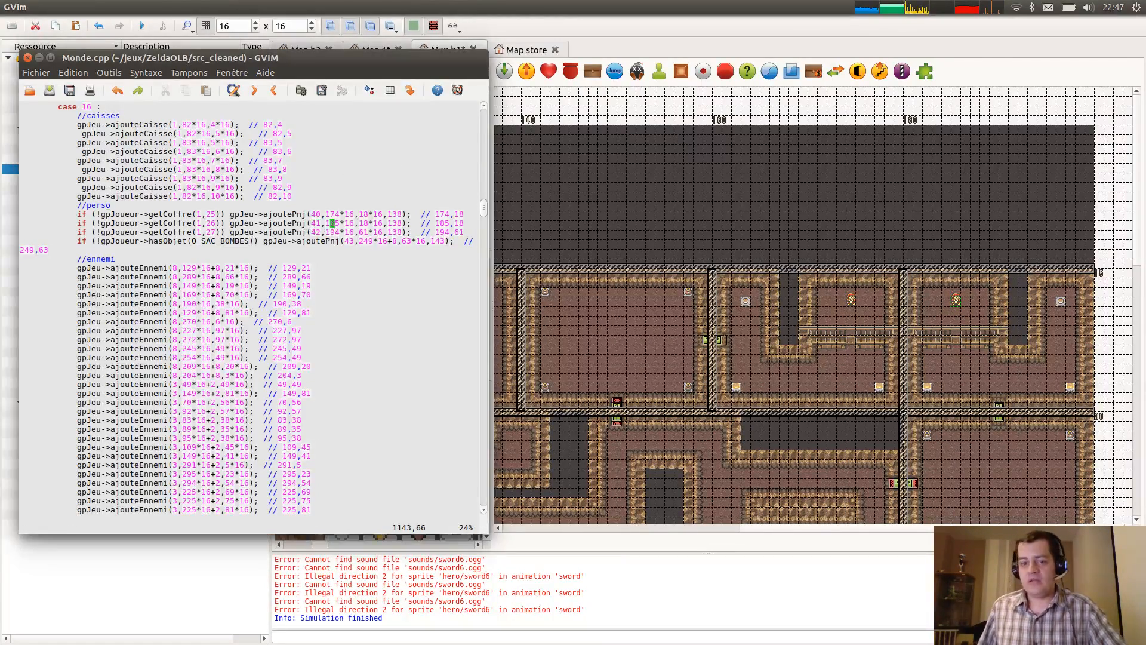
{"action": "left_click_drag", "start_coordinate": [24, 393], "coordinate": [850, 264], "text": "alt"}
{"action": "key", "text": "Right"}
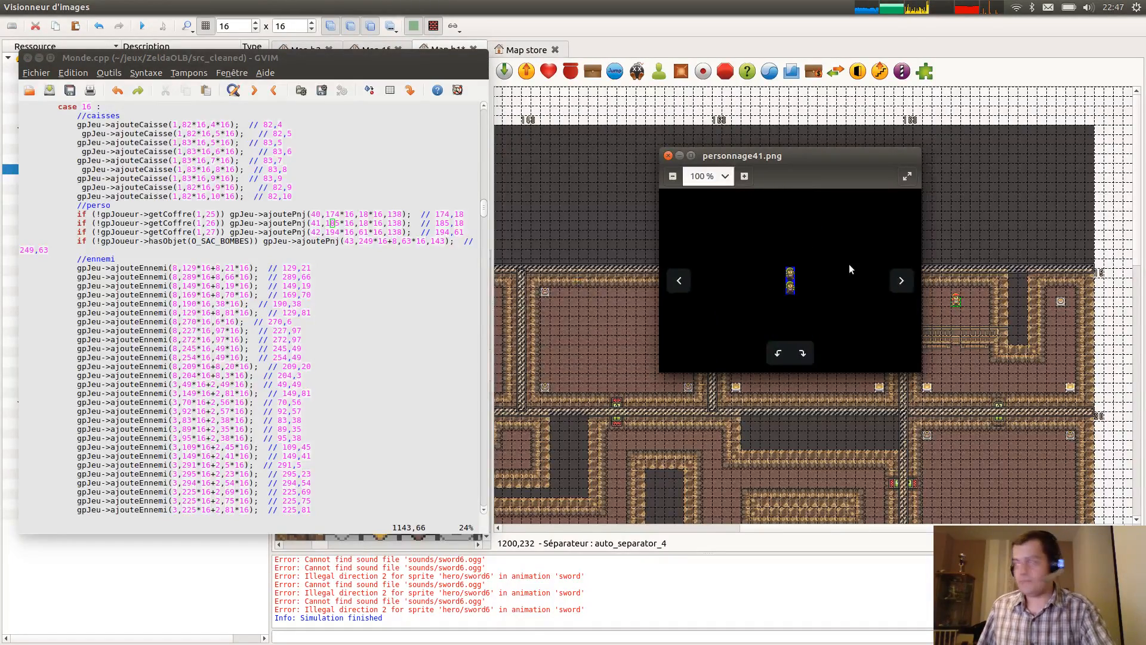
{"action": "scroll", "coordinate": [839, 269], "scroll_direction": "up", "scroll_amount": 2}
{"action": "scroll", "coordinate": [832, 269], "scroll_direction": "up", "scroll_amount": 4}
{"action": "key", "text": "alt+F4"}
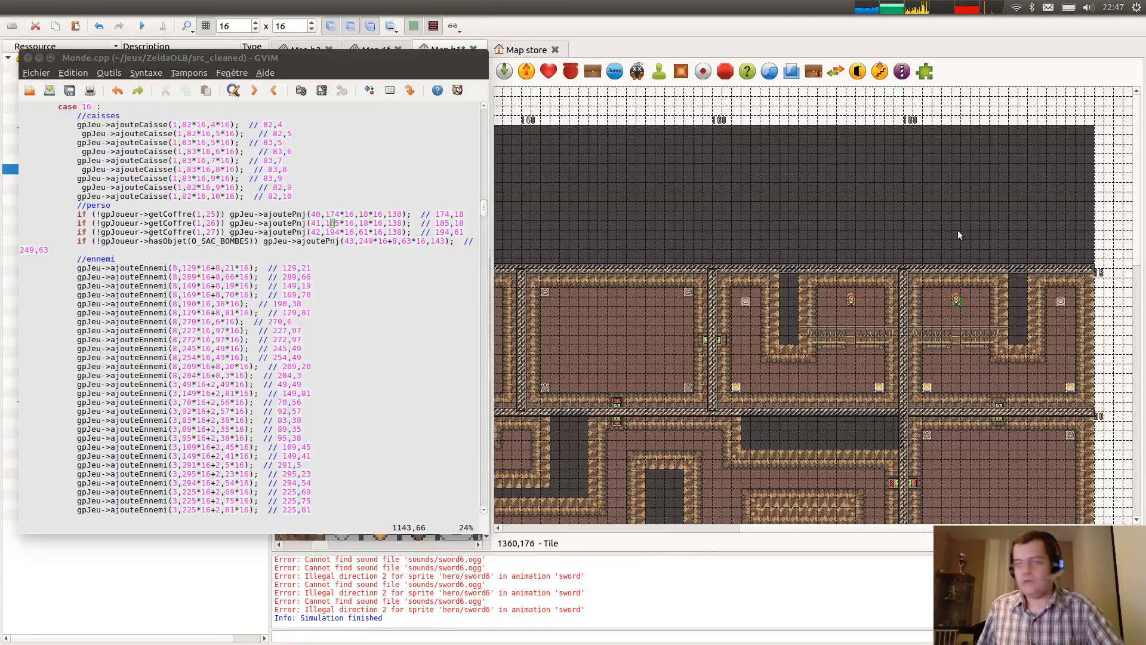
Change the sprite of prison_npc_2 to Yellow thief.
{"action": "double_click", "coordinate": [958, 298]}
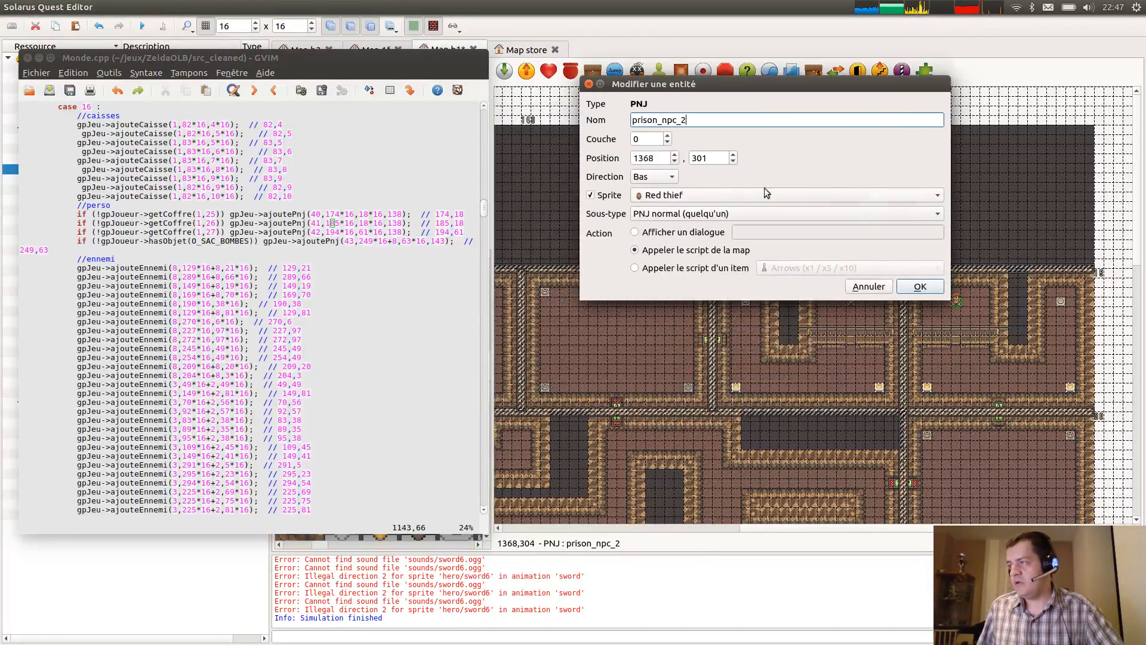
{"action": "left_click", "coordinate": [716, 192]}
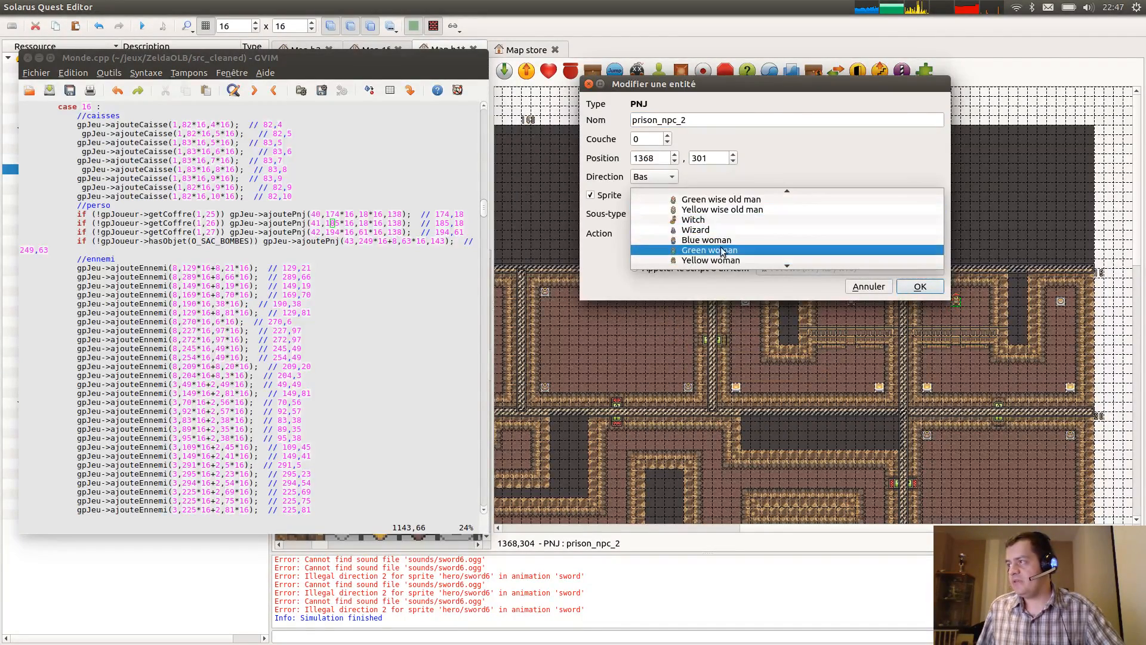
{"action": "scroll", "coordinate": [759, 238], "scroll_direction": "down", "scroll_amount": 2}
{"action": "scroll", "coordinate": [761, 235], "scroll_direction": "up", "scroll_amount": 2}
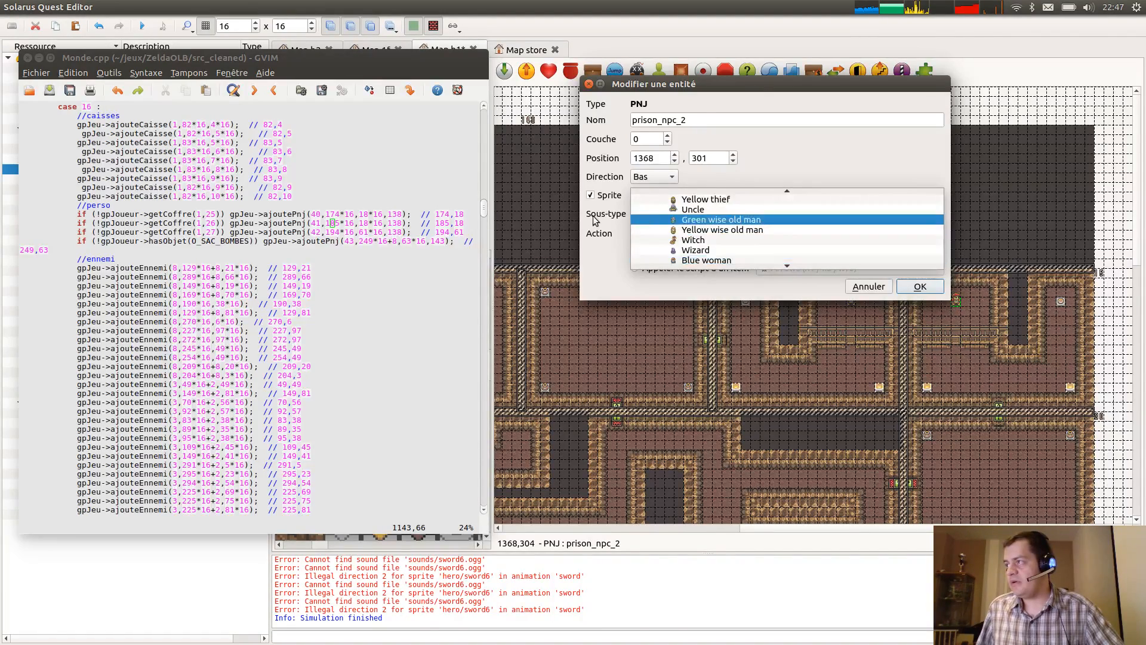
{"action": "left_click", "coordinate": [761, 232]}
{"action": "left_click", "coordinate": [734, 195]}
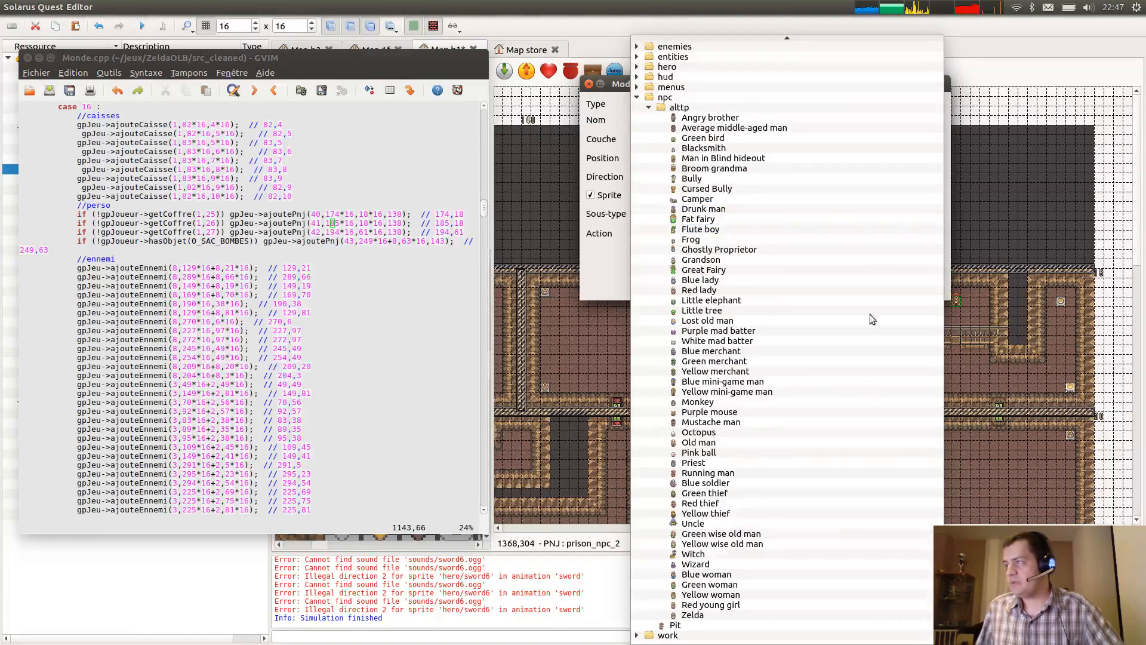
{"action": "left_click", "coordinate": [790, 512]}
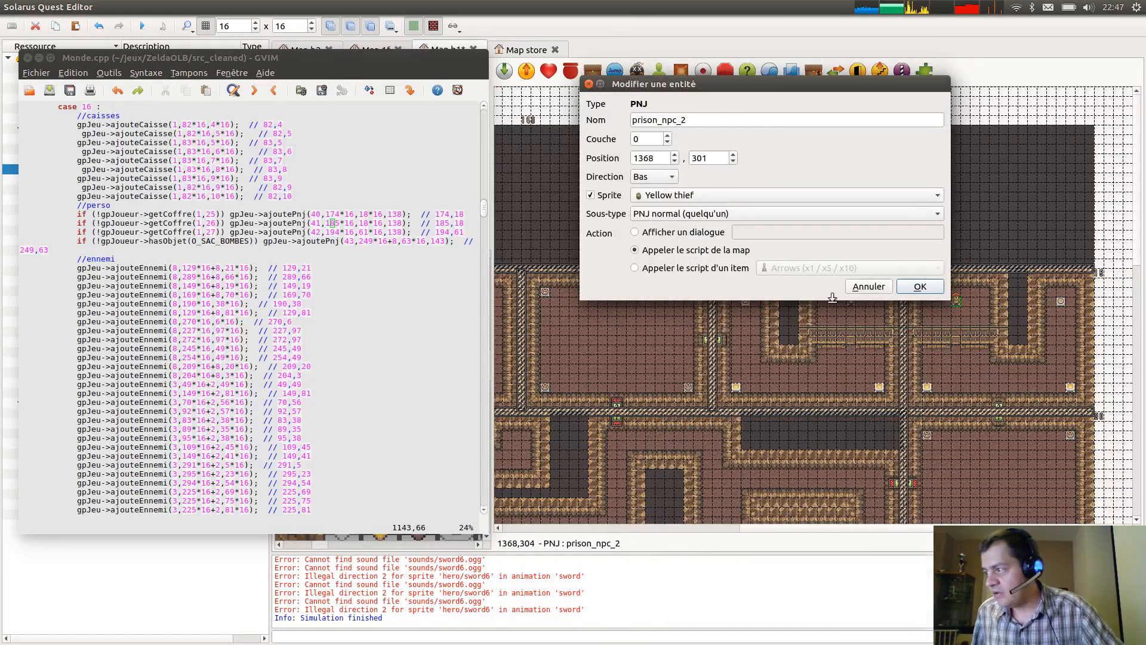
{"action": "left_click", "coordinate": [920, 288]}
Place a copy of the Yellow thief NPC in the barred cell near the map's eastern edge, around row 60.
{"action": "scroll", "coordinate": [981, 302], "scroll_direction": "up", "scroll_amount": 1, "text": "ctrl"}
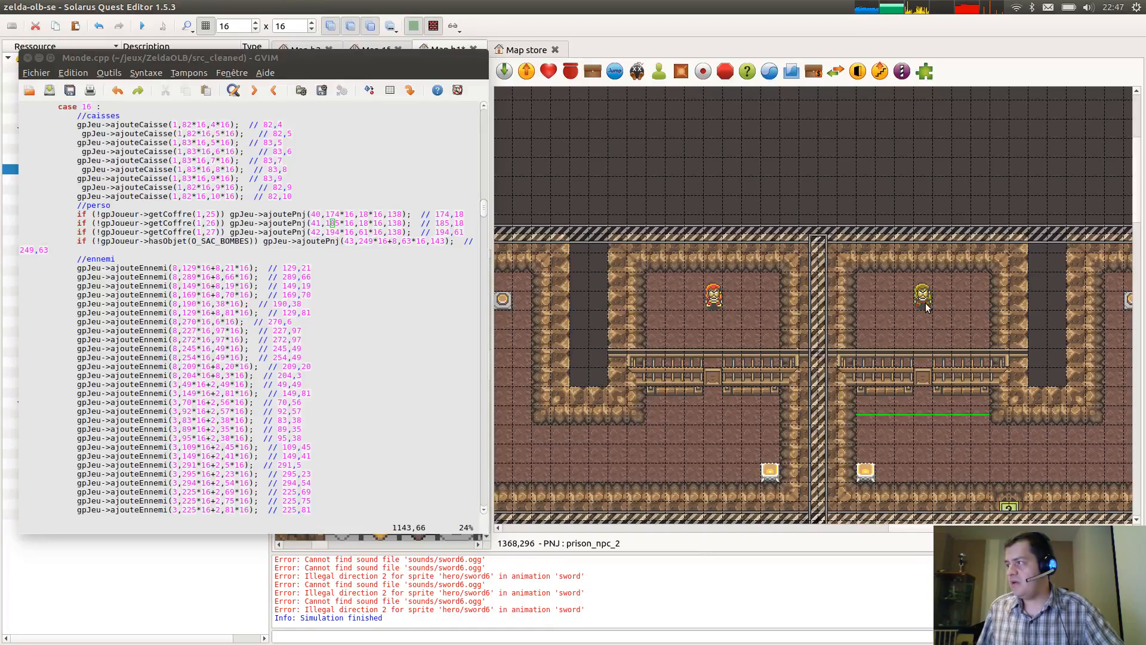
{"action": "scroll", "coordinate": [962, 304], "scroll_direction": "down", "scroll_amount": 10}
{"action": "scroll", "coordinate": [1023, 303], "scroll_direction": "right", "scroll_amount": 2}
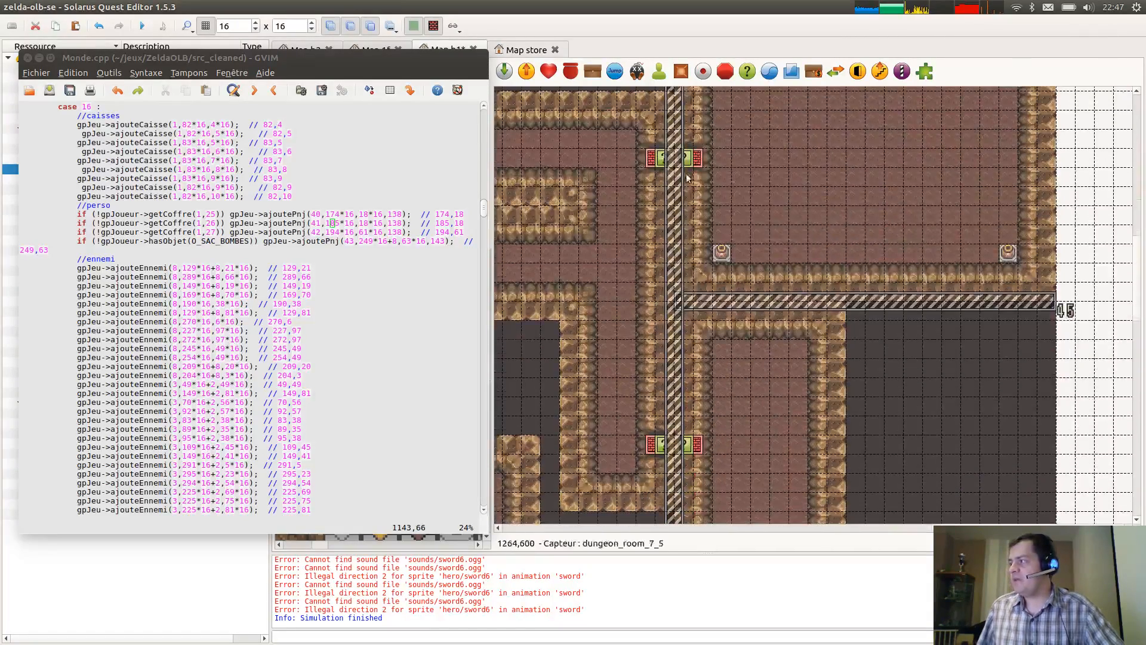
{"action": "scroll", "coordinate": [913, 352], "scroll_direction": "down", "scroll_amount": 1}
{"action": "key", "text": "ctrl+v"}
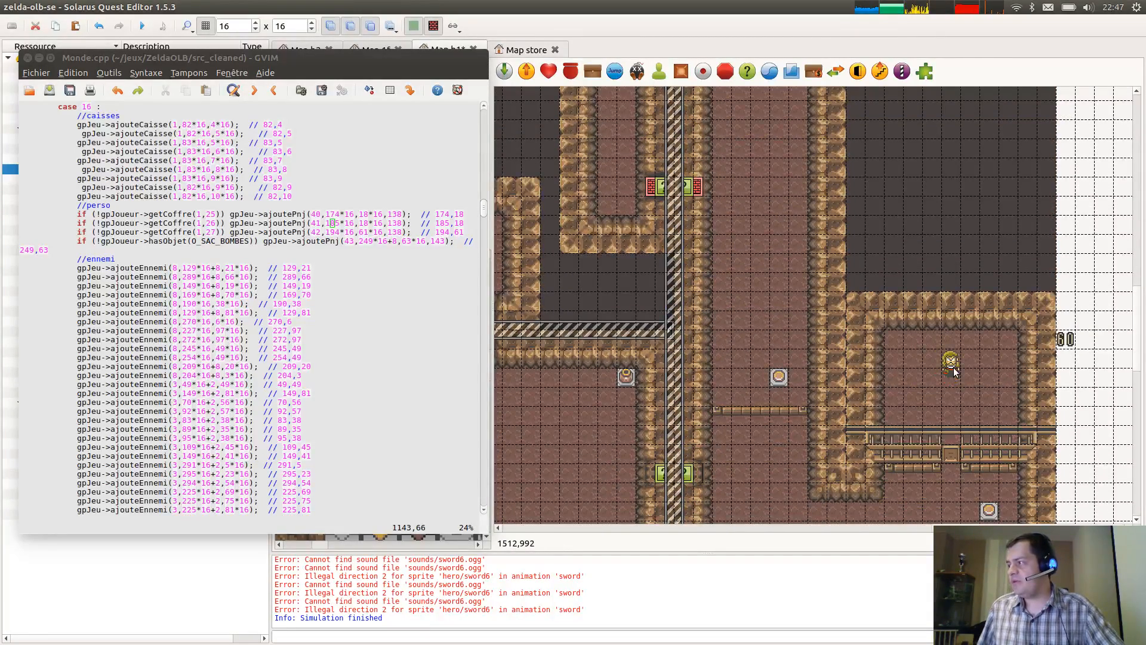
{"action": "left_click", "coordinate": [954, 363]}
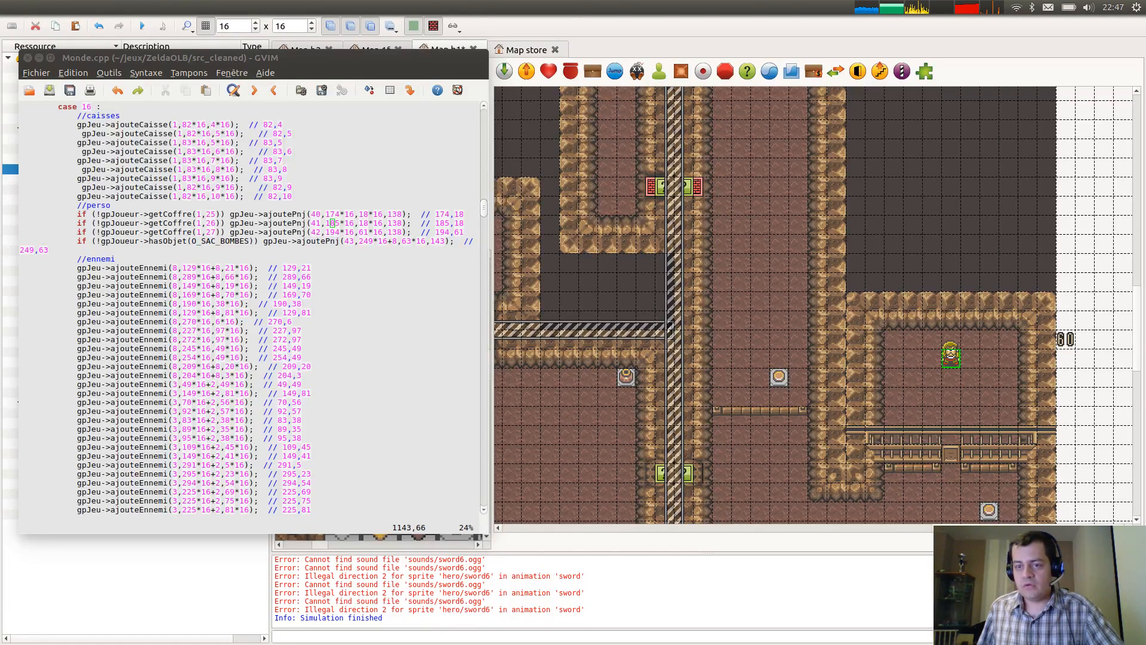
Compare the enlarged personnage42.png and personnage41.png pictures with the prisoner NPCs on the map.
{"action": "left_click_drag", "start_coordinate": [603, 2], "coordinate": [689, 169]}
{"action": "scroll", "coordinate": [948, 364], "scroll_direction": "up", "scroll_amount": 1}
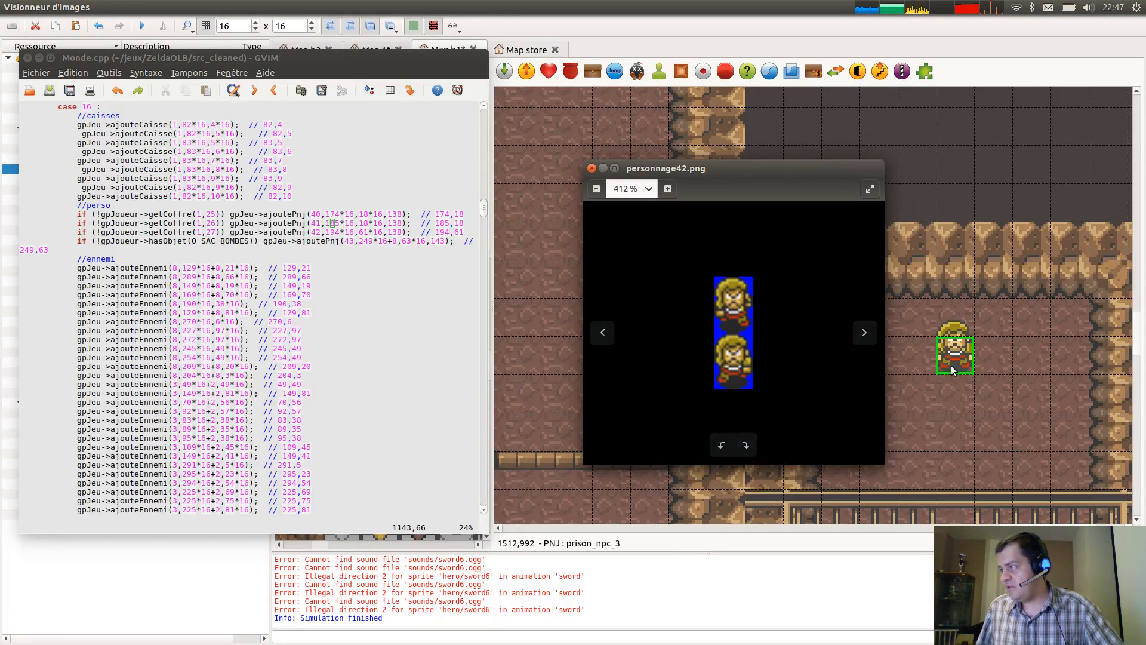
{"action": "scroll", "coordinate": [941, 364], "scroll_direction": "up", "scroll_amount": 1}
{"action": "key", "text": "Left"}
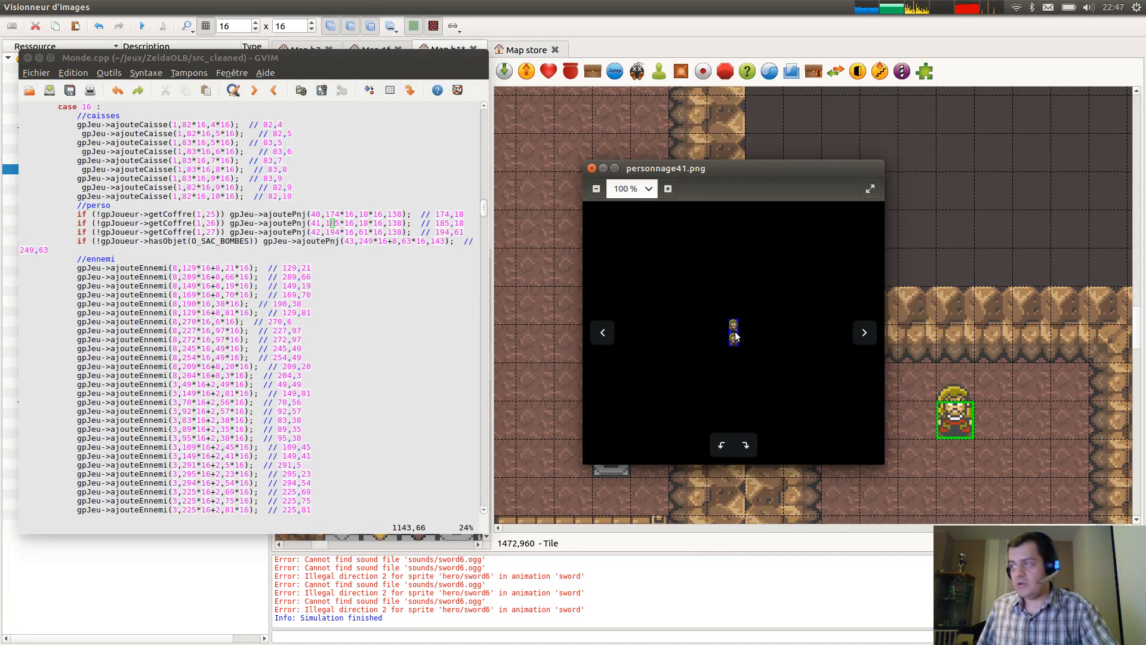
{"action": "scroll", "coordinate": [743, 331], "scroll_direction": "up", "scroll_amount": 5}
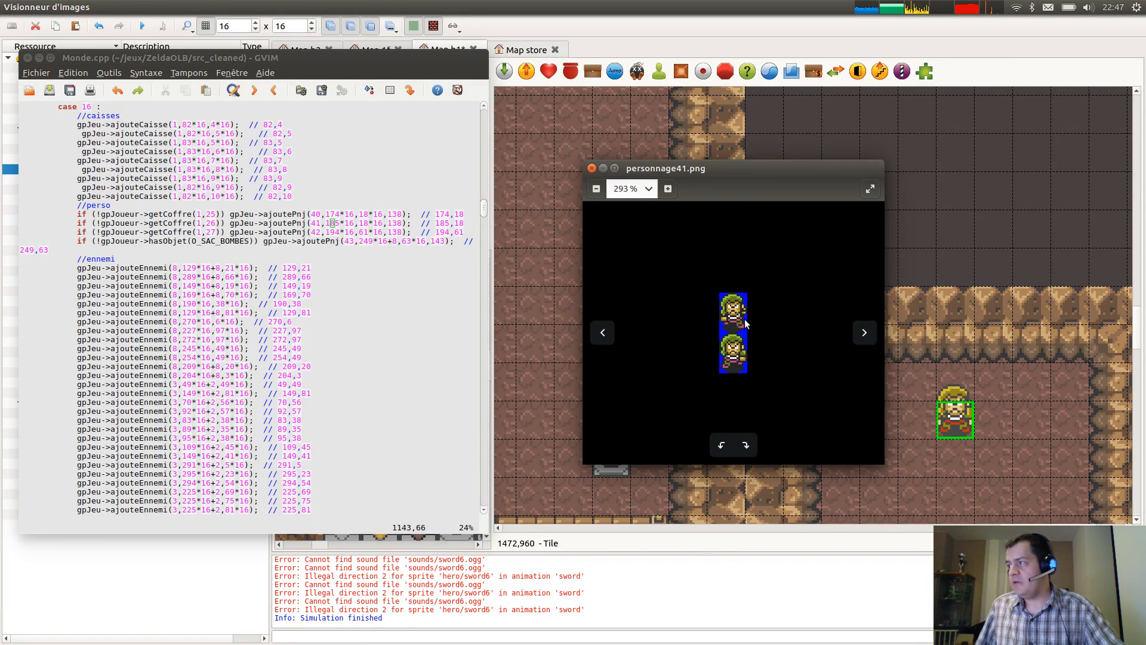
{"action": "scroll", "coordinate": [745, 324], "scroll_direction": "up", "scroll_amount": 3}
{"action": "scroll", "coordinate": [934, 262], "scroll_direction": "up", "scroll_amount": 8}
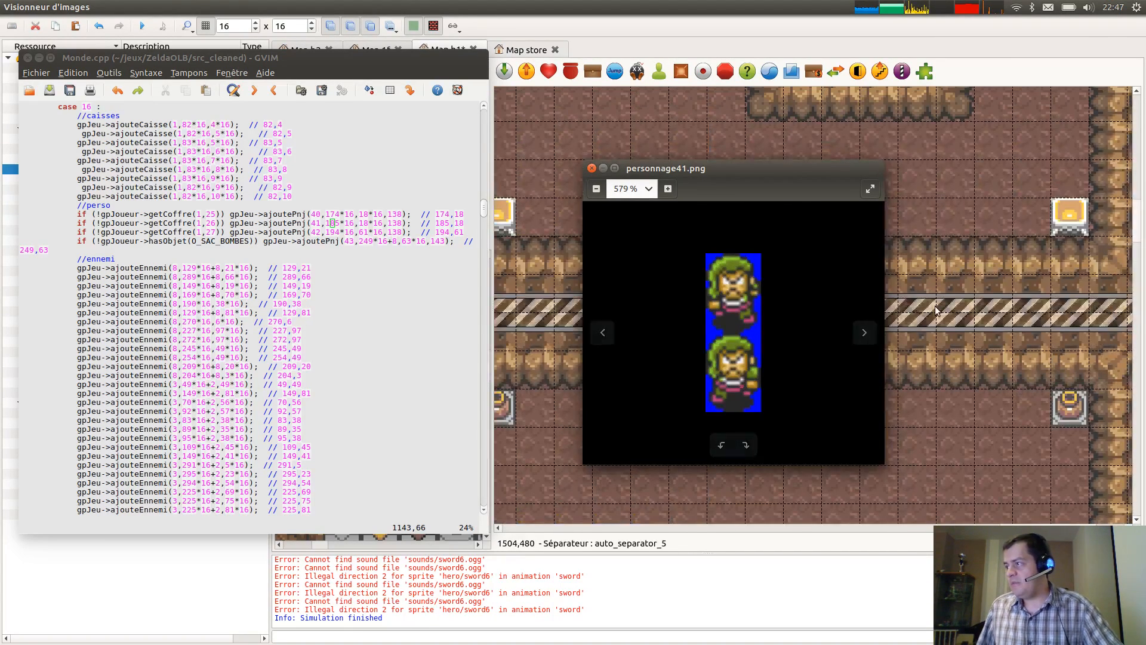
Change the sprite of prison_npc_2 in the northern cell of Dungeon 2 B1 to Green thief.
{"action": "left_click_drag", "start_coordinate": [800, 330], "coordinate": [644, 255], "text": "alt"}
{"action": "scroll", "coordinate": [929, 310], "scroll_direction": "up", "scroll_amount": 4}
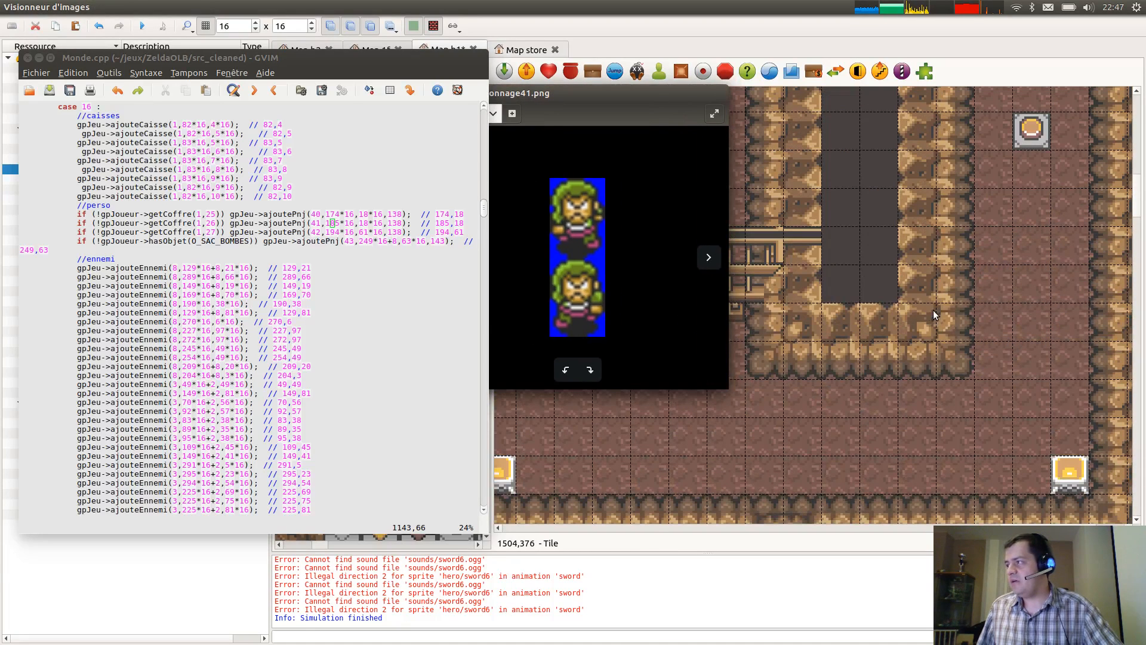
{"action": "left_click_drag", "start_coordinate": [662, 216], "coordinate": [861, 312]}
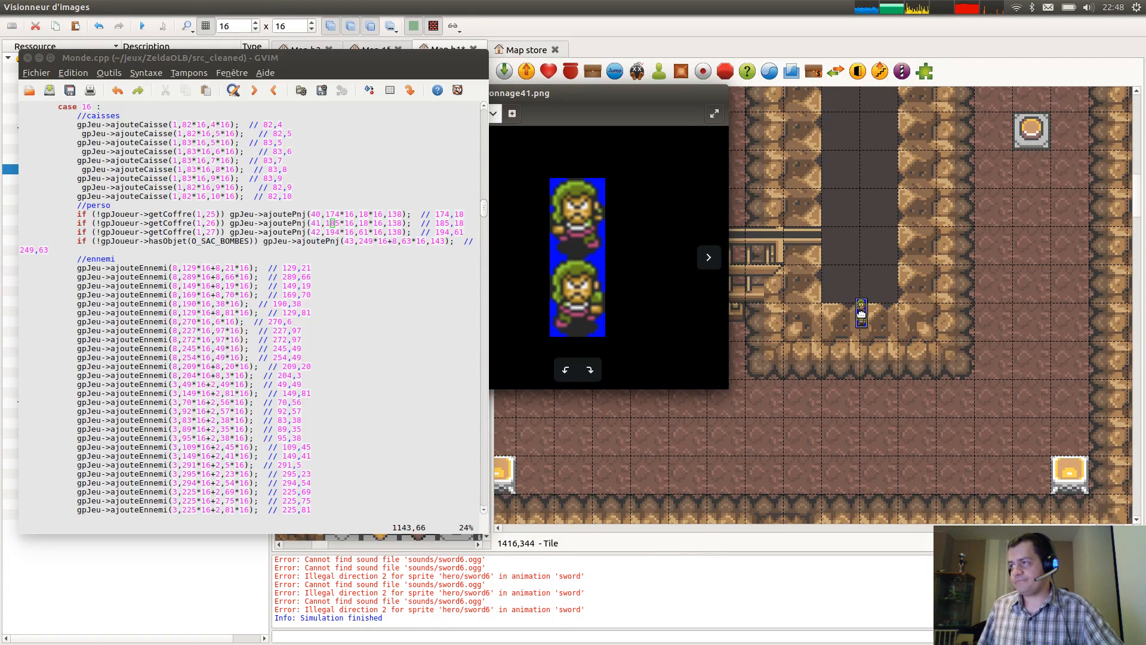
{"action": "left_click_drag", "start_coordinate": [678, 292], "coordinate": [934, 284], "text": "alt"}
{"action": "double_click", "coordinate": [615, 135]}
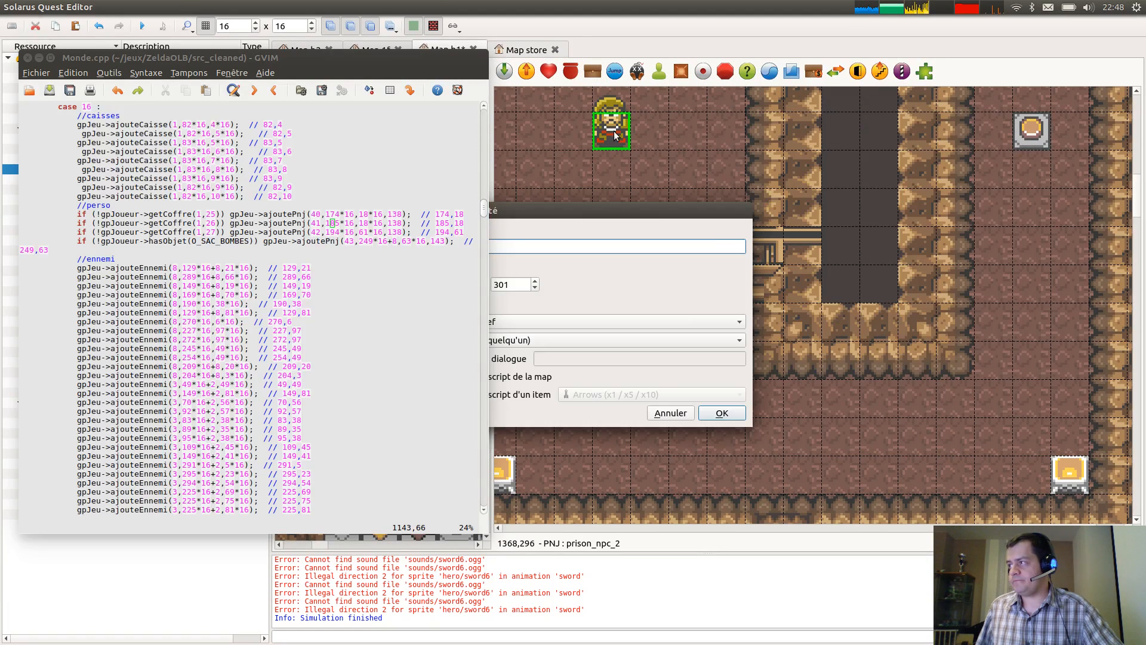
{"action": "left_click", "coordinate": [728, 268]}
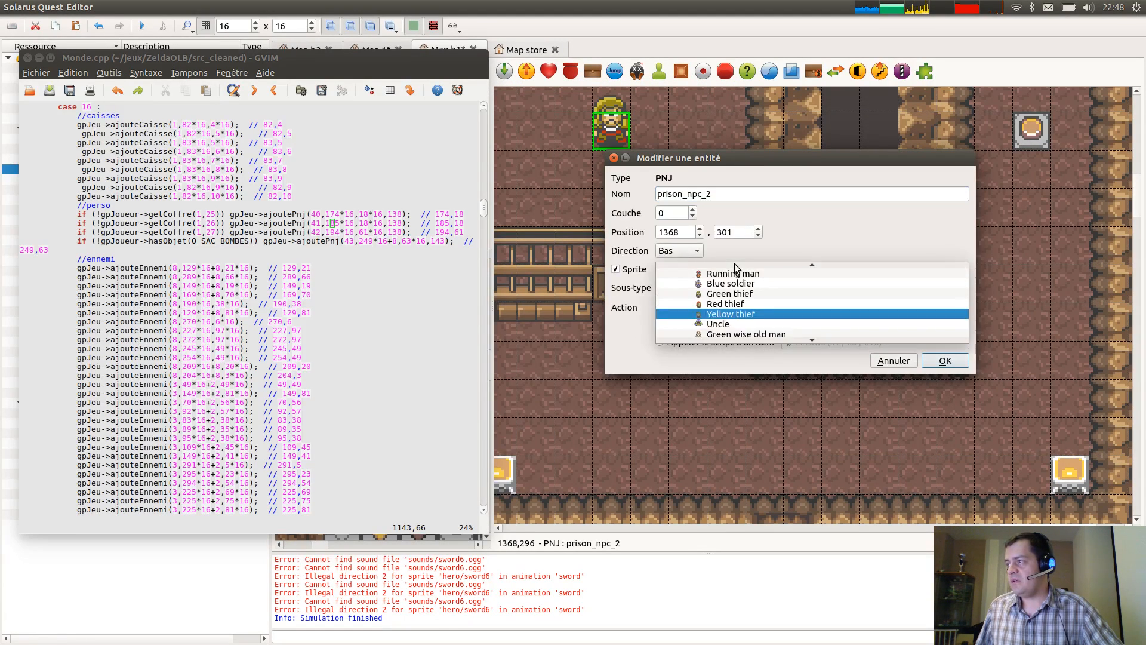
{"action": "scroll", "coordinate": [759, 315], "scroll_direction": "up", "scroll_amount": 4}
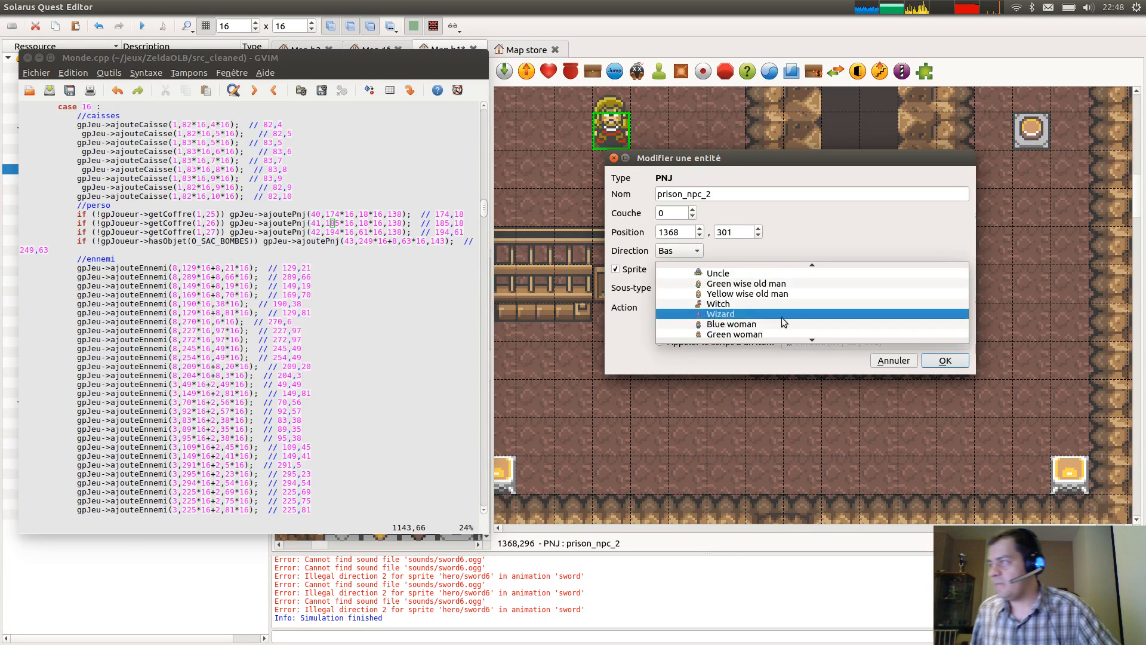
{"action": "scroll", "coordinate": [772, 289], "scroll_direction": "down", "scroll_amount": 5}
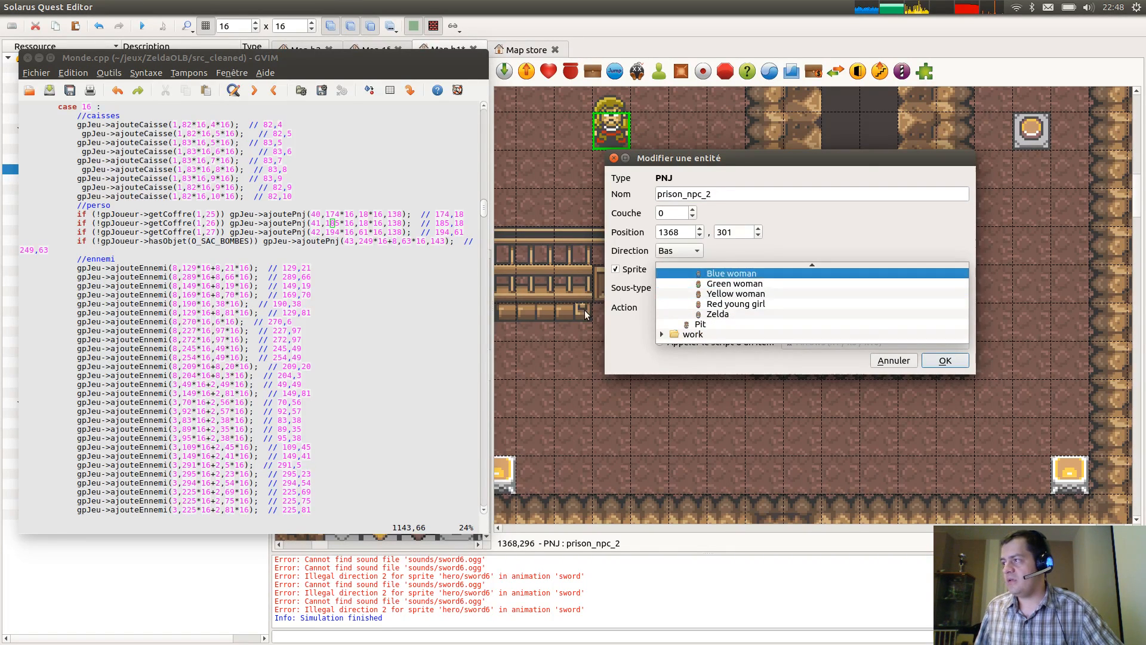
{"action": "left_click", "coordinate": [690, 274]}
{"action": "left_click", "coordinate": [690, 277]}
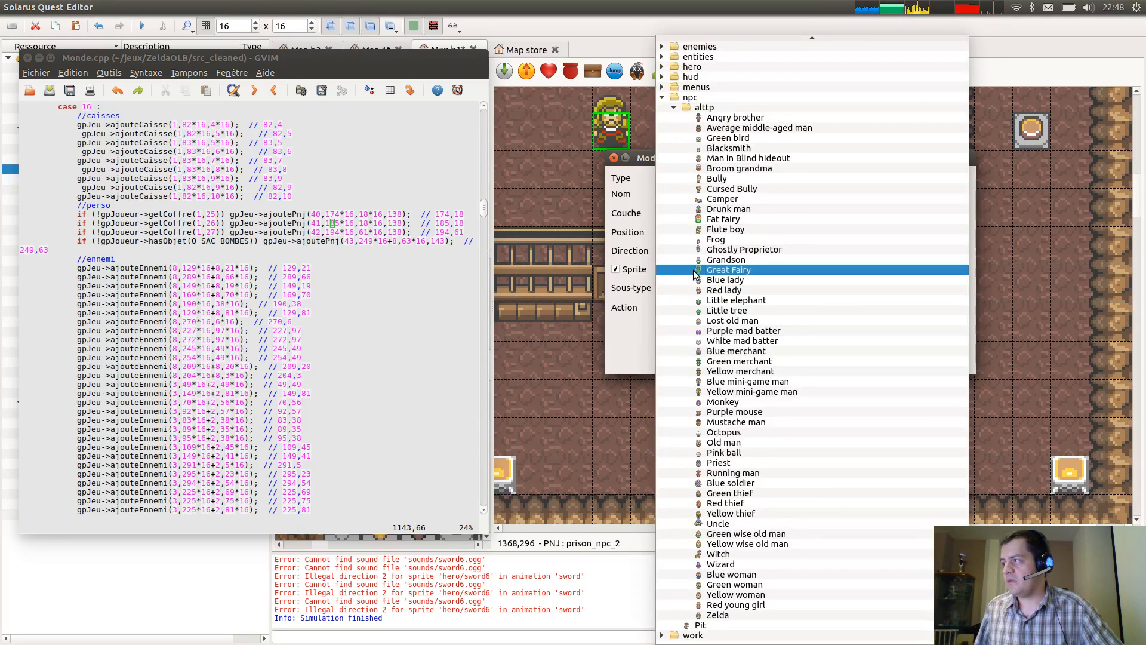
{"action": "left_click", "coordinate": [821, 501]}
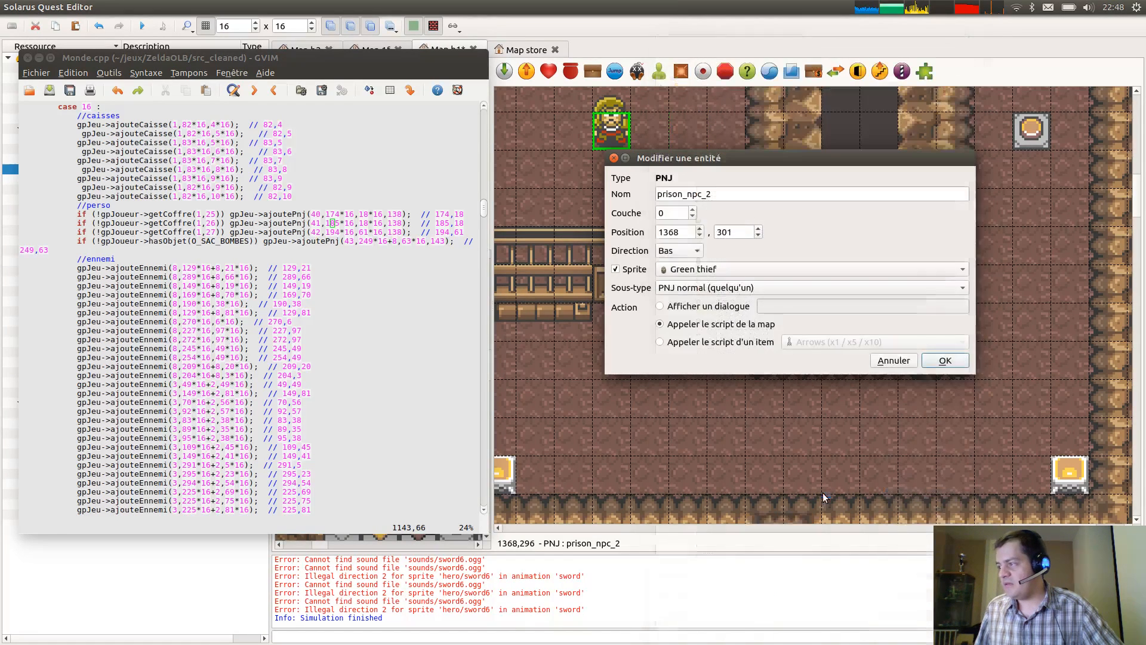
{"action": "left_click", "coordinate": [946, 359]}
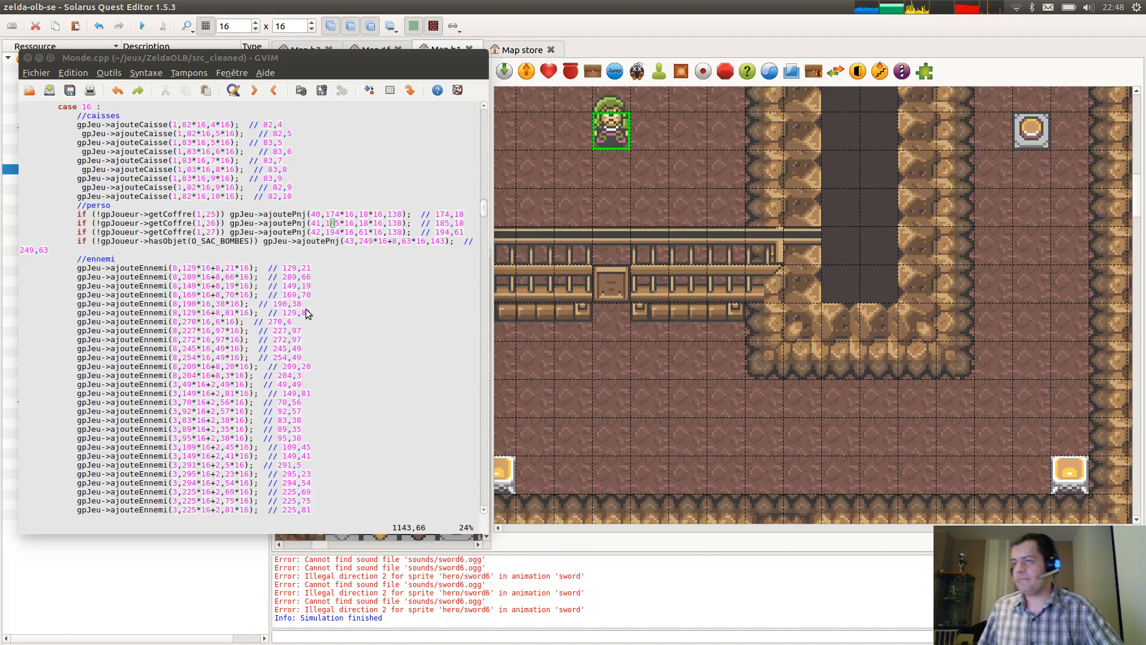
Check the remaining ajoutePnj lines of case 16 and look through the Dungeon 2 maps for the fourth NPC's room.
{"action": "left_click", "coordinate": [386, 214]}
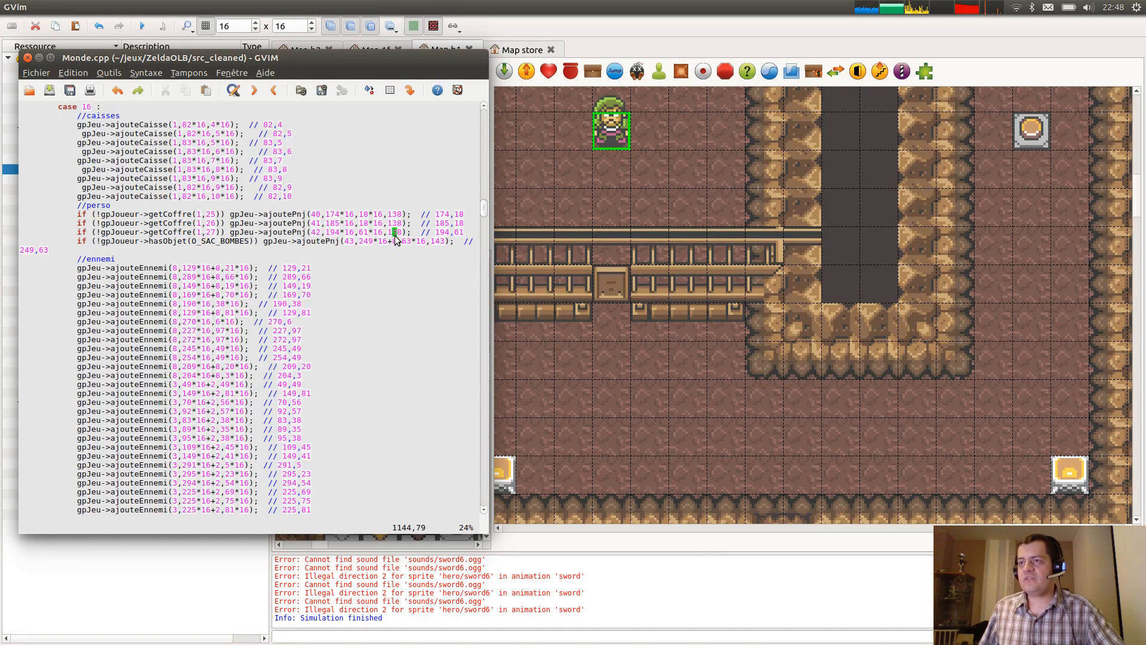
{"action": "left_click", "coordinate": [302, 241]}
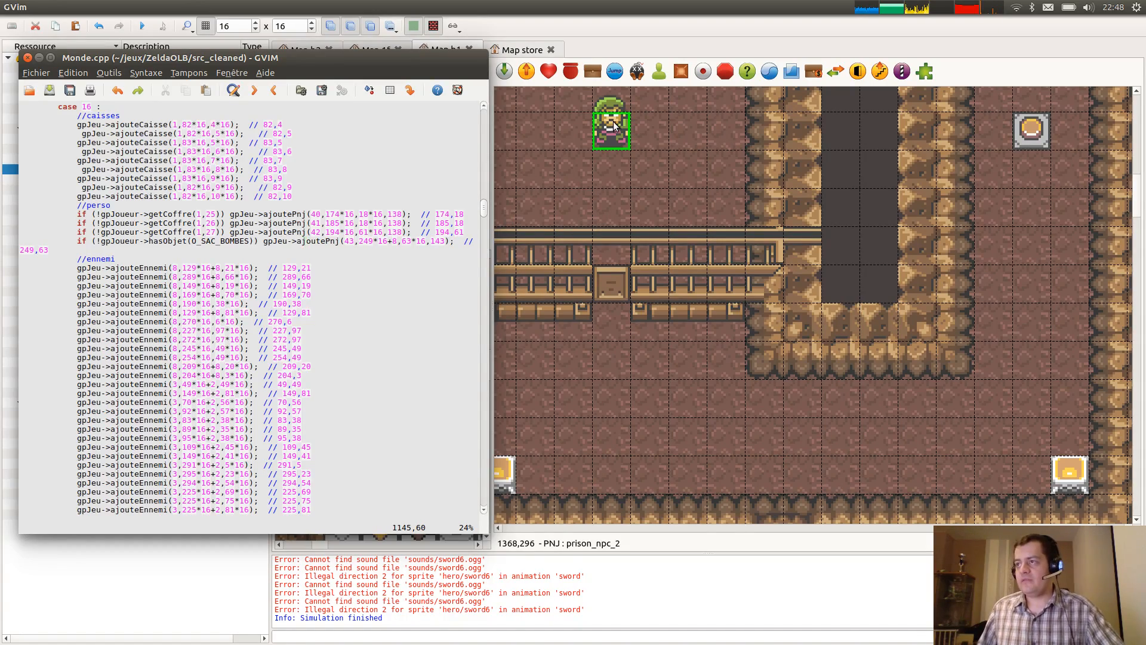
{"action": "scroll", "coordinate": [776, 310], "scroll_direction": "down", "scroll_amount": 3}
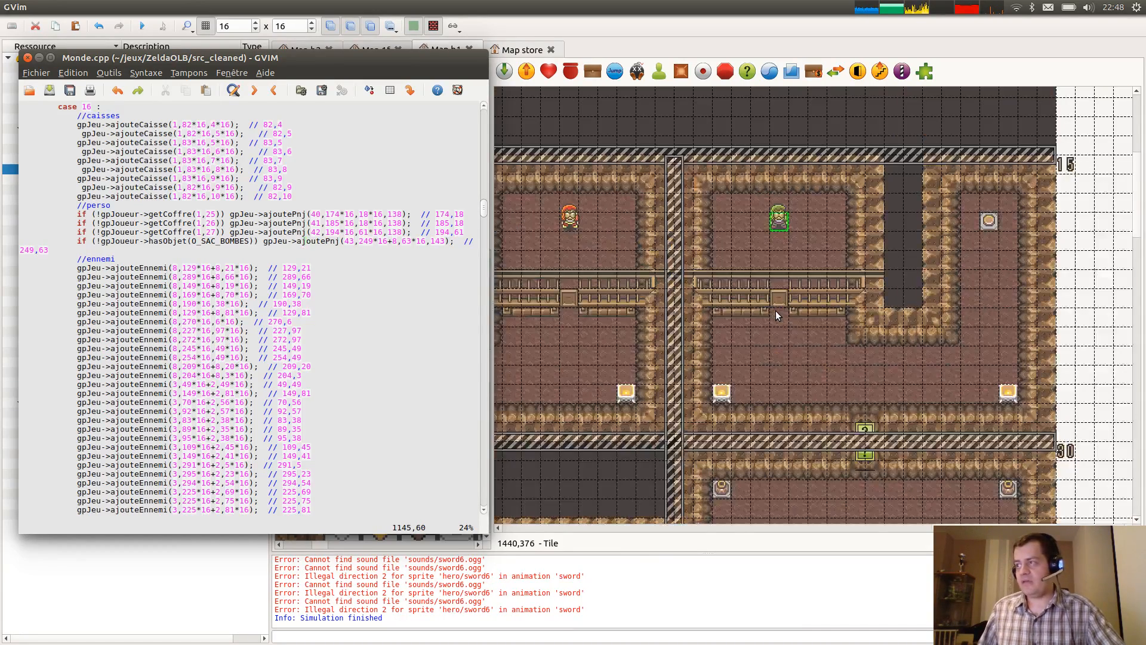
{"action": "scroll", "coordinate": [723, 371], "scroll_direction": "up", "scroll_amount": 3}
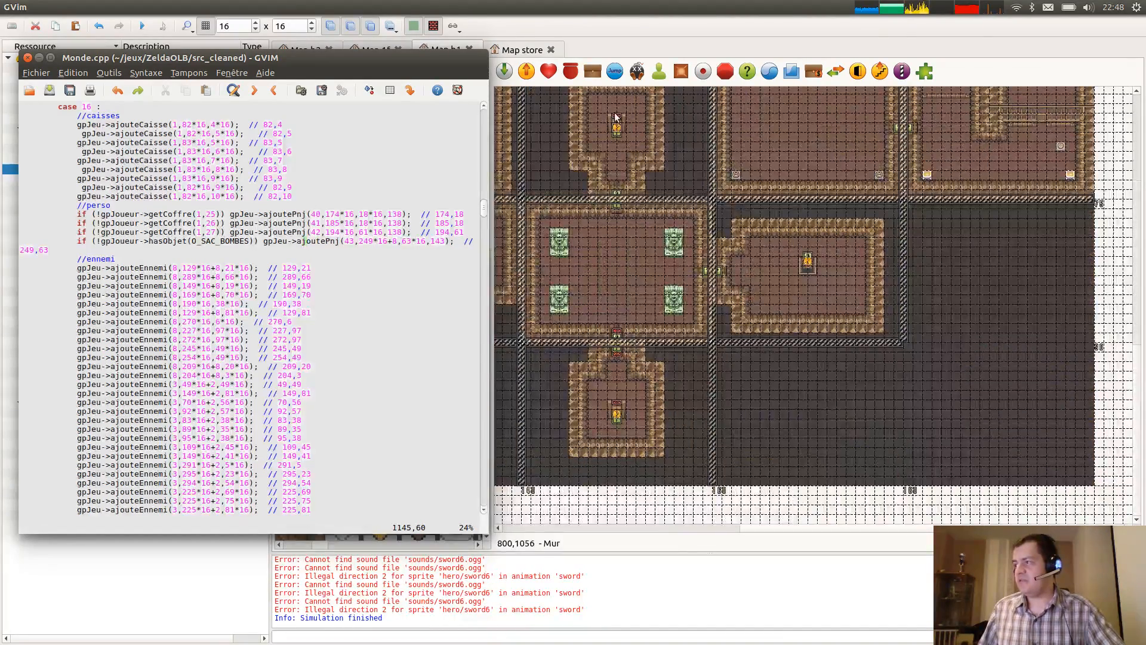
{"action": "left_click_drag", "start_coordinate": [437, 69], "coordinate": [529, 138]}
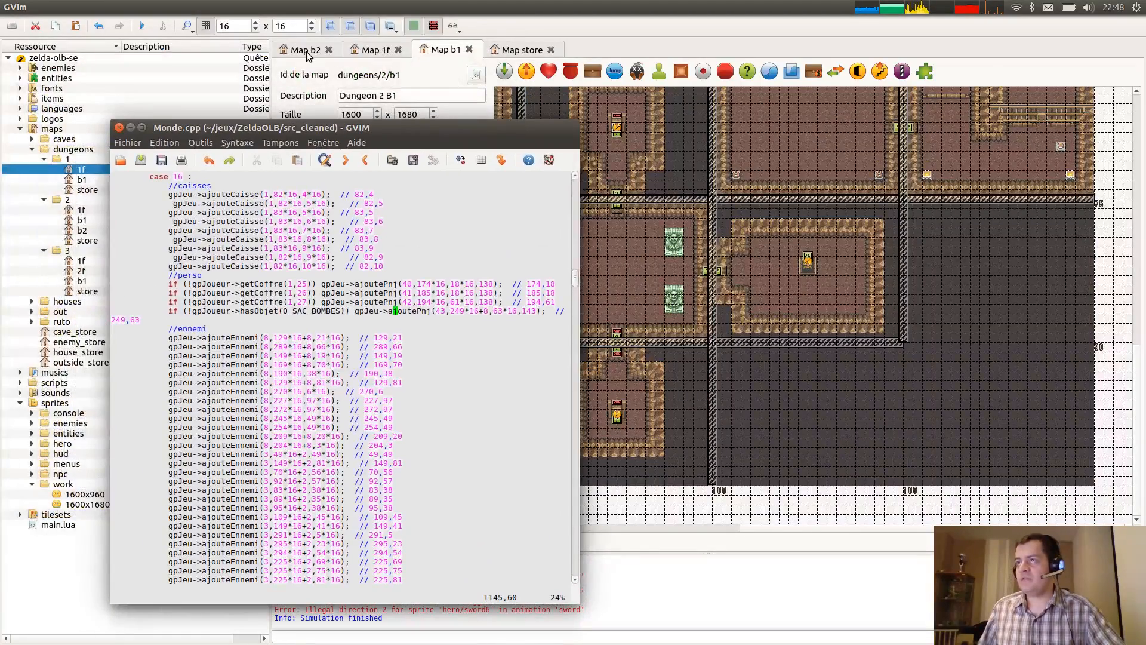
{"action": "left_click", "coordinate": [305, 50]}
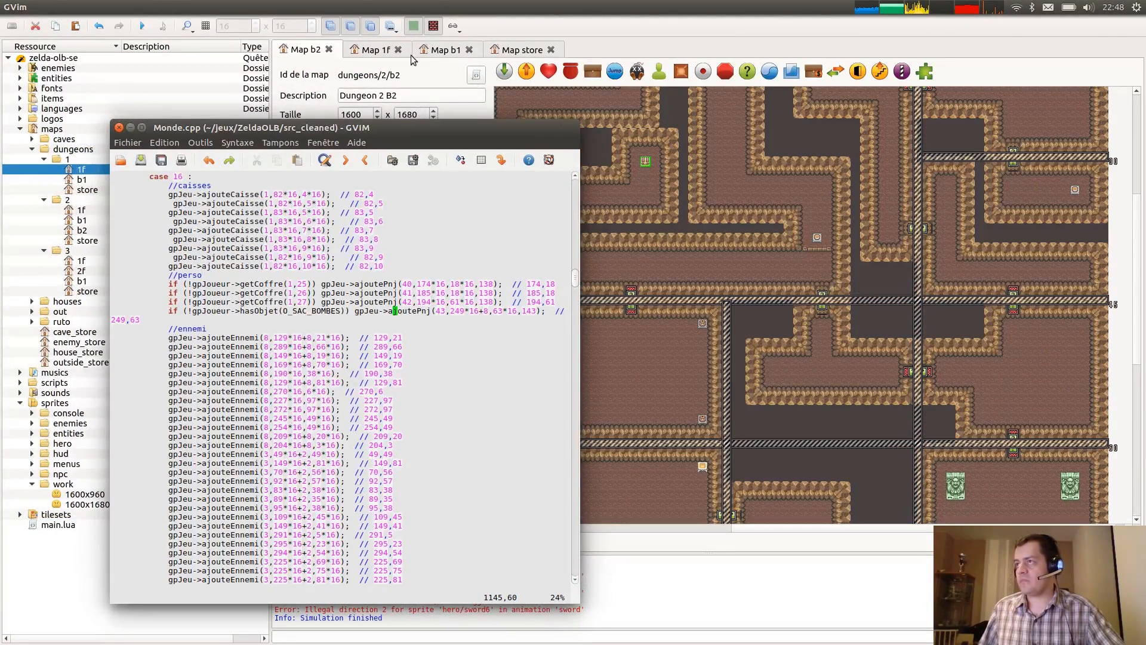
{"action": "left_click", "coordinate": [440, 52]}
{"action": "left_click", "coordinate": [369, 53]}
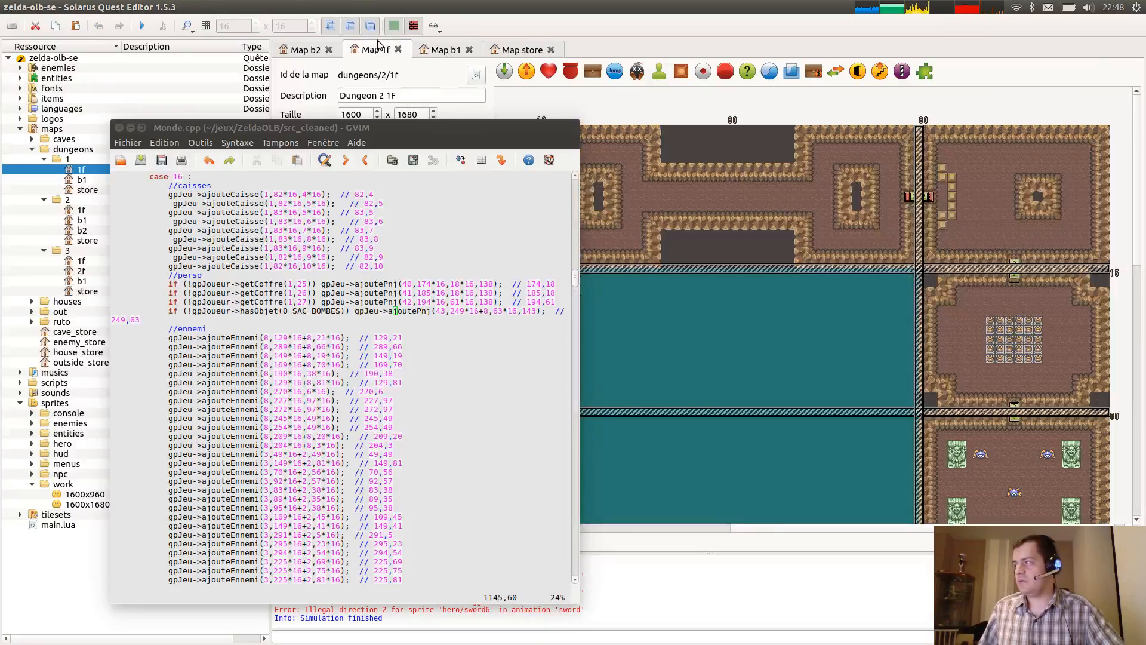
{"action": "left_click", "coordinate": [442, 49]}
{"action": "scroll", "coordinate": [723, 173], "scroll_direction": "up", "scroll_amount": 5}
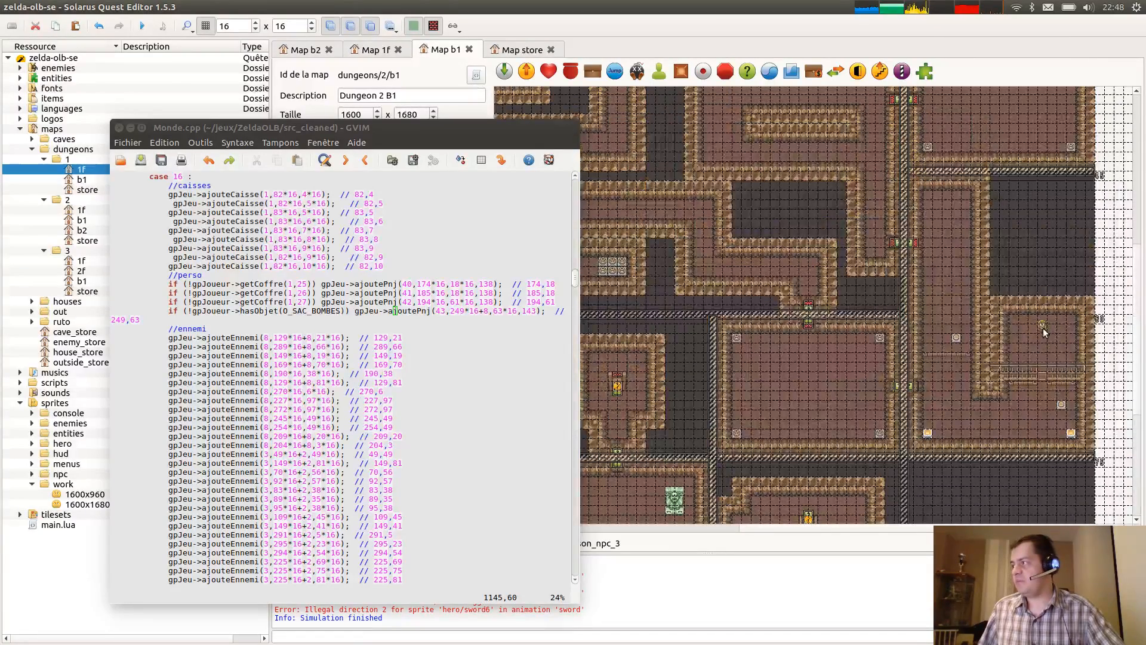
Place a copy of the Yellow thief NPC between the two lit torches in the room on the Dungeon 2 B2 map.
{"action": "left_click", "coordinate": [313, 53]}
{"action": "scroll", "coordinate": [855, 371], "scroll_direction": "up", "scroll_amount": 3, "text": "ctrl"}
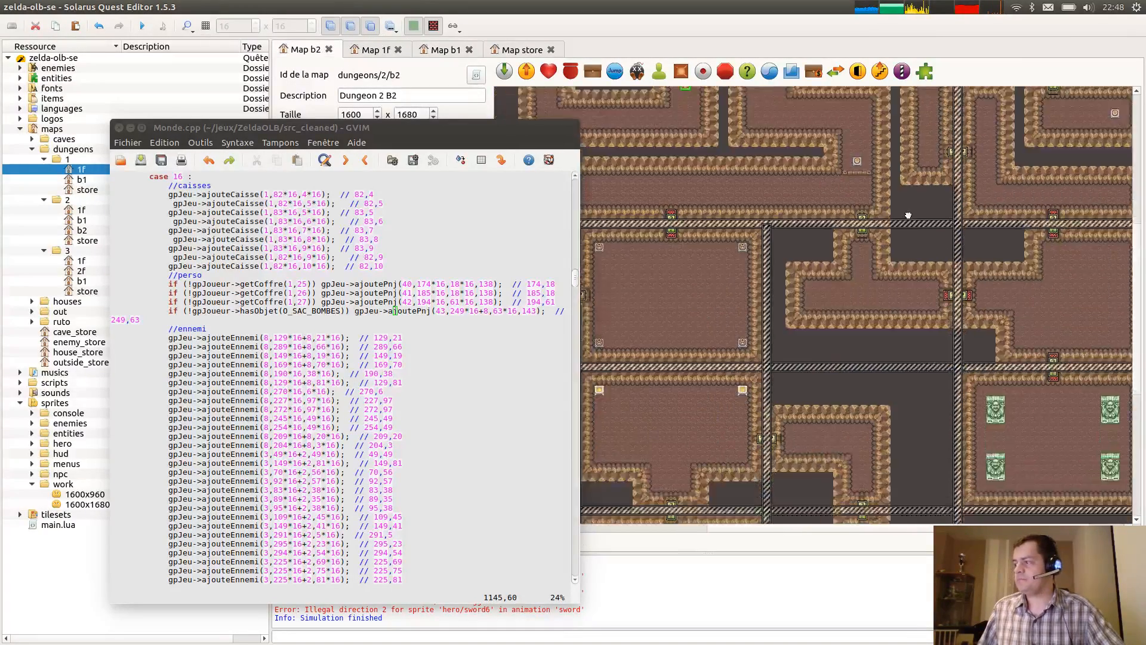
{"action": "scroll", "coordinate": [855, 371], "scroll_direction": "left", "scroll_amount": 5}
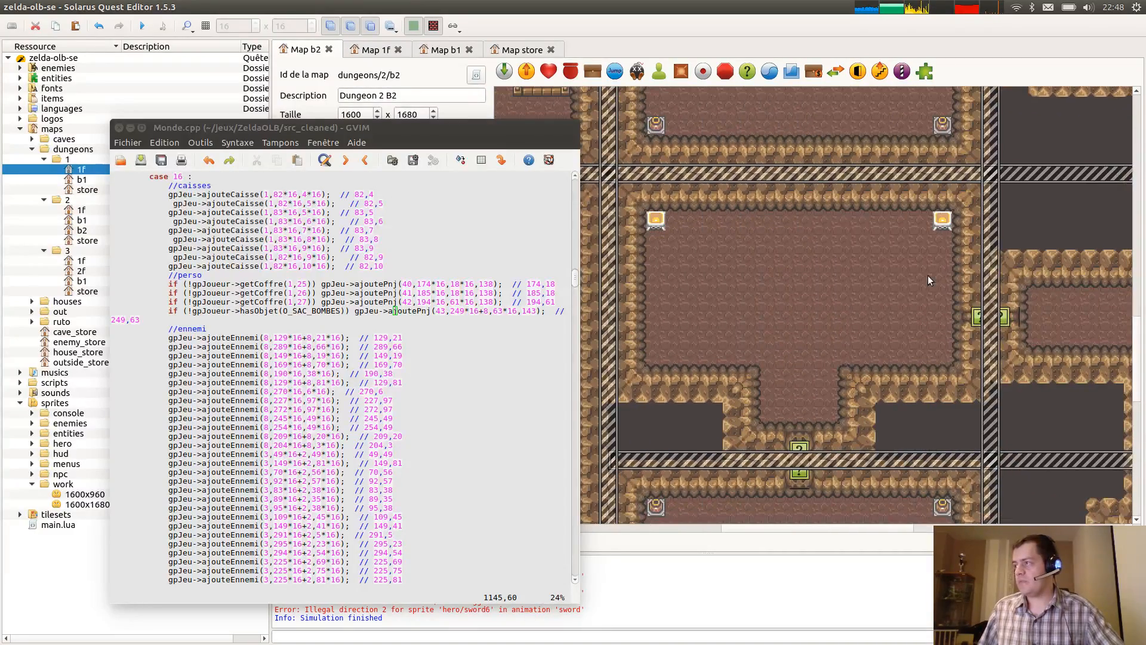
{"action": "left_click_drag", "start_coordinate": [775, 224], "coordinate": [797, 227]}
{"action": "key", "text": "ctrl+g"}
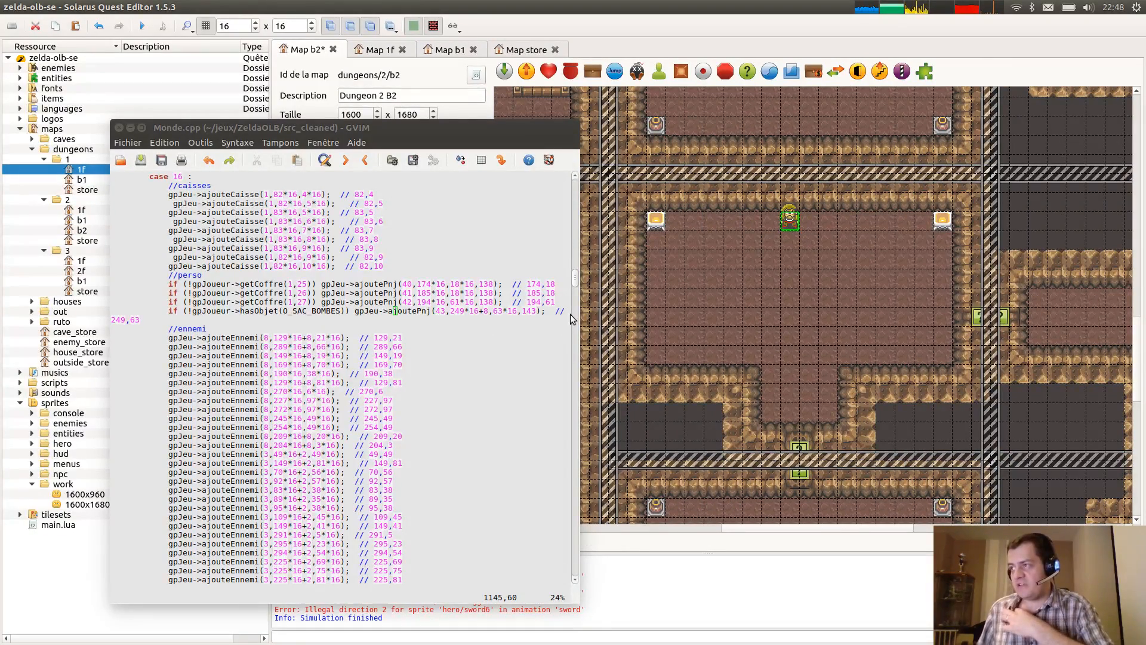
Check the fourth ajoutePnj line's coordinates 249,63 against the column and row numbers along the B2 map's edges.
{"action": "left_click_drag", "start_coordinate": [578, 320], "coordinate": [637, 335]}
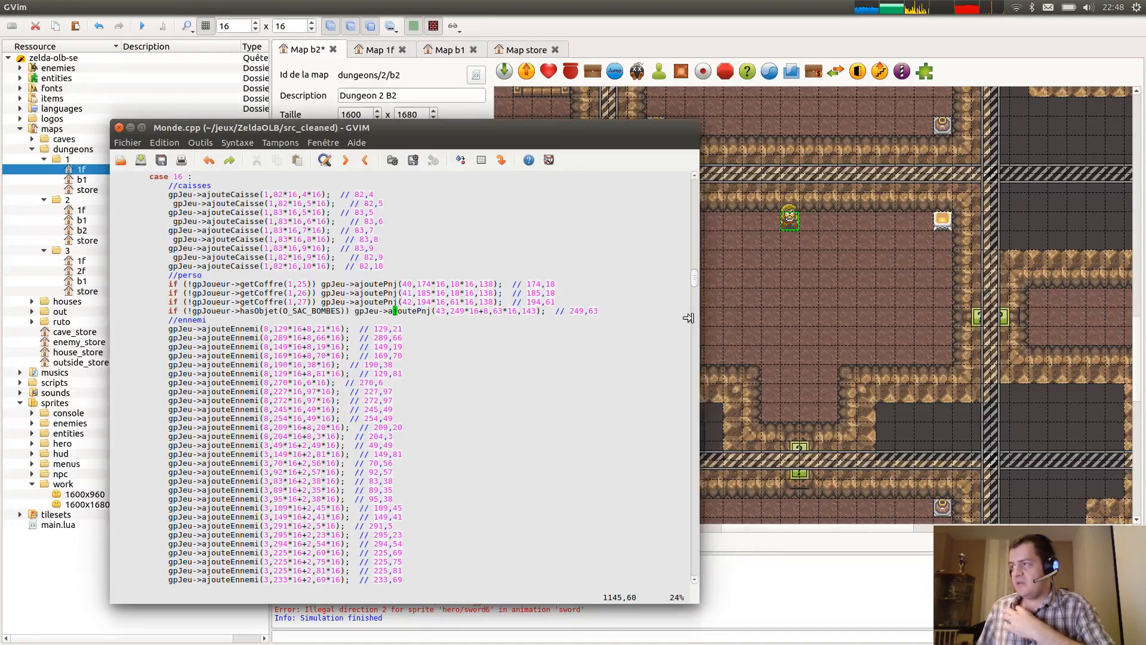
{"action": "left_click_drag", "start_coordinate": [580, 357], "coordinate": [196, 336], "text": "alt"}
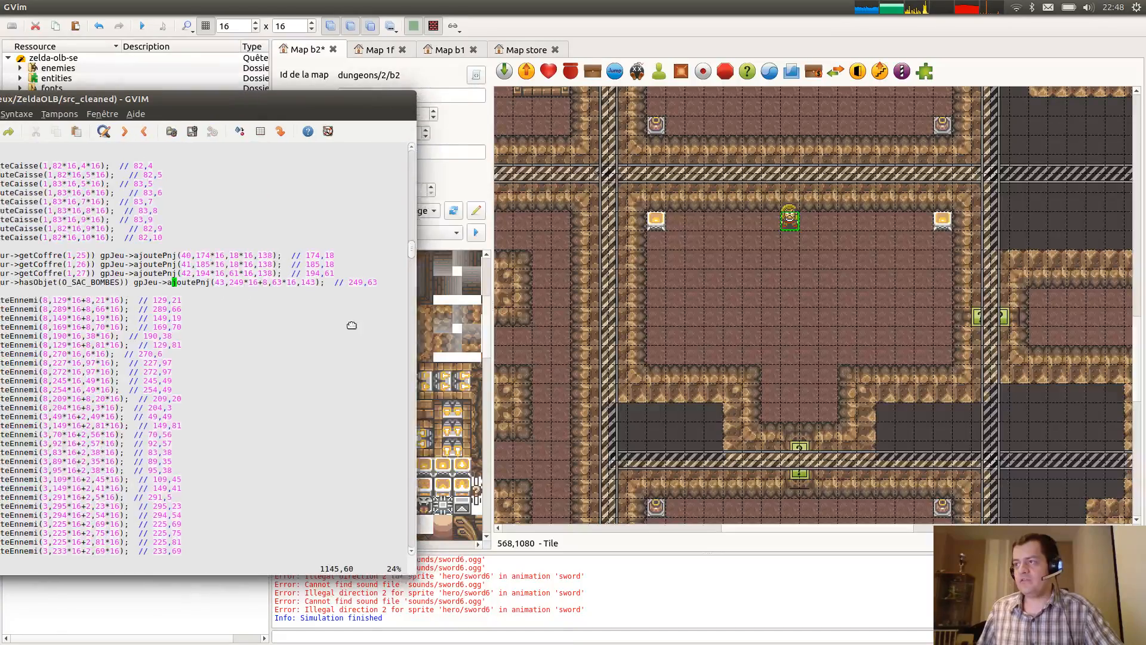
{"action": "scroll", "coordinate": [796, 232], "scroll_direction": "up", "scroll_amount": 3}
{"action": "scroll", "coordinate": [796, 232], "scroll_direction": "up", "scroll_amount": 10}
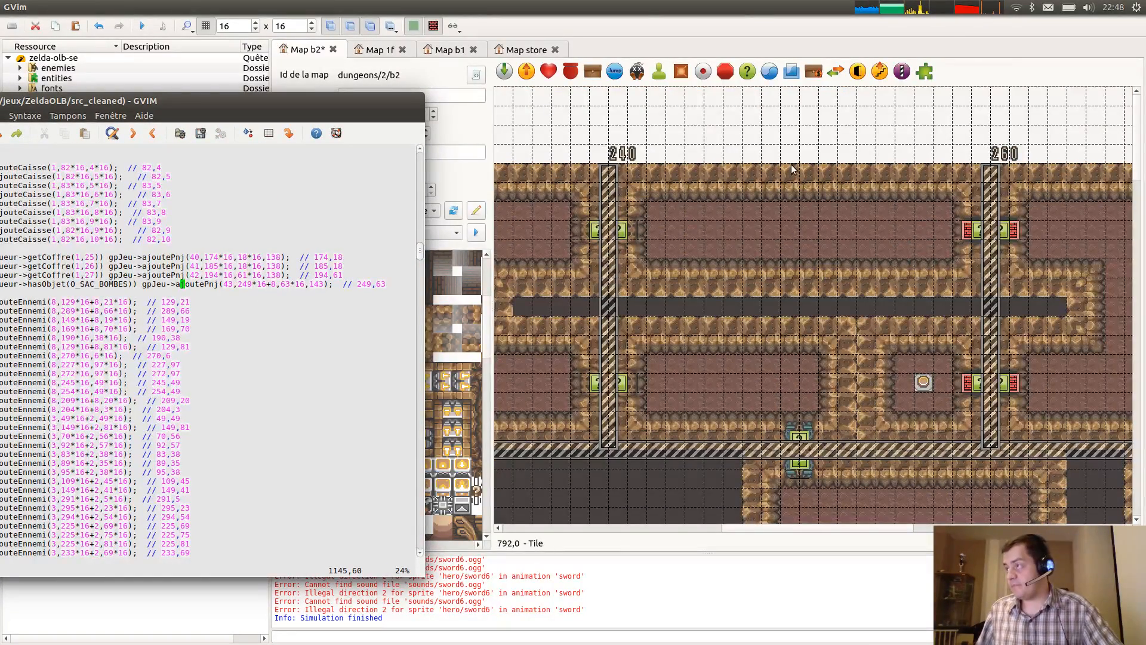
{"action": "scroll", "coordinate": [791, 166], "scroll_direction": "down", "scroll_amount": 1}
{"action": "scroll", "coordinate": [791, 165], "scroll_direction": "down", "scroll_amount": 13}
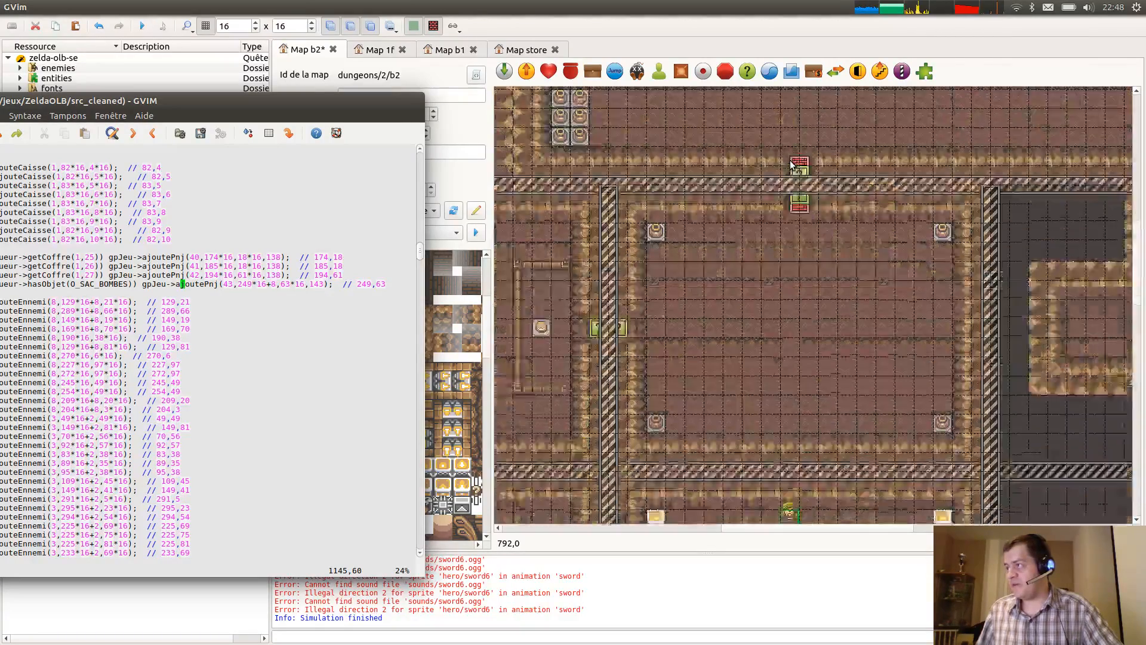
{"action": "middle_click_drag", "start_coordinate": [982, 322], "coordinate": [689, 324]}
{"action": "middle_click_drag", "start_coordinate": [1069, 324], "coordinate": [779, 325]}
{"action": "middle_click_drag", "start_coordinate": [1027, 325], "coordinate": [770, 330]}
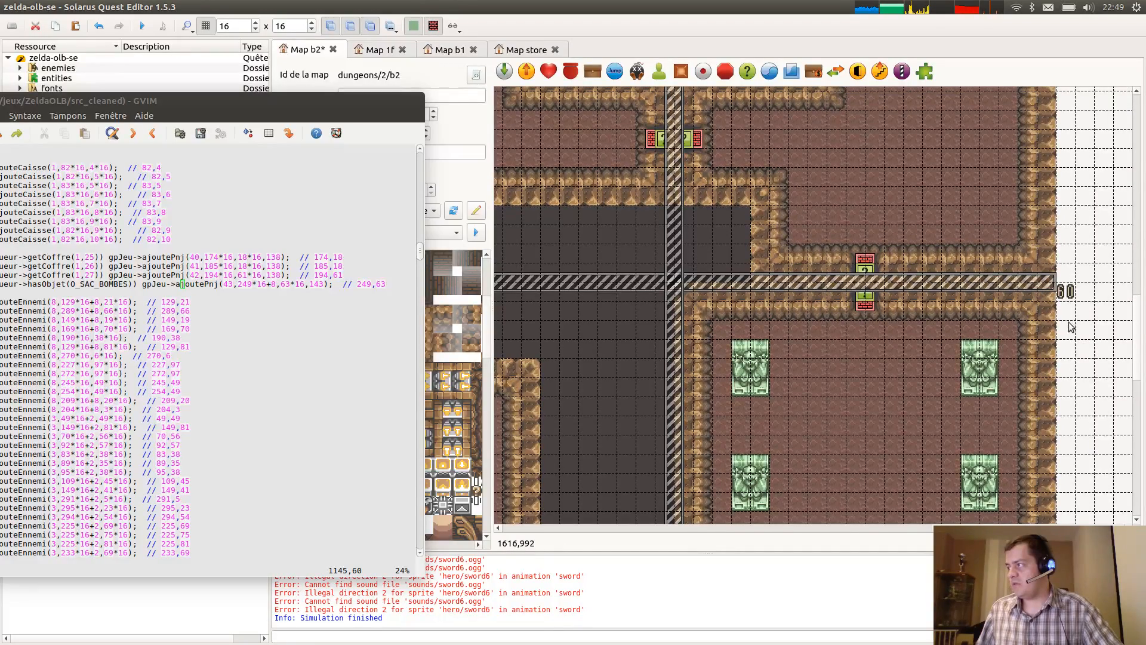
Move the copied NPC down to 792,1021 and save the Dungeon 2 B2 map.
{"action": "middle_click_drag", "start_coordinate": [632, 357], "coordinate": [1123, 347]}
{"action": "left_click_drag", "start_coordinate": [584, 320], "coordinate": [584, 338]}
{"action": "middle_click_drag", "start_coordinate": [683, 349], "coordinate": [902, 337]}
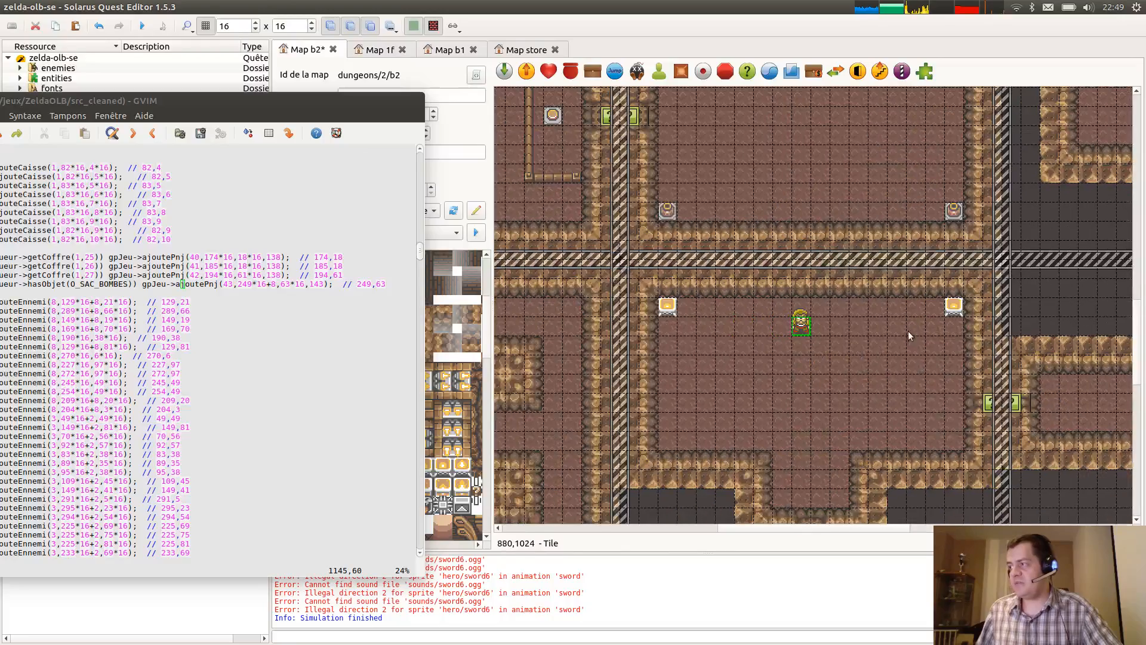
{"action": "key", "text": "ctrl+s"}
View personnage43.png in the image viewer to see what the fourth NPC looks like.
{"action": "left_click_drag", "start_coordinate": [388, 335], "coordinate": [598, 334], "text": "alt"}
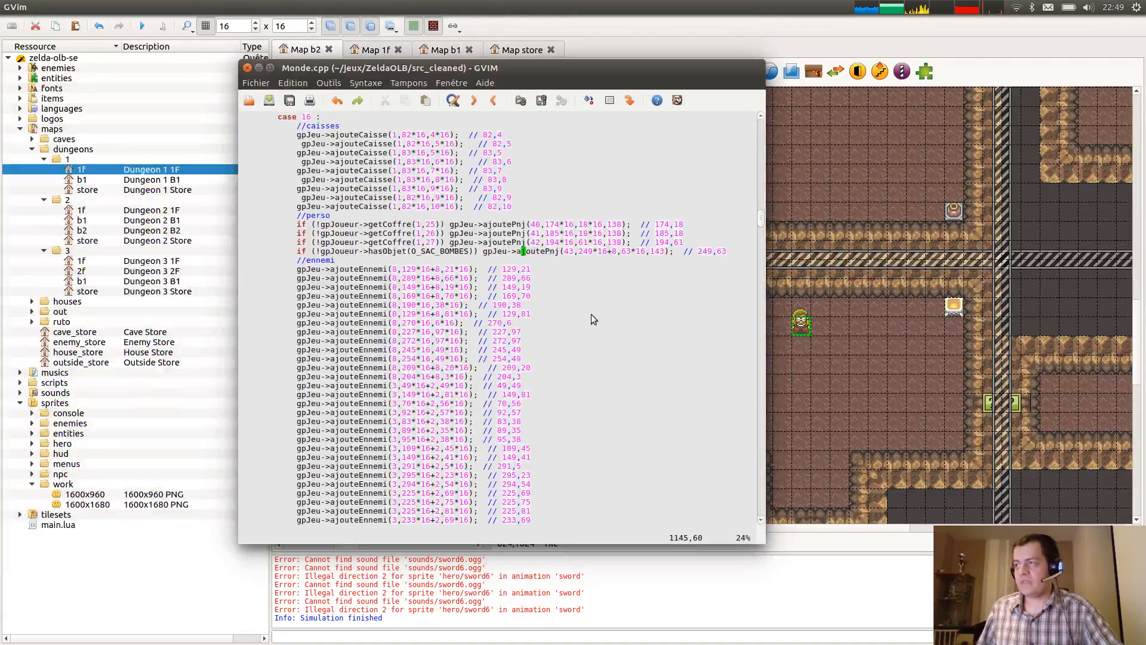
{"action": "key", "text": "alt+Tab"}
{"action": "left_click", "coordinate": [539, 338]}
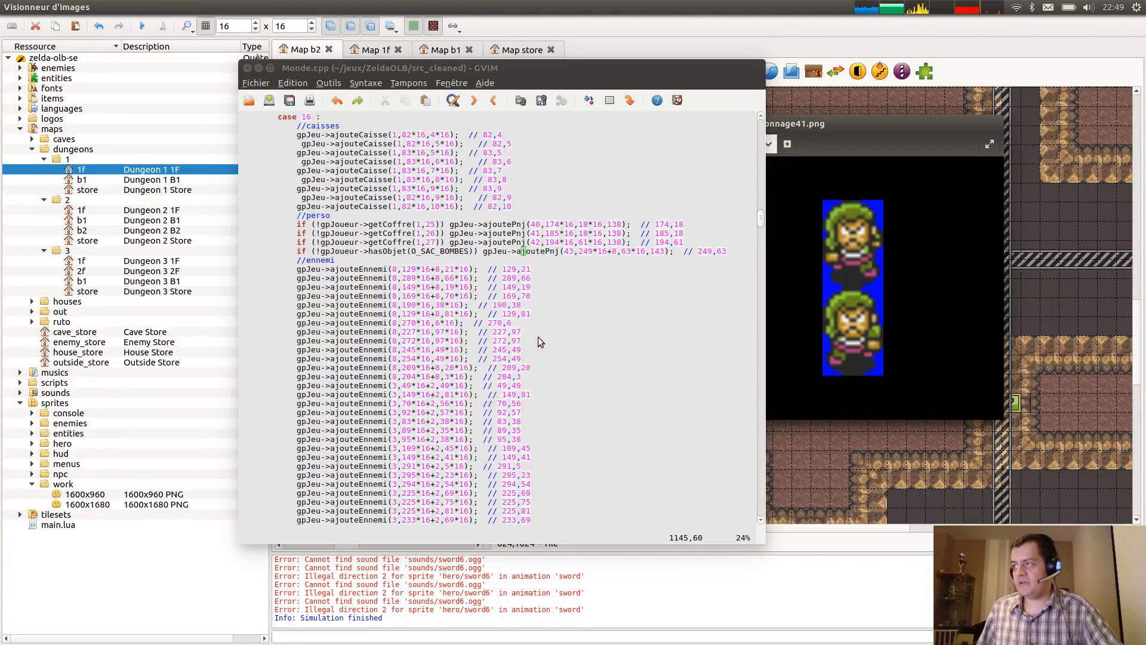
{"action": "key", "text": "Right"}
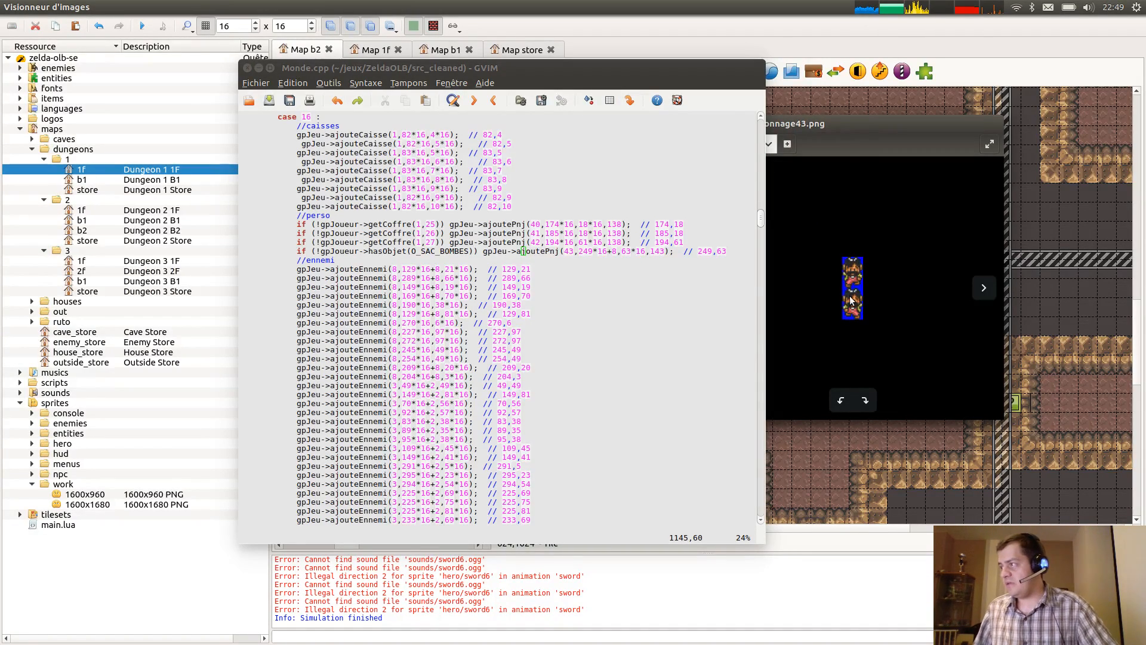
{"action": "left_click_drag", "start_coordinate": [533, 313], "coordinate": [325, 313], "text": "alt"}
{"action": "mouse_move", "coordinate": [877, 341]}
{"action": "left_click", "coordinate": [711, 124]}
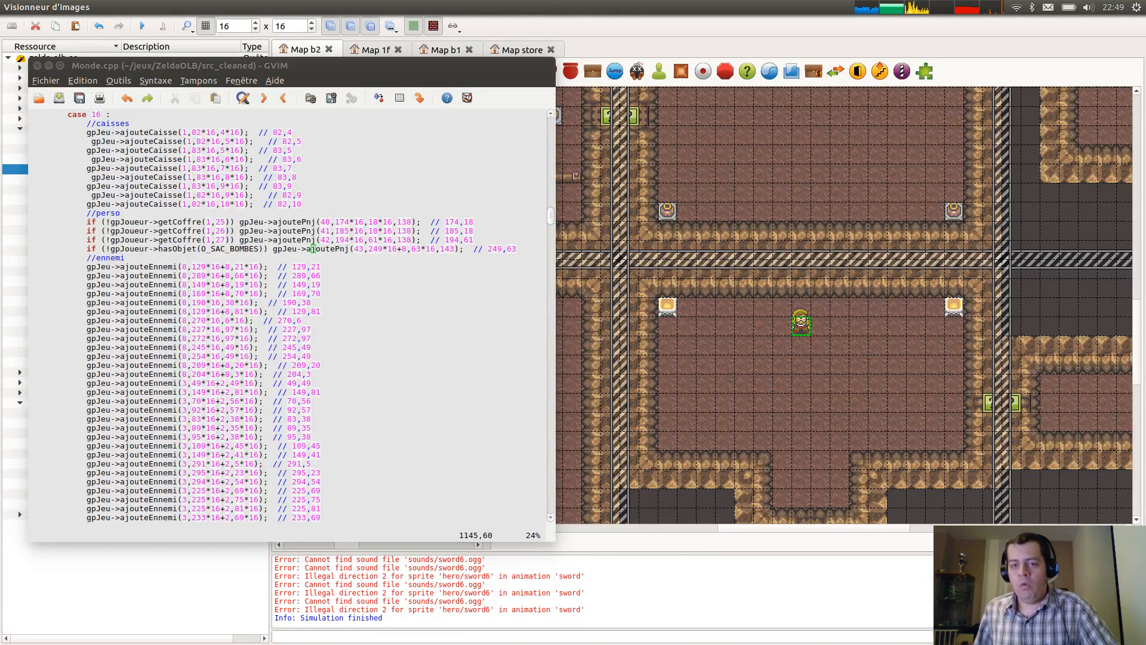
Change the sprite of the copied NPC between the lit torches to Mustache man.
{"action": "double_click", "coordinate": [804, 334]}
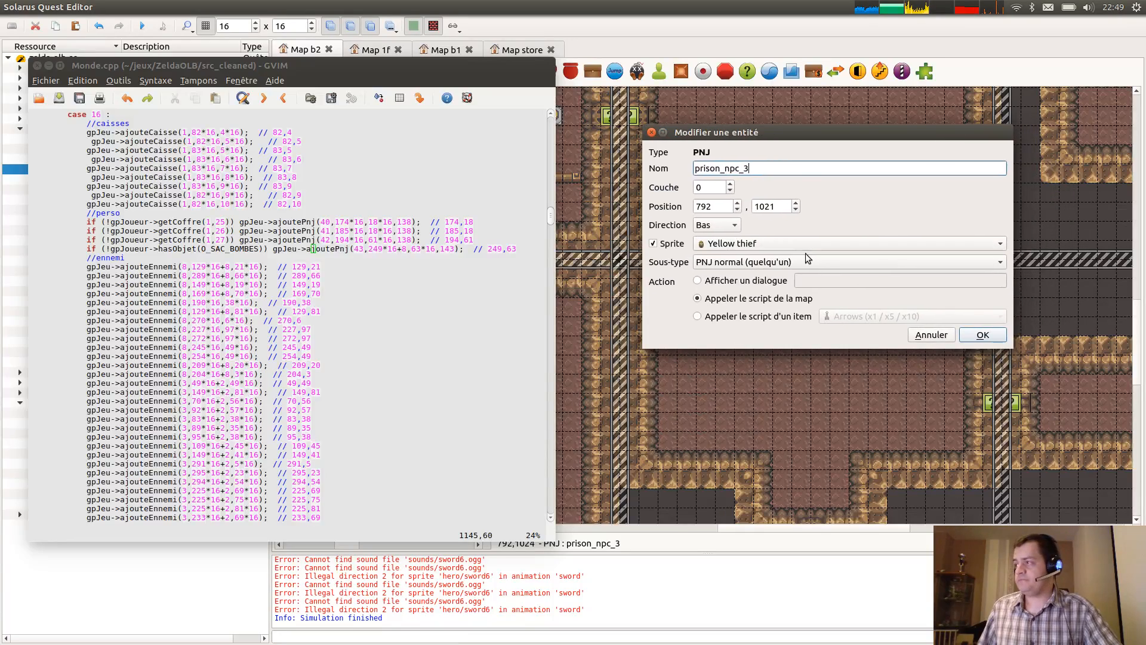
{"action": "left_click", "coordinate": [808, 246]}
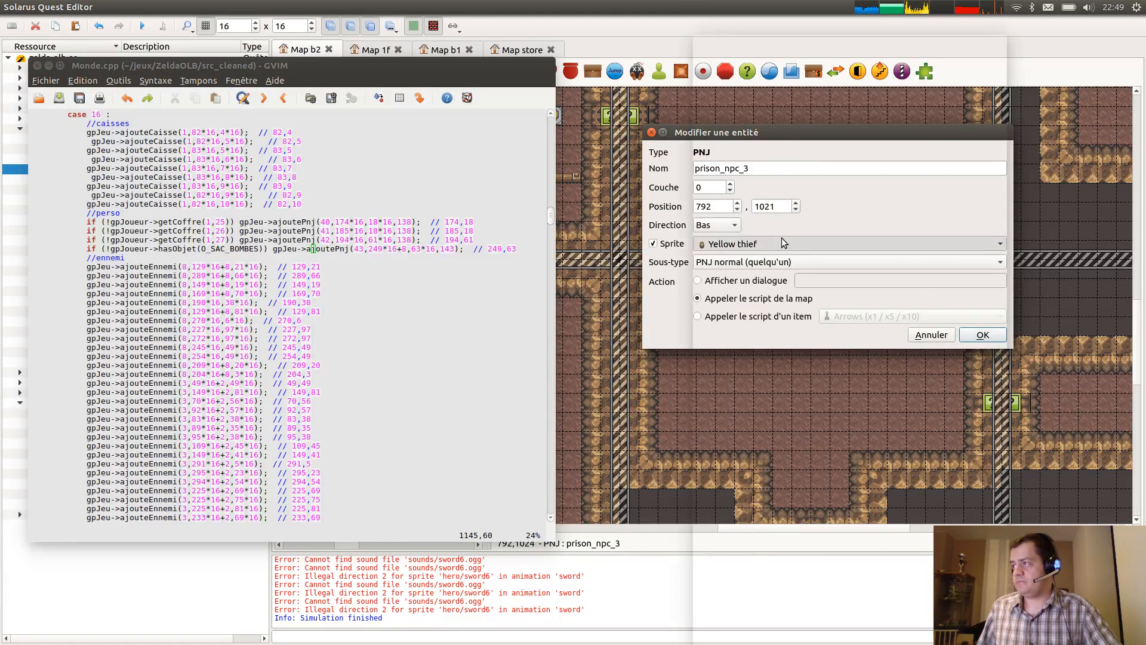
{"action": "left_click", "coordinate": [782, 239]}
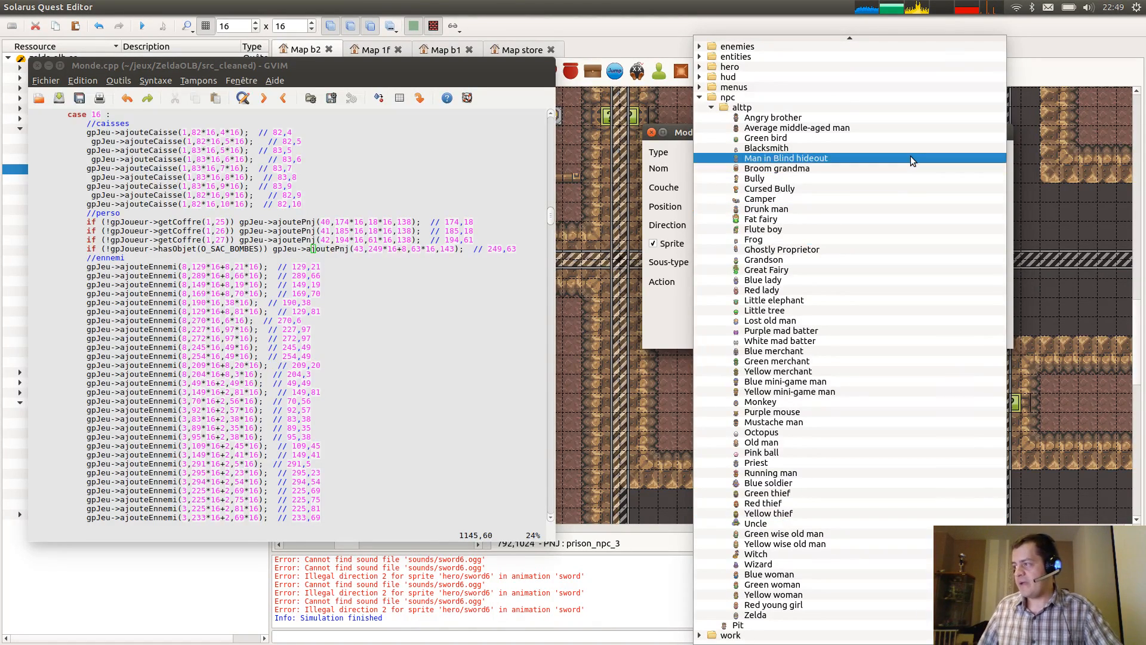
{"action": "left_click", "coordinate": [807, 420]}
{"action": "left_click", "coordinate": [970, 335]}
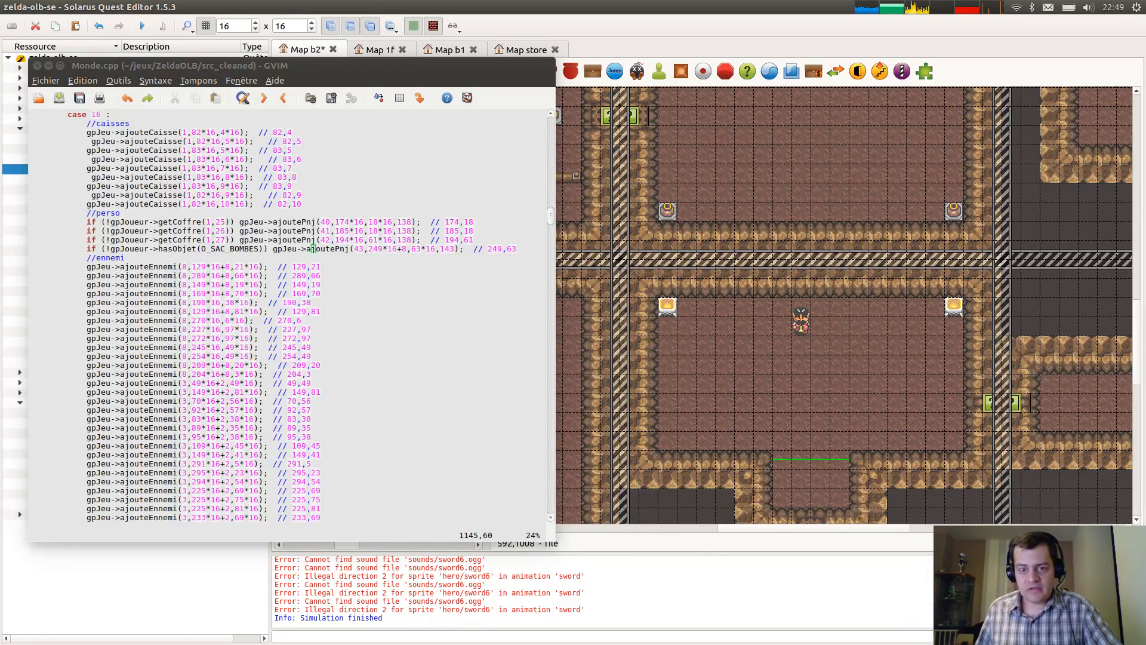
Compare the NPC's sprite on the B2 map with an enlarged view of personnage43.png.
{"action": "left_click_drag", "start_coordinate": [0, 439], "coordinate": [1052, 392], "text": "alt"}
{"action": "scroll", "coordinate": [825, 319], "scroll_direction": "up", "scroll_amount": 1, "text": "ctrl"}
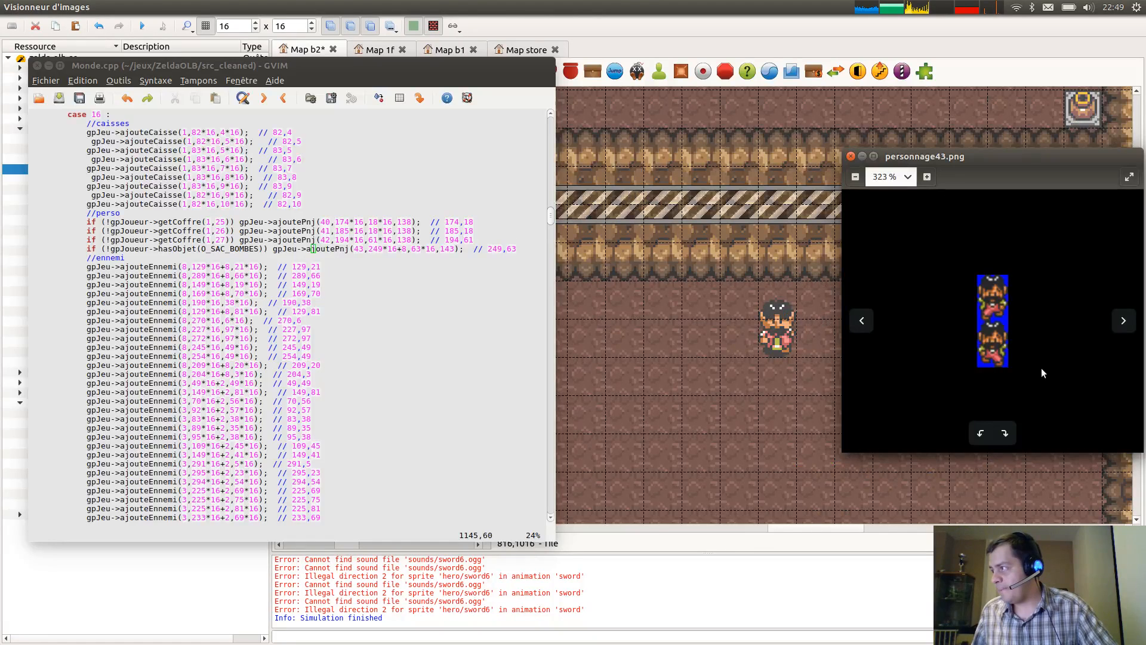
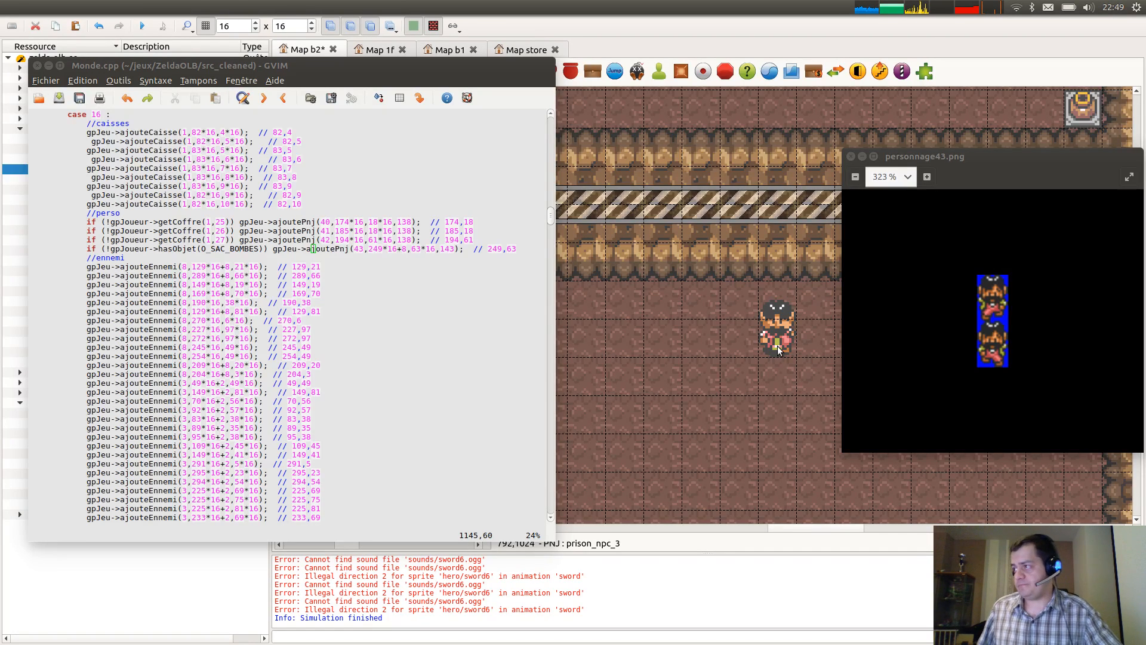
{"action": "mouse_move", "coordinate": [1026, 351]}
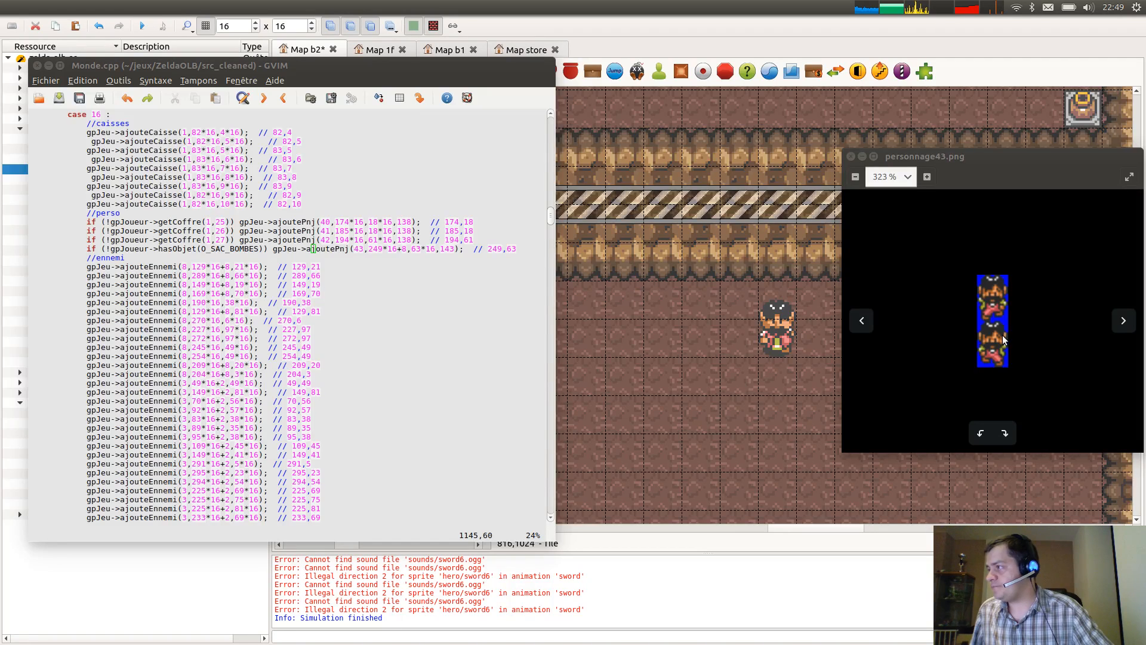
{"action": "scroll", "coordinate": [1002, 335], "scroll_direction": "up", "scroll_amount": 3}
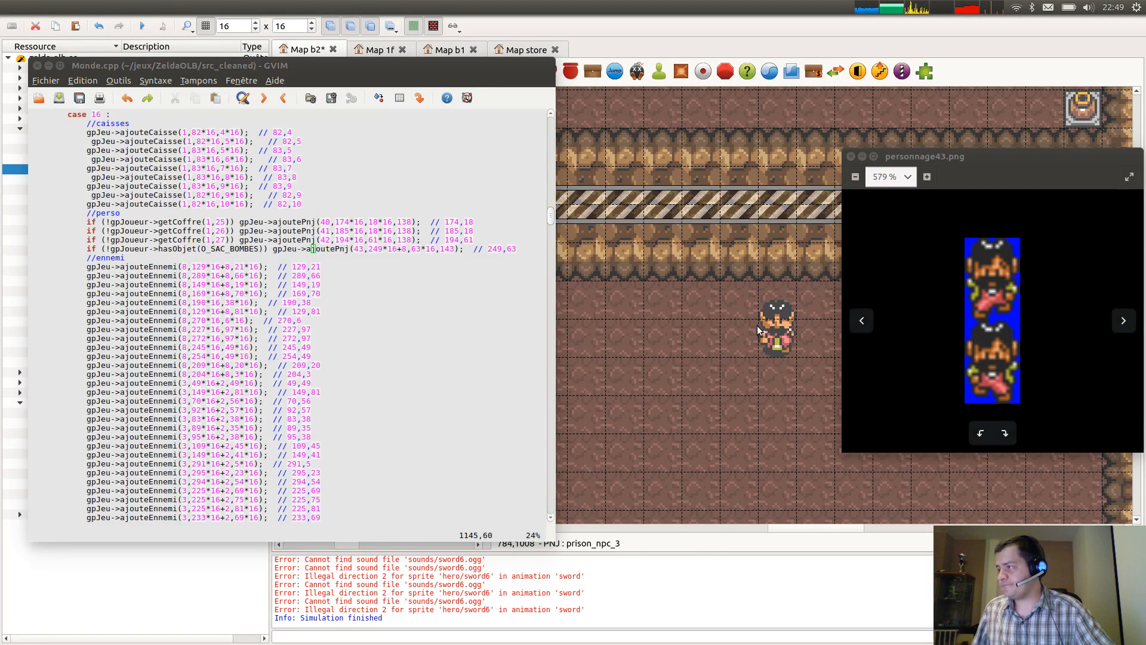
Set the sprite of the NPC between the lit torches to Average middle-aged man.
{"action": "double_click", "coordinate": [776, 339]}
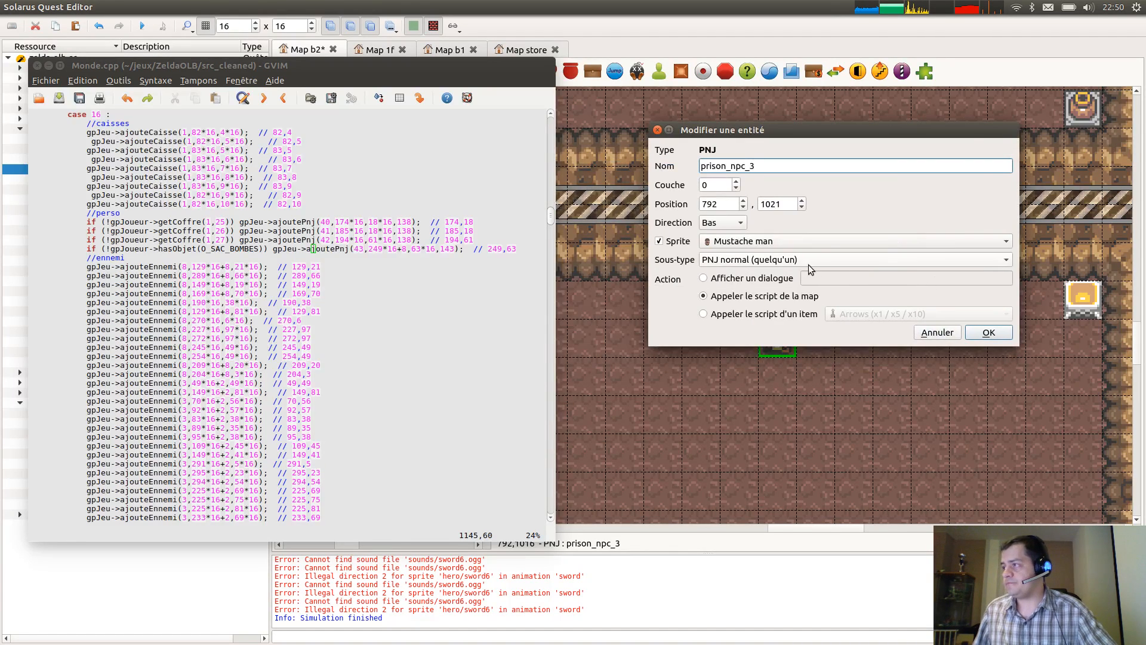
{"action": "left_click", "coordinate": [819, 240]}
{"action": "left_click", "coordinate": [800, 242]}
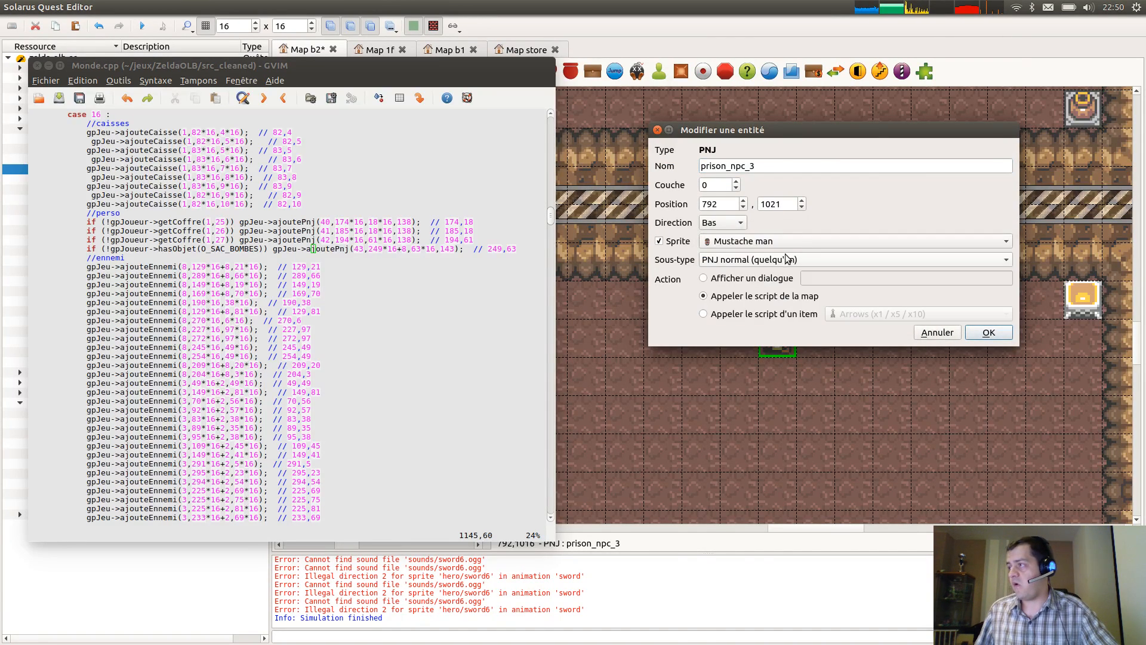
{"action": "left_click", "coordinate": [797, 243]}
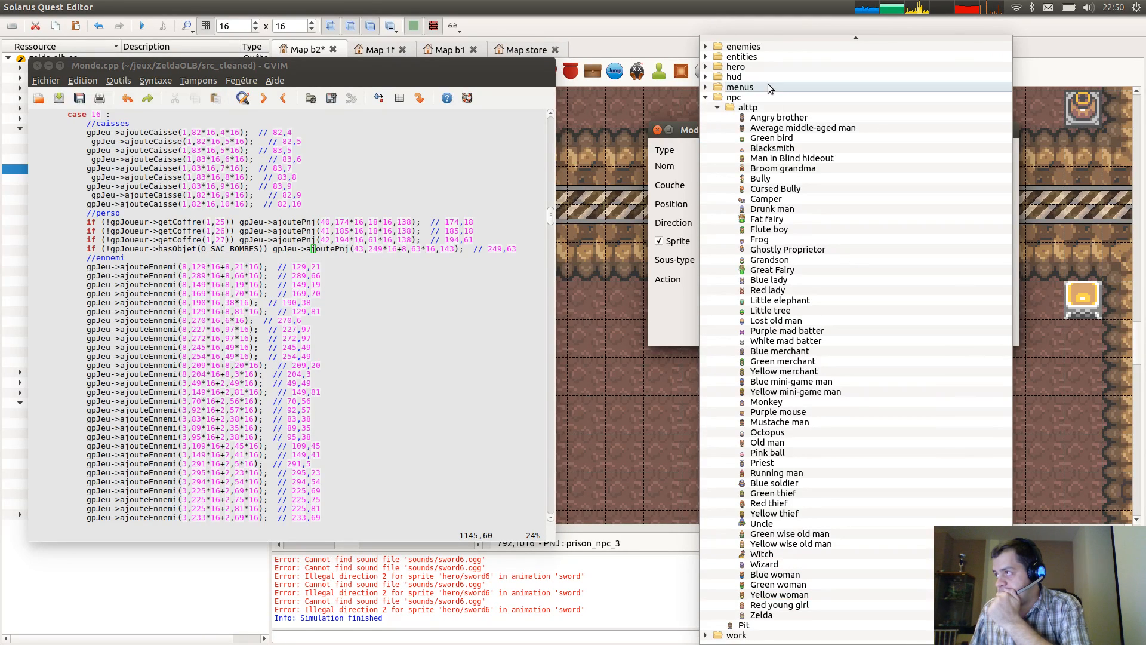
{"action": "left_click", "coordinate": [799, 128]}
{"action": "left_click", "coordinate": [985, 332]}
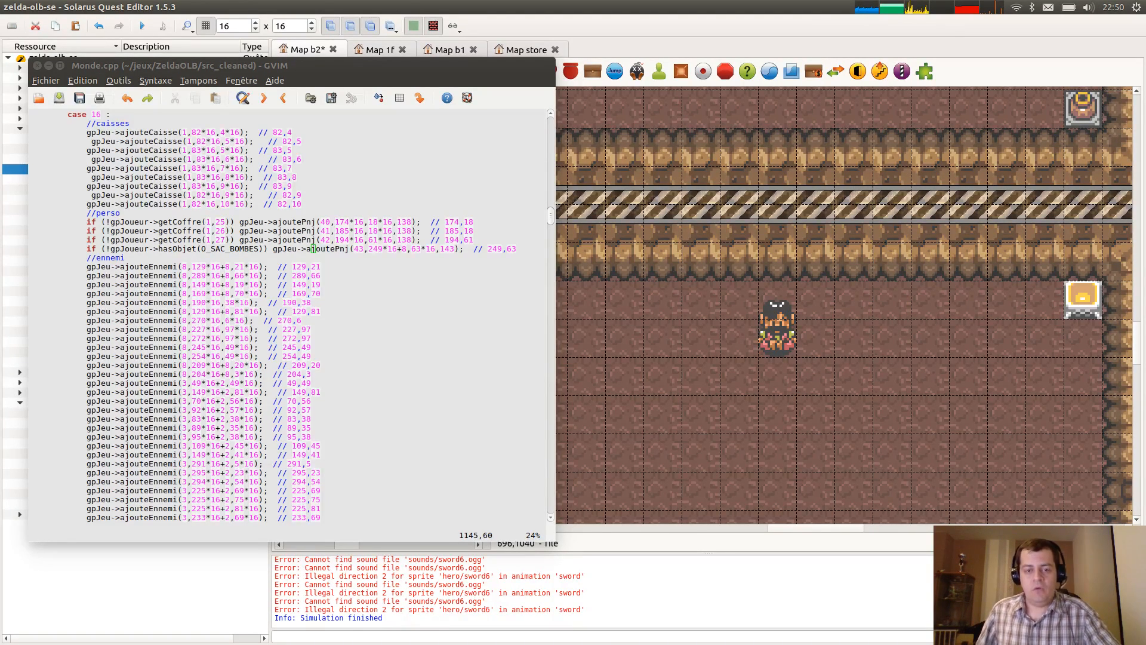
Check the Average middle-aged man sprite against personnage43.png and review the NPC's properties without changing them.
{"action": "key", "text": "alt+Tab"}
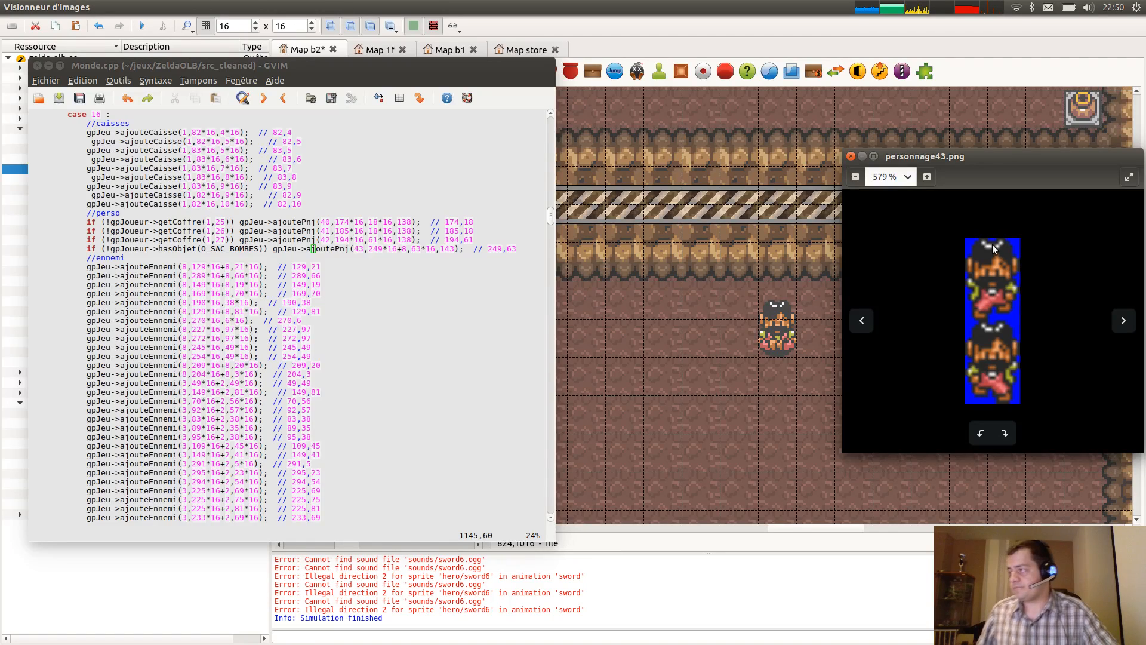
{"action": "double_click", "coordinate": [773, 328]}
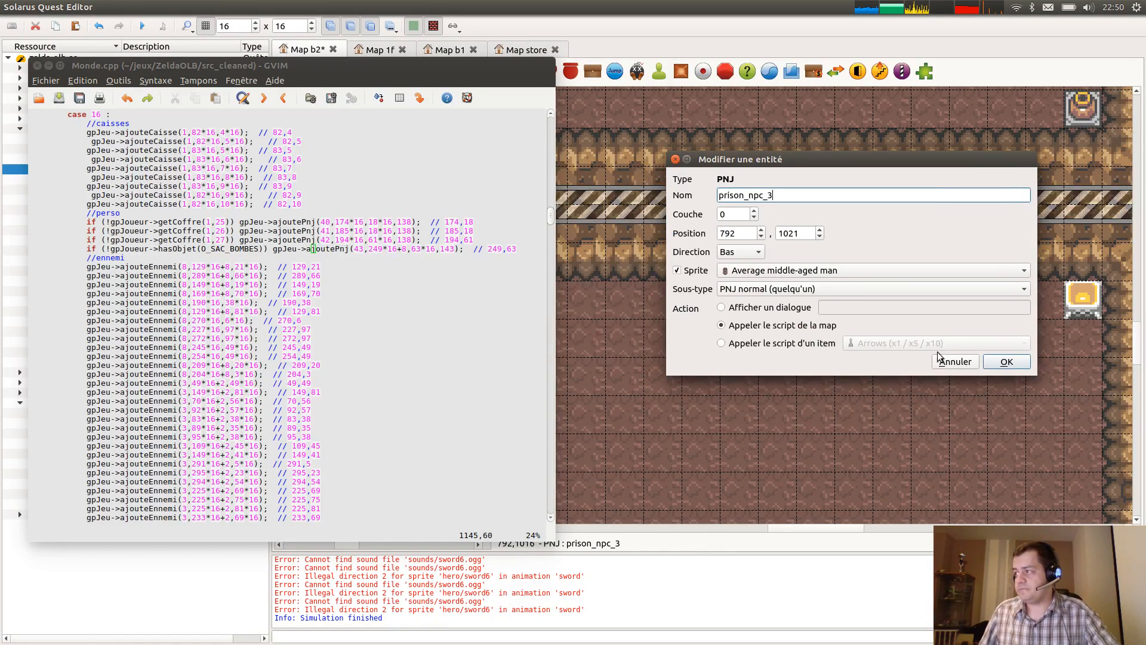
{"action": "left_click", "coordinate": [955, 361]}
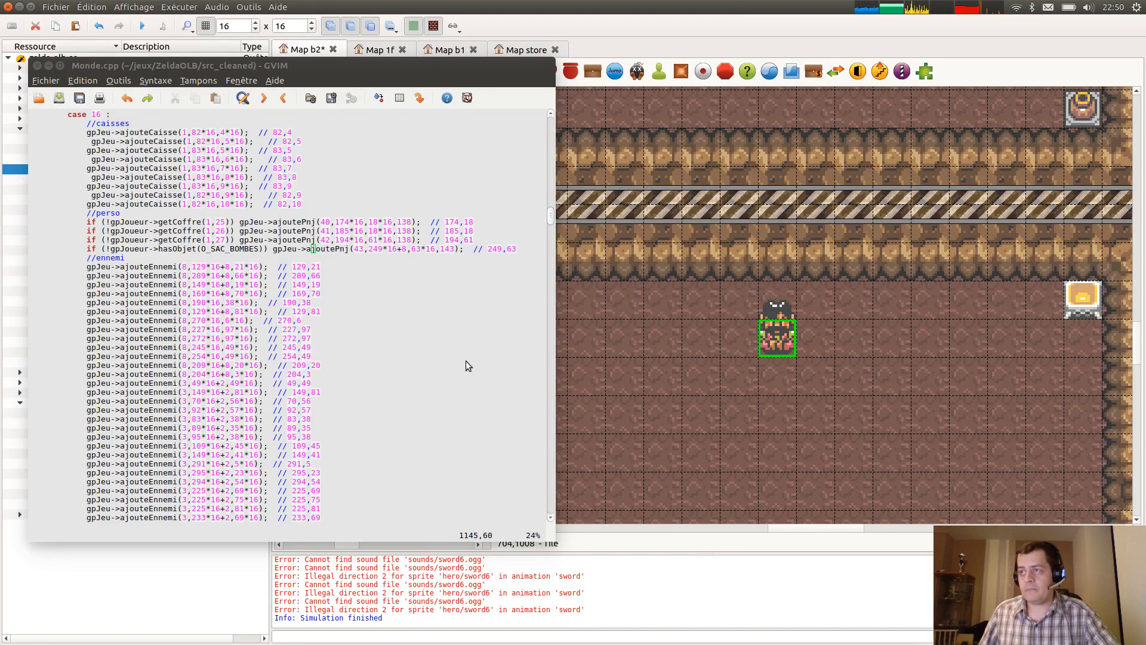
Return to Solarus Quest Editor, deselect the NPC and save the Dungeon 2 B2 map.
{"action": "key", "text": "alt+Tab"}
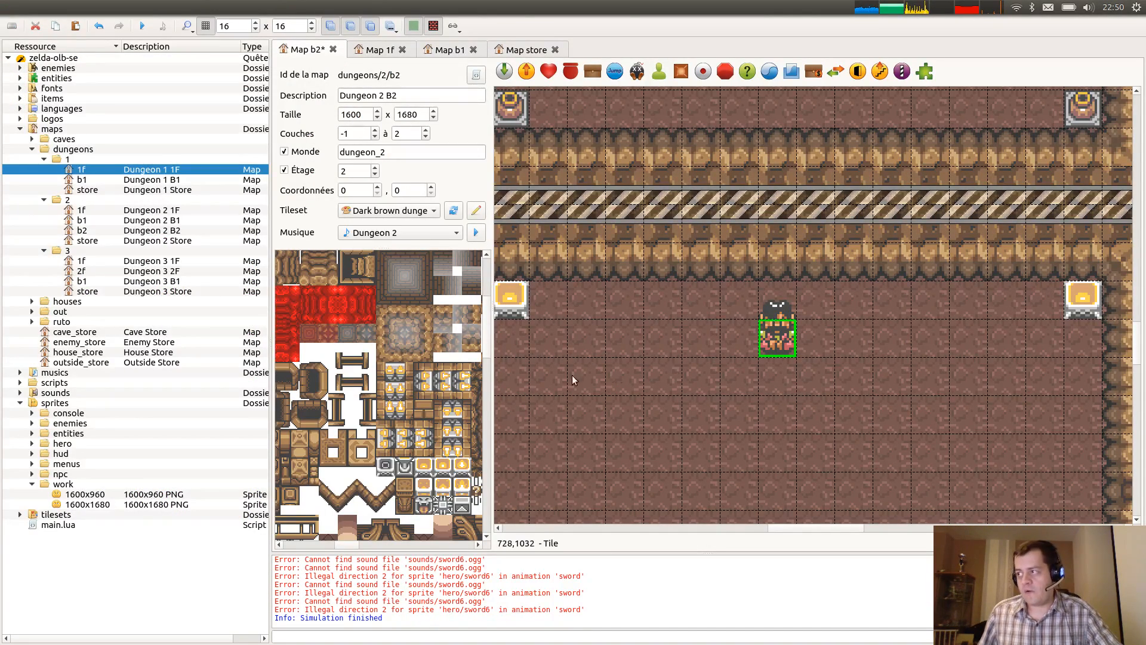
{"action": "left_click", "coordinate": [605, 349]}
{"action": "key", "text": "ctrl+s"}
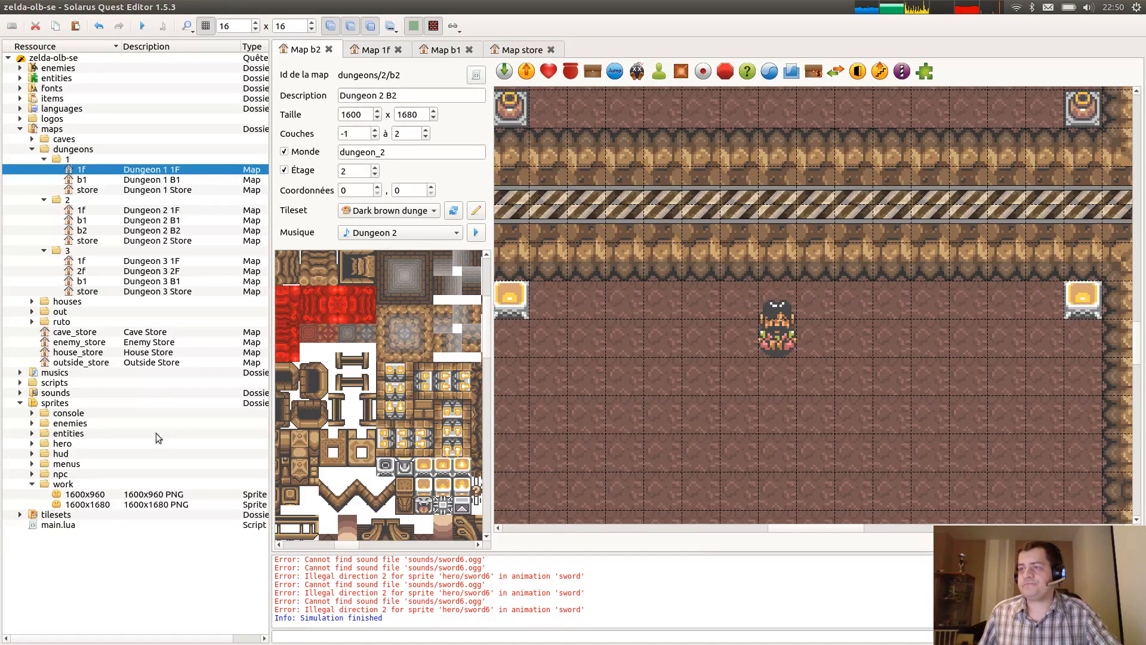
Open the Average middle-aged man sprite from npc/alttp and examine its stopped and walking animations.
{"action": "left_click", "coordinate": [32, 473]}
{"action": "scroll", "coordinate": [97, 408], "scroll_direction": "down", "scroll_amount": 5}
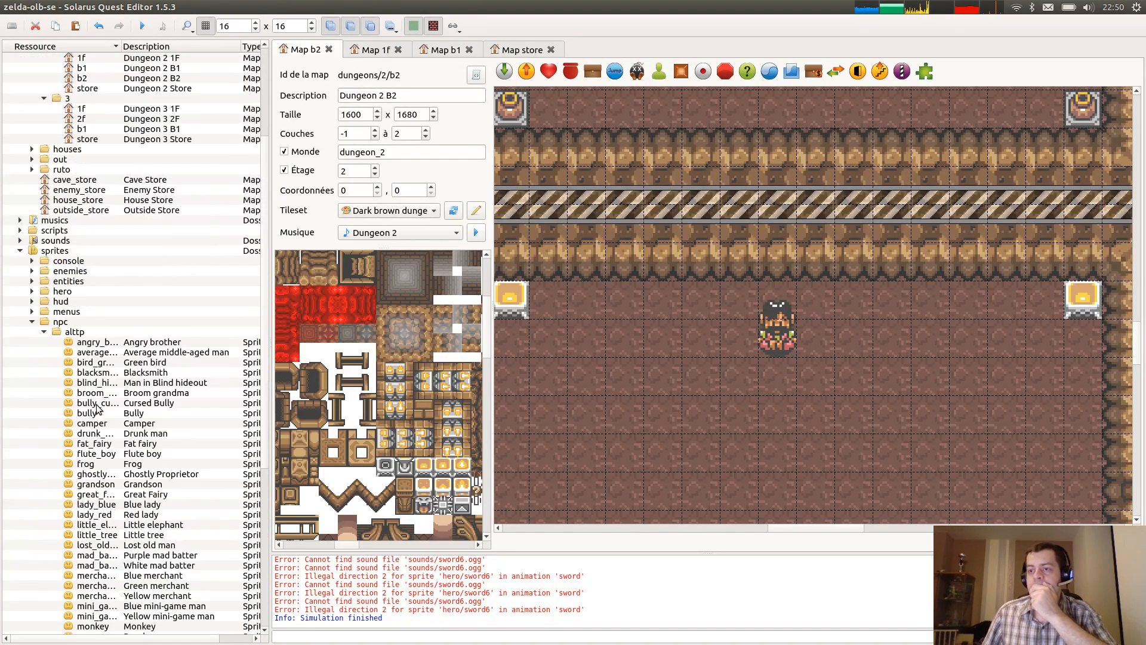
{"action": "double_click", "coordinate": [103, 351]}
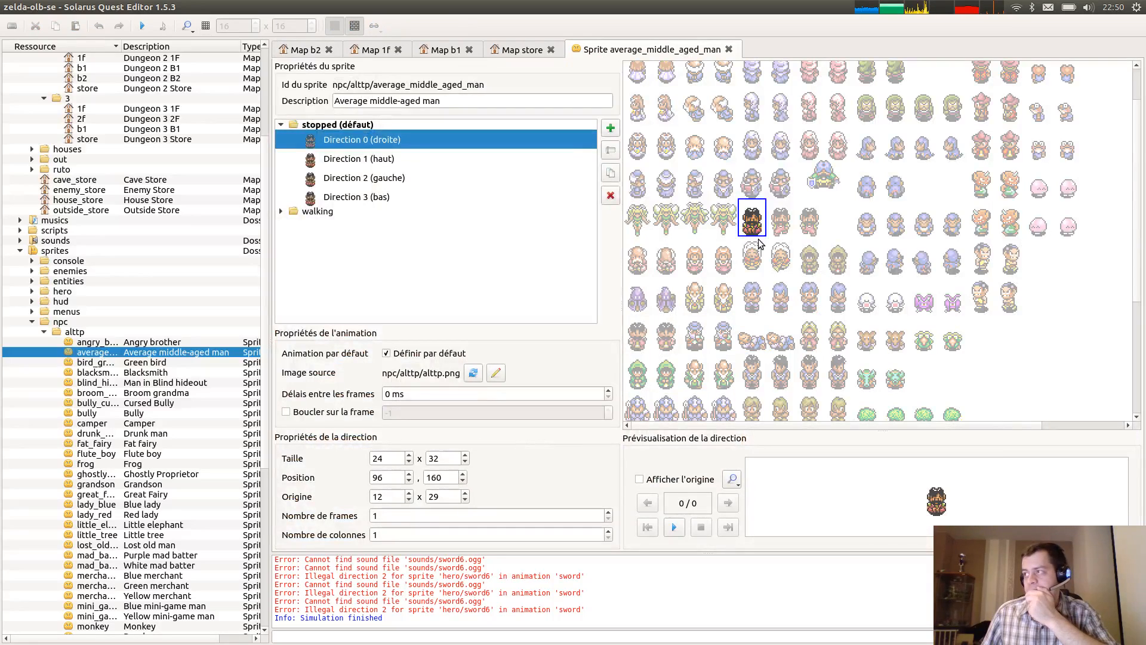
{"action": "left_click", "coordinate": [281, 214]}
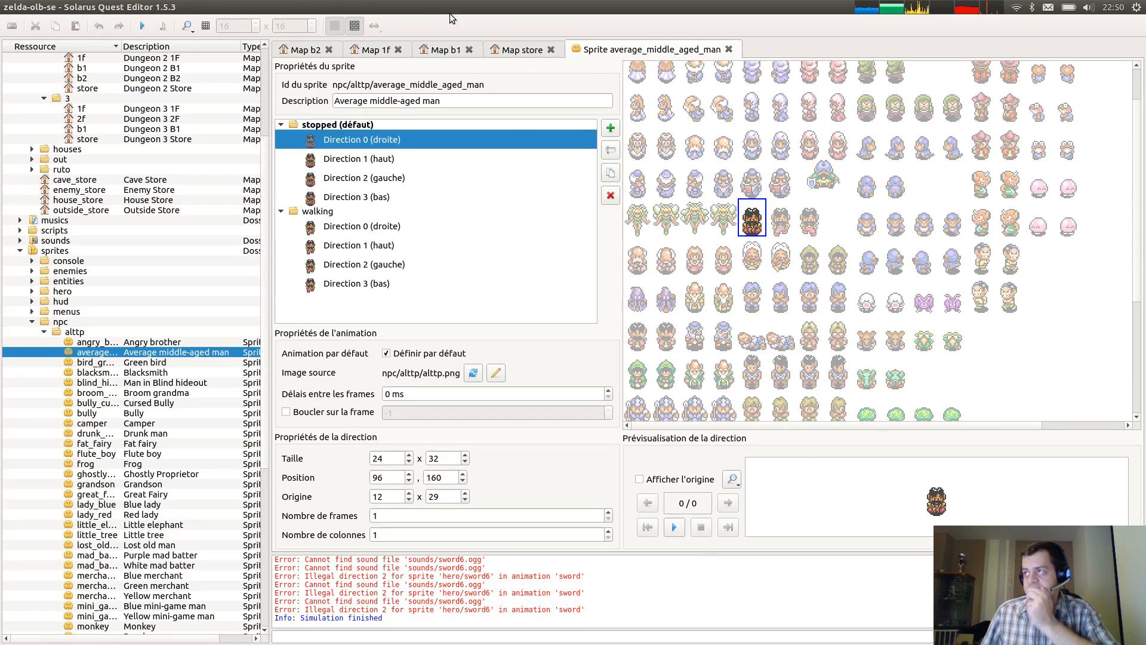
{"action": "left_click", "coordinate": [306, 50]}
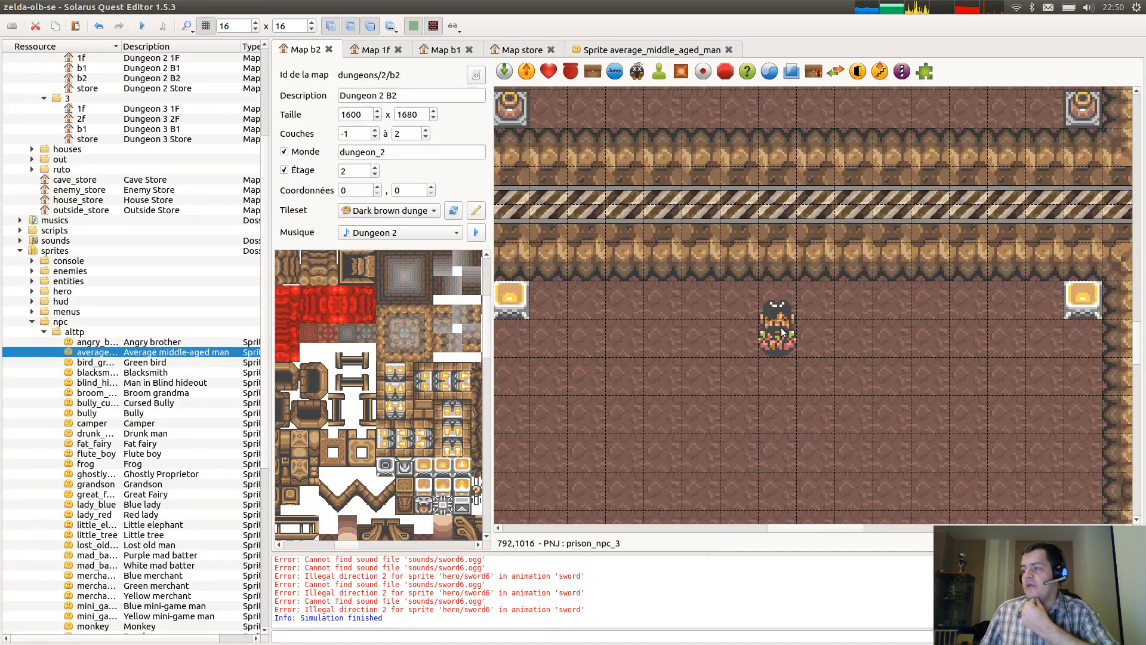
Open the scripts/meta/npc.lua script and find the name pattern that makes an NPC walk randomly.
{"action": "left_click", "coordinate": [21, 231]}
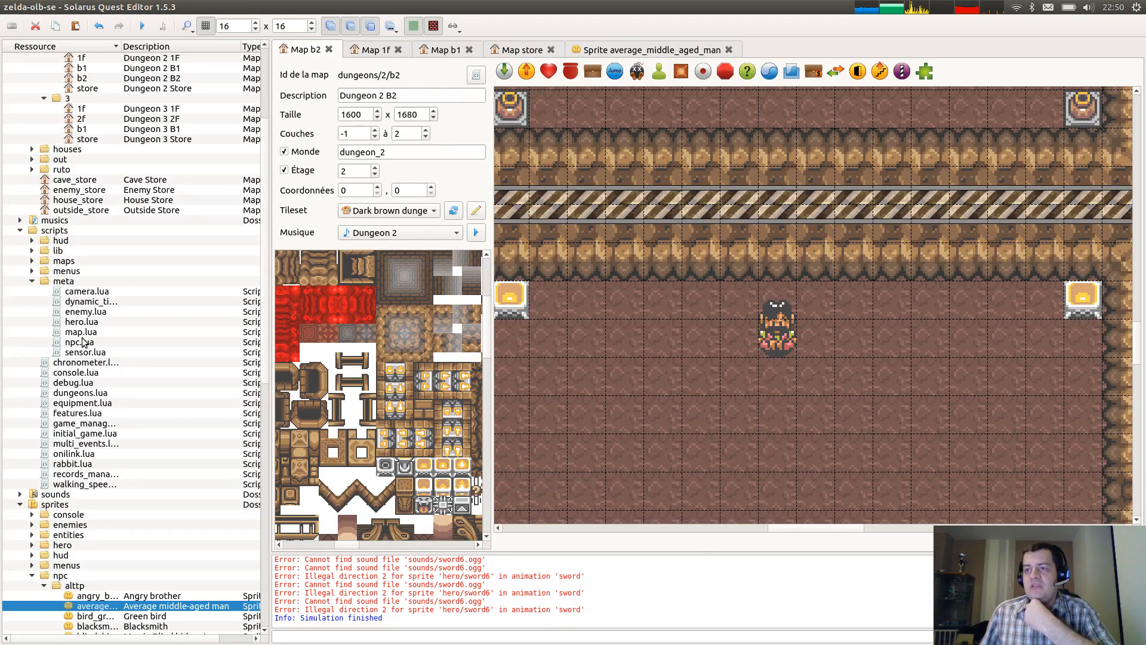
{"action": "double_click", "coordinate": [79, 343]}
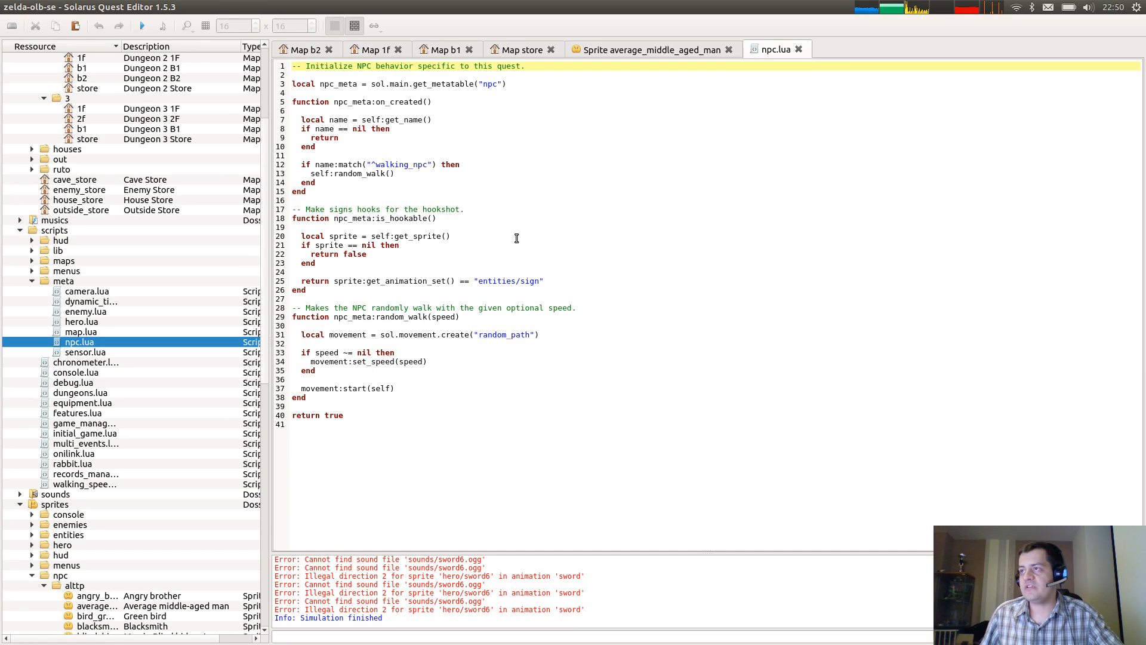
{"action": "left_click", "coordinate": [490, 256]}
{"action": "double_click", "coordinate": [400, 165]}
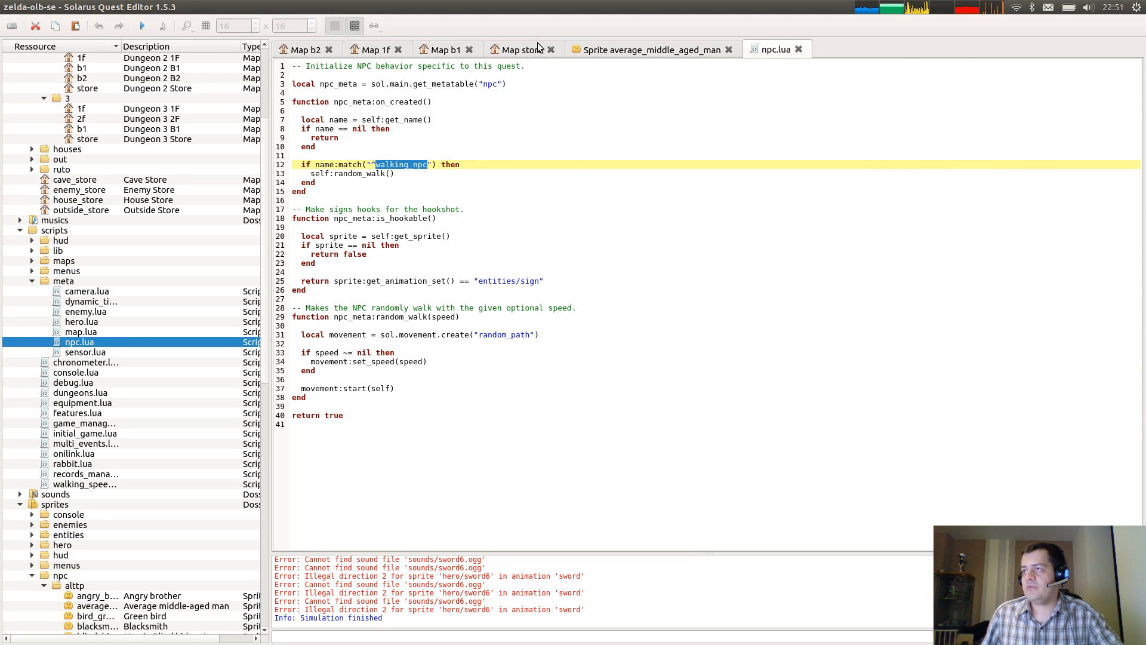
Check the name of the NPC on the B2 map against the walking_npc pattern in npc.lua.
{"action": "left_click", "coordinate": [301, 50]}
{"action": "left_click", "coordinate": [781, 332]}
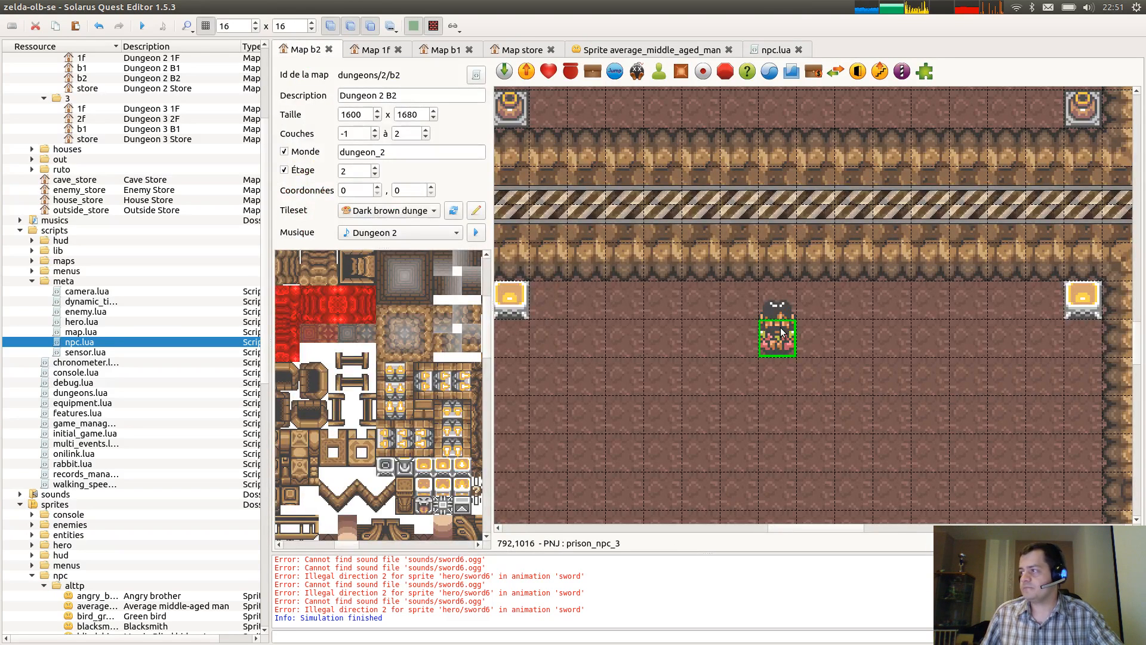
{"action": "double_click", "coordinate": [781, 332]}
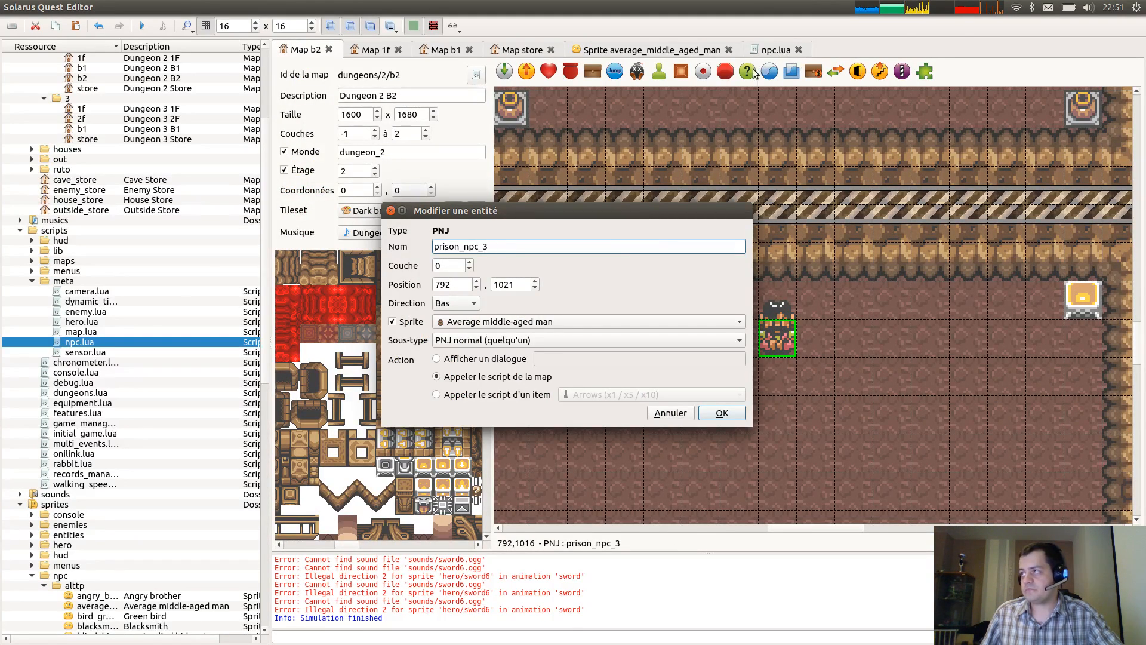
{"action": "key", "text": "Escape"}
{"action": "left_click", "coordinate": [774, 49]}
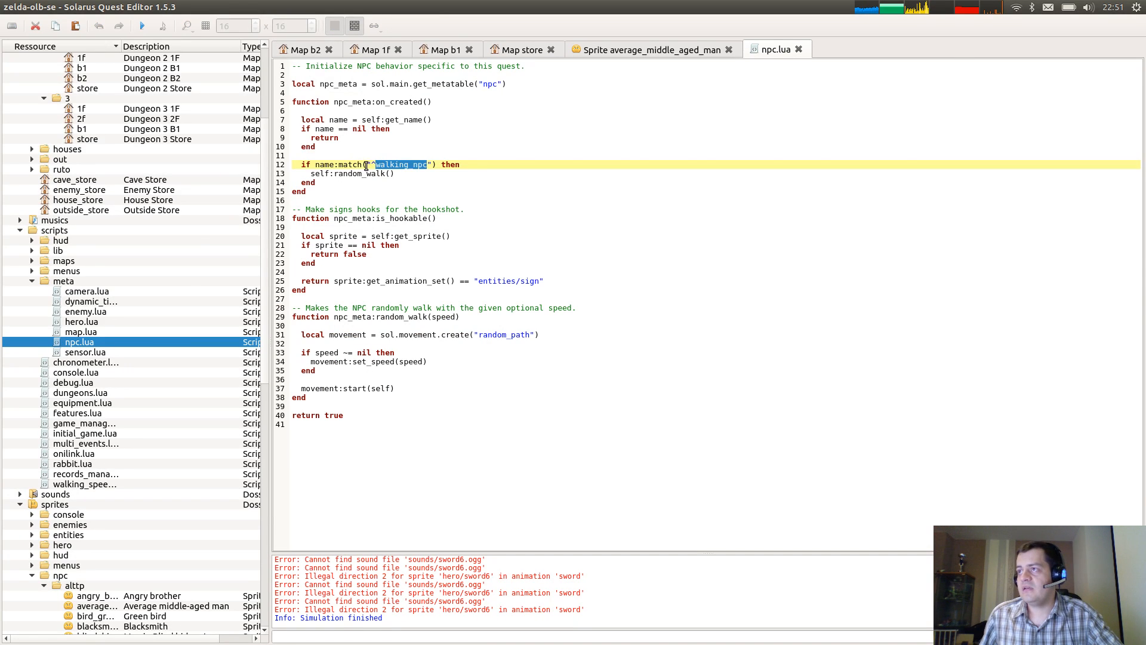
{"action": "left_click", "coordinate": [301, 49]}
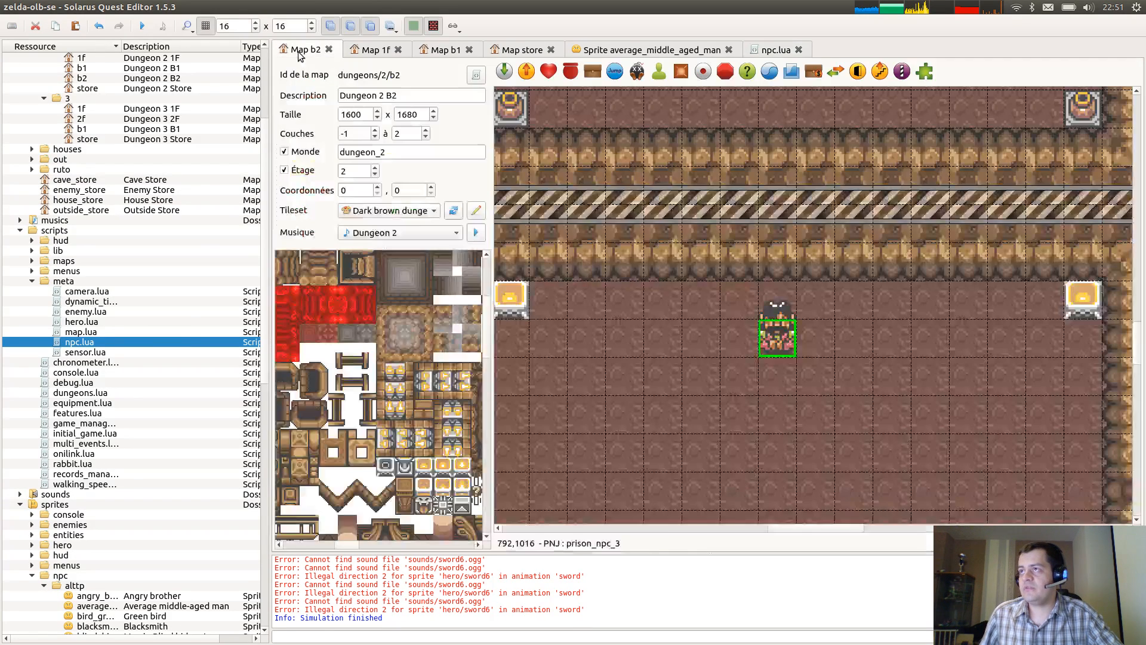
Rename the Average middle-aged man NPC as walking_npc_final and save the Dungeon 2 B2 map.
{"action": "double_click", "coordinate": [776, 335]}
{"action": "double_click", "coordinate": [501, 246]}
{"action": "type", "text": "walking_npc"}
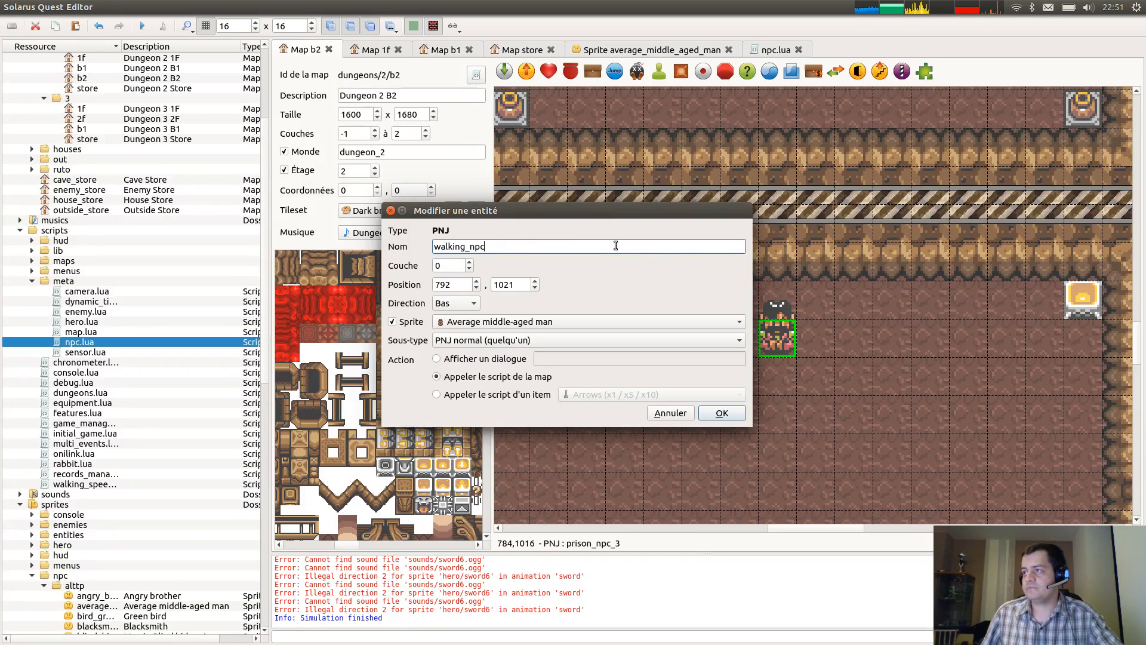
{"action": "type", "text": "_floor"}
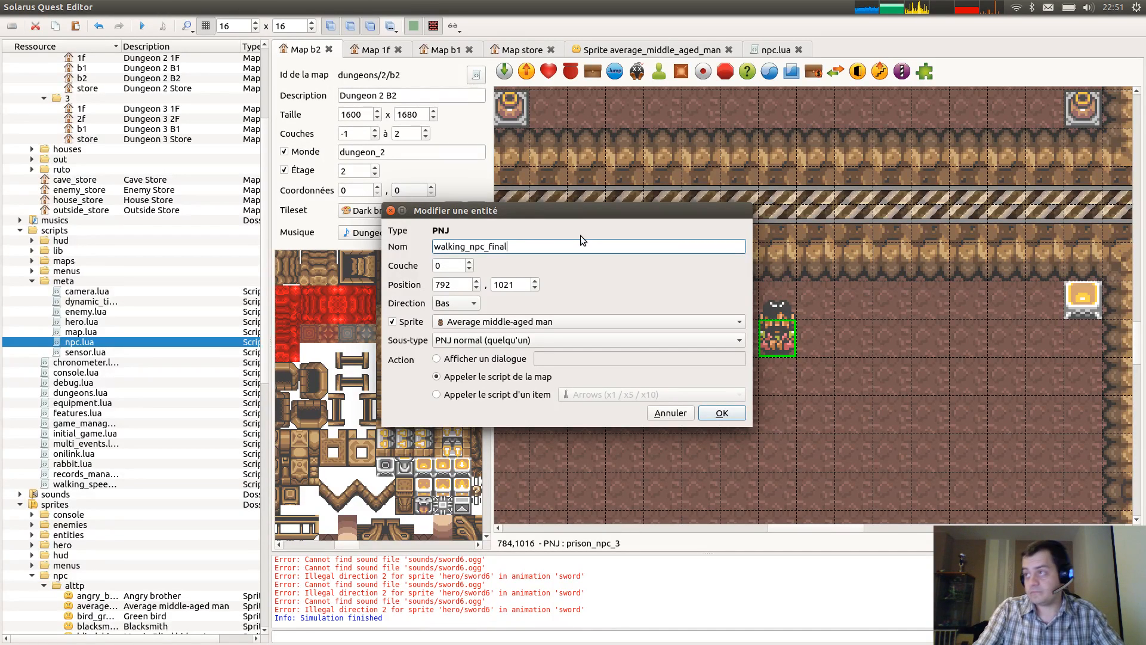
{"action": "key", "text": "Return"}
{"action": "key", "text": "ctrl+s"}
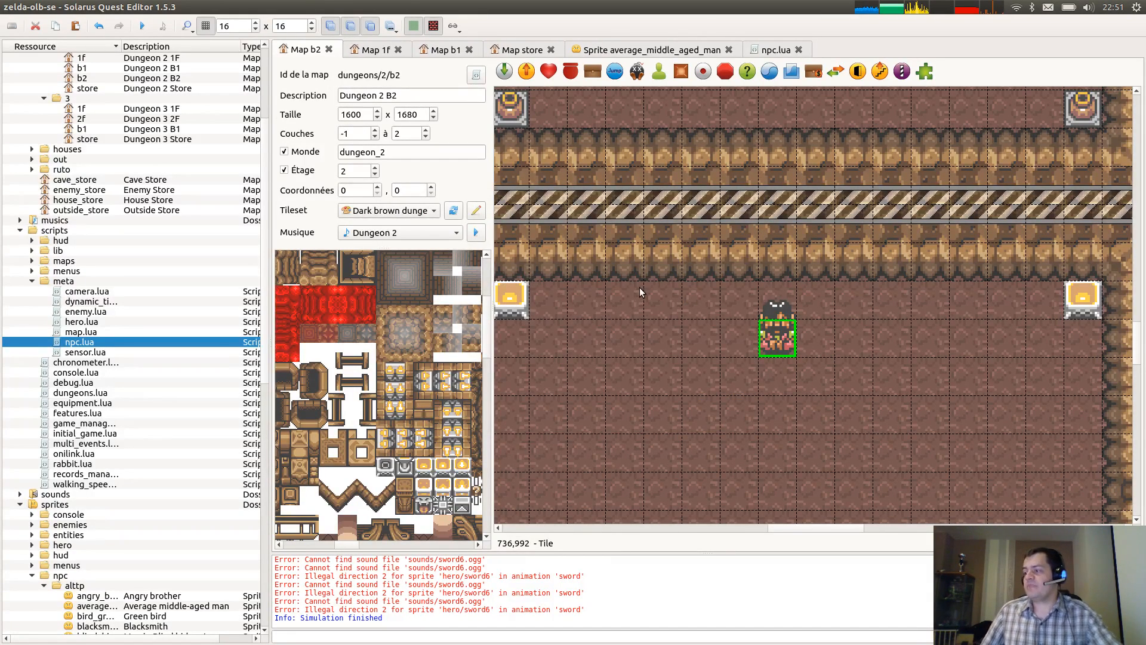
Clear the name of the Average middle-aged man NPC on the Dungeon 2 B2 map and save the map.
{"action": "scroll", "coordinate": [642, 286], "scroll_direction": "down", "scroll_amount": 1, "text": "ctrl"}
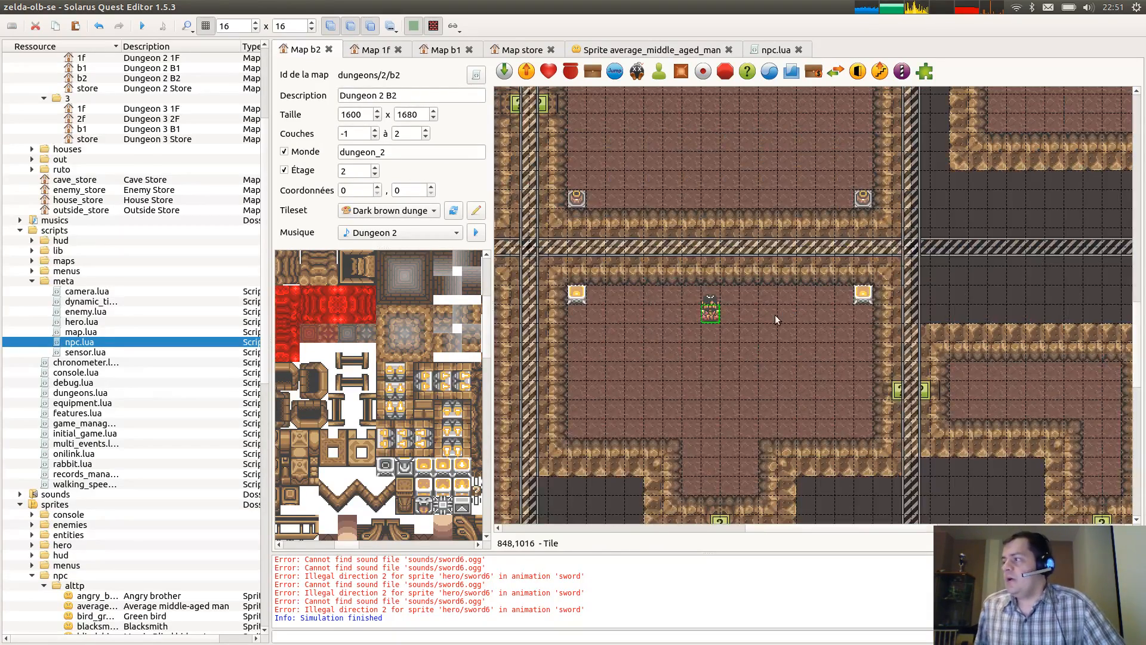
{"action": "scroll", "coordinate": [770, 309], "scroll_direction": "down", "scroll_amount": 2}
{"action": "scroll", "coordinate": [766, 309], "scroll_direction": "down", "scroll_amount": 5}
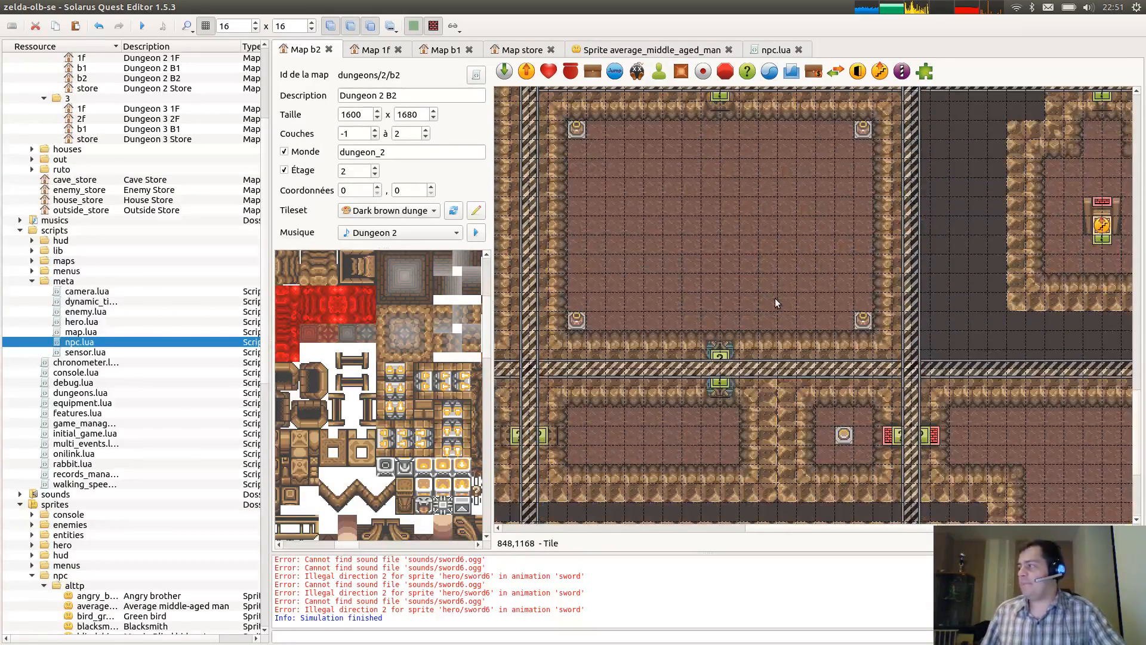
{"action": "scroll", "coordinate": [796, 285], "scroll_direction": "up", "scroll_amount": 7}
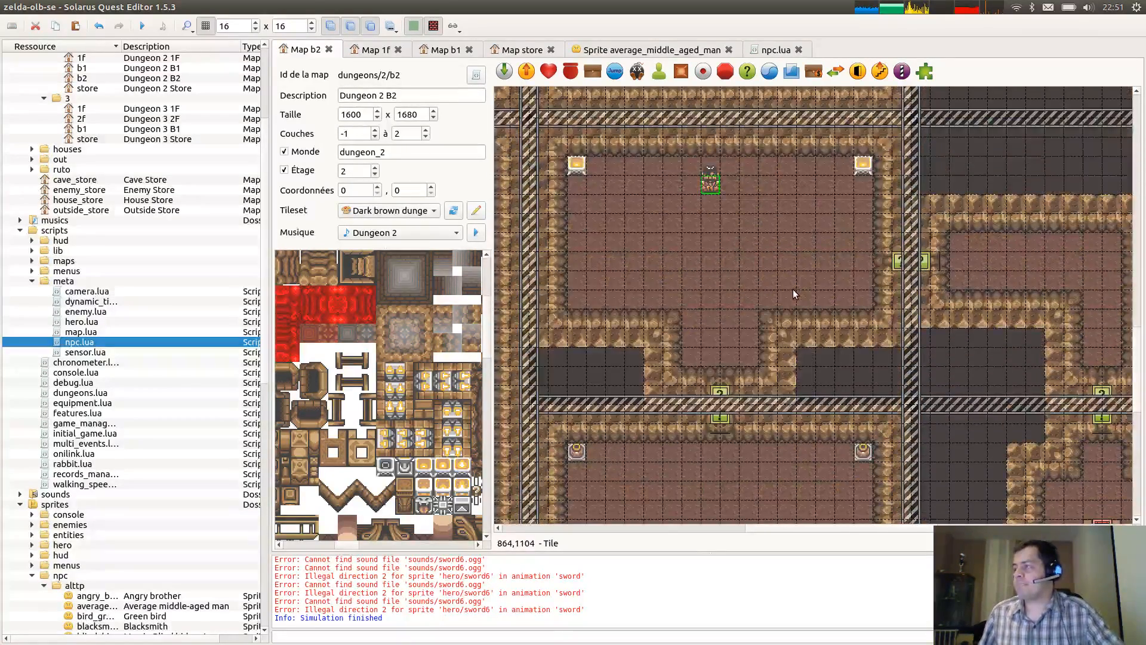
{"action": "double_click", "coordinate": [710, 191]}
{"action": "key", "text": "Delete"}
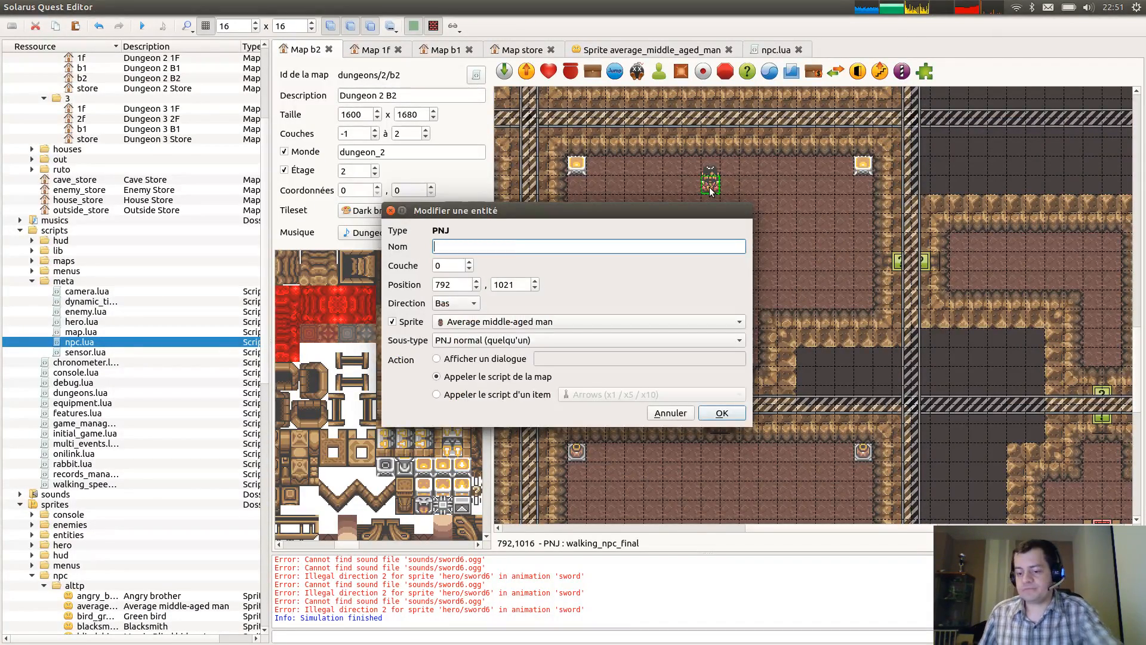
{"action": "key", "text": "Return"}
{"action": "key", "text": "ctrl+s"}
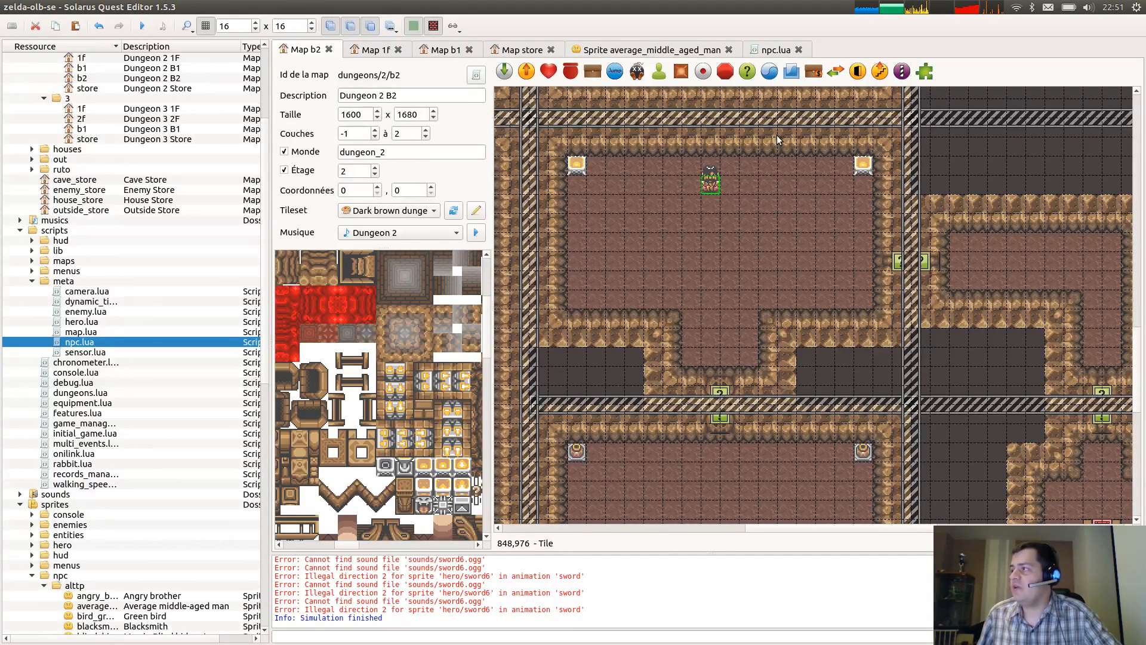
Close the npc.lua script and the average_middle_aged_man sprite, and return to the Dungeon 2 B2 map.
{"action": "scroll", "coordinate": [657, 394], "scroll_direction": "up", "scroll_amount": 3}
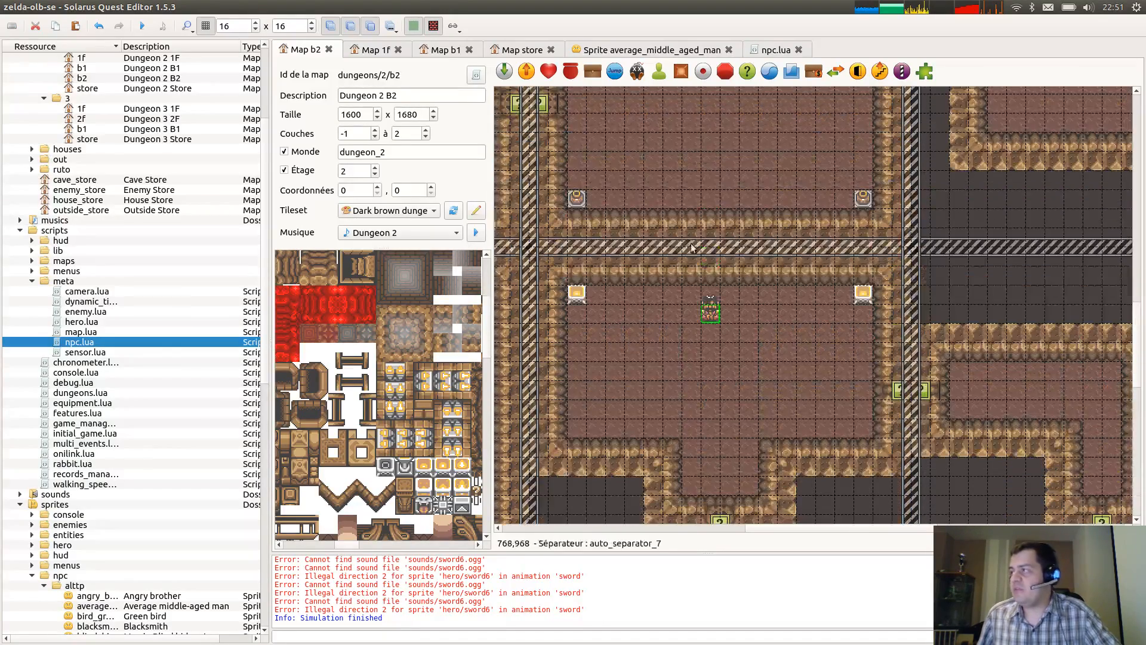
{"action": "left_click", "coordinate": [784, 52]}
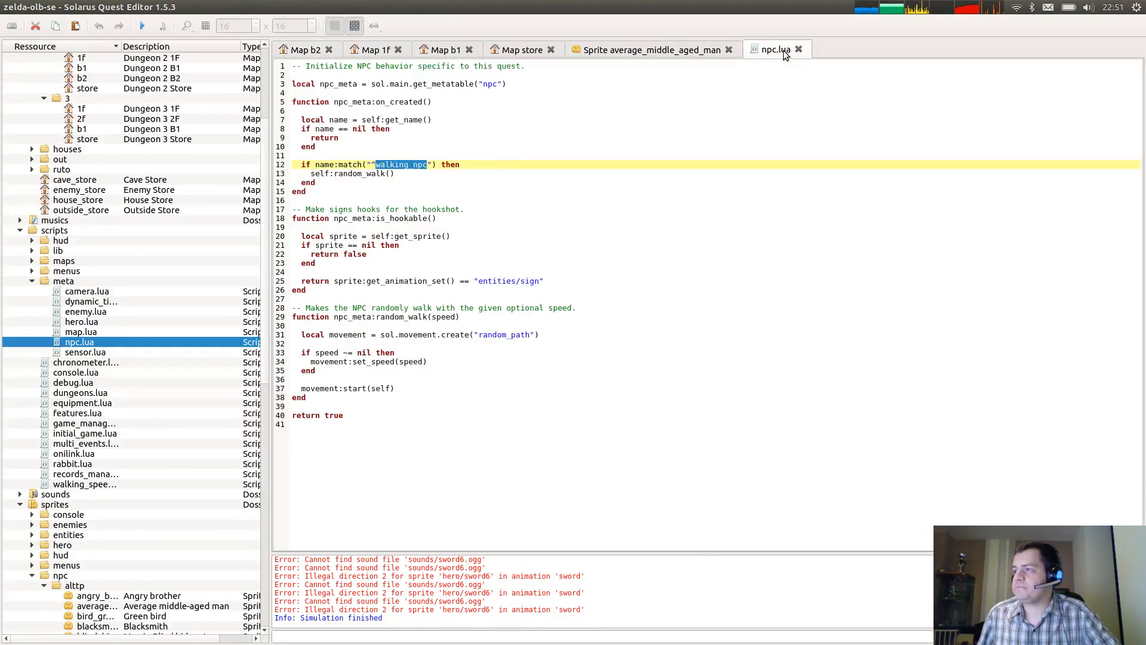
{"action": "key", "text": "ctrl+w"}
{"action": "key", "text": "ctrl+w"}
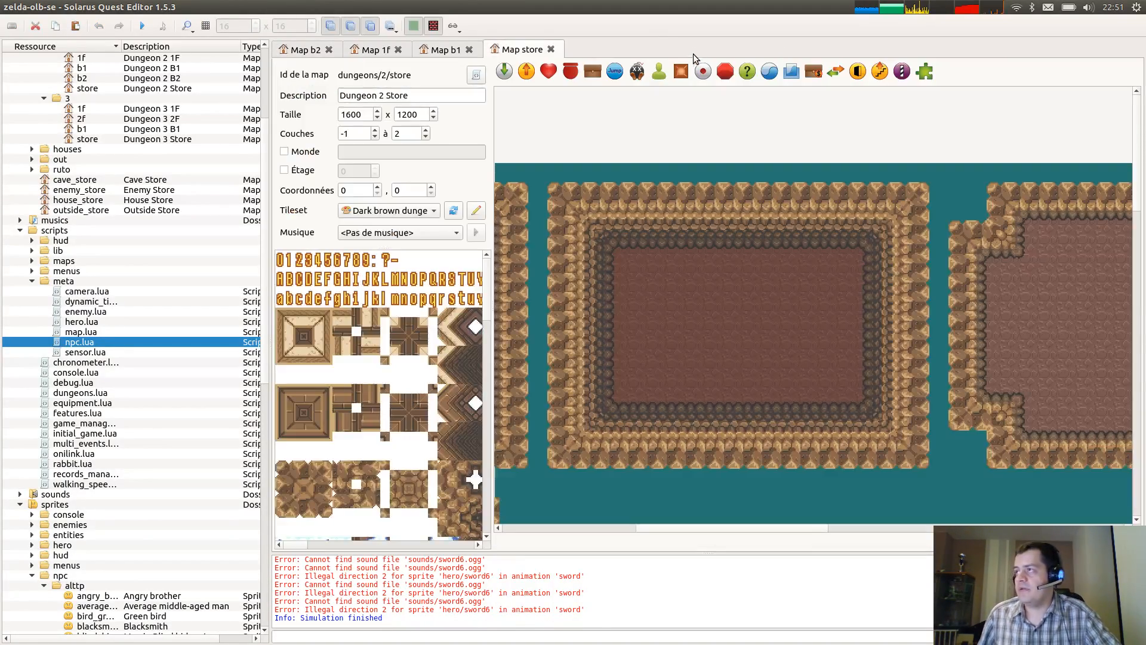
{"action": "key", "text": "ctrl+Tab"}
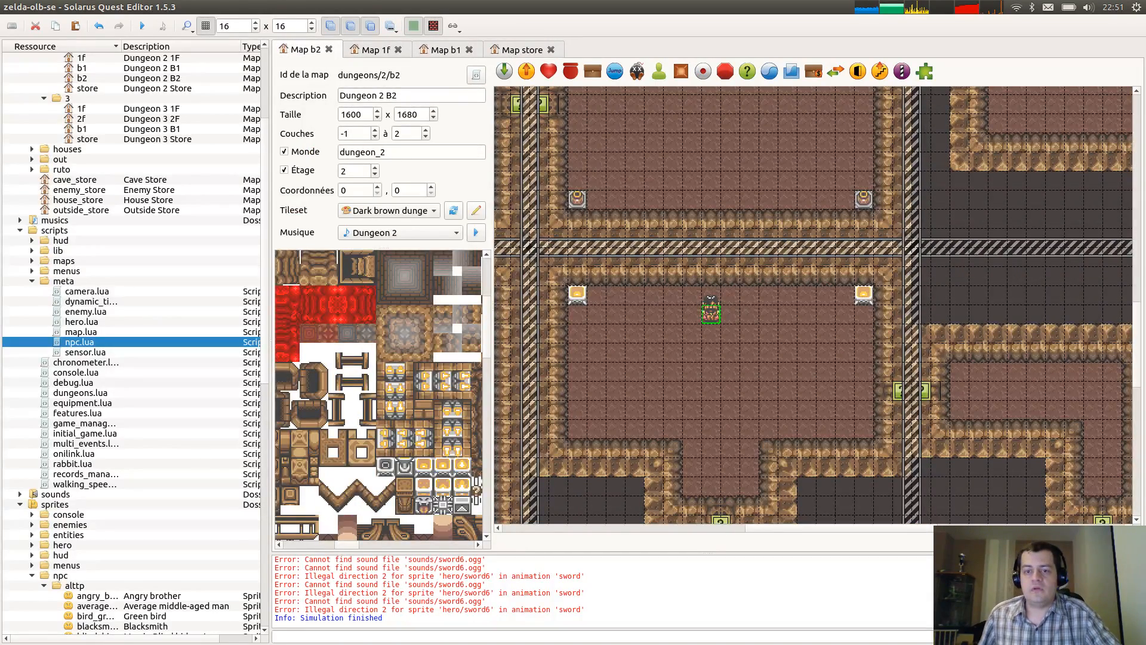
Switch to Monde.cpp in GVim, widen its window and examine the getCoffre and hasObjet conditions of the case 16 NPCs.
{"action": "key", "text": "alt+Tab"}
{"action": "left_click_drag", "start_coordinate": [557, 415], "coordinate": [606, 412], "text": "alt"}
{"action": "middle_click_drag", "start_coordinate": [605, 412], "coordinate": [884, 413], "text": "alt"}
{"action": "triple_click", "coordinate": [263, 231]}
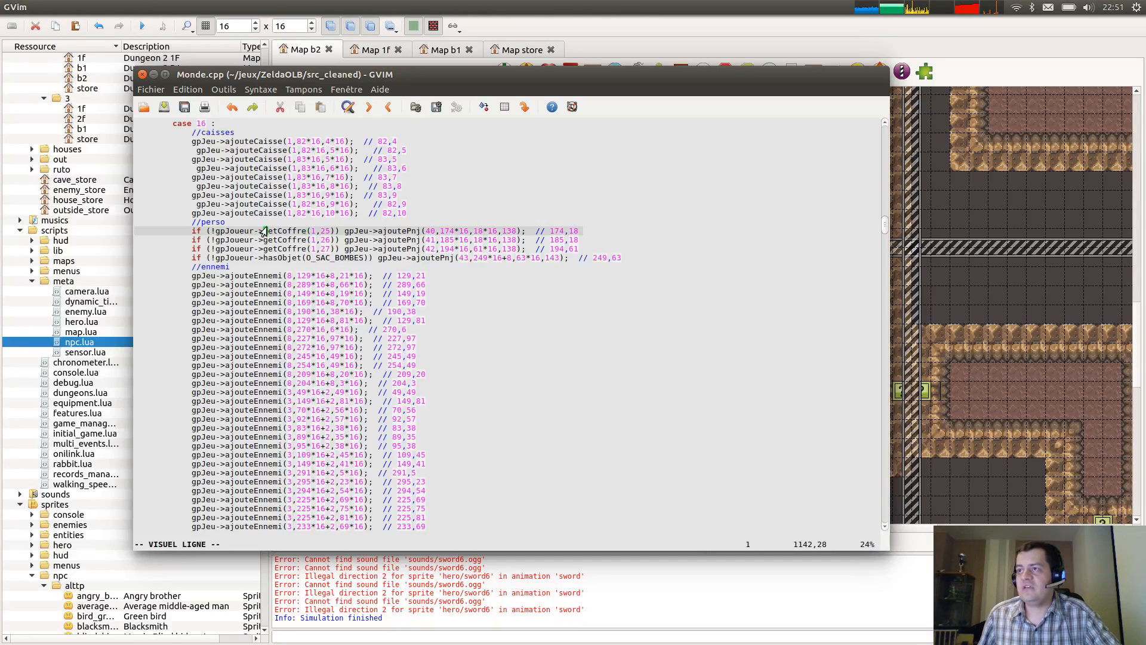
{"action": "left_click_drag", "start_coordinate": [263, 231], "coordinate": [289, 256]}
{"action": "left_click", "coordinate": [294, 258]}
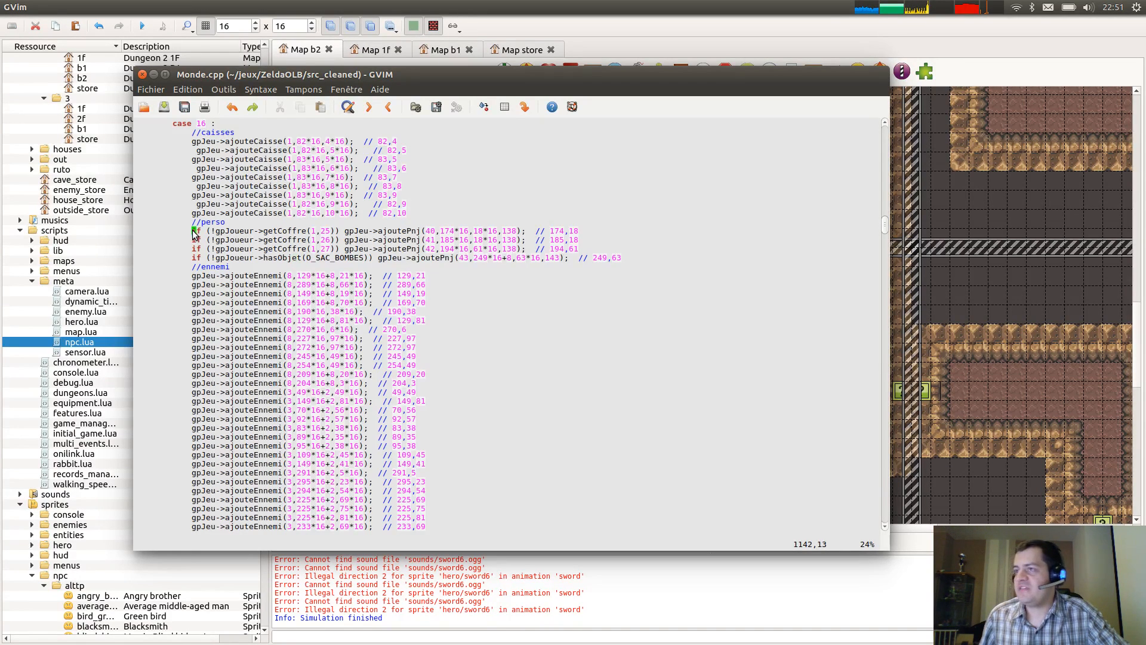
{"action": "left_click_drag", "start_coordinate": [193, 230], "coordinate": [340, 233]}
{"action": "left_click", "coordinate": [339, 234]}
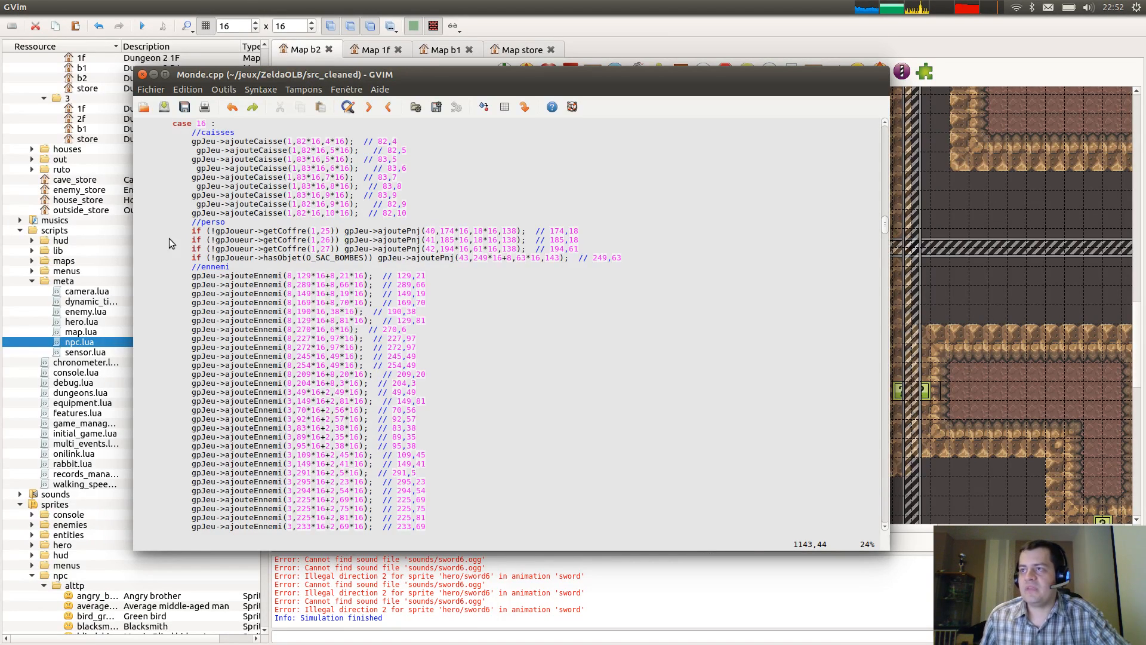
{"action": "left_click_drag", "start_coordinate": [169, 240], "coordinate": [352, 240]}
{"action": "left_click", "coordinate": [338, 240]}
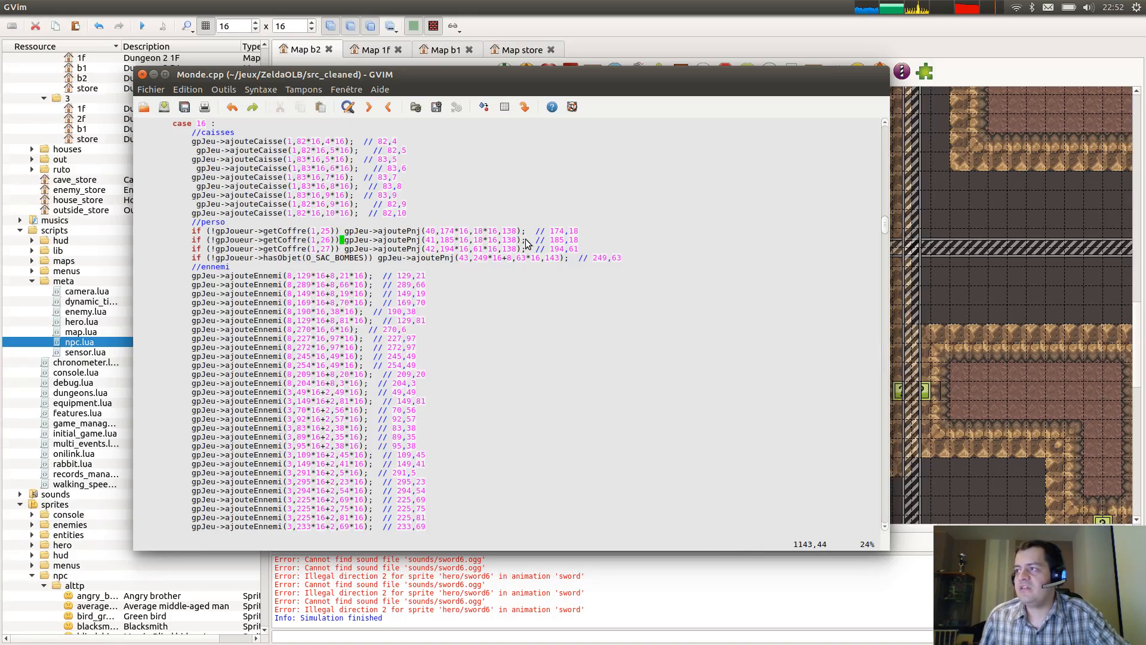
{"action": "scroll", "coordinate": [588, 143], "scroll_direction": "down", "scroll_amount": 20}
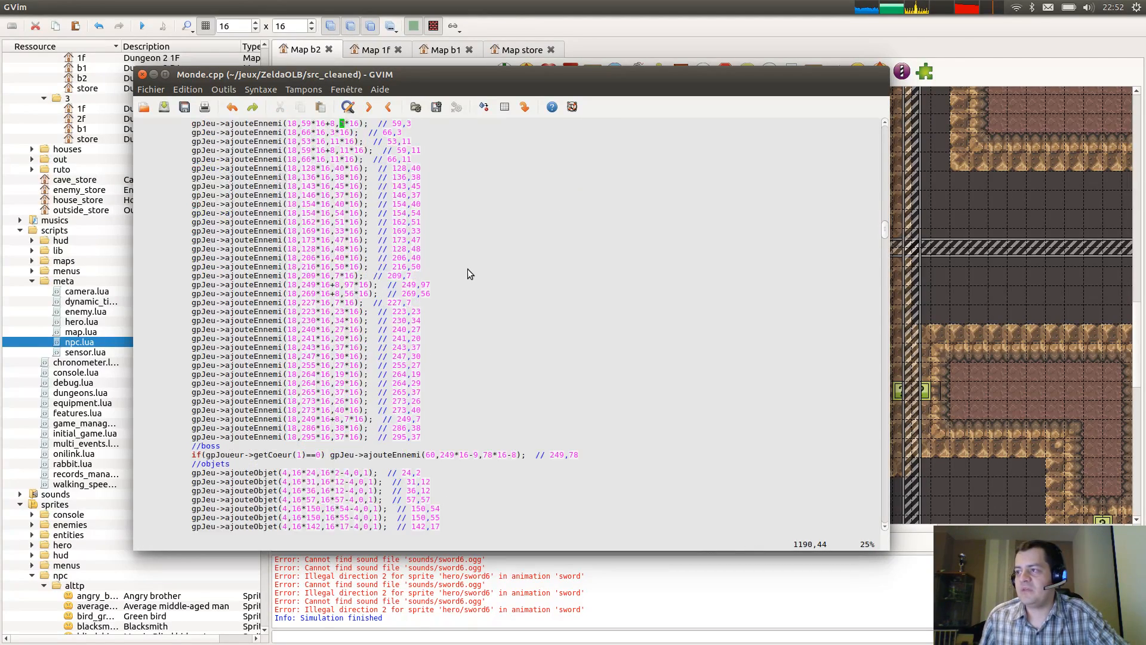
{"action": "scroll", "coordinate": [511, 257], "scroll_direction": "up", "scroll_amount": 20}
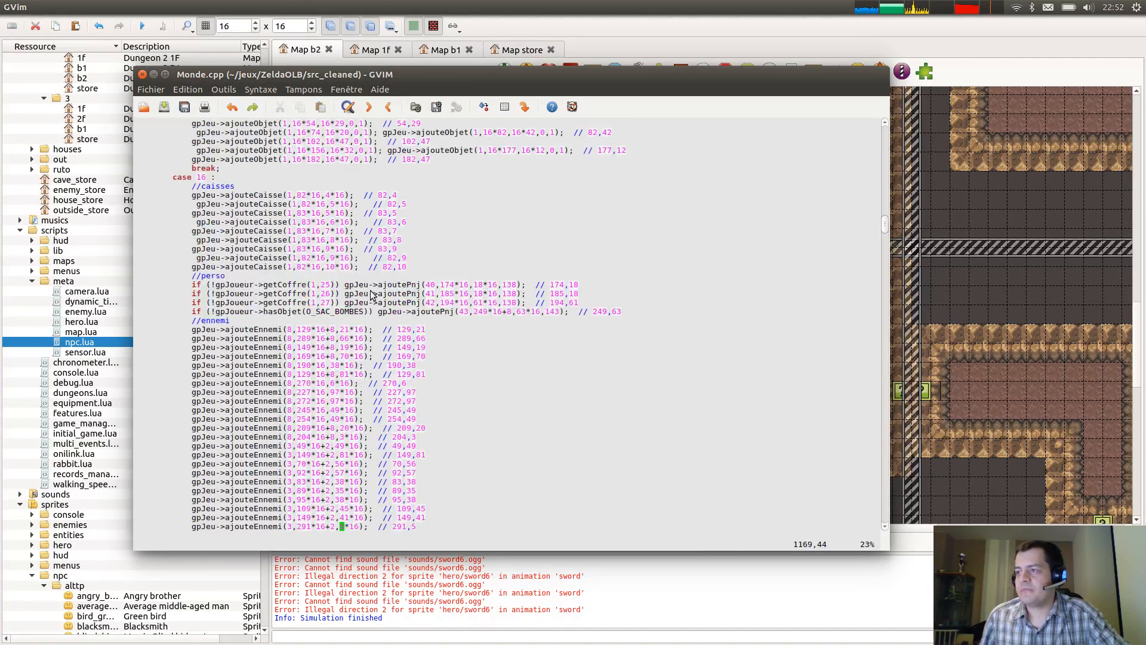
Narrow and reposition the Monde.cpp window so the B2 map NPC shows beside it, and reread the getCoffre(1,25) condition.
{"action": "left_click", "coordinate": [1076, 314]}
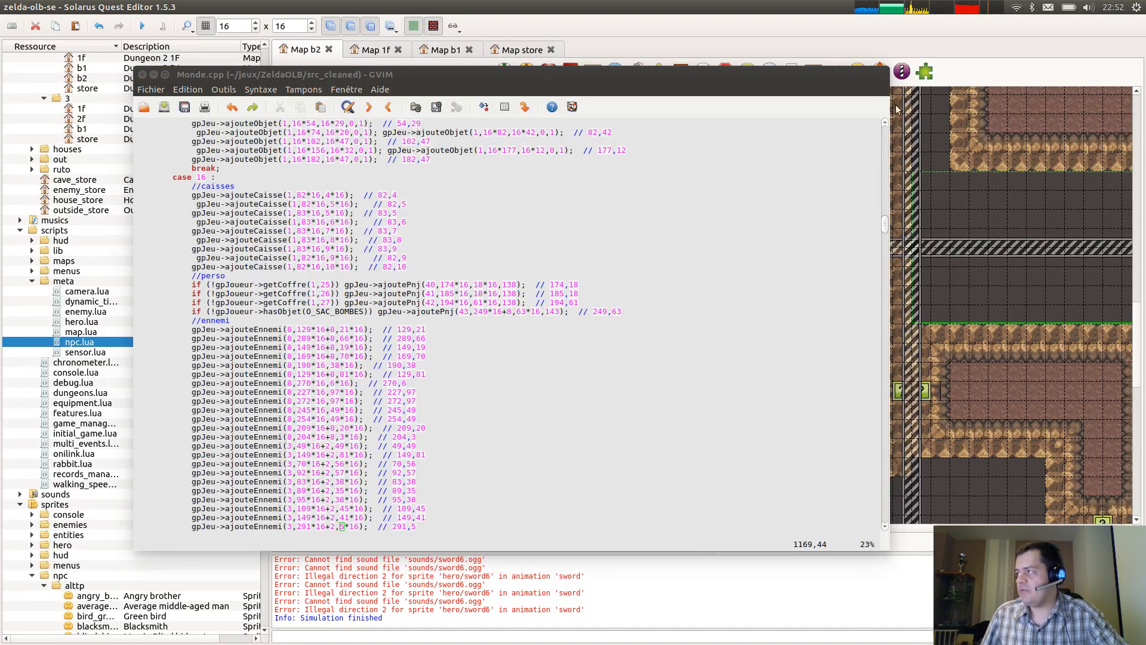
{"action": "left_click", "coordinate": [877, 73]}
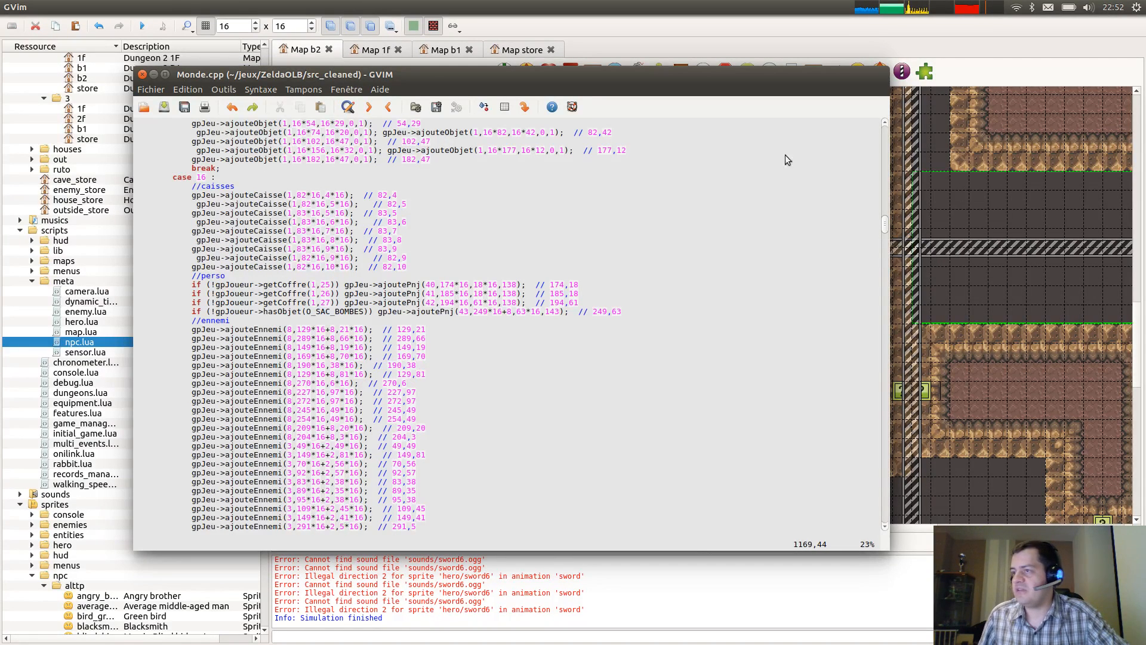
{"action": "left_click_drag", "start_coordinate": [890, 270], "coordinate": [708, 272]}
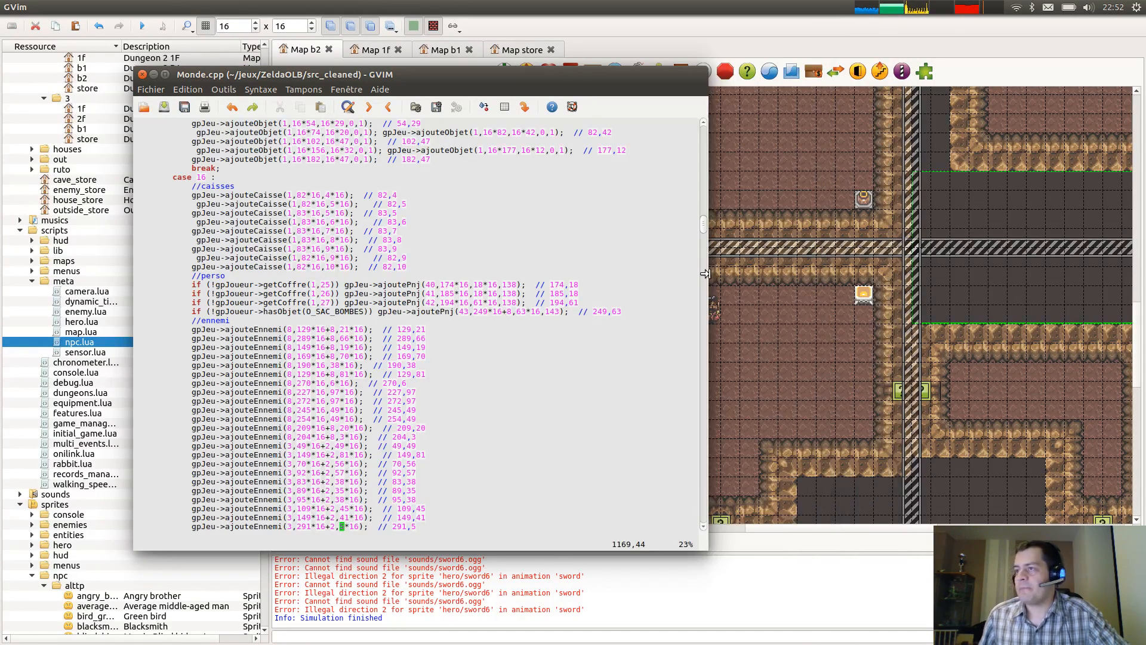
{"action": "left_click_drag", "start_coordinate": [196, 285], "coordinate": [338, 283]}
{"action": "left_click", "coordinate": [337, 284]}
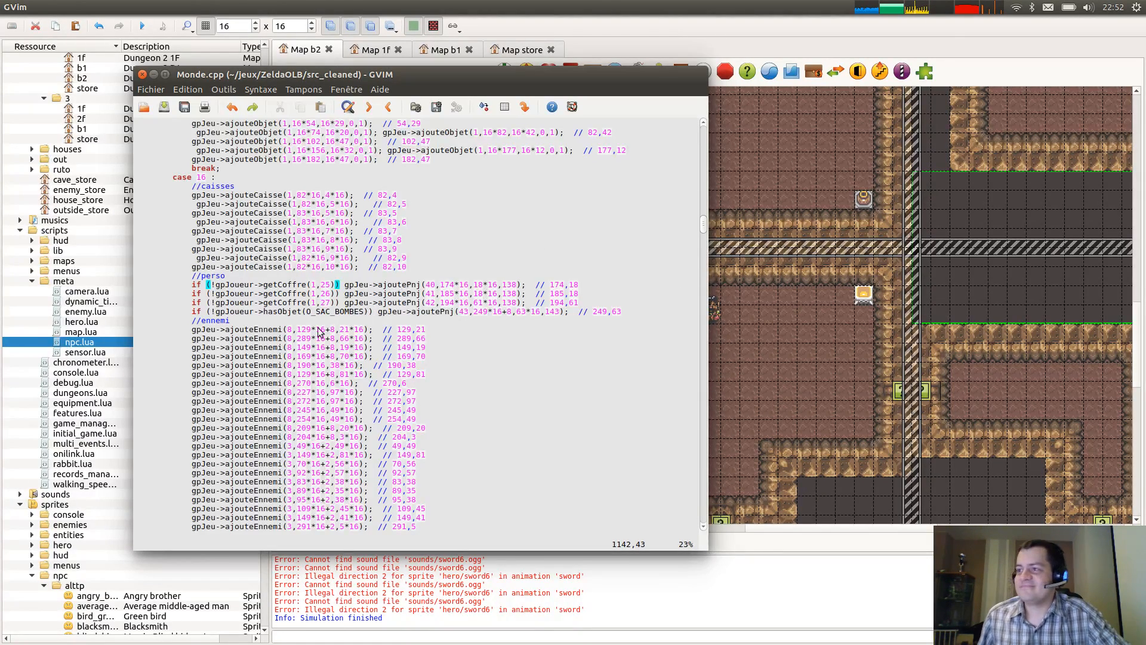
{"action": "left_click_drag", "start_coordinate": [560, 70], "coordinate": [460, 78]}
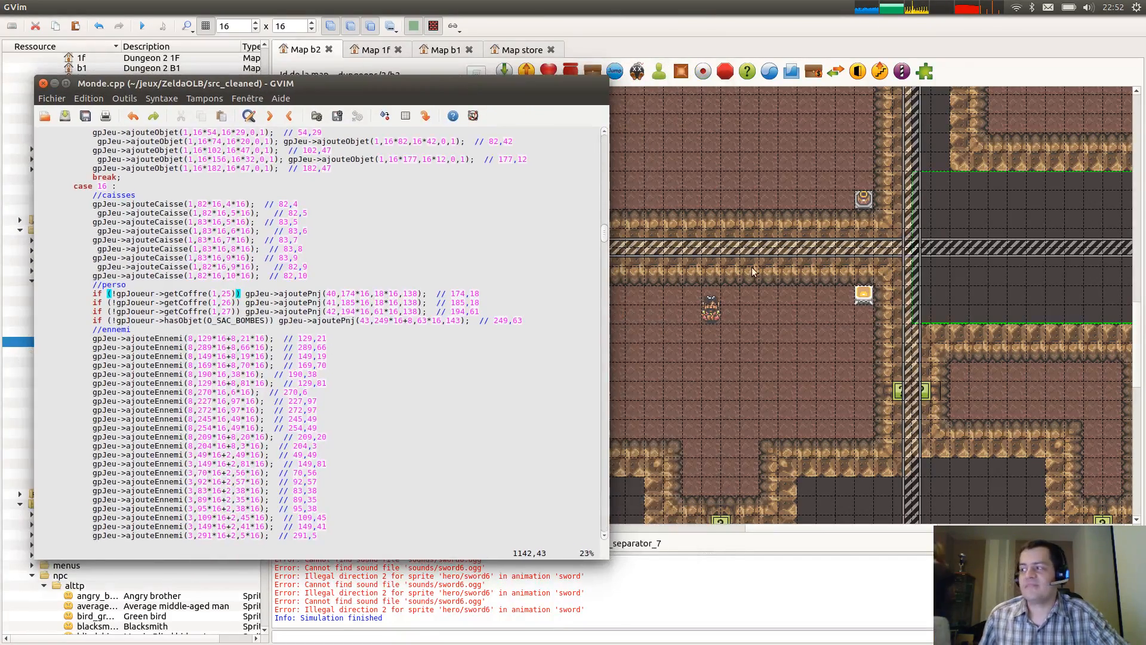
{"action": "middle_click_drag", "start_coordinate": [536, 308], "coordinate": [471, 321], "text": "alt"}
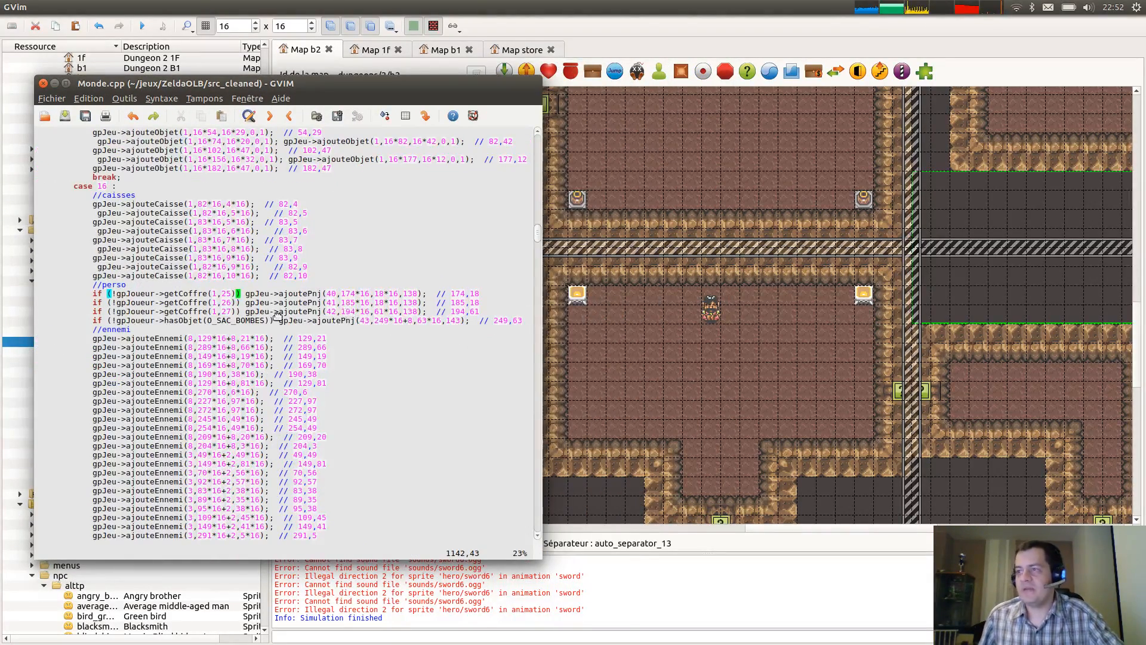
Return to Solarus Quest Editor and check the name of the Red thief NPC on the Dungeon 2 B1 map.
{"action": "key", "text": "alt+Tab"}
{"action": "scroll", "coordinate": [797, 275], "scroll_direction": "up", "scroll_amount": 4}
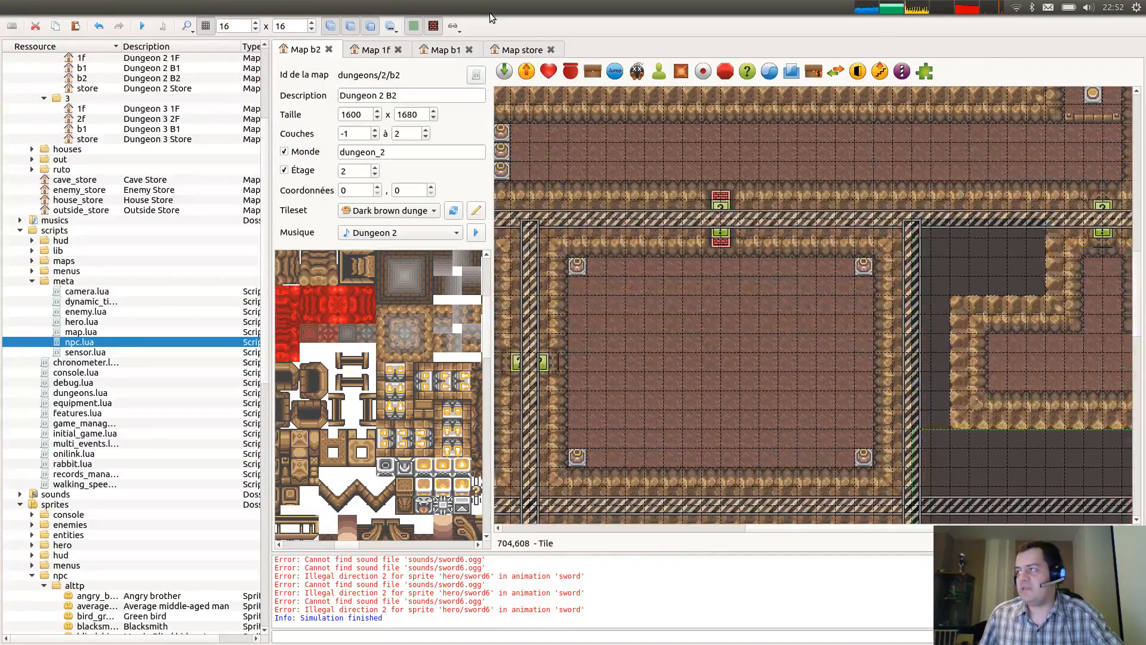
{"action": "left_click", "coordinate": [368, 57]}
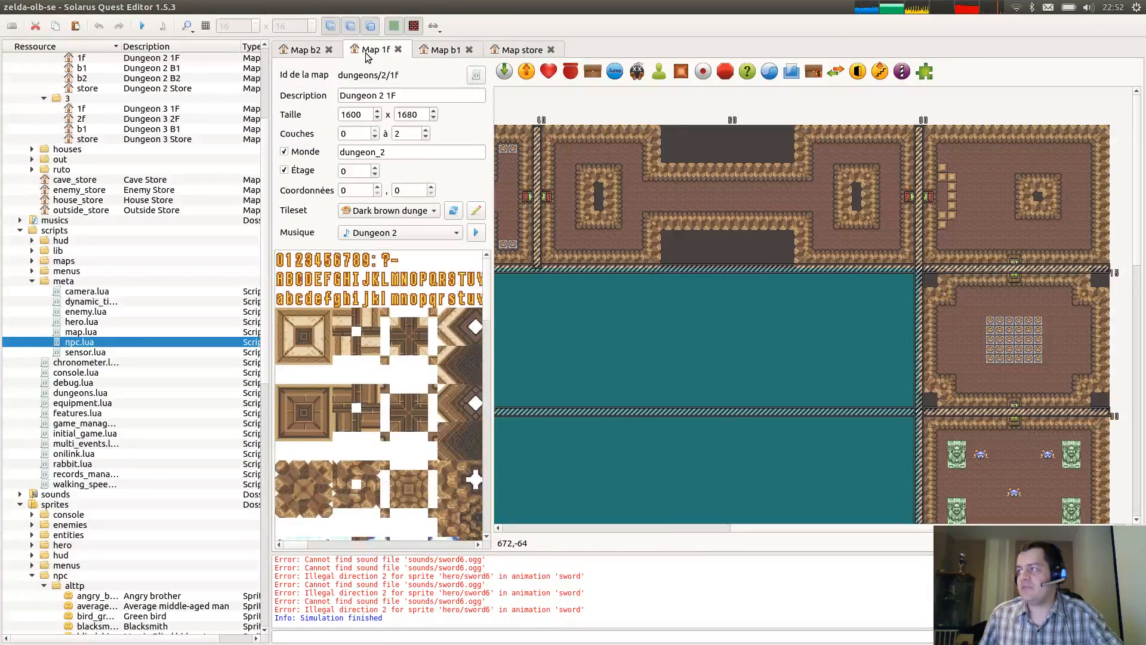
{"action": "left_click", "coordinate": [442, 53]}
{"action": "scroll", "coordinate": [951, 227], "scroll_direction": "up", "scroll_amount": 2, "text": "ctrl"}
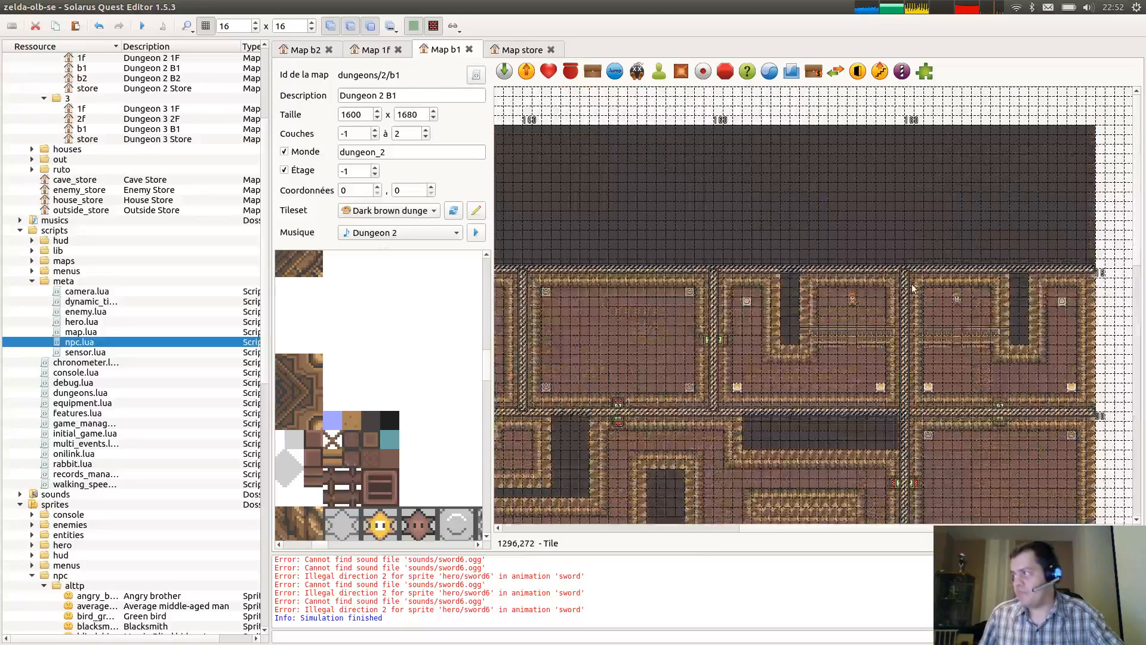
{"action": "double_click", "coordinate": [570, 282]}
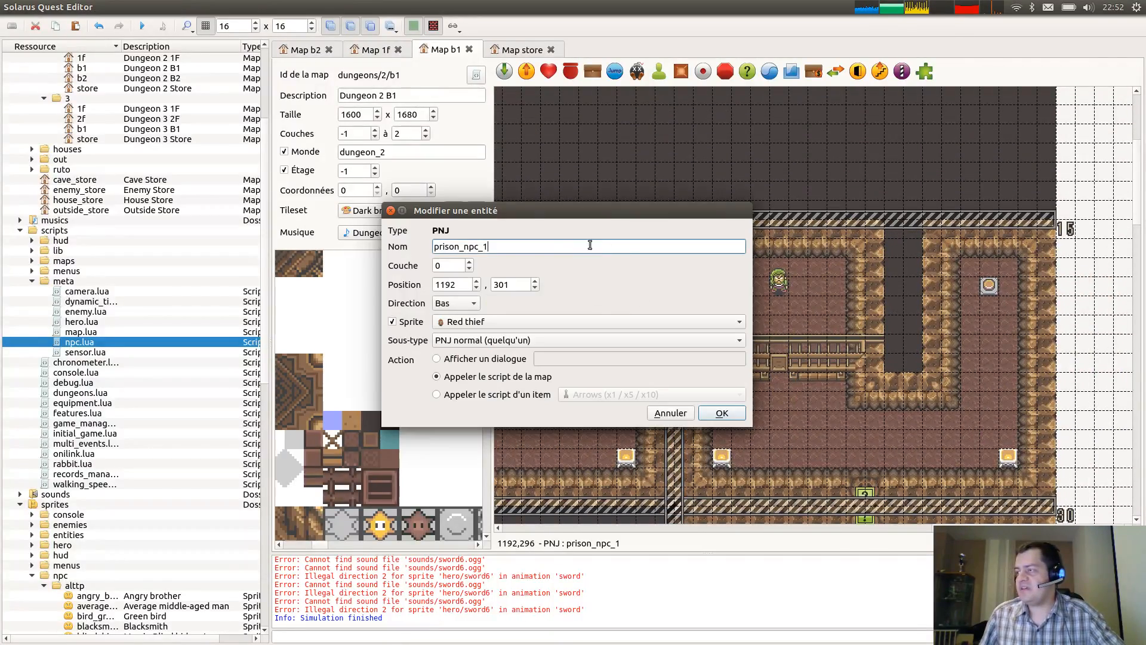
{"action": "left_click", "coordinate": [672, 414]}
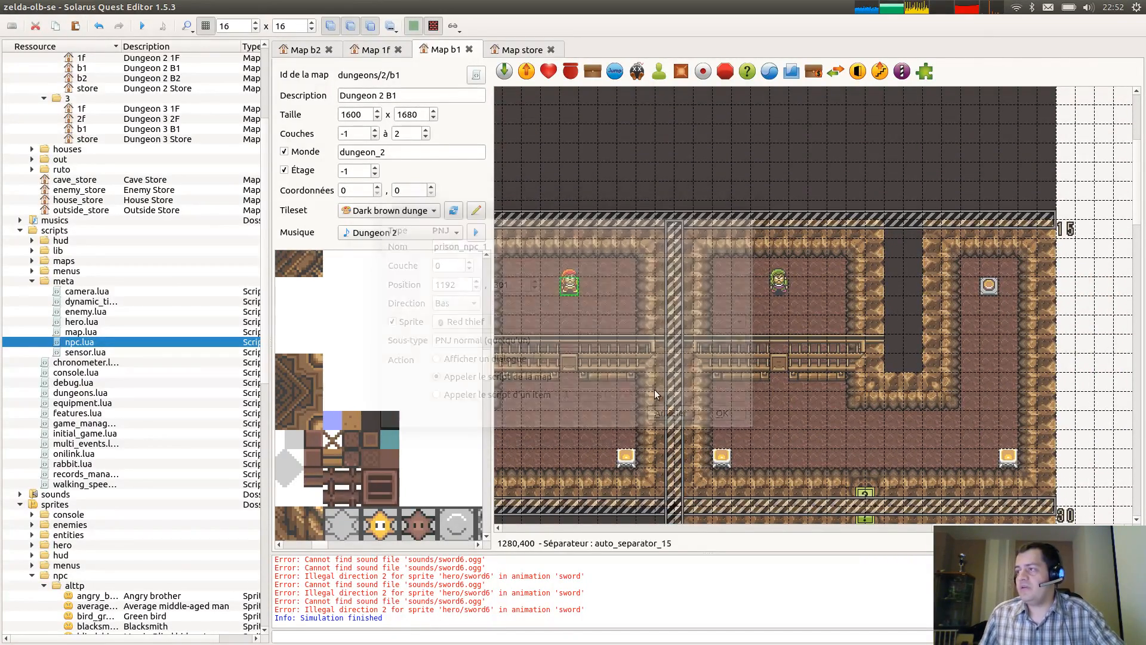
{"action": "scroll", "coordinate": [693, 177], "scroll_direction": "left", "scroll_amount": 3}
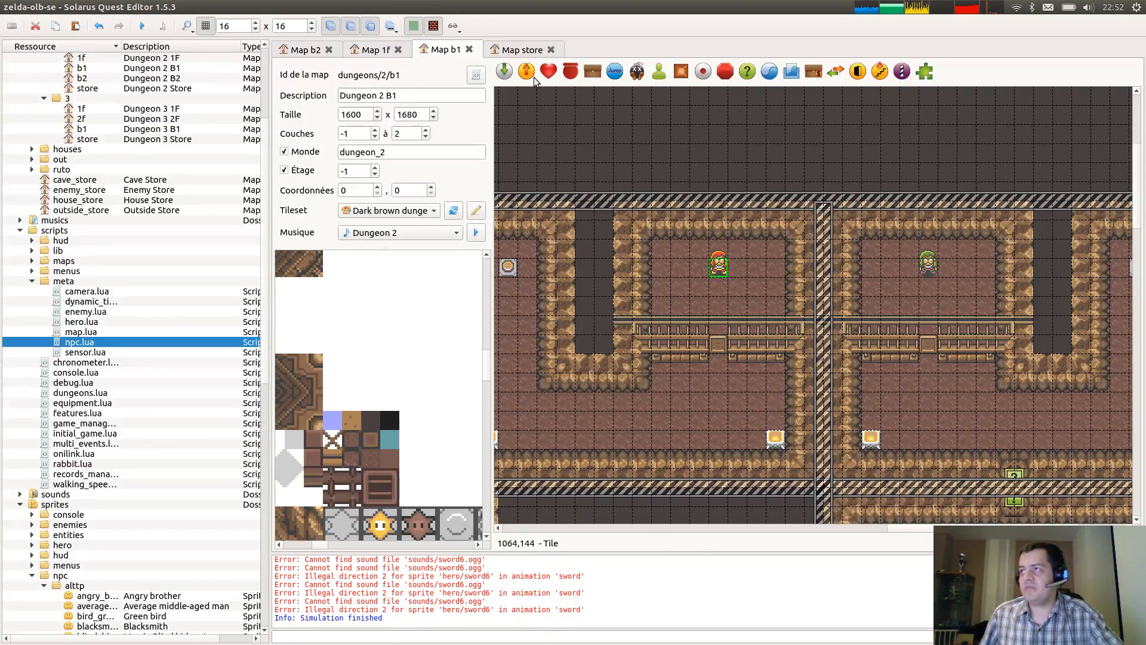
Open the Dungeon 2 B1 map script and add a condition in map:on_started checking game:get_value("dungeon_2_b1_prison_npc_key_1").
{"action": "key", "text": "F4"}
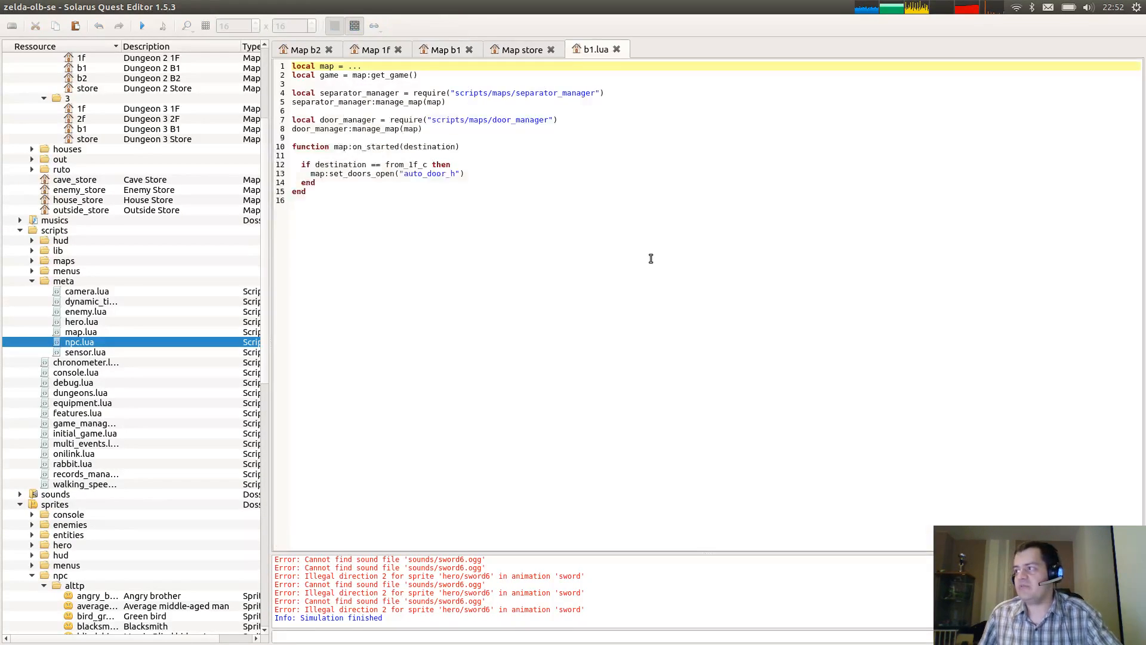
{"action": "left_click", "coordinate": [553, 153]}
{"action": "left_click", "coordinate": [518, 180]}
{"action": "key", "text": "Return"}
{"action": "key", "text": "Return"}
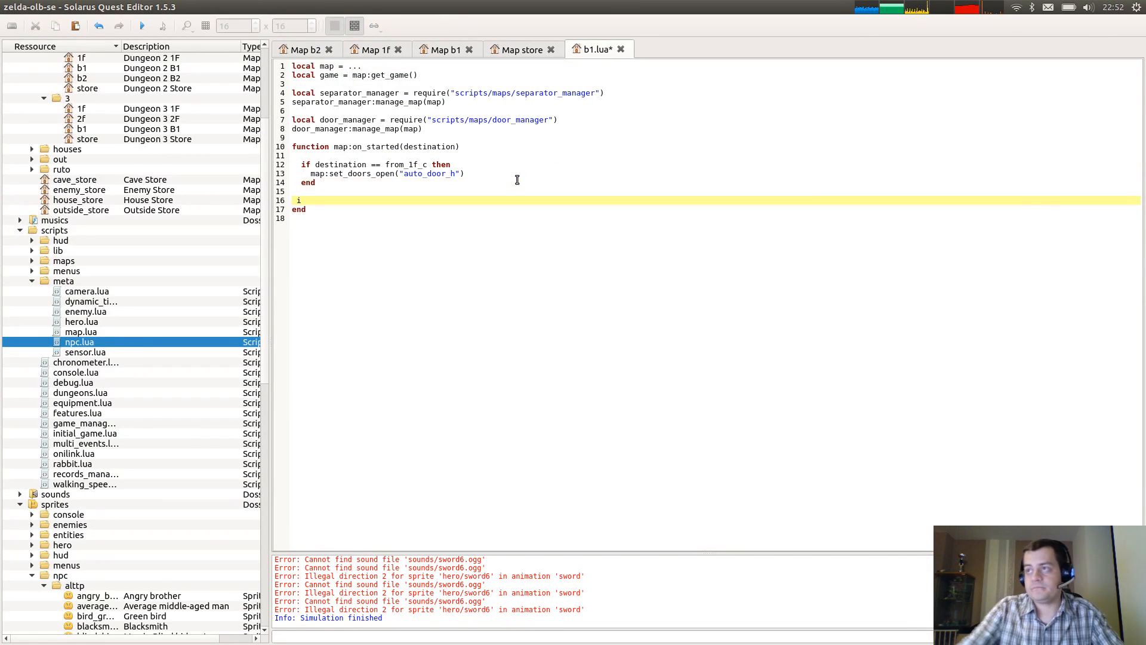
{"action": "type", "text": "if game"}
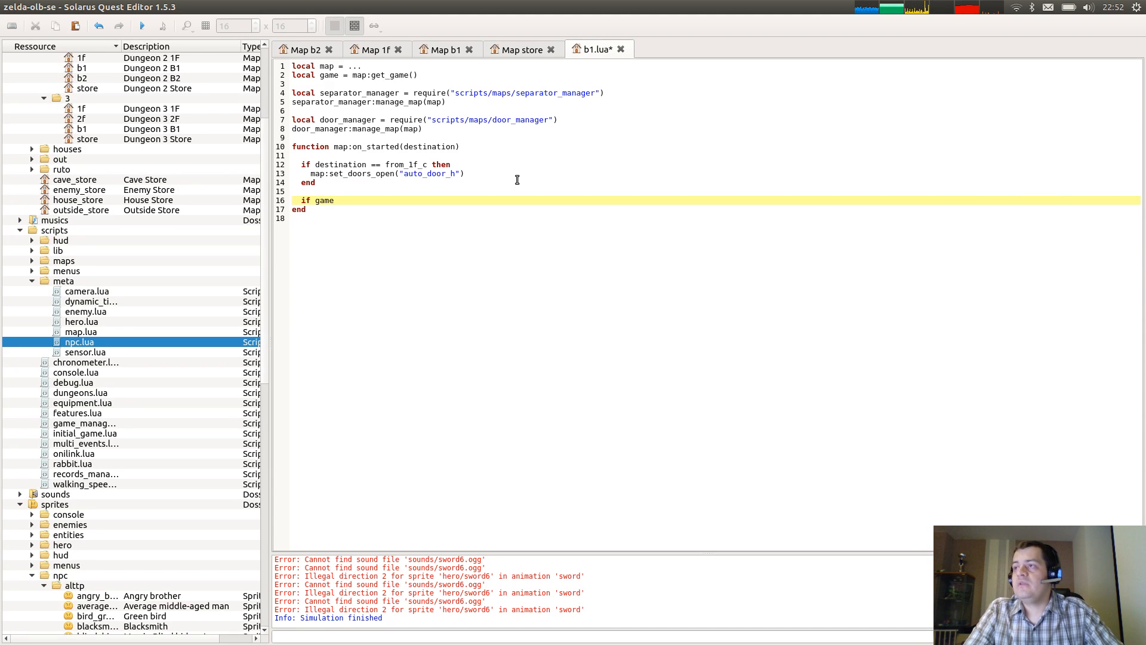
{"action": "type", "text": ":get_value"}
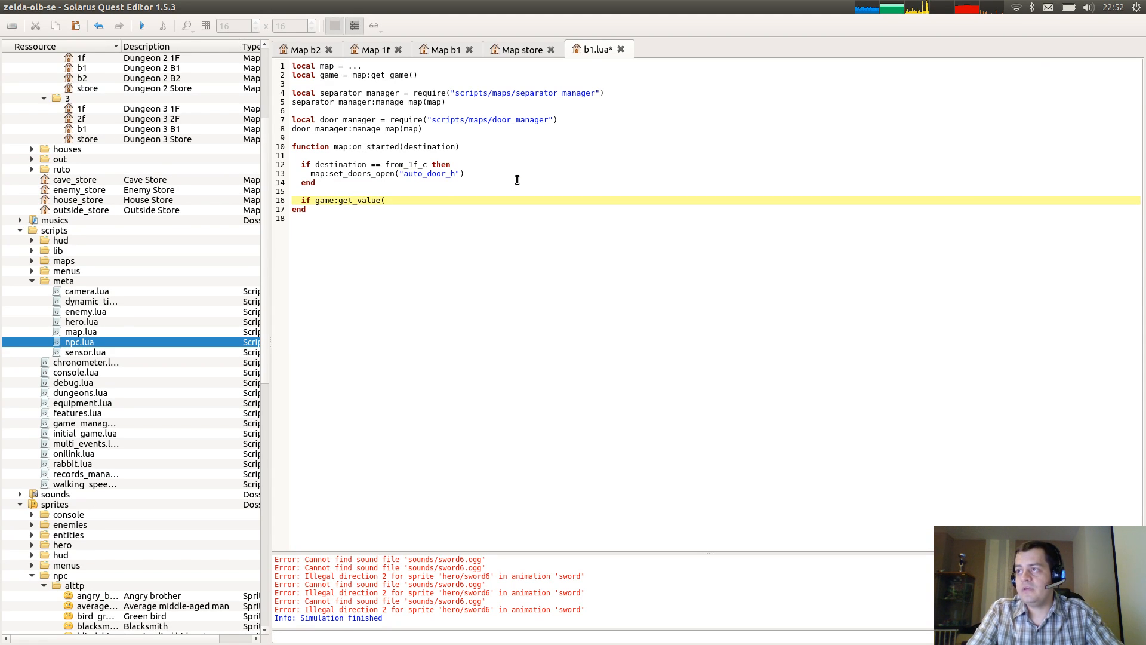
{"action": "type", "text": "(\"dungeon_2_b1"}
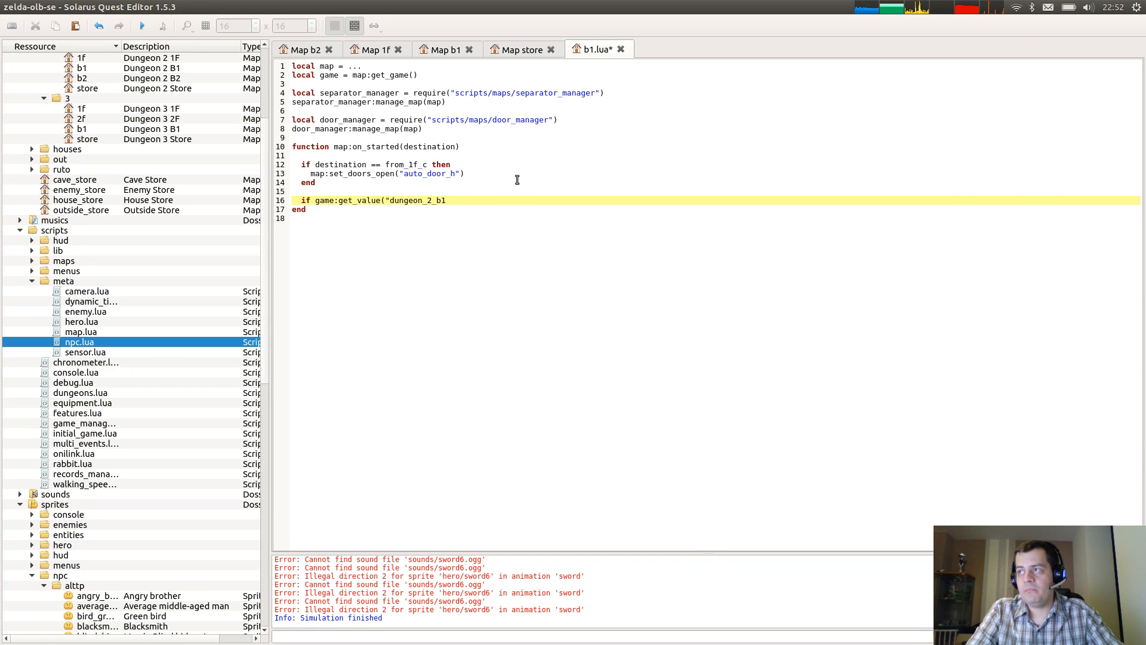
{"action": "type", "text": "_prison"}
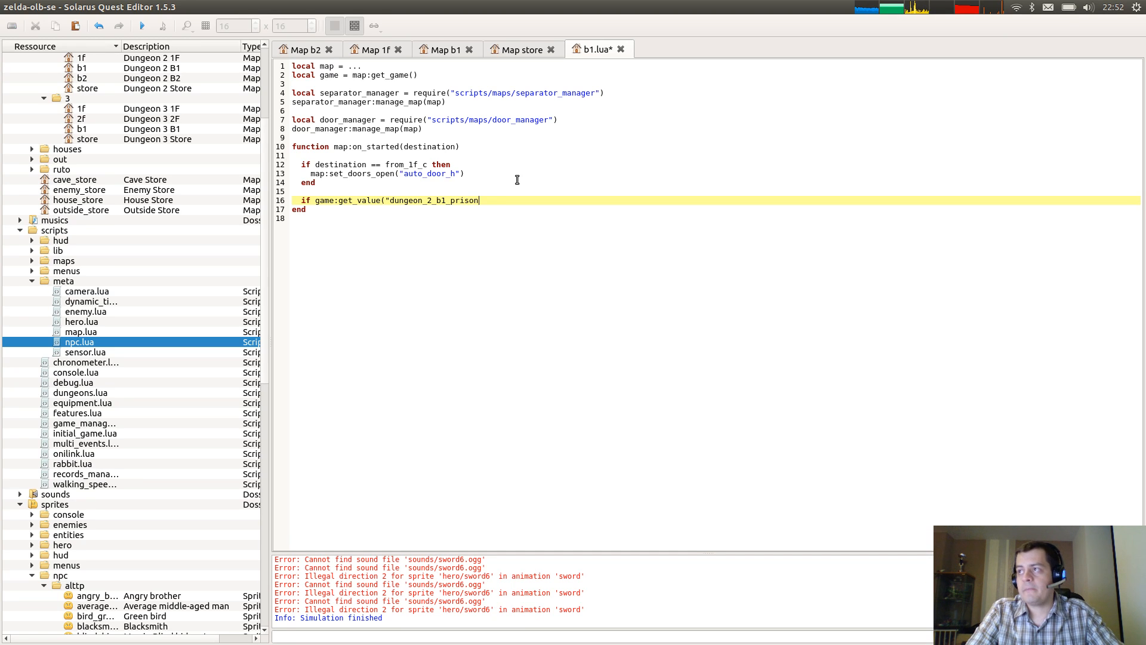
{"action": "type", "text": "_"}
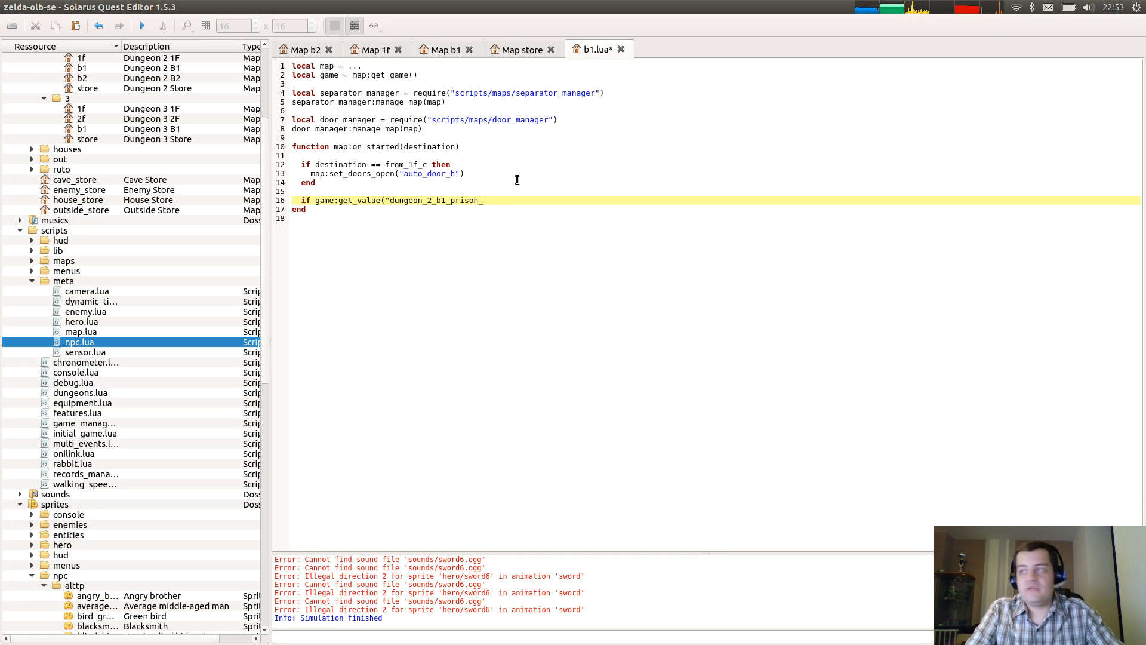
{"action": "type", "text": "npc"}
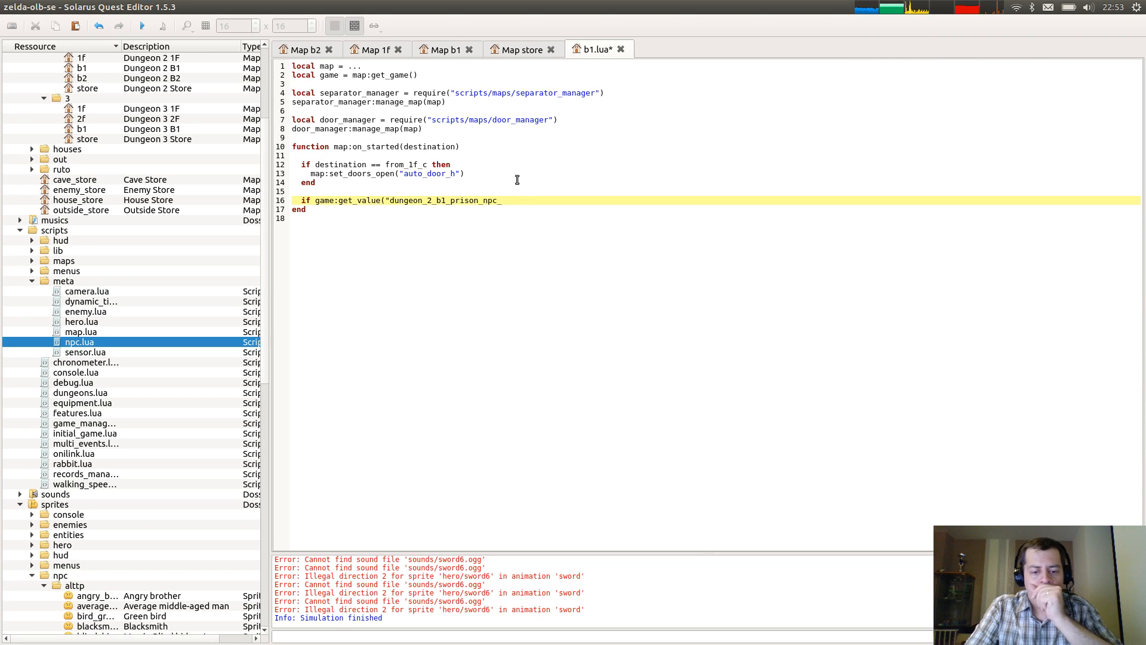
{"action": "type", "text": "_key_1"}
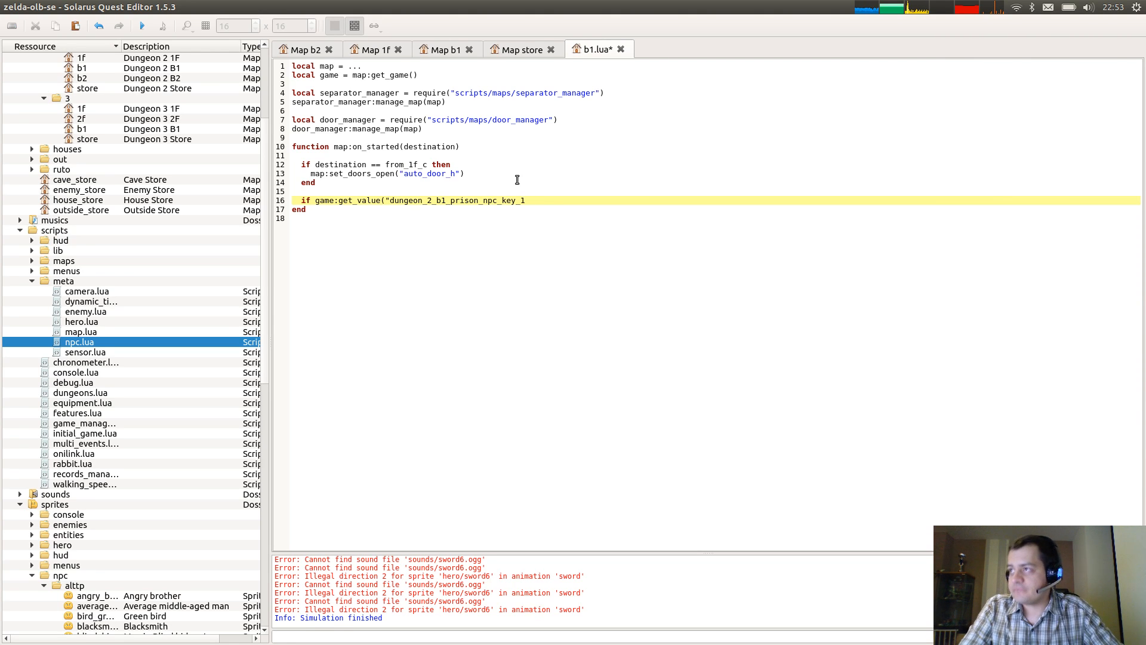
{"action": "type", "text": "\") then"}
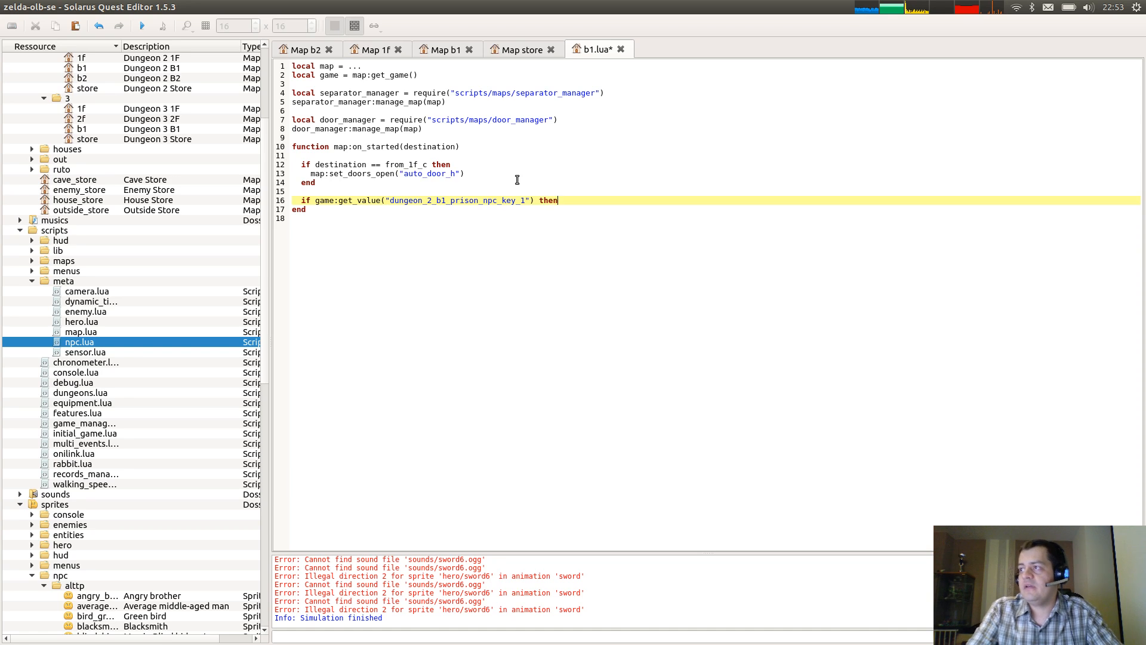
Complete the condition with prison_npc_1:remove() and its closing end.
{"action": "key", "text": "Return"}
{"action": "type", "text": "prison_npc_1"}
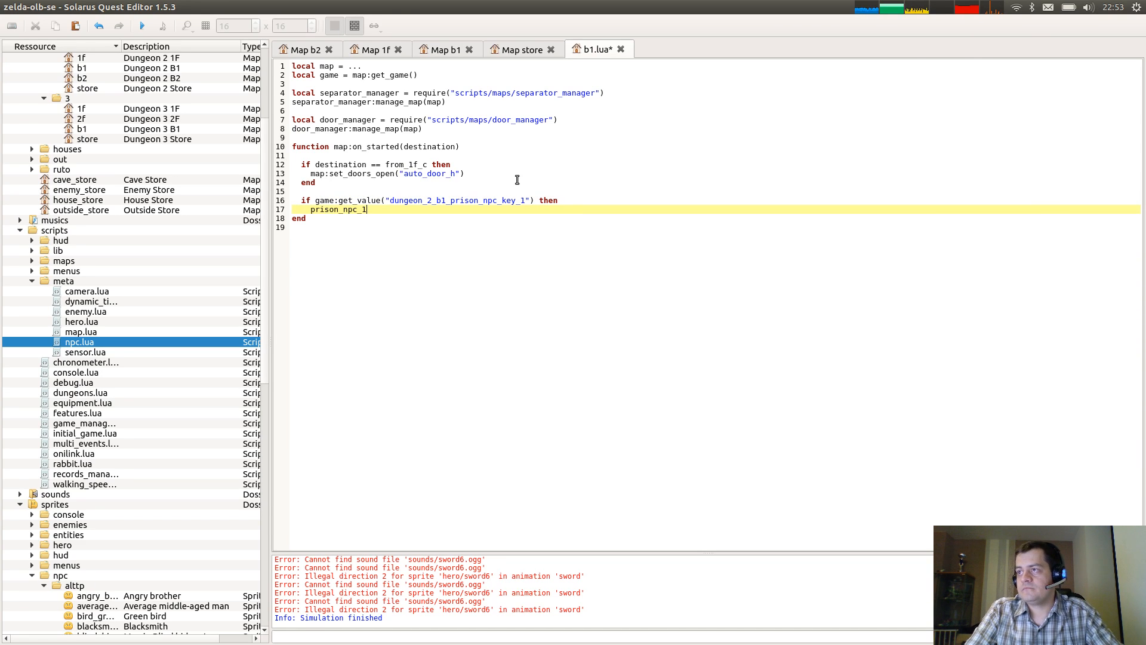
{"action": "type", "text": ":remove()"}
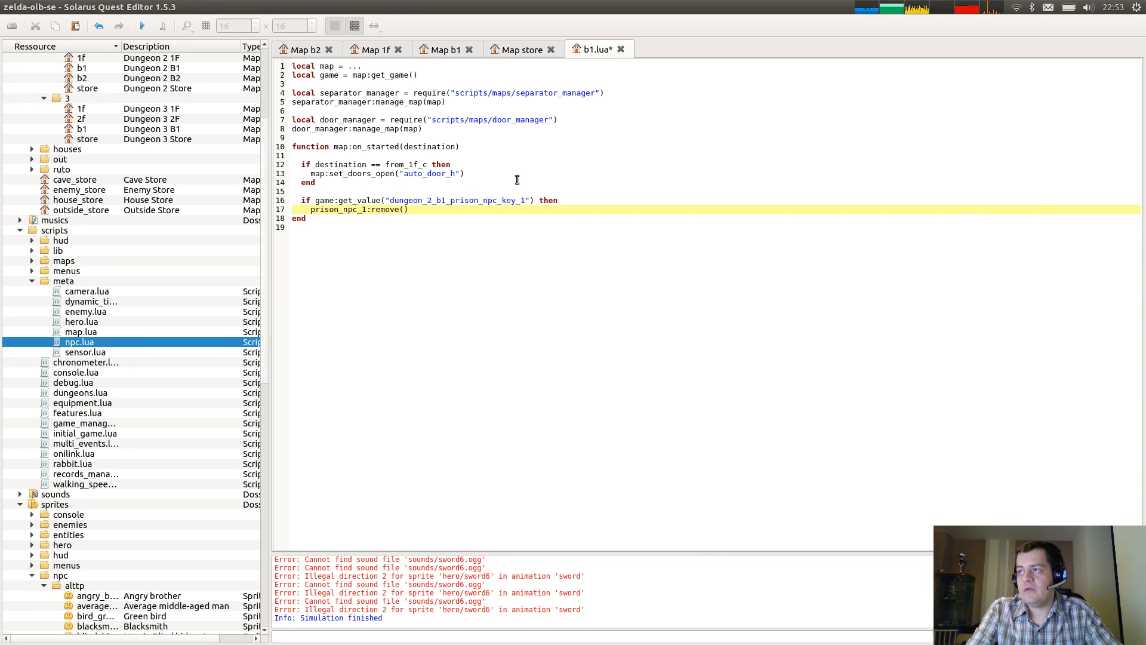
{"action": "key", "text": "Return"}
{"action": "type", "text": "end"}
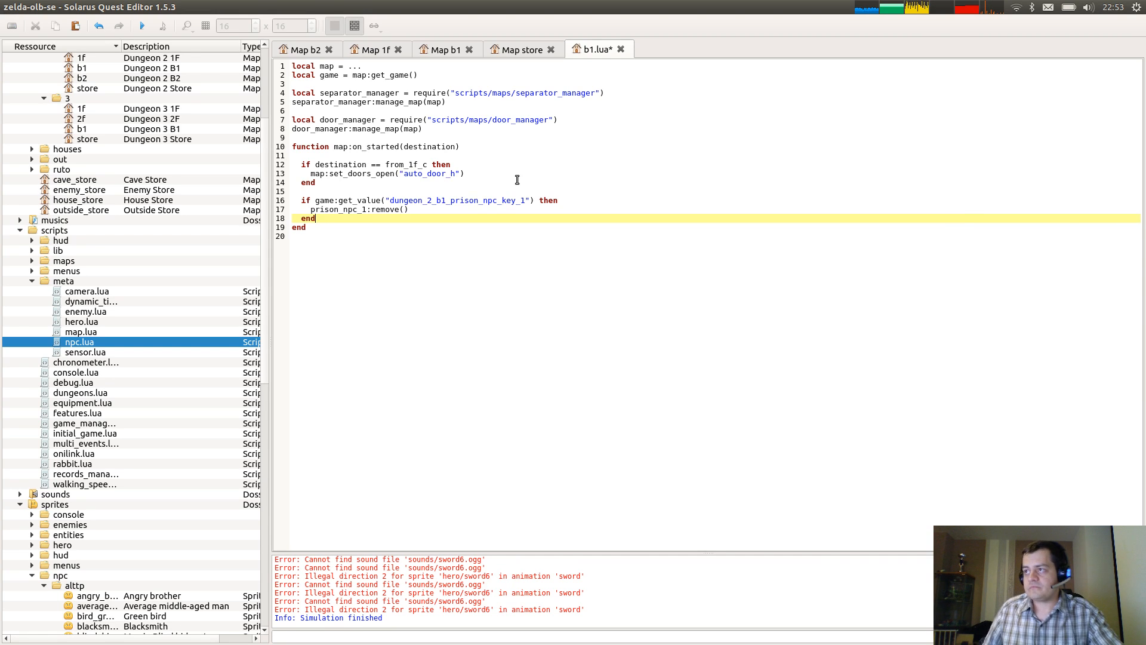
Duplicate the prison_npc_1 condition block twice below itself in b1.lua.
{"action": "left_click_drag", "start_coordinate": [422, 190], "coordinate": [428, 216]}
{"action": "key", "text": "ctrl+c"}
{"action": "left_click", "coordinate": [428, 218]}
{"action": "key", "text": "ctrl+v"}
{"action": "key", "text": "ctrl+v"}
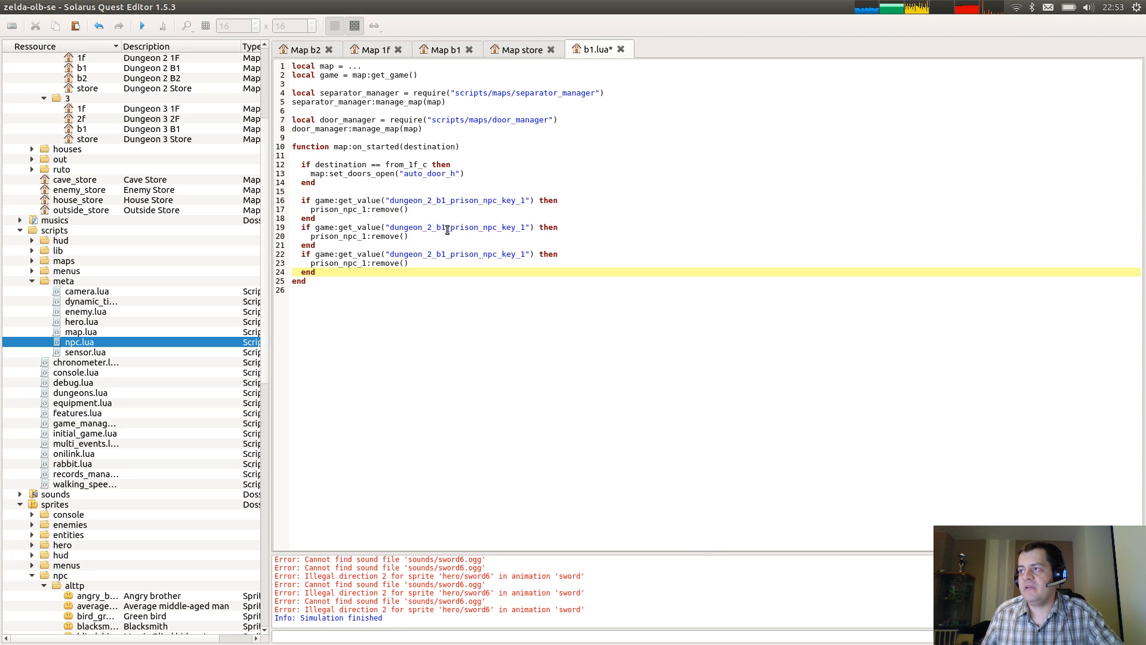
Renumber the savegame key and NPC in the two copied blocks to 2 and 3, and save b1.lua.
{"action": "left_click_drag", "start_coordinate": [523, 228], "coordinate": [528, 227]}
{"action": "type", "text": "2"}
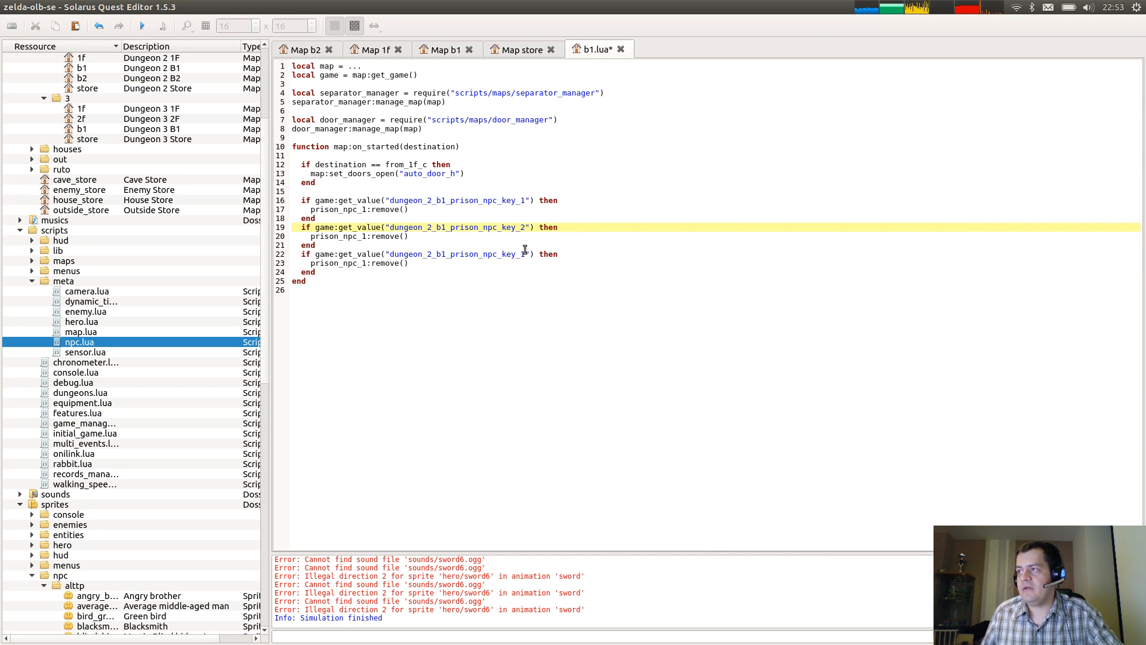
{"action": "left_click_drag", "start_coordinate": [368, 235], "coordinate": [362, 236]}
{"action": "type", "text": "2"}
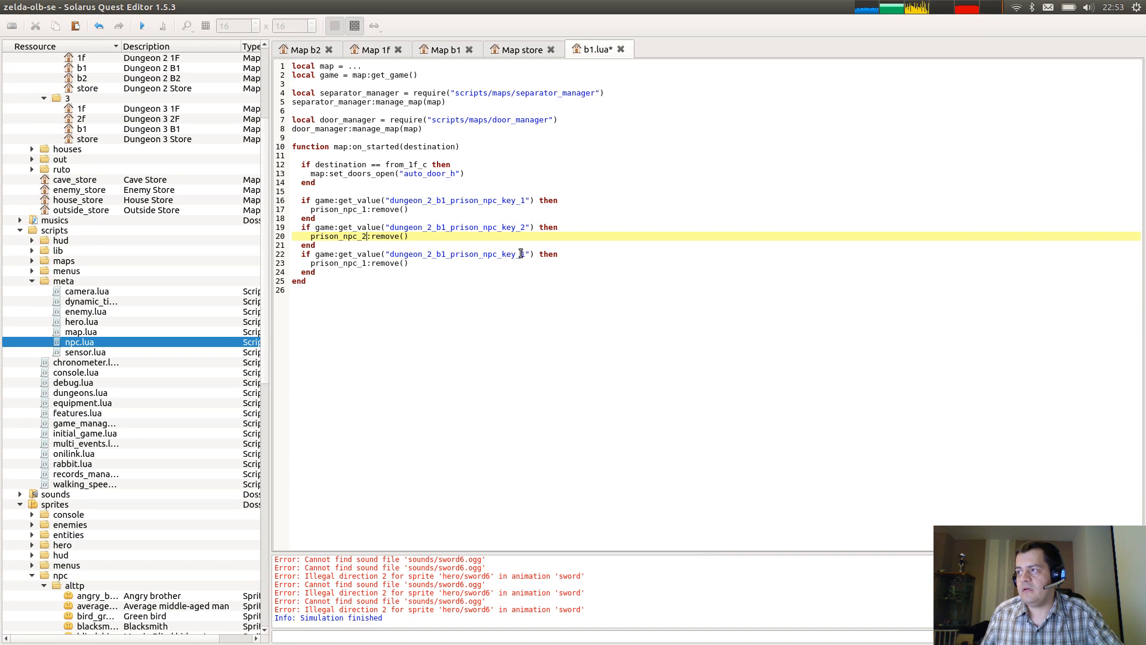
{"action": "left_click_drag", "start_coordinate": [524, 254], "coordinate": [518, 253]}
{"action": "type", "text": "3"}
{"action": "left_click_drag", "start_coordinate": [367, 263], "coordinate": [362, 262]}
{"action": "type", "text": "3"}
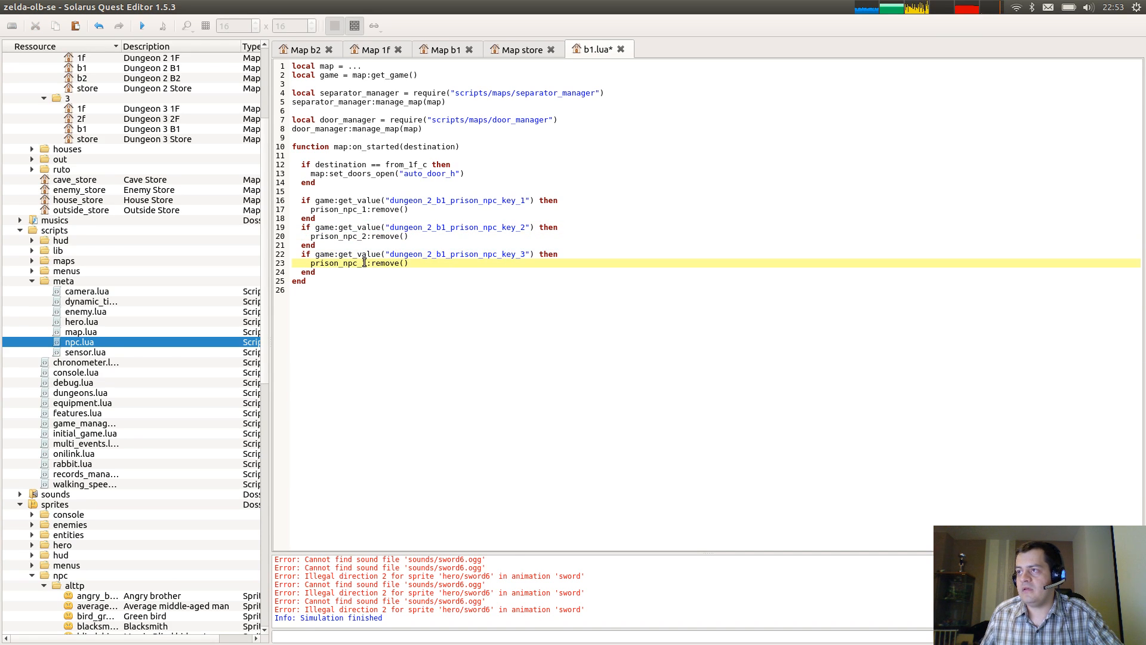
{"action": "key", "text": "ctrl+s"}
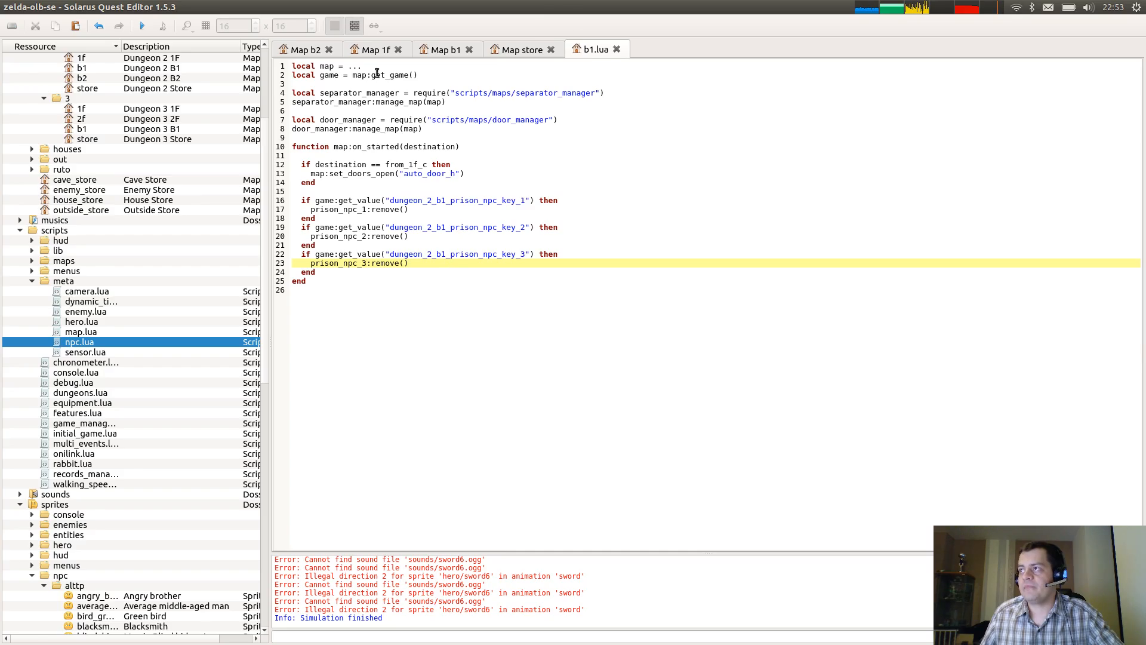
Look over the Dungeon 2 B2, B1 and Store maps.
{"action": "left_click", "coordinate": [292, 50]}
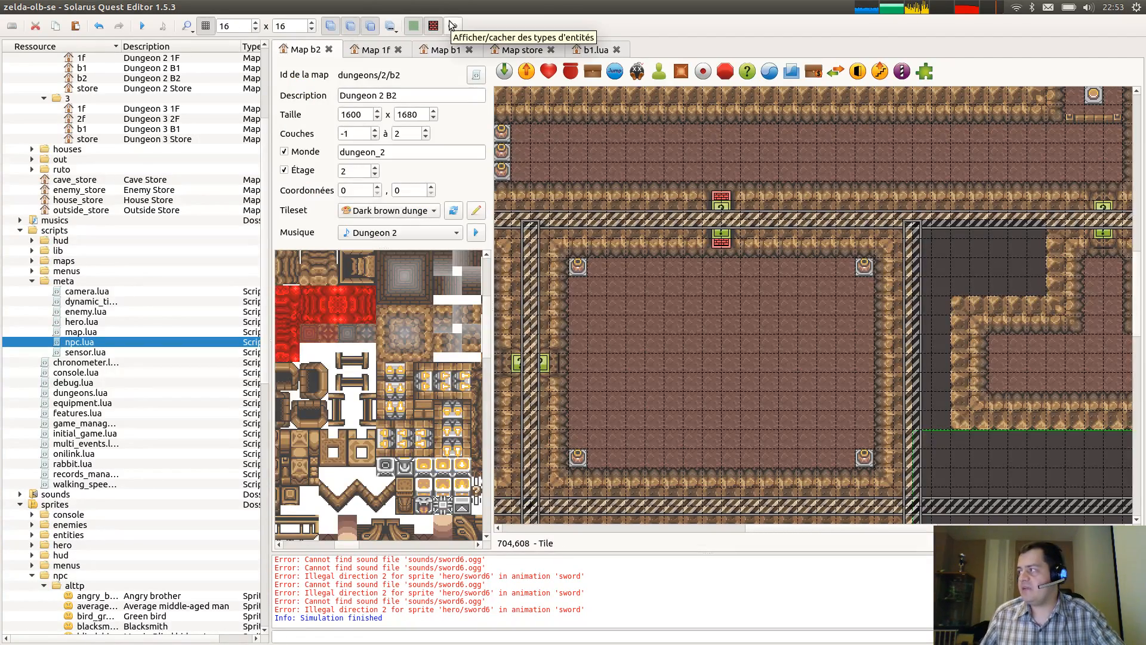
{"action": "scroll", "coordinate": [376, 52], "scroll_direction": "down", "scroll_amount": 1}
{"action": "scroll", "coordinate": [376, 53], "scroll_direction": "up", "scroll_amount": 1}
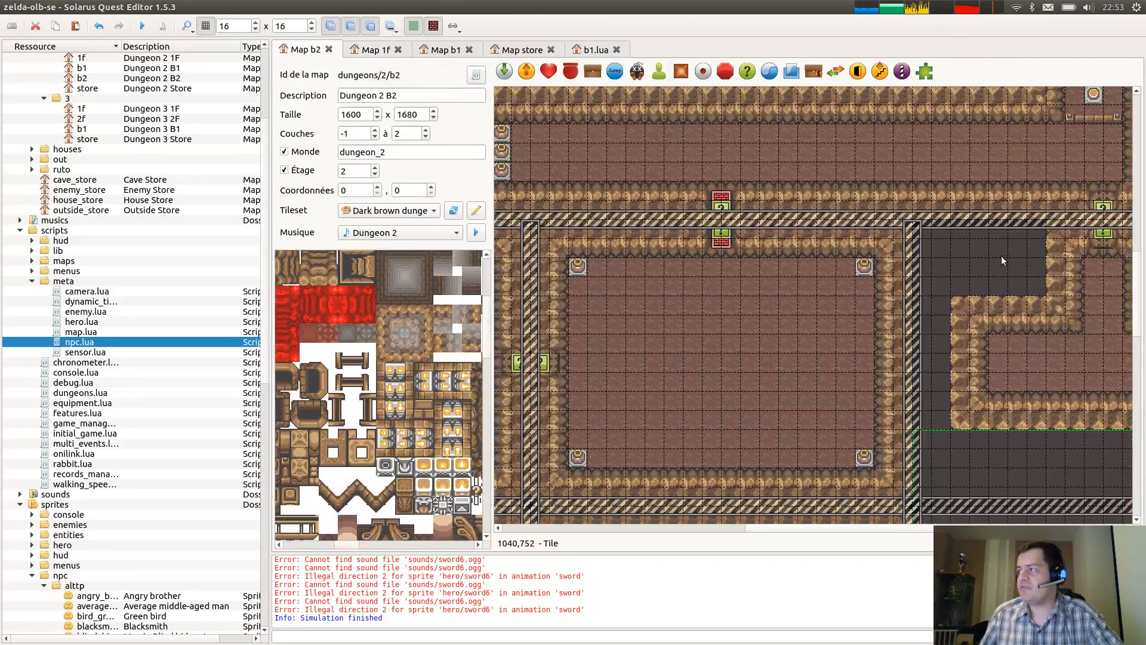
{"action": "middle_click_drag", "start_coordinate": [905, 277], "coordinate": [499, 395]}
{"action": "scroll", "coordinate": [810, 297], "scroll_direction": "up", "scroll_amount": 11}
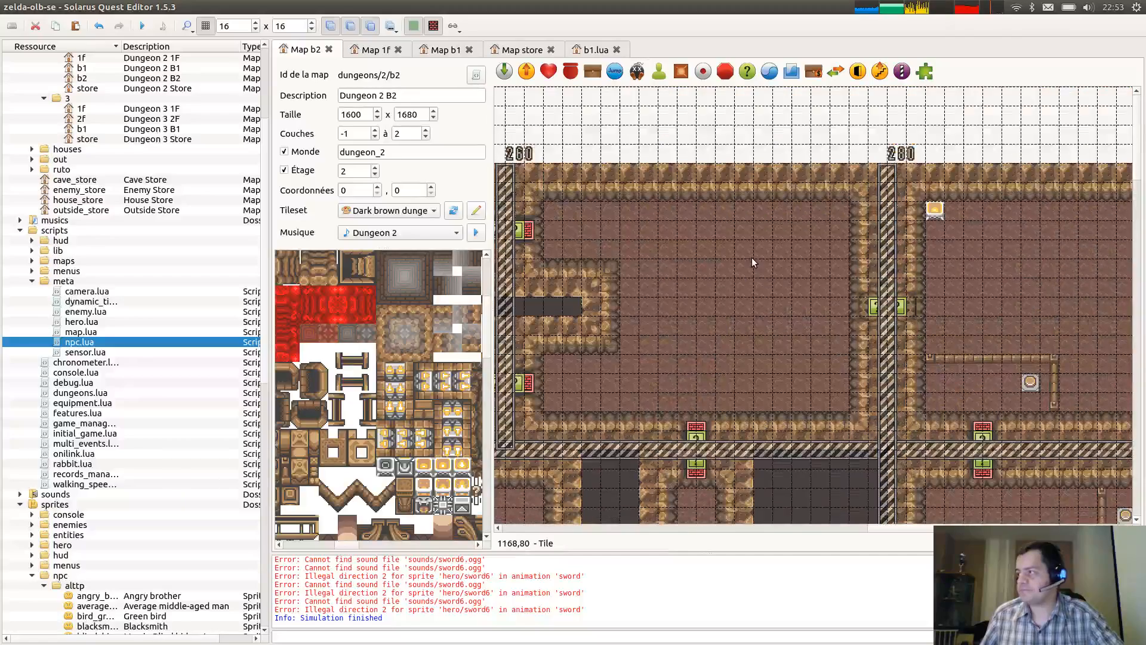
{"action": "scroll", "coordinate": [754, 264], "scroll_direction": "down", "scroll_amount": 2}
{"action": "left_click", "coordinate": [458, 52]}
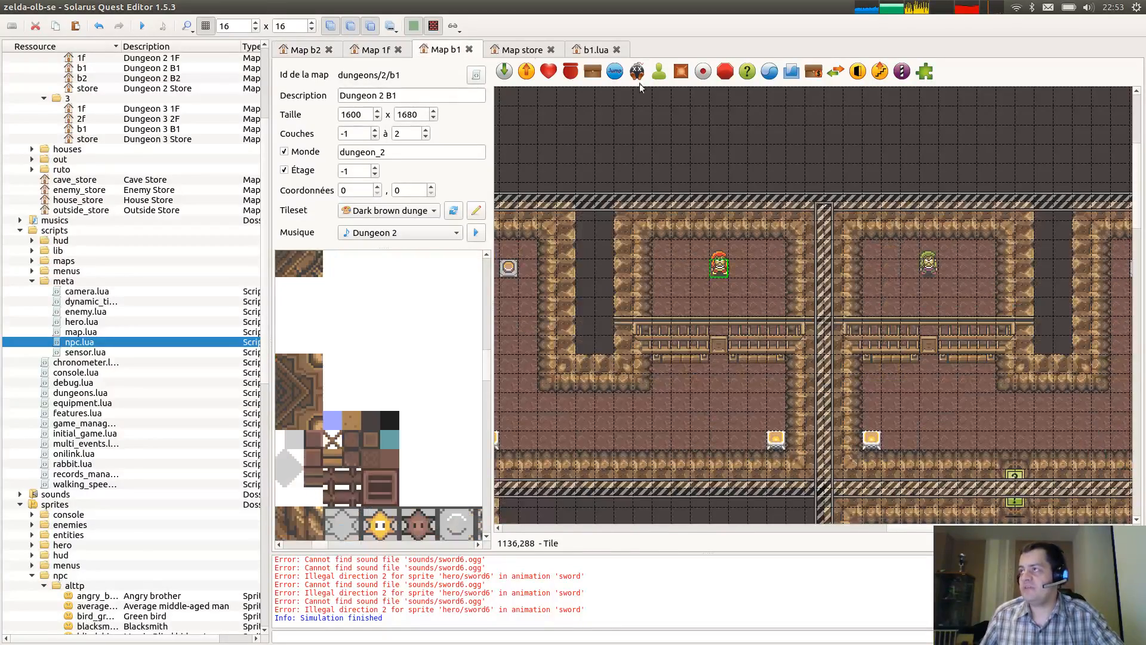
{"action": "scroll", "coordinate": [169, 173], "scroll_direction": "up", "scroll_amount": 3}
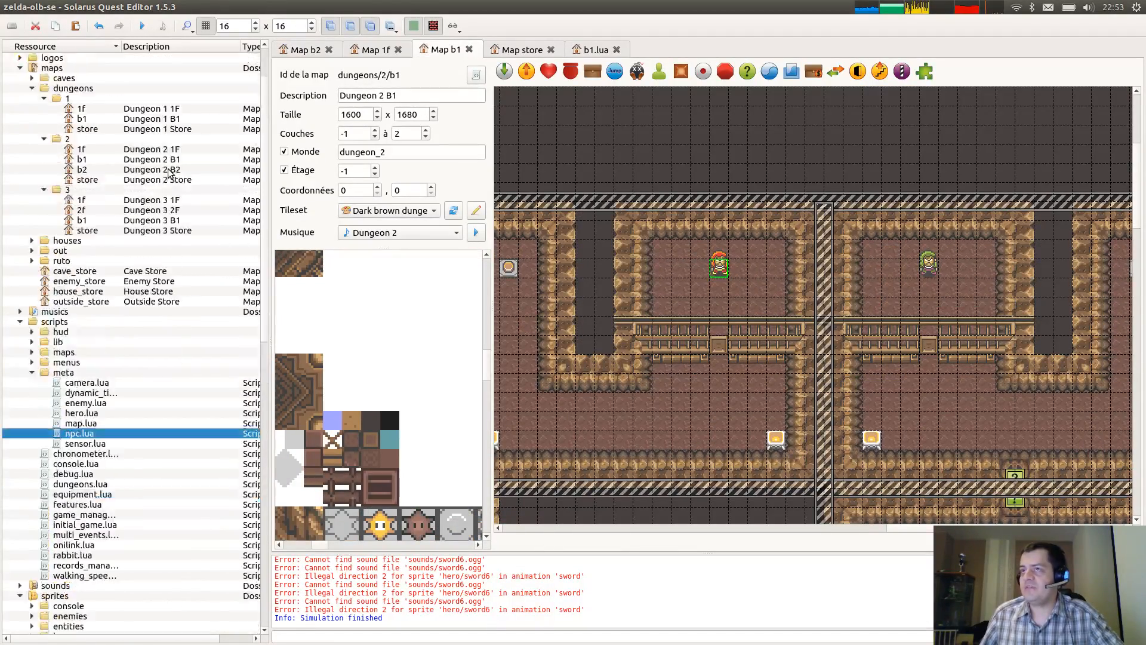
{"action": "scroll", "coordinate": [169, 173], "scroll_direction": "down", "scroll_amount": 2}
{"action": "left_click", "coordinate": [529, 49]}
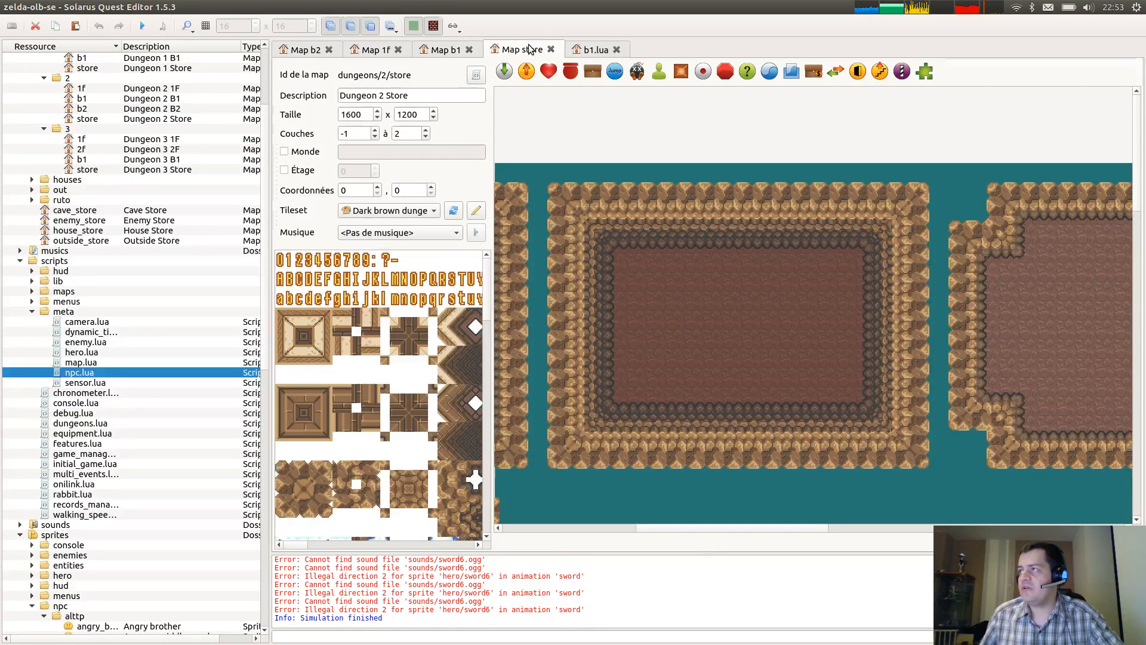
Return to the b1.lua script and copy the prison_npc_1 condition block.
{"action": "key", "text": "ctrl+Tab"}
{"action": "left_click", "coordinate": [475, 209]}
{"action": "double_click", "coordinate": [479, 202]}
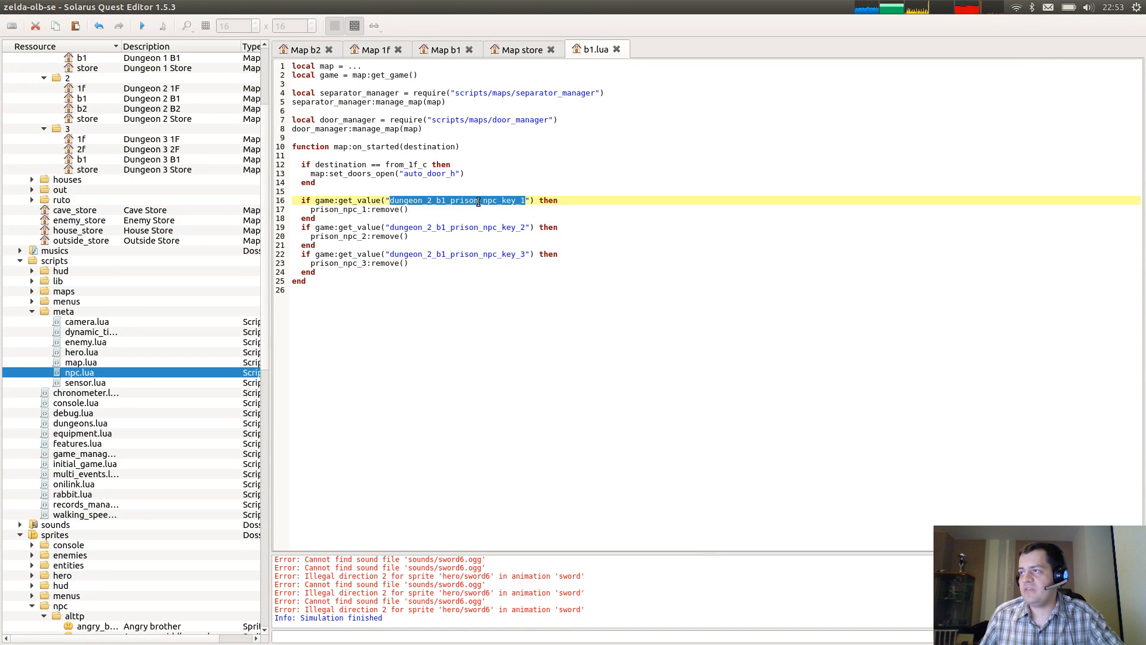
{"action": "left_click", "coordinate": [486, 182]}
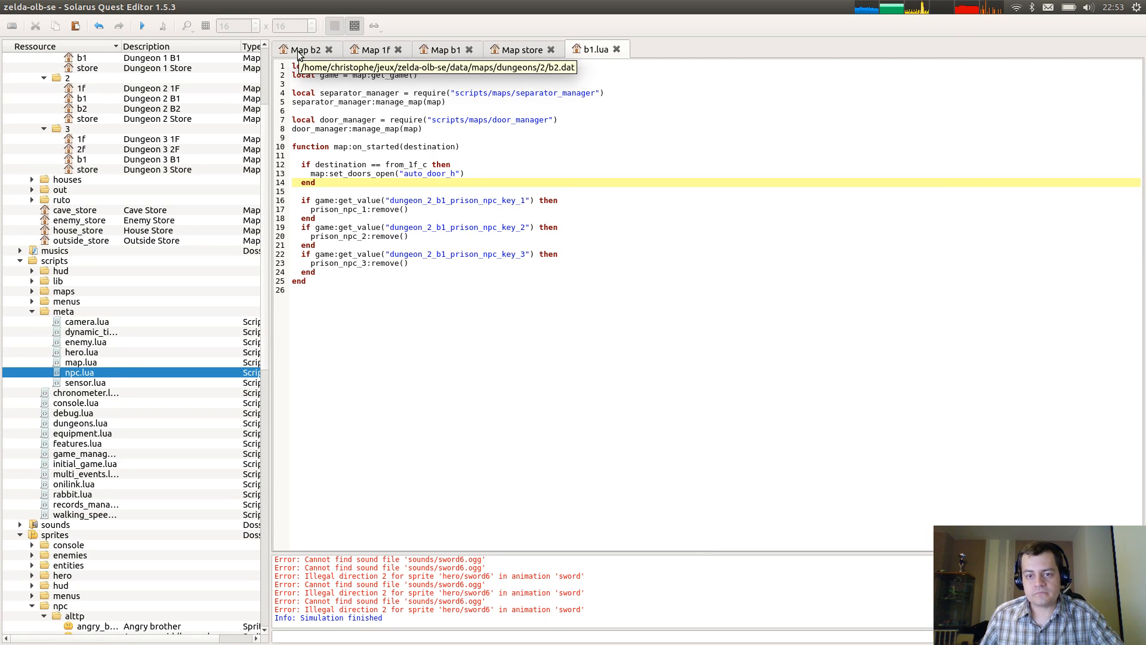
{"action": "key", "text": "Down"}
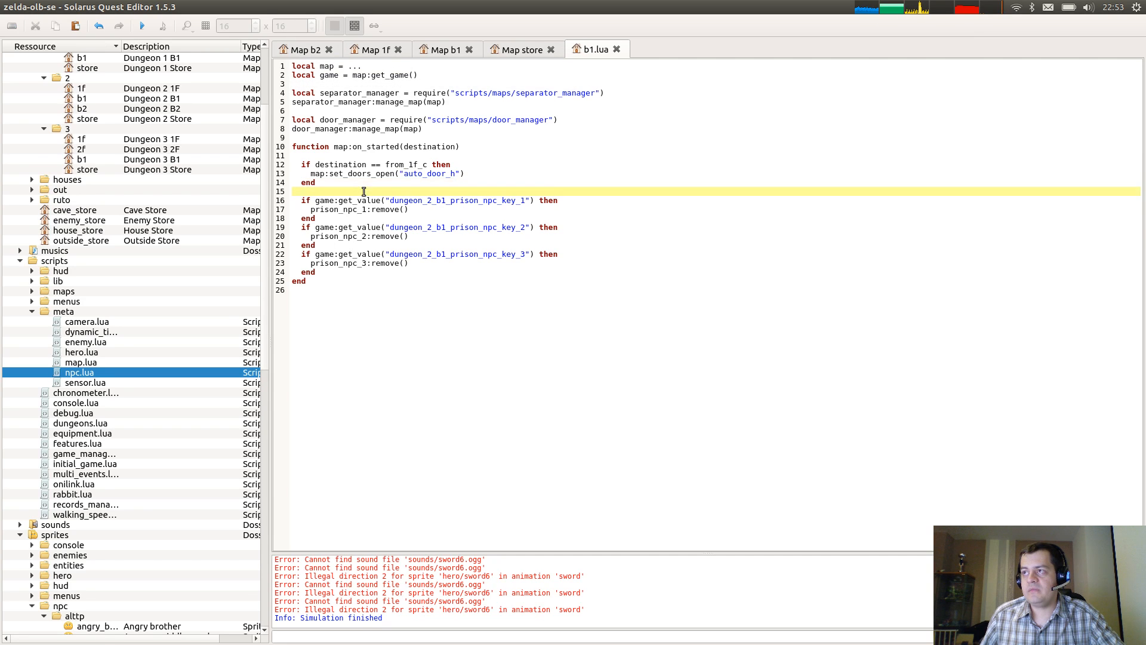
{"action": "key", "text": "shift+Down"}
{"action": "key", "text": "shift+Down"}
{"action": "key", "text": "shift+Down"}
Open the Dungeon 2 B2 map script and add an empty map:on_started() function at its end.
{"action": "left_click", "coordinate": [307, 46]}
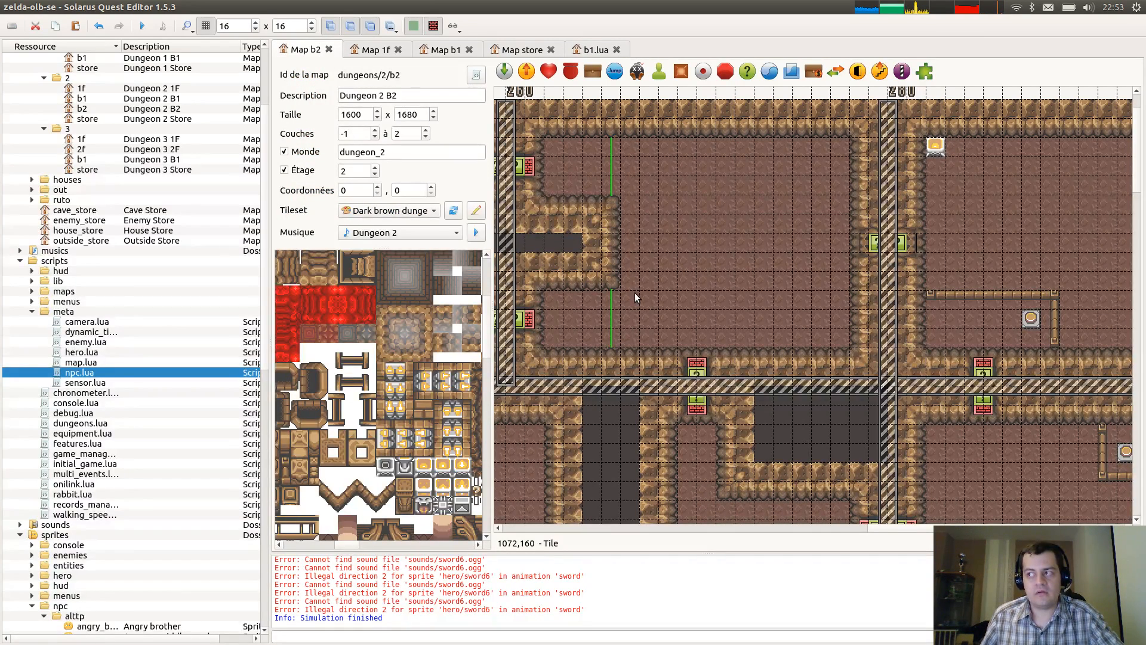
{"action": "key", "text": "F4"}
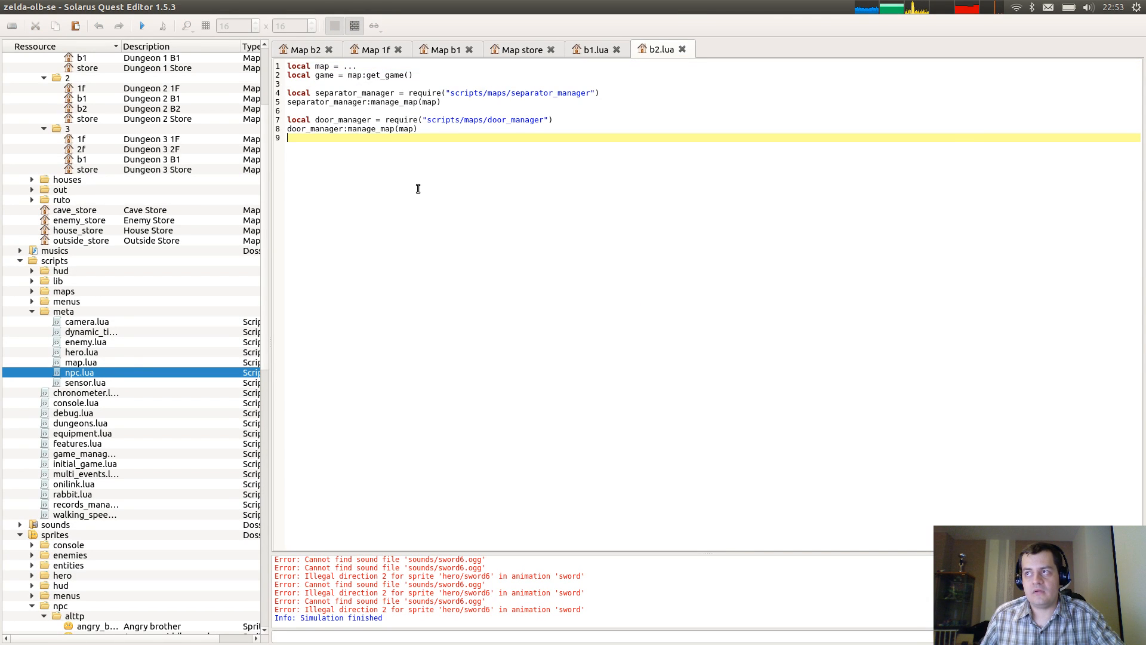
{"action": "key", "text": "Return"}
{"action": "type", "text": "function m"}
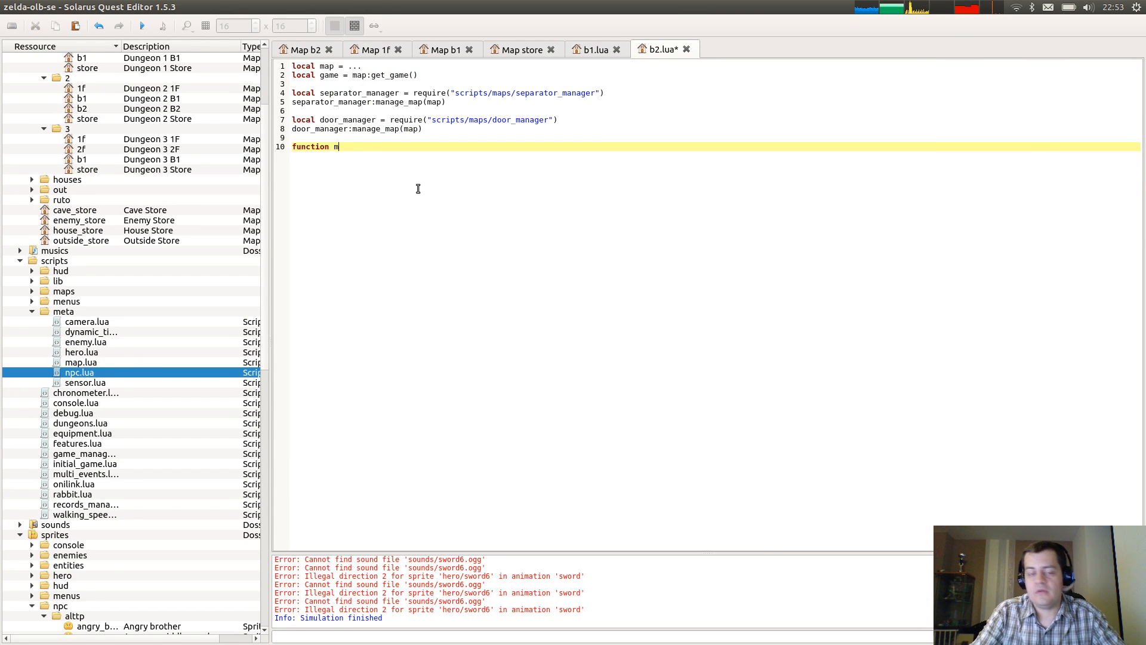
{"action": "type", "text": "ap:on_started("}
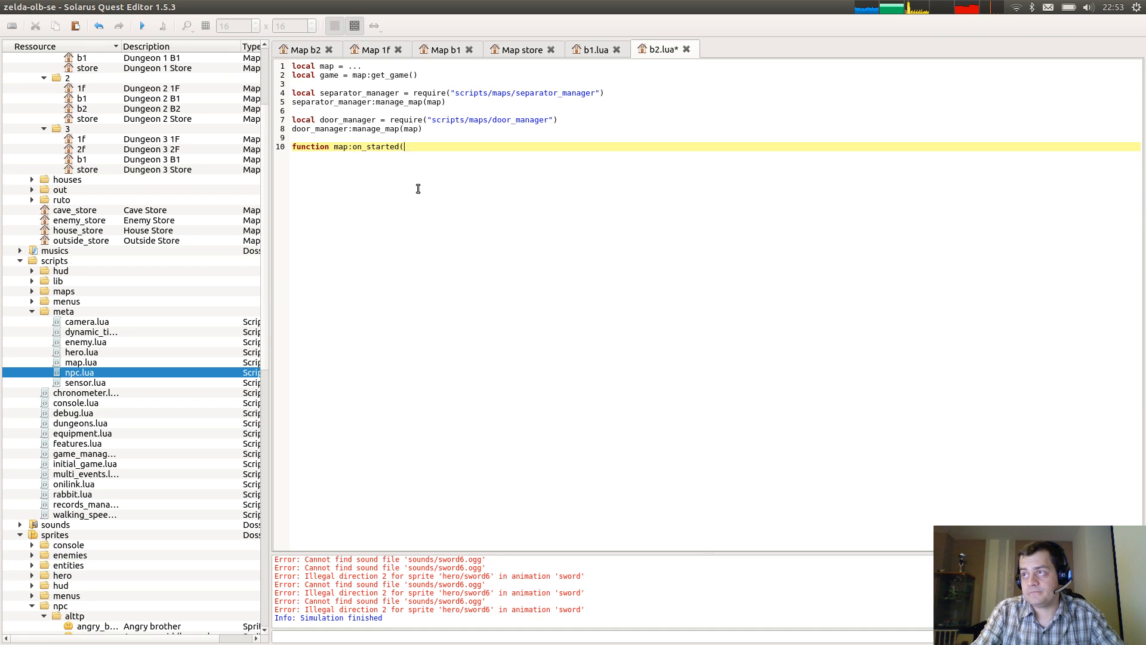
{"action": "type", "text": ")"}
{"action": "key", "text": "Return"}
{"action": "key", "text": "Return"}
{"action": "type", "text": "end"}
{"action": "key", "text": "Return"}
Paste the prison_npc_1 condition block inside the B2 script's map:on_started() function and save b2.lua.
{"action": "key", "text": "Up"}
{"action": "key", "text": "Up"}
{"action": "key", "text": "ctrl+v"}
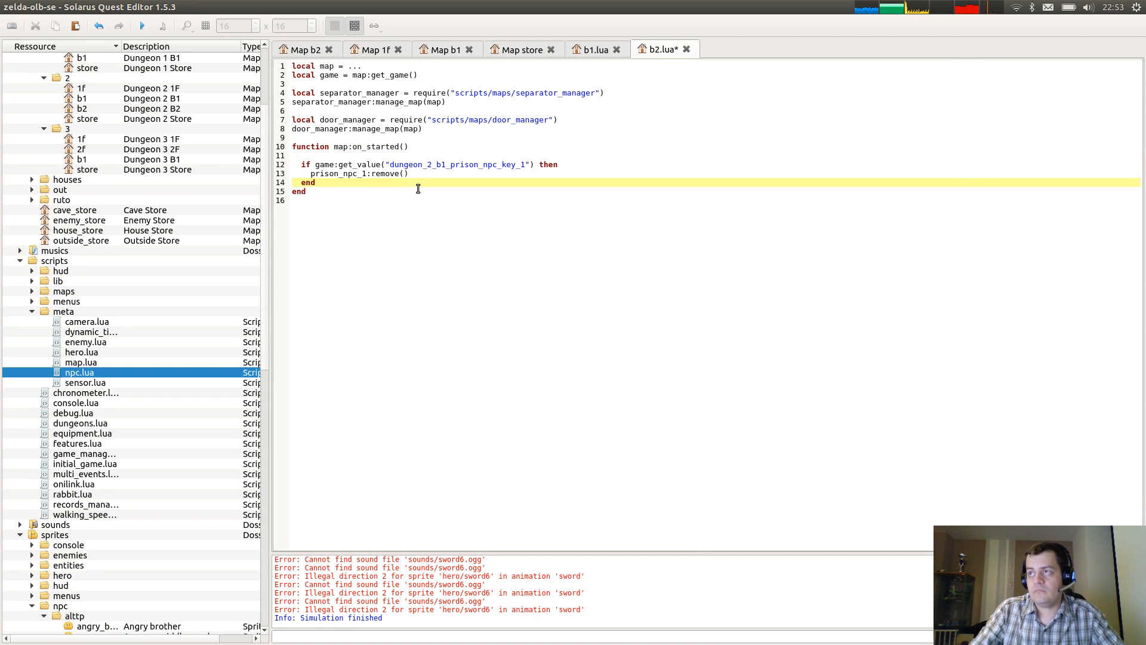
{"action": "key", "text": "ctrl+s"}
On the Dungeon 2 B2 map, name the middle-aged man NPC at 792, 1021 final_npc.
{"action": "left_click", "coordinate": [307, 52]}
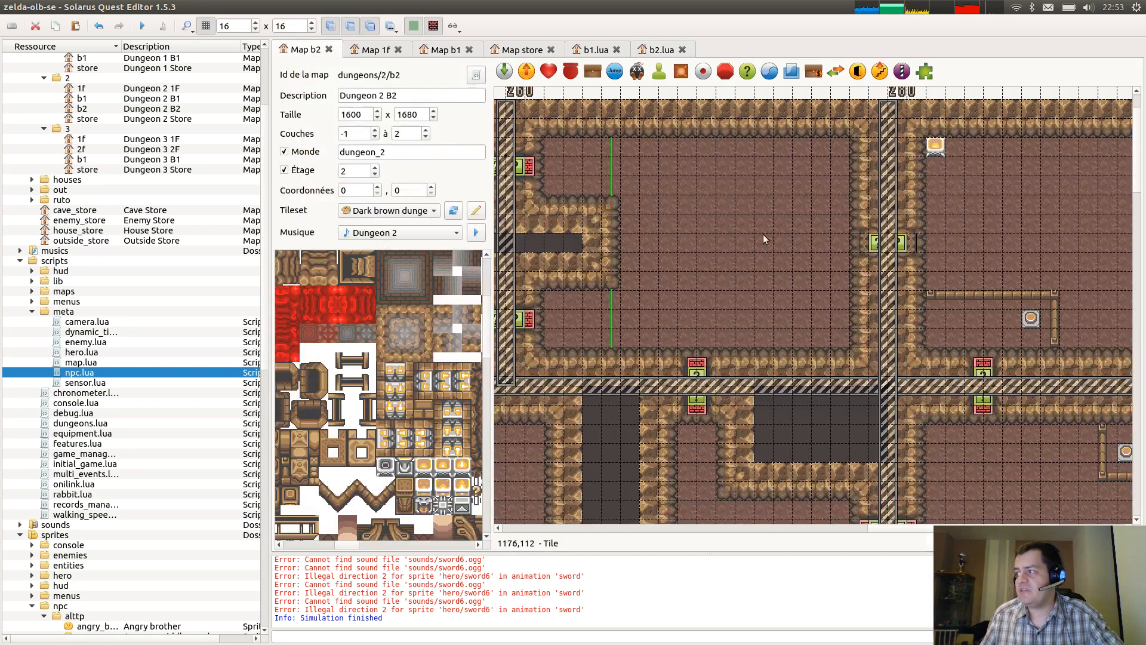
{"action": "scroll", "coordinate": [763, 239], "scroll_direction": "down", "scroll_amount": 10}
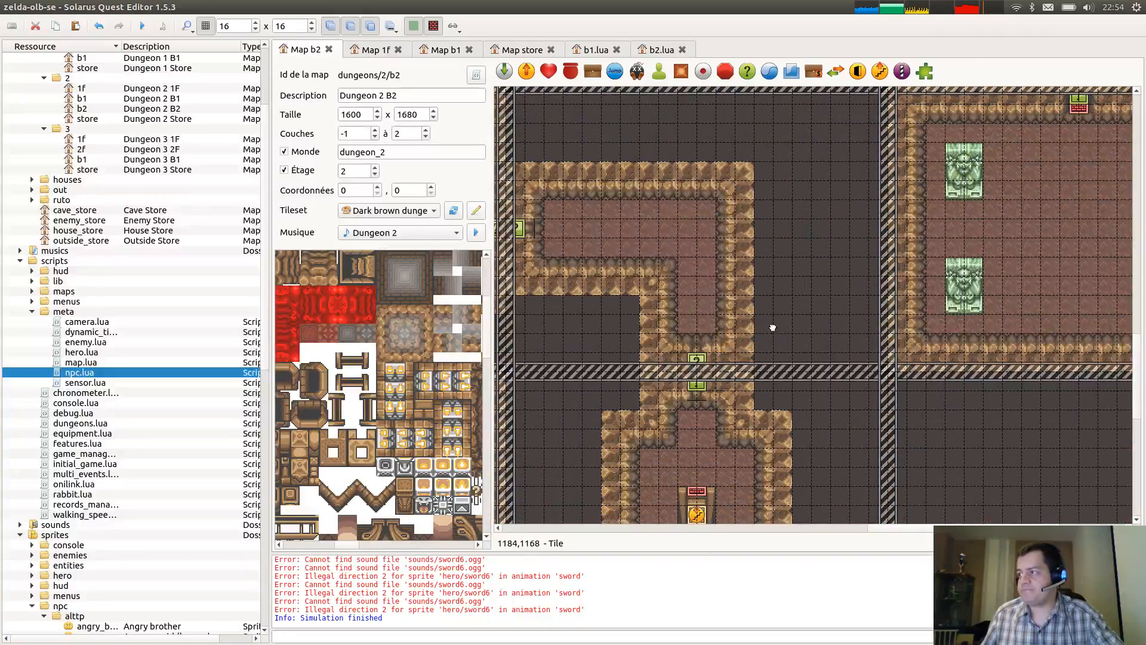
{"action": "middle_click_drag", "start_coordinate": [772, 328], "coordinate": [1099, 202]}
{"action": "scroll", "coordinate": [845, 225], "scroll_direction": "down", "scroll_amount": 1}
{"action": "middle_click_drag", "start_coordinate": [769, 216], "coordinate": [783, 244]}
{"action": "scroll", "coordinate": [740, 180], "scroll_direction": "up", "scroll_amount": 2}
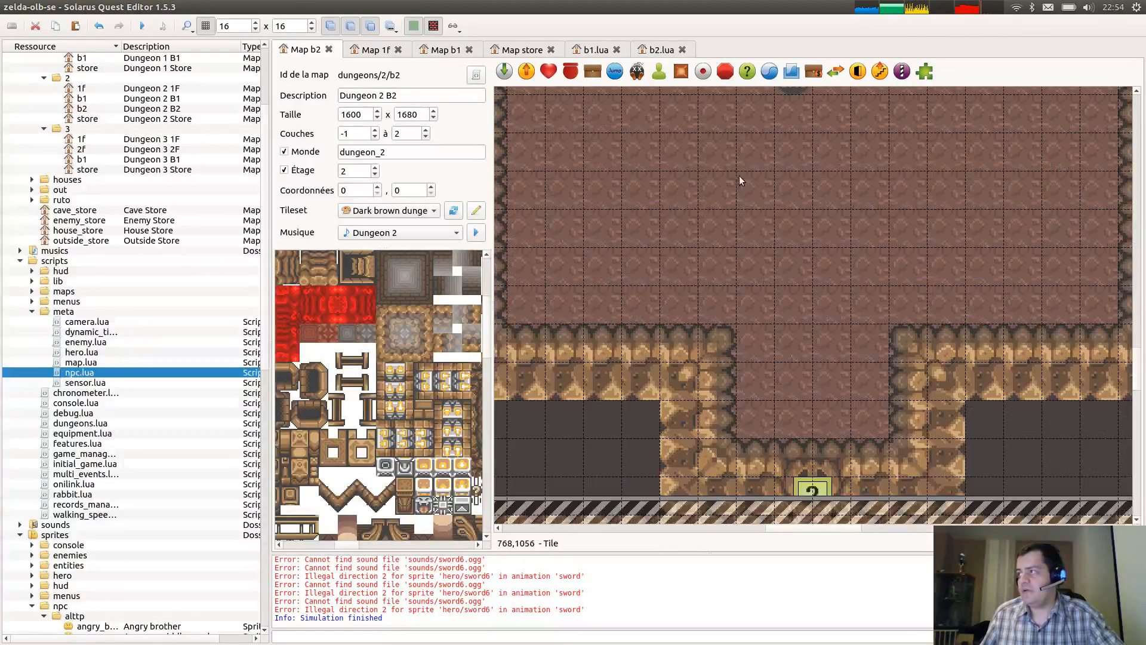
{"action": "scroll", "coordinate": [785, 143], "scroll_direction": "up", "scroll_amount": 2}
{"action": "double_click", "coordinate": [797, 207]}
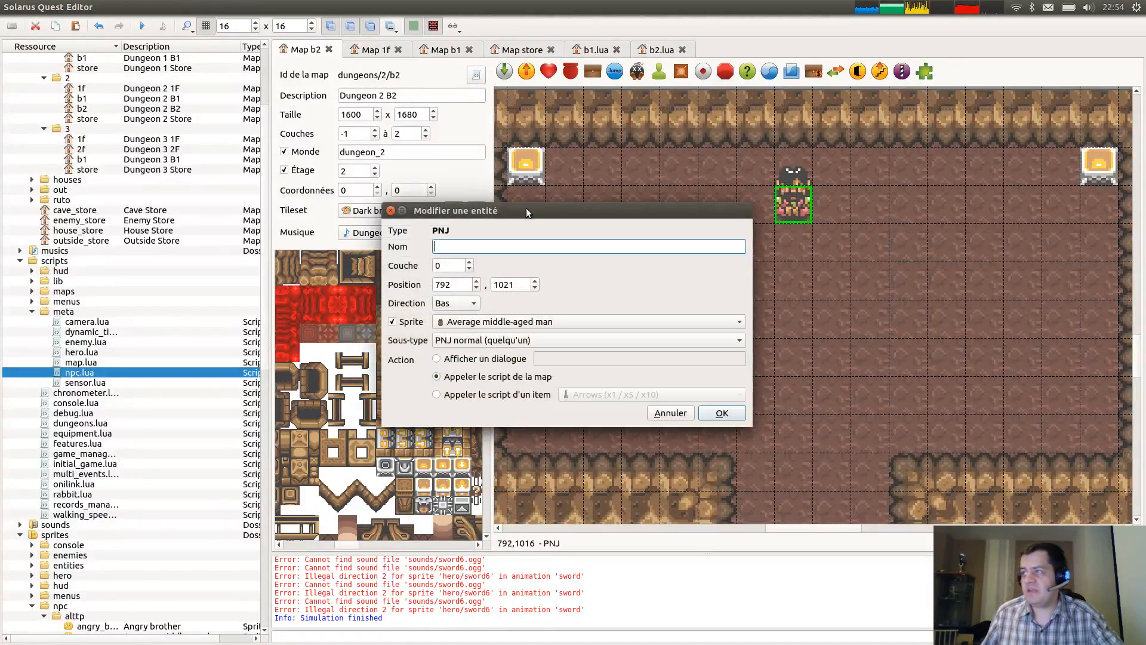
{"action": "type", "text": "final"}
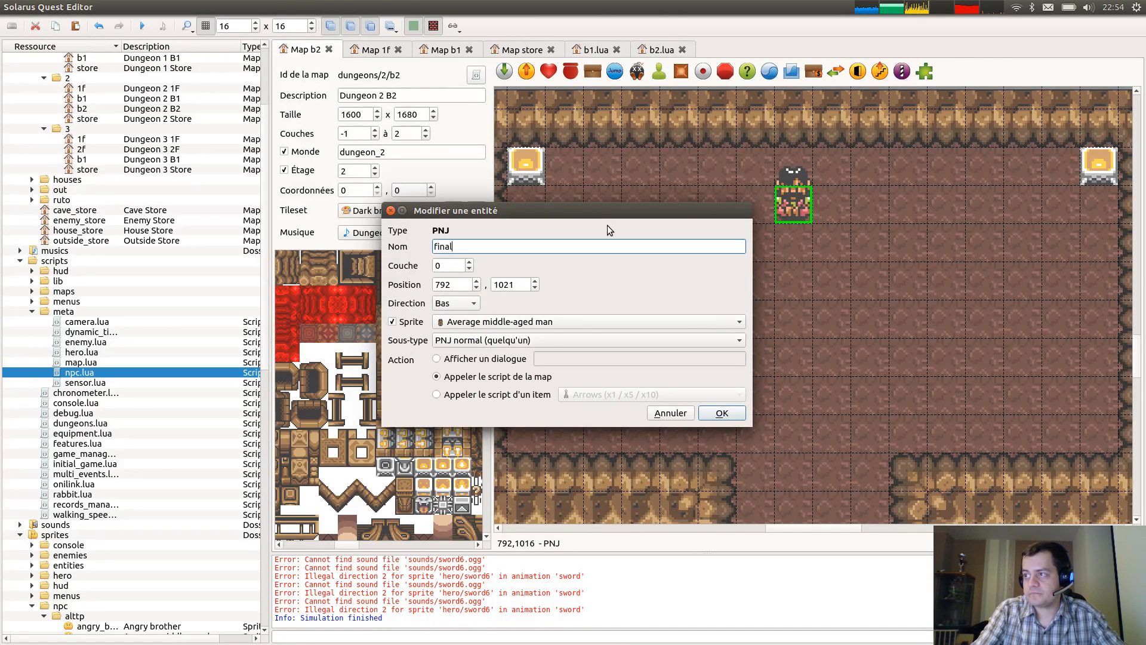
{"action": "type", "text": "n"}
{"action": "key", "text": "BackSpace"}
{"action": "type", "text": "_npc"}
{"action": "key", "text": "Return"}
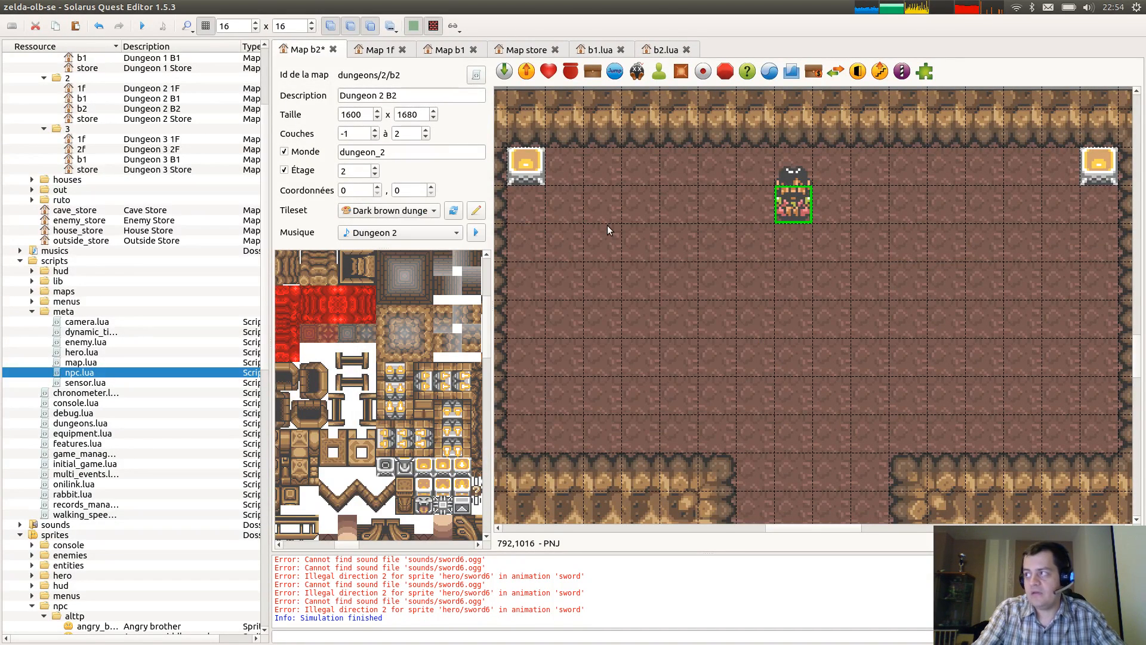
Copy the final_npc name from the NPC's properties and save the Dungeon 2 B2 map.
{"action": "key", "text": "Return"}
{"action": "key", "text": "ctrl+c"}
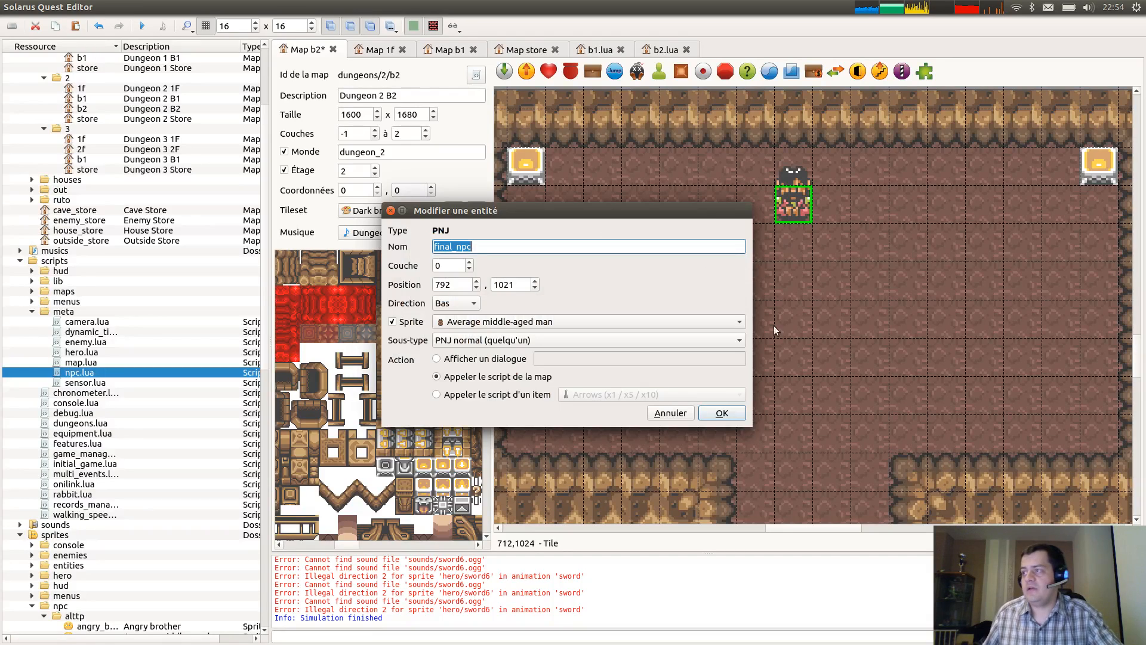
{"action": "left_click", "coordinate": [741, 412]}
{"action": "key", "text": "ctrl+s"}
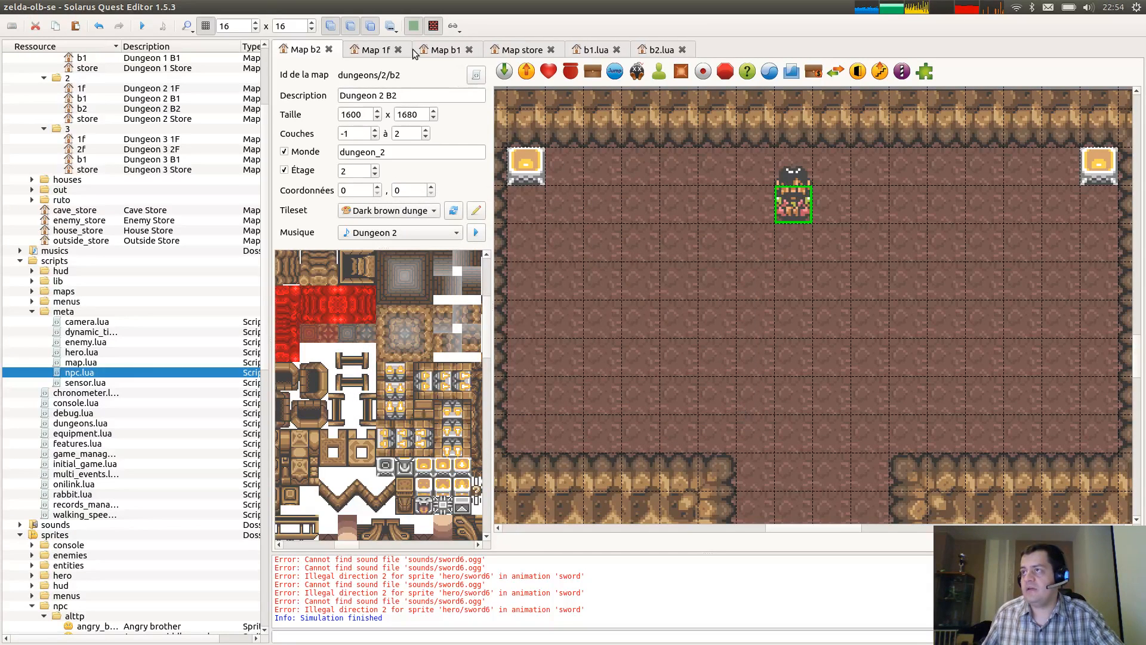
Place the b2.lua script beside Map b2 and replace prison_npc_1 with the copied name final_npc in its remove() call.
{"action": "left_click", "coordinate": [651, 49]}
{"action": "left_click_drag", "start_coordinate": [650, 49], "coordinate": [376, 49]}
{"action": "double_click", "coordinate": [348, 173]}
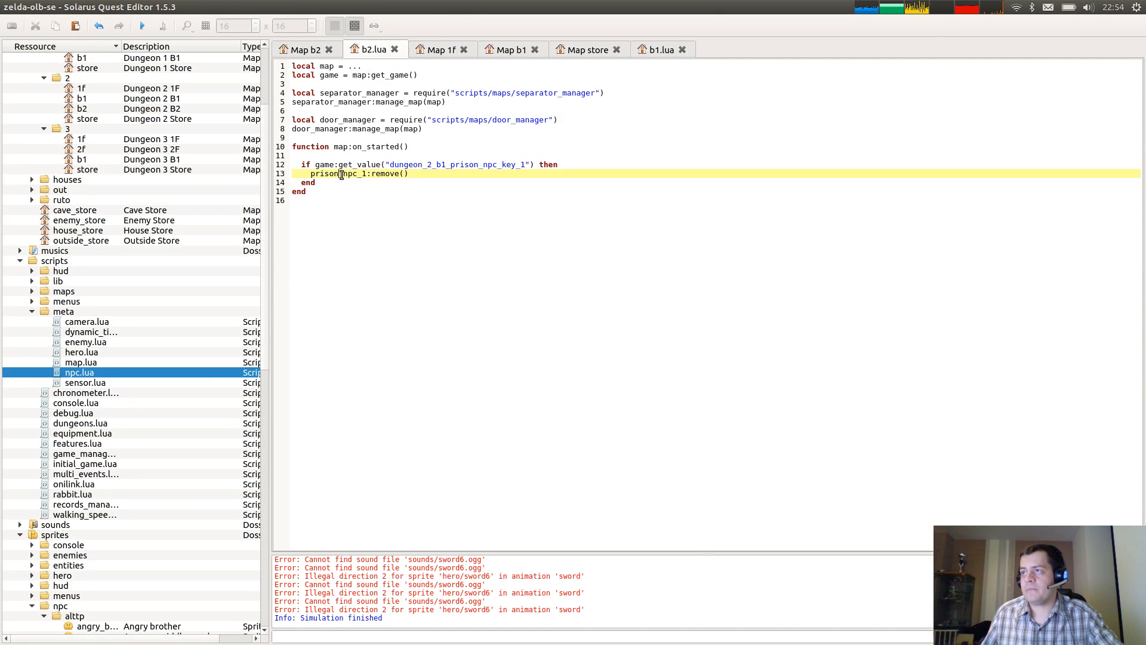
{"action": "key", "text": "ctrl+v"}
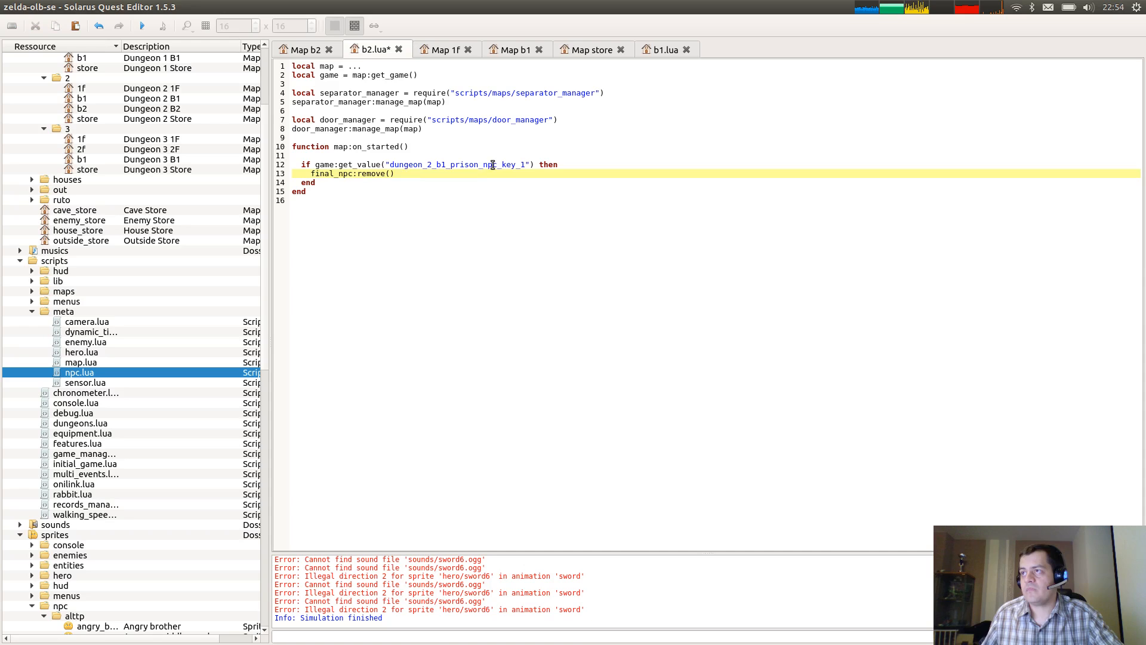
Change the condition in the B2 script's map:on_started() to game:has_item("bombs_counter") and save b2.lua.
{"action": "double_click", "coordinate": [443, 164]}
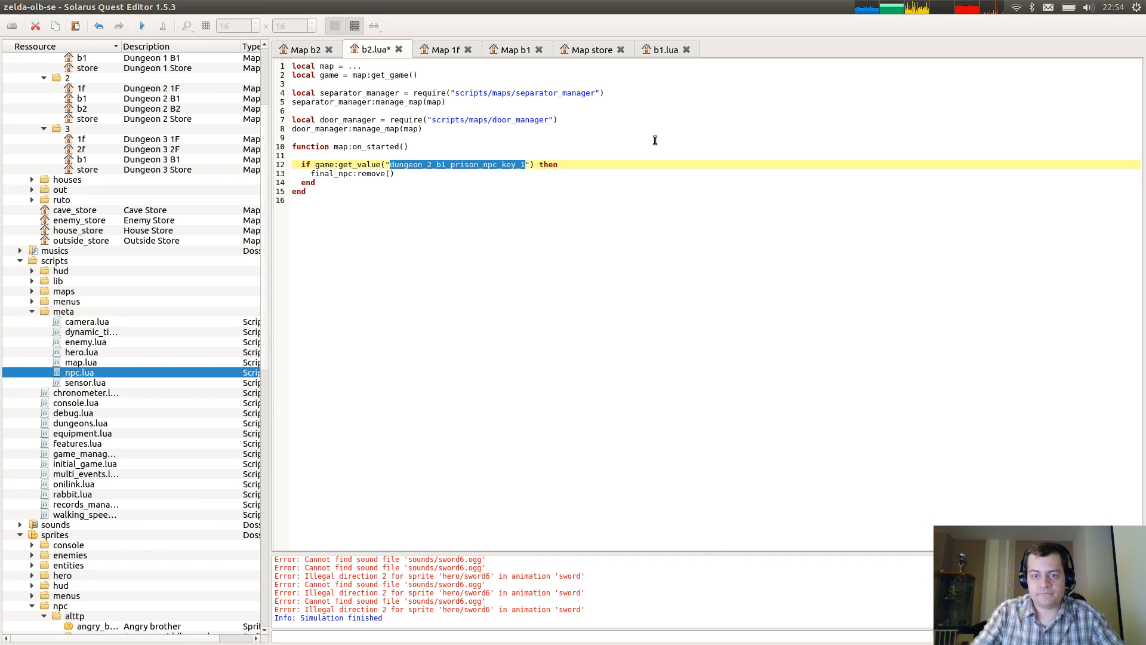
{"action": "key", "text": "Right"}
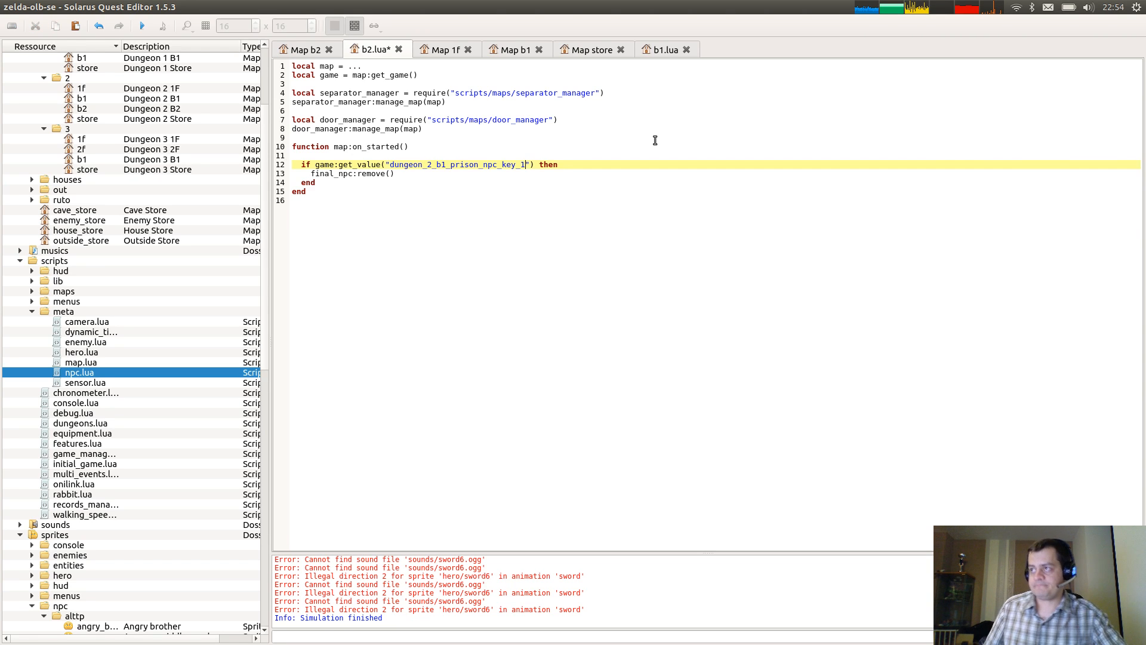
{"action": "double_click", "coordinate": [359, 165]}
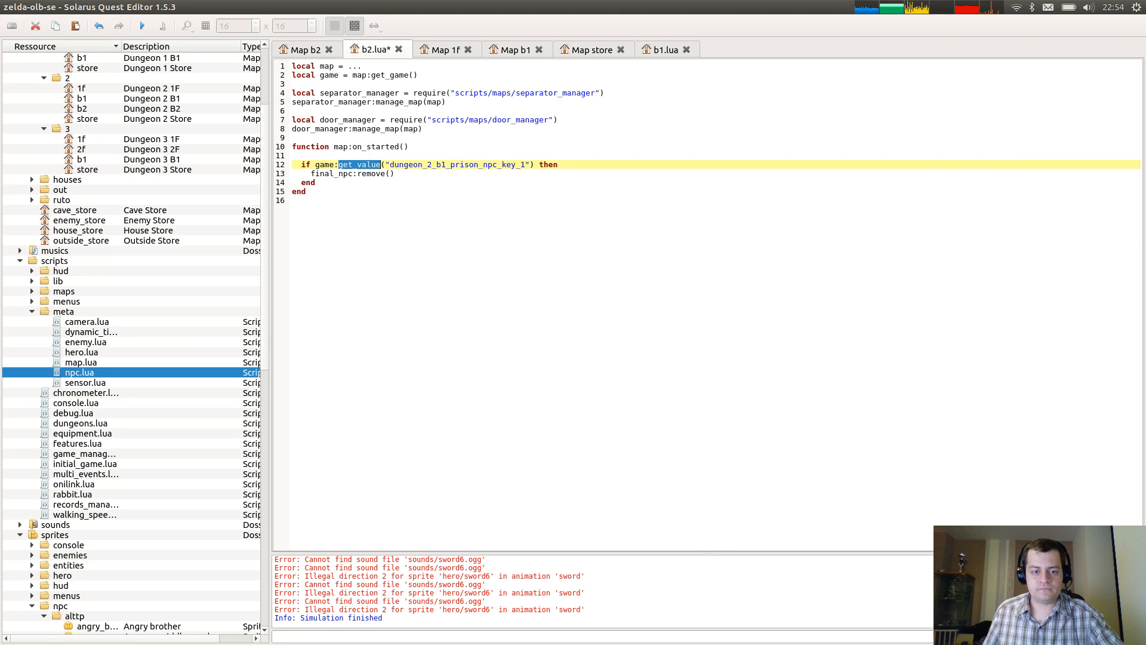
{"action": "key", "text": "alt+Tab"}
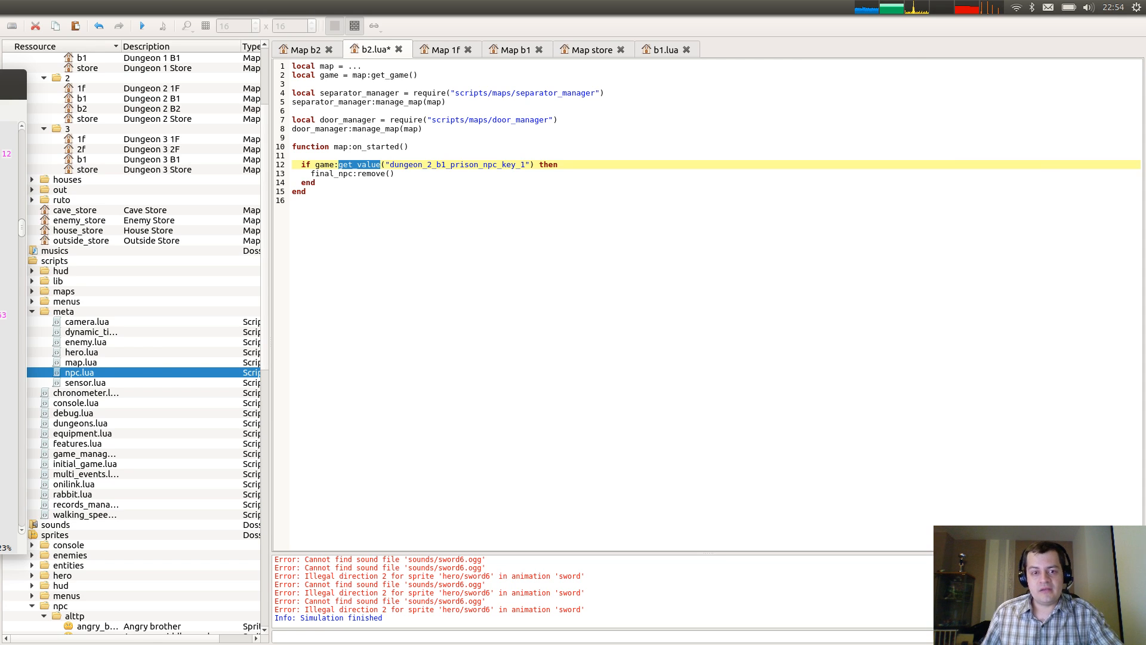
{"action": "left_click", "coordinate": [416, 150]}
{"action": "double_click", "coordinate": [448, 163]}
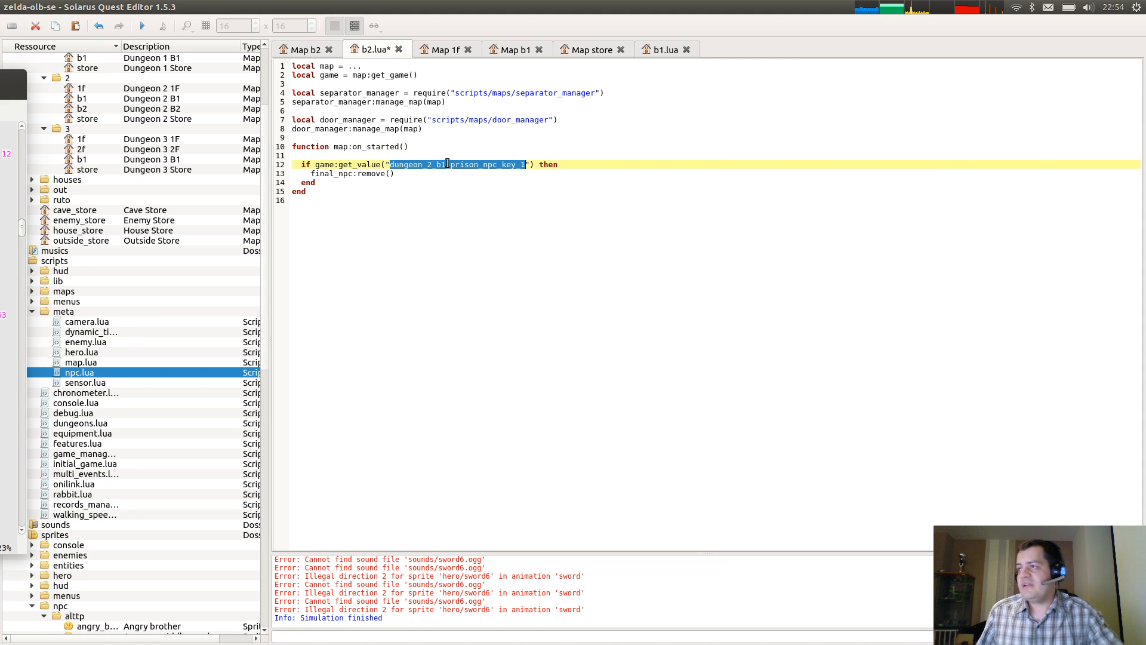
{"action": "key", "text": "BackSpace"}
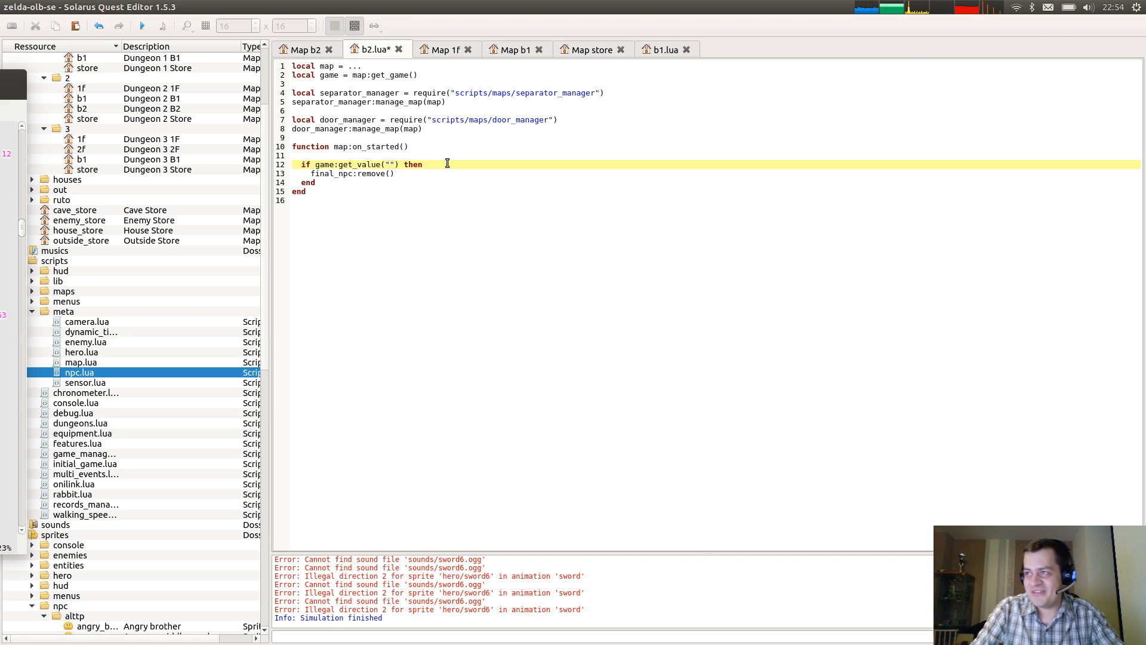
{"action": "key", "text": "ctrl+BackSpace"}
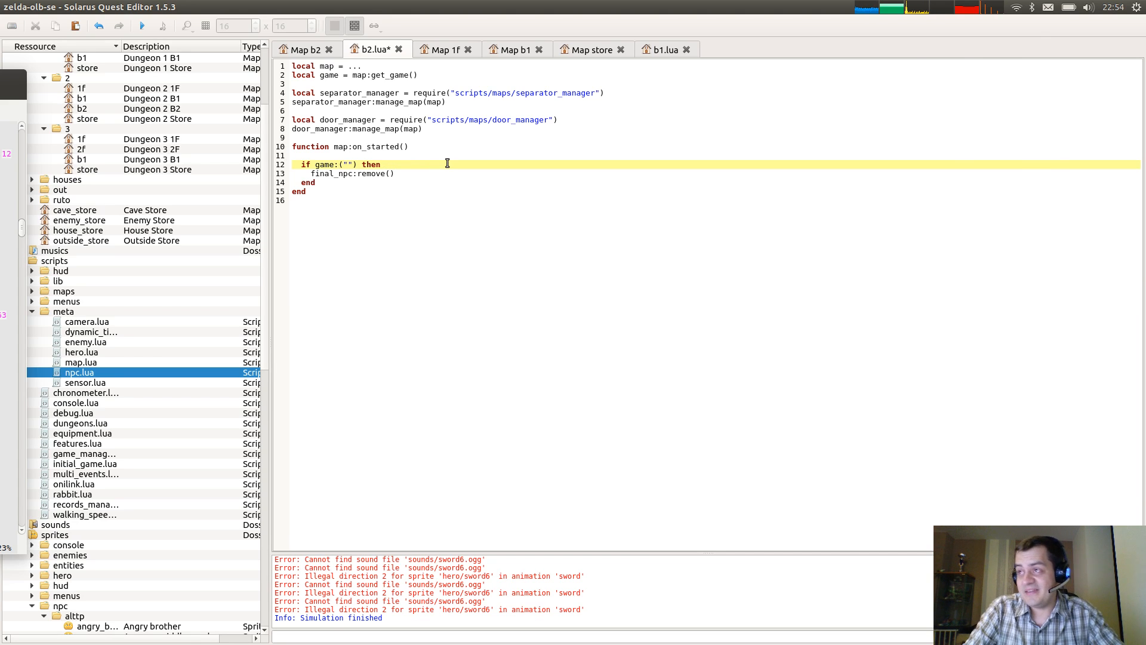
{"action": "type", "text": "has_item(\""}
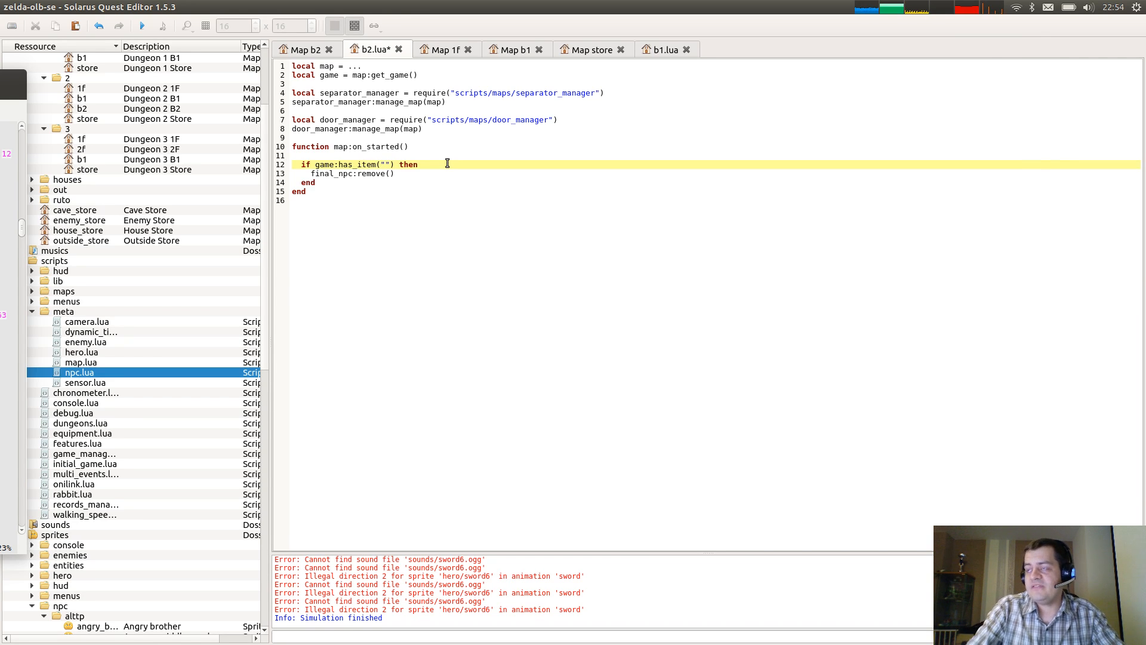
{"action": "type", "text": "bombs_"}
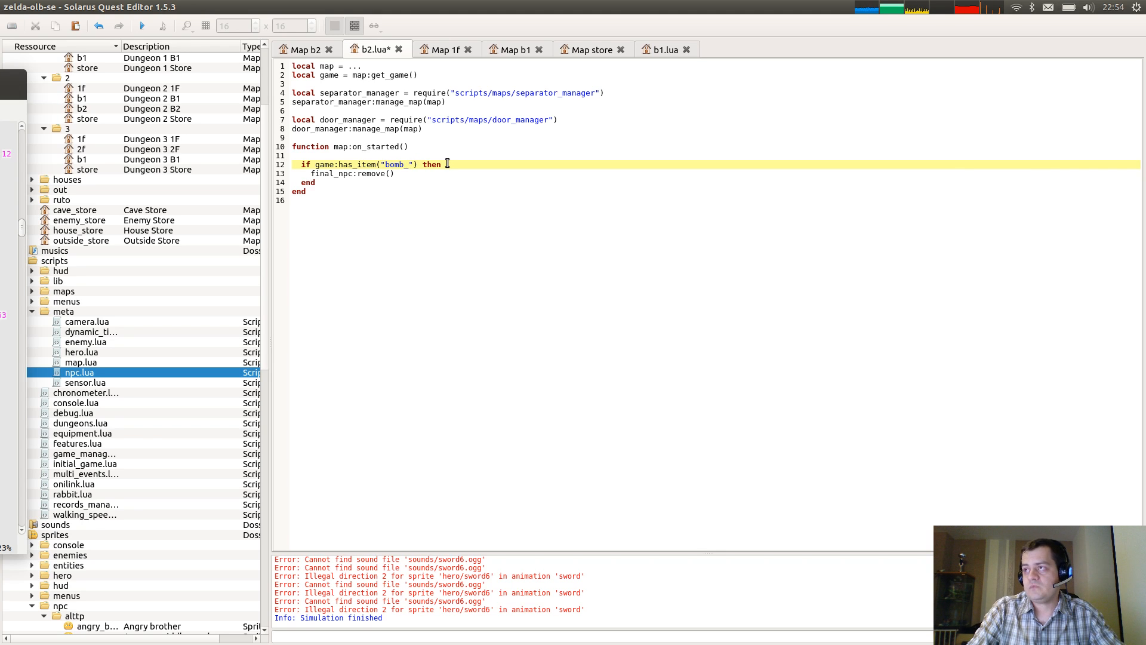
{"action": "type", "text": "counter"}
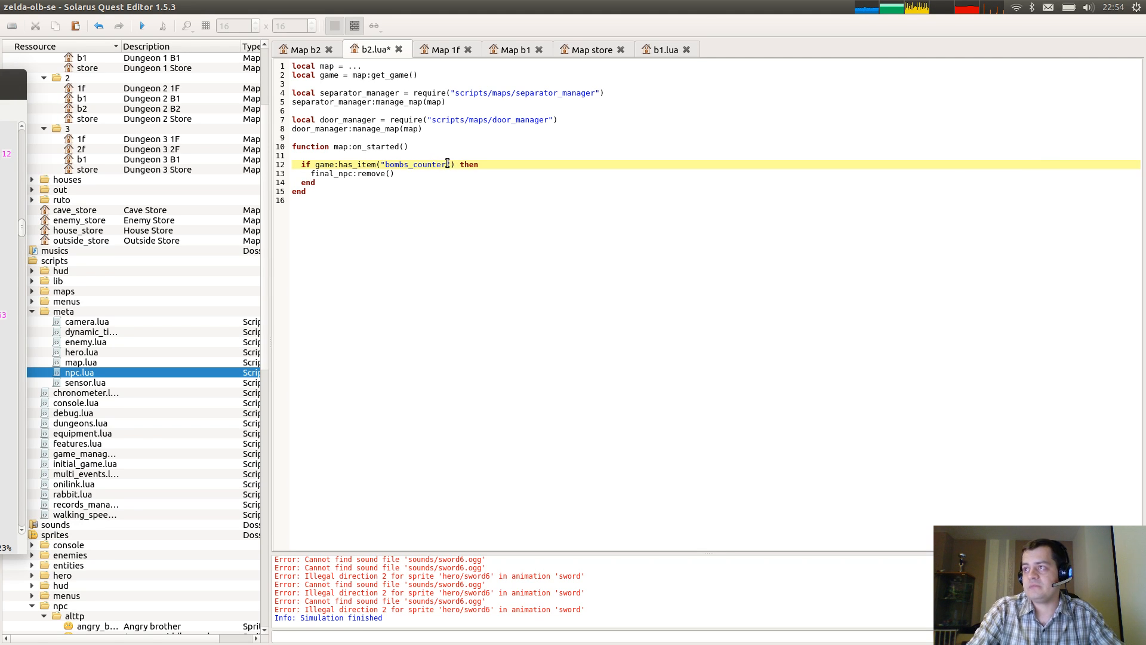
{"action": "key", "text": "ctrl+s"}
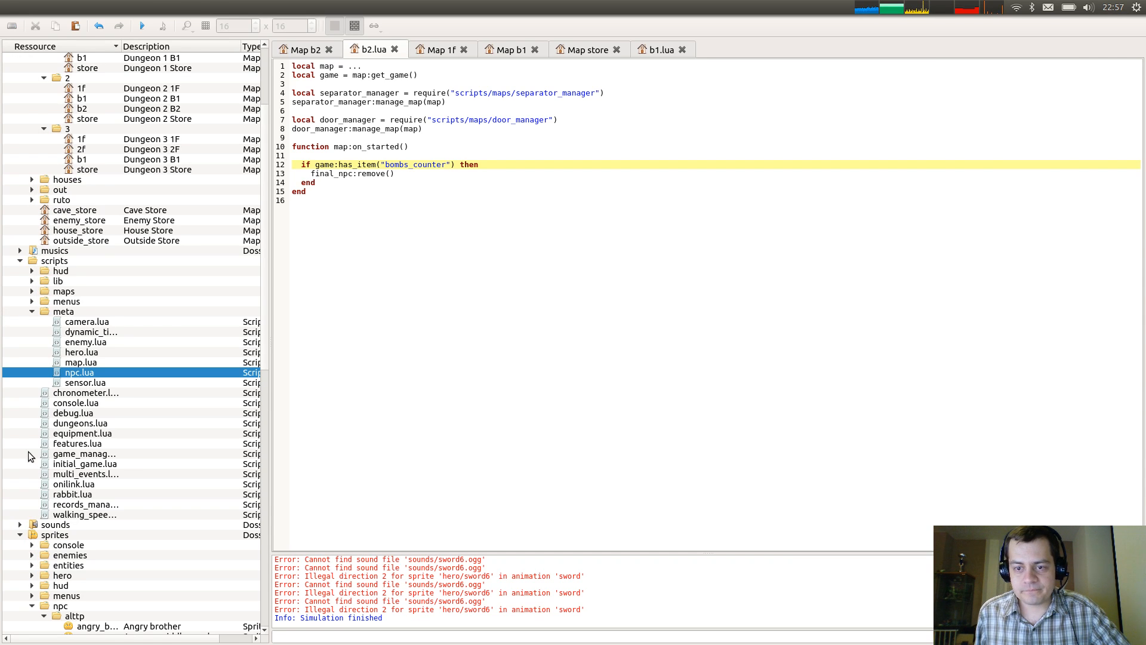
Expand the quest's items folder and check the bomb item names against the one used in b2.lua.
{"action": "left_click", "coordinate": [486, 215]}
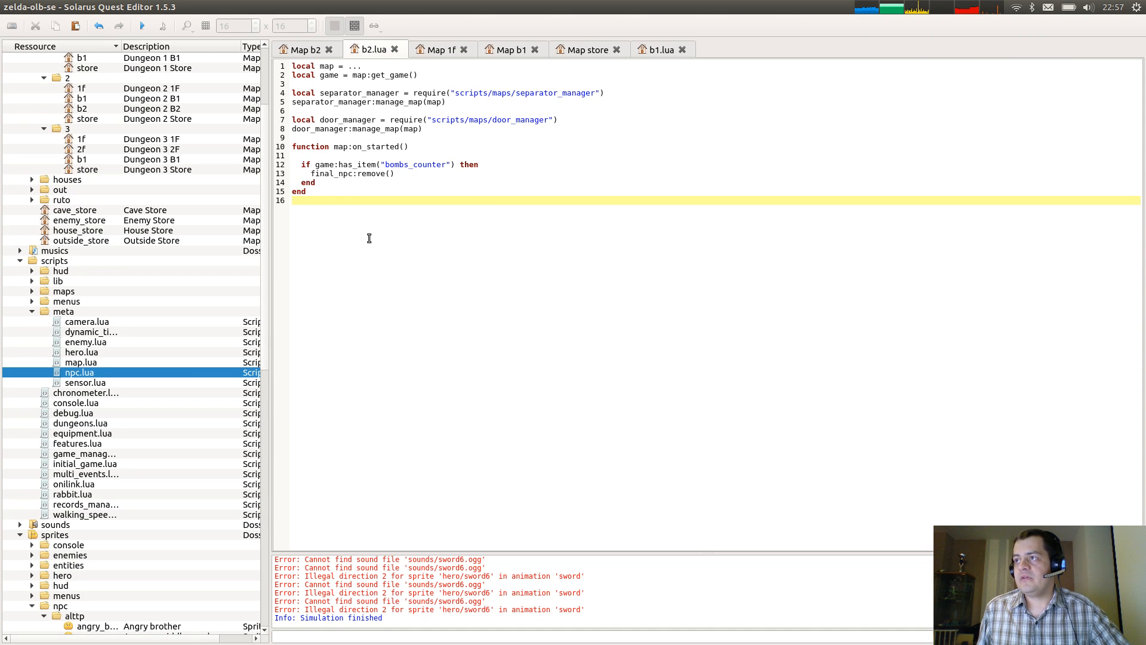
{"action": "scroll", "coordinate": [68, 185], "scroll_direction": "up", "scroll_amount": 4}
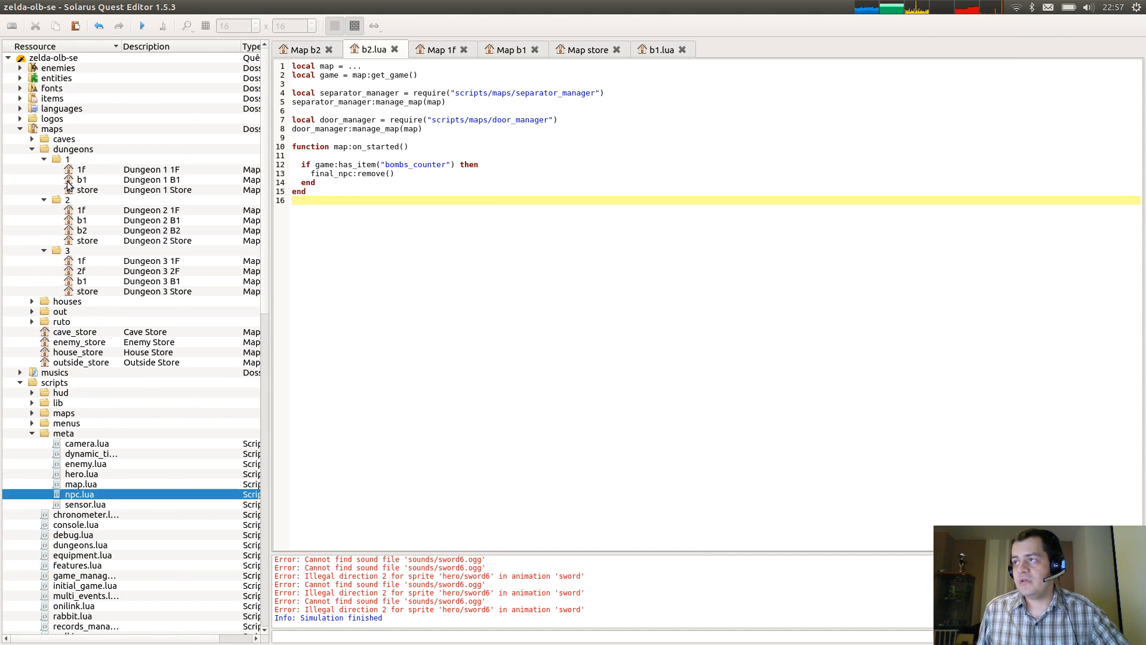
{"action": "left_click", "coordinate": [21, 98]}
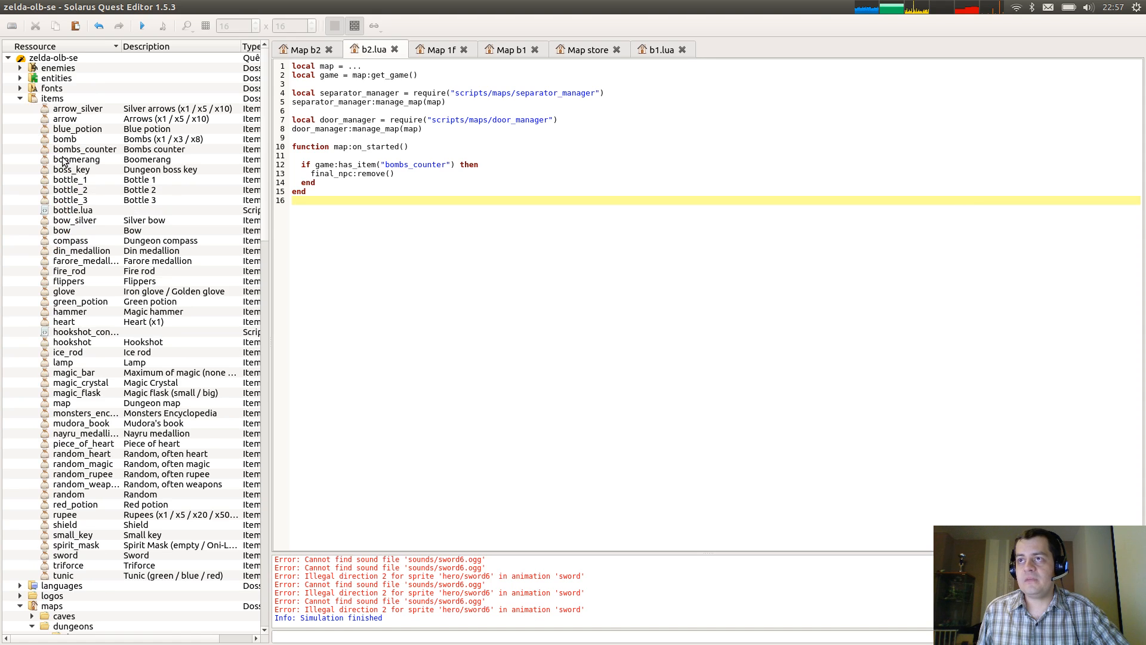
{"action": "left_click", "coordinate": [506, 174]}
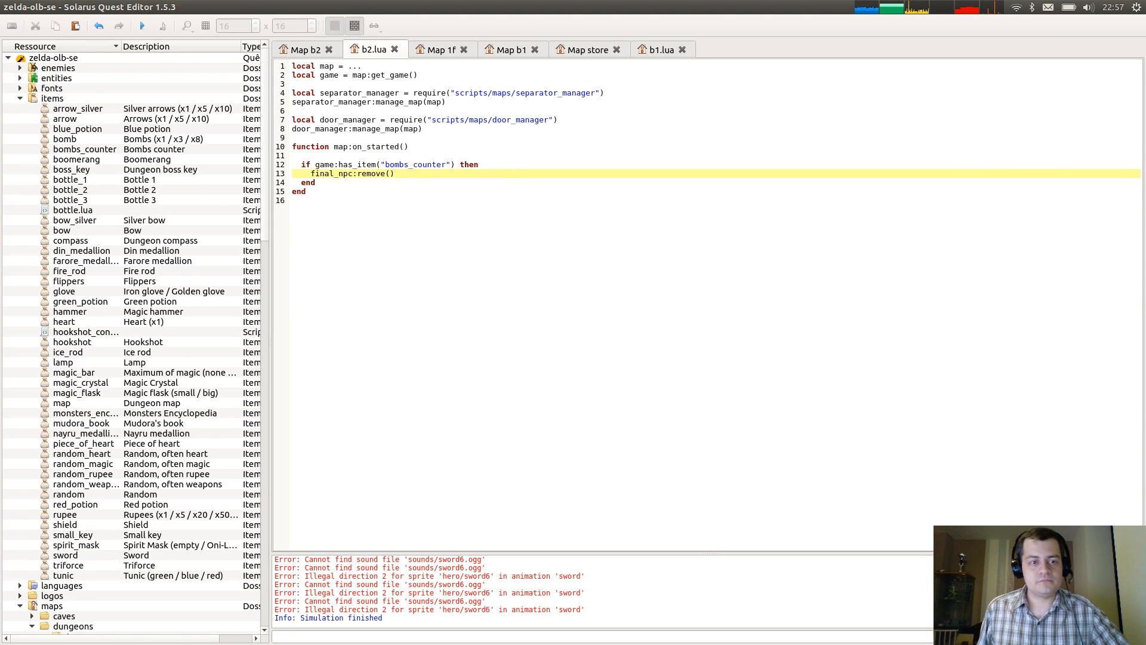
Switch to Monde.cpp in GVim and examine the enemy entries of case 16.
{"action": "key", "text": "alt+Tab"}
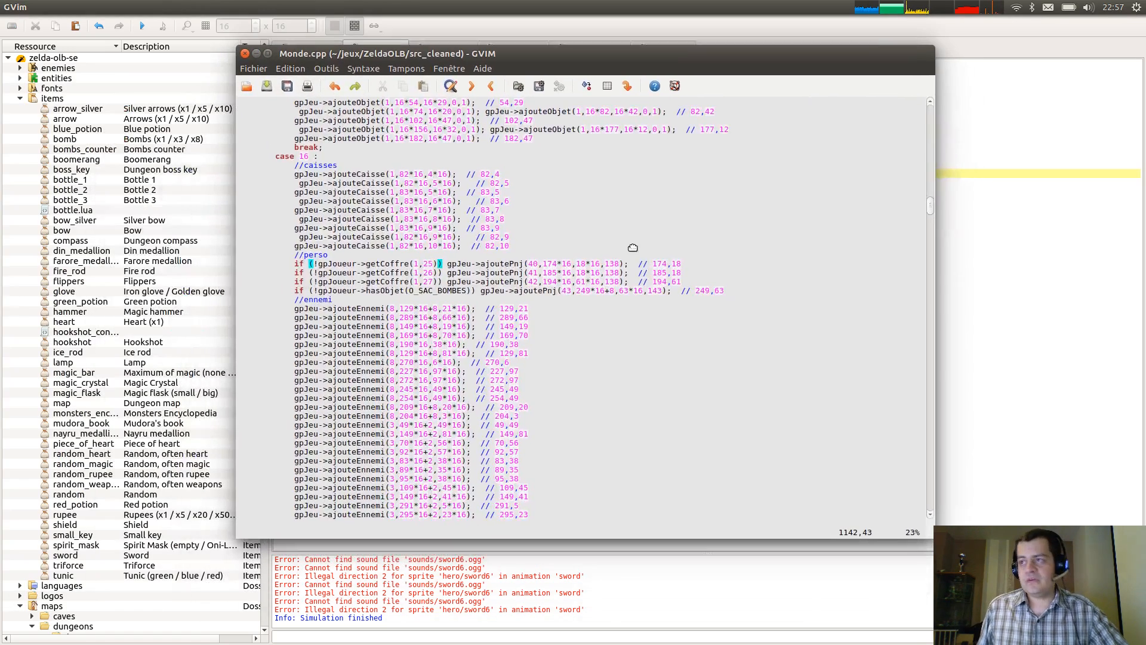
{"action": "triple_click", "coordinate": [491, 227]}
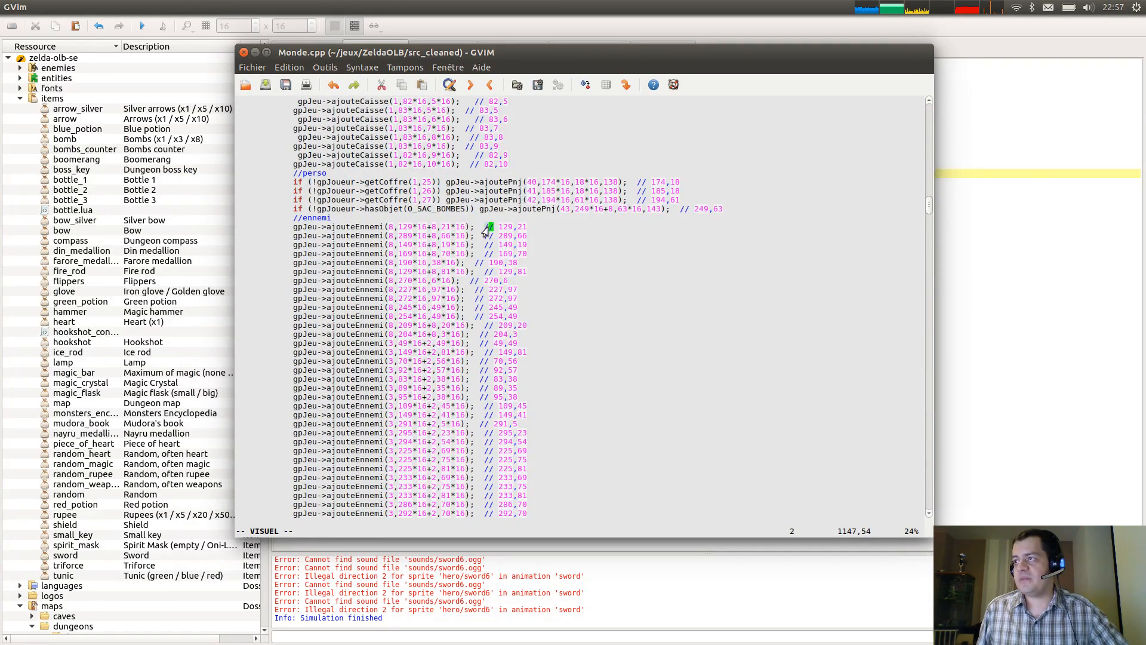
{"action": "scroll", "coordinate": [537, 236], "scroll_direction": "down", "scroll_amount": 6}
{"action": "left_click", "coordinate": [543, 235]}
{"action": "scroll", "coordinate": [694, 246], "scroll_direction": "down", "scroll_amount": 7}
{"action": "scroll", "coordinate": [693, 248], "scroll_direction": "down", "scroll_amount": 6}
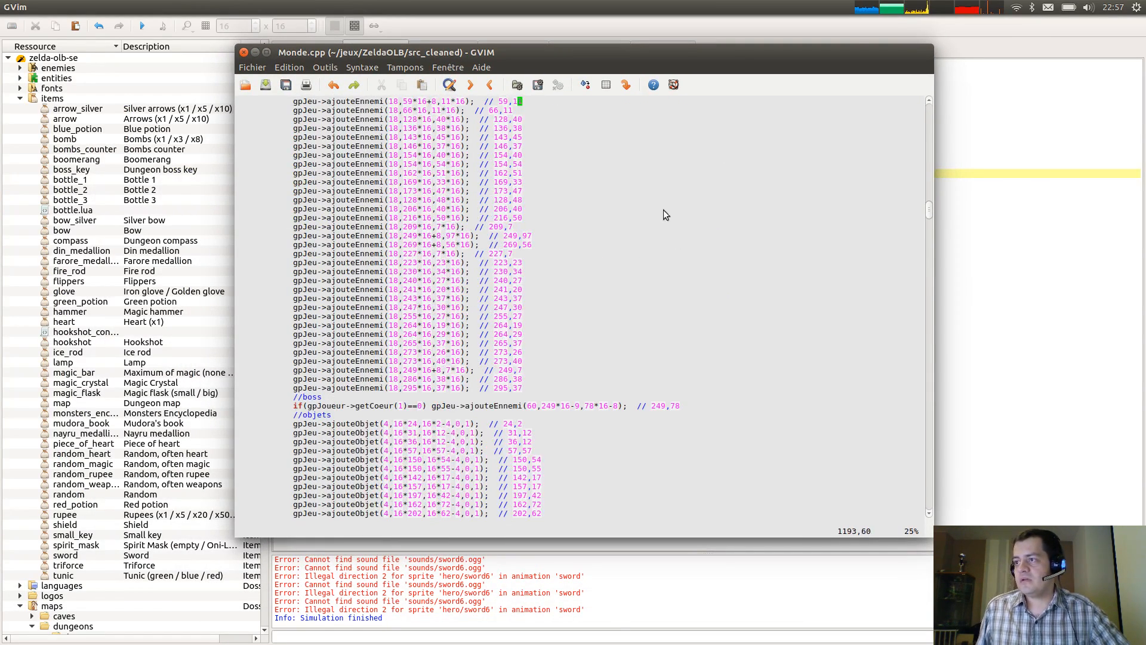
{"action": "scroll", "coordinate": [654, 212], "scroll_direction": "up", "scroll_amount": 5}
{"action": "scroll", "coordinate": [586, 263], "scroll_direction": "up", "scroll_amount": 10}
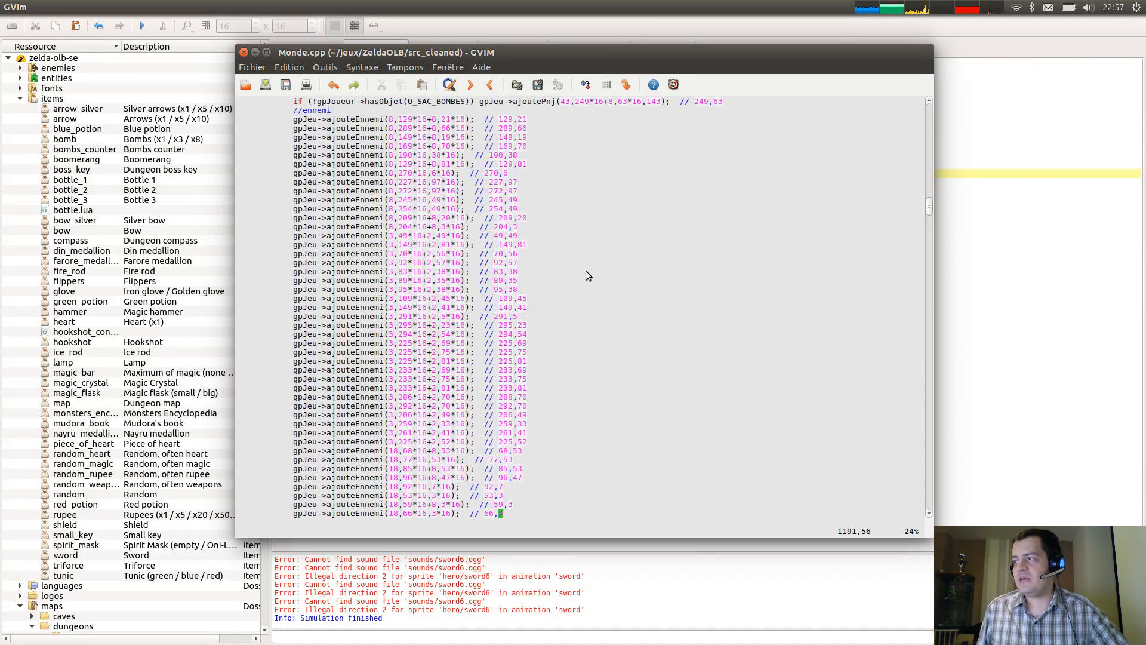
{"action": "scroll", "coordinate": [585, 261], "scroll_direction": "down", "scroll_amount": 2}
{"action": "scroll", "coordinate": [590, 247], "scroll_direction": "down", "scroll_amount": 5}
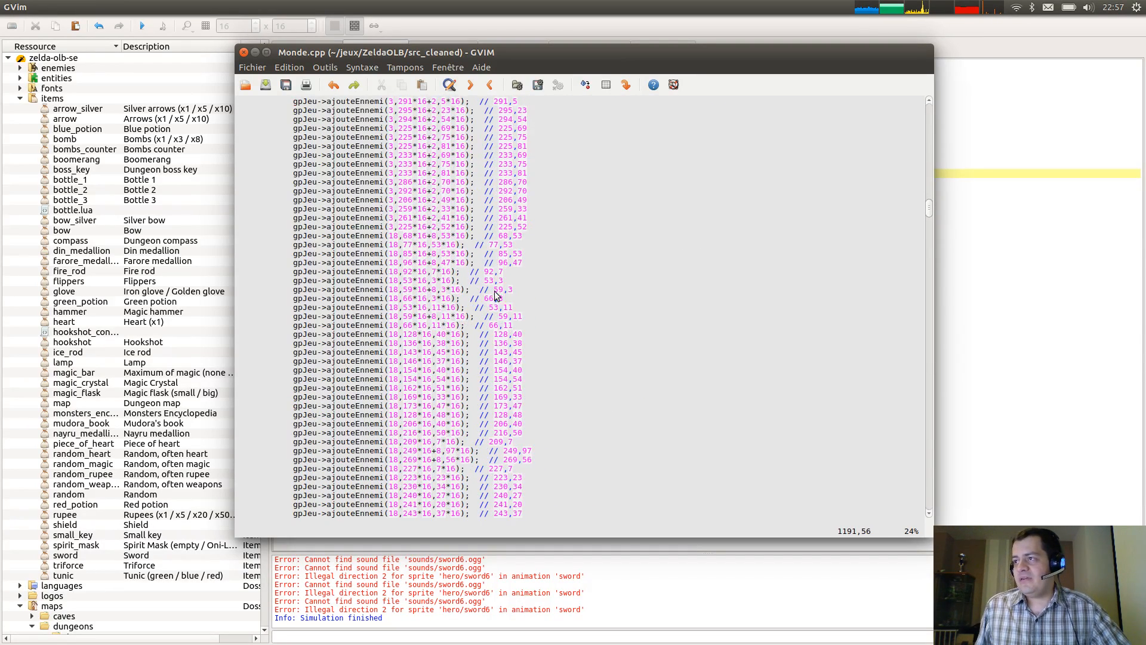
{"action": "scroll", "coordinate": [564, 302], "scroll_direction": "down", "scroll_amount": 8}
{"action": "scroll", "coordinate": [564, 303], "scroll_direction": "down", "scroll_amount": 4}
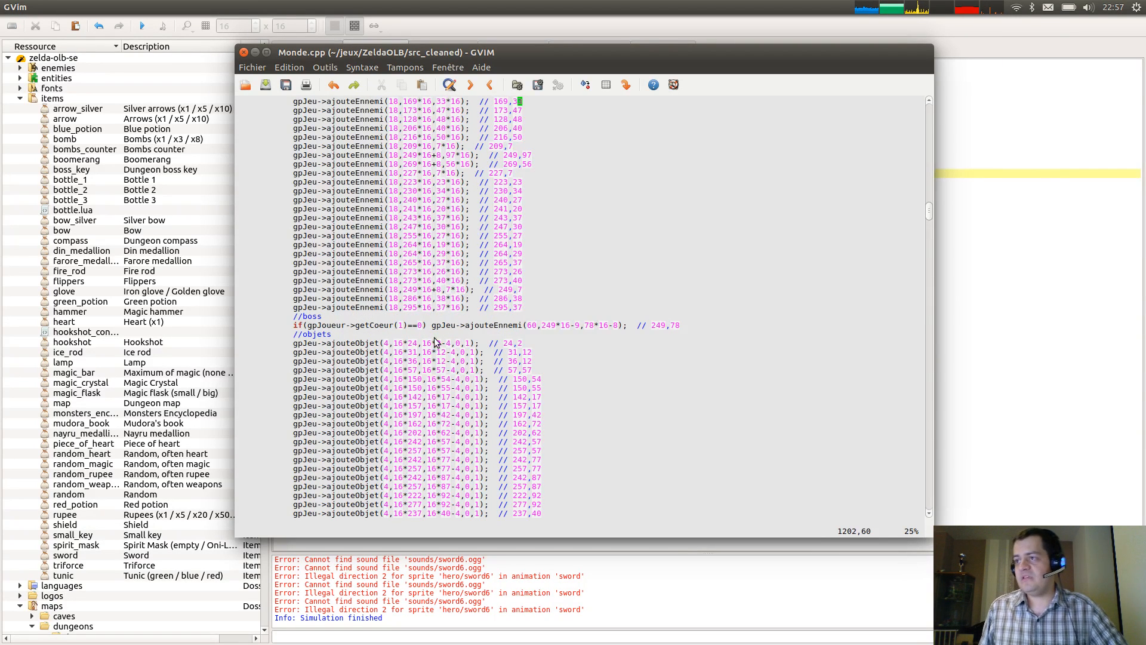
Examine the boss and object entries at the end of case 16, and go back up to the case 15 block.
{"action": "scroll", "coordinate": [436, 334], "scroll_direction": "down", "scroll_amount": 5}
{"action": "left_click", "coordinate": [463, 191]}
{"action": "left_click_drag", "start_coordinate": [465, 191], "coordinate": [624, 191]}
{"action": "left_click", "coordinate": [530, 227]}
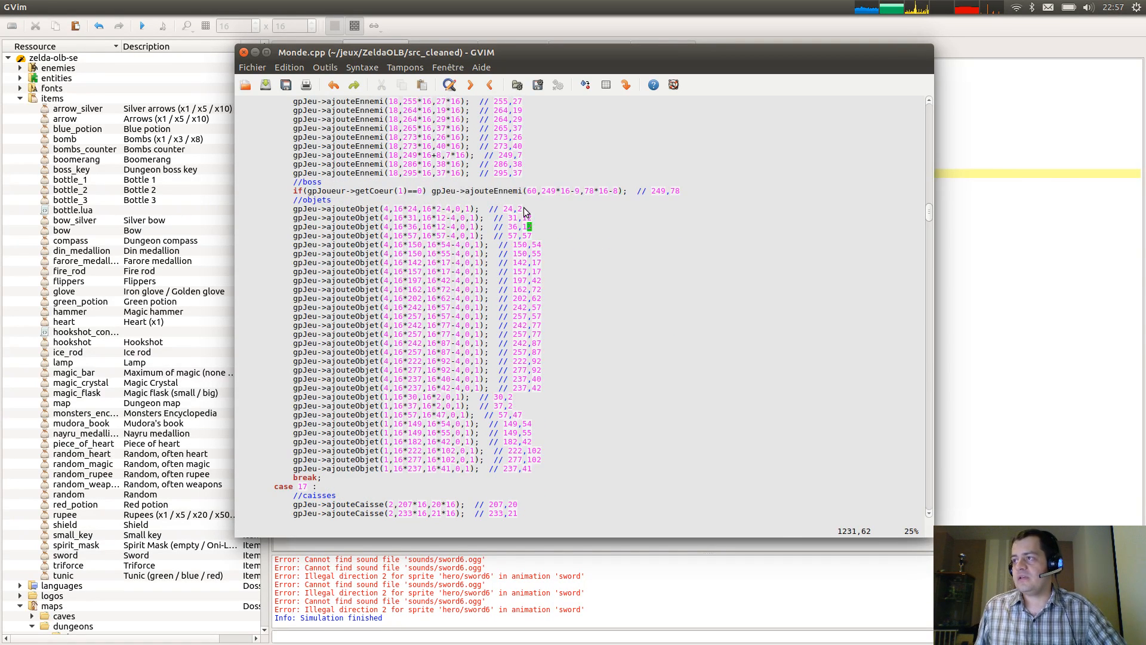
{"action": "left_click_drag", "start_coordinate": [326, 209], "coordinate": [458, 468]}
{"action": "left_click", "coordinate": [458, 468]}
{"action": "scroll", "coordinate": [637, 364], "scroll_direction": "up", "scroll_amount": 7}
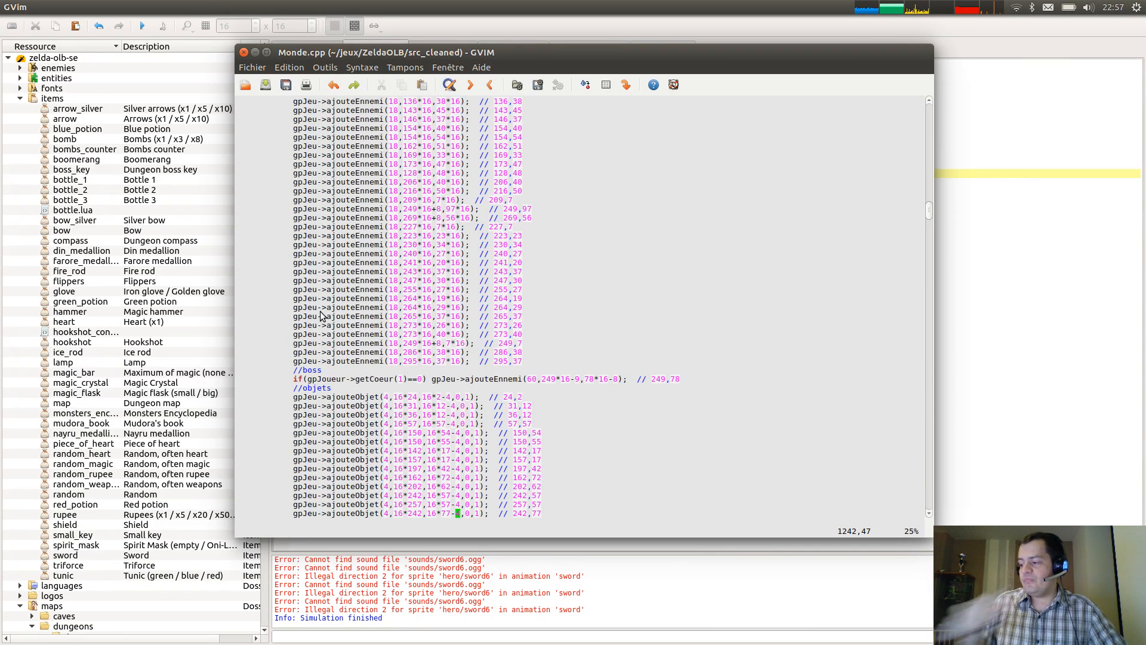
{"action": "scroll", "coordinate": [397, 299], "scroll_direction": "up", "scroll_amount": 20}
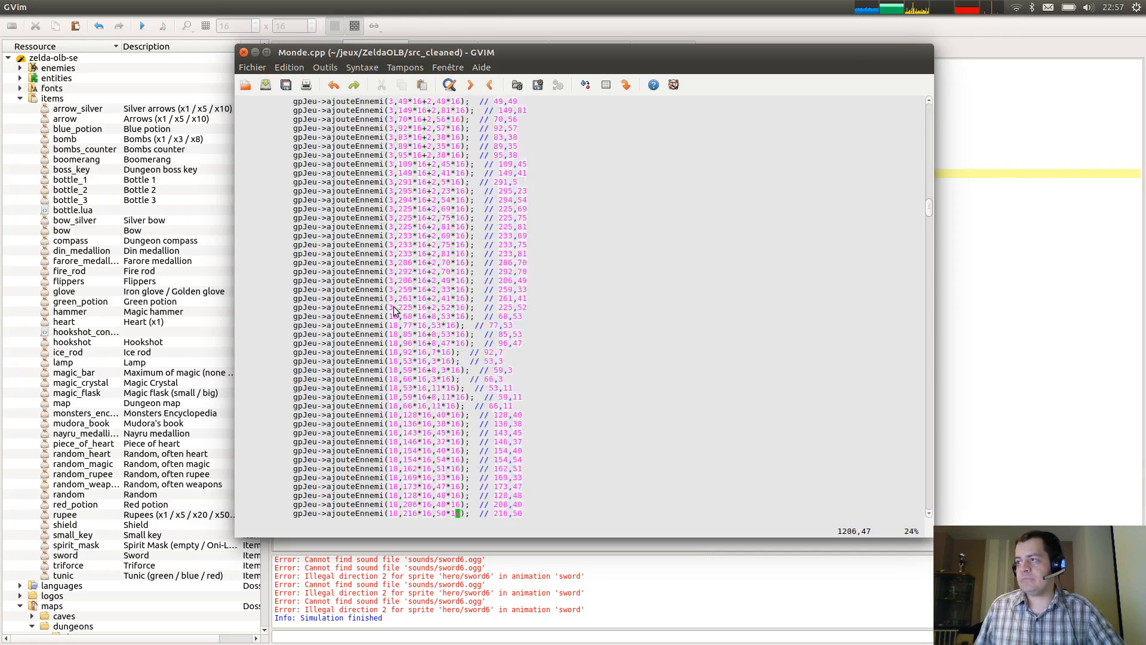
{"action": "scroll", "coordinate": [430, 307], "scroll_direction": "up", "scroll_amount": 7}
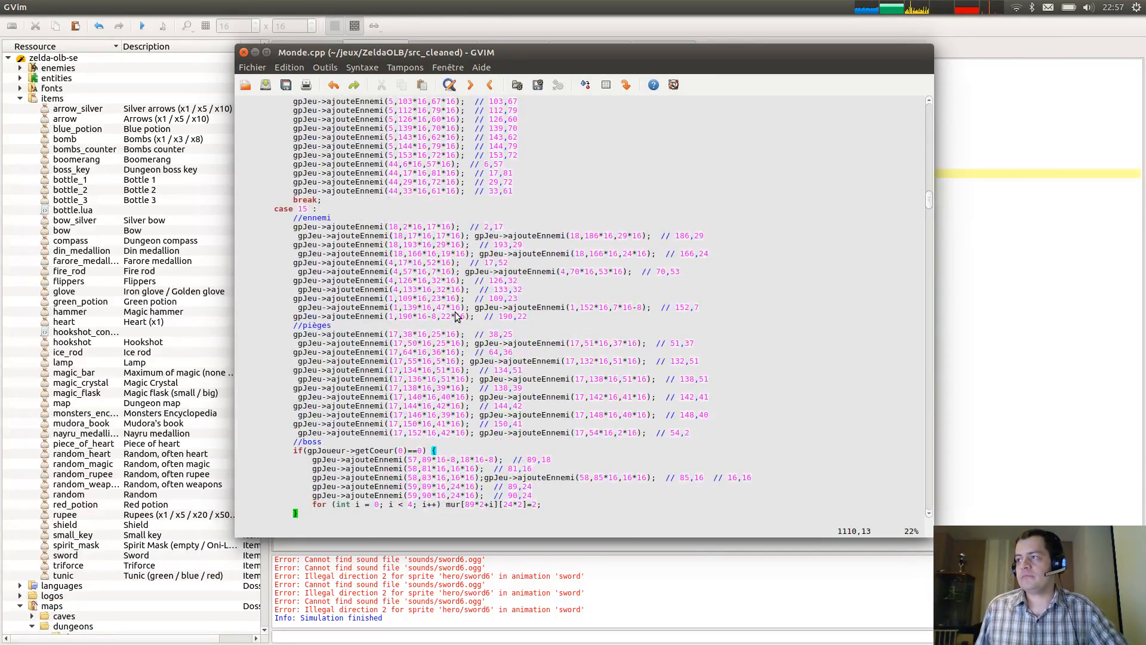
Examine the enemy and trap entries of case 15 for lines that still hold two ajouteEnnemi calls.
{"action": "scroll", "coordinate": [478, 351], "scroll_direction": "up", "scroll_amount": 1}
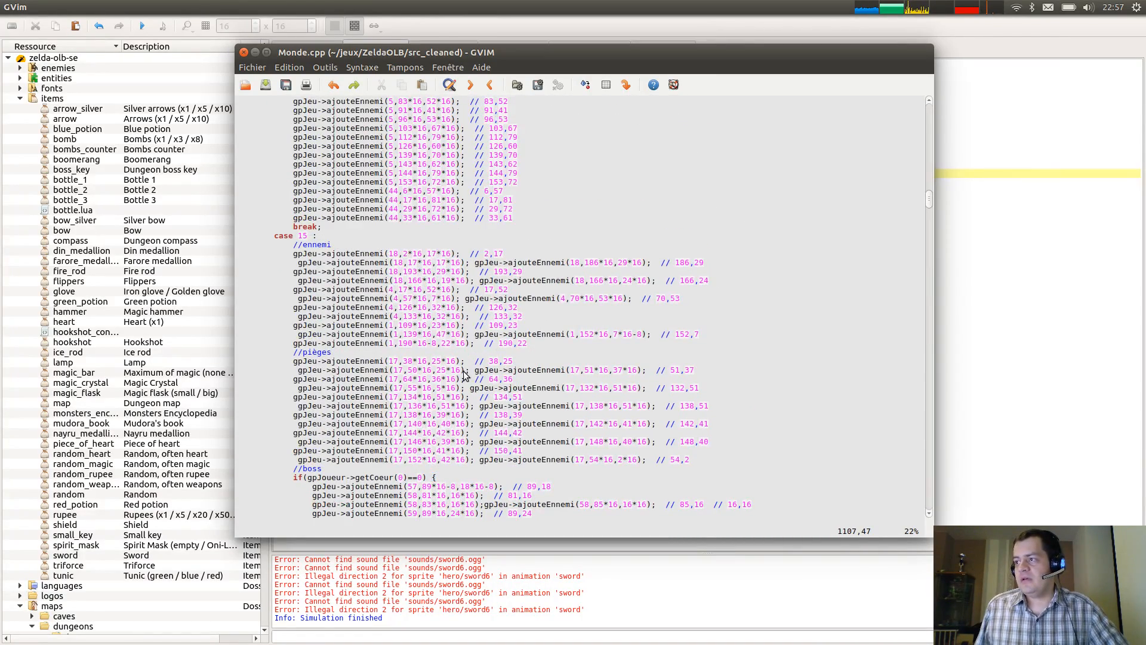
{"action": "left_click_drag", "start_coordinate": [297, 371], "coordinate": [473, 372]}
{"action": "left_click", "coordinate": [477, 377]}
{"action": "left_click", "coordinate": [468, 371]}
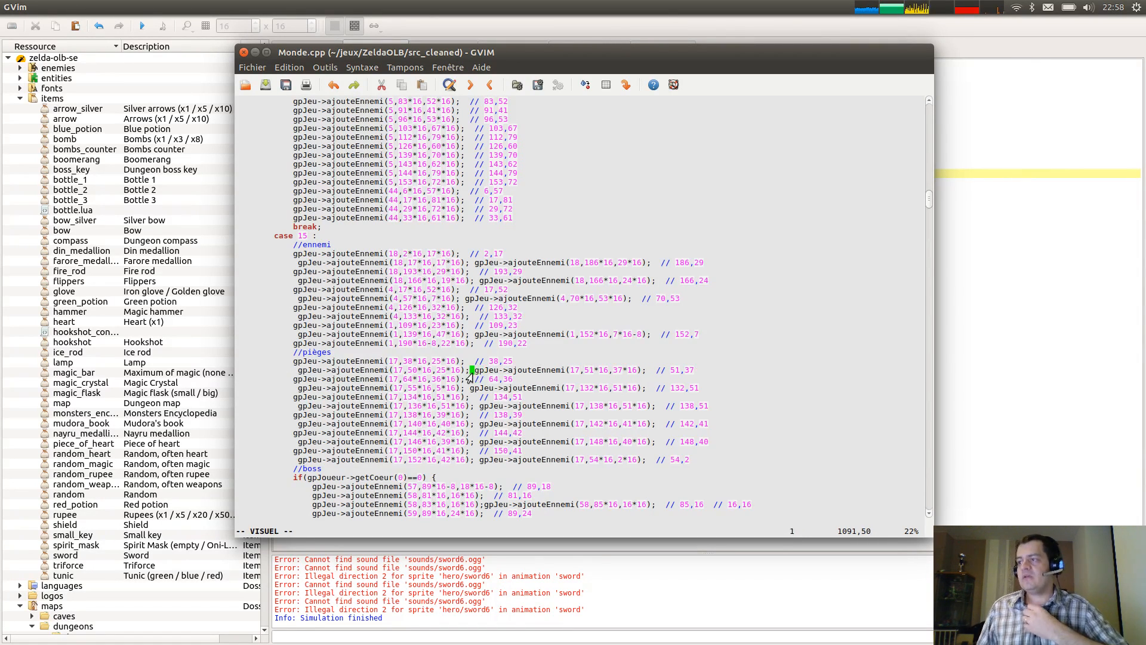
{"action": "left_click", "coordinate": [468, 374]}
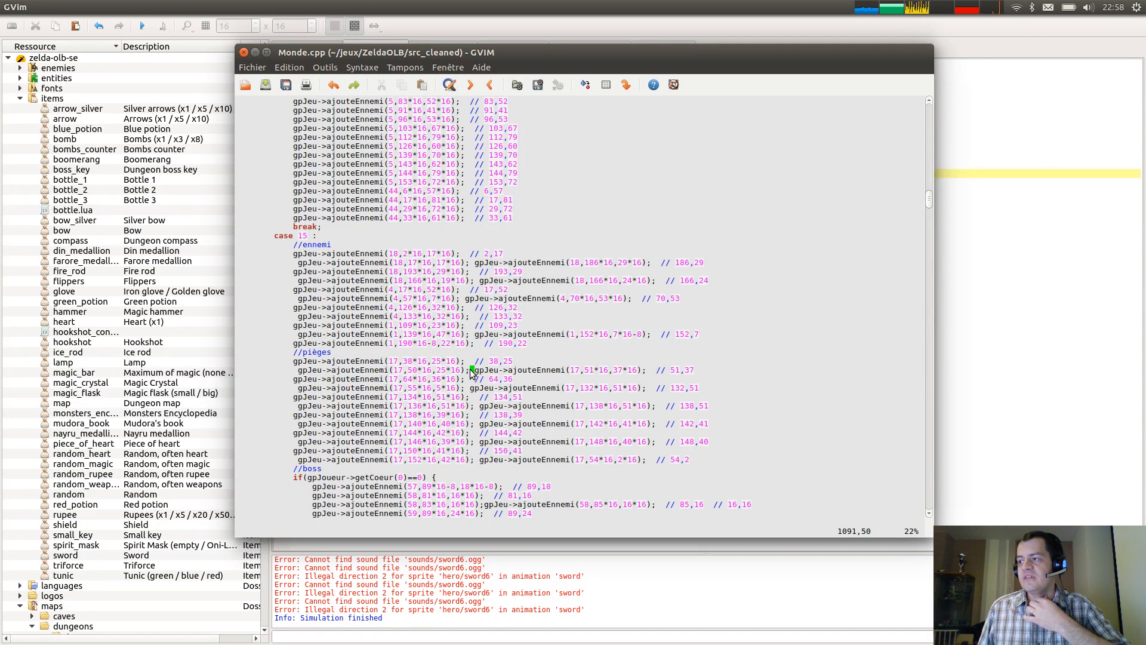
{"action": "left_click", "coordinate": [474, 371]}
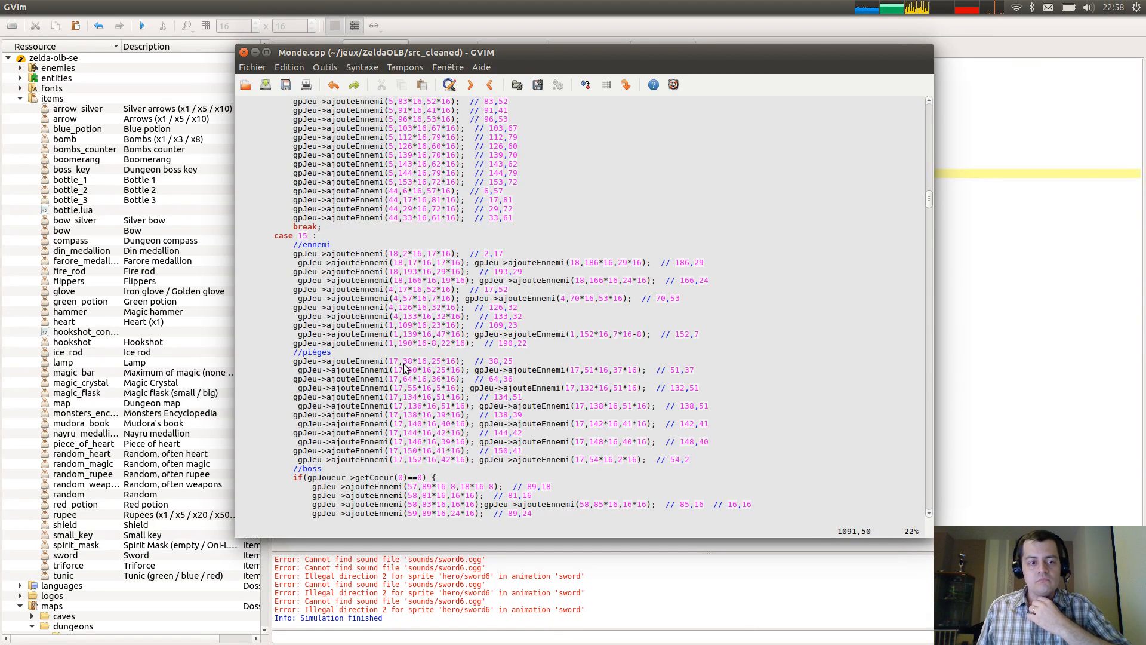
{"action": "left_click", "coordinate": [461, 225]}
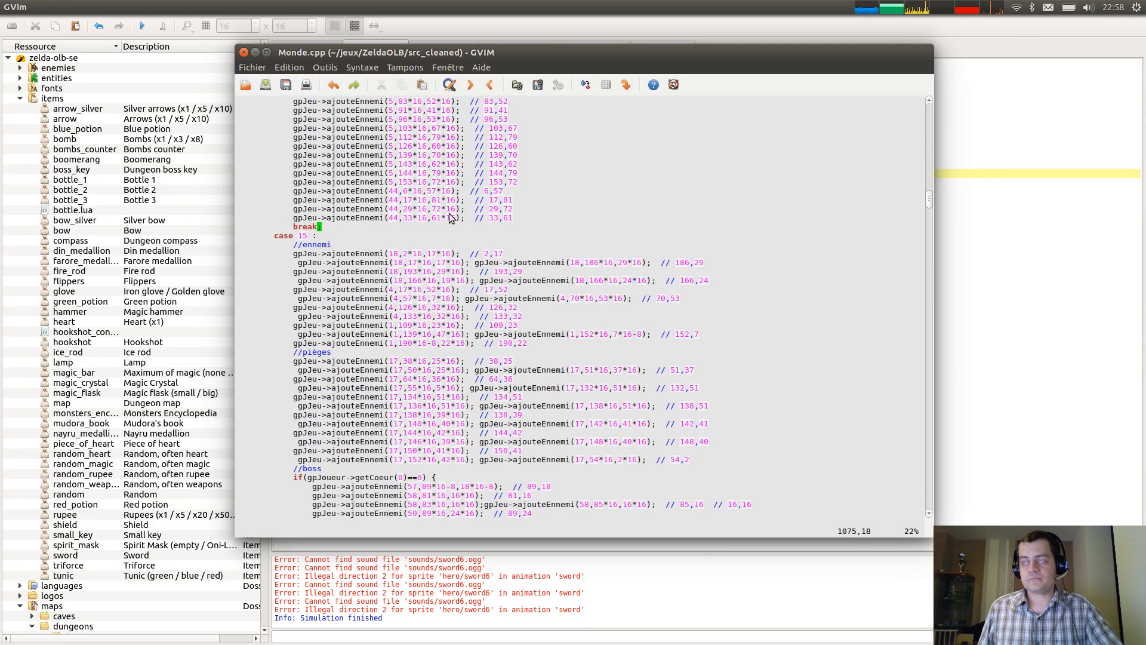
Close Monde.cpp and open the clean_code.sh script from the work folder in GVim.
{"action": "key", "text": "alt+Tab"}
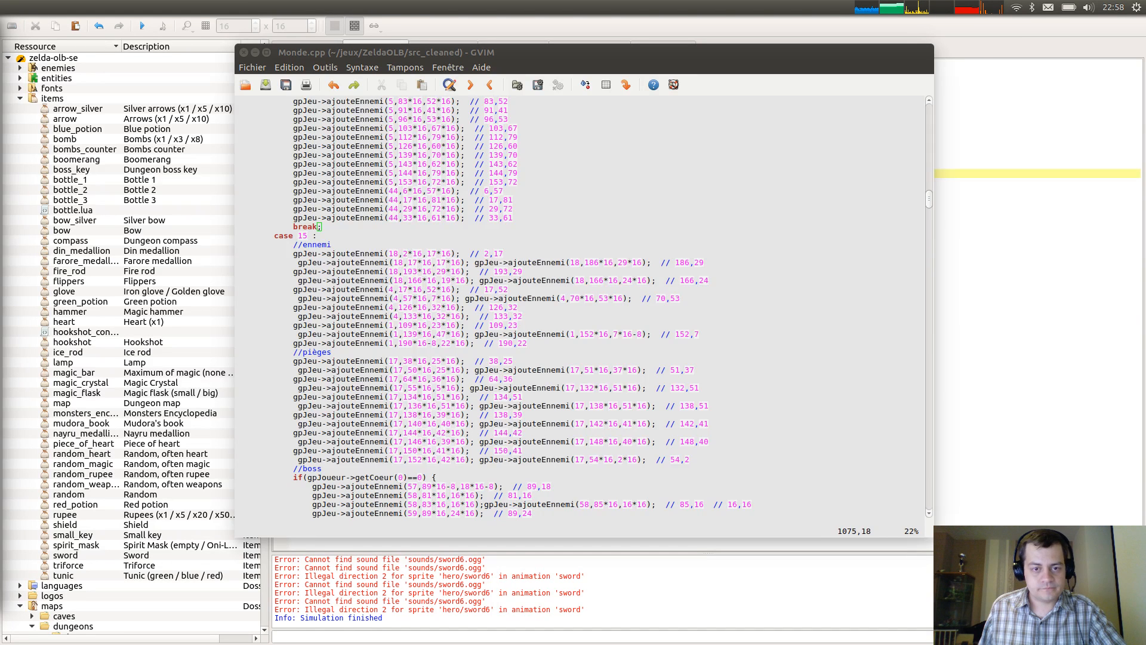
{"action": "left_click_drag", "start_coordinate": [0, 191], "coordinate": [398, 156], "text": "alt"}
{"action": "left_click", "coordinate": [243, 54]}
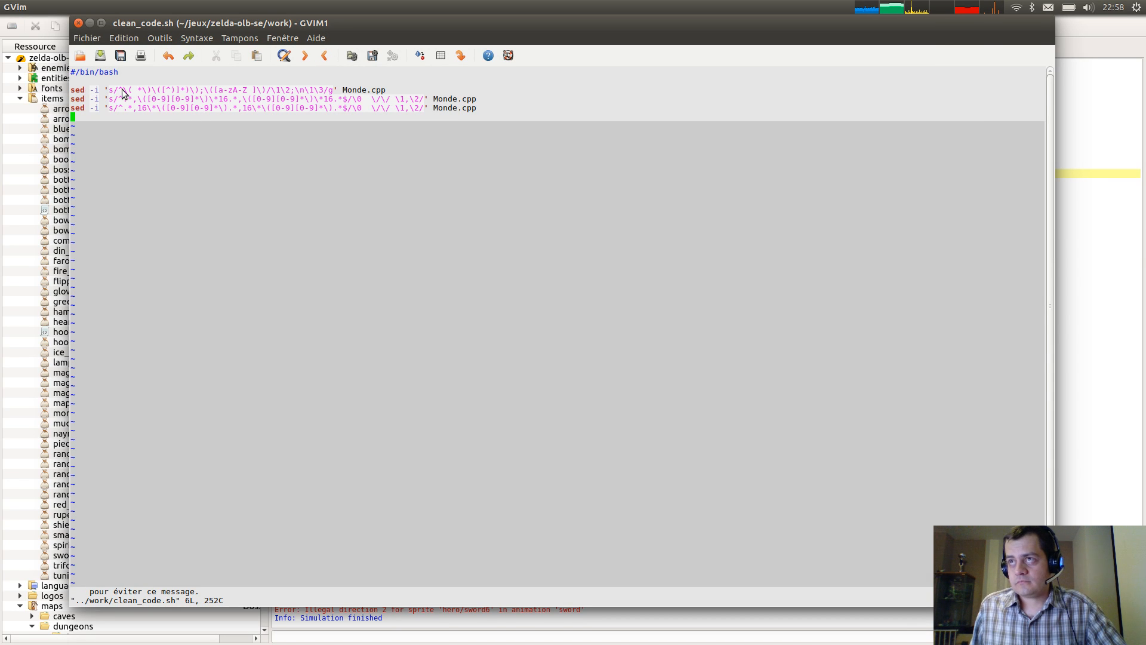
Insert " *" before [a-zA-Z ] in the third group of the first sed expression, then save and close clean_code.sh.
{"action": "left_click", "coordinate": [211, 91]}
{"action": "type", "text": "a"}
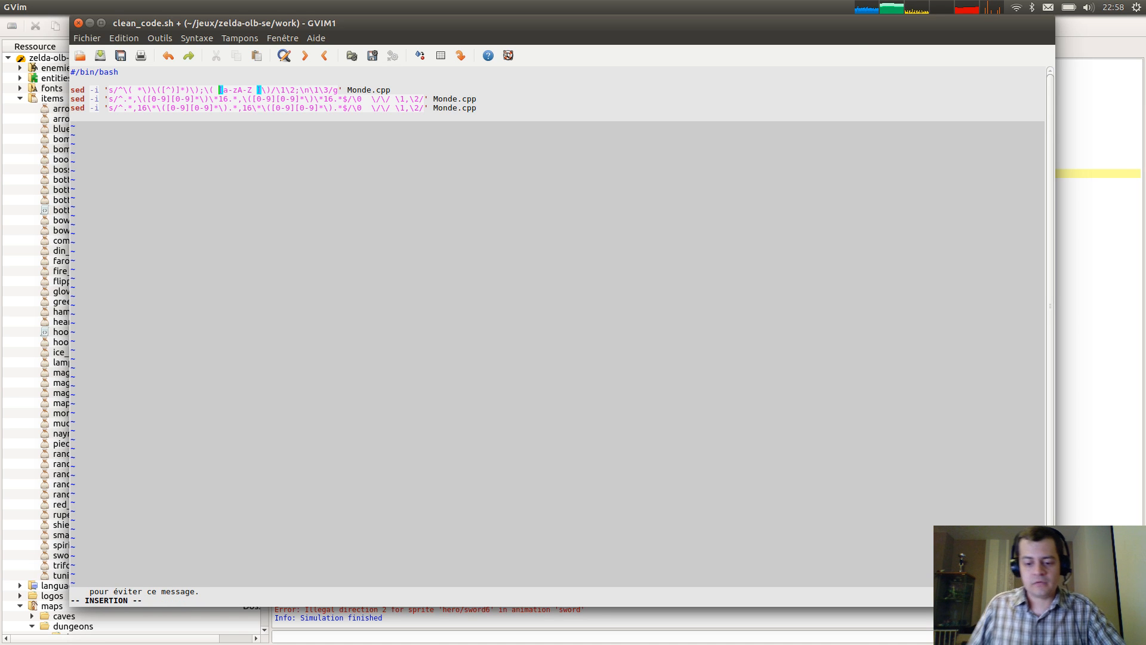
{"action": "type", "text": " *"}
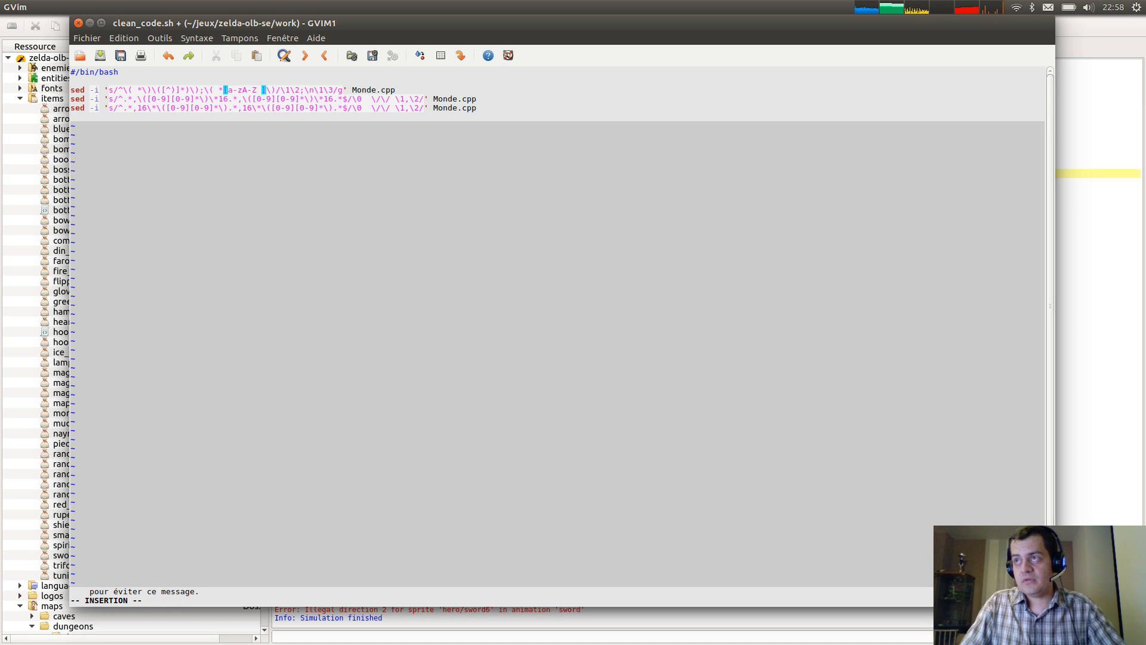
{"action": "key", "text": "Escape"}
{"action": "type", "text": ":wq"}
{"action": "key", "text": "Return"}
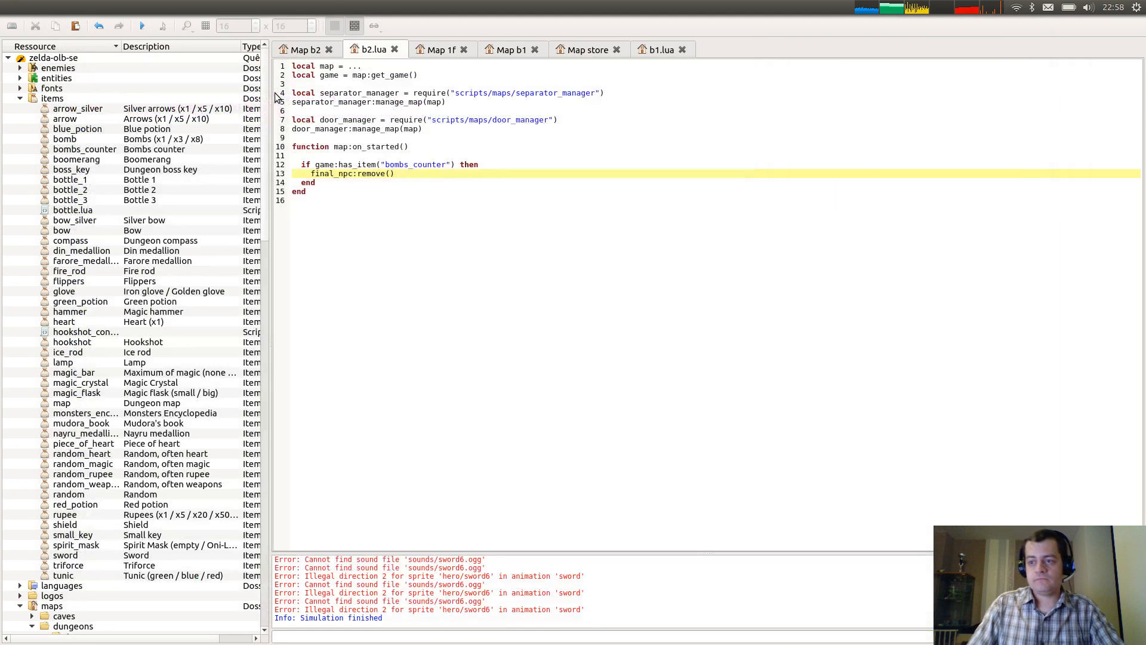